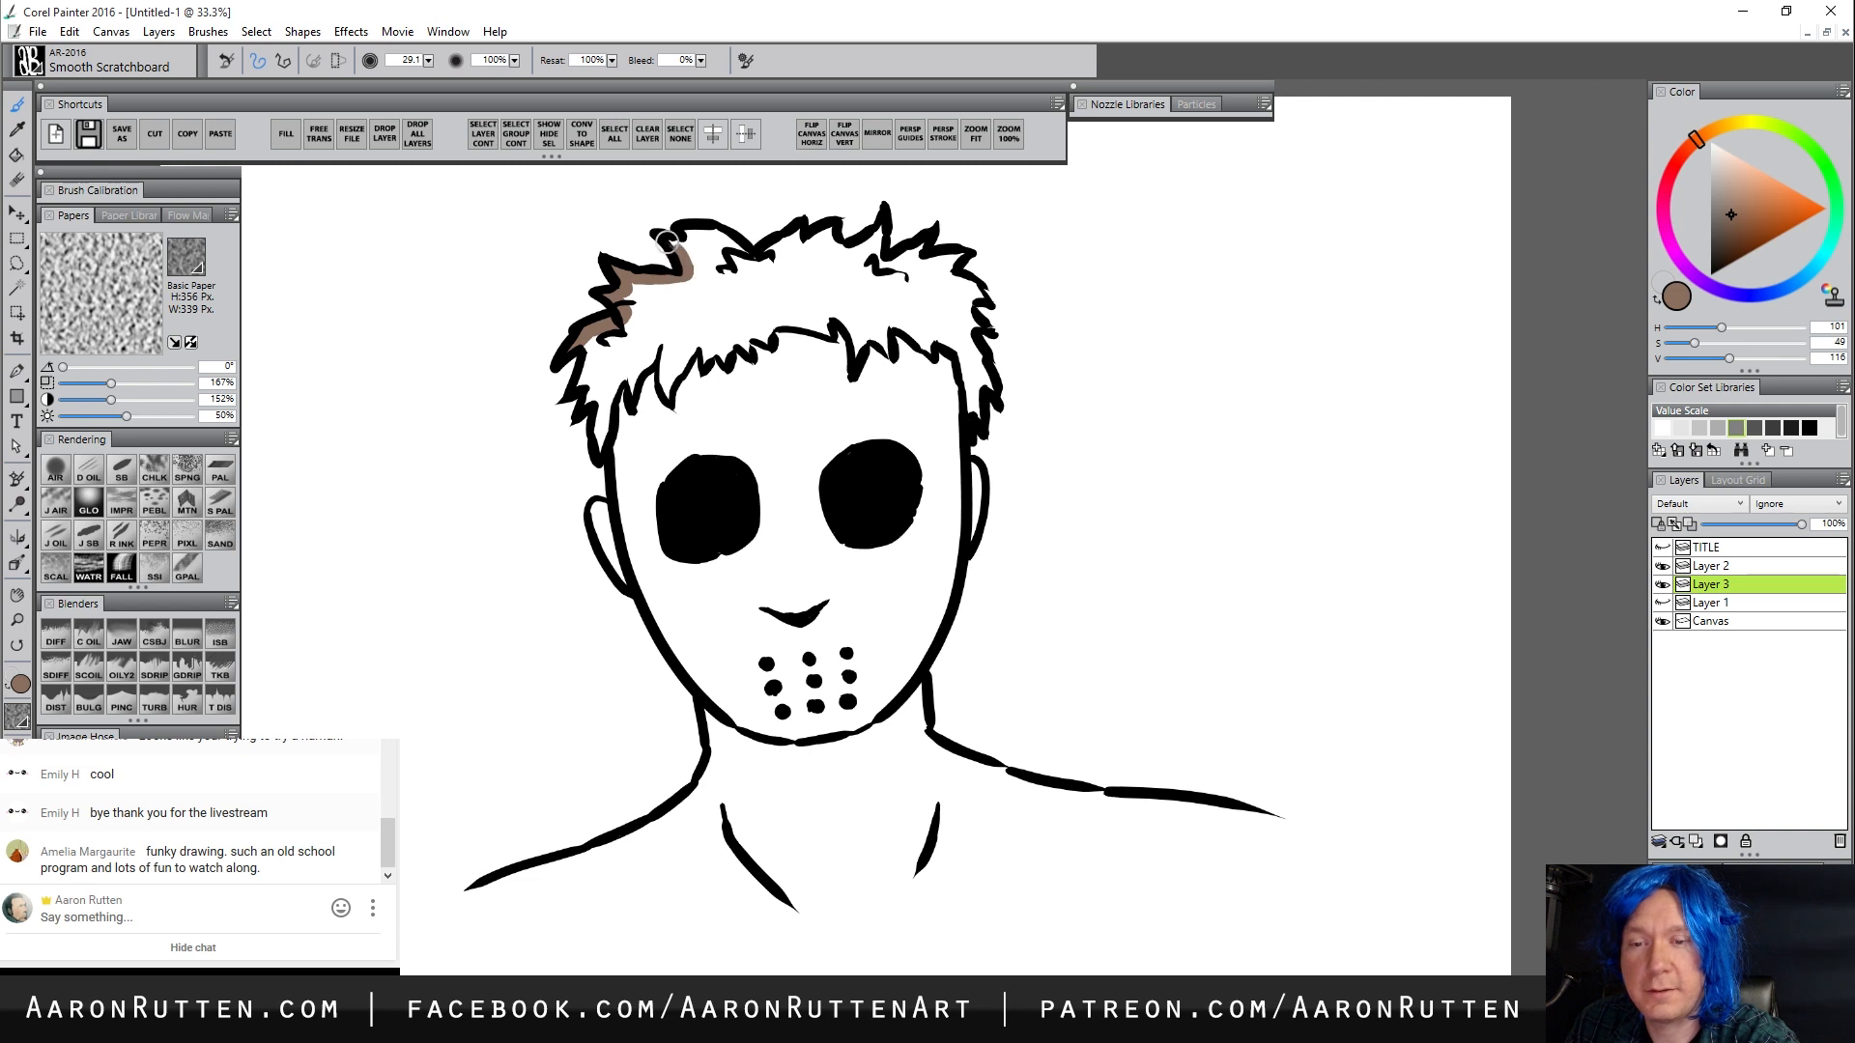
# Edge the hair inside its line art with brown on Layer 3 and flood-fill the remaining white area in the same brown
pyautogui.moveTo(690, 230)
pyautogui.mouseDown()
pyautogui.moveTo(761, 257)
pyautogui.moveTo(830, 229)
pyautogui.moveTo(844, 262)
pyautogui.moveTo(880, 225)
pyautogui.moveTo(876, 278)
pyautogui.moveTo(923, 242)
pyautogui.mouseUp()
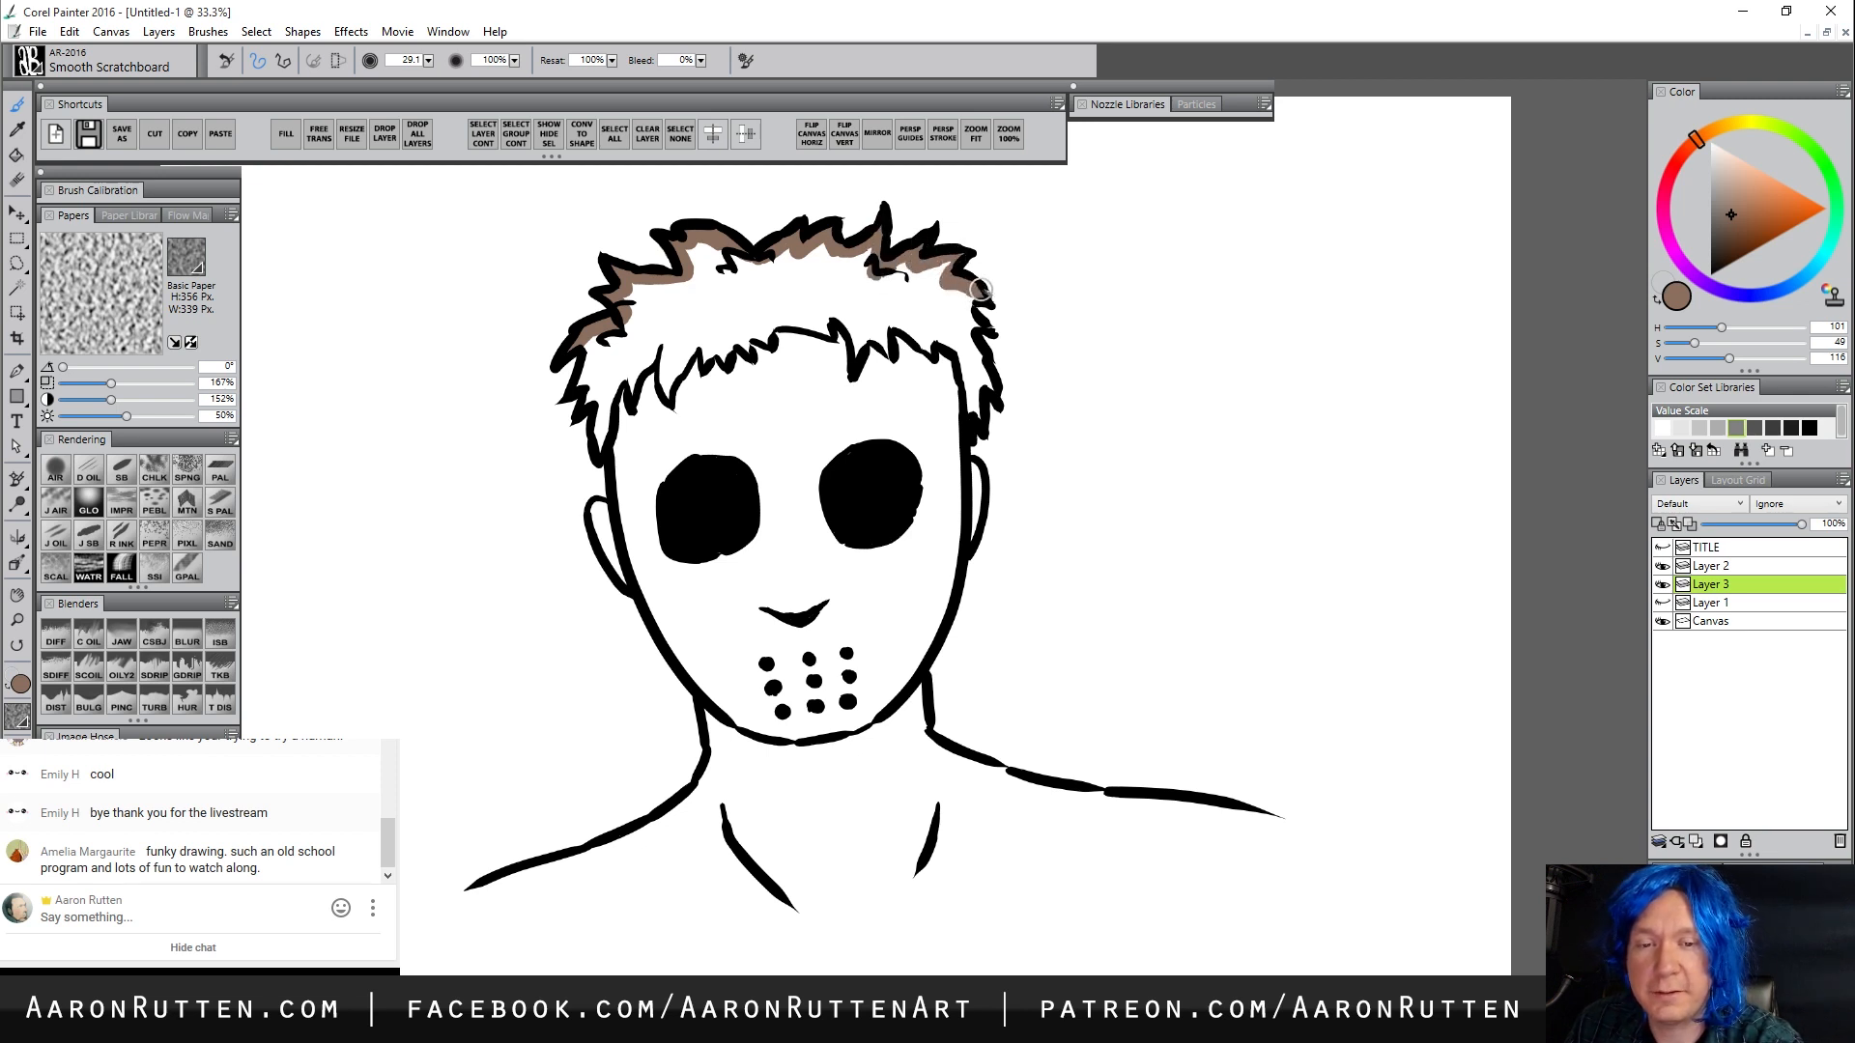
pyautogui.moveTo(982, 323)
pyautogui.mouseDown()
pyautogui.moveTo(989, 389)
pyautogui.moveTo(976, 374)
pyautogui.moveTo(971, 405)
pyautogui.moveTo(965, 352)
pyautogui.mouseUp()
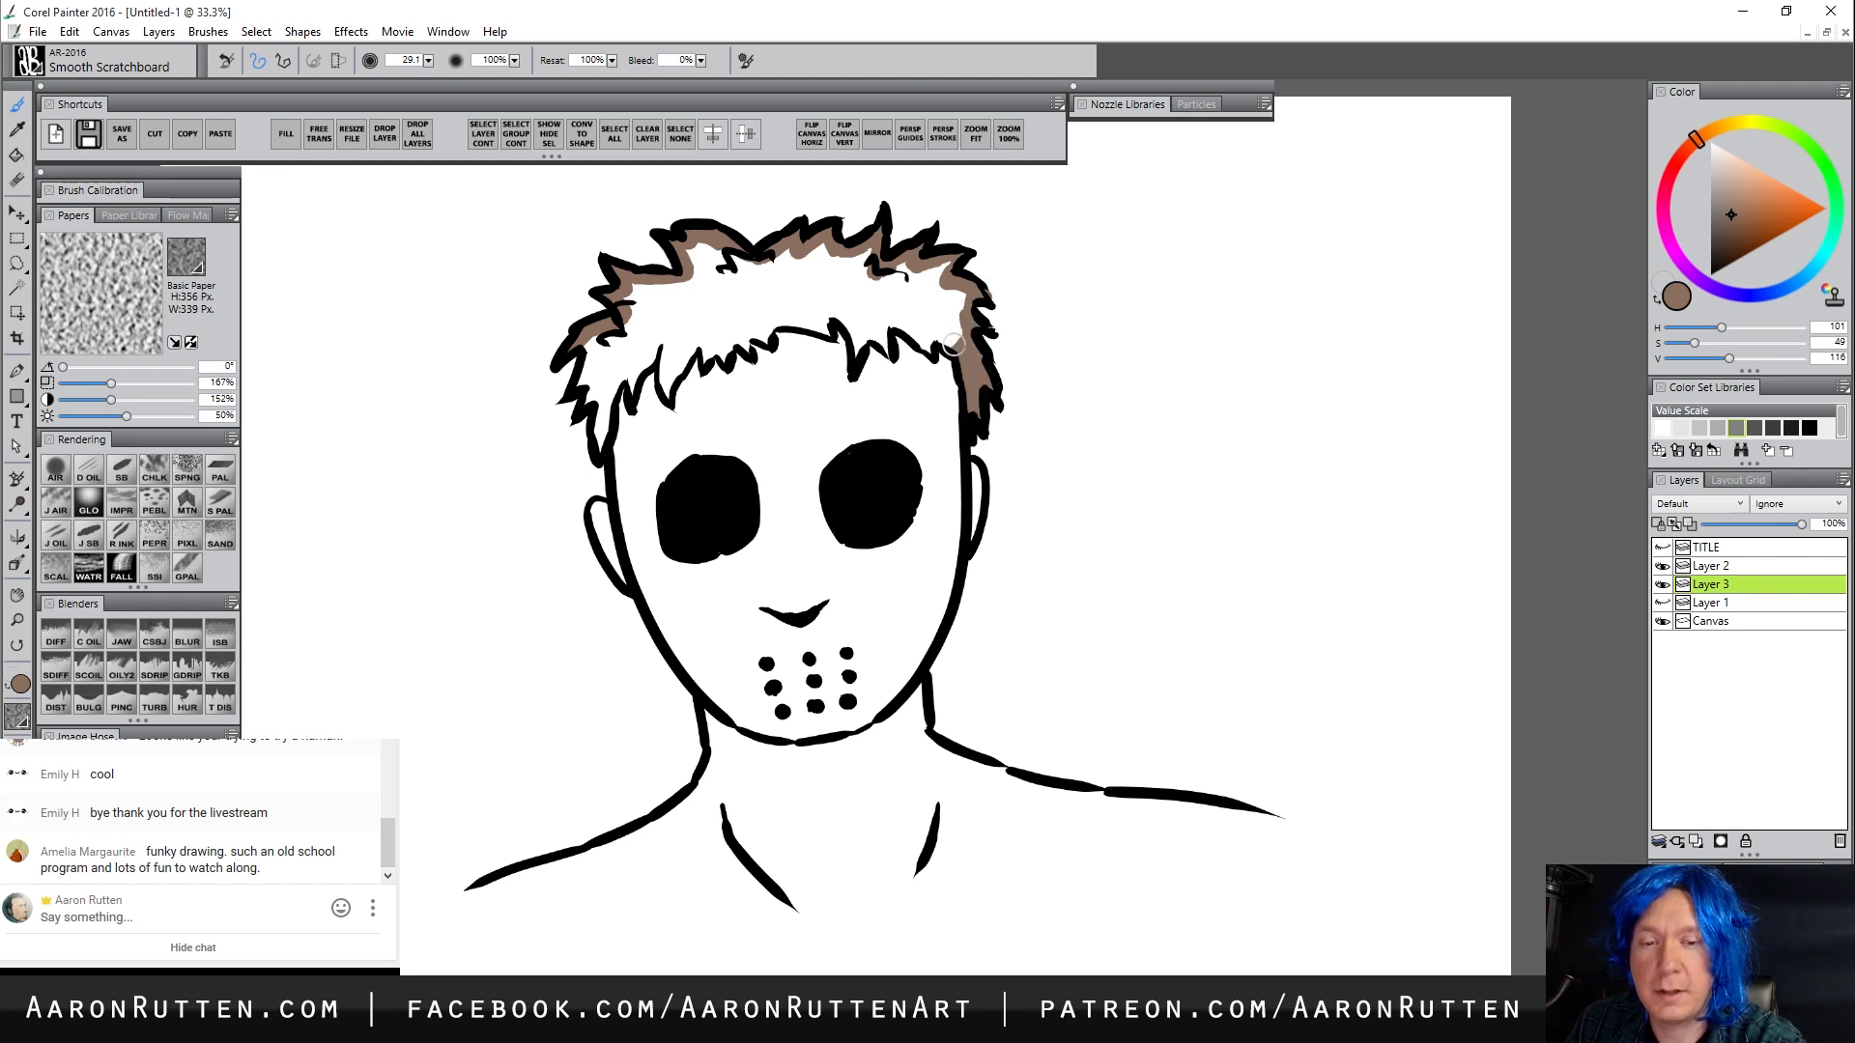
pyautogui.moveTo(592, 331)
pyautogui.mouseDown()
pyautogui.moveTo(602, 442)
pyautogui.moveTo(610, 377)
pyautogui.moveTo(627, 385)
pyautogui.moveTo(664, 343)
pyautogui.moveTo(667, 394)
pyautogui.moveTo(705, 329)
pyautogui.moveTo(704, 363)
pyautogui.moveTo(751, 325)
pyautogui.moveTo(743, 344)
pyautogui.moveTo(765, 341)
pyautogui.moveTo(801, 317)
pyautogui.mouseUp()
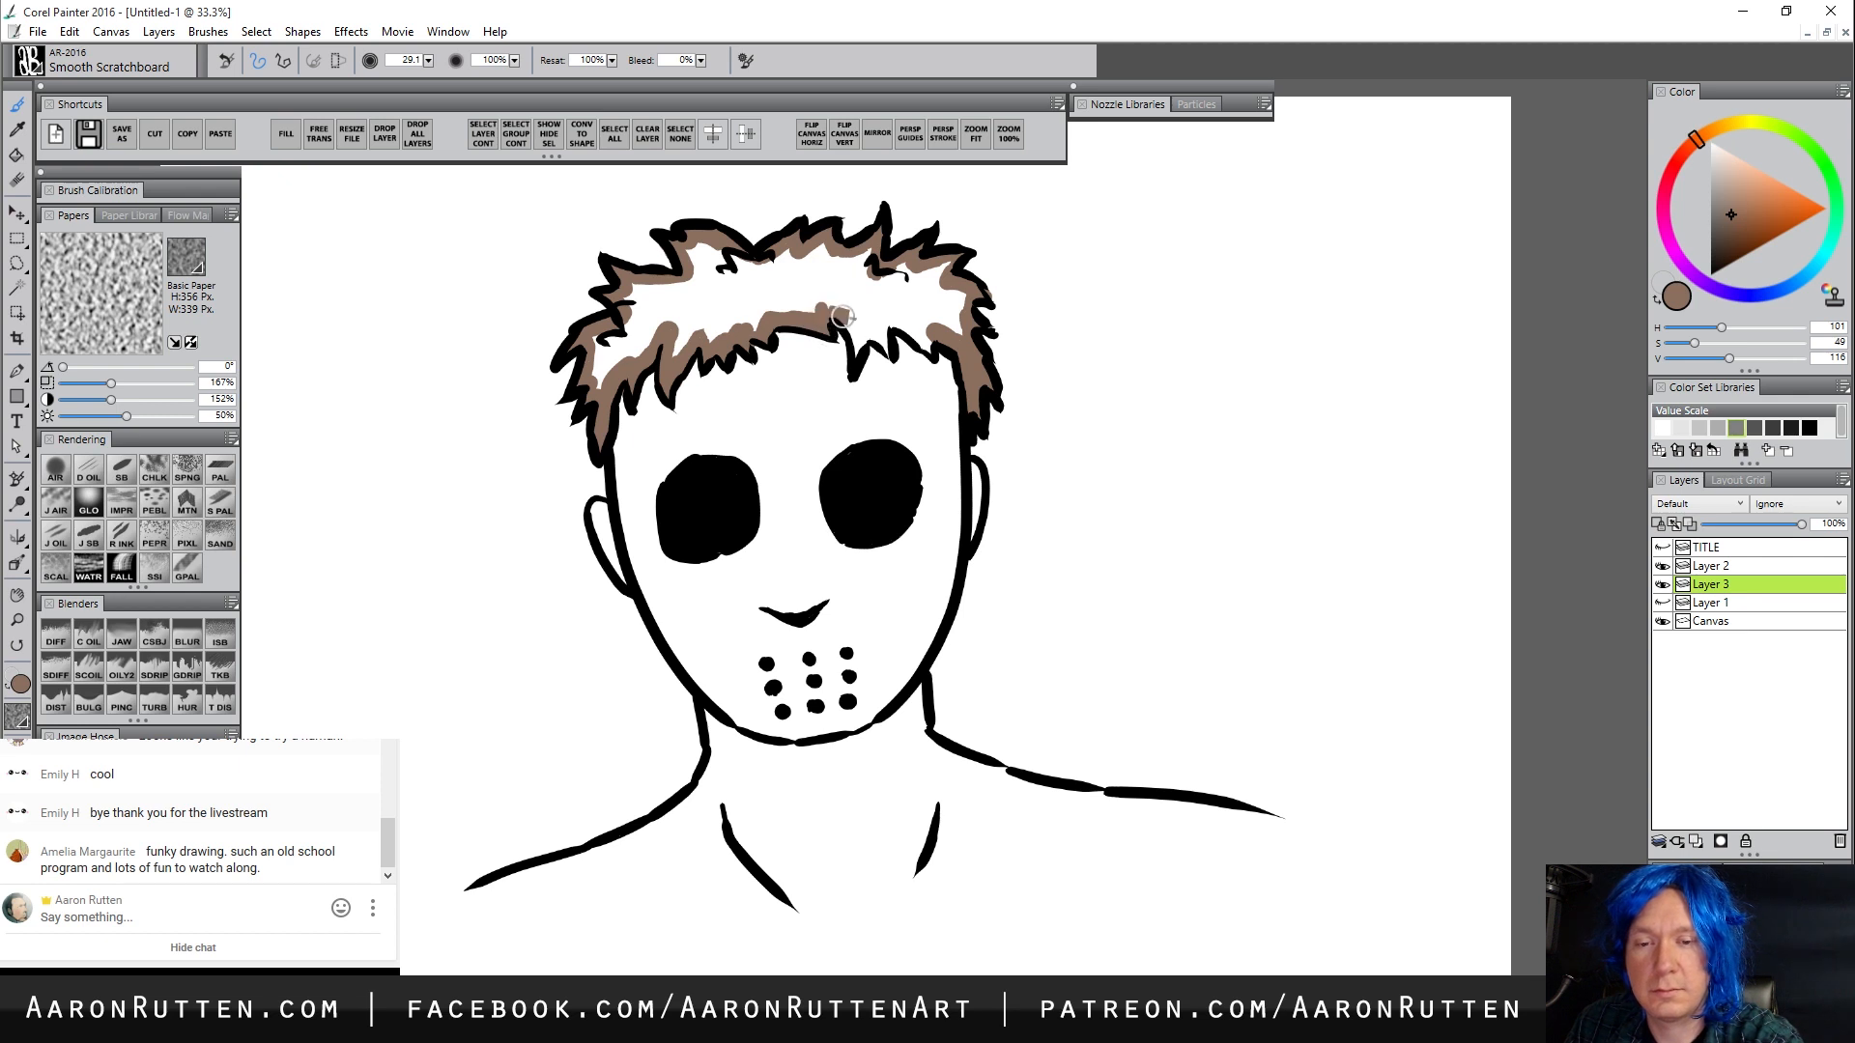
pyautogui.moveTo(841, 316)
pyautogui.mouseDown()
pyautogui.moveTo(855, 356)
pyautogui.moveTo(879, 317)
pyautogui.moveTo(885, 357)
pyautogui.moveTo(897, 318)
pyautogui.moveTo(927, 350)
pyautogui.mouseUp()
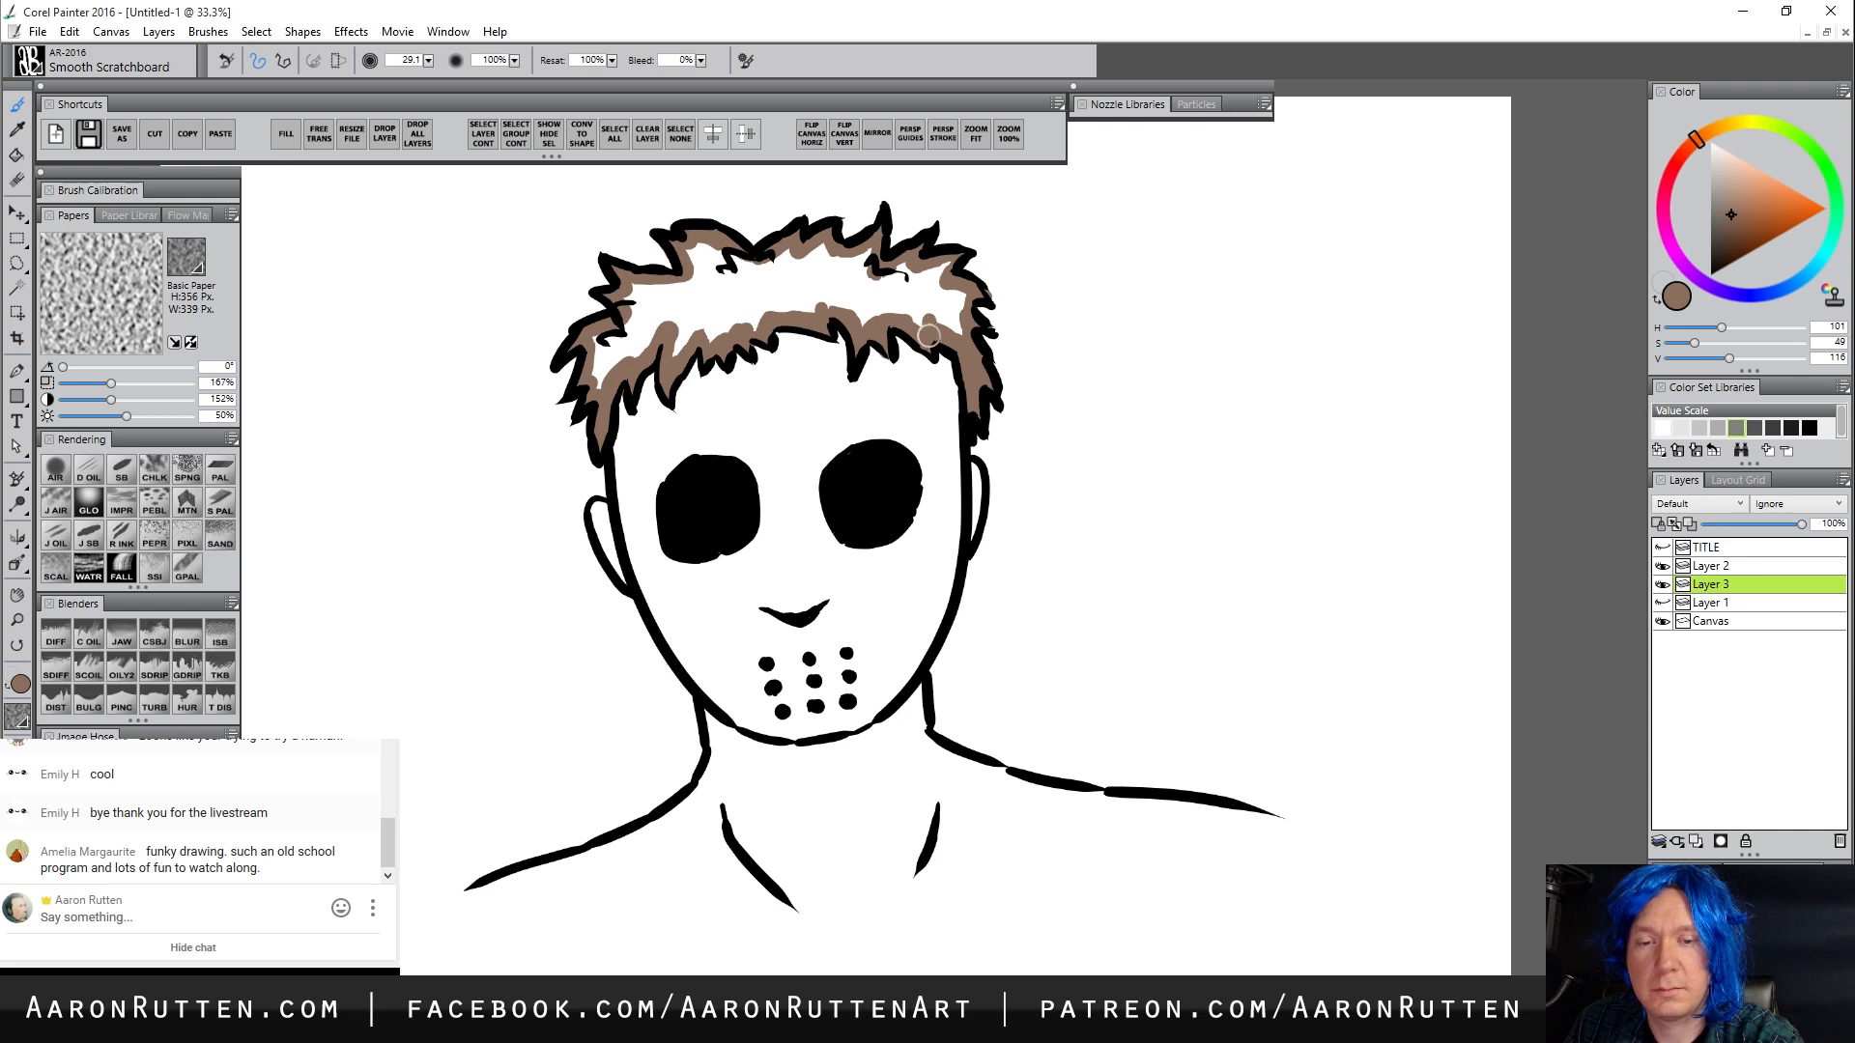
pyautogui.click(841, 292)
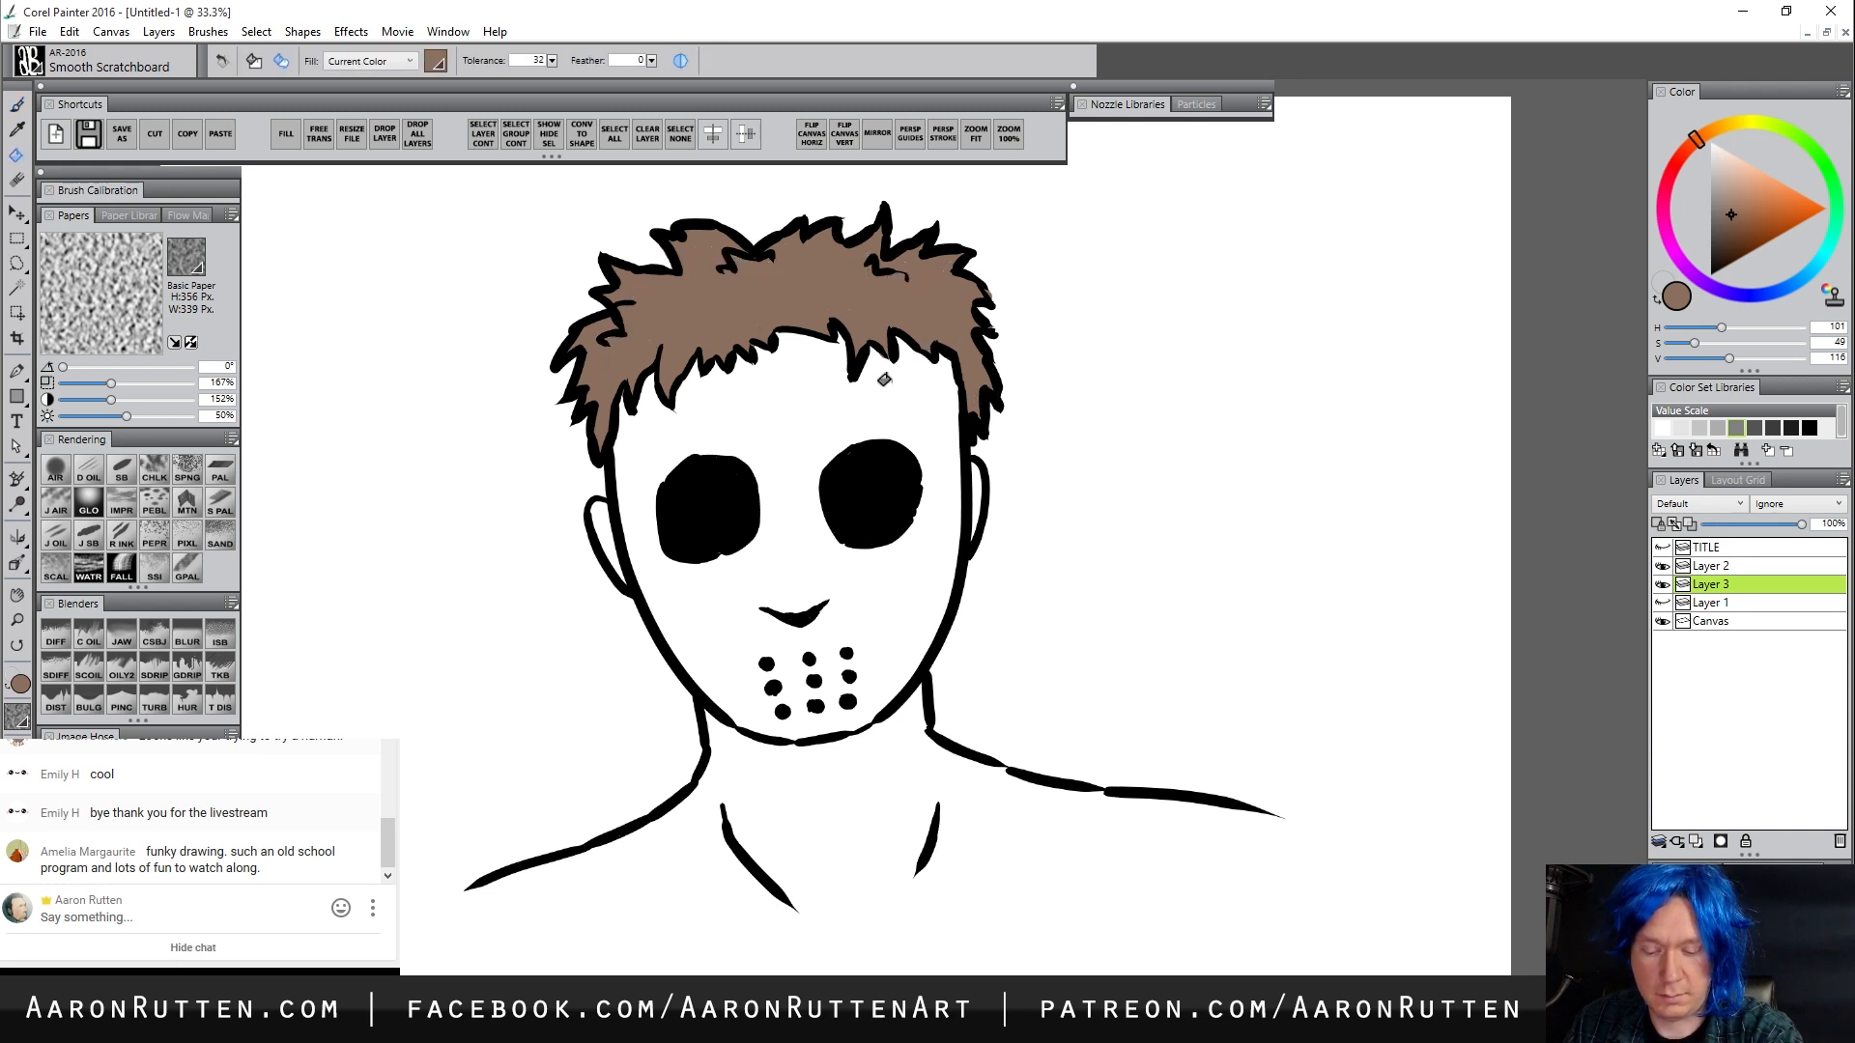
pyautogui.press('b')
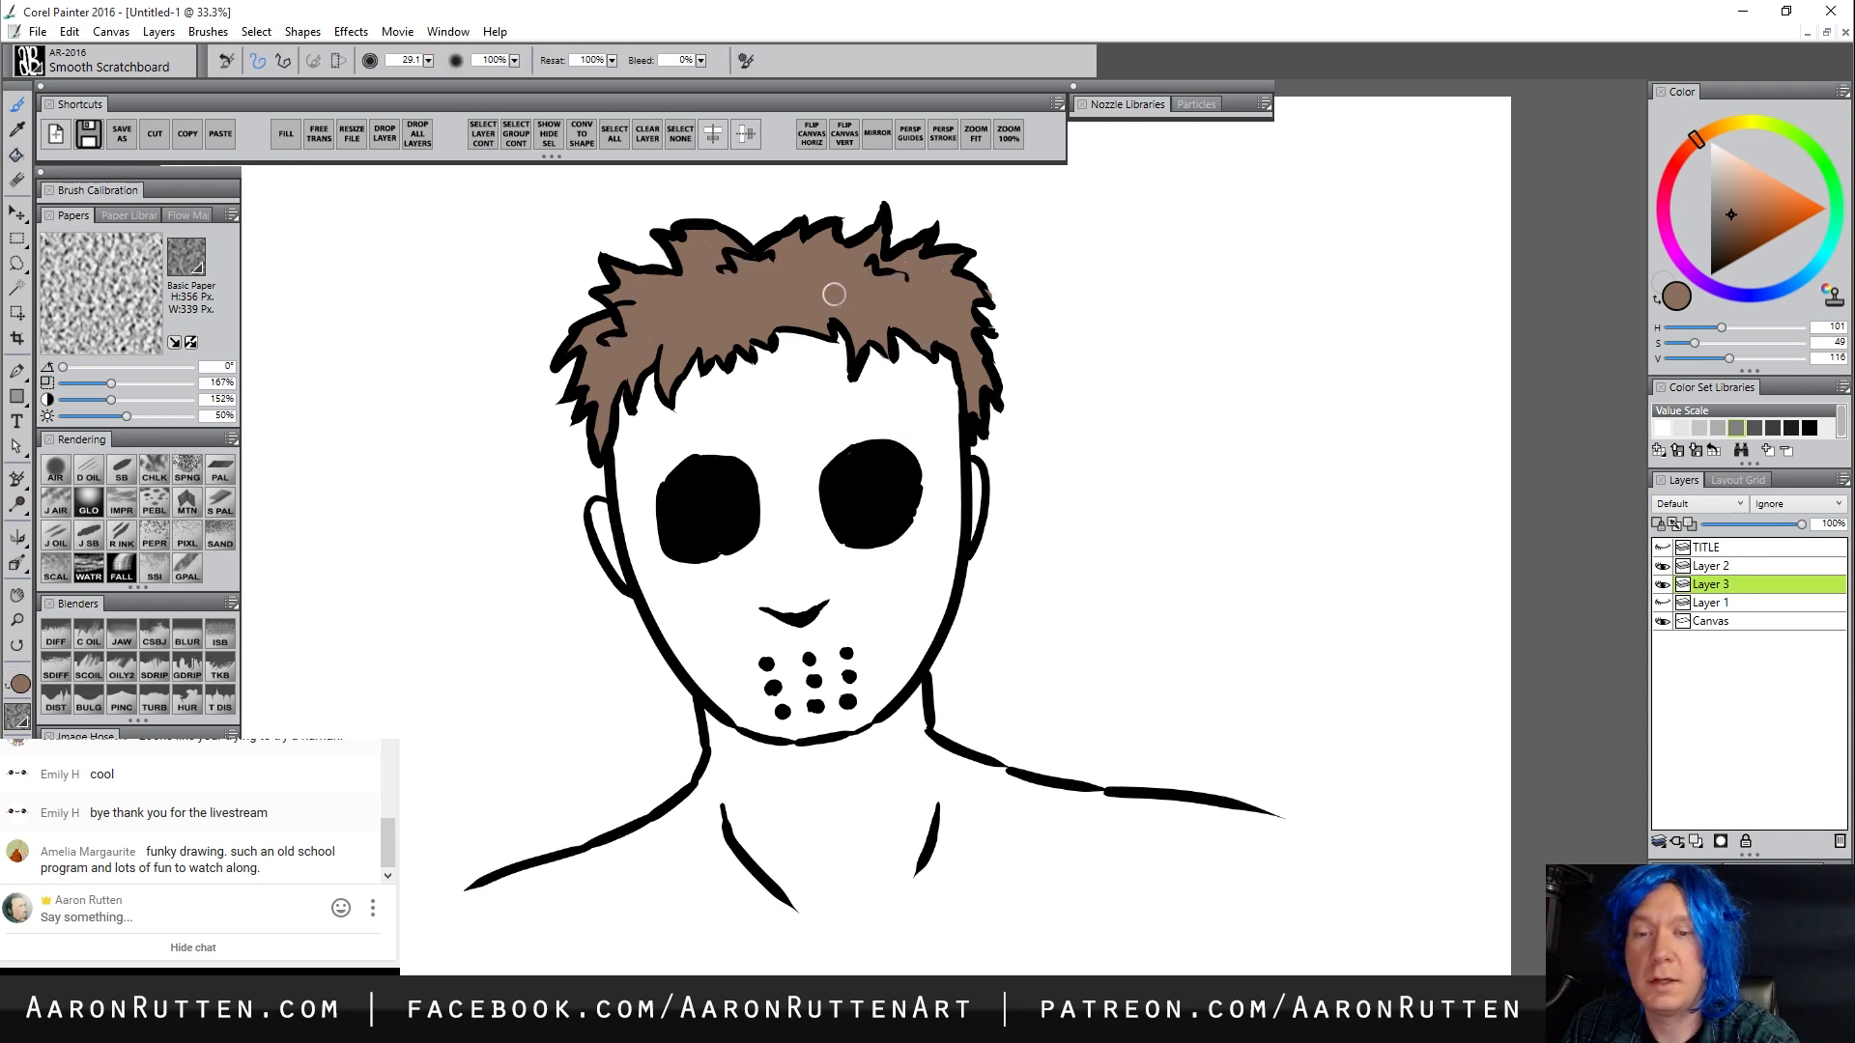
pyautogui.moveTo(858, 586); pyautogui.dragTo(865, 640)
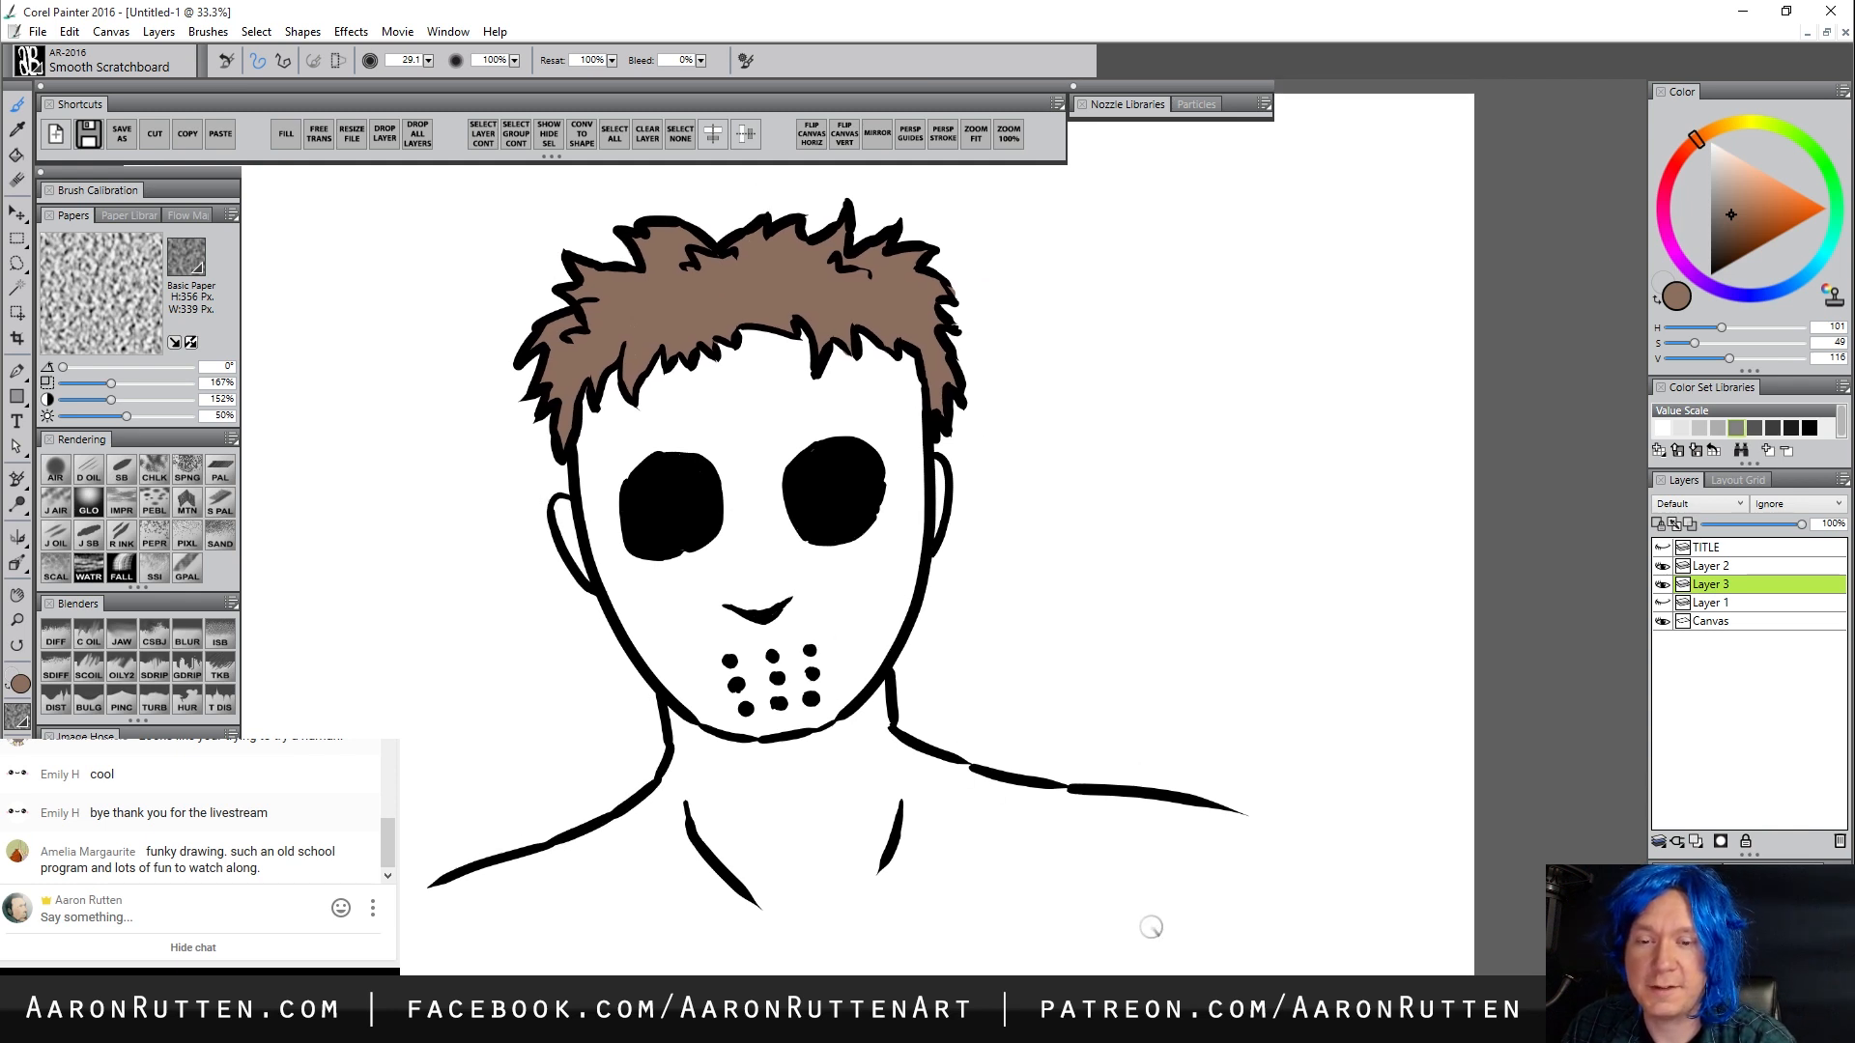
pyautogui.moveTo(820, 626); pyautogui.dragTo(826, 622)
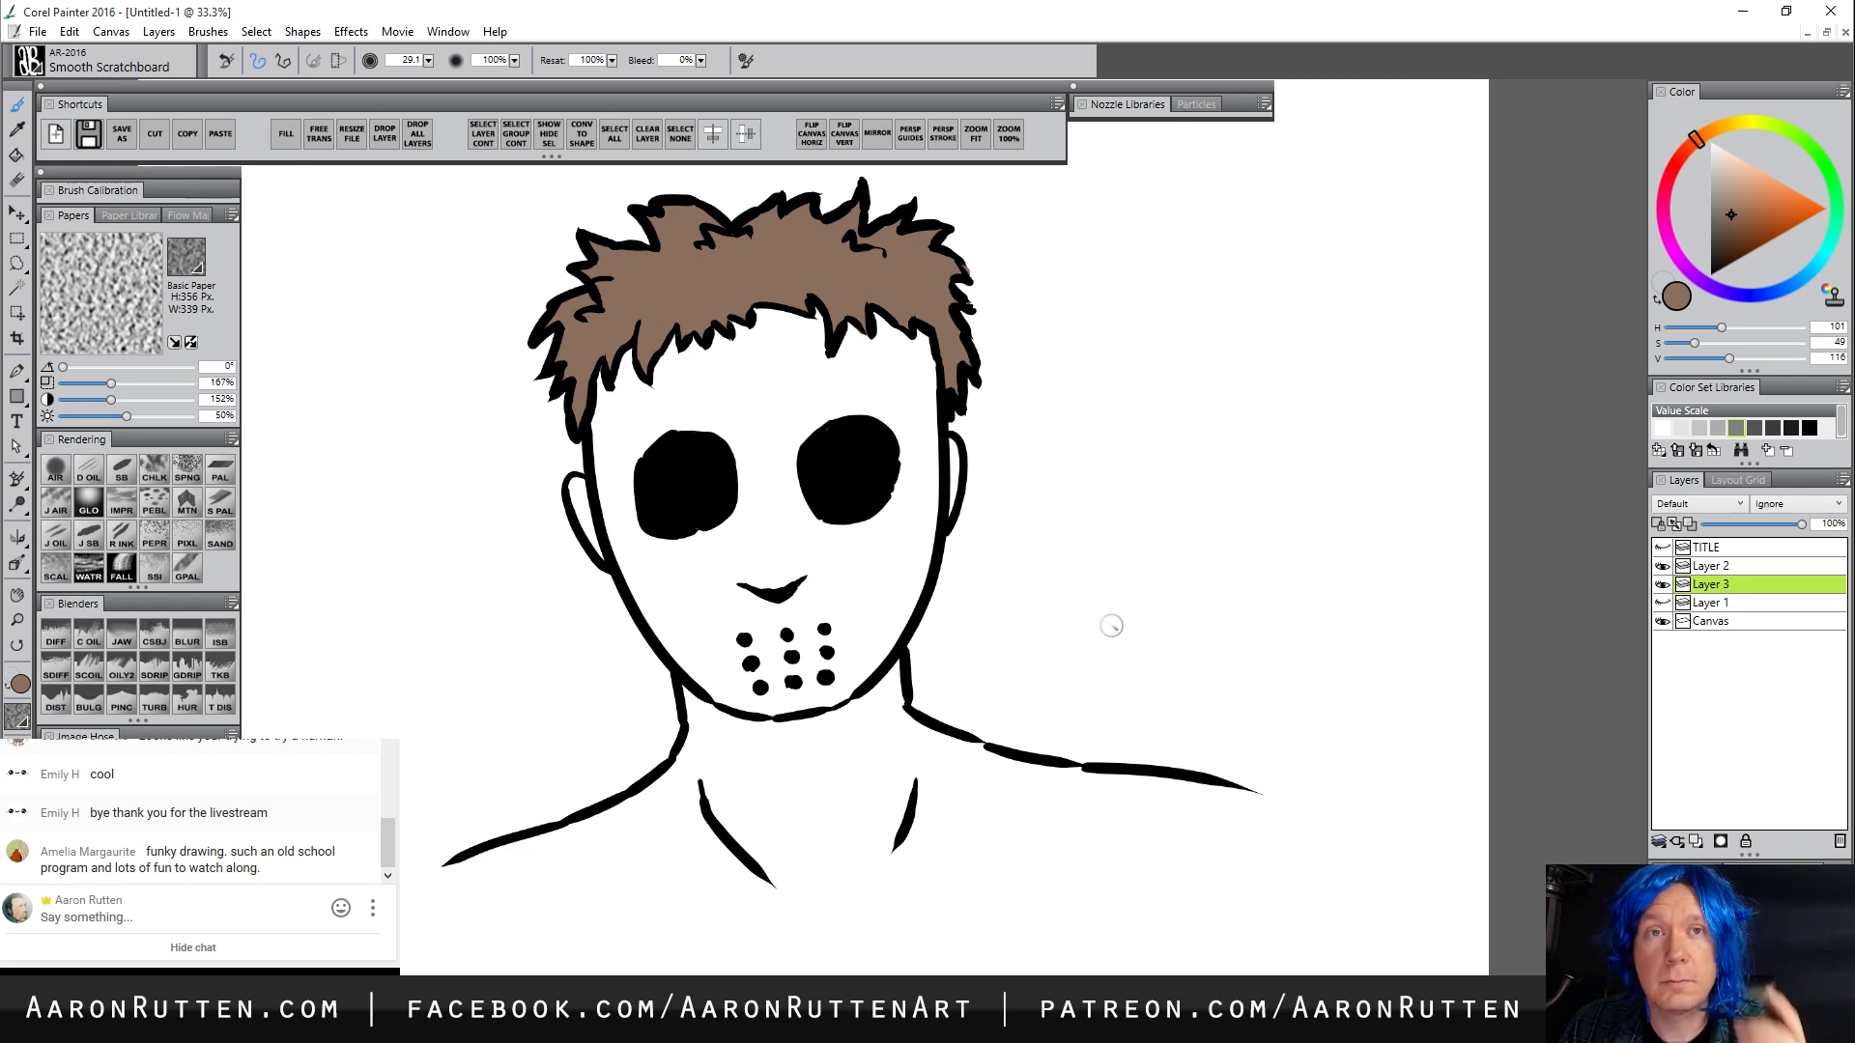
pyautogui.moveTo(953, 579)
pyautogui.mouseDown()
pyautogui.moveTo(972, 559)
pyautogui.moveTo(970, 589)
pyautogui.mouseUp()
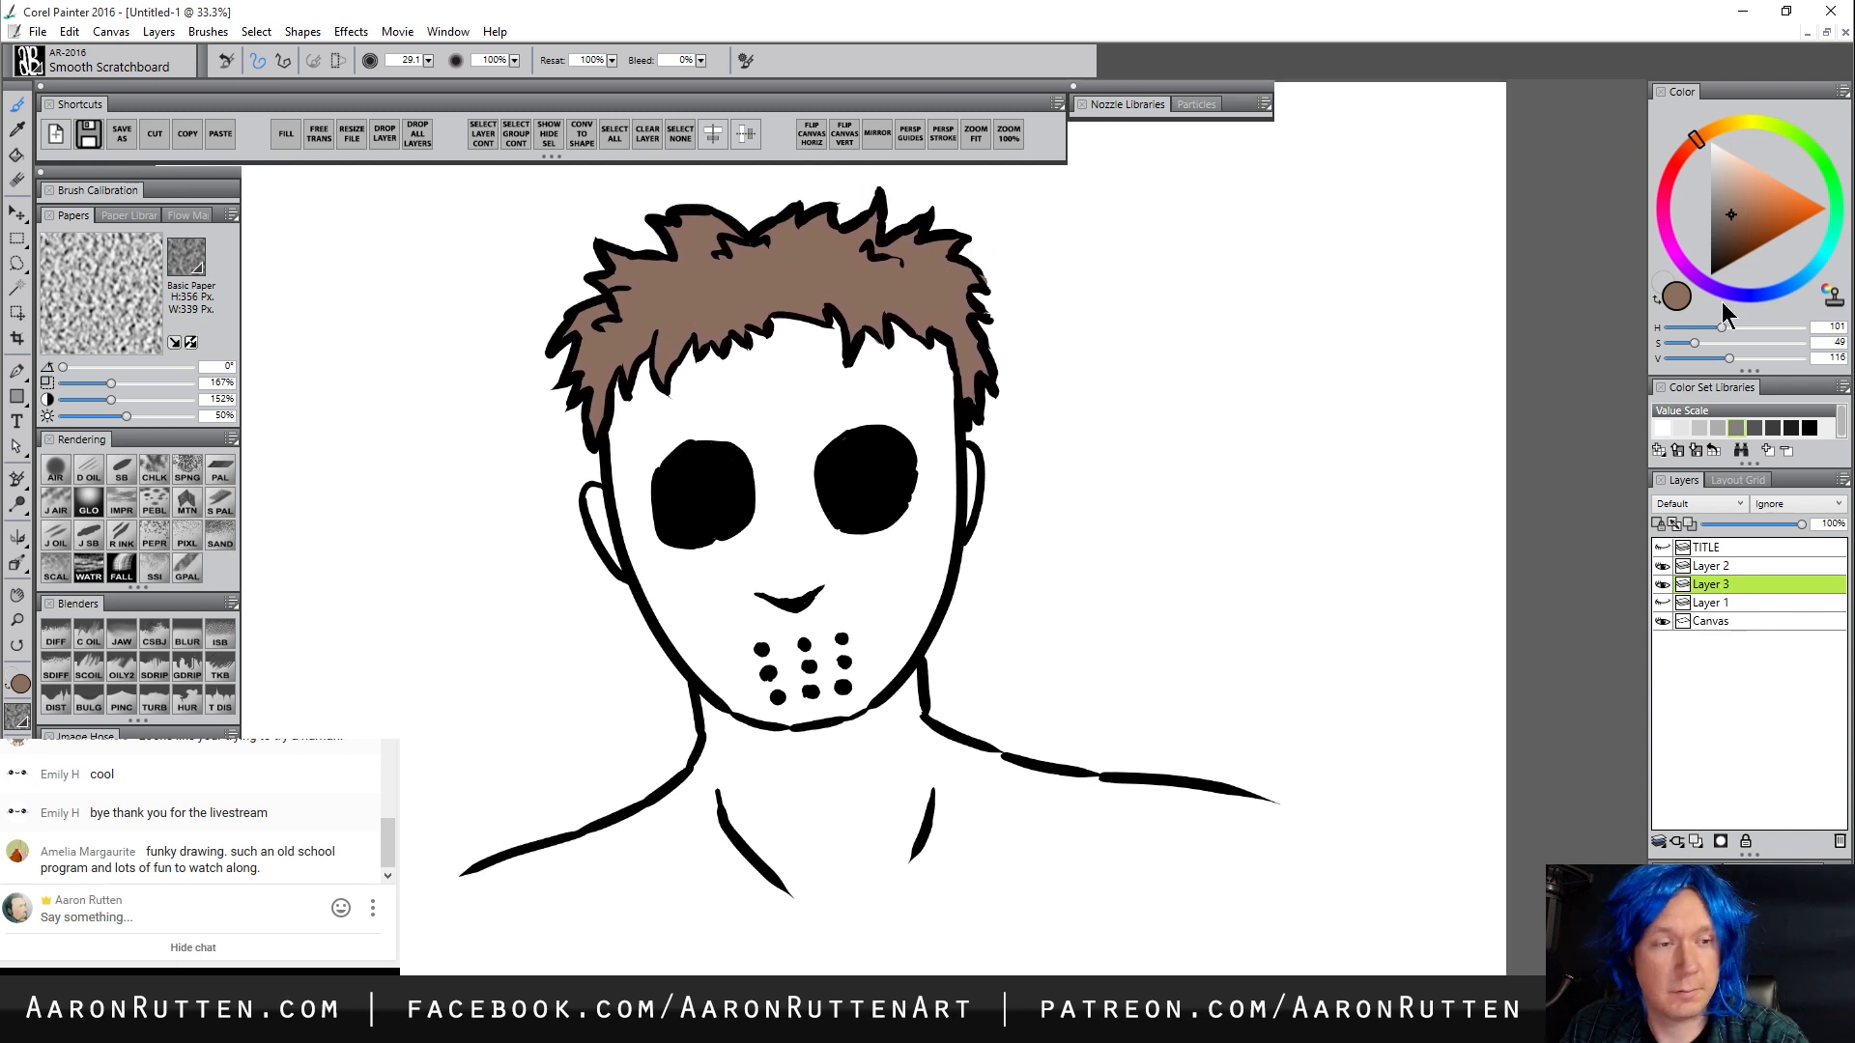
# Add a new layer beneath the hair colour layer and paint both ears on it in light peach (H 101, S 103, V 205)
pyautogui.click(1695, 842)
pyautogui.moveTo(1710, 584); pyautogui.dragTo(1715, 607)
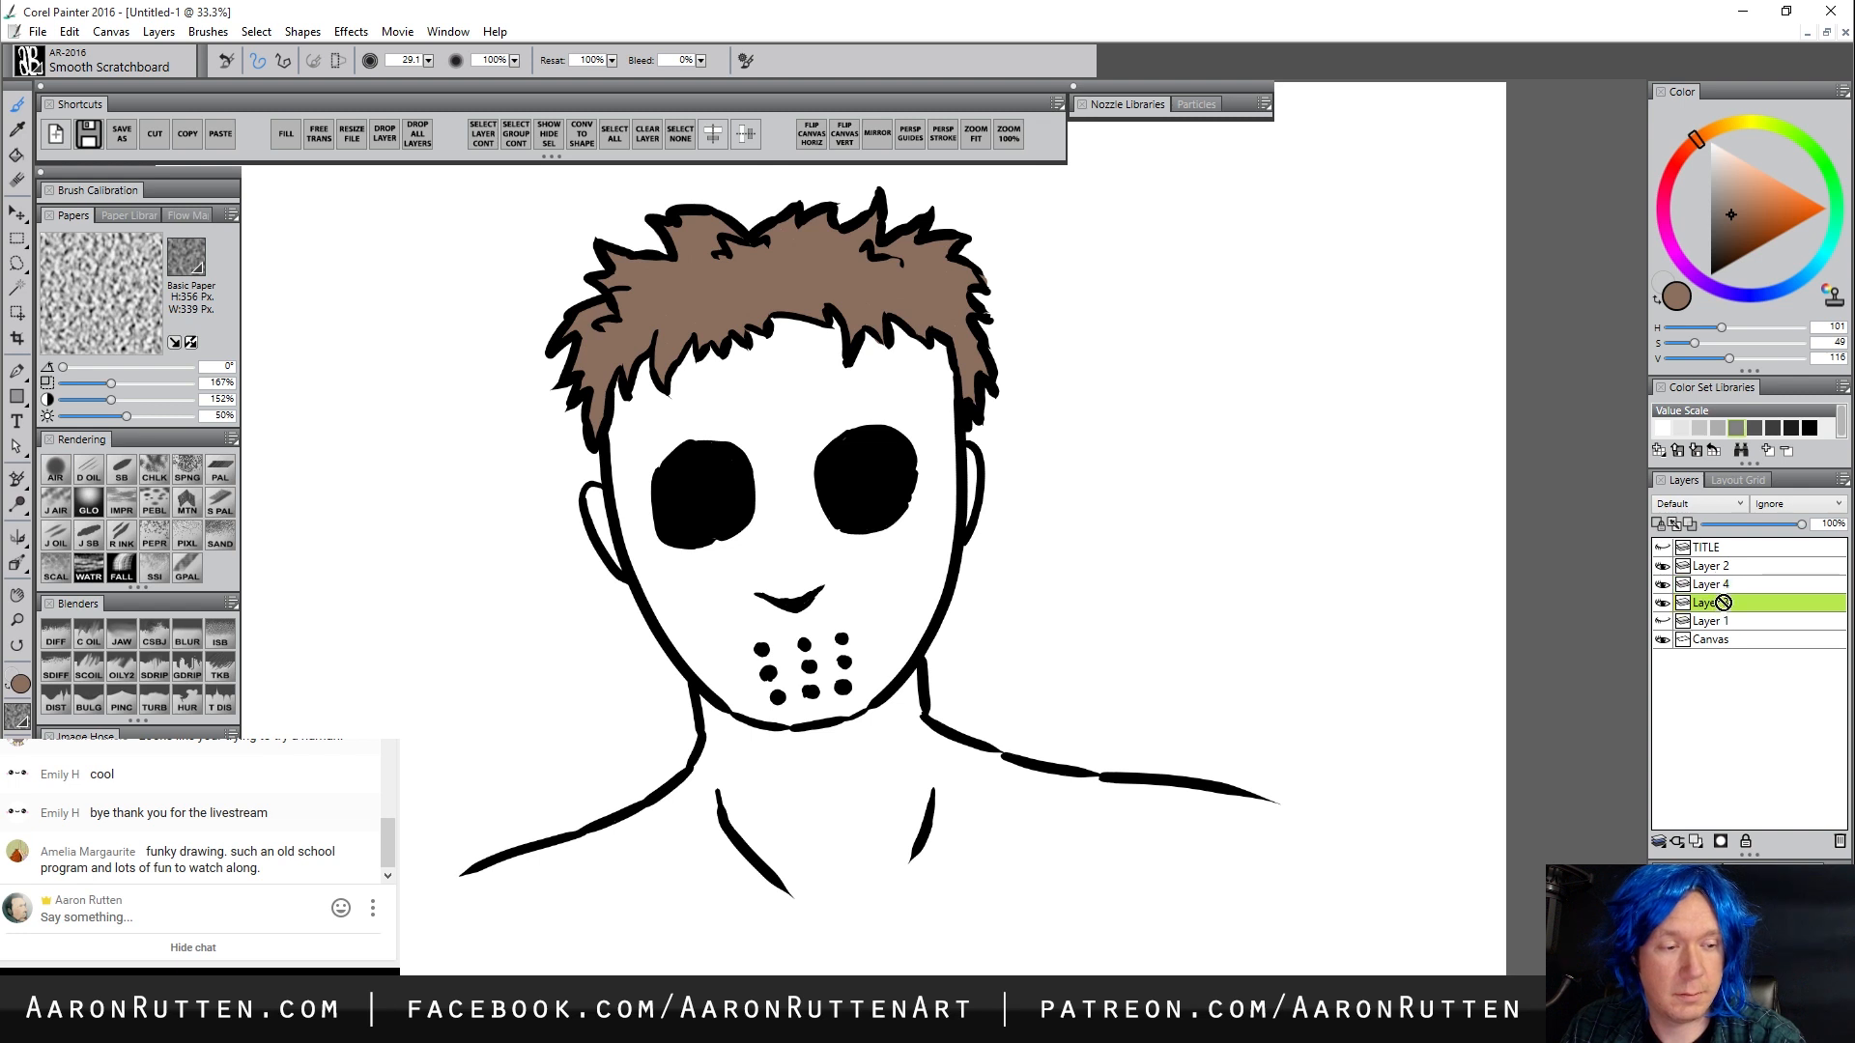
pyautogui.moveTo(1740, 174); pyautogui.dragTo(1730, 168)
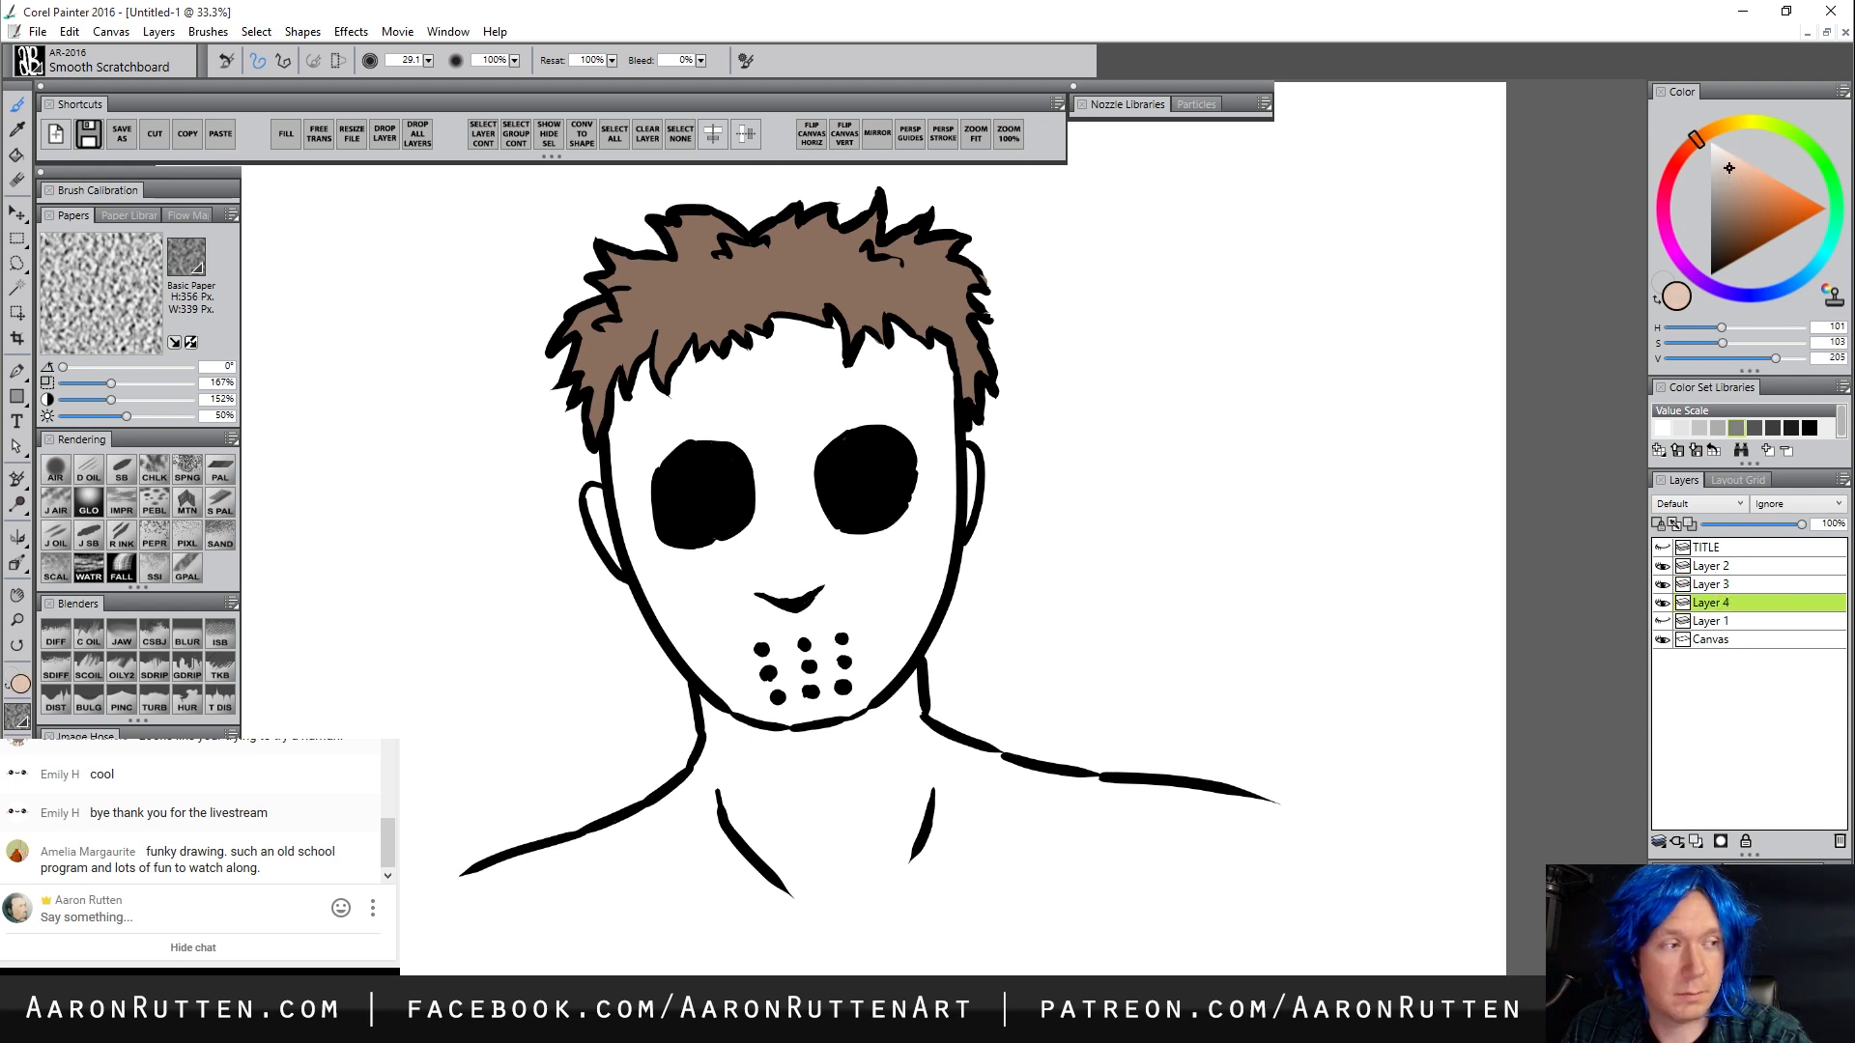
pyautogui.moveTo(601, 487); pyautogui.dragTo(593, 492)
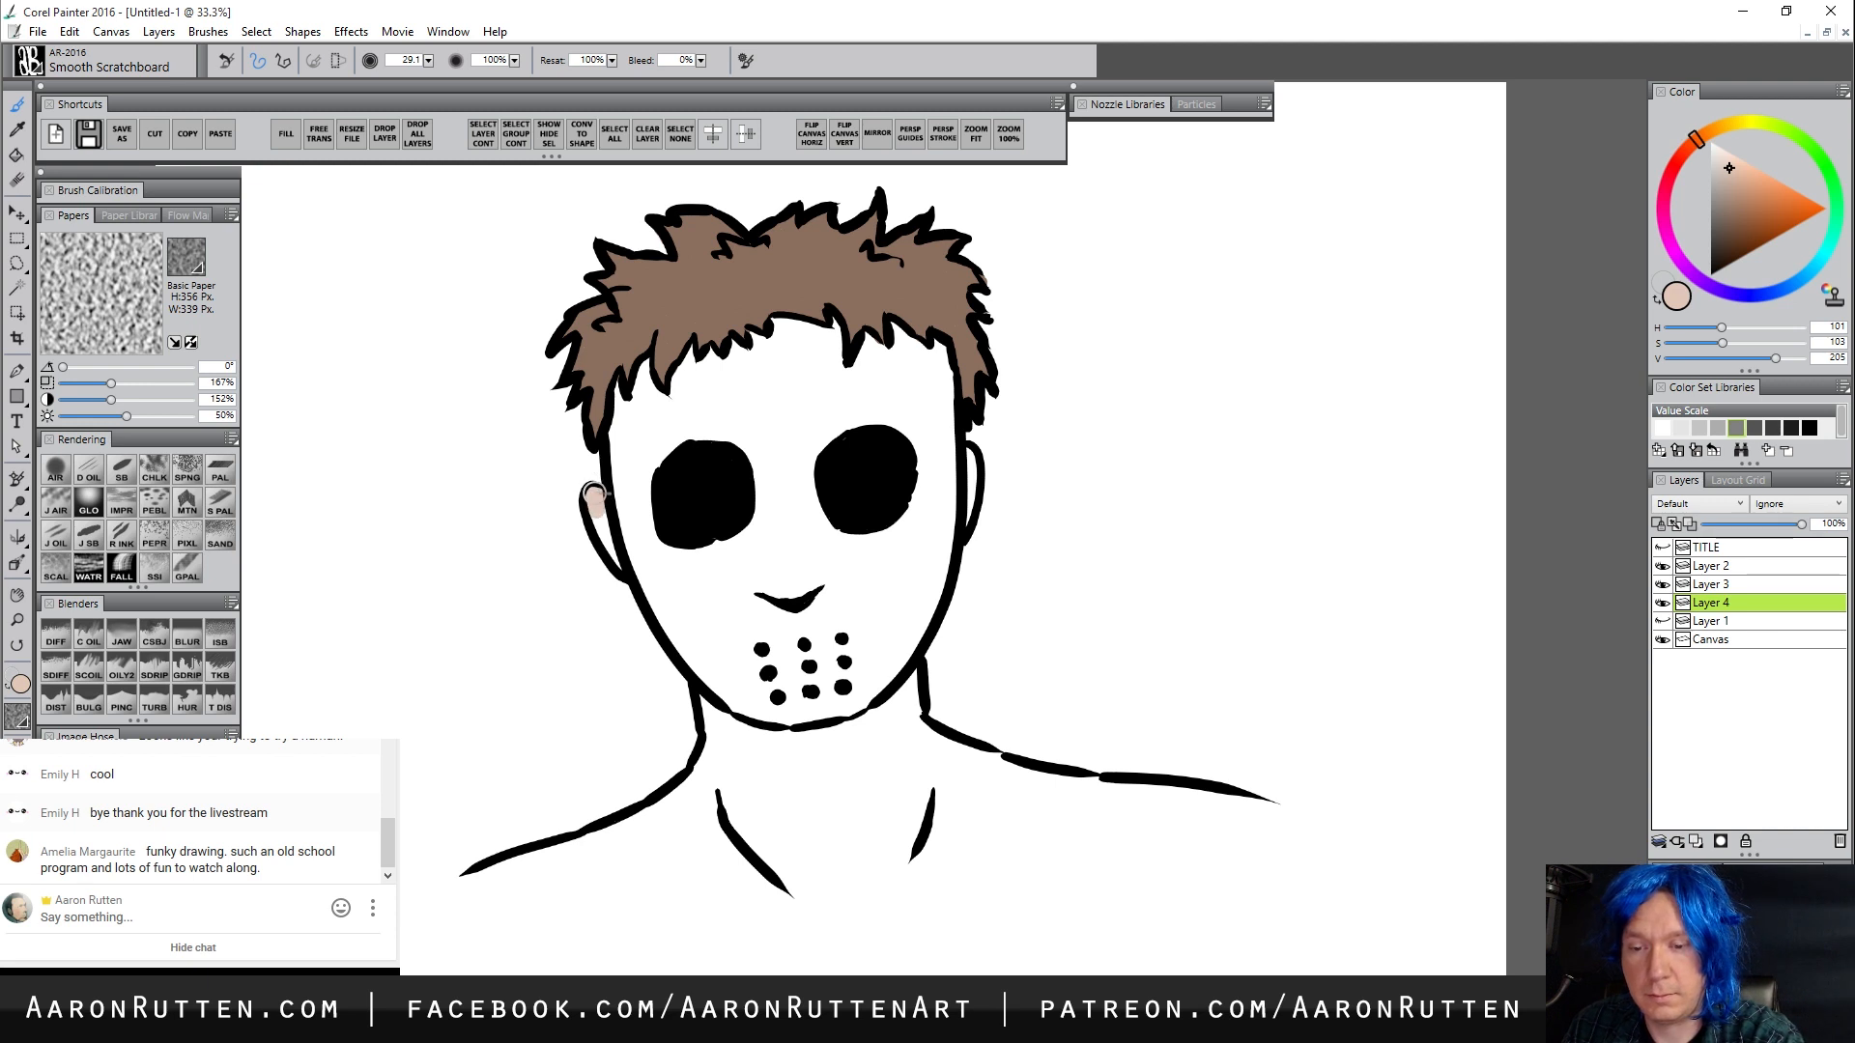
pyautogui.moveTo(621, 568); pyautogui.dragTo(623, 569)
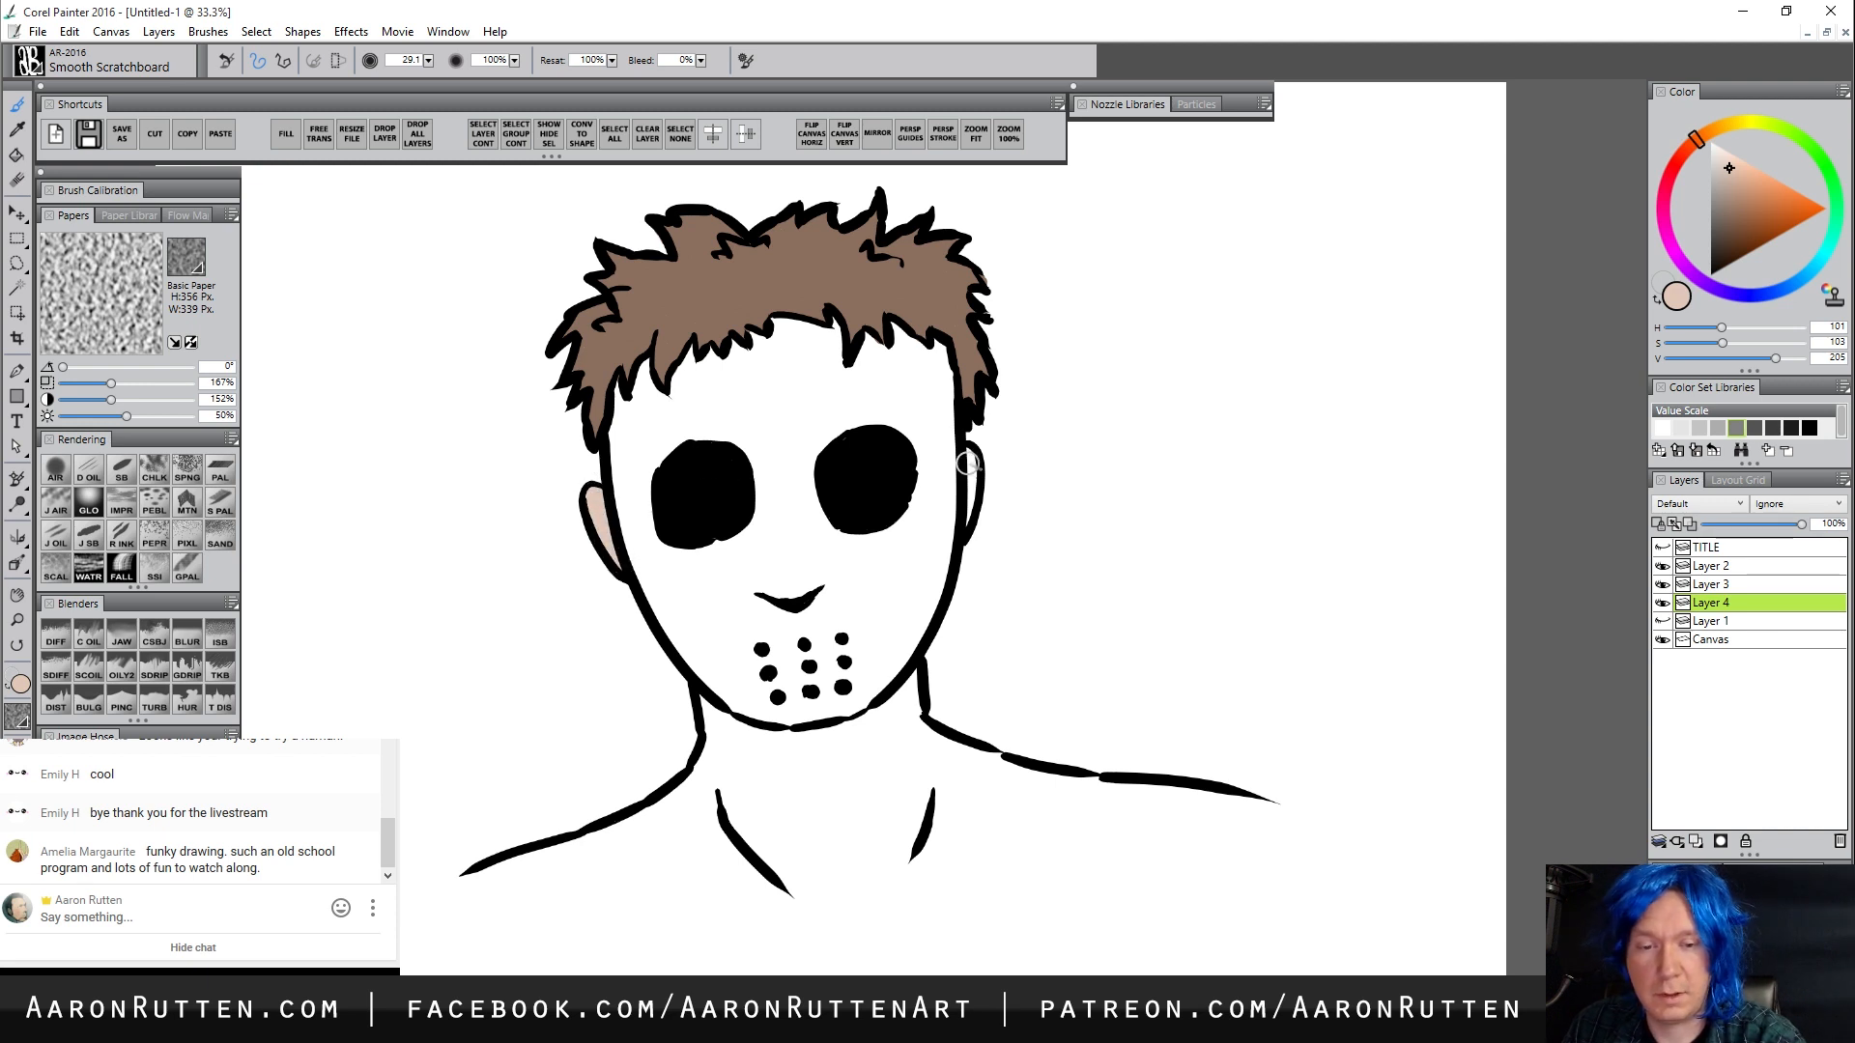
pyautogui.moveTo(973, 468)
pyautogui.mouseDown()
pyautogui.moveTo(972, 526)
pyautogui.moveTo(971, 503)
pyautogui.mouseUp()
# Outline the neck and shoulders in light peach, close the shape across the chest, and flood-fill it with the same colour
pyautogui.moveTo(708, 710)
pyautogui.mouseDown()
pyautogui.moveTo(718, 745)
pyautogui.moveTo(836, 741)
pyautogui.moveTo(887, 705)
pyautogui.moveTo(918, 723)
pyautogui.mouseUp()
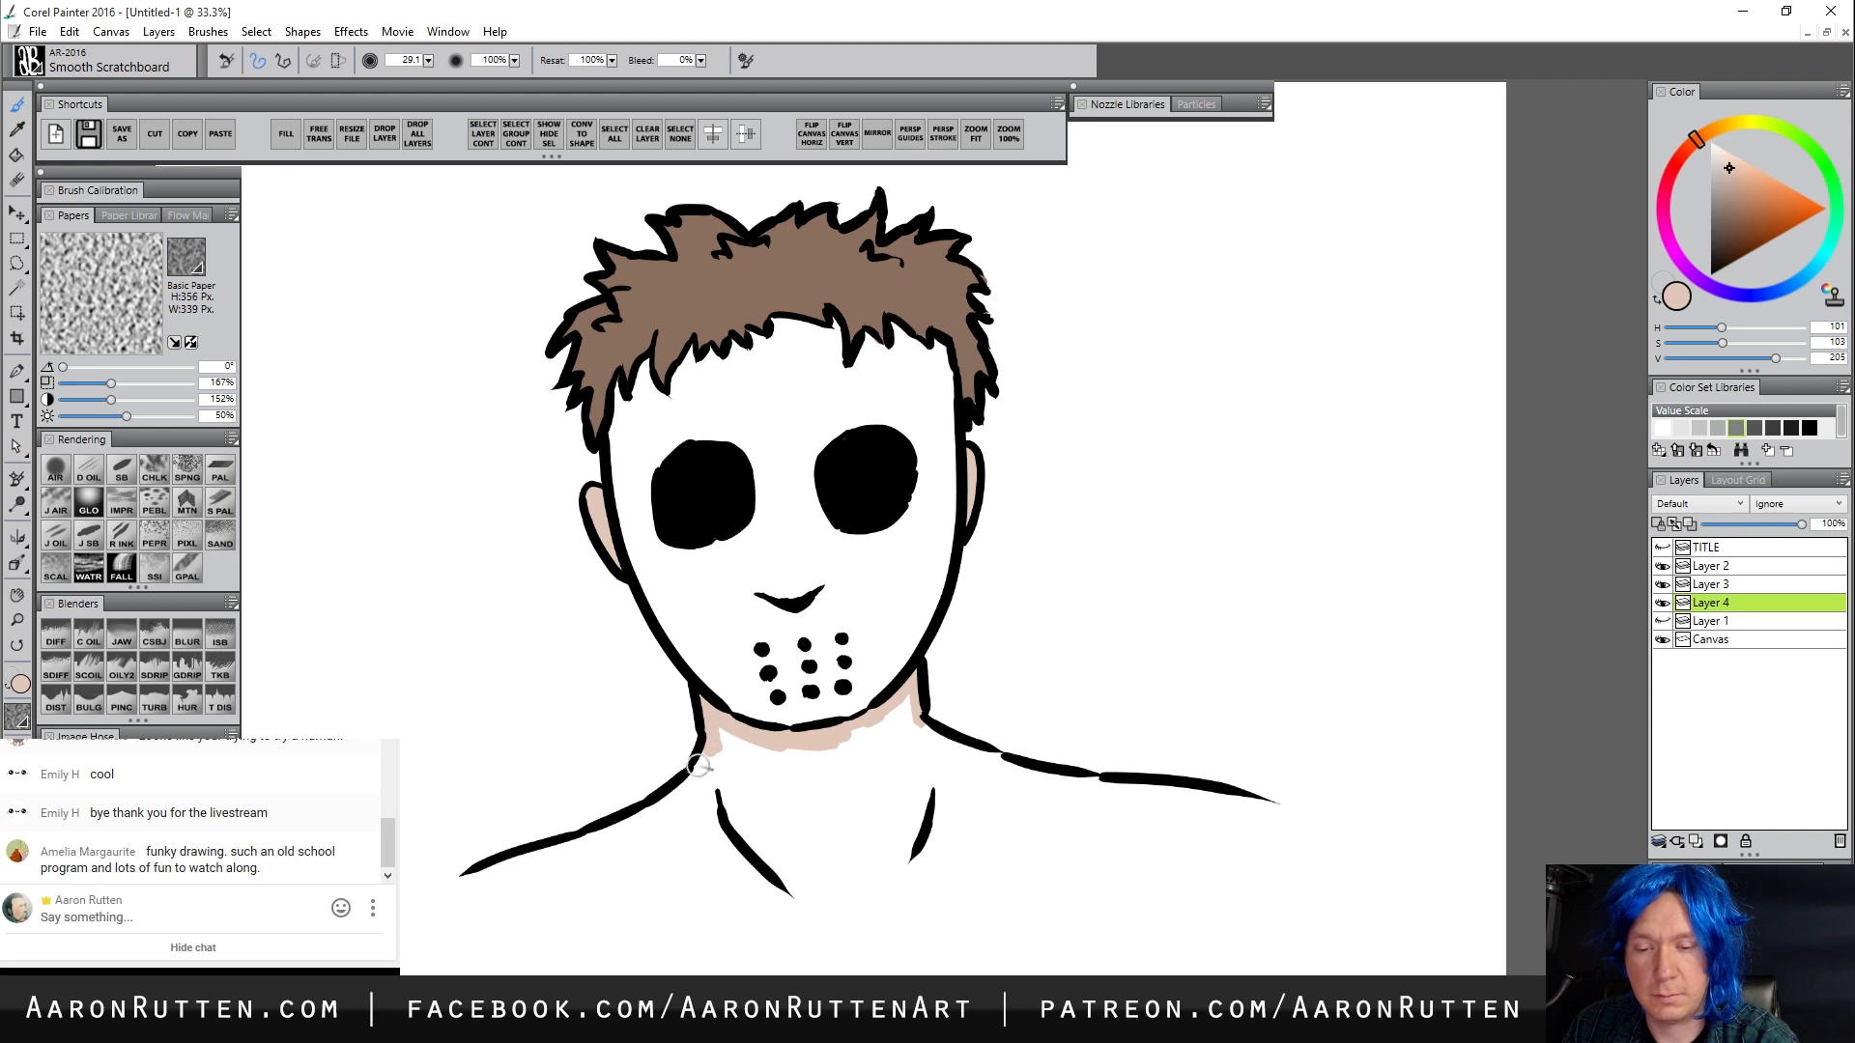
pyautogui.moveTo(701, 766)
pyautogui.mouseDown()
pyautogui.moveTo(468, 878)
pyautogui.moveTo(1276, 818)
pyautogui.moveTo(1162, 791)
pyautogui.moveTo(1242, 795)
pyautogui.moveTo(993, 780)
pyautogui.moveTo(1127, 780)
pyautogui.moveTo(929, 742)
pyautogui.mouseUp()
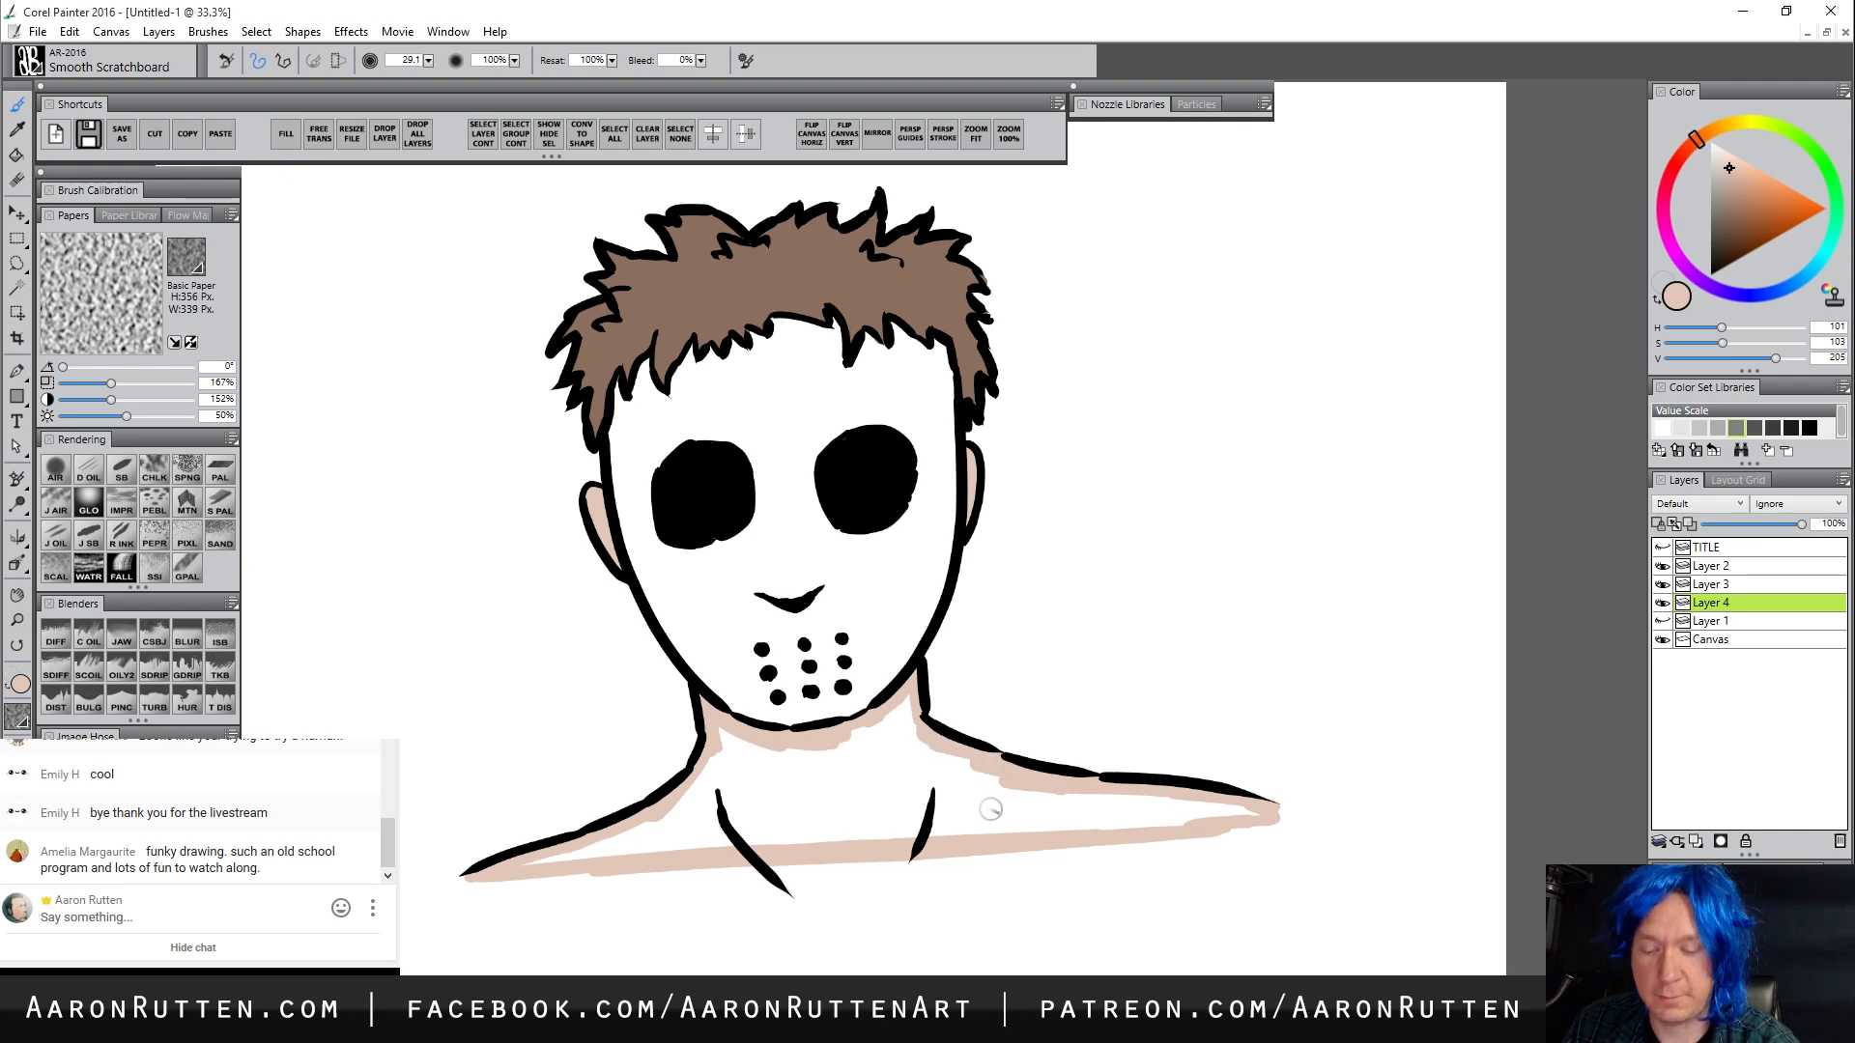
pyautogui.press('k')
pyautogui.click(879, 801)
pyautogui.press('b')
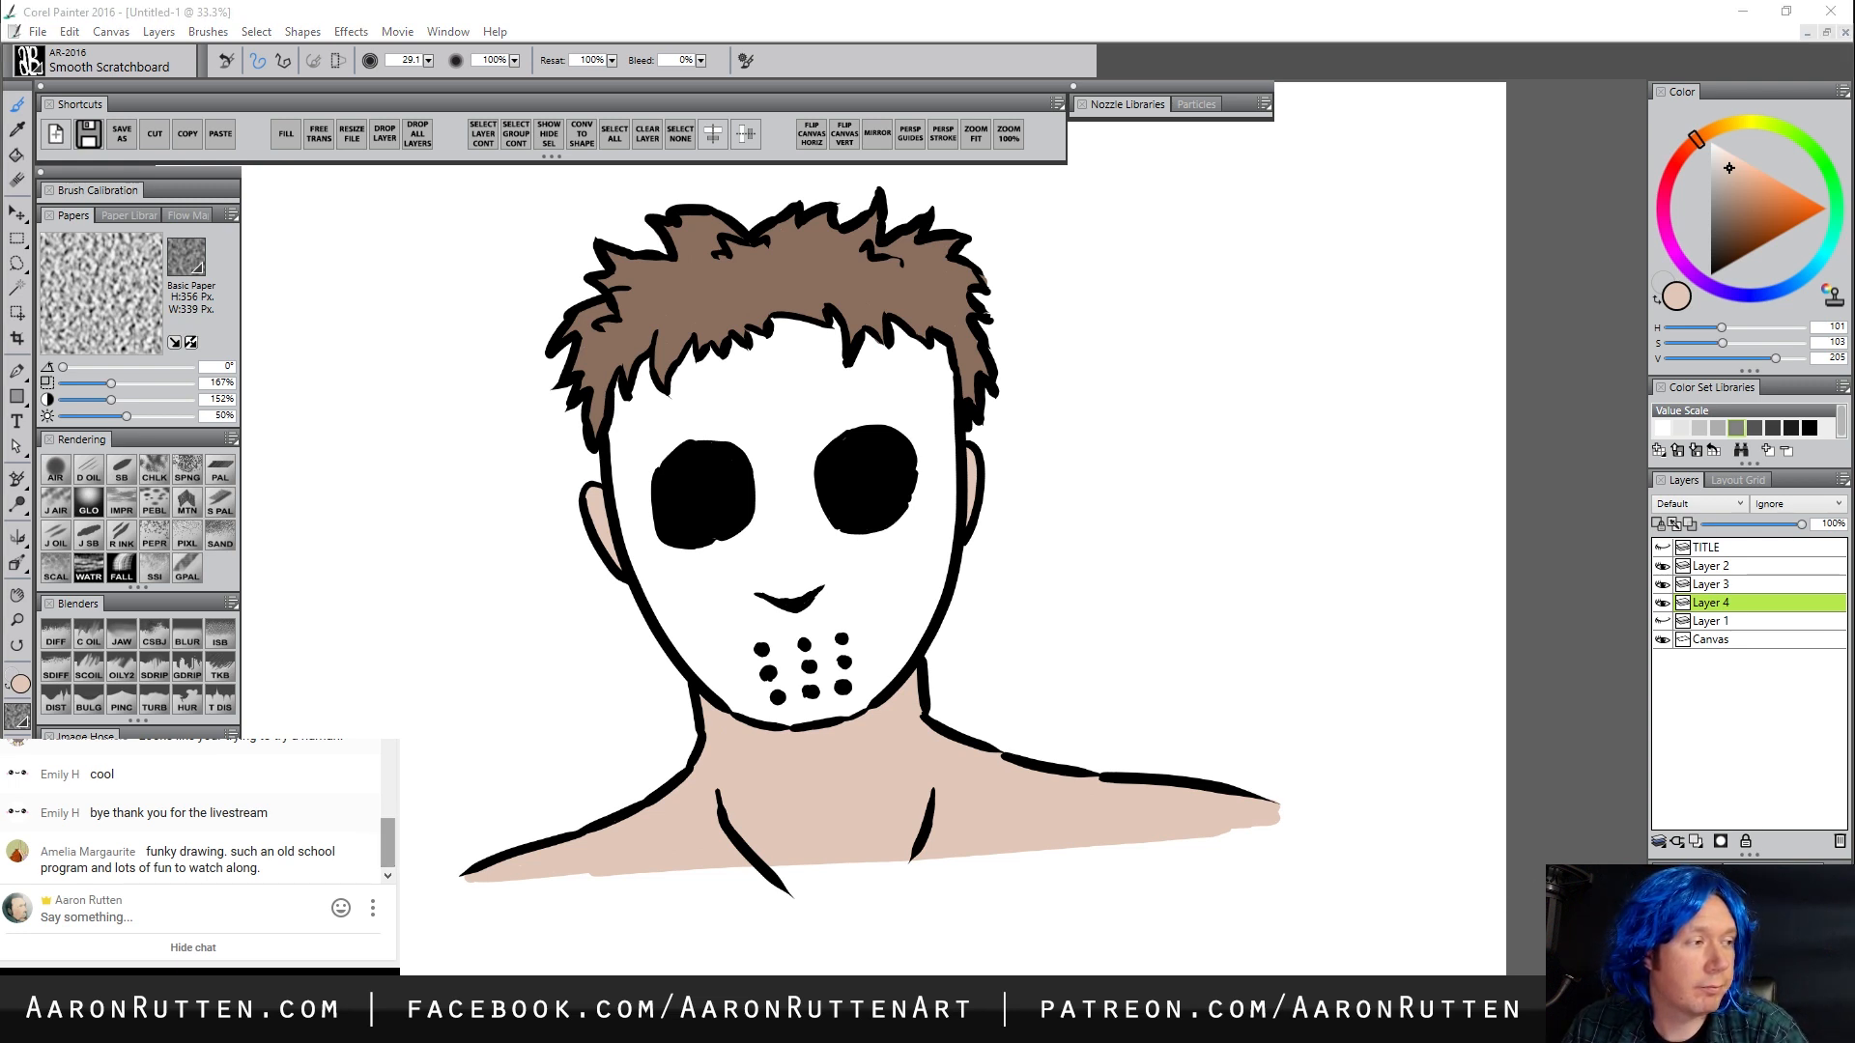
pyautogui.scroll(1, 193, 821)
pyautogui.scroll(-5, 193, 802)
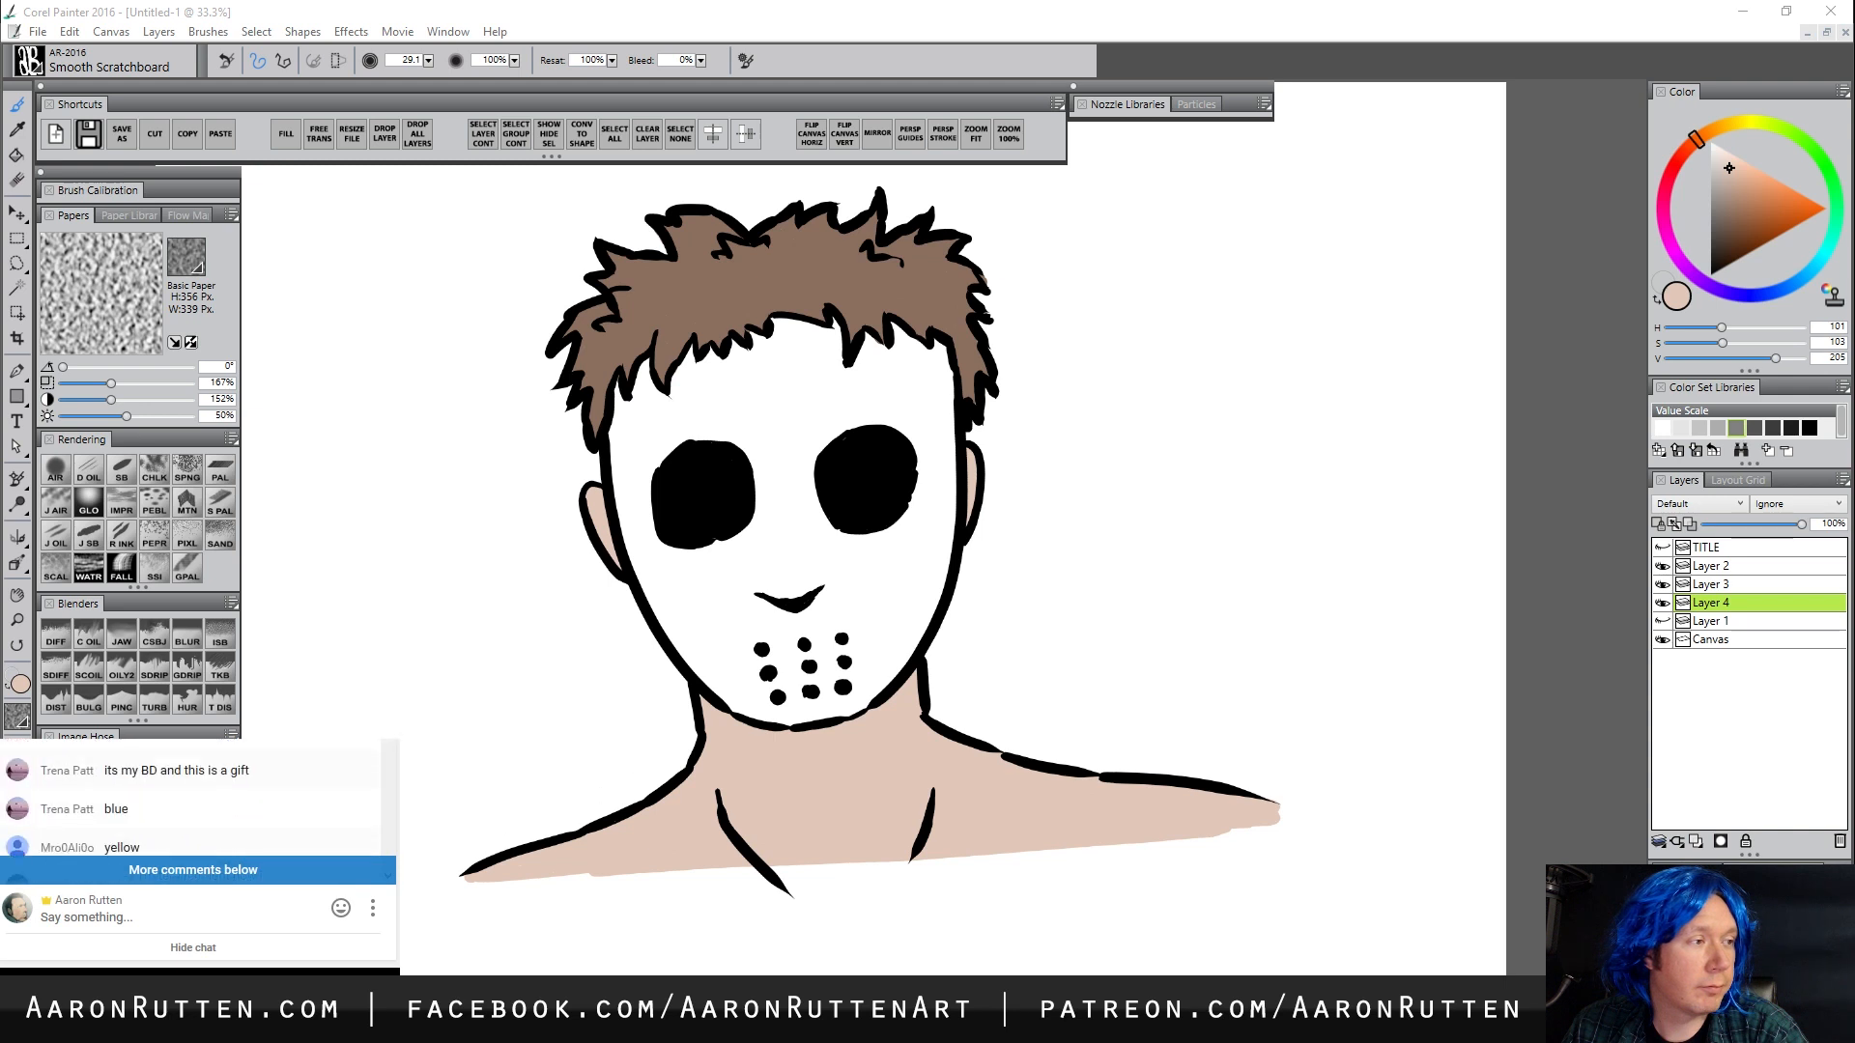
pyautogui.scroll(-5, 194, 811)
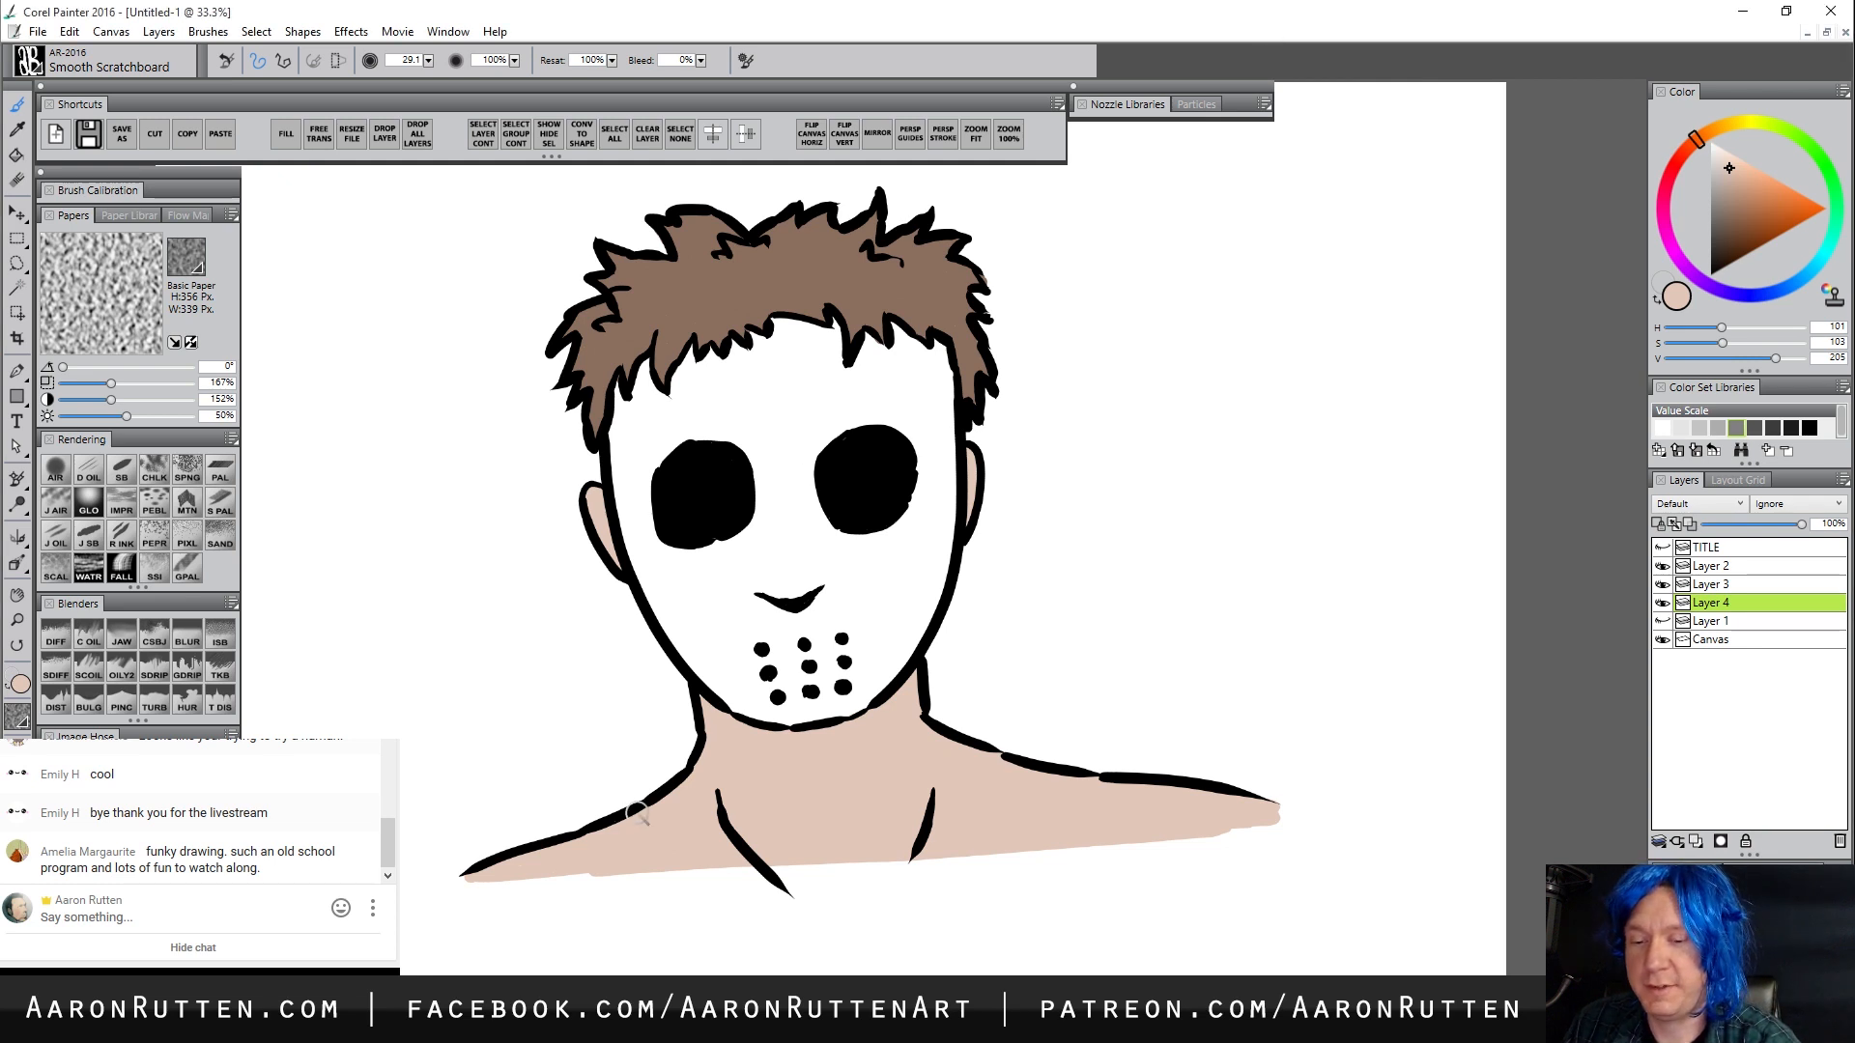
# Extend the peach skin colour downward along the chest's lower edge into a smooth curve below the collarbone lines
pyautogui.moveTo(507, 880)
pyautogui.mouseDown()
pyautogui.moveTo(731, 888)
pyautogui.moveTo(636, 893)
pyautogui.moveTo(811, 863)
pyautogui.moveTo(903, 876)
pyautogui.moveTo(725, 879)
pyautogui.moveTo(753, 902)
pyautogui.moveTo(875, 891)
pyautogui.moveTo(788, 901)
pyautogui.mouseUp()
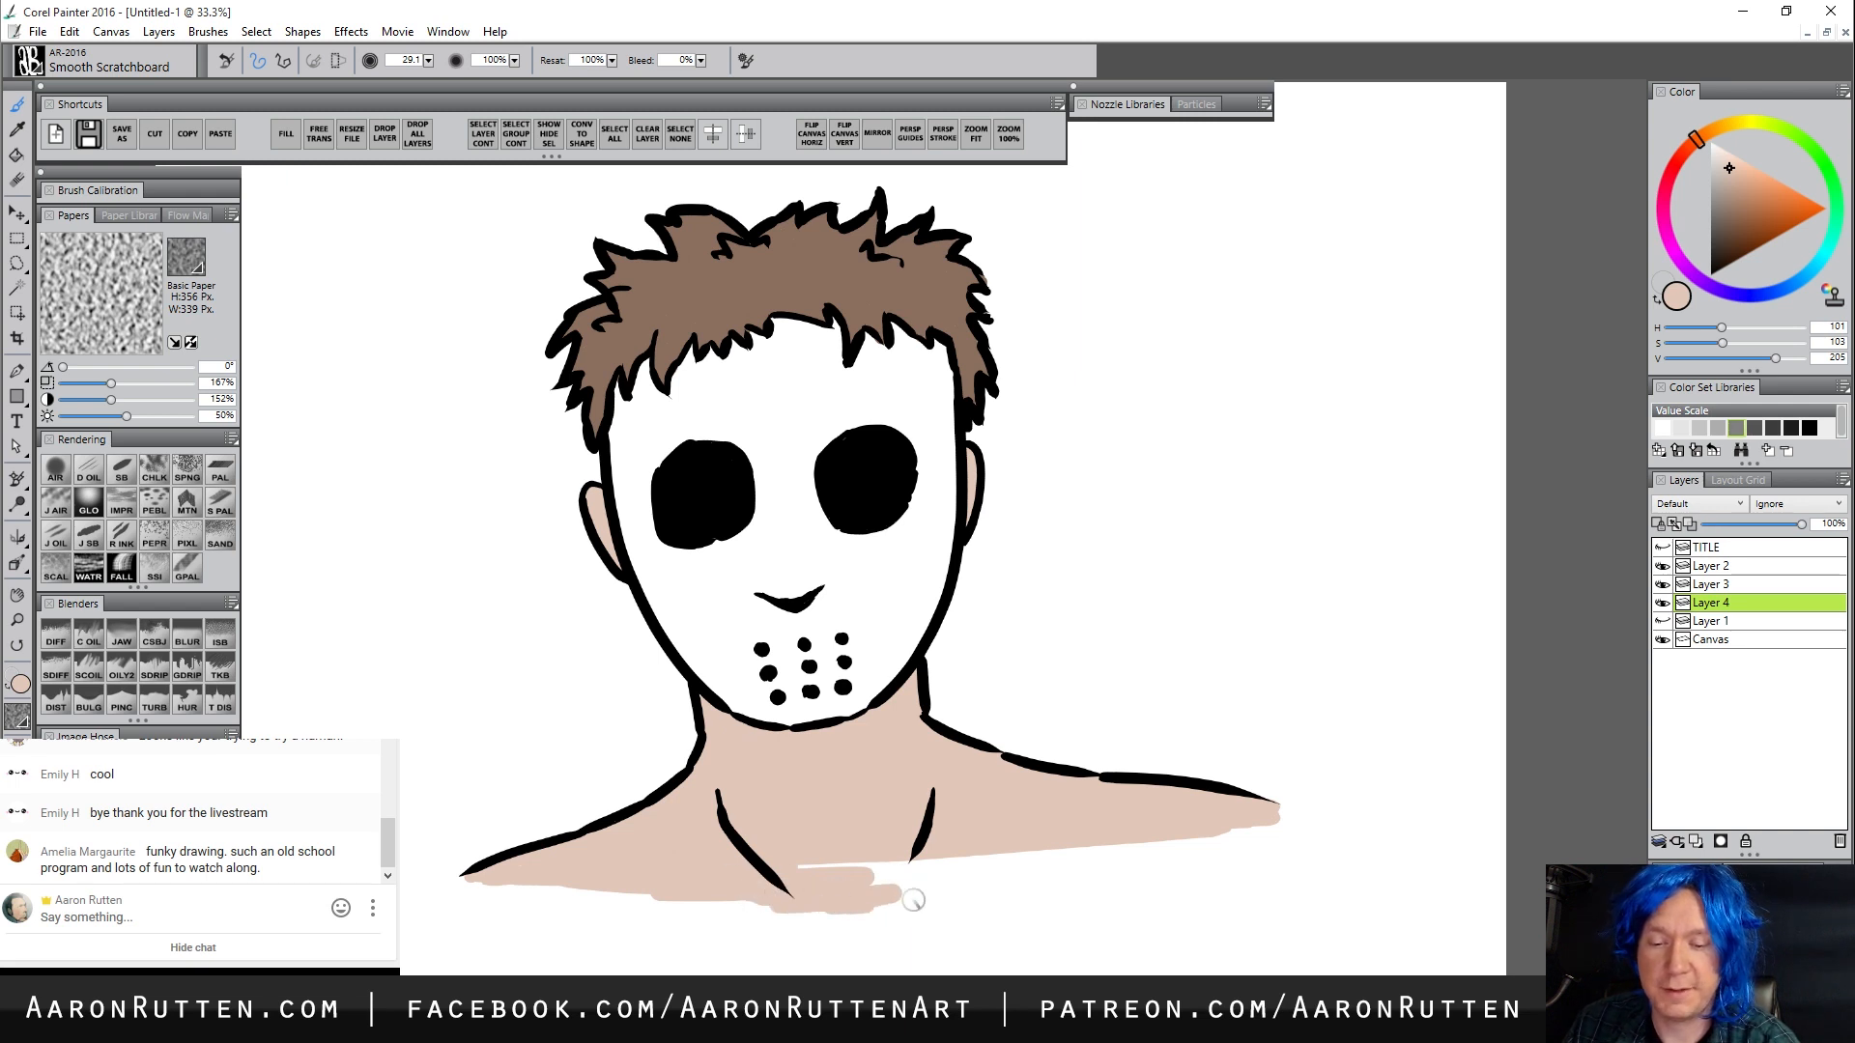
pyautogui.moveTo(913, 901)
pyautogui.mouseDown()
pyautogui.moveTo(801, 862)
pyautogui.moveTo(911, 848)
pyautogui.moveTo(866, 884)
pyautogui.moveTo(952, 875)
pyautogui.moveTo(913, 889)
pyautogui.moveTo(960, 854)
pyautogui.moveTo(772, 866)
pyautogui.moveTo(968, 872)
pyautogui.moveTo(1069, 844)
pyautogui.moveTo(998, 863)
pyautogui.mouseUp()
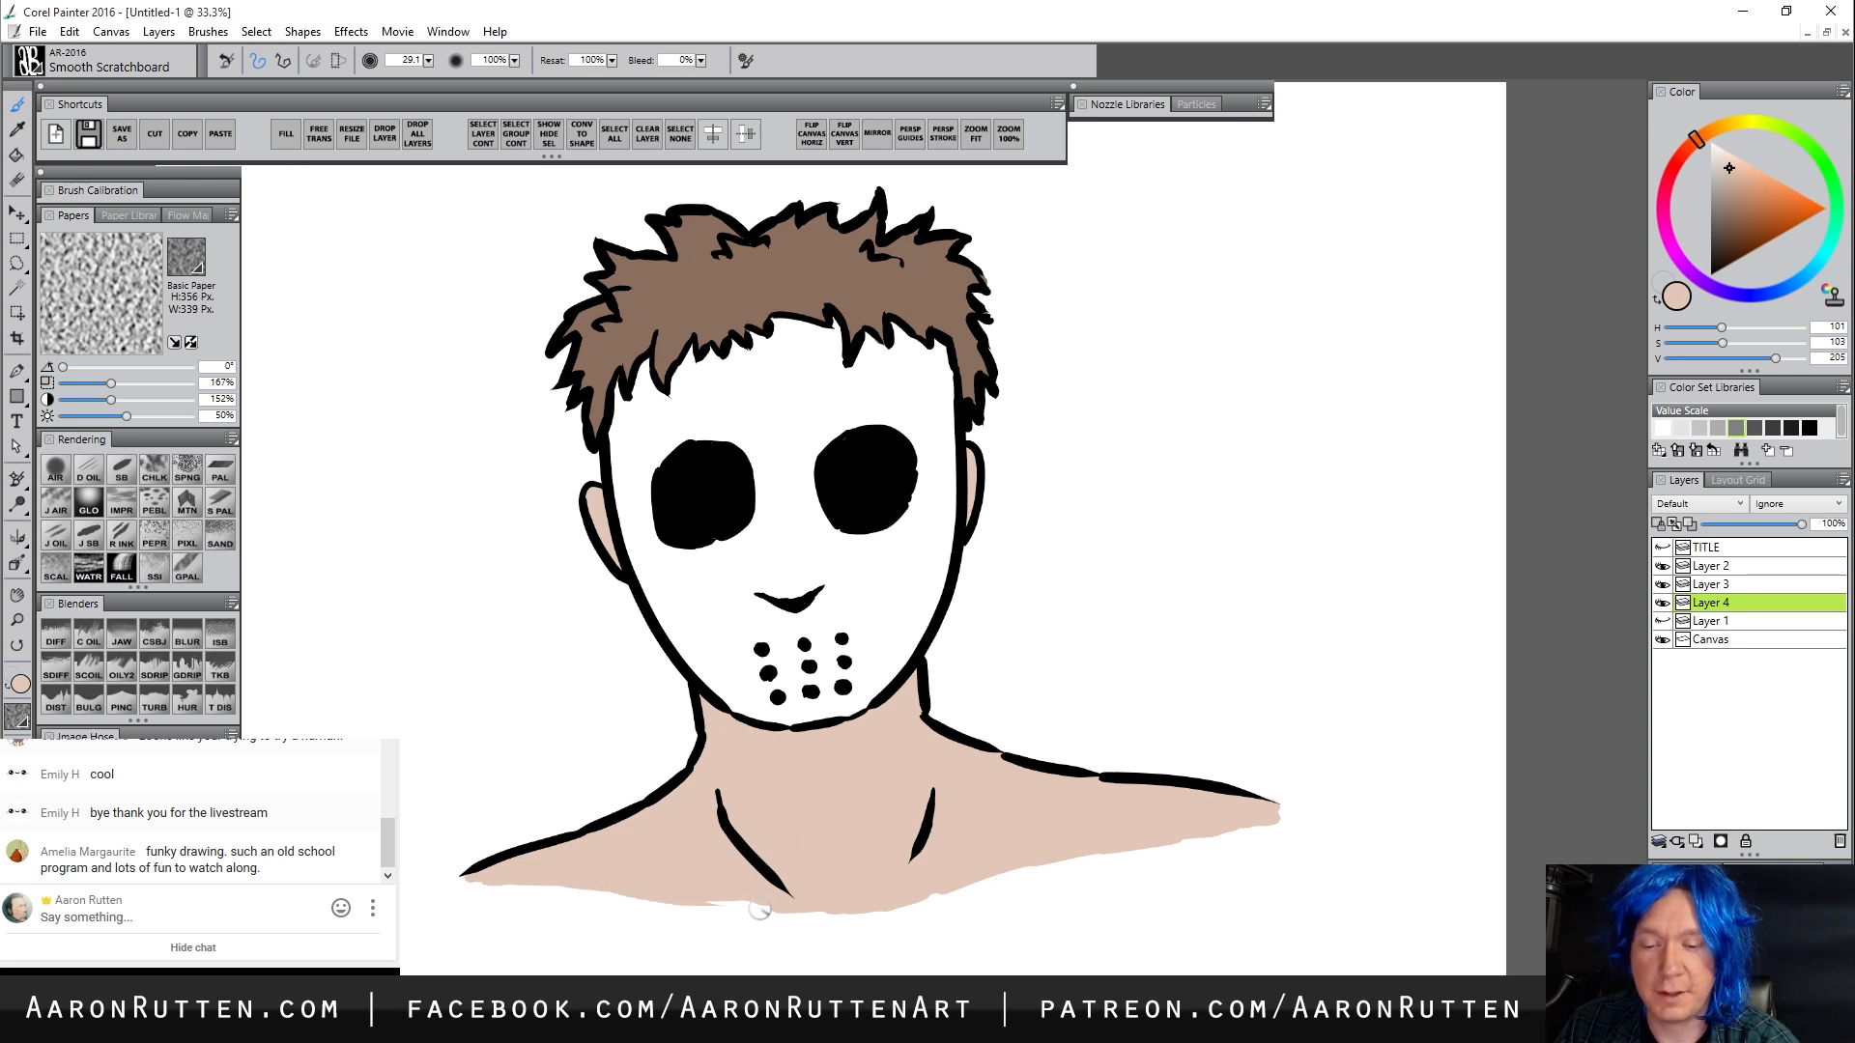
pyautogui.moveTo(630, 891)
pyautogui.mouseDown()
pyautogui.moveTo(813, 914)
pyautogui.moveTo(794, 908)
pyautogui.mouseUp()
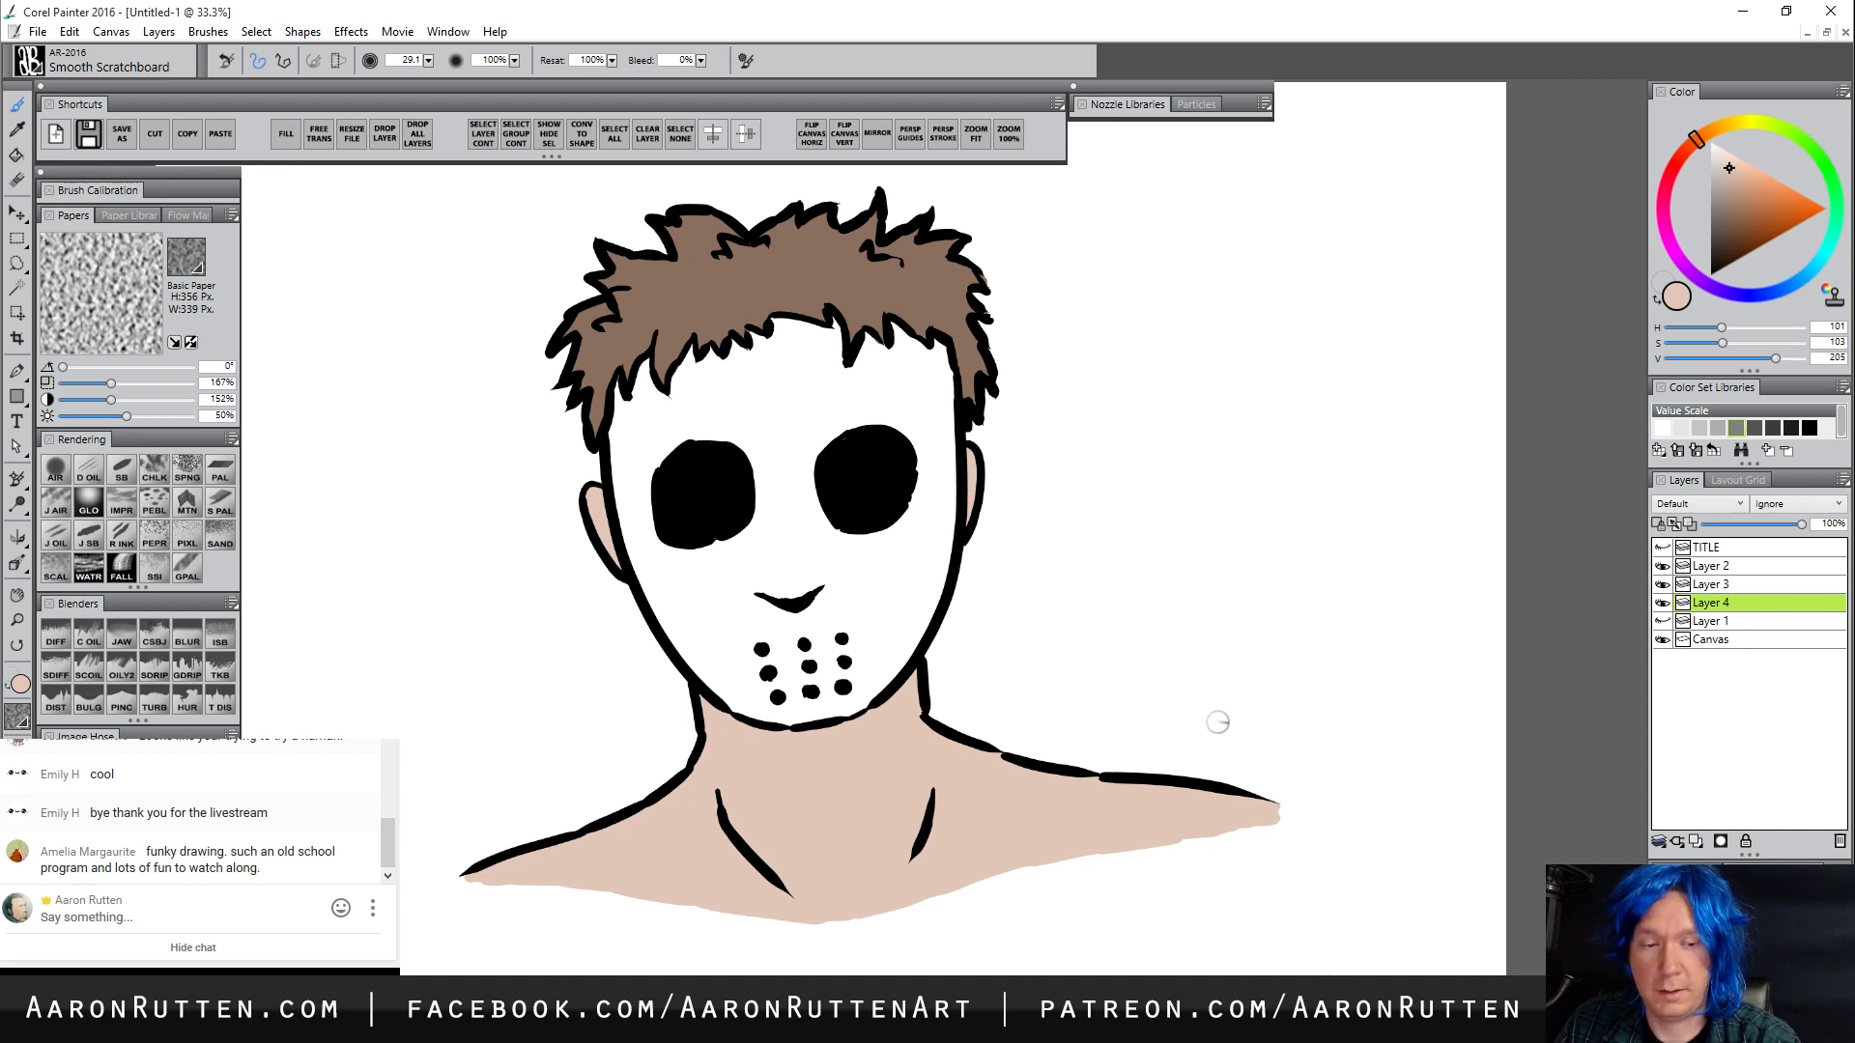
# Rename Layer 4, which holds the peach skin colour, as skin in lowercase
pyautogui.doubleClick(1713, 605)
pyautogui.write('SKIN')
pyautogui.press('Return')
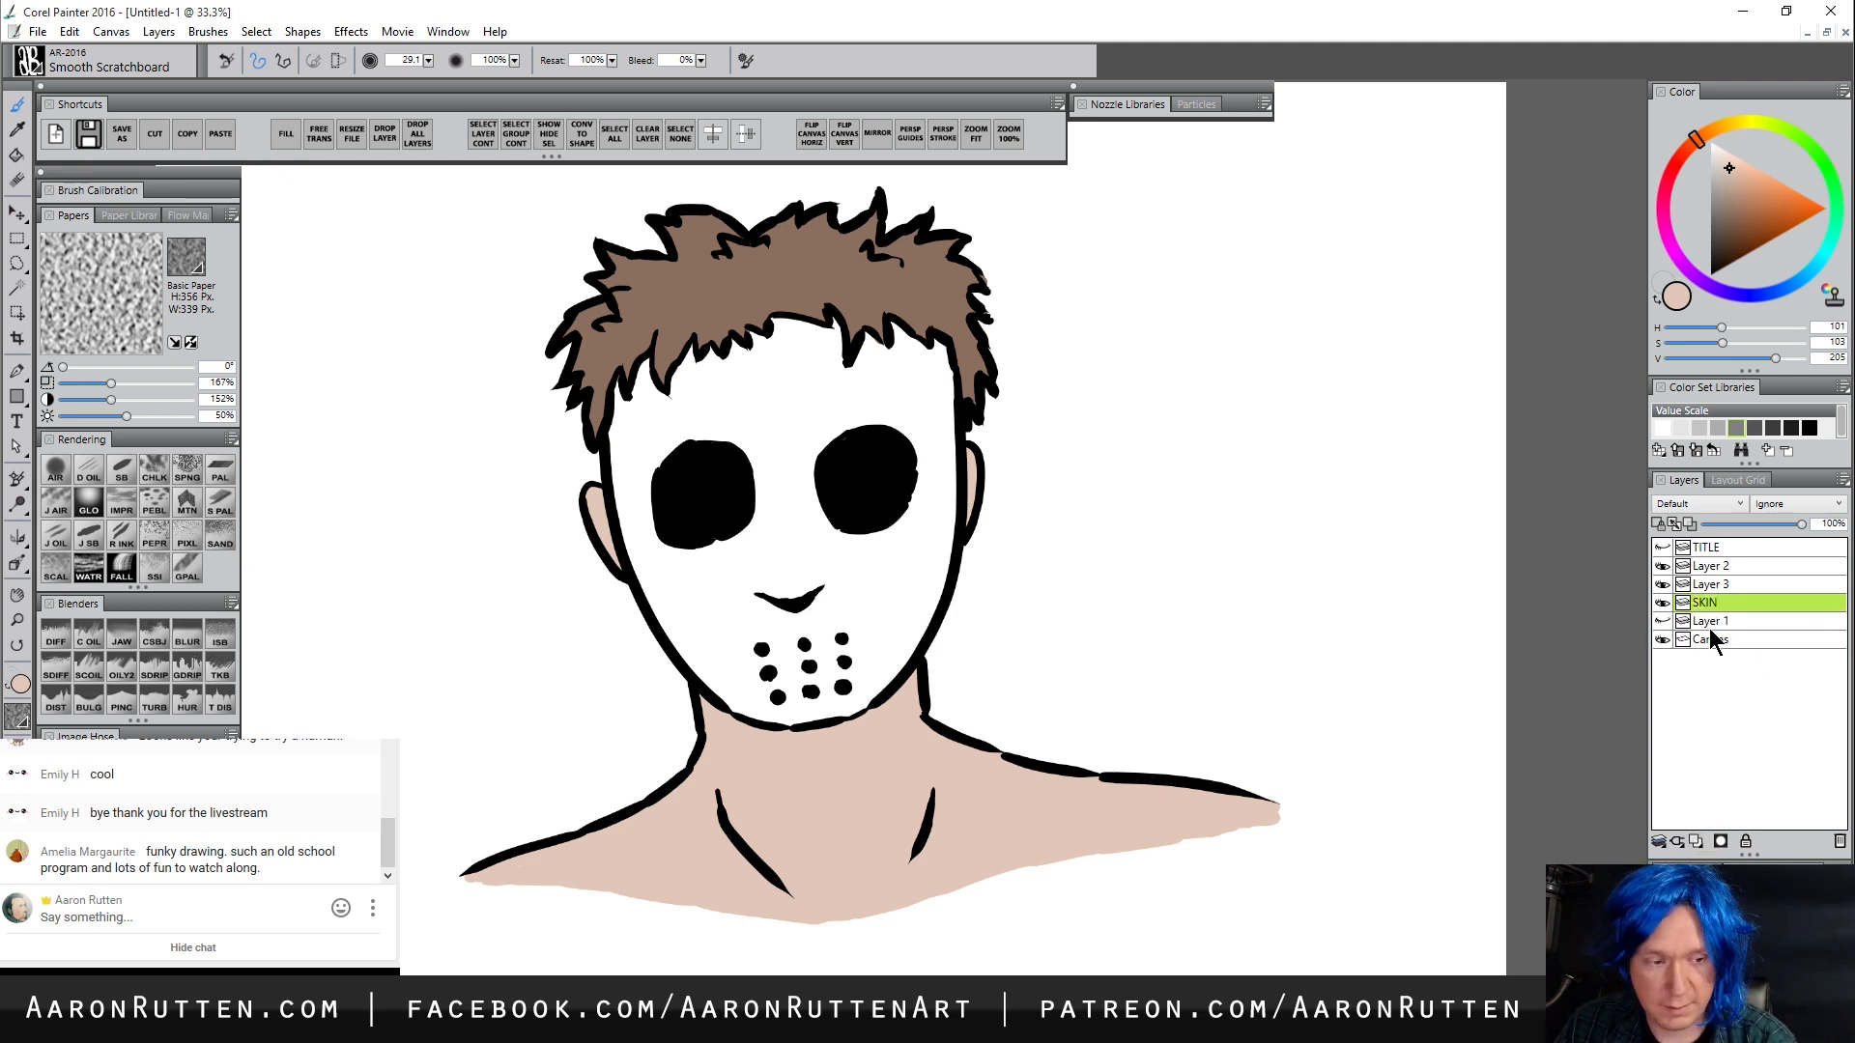
pyautogui.doubleClick(1711, 604)
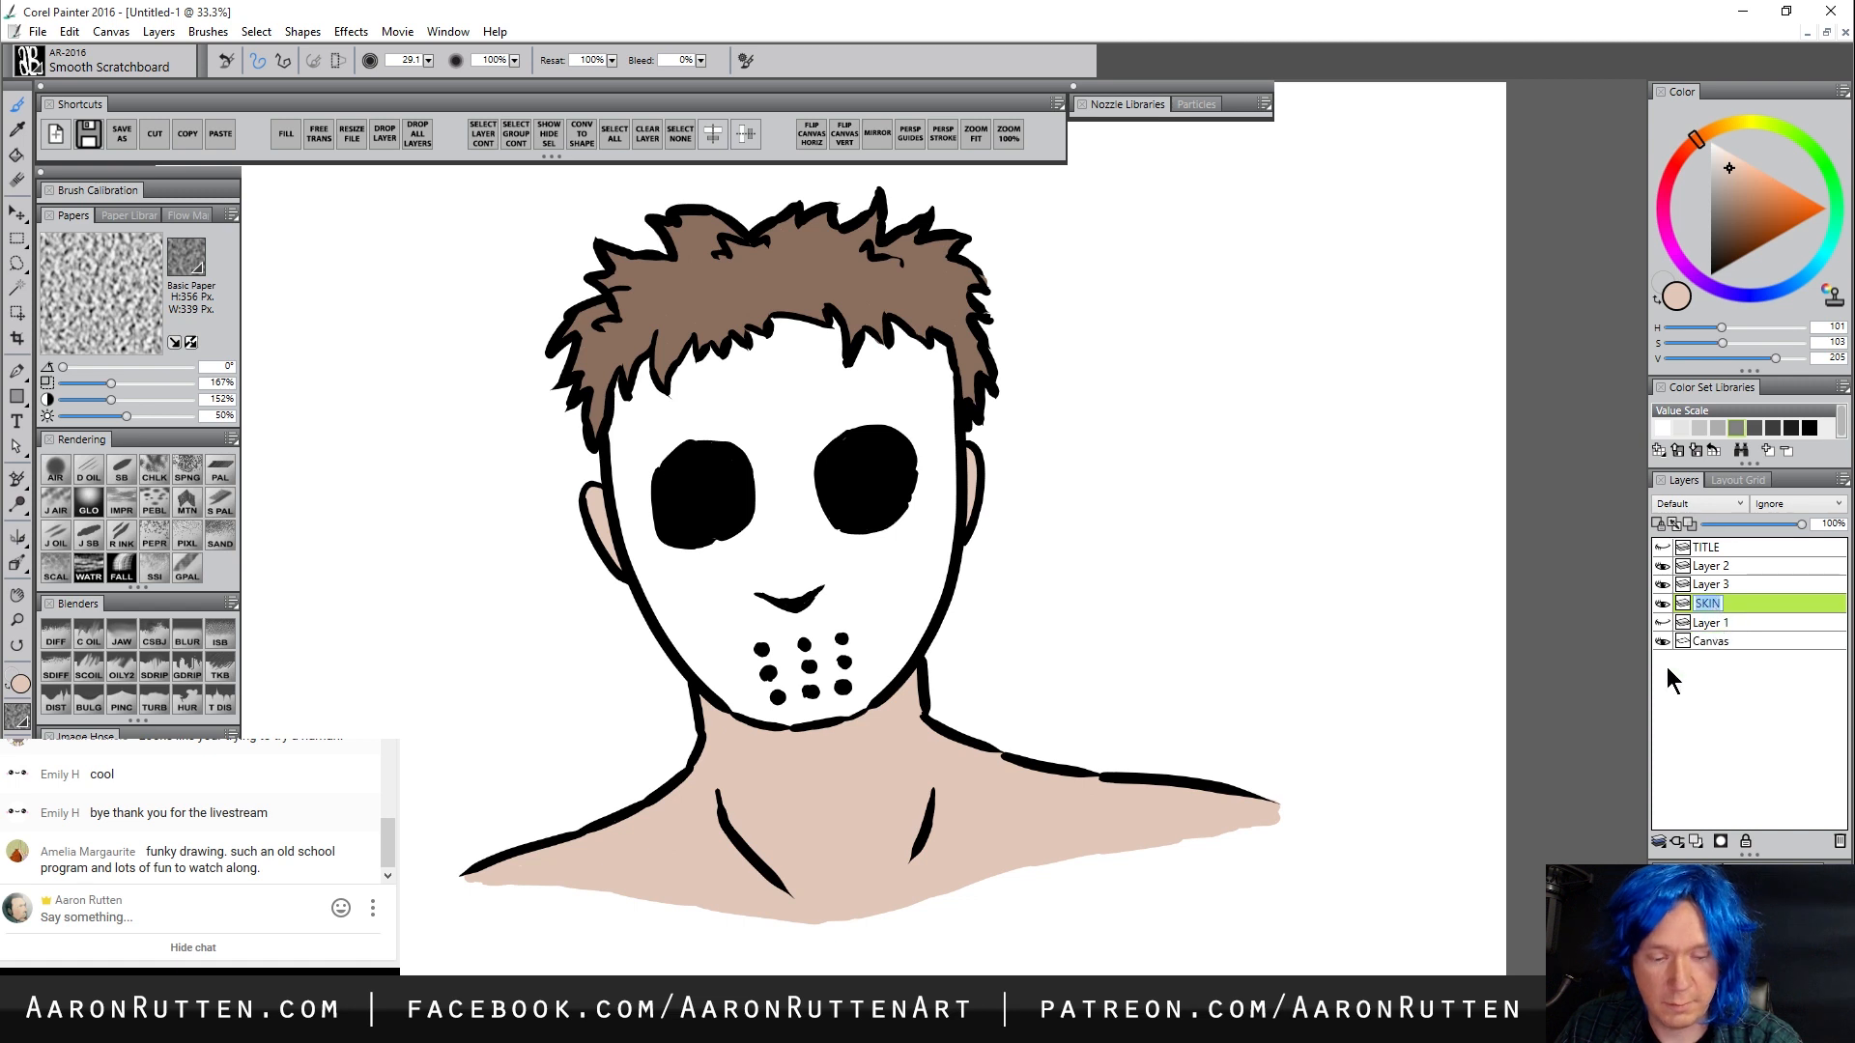
pyautogui.write('skin')
pyautogui.press('Return')
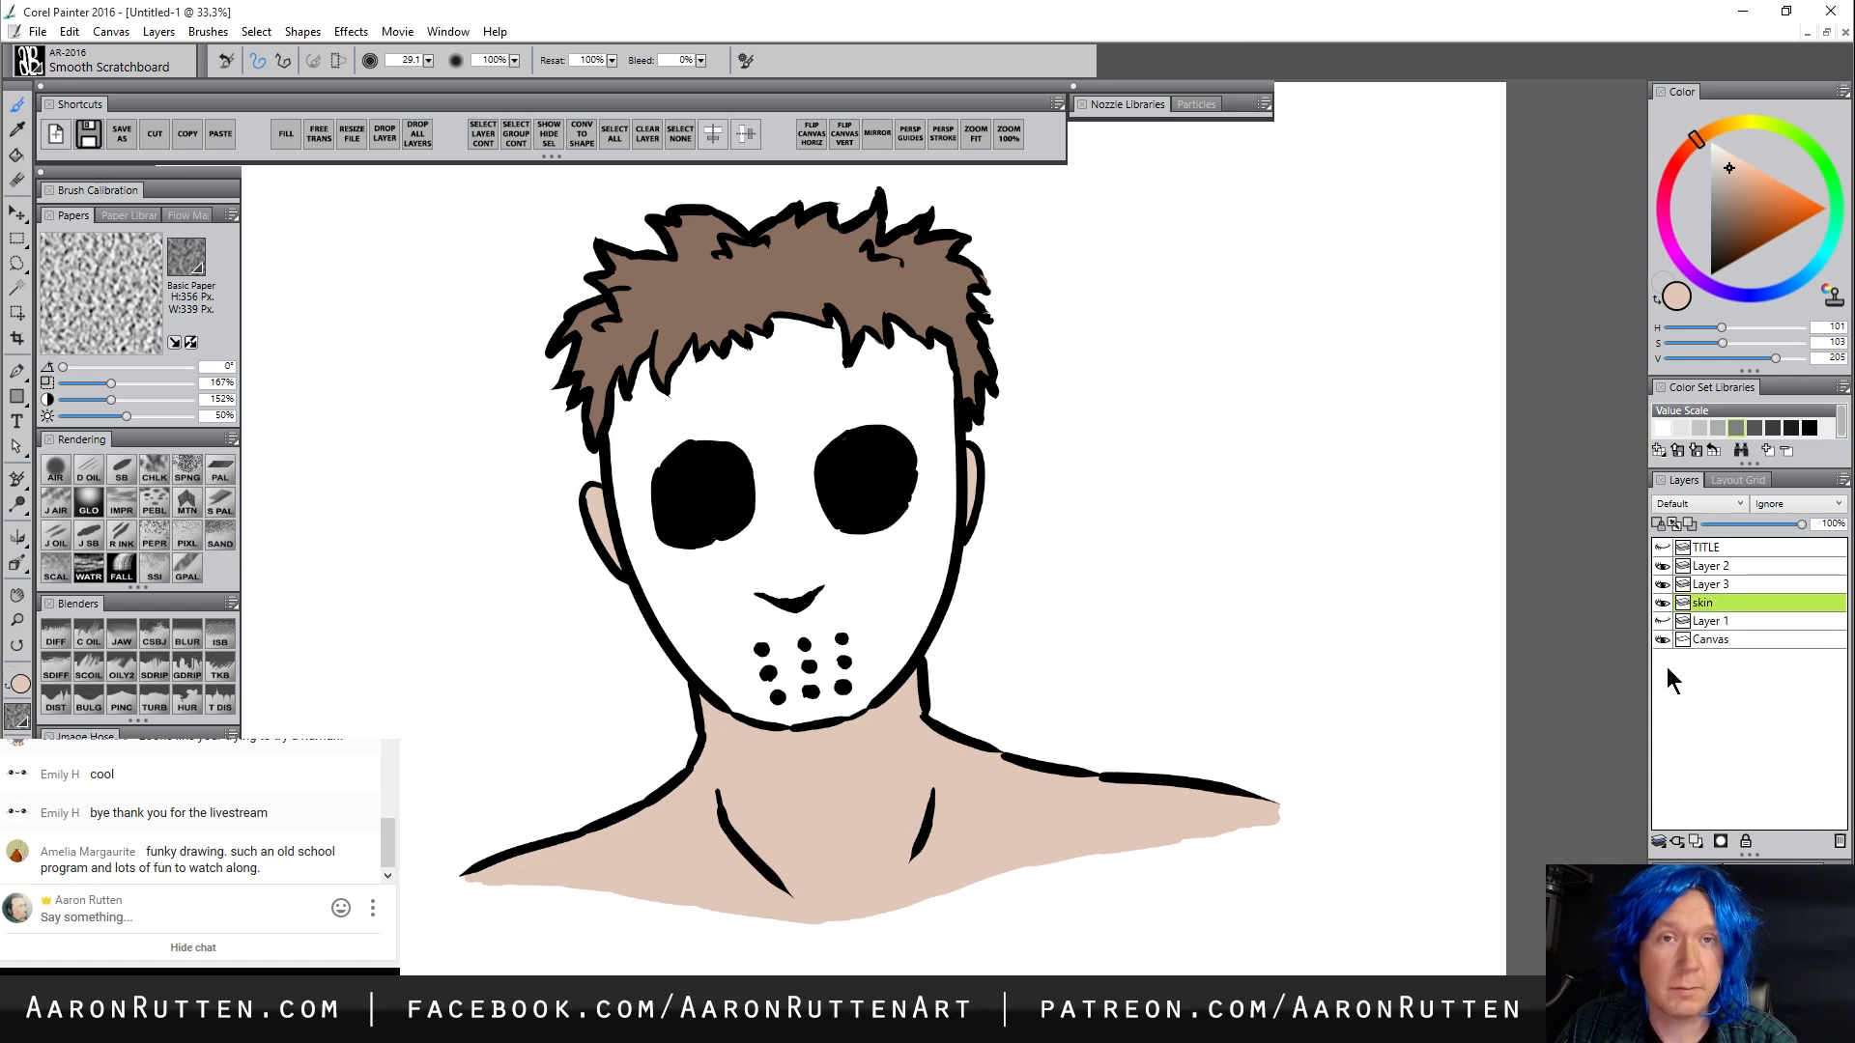
# Toggle the visibility of Layer 3 to check its content and rename the layer as hair
pyautogui.click(1661, 585)
pyautogui.click(1662, 585)
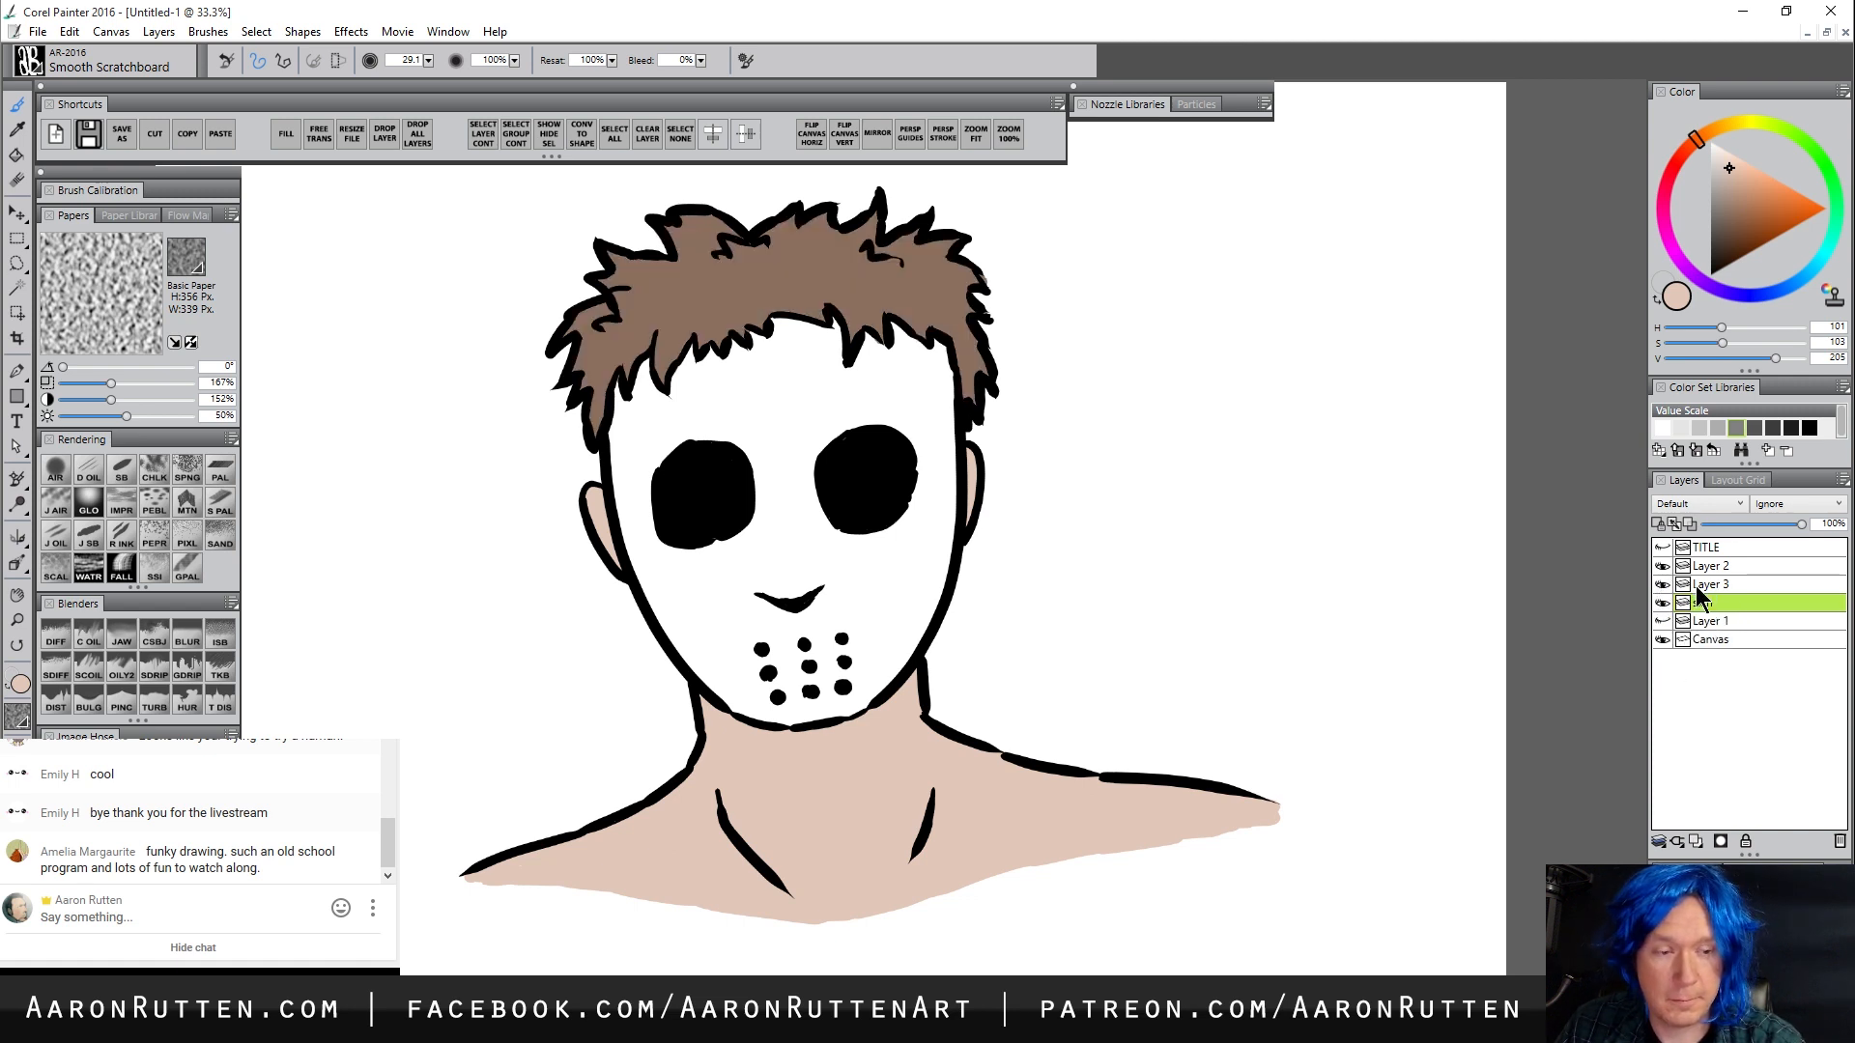
pyautogui.doubleClick(1713, 584)
pyautogui.write('hair')
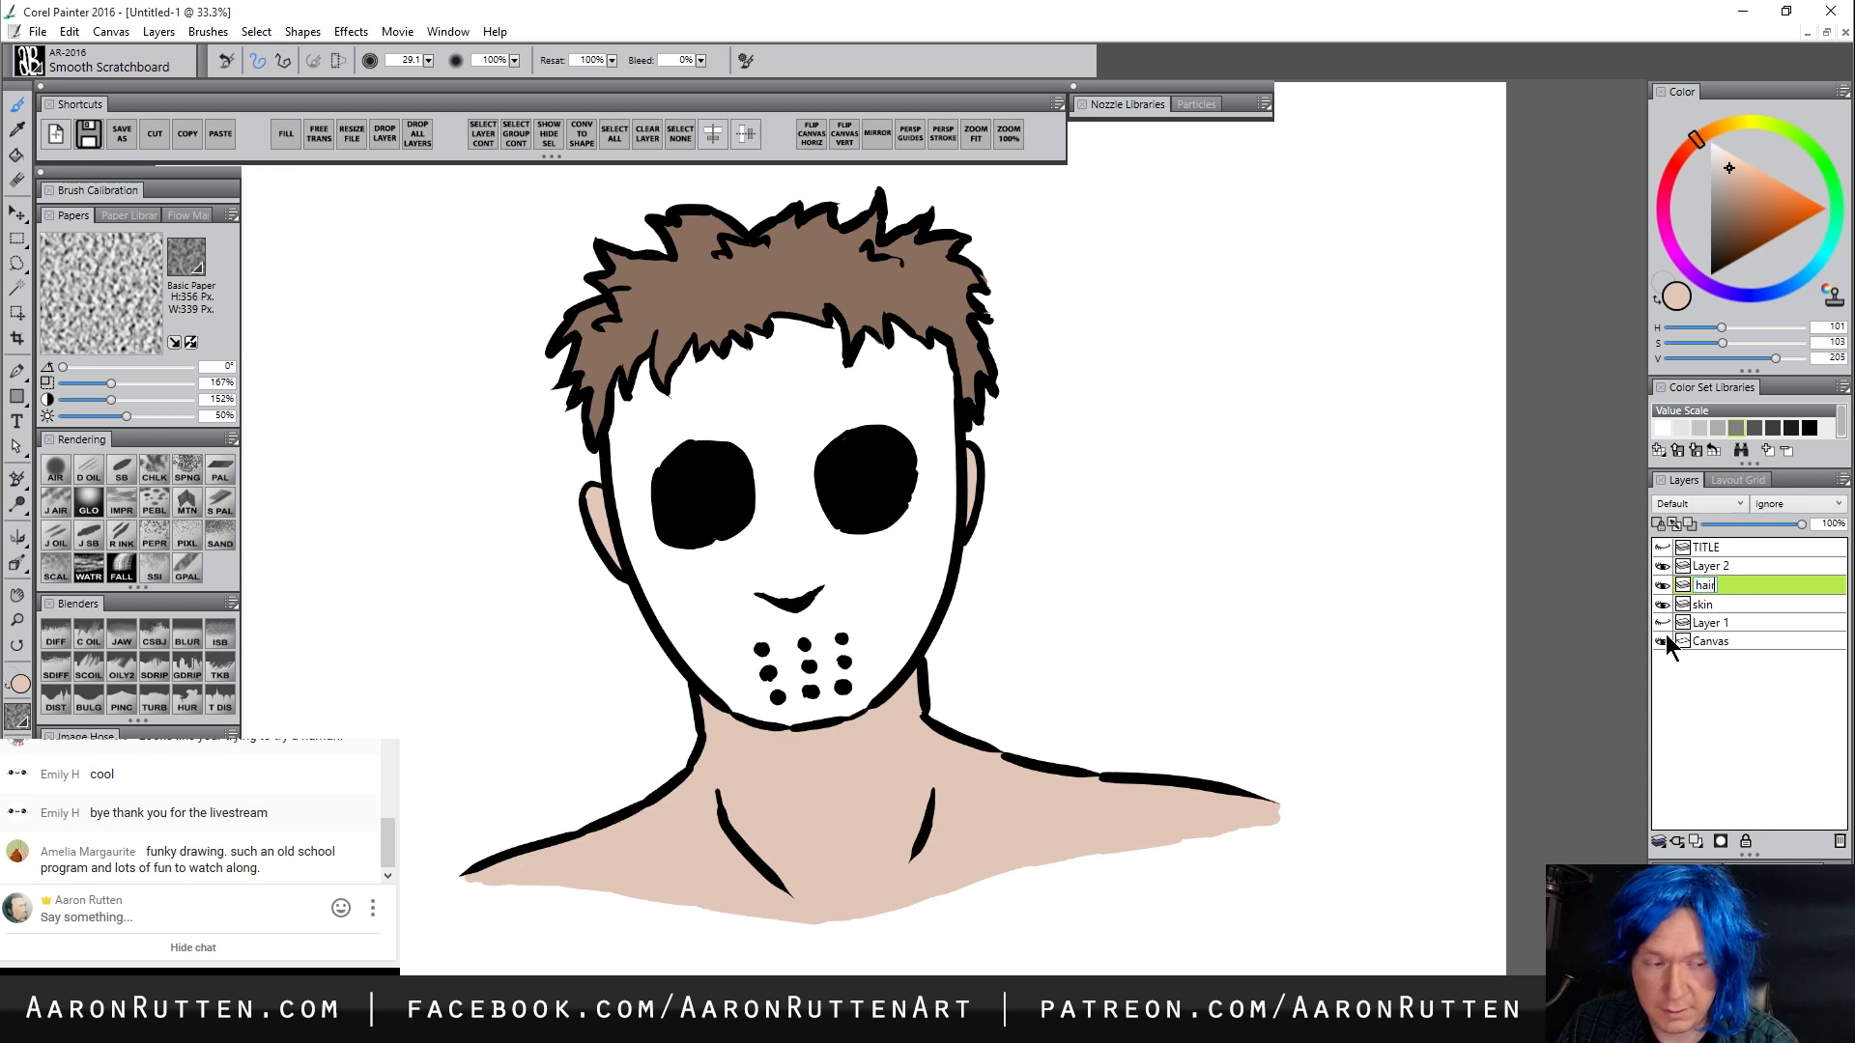
pyautogui.press('Return')
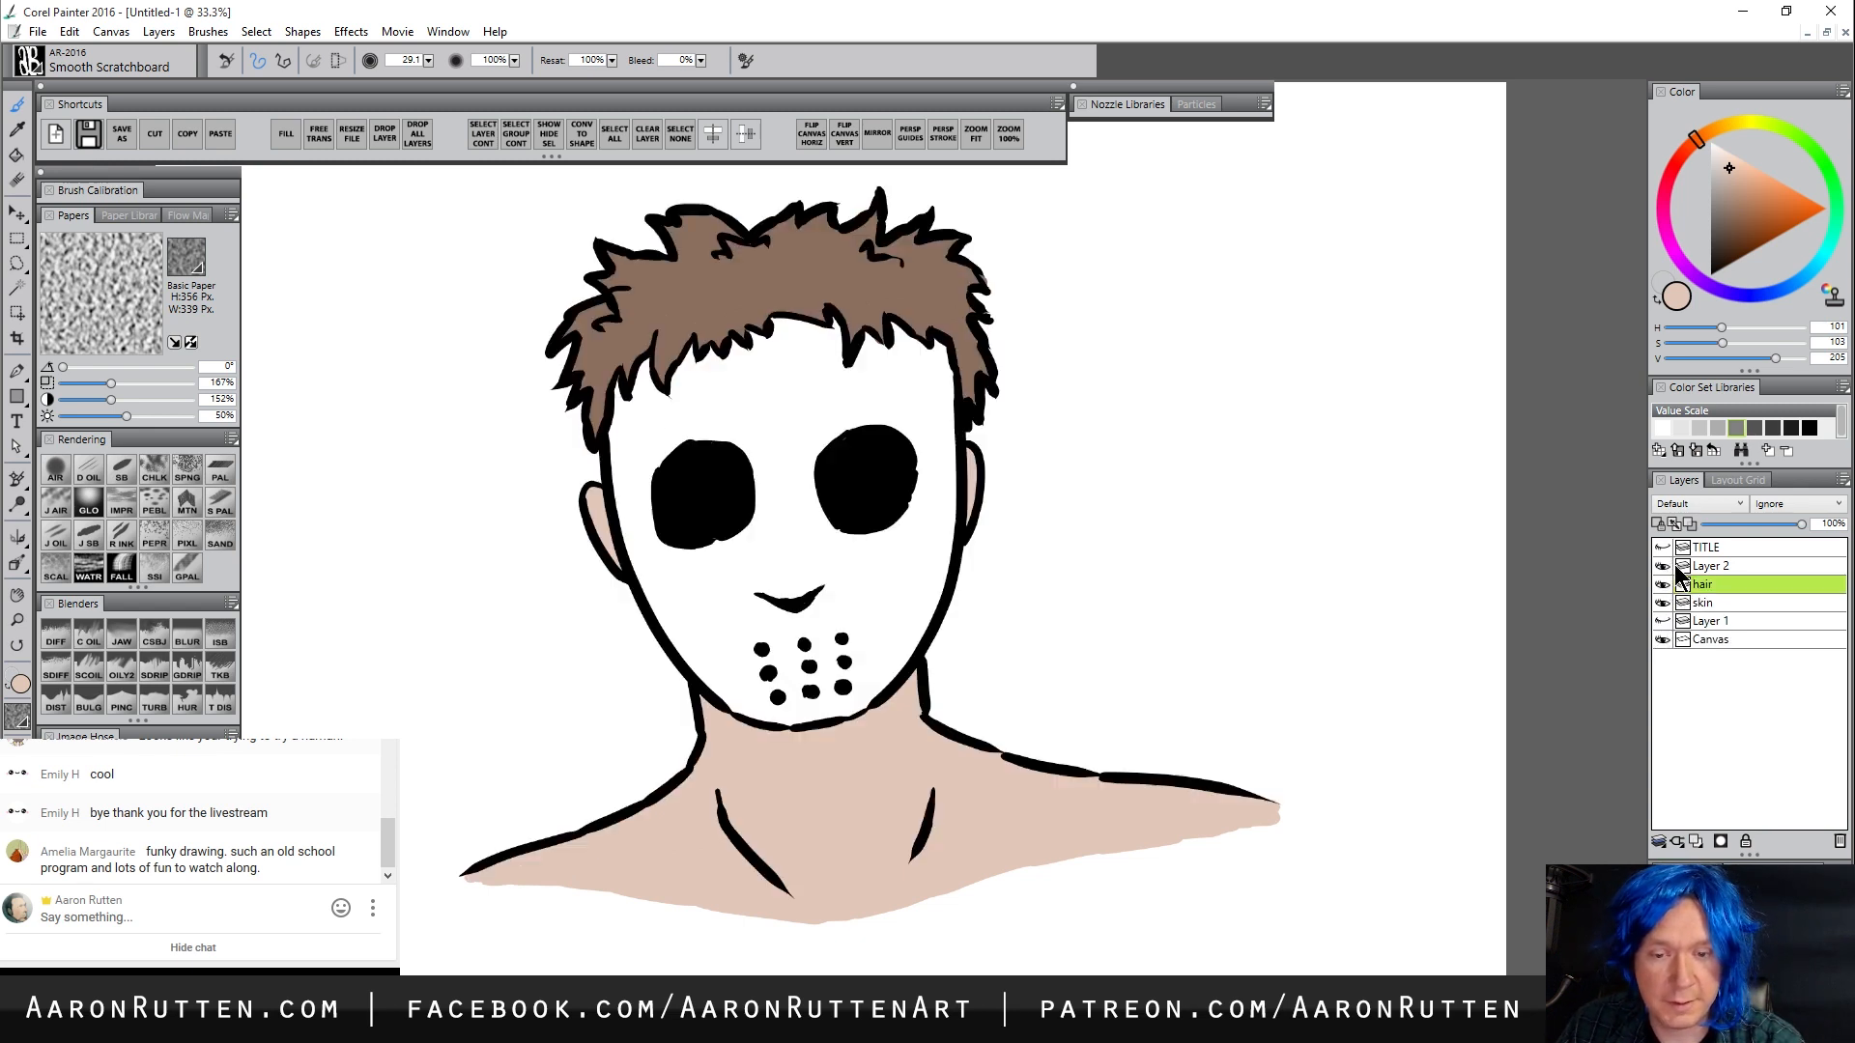
# Rename Layer 2, which holds the black line art, as ink
pyautogui.doubleClick(1713, 567)
pyautogui.write('ink')
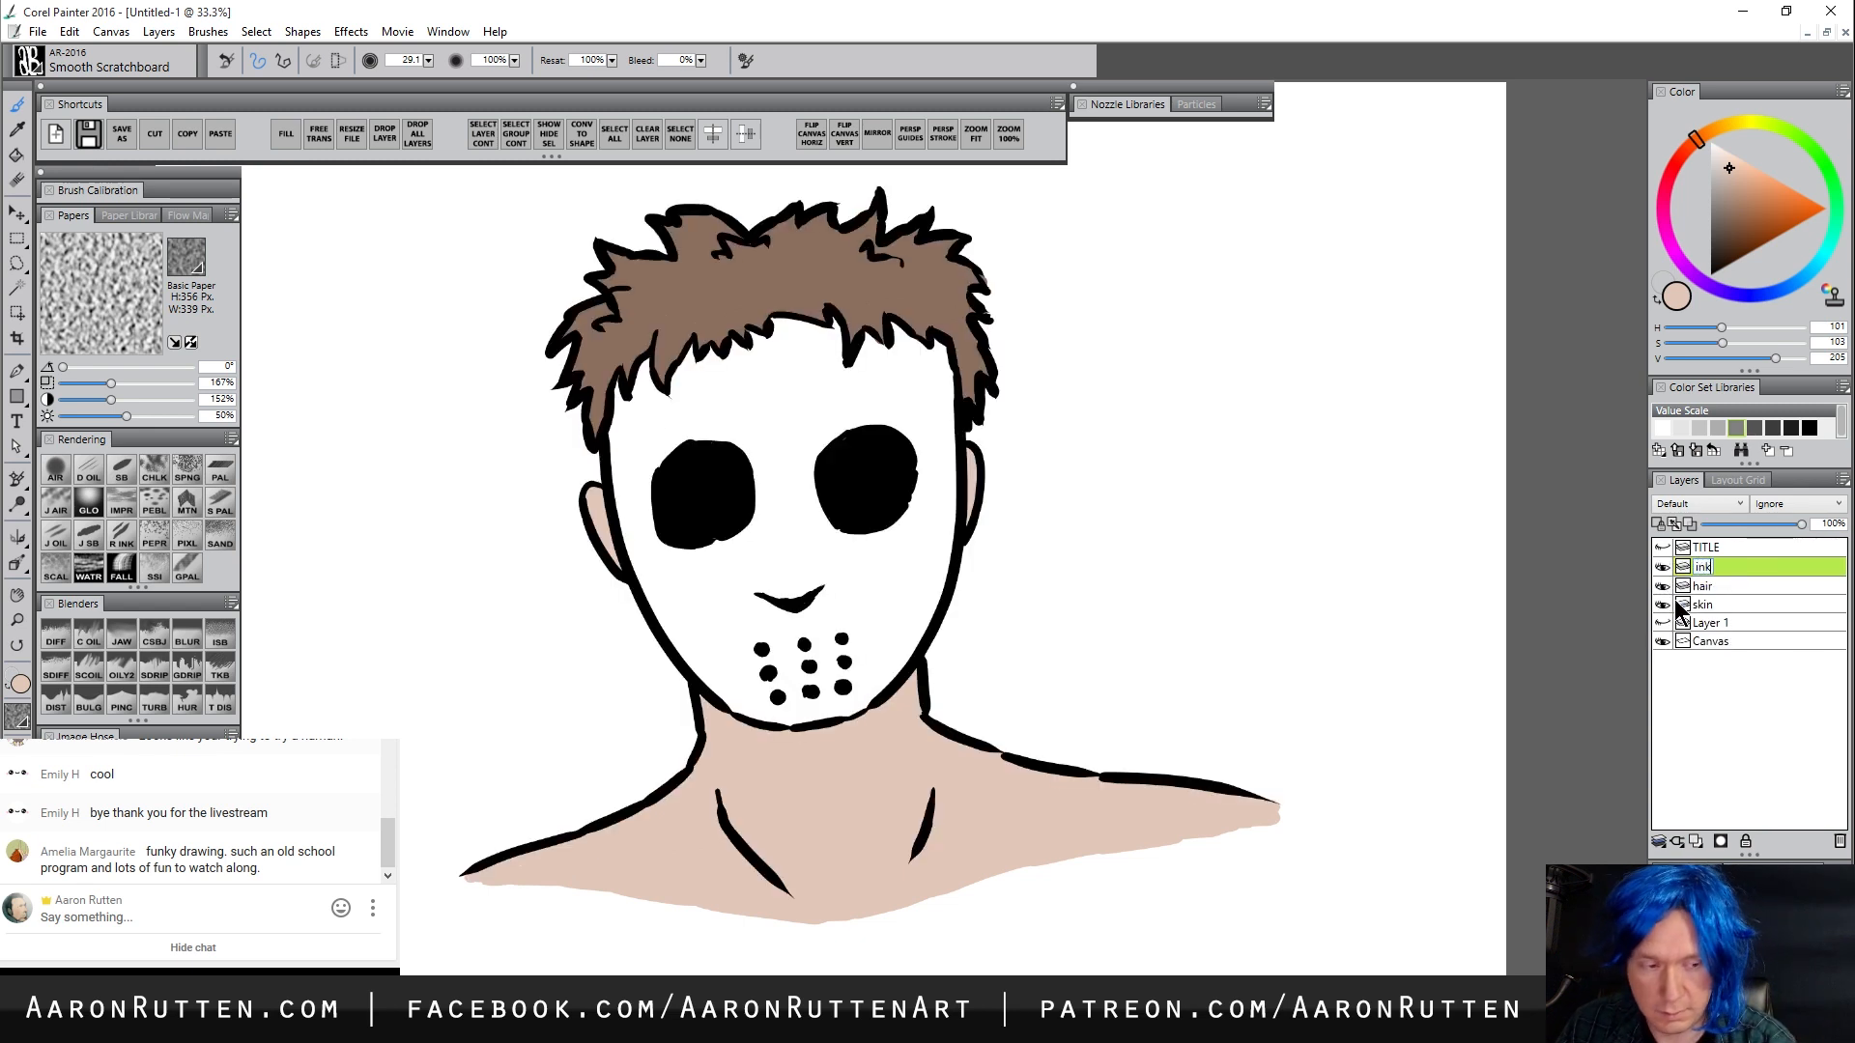
pyautogui.press('Return')
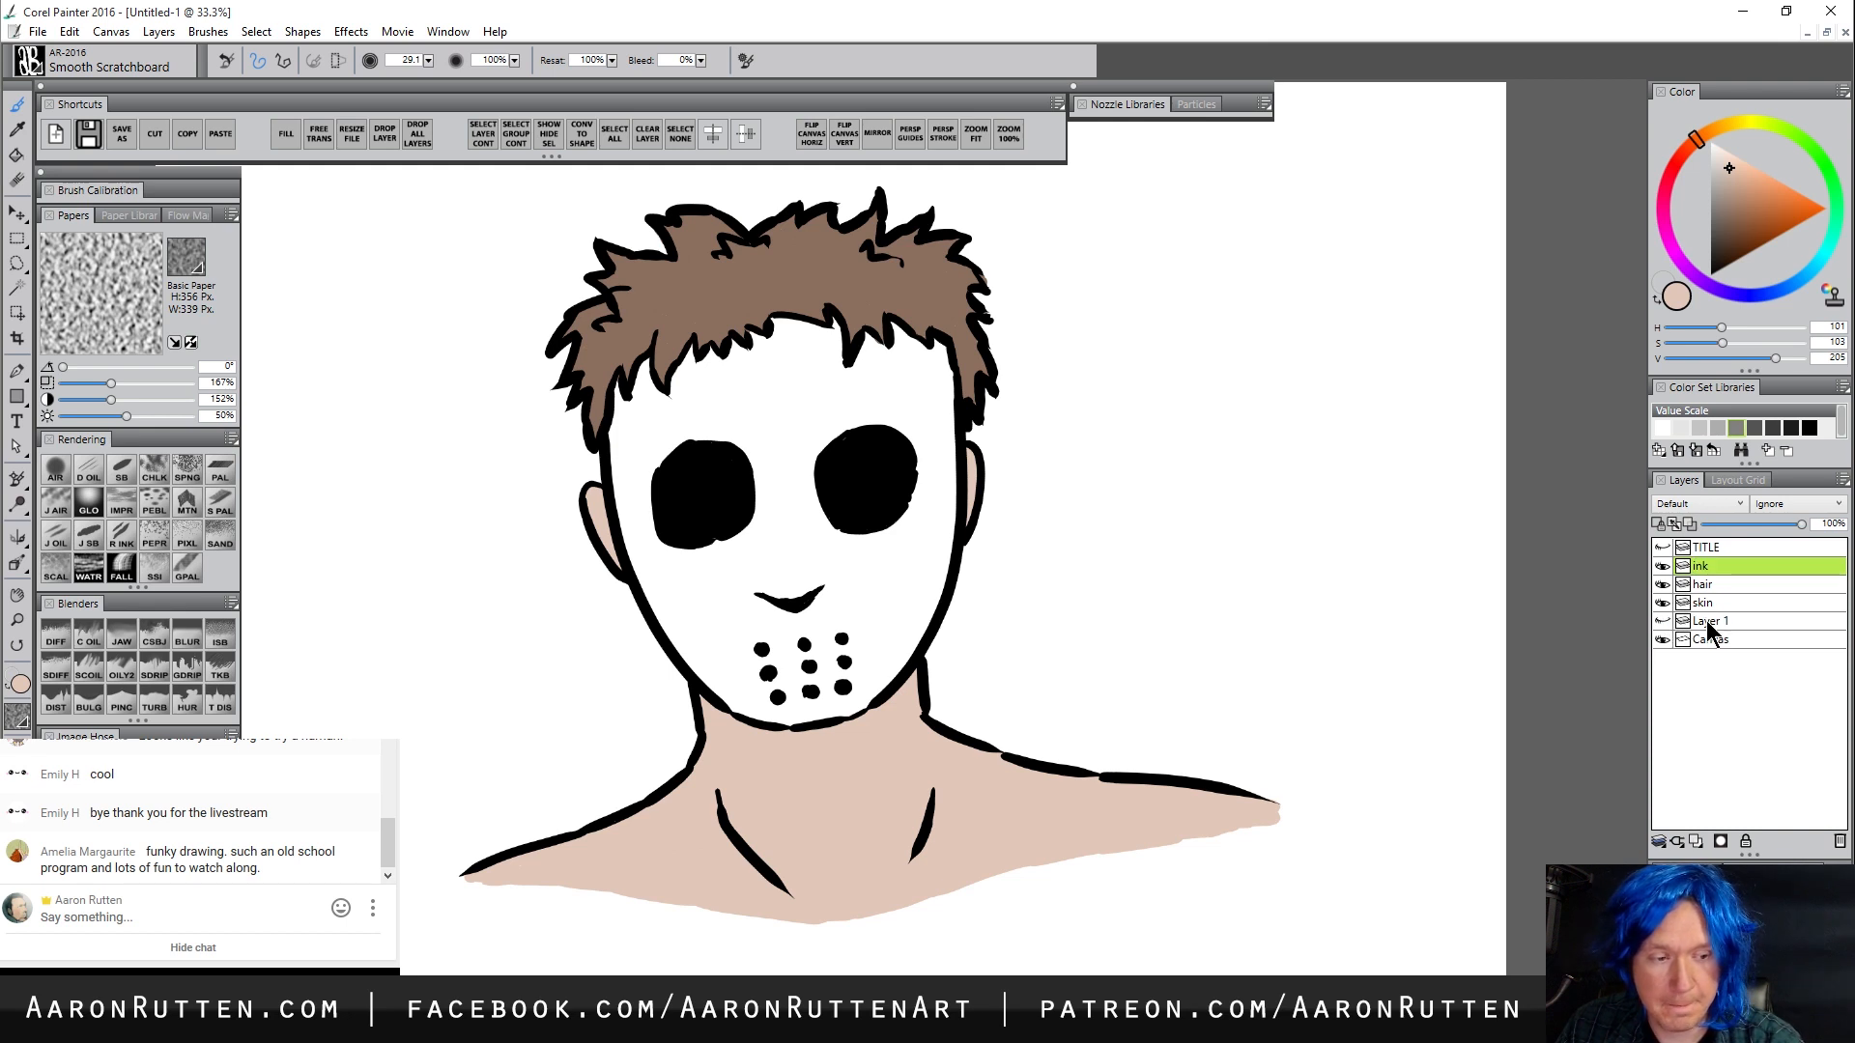
# Delete the hidden Layer 1 and add a new layer named mask directly above the skin layer
pyautogui.click(1710, 626)
pyautogui.click(1840, 842)
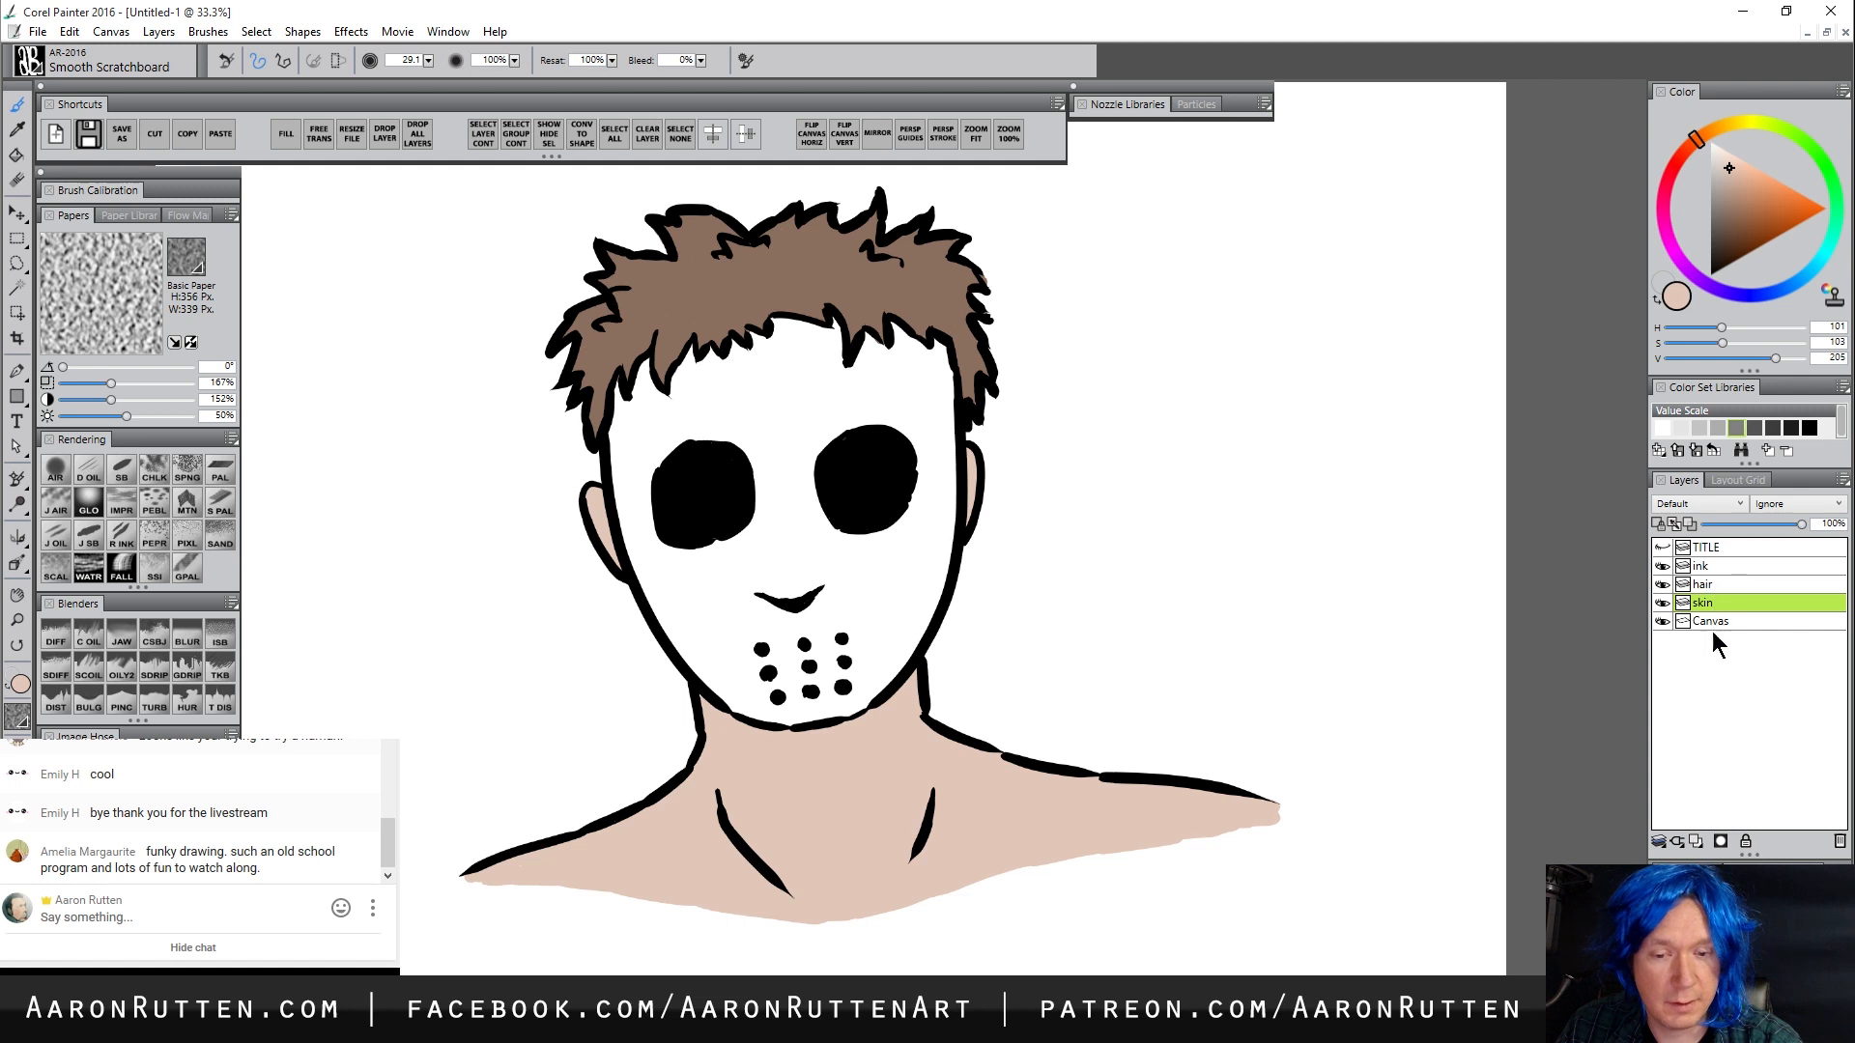
pyautogui.click(1697, 840)
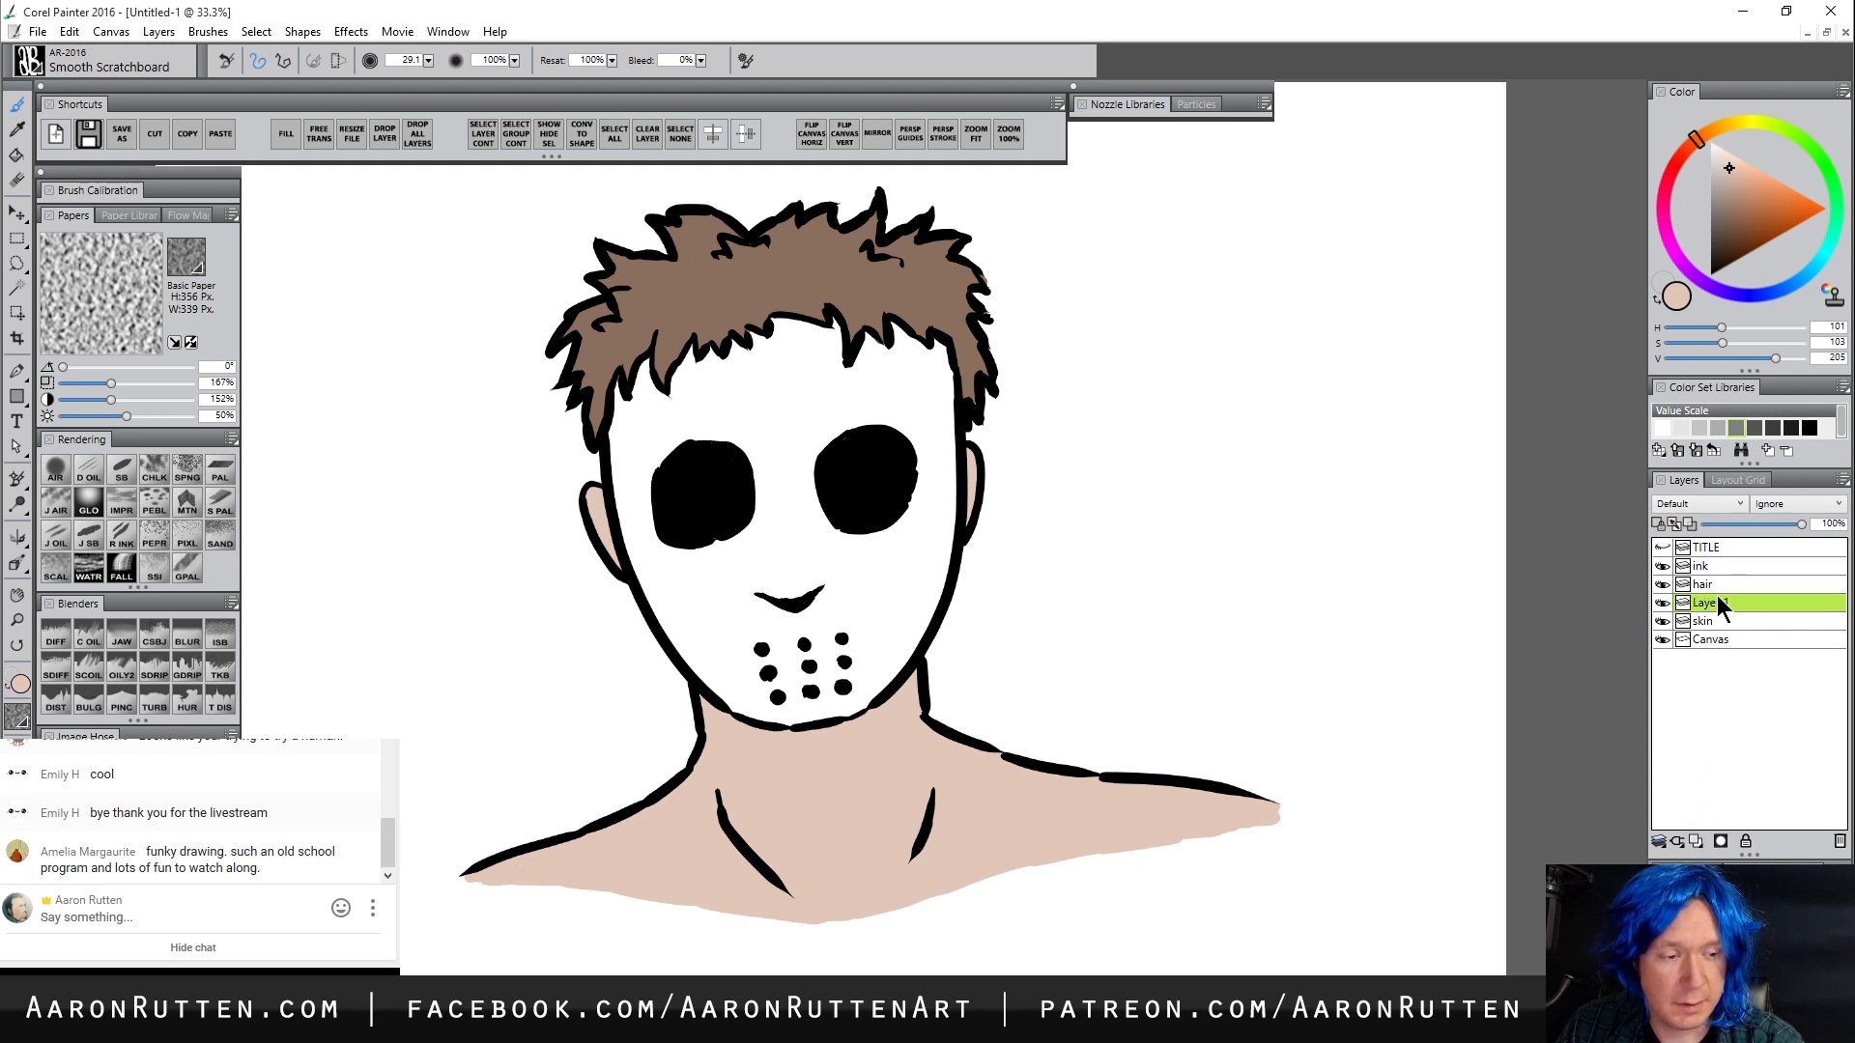
pyautogui.doubleClick(1711, 603)
pyautogui.write('mask')
pyautogui.press('Return')
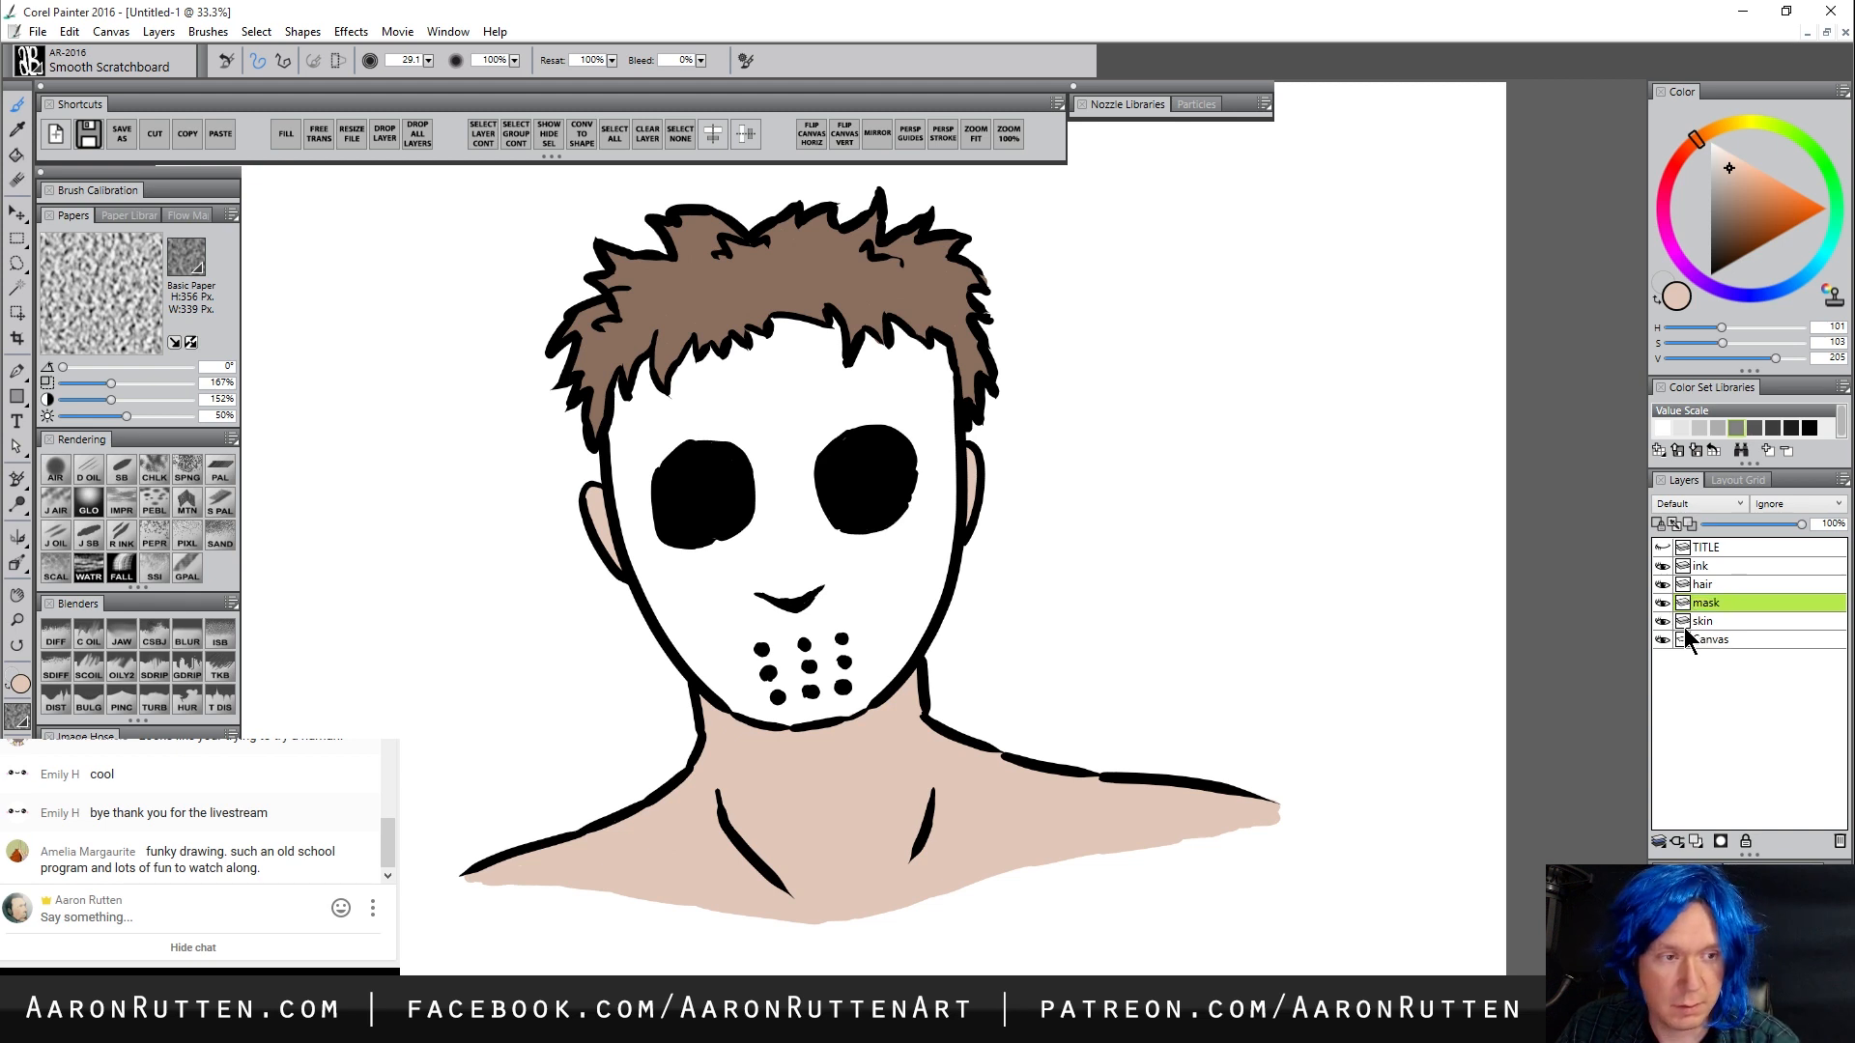
# Outline the inside edge of the mask in grey-blue (H 248, S 39, V 164) on the mask layer and fill its interior
pyautogui.click(1766, 296)
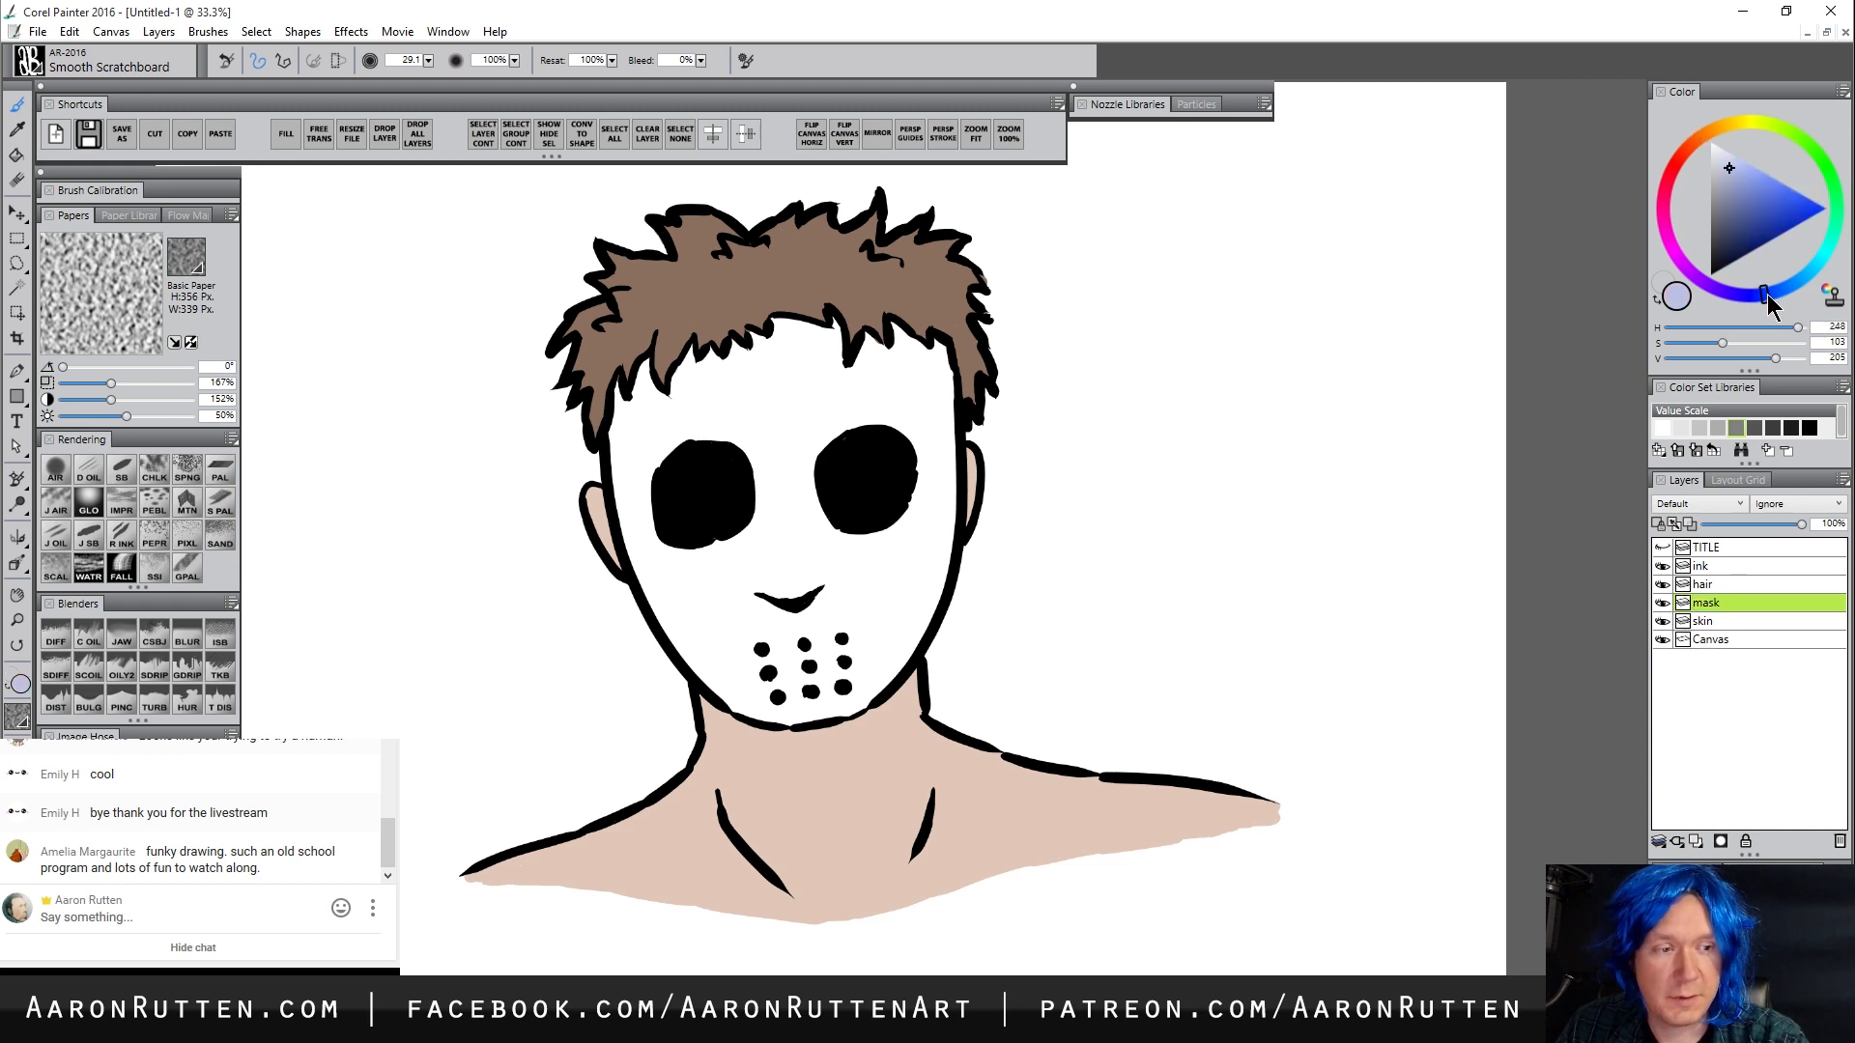
pyautogui.click(1723, 189)
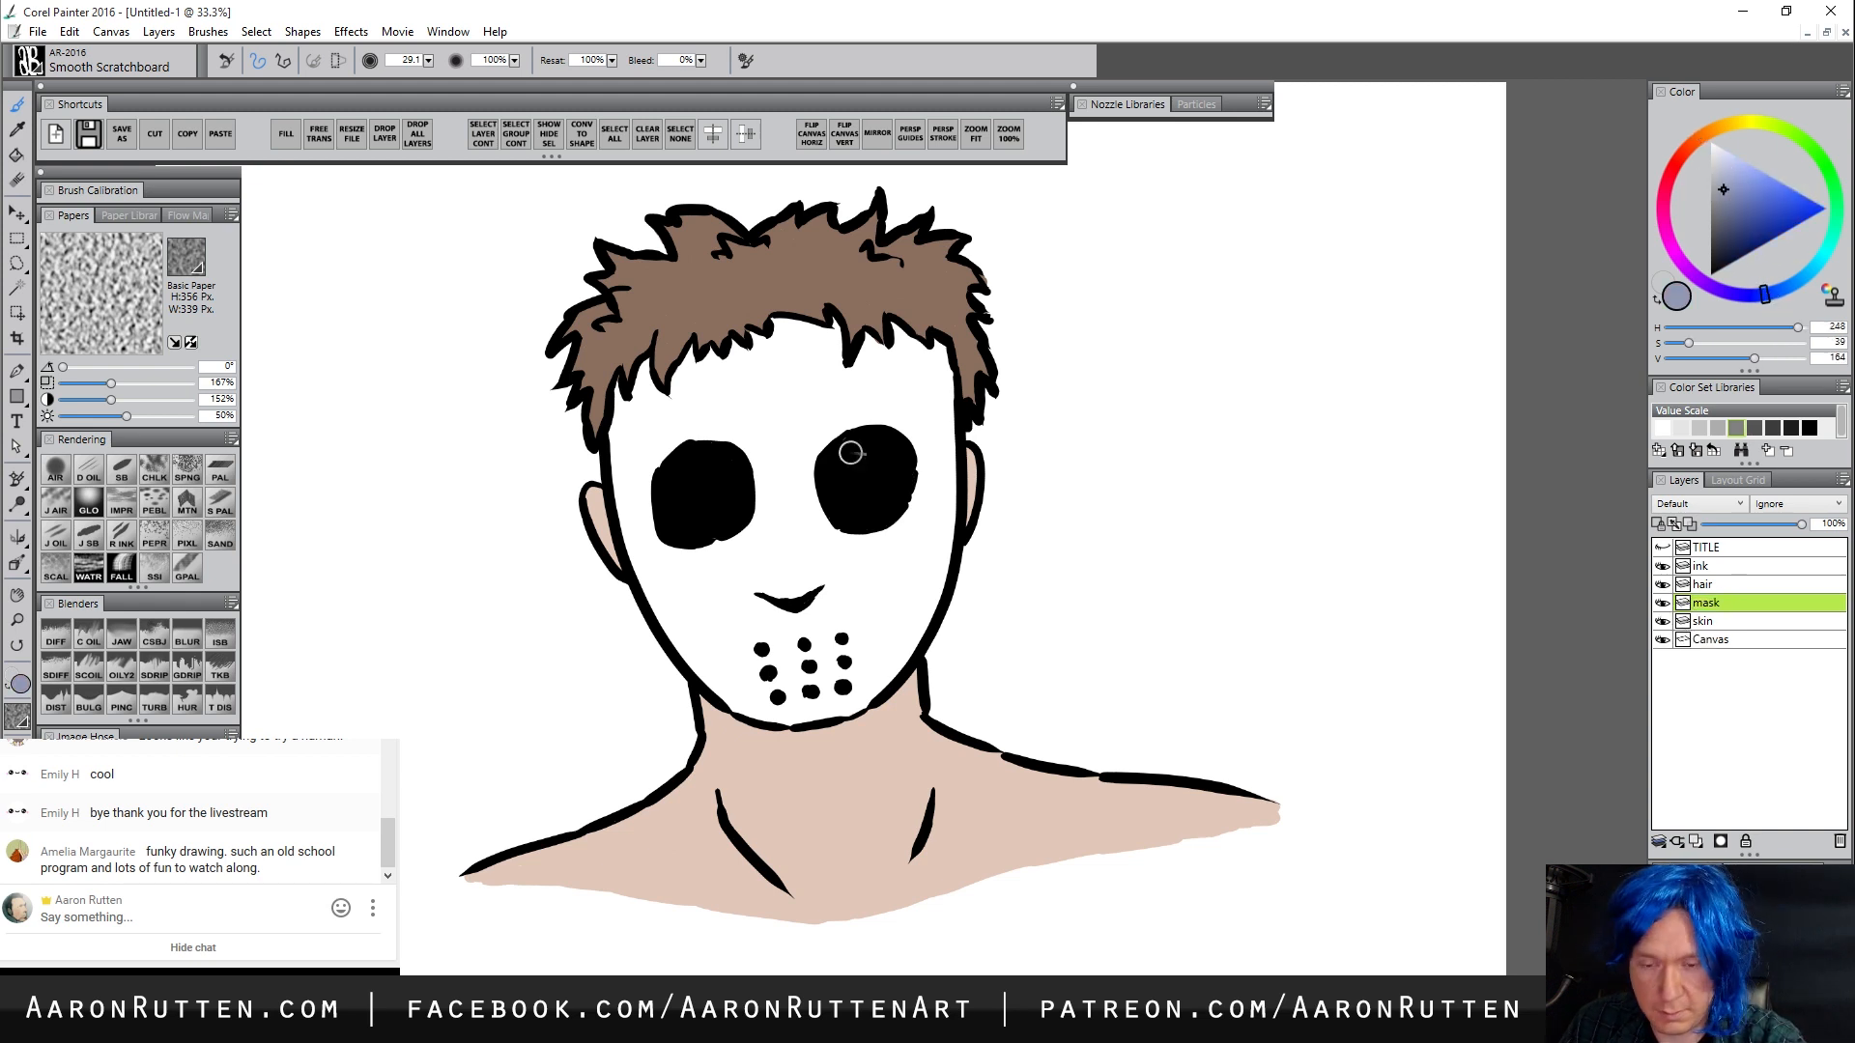
pyautogui.moveTo(626, 389)
pyautogui.mouseDown()
pyautogui.moveTo(615, 475)
pyautogui.moveTo(644, 576)
pyautogui.moveTo(722, 699)
pyautogui.moveTo(770, 712)
pyautogui.moveTo(791, 678)
pyautogui.moveTo(739, 705)
pyautogui.moveTo(790, 719)
pyautogui.moveTo(868, 691)
pyautogui.moveTo(857, 709)
pyautogui.moveTo(886, 676)
pyautogui.mouseUp()
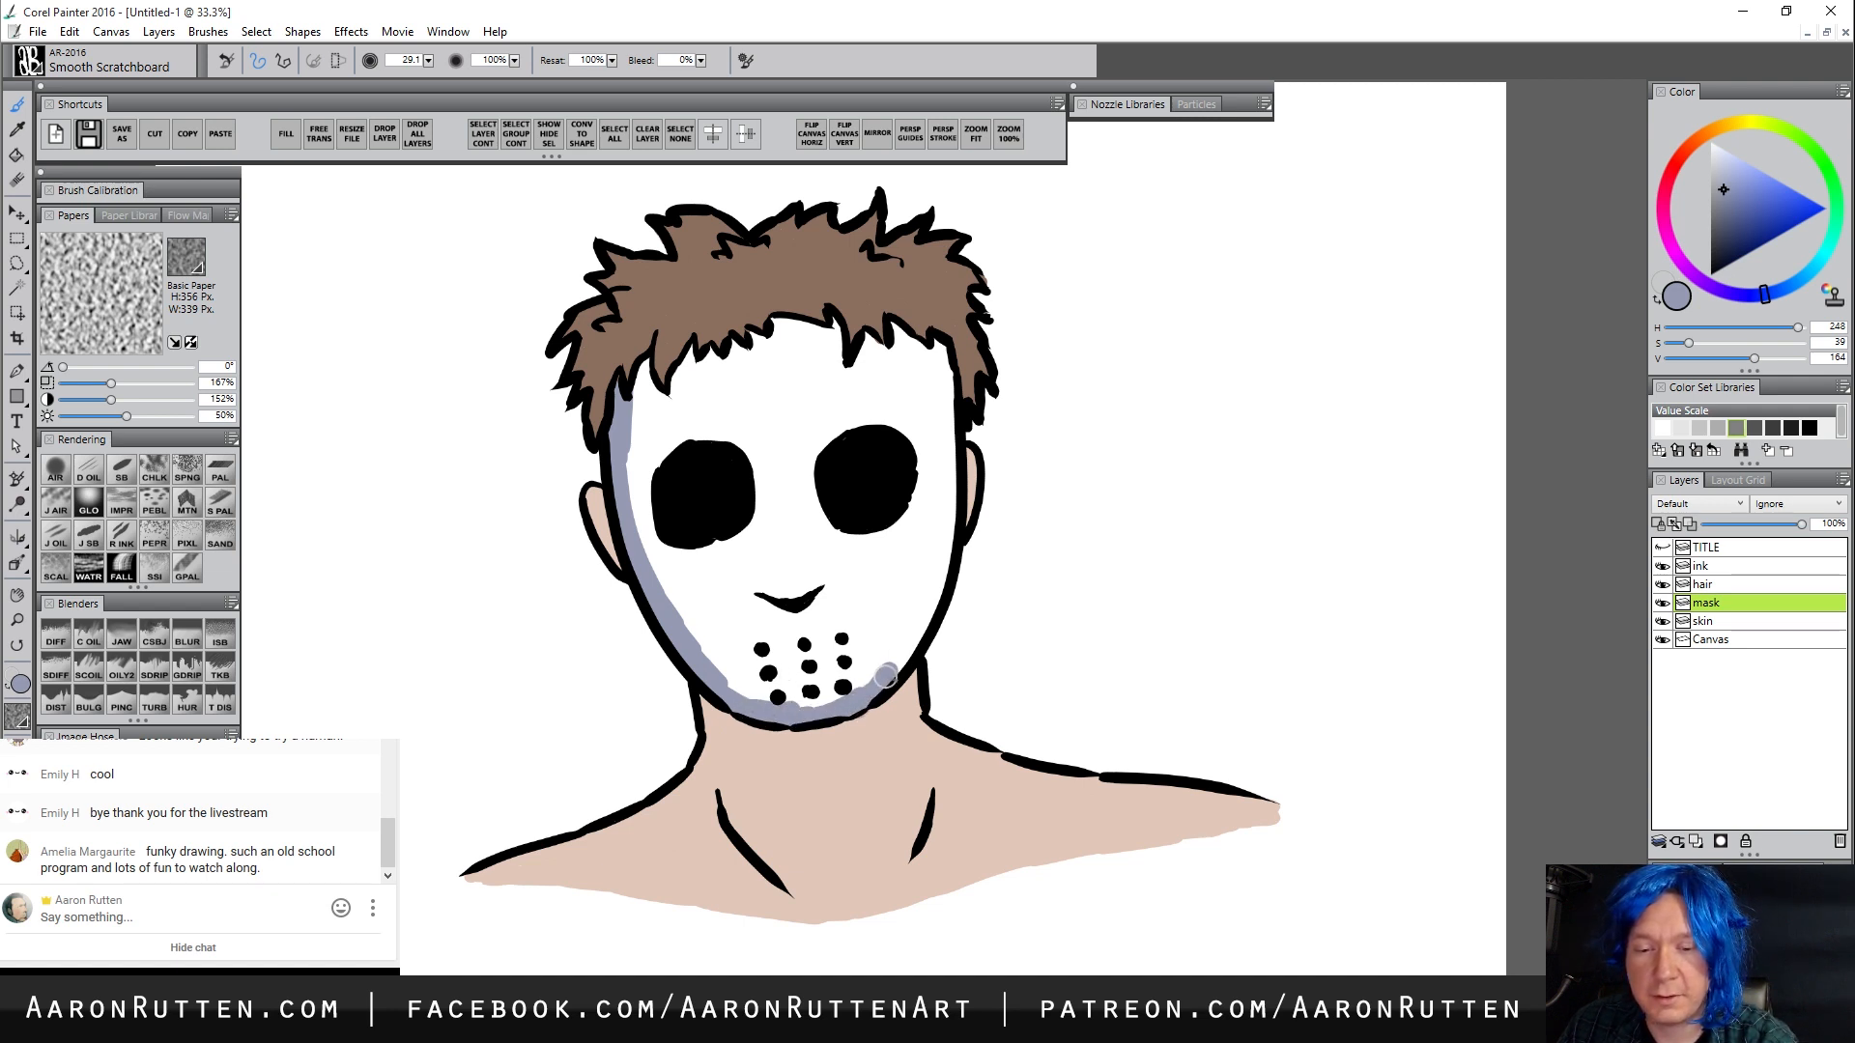
pyautogui.moveTo(657, 382)
pyautogui.mouseDown()
pyautogui.moveTo(628, 391)
pyautogui.moveTo(758, 321)
pyautogui.moveTo(916, 333)
pyautogui.moveTo(948, 449)
pyautogui.moveTo(943, 565)
pyautogui.moveTo(881, 691)
pyautogui.mouseUp()
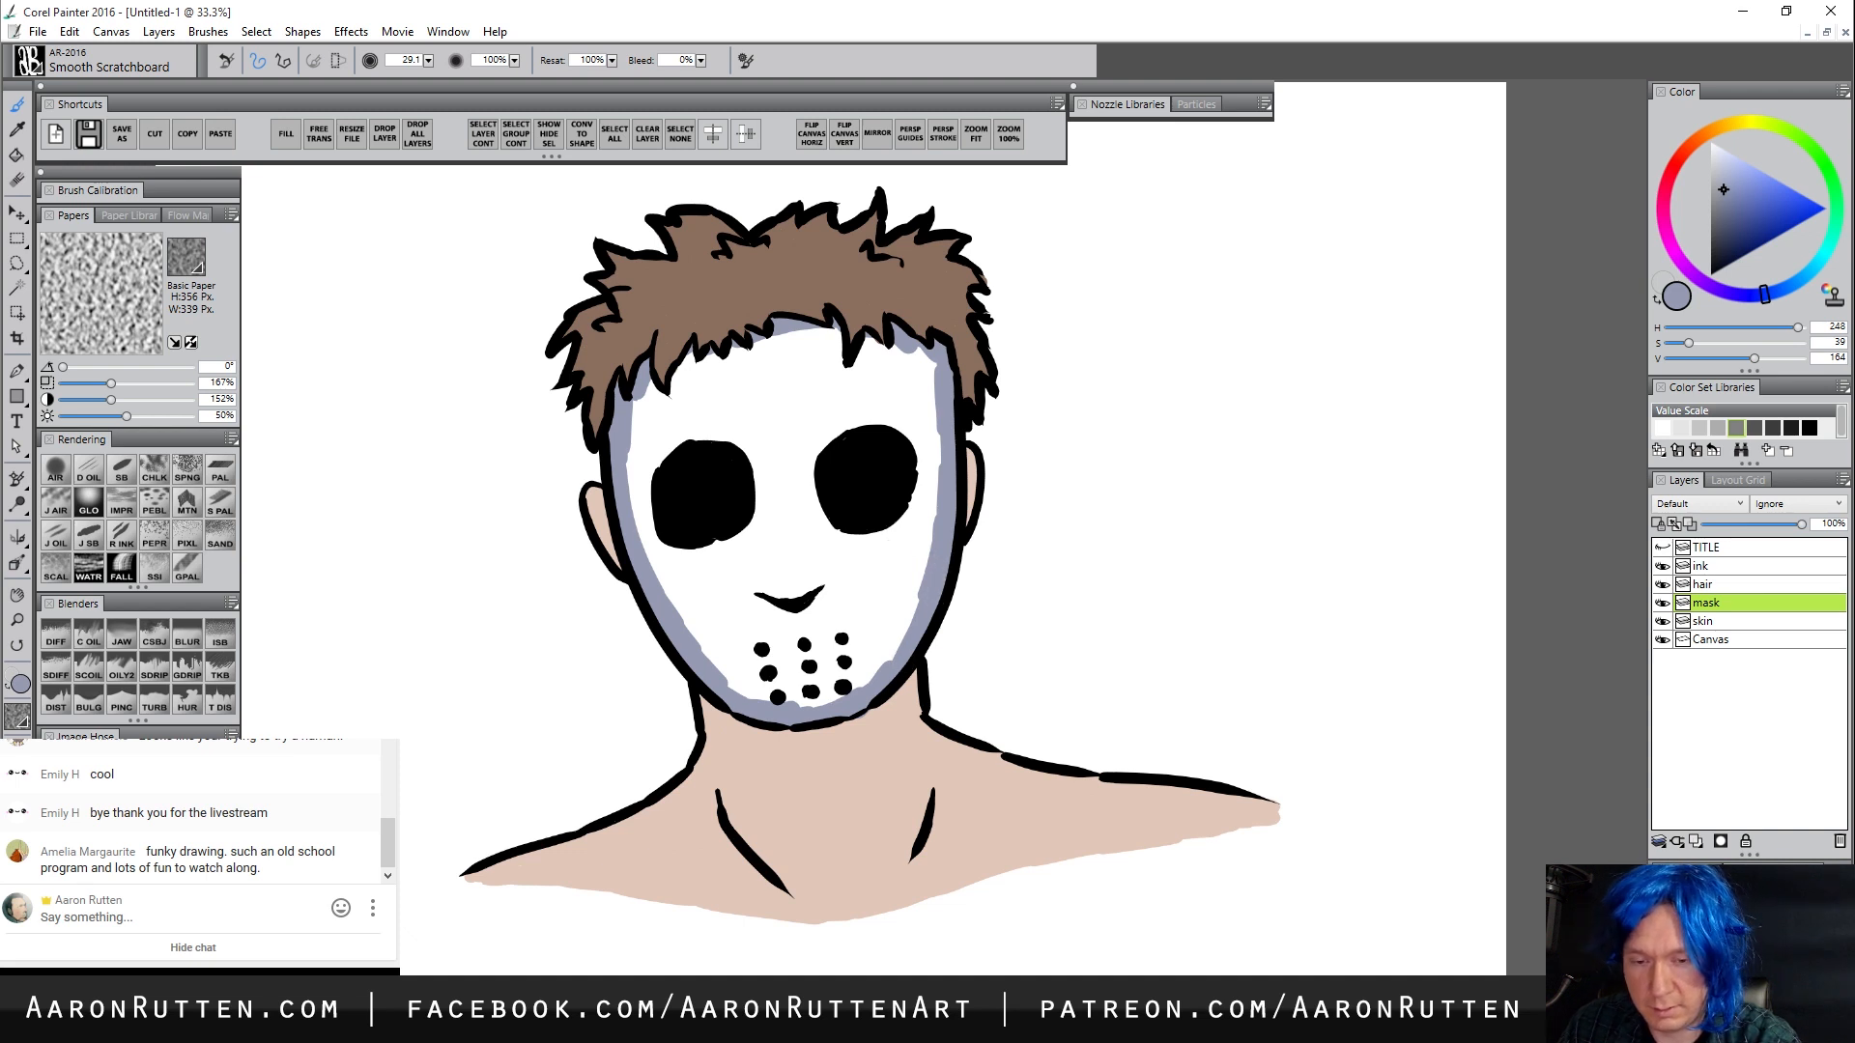
pyautogui.press('k')
pyautogui.click(867, 577)
pyautogui.press('b')
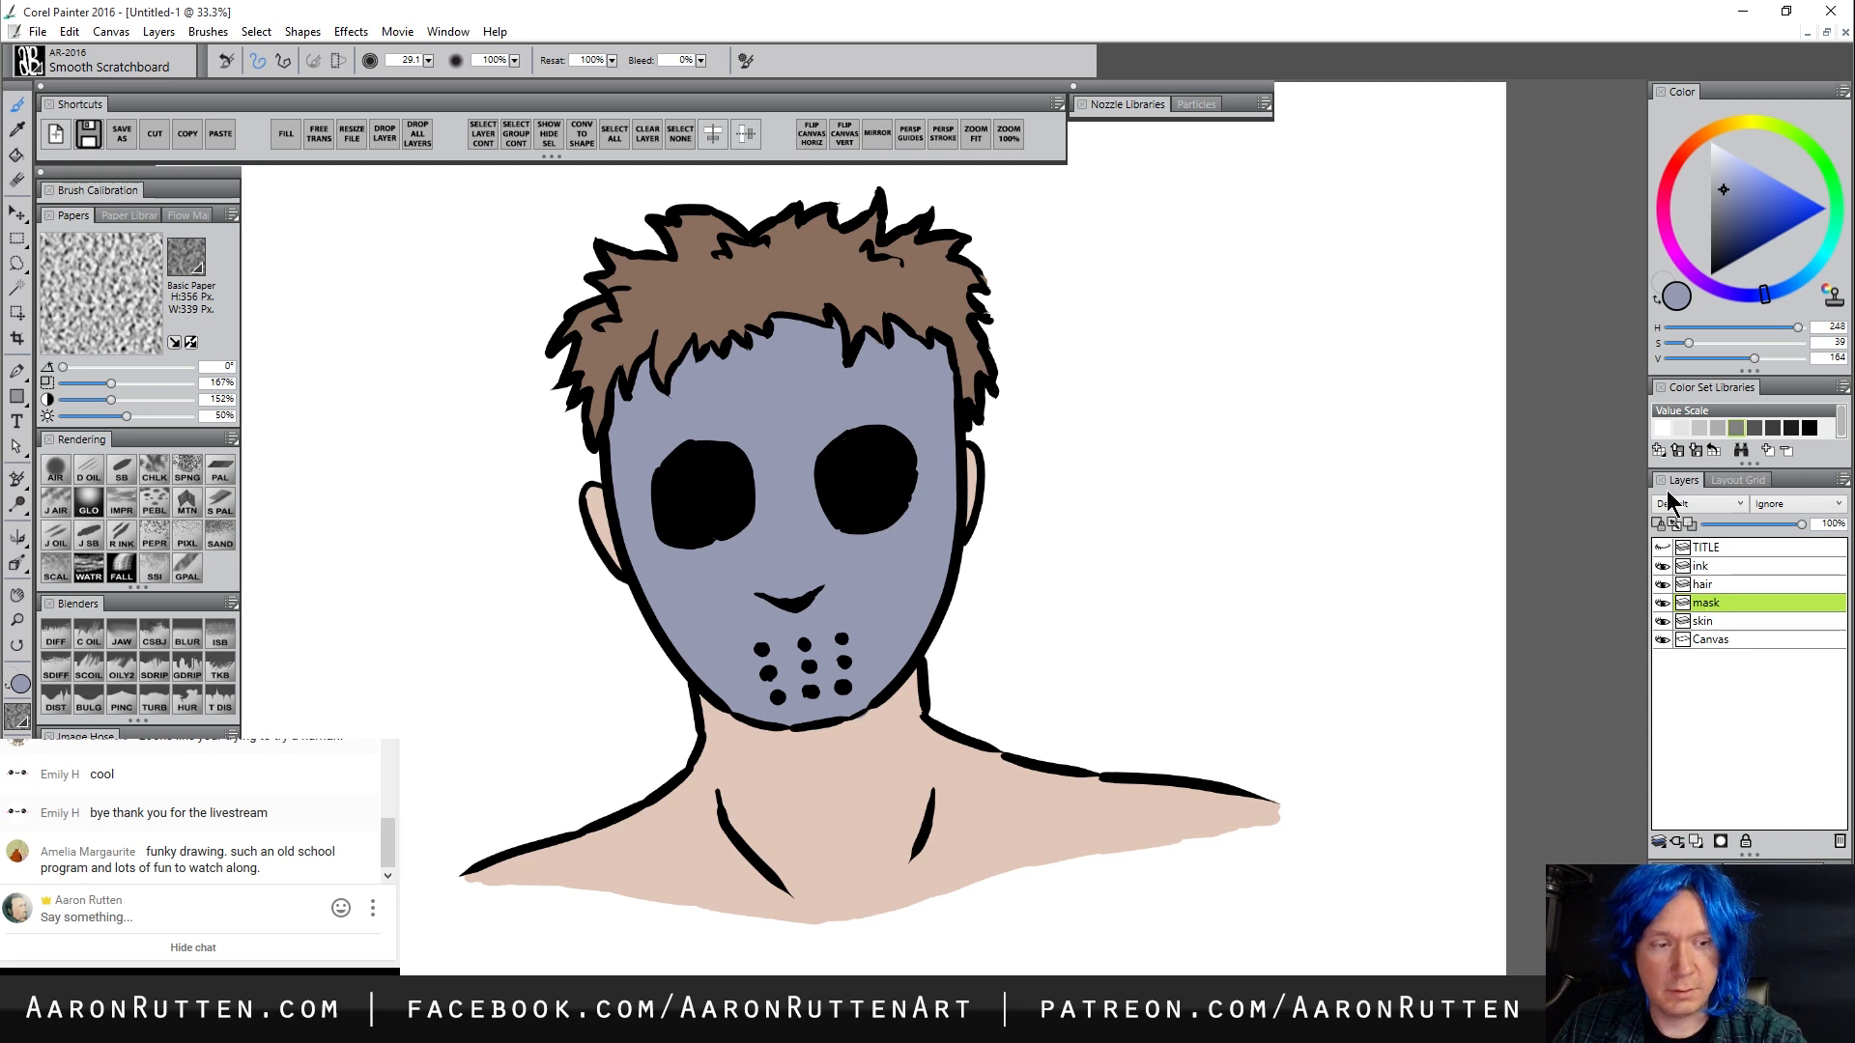
# Preserve the mask layer's transparency and paint a light lavender tone (H 248, S 68, V 223) over the mask's middle, leaving a darker rim
pyautogui.click(1719, 165)
pyautogui.click(1719, 158)
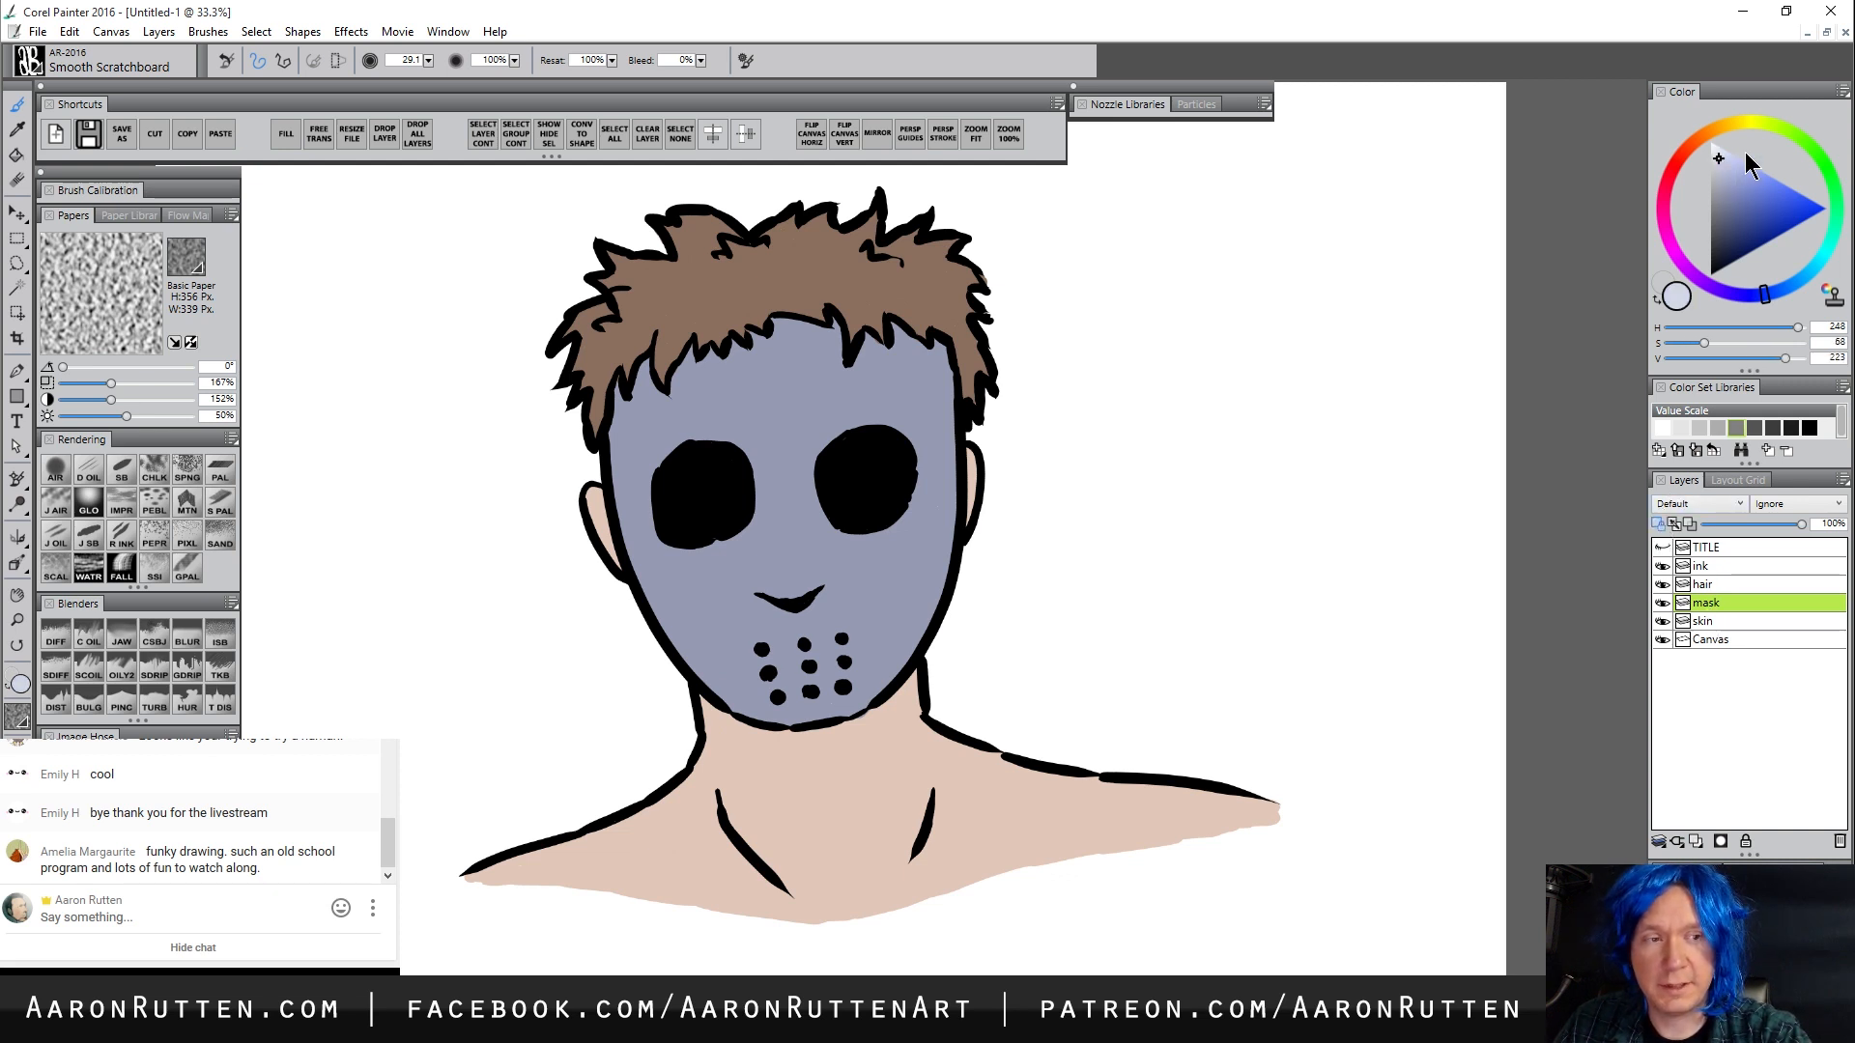
pyautogui.moveTo(754, 431)
pyautogui.mouseDown()
pyautogui.moveTo(693, 485)
pyautogui.moveTo(849, 503)
pyautogui.moveTo(870, 541)
pyautogui.moveTo(792, 618)
pyautogui.moveTo(850, 585)
pyautogui.moveTo(849, 476)
pyautogui.moveTo(799, 489)
pyautogui.moveTo(715, 444)
pyautogui.moveTo(807, 426)
pyautogui.moveTo(869, 477)
pyautogui.moveTo(942, 464)
pyautogui.mouseUp()
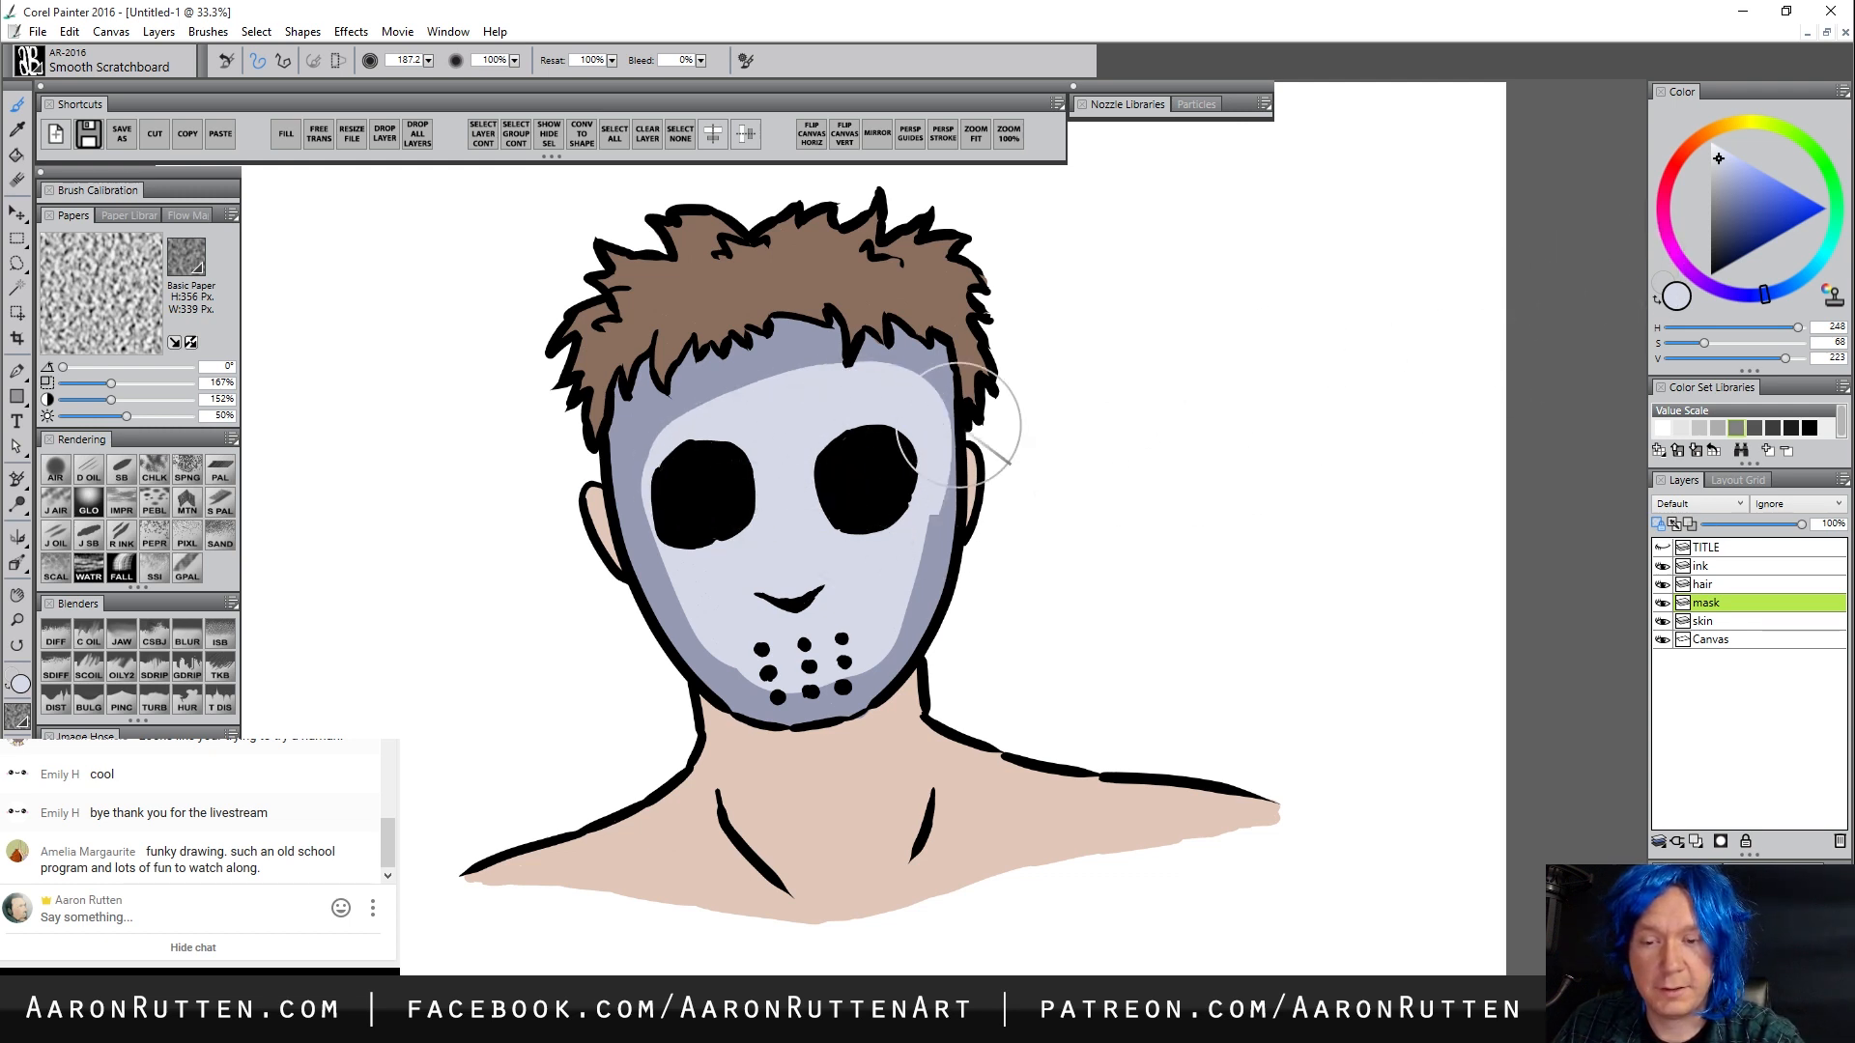
# Paint a near-white bluish tone (H 236, S 84, V 245) over the centre of the mask around the eyes and nose
pyautogui.click(1714, 147)
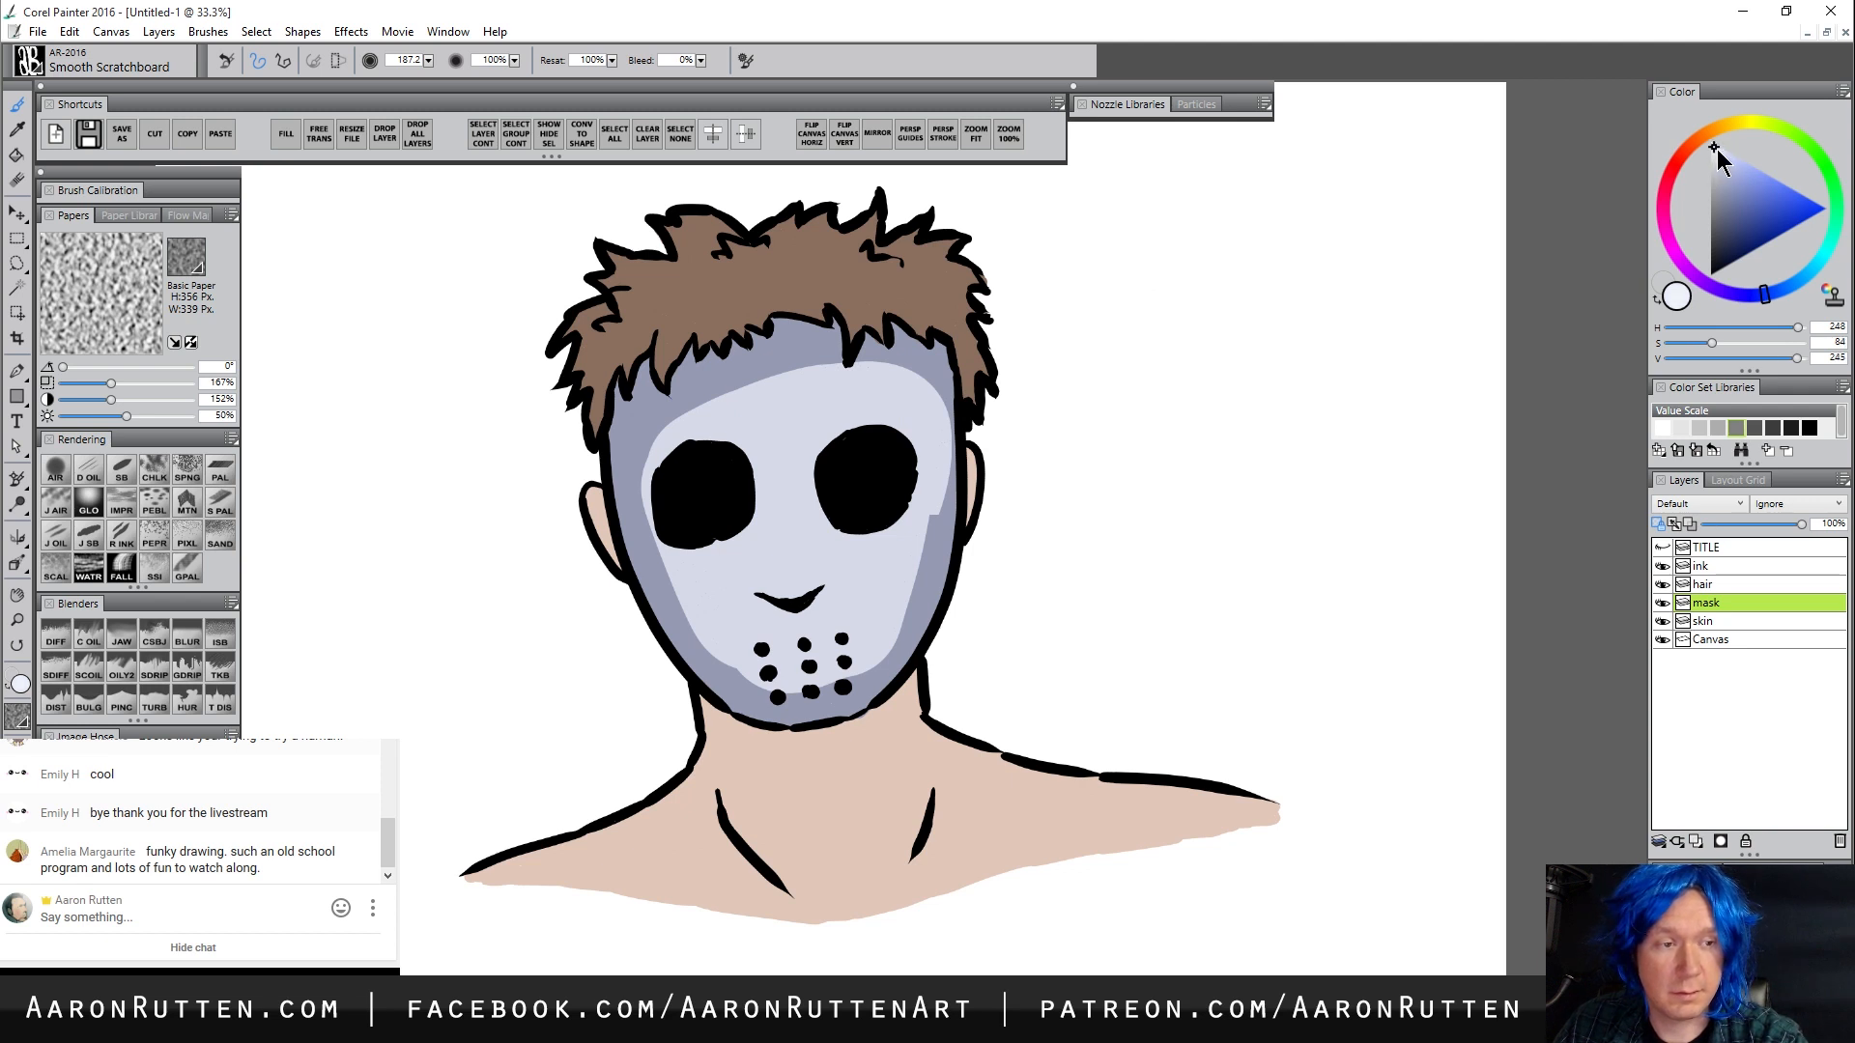
pyautogui.moveTo(785, 448)
pyautogui.mouseDown()
pyautogui.moveTo(842, 424)
pyautogui.moveTo(760, 459)
pyautogui.moveTo(730, 532)
pyautogui.moveTo(792, 616)
pyautogui.moveTo(779, 481)
pyautogui.moveTo(818, 543)
pyautogui.moveTo(813, 600)
pyautogui.moveTo(873, 446)
pyautogui.moveTo(859, 423)
pyautogui.moveTo(884, 434)
pyautogui.moveTo(826, 617)
pyautogui.moveTo(785, 624)
pyautogui.moveTo(725, 542)
pyautogui.moveTo(773, 619)
pyautogui.moveTo(811, 626)
pyautogui.mouseUp()
pyautogui.click(1789, 288)
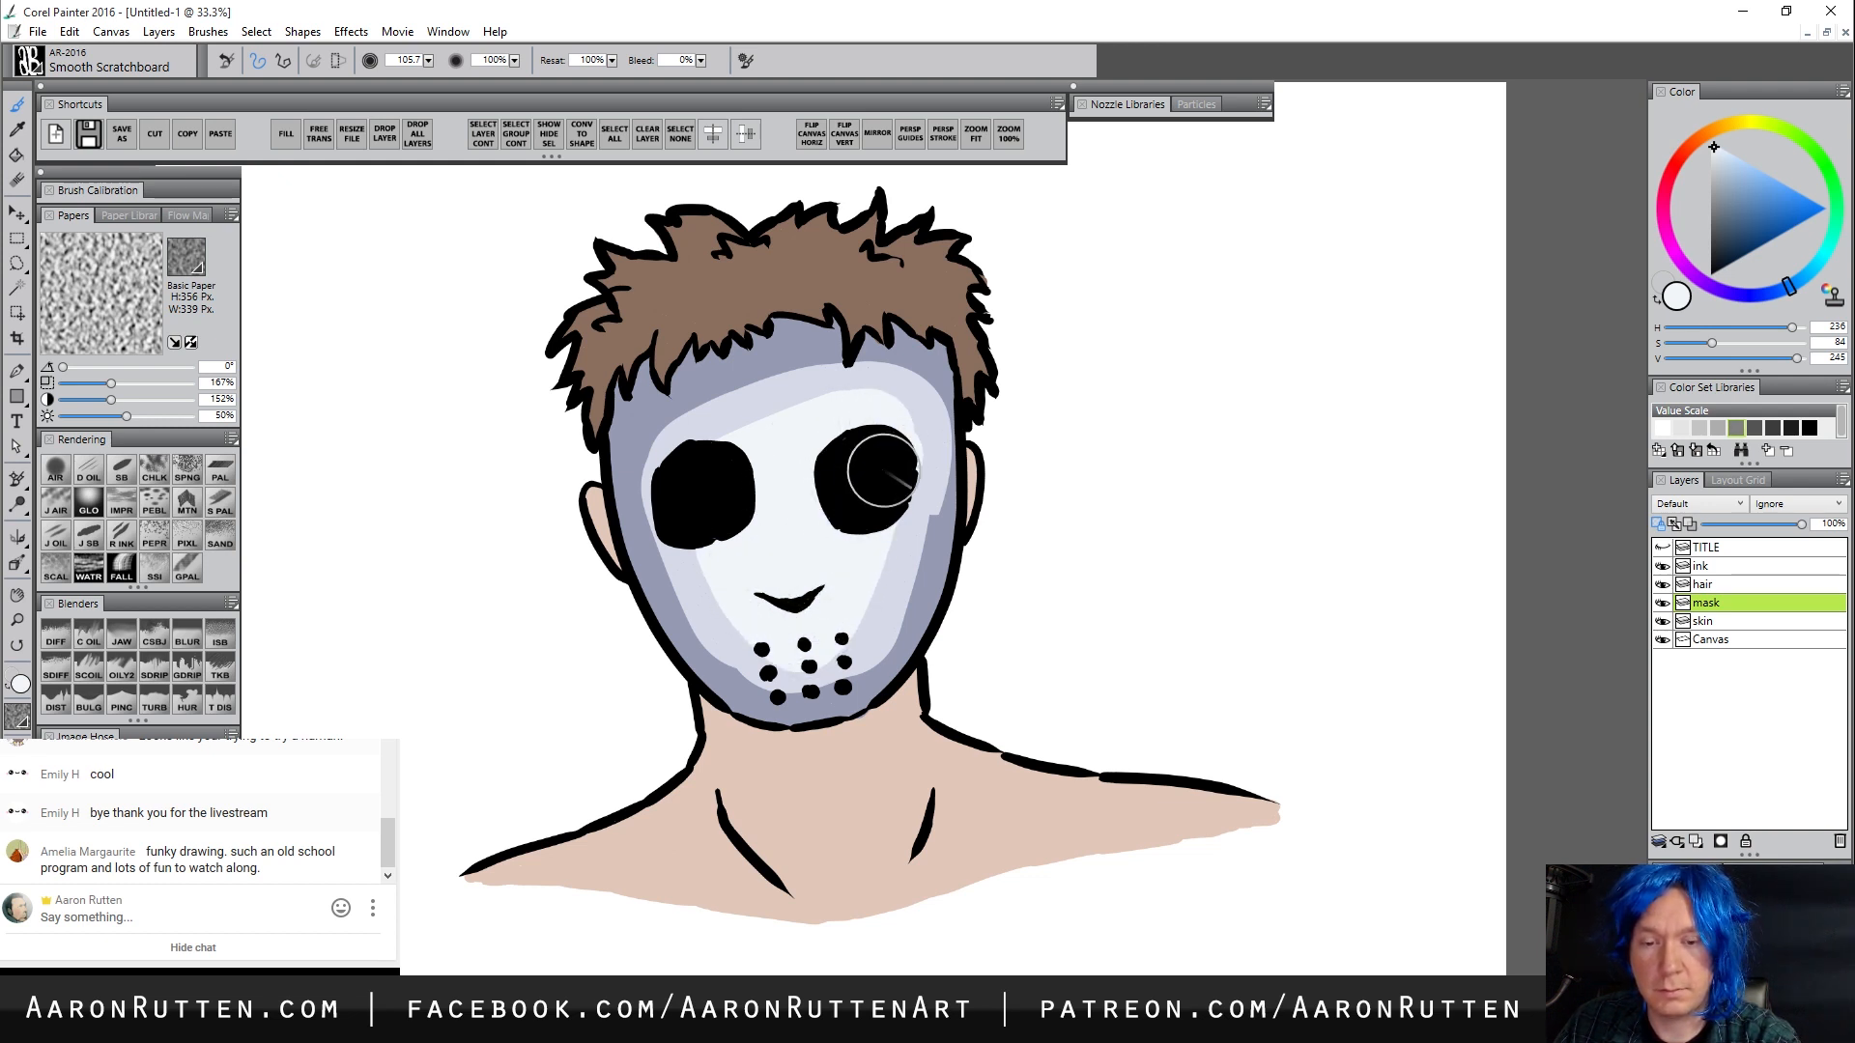
# Add white rims around the mask's eye and mouth holes with an 18.2 brush, and texture the mask with light lavender scratches and specks
pyautogui.click(1710, 142)
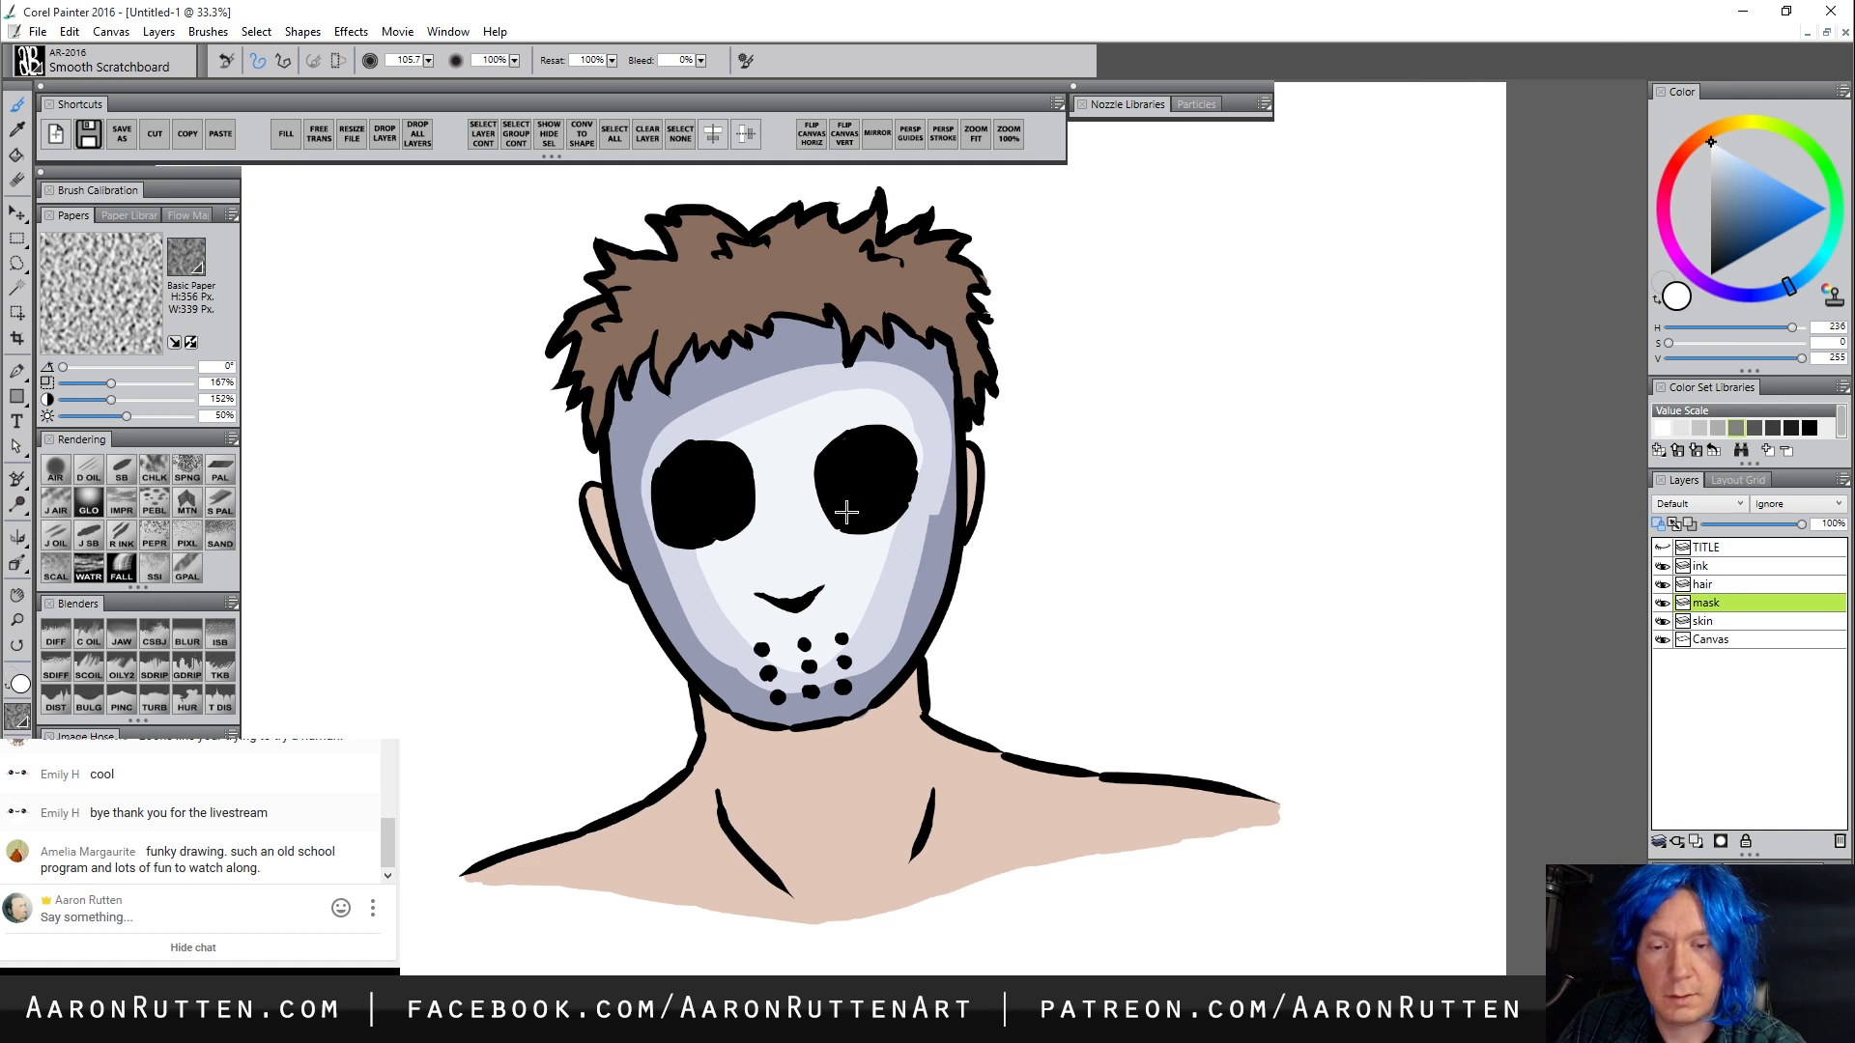
pyautogui.moveTo(849, 513)
pyautogui.keyDown('ctrl'); pyautogui.keyDown('alt'); pyautogui.mouseDown()
pyautogui.moveTo(855, 536)
pyautogui.moveTo(892, 527)
pyautogui.moveTo(935, 483)
pyautogui.mouseUp(); pyautogui.keyUp('alt'); pyautogui.keyUp('ctrl')
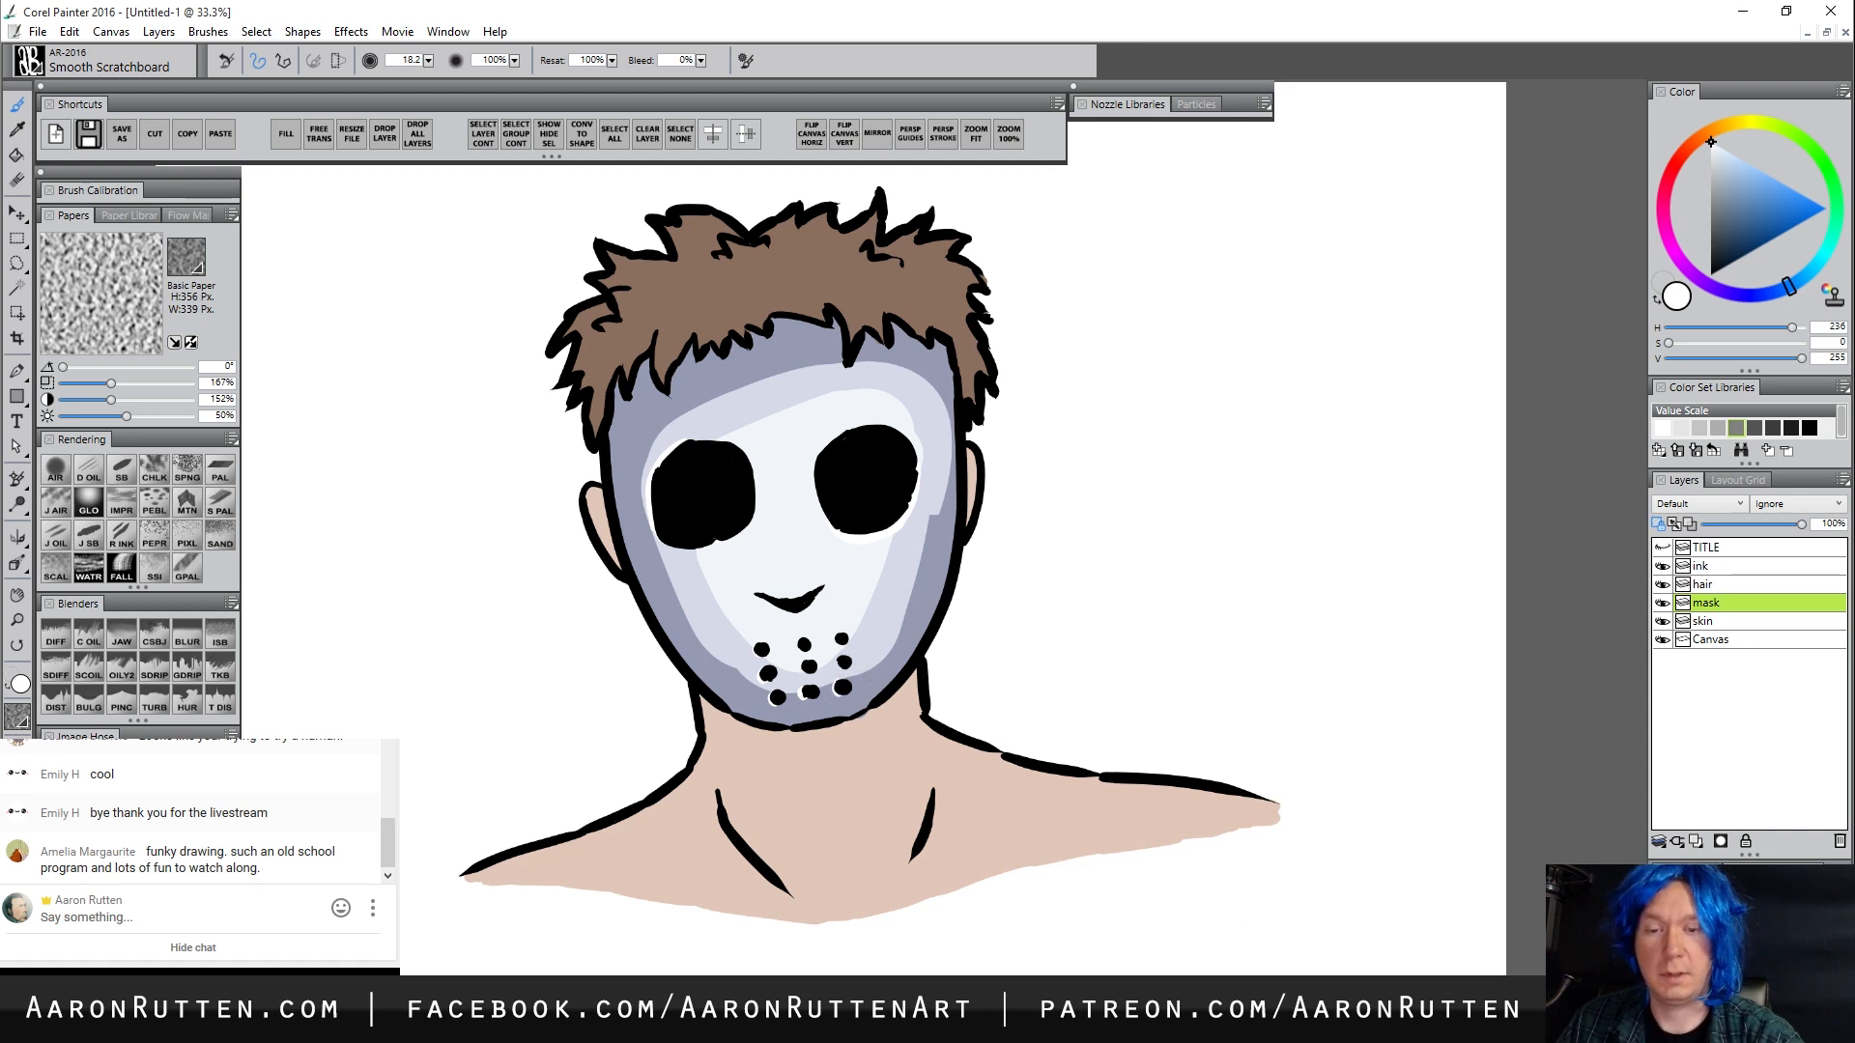
pyautogui.keyDown('alt'); pyautogui.click(907, 557); pyautogui.keyUp('alt')
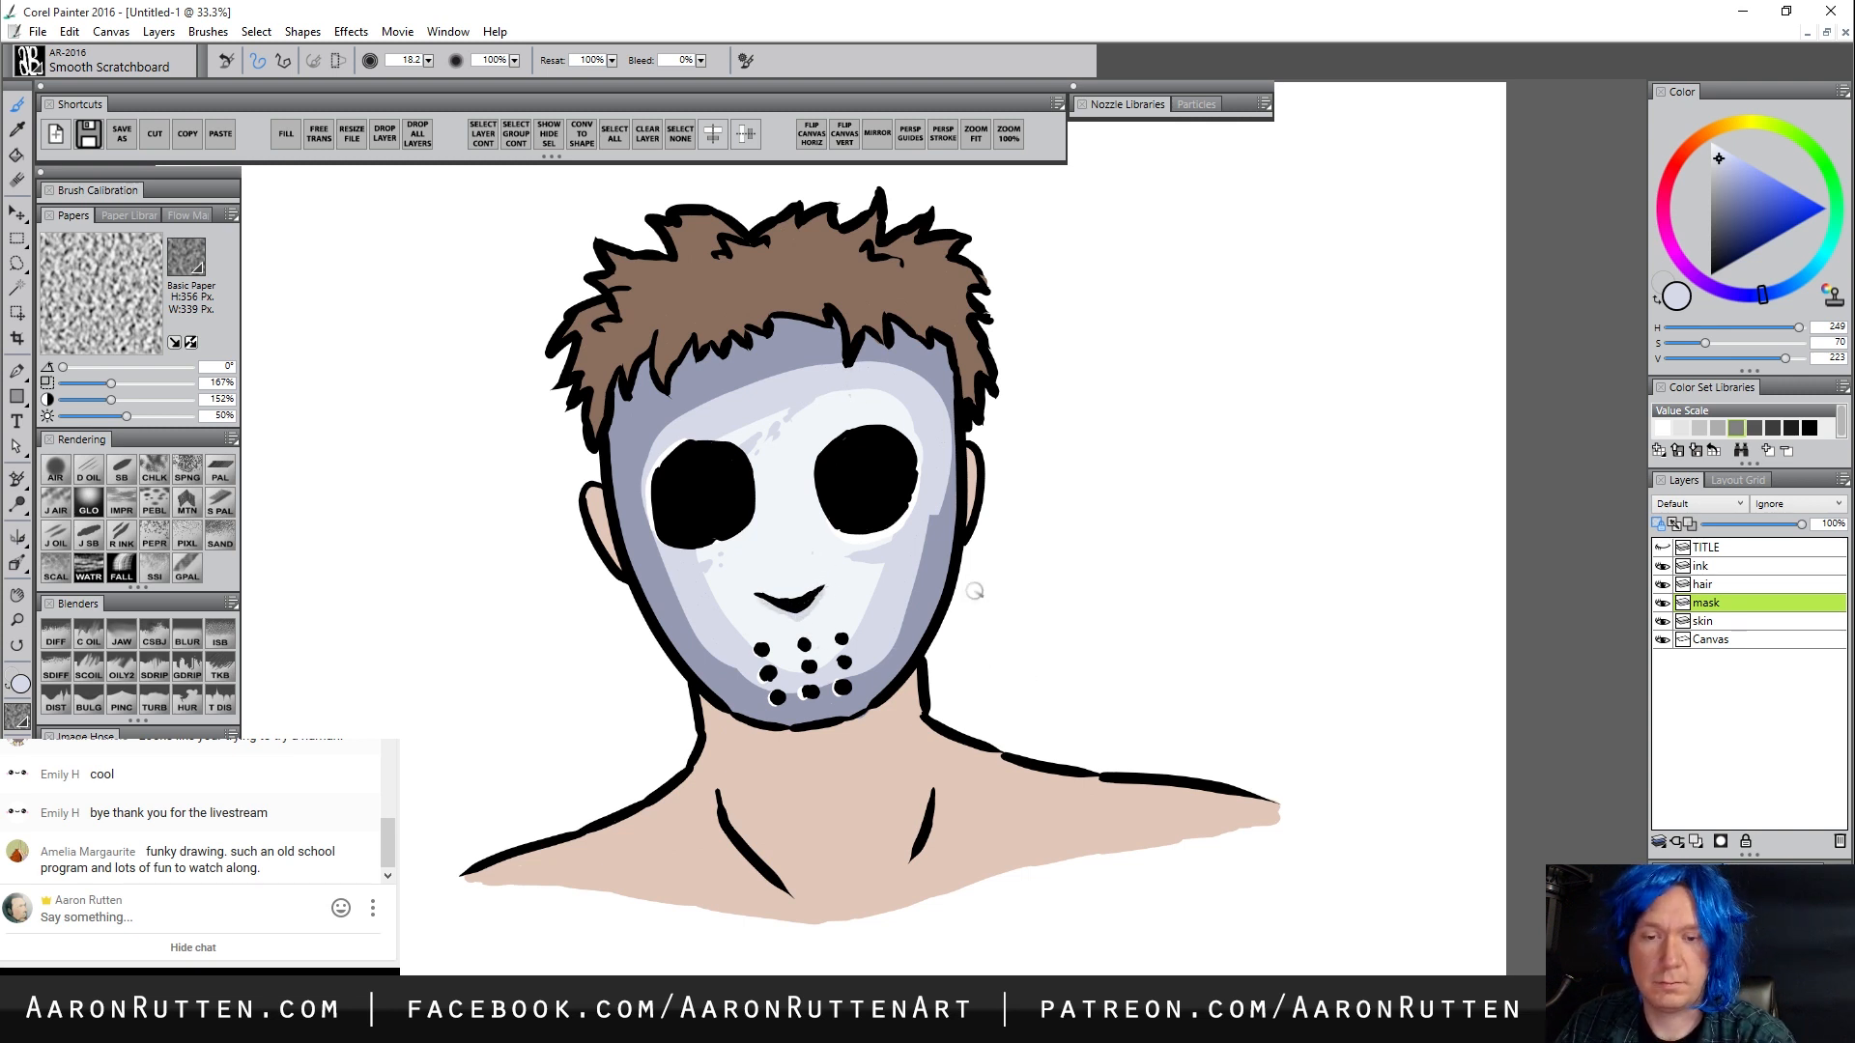
pyautogui.click(752, 372)
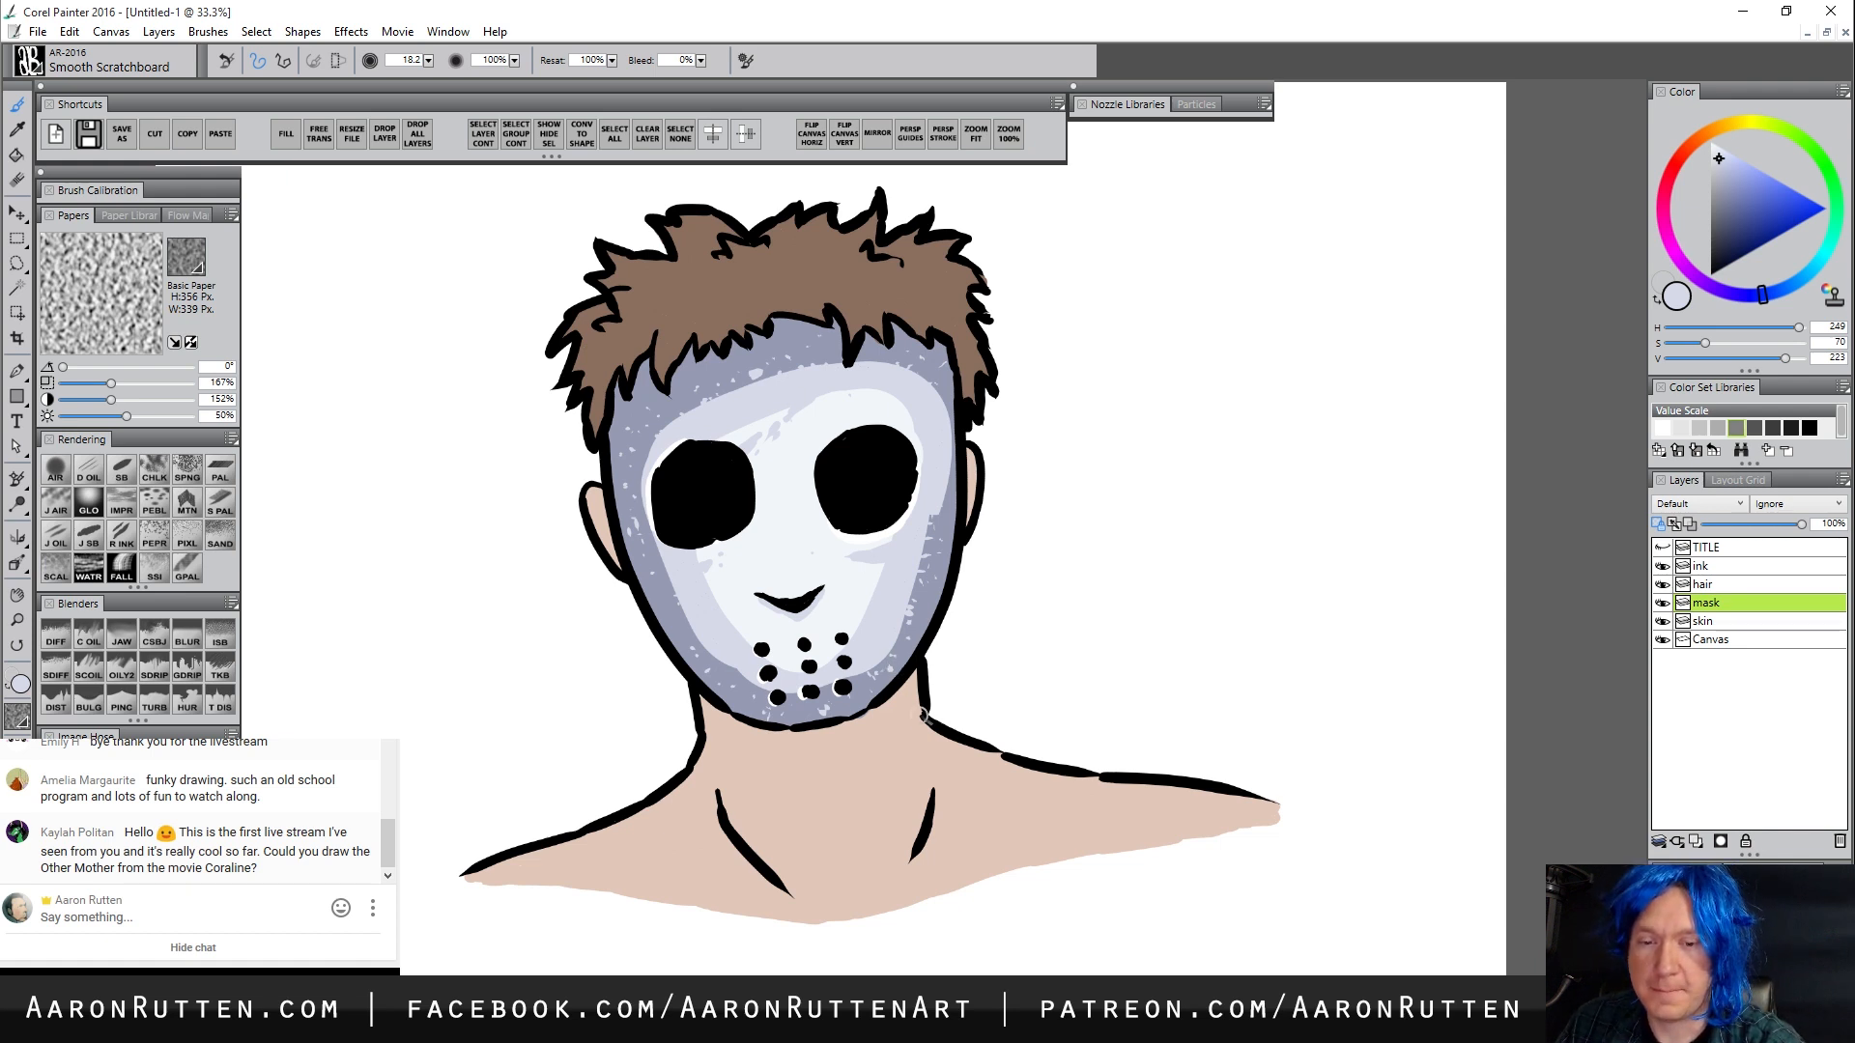
pyautogui.moveTo(853, 835); pyautogui.dragTo(854, 822)
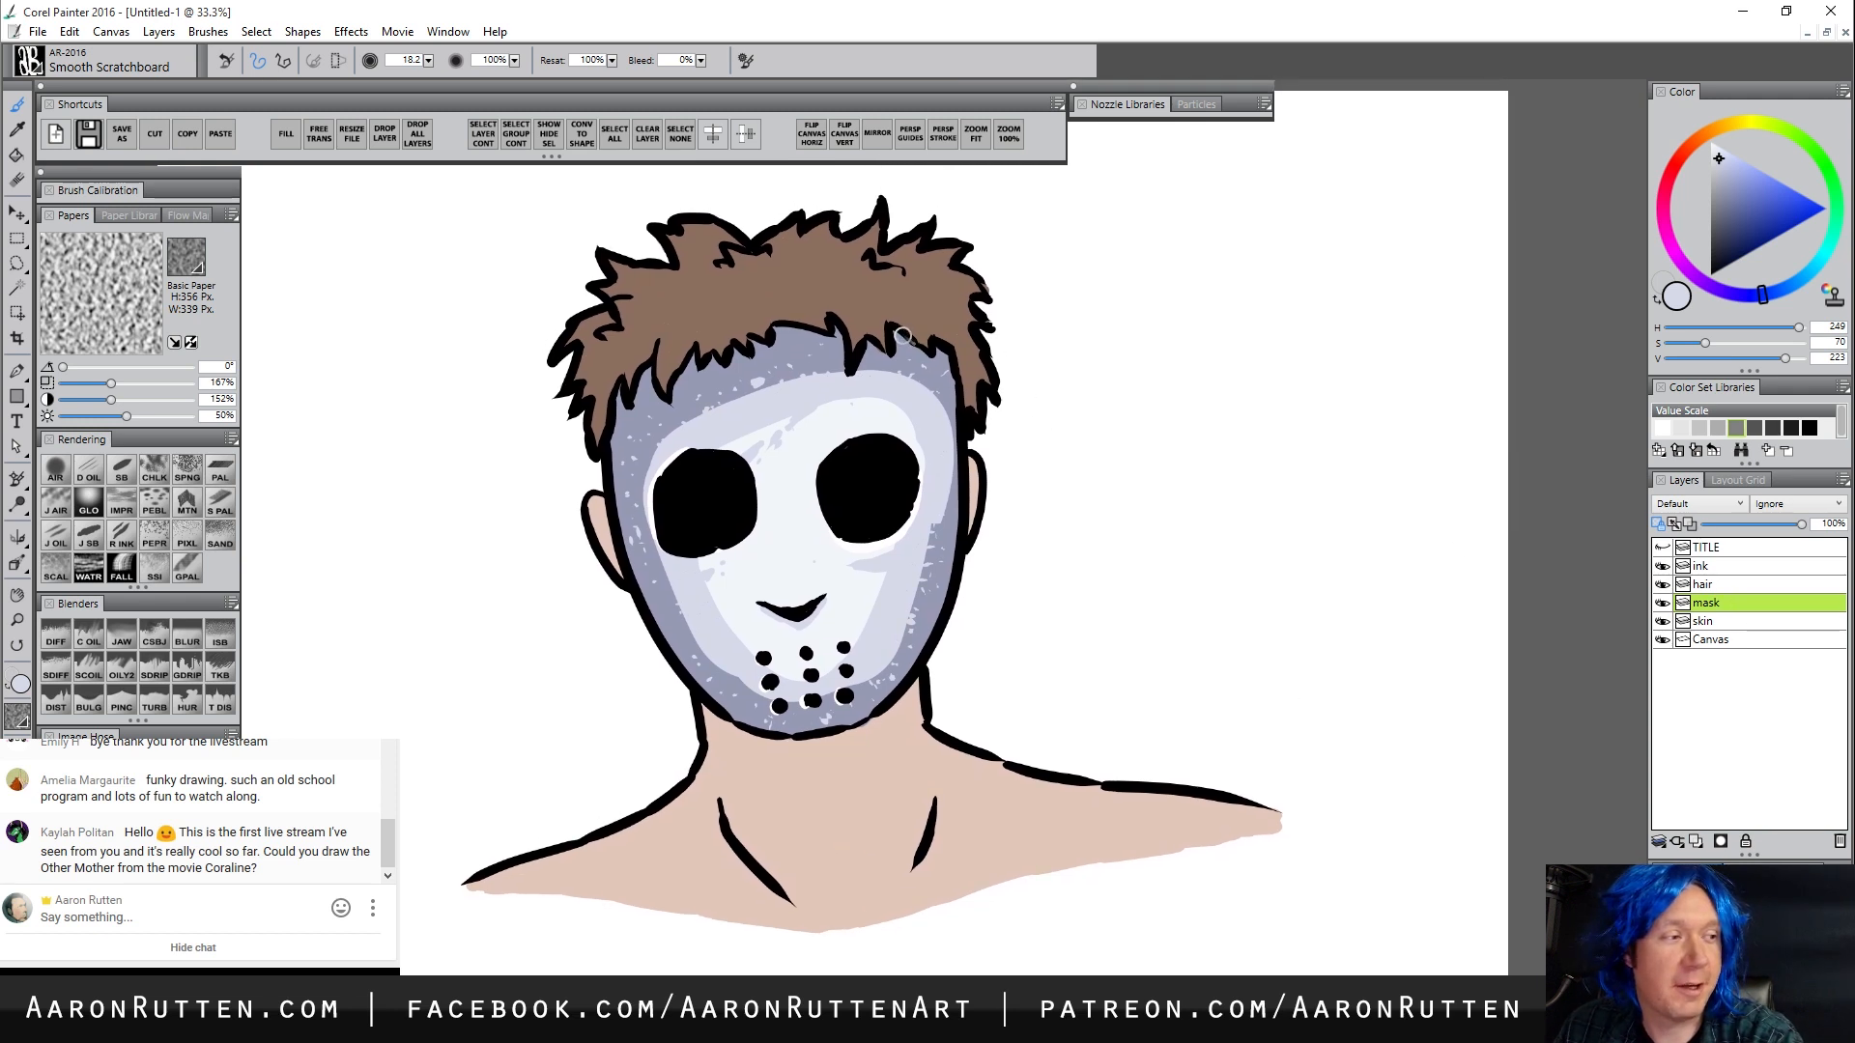
# Paint dark brown shading (H 95, S 55, V 89) among the spikes and along the edges of the hair on the hair layer
pyautogui.click(1713, 583)
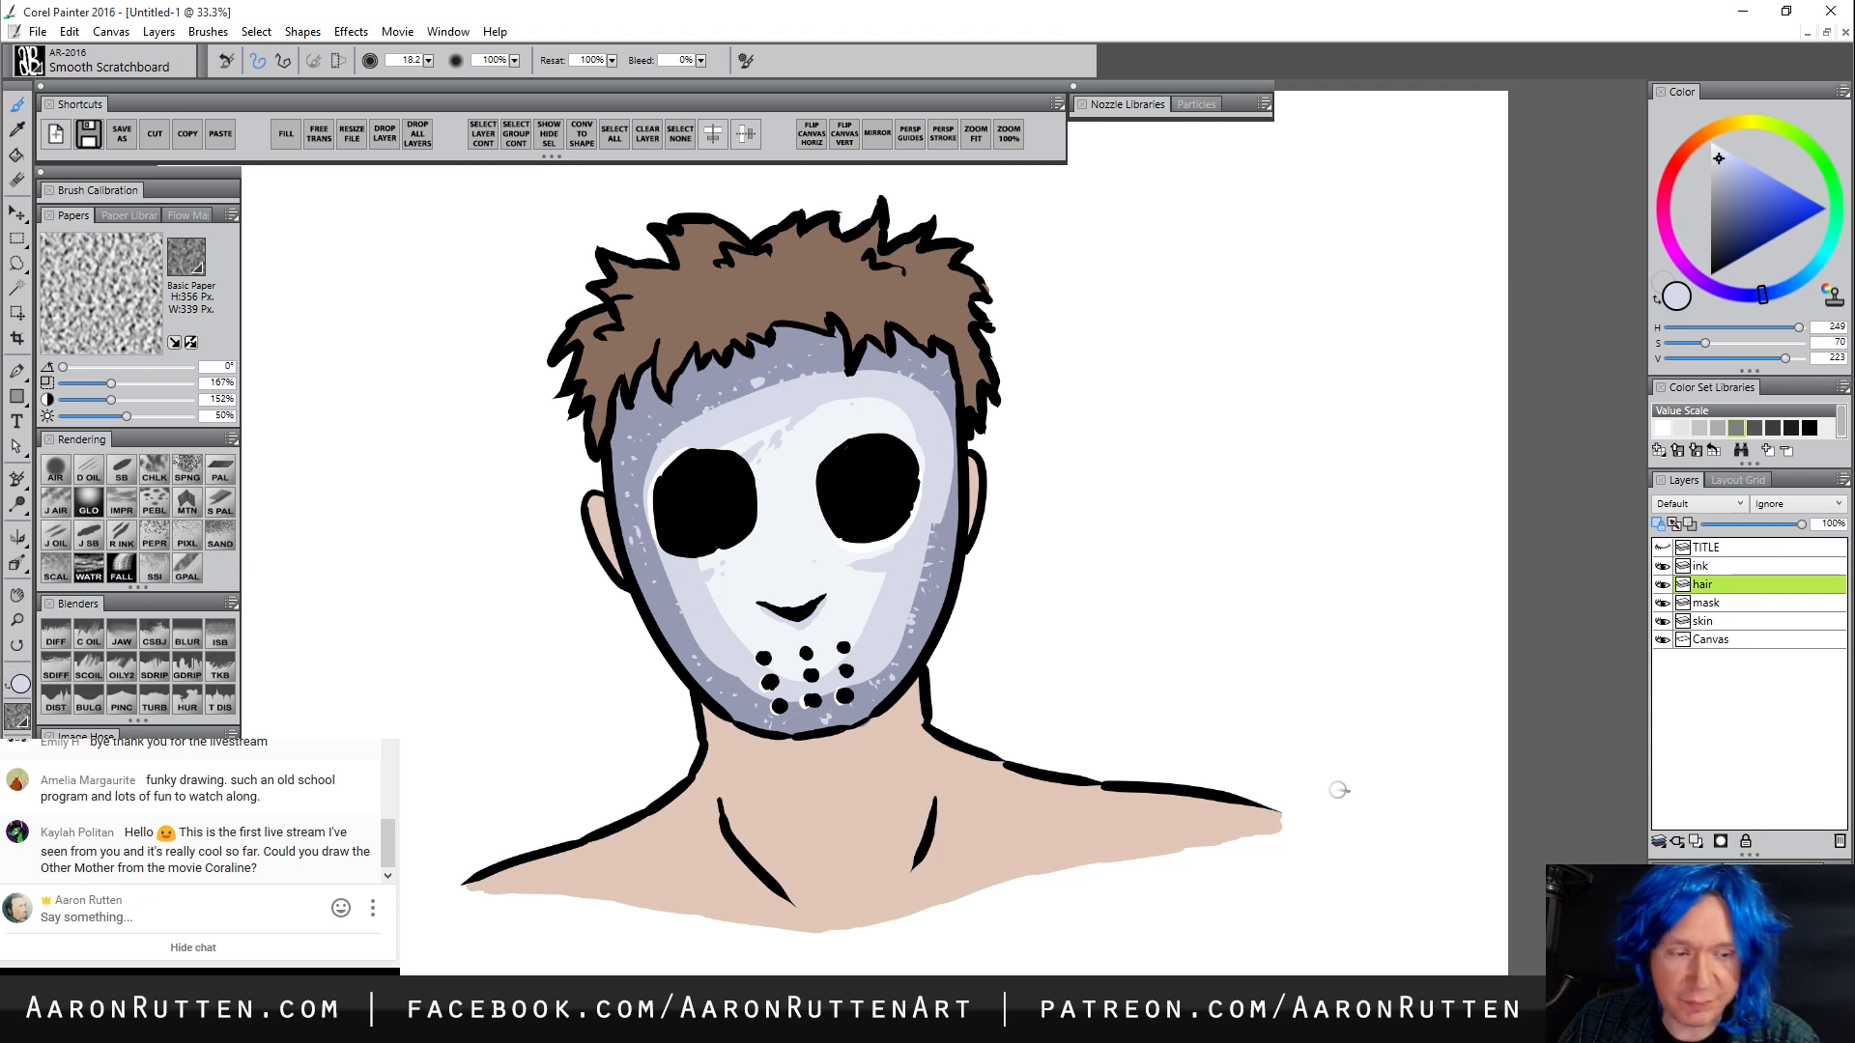
pyautogui.click(1663, 584)
pyautogui.click(1662, 584)
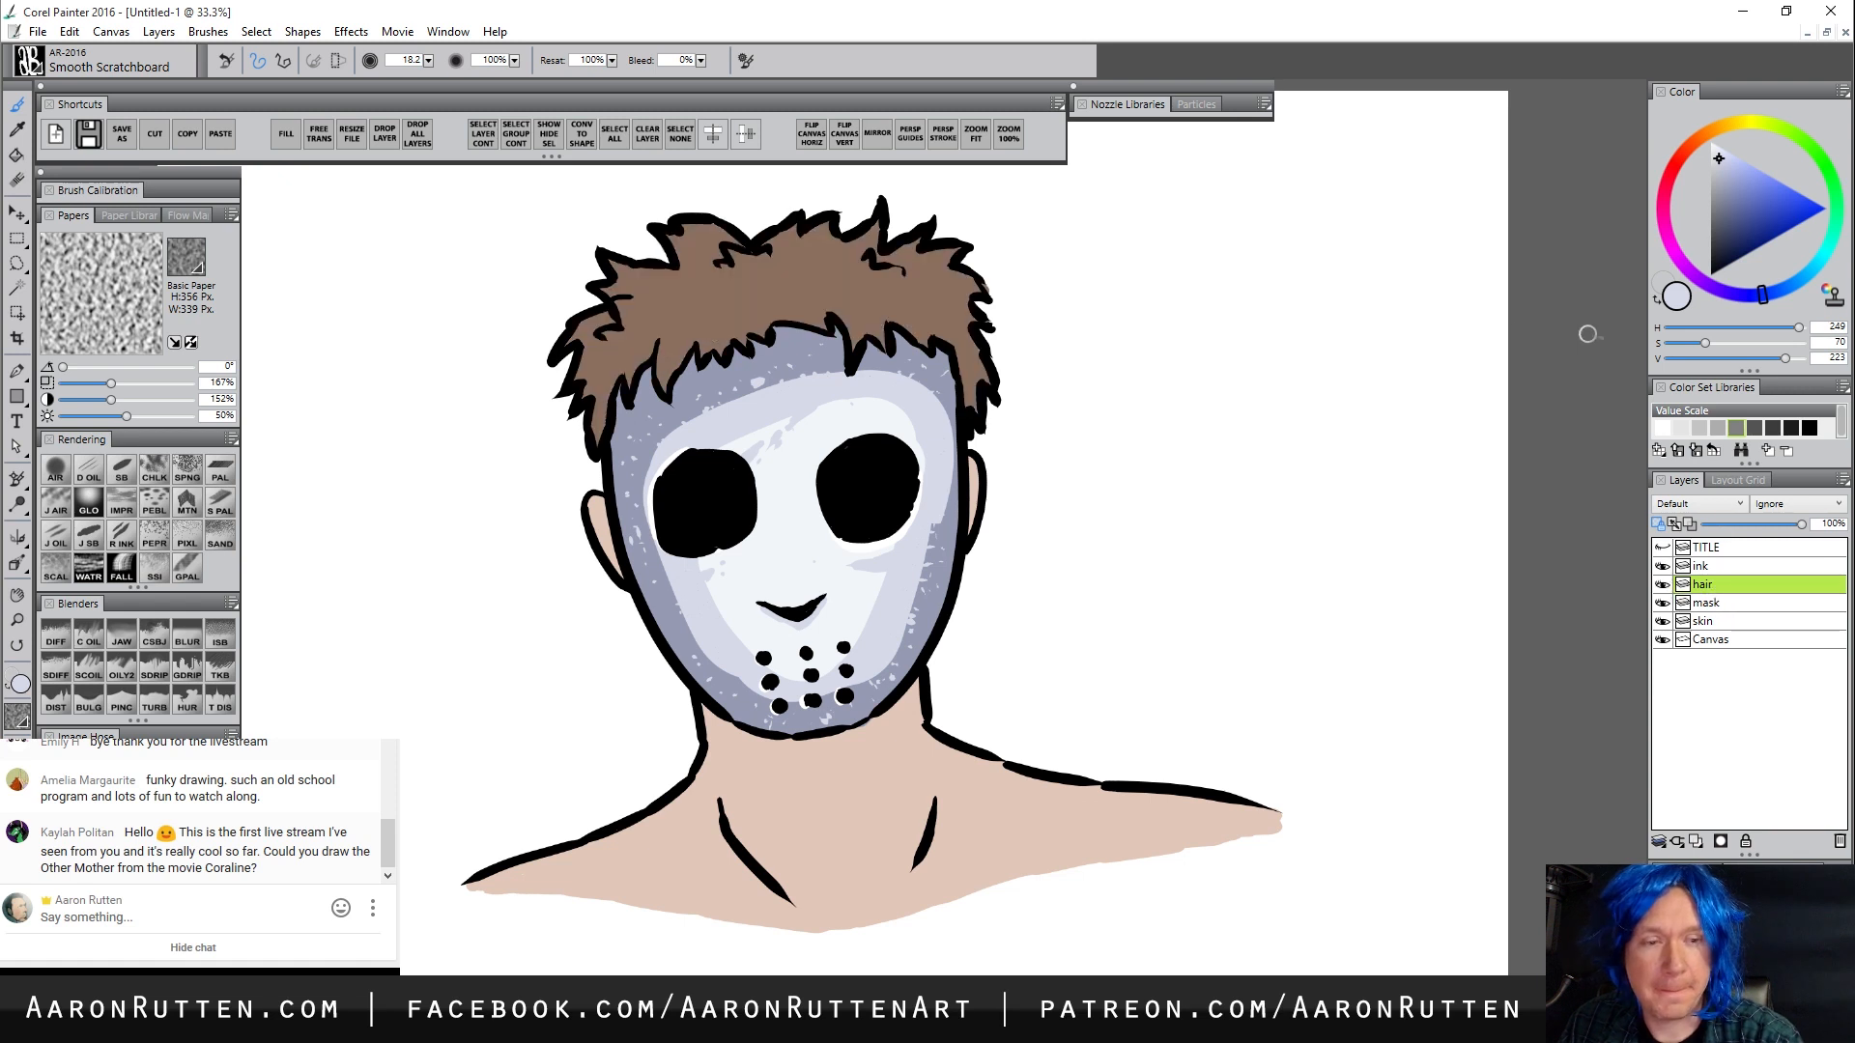
pyautogui.keyDown('alt'); pyautogui.click(878, 281); pyautogui.keyUp('alt')
pyautogui.click(1729, 229)
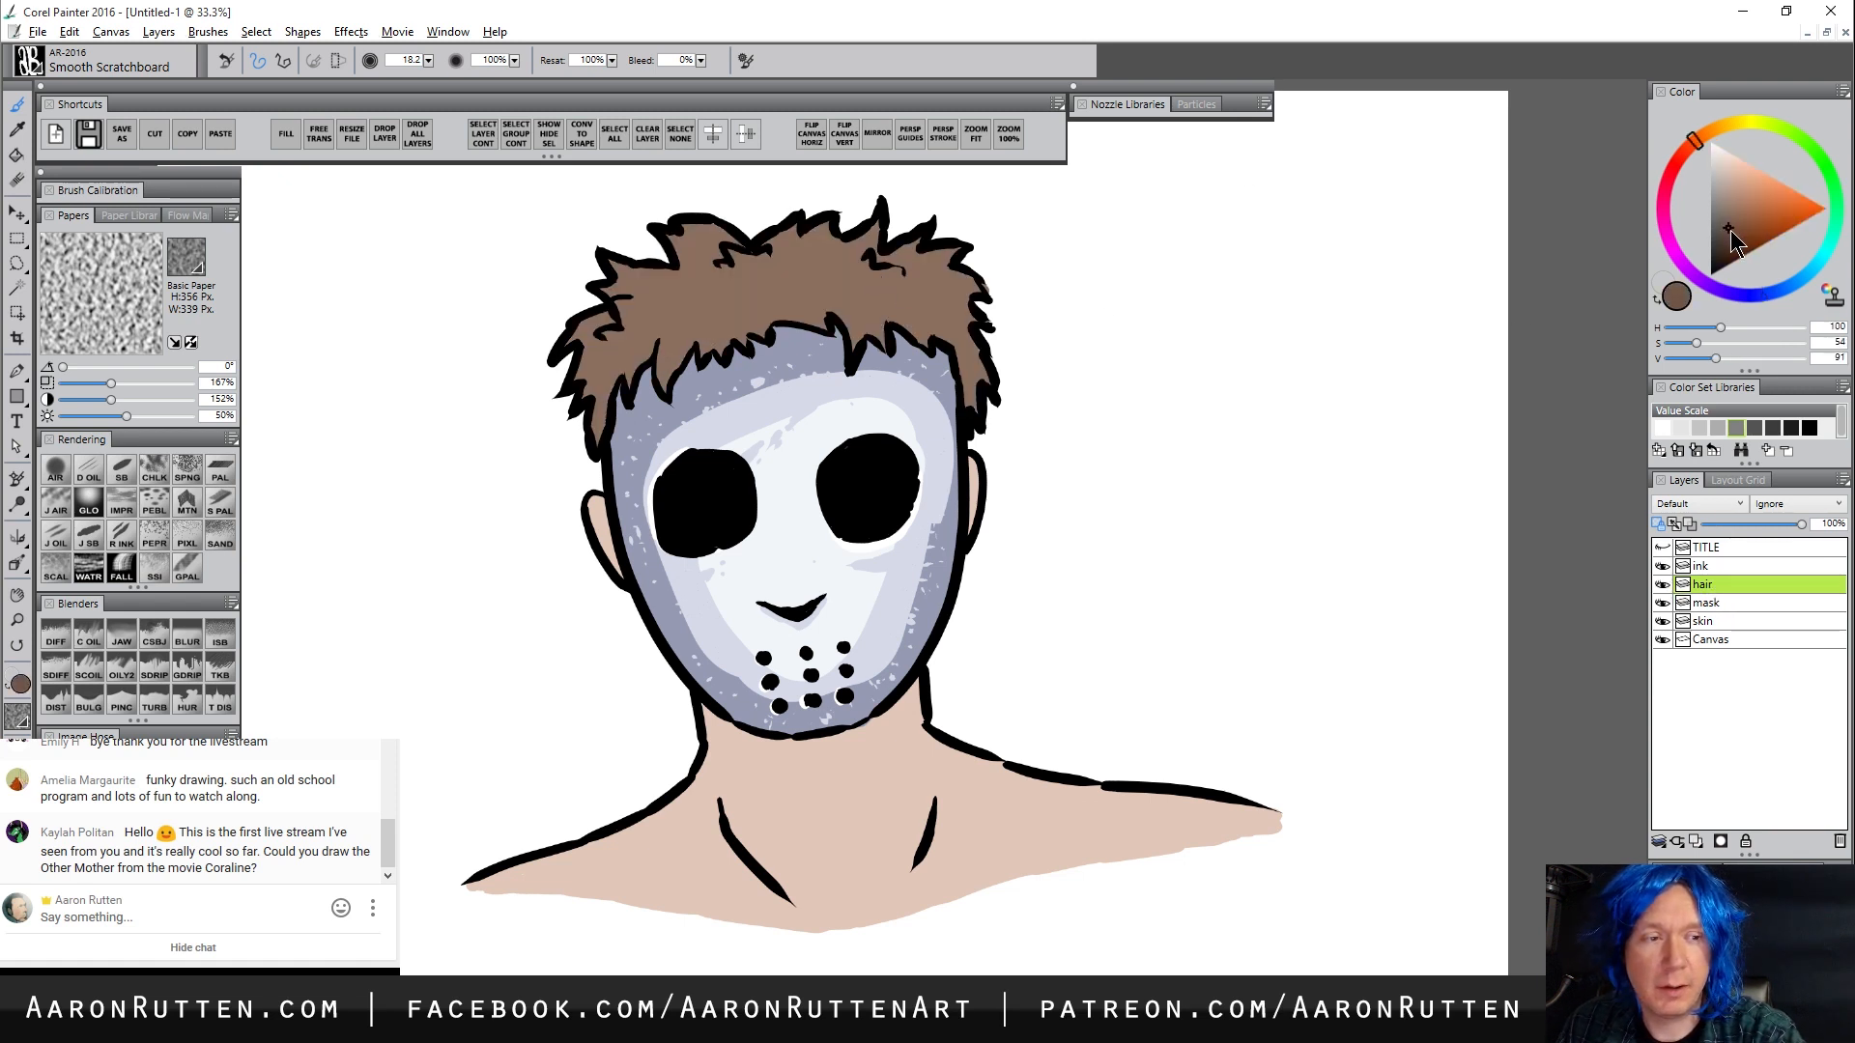
pyautogui.click(1687, 151)
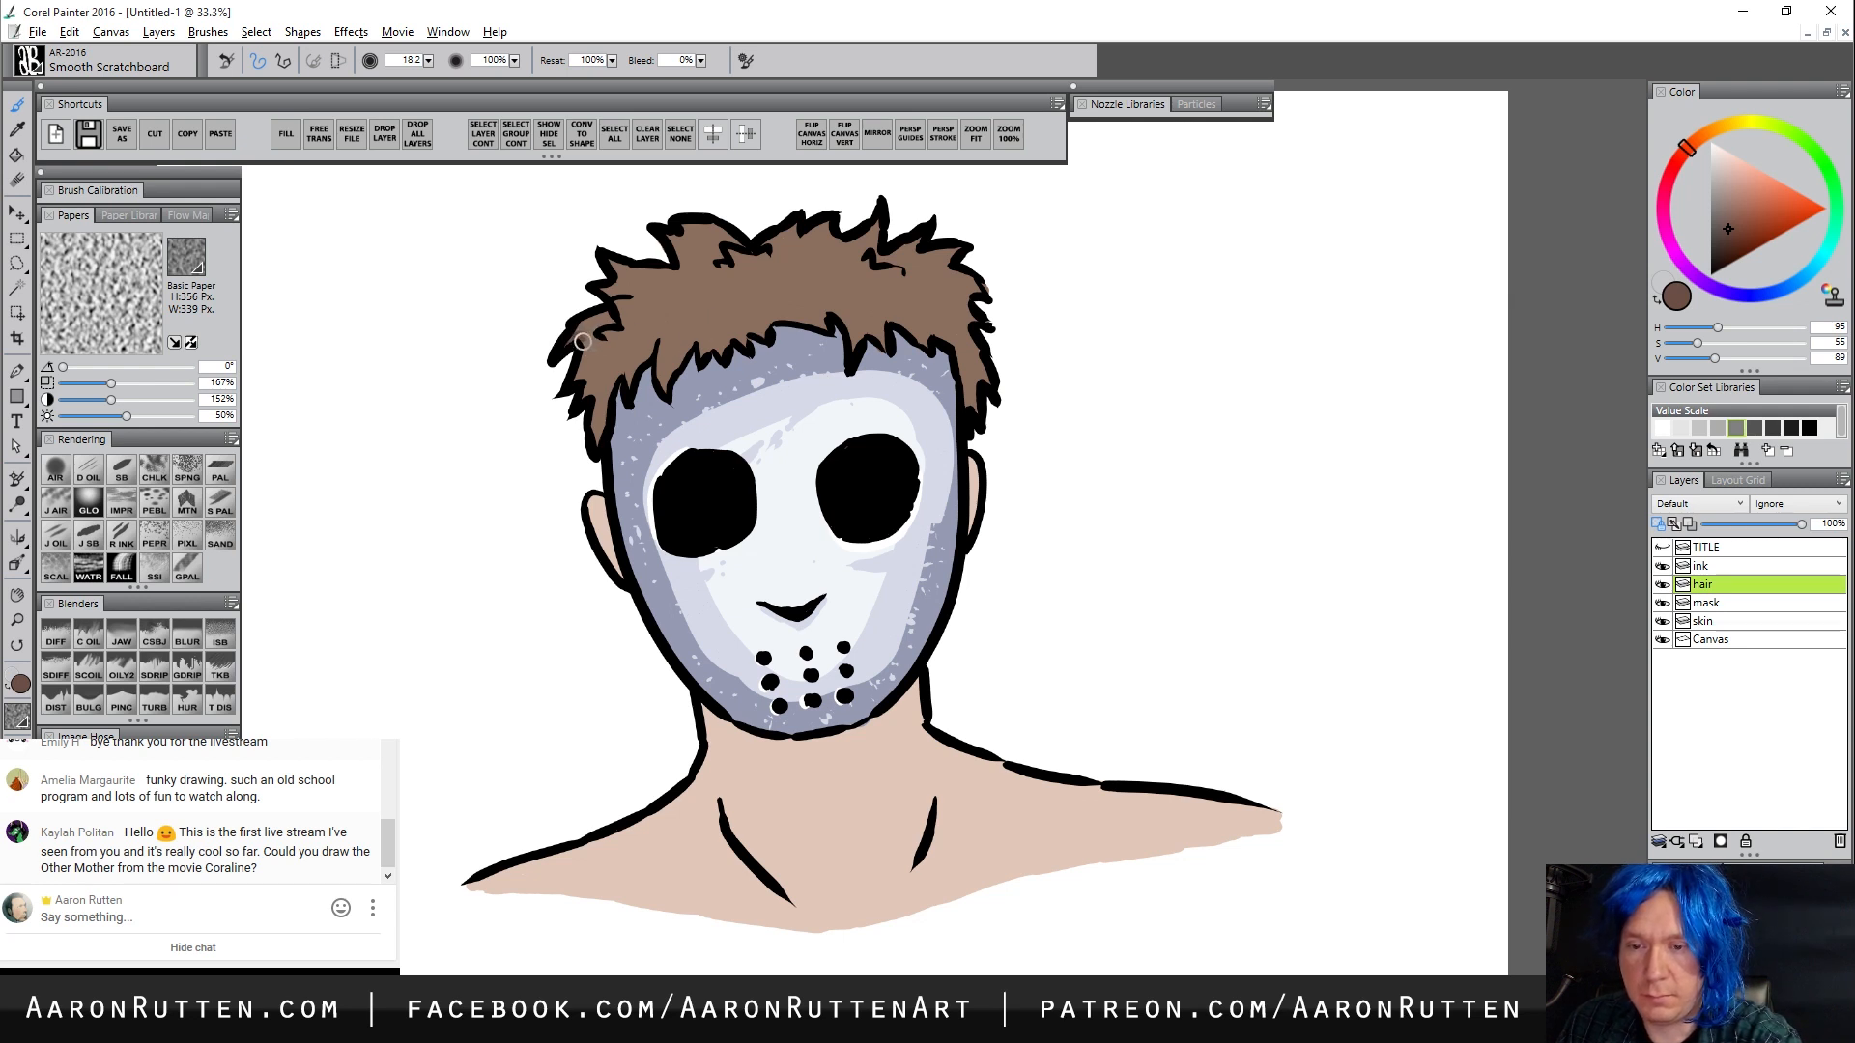
pyautogui.moveTo(582, 341)
pyautogui.mouseDown()
pyautogui.moveTo(578, 383)
pyautogui.moveTo(609, 356)
pyautogui.moveTo(582, 399)
pyautogui.moveTo(609, 387)
pyautogui.moveTo(597, 439)
pyautogui.mouseUp()
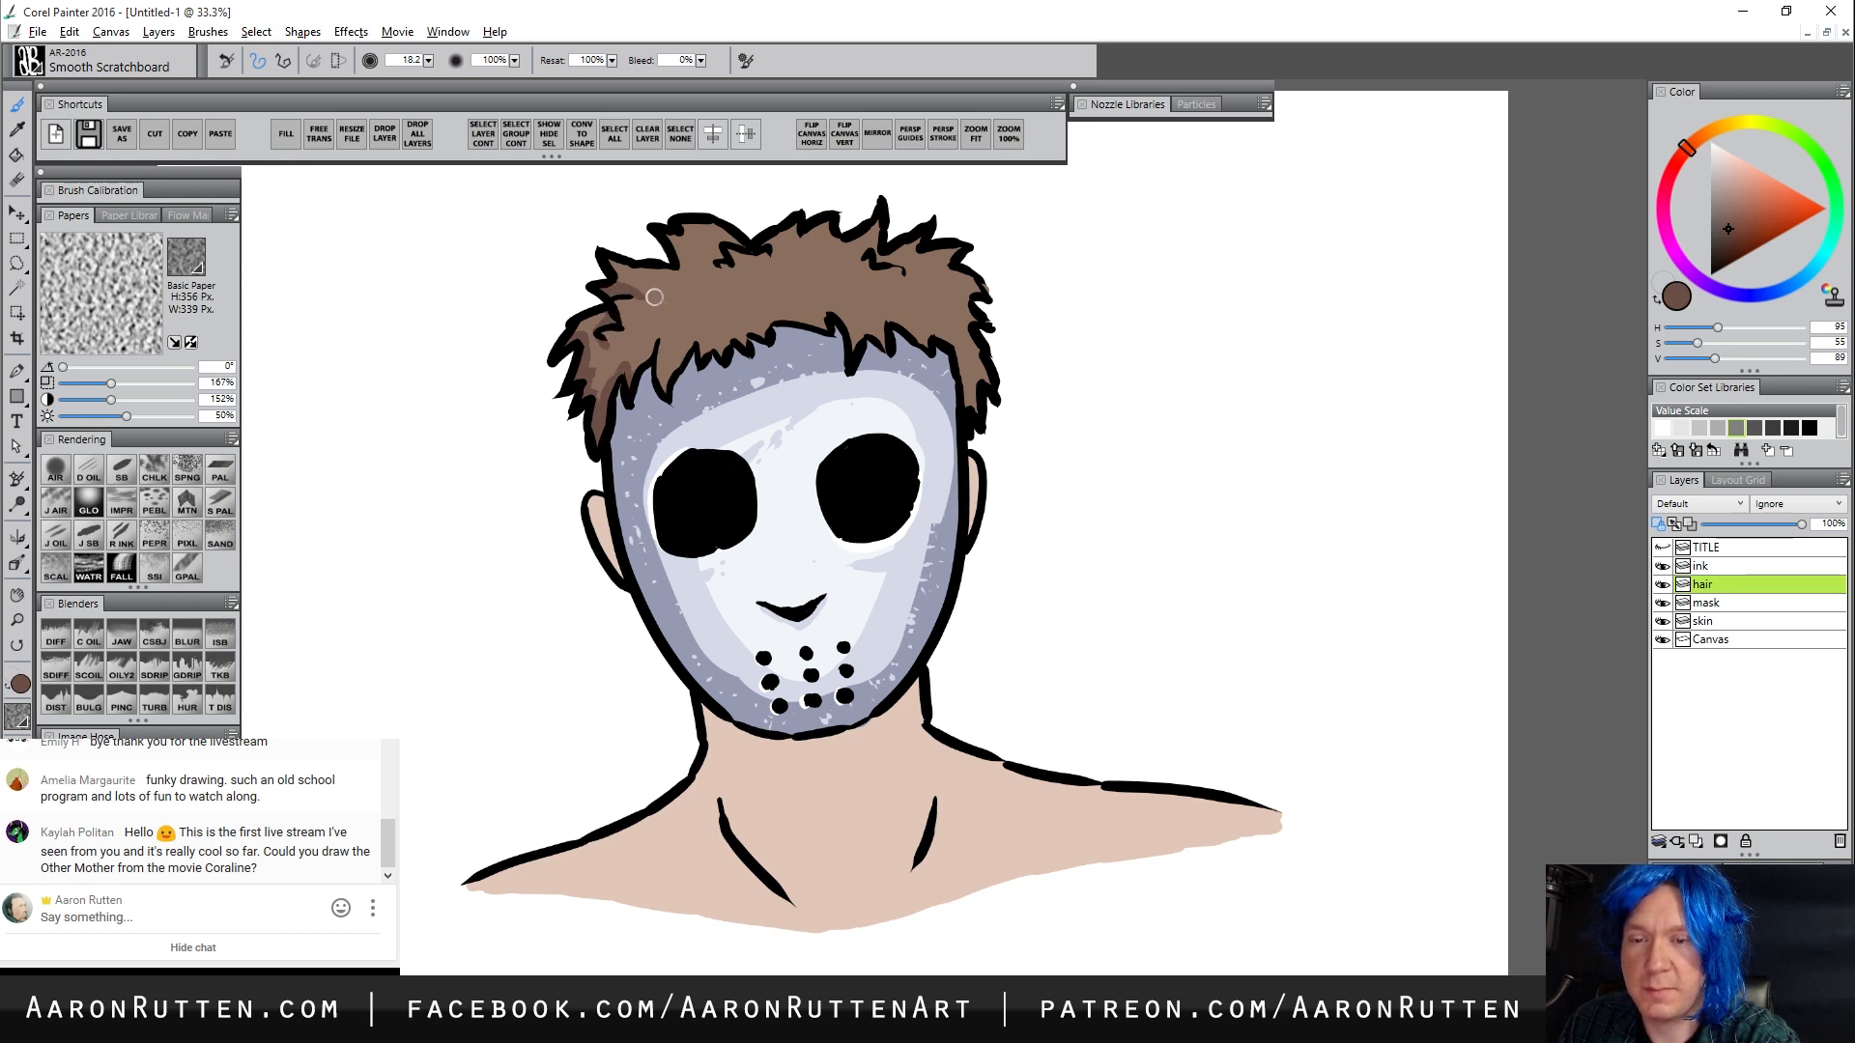
pyautogui.moveTo(672, 245)
pyautogui.mouseDown()
pyautogui.moveTo(728, 276)
pyautogui.moveTo(713, 260)
pyautogui.moveTo(744, 241)
pyautogui.moveTo(818, 231)
pyautogui.moveTo(774, 234)
pyautogui.moveTo(774, 252)
pyautogui.moveTo(785, 230)
pyautogui.moveTo(713, 229)
pyautogui.moveTo(826, 250)
pyautogui.moveTo(777, 237)
pyautogui.moveTo(887, 226)
pyautogui.mouseUp()
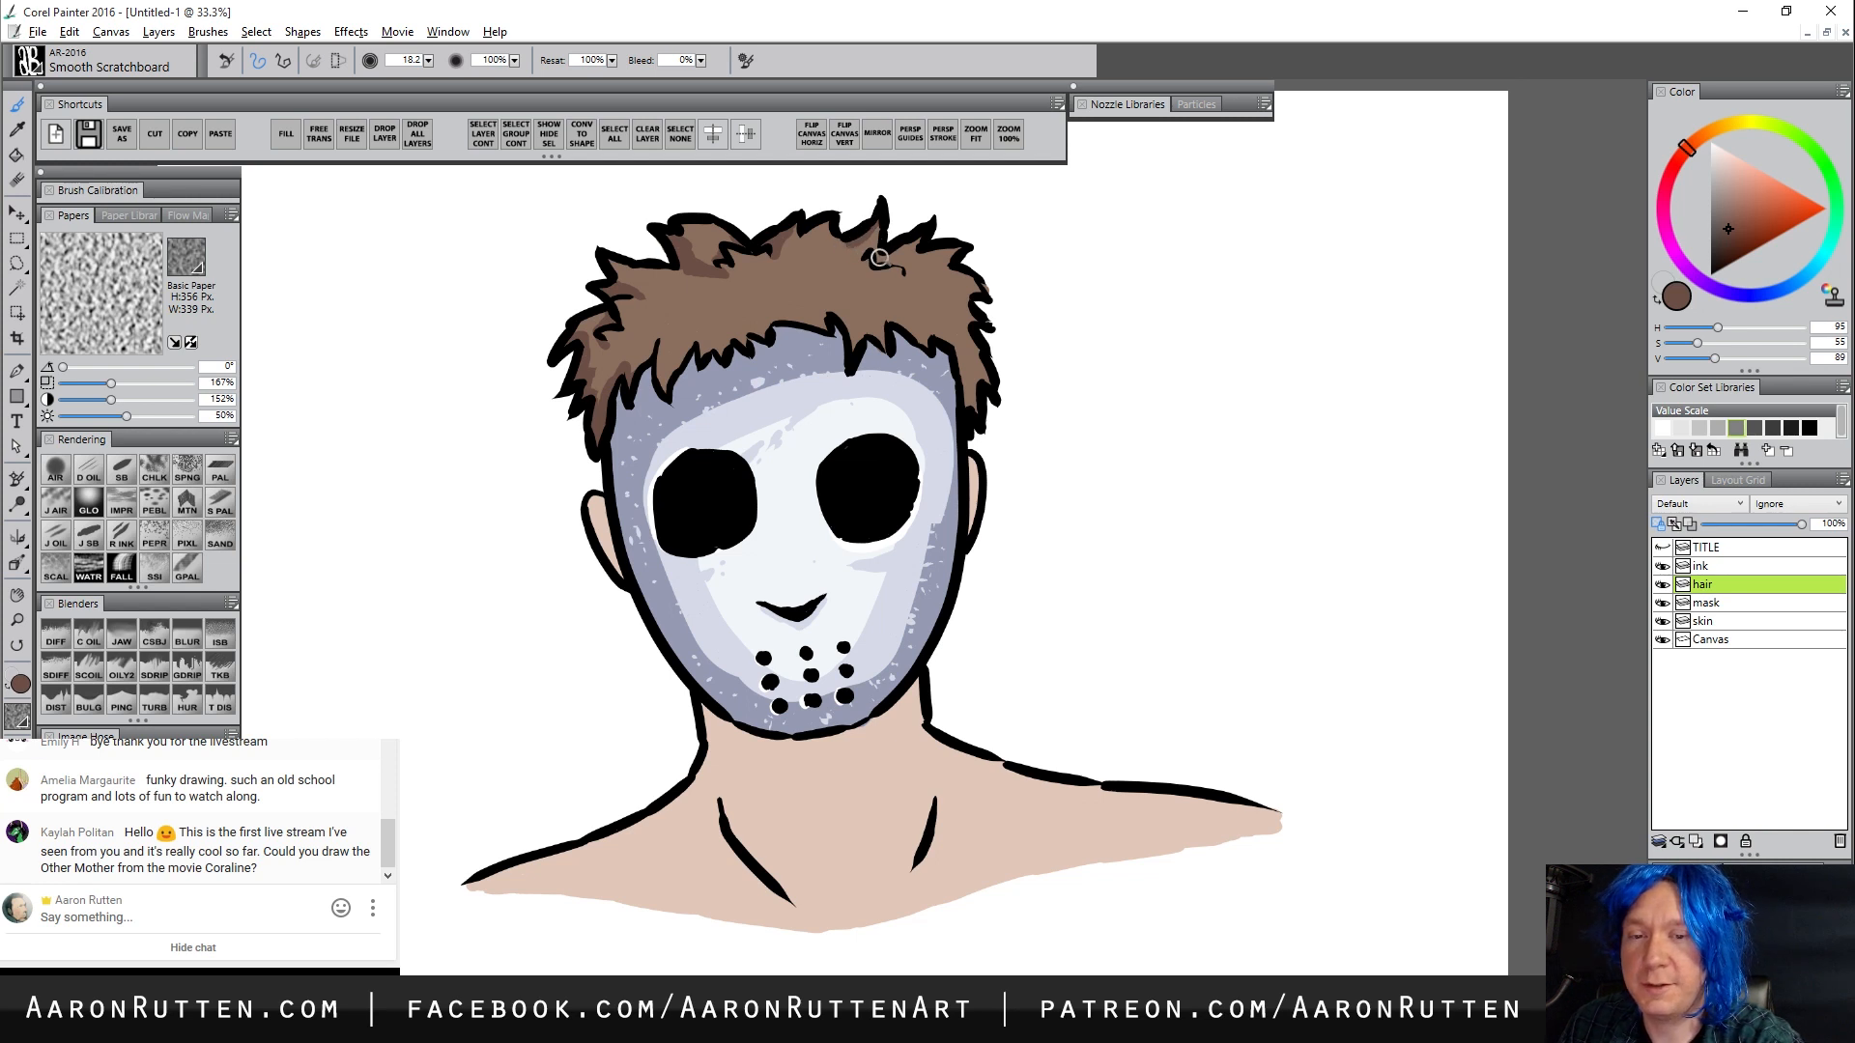
pyautogui.moveTo(887, 257); pyautogui.dragTo(935, 231)
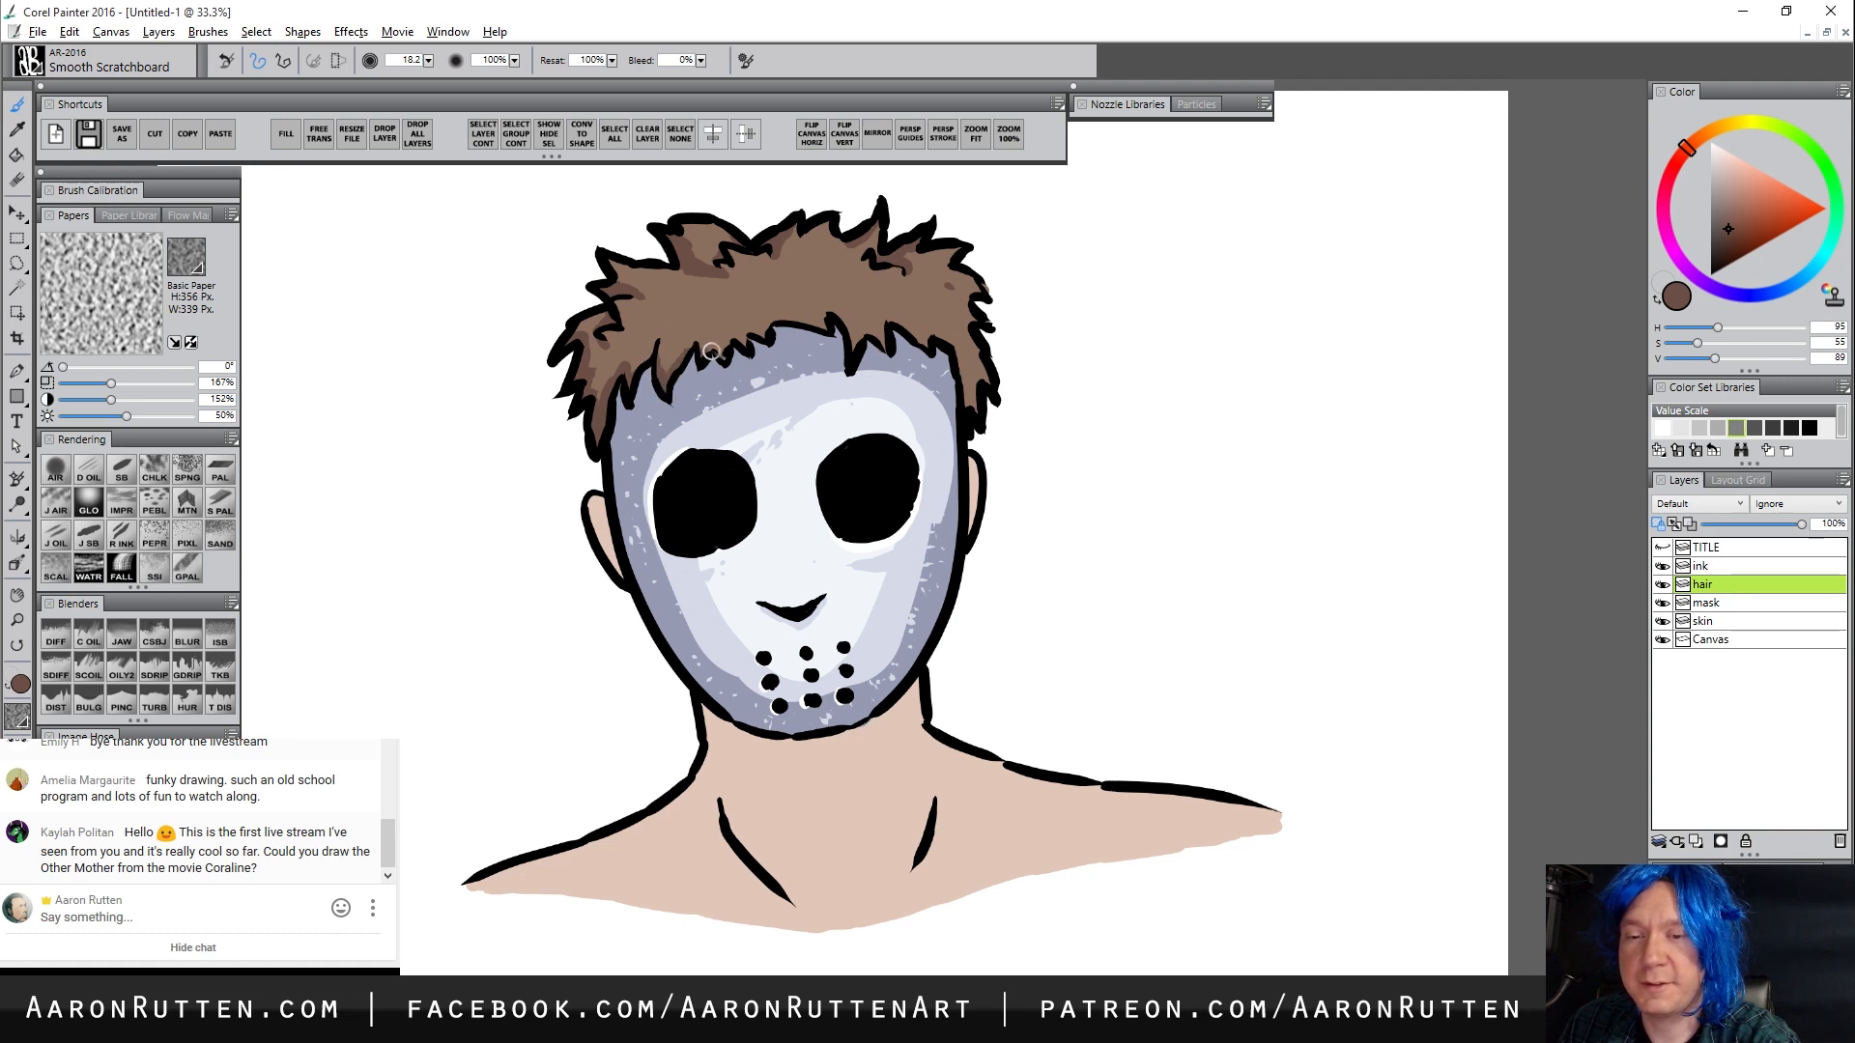
pyautogui.moveTo(741, 332)
pyautogui.mouseDown()
pyautogui.moveTo(833, 330)
pyautogui.moveTo(822, 314)
pyautogui.moveTo(874, 337)
pyautogui.moveTo(850, 322)
pyautogui.moveTo(854, 355)
pyautogui.moveTo(863, 333)
pyautogui.moveTo(886, 349)
pyautogui.moveTo(886, 322)
pyautogui.moveTo(933, 348)
pyautogui.moveTo(904, 322)
pyautogui.moveTo(961, 349)
pyautogui.mouseUp()
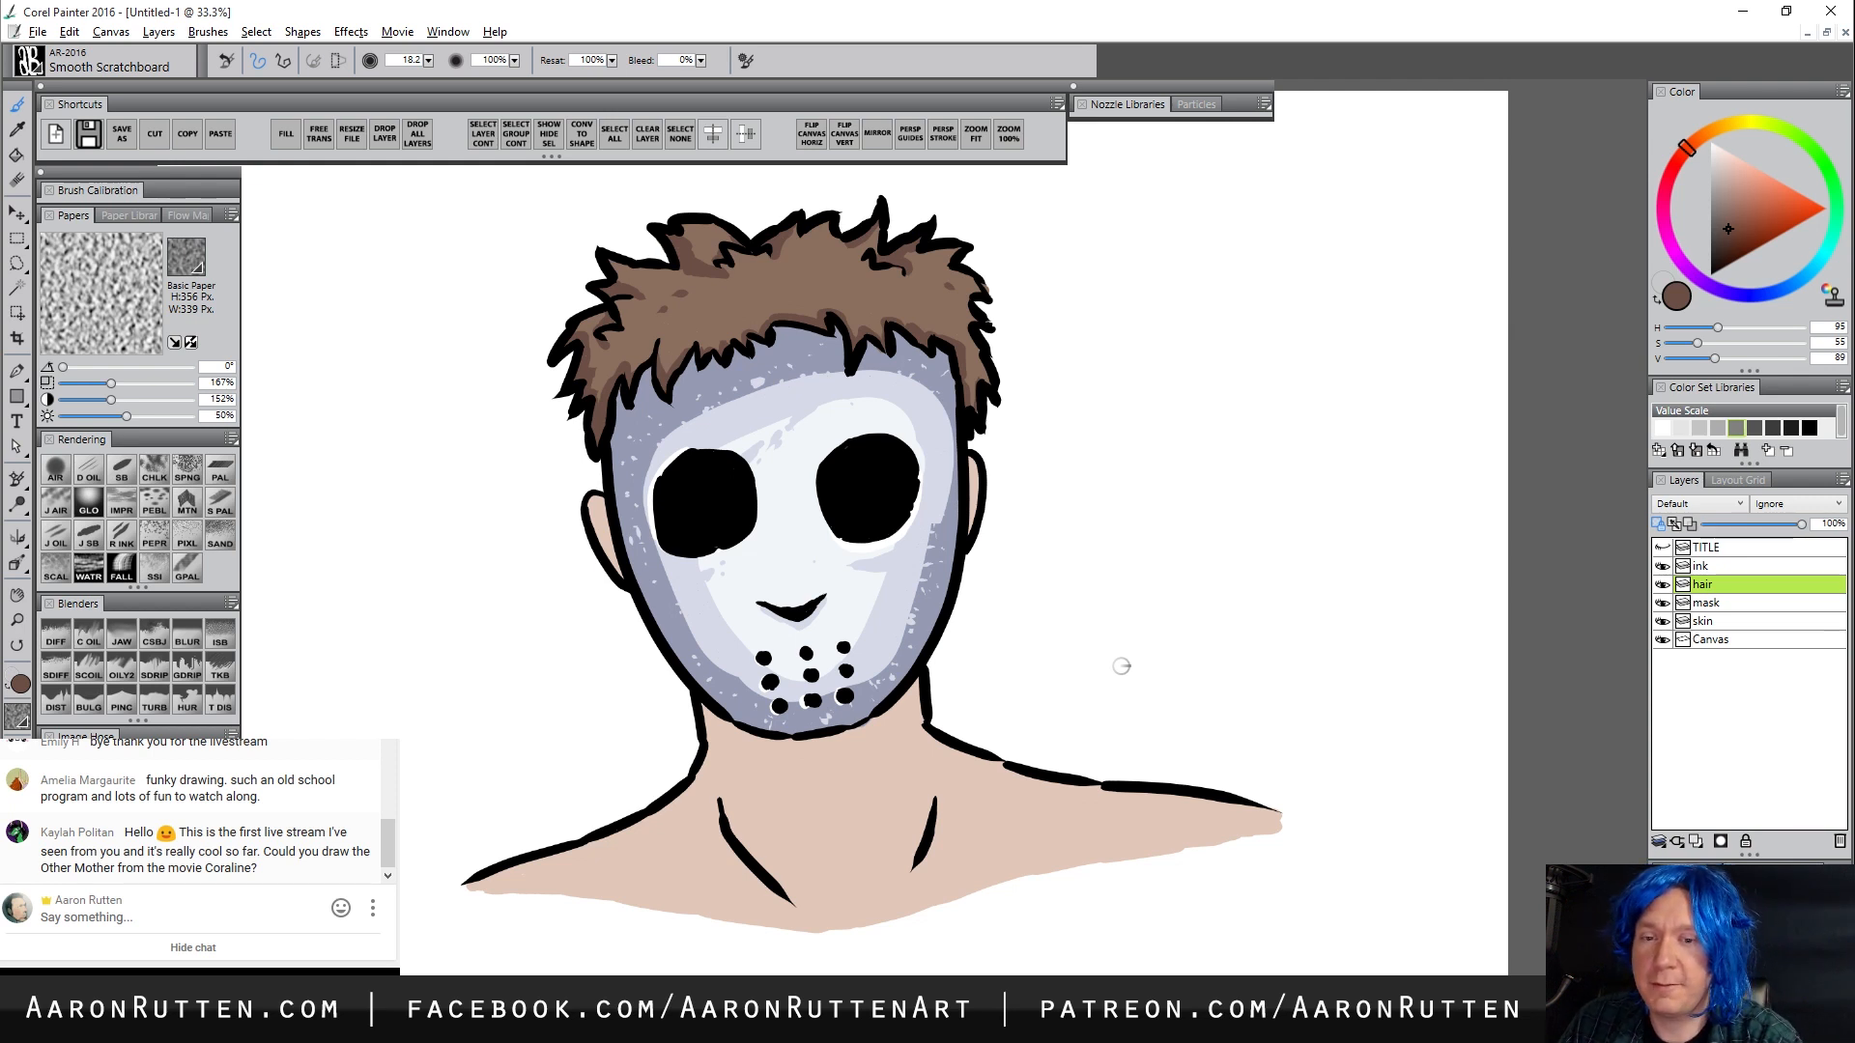
# Paint small lighter brown highlights (H 102, S 54, V 140) across the hair
pyautogui.keyDown('alt'); pyautogui.click(836, 300); pyautogui.keyUp('alt')
pyautogui.click(1733, 202)
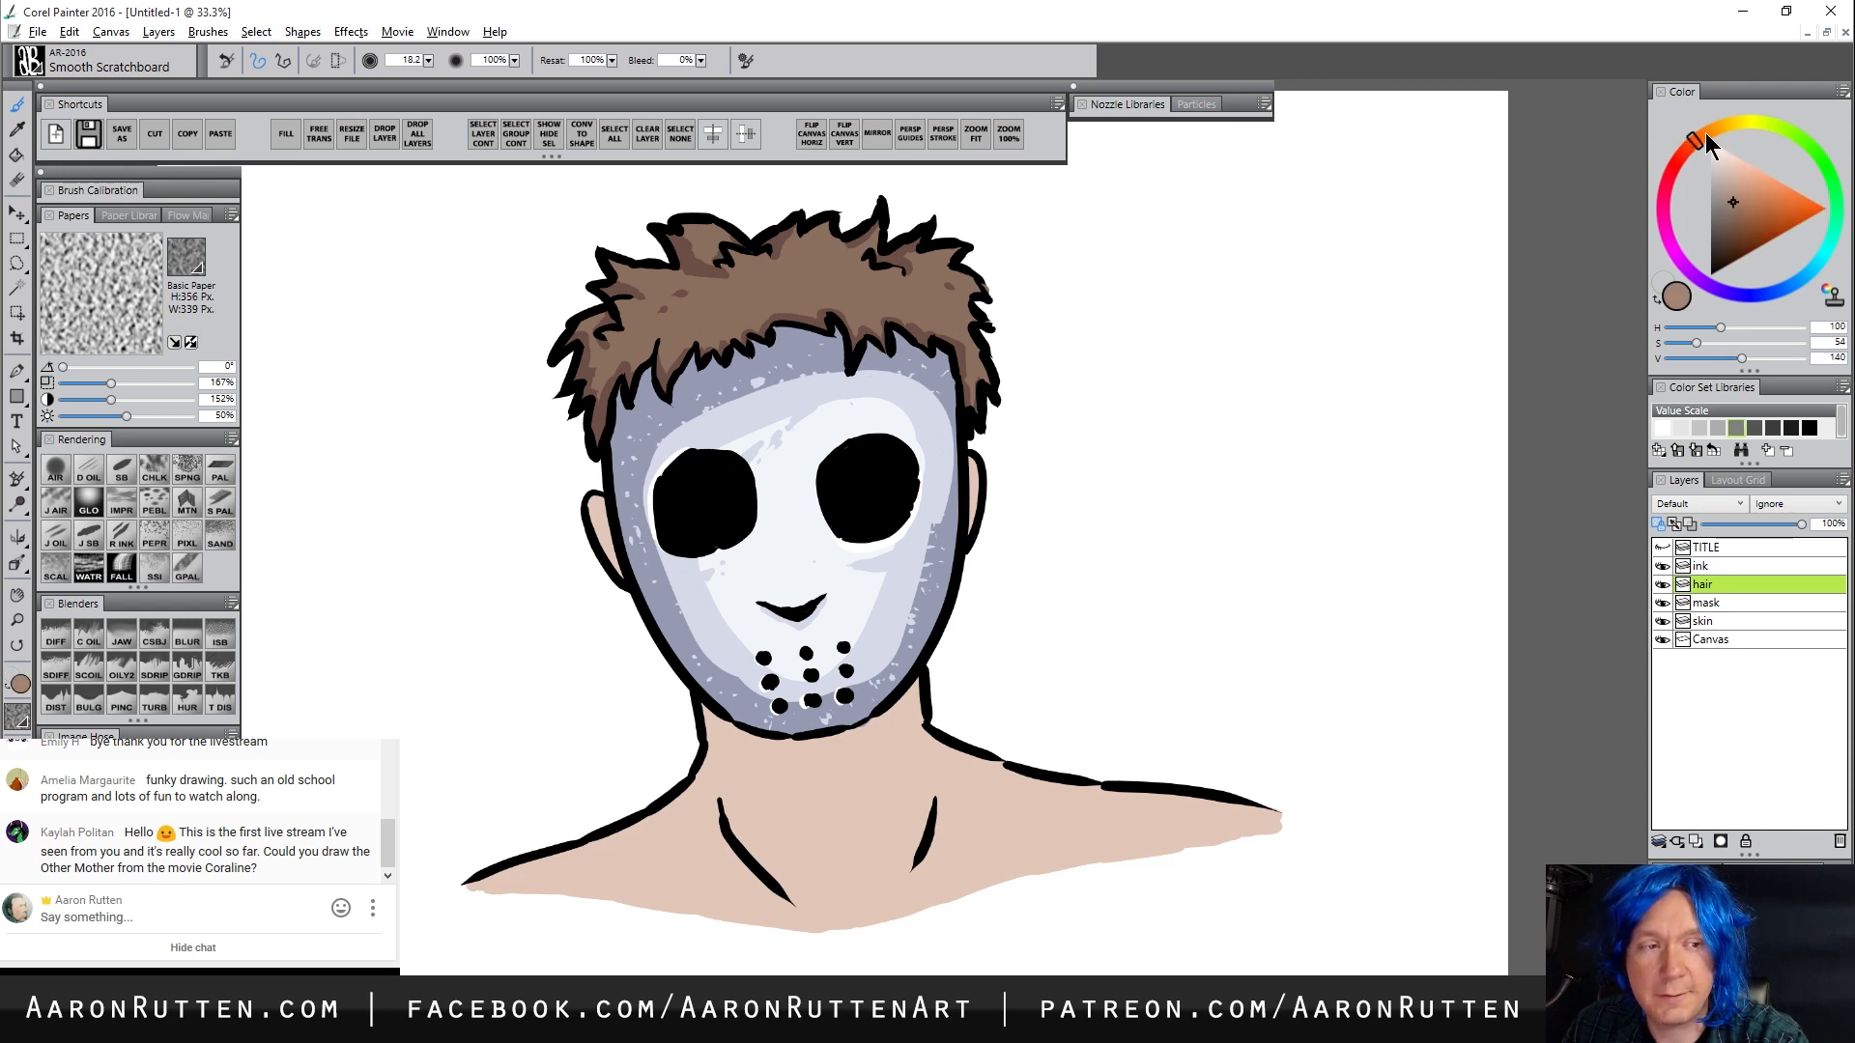
pyautogui.click(1702, 149)
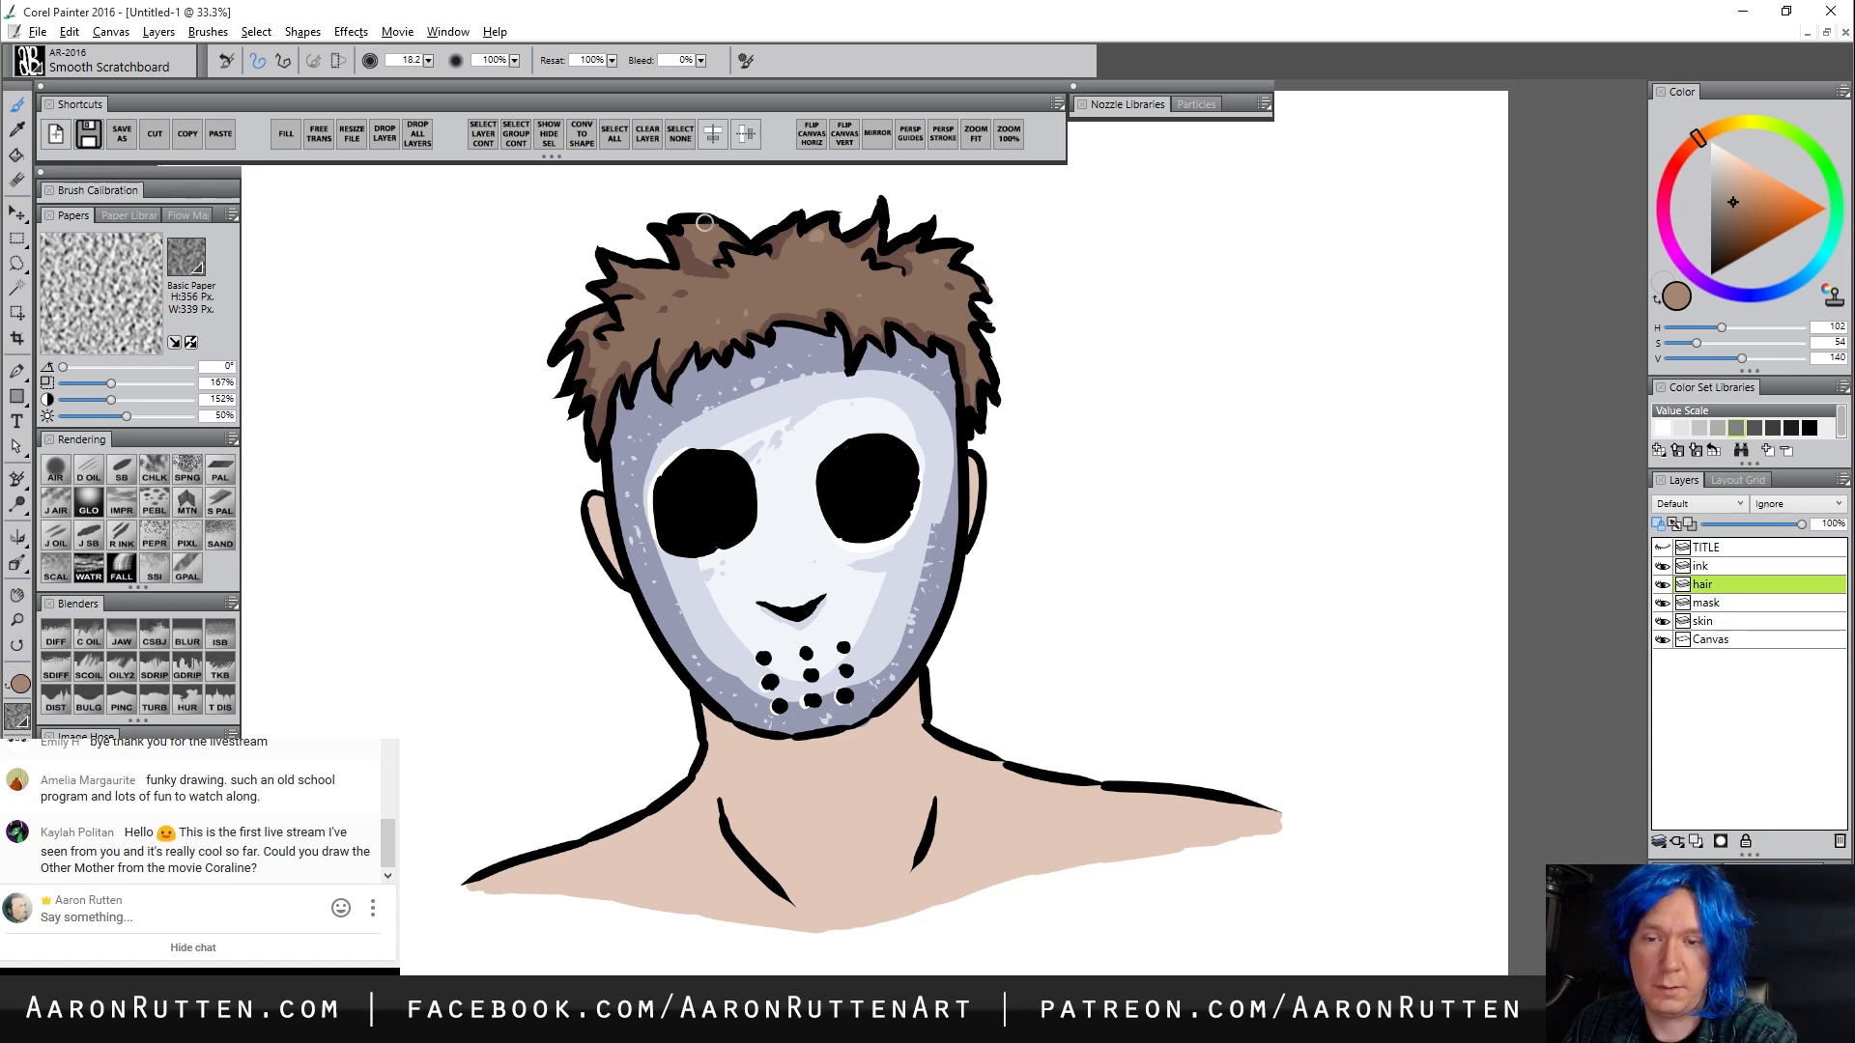
# Shade the inner parts of both ears on the skin layer with a darker pinkish tone (H 94, S 65, V 175)
pyautogui.scroll(-2, 981, 819)
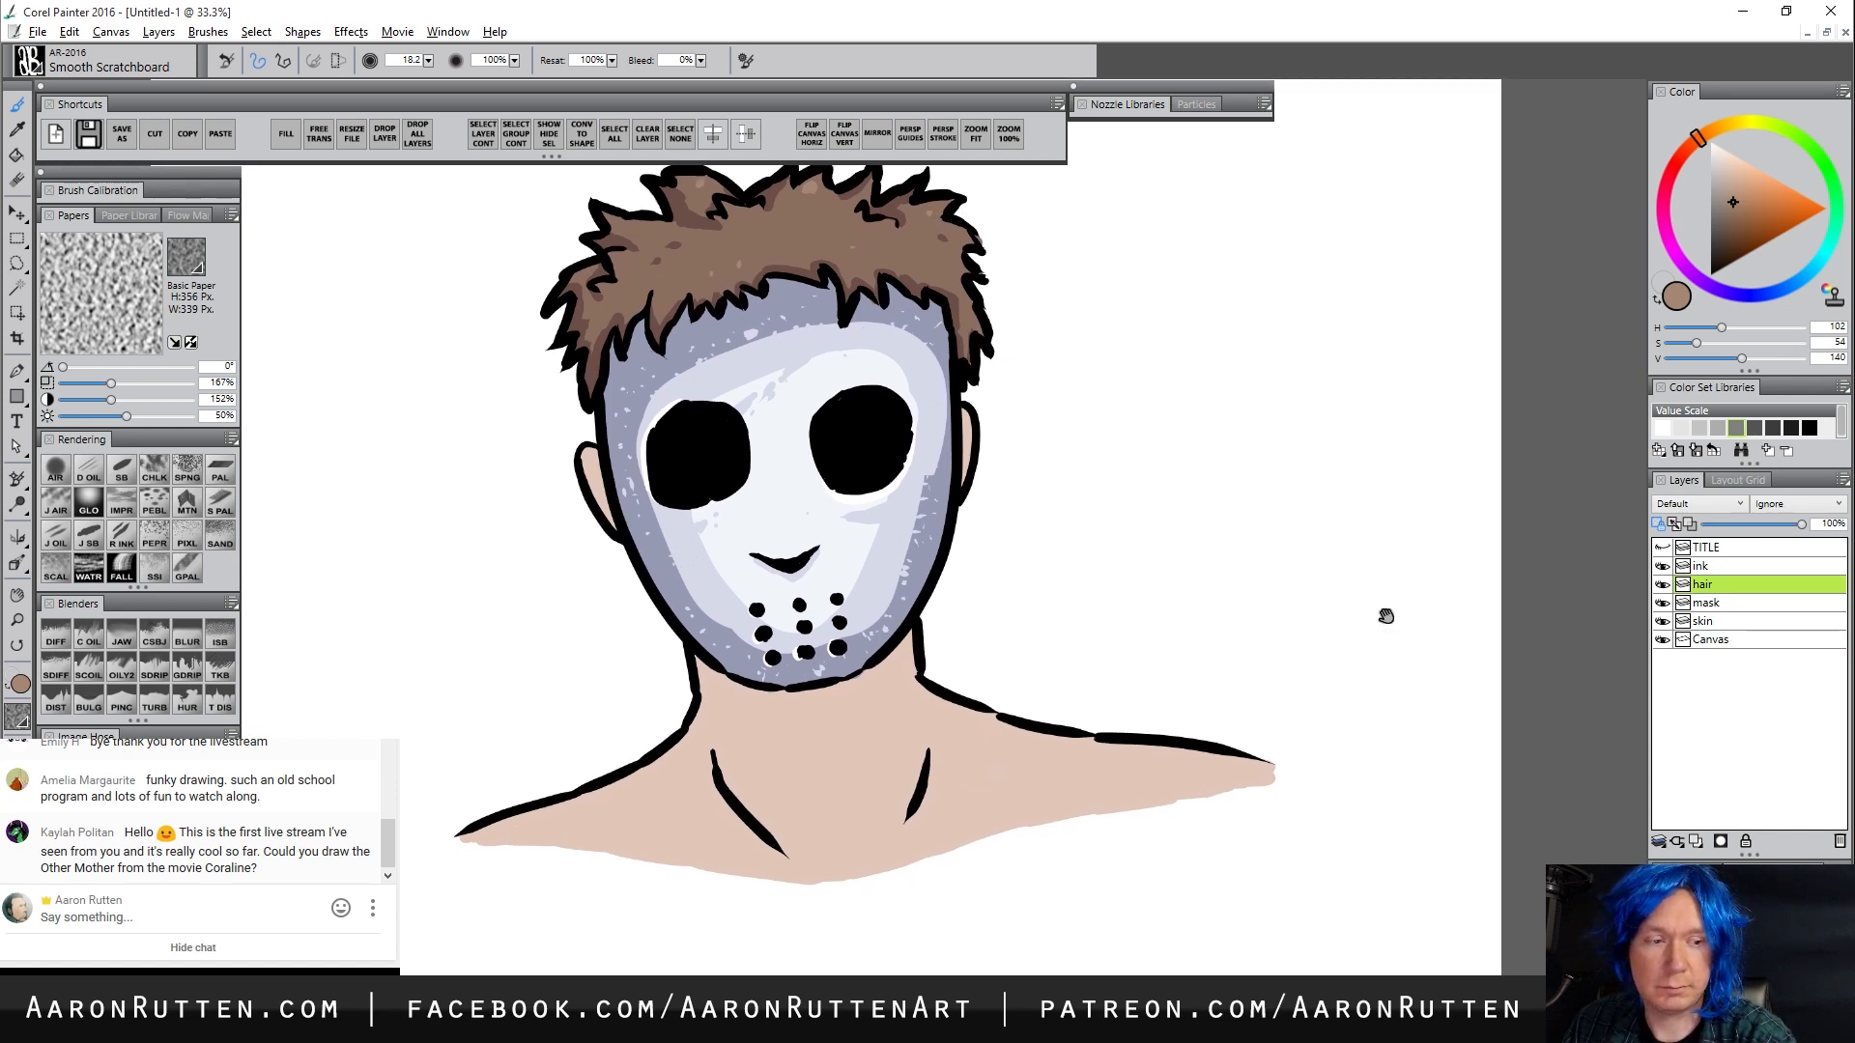
pyautogui.click(1730, 623)
pyautogui.moveTo(1731, 180); pyautogui.dragTo(1733, 188)
pyautogui.click(1686, 149)
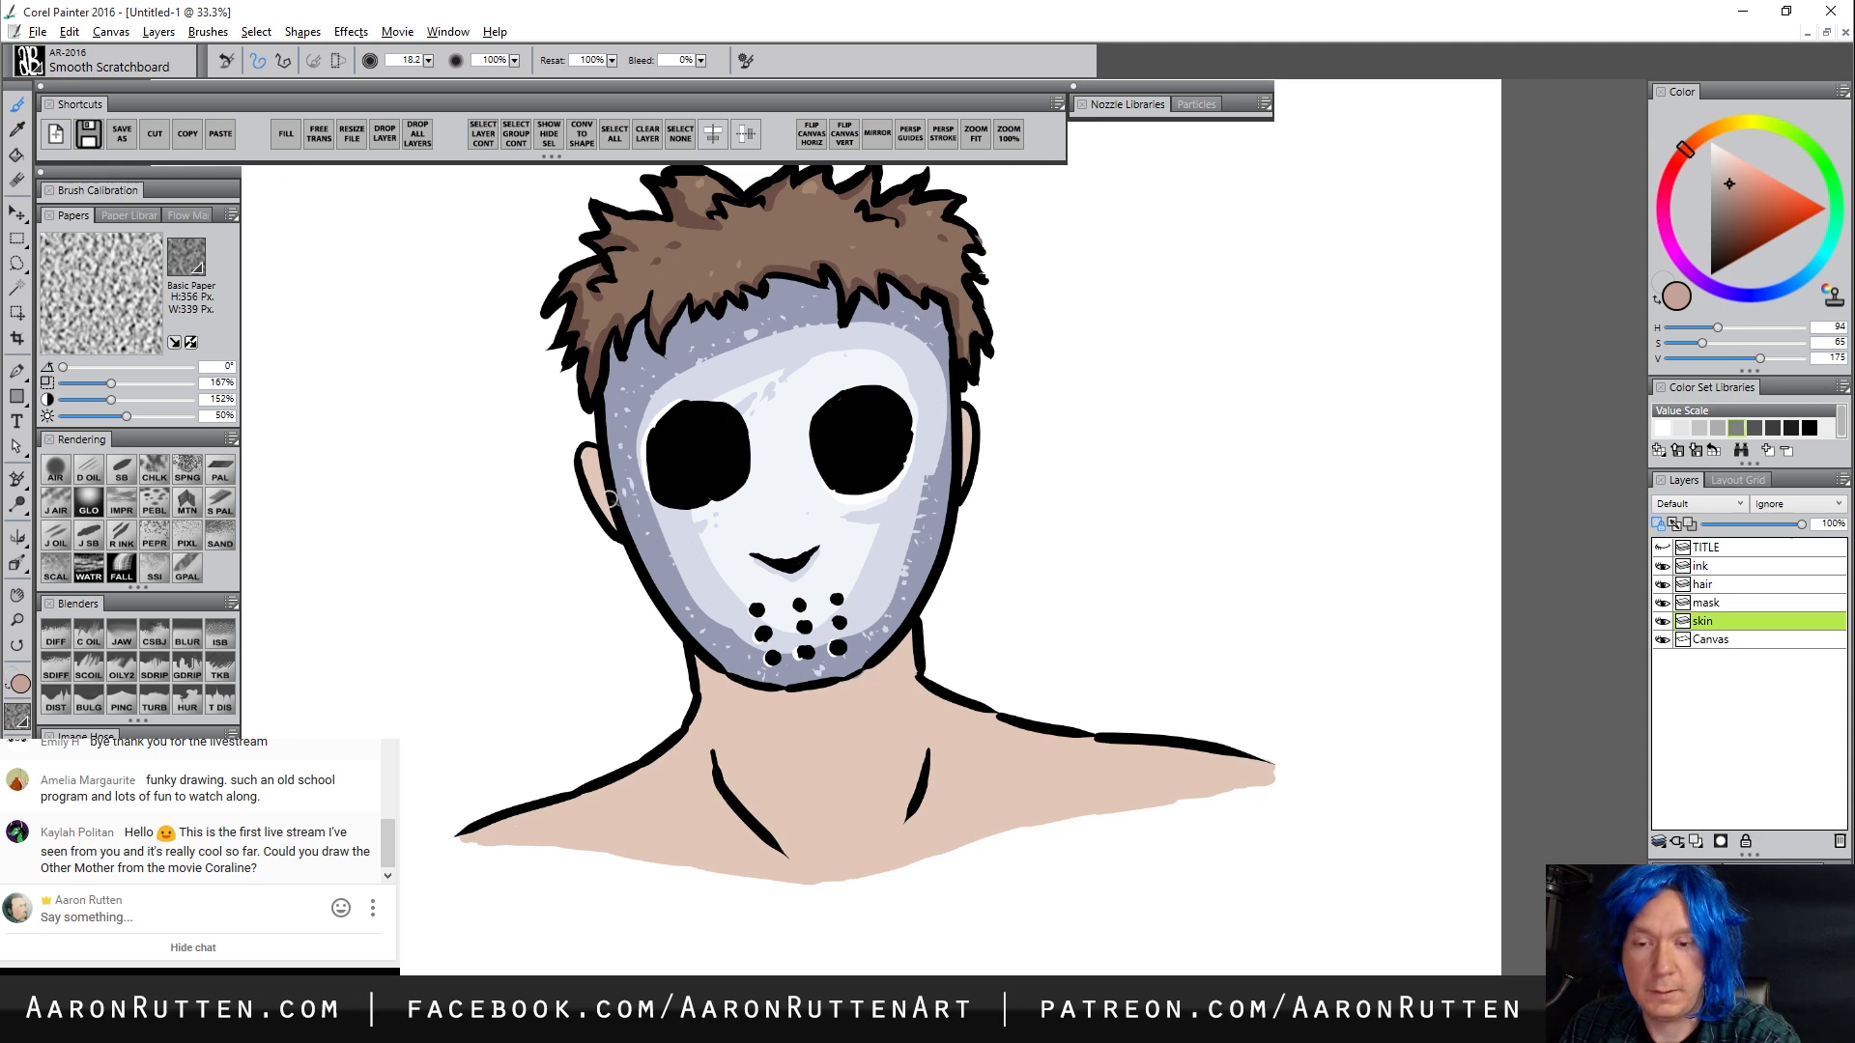
pyautogui.moveTo(591, 490)
pyautogui.mouseDown()
pyautogui.moveTo(609, 517)
pyautogui.moveTo(594, 447)
pyautogui.mouseUp()
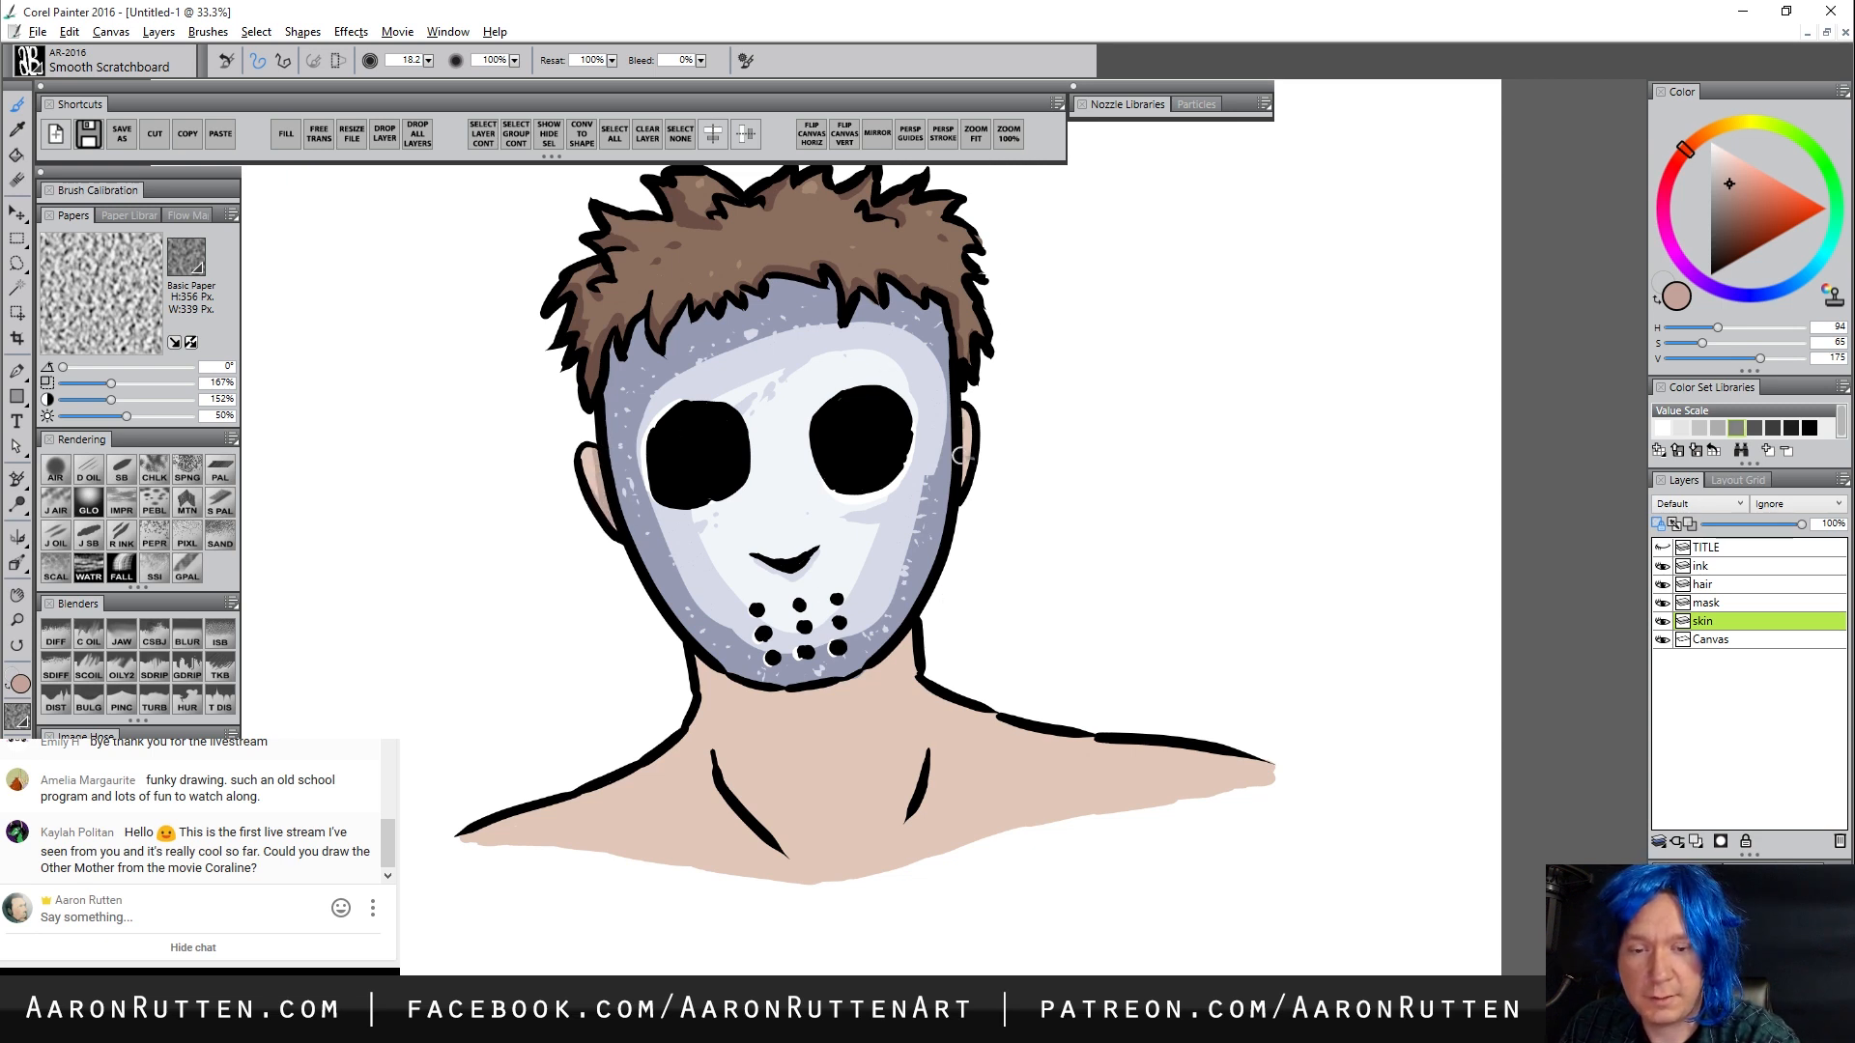
pyautogui.moveTo(958, 456); pyautogui.dragTo(985, 421)
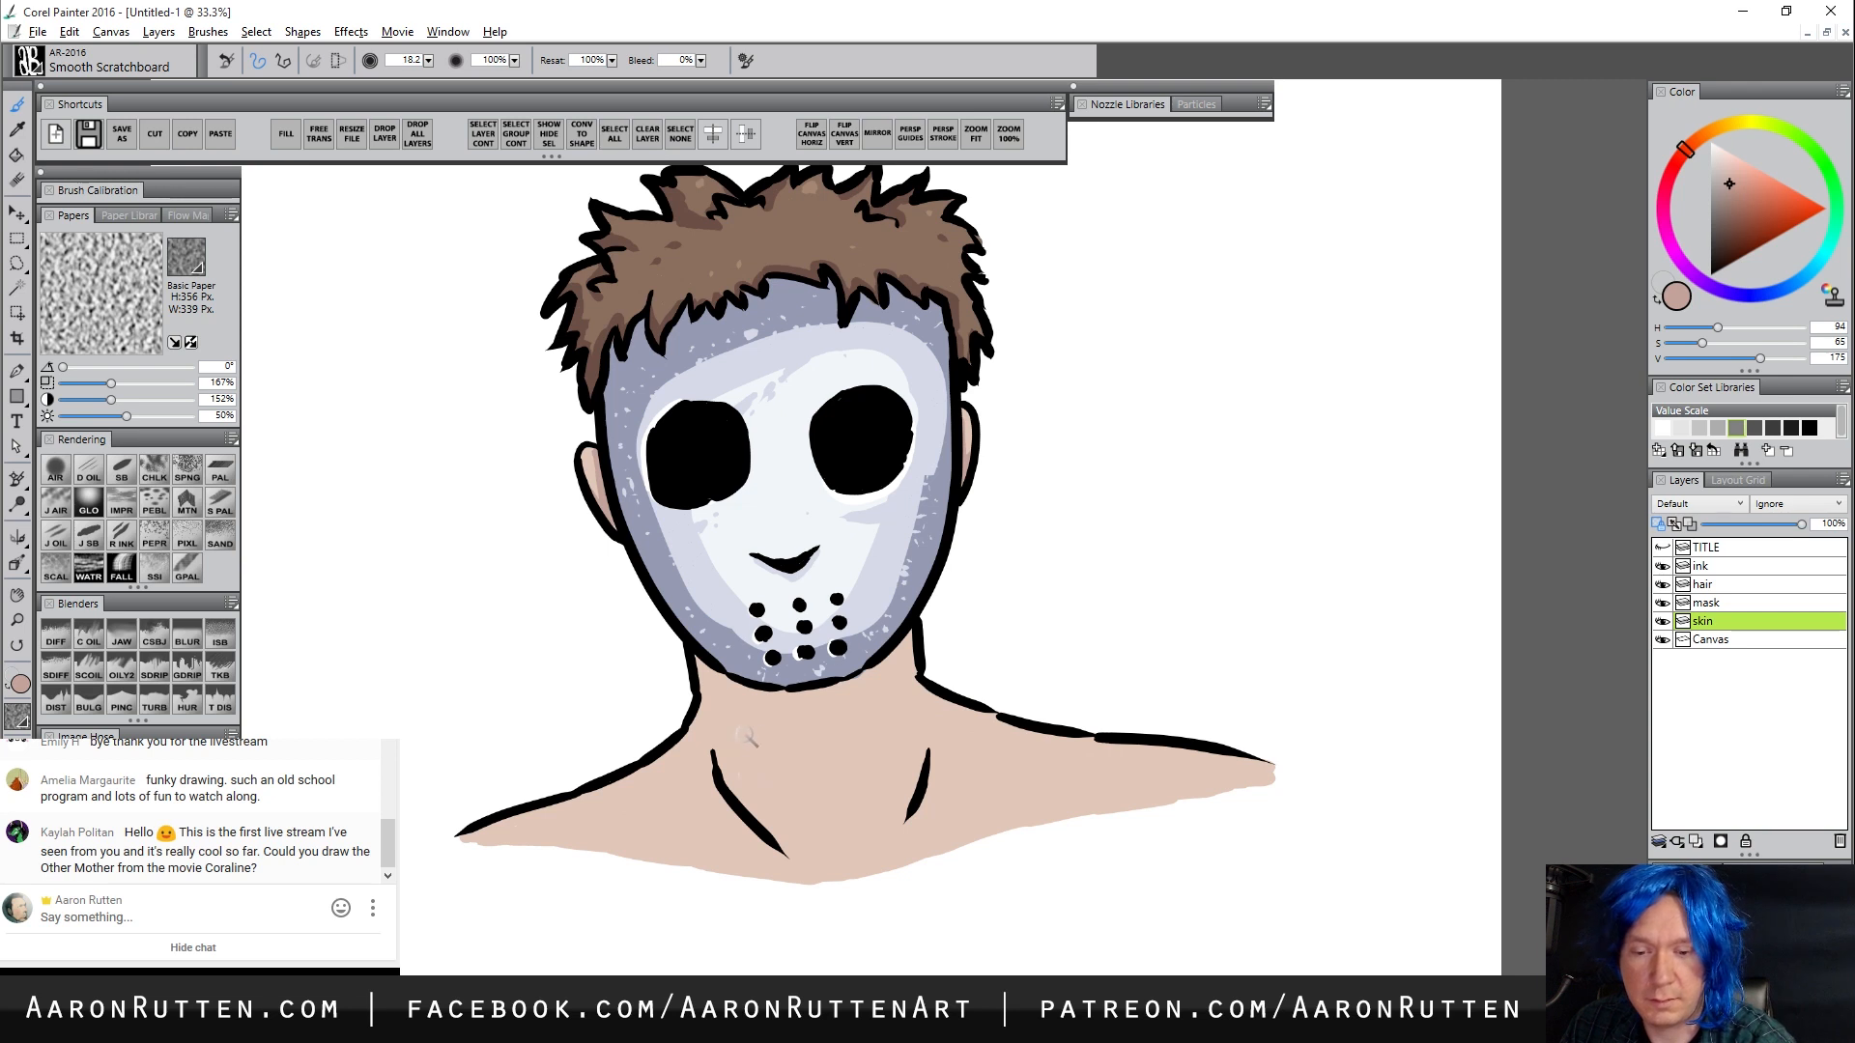
# Paint a broad shadow over the neck beneath the mask and trim its edges near the collarbones with the light skin colour
pyautogui.moveTo(842, 662)
pyautogui.mouseDown()
pyautogui.moveTo(701, 682)
pyautogui.moveTo(1008, 636)
pyautogui.moveTo(878, 679)
pyautogui.moveTo(639, 685)
pyautogui.moveTo(934, 758)
pyautogui.moveTo(1015, 725)
pyautogui.mouseUp()
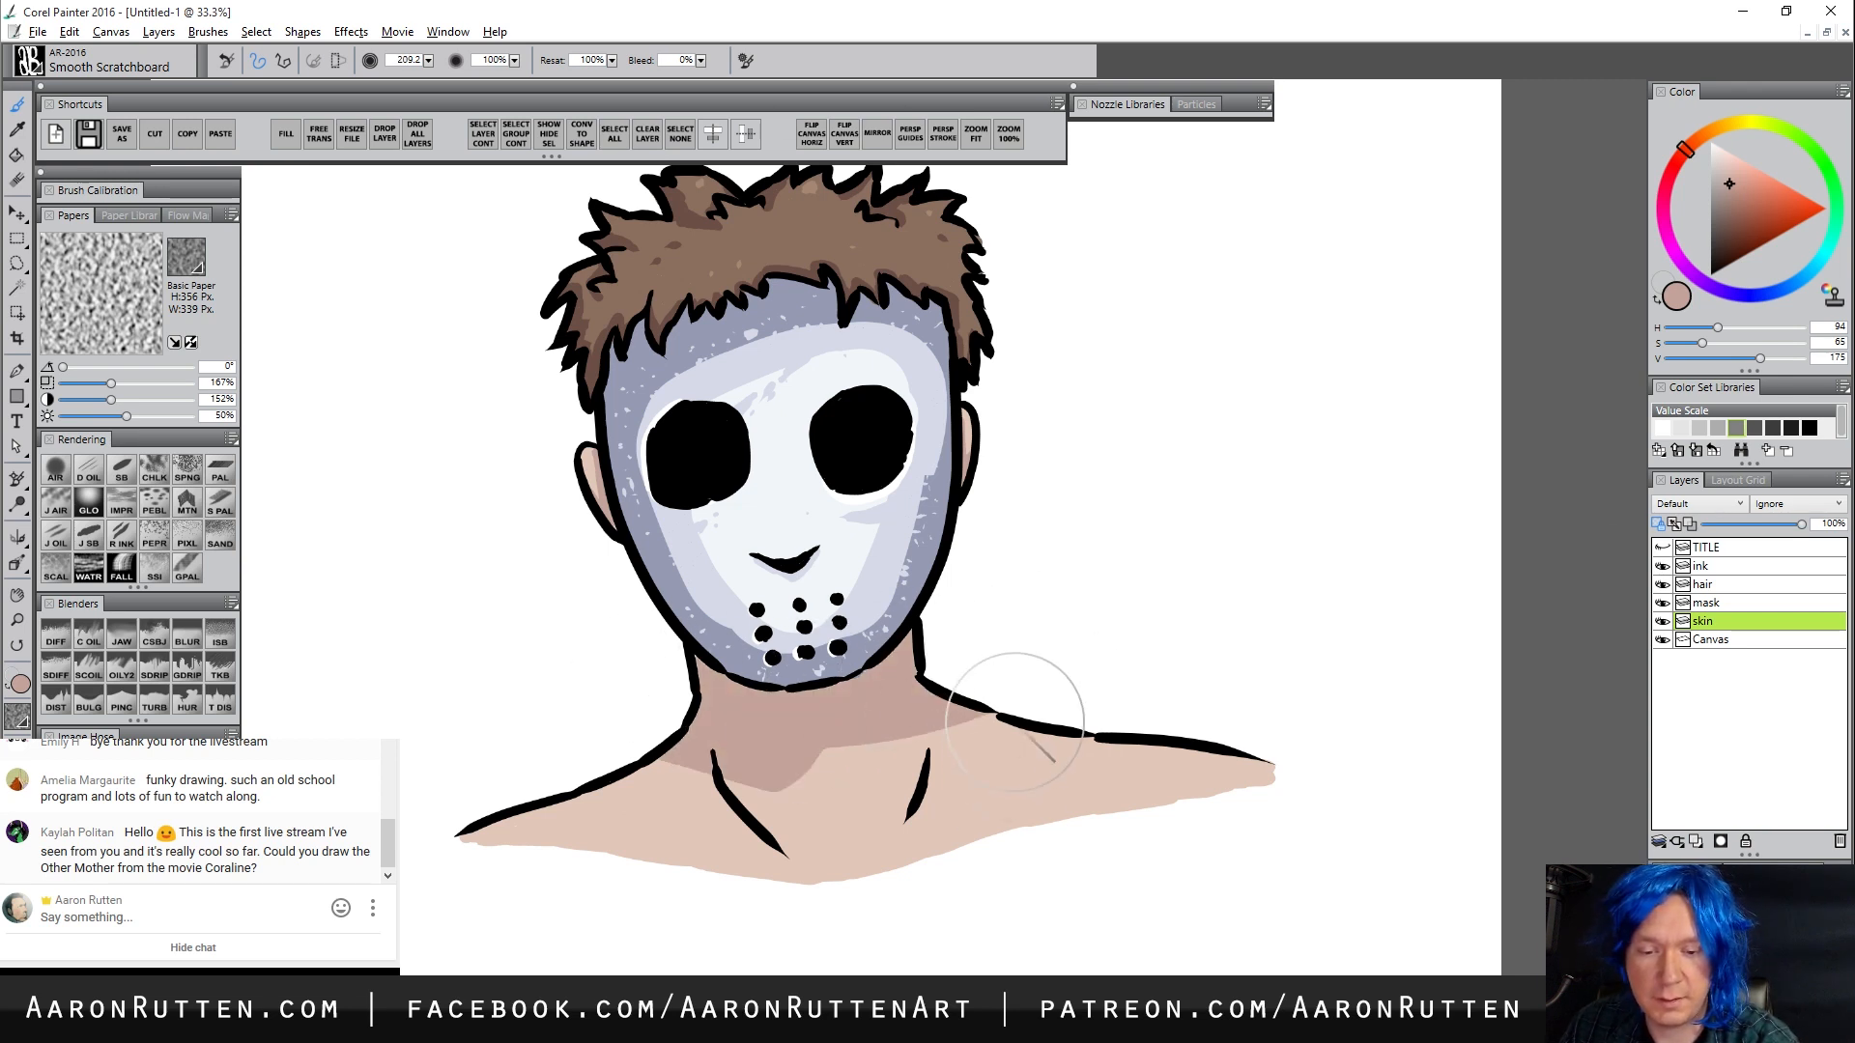
pyautogui.moveTo(841, 770)
pyautogui.mouseDown()
pyautogui.moveTo(715, 787)
pyautogui.moveTo(898, 773)
pyautogui.moveTo(841, 759)
pyautogui.moveTo(865, 798)
pyautogui.moveTo(782, 812)
pyautogui.moveTo(913, 816)
pyautogui.moveTo(973, 726)
pyautogui.moveTo(928, 788)
pyautogui.moveTo(1073, 823)
pyautogui.moveTo(1198, 797)
pyautogui.moveTo(858, 852)
pyautogui.mouseUp()
pyautogui.keyDown('alt'); pyautogui.click(778, 838); pyautogui.keyUp('alt')
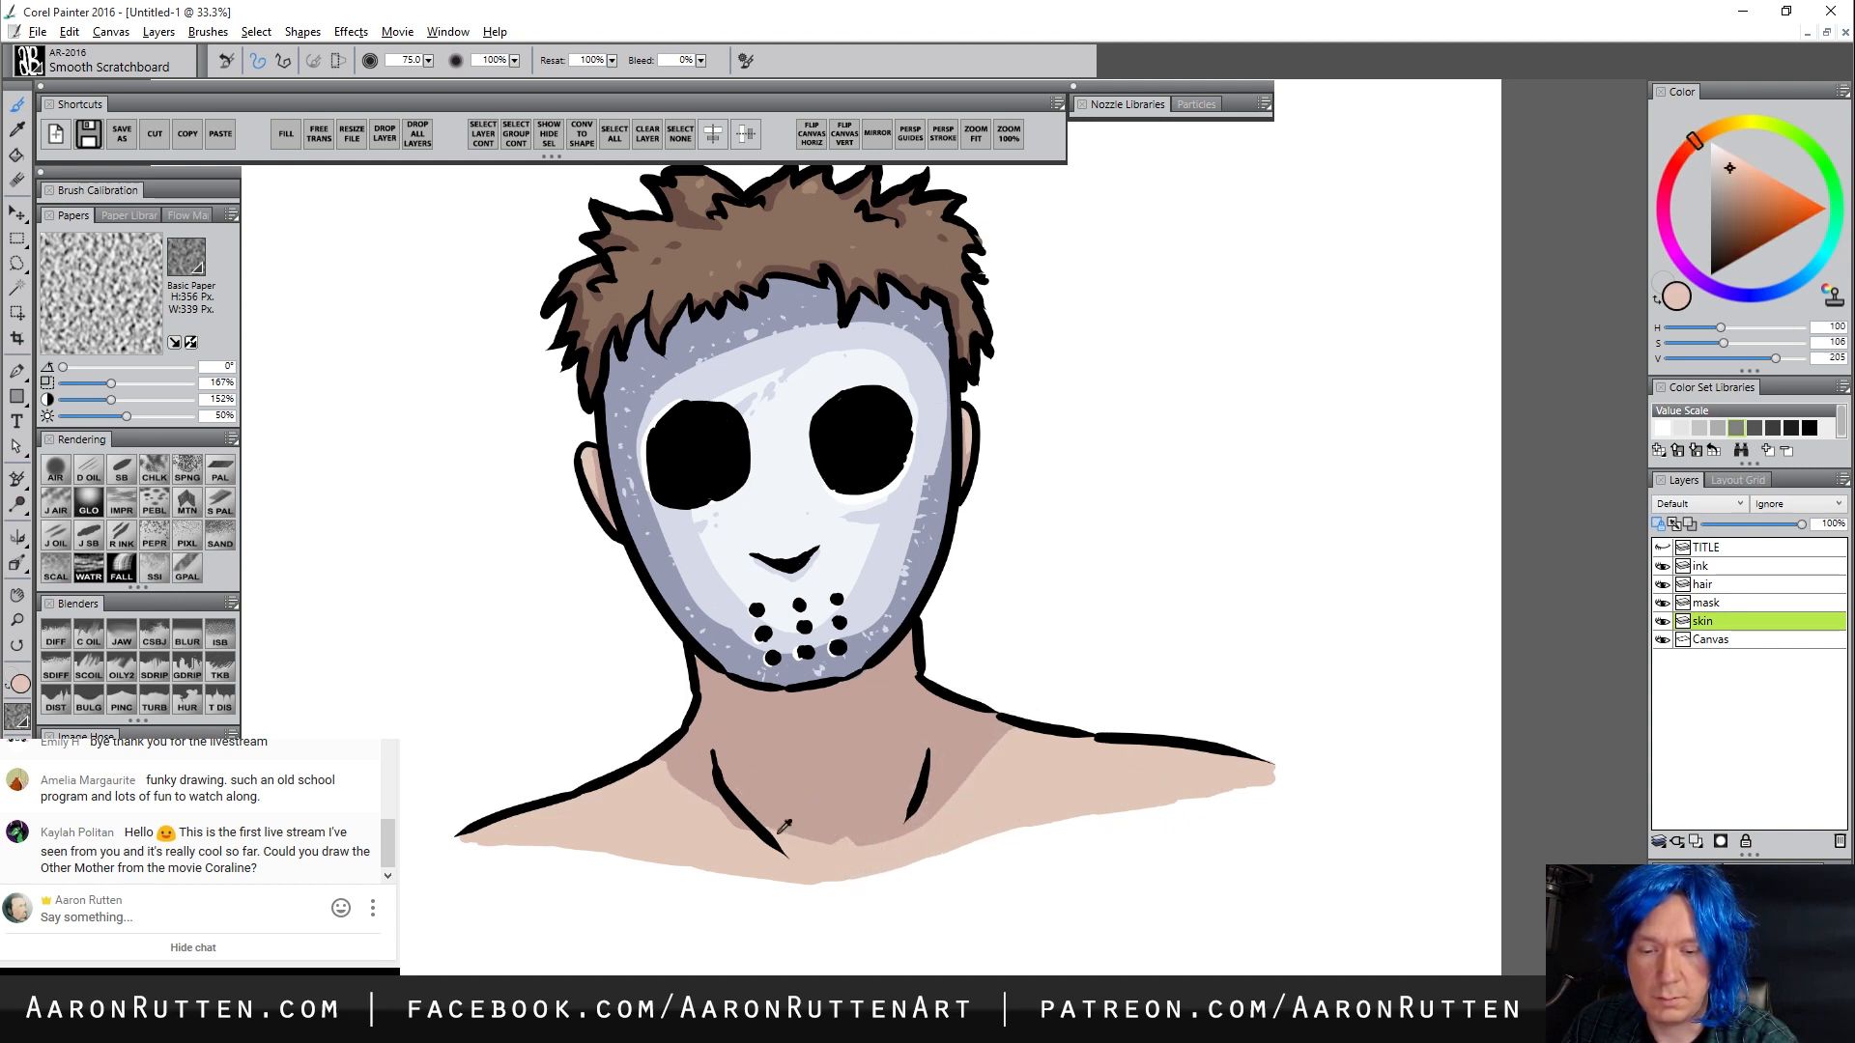
pyautogui.moveTo(702, 766)
pyautogui.mouseDown()
pyautogui.moveTo(798, 858)
pyautogui.moveTo(709, 767)
pyautogui.moveTo(771, 858)
pyautogui.moveTo(759, 802)
pyautogui.moveTo(709, 753)
pyautogui.moveTo(750, 835)
pyautogui.moveTo(910, 807)
pyautogui.moveTo(943, 770)
pyautogui.moveTo(874, 873)
pyautogui.mouseUp()
# Reduce the brush to 39.5 and speckle the neck shadow's edges with the light and shadow skin tones
pyautogui.press('[')
pyautogui.press('[')
pyautogui.press('[')
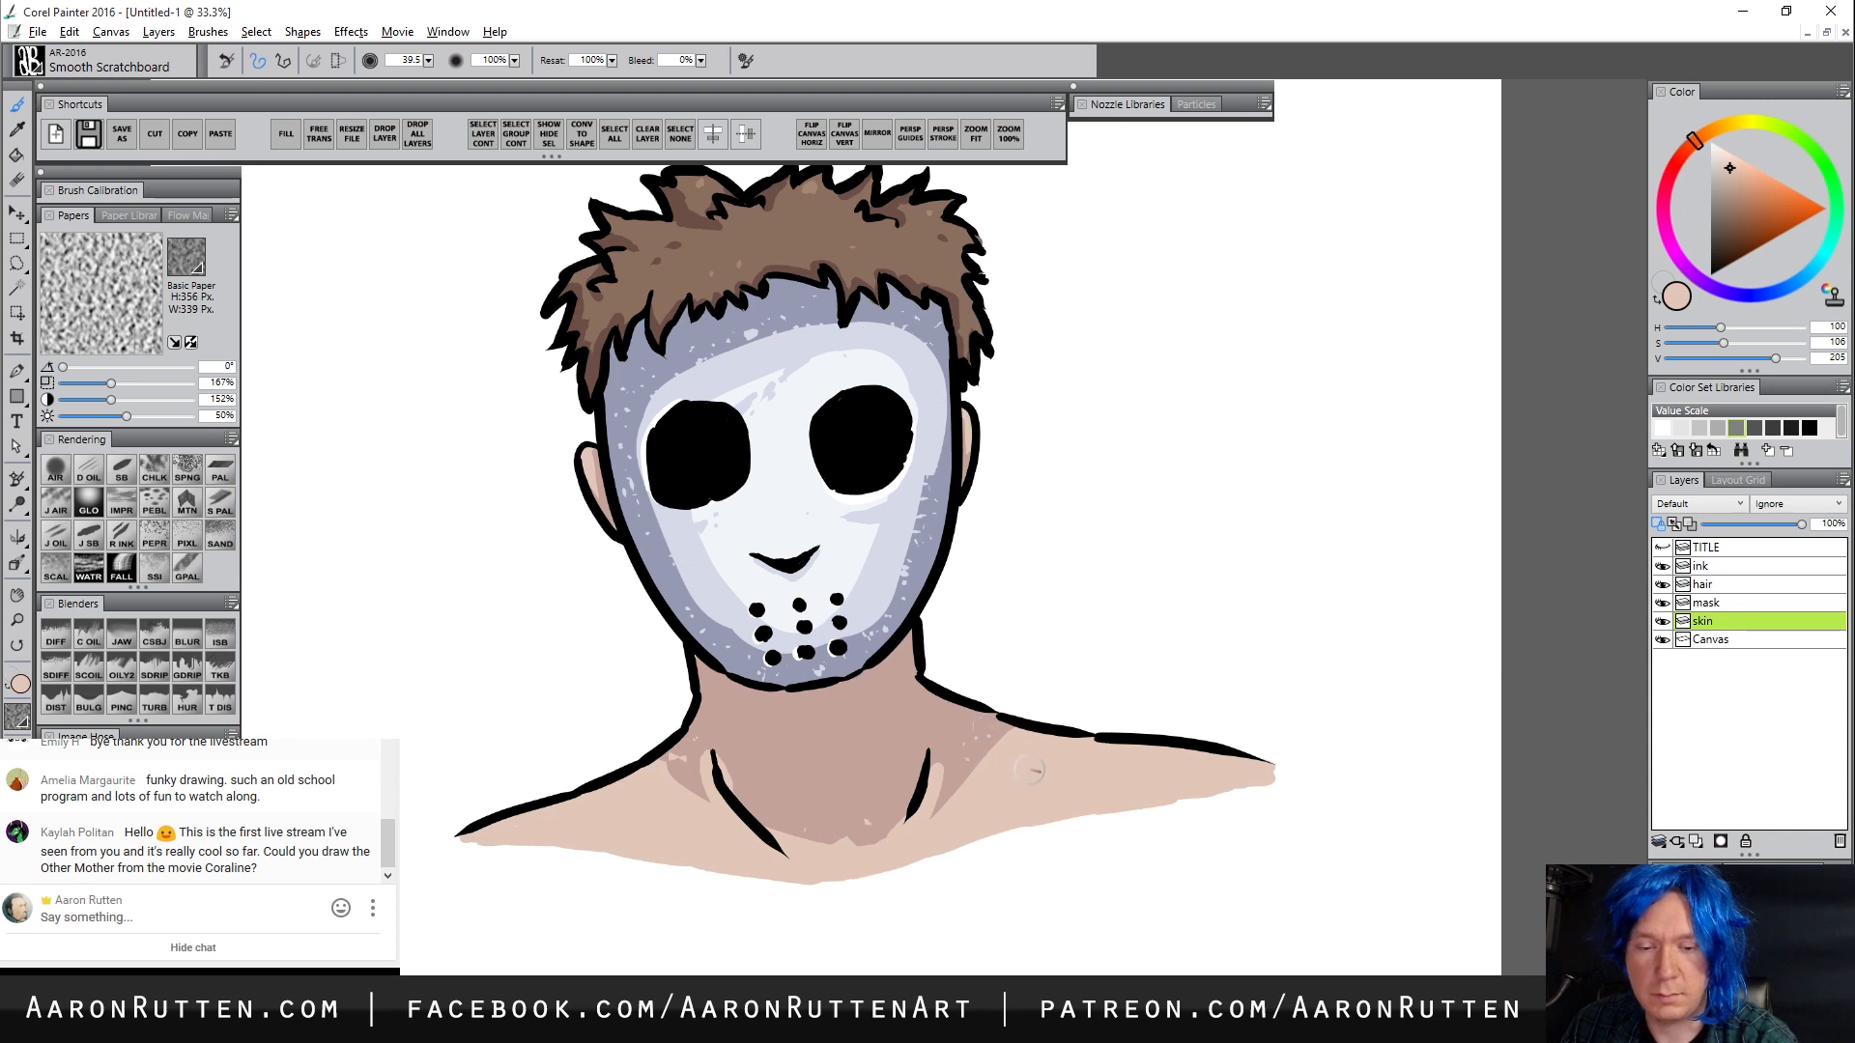
pyautogui.keyDown('alt'); pyautogui.click(983, 736); pyautogui.keyUp('alt')
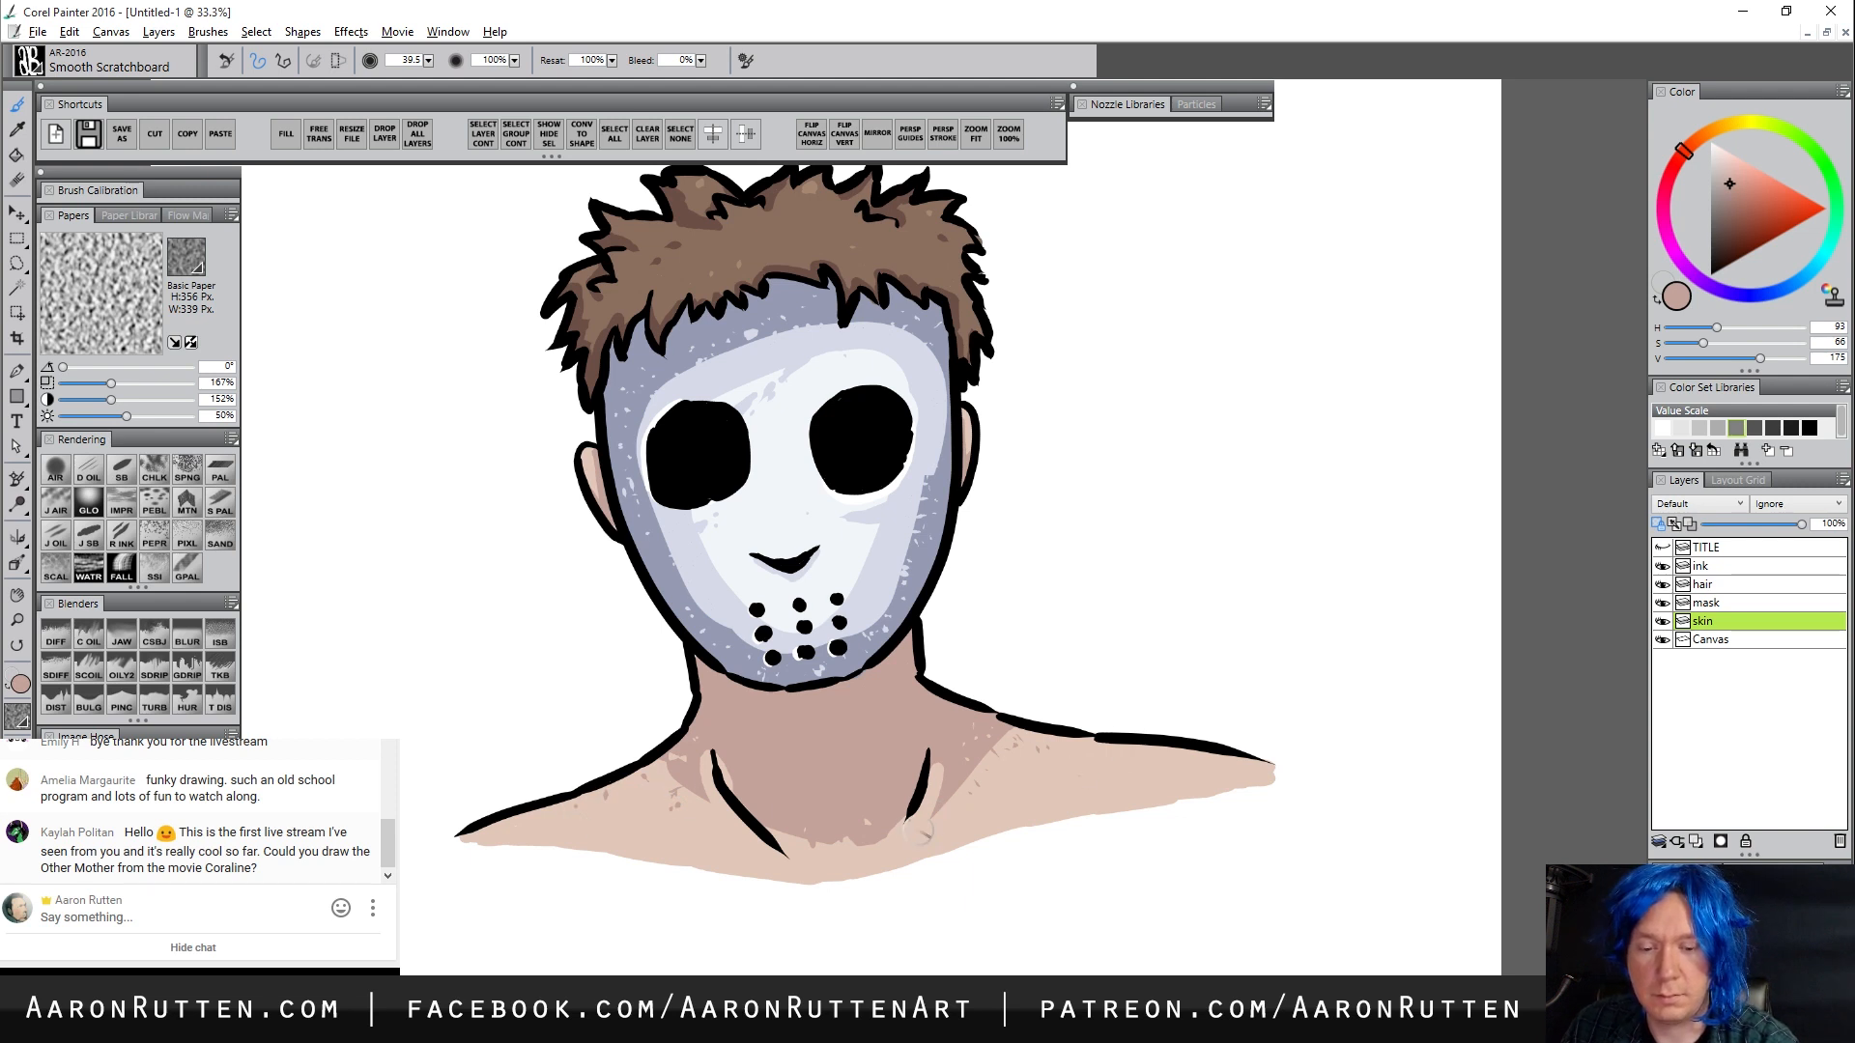
# Try to paint a light skin highlight down the middle of the throat
pyautogui.keyDown('alt'); pyautogui.click(963, 780); pyautogui.keyUp('alt')
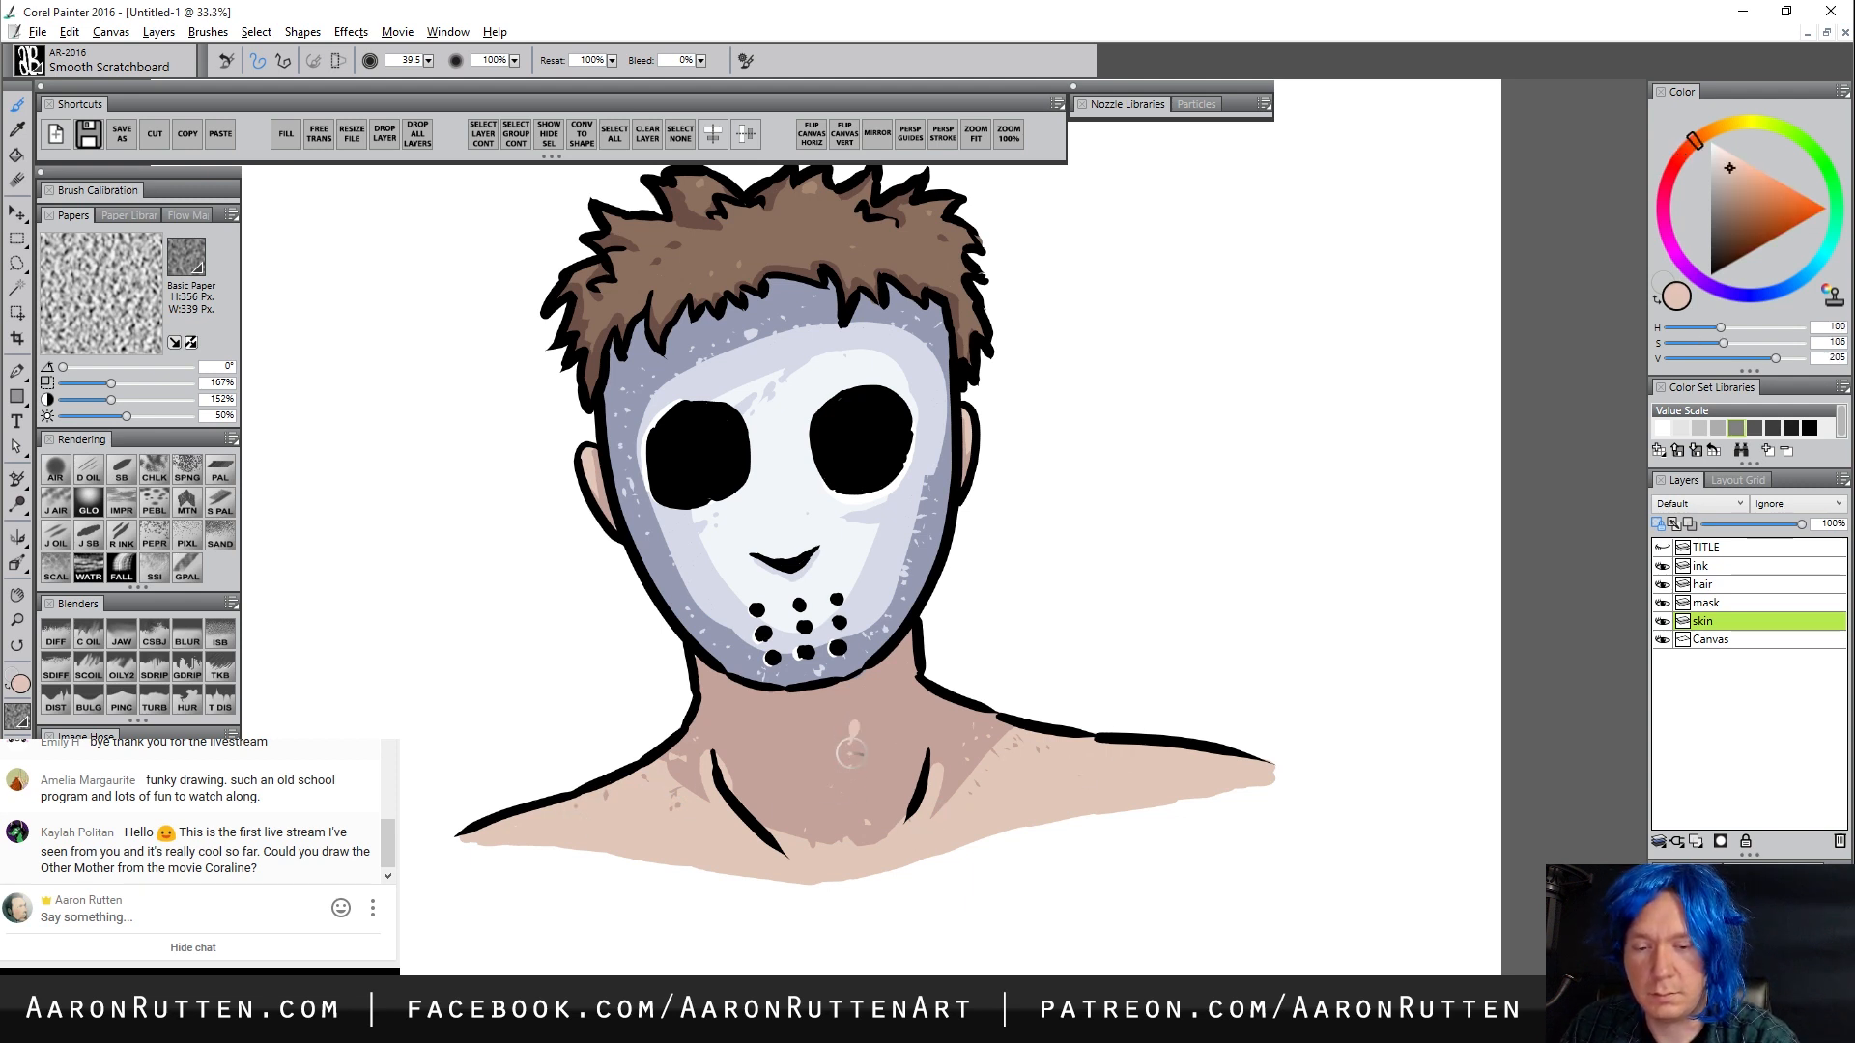
pyautogui.moveTo(852, 722); pyautogui.dragTo(839, 783)
pyautogui.keyDown('alt'); pyautogui.click(922, 746); pyautogui.keyUp('alt')
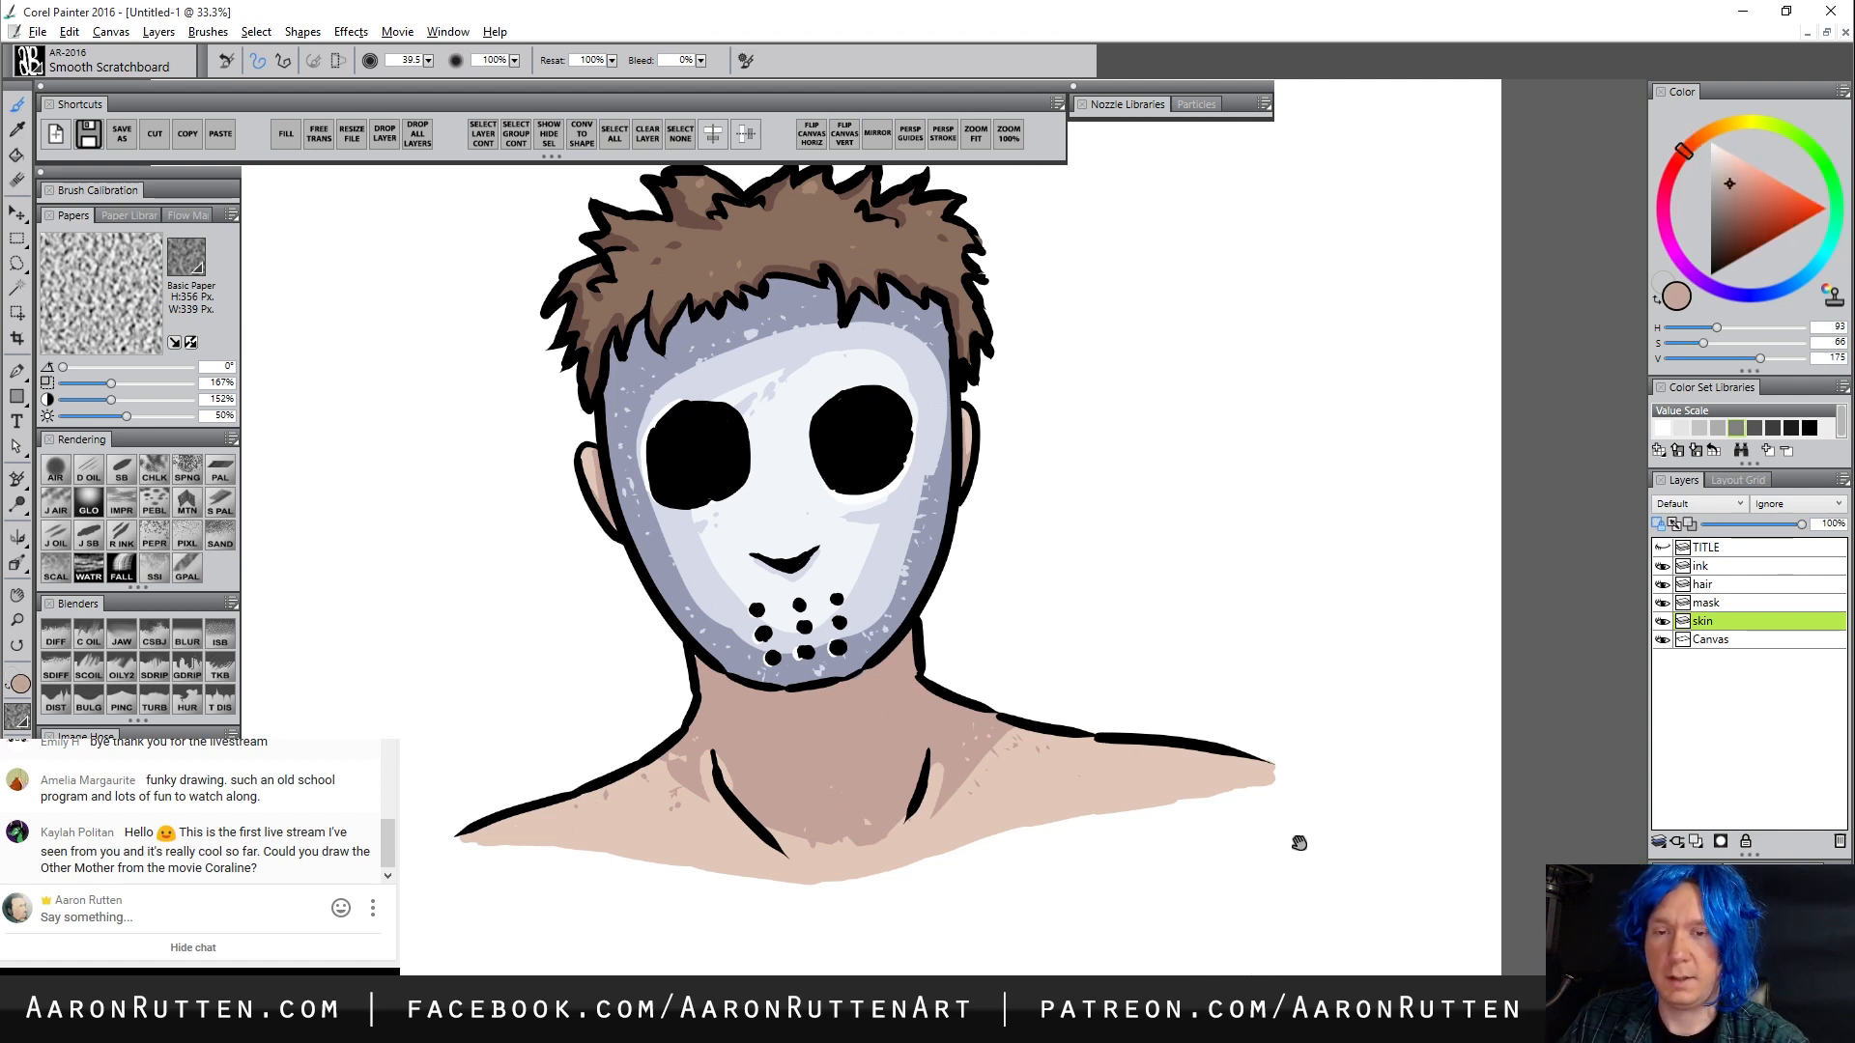
pyautogui.moveTo(1298, 844)
pyautogui.mouseDown()
pyautogui.moveTo(1328, 882)
pyautogui.moveTo(1286, 895)
pyautogui.mouseUp()
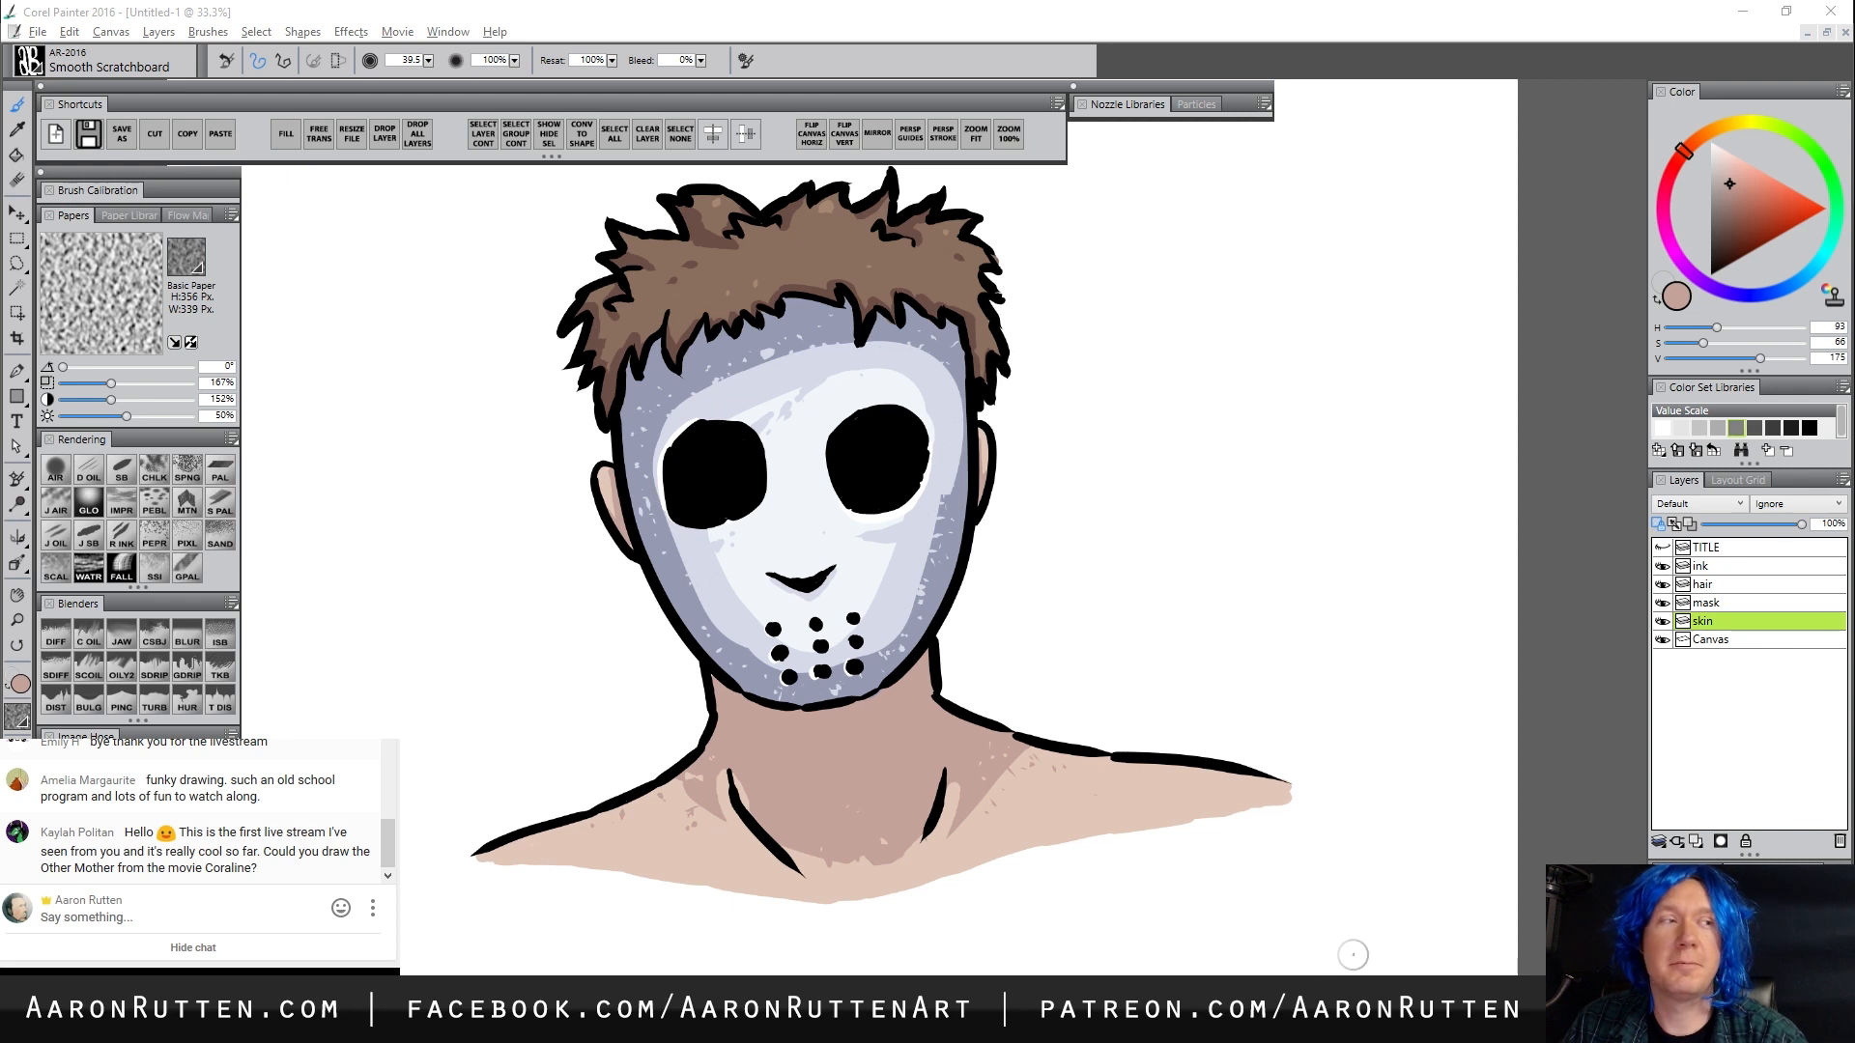
pyautogui.moveTo(1854, 0); pyautogui.dragTo(710, 0)
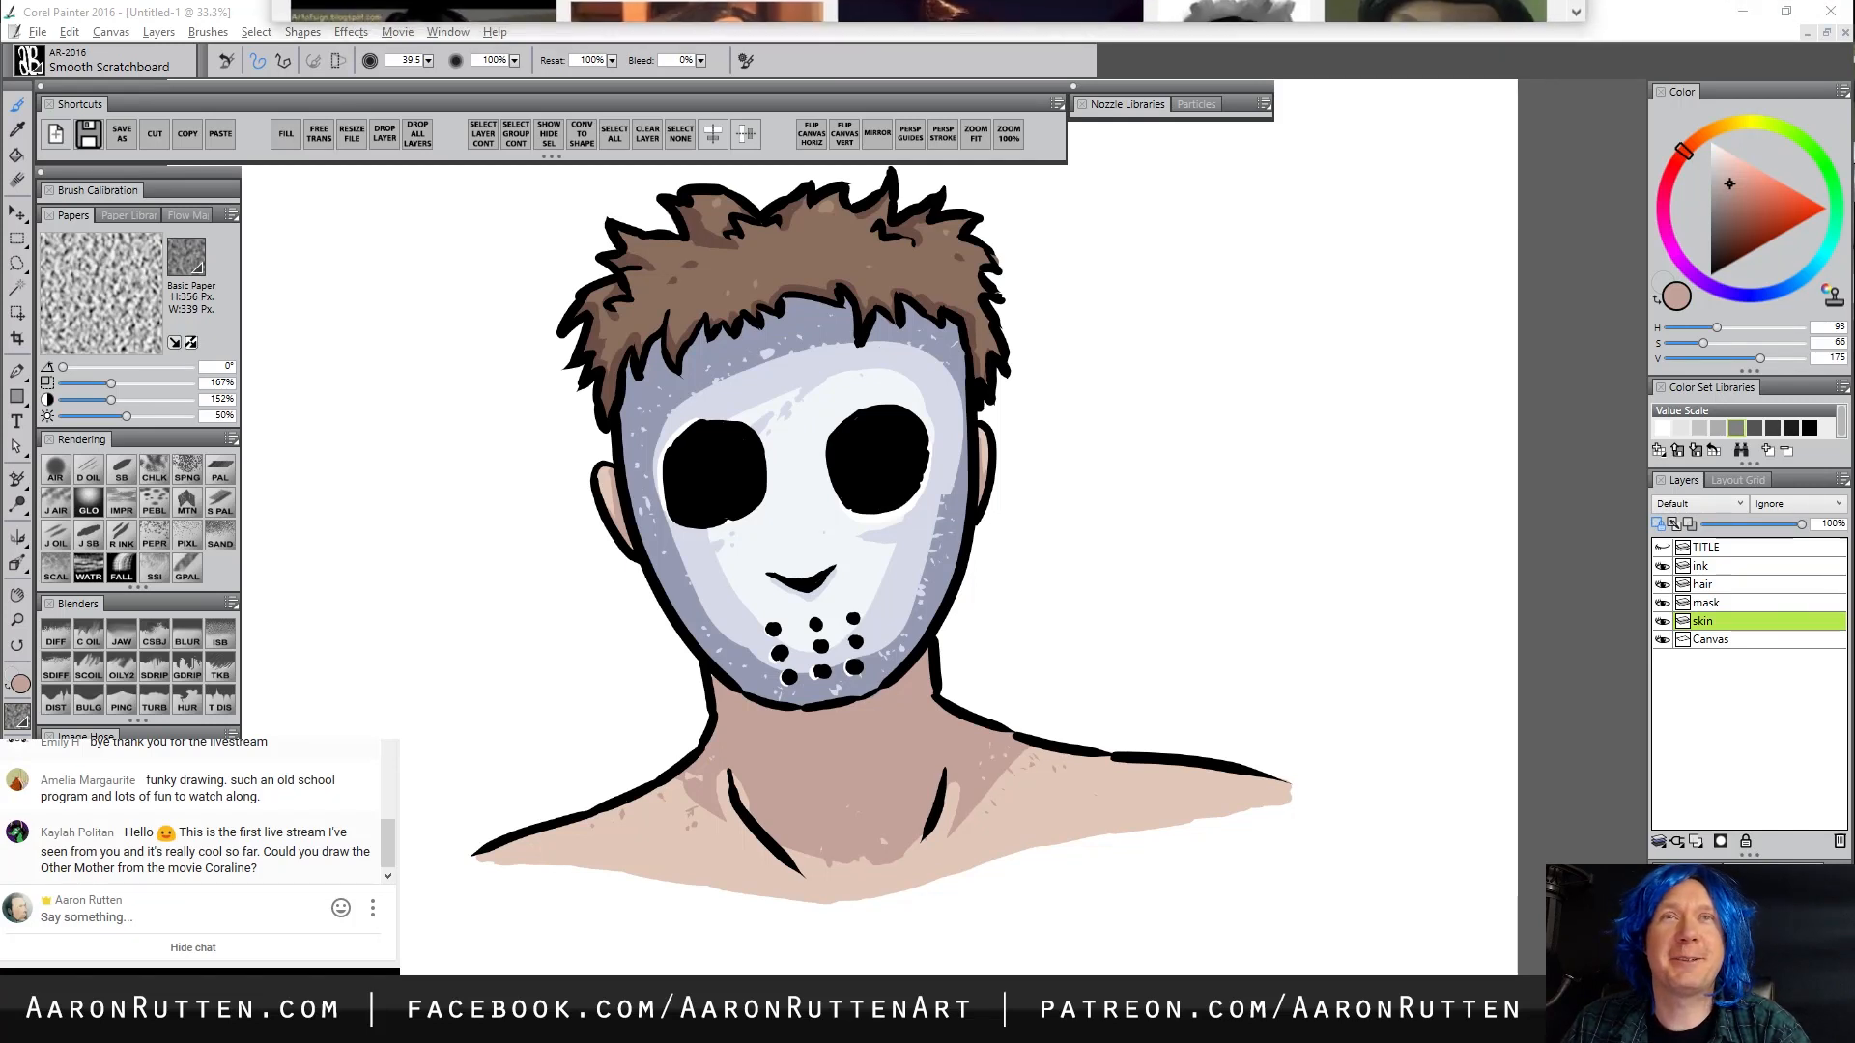
pyautogui.moveTo(1586, 0); pyautogui.dragTo(1247, 0)
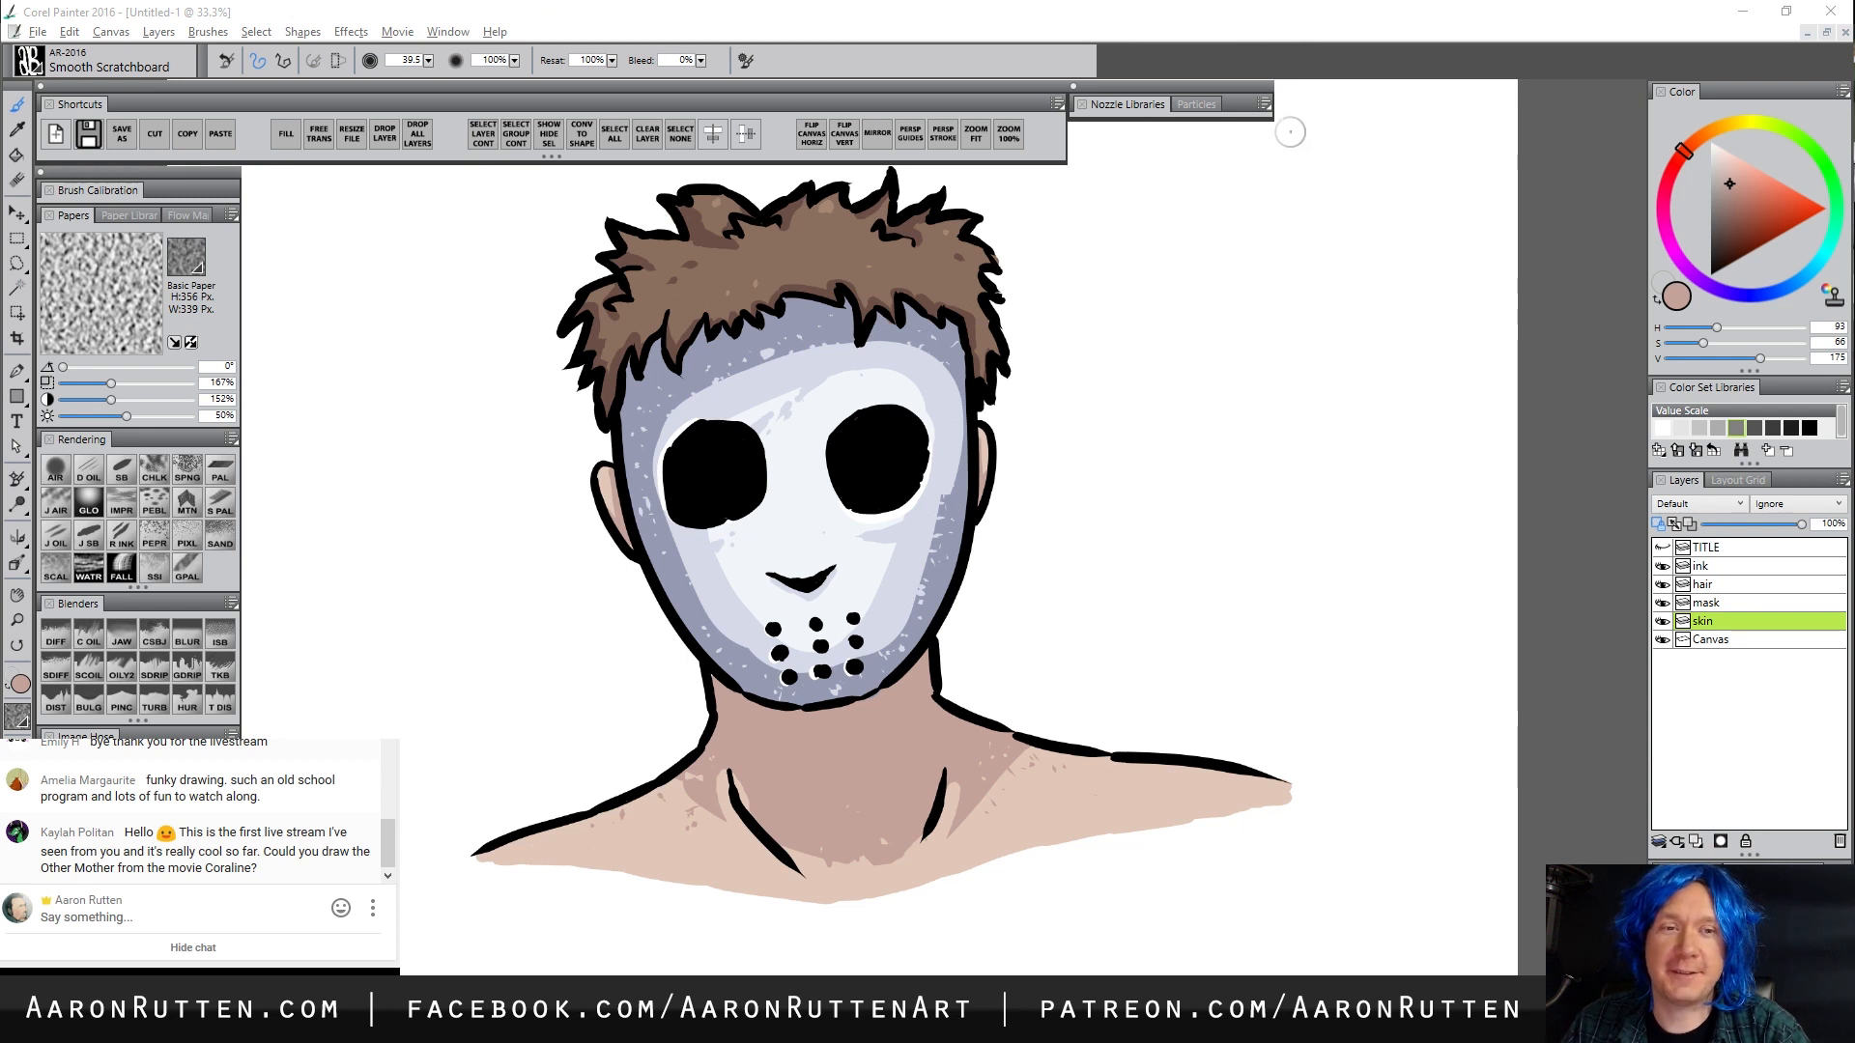
# Group the ink, hair, mask and skin layers, name the group 1 and hide it
pyautogui.click(1715, 549)
pyautogui.click(1710, 568)
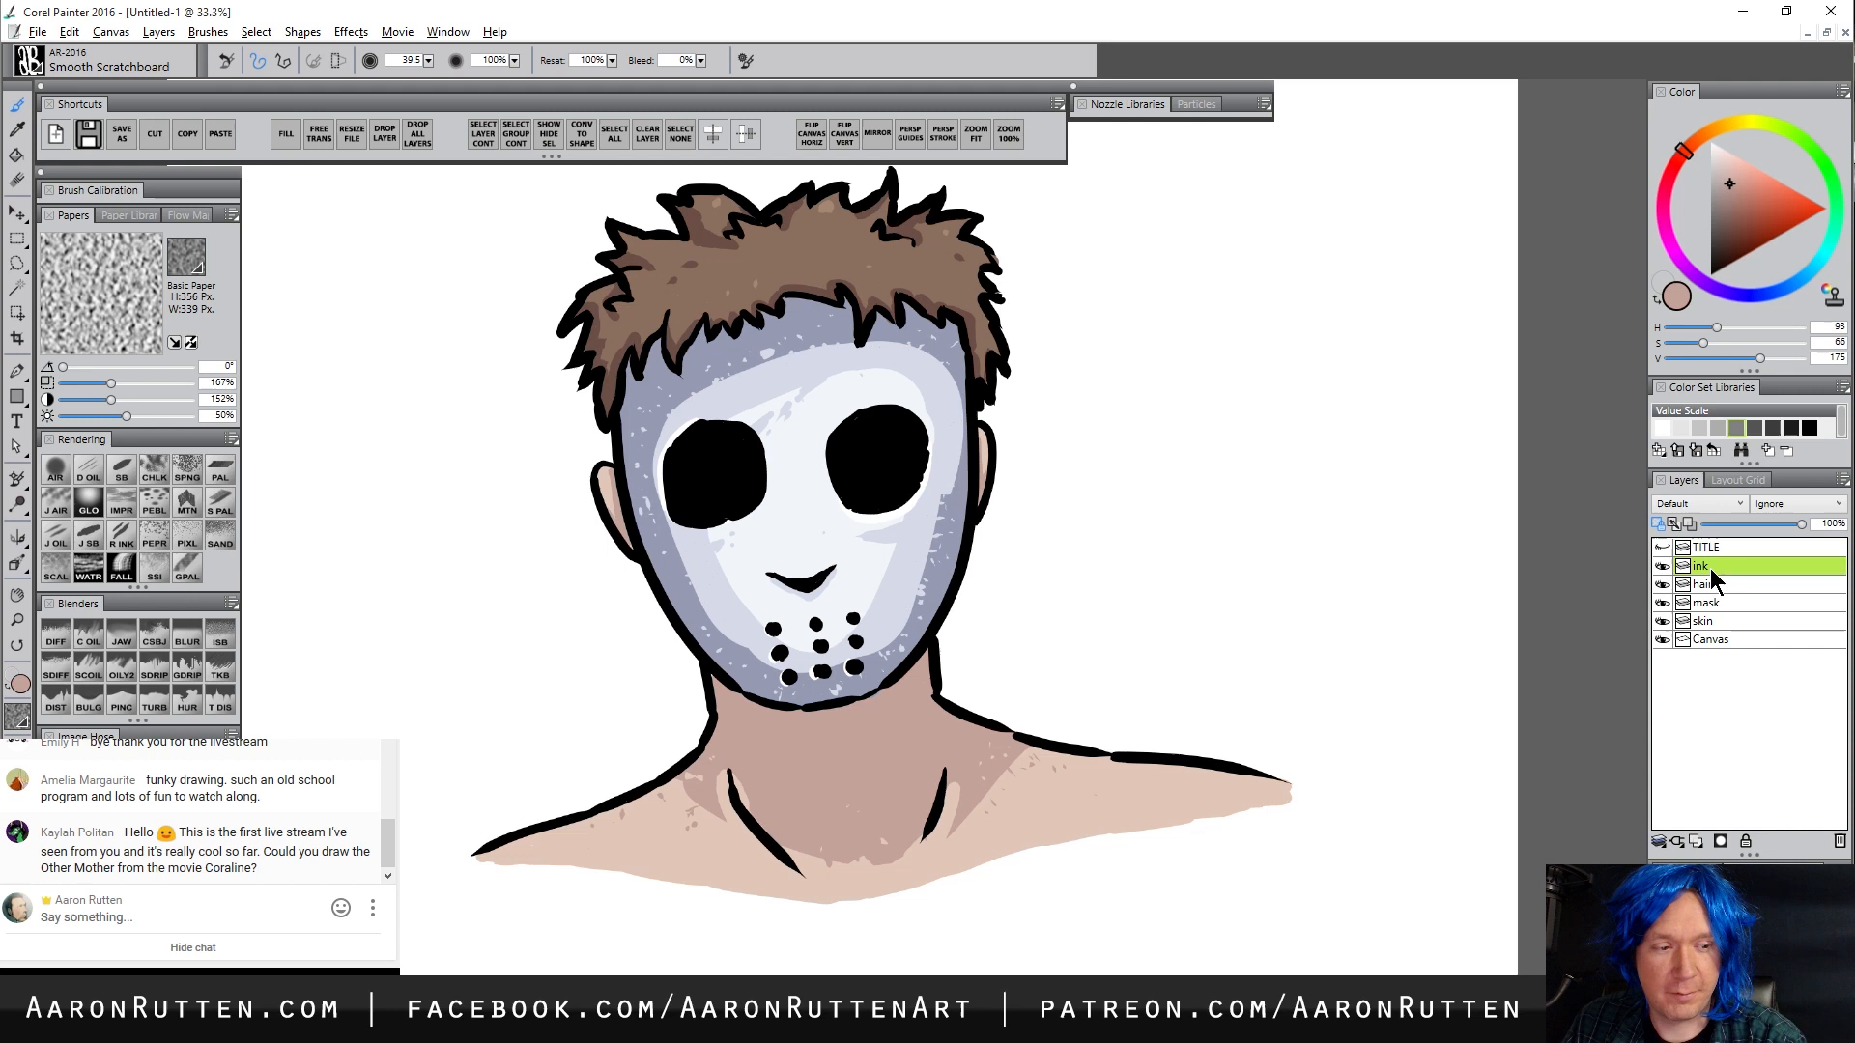
pyautogui.keyDown('shift'); pyautogui.click(1723, 622); pyautogui.keyUp('shift')
pyautogui.hotkey('ctrl', 'g')
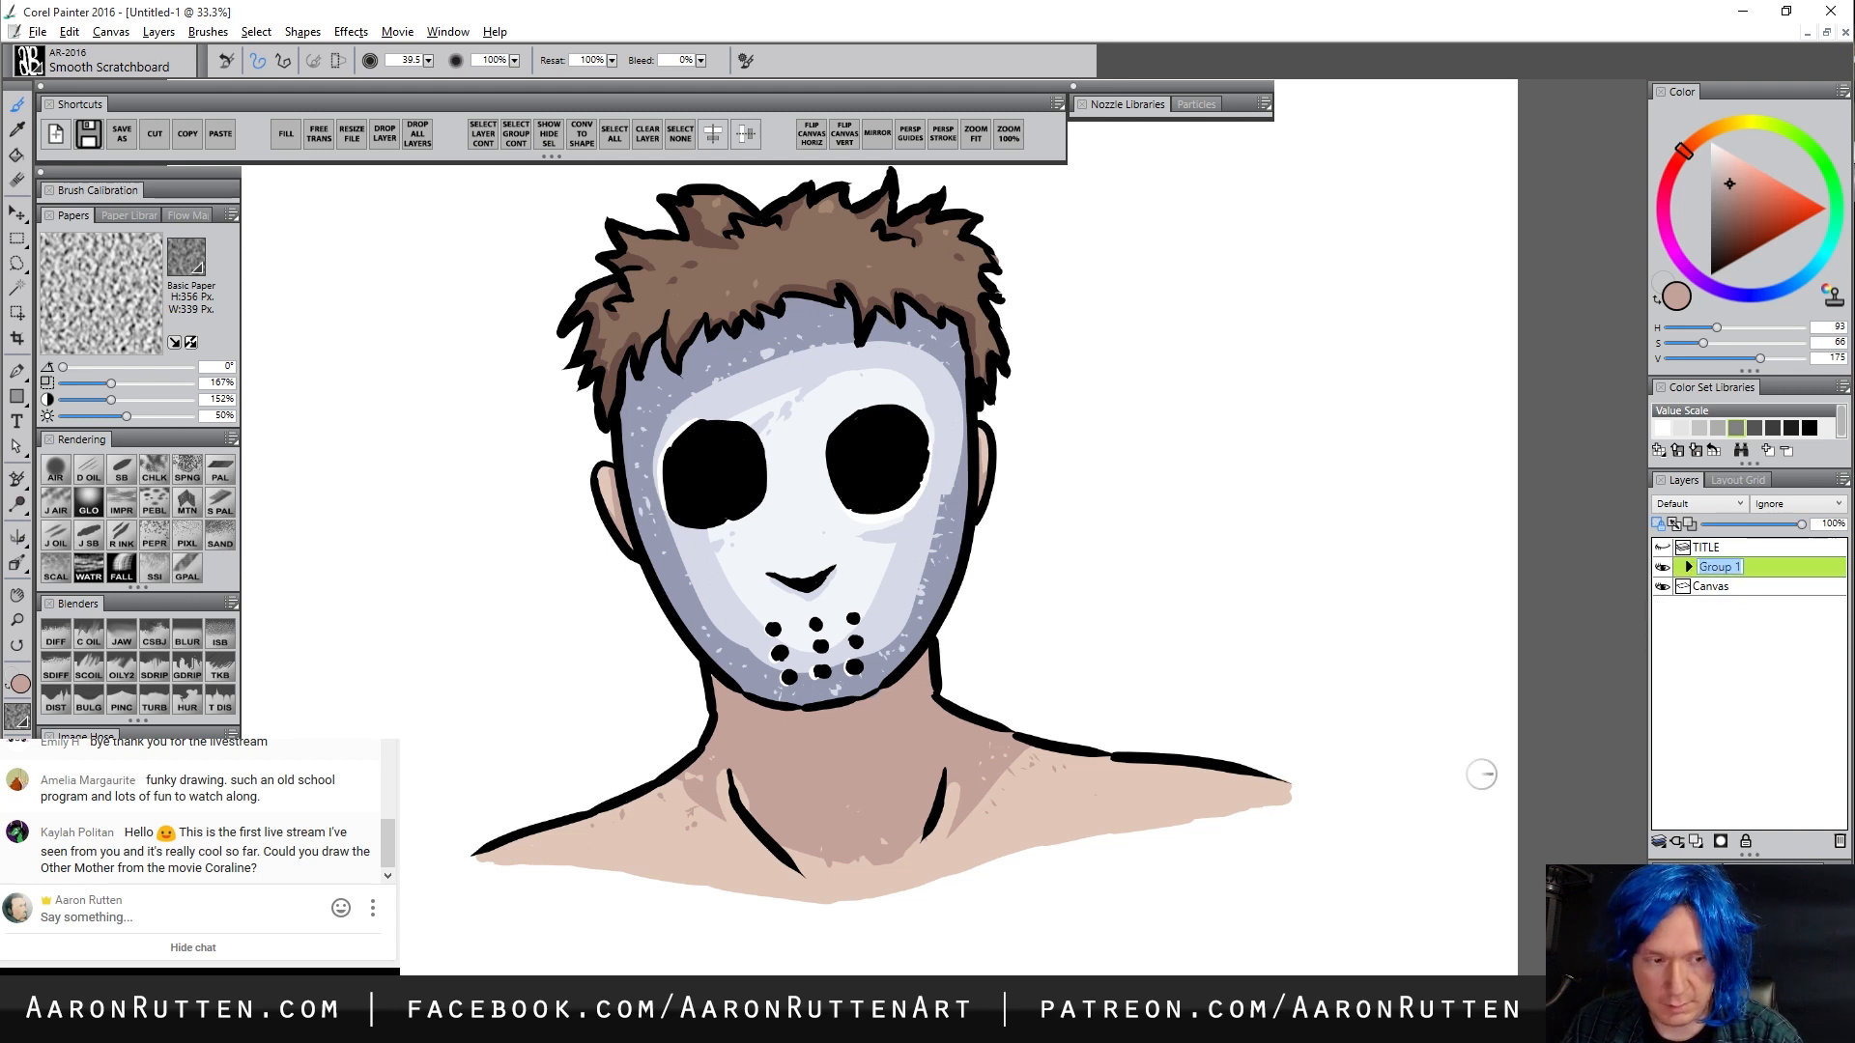
pyautogui.write('1')
pyautogui.click(1662, 567)
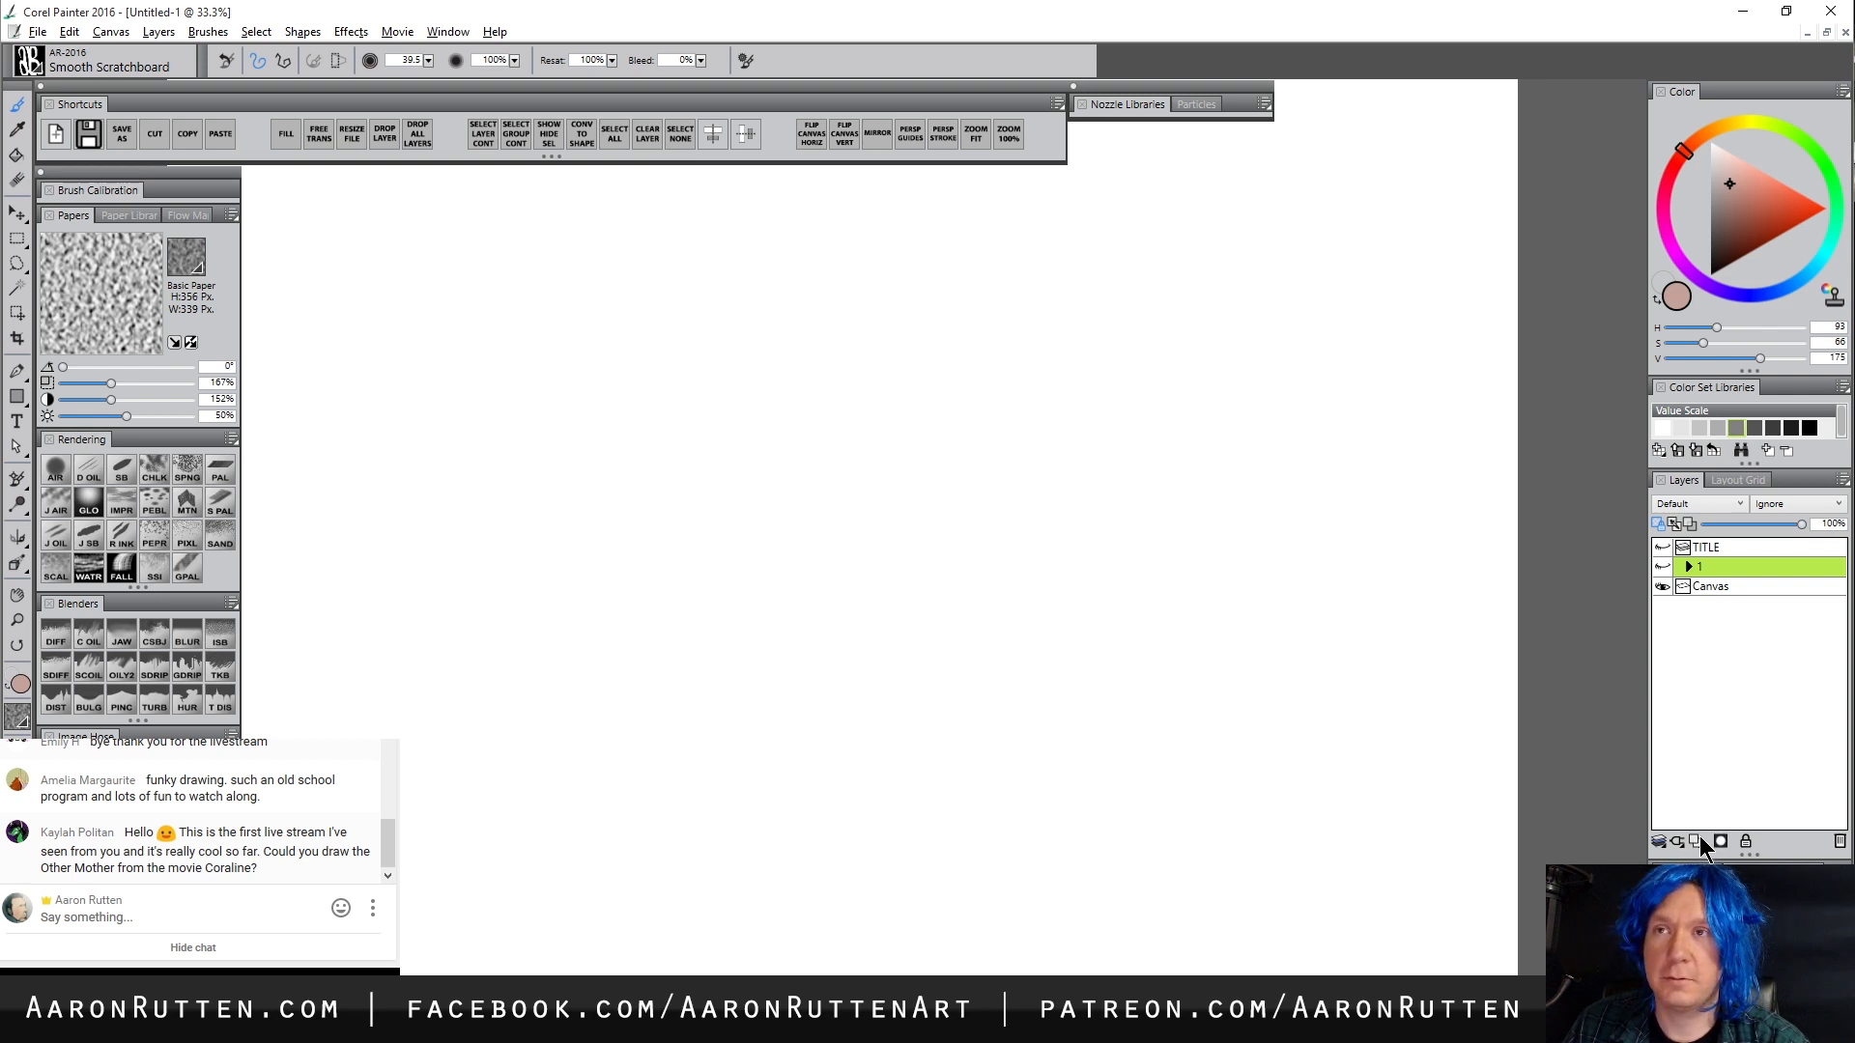
pyautogui.hotkey('ctrl', 'shift', 's')
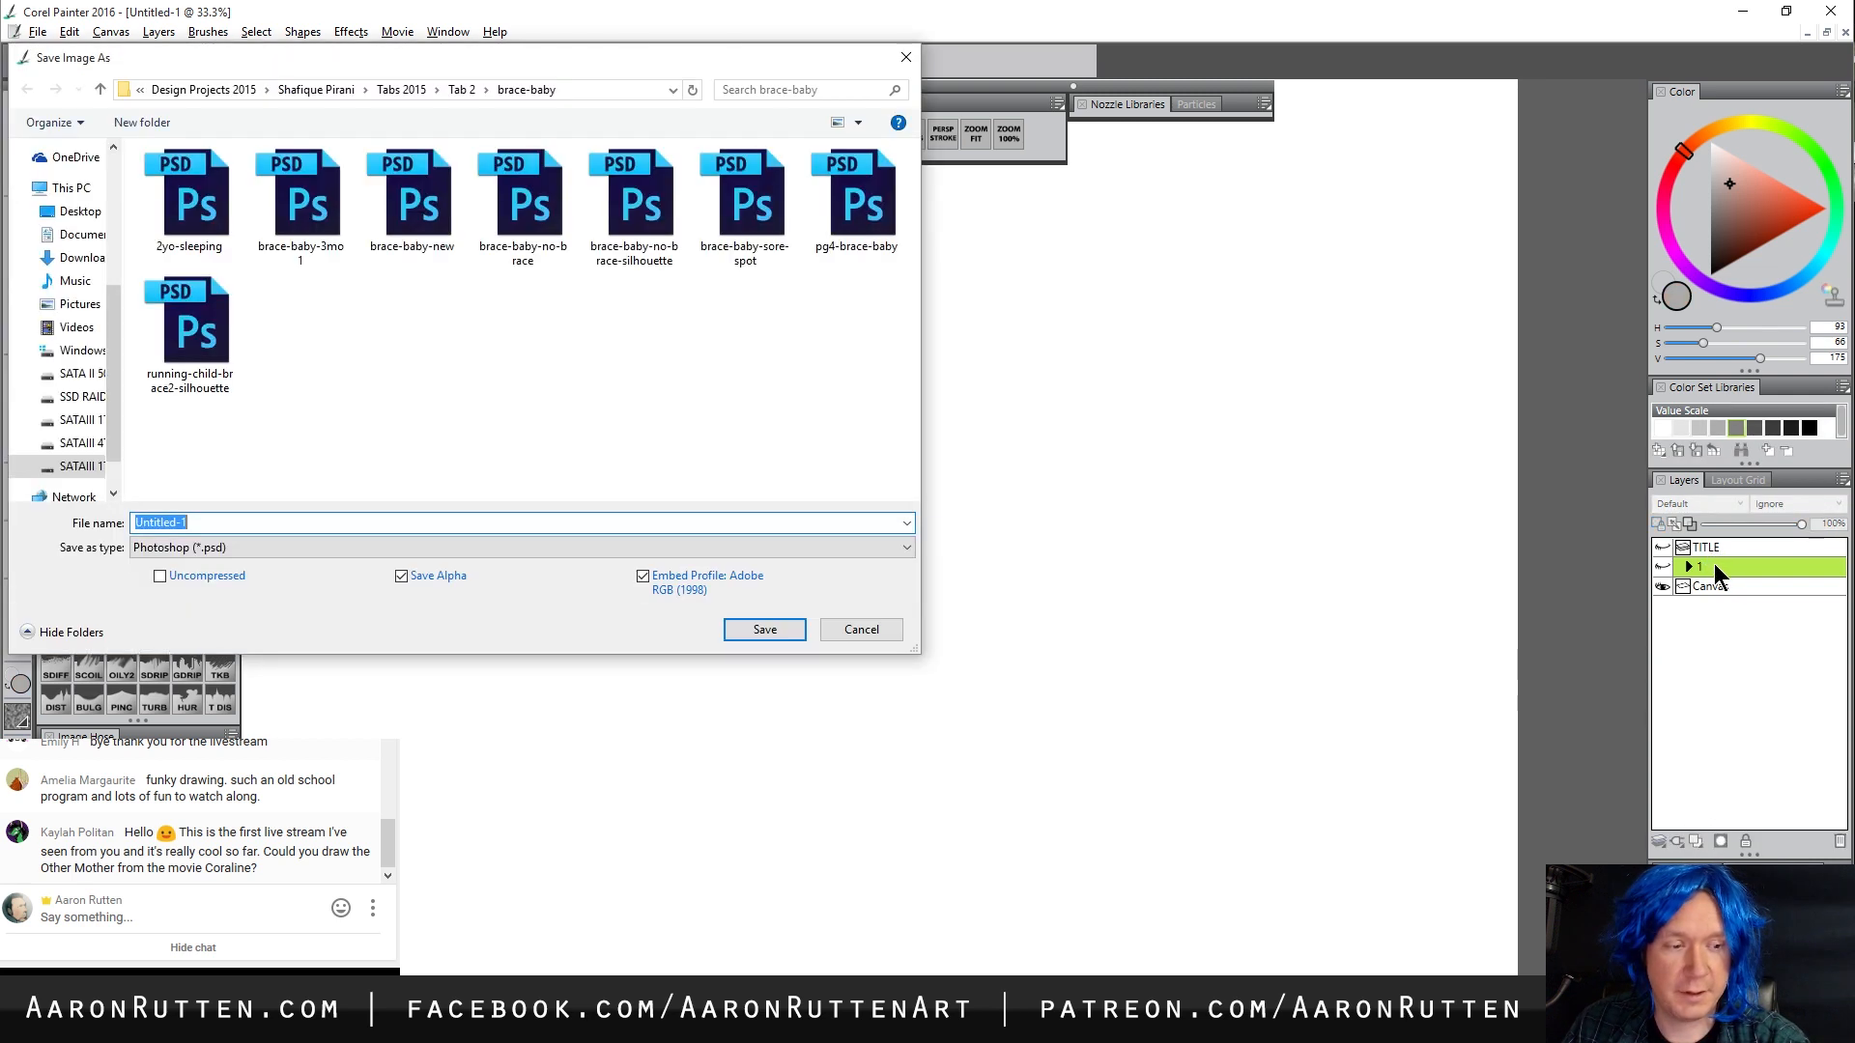
pyautogui.click(861, 629)
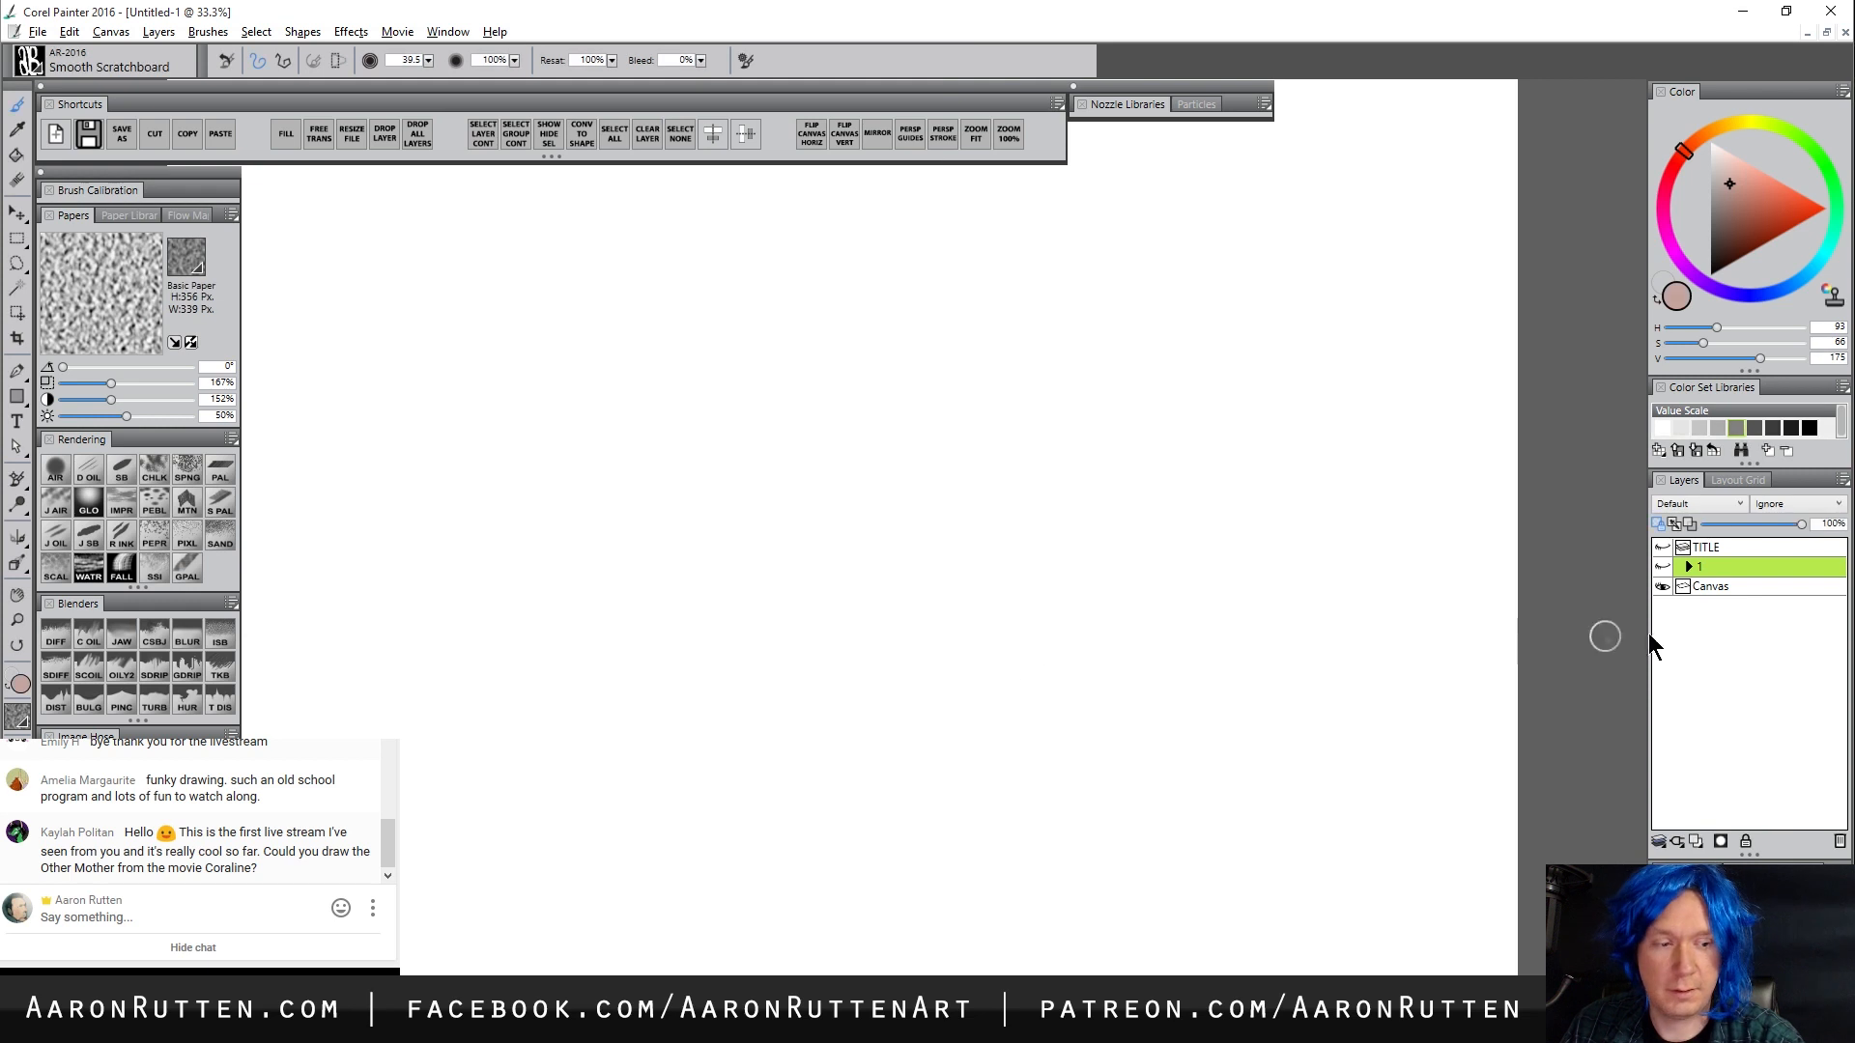
# Add a new layer and set up the Detail Oils Brush AR with vertical mirror painting and dark grey (S 0, V 83)
pyautogui.click(1695, 839)
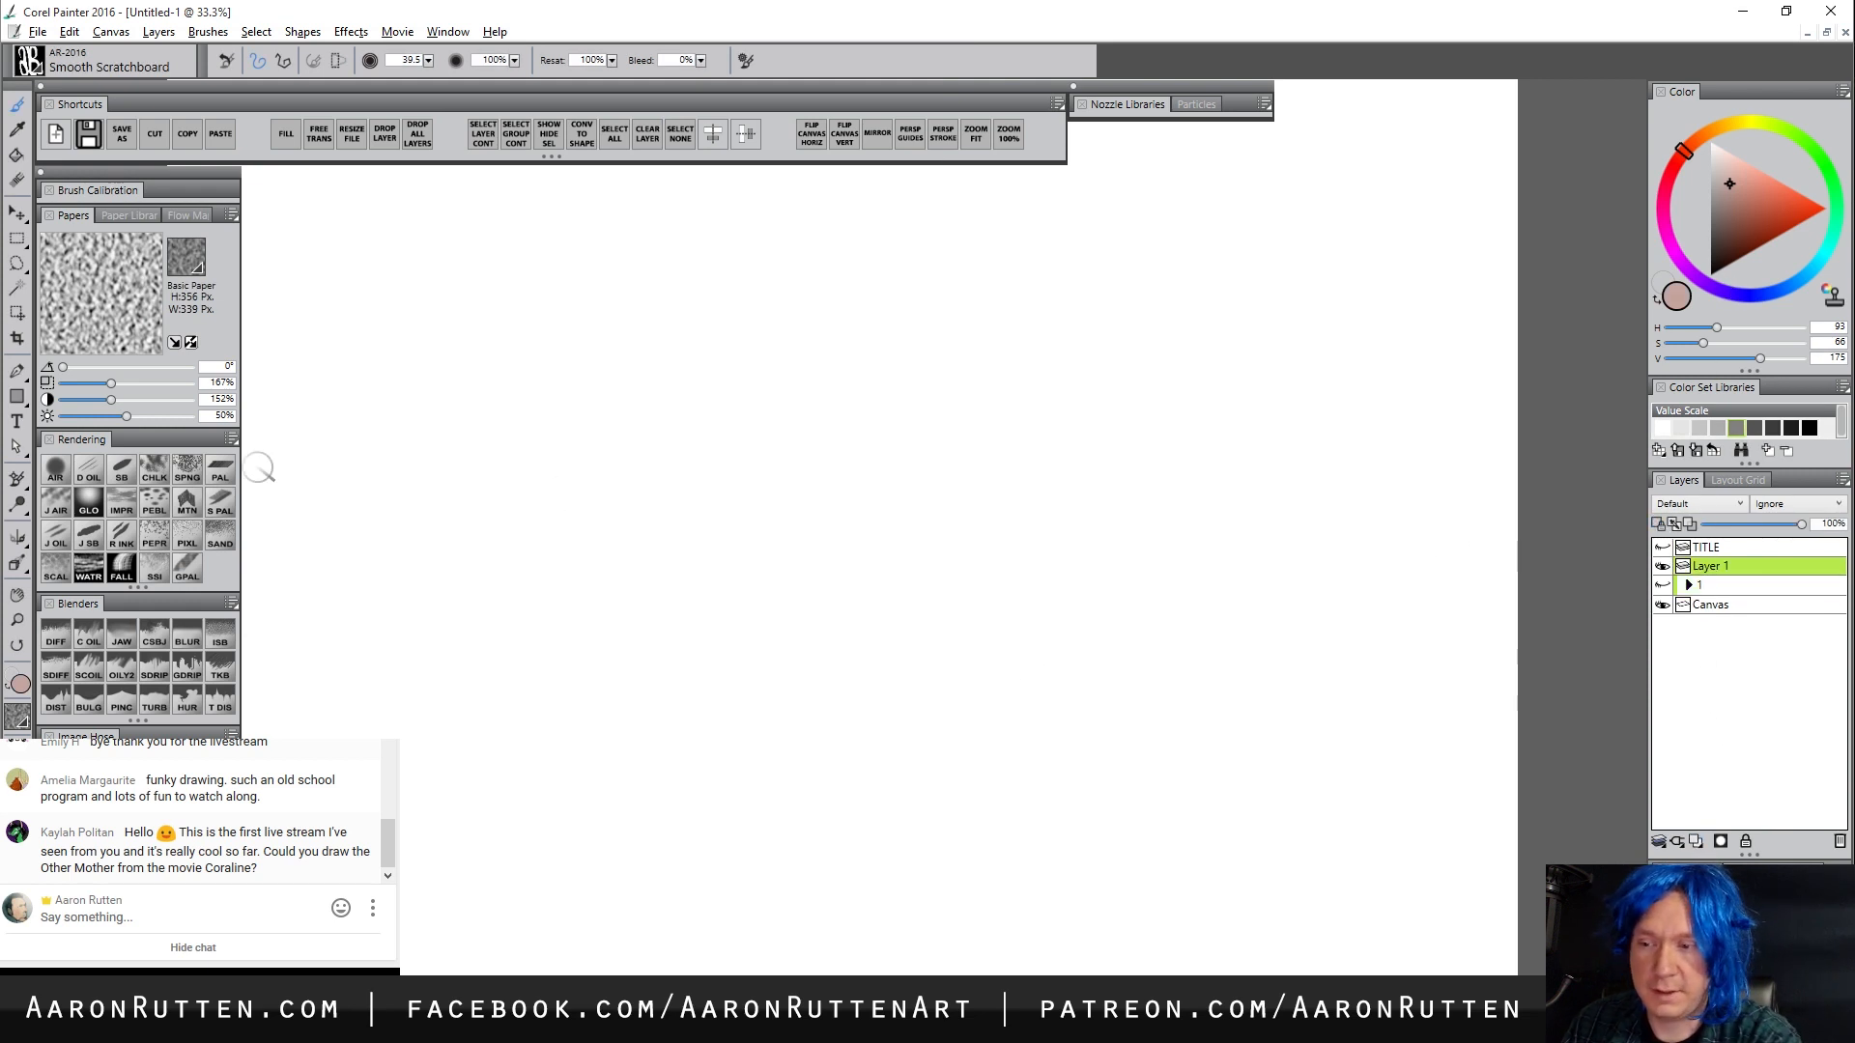
pyautogui.click(88, 471)
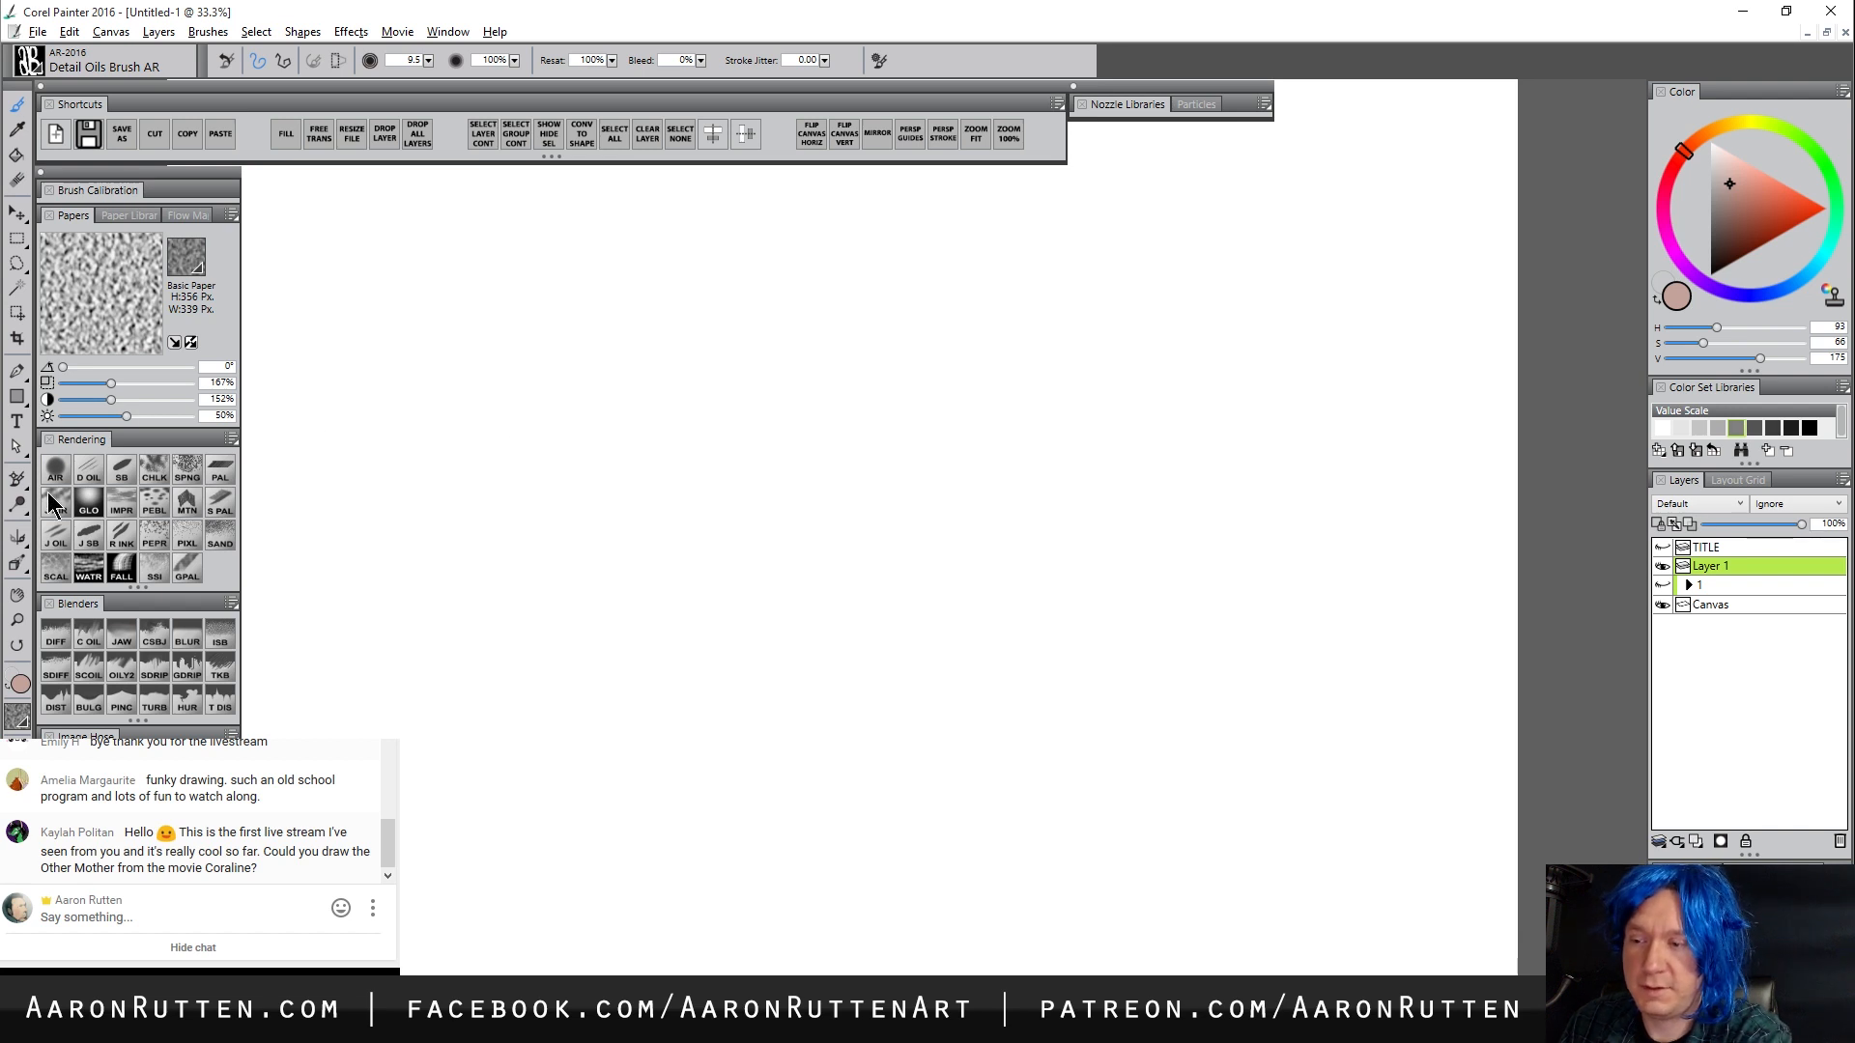
pyautogui.click(19, 539)
pyautogui.press('b')
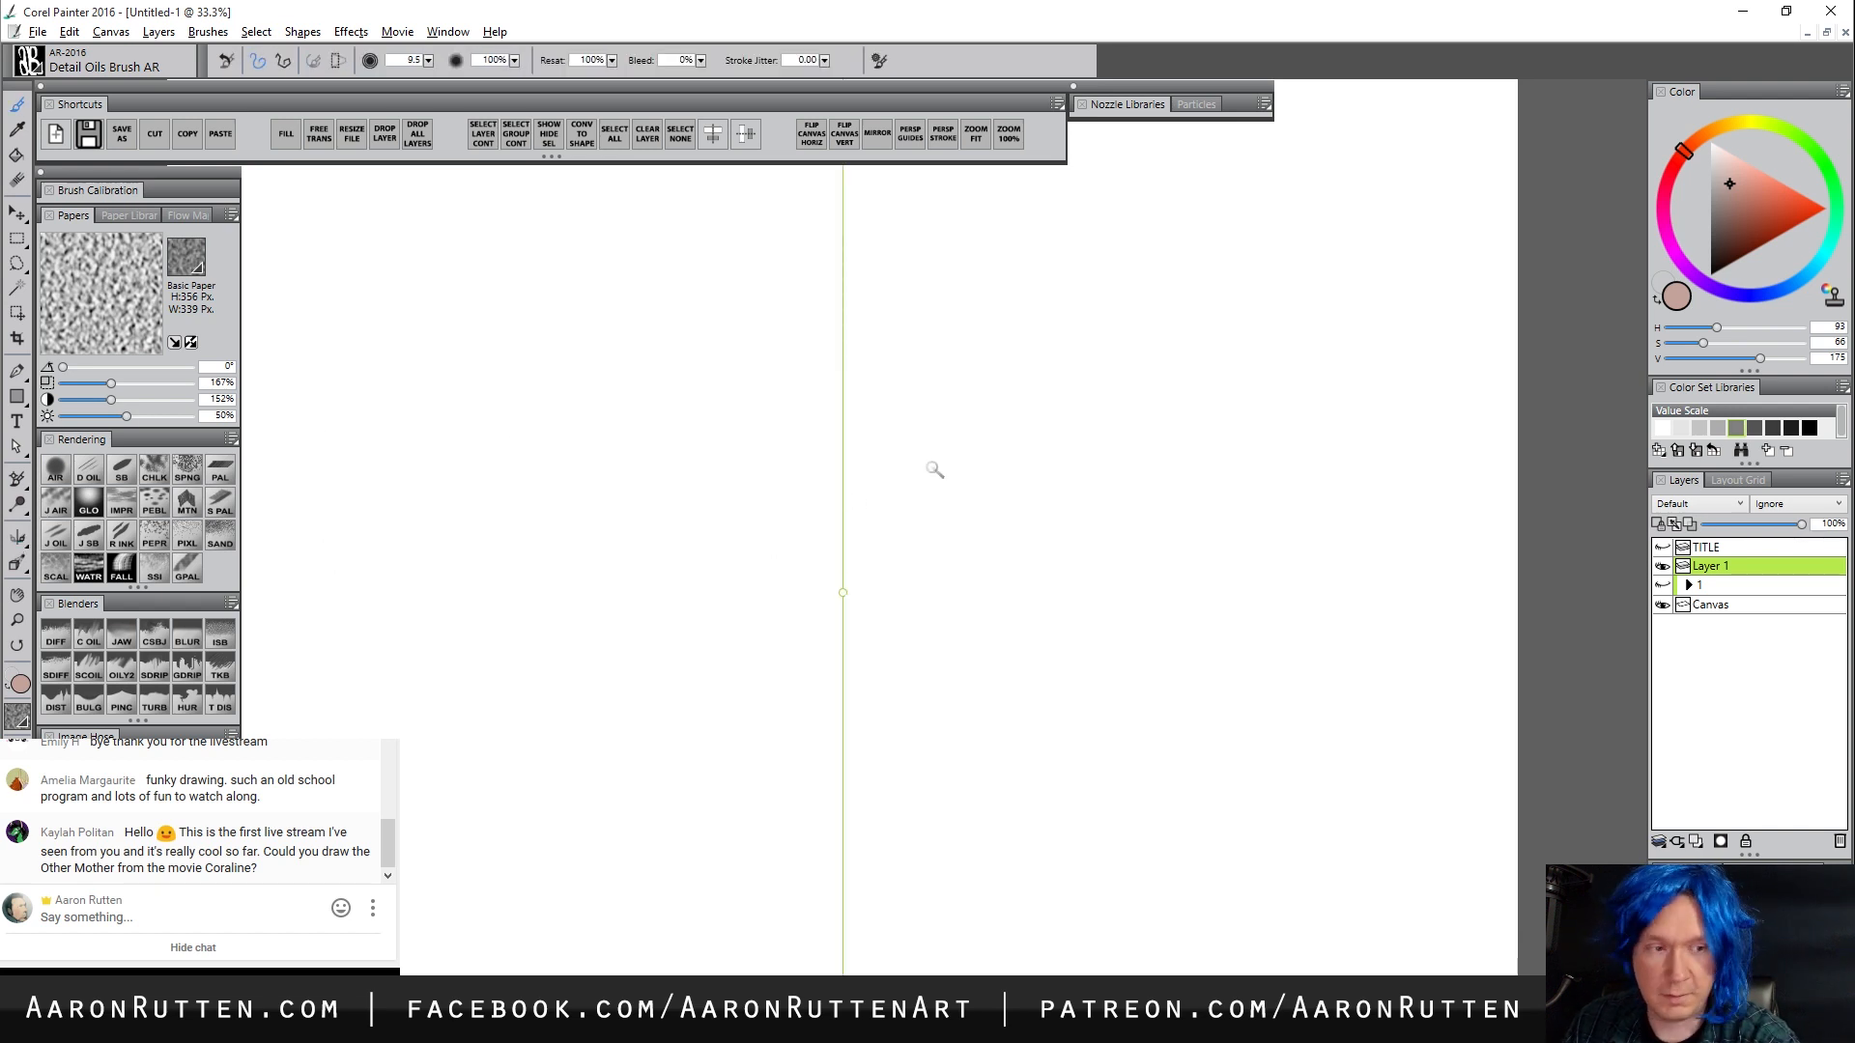
pyautogui.moveTo(1708, 230); pyautogui.dragTo(1688, 233)
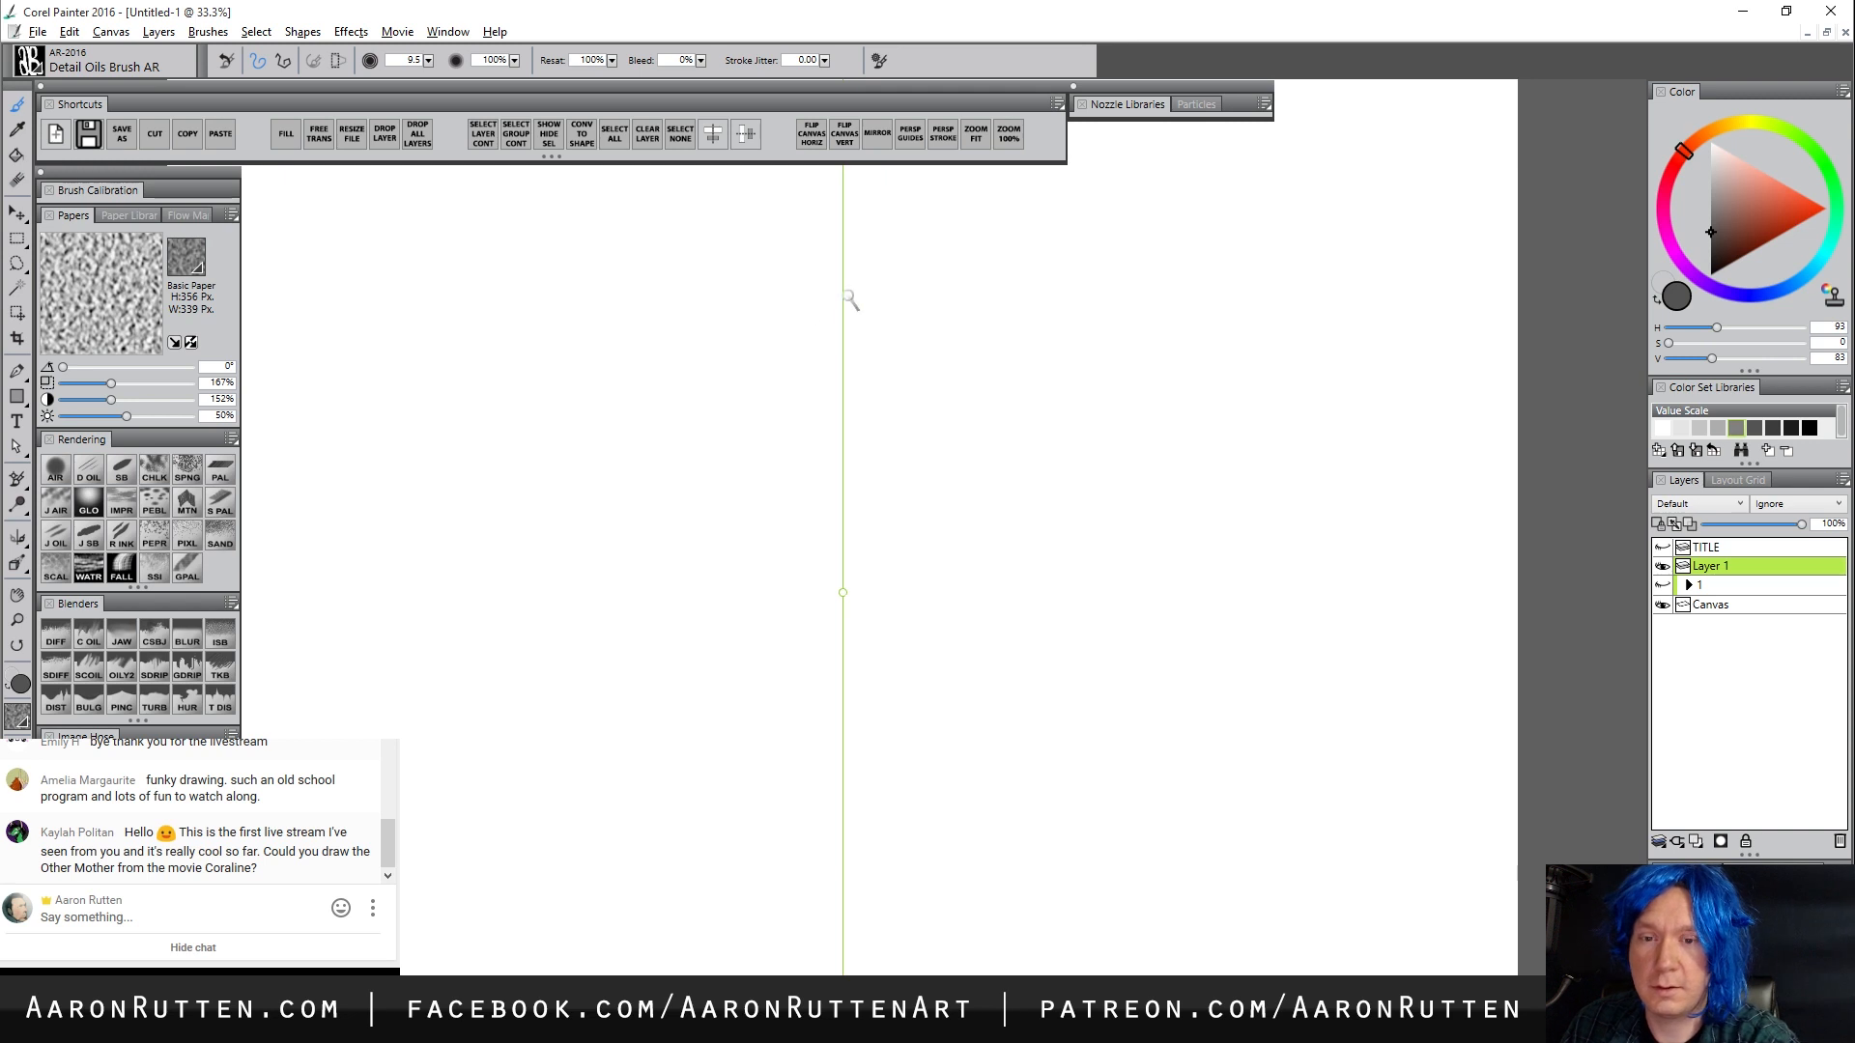
# Sketch a symmetrical head outline with a pointed chin, light facial guidelines, a small triangular nose and brow curves
pyautogui.moveTo(850, 301)
pyautogui.mouseDown()
pyautogui.moveTo(925, 280)
pyautogui.moveTo(843, 272)
pyautogui.moveTo(669, 320)
pyautogui.moveTo(624, 398)
pyautogui.moveTo(616, 489)
pyautogui.moveTo(638, 637)
pyautogui.moveTo(802, 784)
pyautogui.moveTo(780, 779)
pyautogui.moveTo(744, 748)
pyautogui.moveTo(881, 813)
pyautogui.moveTo(839, 782)
pyautogui.moveTo(890, 797)
pyautogui.mouseUp()
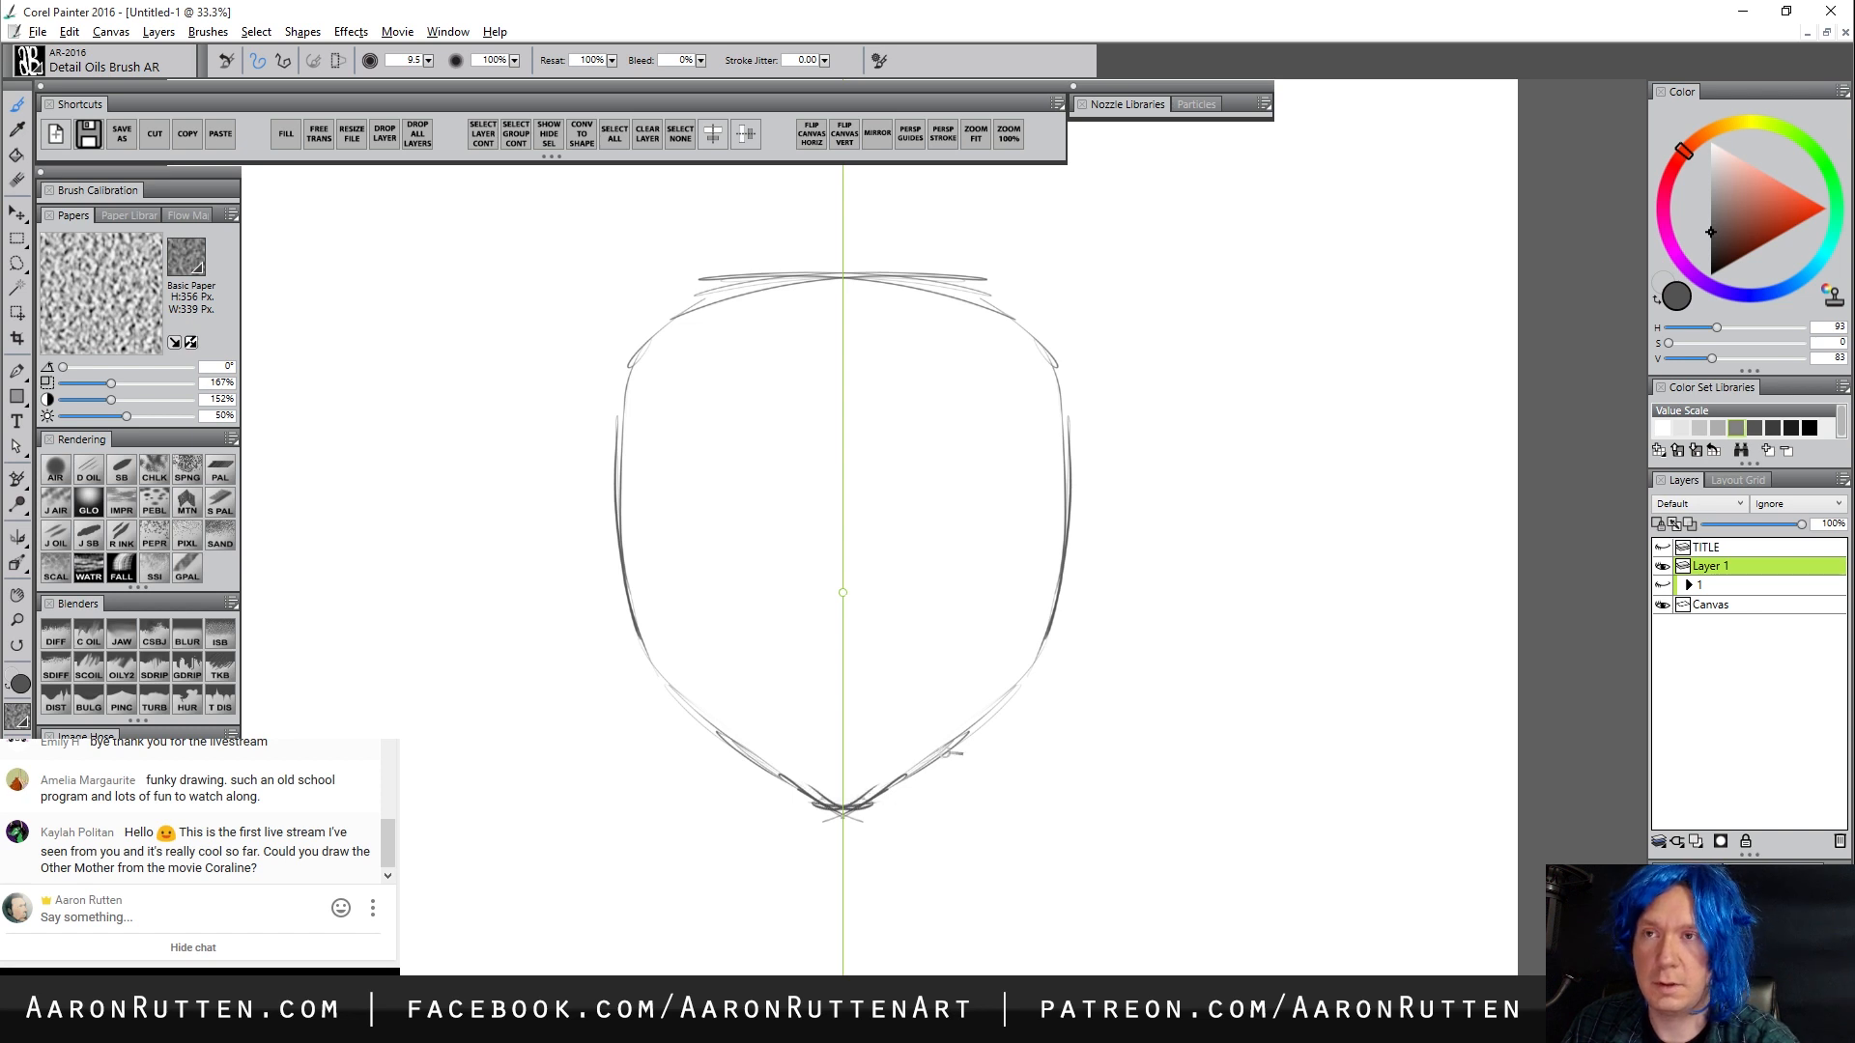
pyautogui.moveTo(909, 643); pyautogui.dragTo(1007, 637)
pyautogui.moveTo(807, 551)
pyautogui.mouseDown()
pyautogui.moveTo(900, 522)
pyautogui.moveTo(700, 534)
pyautogui.moveTo(925, 540)
pyautogui.moveTo(656, 558)
pyautogui.moveTo(895, 546)
pyautogui.moveTo(751, 546)
pyautogui.moveTo(941, 513)
pyautogui.moveTo(877, 559)
pyautogui.moveTo(819, 569)
pyautogui.moveTo(871, 570)
pyautogui.moveTo(805, 565)
pyautogui.moveTo(872, 569)
pyautogui.moveTo(843, 578)
pyautogui.moveTo(803, 551)
pyautogui.moveTo(835, 502)
pyautogui.moveTo(870, 547)
pyautogui.moveTo(799, 563)
pyautogui.moveTo(844, 516)
pyautogui.moveTo(844, 441)
pyautogui.moveTo(793, 345)
pyautogui.moveTo(744, 331)
pyautogui.mouseUp()
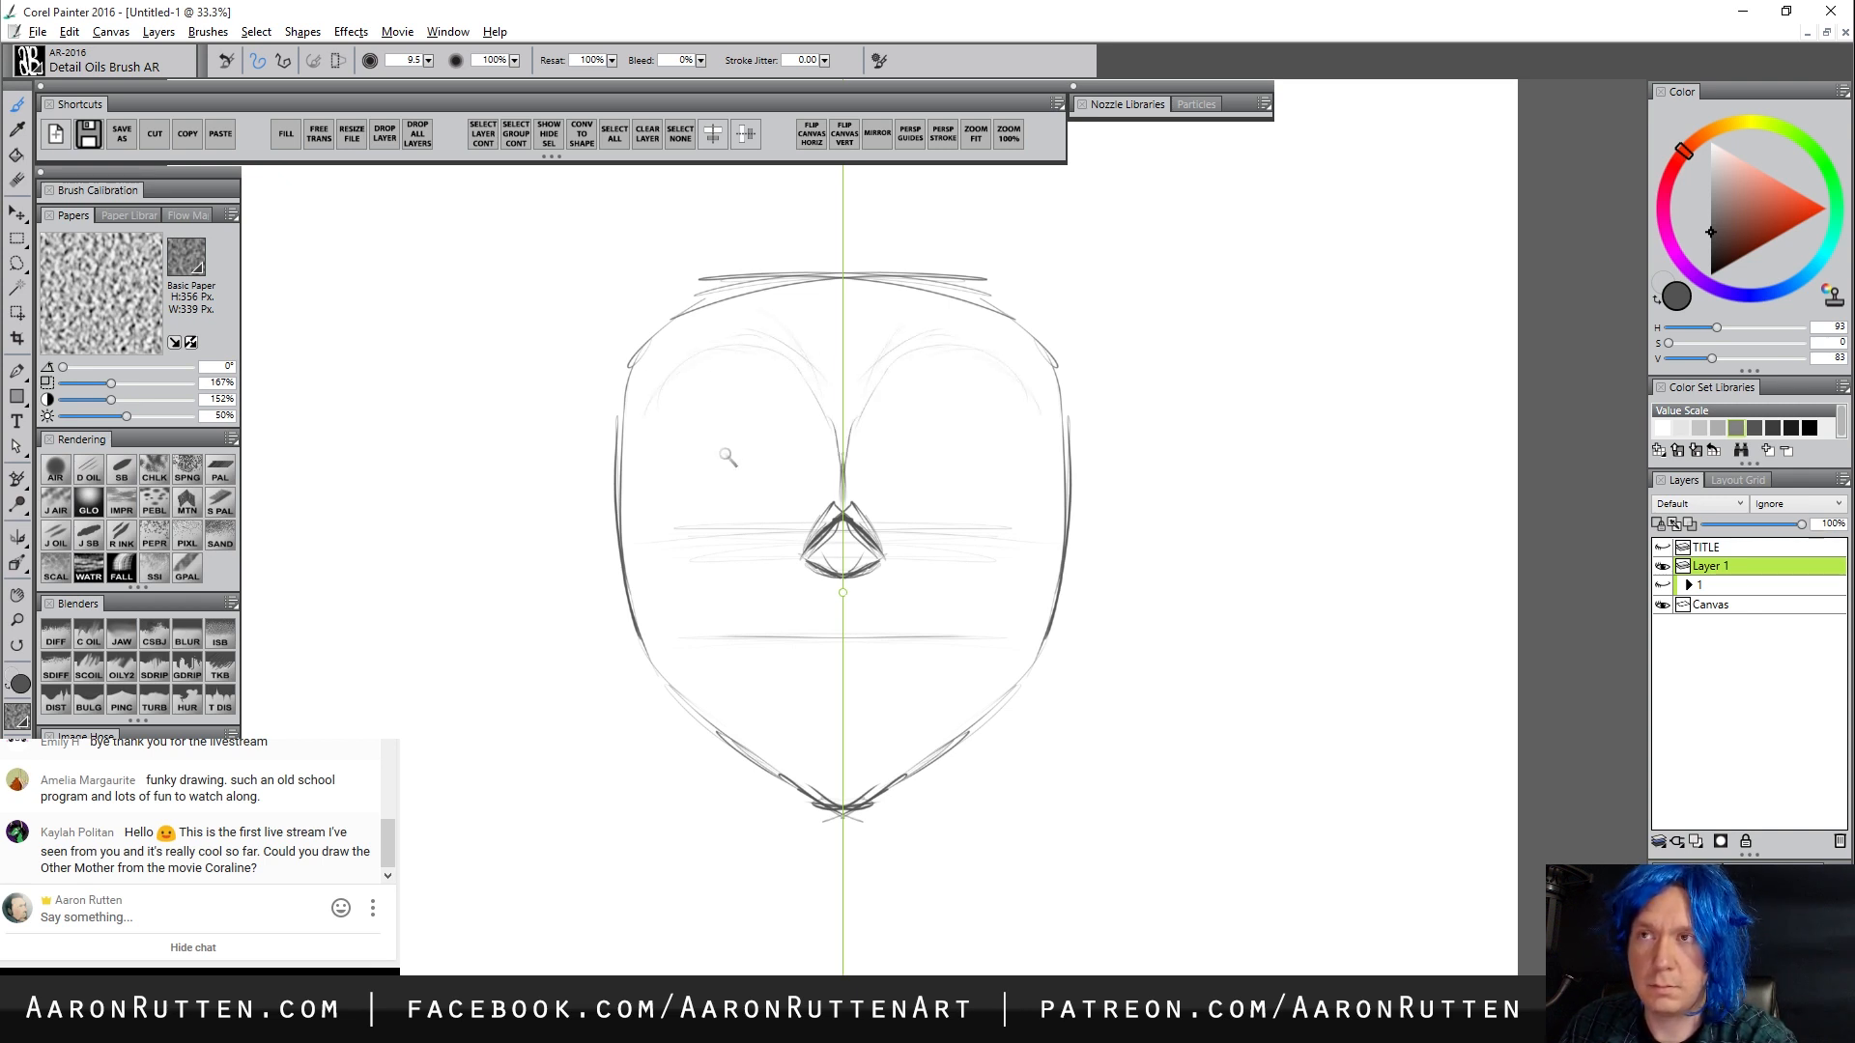
# Sketch a pair of round button-shaped eyes beneath the brow curves, redrawing the circles after undoing the first attempt
pyautogui.moveTo(768, 447)
pyautogui.mouseDown()
pyautogui.moveTo(758, 433)
pyautogui.moveTo(693, 473)
pyautogui.moveTo(770, 488)
pyautogui.mouseUp()
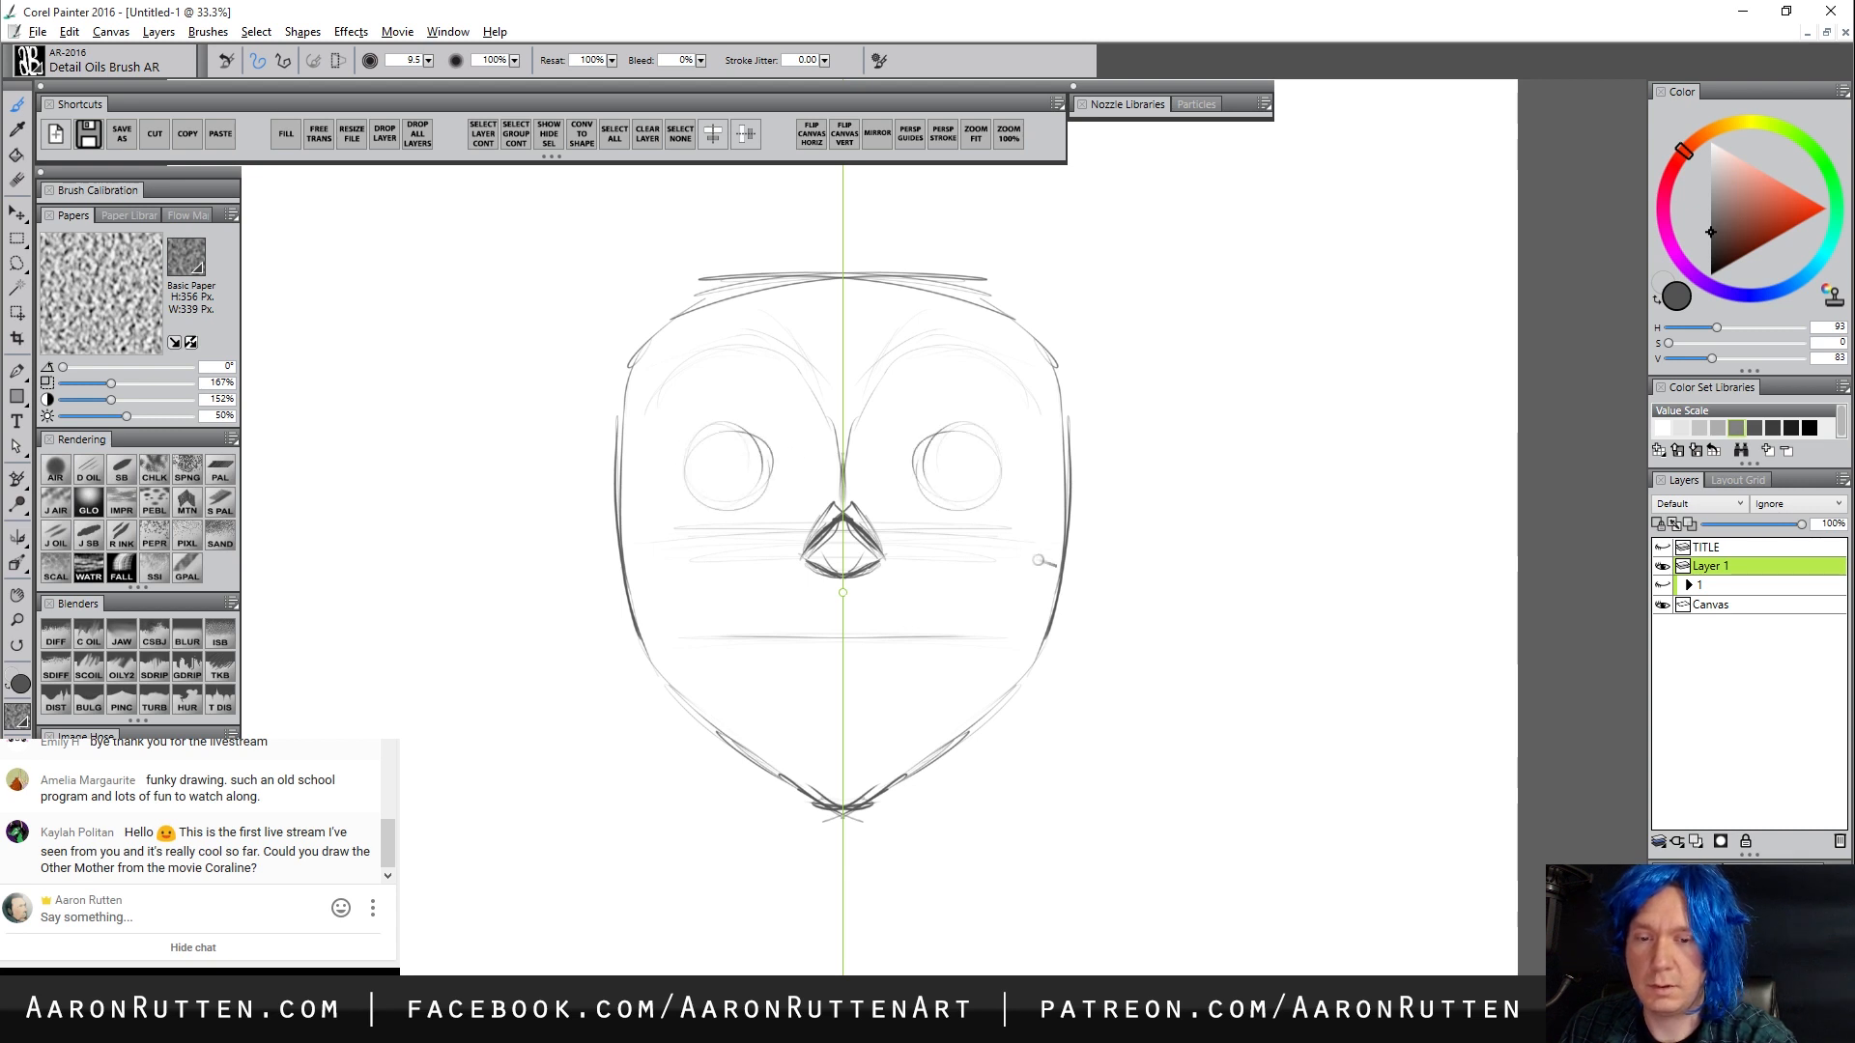
pyautogui.hotkey('ctrl', 'z')
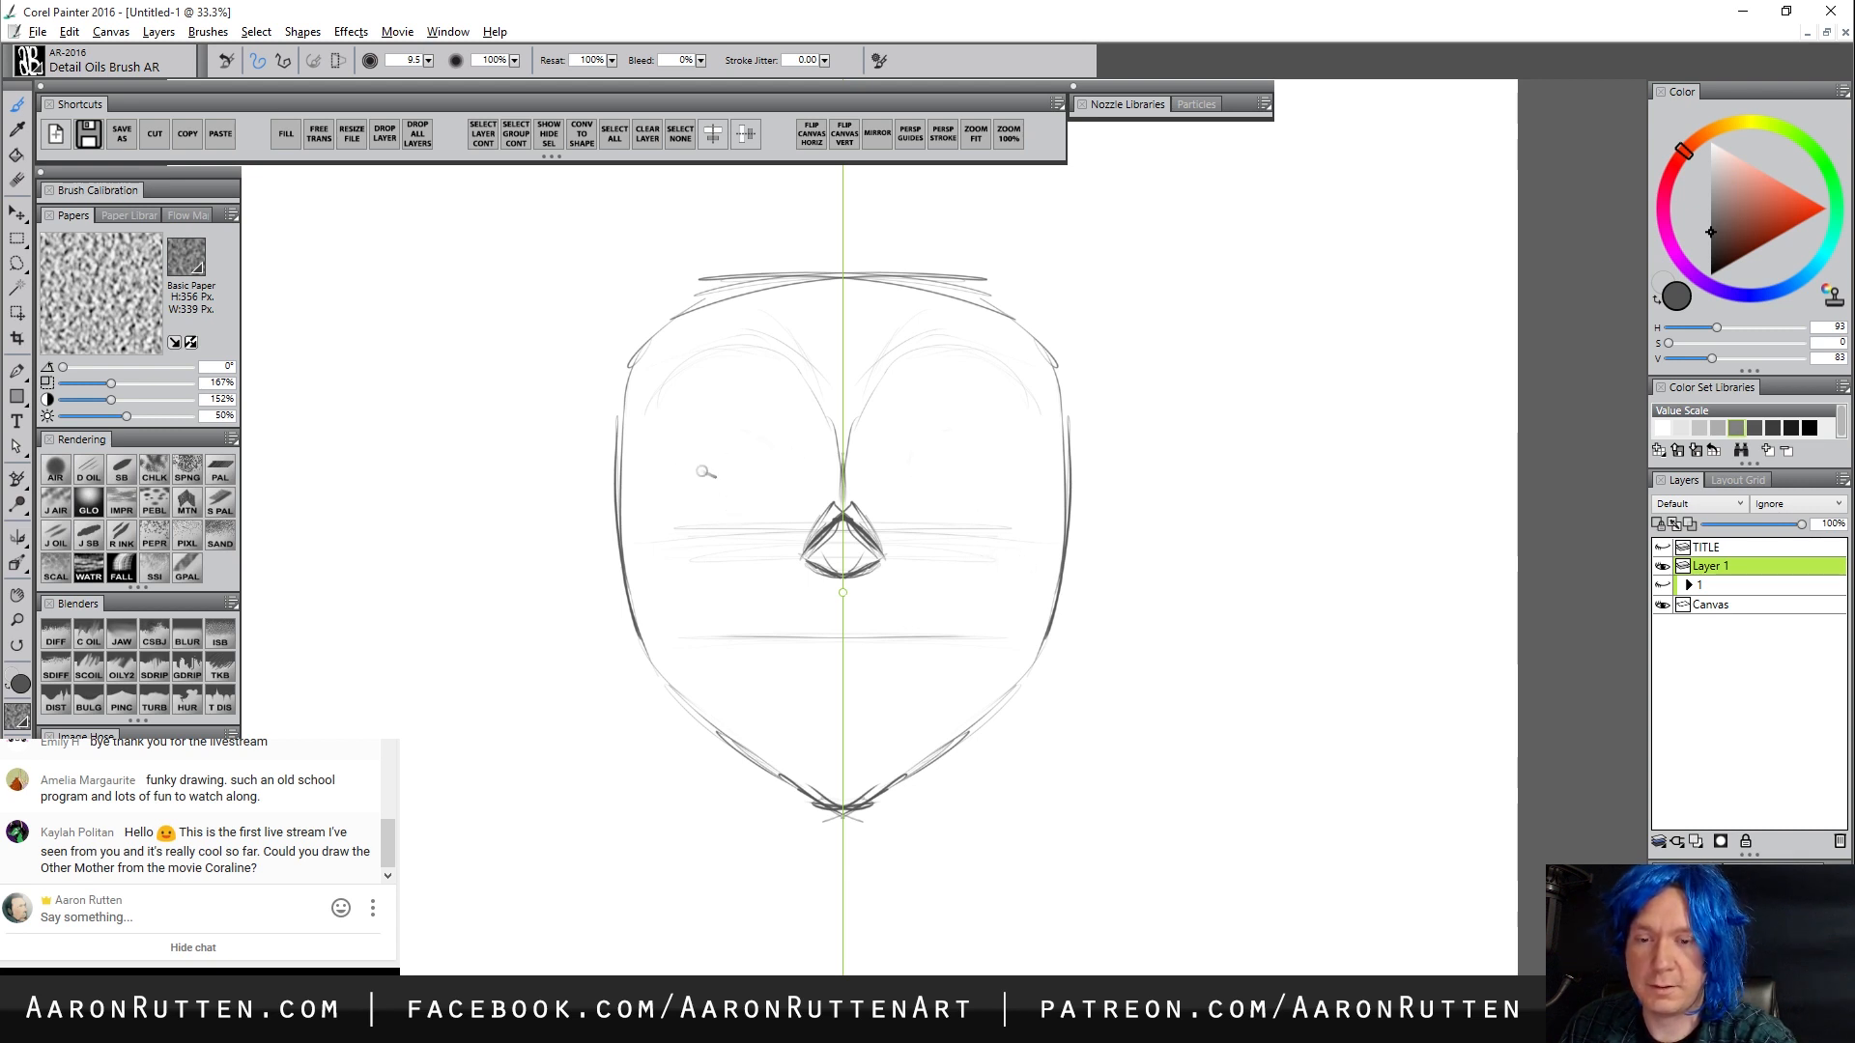
pyautogui.moveTo(776, 483)
pyautogui.mouseDown()
pyautogui.moveTo(706, 495)
pyautogui.moveTo(713, 440)
pyautogui.moveTo(785, 454)
pyautogui.moveTo(766, 495)
pyautogui.moveTo(686, 486)
pyautogui.moveTo(700, 438)
pyautogui.mouseUp()
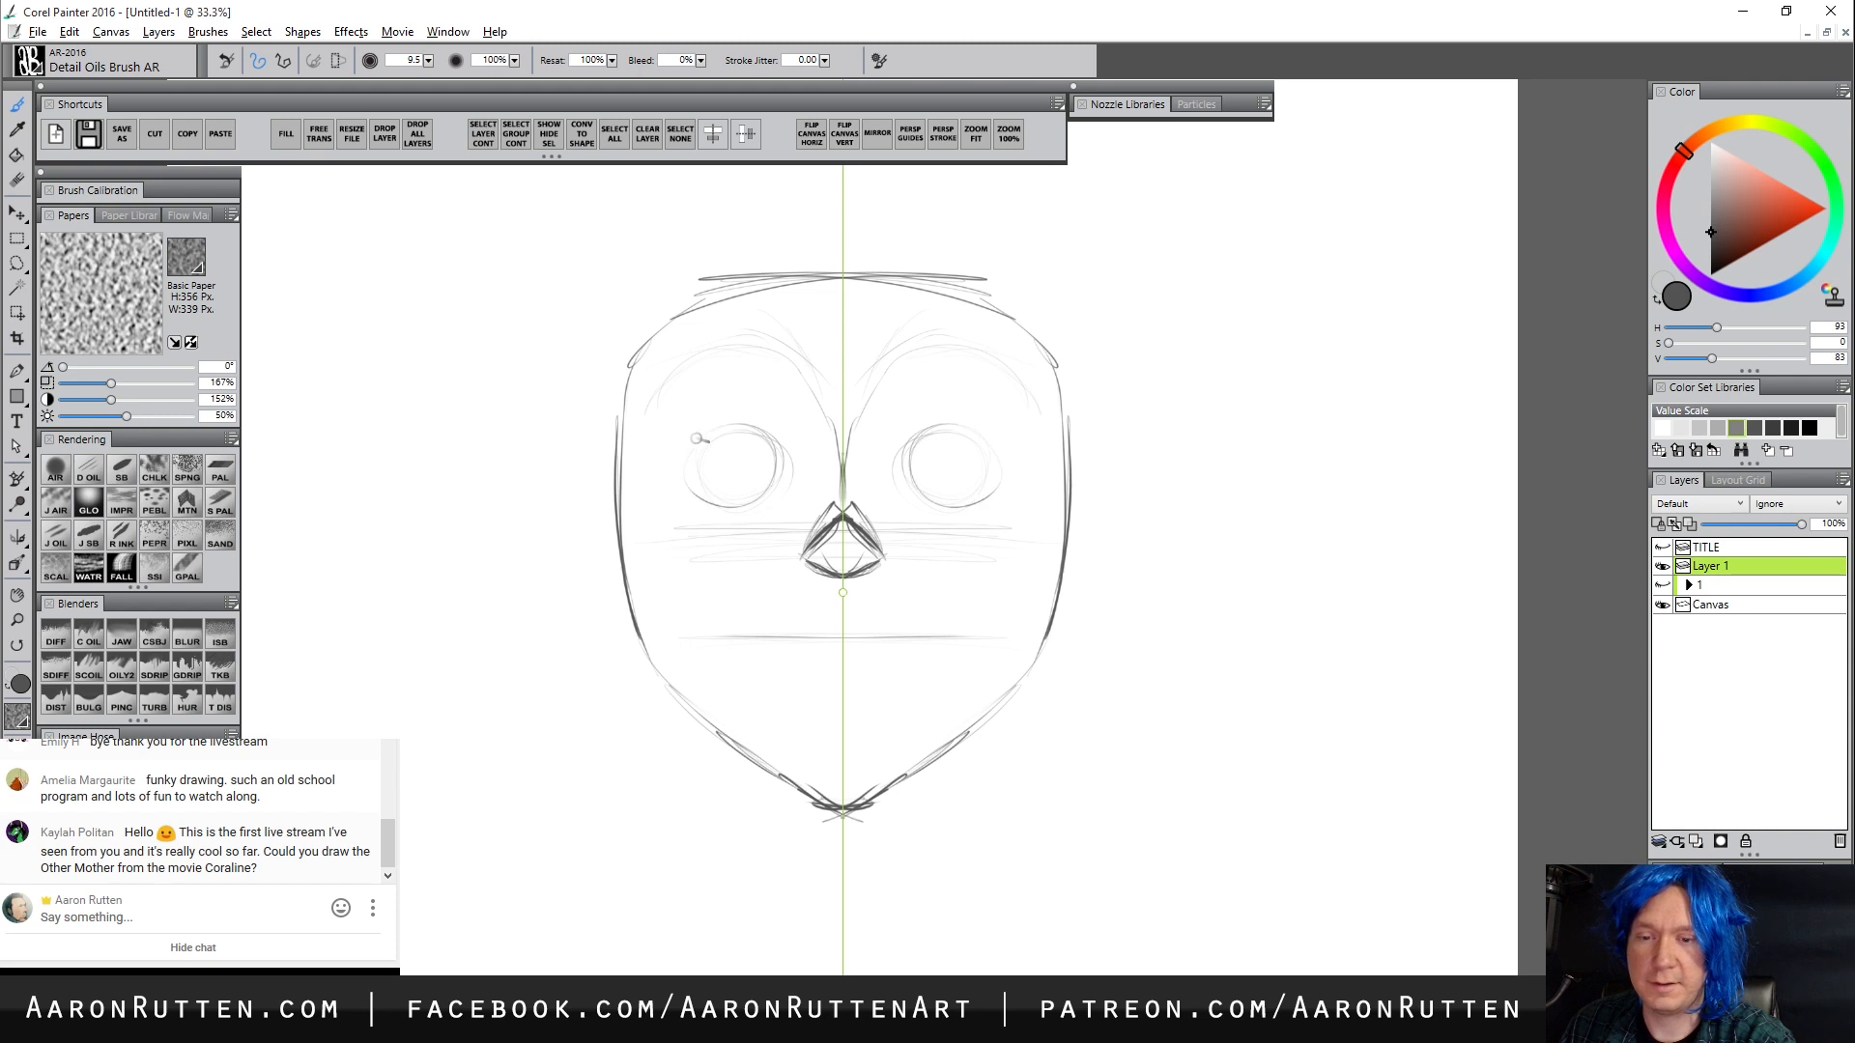
pyautogui.moveTo(758, 501)
pyautogui.mouseDown()
pyautogui.moveTo(717, 439)
pyautogui.moveTo(765, 509)
pyautogui.mouseUp()
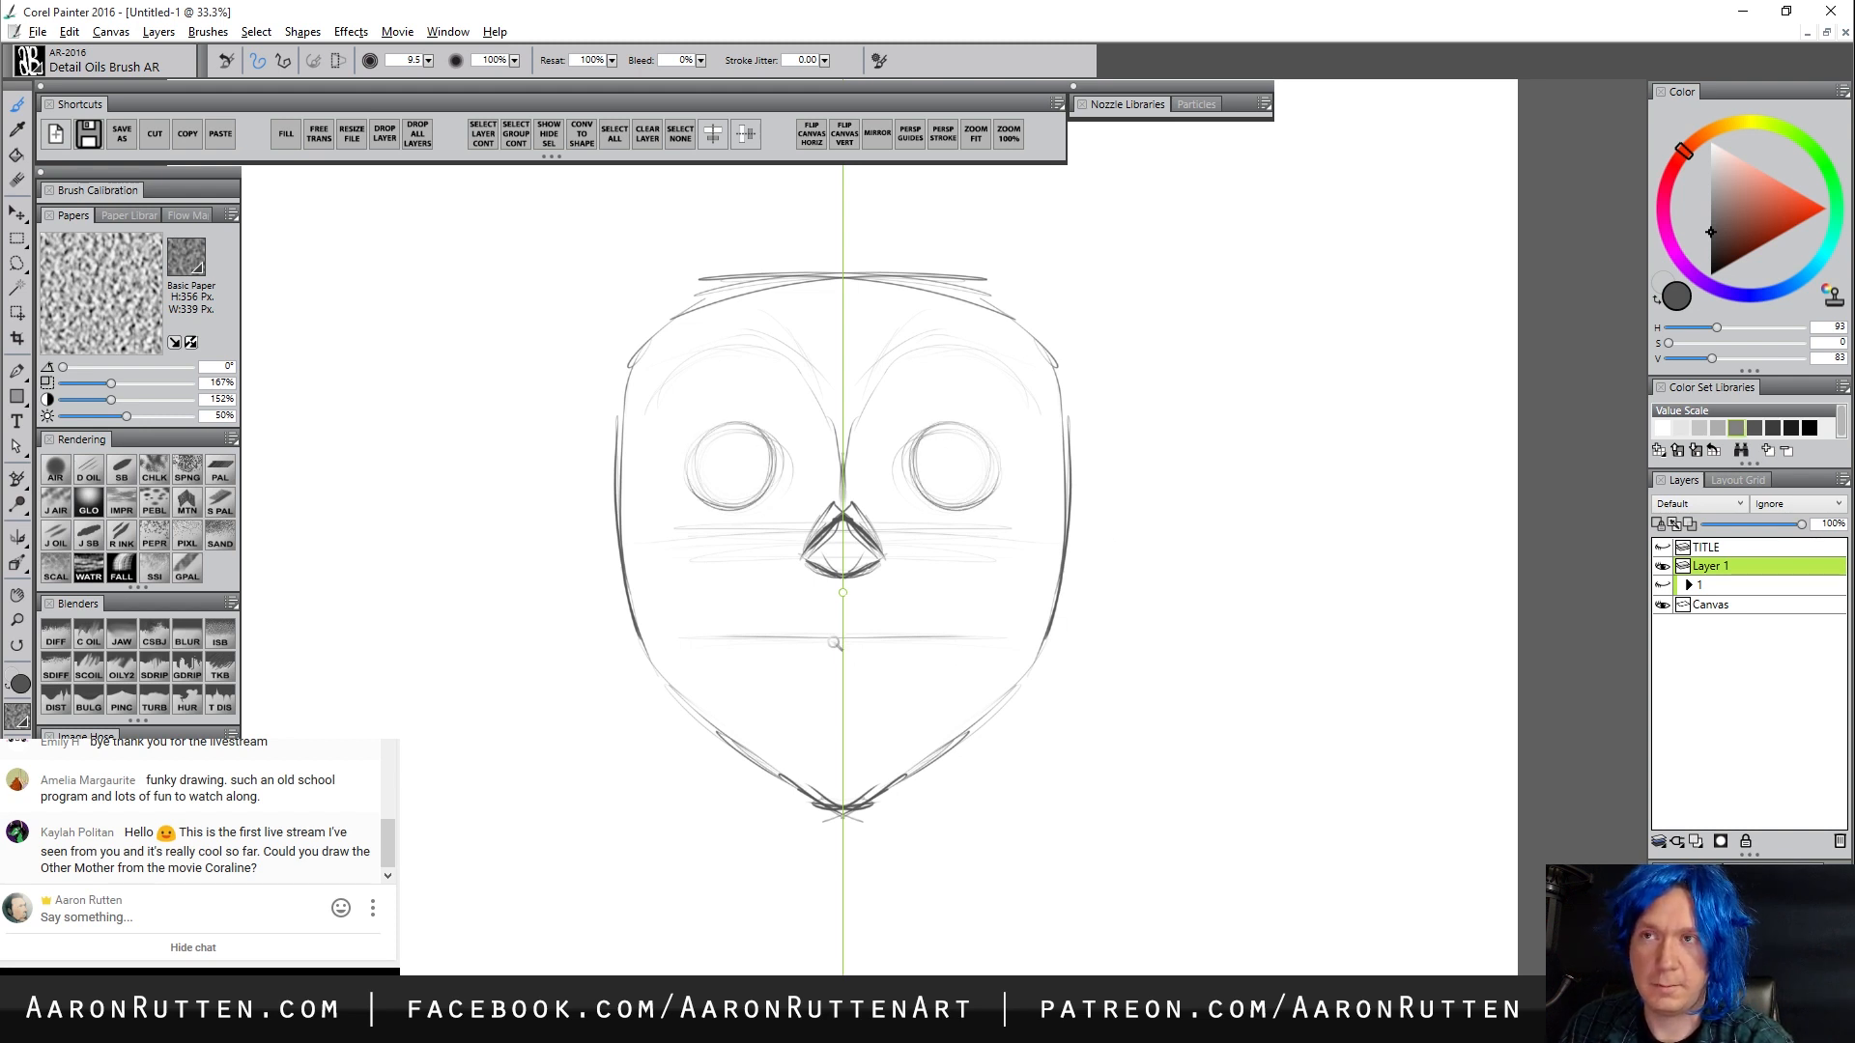
# Sketch a wide smiling mouth with upturned corners and full upper and lower lips below the nose
pyautogui.moveTo(838, 667)
pyautogui.mouseDown()
pyautogui.moveTo(768, 647)
pyautogui.moveTo(885, 658)
pyautogui.mouseUp()
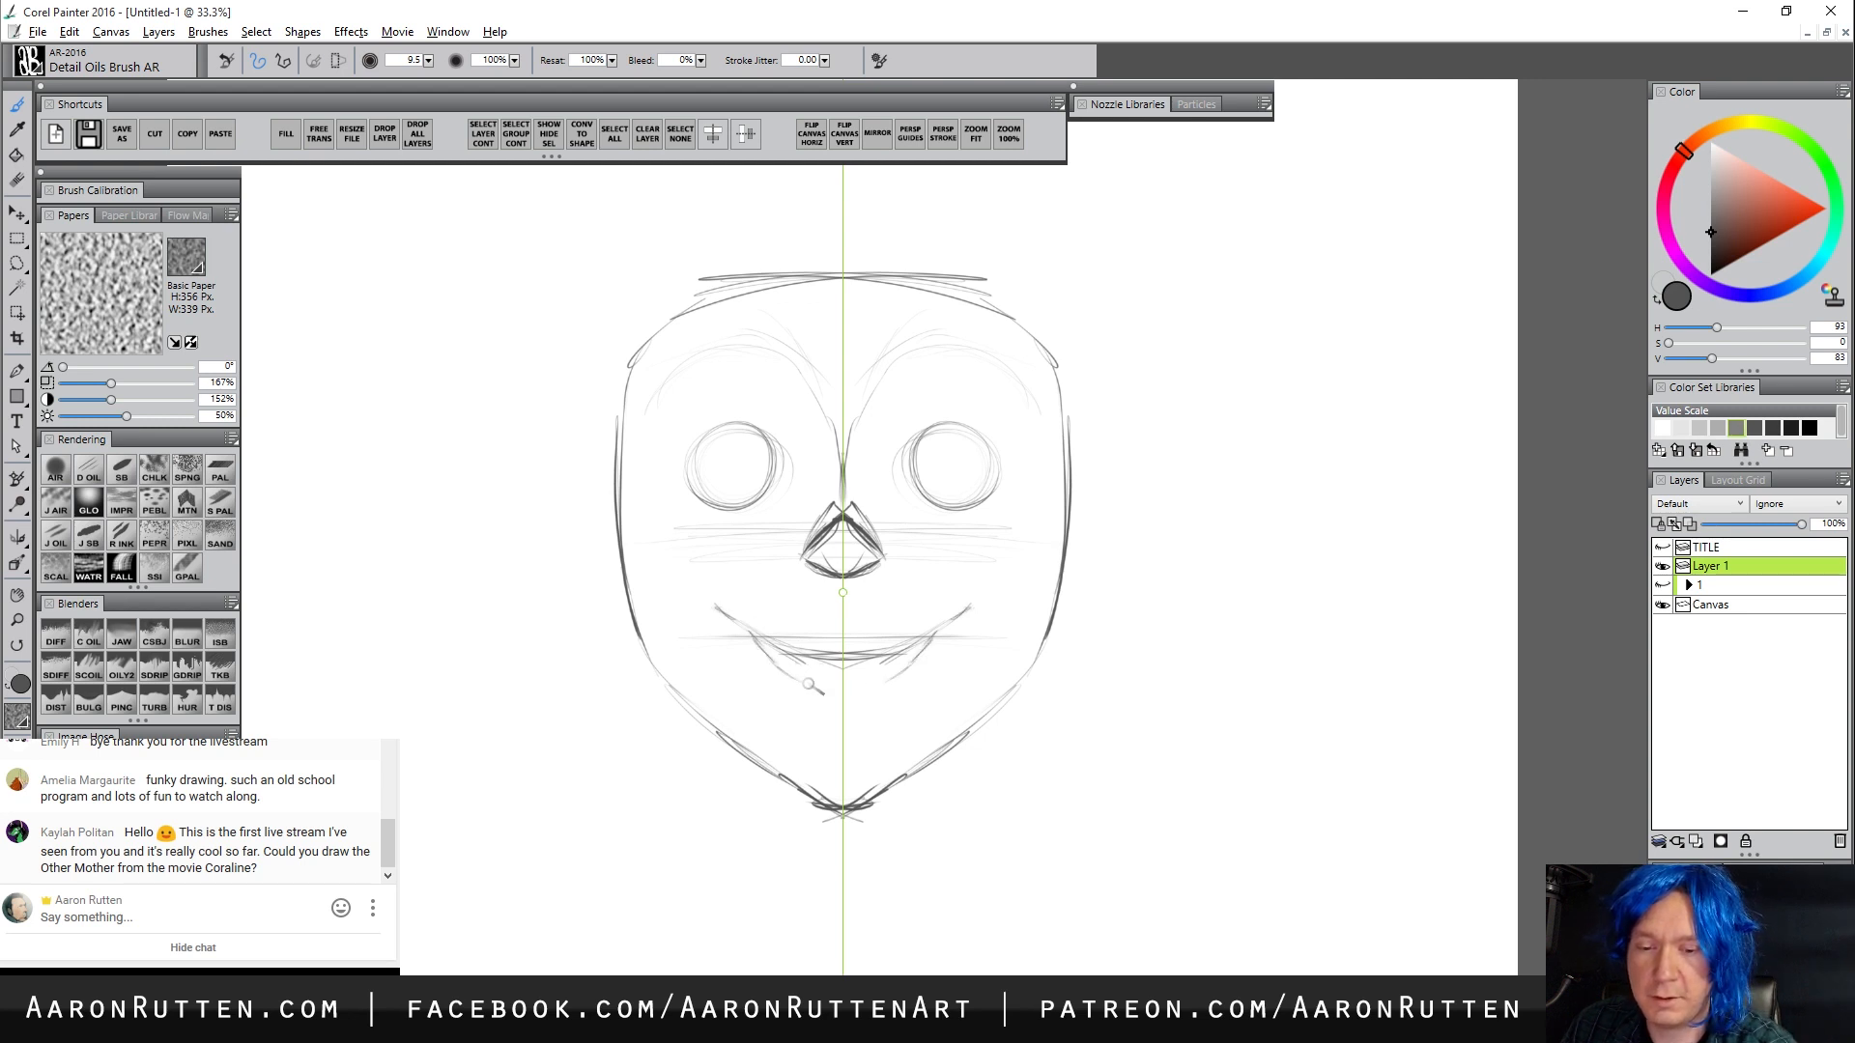
pyautogui.moveTo(809, 684); pyautogui.dragTo(850, 690)
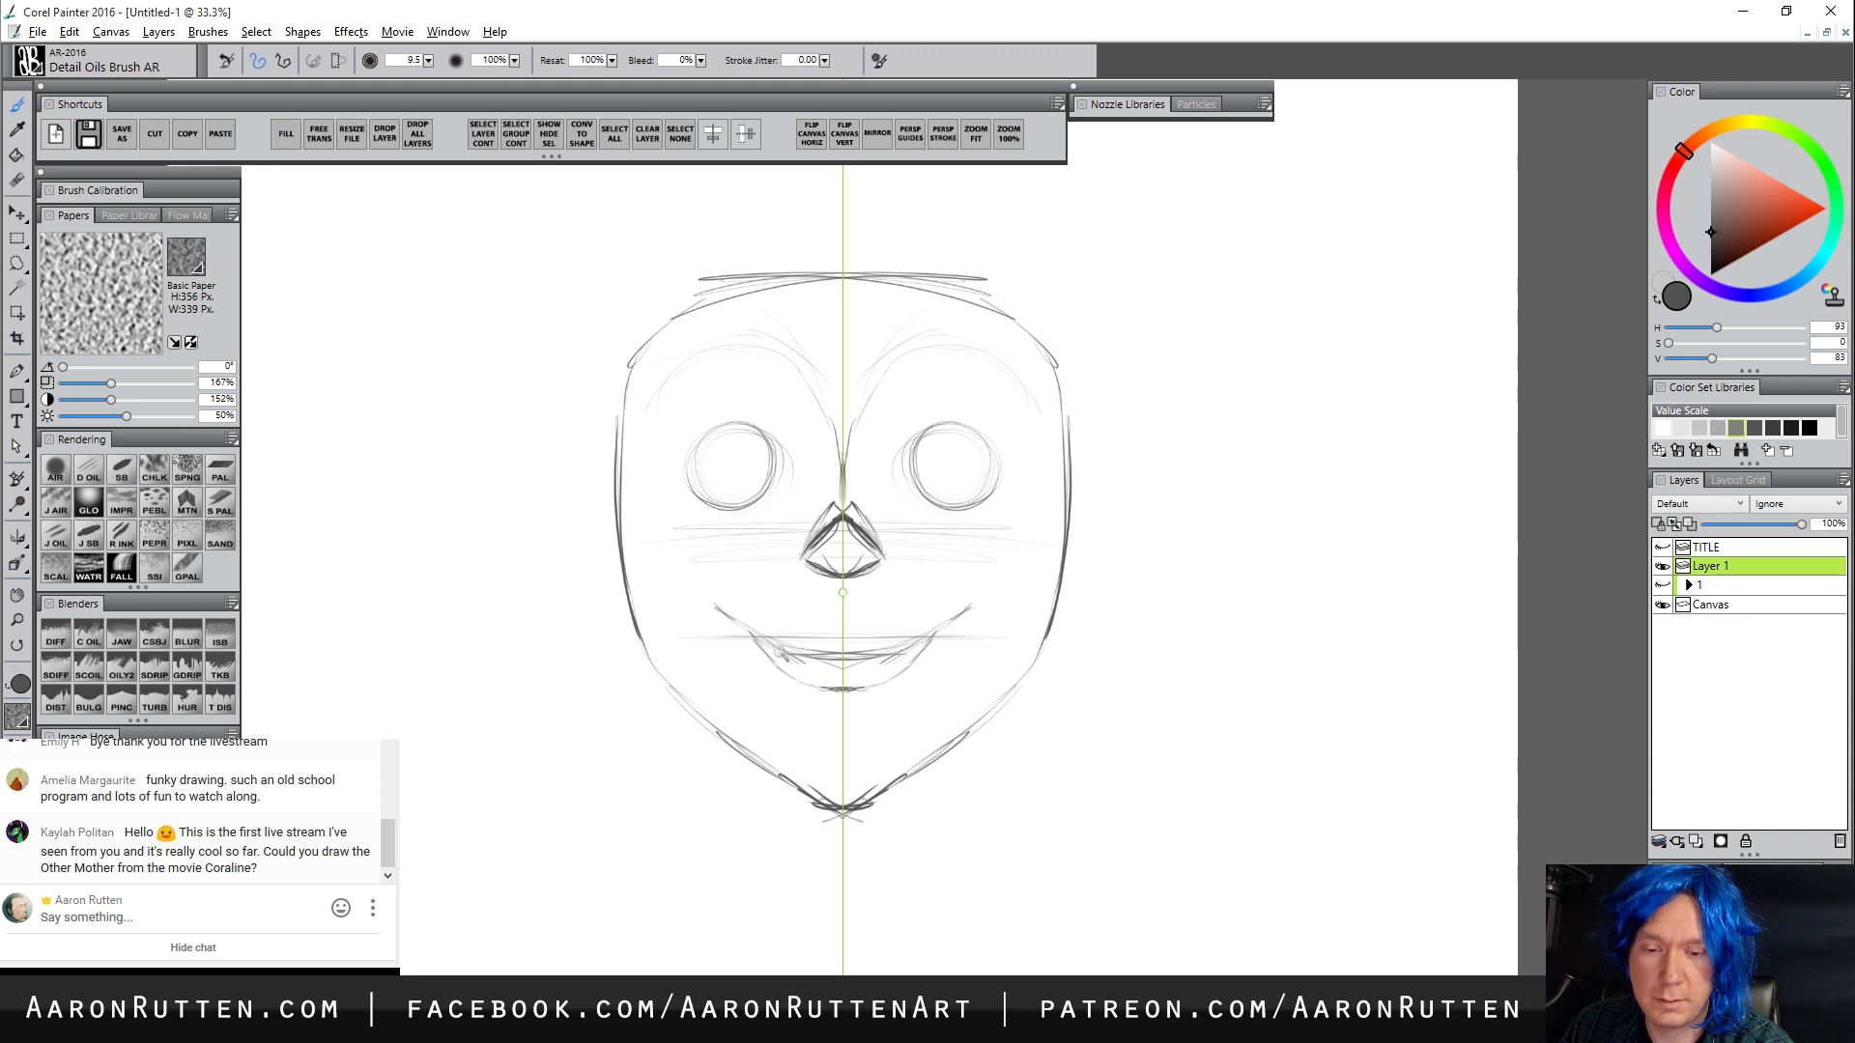
pyautogui.moveTo(783, 658); pyautogui.dragTo(898, 662)
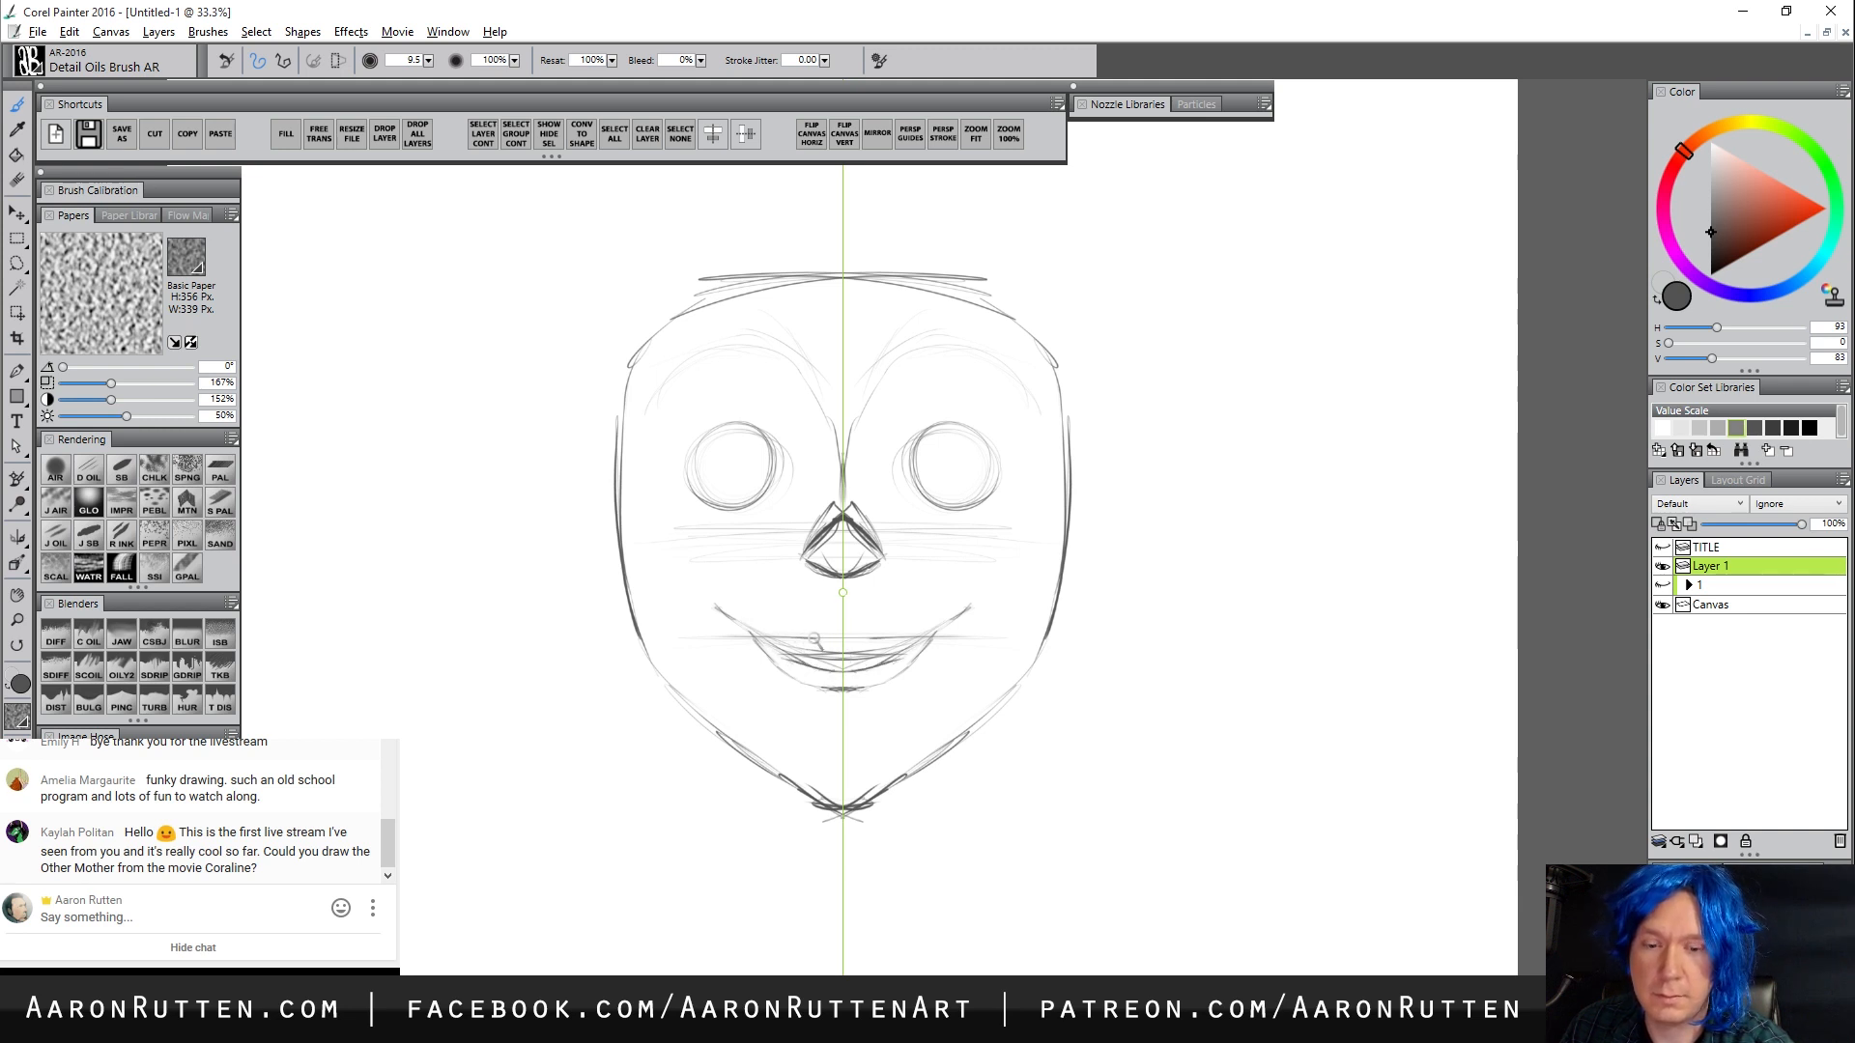
pyautogui.moveTo(814, 639); pyautogui.dragTo(823, 637)
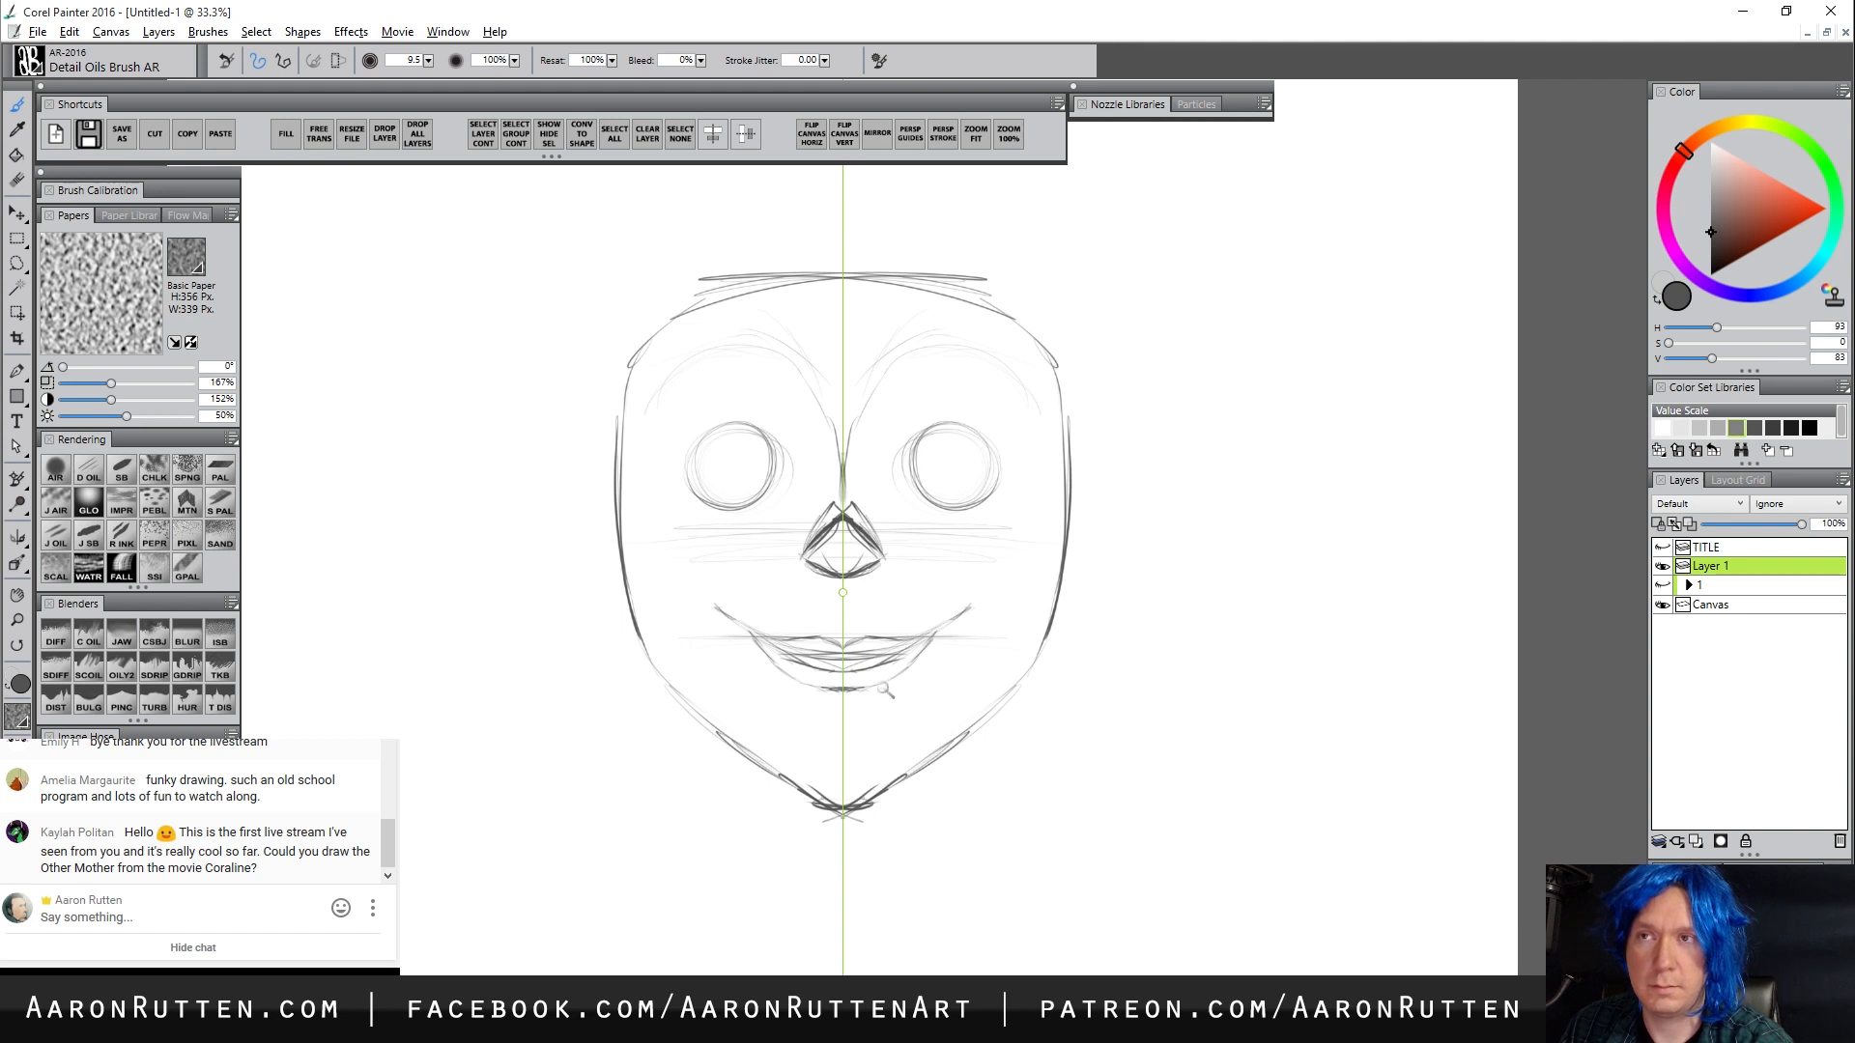
pyautogui.moveTo(769, 652)
pyautogui.mouseDown()
pyautogui.moveTo(819, 701)
pyautogui.moveTo(867, 698)
pyautogui.mouseUp()
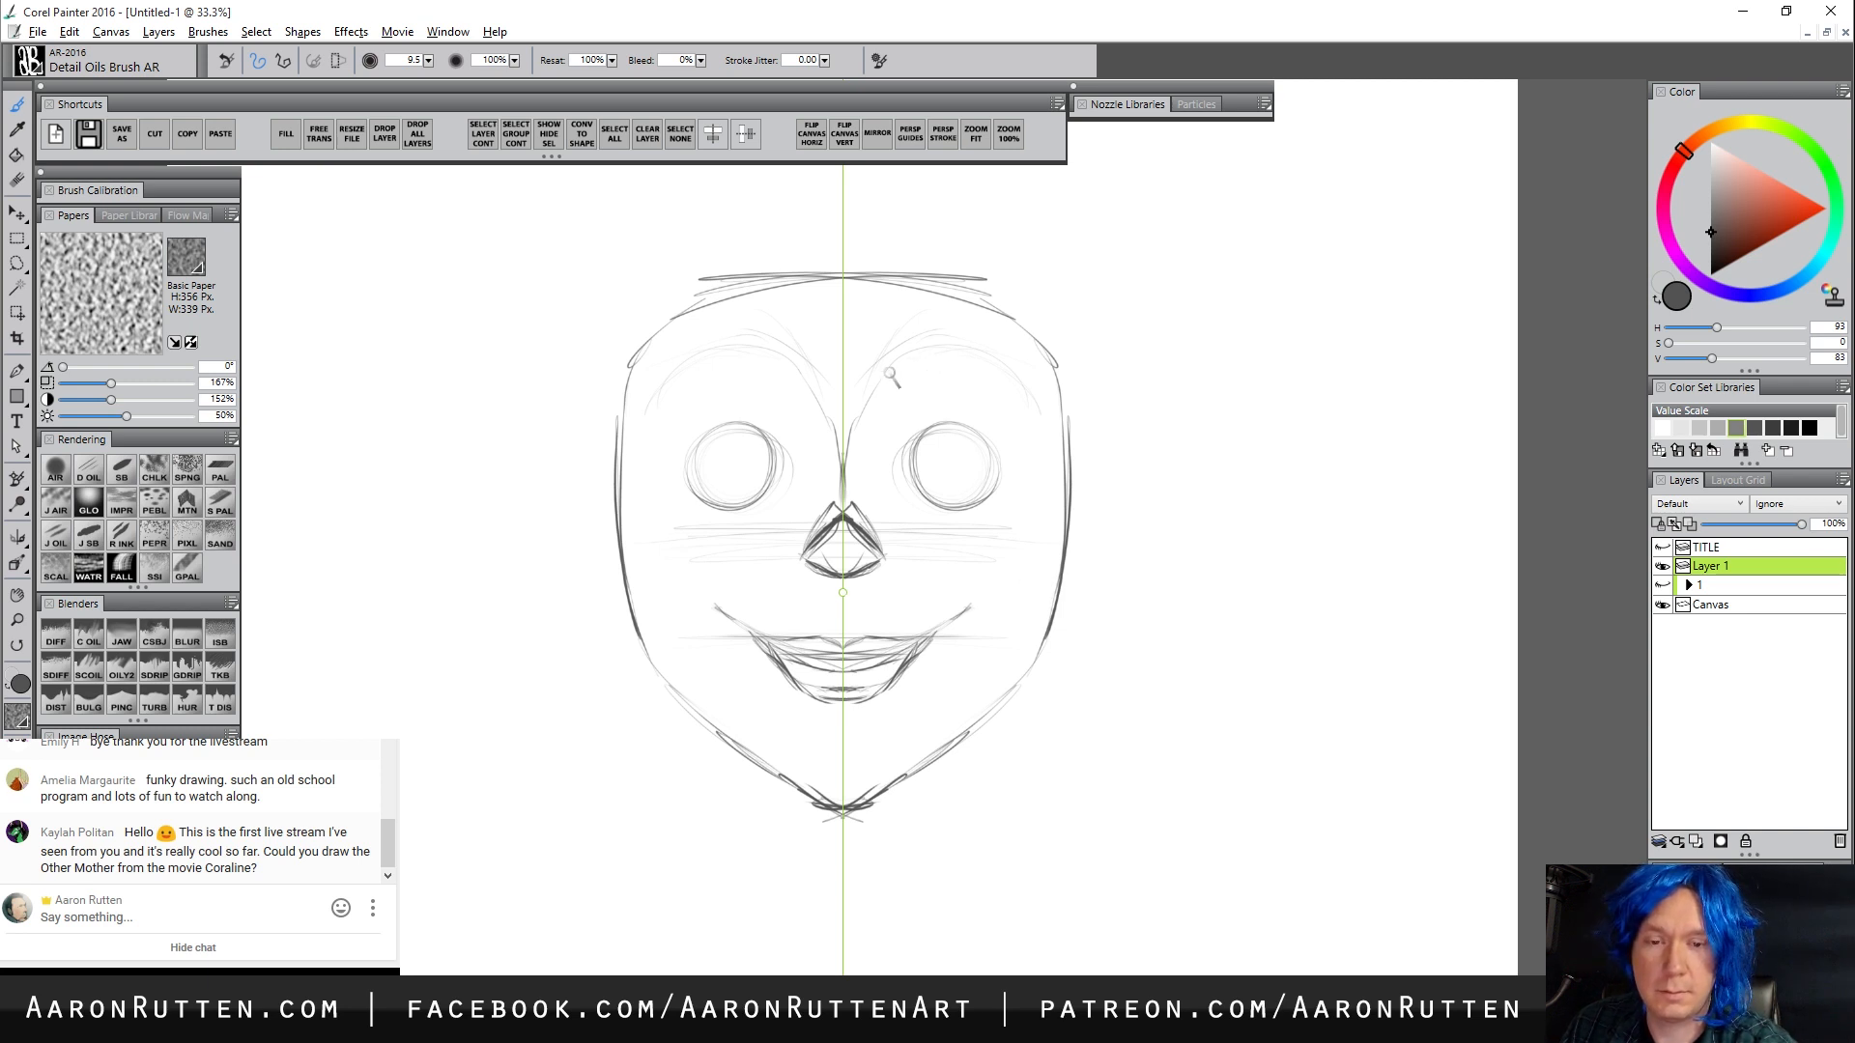
# Draw thin, high-arched eyebrows above the eyes and add four button holes inside each eye
pyautogui.moveTo(918, 368)
pyautogui.mouseDown()
pyautogui.moveTo(1001, 370)
pyautogui.moveTo(983, 359)
pyautogui.mouseUp()
pyautogui.moveTo(879, 391)
pyautogui.mouseDown()
pyautogui.moveTo(958, 352)
pyautogui.moveTo(915, 358)
pyautogui.moveTo(1015, 389)
pyautogui.mouseUp()
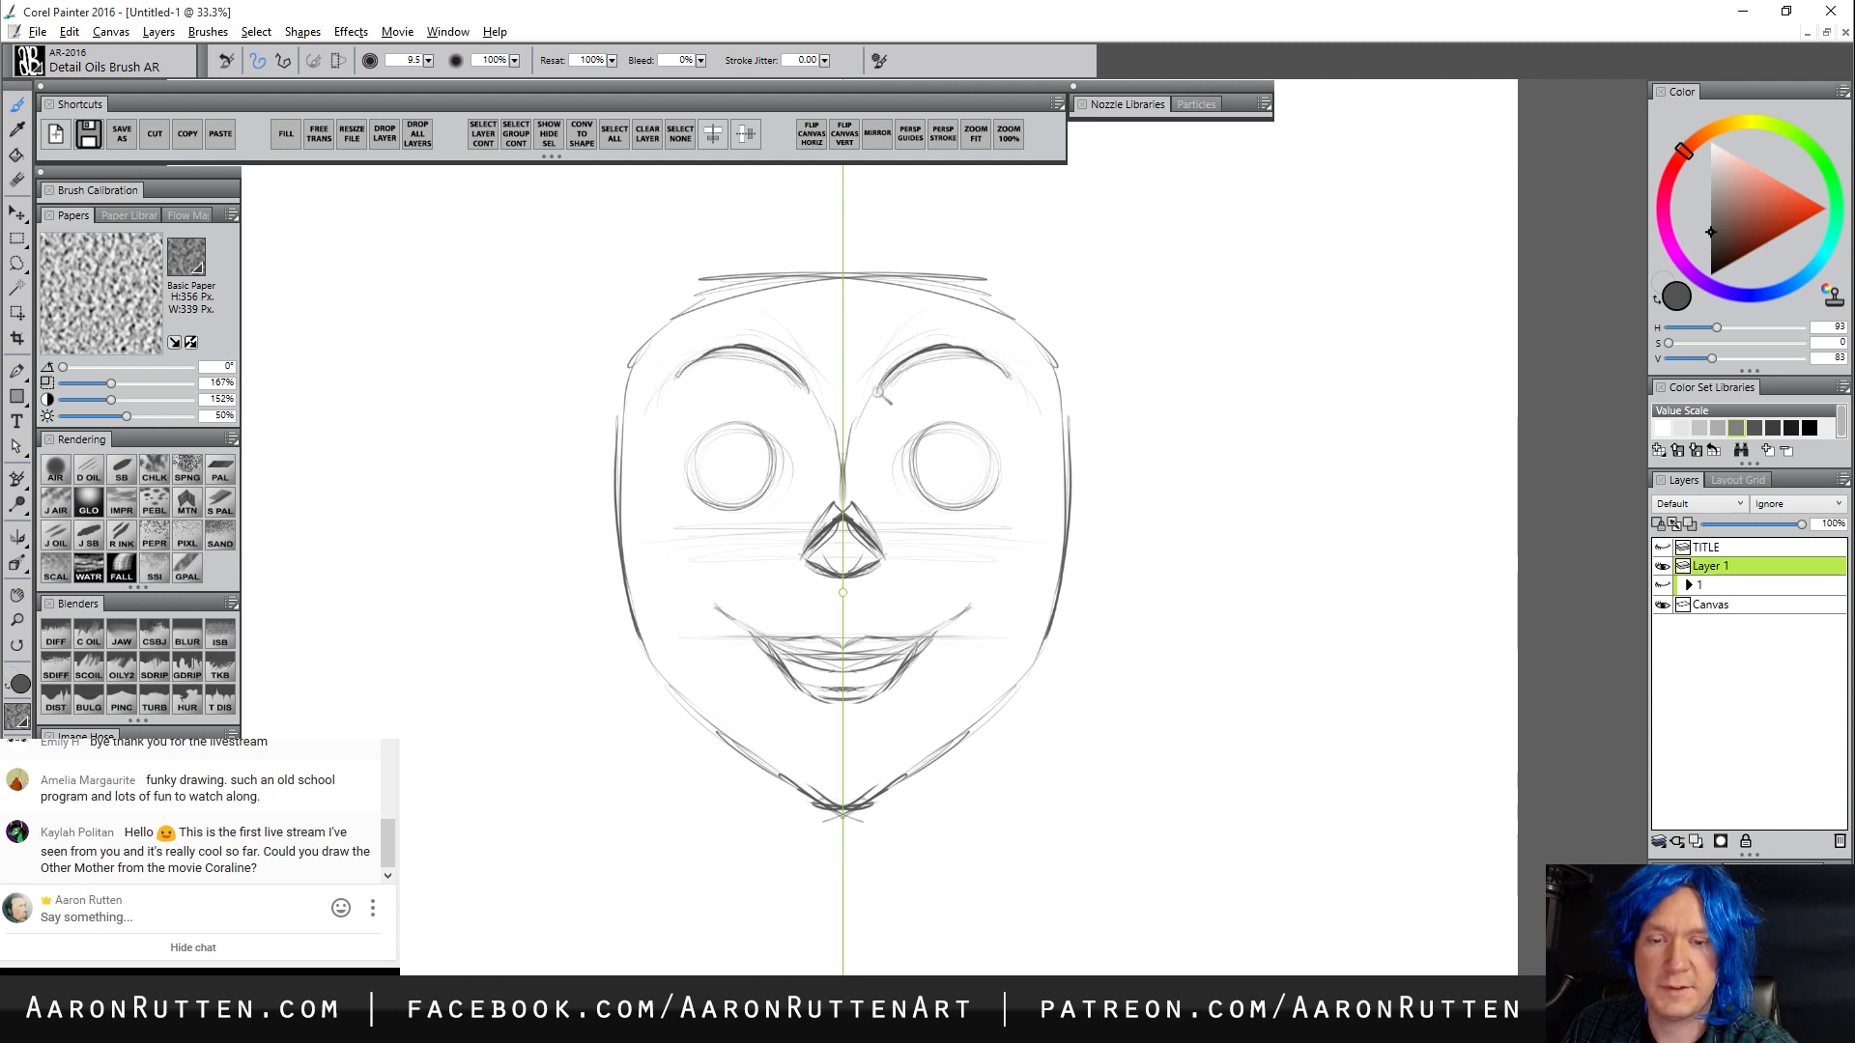
pyautogui.moveTo(879, 390); pyautogui.dragTo(978, 367)
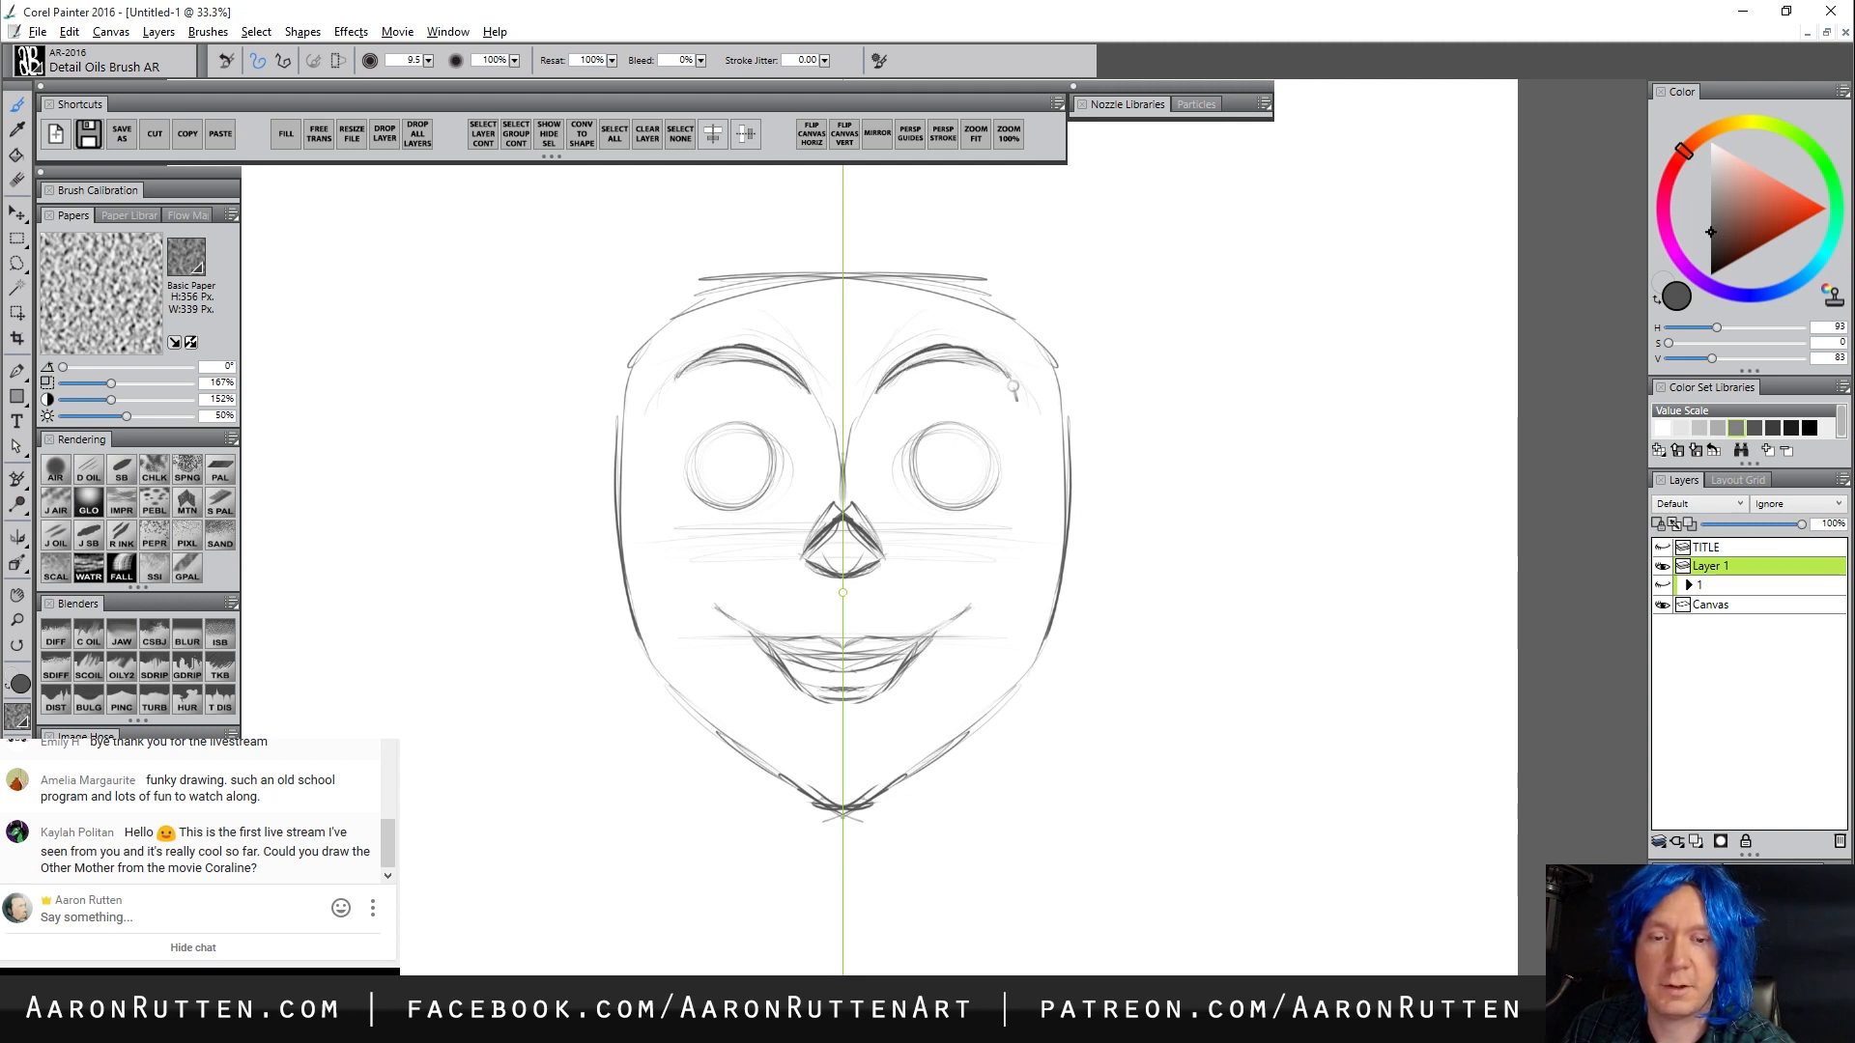
pyautogui.moveTo(694, 373)
pyautogui.mouseDown()
pyautogui.moveTo(653, 404)
pyautogui.moveTo(667, 390)
pyautogui.mouseUp()
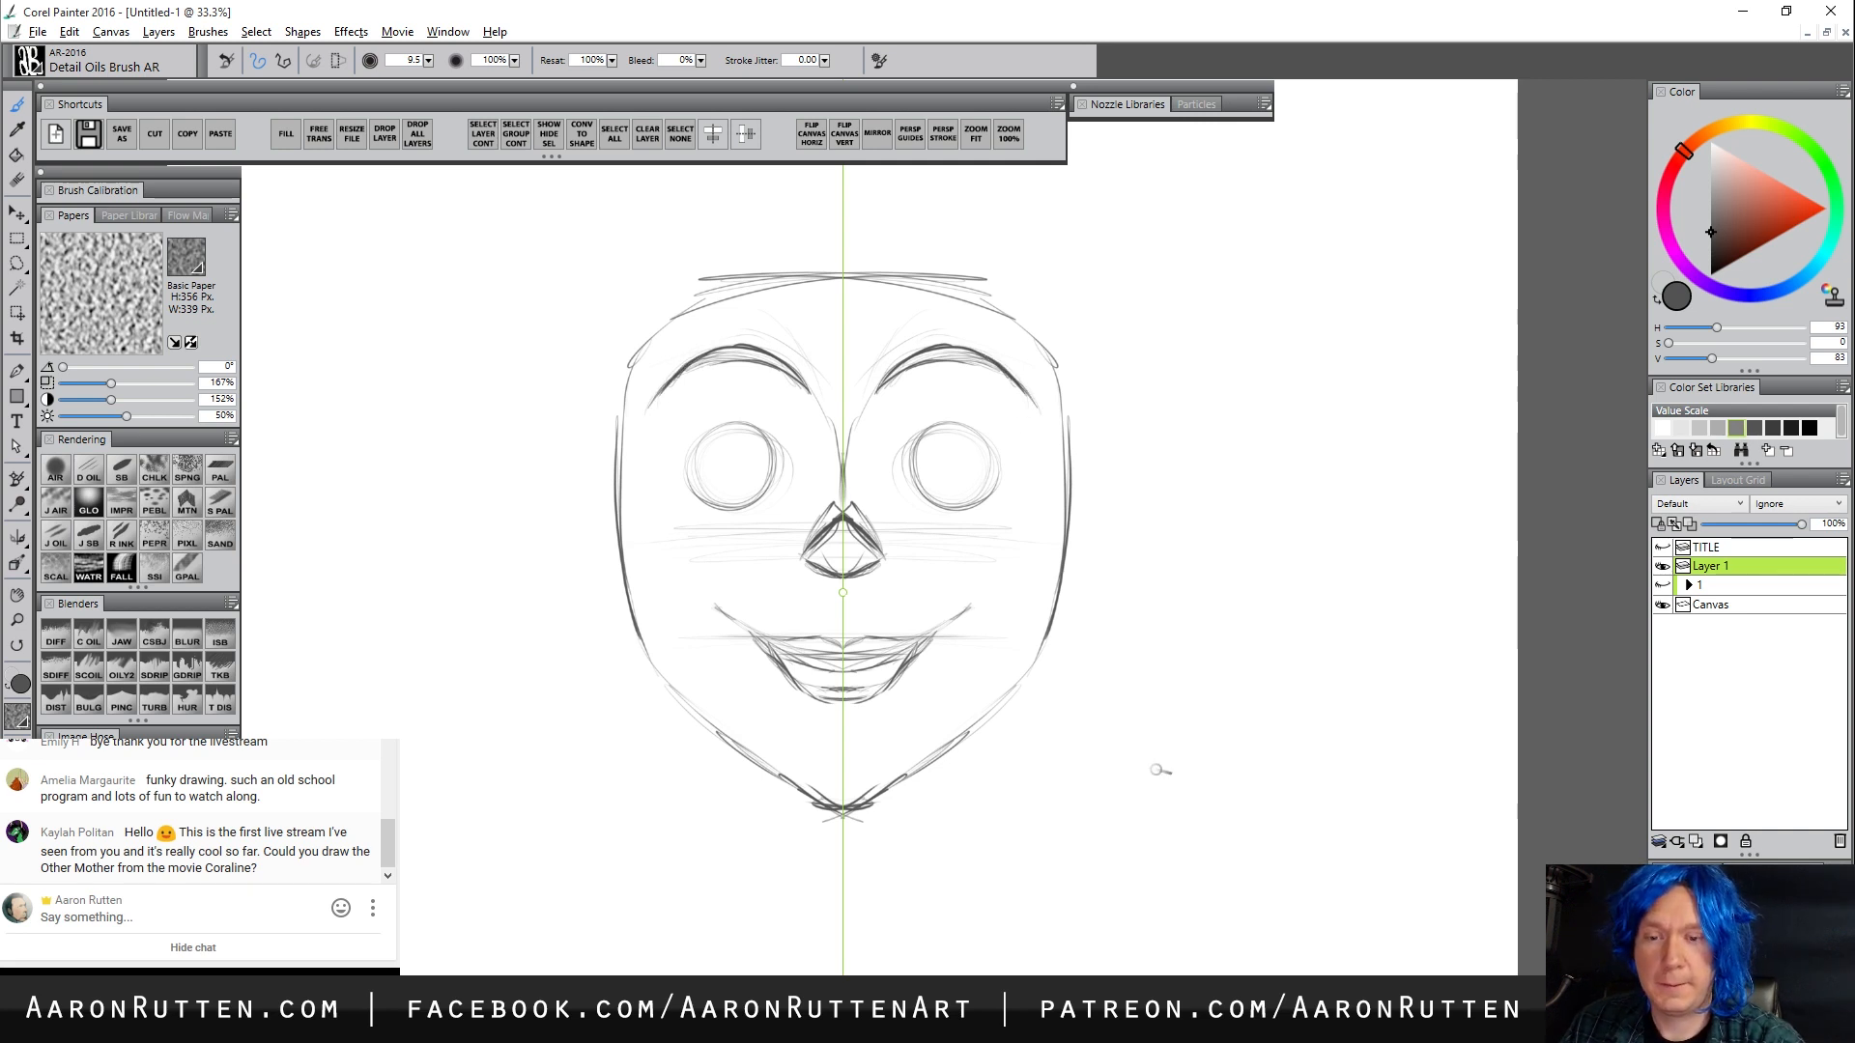
pyautogui.moveTo(734, 442)
pyautogui.mouseDown()
pyautogui.moveTo(729, 486)
pyautogui.moveTo(703, 468)
pyautogui.moveTo(759, 467)
pyautogui.mouseUp()
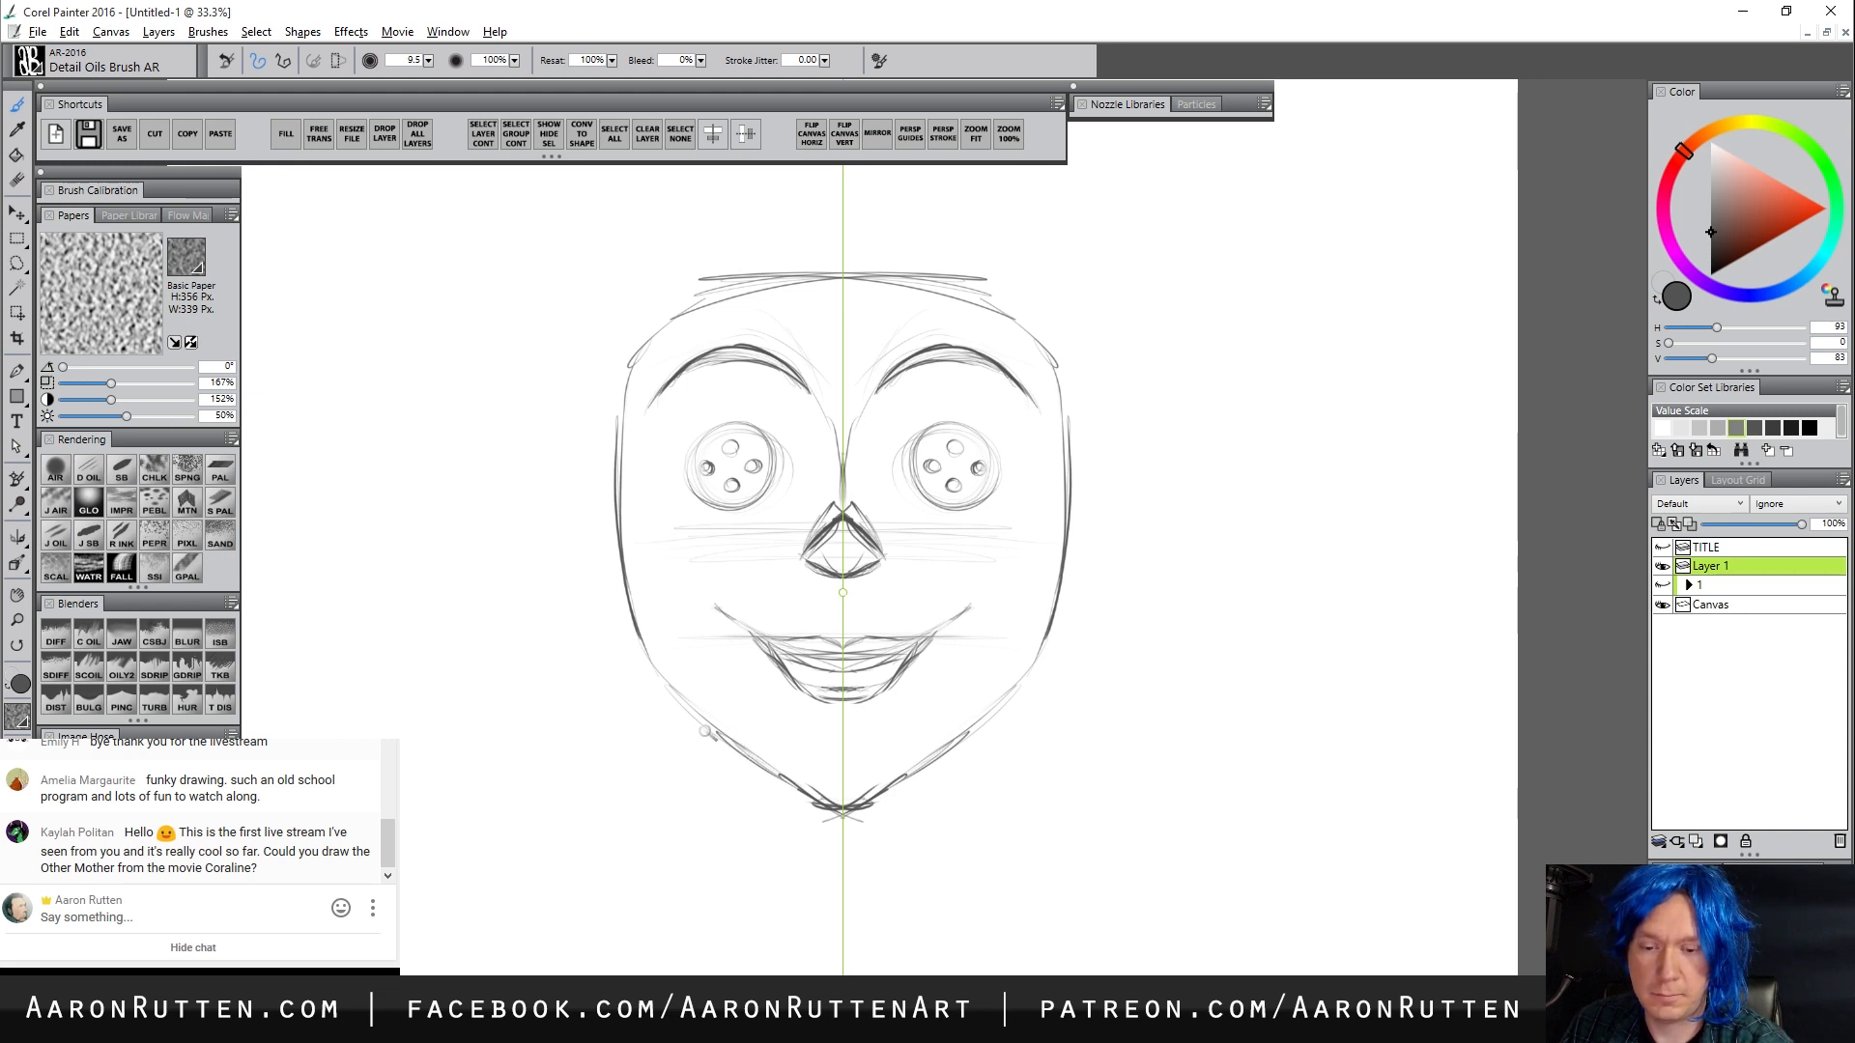
# Sketch the neck, collar line and shoulders, and outline the long hair on both sides of the head
pyautogui.moveTo(705, 758)
pyautogui.mouseDown()
pyautogui.moveTo(739, 878)
pyautogui.moveTo(820, 903)
pyautogui.mouseUp()
pyautogui.moveTo(696, 846)
pyautogui.mouseDown()
pyautogui.moveTo(650, 865)
pyautogui.moveTo(601, 976)
pyautogui.mouseUp()
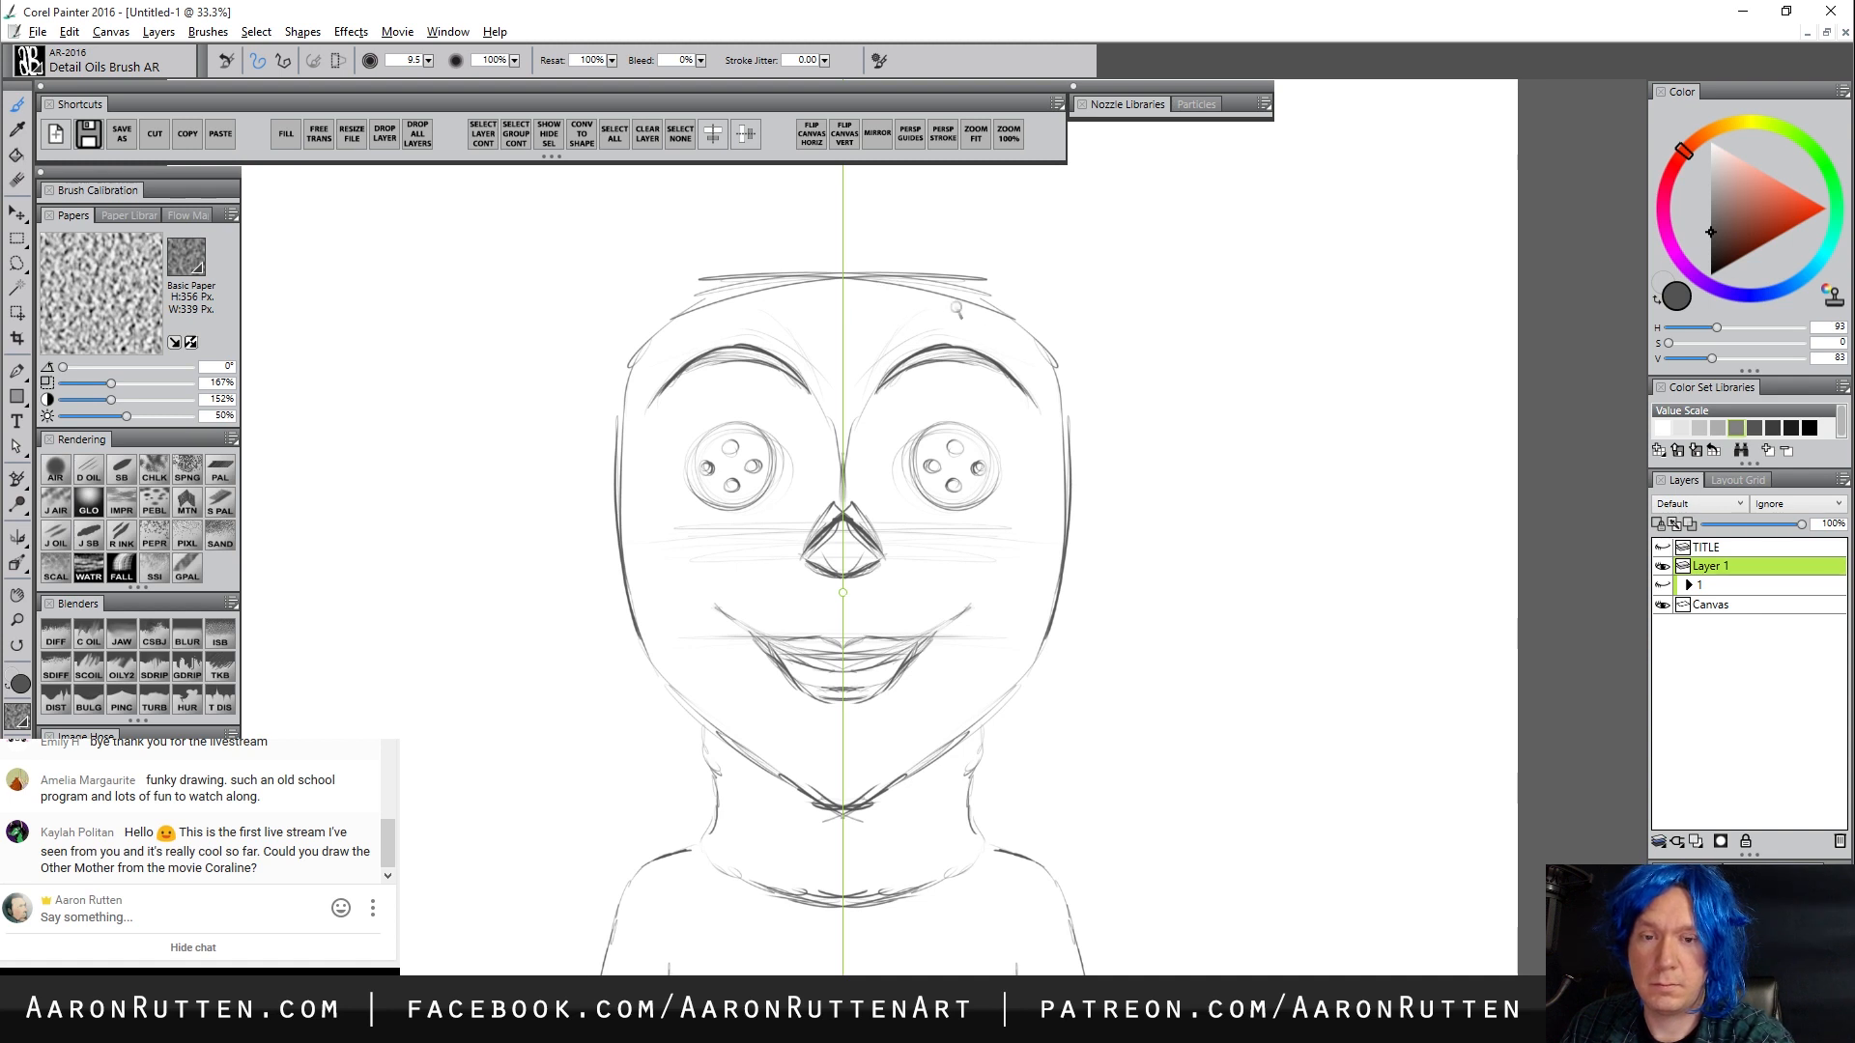
pyautogui.moveTo(986, 300); pyautogui.dragTo(1001, 326)
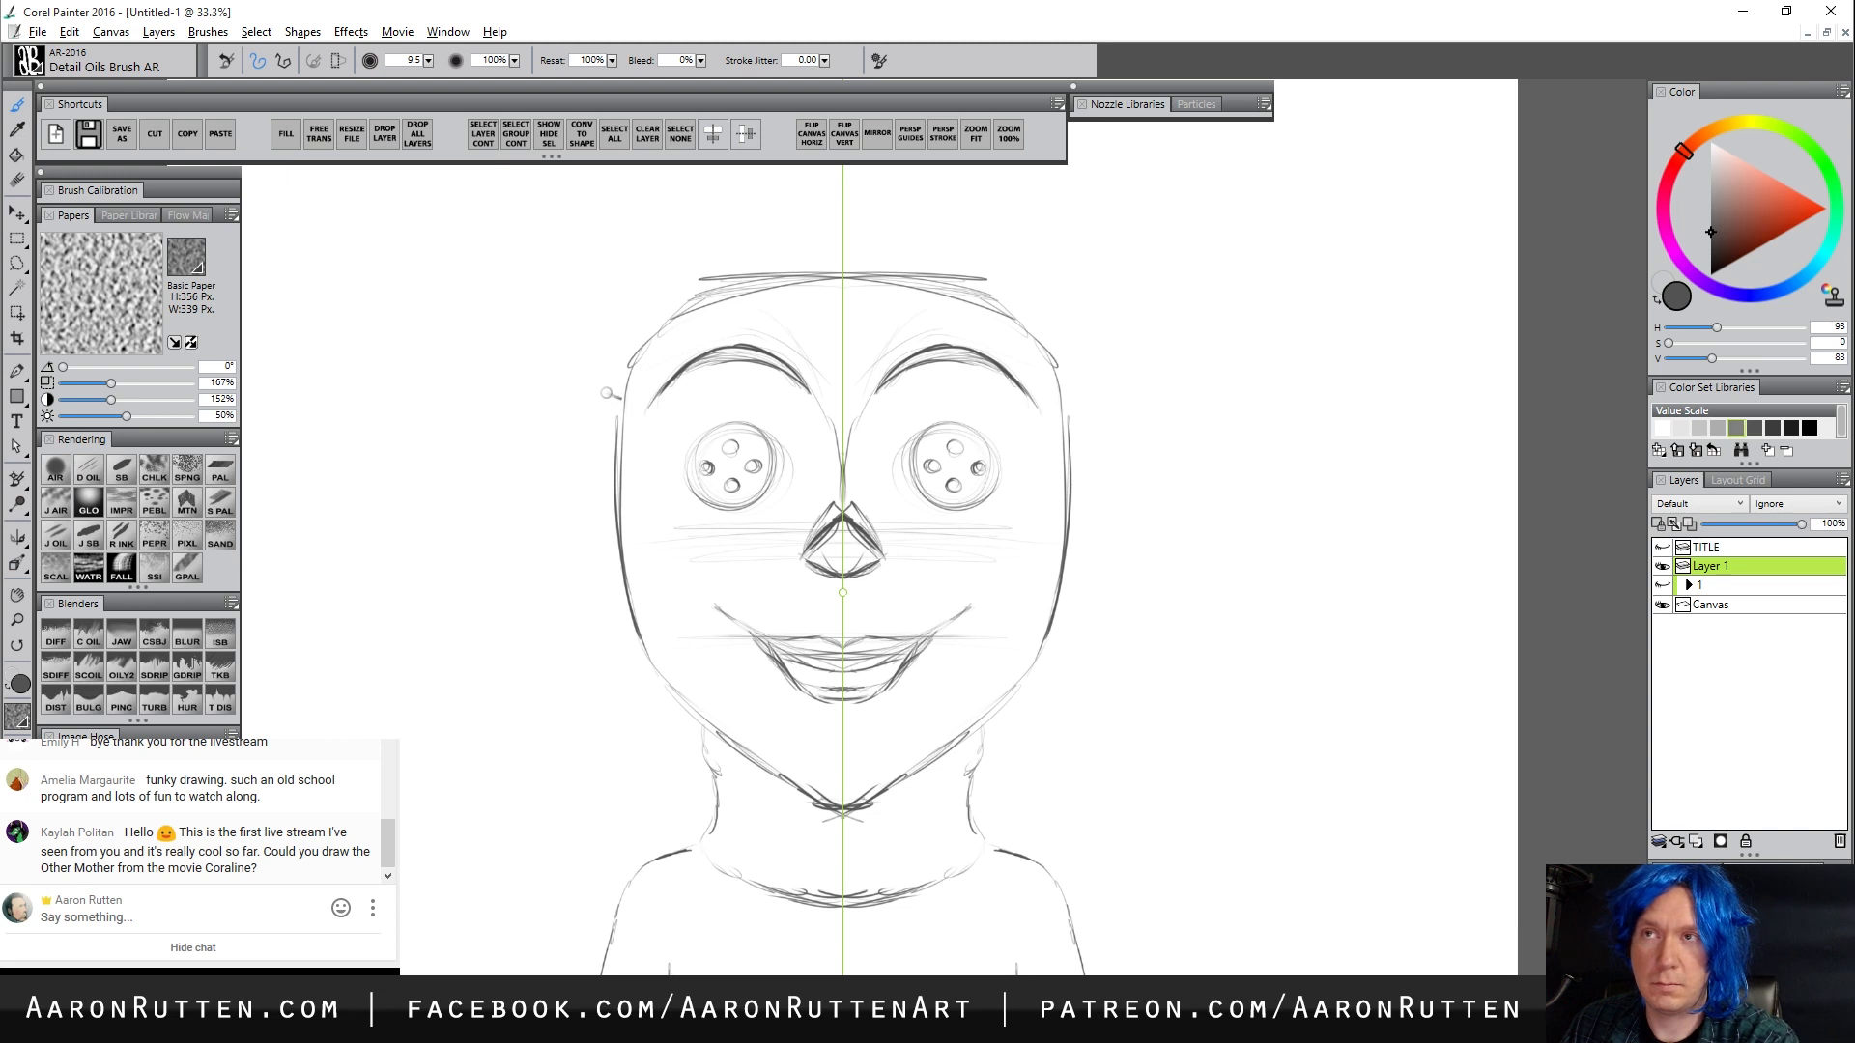
pyautogui.moveTo(744, 201)
pyautogui.mouseDown()
pyautogui.moveTo(617, 233)
pyautogui.moveTo(514, 327)
pyautogui.moveTo(520, 499)
pyautogui.moveTo(613, 785)
pyautogui.mouseUp()
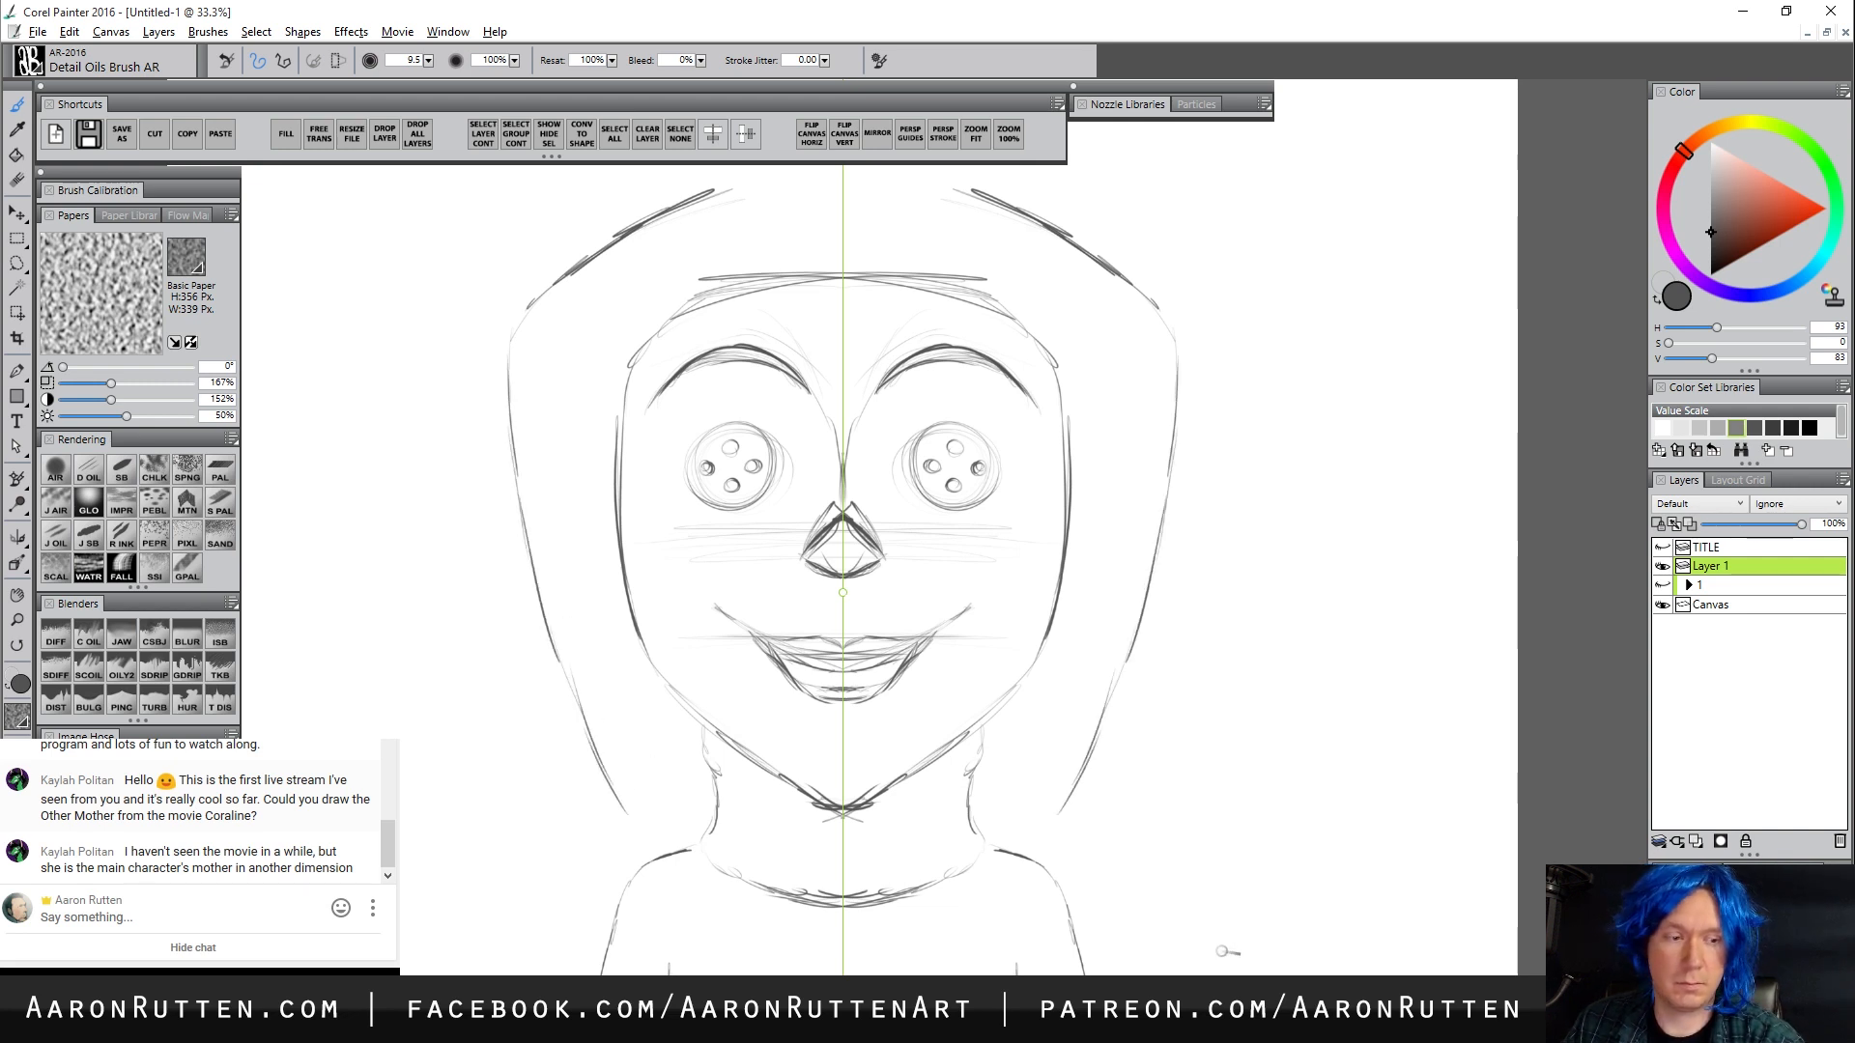
# Turn off mirror painting and sketch a hair fringe sweeping across the forehead and down one side of the face to the shoulder
pyautogui.click(16, 536)
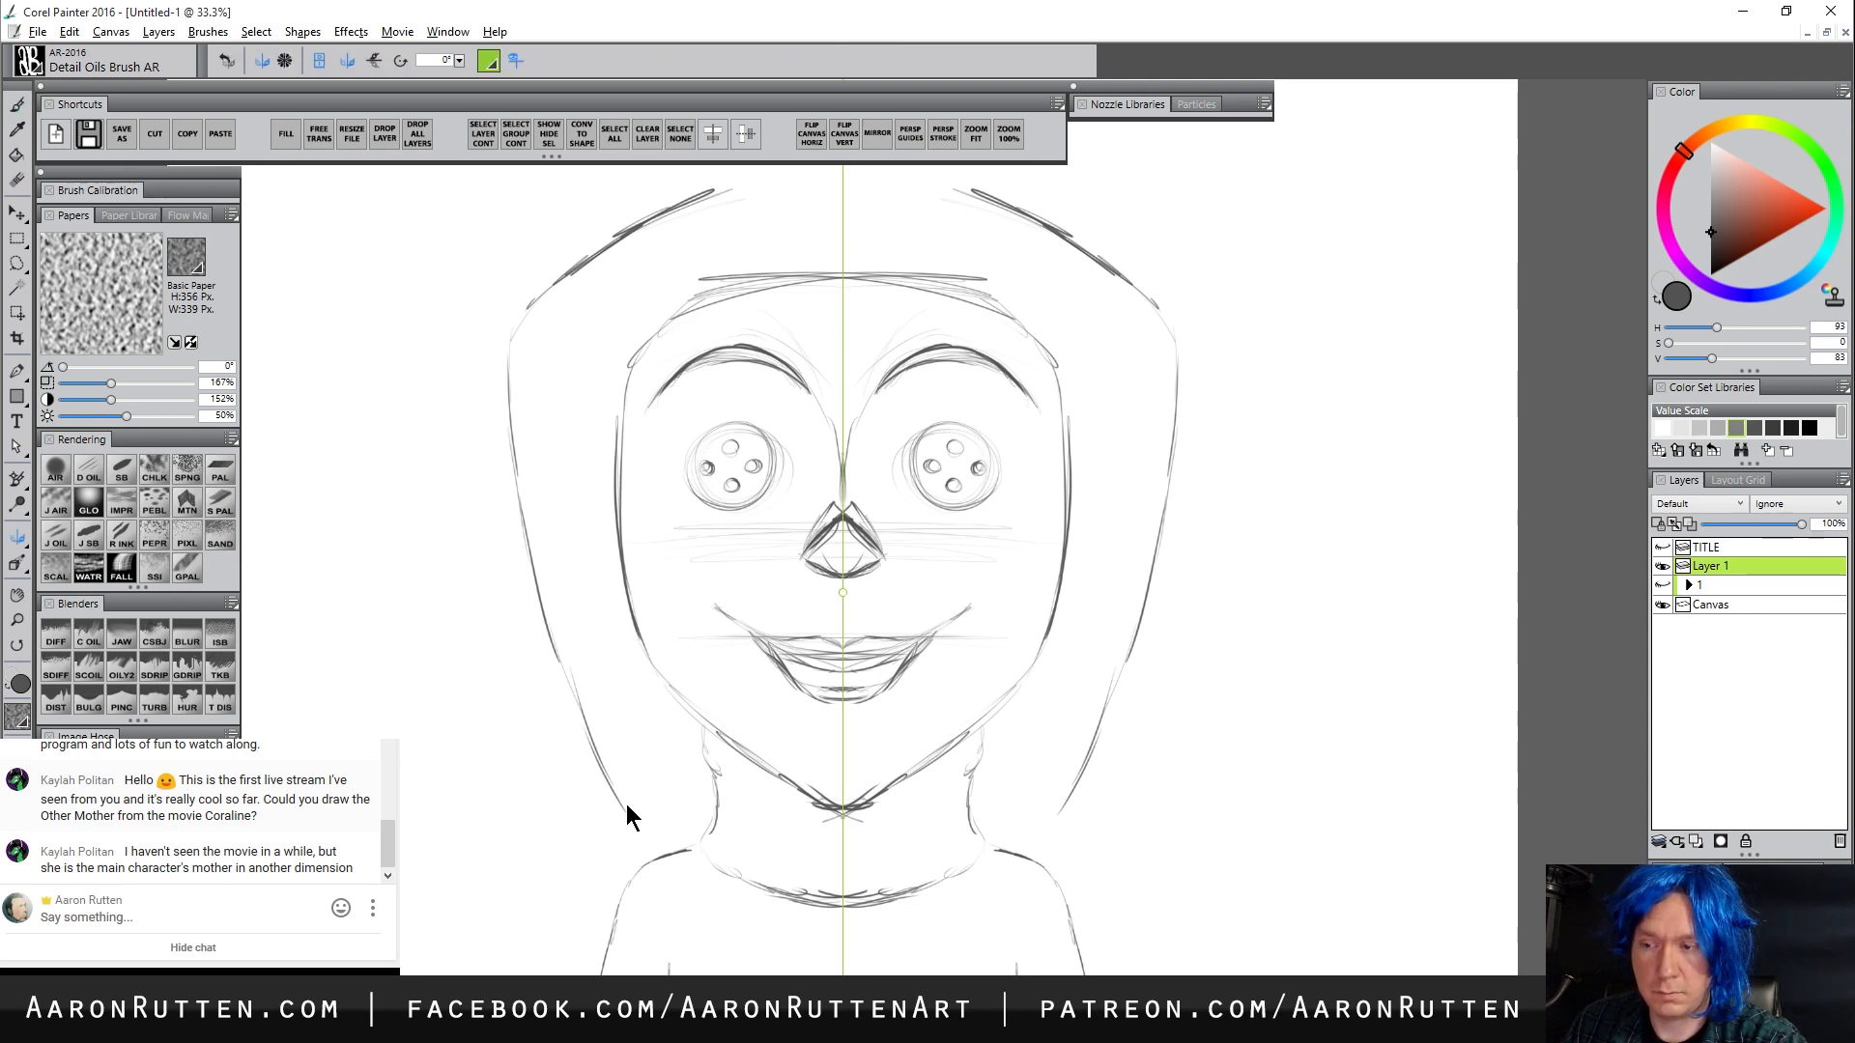
pyautogui.click(348, 60)
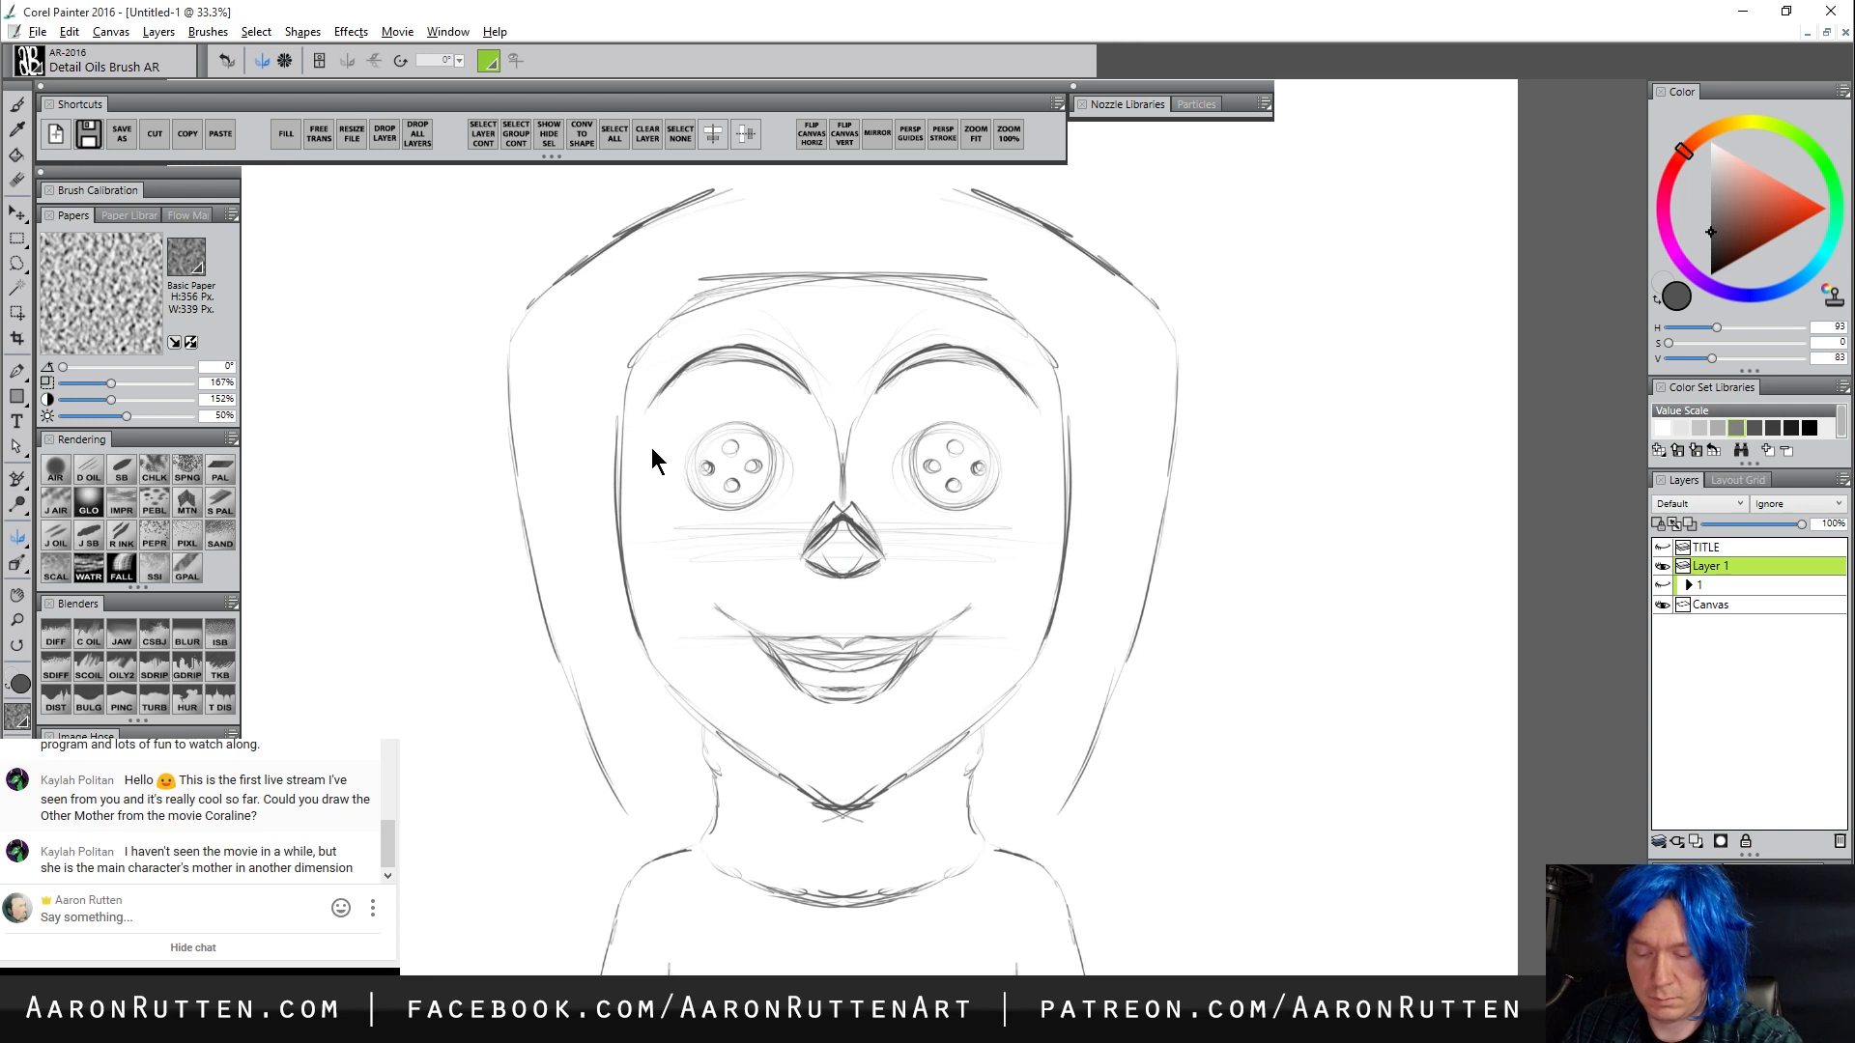
pyautogui.press('b')
pyautogui.moveTo(636, 804)
pyautogui.mouseDown()
pyautogui.moveTo(710, 880)
pyautogui.moveTo(670, 773)
pyautogui.moveTo(640, 514)
pyautogui.mouseUp()
pyautogui.moveTo(666, 717)
pyautogui.mouseDown()
pyautogui.moveTo(650, 597)
pyautogui.moveTo(665, 498)
pyautogui.moveTo(734, 386)
pyautogui.mouseUp()
pyautogui.moveTo(726, 398); pyautogui.dragTo(665, 507)
pyautogui.moveTo(700, 440); pyautogui.dragTo(653, 584)
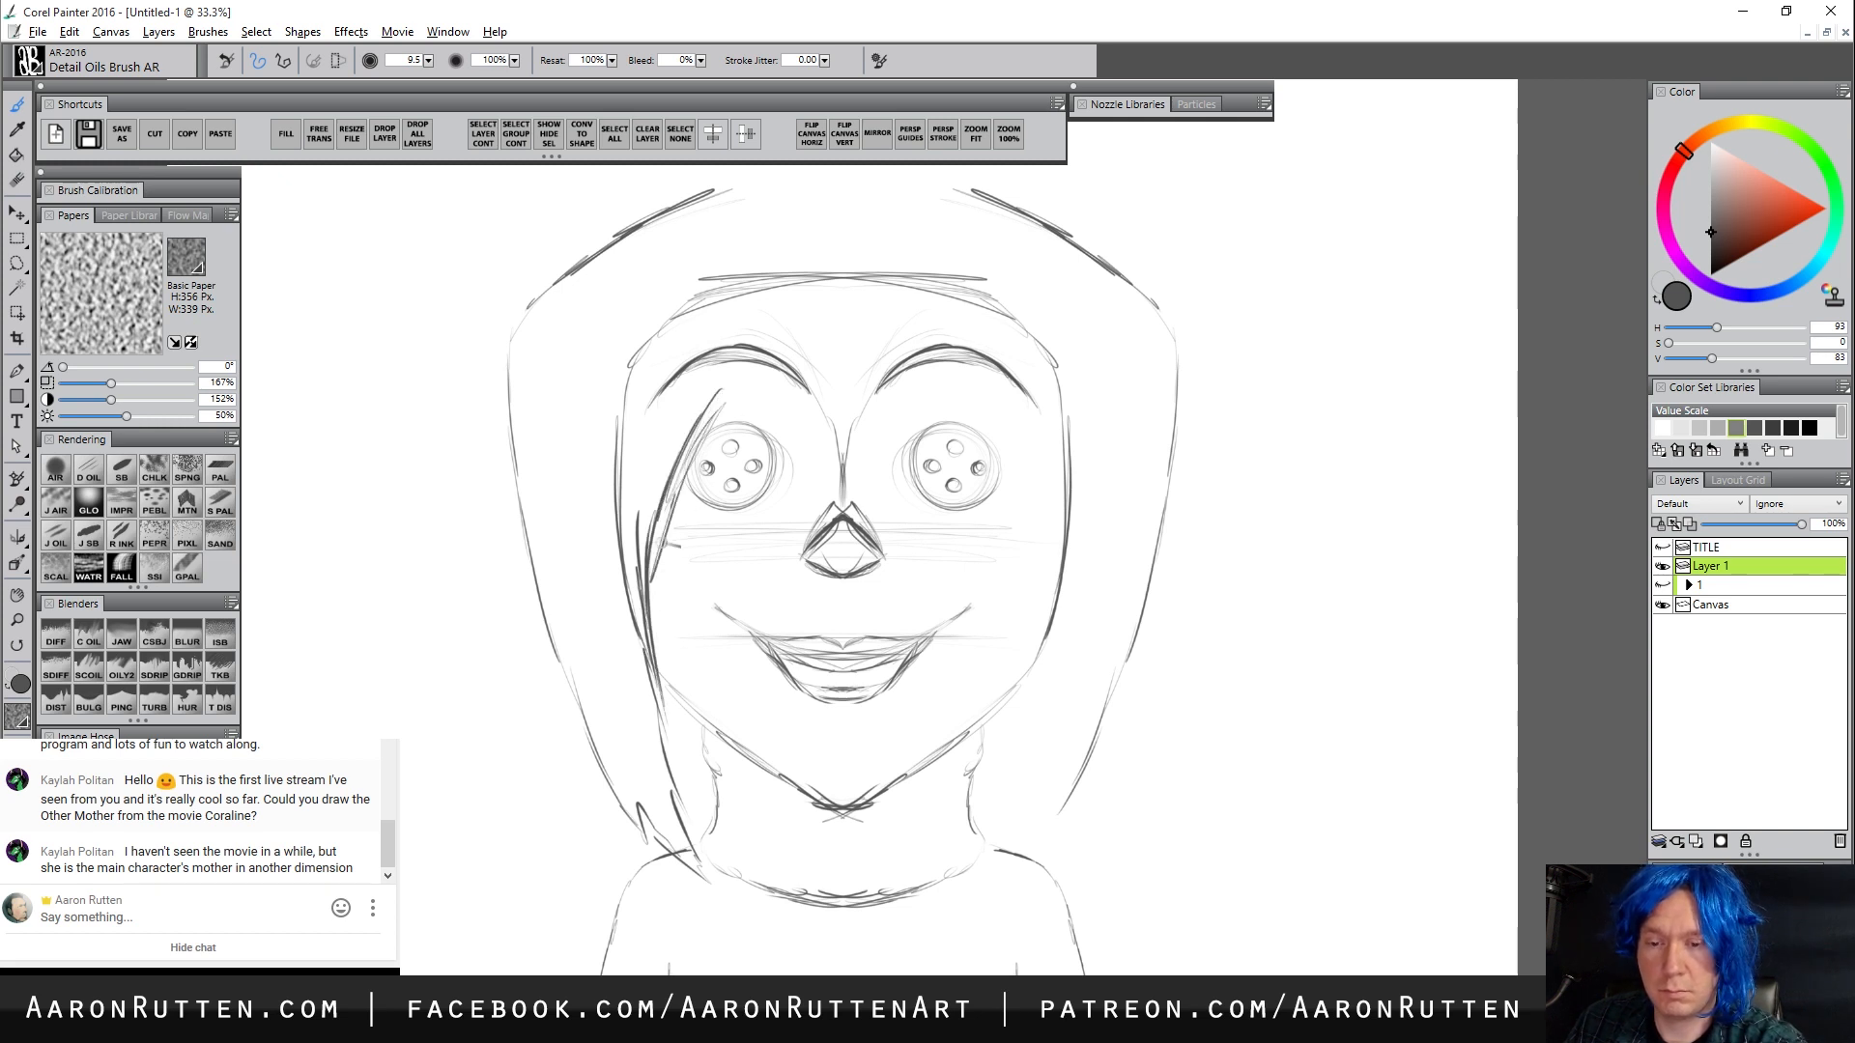
pyautogui.moveTo(667, 510)
pyautogui.mouseDown()
pyautogui.moveTo(656, 695)
pyautogui.moveTo(686, 773)
pyautogui.mouseUp()
pyautogui.moveTo(666, 647)
pyautogui.mouseDown()
pyautogui.moveTo(727, 403)
pyautogui.moveTo(792, 324)
pyautogui.mouseUp()
pyautogui.moveTo(718, 401)
pyautogui.mouseDown()
pyautogui.moveTo(809, 311)
pyautogui.moveTo(782, 323)
pyautogui.moveTo(849, 297)
pyautogui.moveTo(966, 307)
pyautogui.mouseUp()
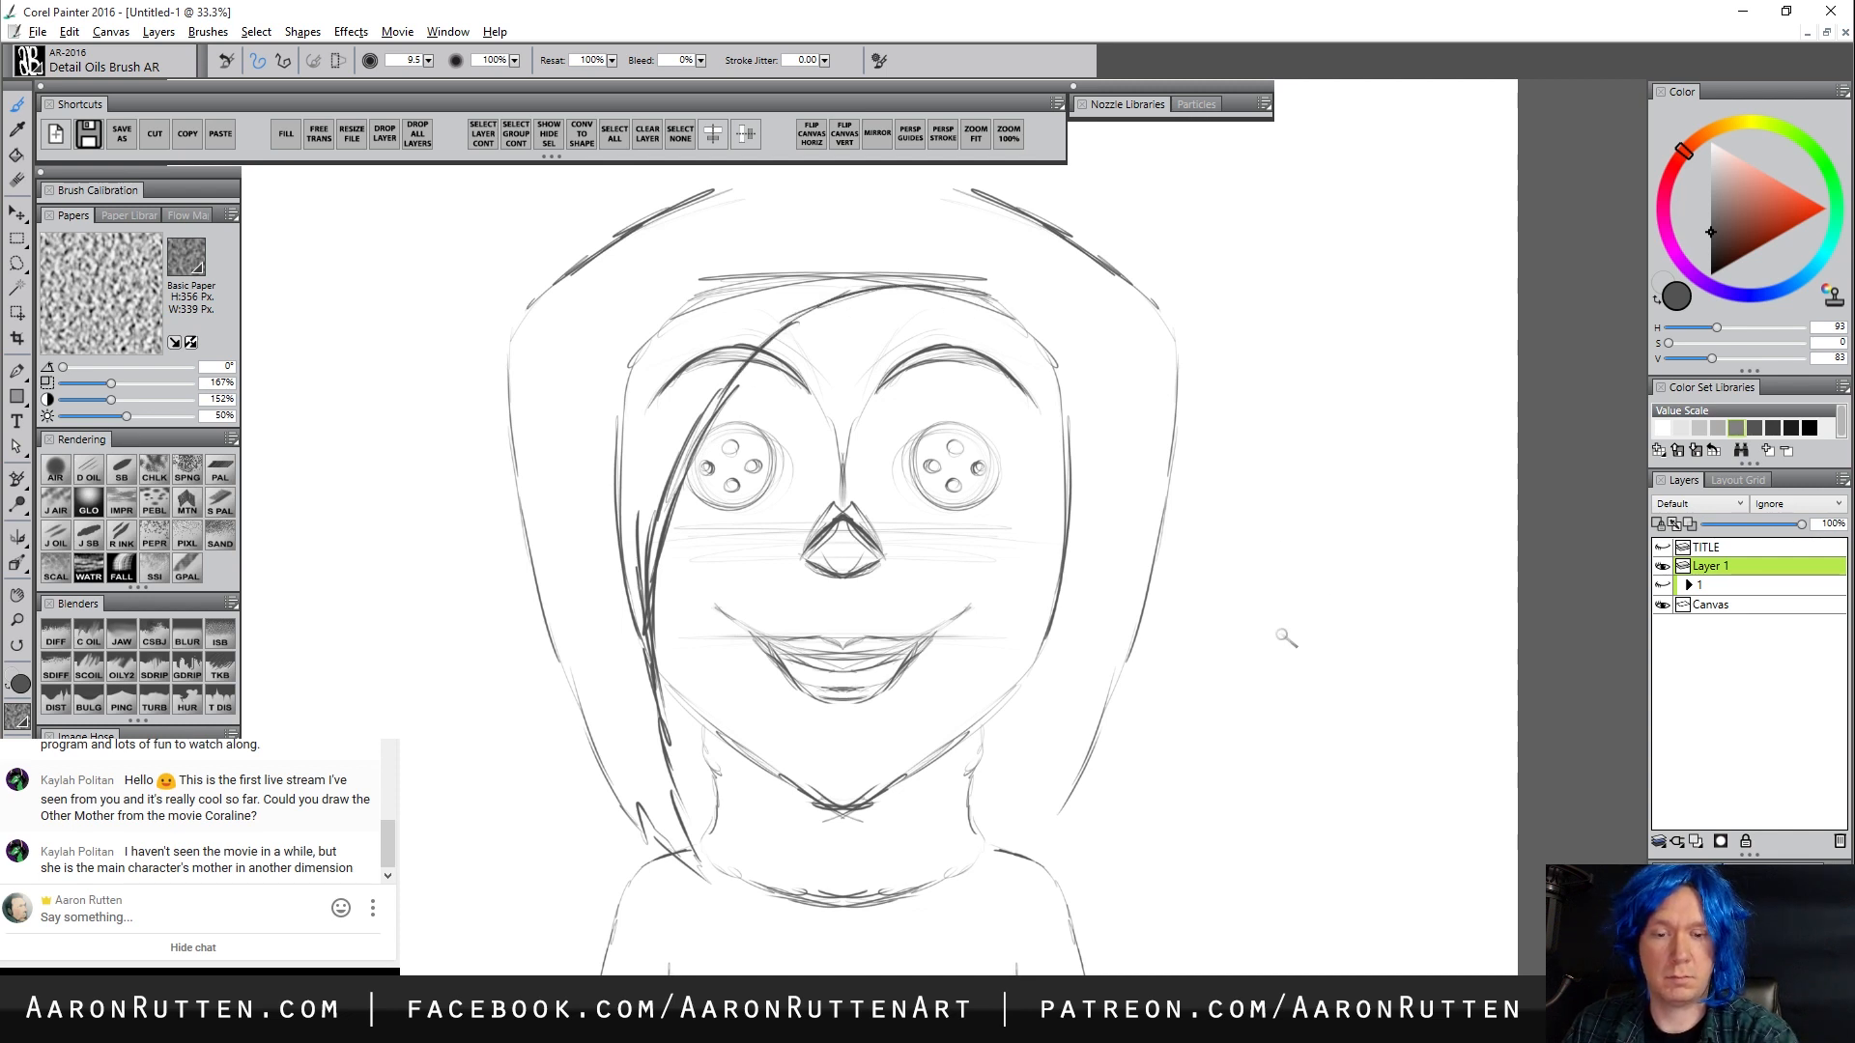
# Erase the head outline, brow and construction lines covered by the swept hair using the eraser at size 112
pyautogui.press('n')
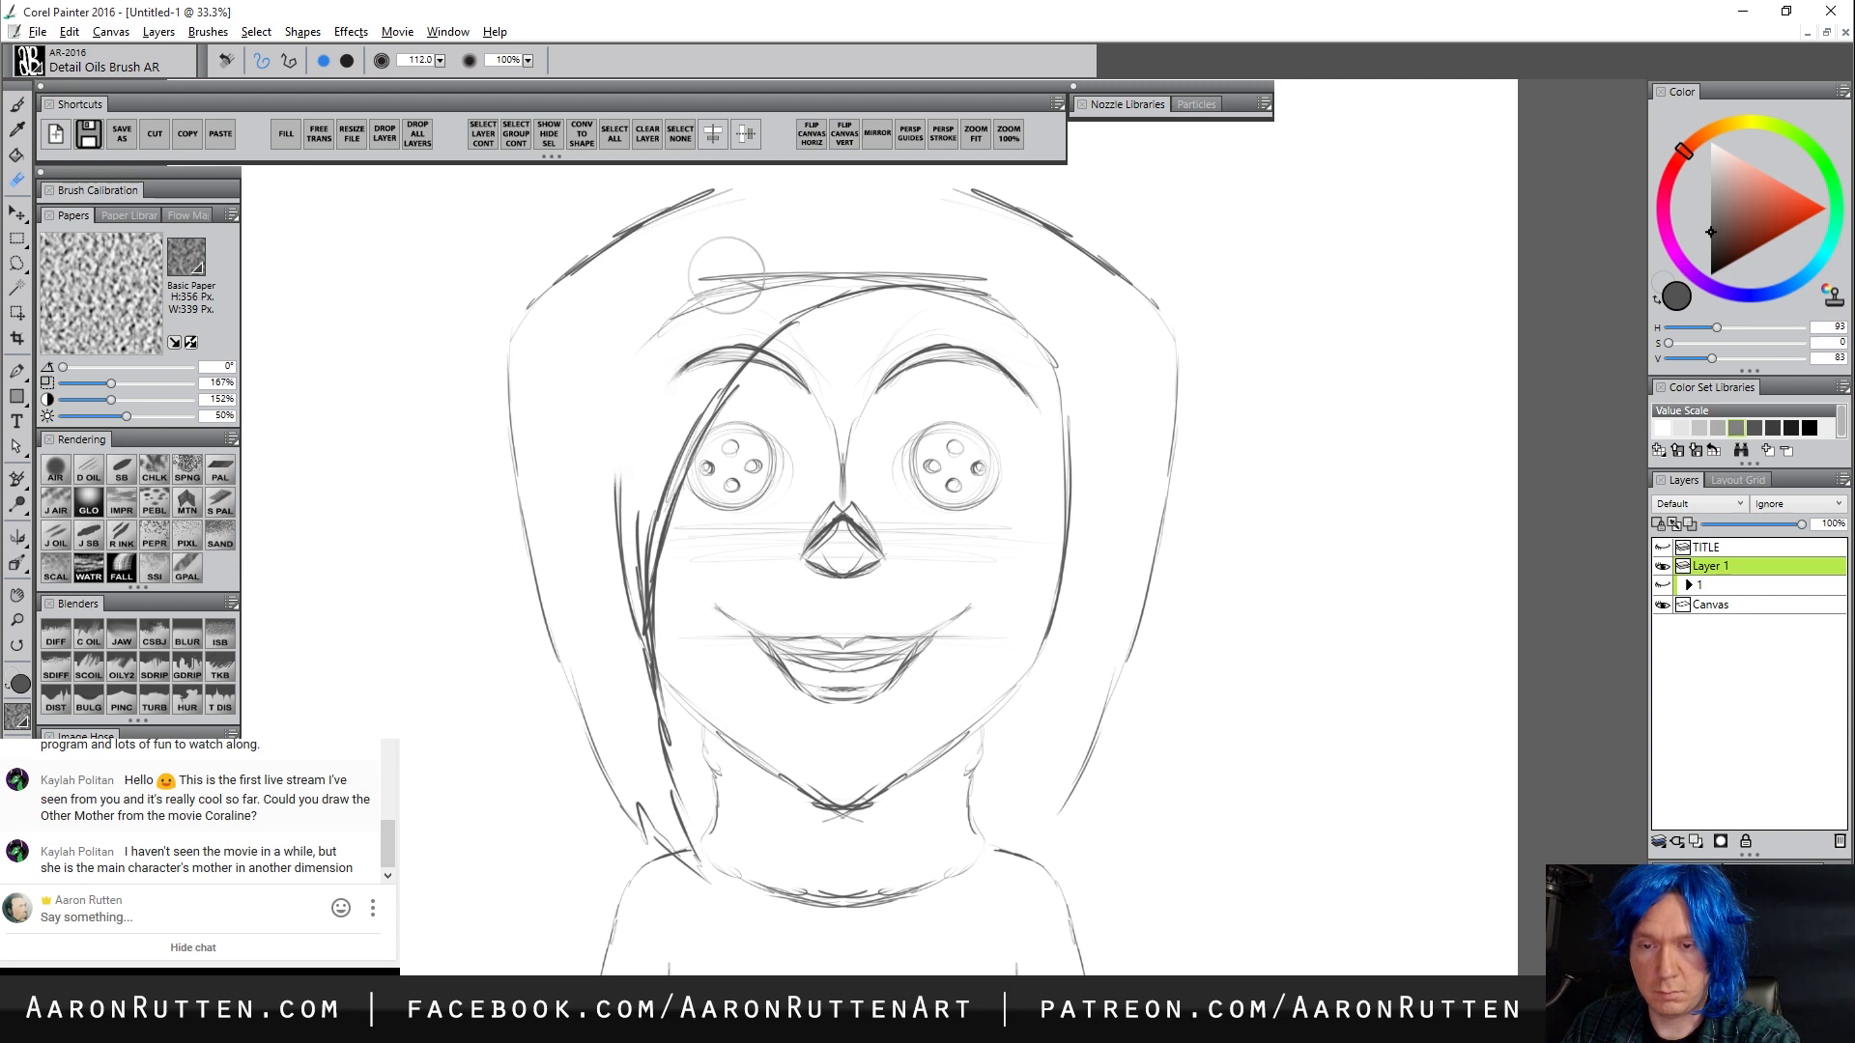
pyautogui.moveTo(725, 275)
pyautogui.mouseDown()
pyautogui.moveTo(678, 396)
pyautogui.moveTo(695, 351)
pyautogui.moveTo(907, 248)
pyautogui.moveTo(960, 250)
pyautogui.moveTo(618, 564)
pyautogui.moveTo(685, 384)
pyautogui.moveTo(610, 563)
pyautogui.moveTo(624, 681)
pyautogui.mouseUp()
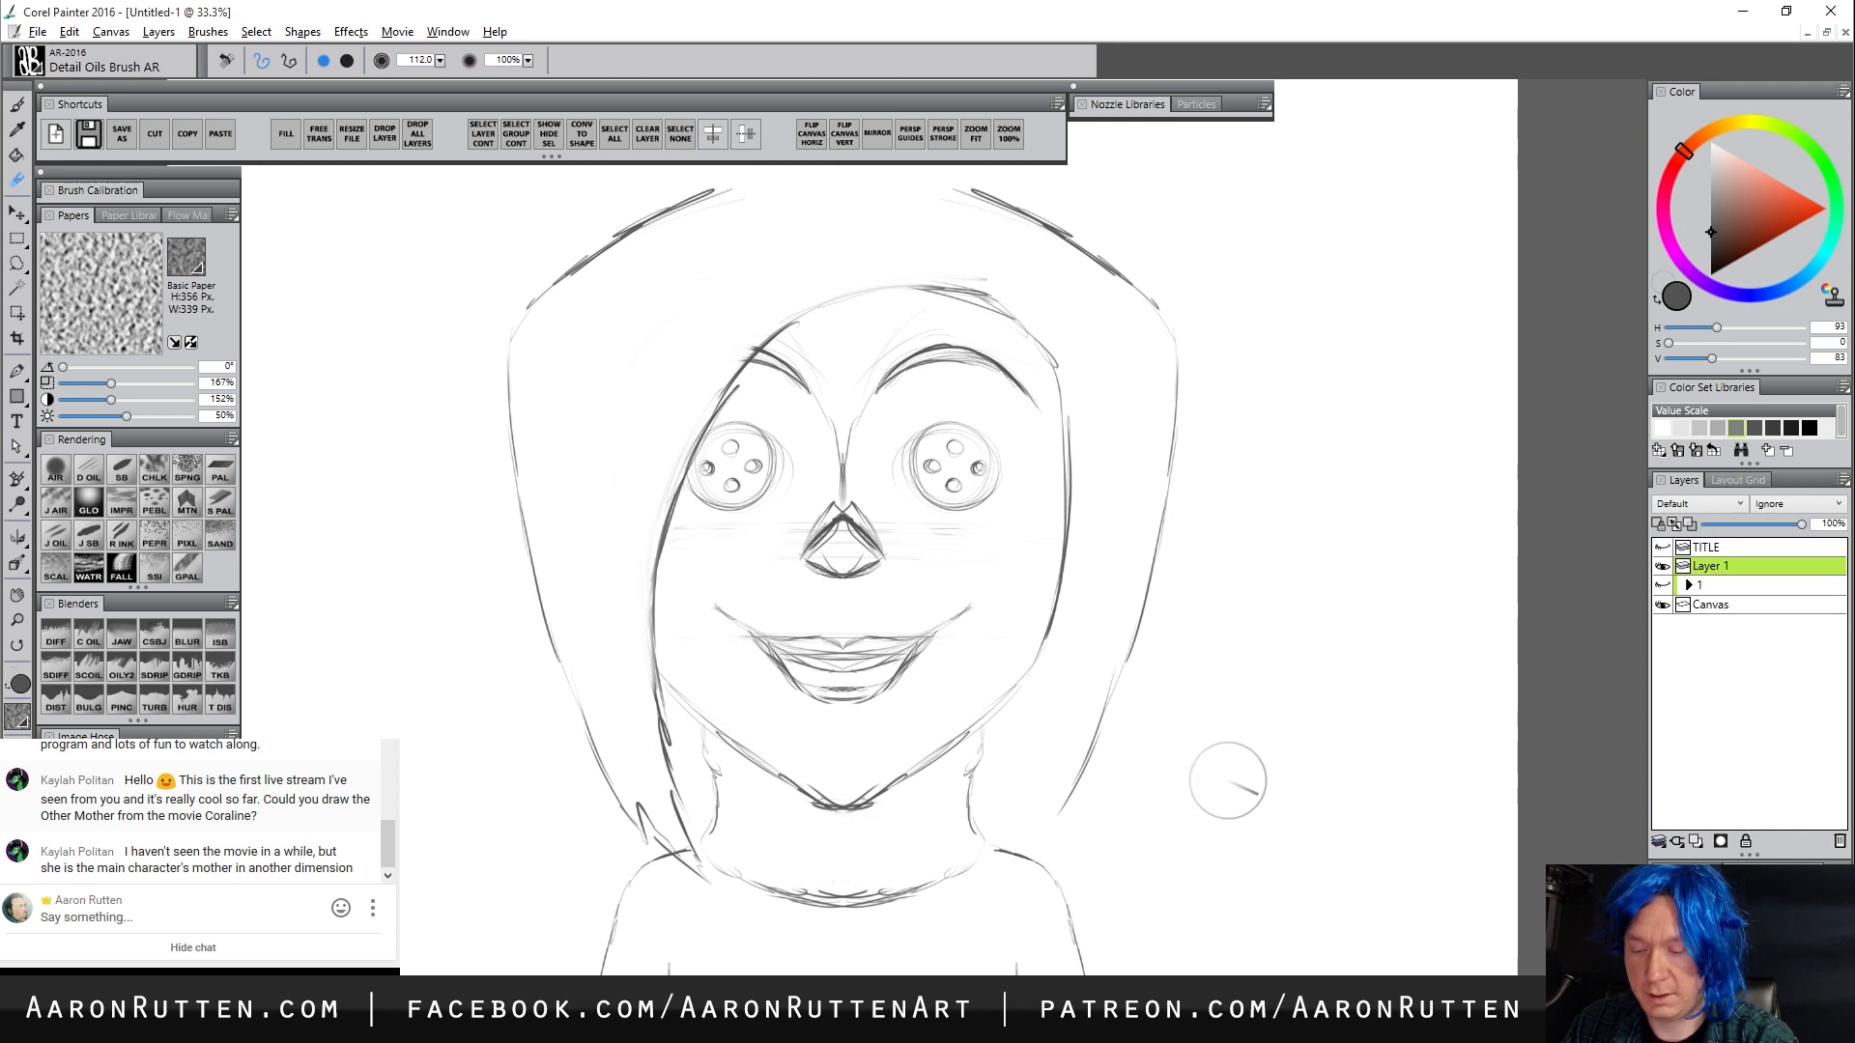
# Sketch the crown of the hair across the top of the head and draw the side parting down to the hairline
pyautogui.press('b')
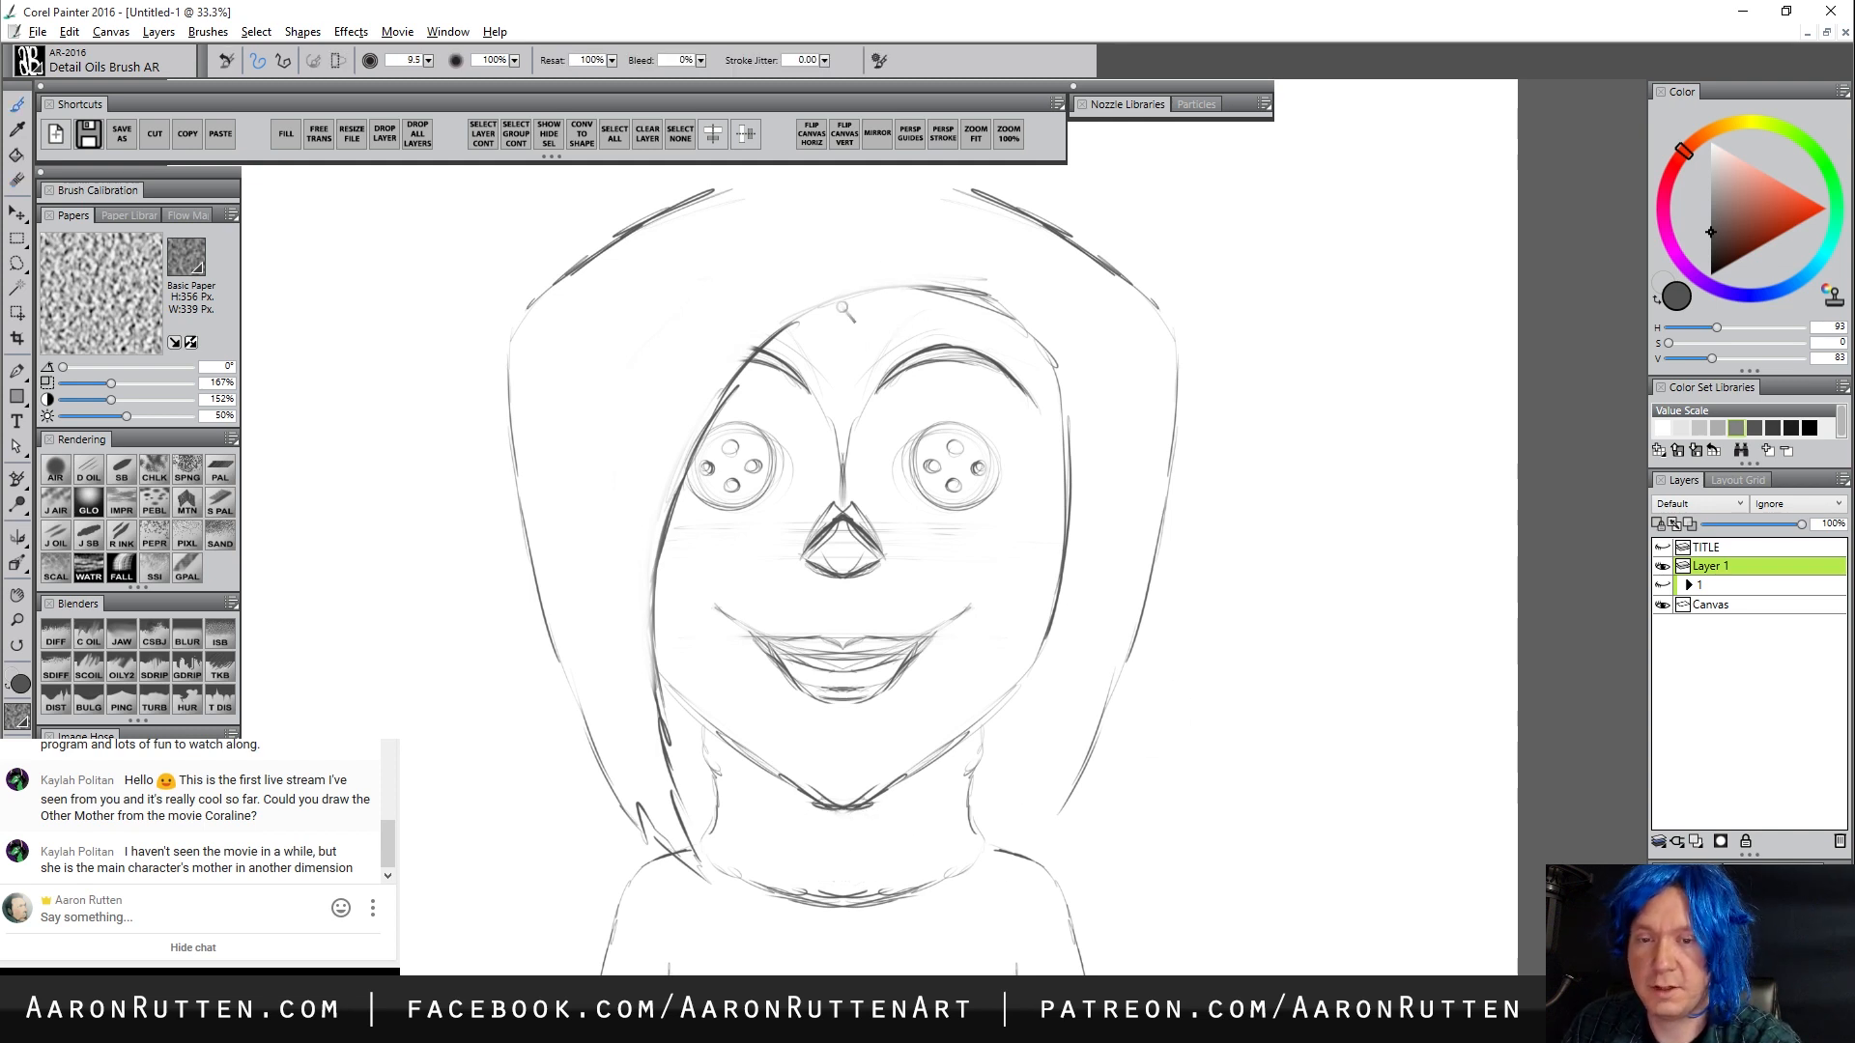
pyautogui.moveTo(783, 338); pyautogui.dragTo(889, 292)
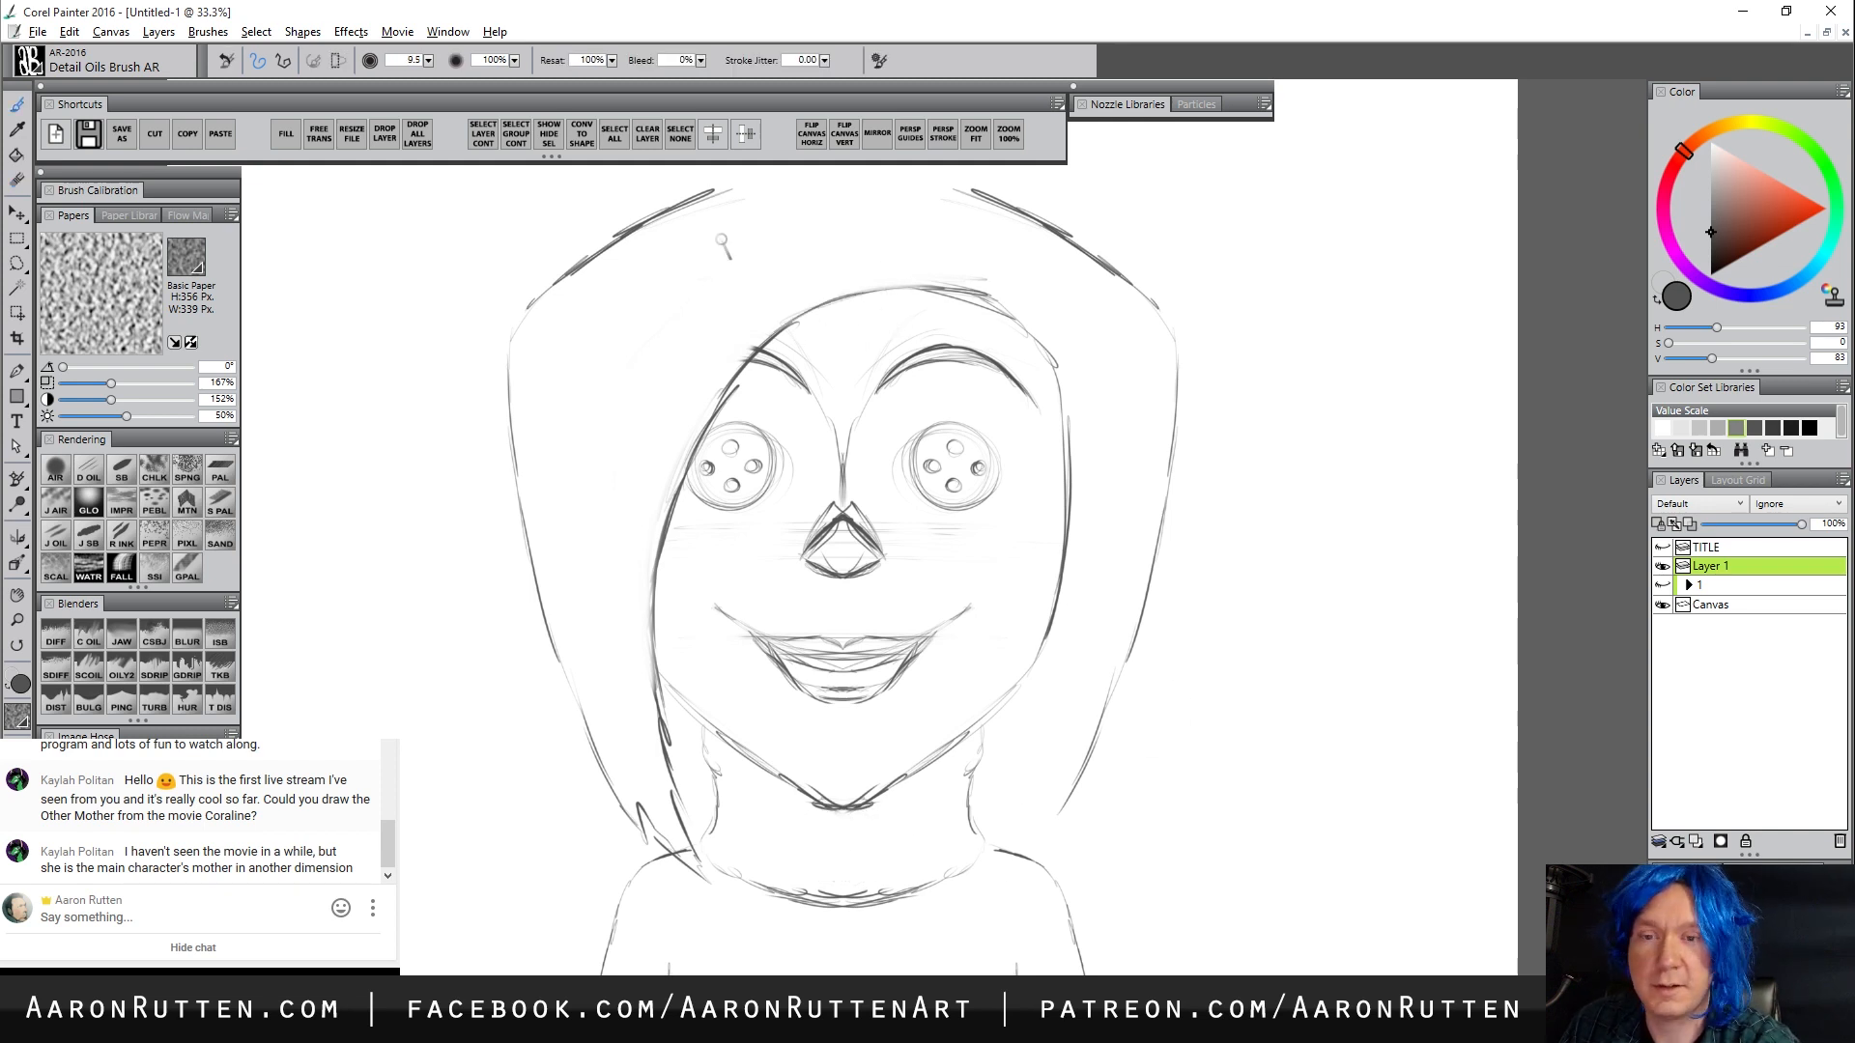
pyautogui.moveTo(737, 184); pyautogui.dragTo(816, 173)
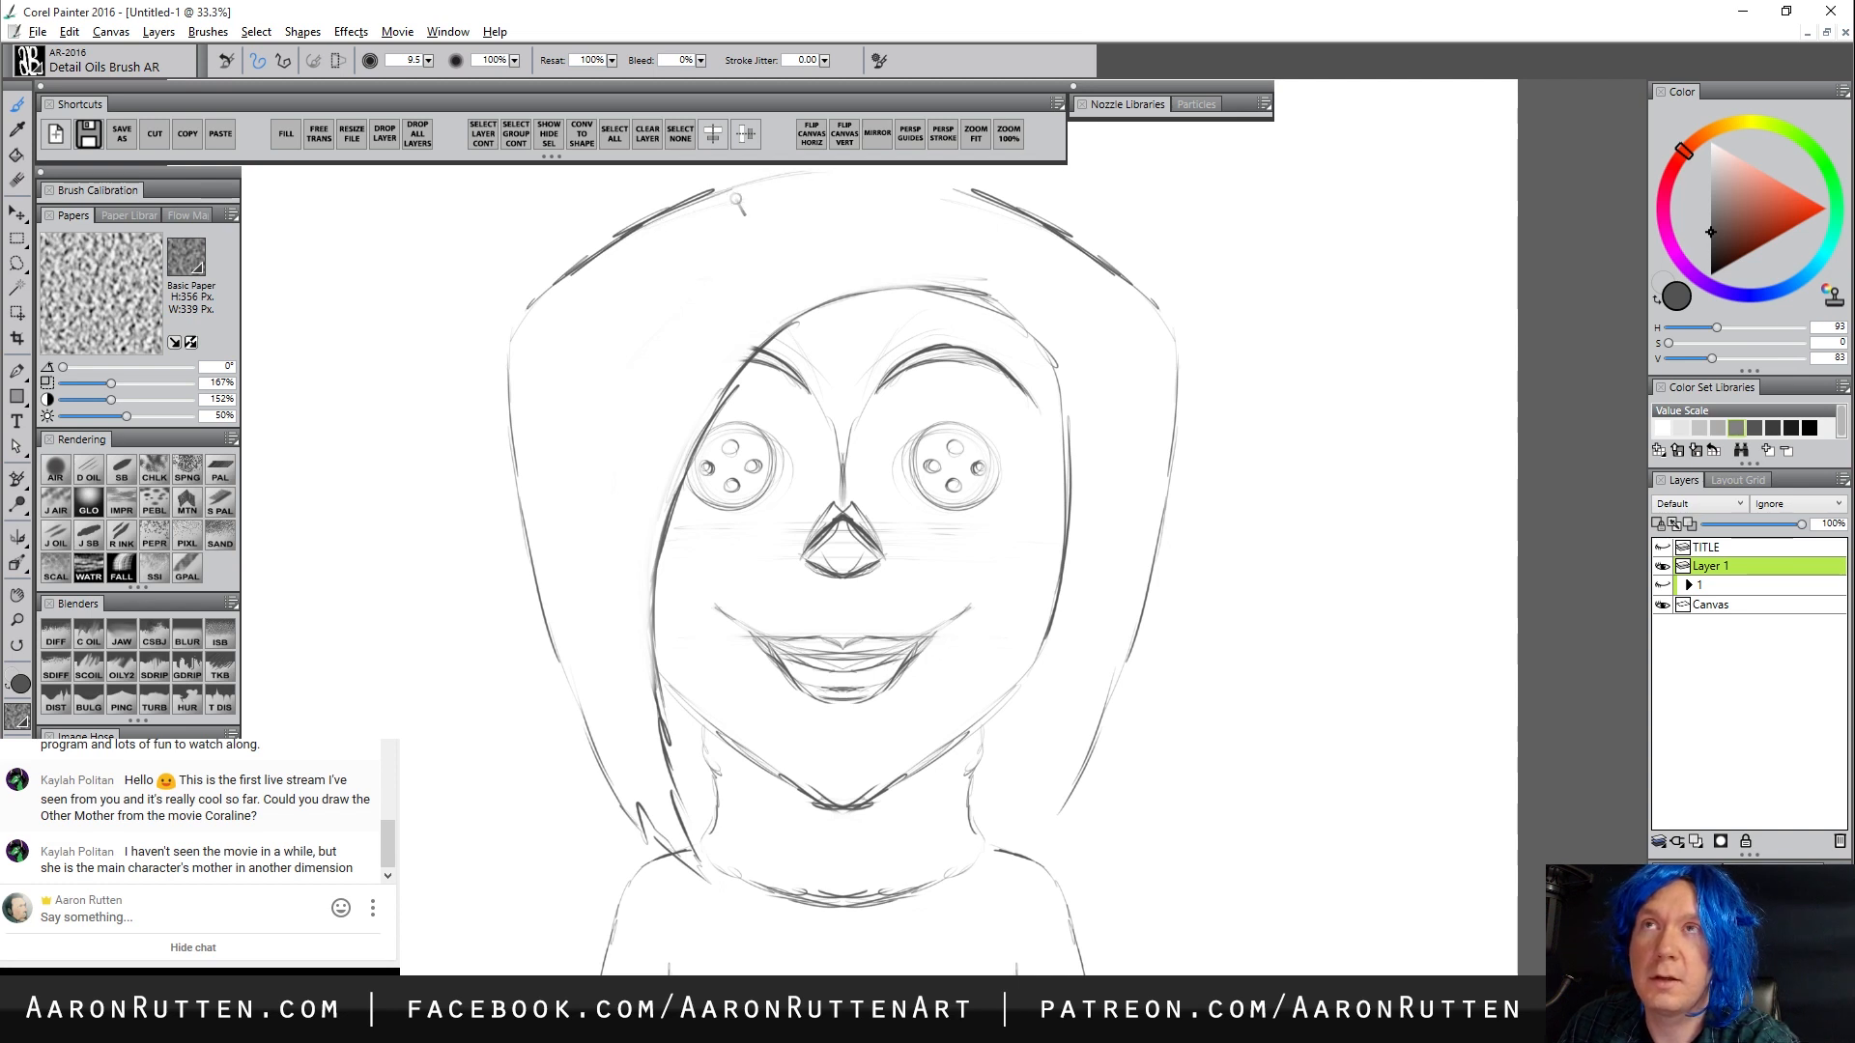
pyautogui.moveTo(668, 207)
pyautogui.mouseDown()
pyautogui.moveTo(870, 166)
pyautogui.moveTo(951, 185)
pyautogui.mouseUp()
pyautogui.moveTo(833, 169)
pyautogui.mouseDown()
pyautogui.moveTo(937, 175)
pyautogui.moveTo(972, 215)
pyautogui.moveTo(967, 288)
pyautogui.mouseUp()
pyautogui.moveTo(955, 197); pyautogui.dragTo(964, 287)
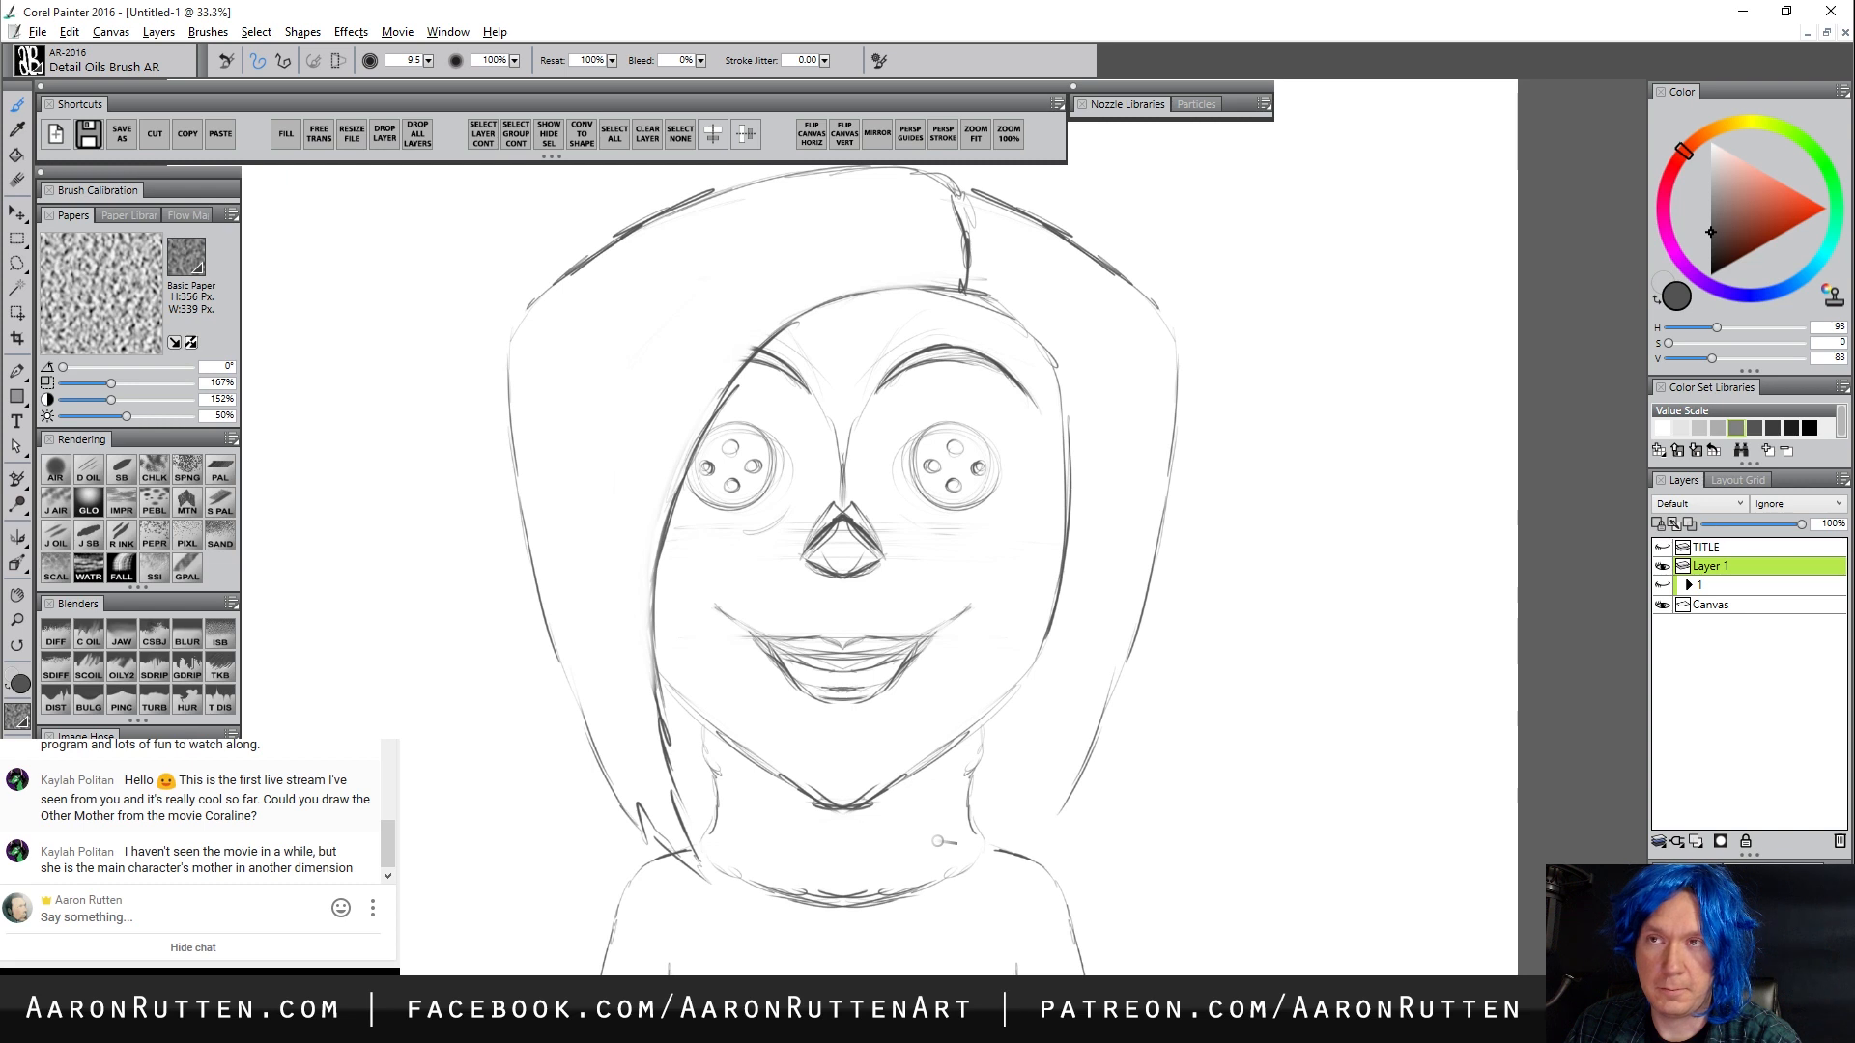
# Lasso the nose, cut it out and paste it in place on its own layer
pyautogui.click(17, 238)
pyautogui.click(17, 263)
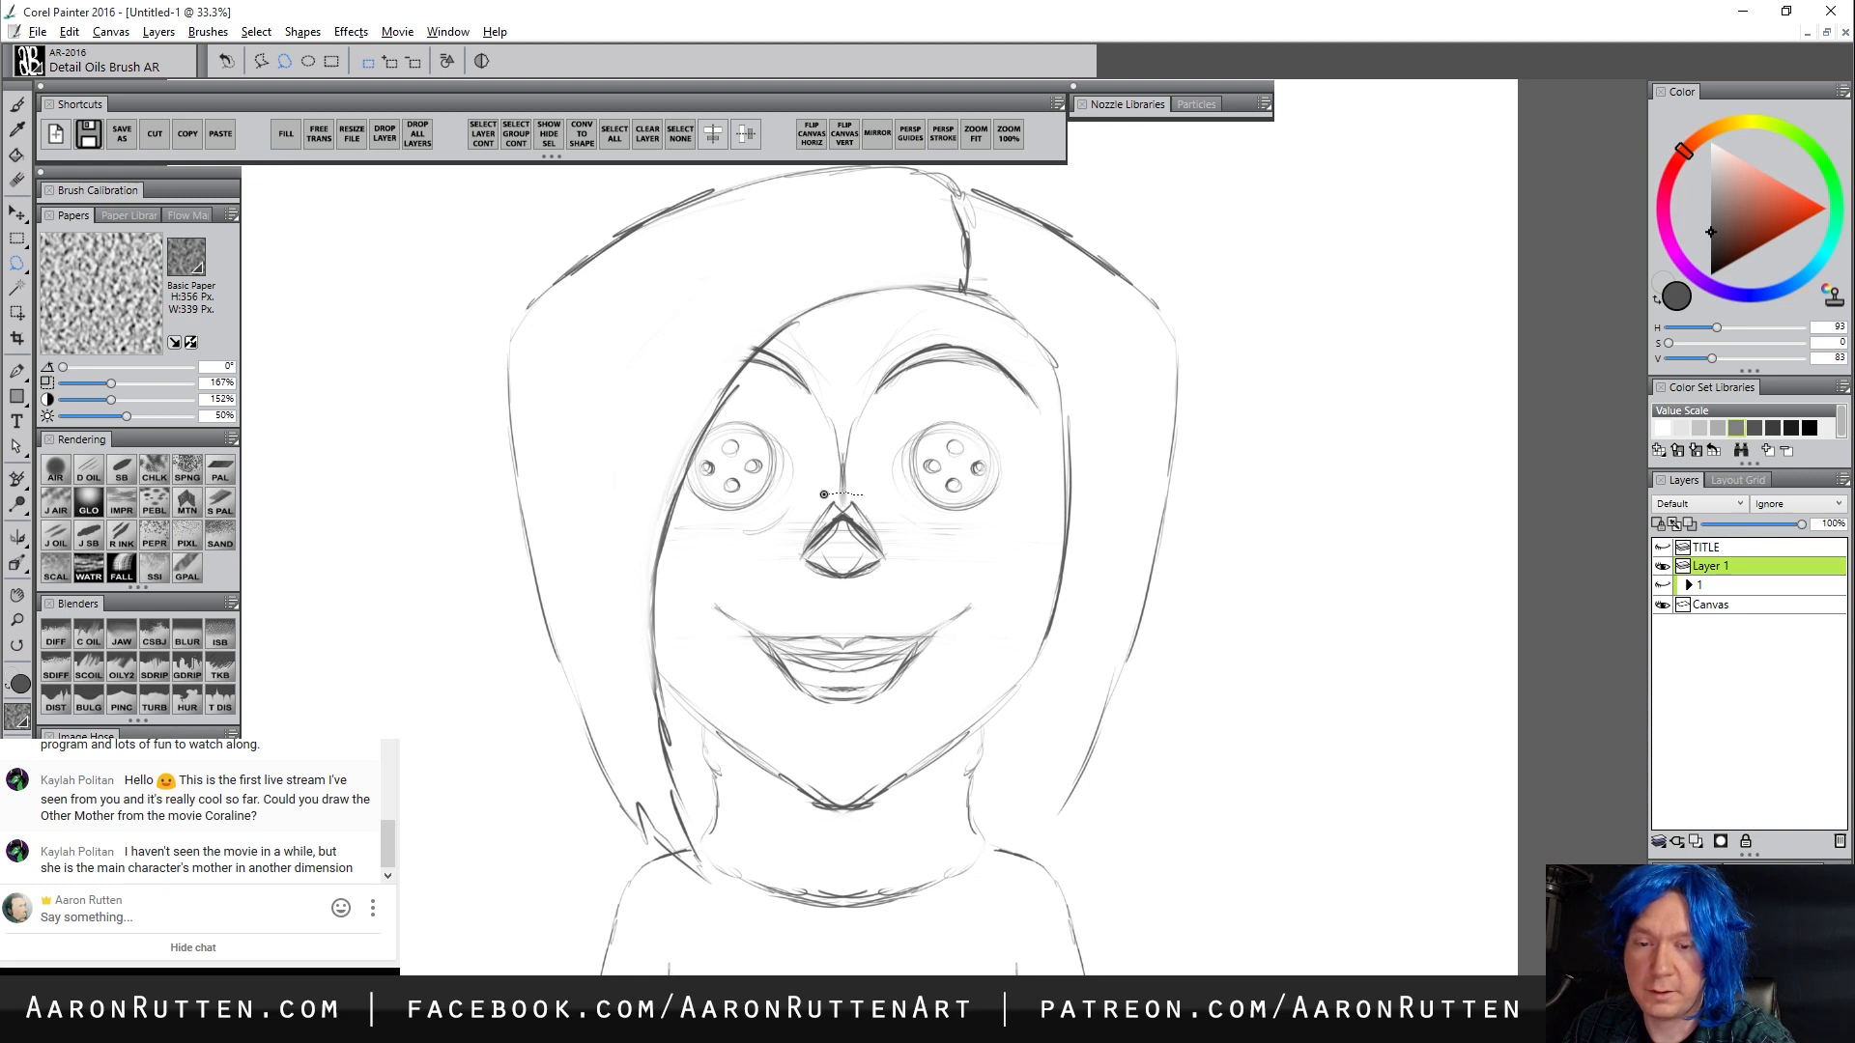
pyautogui.moveTo(823, 493)
pyautogui.mouseDown()
pyautogui.moveTo(788, 570)
pyautogui.moveTo(894, 595)
pyautogui.moveTo(913, 544)
pyautogui.mouseUp()
pyautogui.press('Delete')
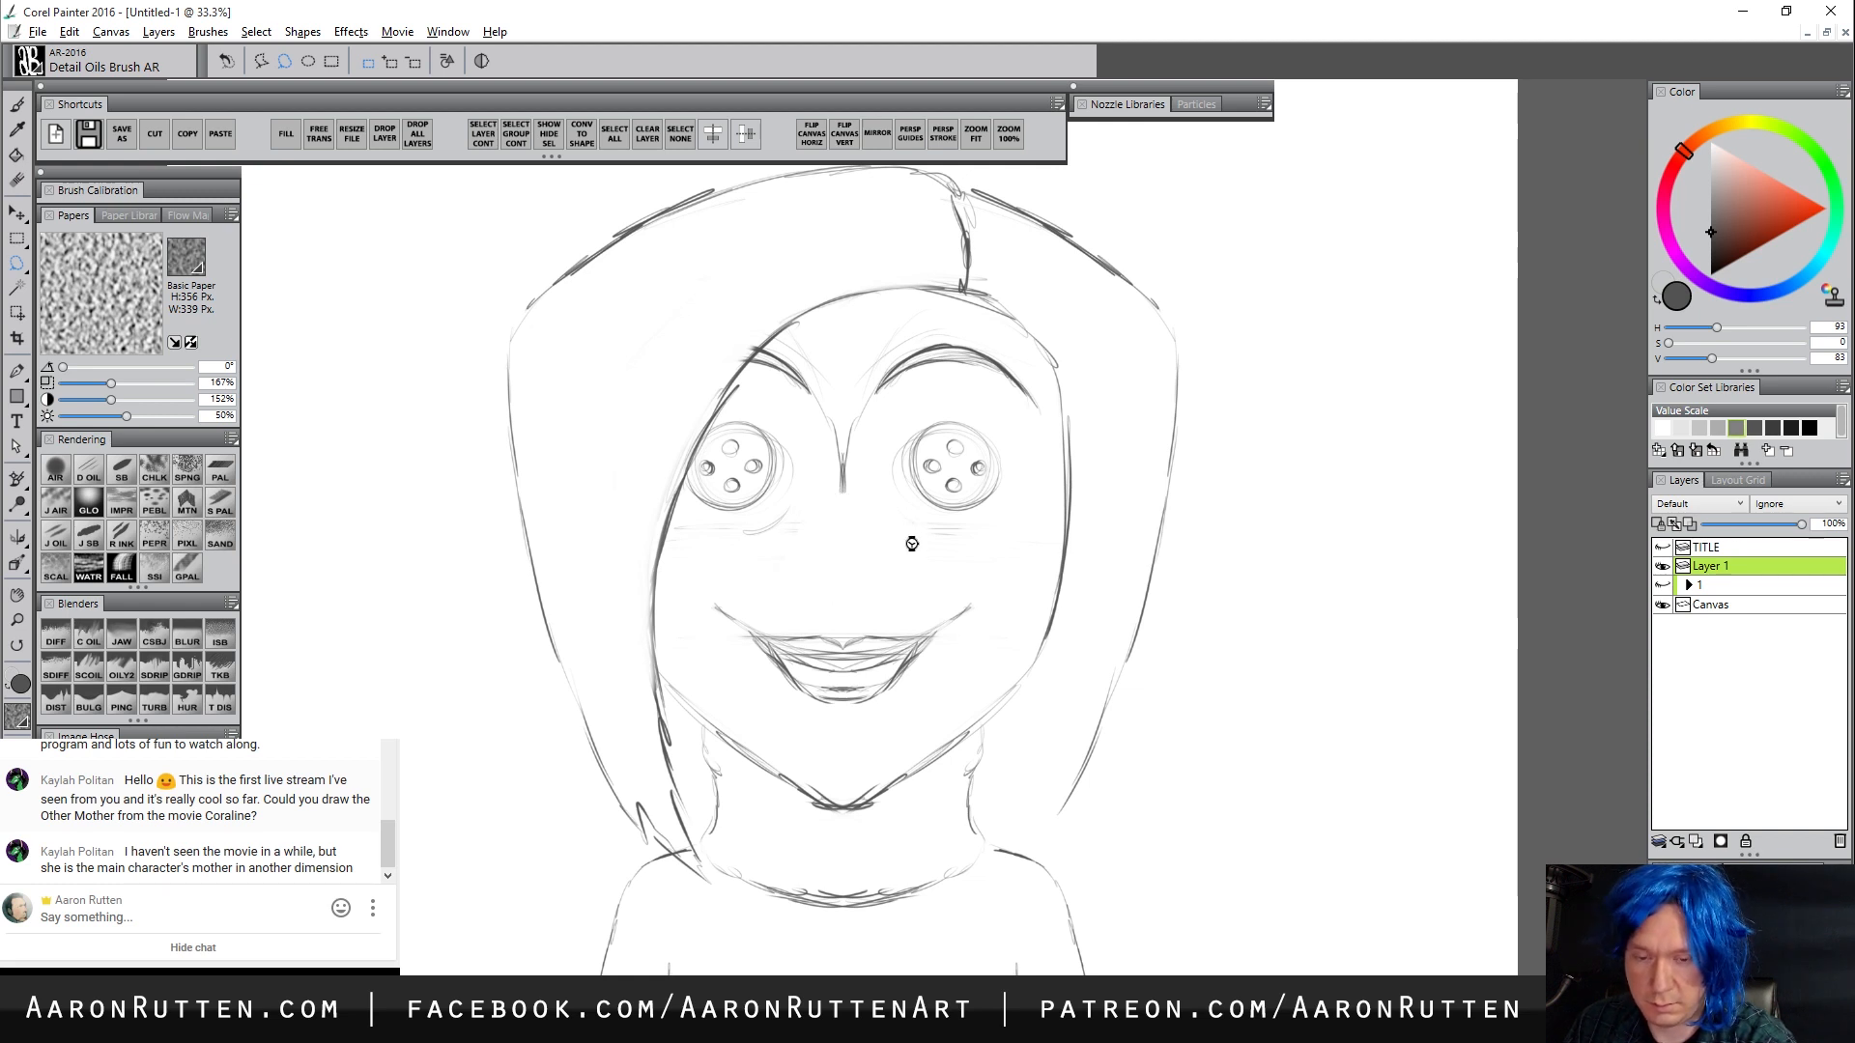
pyautogui.hotkey('ctrl', 'v')
# Nudge the nose slightly down the face and merge its layer with the face sketch layer
pyautogui.press('Down')
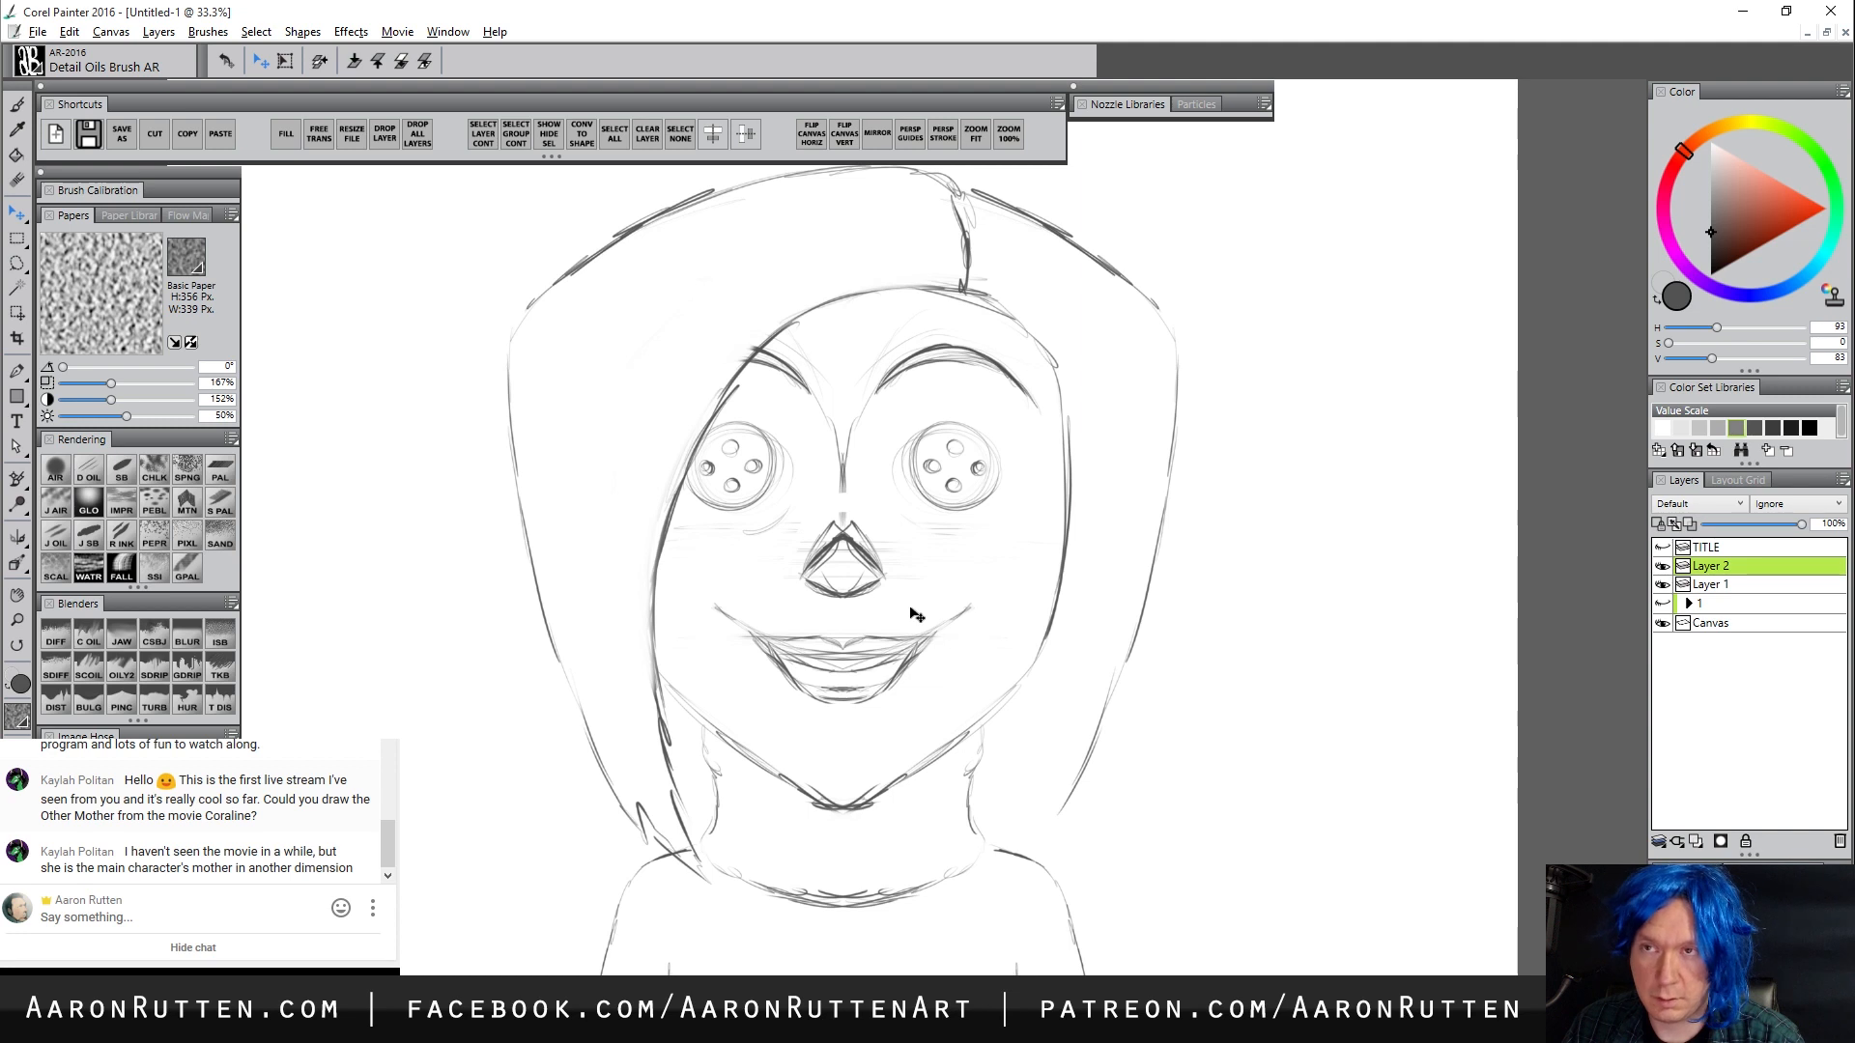
pyautogui.press('Down')
pyautogui.press('Down')
pyautogui.press('Down')
pyautogui.press('Down')
pyautogui.press('Down')
pyautogui.press('Down')
pyautogui.press('Down')
pyautogui.press('Down')
pyautogui.press('Up')
pyautogui.press('Up')
pyautogui.press('Up')
pyautogui.press('Up')
pyautogui.press('Up')
pyautogui.press('Up')
pyautogui.press('Up')
pyautogui.press('Up')
pyautogui.press('Down')
pyautogui.press('Down')
pyautogui.press('Down')
pyautogui.press('Down')
pyautogui.press('Down')
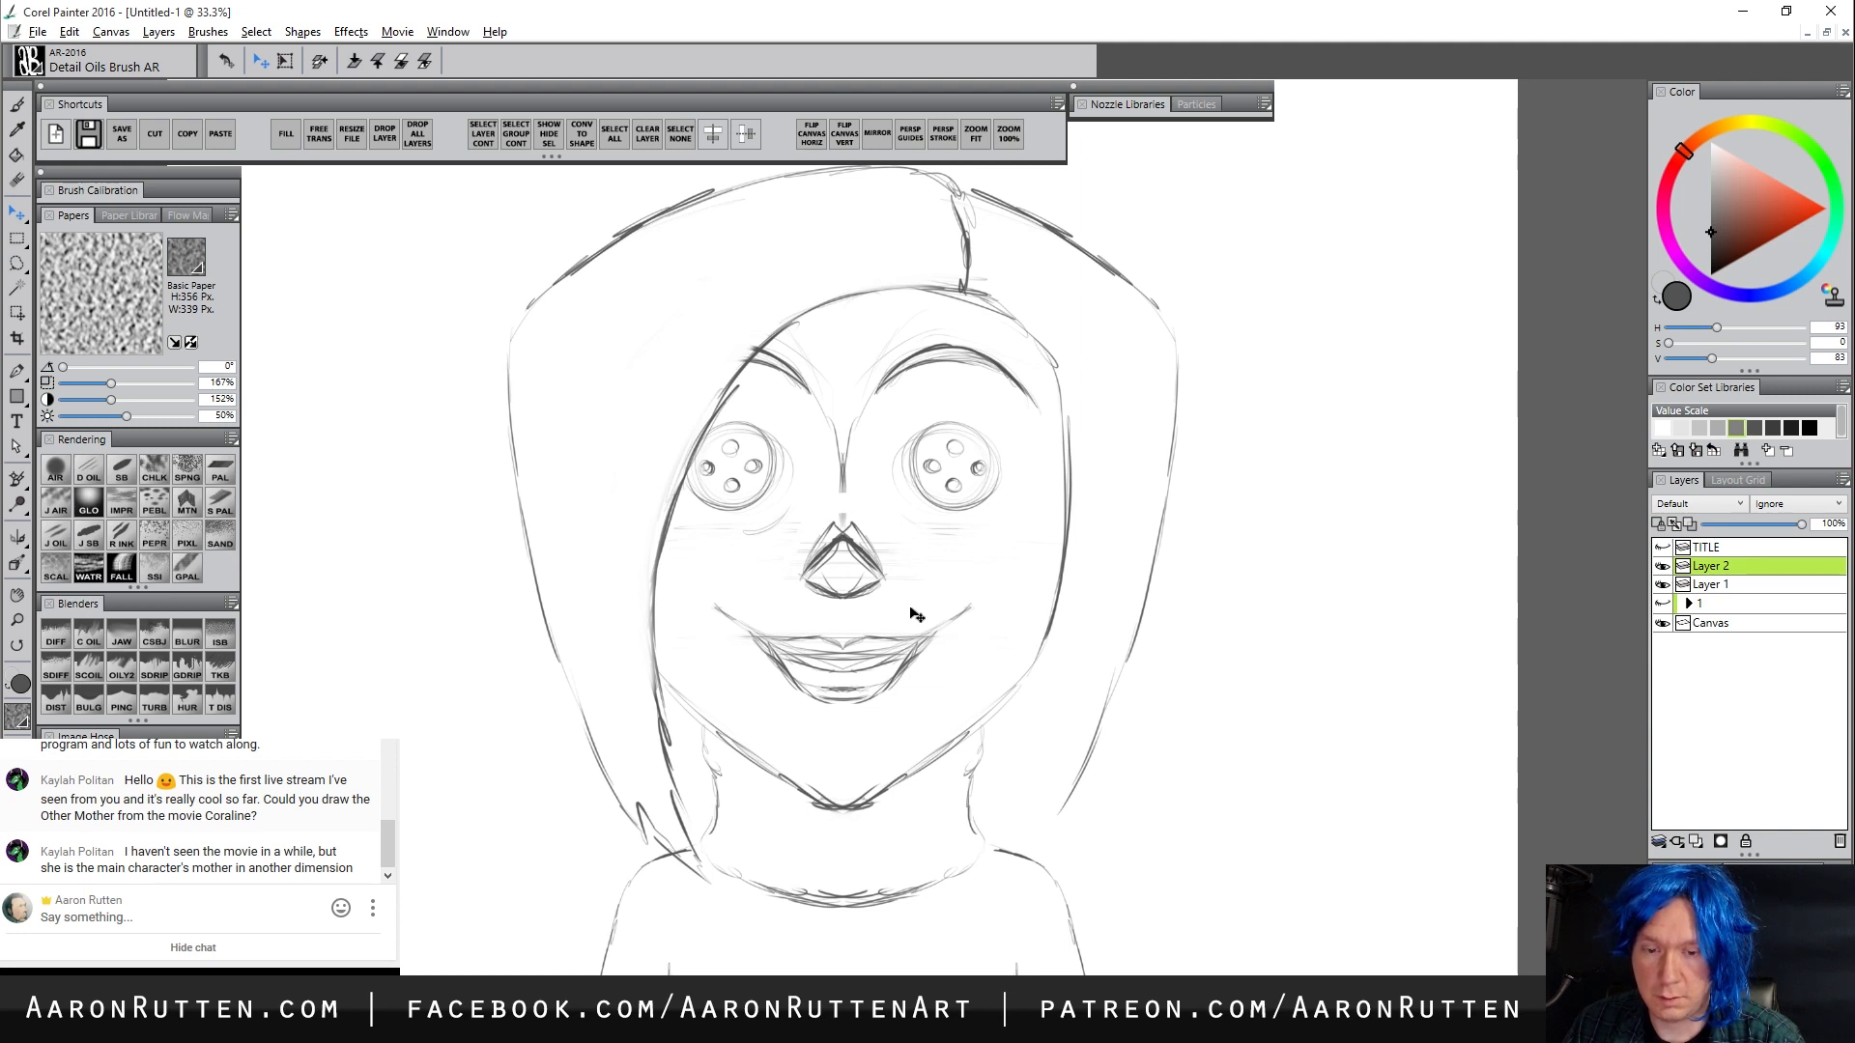
pyautogui.keyDown('shift'); pyautogui.click(1731, 587); pyautogui.keyUp('shift')
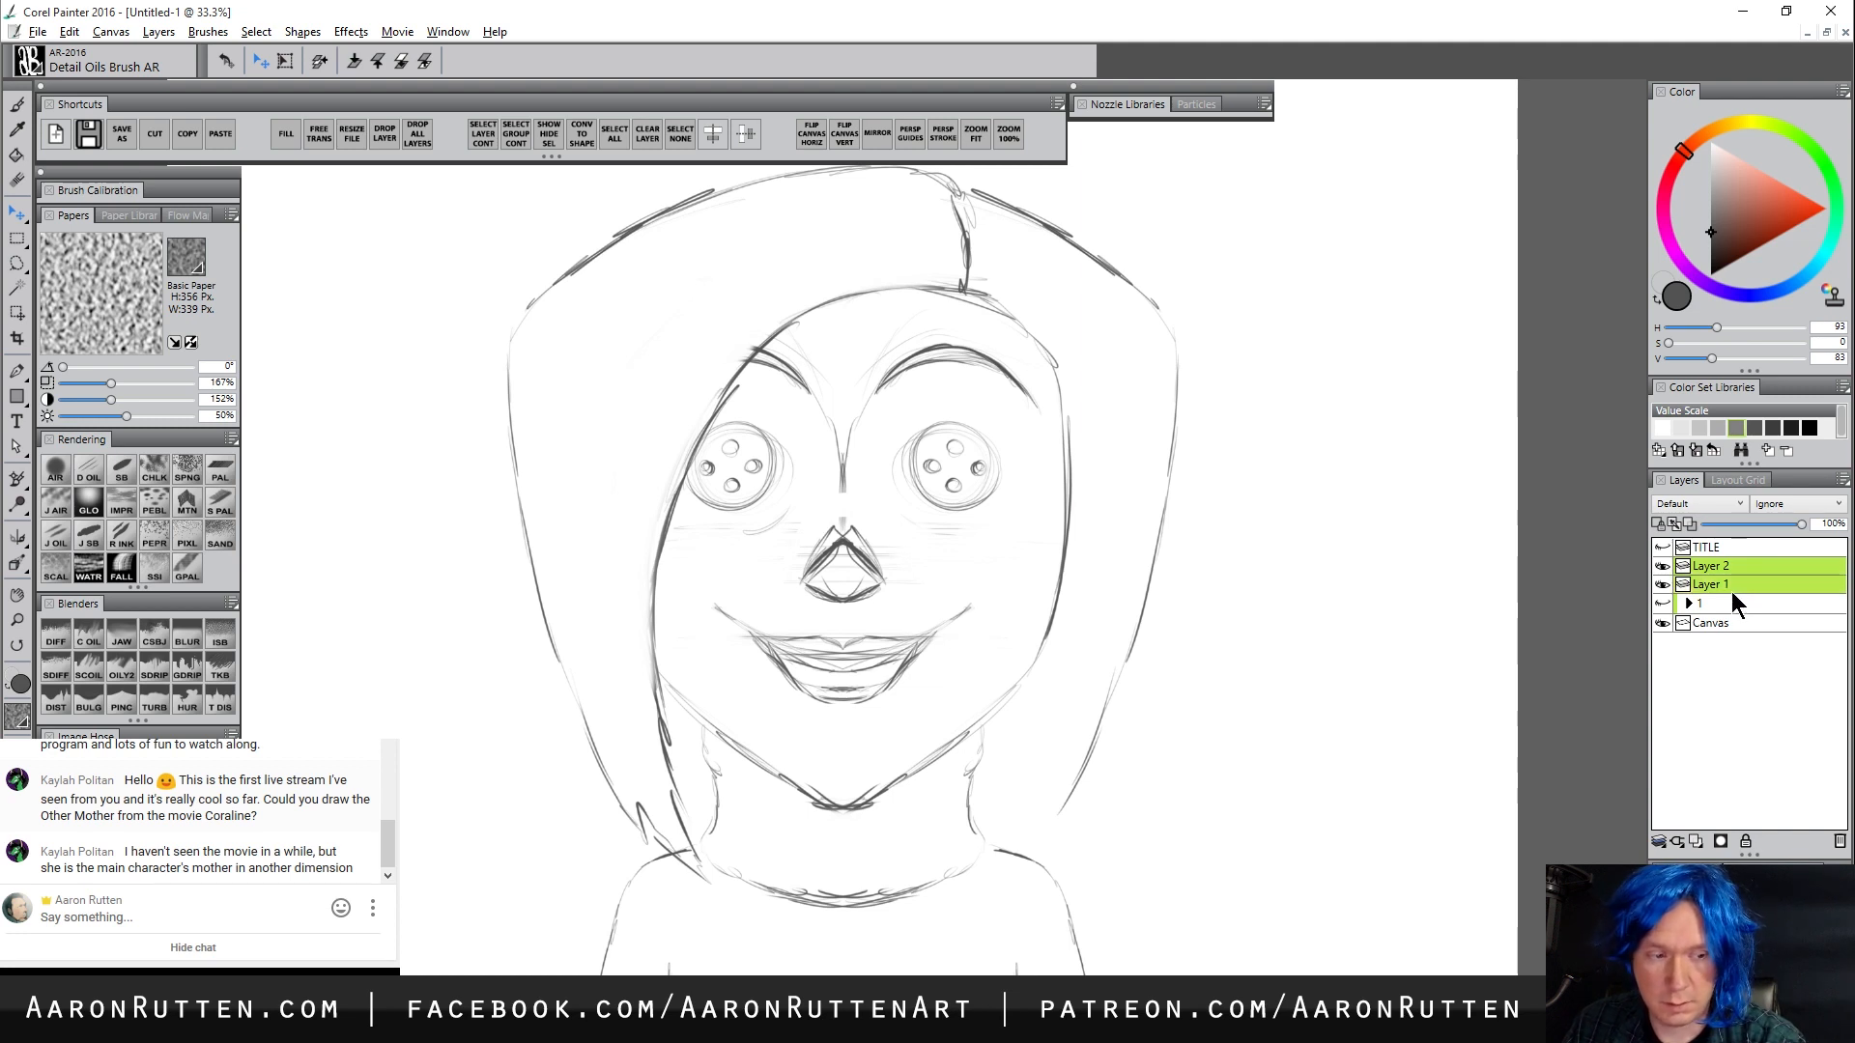
pyautogui.hotkey('ctrl', 'e')
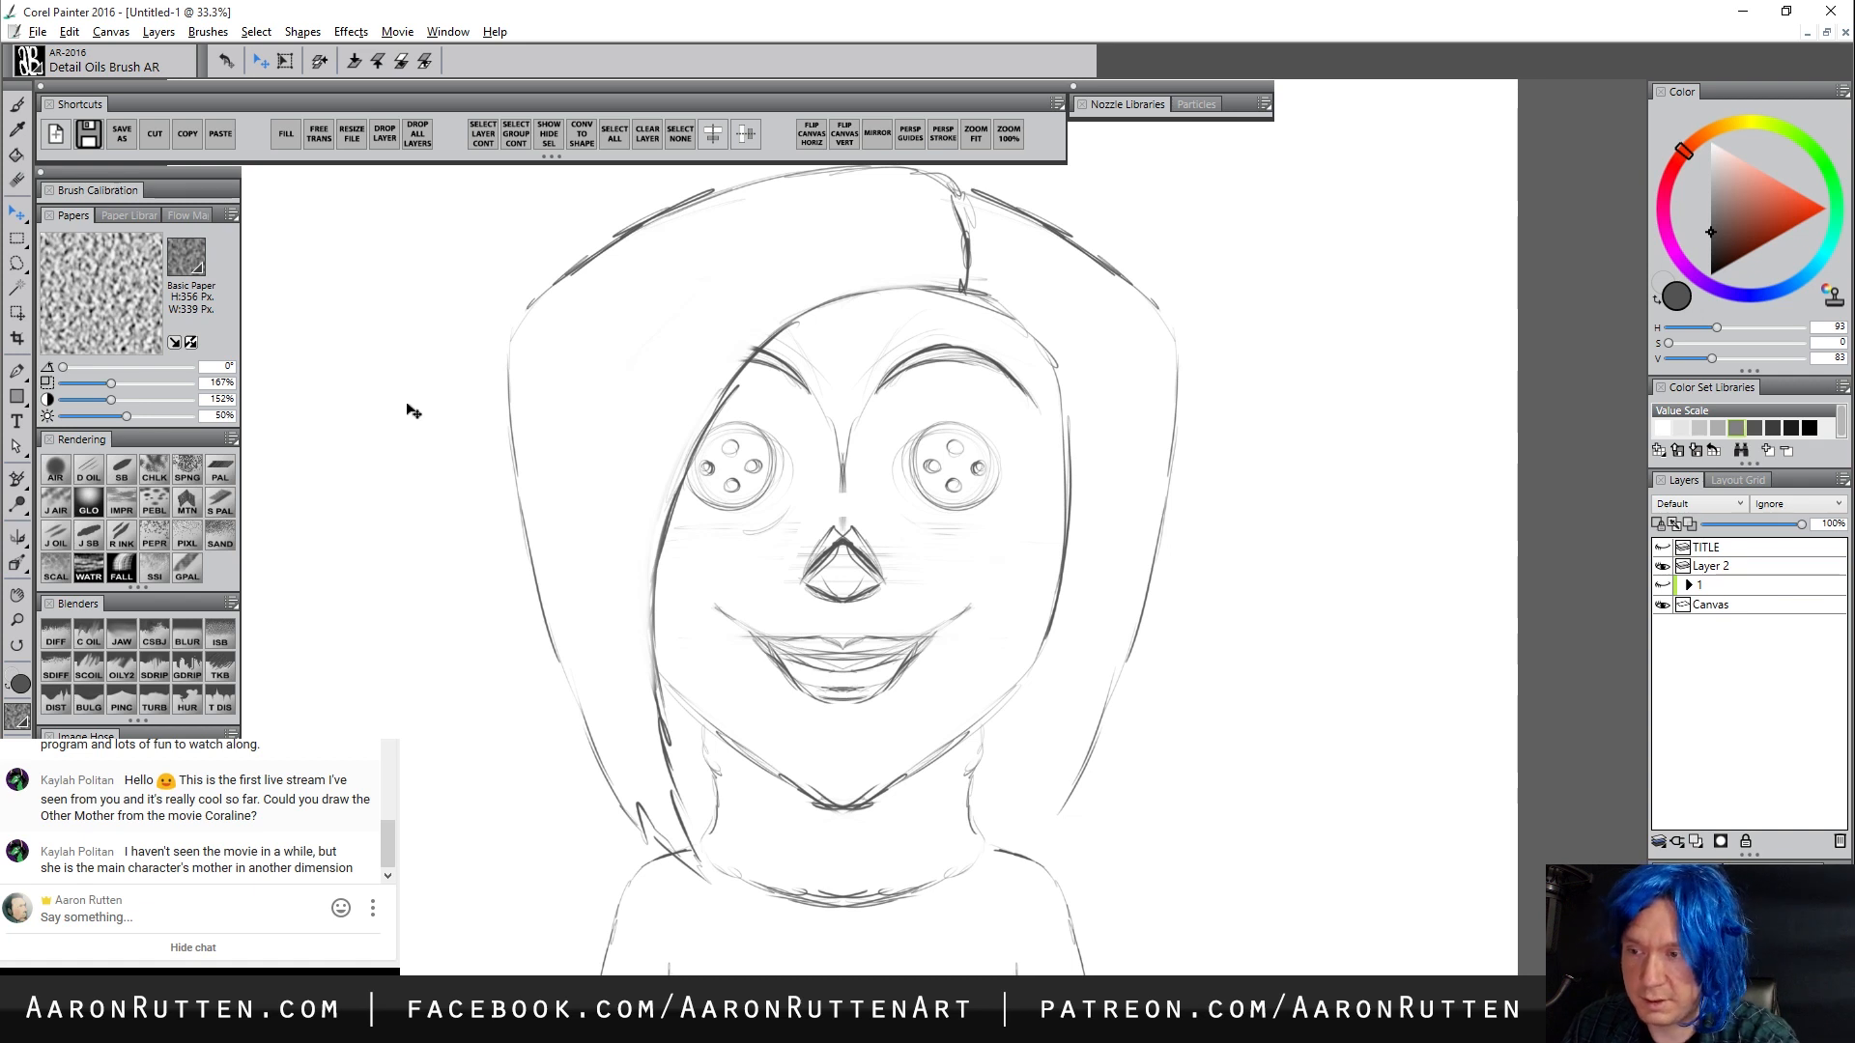
# Lasso the nose and mouth together, cut them out and paste them in place on a new layer
pyautogui.click(16, 263)
pyautogui.moveTo(860, 503)
pyautogui.mouseDown()
pyautogui.moveTo(700, 581)
pyautogui.moveTo(770, 685)
pyautogui.mouseUp()
pyautogui.moveTo(900, 703)
pyautogui.mouseDown()
pyautogui.moveTo(1000, 645)
pyautogui.moveTo(951, 562)
pyautogui.moveTo(869, 512)
pyautogui.mouseUp()
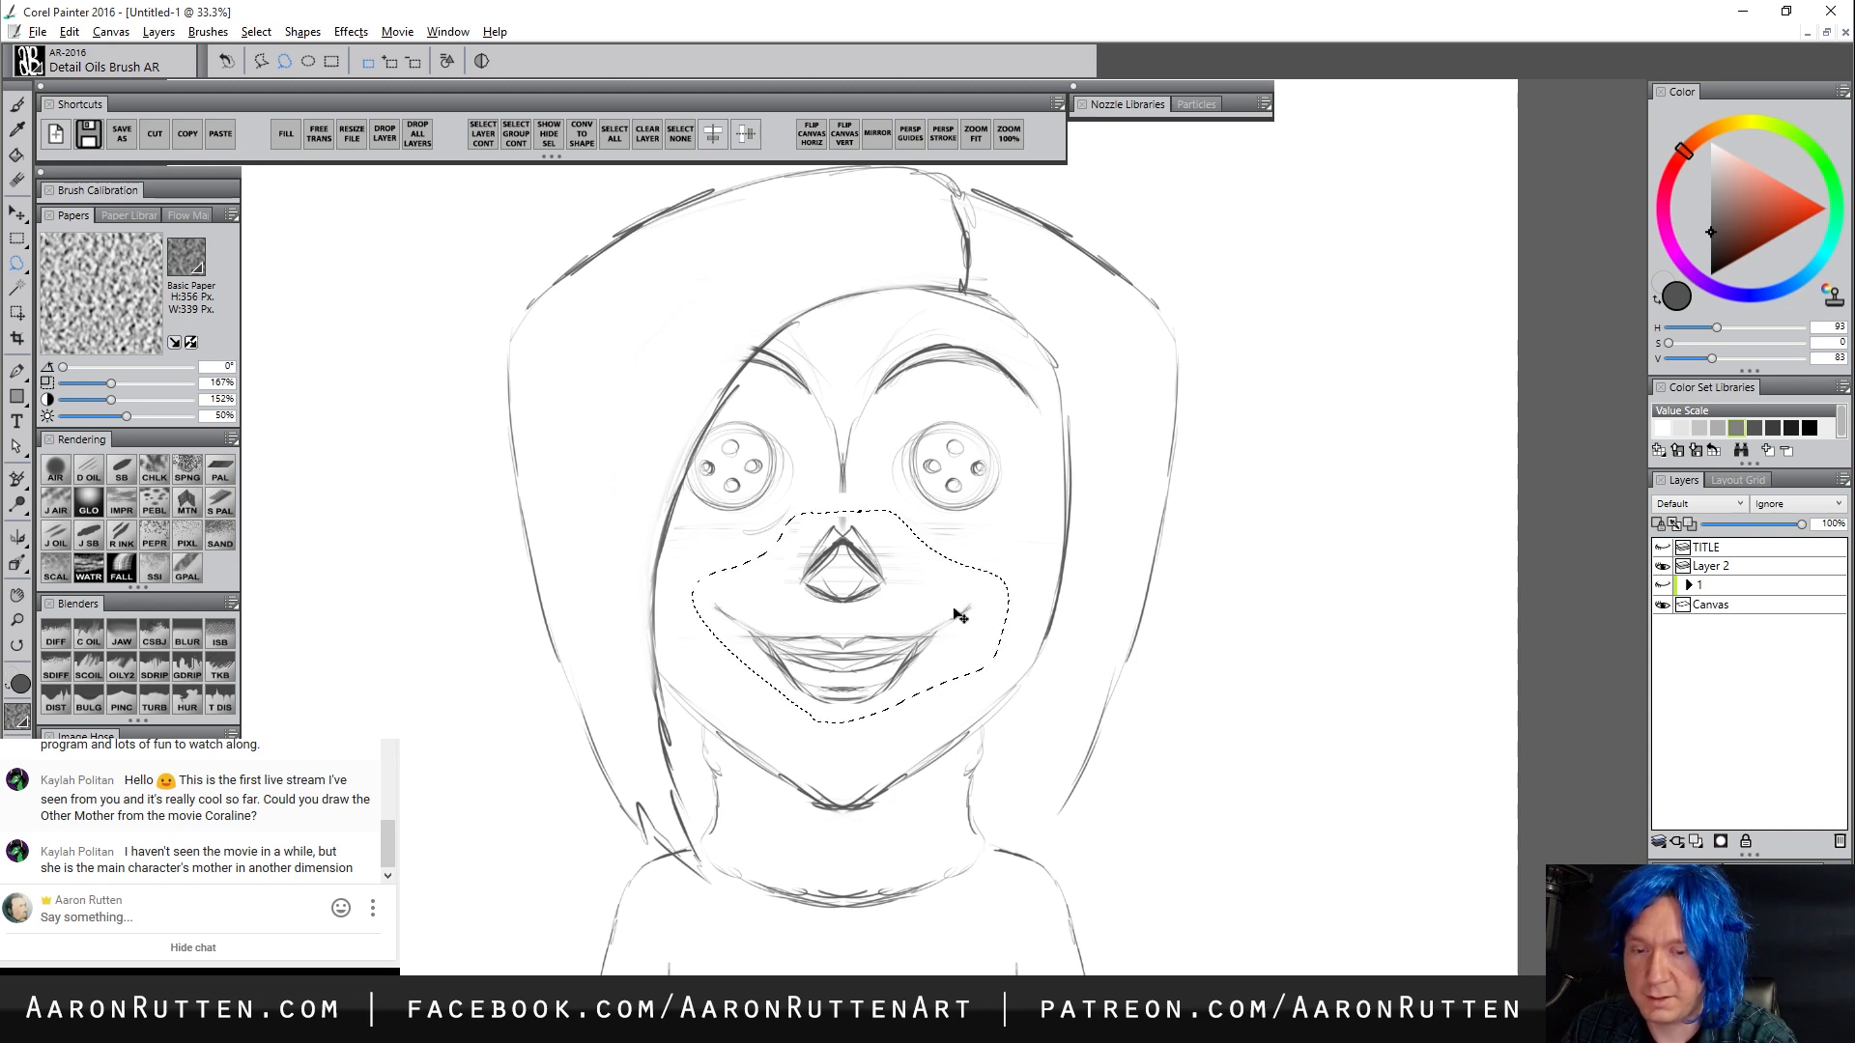
pyautogui.press('Delete')
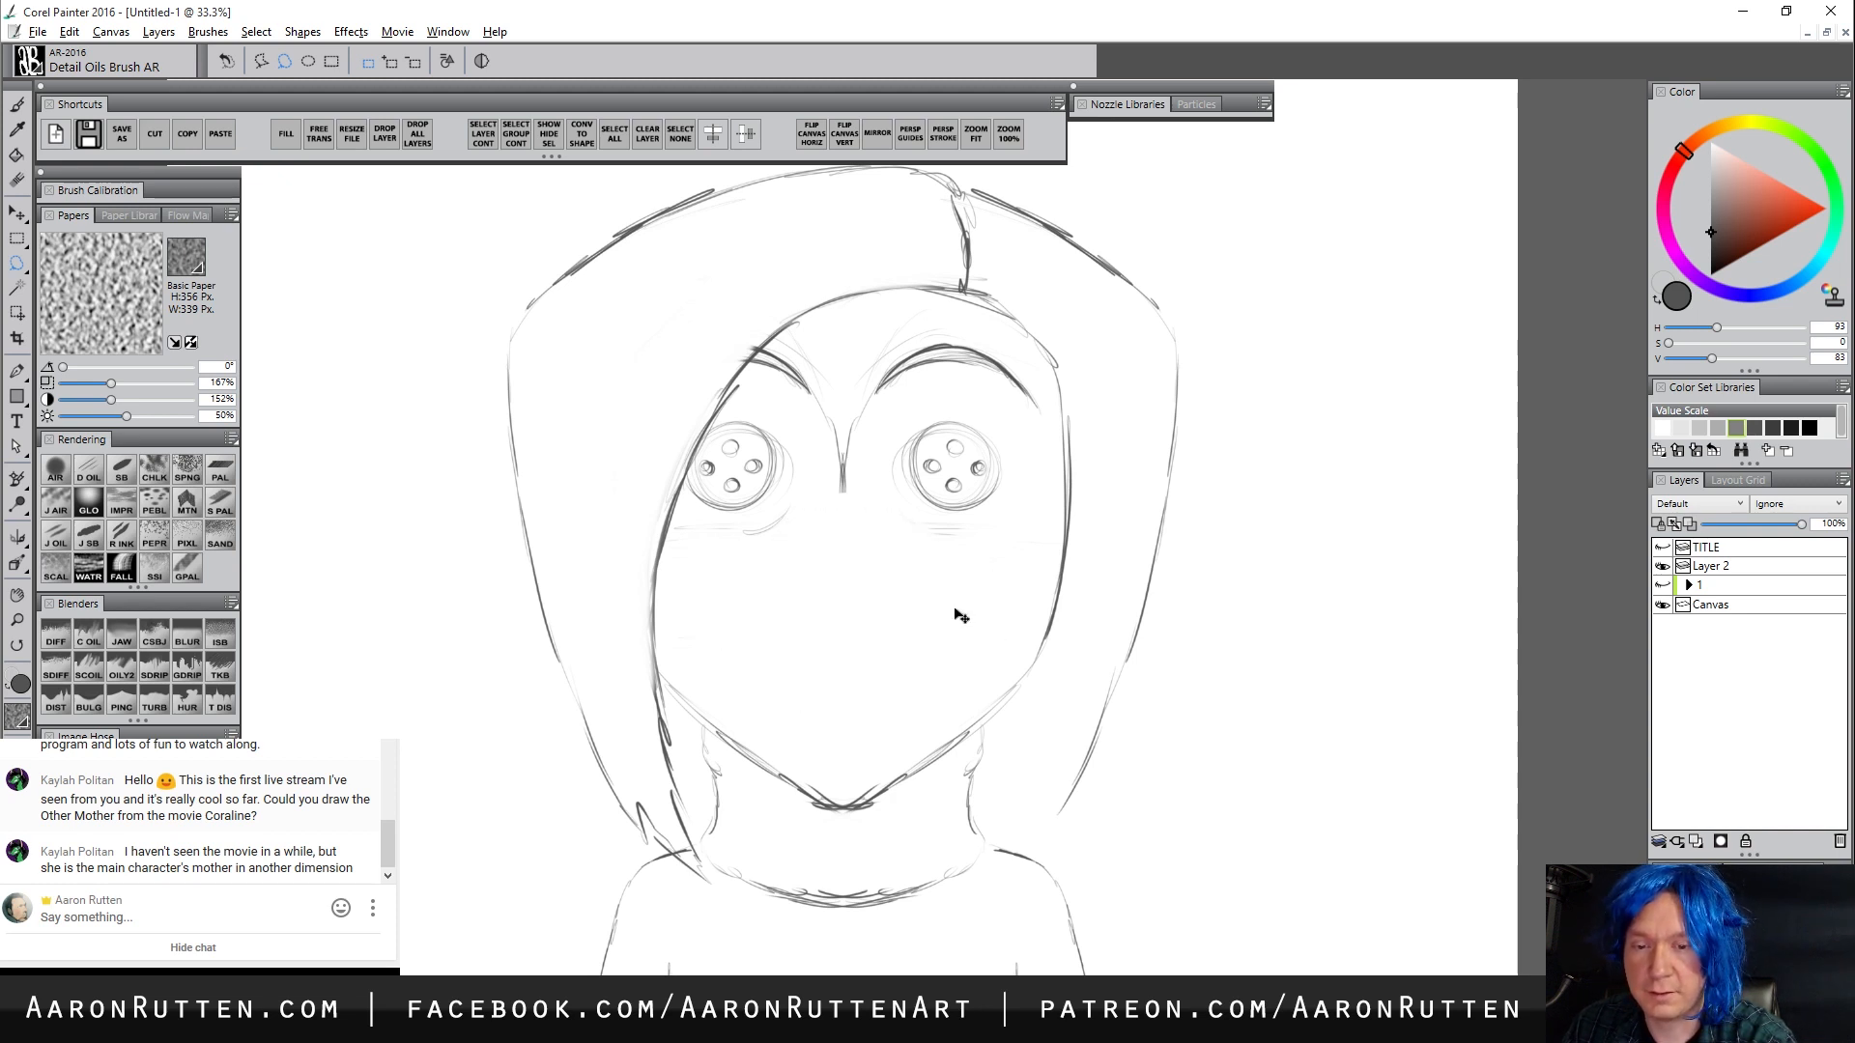
pyautogui.hotkey('ctrl', 'v')
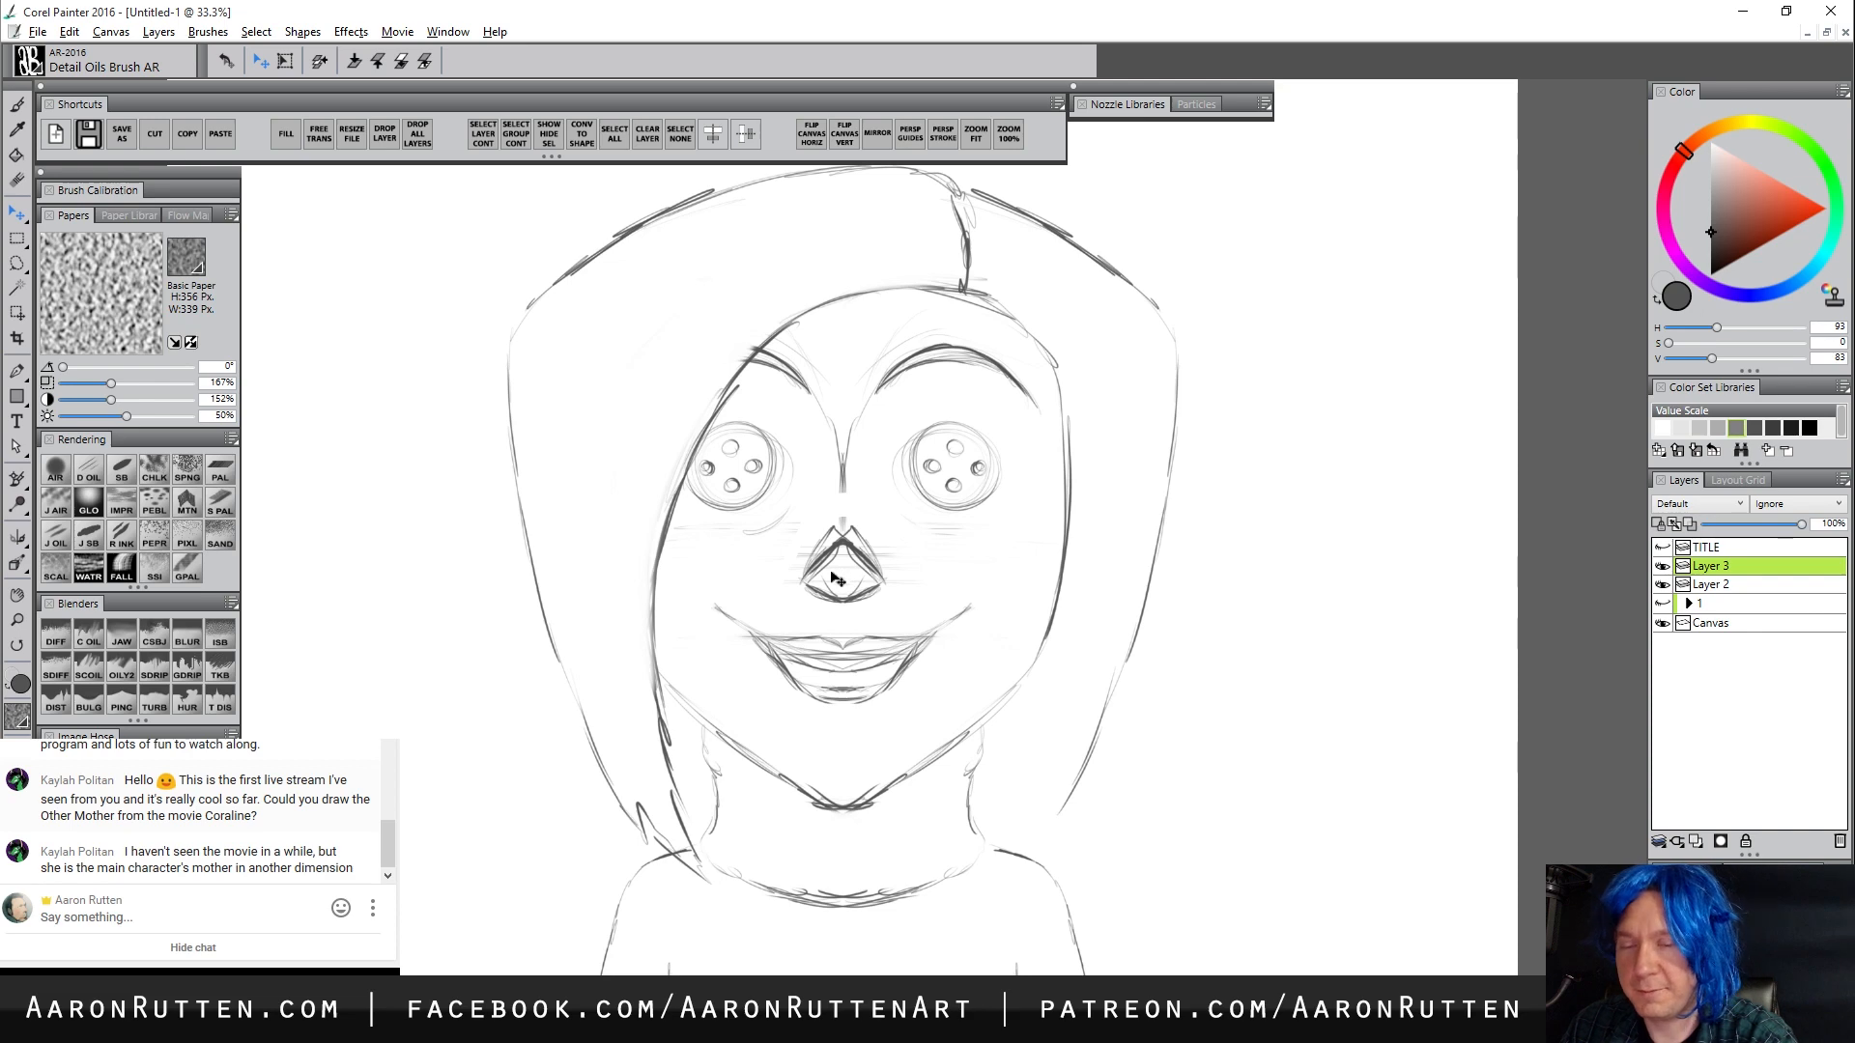
pyautogui.click(70, 32)
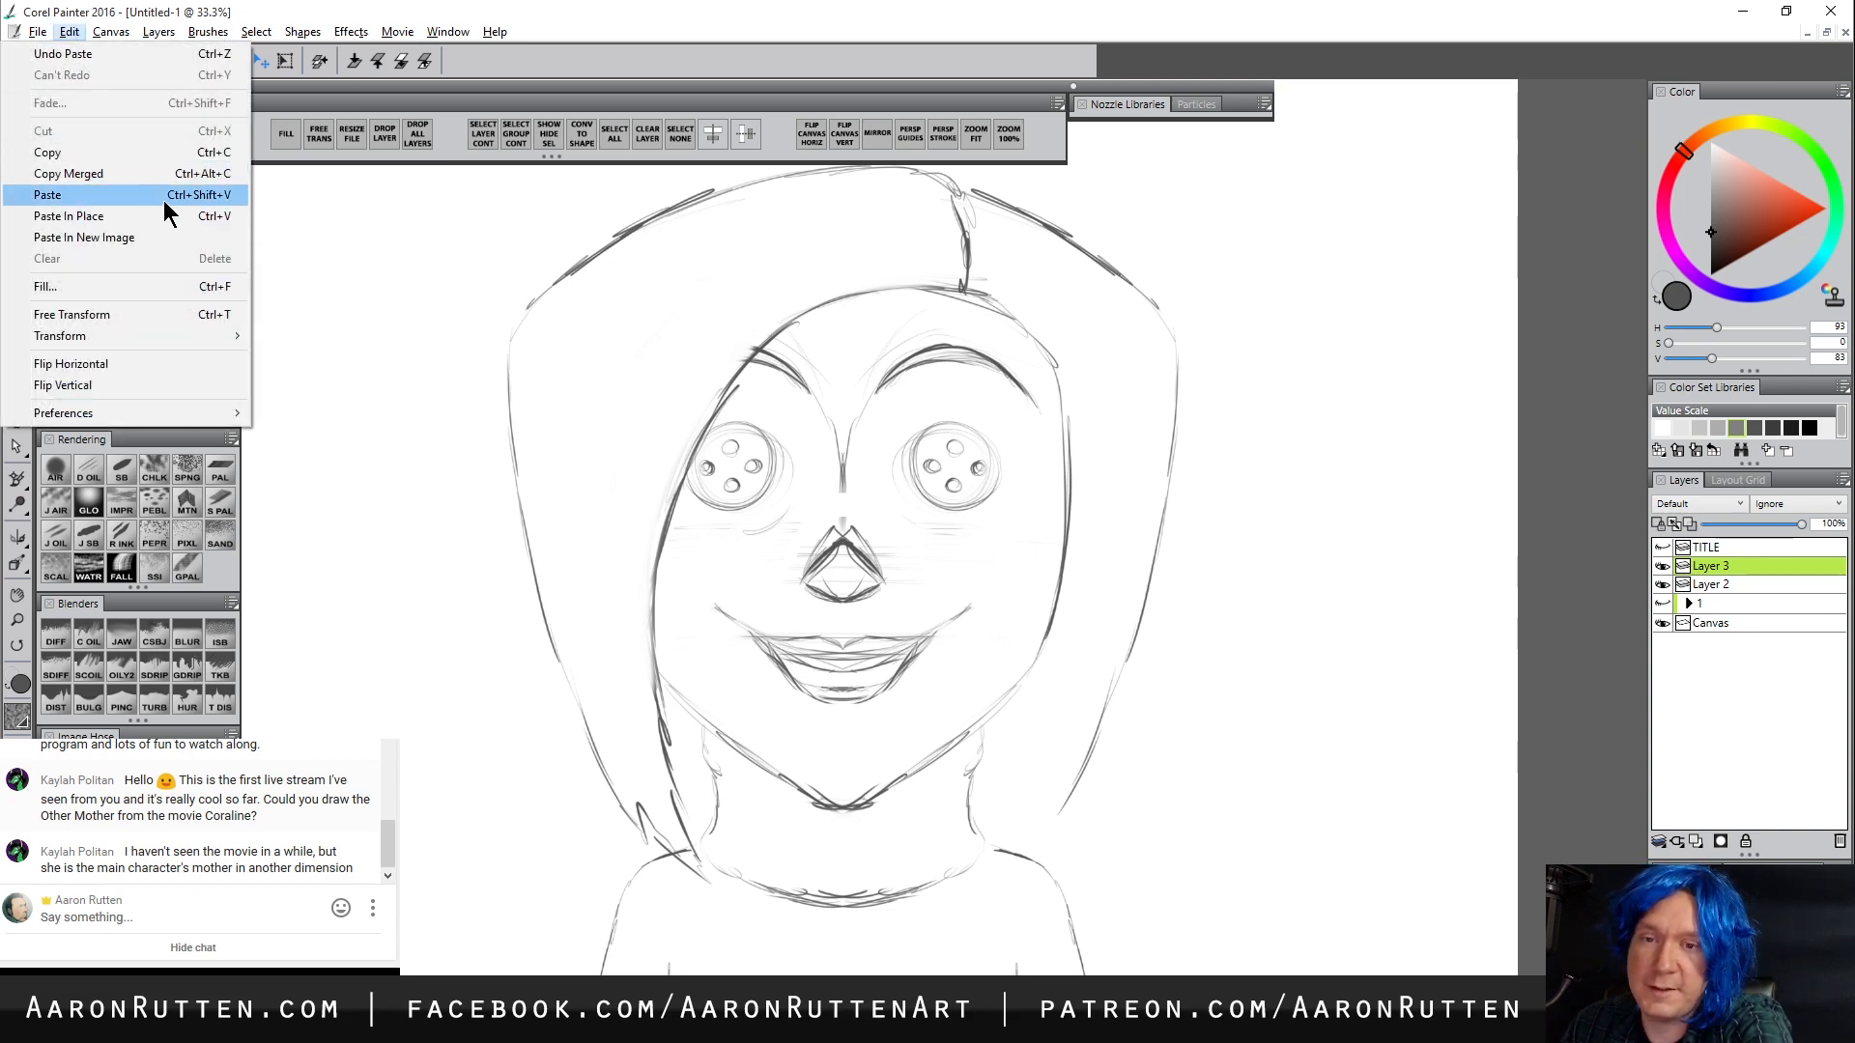
pyautogui.click(724, 27)
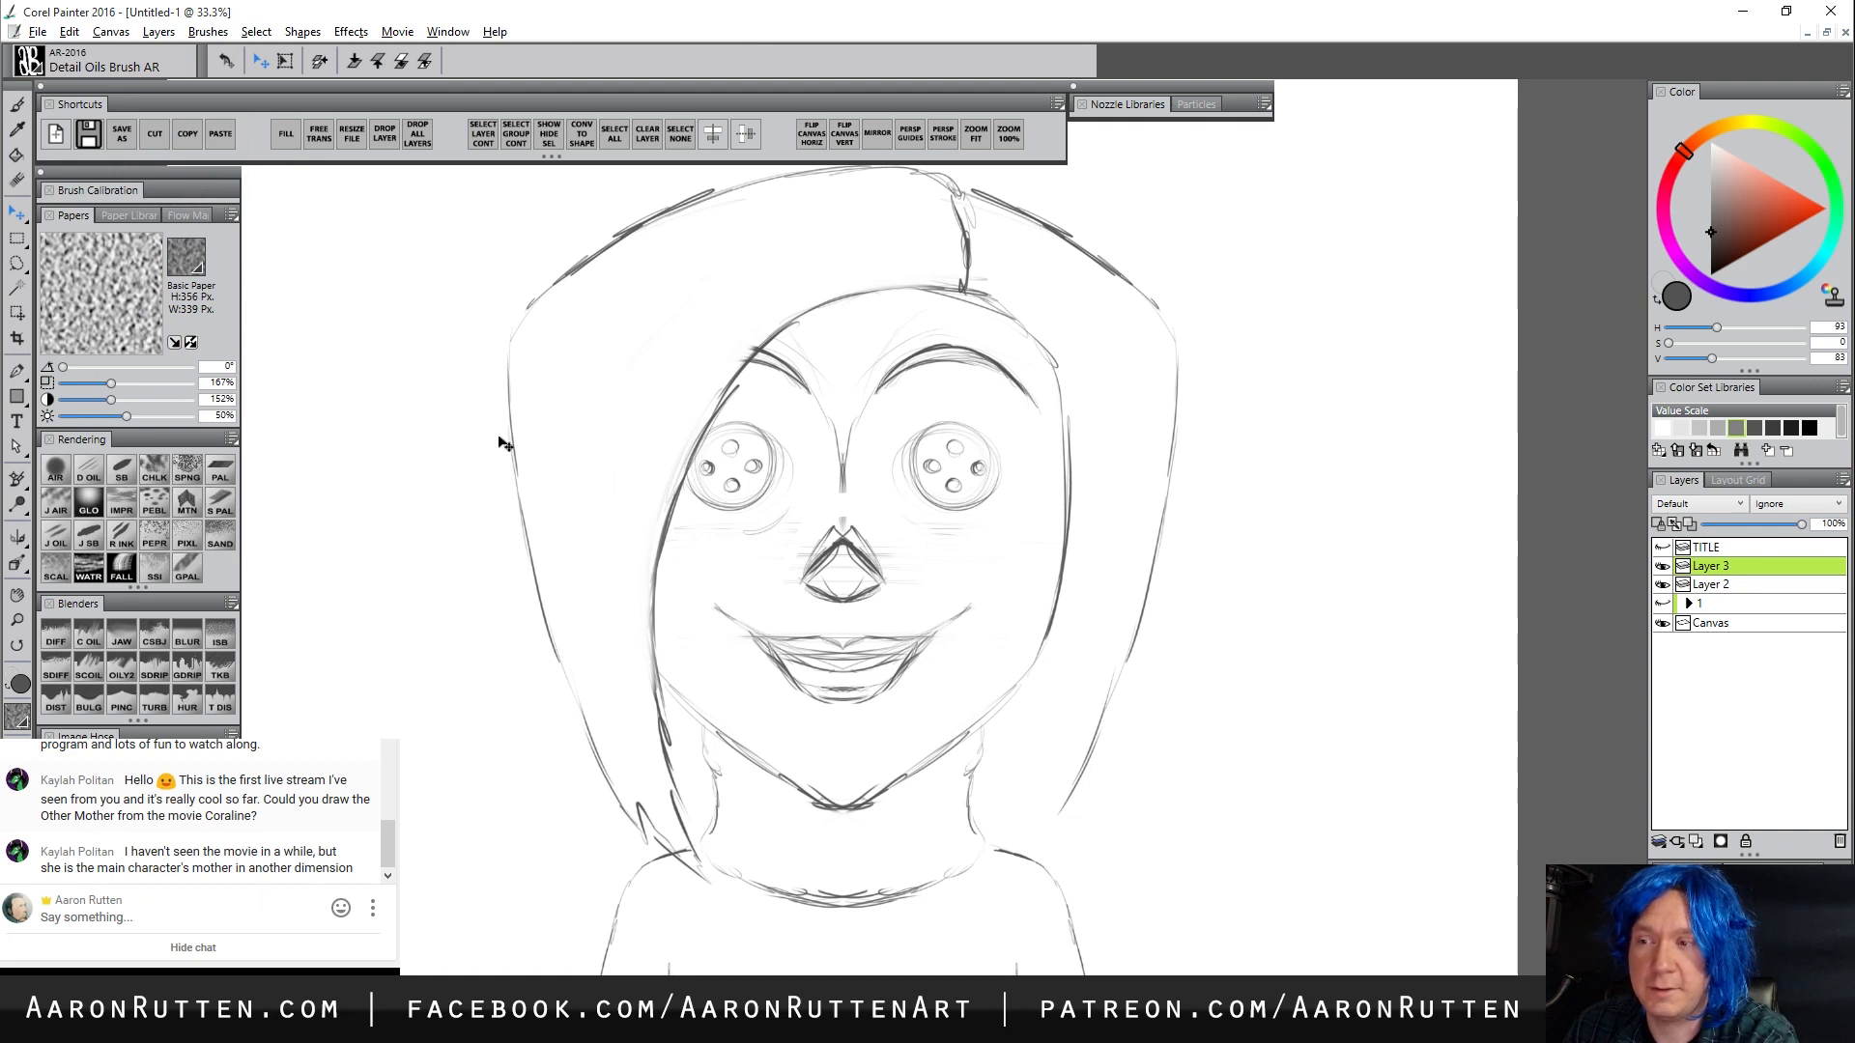
# Nudge the nose and mouth down closer to the chin
pyautogui.press('Down')
pyautogui.press('Down')
pyautogui.press('Down')
pyautogui.press('Down')
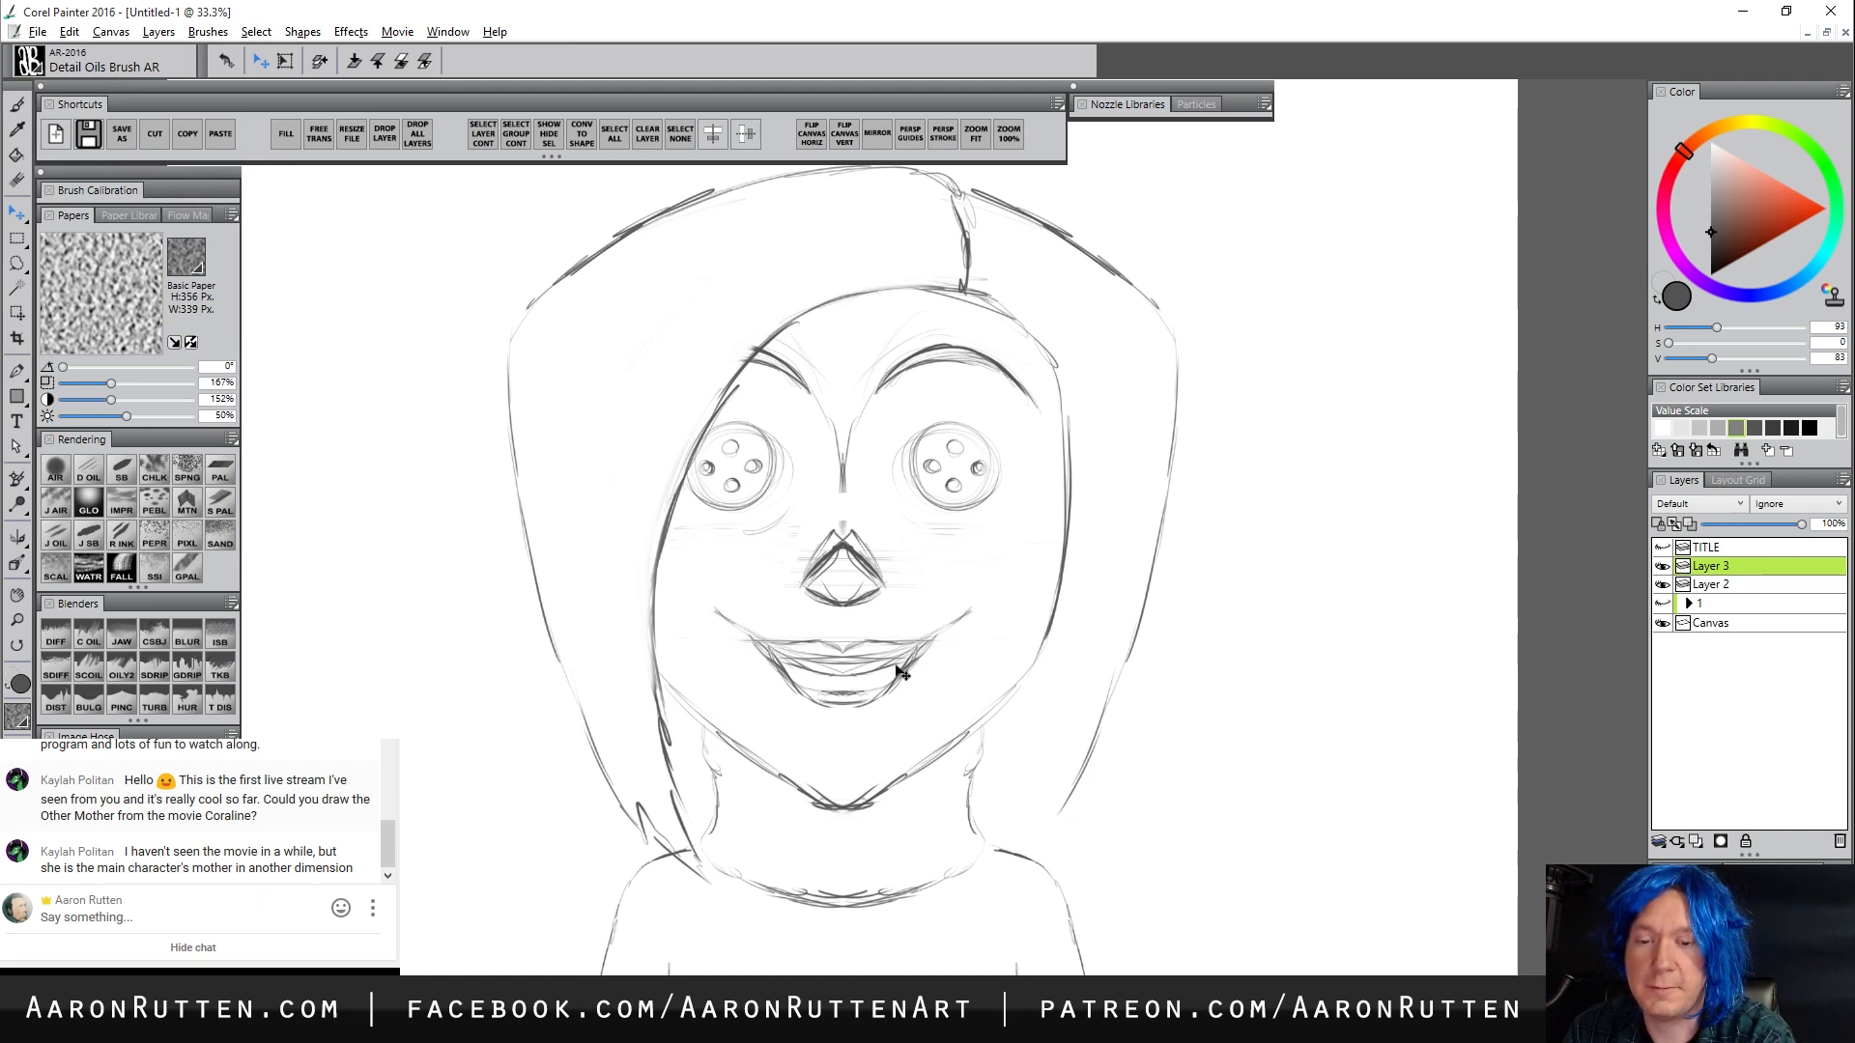
pyautogui.press('Down')
pyautogui.press('Down')
pyautogui.press('Down')
pyautogui.press('Down')
pyautogui.press('Down')
pyautogui.press('Down')
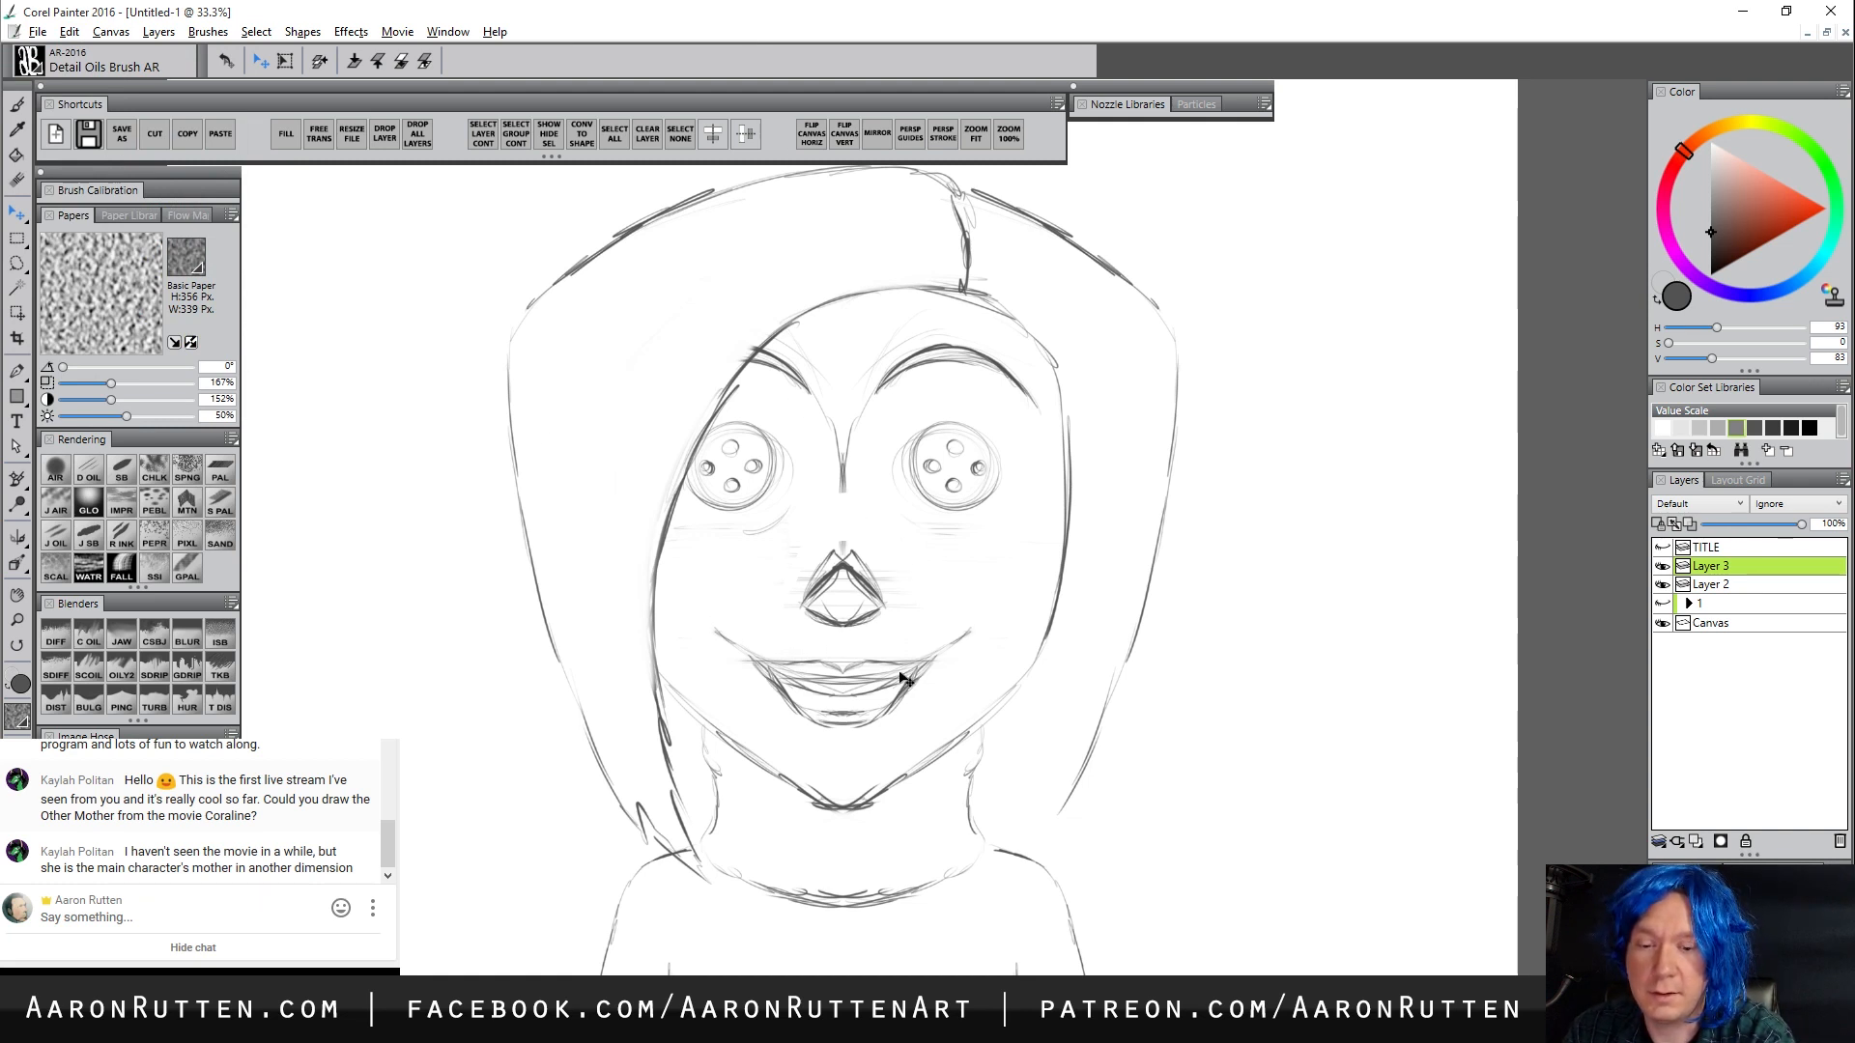
pyautogui.press('Down')
pyautogui.press('Down')
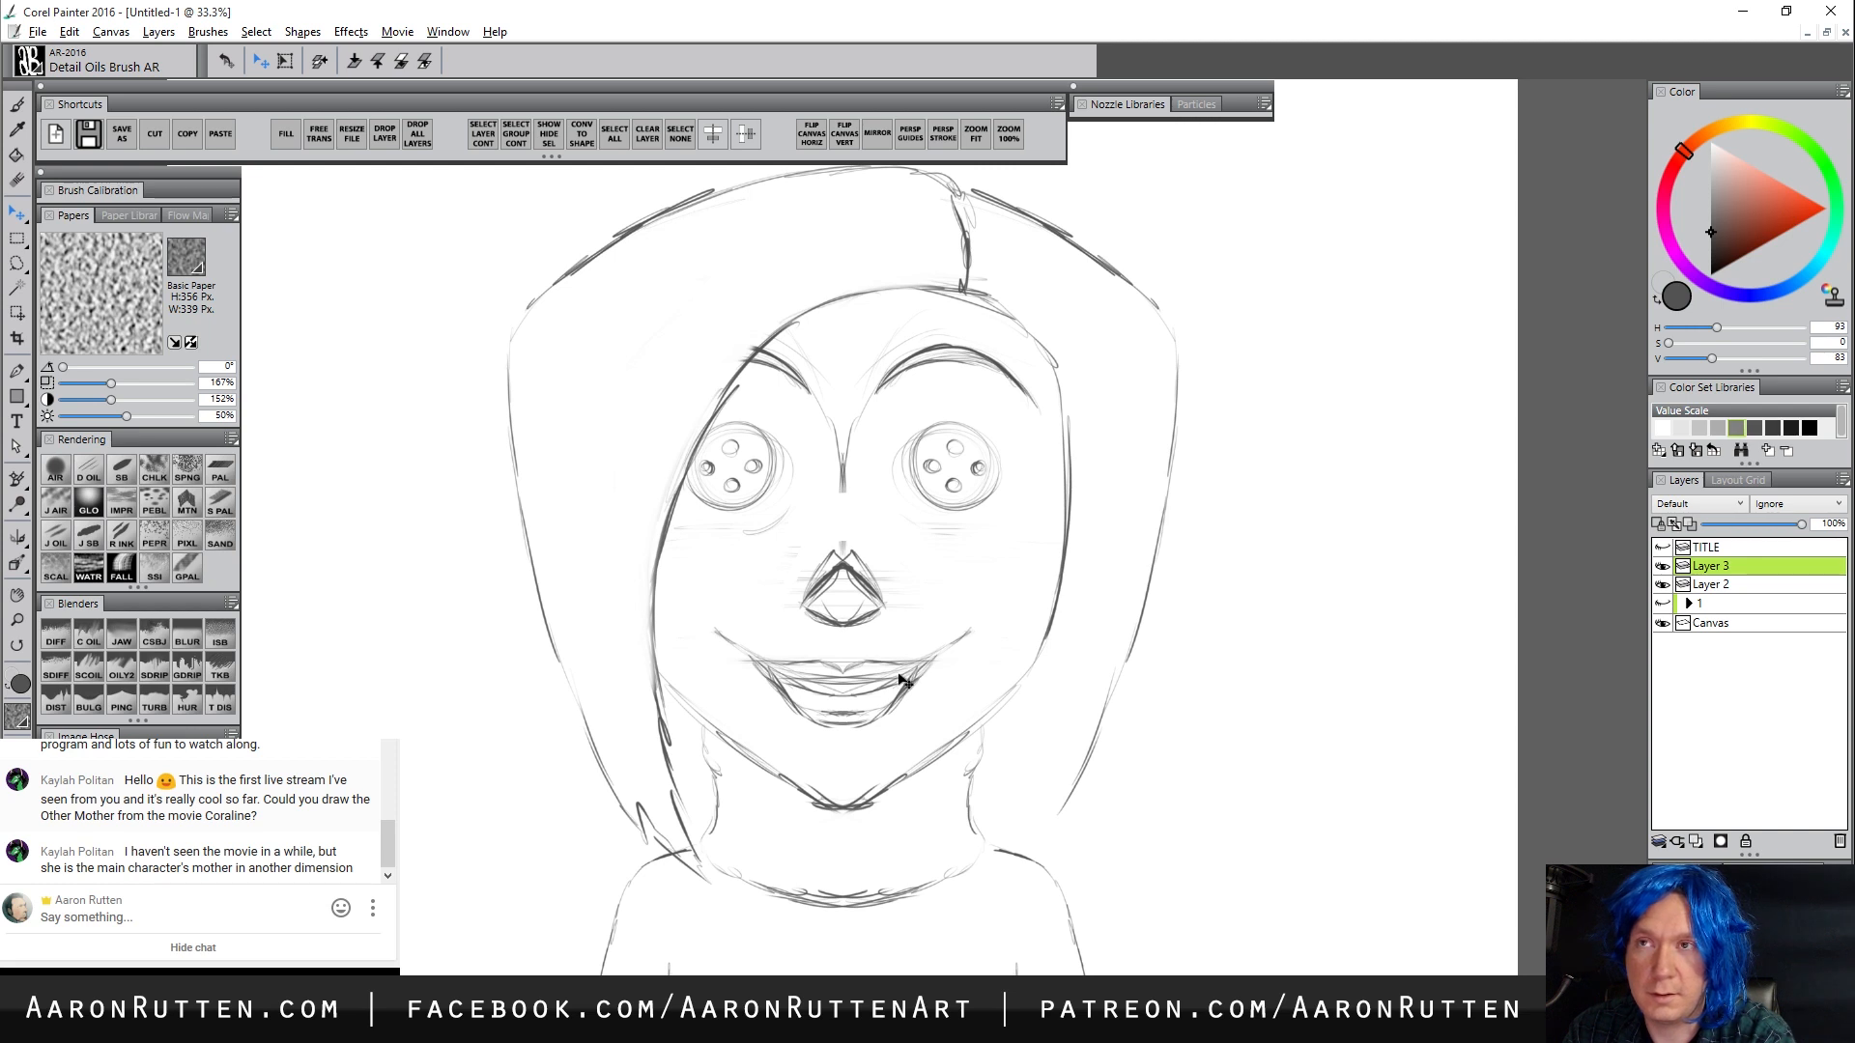
pyautogui.press('Up')
pyautogui.press('Up')
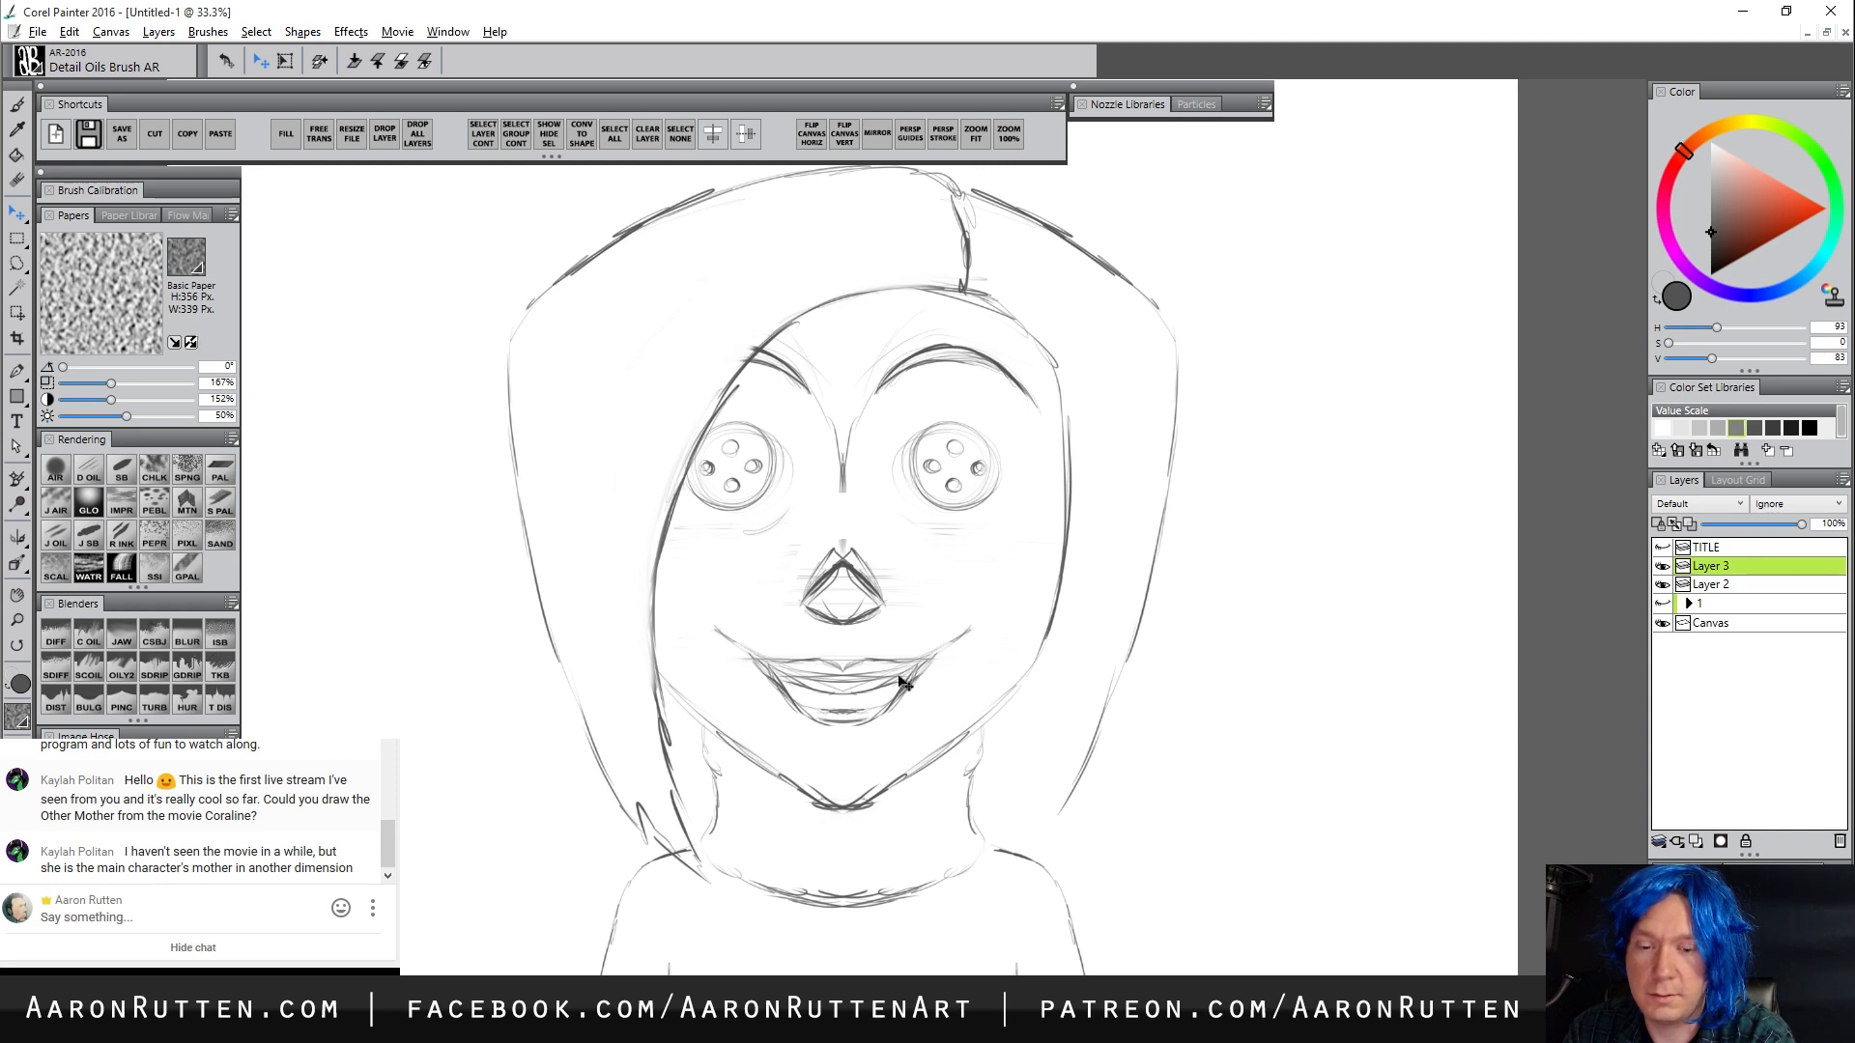
pyautogui.press('Up')
pyautogui.press('Up')
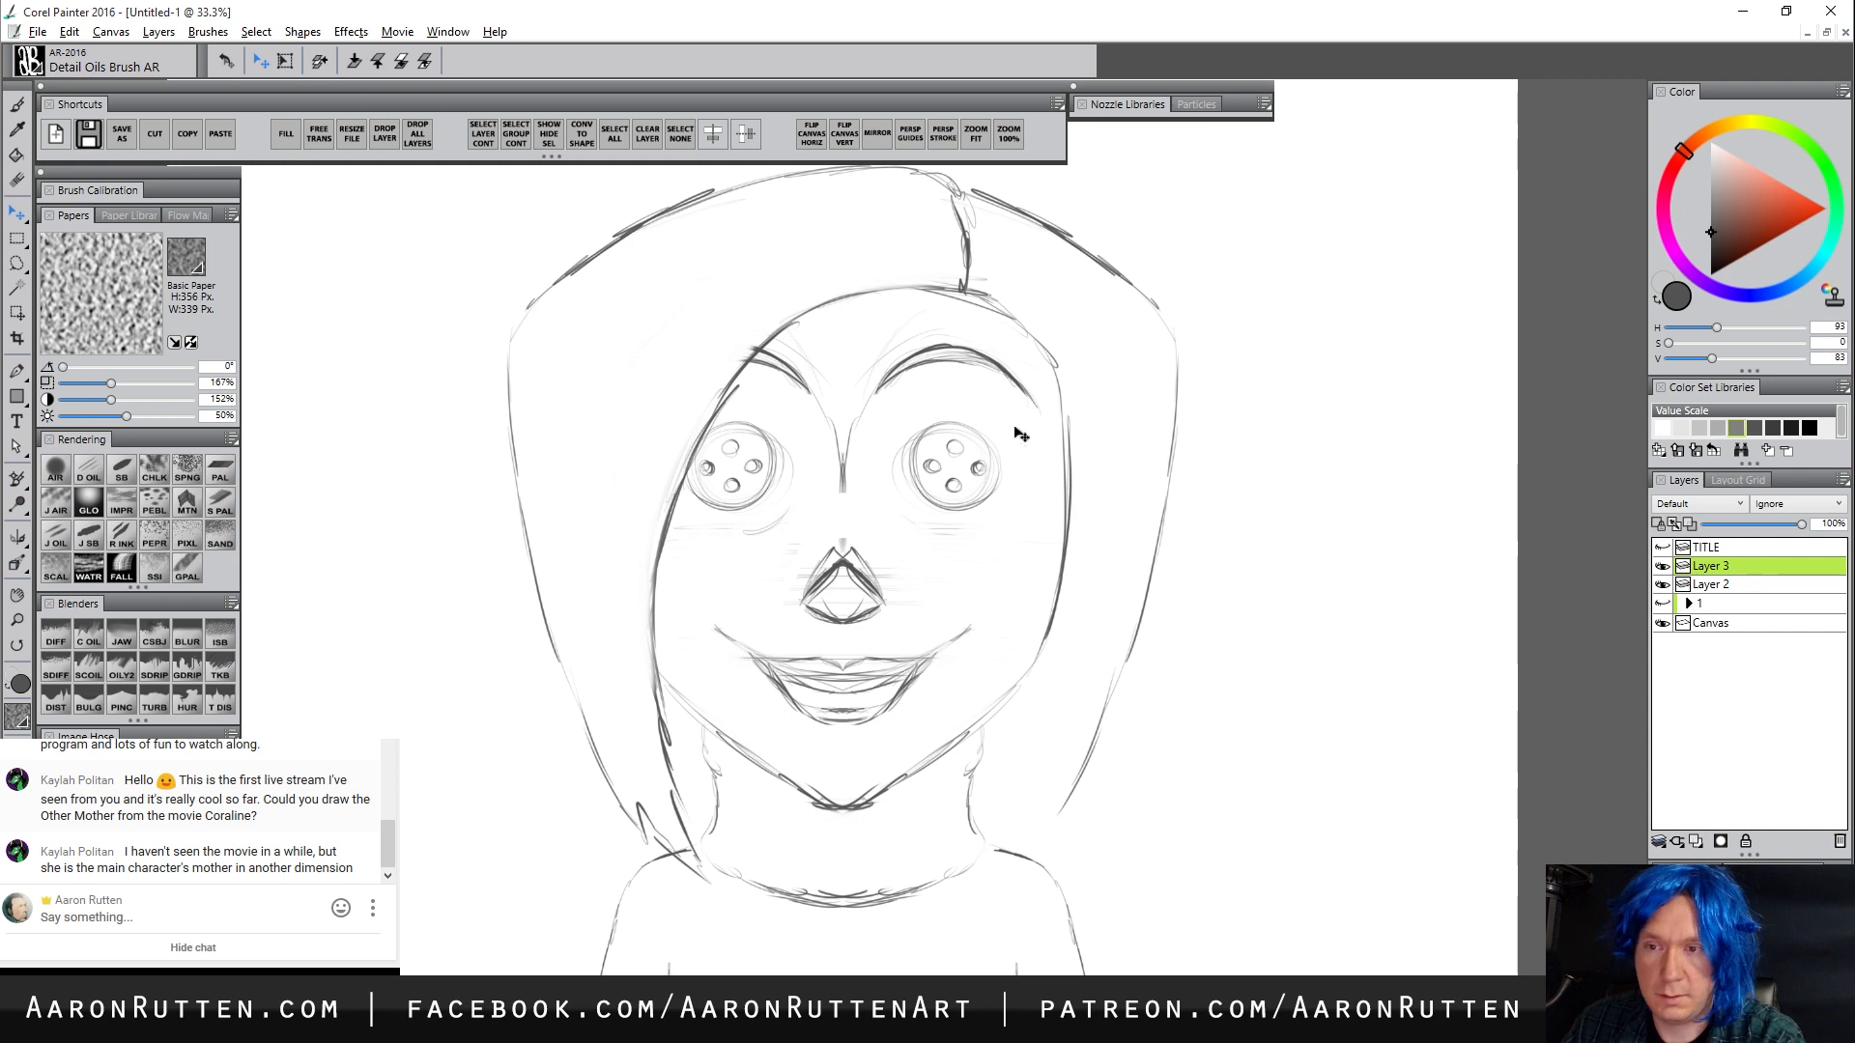
# Turn on mirror painting and merge the nose-and-mouth layer with the face sketch layer
pyautogui.click(885, 141)
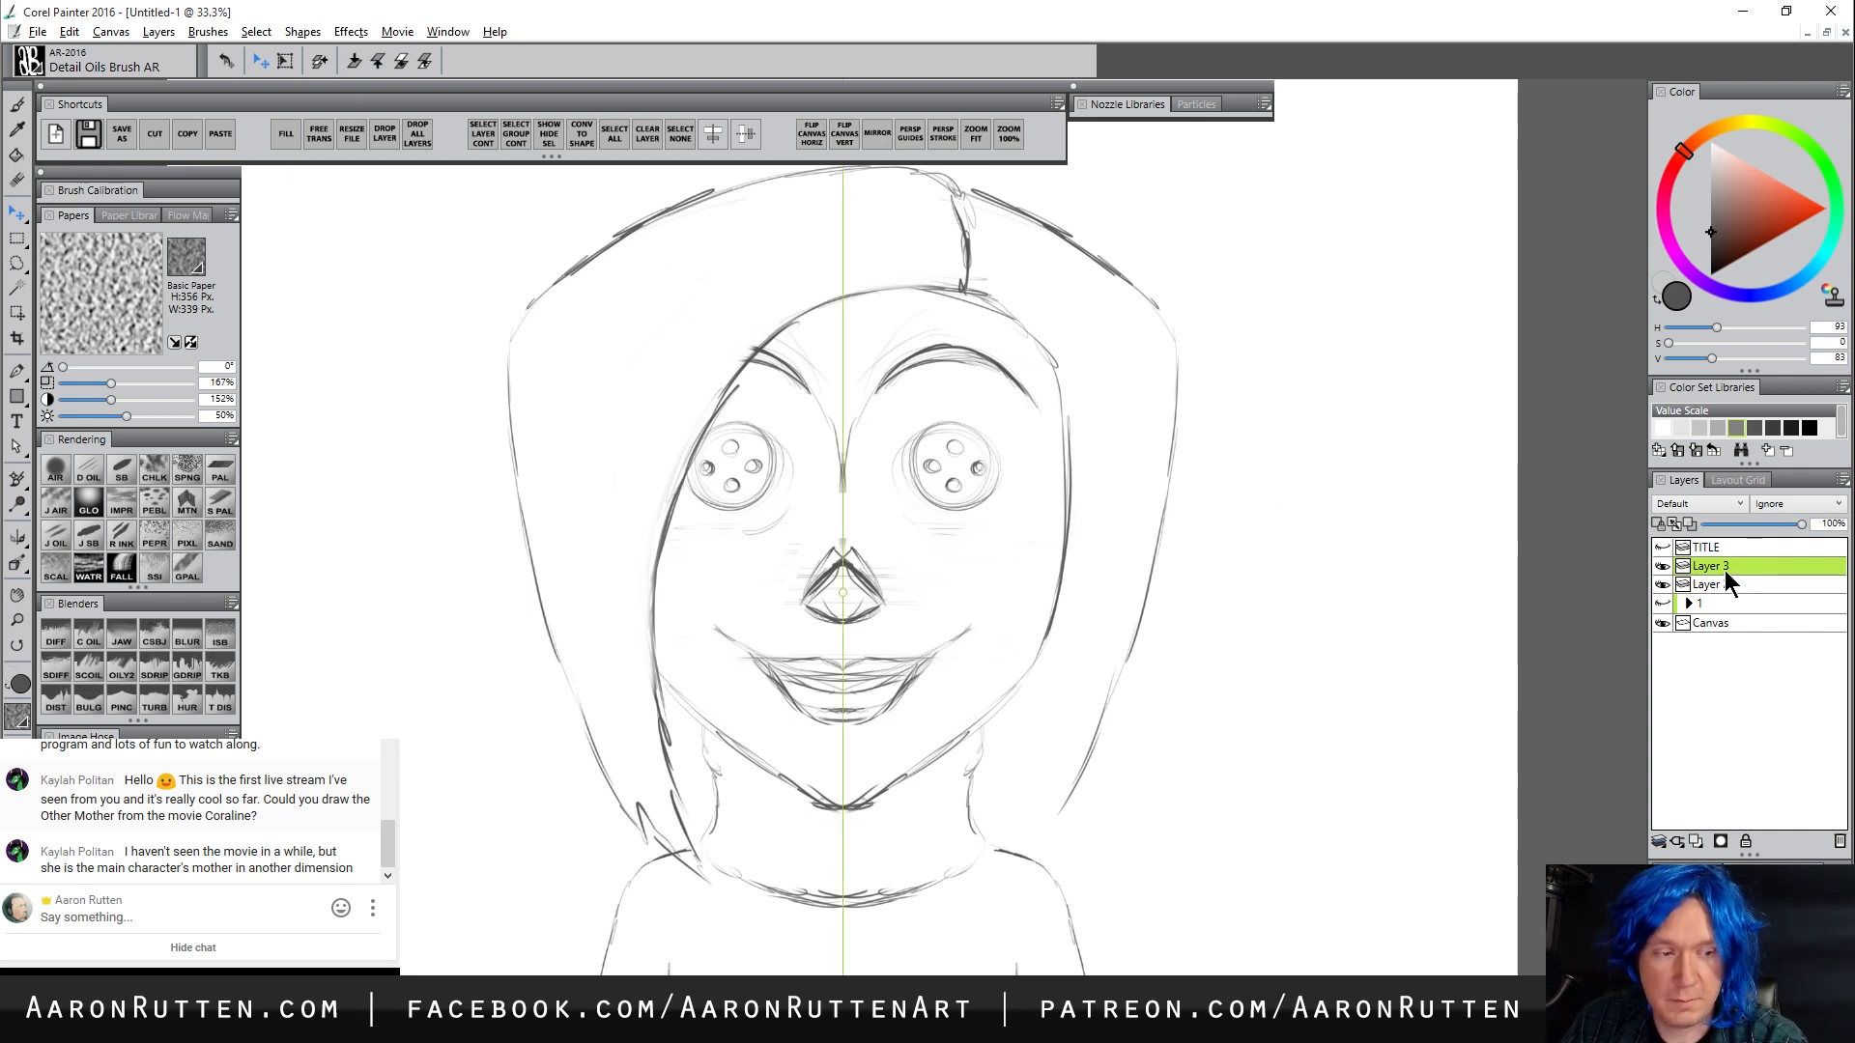
pyautogui.keyDown('shift'); pyautogui.click(1728, 584); pyautogui.keyUp('shift')
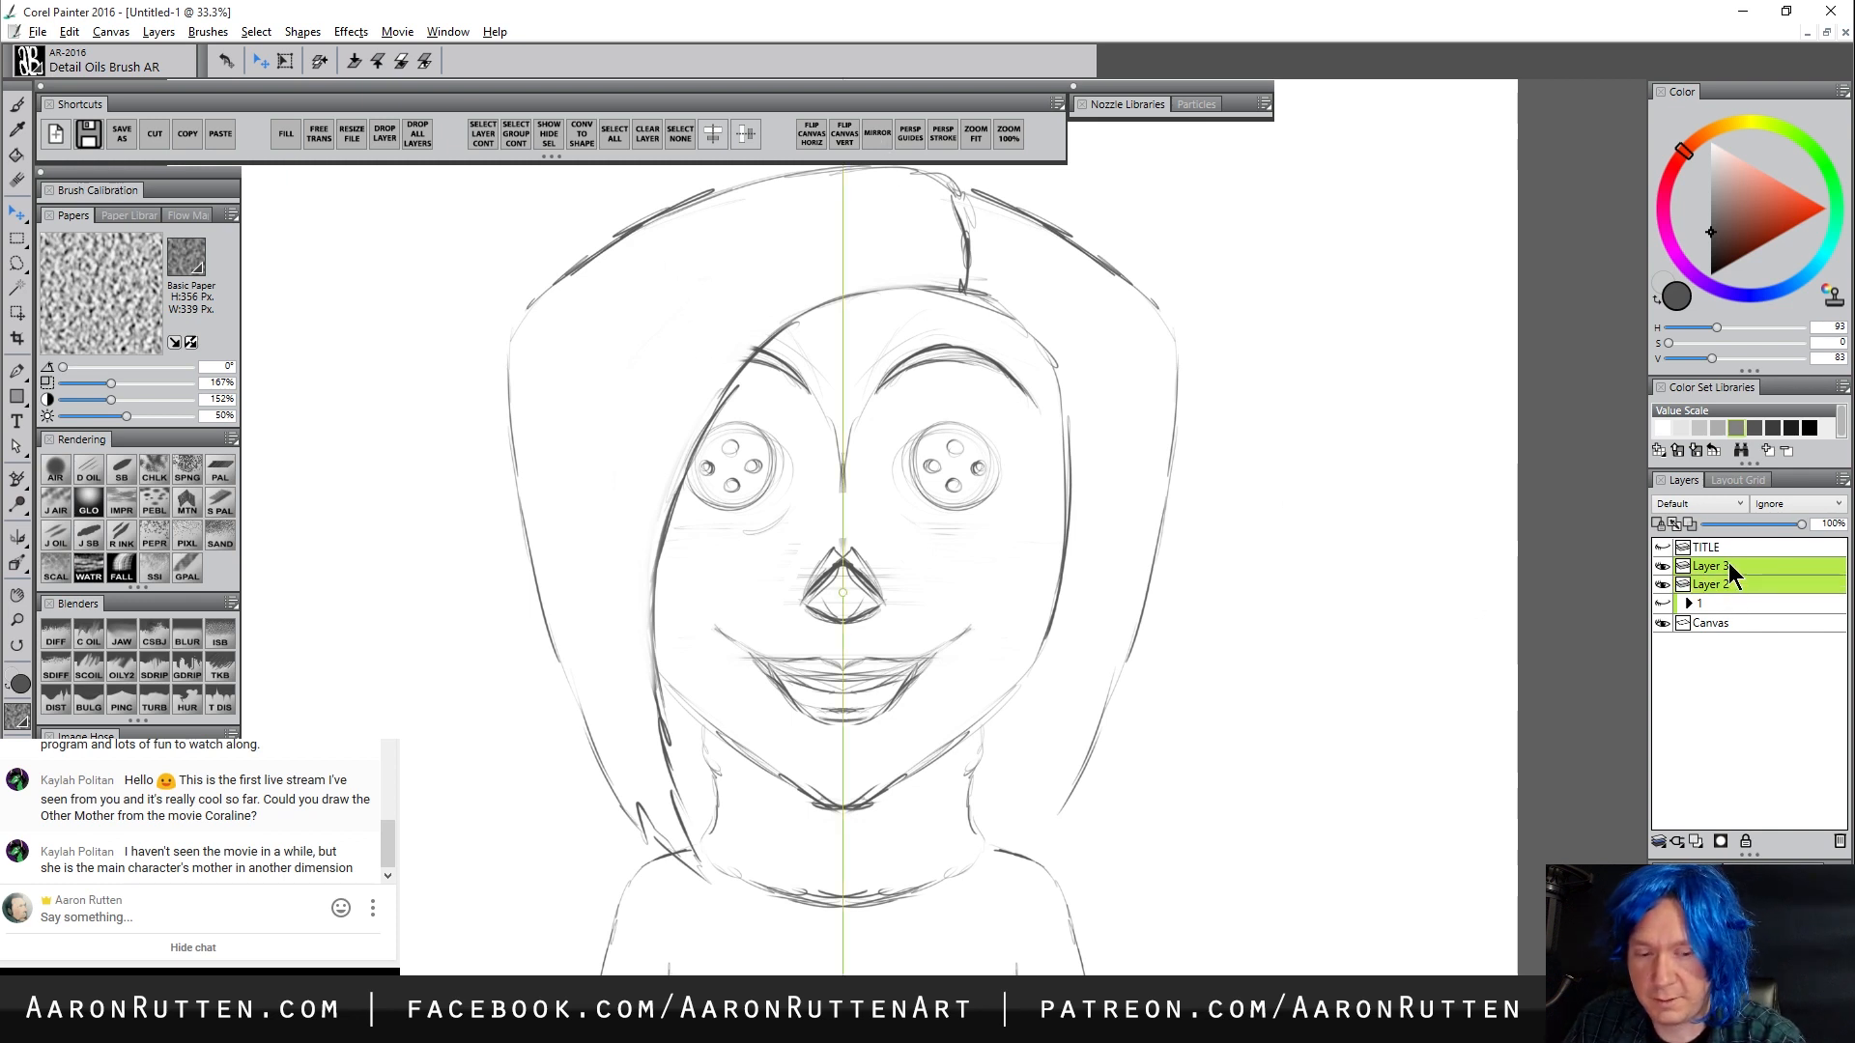
pyautogui.hotkey('ctrl', 'e')
pyautogui.click(1714, 569)
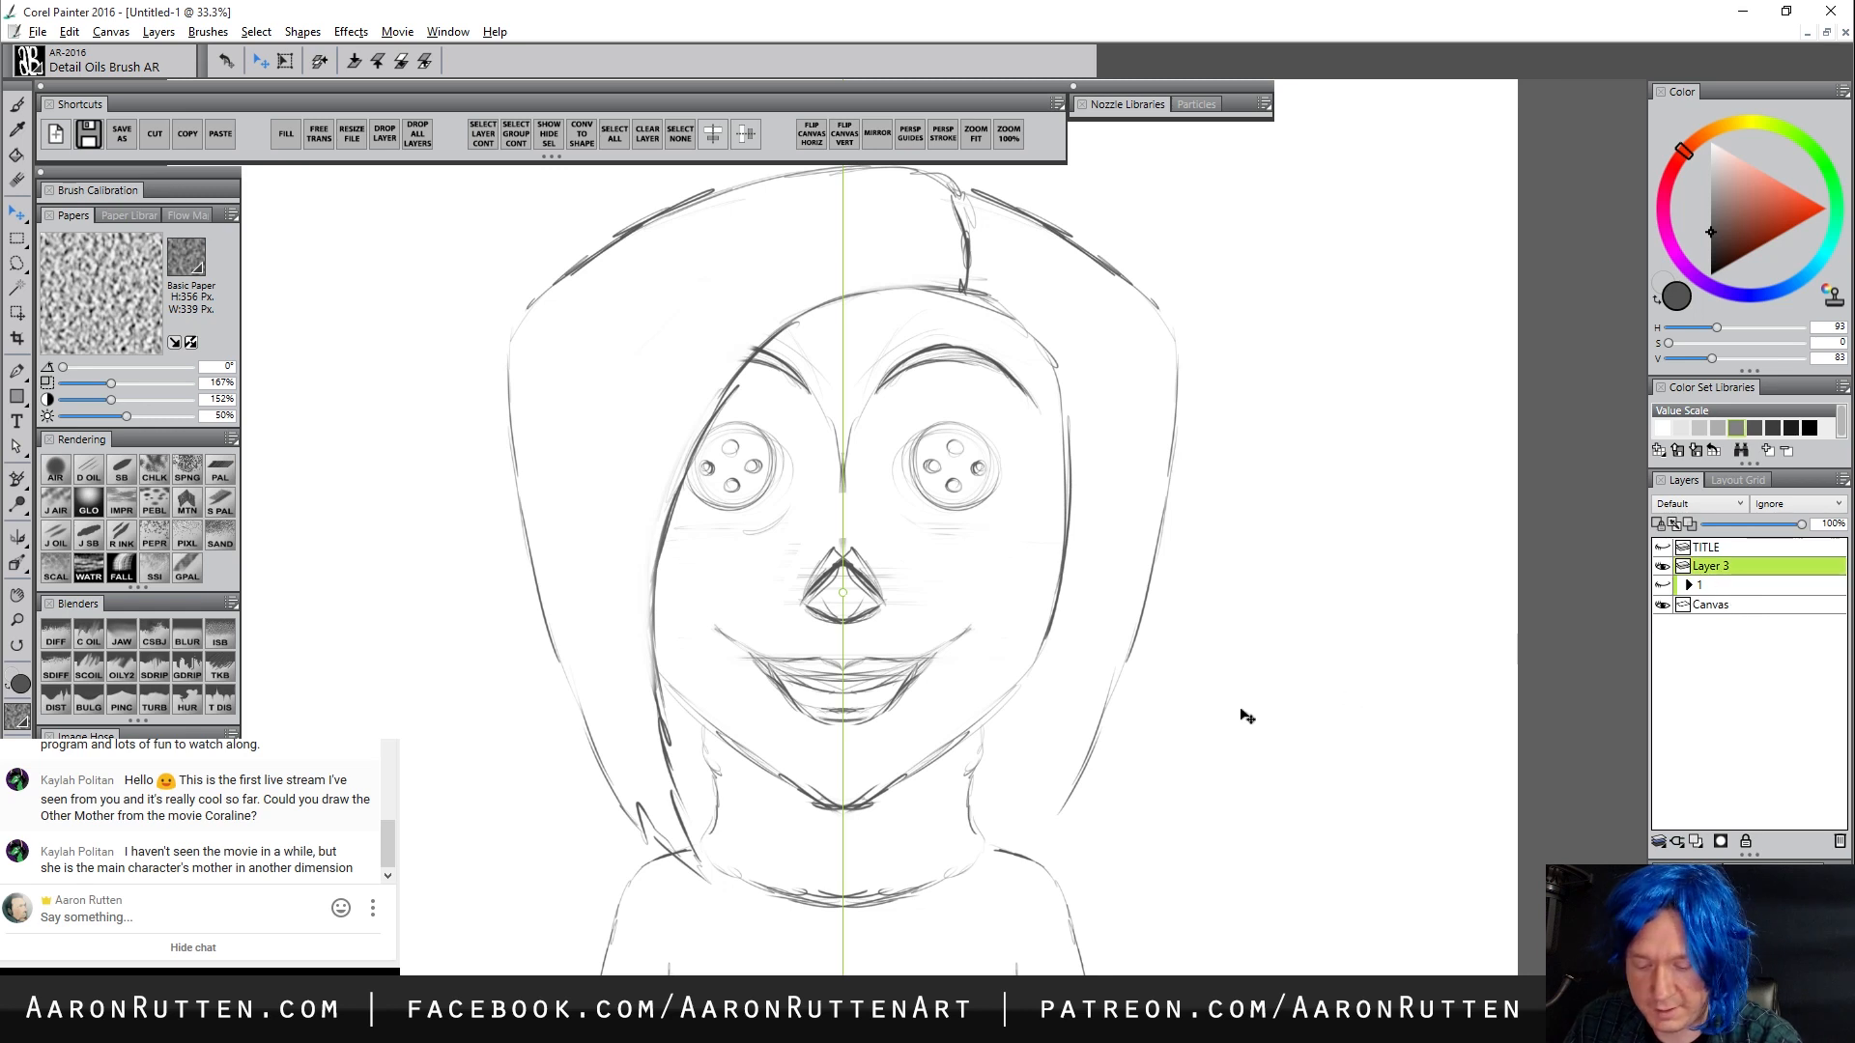
# Reshape the pointed chin into a shorter, rounded one and darken the detail between the lips
pyautogui.press('b')
pyautogui.moveTo(813, 797); pyautogui.dragTo(882, 788)
pyautogui.press('n')
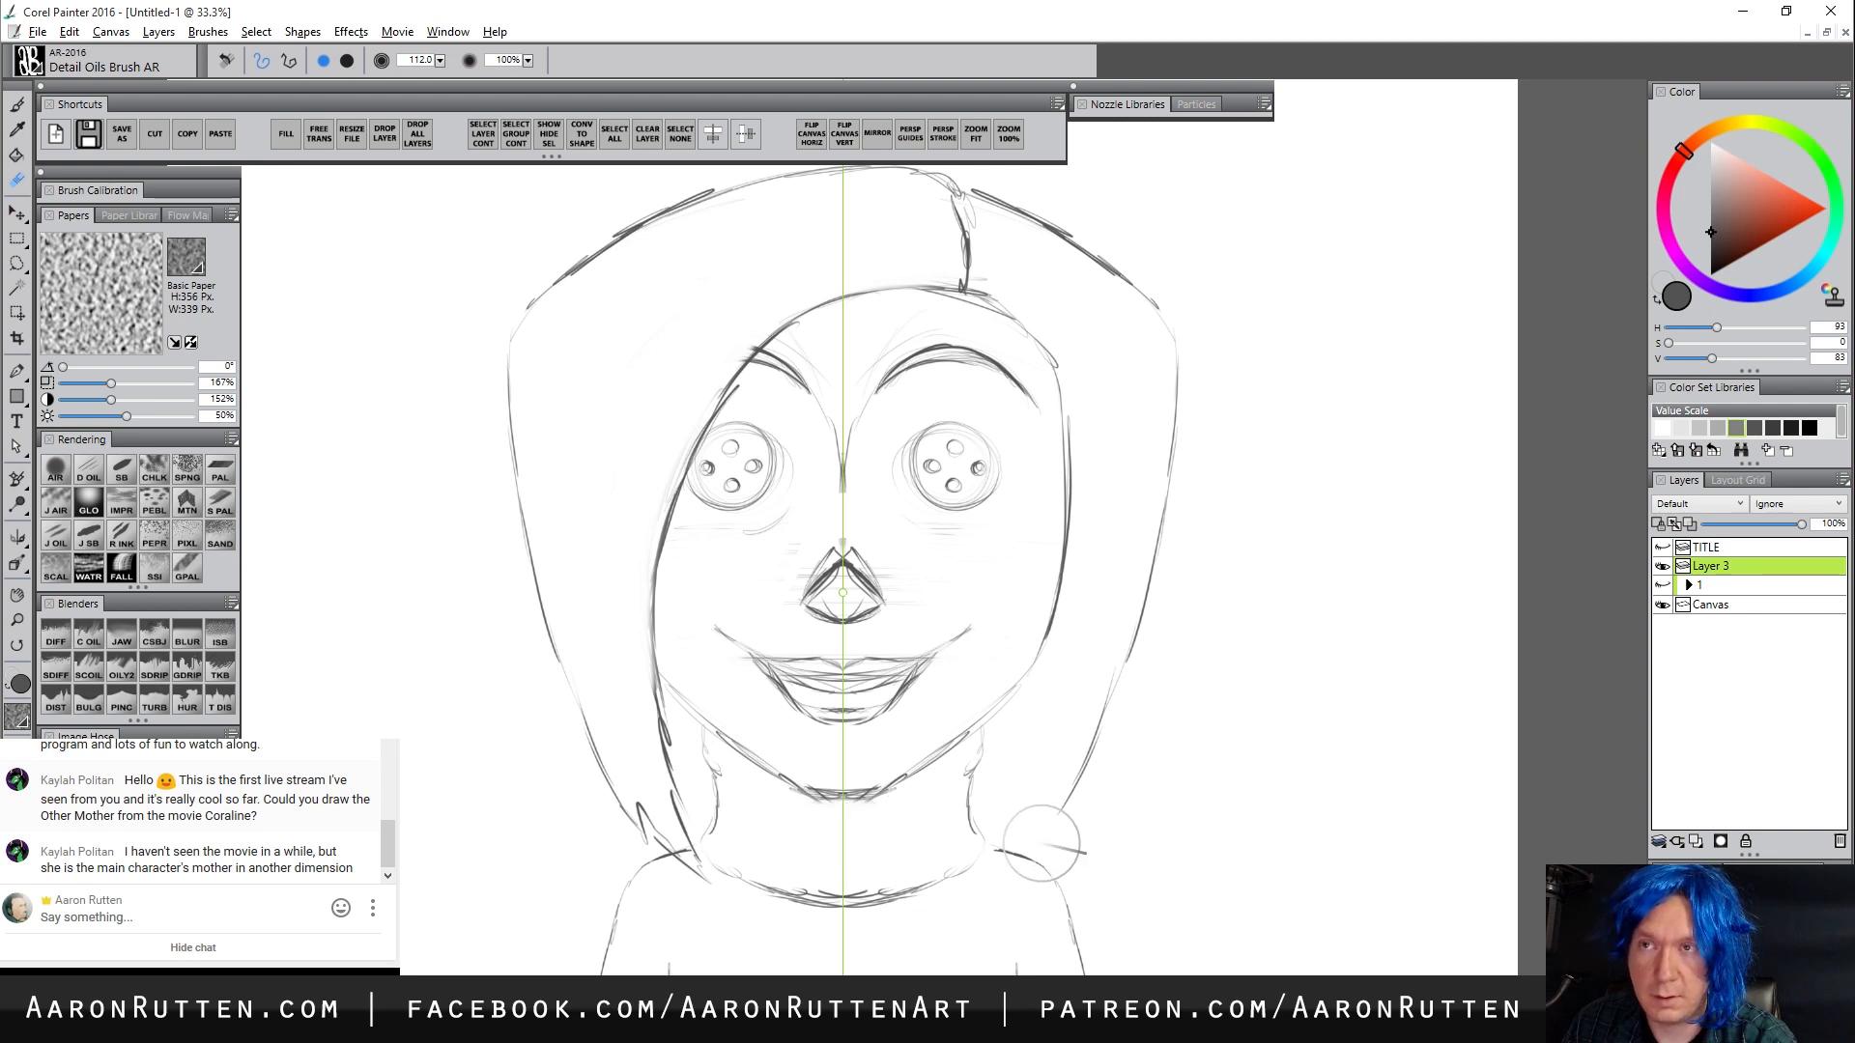
pyautogui.press('b')
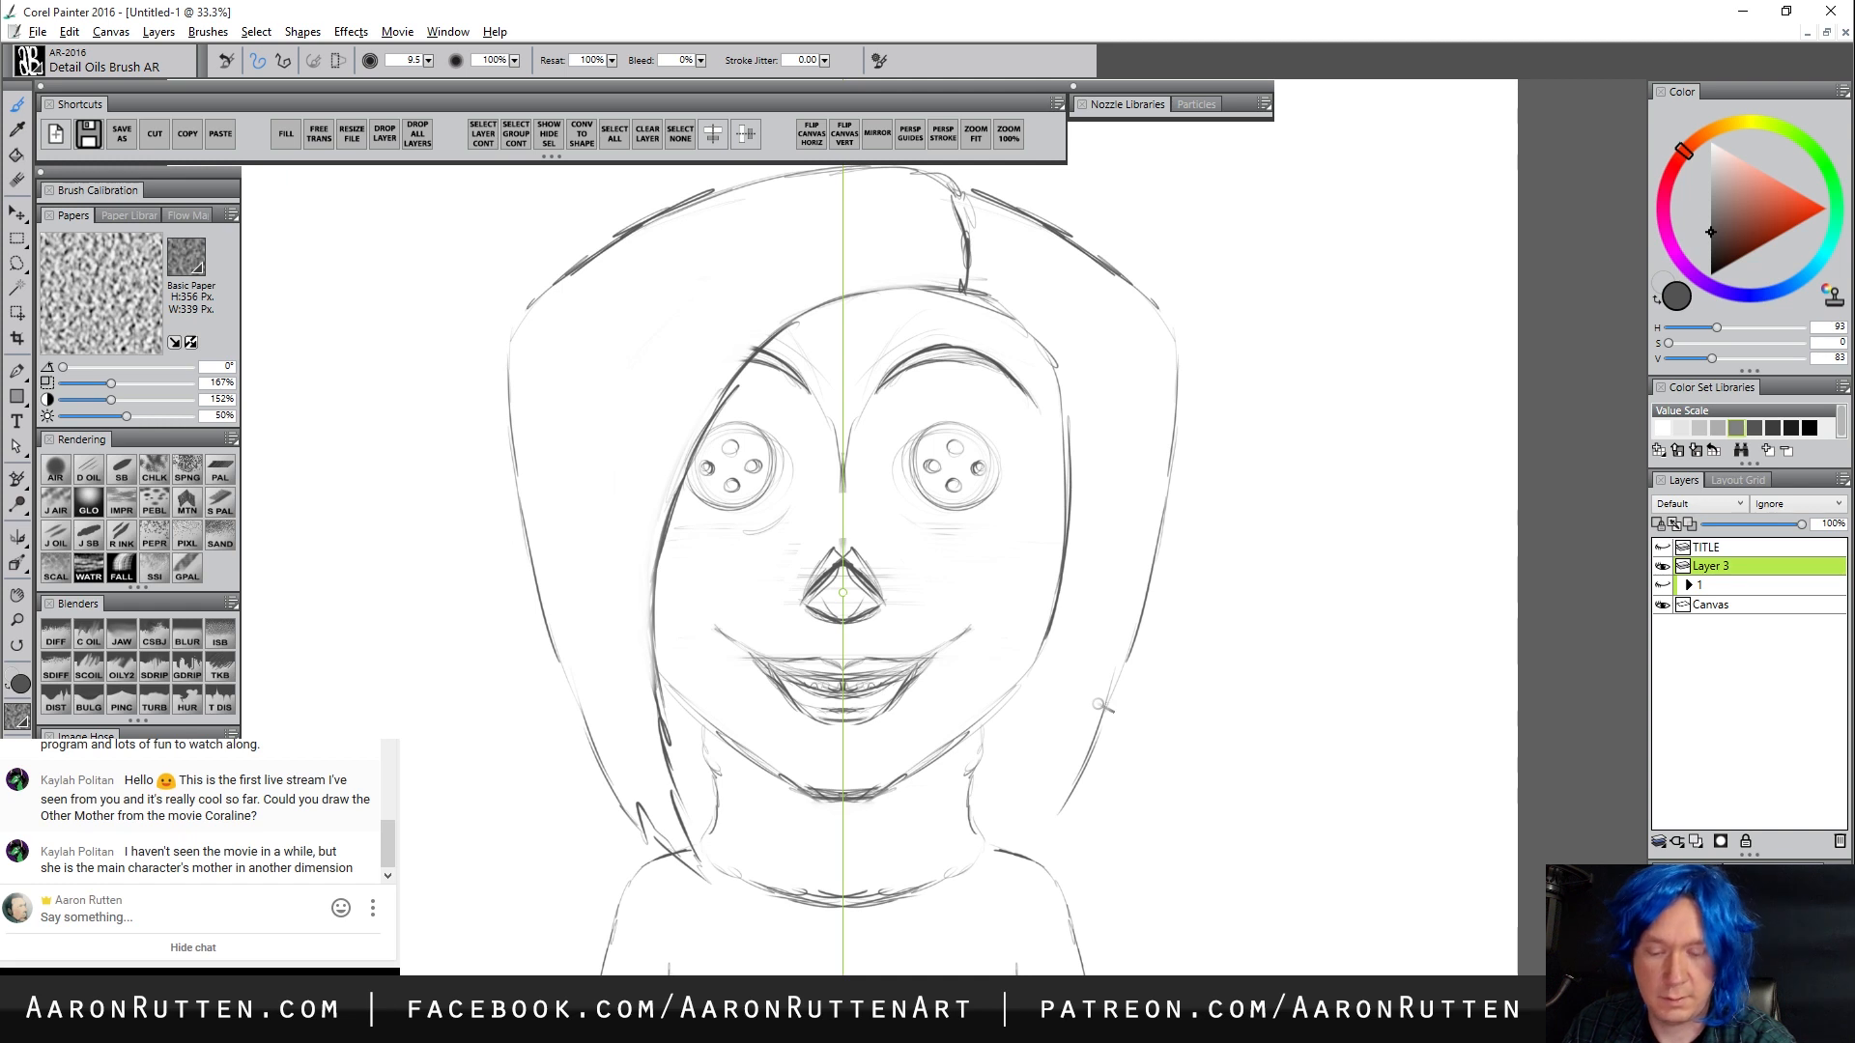
# Erase the button eyes with the eraser at size 112 and redraw them as larger circles slightly lower on the face
pyautogui.press('n')
pyautogui.moveTo(746, 457)
pyautogui.mouseDown()
pyautogui.moveTo(727, 500)
pyautogui.moveTo(738, 467)
pyautogui.moveTo(751, 540)
pyautogui.mouseUp()
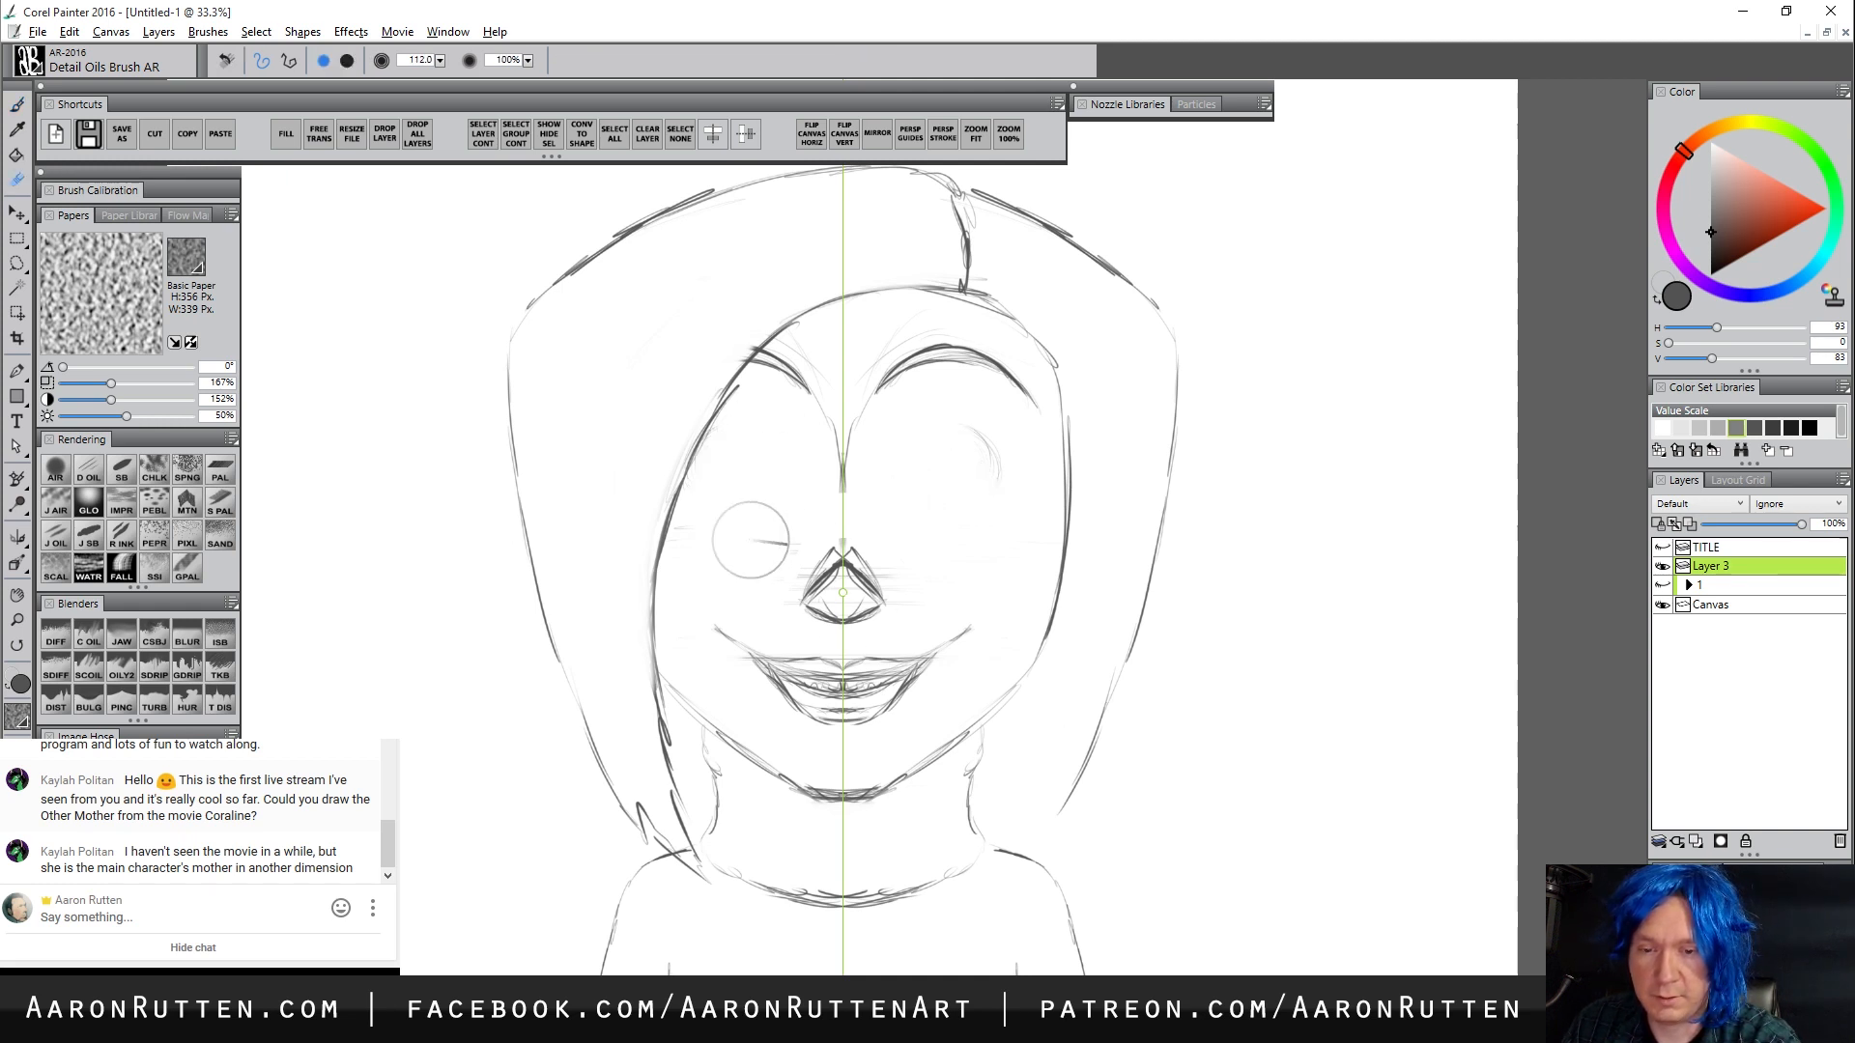
pyautogui.press('b')
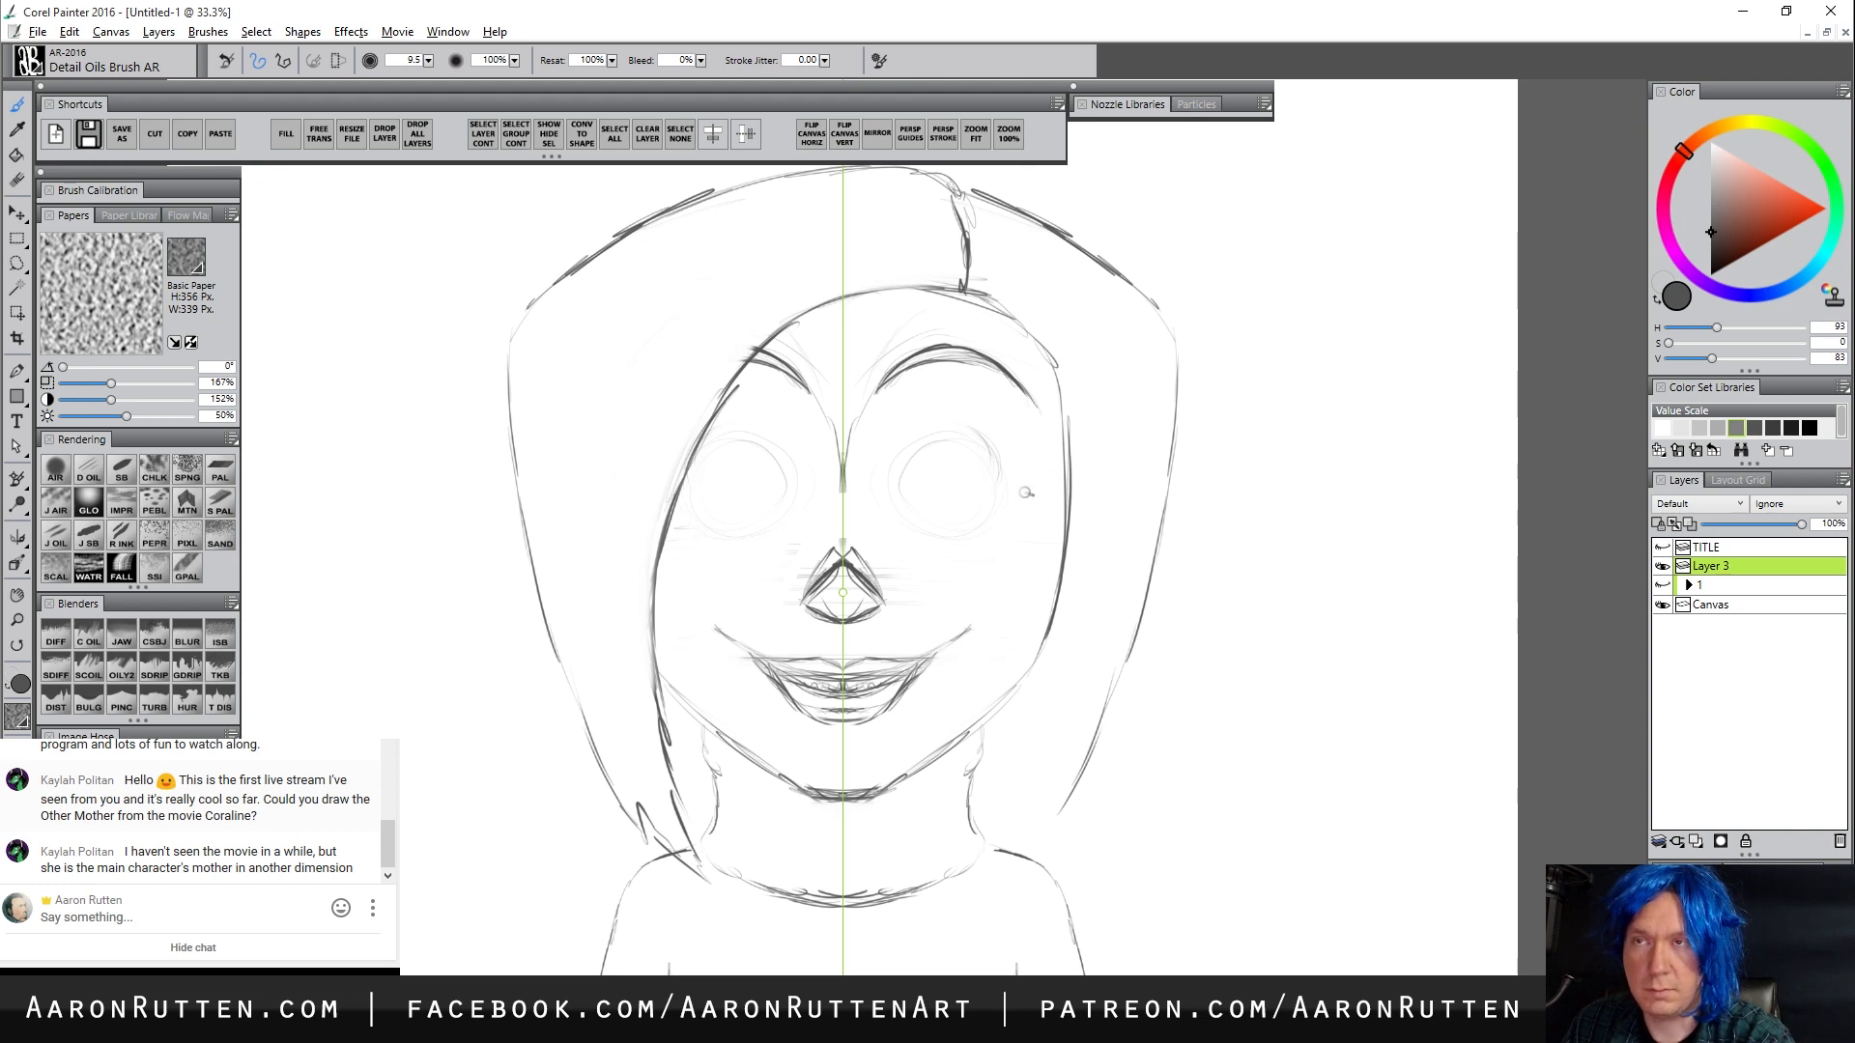
pyautogui.moveTo(690, 498); pyautogui.dragTo(736, 545)
pyautogui.moveTo(752, 451)
pyautogui.mouseDown()
pyautogui.moveTo(695, 479)
pyautogui.moveTo(702, 524)
pyautogui.moveTo(754, 526)
pyautogui.moveTo(722, 448)
pyautogui.moveTo(791, 474)
pyautogui.moveTo(756, 530)
pyautogui.moveTo(795, 479)
pyautogui.mouseUp()
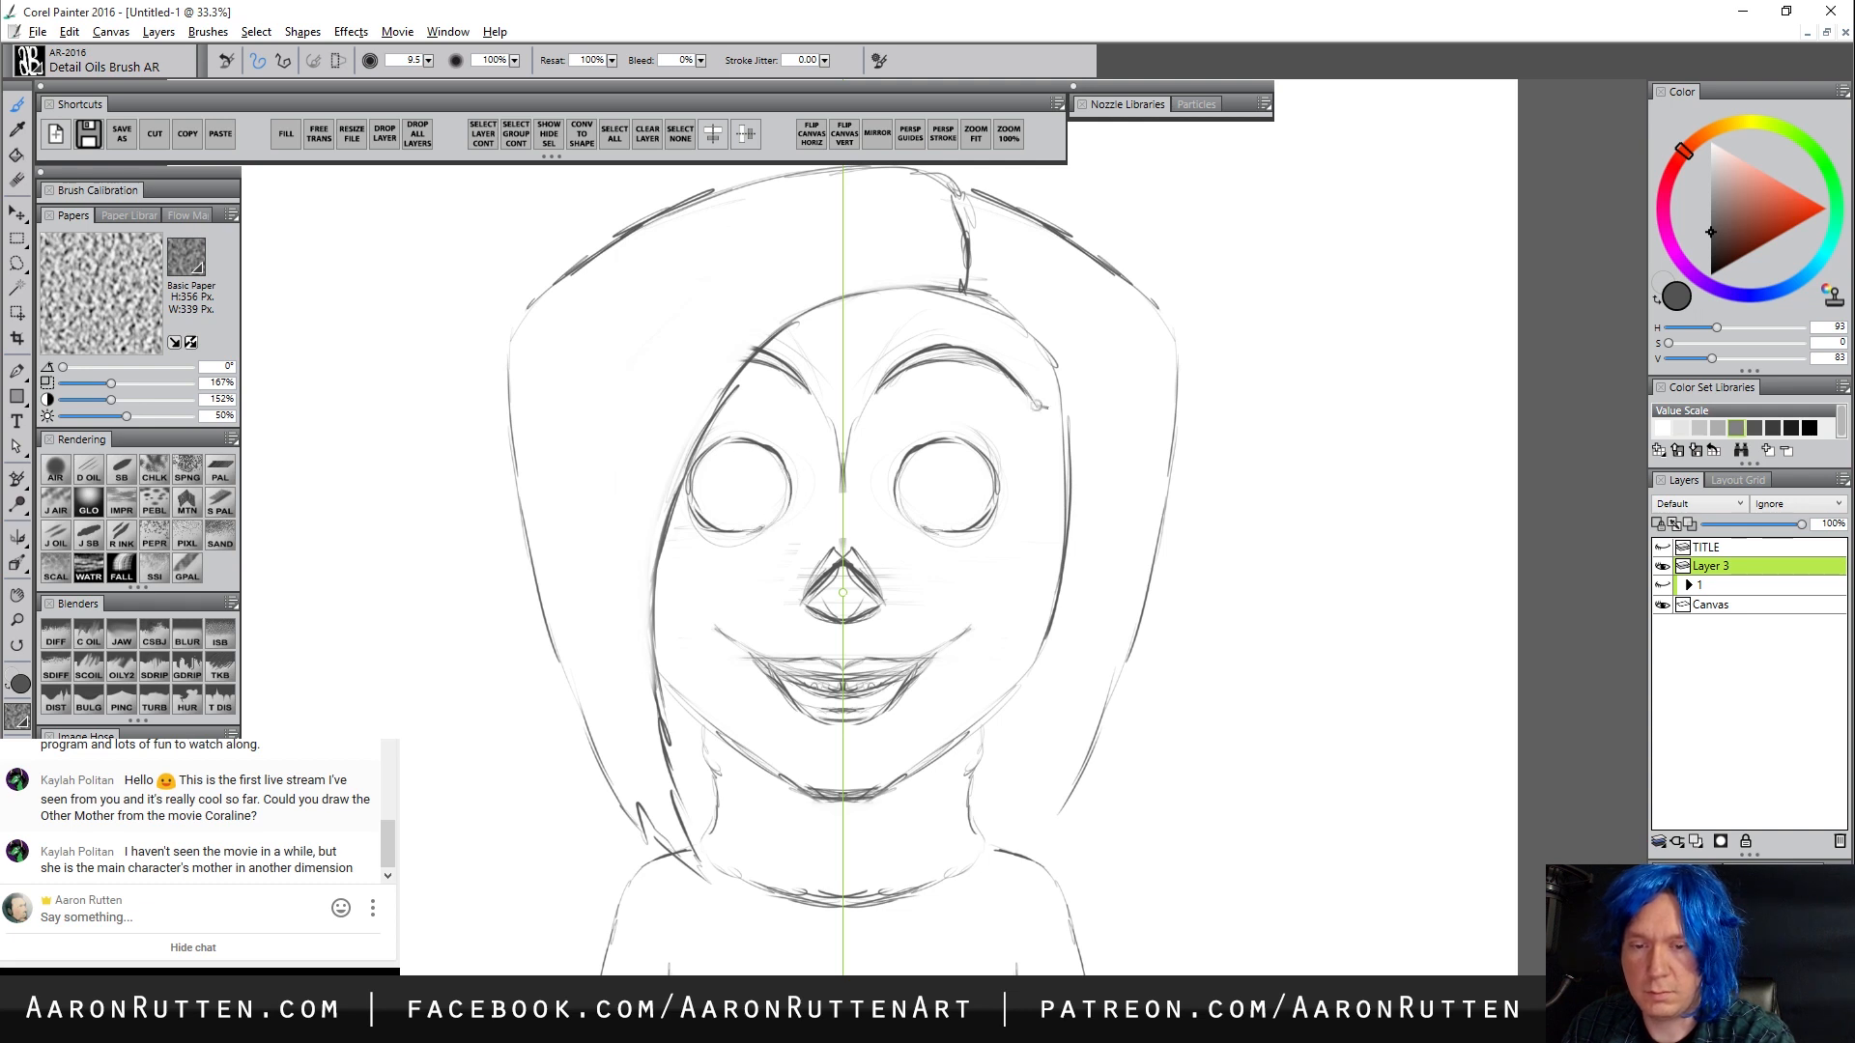
# Draw four button holes inside each eye and add an outer edge line beneath the buttons
pyautogui.moveTo(734, 453)
pyautogui.mouseDown()
pyautogui.moveTo(711, 491)
pyautogui.moveTo(770, 489)
pyautogui.moveTo(715, 481)
pyautogui.moveTo(731, 496)
pyautogui.moveTo(736, 454)
pyautogui.mouseUp()
pyautogui.moveTo(762, 480); pyautogui.dragTo(732, 519)
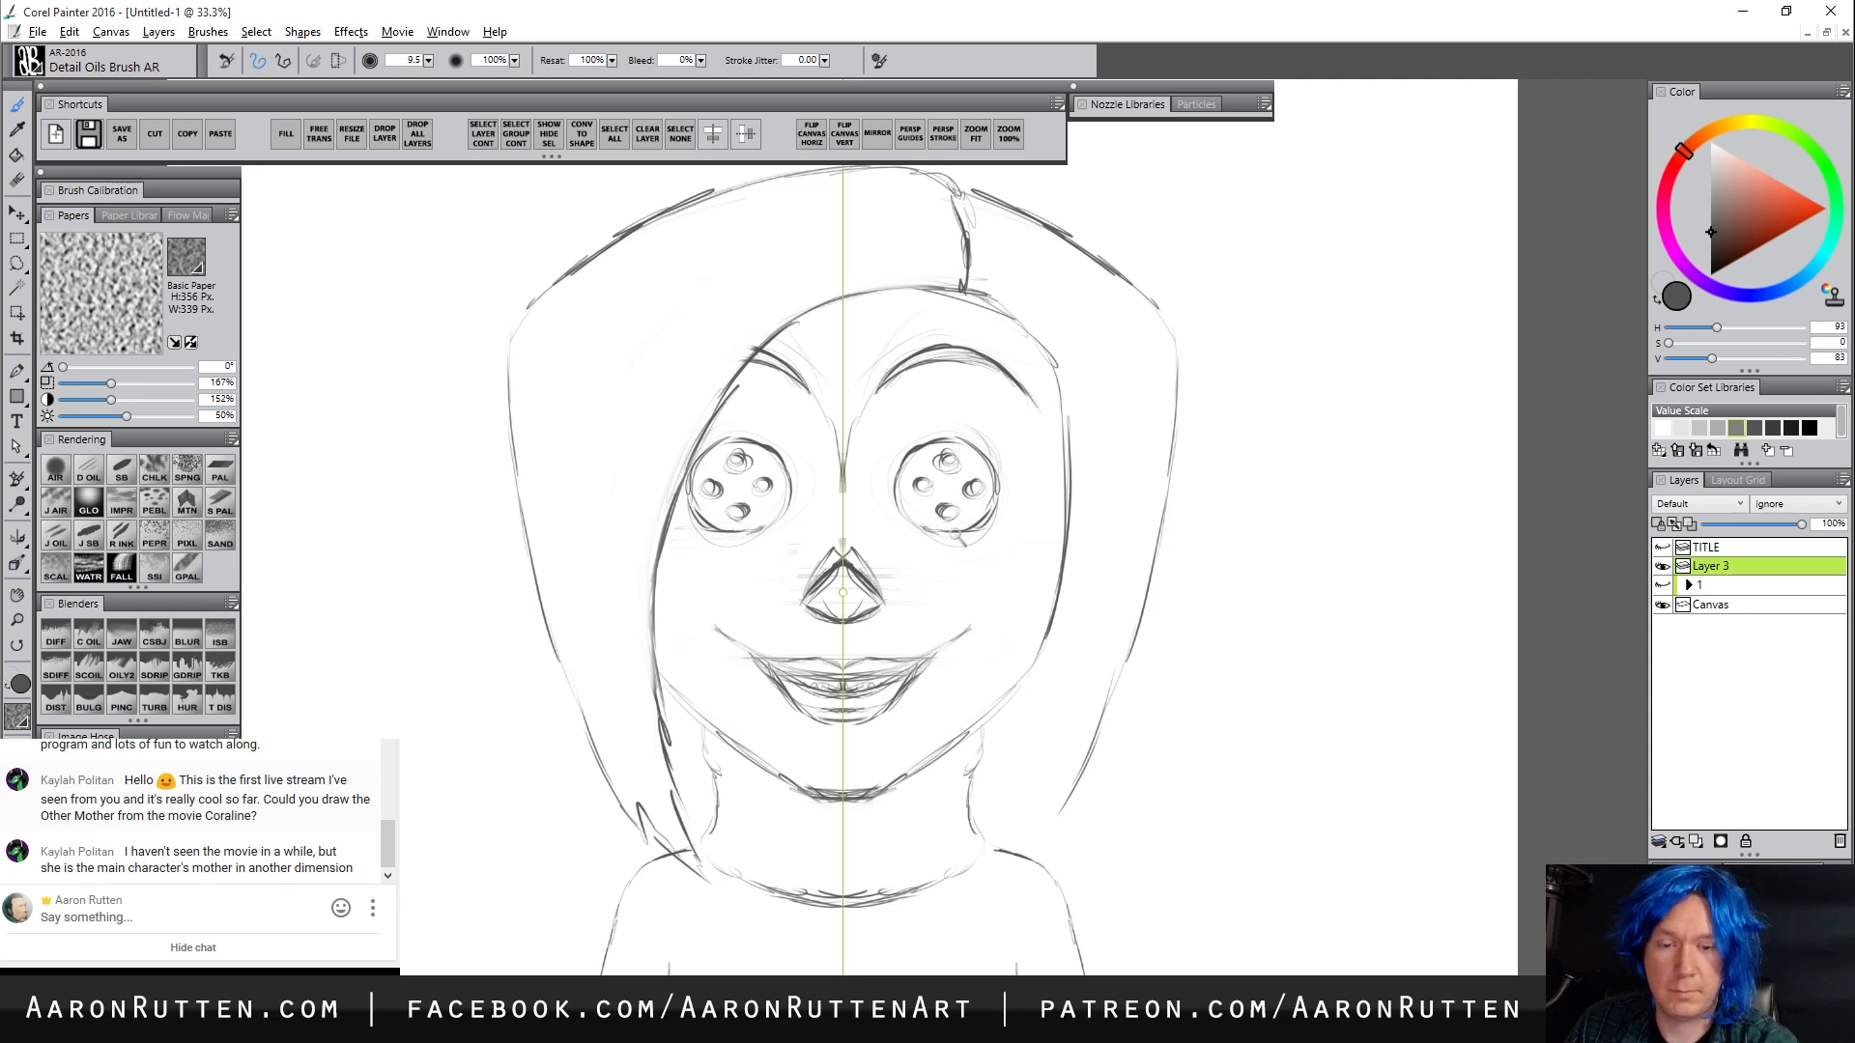
pyautogui.moveTo(960, 538); pyautogui.dragTo(954, 548)
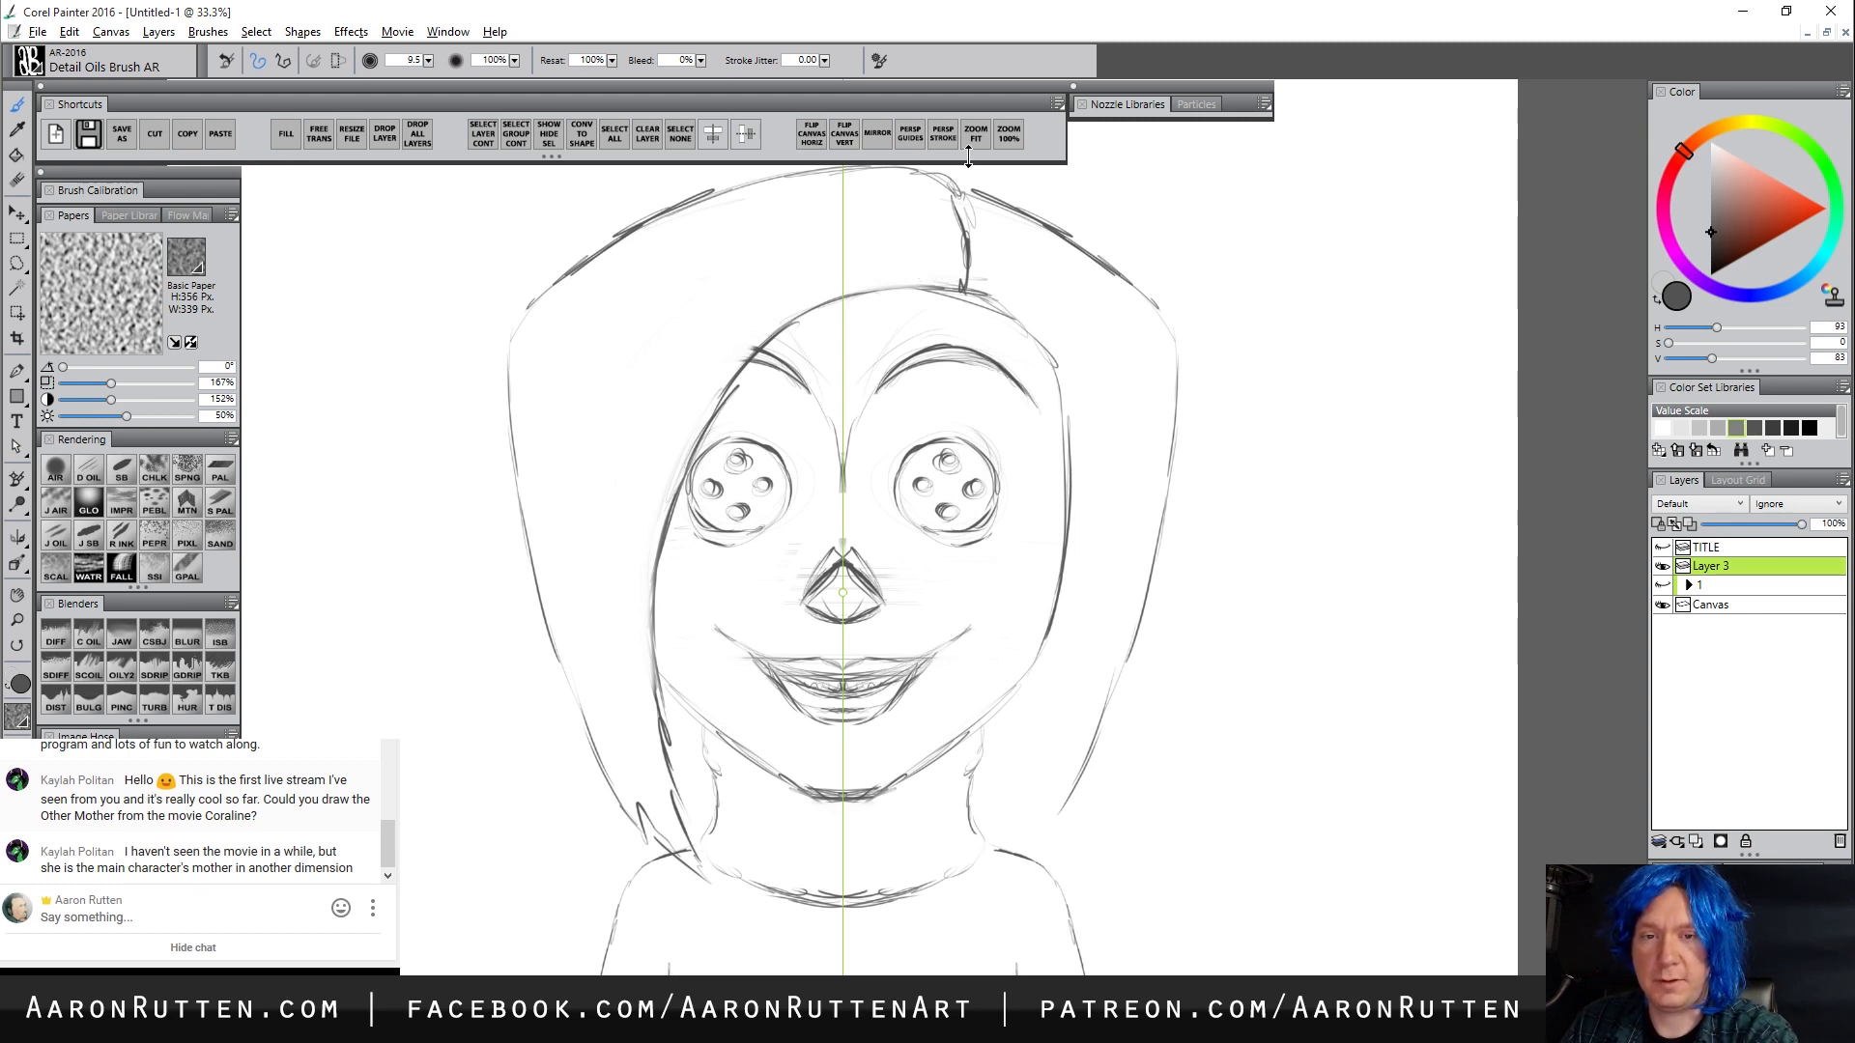
# Turn off mirror painting and sketch hair strands sweeping from the side parting across the forehead
pyautogui.click(879, 135)
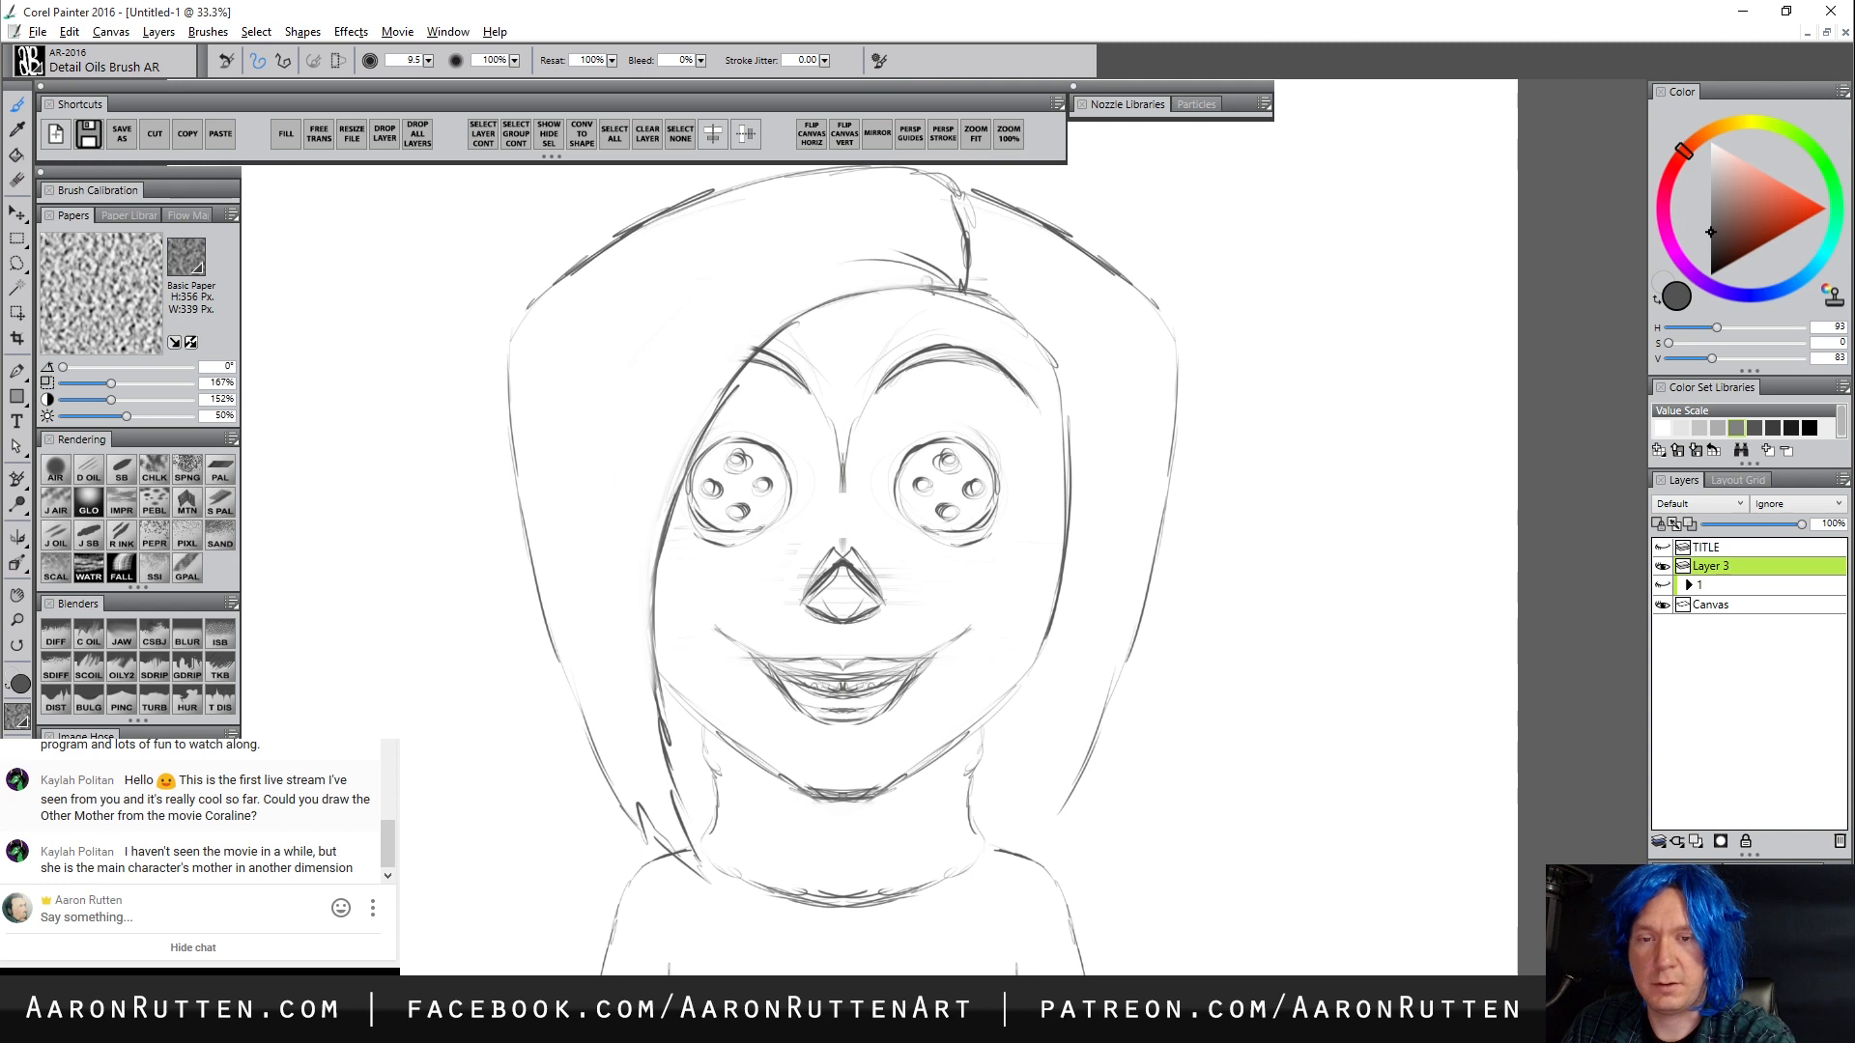
pyautogui.moveTo(928, 283)
pyautogui.mouseDown()
pyautogui.moveTo(807, 280)
pyautogui.moveTo(925, 283)
pyautogui.moveTo(903, 257)
pyautogui.moveTo(773, 329)
pyautogui.moveTo(845, 279)
pyautogui.moveTo(953, 262)
pyautogui.moveTo(879, 254)
pyautogui.moveTo(775, 318)
pyautogui.moveTo(910, 282)
pyautogui.moveTo(816, 304)
pyautogui.mouseUp()
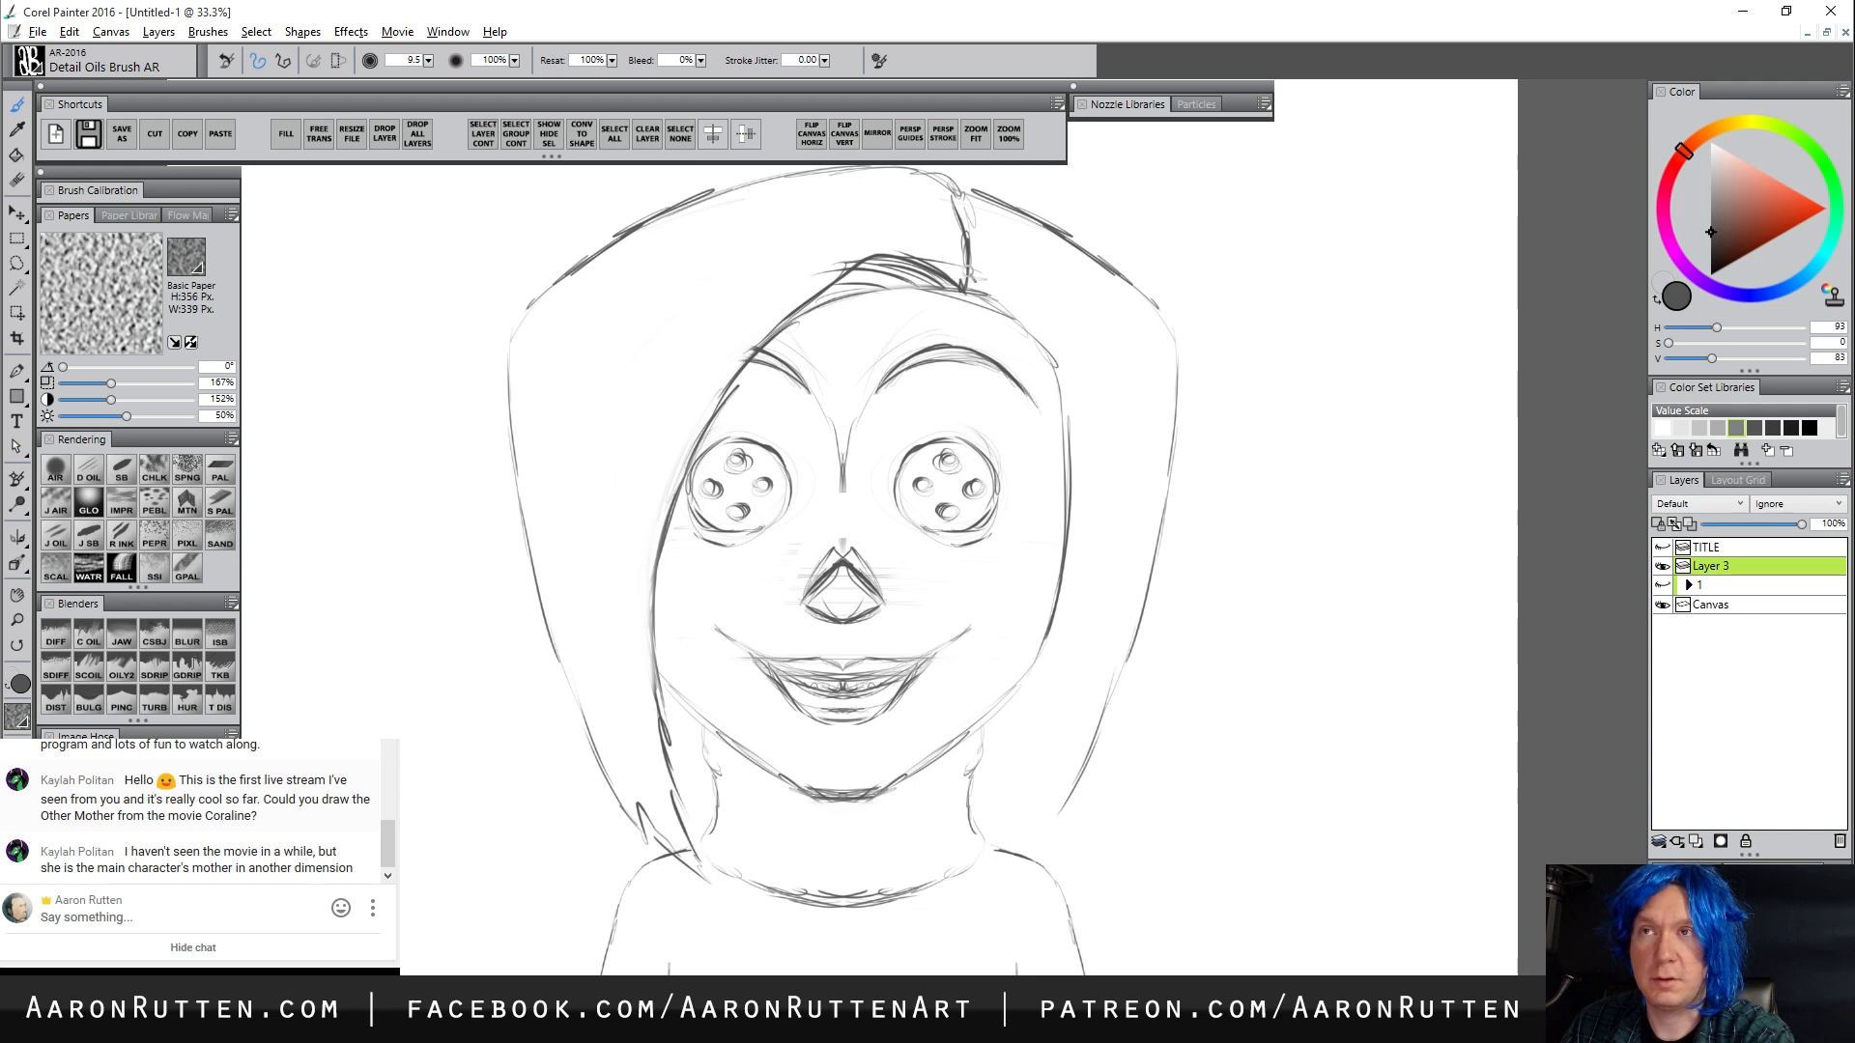
pyautogui.moveTo(970, 276)
pyautogui.mouseDown()
pyautogui.moveTo(936, 207)
pyautogui.moveTo(870, 240)
pyautogui.moveTo(933, 238)
pyautogui.mouseUp()
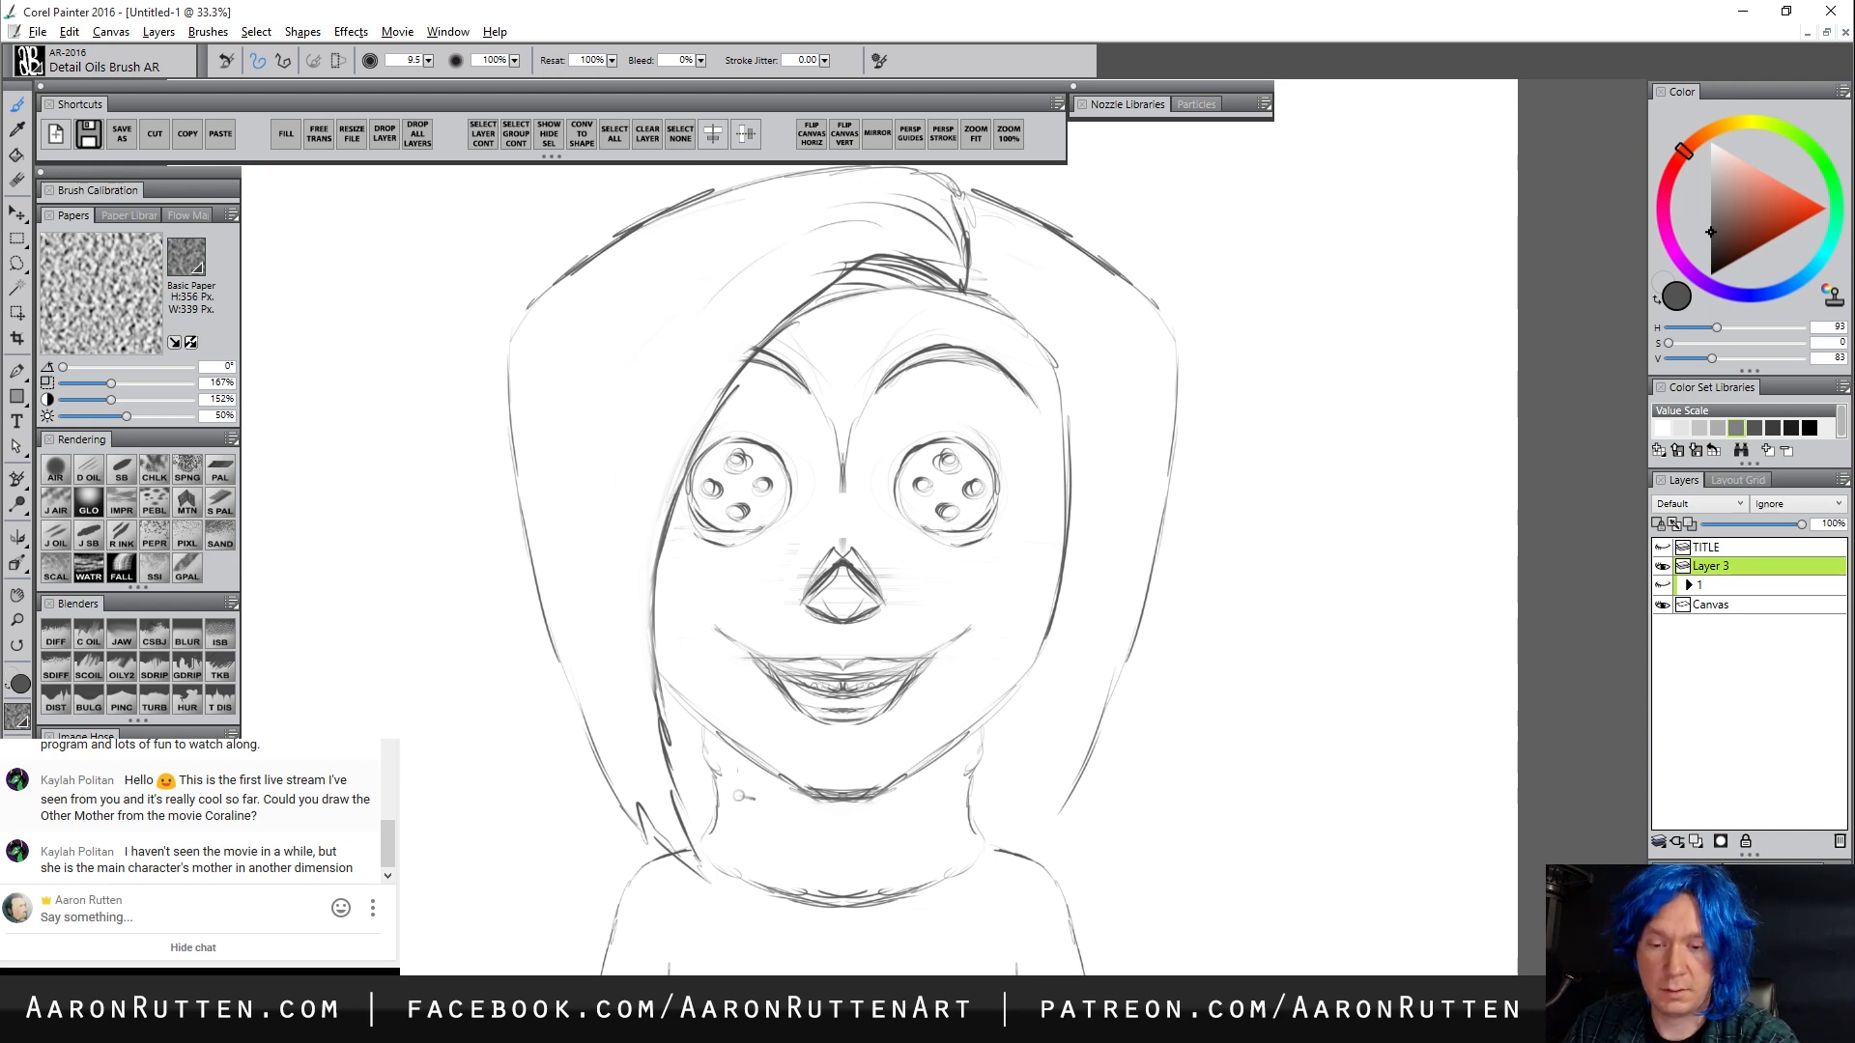
# Draw vertical ribbing and the lower edge of the turtleneck collar, and add a new layer above the sketch
pyautogui.moveTo(740, 796)
pyautogui.mouseDown()
pyautogui.moveTo(743, 873)
pyautogui.moveTo(791, 820)
pyautogui.moveTo(823, 817)
pyautogui.moveTo(853, 830)
pyautogui.moveTo(860, 878)
pyautogui.moveTo(891, 813)
pyautogui.moveTo(923, 802)
pyautogui.moveTo(964, 853)
pyautogui.mouseUp()
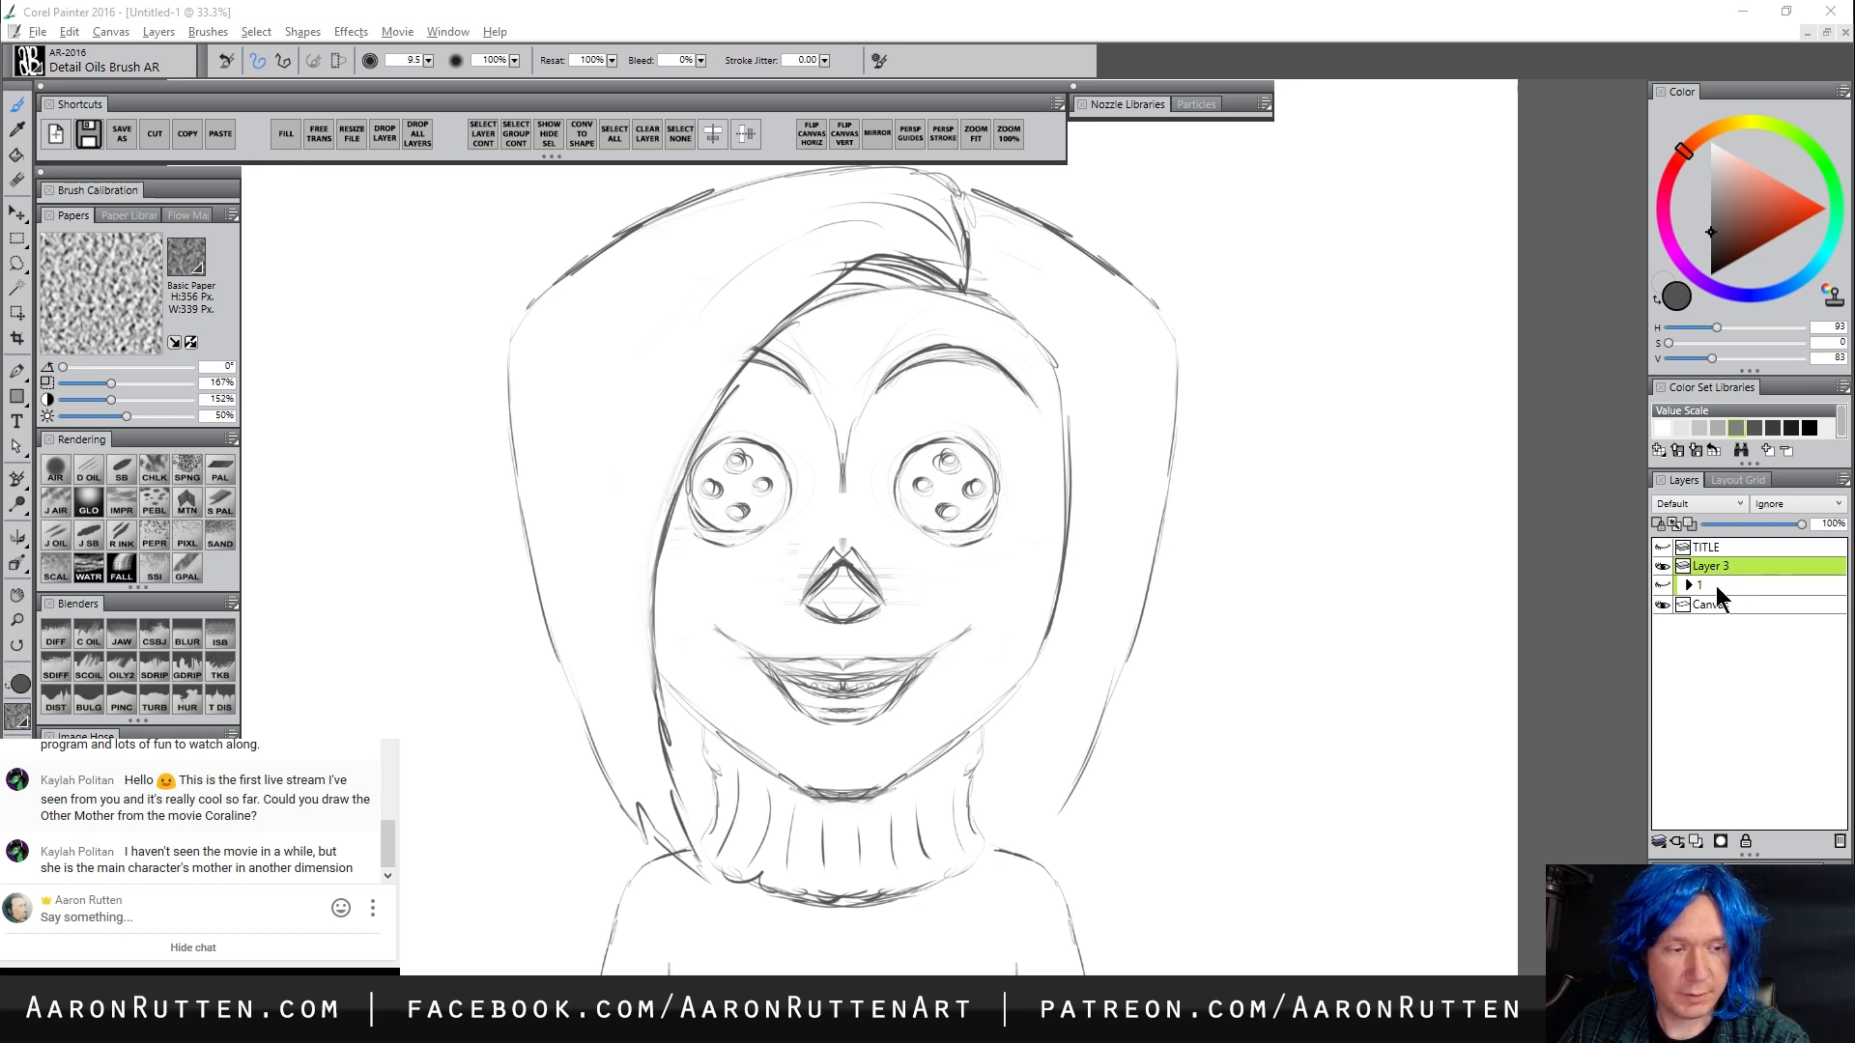
pyautogui.click(1696, 839)
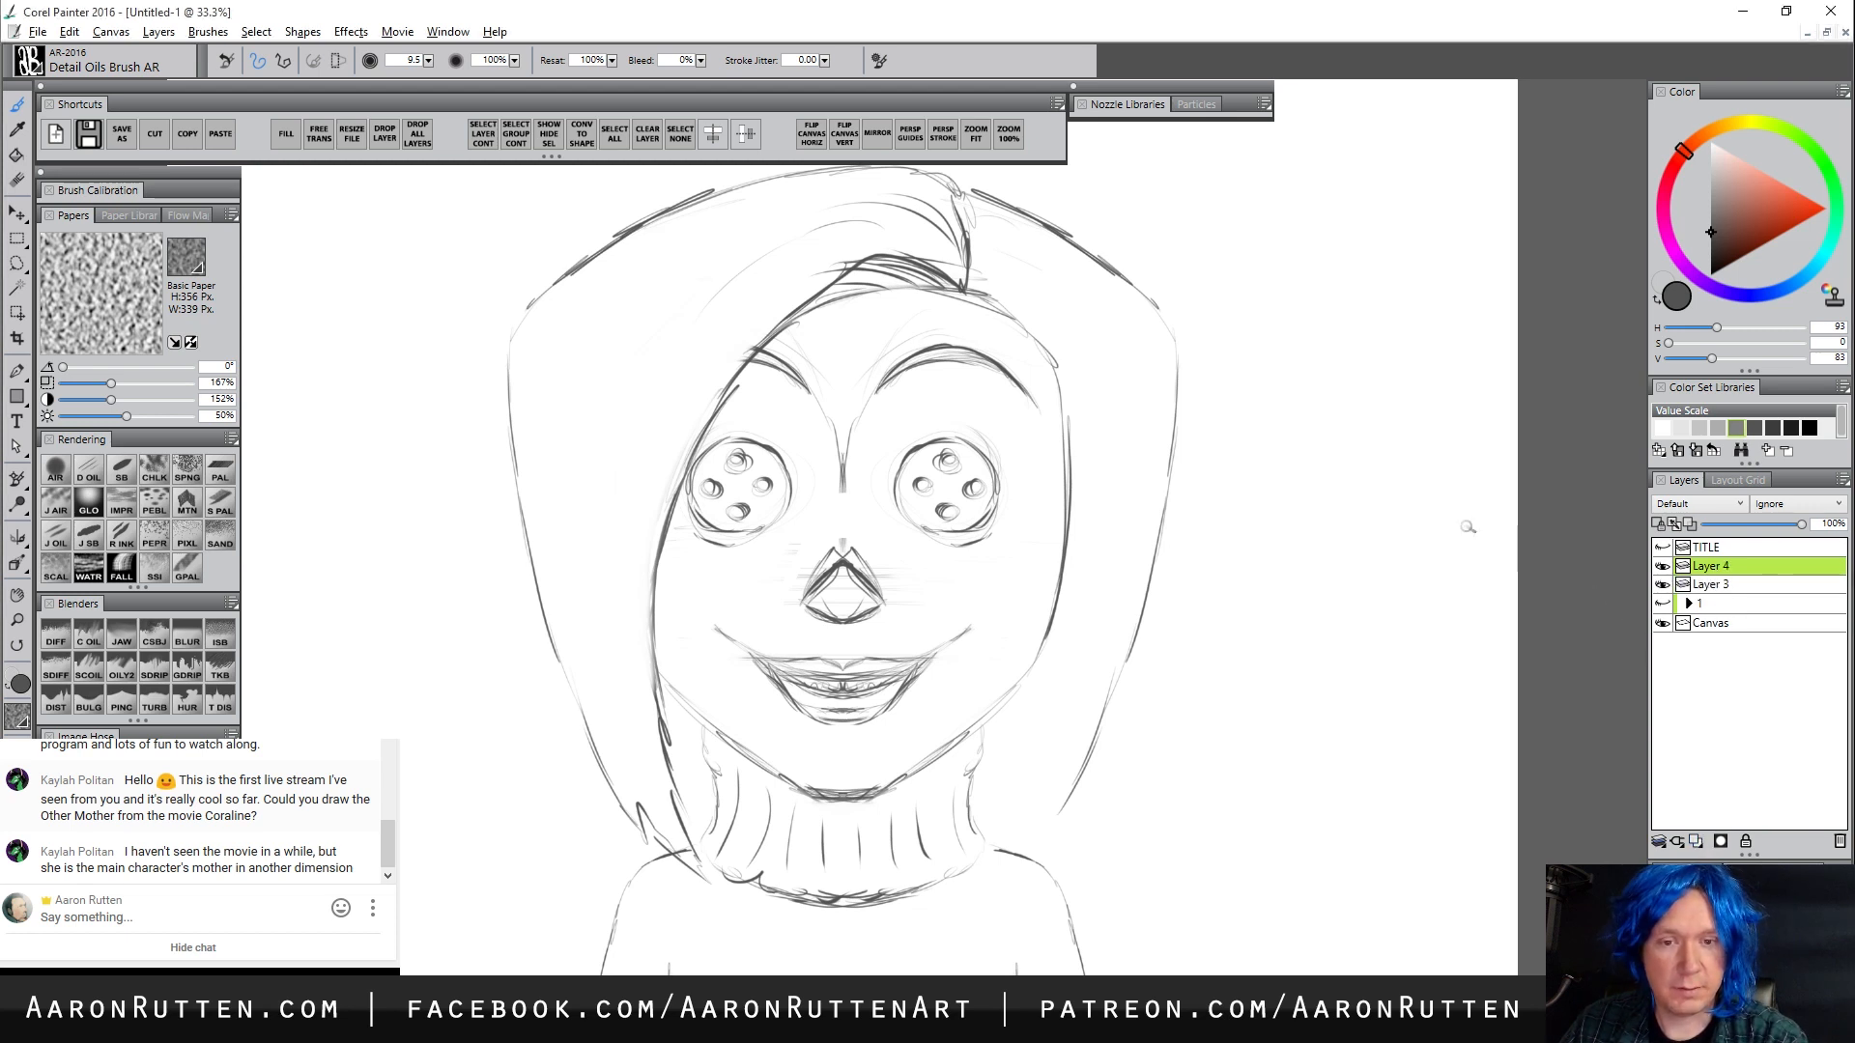
# Choose a bright blue and fill the Layer 3 sketch lines with it at 100% opacity, preserving the layer's transparency
pyautogui.click(1712, 582)
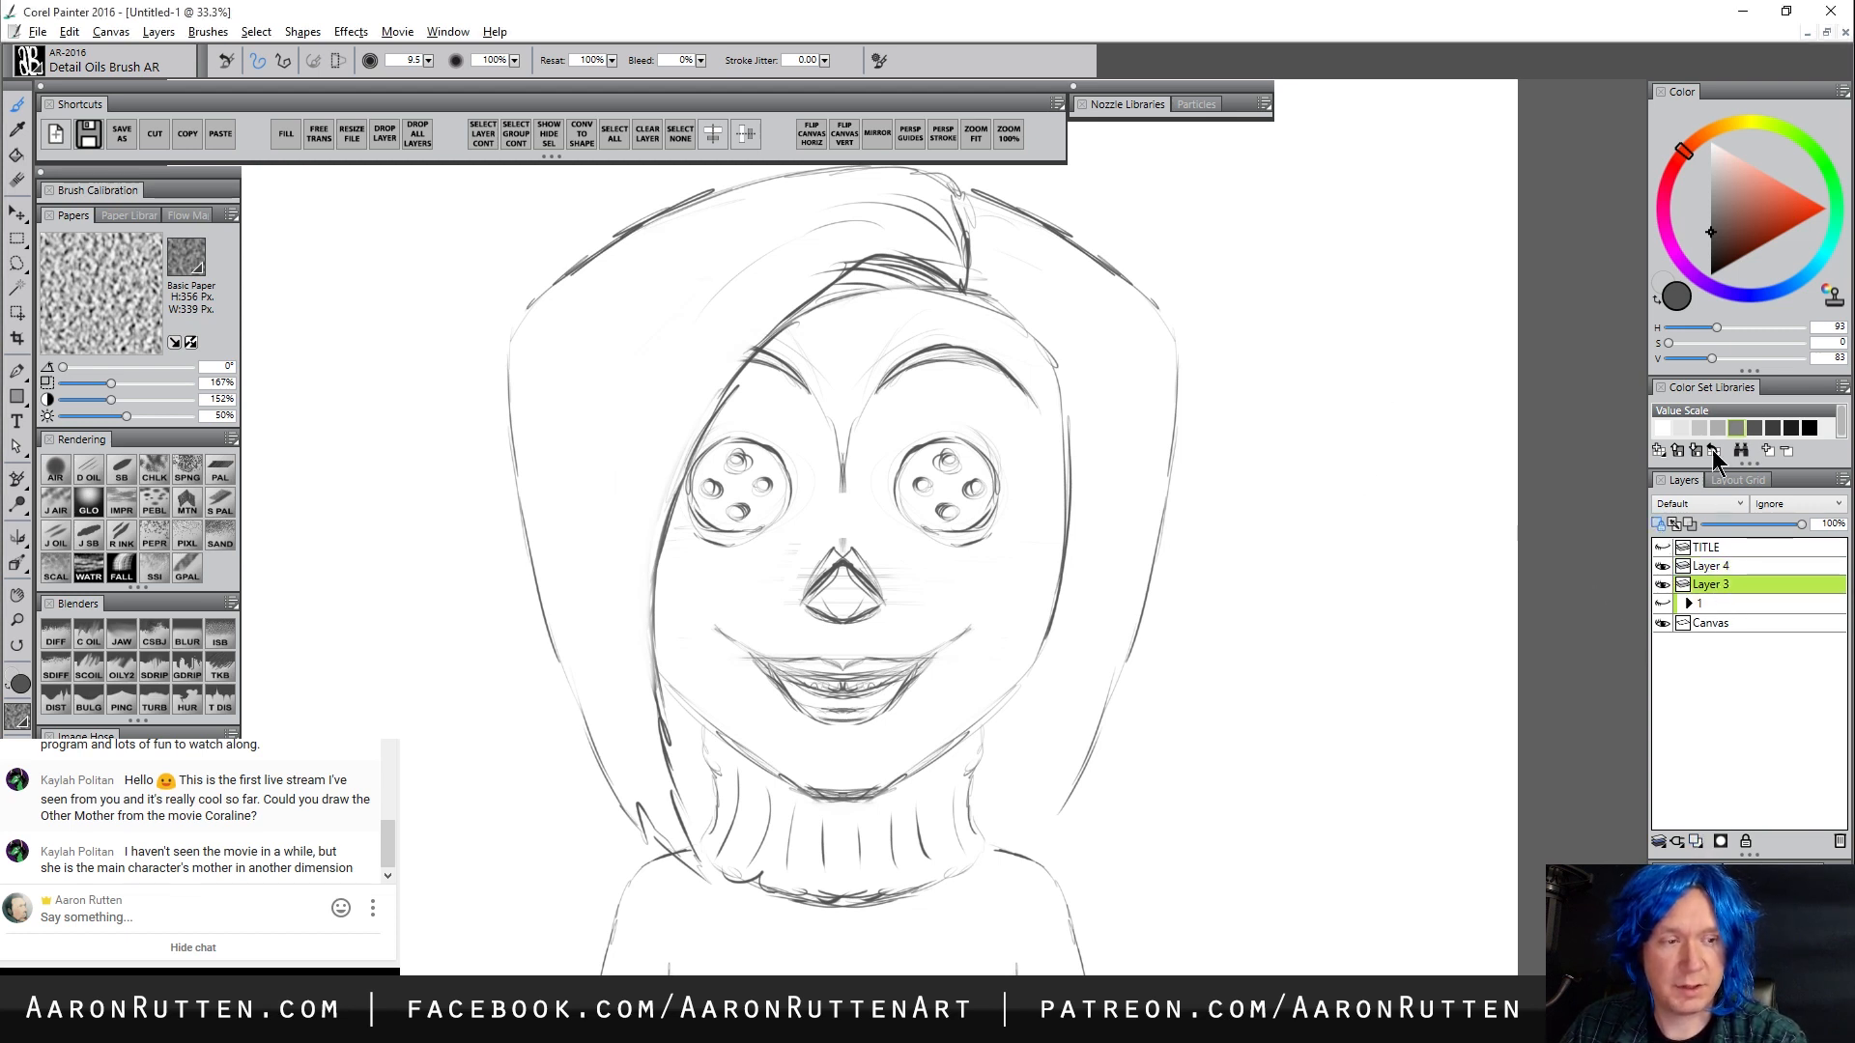
pyautogui.click(1804, 280)
pyautogui.click(1826, 209)
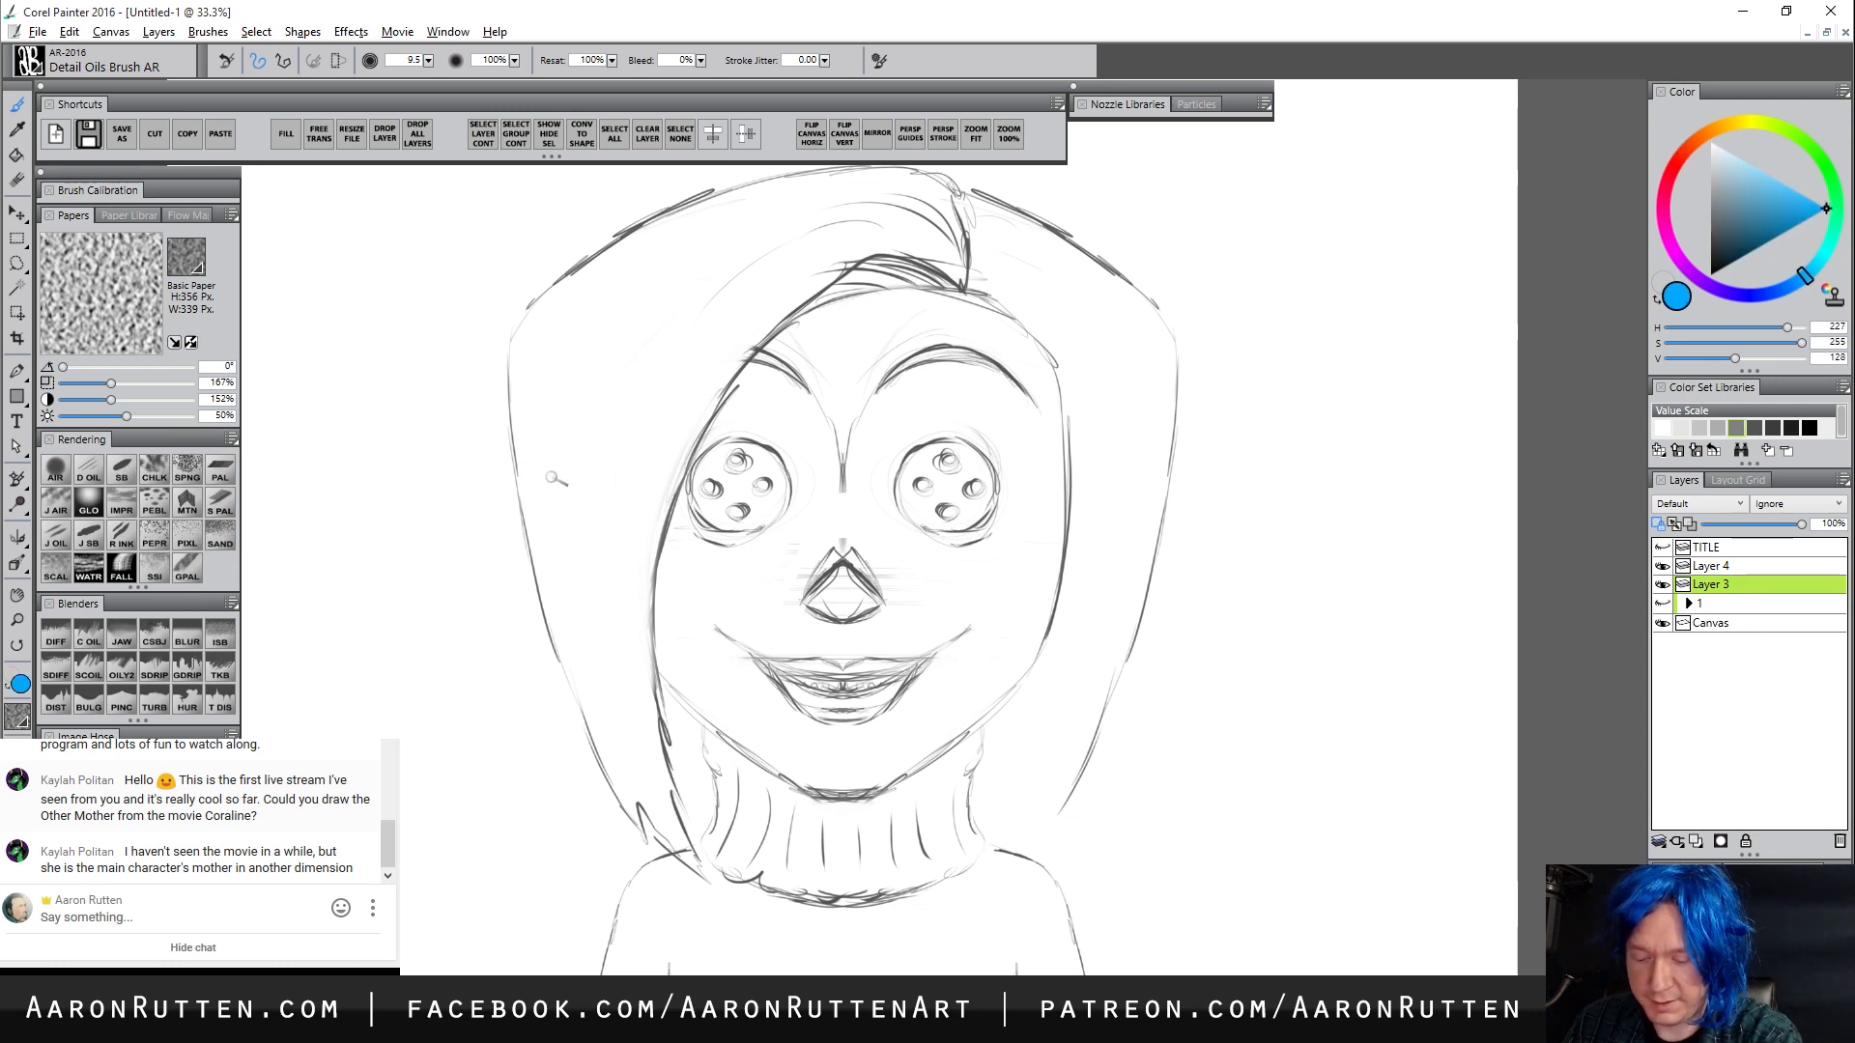
pyautogui.hotkey('ctrl', 'f')
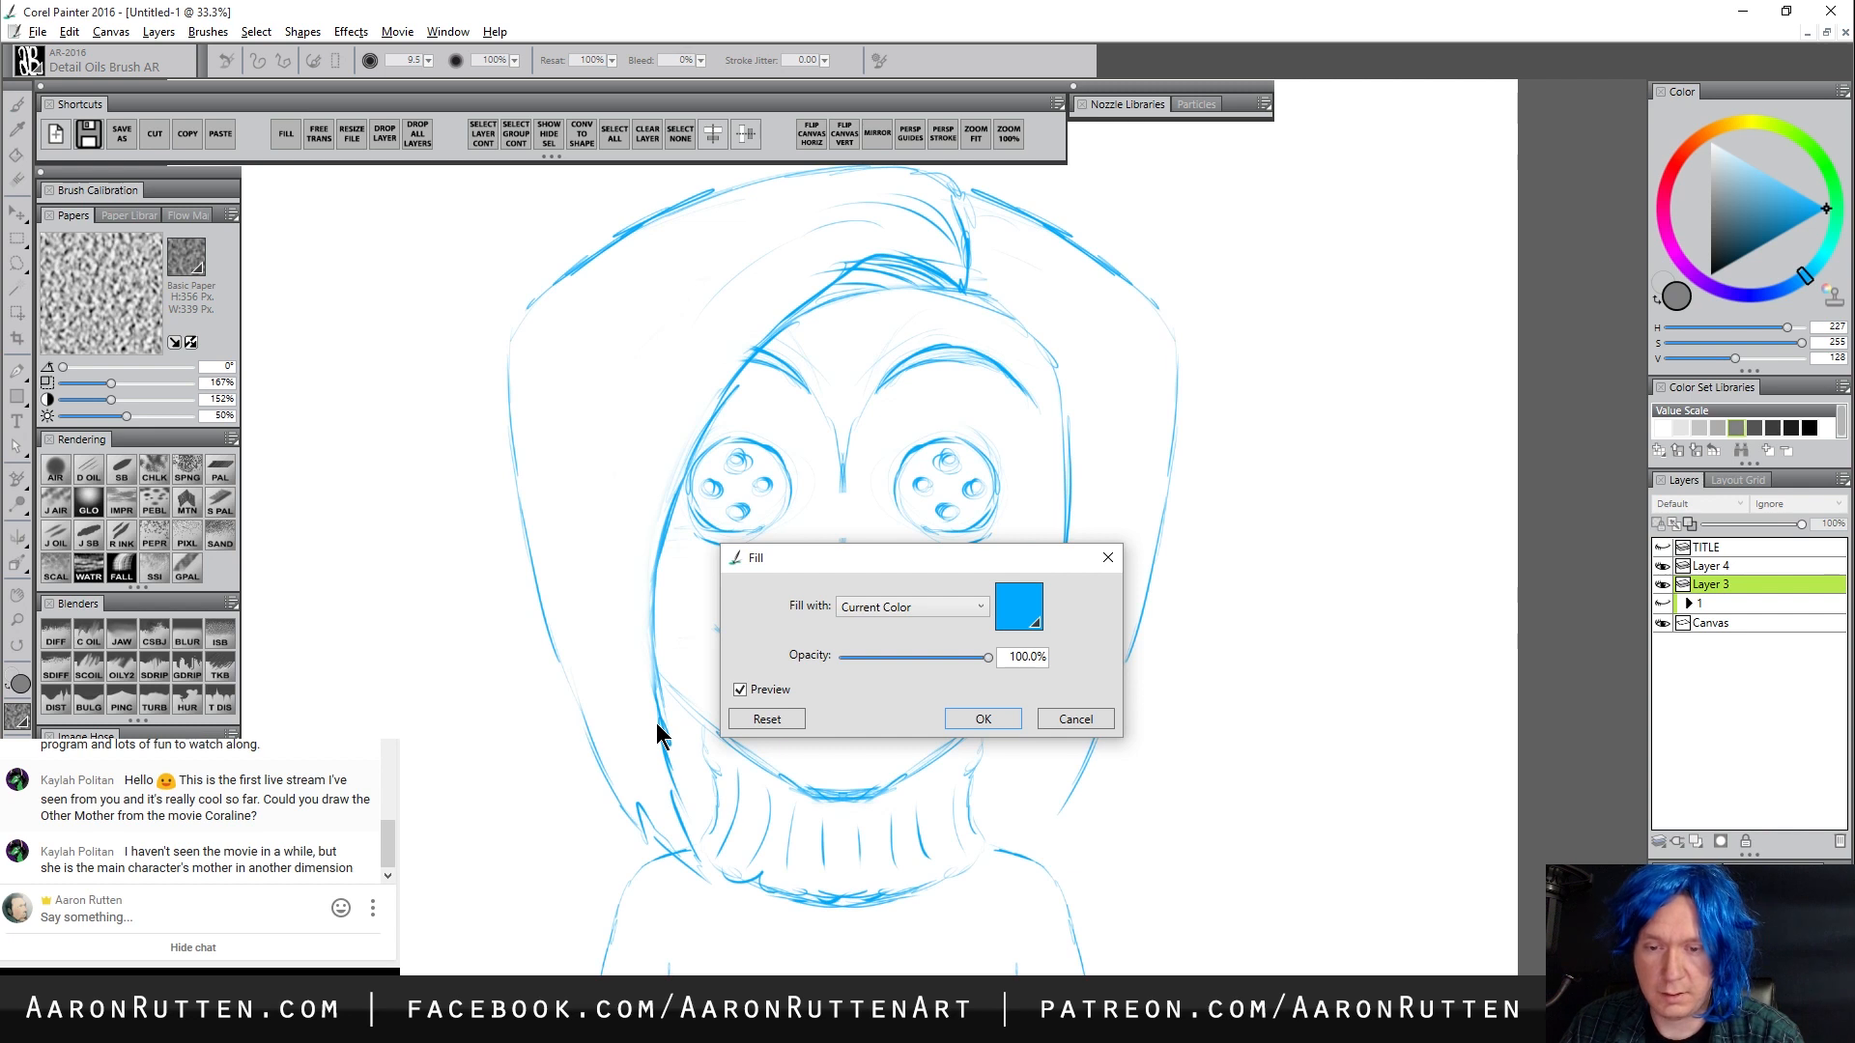
pyautogui.press('Return')
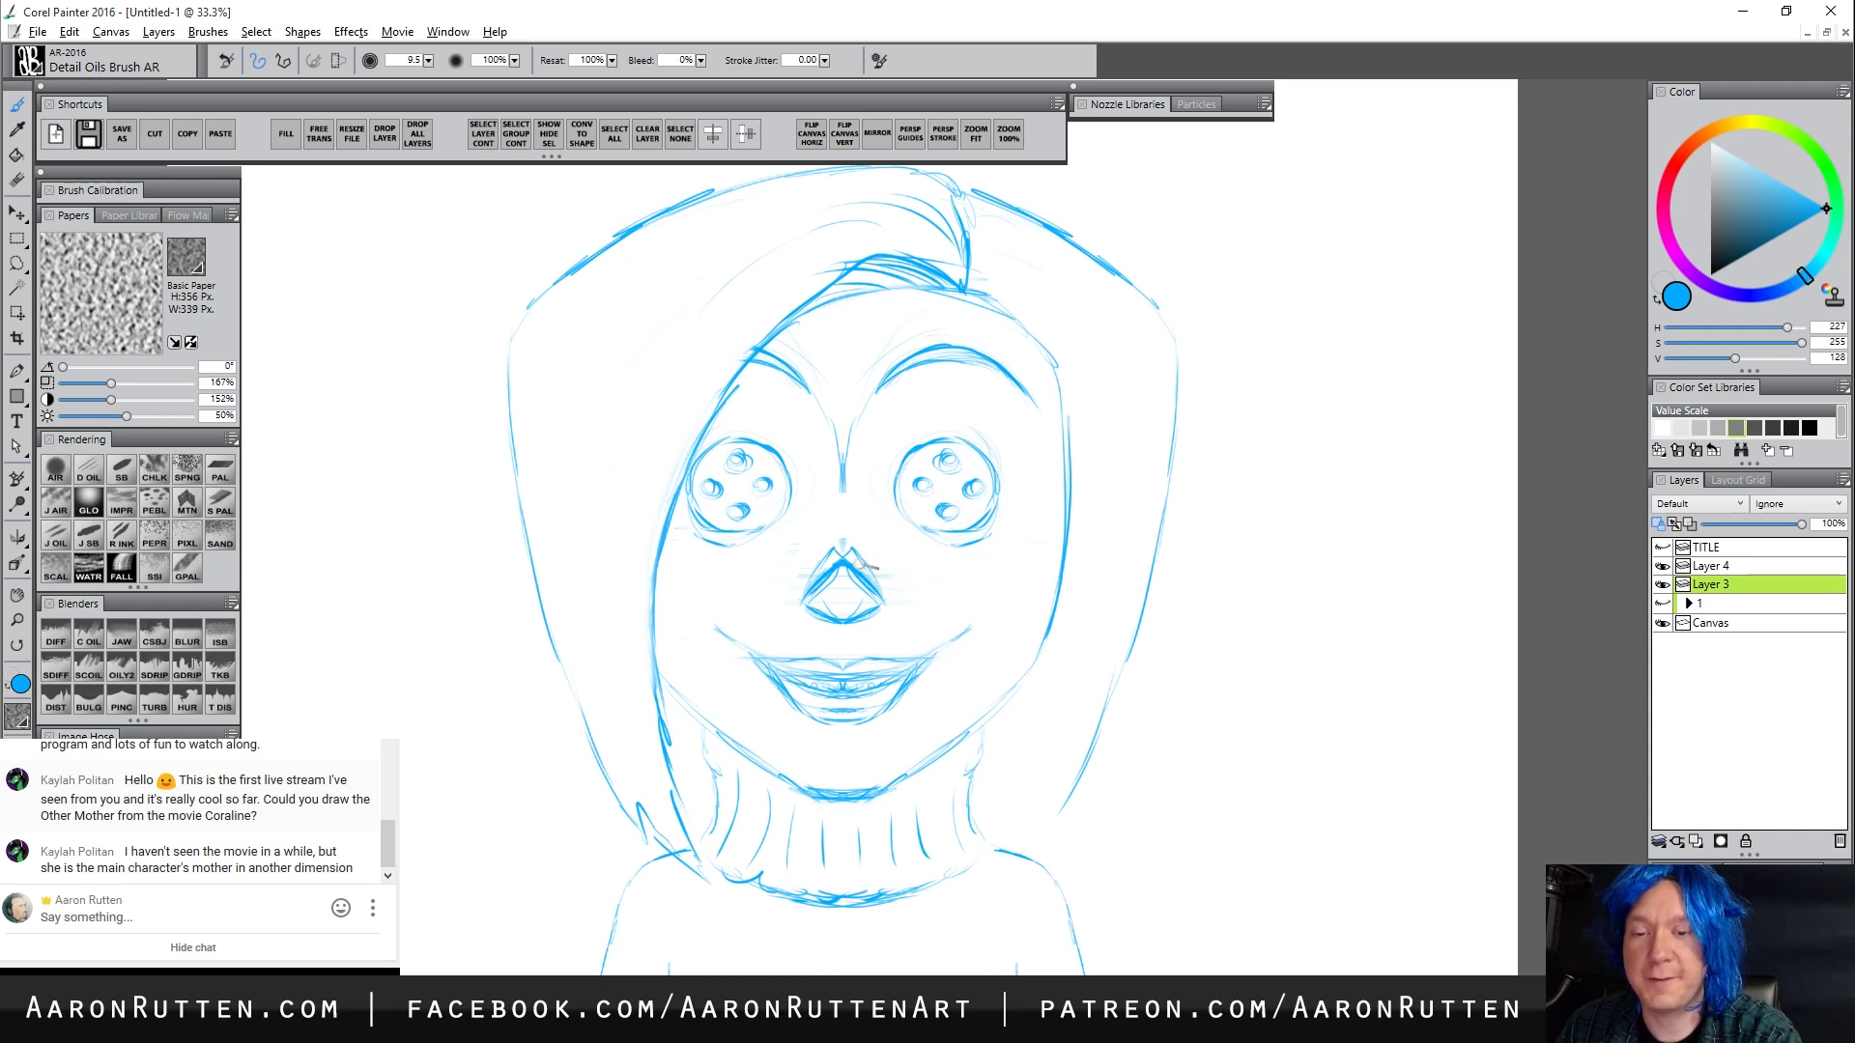
# On Layer 4, ink the front hair edge from the parting down the left cheek in black with Smooth Scratchboard at size 11.7
pyautogui.click(1714, 568)
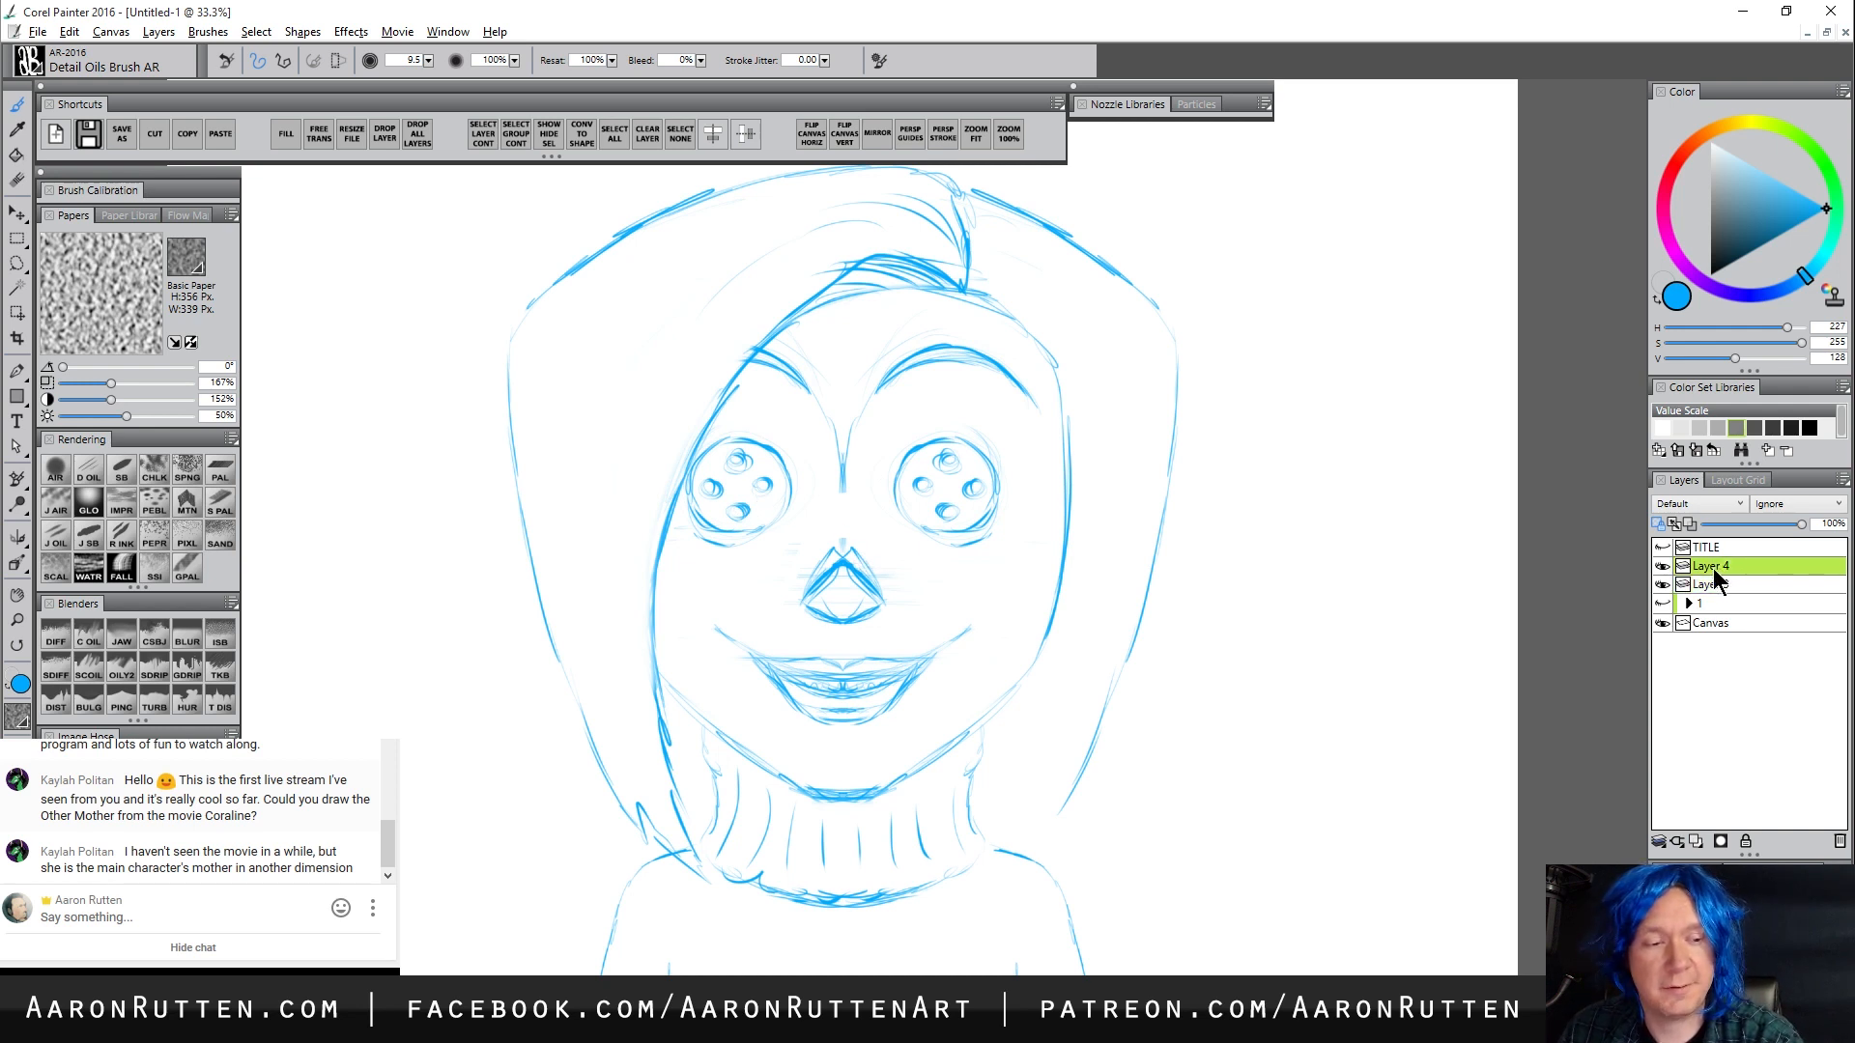
pyautogui.click(1736, 247)
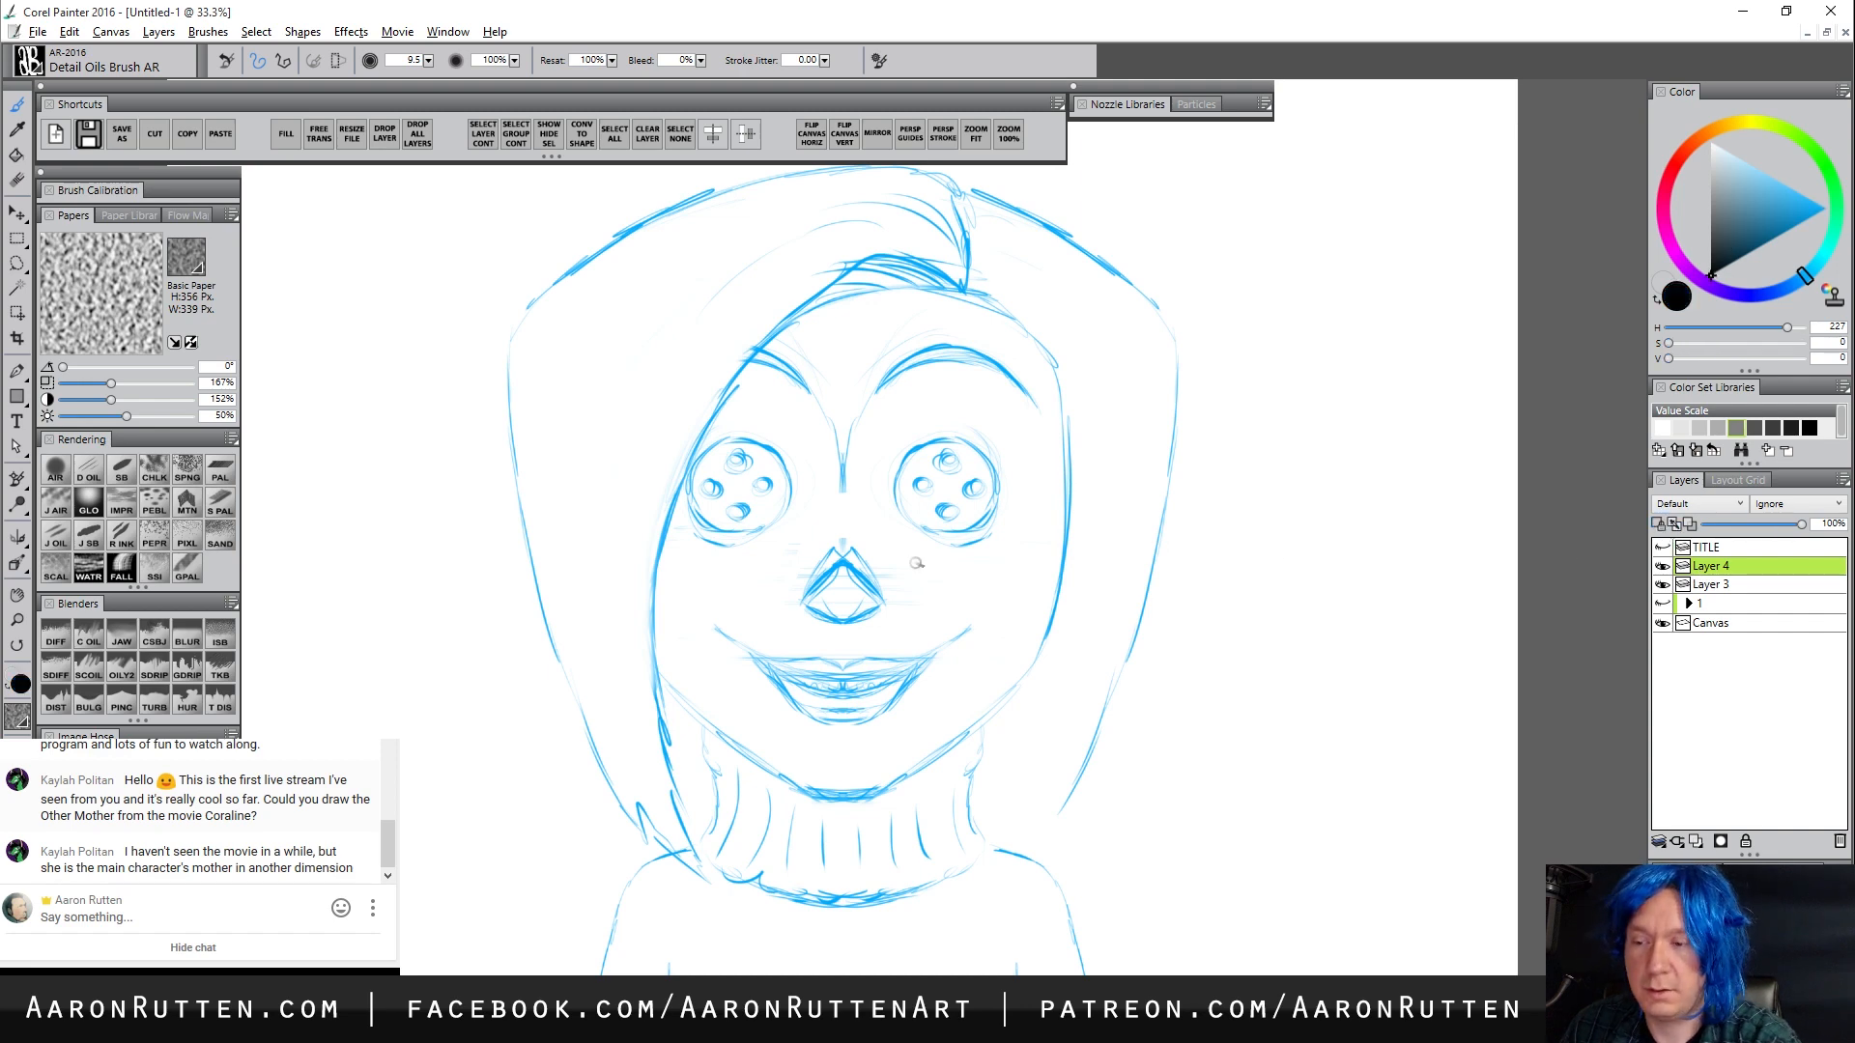
pyautogui.click(17, 620)
pyautogui.click(958, 447)
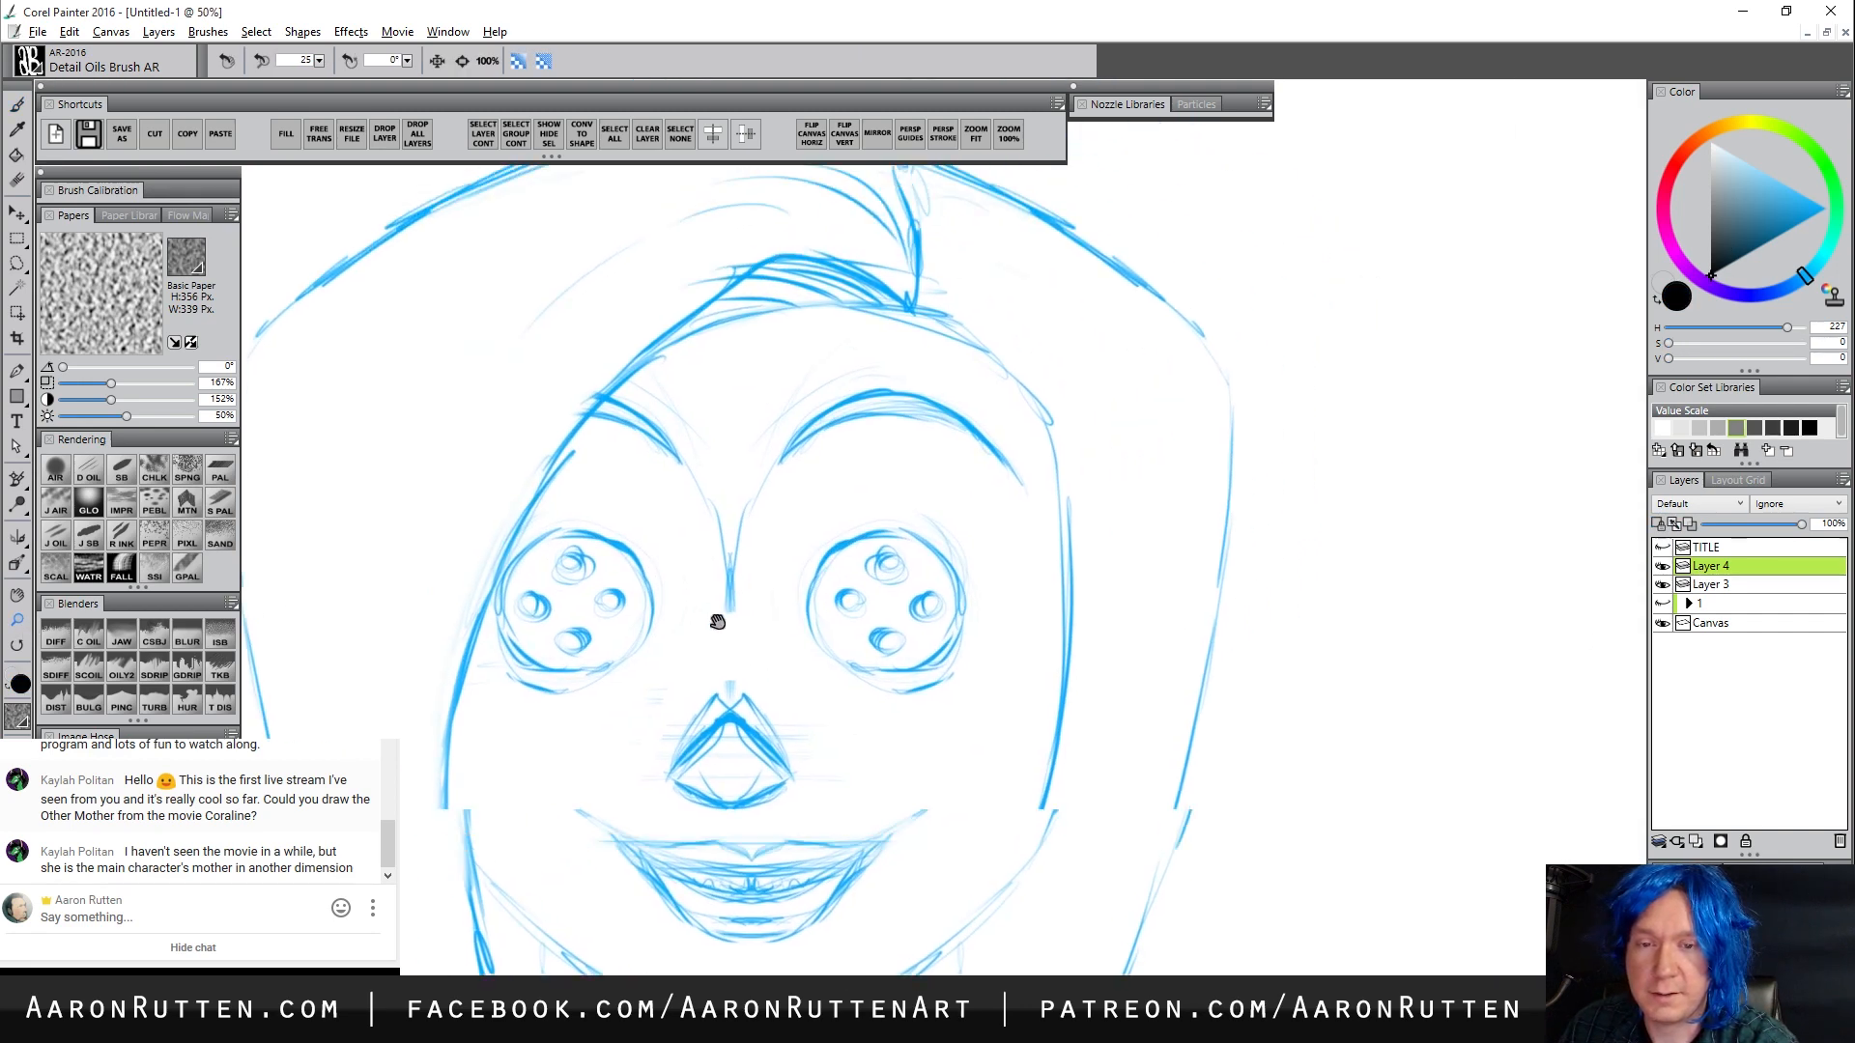
pyautogui.moveTo(773, 626); pyautogui.dragTo(780, 627)
pyautogui.click(122, 472)
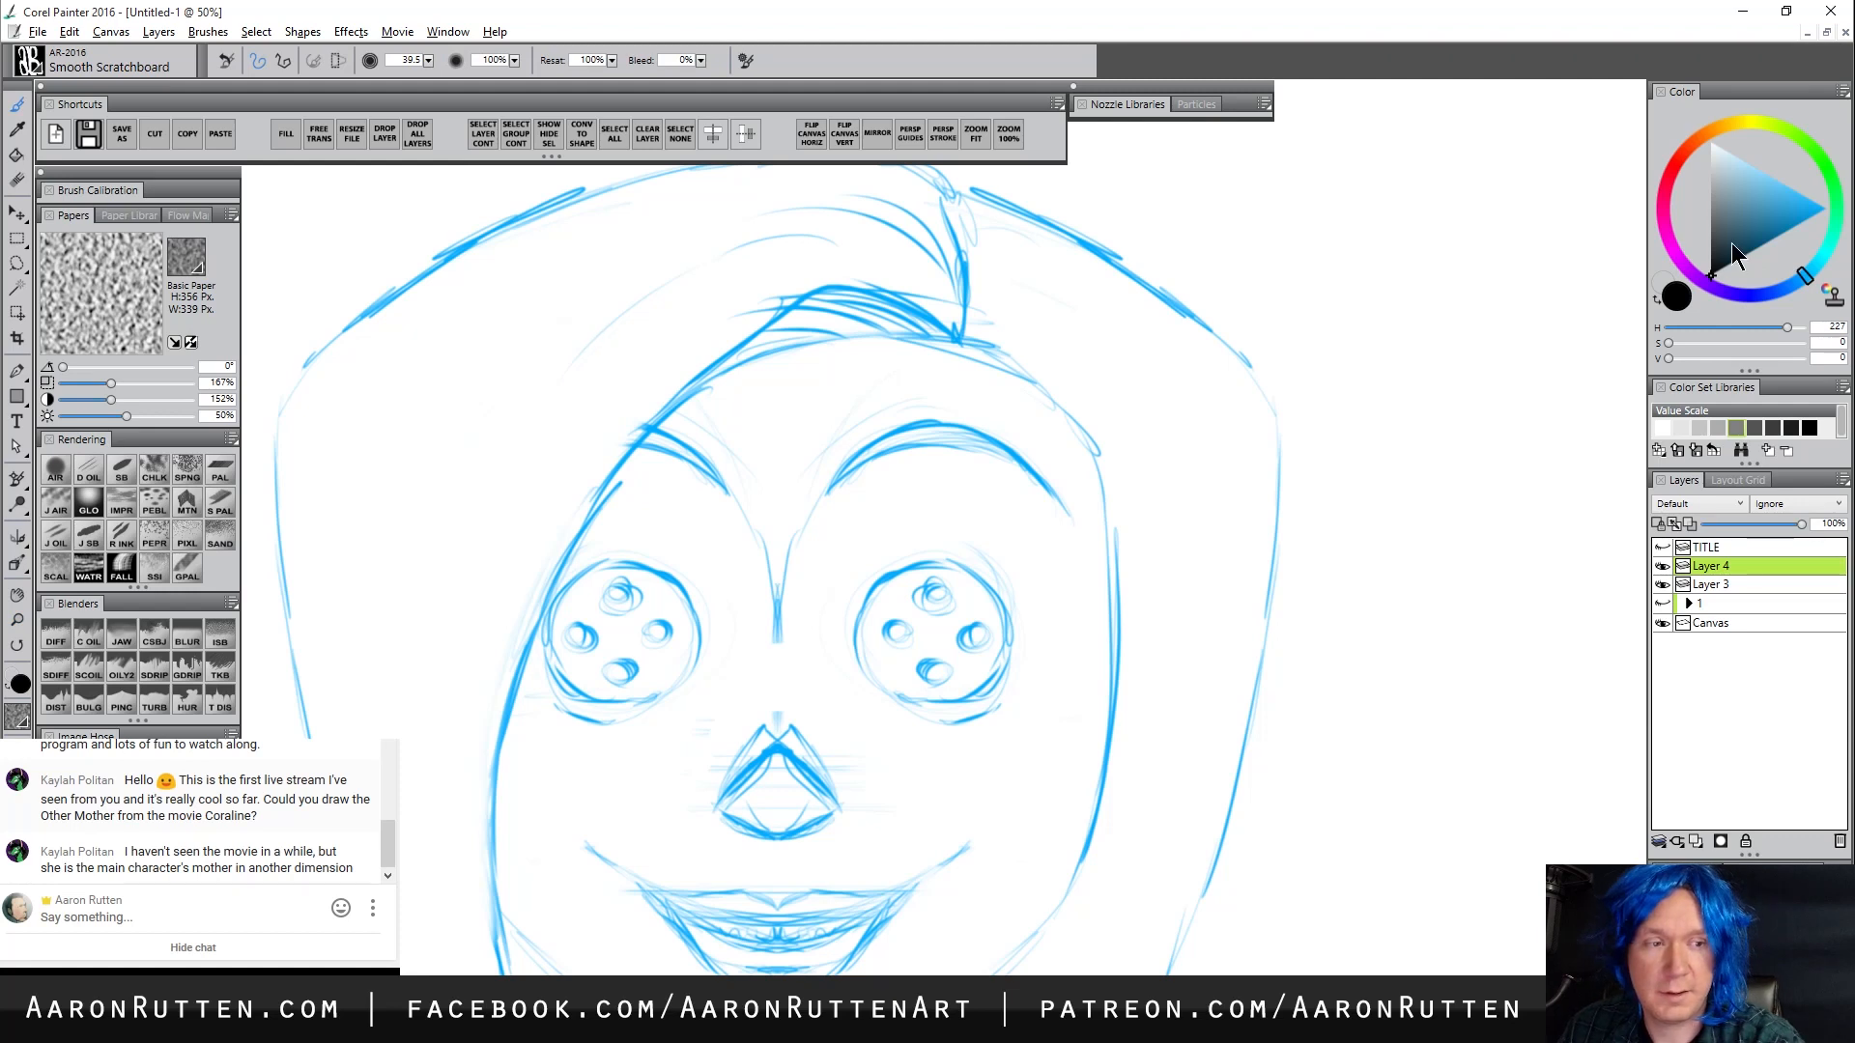
pyautogui.press('[')
pyautogui.press('[')
pyautogui.press('[')
pyautogui.press('[')
pyautogui.press('[')
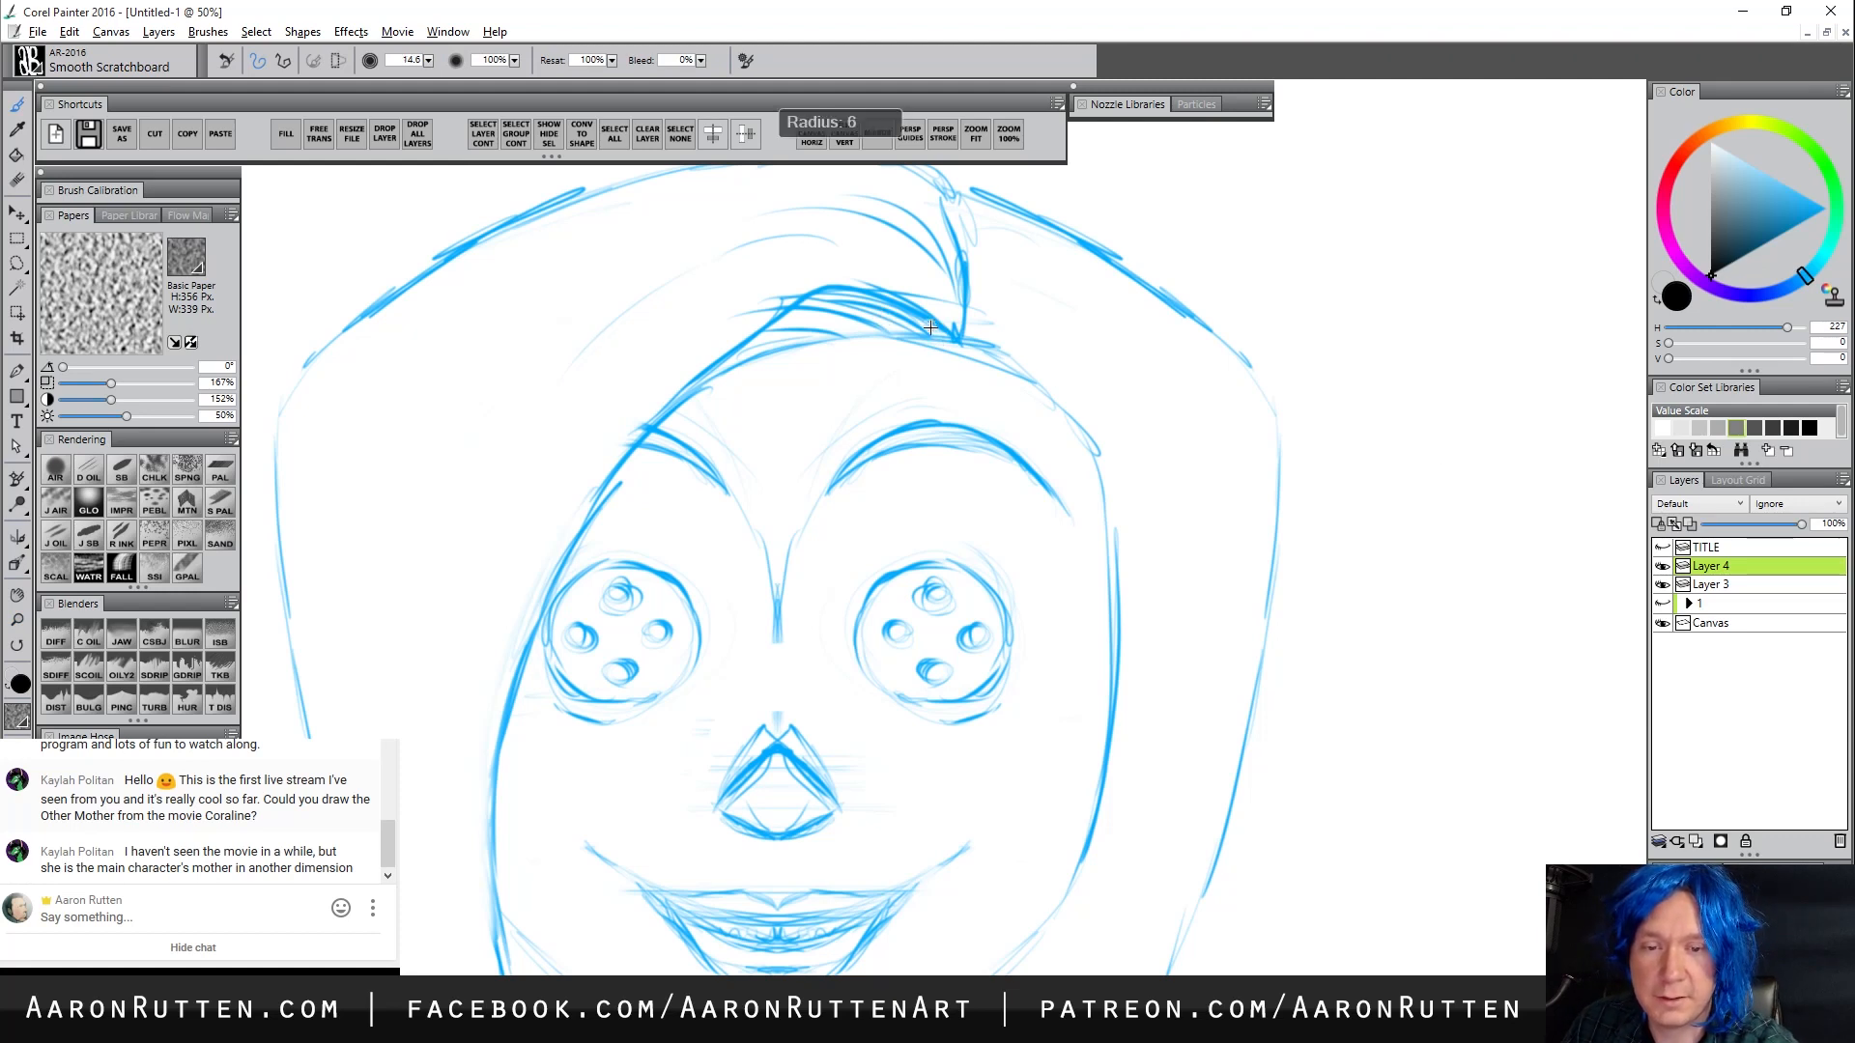
pyautogui.moveTo(960, 338)
pyautogui.mouseDown()
pyautogui.moveTo(833, 285)
pyautogui.moveTo(791, 304)
pyautogui.moveTo(599, 497)
pyautogui.moveTo(541, 597)
pyautogui.moveTo(485, 782)
pyautogui.moveTo(489, 863)
pyautogui.moveTo(501, 942)
pyautogui.mouseUp()
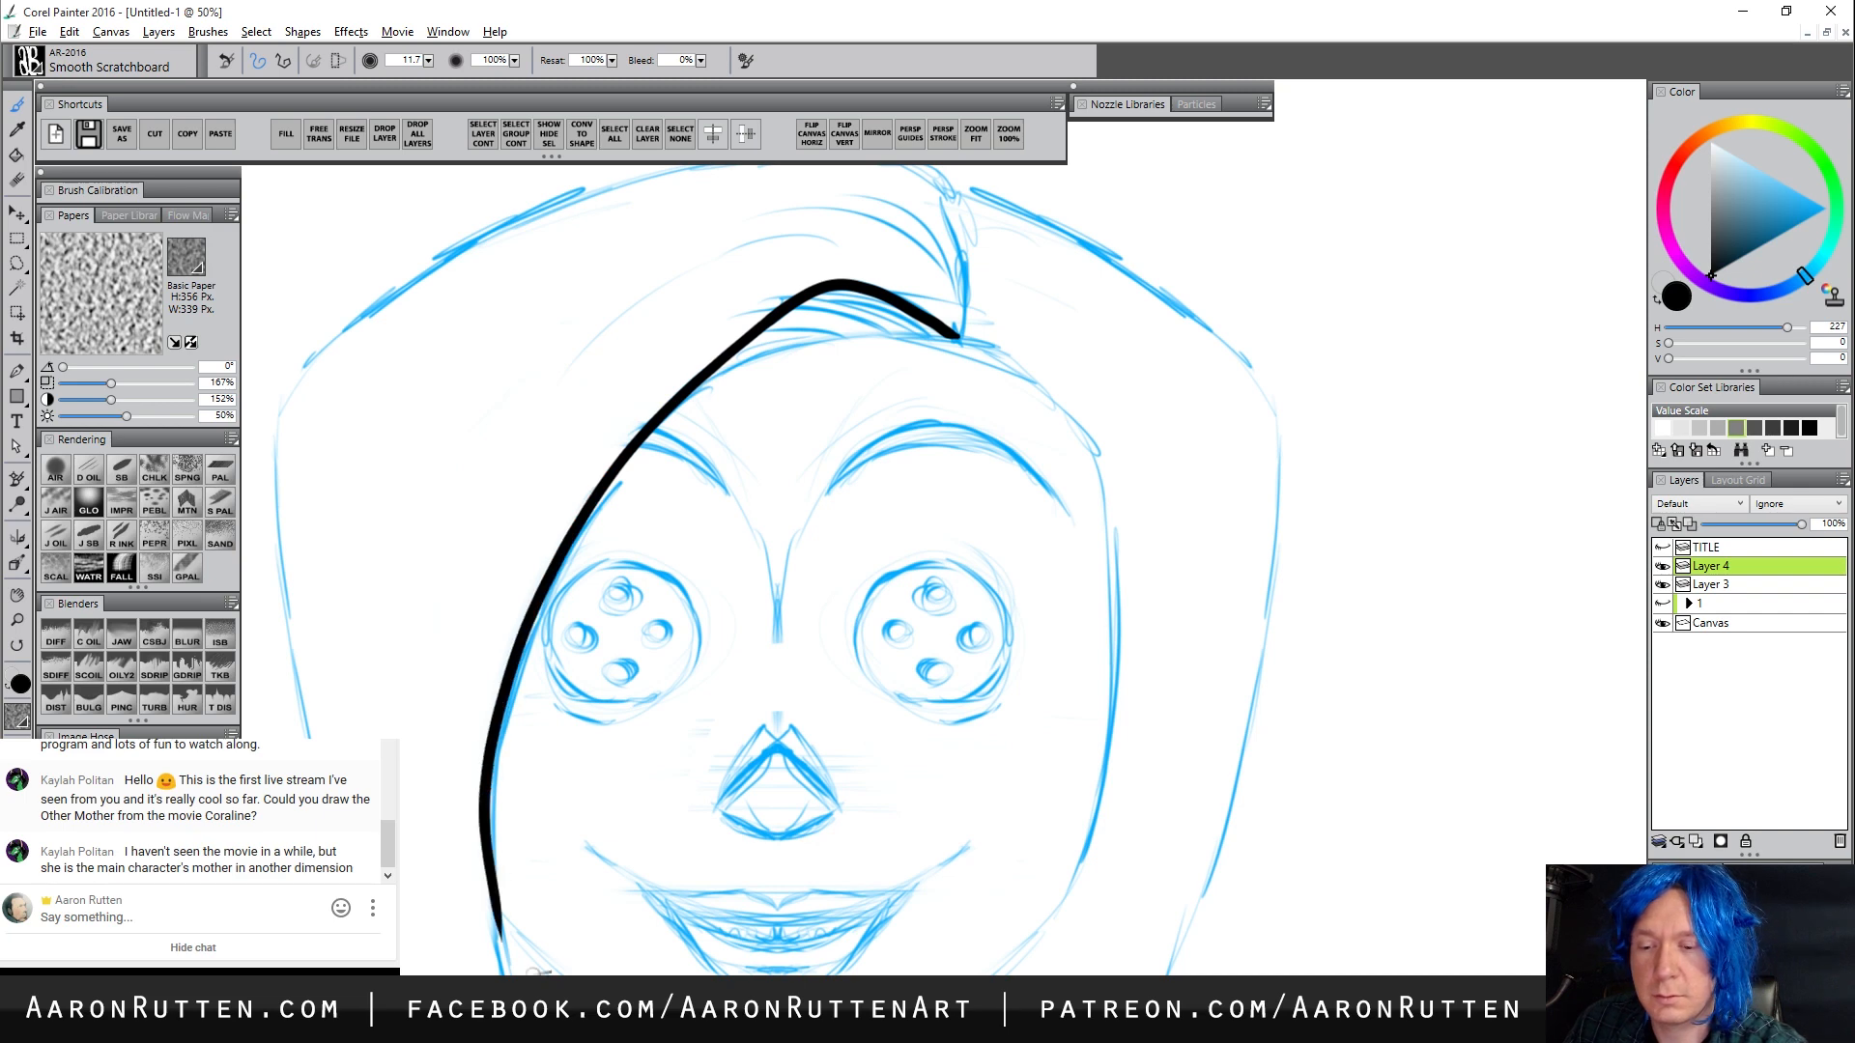
# Extend the inked front hair edge down to the left shoulder and ink the jagged hair tips there
pyautogui.moveTo(601, 711); pyautogui.dragTo(687, 224)
pyautogui.moveTo(585, 432); pyautogui.dragTo(600, 530)
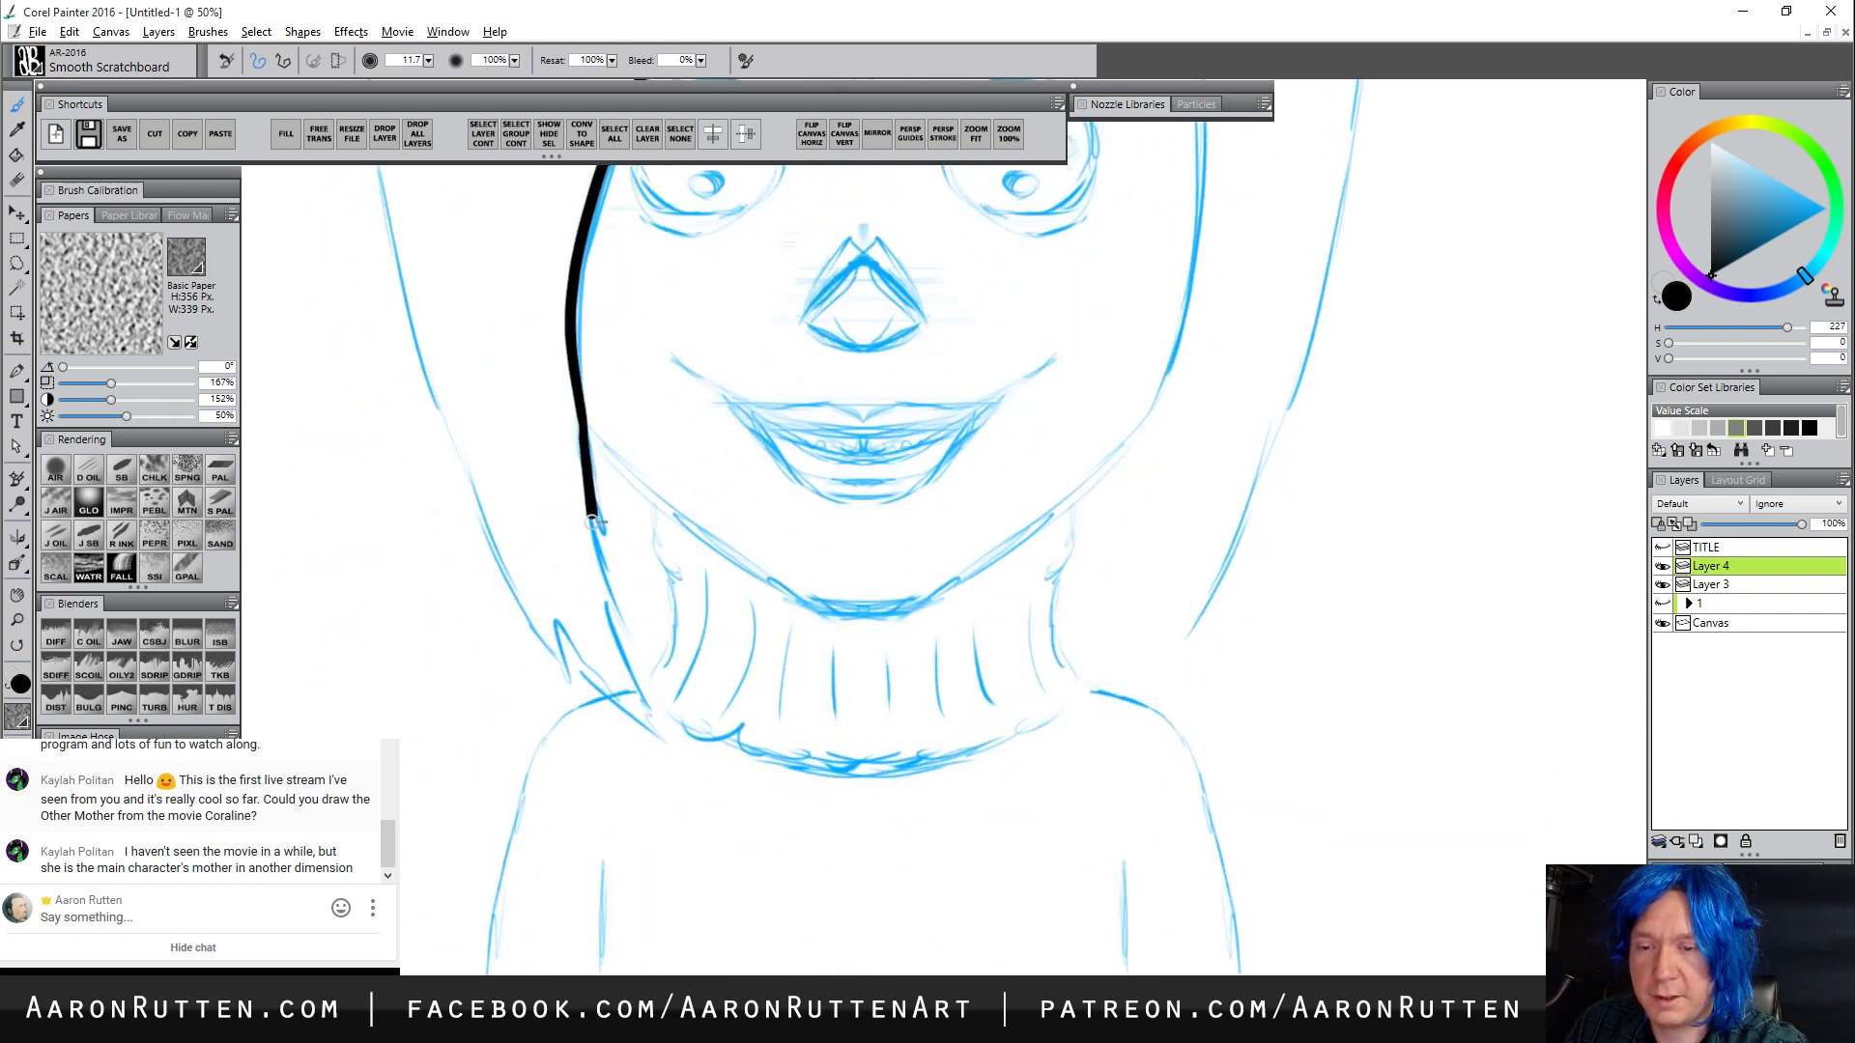
pyautogui.hotkey('ctrl', 'z')
pyautogui.moveTo(579, 401); pyautogui.dragTo(662, 739)
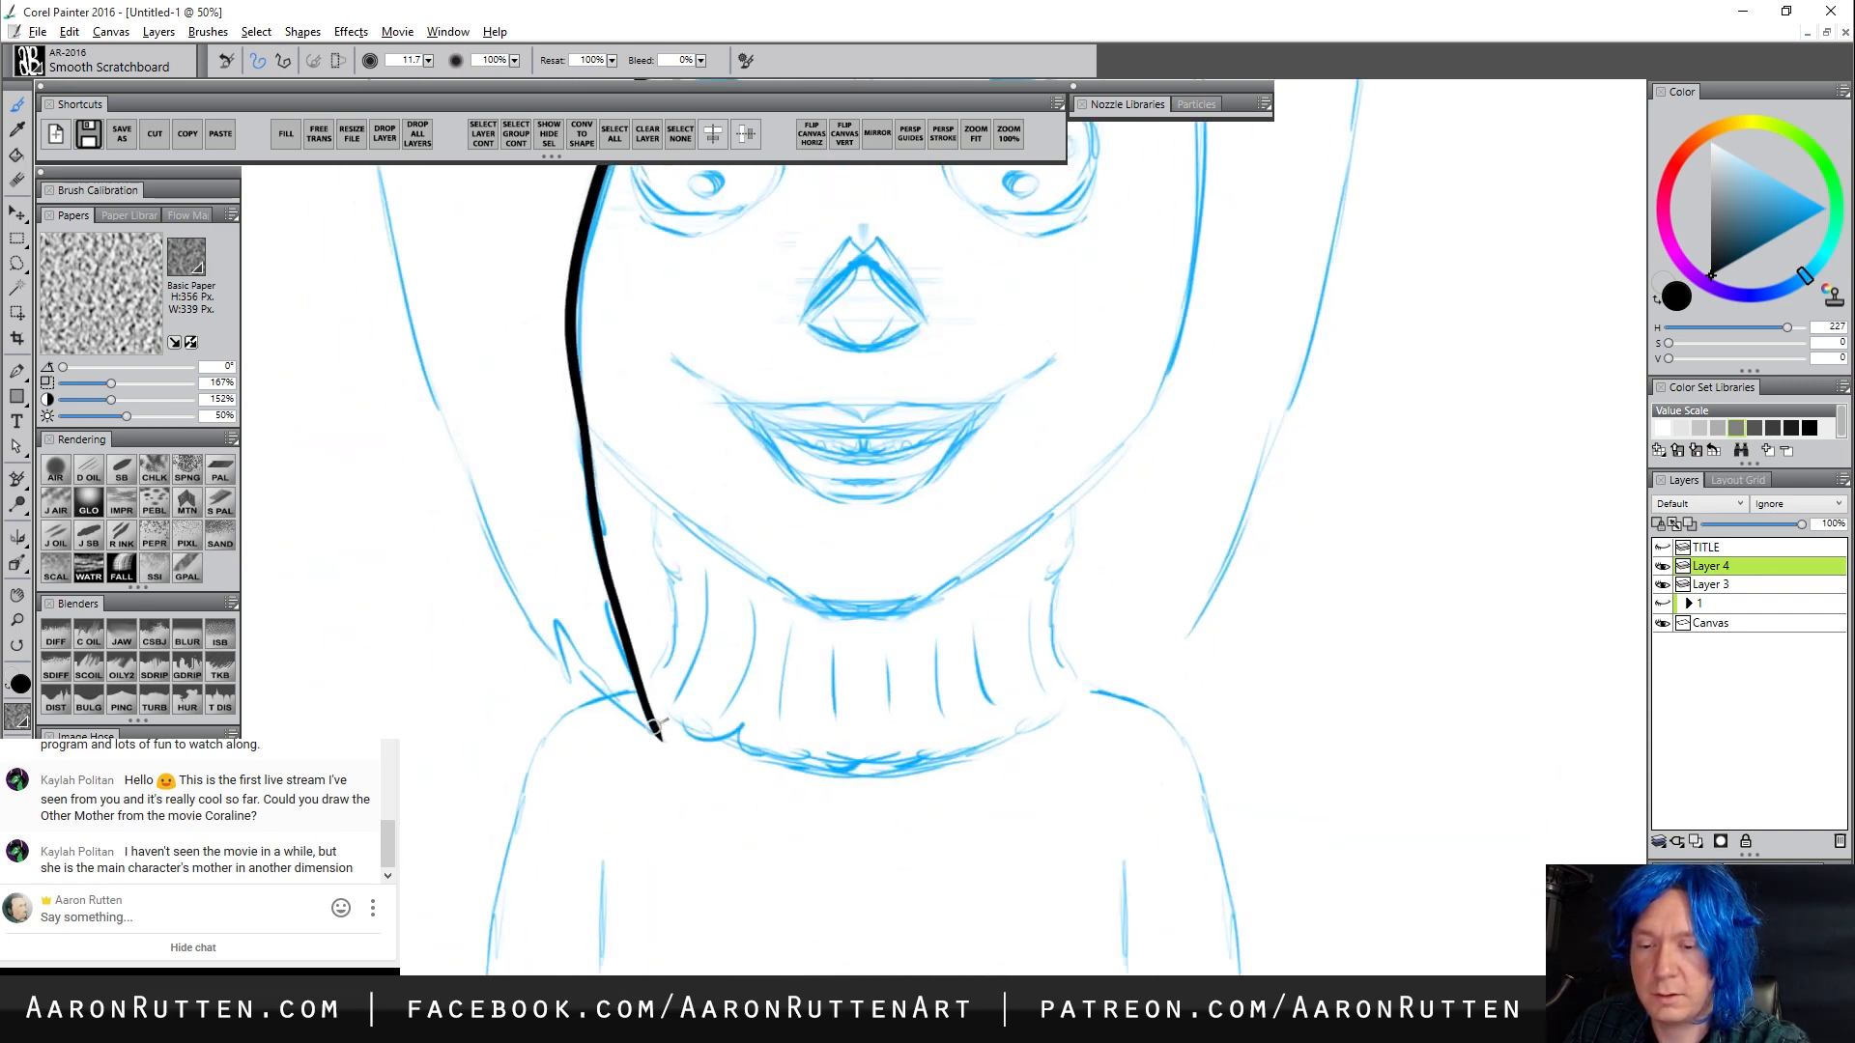
pyautogui.moveTo(606, 667)
pyautogui.mouseDown()
pyautogui.moveTo(619, 732)
pyautogui.moveTo(558, 616)
pyautogui.moveTo(604, 660)
pyautogui.mouseUp()
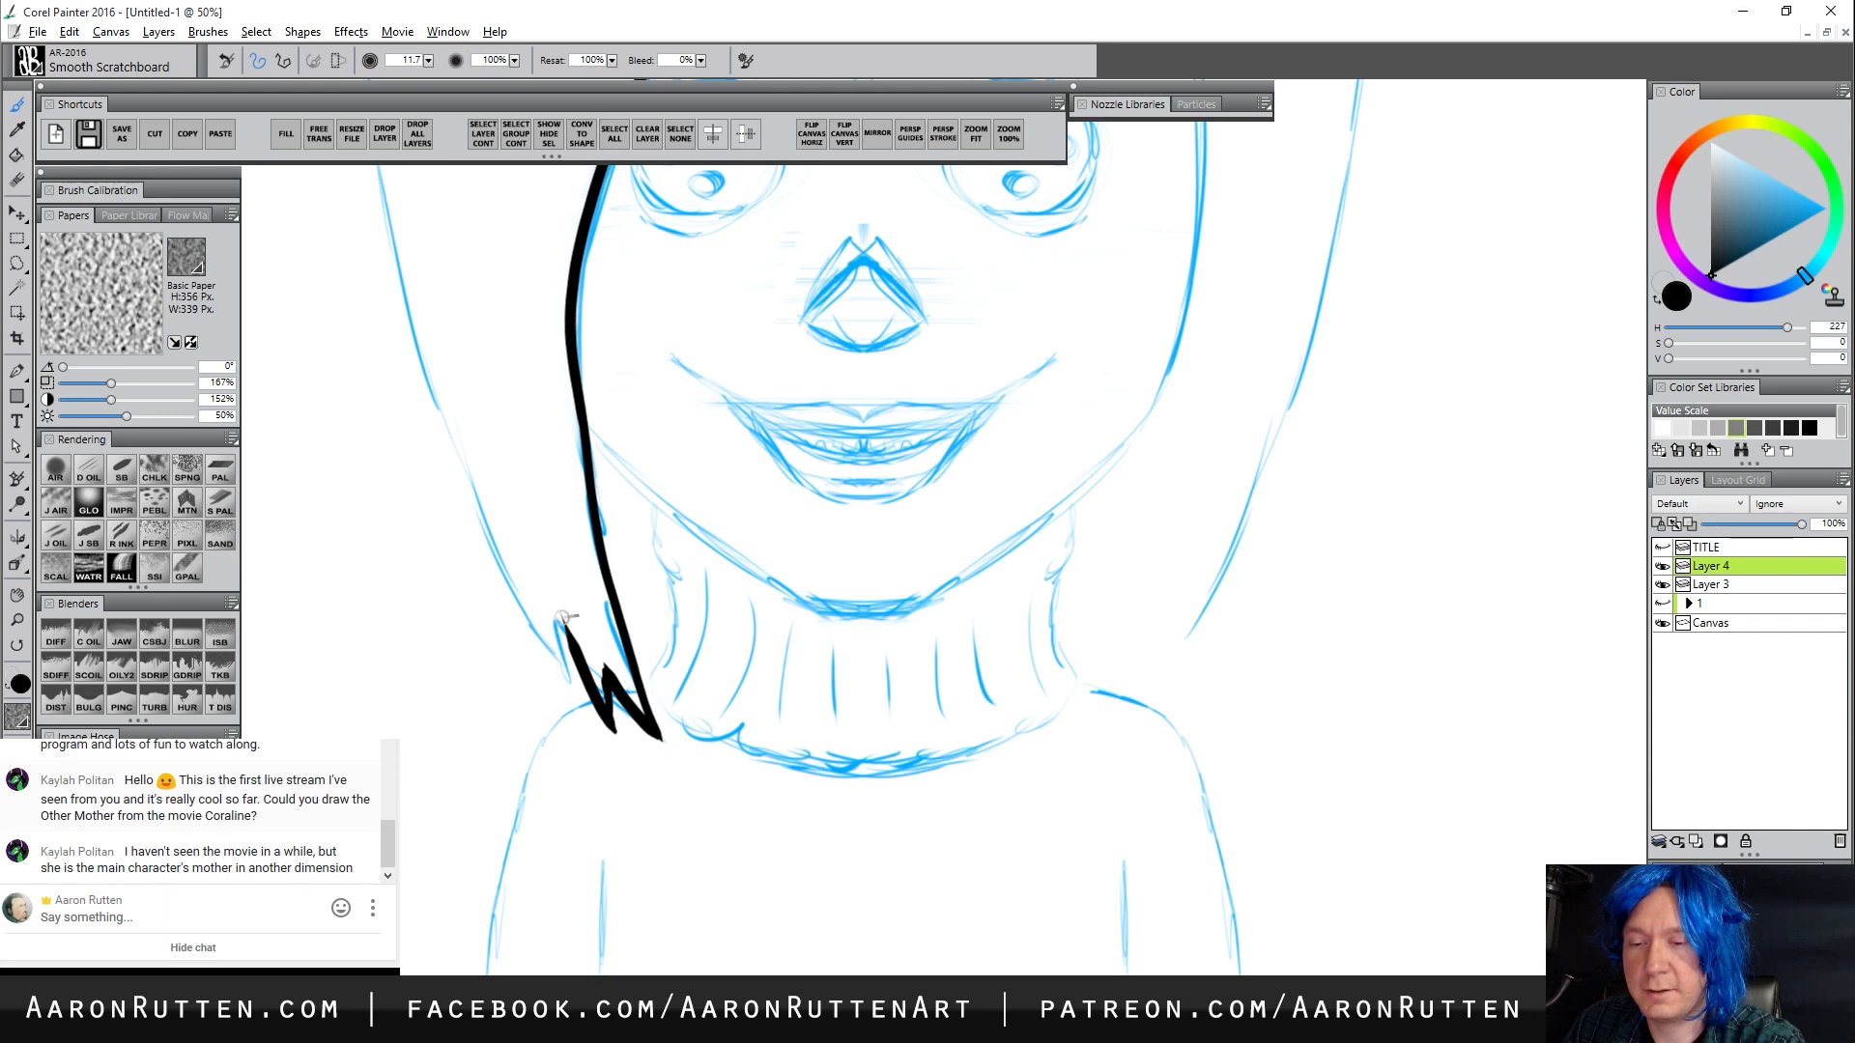
# Ink the outer hair contour from the left jagged tips up the side and over the crown to the parting
pyautogui.moveTo(566, 621)
pyautogui.mouseDown()
pyautogui.moveTo(558, 707)
pyautogui.moveTo(552, 626)
pyautogui.moveTo(406, 338)
pyautogui.mouseUp()
pyautogui.moveTo(444, 258)
pyautogui.mouseDown()
pyautogui.moveTo(505, 463)
pyautogui.moveTo(552, 752)
pyautogui.moveTo(493, 389)
pyautogui.mouseUp()
pyautogui.hotkey('ctrl', 'z')
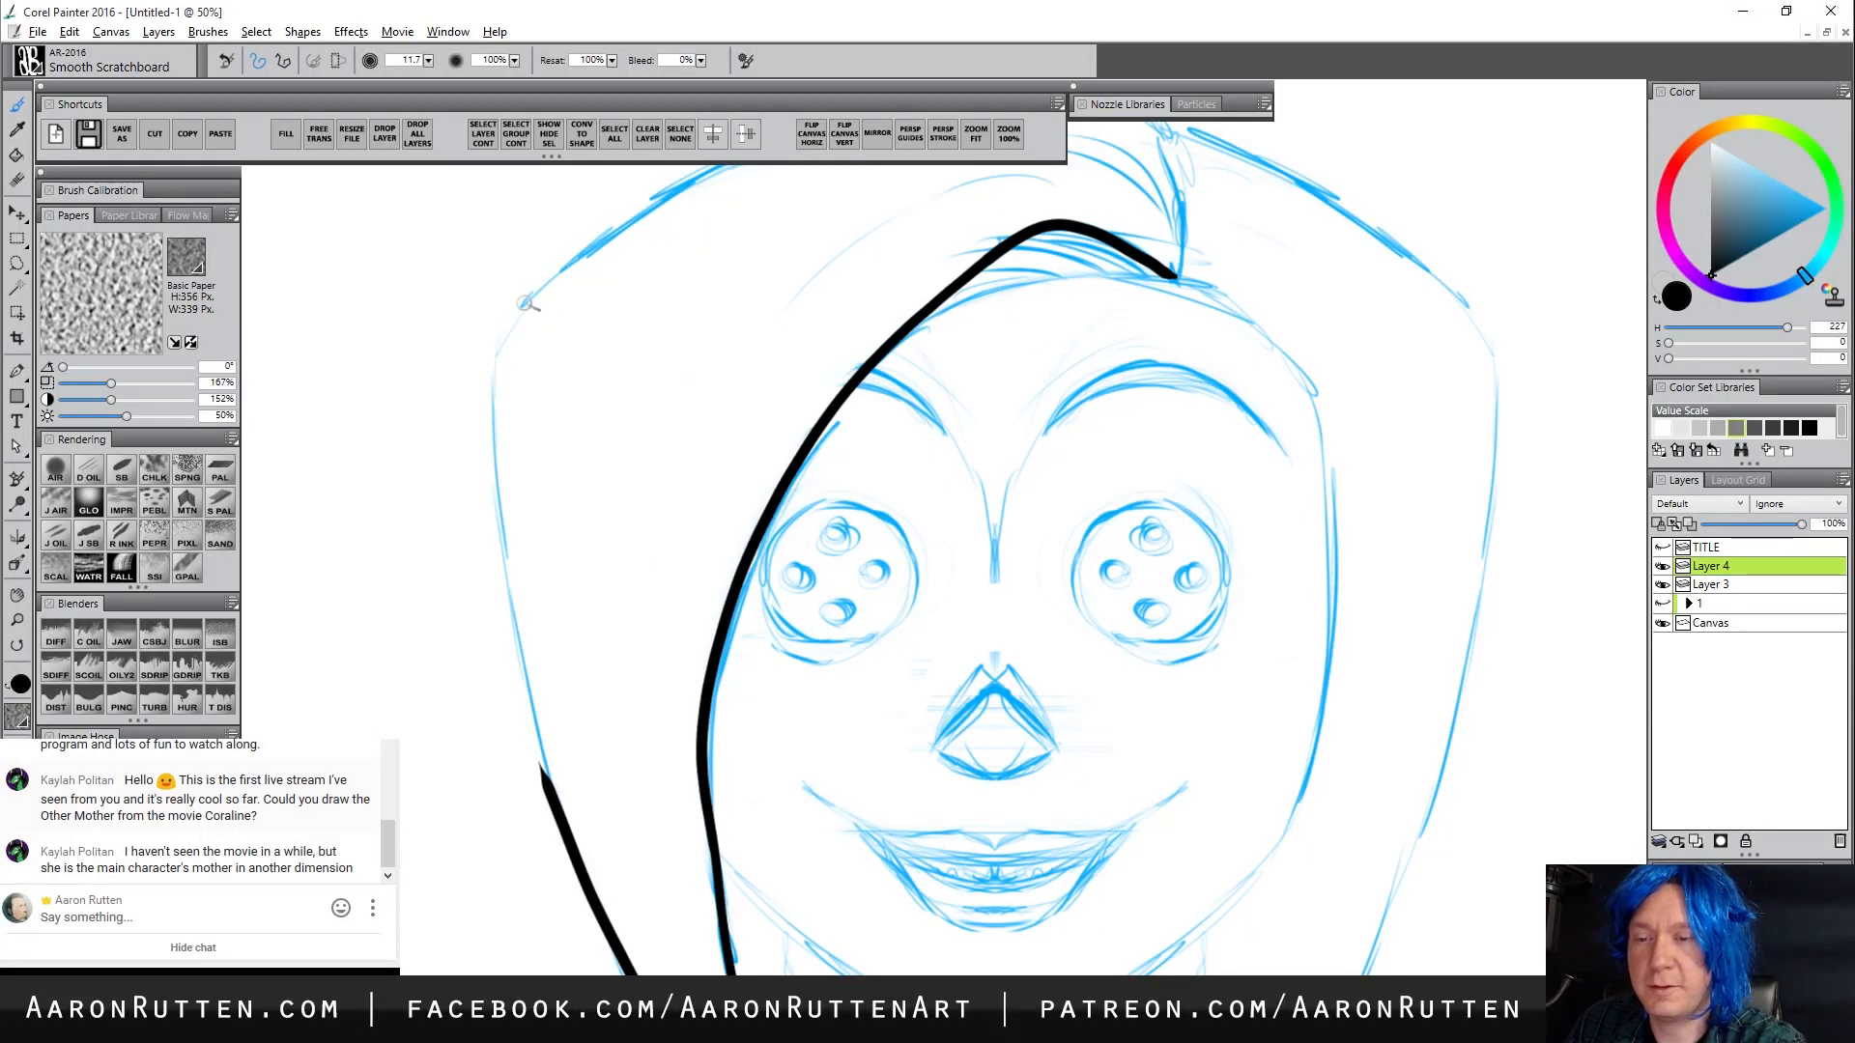
pyautogui.moveTo(524, 305)
pyautogui.mouseDown()
pyautogui.moveTo(498, 382)
pyautogui.moveTo(506, 532)
pyautogui.moveTo(566, 827)
pyautogui.mouseUp()
pyautogui.moveTo(611, 457); pyautogui.dragTo(596, 719)
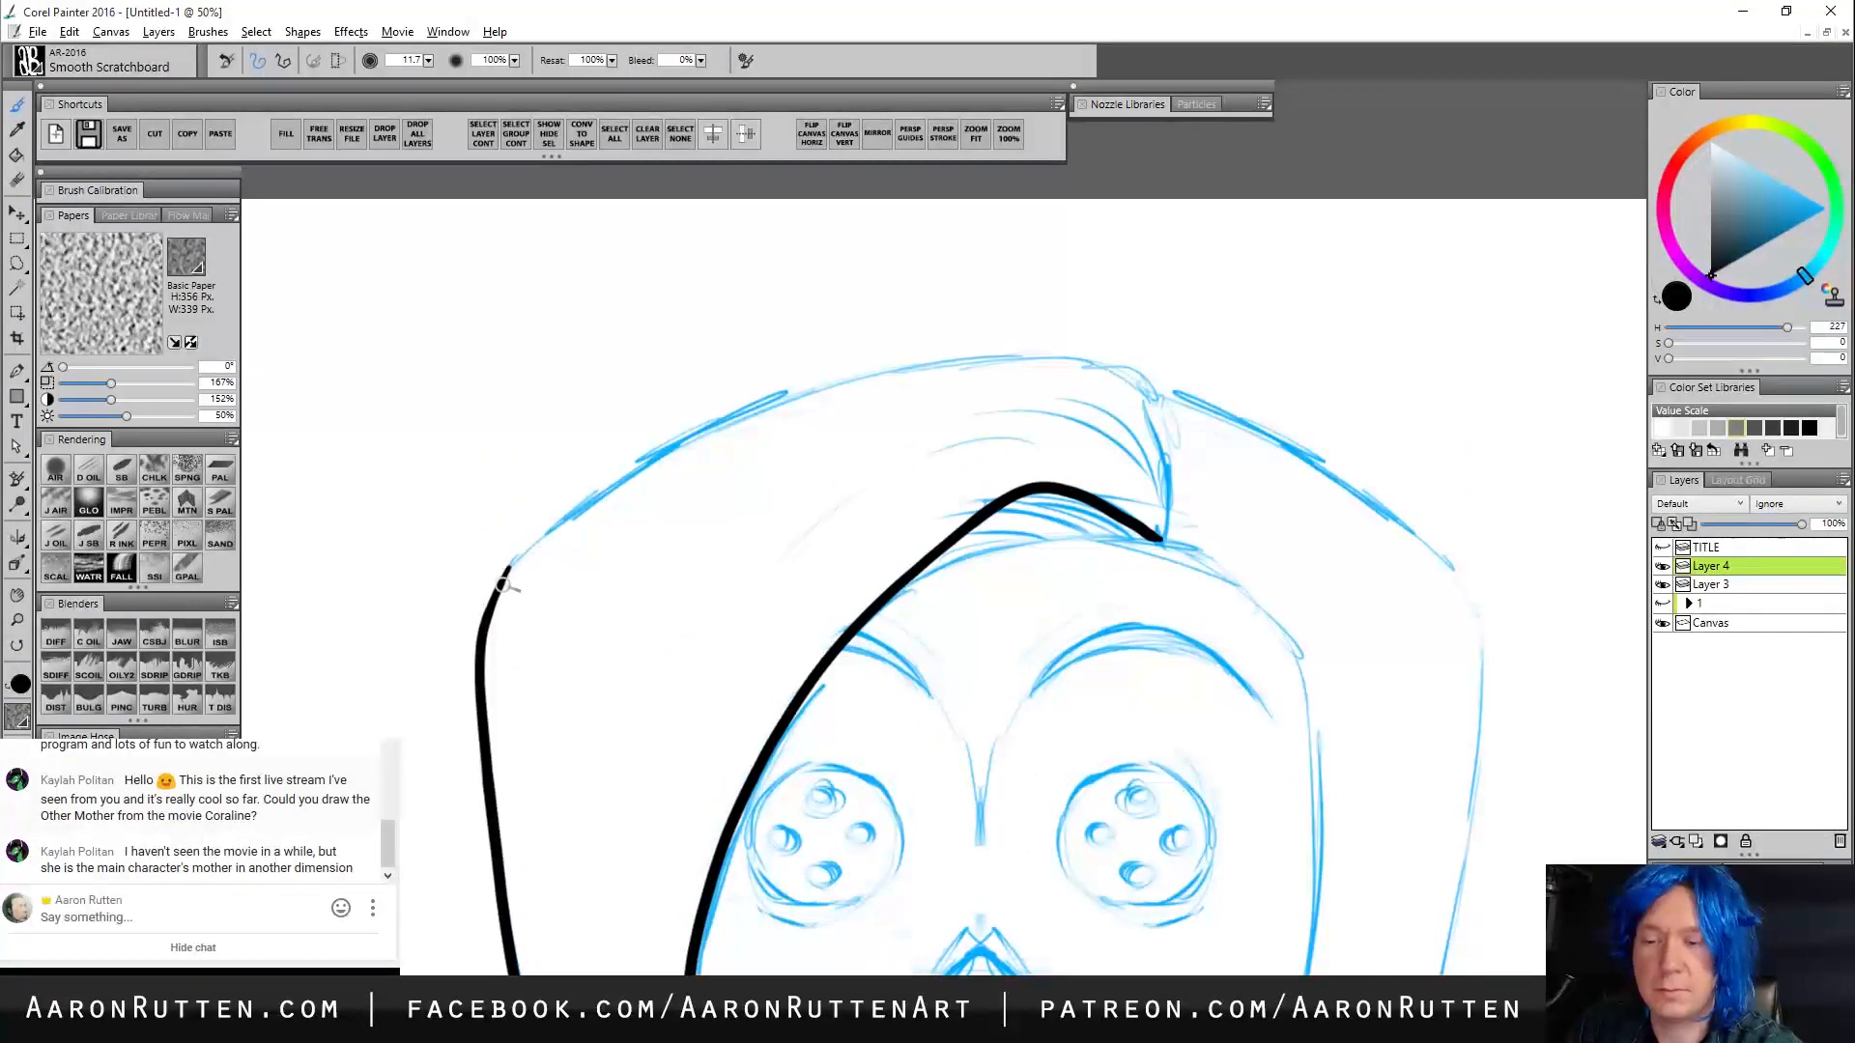
pyautogui.moveTo(504, 583)
pyautogui.mouseDown()
pyautogui.moveTo(665, 454)
pyautogui.moveTo(835, 378)
pyautogui.moveTo(1018, 356)
pyautogui.moveTo(1150, 390)
pyautogui.mouseUp()
pyautogui.moveTo(1174, 524); pyautogui.dragTo(913, 367)
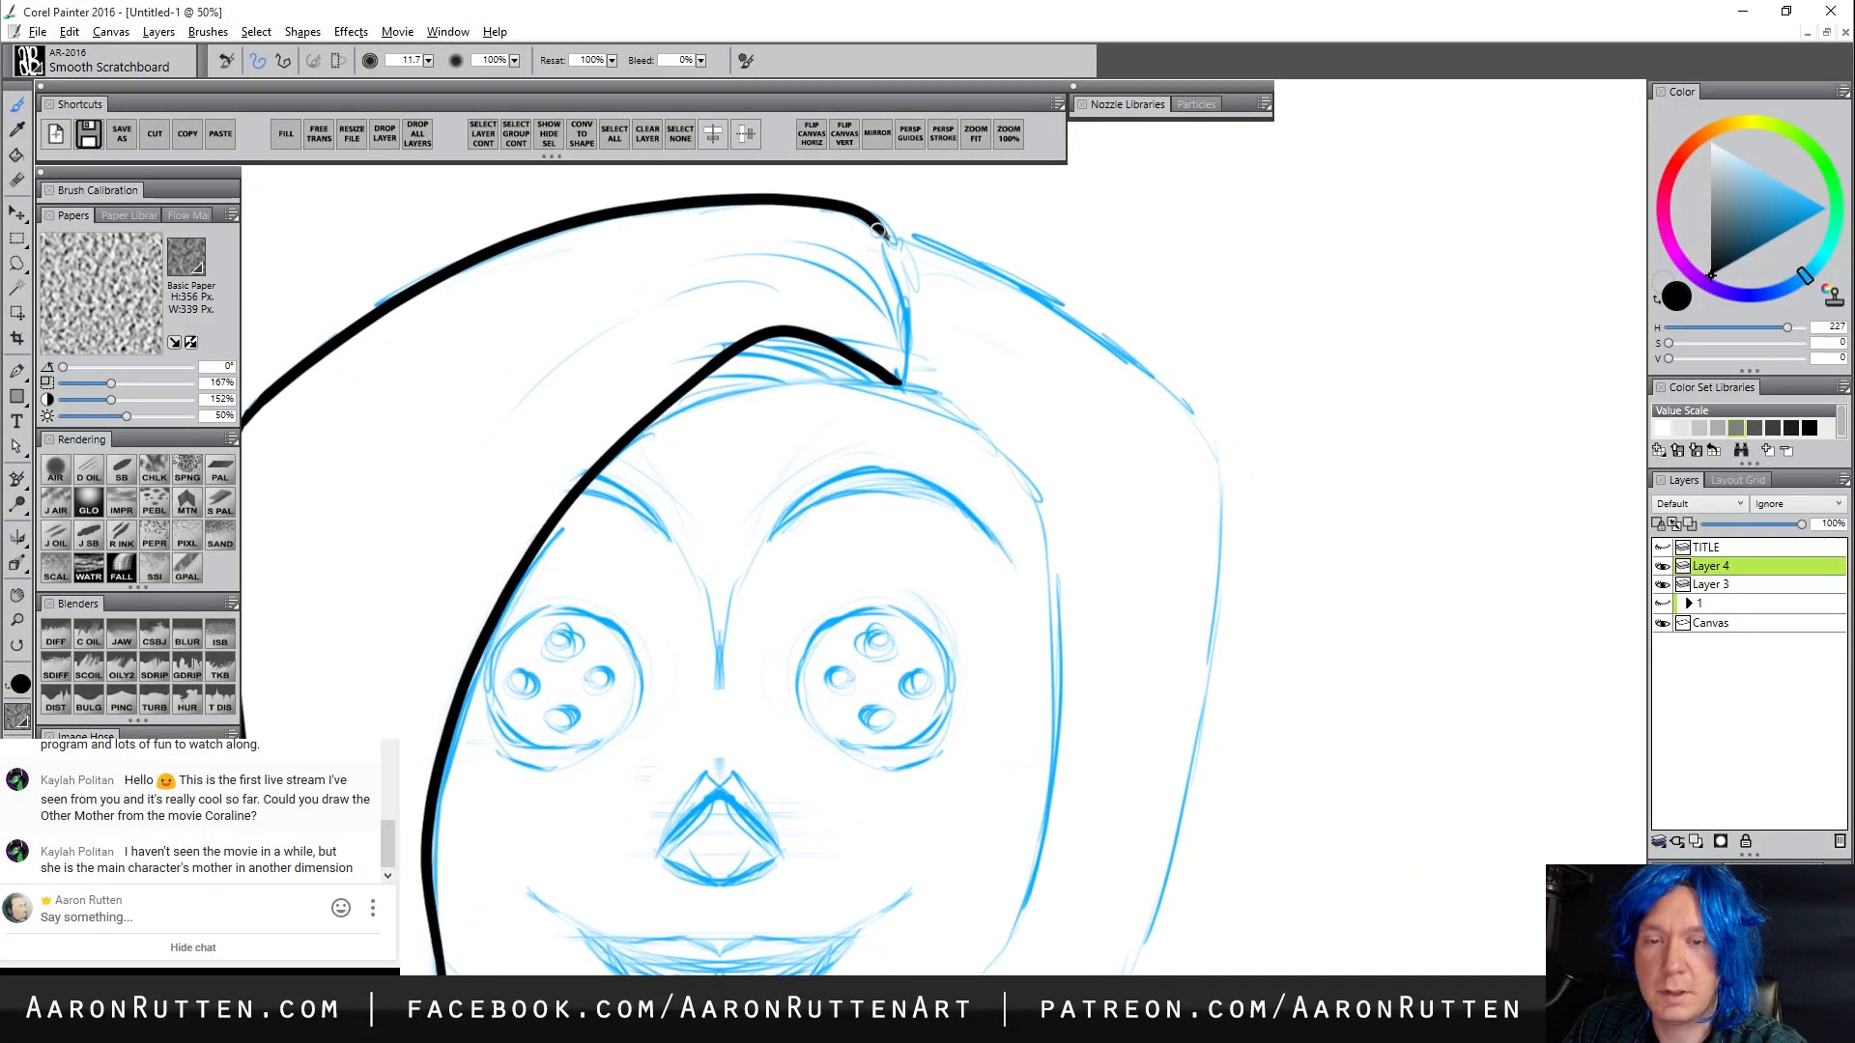
# Ink the short parting line down to the forehead and the layered strands beneath the front sweep of hair
pyautogui.moveTo(878, 229)
pyautogui.mouseDown()
pyautogui.moveTo(903, 299)
pyautogui.moveTo(916, 393)
pyautogui.mouseUp()
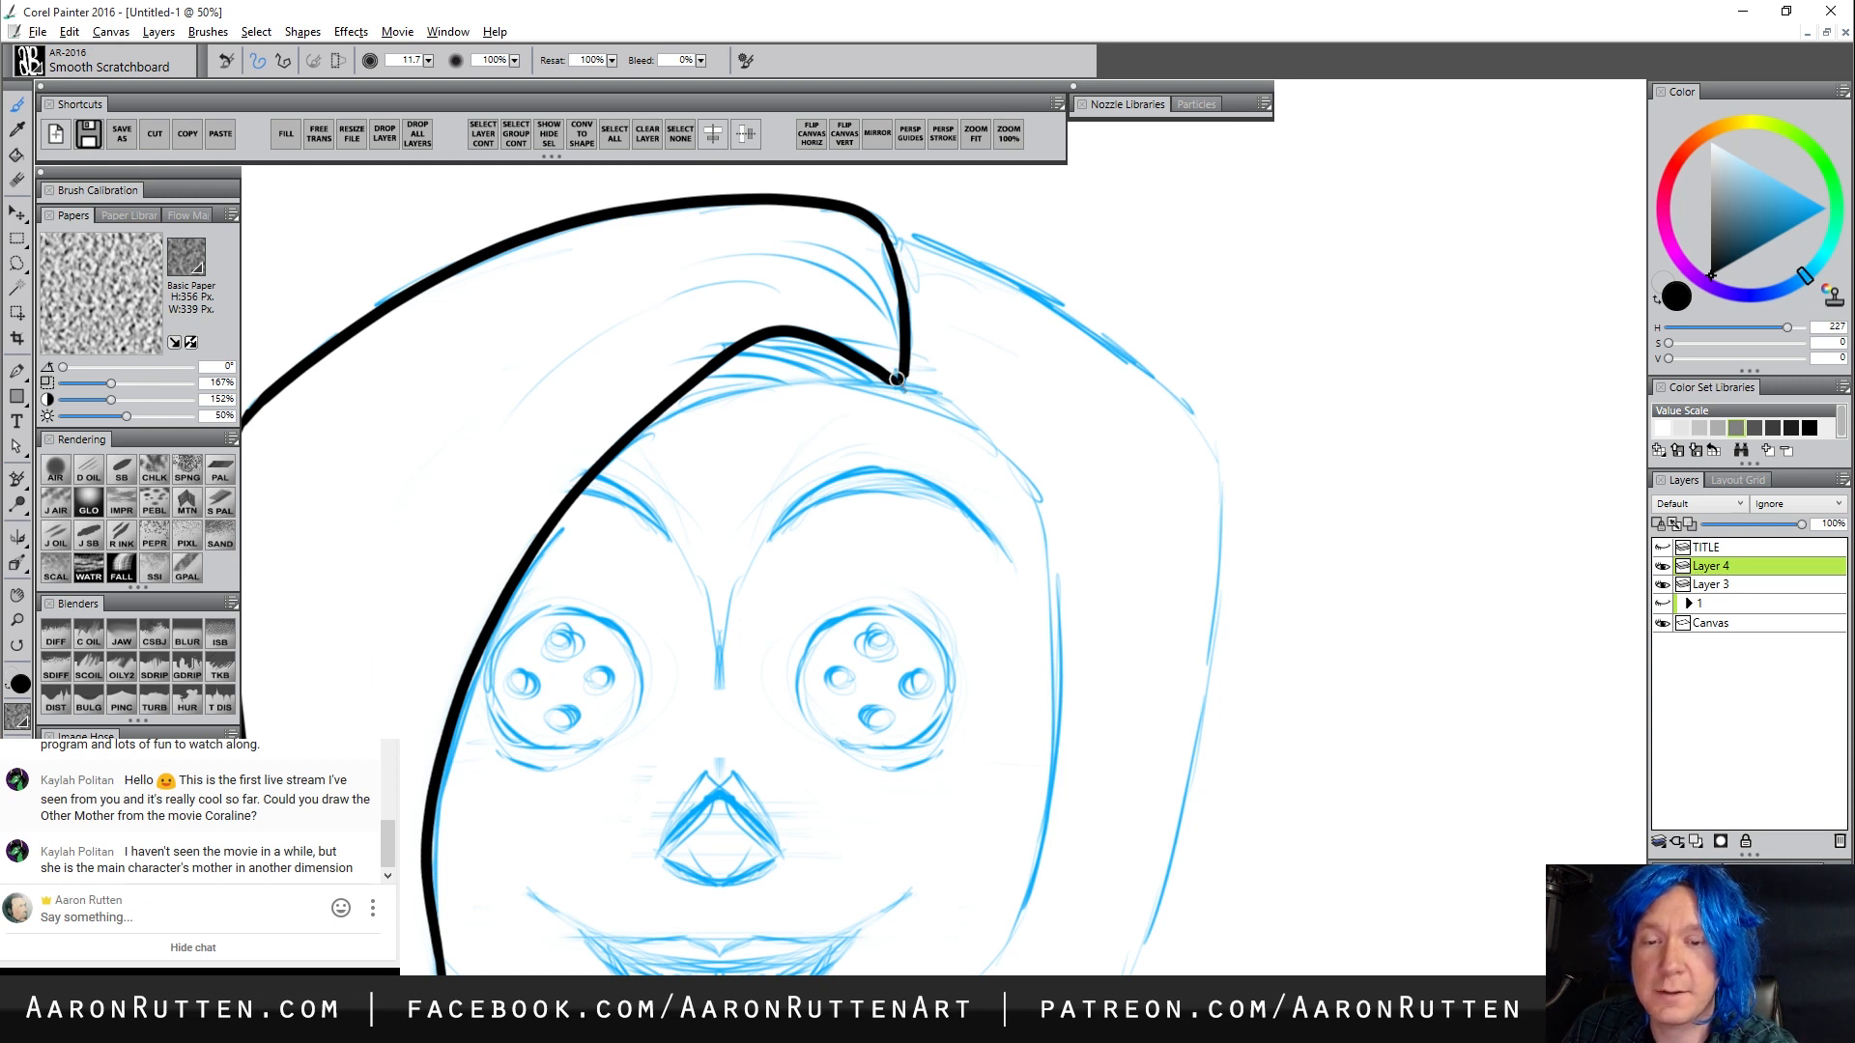
pyautogui.moveTo(896, 378); pyautogui.dragTo(741, 335)
pyautogui.moveTo(854, 380)
pyautogui.mouseDown()
pyautogui.moveTo(673, 386)
pyautogui.moveTo(750, 387)
pyautogui.moveTo(651, 422)
pyautogui.mouseUp()
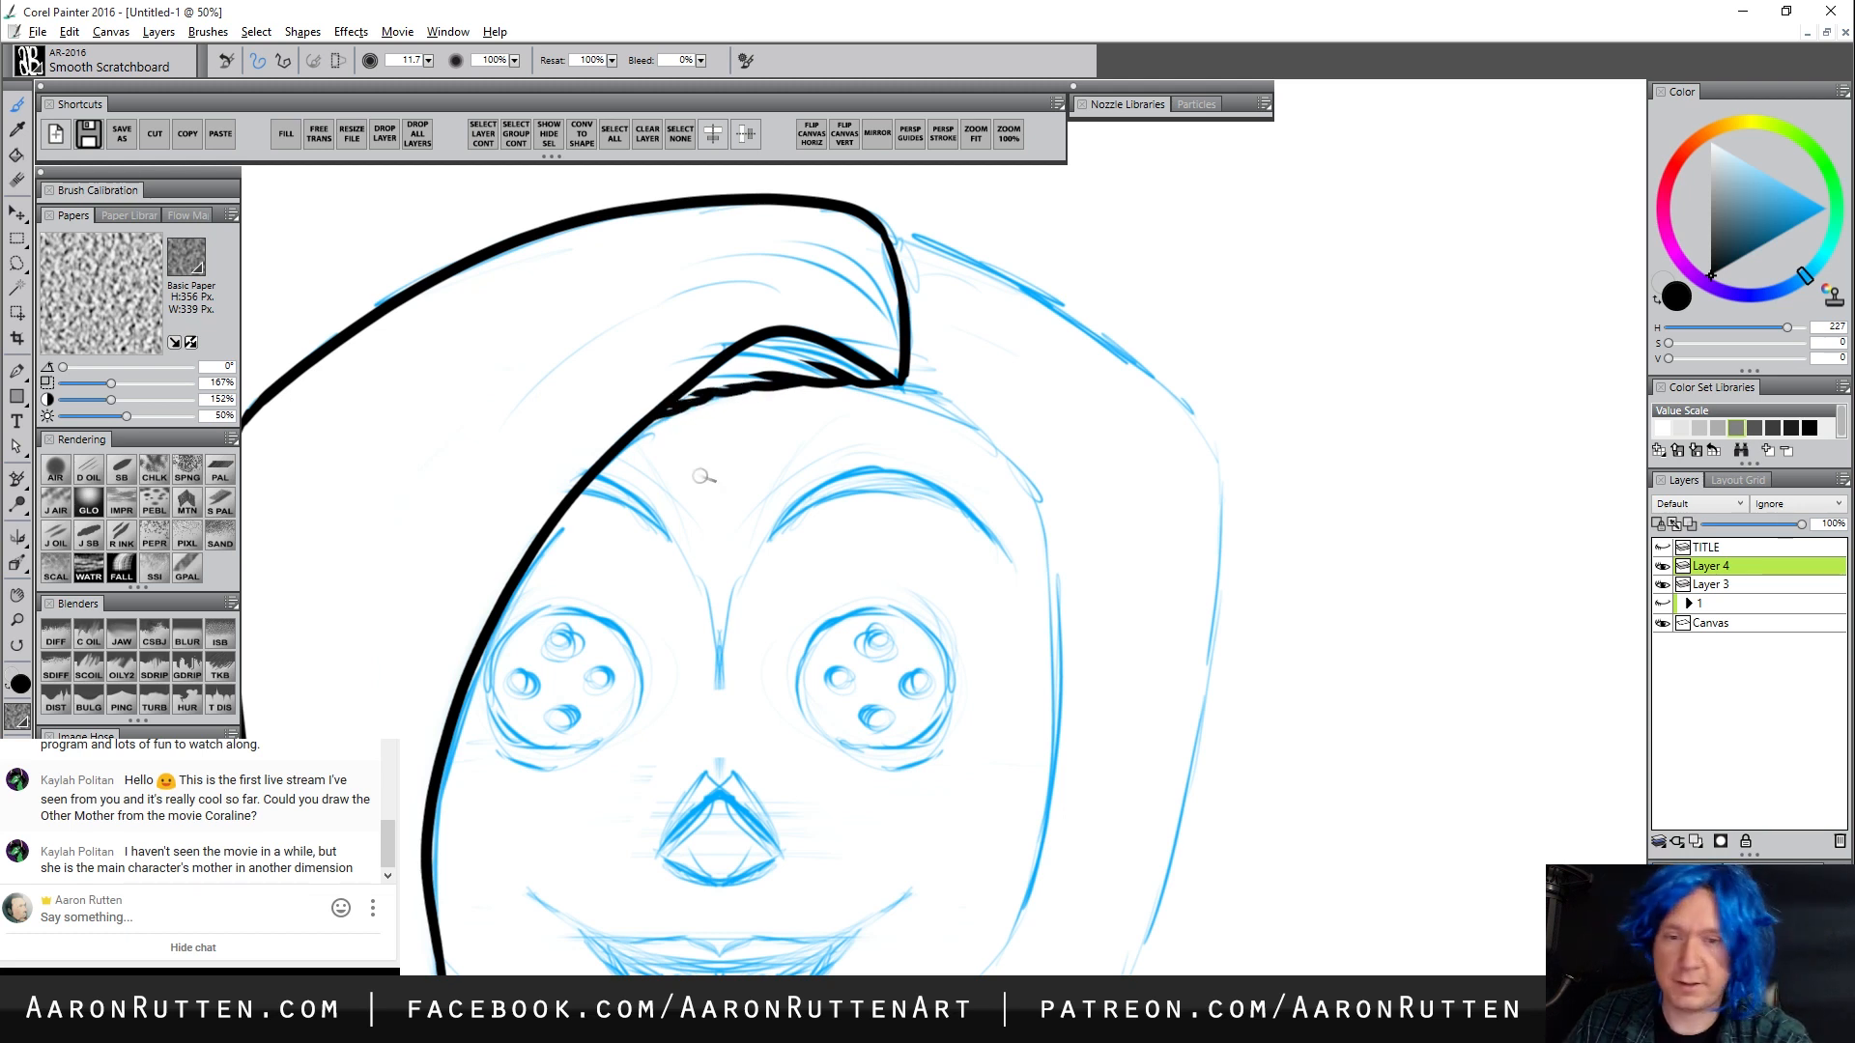
# Ink the right outer hair contour from the parting down to its tip and add zigzag hair ends back toward the jaw
pyautogui.moveTo(870, 663); pyautogui.dragTo(774, 638)
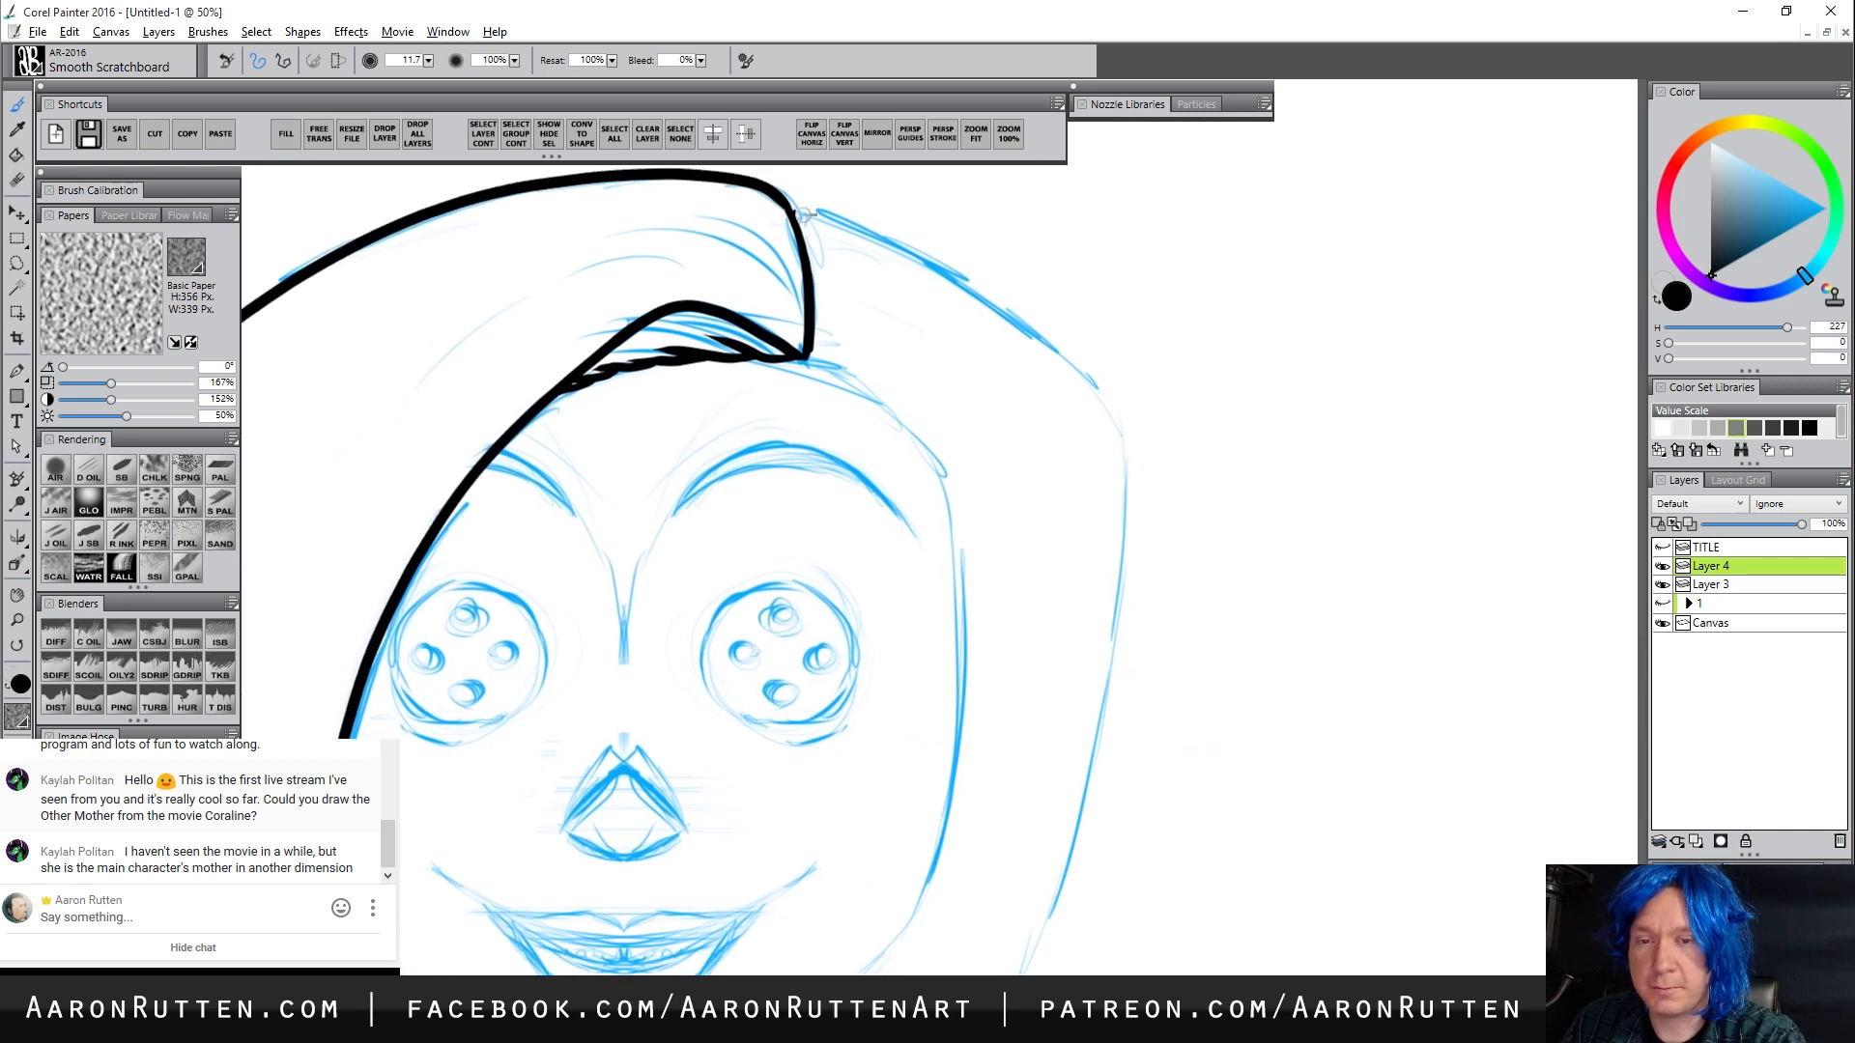
pyautogui.moveTo(807, 214)
pyautogui.mouseDown()
pyautogui.moveTo(1031, 333)
pyautogui.moveTo(1113, 418)
pyautogui.moveTo(1116, 634)
pyautogui.moveTo(1020, 974)
pyautogui.mouseUp()
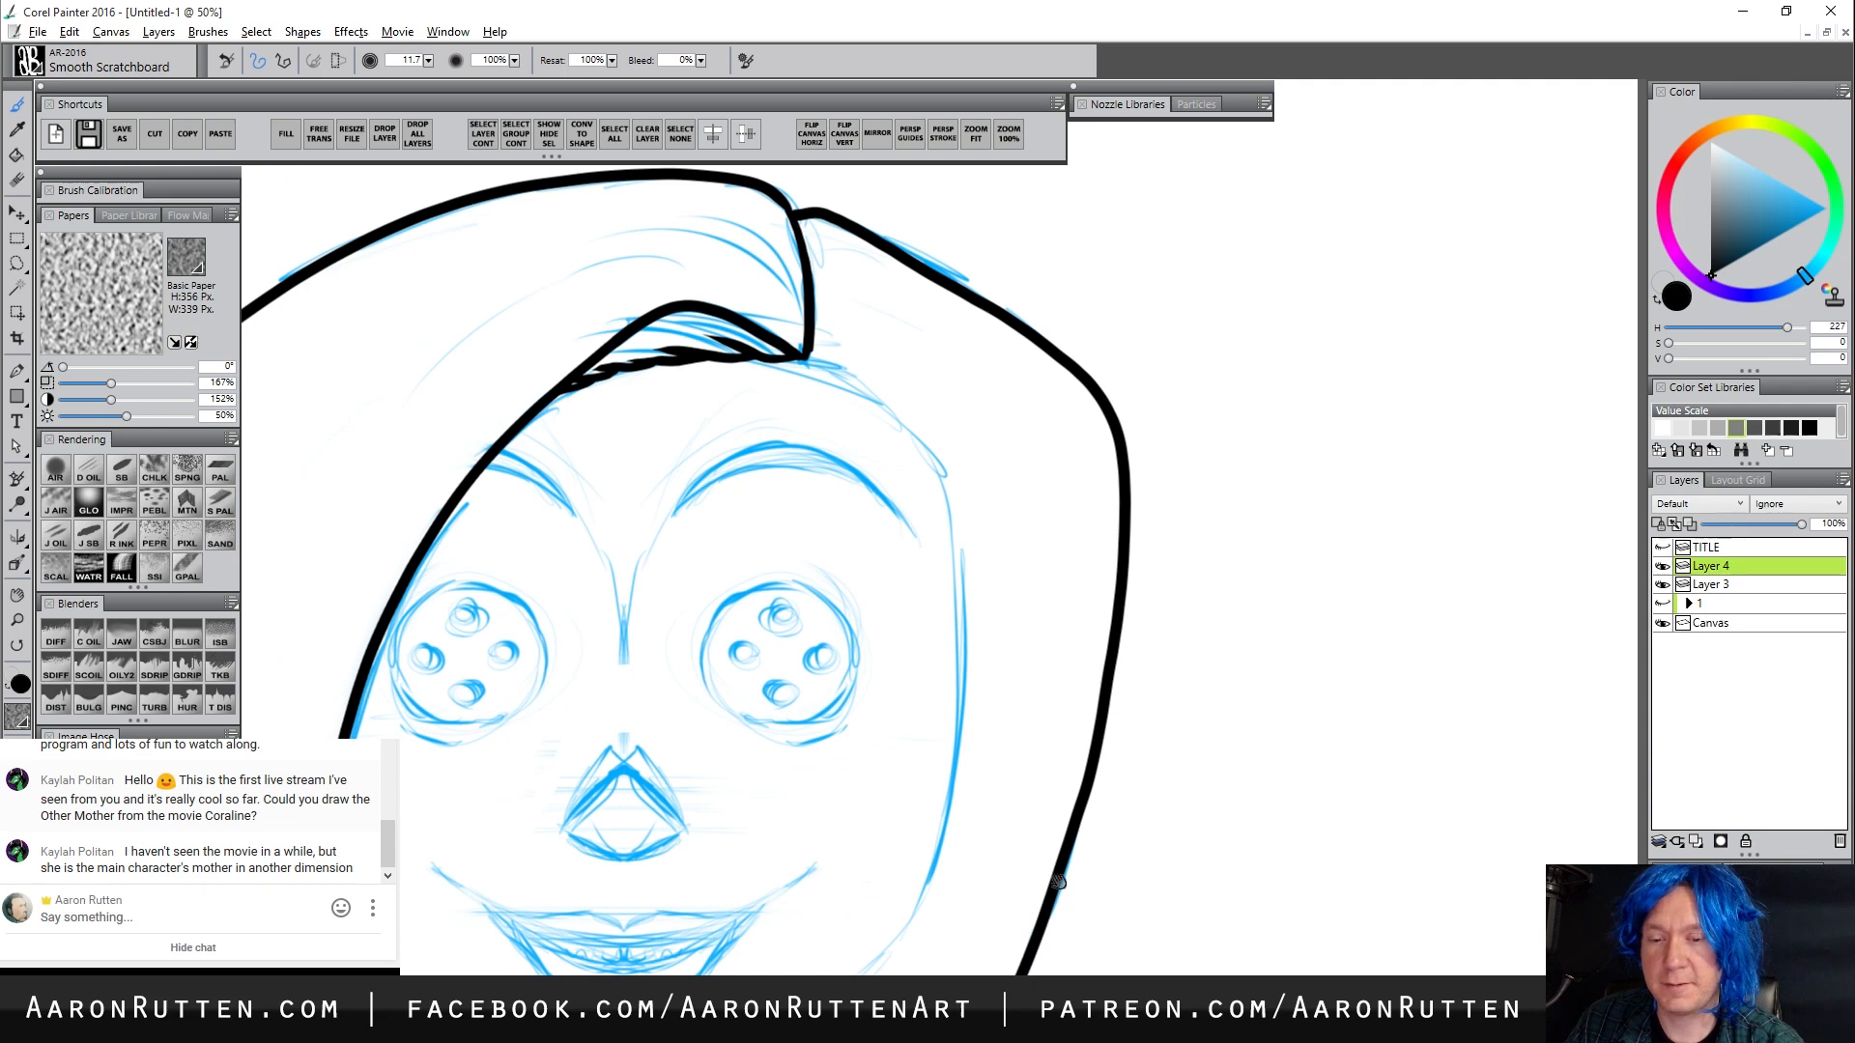
pyautogui.moveTo(1058, 881); pyautogui.dragTo(1095, 446)
pyautogui.moveTo(1056, 537)
pyautogui.mouseDown()
pyautogui.moveTo(961, 746)
pyautogui.moveTo(1006, 665)
pyautogui.moveTo(976, 715)
pyautogui.moveTo(985, 664)
pyautogui.moveTo(968, 679)
pyautogui.moveTo(957, 599)
pyautogui.moveTo(922, 649)
pyautogui.moveTo(944, 572)
pyautogui.moveTo(923, 599)
pyautogui.moveTo(927, 554)
pyautogui.moveTo(896, 586)
pyautogui.moveTo(900, 542)
pyautogui.mouseUp()
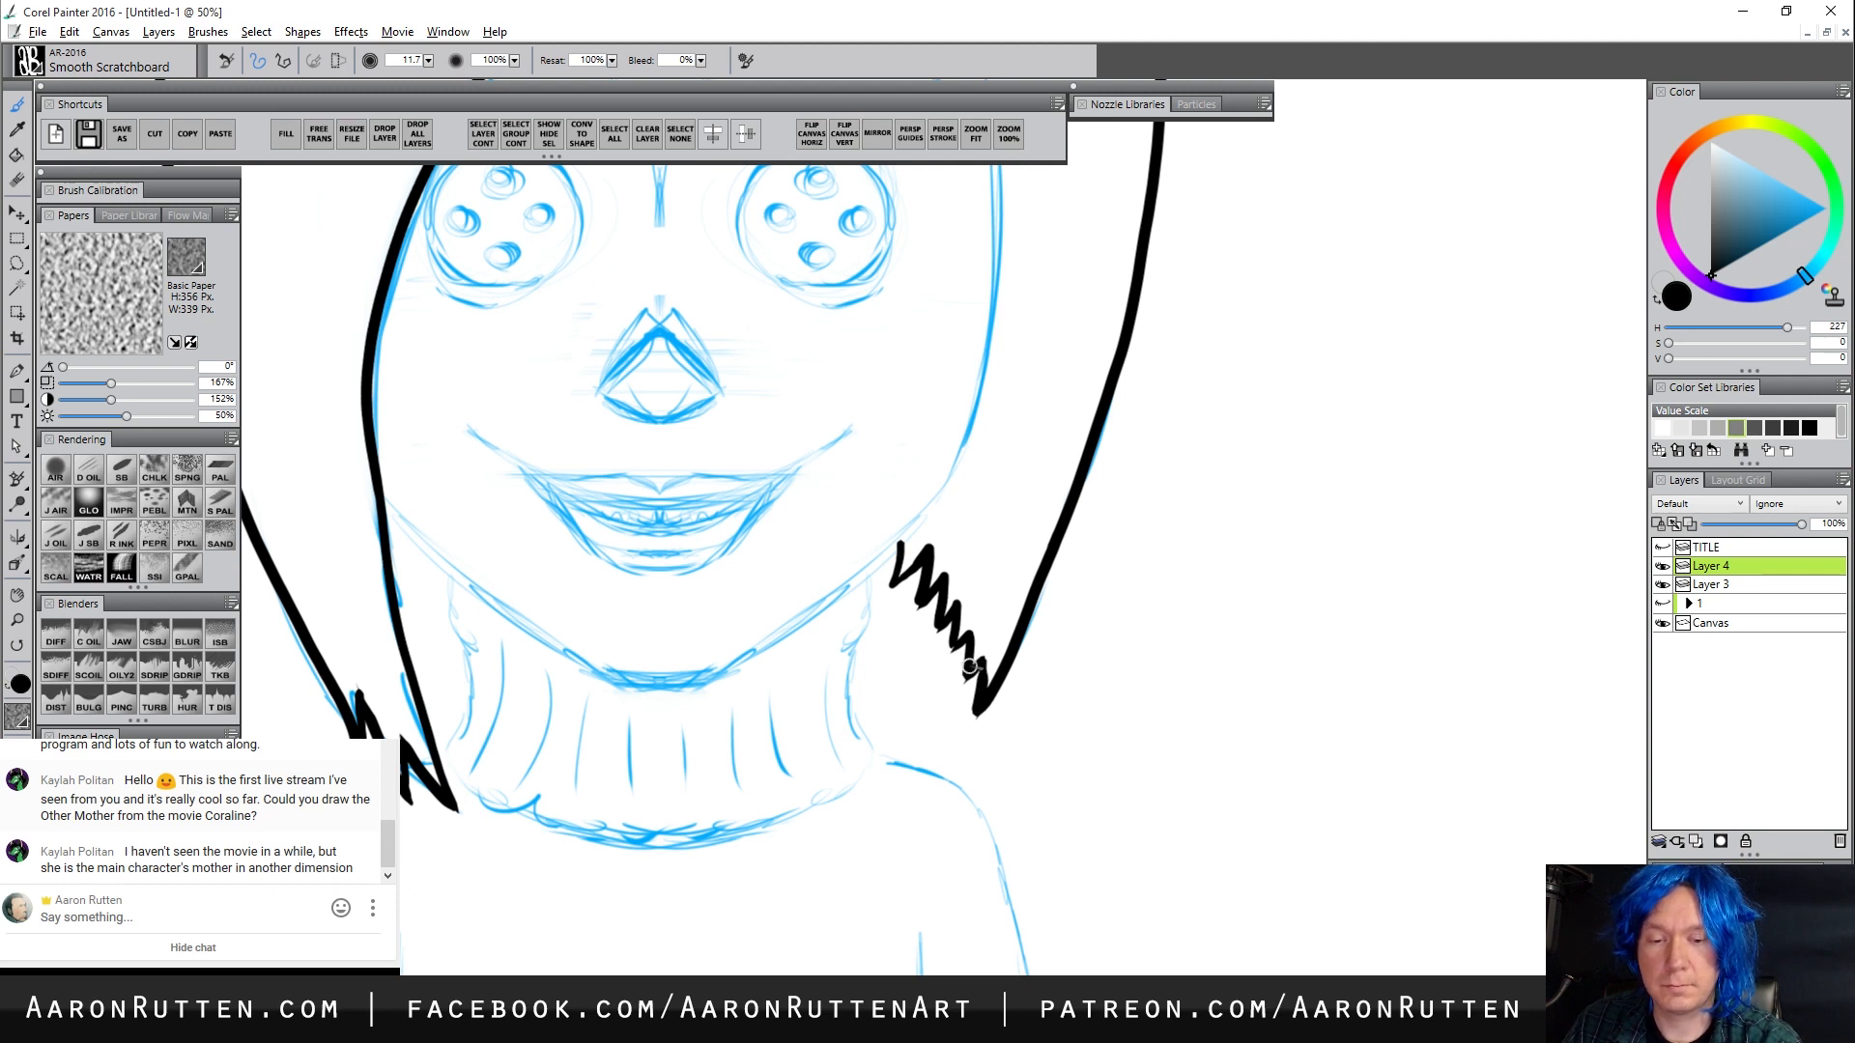
pyautogui.moveTo(971, 667); pyautogui.dragTo(974, 671)
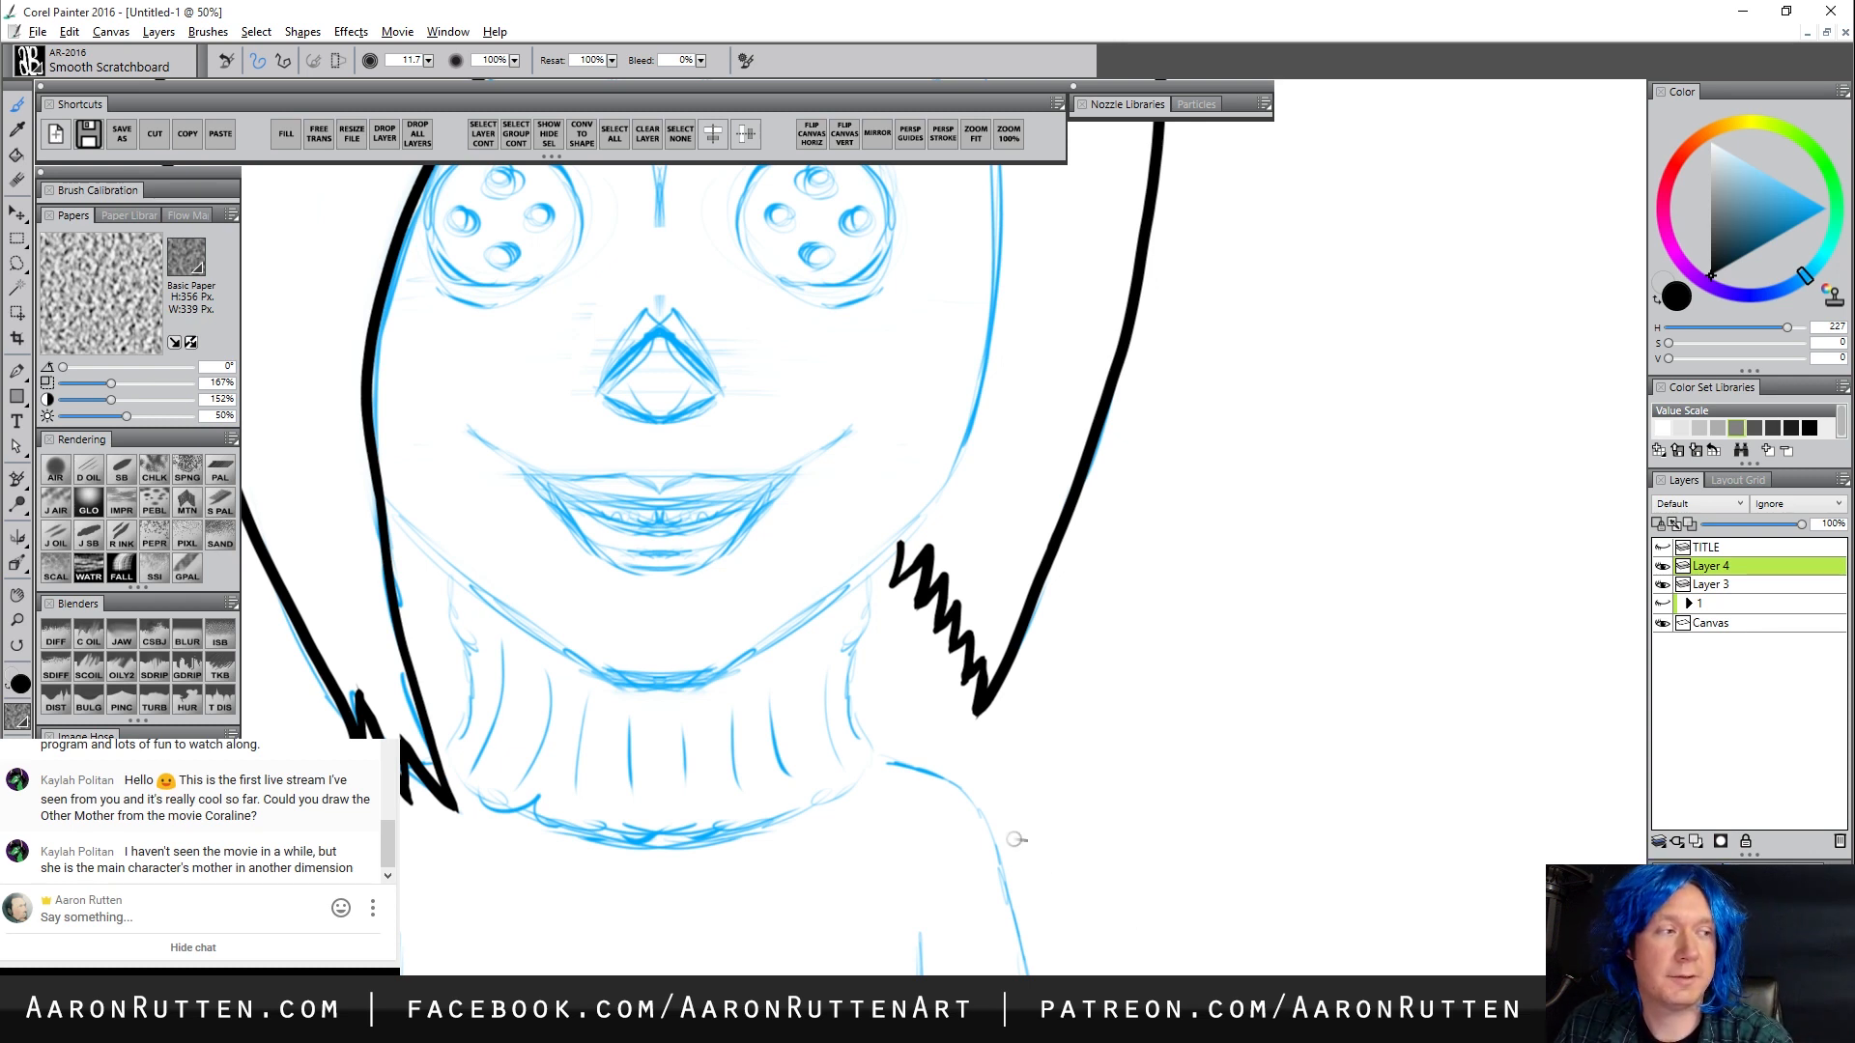
# Ink the right inner hair edge from the parting around the face down to the zigzag ends
pyautogui.moveTo(855, 686)
pyautogui.mouseDown()
pyautogui.moveTo(862, 713)
pyautogui.moveTo(957, 651)
pyautogui.moveTo(897, 674)
pyautogui.mouseUp()
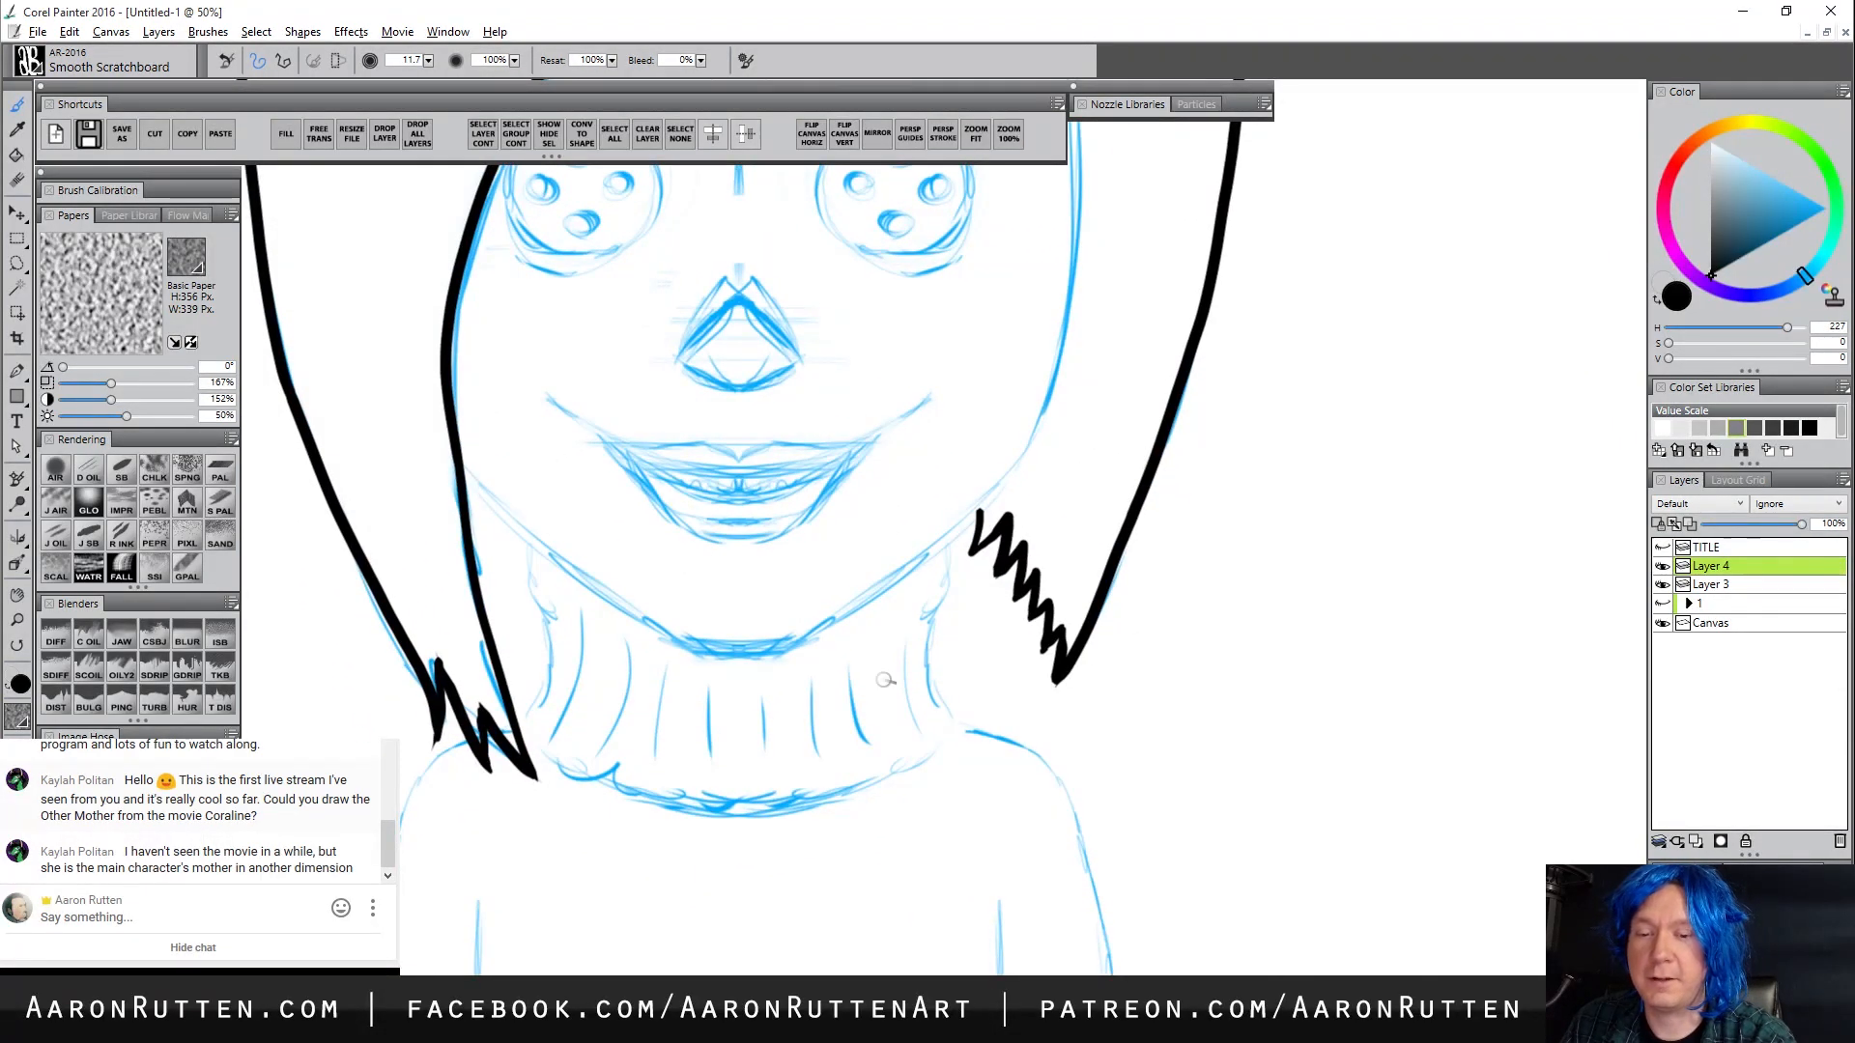
pyautogui.moveTo(743, 870)
pyautogui.mouseDown()
pyautogui.moveTo(774, 716)
pyautogui.moveTo(799, 745)
pyautogui.mouseUp()
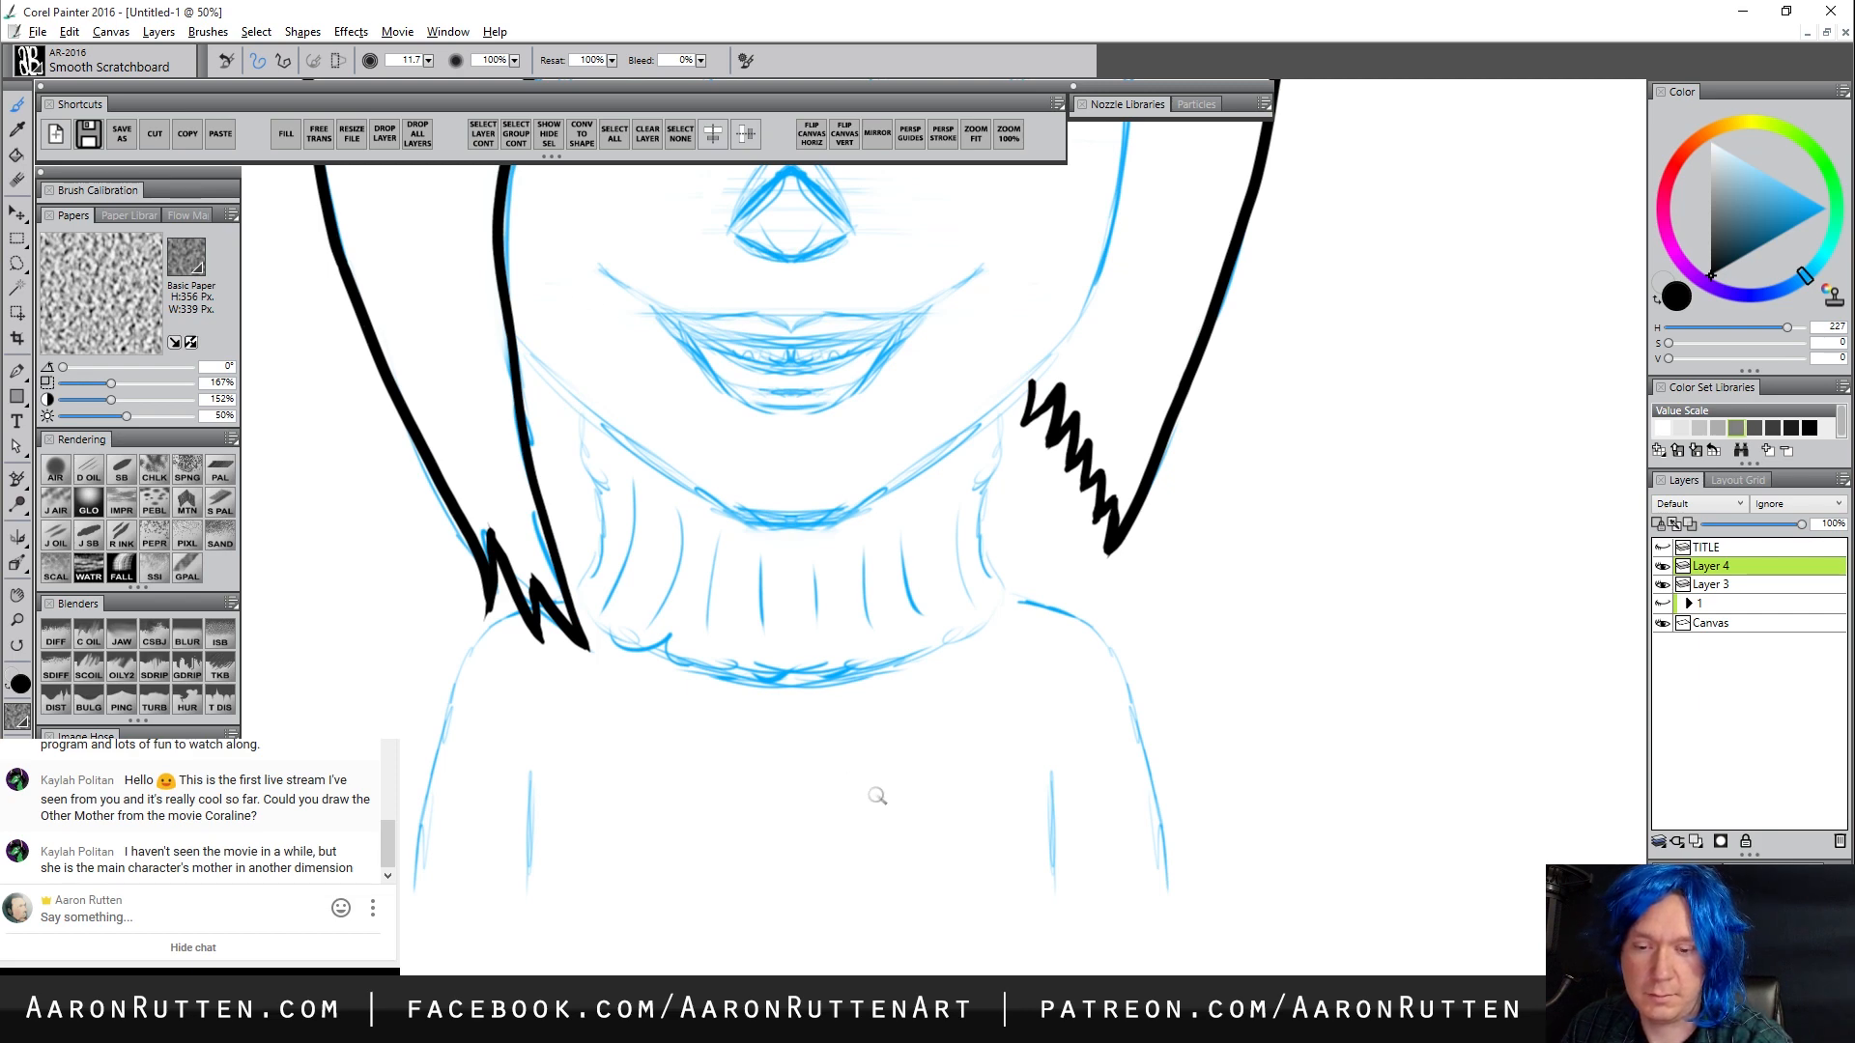
pyautogui.moveTo(882, 464)
pyautogui.mouseDown()
pyautogui.moveTo(861, 890)
pyautogui.moveTo(816, 734)
pyautogui.mouseUp()
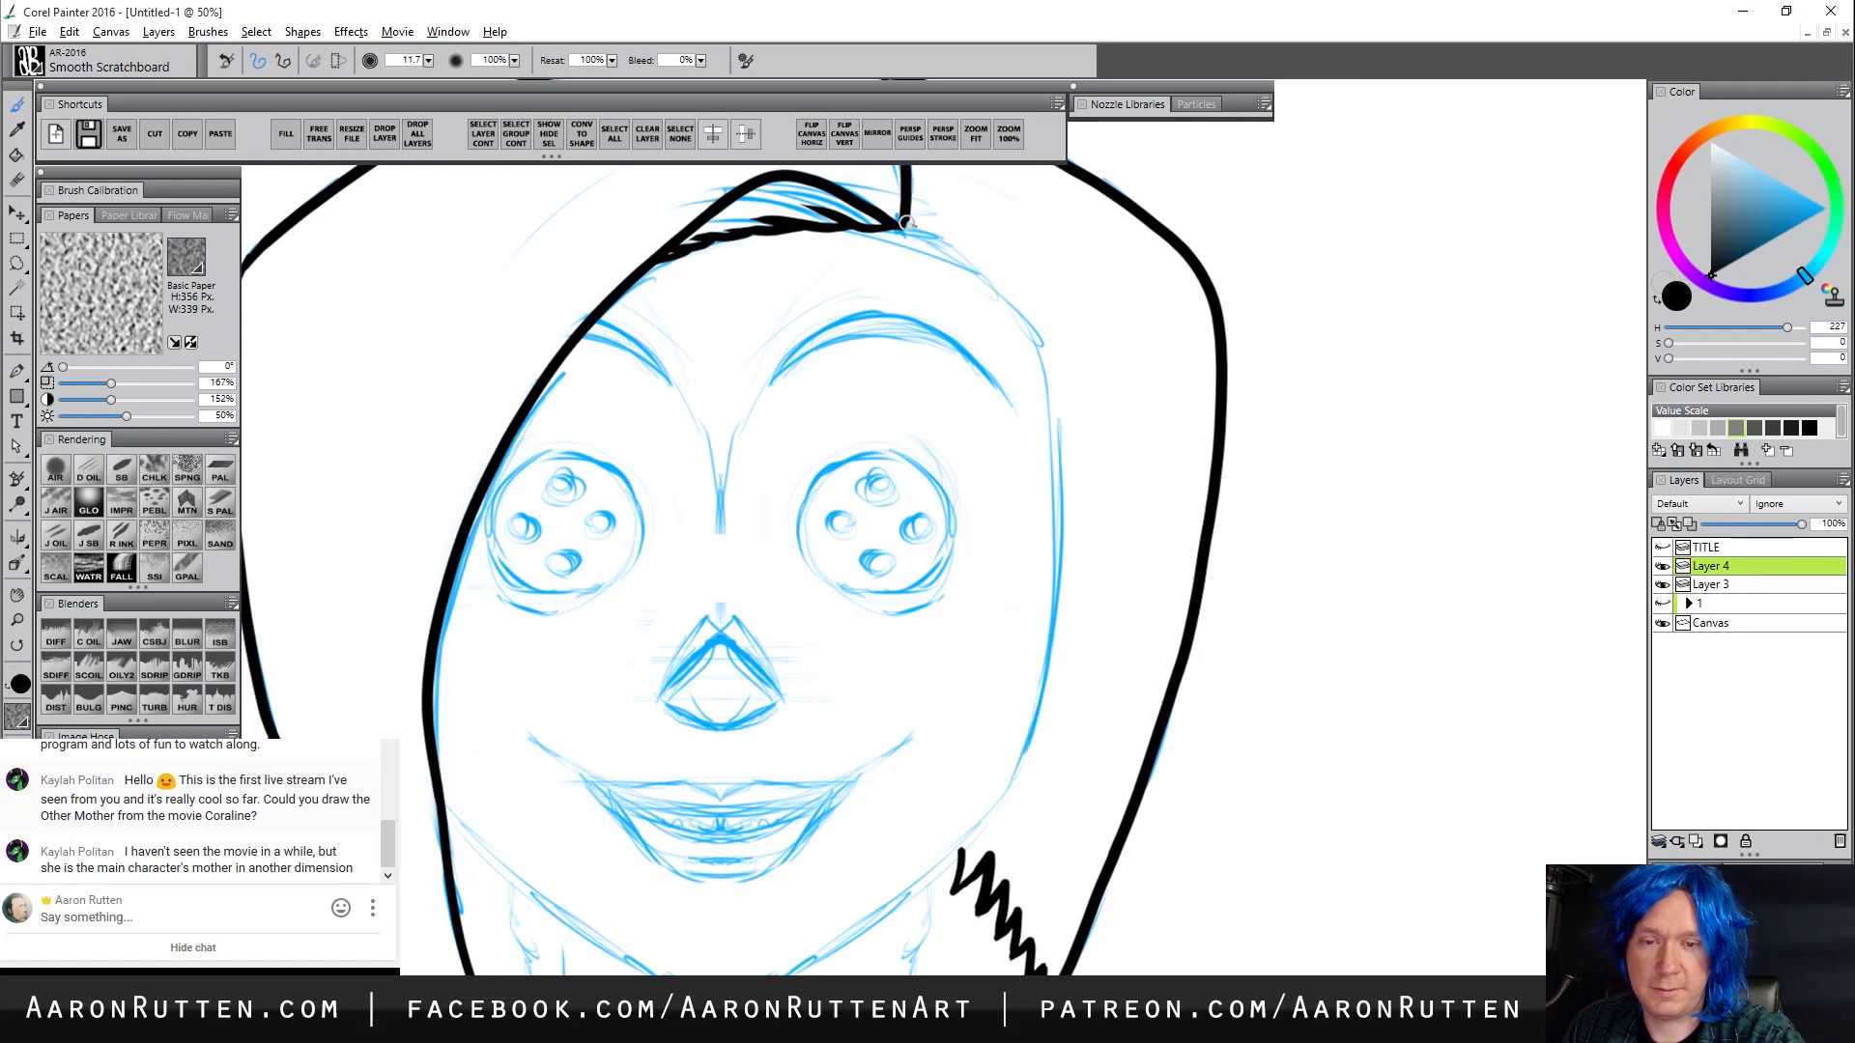
pyautogui.moveTo(899, 225)
pyautogui.mouseDown()
pyautogui.moveTo(1013, 303)
pyautogui.moveTo(1063, 491)
pyautogui.moveTo(1040, 695)
pyautogui.moveTo(942, 860)
pyautogui.mouseUp()
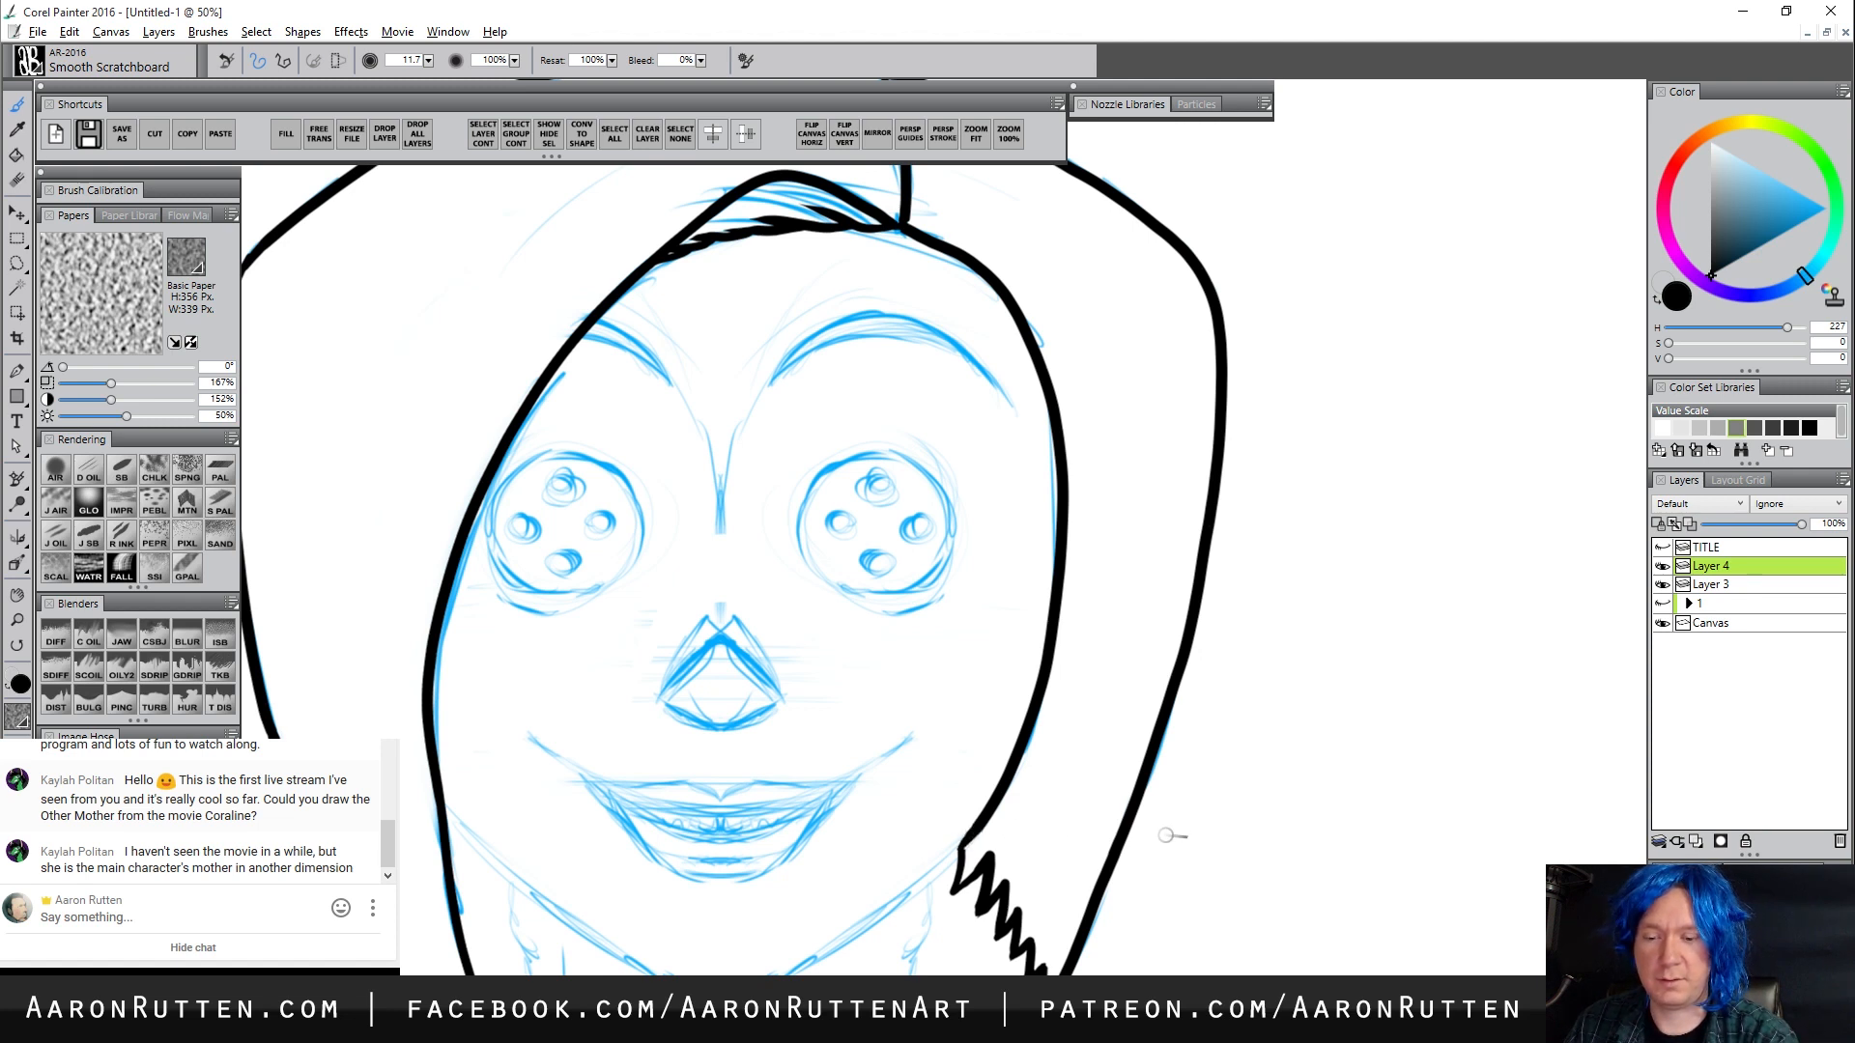
# Turn on mirror painting and ink both arched eyebrows with an upper and a lower curve tapering to points
pyautogui.click(884, 133)
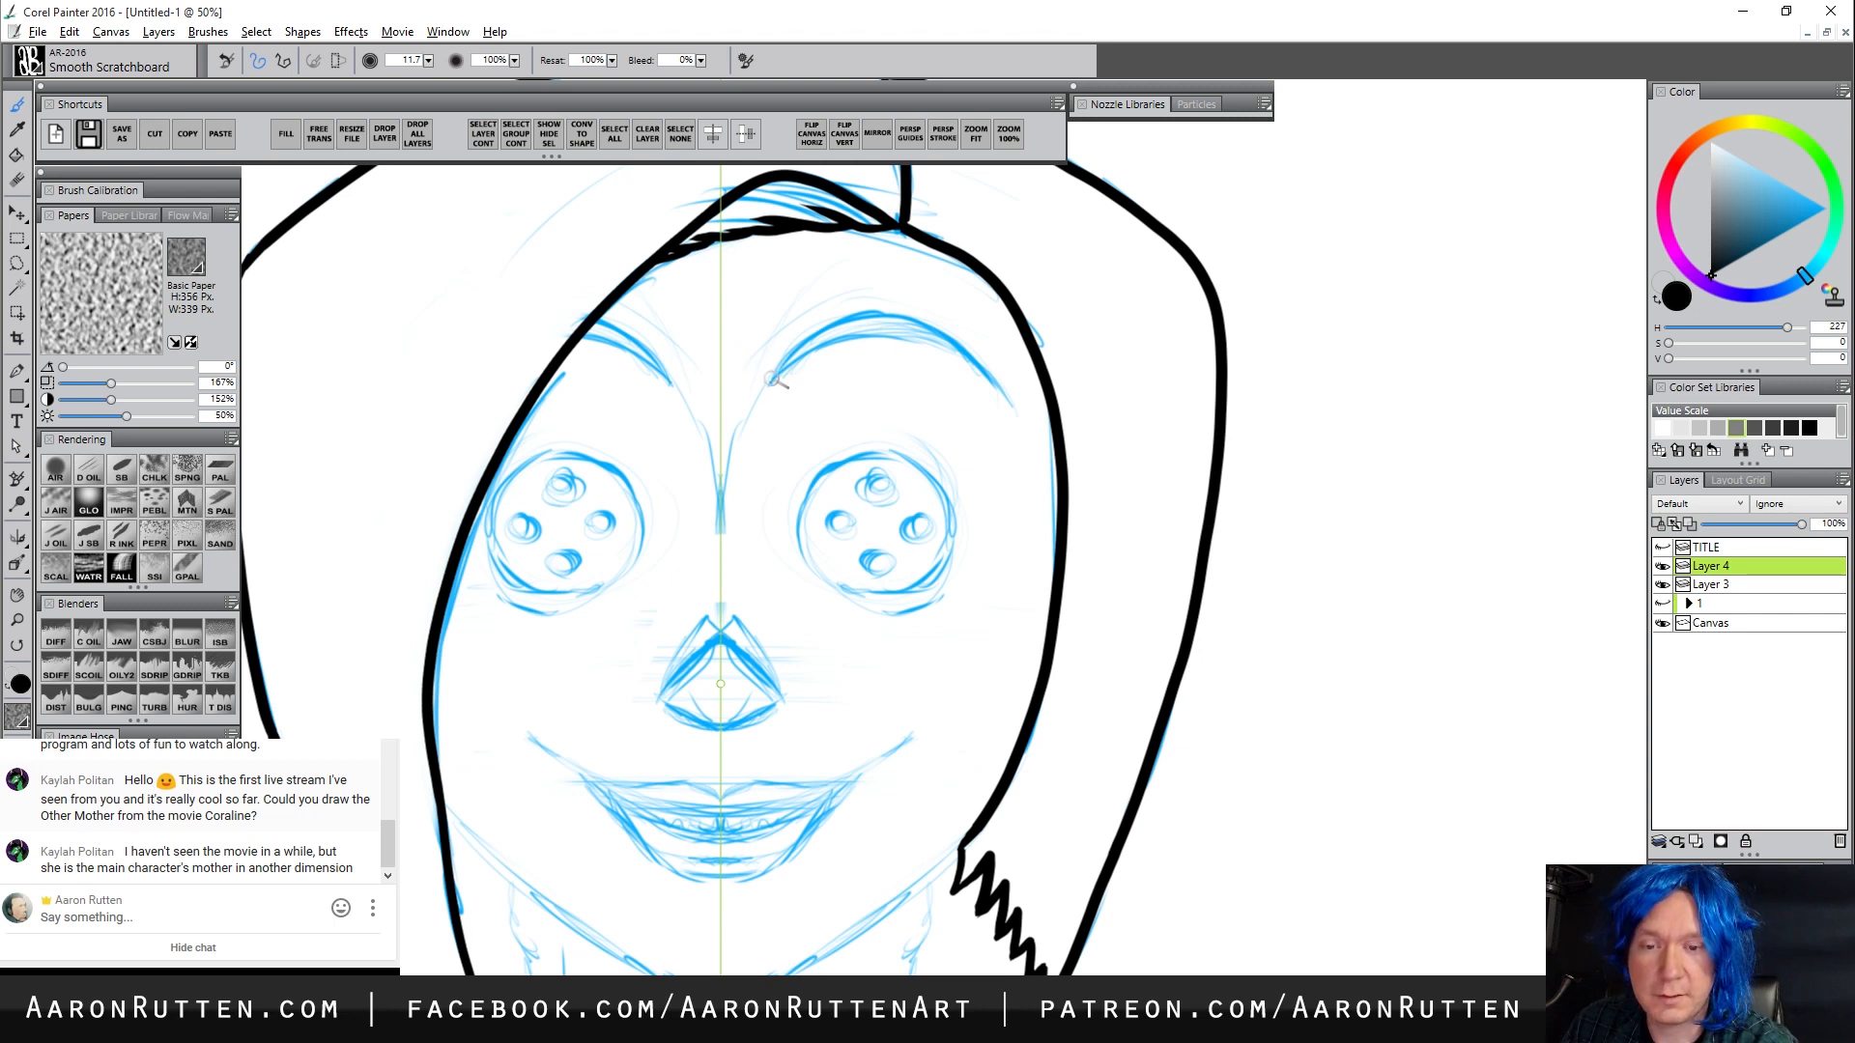
pyautogui.moveTo(775, 379)
pyautogui.mouseDown()
pyautogui.moveTo(876, 317)
pyautogui.moveTo(972, 353)
pyautogui.moveTo(1009, 340)
pyautogui.moveTo(914, 321)
pyautogui.moveTo(997, 391)
pyautogui.mouseUp()
pyautogui.hotkey('ctrl', 'z')
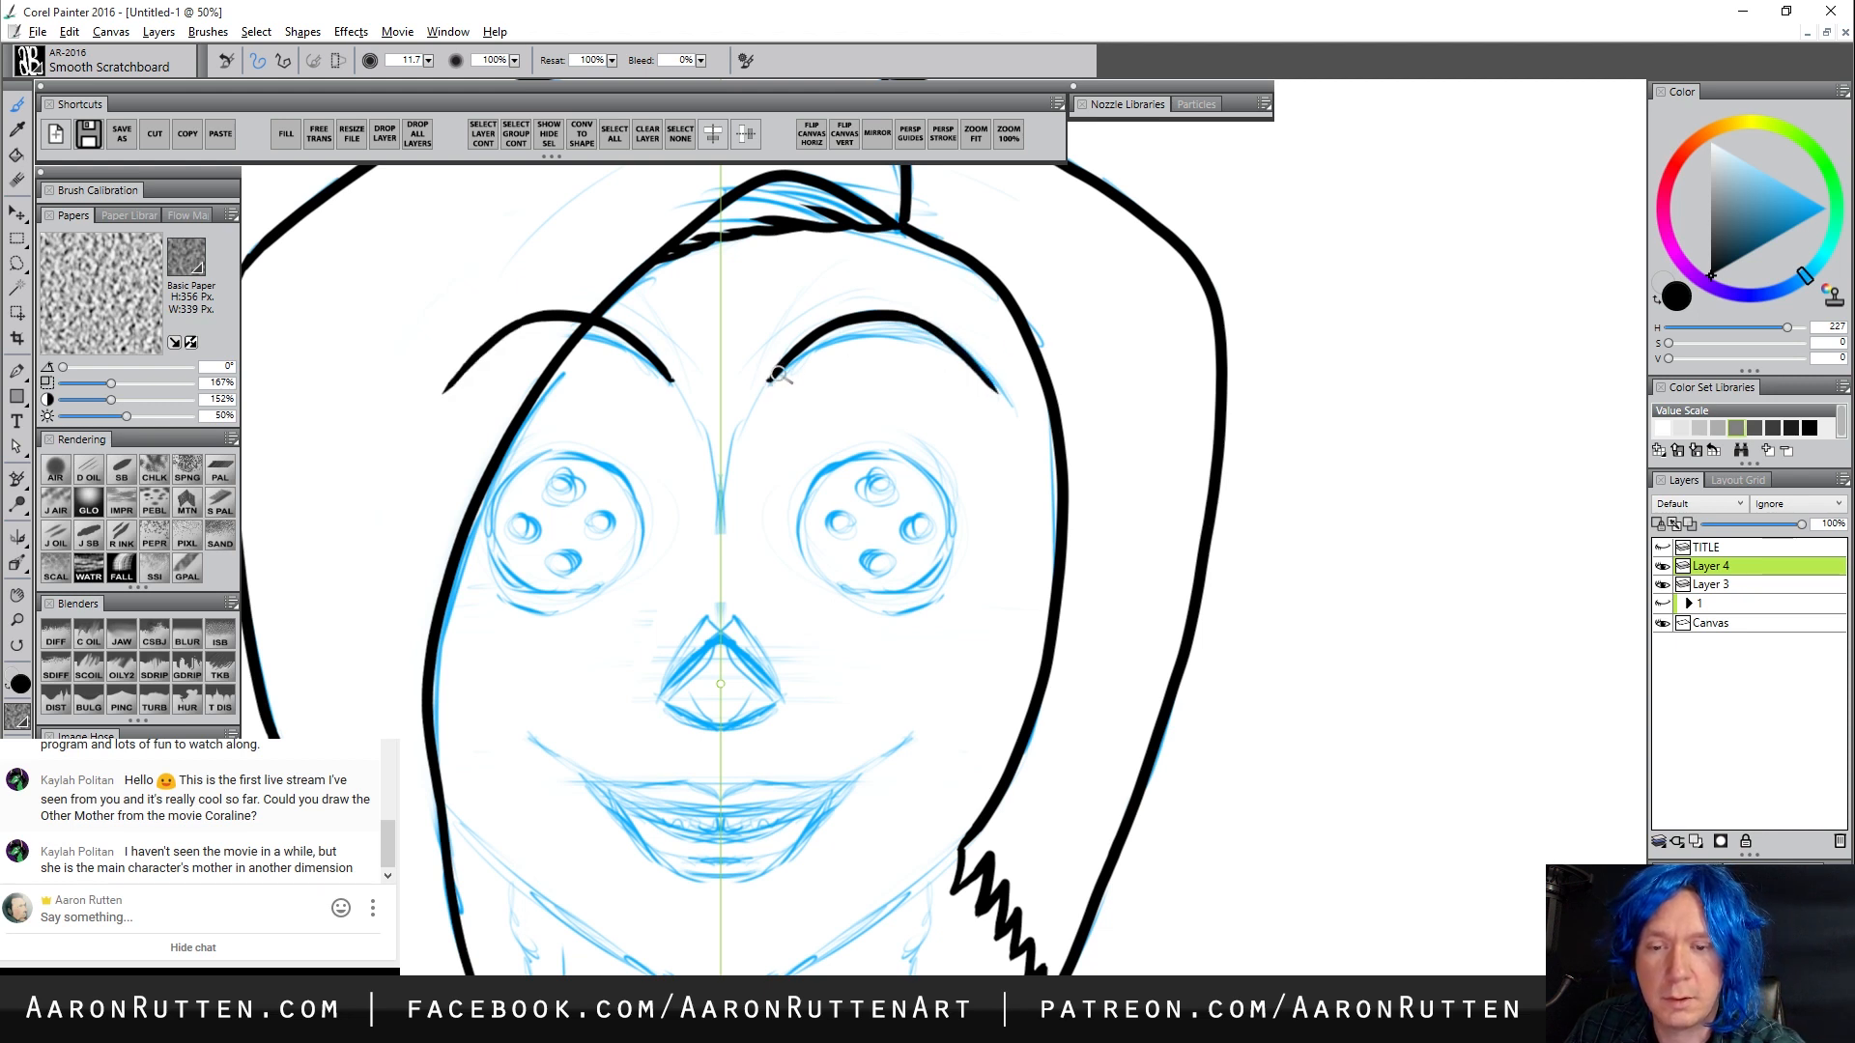
pyautogui.moveTo(773, 380)
pyautogui.mouseDown()
pyautogui.moveTo(889, 341)
pyautogui.moveTo(998, 393)
pyautogui.mouseUp()
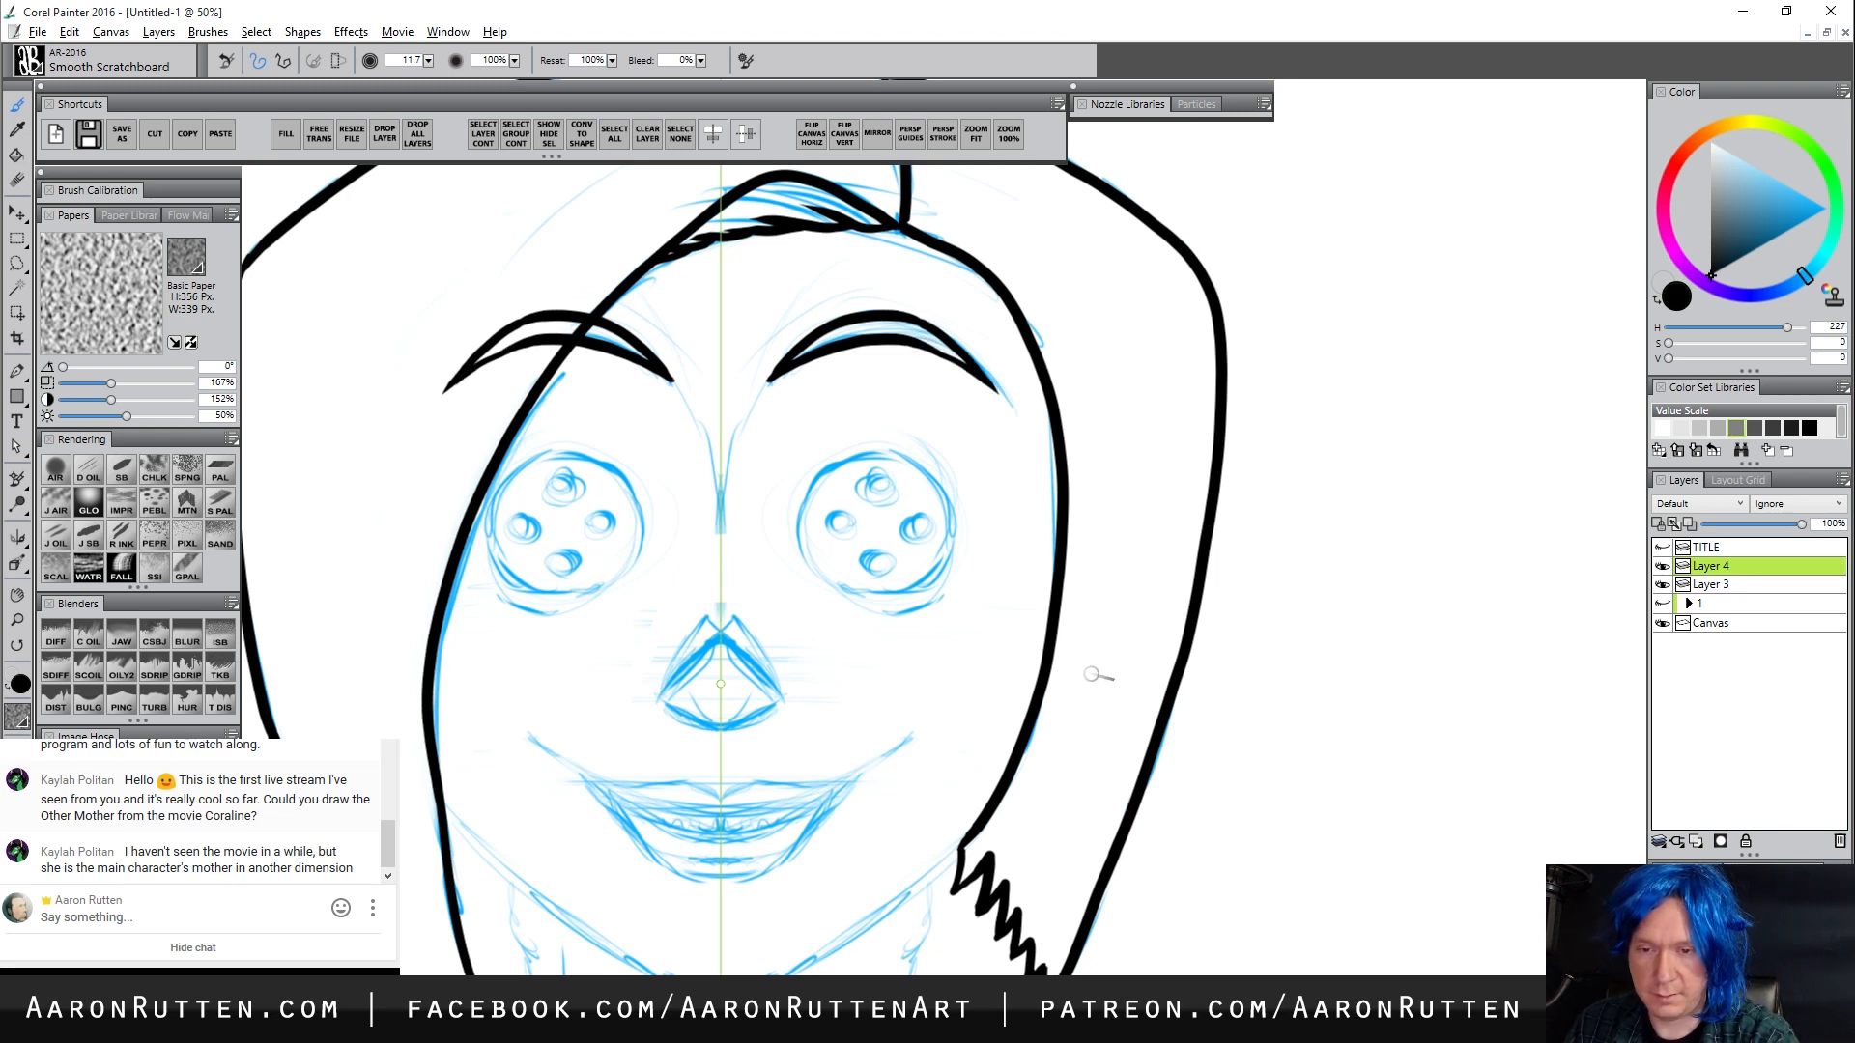
pyautogui.moveTo(754, 608); pyautogui.dragTo(799, 477)
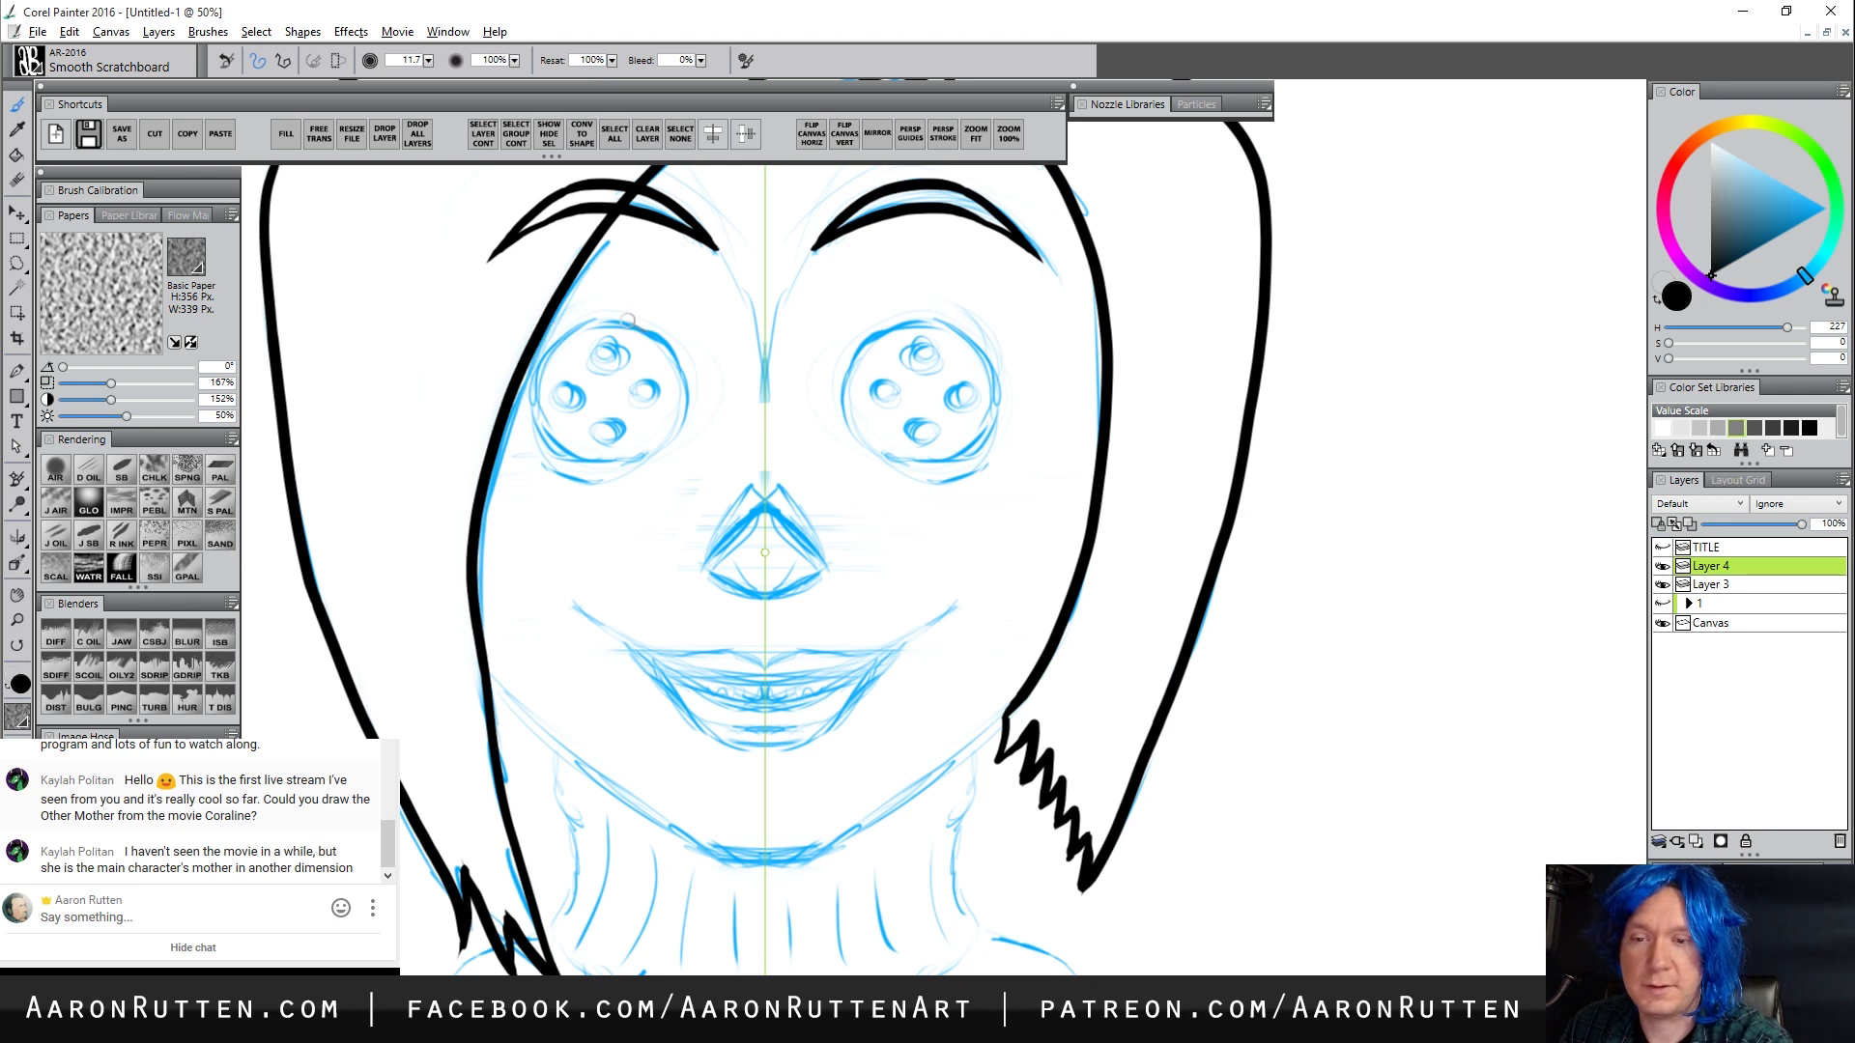
pyautogui.moveTo(537, 343)
pyautogui.mouseDown()
pyautogui.moveTo(630, 309)
pyautogui.moveTo(665, 336)
pyautogui.moveTo(659, 452)
pyautogui.moveTo(599, 489)
pyautogui.moveTo(534, 480)
pyautogui.moveTo(503, 440)
pyautogui.mouseUp()
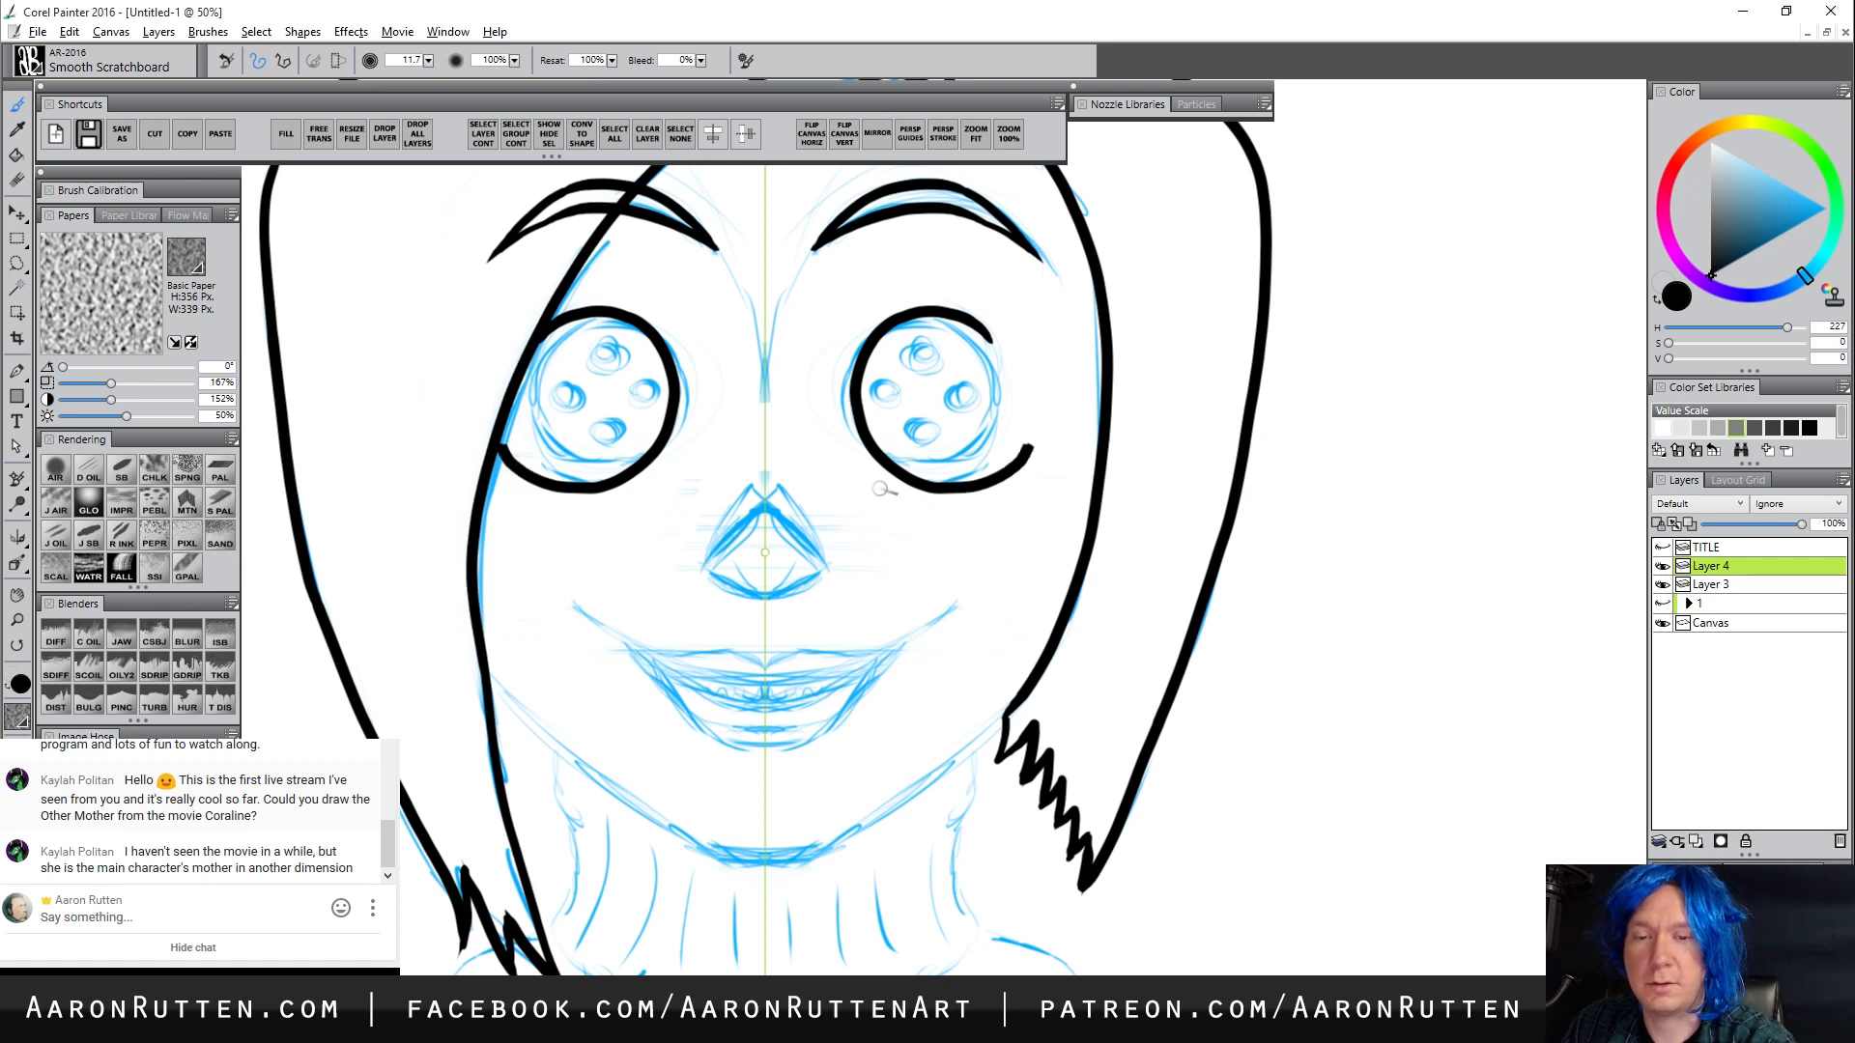
pyautogui.hotkey('ctrl', 'z')
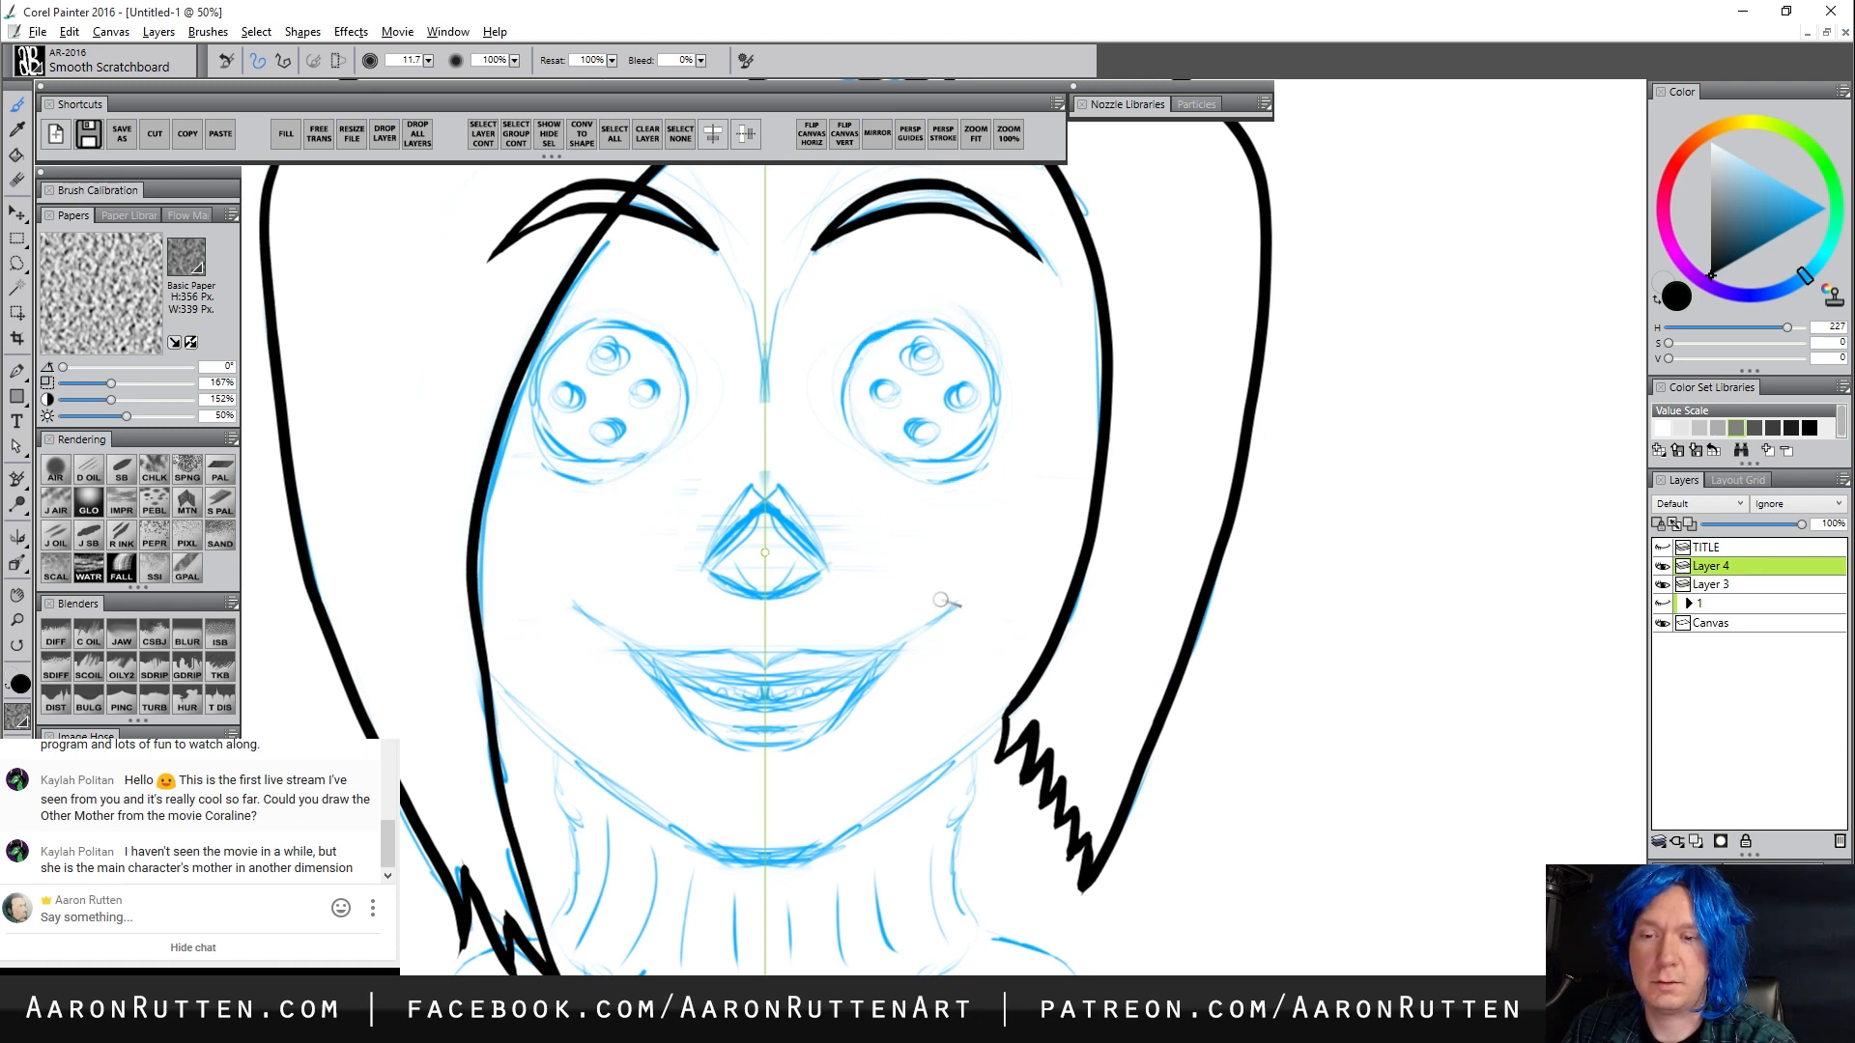
pyautogui.moveTo(577, 311); pyautogui.dragTo(683, 356)
pyautogui.hotkey('ctrl', 'z')
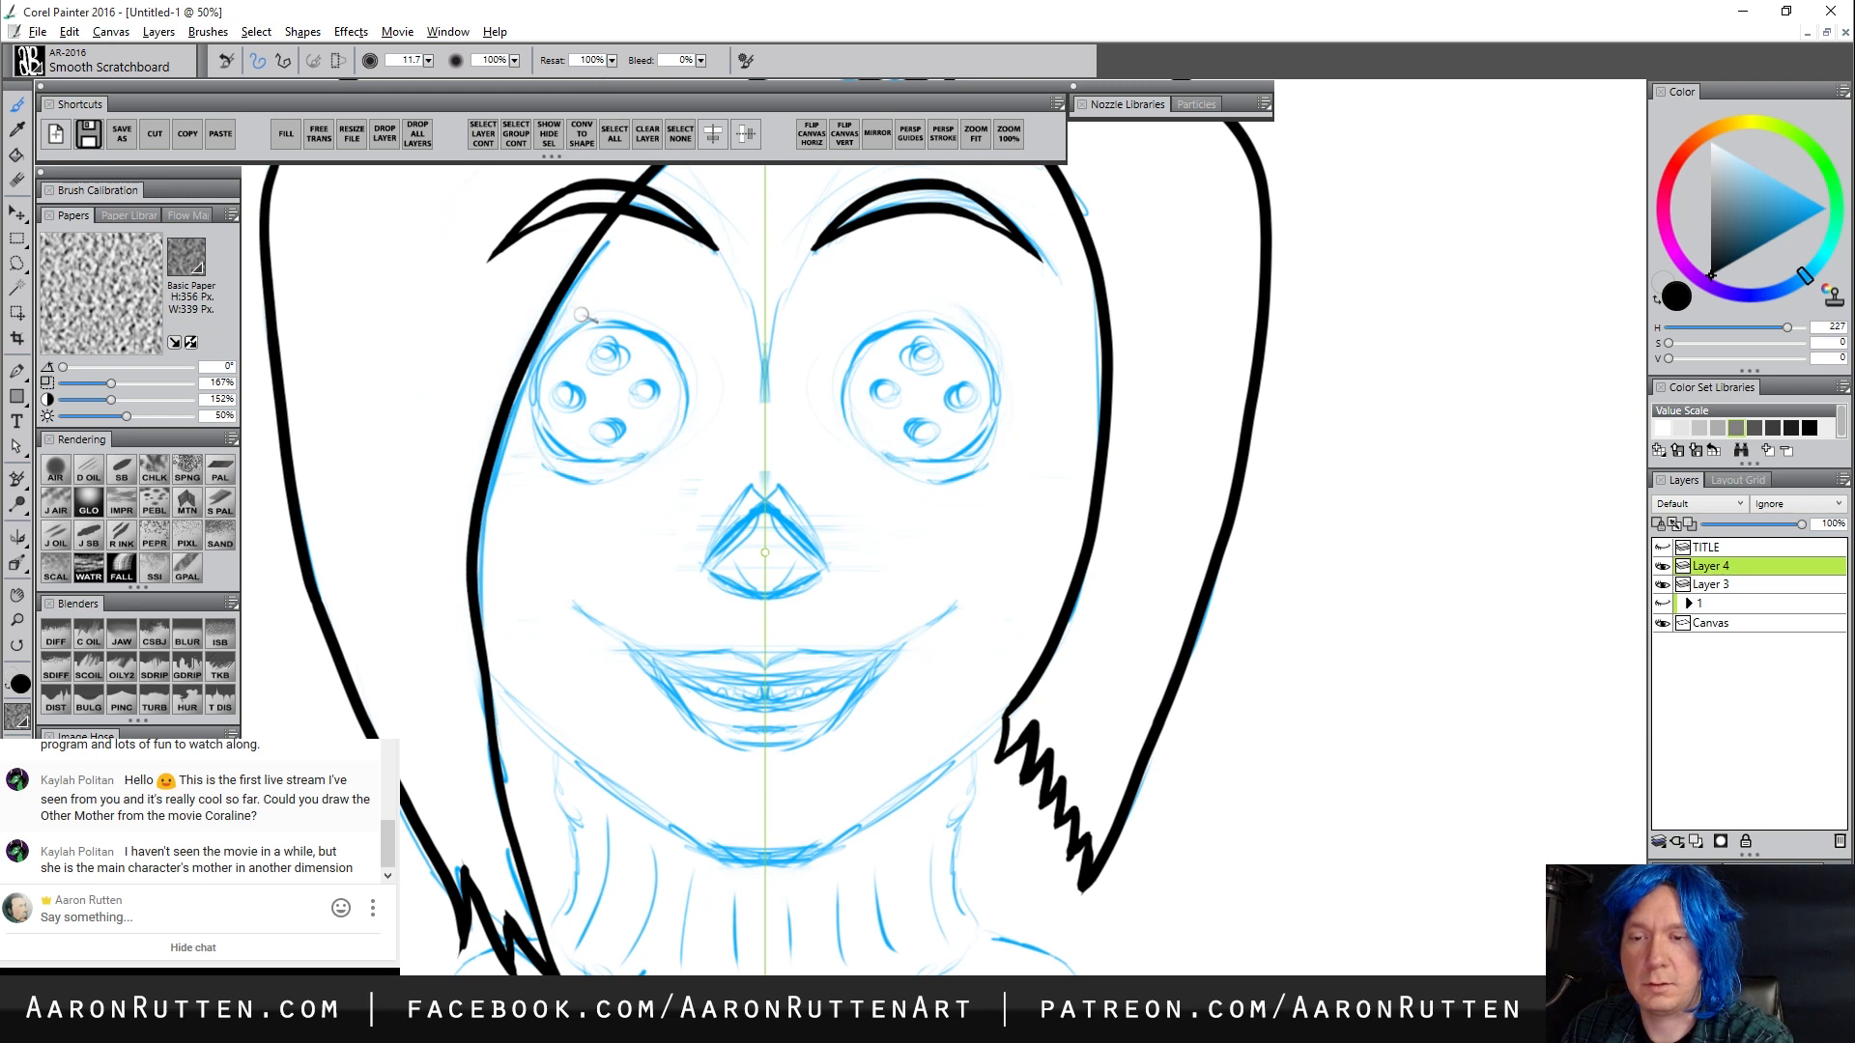
# Ink large mirrored circles as the outlines of the two button eyes and switch to the eraser
pyautogui.moveTo(592, 304)
pyautogui.mouseDown()
pyautogui.moveTo(492, 378)
pyautogui.moveTo(613, 493)
pyautogui.moveTo(625, 310)
pyautogui.moveTo(489, 371)
pyautogui.moveTo(555, 492)
pyautogui.moveTo(684, 362)
pyautogui.mouseUp()
pyautogui.hotkey('ctrl', 'z')
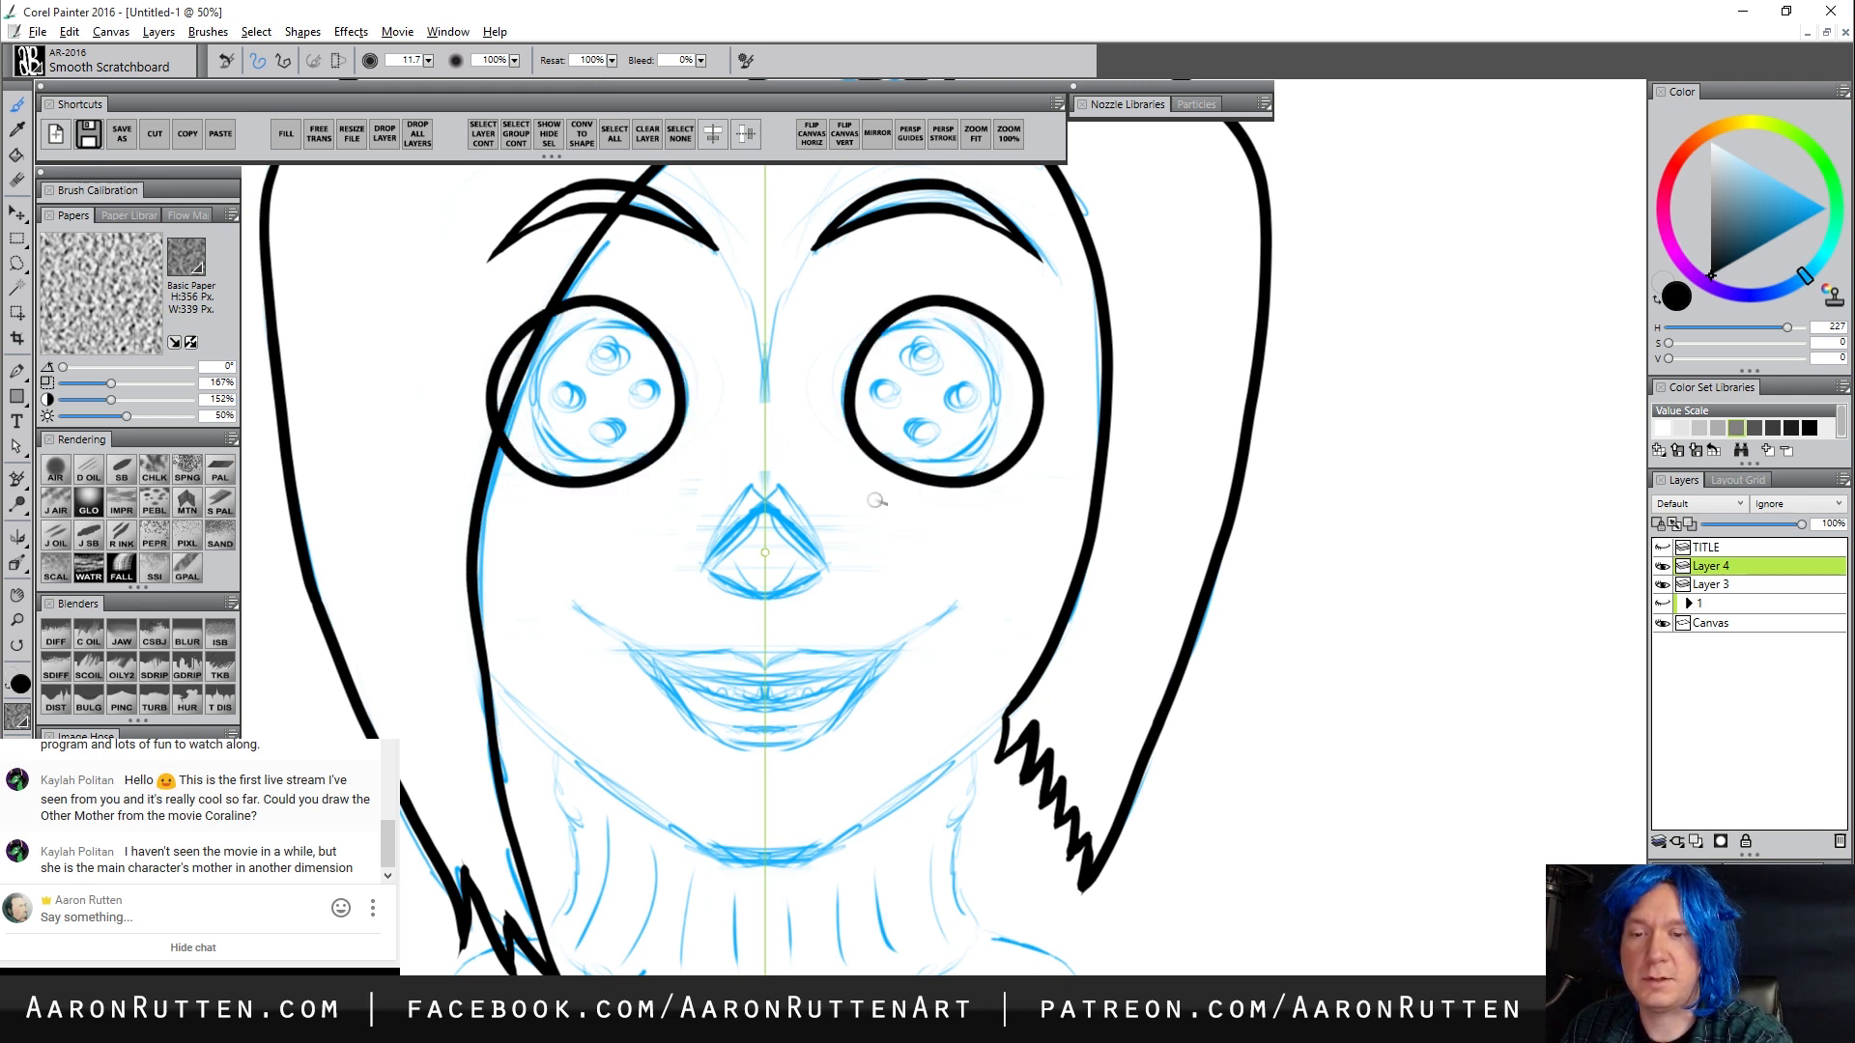
pyautogui.press('n')
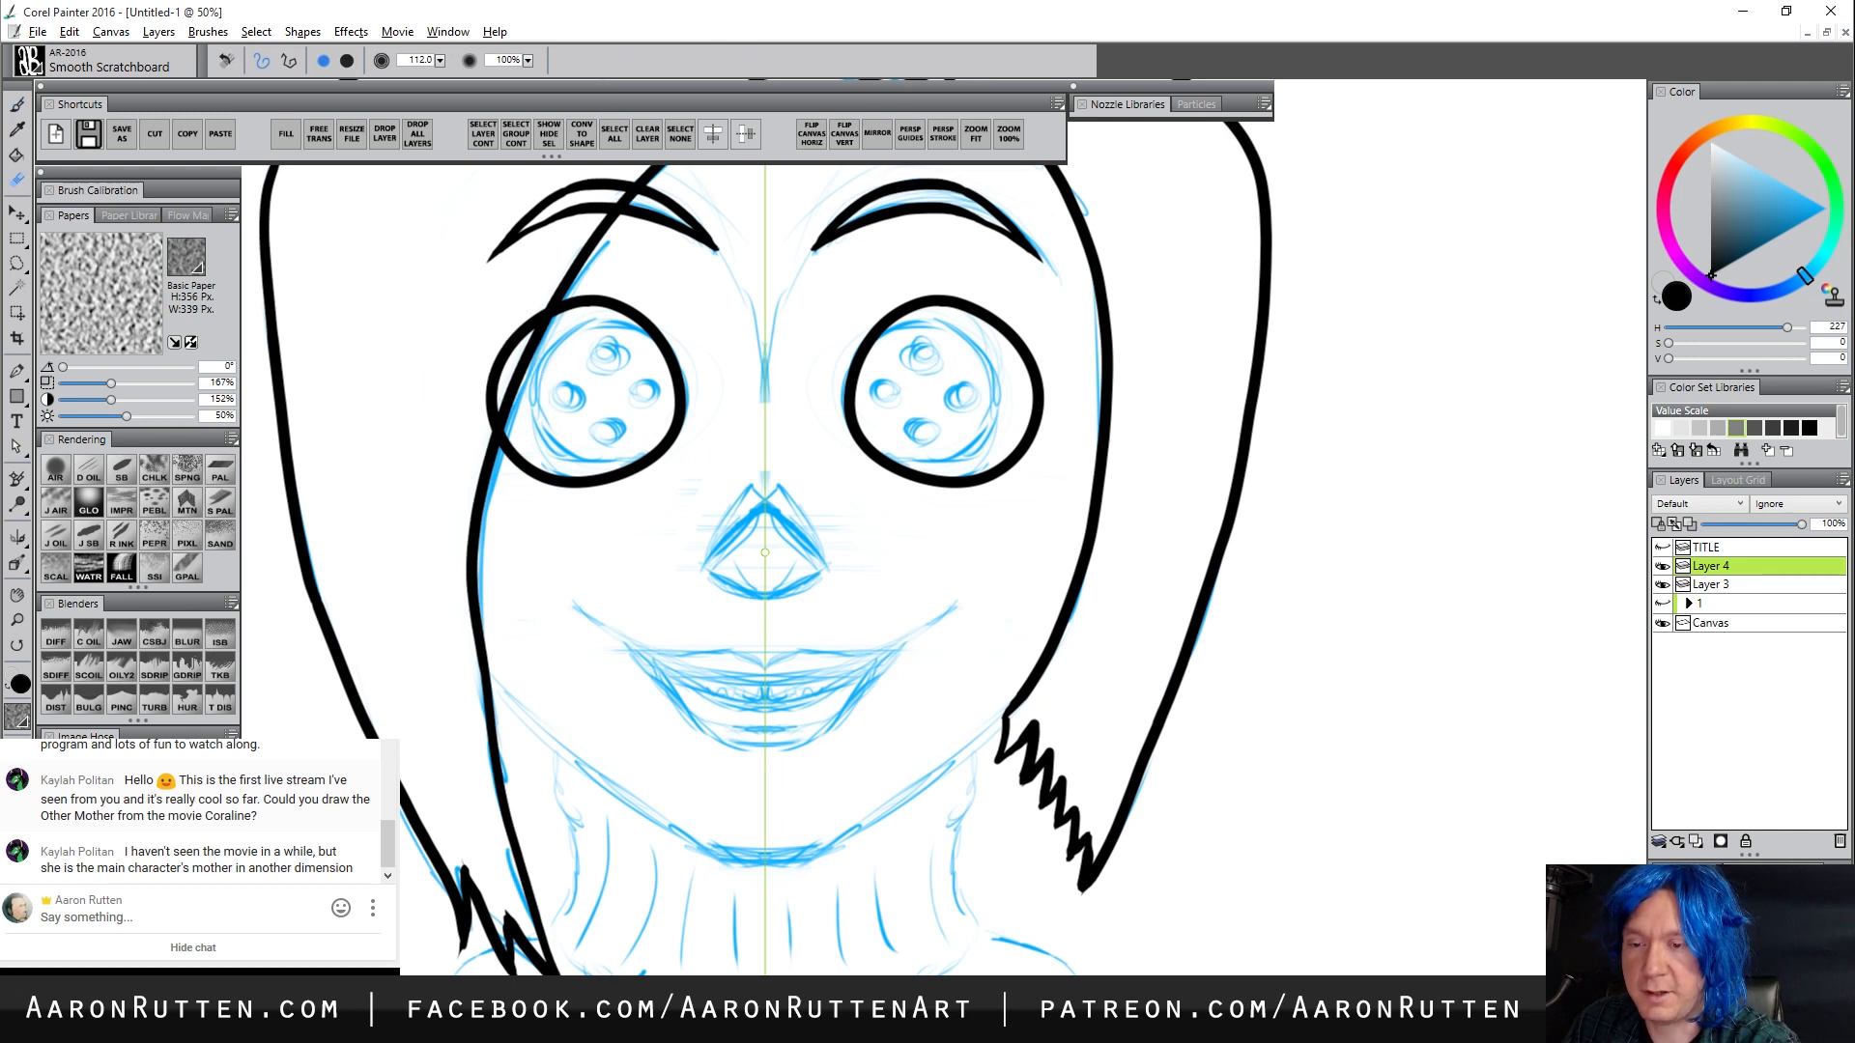
# With mirror painting off, erase the part of the left eye outline that crosses outside the inner hair edge
pyautogui.moveTo(497, 398); pyautogui.dragTo(490, 419)
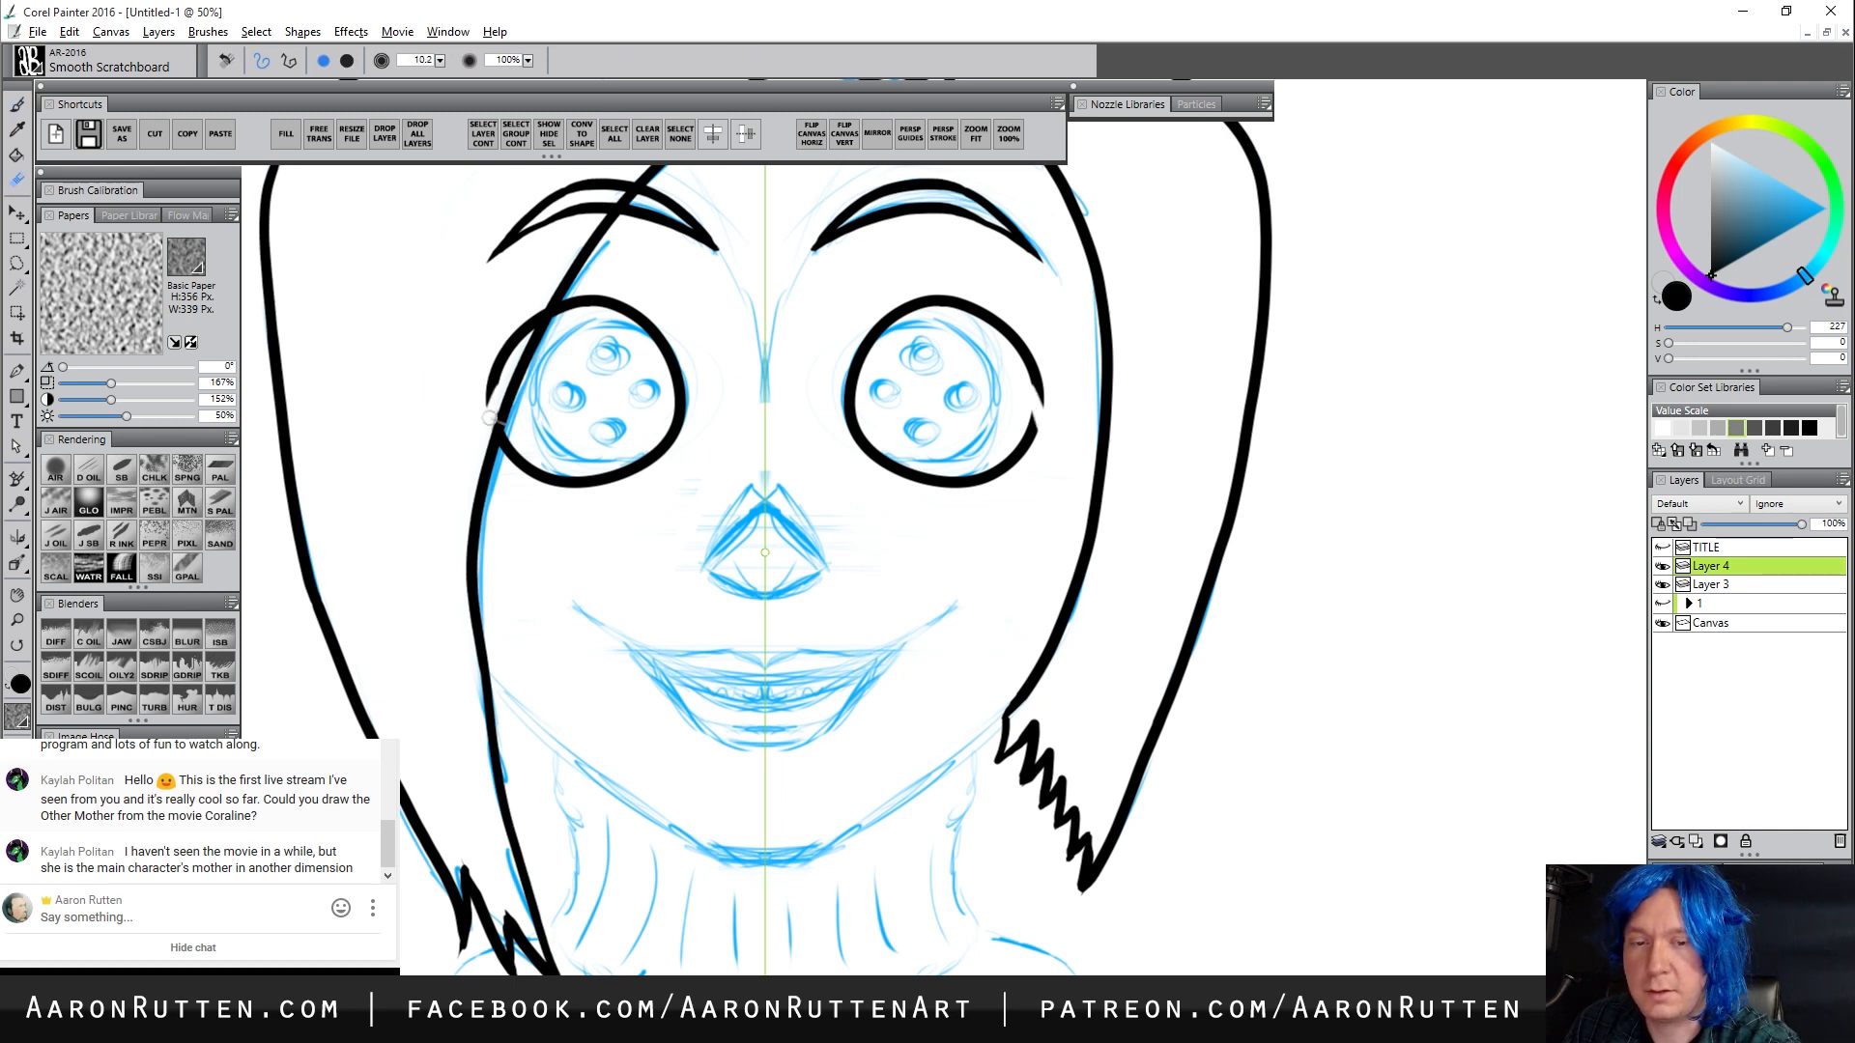
pyautogui.hotkey('ctrl', 'z')
pyautogui.click(877, 134)
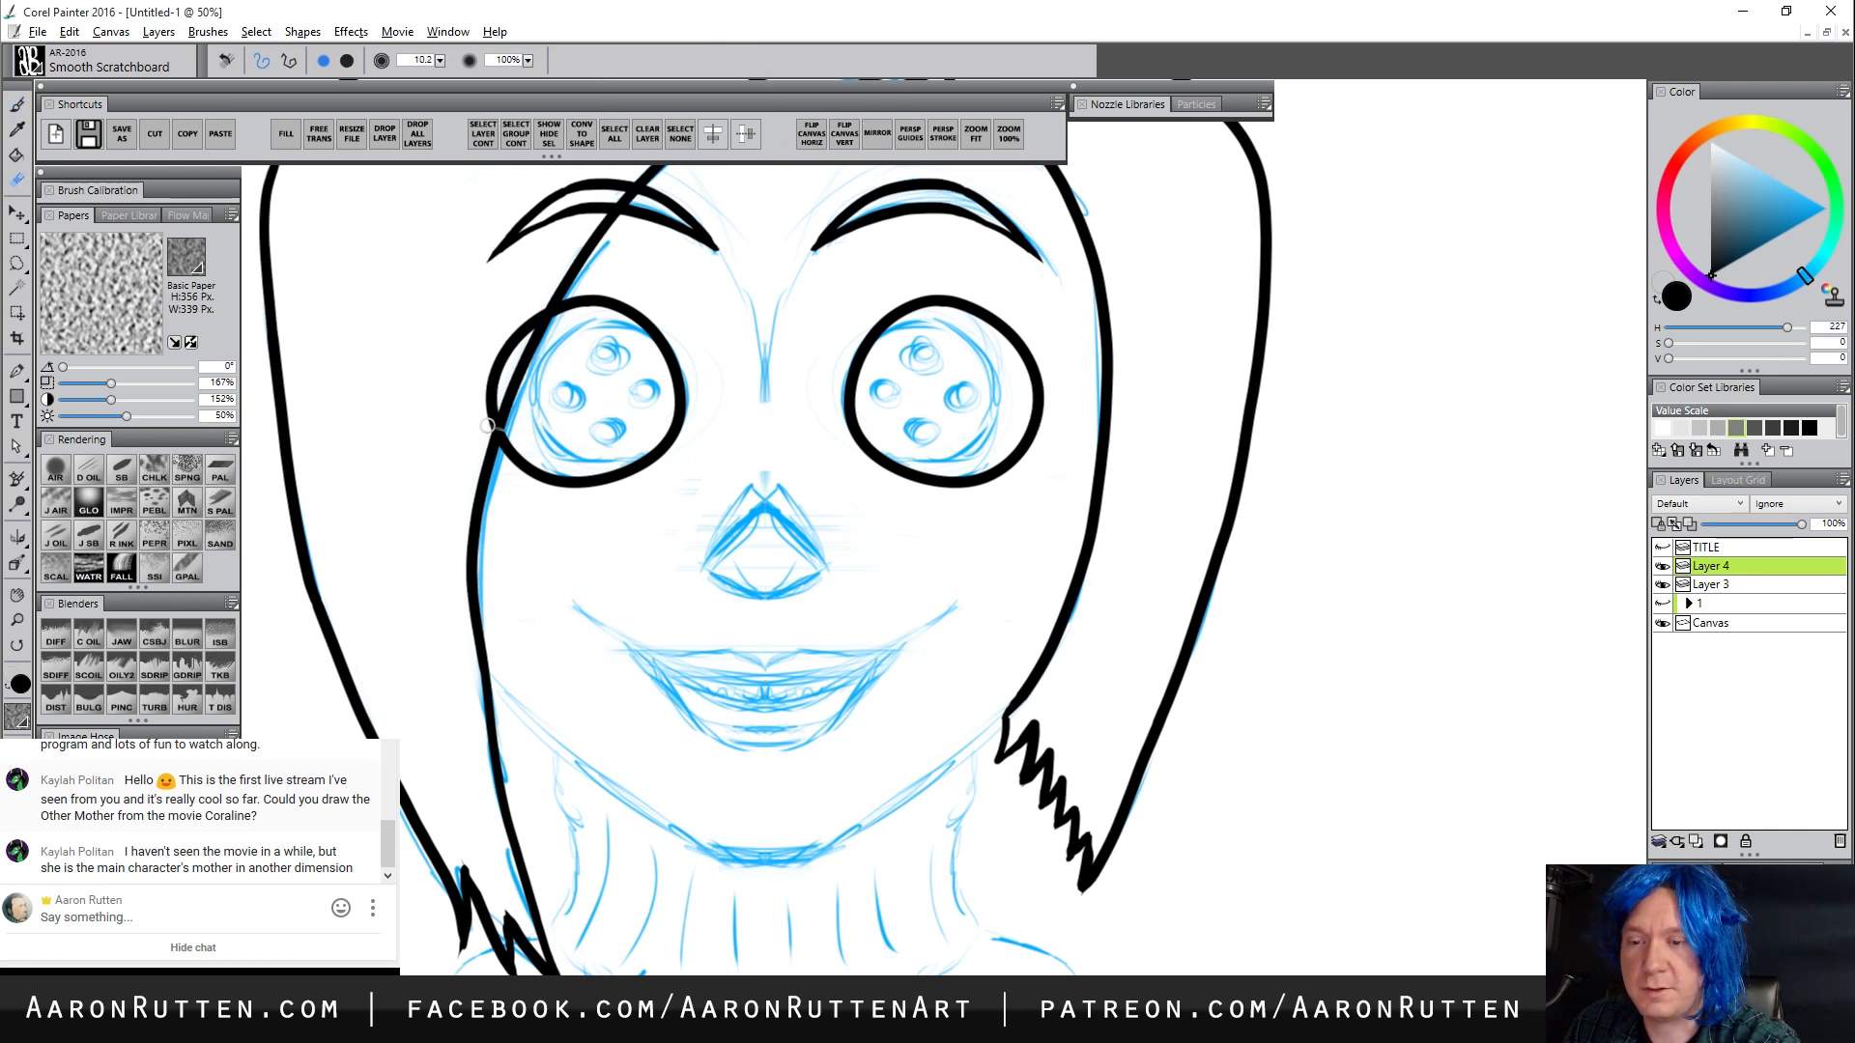
pyautogui.moveTo(487, 432); pyautogui.dragTo(491, 410)
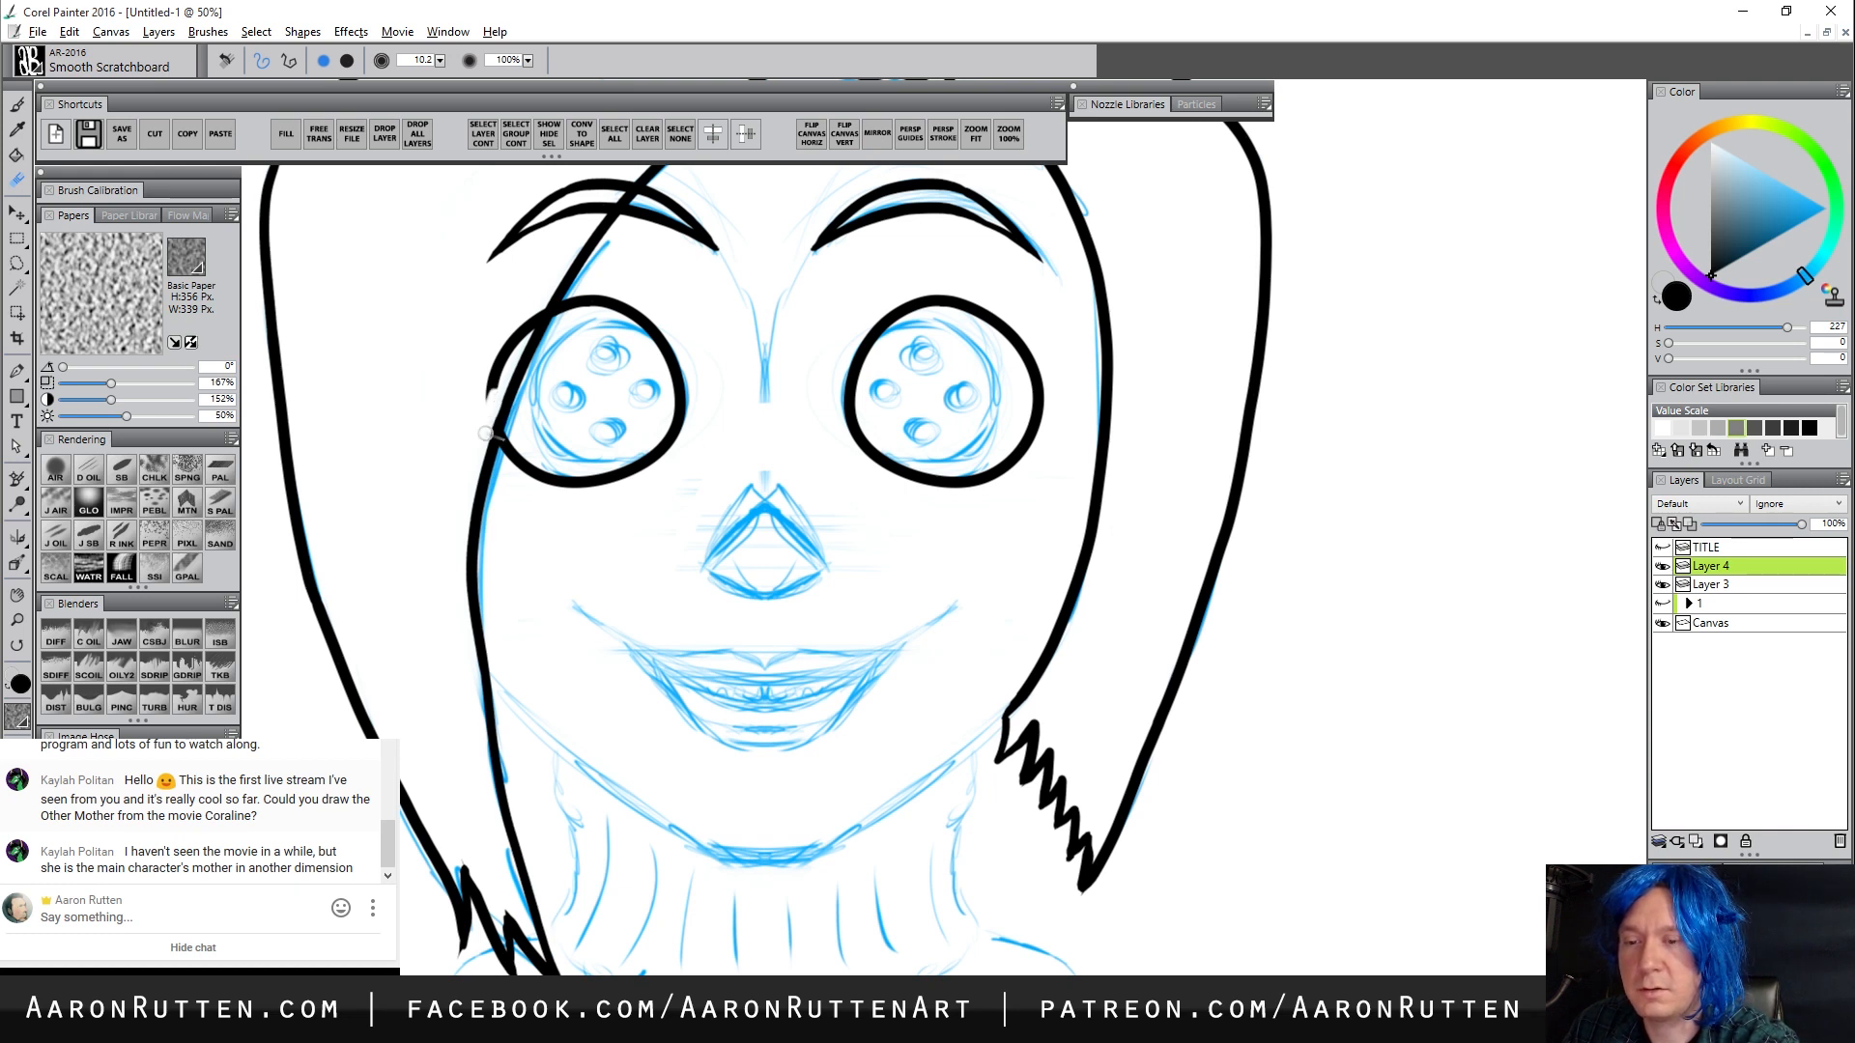
pyautogui.moveTo(495, 411)
pyautogui.mouseDown()
pyautogui.moveTo(497, 352)
pyautogui.moveTo(484, 436)
pyautogui.moveTo(506, 336)
pyautogui.moveTo(502, 354)
pyautogui.moveTo(547, 291)
pyautogui.moveTo(517, 360)
pyautogui.mouseUp()
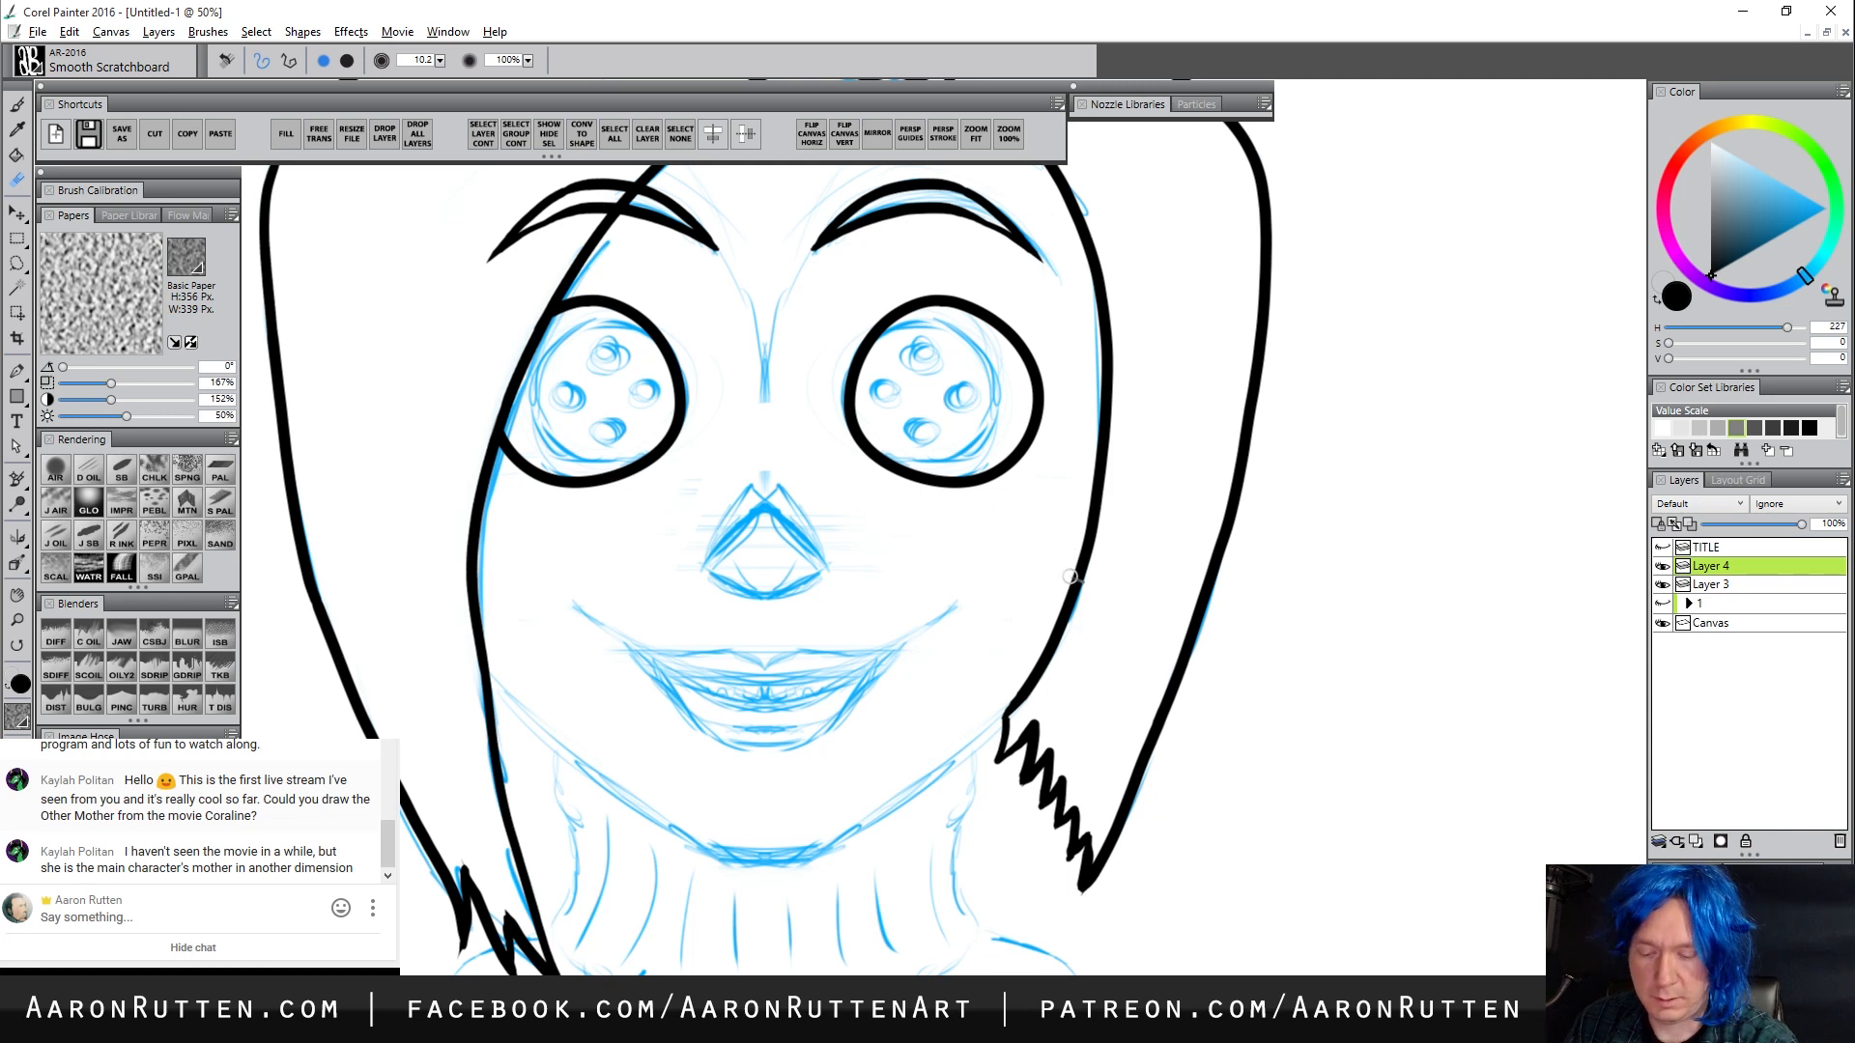
pyautogui.press('b')
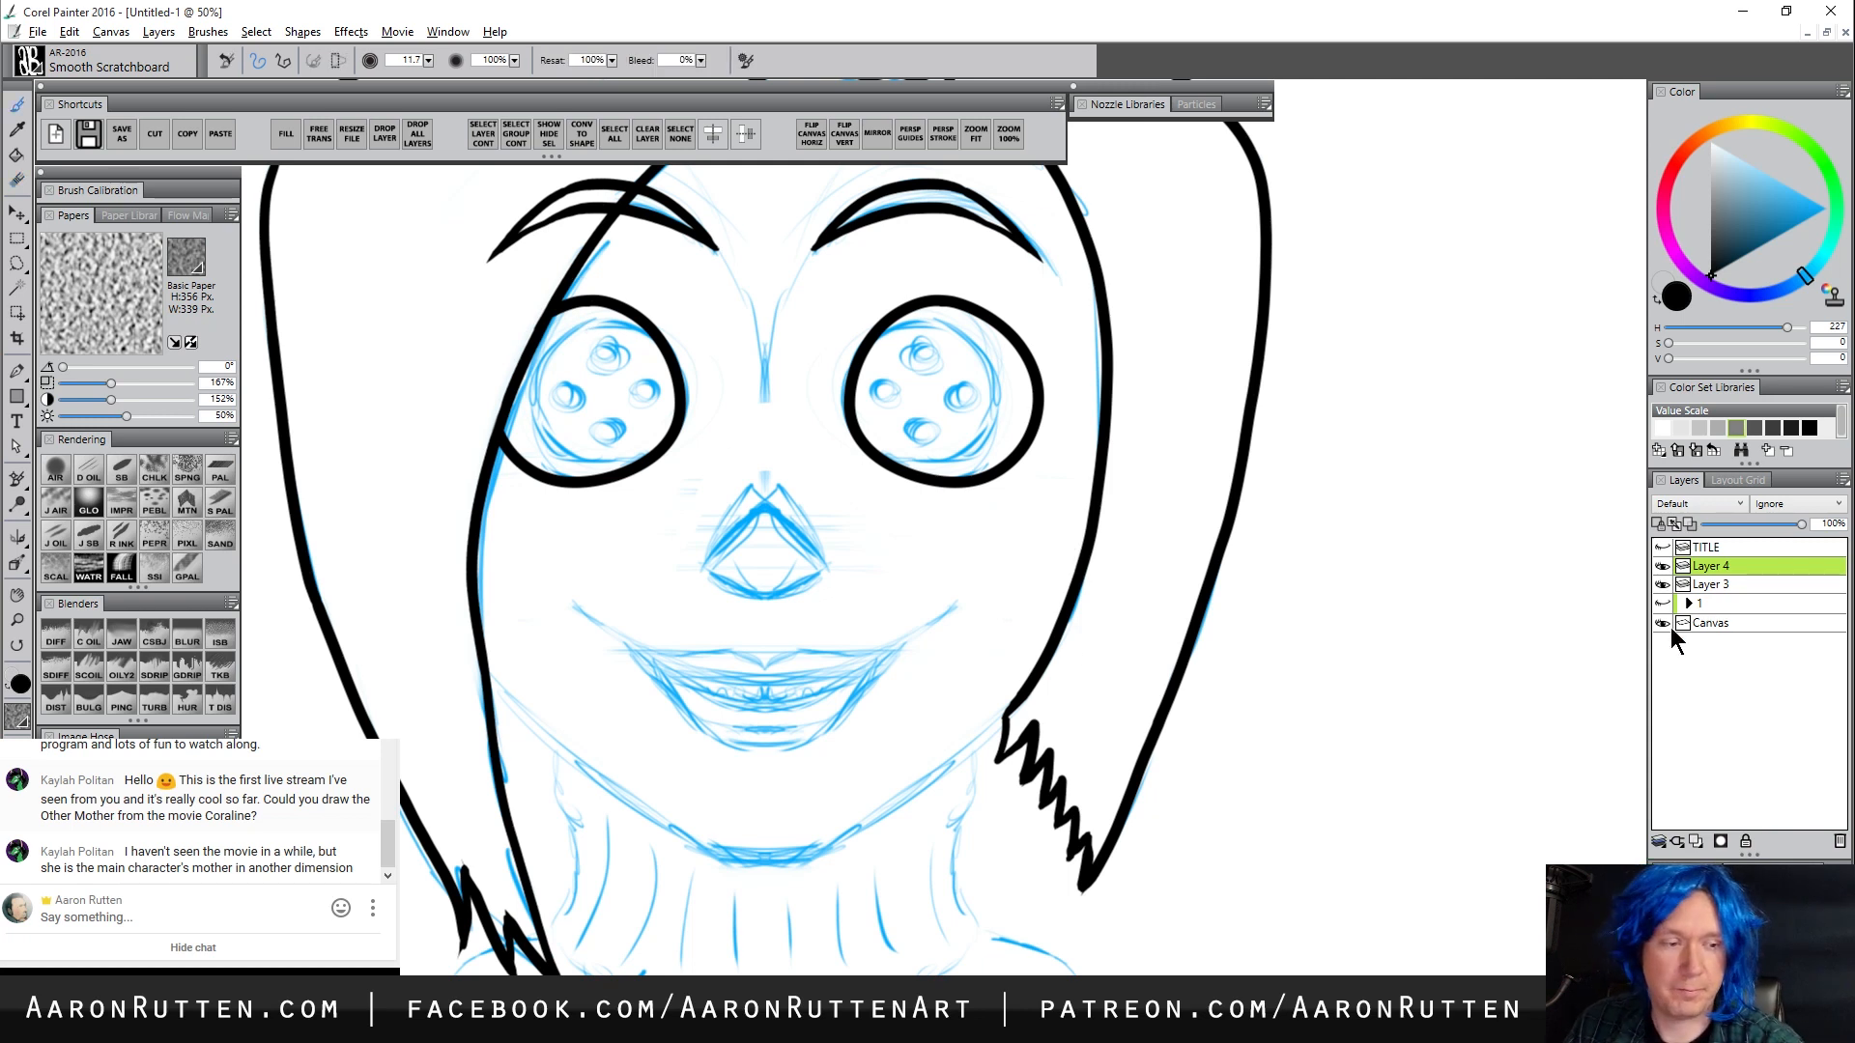
# On Layer 3, erase the blue sketch inside both button eyes with a 30.6 eraser and mirror painting on
pyautogui.click(1720, 585)
pyautogui.press('n')
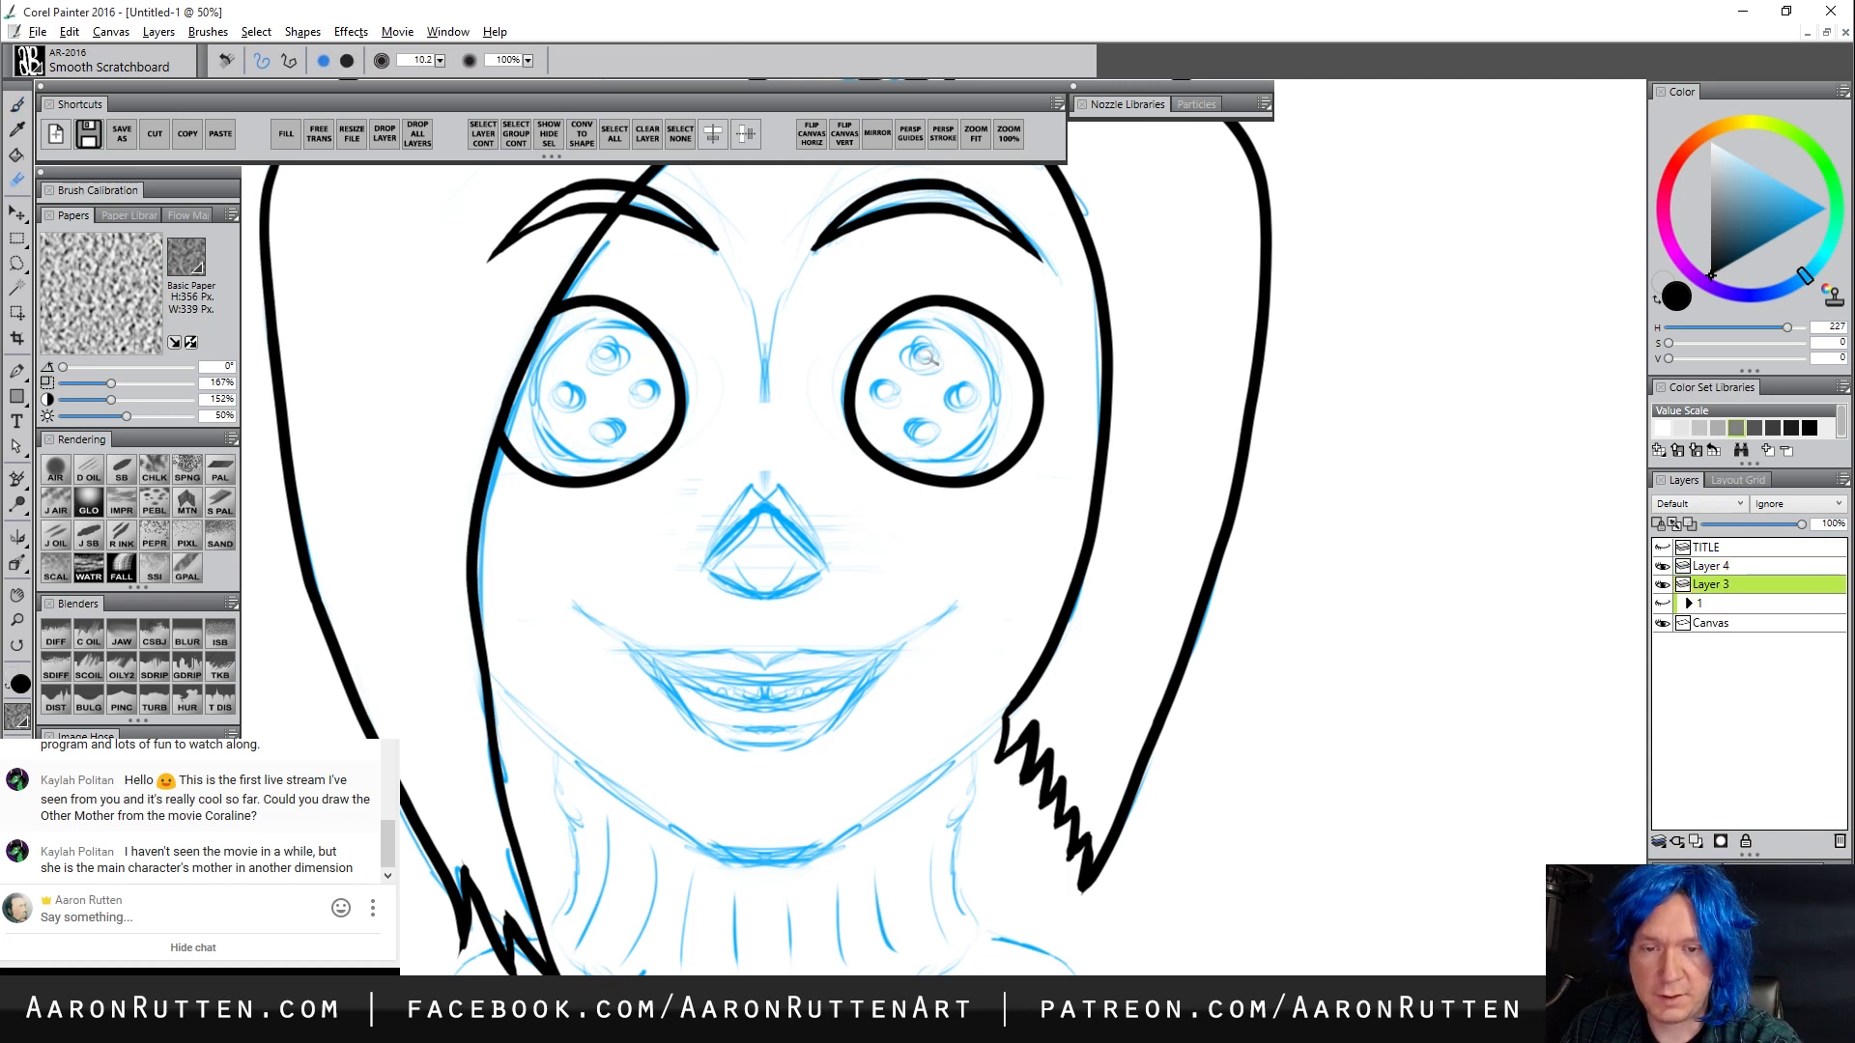
pyautogui.press(']')
pyautogui.moveTo(927, 357)
pyautogui.mouseDown()
pyautogui.moveTo(872, 386)
pyautogui.moveTo(917, 428)
pyautogui.moveTo(937, 404)
pyautogui.moveTo(920, 452)
pyautogui.moveTo(985, 426)
pyautogui.mouseUp()
pyautogui.hotkey('ctrl', 'z')
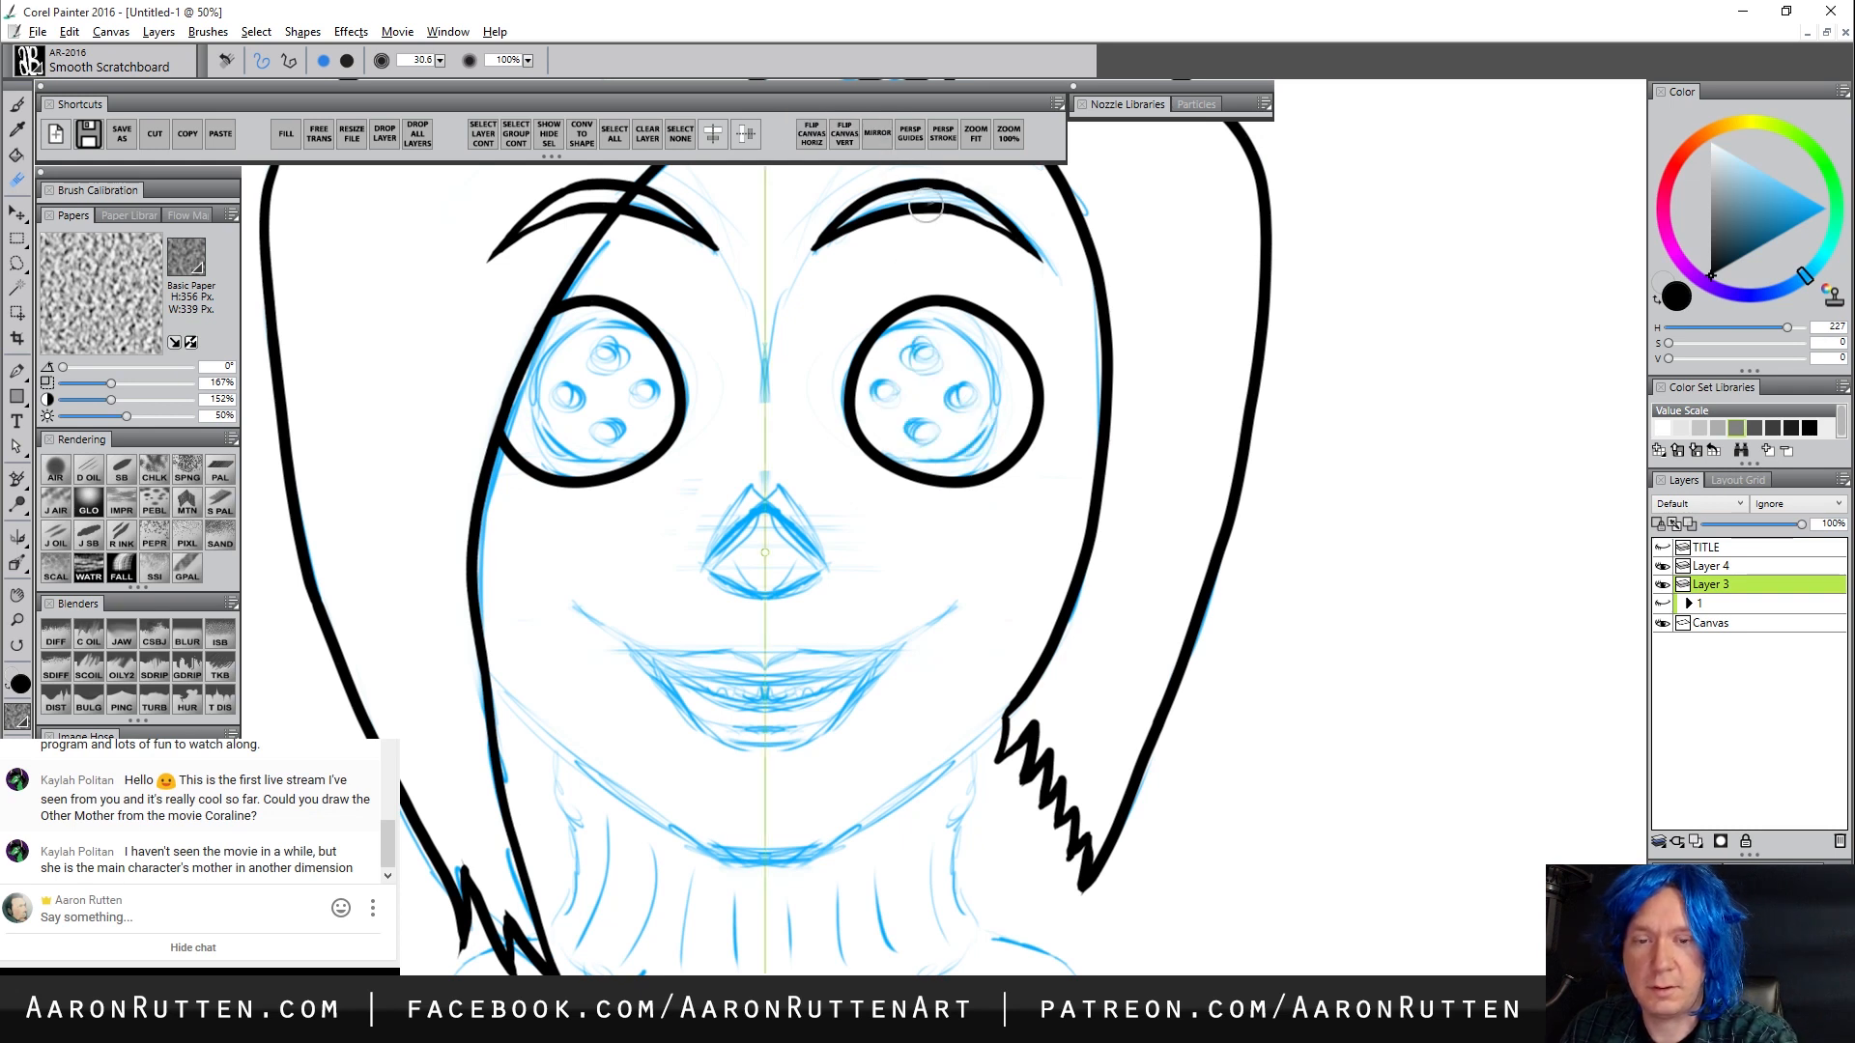
pyautogui.moveTo(908, 372)
pyautogui.mouseDown()
pyautogui.moveTo(913, 347)
pyautogui.moveTo(916, 427)
pyautogui.moveTo(976, 416)
pyautogui.moveTo(969, 452)
pyautogui.moveTo(986, 389)
pyautogui.moveTo(960, 344)
pyautogui.moveTo(992, 358)
pyautogui.mouseUp()
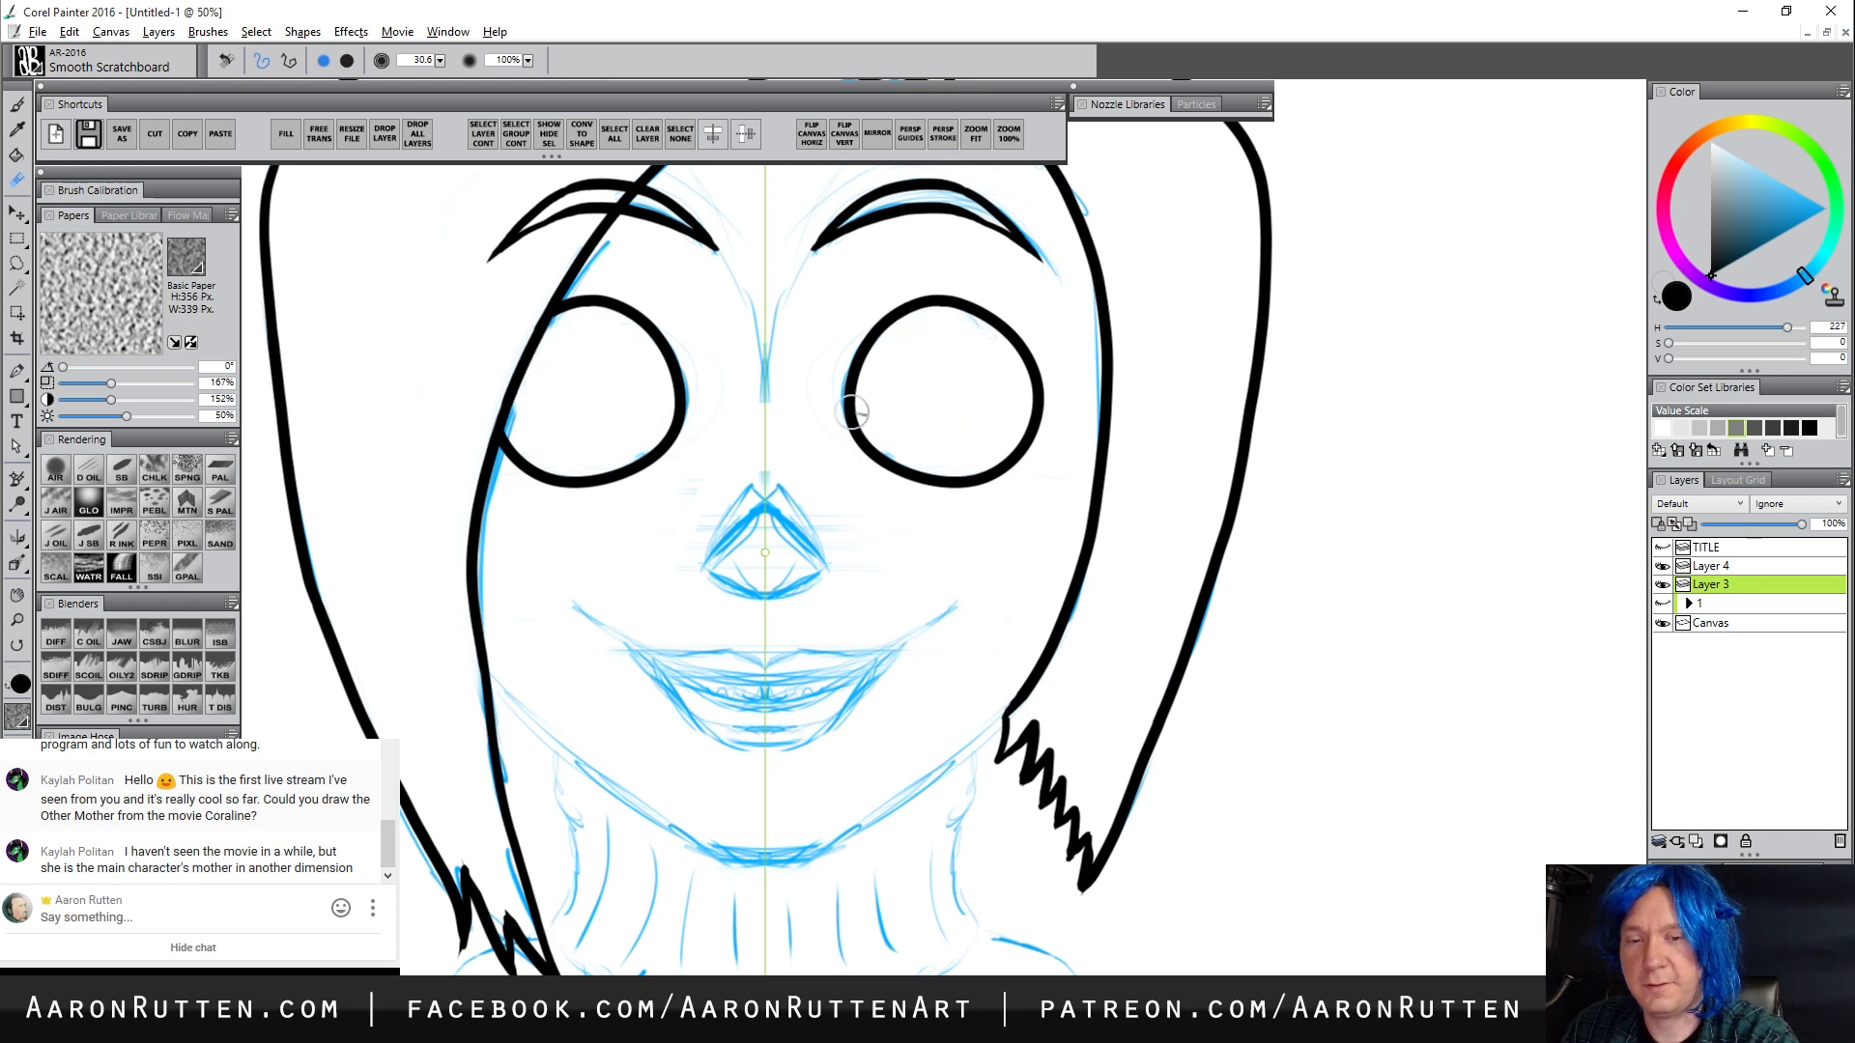
# On Layer 4, ink four small thick-rimmed buttonholes in a diamond arrangement inside each eye
pyautogui.click(1729, 567)
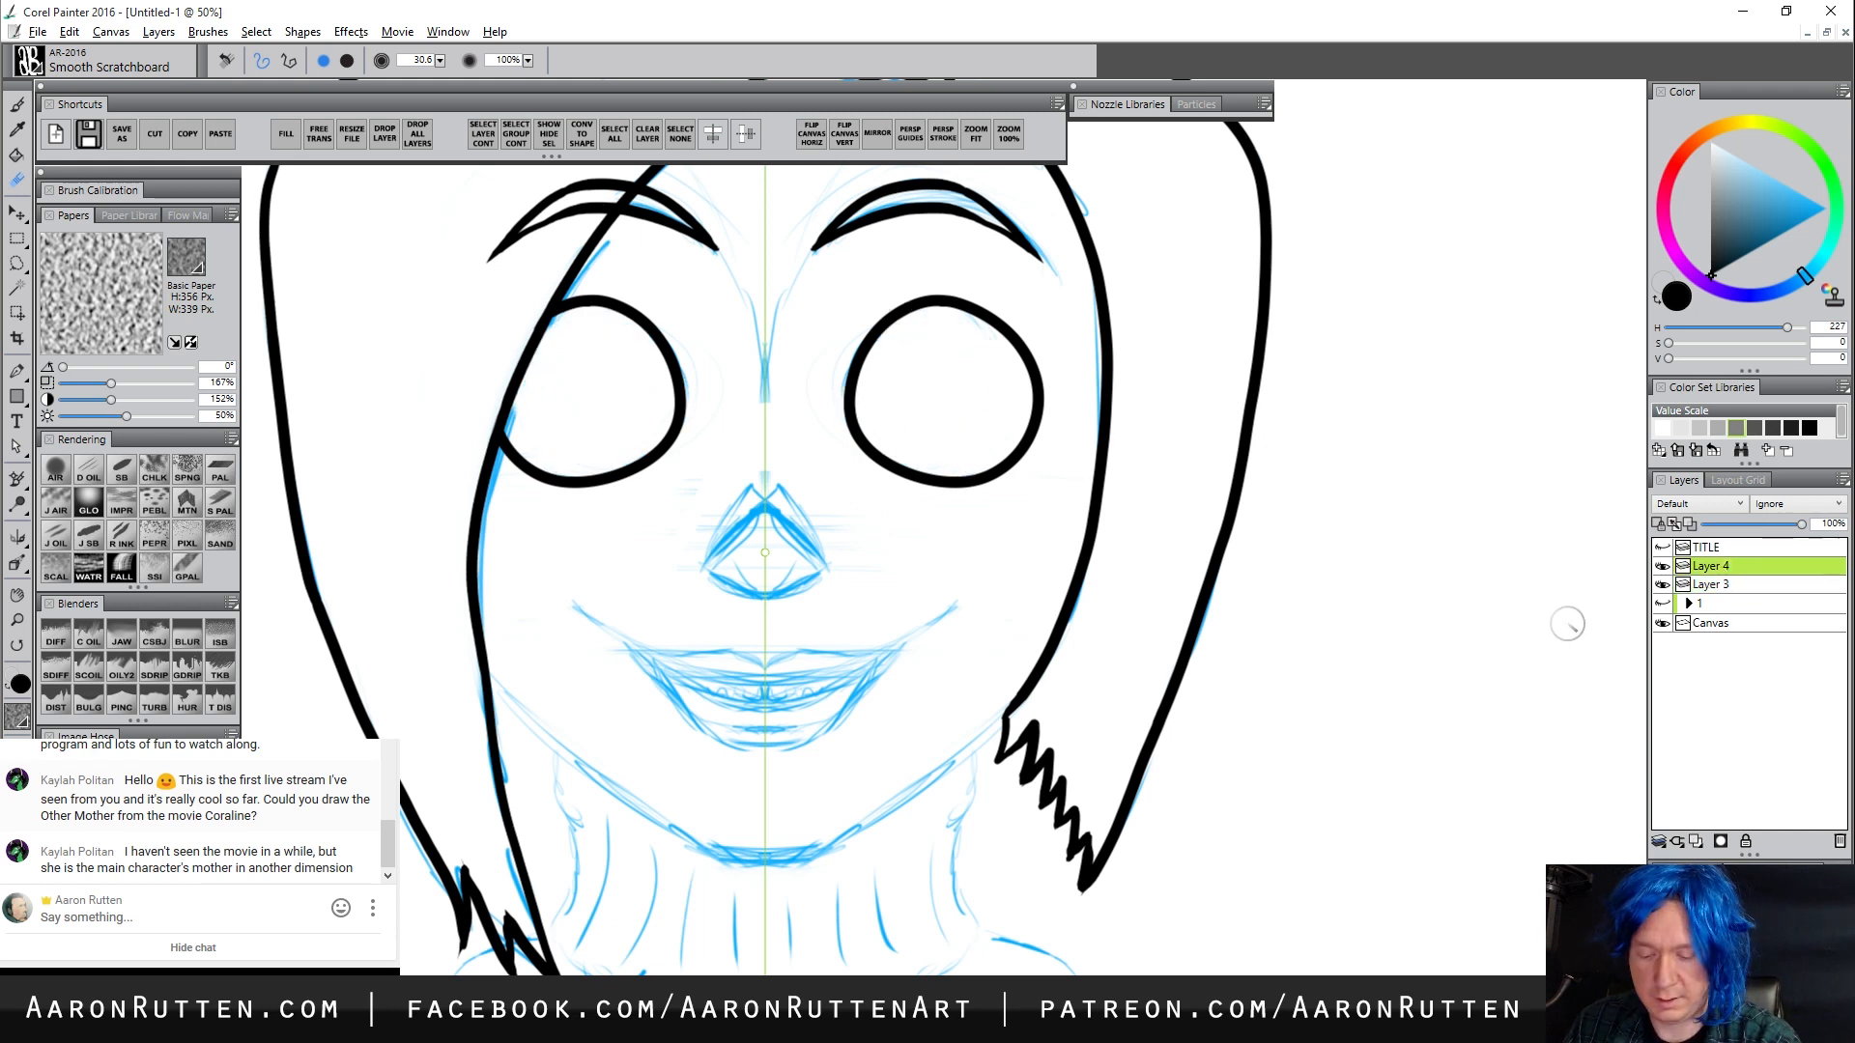
pyautogui.press('b')
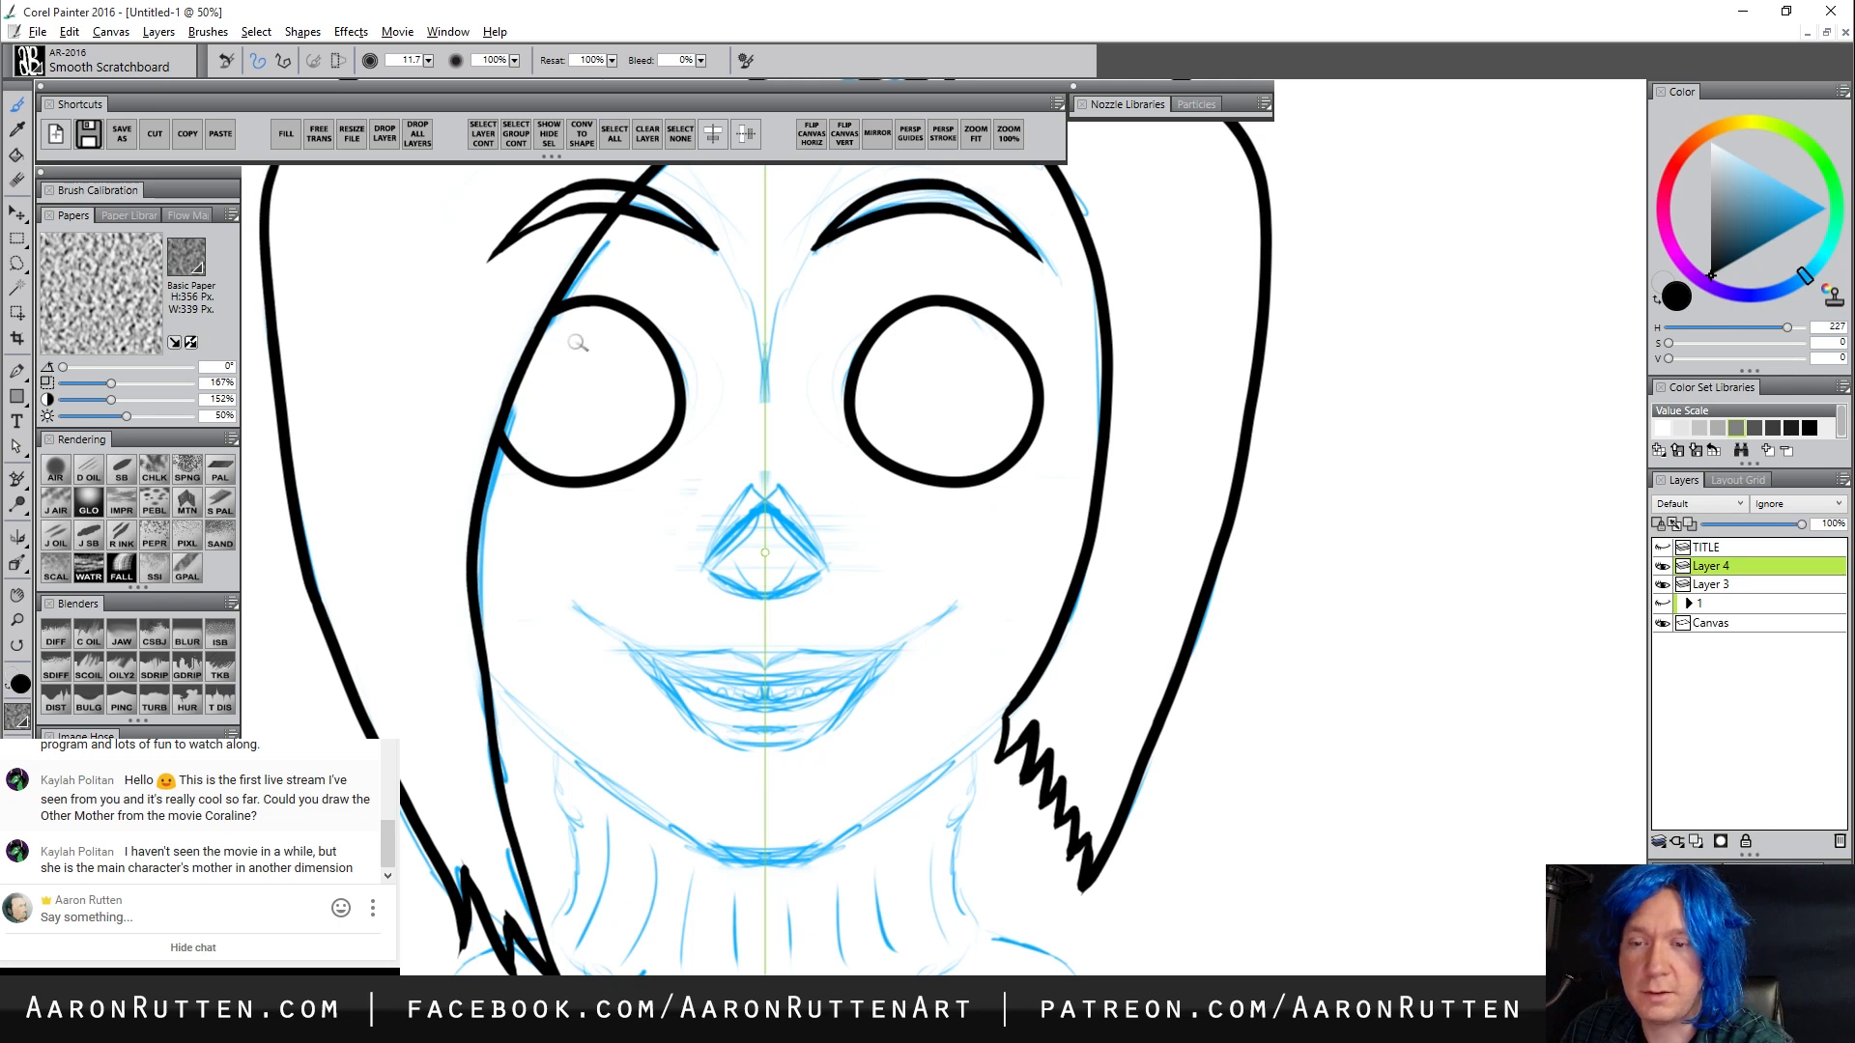
pyautogui.moveTo(586, 334)
pyautogui.mouseDown()
pyautogui.moveTo(568, 370)
pyautogui.moveTo(591, 350)
pyautogui.mouseUp()
pyautogui.hotkey('ctrl', 'z')
pyautogui.moveTo(581, 417)
pyautogui.mouseDown()
pyautogui.moveTo(570, 435)
pyautogui.moveTo(641, 400)
pyautogui.moveTo(628, 378)
pyautogui.moveTo(526, 402)
pyautogui.moveTo(541, 381)
pyautogui.mouseUp()
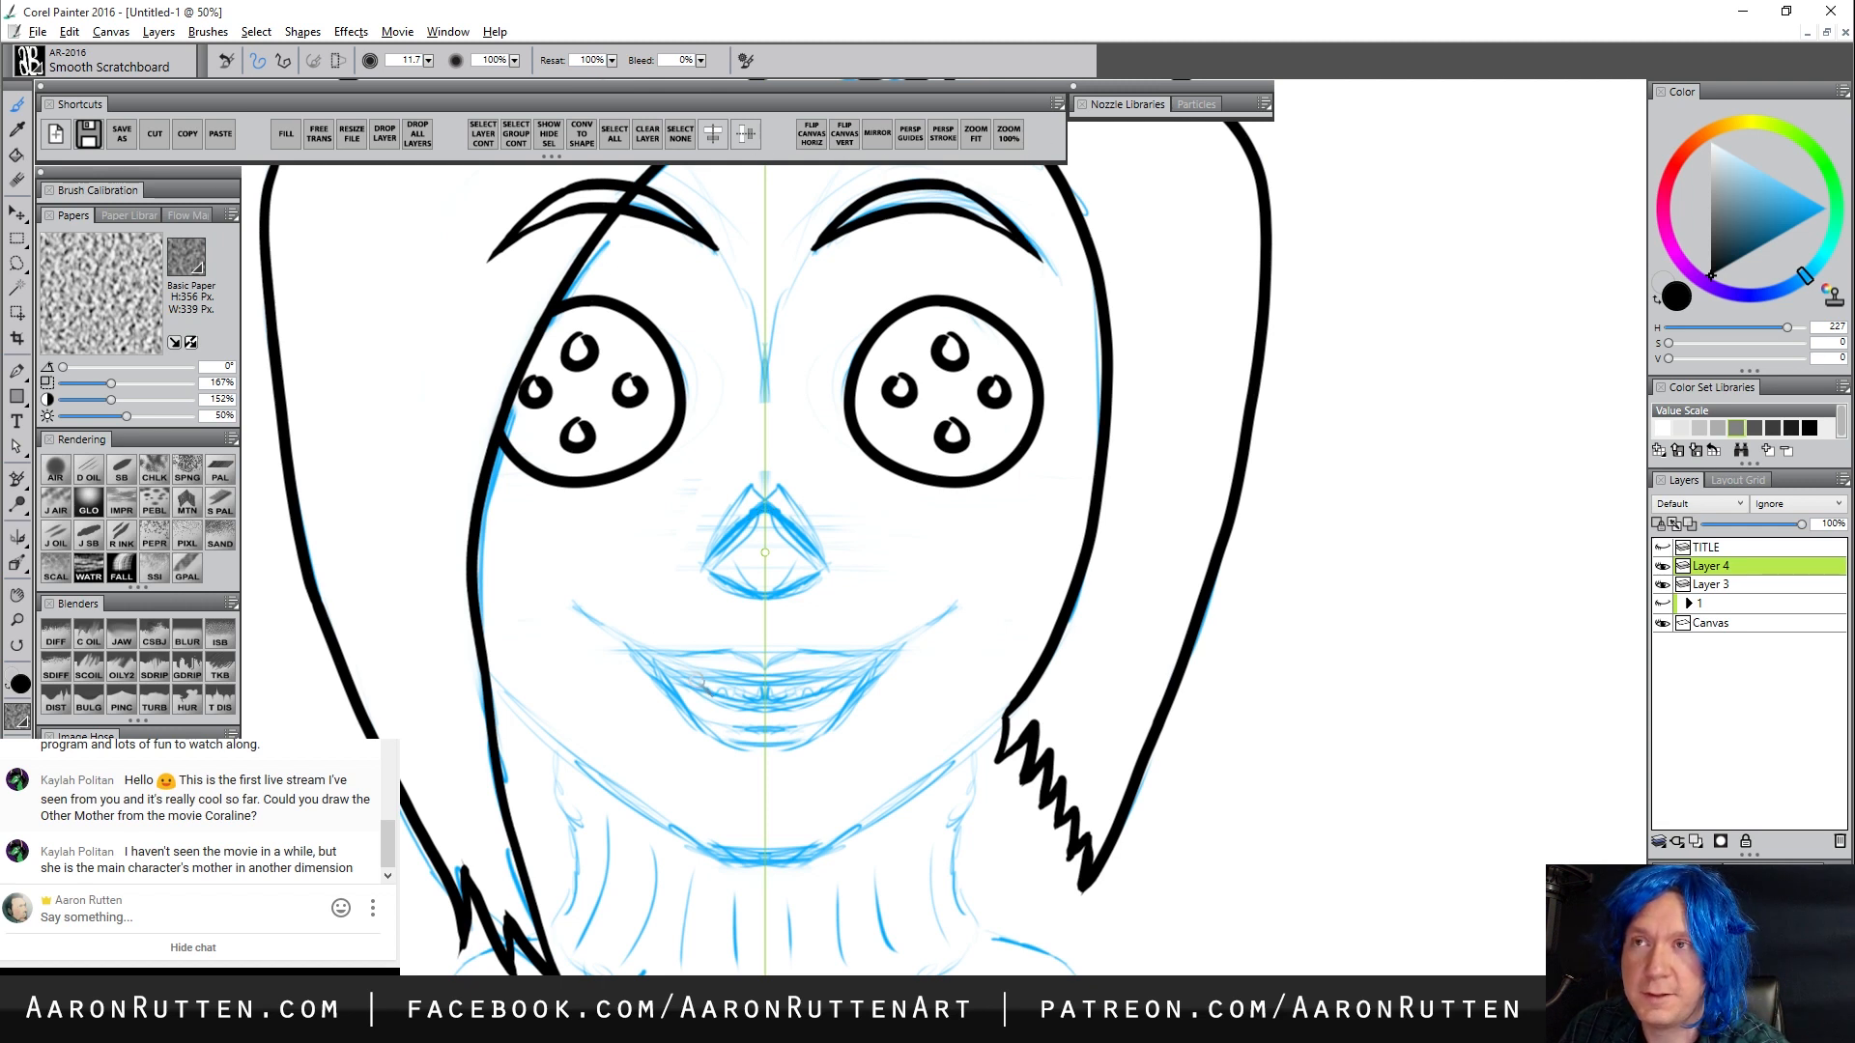
# Ink the curved sides of the nose and the smiling mouth with its upper lip, inner lip lines and lower lip
pyautogui.moveTo(713, 553); pyautogui.dragTo(730, 583)
pyautogui.moveTo(817, 551); pyautogui.dragTo(813, 581)
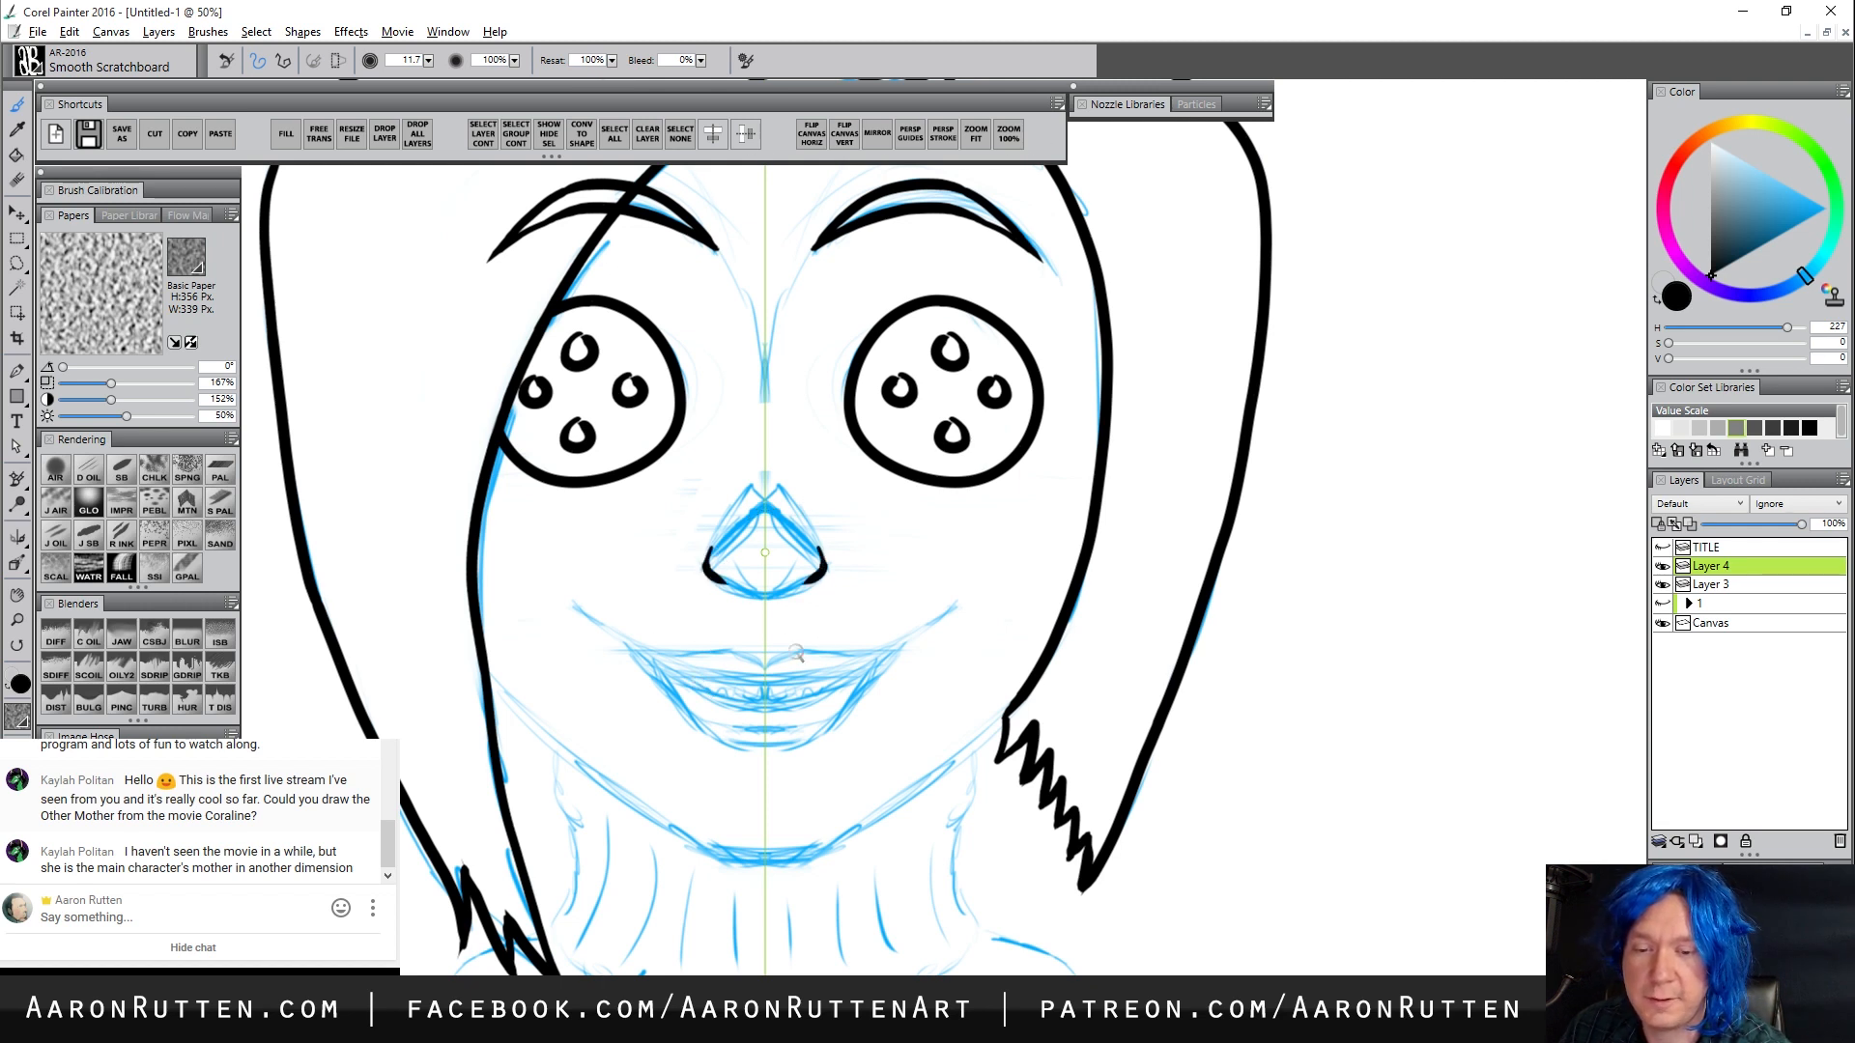
pyautogui.moveTo(603, 631); pyautogui.dragTo(804, 658)
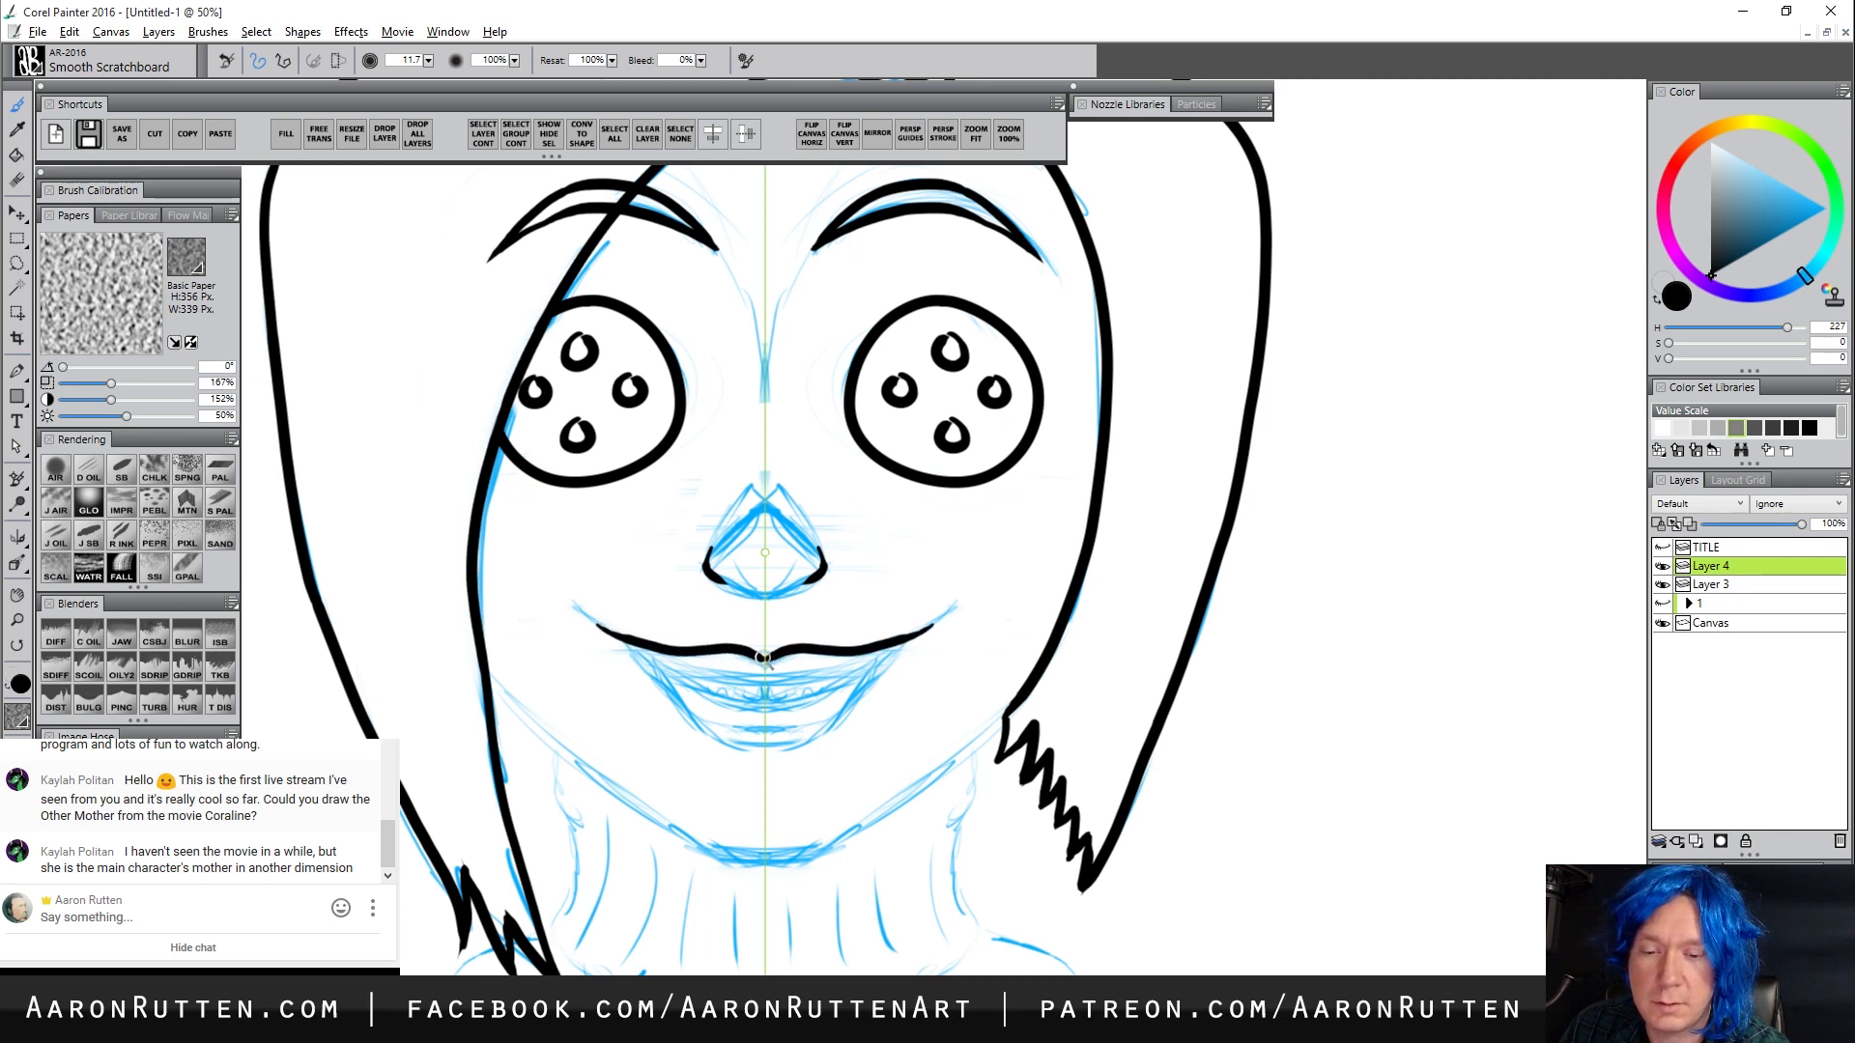
pyautogui.moveTo(628, 643); pyautogui.dragTo(759, 683)
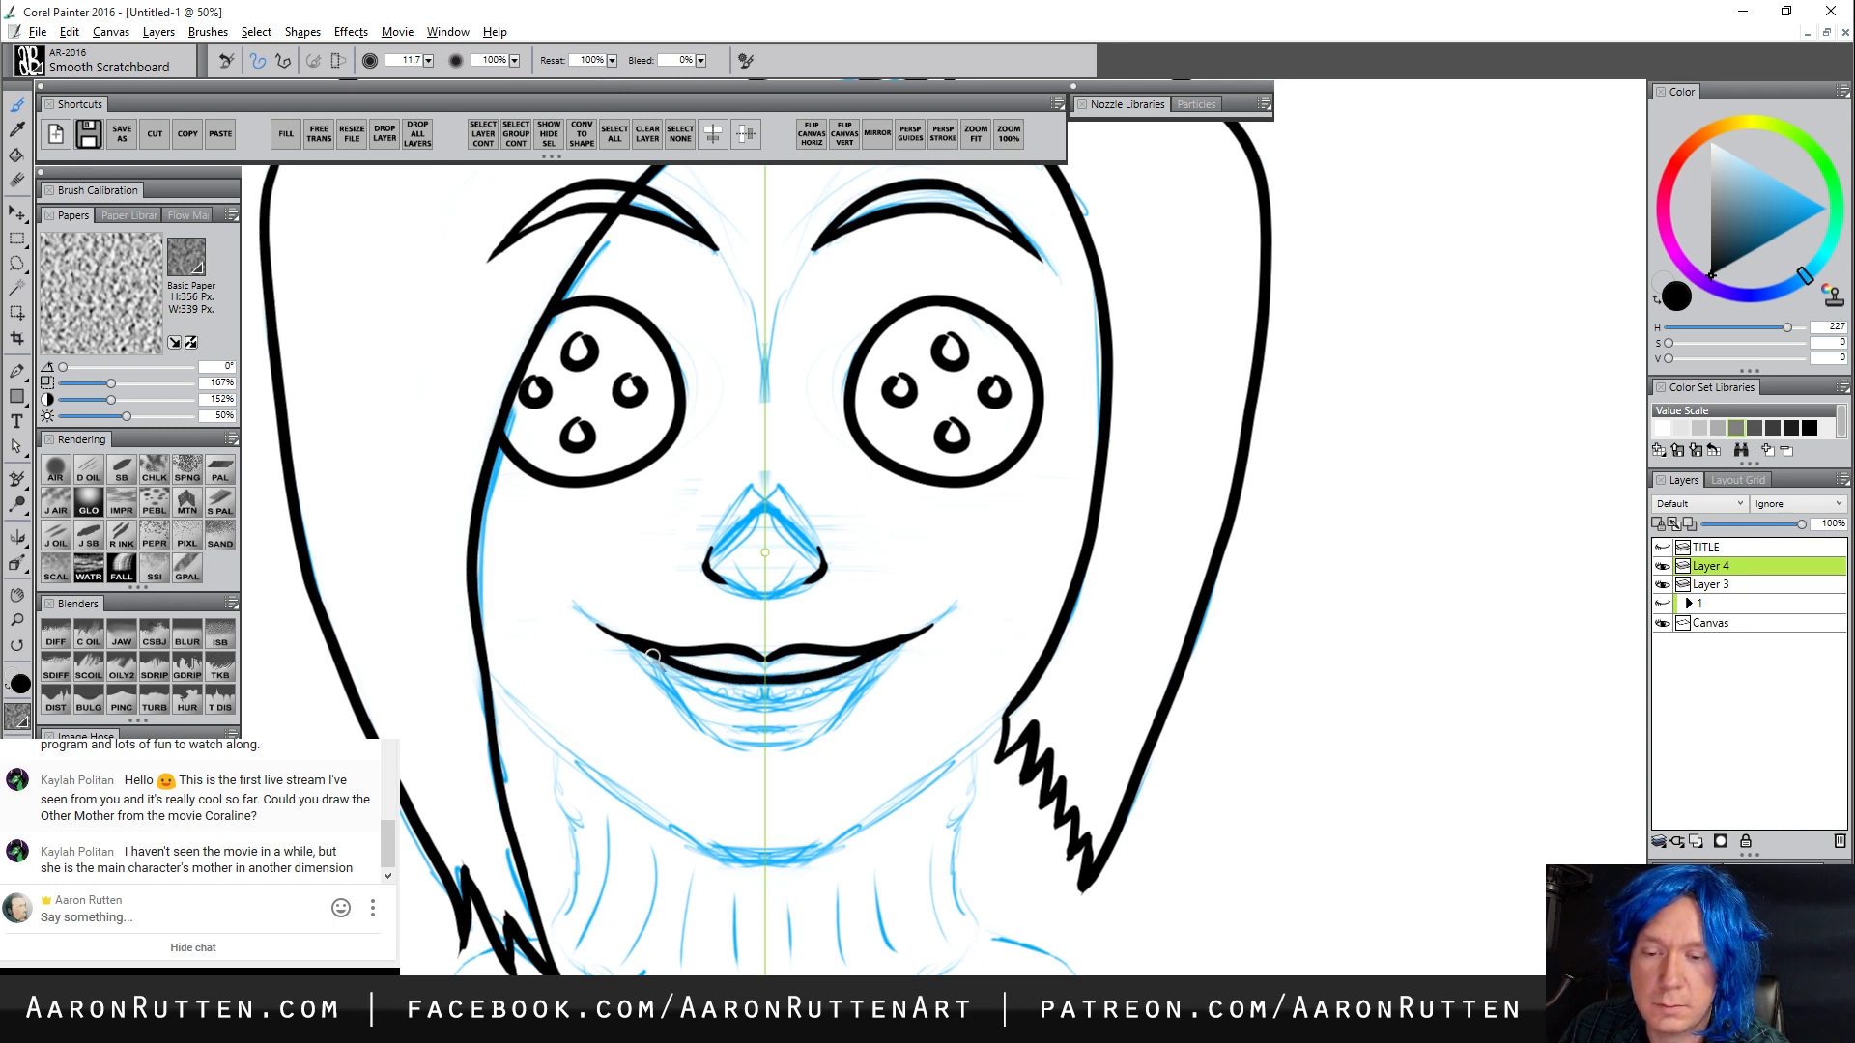
pyautogui.moveTo(643, 649)
pyautogui.mouseDown()
pyautogui.moveTo(704, 722)
pyautogui.moveTo(781, 744)
pyautogui.mouseUp()
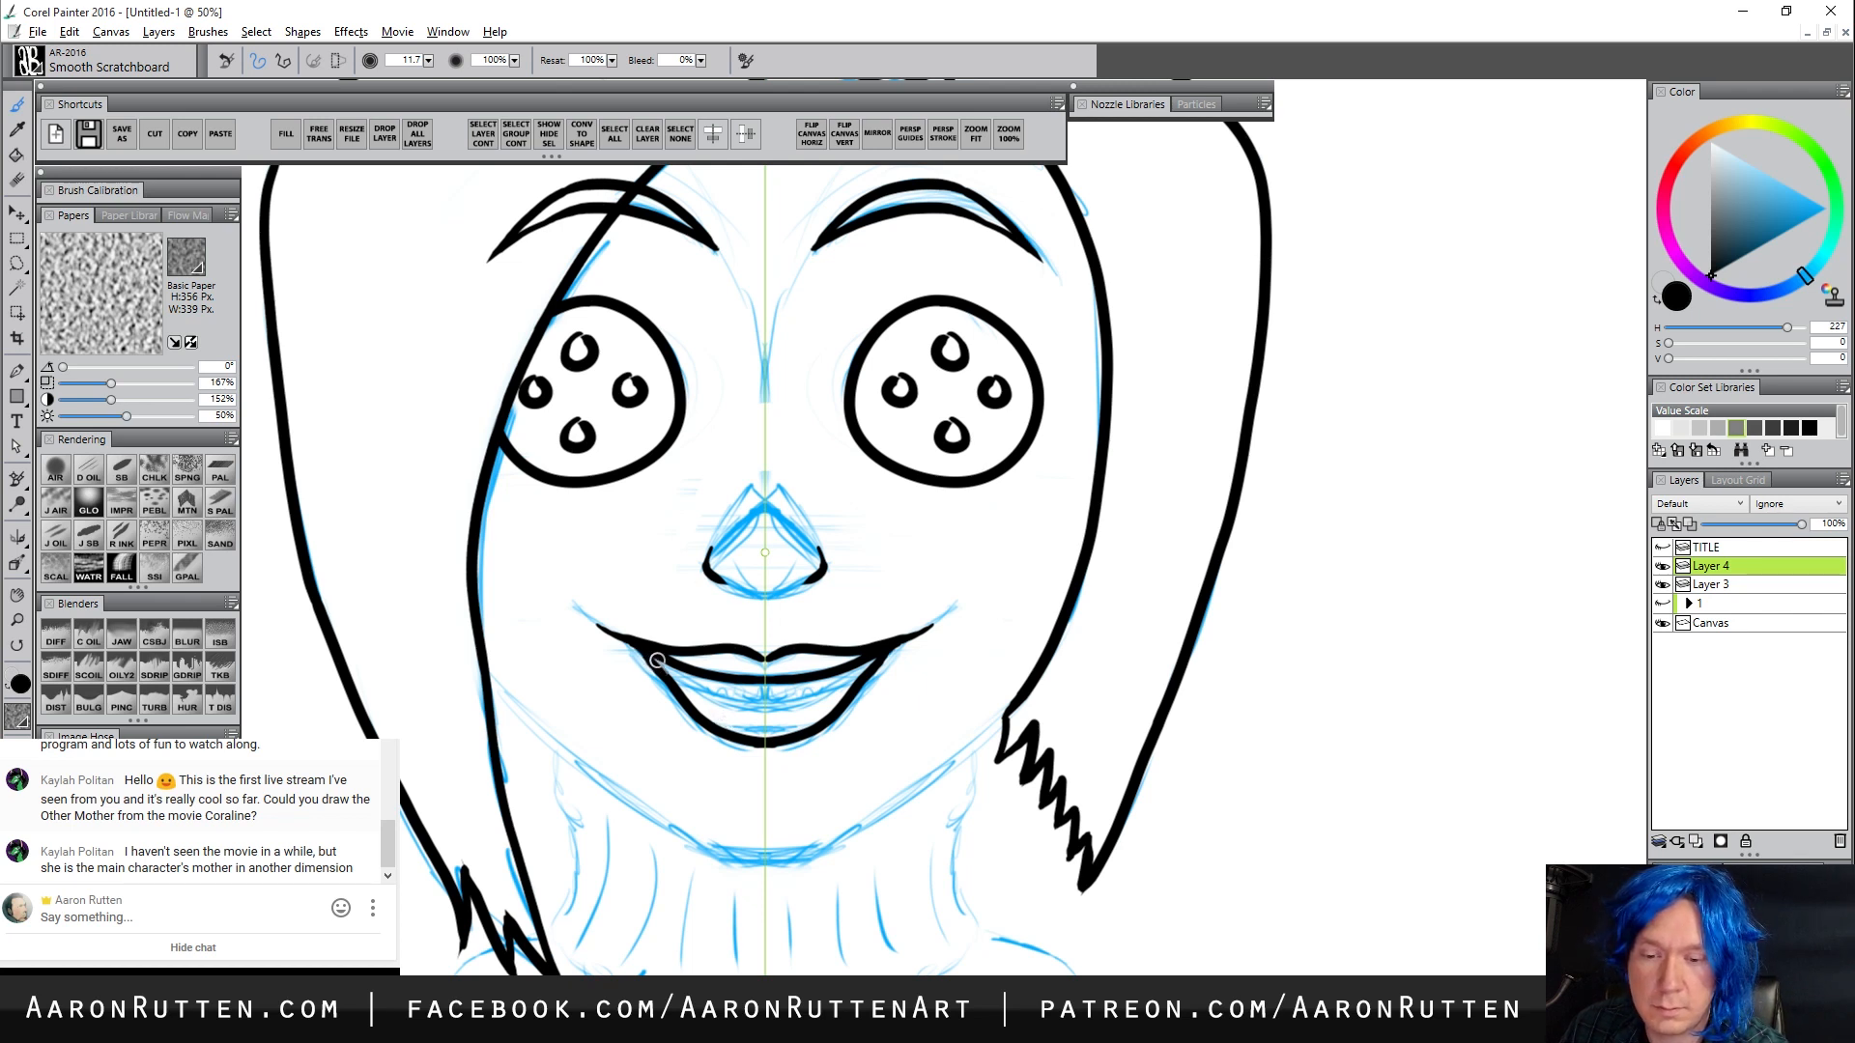
pyautogui.moveTo(656, 660)
pyautogui.mouseDown()
pyautogui.moveTo(743, 713)
pyautogui.moveTo(843, 688)
pyautogui.mouseUp()
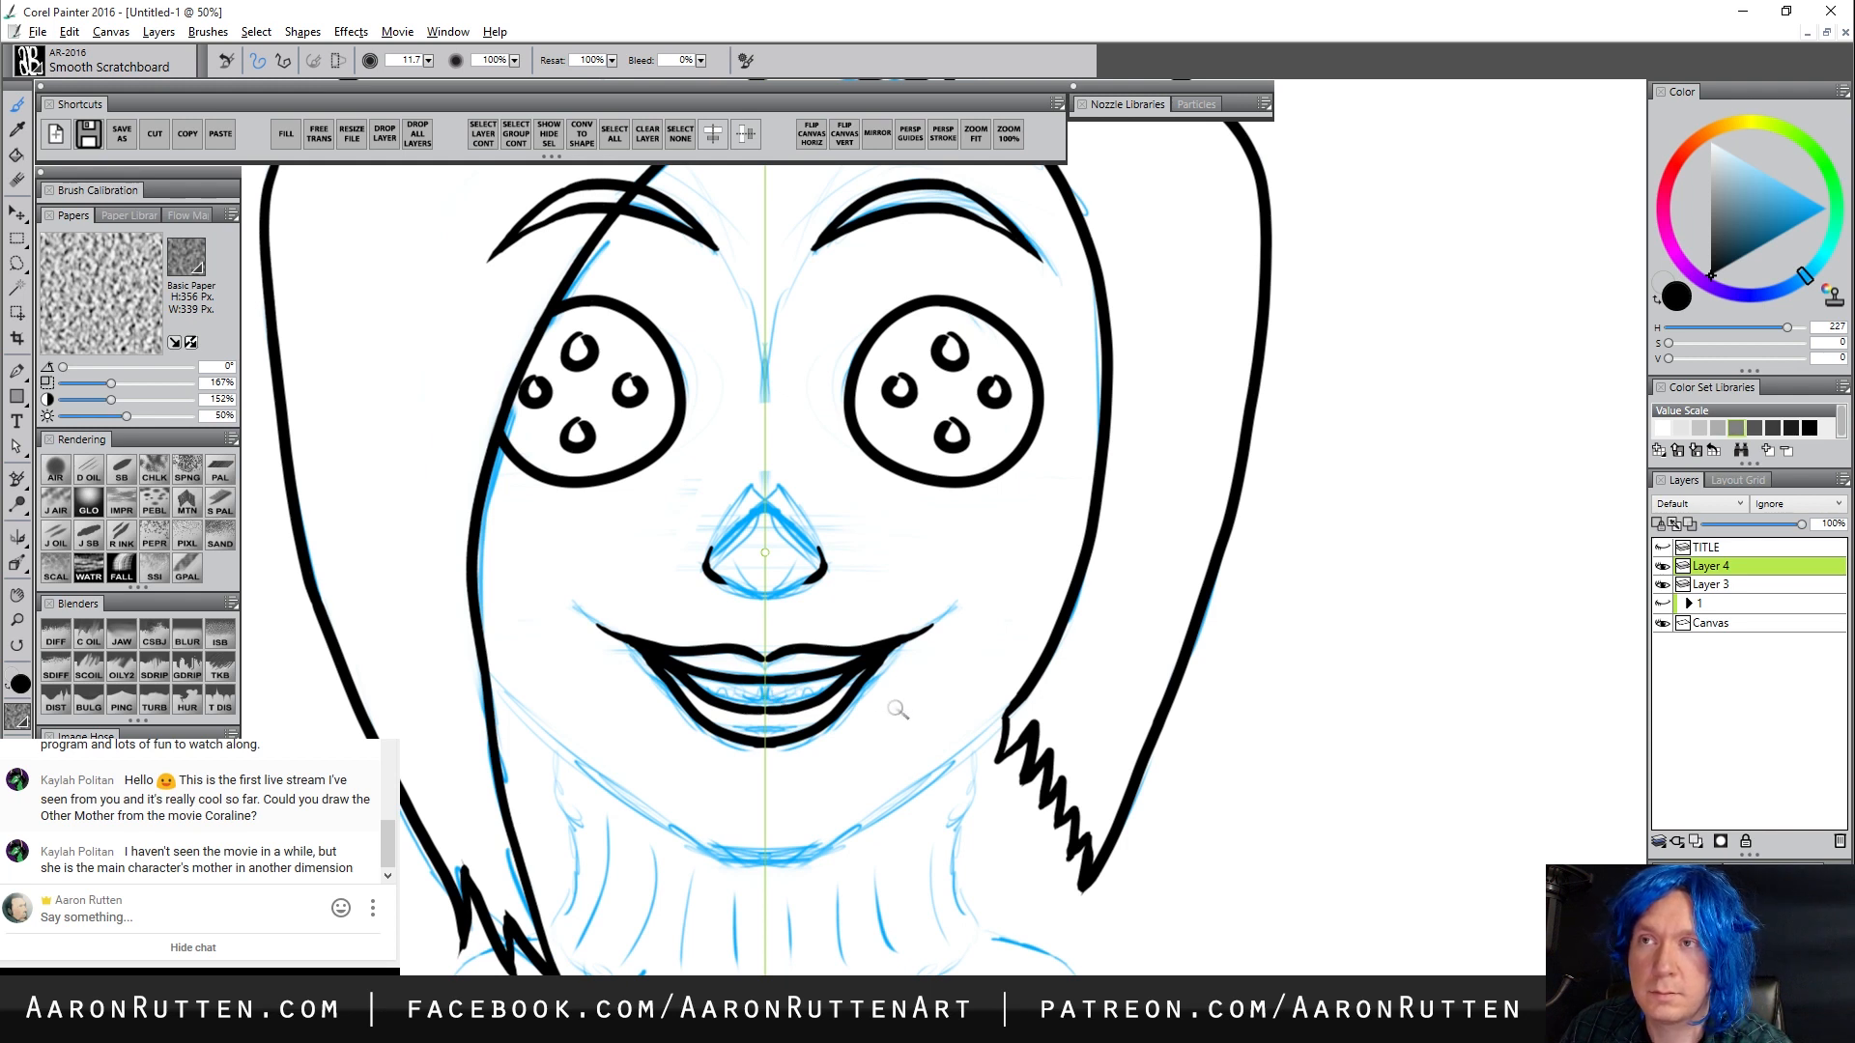
# Ink the mirrored jawline down to the chin and the bulging sides of the turtleneck collar below it
pyautogui.moveTo(483, 664)
pyautogui.mouseDown()
pyautogui.moveTo(655, 802)
pyautogui.moveTo(744, 846)
pyautogui.moveTo(802, 842)
pyautogui.mouseUp()
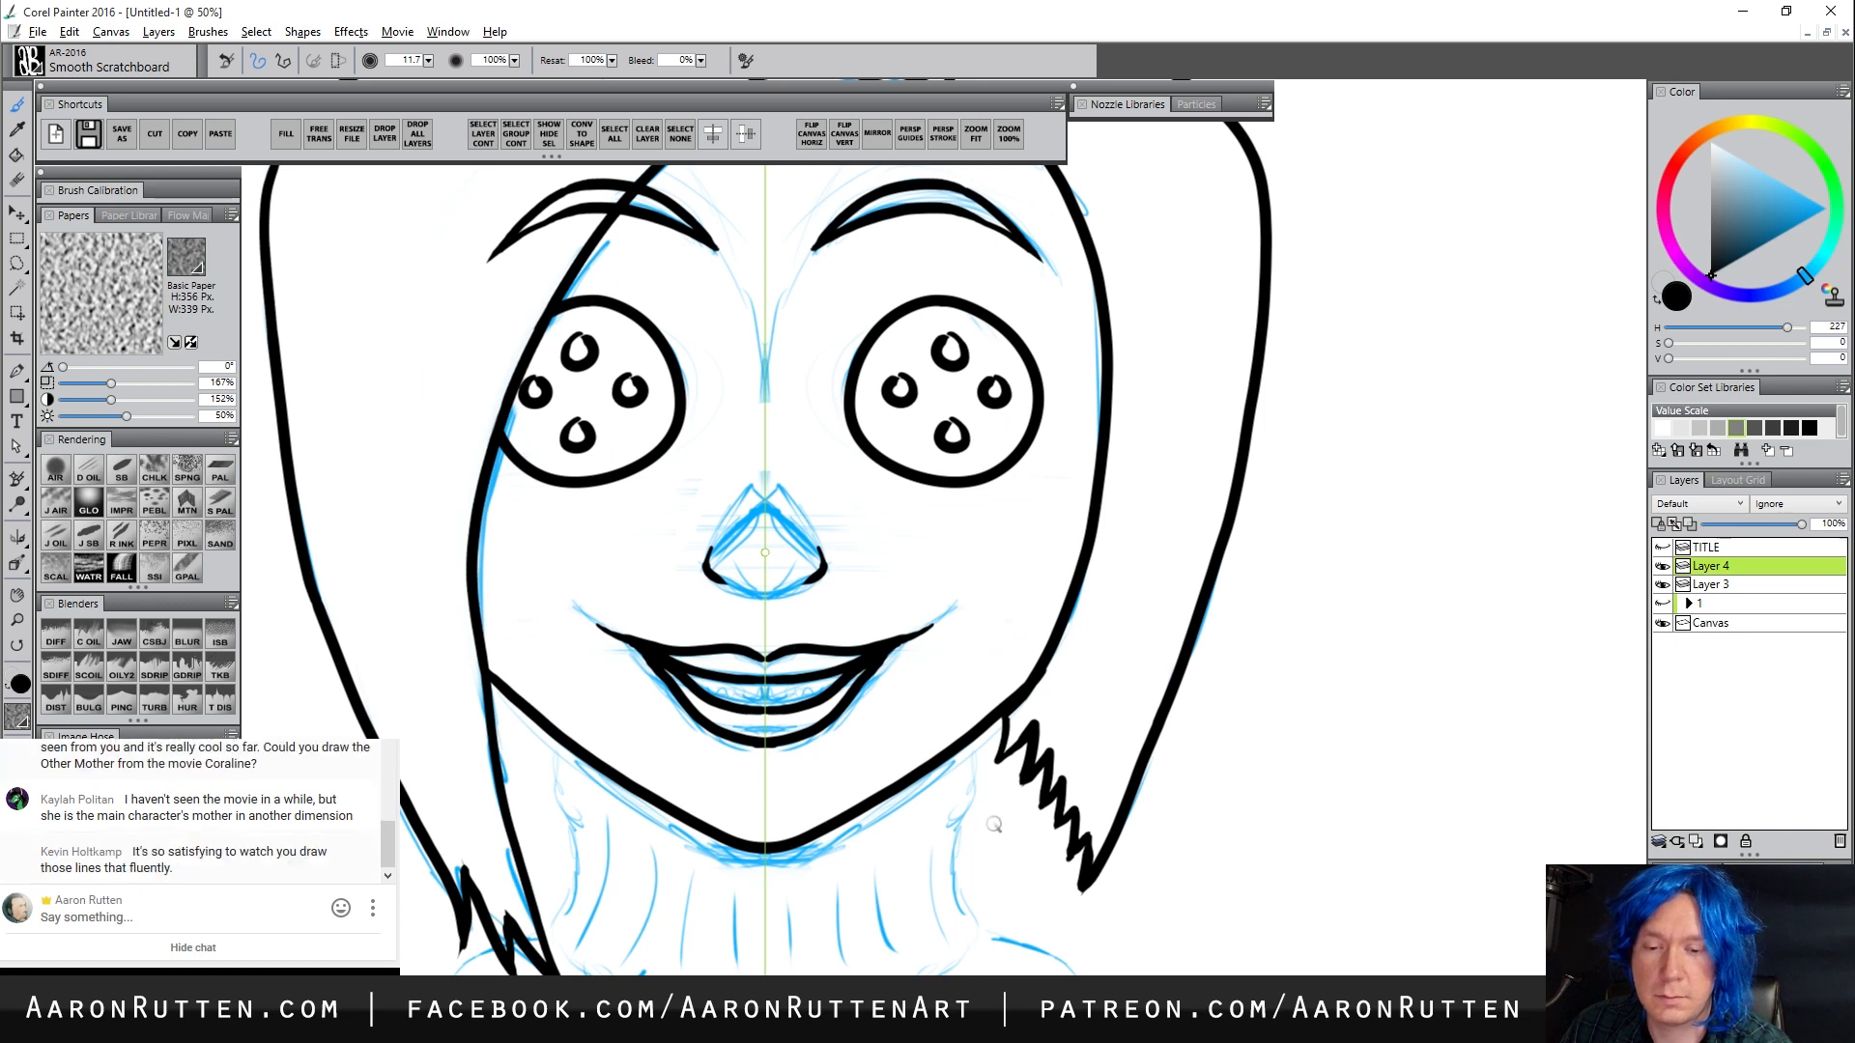
pyautogui.moveTo(563, 760)
pyautogui.mouseDown()
pyautogui.moveTo(558, 904)
pyautogui.moveTo(593, 964)
pyautogui.moveTo(576, 974)
pyautogui.mouseUp()
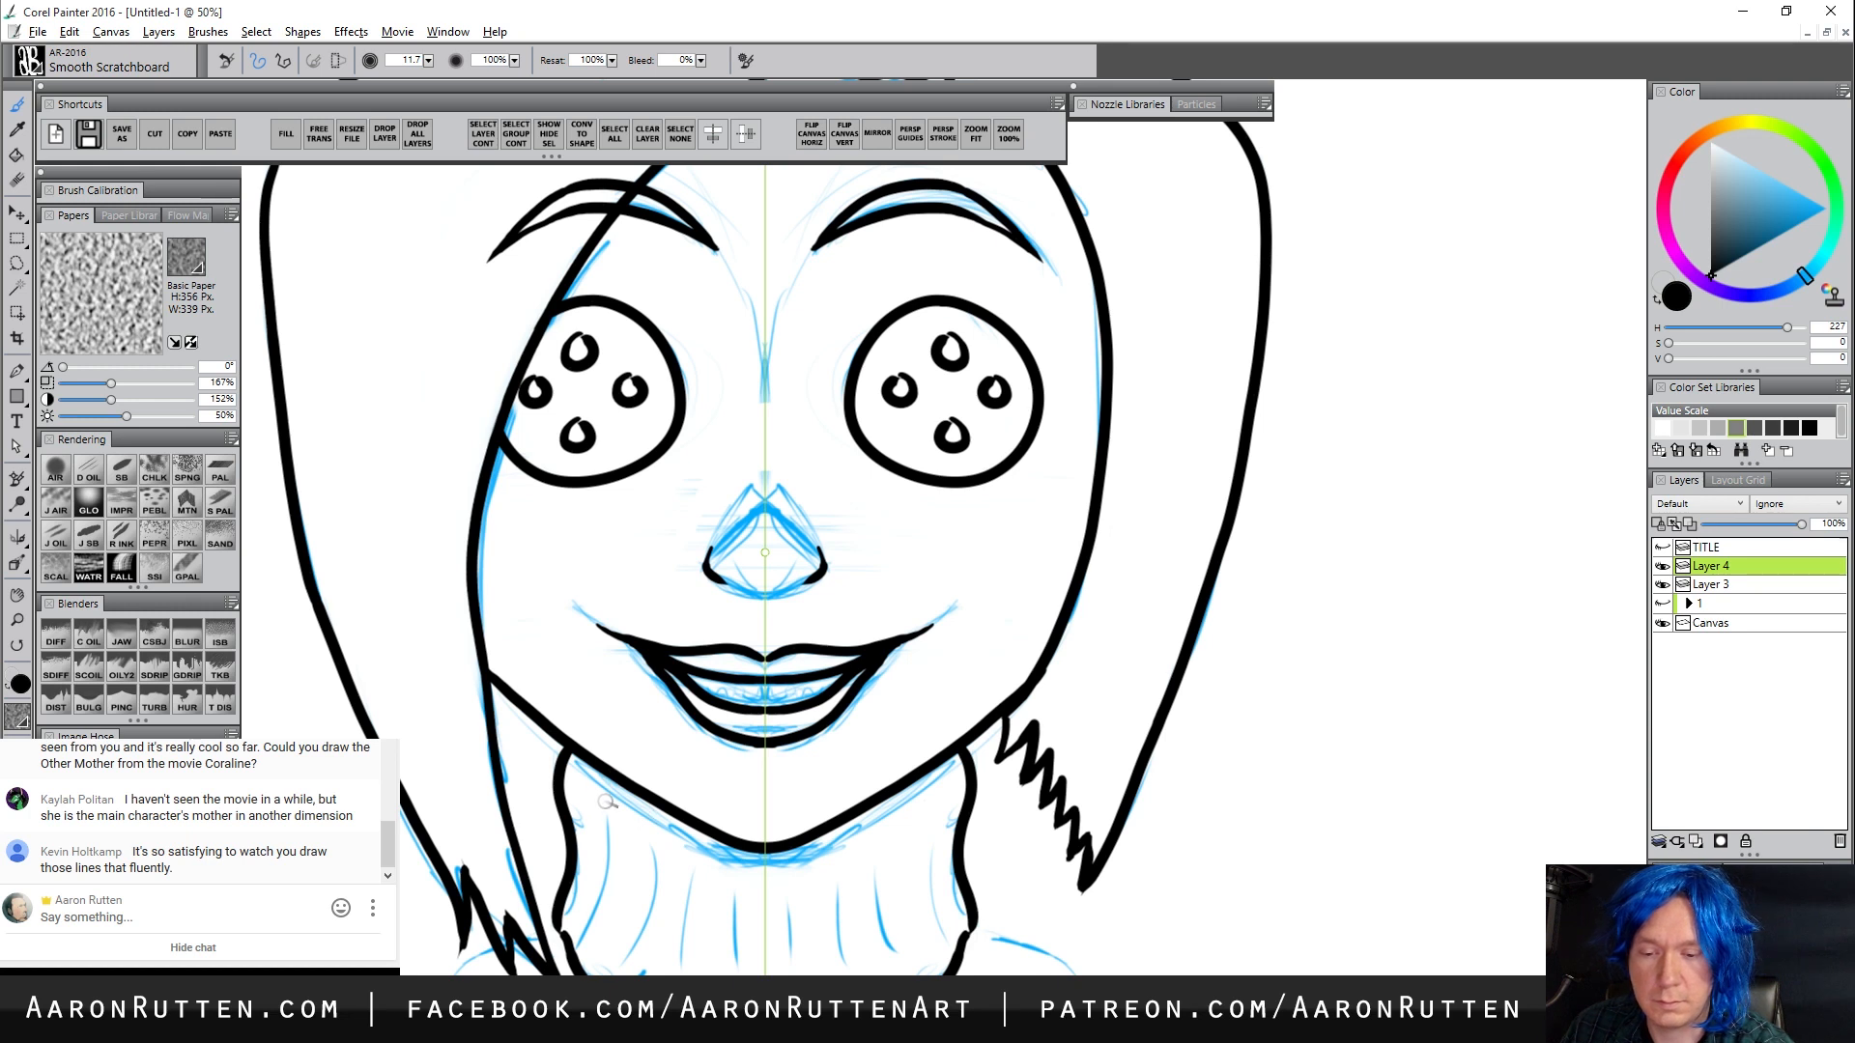
pyautogui.moveTo(607, 802); pyautogui.dragTo(607, 908)
pyautogui.moveTo(655, 837); pyautogui.dragTo(645, 942)
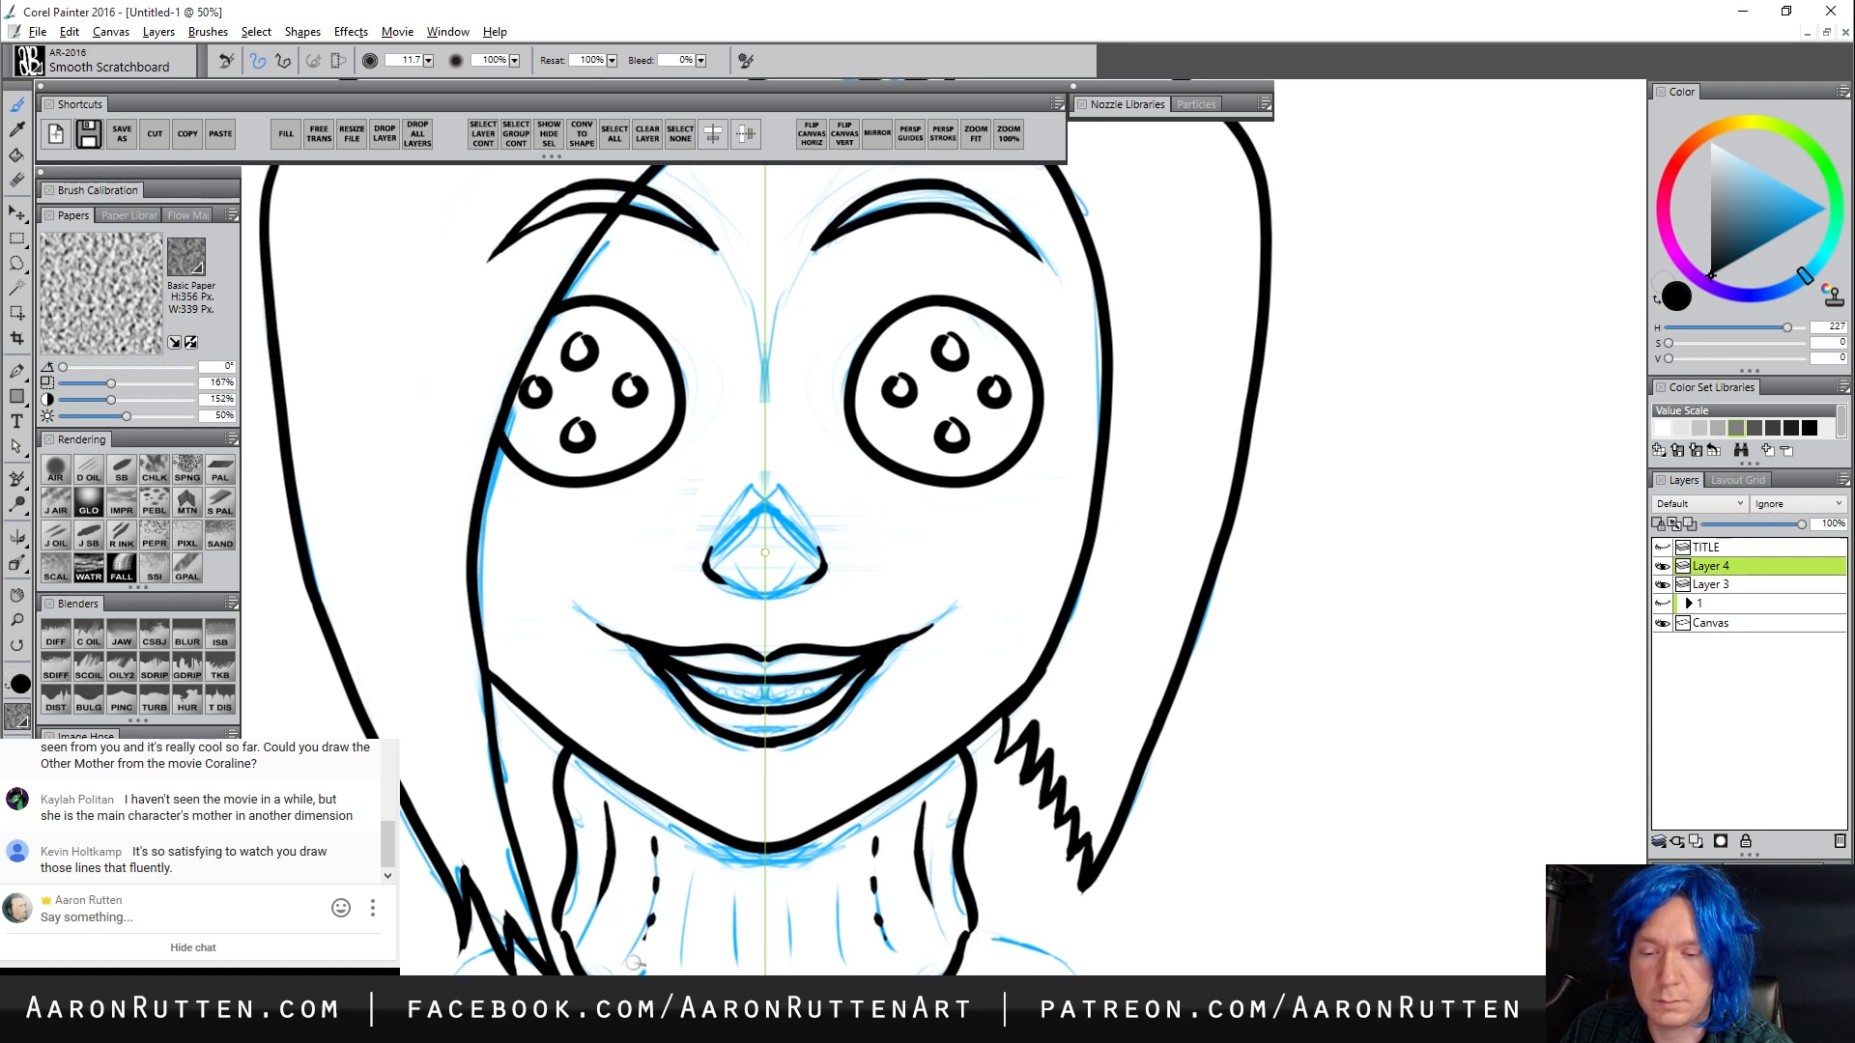
pyautogui.moveTo(694, 865); pyautogui.dragTo(678, 972)
pyautogui.moveTo(738, 892); pyautogui.dragTo(739, 974)
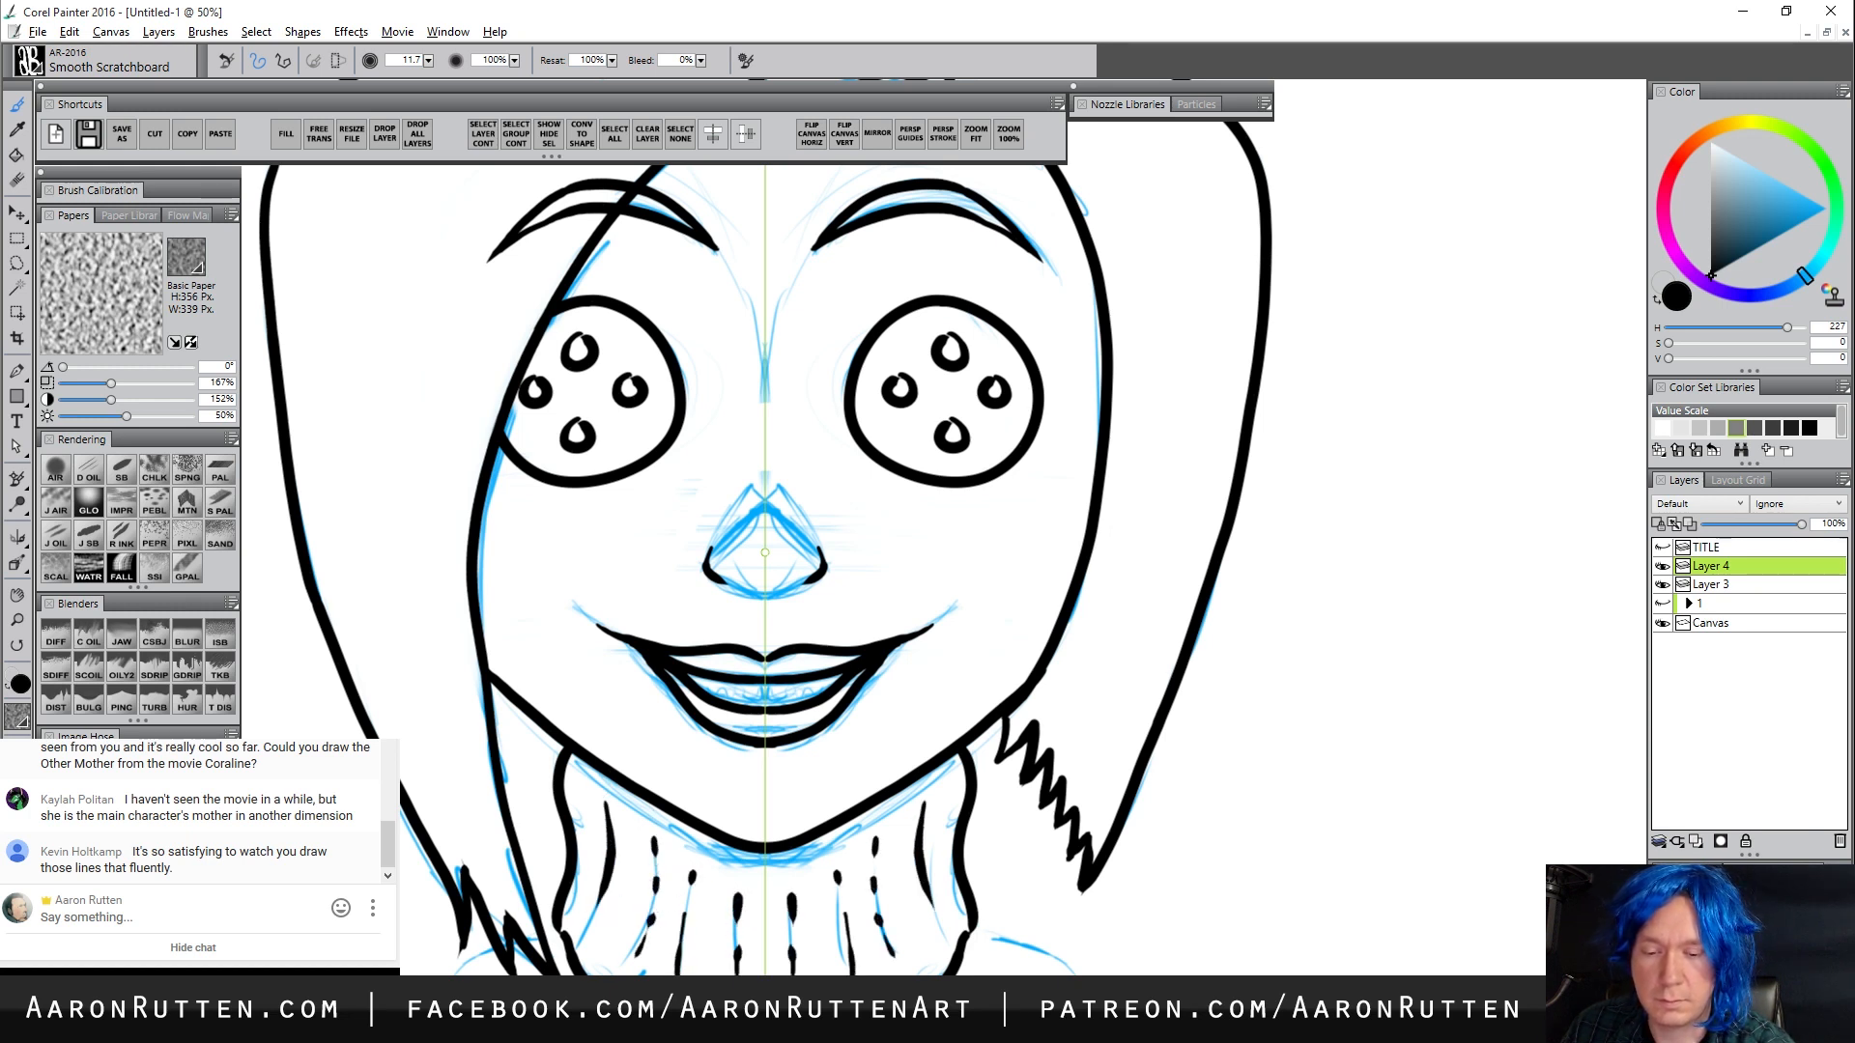
pyautogui.hotkey('ctrl', 'z')
pyautogui.hotkey('ctrl', 'z')
pyautogui.hotkey('ctrl', 'z')
pyautogui.hotkey('ctrl', 'z')
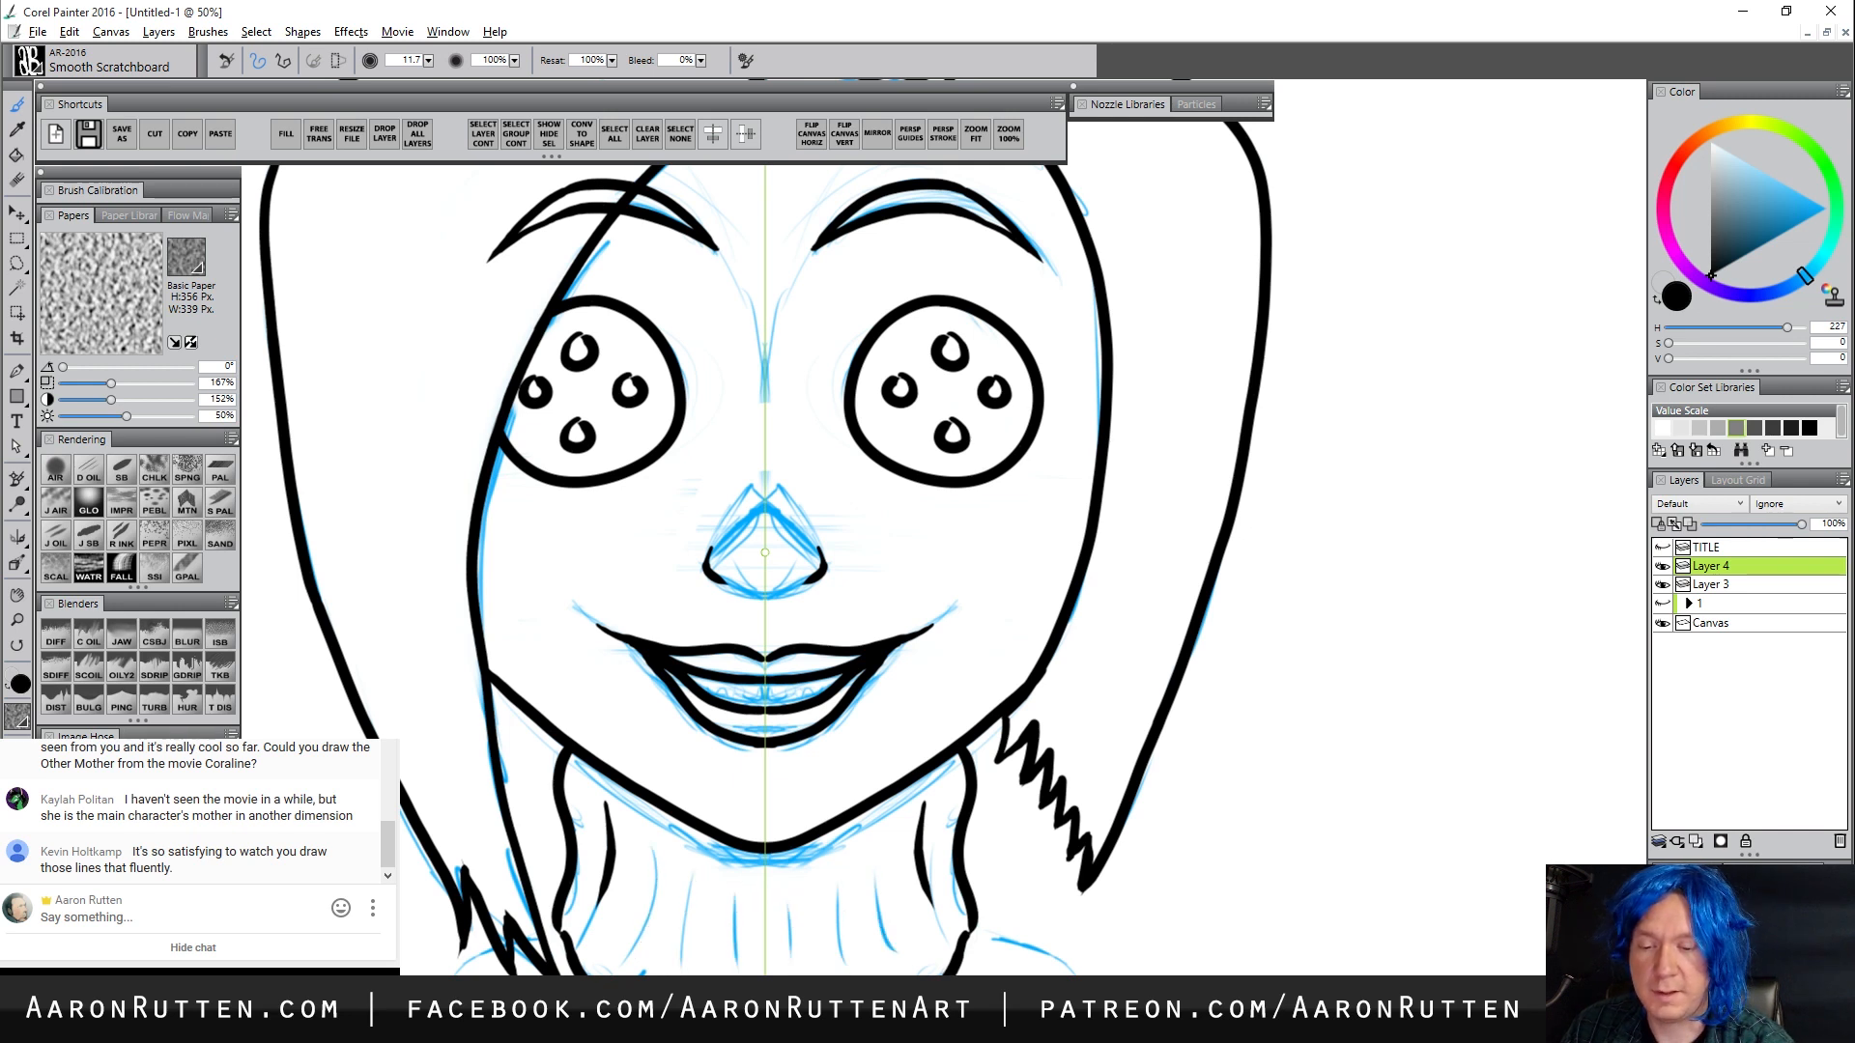
pyautogui.hotkey('ctrl', 'z')
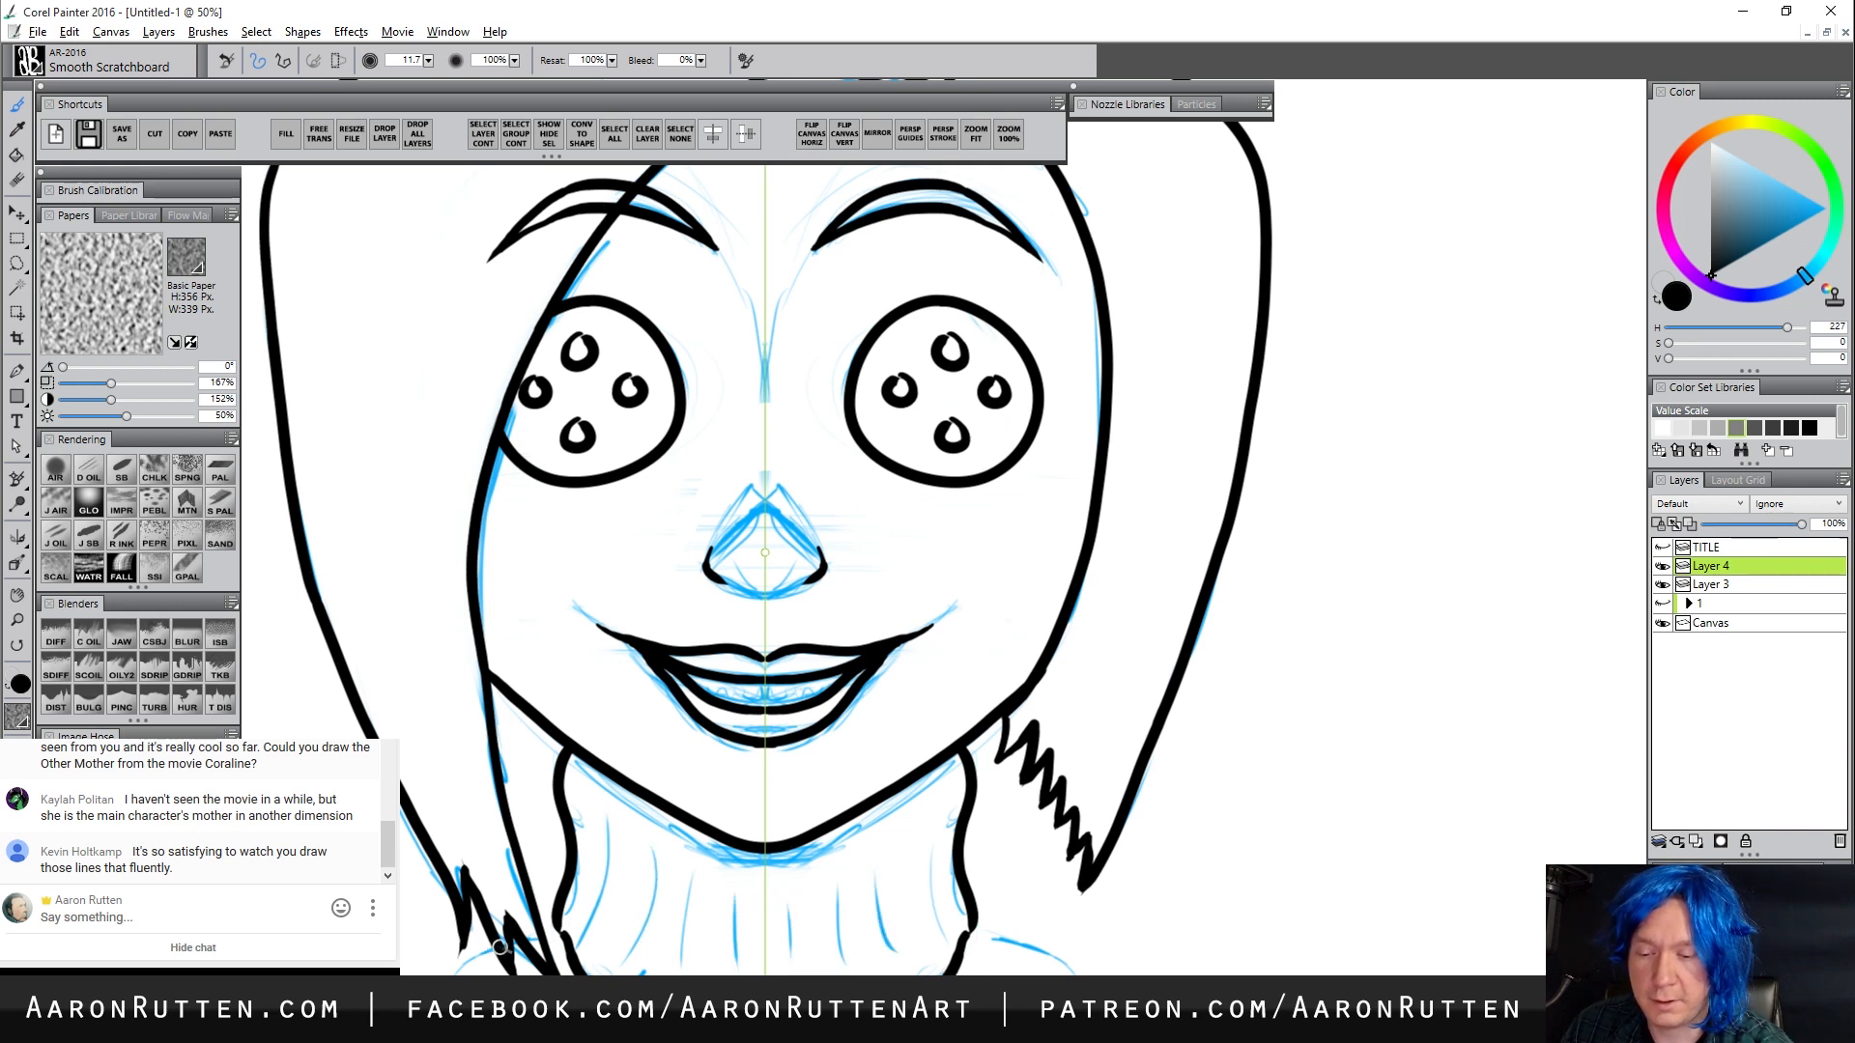
# Ink the rounded shoulders, the wavy lower edge of the collar and the outer contours of both arms
pyautogui.moveTo(562, 928); pyautogui.dragTo(439, 976)
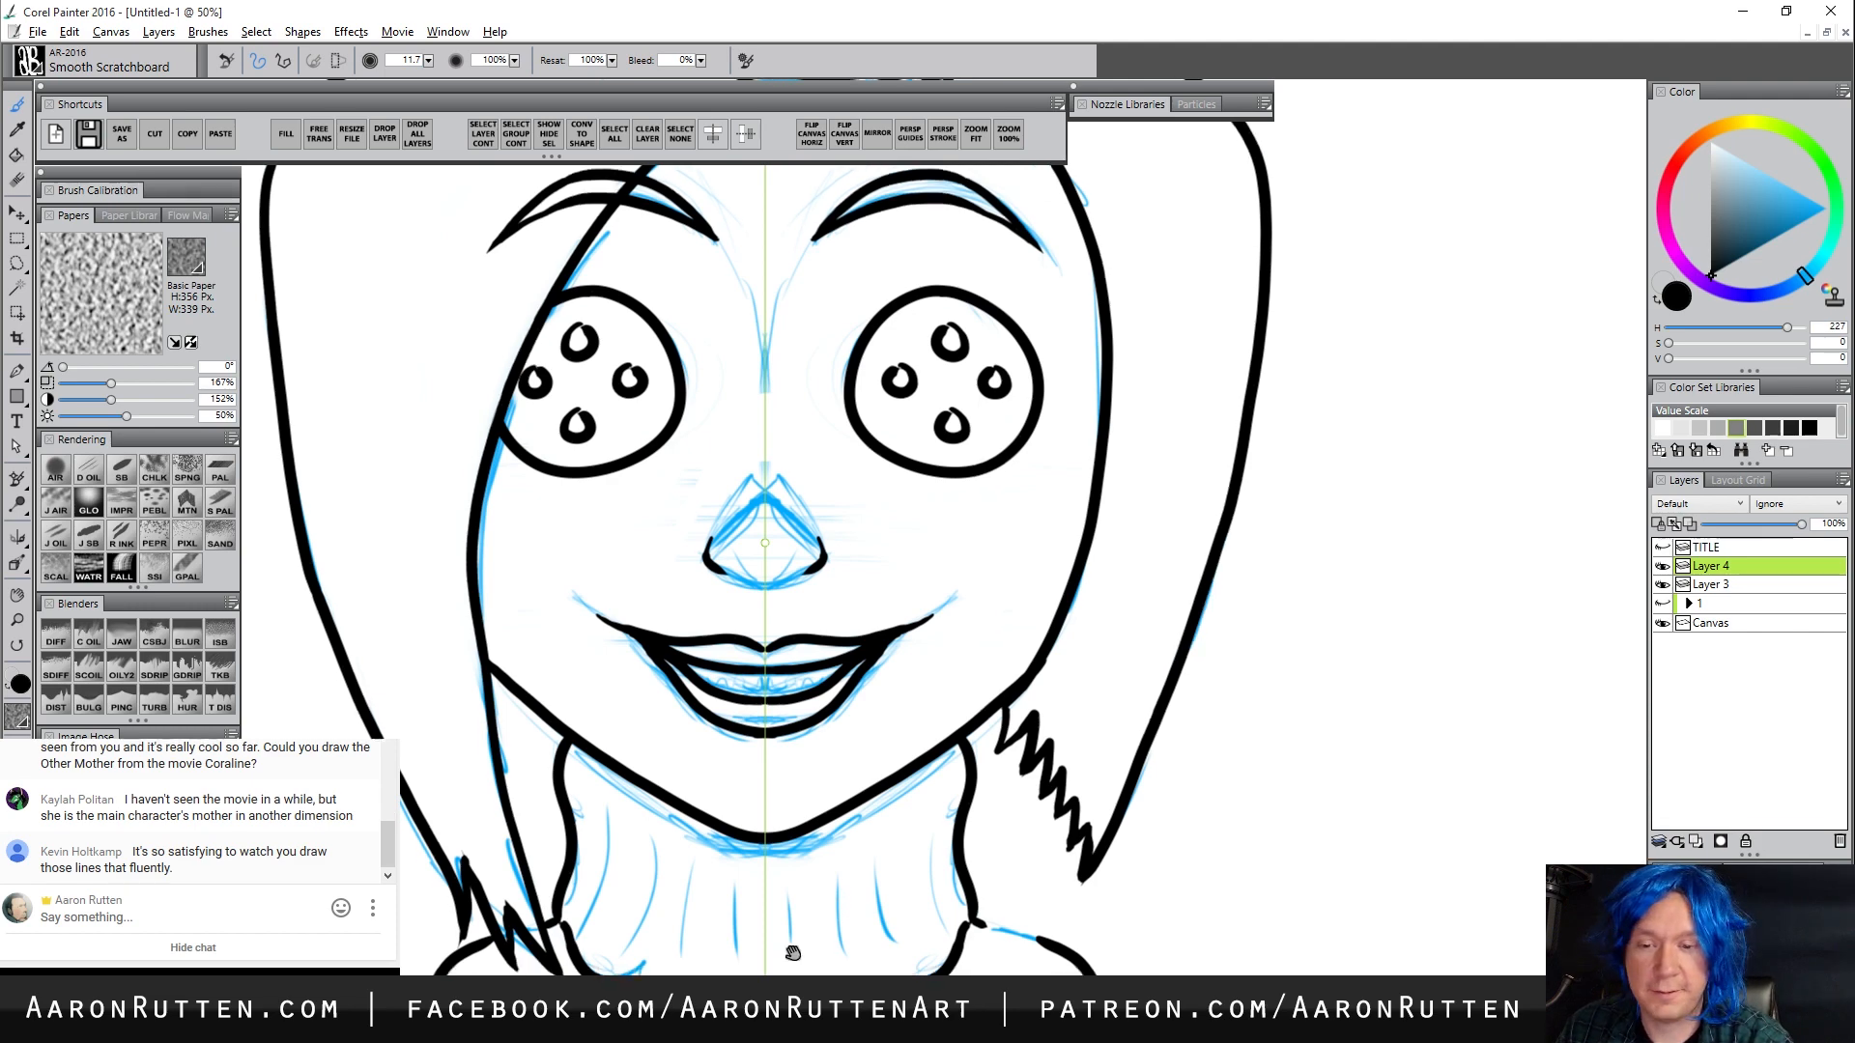
pyautogui.scroll(-5, 850, 921)
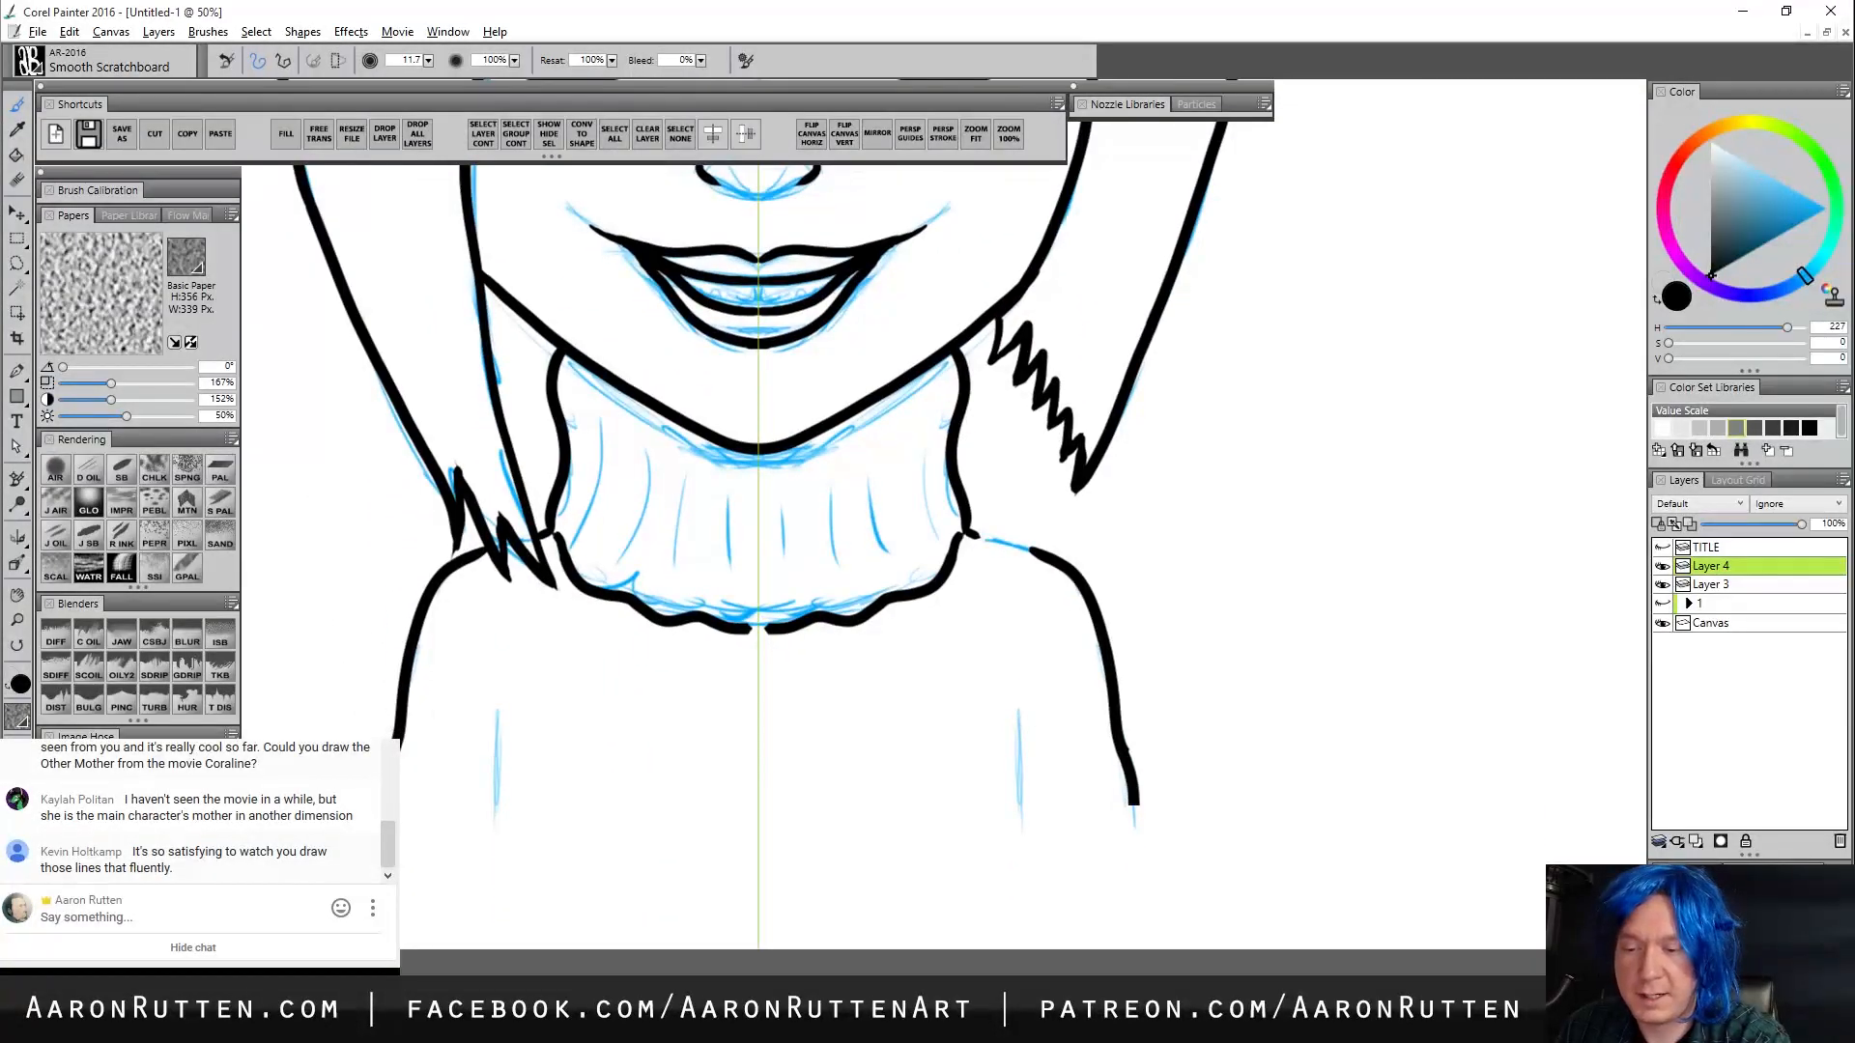
pyautogui.moveTo(659, 676)
pyautogui.mouseDown()
pyautogui.moveTo(640, 966)
pyautogui.moveTo(649, 760)
pyautogui.mouseUp()
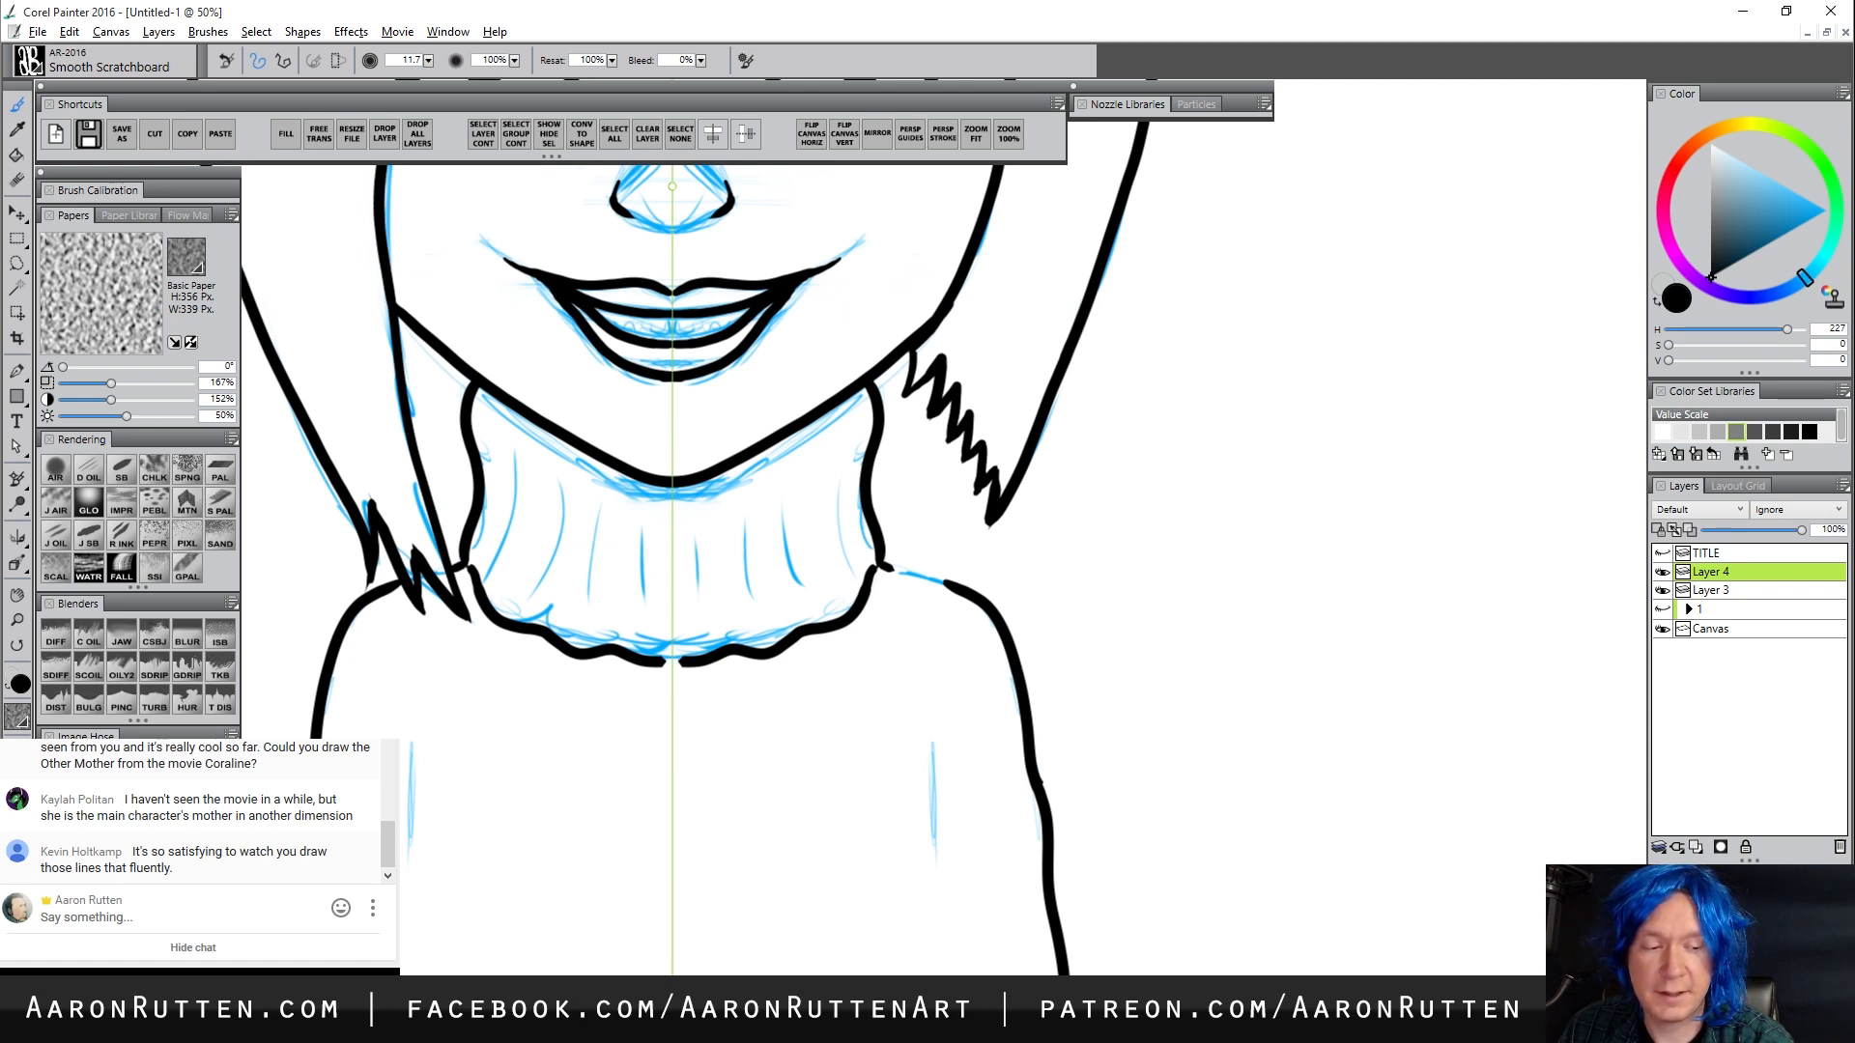
pyautogui.moveTo(1048, 595); pyautogui.dragTo(761, 905)
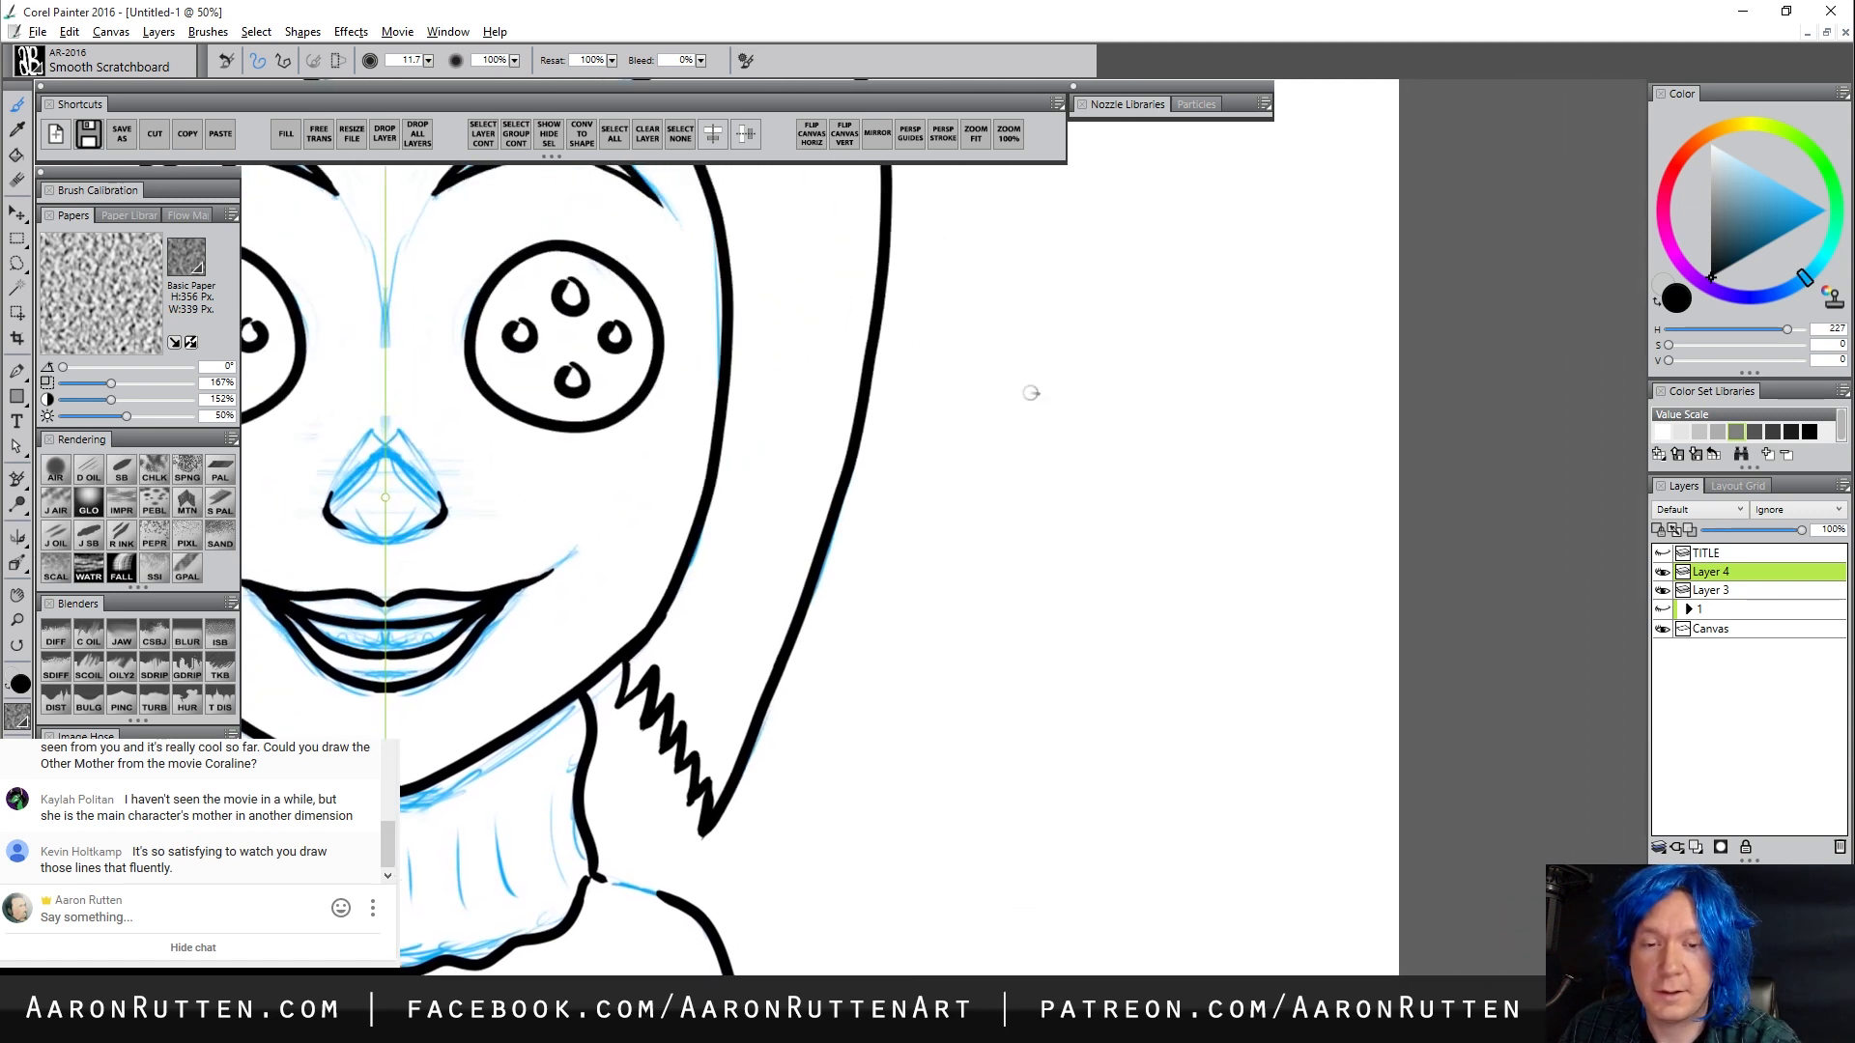
pyautogui.moveTo(1085, 281)
pyautogui.mouseDown()
pyautogui.moveTo(921, 551)
pyautogui.moveTo(1129, 884)
pyautogui.mouseUp()
pyautogui.hotkey('ctrl', 'z')
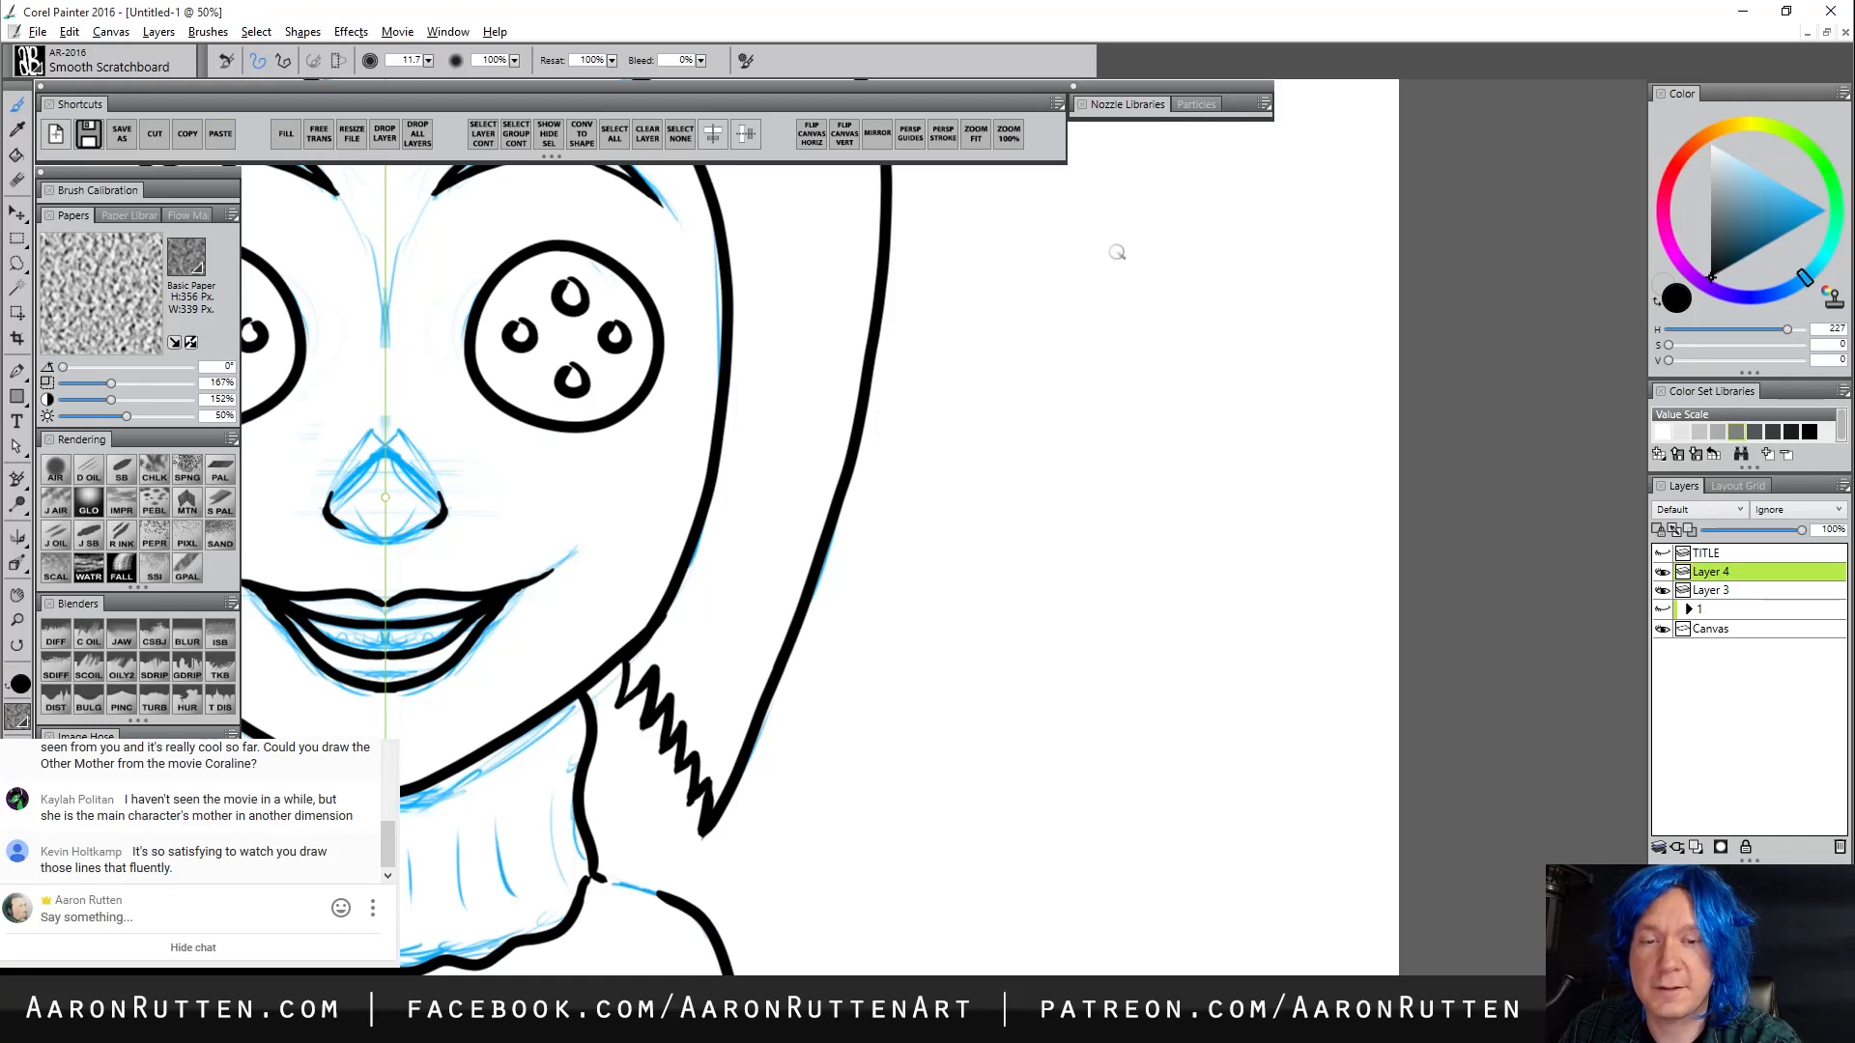
pyautogui.moveTo(1118, 251); pyautogui.dragTo(993, 976)
pyautogui.moveTo(942, 508)
pyautogui.mouseDown()
pyautogui.moveTo(1211, 262)
pyautogui.moveTo(975, 693)
pyautogui.moveTo(935, 712)
pyautogui.mouseUp()
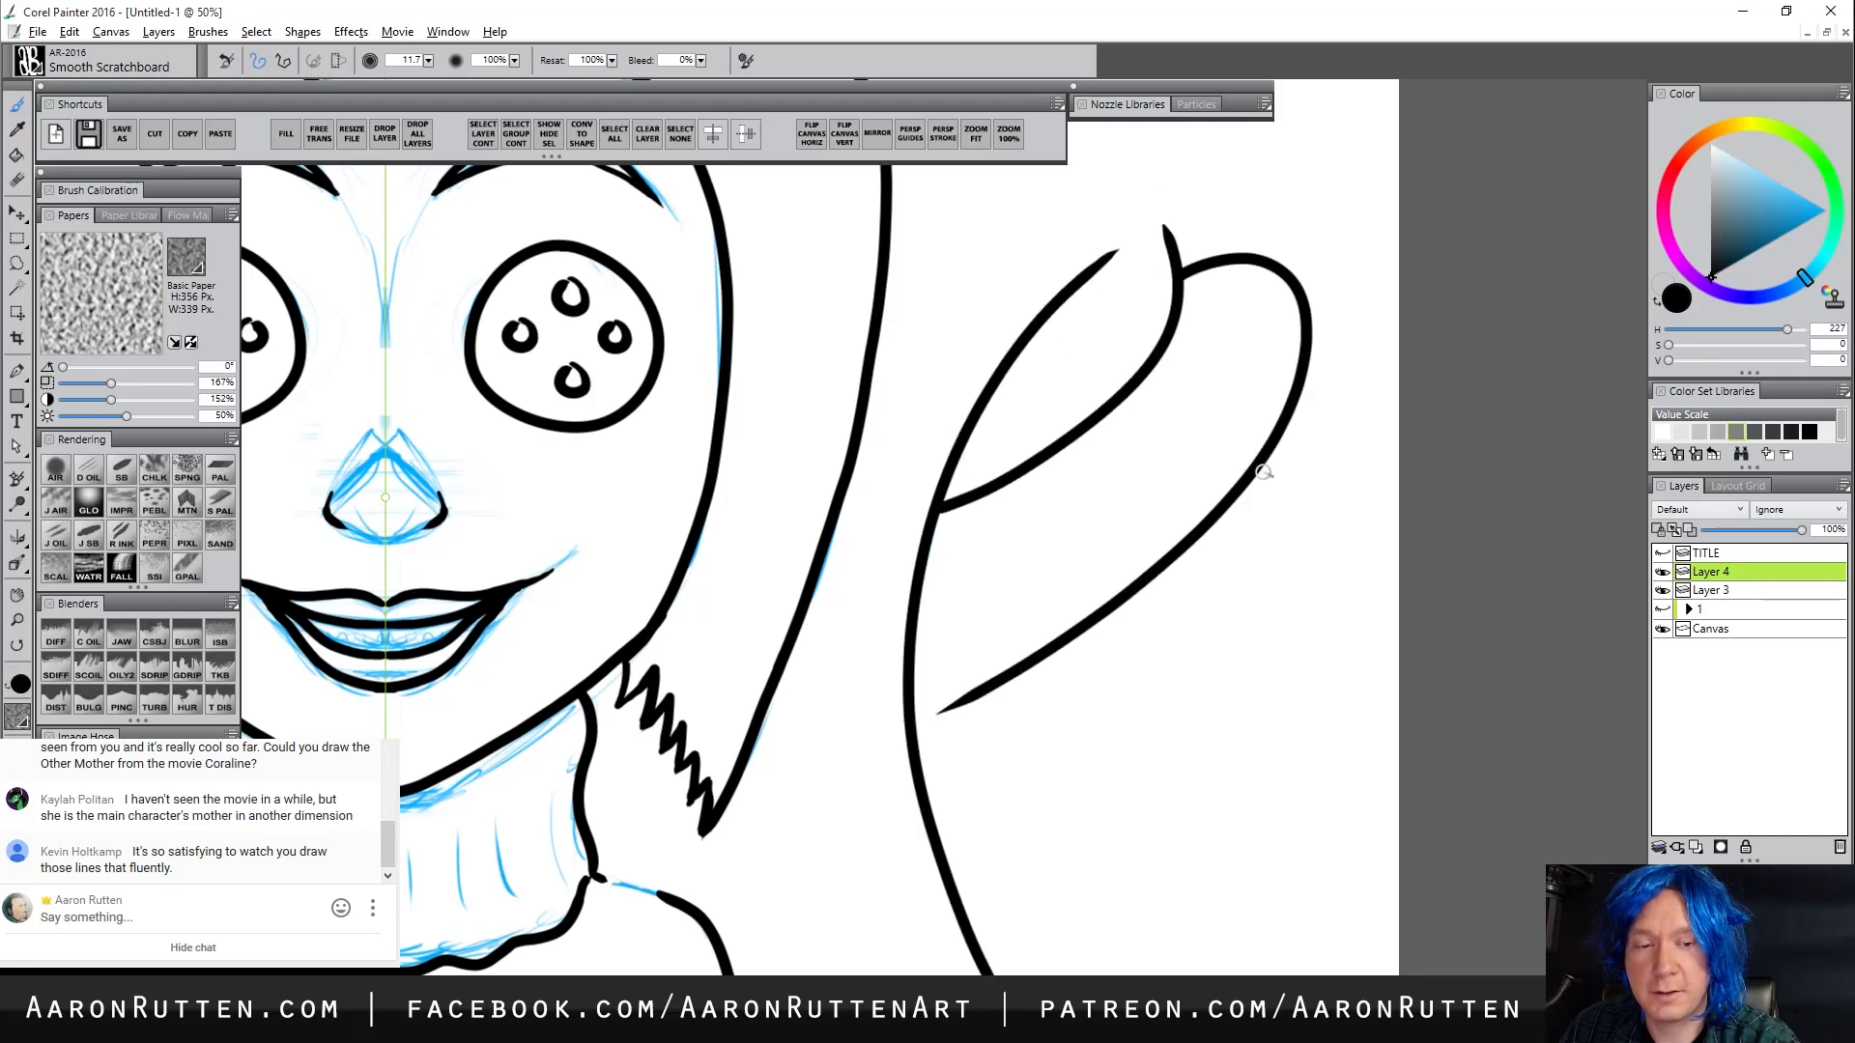
pyautogui.moveTo(1264, 472); pyautogui.dragTo(971, 826)
pyautogui.moveTo(1018, 340); pyautogui.dragTo(969, 461)
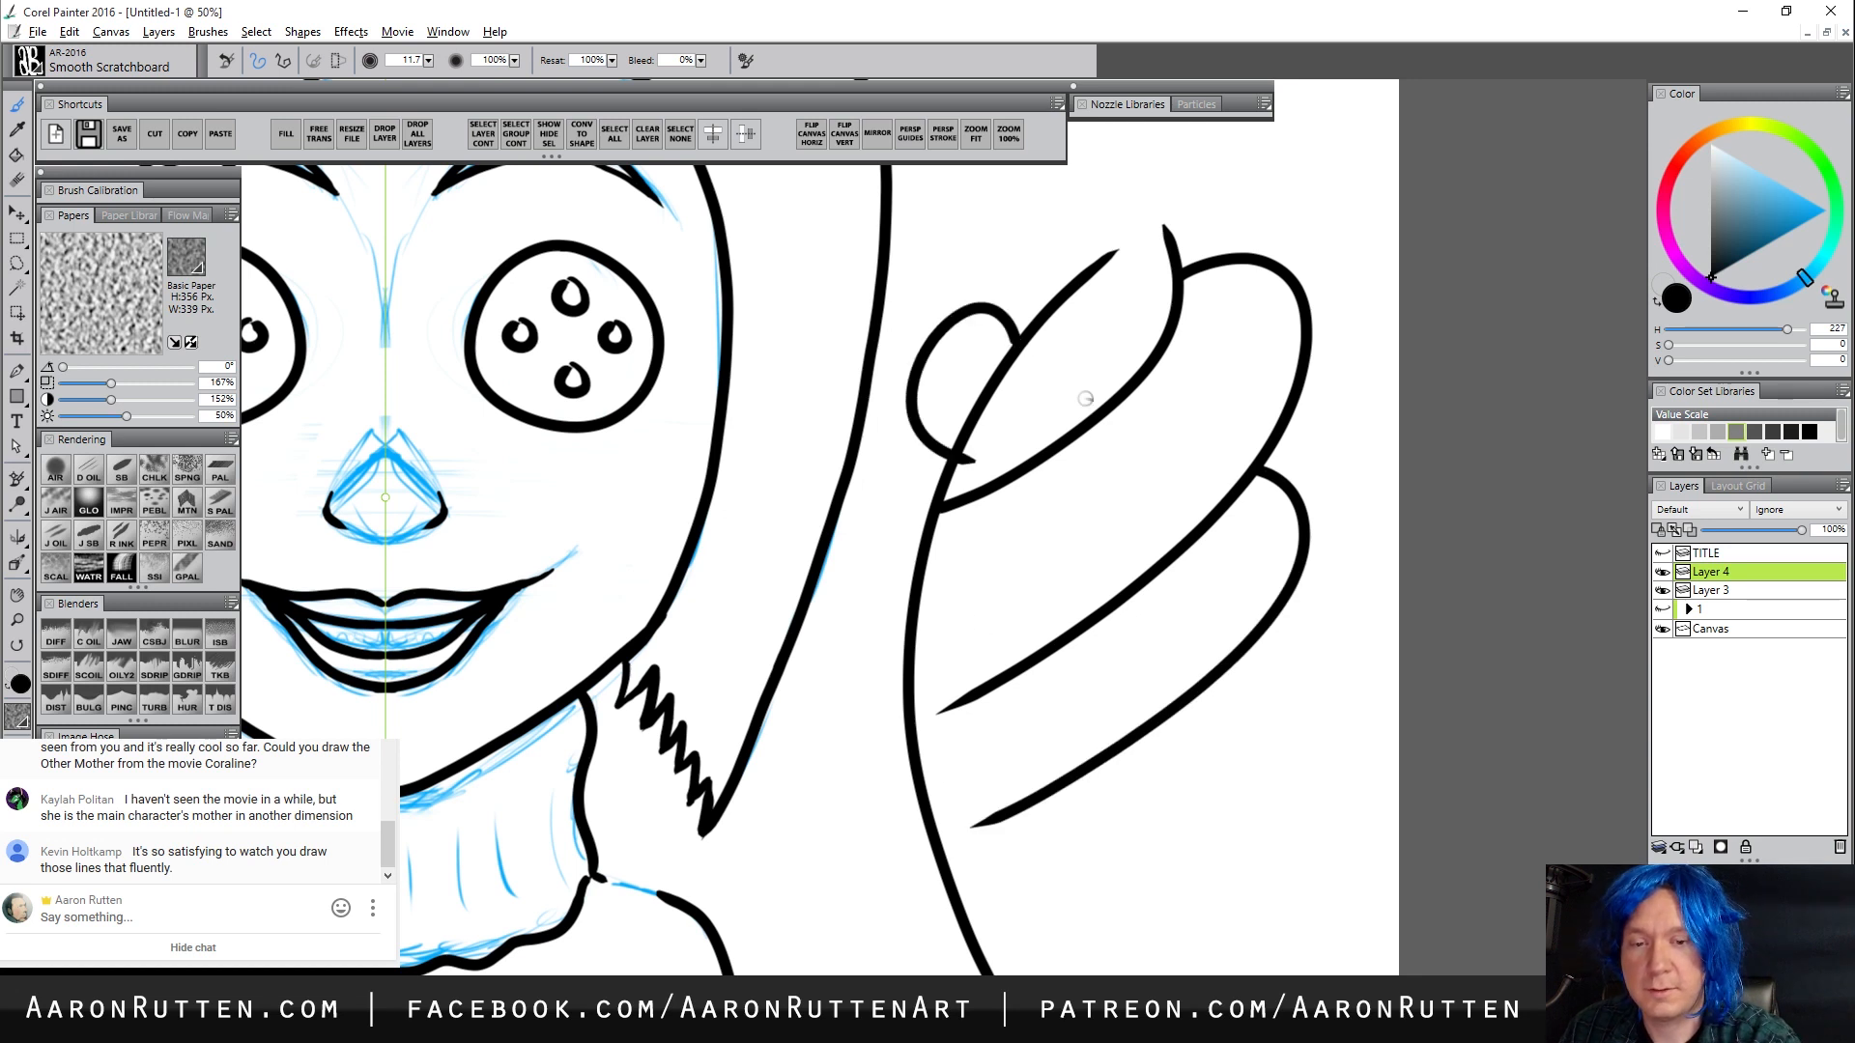
pyautogui.moveTo(995, 309)
pyautogui.mouseDown()
pyautogui.moveTo(1058, 221)
pyautogui.moveTo(1129, 274)
pyautogui.mouseUp()
pyautogui.moveTo(997, 252); pyautogui.dragTo(942, 318)
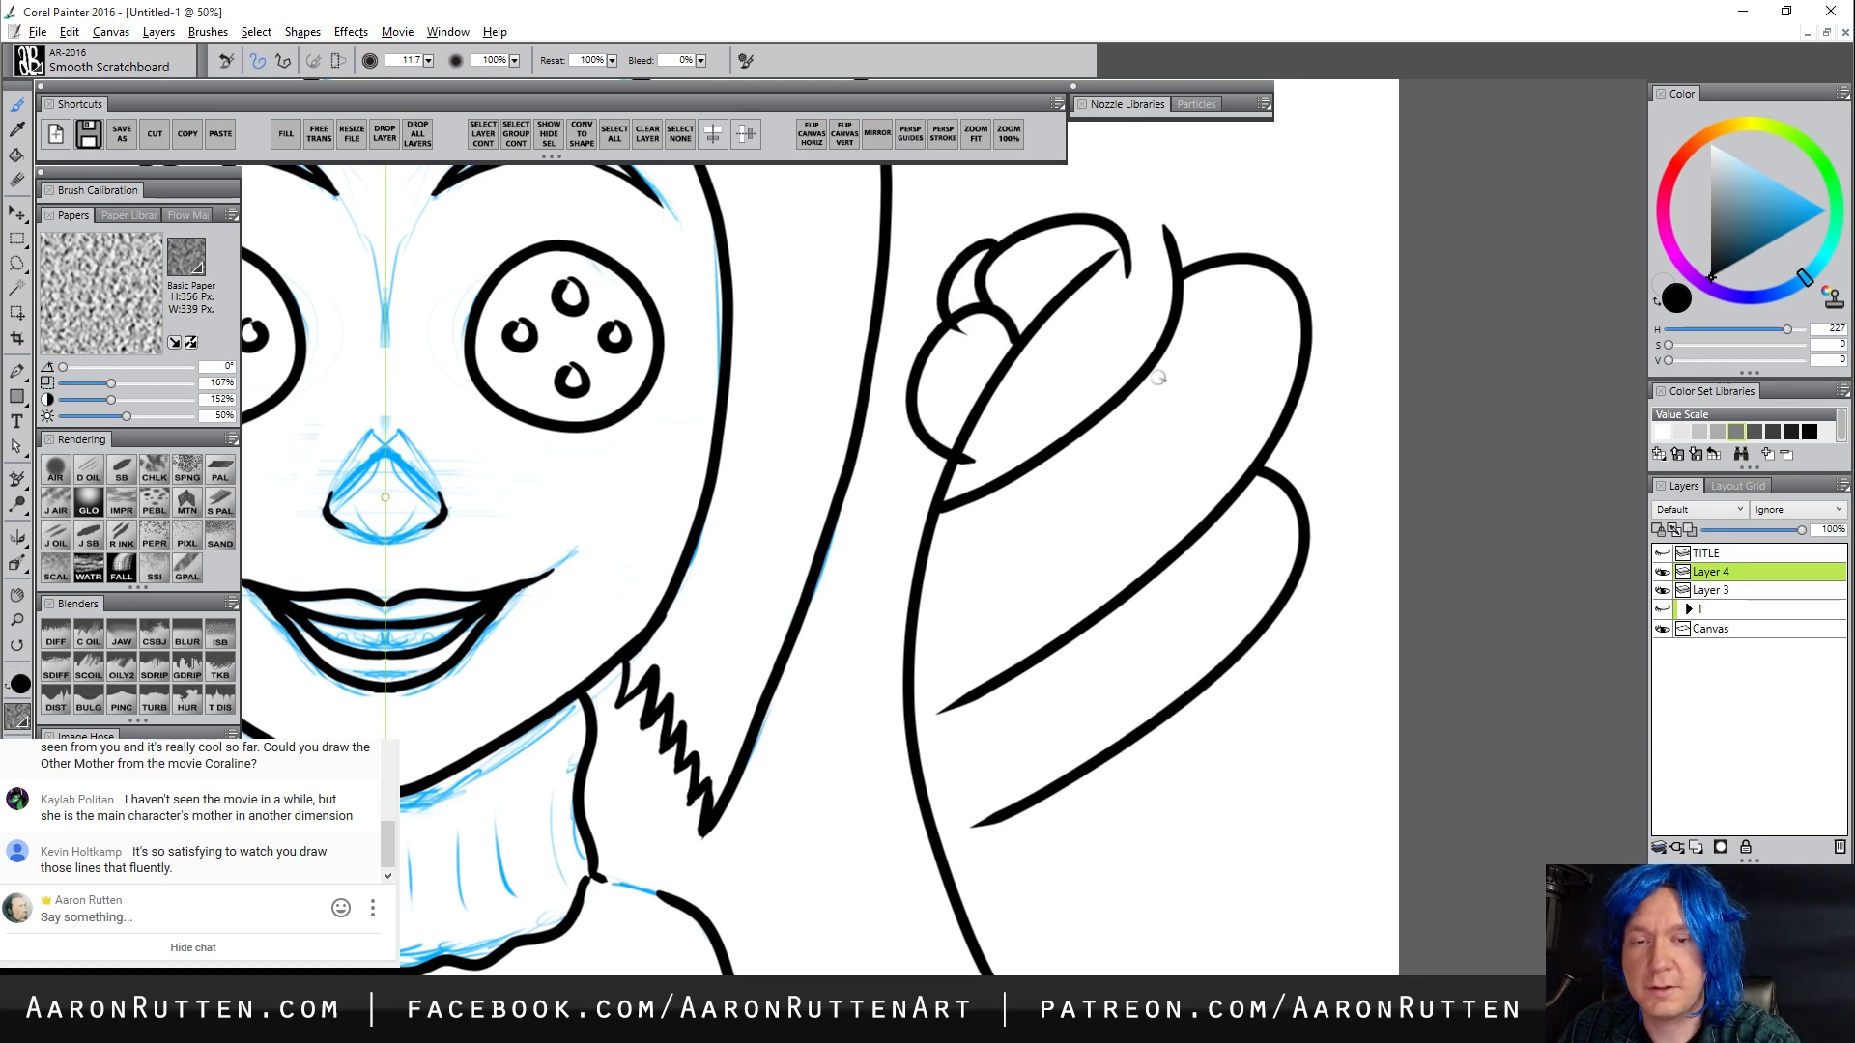
pyautogui.hotkey('ctrl', 'z')
pyautogui.hotkey('ctrl', 'z')
pyautogui.hotkey('ctrl', 'z')
pyautogui.hotkey('ctrl', 'z')
pyautogui.hotkey('ctrl', 'z')
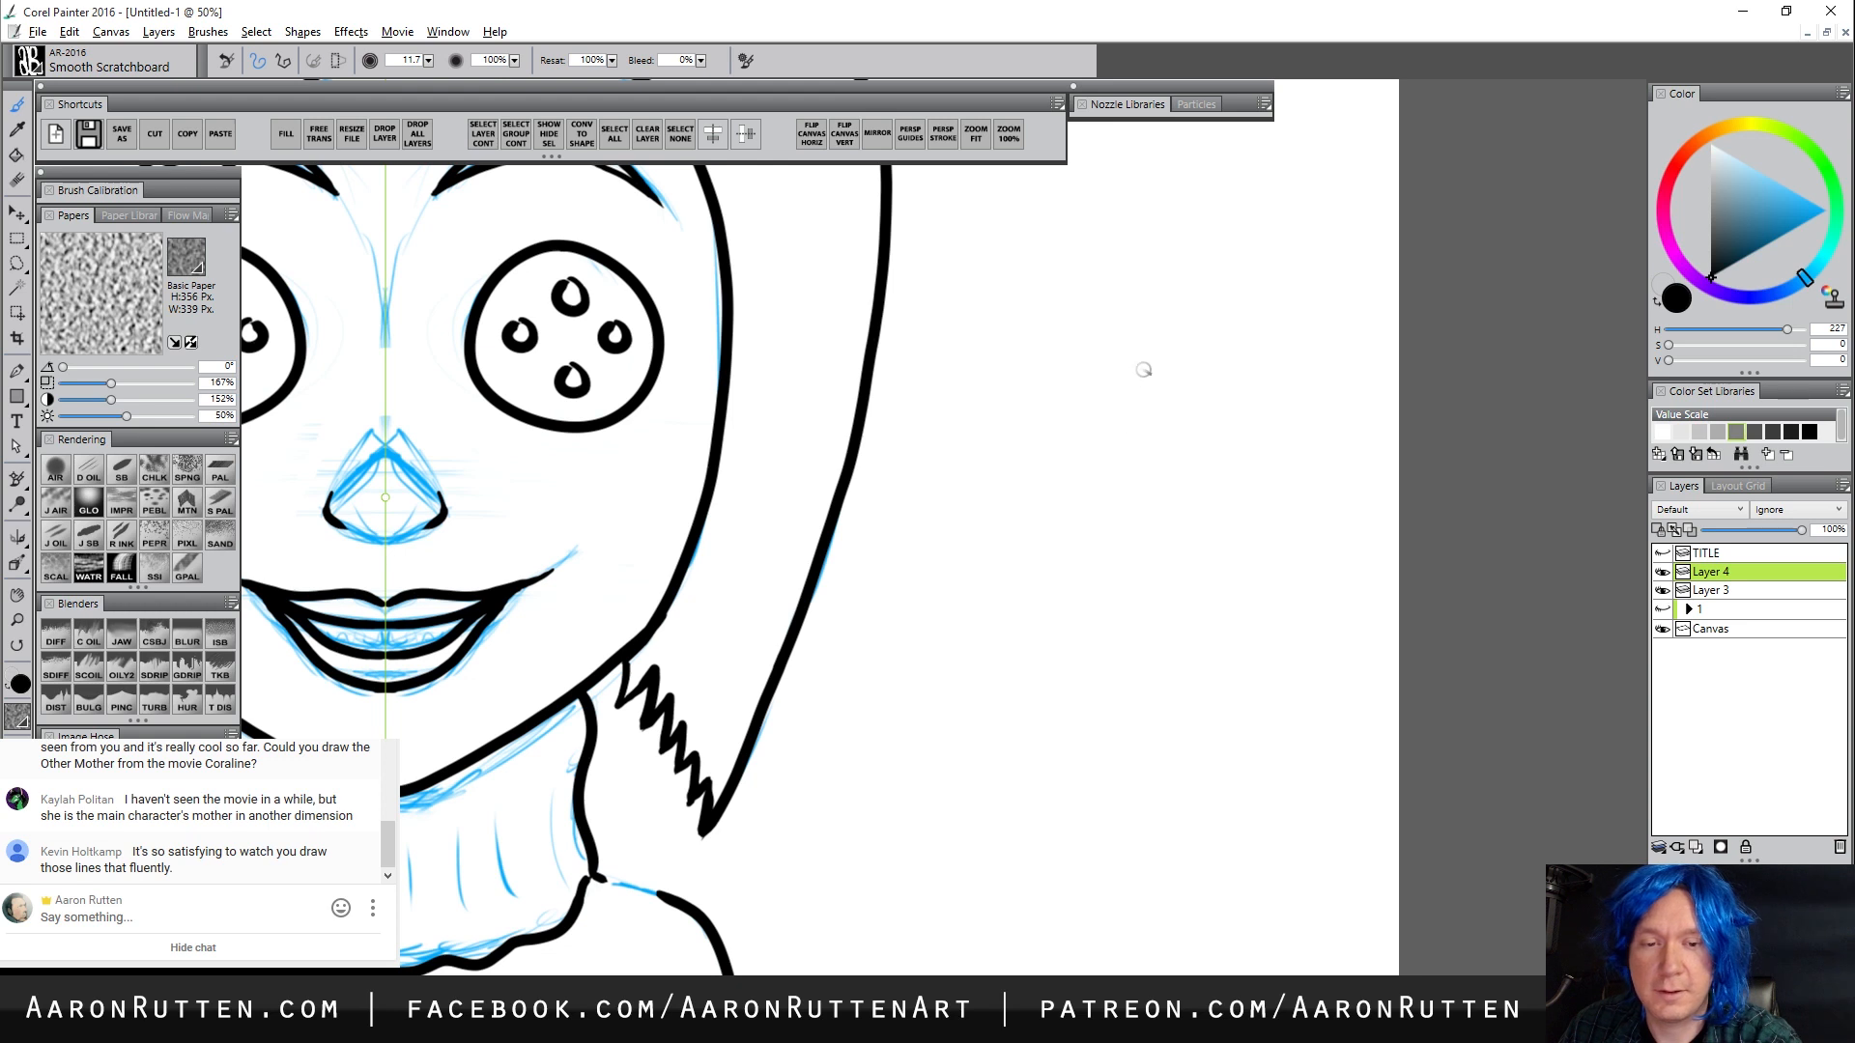
pyautogui.moveTo(1143, 364)
pyautogui.mouseDown()
pyautogui.moveTo(1250, 505)
pyautogui.moveTo(1145, 359)
pyautogui.moveTo(1255, 633)
pyautogui.moveTo(1101, 368)
pyautogui.moveTo(998, 391)
pyautogui.moveTo(1265, 527)
pyautogui.moveTo(1090, 369)
pyautogui.mouseUp()
pyautogui.hotkey('ctrl', 'z')
pyautogui.hotkey('ctrl', 'z')
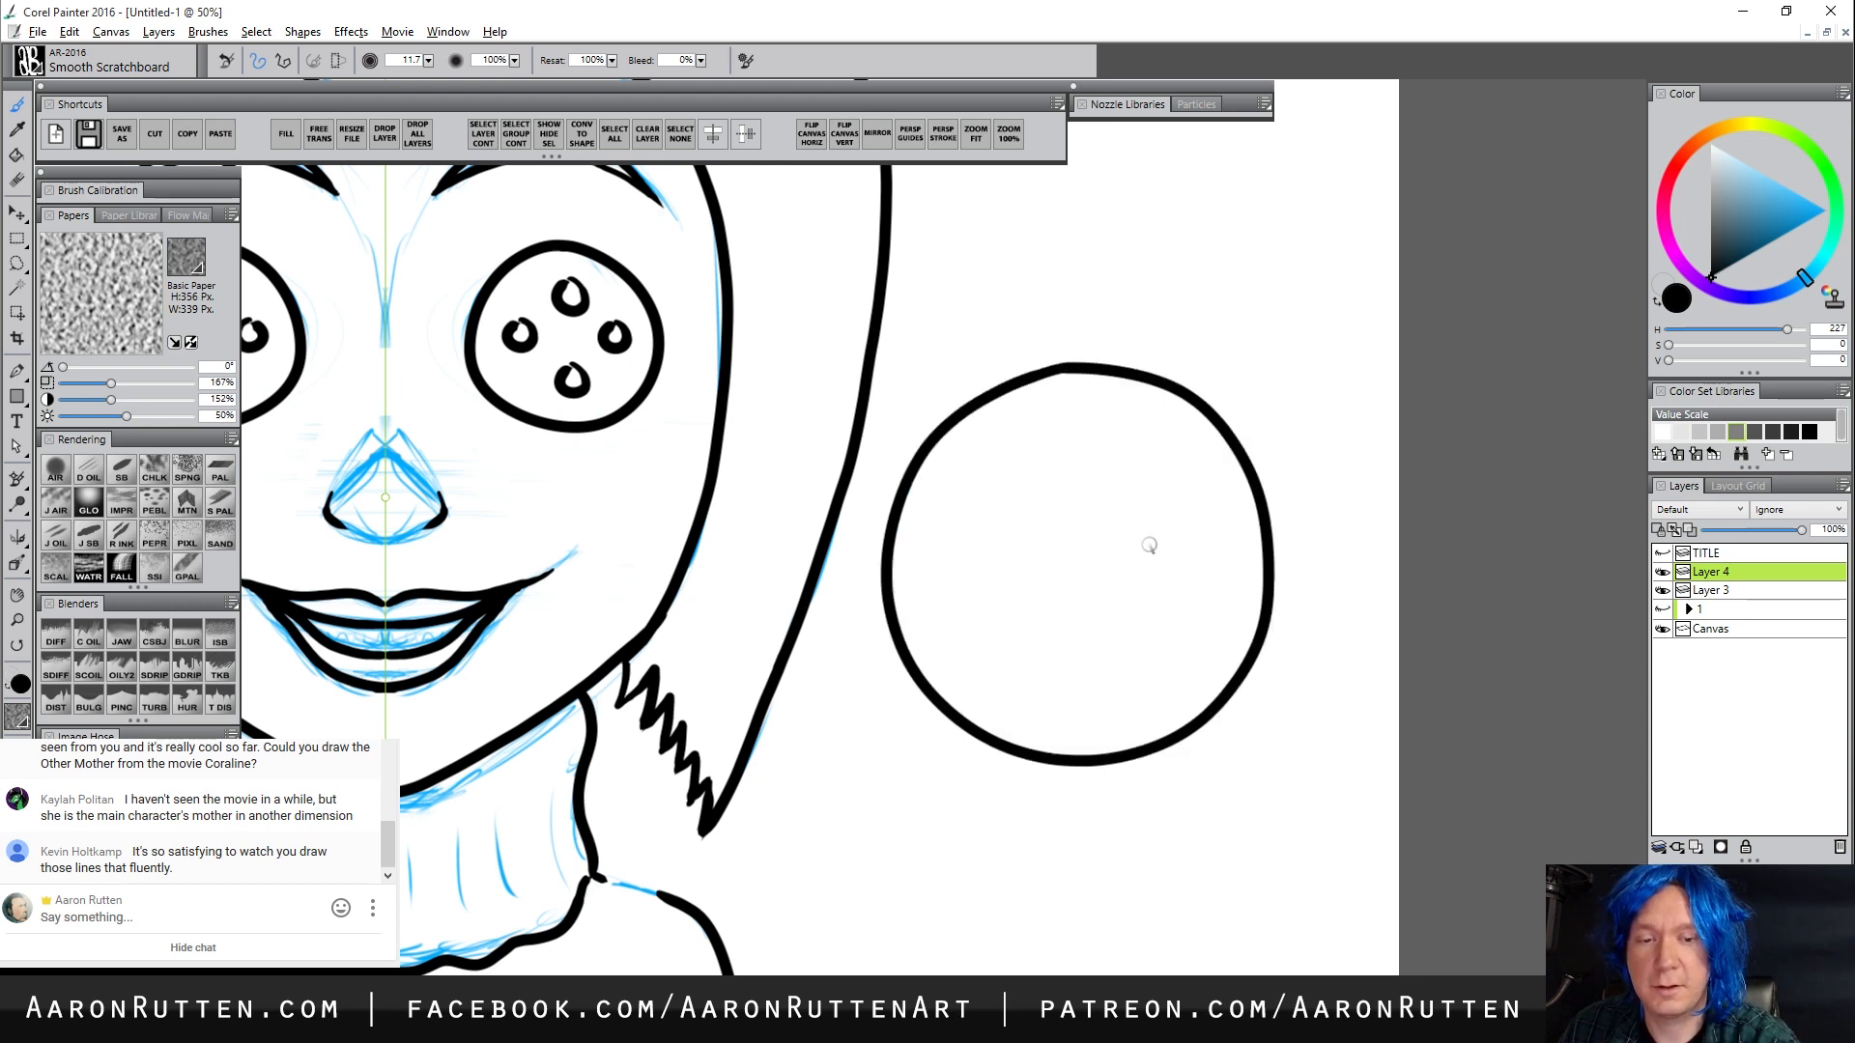
pyautogui.hotkey('ctrl', 'z')
pyautogui.moveTo(1209, 290); pyautogui.dragTo(819, 838)
pyautogui.moveTo(1051, 507); pyautogui.dragTo(1336, 551)
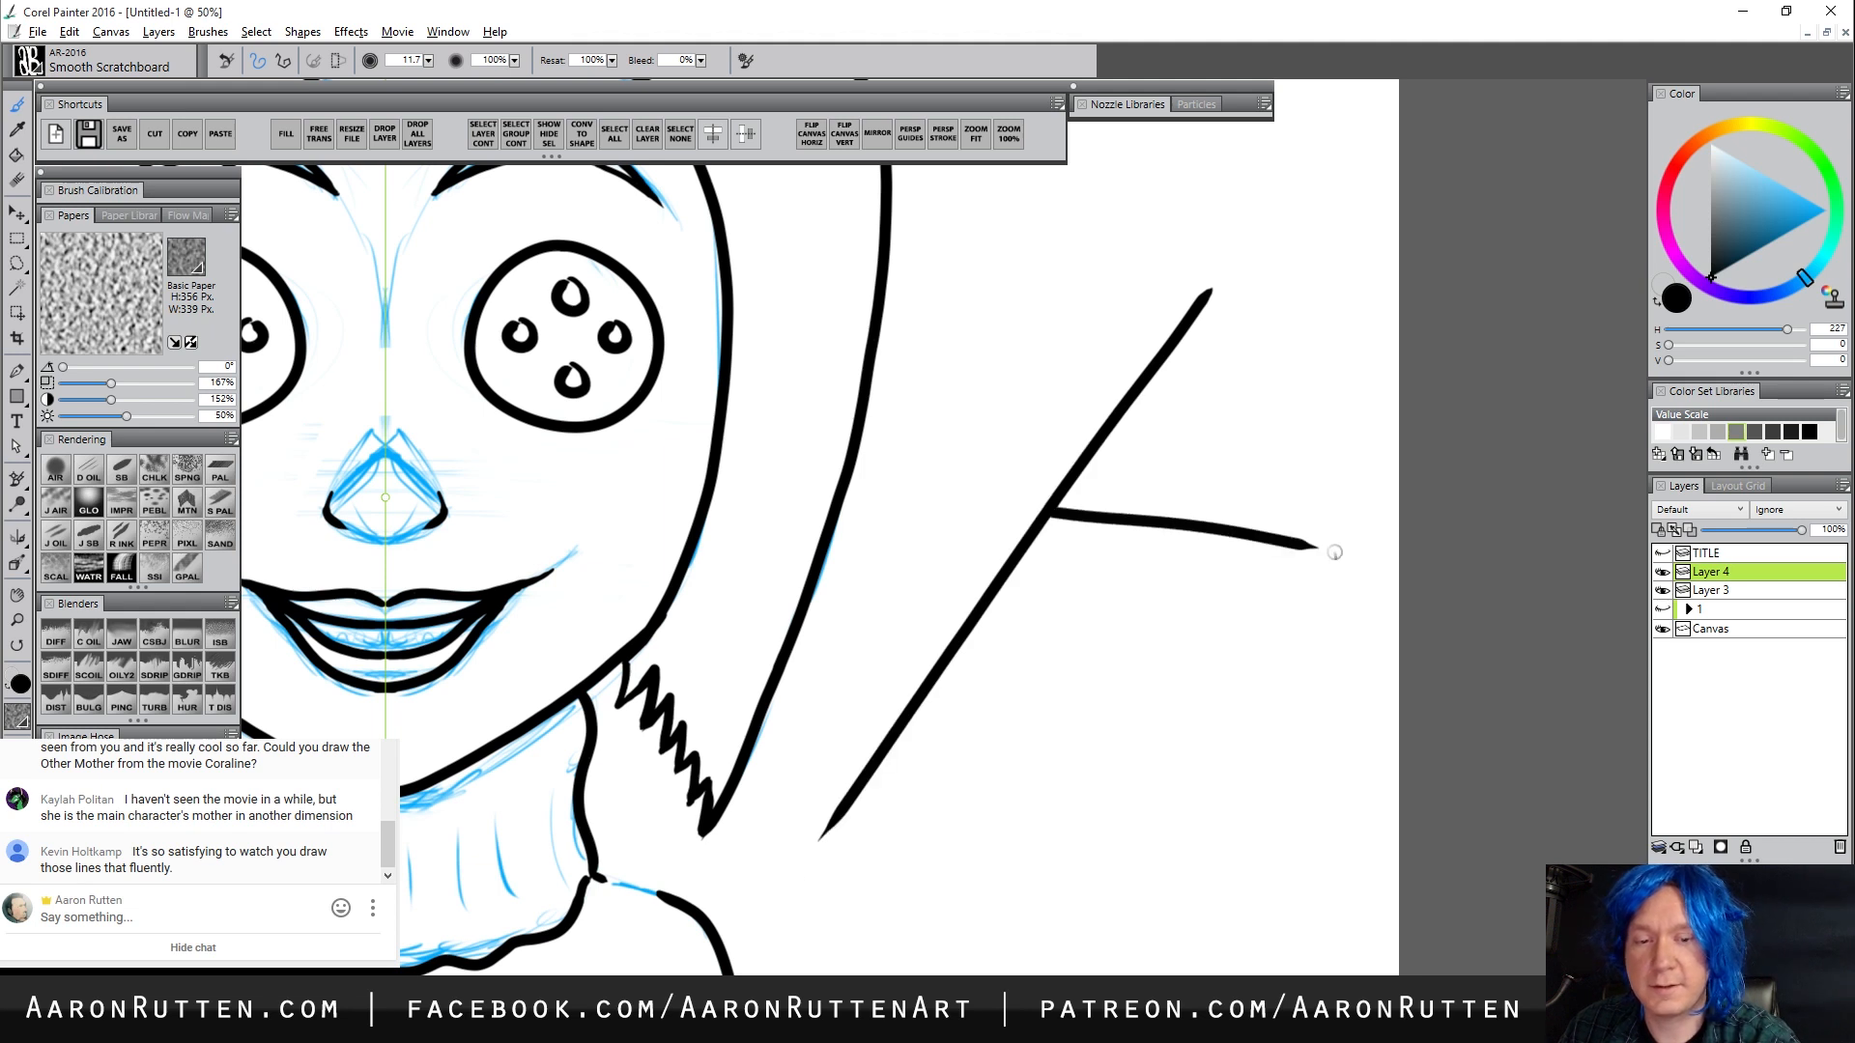
pyautogui.hotkey('ctrl', 'z')
pyautogui.hotkey('ctrl', 'z')
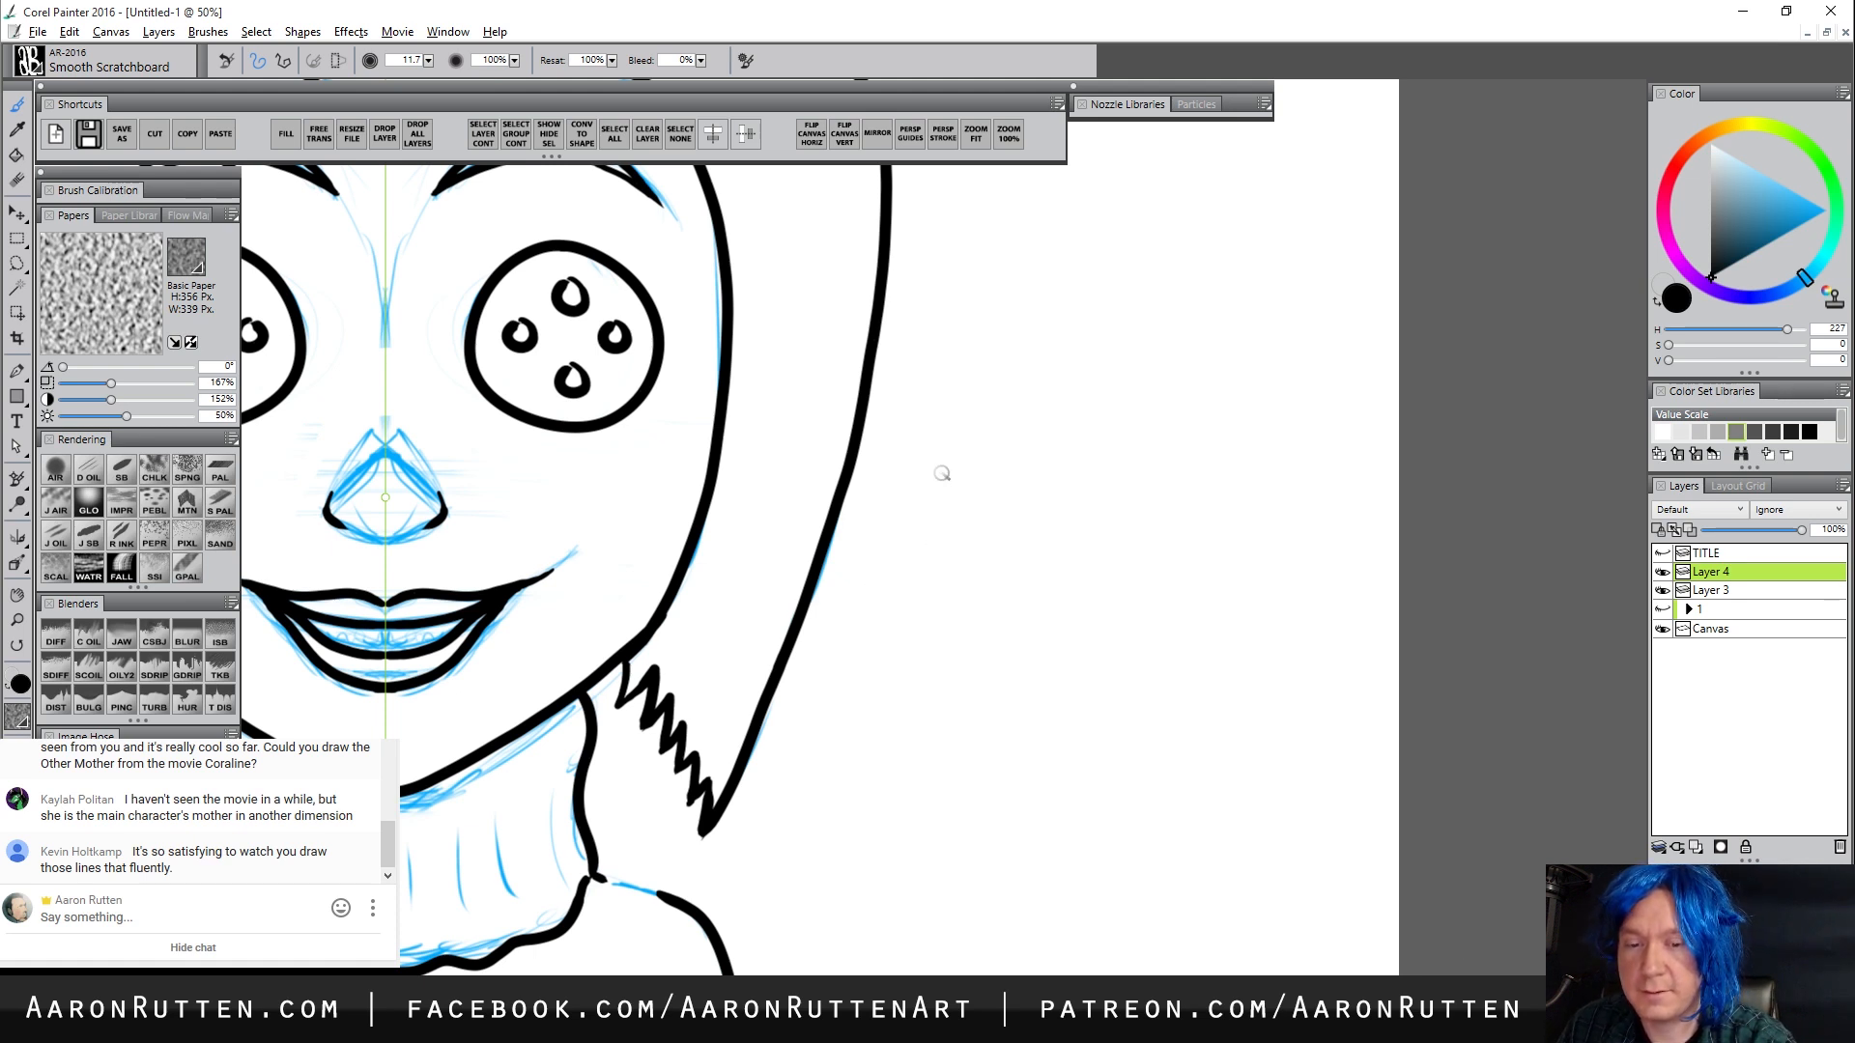
# Ink mirrored vertical lines below the shoulders to separate the arms from the torso
pyautogui.moveTo(908, 510)
pyautogui.mouseDown()
pyautogui.moveTo(1080, 542)
pyautogui.moveTo(1035, 447)
pyautogui.moveTo(766, 683)
pyautogui.mouseUp()
pyautogui.moveTo(582, 692); pyautogui.dragTo(583, 971)
pyautogui.moveTo(1098, 655); pyautogui.dragTo(1053, 829)
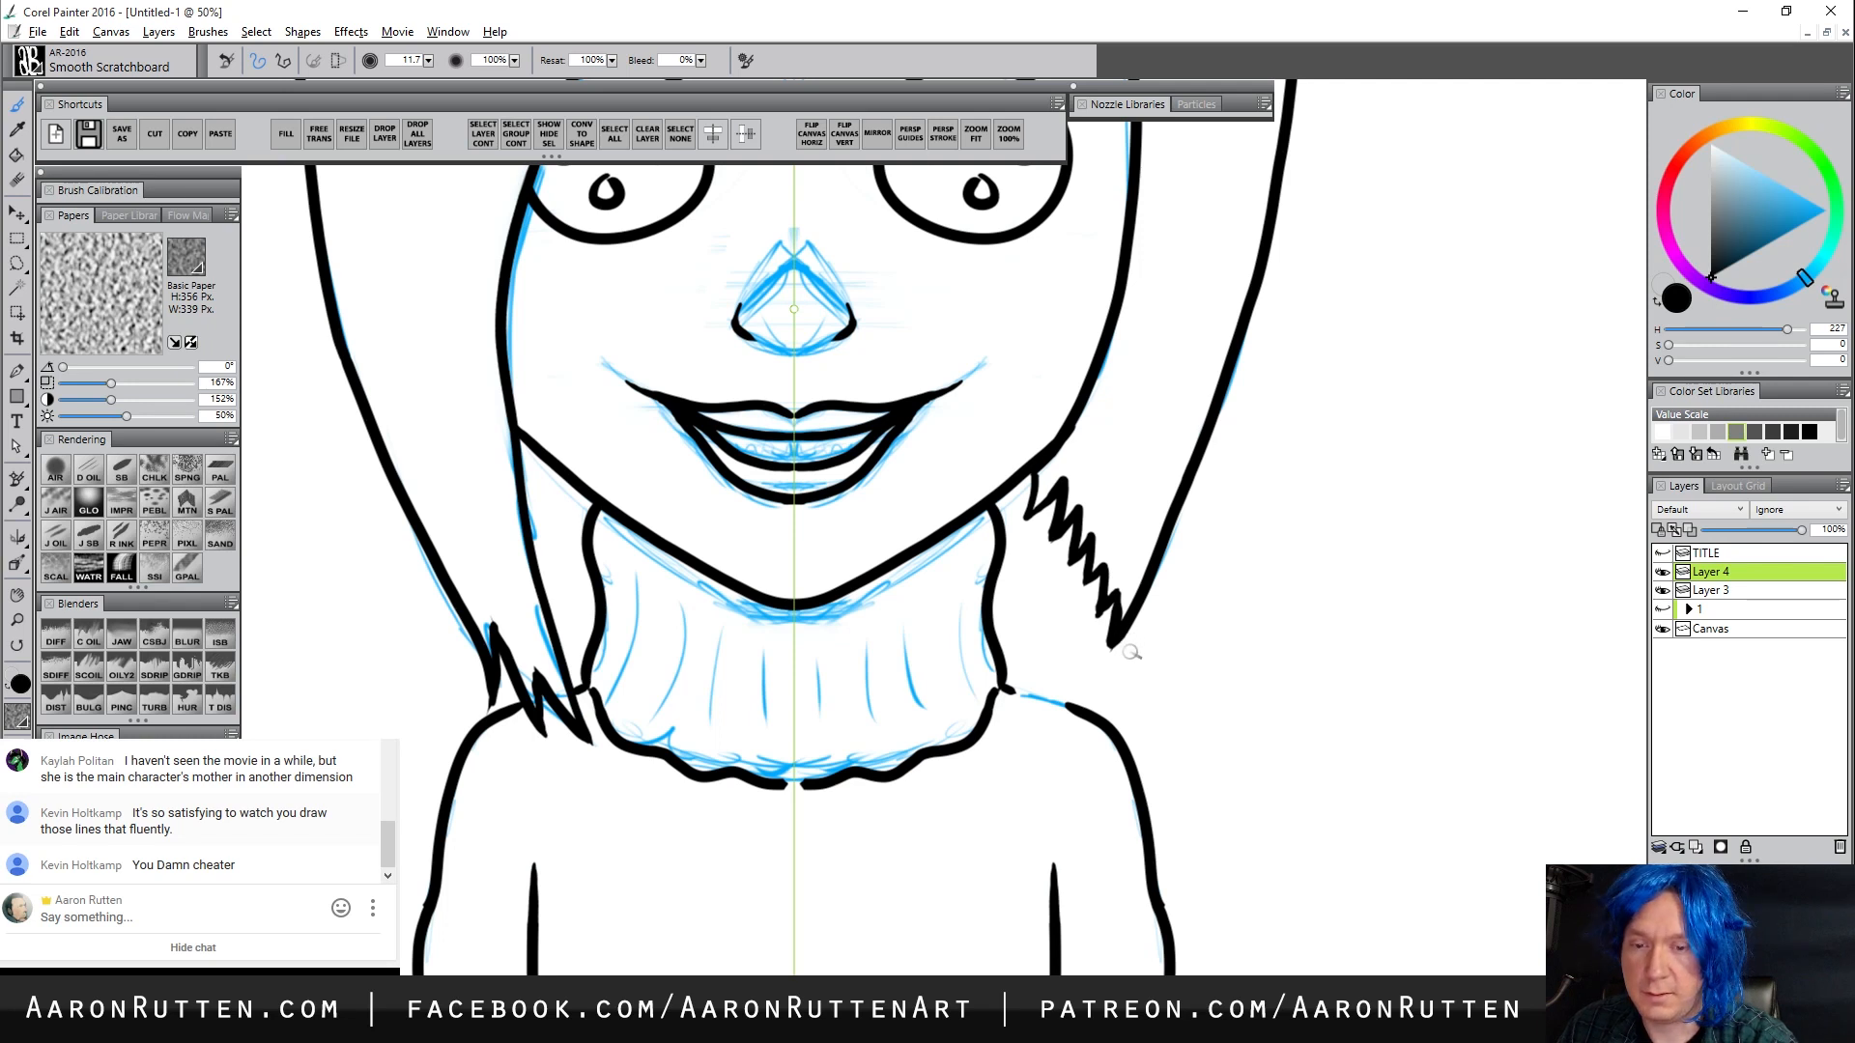
# Close the gap in the middle of the collar's lower edge and ink eight dashed vertical rib lines across the turtleneck
pyautogui.moveTo(783, 785); pyautogui.dragTo(829, 786)
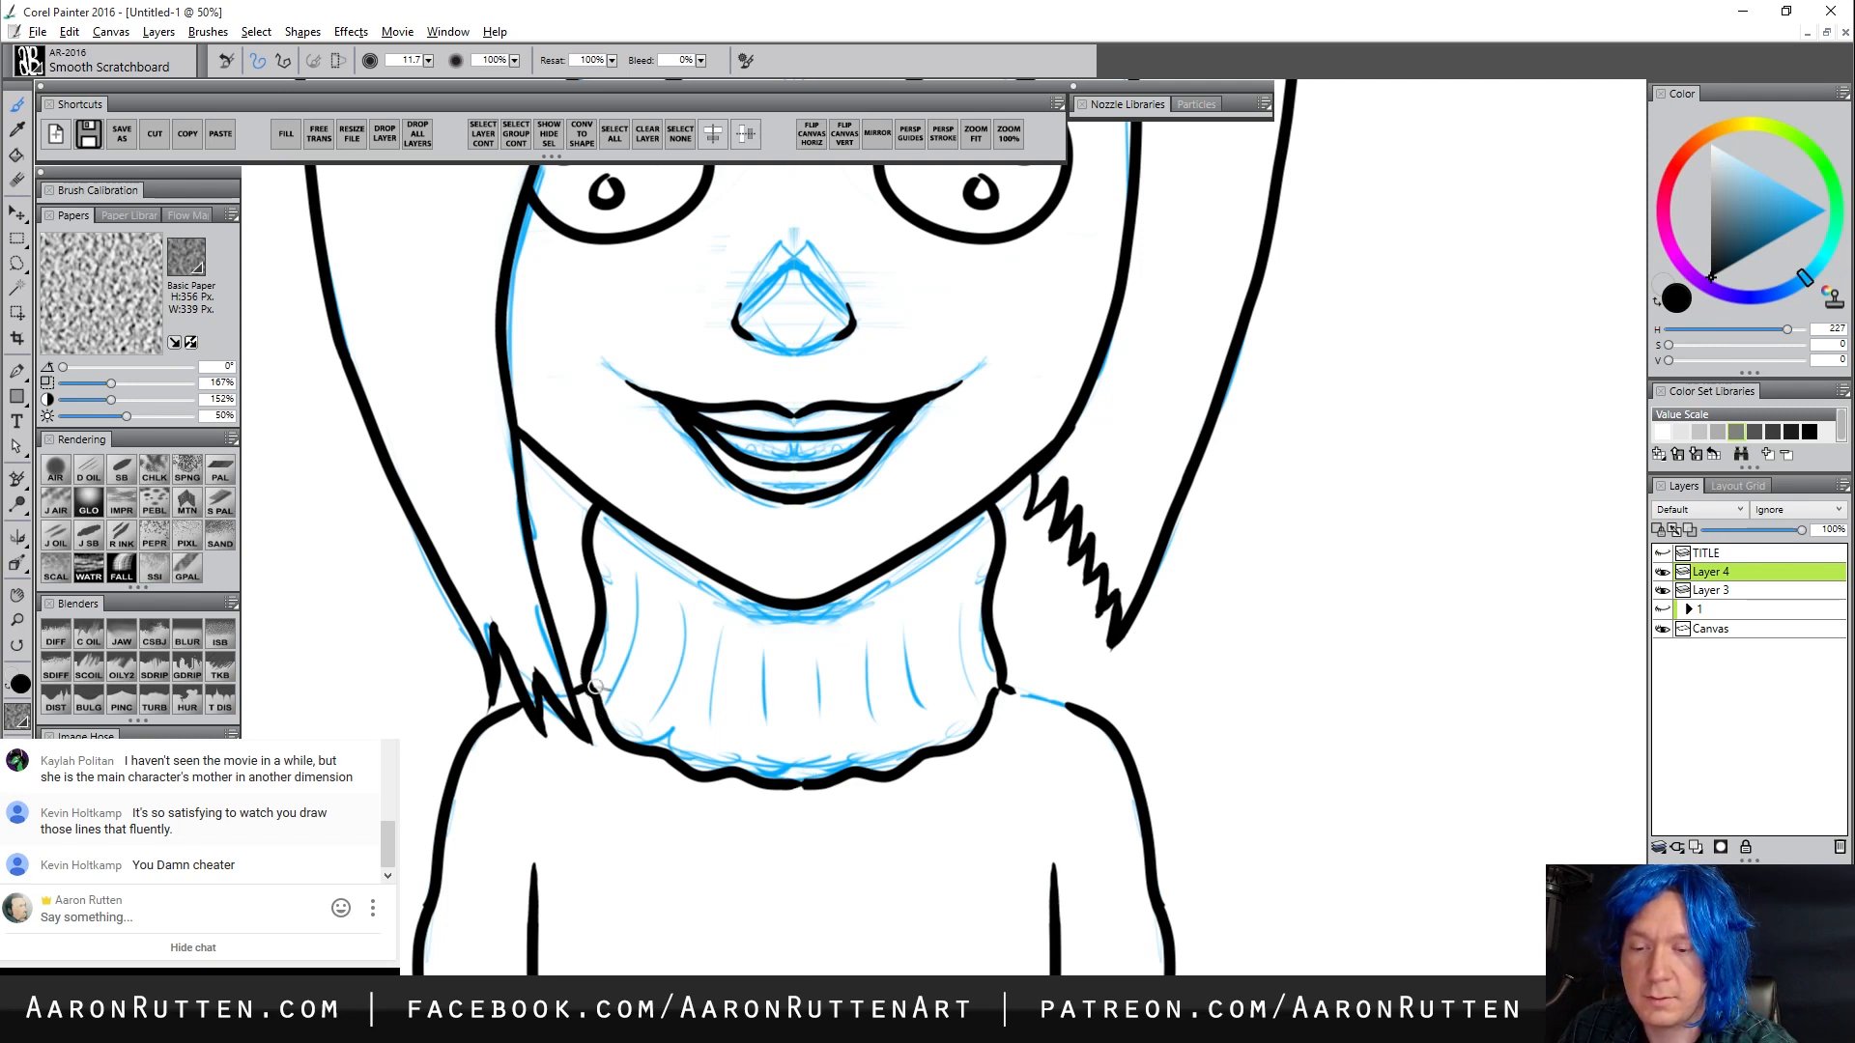
pyautogui.moveTo(632, 559); pyautogui.dragTo(630, 639)
pyautogui.moveTo(629, 644); pyautogui.dragTo(617, 681)
pyautogui.moveTo(677, 609); pyautogui.dragTo(675, 678)
pyautogui.moveTo(674, 682); pyautogui.dragTo(668, 701)
pyautogui.moveTo(721, 634); pyautogui.dragTo(716, 668)
pyautogui.moveTo(715, 674); pyautogui.dragTo(708, 715)
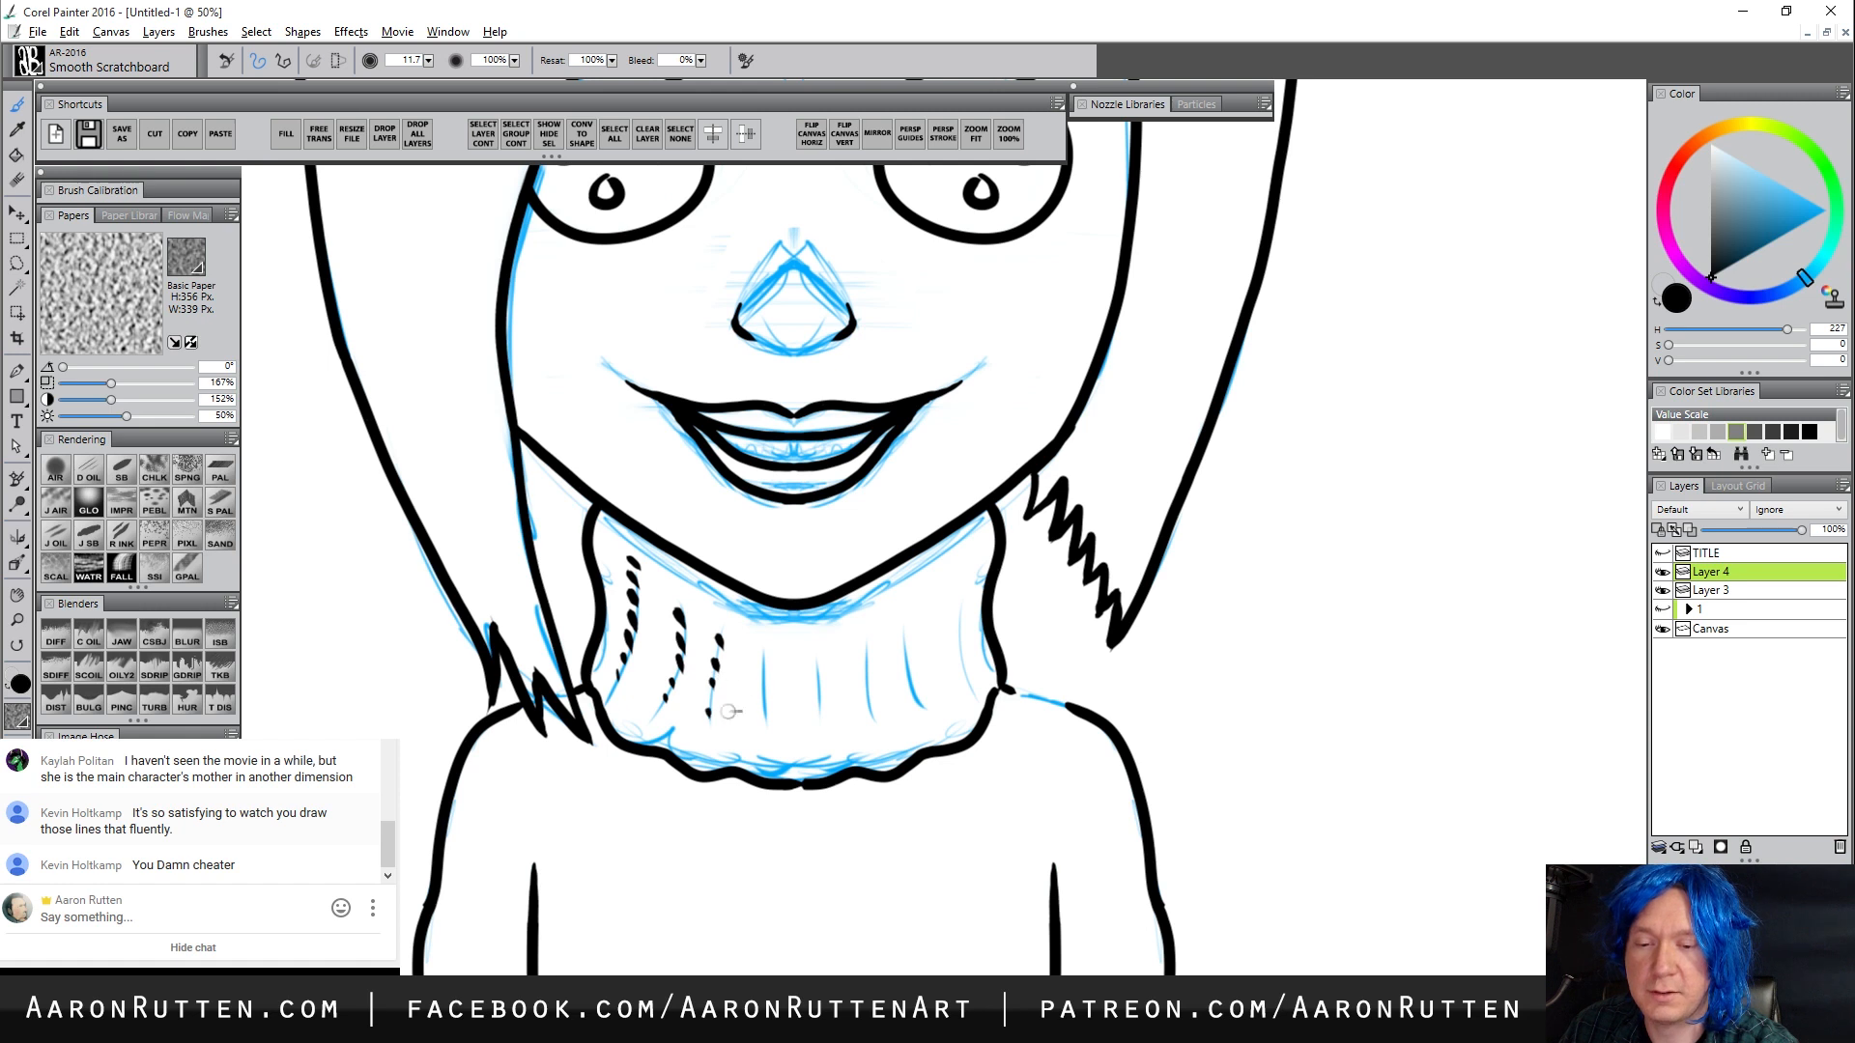
pyautogui.moveTo(760, 654); pyautogui.dragTo(763, 669)
pyautogui.moveTo(764, 674); pyautogui.dragTo(763, 707)
pyautogui.moveTo(765, 719); pyautogui.dragTo(775, 751)
pyautogui.moveTo(823, 645); pyautogui.dragTo(819, 676)
pyautogui.moveTo(817, 682); pyautogui.dragTo(820, 703)
pyautogui.moveTo(867, 633); pyautogui.dragTo(869, 677)
pyautogui.moveTo(872, 683); pyautogui.dragTo(871, 698)
pyautogui.moveTo(874, 709); pyautogui.dragTo(873, 725)
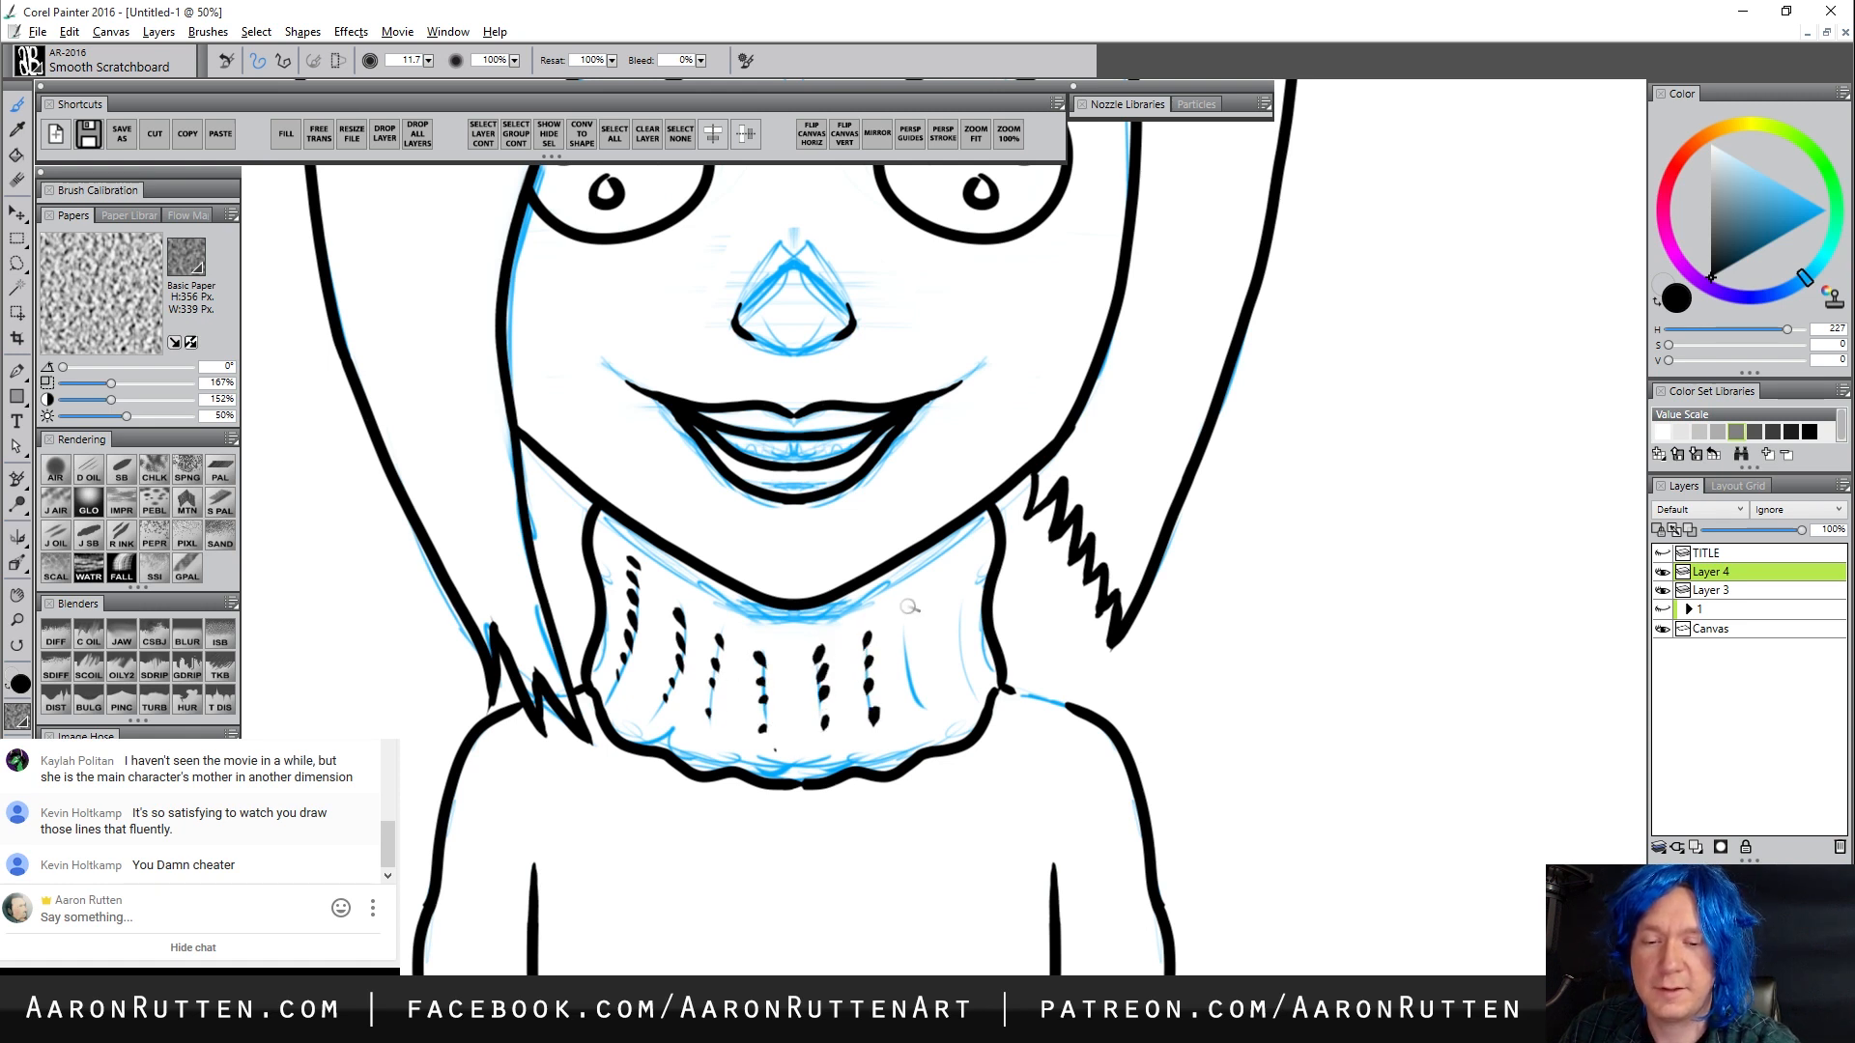
pyautogui.moveTo(908, 606); pyautogui.dragTo(906, 621)
pyautogui.moveTo(907, 627); pyautogui.dragTo(907, 641)
pyautogui.moveTo(910, 653); pyautogui.dragTo(914, 689)
pyautogui.moveTo(920, 697); pyautogui.dragTo(924, 711)
pyautogui.moveTo(960, 578); pyautogui.dragTo(960, 592)
pyautogui.moveTo(959, 603); pyautogui.dragTo(957, 616)
pyautogui.moveTo(958, 626); pyautogui.dragTo(962, 662)
pyautogui.moveTo(966, 671); pyautogui.dragTo(967, 686)
pyautogui.moveTo(963, 556); pyautogui.dragTo(962, 568)
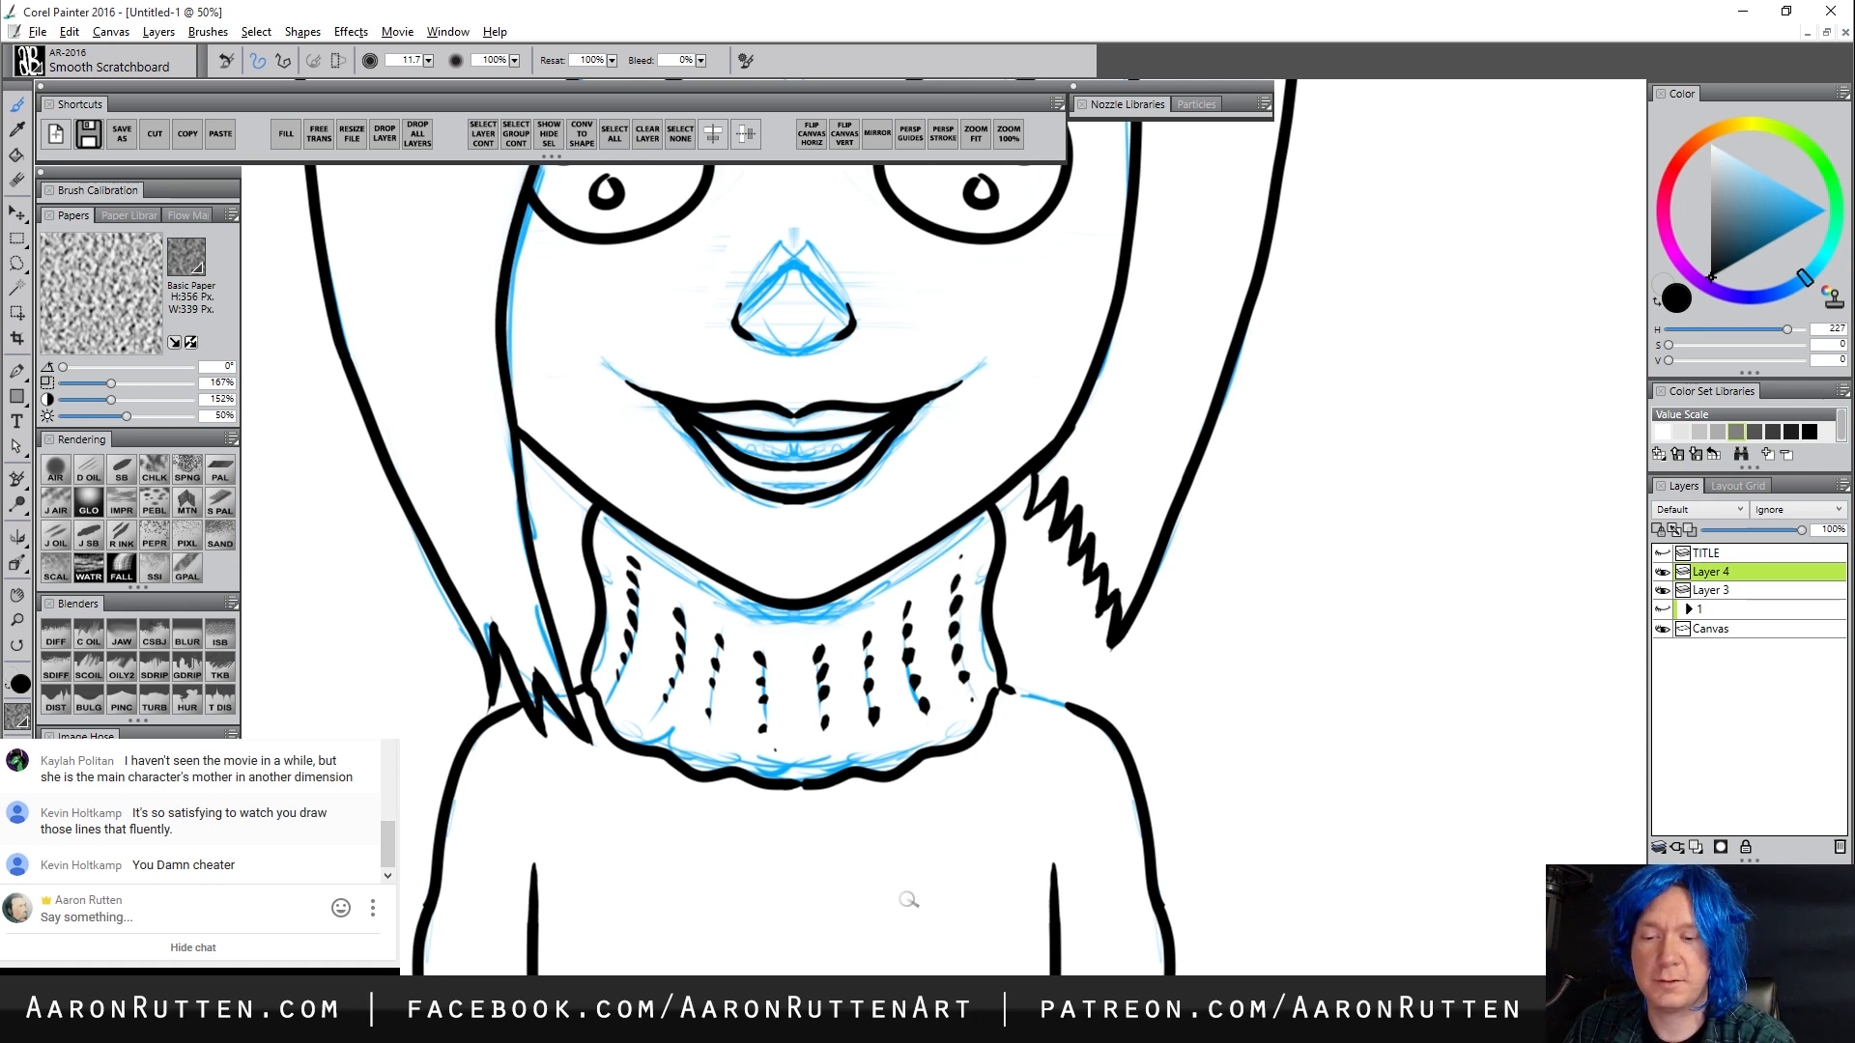
# Ink the furrow lines between the eyebrows and a short vertical line on the bridge of the nose
pyautogui.scroll(5, 840, 763)
pyautogui.scroll(5, 850, 773)
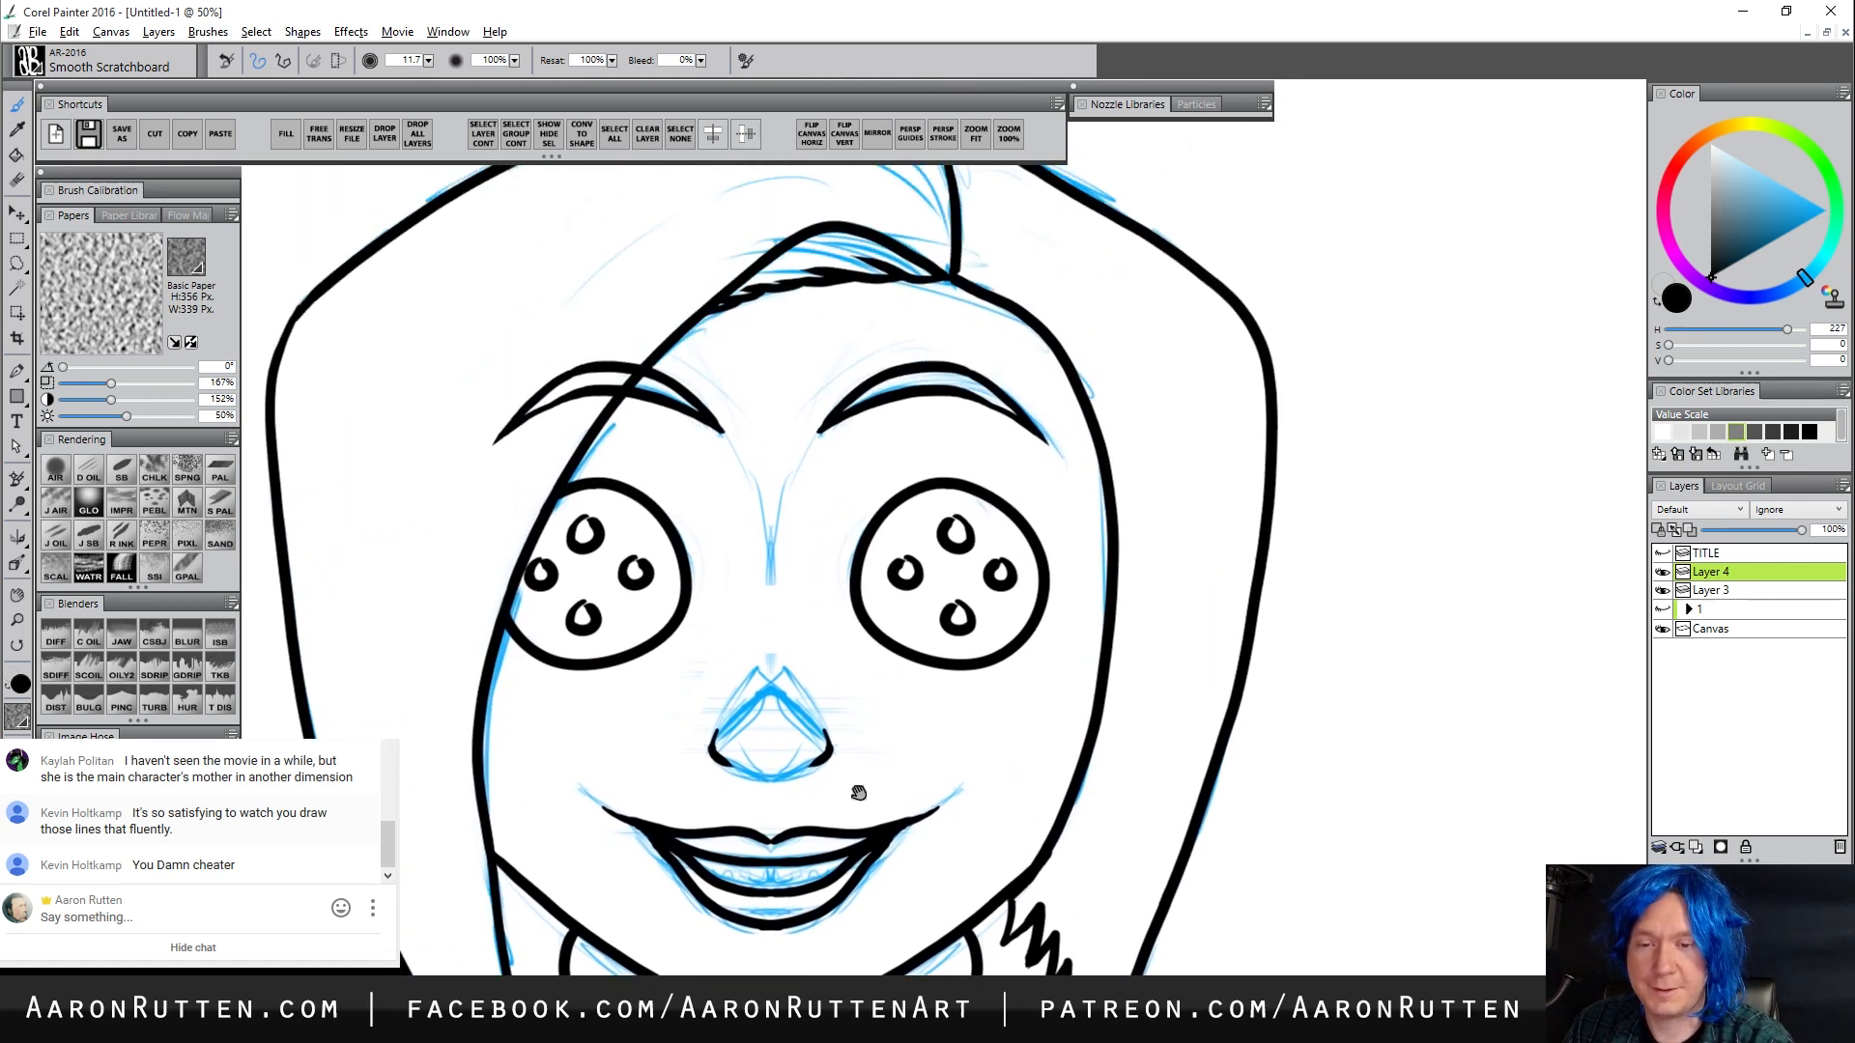
pyautogui.scroll(-3, 816, 802)
pyautogui.moveTo(694, 408)
pyautogui.mouseDown()
pyautogui.moveTo(738, 521)
pyautogui.moveTo(773, 409)
pyautogui.mouseUp()
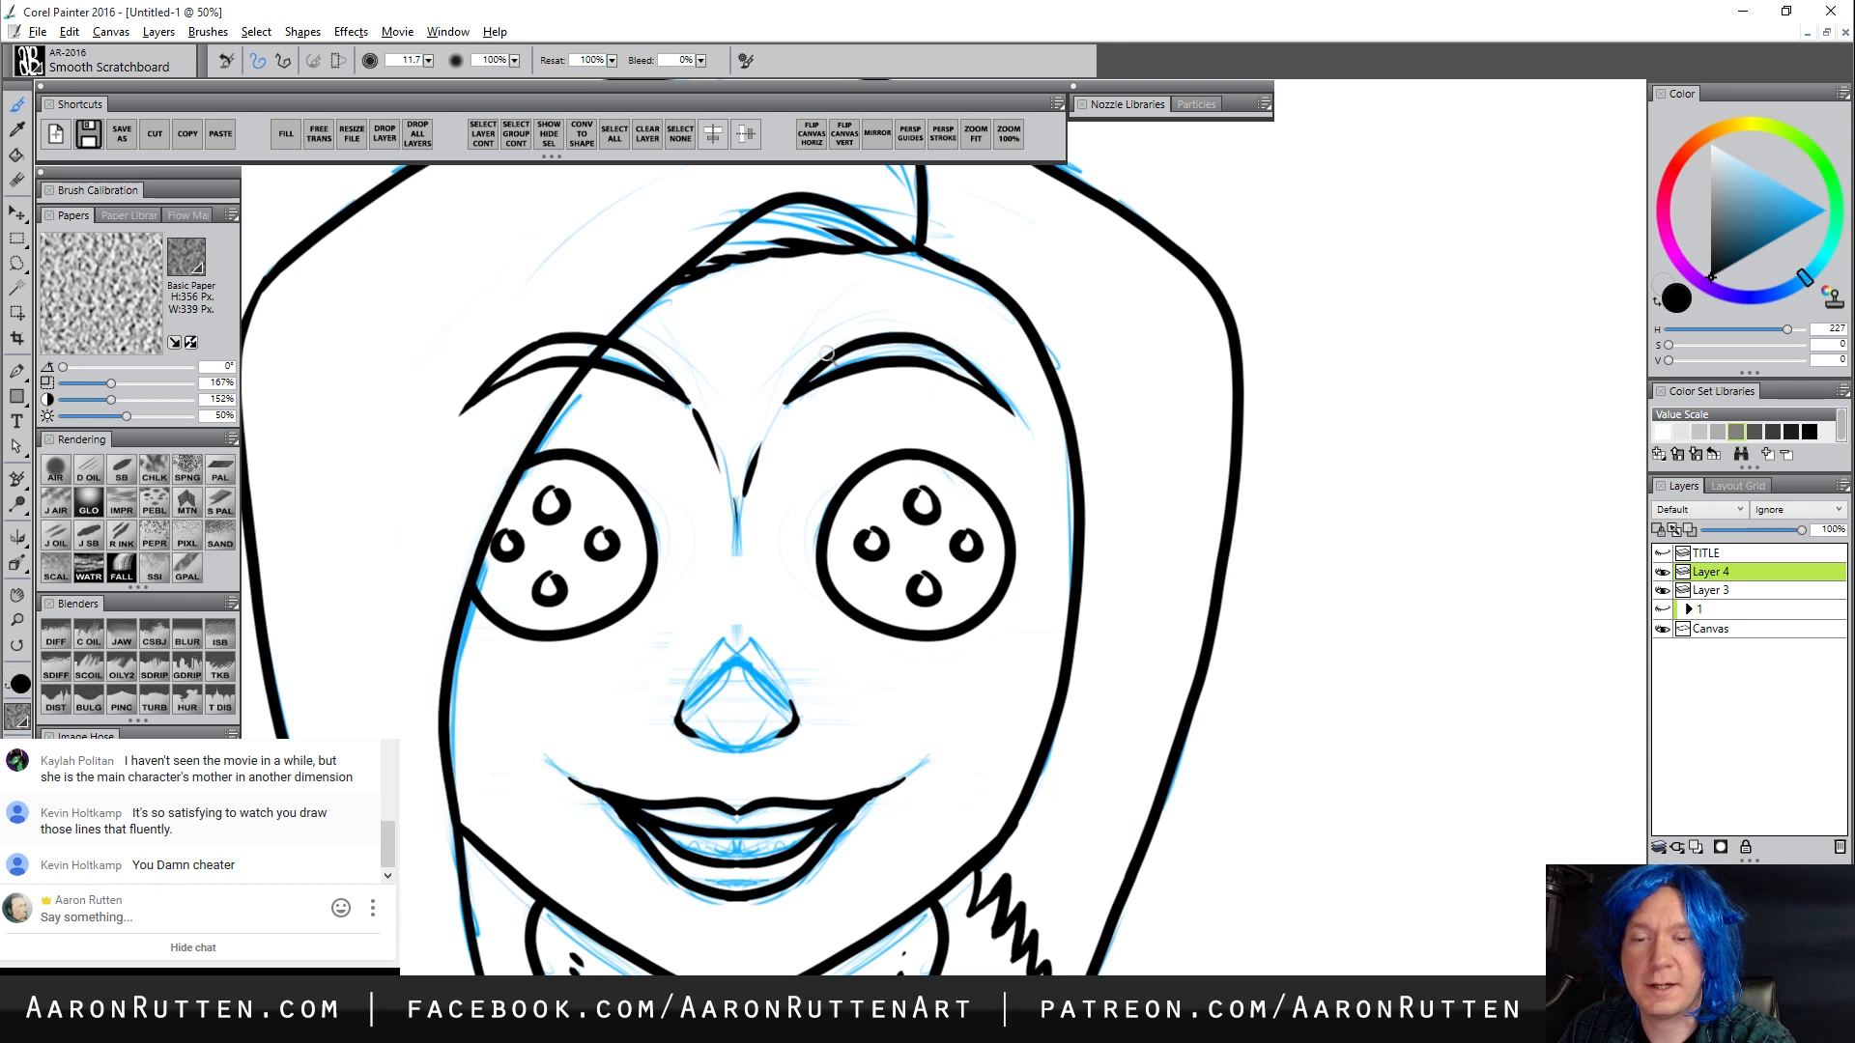
pyautogui.moveTo(737, 587); pyautogui.dragTo(737, 624)
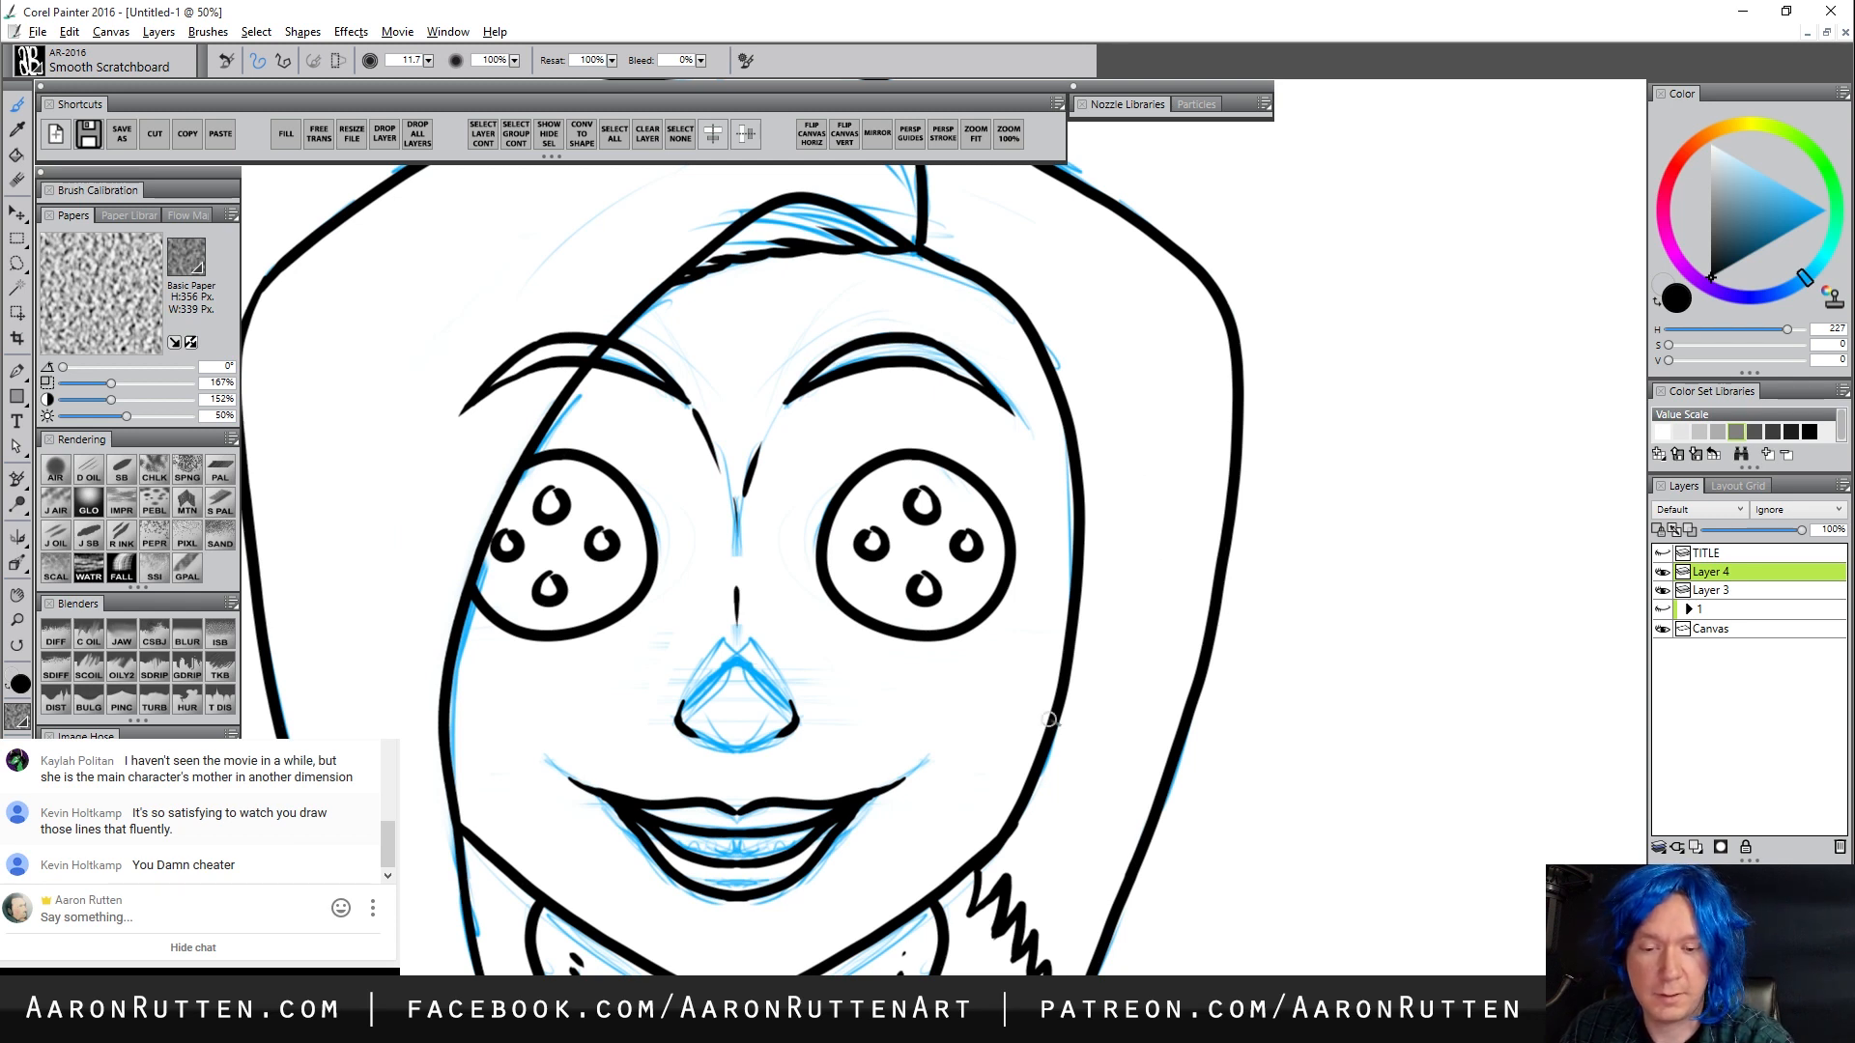
# Hide Layer 3 and ink the peaked upper contour of the nose with a small mark below its tip
pyautogui.click(1663, 590)
pyautogui.scroll(-3, 966, 783)
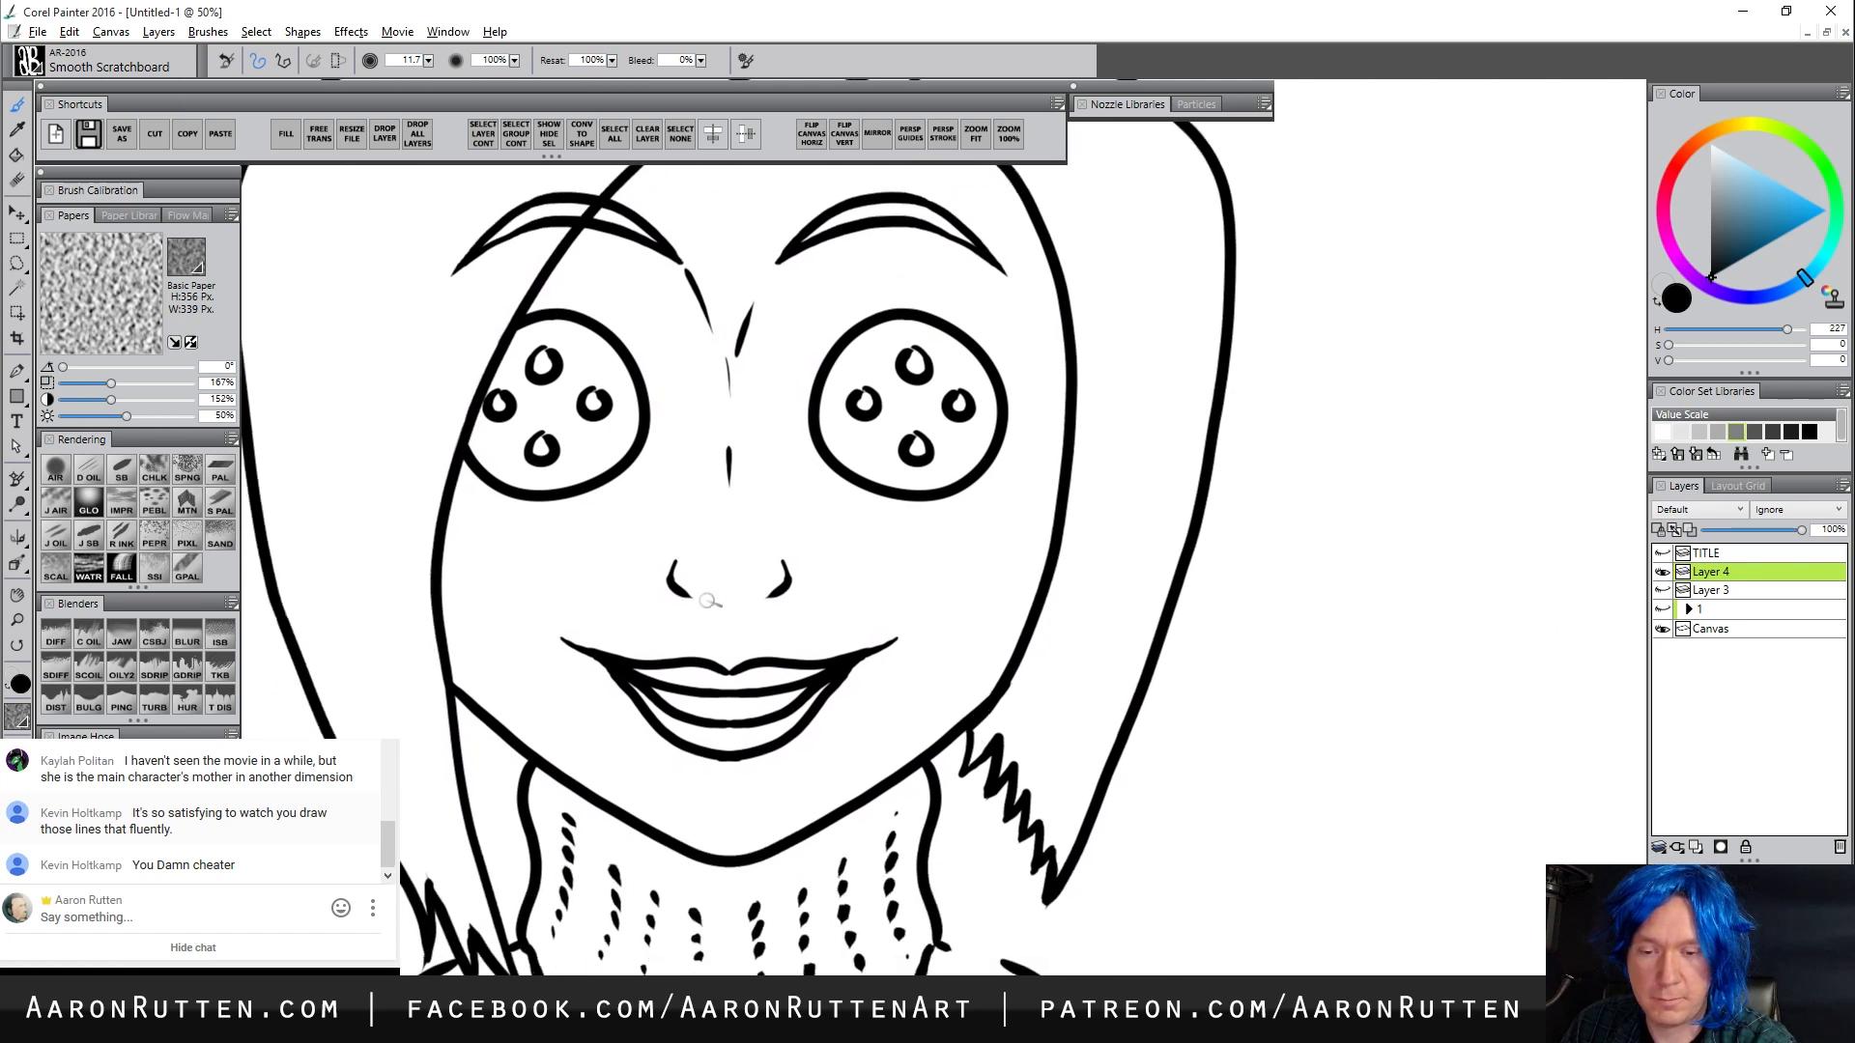
pyautogui.moveTo(691, 552); pyautogui.dragTo(745, 522)
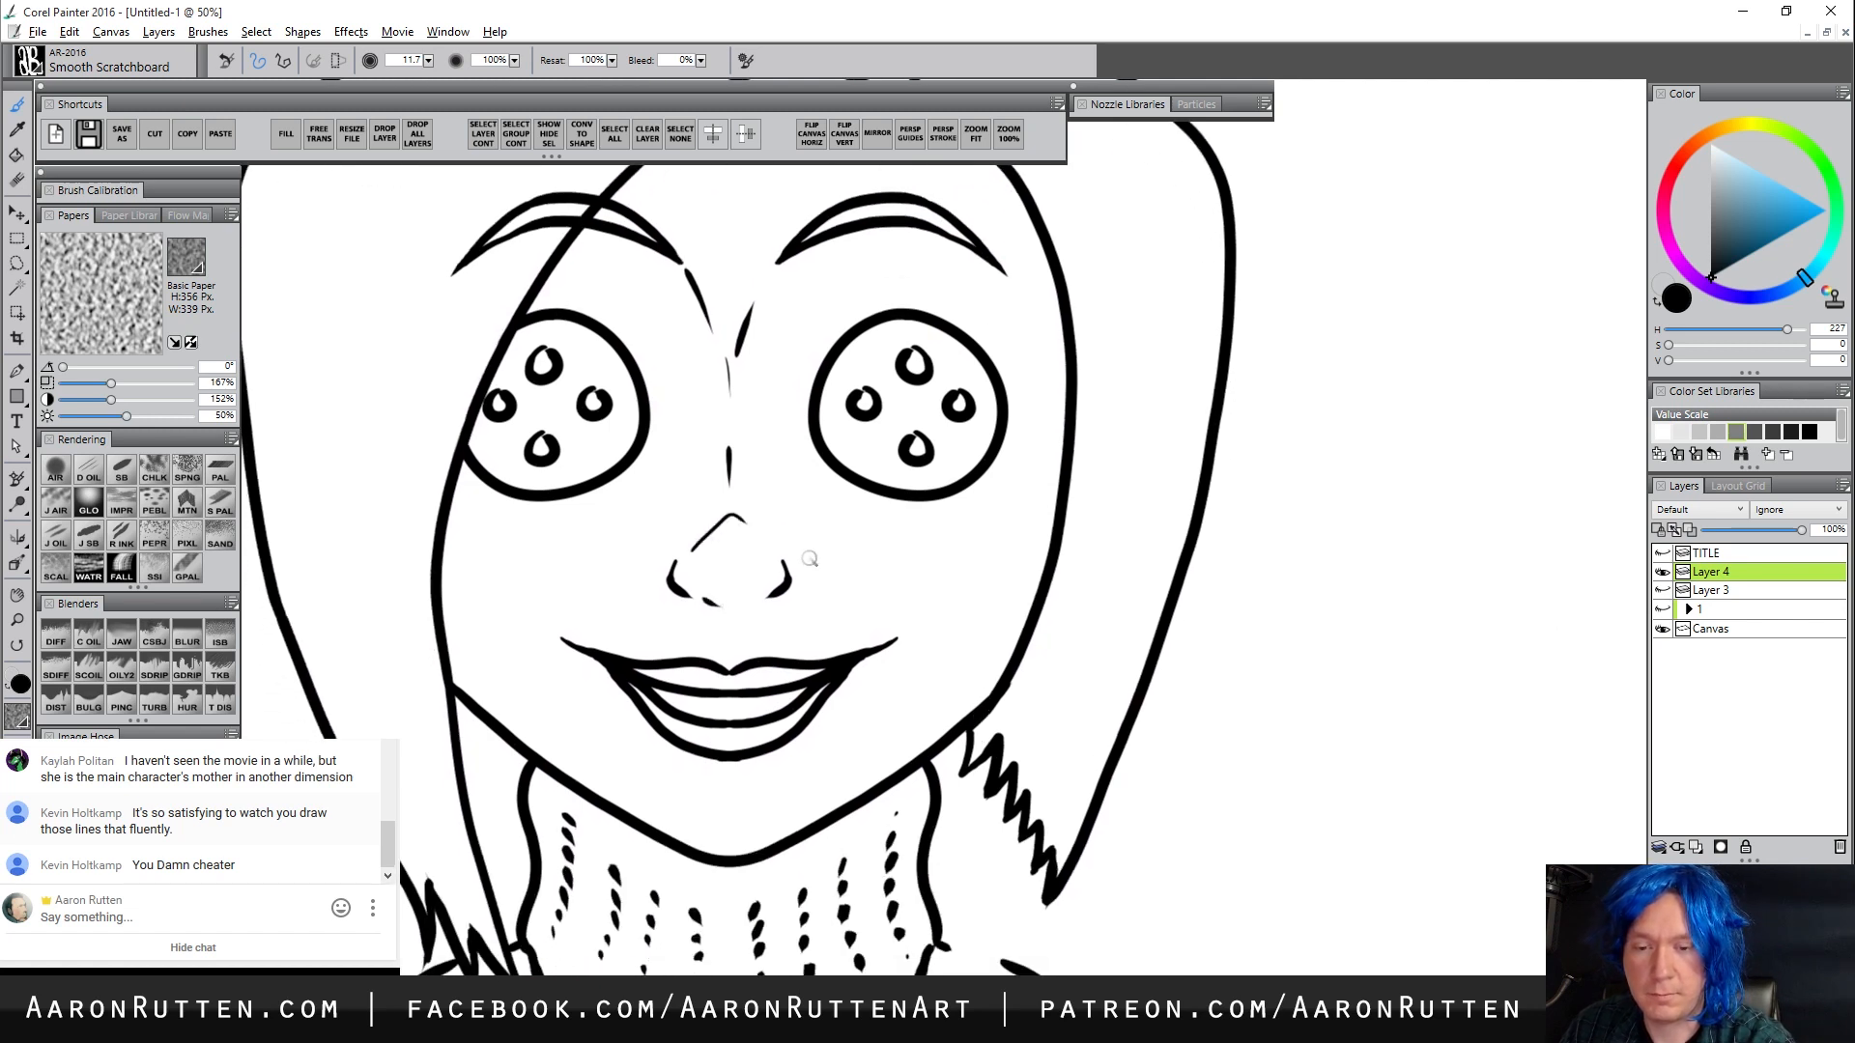
pyautogui.scroll(-1, 934, 838)
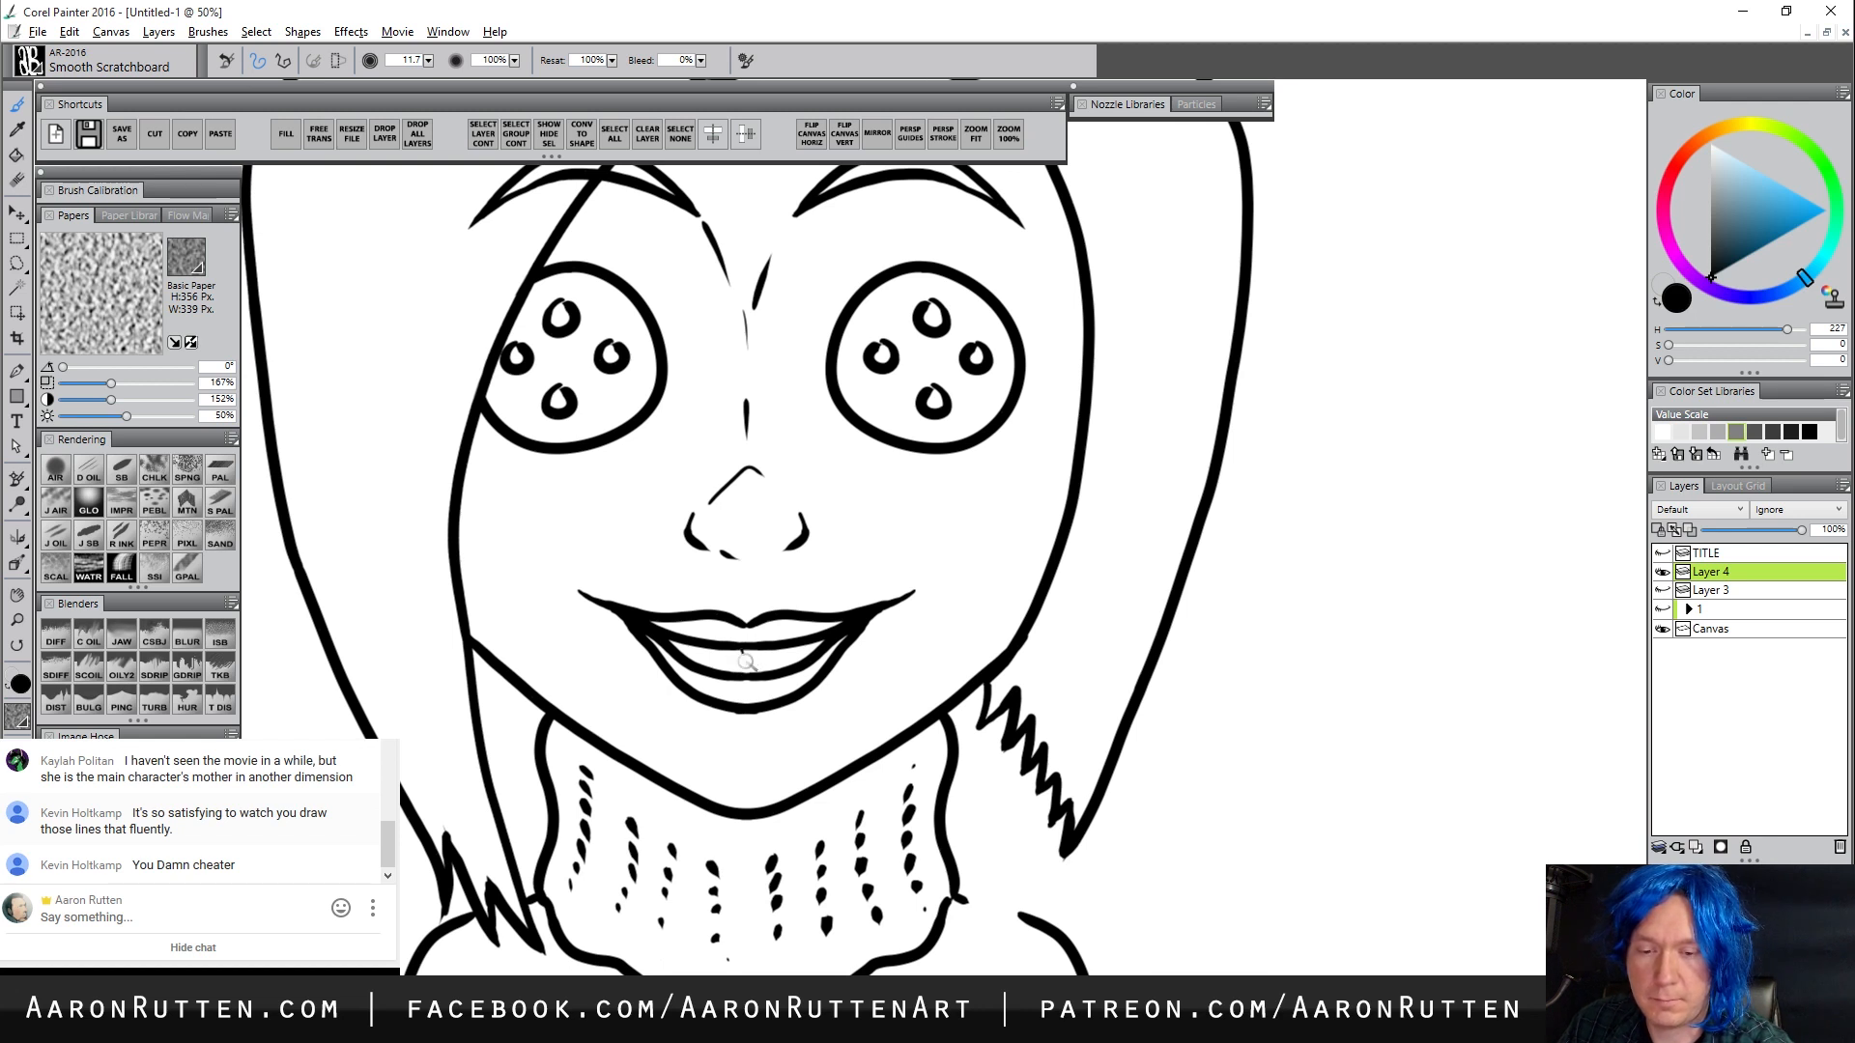
# Ink small tooth separations inside the smiling mouth and a round beauty mark above the right side of the upper lip
pyautogui.moveTo(717, 644); pyautogui.dragTo(720, 656)
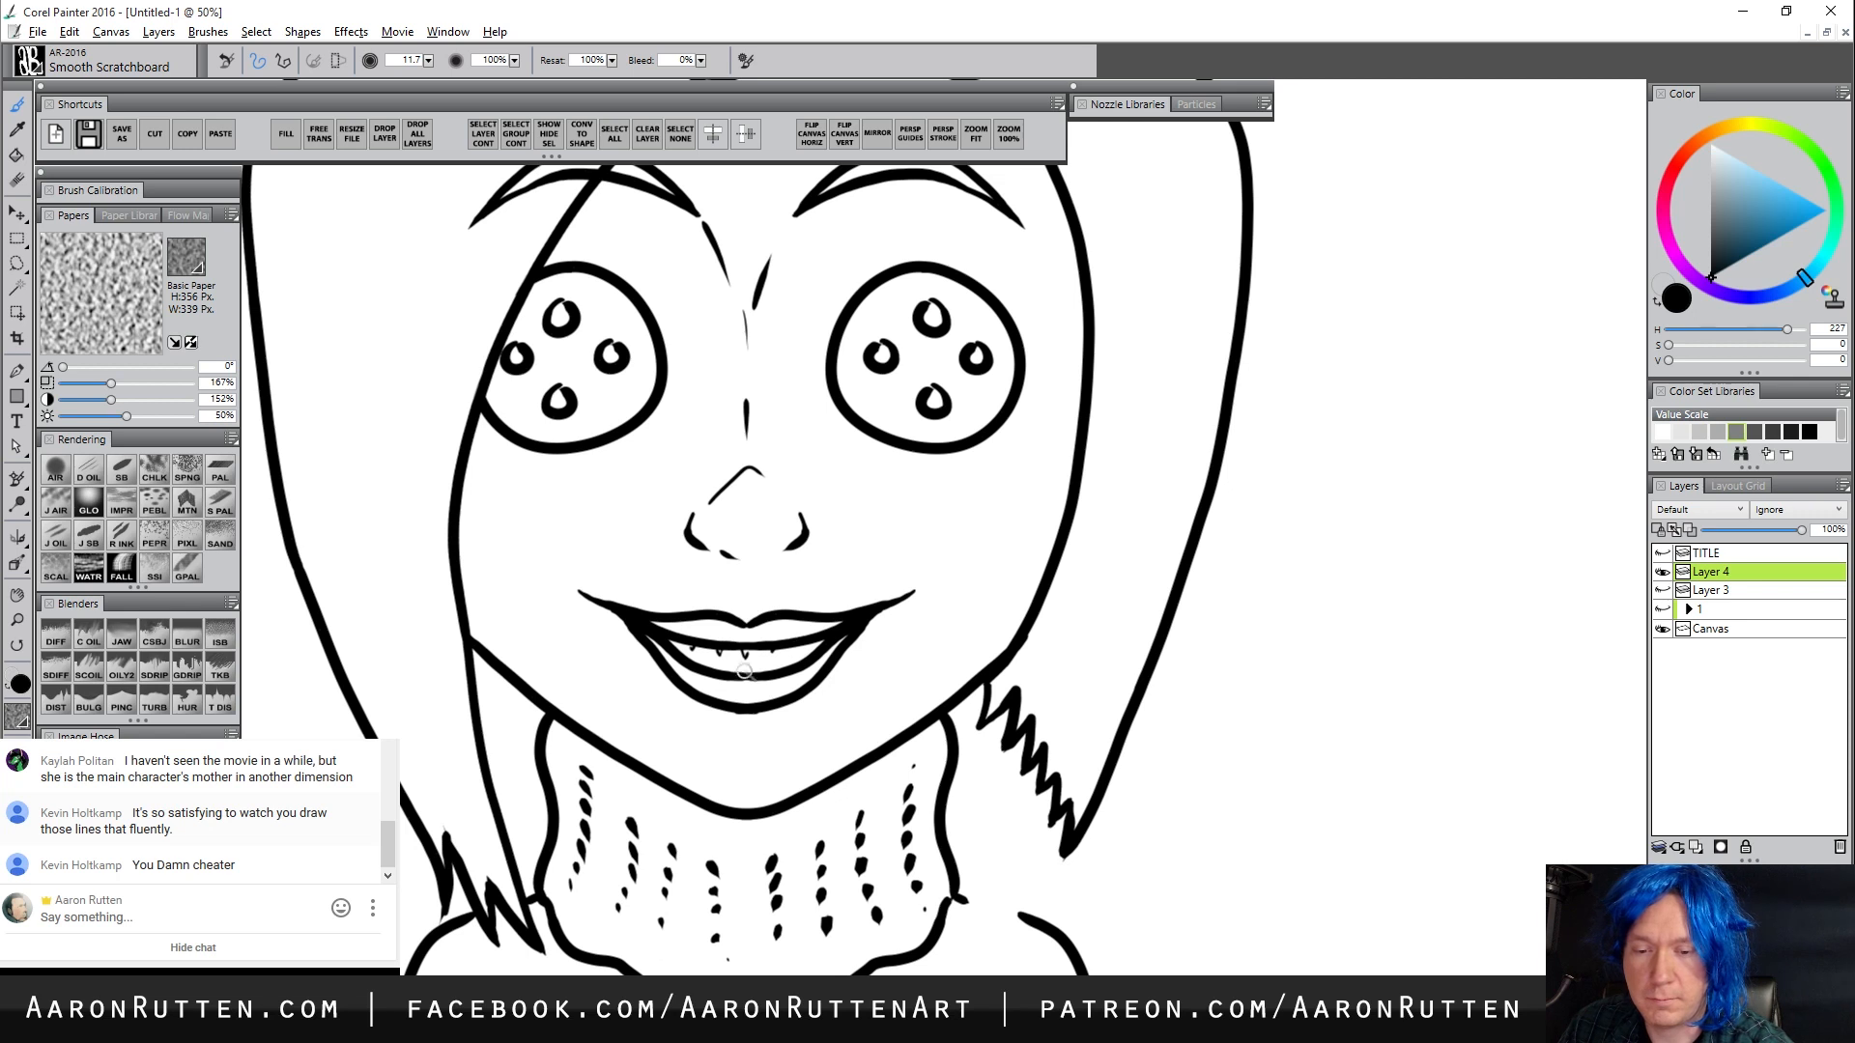
pyautogui.moveTo(743, 648); pyautogui.dragTo(745, 661)
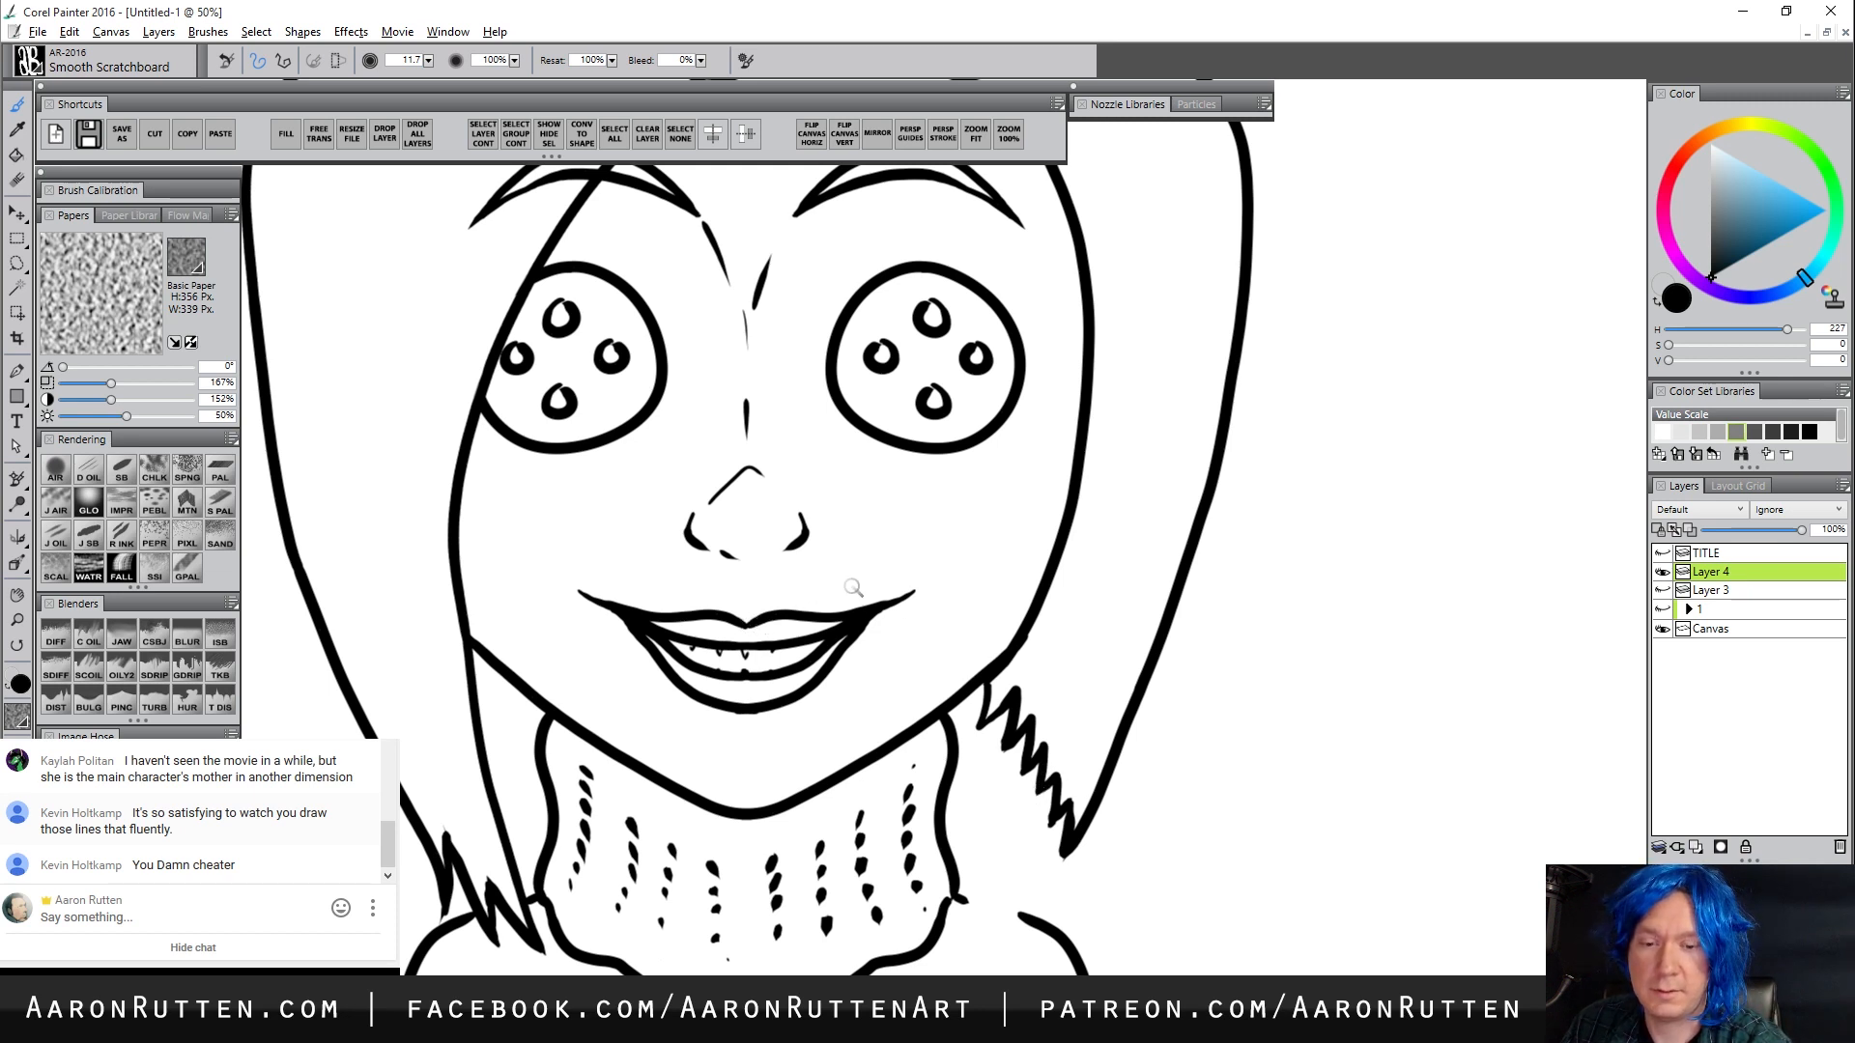
pyautogui.click(851, 586)
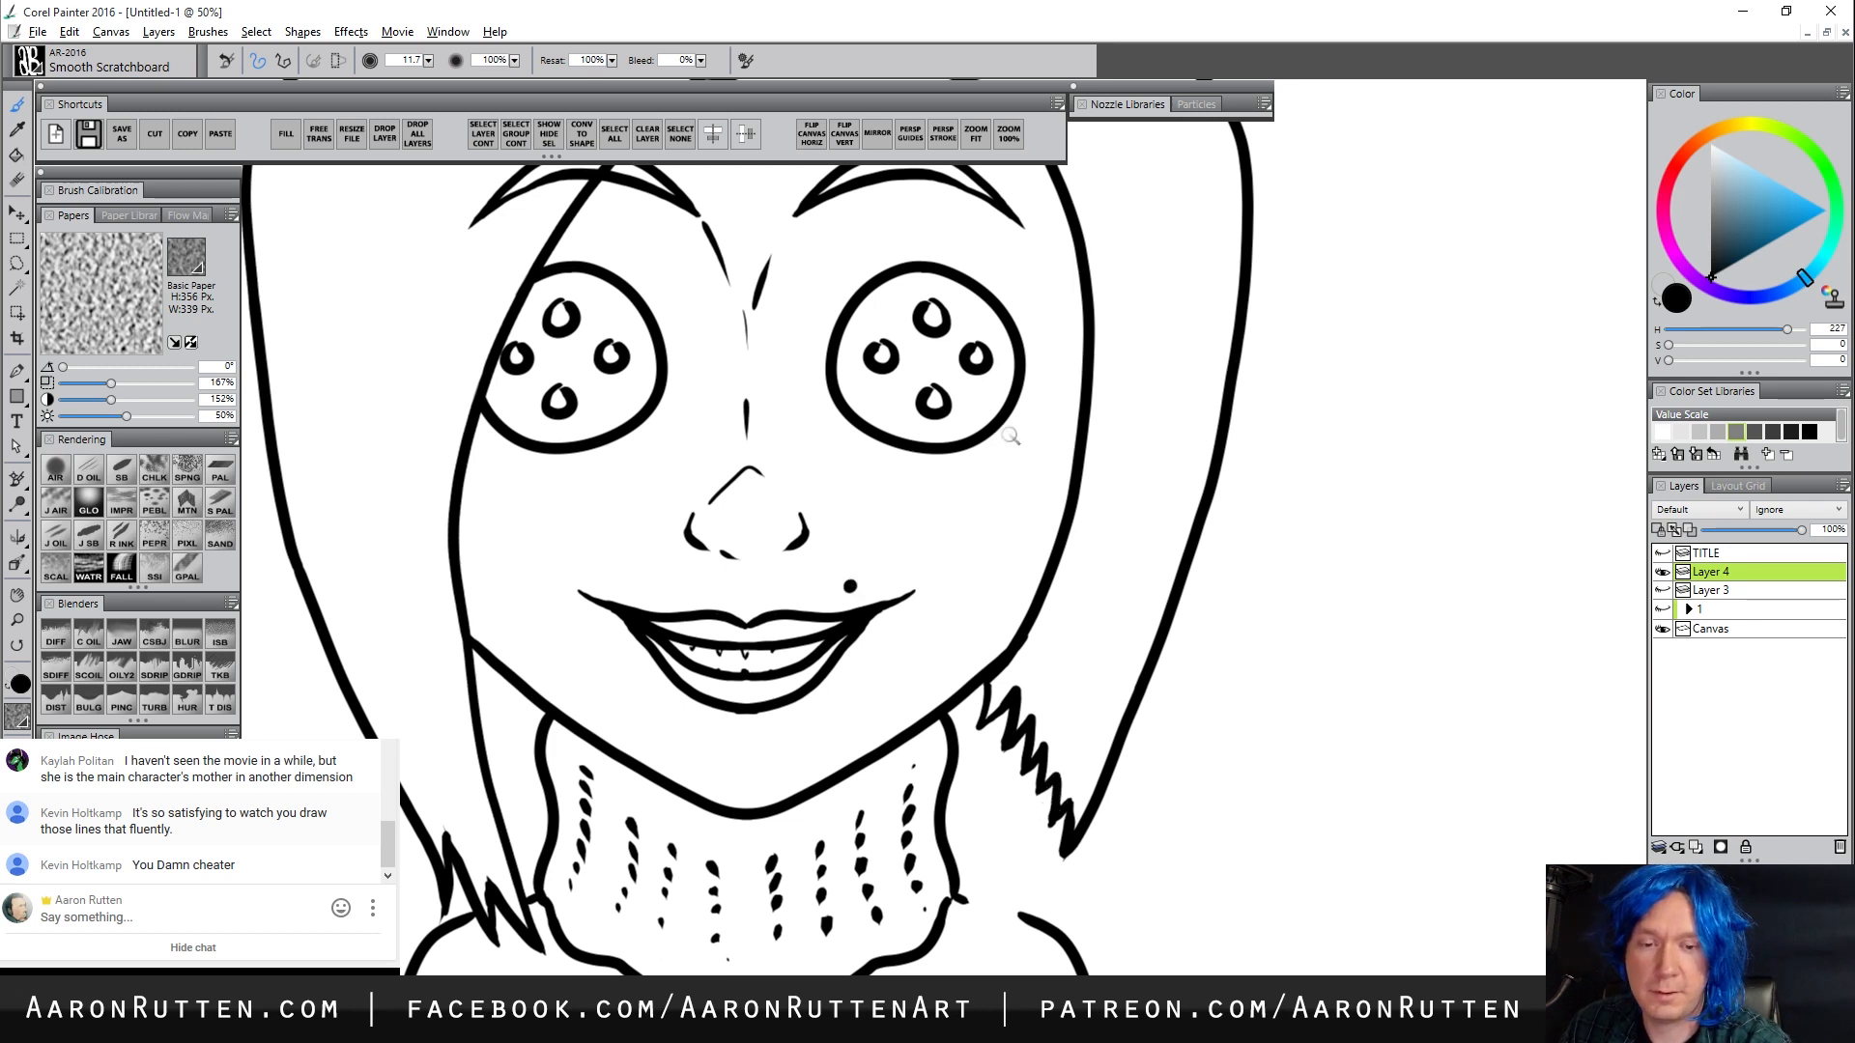
# Ink short curved creases beneath the two button eyes
pyautogui.moveTo(1010, 435); pyautogui.dragTo(939, 465)
pyautogui.hotkey('ctrl', 'z')
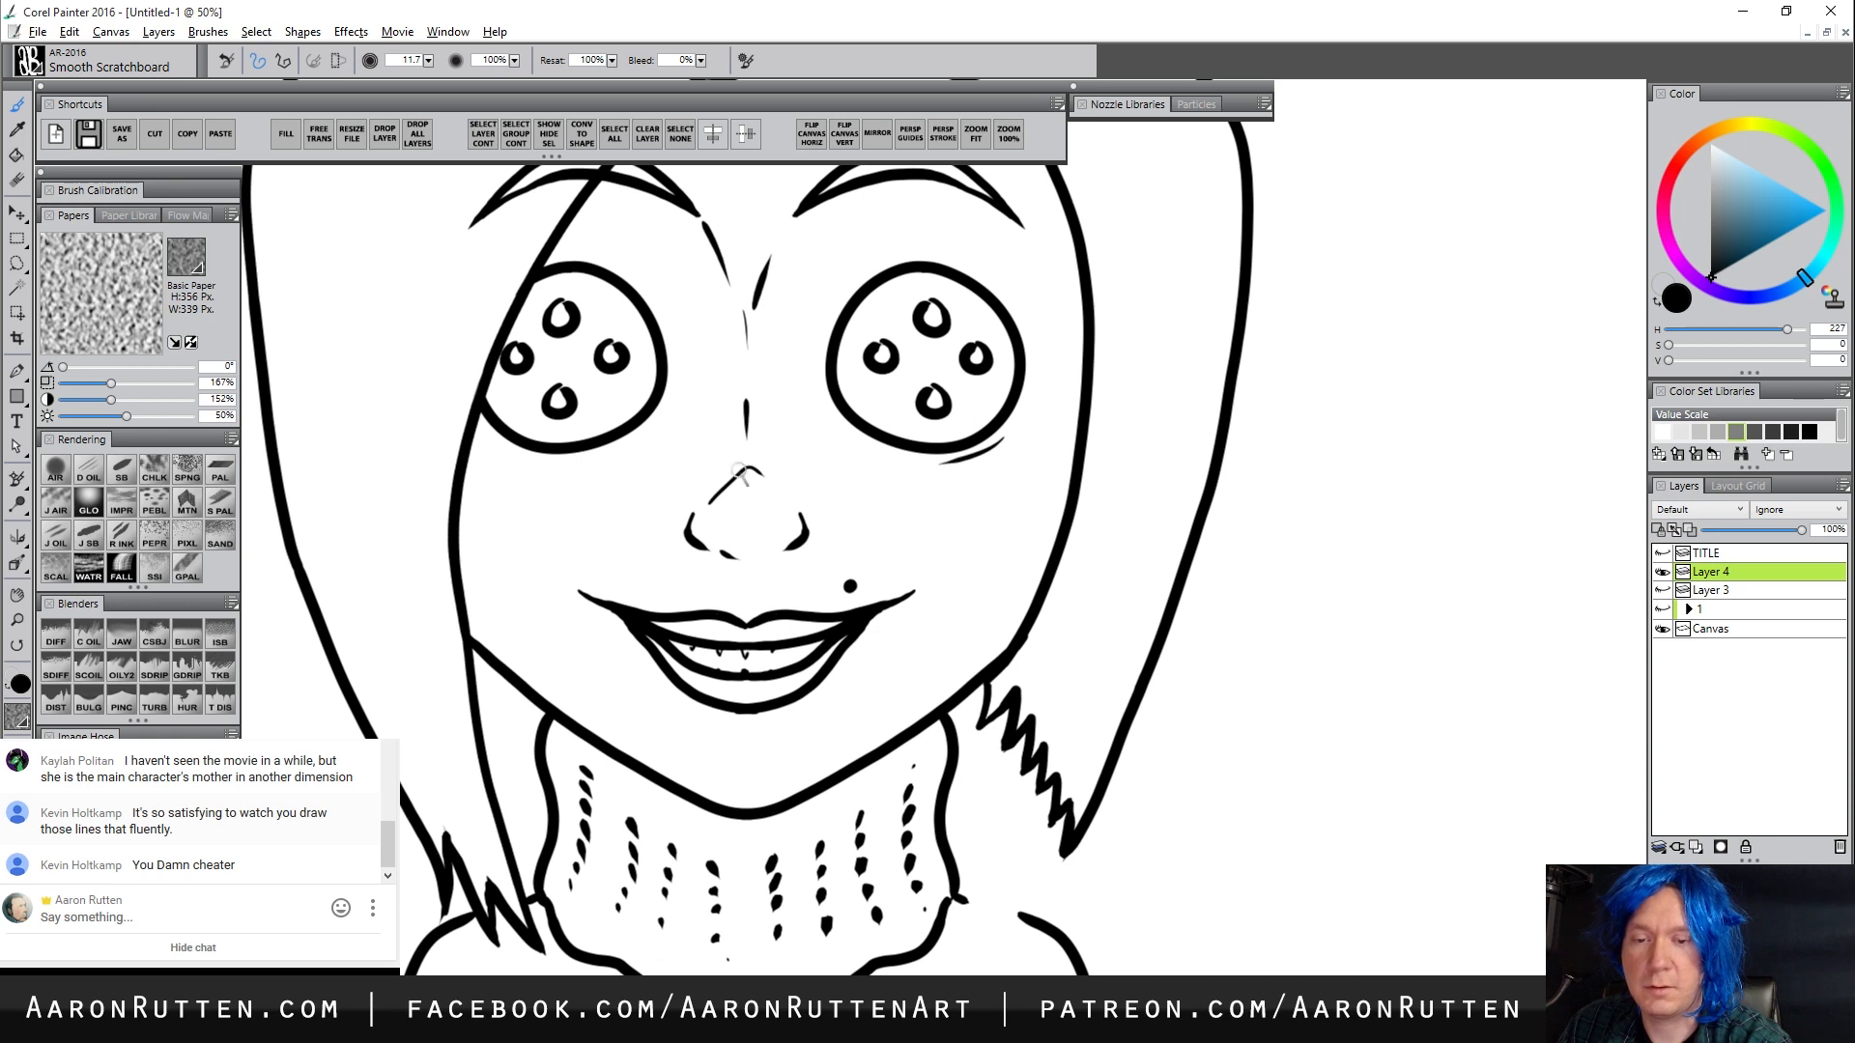
pyautogui.moveTo(667, 417); pyautogui.dragTo(644, 432)
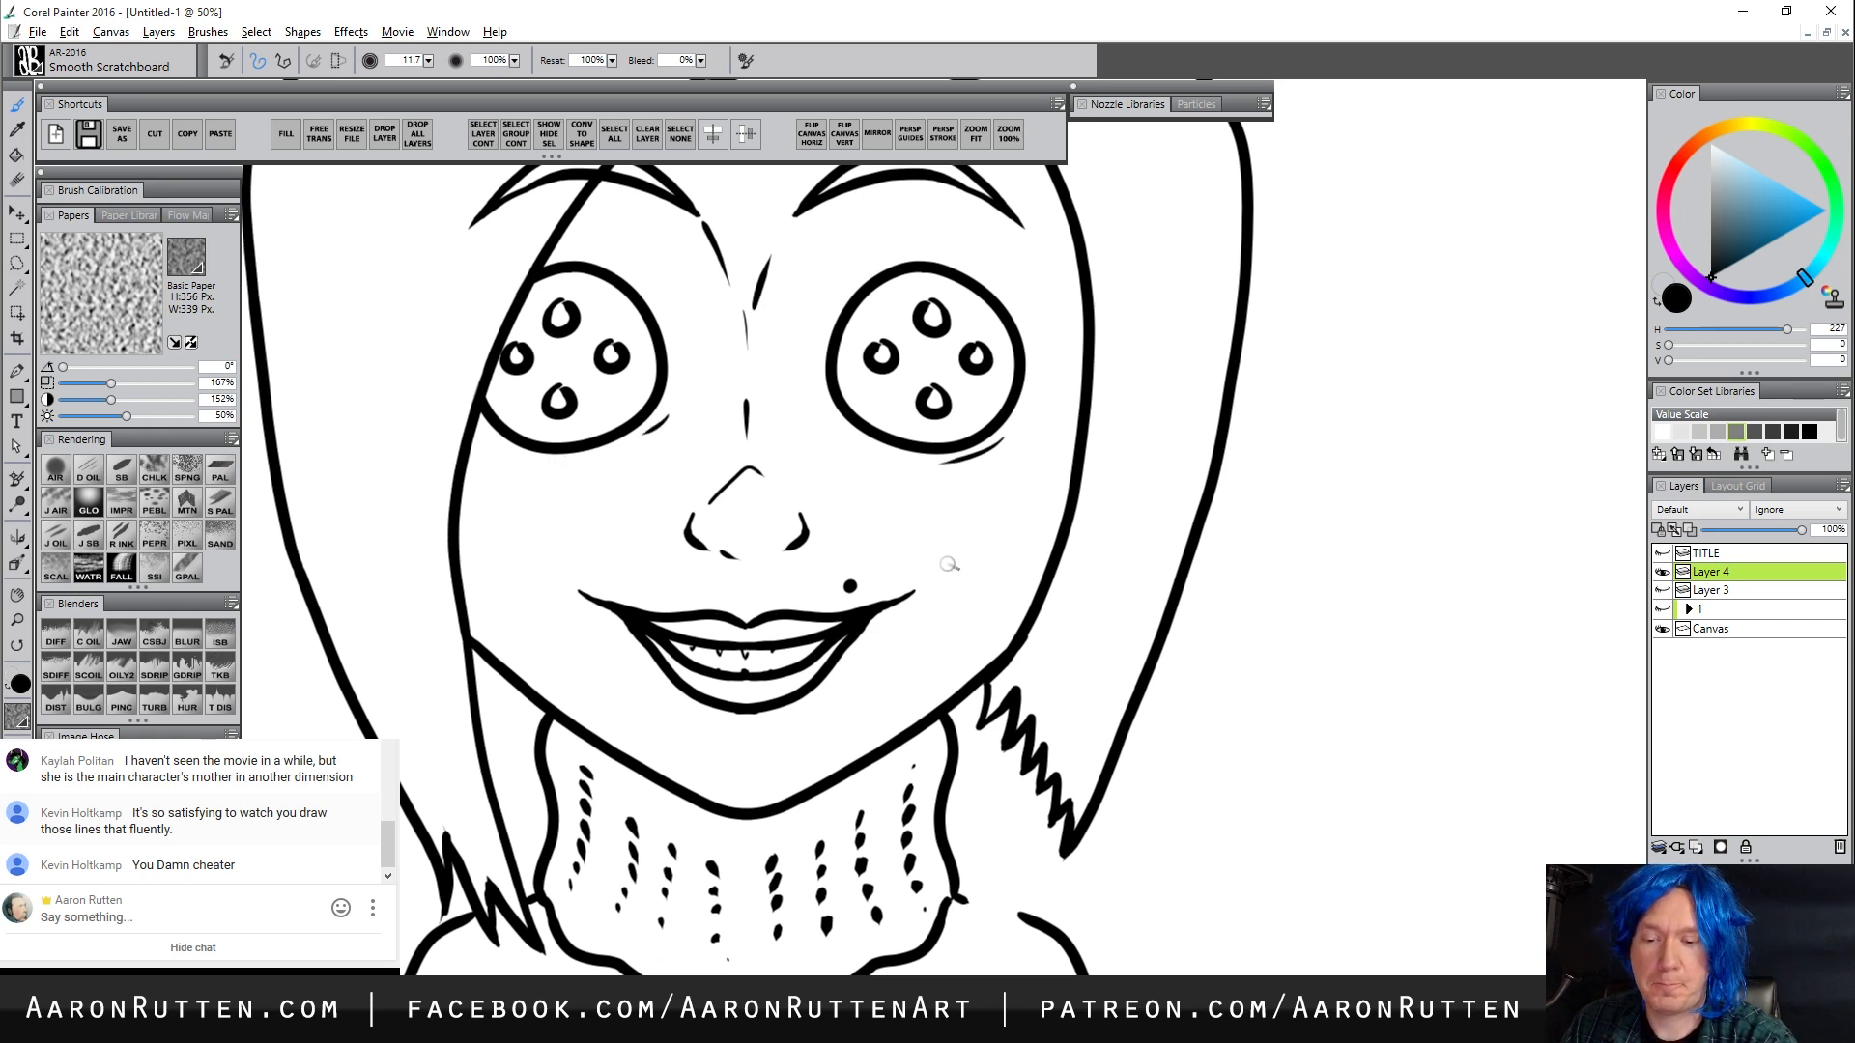
# Erase the outer part of the left eyebrow that overlaps the hair, using the eraser at size 30.6
pyautogui.moveTo(851, 638); pyautogui.dragTo(891, 657)
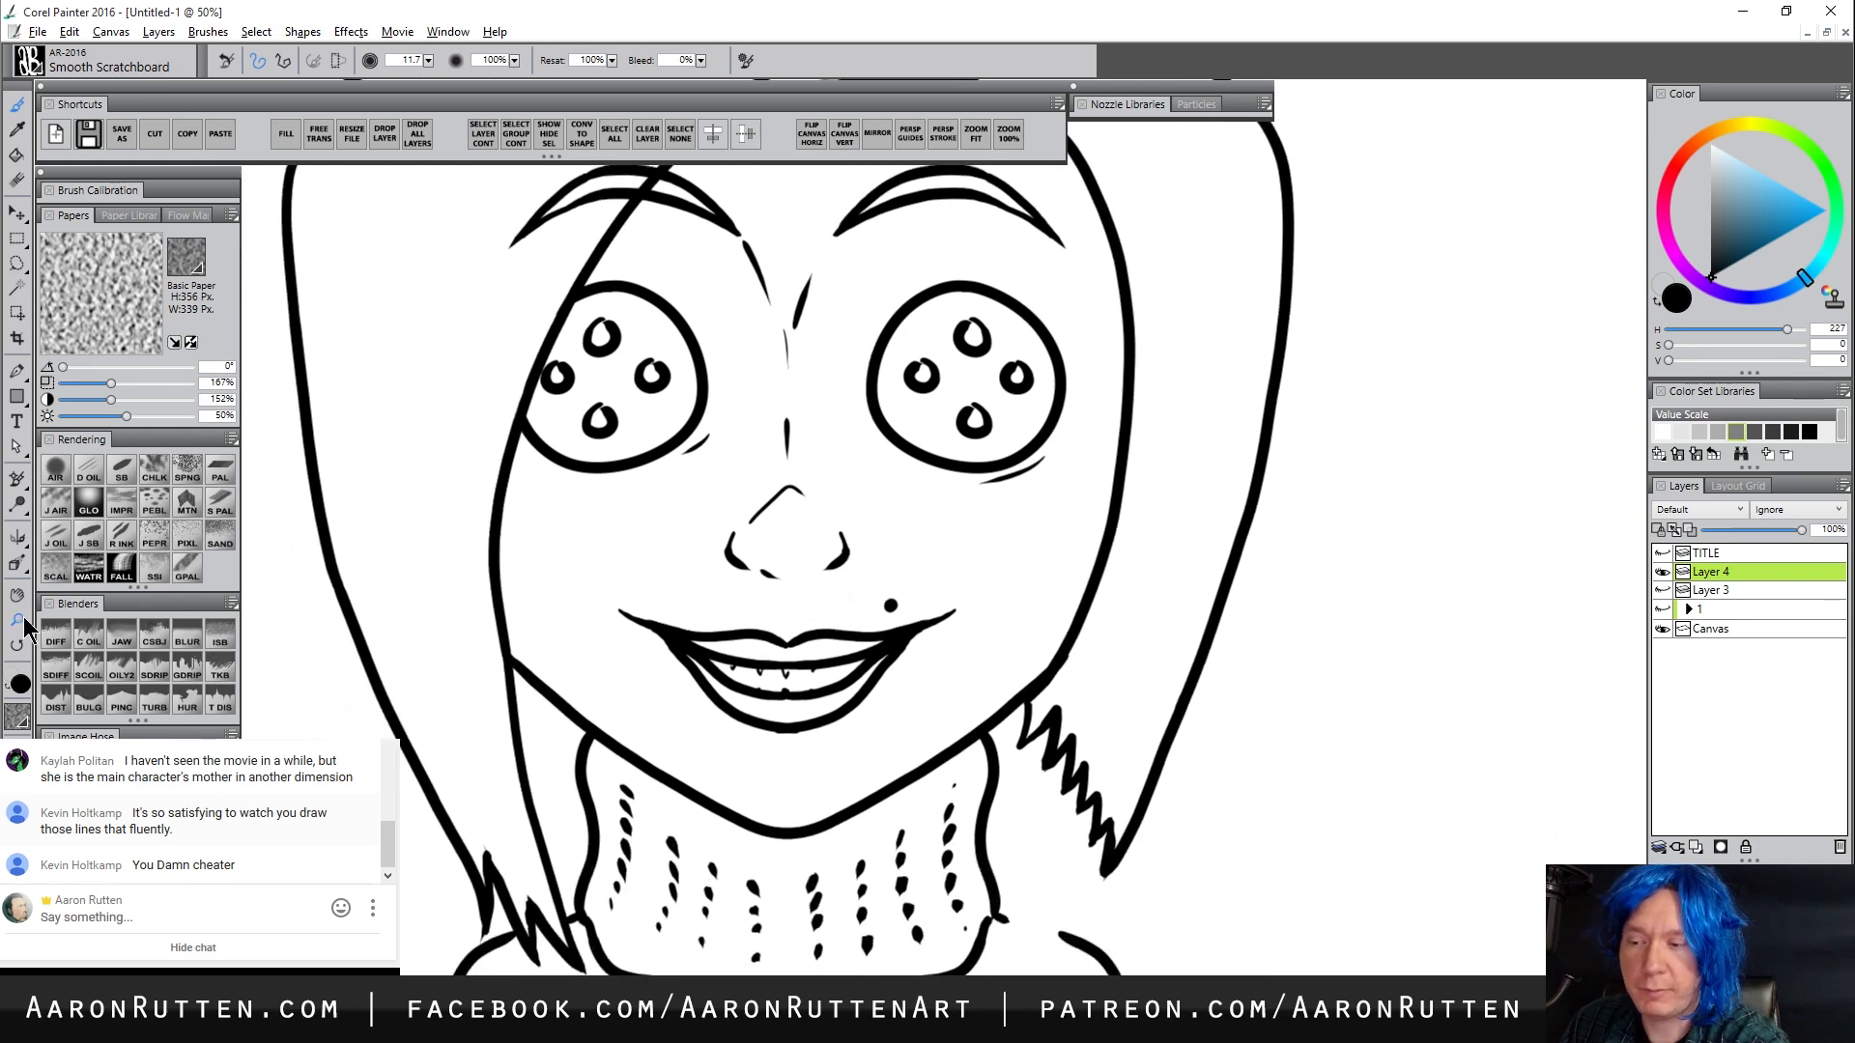
pyautogui.click(18, 620)
pyautogui.keyDown('alt'); pyautogui.click(875, 551); pyautogui.keyUp('alt')
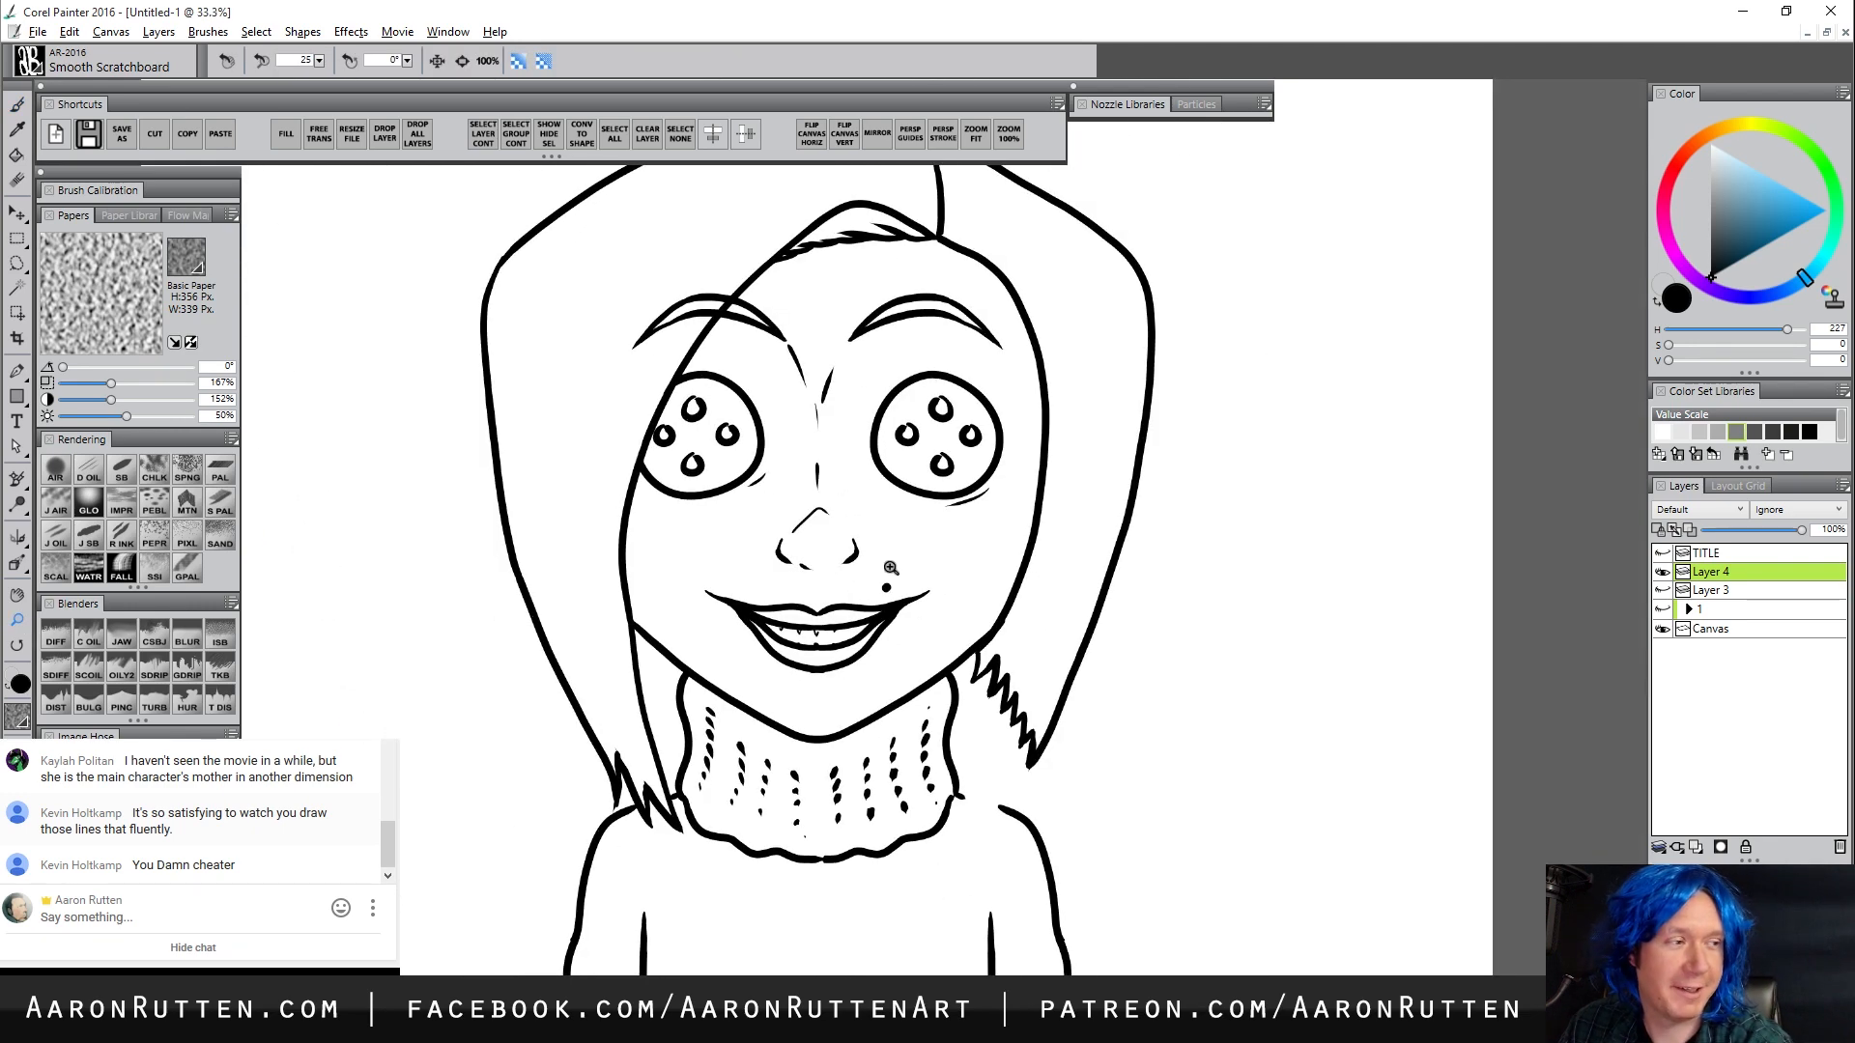
pyautogui.moveTo(890, 483); pyautogui.dragTo(828, 570)
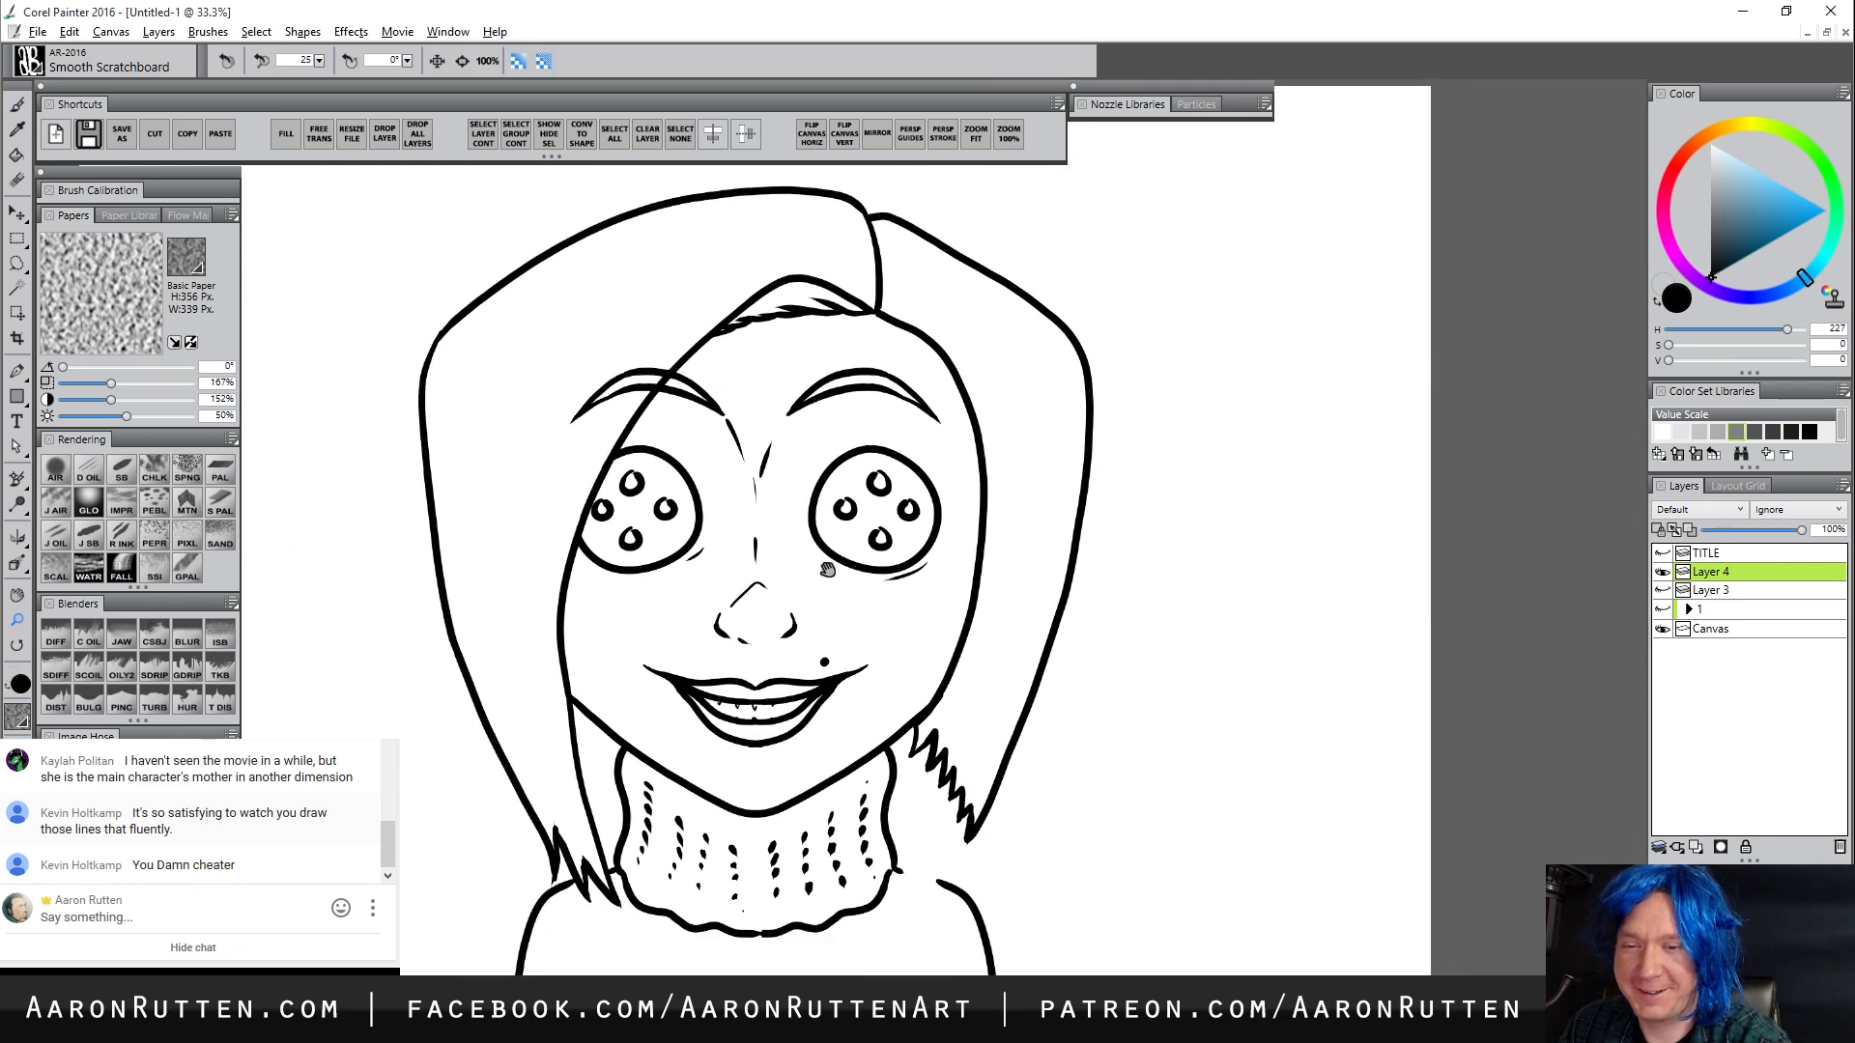
pyautogui.press('b')
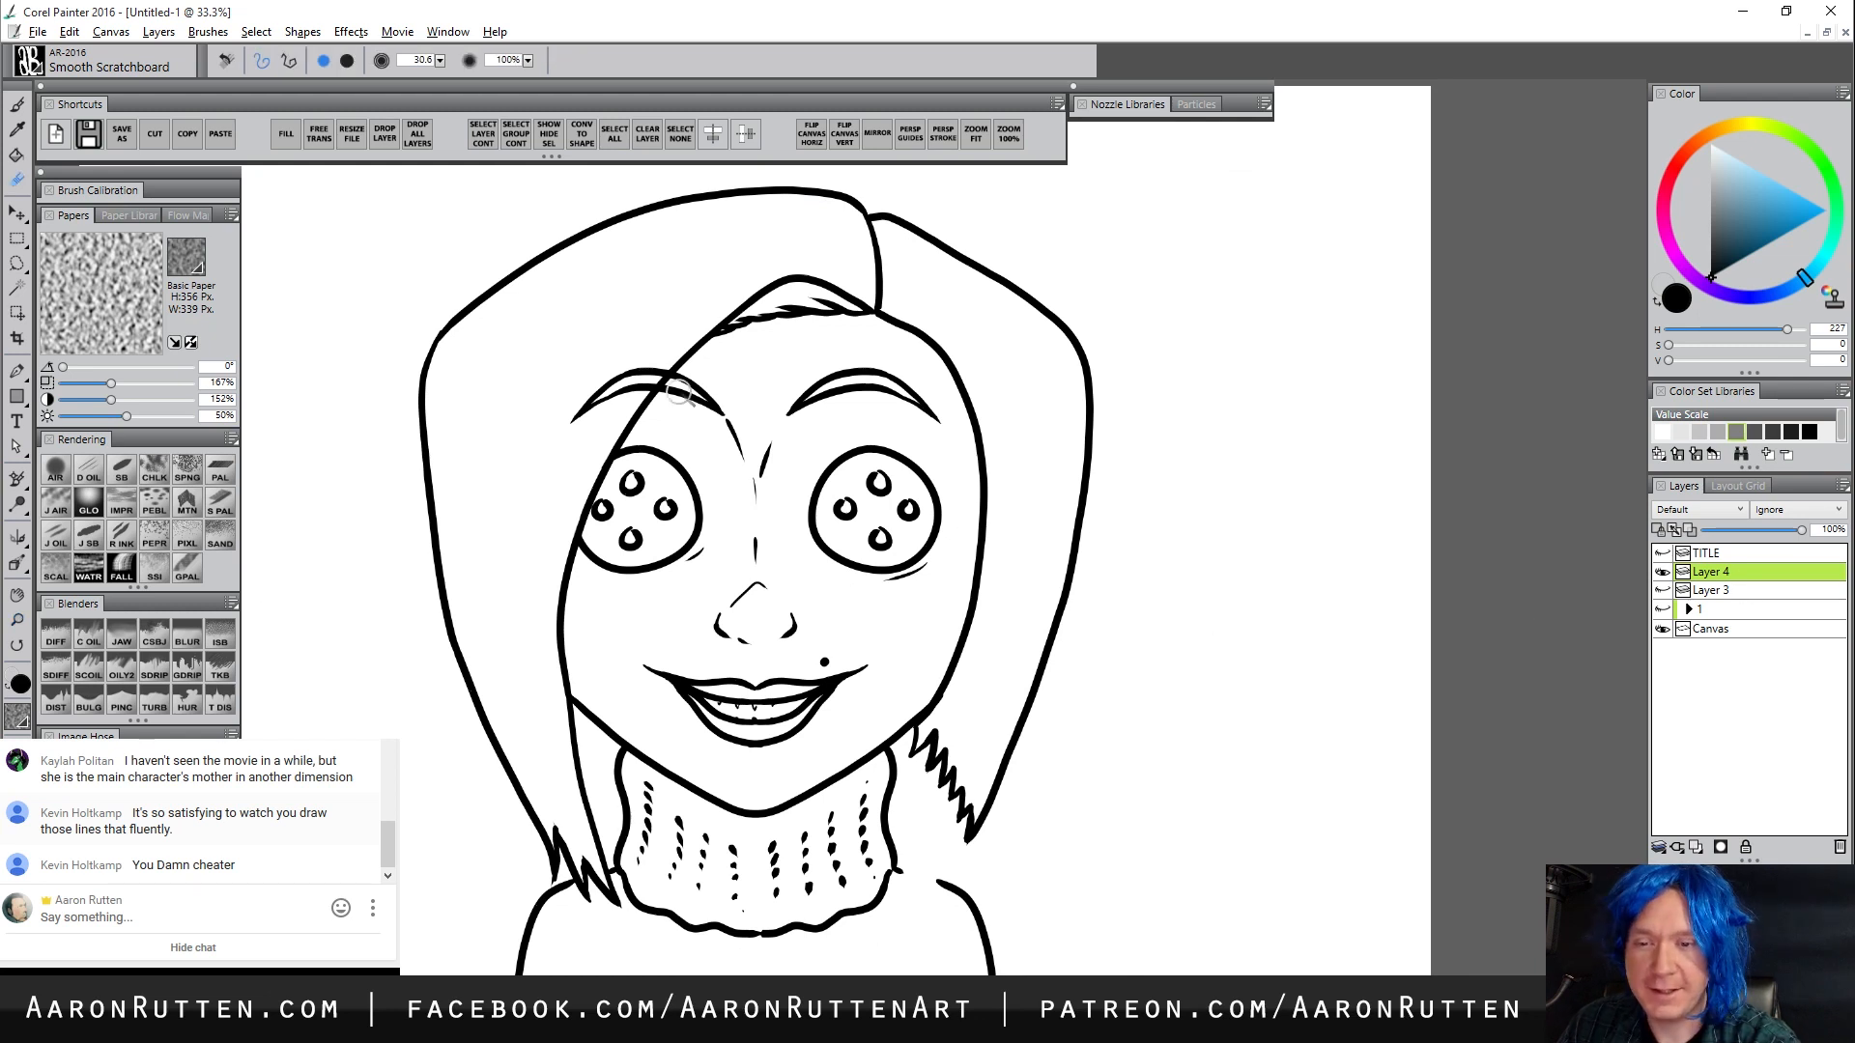
pyautogui.moveTo(566, 425)
pyautogui.mouseDown()
pyautogui.moveTo(621, 368)
pyautogui.moveTo(648, 374)
pyautogui.mouseUp()
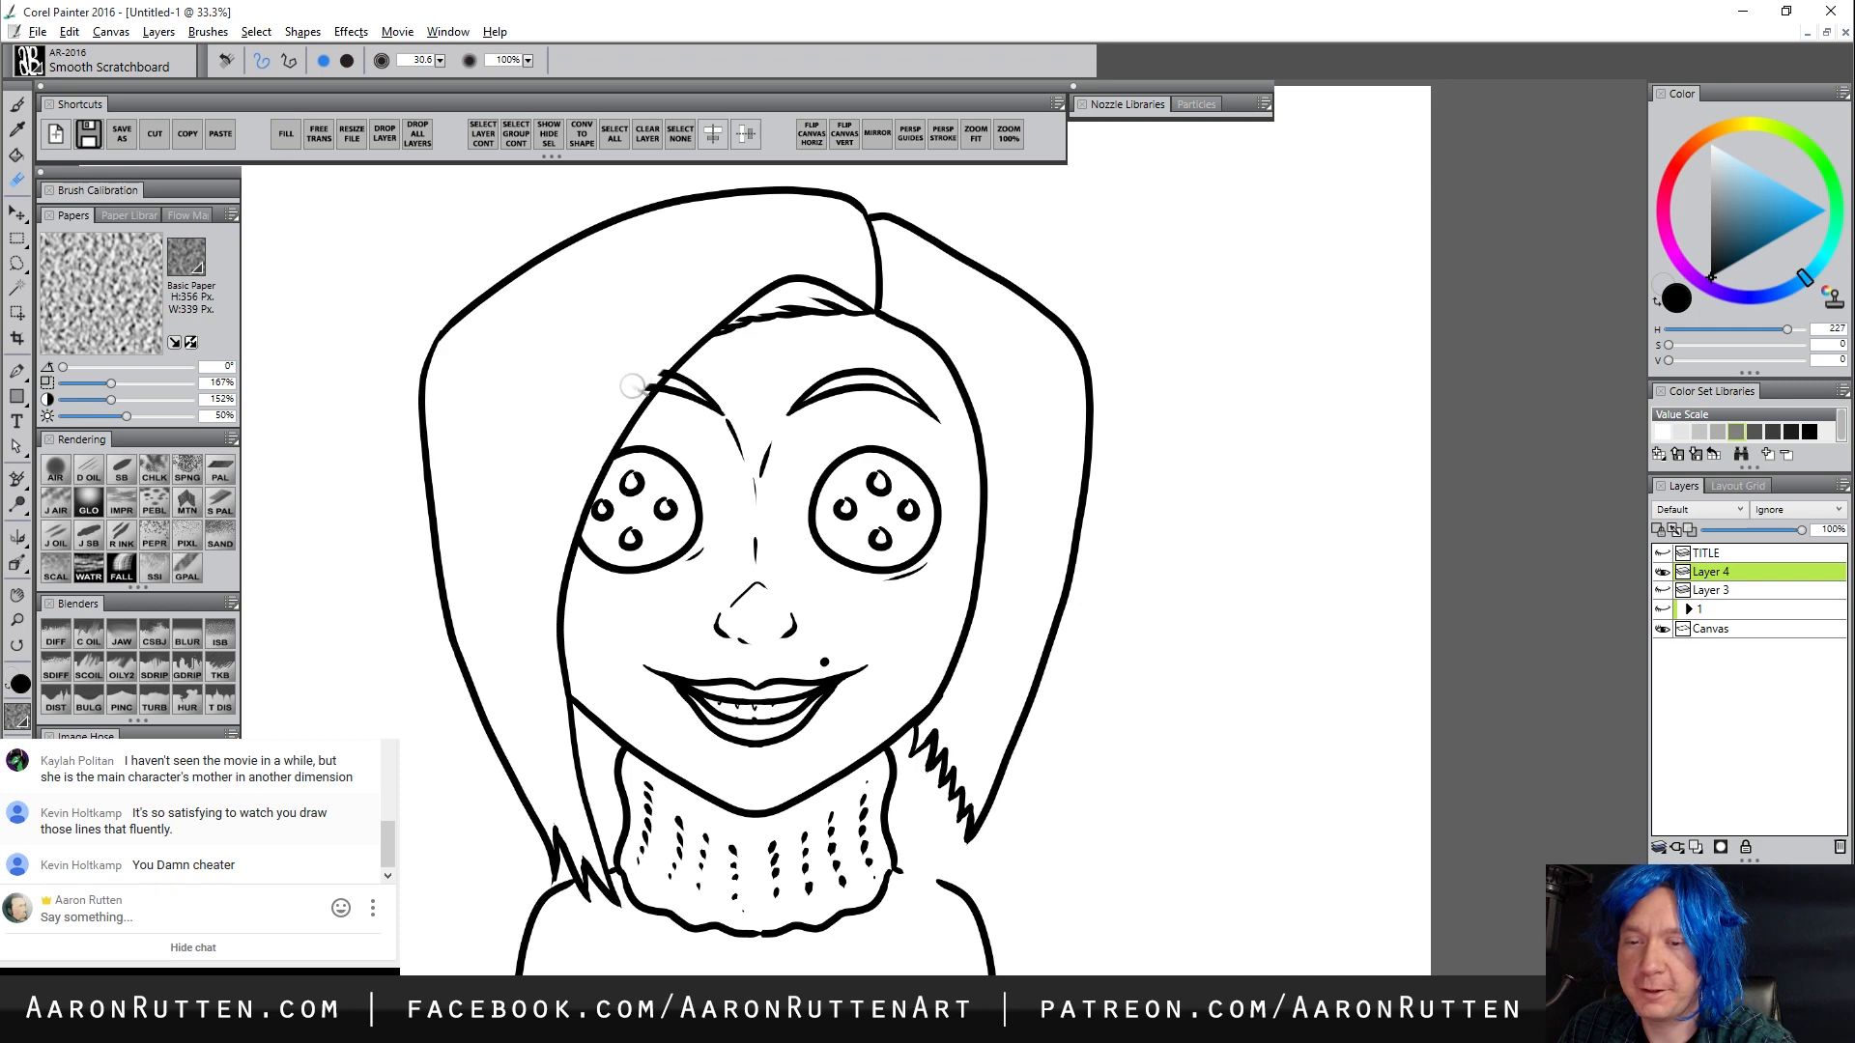
# Erase more of the left eyebrow's leftover ends sticking out past the hair contour
pyautogui.click(17, 620)
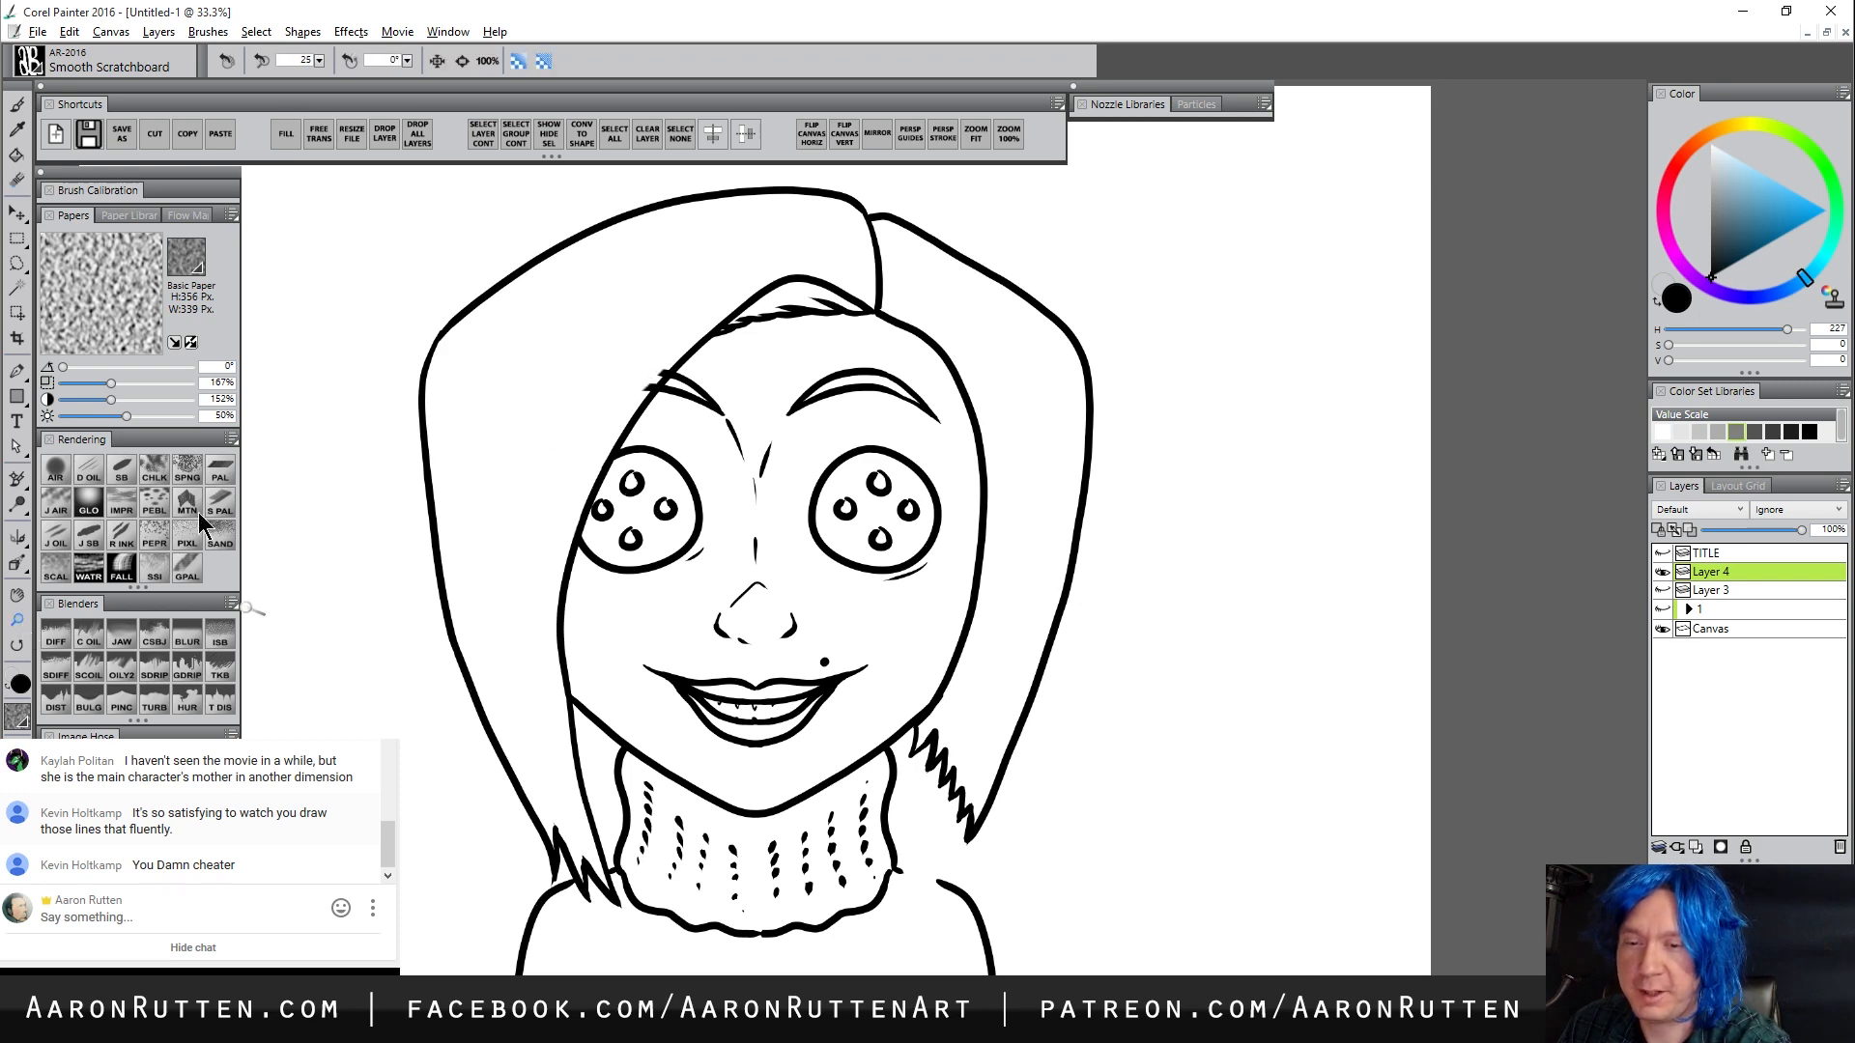
pyautogui.click(663, 379)
pyautogui.click(663, 382)
pyautogui.press('b')
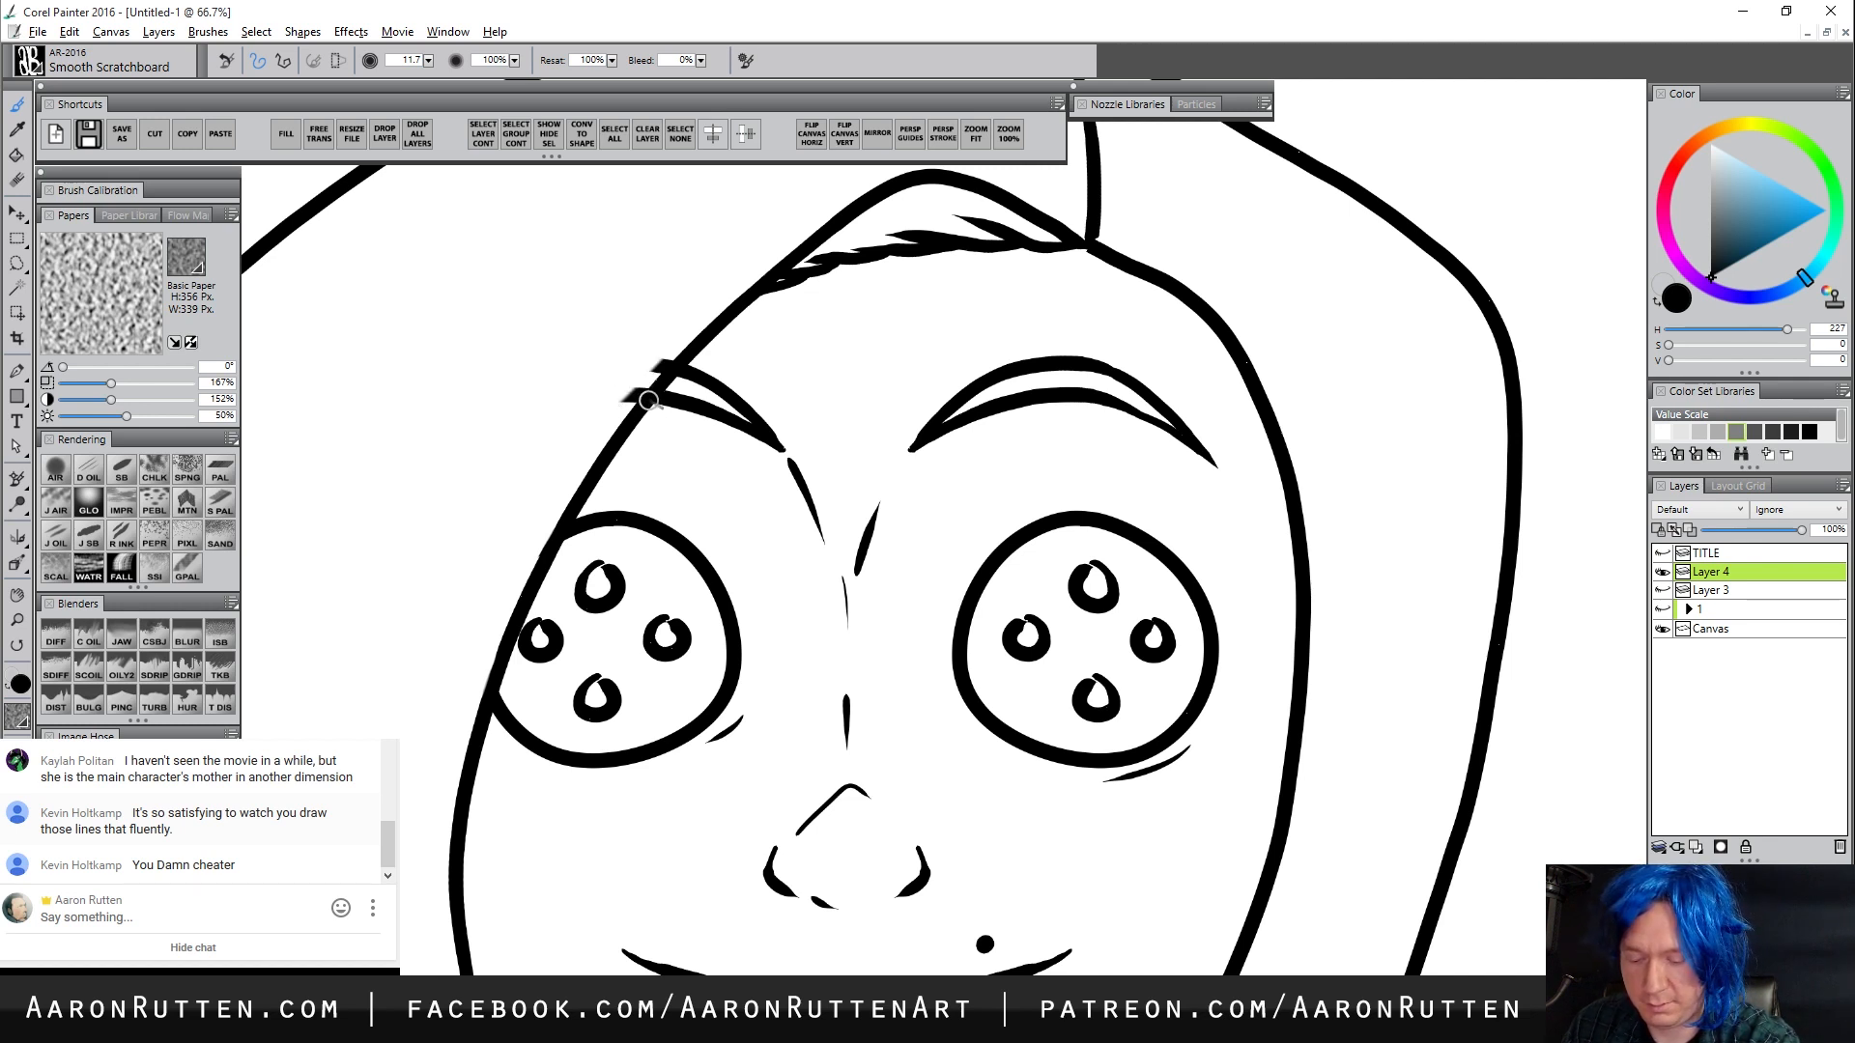
pyautogui.press('n')
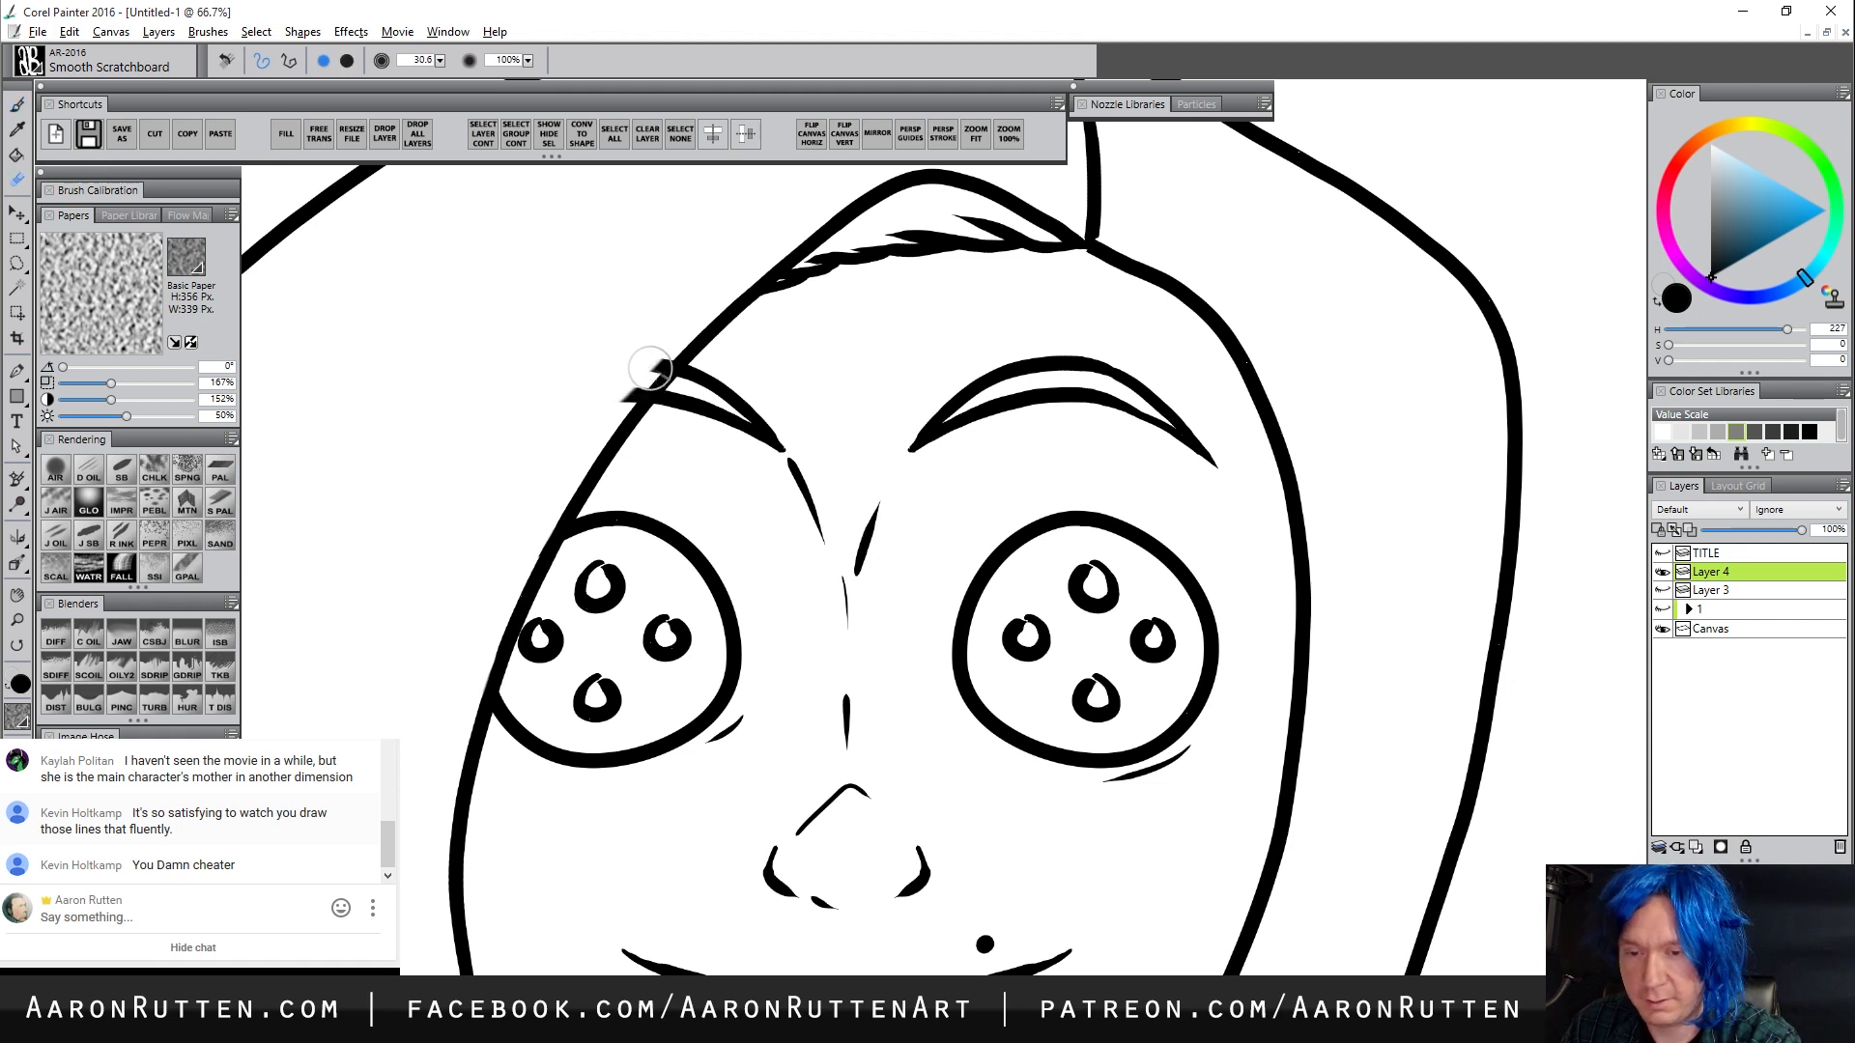
pyautogui.moveTo(642, 360); pyautogui.dragTo(635, 365)
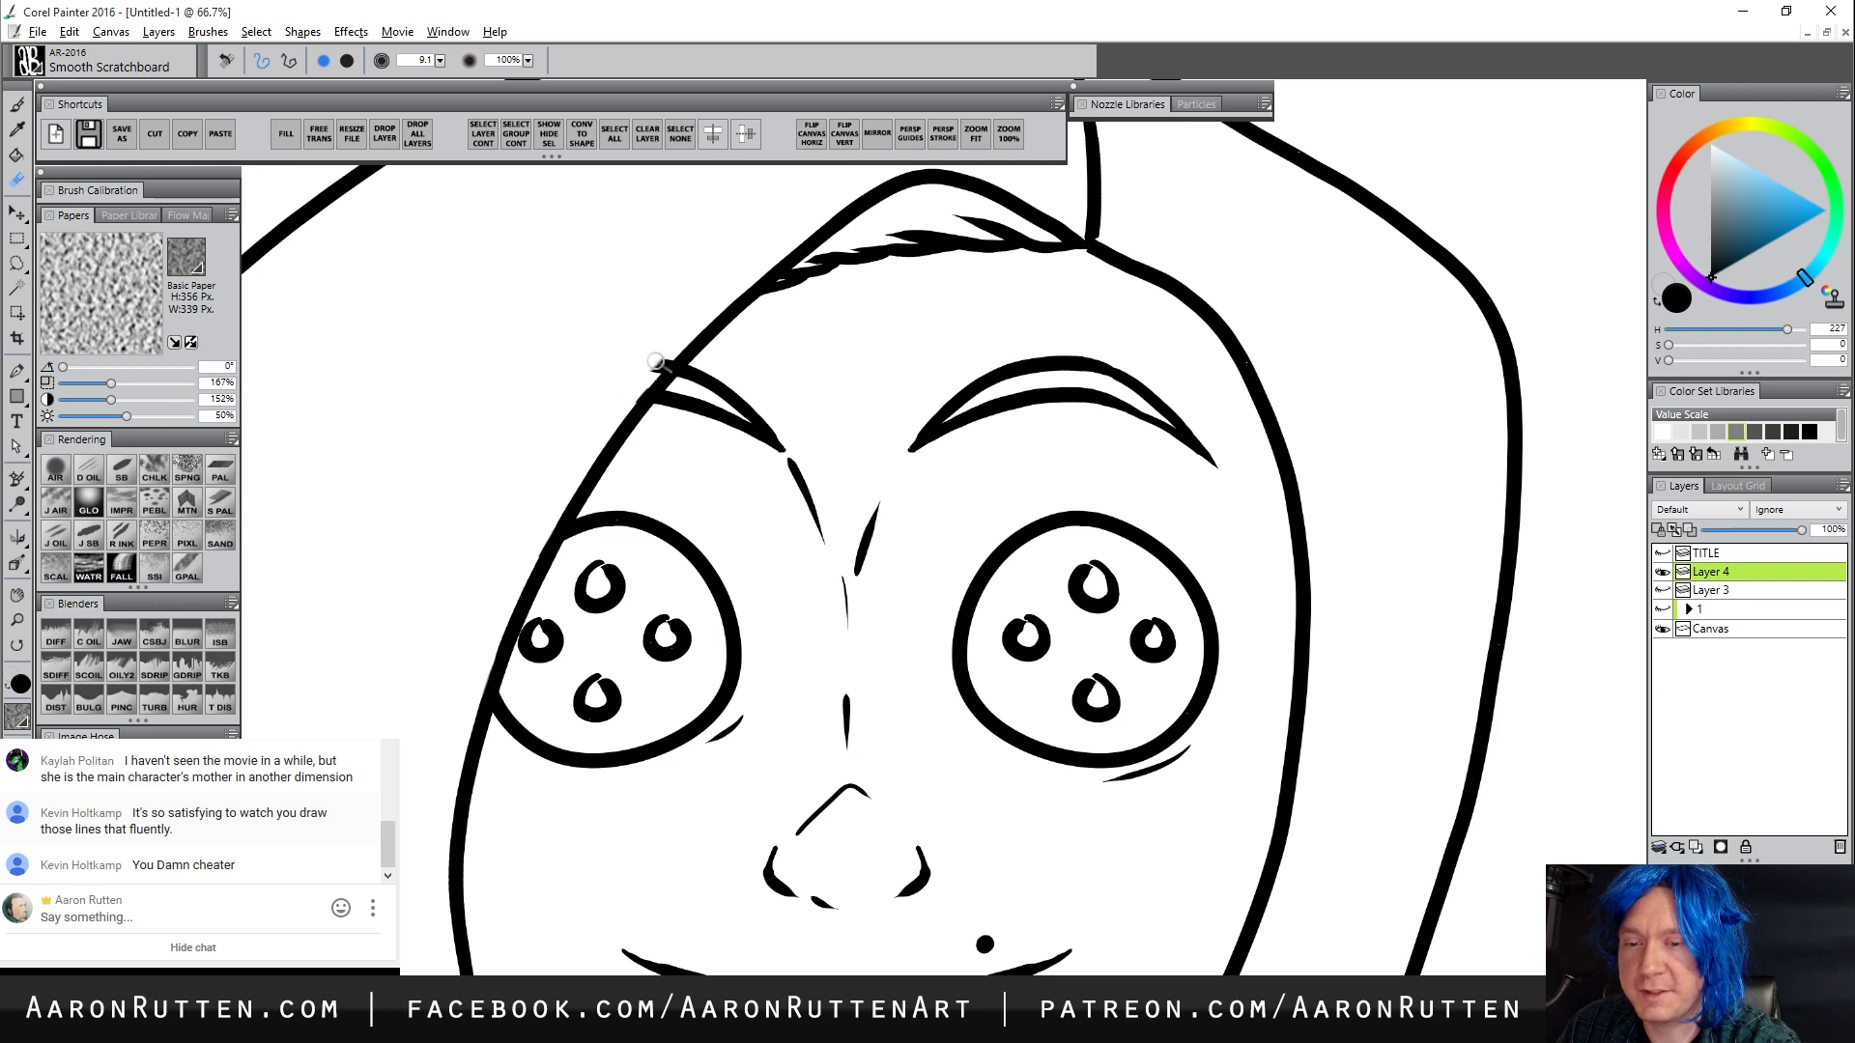
# Set the Smooth Scratchboard brush size to 2.2 and try a fine retouch where the left eyebrow meets the hair contour
pyautogui.click(18, 619)
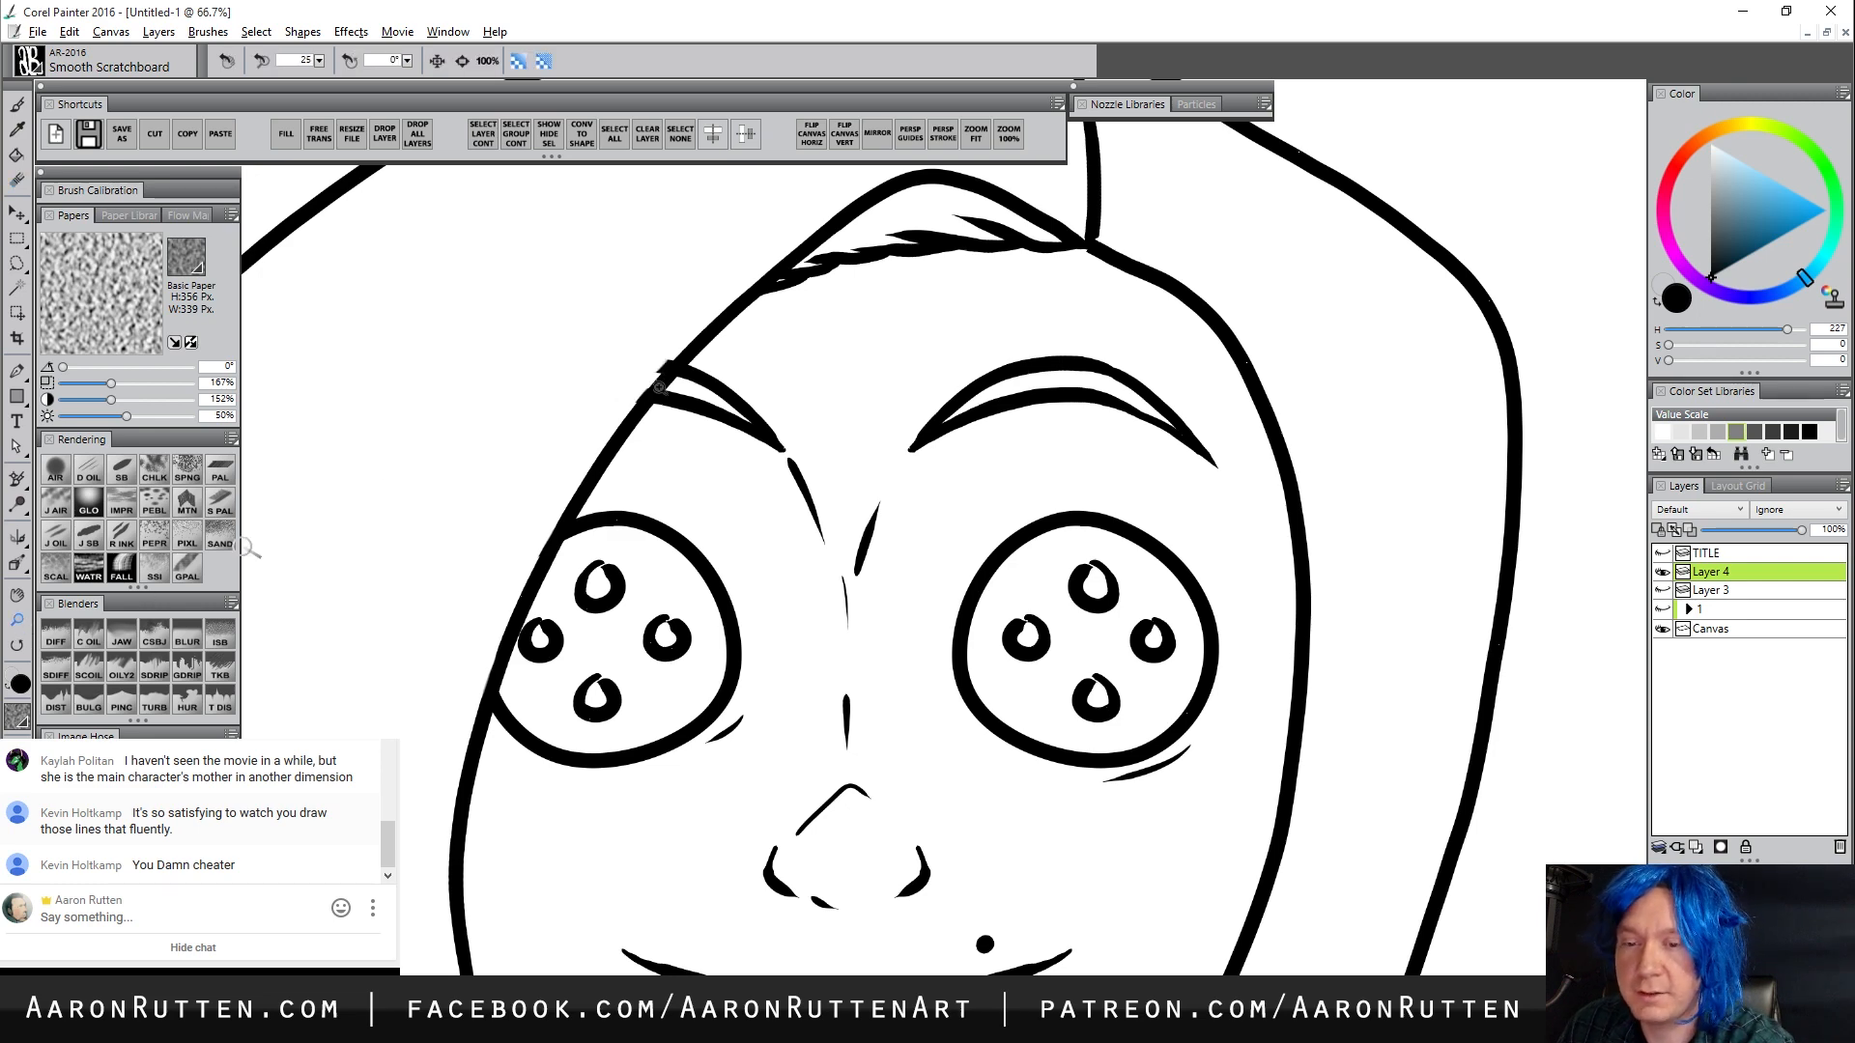
pyautogui.click(658, 387)
pyautogui.press('b')
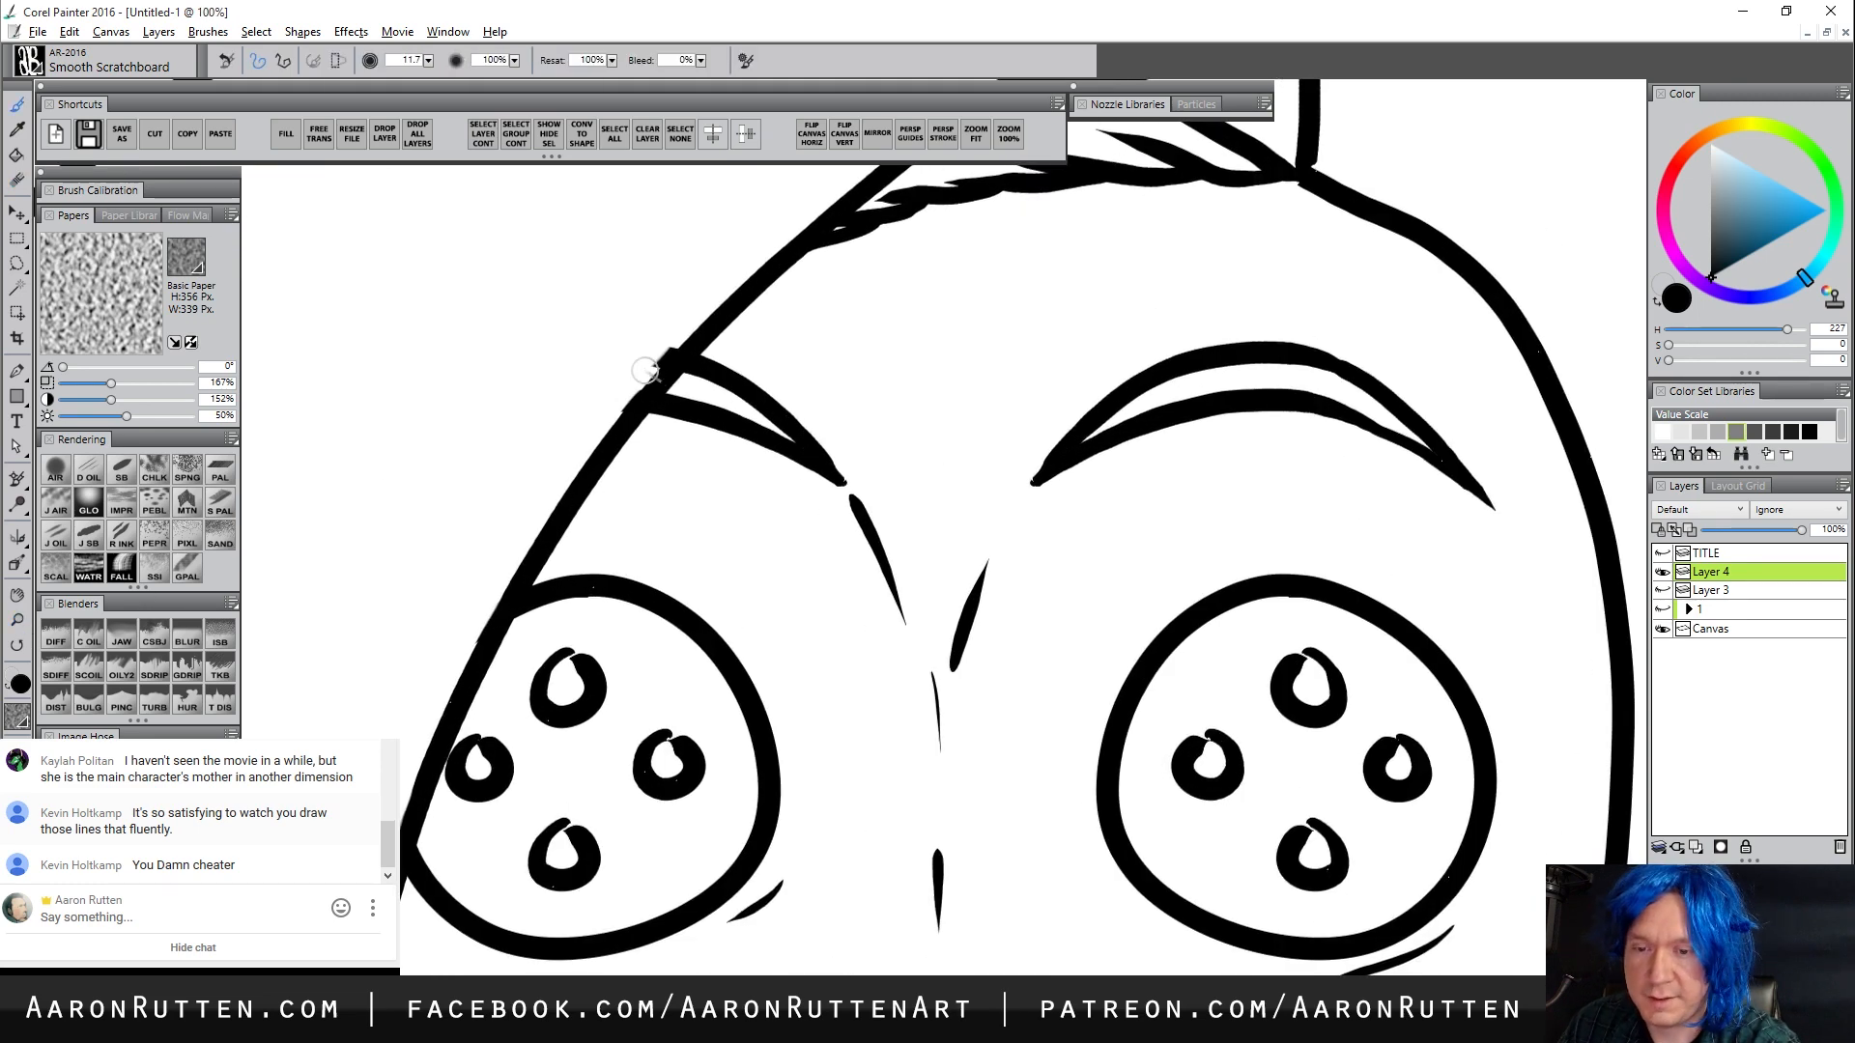
pyautogui.press('[')
pyautogui.press('[')
pyautogui.press('[')
pyautogui.press('[')
pyautogui.press('[')
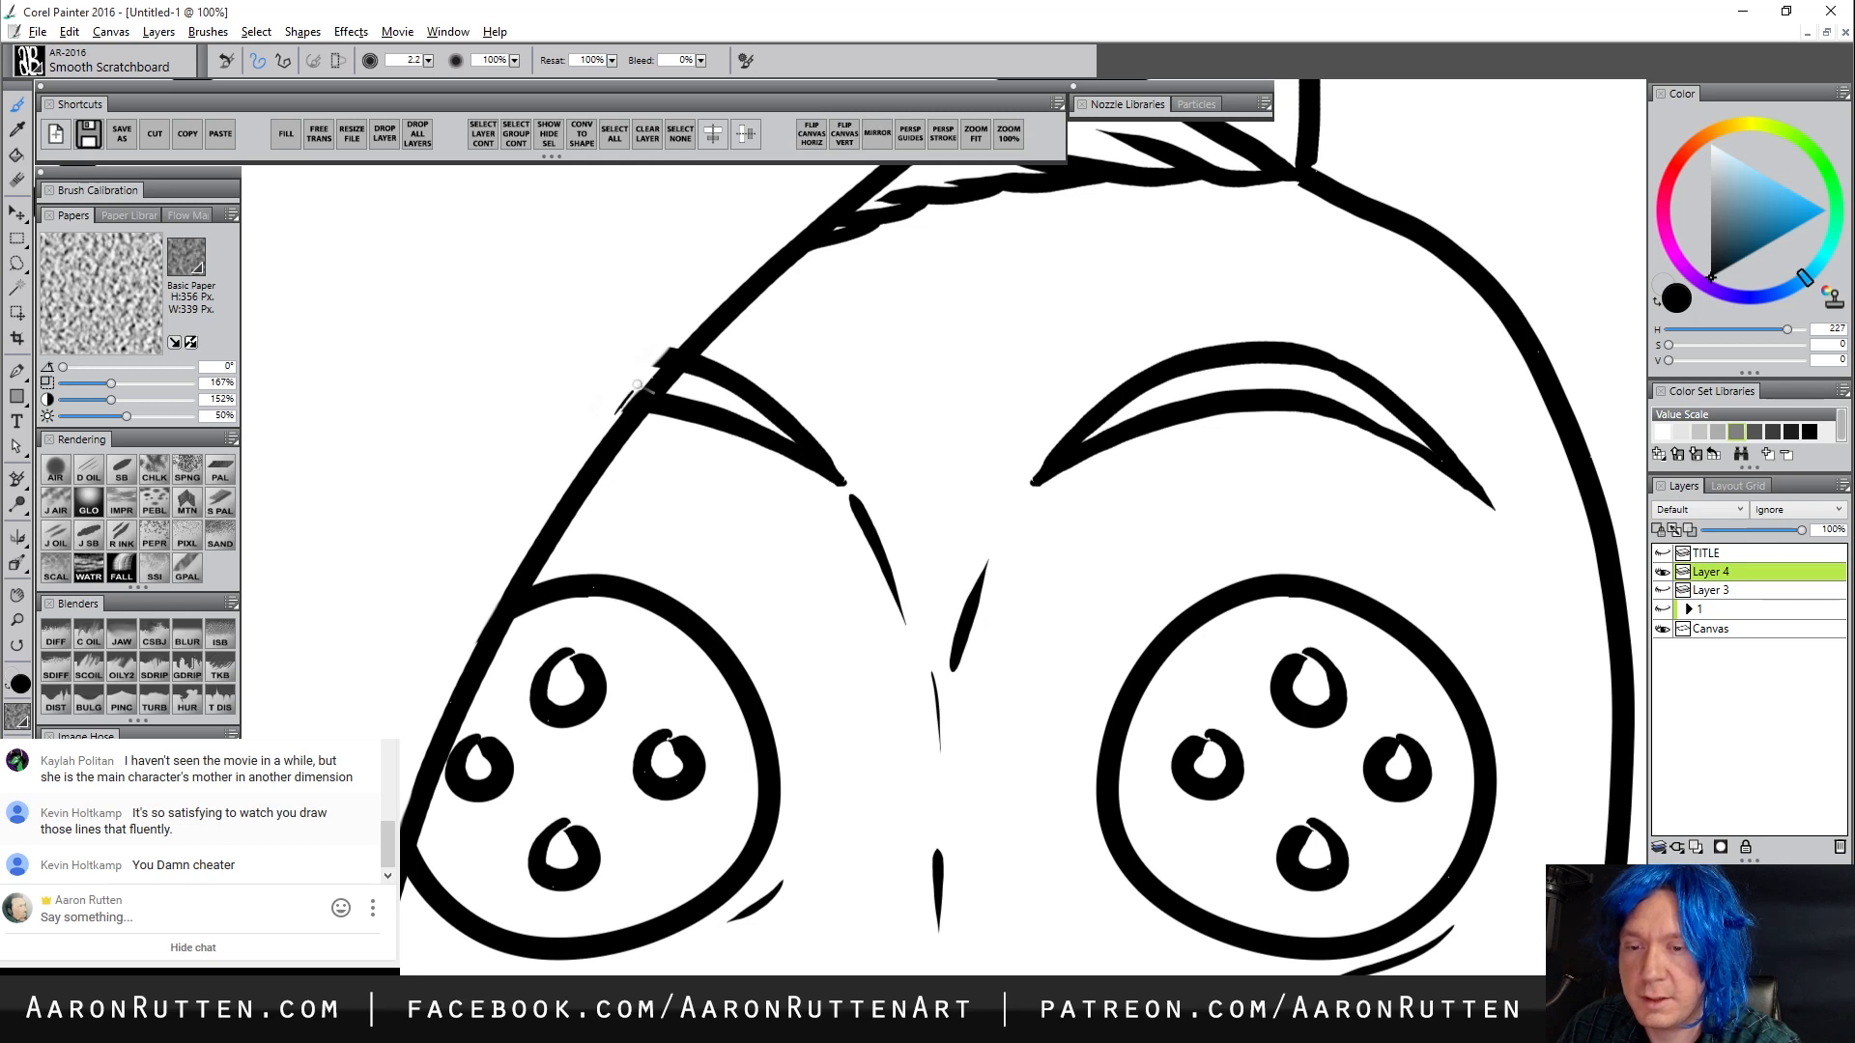
# Clean off the last eyebrow stubs along the outer edge of the hair contour with the eraser at size 2.1
pyautogui.press('n')
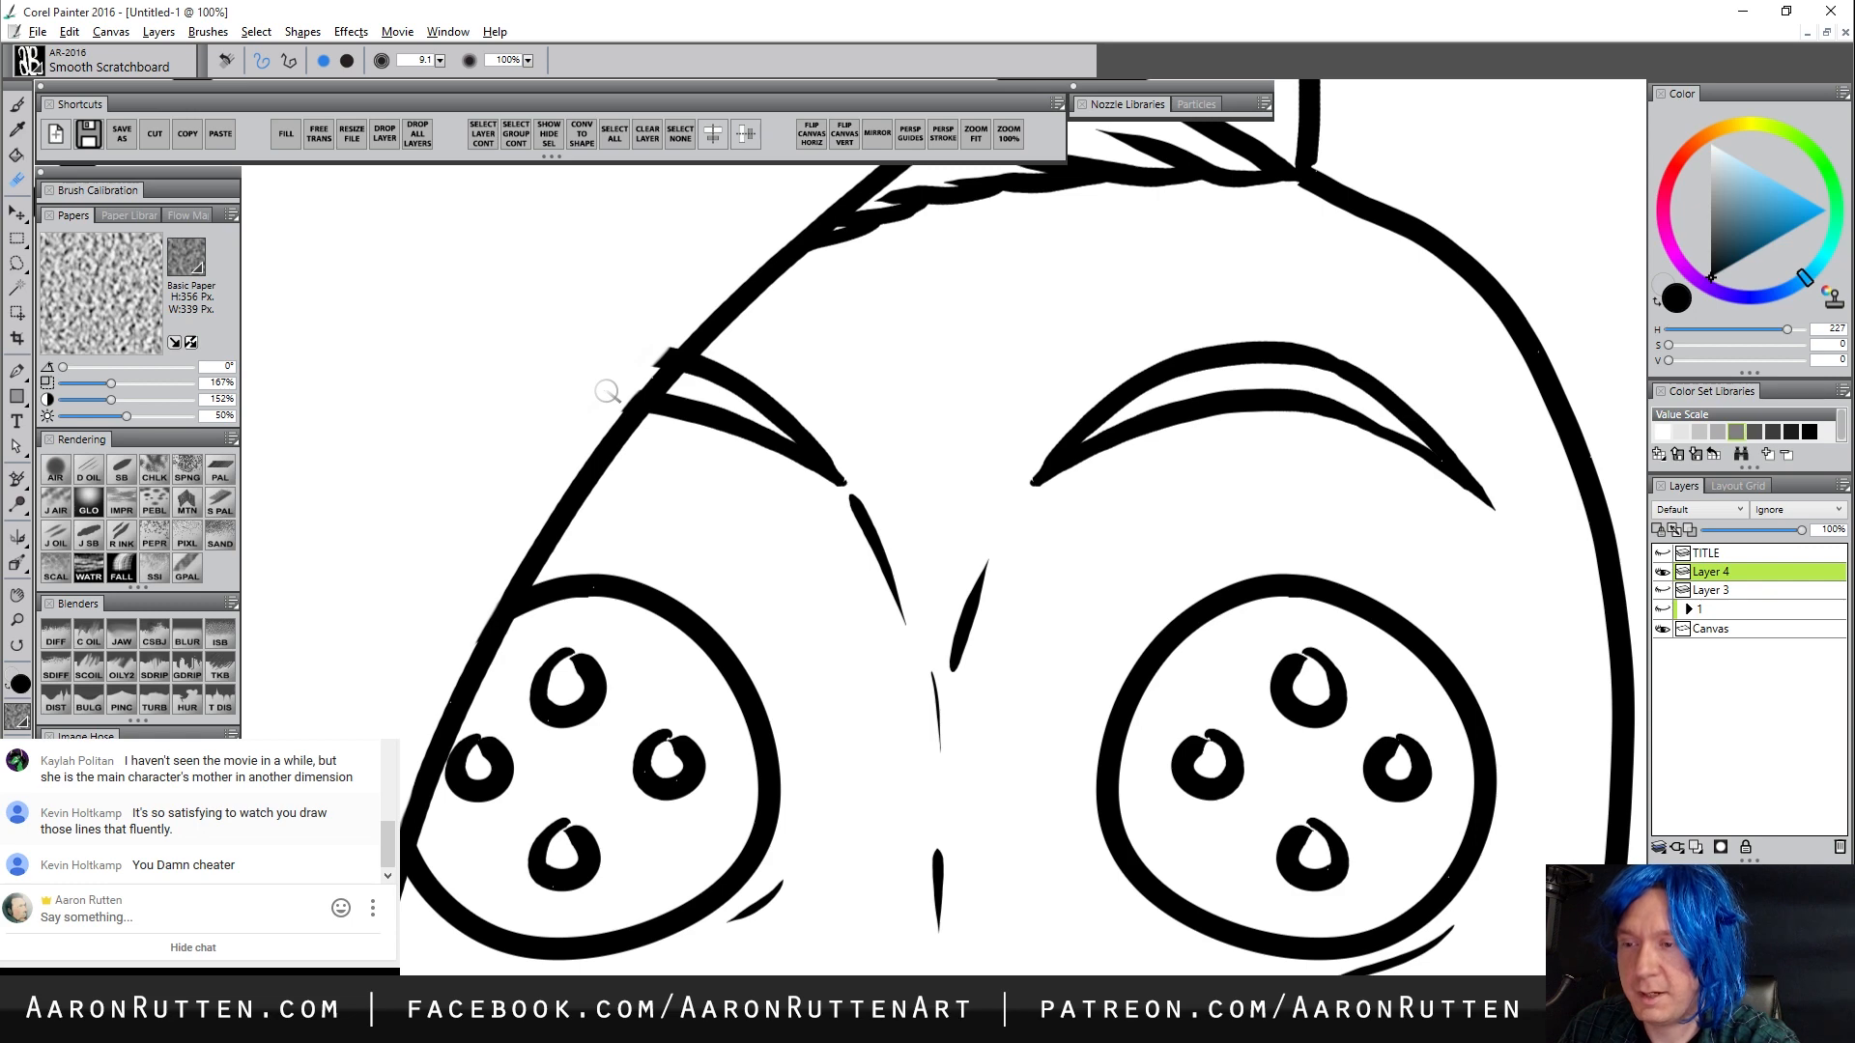
pyautogui.click(16, 619)
pyautogui.click(645, 376)
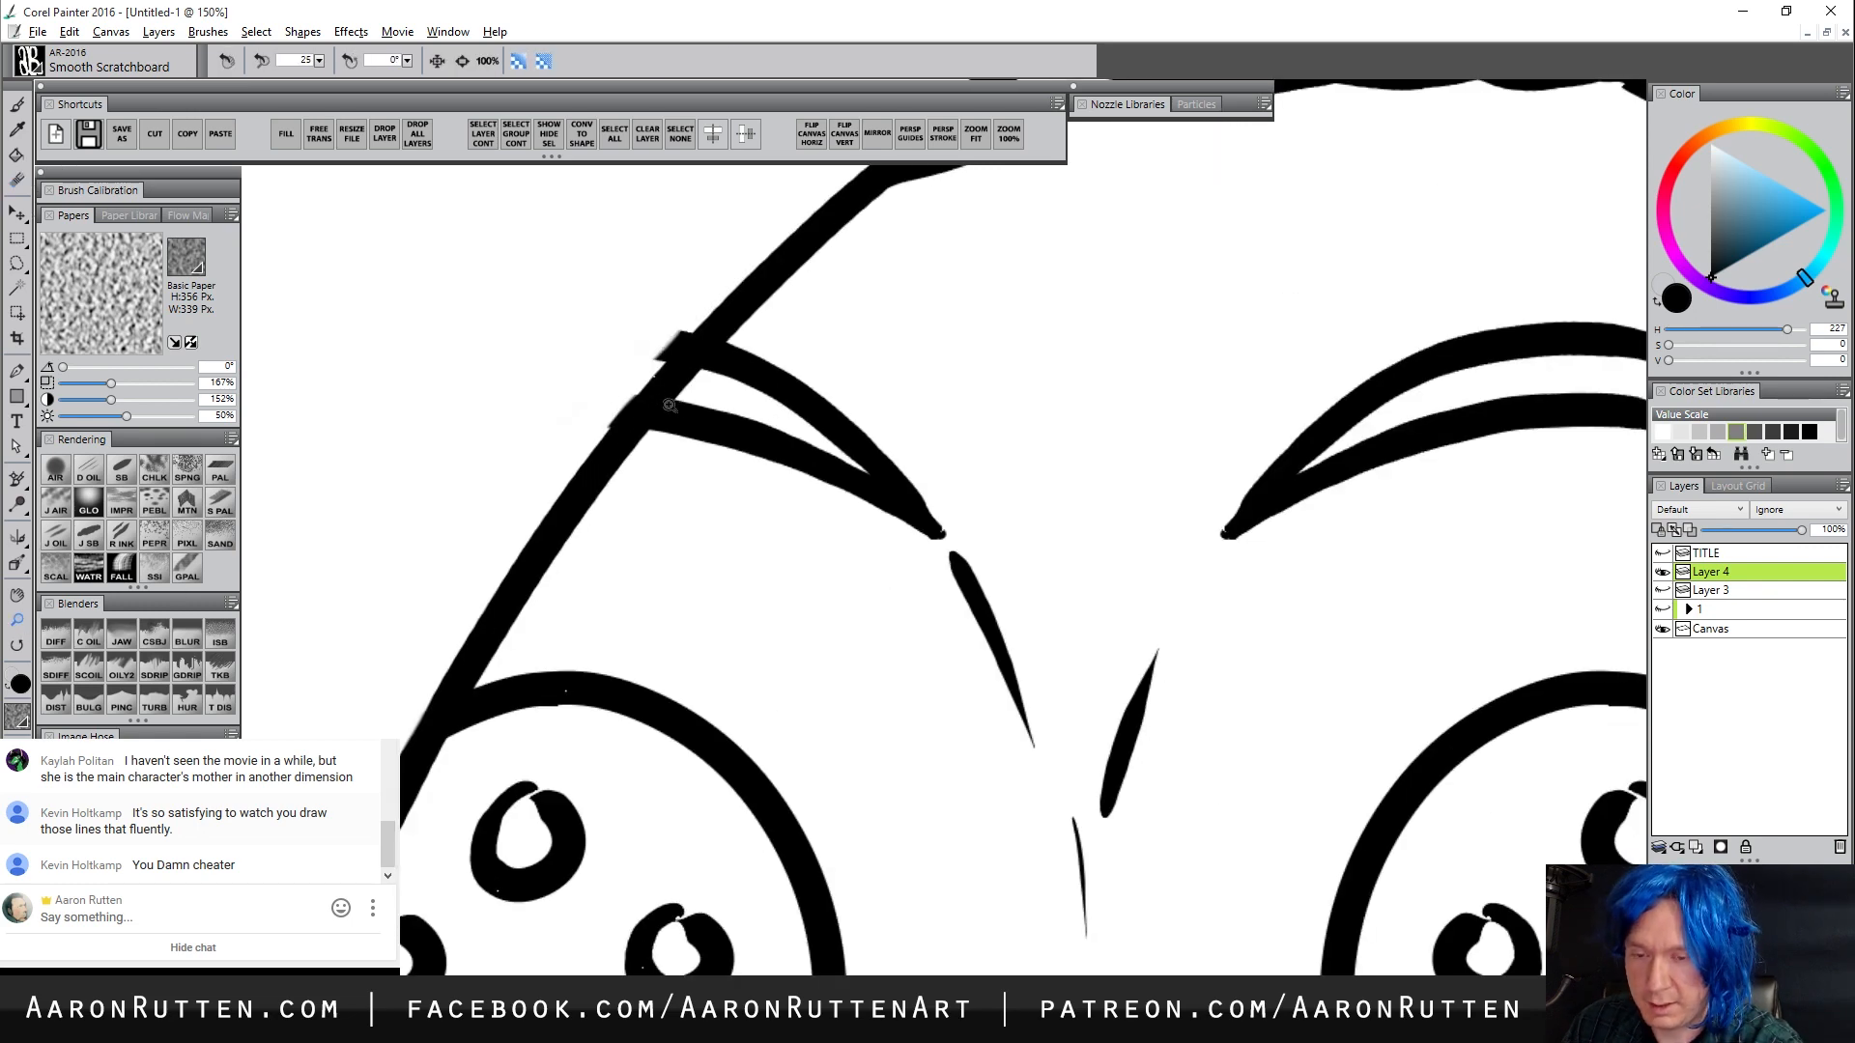
pyautogui.press('b')
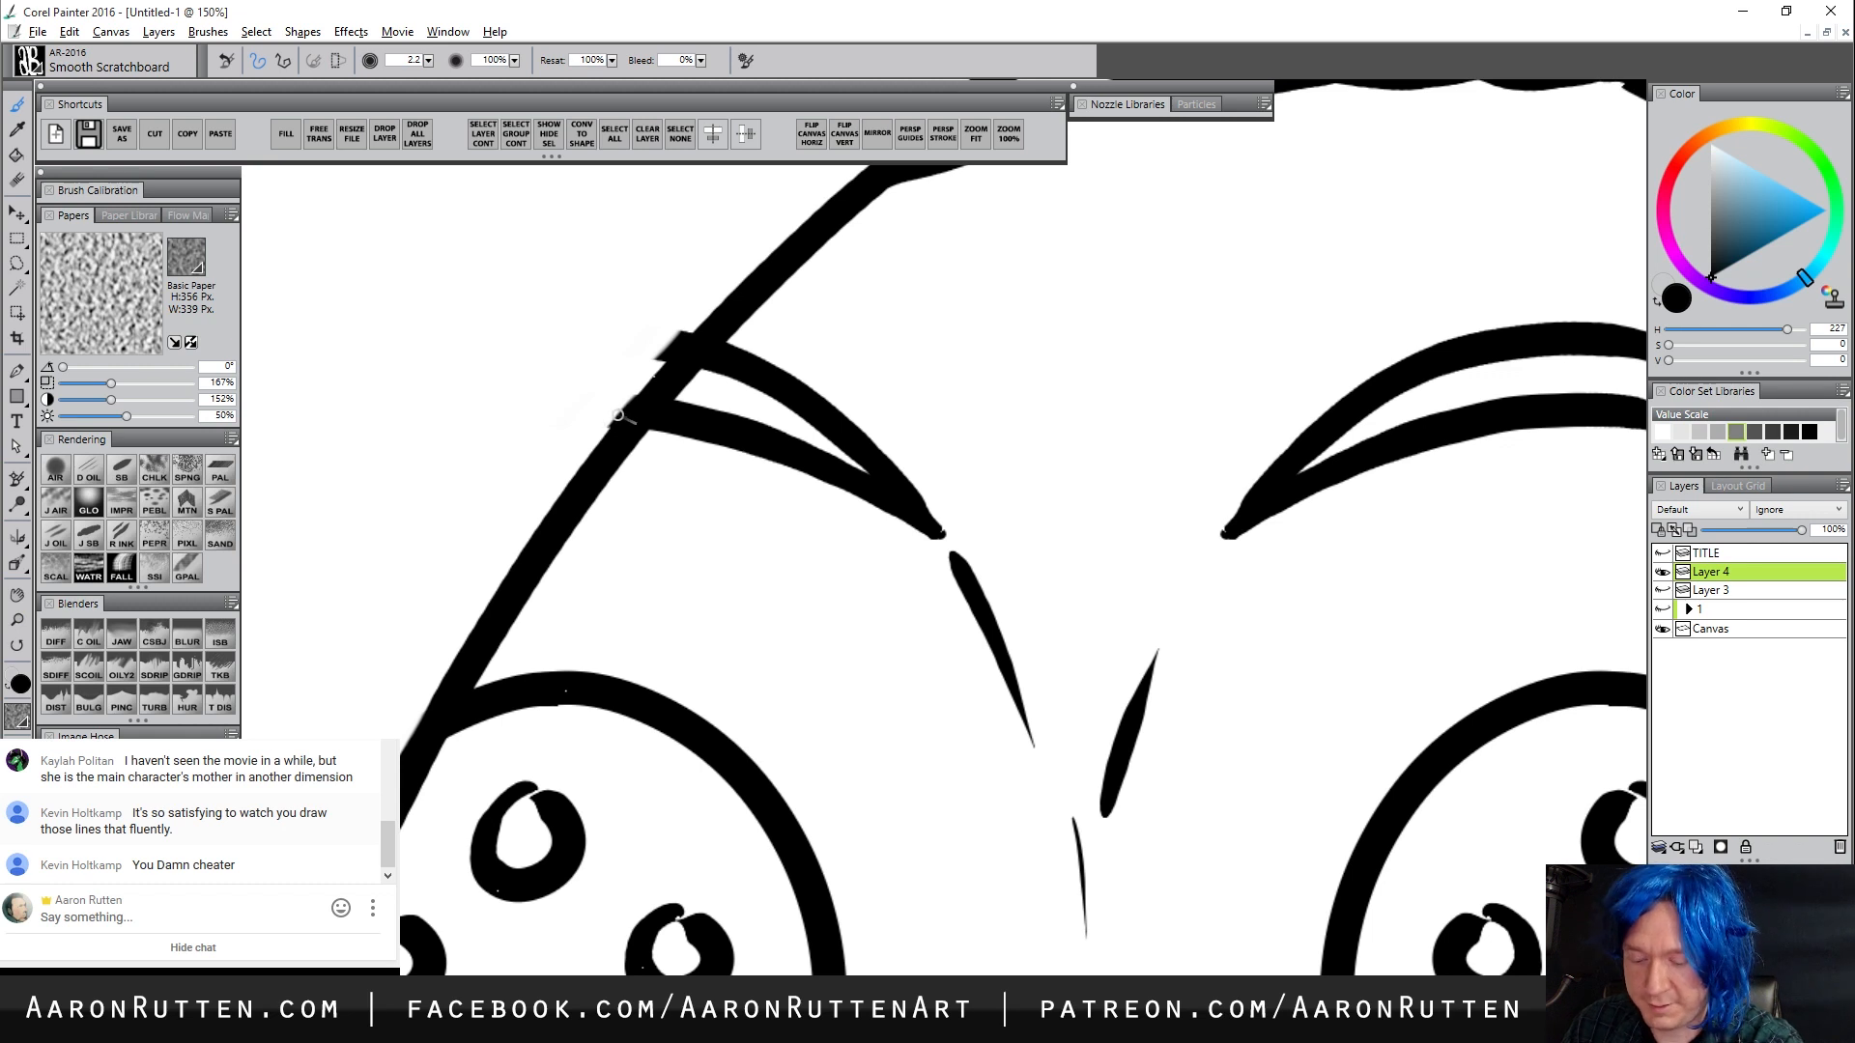
pyautogui.press('n')
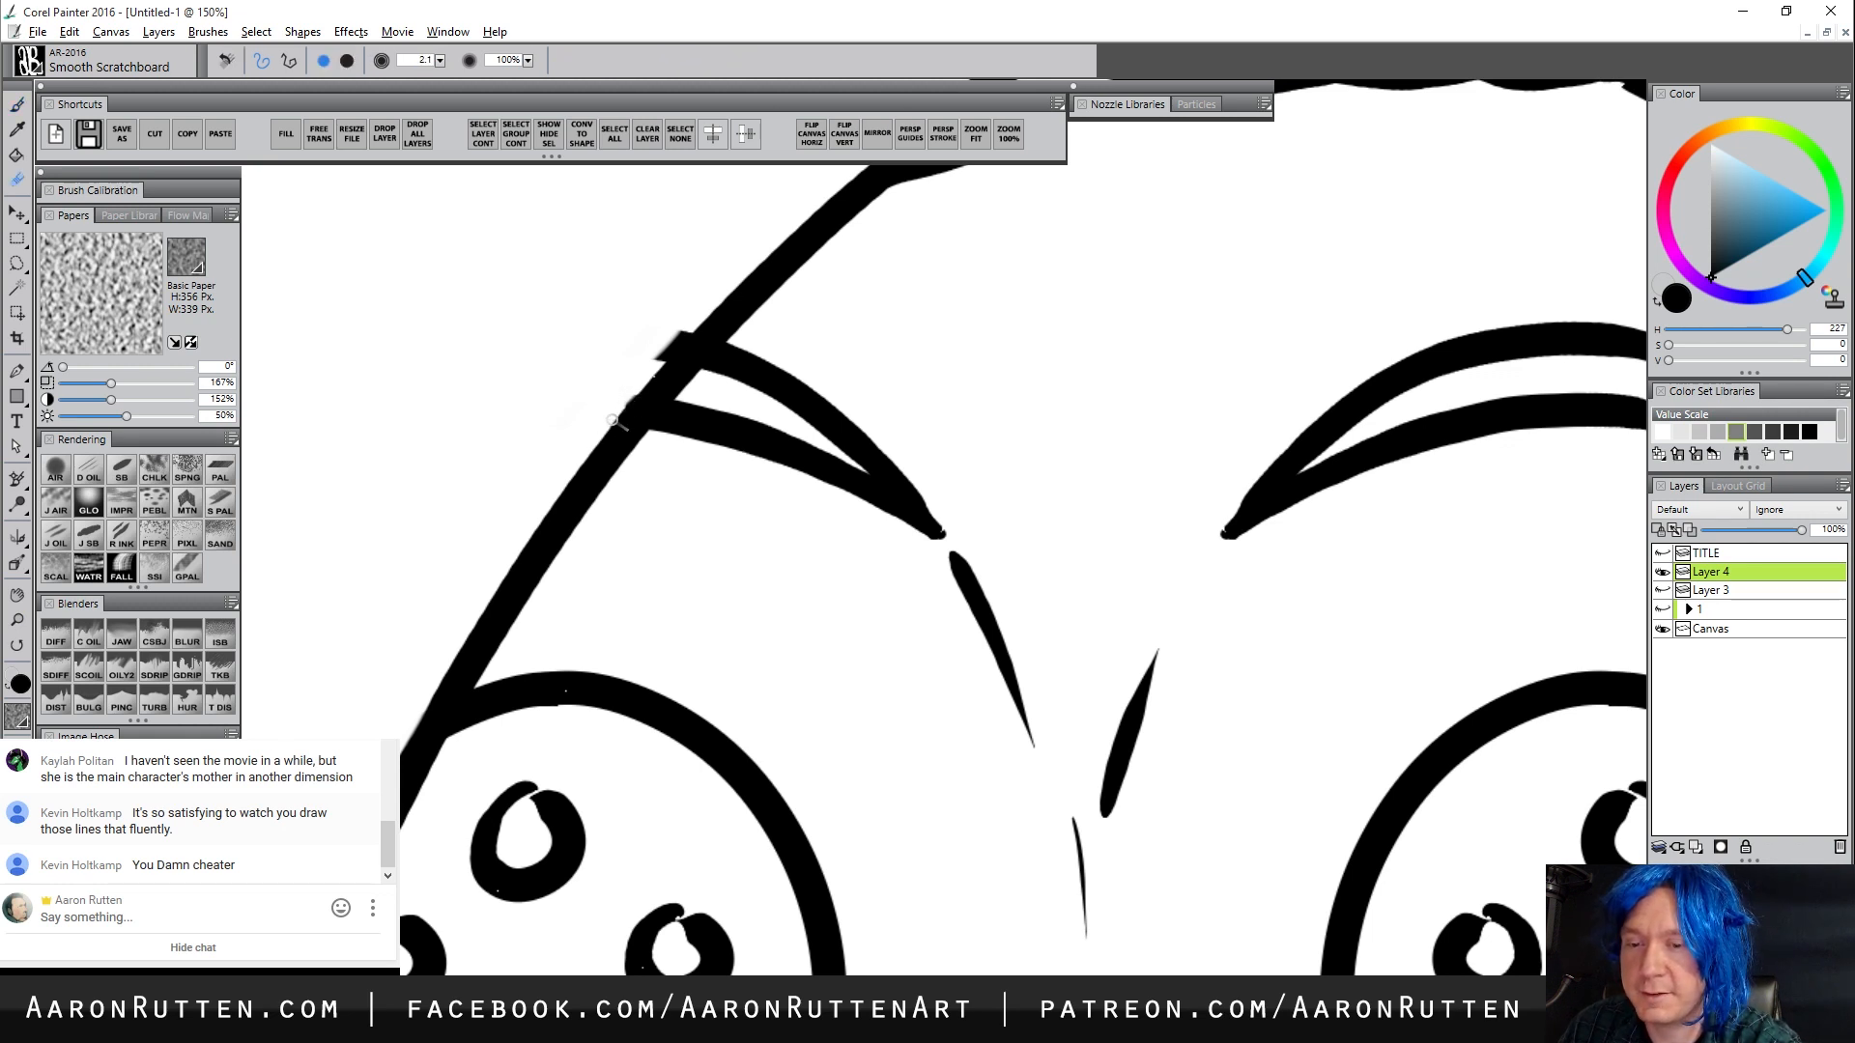
pyautogui.moveTo(653, 359)
pyautogui.mouseDown()
pyautogui.moveTo(688, 326)
pyautogui.moveTo(660, 364)
pyautogui.moveTo(692, 328)
pyautogui.moveTo(664, 360)
pyautogui.mouseUp()
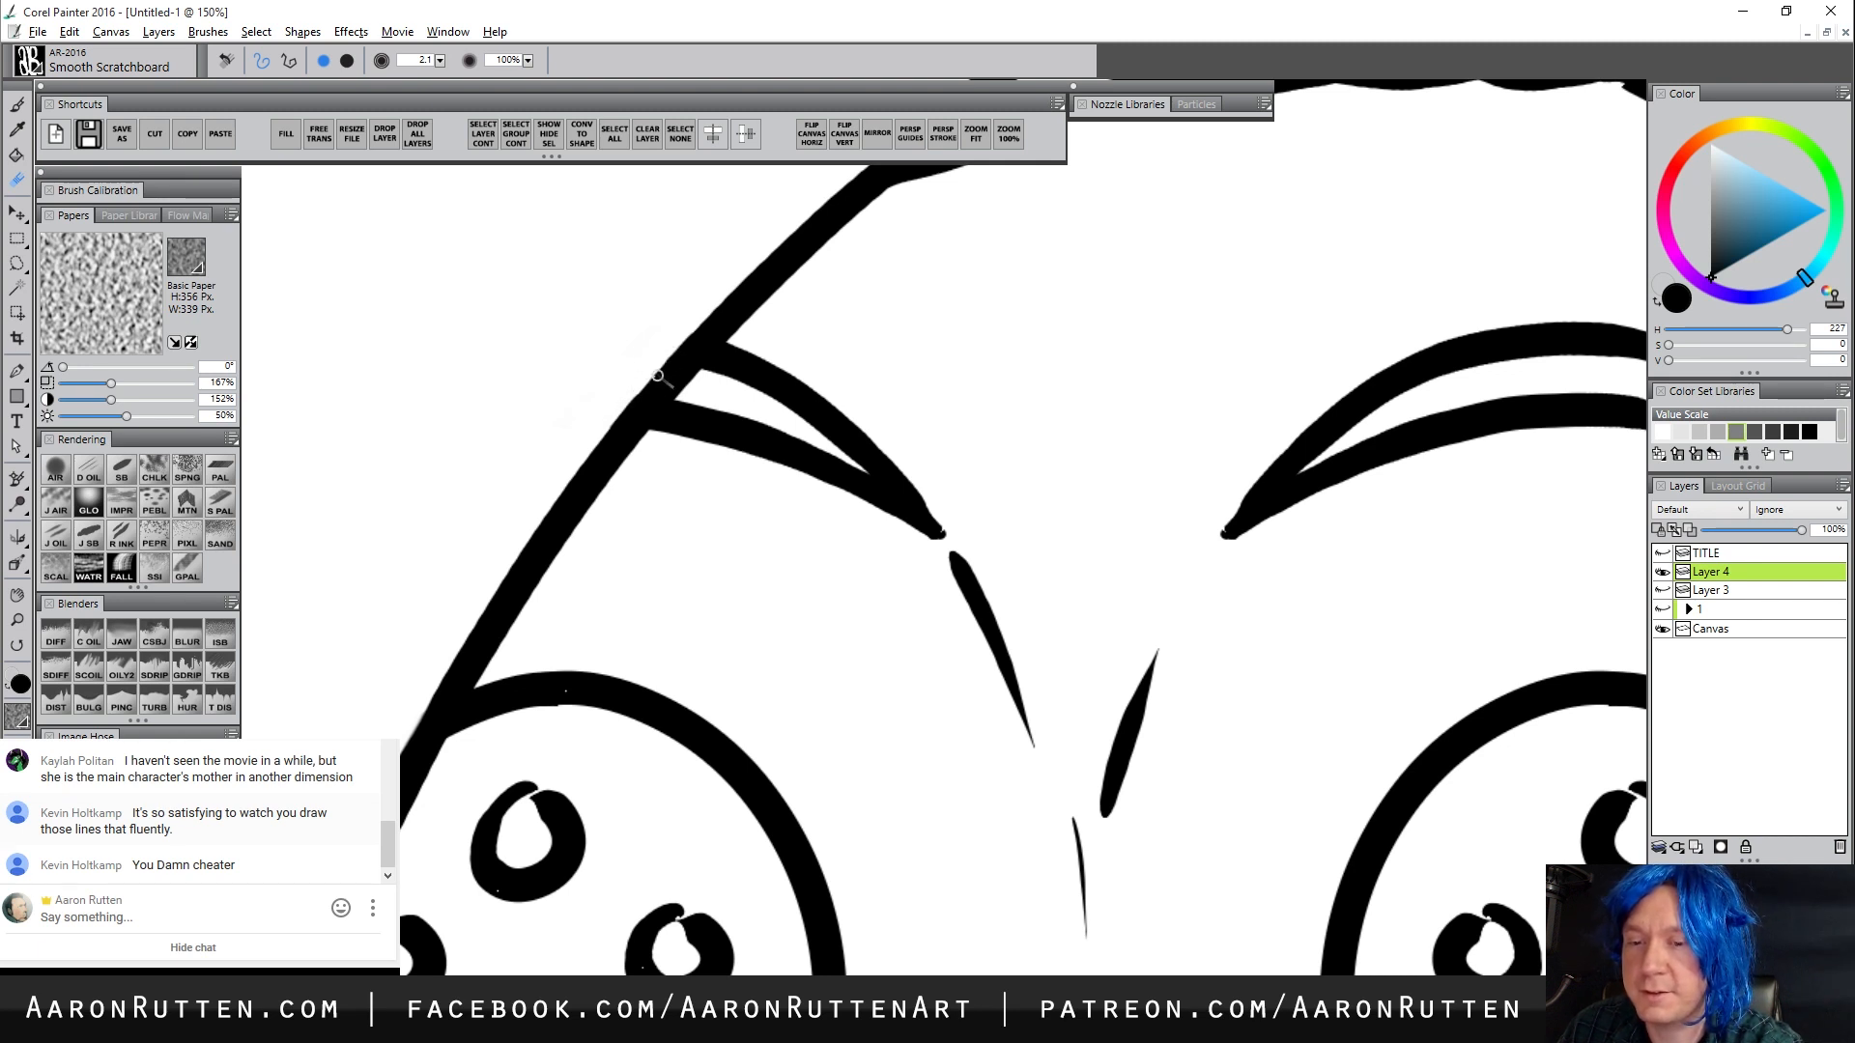
# Examine the whole inked figure at 25% zoom, from the hair down to the arms
pyautogui.click(16, 619)
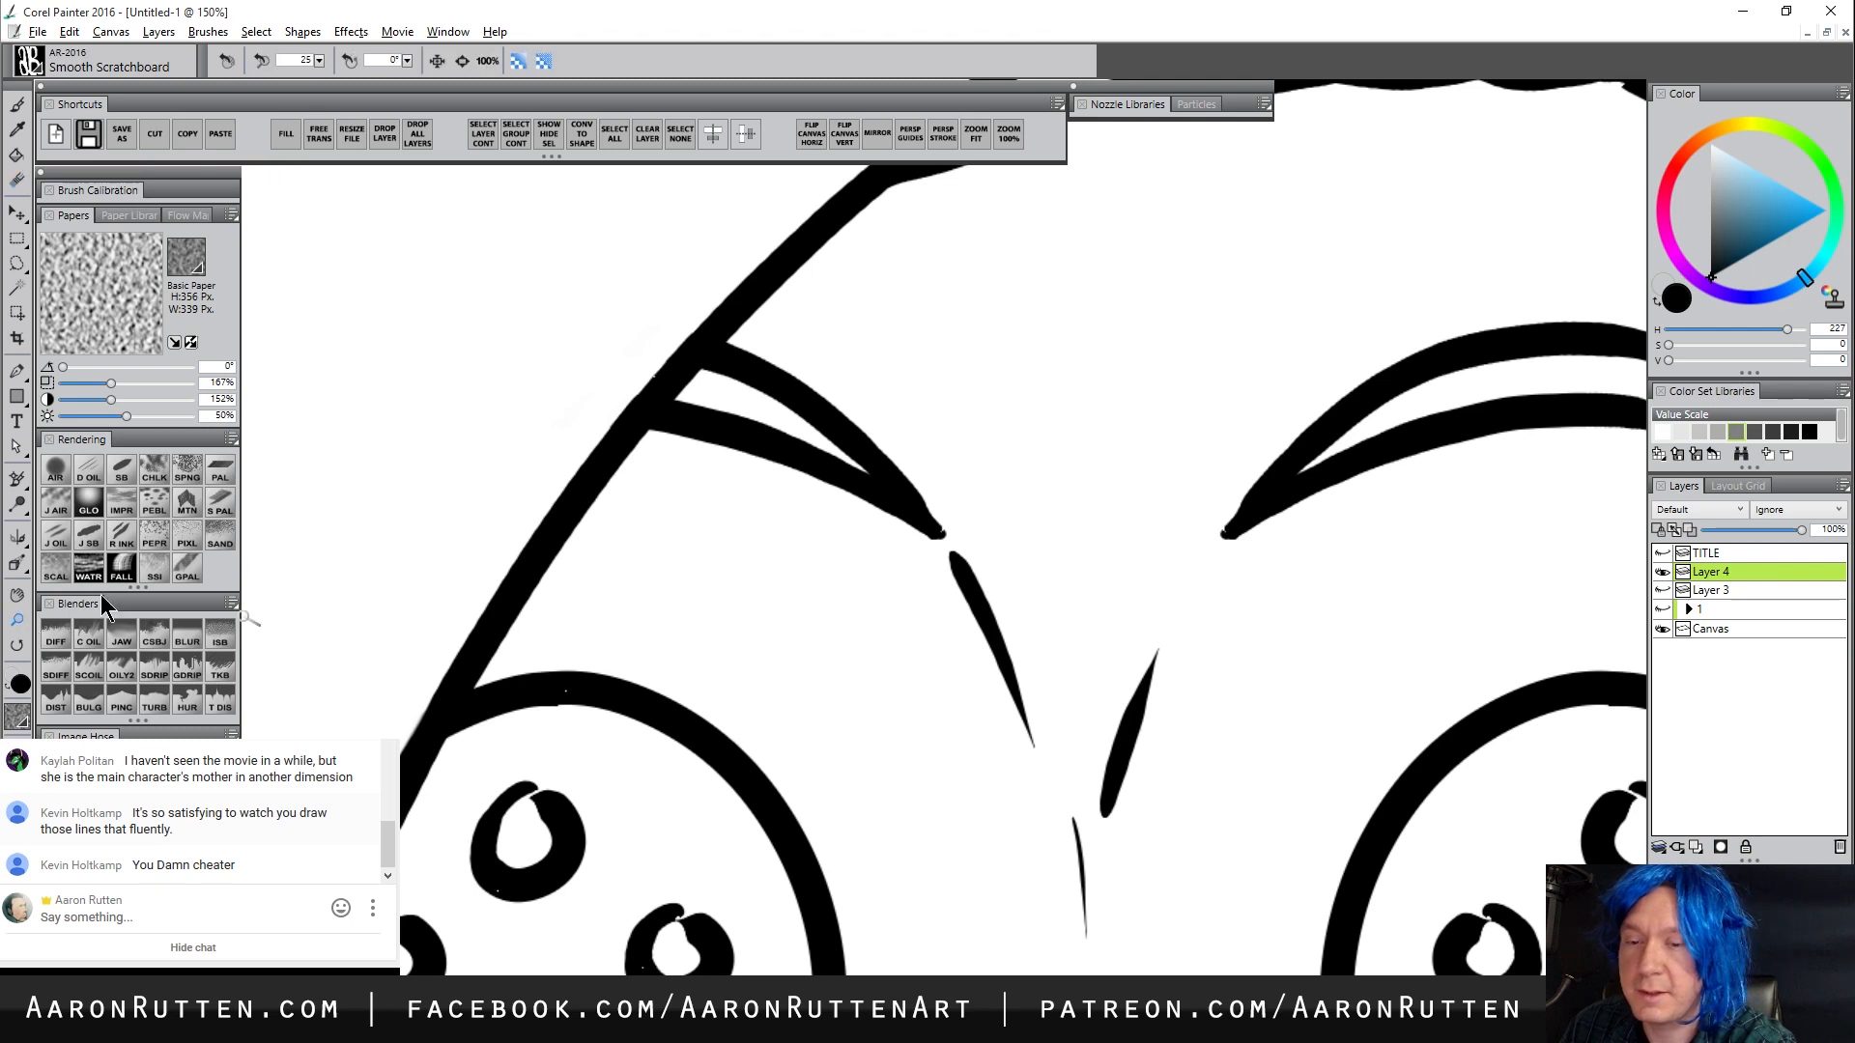
pyautogui.keyDown('alt'); pyautogui.click(878, 572); pyautogui.keyUp('alt')
pyautogui.keyDown('alt'); pyautogui.click(923, 608); pyautogui.keyUp('alt')
pyautogui.keyDown('alt'); pyautogui.click(939, 643); pyautogui.keyUp('alt')
pyautogui.keyDown('alt'); pyautogui.click(946, 683); pyautogui.keyUp('alt')
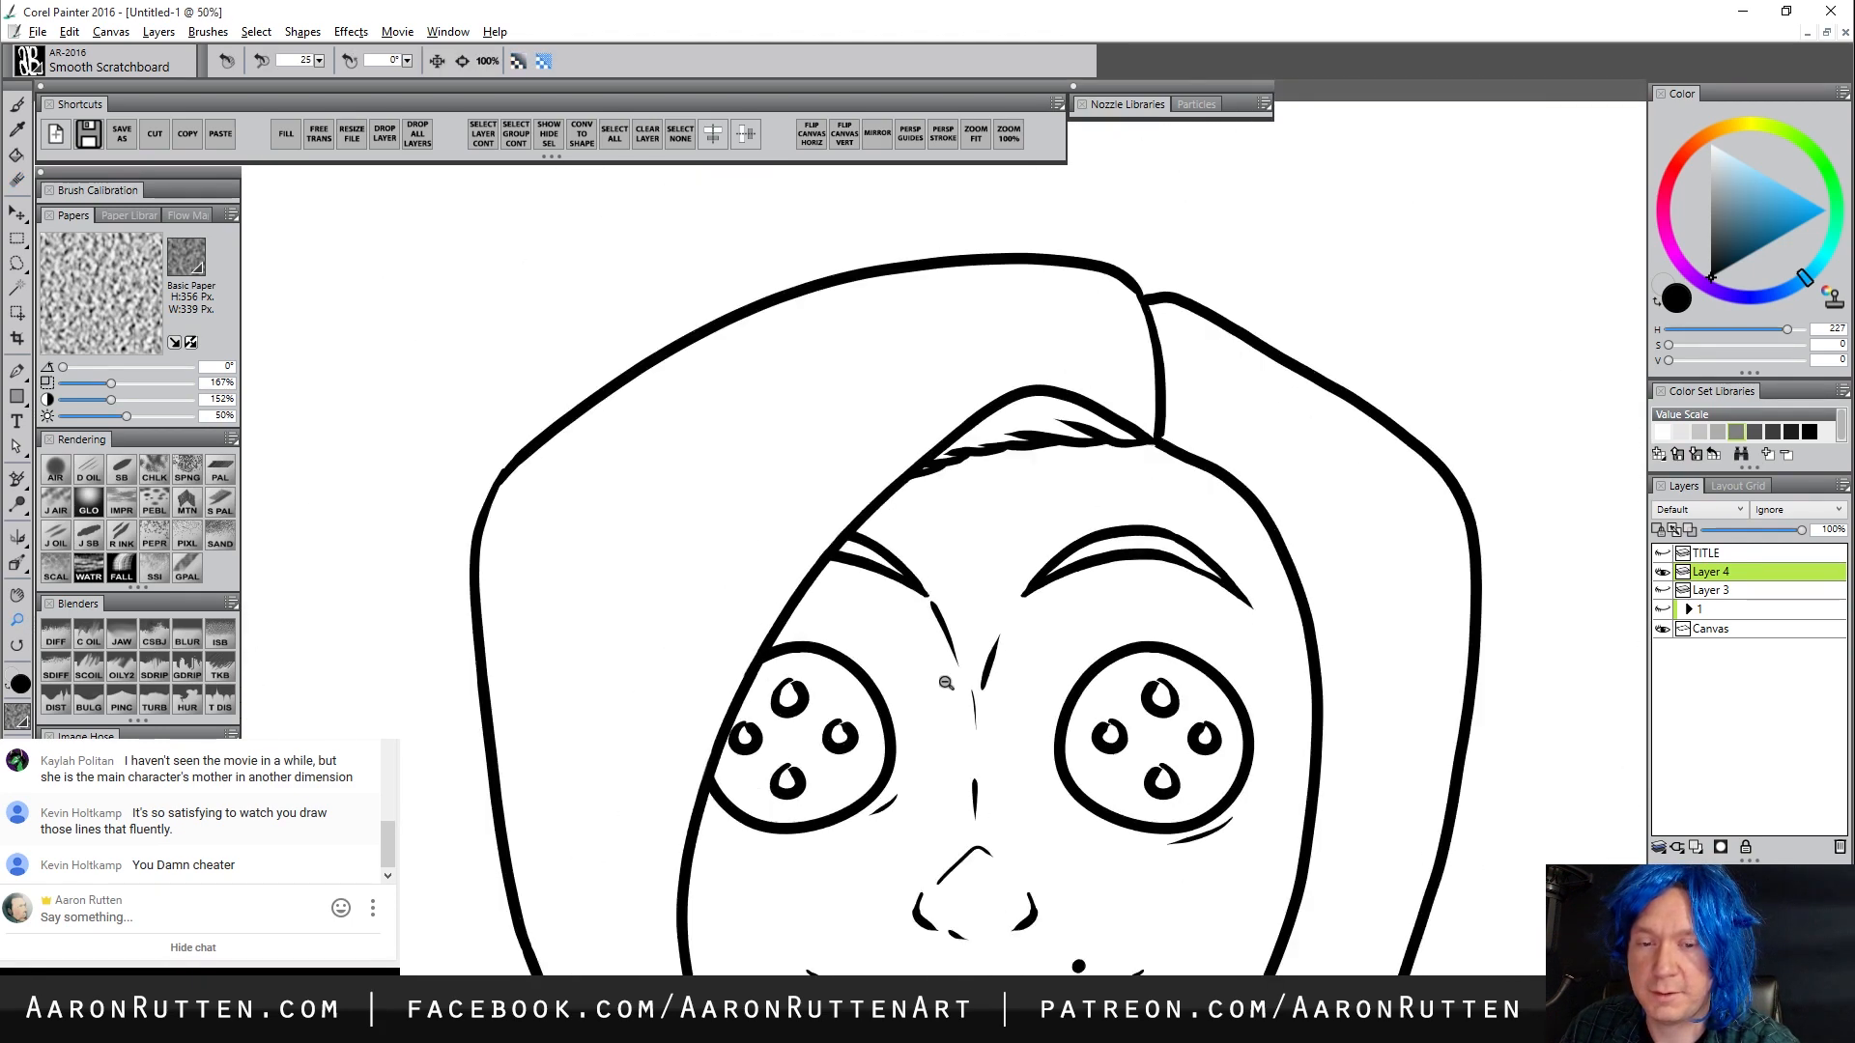
pyautogui.moveTo(980, 843); pyautogui.dragTo(835, 713)
pyautogui.moveTo(905, 828); pyautogui.dragTo(881, 667)
pyautogui.keyDown('alt'); pyautogui.click(890, 586); pyautogui.keyUp('alt')
pyautogui.keyDown('alt'); pyautogui.click(889, 635); pyautogui.keyUp('alt')
pyautogui.moveTo(885, 745); pyautogui.dragTo(870, 677)
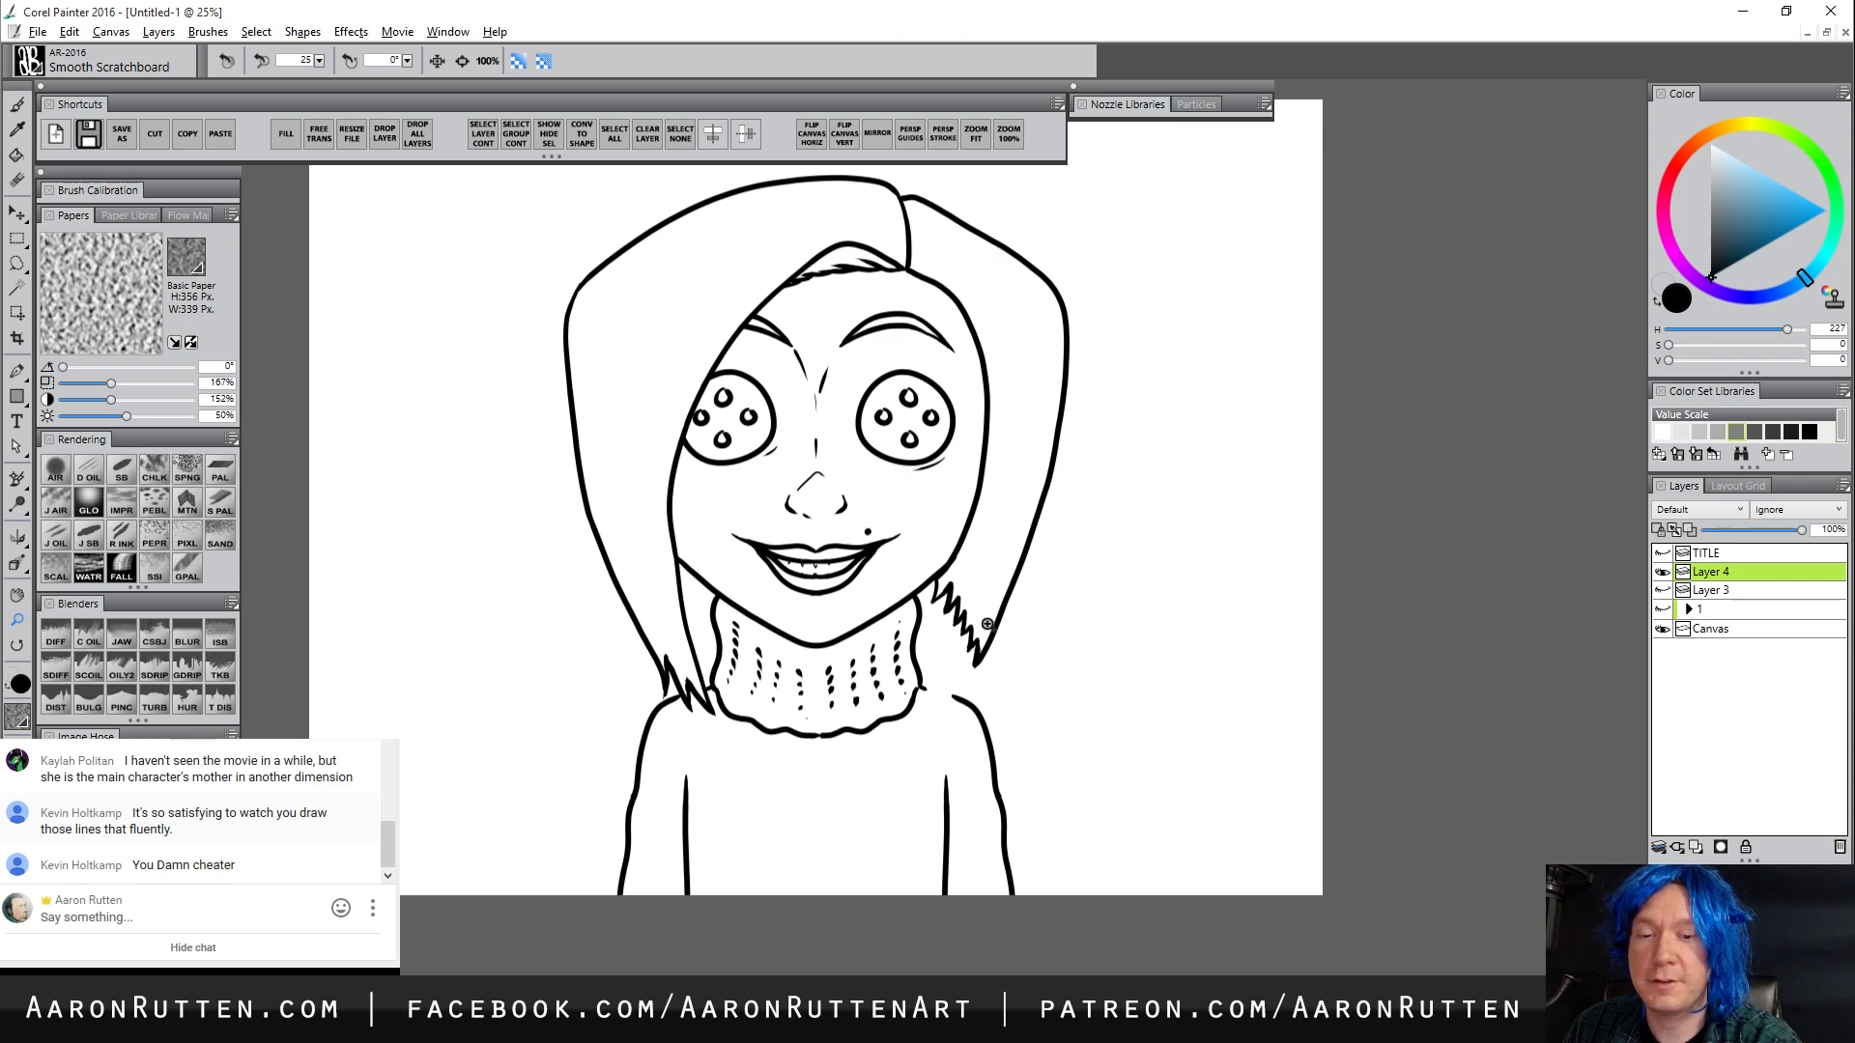
# Extend the shoulder line under the short jagged hair side to meet the turtleneck's edge with the brush at size 8.2
pyautogui.click(923, 733)
pyautogui.click(919, 767)
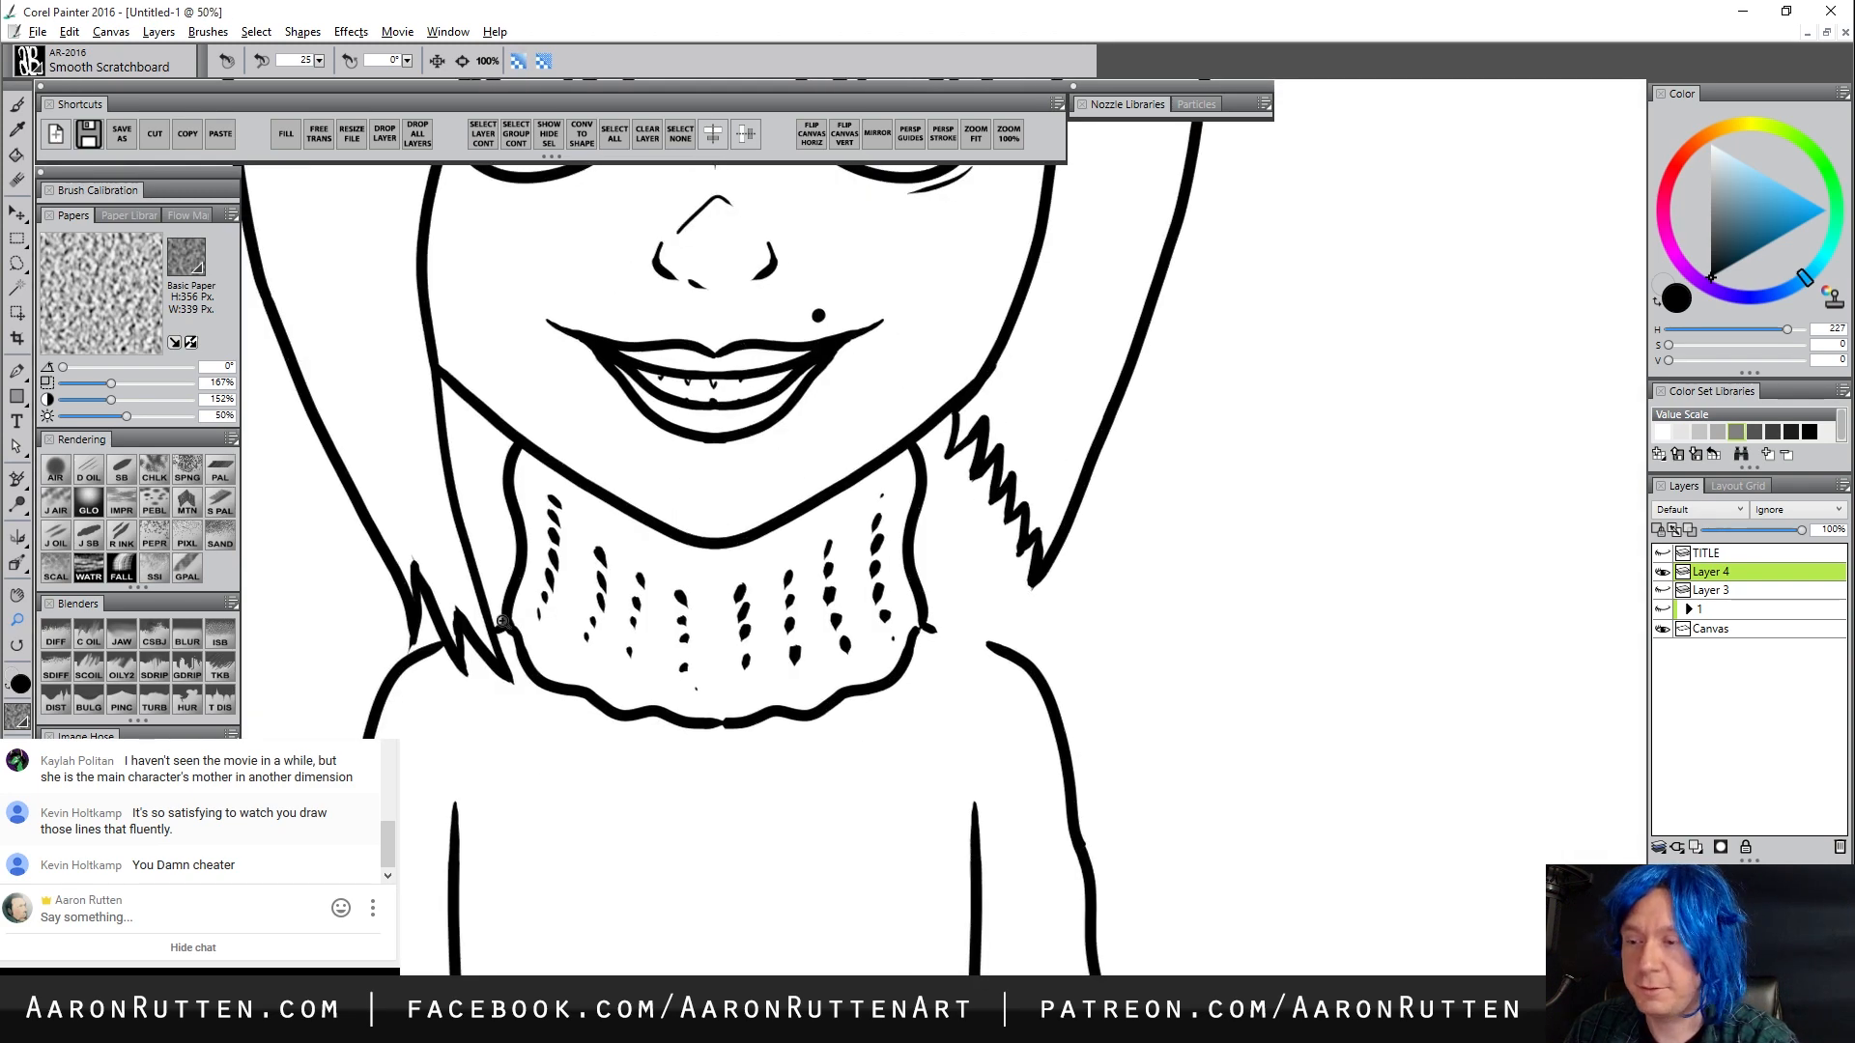
pyautogui.click(120, 471)
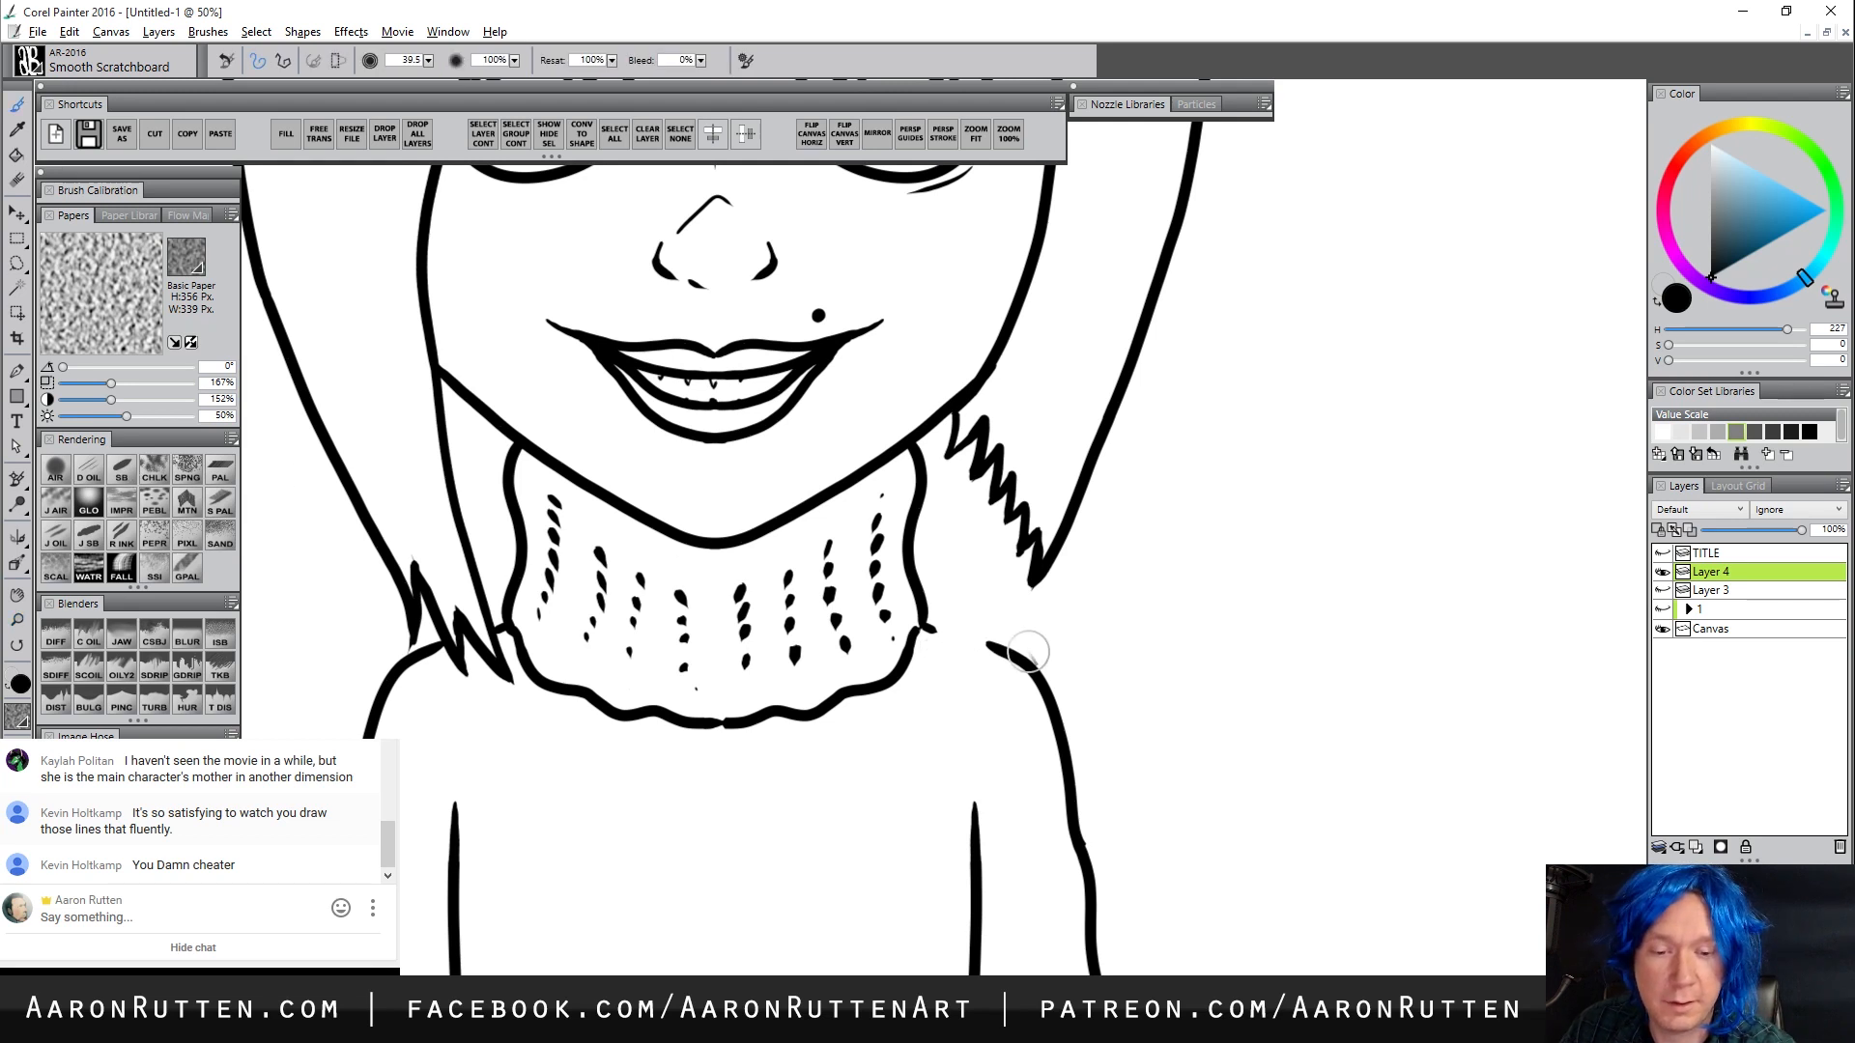
pyautogui.moveTo(1028, 652); pyautogui.dragTo(976, 646)
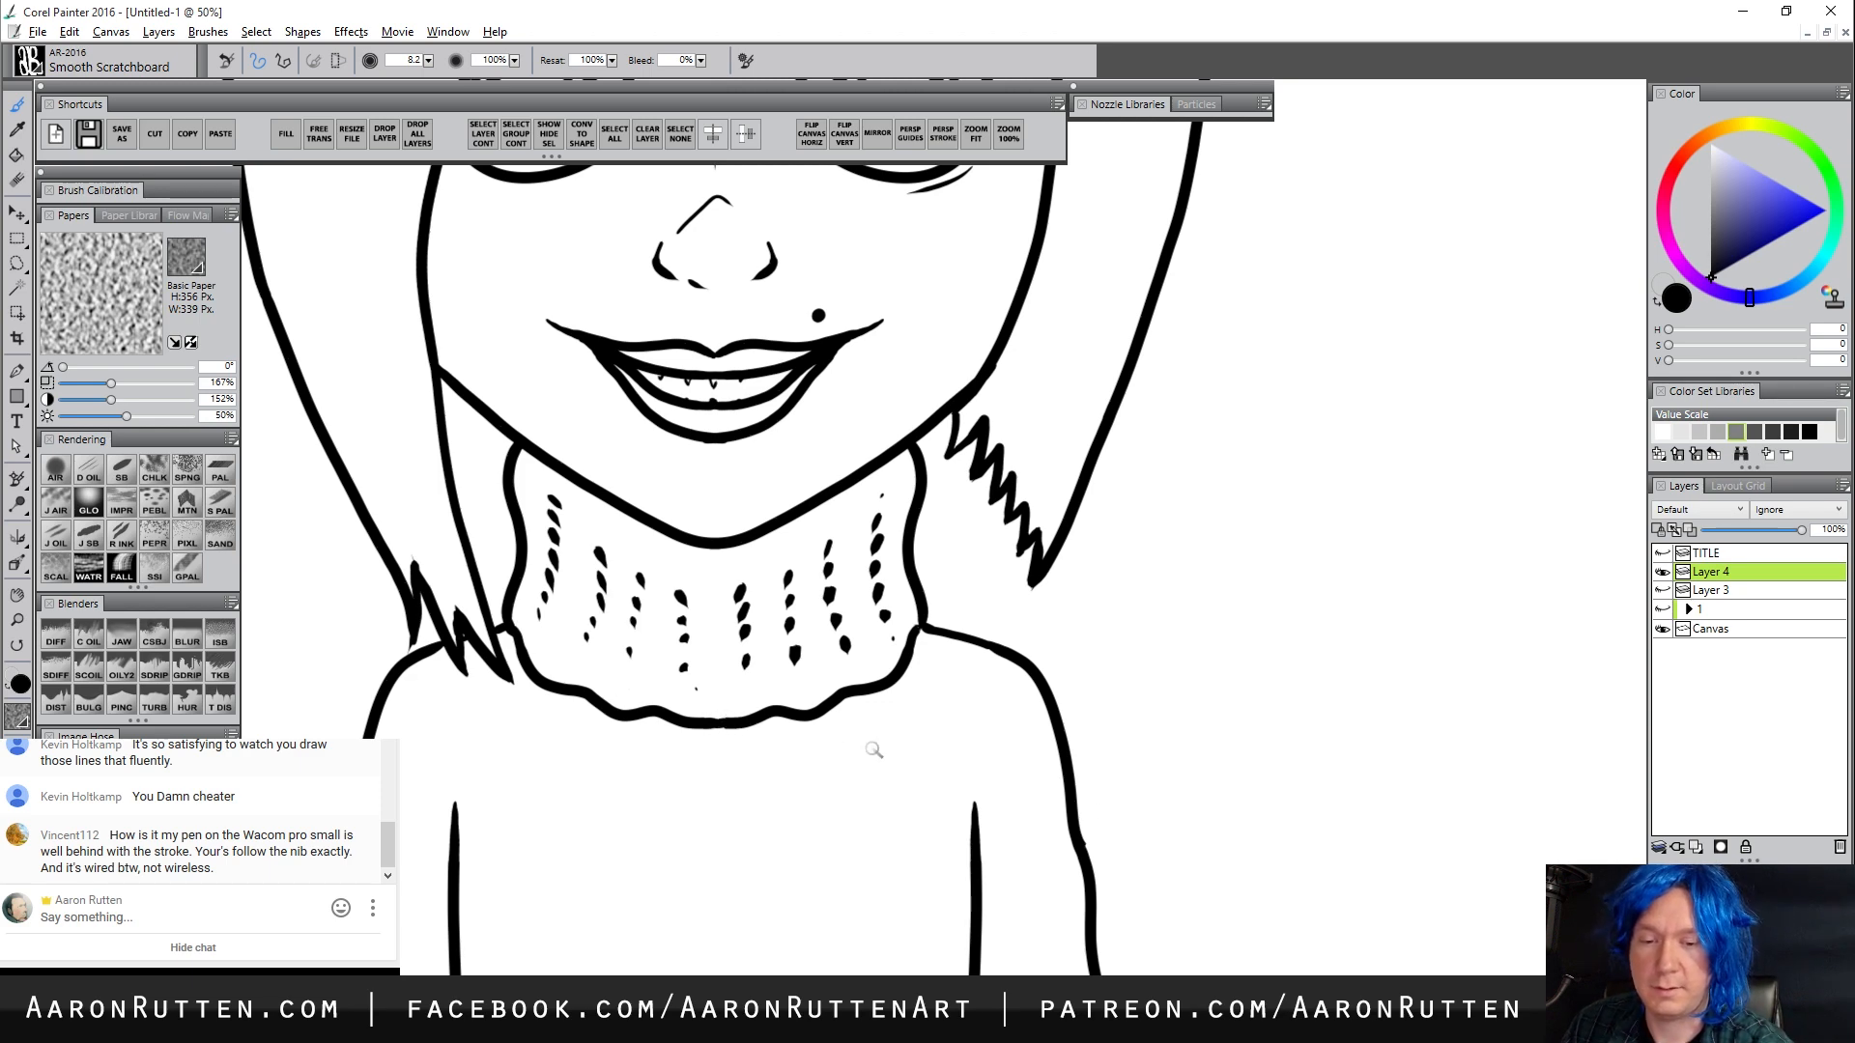
# Draw a dashed knit line across the top of the turtleneck, following the jaw beneath the chin
pyautogui.press('m')
pyautogui.keyDown('alt'); pyautogui.click(744, 608); pyautogui.keyUp('alt')
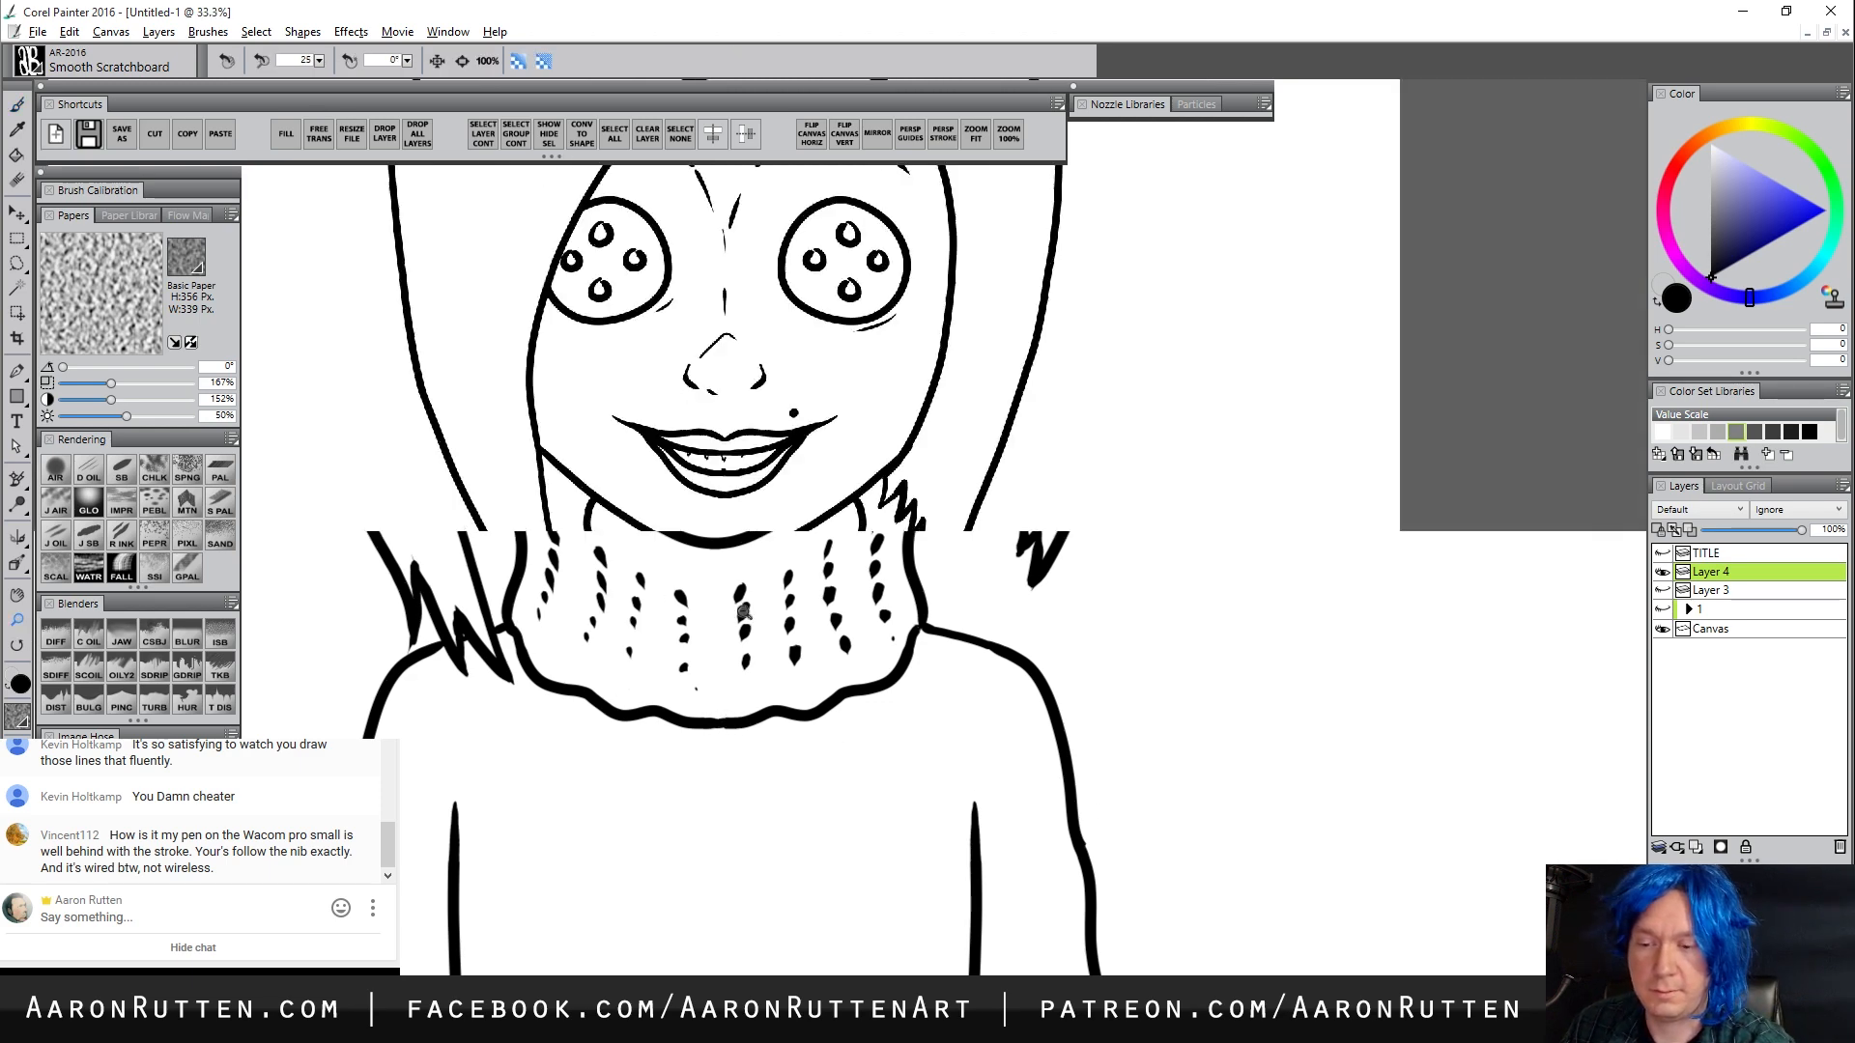
pyautogui.moveTo(781, 689); pyautogui.dragTo(817, 812)
pyautogui.keyDown('alt'); pyautogui.click(842, 630); pyautogui.keyUp('alt')
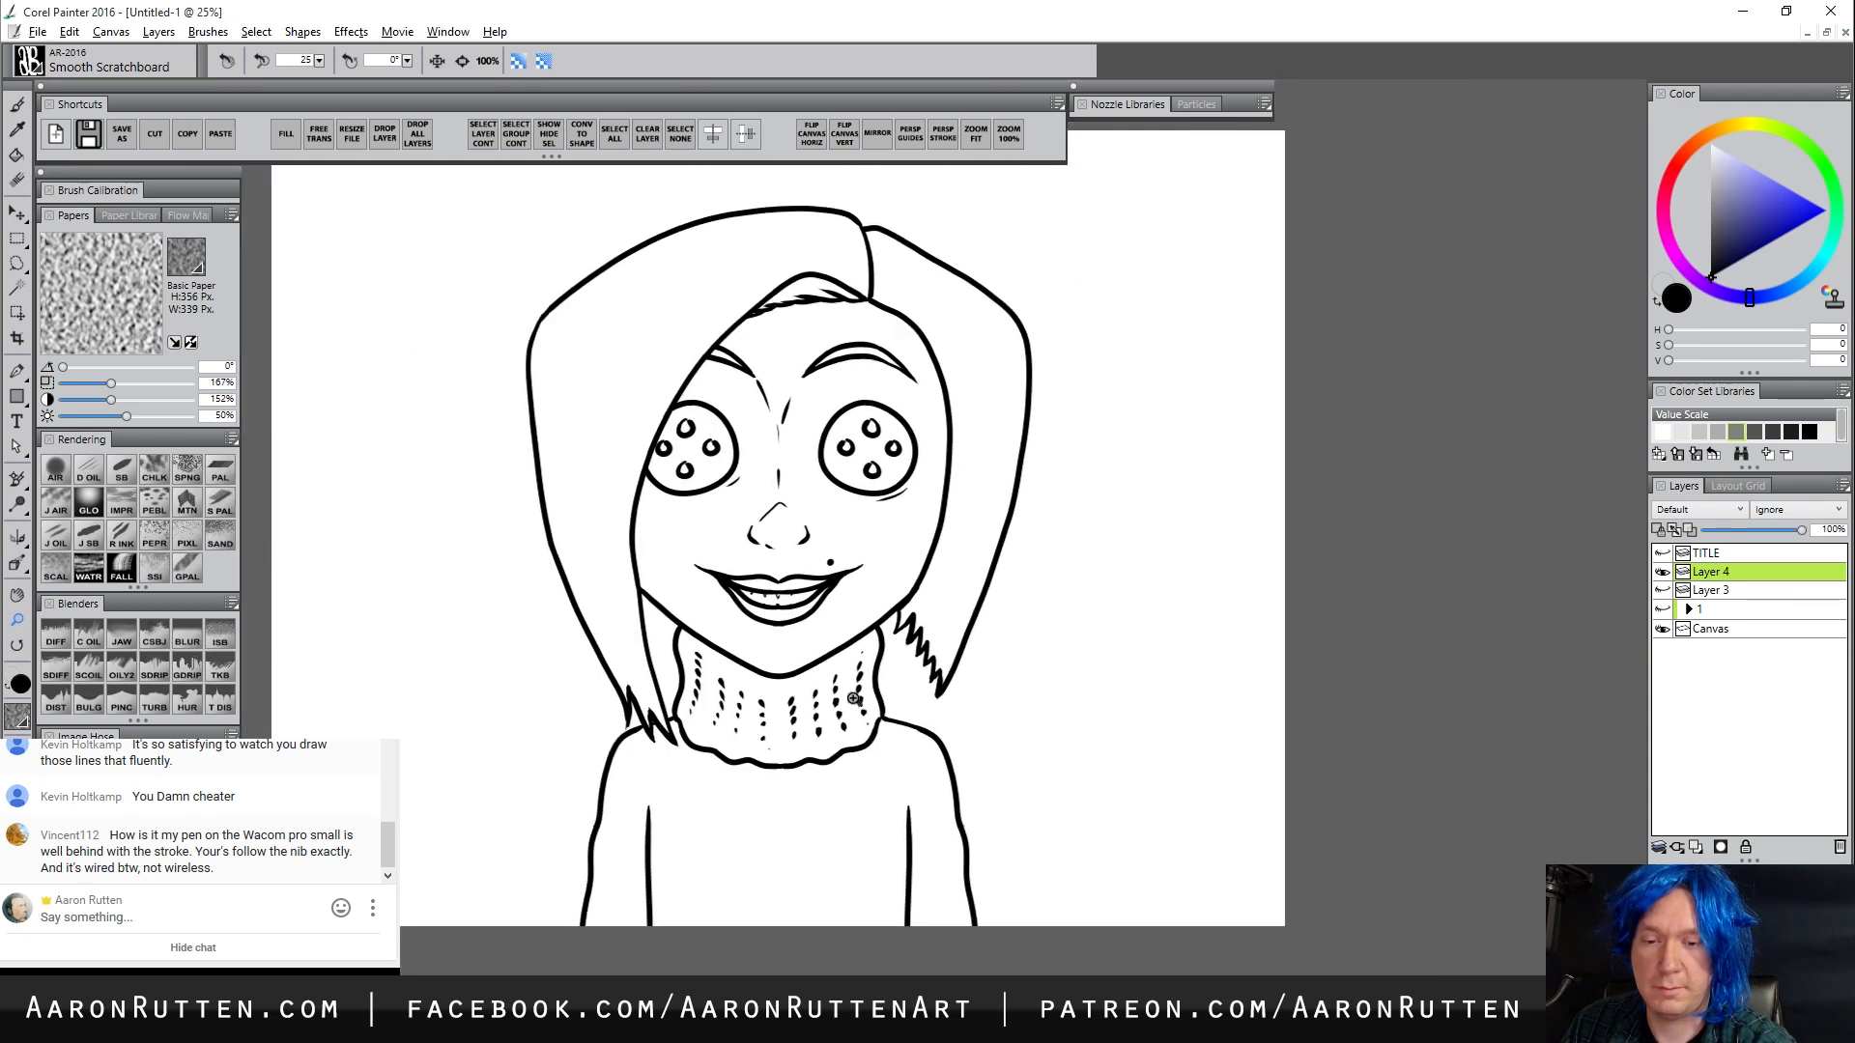
pyautogui.moveTo(853, 702); pyautogui.dragTo(857, 679)
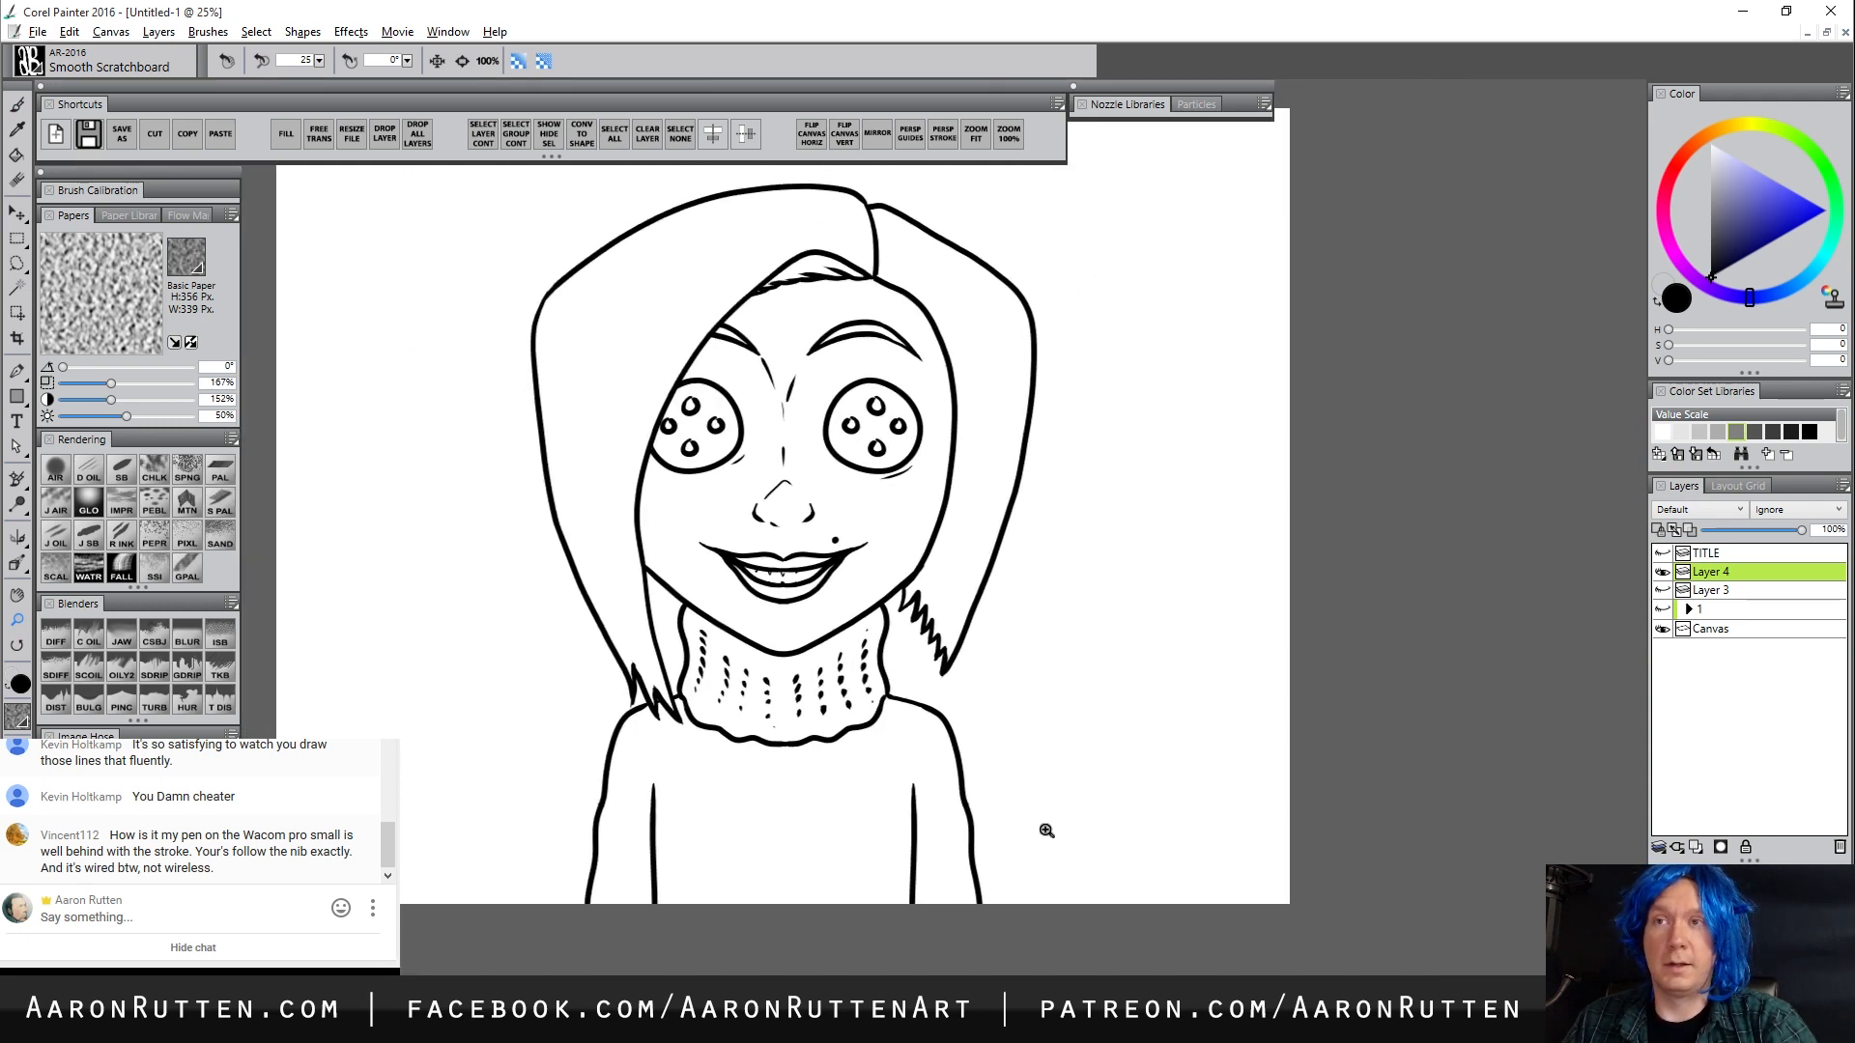
pyautogui.press('b')
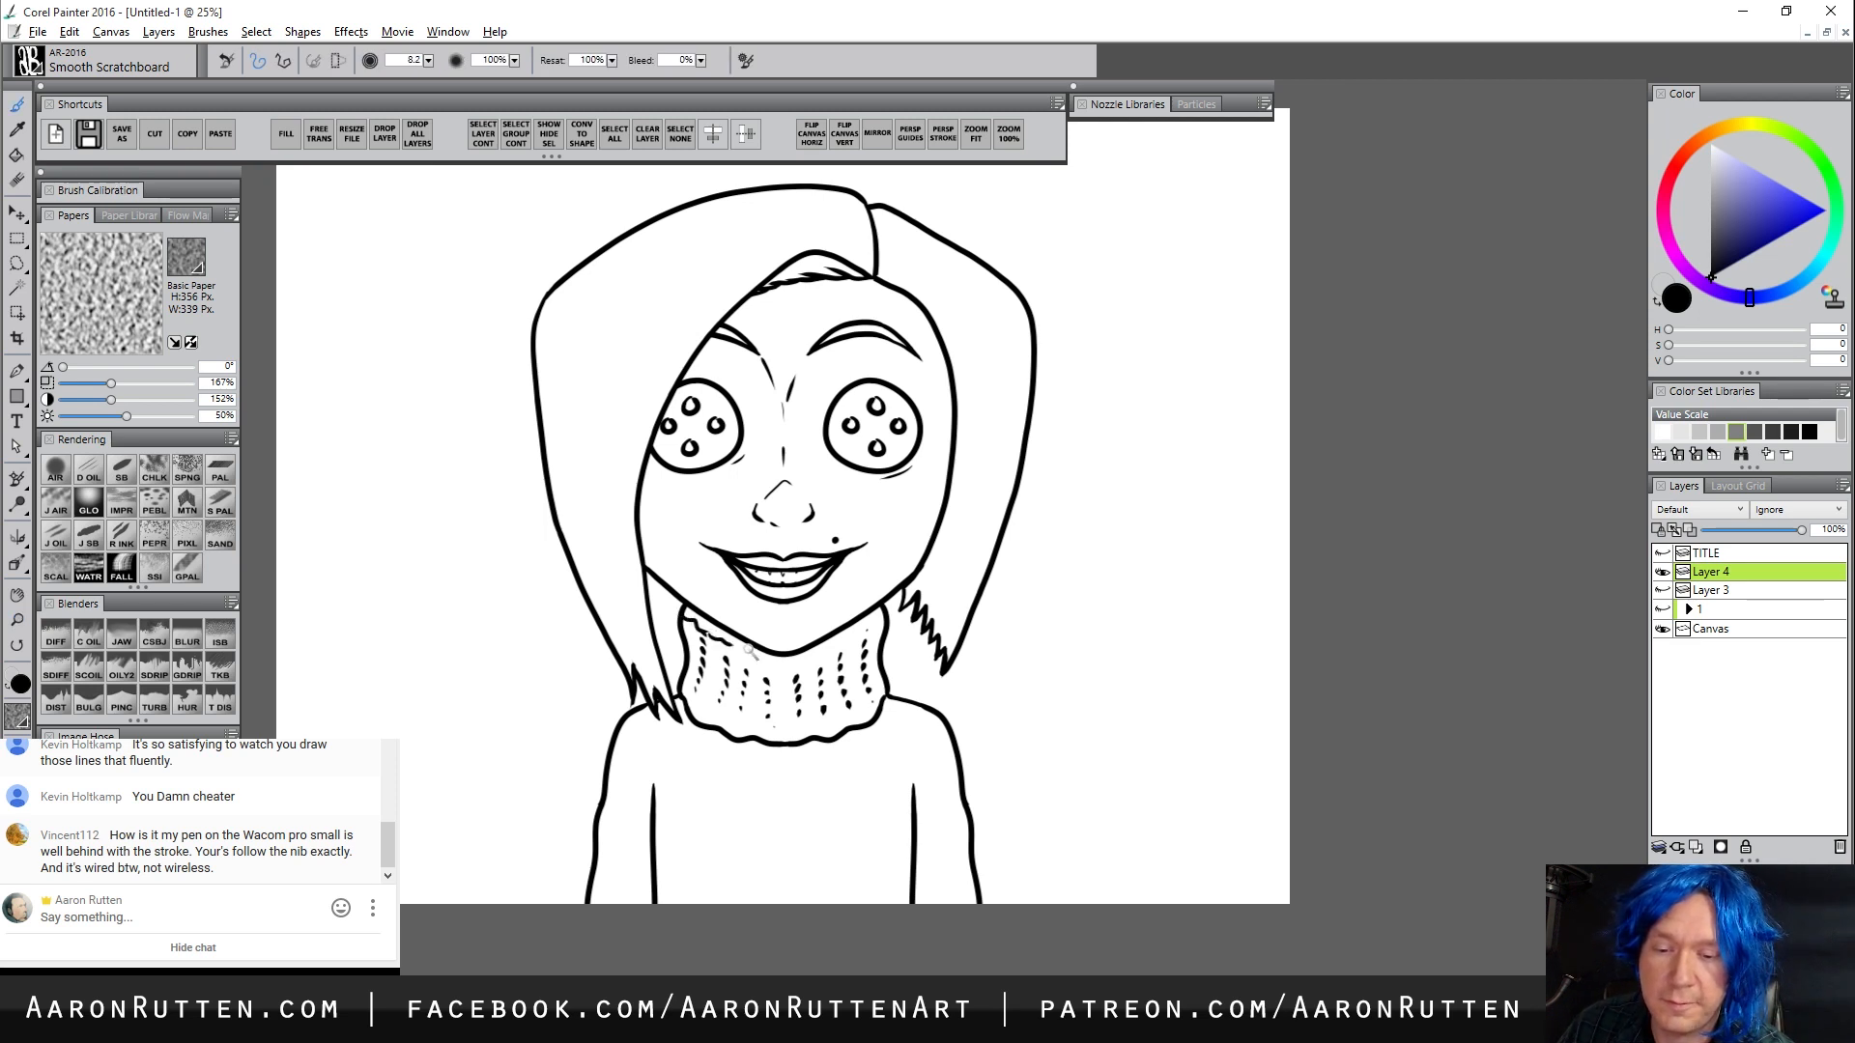
pyautogui.moveTo(744, 652); pyautogui.dragTo(757, 671)
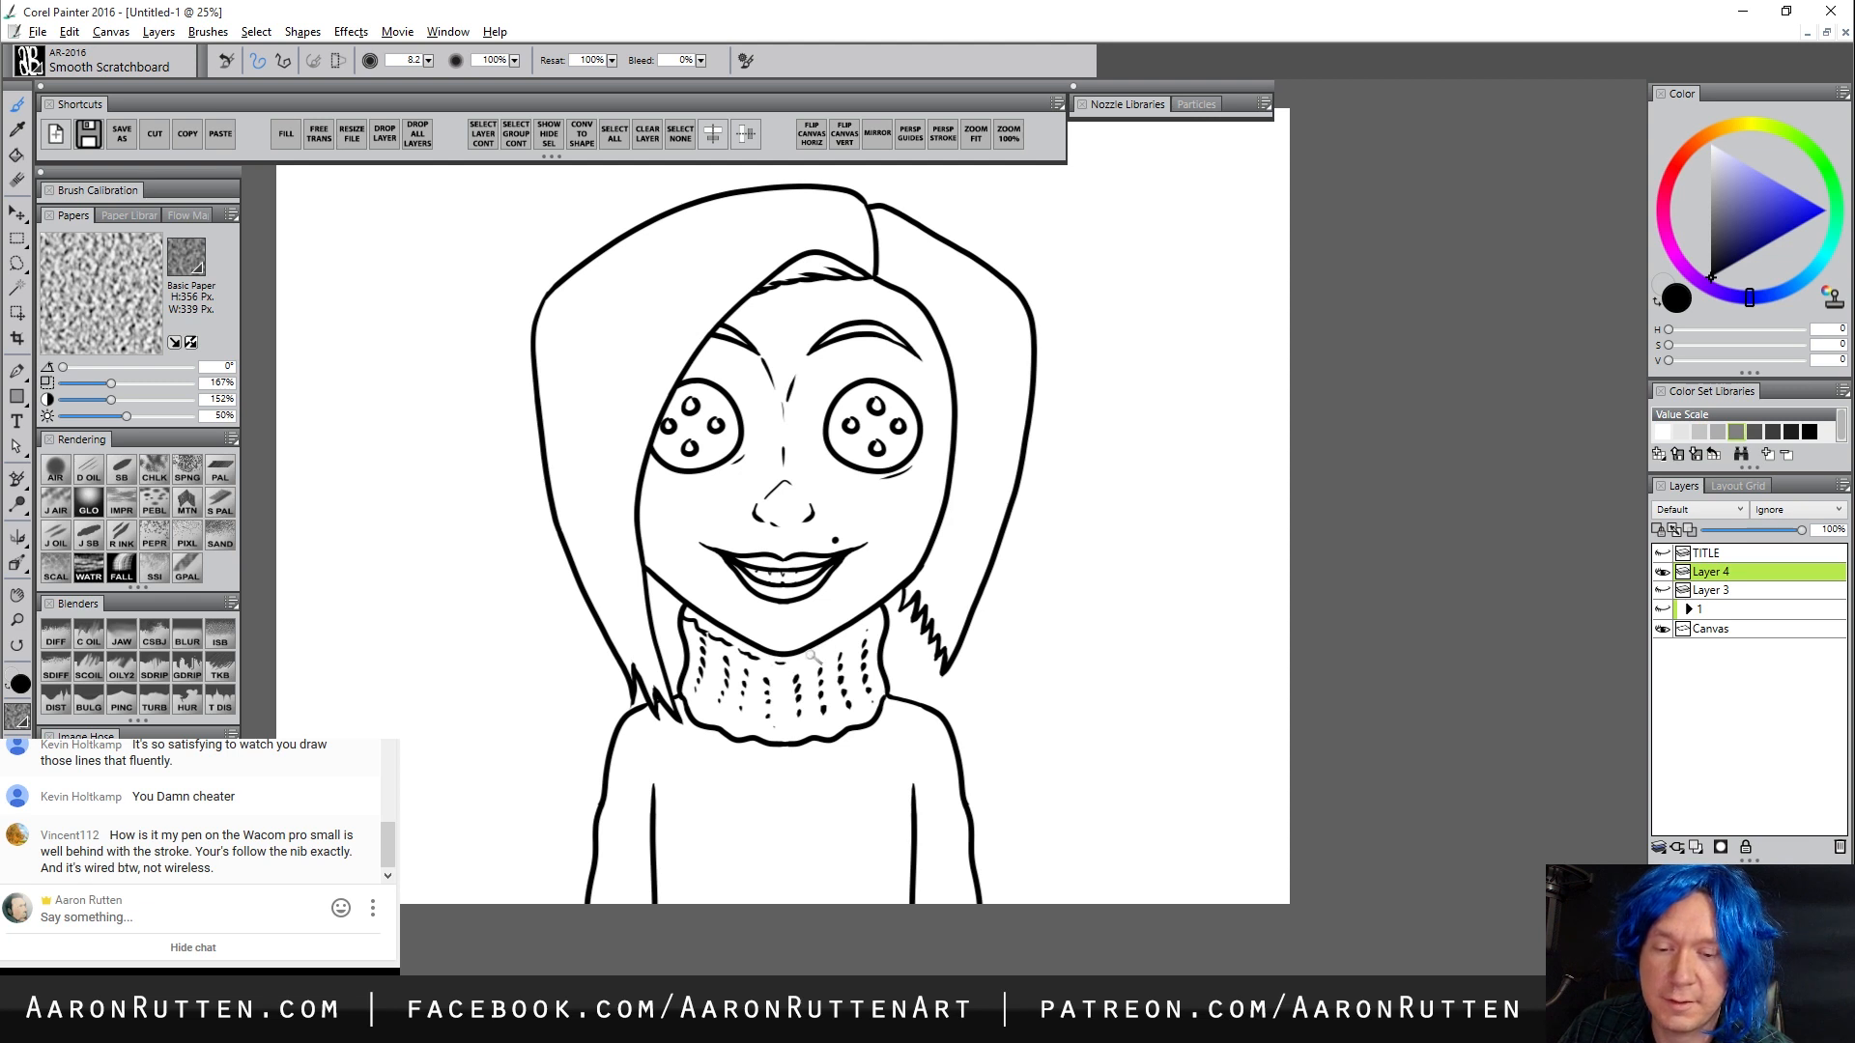
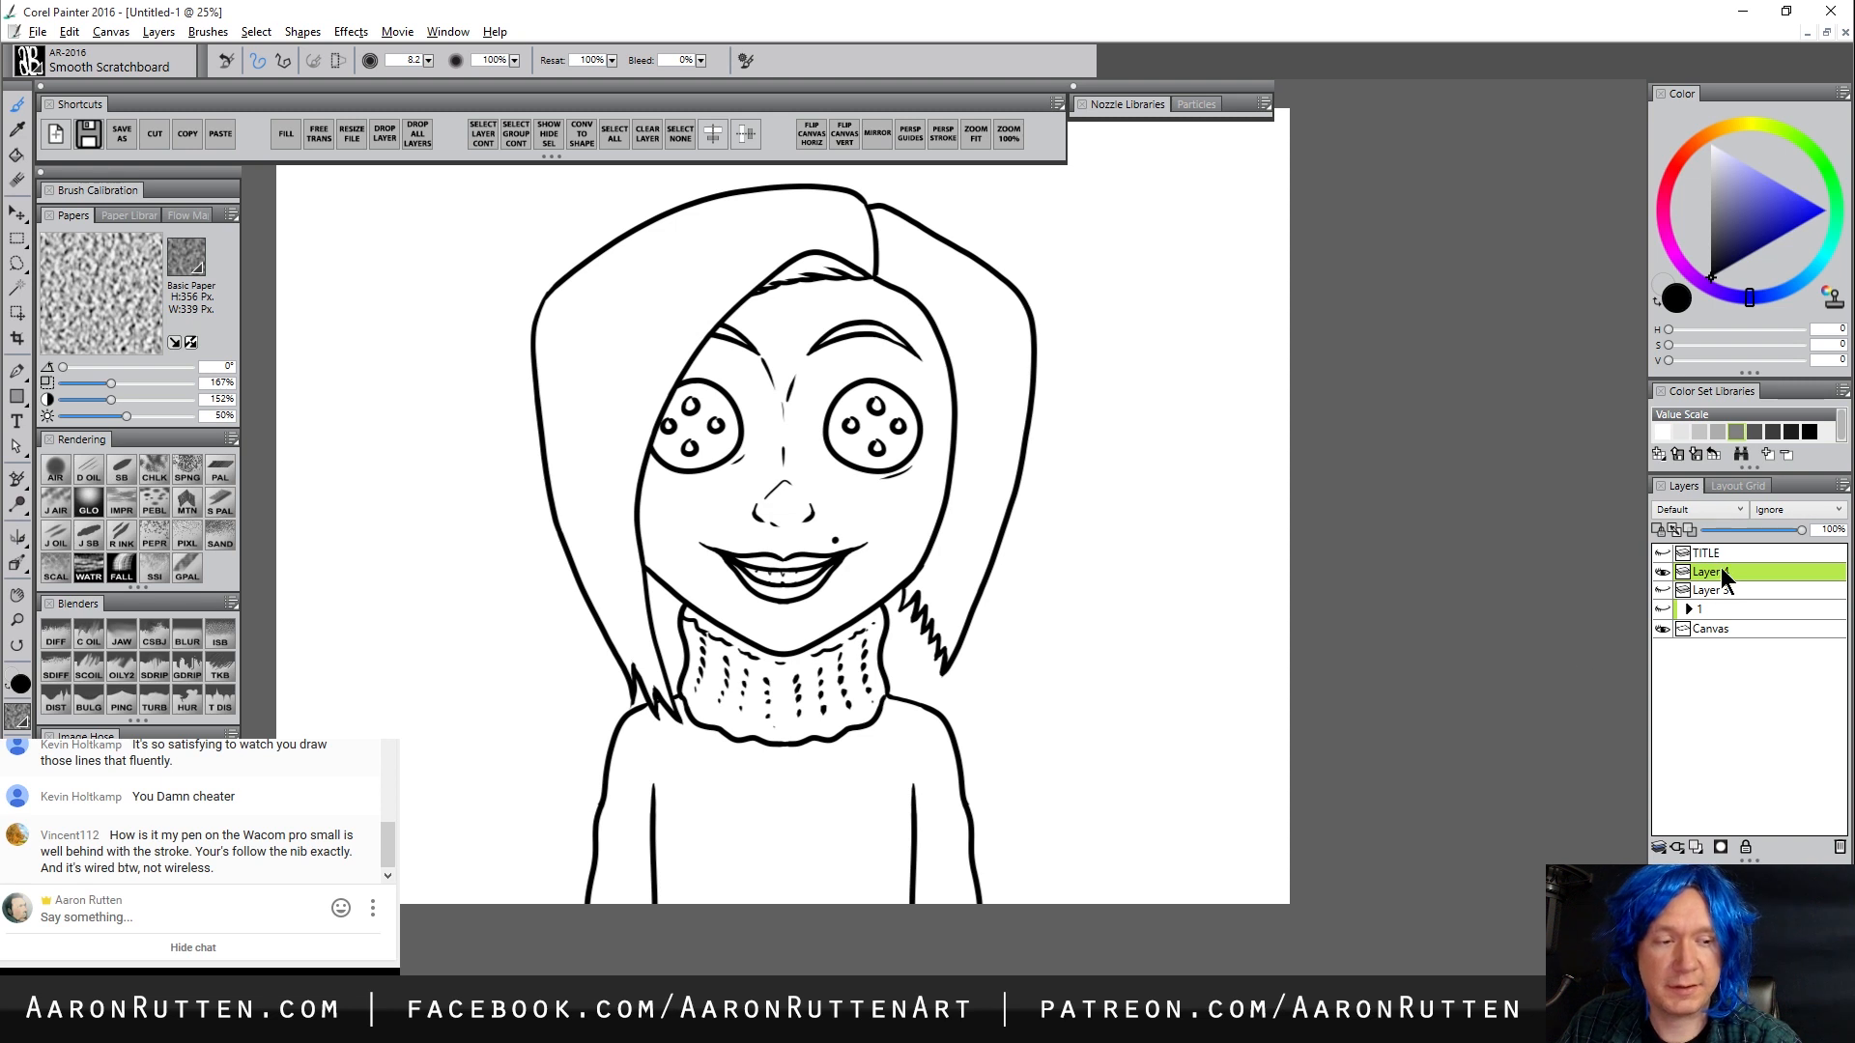
# Rename the line art layer, Layer 4, as "ink" and delete Layer 3
pyautogui.write('ink')
pyautogui.press('Return')
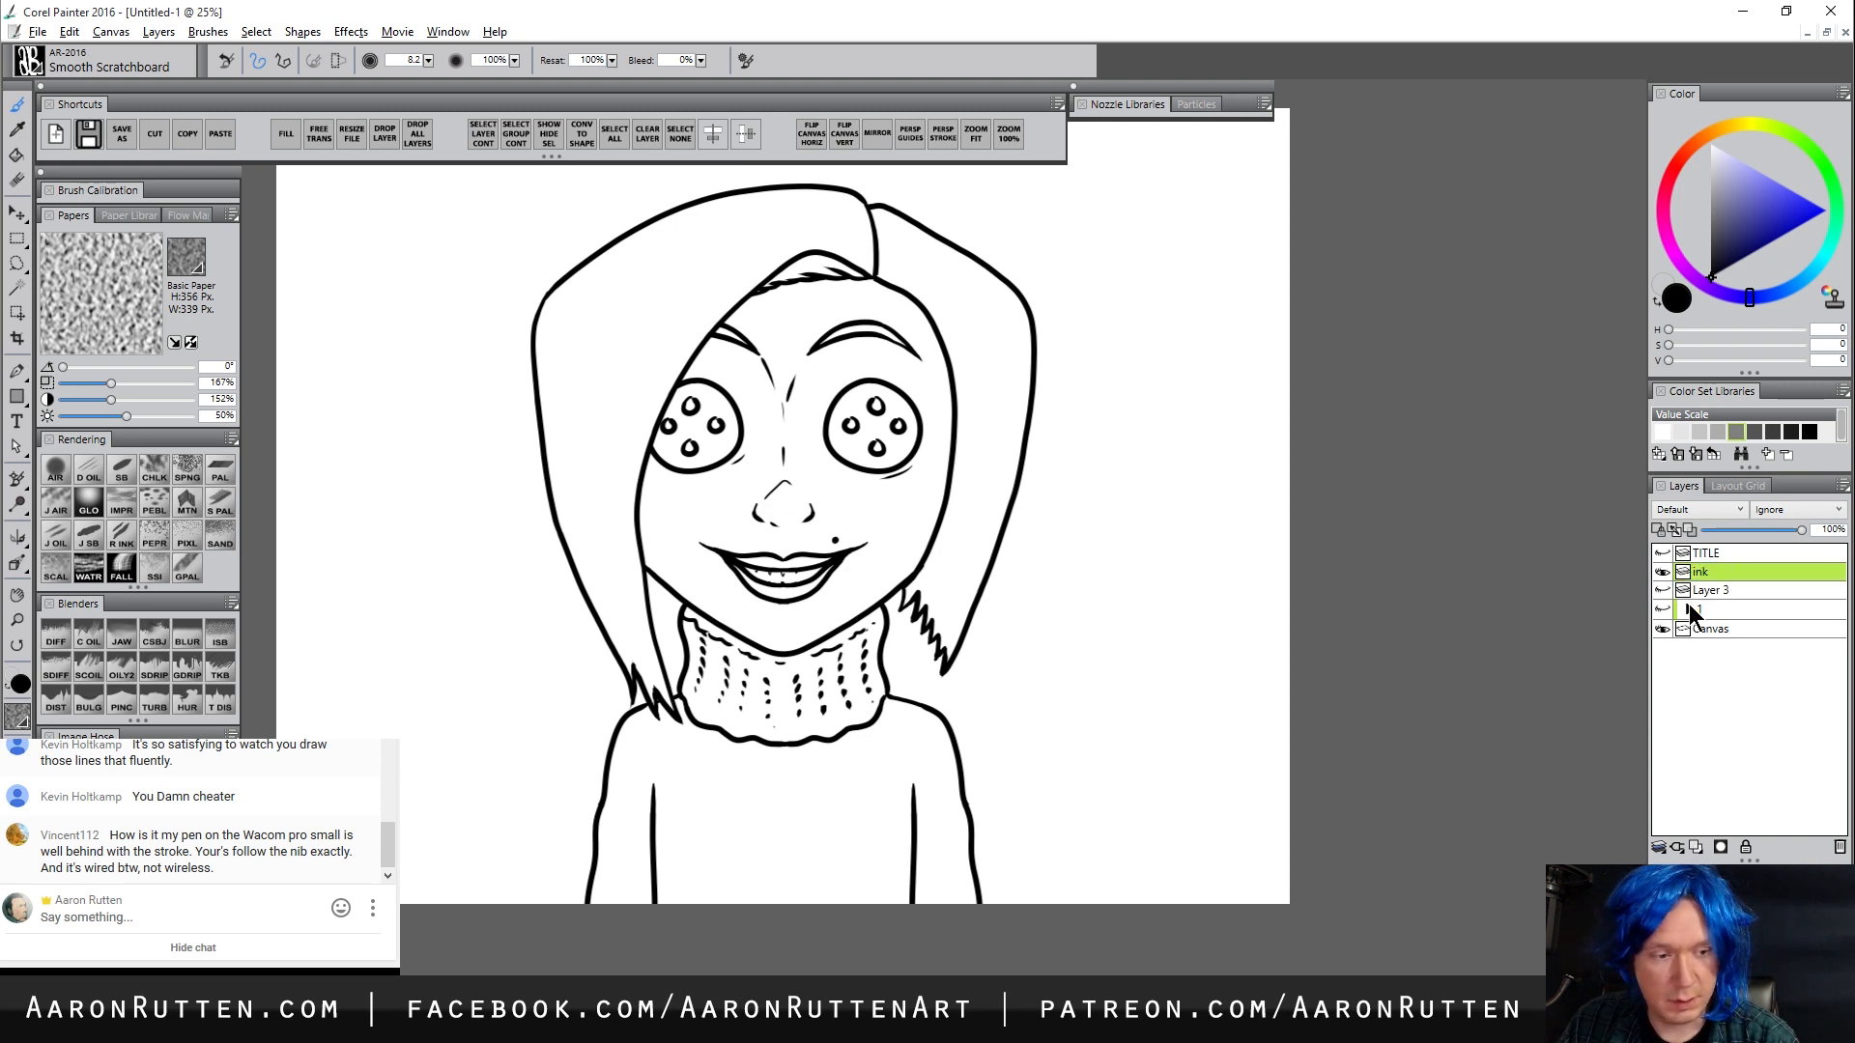
pyautogui.click(1708, 589)
pyautogui.click(1840, 848)
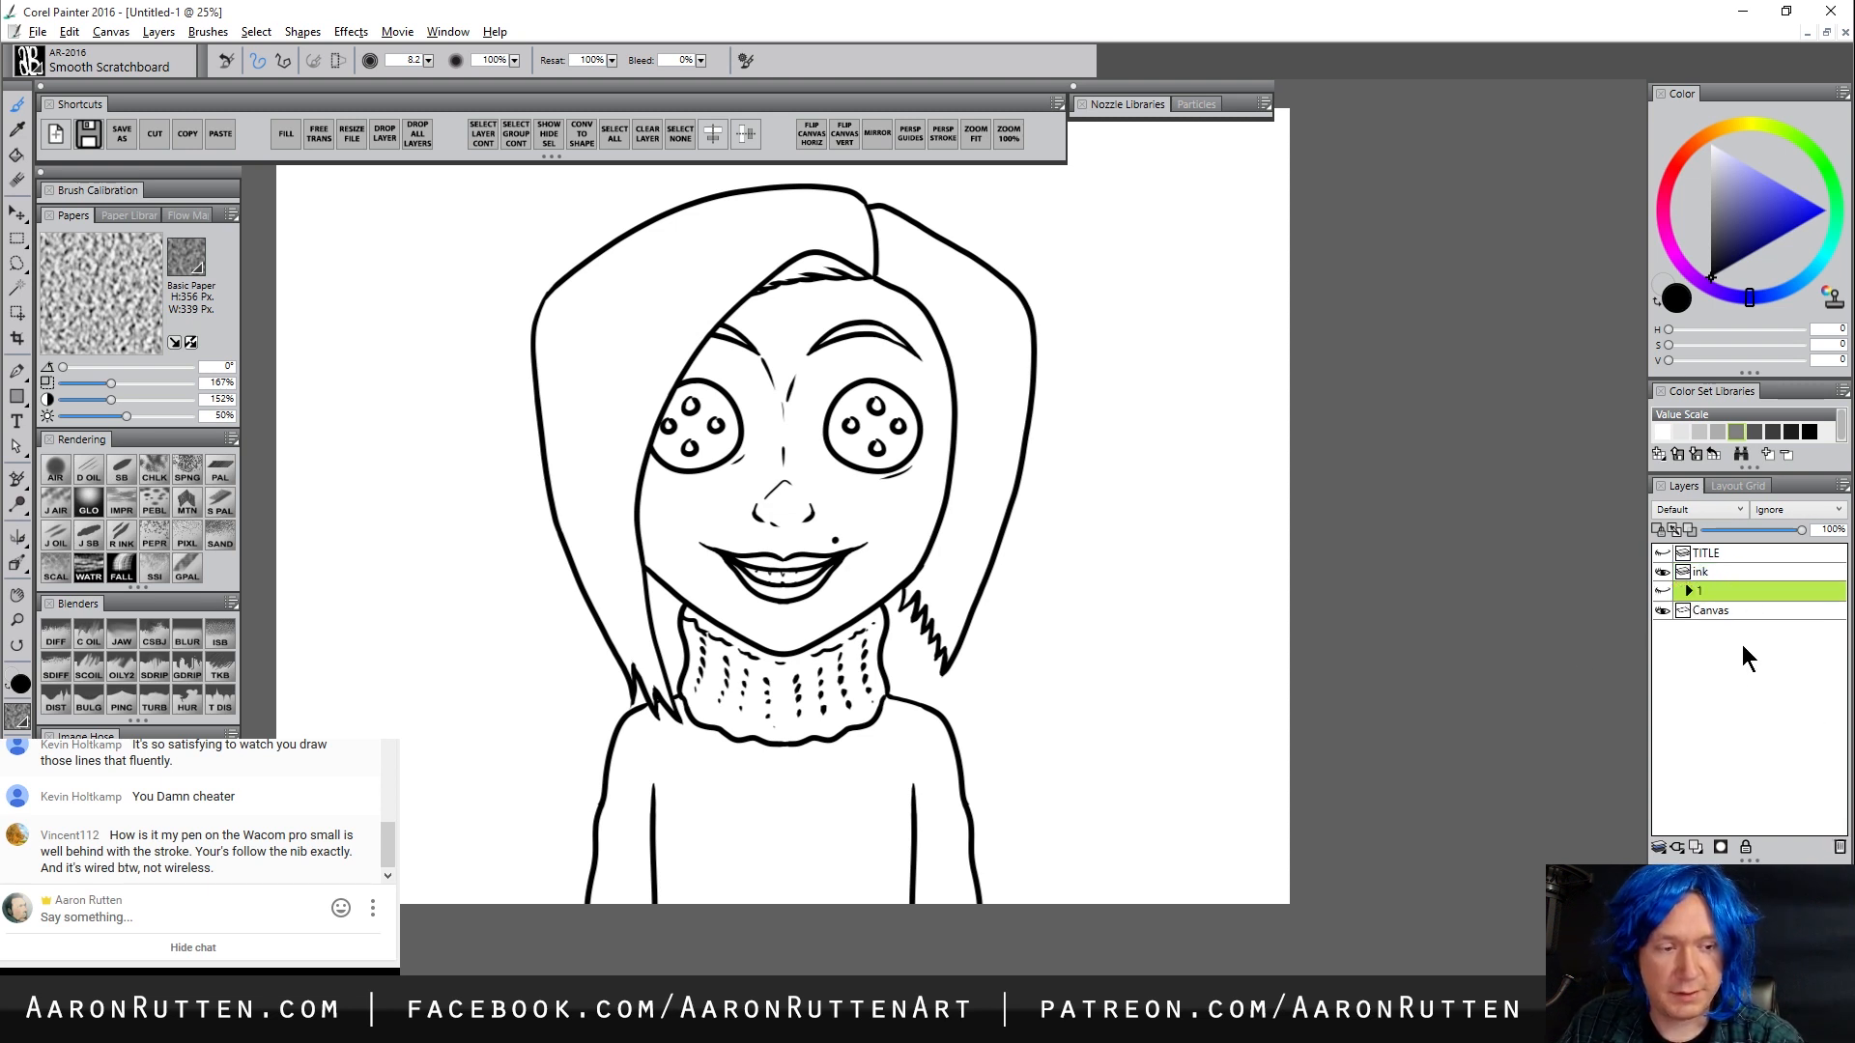
# Add a new layer above group 1 and name it "hair"
pyautogui.click(1695, 847)
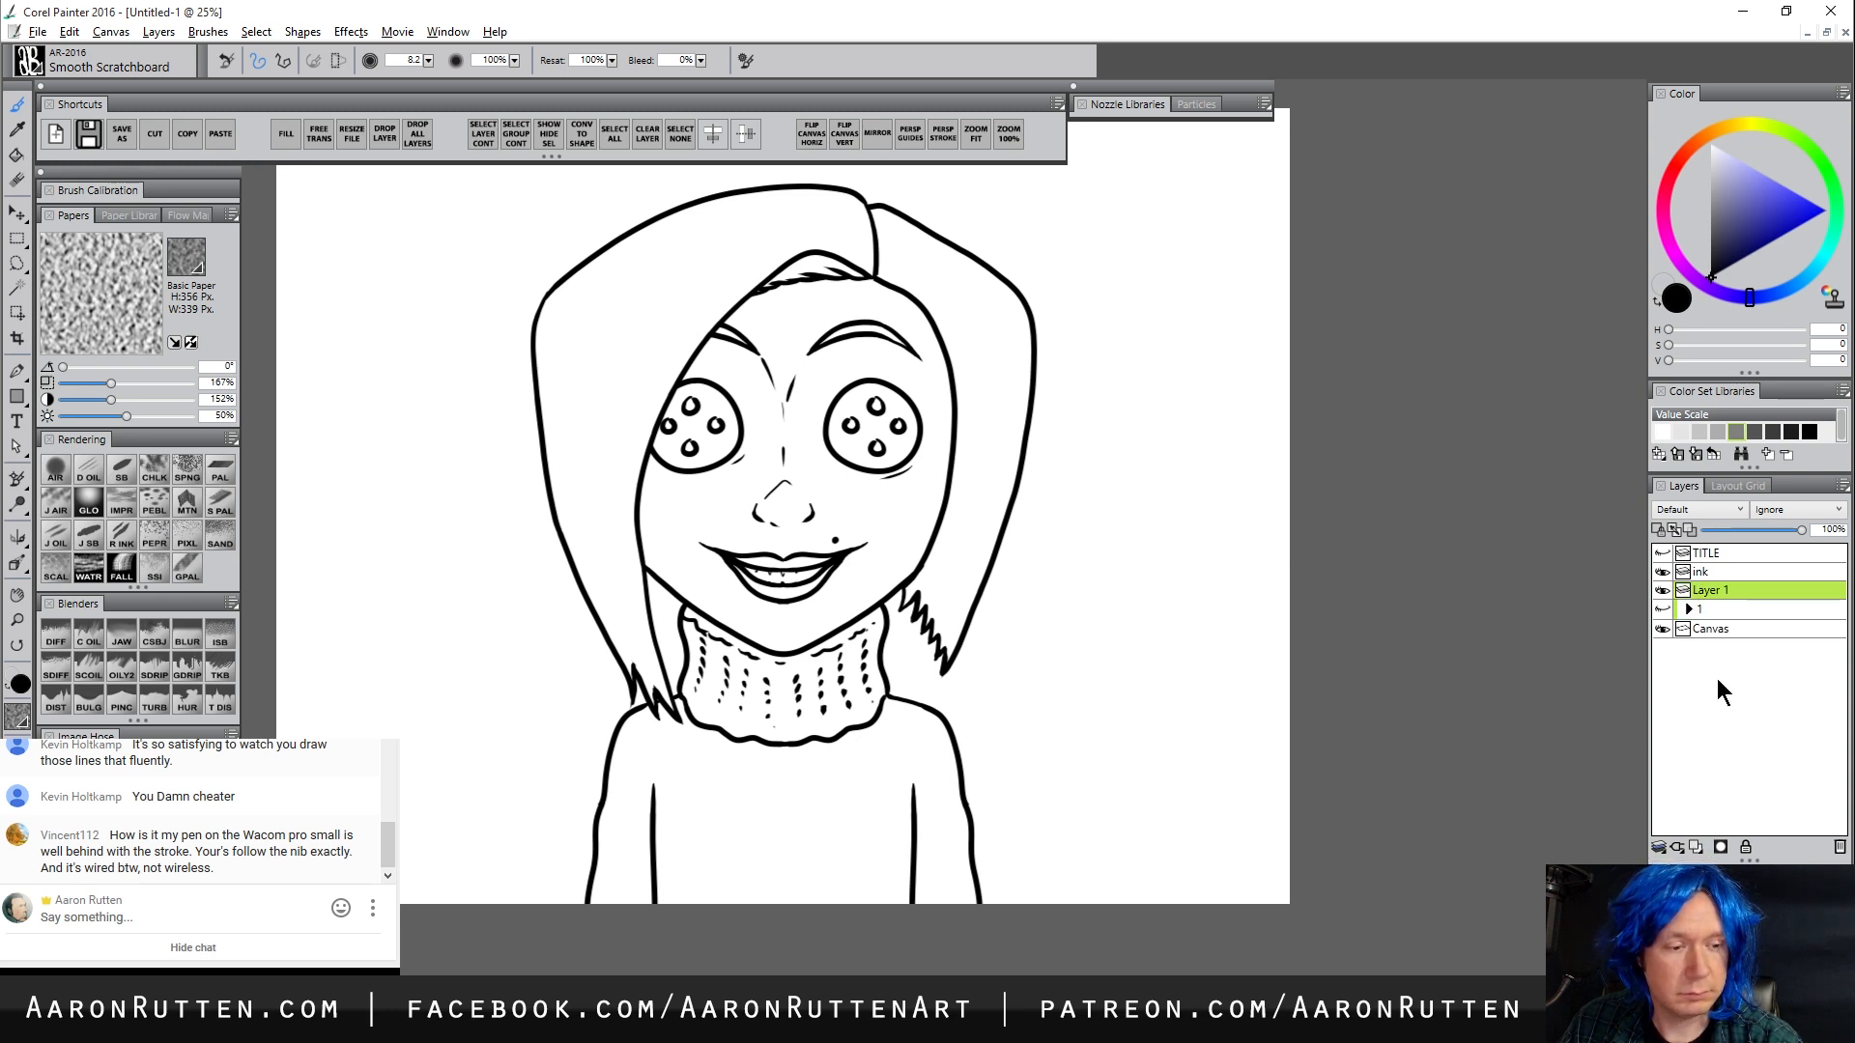
pyautogui.doubleClick(1710, 590)
pyautogui.write('hair')
pyautogui.press('Return')
# Add three new layers above the hair layer and name the uppermost one "skin"
pyautogui.hotkey('ctrl', 'shift', 'n')
pyautogui.hotkey('ctrl', 'shift', 'n')
pyautogui.hotkey('ctrl', 'shift', 'n')
pyautogui.doubleClick(1713, 590)
pyautogui.write('skin')
pyautogui.press('Return')
# Name the two unnamed layers below skin "eyes" and "lips", in that order
pyautogui.click(1725, 610)
pyautogui.doubleClick(1722, 607)
pyautogui.write('eyes')
pyautogui.press('Return')
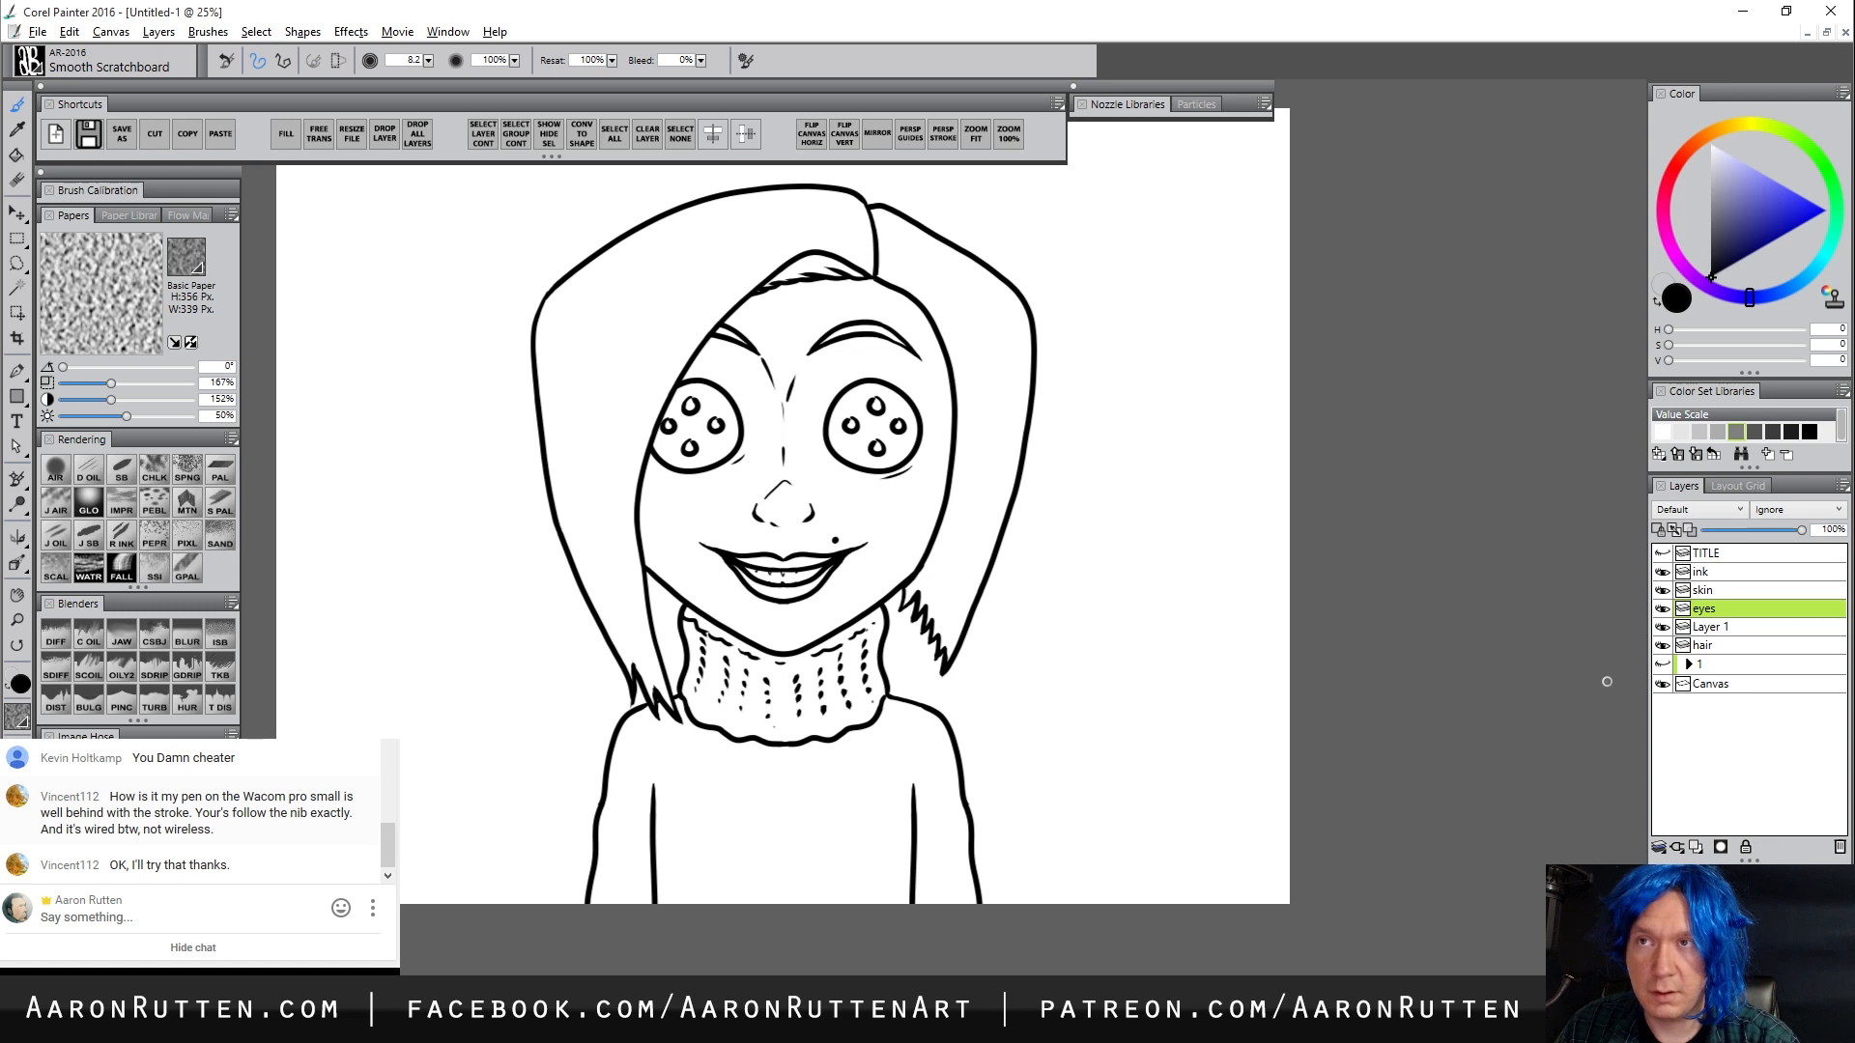
pyautogui.doubleClick(1718, 626)
pyautogui.write('lips')
pyautogui.press('Return')
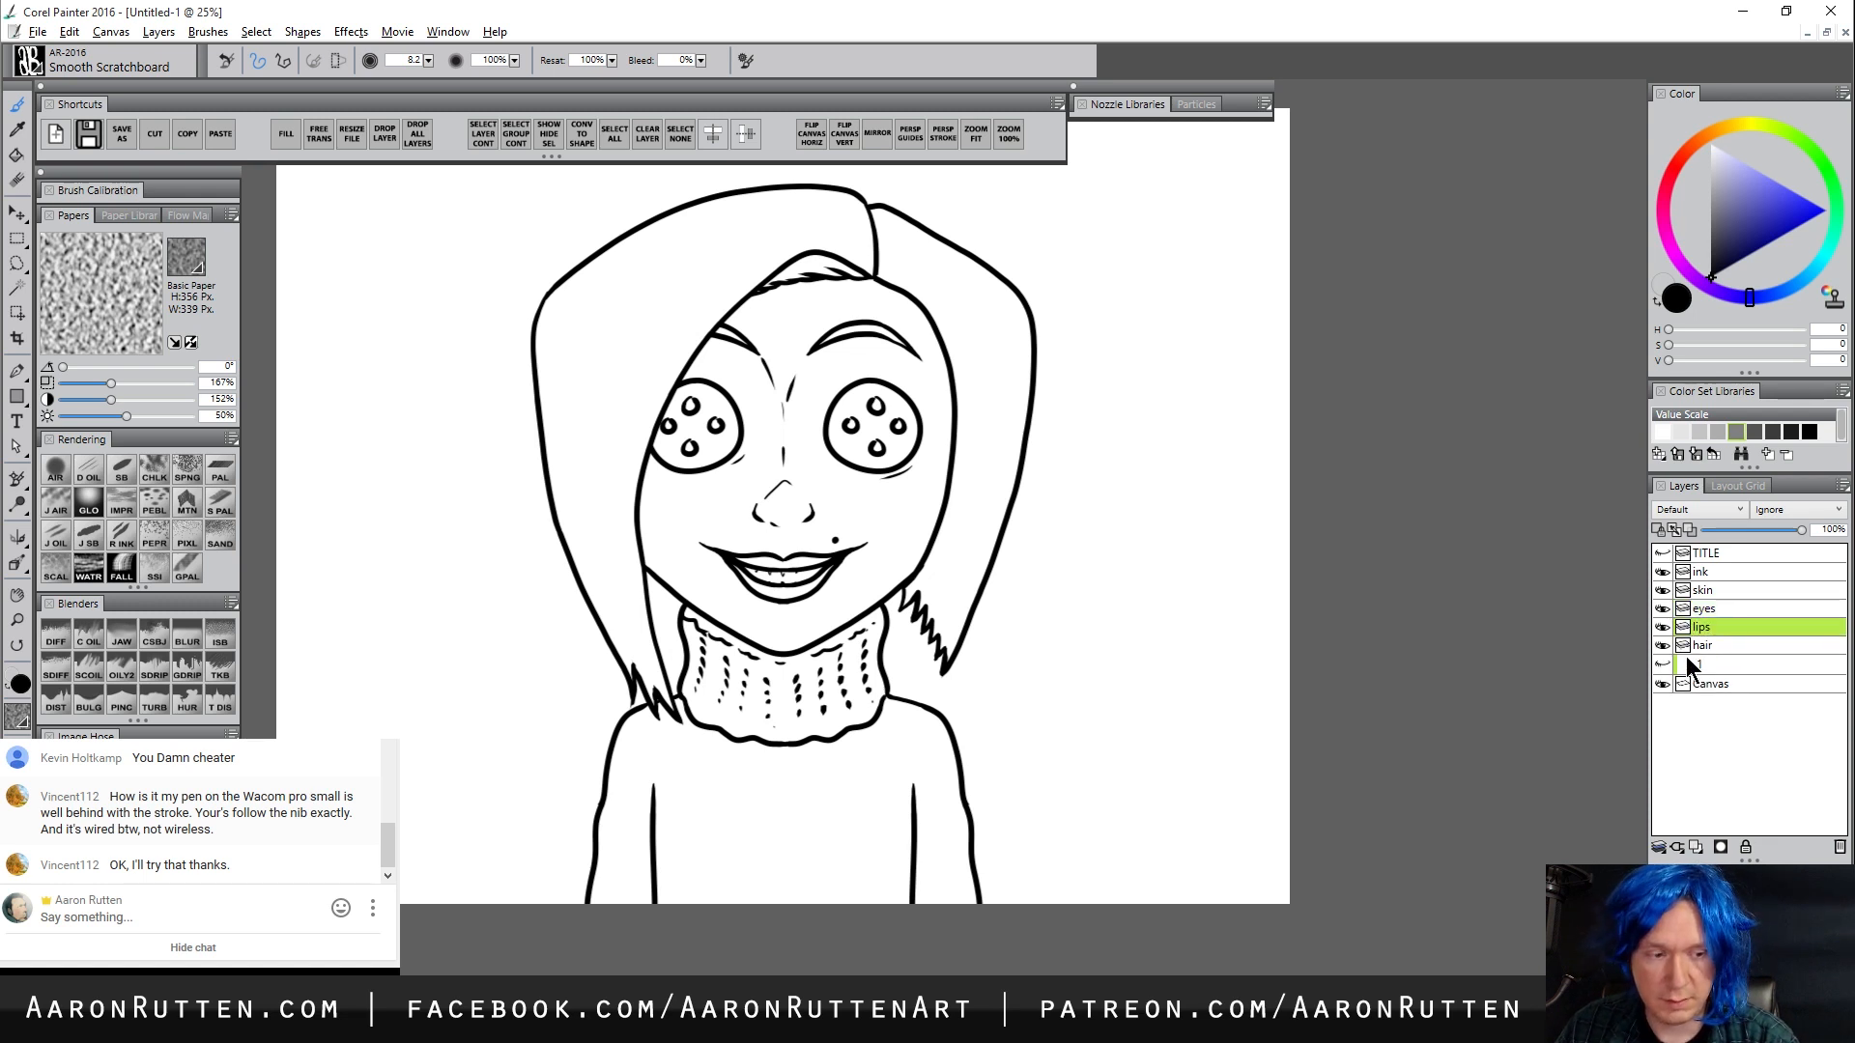
# Add two more layers above the lips layer, naming the first "teeth" and the one above it "brows"
pyautogui.click(1695, 848)
pyautogui.doubleClick(1718, 629)
pyautogui.write('teeth')
pyautogui.press('Return')
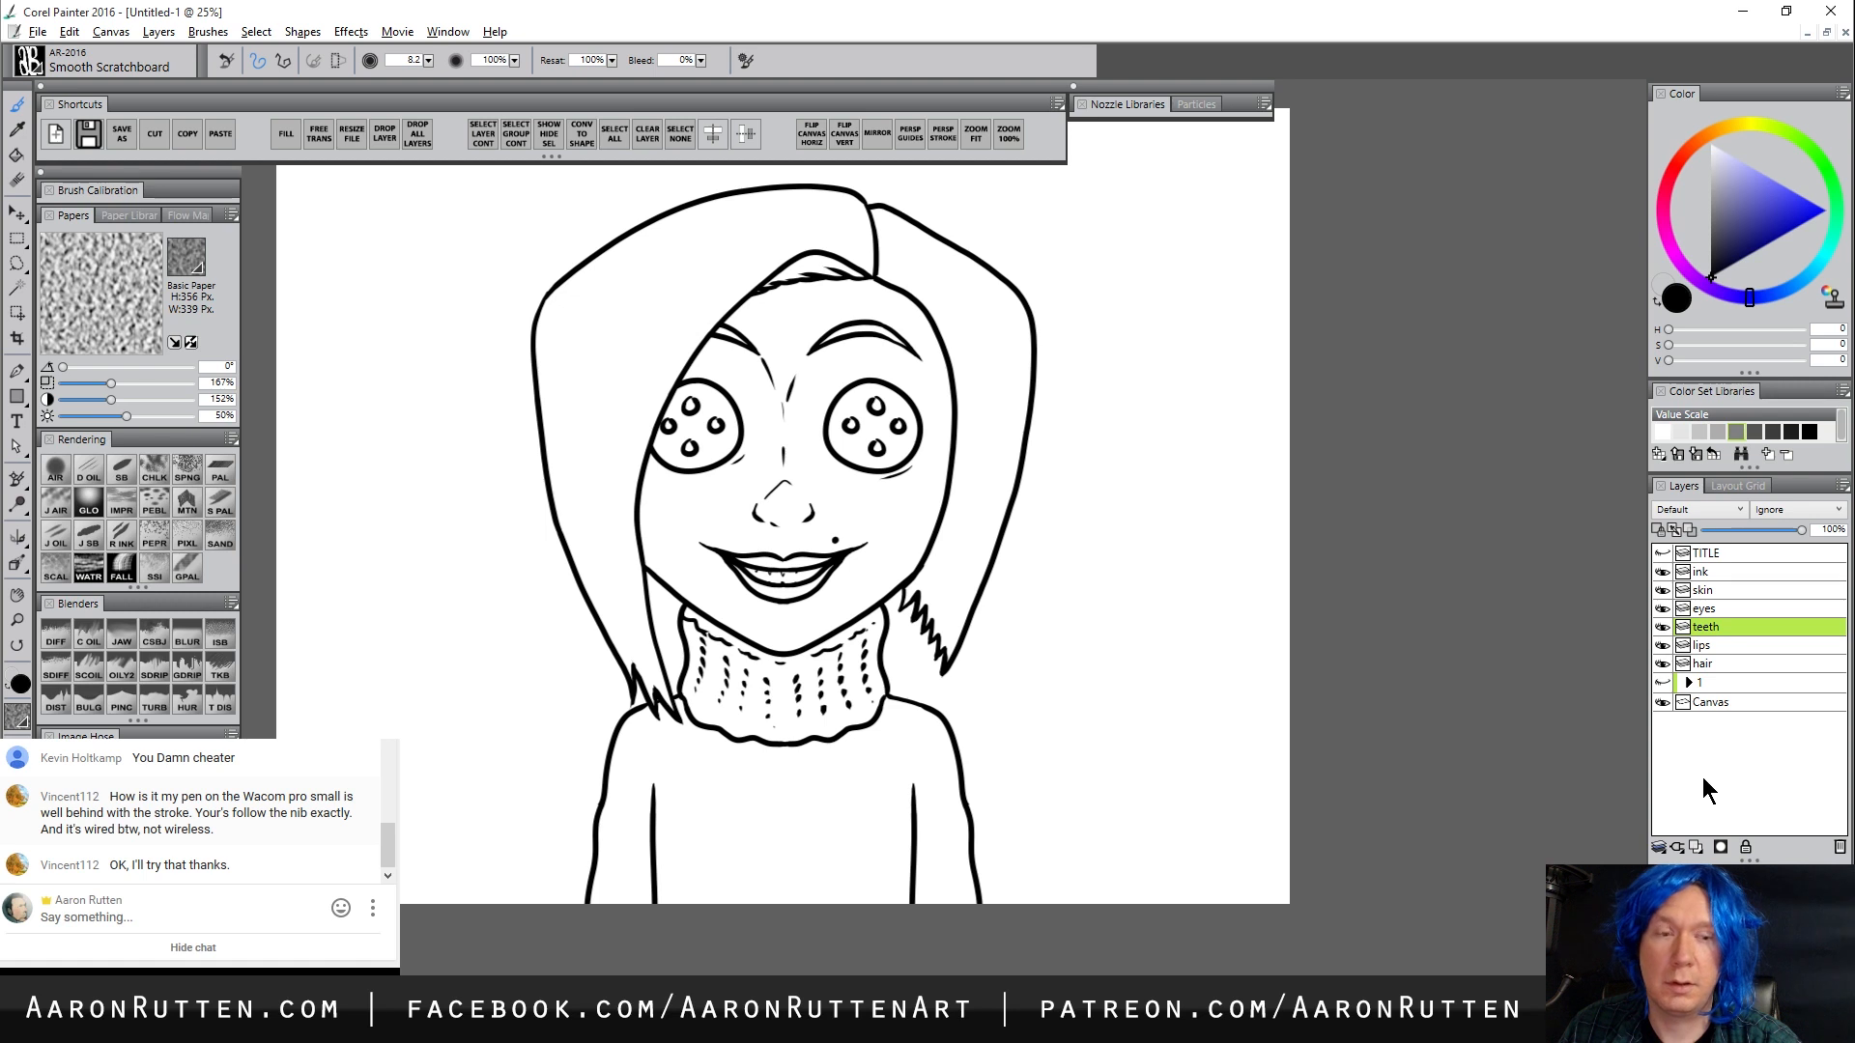
pyautogui.click(1696, 846)
pyautogui.doubleClick(1713, 628)
pyautogui.write('brows')
pyautogui.press('Return')
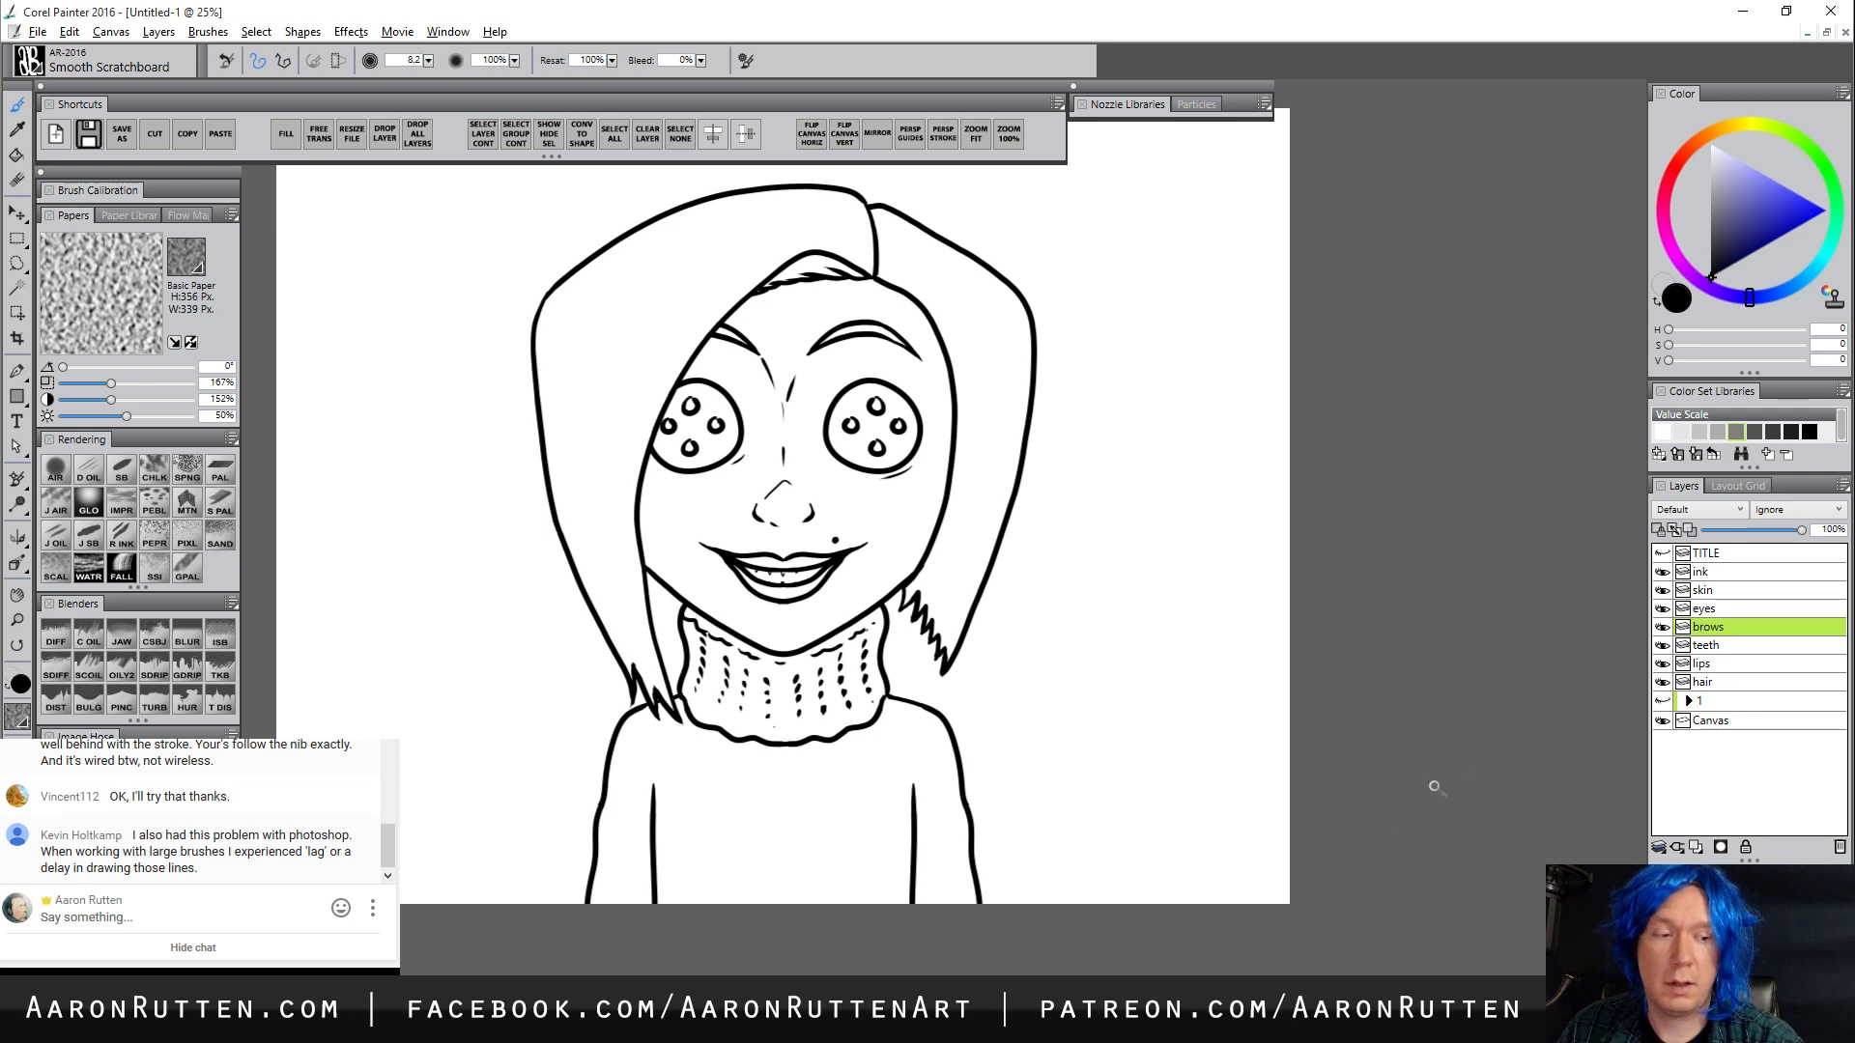
# Add a layer named "sweater" between the eyes and brows layers
pyautogui.click(1696, 846)
pyautogui.doubleClick(1713, 628)
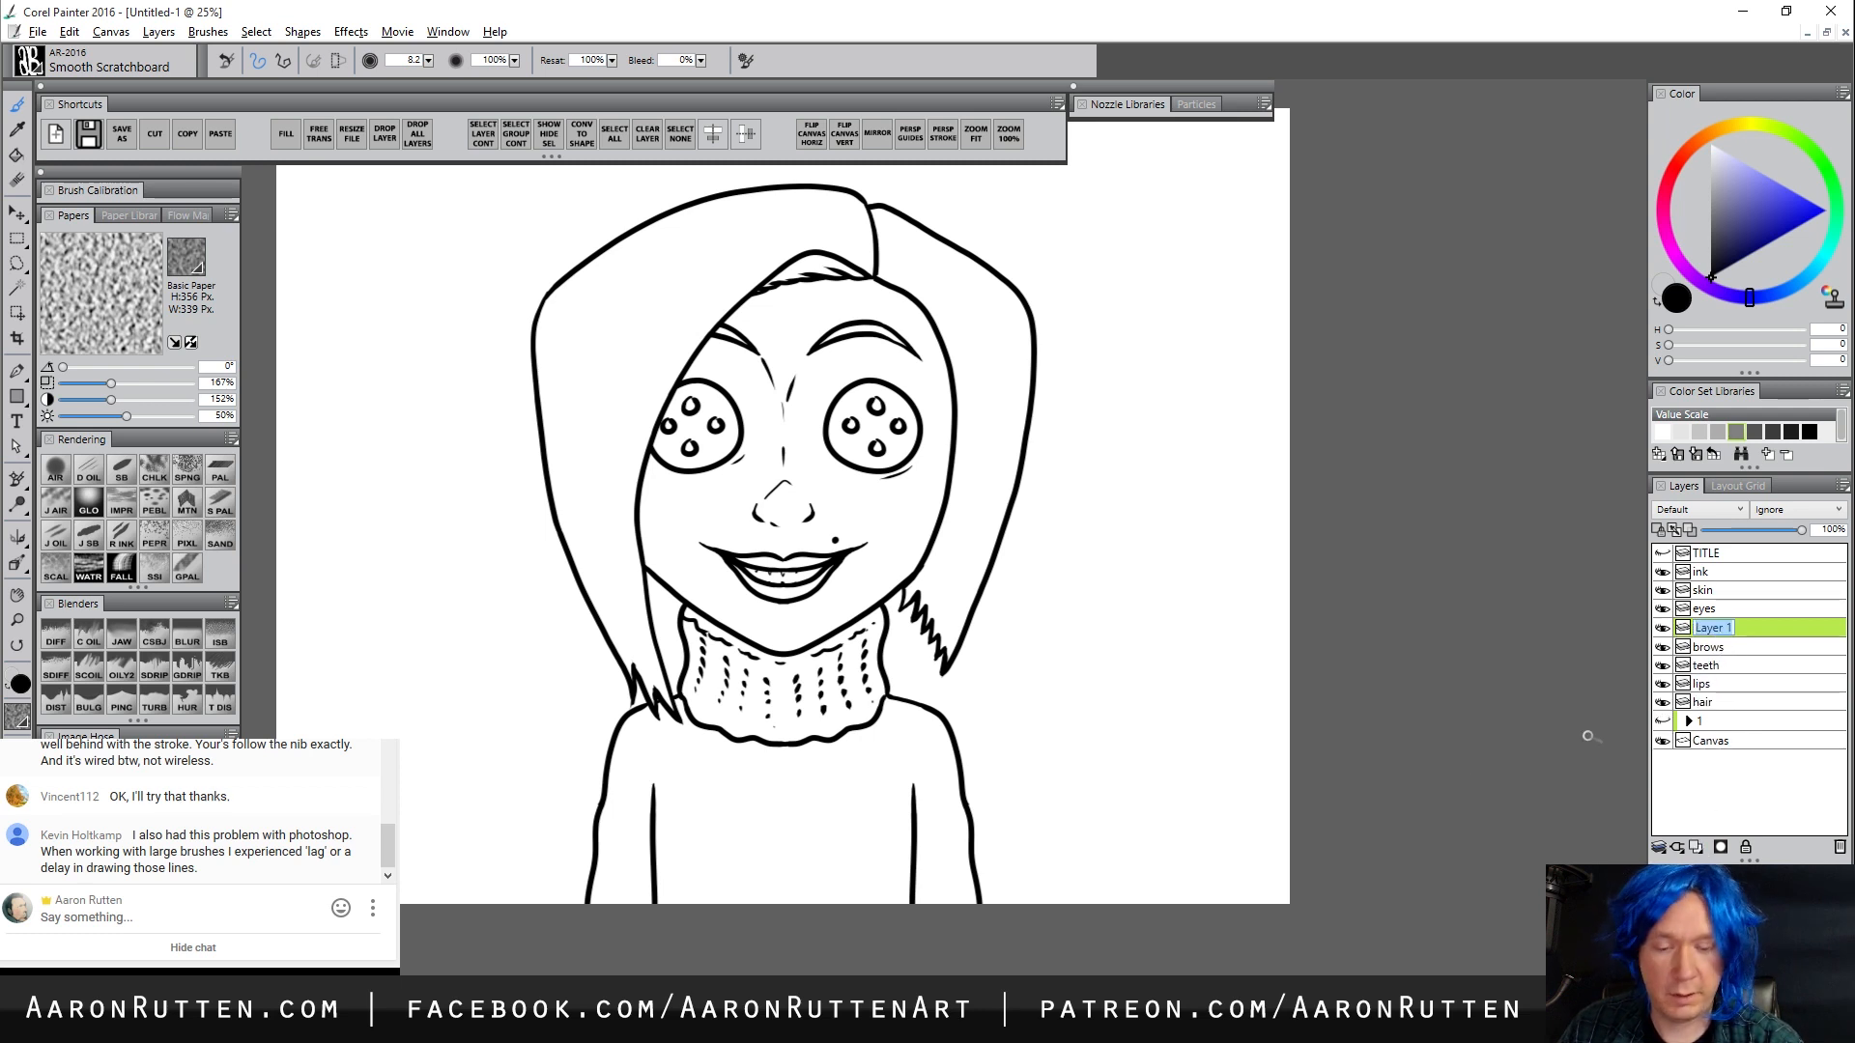
pyautogui.write('sweater')
pyautogui.press('Return')
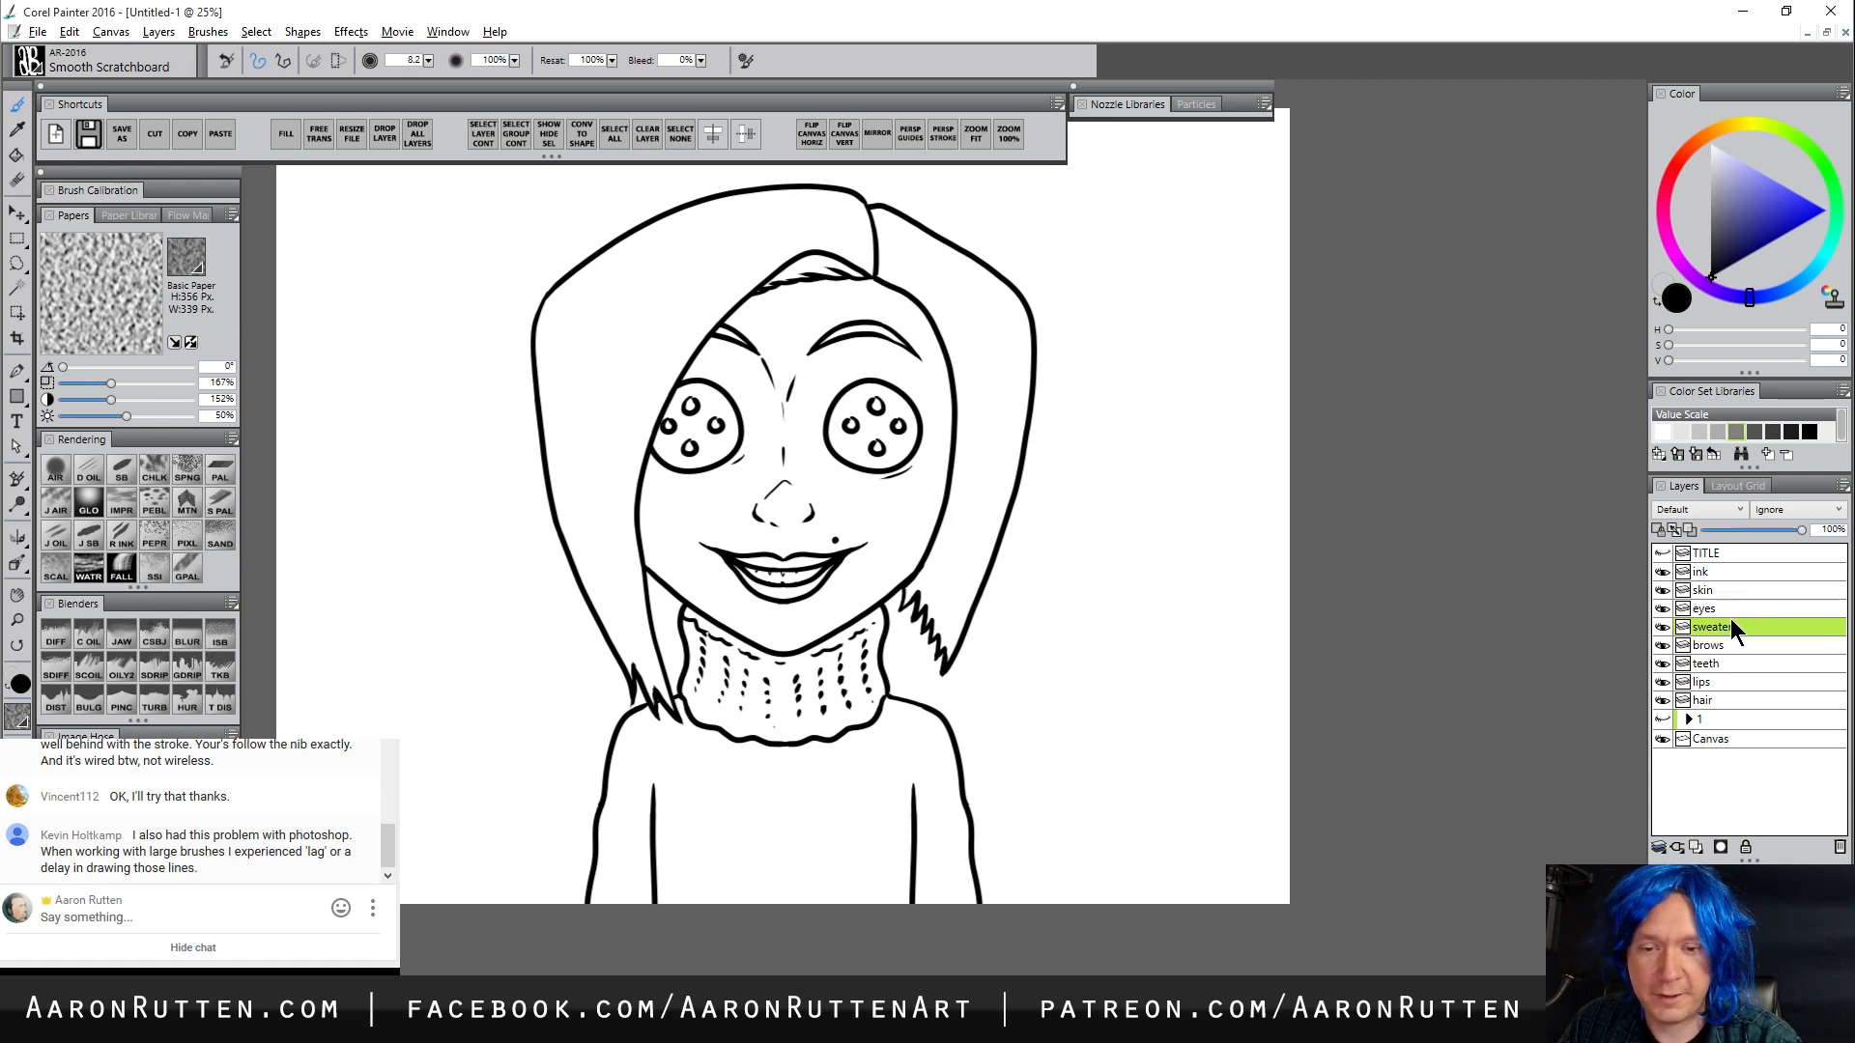
# Reorder the layers below ink as hair, eyes, brows, lips, teeth, skin and sweater
pyautogui.moveTo(1714, 697); pyautogui.dragTo(1727, 591)
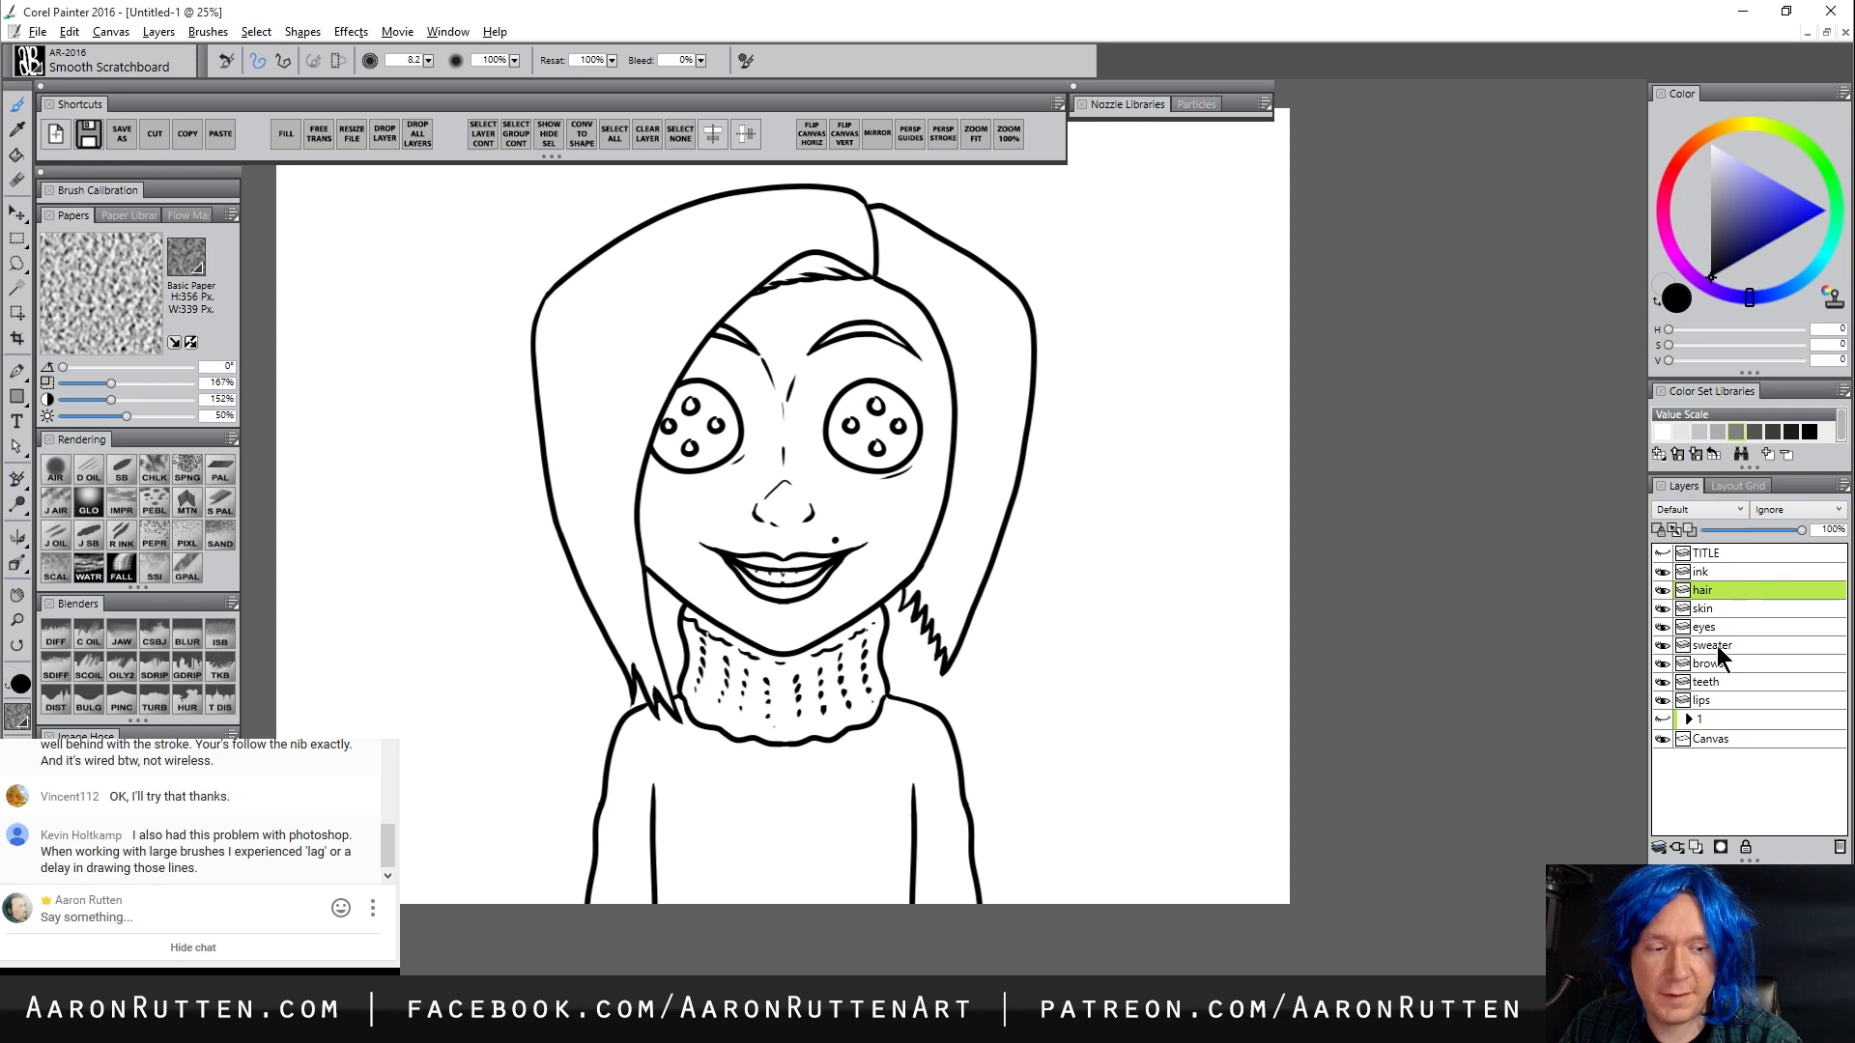
pyautogui.moveTo(1720, 626); pyautogui.dragTo(1720, 708)
pyautogui.moveTo(1720, 644); pyautogui.dragTo(1716, 712)
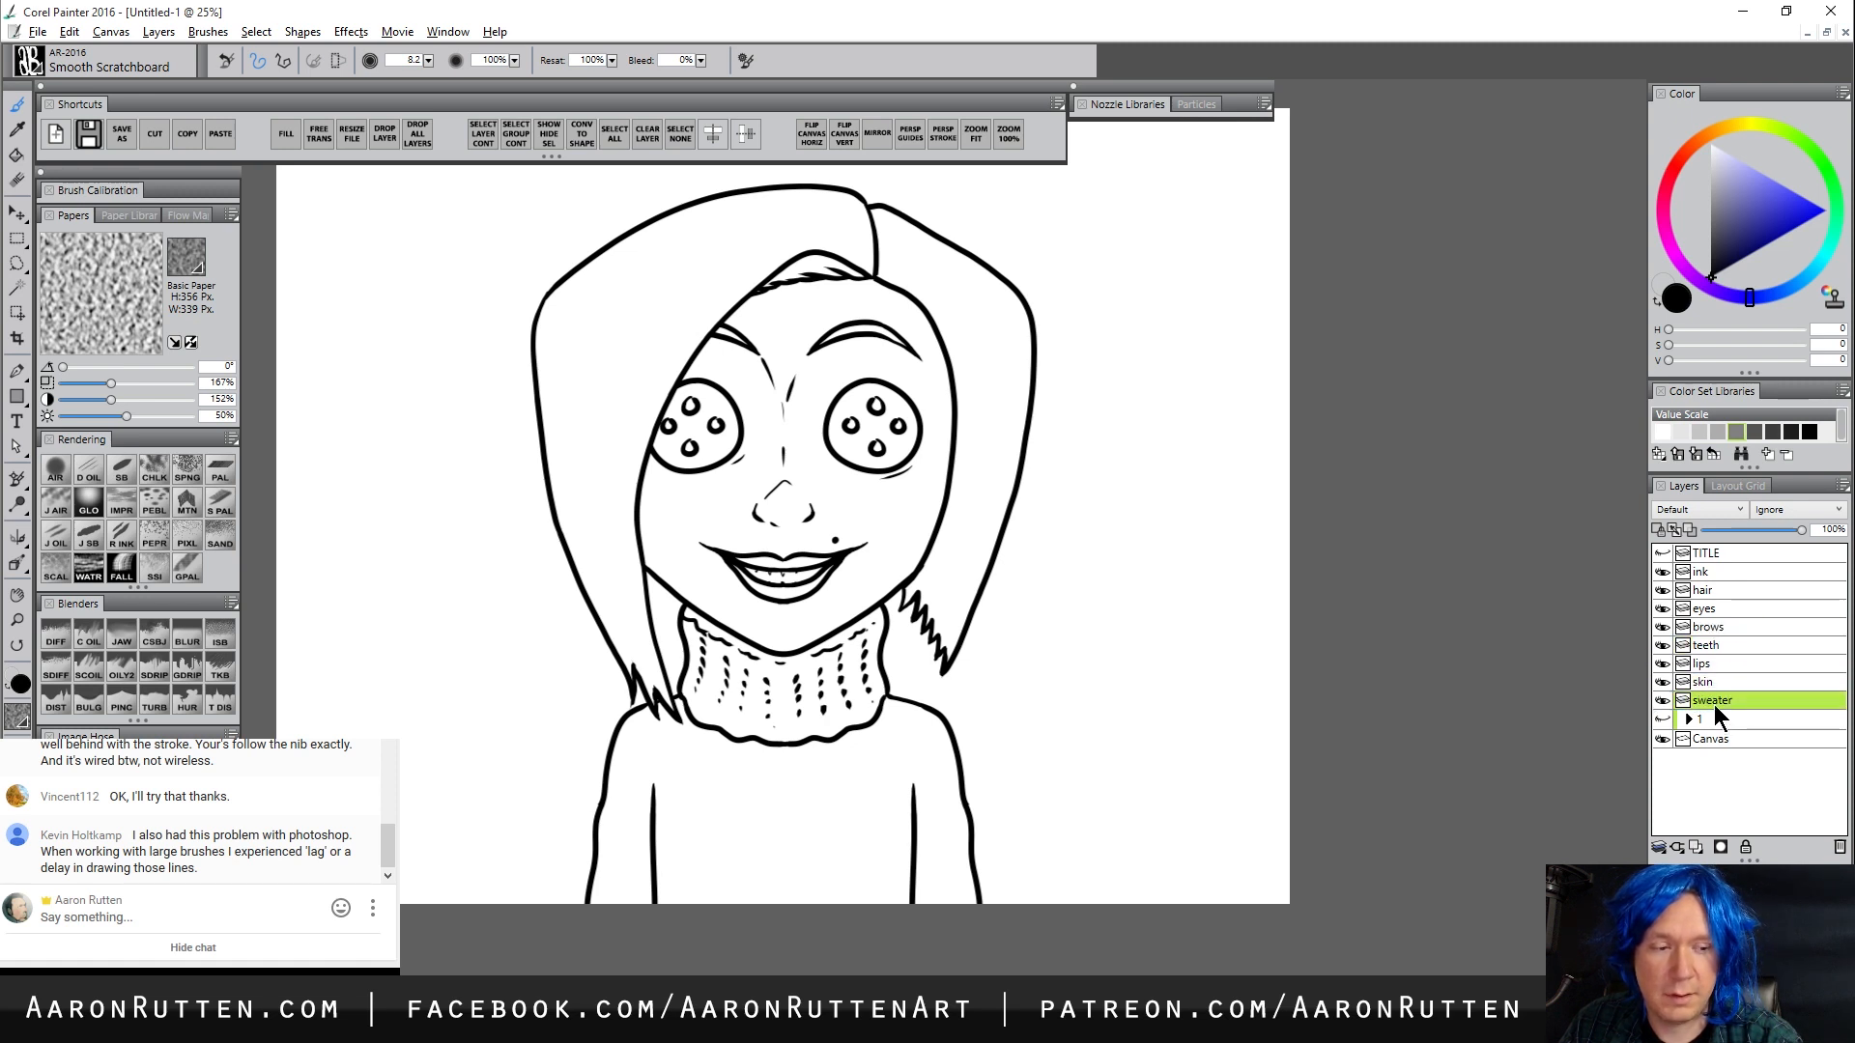
pyautogui.moveTo(1708, 659); pyautogui.dragTo(1714, 643)
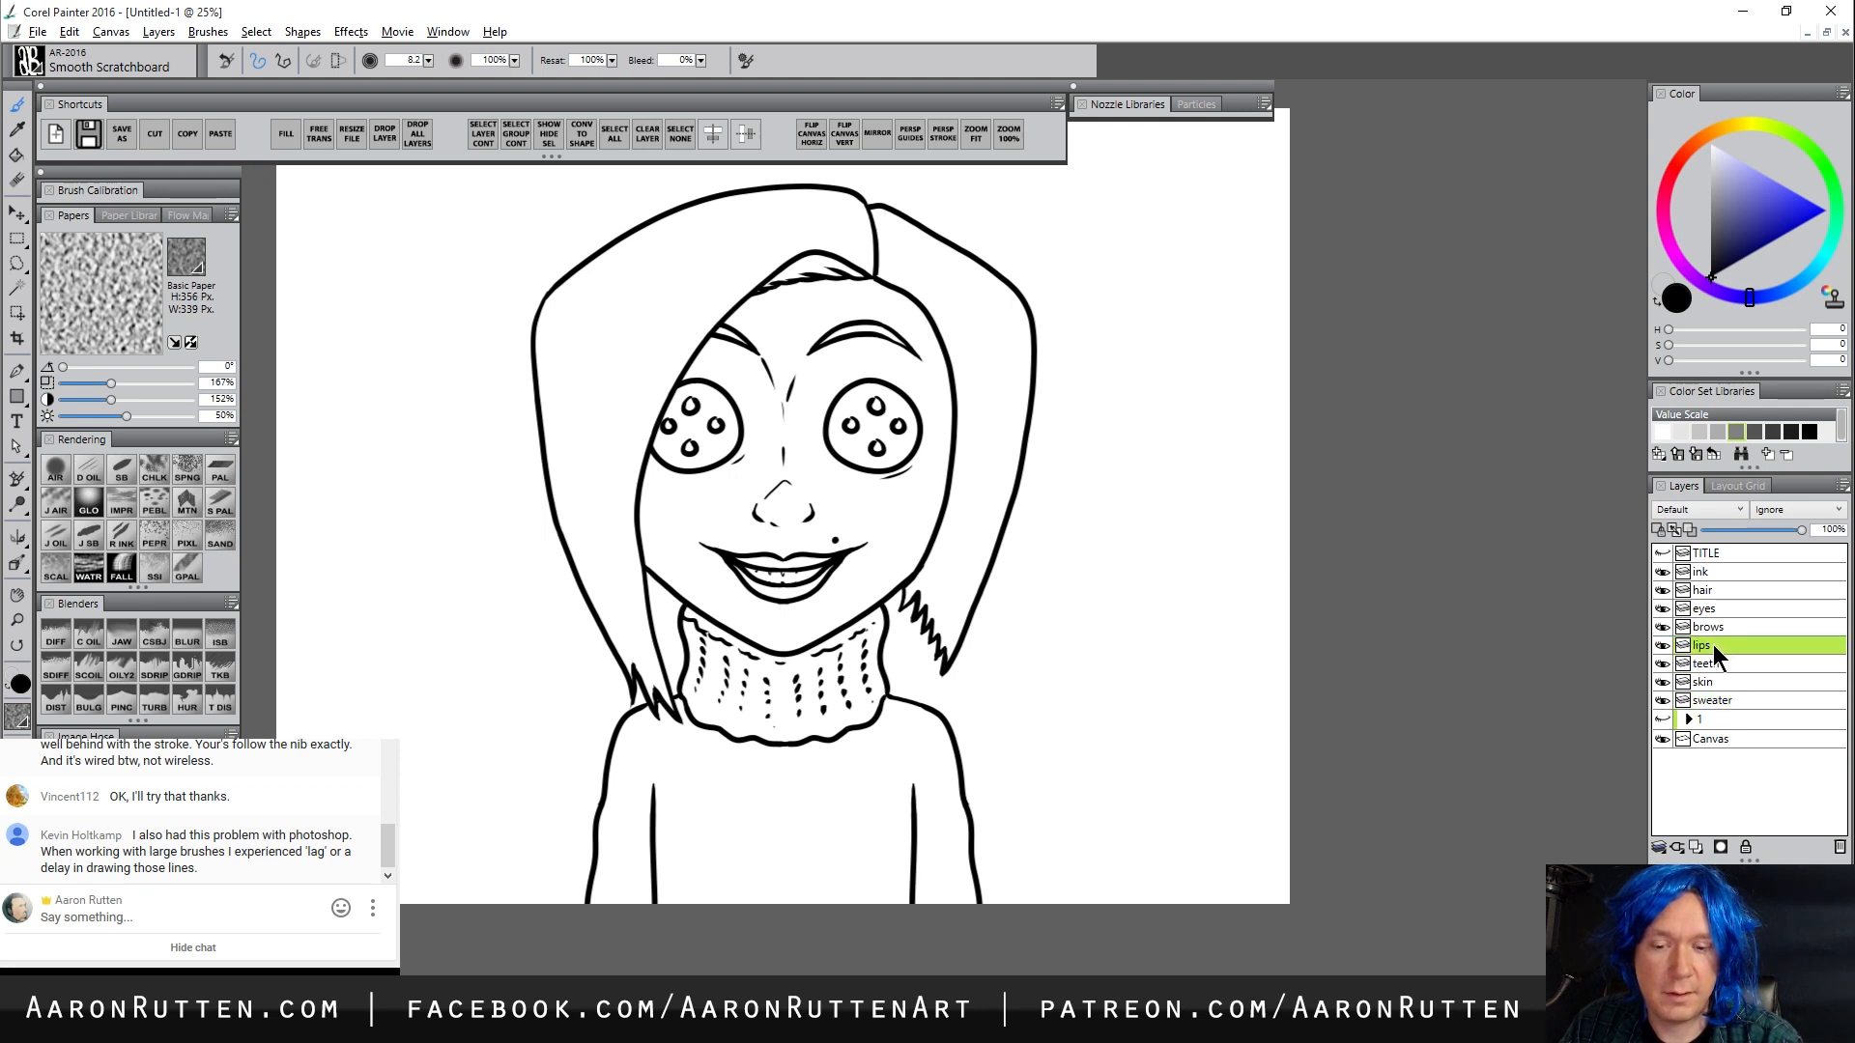
# On the hair layer, paint a closed mid-gray border (value 102) along the inside of both hair sections with the brush at size 25.3
pyautogui.click(1709, 586)
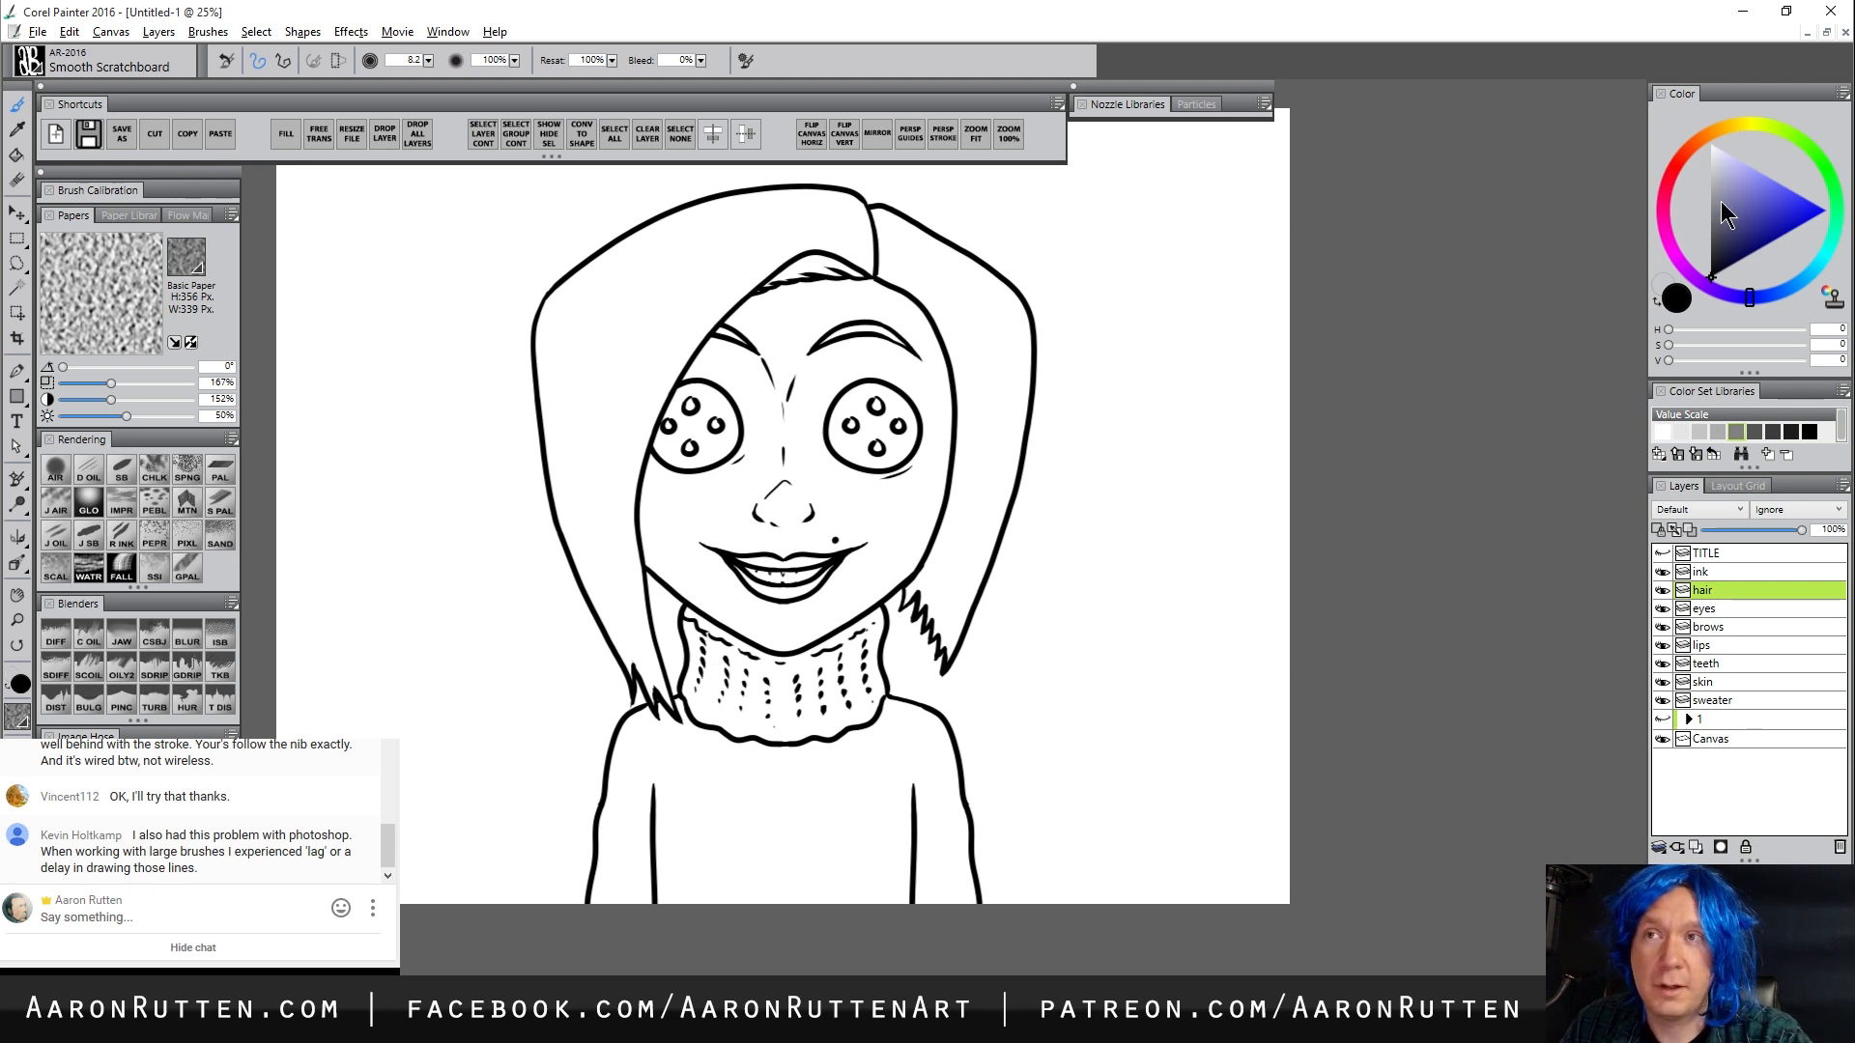
pyautogui.moveTo(1722, 205); pyautogui.dragTo(1700, 230)
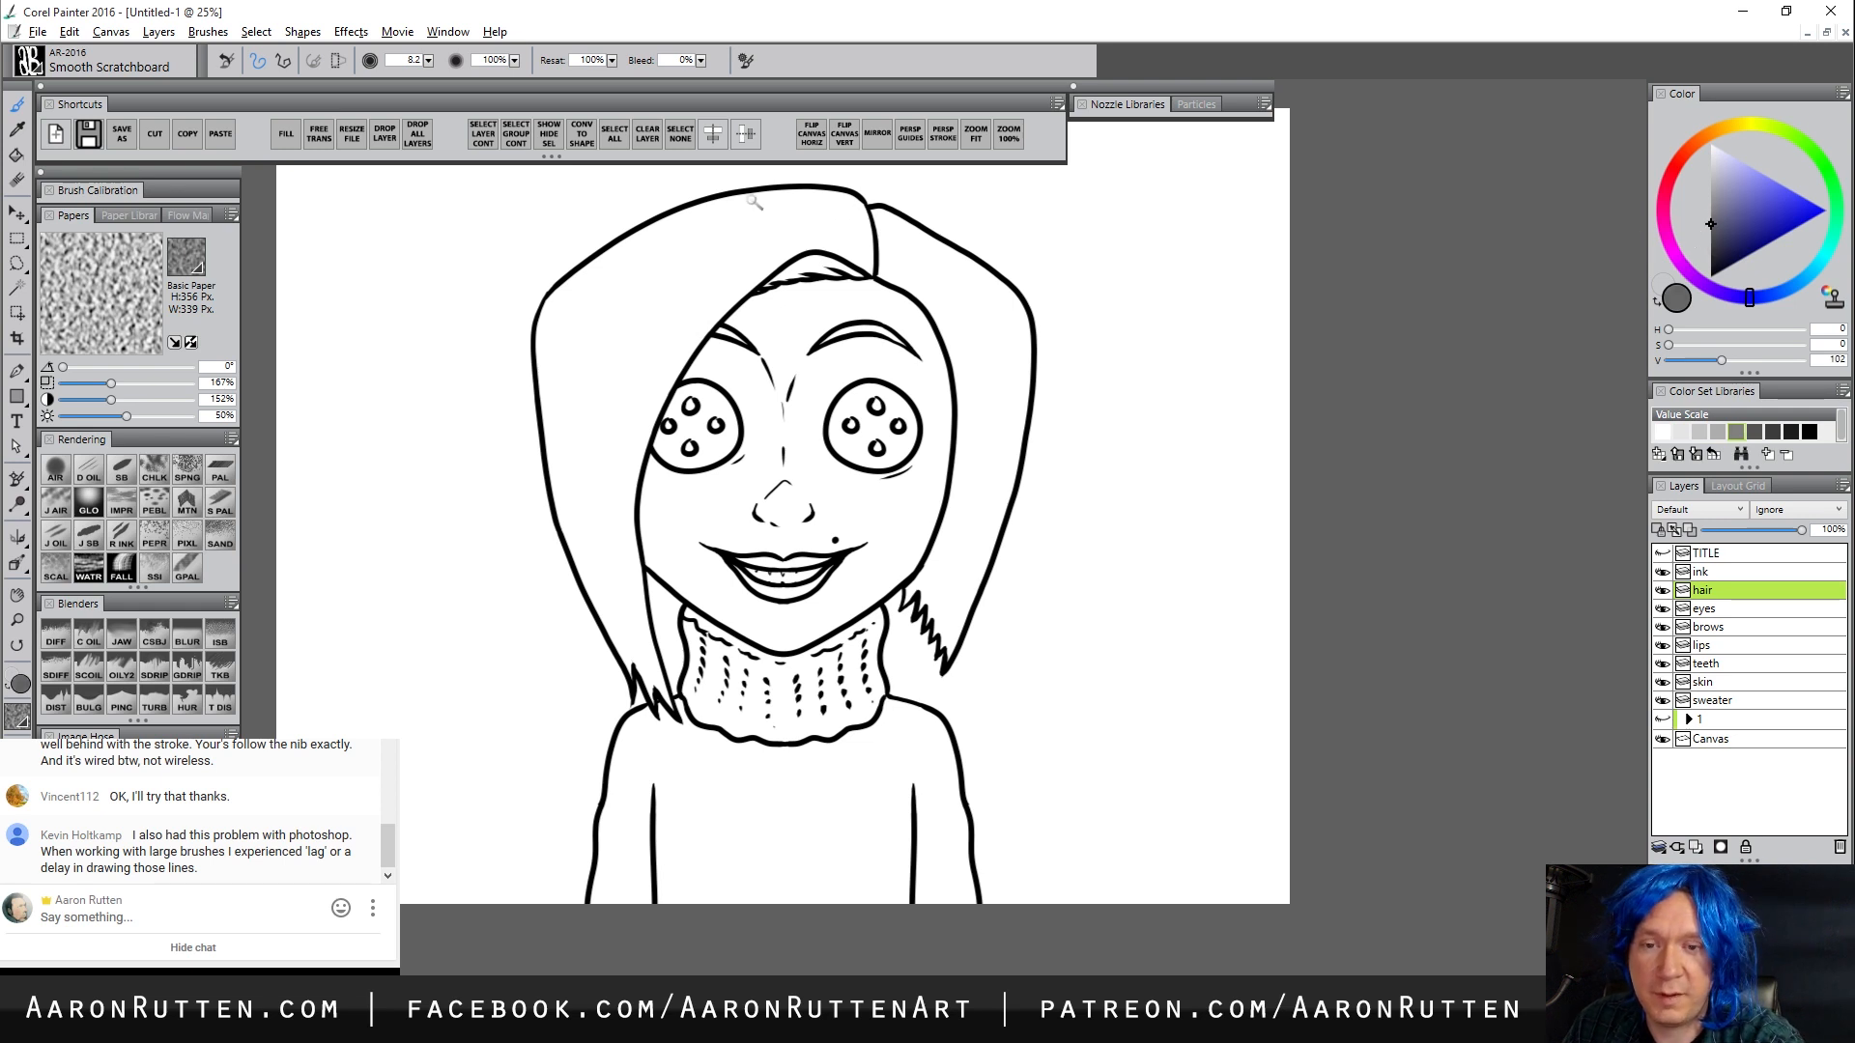
pyautogui.keyDown('ctrl'); pyautogui.keyDown('alt'); pyautogui.moveTo(580, 337); pyautogui.dragTo(577, 336); pyautogui.keyUp('alt'); pyautogui.keyUp('ctrl')
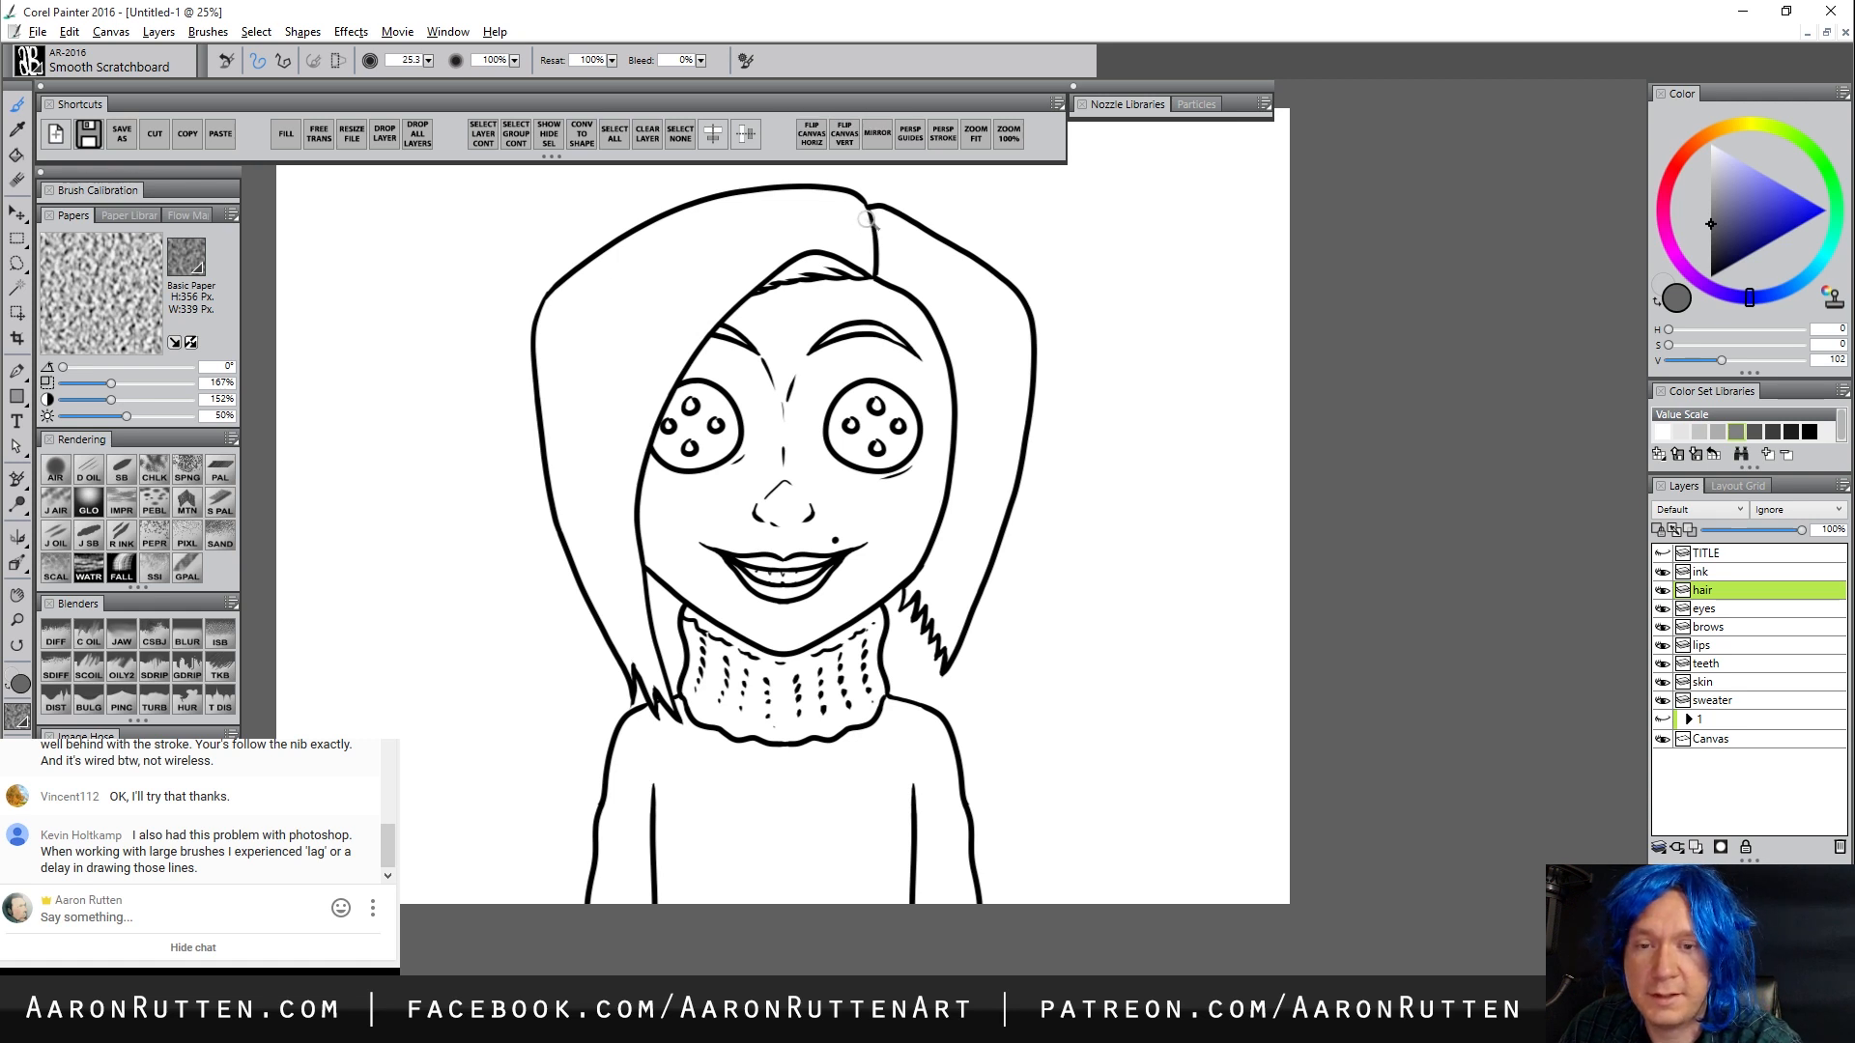
pyautogui.moveTo(864, 212)
pyautogui.mouseDown()
pyautogui.moveTo(783, 193)
pyautogui.moveTo(731, 203)
pyautogui.moveTo(809, 193)
pyautogui.moveTo(650, 232)
pyautogui.moveTo(748, 199)
pyautogui.moveTo(666, 218)
pyautogui.moveTo(724, 200)
pyautogui.moveTo(555, 295)
pyautogui.moveTo(540, 377)
pyautogui.moveTo(539, 336)
pyautogui.moveTo(552, 469)
pyautogui.moveTo(647, 686)
pyautogui.mouseUp()
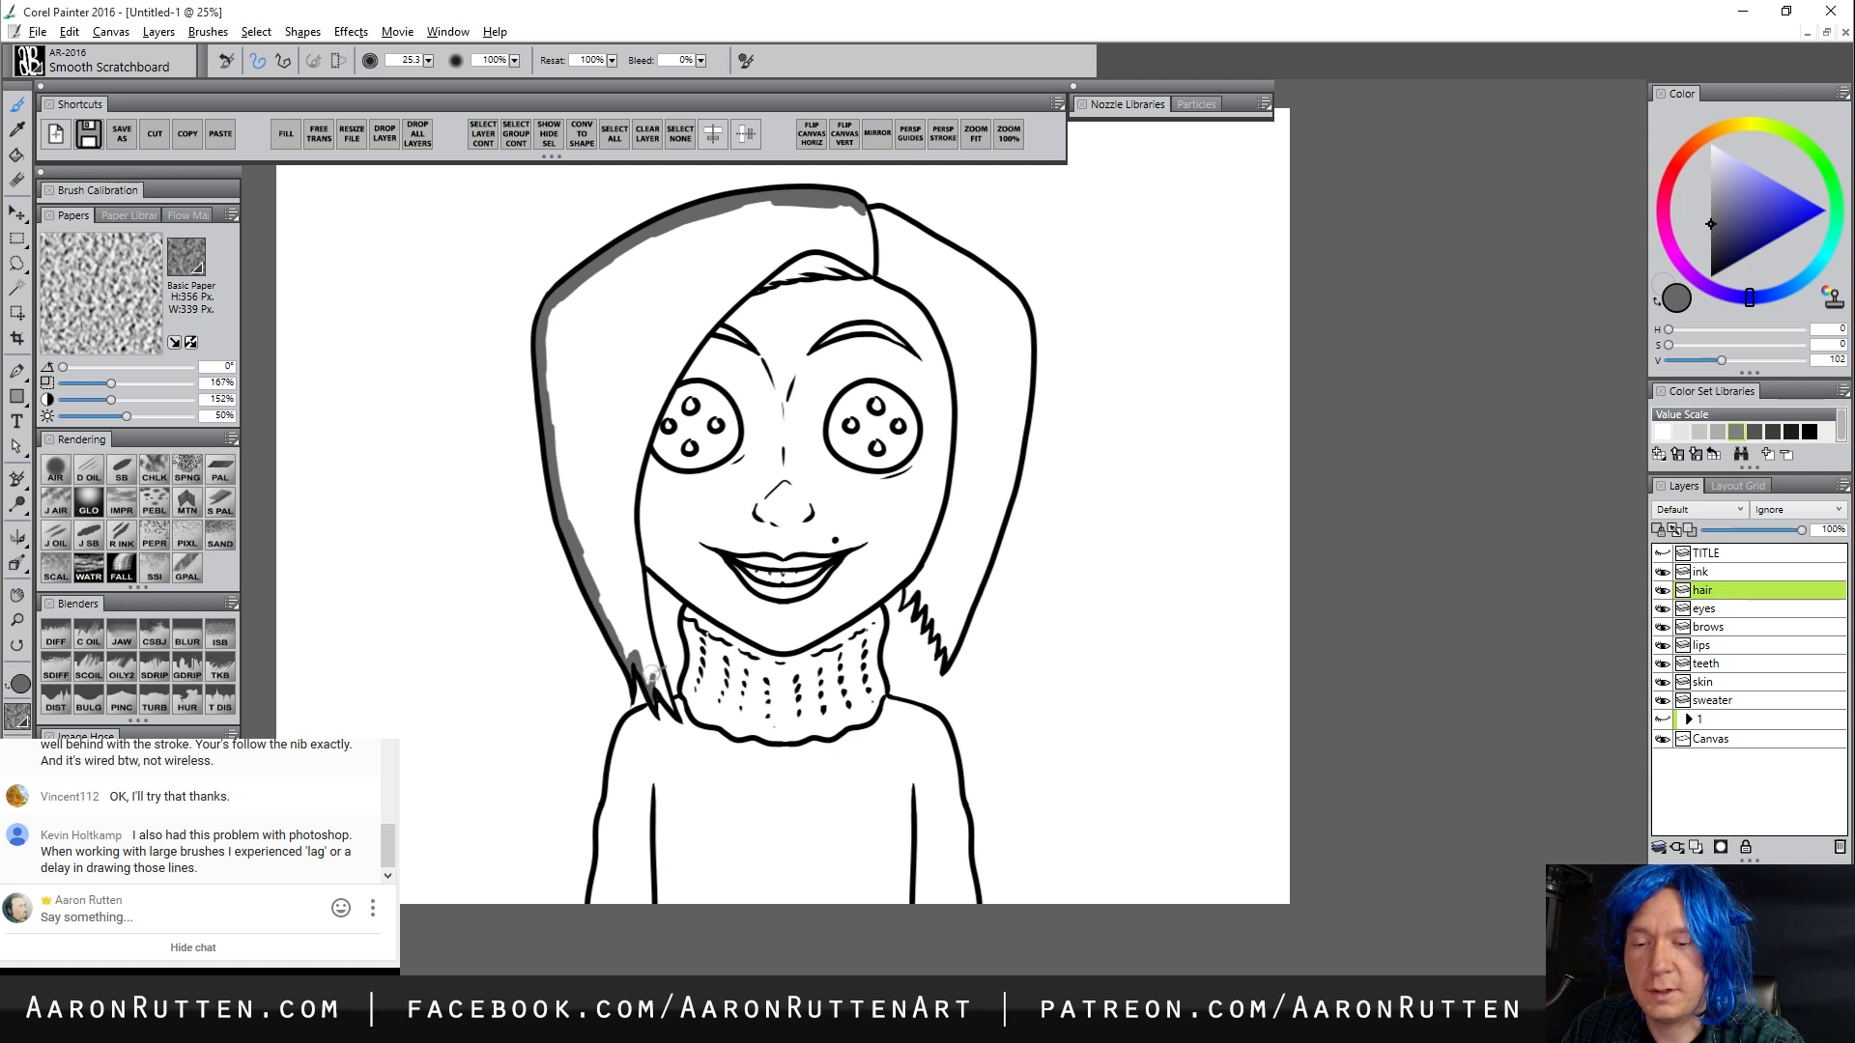
pyautogui.moveTo(669, 704)
pyautogui.mouseDown()
pyautogui.moveTo(628, 539)
pyautogui.moveTo(640, 448)
pyautogui.moveTo(734, 280)
pyautogui.moveTo(683, 362)
pyautogui.moveTo(814, 237)
pyautogui.moveTo(748, 295)
pyautogui.moveTo(796, 247)
pyautogui.moveTo(750, 287)
pyautogui.moveTo(824, 264)
pyautogui.moveTo(888, 276)
pyautogui.moveTo(936, 312)
pyautogui.moveTo(927, 299)
pyautogui.moveTo(961, 366)
pyautogui.moveTo(956, 495)
pyautogui.moveTo(913, 583)
pyautogui.moveTo(929, 578)
pyautogui.moveTo(945, 639)
pyautogui.mouseUp()
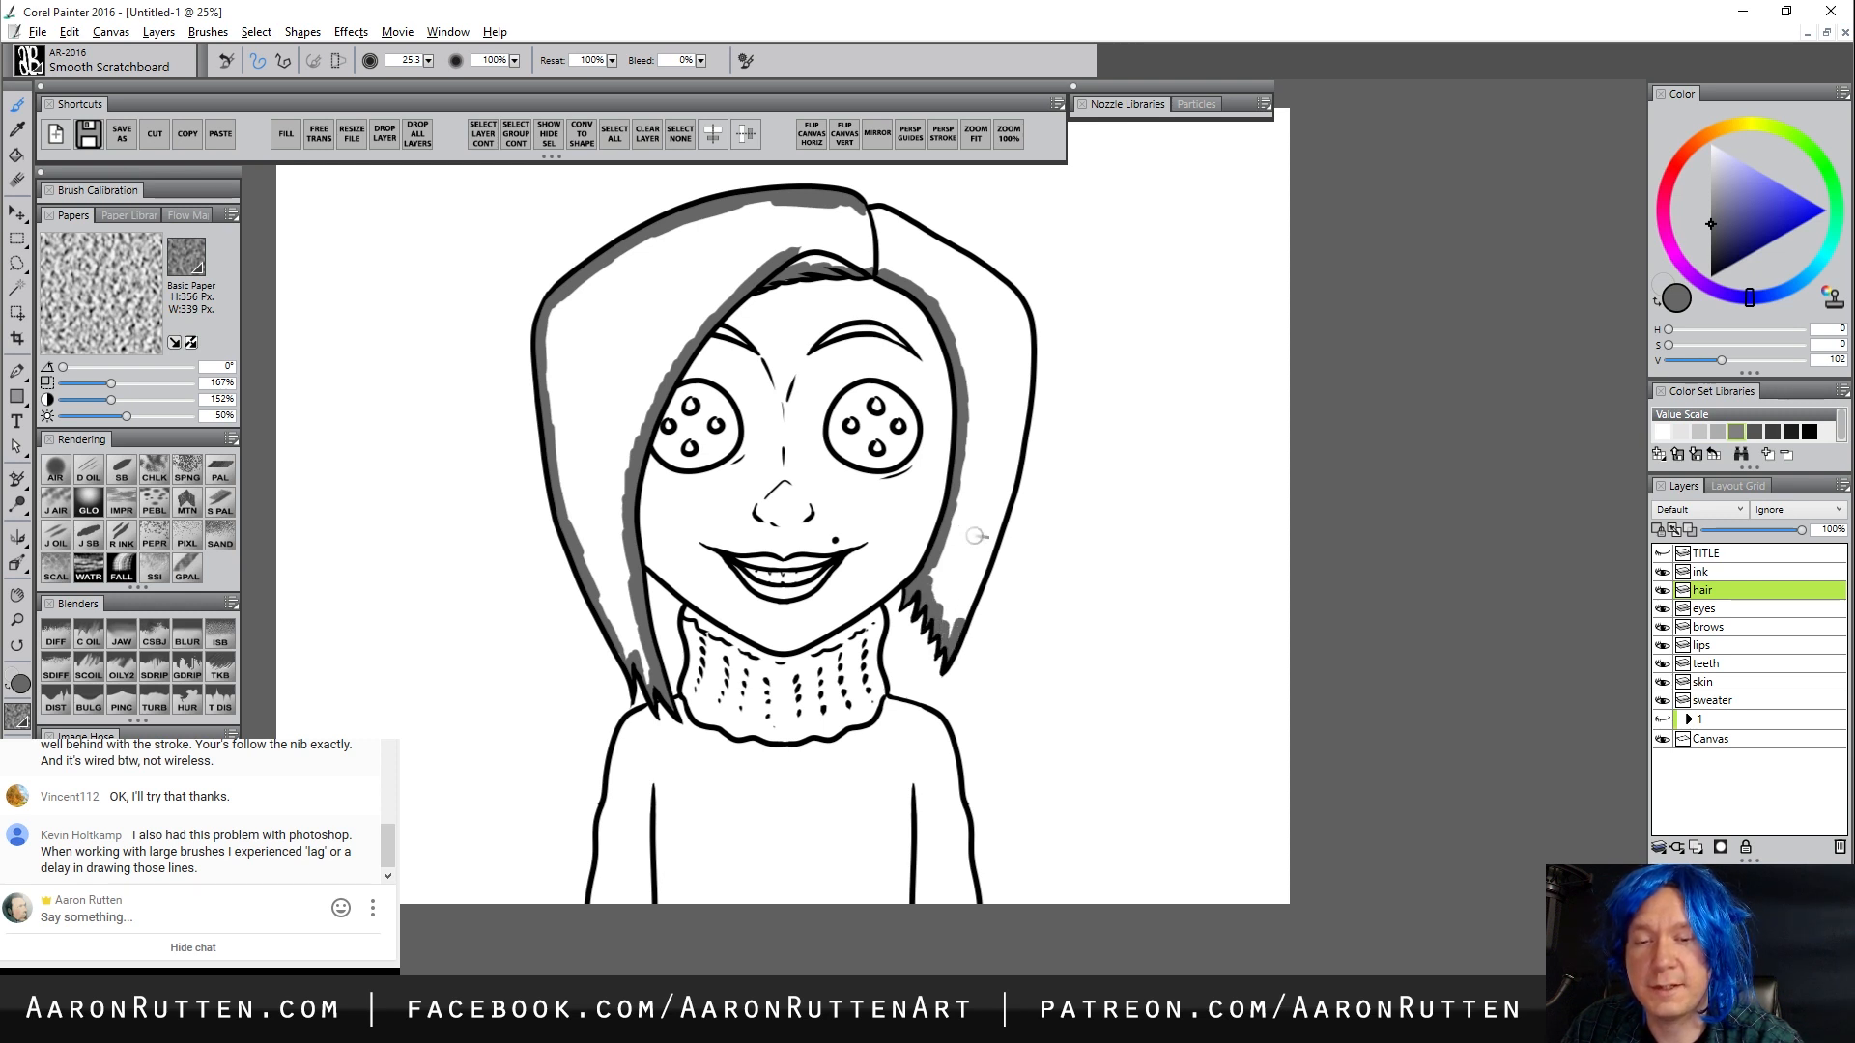
pyautogui.moveTo(873, 212)
pyautogui.mouseDown()
pyautogui.moveTo(1004, 289)
pyautogui.moveTo(992, 277)
pyautogui.moveTo(1016, 303)
pyautogui.moveTo(989, 332)
pyautogui.moveTo(1013, 304)
pyautogui.moveTo(995, 280)
pyautogui.moveTo(1029, 334)
pyautogui.moveTo(1027, 349)
pyautogui.moveTo(1015, 302)
pyautogui.moveTo(1013, 467)
pyautogui.moveTo(1016, 445)
pyautogui.moveTo(950, 637)
pyautogui.mouseUp()
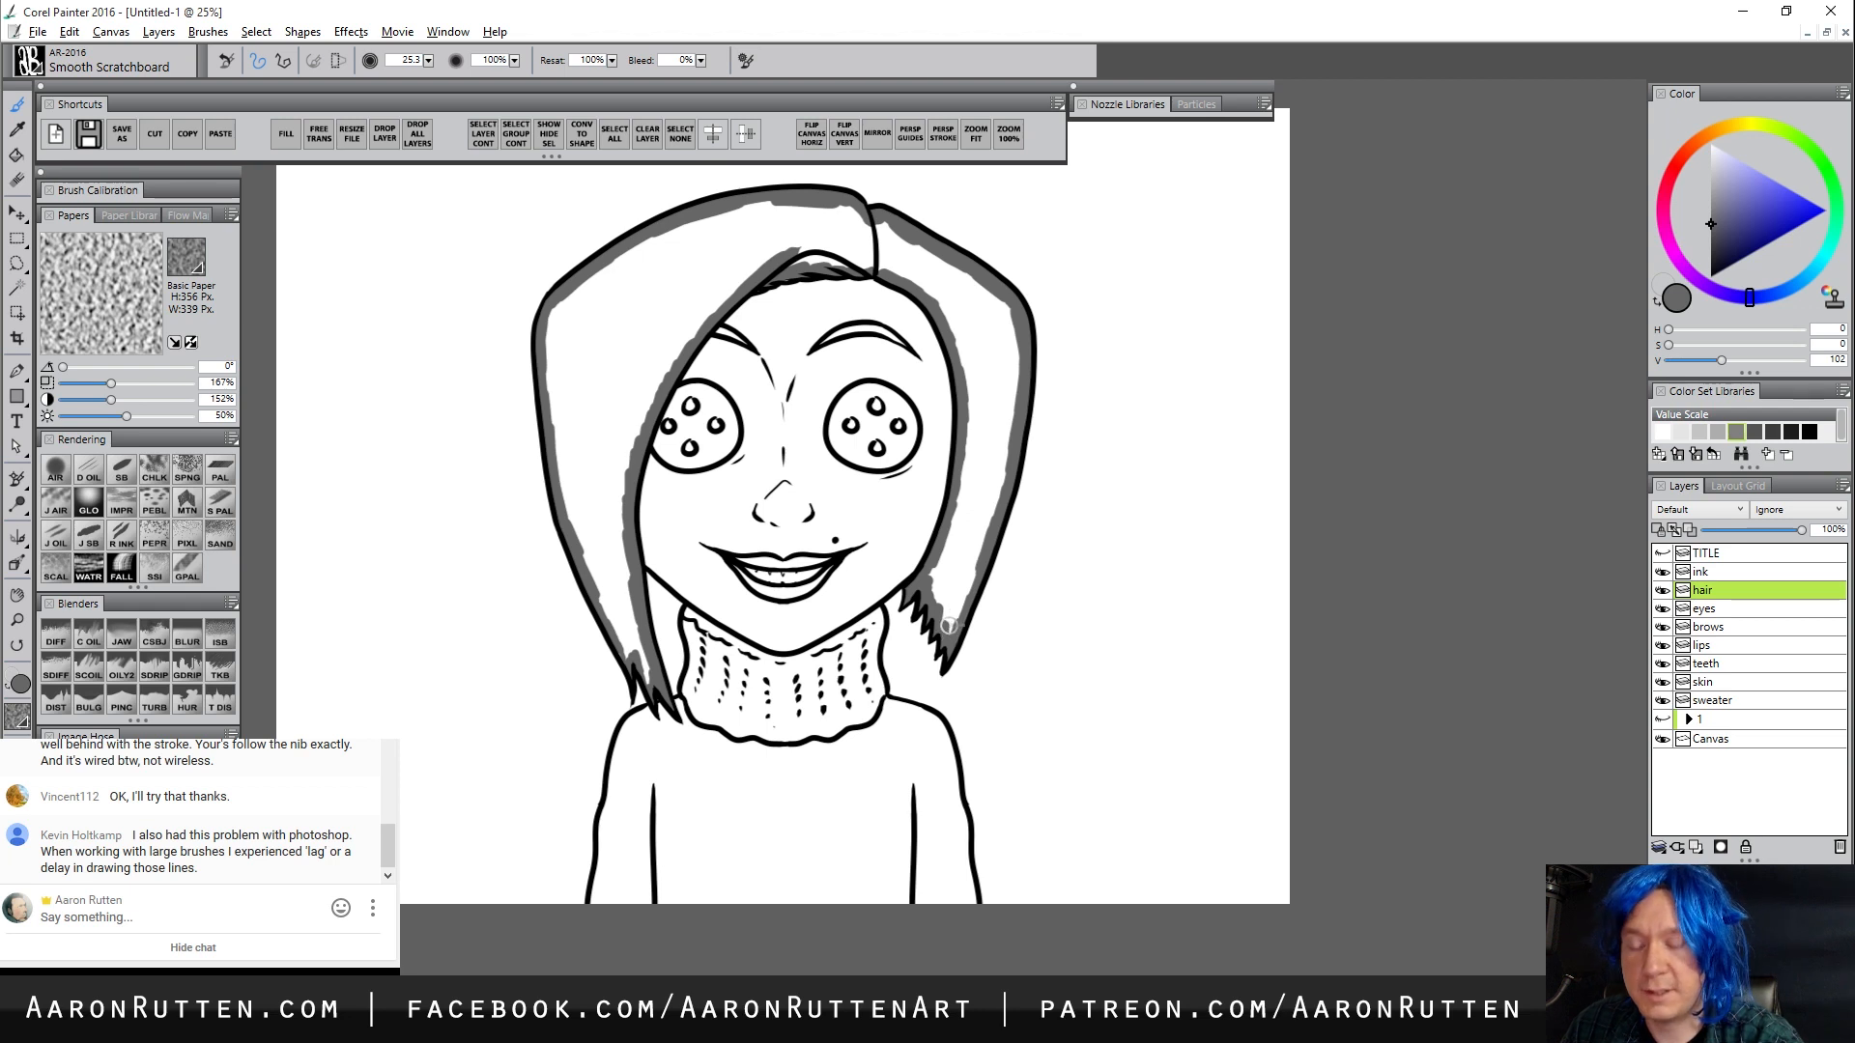
# Flood-fill the remaining white areas inside the hair border with the same gray using the Paint Bucket
pyautogui.press('k')
pyautogui.click(974, 380)
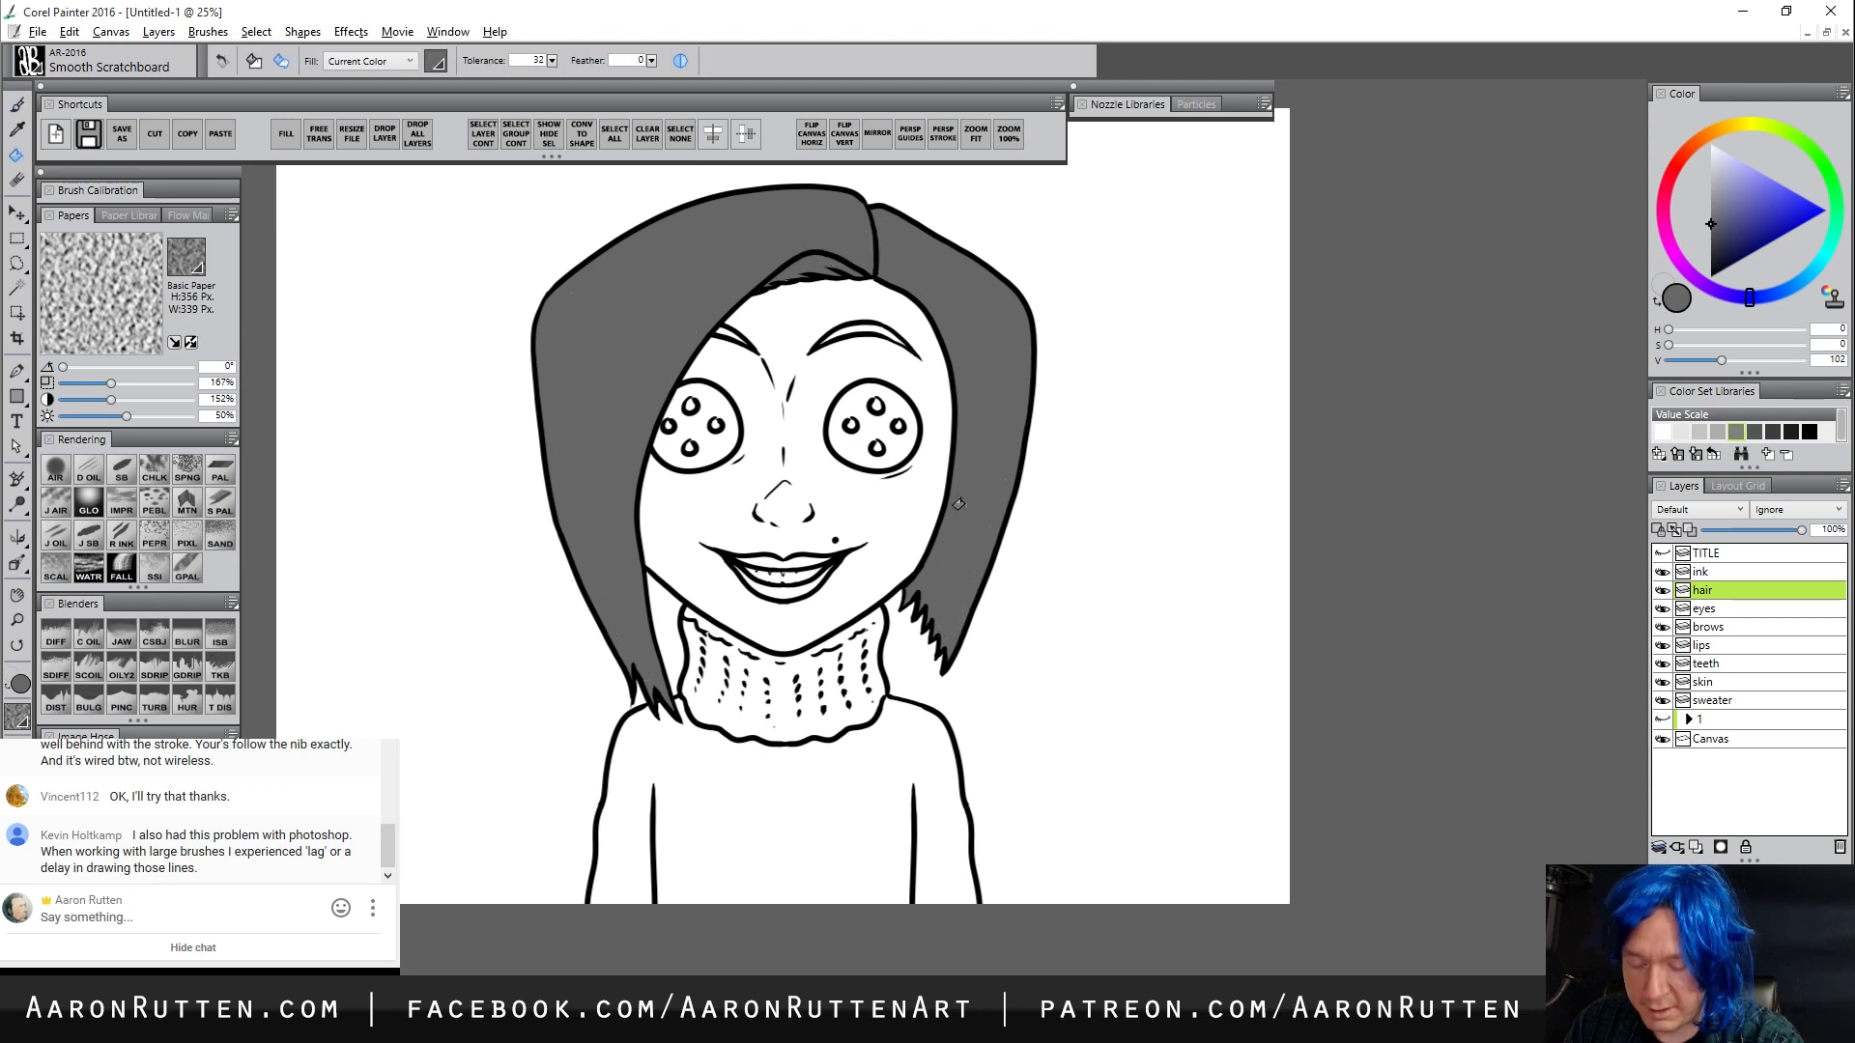
pyautogui.press('b')
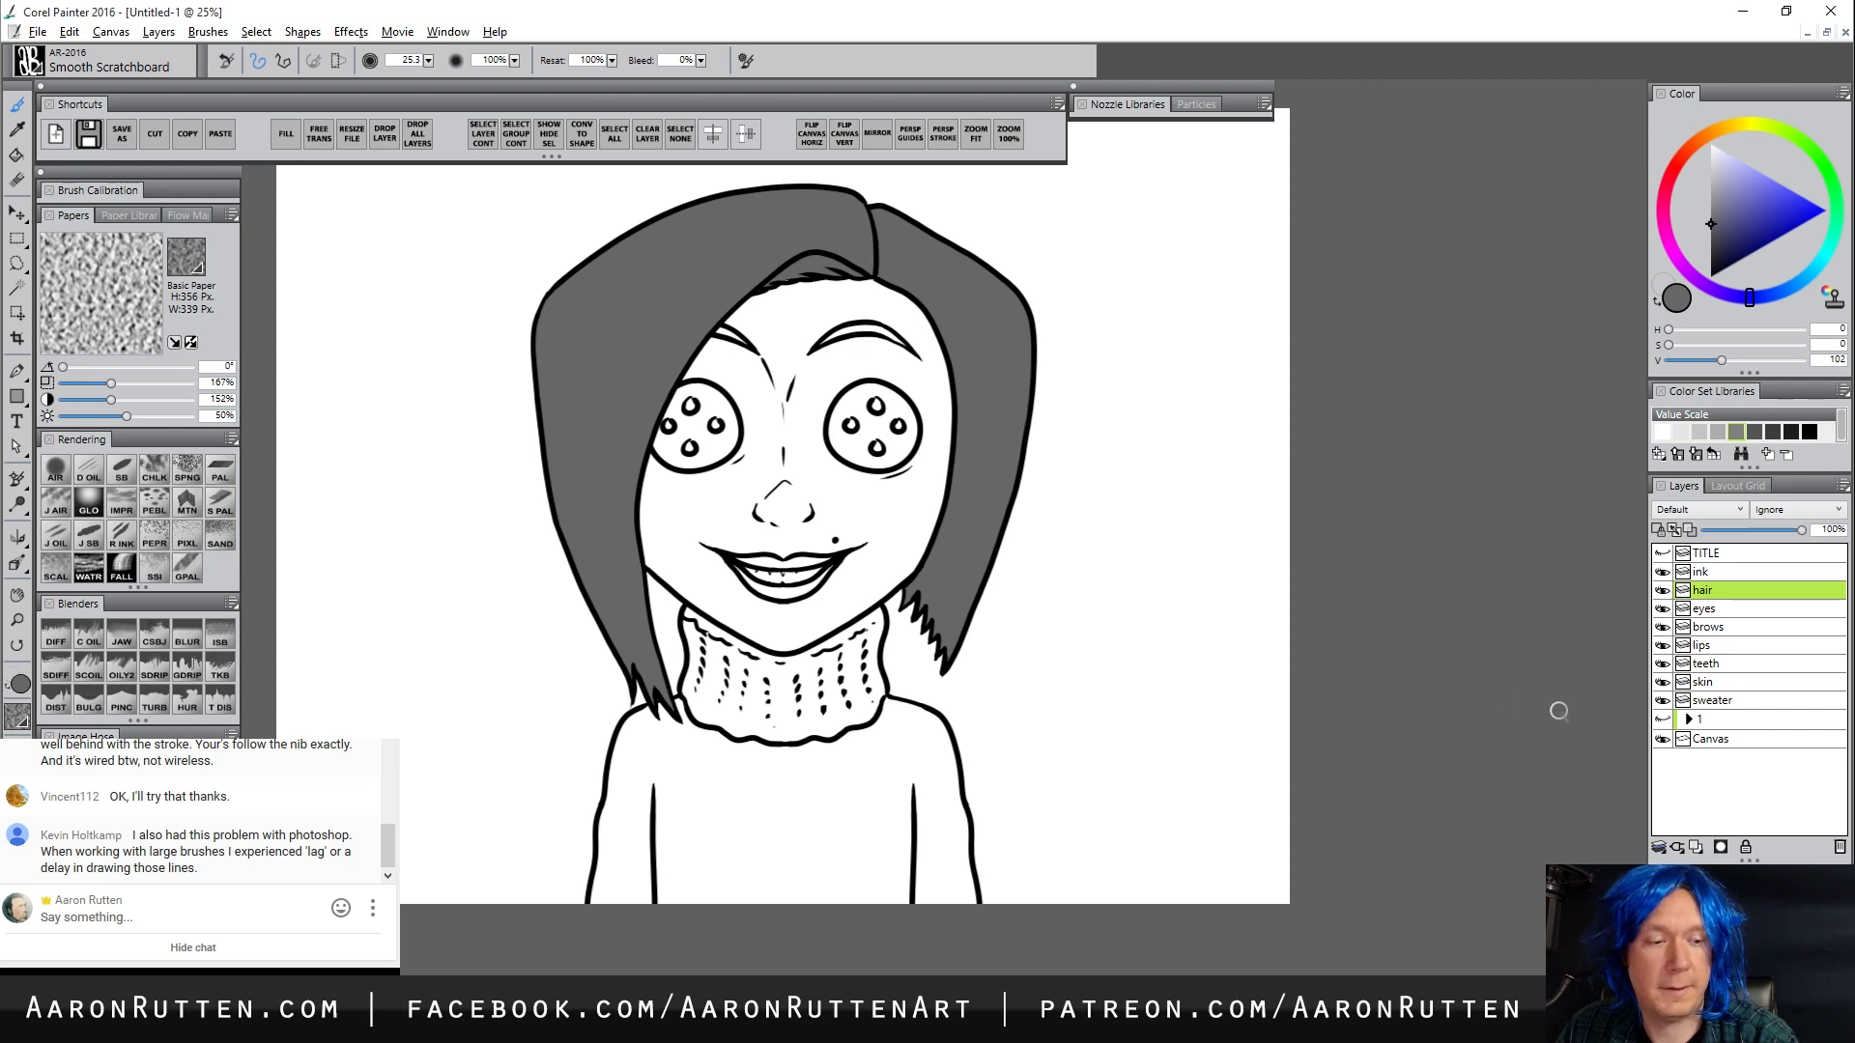
# Paint both eyebrows in a darker gray (value 78) on the brows layer
pyautogui.click(1711, 703)
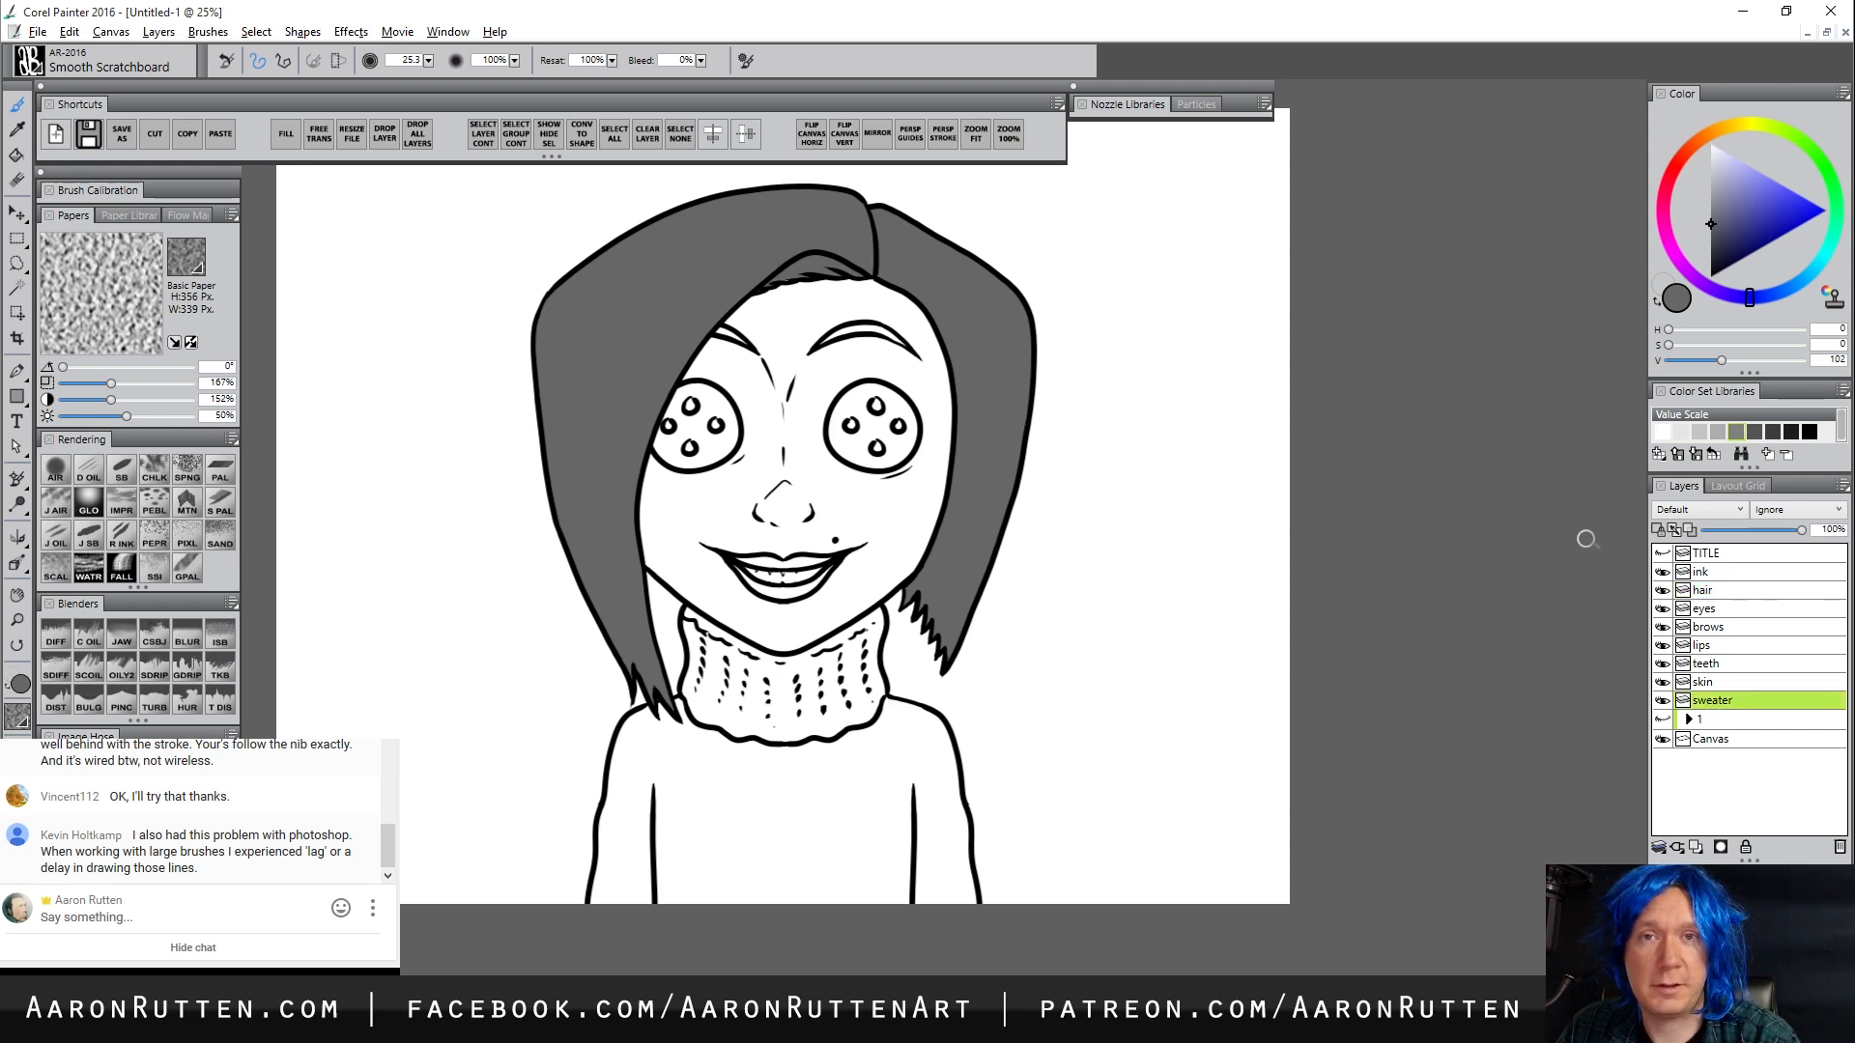
pyautogui.click(1721, 623)
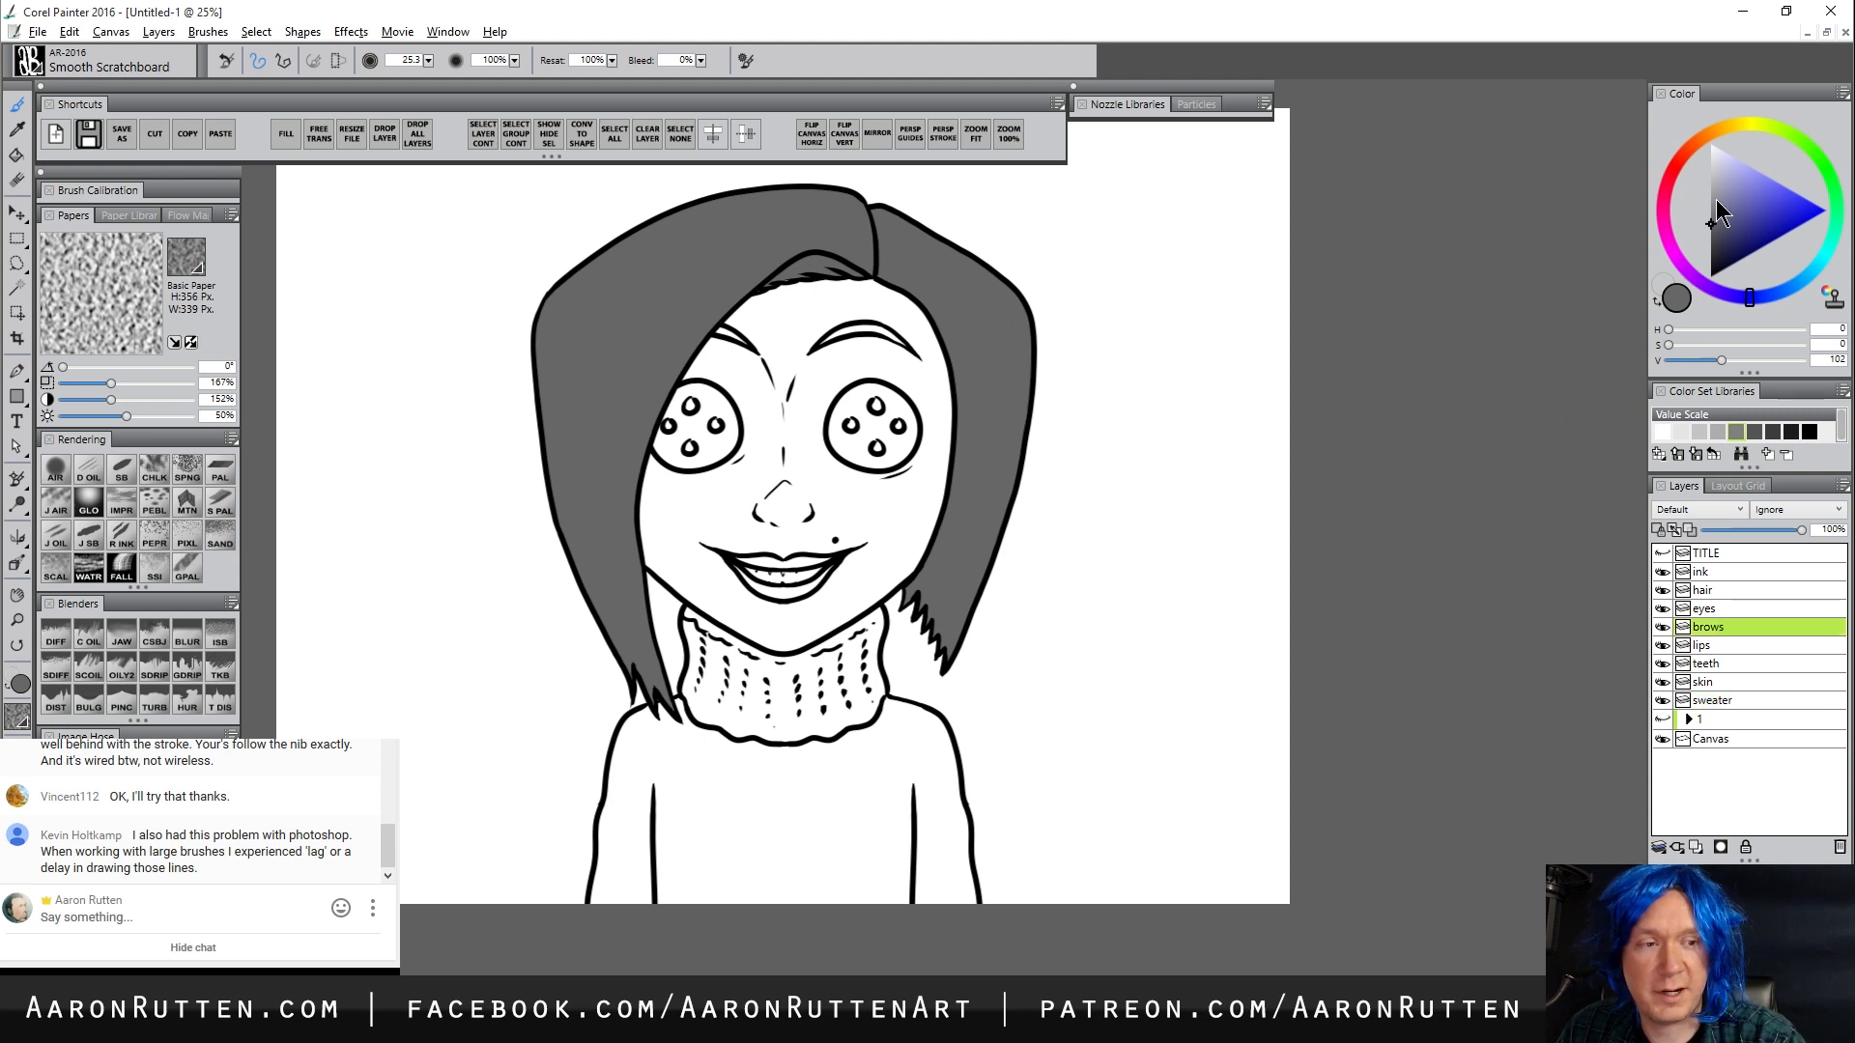
pyautogui.moveTo(1715, 238); pyautogui.dragTo(1698, 249)
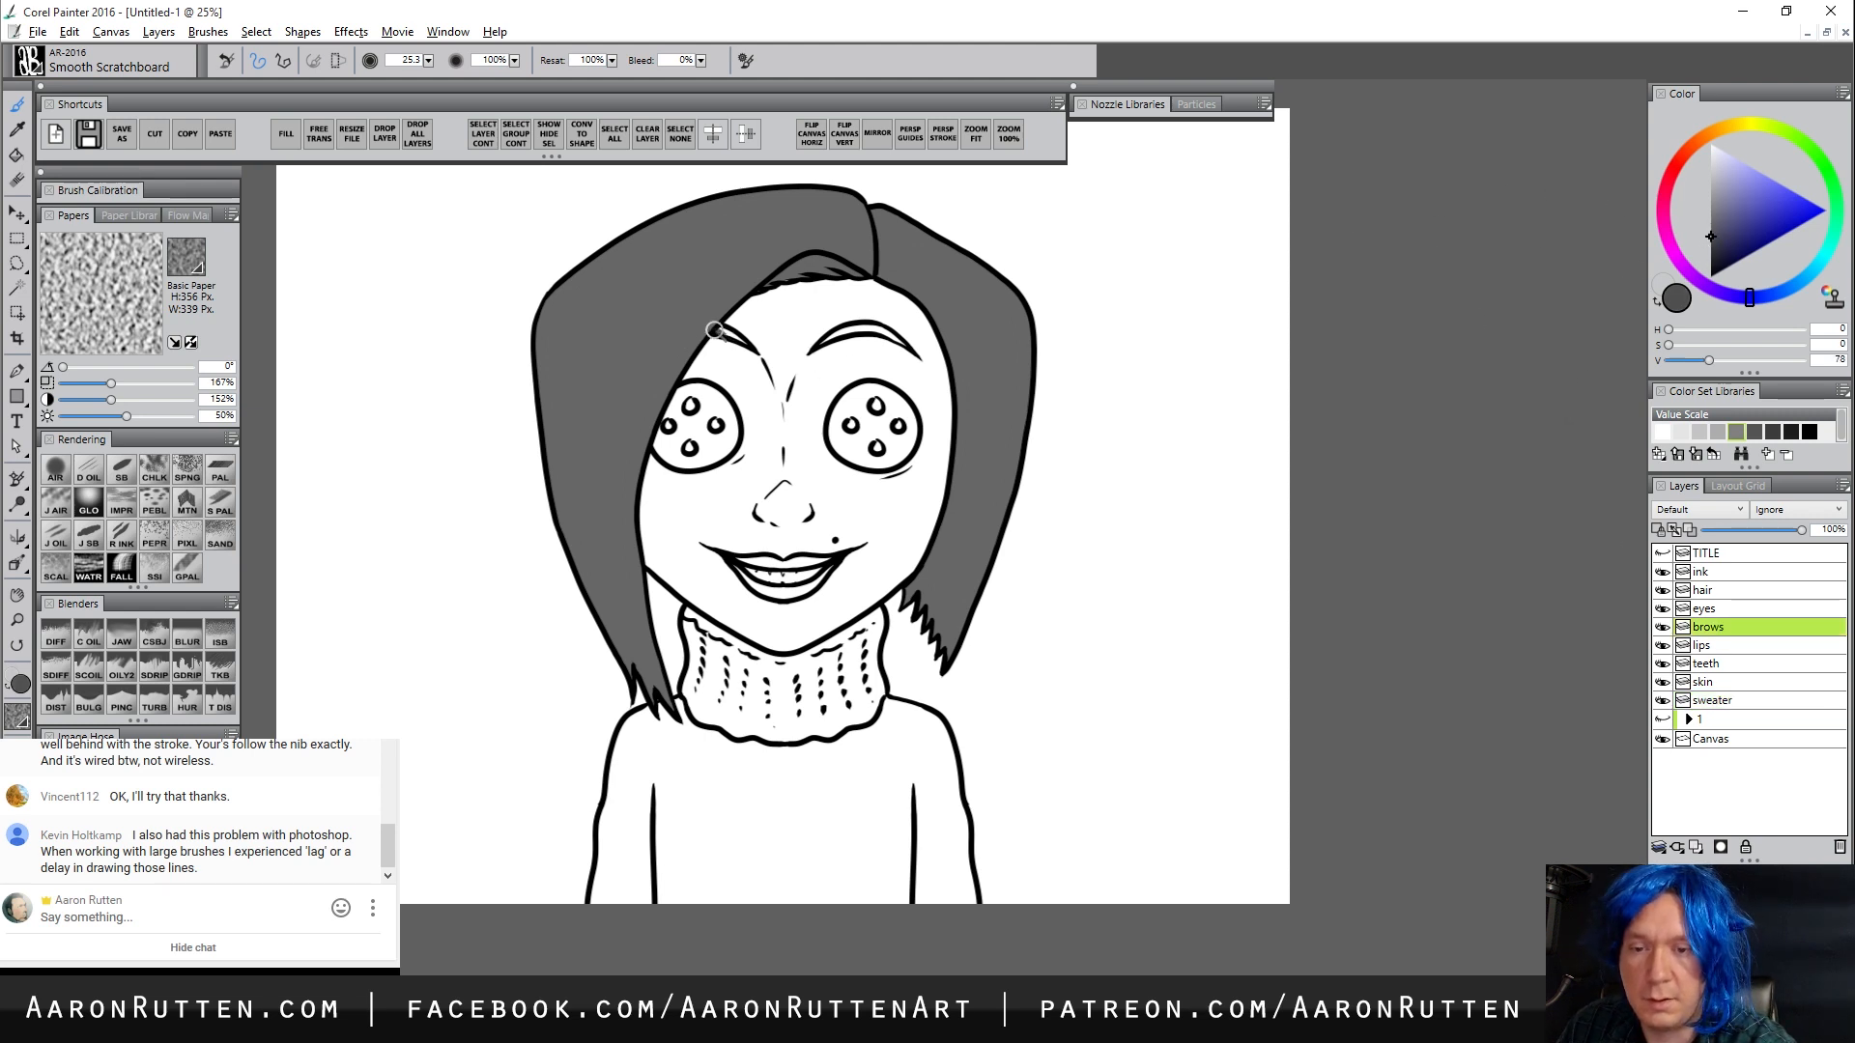
pyautogui.moveTo(716, 326); pyautogui.dragTo(736, 336)
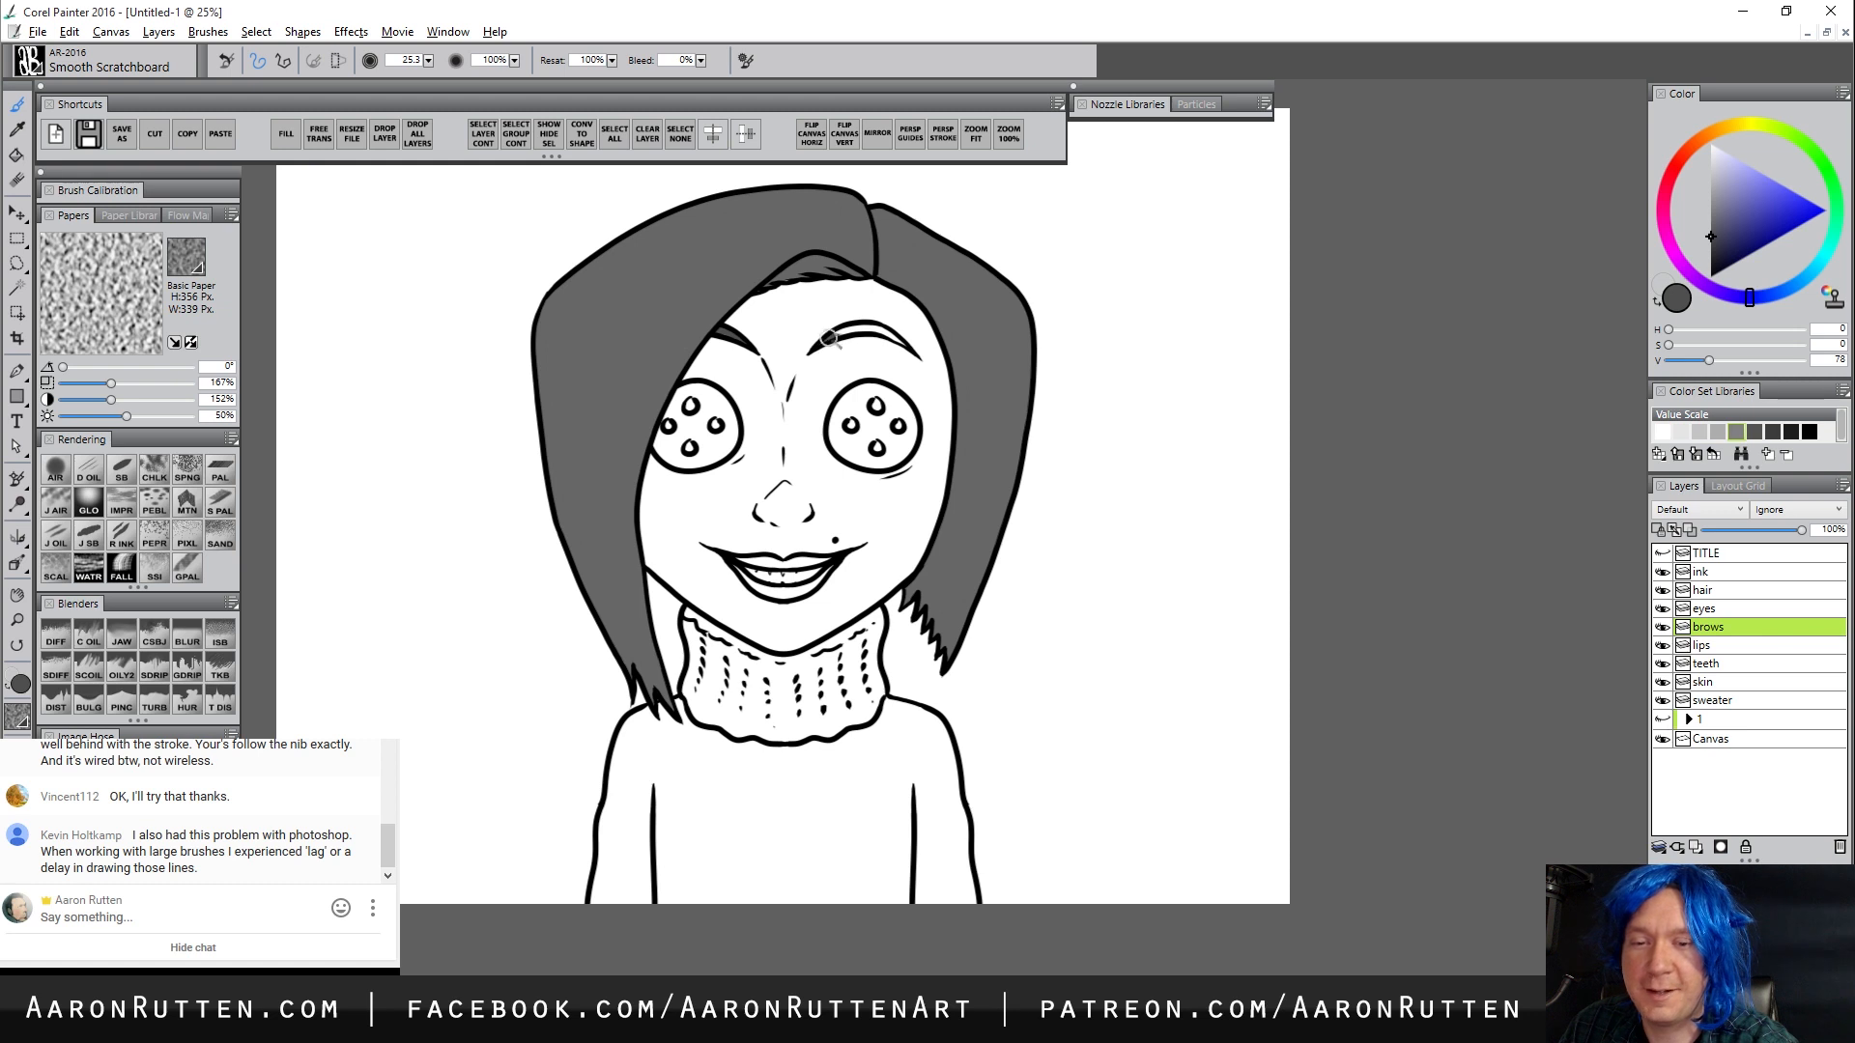
pyautogui.moveTo(846, 328); pyautogui.dragTo(909, 348)
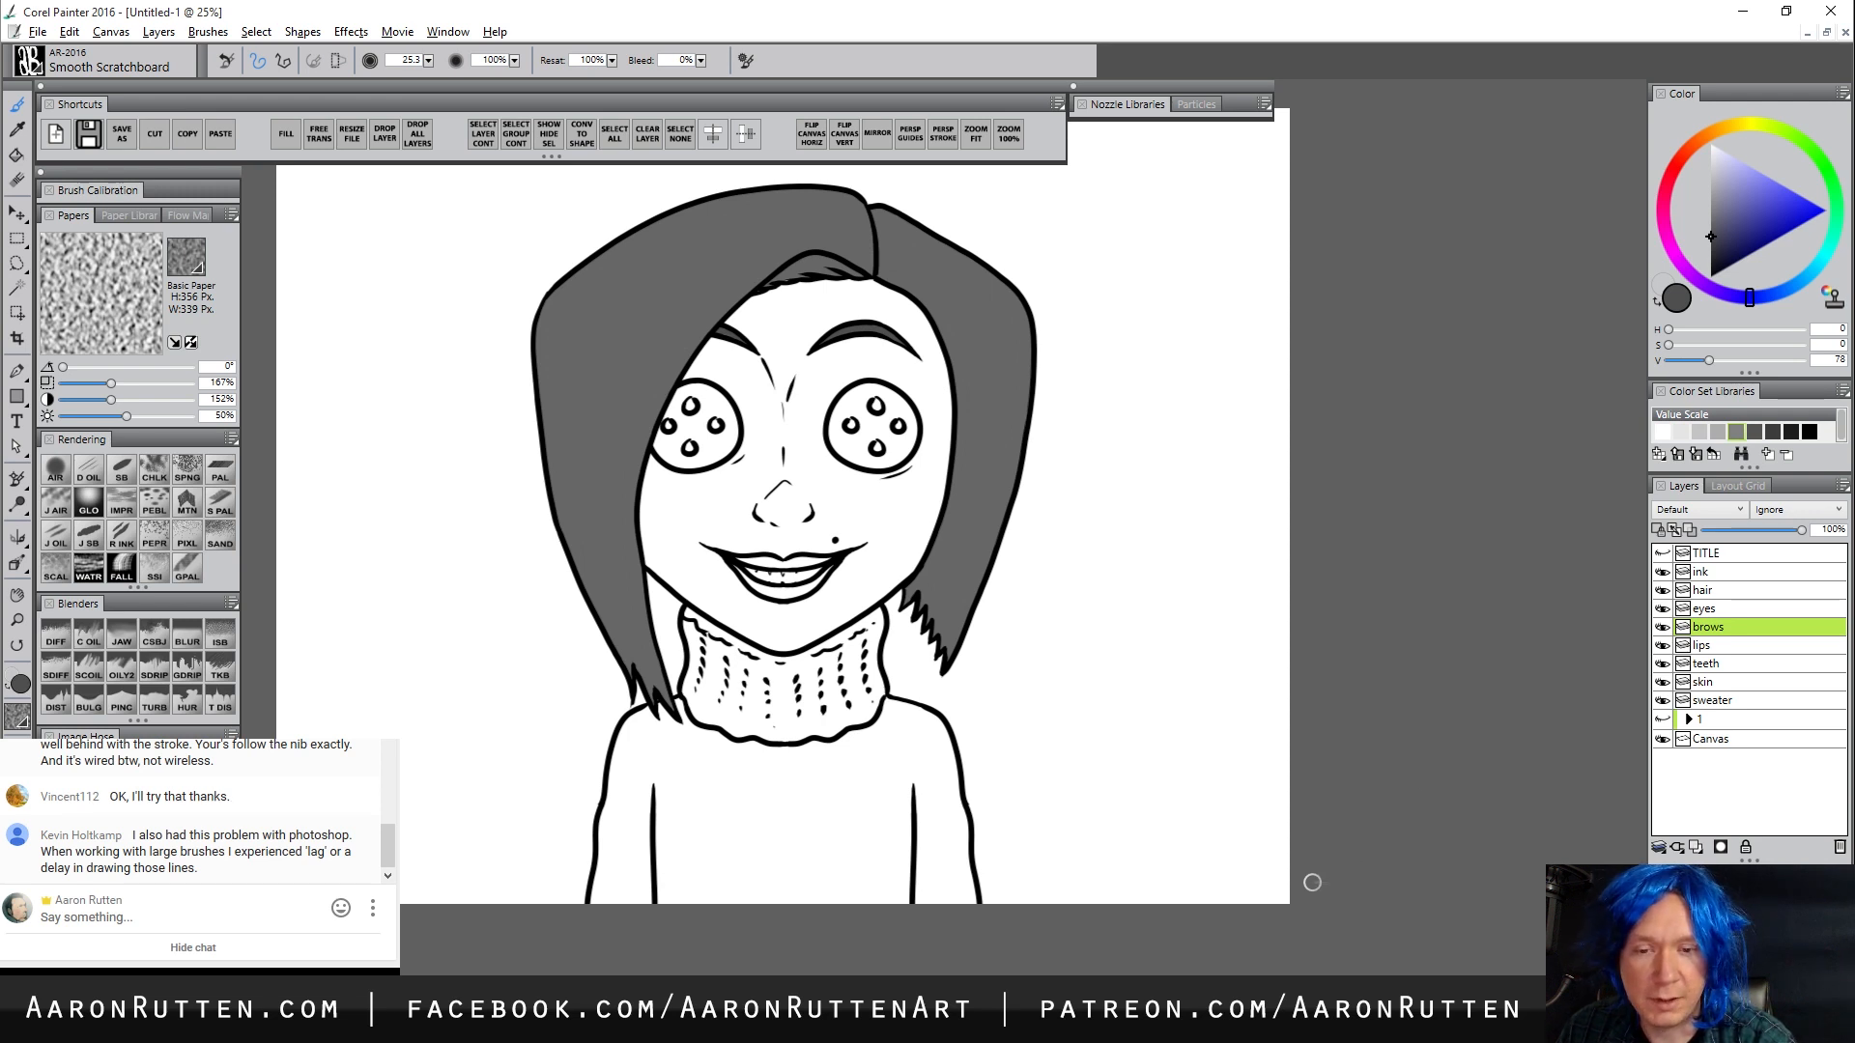
# On the eyes layer, paint a gray border (value 144) inside both button eyes and flood-fill the remainder with the Paint Bucket
pyautogui.click(1712, 609)
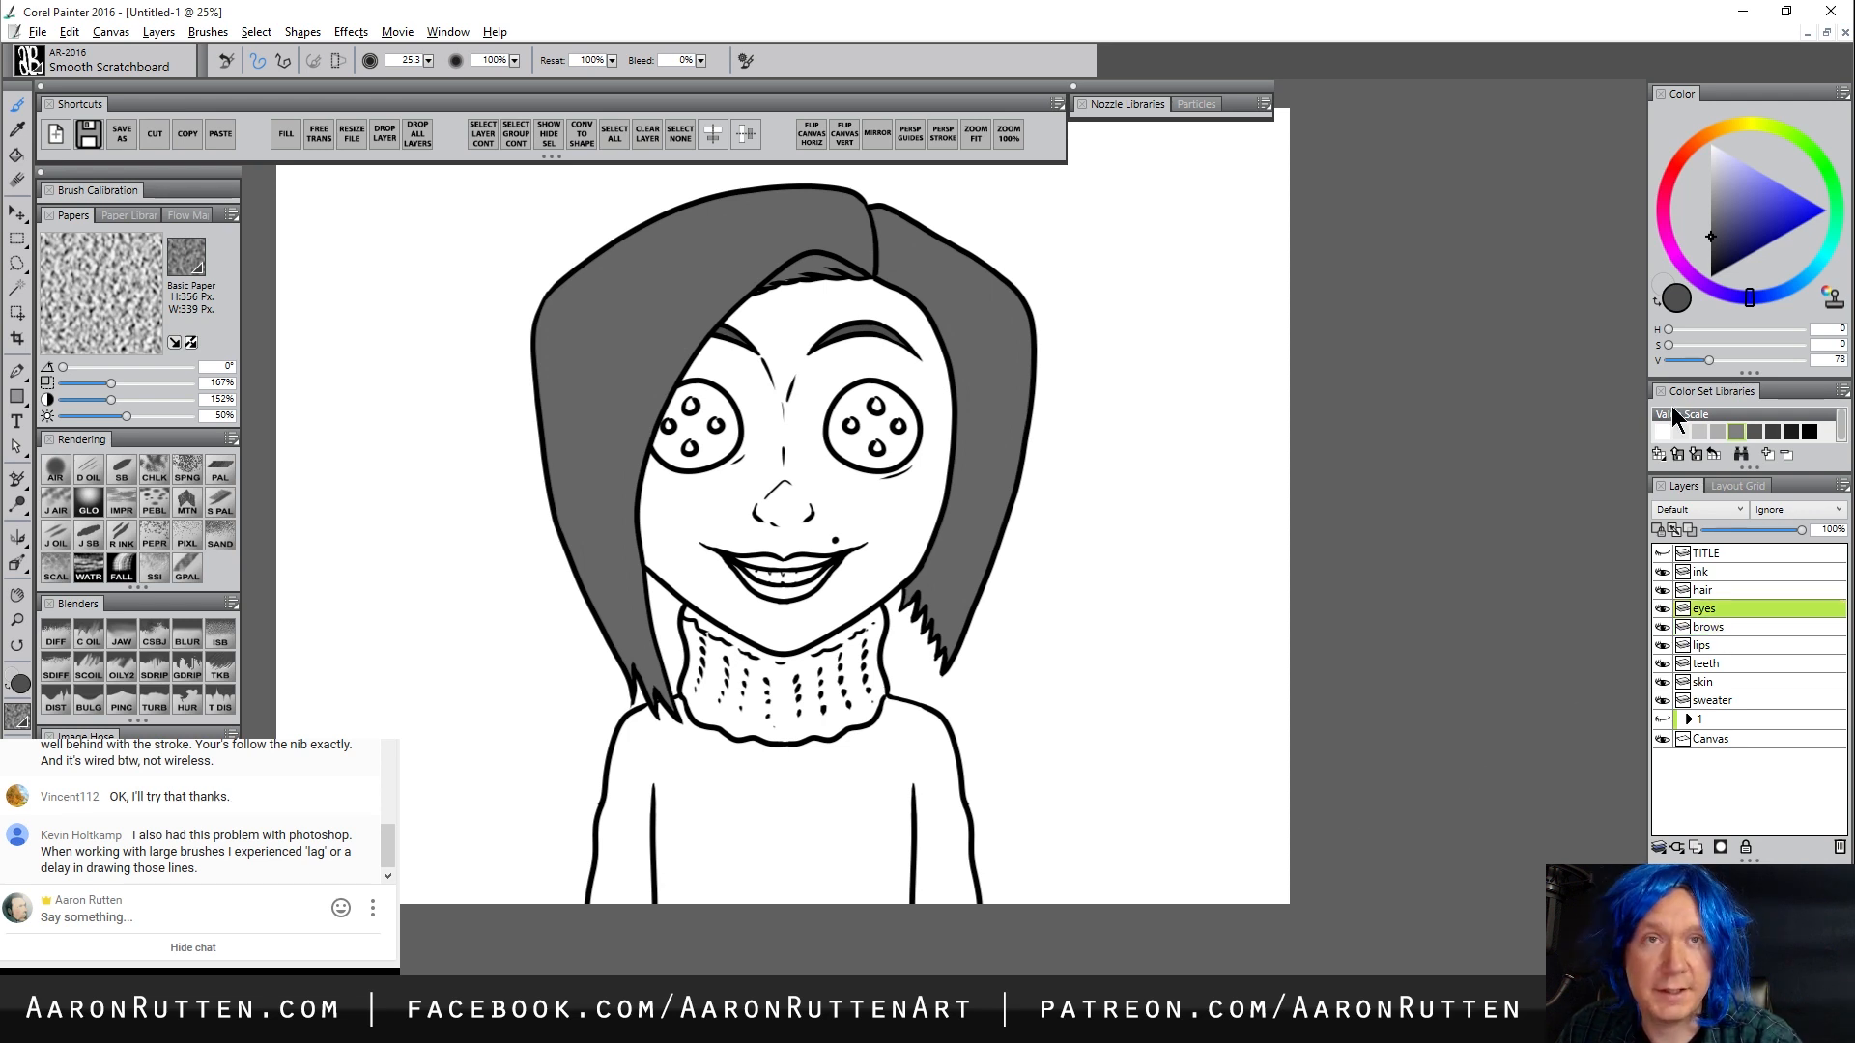
pyautogui.click(1711, 202)
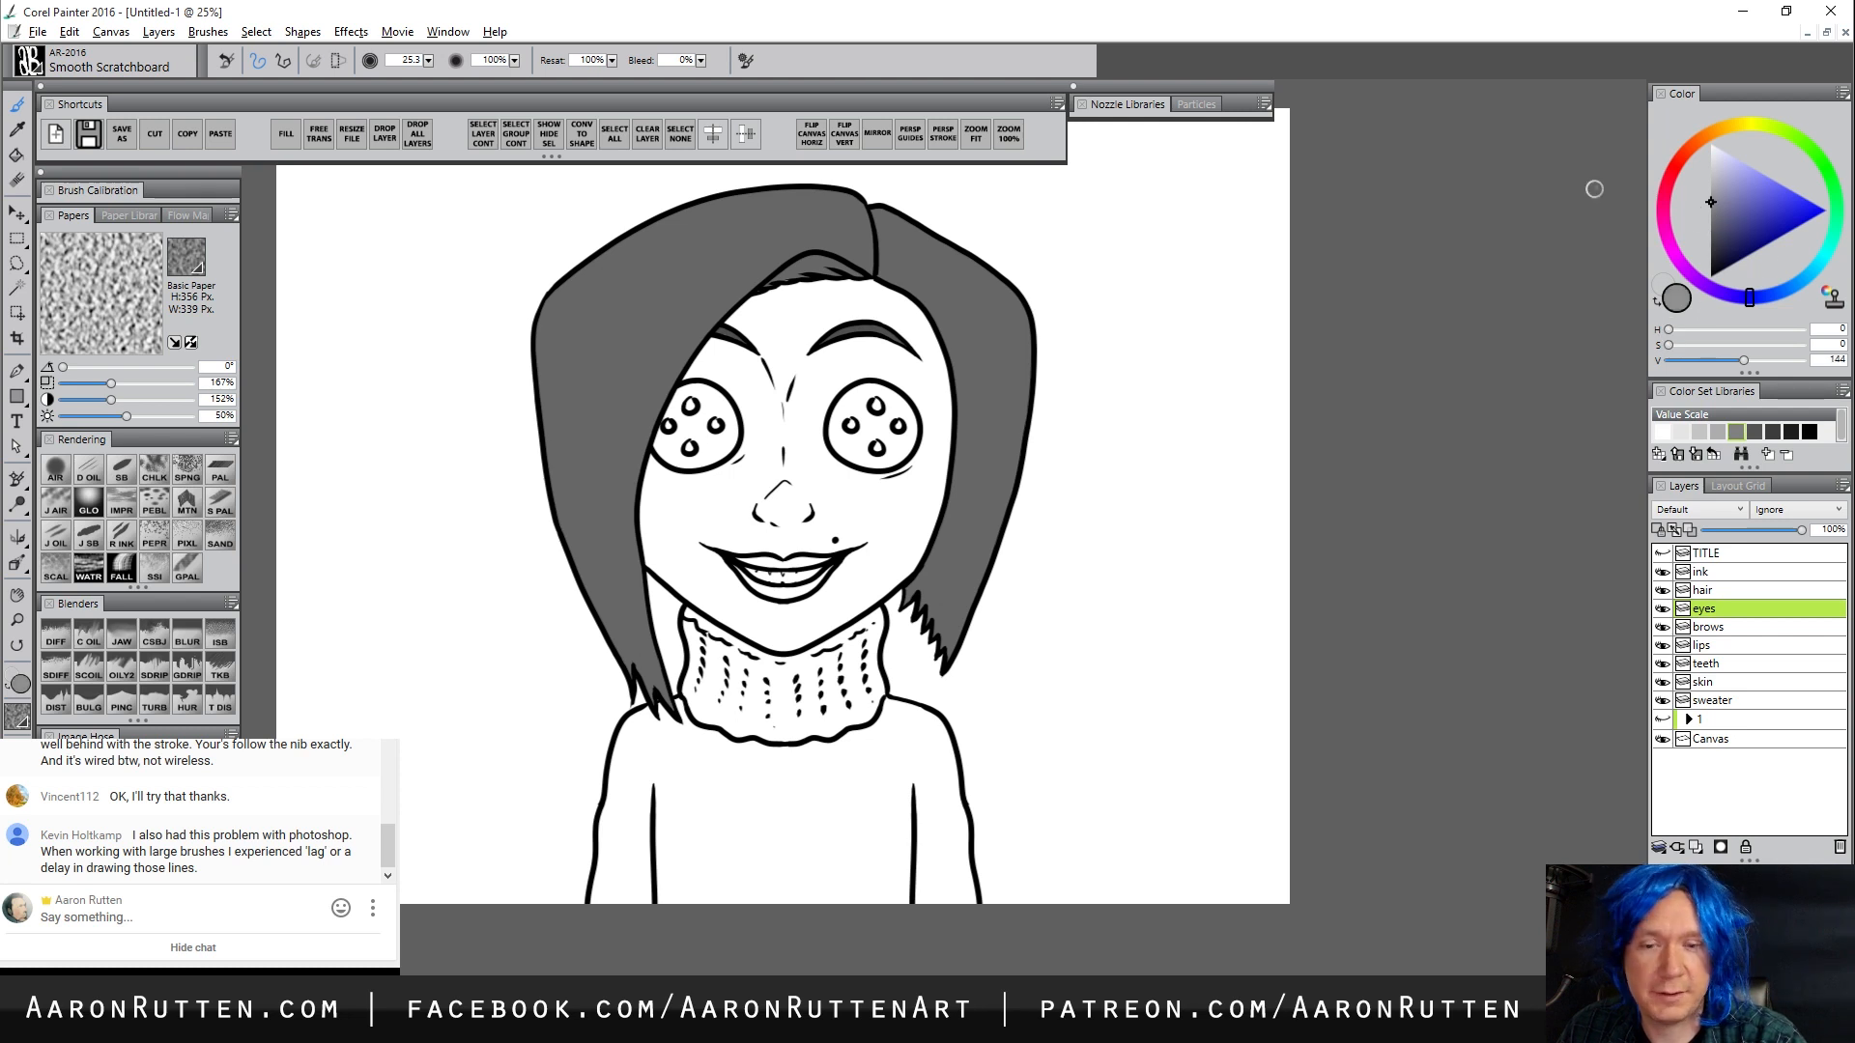
pyautogui.moveTo(670, 423)
pyautogui.mouseDown()
pyautogui.moveTo(694, 393)
pyautogui.moveTo(653, 443)
pyautogui.moveTo(675, 468)
pyautogui.moveTo(723, 456)
pyautogui.moveTo(729, 407)
pyautogui.moveTo(737, 429)
pyautogui.moveTo(682, 393)
pyautogui.mouseUp()
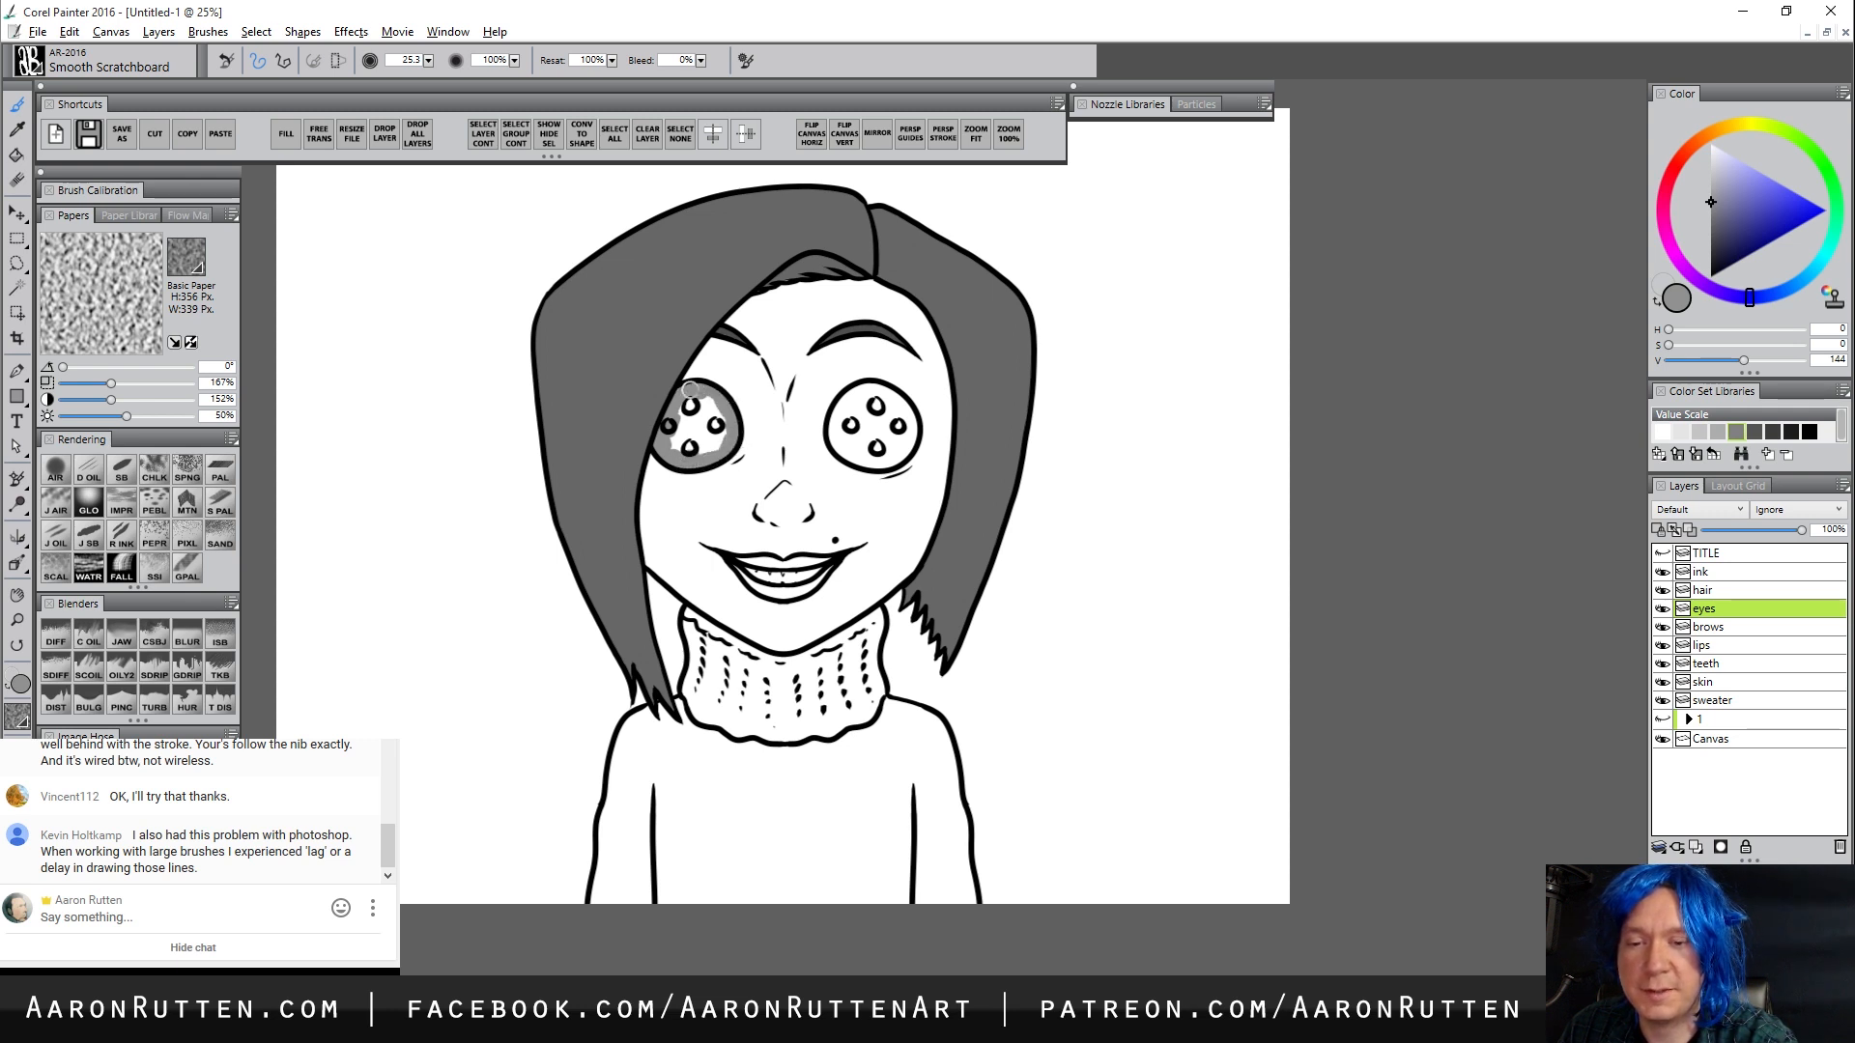
pyautogui.moveTo(850, 401)
pyautogui.mouseDown()
pyautogui.moveTo(827, 430)
pyautogui.moveTo(850, 460)
pyautogui.moveTo(897, 455)
pyautogui.moveTo(910, 413)
pyautogui.moveTo(870, 391)
pyautogui.mouseUp()
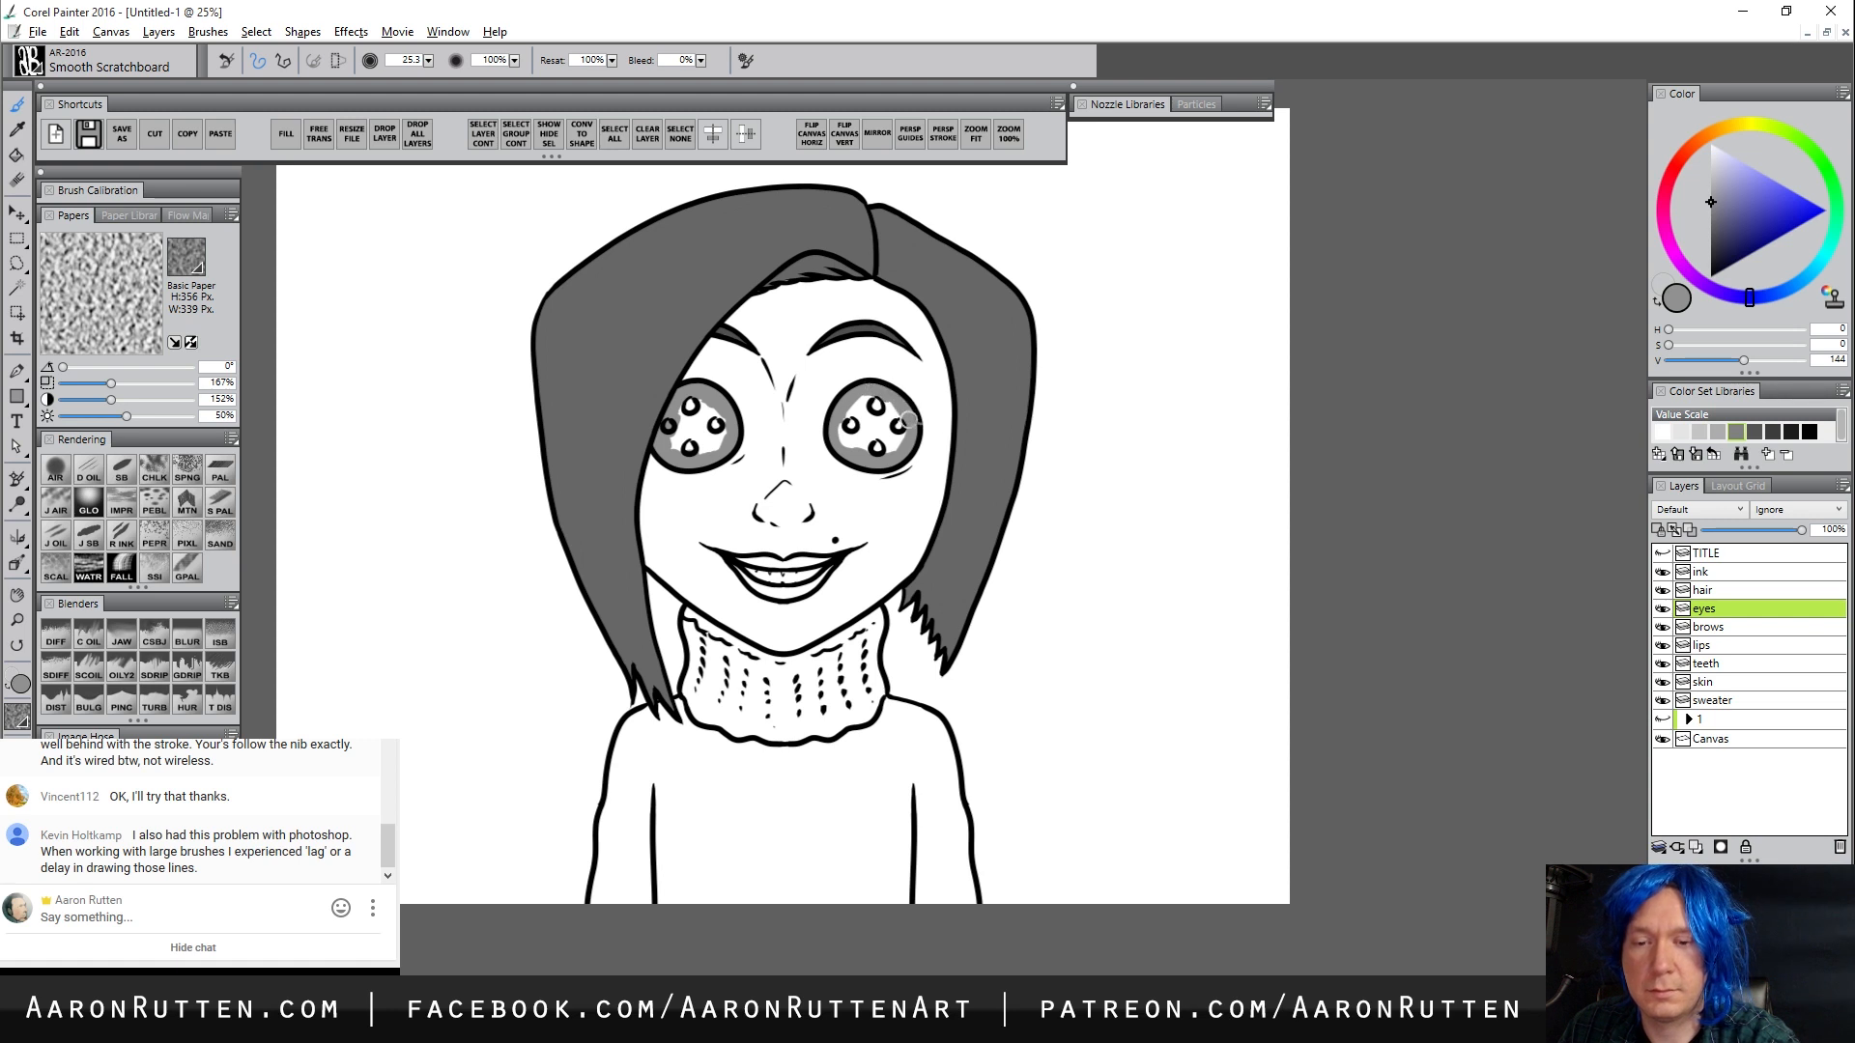
pyautogui.press('k')
pyautogui.click(899, 430)
pyautogui.click(695, 432)
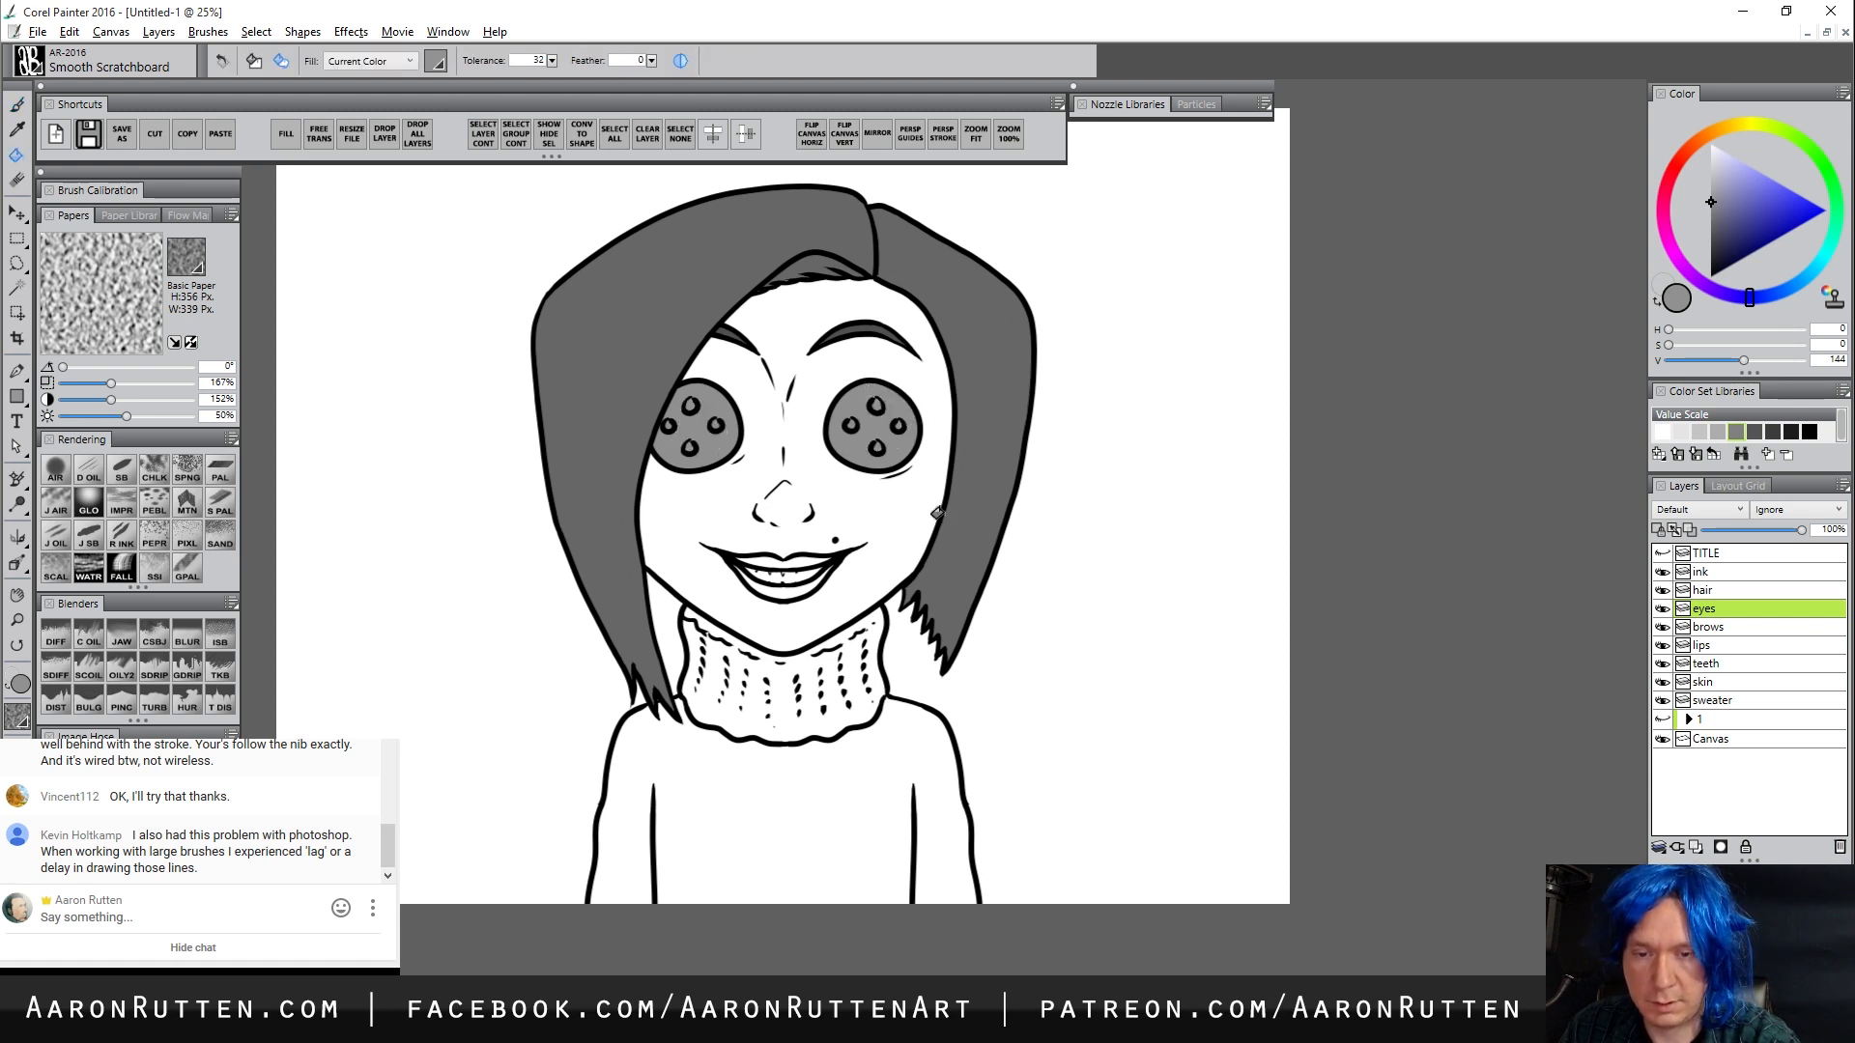
pyautogui.press('b')
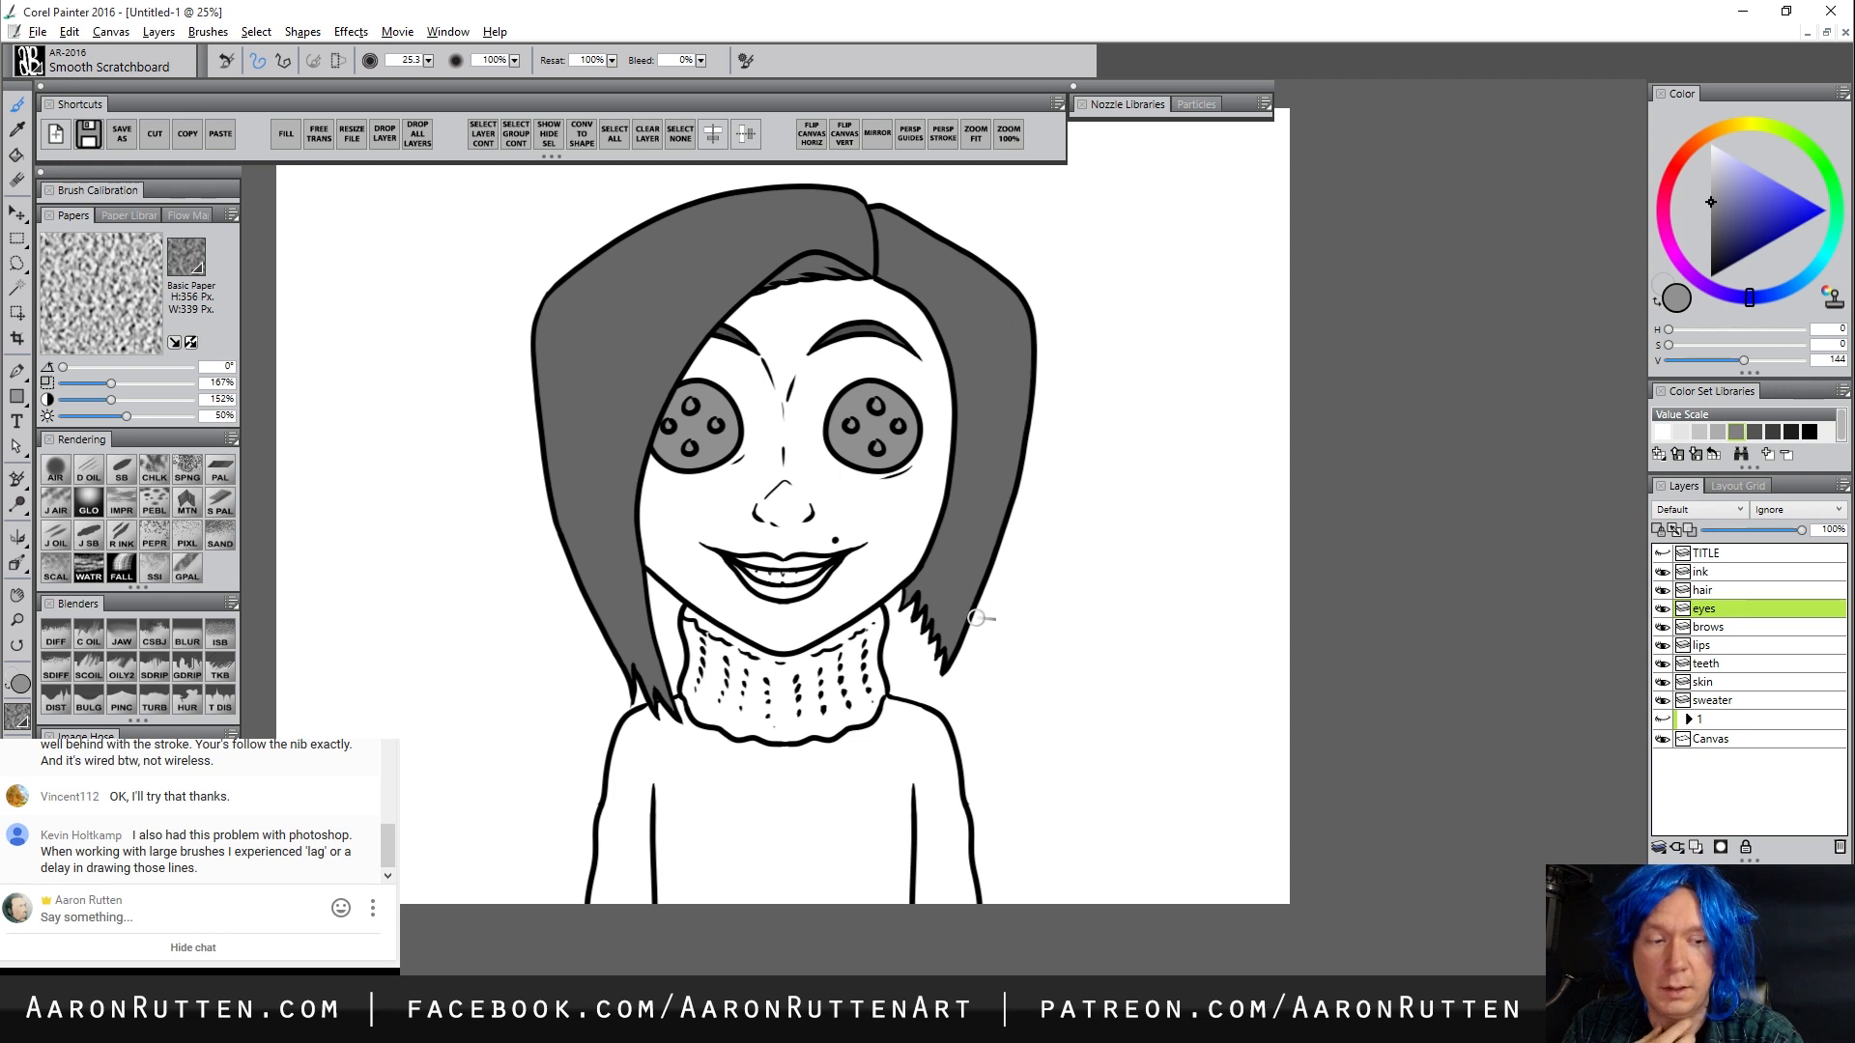
# Paint both lips dark red (H 87, S 255, V 79) on the lips layer, and the teeth light gray (value 192) on the teeth layer
pyautogui.click(1712, 647)
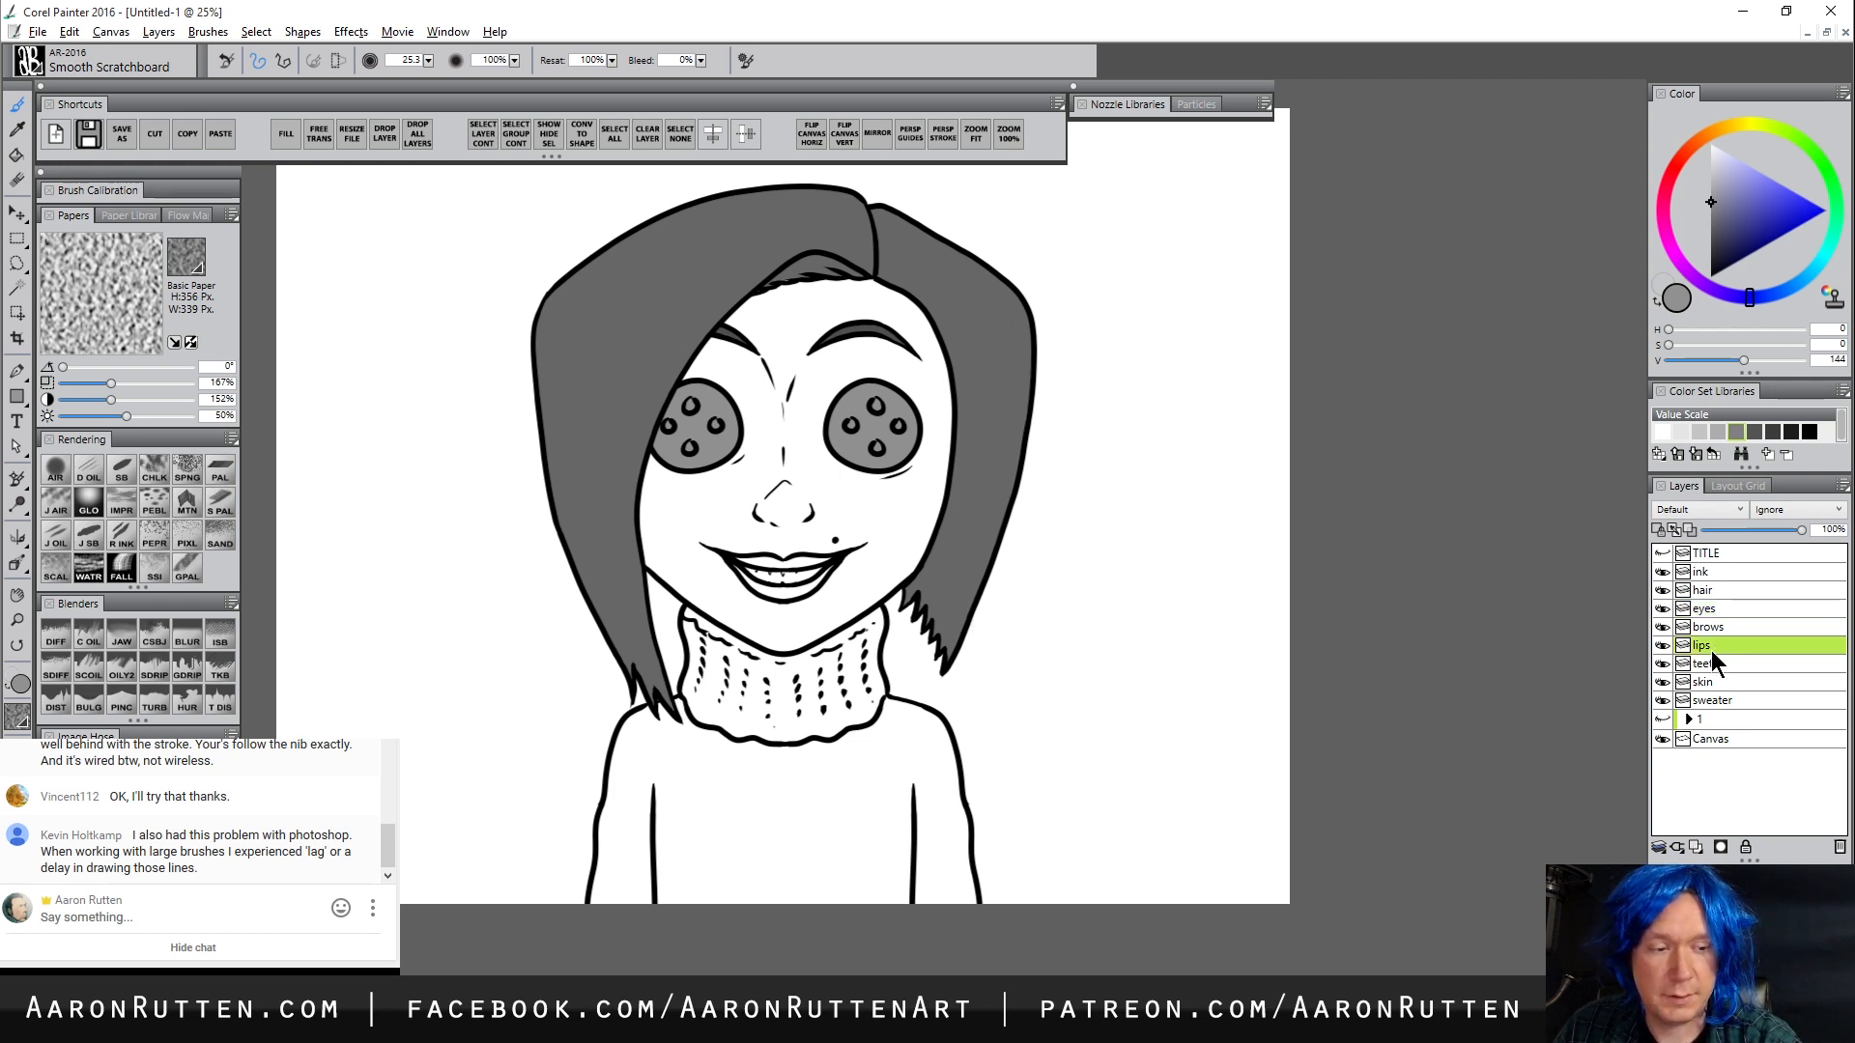
pyautogui.click(1678, 170)
pyautogui.click(1783, 236)
pyautogui.moveTo(752, 561)
pyautogui.mouseDown()
pyautogui.moveTo(834, 548)
pyautogui.moveTo(749, 578)
pyautogui.moveTo(736, 564)
pyautogui.moveTo(794, 592)
pyautogui.moveTo(749, 587)
pyautogui.moveTo(801, 593)
pyautogui.moveTo(775, 594)
pyautogui.moveTo(796, 589)
pyautogui.mouseUp()
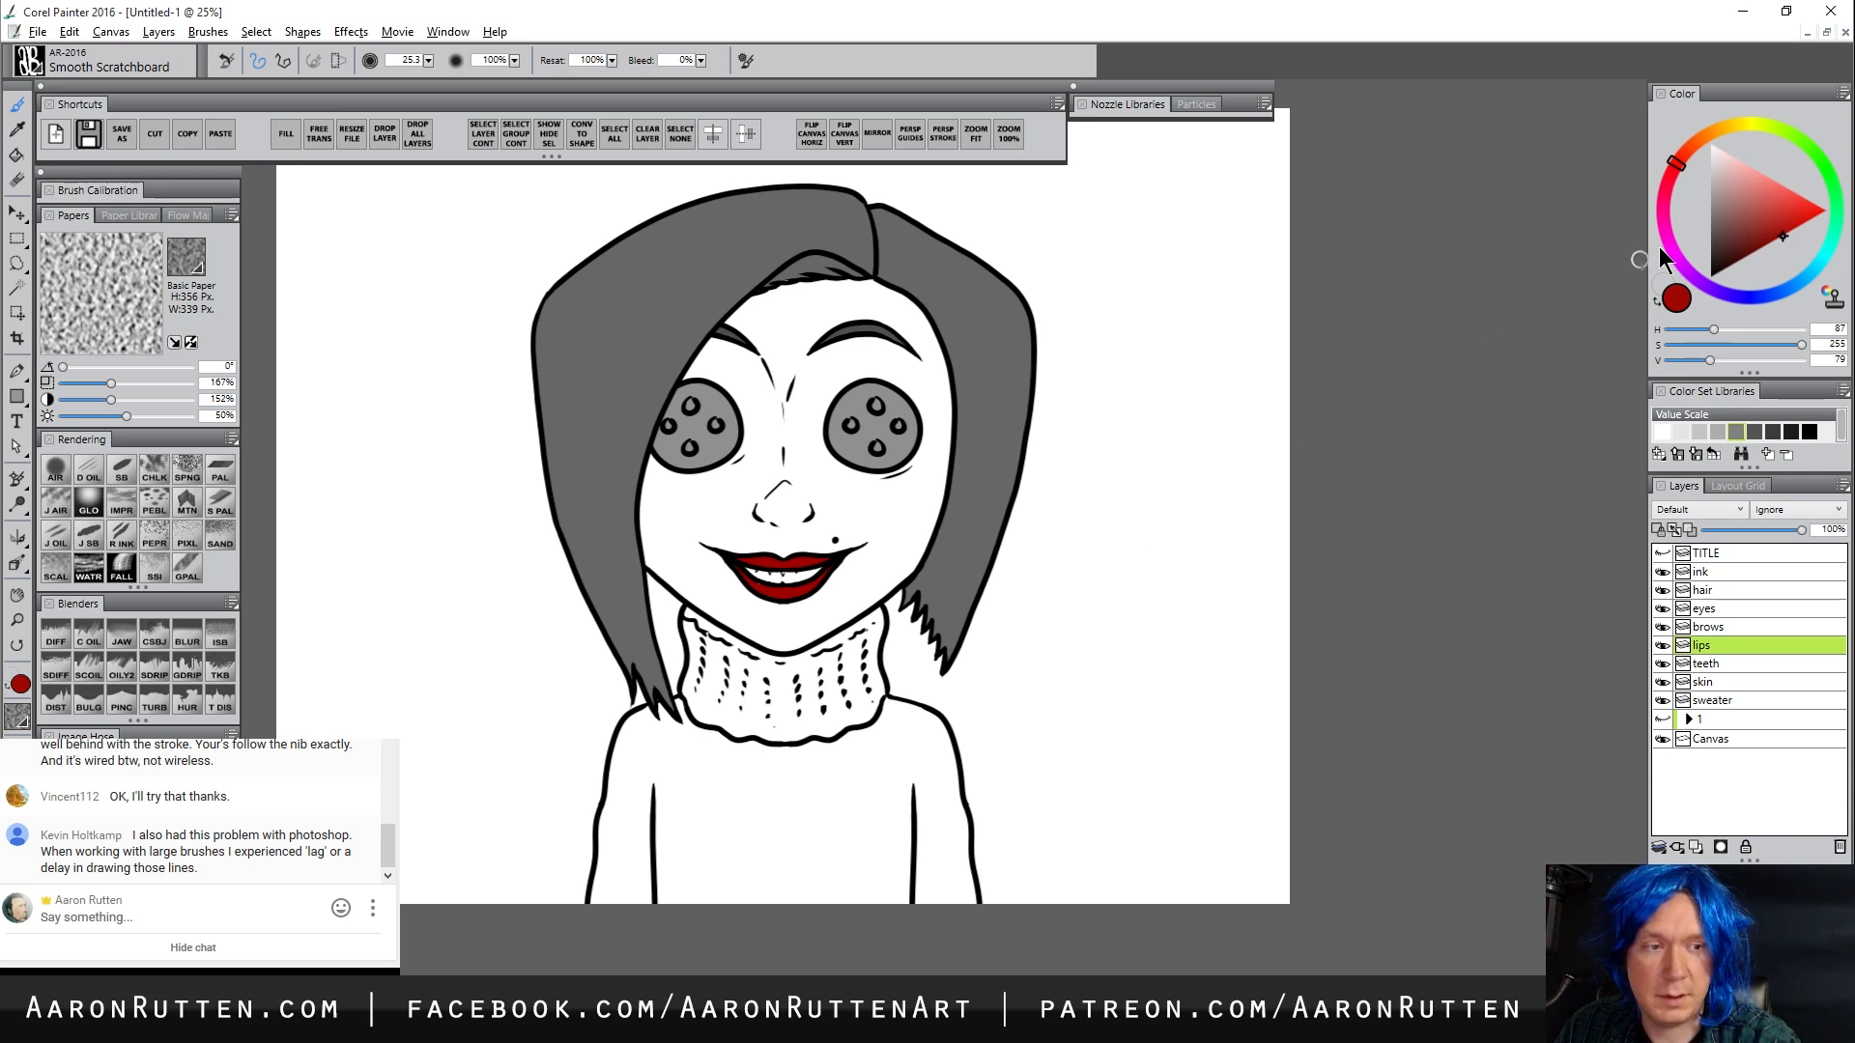
pyautogui.click(1711, 178)
pyautogui.click(1718, 666)
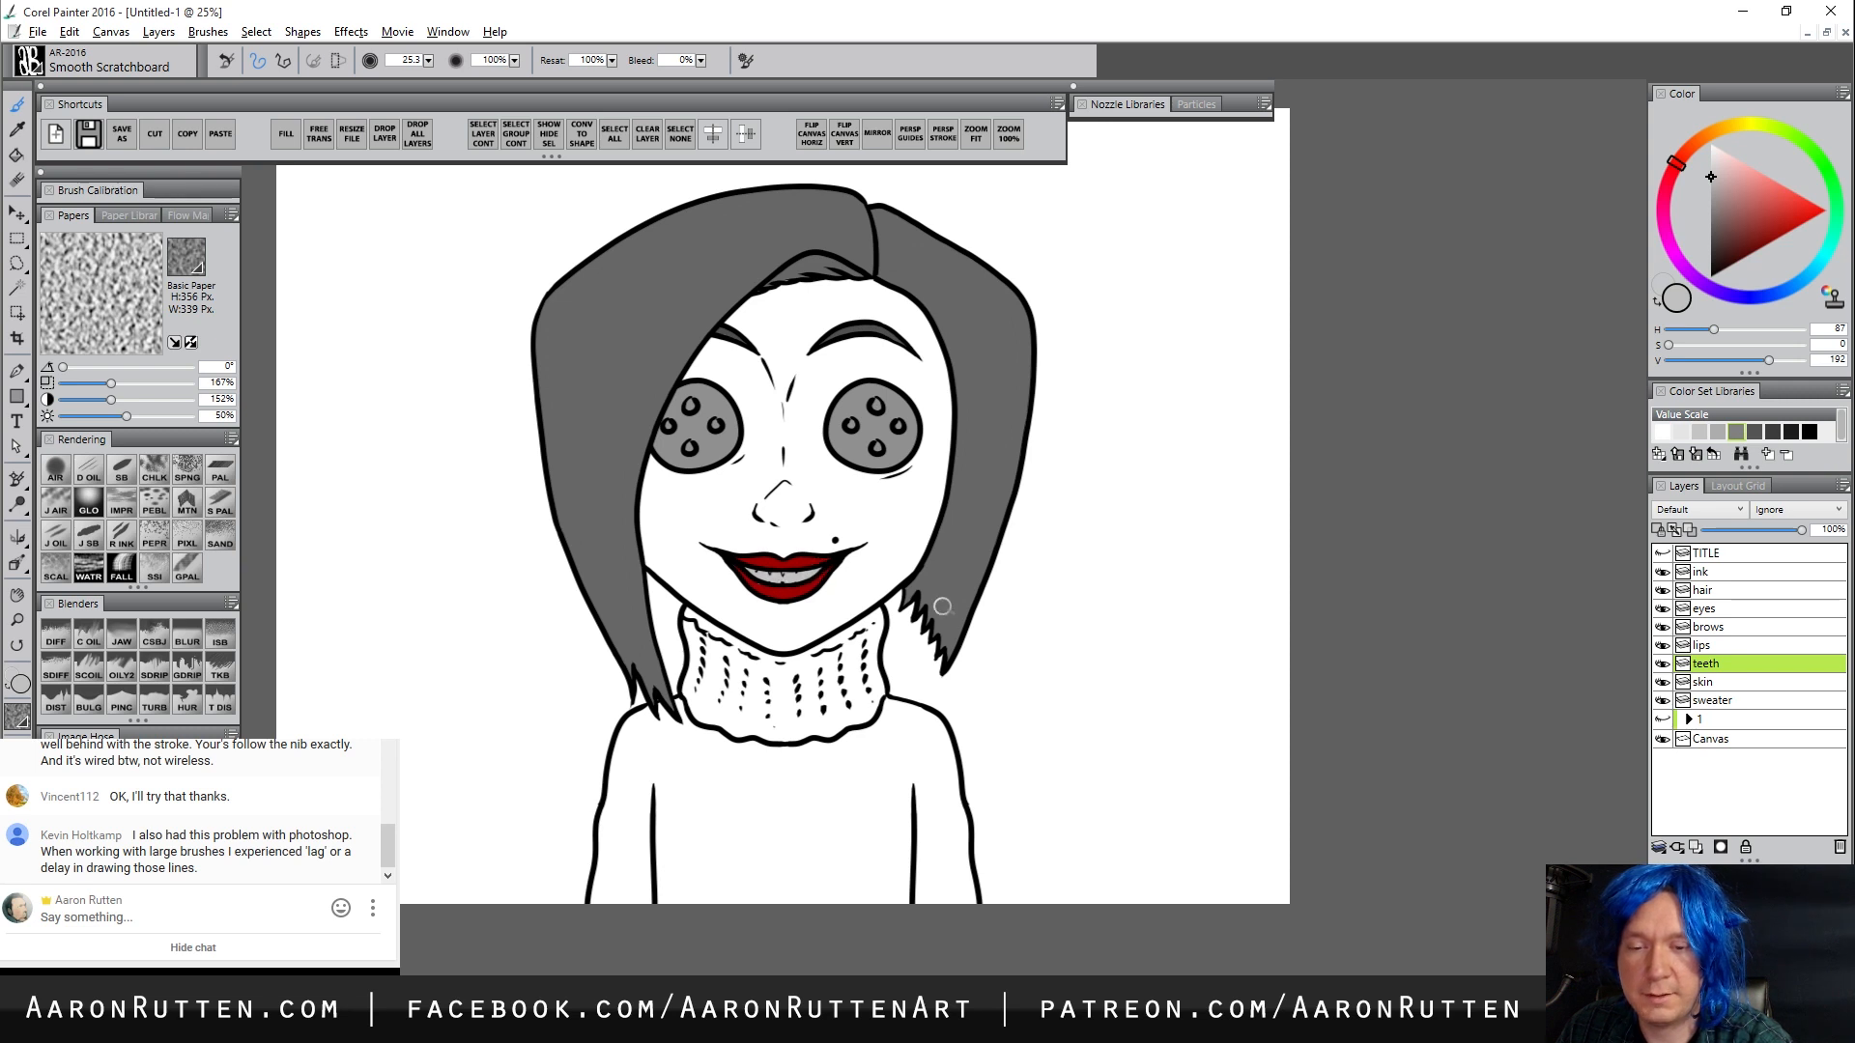
# Paint the whole face on the skin layer in a peach skin tone (H 104, S 107, V 179), using a smaller brush along the jaw
pyautogui.click(1708, 681)
pyautogui.click(1718, 134)
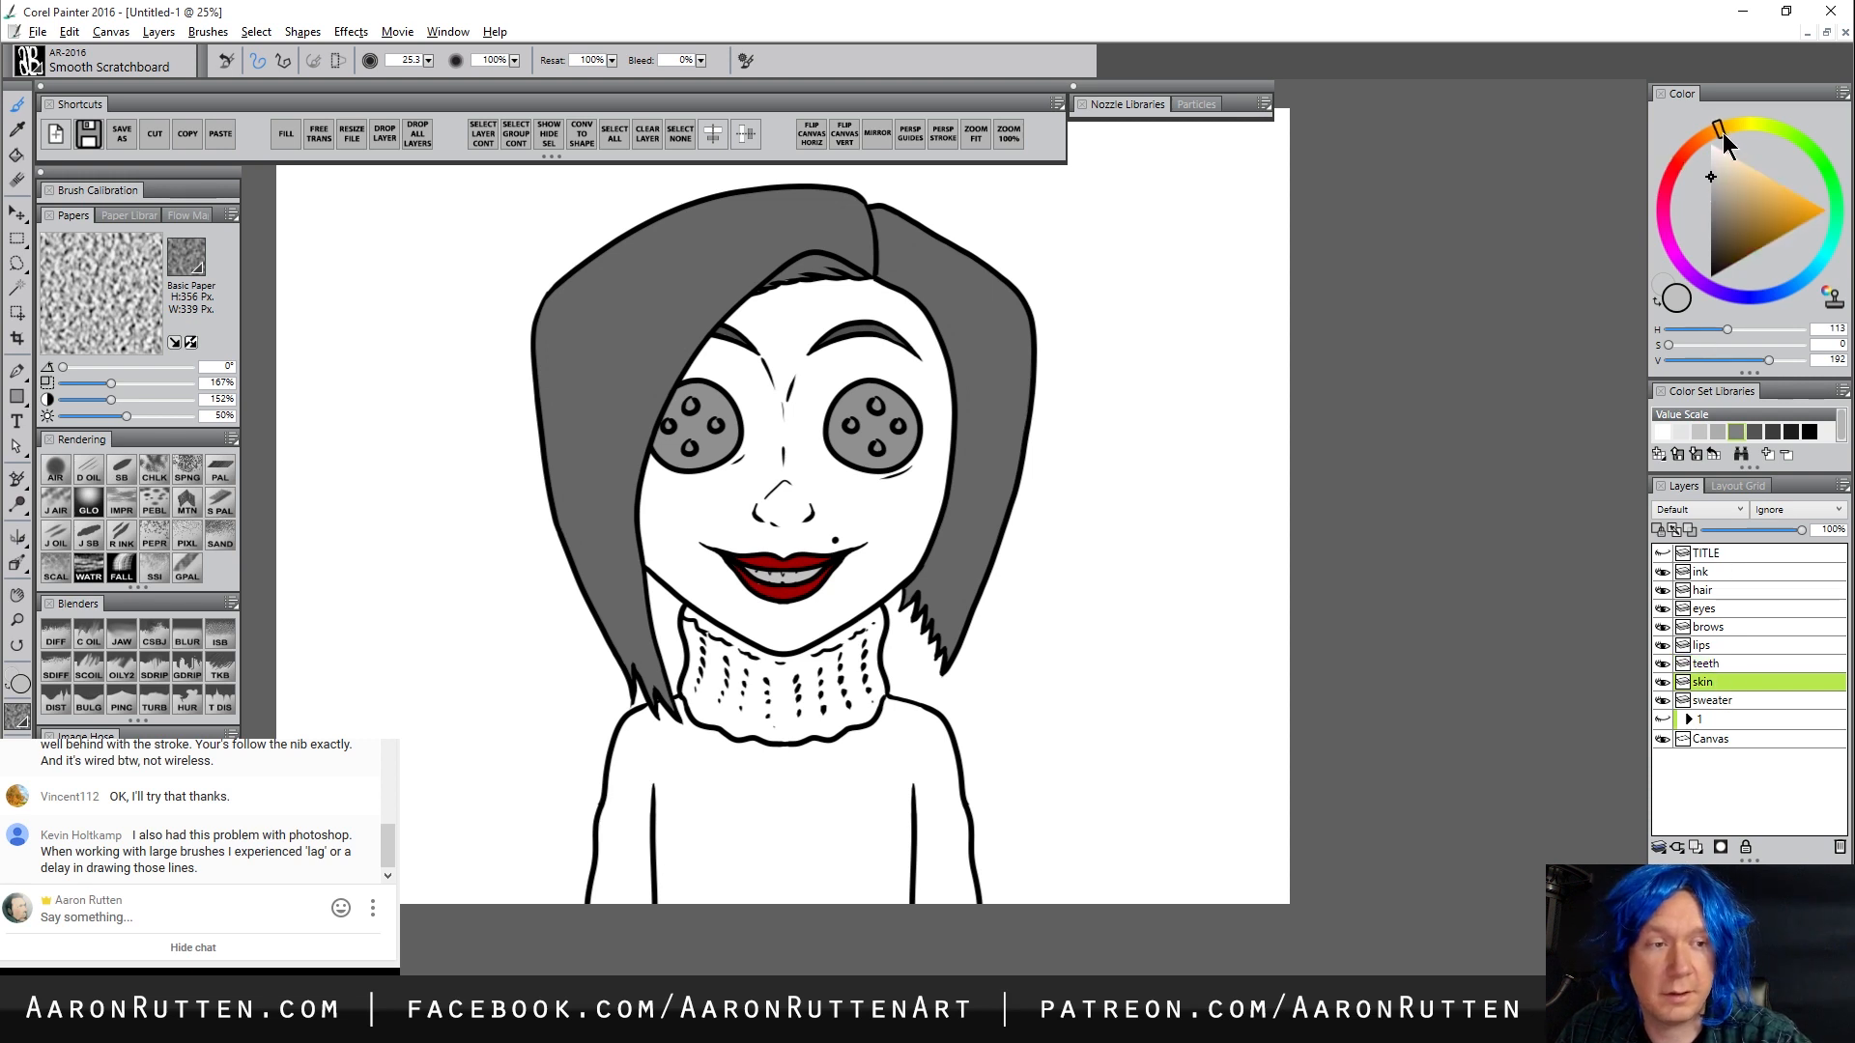
pyautogui.click(1751, 197)
pyautogui.moveTo(1714, 137); pyautogui.dragTo(1742, 185)
pyautogui.click(1747, 184)
pyautogui.press(']')
pyautogui.moveTo(744, 342)
pyautogui.mouseDown()
pyautogui.moveTo(665, 451)
pyautogui.moveTo(657, 516)
pyautogui.moveTo(649, 465)
pyautogui.moveTo(659, 518)
pyautogui.moveTo(780, 611)
pyautogui.moveTo(919, 518)
pyautogui.moveTo(937, 454)
pyautogui.moveTo(864, 285)
pyautogui.moveTo(719, 353)
pyautogui.moveTo(765, 389)
pyautogui.moveTo(853, 340)
pyautogui.moveTo(751, 420)
pyautogui.moveTo(761, 463)
pyautogui.moveTo(691, 524)
pyautogui.moveTo(742, 544)
pyautogui.moveTo(851, 535)
pyautogui.moveTo(730, 548)
pyautogui.moveTo(917, 486)
pyautogui.moveTo(810, 479)
pyautogui.moveTo(812, 425)
pyautogui.moveTo(898, 410)
pyautogui.moveTo(877, 490)
pyautogui.mouseUp()
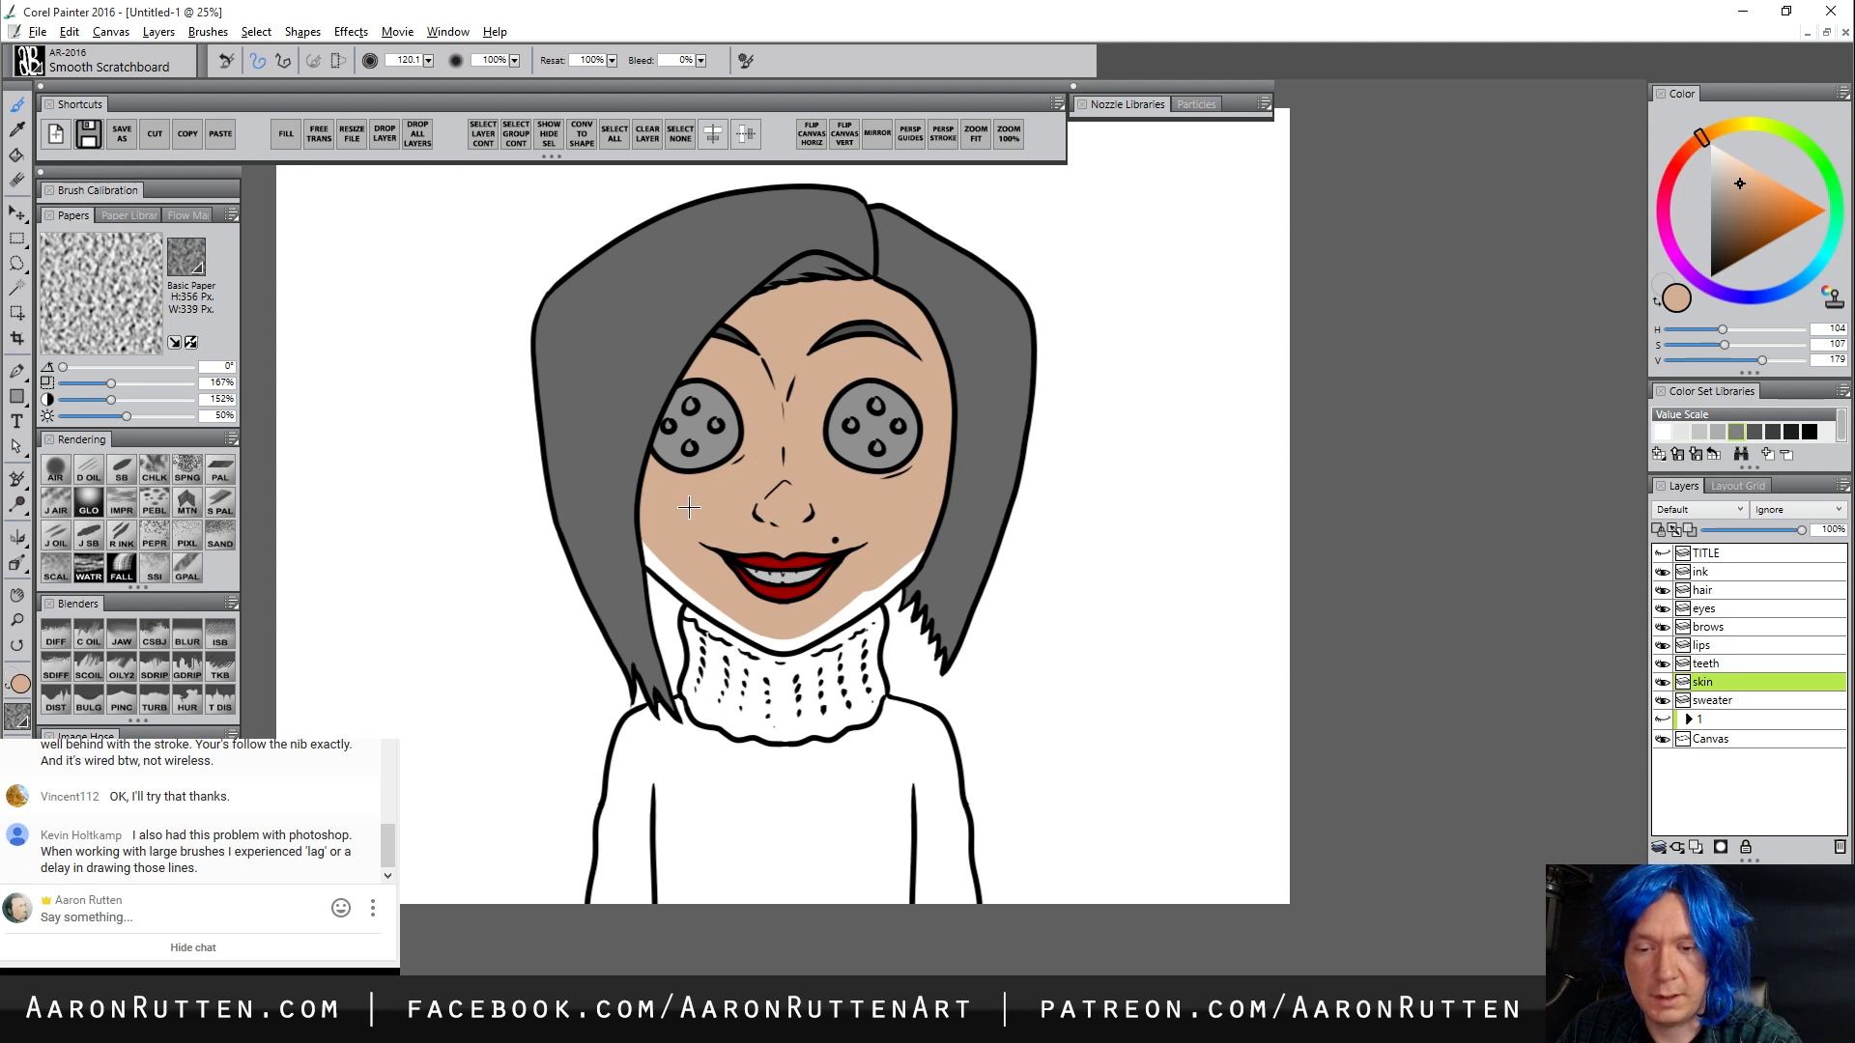
pyautogui.moveTo(652, 540)
pyautogui.mouseDown()
pyautogui.moveTo(691, 578)
pyautogui.moveTo(640, 551)
pyautogui.moveTo(745, 621)
pyautogui.moveTo(653, 543)
pyautogui.moveTo(644, 502)
pyautogui.moveTo(756, 562)
pyautogui.moveTo(770, 640)
pyautogui.moveTo(842, 614)
pyautogui.mouseUp()
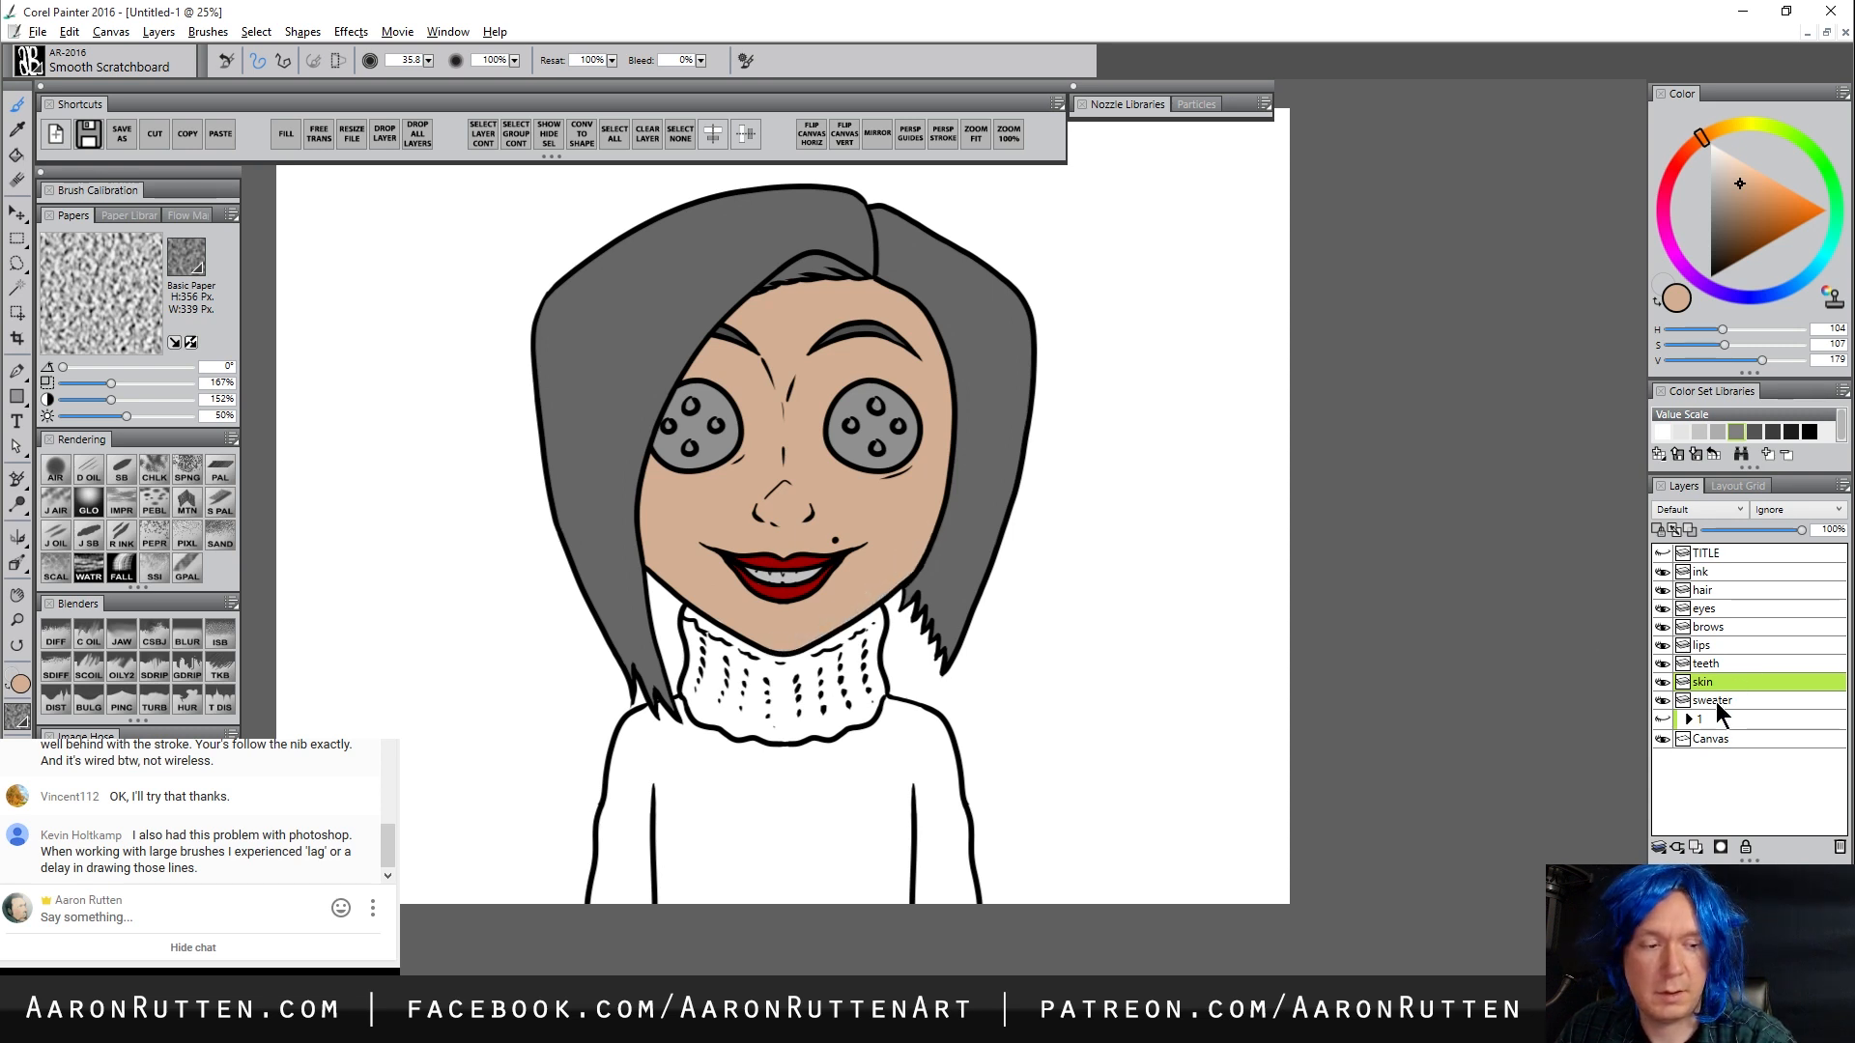
# On the sweater layer, paint a warm gray border (H 104, S 35, V 177) inside the sweater and turtleneck, and flood-fill the rest
pyautogui.click(1716, 704)
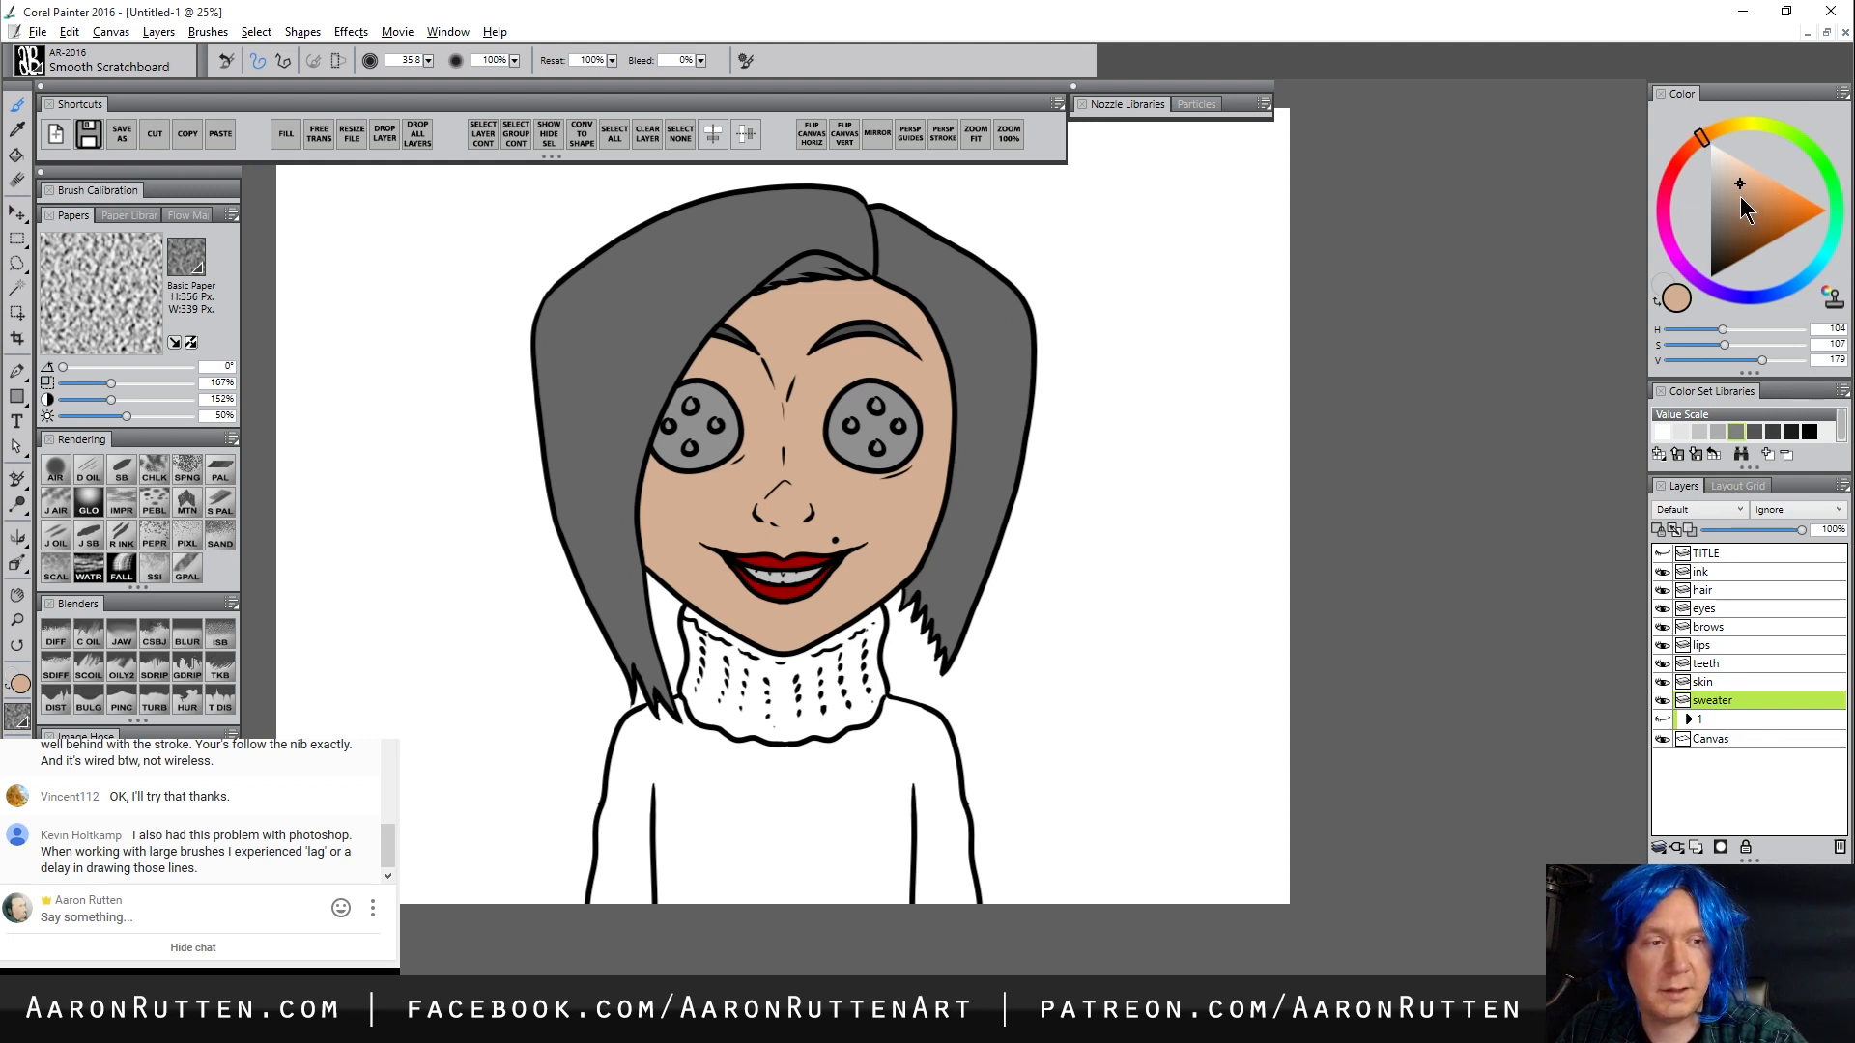
pyautogui.moveTo(1737, 197); pyautogui.dragTo(1716, 193)
pyautogui.moveTo(687, 611)
pyautogui.mouseDown()
pyautogui.moveTo(686, 710)
pyautogui.moveTo(642, 721)
pyautogui.moveTo(680, 704)
pyautogui.moveTo(621, 765)
pyautogui.moveTo(612, 922)
pyautogui.mouseUp()
pyautogui.moveTo(971, 918)
pyautogui.mouseDown()
pyautogui.moveTo(941, 732)
pyautogui.moveTo(953, 784)
pyautogui.moveTo(934, 726)
pyautogui.moveTo(885, 708)
pyautogui.moveTo(932, 724)
pyautogui.moveTo(880, 698)
pyautogui.moveTo(869, 599)
pyautogui.mouseUp()
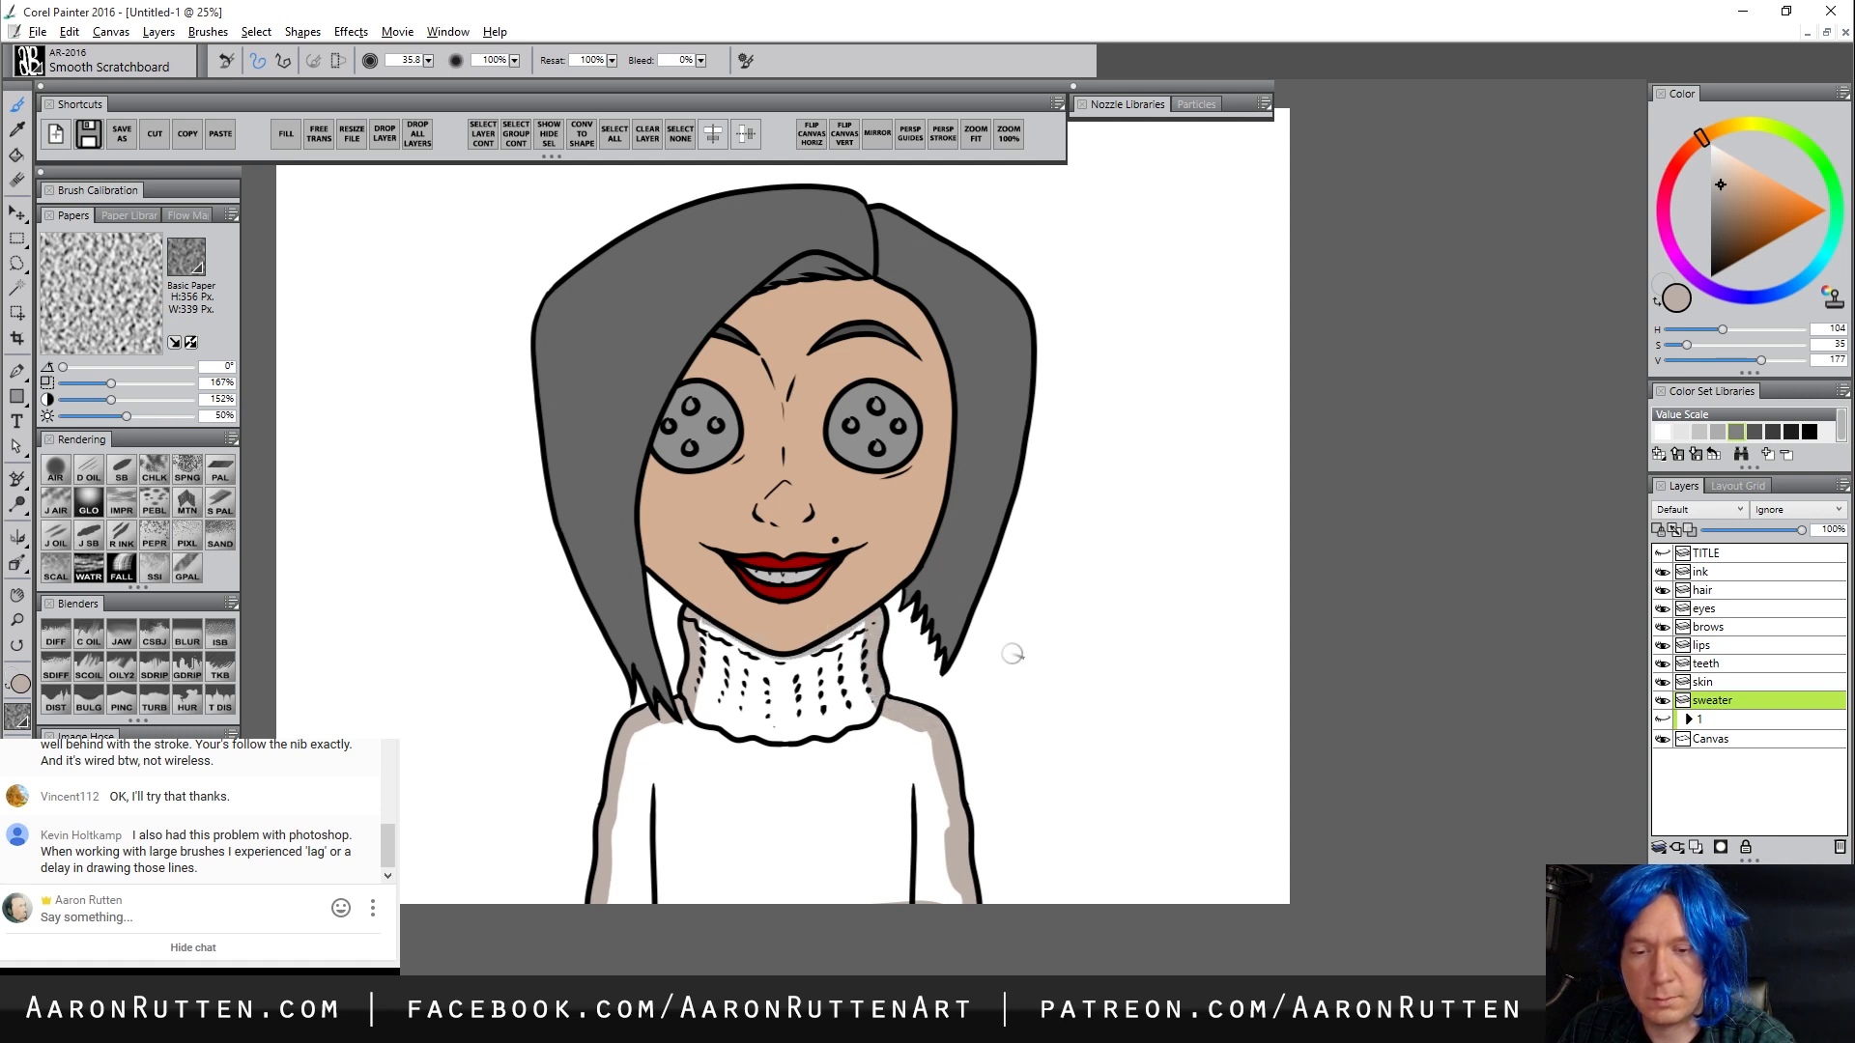
pyautogui.press('k')
pyautogui.click(818, 865)
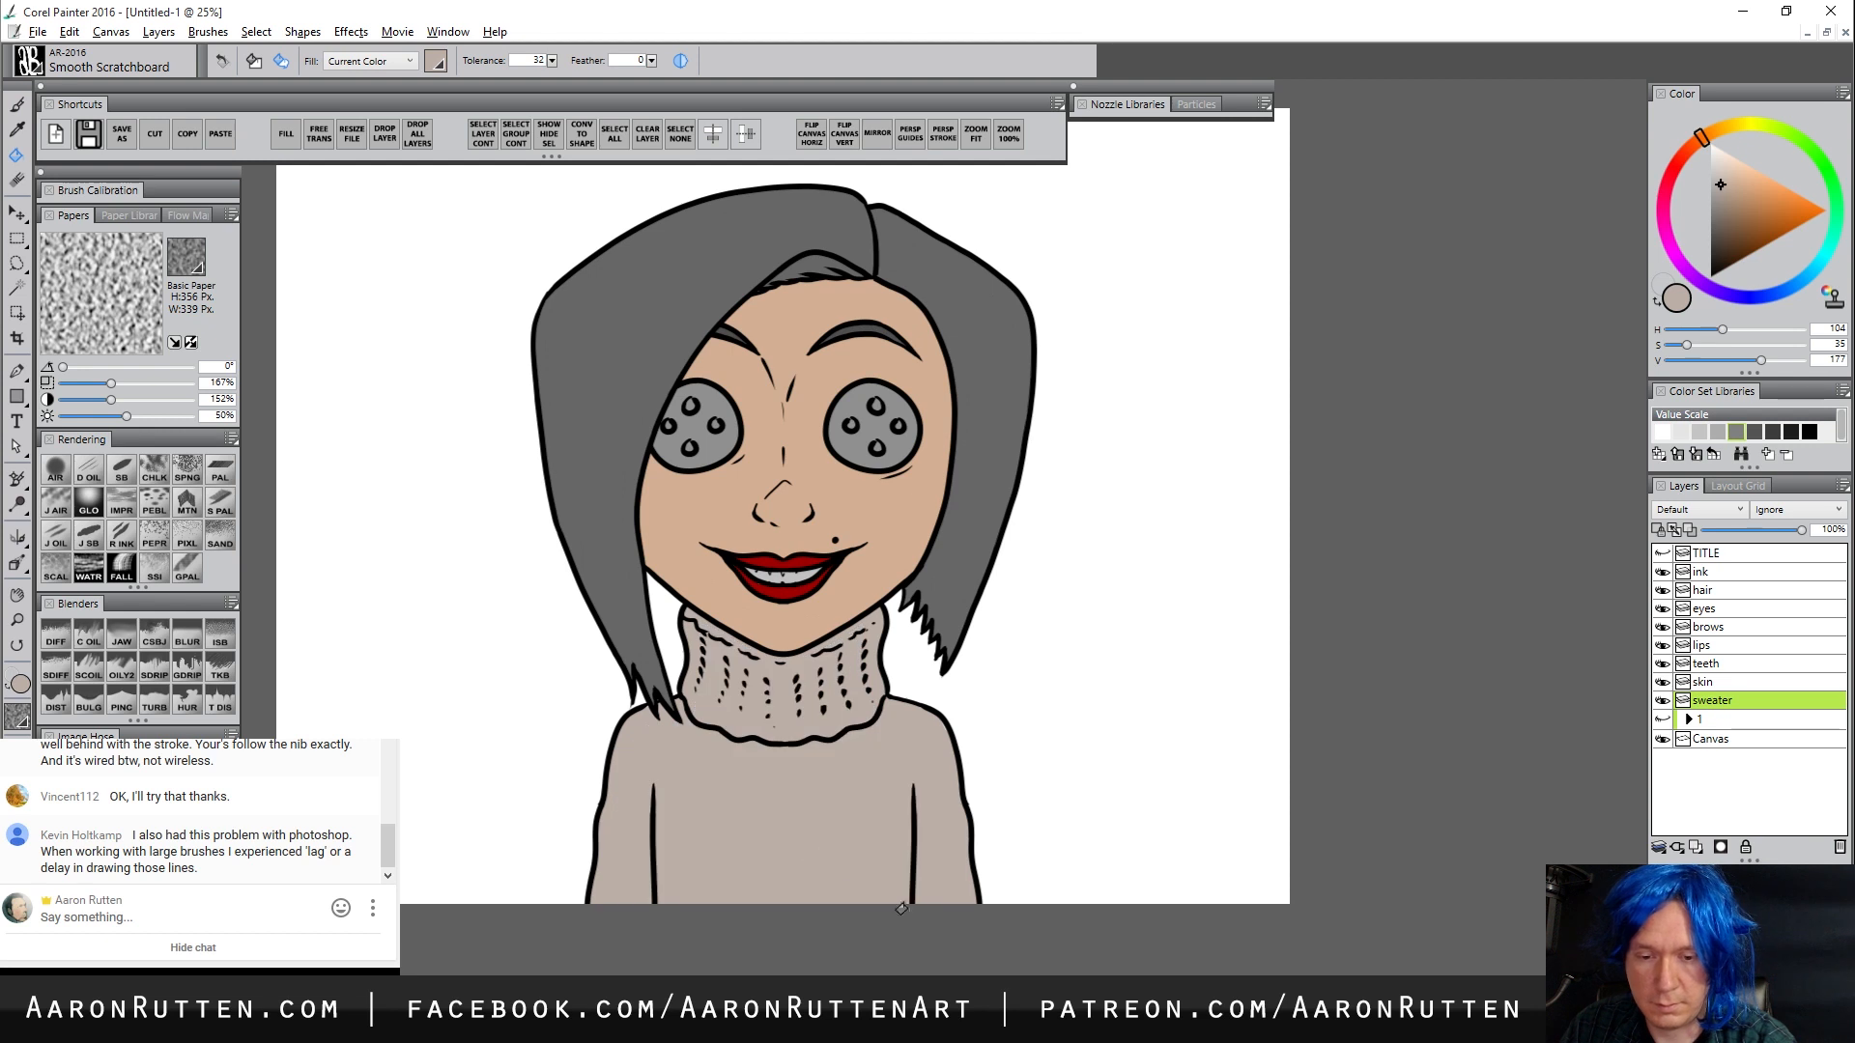
pyautogui.press('b')
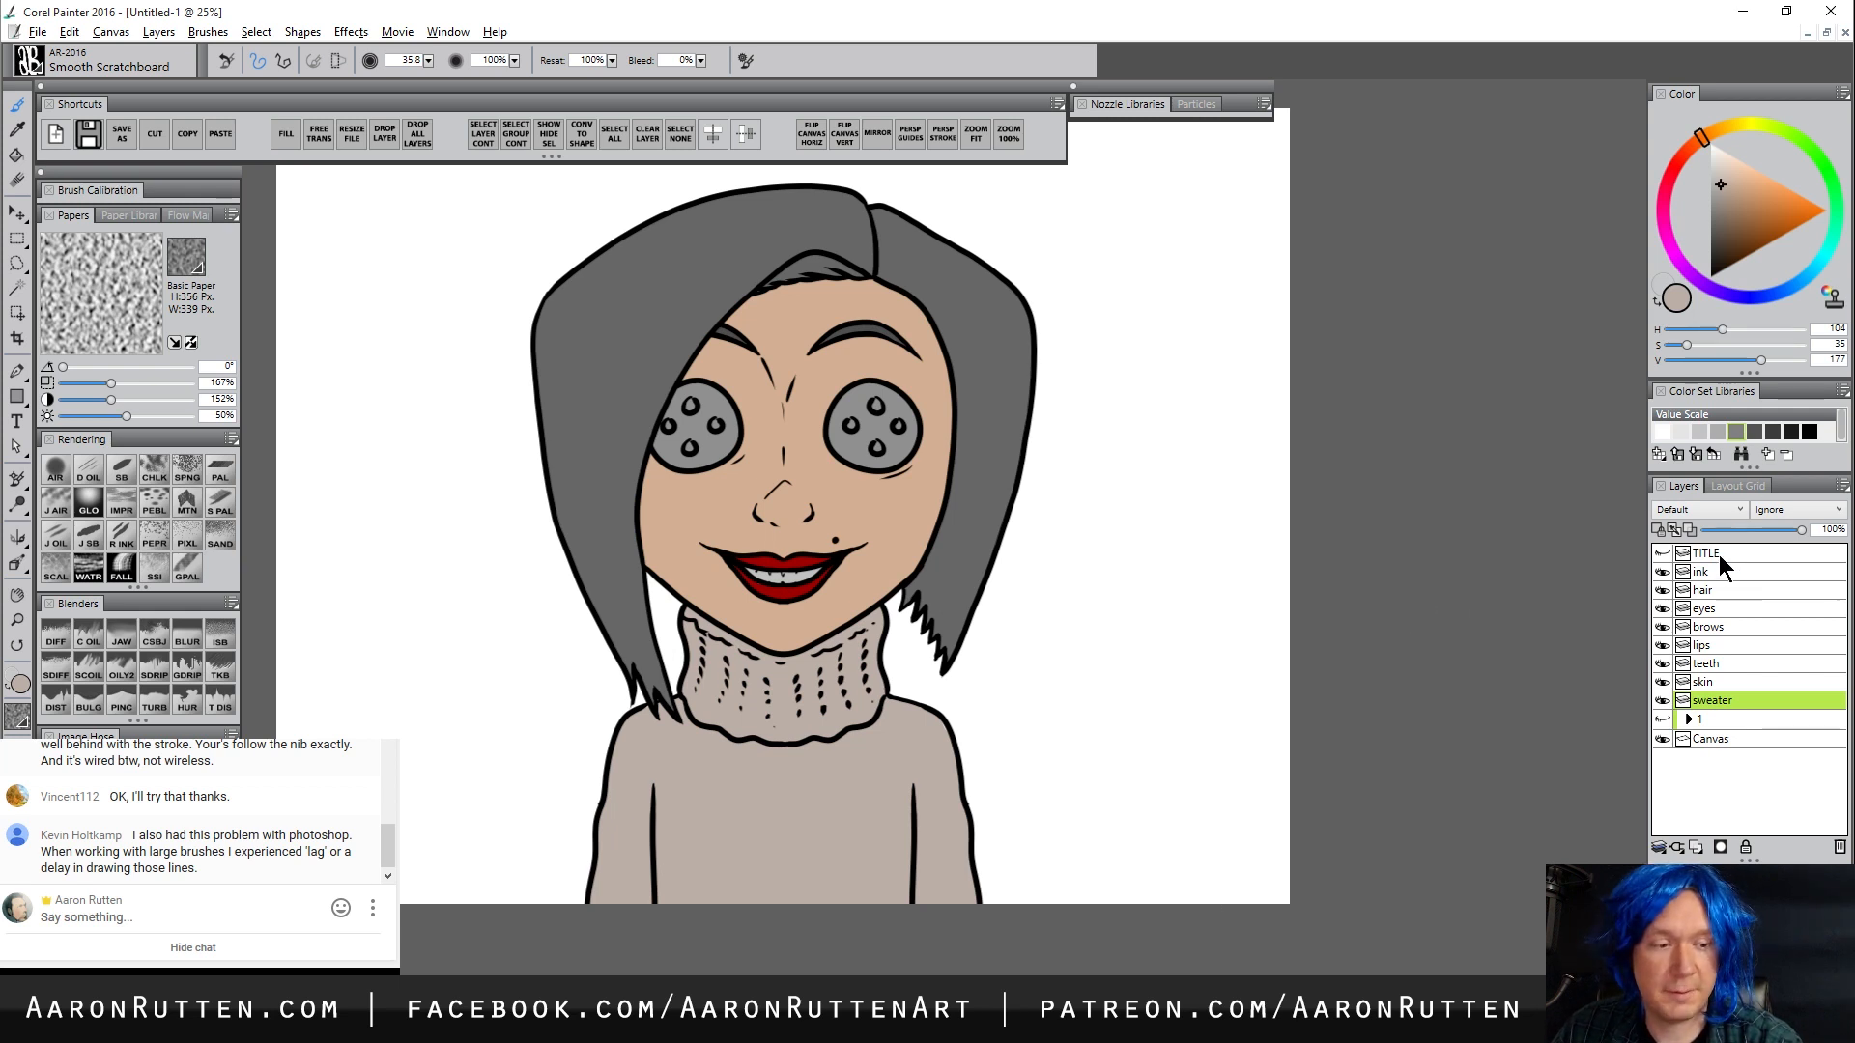
# With transparency preserved on the eyes layer, repaint both button eyes in a near-black gray (value 39) at brush size 116.3
pyautogui.click(1716, 614)
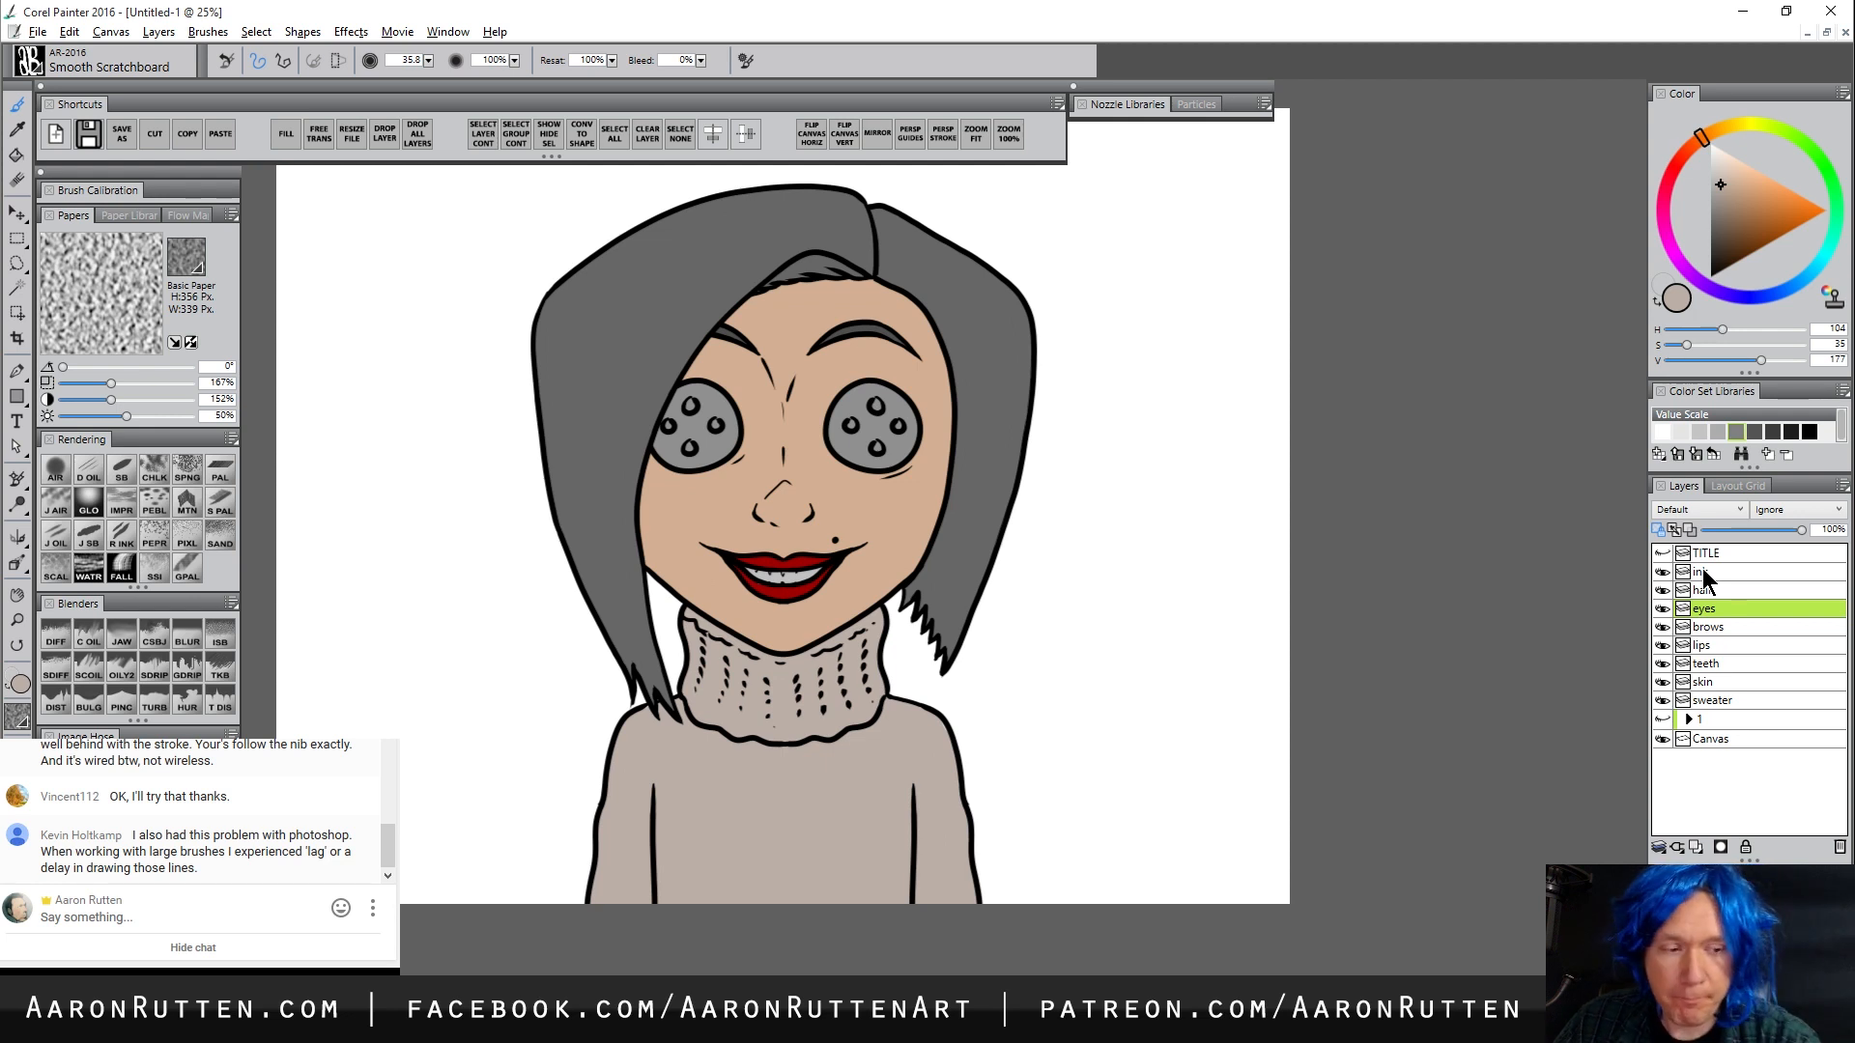
pyautogui.moveTo(1722, 244); pyautogui.dragTo(1703, 252)
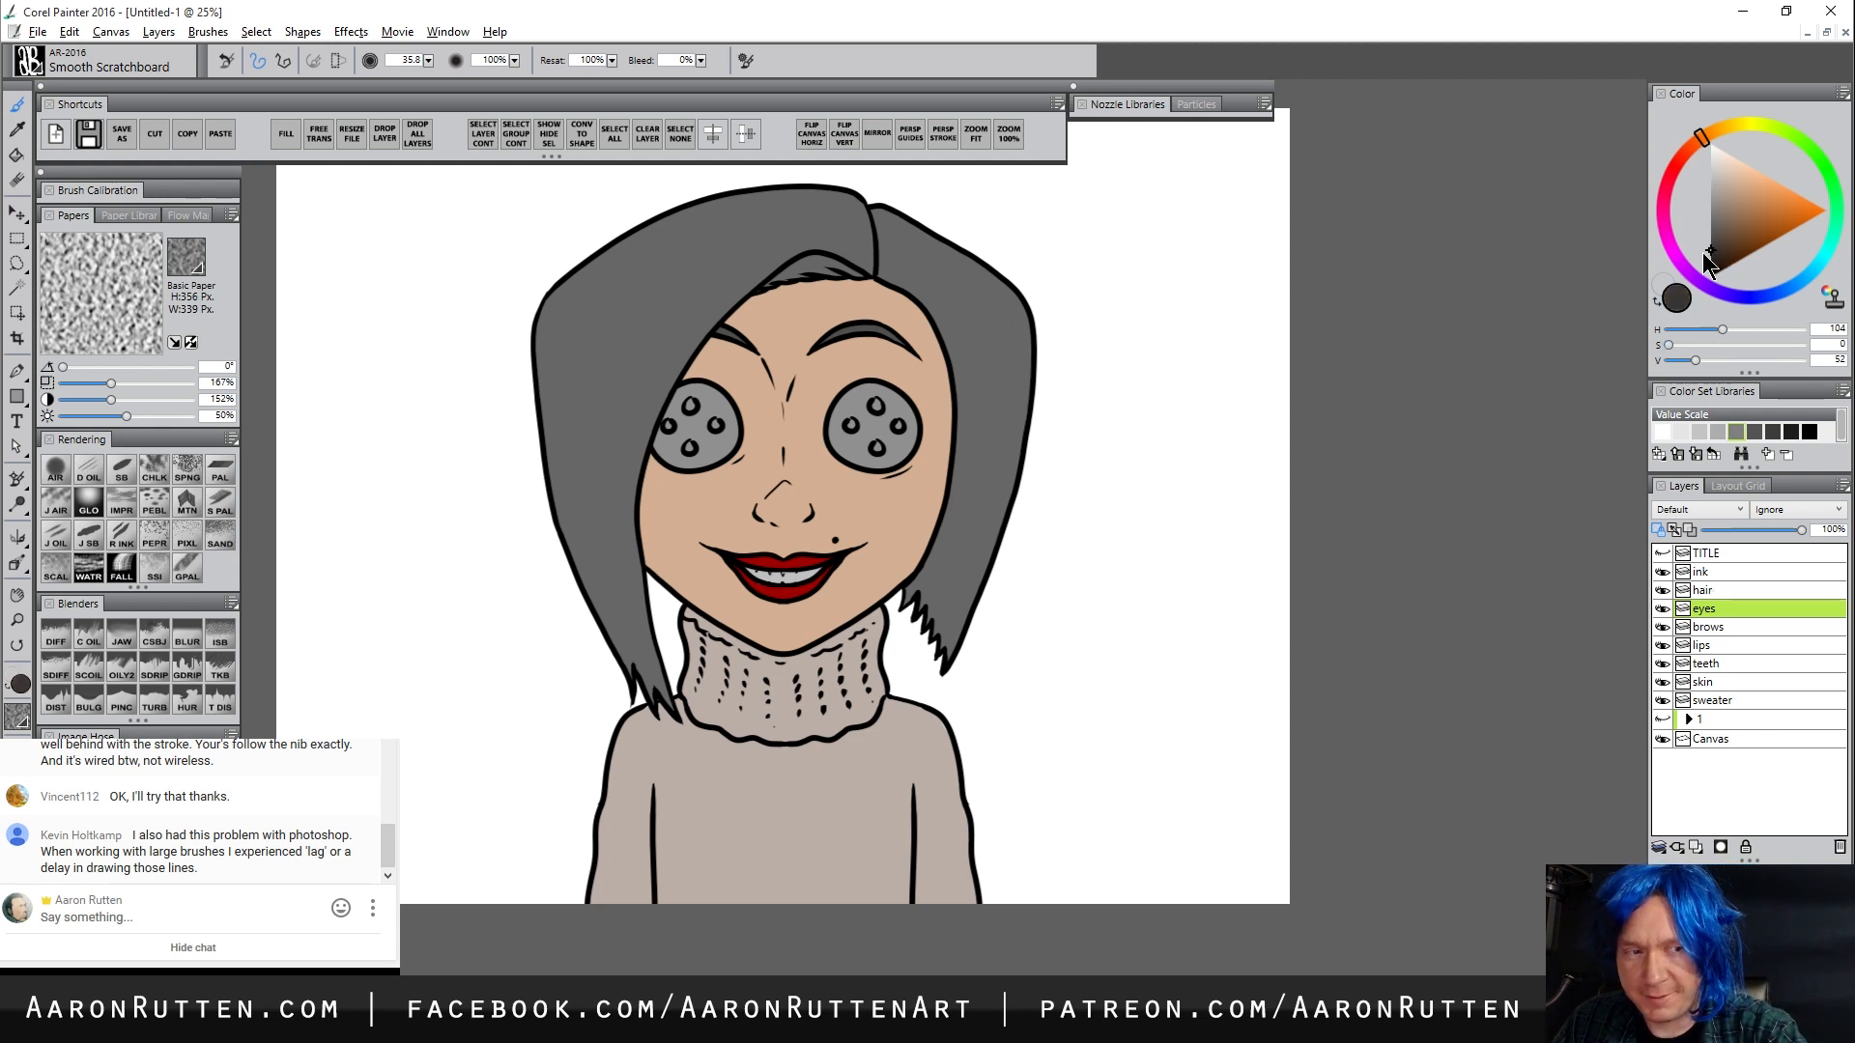
pyautogui.press(']')
pyautogui.press(']')
pyautogui.press(']')
pyautogui.moveTo(698, 387); pyautogui.dragTo(711, 454)
pyautogui.moveTo(870, 415)
pyautogui.mouseDown()
pyautogui.moveTo(847, 444)
pyautogui.moveTo(889, 406)
pyautogui.mouseUp()
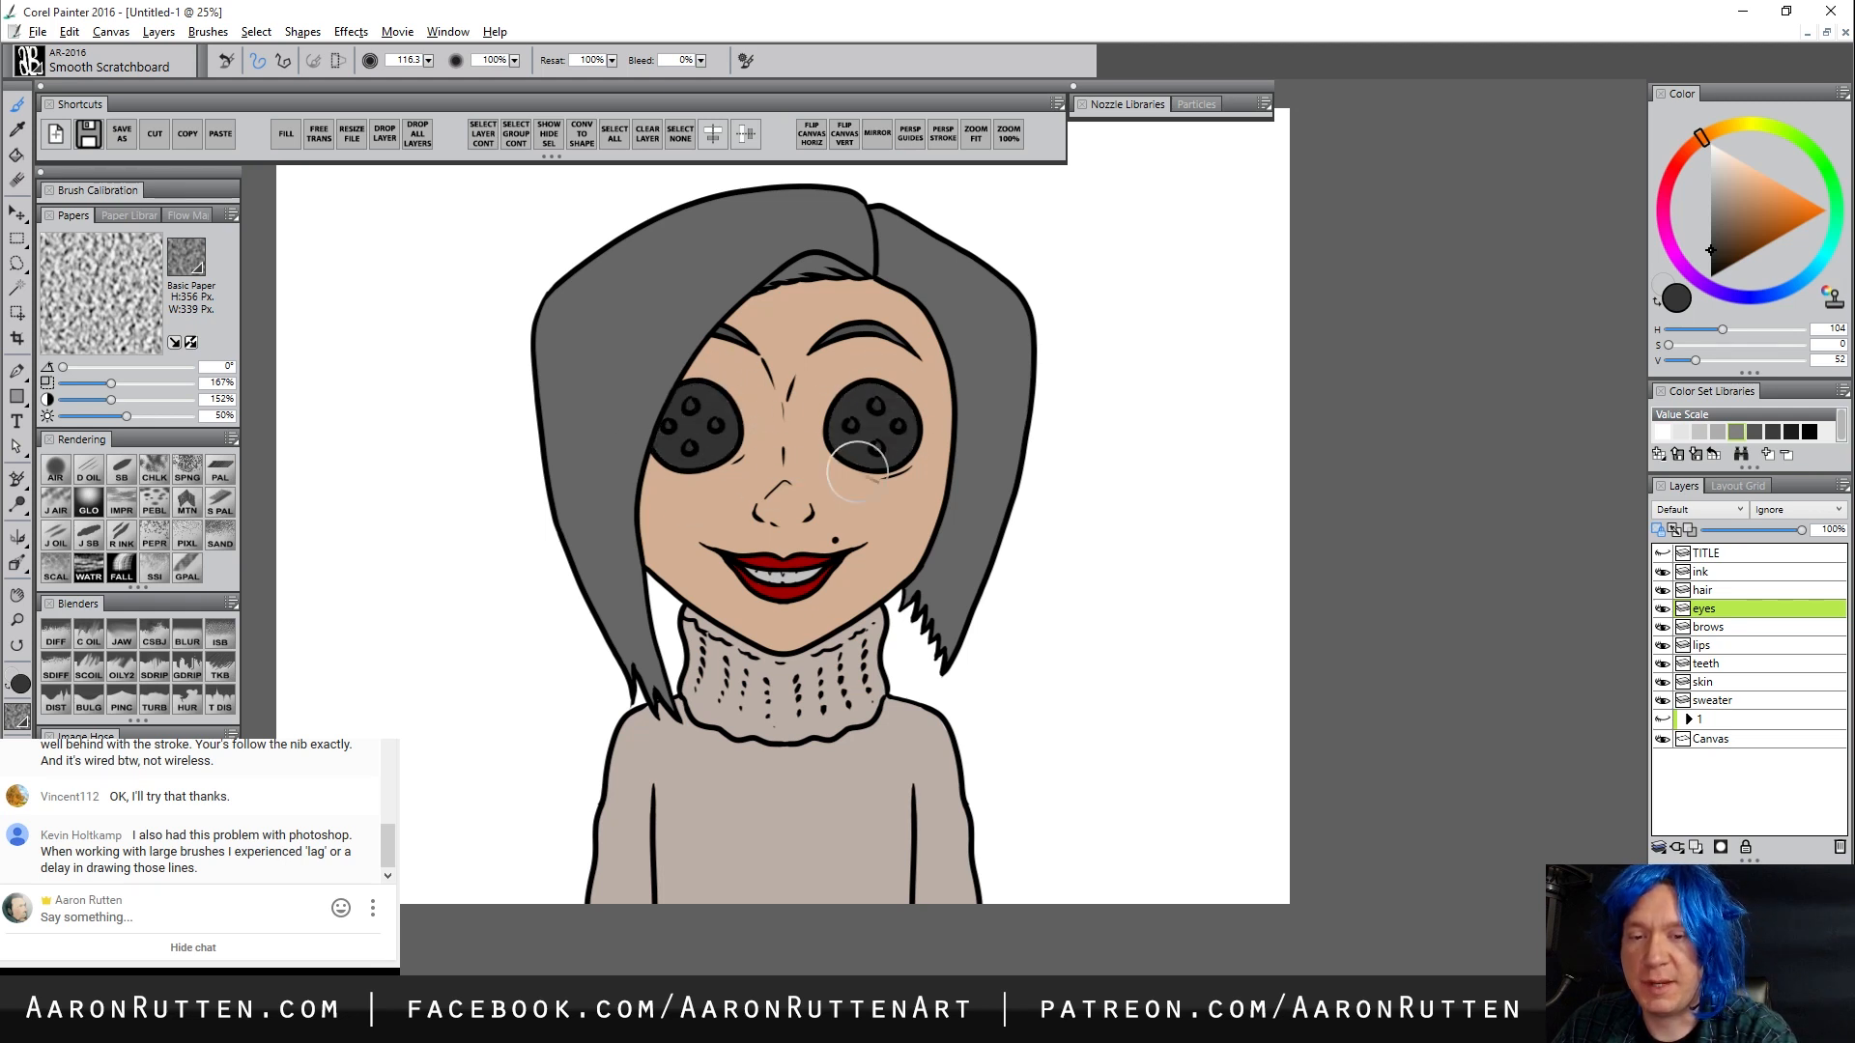
pyautogui.click(1712, 257)
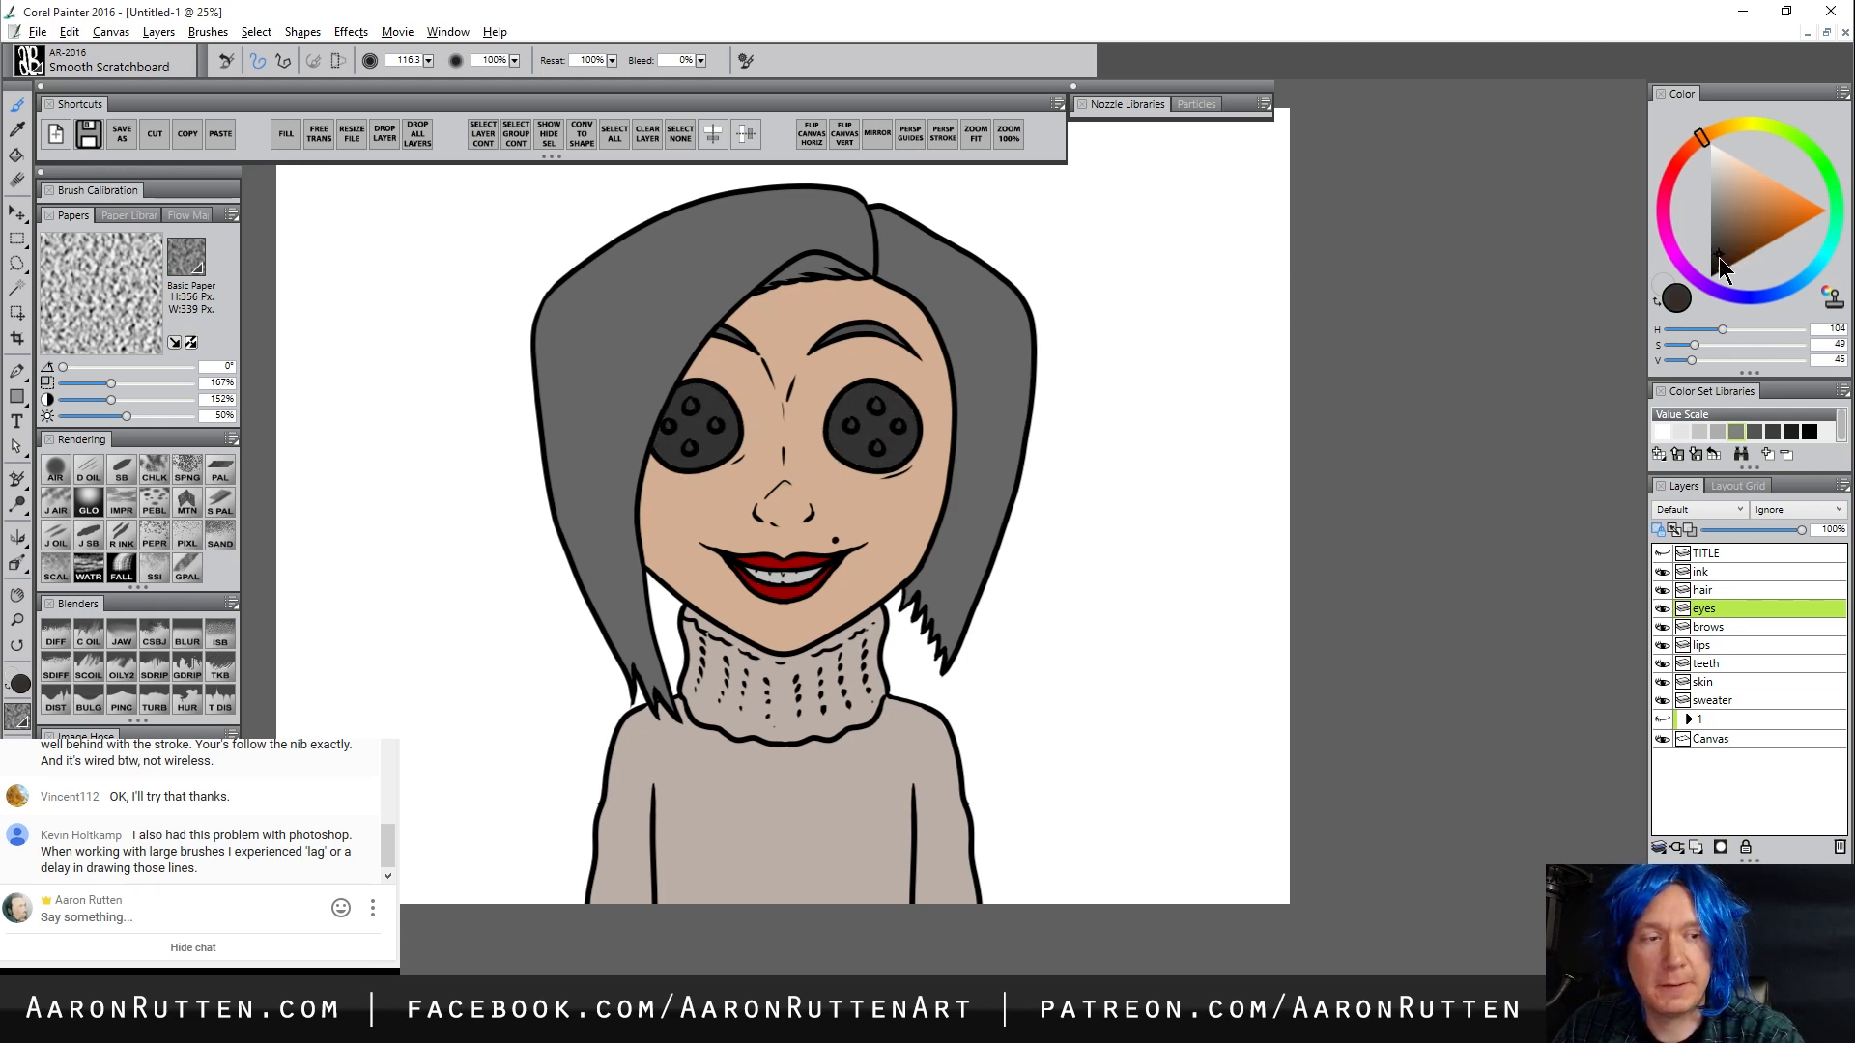
pyautogui.moveTo(707, 397); pyautogui.dragTo(689, 467)
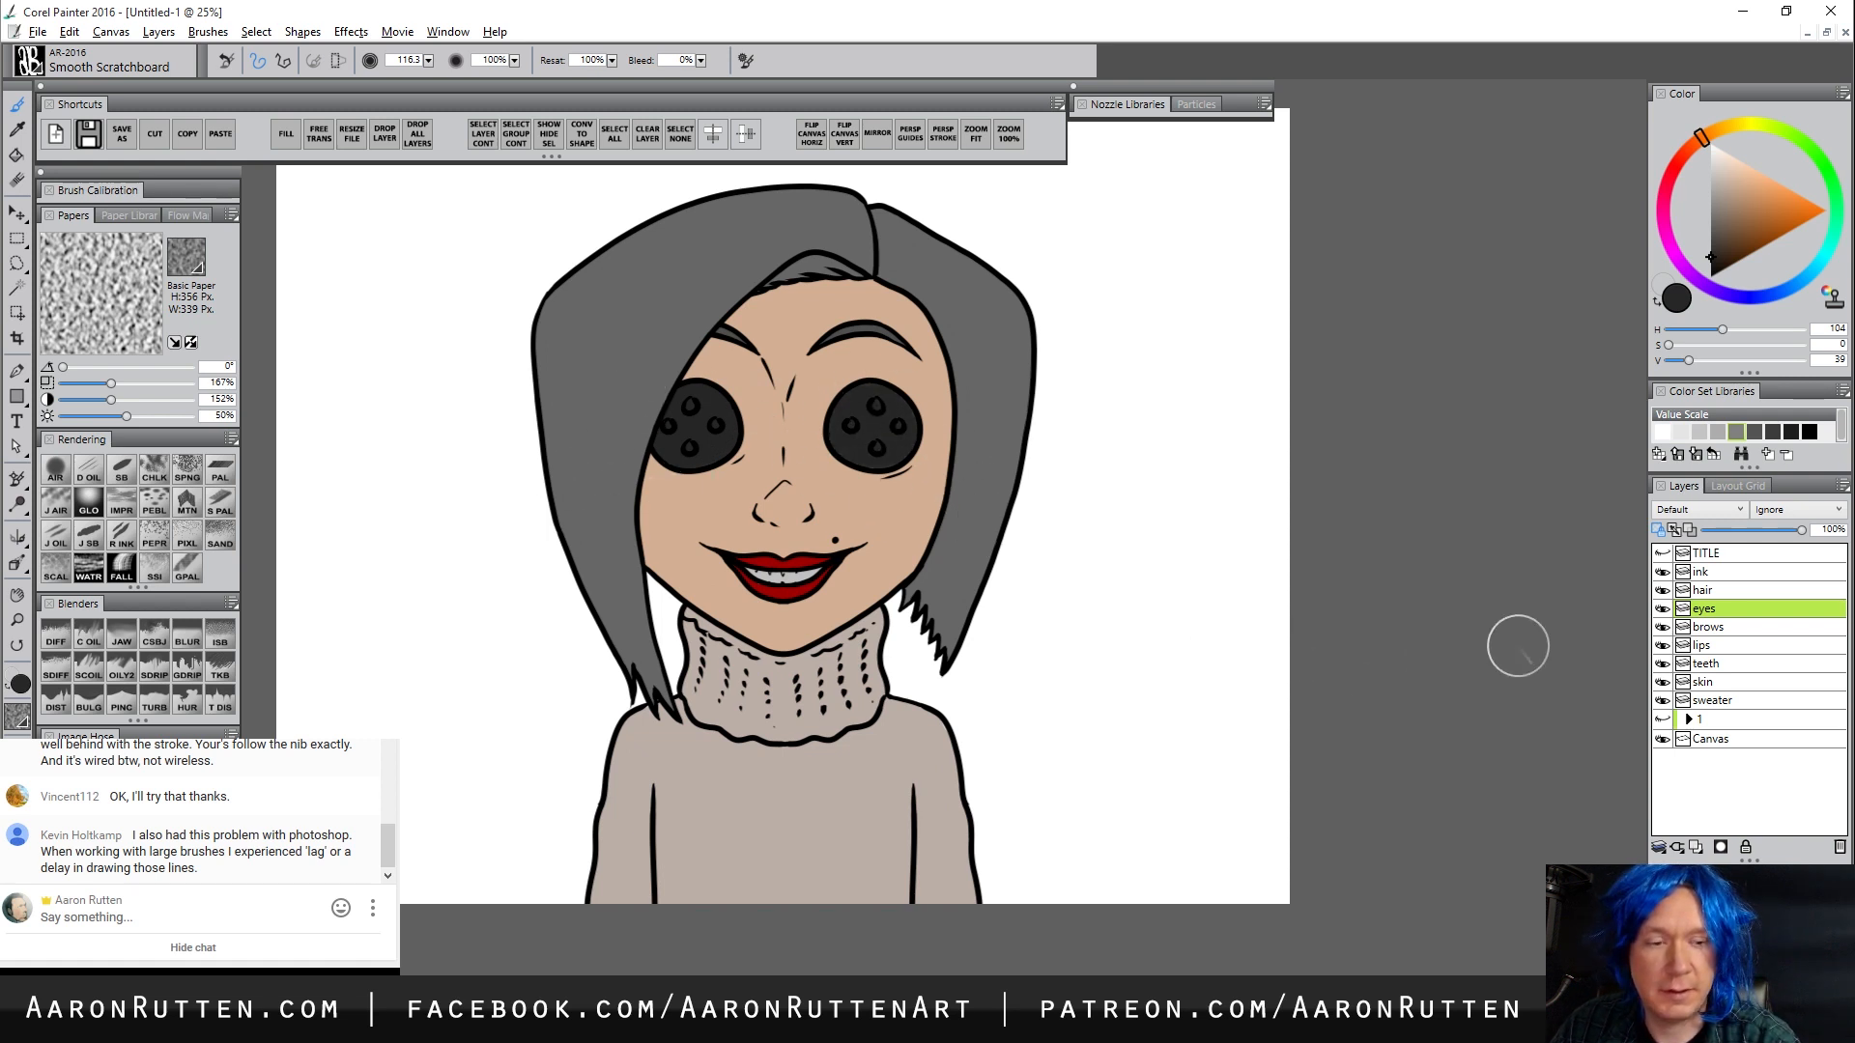
# Recolor the button-hole outlines gray (value 100) on the ink layer, and paint the hole centers black on the eyes layer
pyautogui.click(1724, 572)
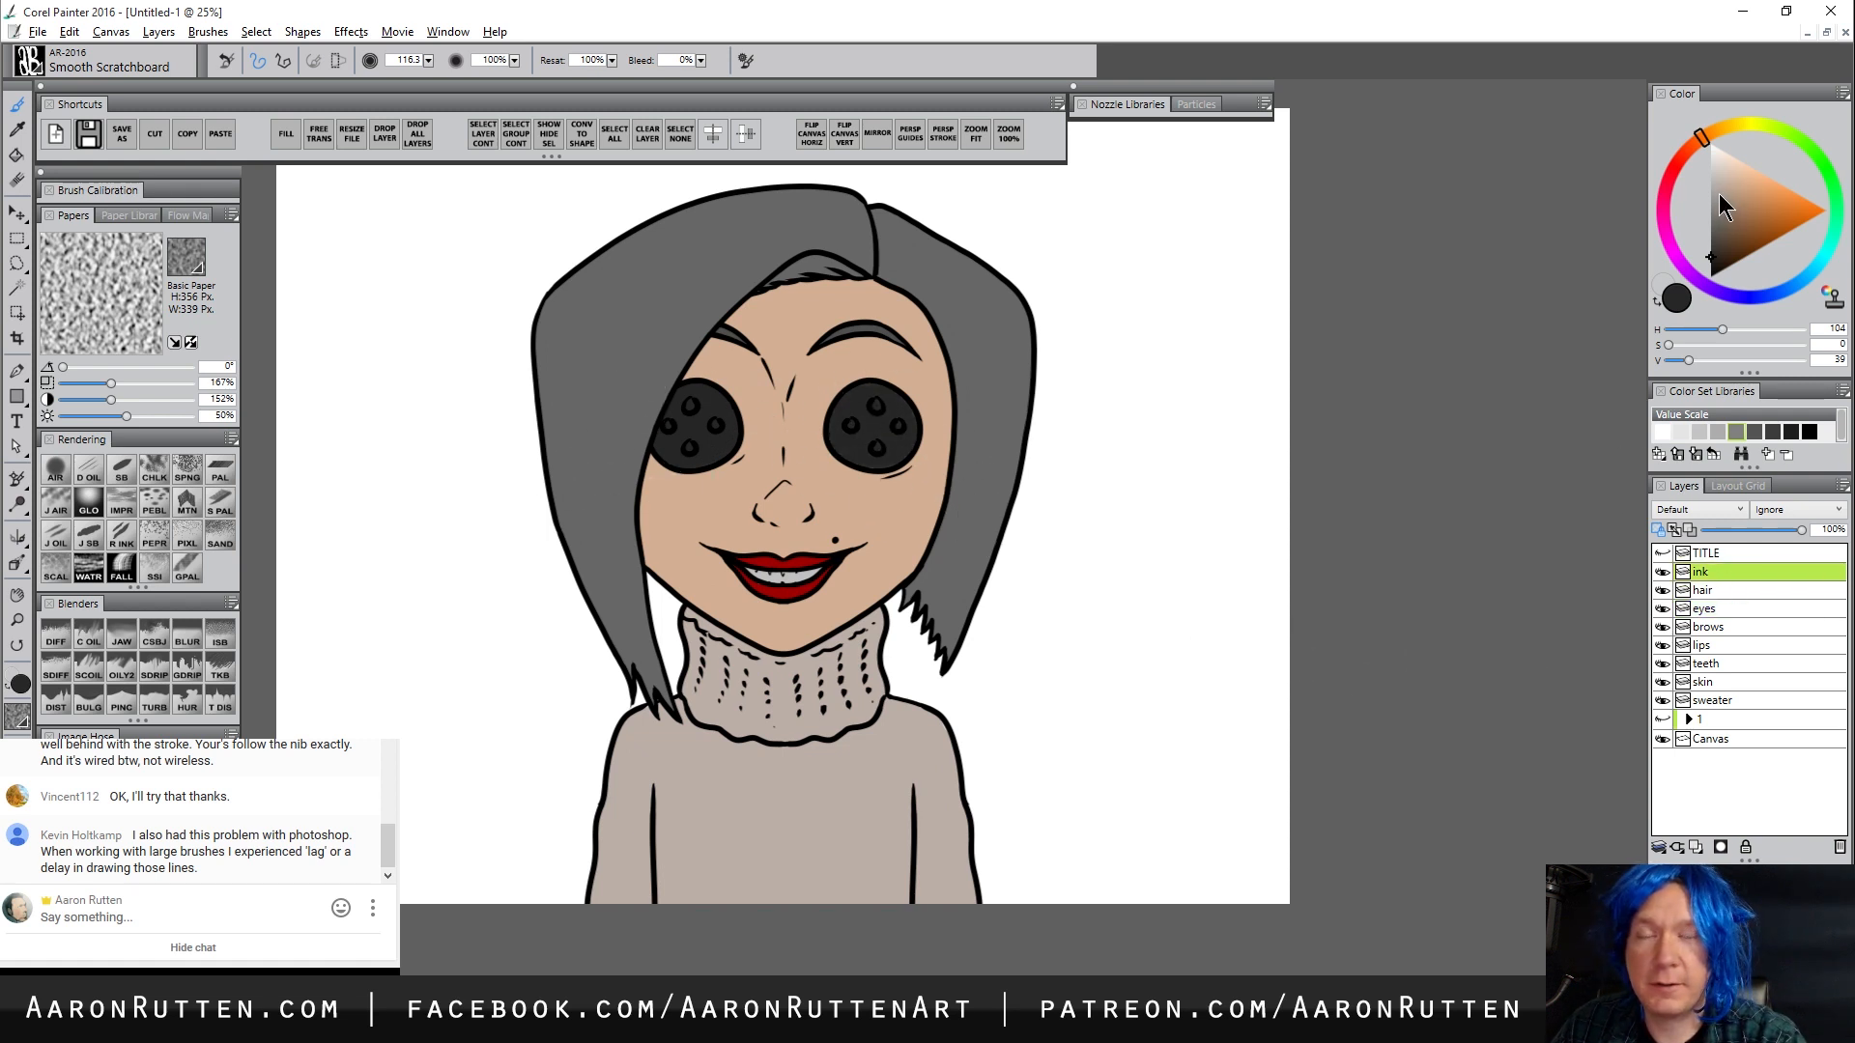
pyautogui.click(1710, 188)
pyautogui.press('[')
pyautogui.click(850, 425)
pyautogui.moveTo(875, 450)
pyautogui.mouseDown()
pyautogui.moveTo(901, 426)
pyautogui.moveTo(876, 406)
pyautogui.mouseUp()
pyautogui.click(1710, 225)
pyautogui.moveTo(697, 413)
pyautogui.mouseDown()
pyautogui.moveTo(673, 425)
pyautogui.moveTo(698, 400)
pyautogui.moveTo(686, 441)
pyautogui.moveTo(716, 416)
pyautogui.moveTo(701, 415)
pyautogui.mouseUp()
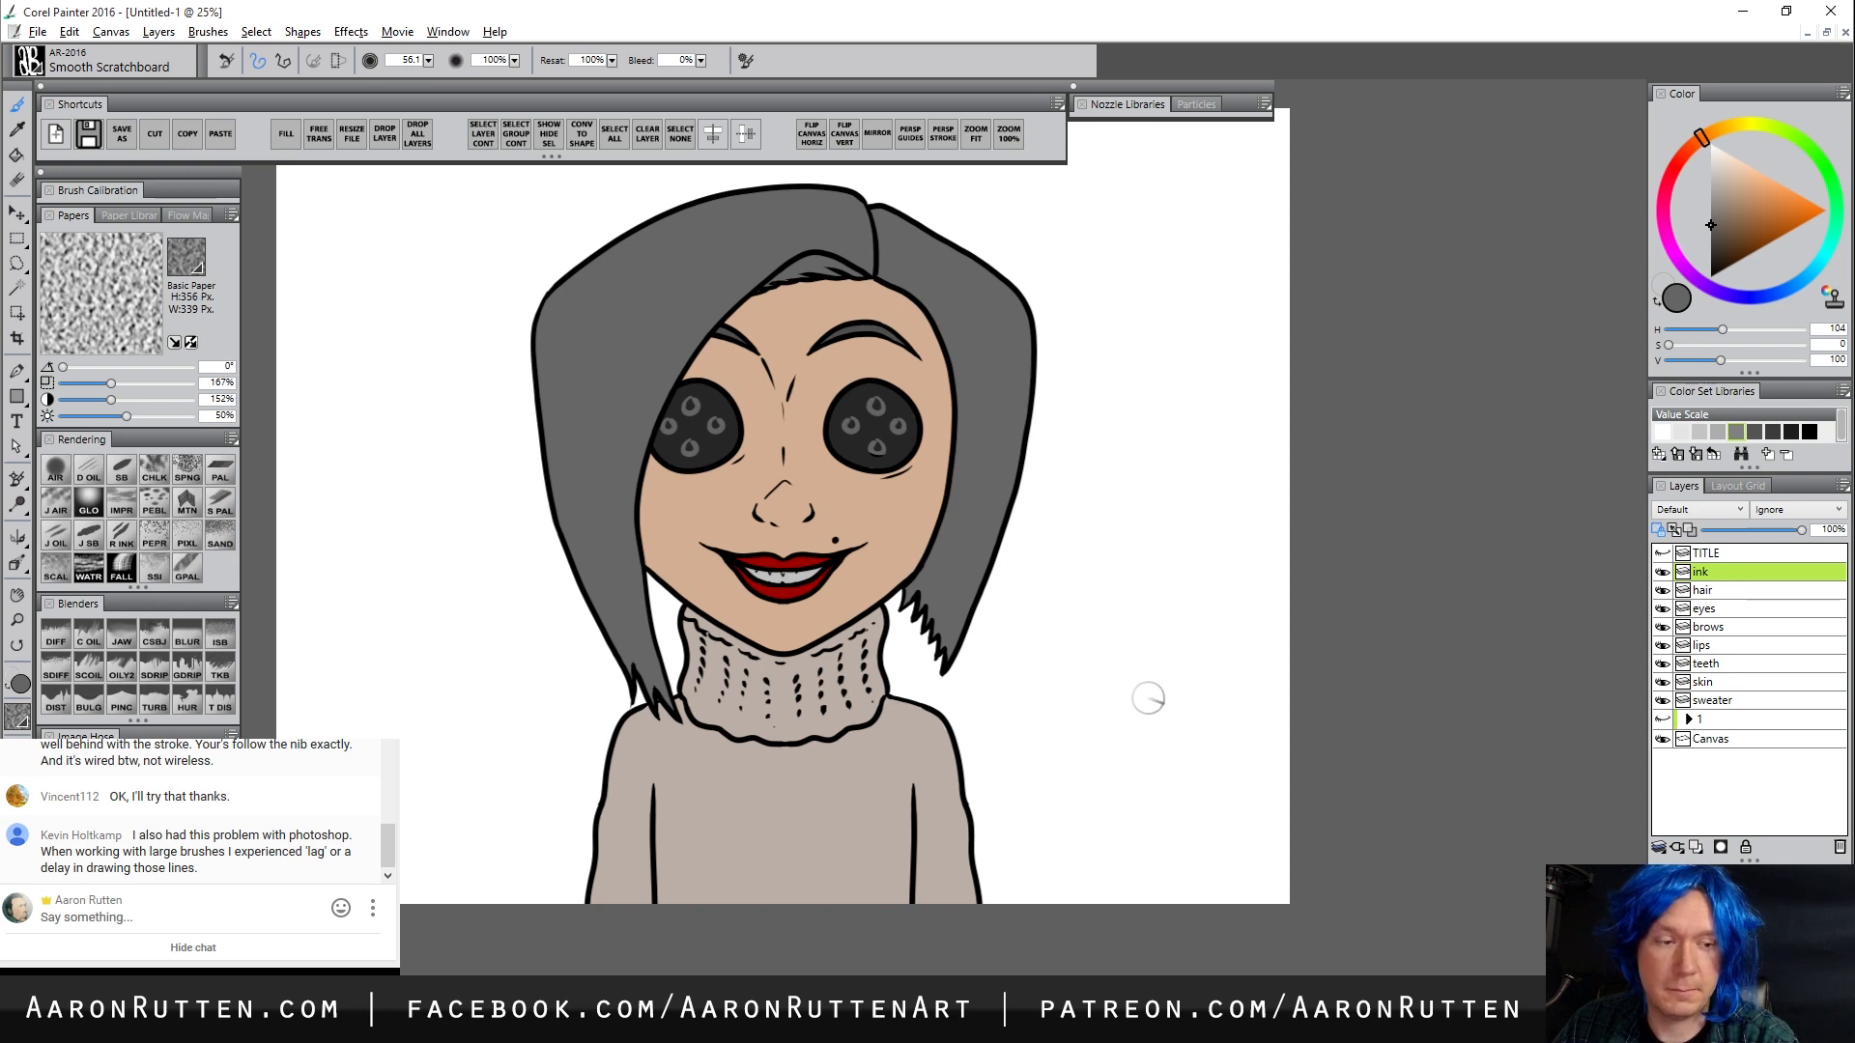
pyautogui.click(1719, 604)
pyautogui.moveTo(905, 398); pyautogui.dragTo(900, 399)
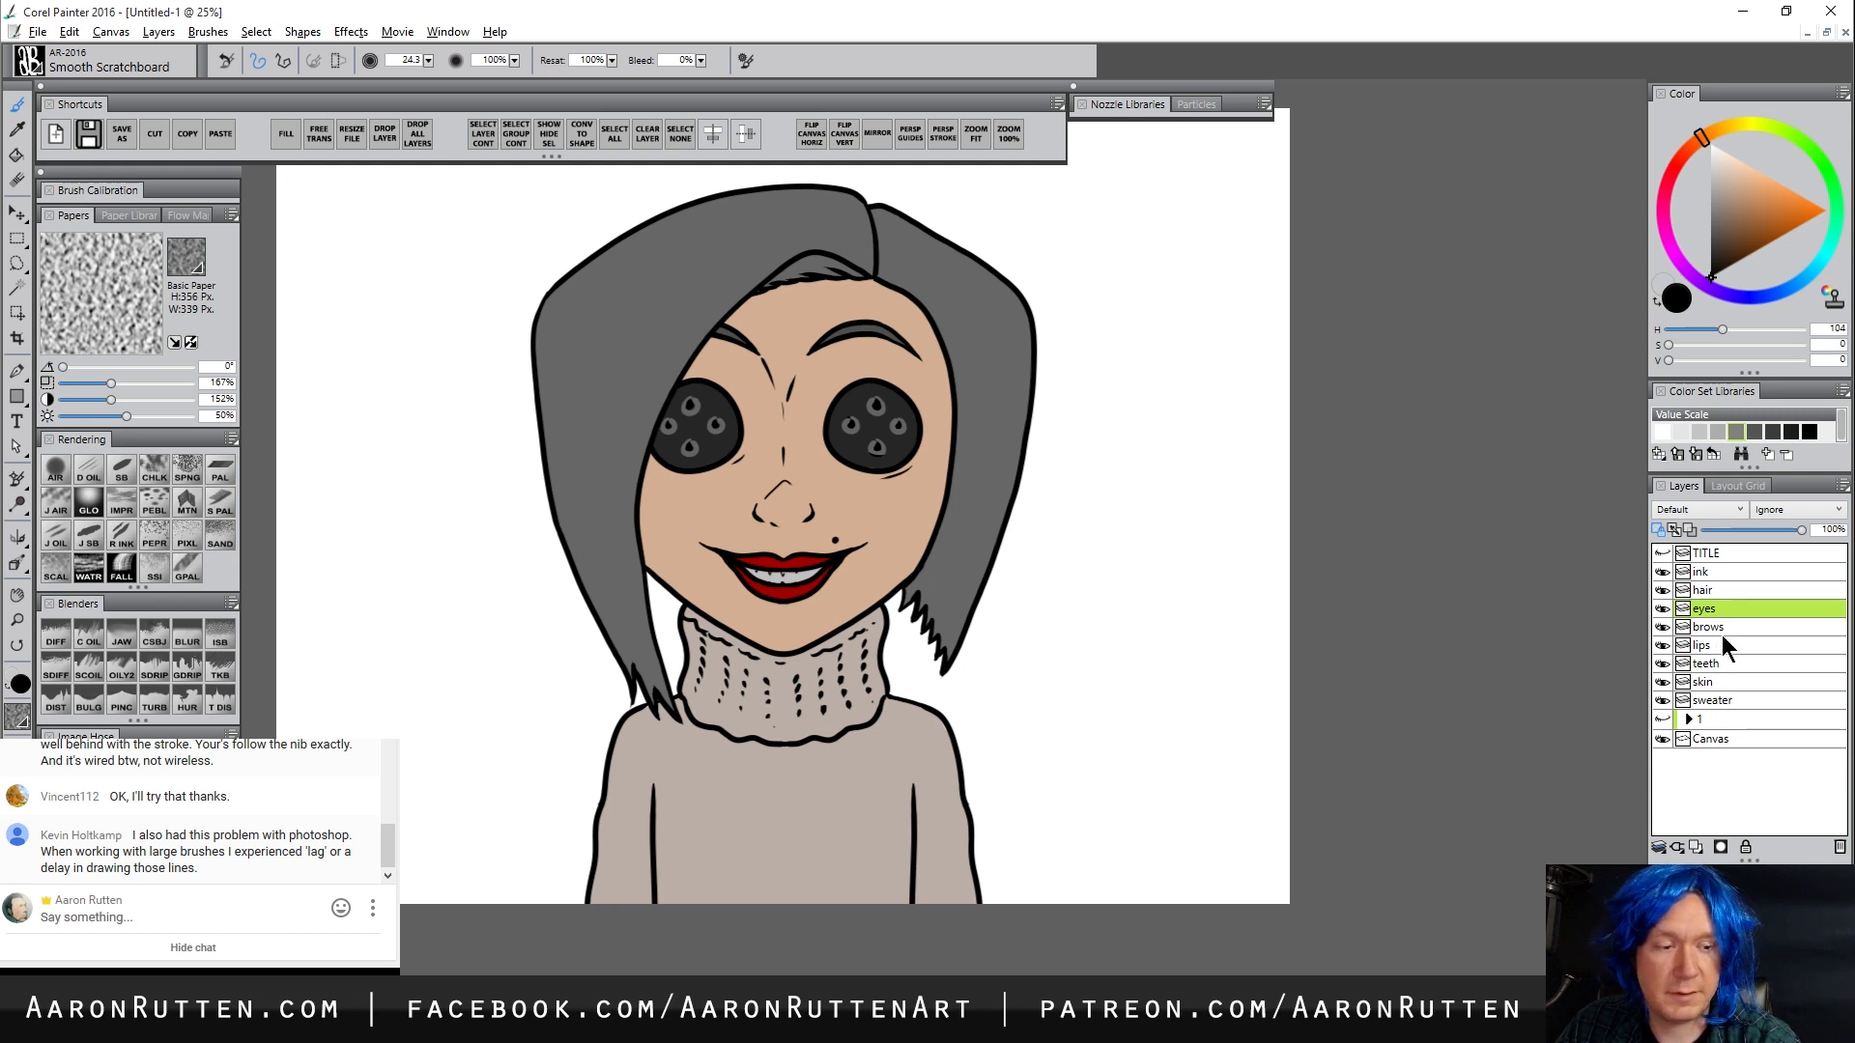
# Fill the hair layer with near-black (value 23) at 100% opacity, keeping its transparency preserved
pyautogui.click(1718, 589)
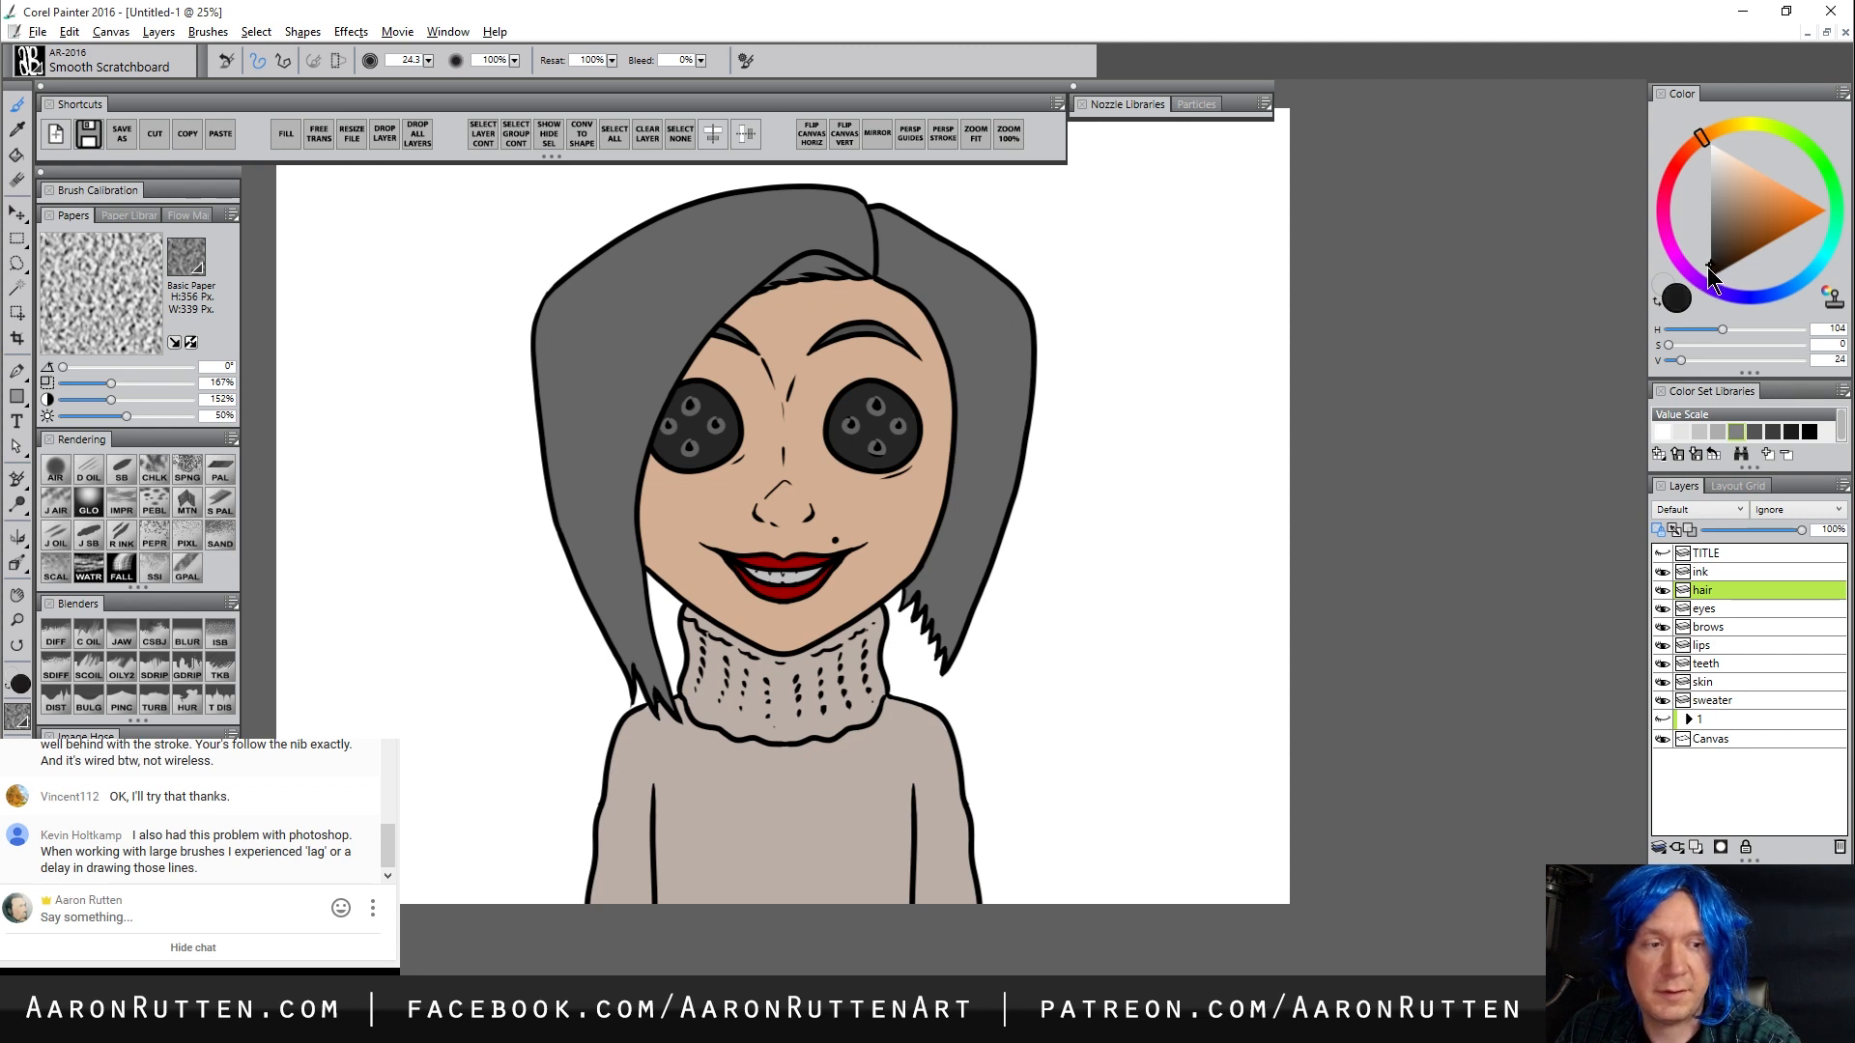
pyautogui.hotkey('ctrl', 'f')
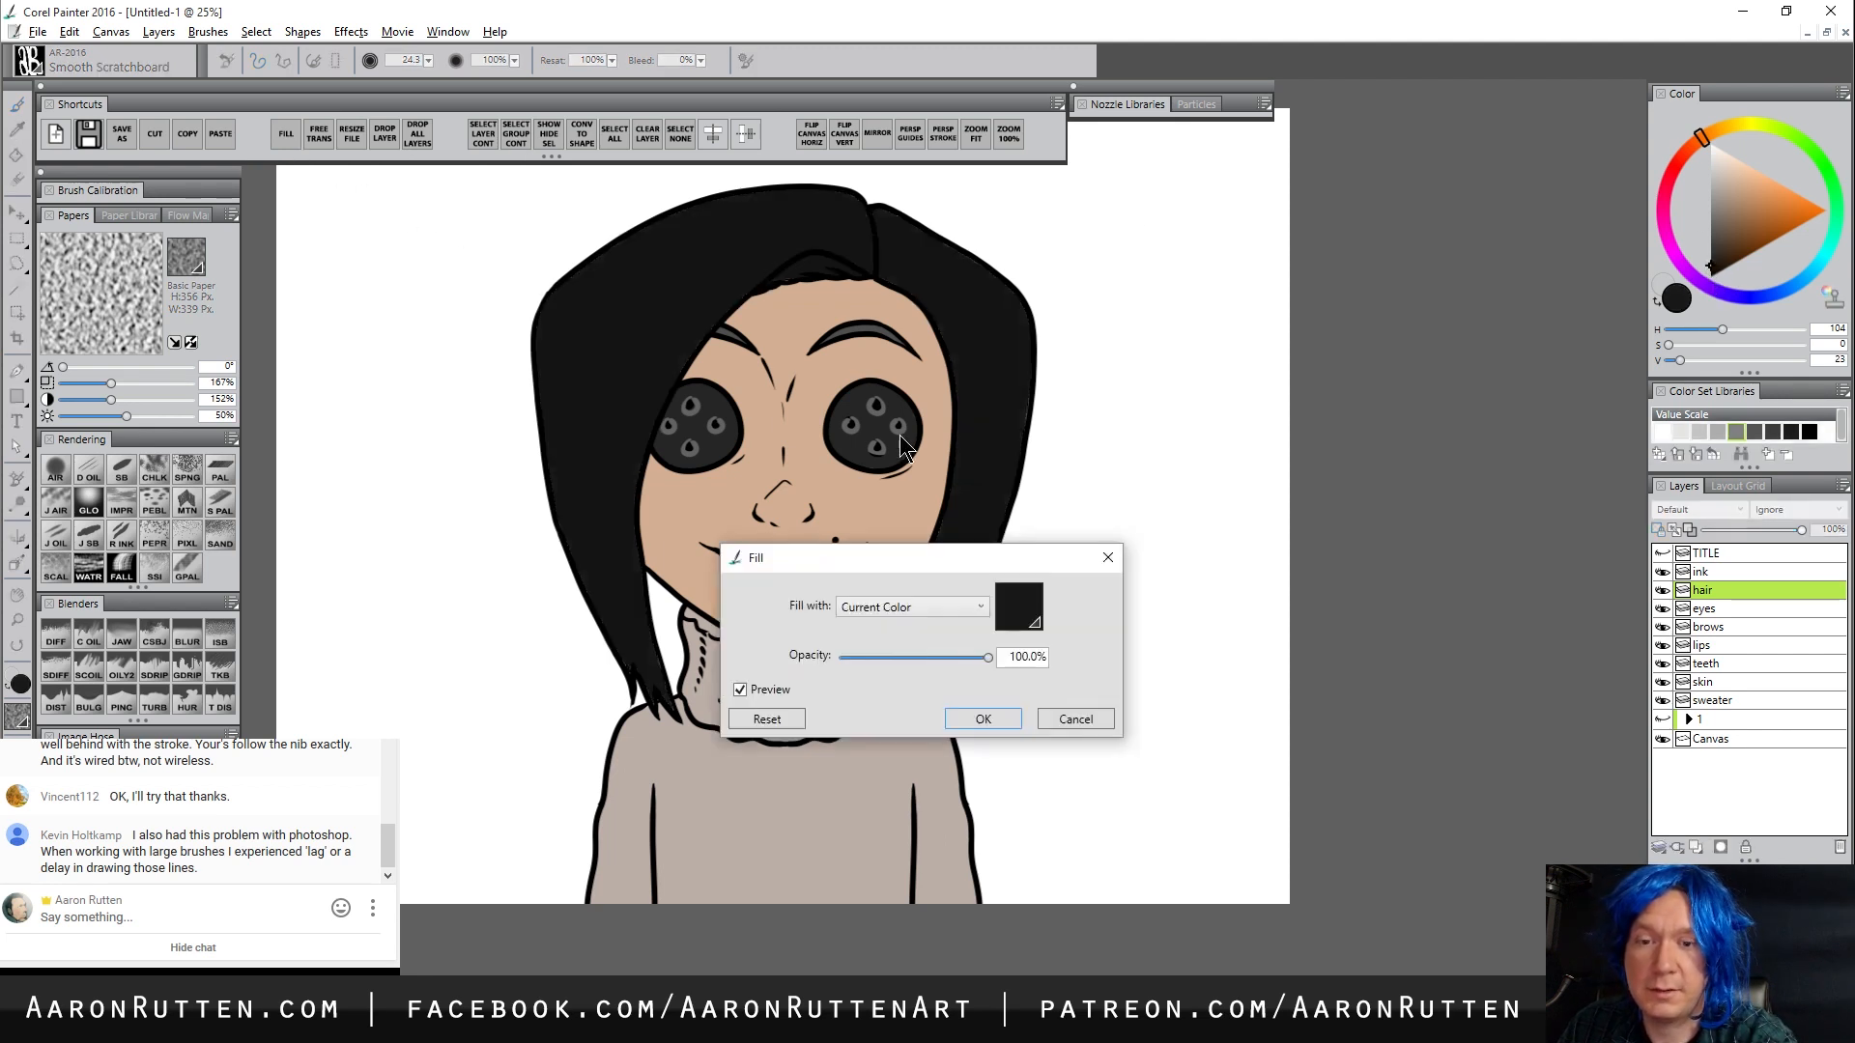
pyautogui.click(983, 719)
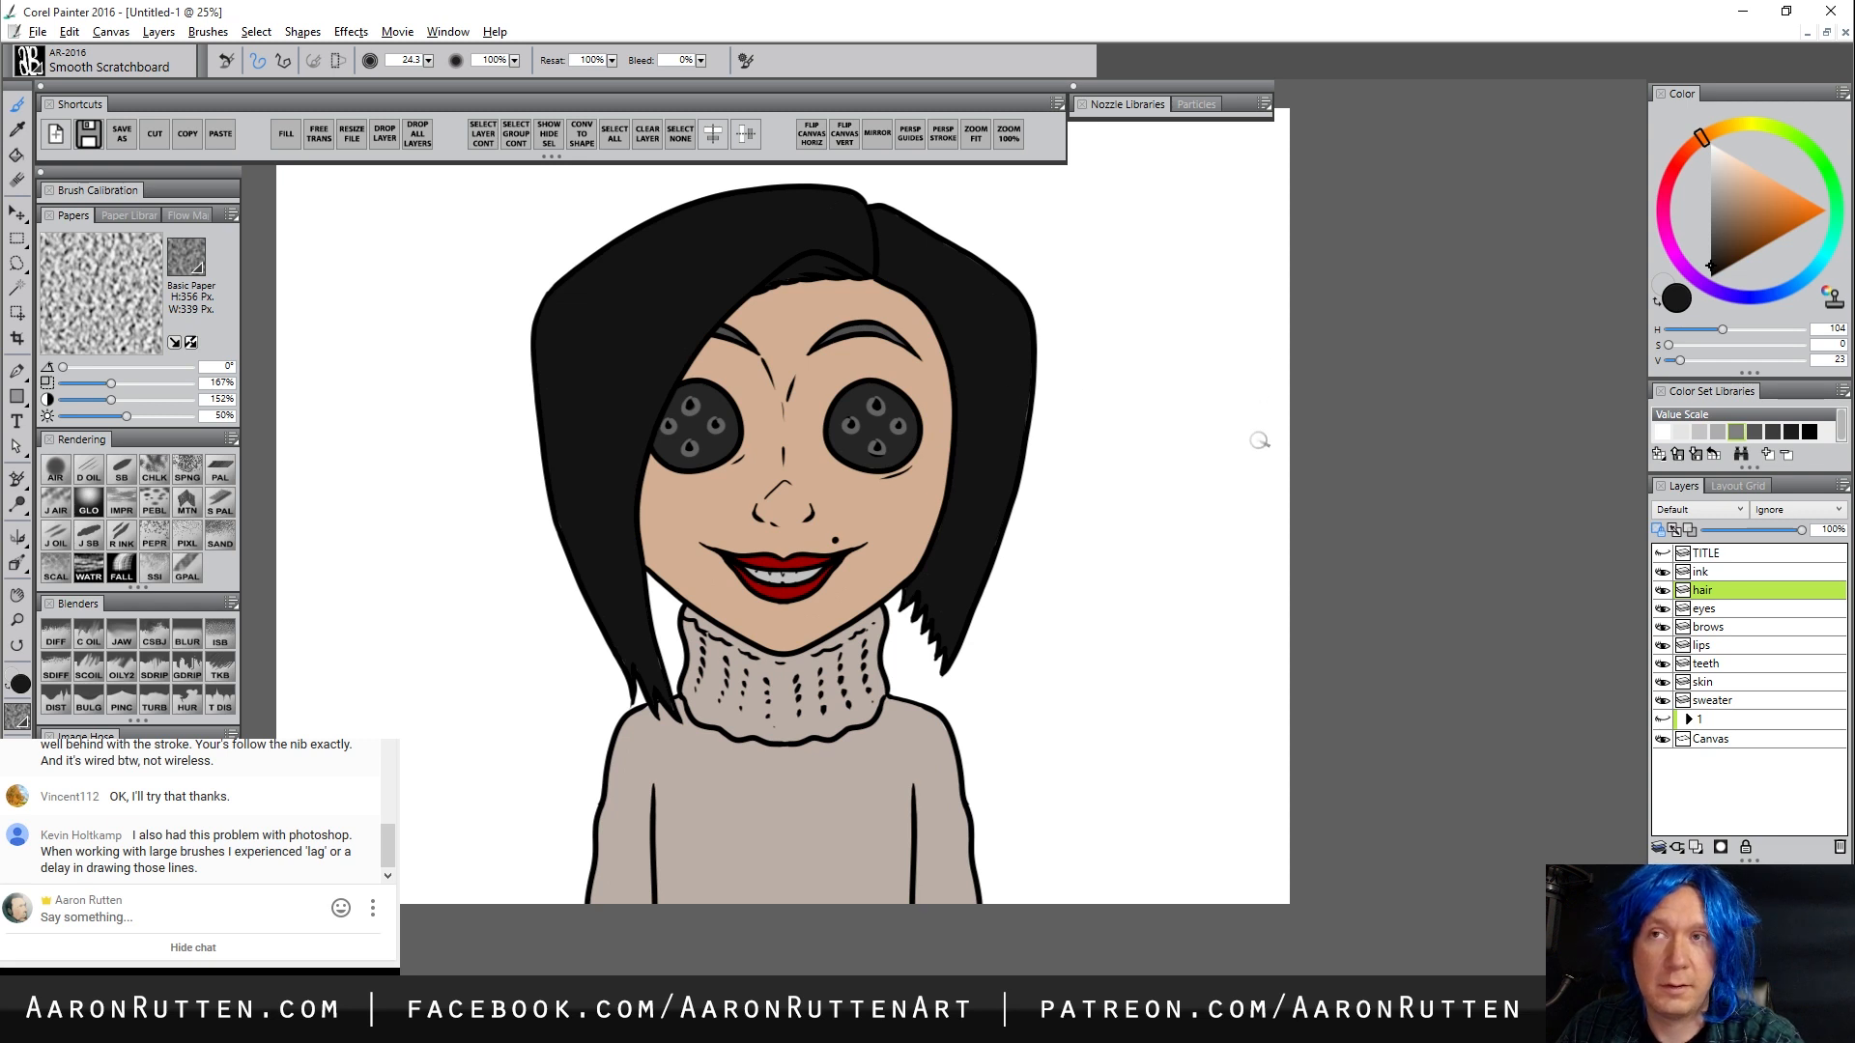
# Fill the Canvas background with a peach-orange color (H 104, S 143, V 177)
pyautogui.click(1719, 740)
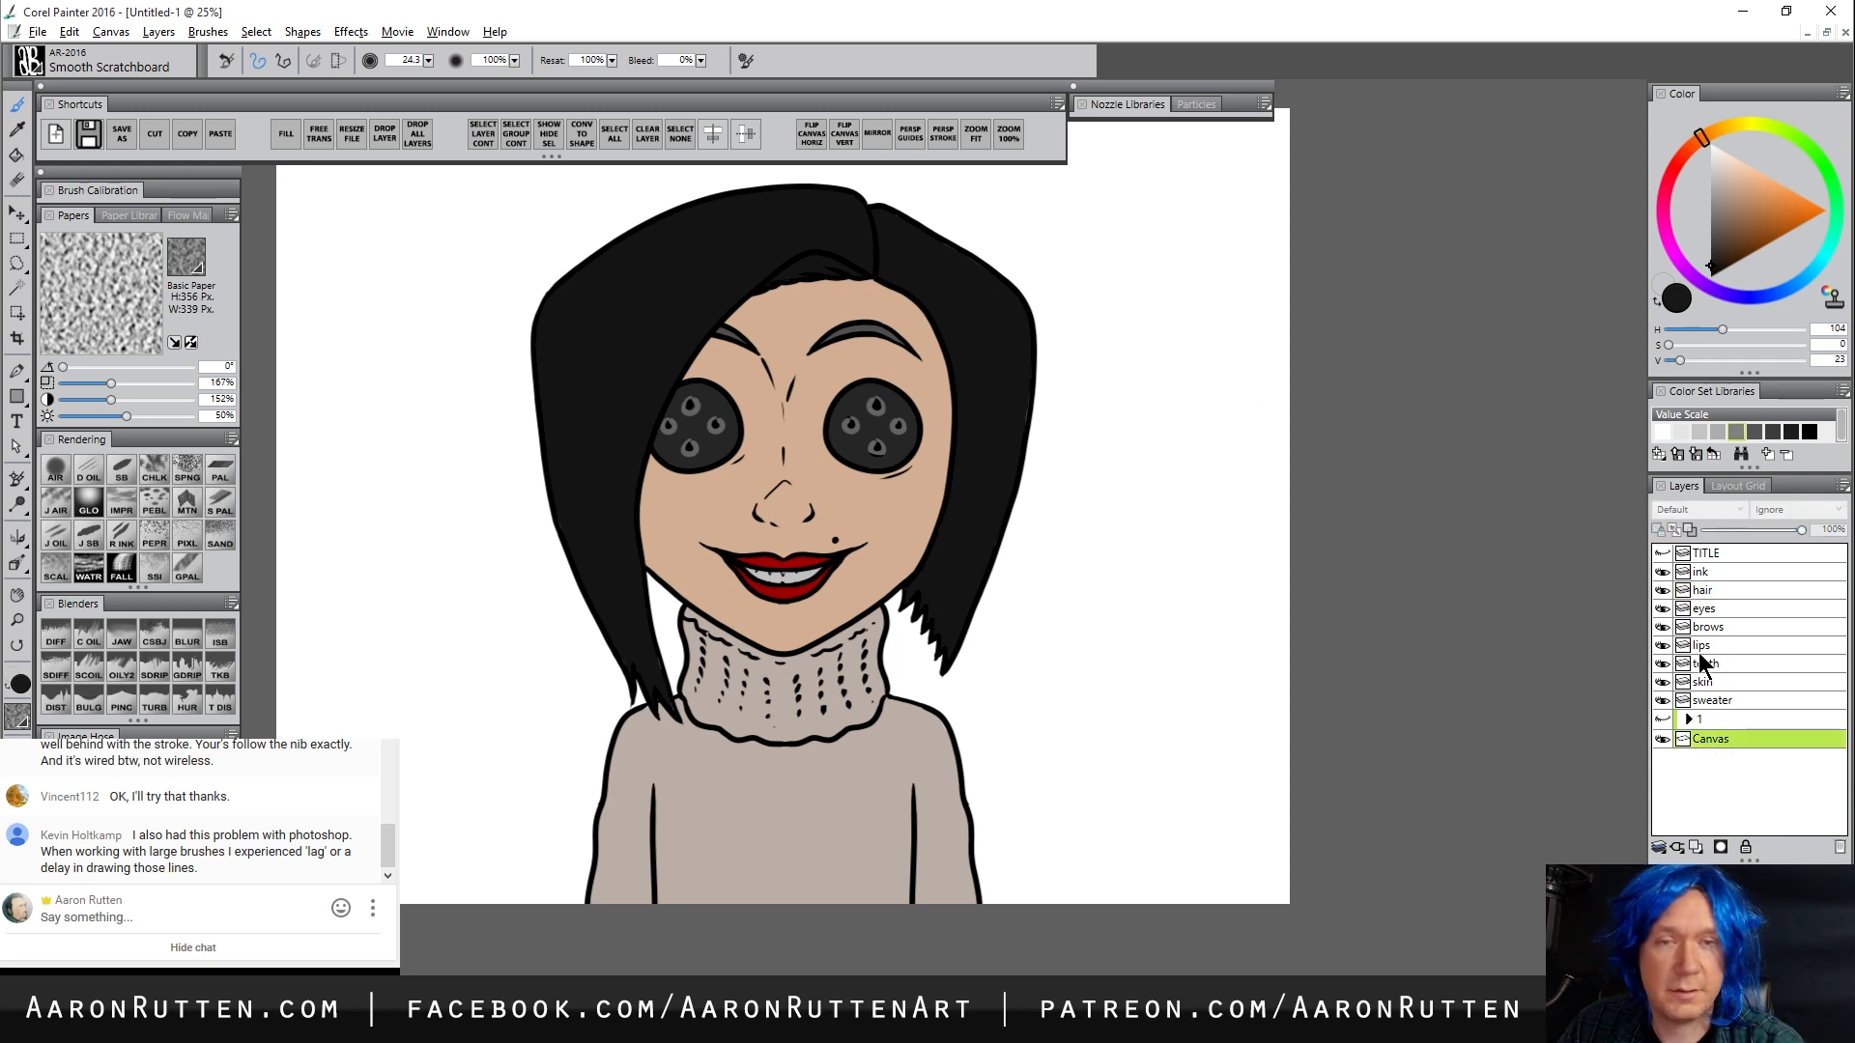
pyautogui.moveTo(1739, 198); pyautogui.dragTo(1750, 185)
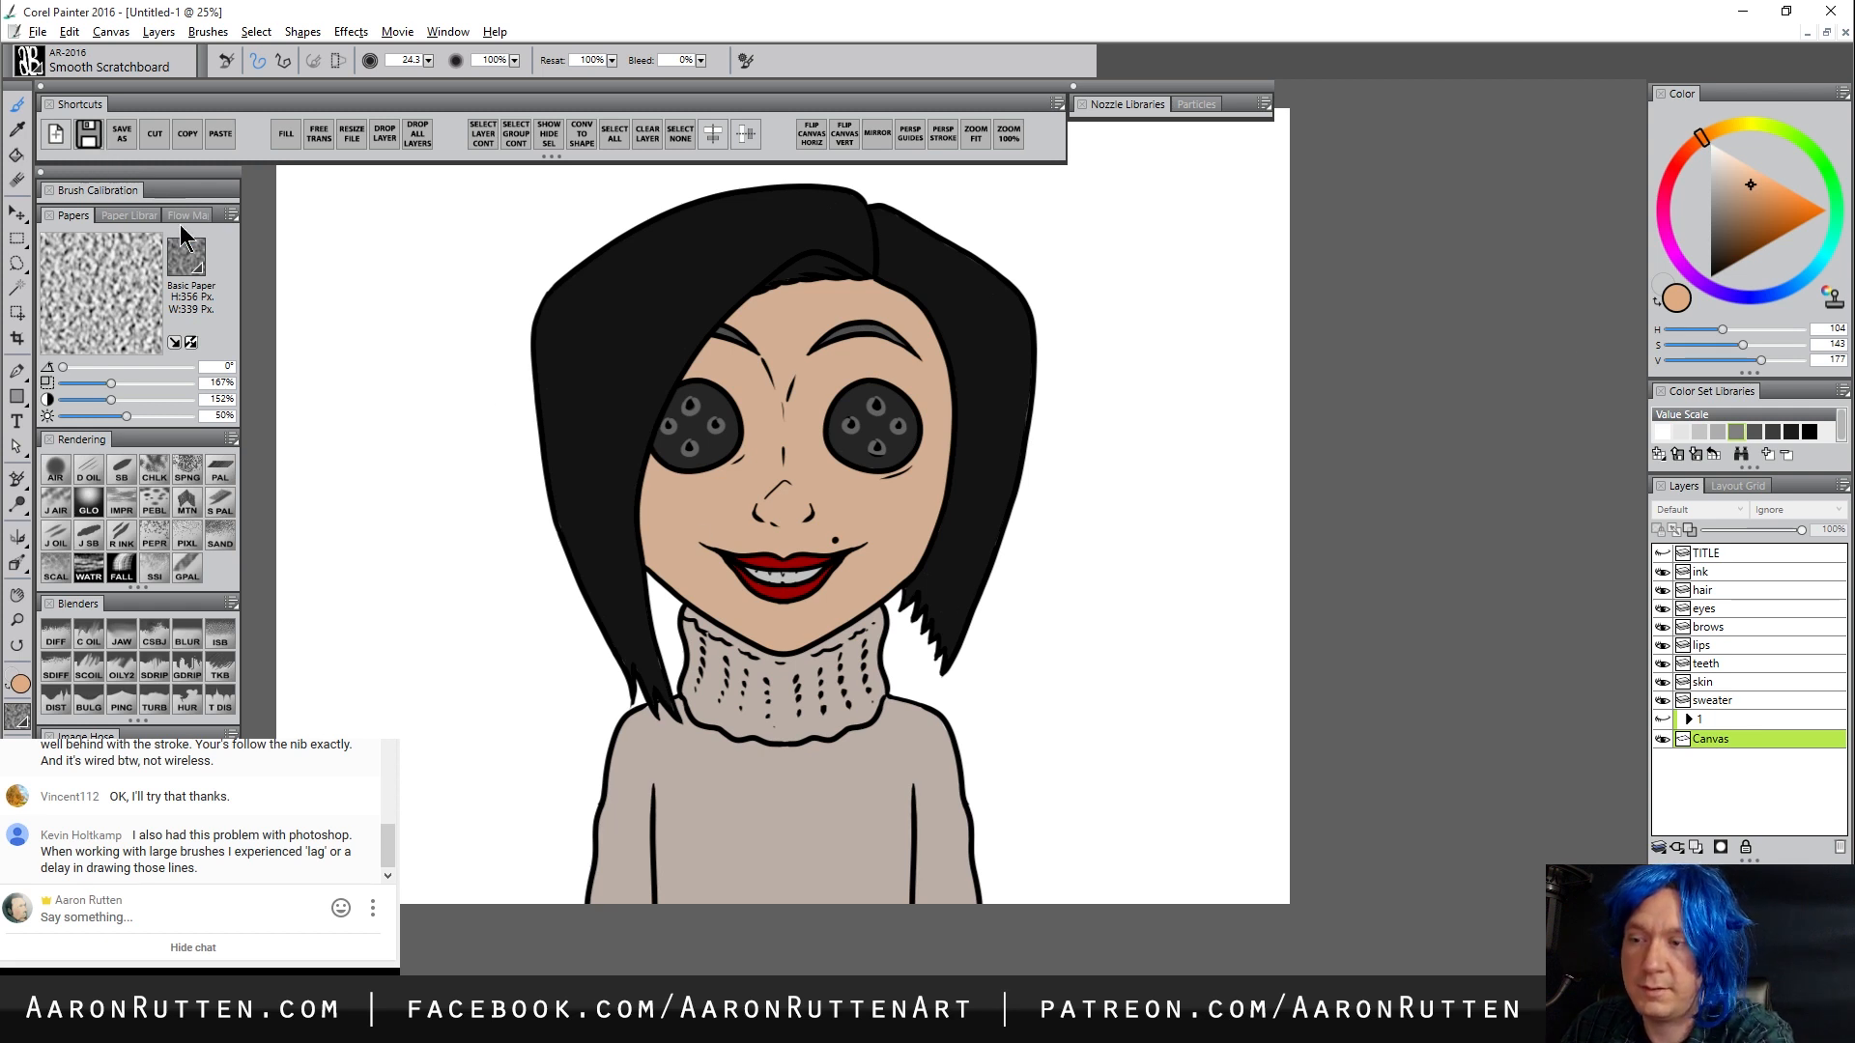
pyautogui.hotkey('ctrl', 'f')
pyautogui.press('Return')
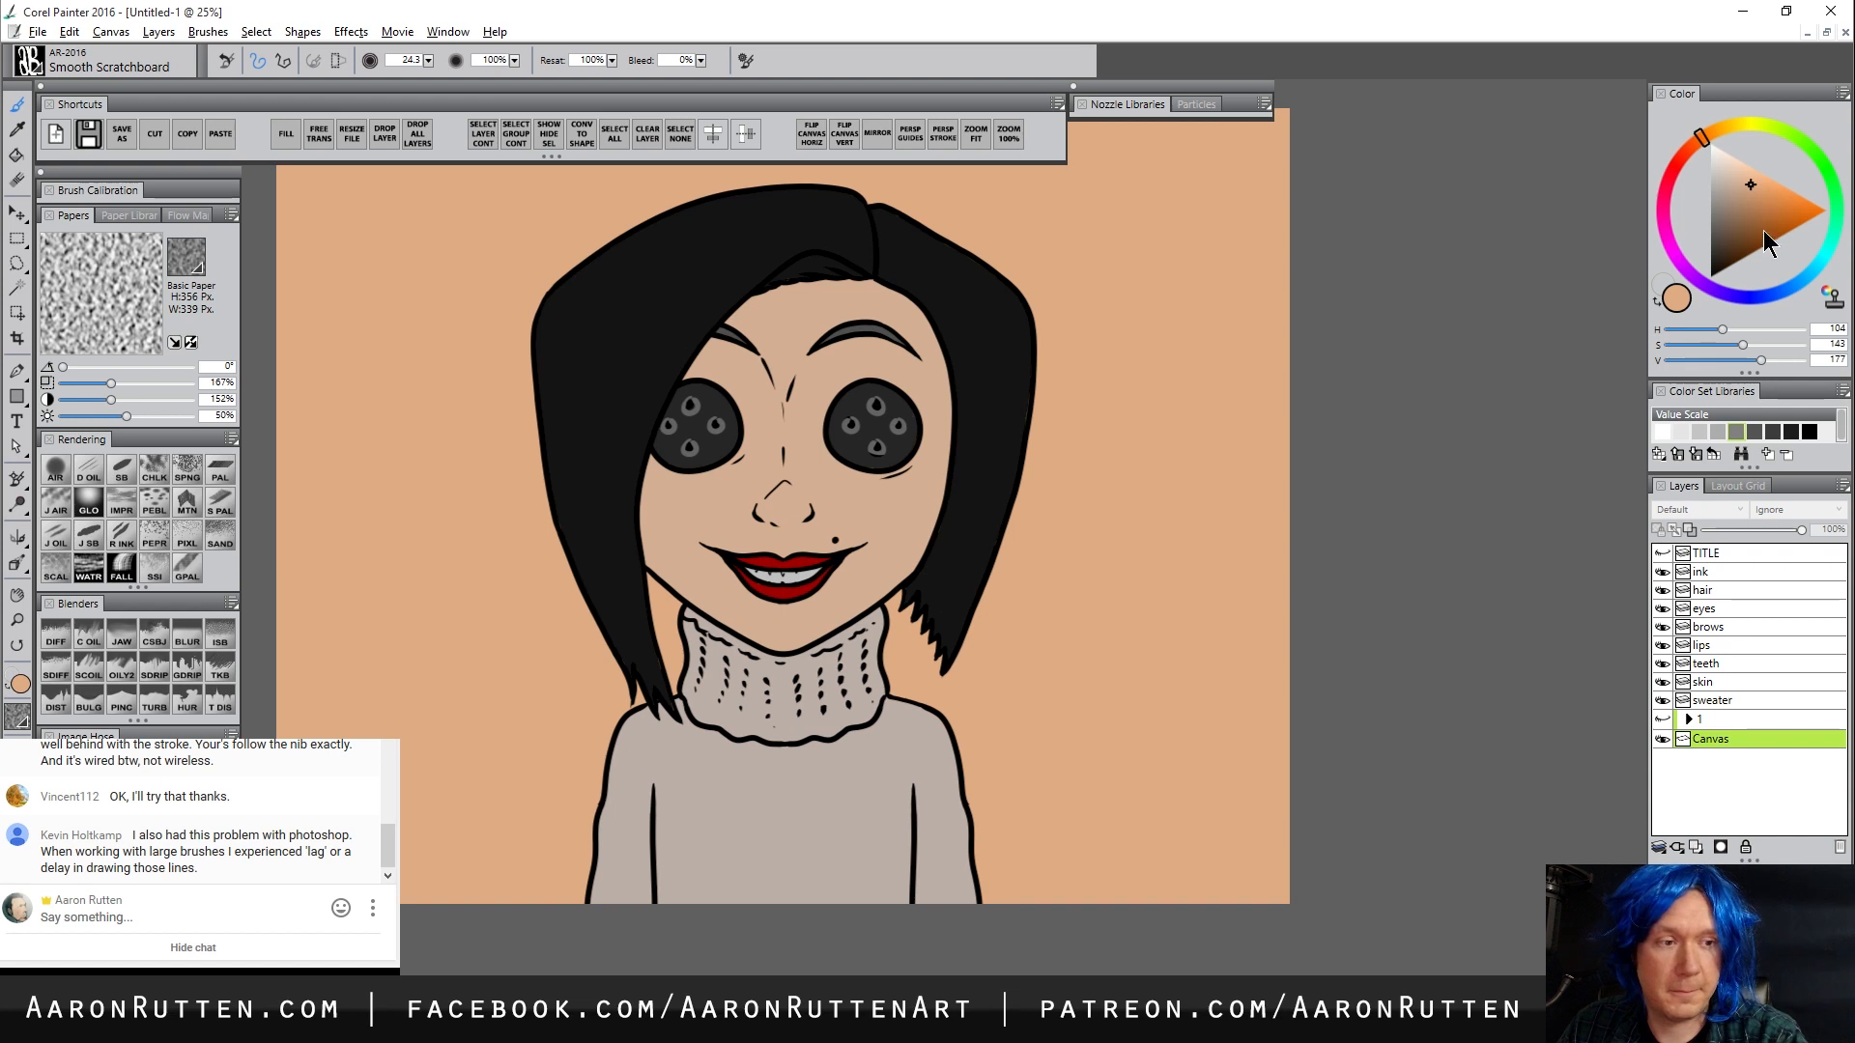
# Airbrush soft purple (H 15, S 53, V 131) into the background's lower-right and upper-left areas with Digital Airbrush CC at size 629
pyautogui.click(1724, 293)
pyautogui.moveTo(1735, 253); pyautogui.dragTo(1738, 215)
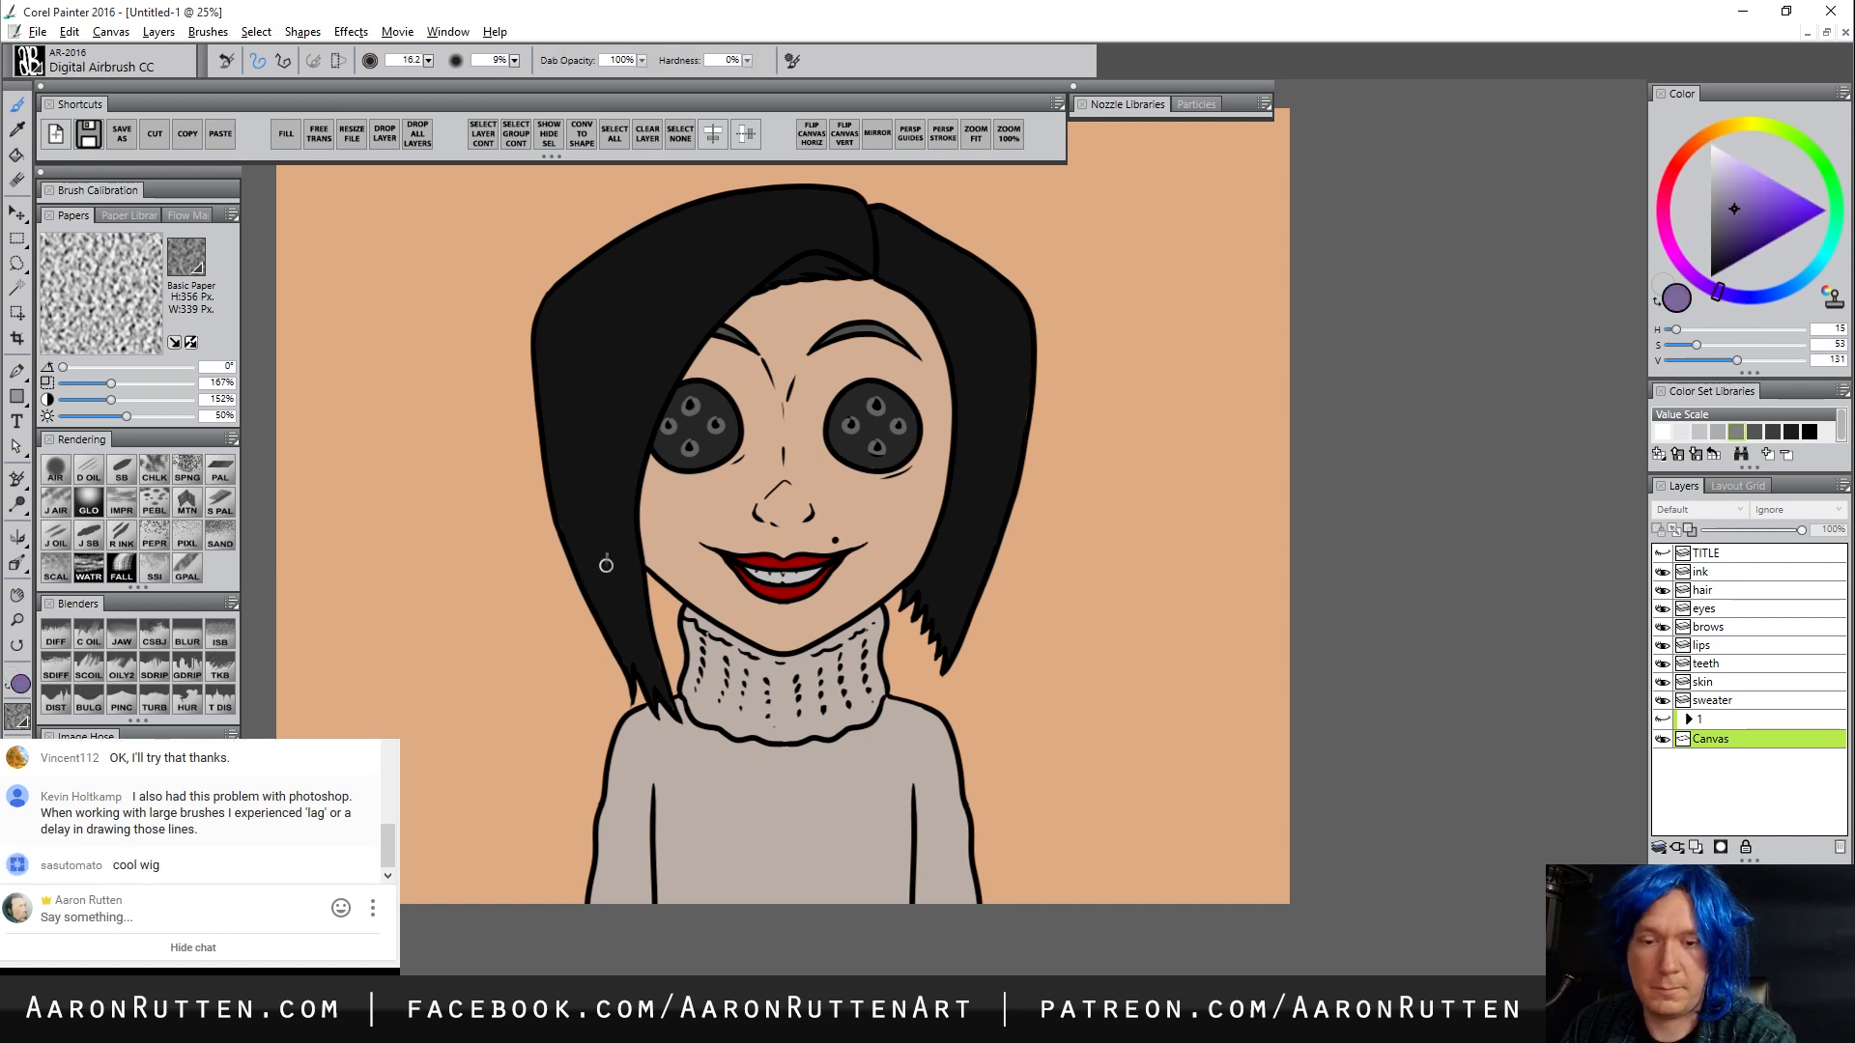
pyautogui.press('Tab')
pyautogui.moveTo(1208, 558)
pyautogui.mouseDown()
pyautogui.moveTo(1196, 708)
pyautogui.moveTo(1424, 657)
pyautogui.mouseUp()
pyautogui.moveTo(1429, 750)
pyautogui.mouseDown()
pyautogui.moveTo(1404, 585)
pyautogui.moveTo(1208, 662)
pyautogui.moveTo(1263, 560)
pyautogui.moveTo(1304, 953)
pyautogui.mouseUp()
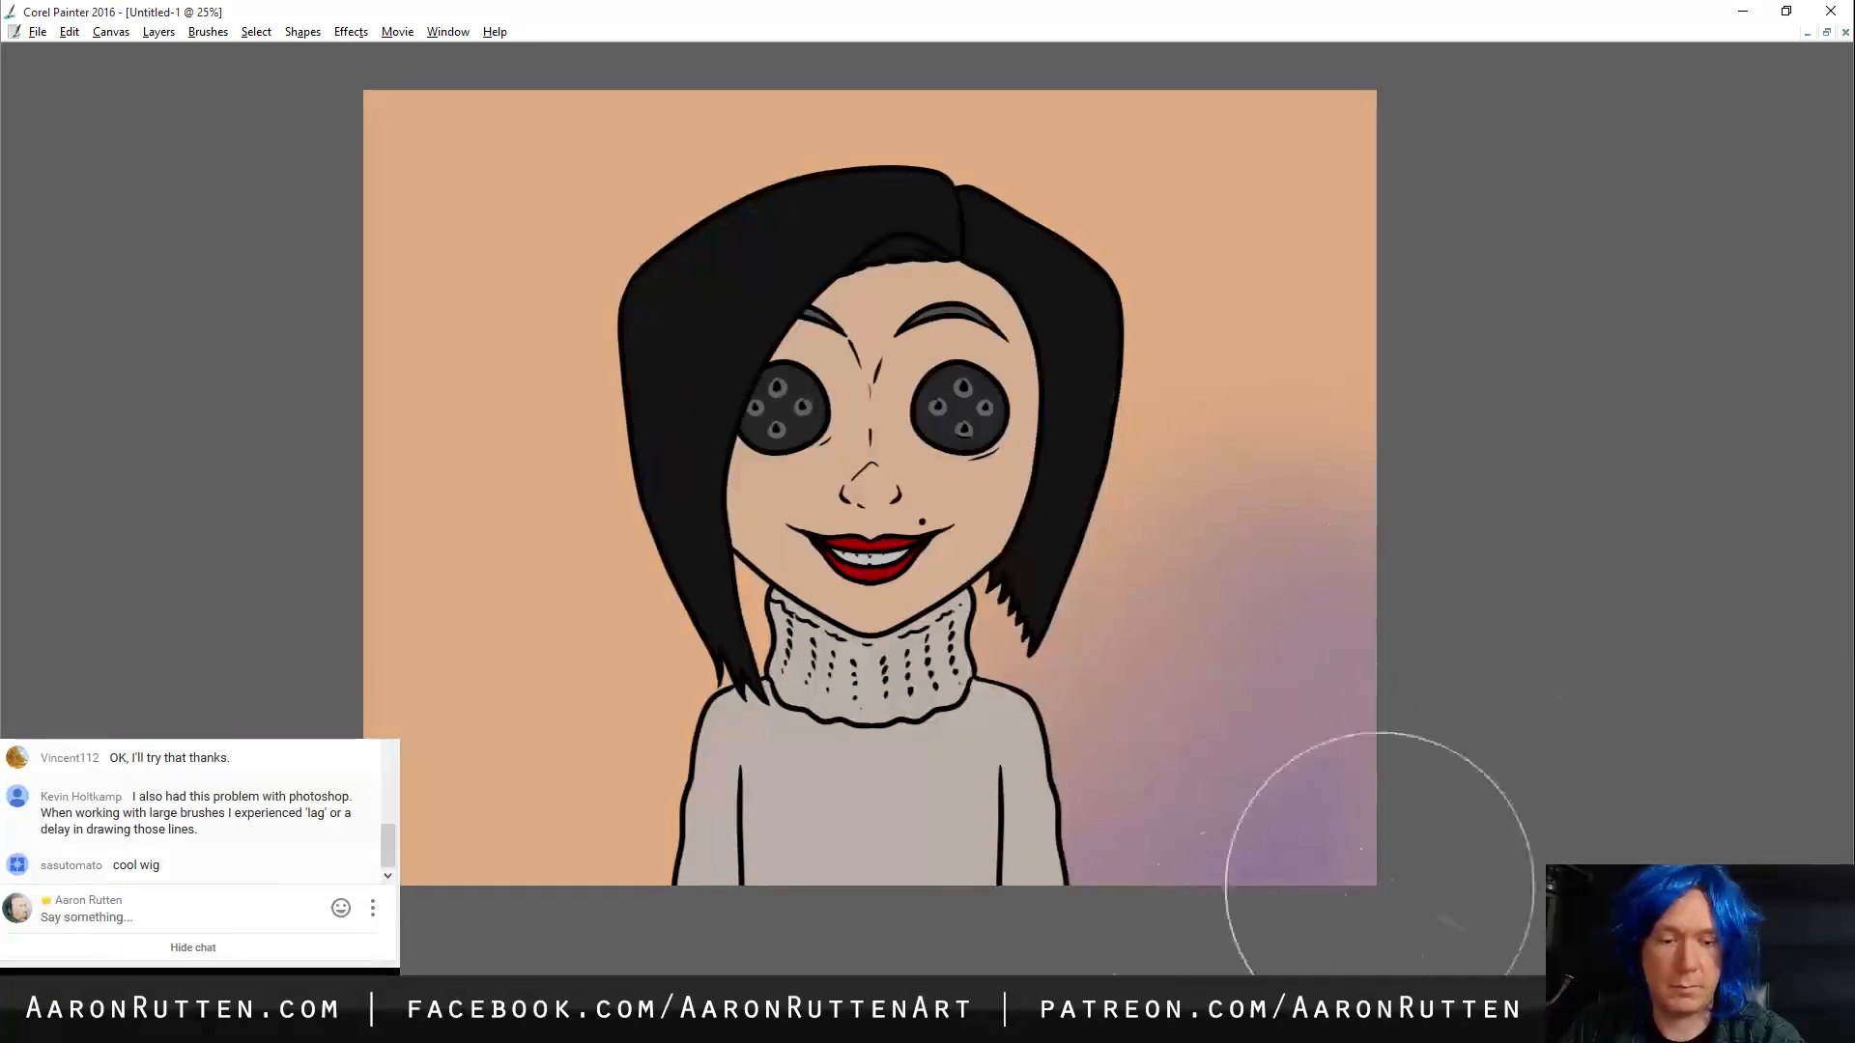
pyautogui.moveTo(290, 126)
pyautogui.mouseDown()
pyautogui.moveTo(323, 455)
pyautogui.moveTo(379, 75)
pyautogui.mouseUp()
pyautogui.press('Tab')
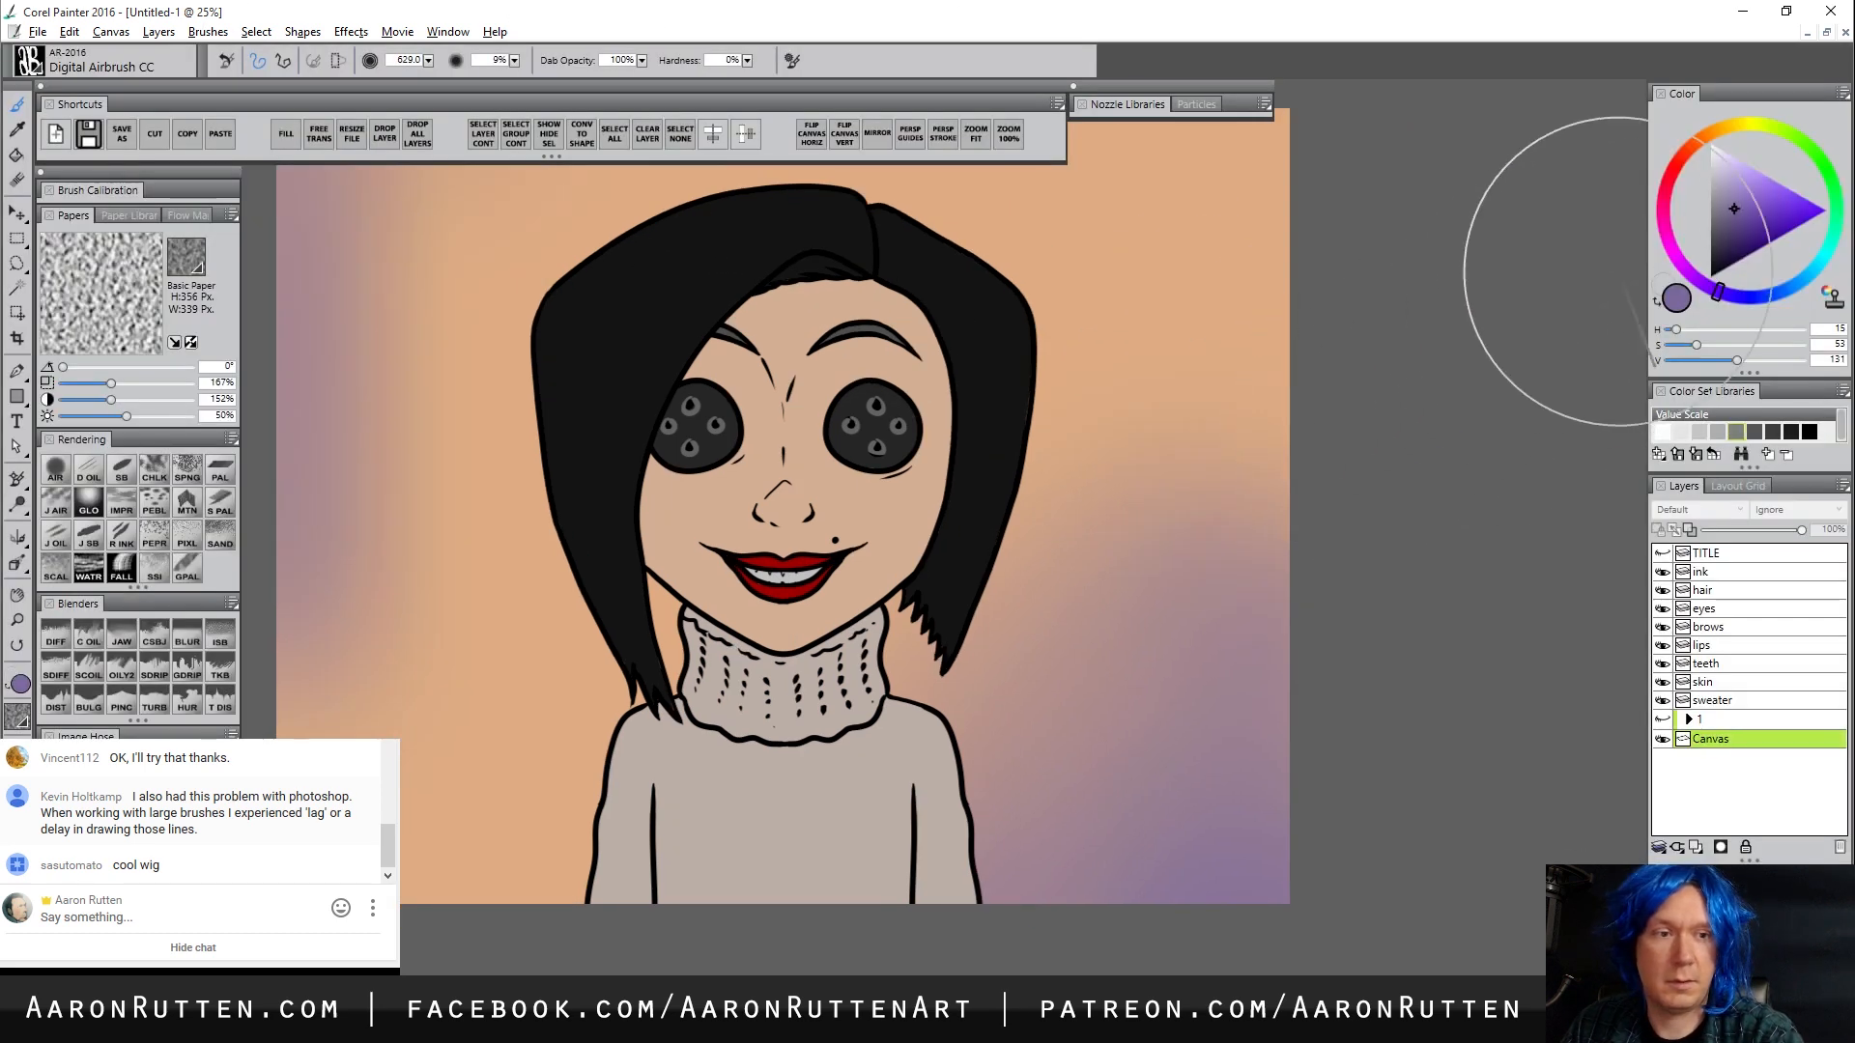
# Airbrush a soft light-peach glow onto the background above the head
pyautogui.moveTo(1725, 154)
pyautogui.mouseDown()
pyautogui.moveTo(1737, 178)
pyautogui.moveTo(1753, 150)
pyautogui.mouseUp()
pyautogui.press('Tab')
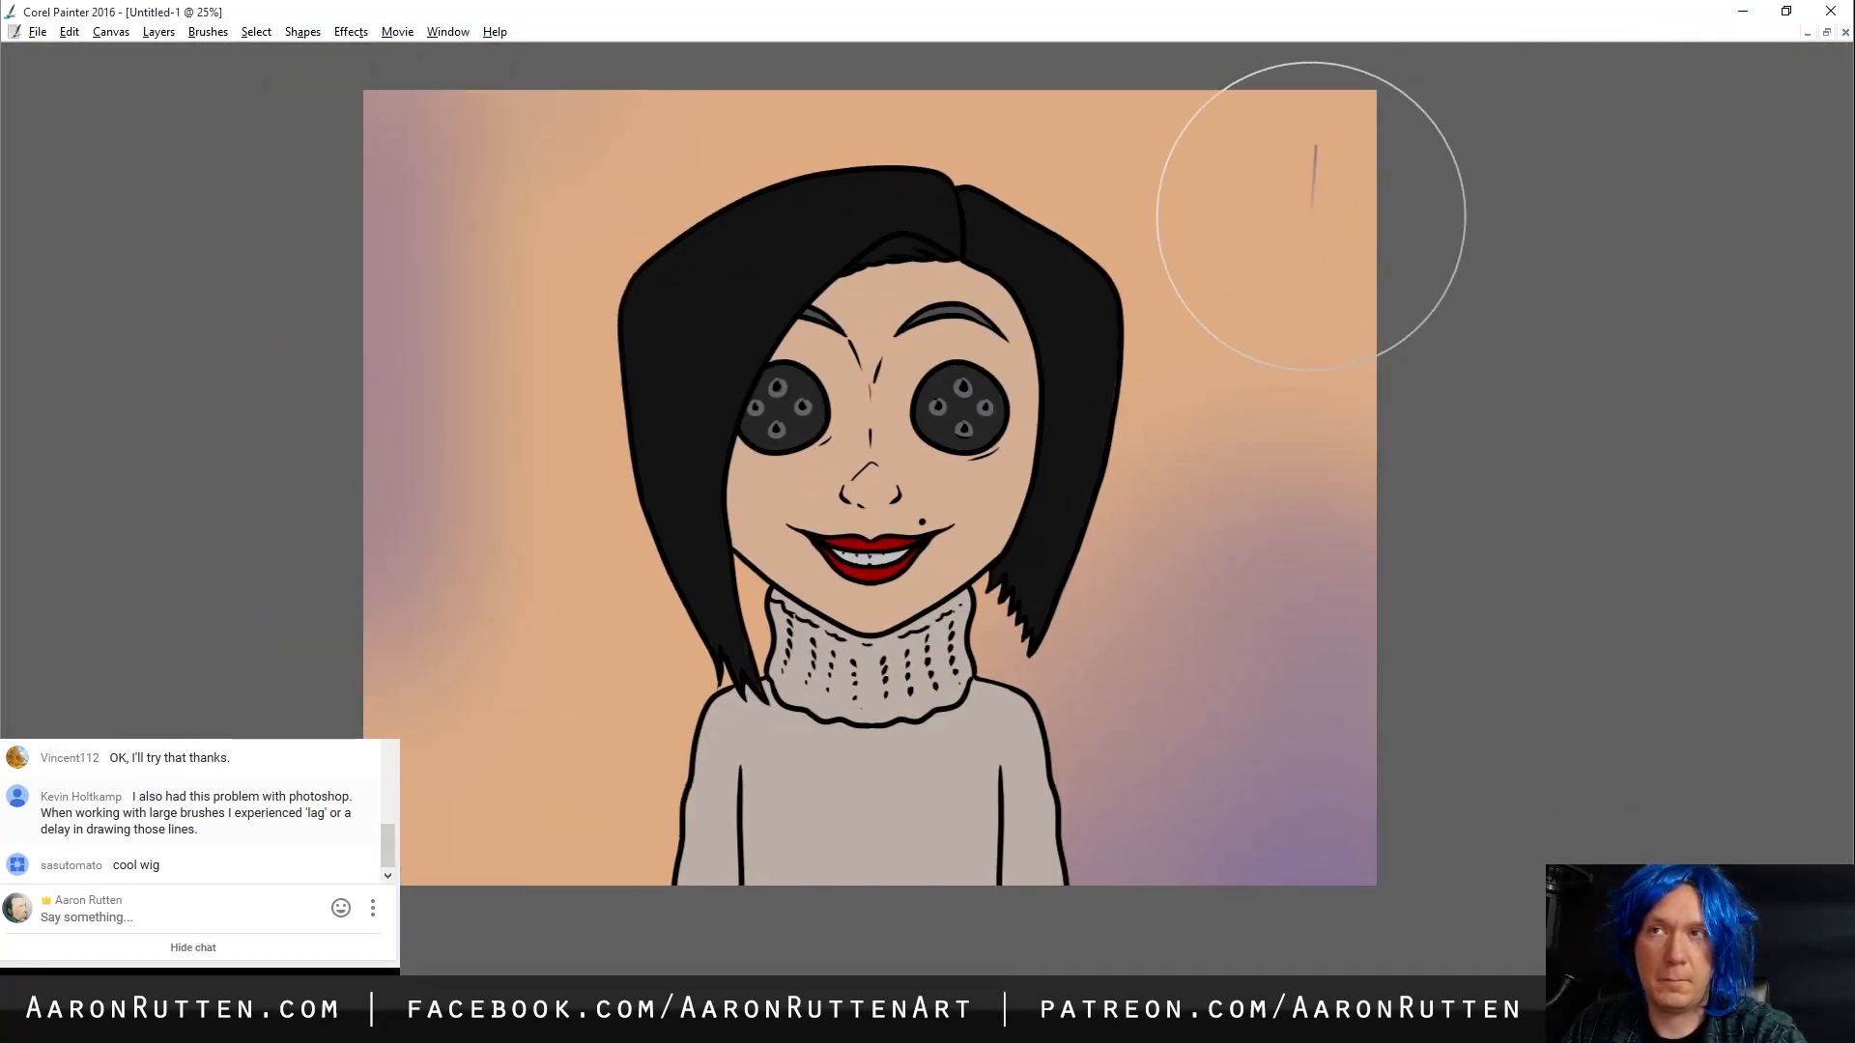
pyautogui.press('Tab')
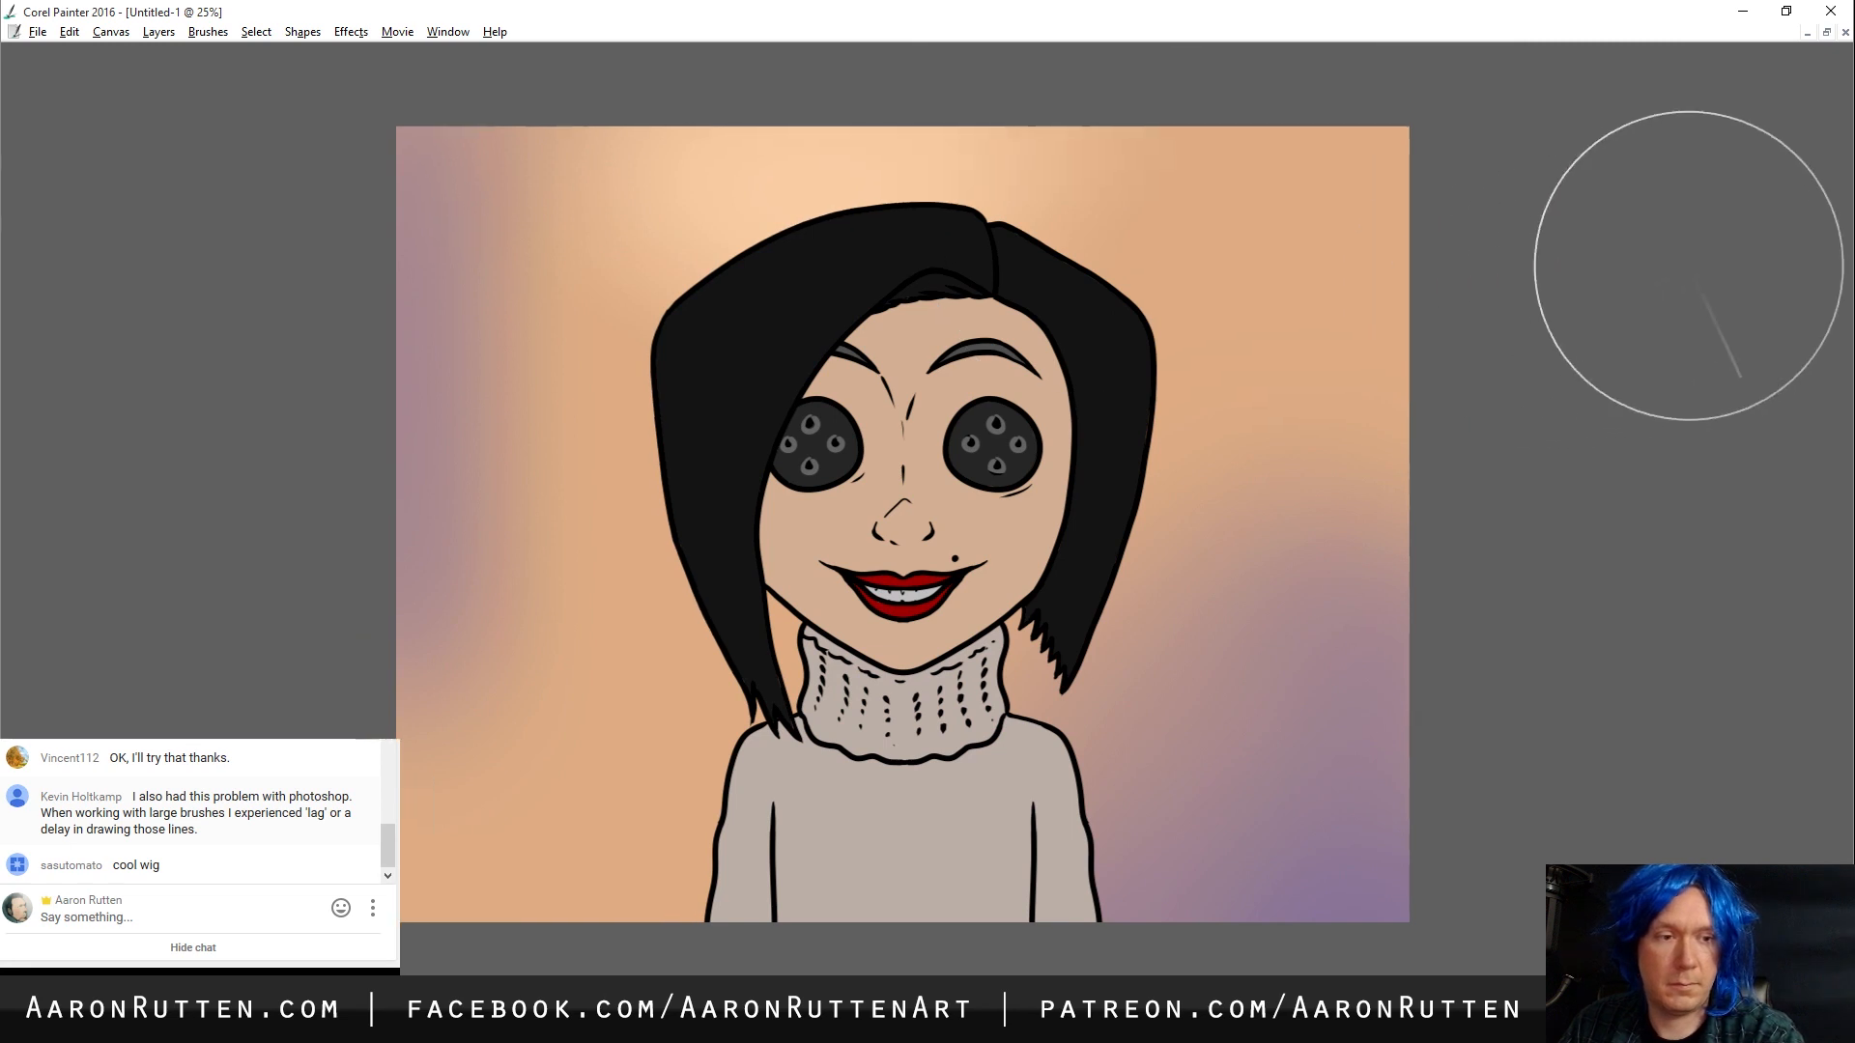
# Airbrush a yellow-orange glow (H 112, S 255, V 197) onto the background above the head
pyautogui.moveTo(1770, 195)
pyautogui.mouseDown()
pyautogui.moveTo(1766, 166)
pyautogui.moveTo(1699, 135)
pyautogui.mouseUp()
pyautogui.press('Tab')
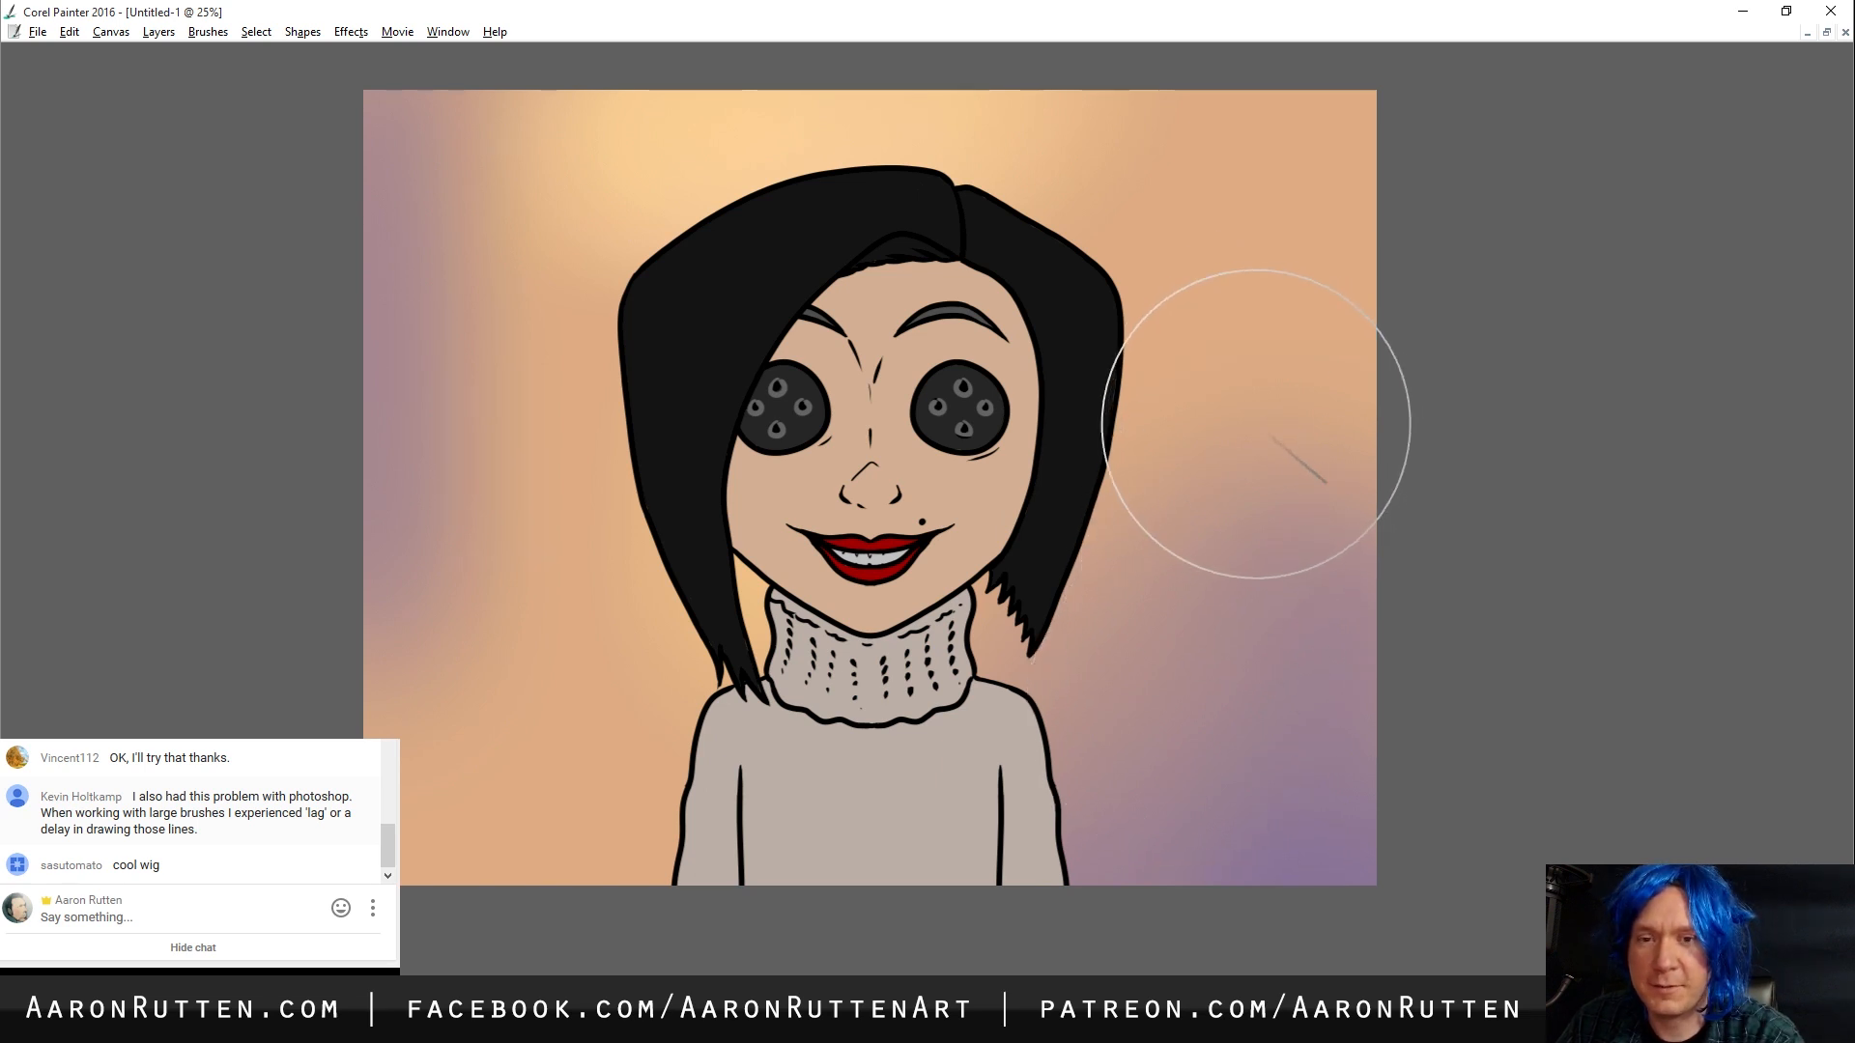
pyautogui.press('Tab')
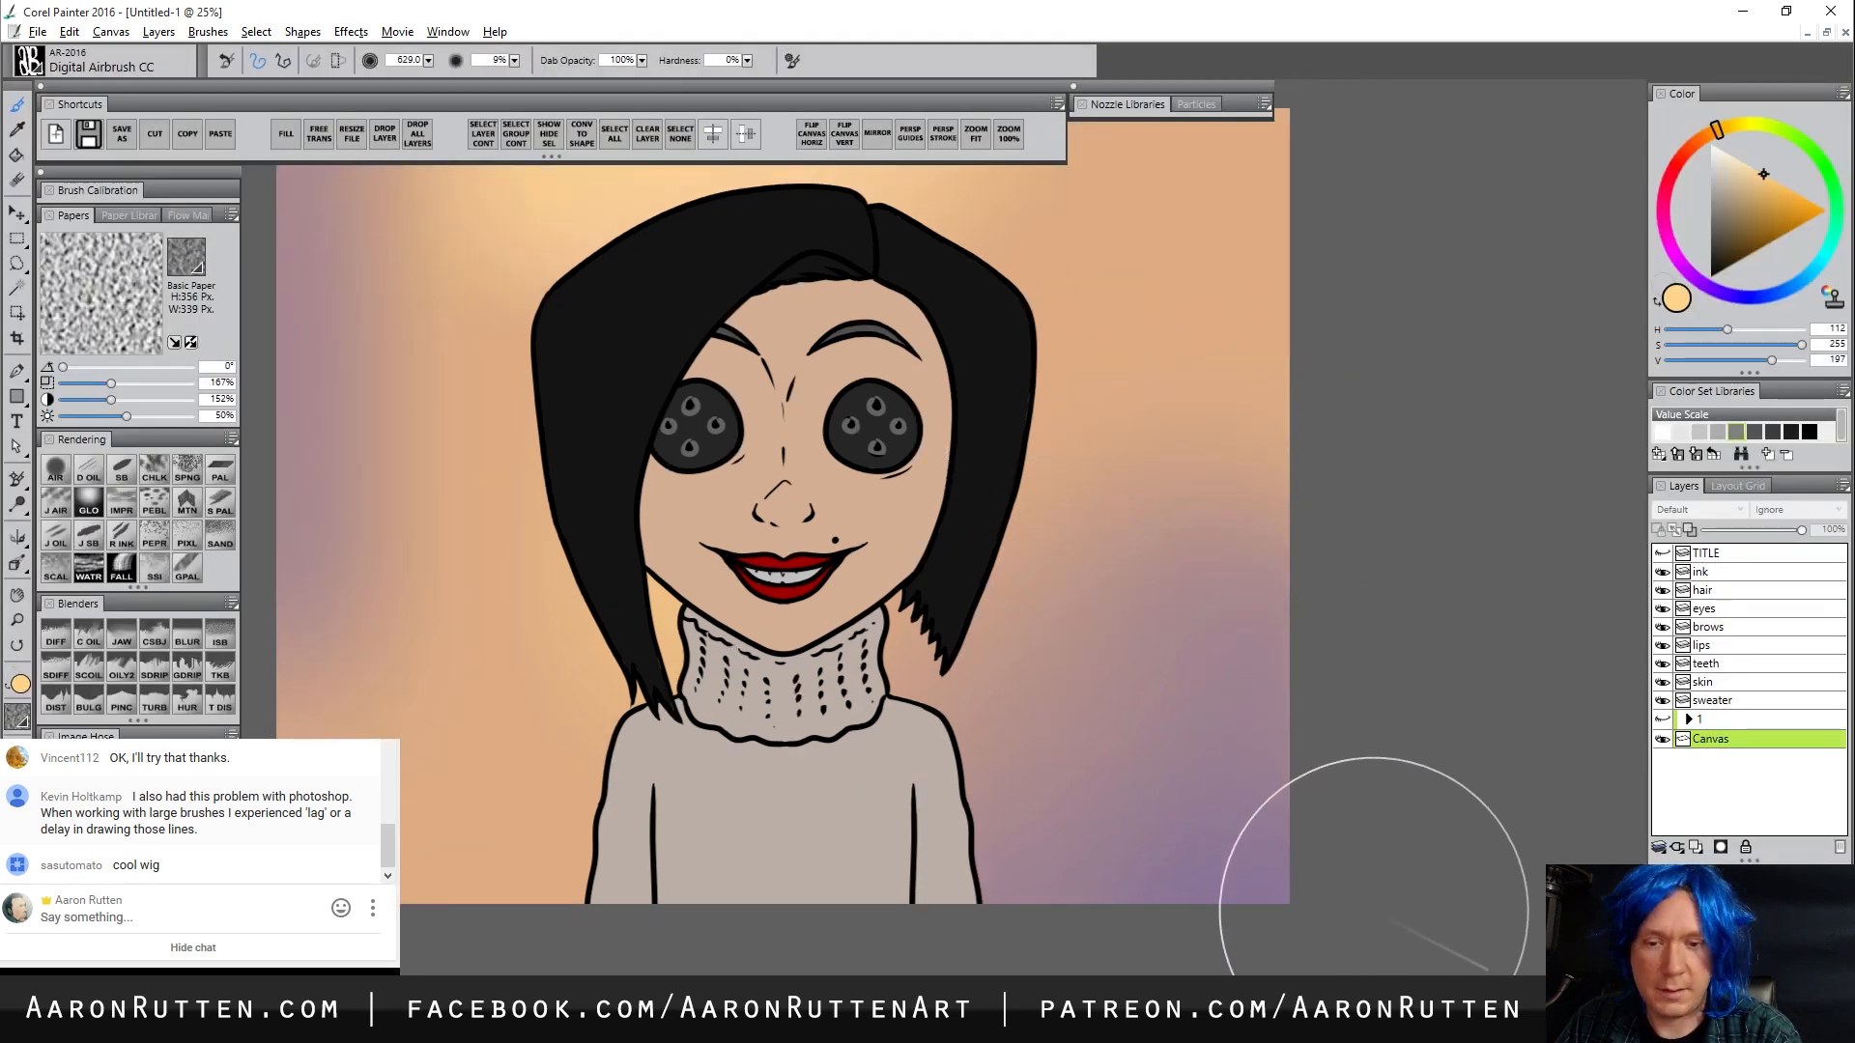
# Airbrush a warm brown sheen (H 104, S 118, V 151) along both outer sides of the hair layer at size 441.4
pyautogui.click(1713, 588)
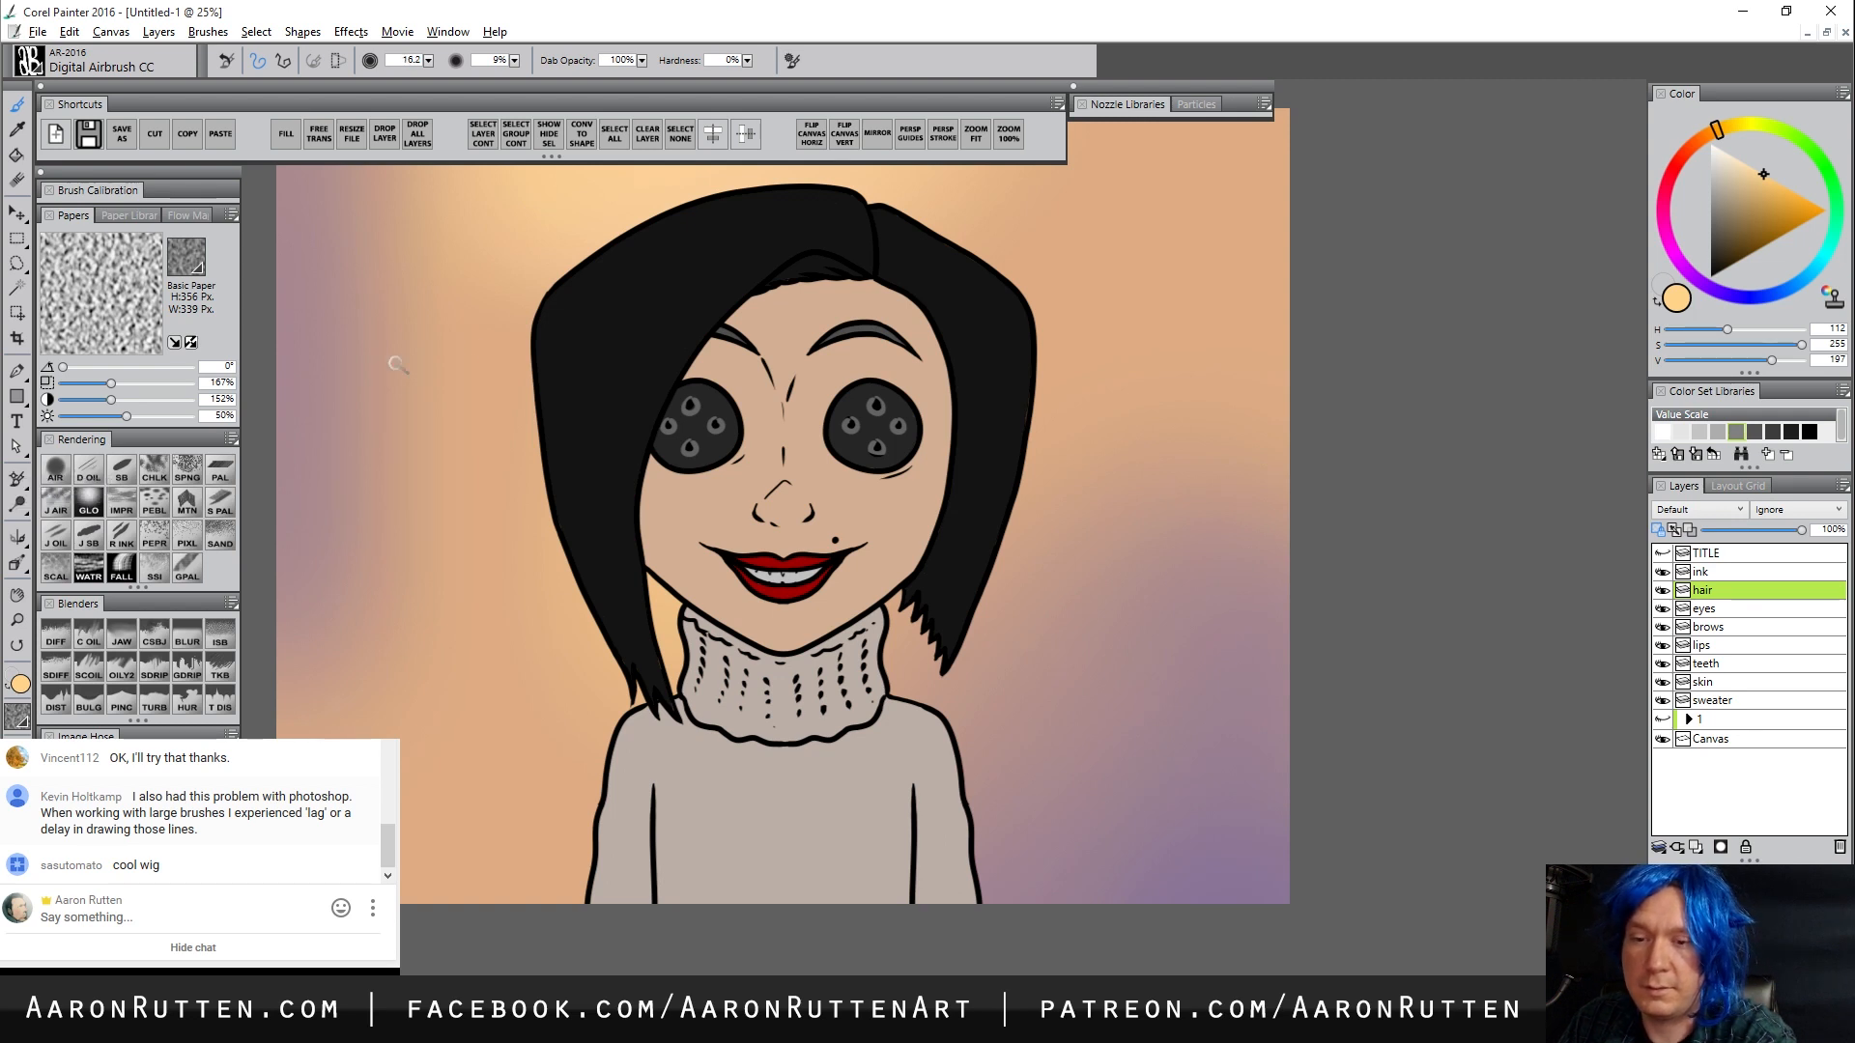
pyautogui.moveTo(567, 363); pyautogui.dragTo(590, 461)
pyautogui.moveTo(556, 609); pyautogui.dragTo(667, 190)
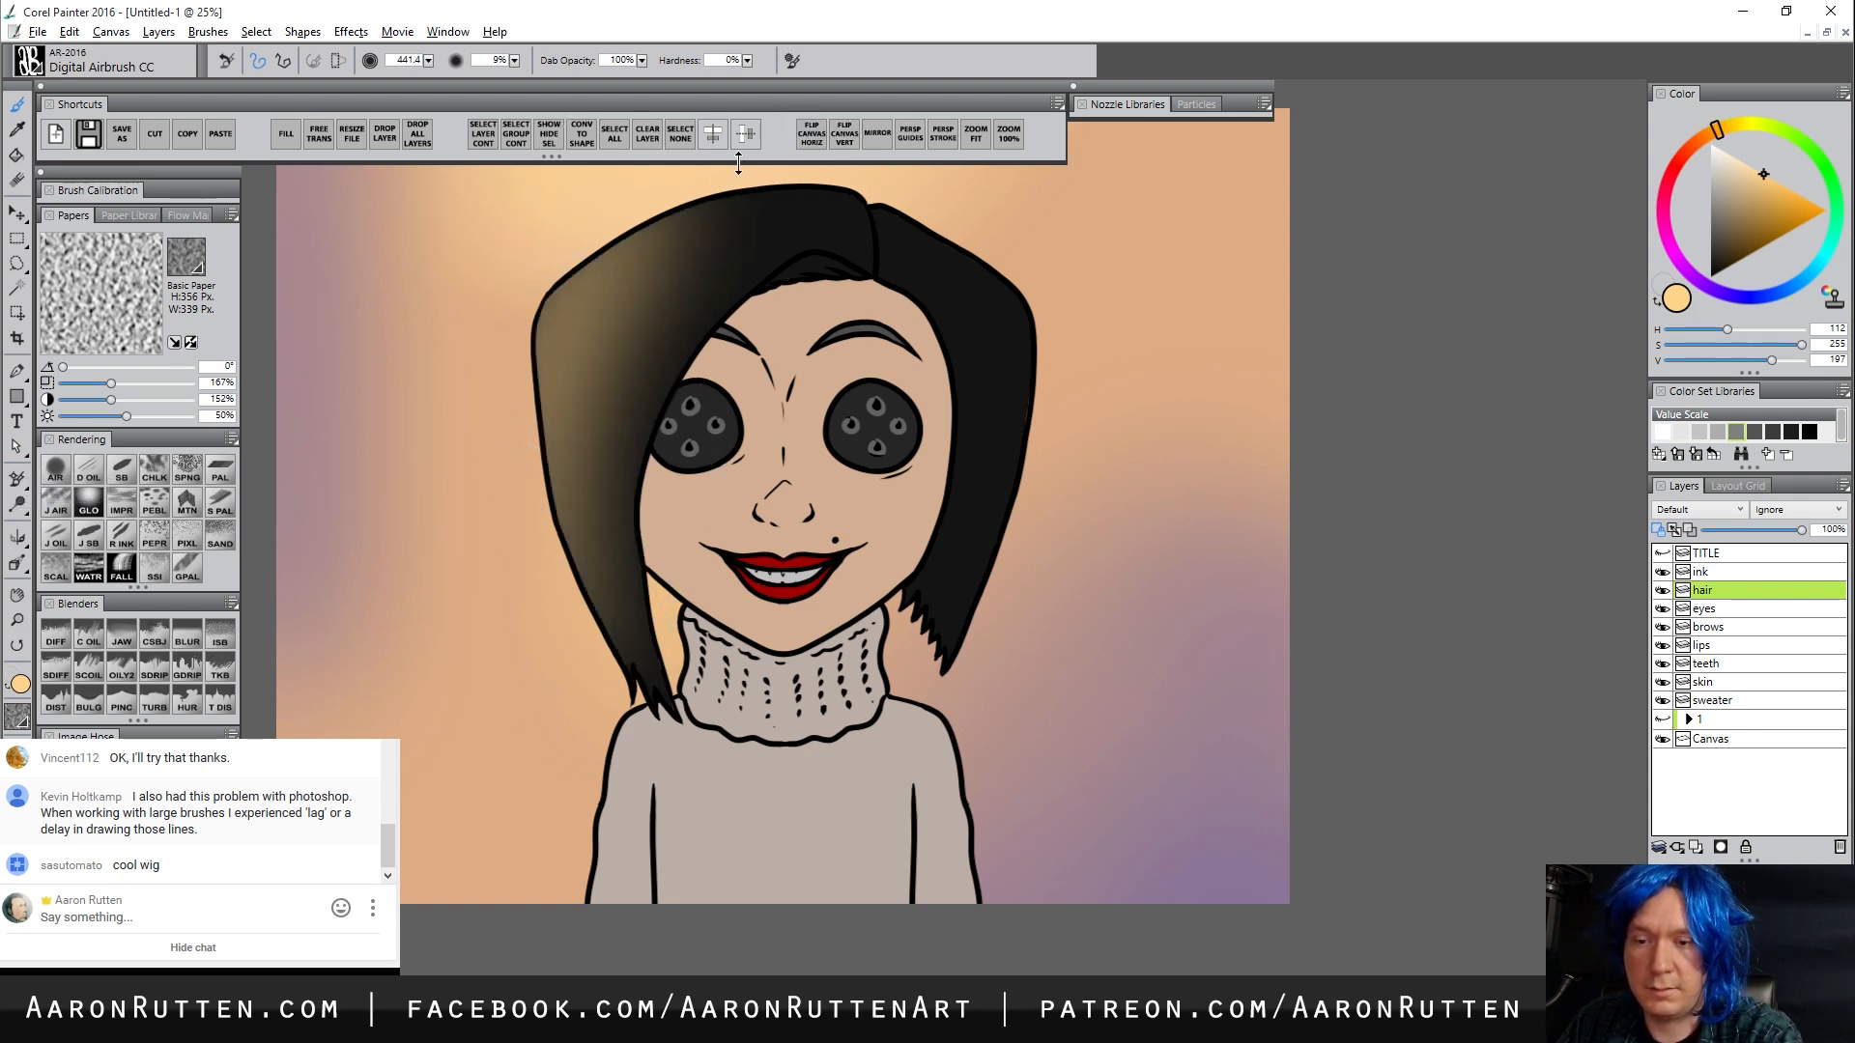
pyautogui.keyDown('alt'); pyautogui.click(1025, 318); pyautogui.keyUp('alt')
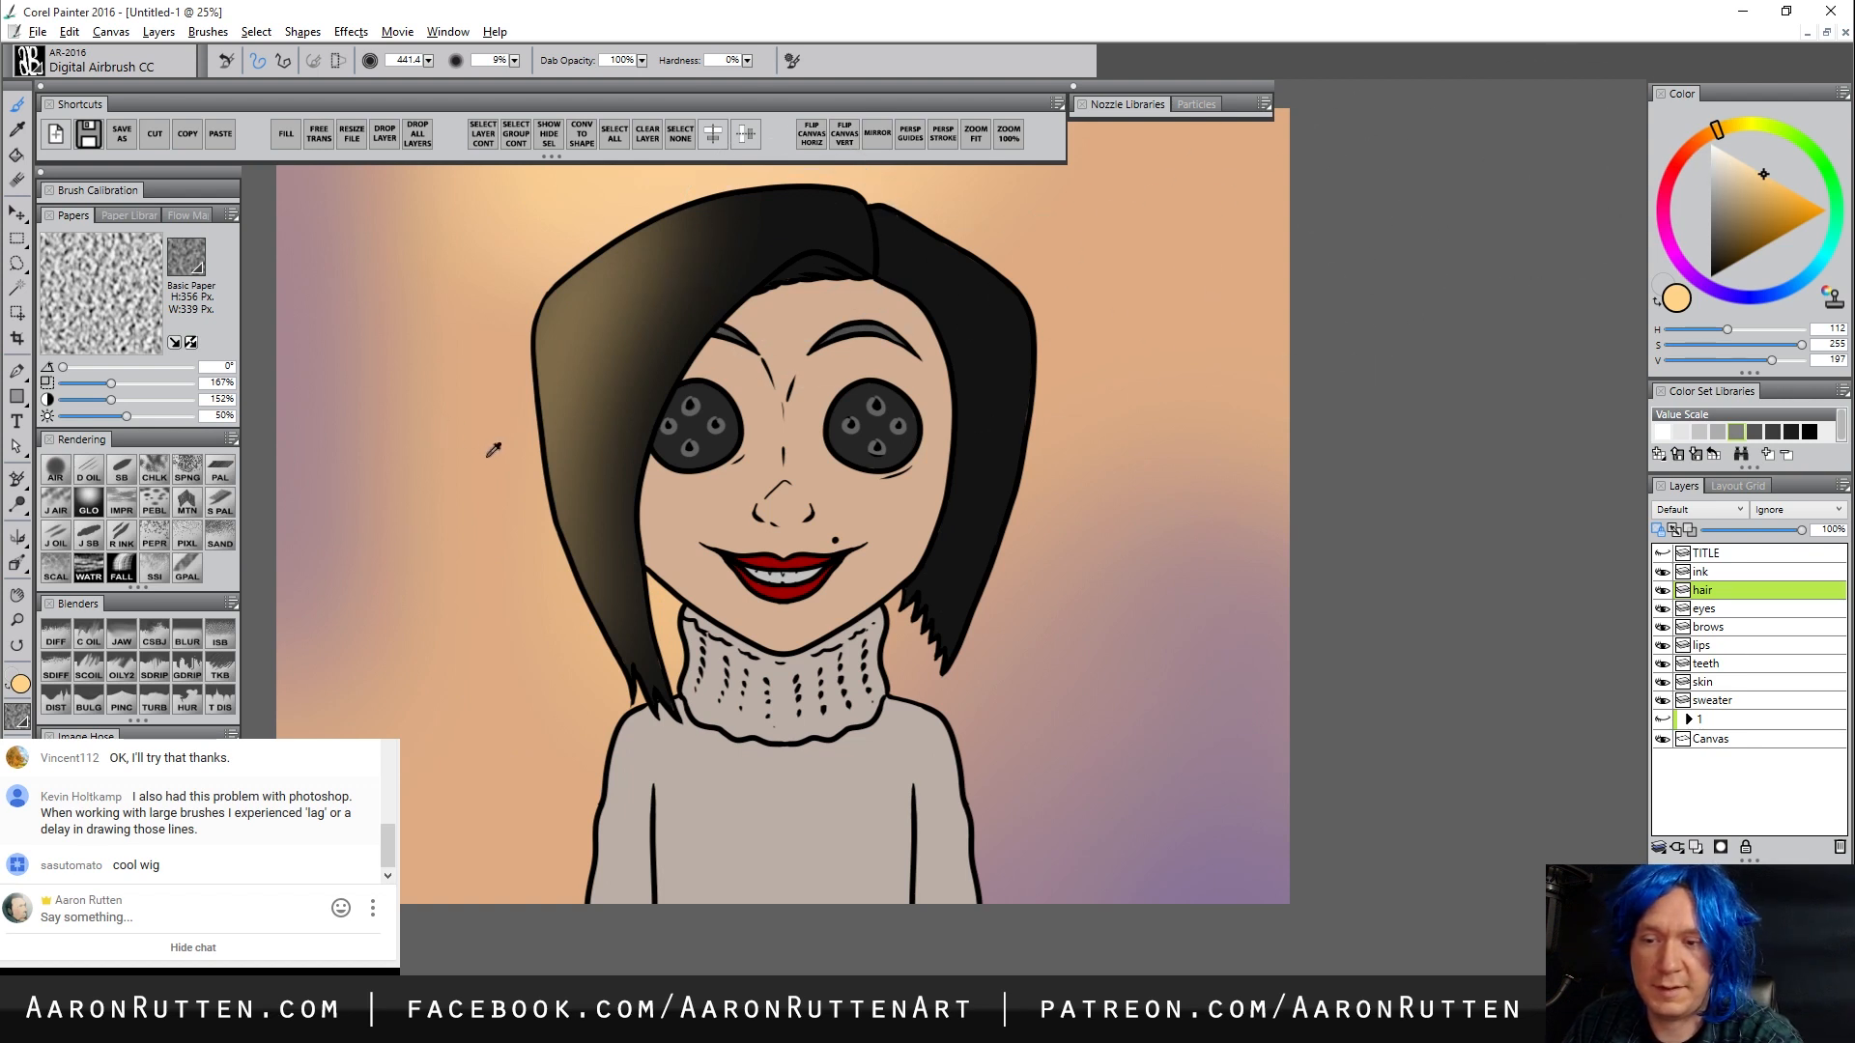
pyautogui.hotkey('ctrl', 'z')
pyautogui.moveTo(538, 621); pyautogui.dragTo(667, 208)
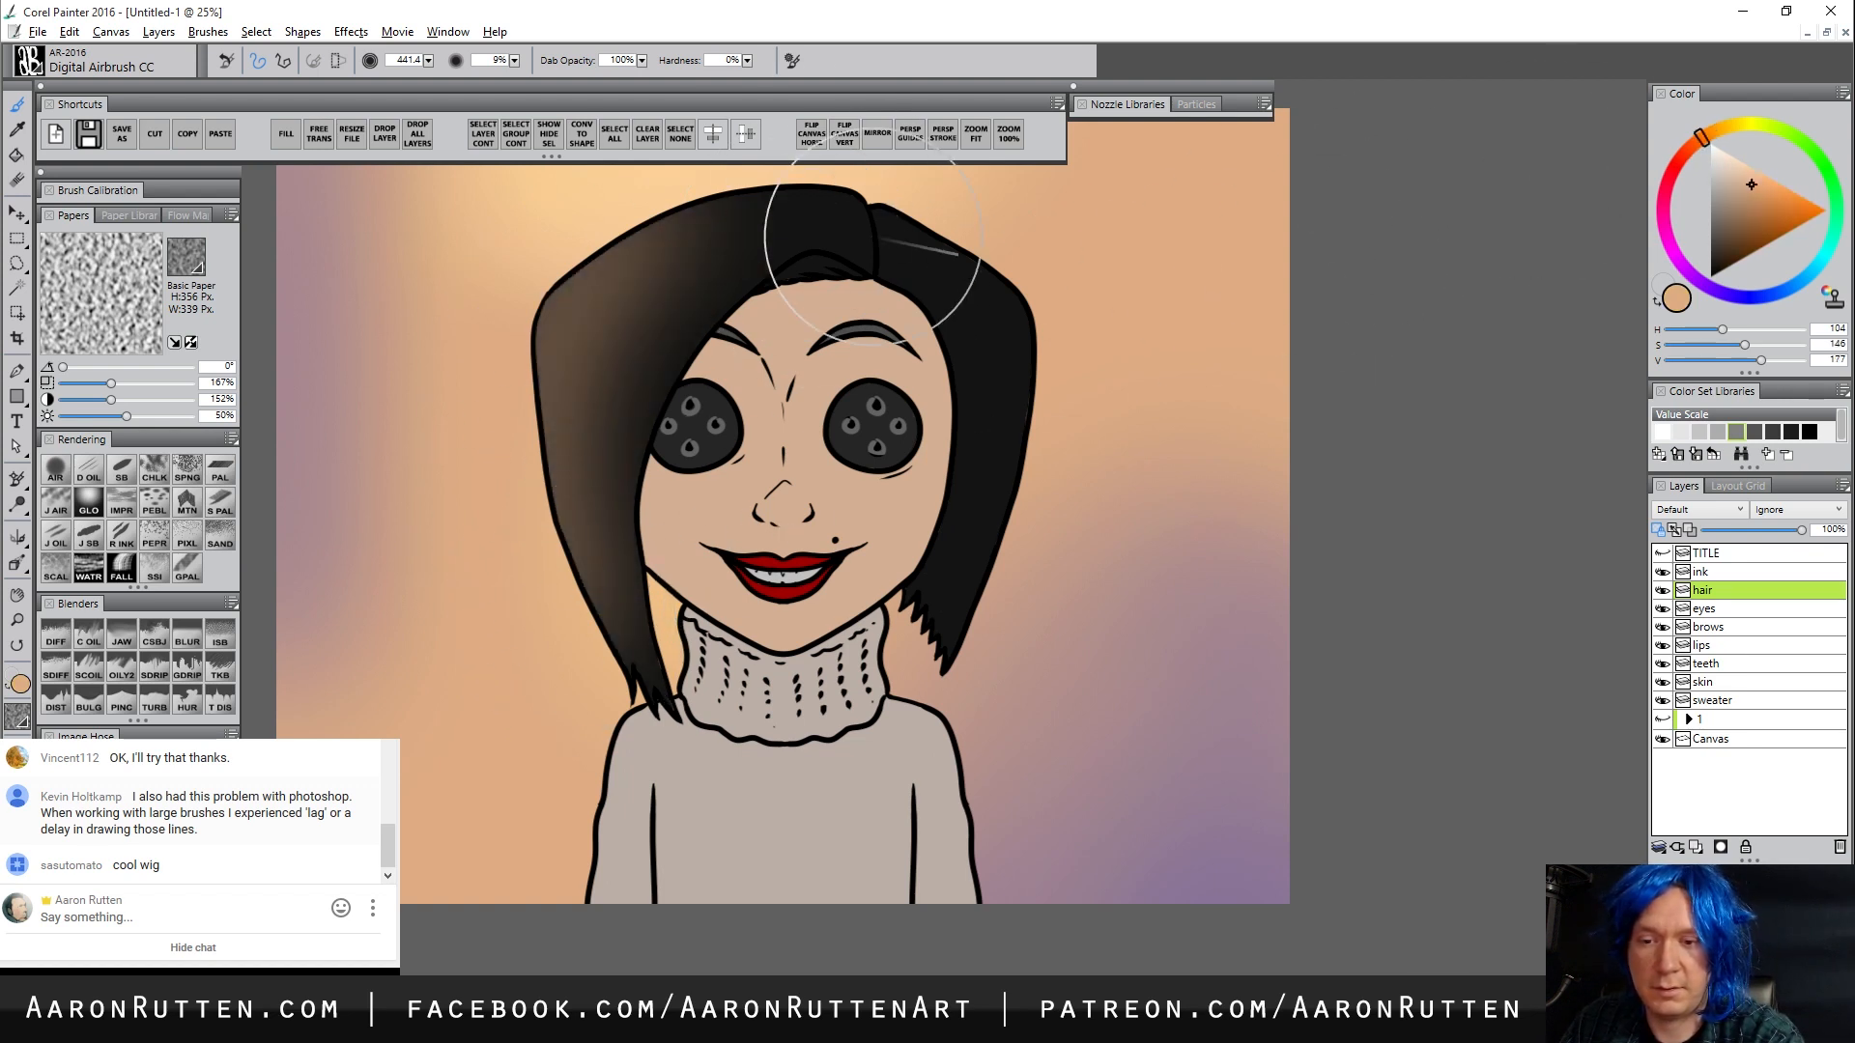
pyautogui.click(1754, 200)
pyautogui.hotkey('ctrl', 'z')
pyautogui.moveTo(600, 536); pyautogui.dragTo(642, 154)
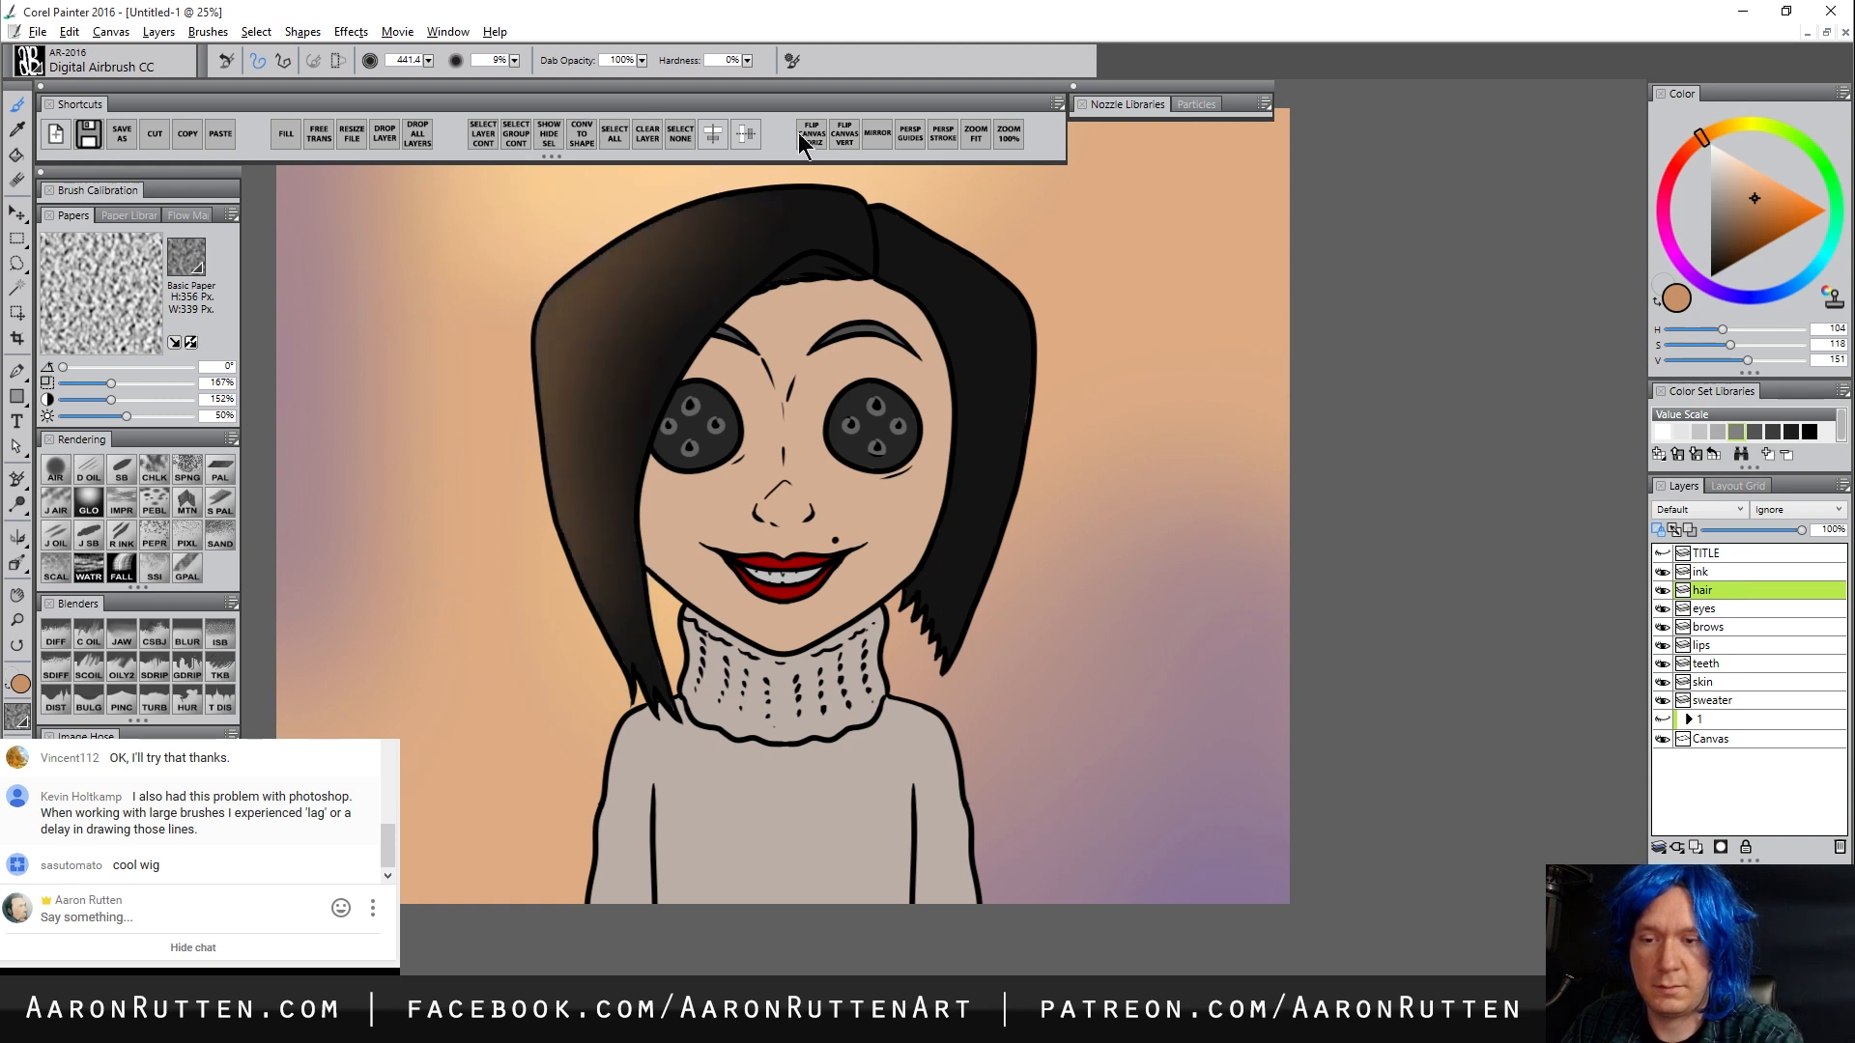
pyautogui.moveTo(1063, 329); pyautogui.dragTo(922, 237)
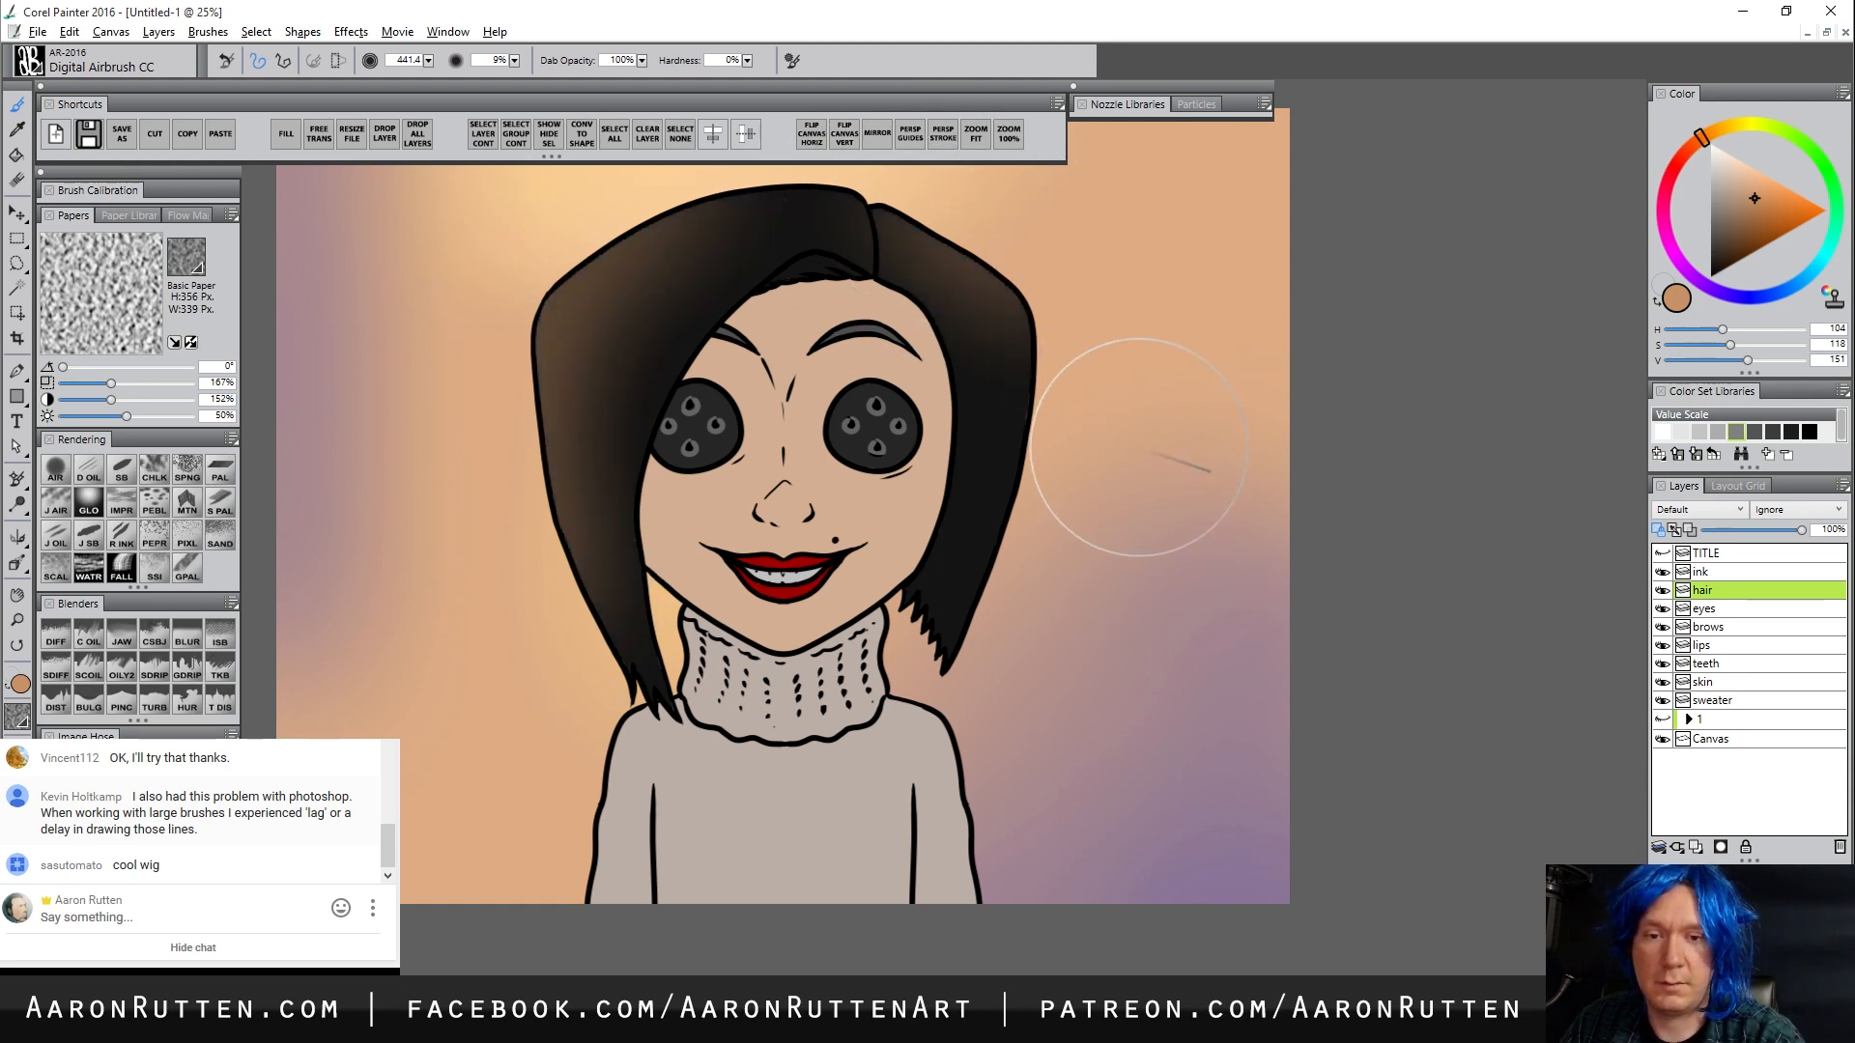
pyautogui.moveTo(1105, 340); pyautogui.dragTo(1035, 671)
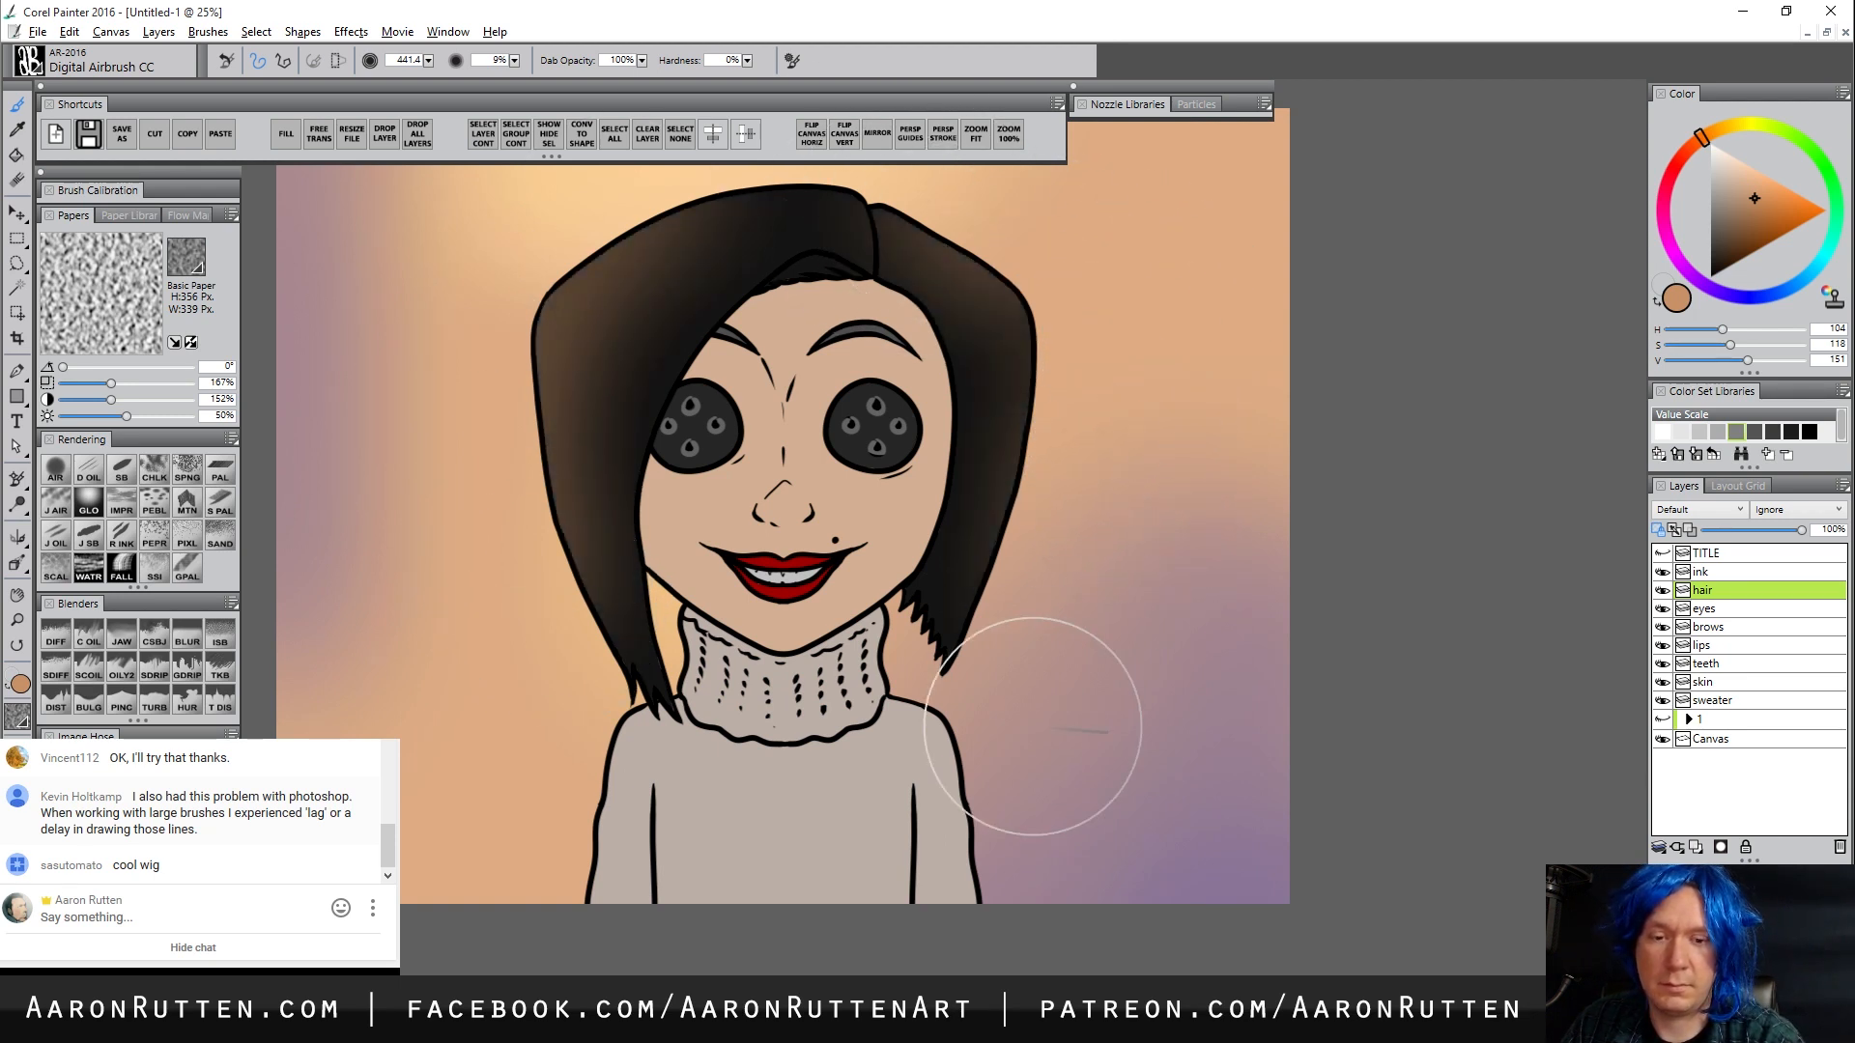
# Airbrush a muted purple tint (H 54, S 32, V 141), sampled from the background, onto the right side of the hair
pyautogui.keyDown('alt'); pyautogui.click(1205, 679); pyautogui.keyUp('alt')
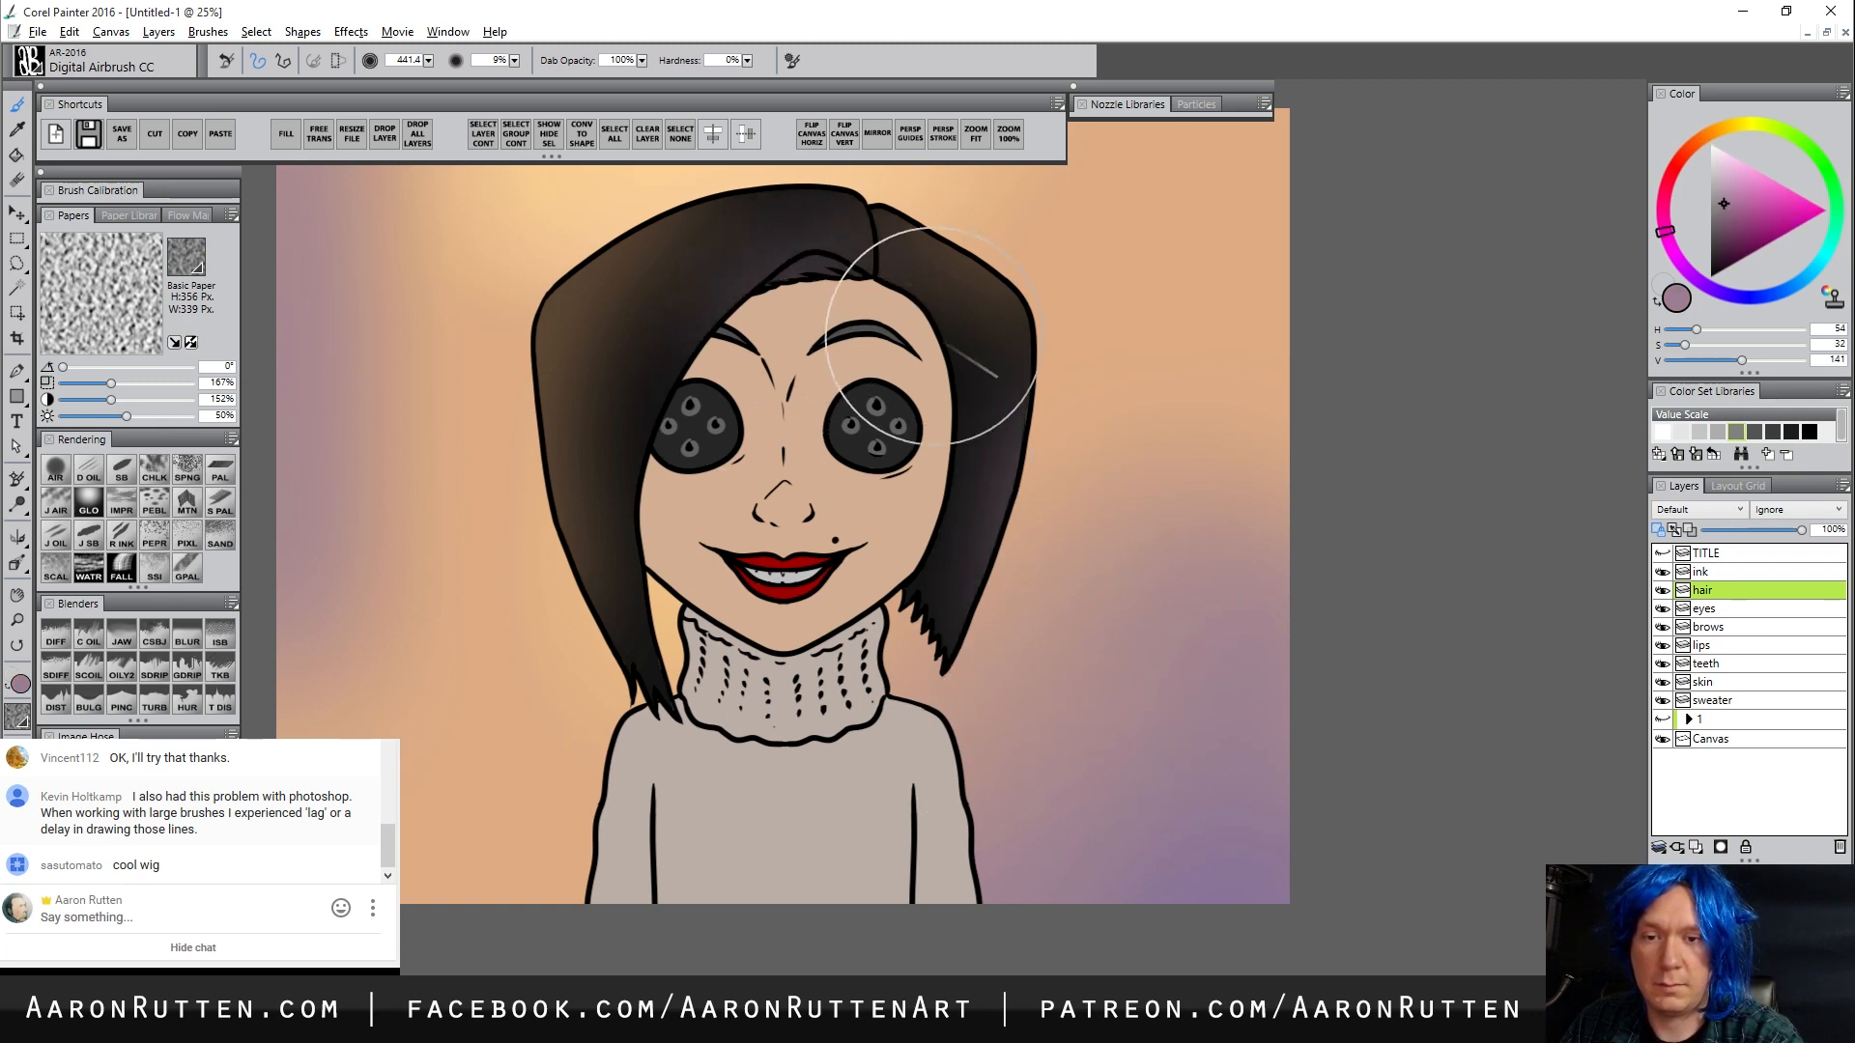
pyautogui.moveTo(729, 302); pyautogui.dragTo(836, 231)
pyautogui.hotkey('ctrl', 'z')
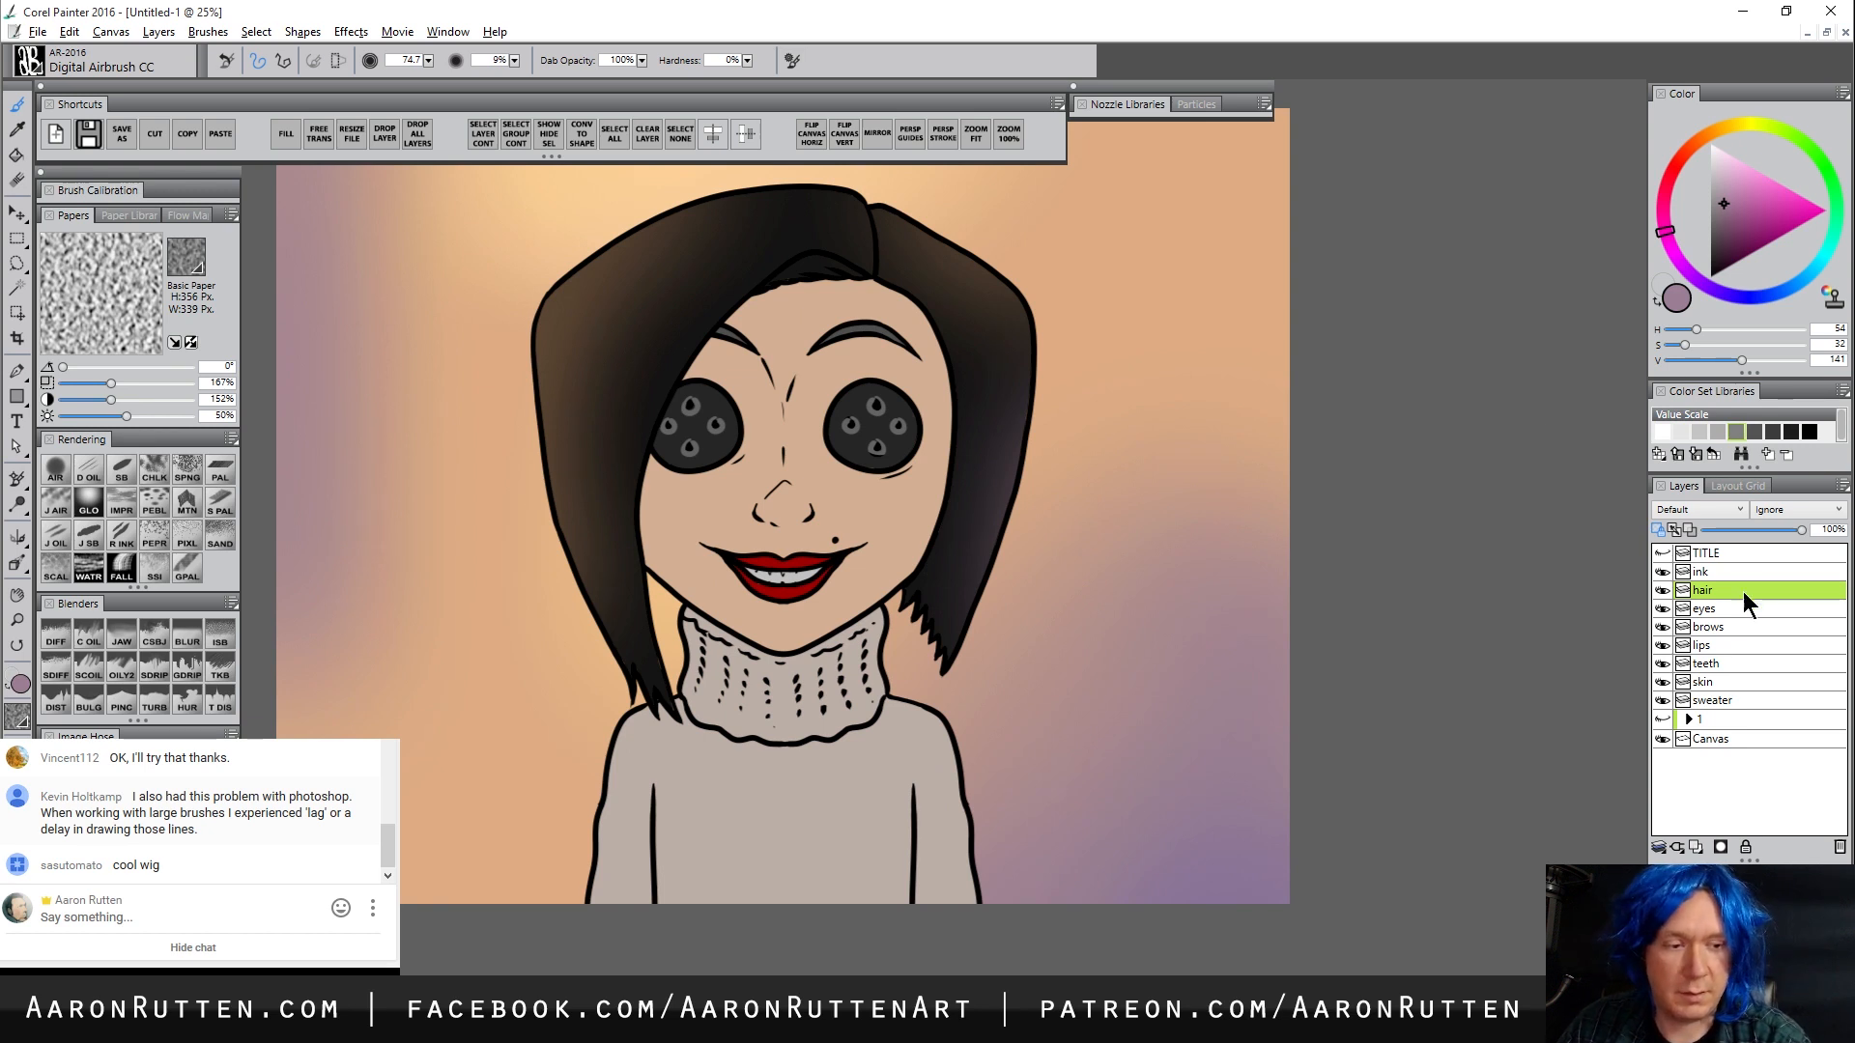
# Draw fine near-black strands (H 64, S 9, V 27) throughout the hair with Smooth Scratchboard at size 24.3
pyautogui.moveTo(1714, 266); pyautogui.dragTo(1636, 385)
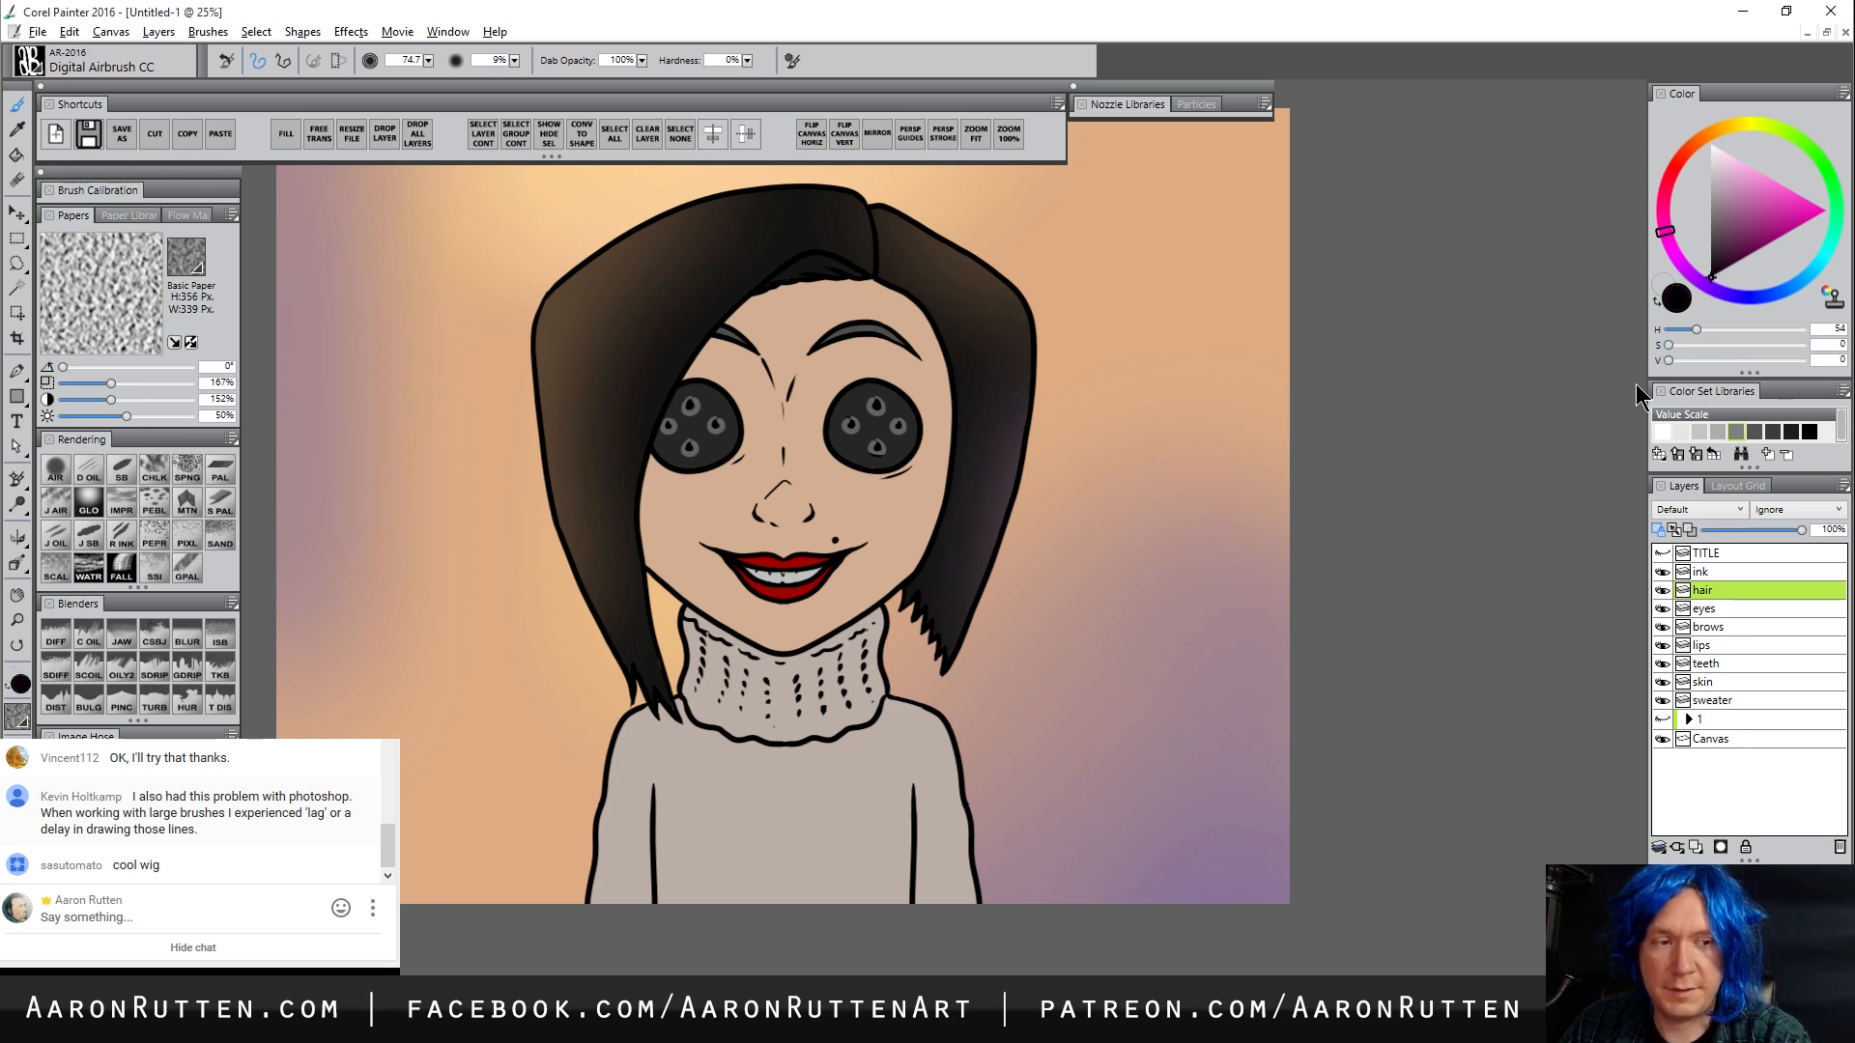
pyautogui.click(129, 472)
pyautogui.keyDown('alt'); pyautogui.click(967, 436); pyautogui.keyUp('alt')
pyautogui.moveTo(630, 654)
pyautogui.mouseDown()
pyautogui.moveTo(621, 461)
pyautogui.moveTo(648, 396)
pyautogui.moveTo(605, 491)
pyautogui.mouseUp()
pyautogui.hotkey('ctrl', 'z')
pyautogui.hotkey('ctrl', 'z')
pyautogui.moveTo(615, 636); pyautogui.dragTo(601, 494)
pyautogui.hotkey('ctrl', 'z')
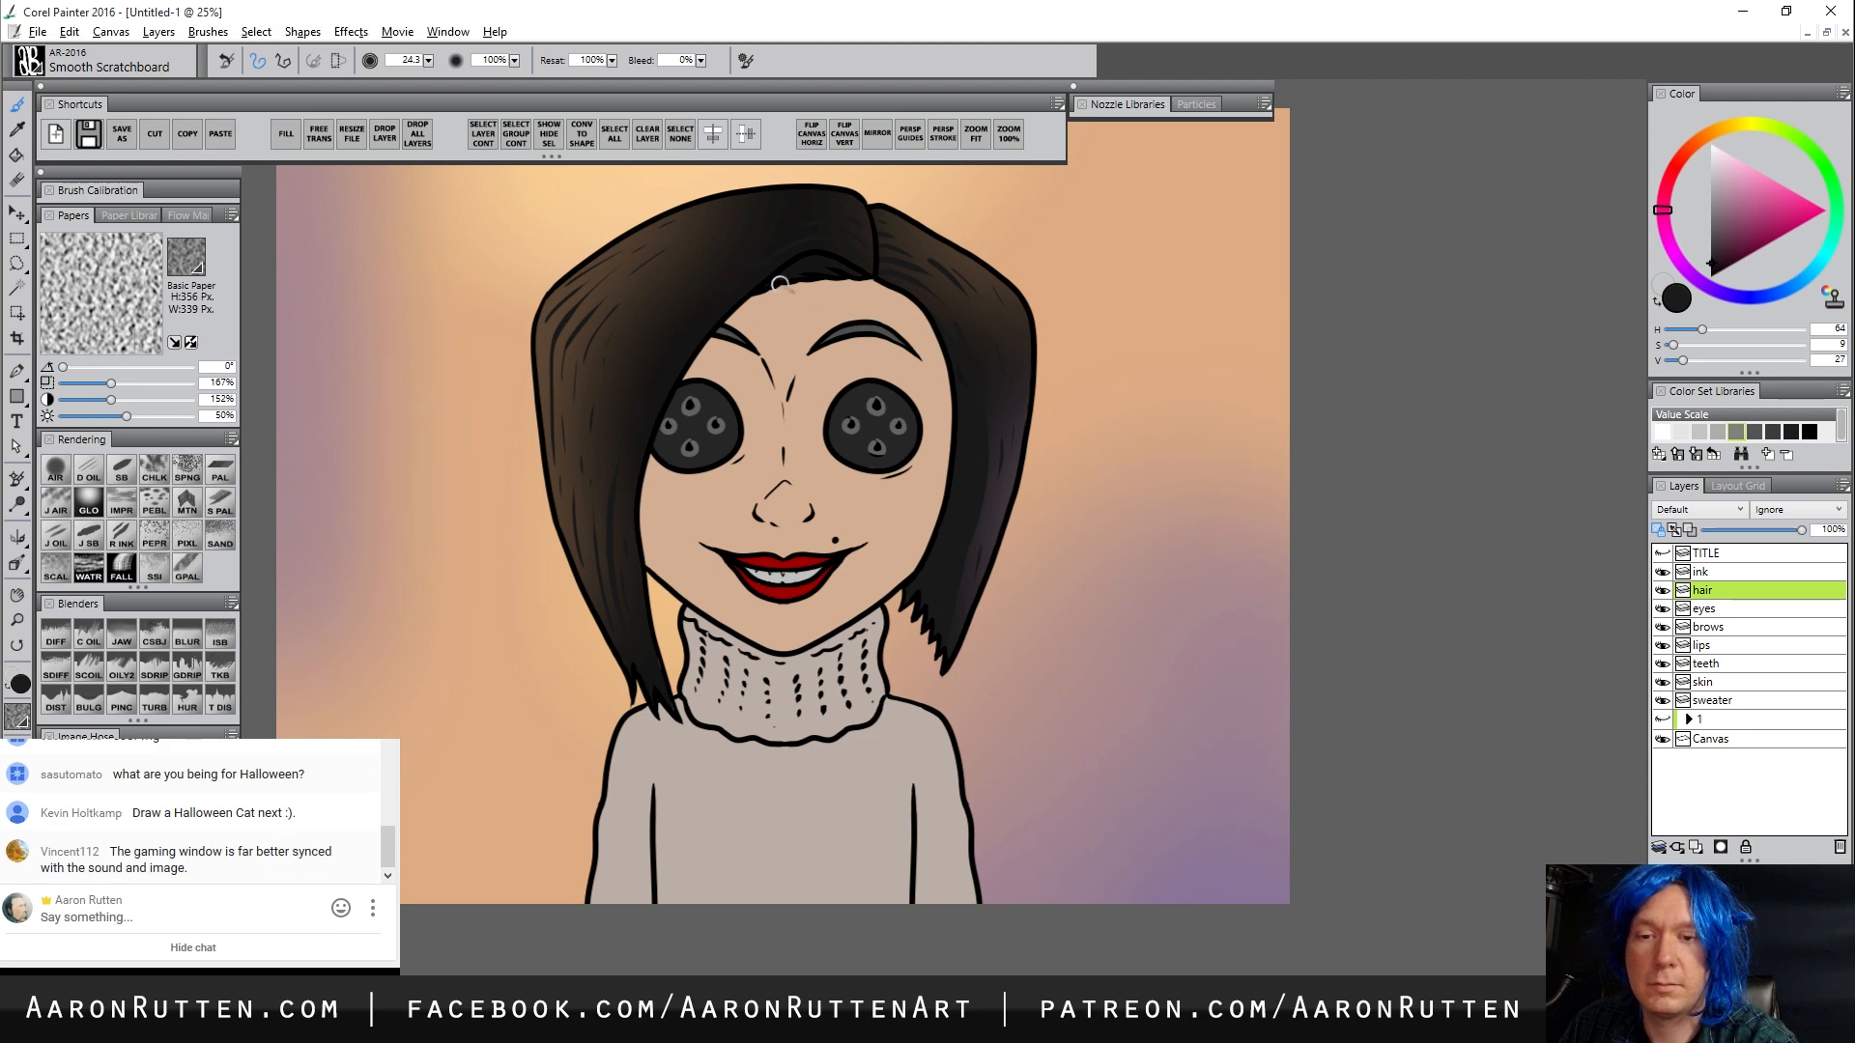
# Add lighter hair strands in brown (H 105, S 63, V 59), dark purple (H 50, S 29, V 49) and peach (H 104, S 146, V 177)
pyautogui.keyDown('alt'); pyautogui.click(612, 281); pyautogui.keyUp('alt')
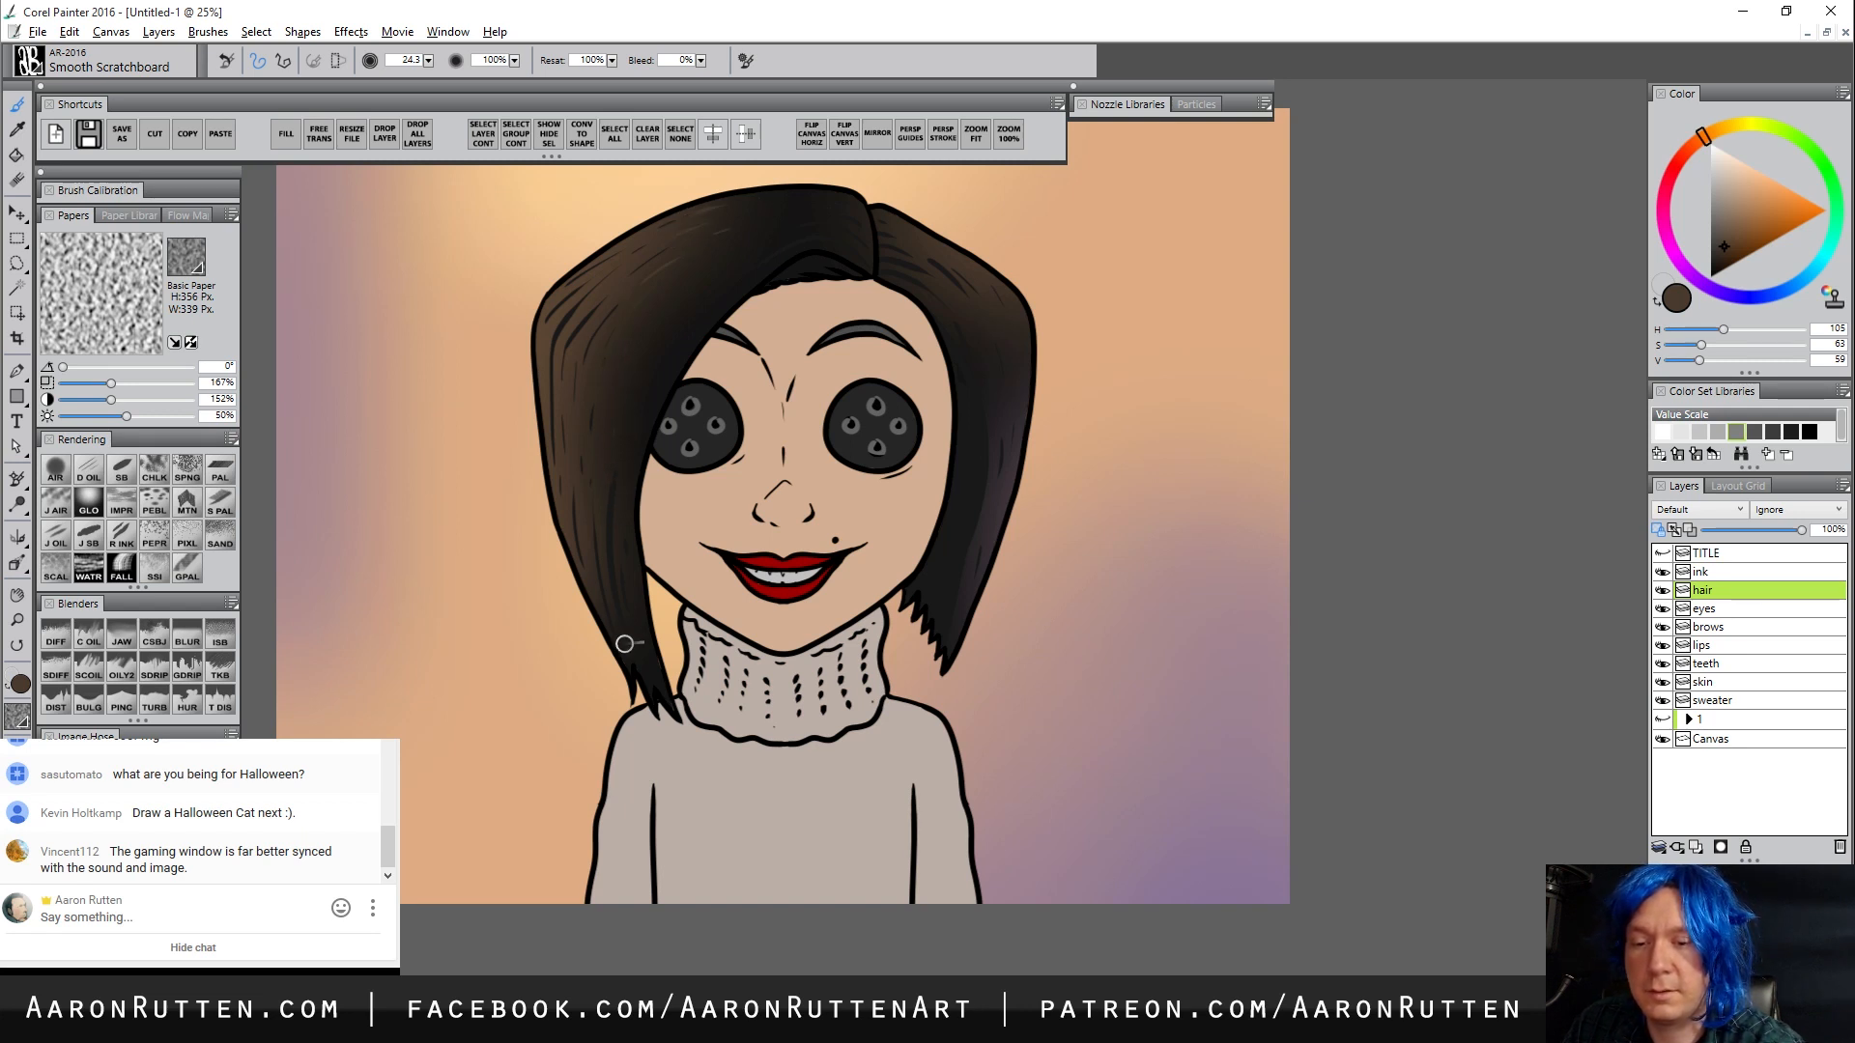
pyautogui.keyDown('alt'); pyautogui.click(1003, 507); pyautogui.keyUp('alt')
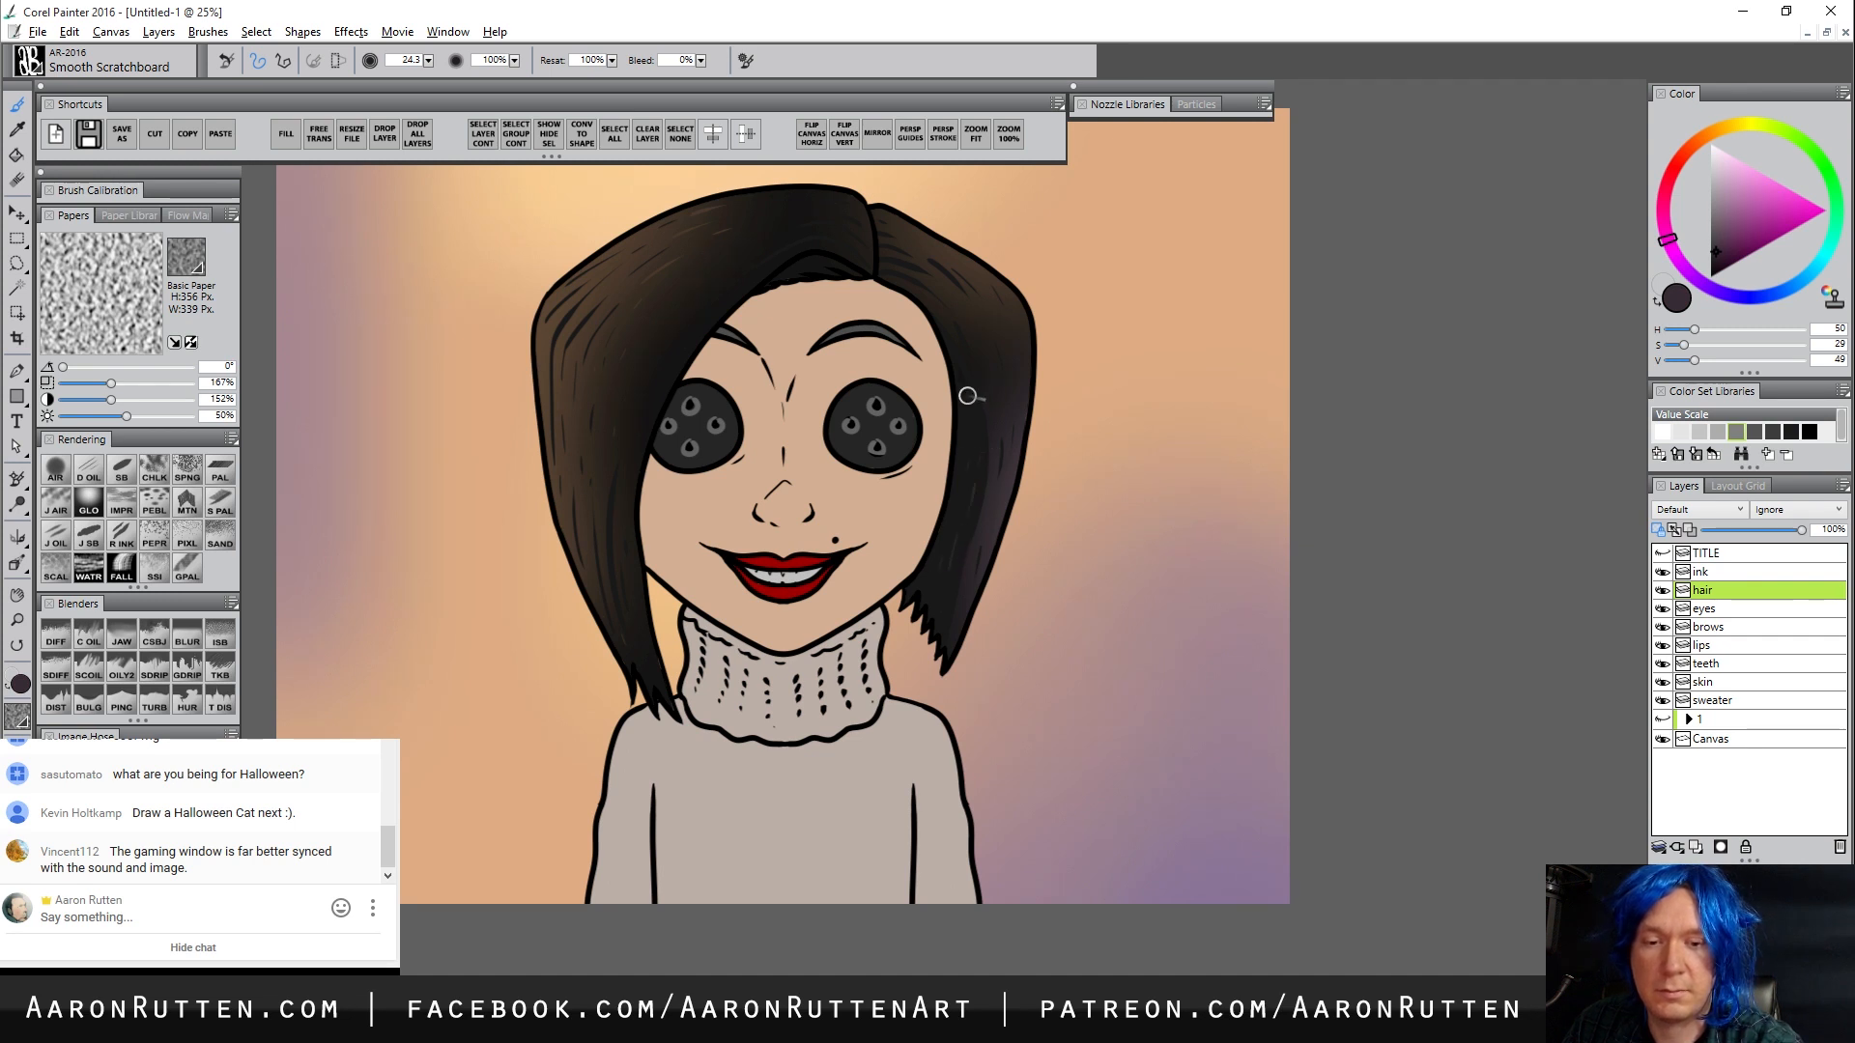
pyautogui.keyDown('alt'); pyautogui.click(1024, 303); pyautogui.keyUp('alt')
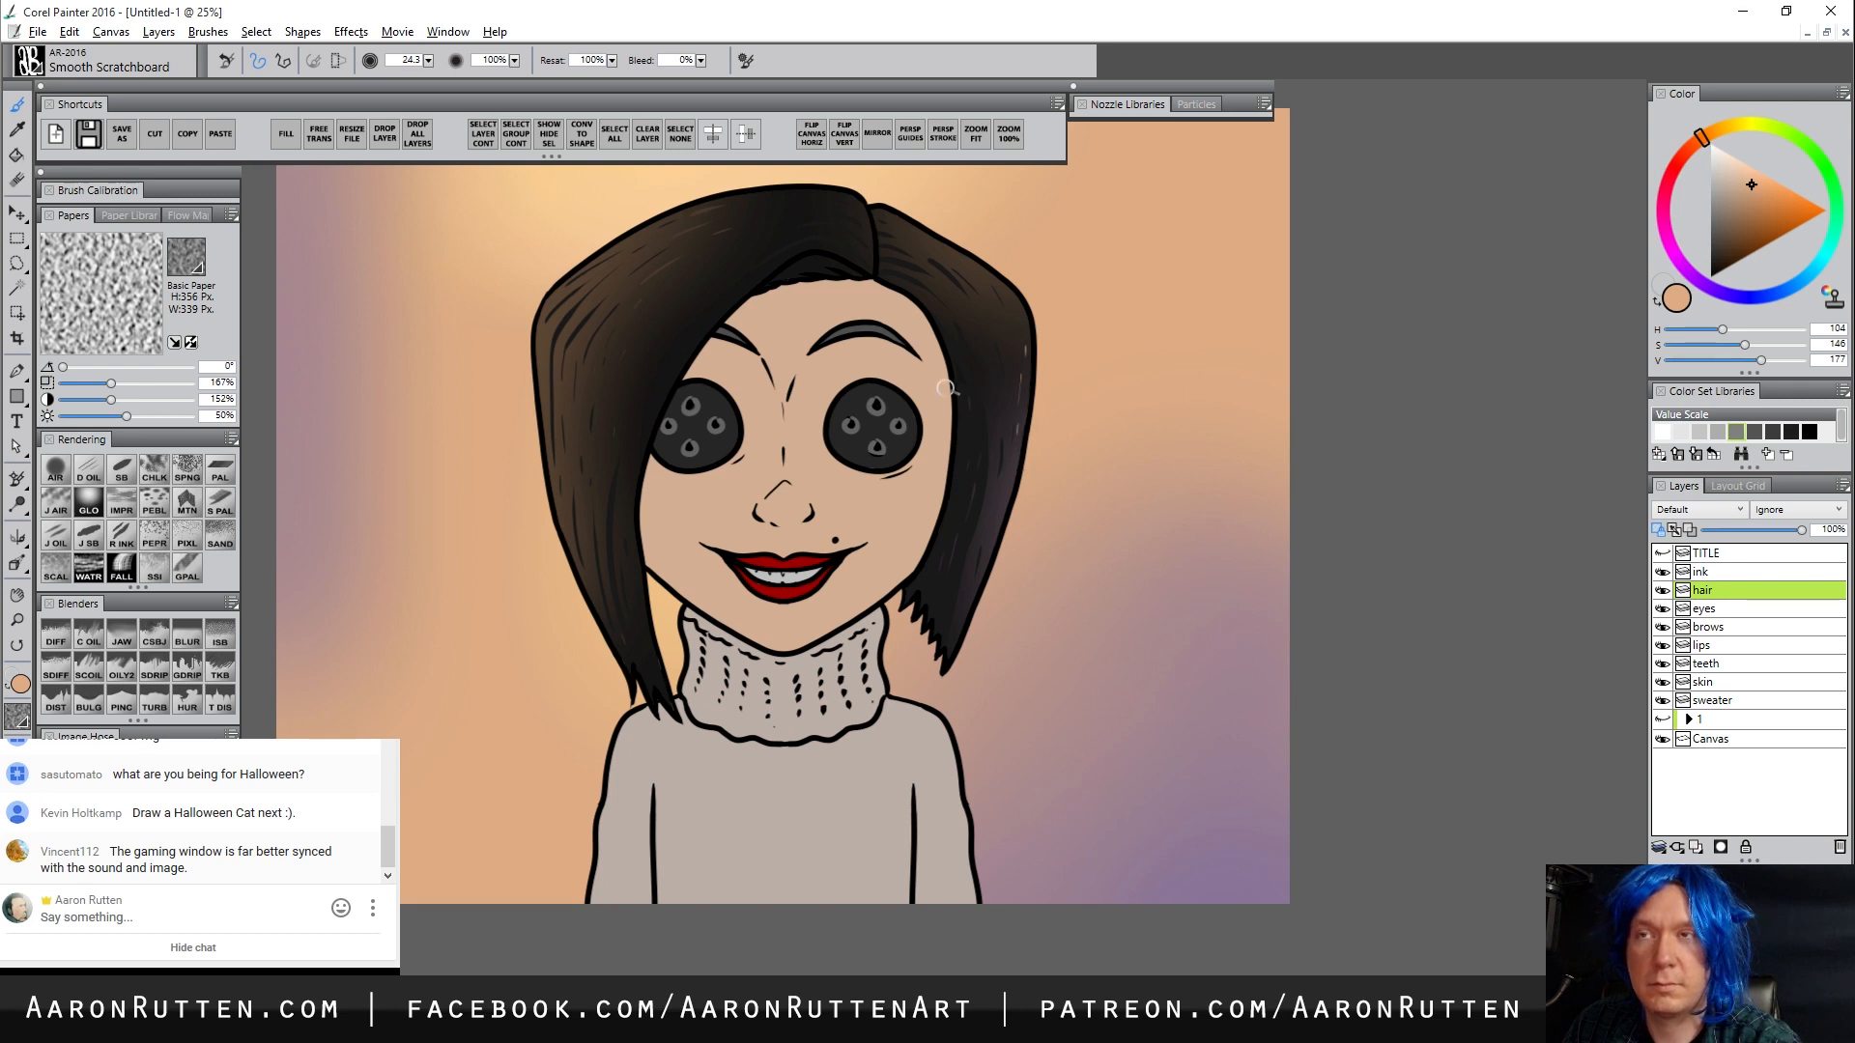
pyautogui.moveTo(936, 247); pyautogui.dragTo(987, 286)
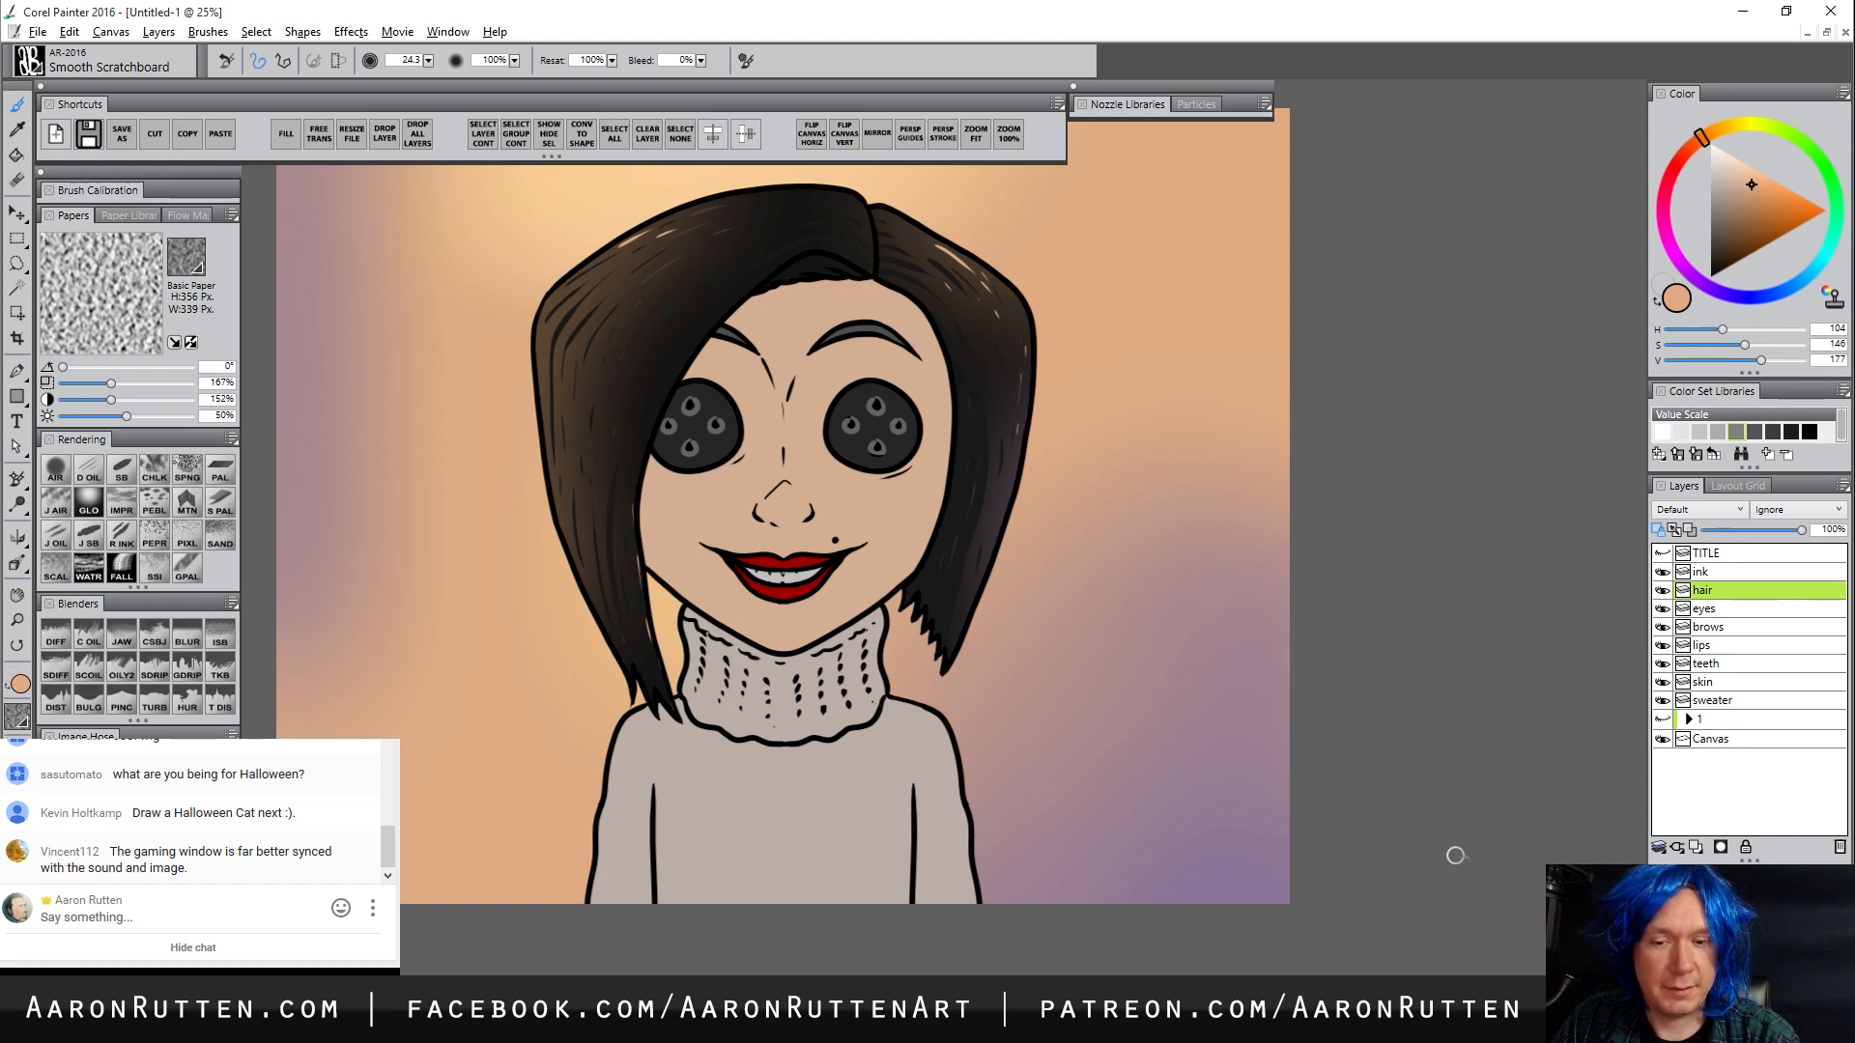
# Paint peach and muted purple (H 50, S 25, V 140) rim highlights on the eyes layer, and outline the buttonholes in black on the ink layer
pyautogui.click(1718, 609)
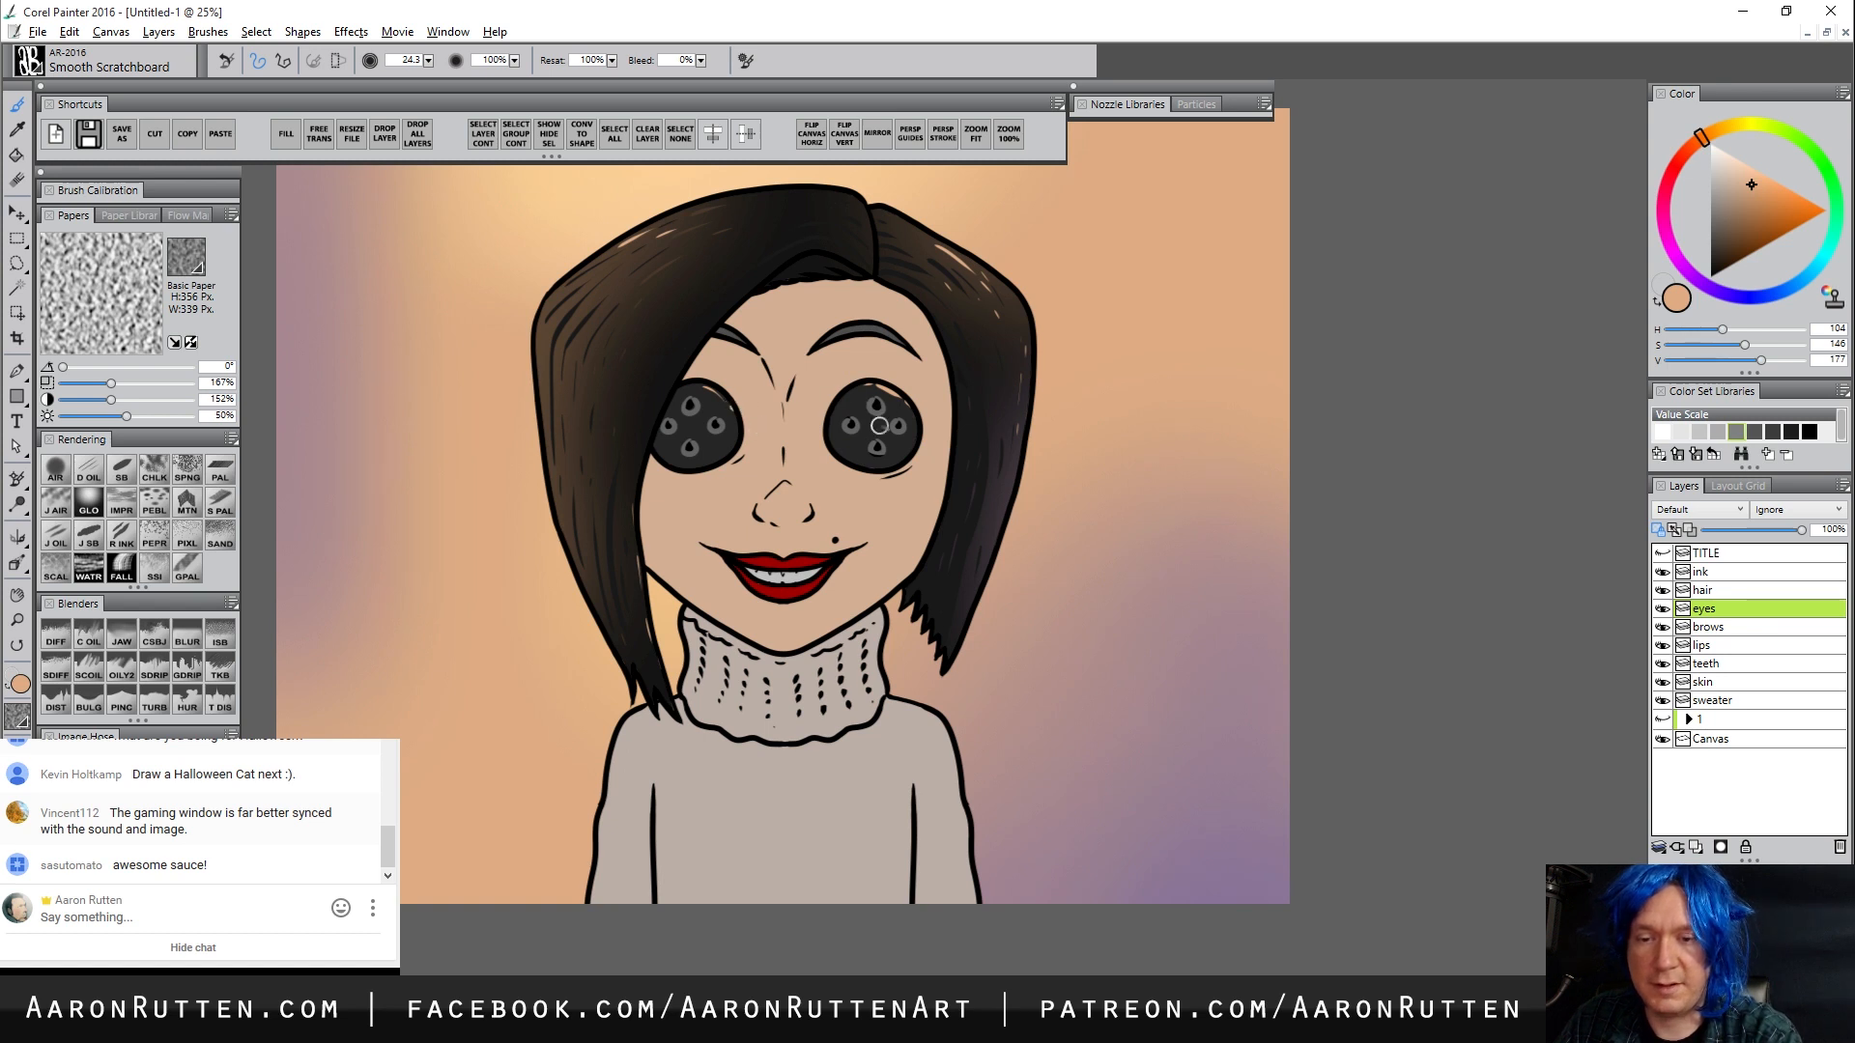
pyautogui.keyDown('alt'); pyautogui.click(1125, 814); pyautogui.keyUp('alt')
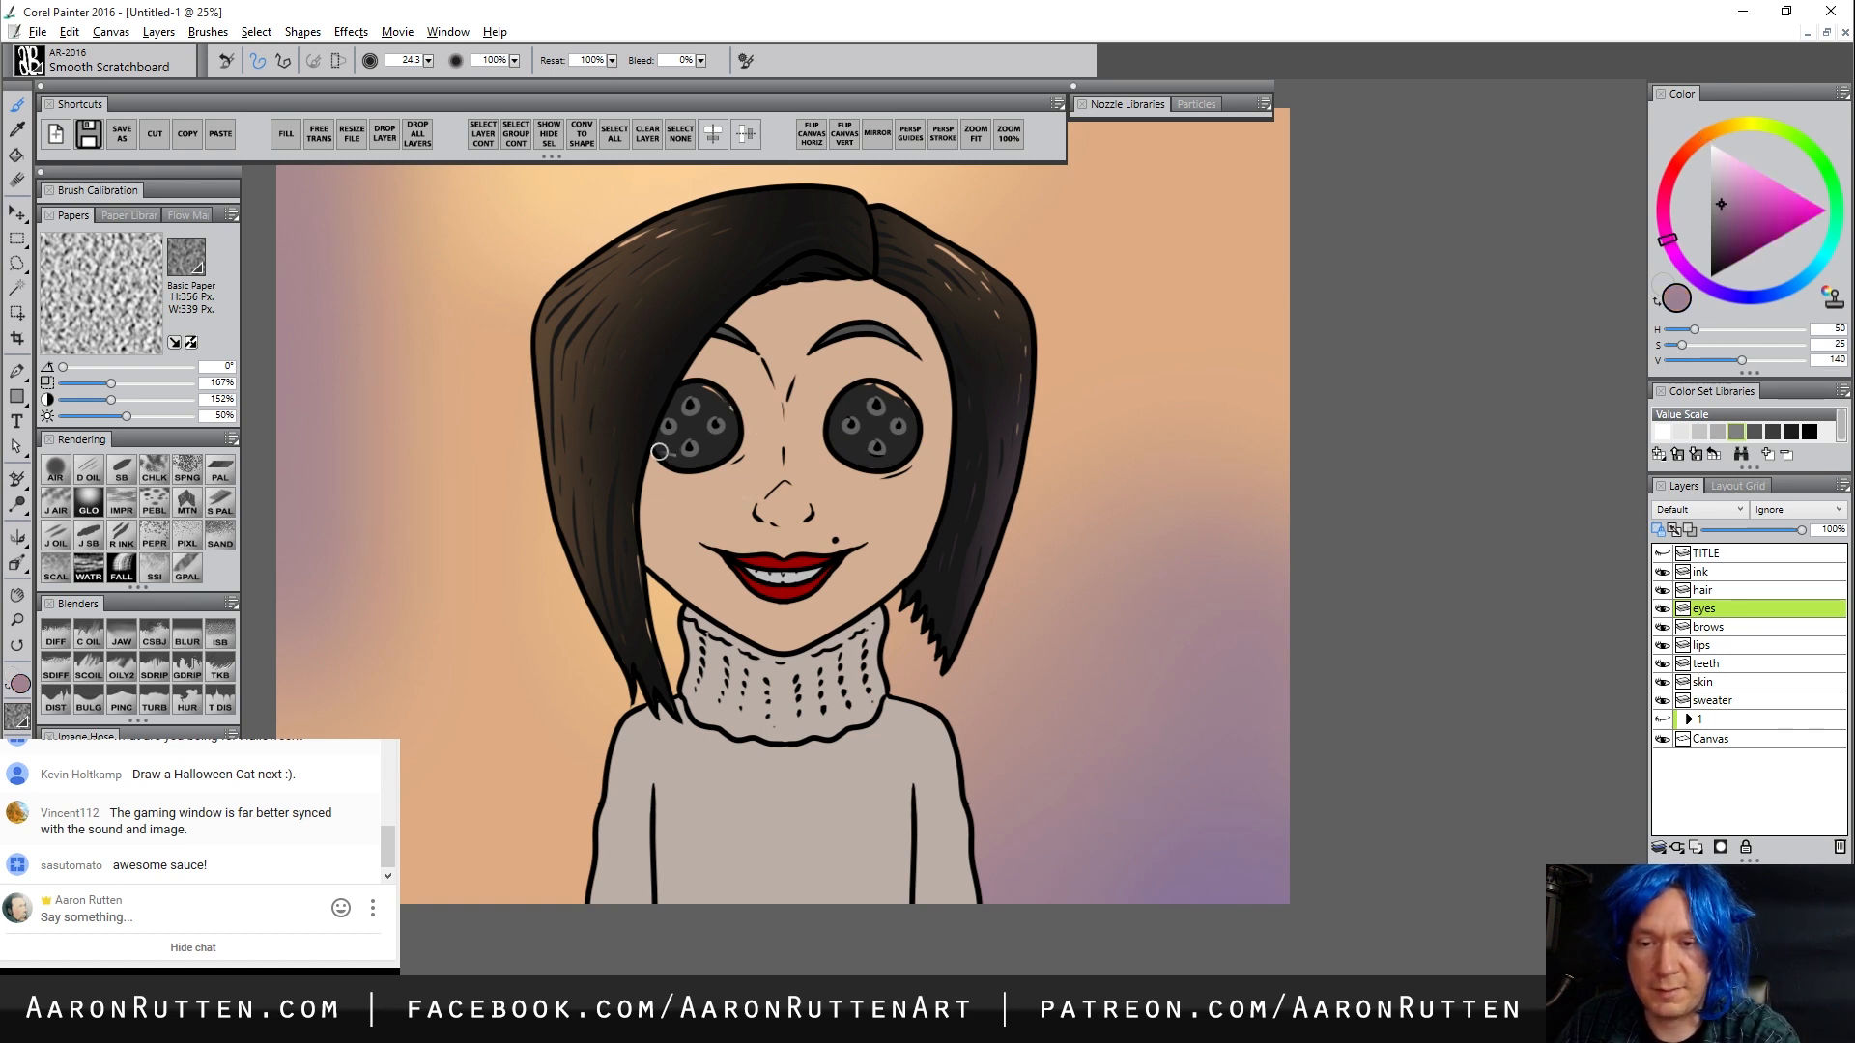
pyautogui.moveTo(658, 453); pyautogui.dragTo(713, 465)
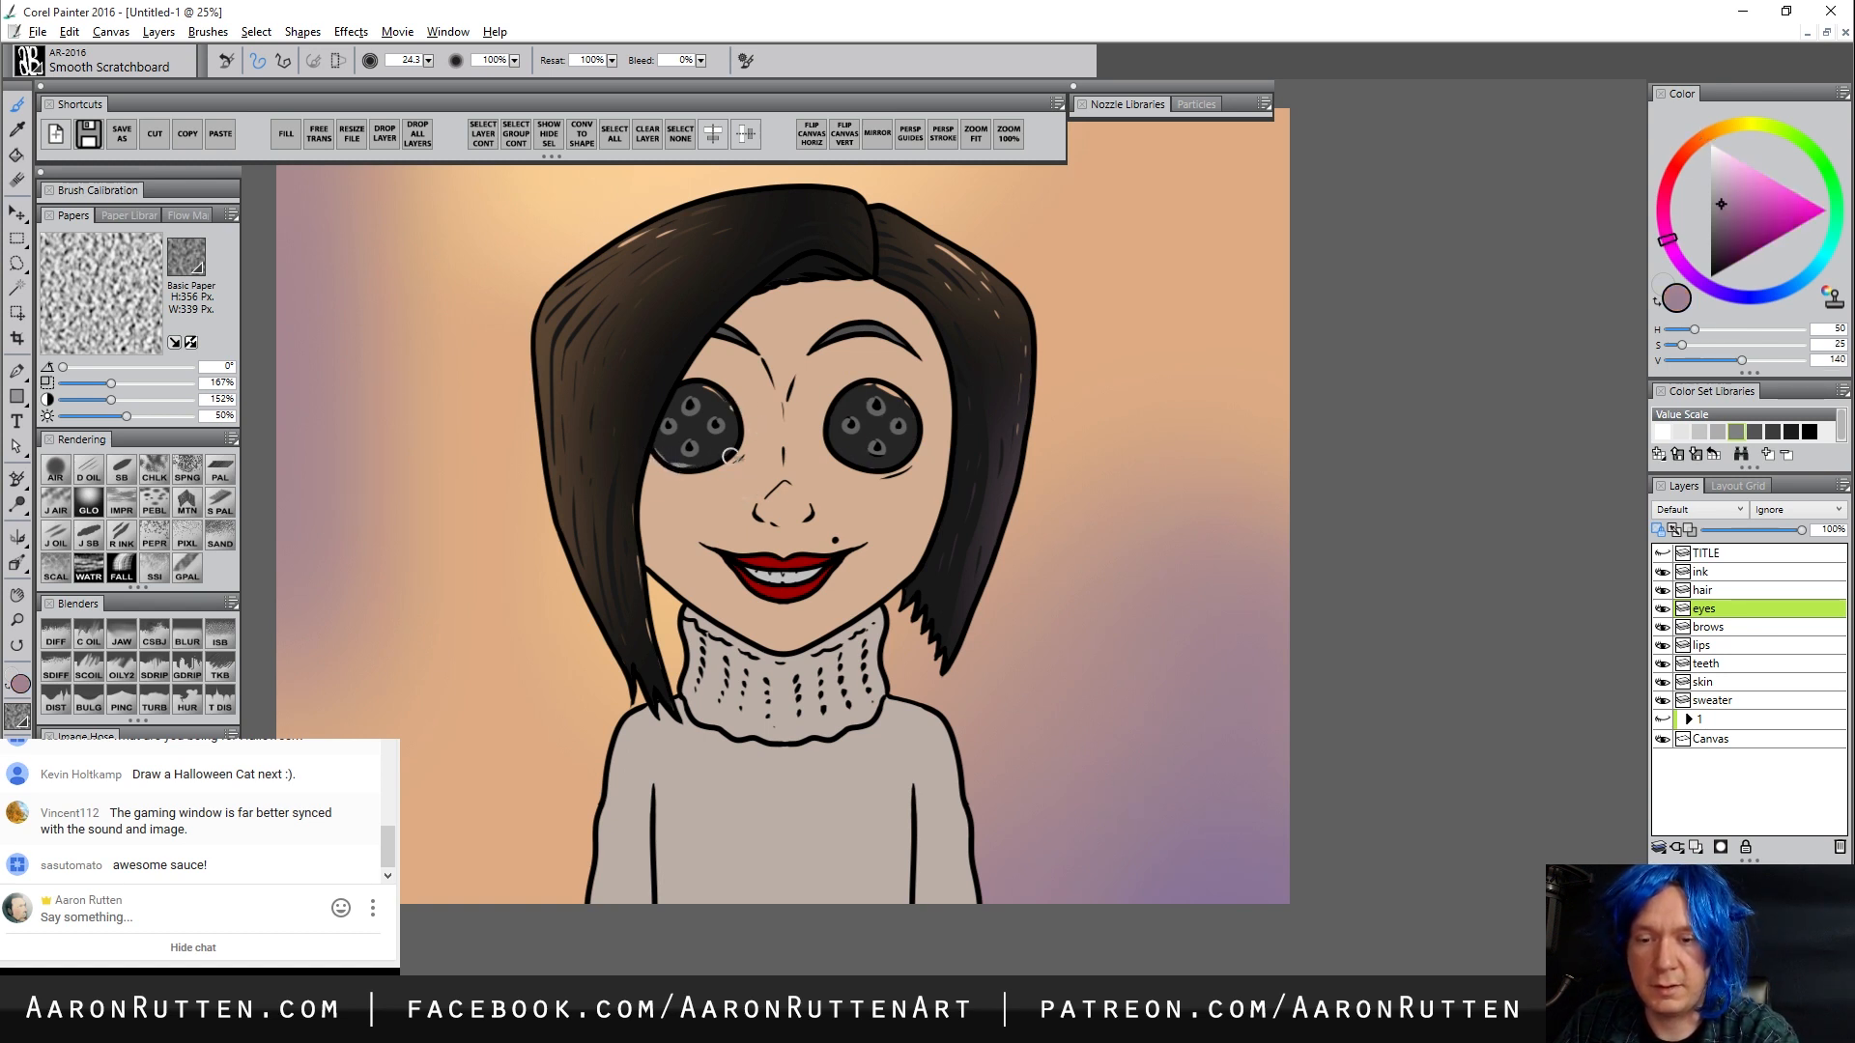
pyautogui.moveTo(833, 450)
pyautogui.mouseDown()
pyautogui.moveTo(870, 466)
pyautogui.moveTo(925, 447)
pyautogui.mouseUp()
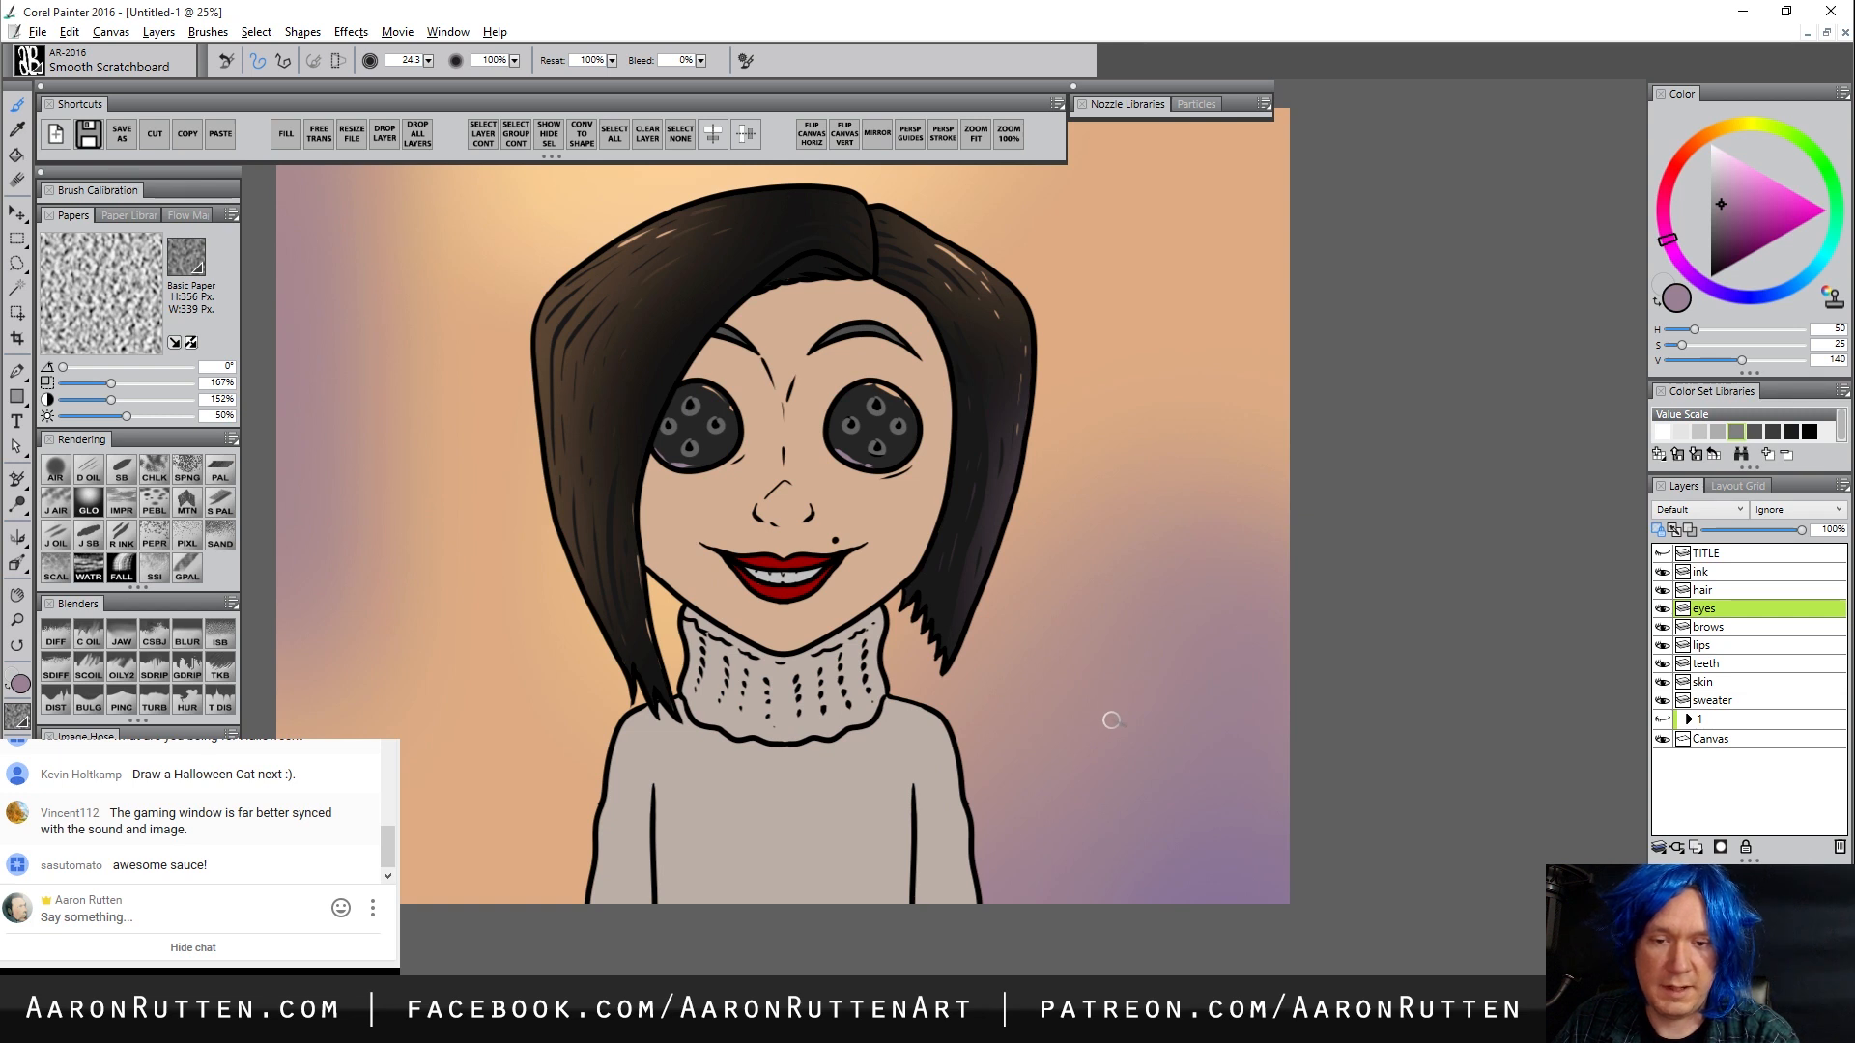
pyautogui.click(1714, 572)
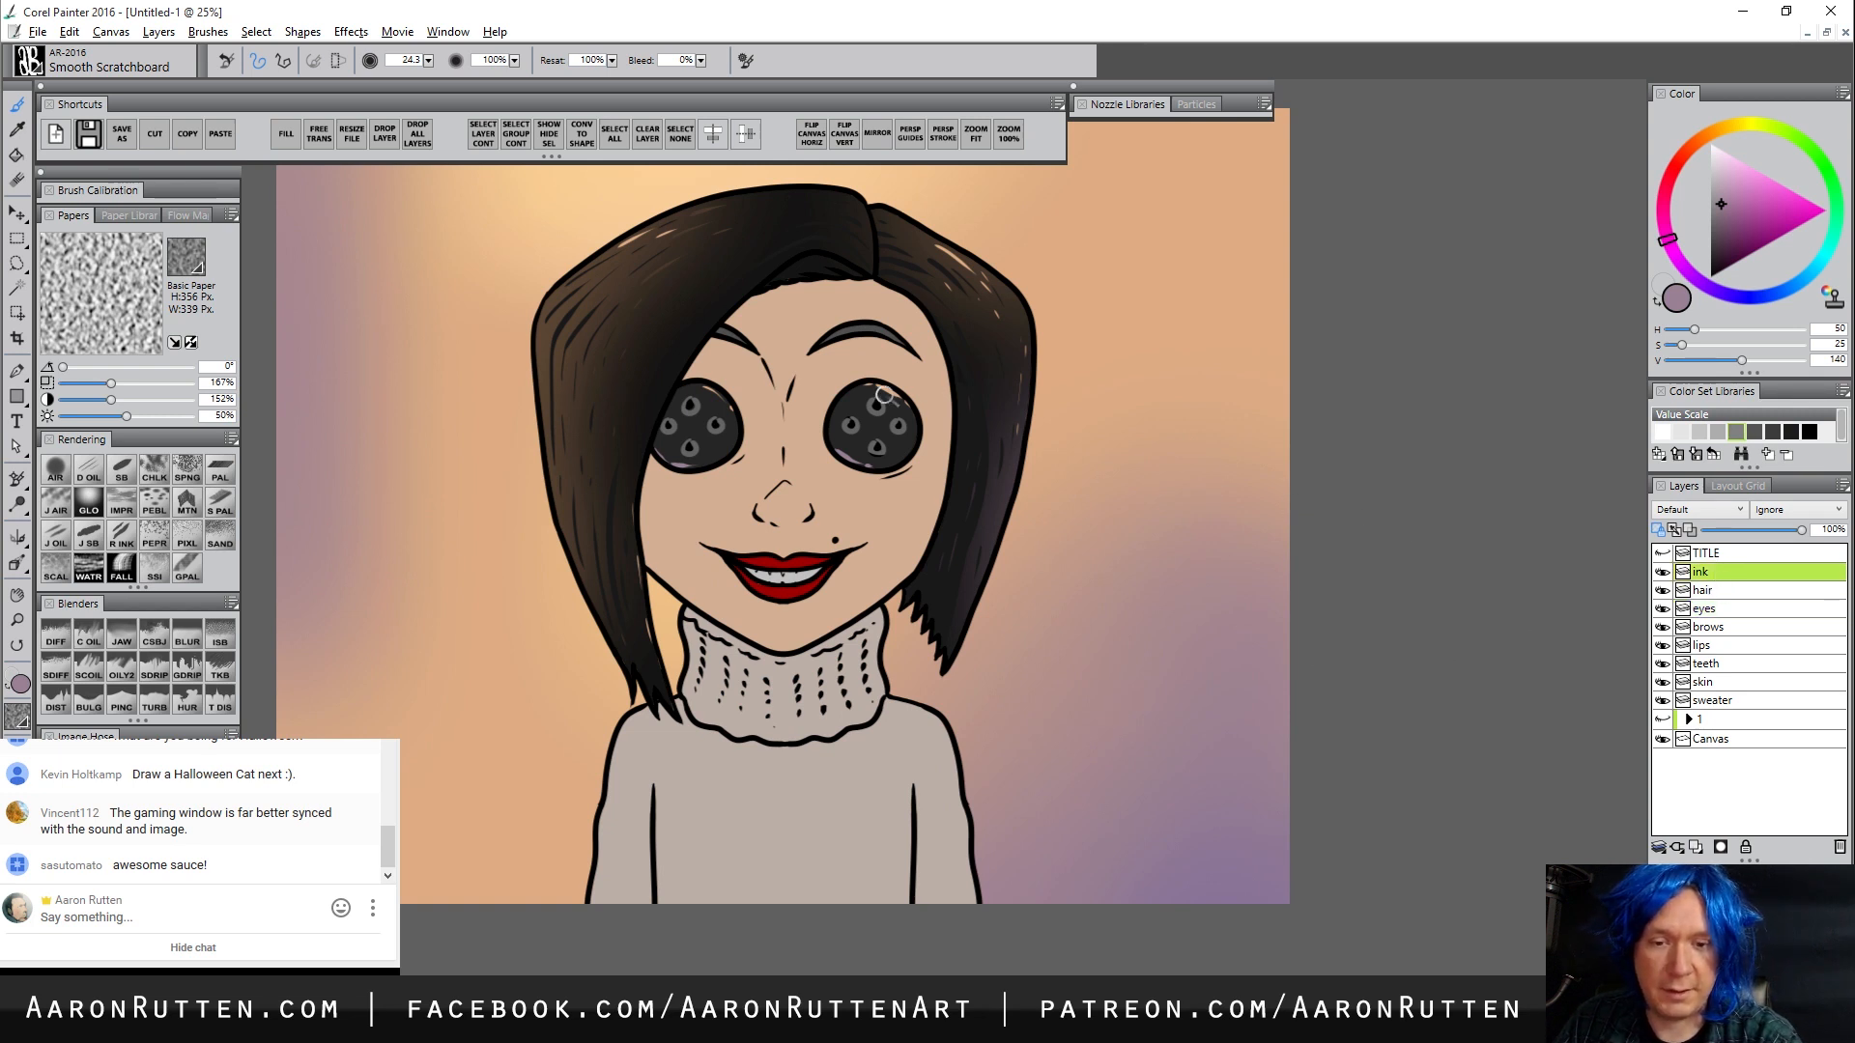
pyautogui.keyDown('alt'); pyautogui.click(879, 402); pyautogui.keyUp('alt')
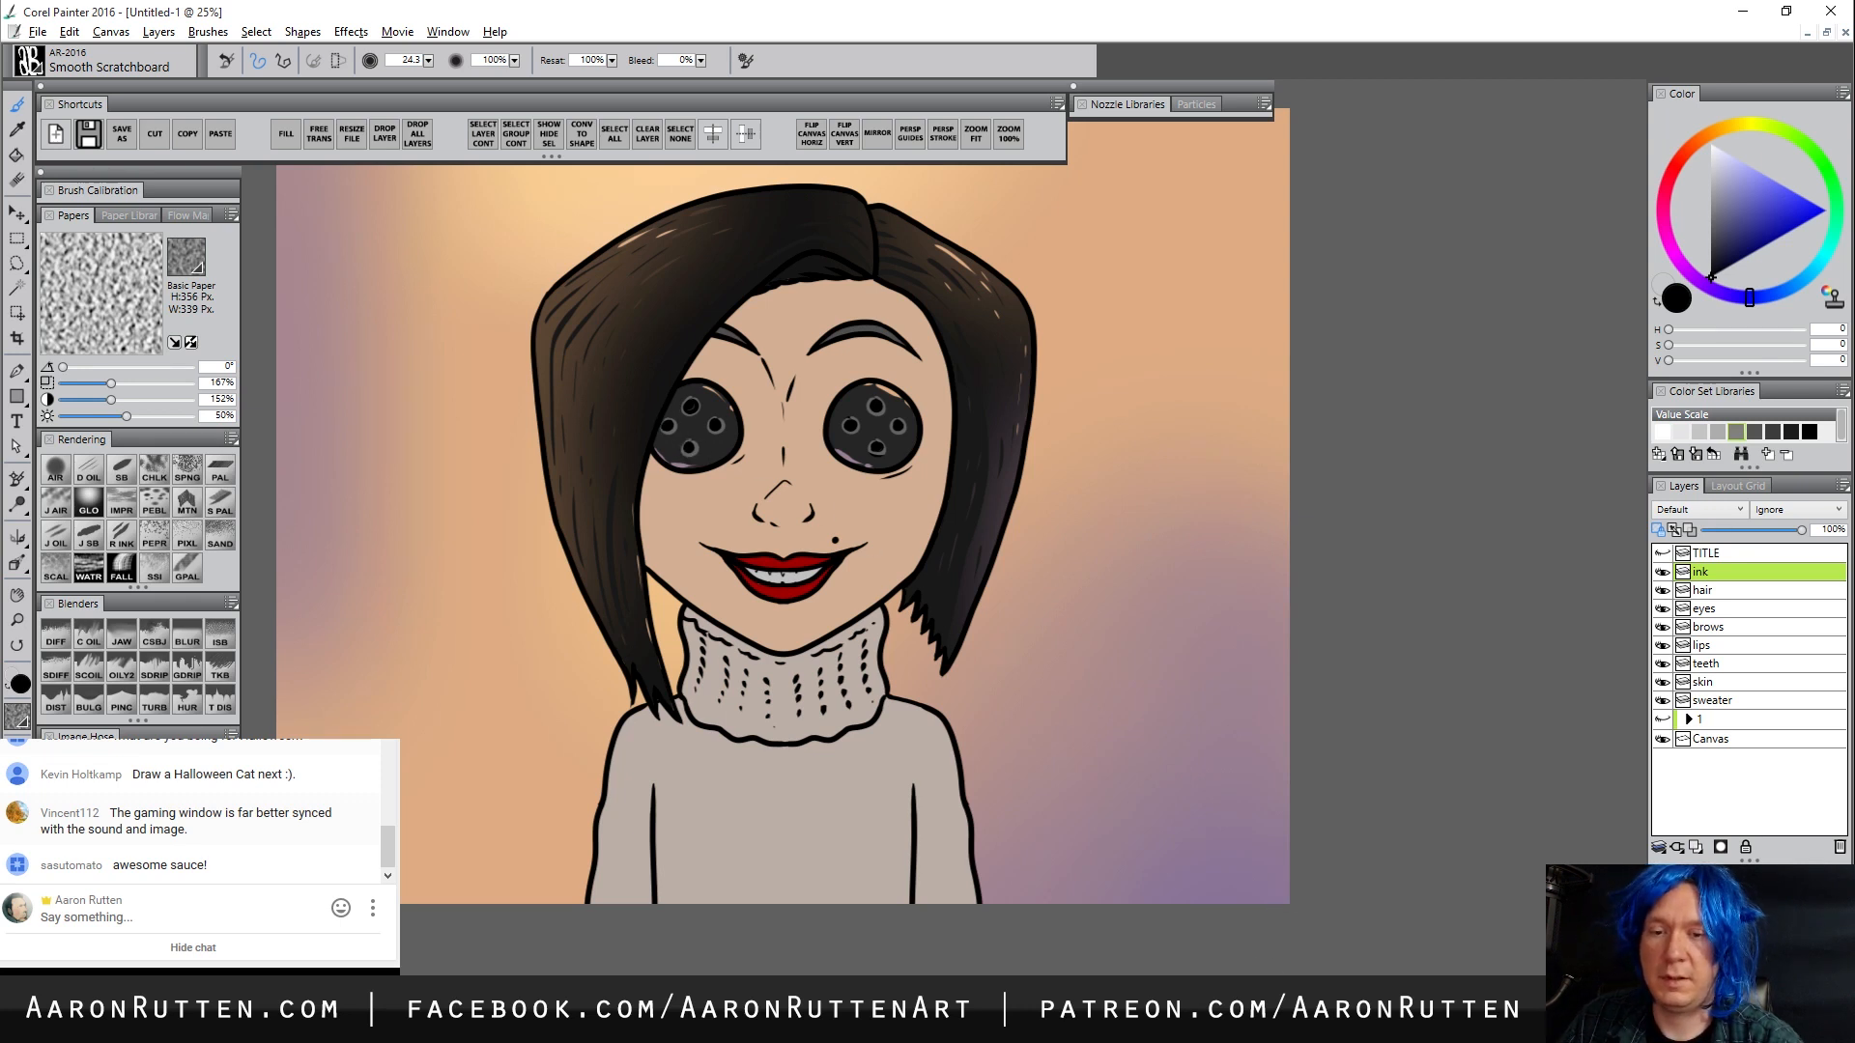
# Paint both eyebrows near-black (value 27) on the brows layer with Smooth Scratchboard at size 83.2
pyautogui.click(1730, 627)
pyautogui.keyDown('alt'); pyautogui.click(974, 364); pyautogui.keyUp('alt')
pyautogui.press(']')
pyautogui.moveTo(890, 331)
pyautogui.mouseDown()
pyautogui.moveTo(825, 339)
pyautogui.moveTo(891, 333)
pyautogui.moveTo(909, 350)
pyautogui.moveTo(713, 329)
pyautogui.mouseUp()
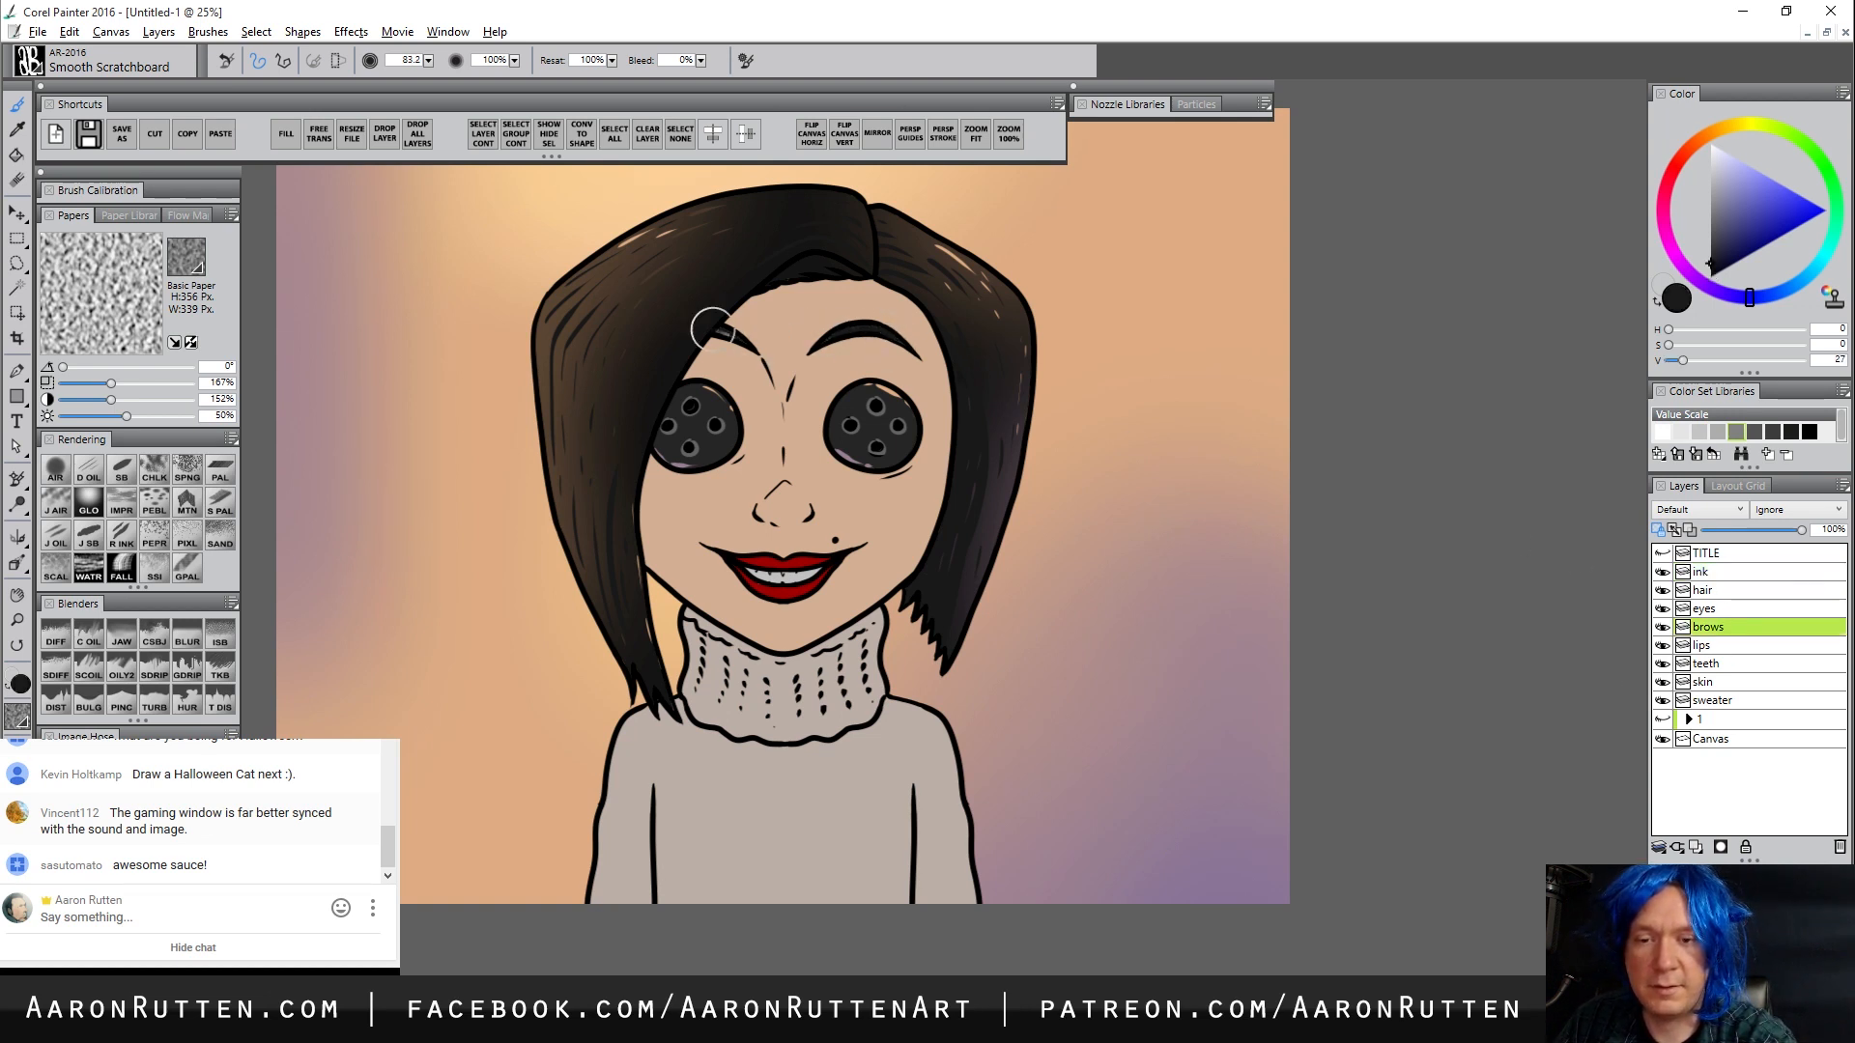
pyautogui.keyDown('alt'); pyautogui.click(1004, 478); pyautogui.keyUp('alt')
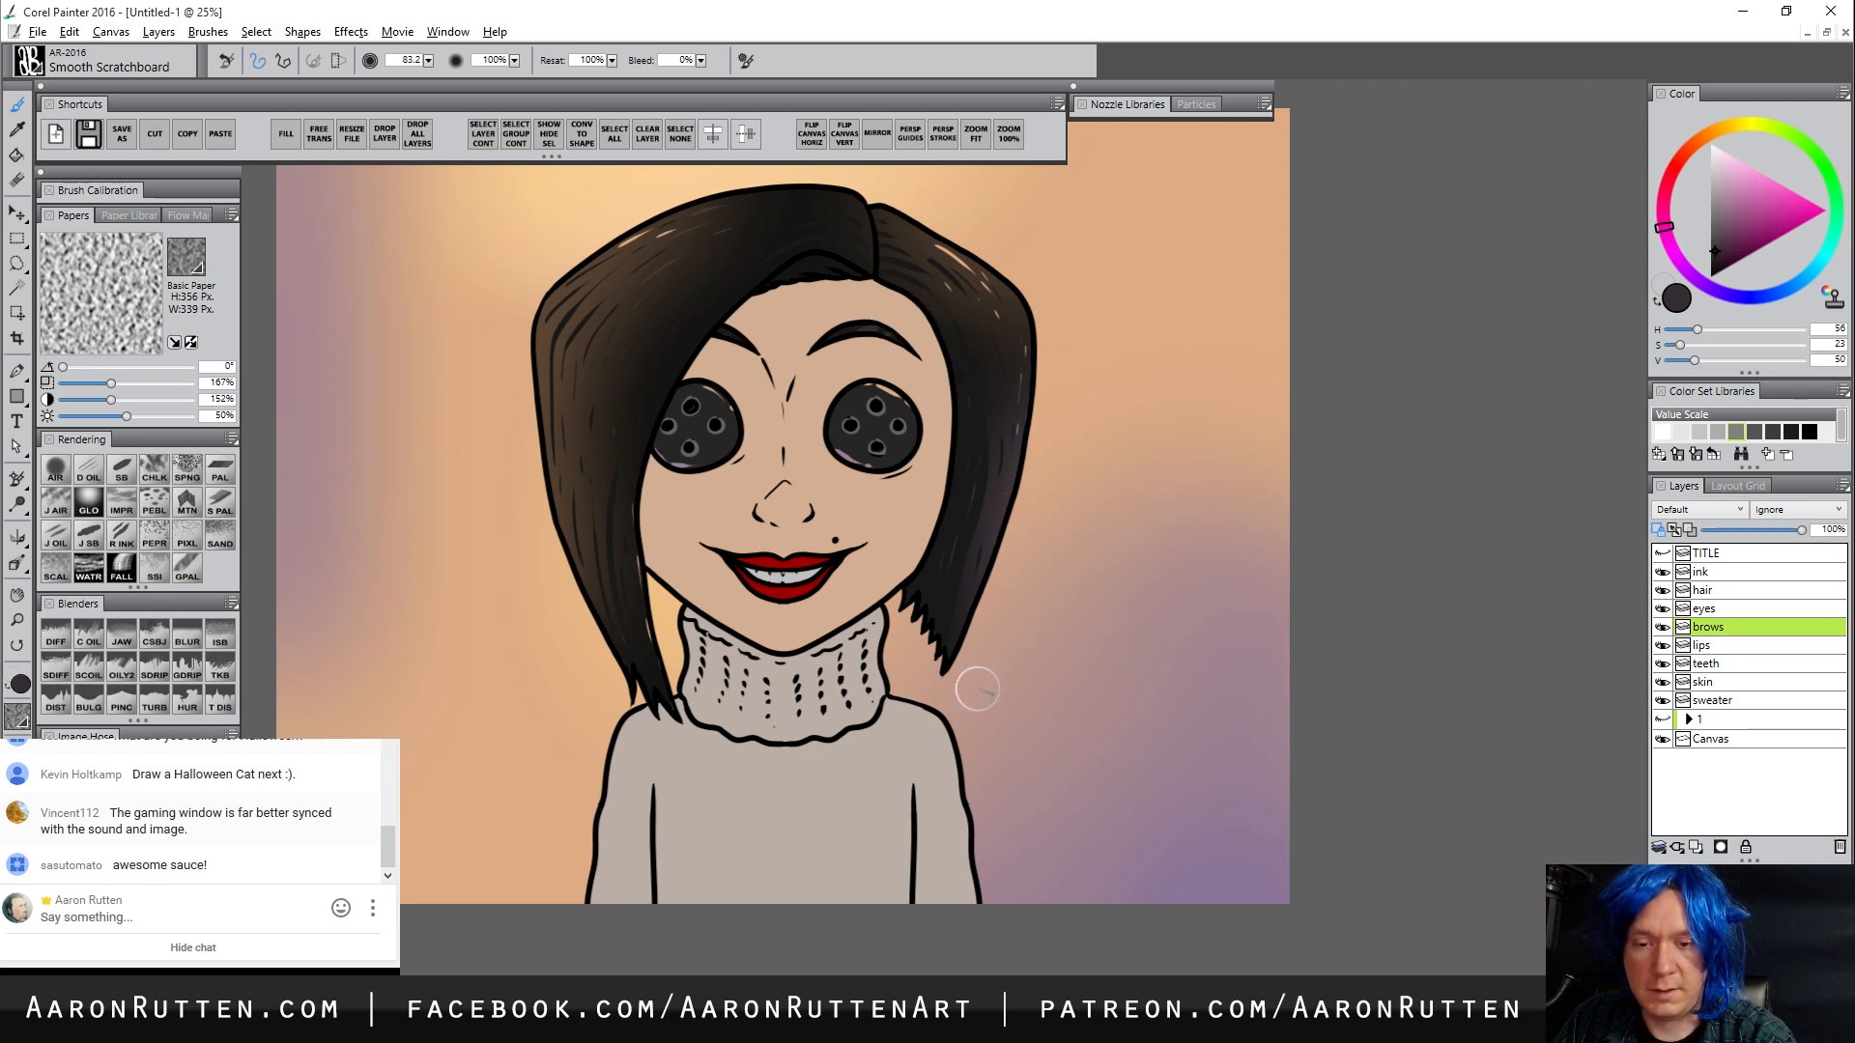
# Paint a darker gray-brown shadow (H 99, S 30, V 148) beneath the turtleneck collar on the sweater layer at size 29.1
pyautogui.click(1712, 701)
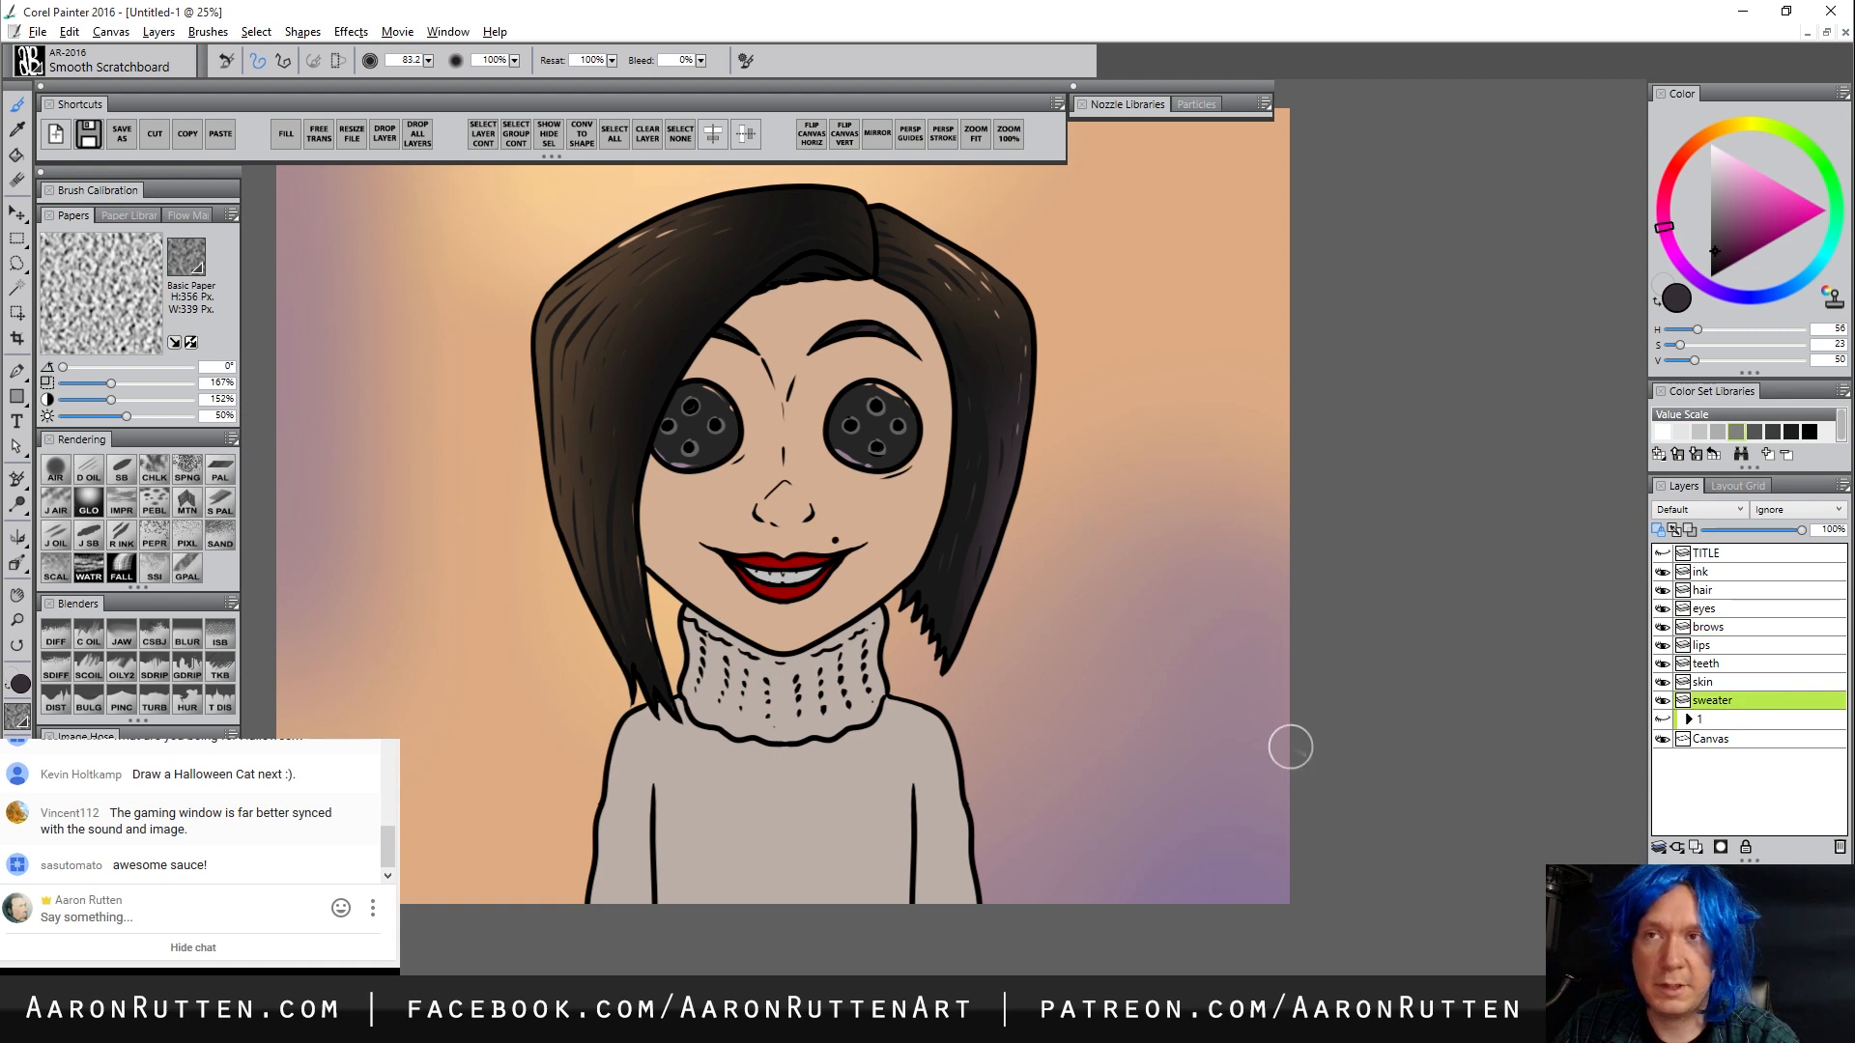
pyautogui.keyDown('alt'); pyautogui.click(799, 766); pyautogui.keyUp('alt')
pyautogui.click(1721, 200)
pyautogui.click(1694, 142)
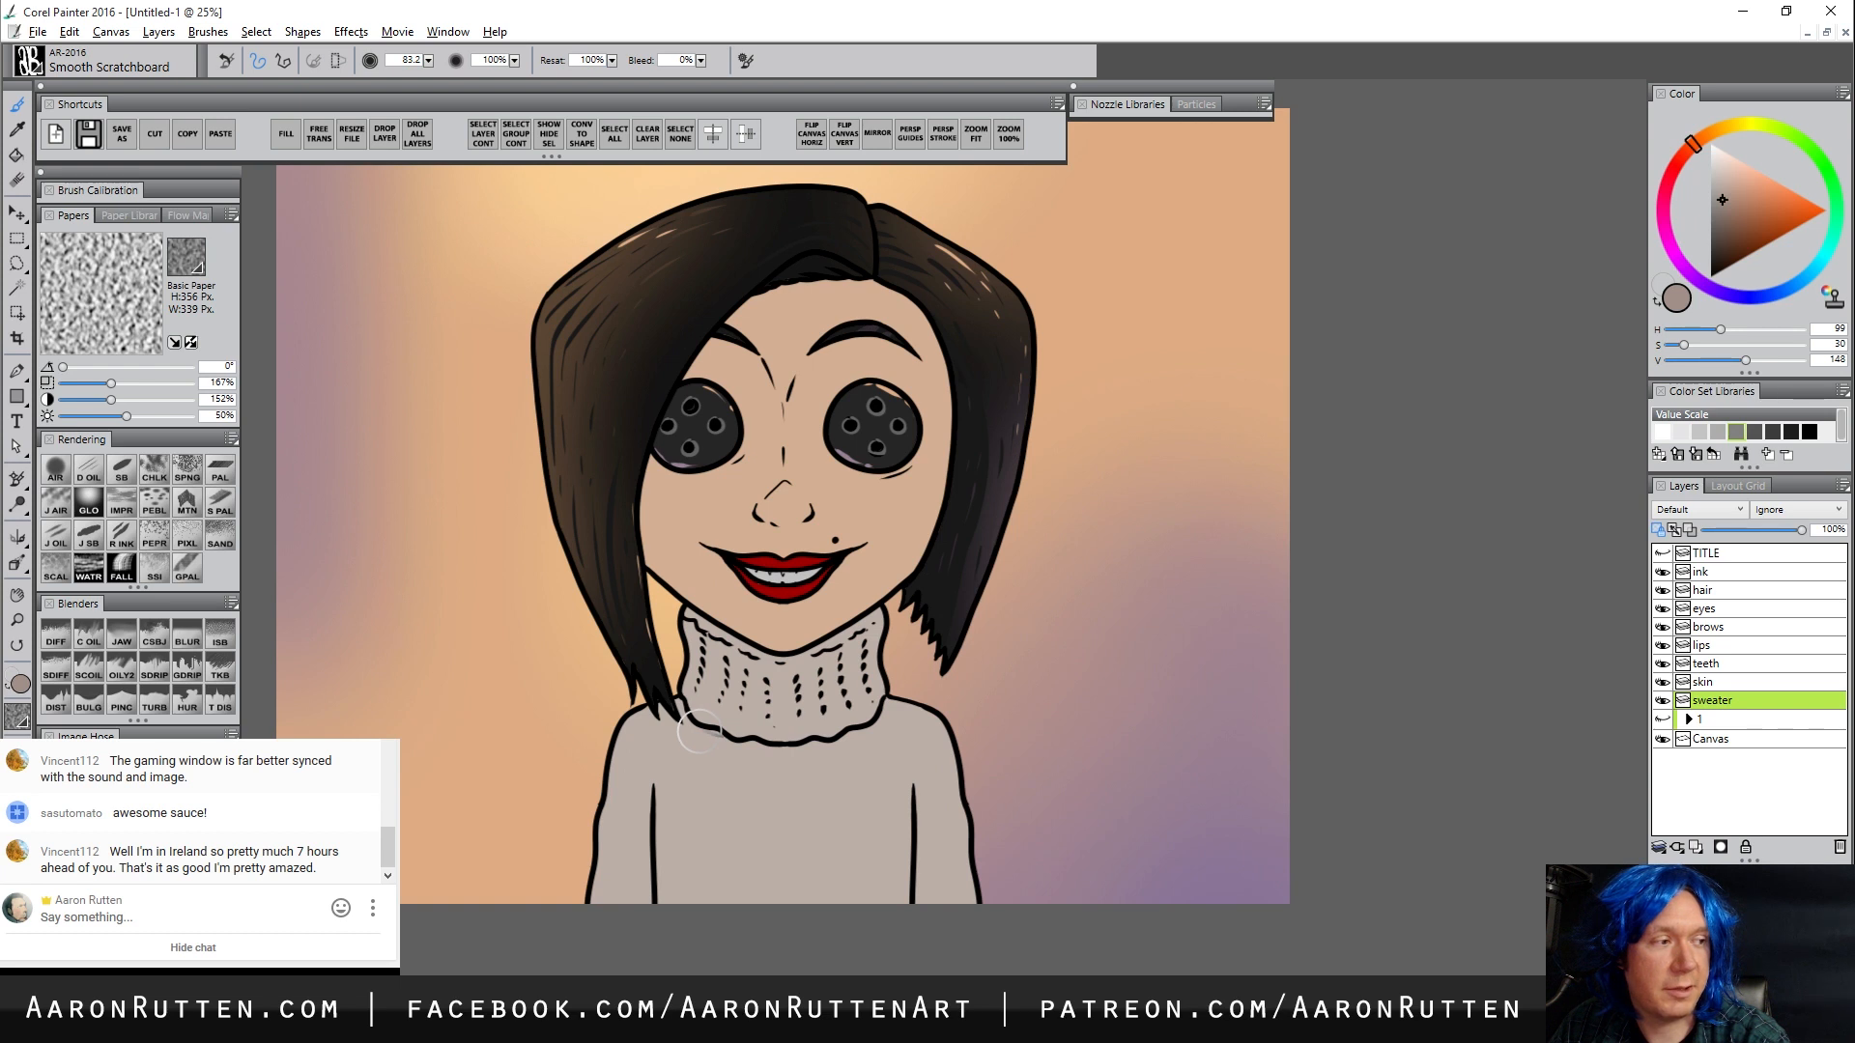
pyautogui.moveTo(688, 708)
pyautogui.keyDown('ctrl'); pyautogui.keyDown('alt'); pyautogui.mouseDown()
pyautogui.moveTo(724, 738)
pyautogui.moveTo(807, 747)
pyautogui.moveTo(902, 694)
pyautogui.mouseUp(); pyautogui.keyUp('alt'); pyautogui.keyUp('ctrl')
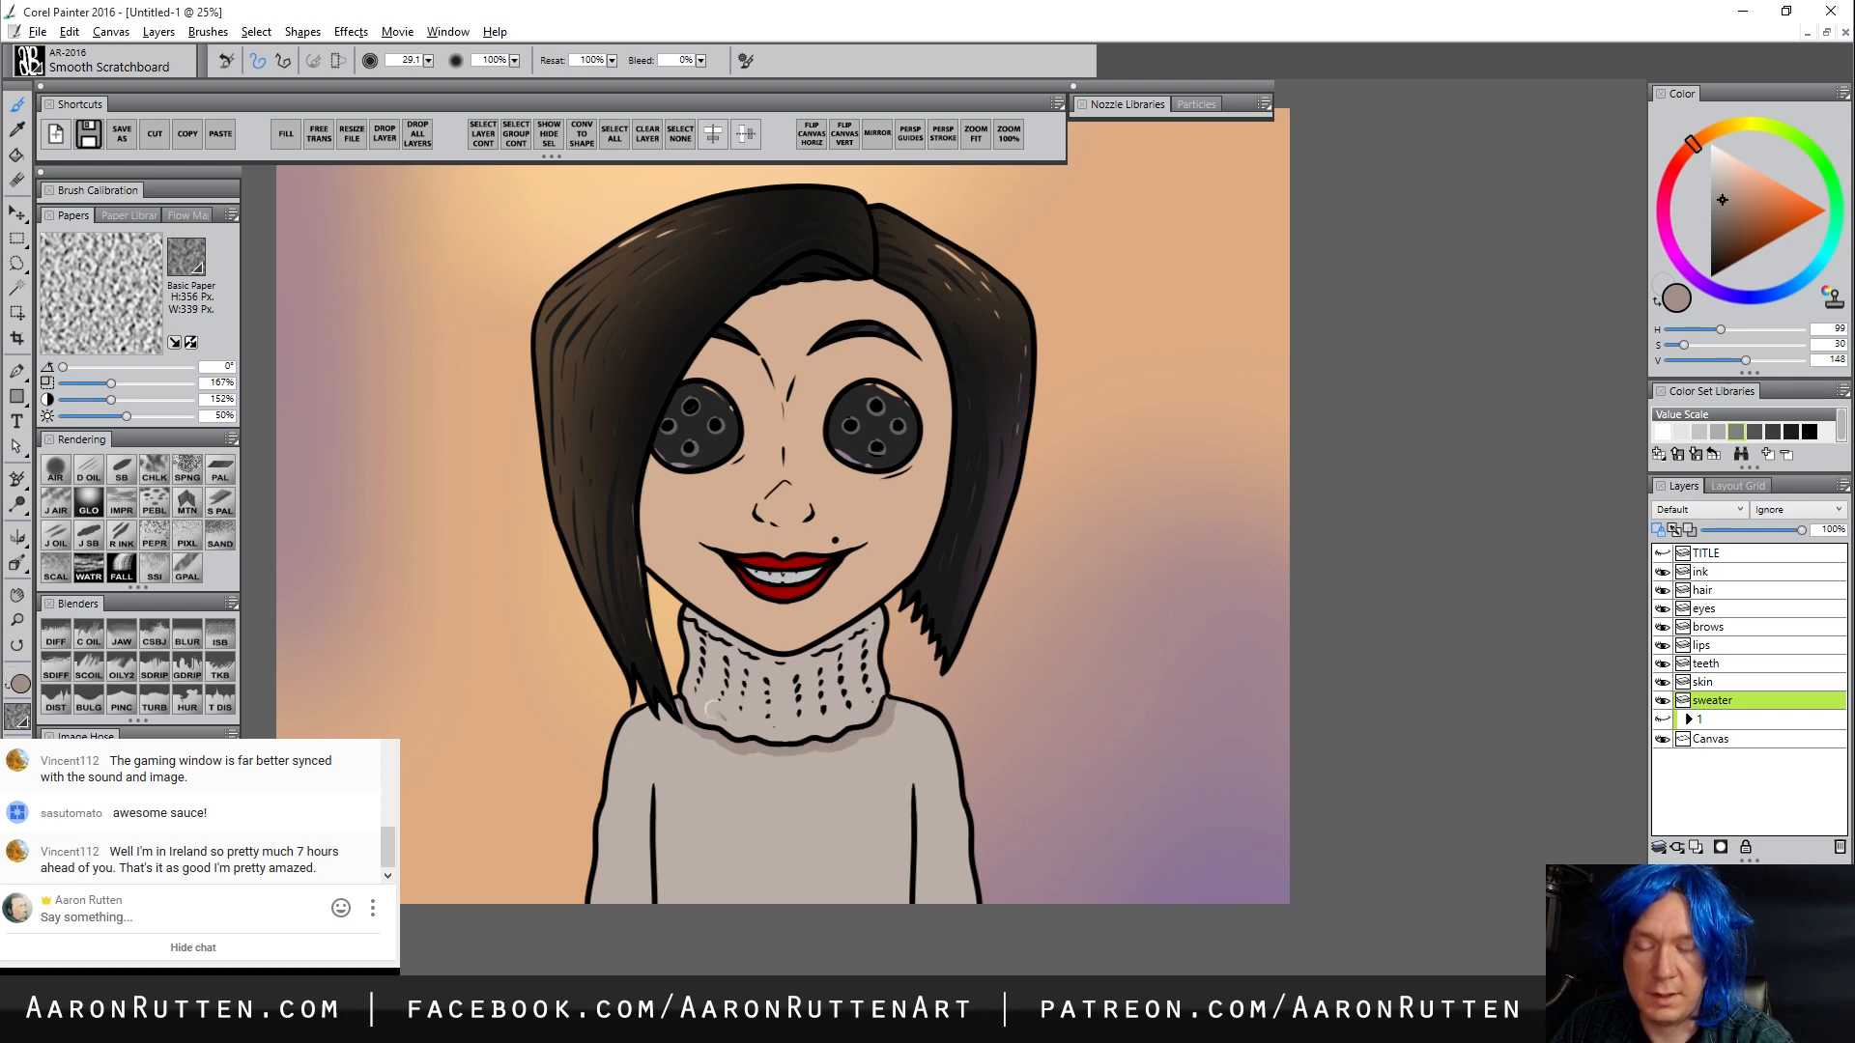
# Dot knit texture below the collar and shade the sweater's sleeves and collar ribs with the same gray-brown
pyautogui.moveTo(702, 749)
pyautogui.mouseDown()
pyautogui.moveTo(745, 767)
pyautogui.moveTo(710, 734)
pyautogui.mouseUp()
pyautogui.click(880, 745)
pyautogui.click(864, 751)
pyautogui.click(874, 749)
pyautogui.click(866, 757)
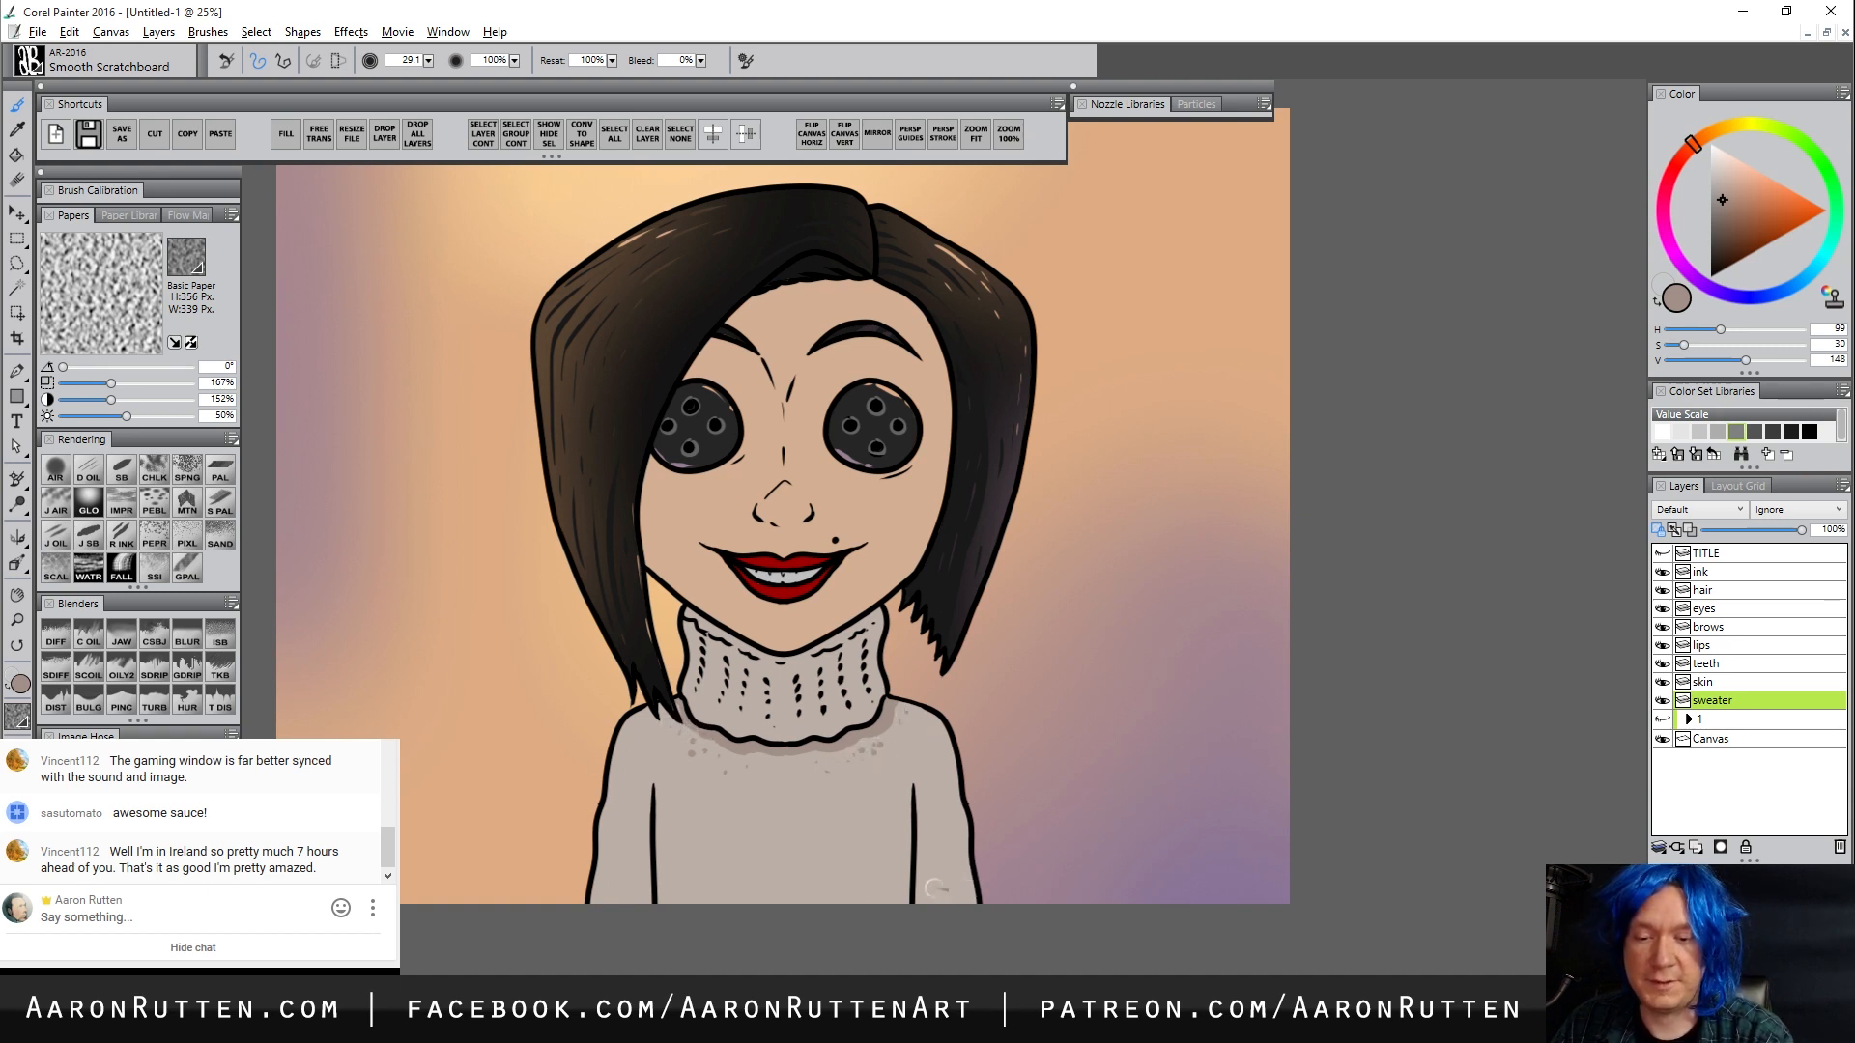
pyautogui.moveTo(652, 787); pyautogui.dragTo(649, 919)
pyautogui.moveTo(913, 781)
pyautogui.mouseDown()
pyautogui.moveTo(919, 919)
pyautogui.moveTo(951, 783)
pyautogui.moveTo(959, 812)
pyautogui.mouseUp()
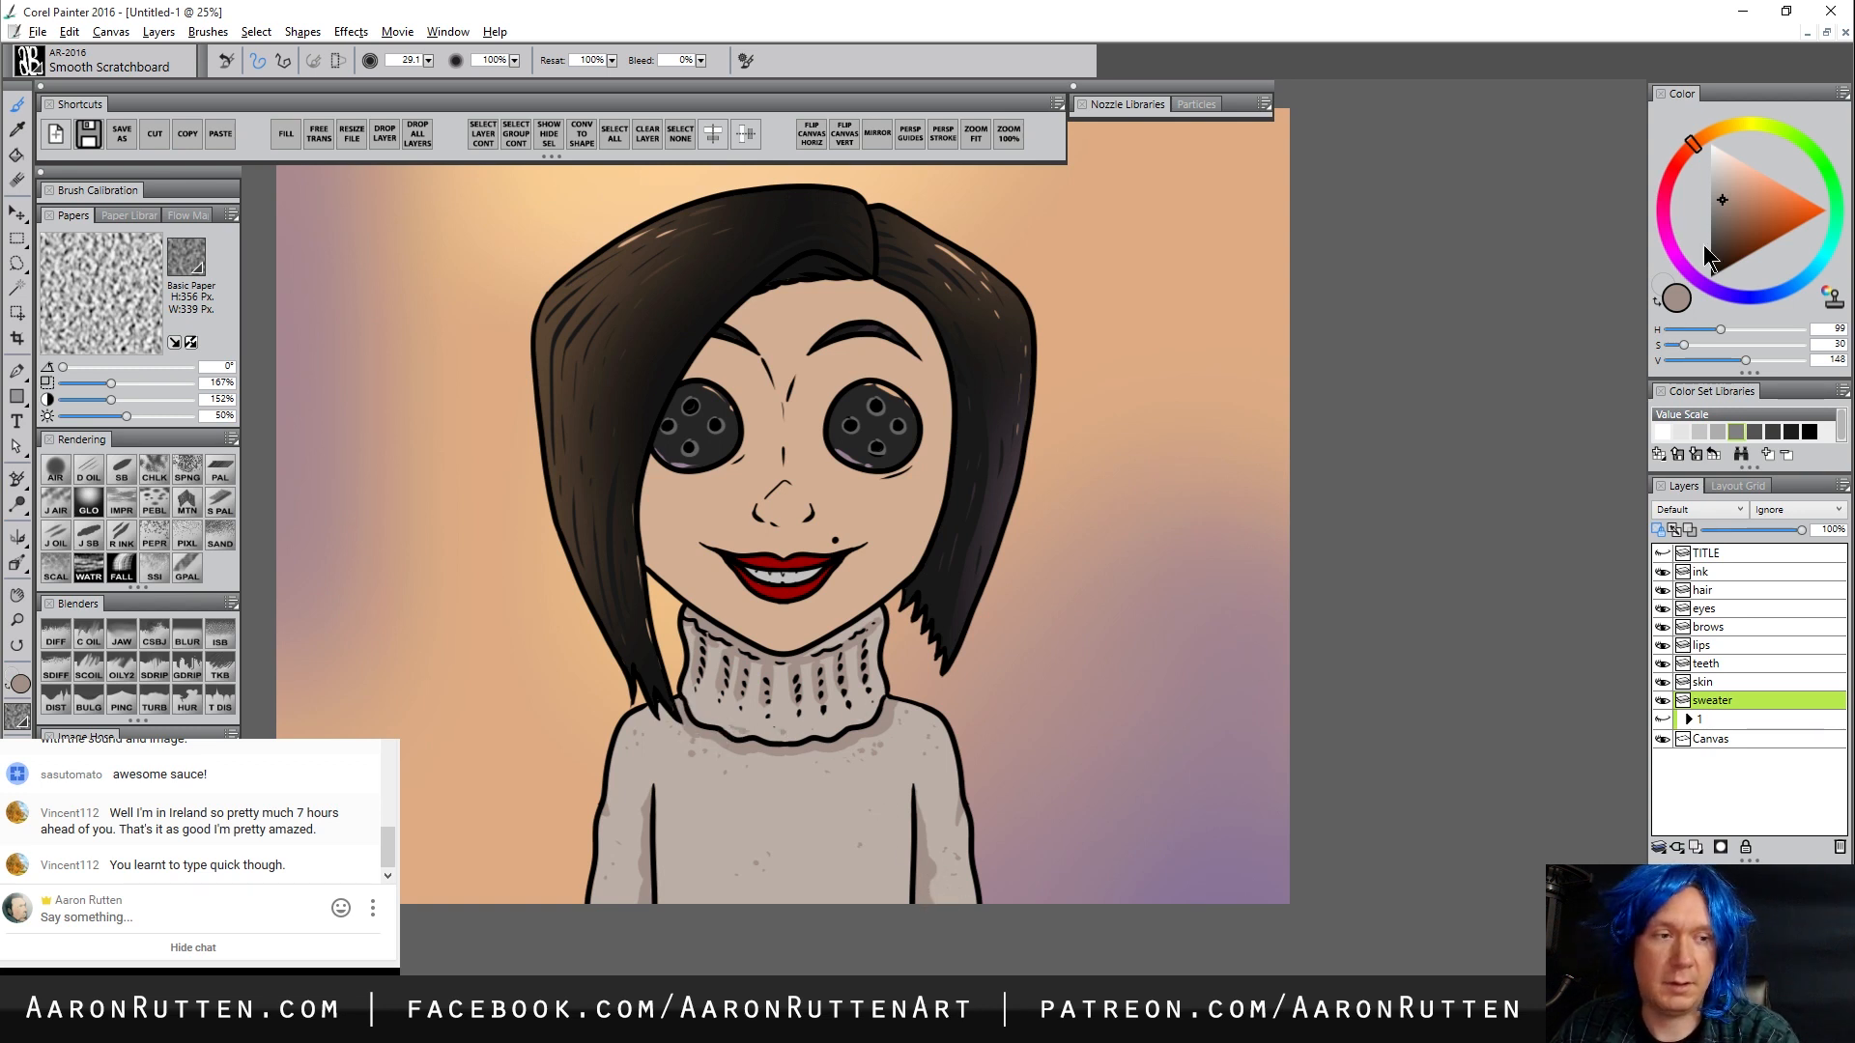
# Paint light tan highlights (H 106, S 55, V 196) on the sweater
pyautogui.keyDown('alt'); pyautogui.click(884, 771); pyautogui.keyUp('alt')
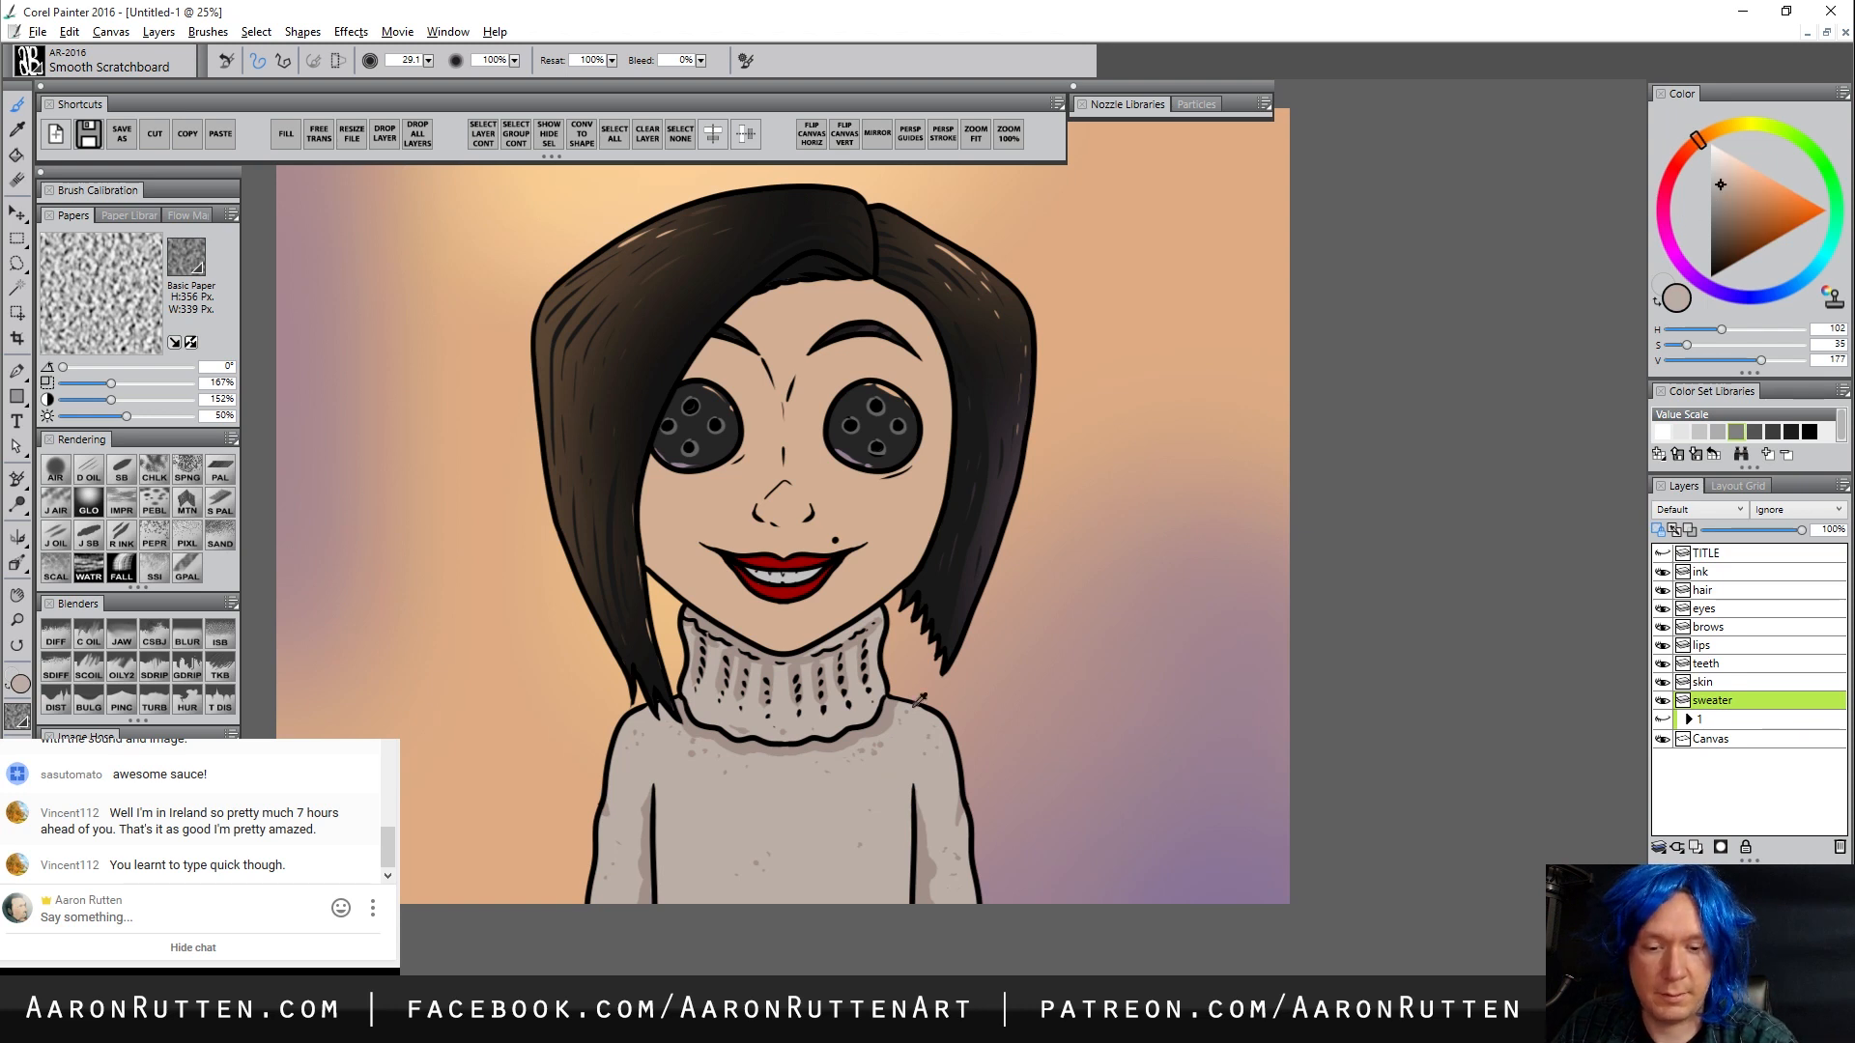
pyautogui.click(1720, 166)
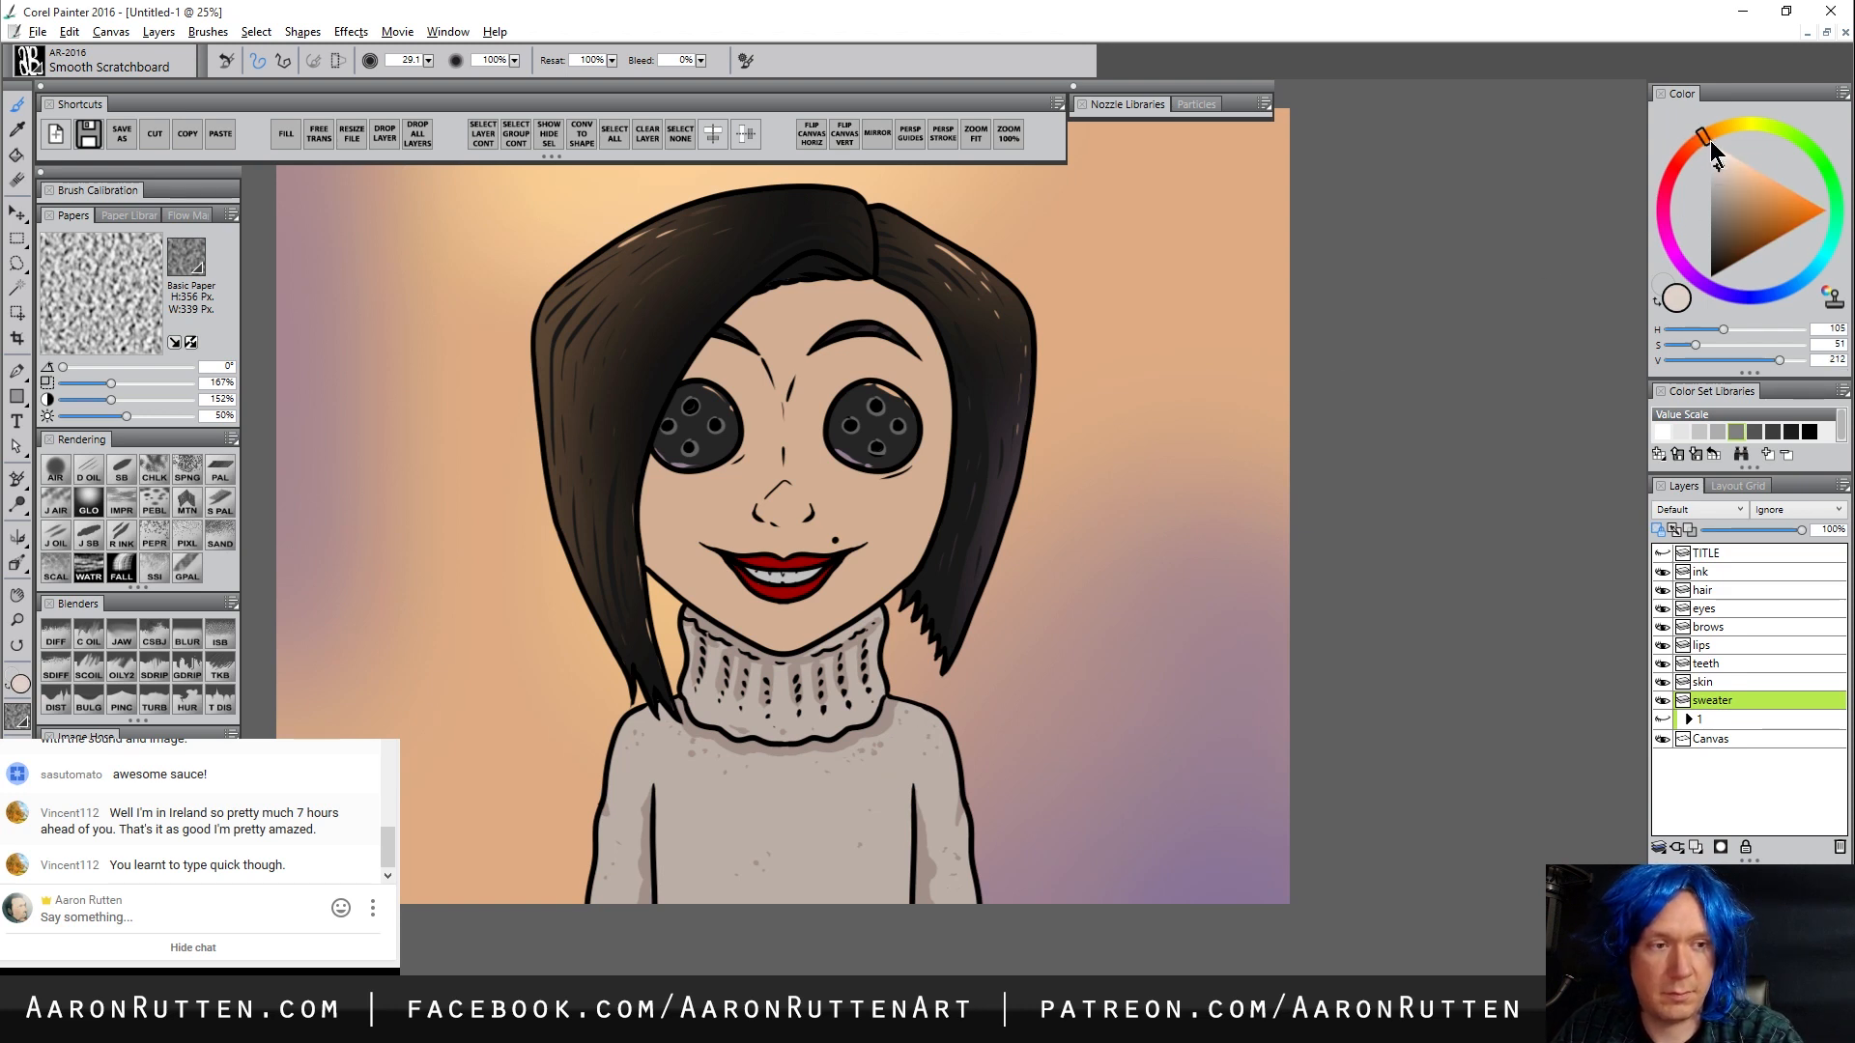
pyautogui.keyDown('alt'); pyautogui.click(895, 759); pyautogui.keyUp('alt')
pyautogui.click(1726, 177)
pyautogui.keyDown('alt'); pyautogui.click(881, 580); pyautogui.keyUp('alt')
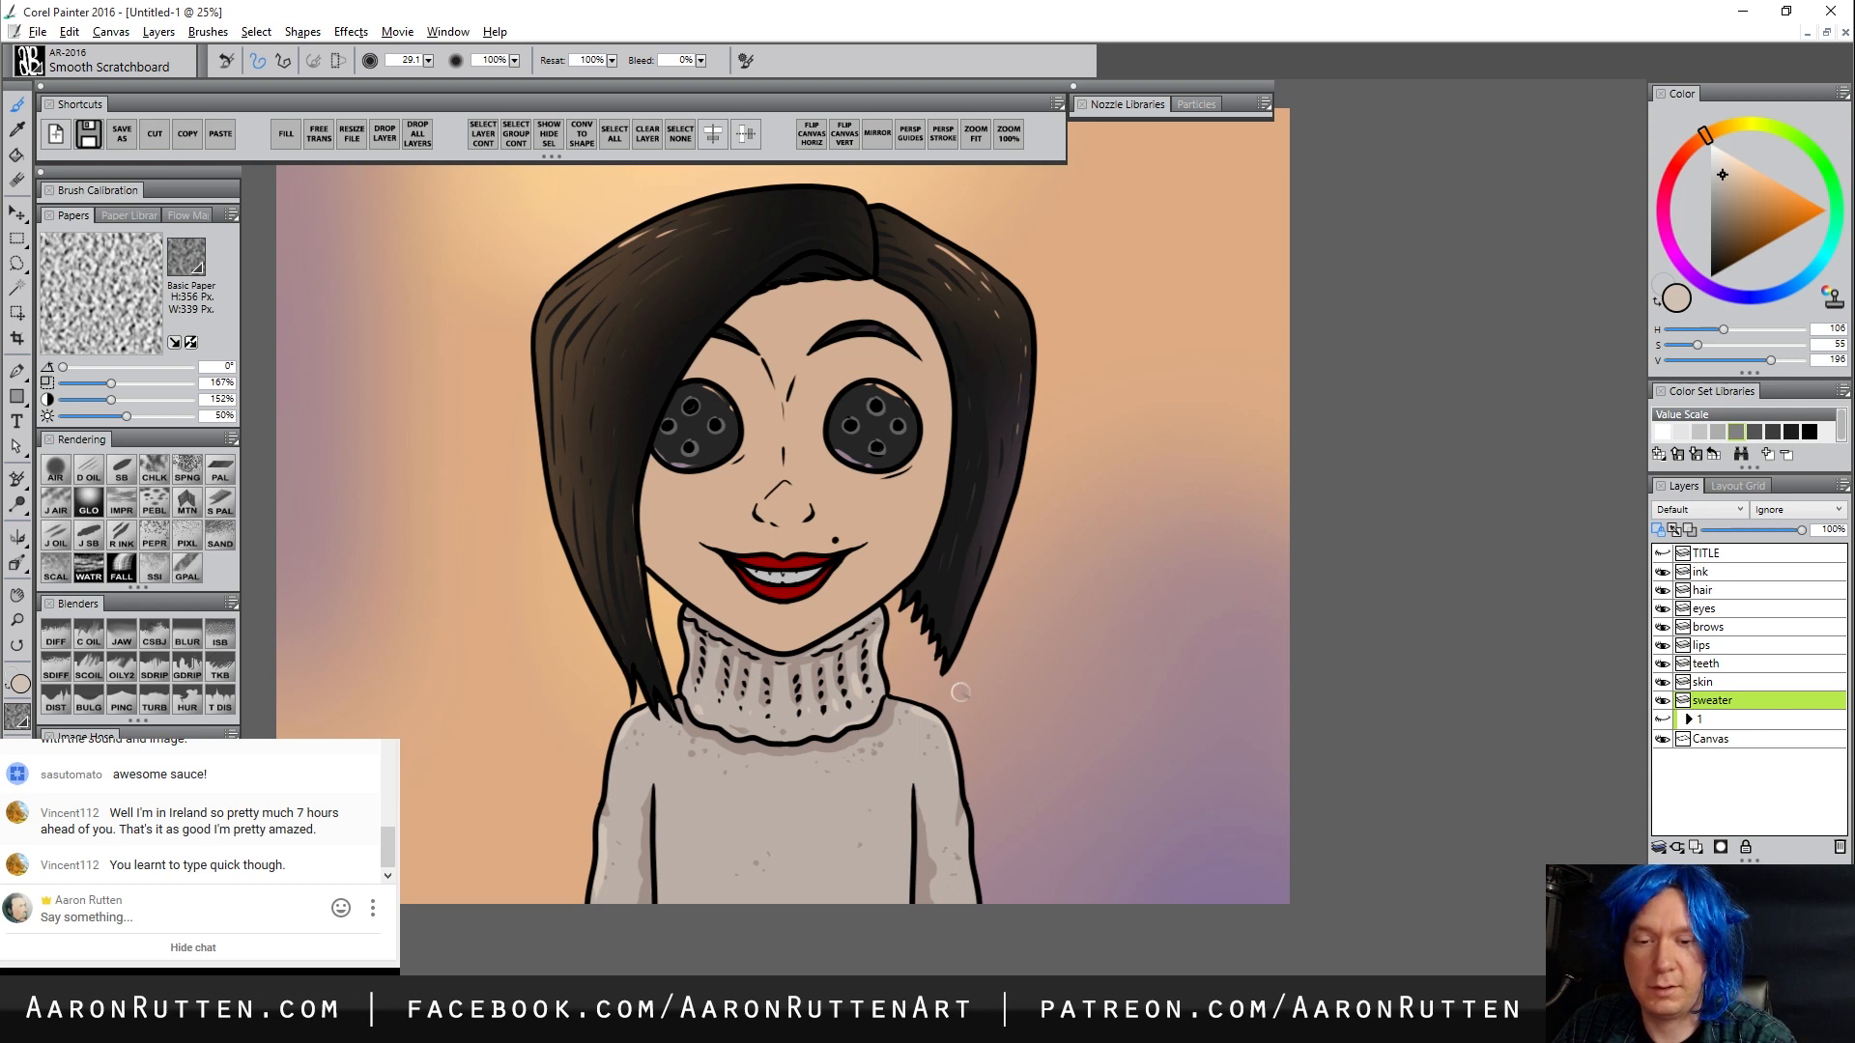
pyautogui.moveTo(868, 792)
pyautogui.mouseDown()
pyautogui.moveTo(850, 852)
pyautogui.moveTo(856, 801)
pyautogui.mouseUp()
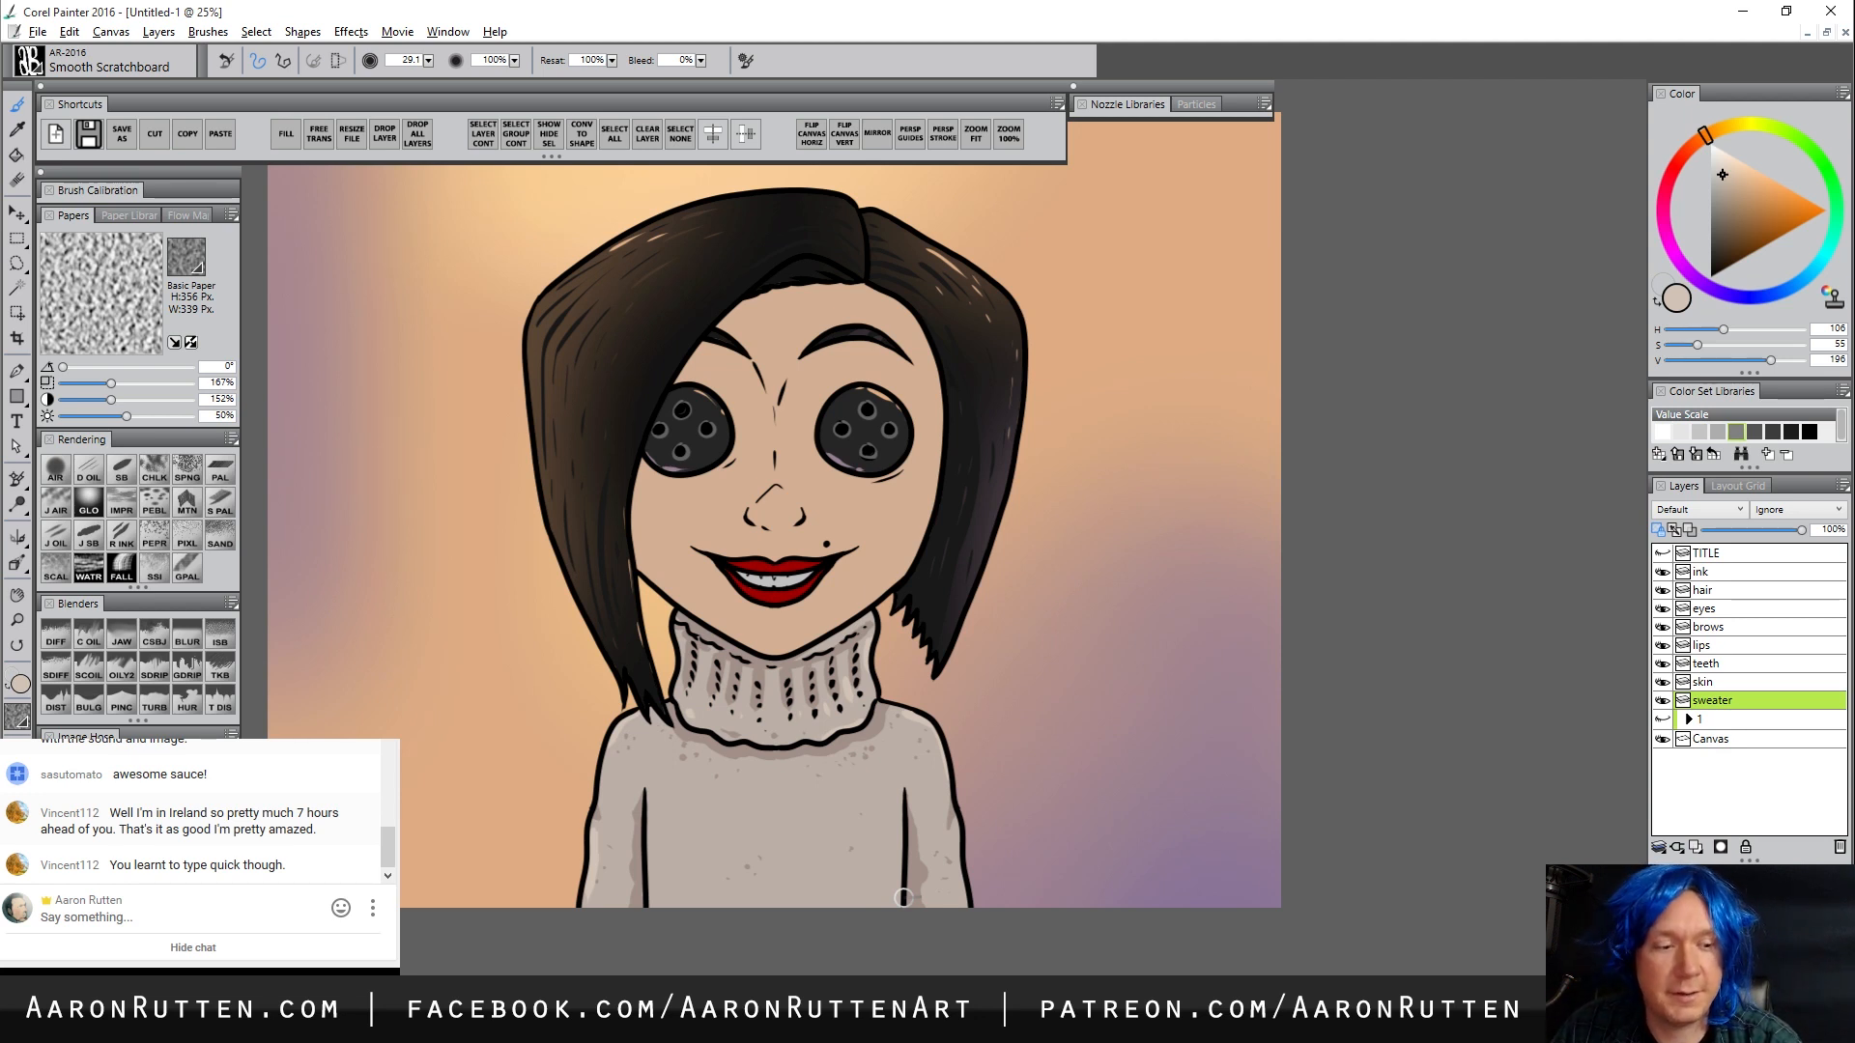
# Shade the lips on the lips layer in dark red (H 81, S 255, V 49) and add light pink highlights (H 87, S 255, V 208)
pyautogui.click(1713, 645)
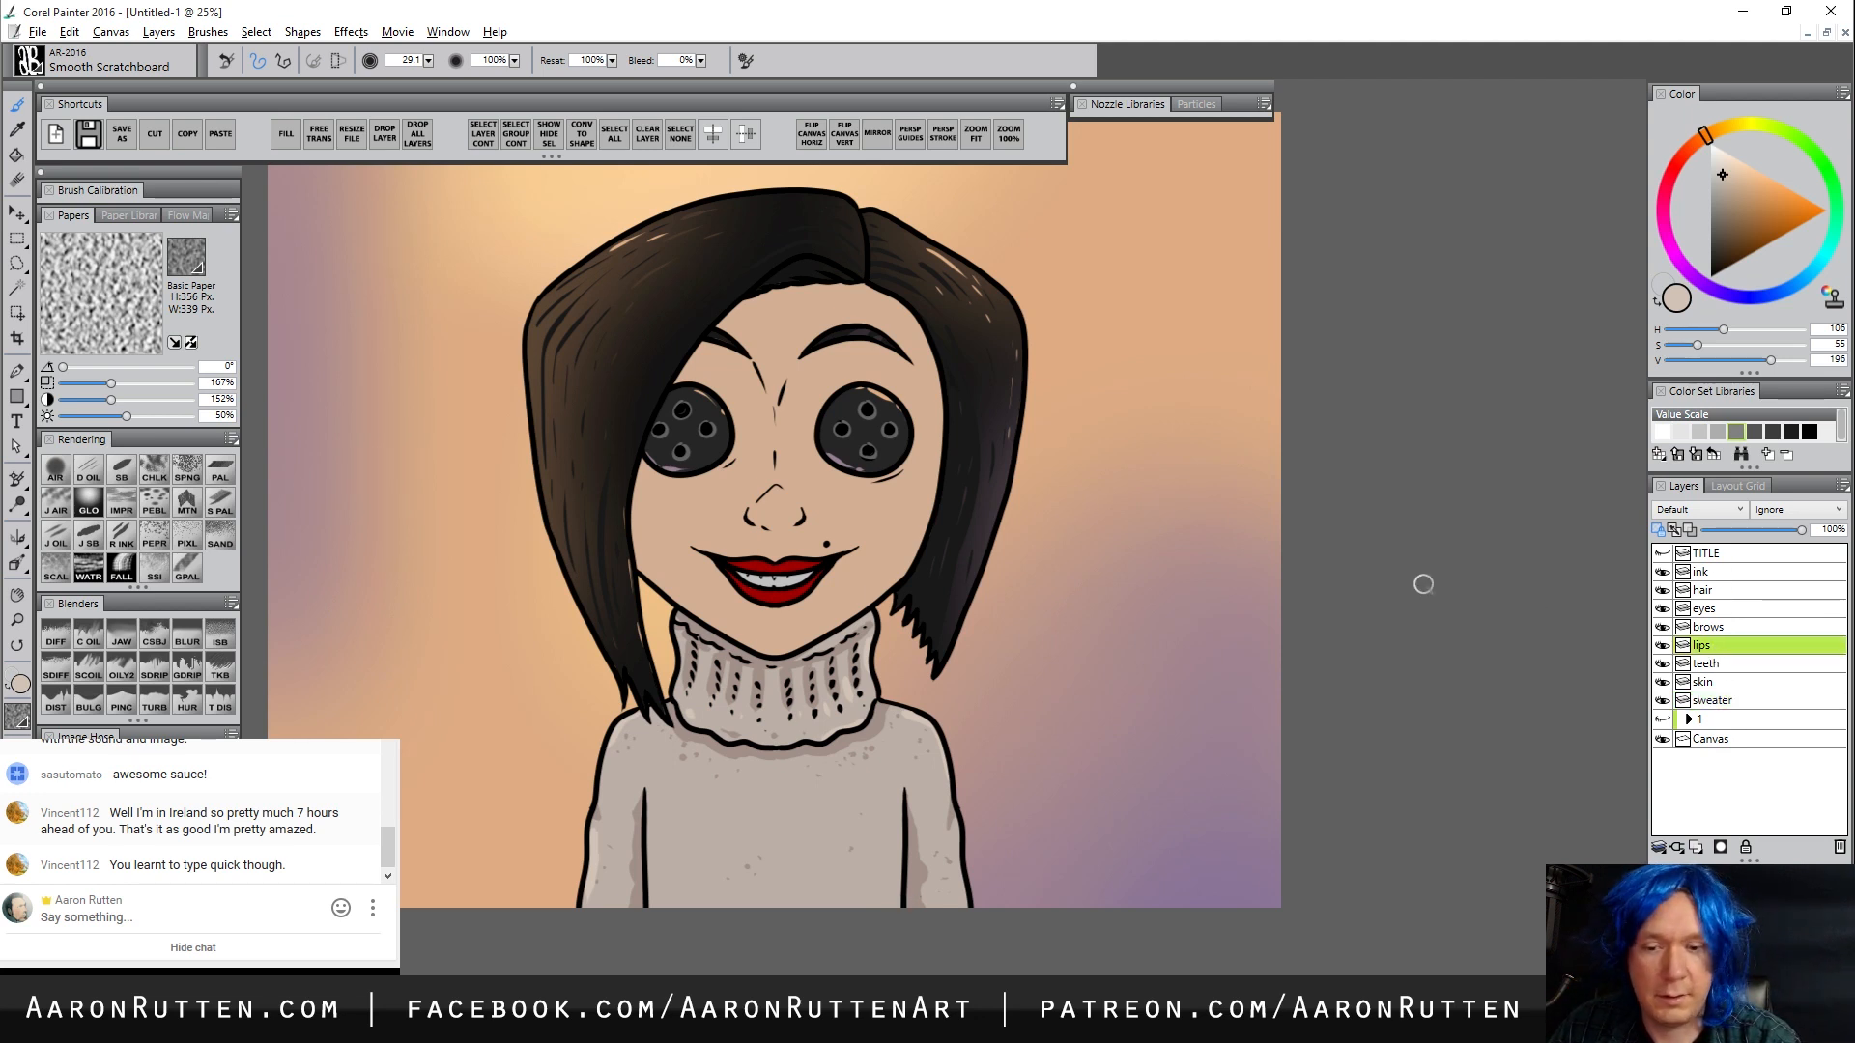
pyautogui.keyDown('alt'); pyautogui.click(787, 590); pyautogui.keyUp('alt')
pyautogui.click(1759, 254)
pyautogui.click(1672, 177)
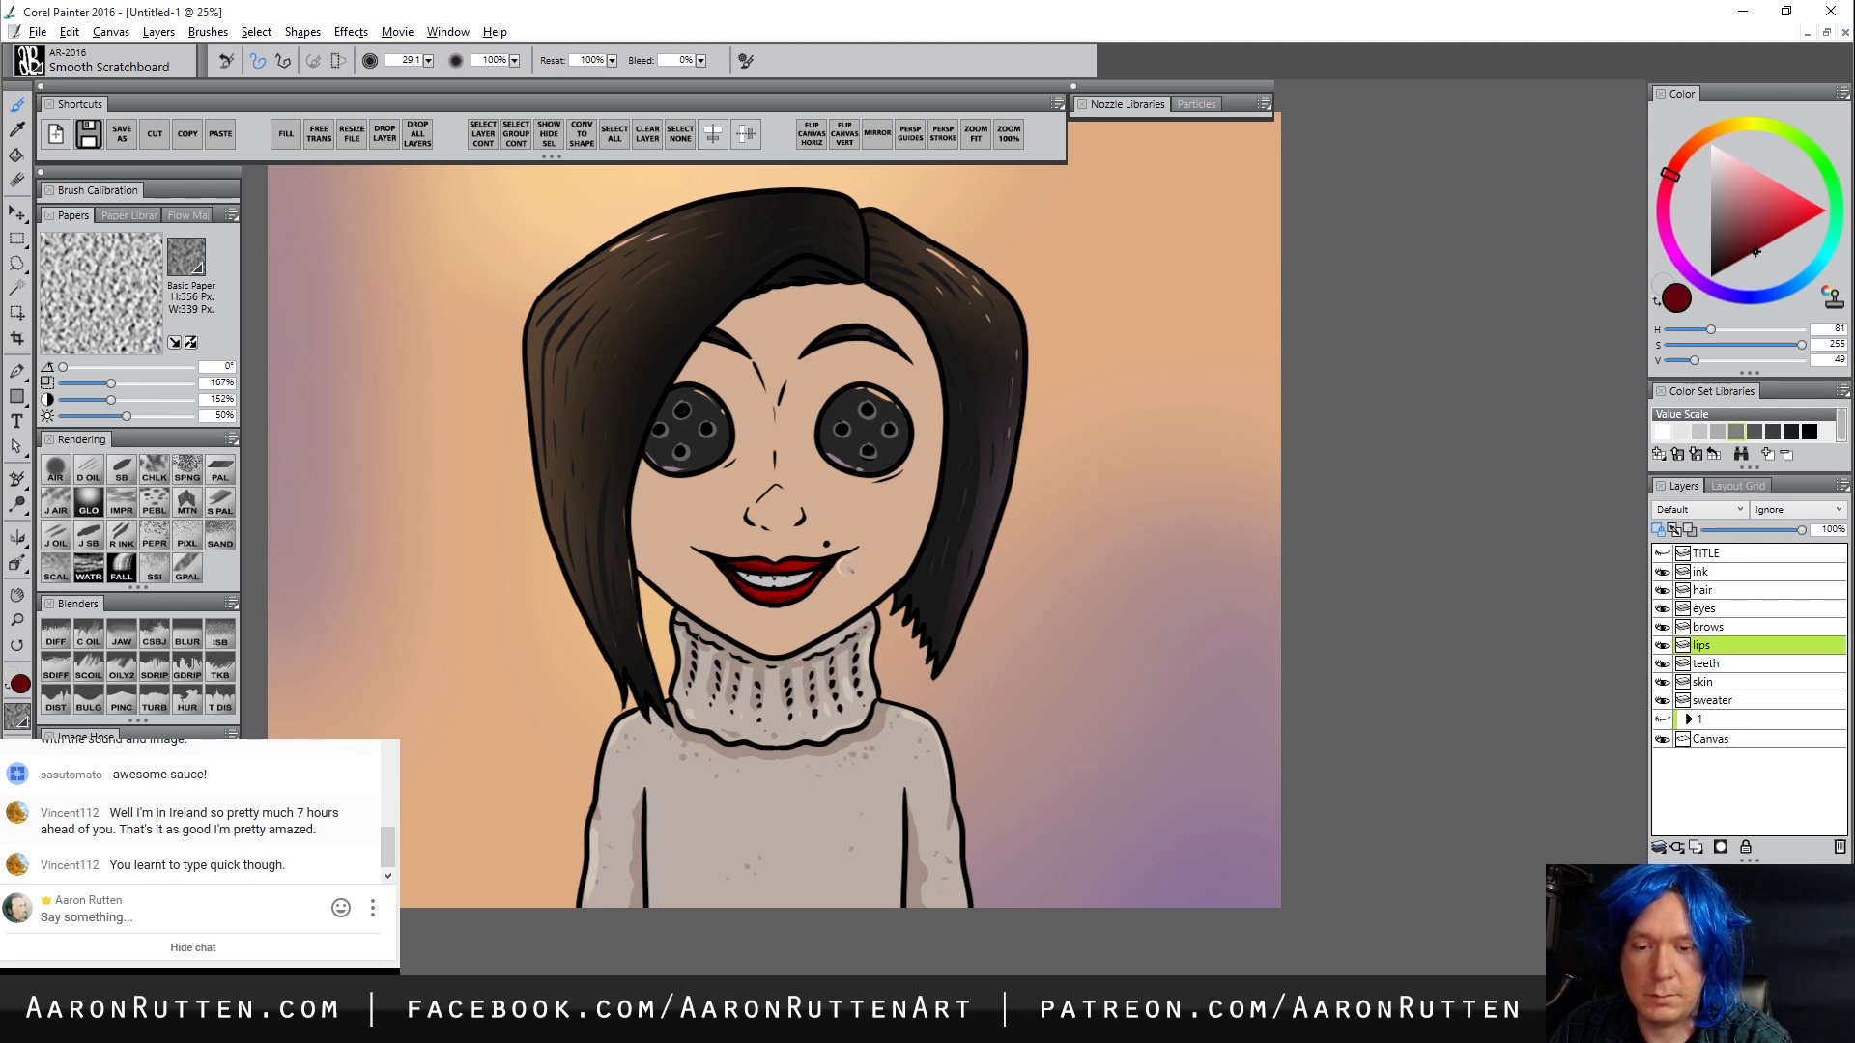
pyautogui.keyDown('alt'); pyautogui.click(801, 564); pyautogui.keyUp('alt')
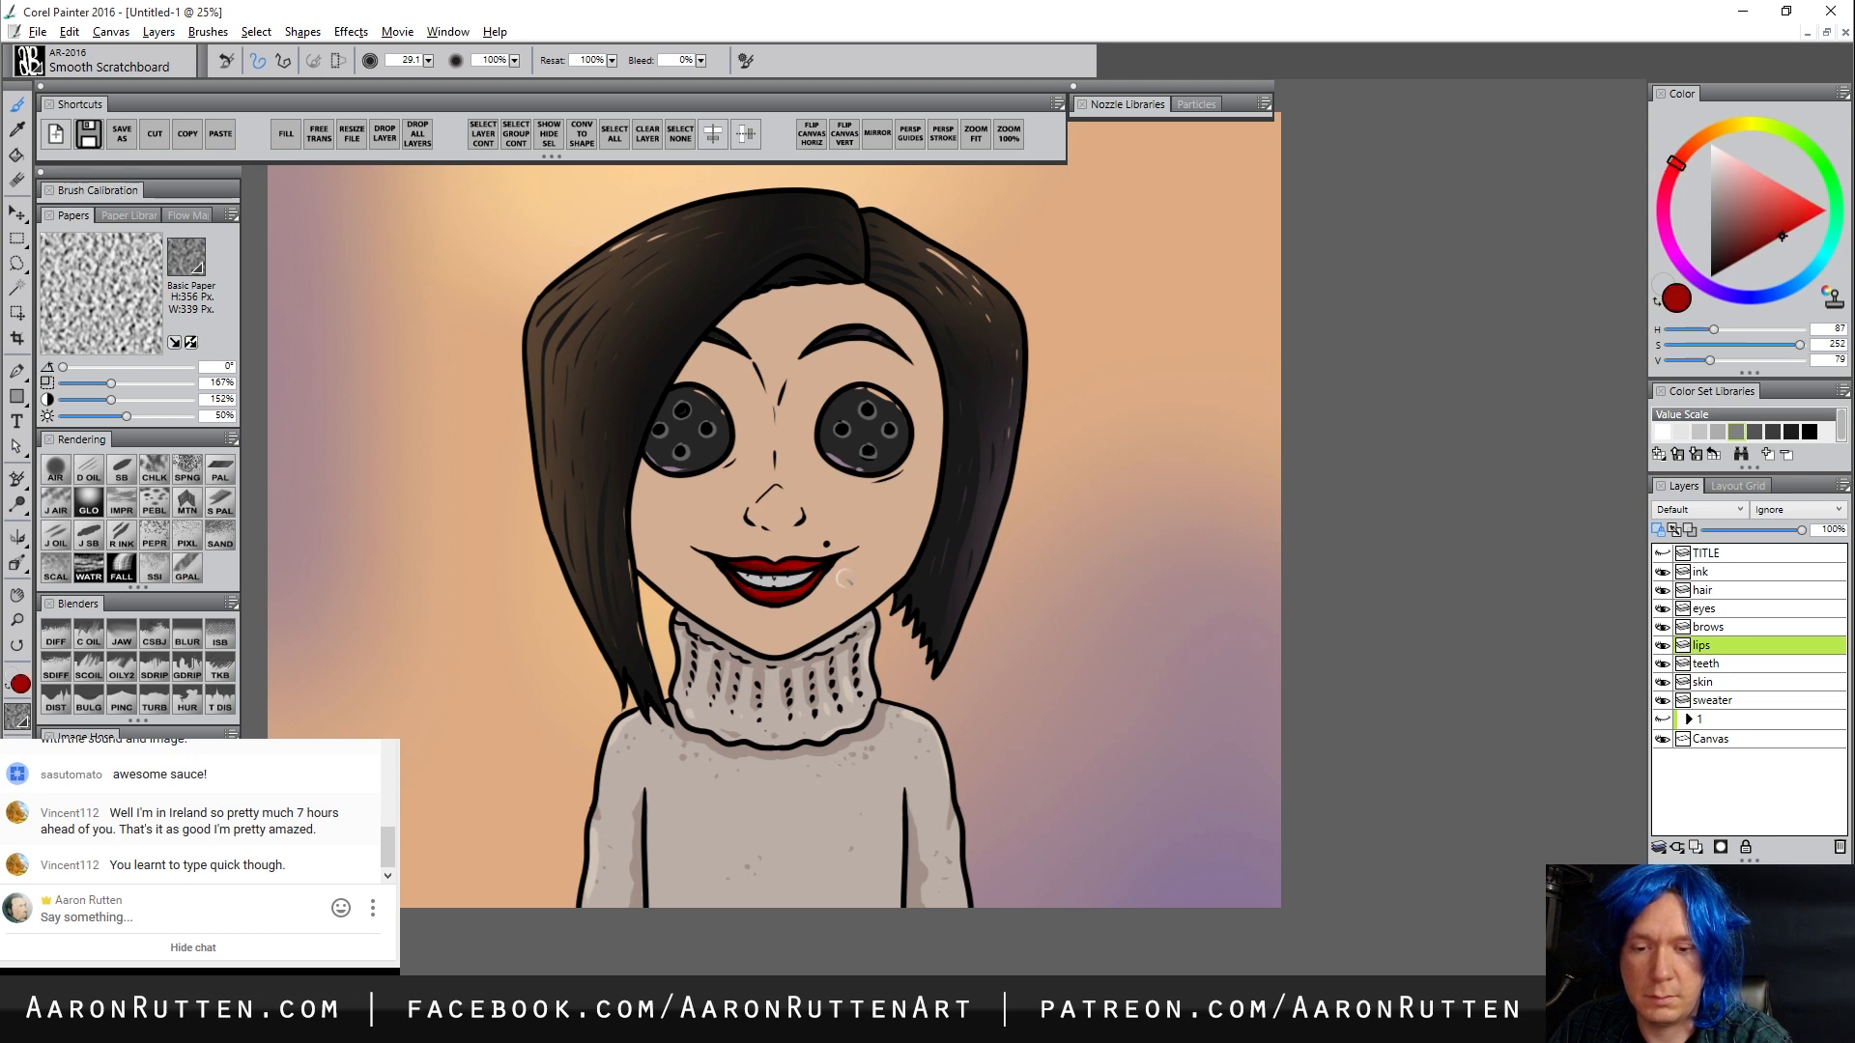
pyautogui.moveTo(1780, 188); pyautogui.dragTo(1754, 168)
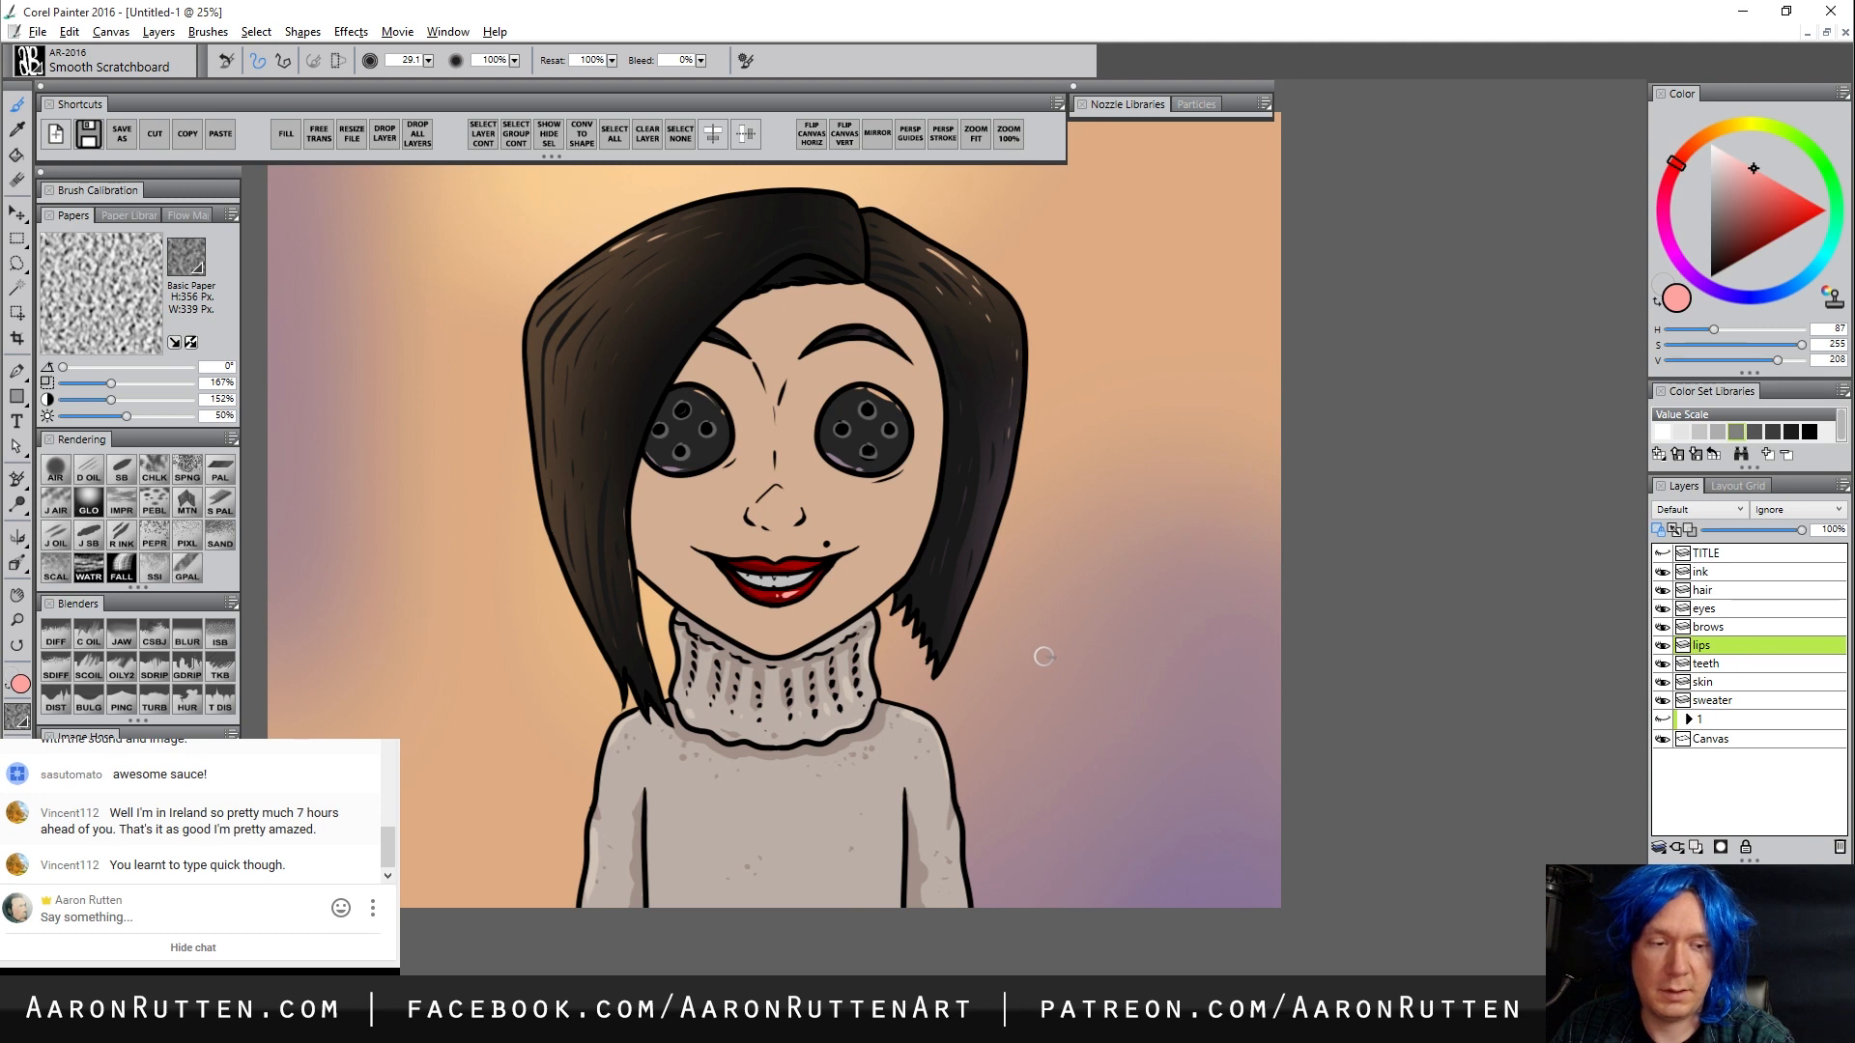
# Switch to the skin layer and try a brown shadow stroke between the hair-side eye and the nose bridge
pyautogui.click(1715, 684)
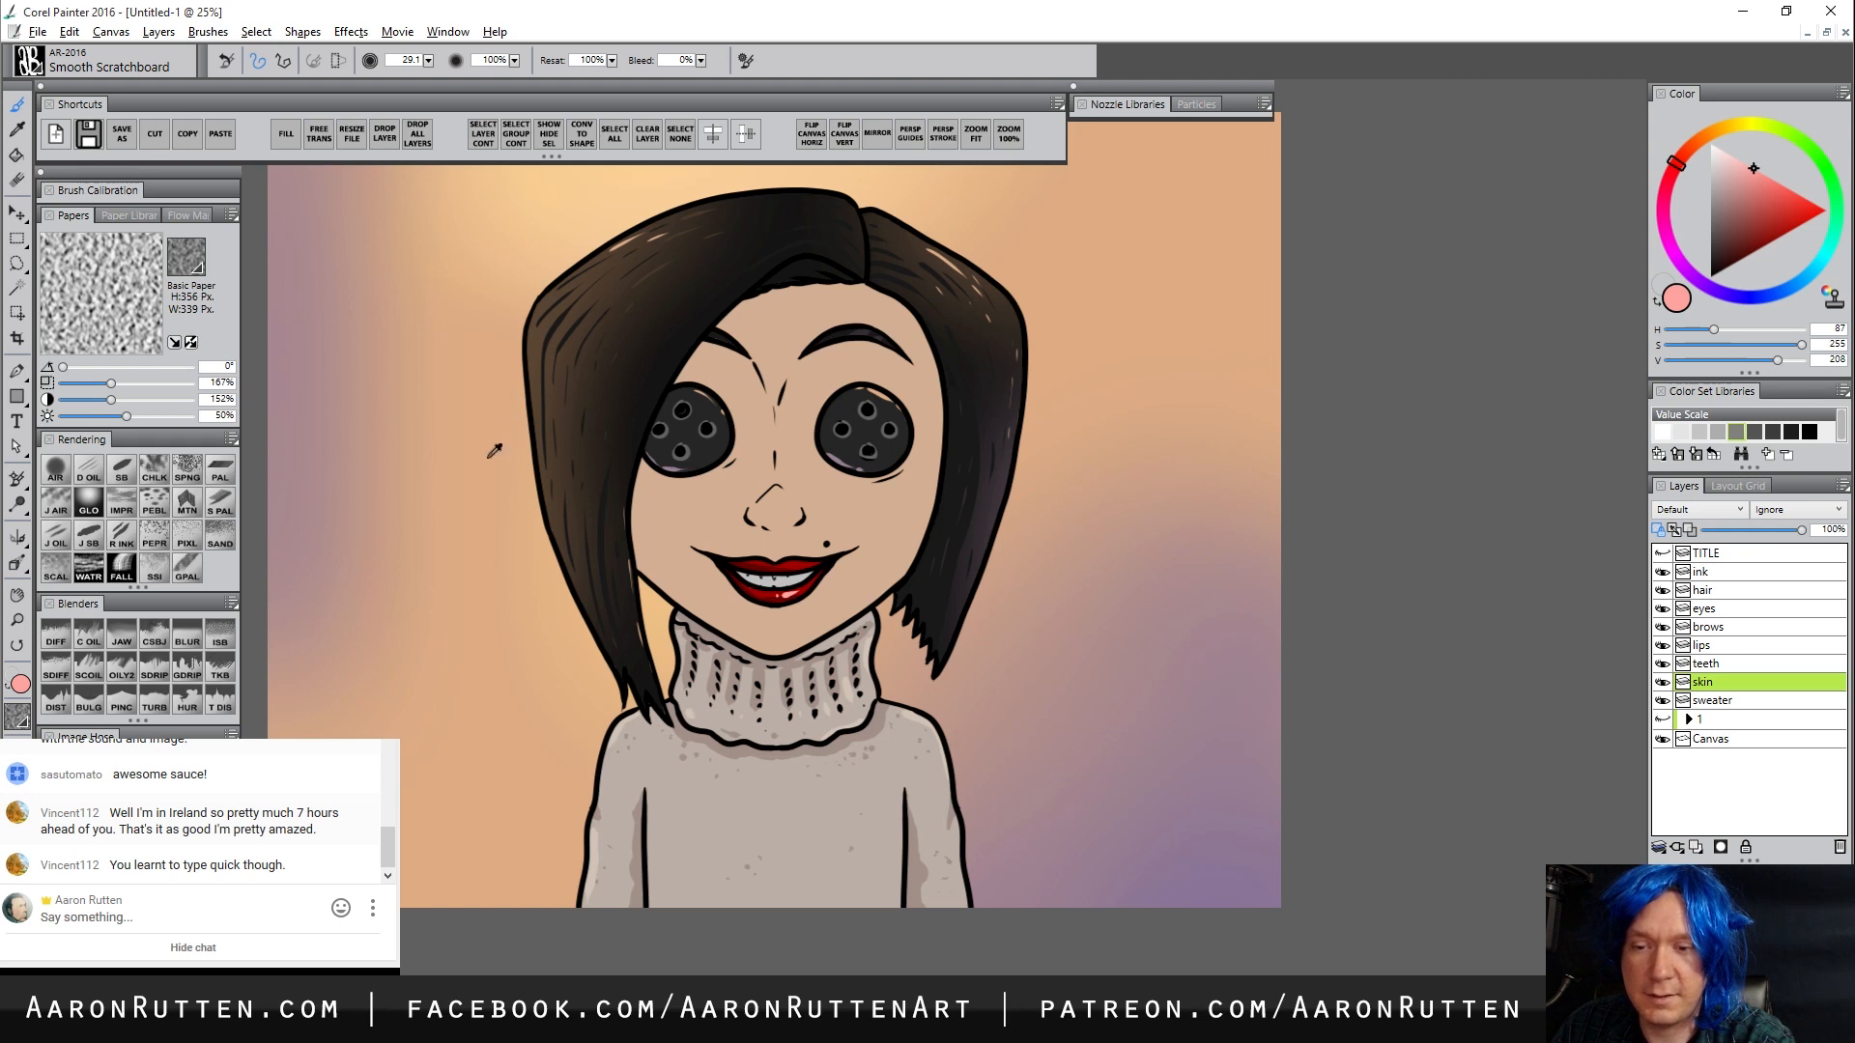
pyautogui.keyDown('alt'); pyautogui.click(713, 361); pyautogui.keyUp('alt')
pyautogui.click(1742, 209)
pyautogui.click(1697, 145)
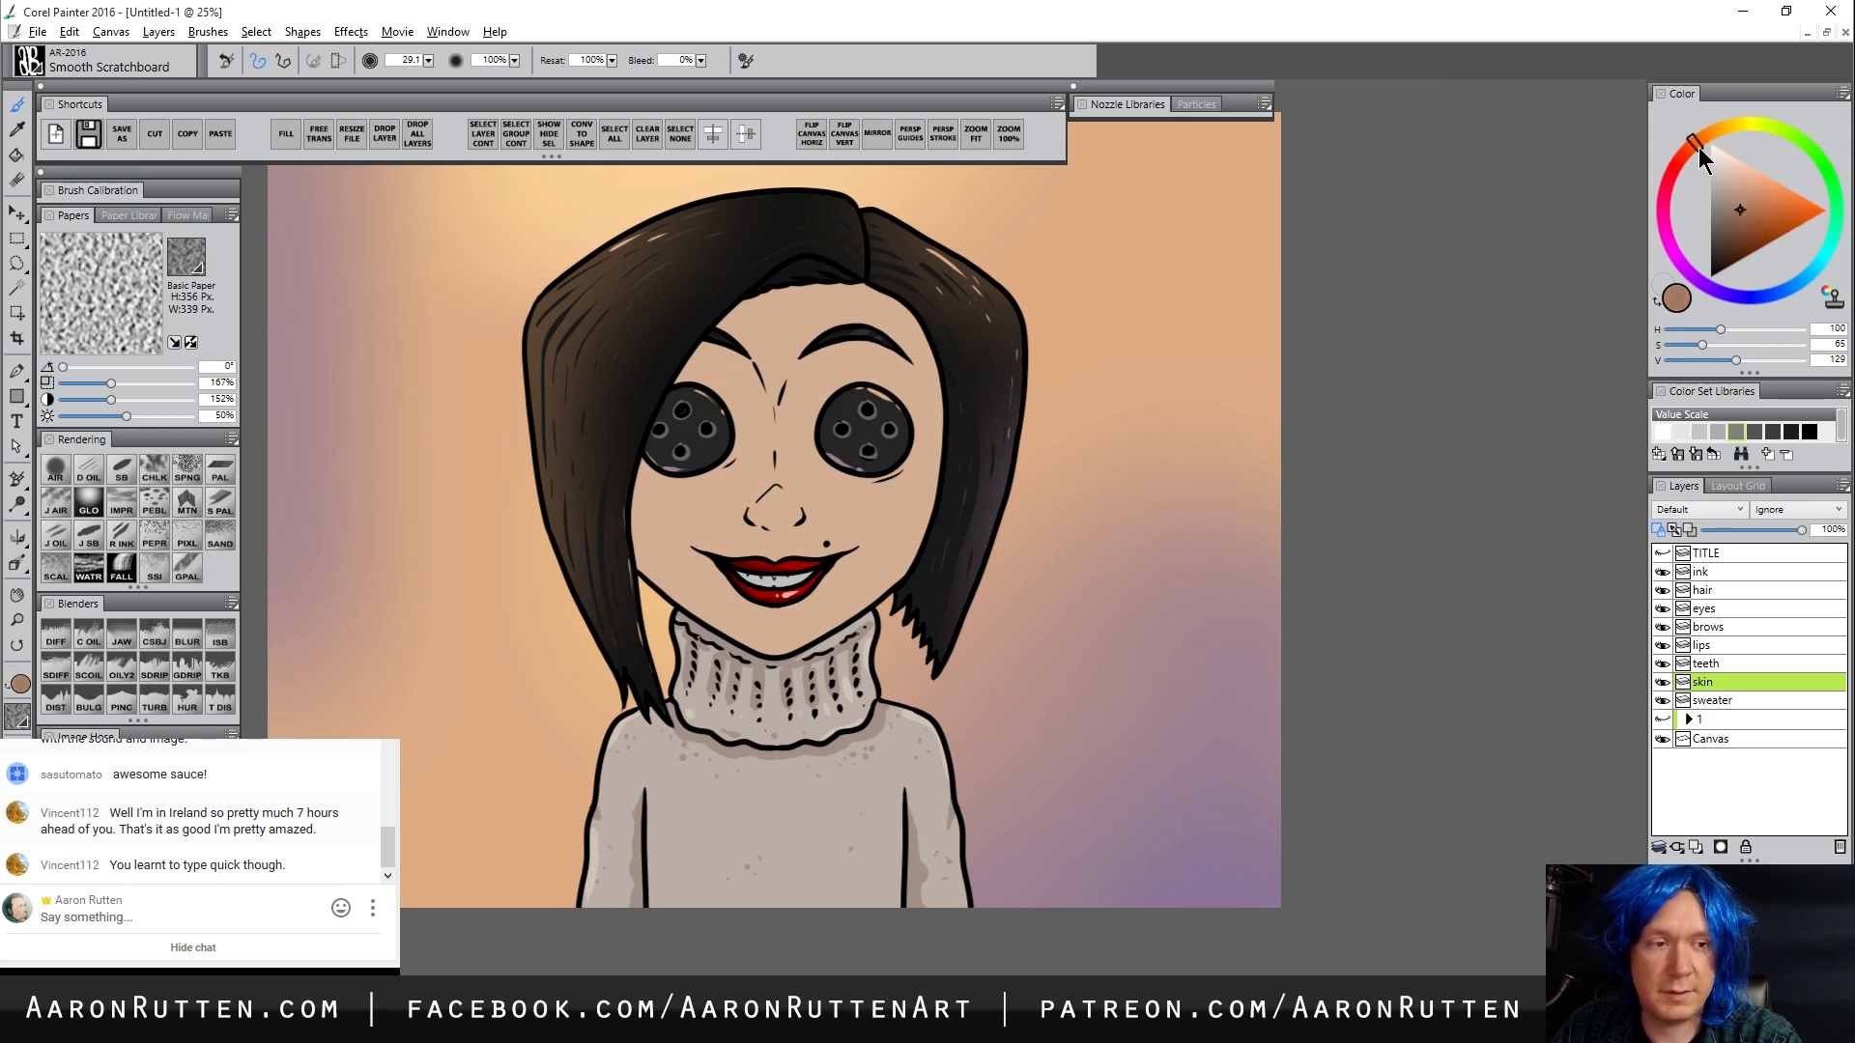
pyautogui.moveTo(688, 358)
pyautogui.mouseDown()
pyautogui.moveTo(747, 394)
pyautogui.moveTo(701, 352)
pyautogui.moveTo(744, 369)
pyautogui.moveTo(749, 352)
pyautogui.moveTo(705, 348)
pyautogui.moveTo(744, 370)
pyautogui.moveTo(765, 439)
pyautogui.mouseUp()
# Undo the test stroke and paint reddish-brown shadows (H 97, S 112, V 151) at size 59.5 around the hair-side eye, cheek, nose, brow and hairline
pyautogui.click(1751, 219)
pyautogui.click(1754, 205)
pyautogui.click(1690, 147)
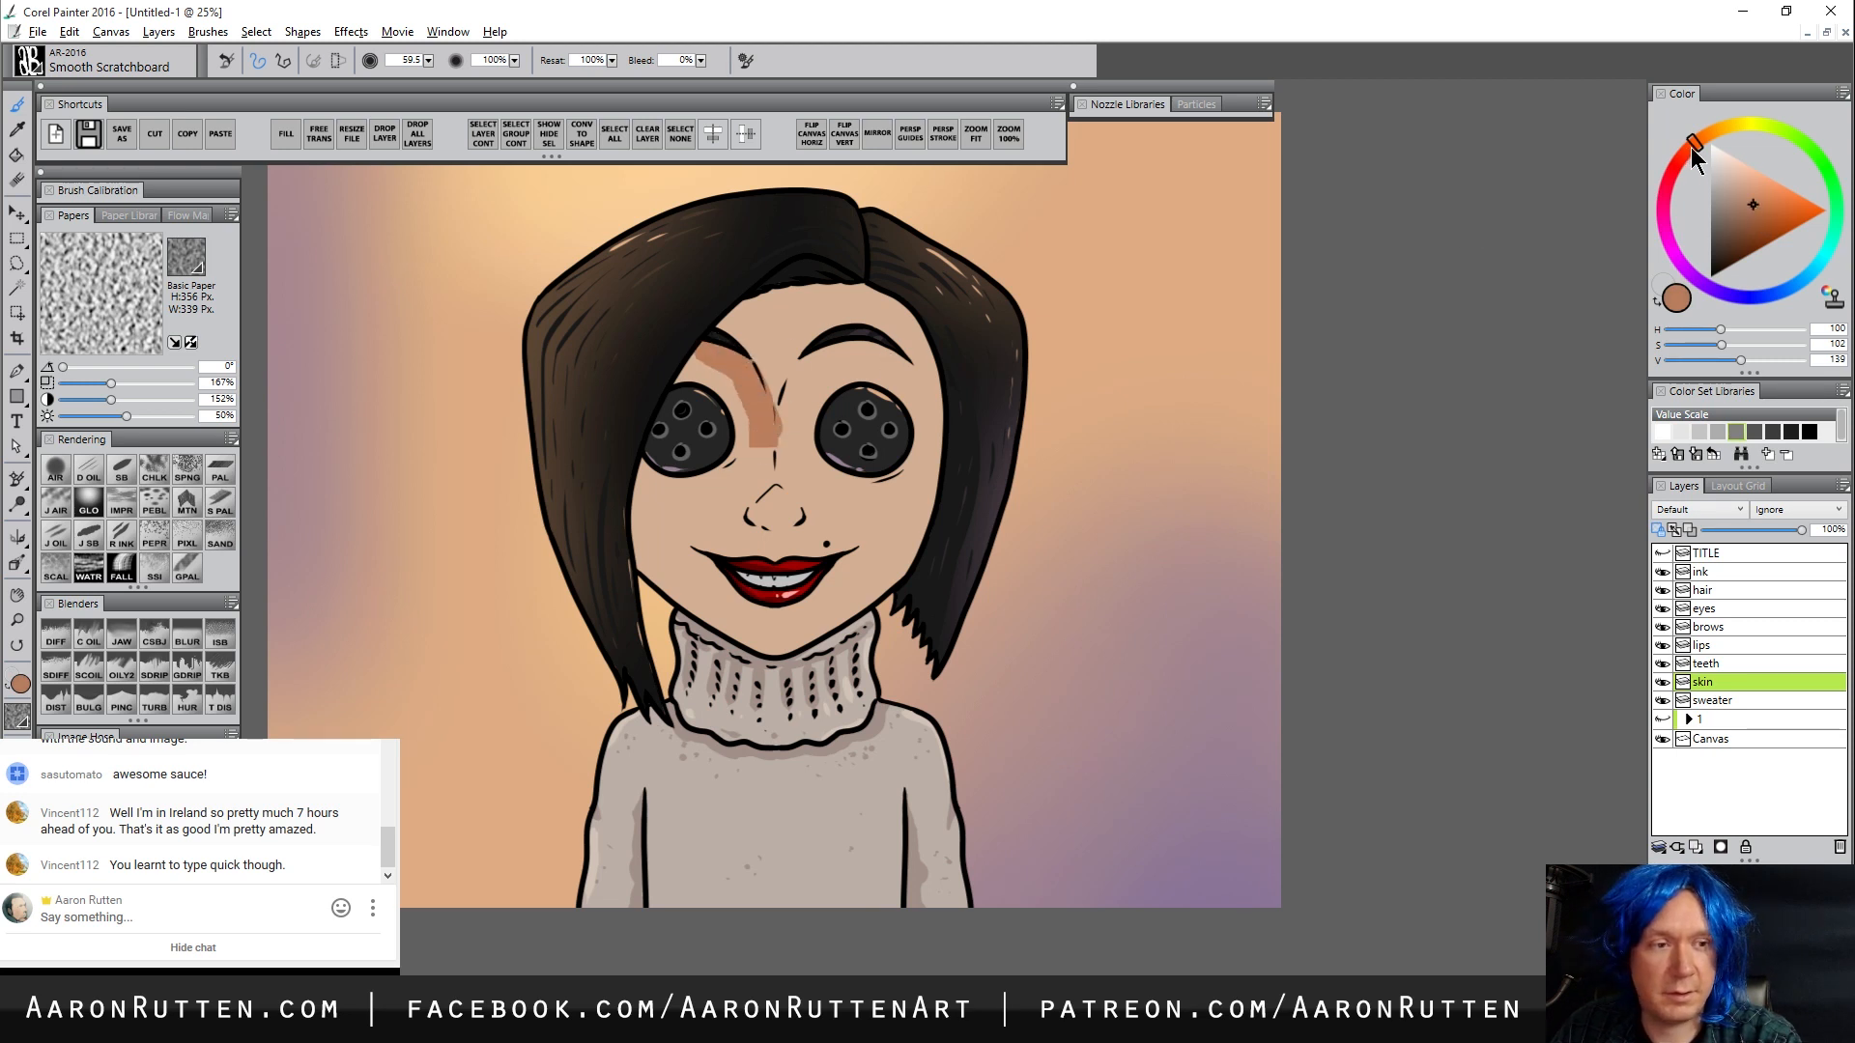
pyautogui.click(1754, 199)
pyautogui.hotkey('ctrl', 'z')
pyautogui.moveTo(703, 355)
pyautogui.mouseDown()
pyautogui.moveTo(759, 406)
pyautogui.moveTo(760, 480)
pyautogui.moveTo(729, 504)
pyautogui.moveTo(780, 455)
pyautogui.moveTo(757, 489)
pyautogui.moveTo(714, 467)
pyautogui.moveTo(675, 483)
pyautogui.moveTo(663, 562)
pyautogui.moveTo(744, 652)
pyautogui.moveTo(797, 672)
pyautogui.moveTo(643, 571)
pyautogui.moveTo(648, 444)
pyautogui.moveTo(653, 541)
pyautogui.mouseUp()
pyautogui.moveTo(679, 391)
pyautogui.mouseDown()
pyautogui.moveTo(730, 414)
pyautogui.moveTo(746, 460)
pyautogui.moveTo(739, 401)
pyautogui.mouseUp()
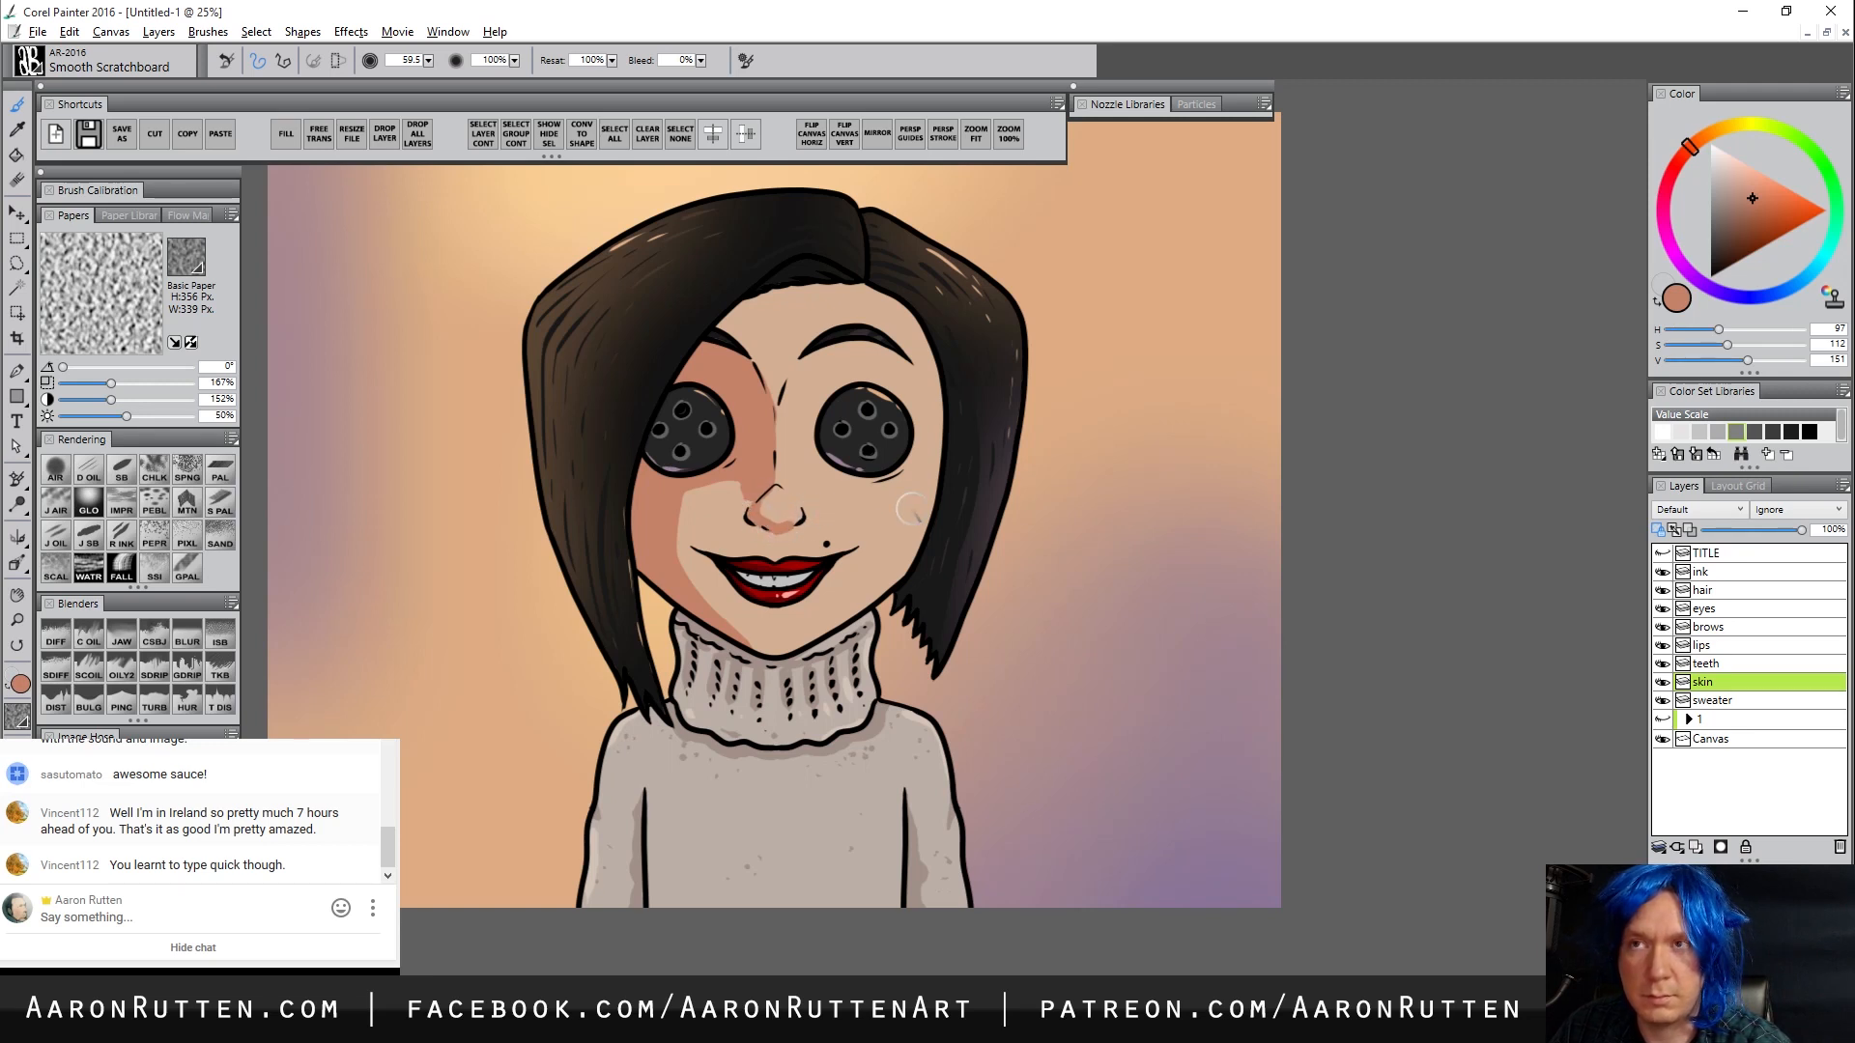
pyautogui.moveTo(802, 367)
pyautogui.mouseDown()
pyautogui.moveTo(887, 351)
pyautogui.moveTo(908, 377)
pyautogui.moveTo(897, 359)
pyautogui.mouseUp()
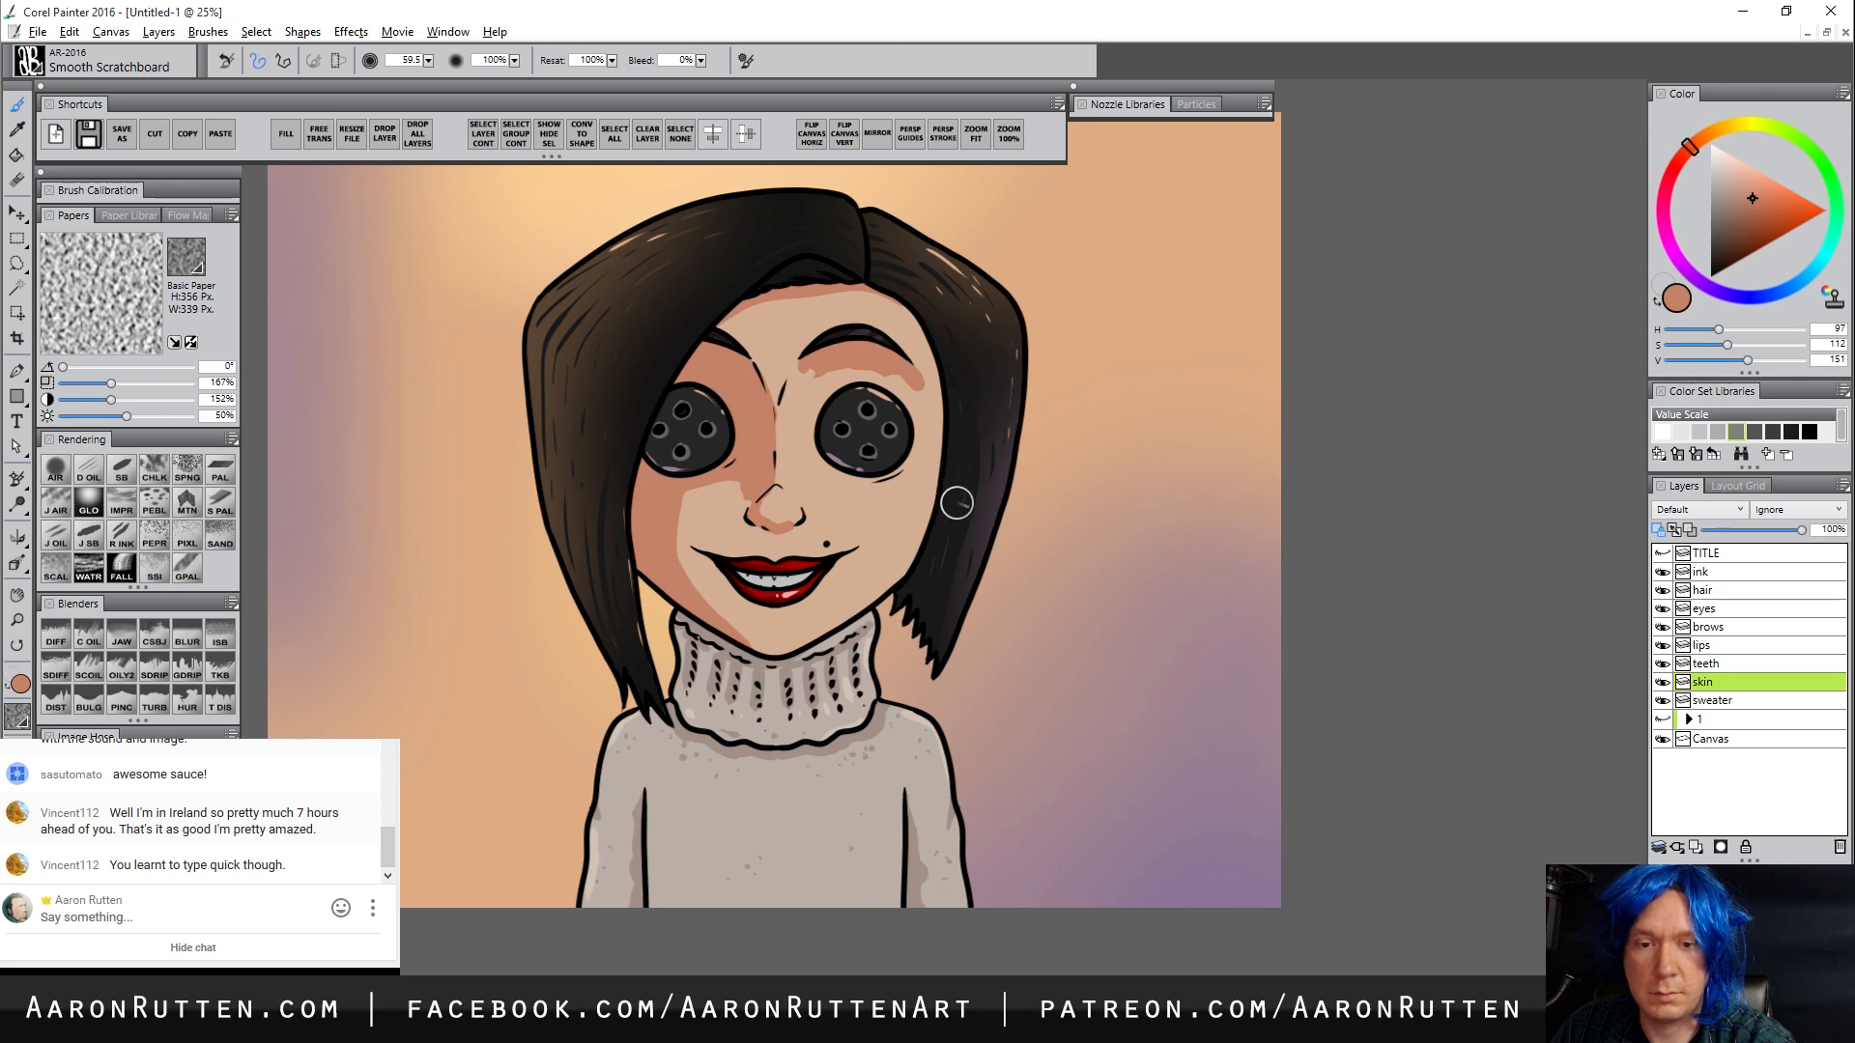
# Deepen the shadows around the hair-side eye and along the cheek edge with a darker reddish brown (H 92, S 92, V 120)
pyautogui.click(1751, 215)
pyautogui.click(1686, 157)
pyautogui.moveTo(704, 361)
pyautogui.mouseDown()
pyautogui.moveTo(686, 377)
pyautogui.moveTo(731, 401)
pyautogui.moveTo(714, 390)
pyautogui.mouseUp()
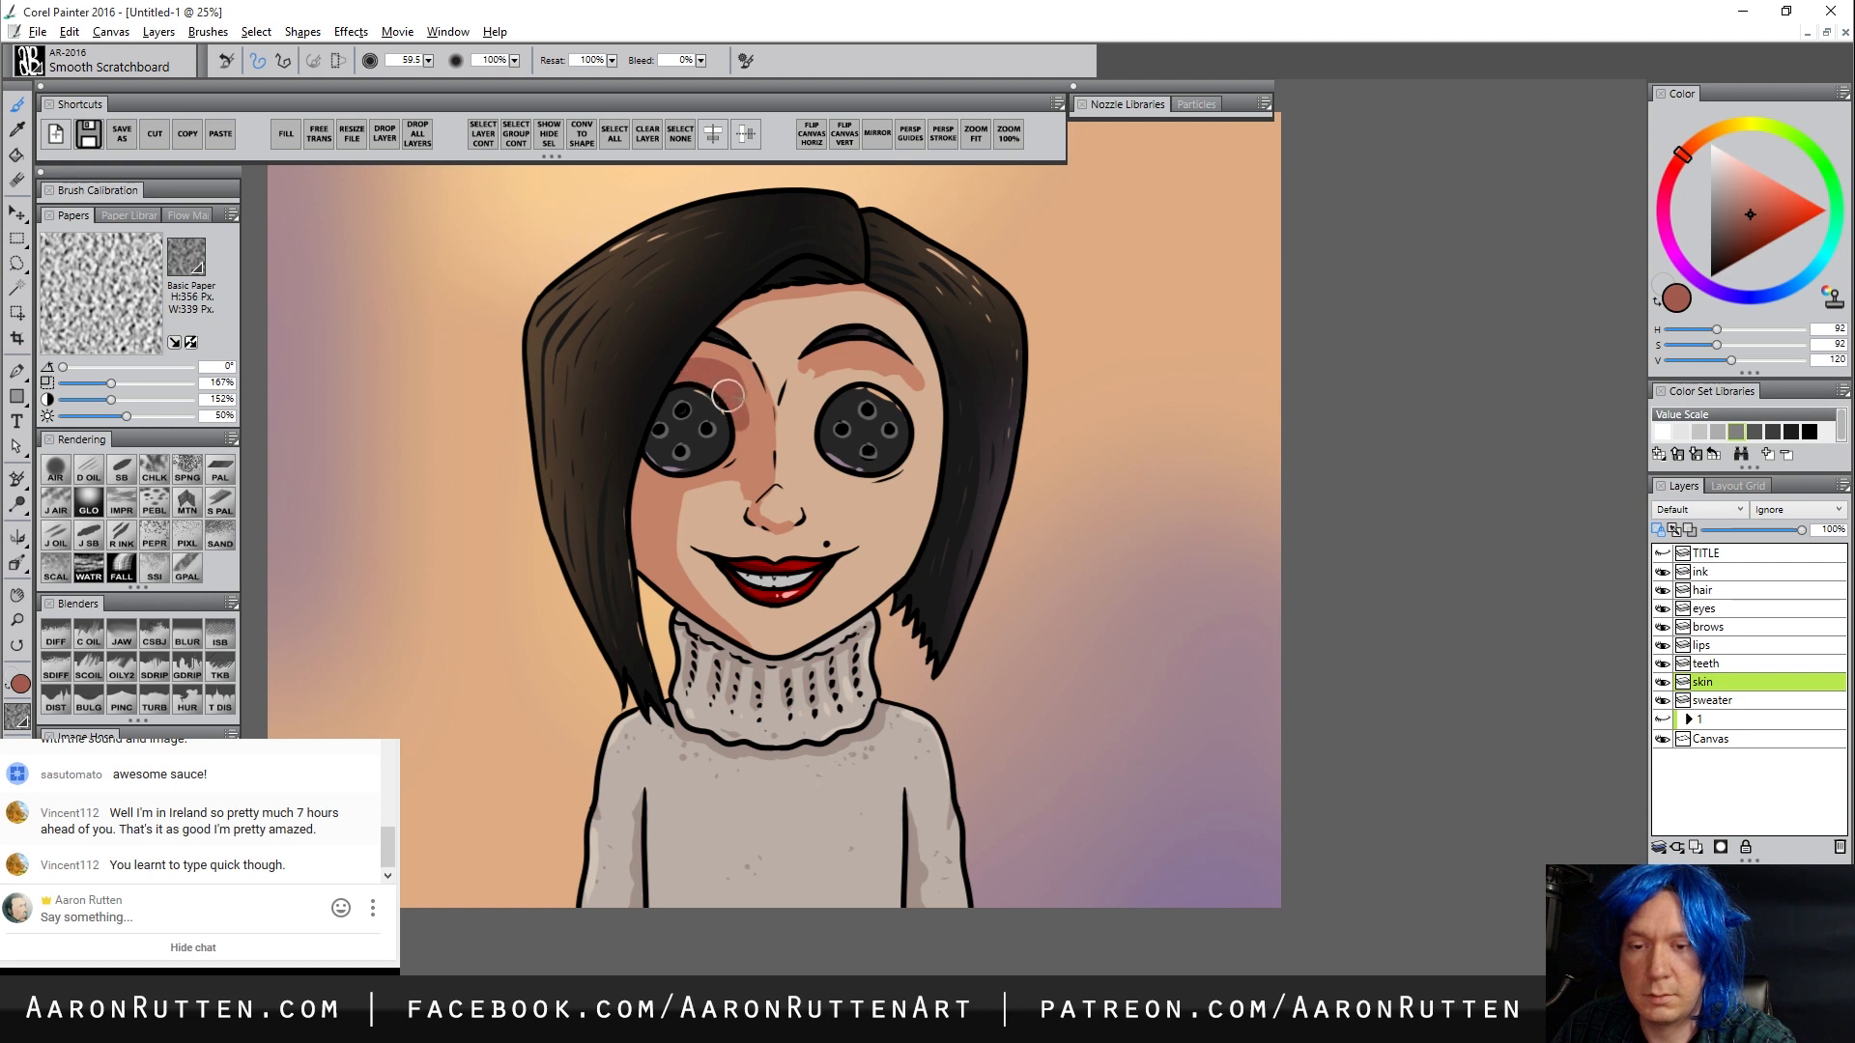
pyautogui.moveTo(633, 514)
pyautogui.mouseDown()
pyautogui.moveTo(641, 569)
pyautogui.moveTo(638, 461)
pyautogui.moveTo(633, 533)
pyautogui.mouseUp()
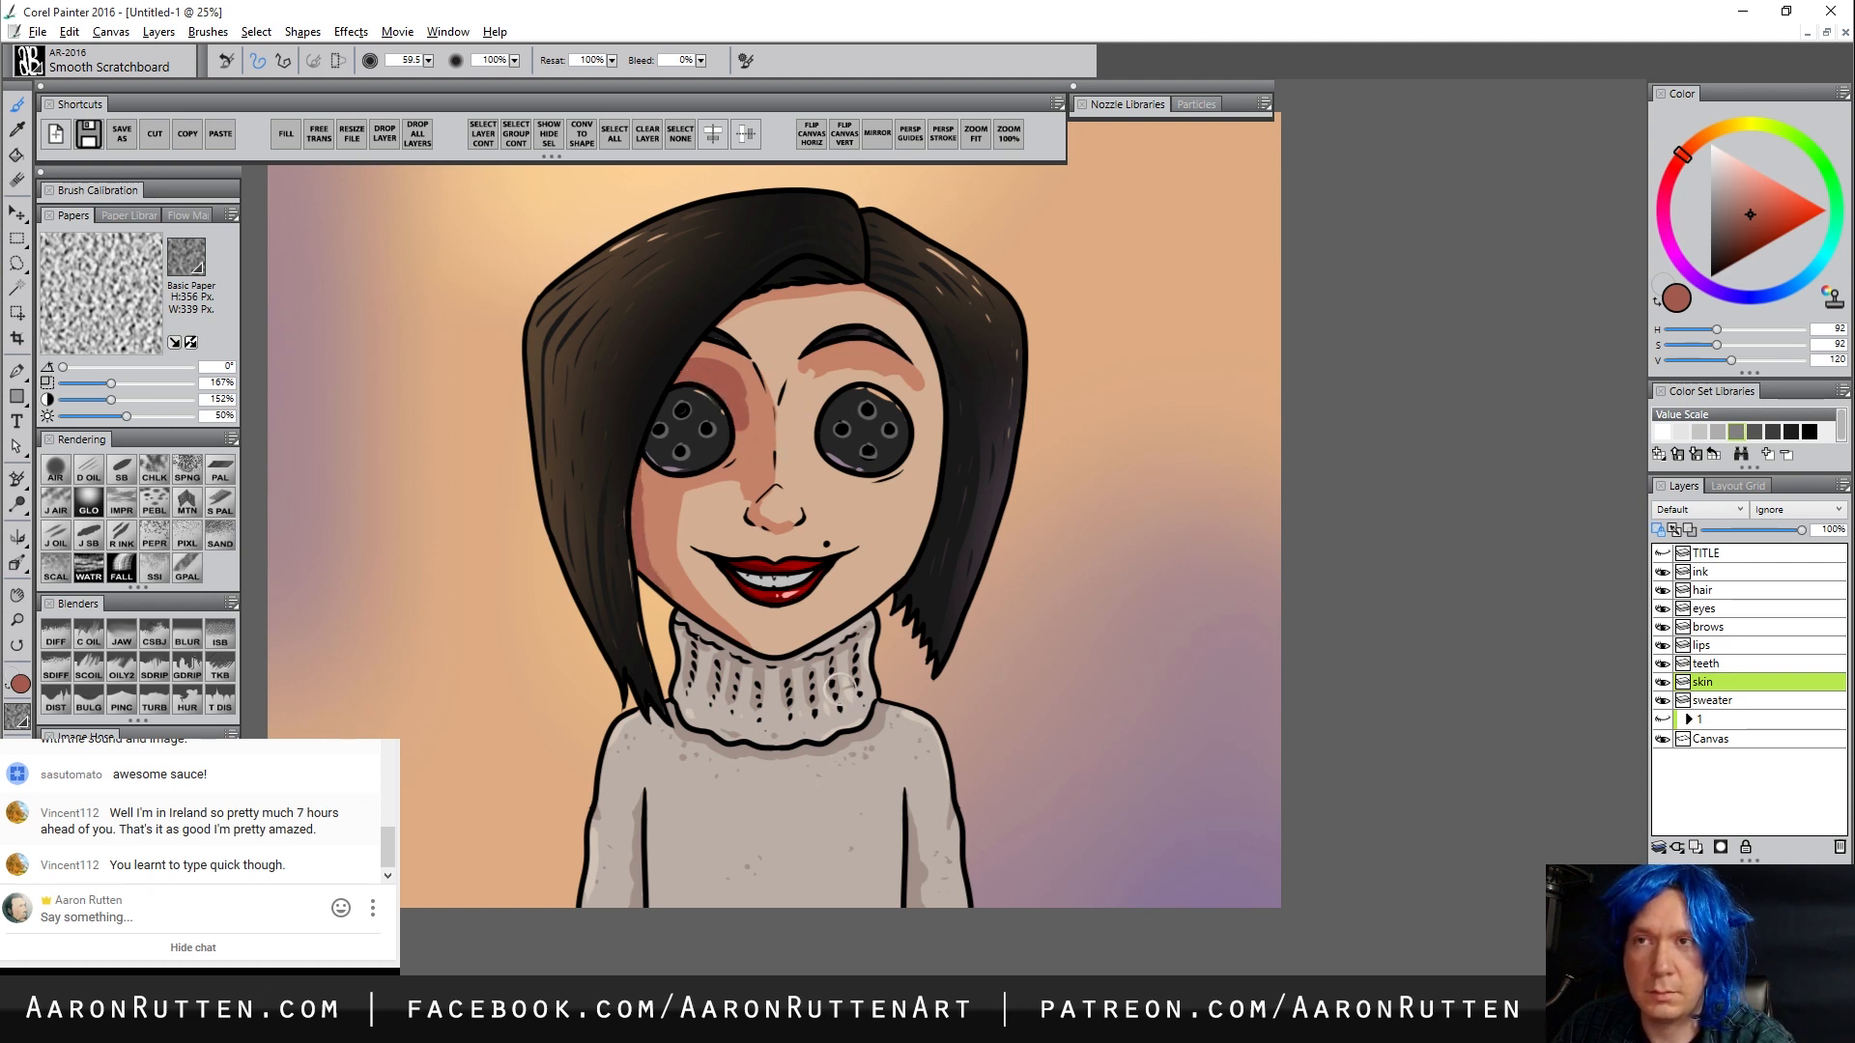
# Refine the facial shadows around the nose and mouth using the two shadow tones sampled from the skin
pyautogui.keyDown('alt'); pyautogui.click(757, 466); pyautogui.keyUp('alt')
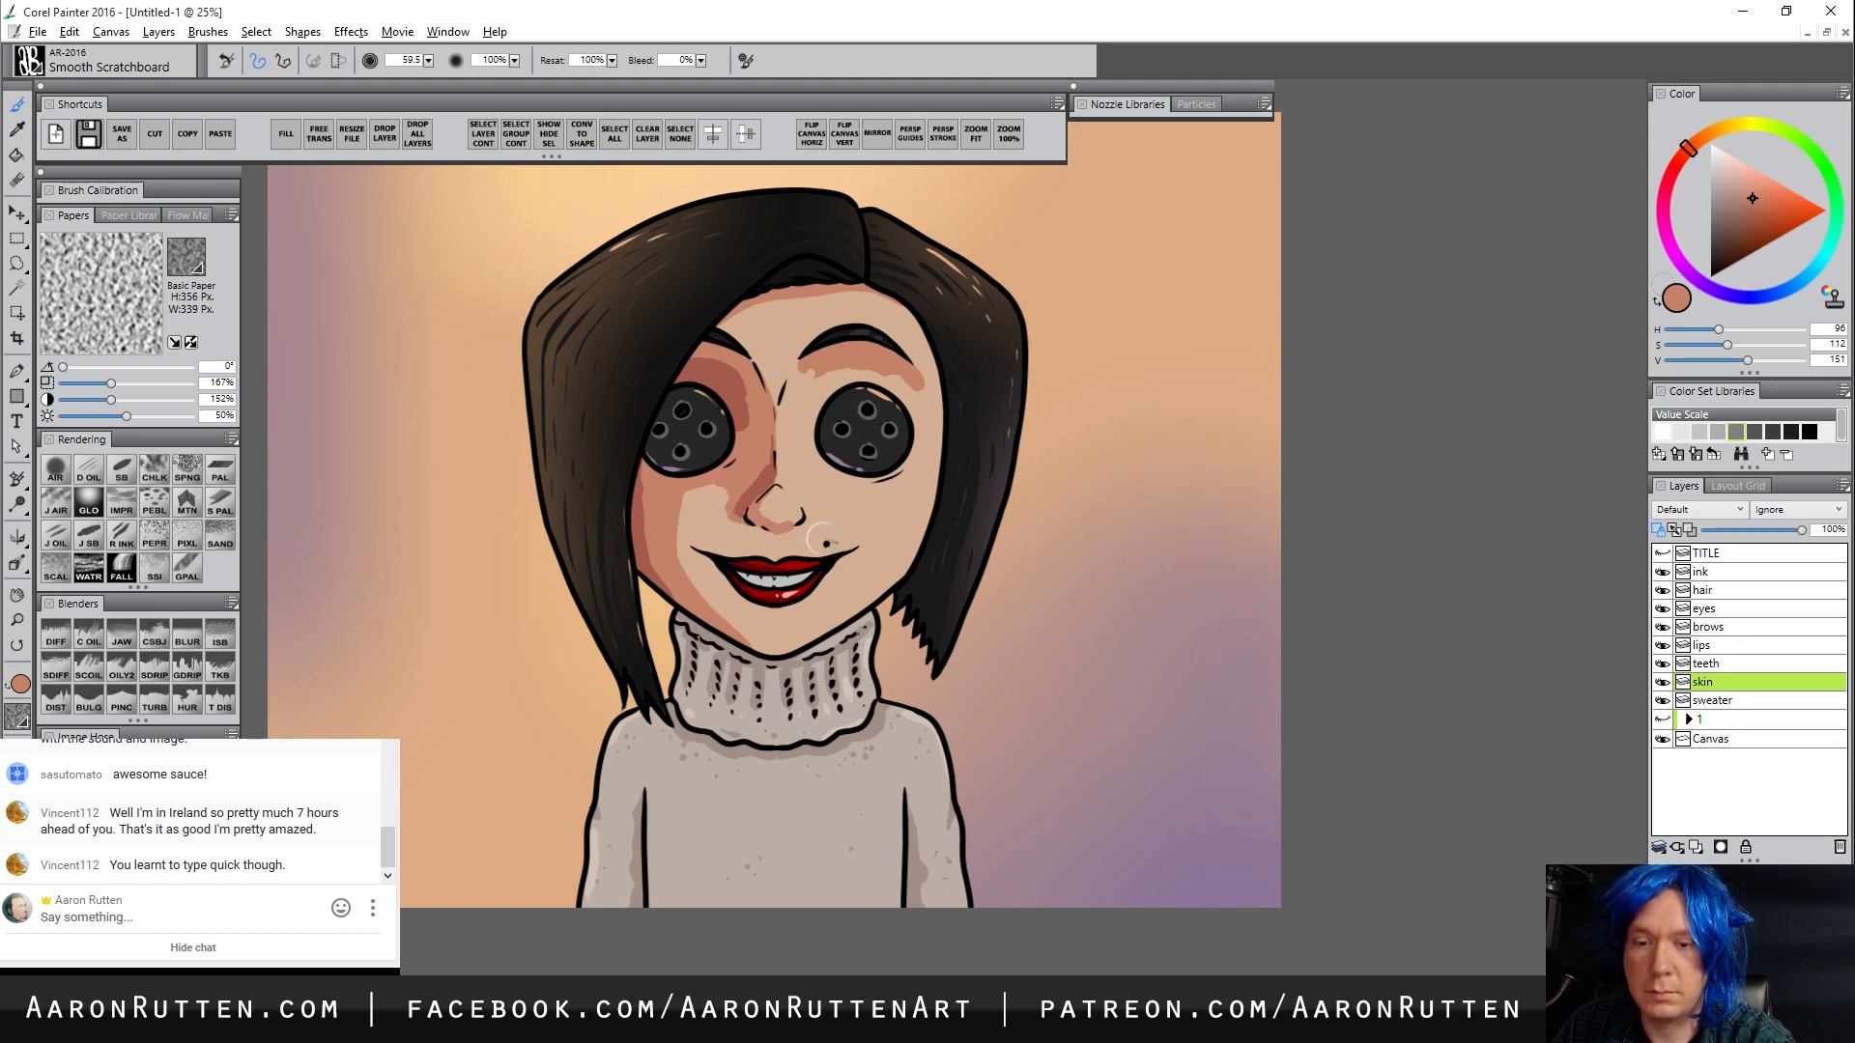
pyautogui.keyDown('alt'); pyautogui.click(740, 505); pyautogui.keyUp('alt')
pyautogui.moveTo(747, 516); pyautogui.dragTo(787, 533)
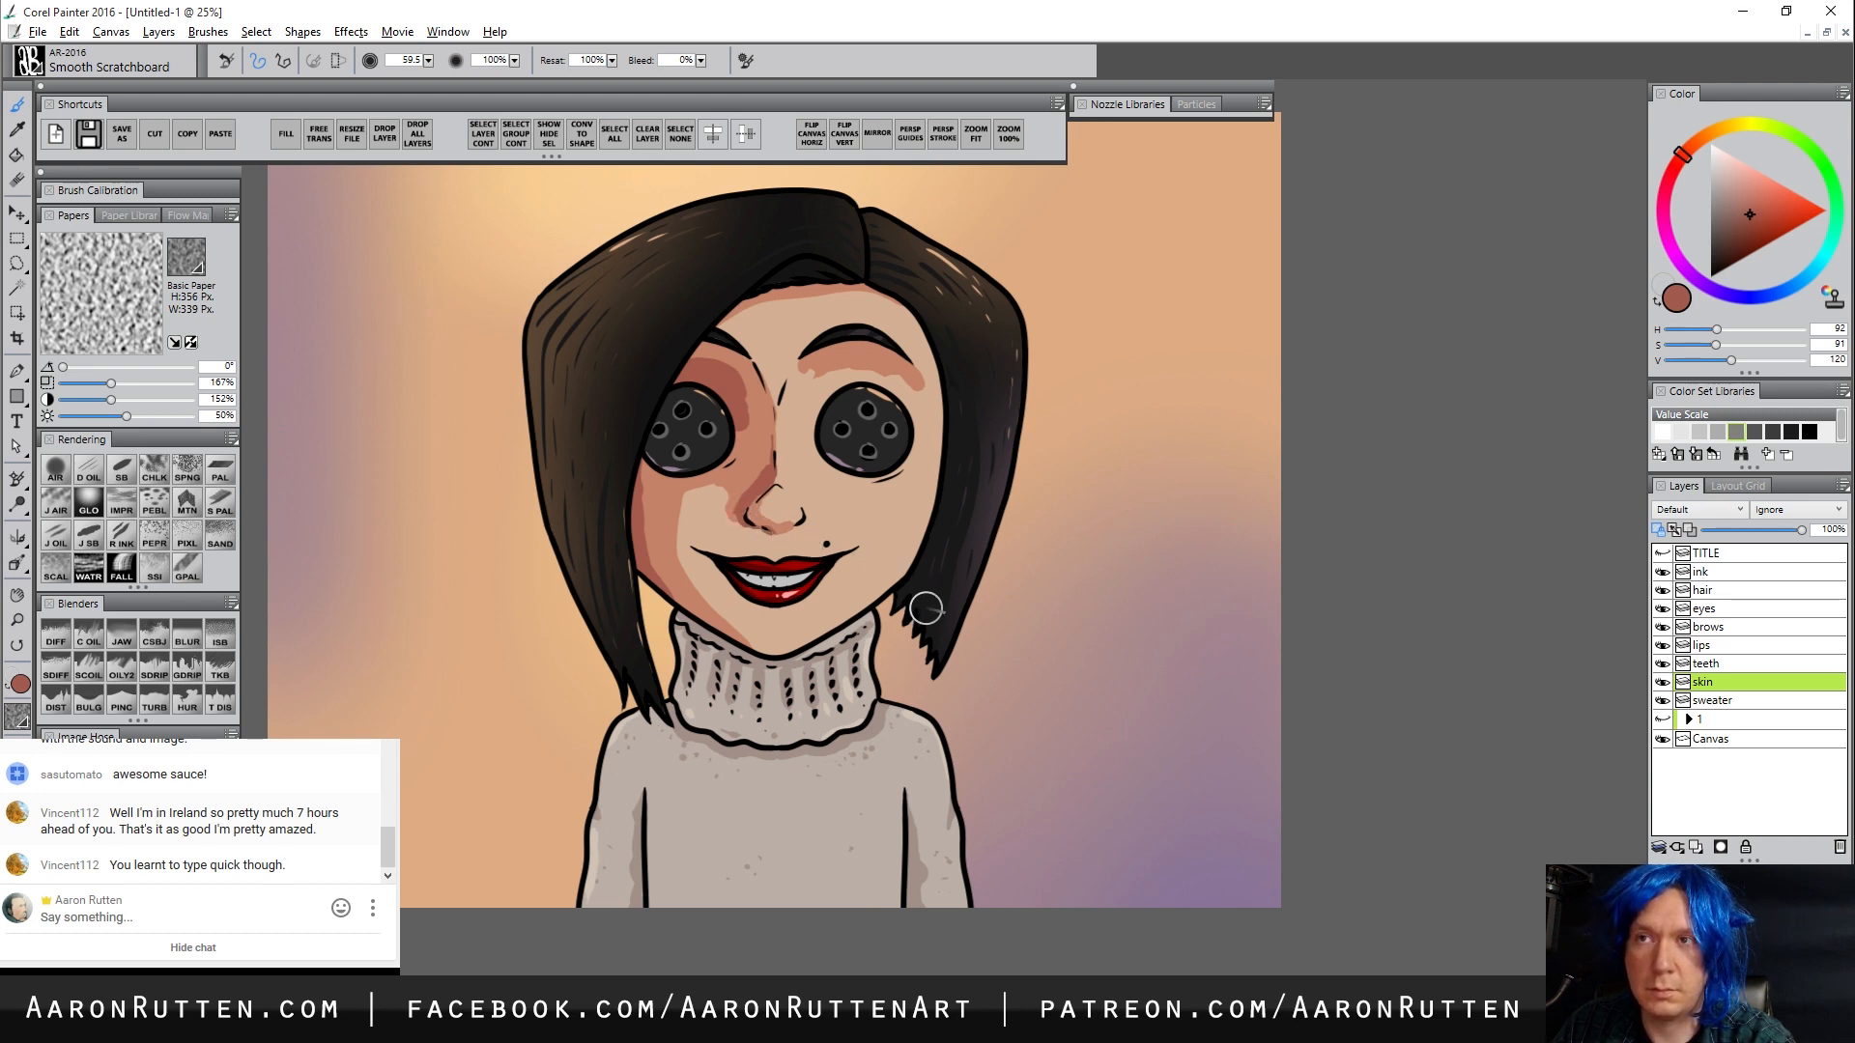
pyautogui.keyDown('alt'); pyautogui.click(796, 614); pyautogui.keyUp('alt')
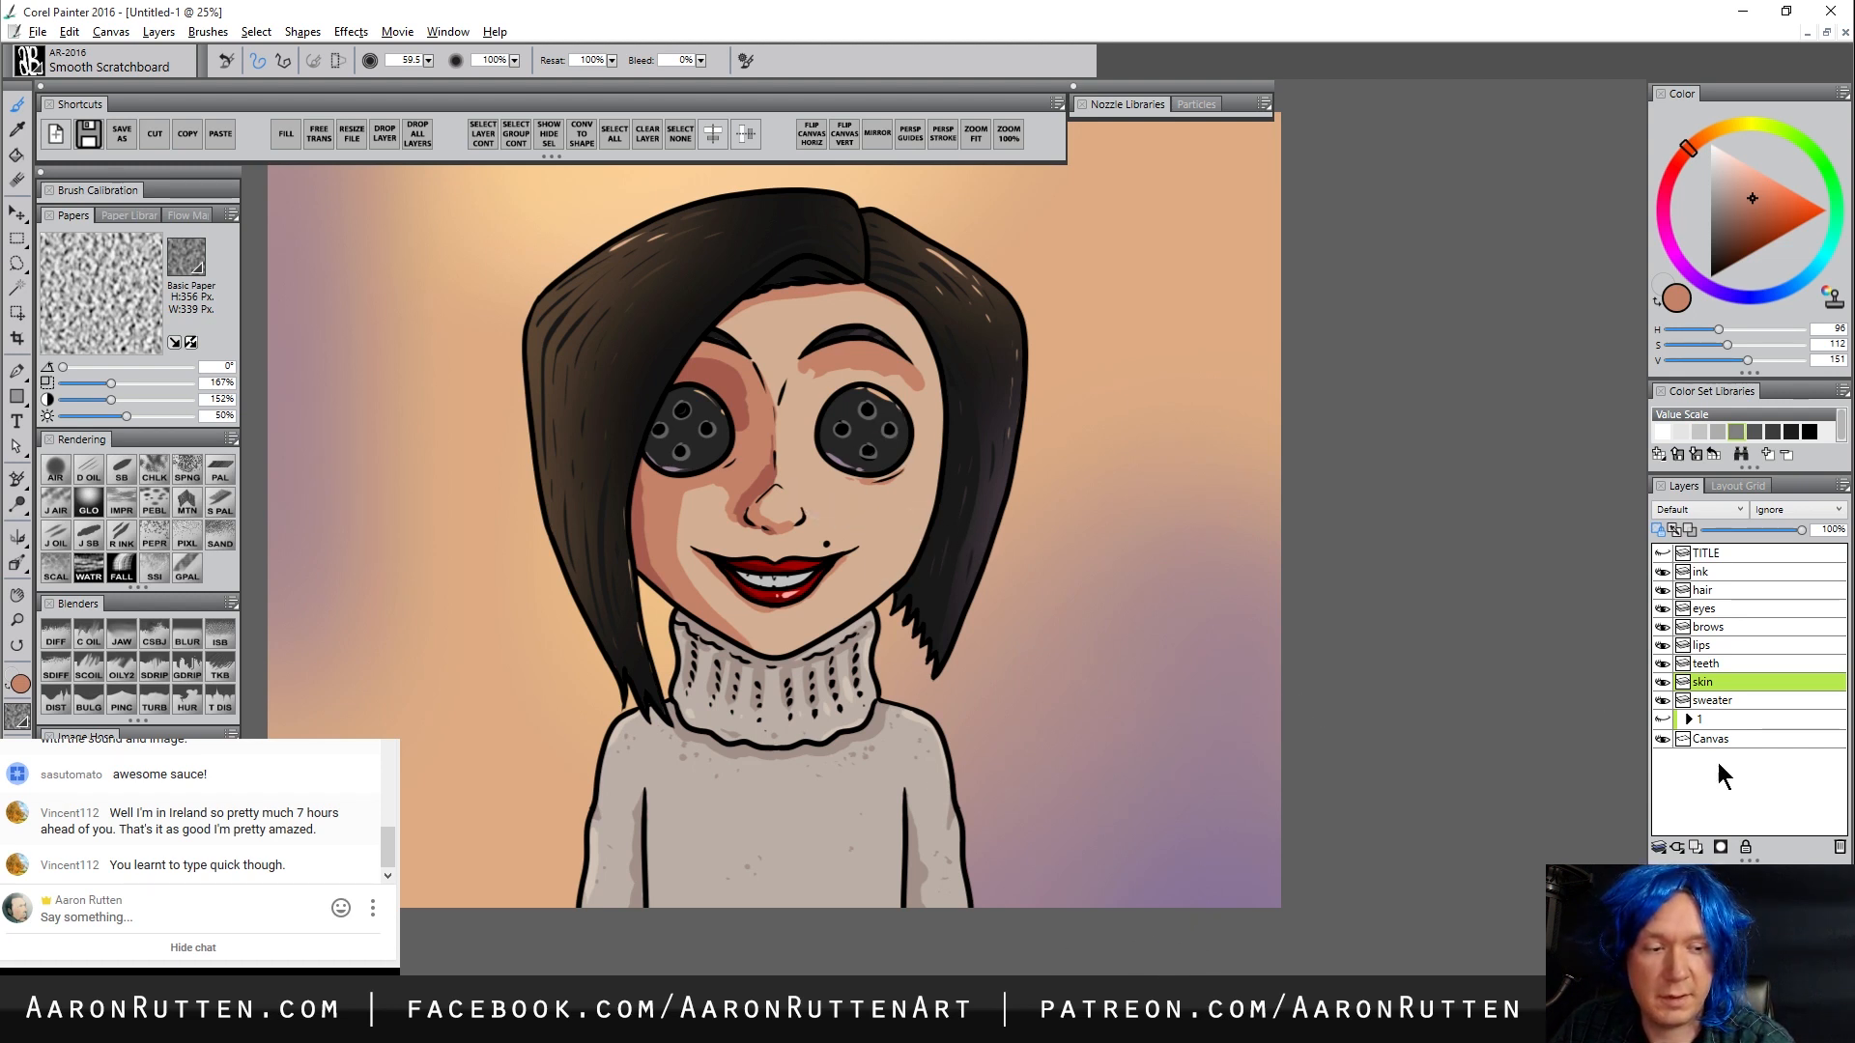
# Add a new layer above the skin layer and select the skin layer's content
pyautogui.click(1717, 848)
pyautogui.click(1708, 699)
pyautogui.rightClick(1708, 700)
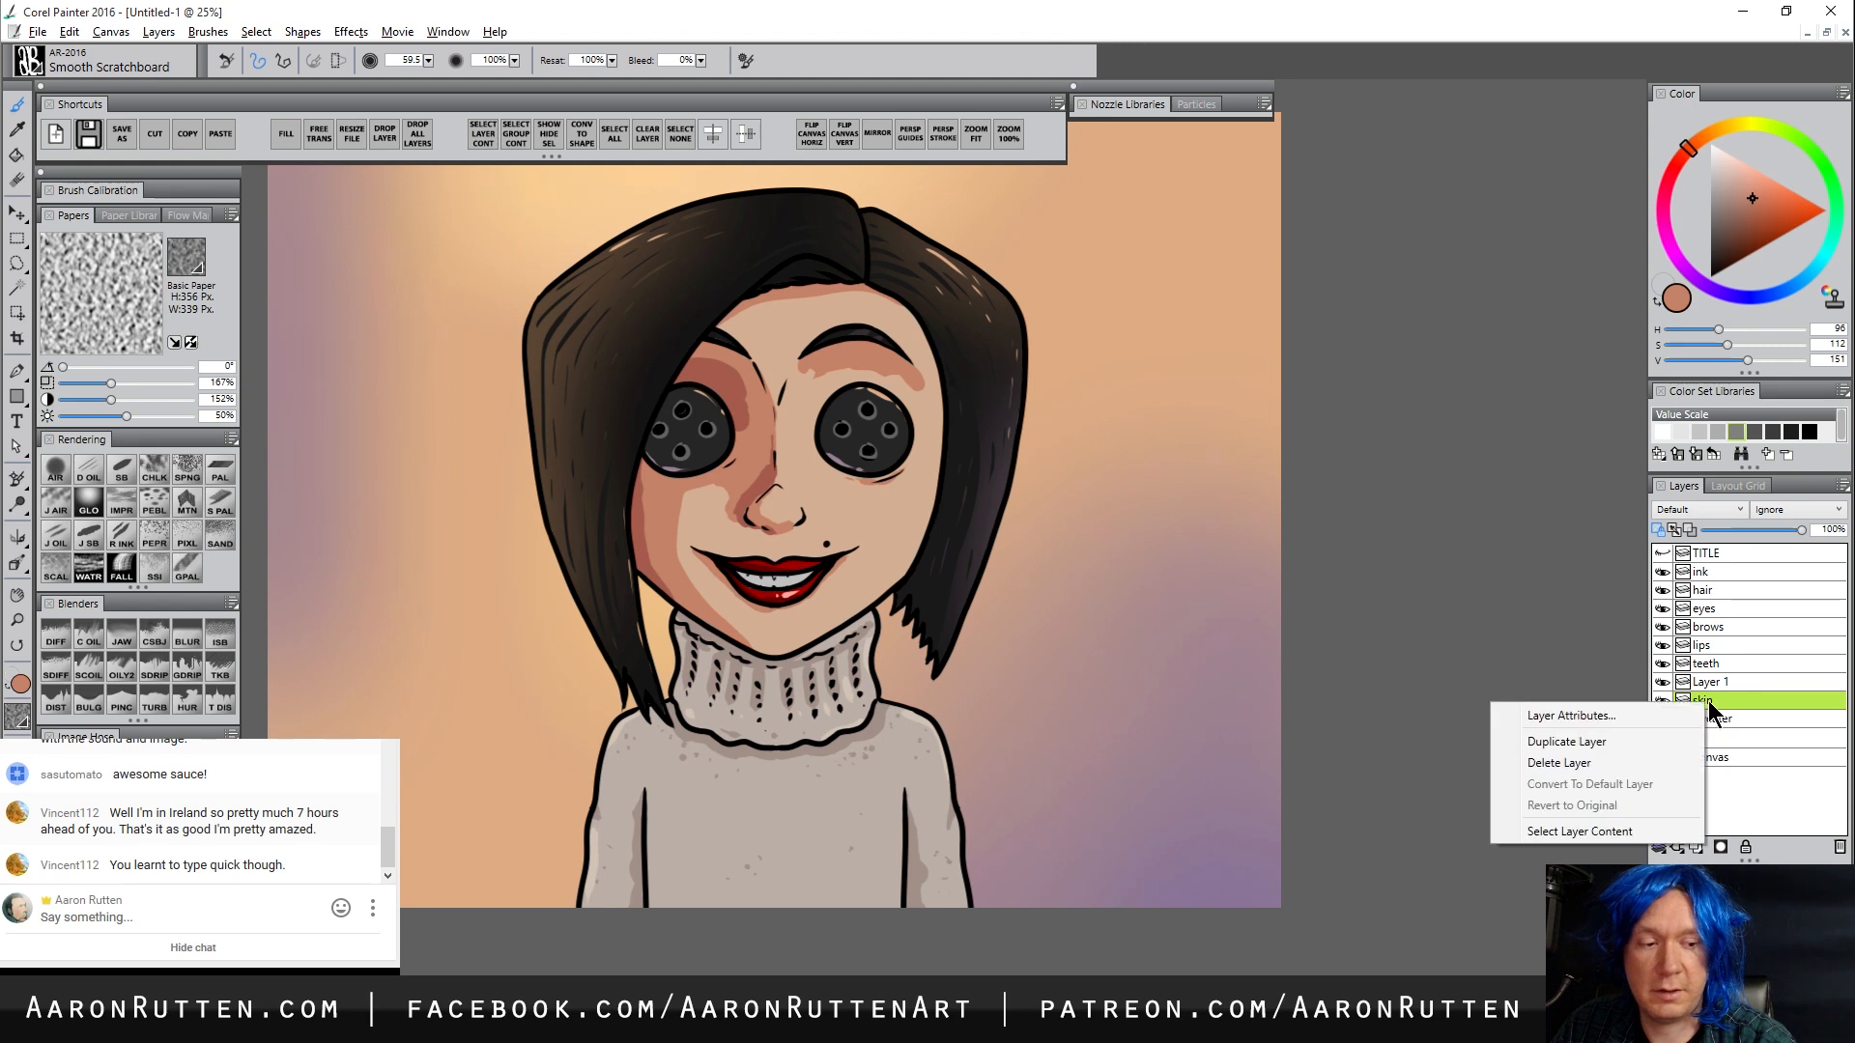
pyautogui.click(1595, 832)
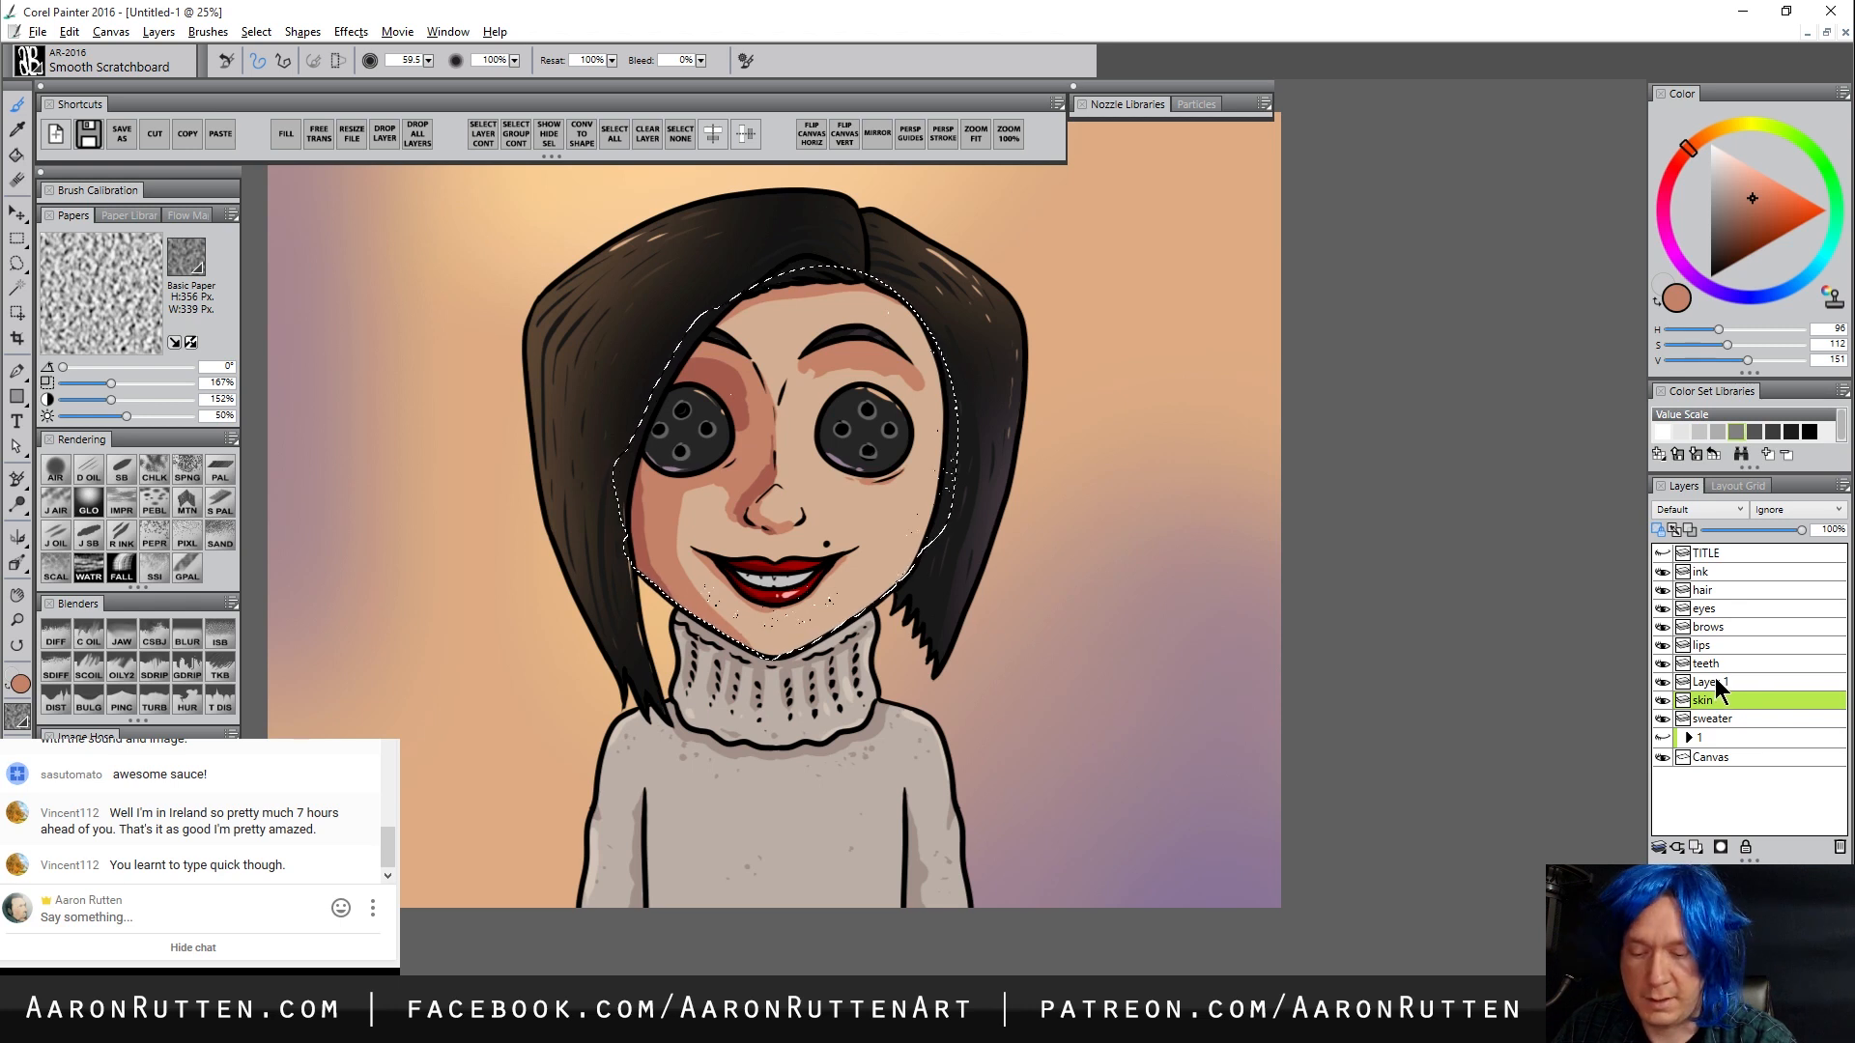
pyautogui.hotkey('ctrl', 'd')
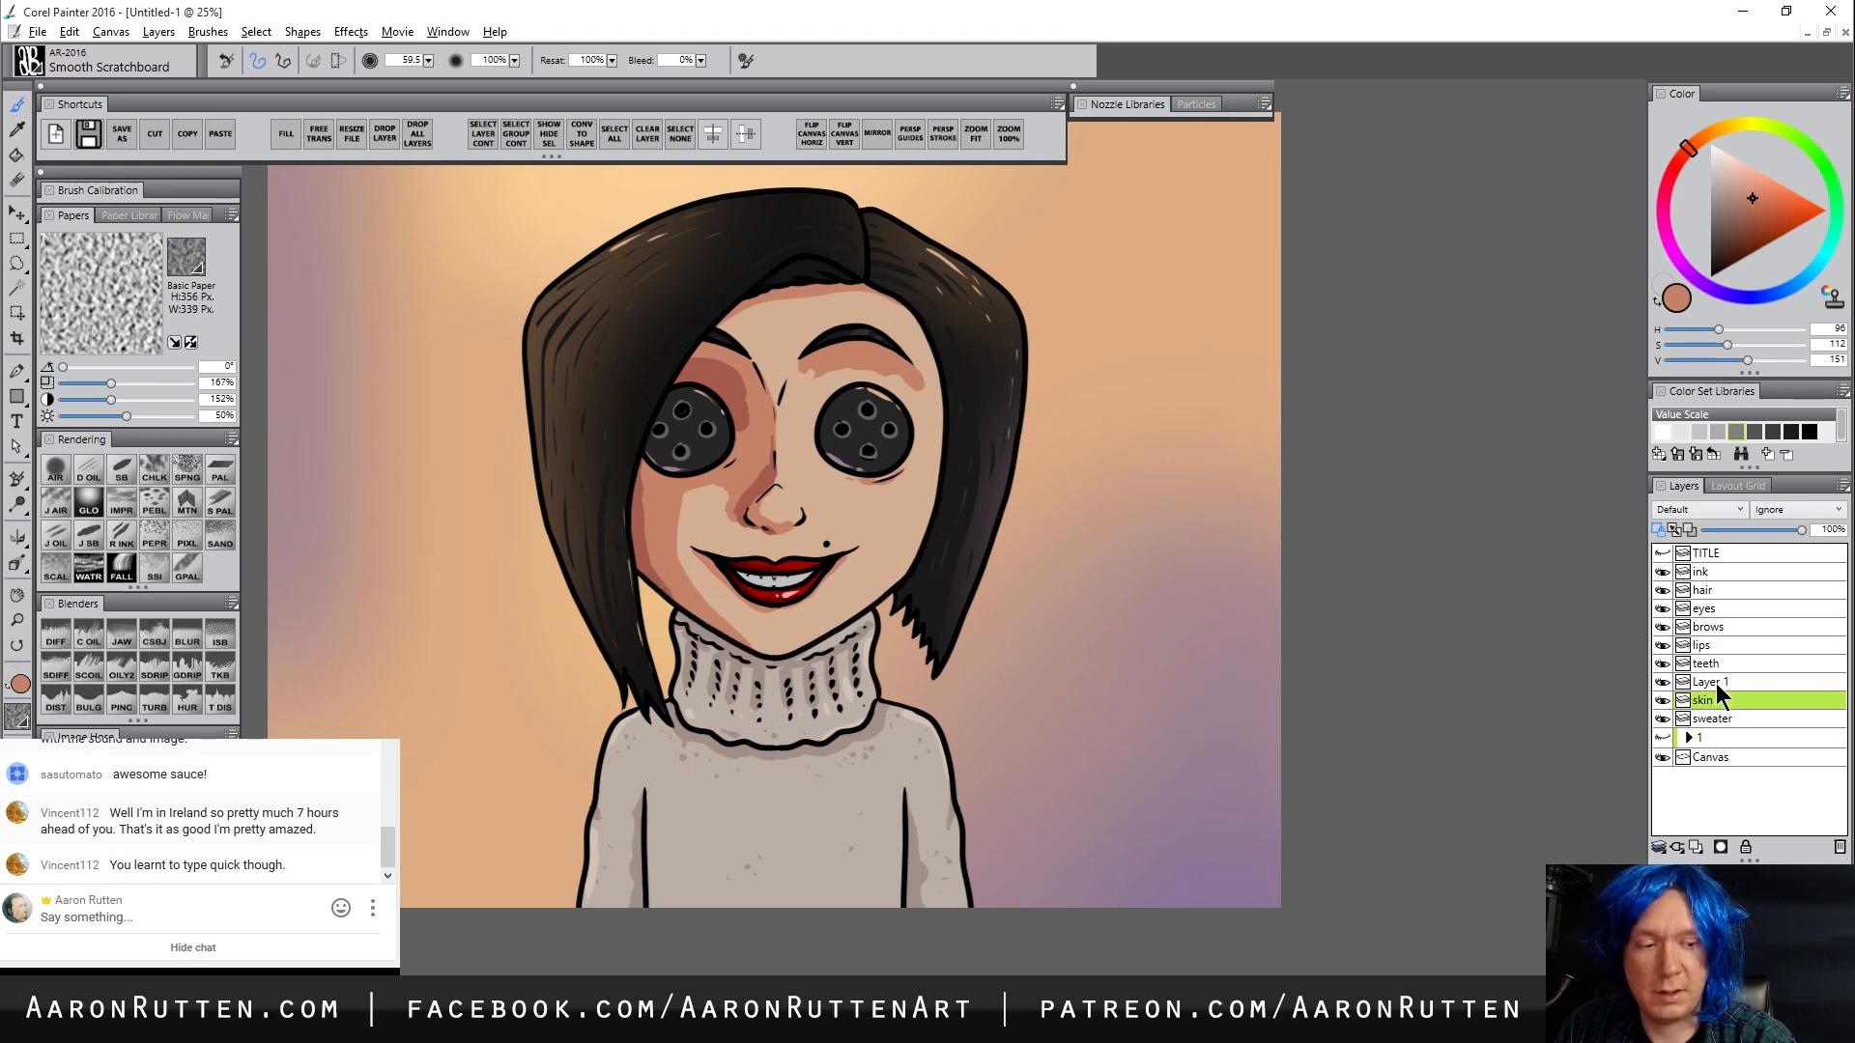
# Glaze the face on Layer 1 with orange-brown (H 111, S 255, V 89) using Digital Airbrush CC at size 412
pyautogui.click(1714, 682)
pyautogui.click(1659, 532)
pyautogui.click(55, 470)
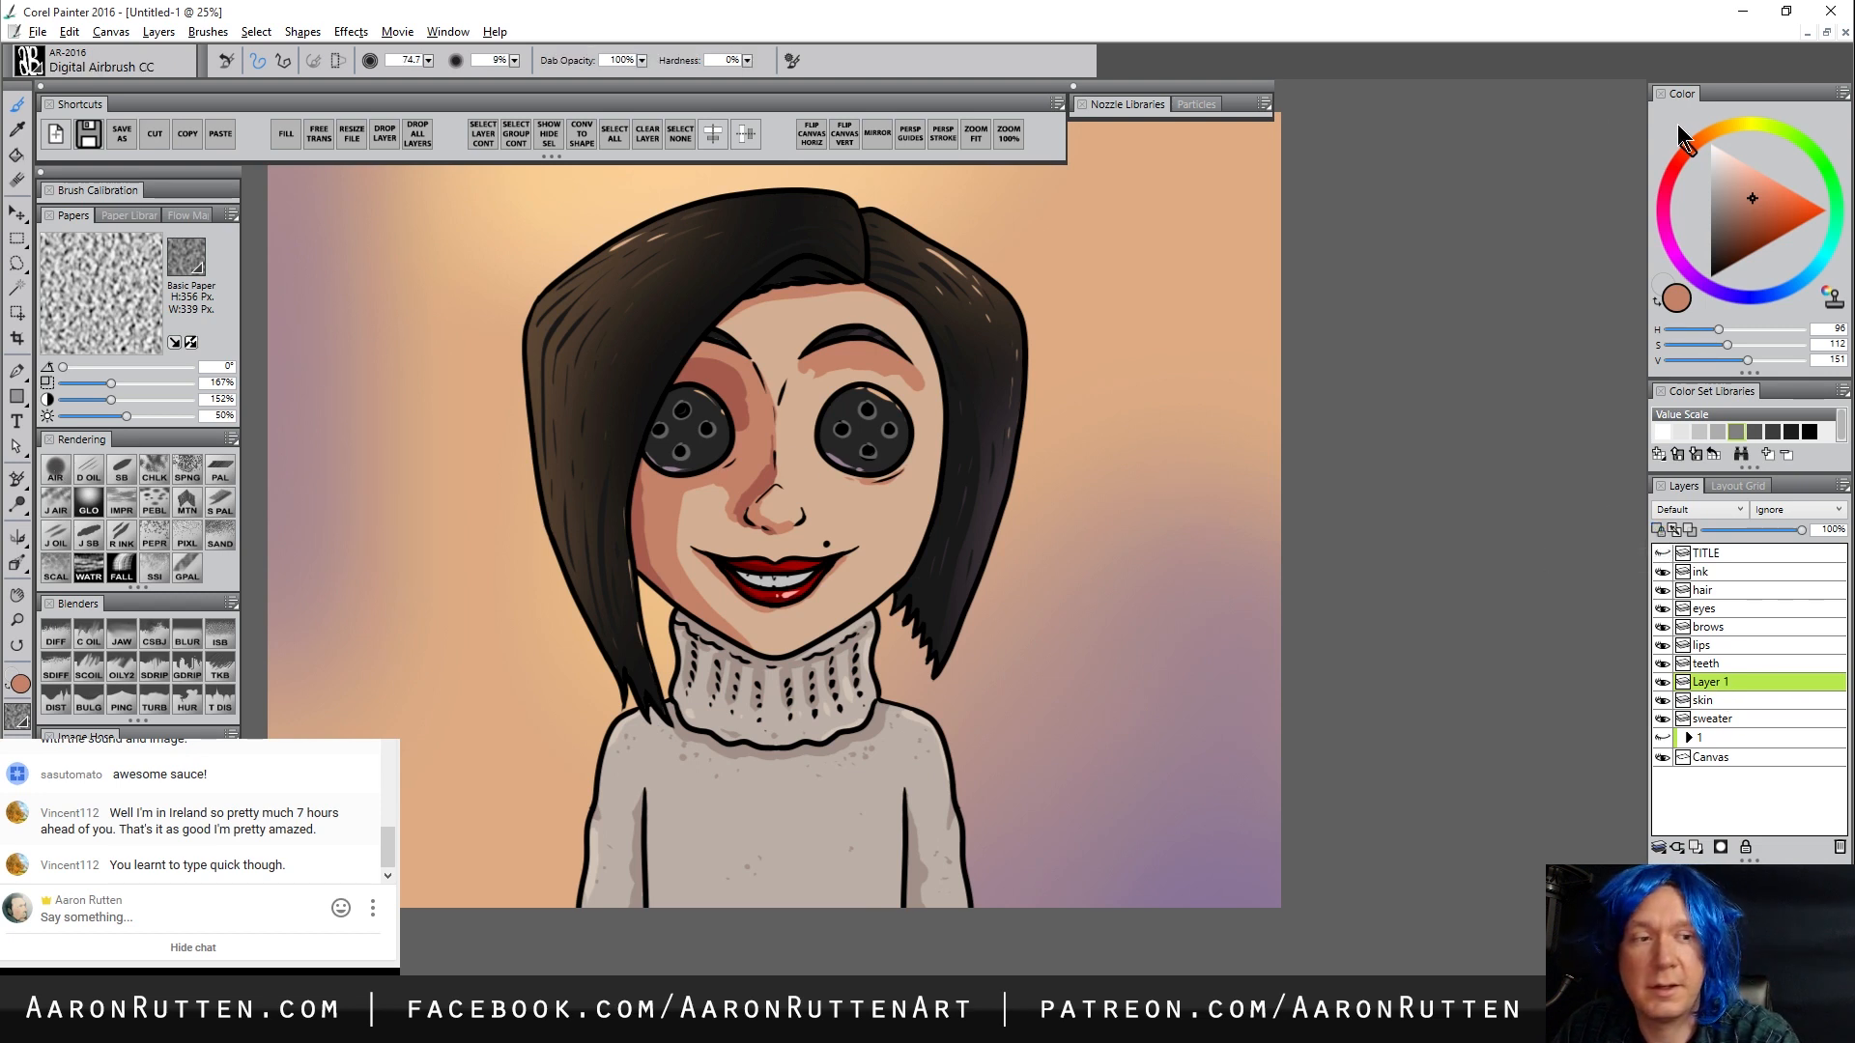
pyautogui.click(1715, 129)
pyautogui.moveTo(1765, 229); pyautogui.dragTo(1794, 246)
pyautogui.moveTo(813, 362)
pyautogui.mouseDown()
pyautogui.moveTo(823, 465)
pyautogui.moveTo(903, 297)
pyautogui.moveTo(715, 336)
pyautogui.moveTo(971, 399)
pyautogui.moveTo(671, 503)
pyautogui.moveTo(913, 535)
pyautogui.moveTo(712, 659)
pyautogui.moveTo(883, 628)
pyautogui.mouseUp()
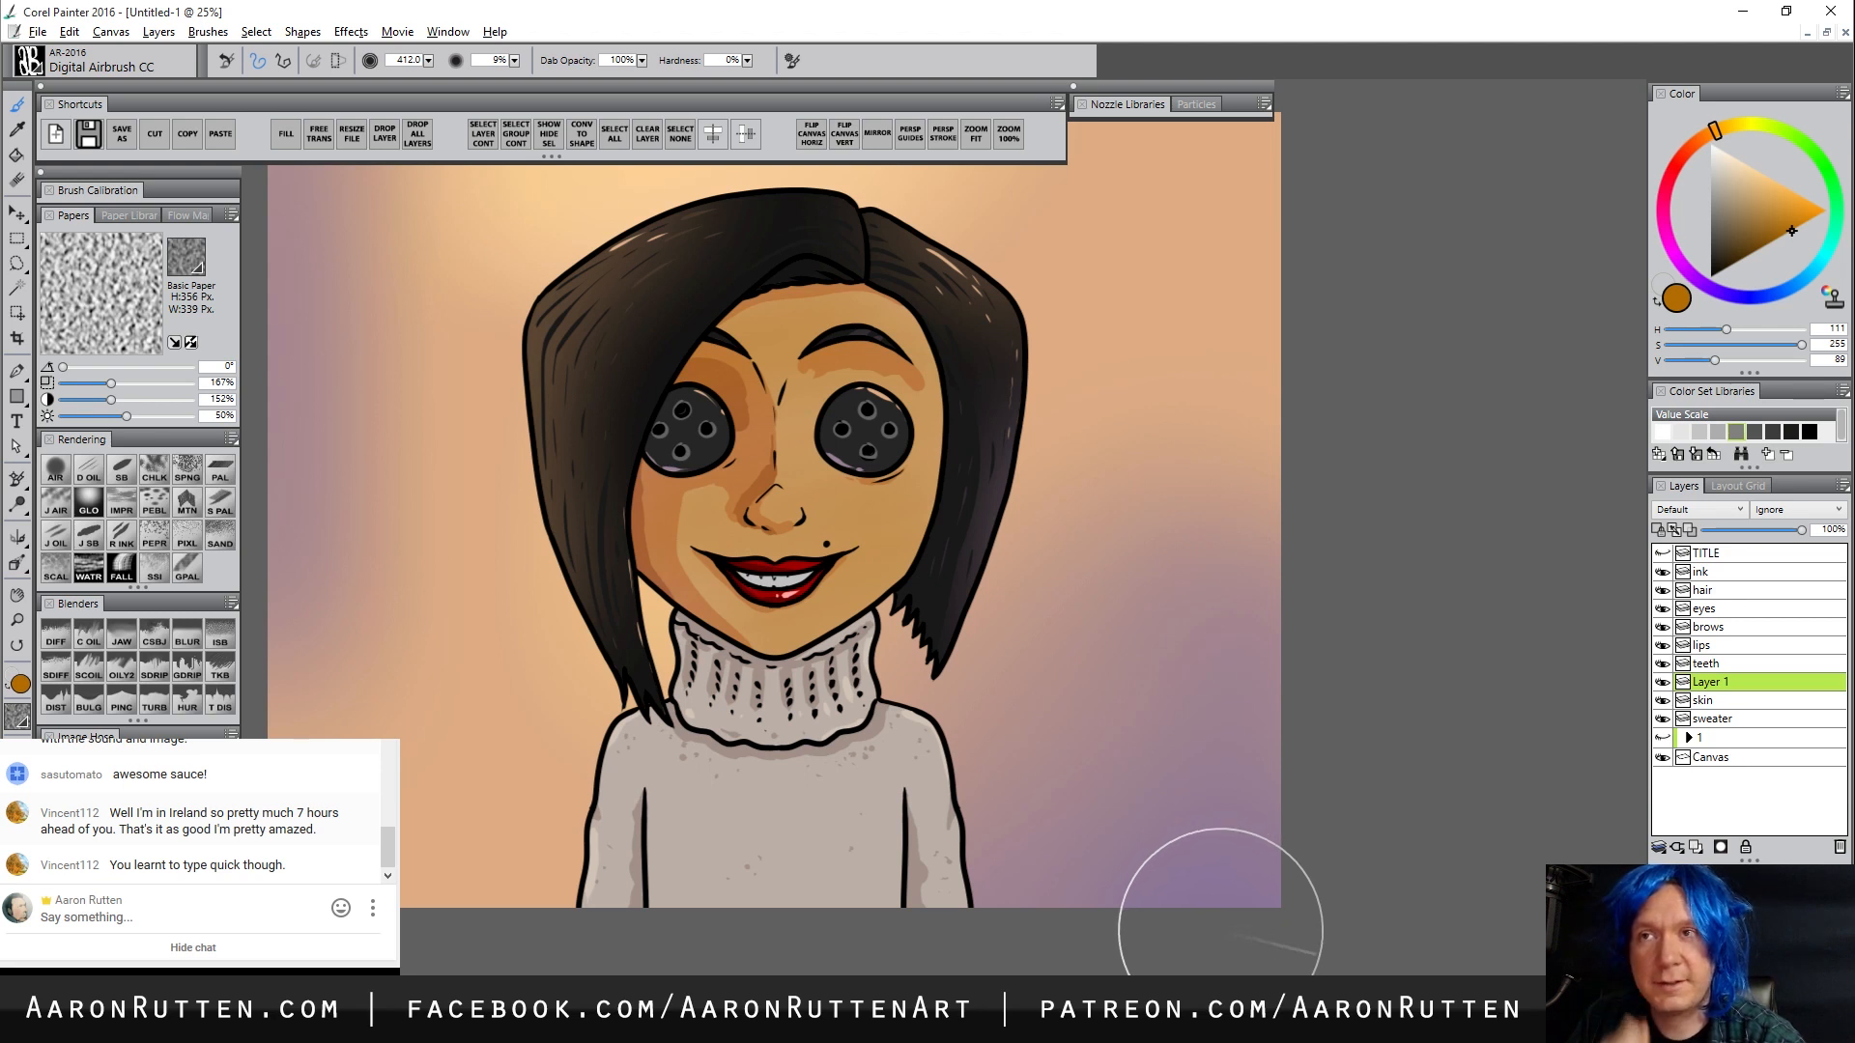
# Airbrush background-sampled purple (H 34, S 31, V 135) and darker purple (V 83) on the face's hair side, and set Layer 1's opacity to 83%
pyautogui.keyDown('alt'); pyautogui.click(1206, 841); pyautogui.keyUp('alt')
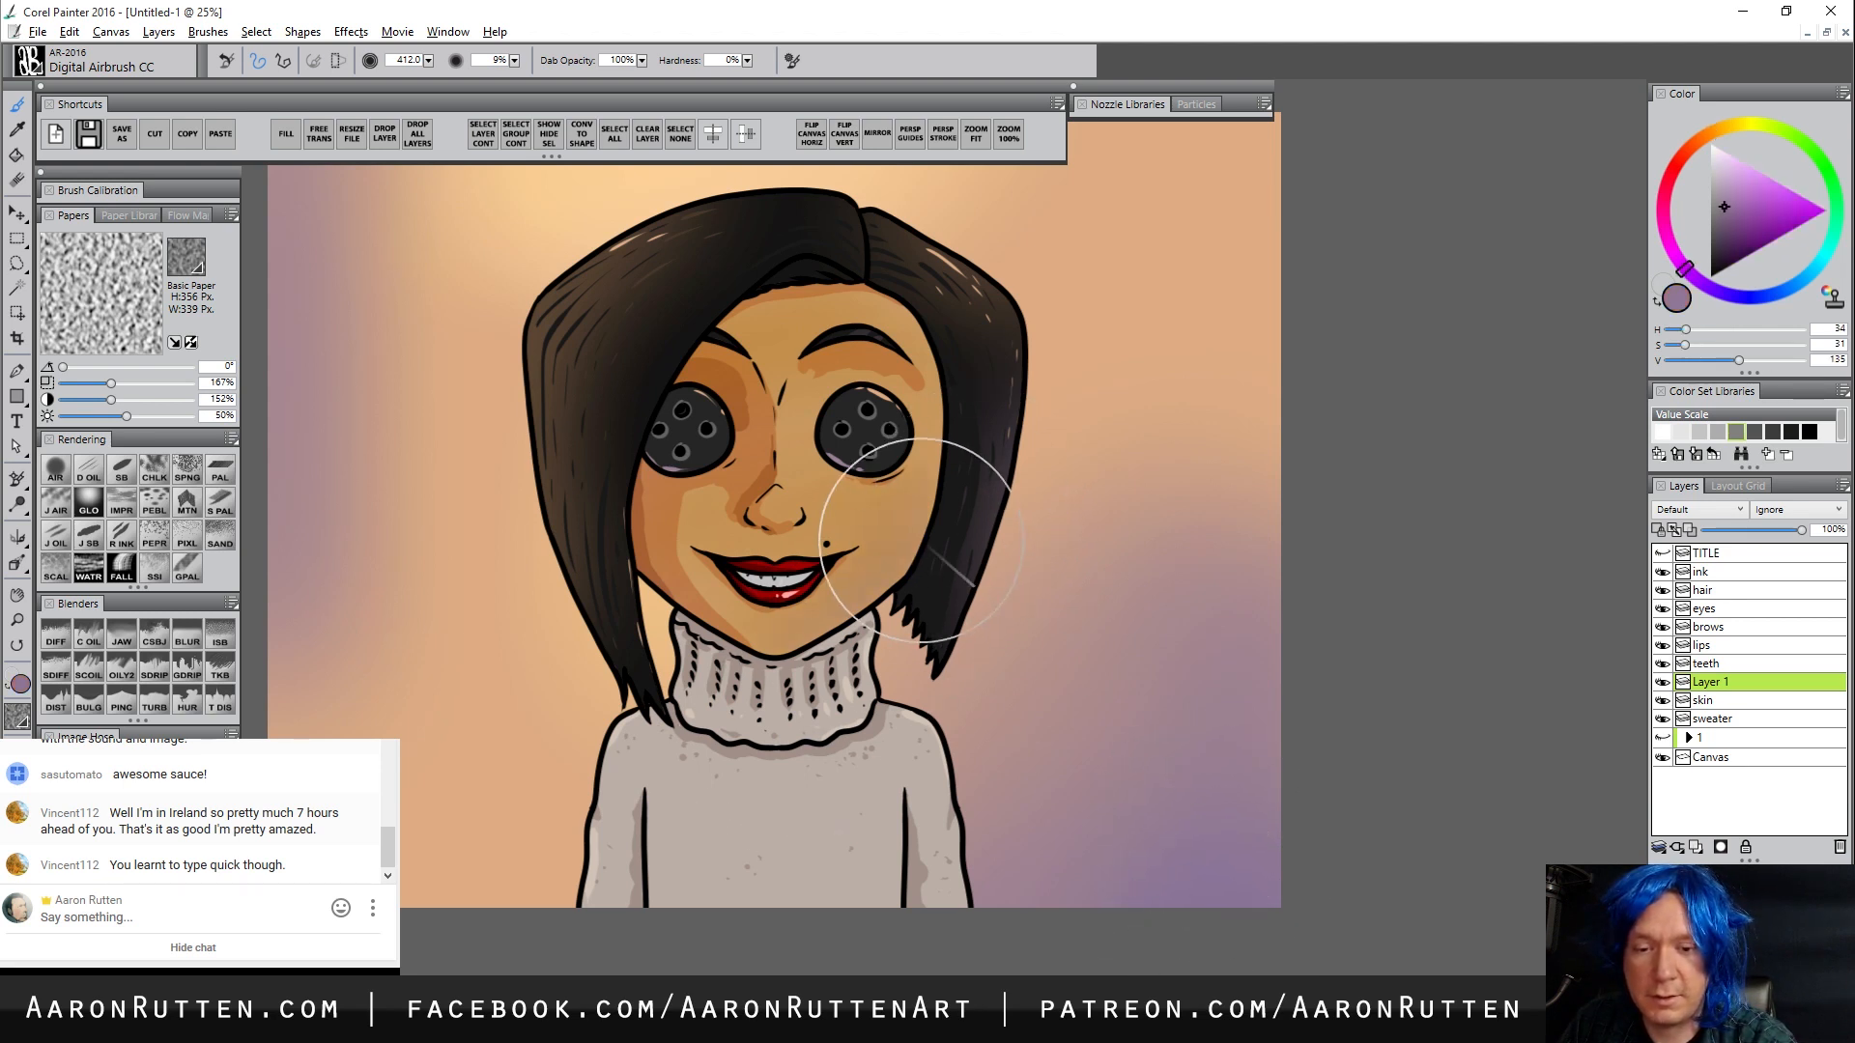
pyautogui.hotkey('ctrl', 'z')
pyautogui.moveTo(688, 337)
pyautogui.mouseDown()
pyautogui.moveTo(604, 576)
pyautogui.moveTo(692, 398)
pyautogui.moveTo(764, 508)
pyautogui.moveTo(726, 327)
pyautogui.moveTo(636, 485)
pyautogui.mouseUp()
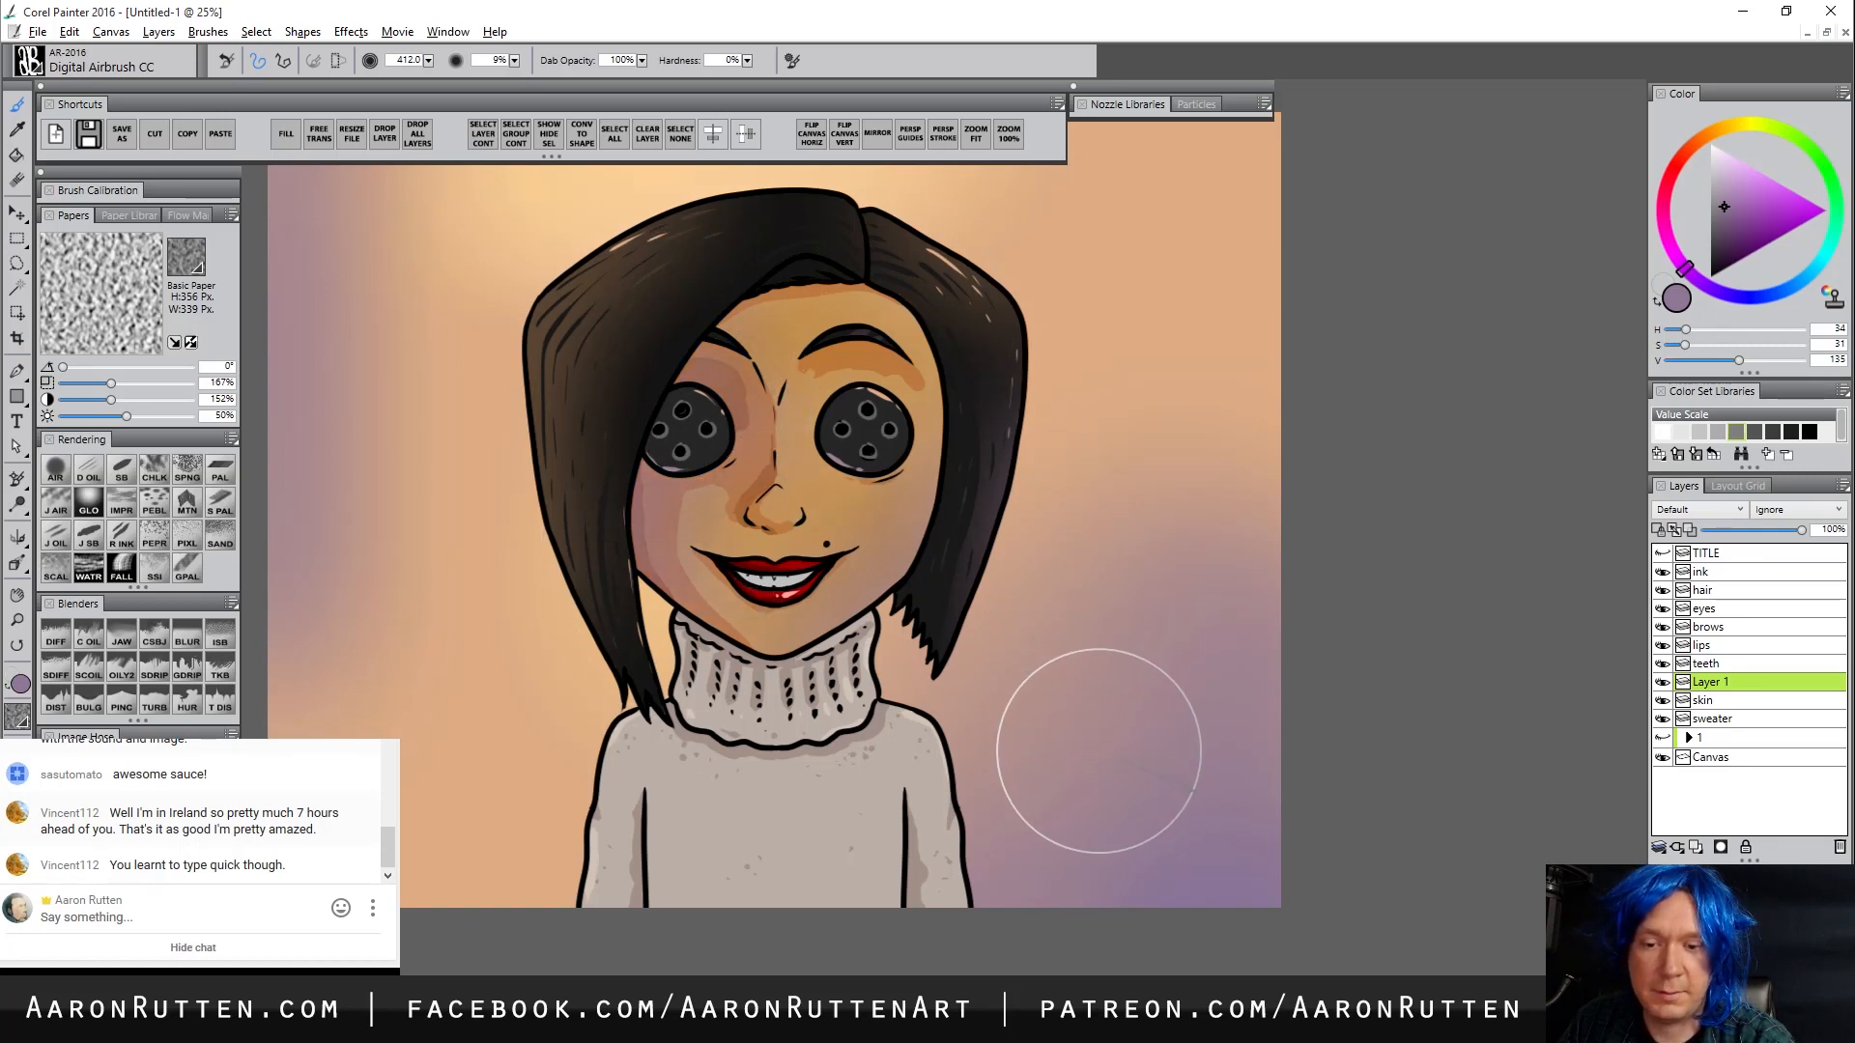
pyautogui.click(1725, 232)
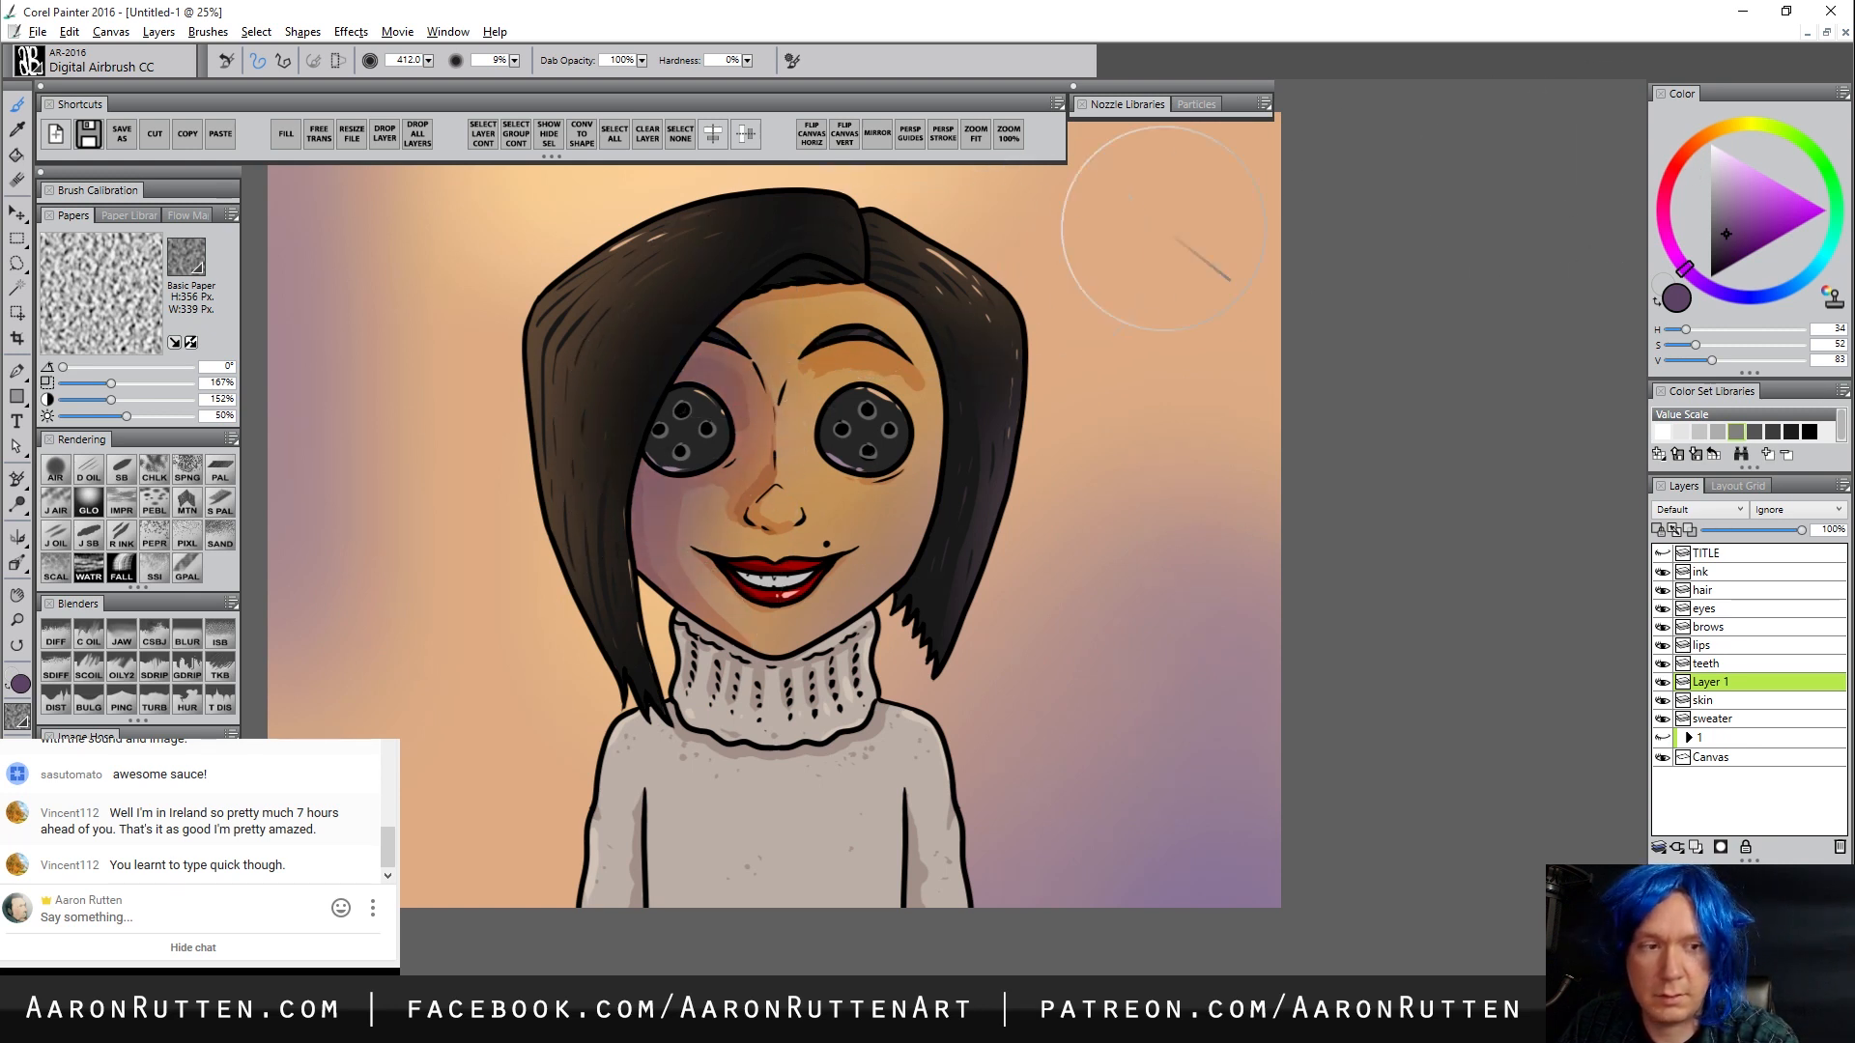
pyautogui.click(1690, 146)
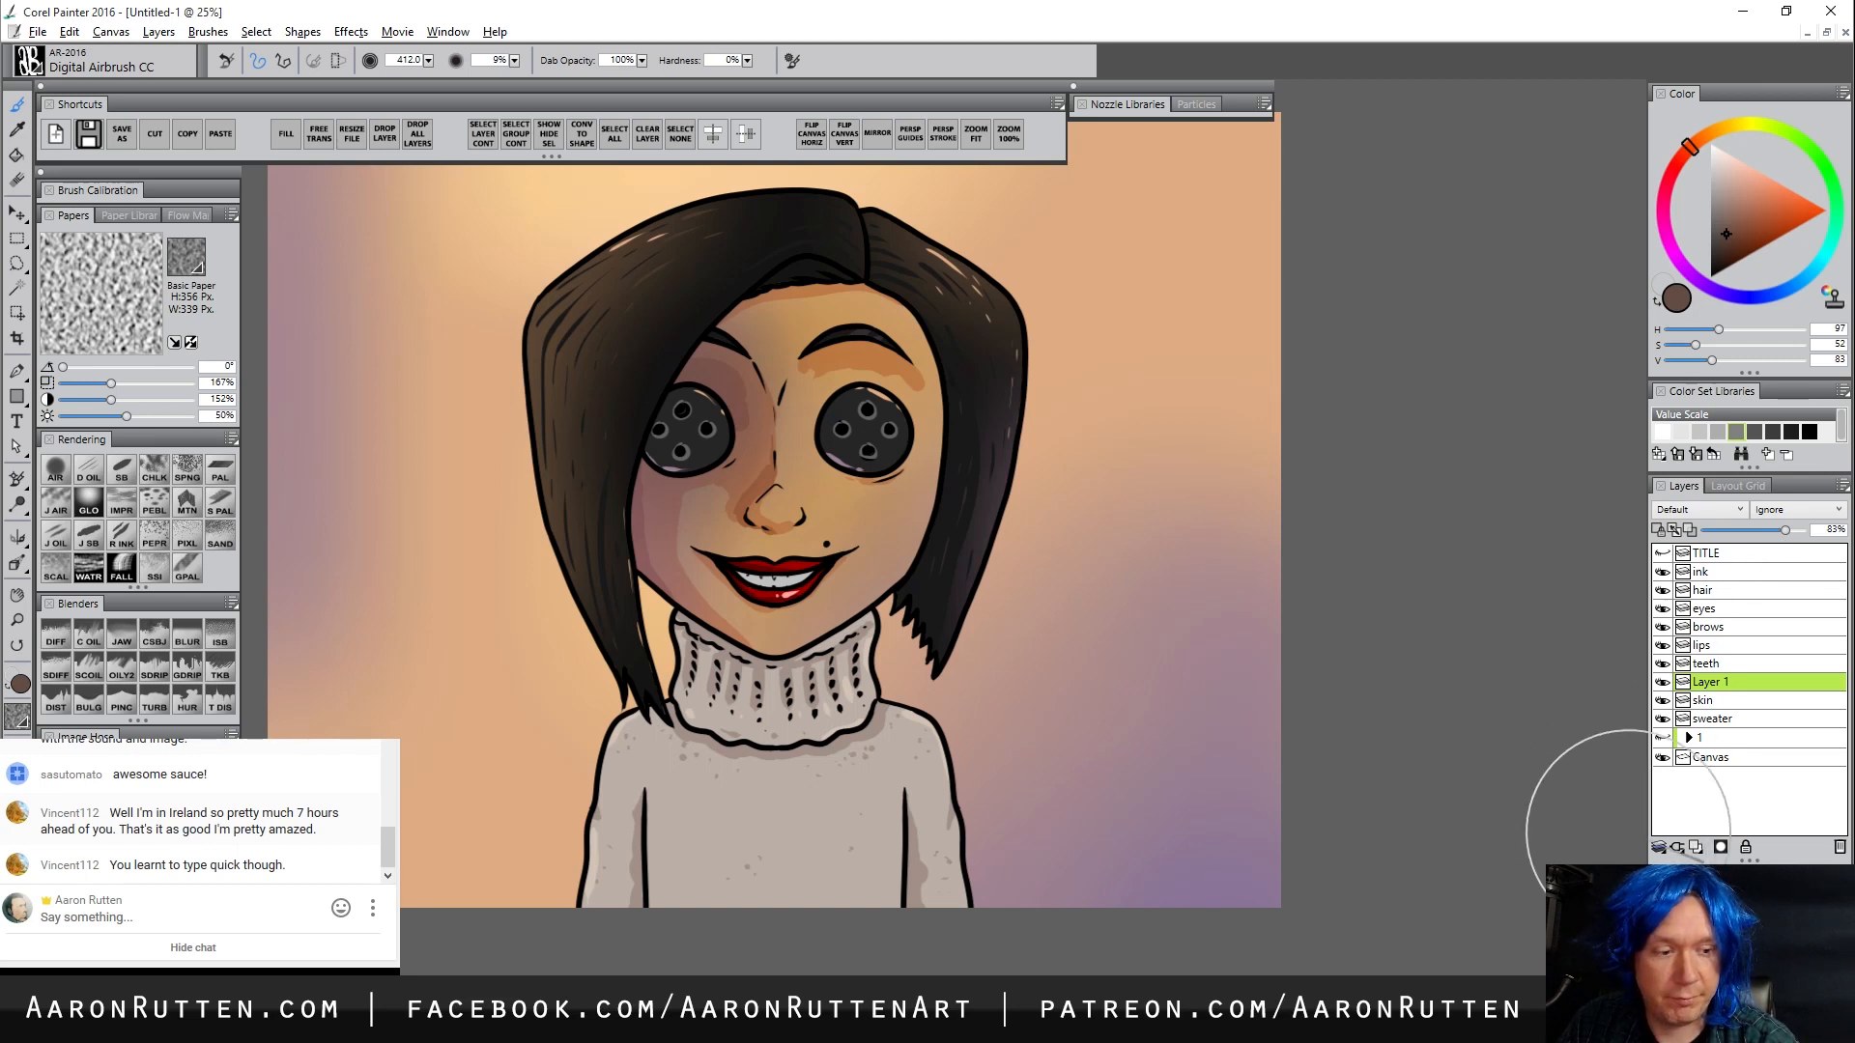
# Merge Layer 1 with the skin layer and name the merged layer "skin"
pyautogui.keyDown('shift'); pyautogui.click(1721, 701); pyautogui.keyUp('shift')
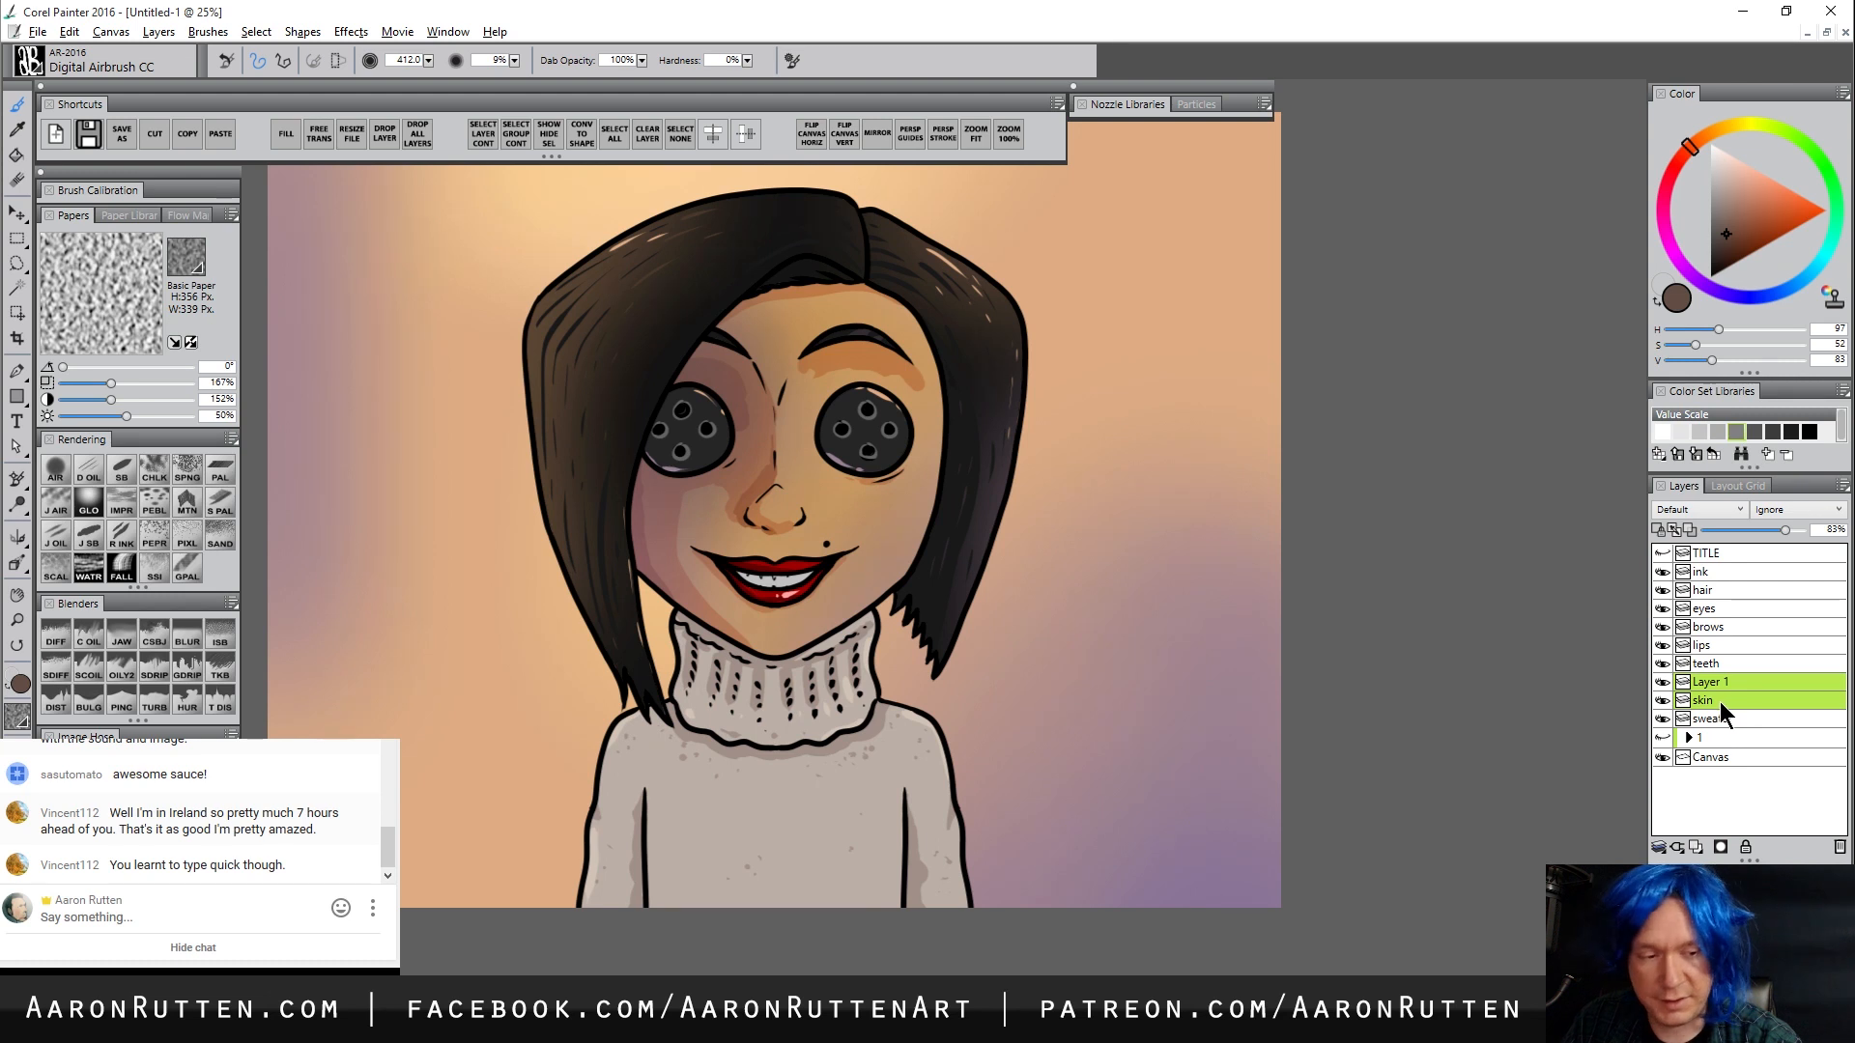
pyautogui.hotkey('ctrl', 'e')
pyautogui.doubleClick(1717, 685)
pyautogui.write('skin')
pyautogui.press('Return')
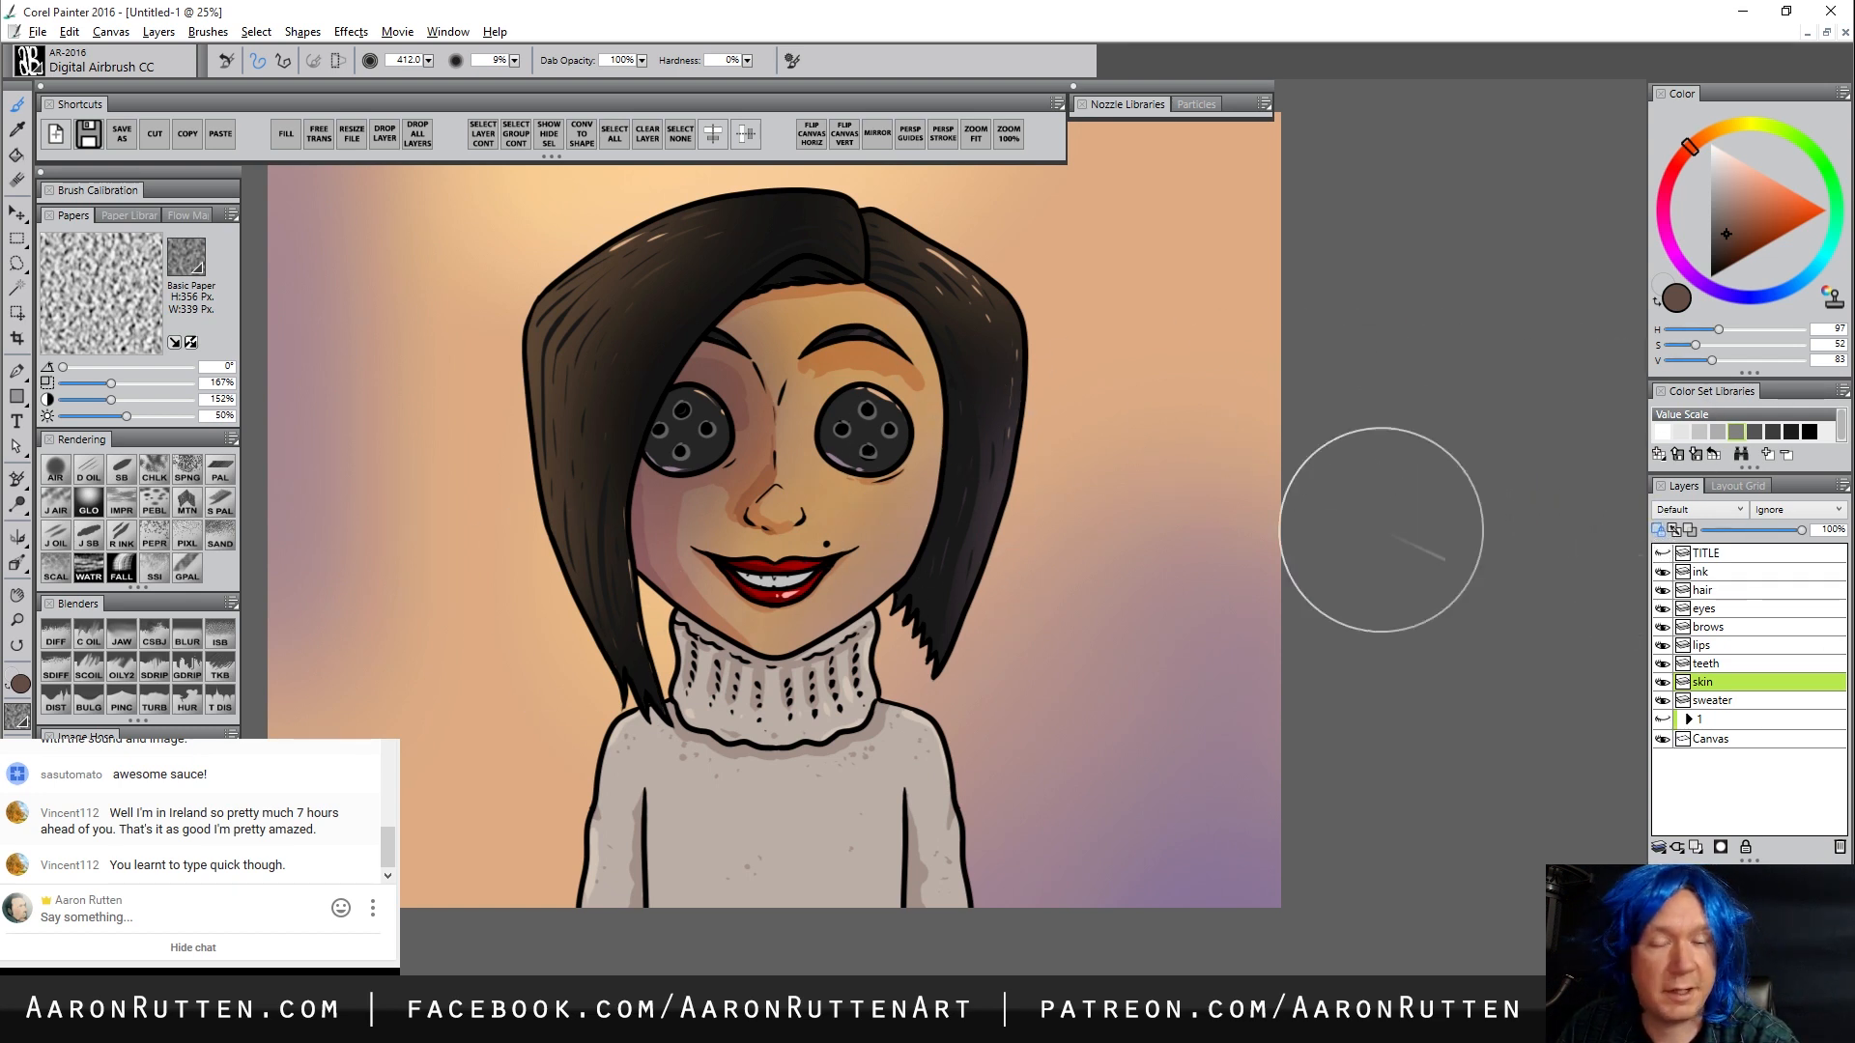
# With a much smaller Digital Airbrush, sample the peach background tone, lighten it, and paint soft highlights along the nose bridge and nostril
pyautogui.press('[')
pyautogui.press('[')
pyautogui.press('[')
pyautogui.press('[')
pyautogui.press('[')
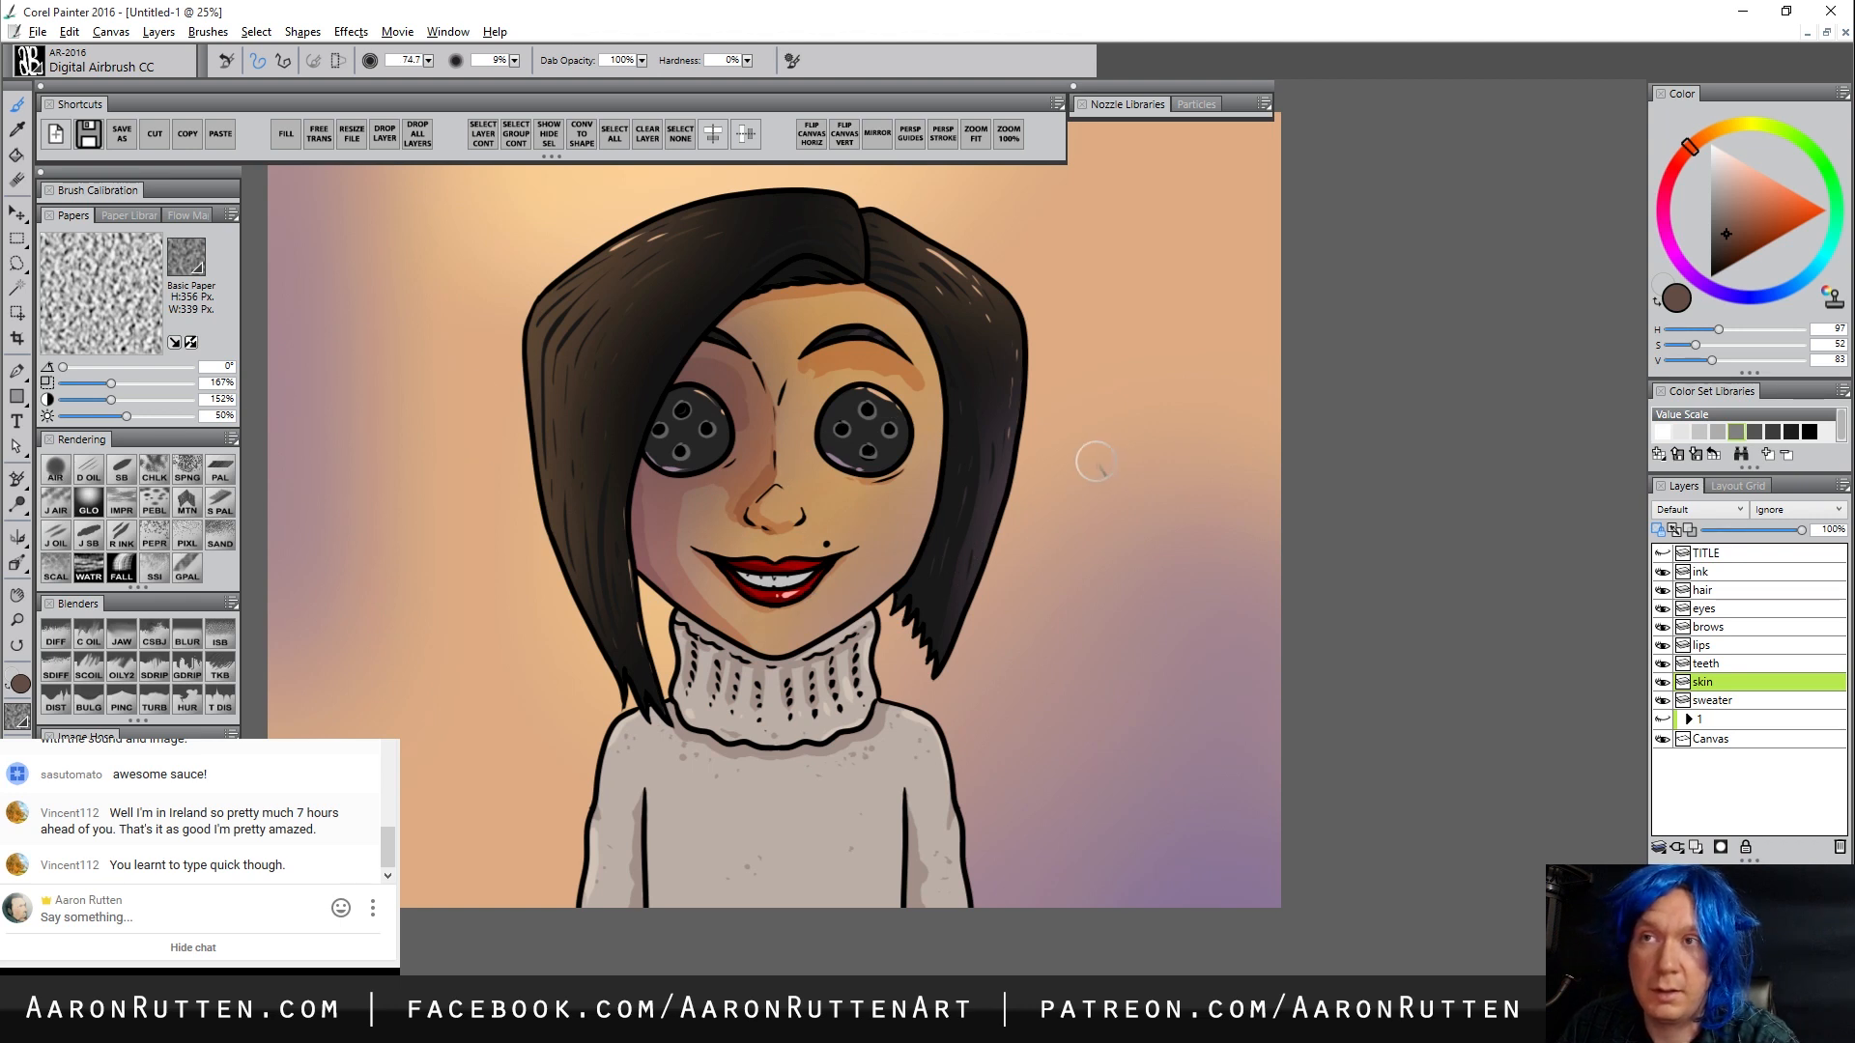
pyautogui.keyDown('alt'); pyautogui.click(1146, 372); pyautogui.keyUp('alt')
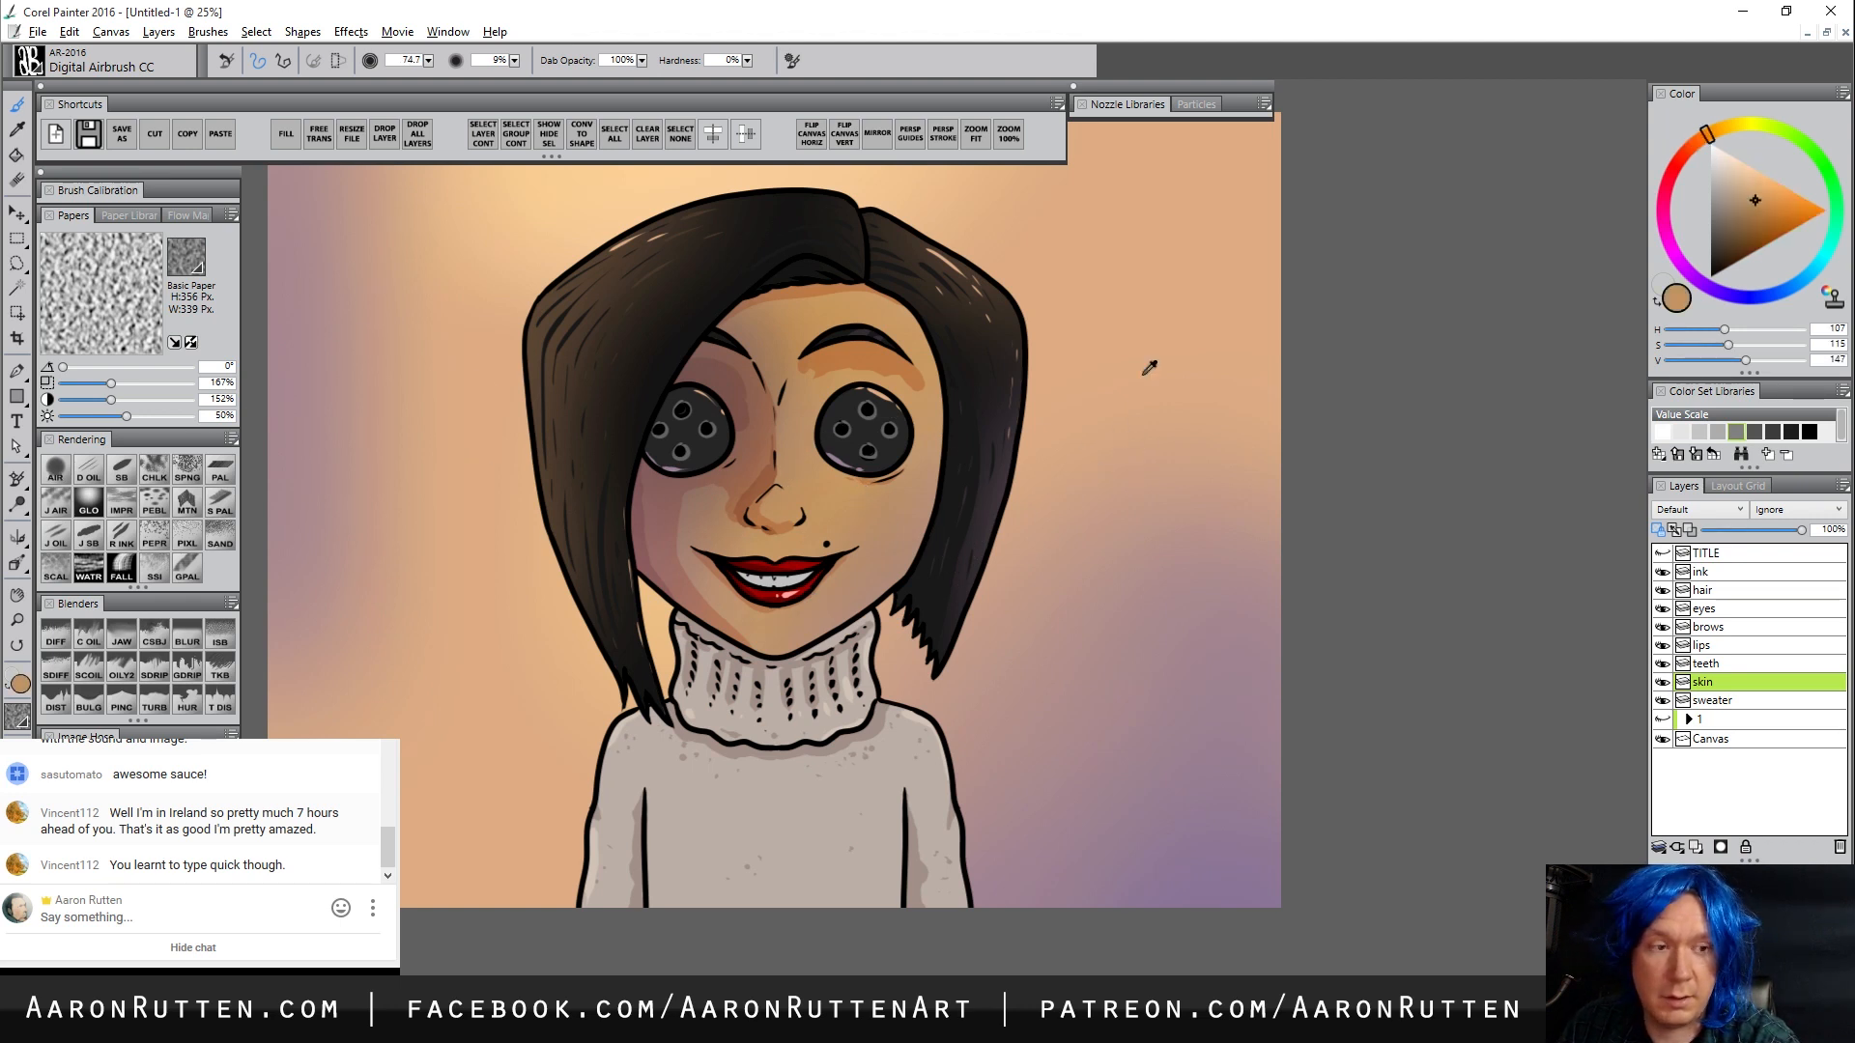
pyautogui.click(1759, 188)
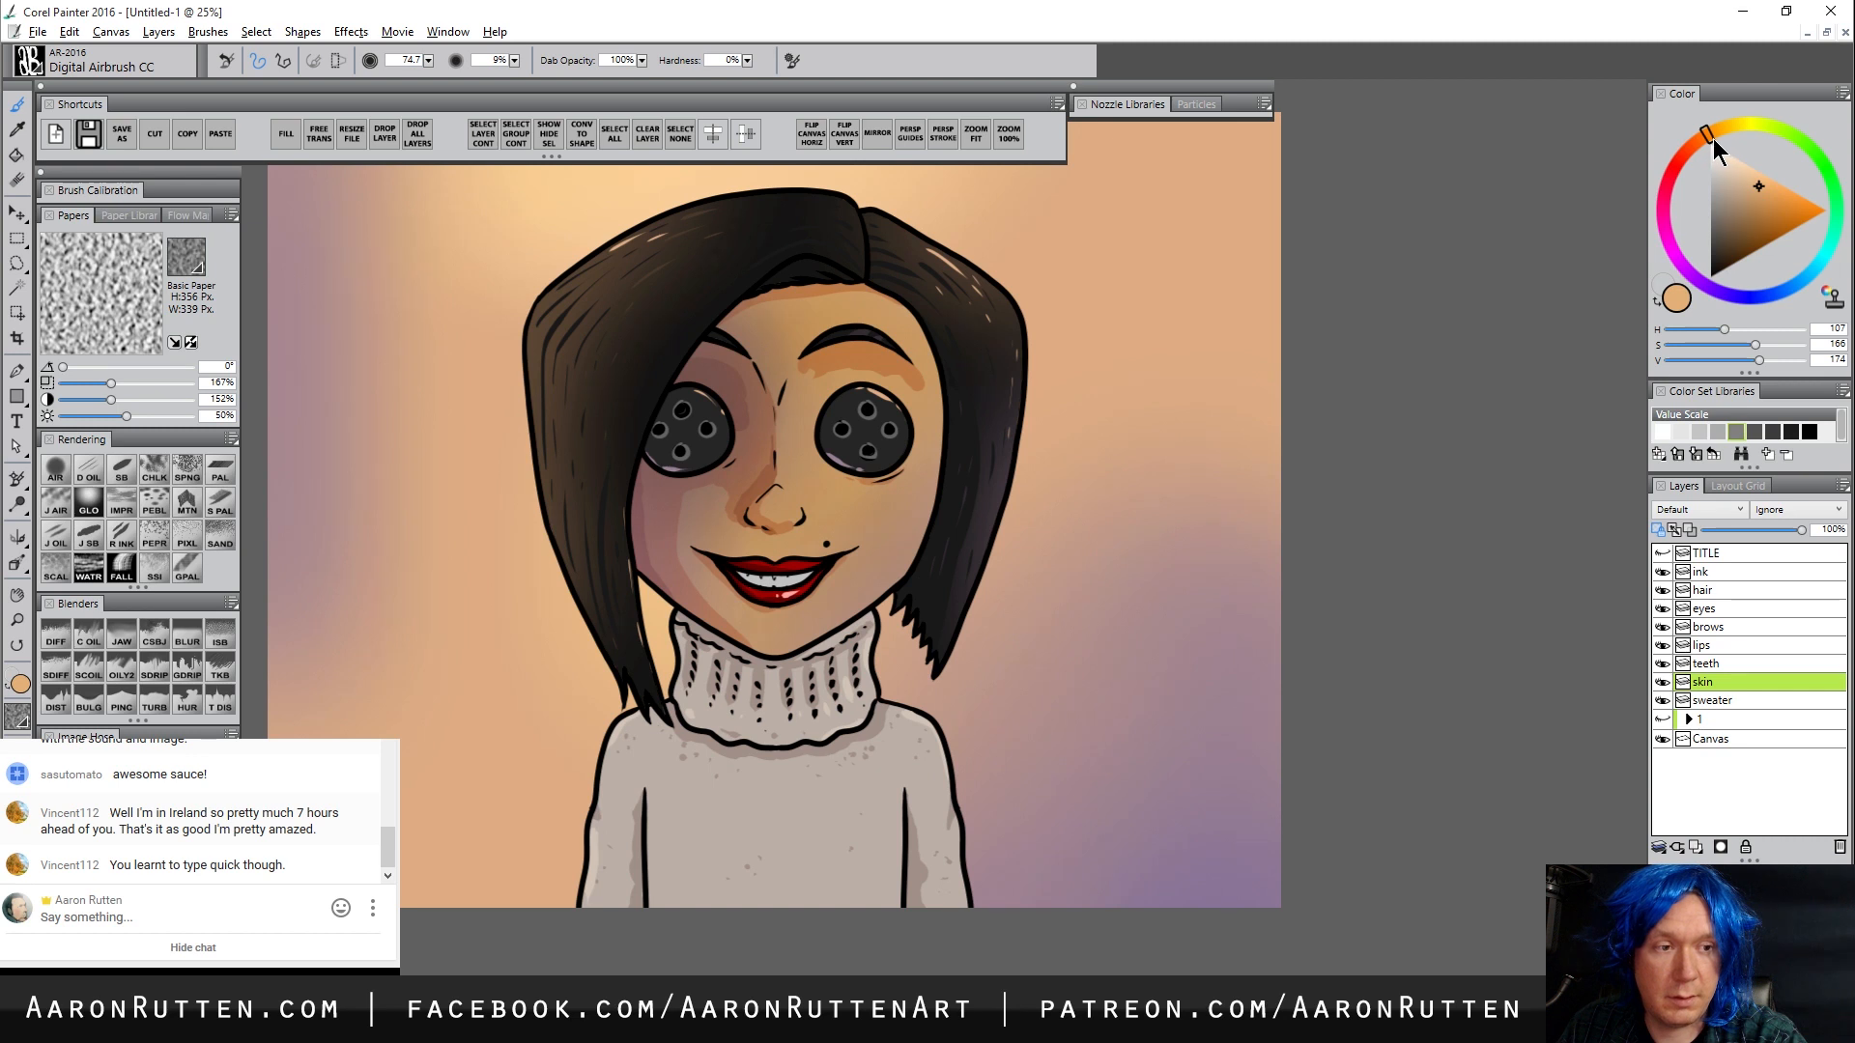
pyautogui.moveTo(808, 465); pyautogui.dragTo(786, 480)
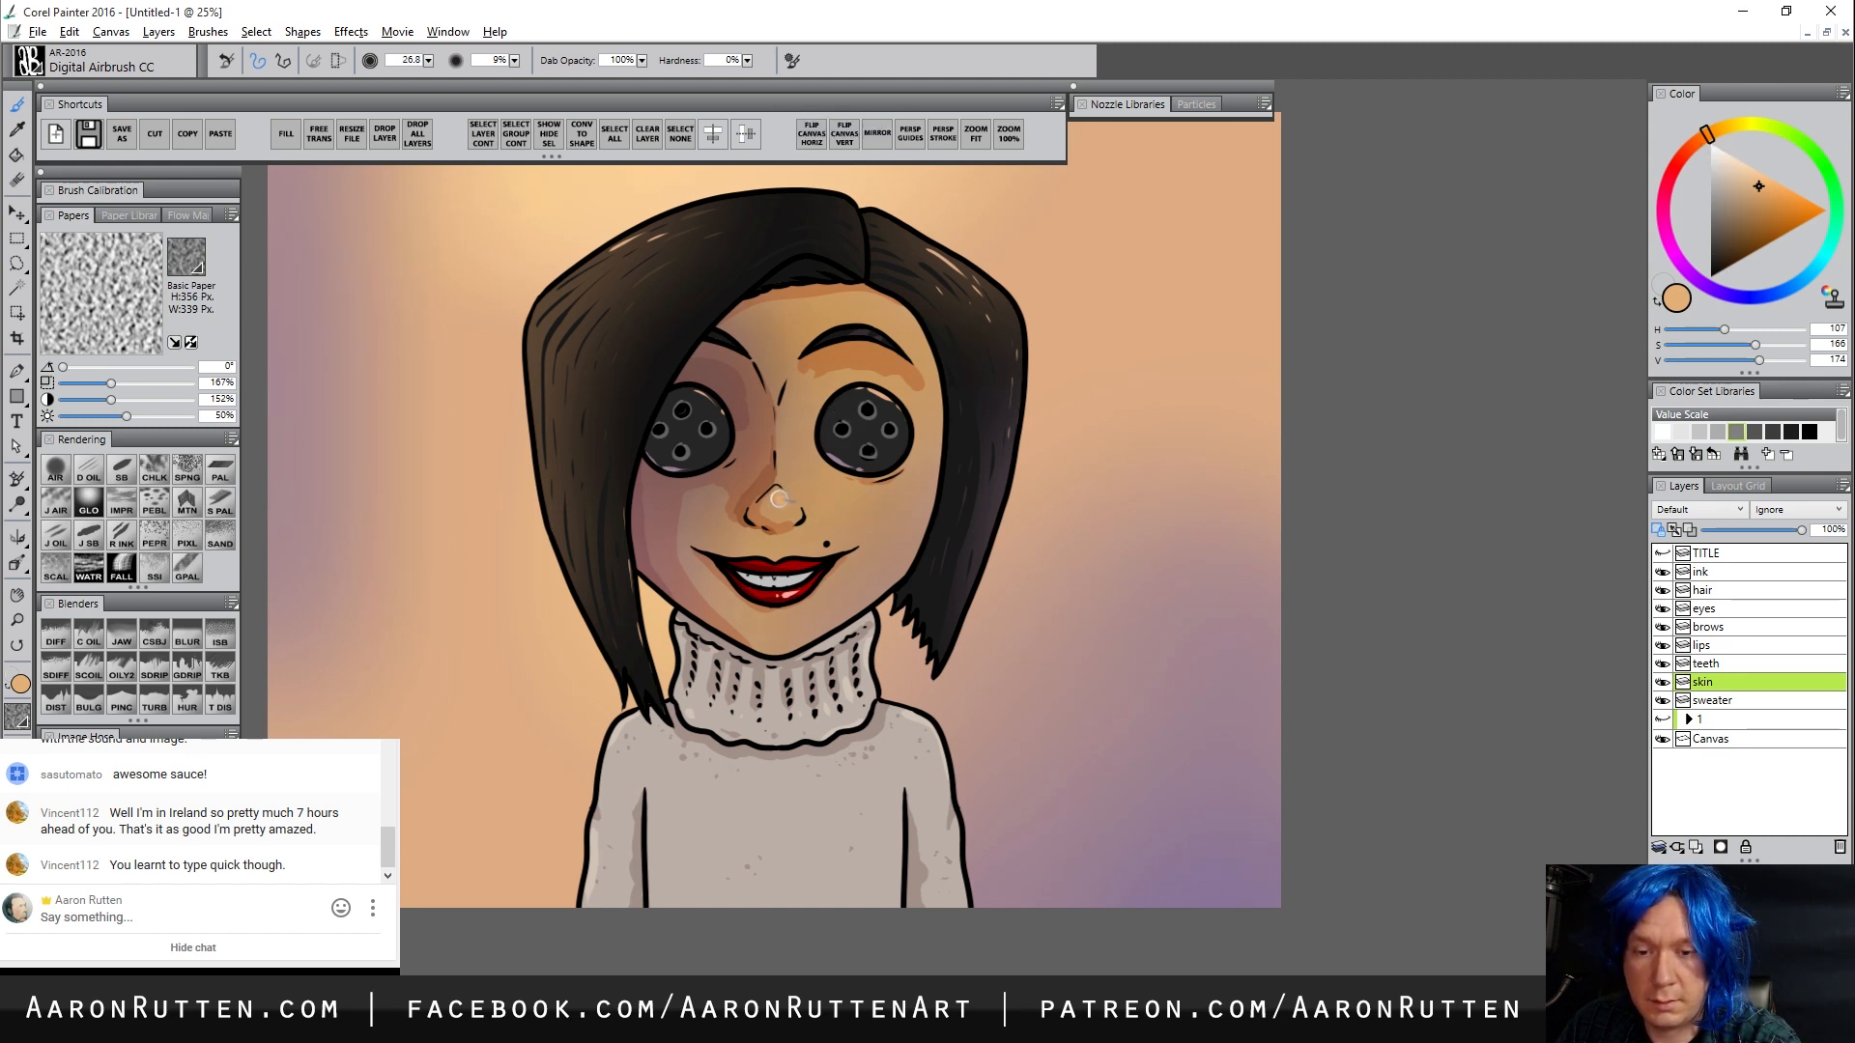
pyautogui.moveTo(793, 507); pyautogui.dragTo(795, 514)
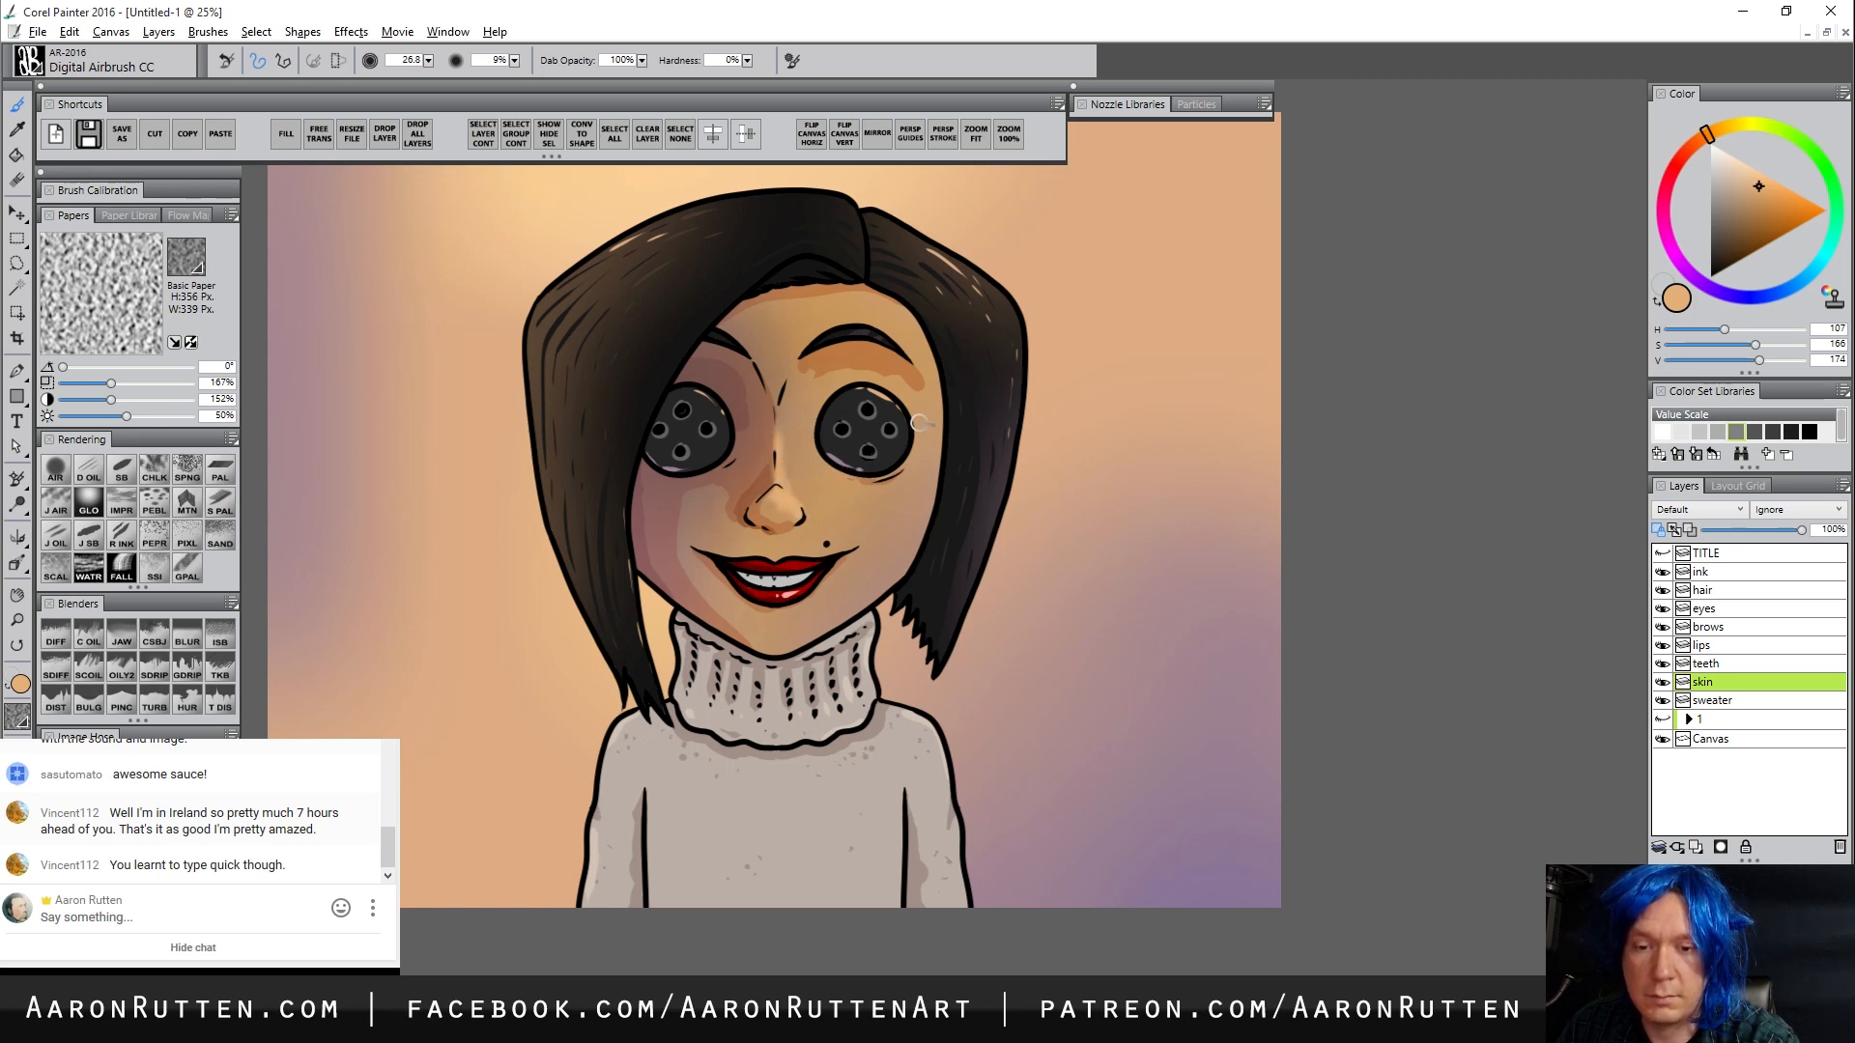
# Airbrush lightened skin tones across the forehead above the brow, down the lit cheek, and above the upper lip
pyautogui.press(']')
pyautogui.moveTo(784, 338)
pyautogui.mouseDown()
pyautogui.moveTo(846, 301)
pyautogui.moveTo(754, 318)
pyautogui.moveTo(871, 309)
pyautogui.moveTo(774, 317)
pyautogui.moveTo(768, 342)
pyautogui.moveTo(887, 315)
pyautogui.moveTo(831, 314)
pyautogui.moveTo(853, 311)
pyautogui.moveTo(921, 381)
pyautogui.moveTo(910, 365)
pyautogui.moveTo(980, 369)
pyautogui.moveTo(926, 355)
pyautogui.mouseUp()
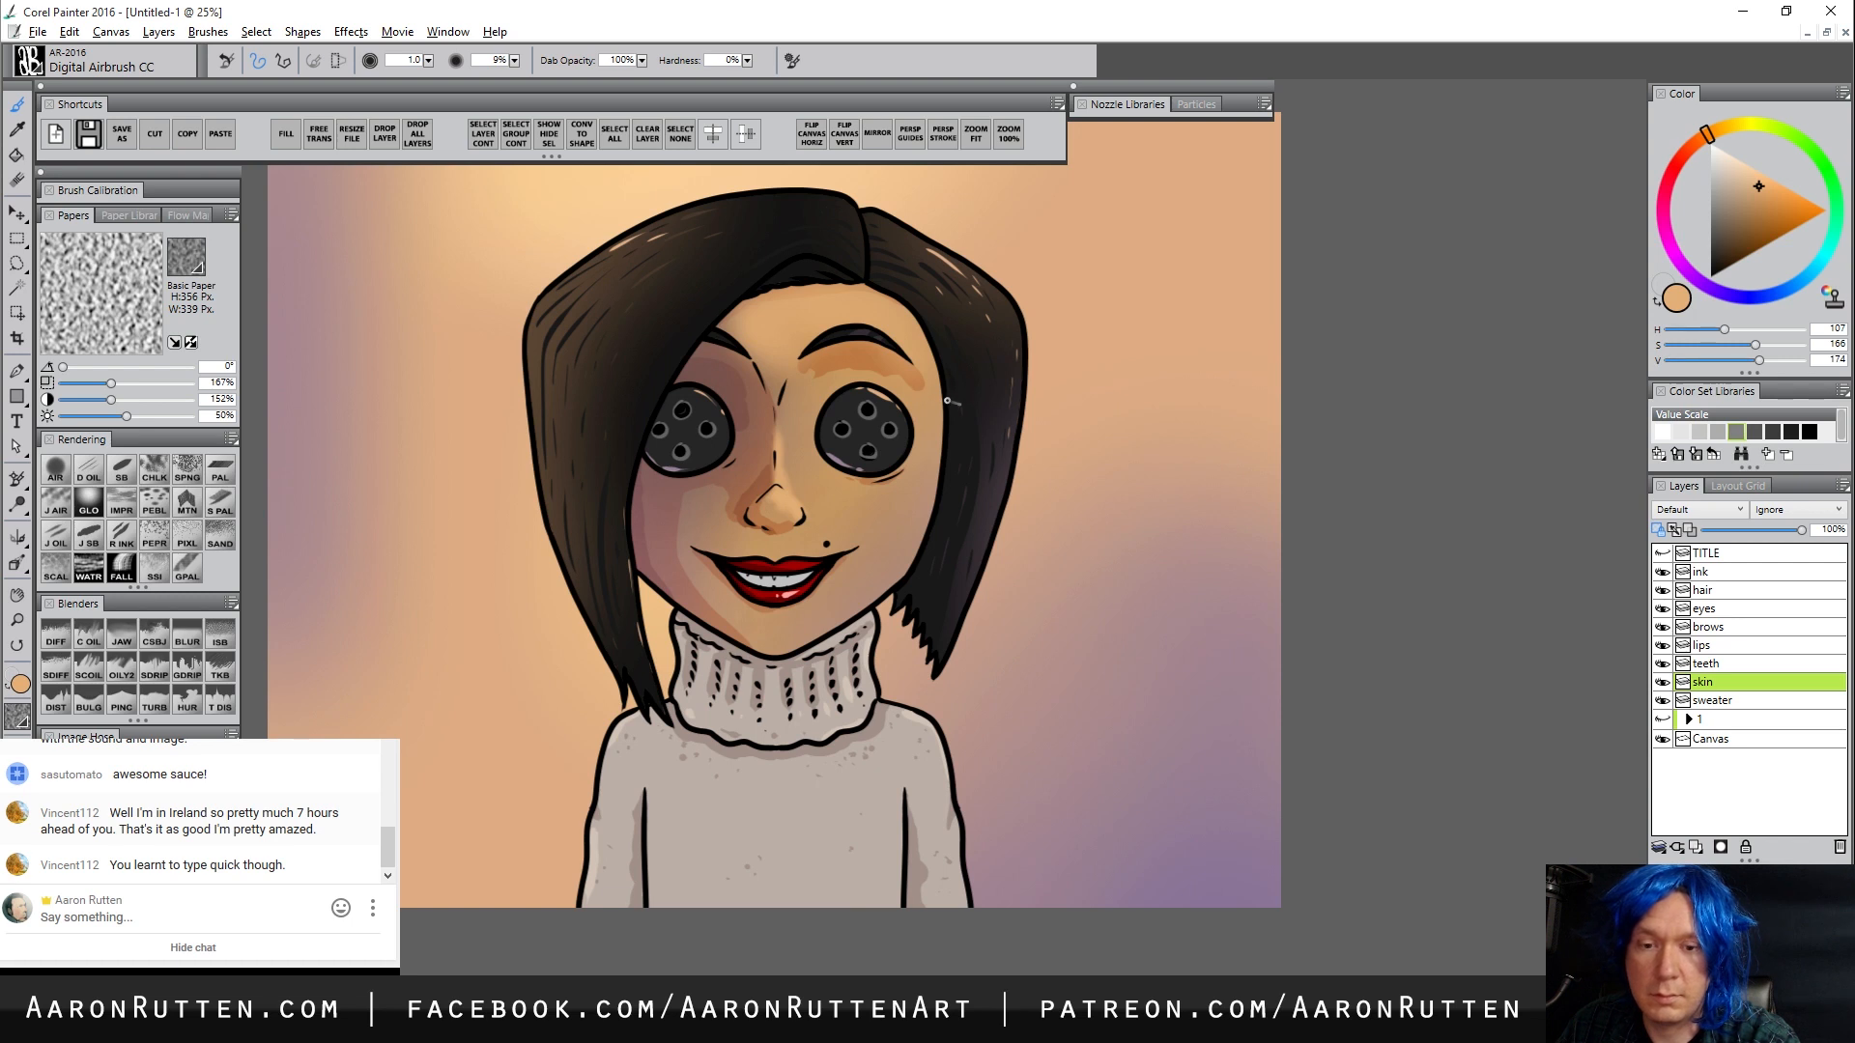
pyautogui.keyDown('alt'); pyautogui.click(928, 372); pyautogui.keyUp('alt')
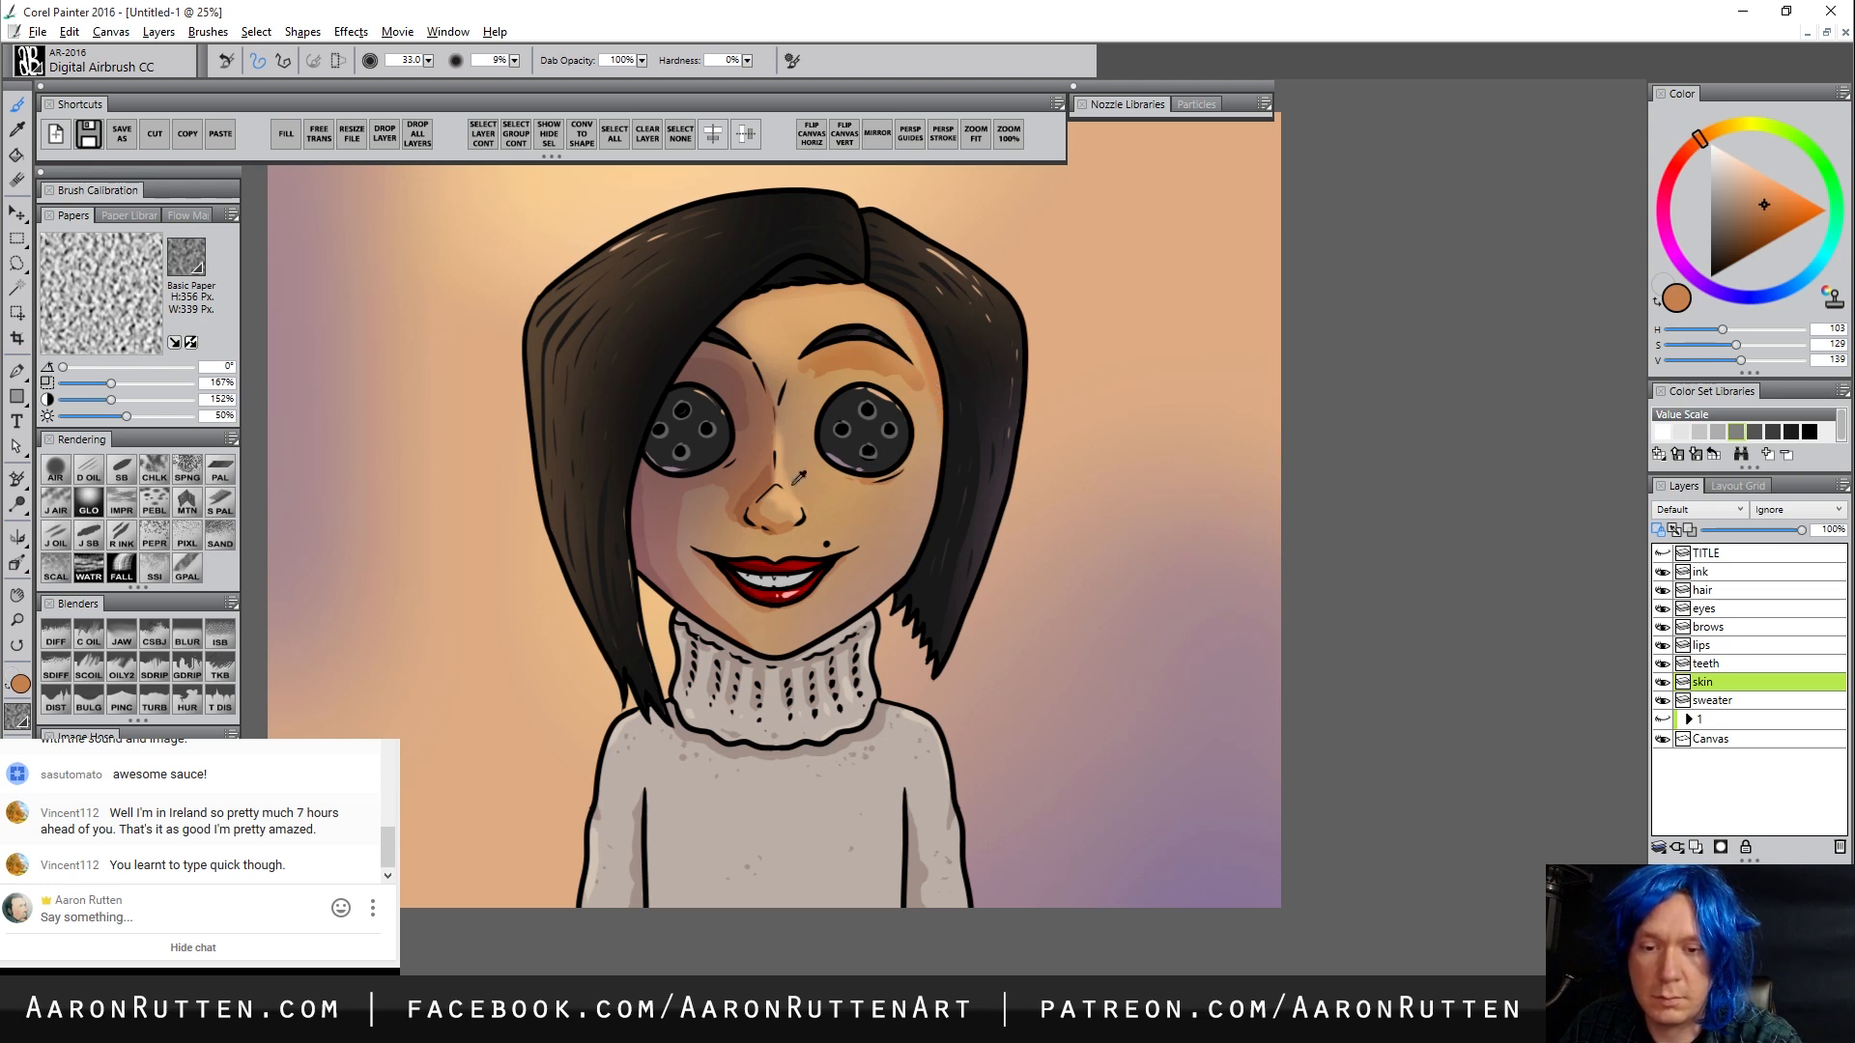
pyautogui.click(1766, 183)
pyautogui.keyDown('alt'); pyautogui.click(932, 393); pyautogui.keyUp('alt')
pyautogui.click(1758, 181)
pyautogui.moveTo(866, 447)
pyautogui.mouseDown()
pyautogui.moveTo(859, 496)
pyautogui.moveTo(876, 500)
pyautogui.moveTo(922, 453)
pyautogui.moveTo(877, 527)
pyautogui.moveTo(805, 465)
pyautogui.moveTo(872, 515)
pyautogui.mouseUp()
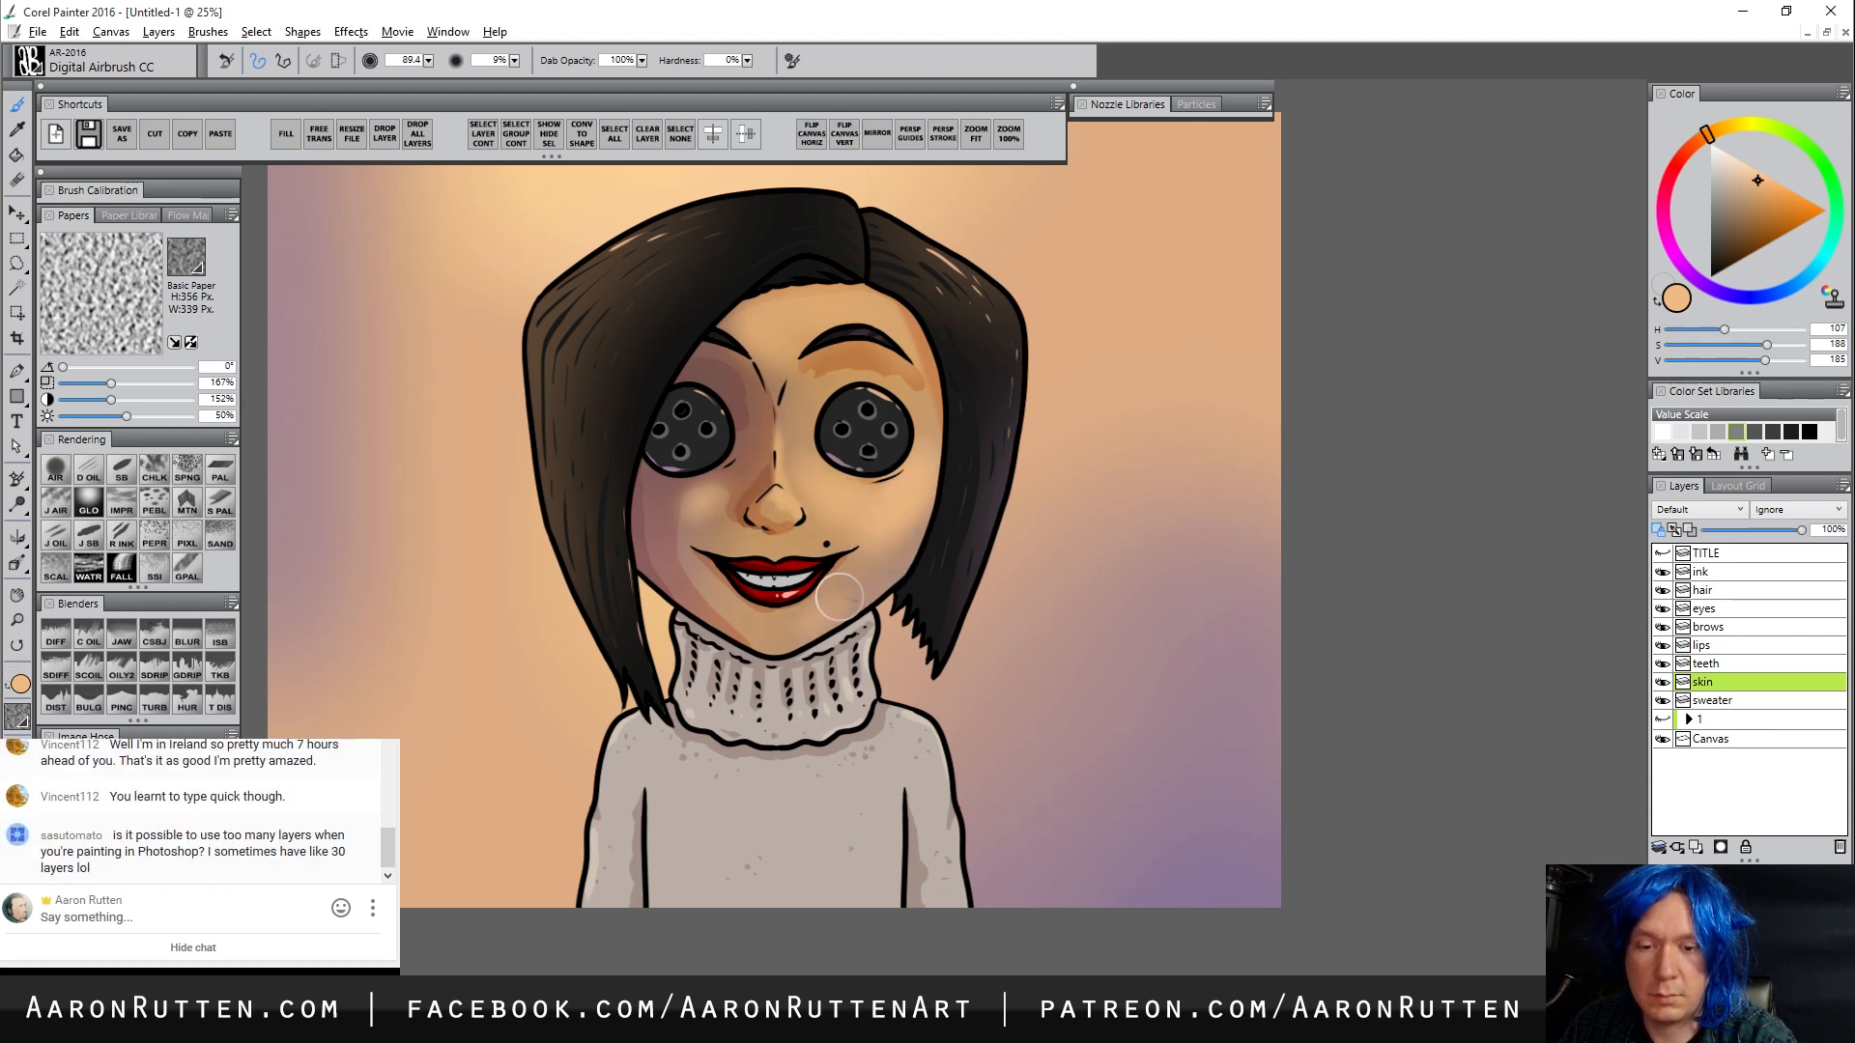
pyautogui.moveTo(813, 544); pyautogui.dragTo(807, 544)
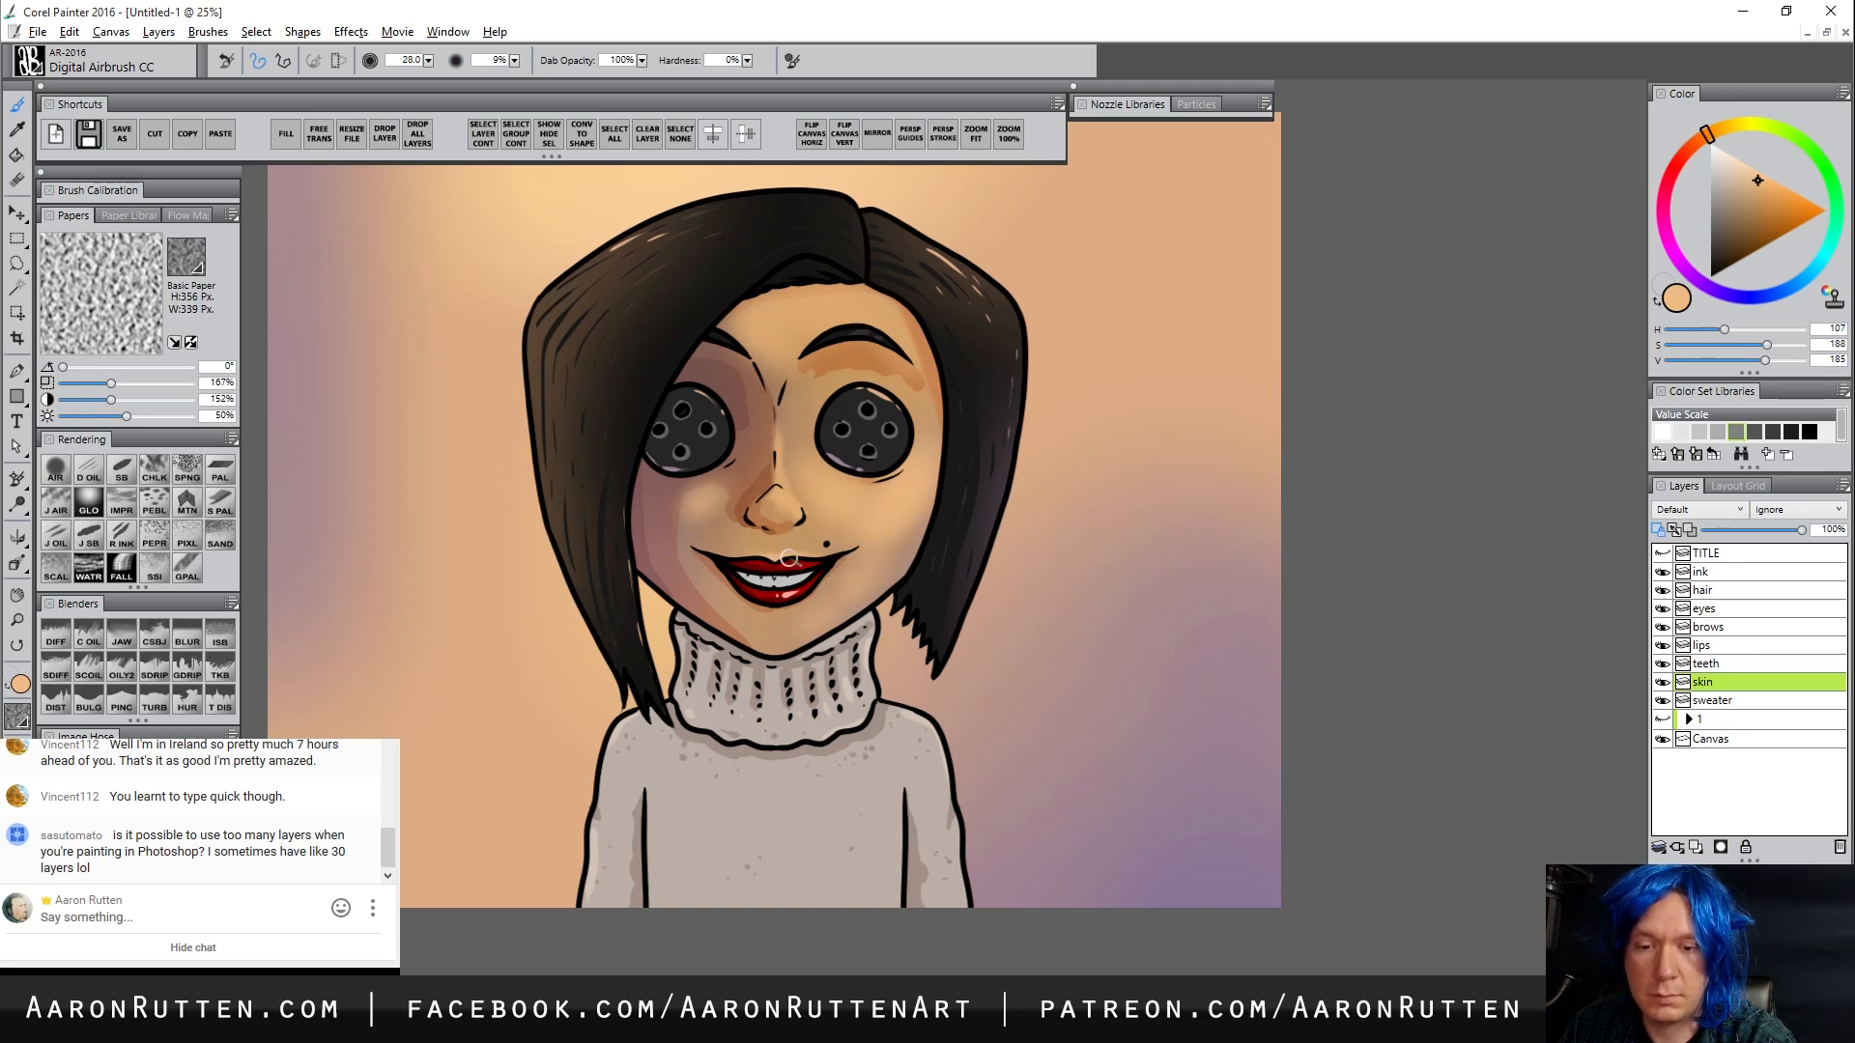
# Airbrush a pale cream highlight on the nose tip and soften the forehead, nose and chin shading with Diffuse Blur
pyautogui.click(1739, 159)
pyautogui.moveTo(784, 483); pyautogui.dragTo(778, 483)
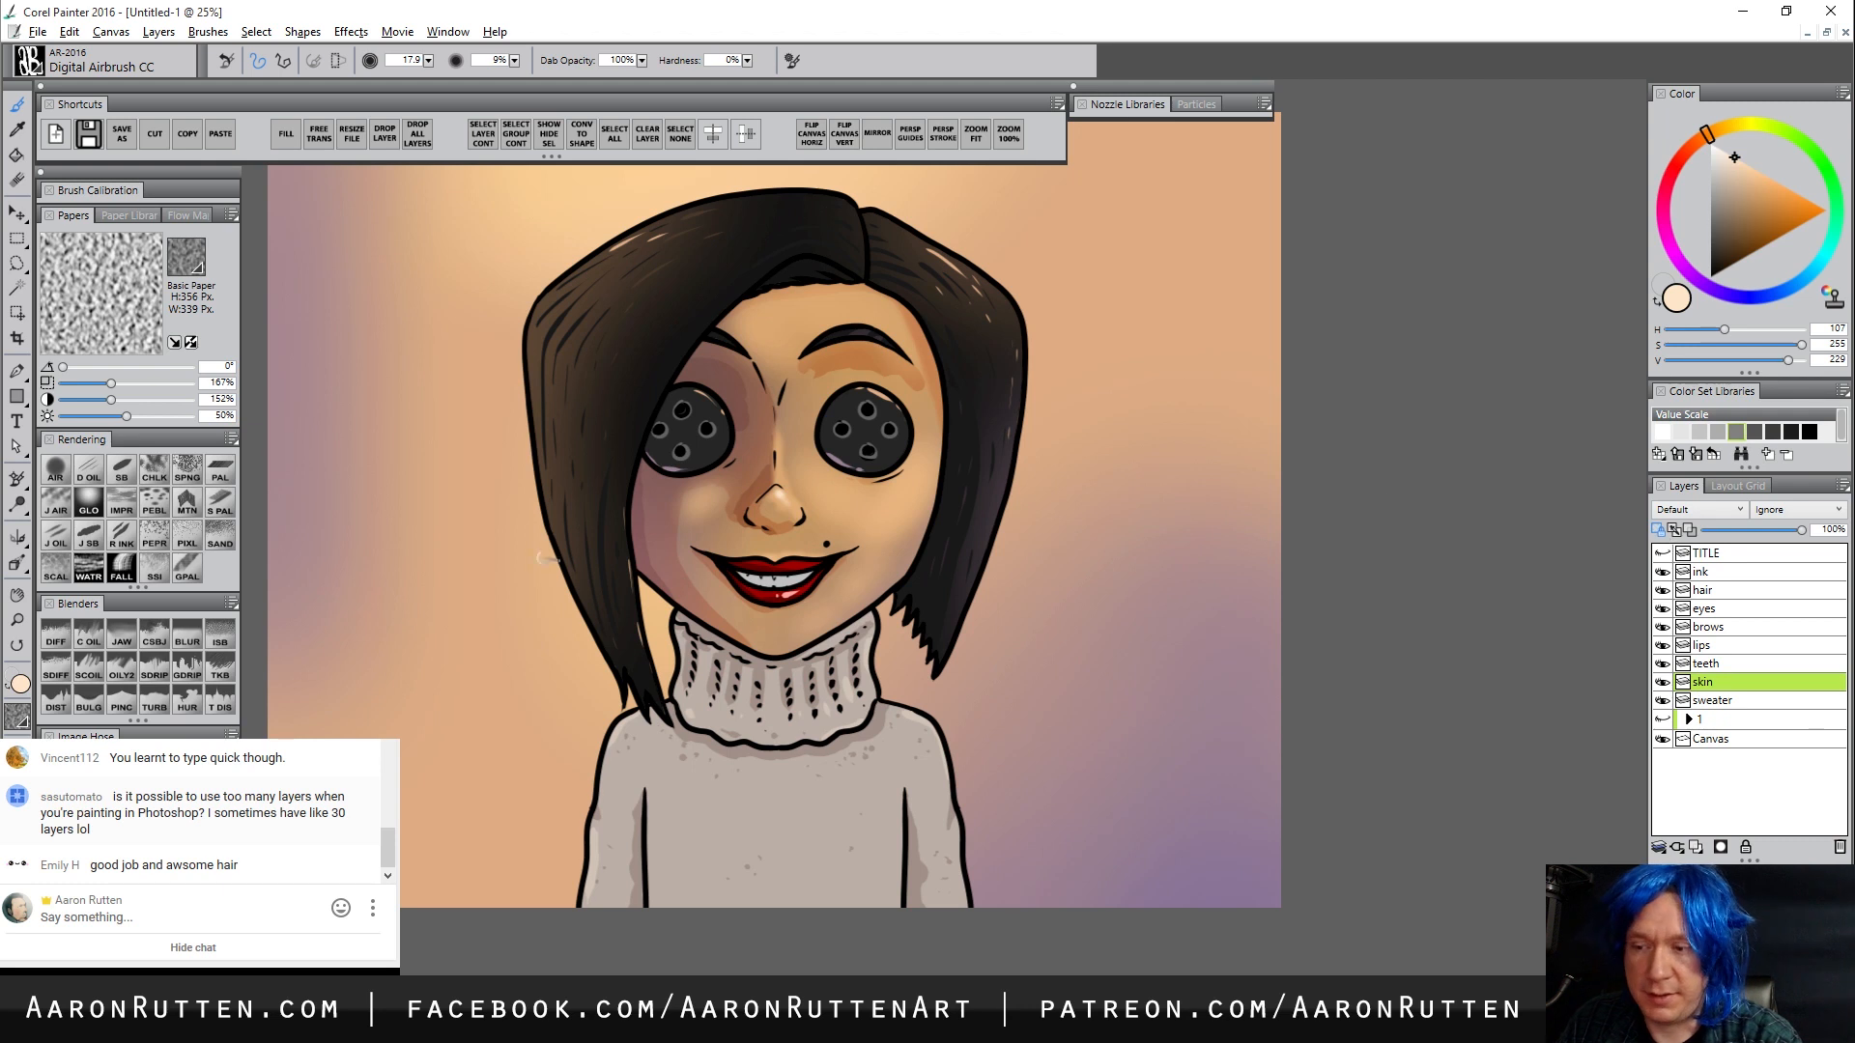
pyautogui.click(67, 639)
pyautogui.moveTo(856, 360)
pyautogui.mouseDown()
pyautogui.moveTo(807, 382)
pyautogui.moveTo(908, 384)
pyautogui.moveTo(904, 340)
pyautogui.moveTo(916, 374)
pyautogui.mouseUp()
pyautogui.moveTo(760, 486)
pyautogui.mouseDown()
pyautogui.moveTo(722, 519)
pyautogui.moveTo(797, 443)
pyautogui.moveTo(747, 473)
pyautogui.moveTo(757, 451)
pyautogui.moveTo(736, 488)
pyautogui.moveTo(770, 446)
pyautogui.moveTo(781, 461)
pyautogui.moveTo(690, 492)
pyautogui.moveTo(680, 567)
pyautogui.moveTo(652, 494)
pyautogui.moveTo(652, 555)
pyautogui.moveTo(639, 468)
pyautogui.moveTo(662, 565)
pyautogui.moveTo(635, 469)
pyautogui.moveTo(674, 532)
pyautogui.moveTo(736, 412)
pyautogui.moveTo(750, 424)
pyautogui.moveTo(731, 367)
pyautogui.moveTo(697, 370)
pyautogui.moveTo(733, 382)
pyautogui.moveTo(742, 428)
pyautogui.moveTo(804, 490)
pyautogui.moveTo(740, 541)
pyautogui.moveTo(791, 514)
pyautogui.moveTo(769, 510)
pyautogui.moveTo(801, 522)
pyautogui.moveTo(750, 531)
pyautogui.moveTo(722, 499)
pyautogui.moveTo(746, 524)
pyautogui.moveTo(827, 528)
pyautogui.mouseUp()
pyautogui.moveTo(743, 642)
pyautogui.mouseDown()
pyautogui.moveTo(673, 589)
pyautogui.moveTo(776, 643)
pyautogui.moveTo(693, 554)
pyautogui.moveTo(721, 593)
pyautogui.moveTo(798, 612)
pyautogui.moveTo(925, 485)
pyautogui.moveTo(919, 395)
pyautogui.moveTo(937, 419)
pyautogui.moveTo(924, 325)
pyautogui.moveTo(903, 308)
pyautogui.moveTo(887, 568)
pyautogui.moveTo(908, 707)
pyautogui.mouseUp()
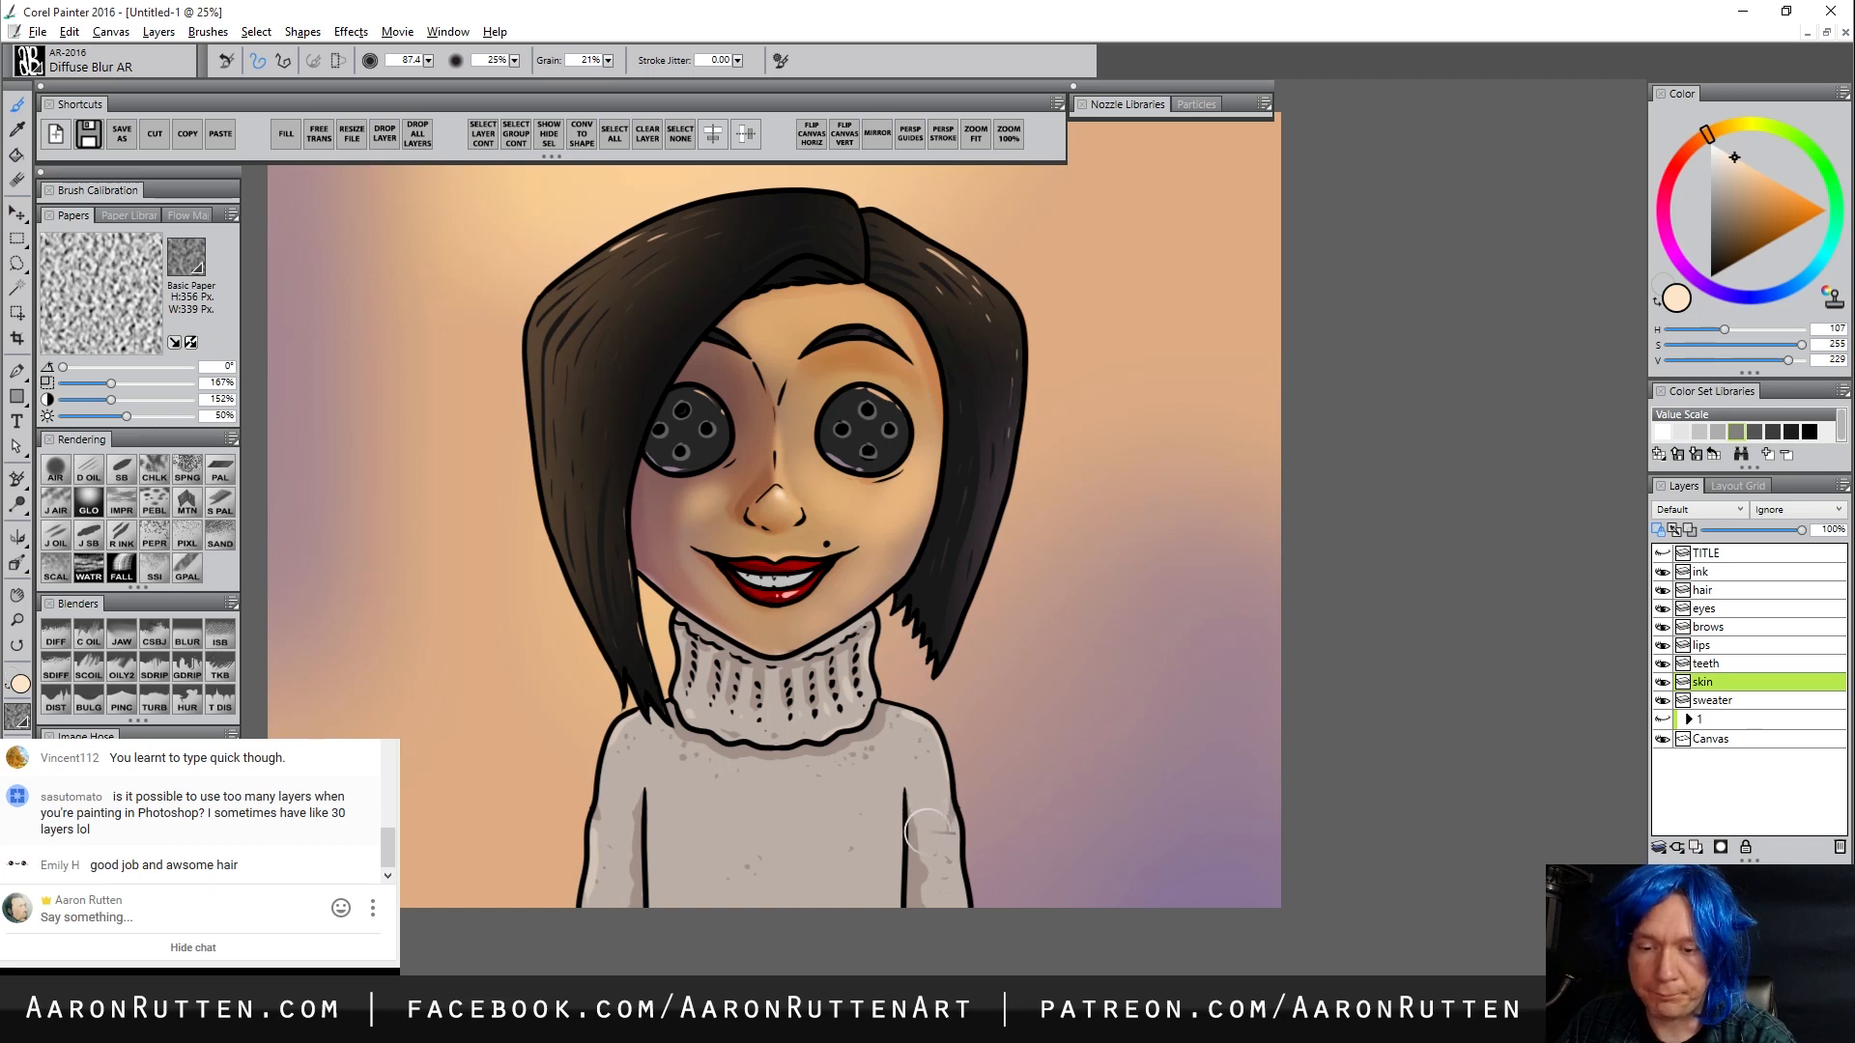
# Turn off transparency preservation on the skin layer, extend the sampled shadow tone to the jaw edge beside the hair, and blur the lower jaw
pyautogui.keyDown('alt'); pyautogui.click(657, 533); pyautogui.keyUp('alt')
pyautogui.moveTo(651, 553)
pyautogui.mouseDown()
pyautogui.moveTo(674, 602)
pyautogui.moveTo(650, 555)
pyautogui.mouseUp()
pyautogui.click(1658, 530)
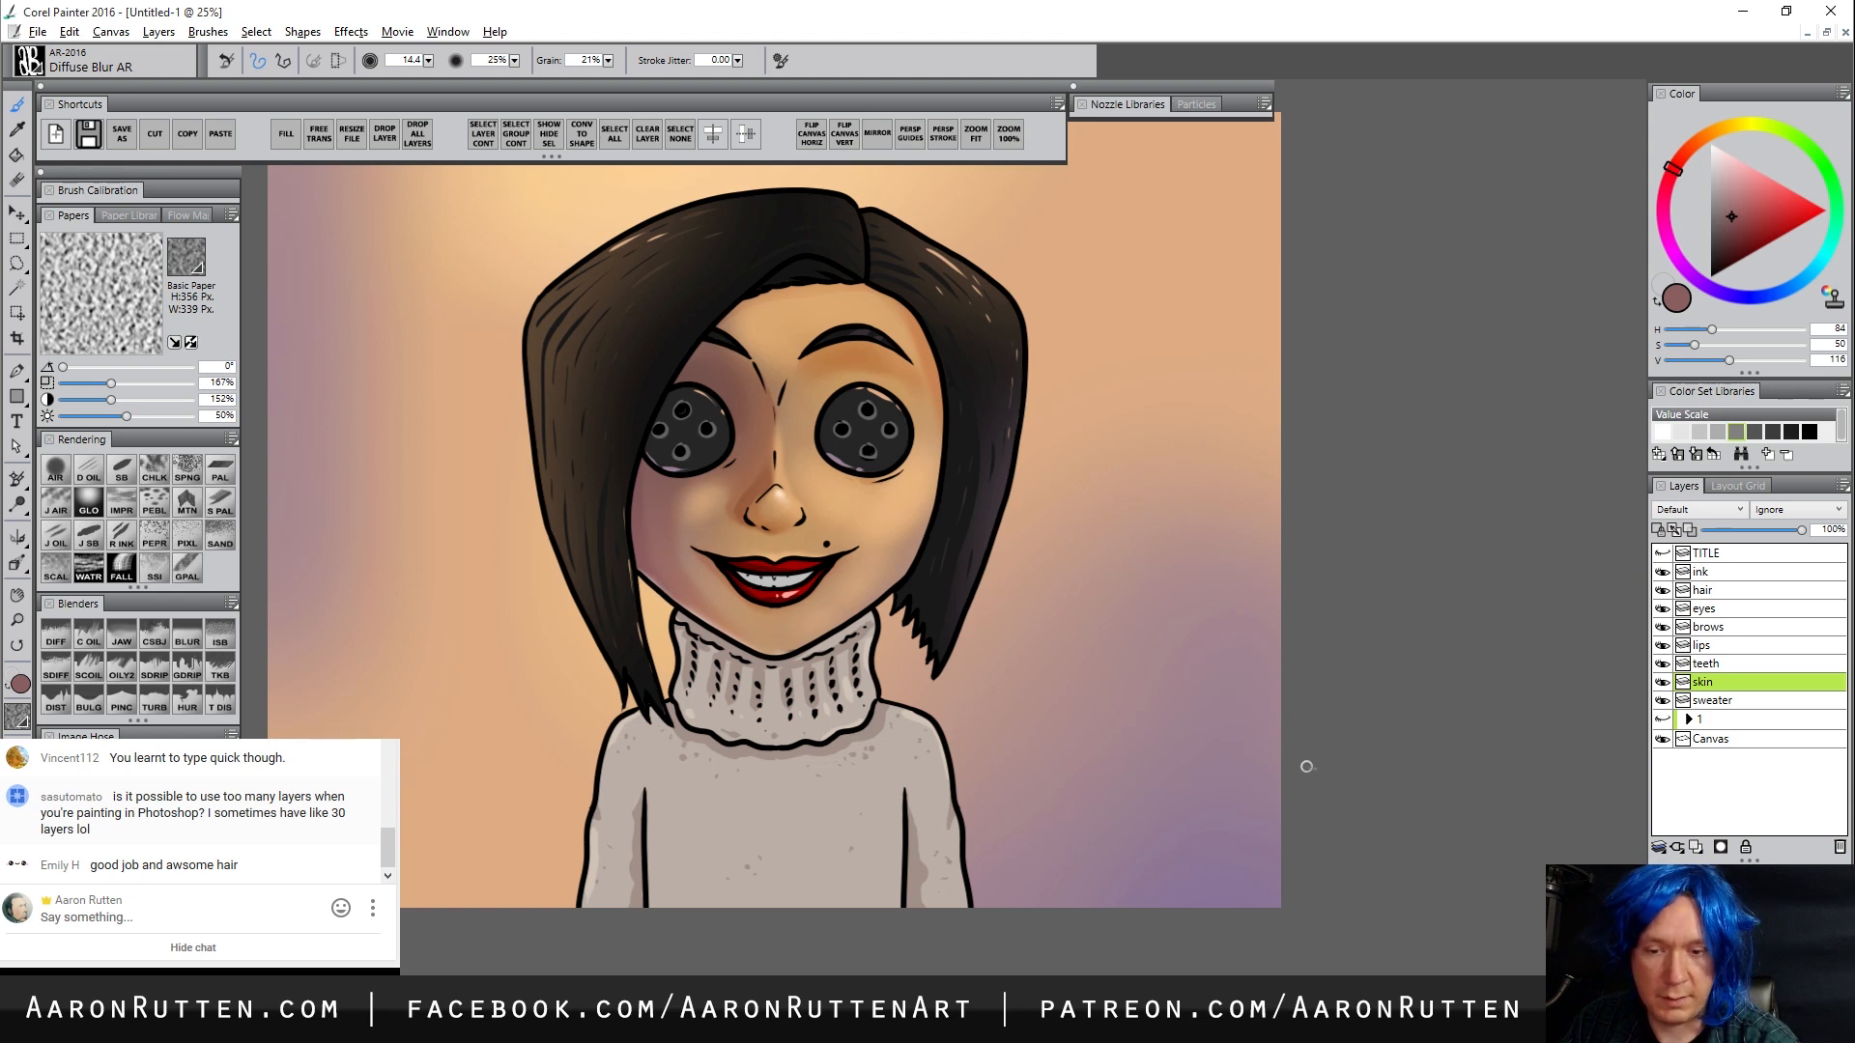
pyautogui.click(1663, 682)
pyautogui.click(1663, 682)
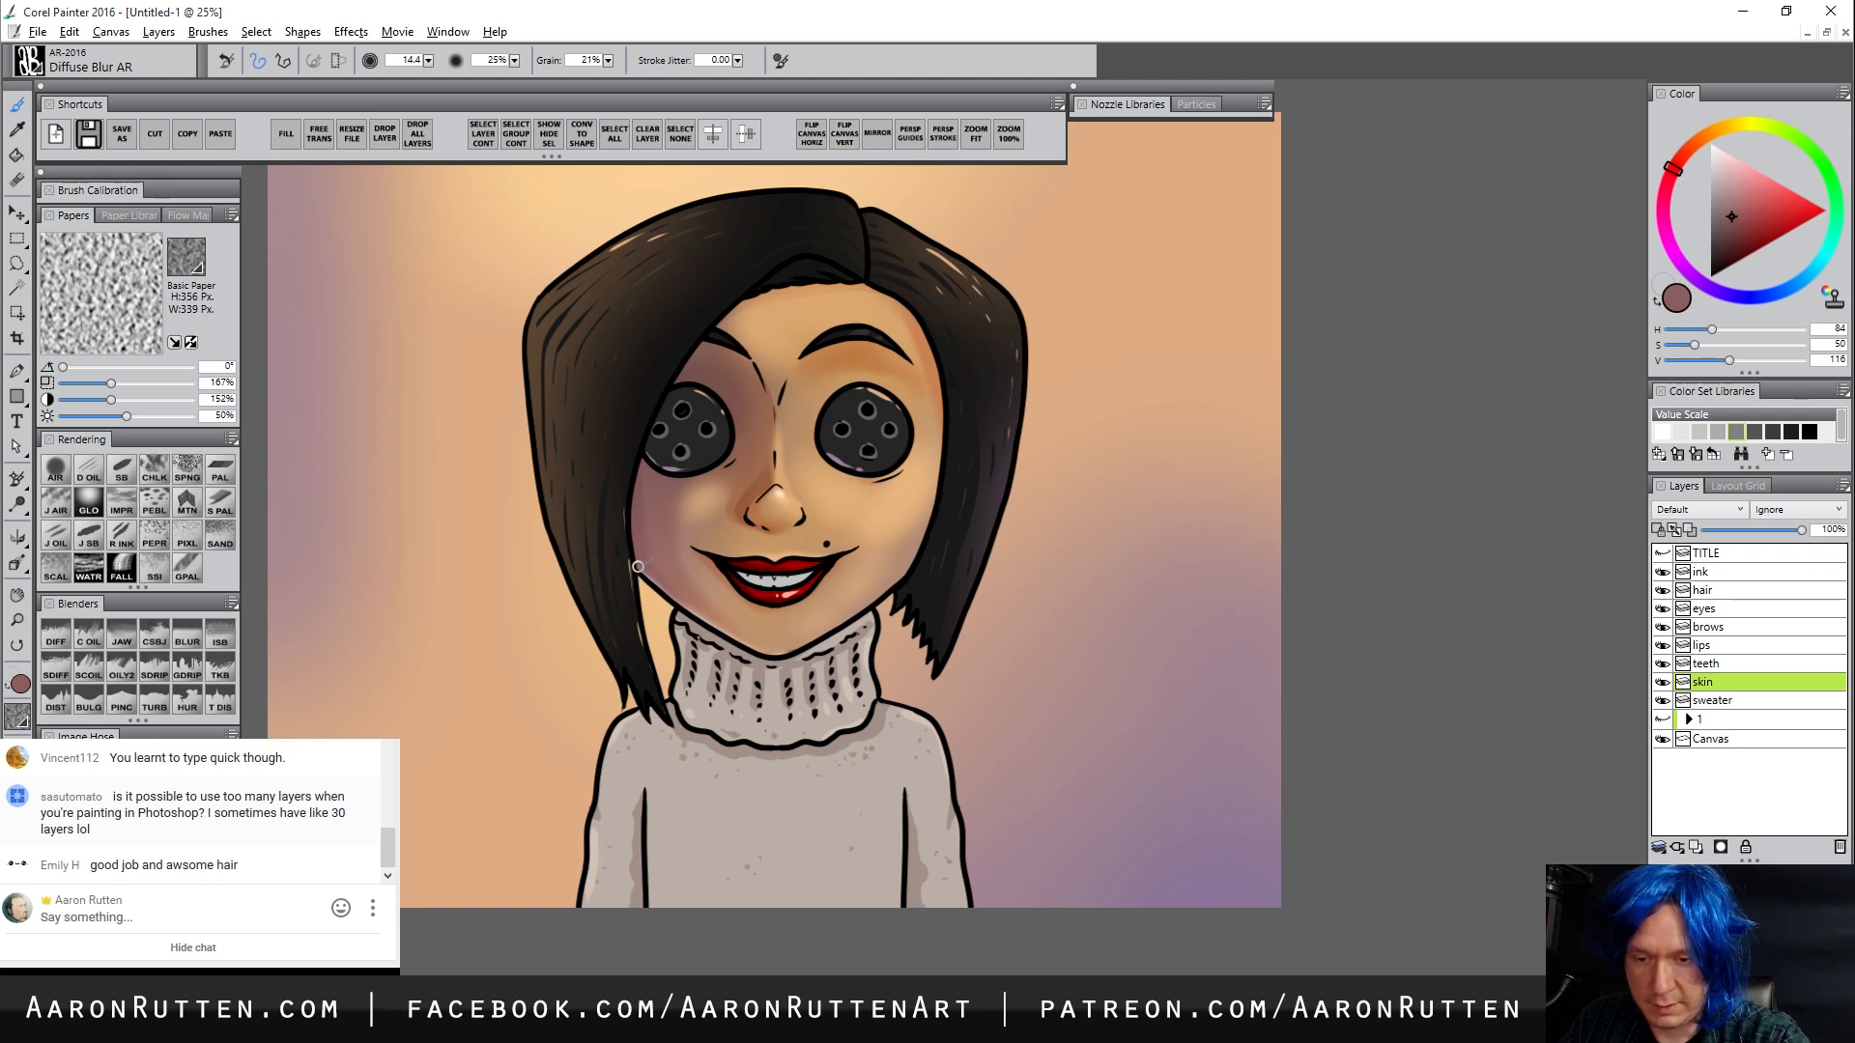
pyautogui.keyDown('alt'); pyautogui.click(689, 527); pyautogui.keyUp('alt')
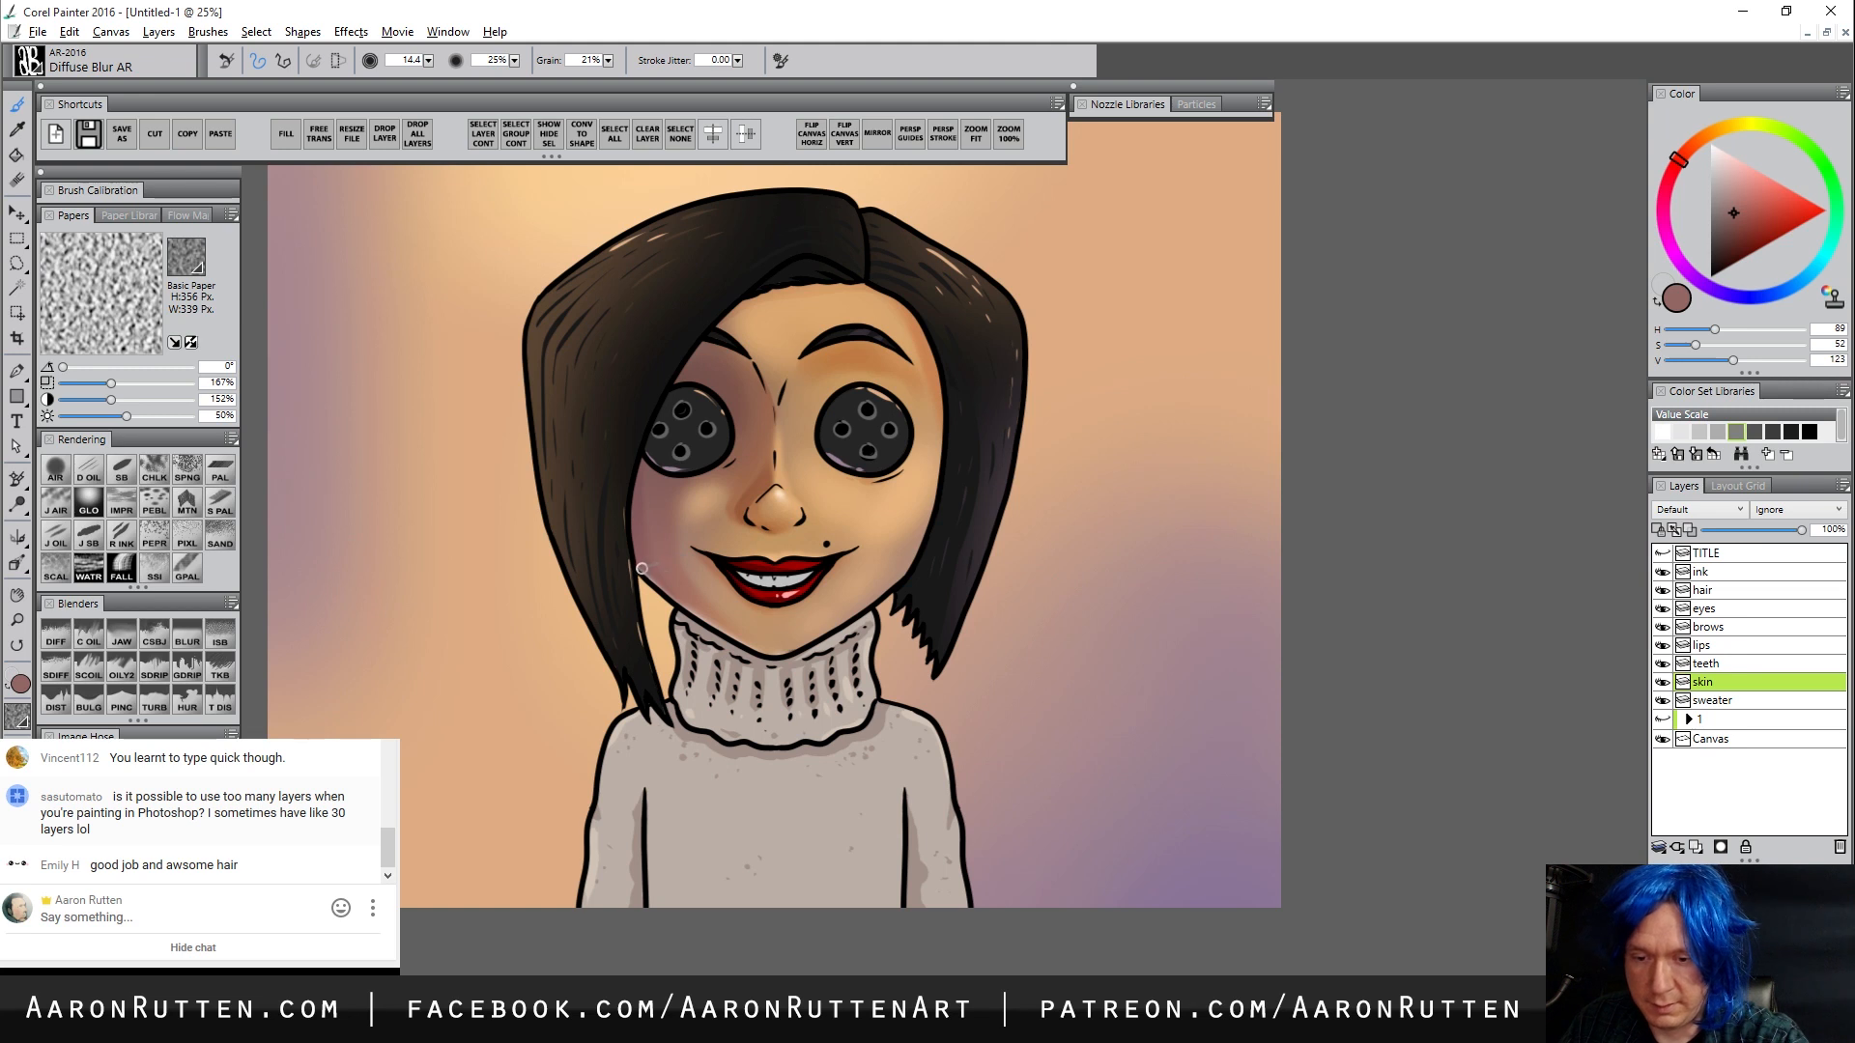
pyautogui.click(62, 469)
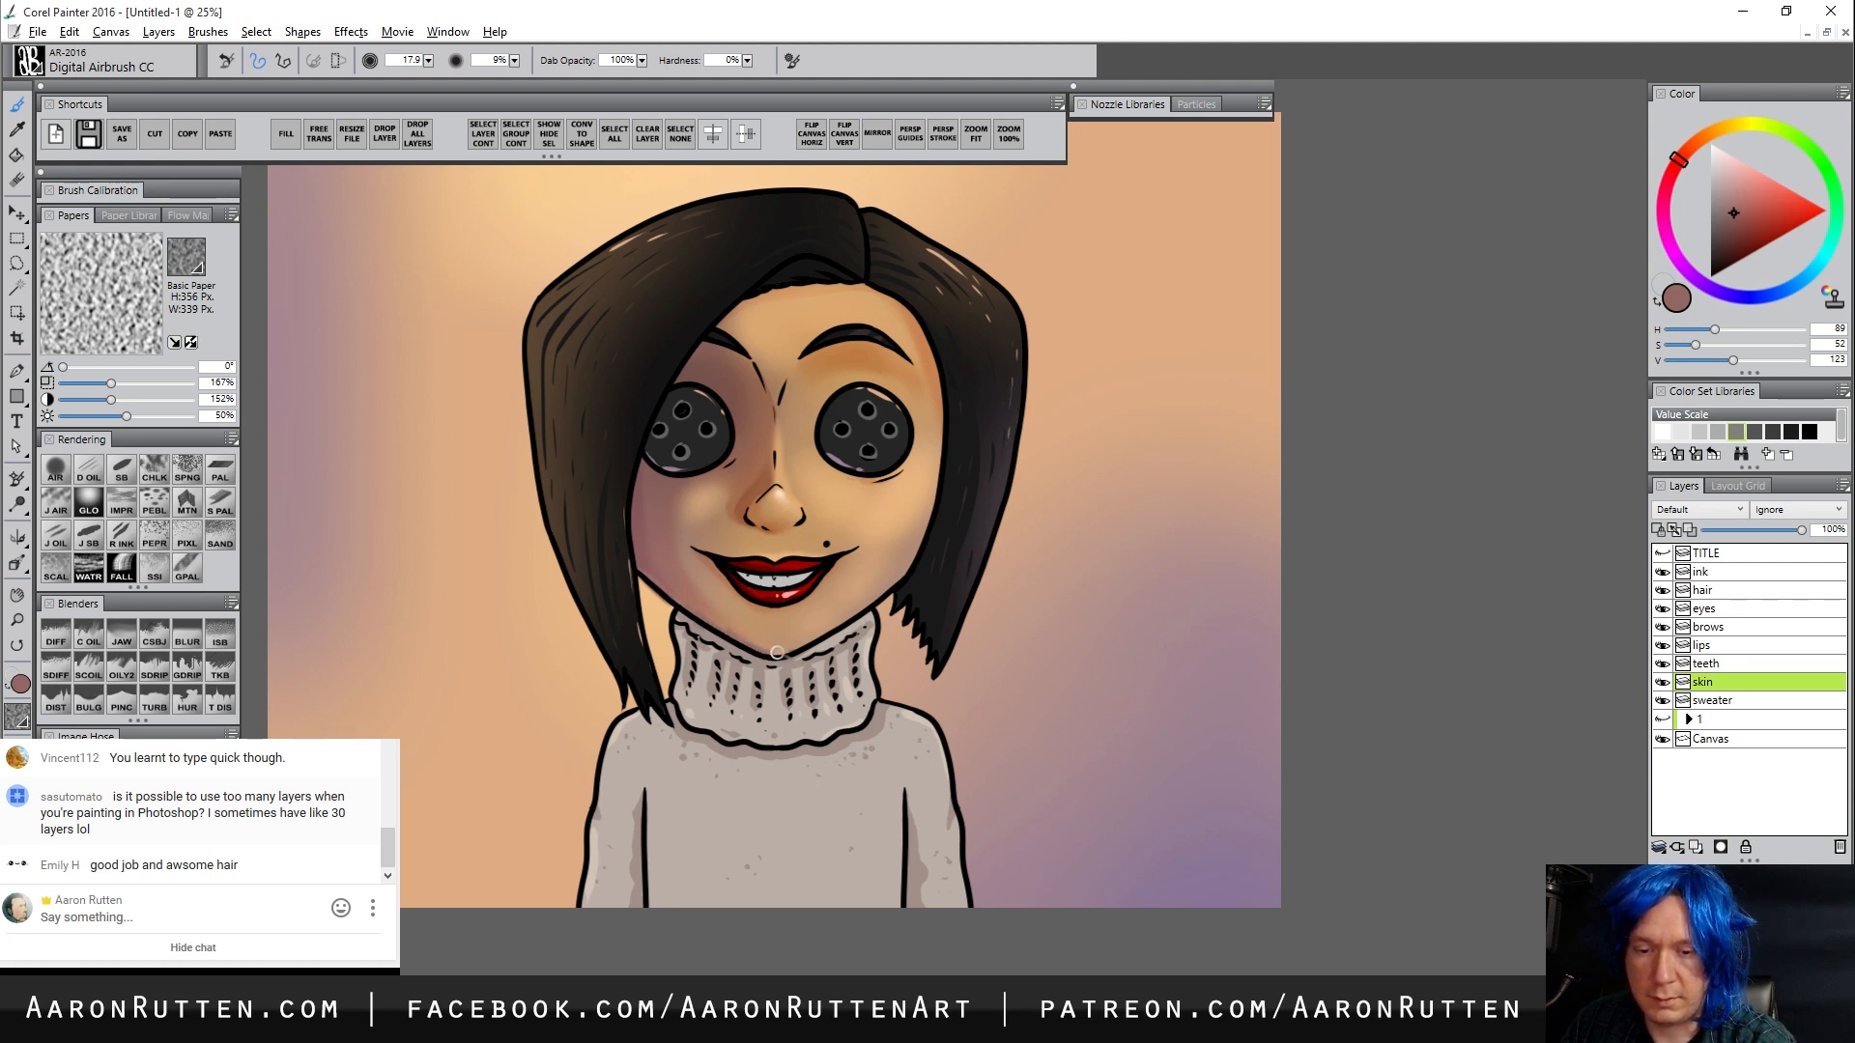
pyautogui.click(59, 640)
pyautogui.moveTo(706, 607)
pyautogui.mouseDown()
pyautogui.moveTo(753, 642)
pyautogui.moveTo(700, 603)
pyautogui.moveTo(750, 622)
pyautogui.mouseUp()
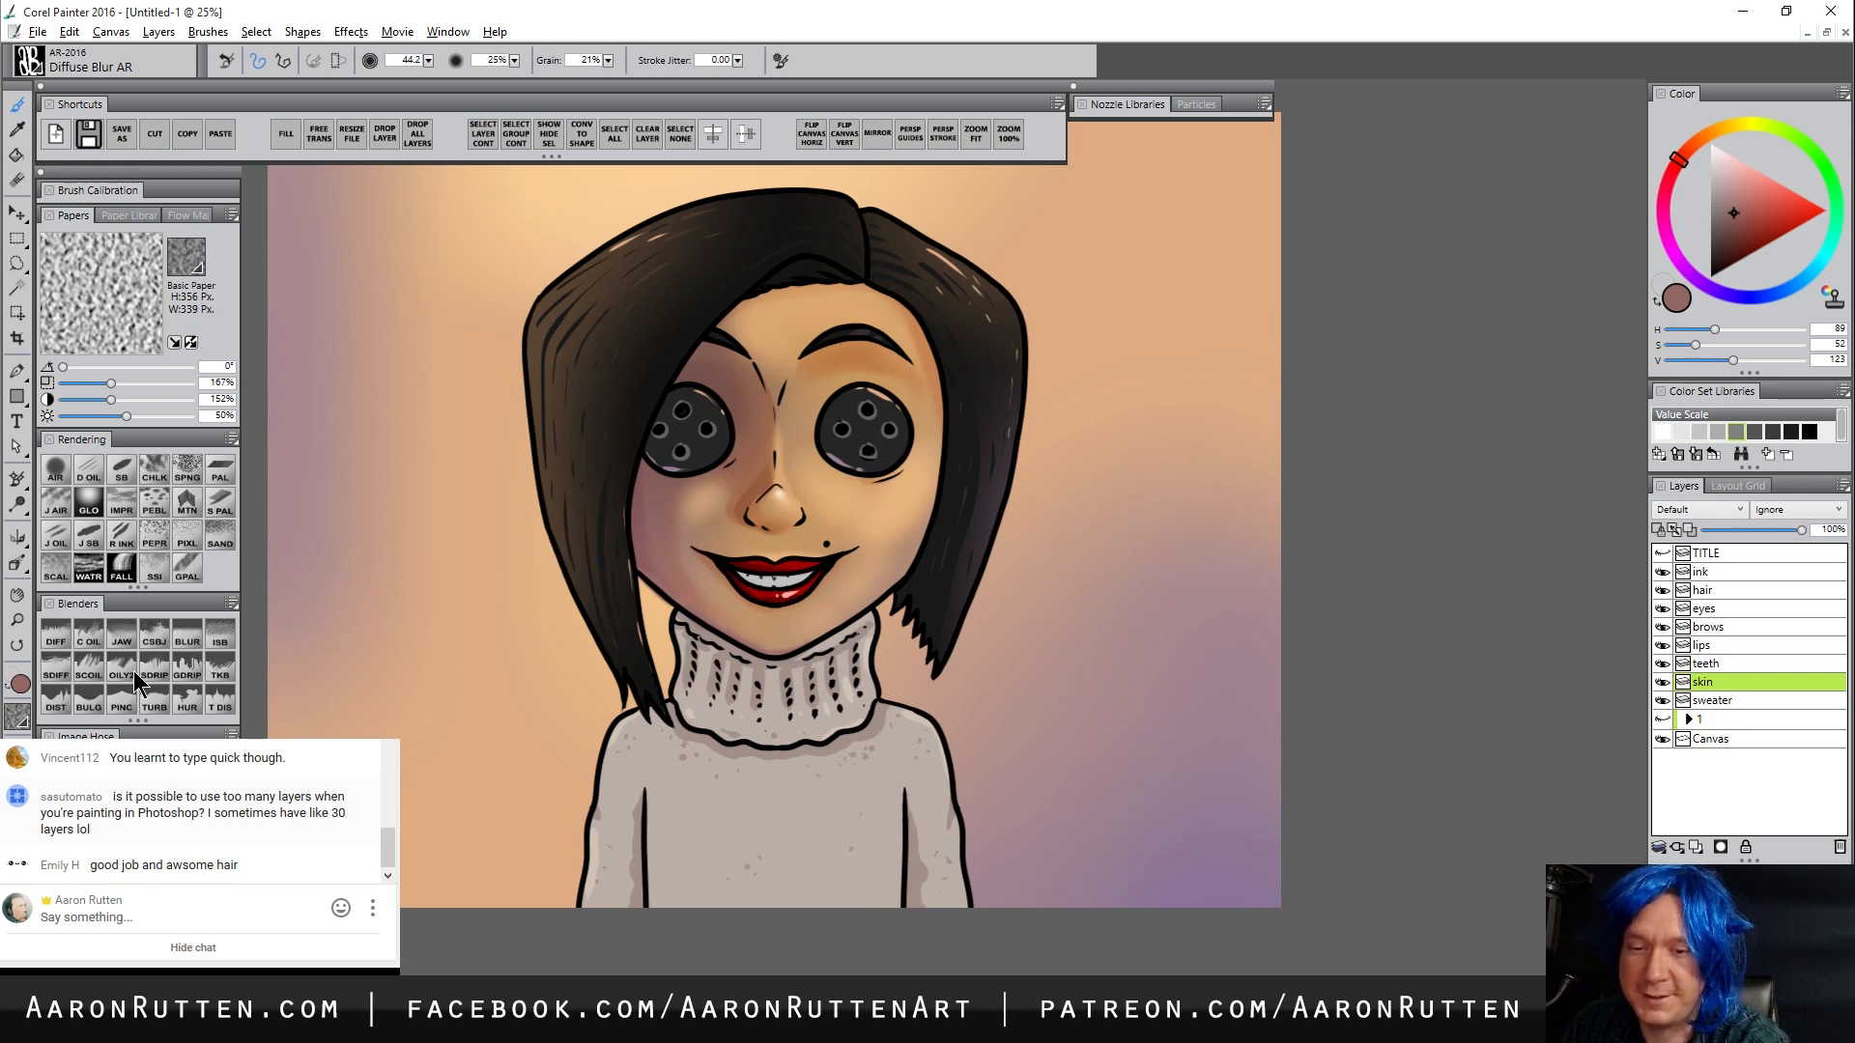
# Refine the shadow edge along the nose bridge with the Pinch AR blender at 50% zoom
pyautogui.click(16, 620)
pyautogui.click(760, 493)
pyautogui.click(759, 493)
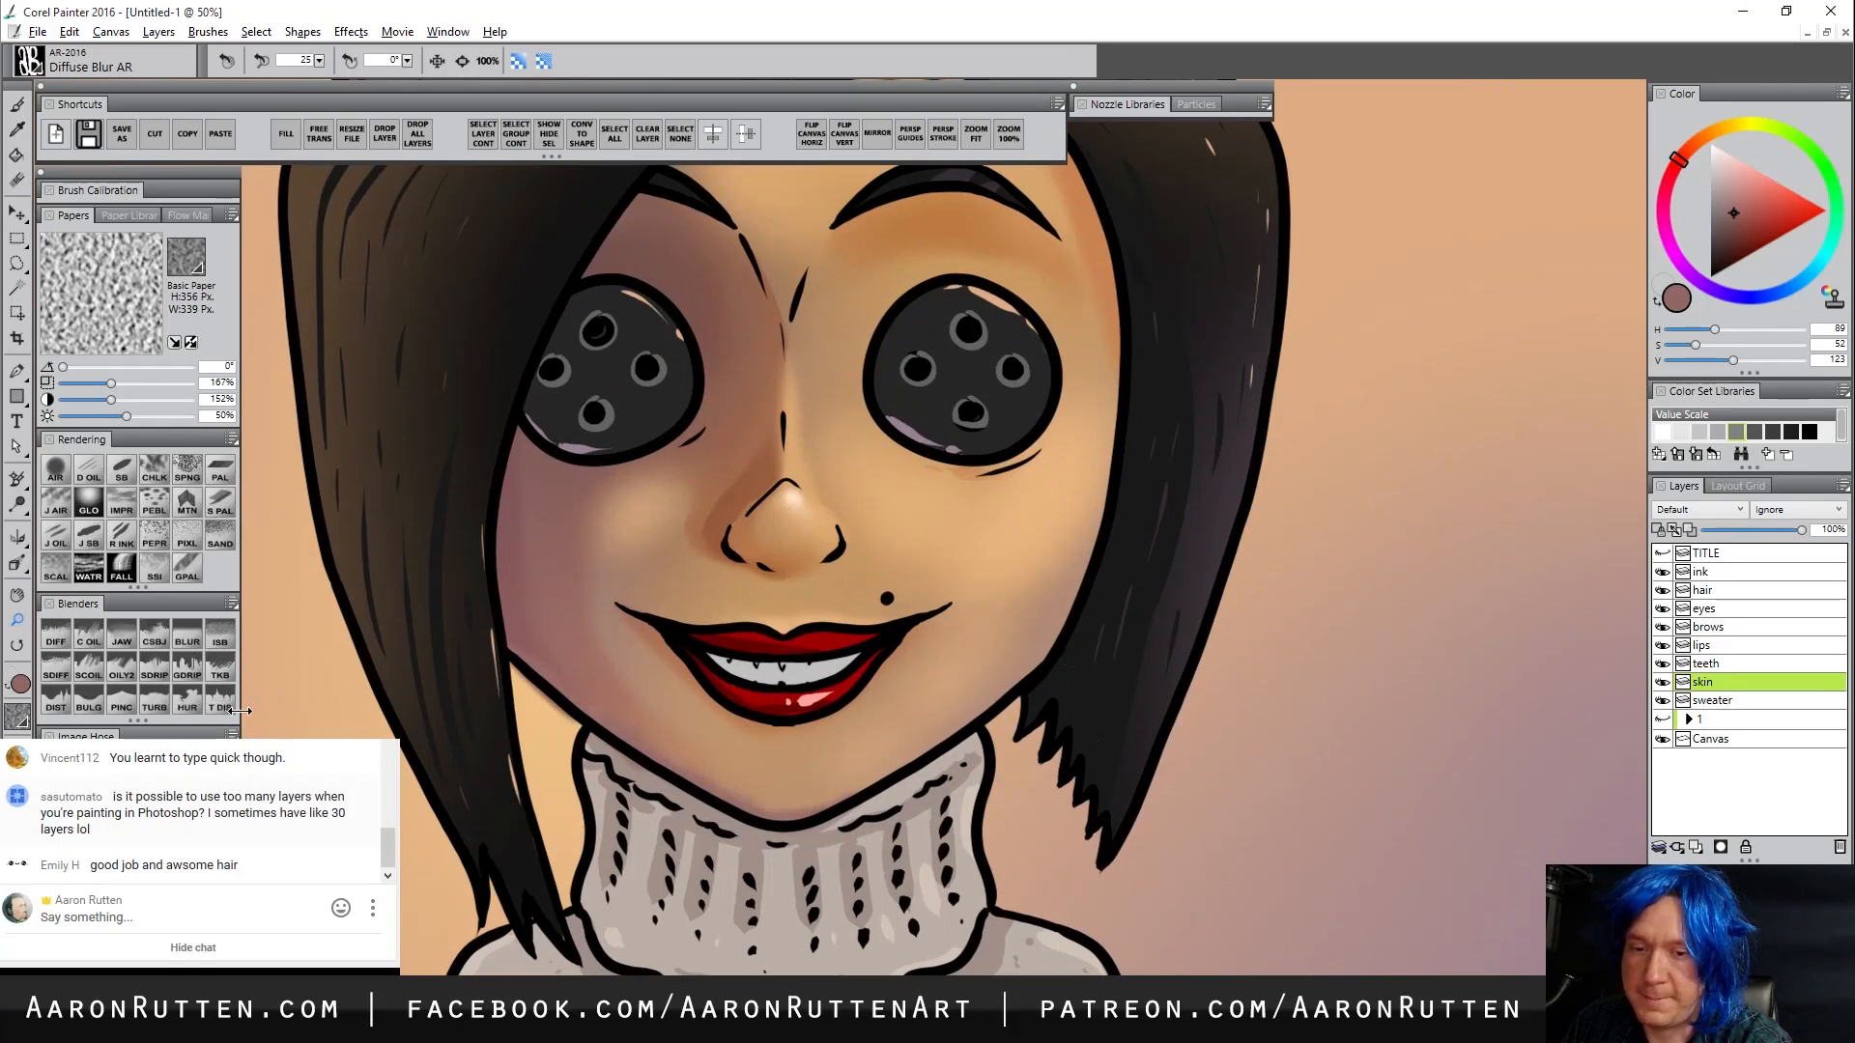
pyautogui.click(122, 701)
pyautogui.press(']')
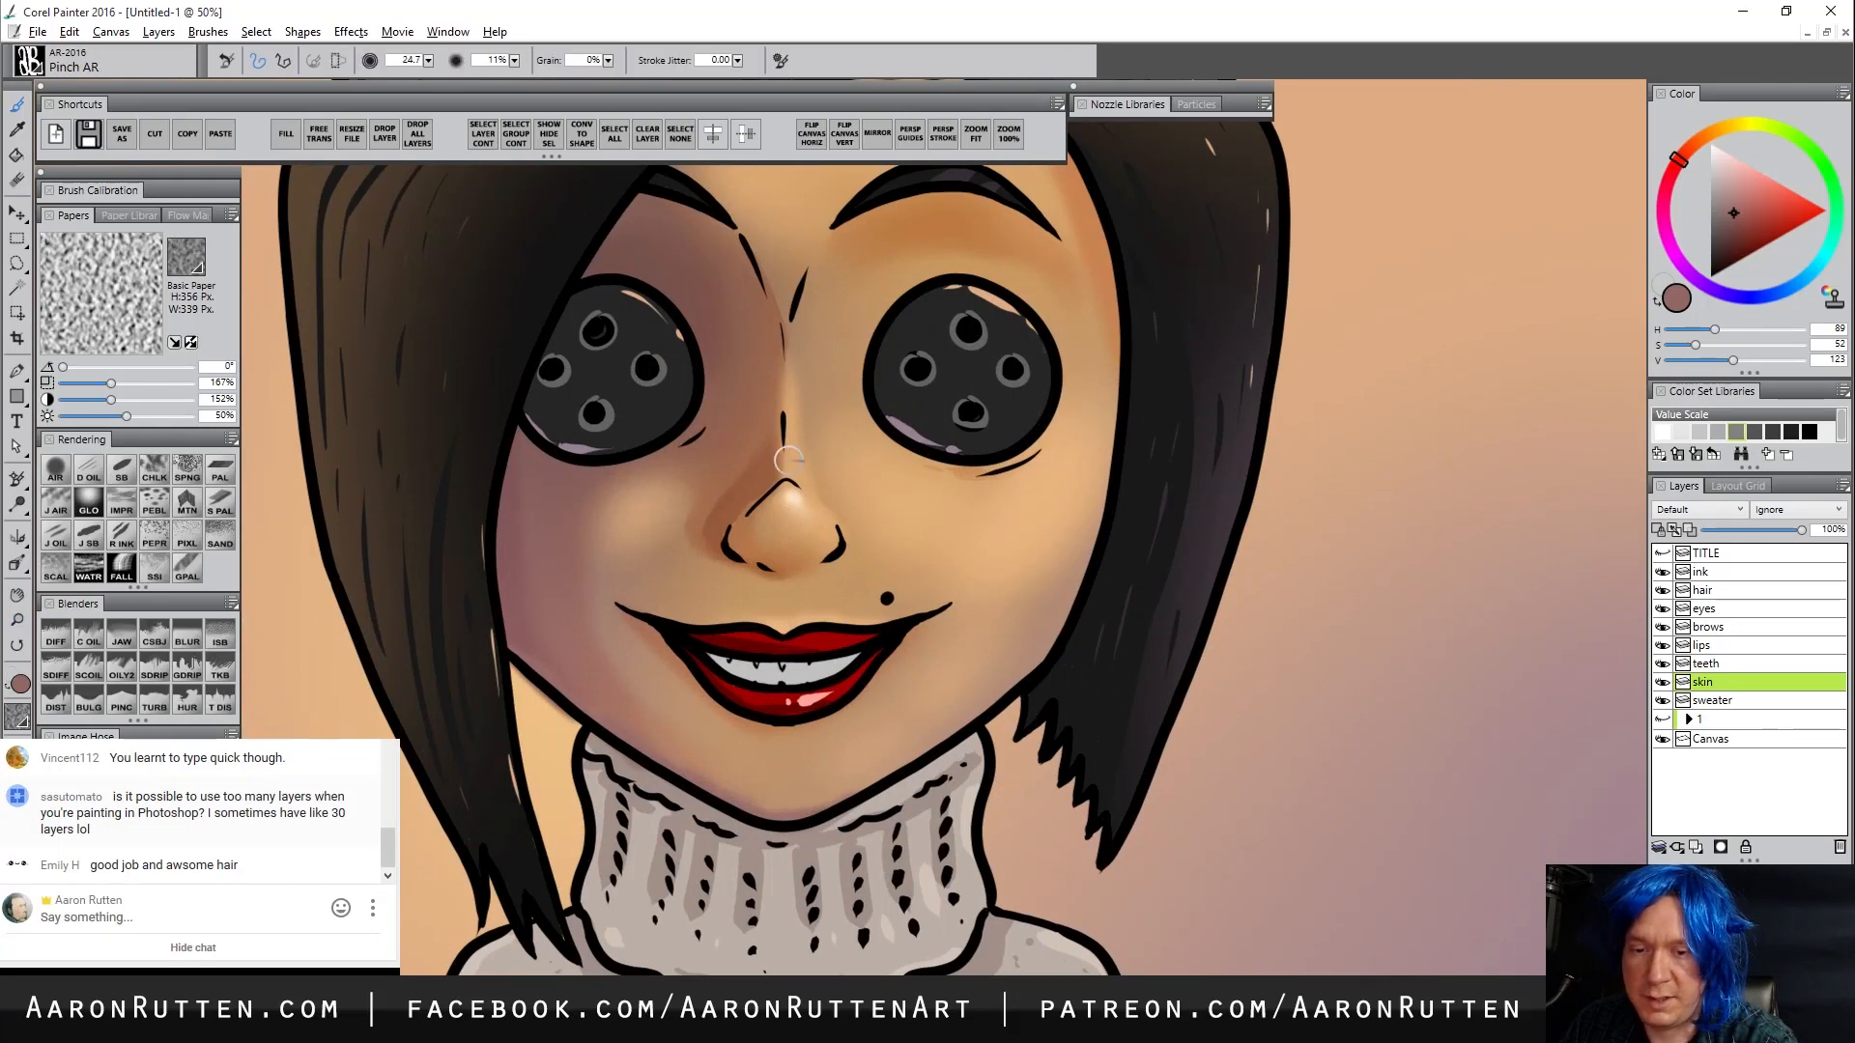
pyautogui.moveTo(789, 410)
pyautogui.mouseDown()
pyautogui.moveTo(781, 463)
pyautogui.moveTo(774, 310)
pyautogui.mouseUp()
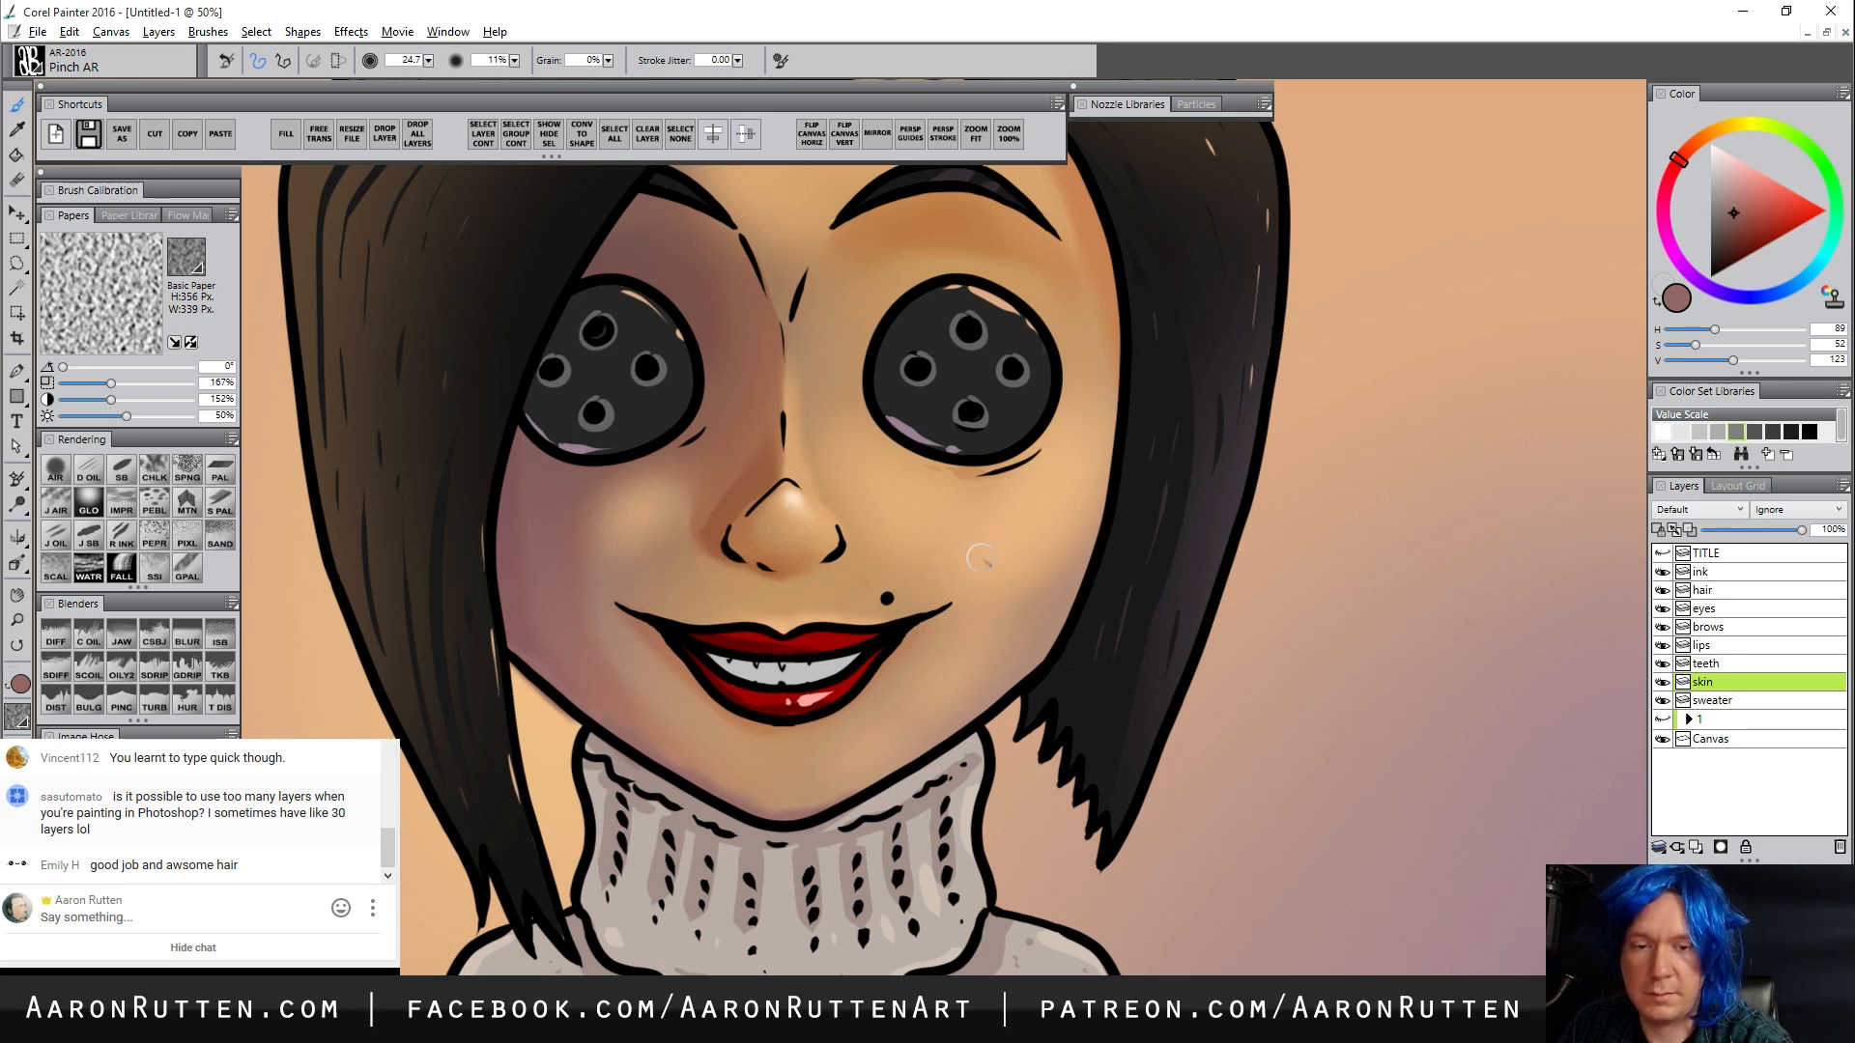
pyautogui.moveTo(1047, 296); pyautogui.dragTo(996, 496)
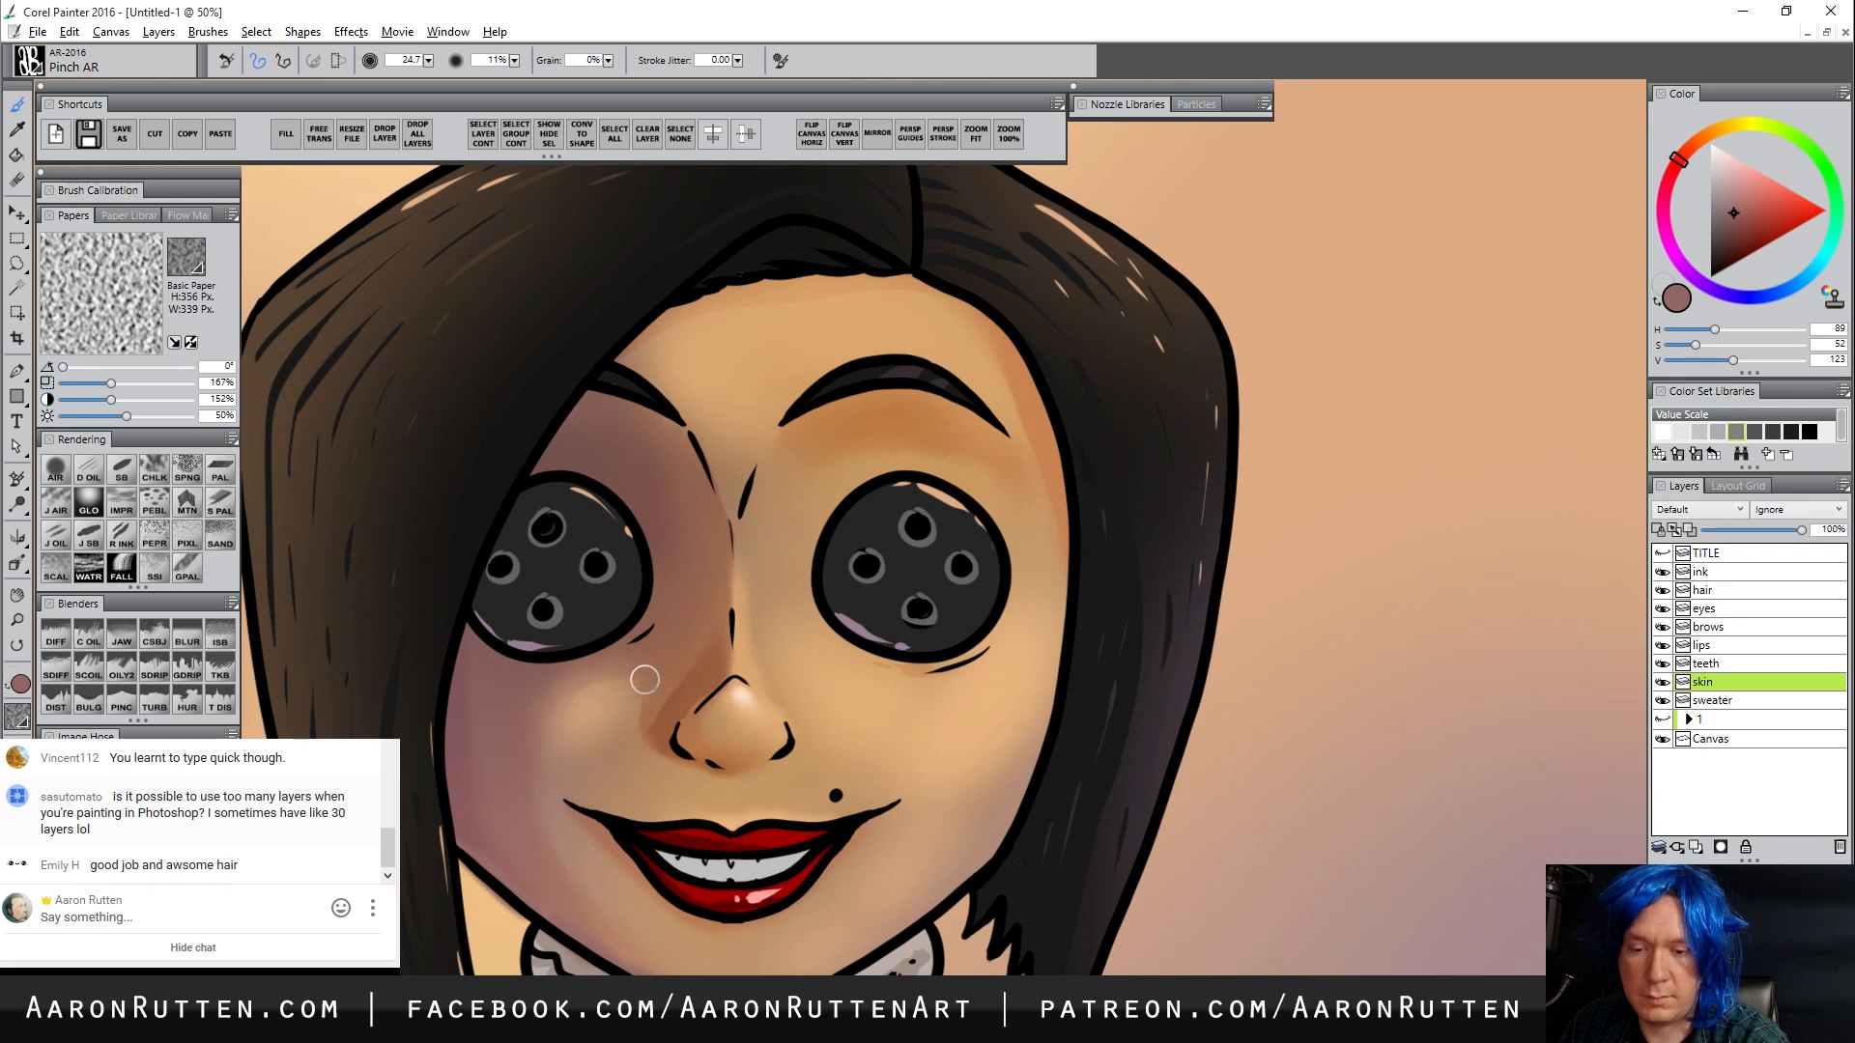
pyautogui.moveTo(889, 903); pyautogui.dragTo(925, 718)
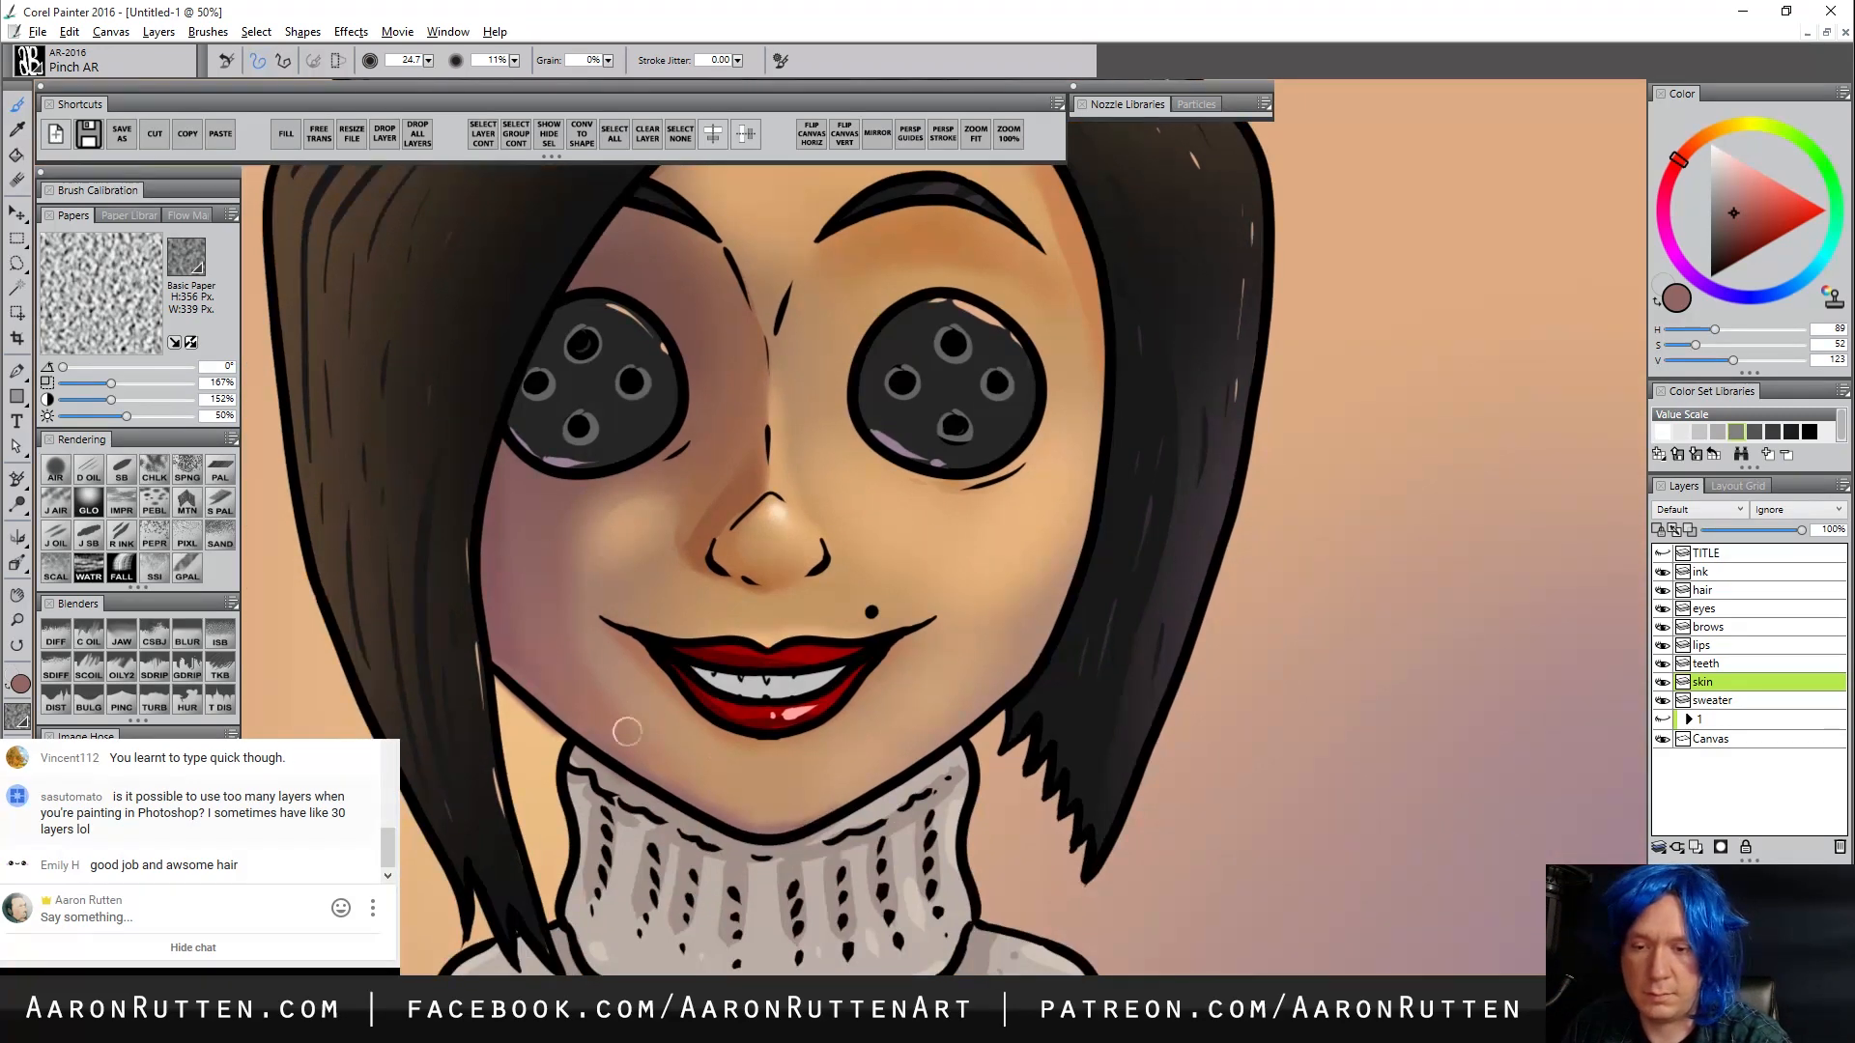
# Soften the shadow beside the nose bridge with Diffuse Blur at 25% zoom
pyautogui.click(17, 619)
pyautogui.keyDown('alt'); pyautogui.click(860, 729); pyautogui.keyUp('alt')
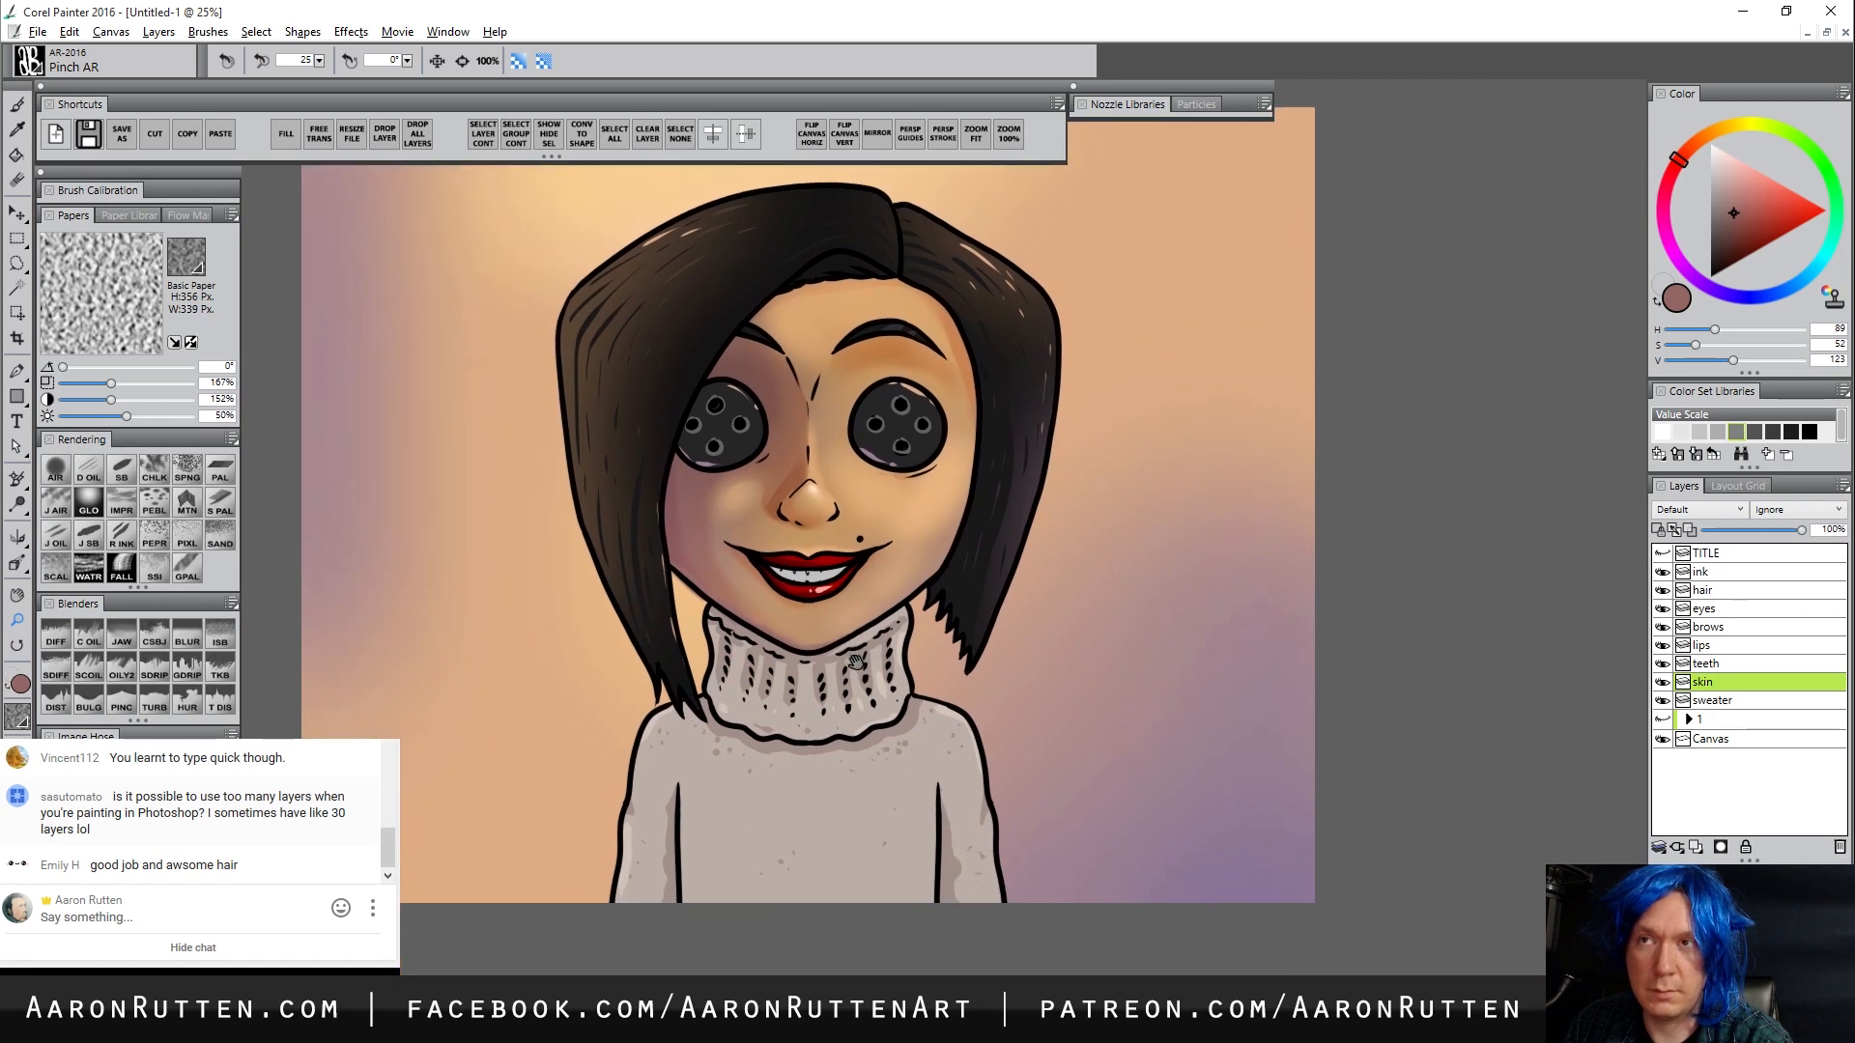
pyautogui.click(68, 639)
pyautogui.moveTo(792, 460)
pyautogui.mouseDown()
pyautogui.moveTo(775, 488)
pyautogui.moveTo(791, 458)
pyautogui.mouseUp()
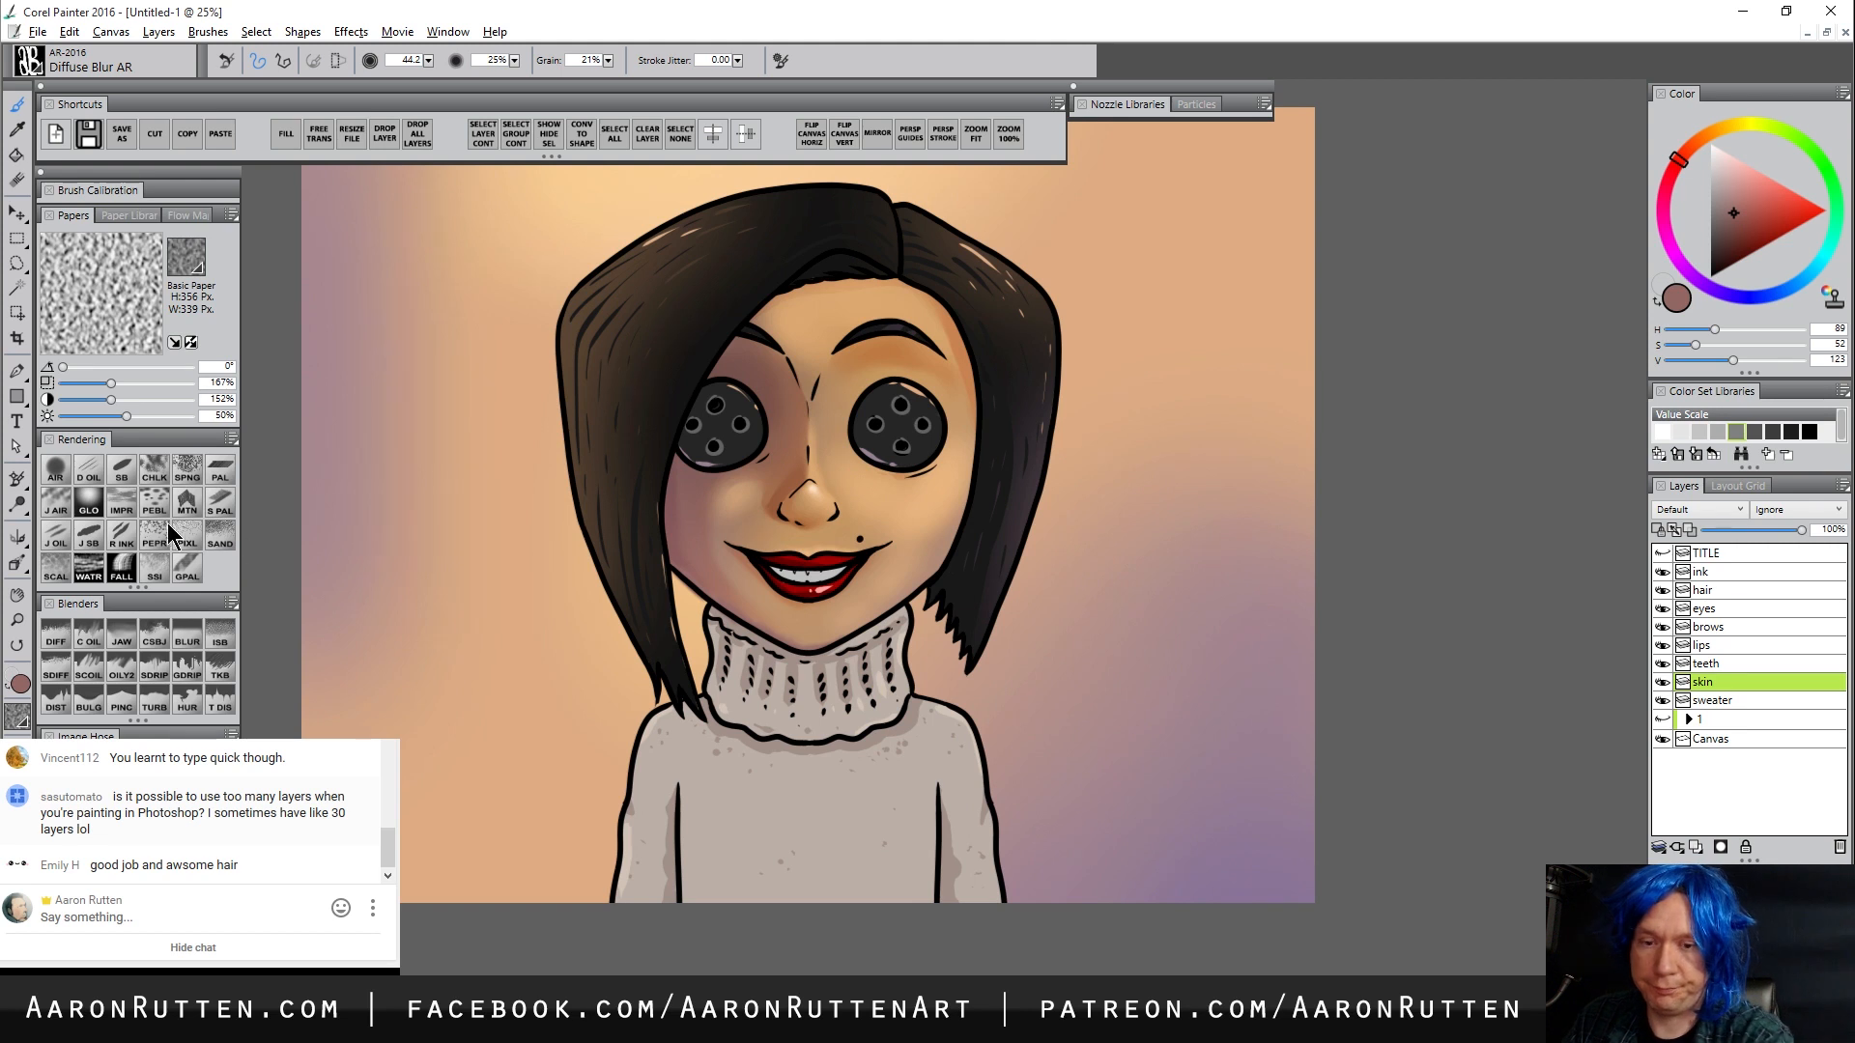
# Sample the skin tone beside the lit eye and airbrush it over the transition along the nose bridge
pyautogui.press('a')
pyautogui.keyDown('alt'); pyautogui.click(859, 379); pyautogui.keyUp('alt')
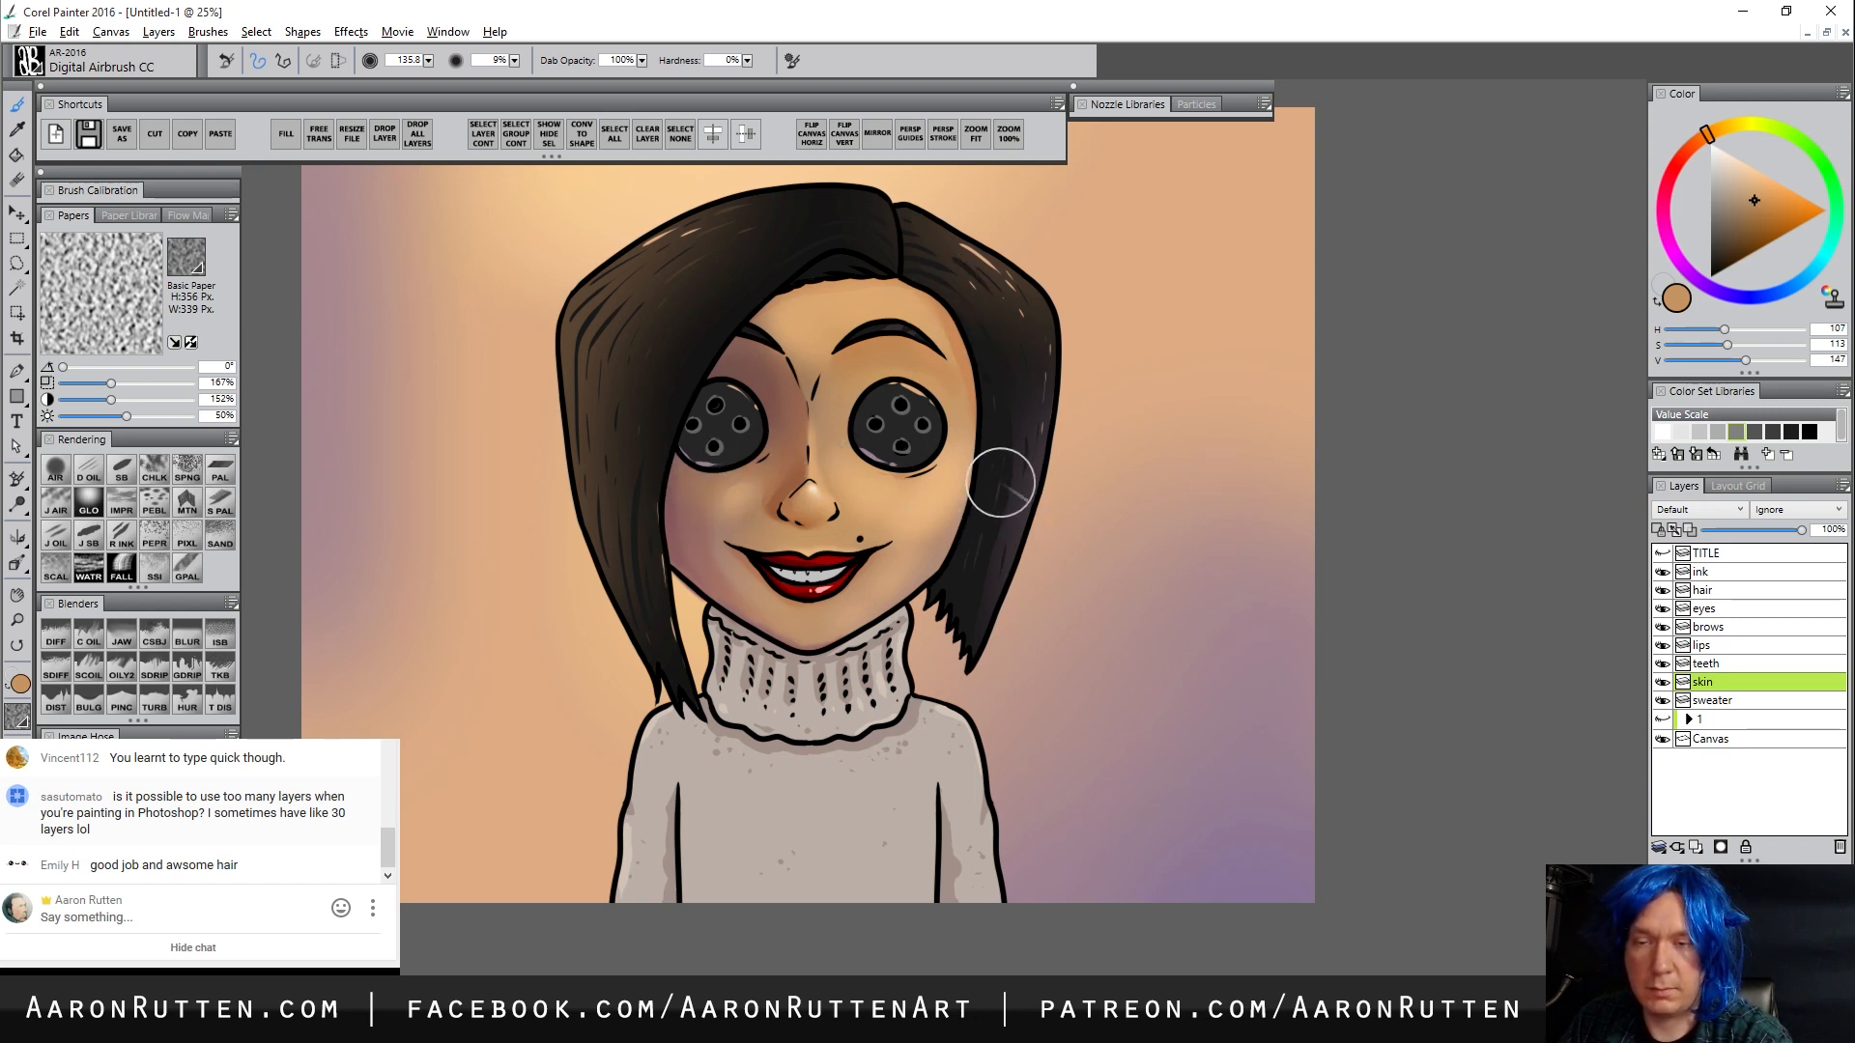
pyautogui.moveTo(792, 436); pyautogui.dragTo(768, 449)
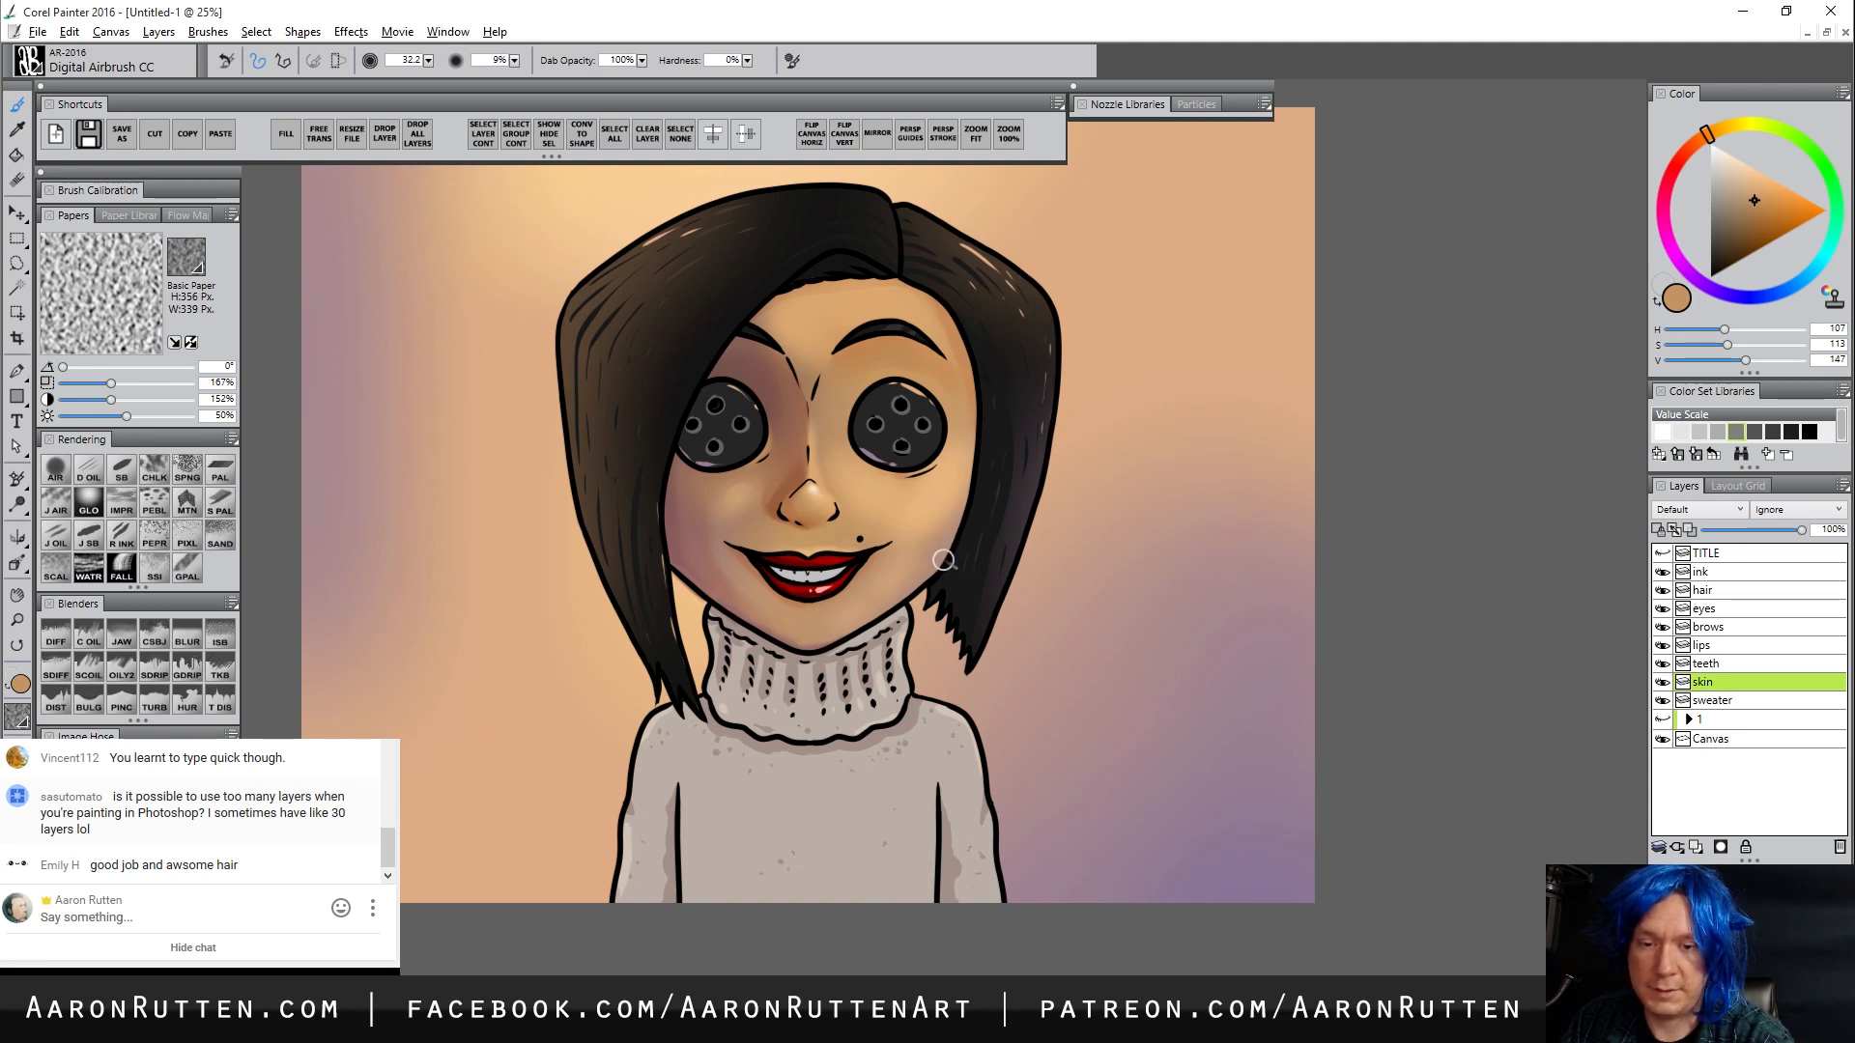
# Sample darker browns around the nose bridge and airbrush subtle shading over the nose tip
pyautogui.keyDown('alt'); pyautogui.click(844, 430); pyautogui.keyUp('alt')
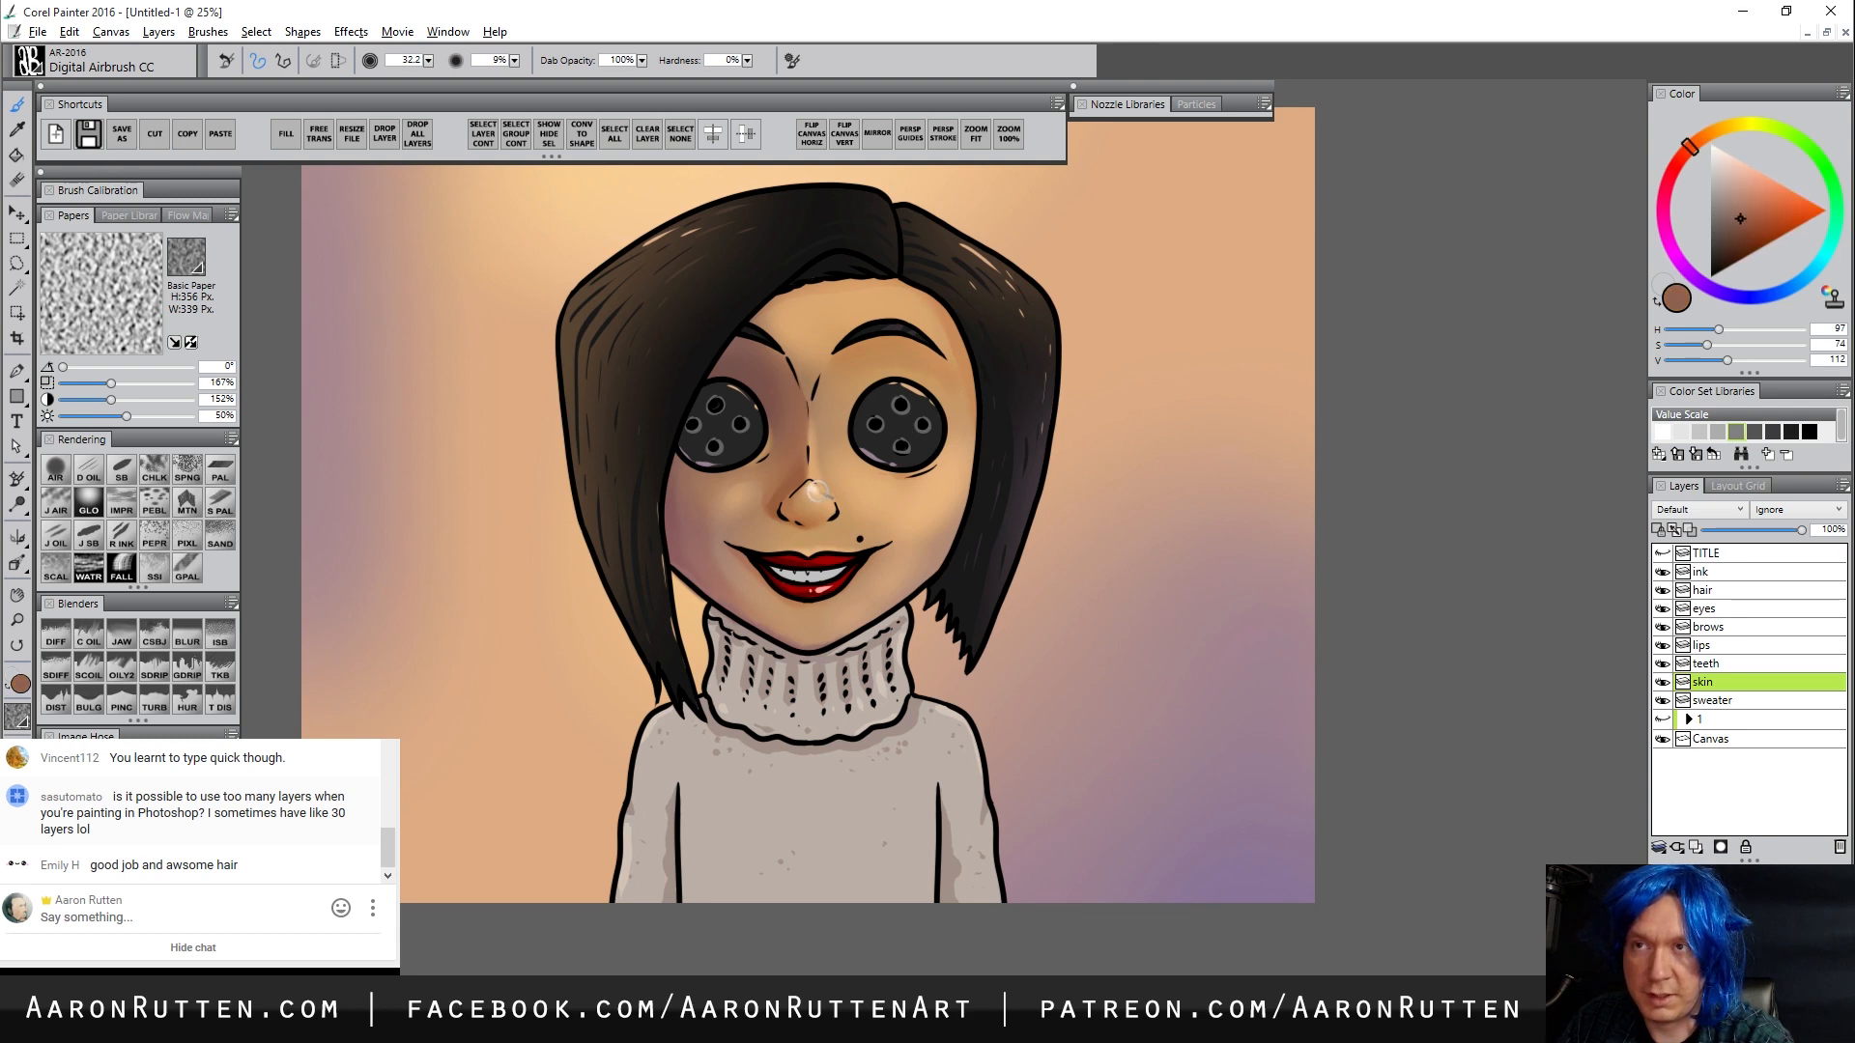
pyautogui.moveTo(819, 488)
pyautogui.mouseDown()
pyautogui.moveTo(824, 530)
pyautogui.moveTo(781, 510)
pyautogui.moveTo(829, 527)
pyautogui.moveTo(794, 502)
pyautogui.moveTo(838, 503)
pyautogui.mouseUp()
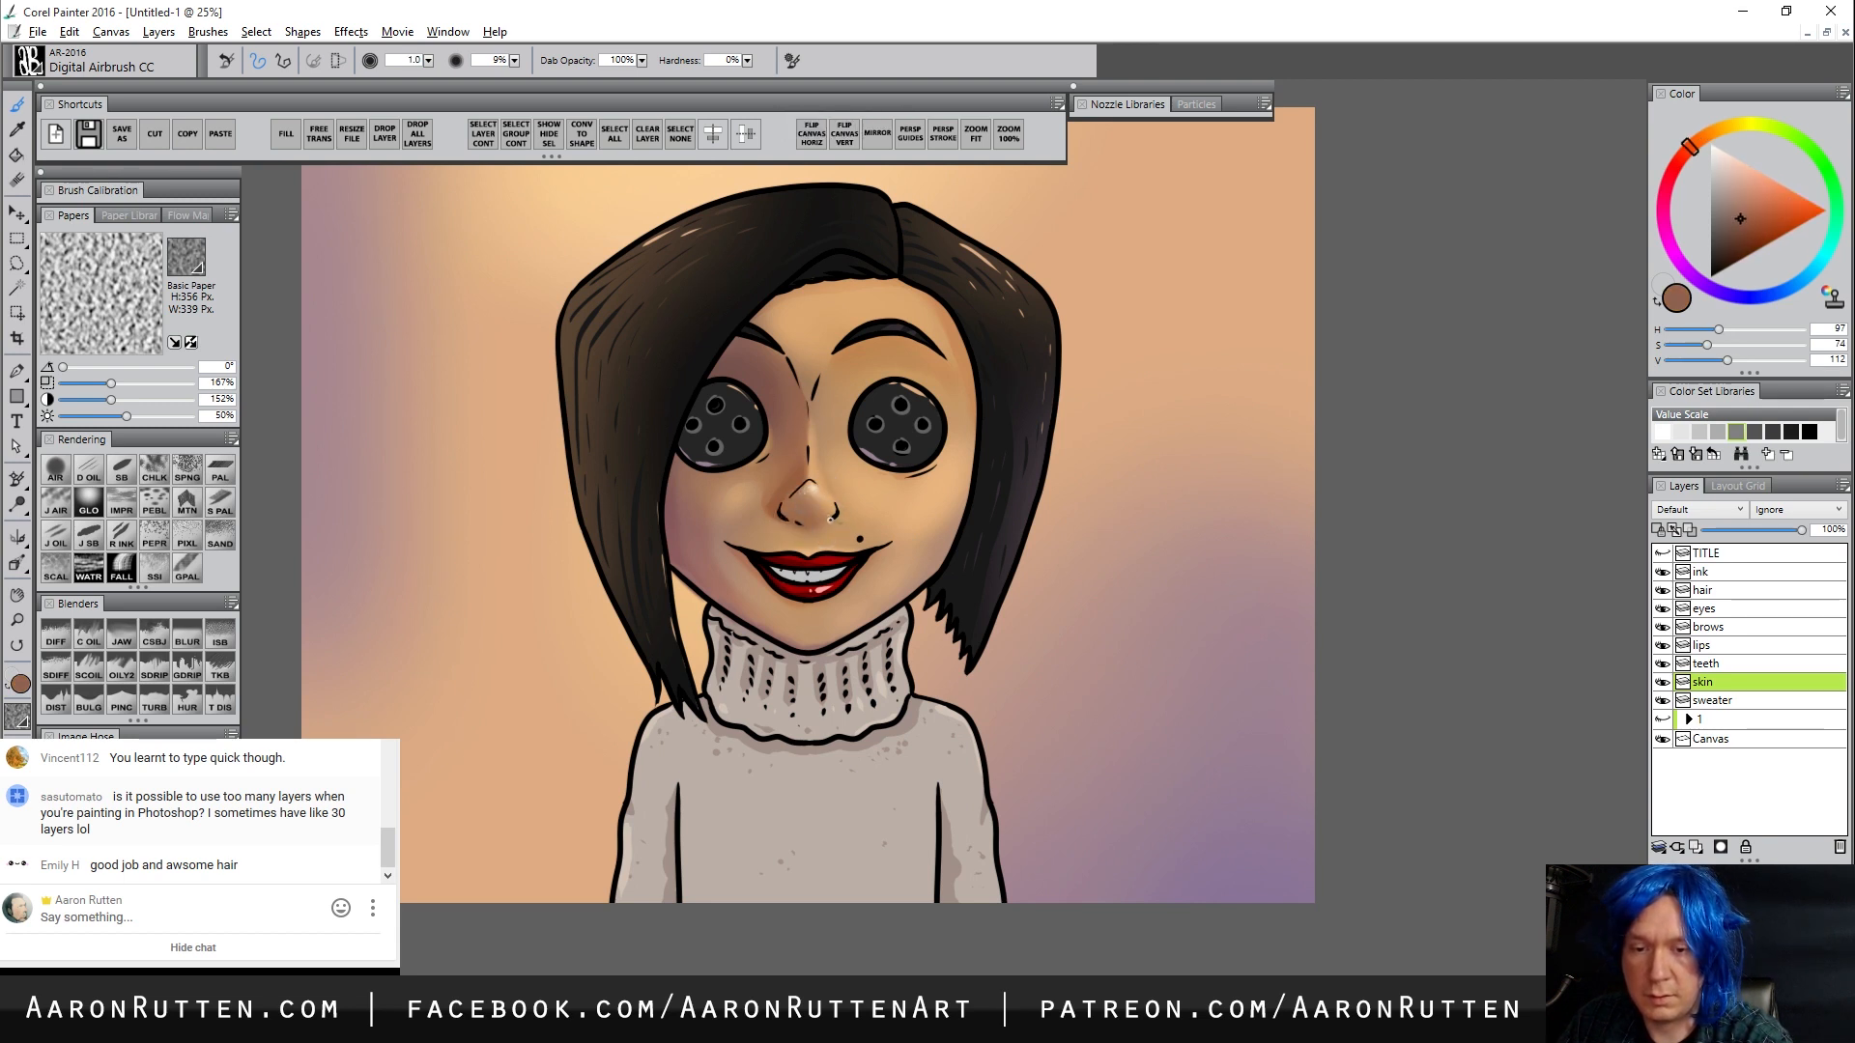
pyautogui.keyDown('alt'); pyautogui.click(798, 477); pyautogui.keyUp('alt')
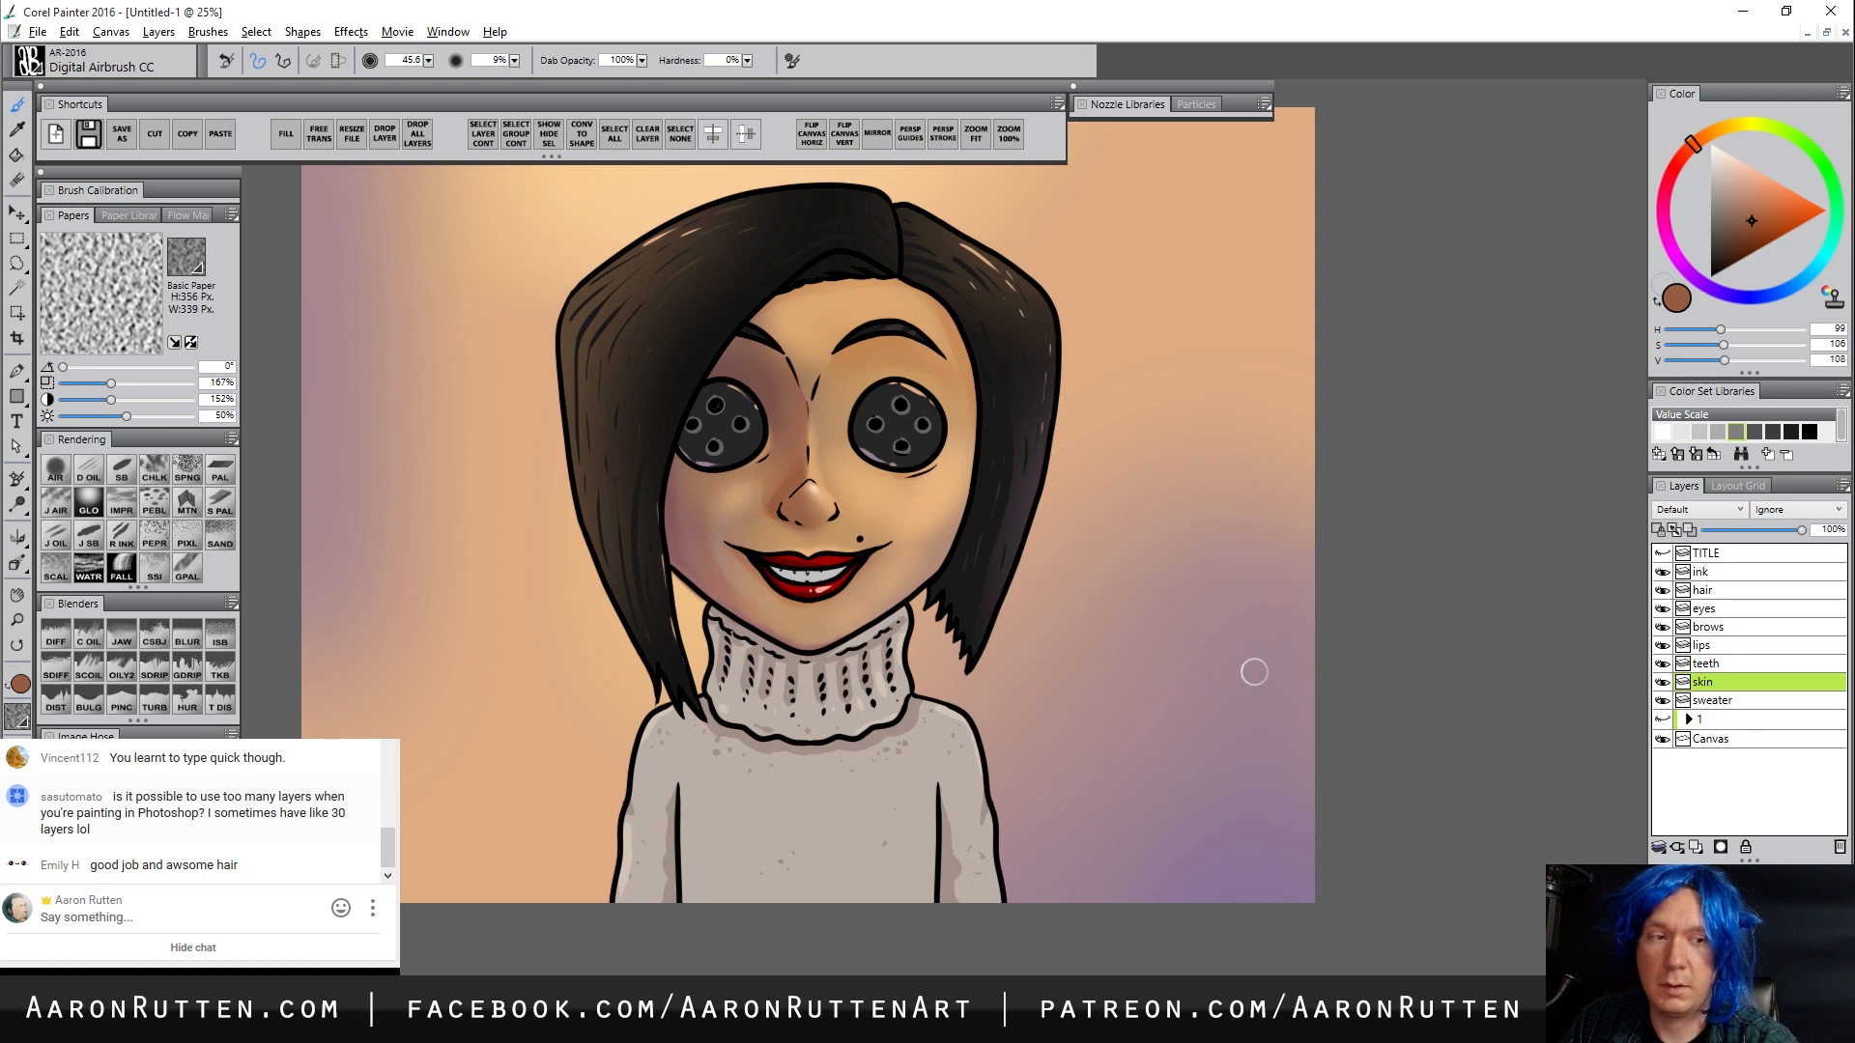
# Choose a pinkish red and airbrush a soft blush onto both cheeks, reducing the brush size for smaller areas
pyautogui.moveTo(1703, 153)
pyautogui.mouseDown()
pyautogui.moveTo(1685, 172)
pyautogui.moveTo(1778, 203)
pyautogui.mouseUp()
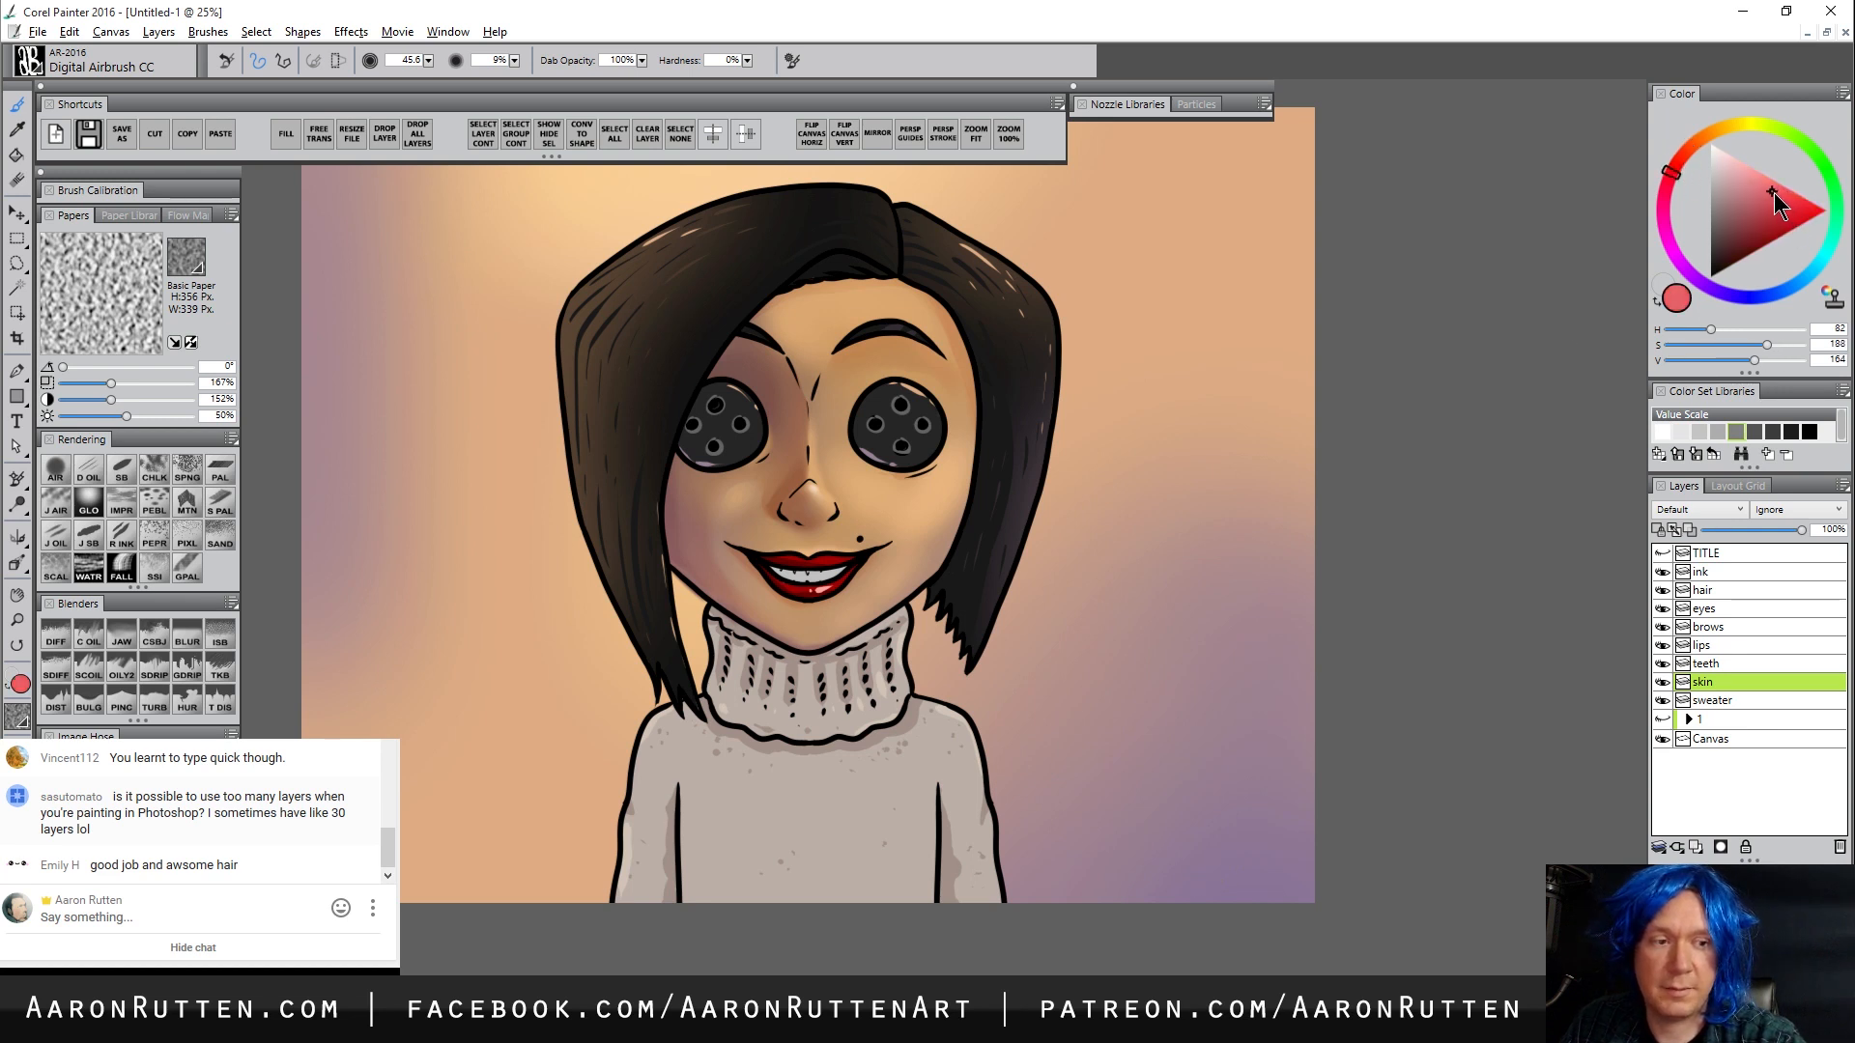
pyautogui.moveTo(929, 515)
pyautogui.mouseDown()
pyautogui.moveTo(913, 555)
pyautogui.moveTo(948, 498)
pyautogui.moveTo(890, 585)
pyautogui.moveTo(906, 526)
pyautogui.moveTo(896, 577)
pyautogui.moveTo(941, 526)
pyautogui.moveTo(912, 559)
pyautogui.moveTo(884, 537)
pyautogui.moveTo(707, 521)
pyautogui.moveTo(777, 586)
pyautogui.mouseUp()
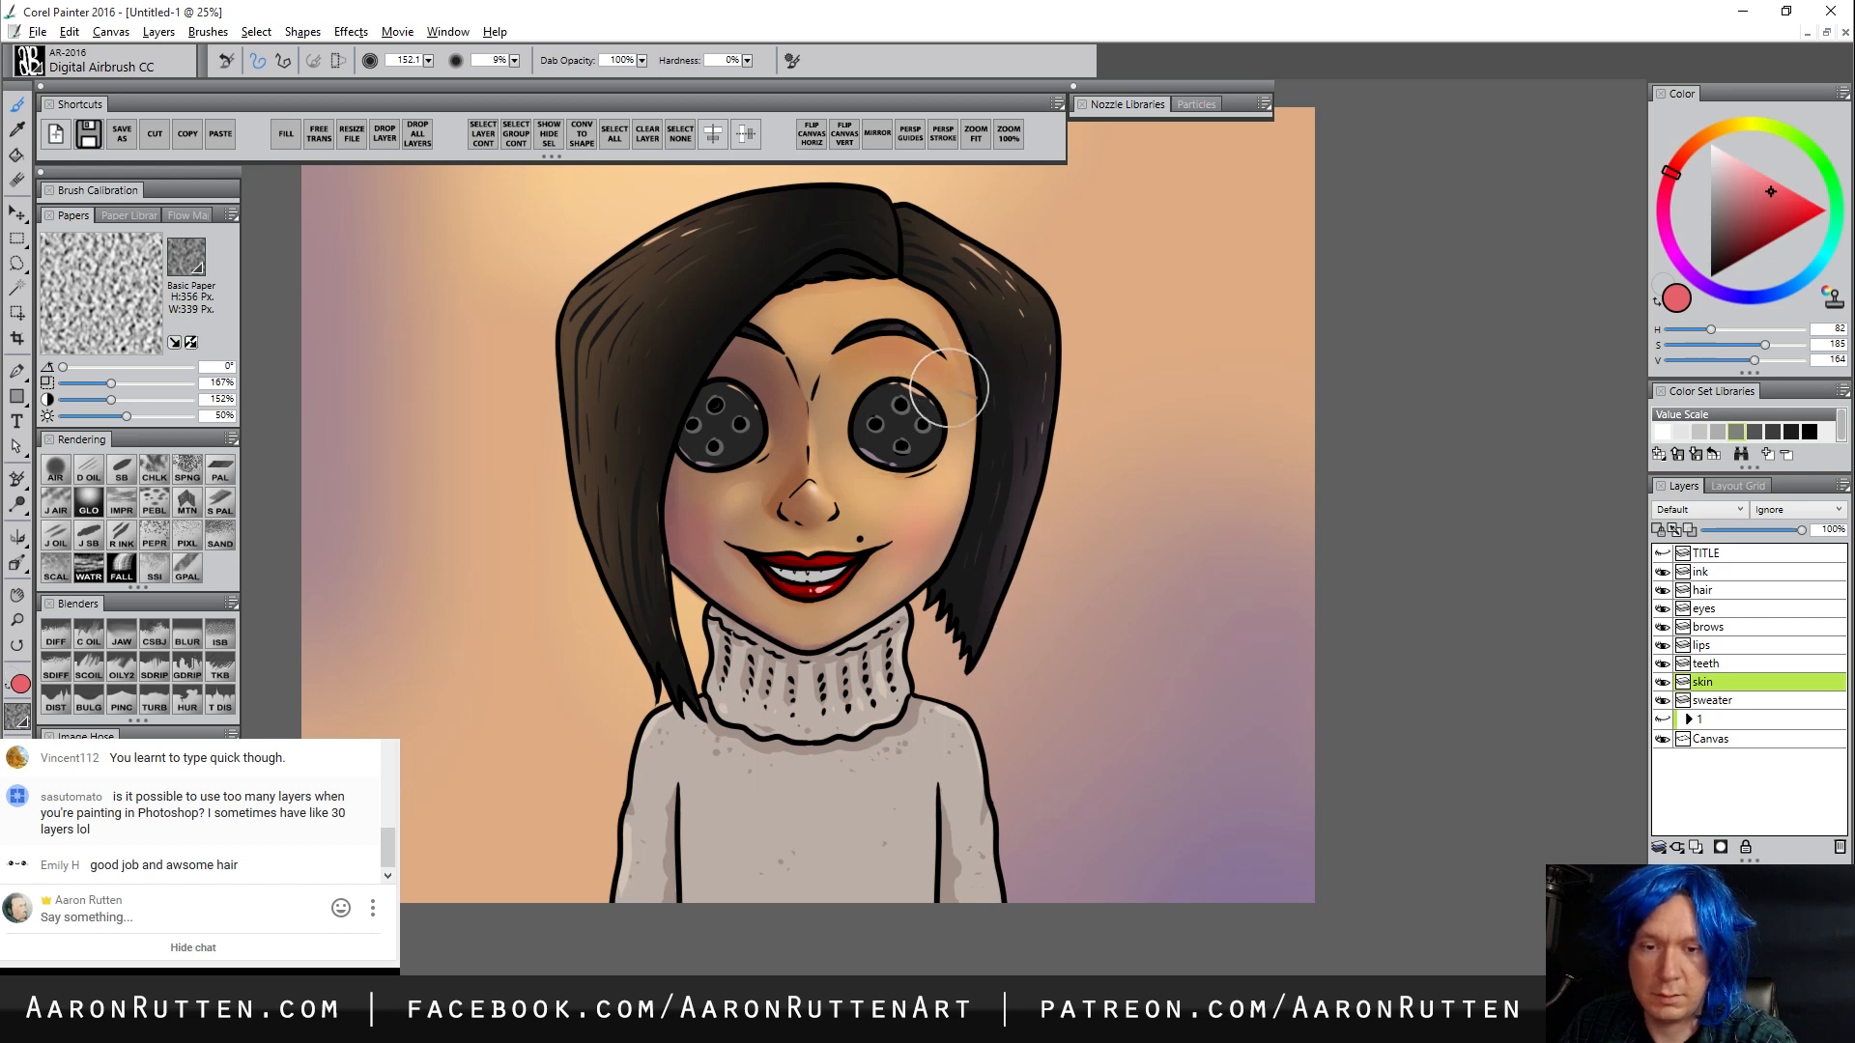
pyautogui.press('[')
pyautogui.press('[')
pyautogui.press('[')
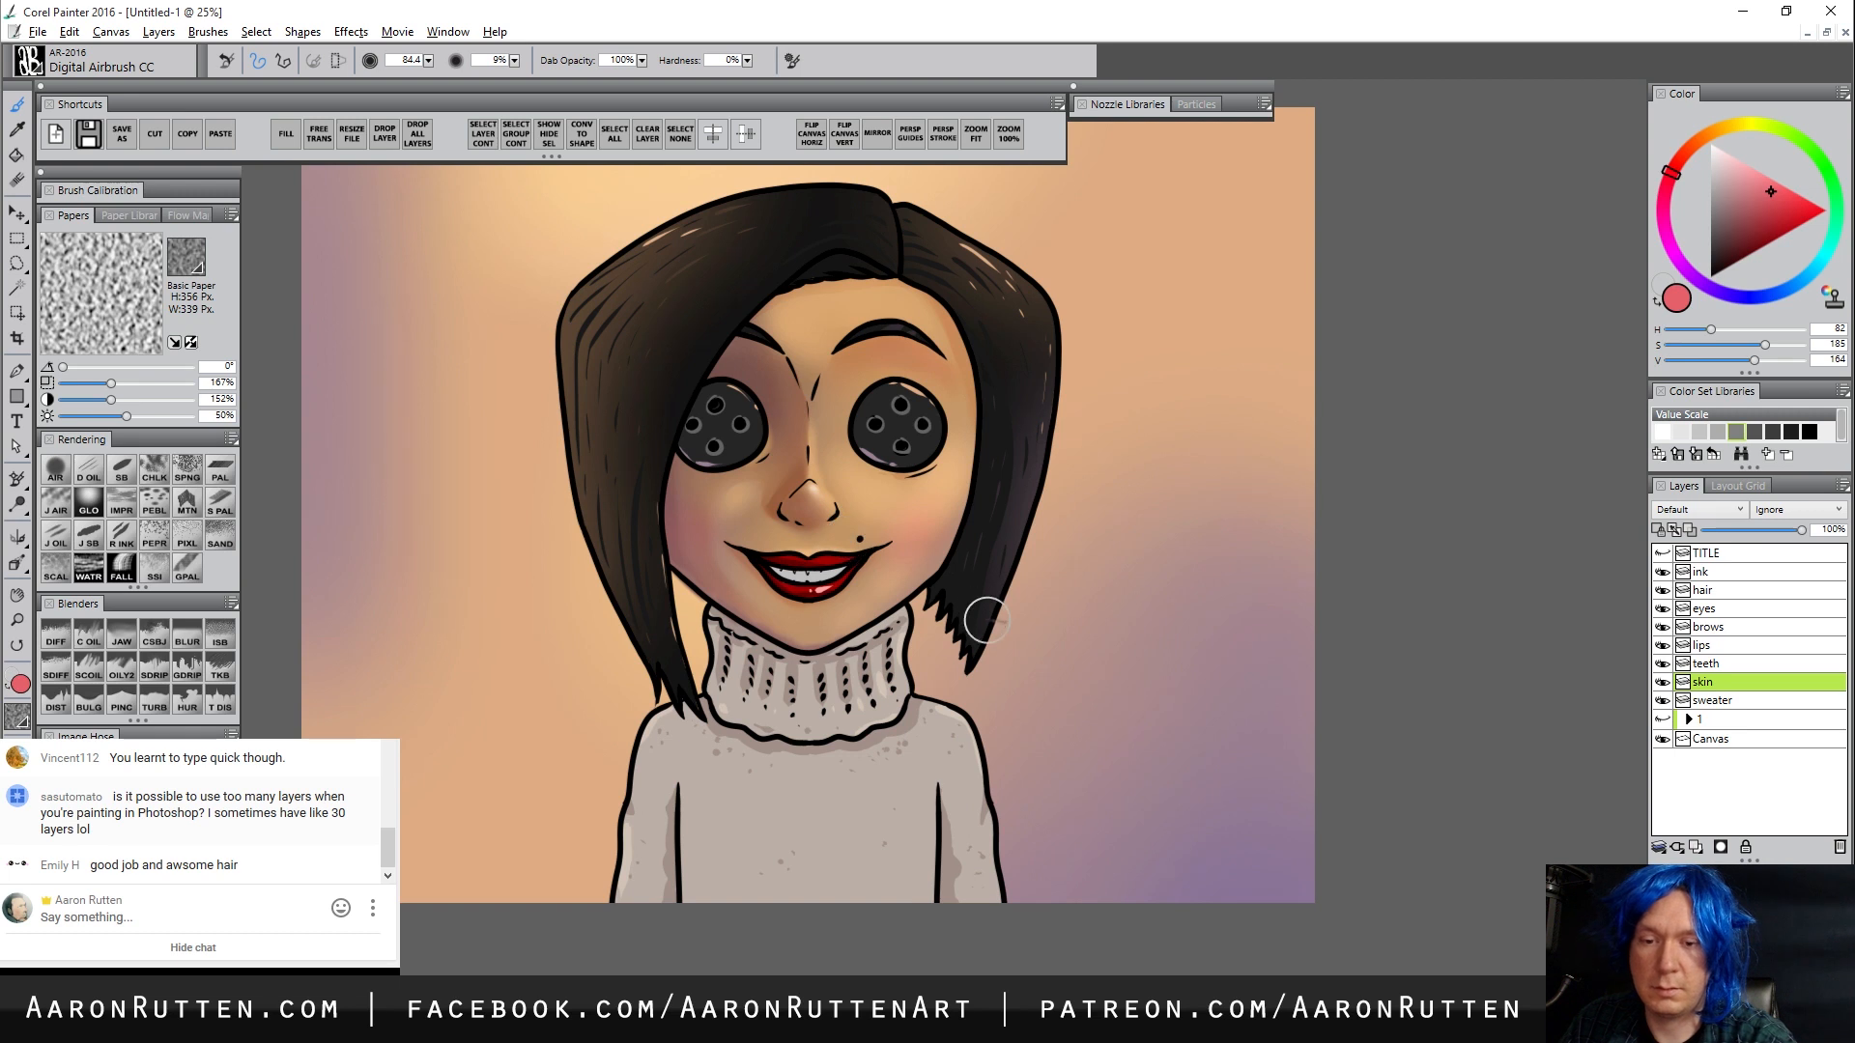
# Sample the shadow tone between the eyes and shift it to a more saturated reddish brown with a slightly larger airbrush
pyautogui.keyDown('alt'); pyautogui.click(784, 395); pyautogui.keyUp('alt')
pyautogui.press(']')
pyautogui.click(1765, 222)
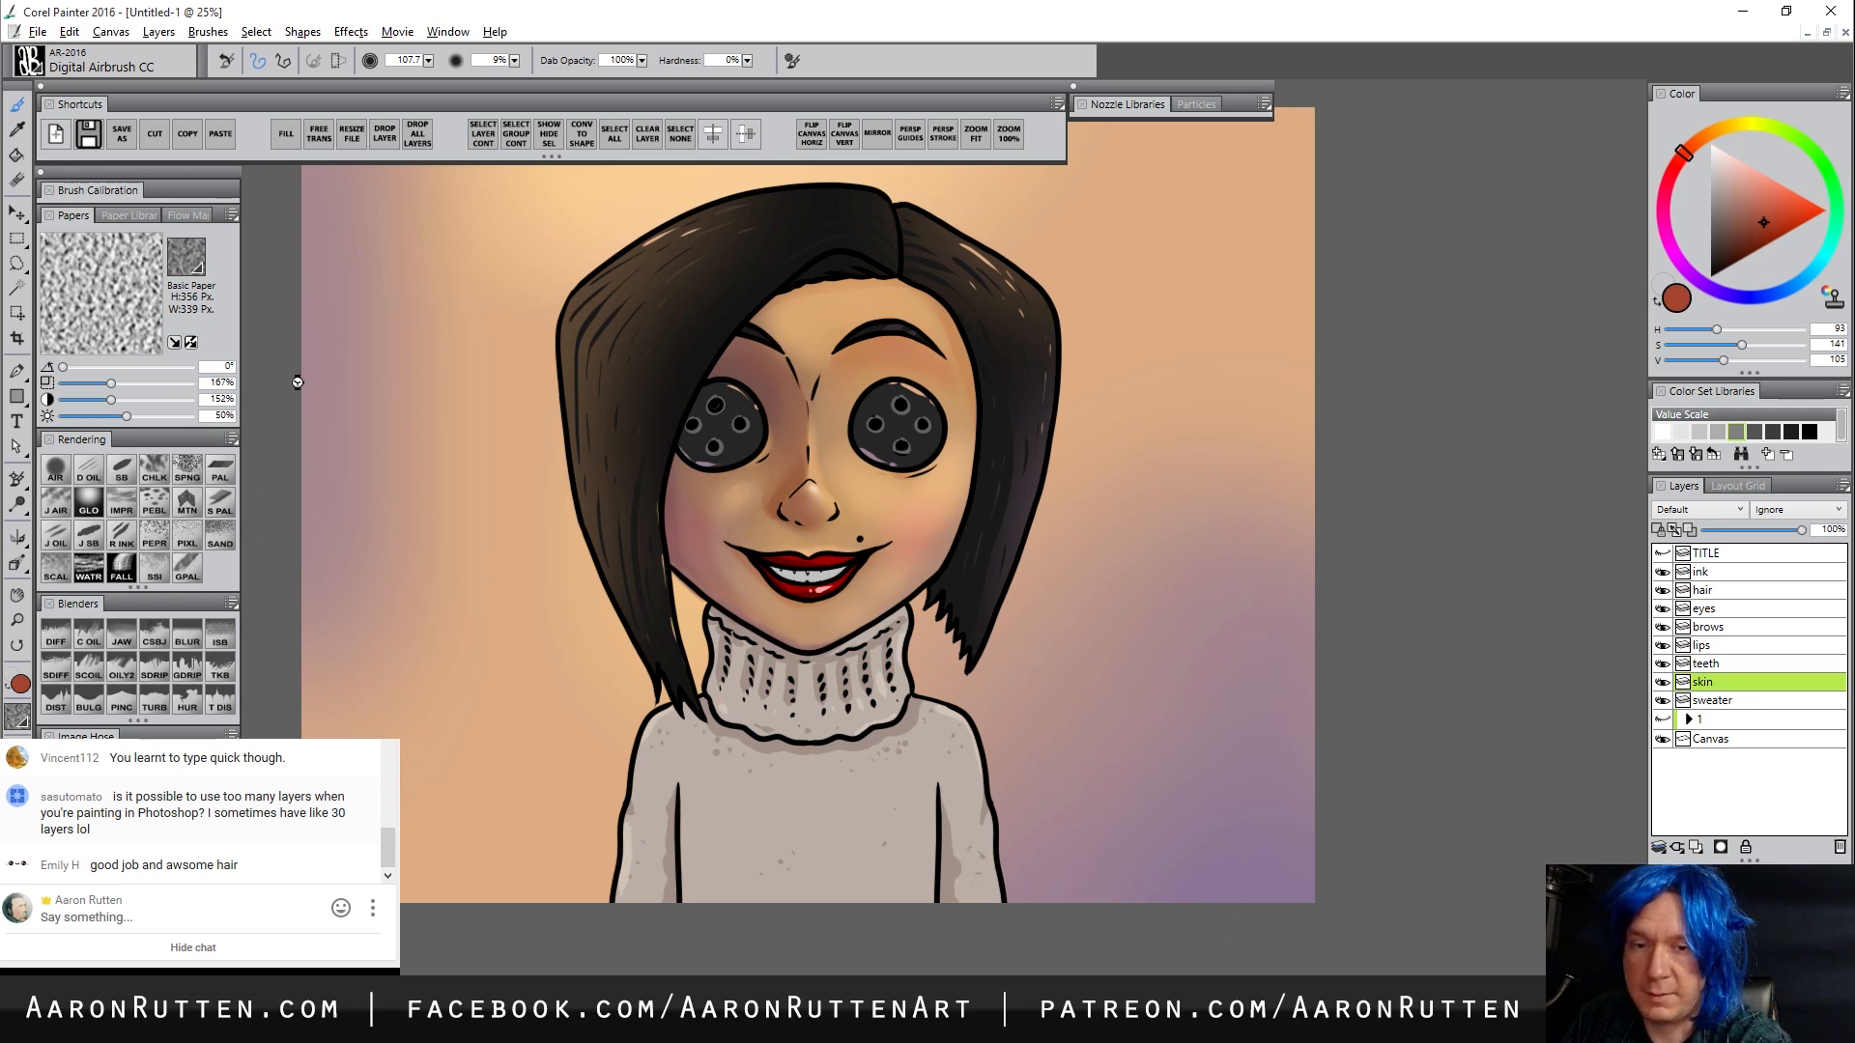
# Sample the forehead skin tone, lighten it to pale cream for the Smooth Scratchboard, and switch to the Diffuse Blur AR blender
pyautogui.keyDown('alt'); pyautogui.click(919, 305); pyautogui.keyUp('alt')
pyautogui.click(1757, 180)
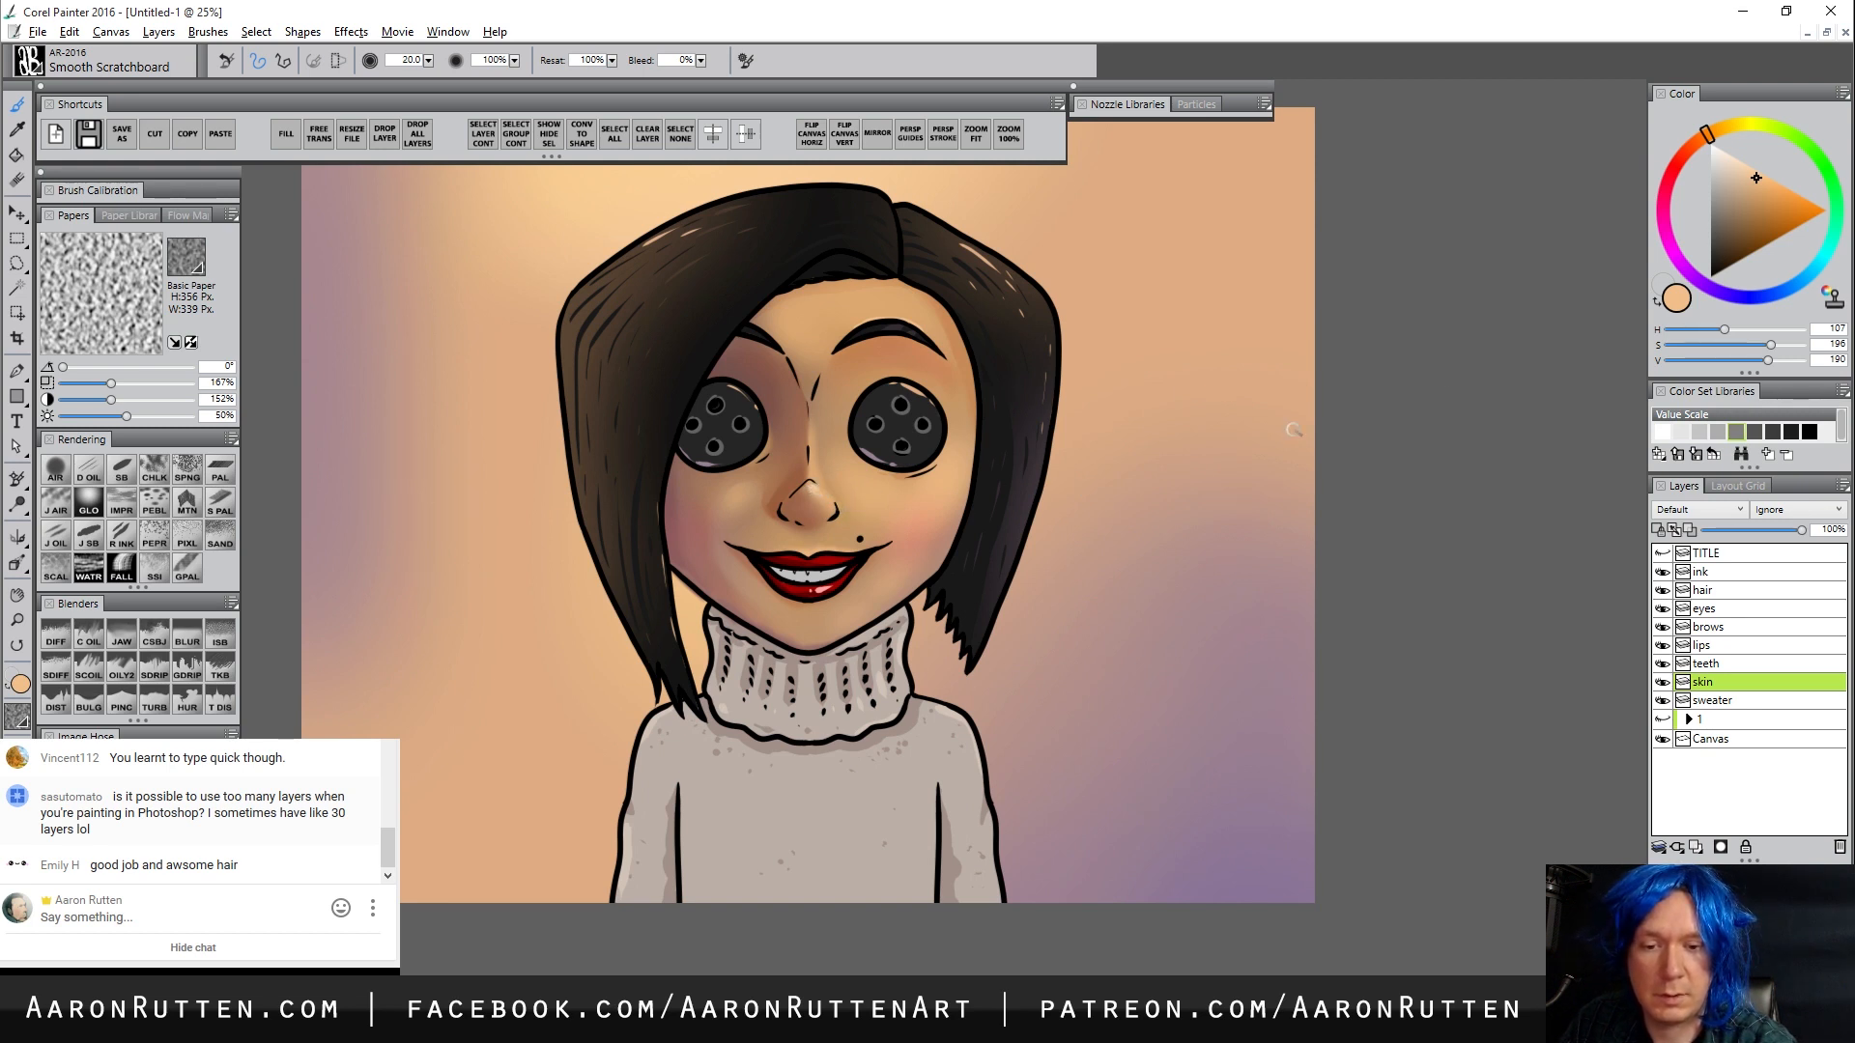
pyautogui.click(1744, 162)
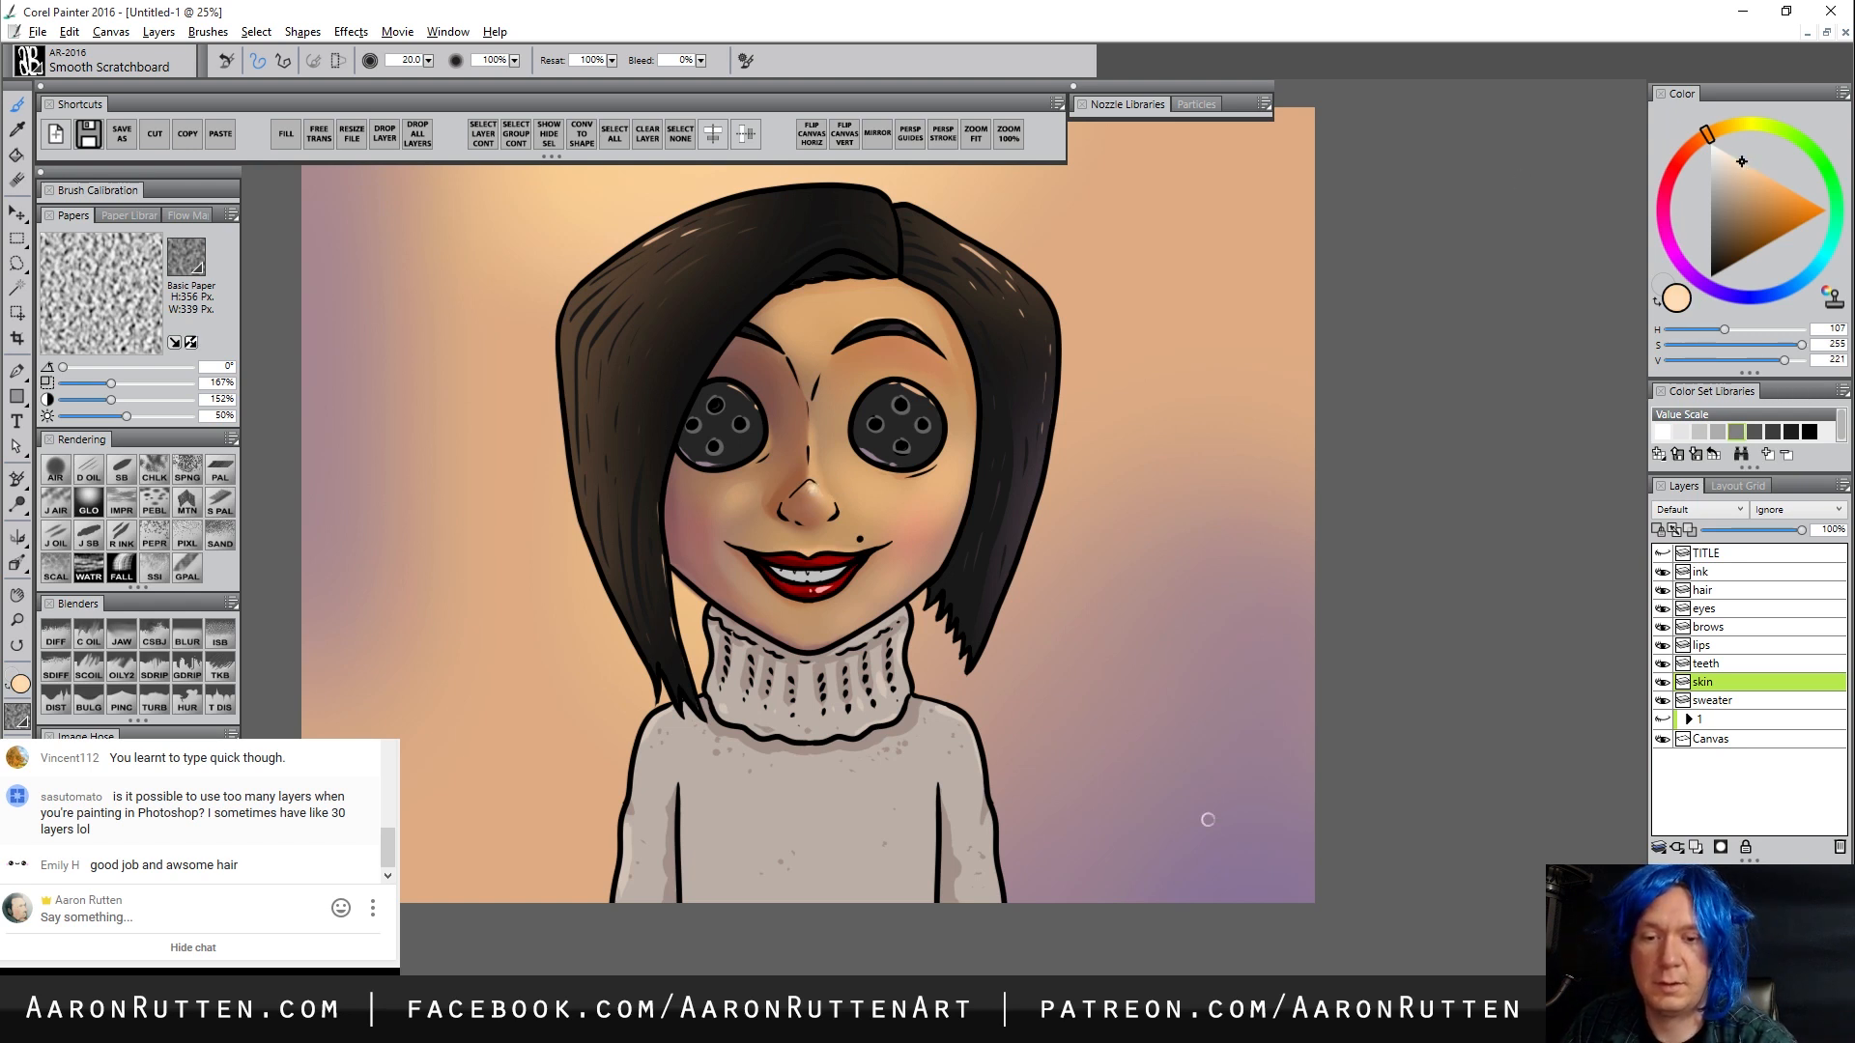
pyautogui.click(56, 634)
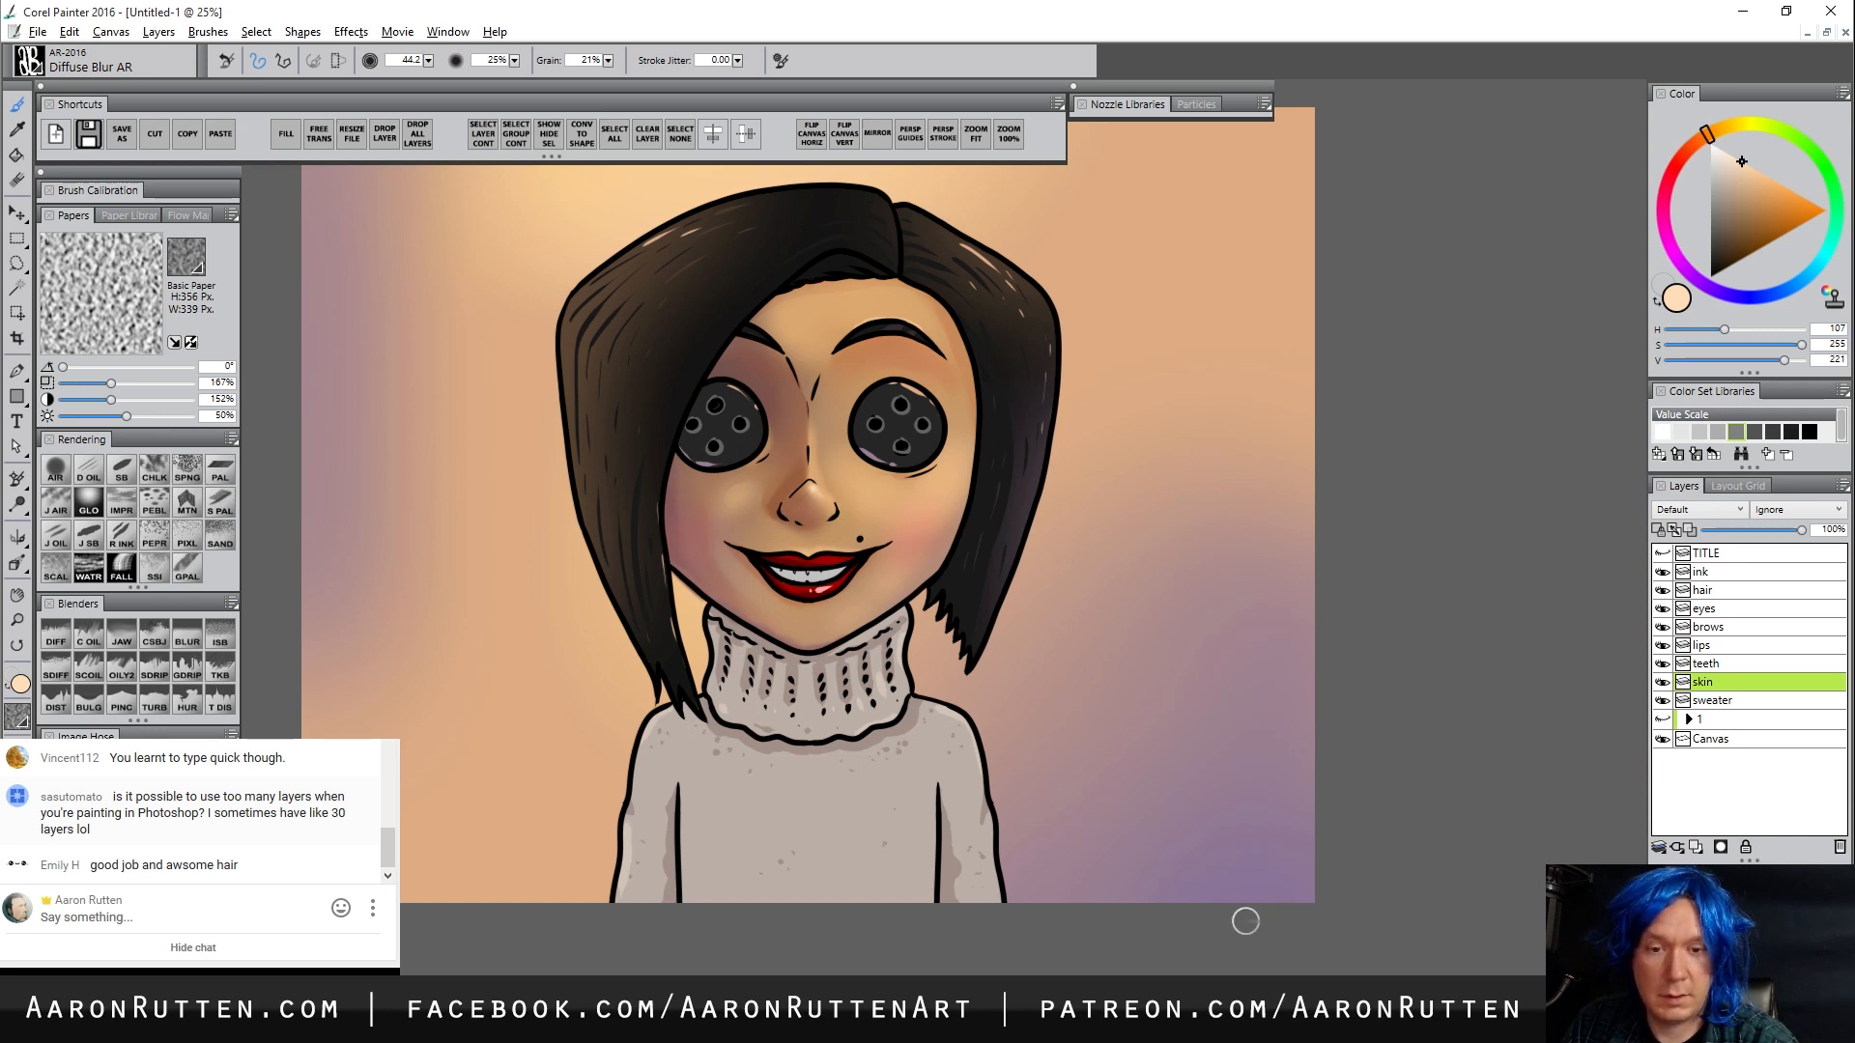
# On the sweater layer, sample the grey below the collar and set up Square Chalk AR with the Gessoed Canvas paper
pyautogui.click(1755, 700)
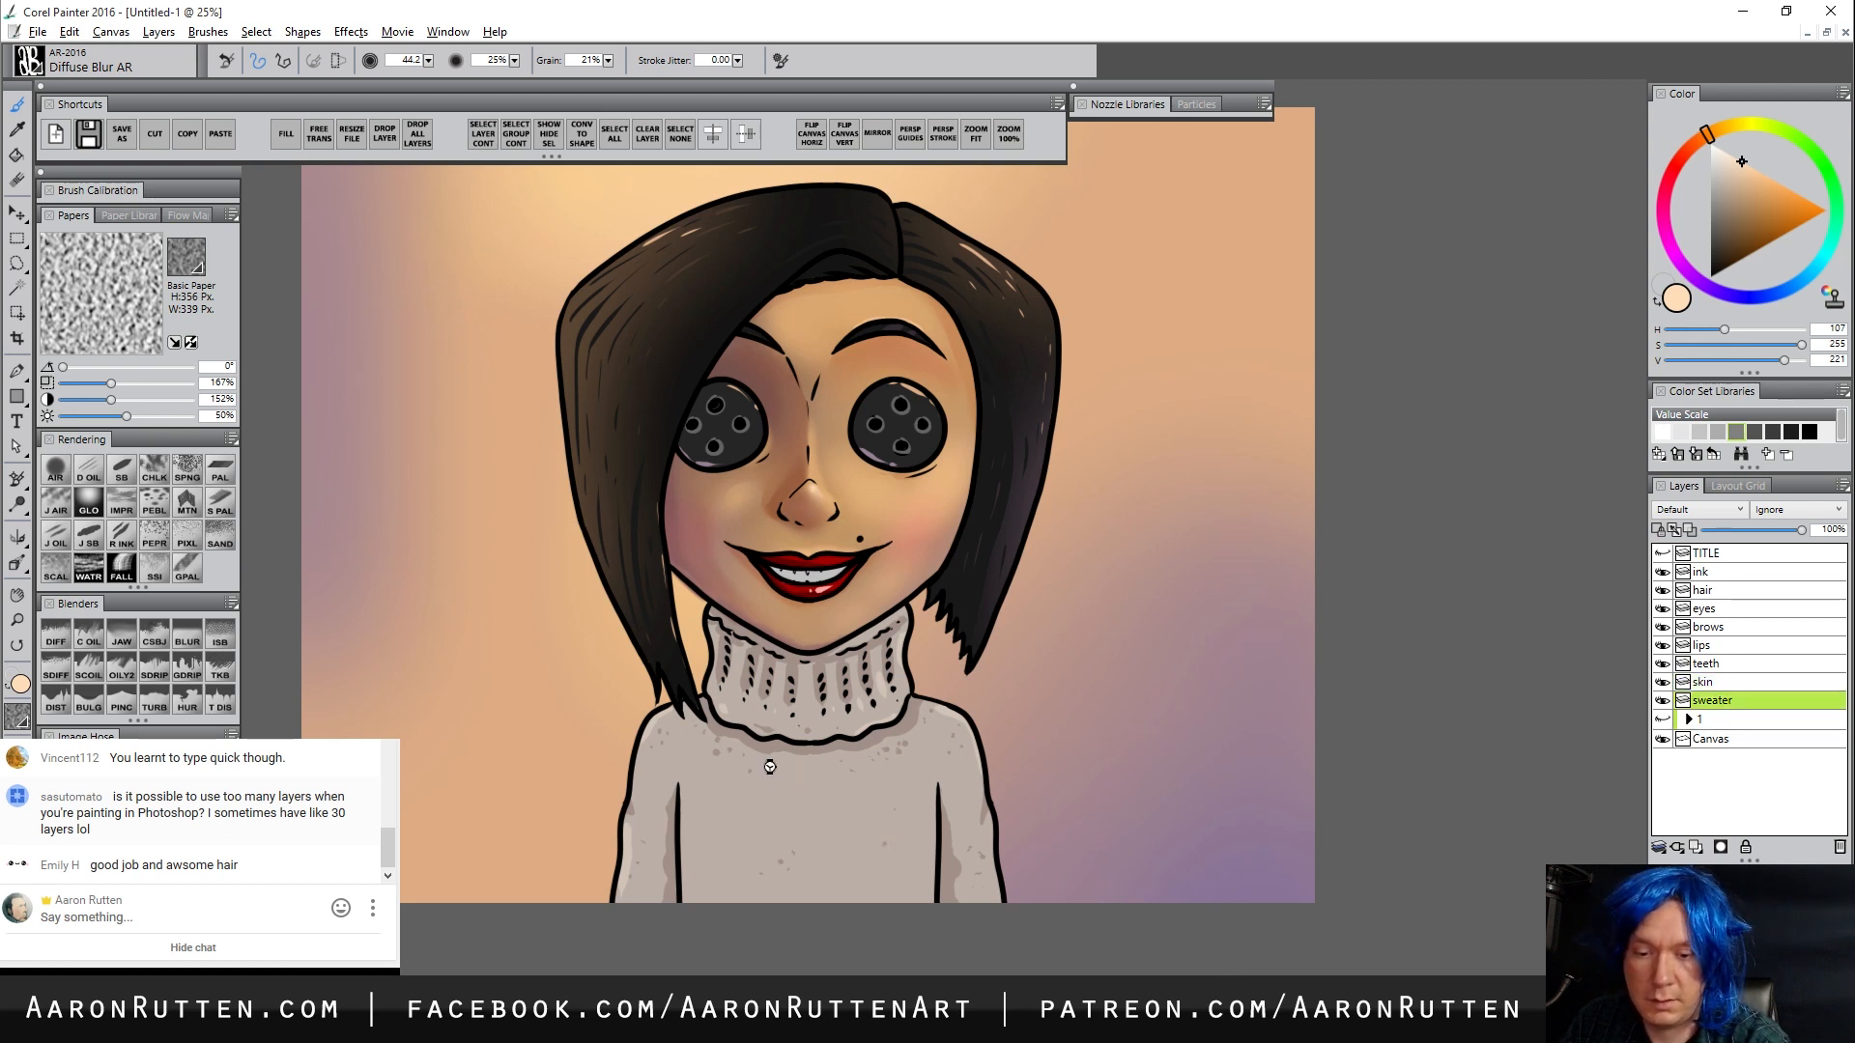
pyautogui.press('F2')
pyautogui.keyDown('alt'); pyautogui.click(775, 748); pyautogui.keyUp('alt')
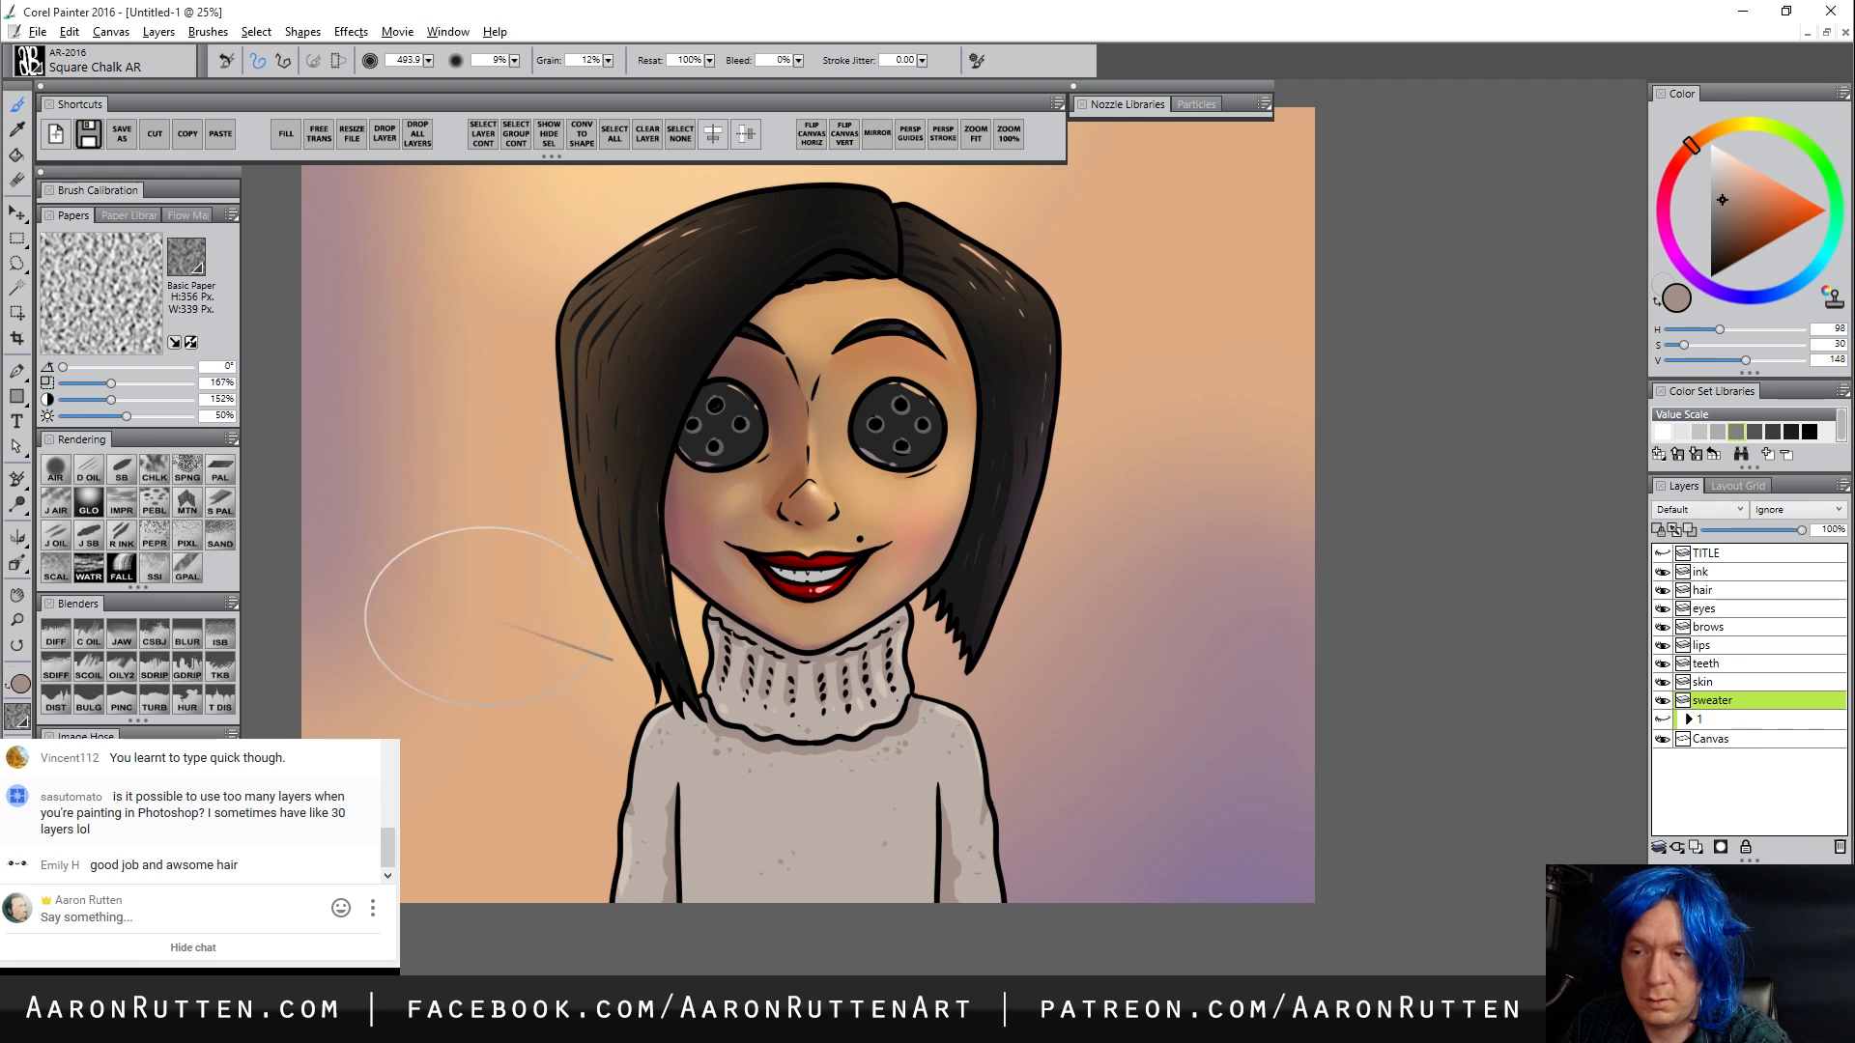
pyautogui.click(198, 263)
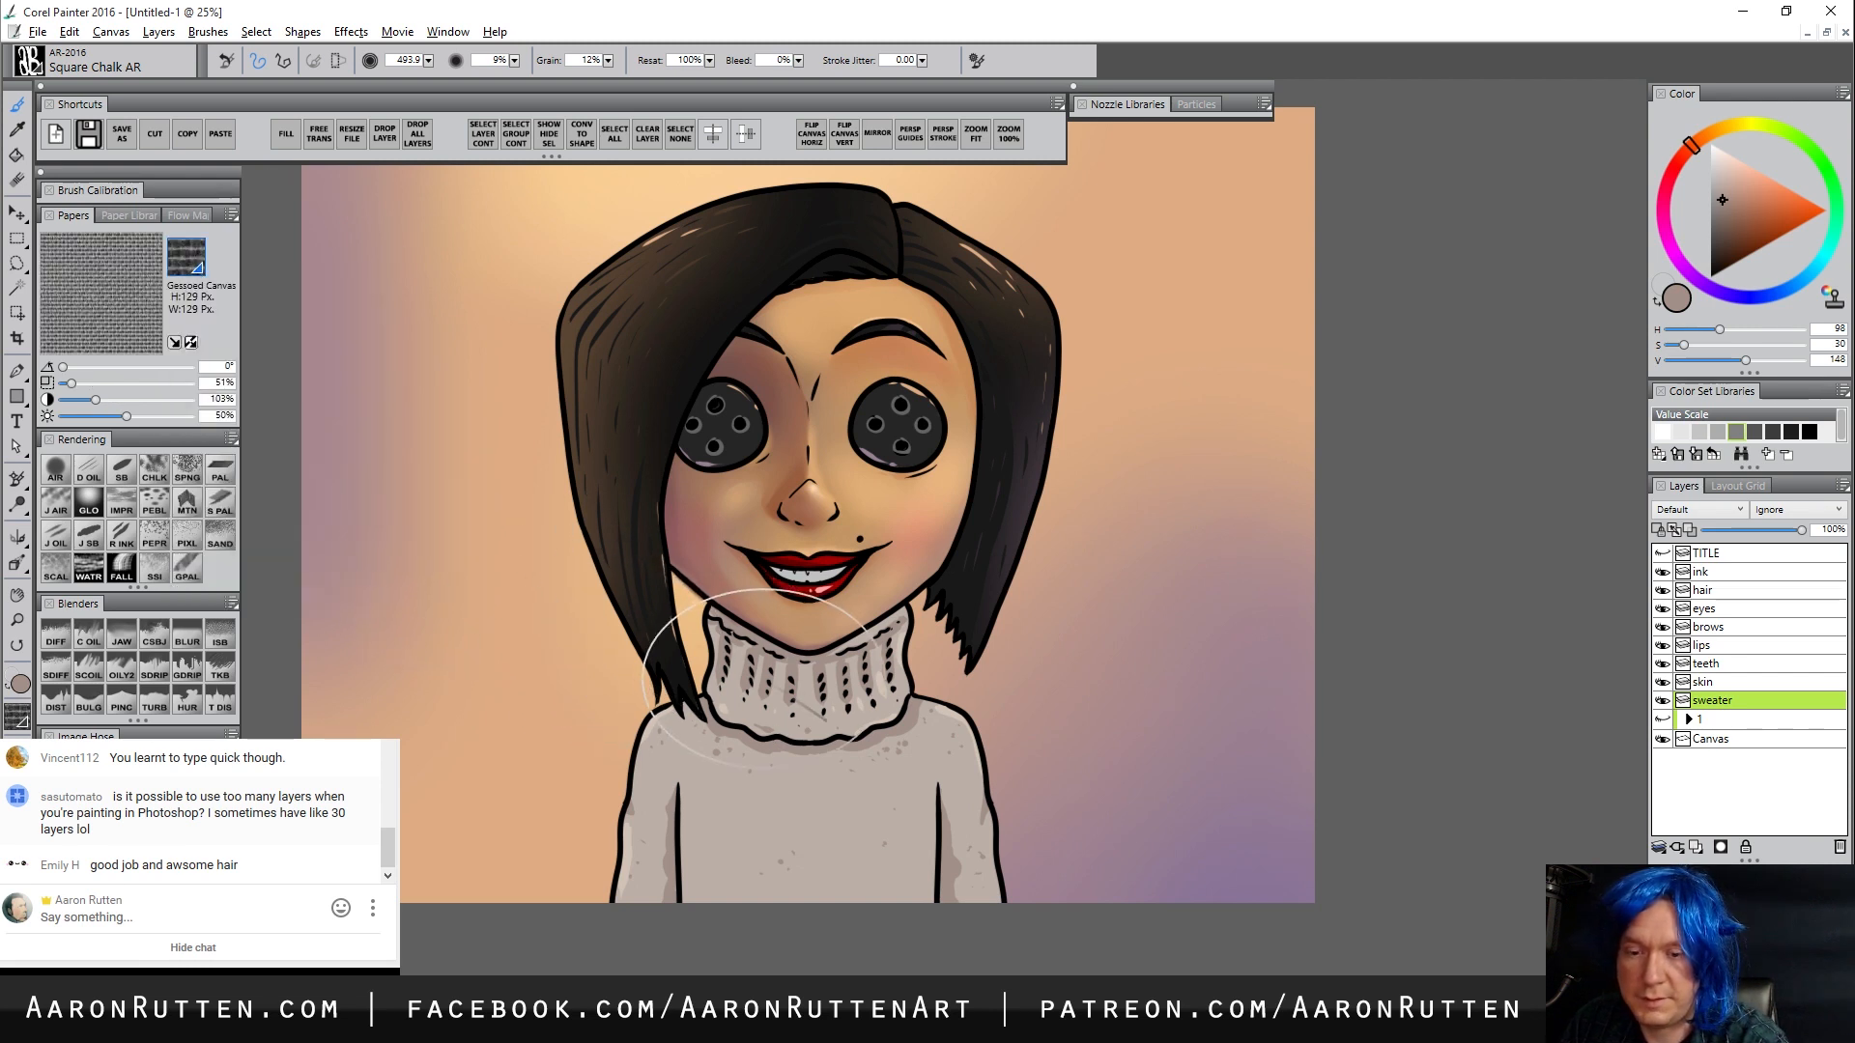
# Set the paper scale to 346% and contrast to 191%, and chalk the canvas texture over the sweater with a smaller brush
pyautogui.click(123, 384)
pyautogui.click(140, 399)
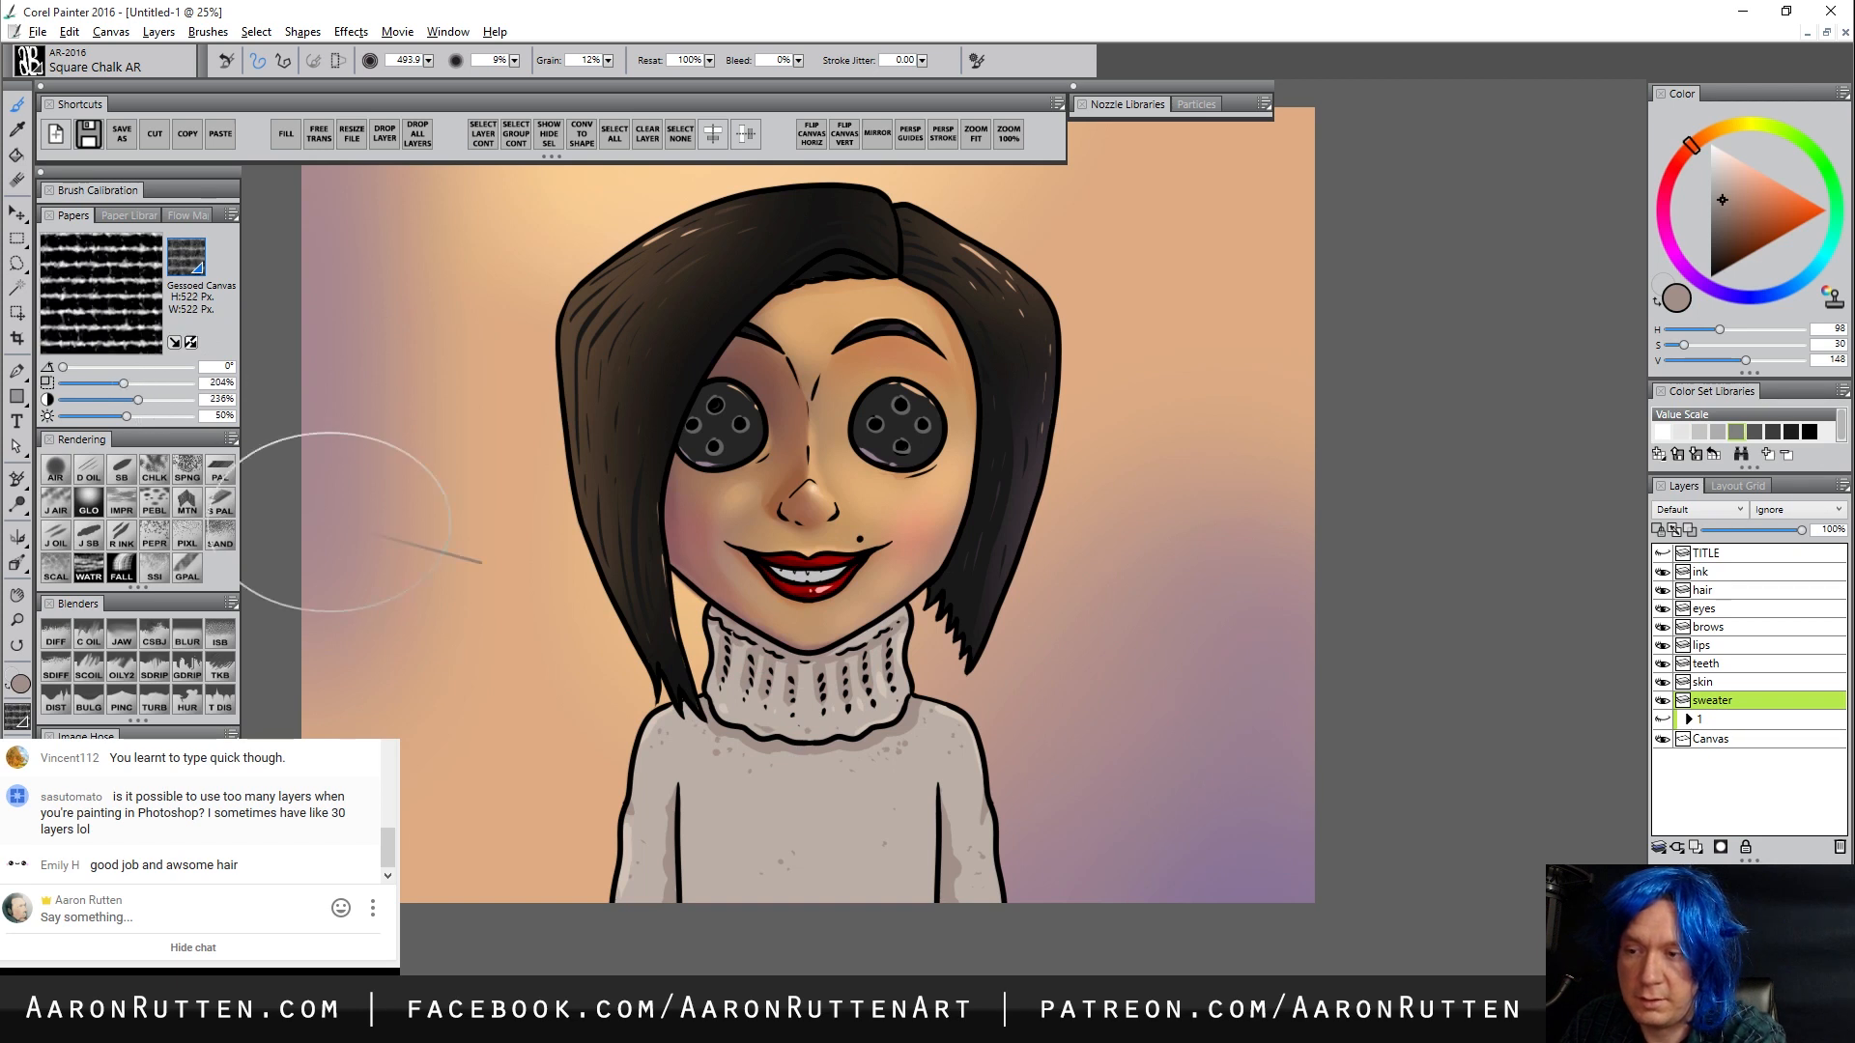
pyautogui.click(88, 399)
pyautogui.moveTo(633, 667)
pyautogui.mouseDown()
pyautogui.moveTo(690, 688)
pyautogui.moveTo(729, 780)
pyautogui.moveTo(784, 816)
pyautogui.moveTo(715, 734)
pyautogui.mouseUp()
pyautogui.moveTo(143, 384)
pyautogui.mouseDown()
pyautogui.moveTo(172, 384)
pyautogui.moveTo(122, 400)
pyautogui.mouseUp()
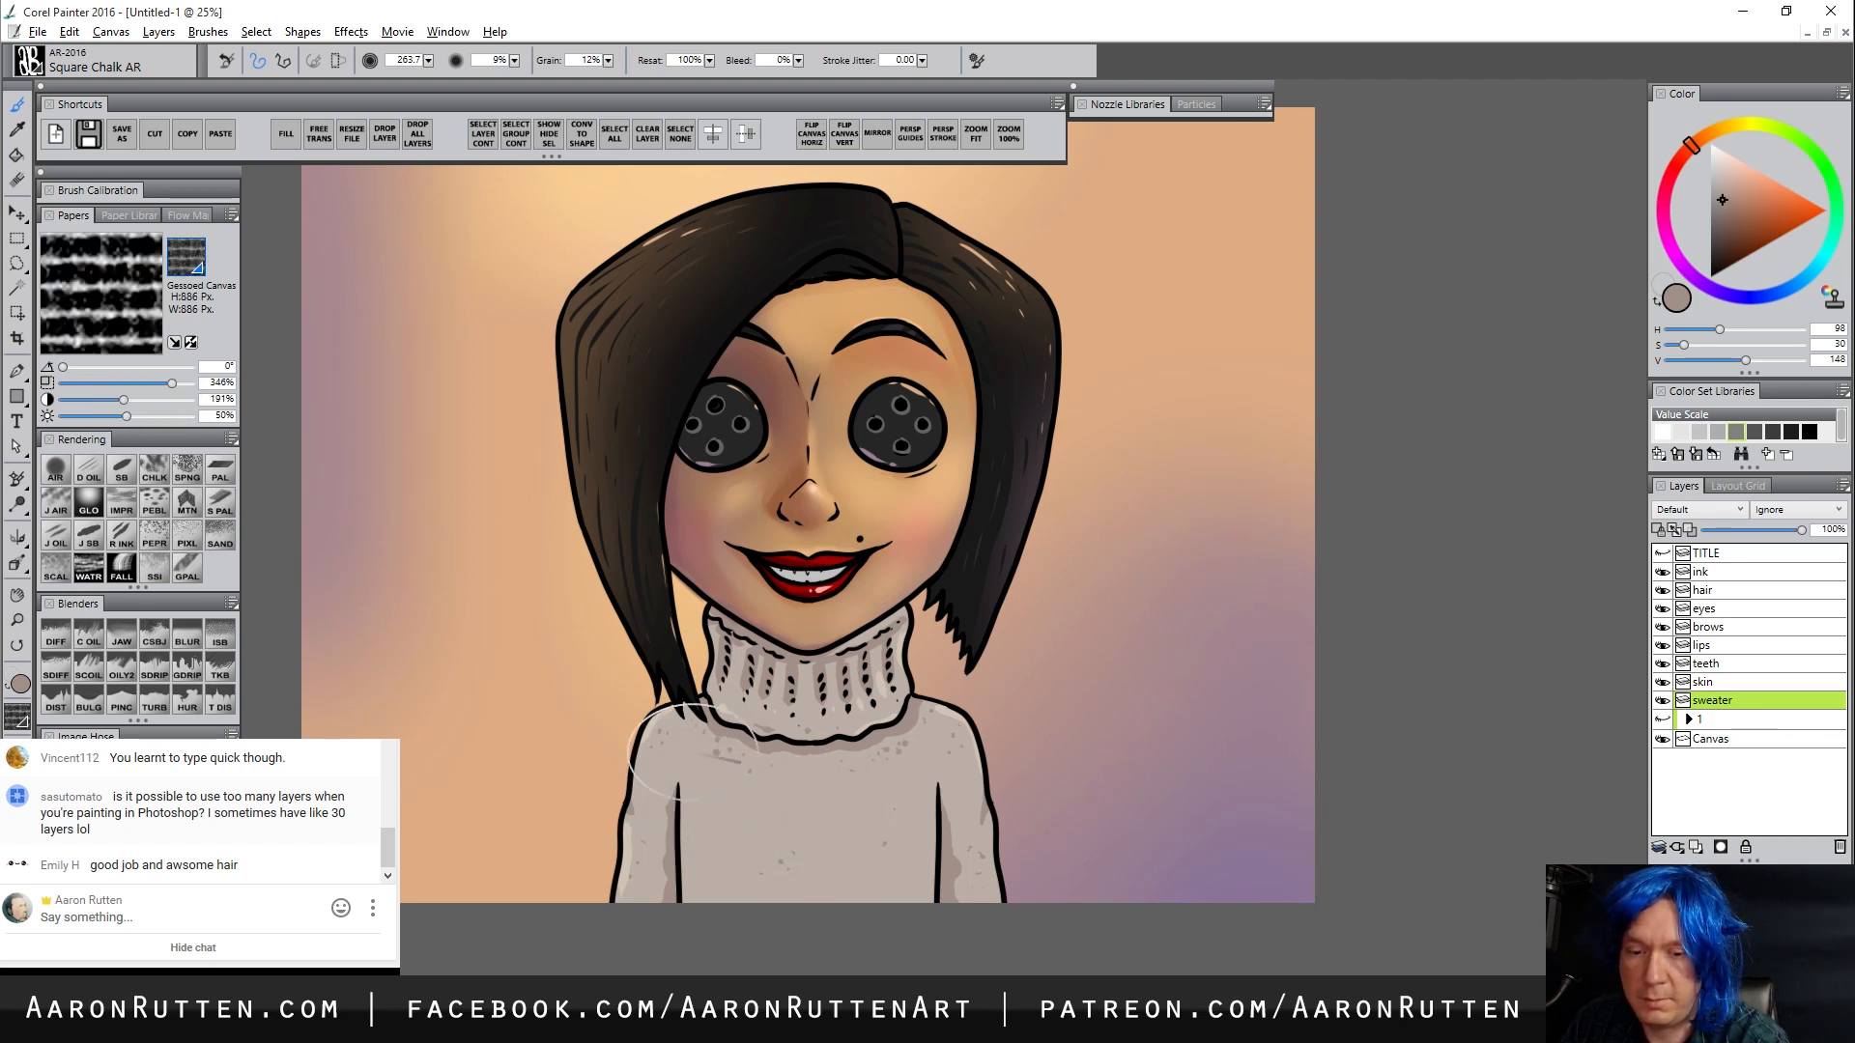
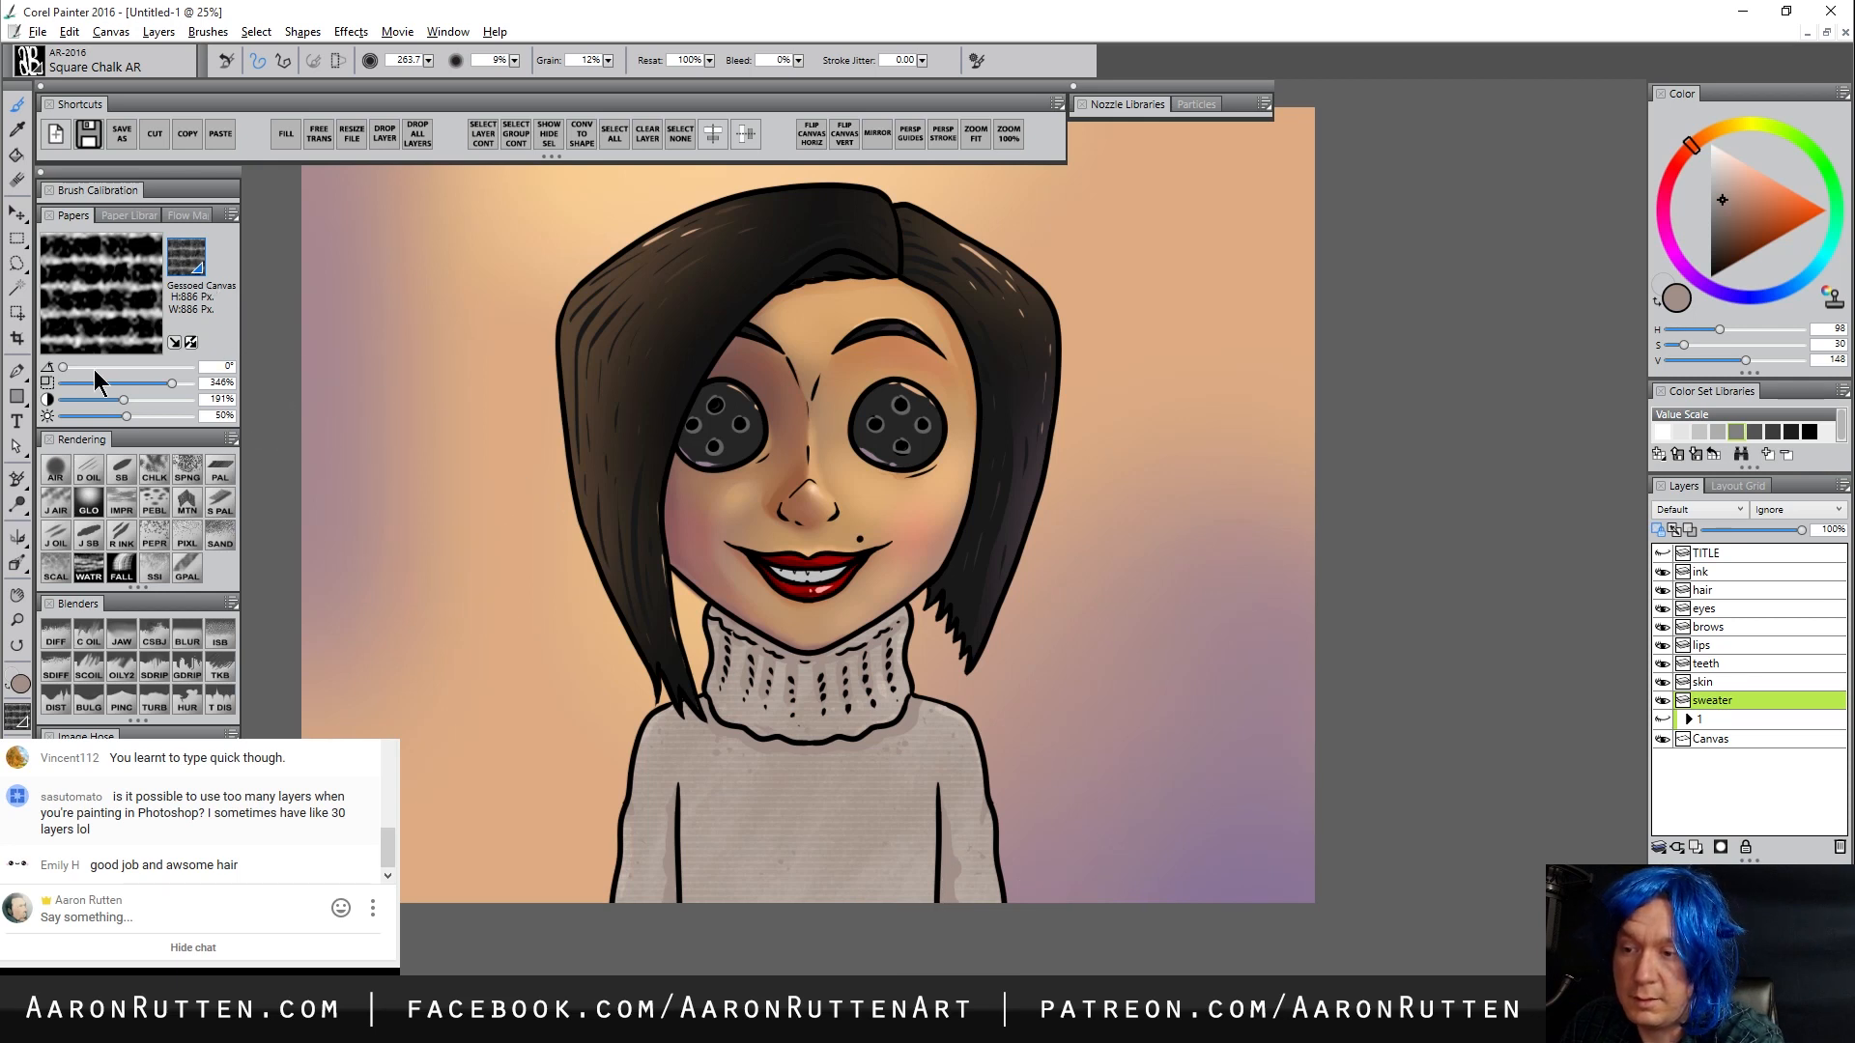
# Rotate the paper to 57° with 400% scale and 291% contrast, and chalk pale pinkish highlight texture over the sweater
pyautogui.click(83, 369)
pyautogui.click(158, 399)
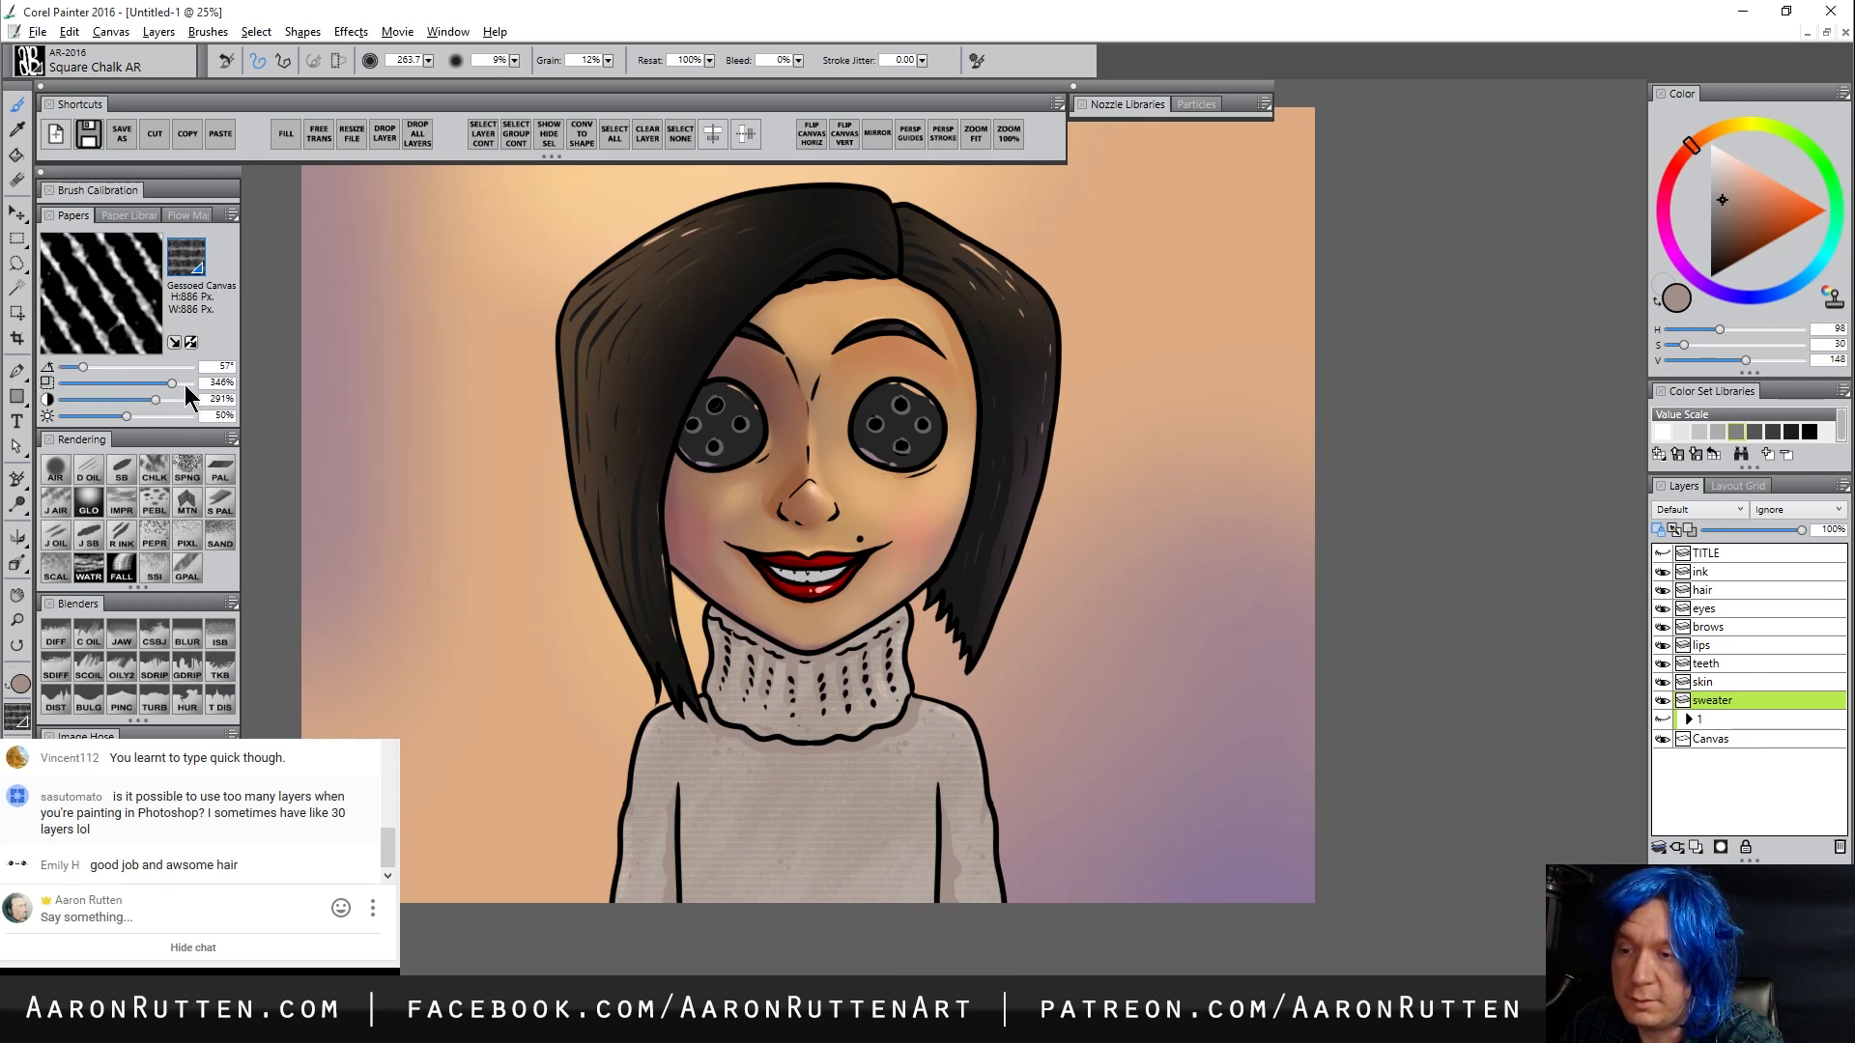
pyautogui.moveTo(182, 384); pyautogui.dragTo(195, 385)
pyautogui.click(1720, 162)
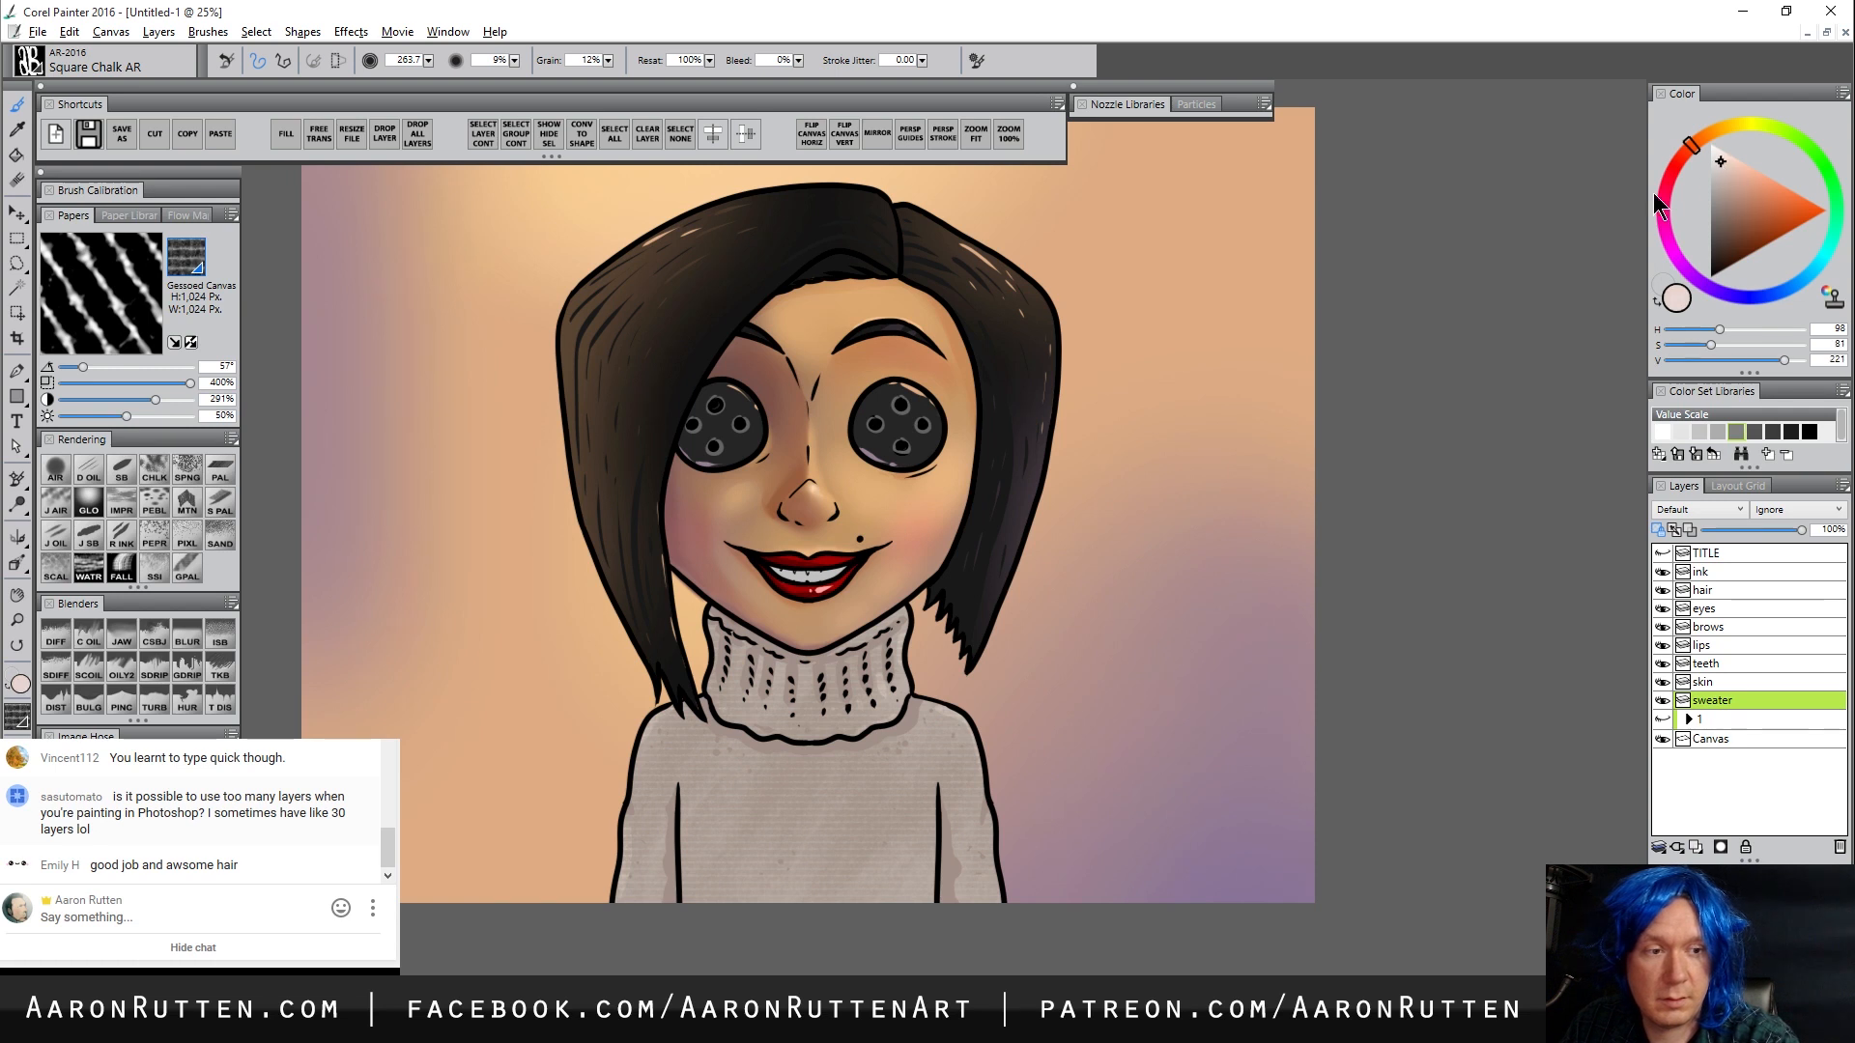
pyautogui.moveTo(663, 657)
pyautogui.mouseDown()
pyautogui.moveTo(686, 694)
pyautogui.moveTo(645, 749)
pyautogui.mouseUp()
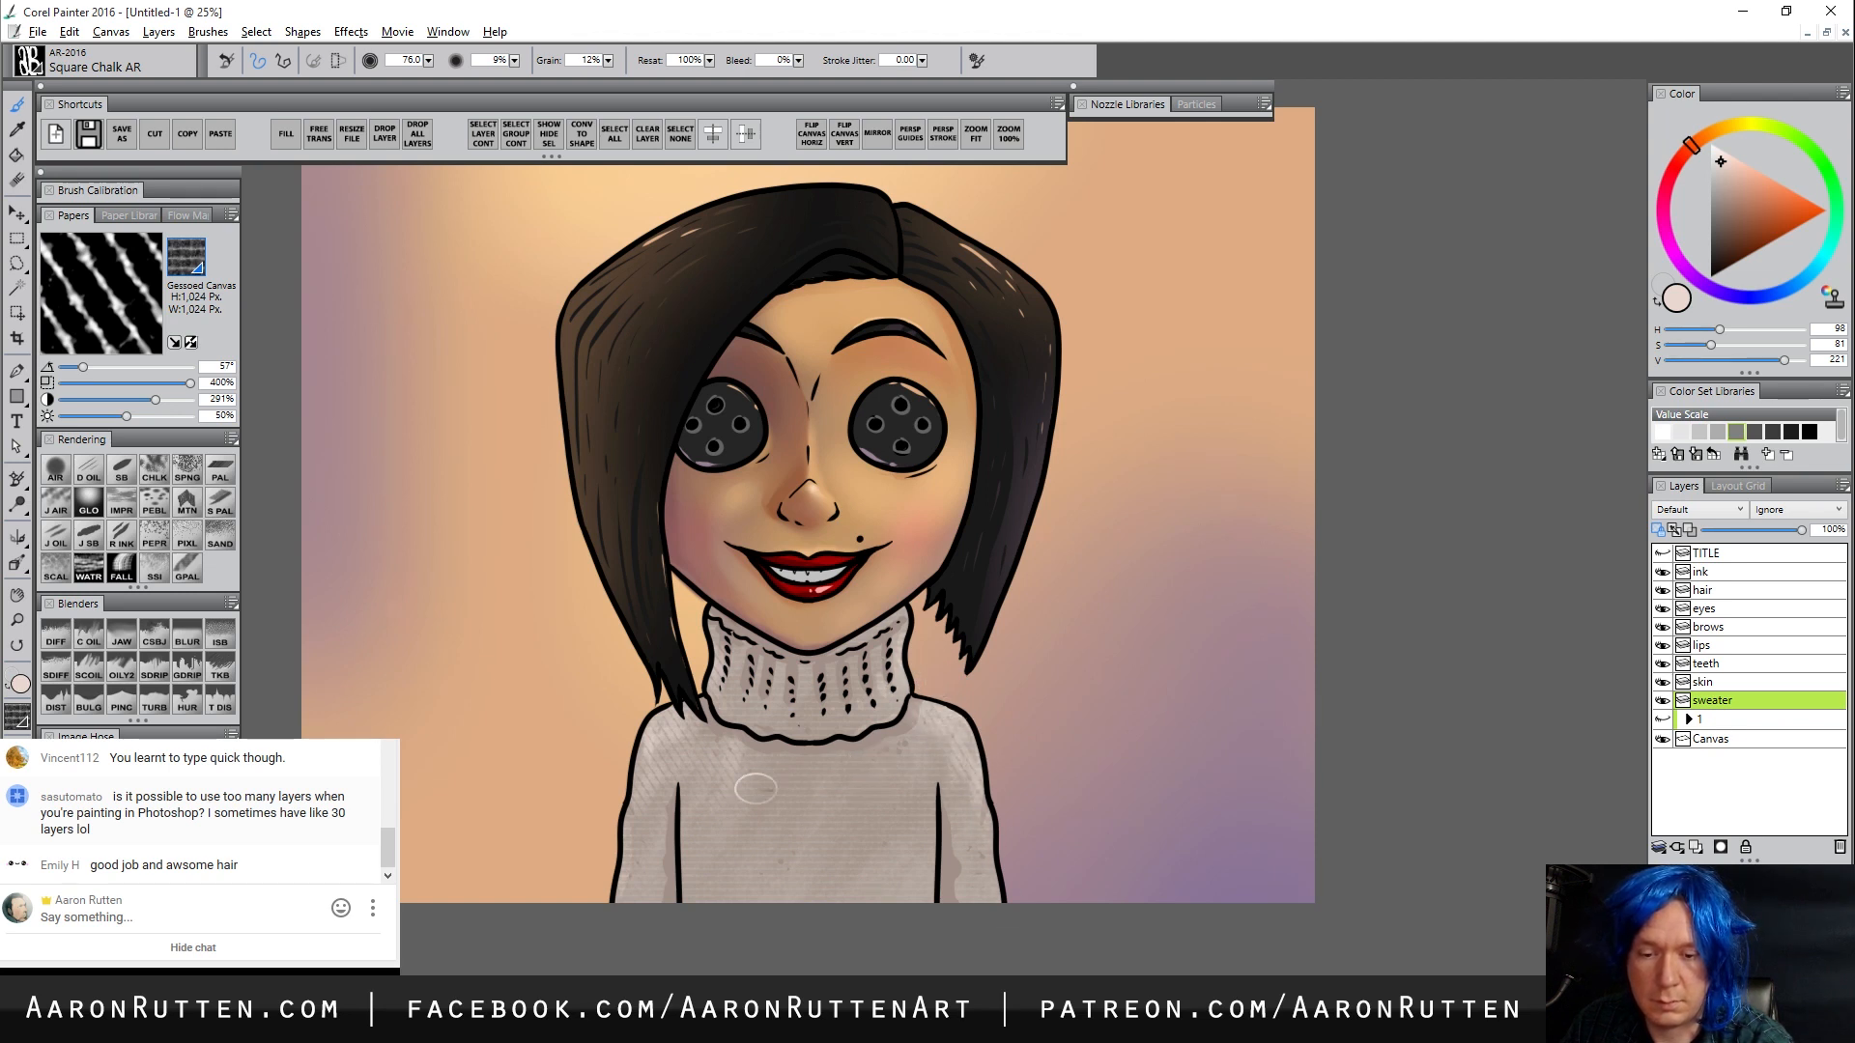
pyautogui.moveTo(840, 791); pyautogui.dragTo(746, 794)
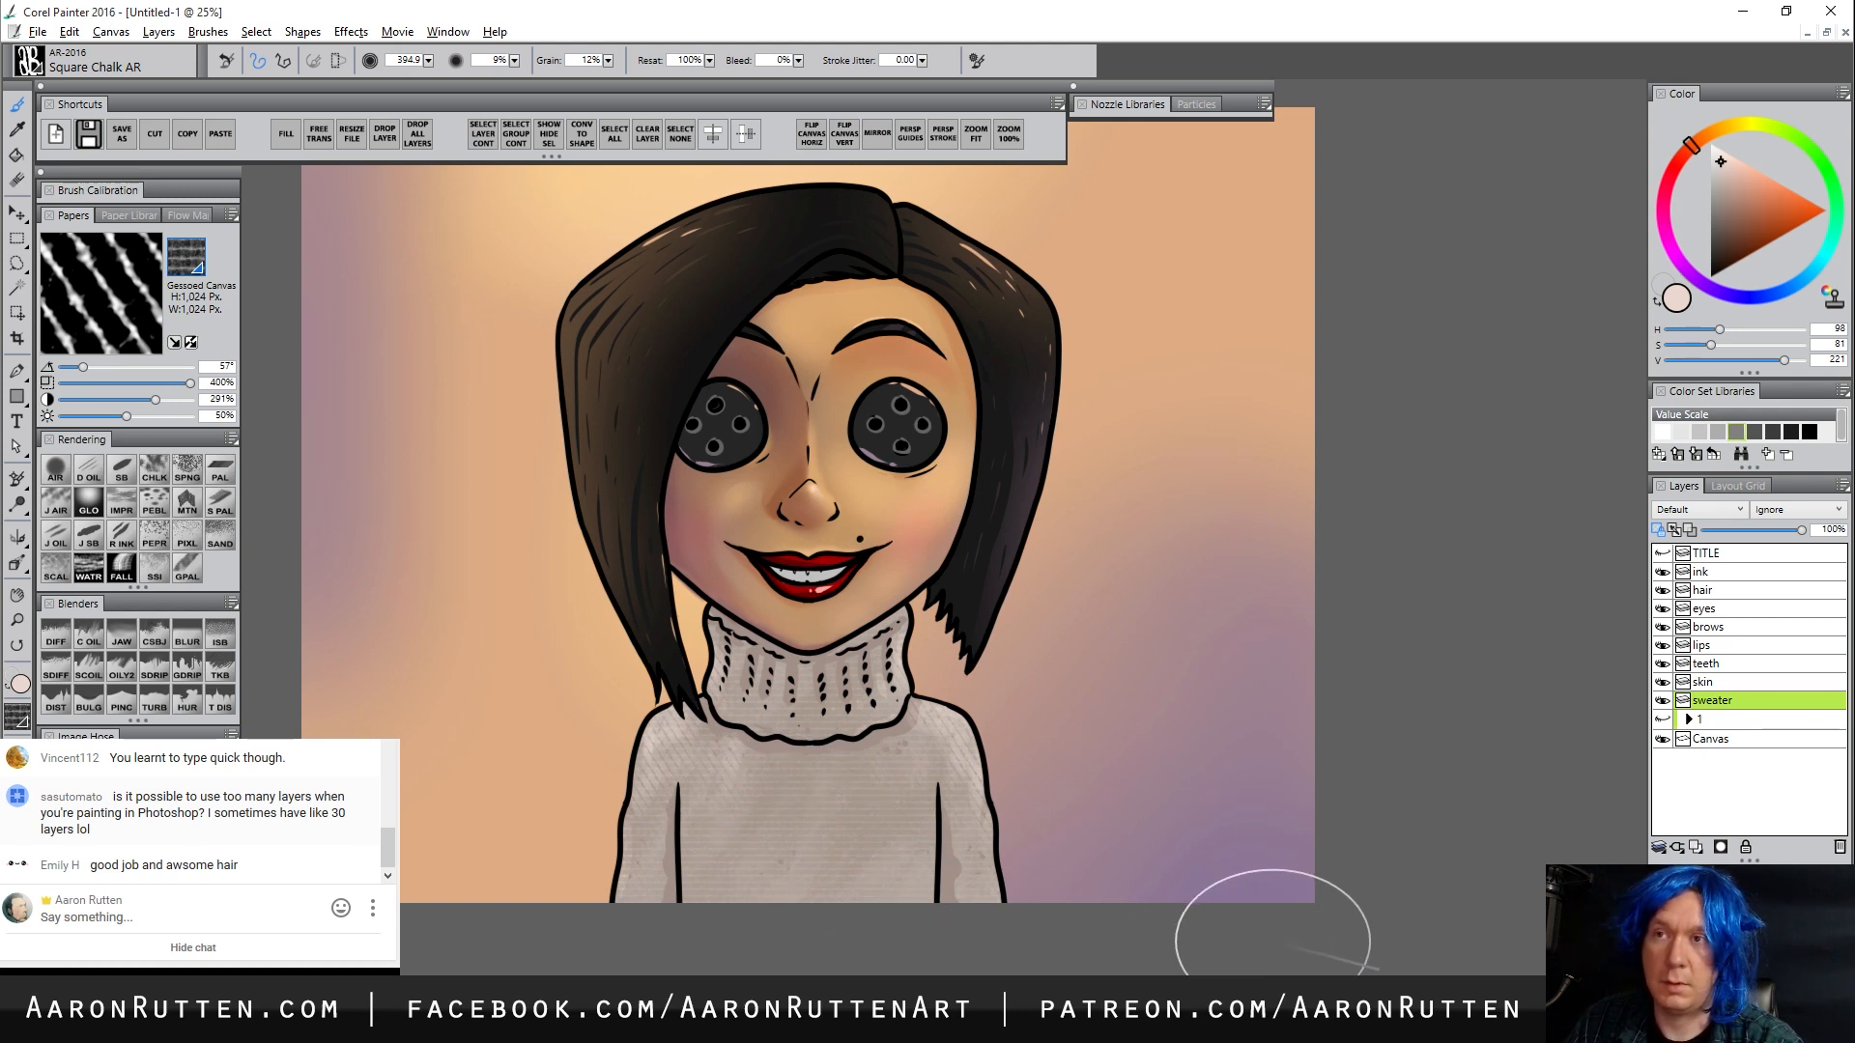
# Choose a dark brown and chalk textured shadows around the sweater's collar and below it
pyautogui.click(1727, 248)
pyautogui.moveTo(823, 584)
pyautogui.mouseDown()
pyautogui.moveTo(732, 618)
pyautogui.moveTo(812, 648)
pyautogui.moveTo(724, 640)
pyautogui.moveTo(825, 648)
pyautogui.moveTo(897, 611)
pyautogui.mouseUp()
pyautogui.moveTo(821, 695)
pyautogui.mouseDown()
pyautogui.moveTo(732, 756)
pyautogui.moveTo(712, 713)
pyautogui.moveTo(749, 741)
pyautogui.moveTo(861, 752)
pyautogui.moveTo(932, 706)
pyautogui.moveTo(881, 754)
pyautogui.moveTo(908, 739)
pyautogui.moveTo(755, 765)
pyautogui.moveTo(945, 717)
pyautogui.mouseUp()
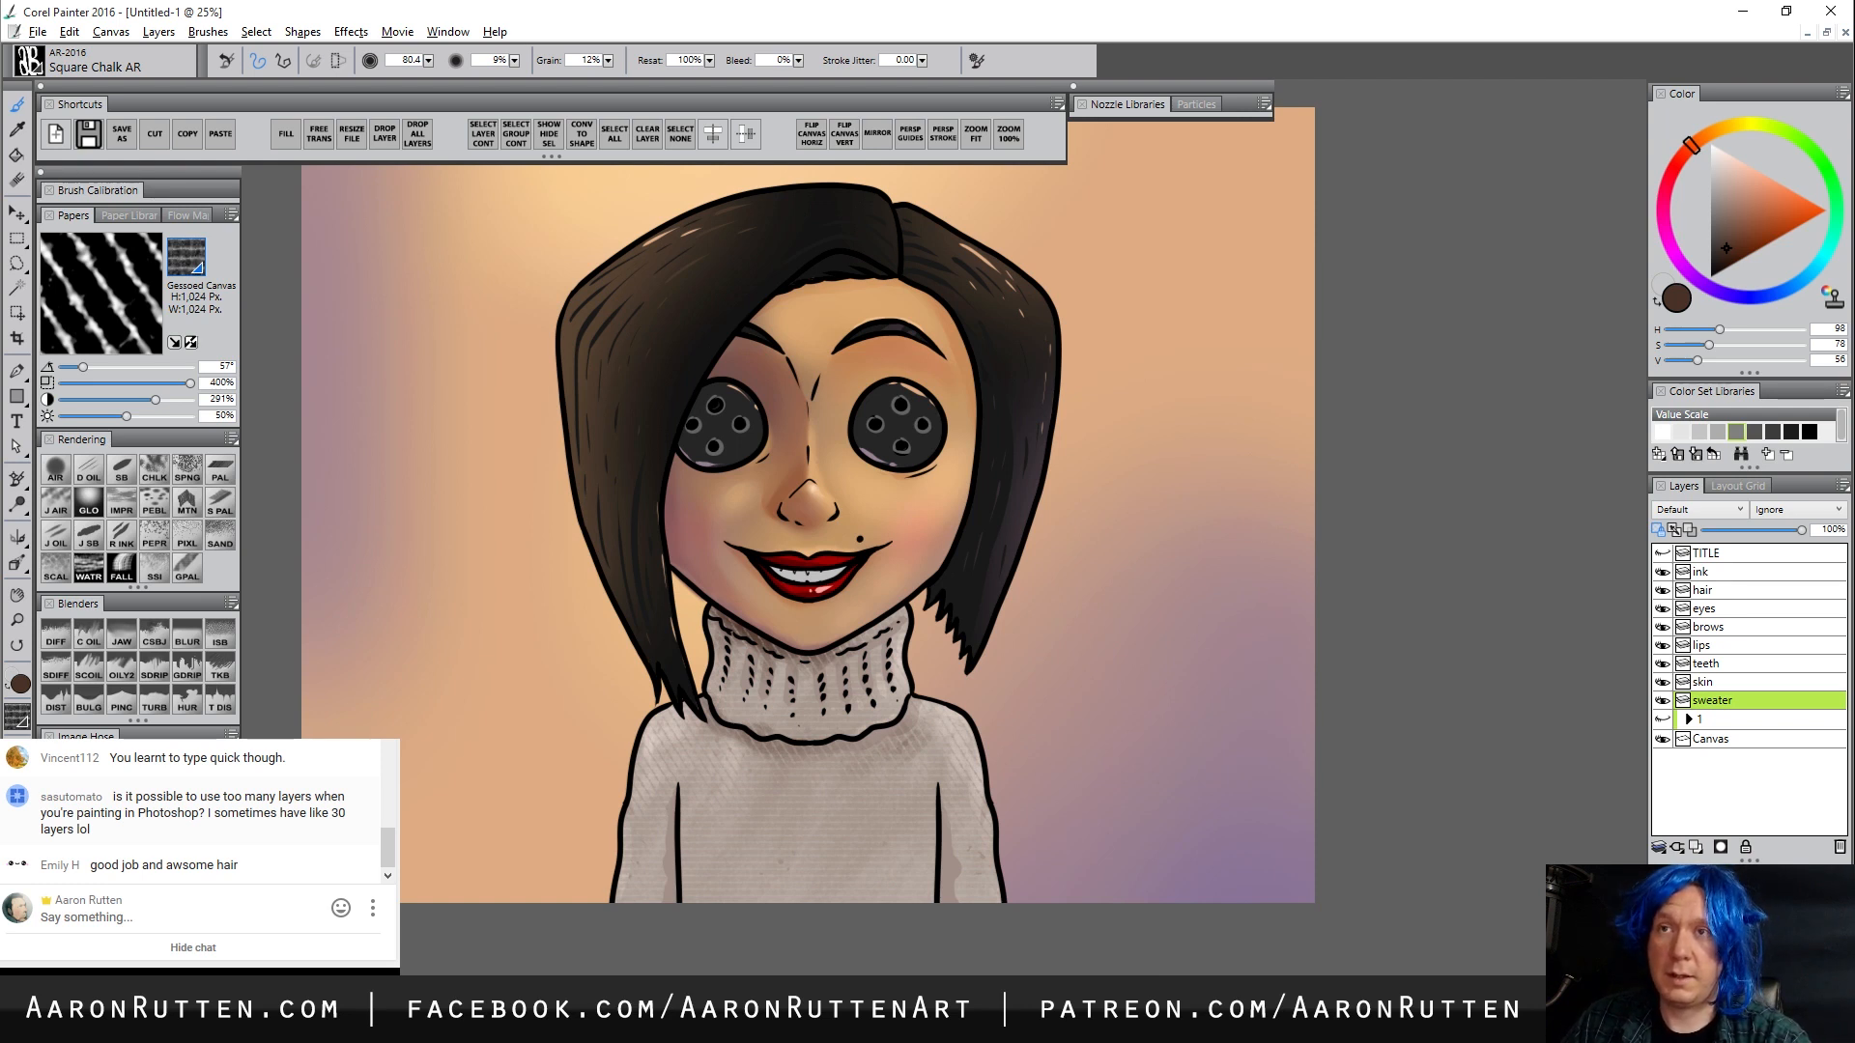
# Add a new layer above the ink layer and set its blend mode to Screen
pyautogui.click(1719, 575)
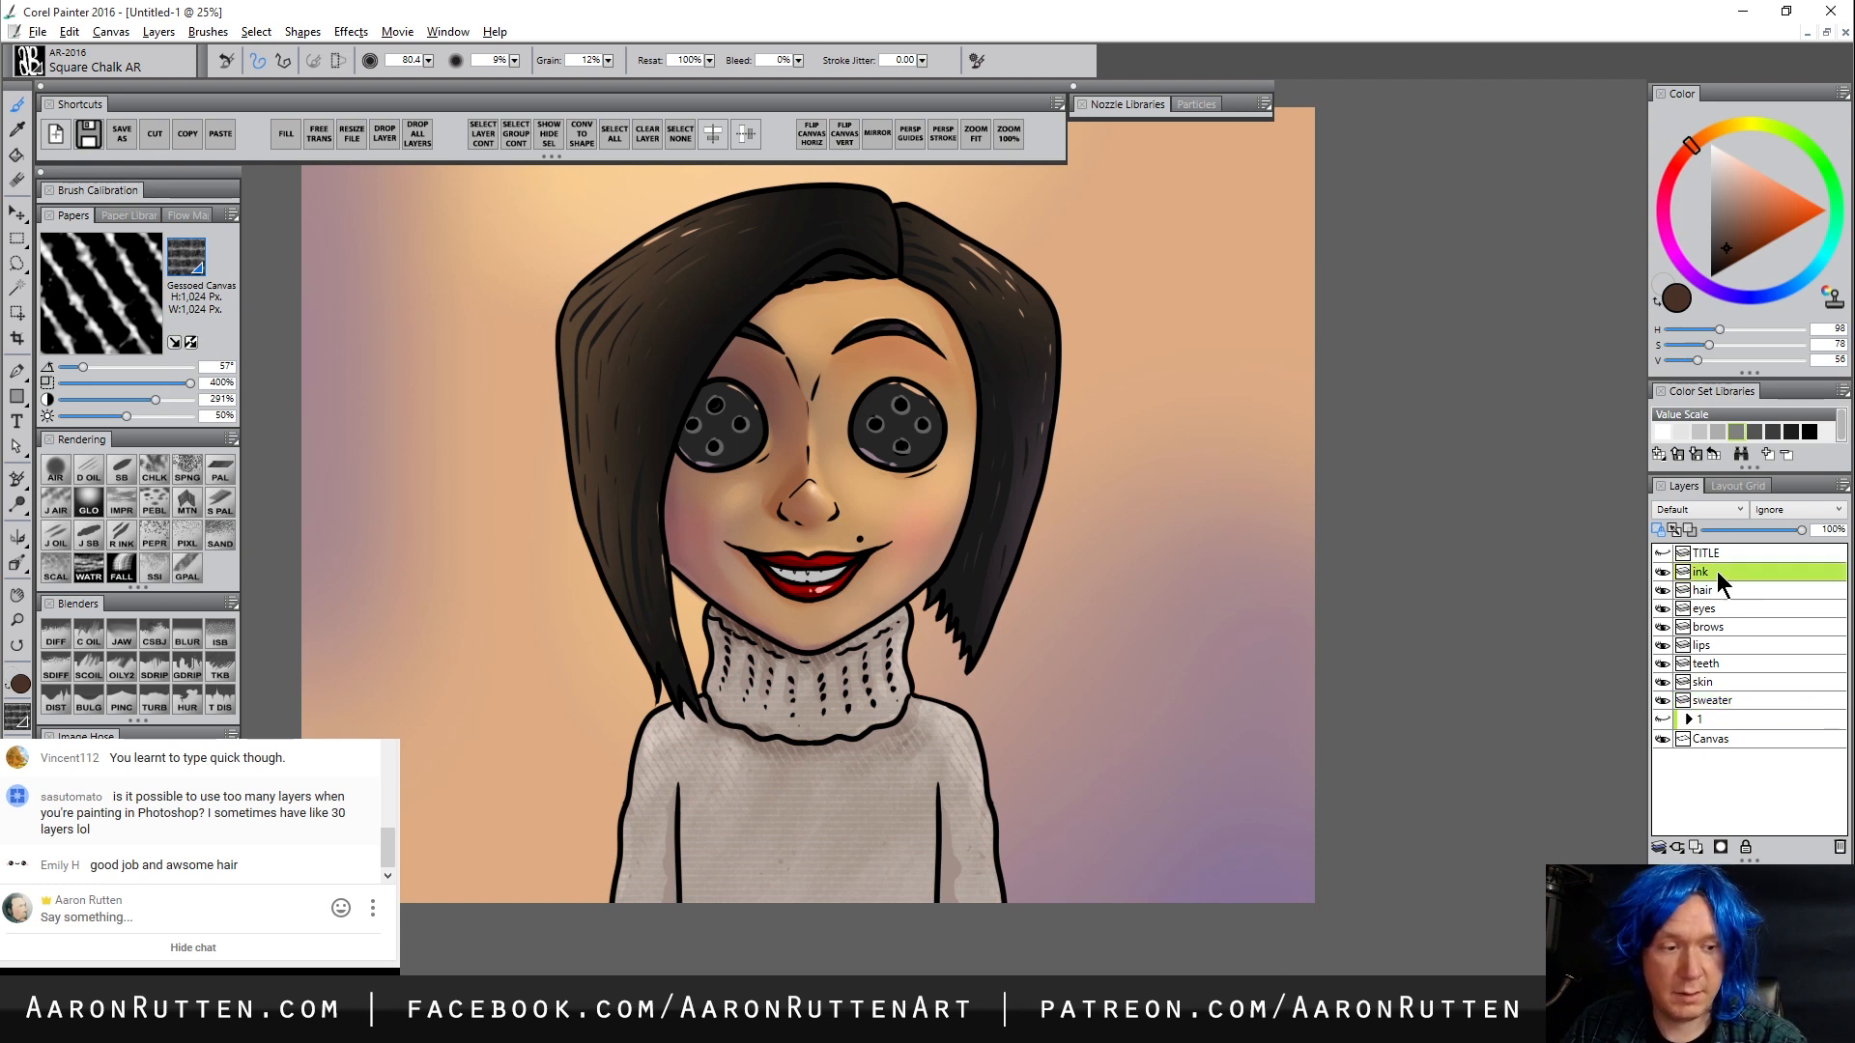
pyautogui.click(1695, 846)
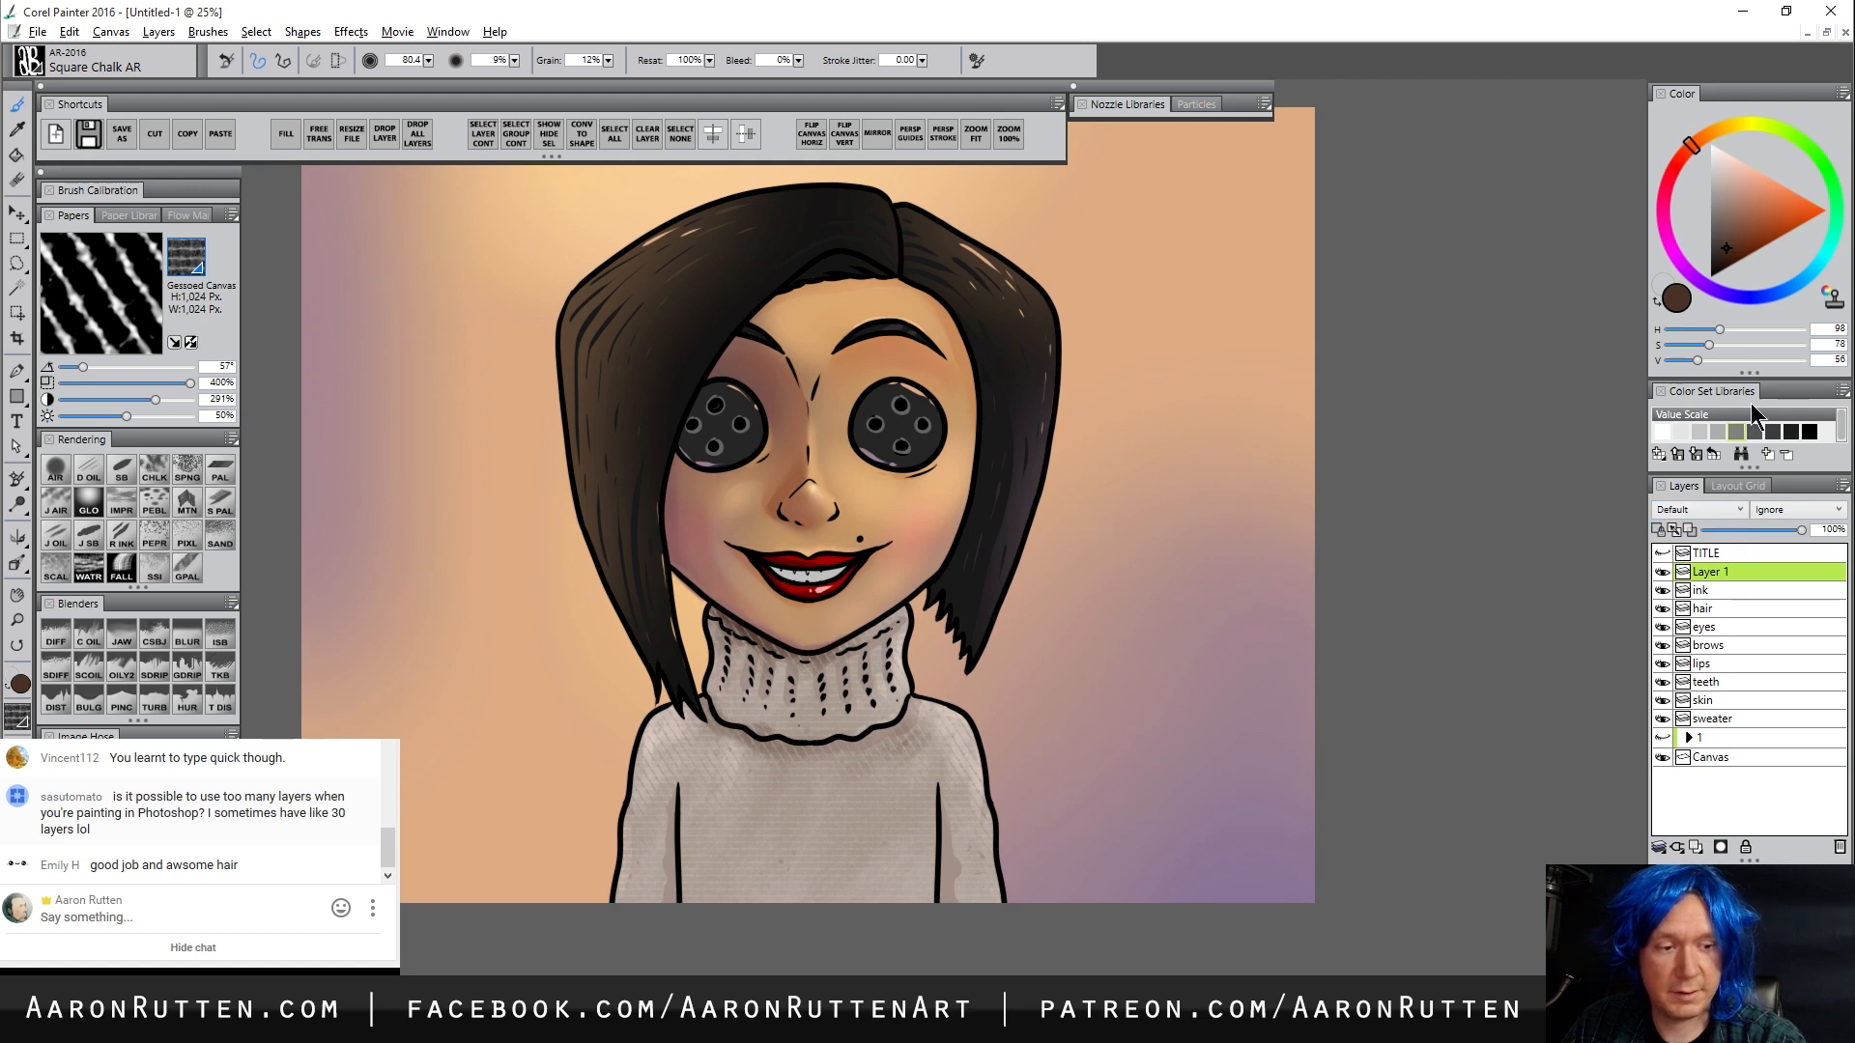
pyautogui.click(1706, 519)
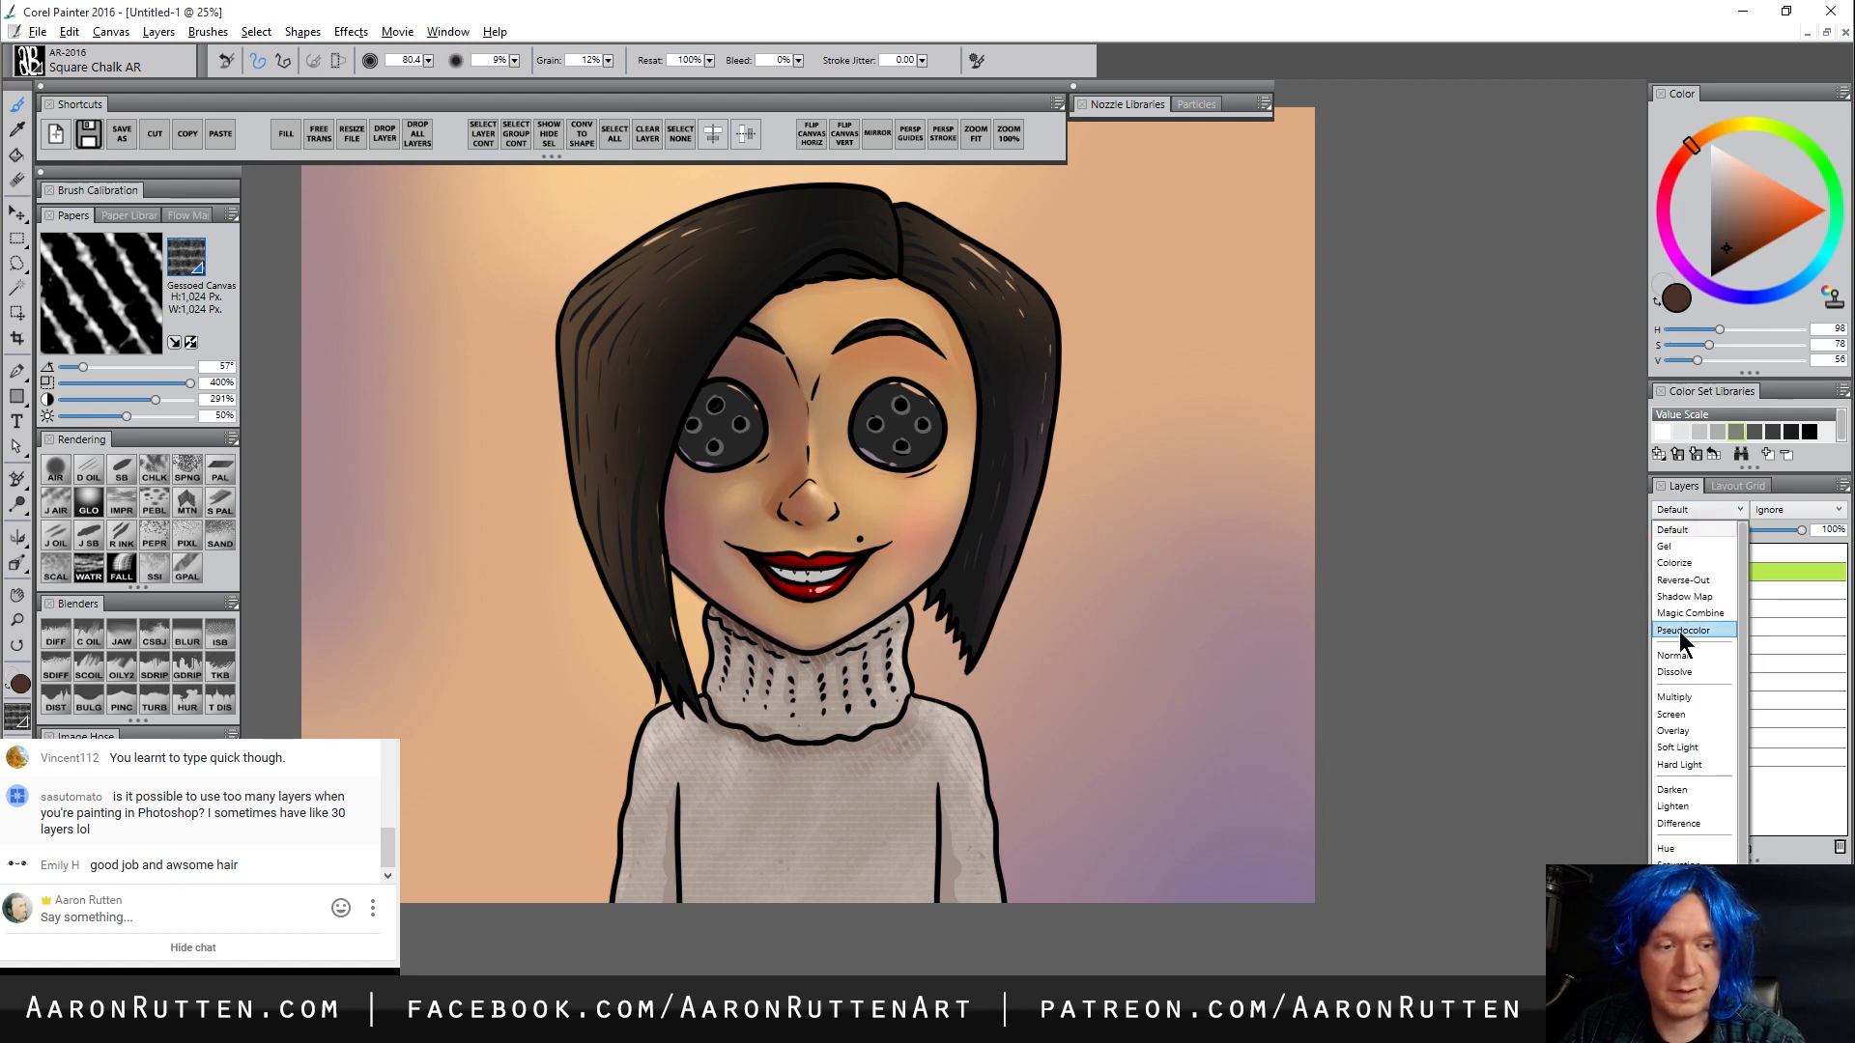
pyautogui.click(1691, 726)
pyautogui.click(1708, 519)
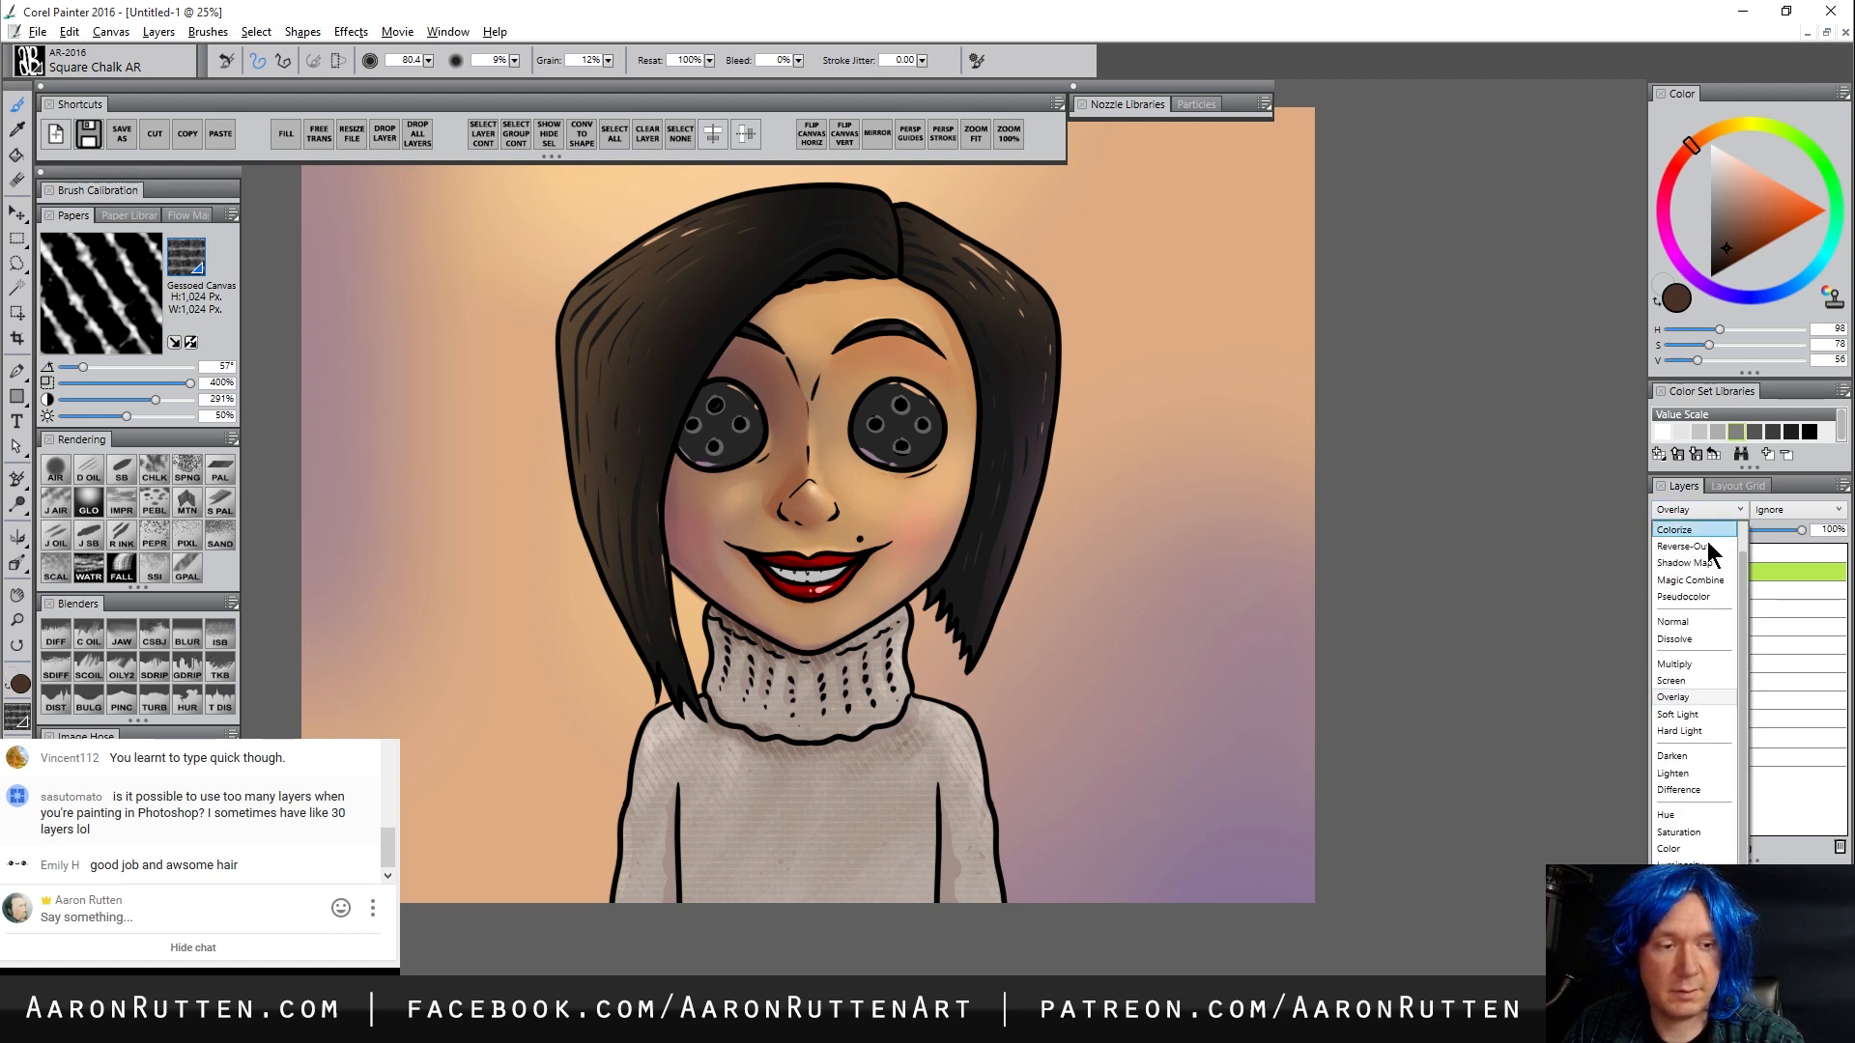
pyautogui.click(1700, 709)
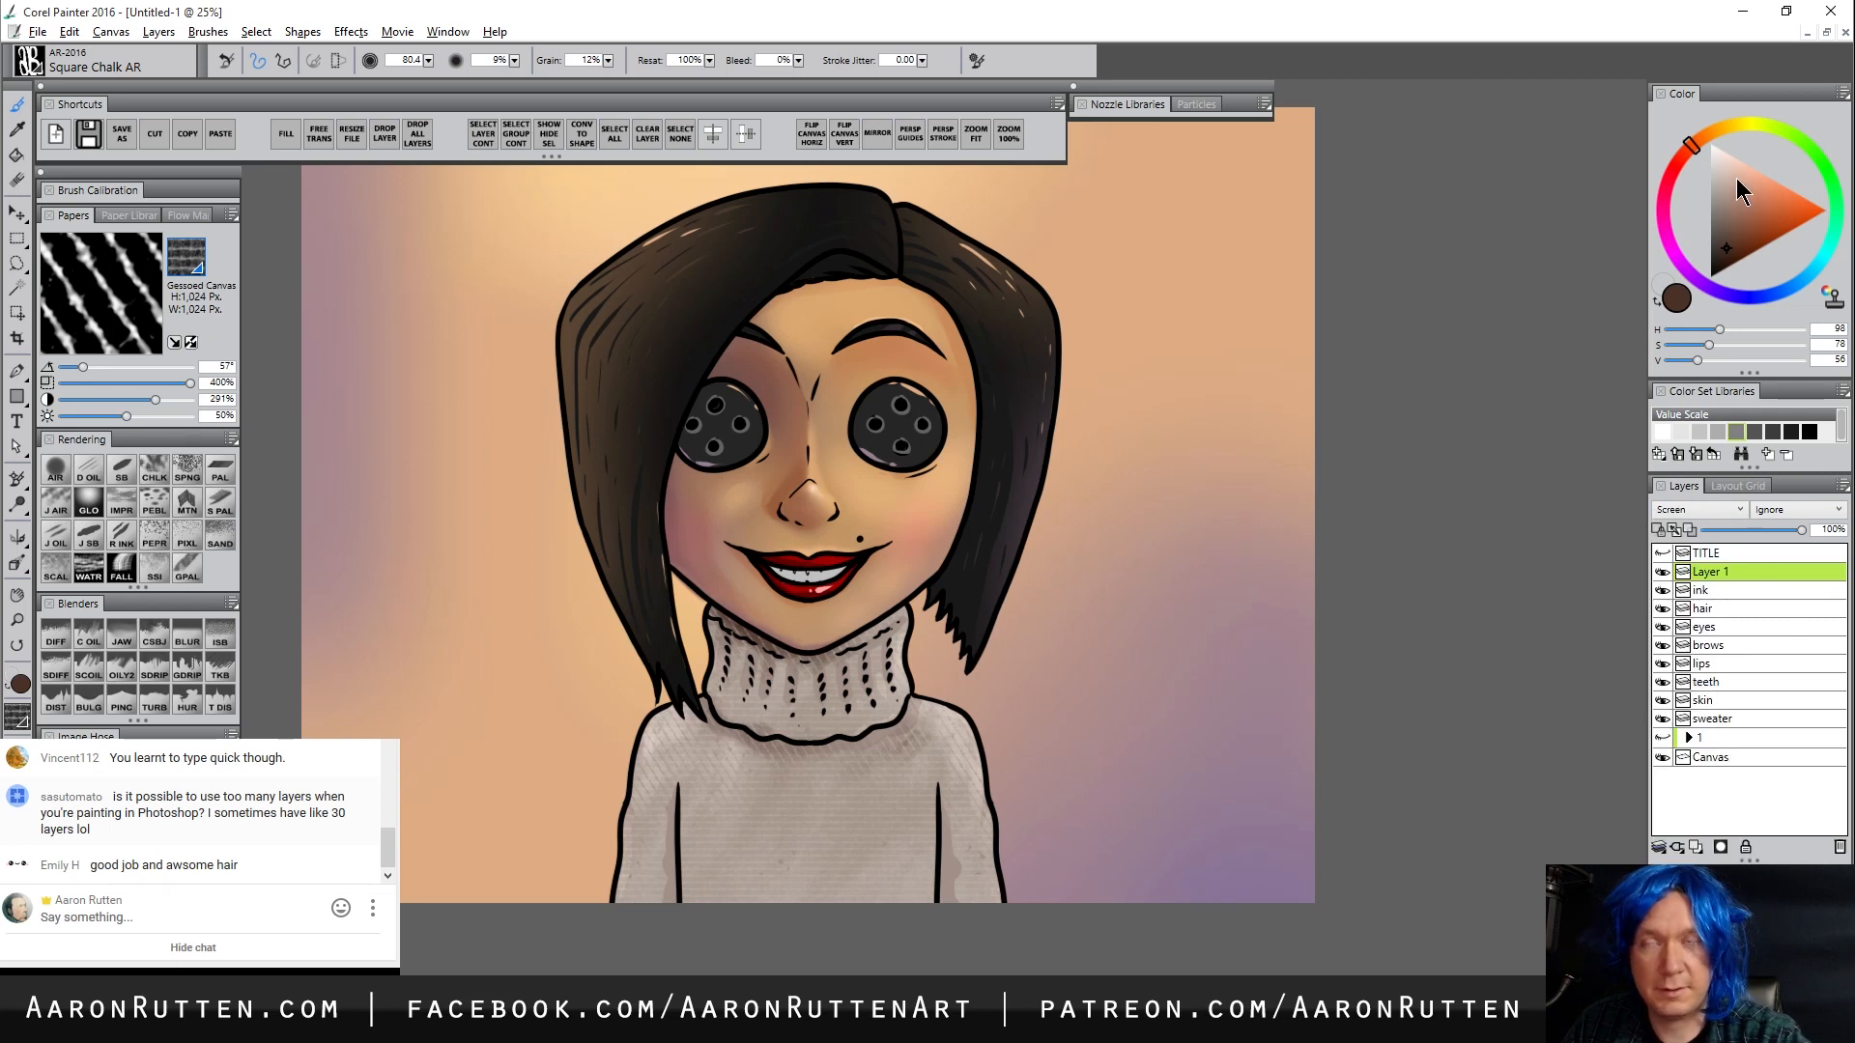
# Choose a dark orange and paint a warm glow on the hair beside the parting with a reduced Glow AR brush
pyautogui.click(1708, 132)
pyautogui.moveTo(1772, 207); pyautogui.dragTo(1769, 177)
pyautogui.click(88, 500)
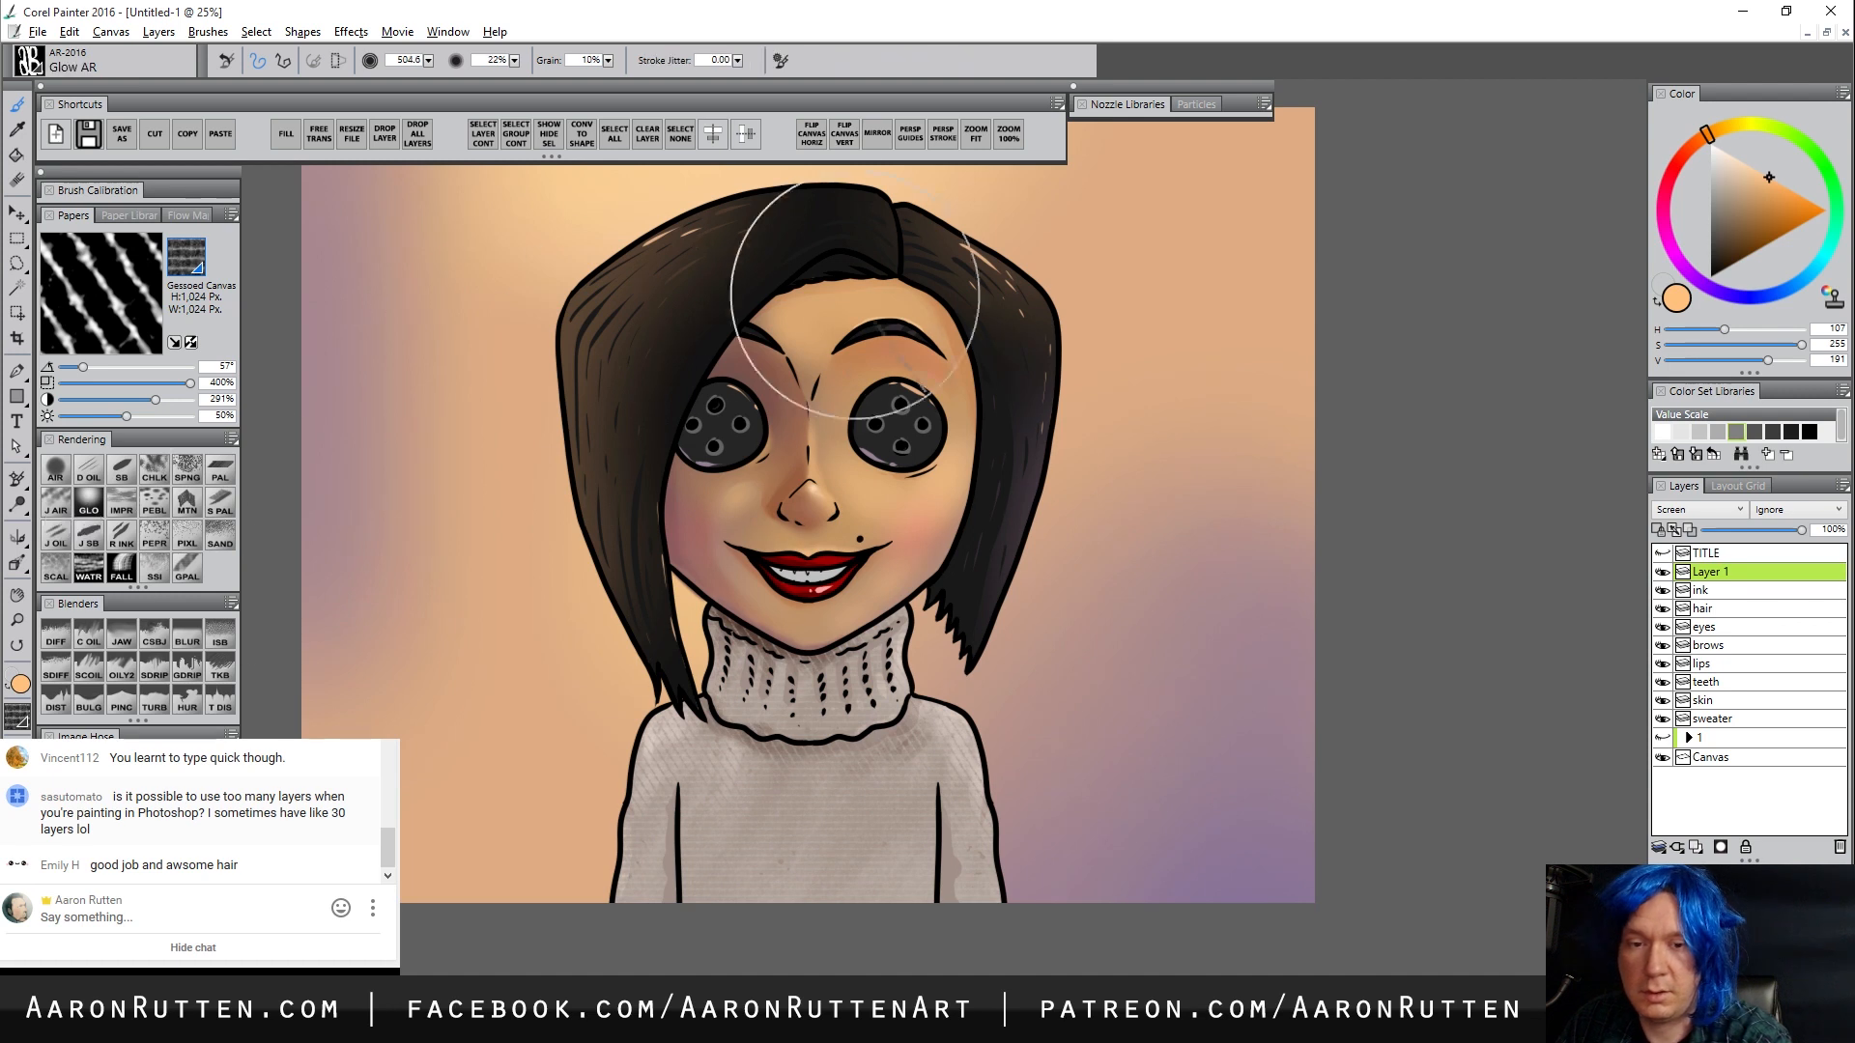
pyautogui.click(1785, 234)
pyautogui.press('[')
pyautogui.moveTo(1009, 285); pyautogui.dragTo(1023, 323)
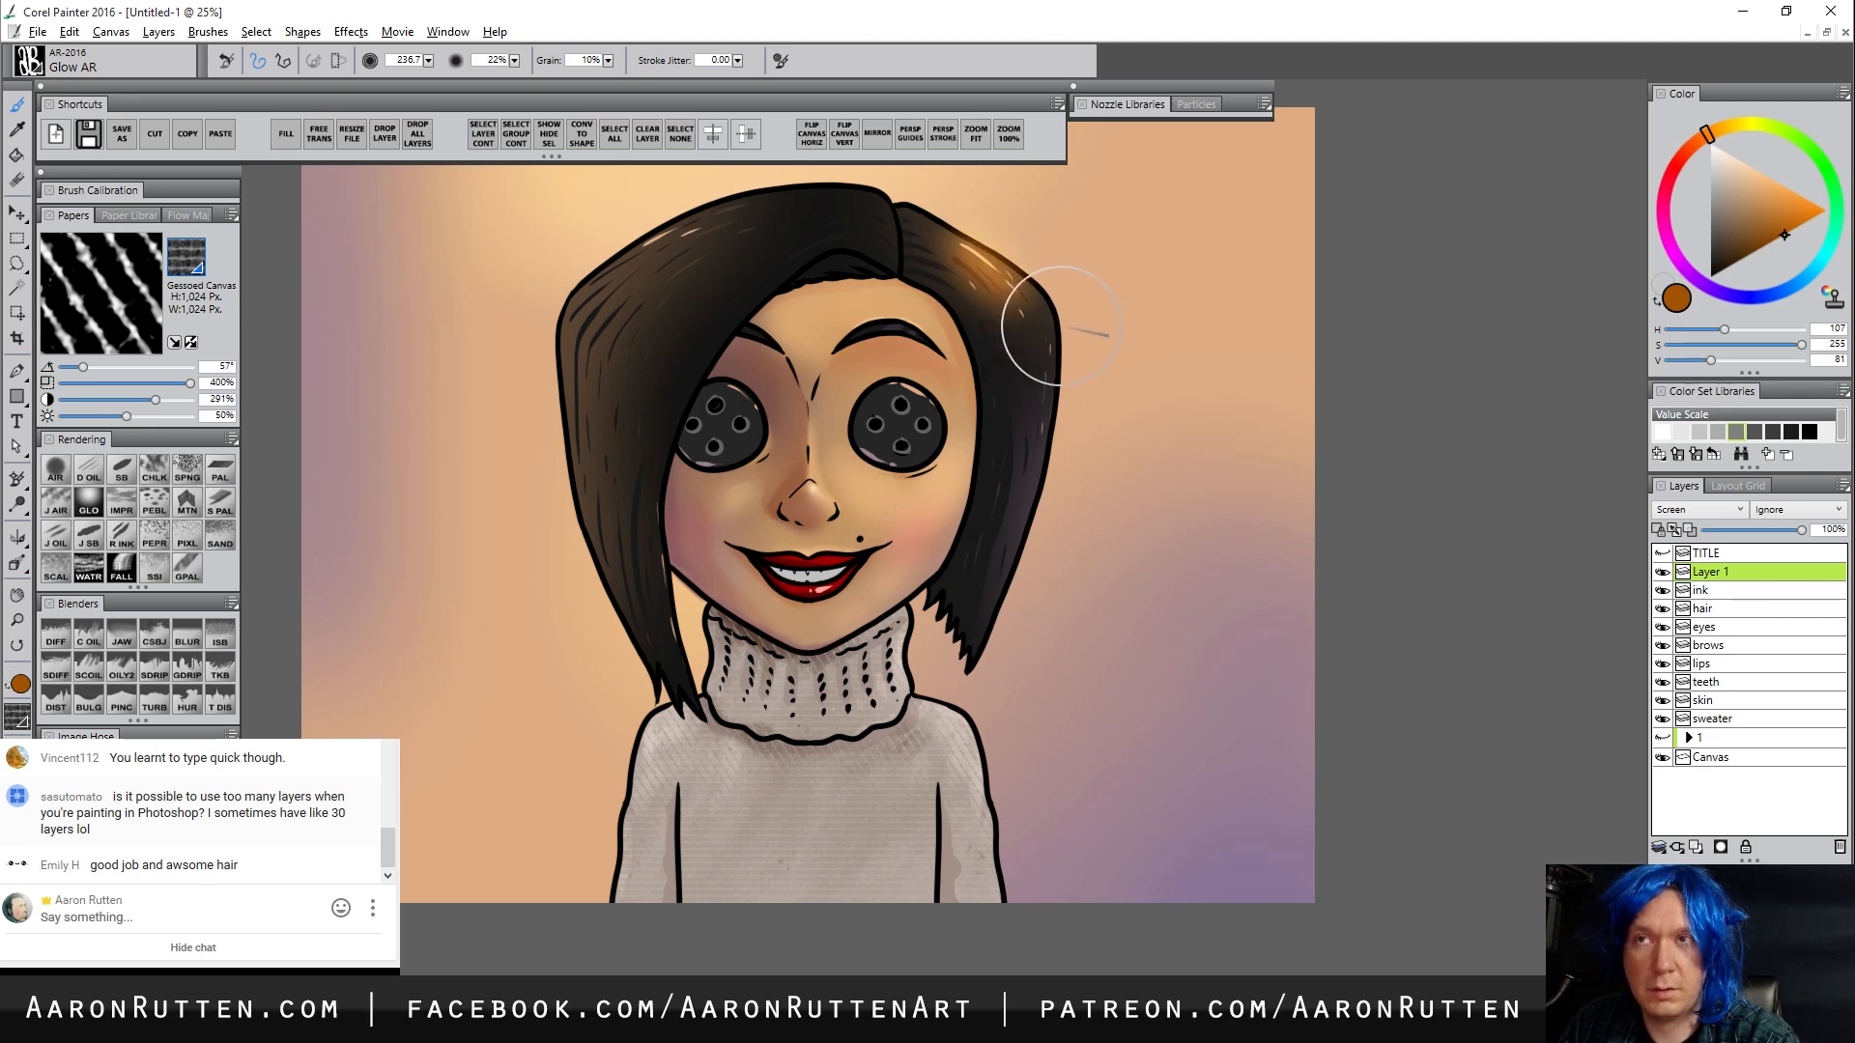
# Add lighter orange glows to the button eyes with a smaller brush, and undo a trial rim light on the shoulder
pyautogui.click(1773, 193)
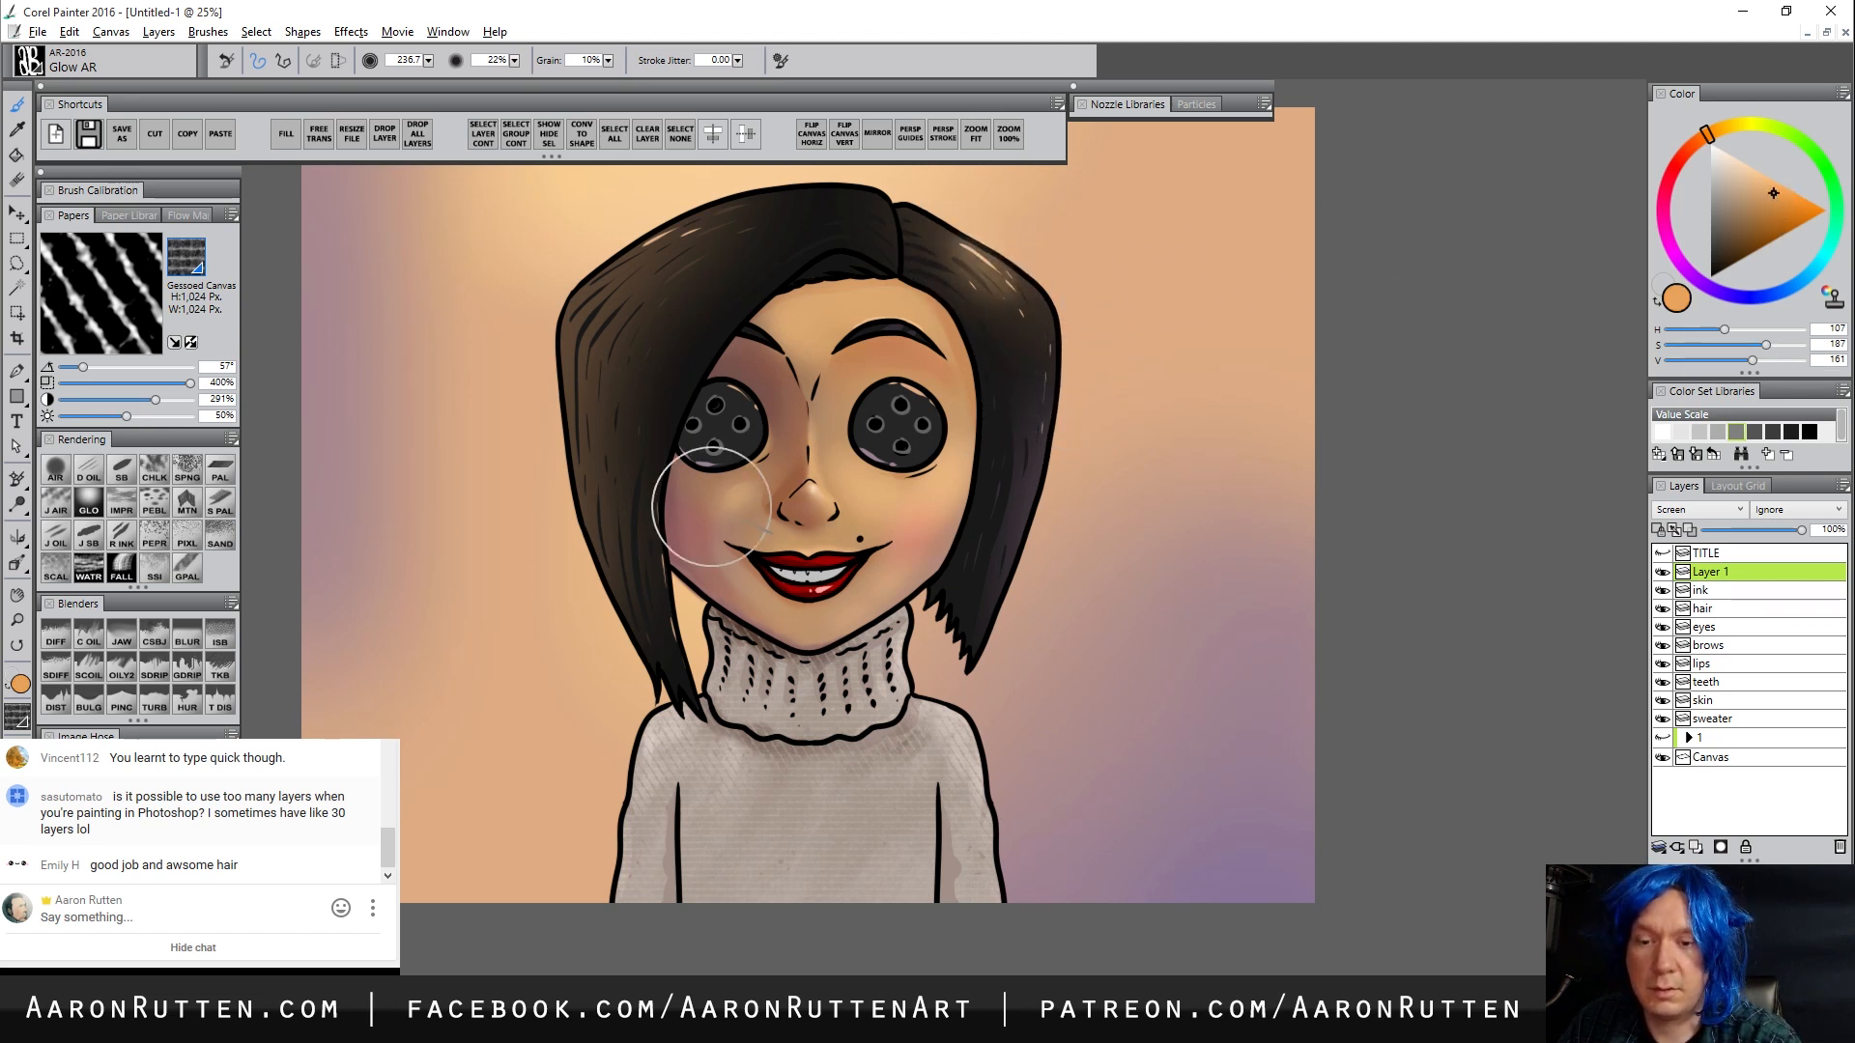
pyautogui.press('[')
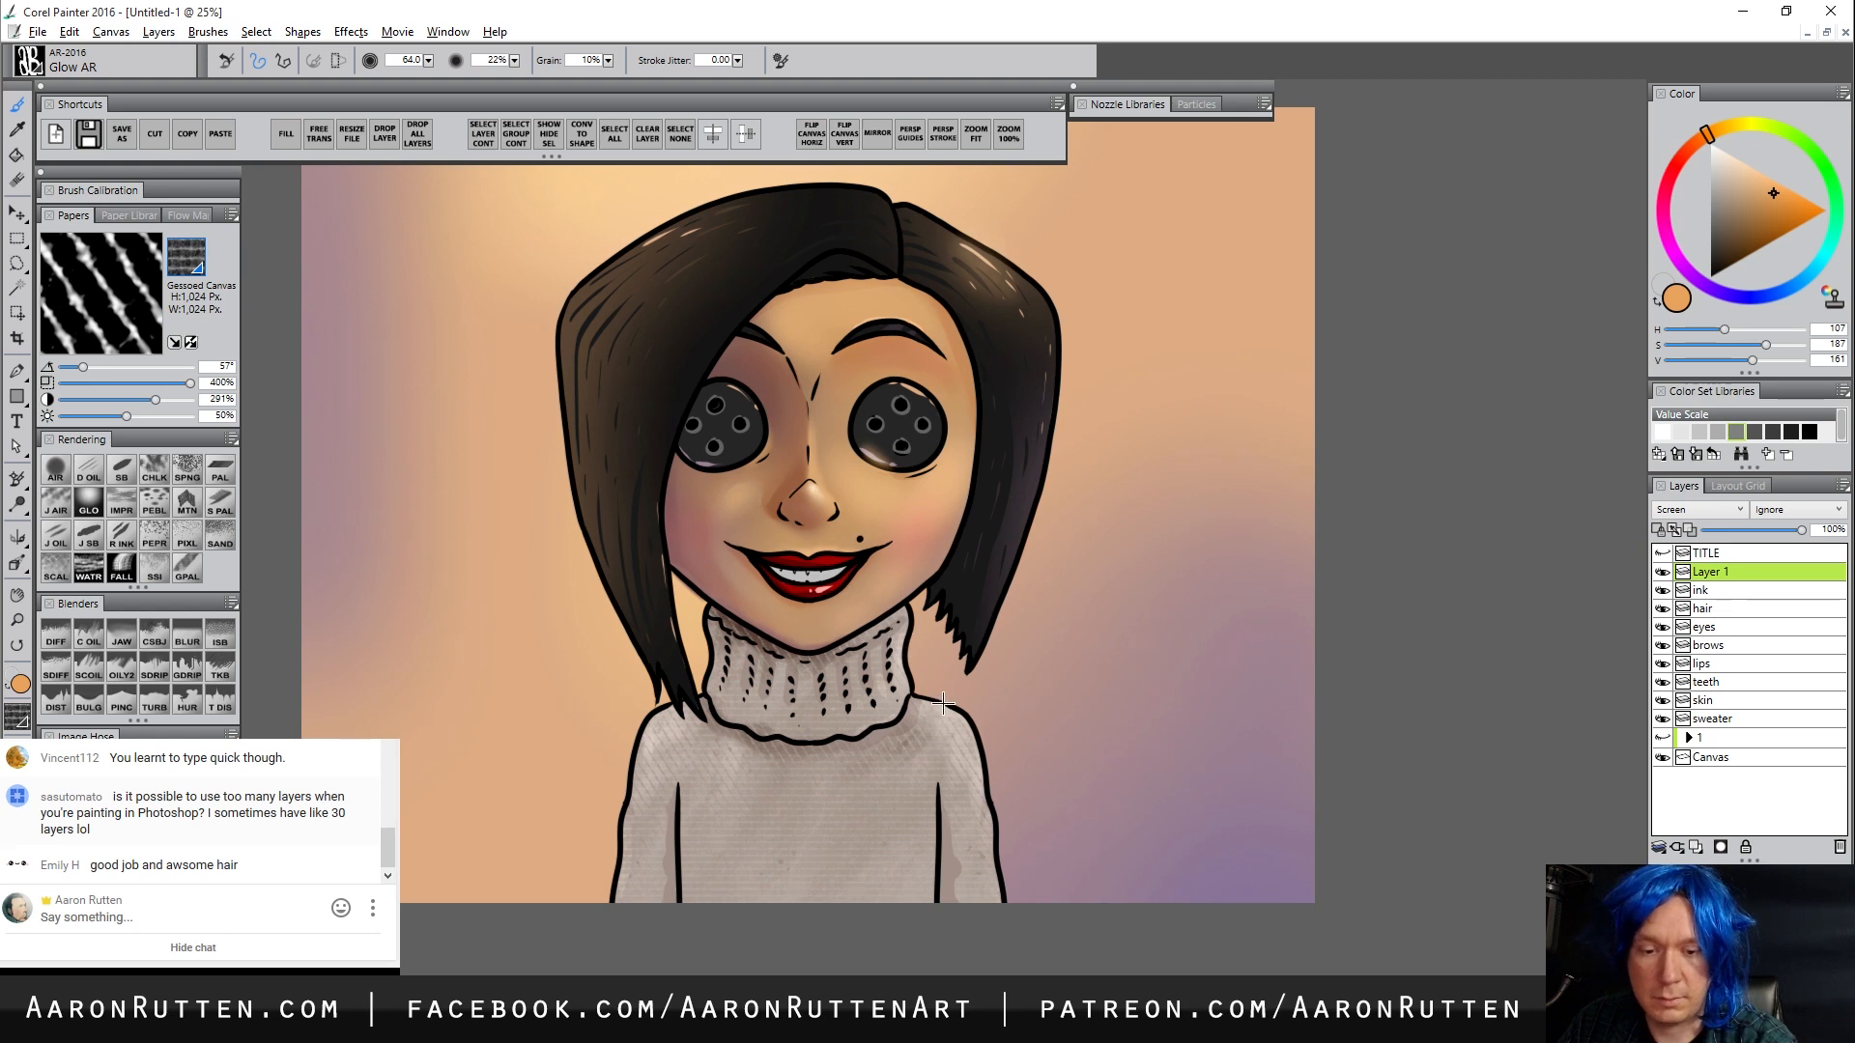
pyautogui.moveTo(925, 703); pyautogui.dragTo(962, 713)
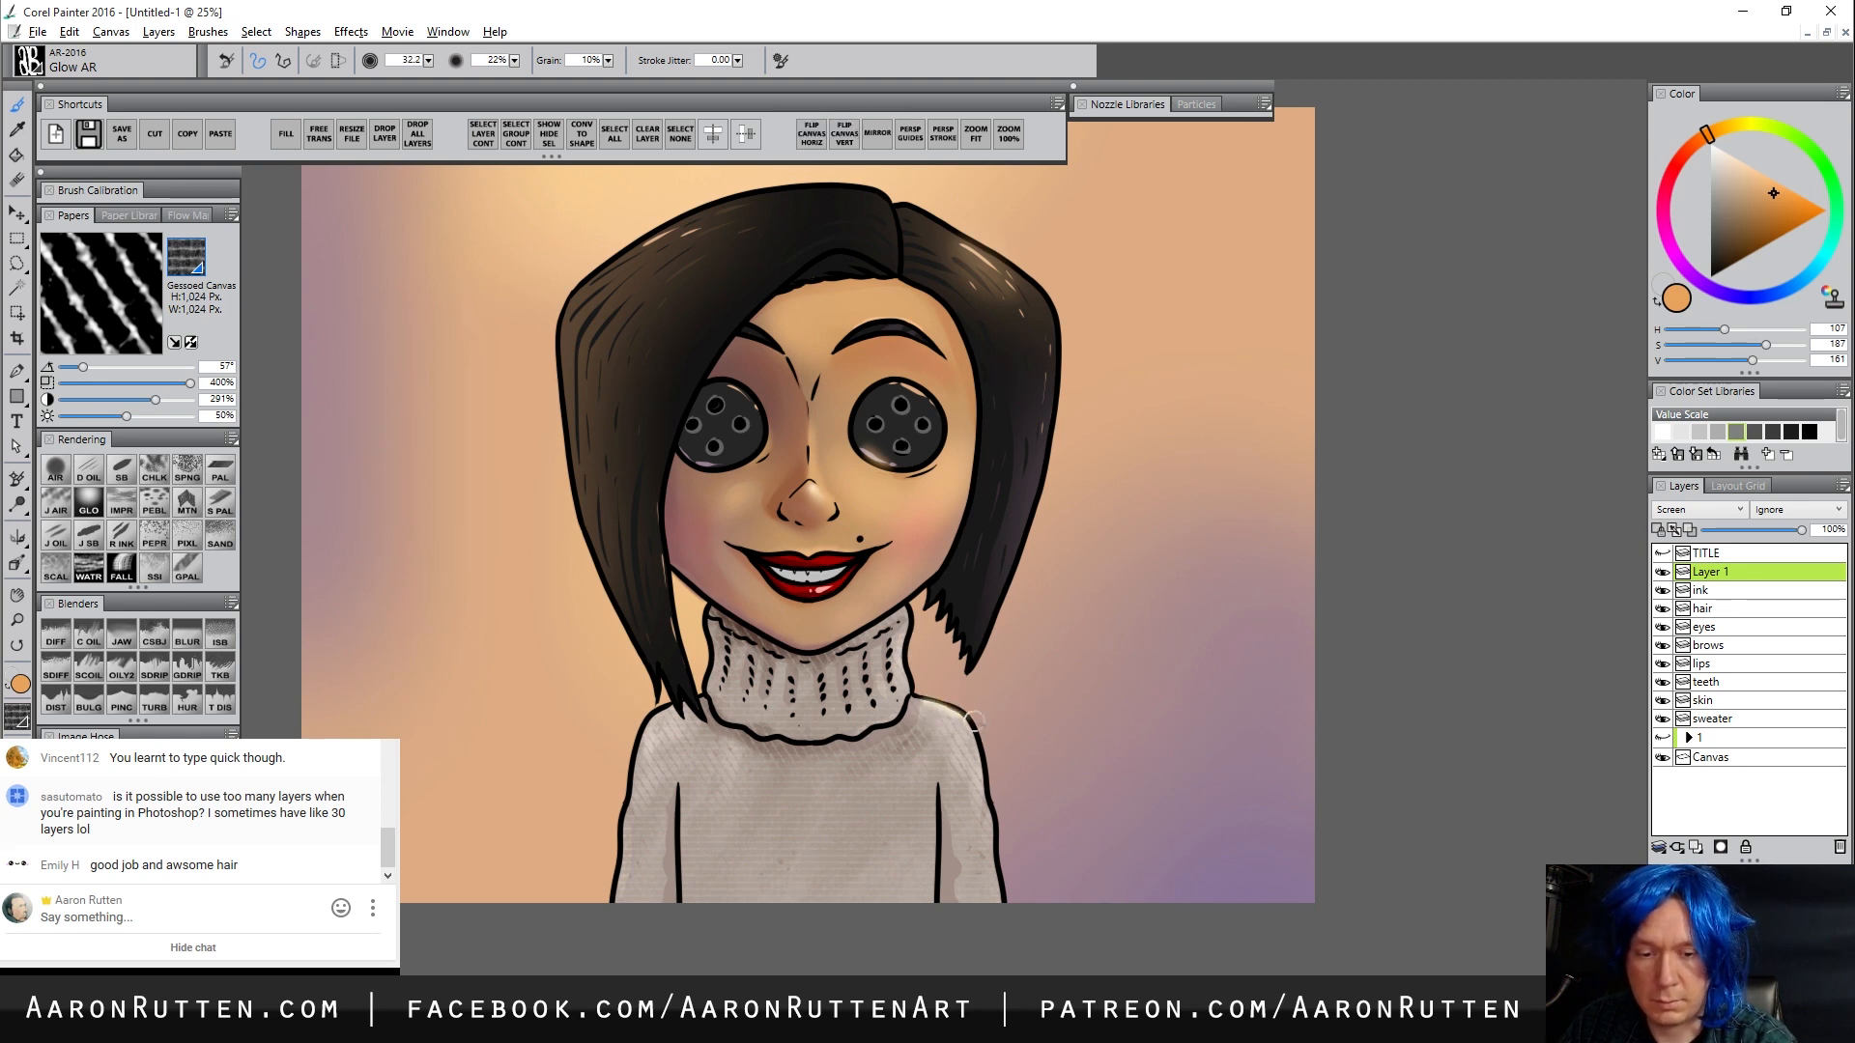
pyautogui.hotkey('ctrl', 'z')
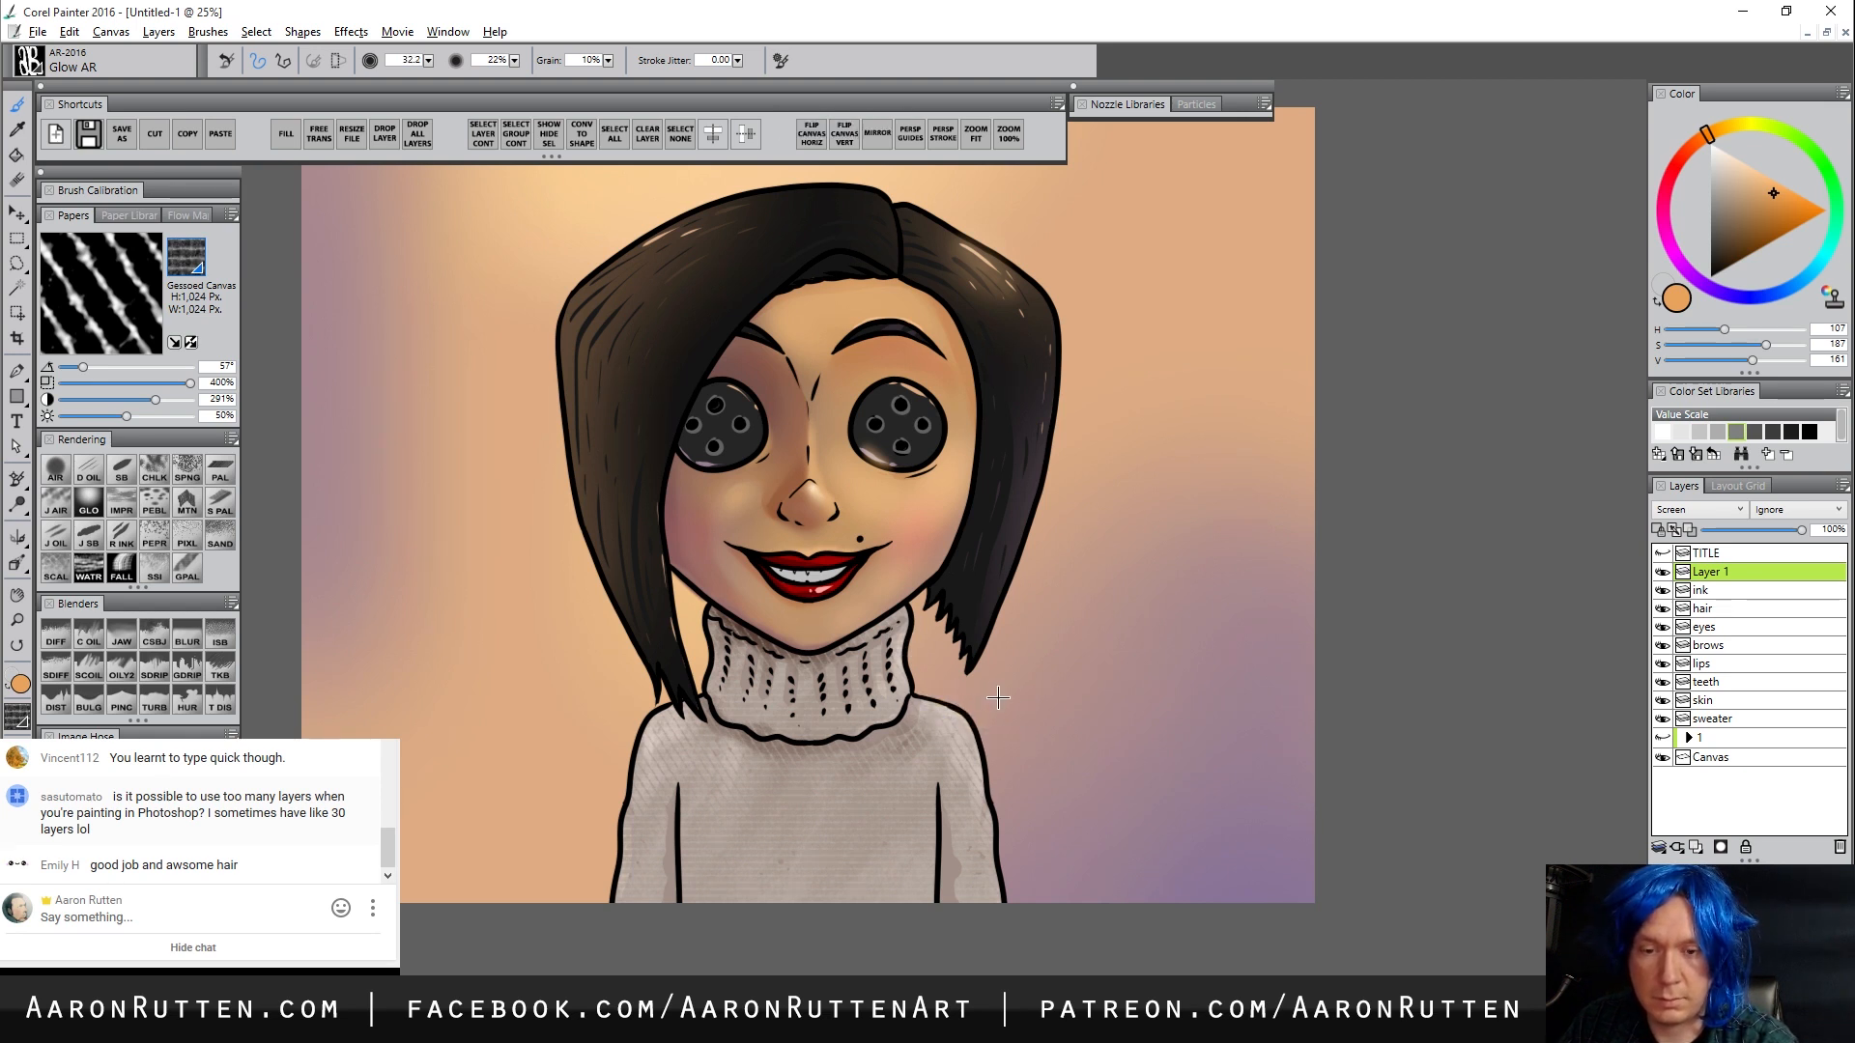
# Enlarge the Glow AR brush to about 750 and paint a broad warm glow over the top of the hair, undoing an unwanted stroke
pyautogui.moveTo(1010, 640)
pyautogui.mouseDown()
pyautogui.moveTo(1191, 667)
pyautogui.moveTo(1000, 748)
pyautogui.moveTo(997, 767)
pyautogui.mouseUp()
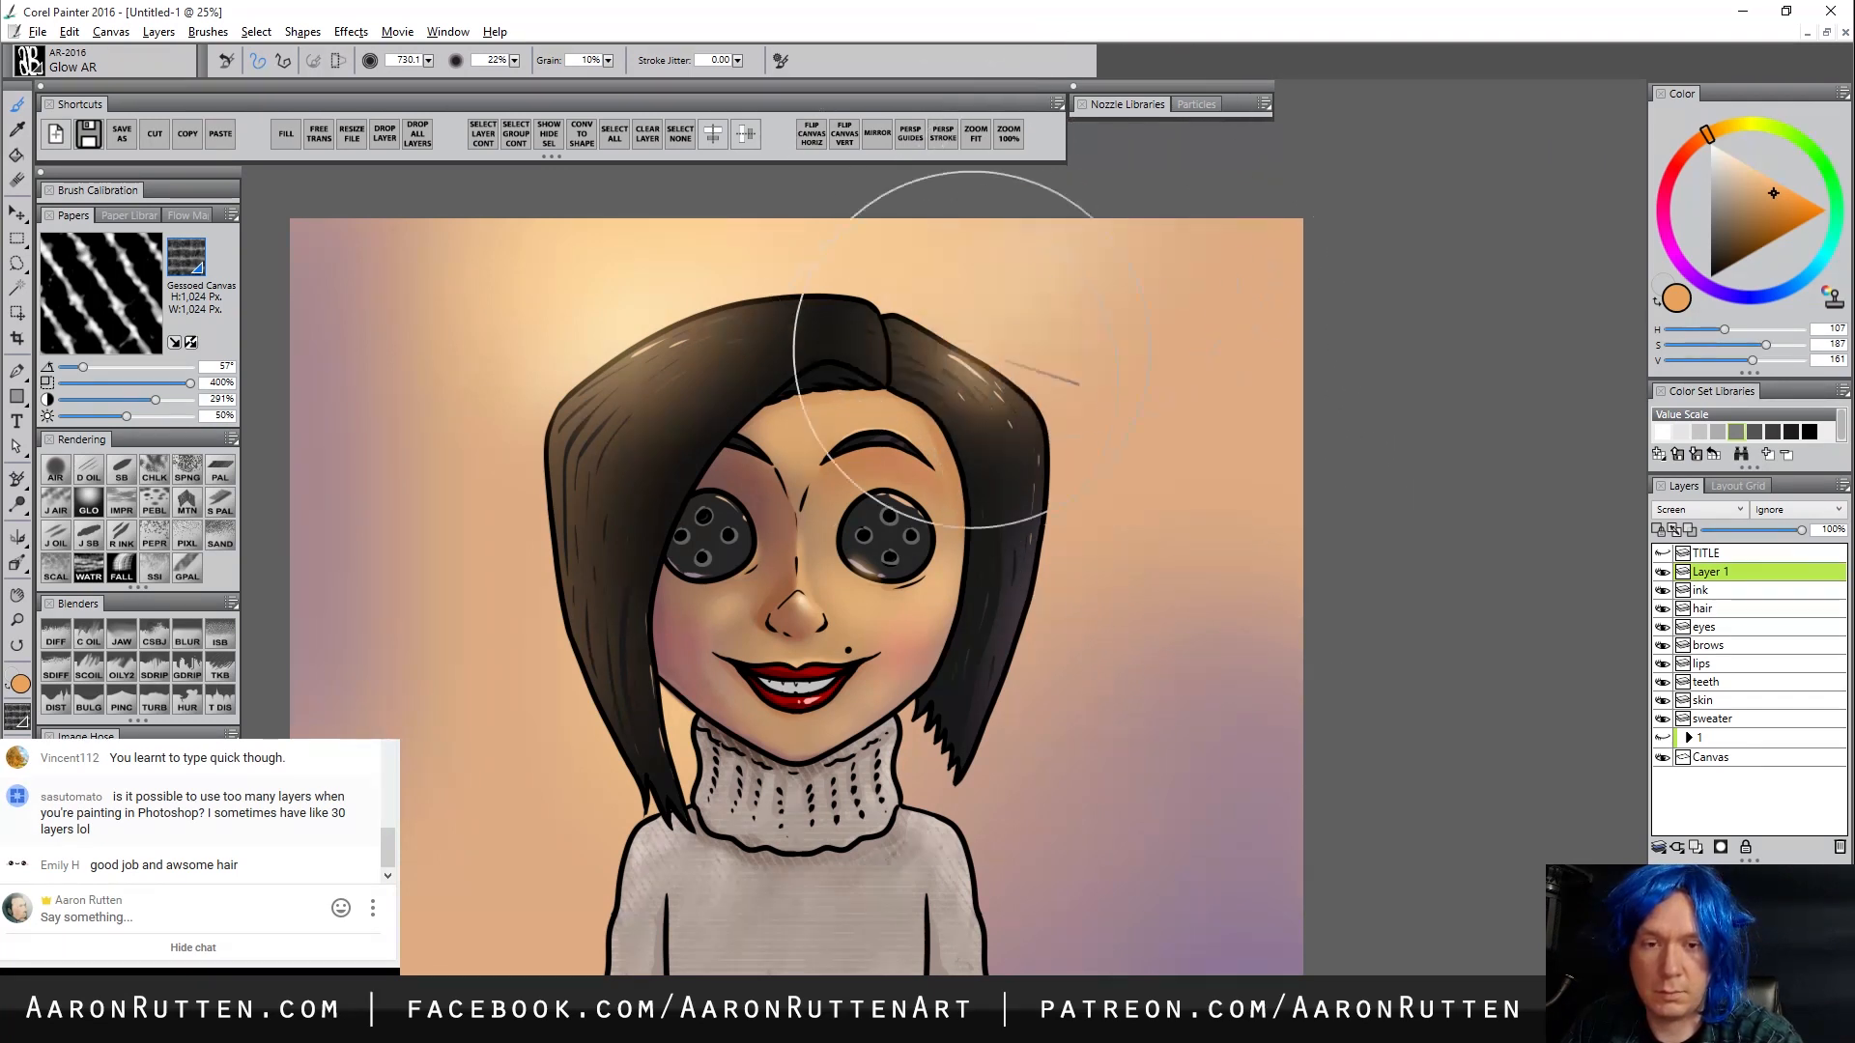
pyautogui.hotkey('ctrl', 'z')
pyautogui.press(']')
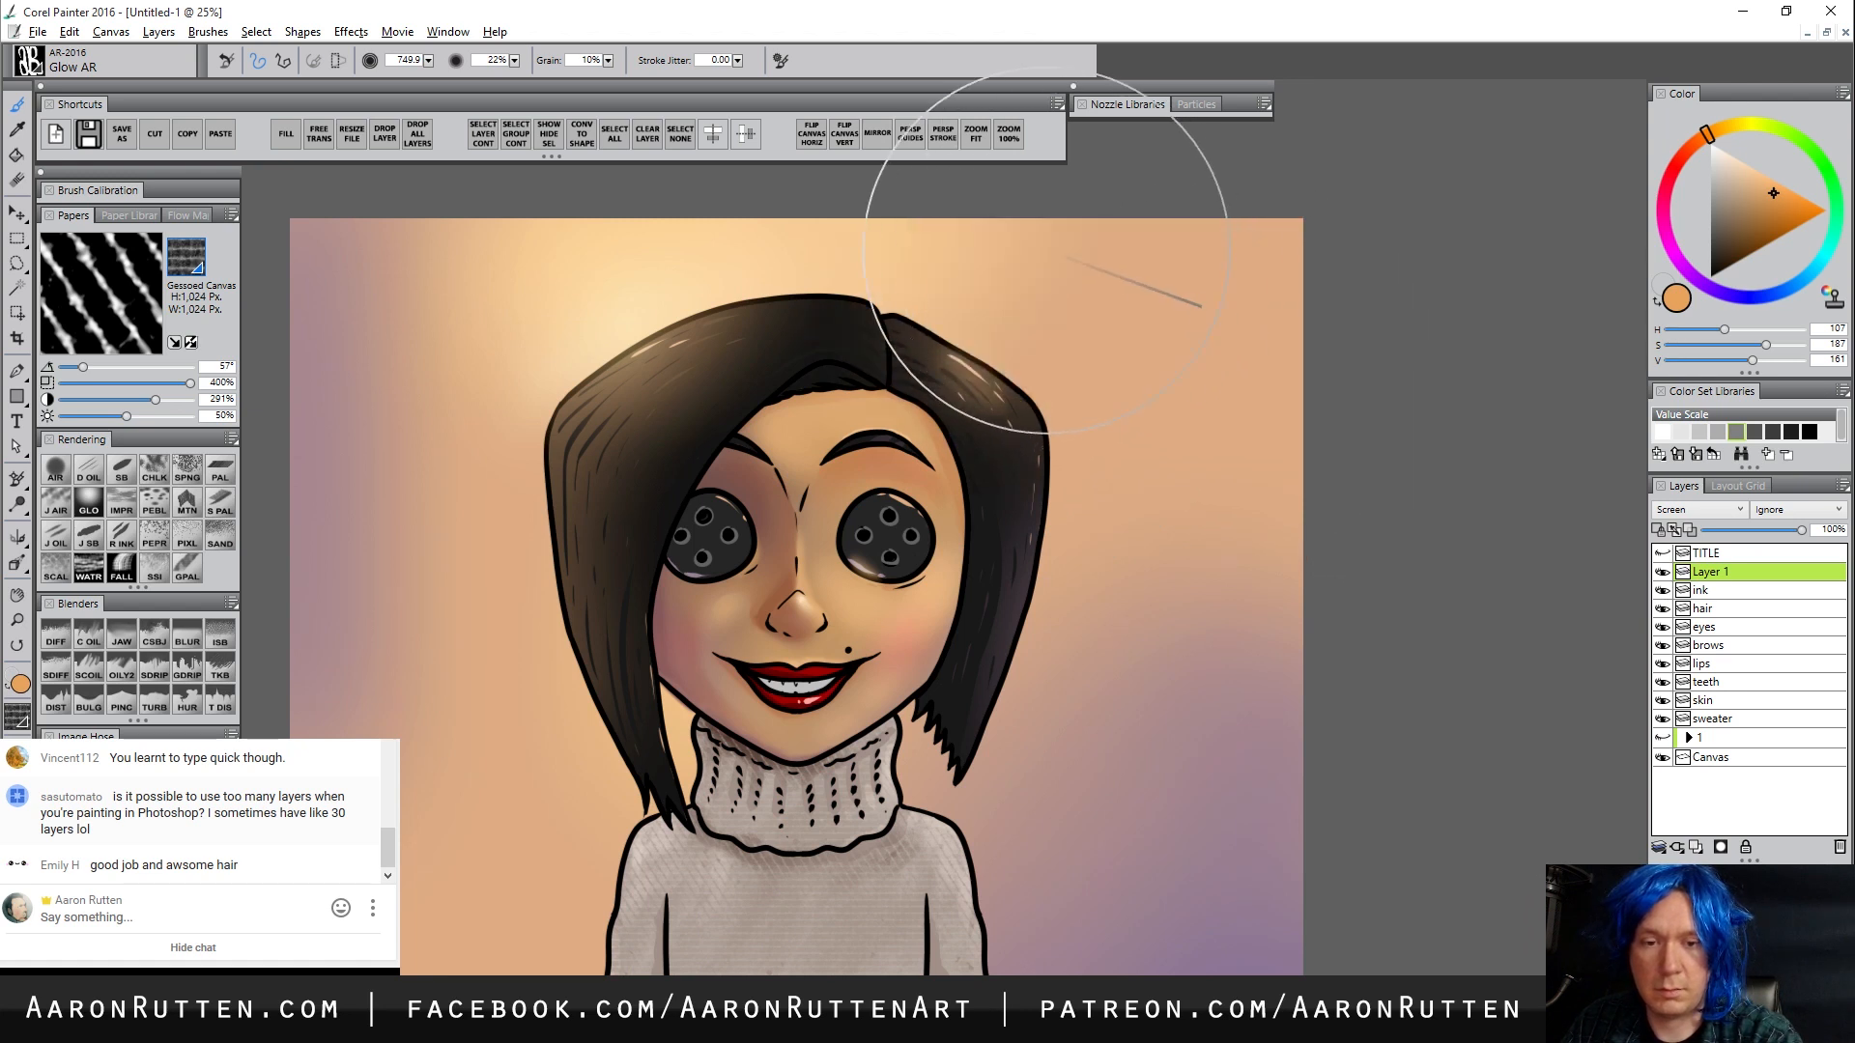
pyautogui.moveTo(1089, 965); pyautogui.dragTo(1093, 916)
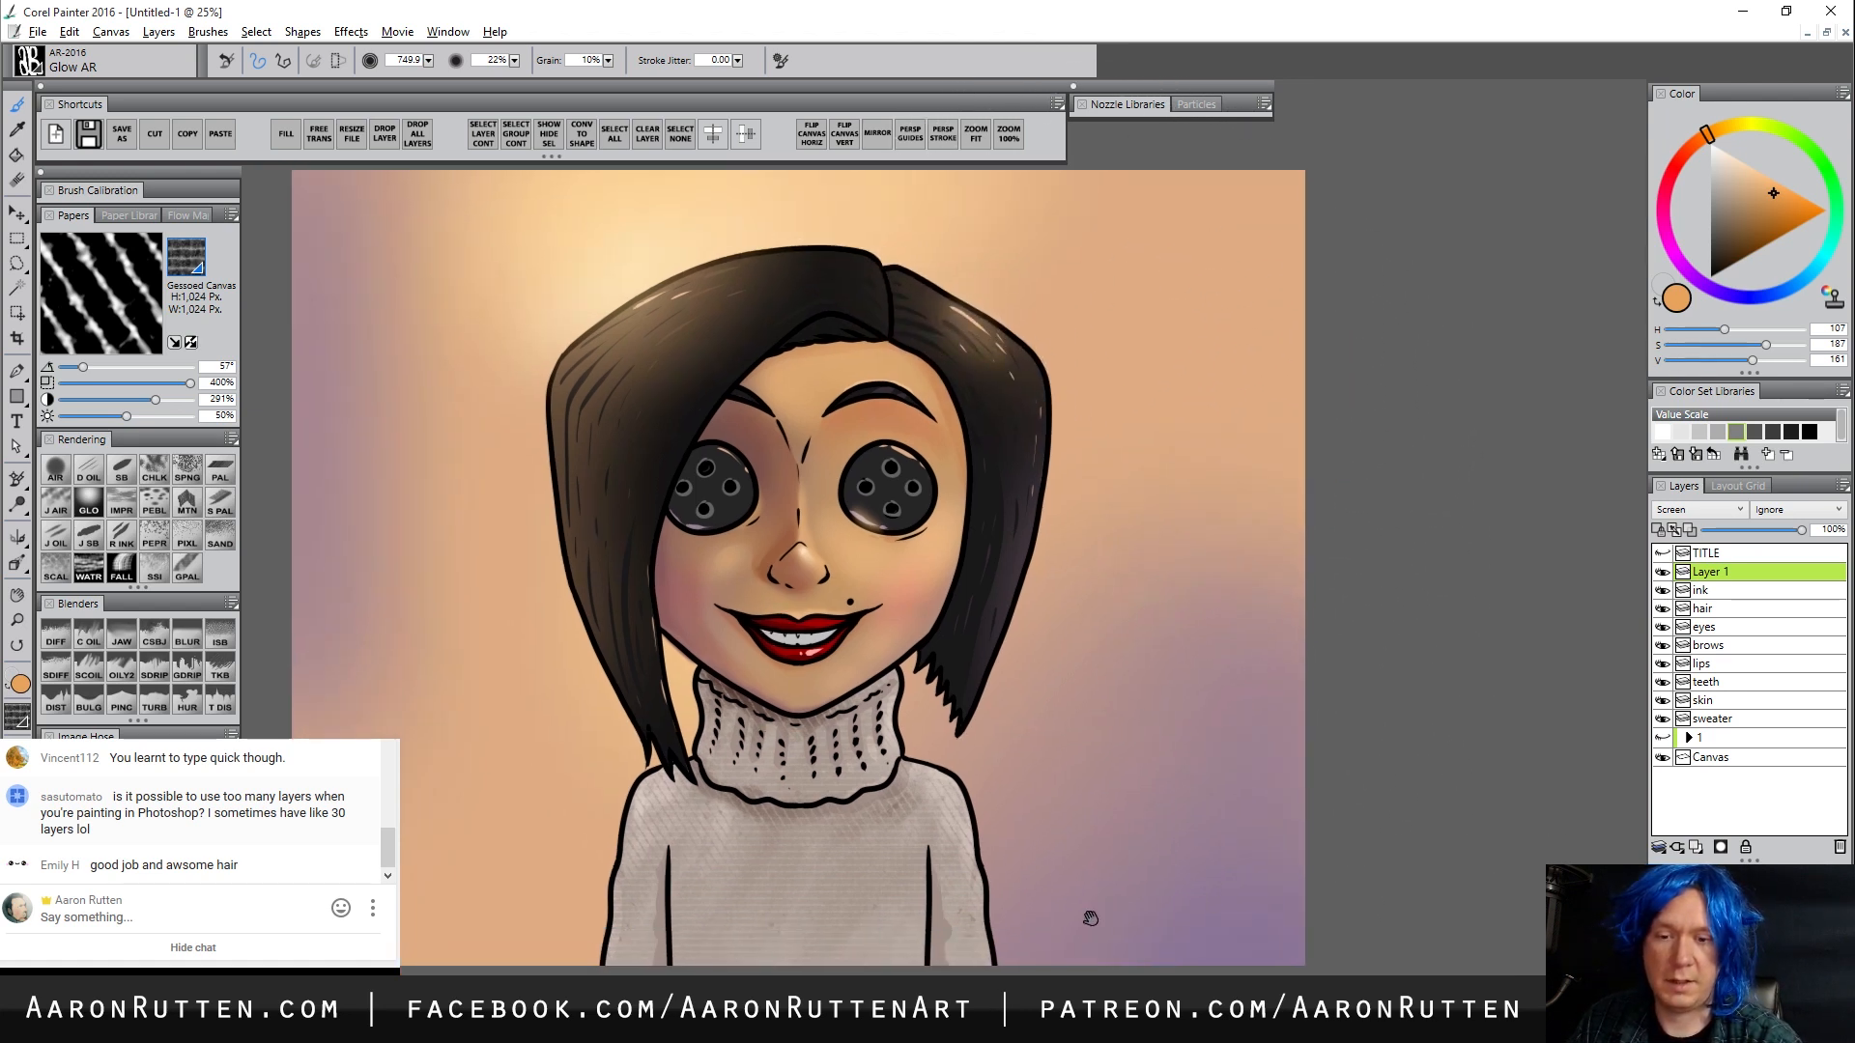
pyautogui.click(19, 620)
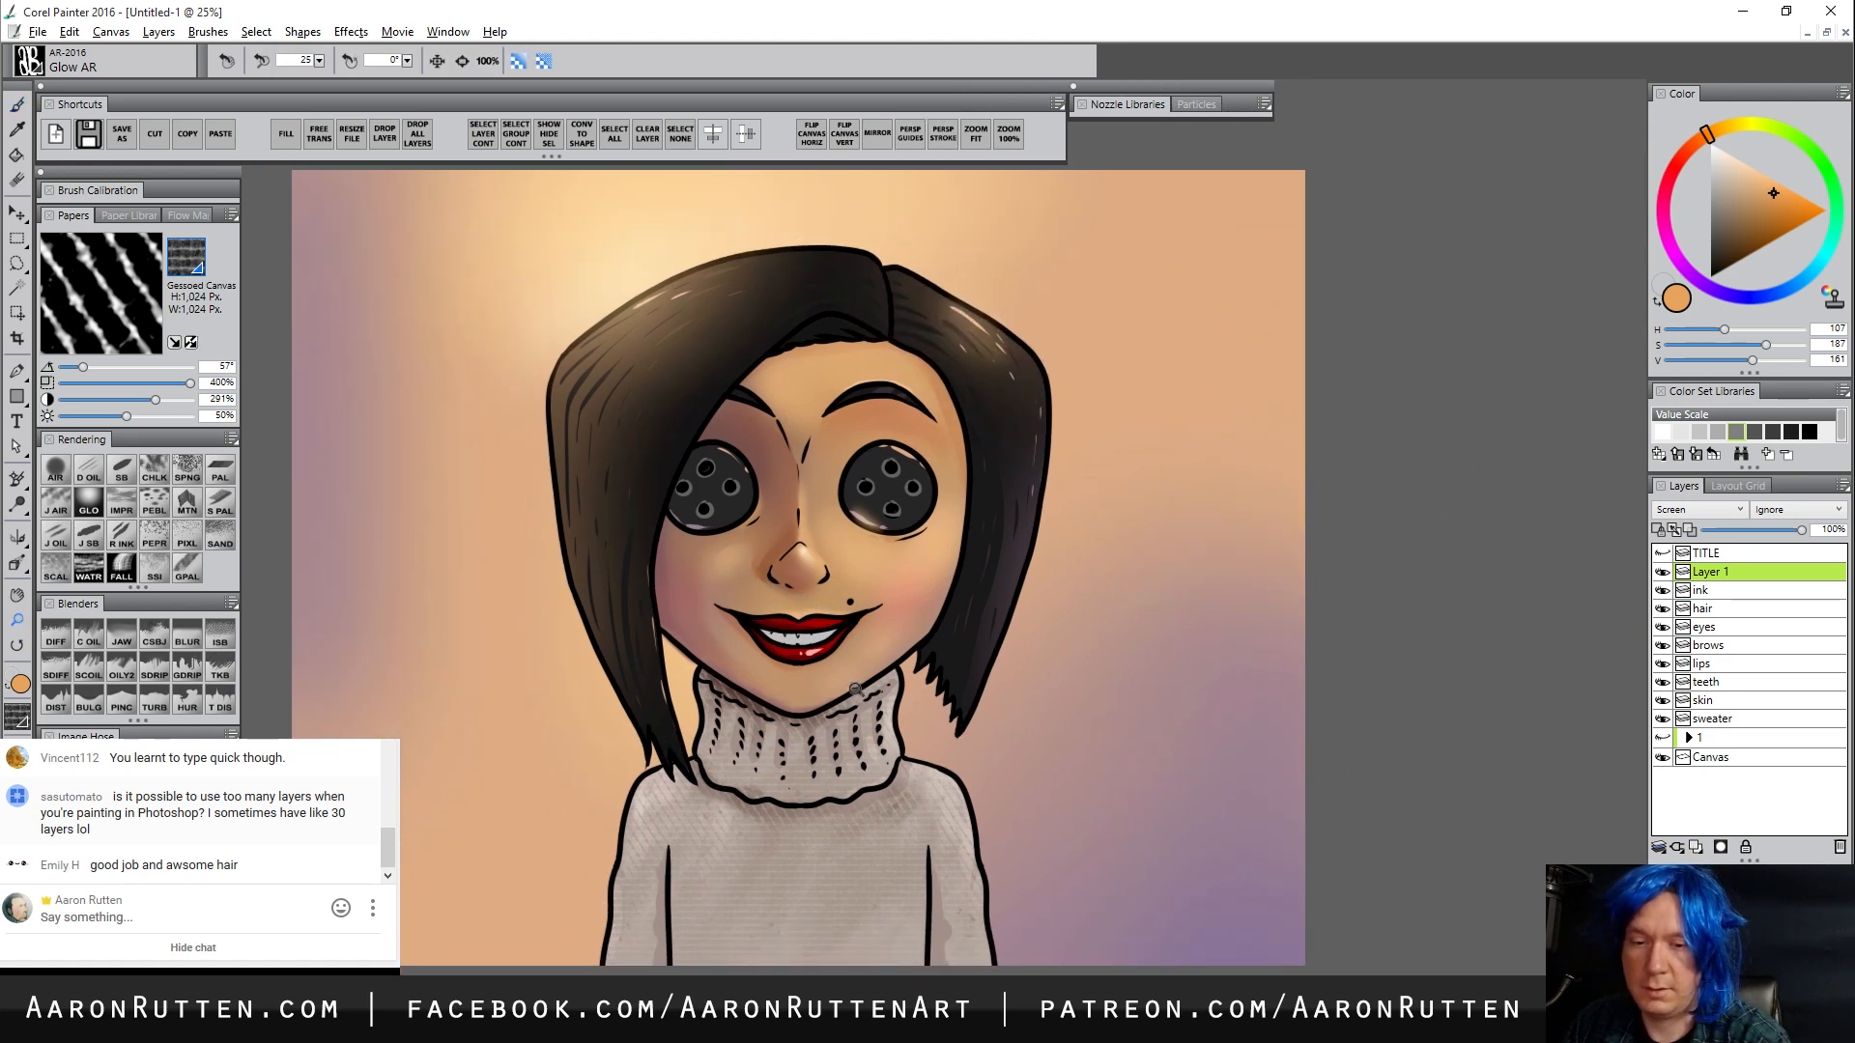
pyautogui.scroll(-3, 860, 693)
pyautogui.moveTo(879, 740); pyautogui.dragTo(899, 558)
pyautogui.moveTo(1072, 683); pyautogui.dragTo(1122, 669)
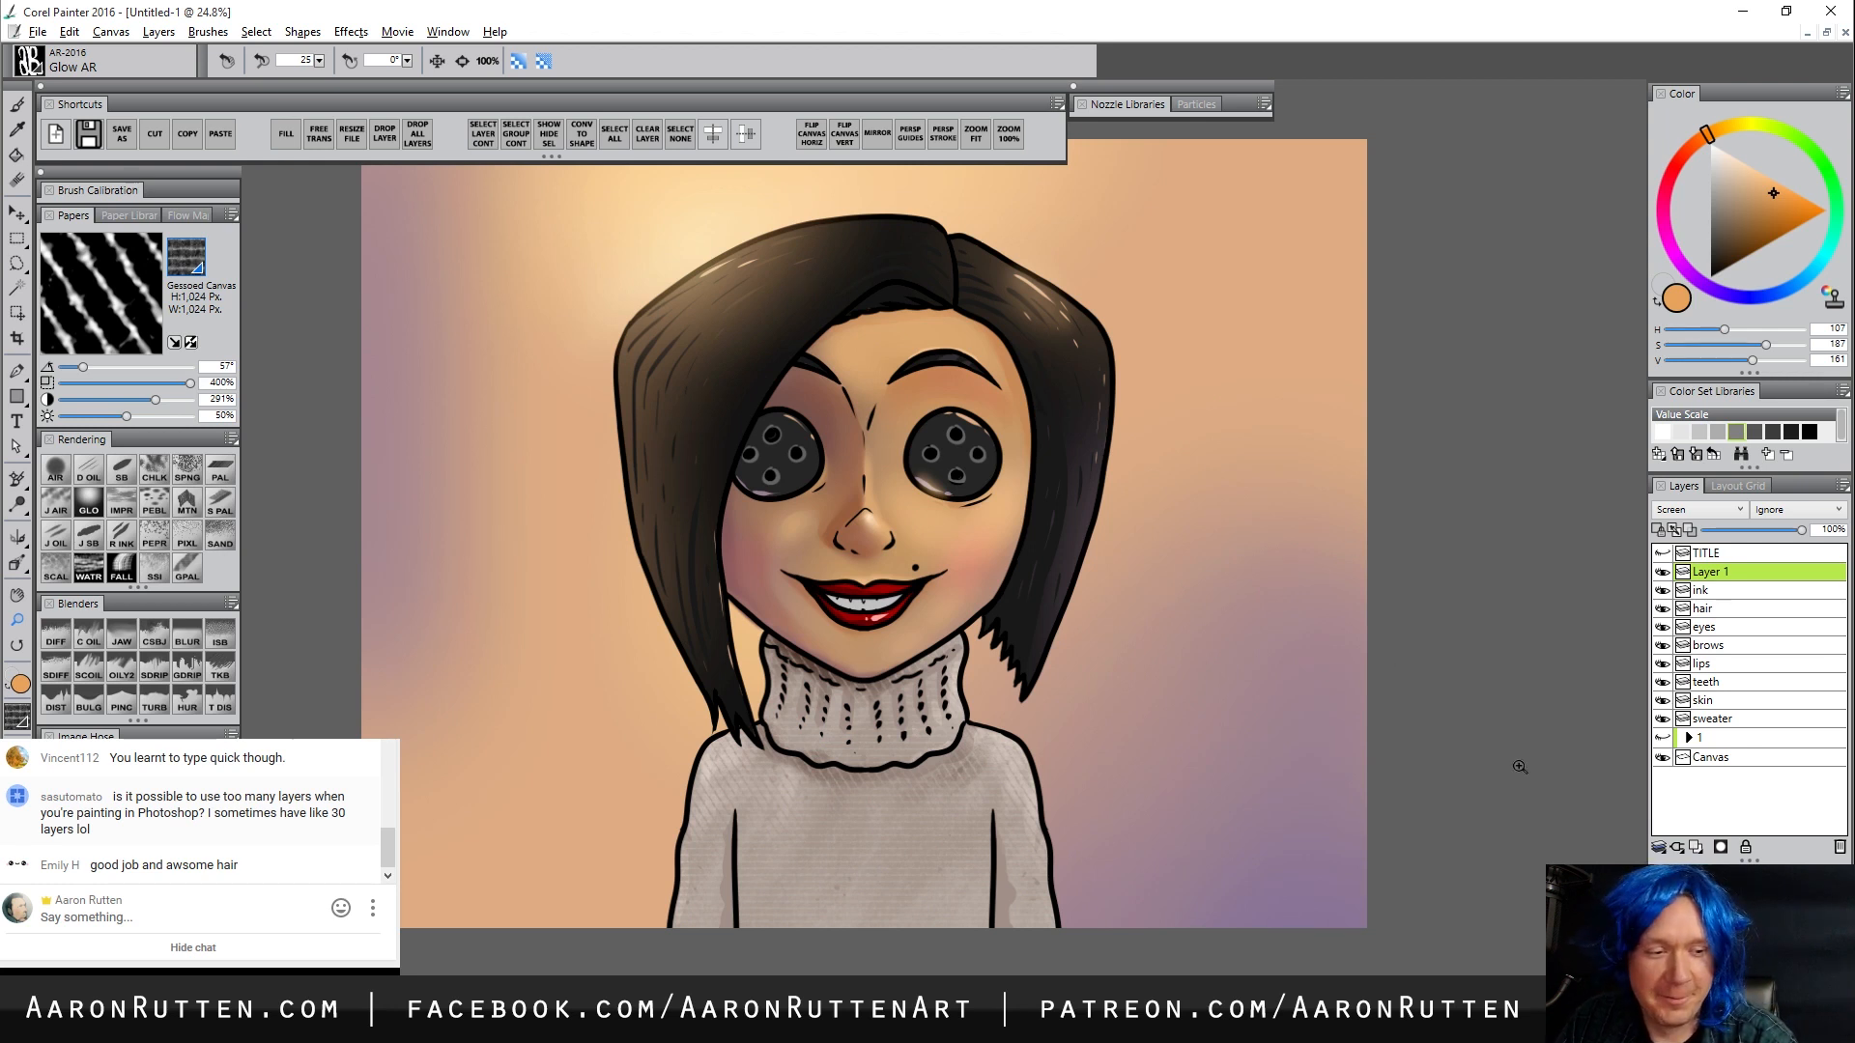
# Group all layers from sweater up to Layer 1 and rename the group as mom
pyautogui.click(1719, 723)
pyautogui.keyDown('shift'); pyautogui.click(1727, 572); pyautogui.keyUp('shift')
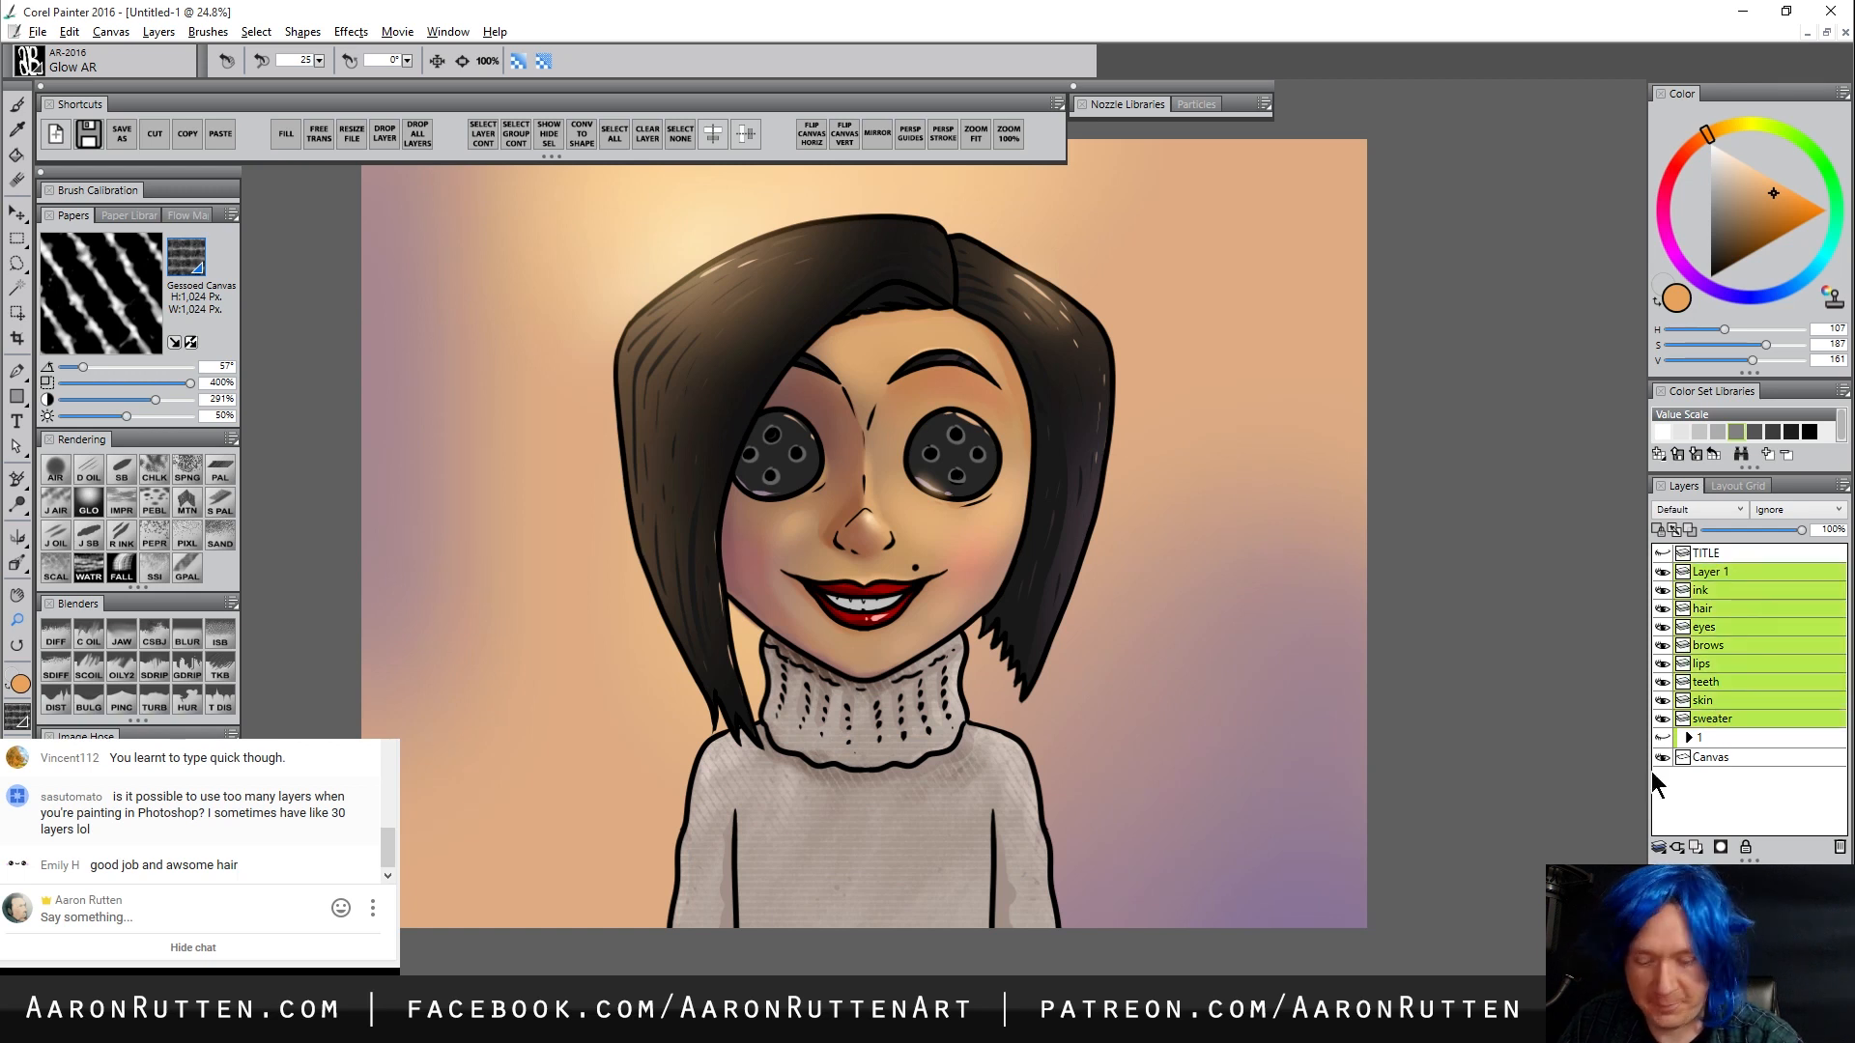
pyautogui.hotkey('ctrl', 'g')
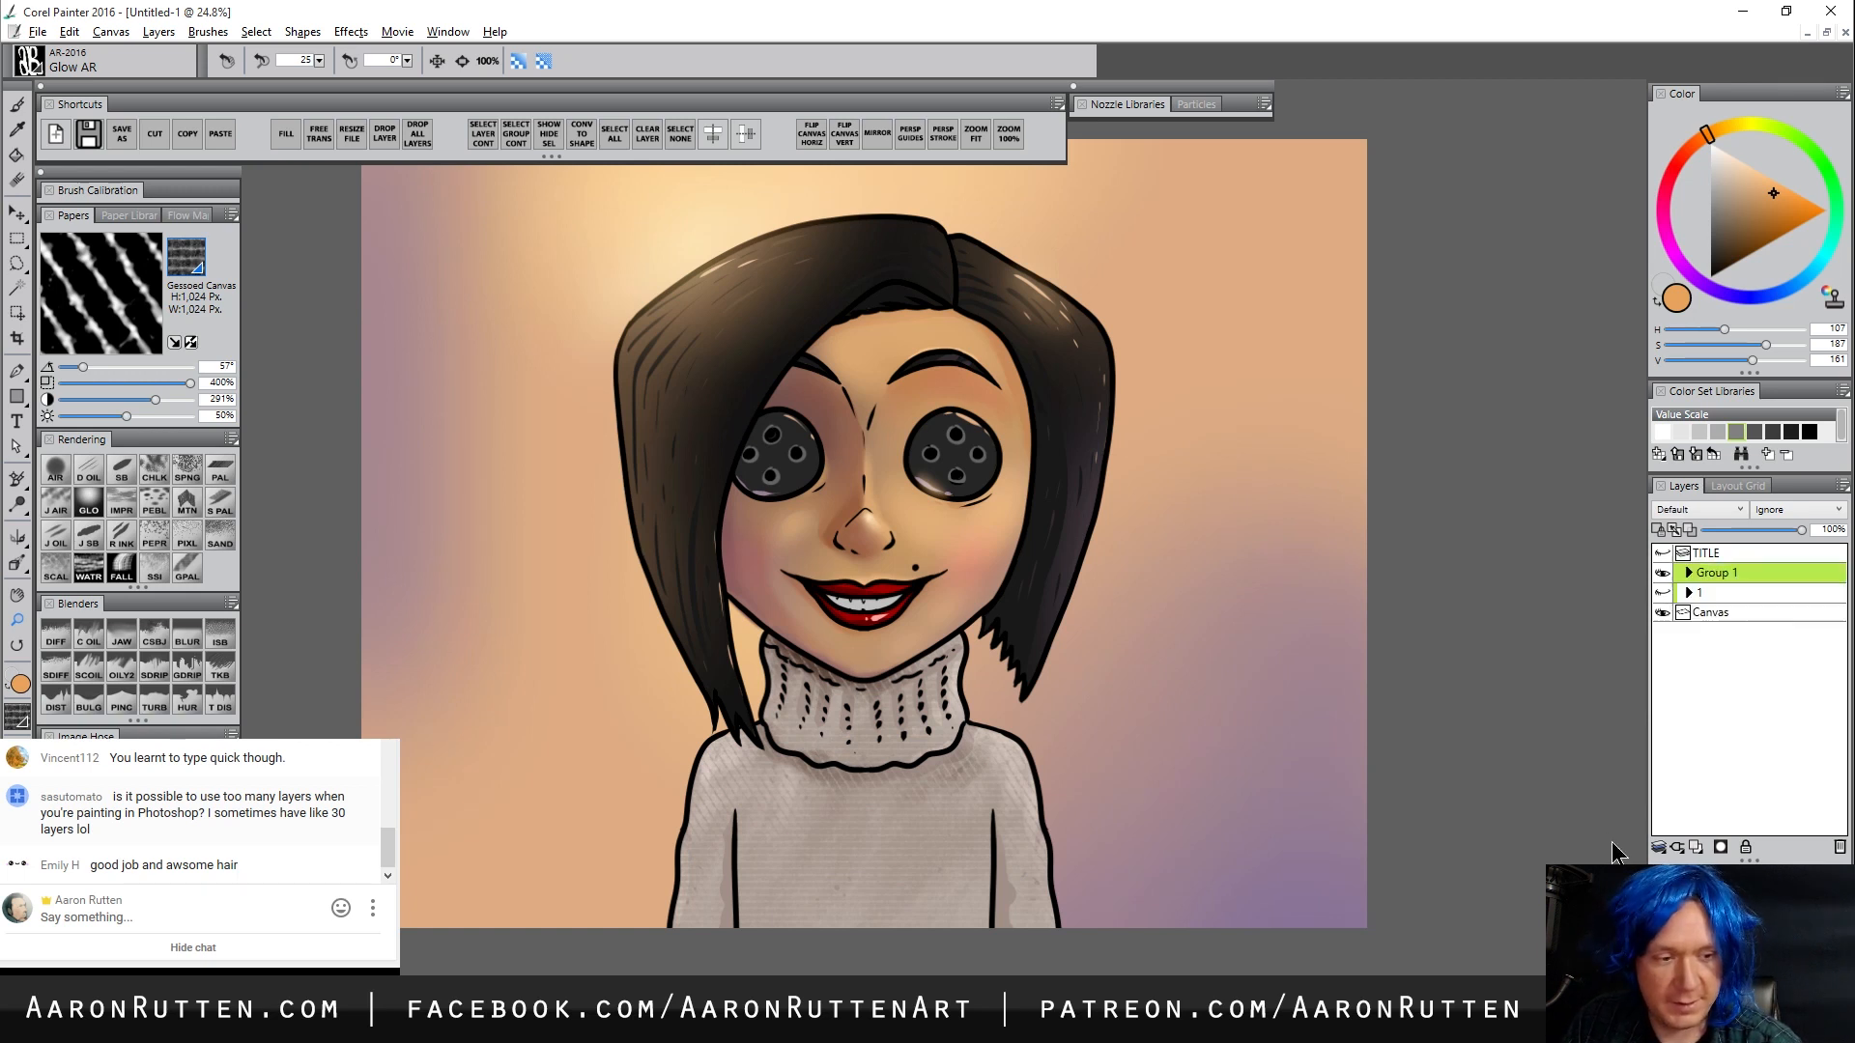
pyautogui.doubleClick(1722, 574)
pyautogui.write('mom')
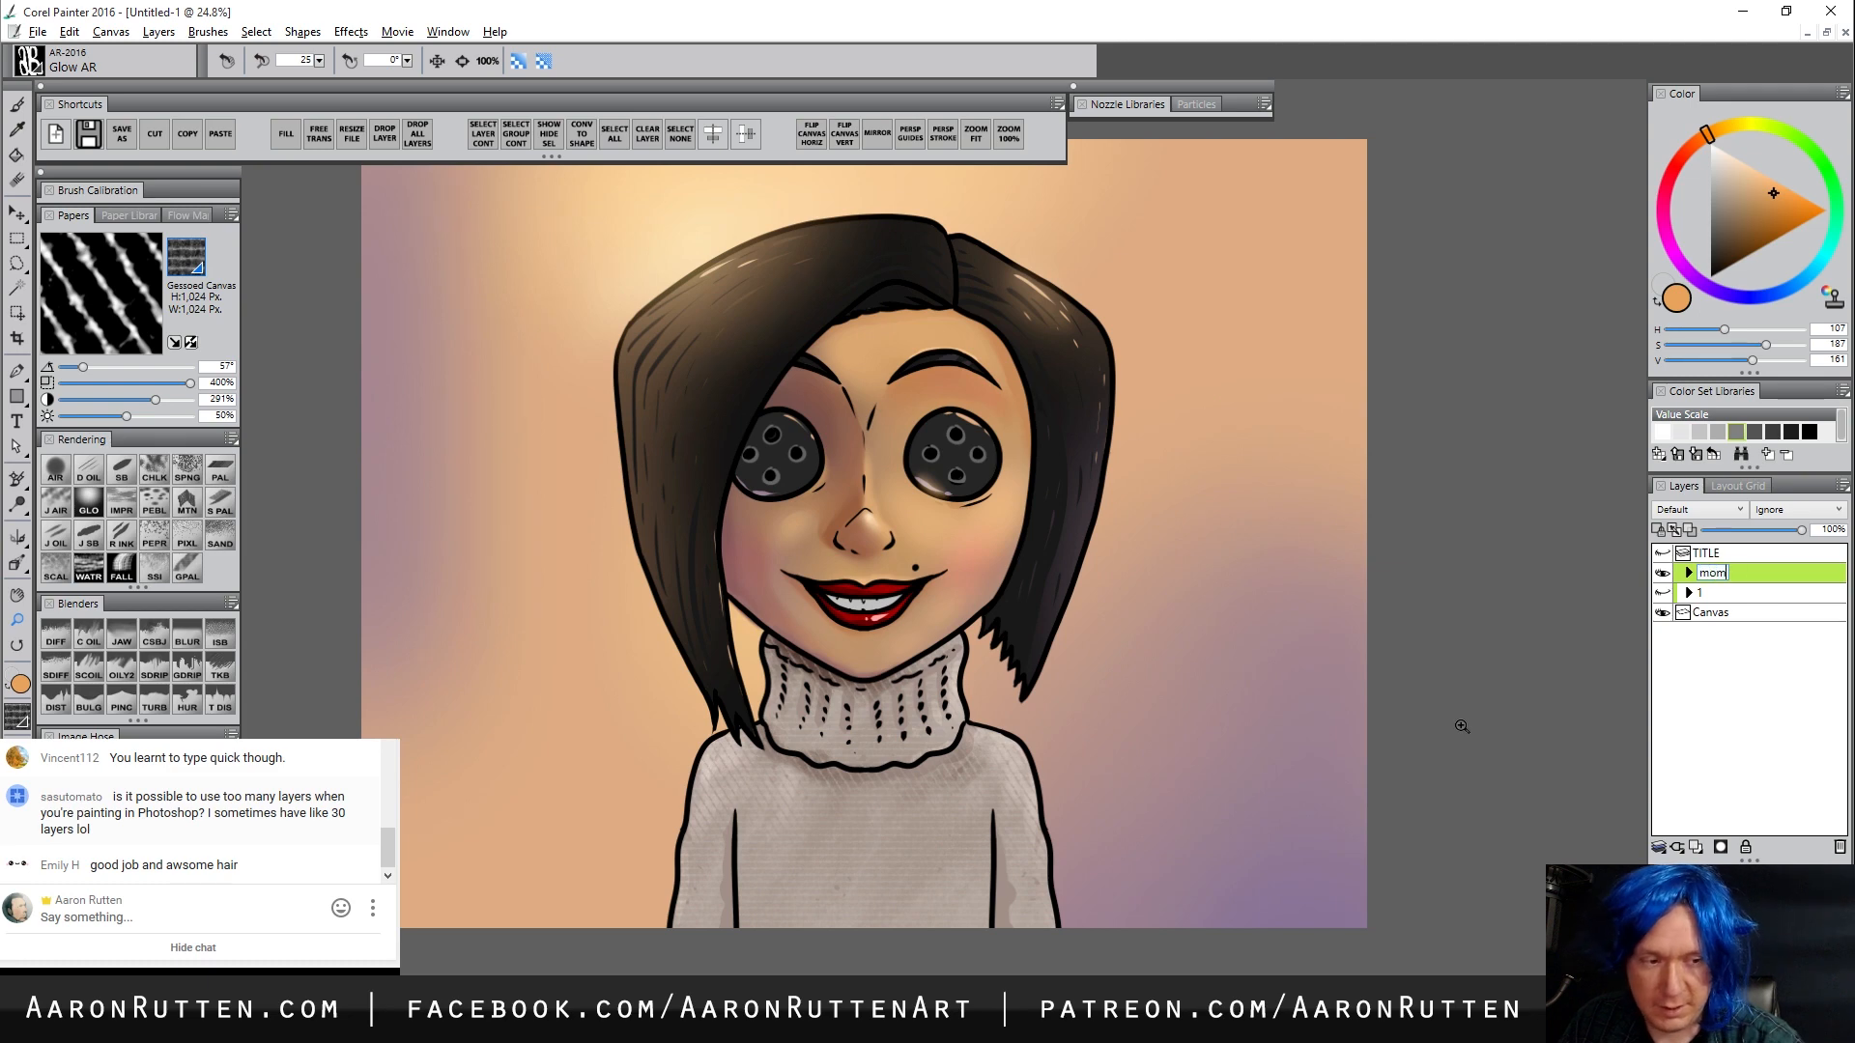
pyautogui.press('Return')
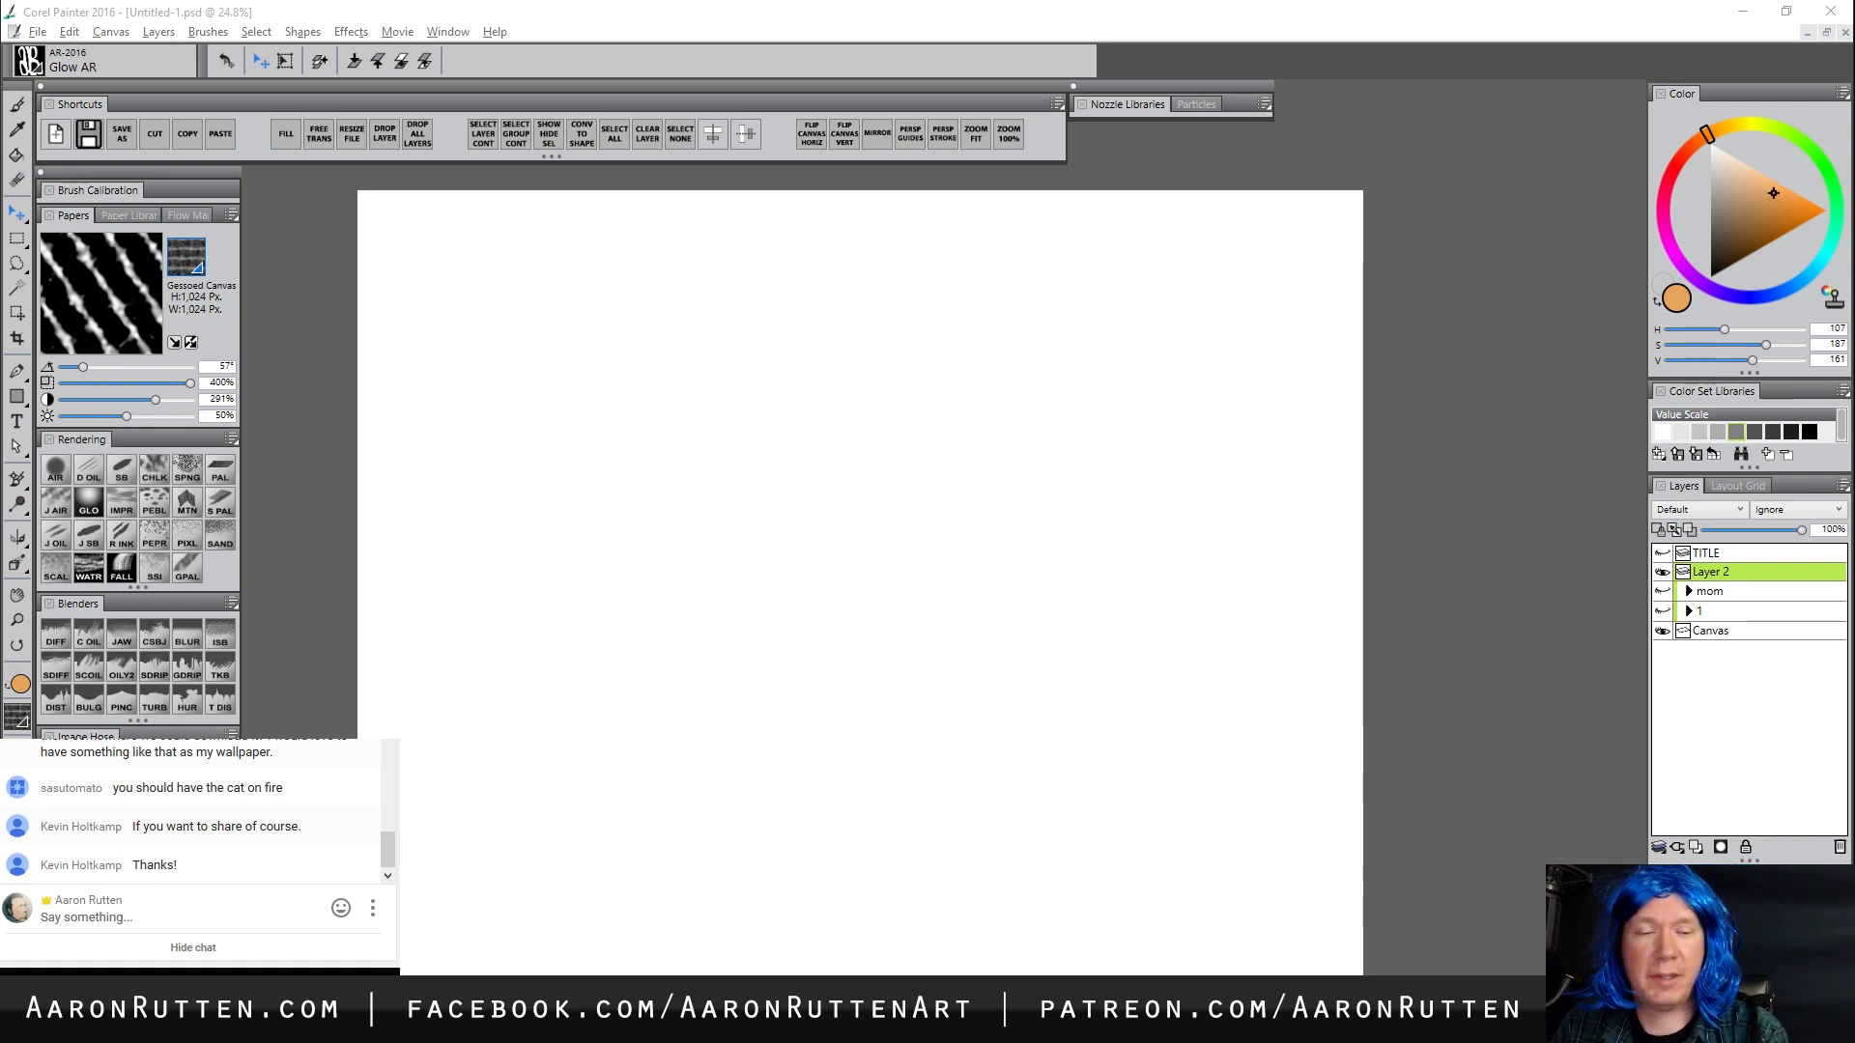
# Choose a medium grey and the Detail Oils Brush AR, and sketch the cat's curved back sweeping into a raised tail
pyautogui.moveTo(1725, 211); pyautogui.dragTo(1695, 224)
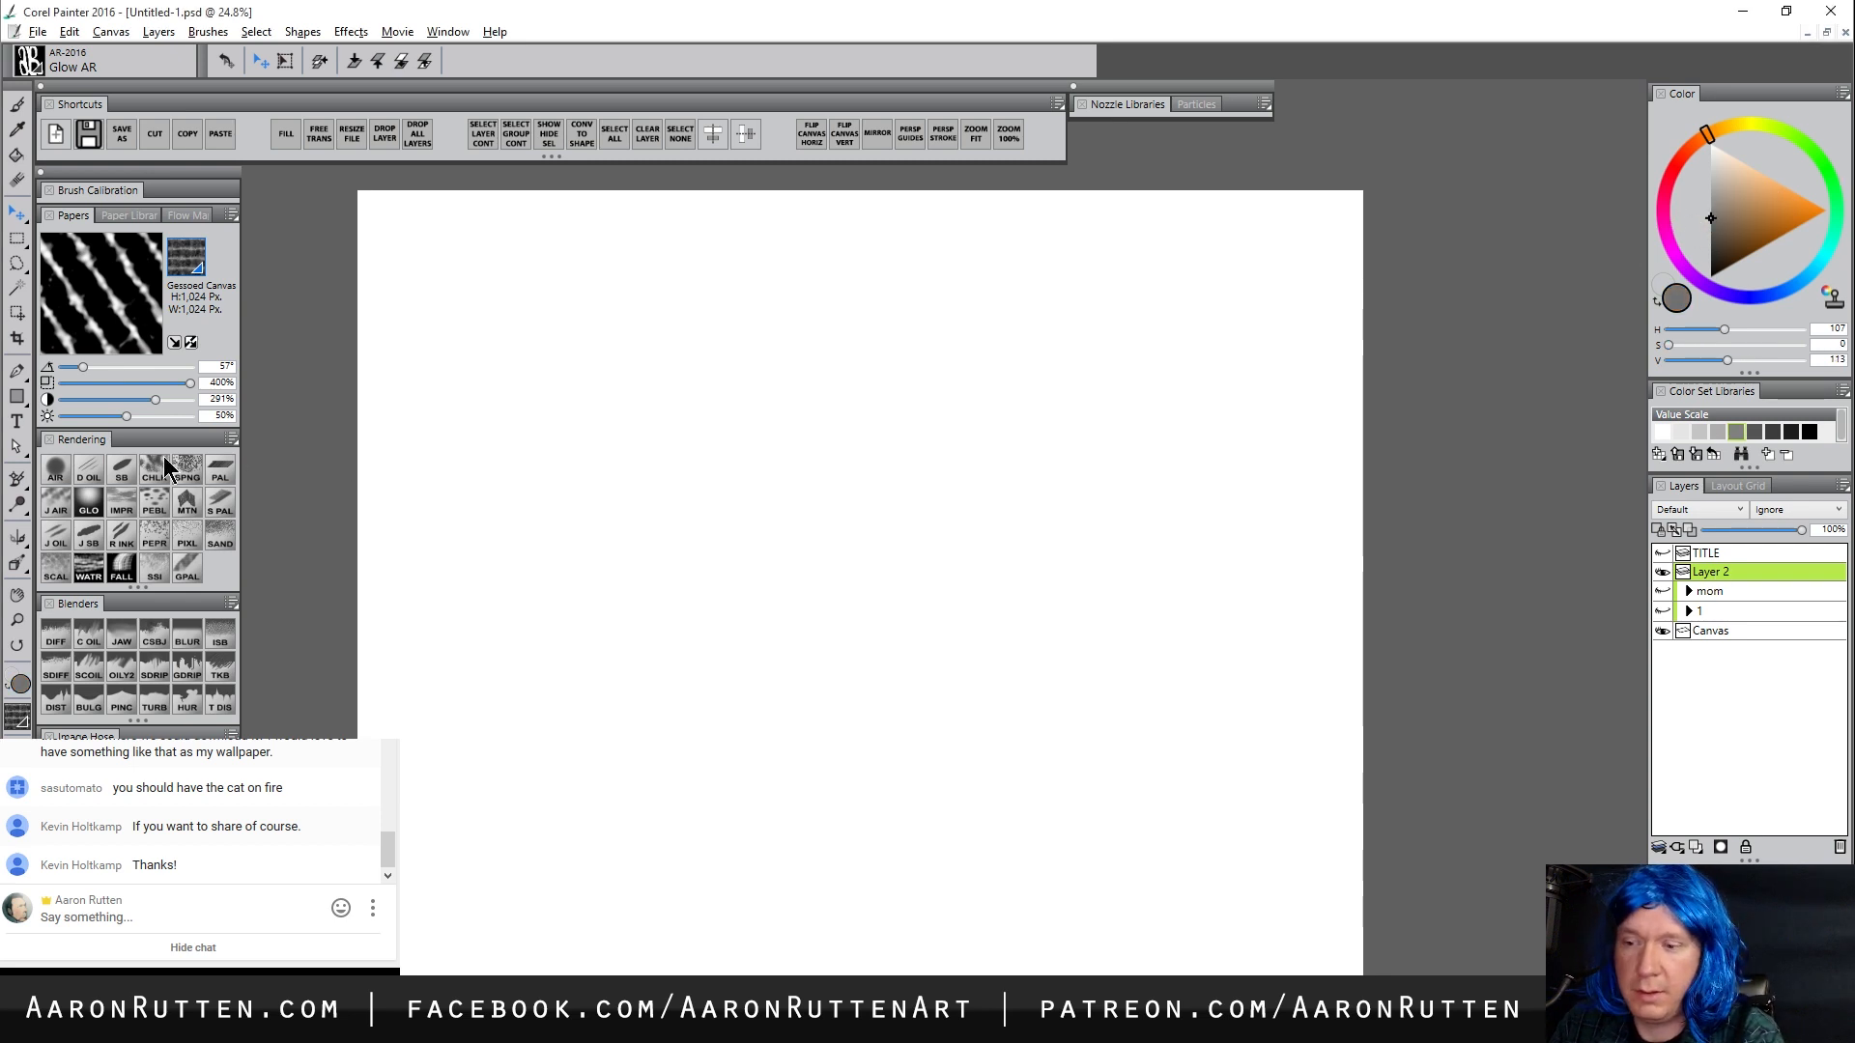
pyautogui.click(95, 470)
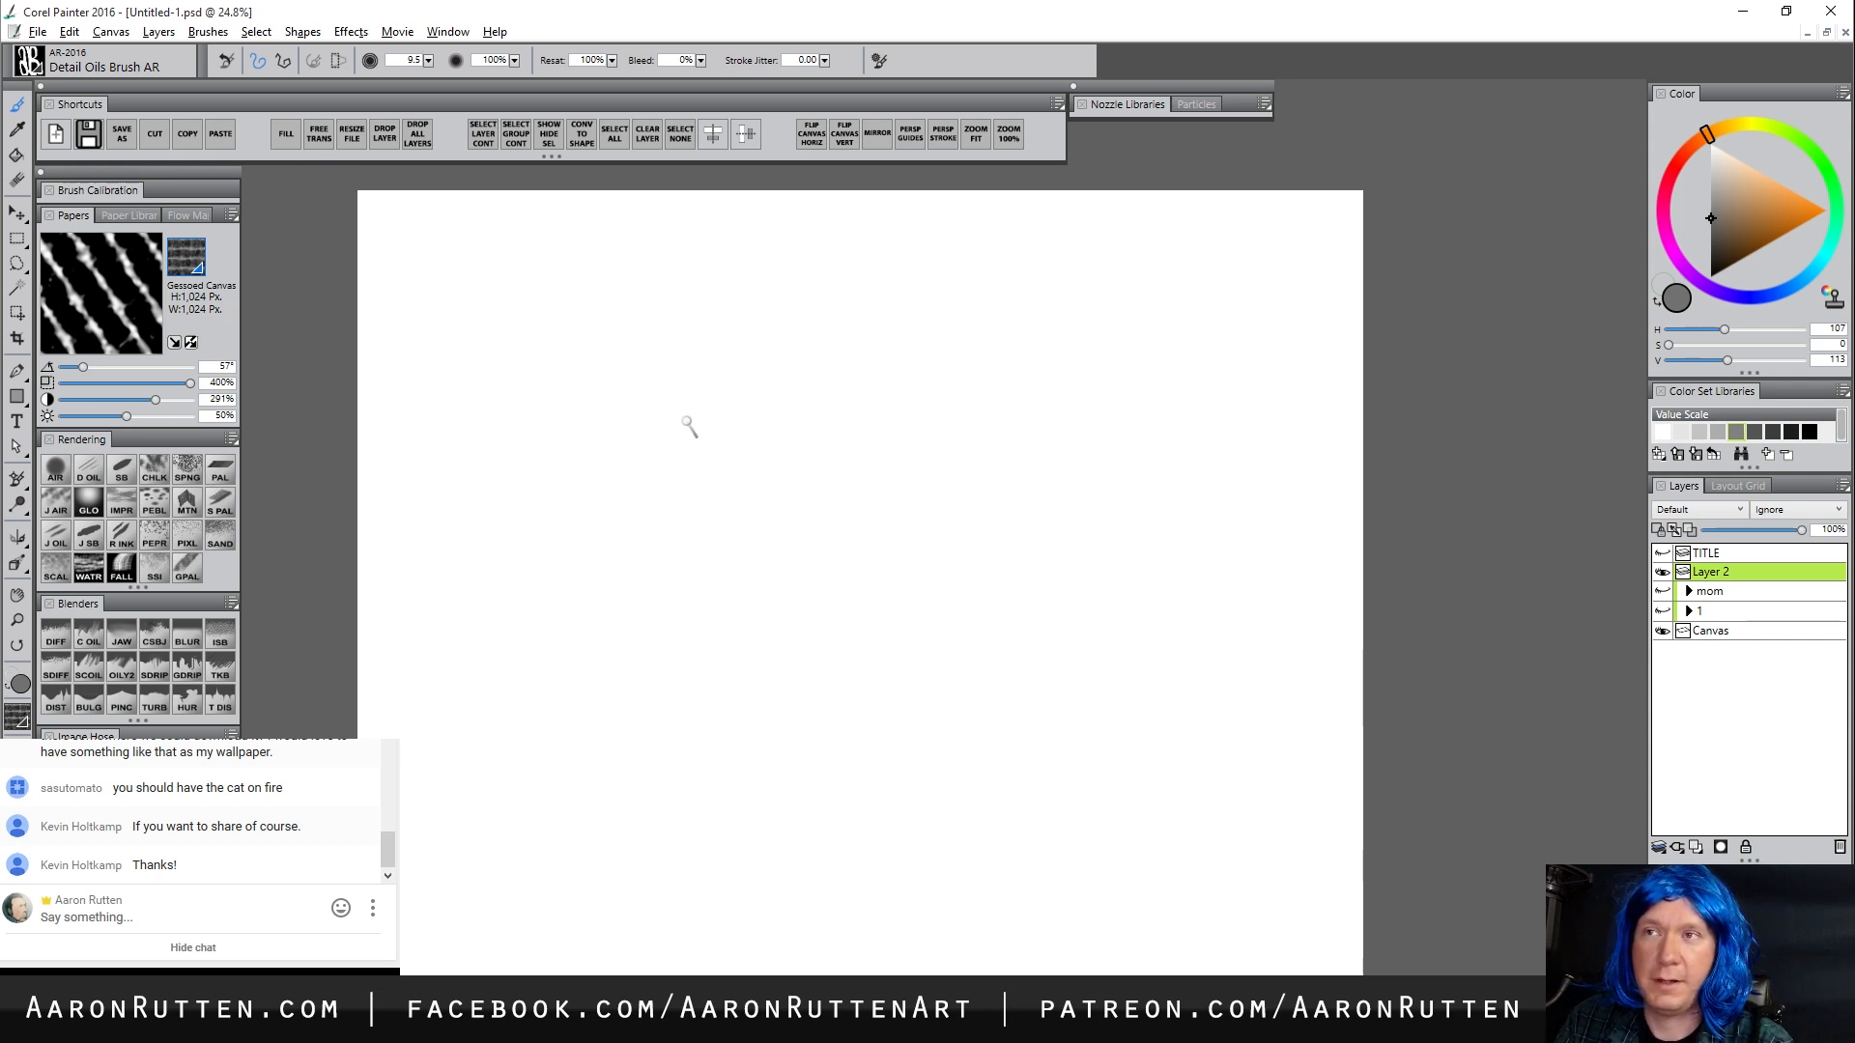
pyautogui.moveTo(584, 502); pyautogui.dragTo(744, 405)
pyautogui.moveTo(633, 482)
pyautogui.mouseDown()
pyautogui.moveTo(811, 410)
pyautogui.moveTo(969, 445)
pyautogui.mouseUp()
pyautogui.moveTo(817, 434); pyautogui.dragTo(979, 468)
pyautogui.moveTo(966, 461)
pyautogui.mouseDown()
pyautogui.moveTo(1097, 410)
pyautogui.moveTo(793, 418)
pyautogui.mouseUp()
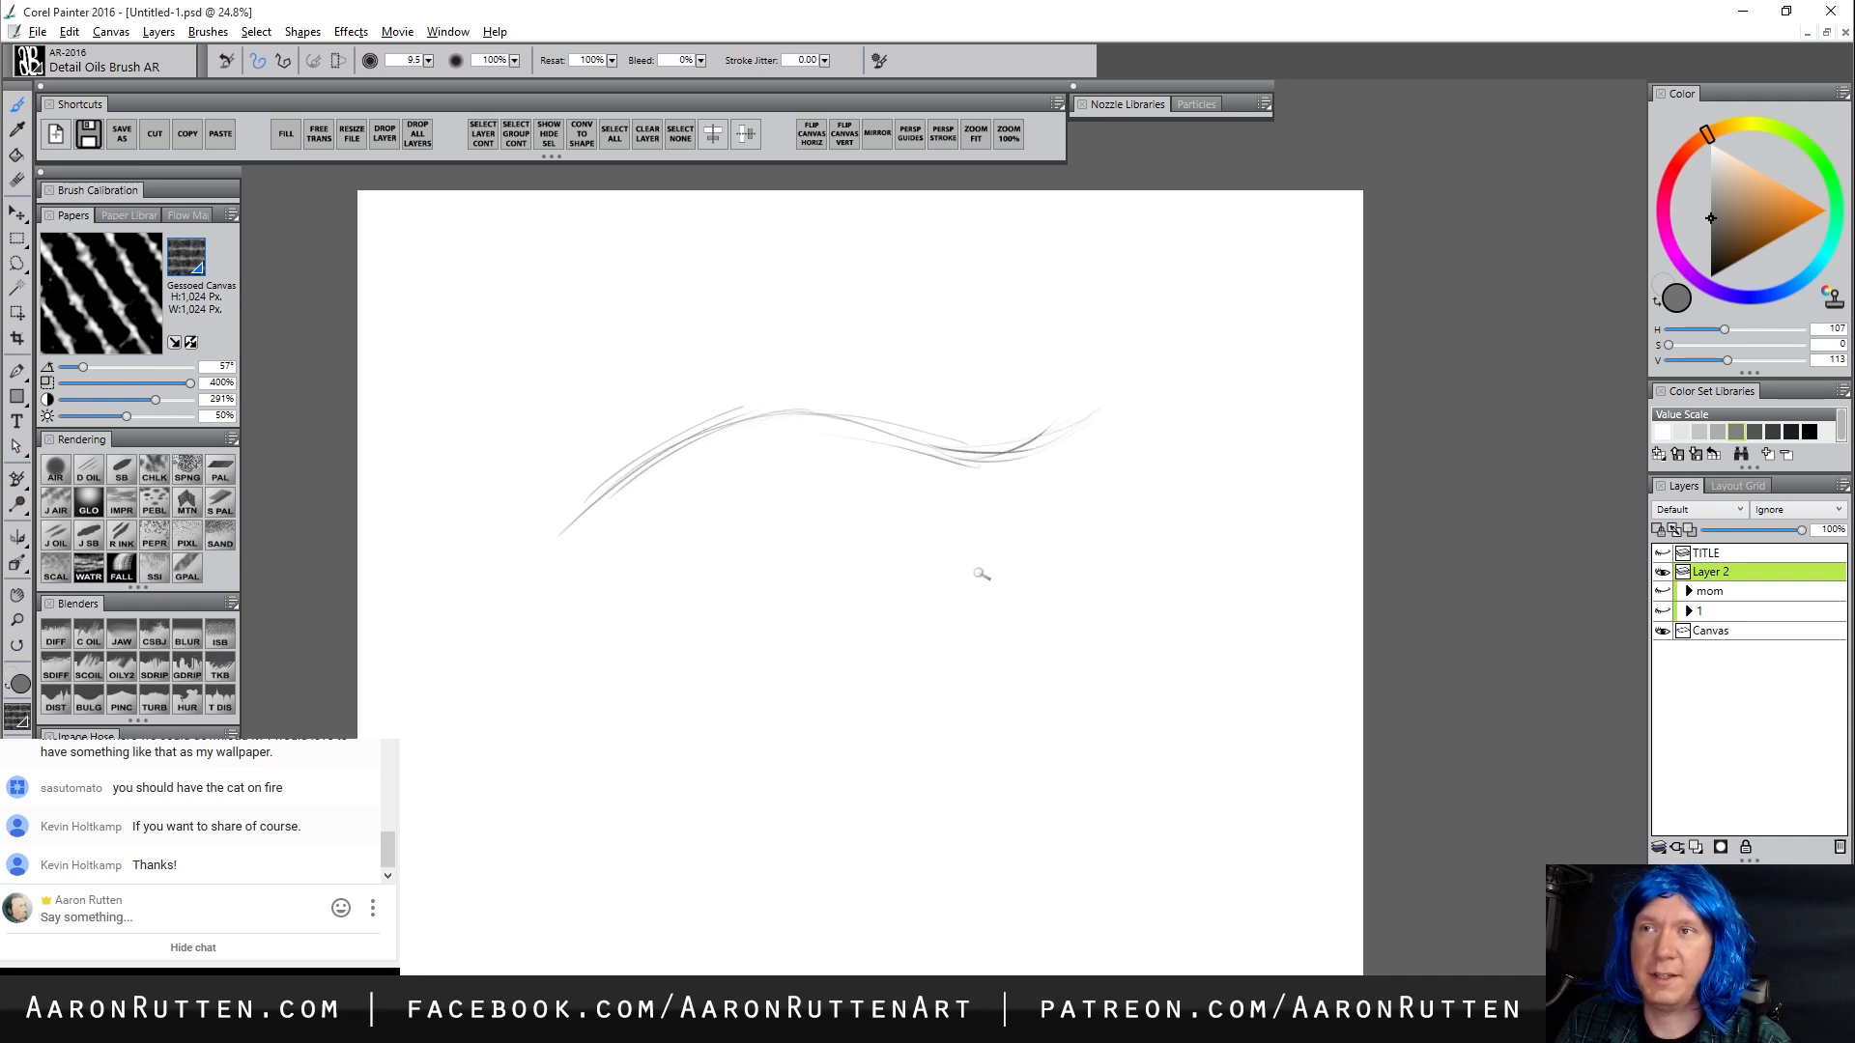
pyautogui.moveTo(1005, 447); pyautogui.dragTo(925, 459)
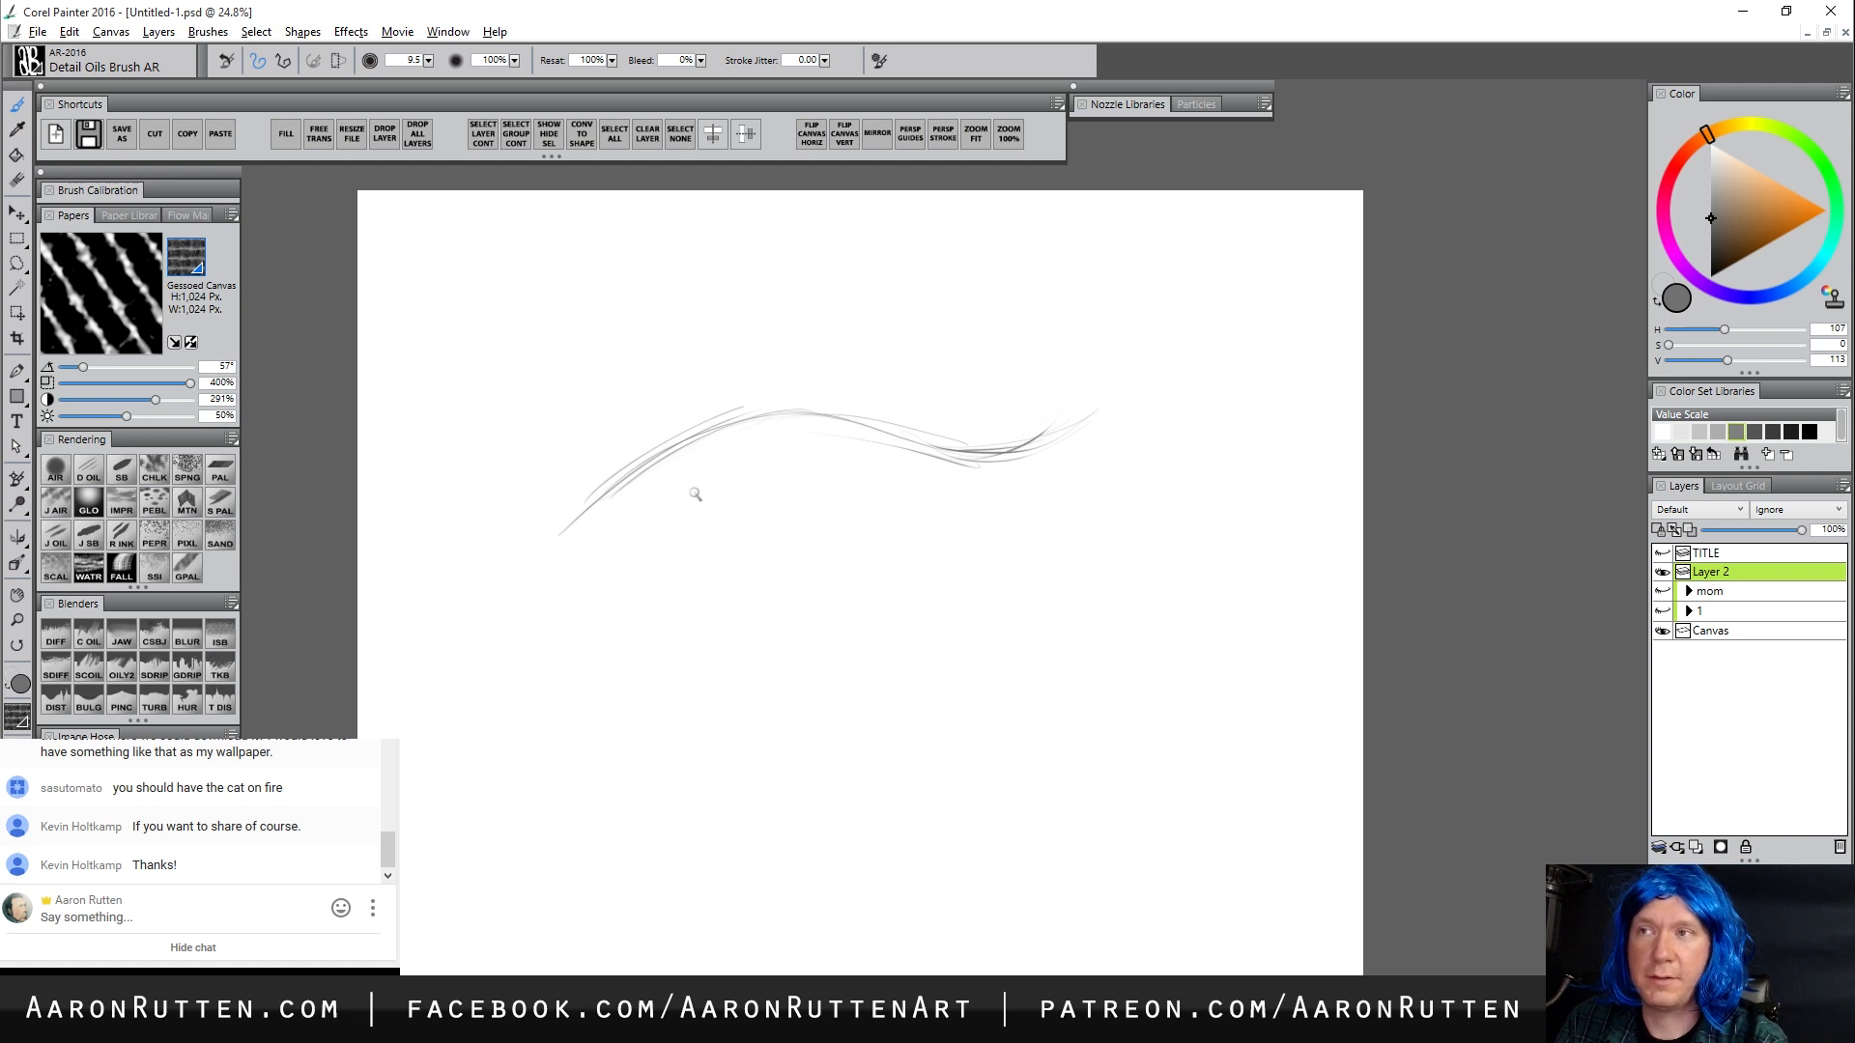
pyautogui.moveTo(636, 476)
pyautogui.mouseDown()
pyautogui.moveTo(511, 502)
pyautogui.moveTo(414, 565)
pyautogui.moveTo(442, 520)
pyautogui.moveTo(386, 444)
pyautogui.moveTo(434, 460)
pyautogui.moveTo(476, 303)
pyautogui.mouseUp()
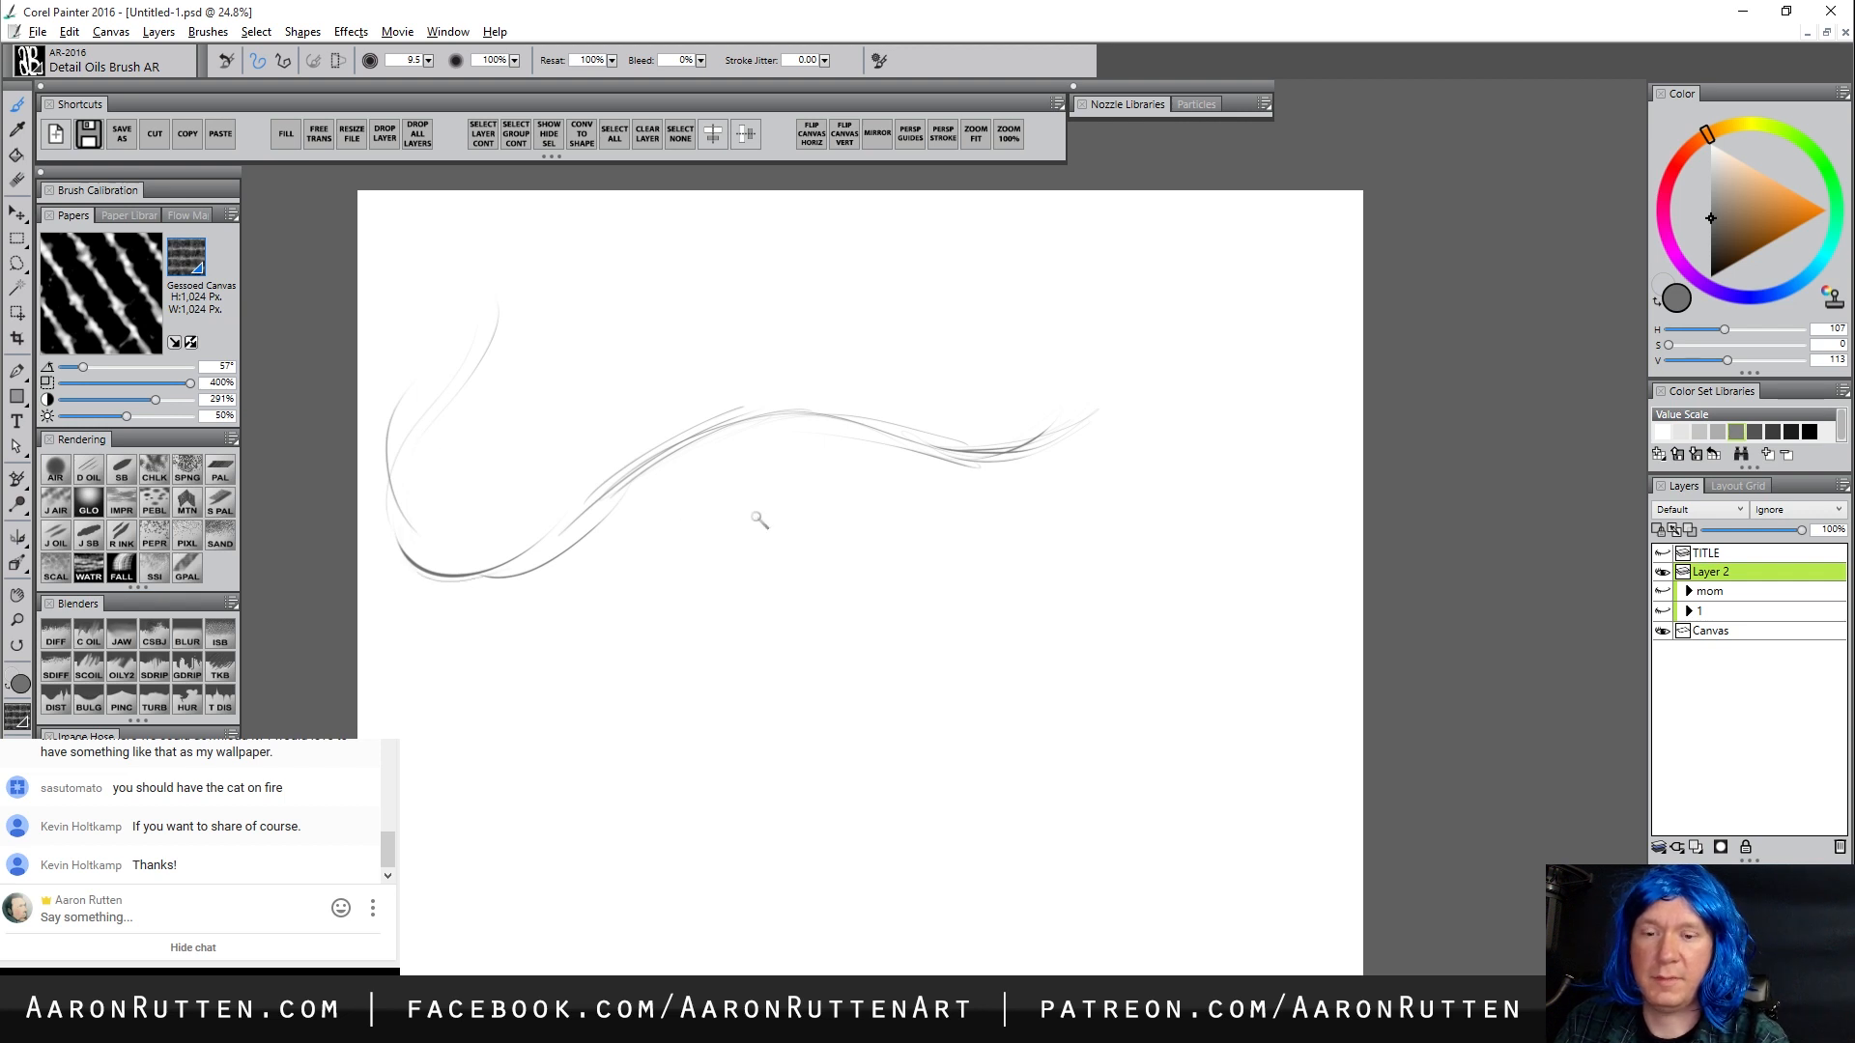
# Sketch the cat's belly and chest contours, and add the angular head outline at the front end of the back
pyautogui.moveTo(588, 598)
pyautogui.mouseDown()
pyautogui.moveTo(656, 649)
pyautogui.moveTo(829, 626)
pyautogui.mouseUp()
pyautogui.moveTo(972, 643)
pyautogui.mouseDown()
pyautogui.moveTo(994, 469)
pyautogui.moveTo(1009, 621)
pyautogui.moveTo(1014, 488)
pyautogui.moveTo(905, 649)
pyautogui.moveTo(765, 636)
pyautogui.mouseUp()
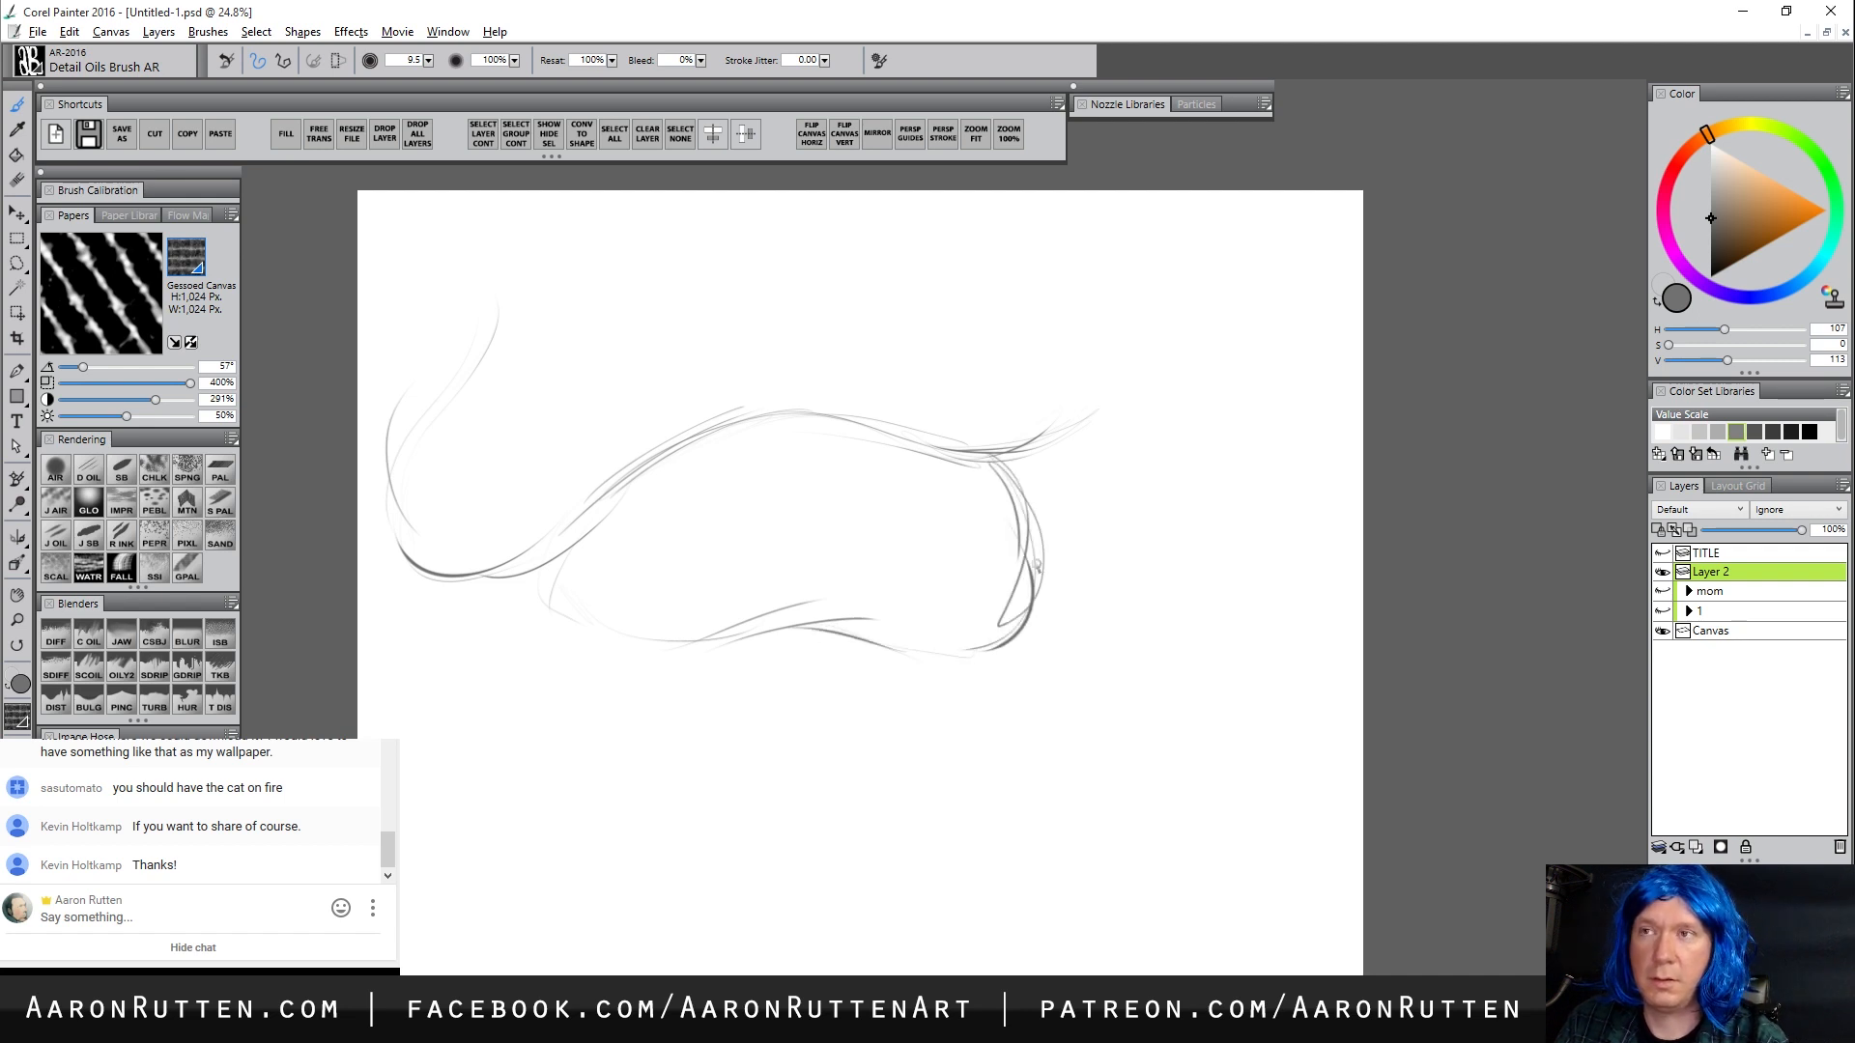
pyautogui.moveTo(1126, 374)
pyautogui.mouseDown()
pyautogui.moveTo(998, 401)
pyautogui.moveTo(1111, 372)
pyautogui.mouseUp()
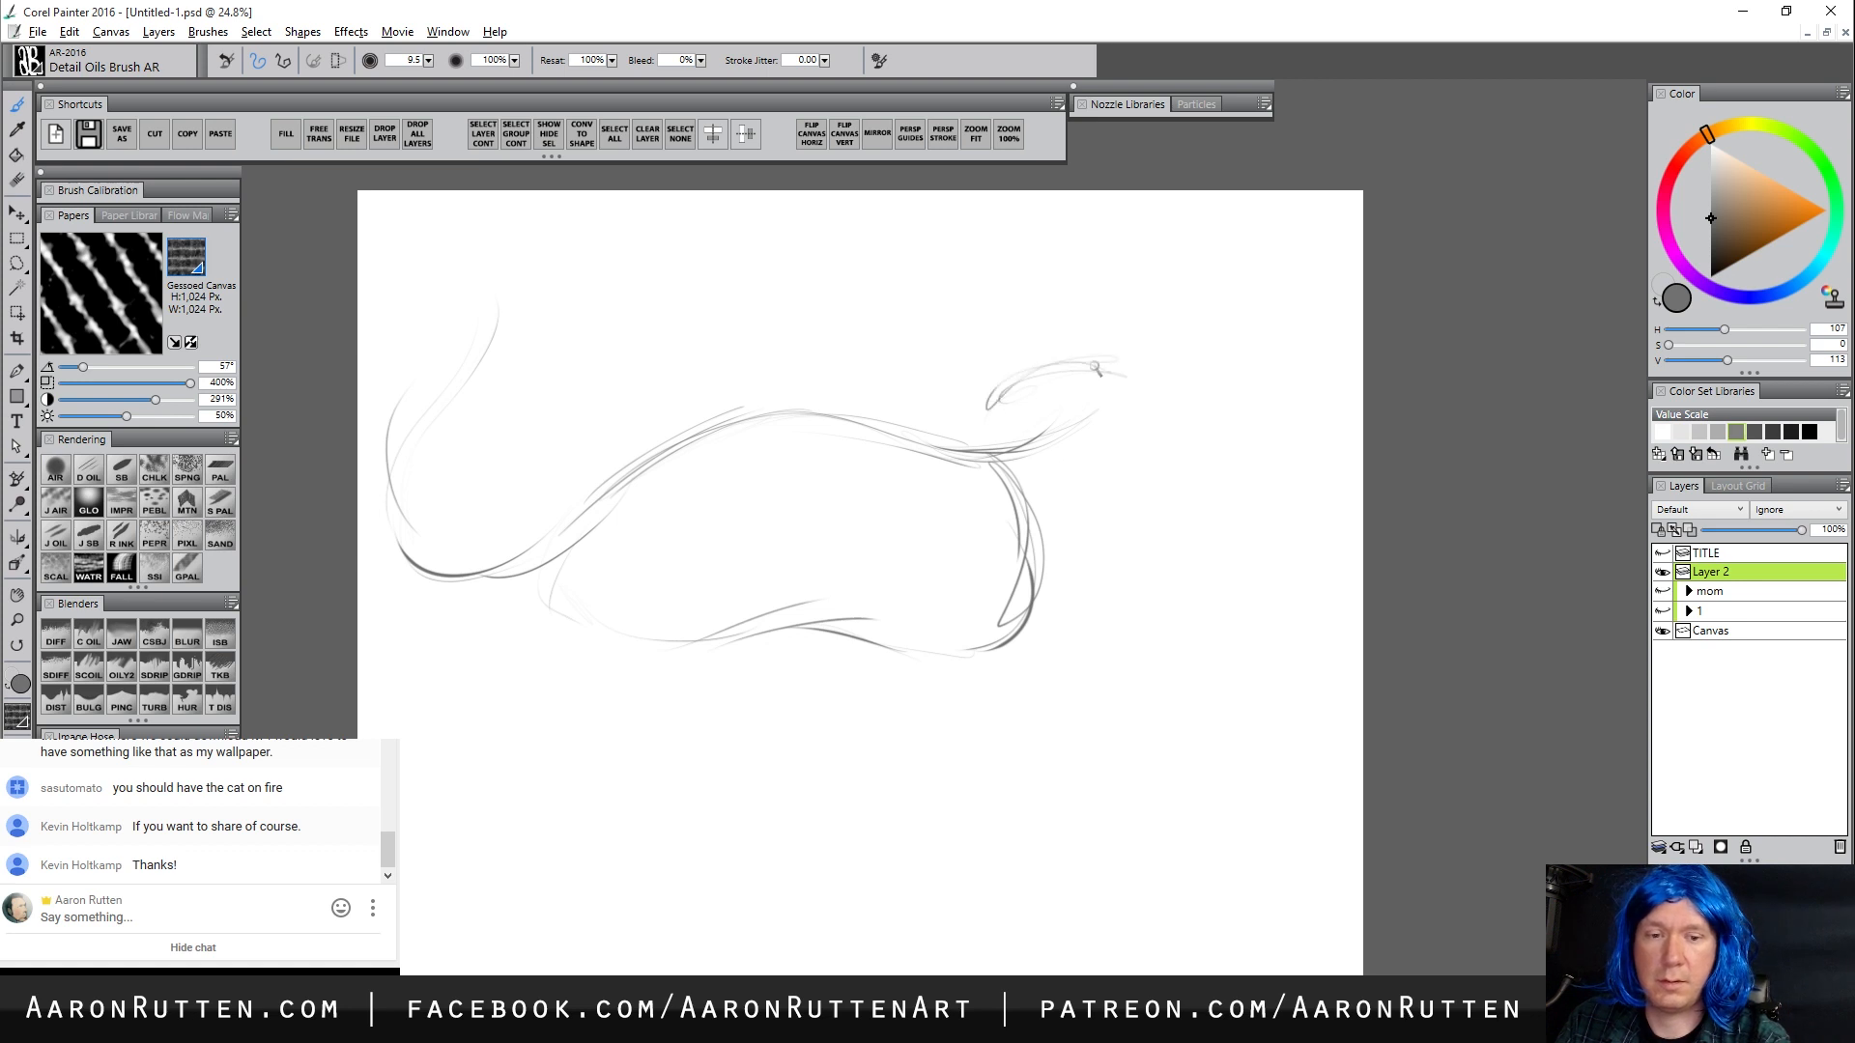
pyautogui.moveTo(990, 409)
pyautogui.mouseDown()
pyautogui.moveTo(980, 488)
pyautogui.moveTo(1068, 549)
pyautogui.mouseUp()
pyautogui.moveTo(1126, 382); pyautogui.dragTo(1151, 480)
pyautogui.moveTo(1066, 549); pyautogui.dragTo(1155, 486)
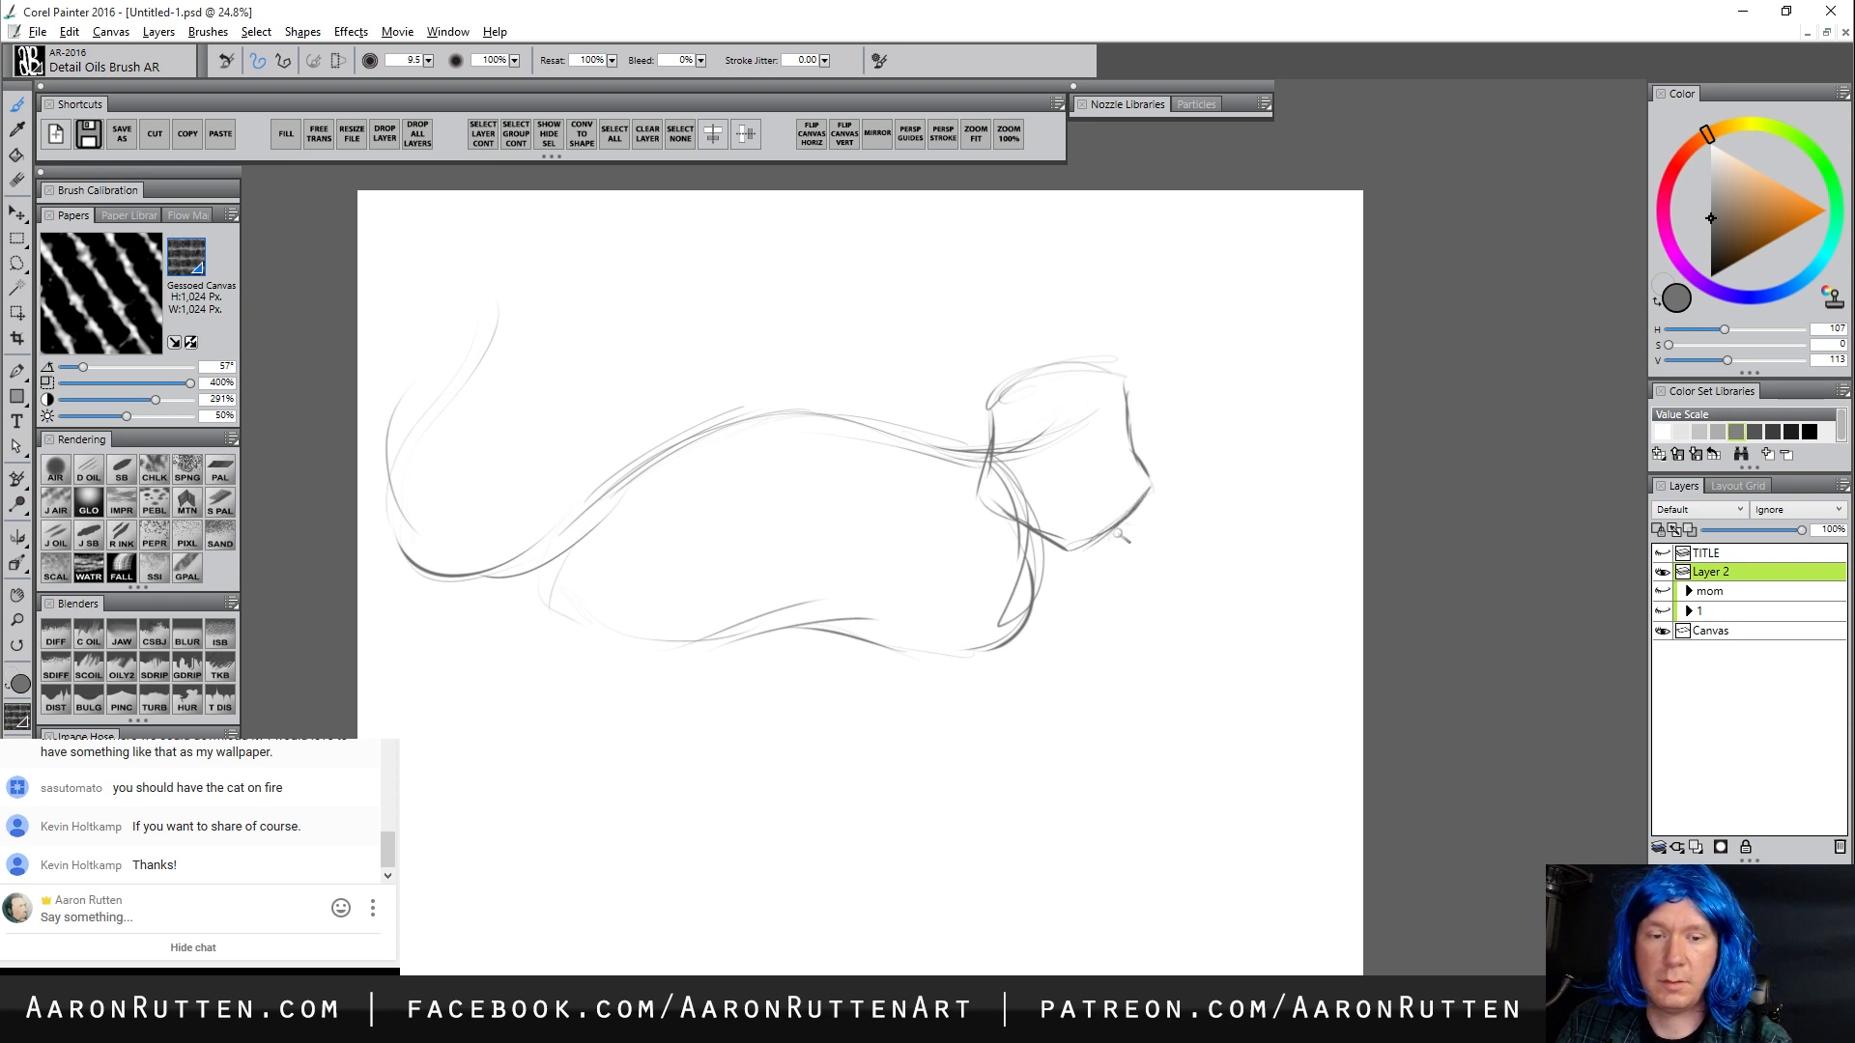
# Sketch the neck-to-chest line and both front legs, with a flat paw on the forward leg
pyautogui.moveTo(1072, 587)
pyautogui.mouseDown()
pyautogui.moveTo(1082, 562)
pyautogui.moveTo(1000, 657)
pyautogui.mouseUp()
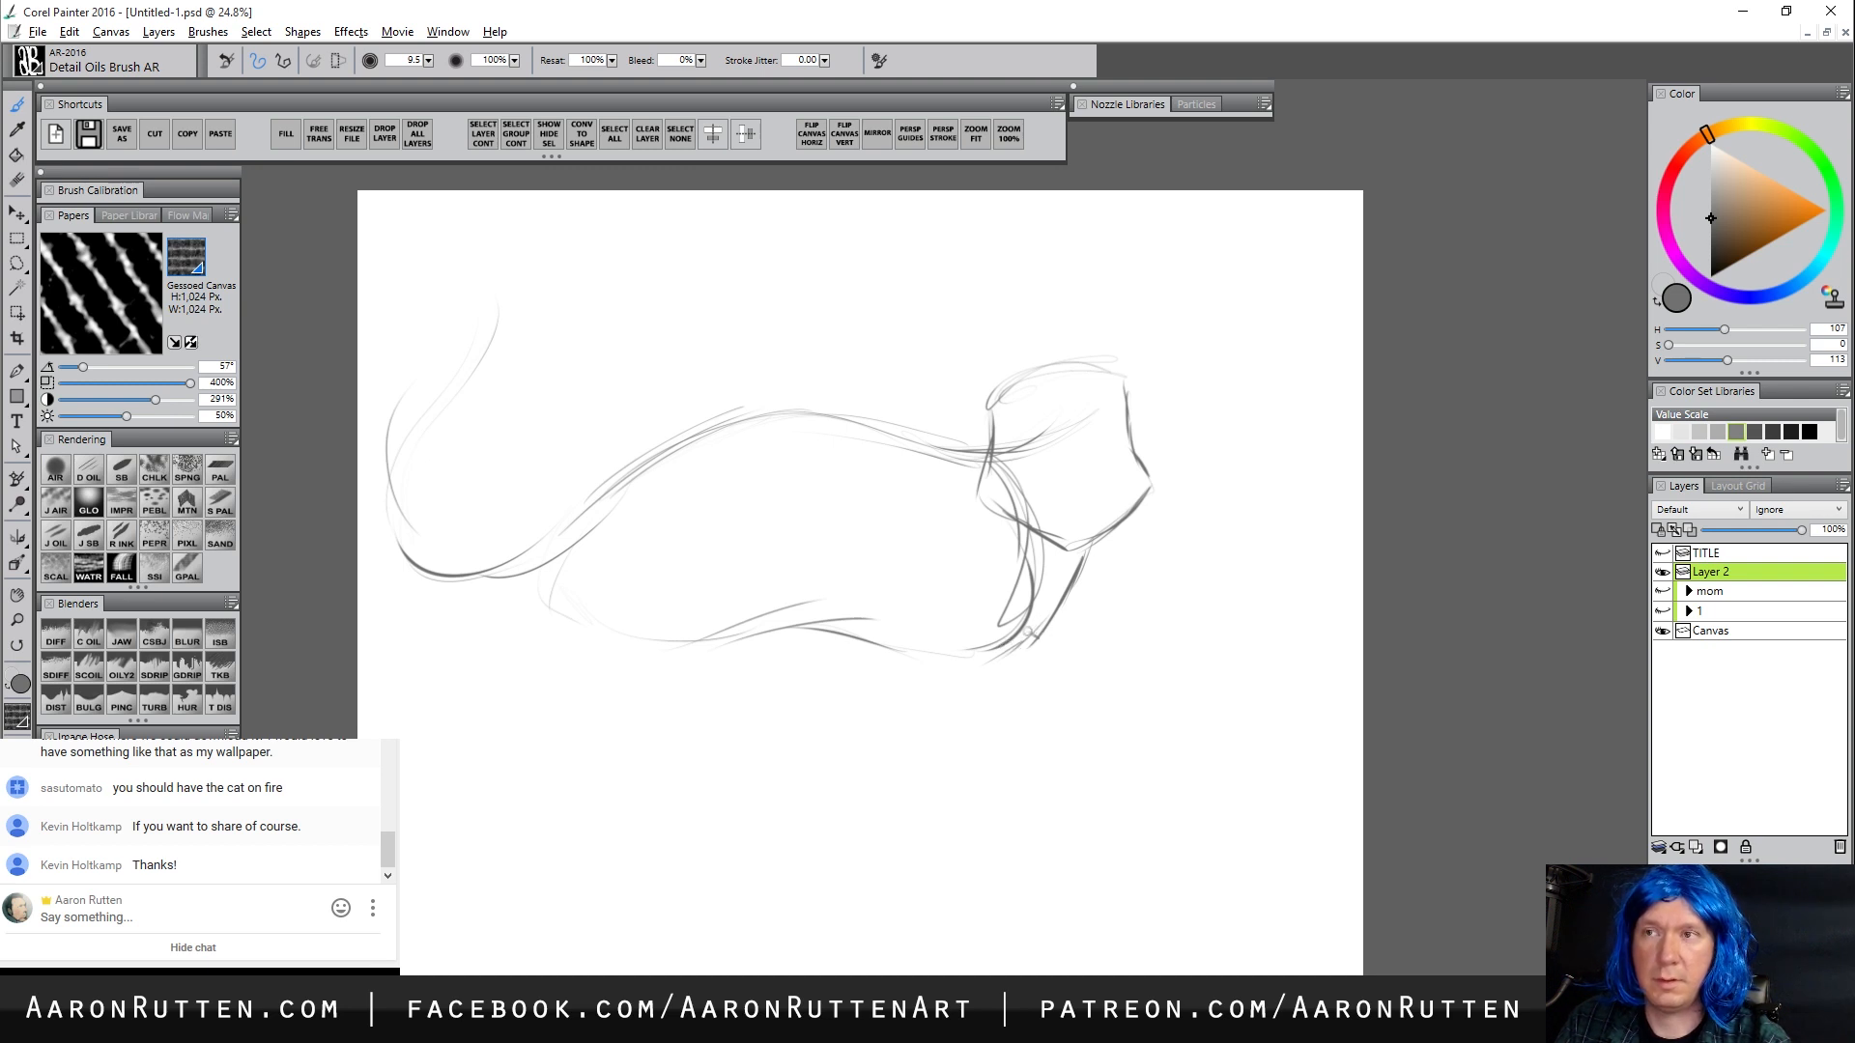
pyautogui.moveTo(865, 635)
pyautogui.mouseDown()
pyautogui.moveTo(935, 548)
pyautogui.moveTo(984, 630)
pyautogui.mouseUp()
pyautogui.moveTo(923, 662)
pyautogui.mouseDown()
pyautogui.moveTo(995, 583)
pyautogui.moveTo(912, 692)
pyautogui.mouseUp()
pyautogui.moveTo(894, 650)
pyautogui.mouseDown()
pyautogui.moveTo(829, 673)
pyautogui.moveTo(854, 647)
pyautogui.moveTo(896, 781)
pyautogui.moveTo(913, 692)
pyautogui.mouseUp()
pyautogui.moveTo(929, 736)
pyautogui.mouseDown()
pyautogui.moveTo(908, 715)
pyautogui.moveTo(885, 829)
pyautogui.moveTo(920, 833)
pyautogui.moveTo(931, 798)
pyautogui.mouseUp()
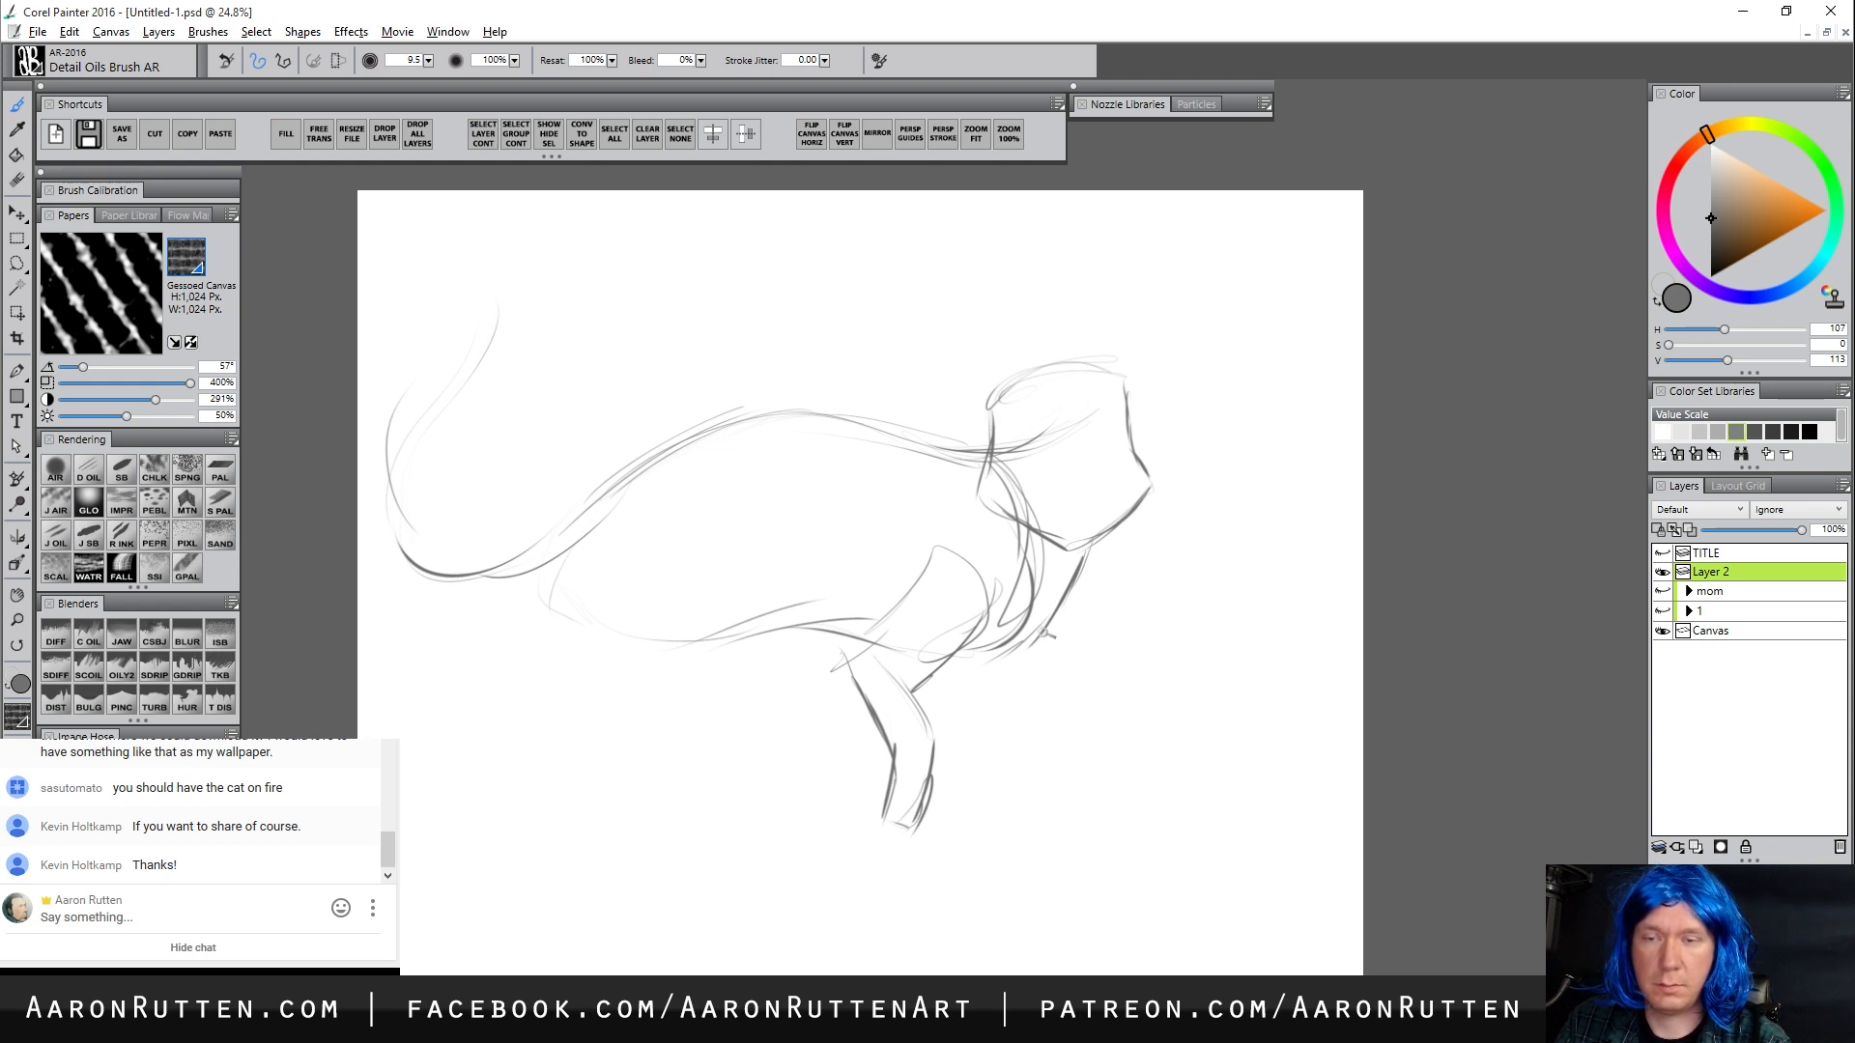
pyautogui.moveTo(1001, 669); pyautogui.dragTo(986, 738)
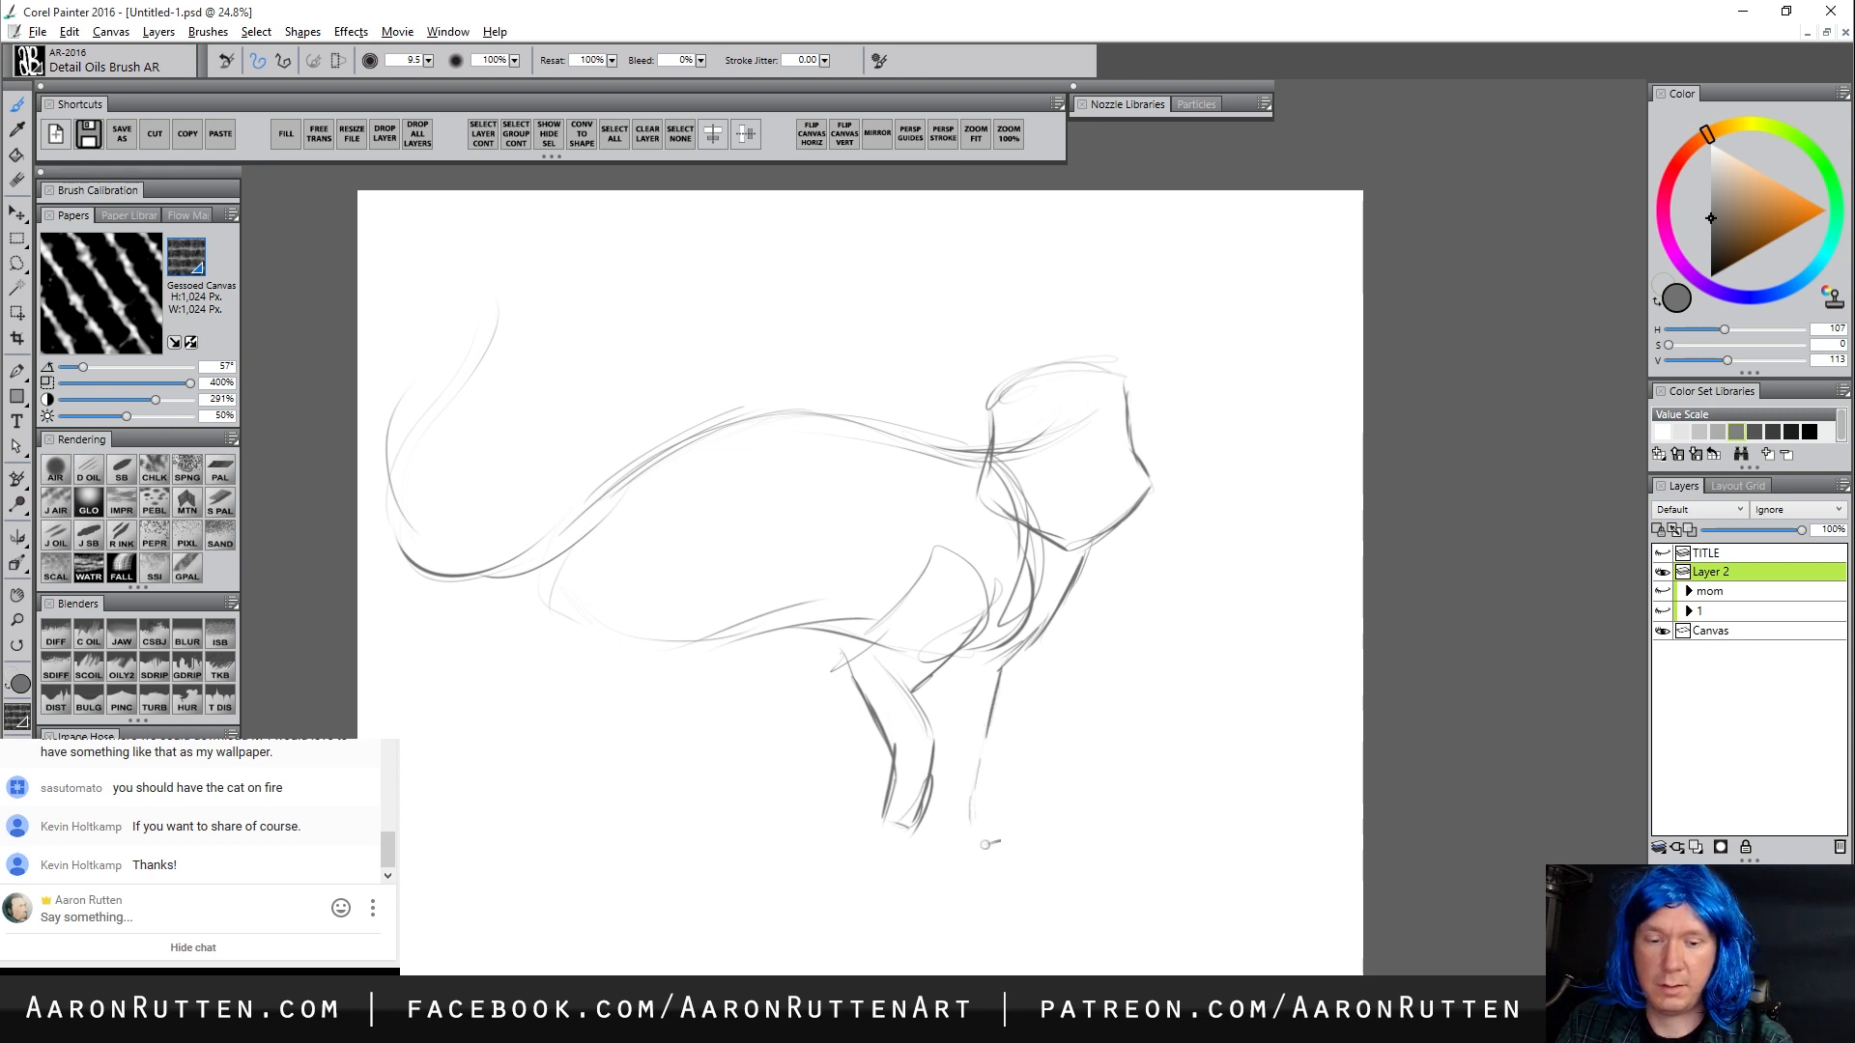
pyautogui.moveTo(992, 840)
pyautogui.mouseDown()
pyautogui.moveTo(960, 877)
pyautogui.moveTo(939, 834)
pyautogui.moveTo(948, 715)
pyautogui.moveTo(944, 761)
pyautogui.moveTo(929, 692)
pyautogui.mouseUp()
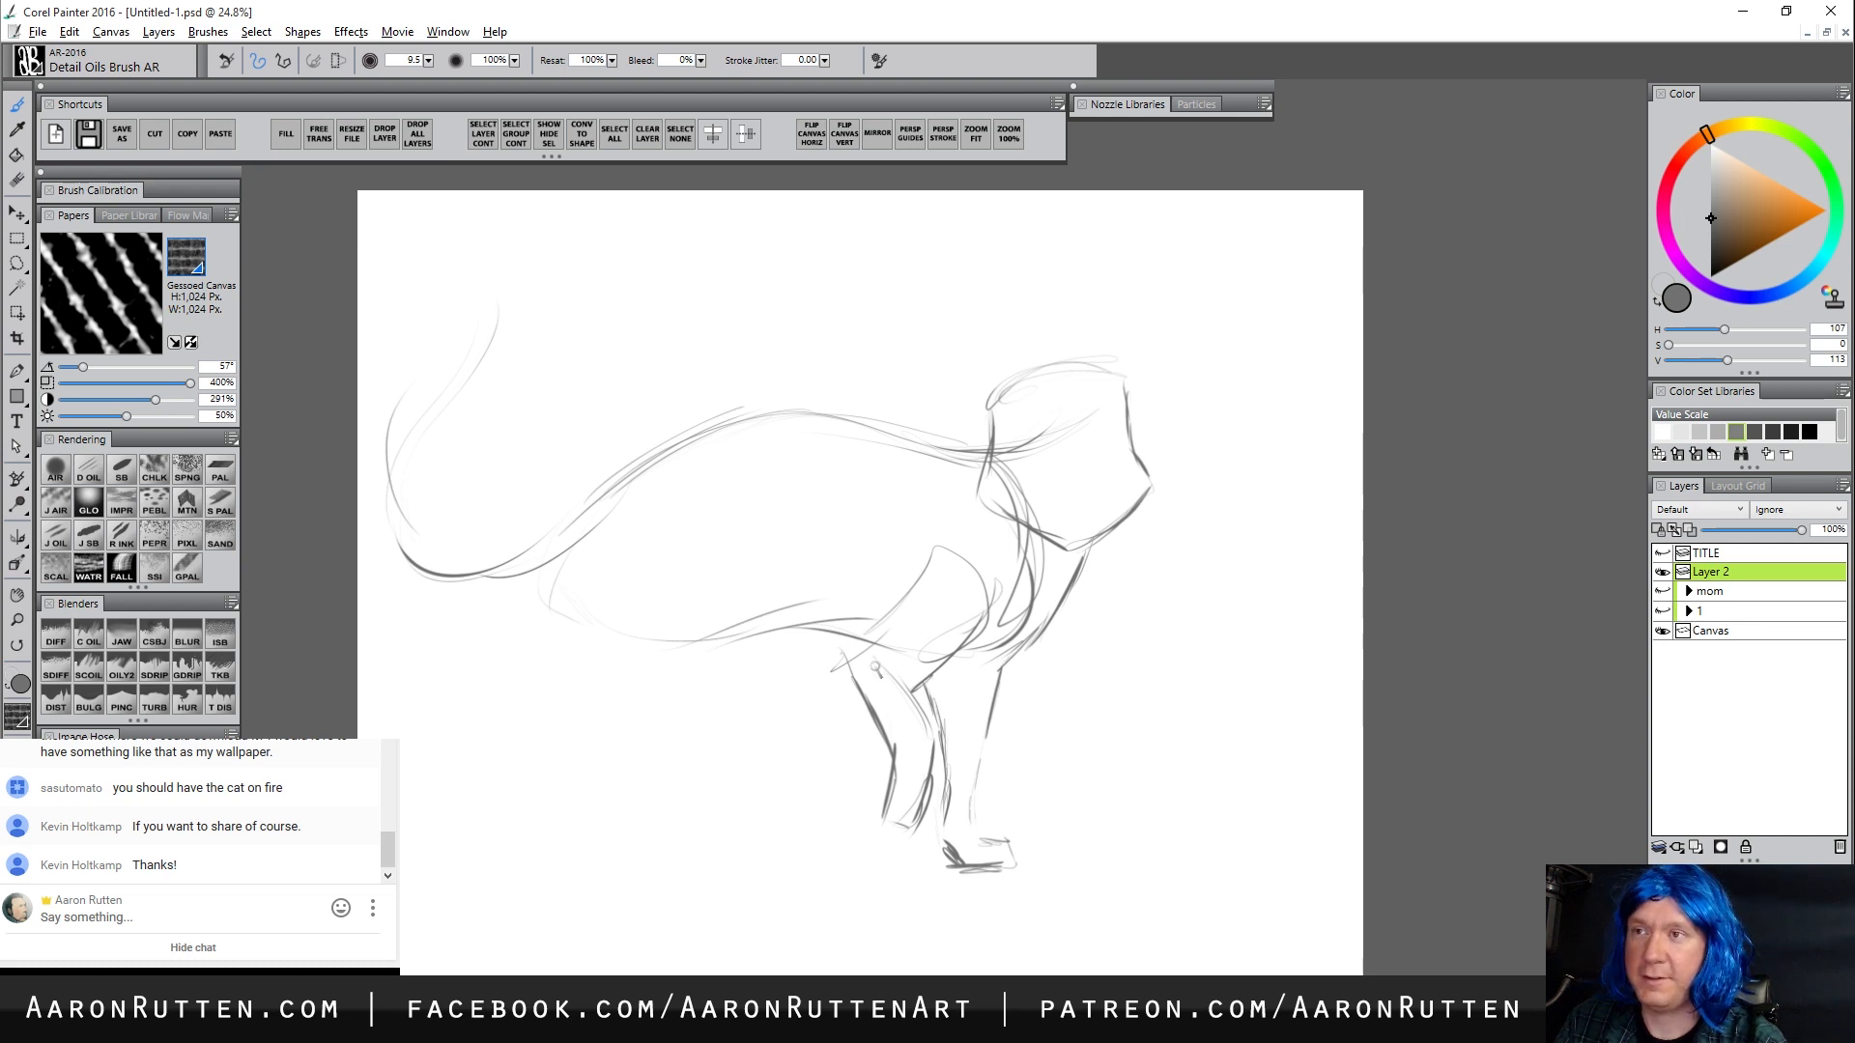
pyautogui.moveTo(851, 662)
pyautogui.mouseDown()
pyautogui.moveTo(819, 630)
pyautogui.moveTo(833, 655)
pyautogui.mouseUp()
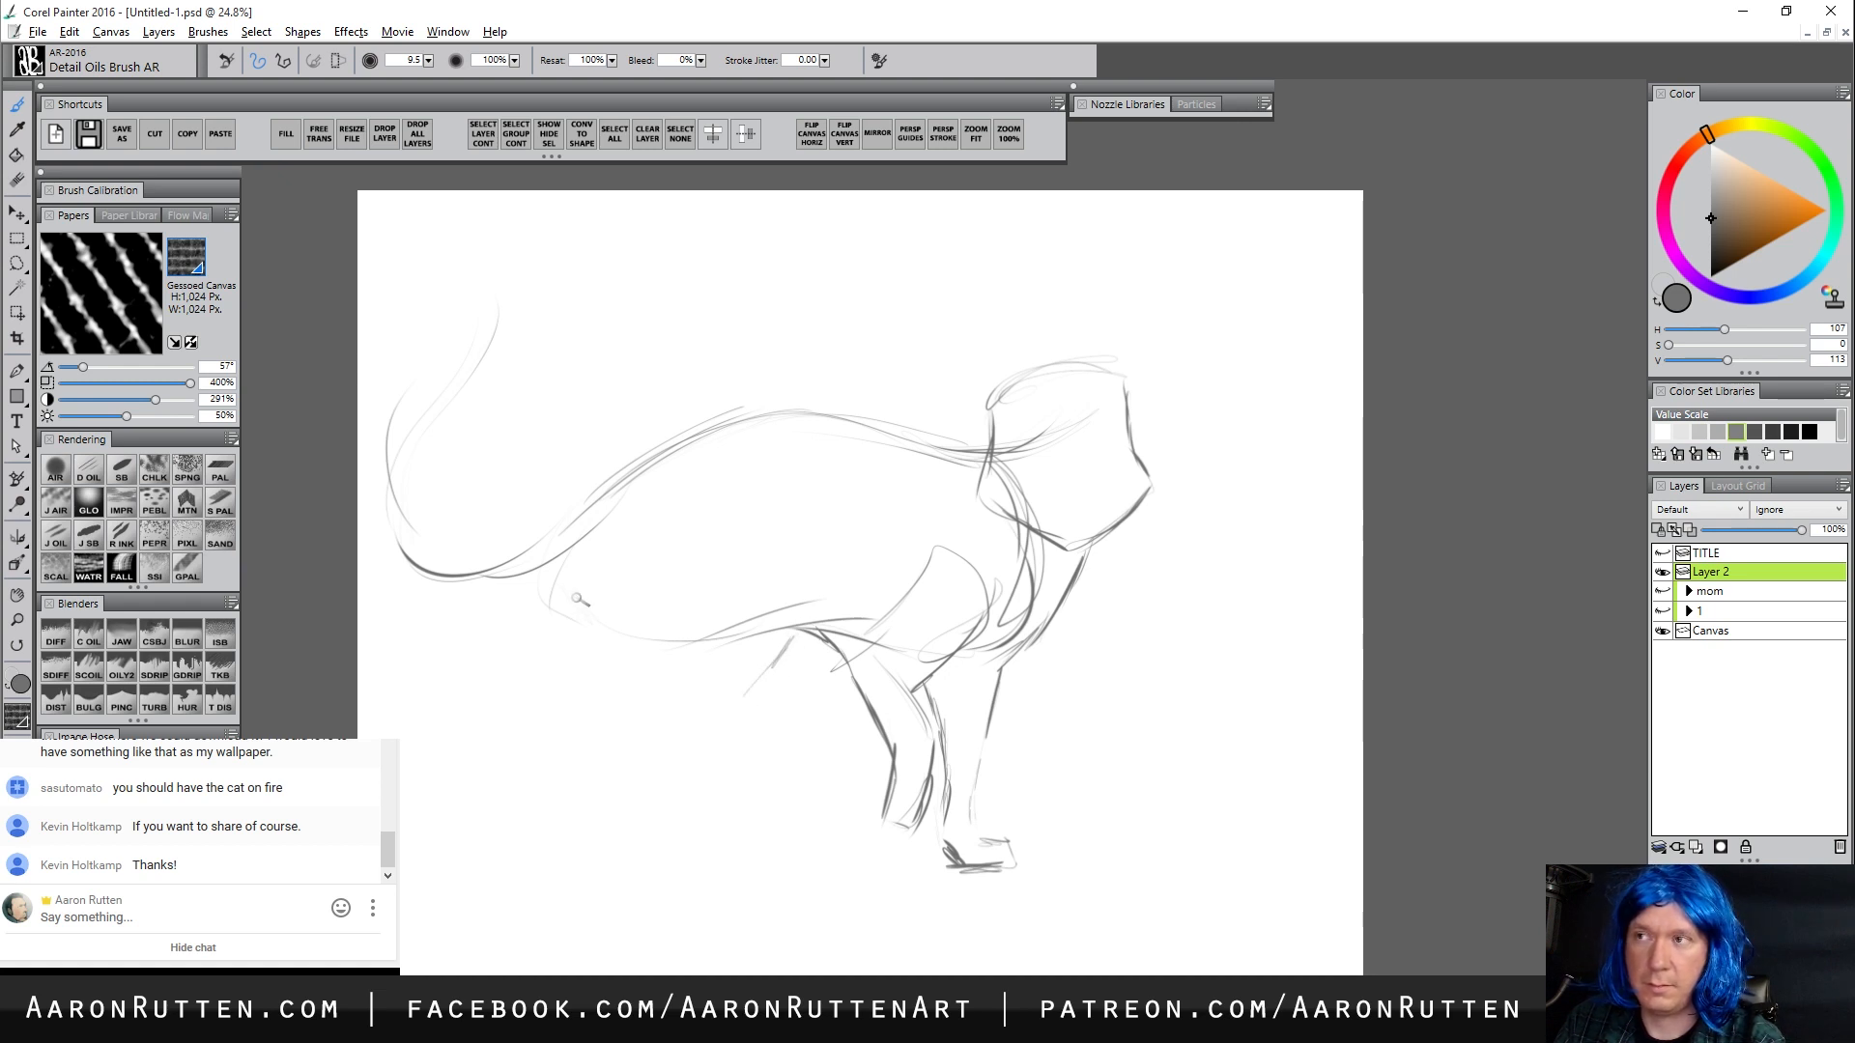
# Sketch both bent hind legs with paws, using a straight ground line under the feet as a guide
pyautogui.moveTo(574, 573)
pyautogui.mouseDown()
pyautogui.moveTo(621, 638)
pyautogui.moveTo(609, 604)
pyautogui.moveTo(723, 595)
pyautogui.moveTo(696, 717)
pyautogui.moveTo(753, 662)
pyautogui.mouseUp()
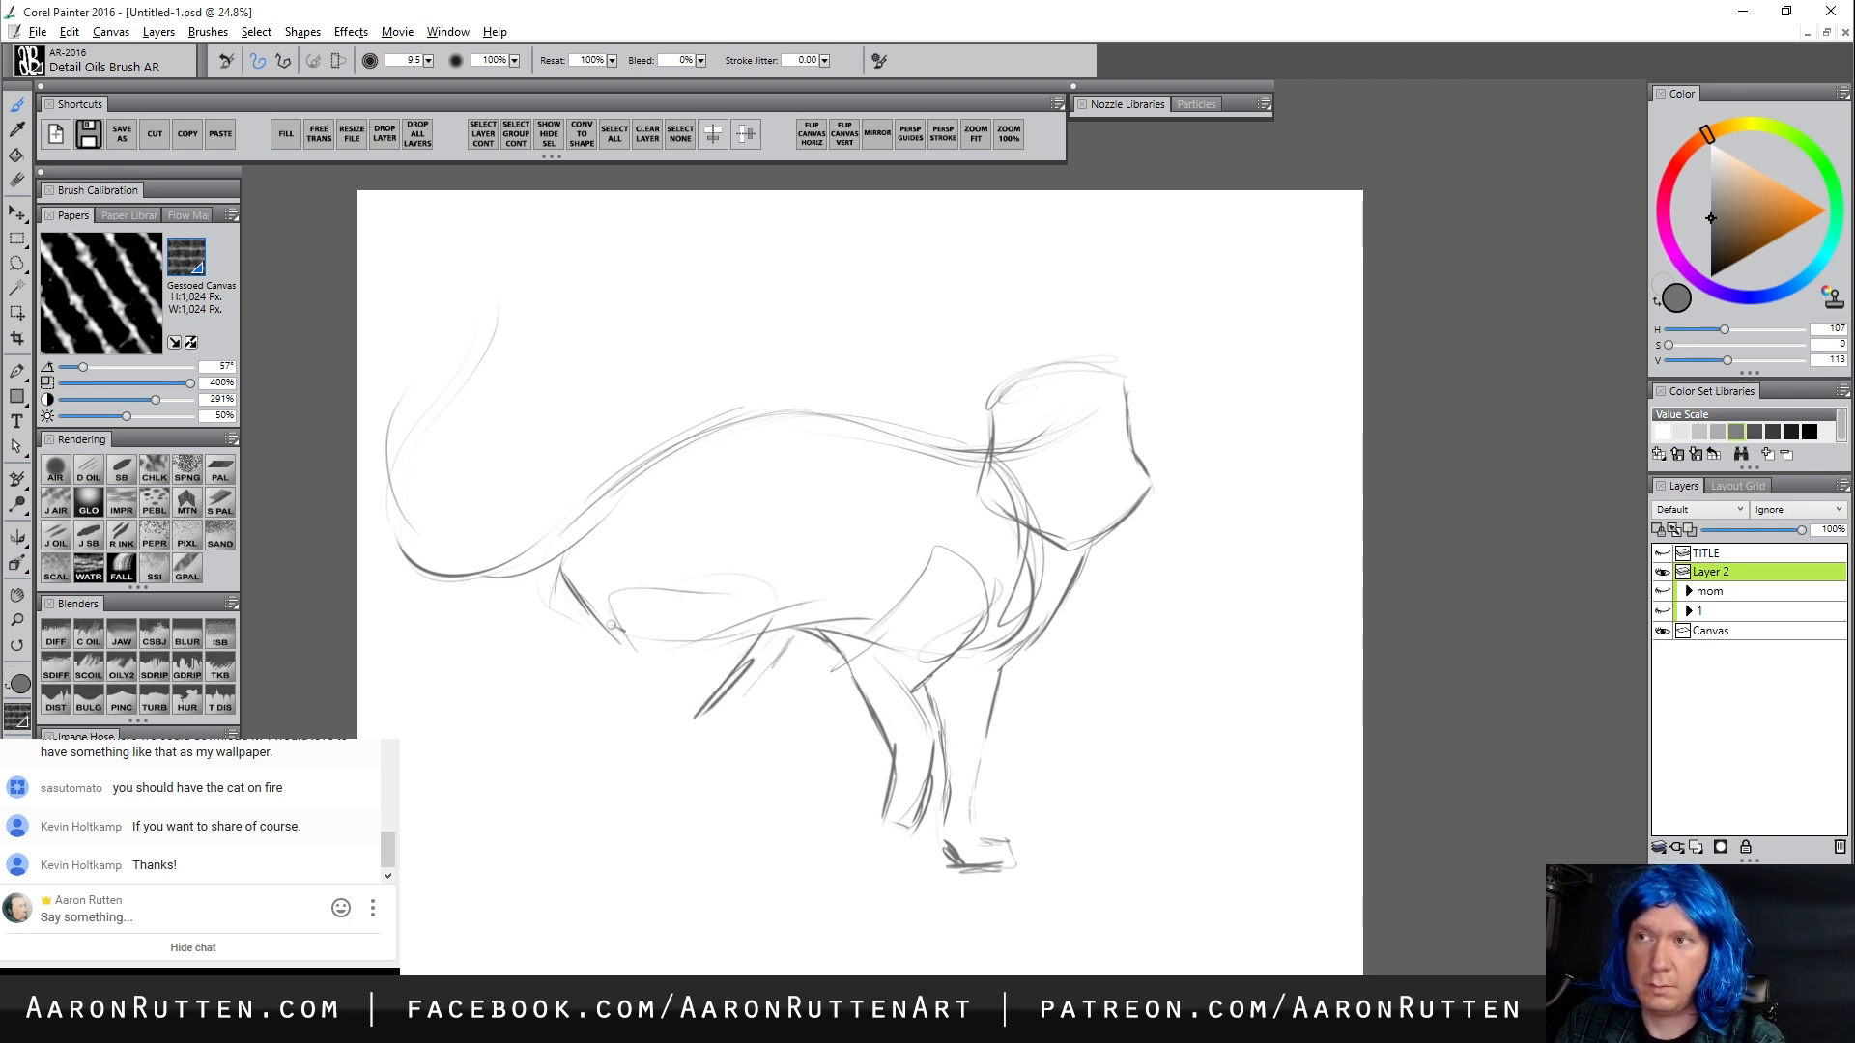
pyautogui.moveTo(623, 640)
pyautogui.mouseDown()
pyautogui.moveTo(639, 681)
pyautogui.moveTo(604, 720)
pyautogui.mouseUp()
pyautogui.moveTo(720, 684)
pyautogui.mouseDown()
pyautogui.moveTo(676, 726)
pyautogui.moveTo(604, 739)
pyautogui.moveTo(688, 721)
pyautogui.moveTo(639, 778)
pyautogui.moveTo(667, 816)
pyautogui.mouseUp()
pyautogui.moveTo(661, 733); pyautogui.dragTo(703, 808)
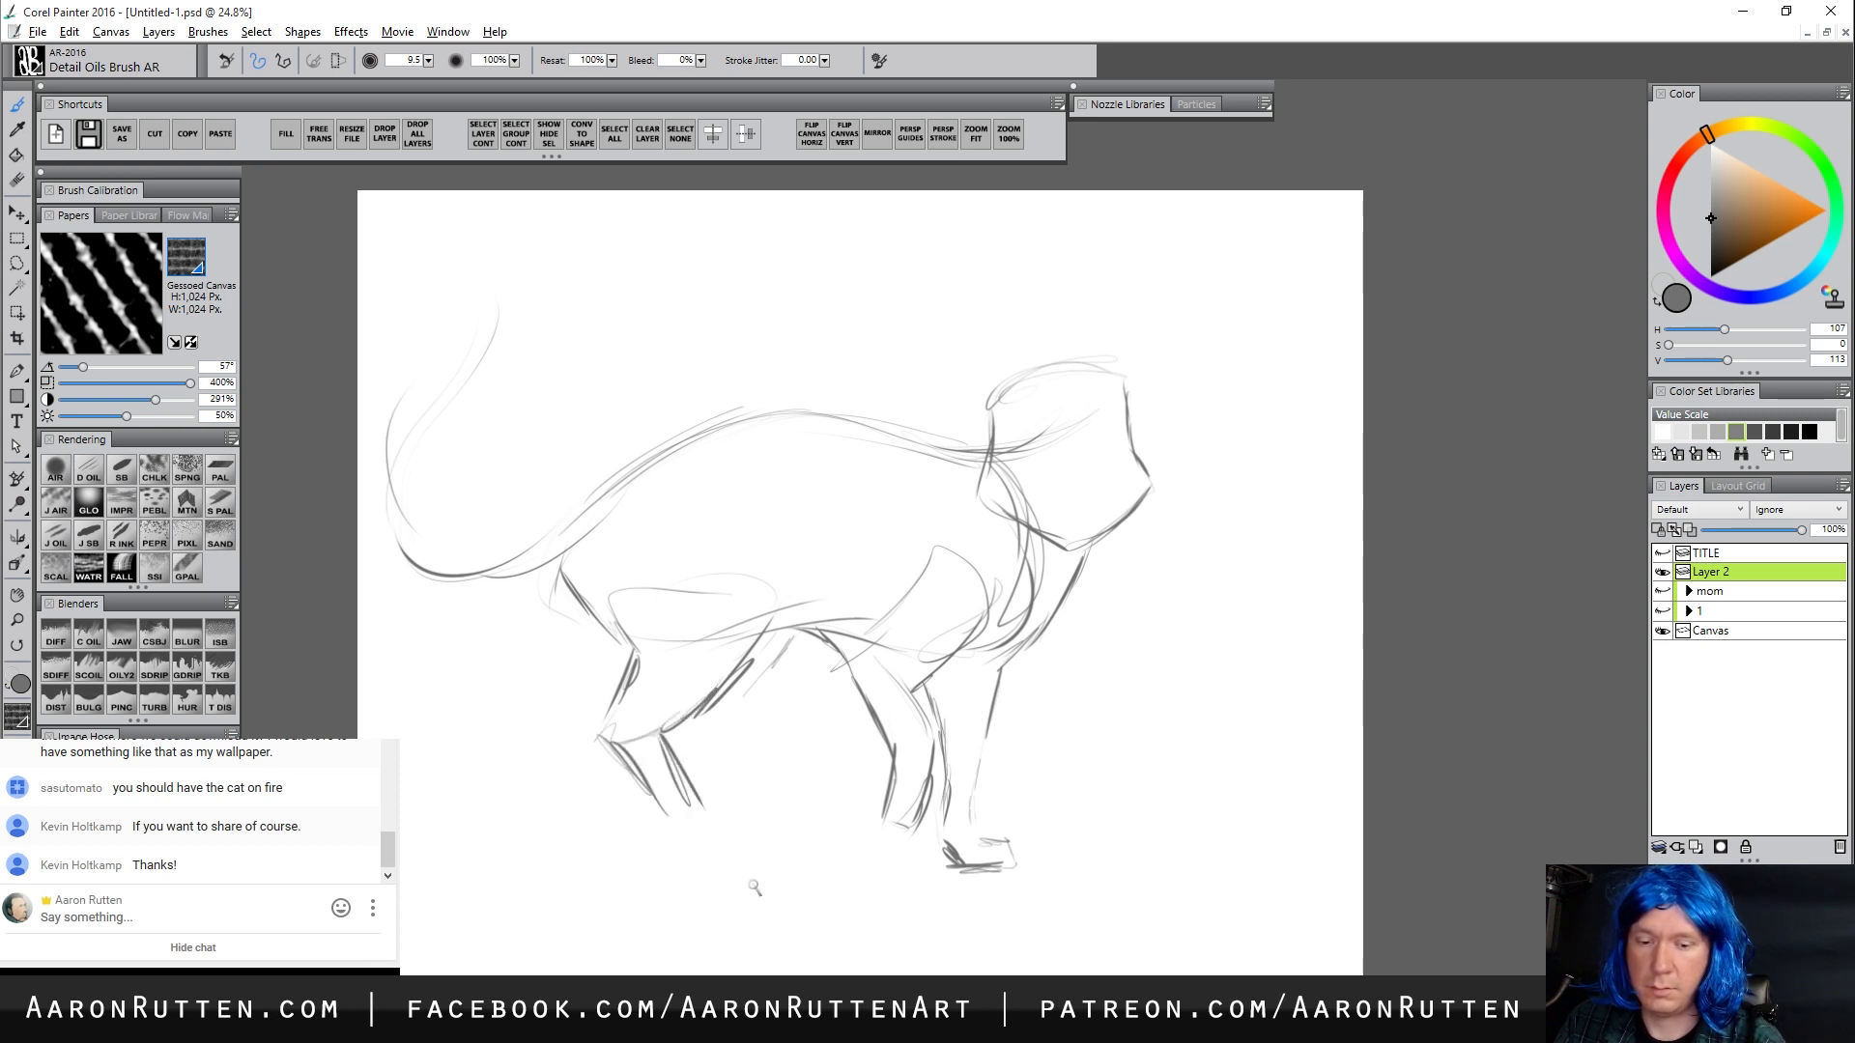
pyautogui.moveTo(971, 869); pyautogui.dragTo(641, 871)
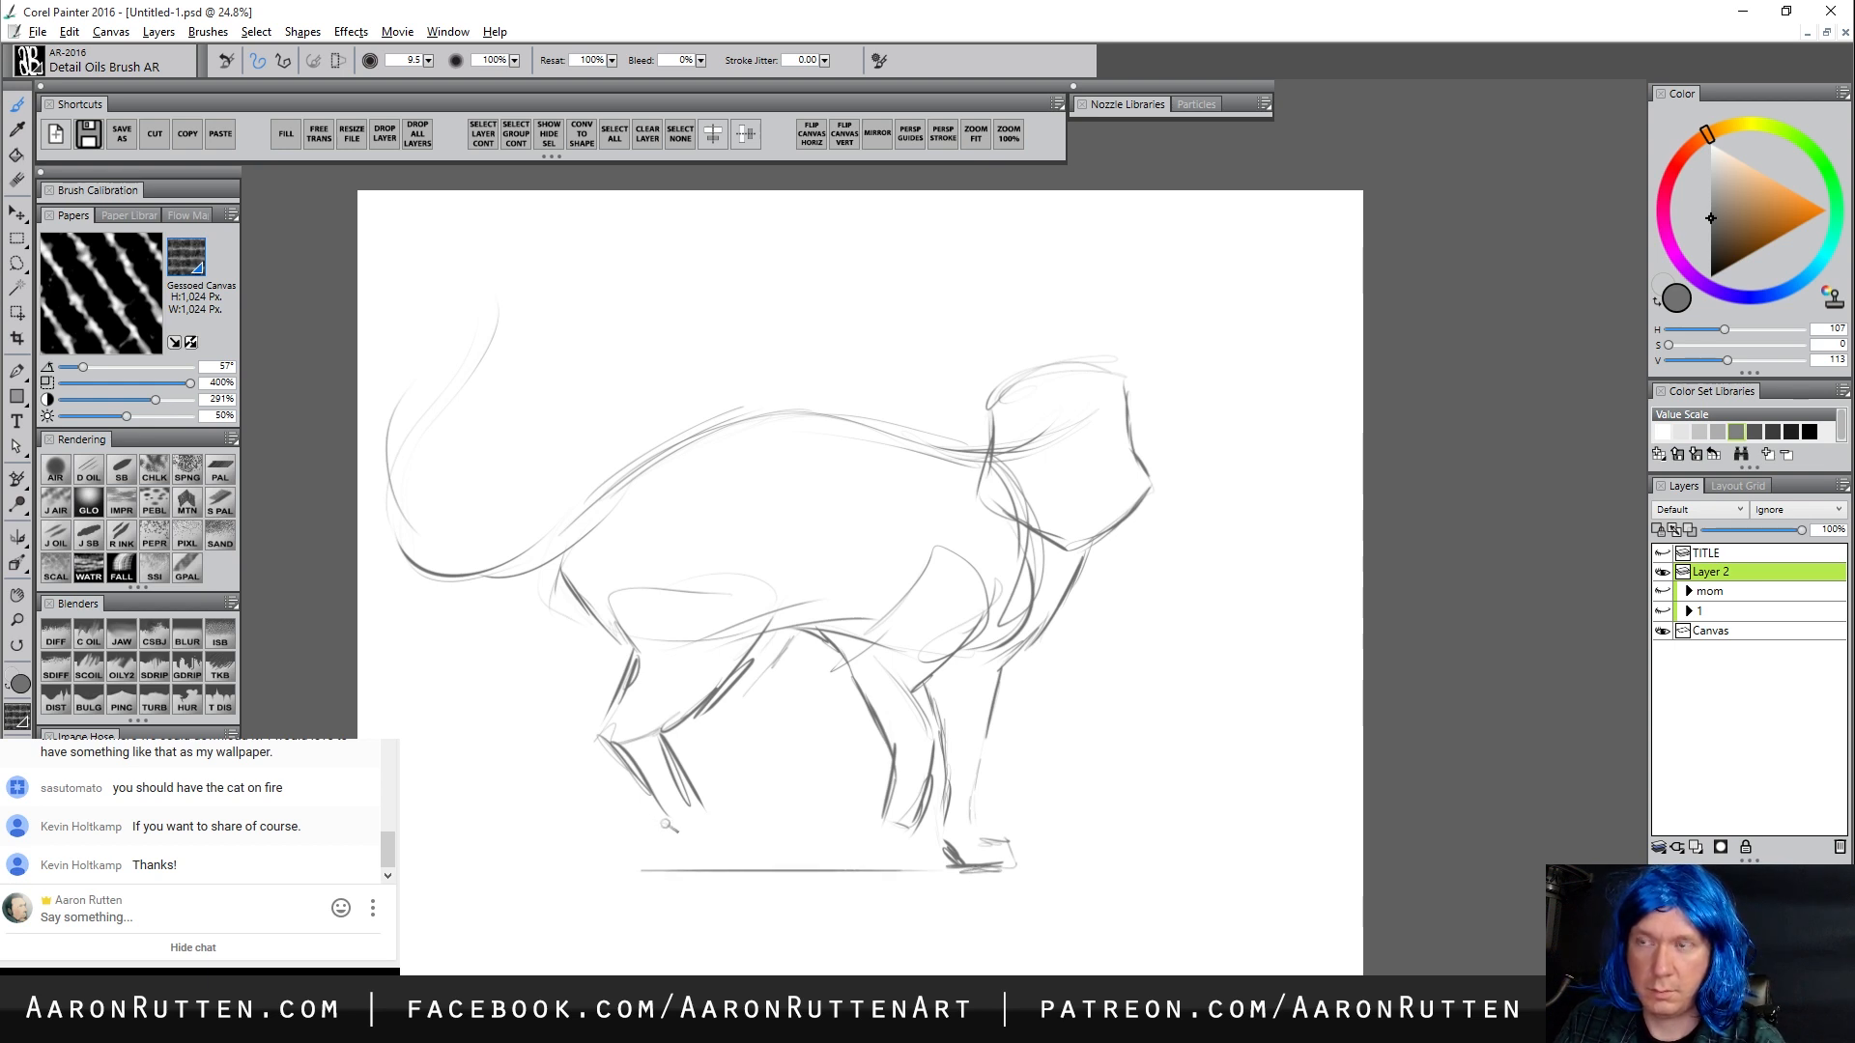
pyautogui.moveTo(671, 824)
pyautogui.mouseDown()
pyautogui.moveTo(682, 854)
pyautogui.moveTo(742, 848)
pyautogui.moveTo(719, 829)
pyautogui.moveTo(752, 833)
pyautogui.moveTo(720, 833)
pyautogui.moveTo(746, 851)
pyautogui.mouseUp()
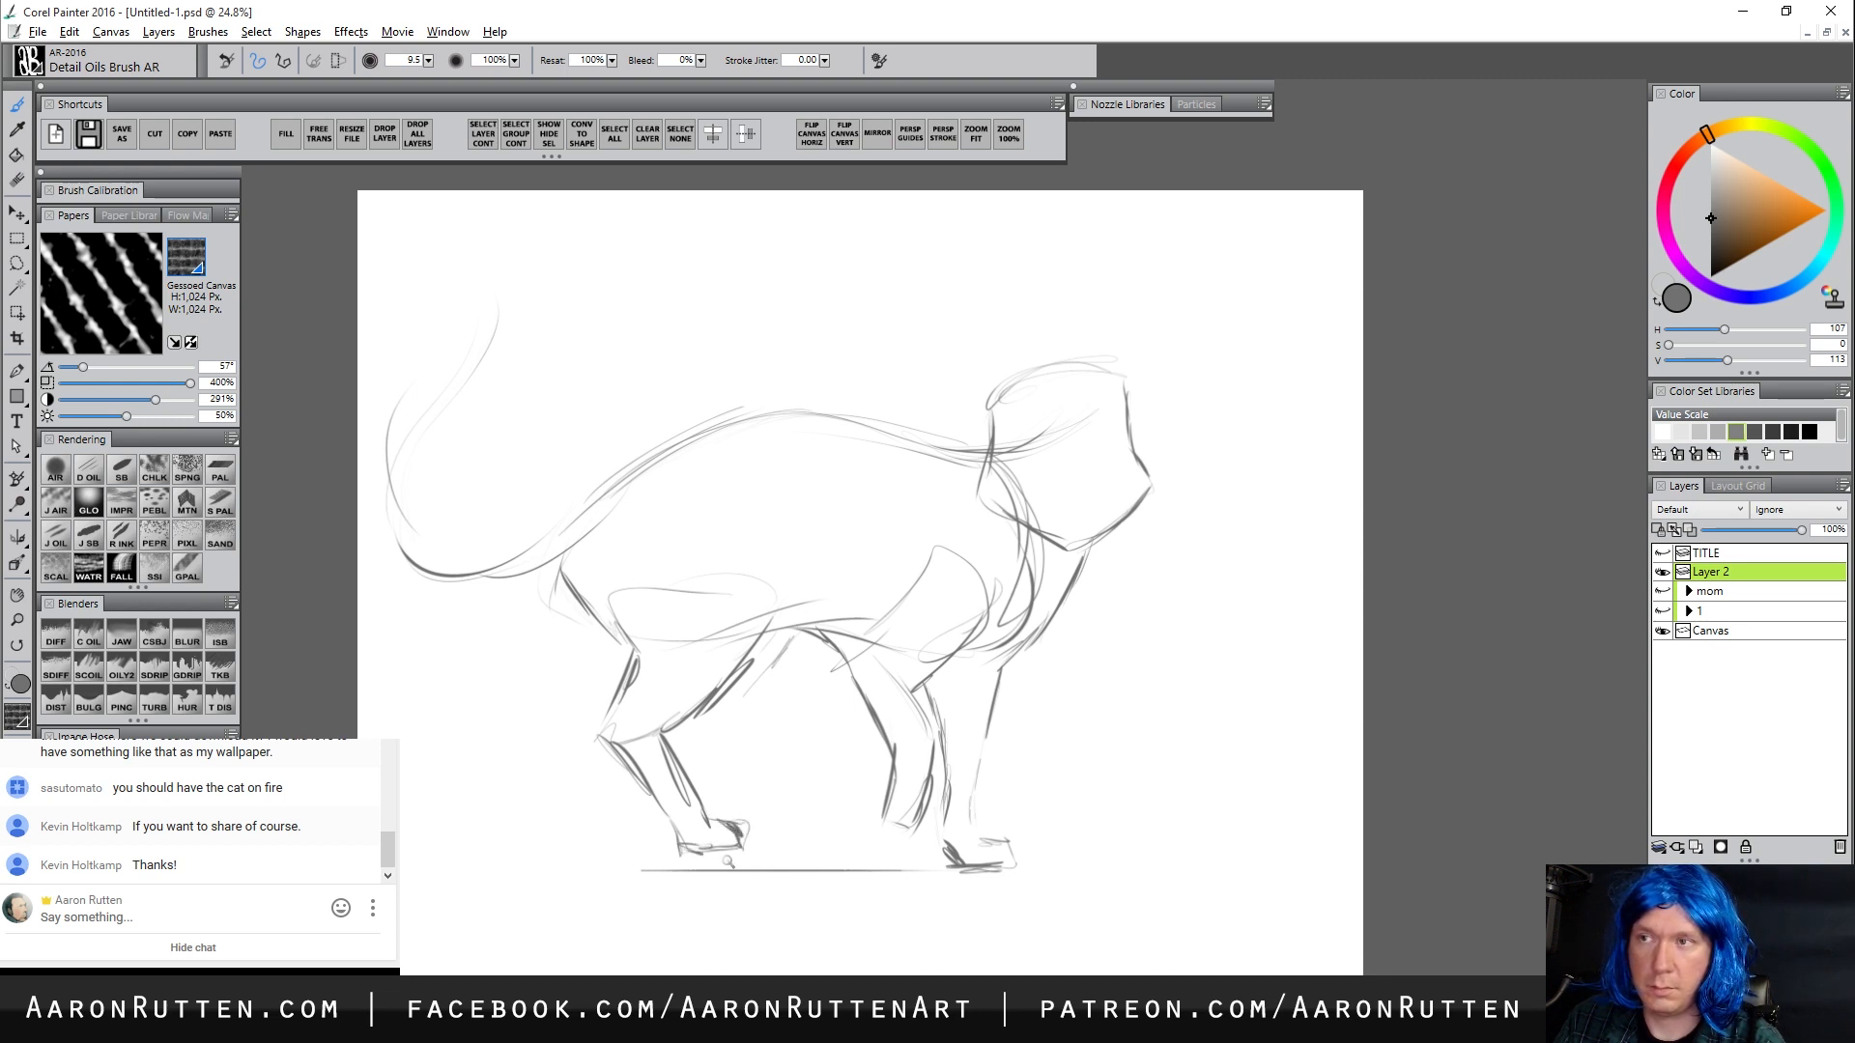
pyautogui.moveTo(690, 737)
pyautogui.mouseDown()
pyautogui.moveTo(773, 828)
pyautogui.moveTo(825, 827)
pyautogui.moveTo(746, 749)
pyautogui.mouseUp()
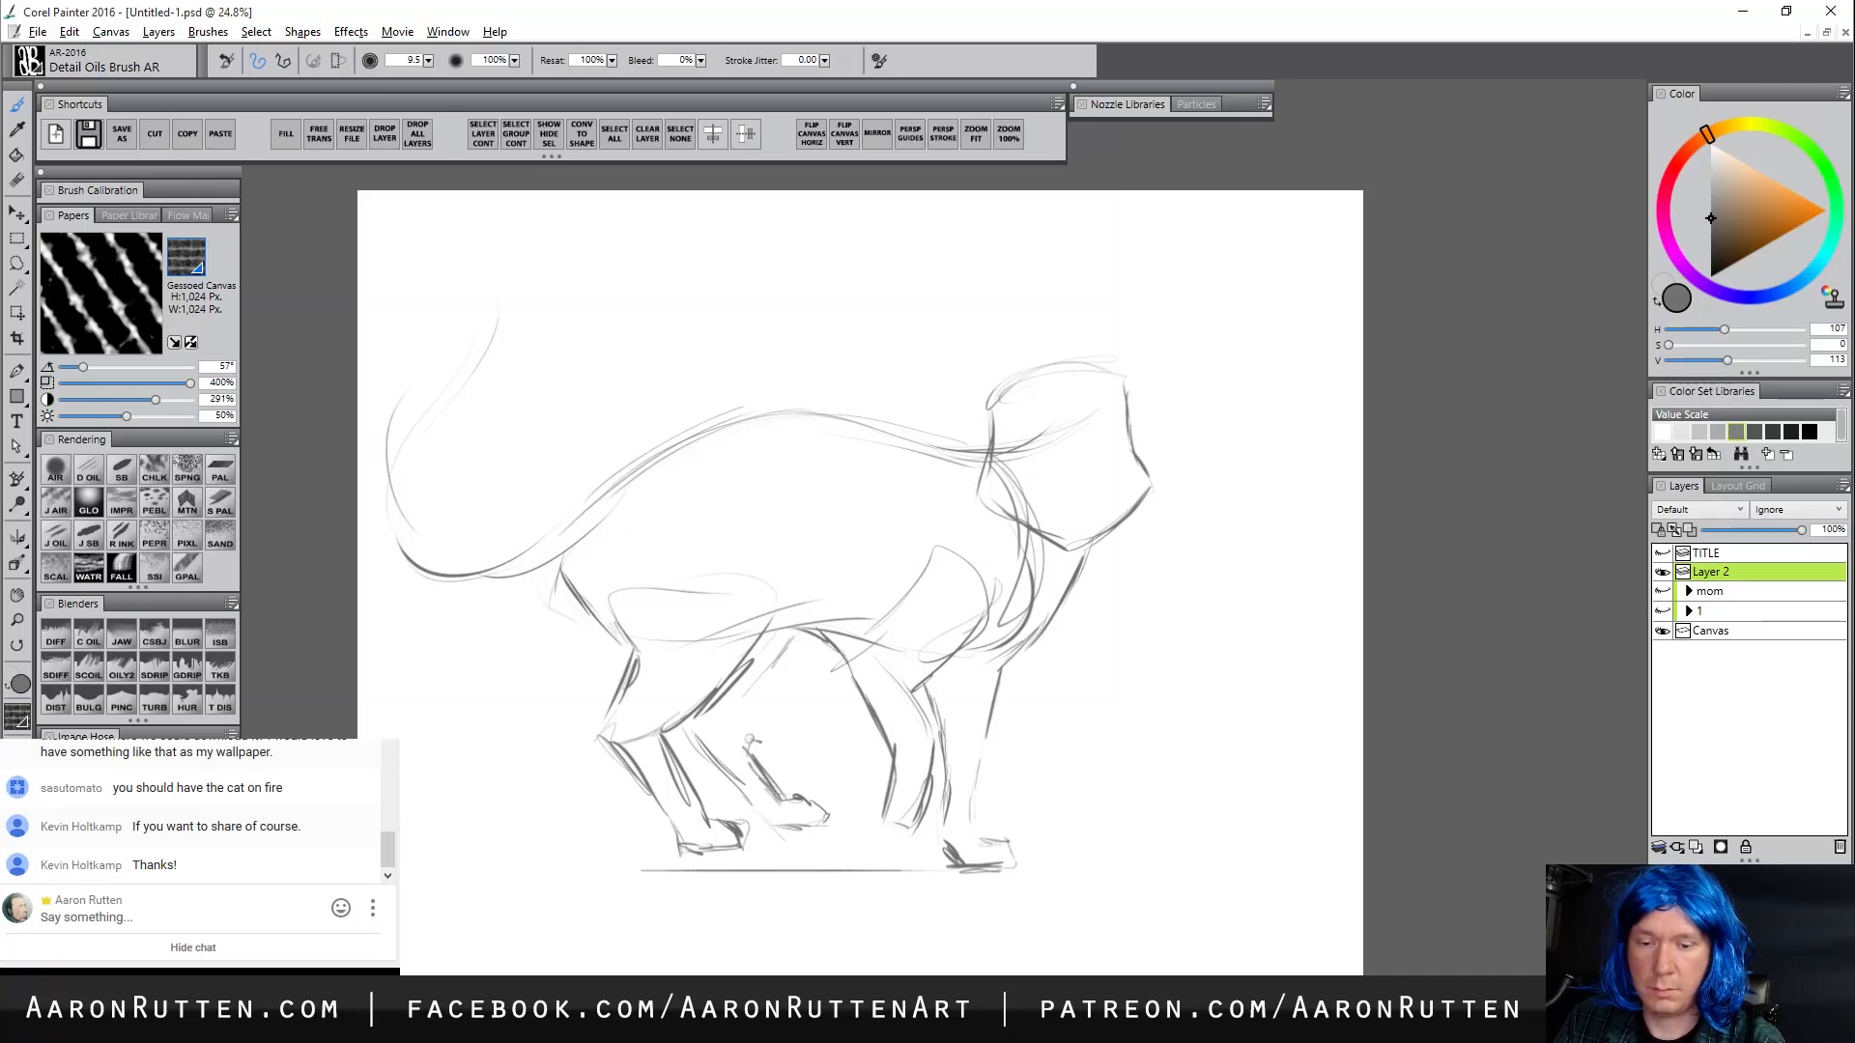
pyautogui.moveTo(760, 742)
pyautogui.mouseDown()
pyautogui.moveTo(804, 638)
pyautogui.moveTo(826, 647)
pyautogui.mouseUp()
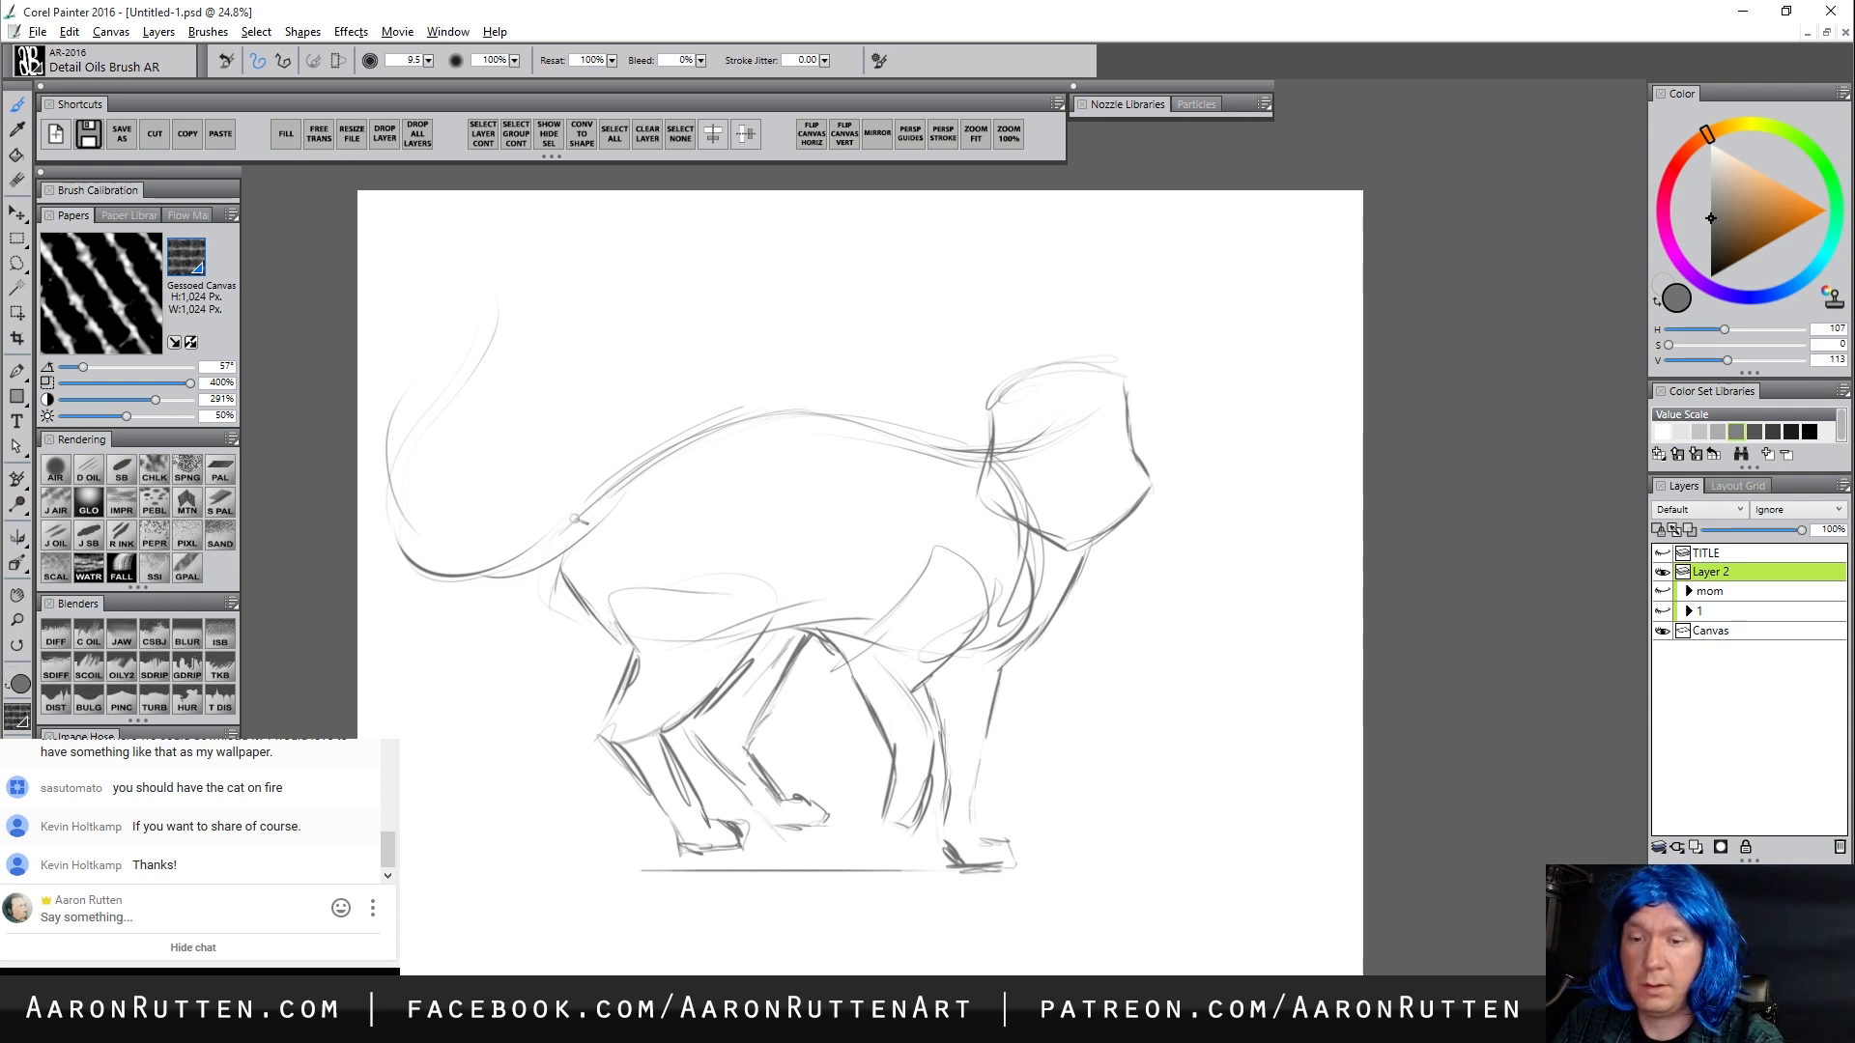
# Finish the cat sketch with a thickened tail, pointed ears, eyes, nose and mouth, and clean up the construction lines
pyautogui.moveTo(570, 522); pyautogui.dragTo(623, 473)
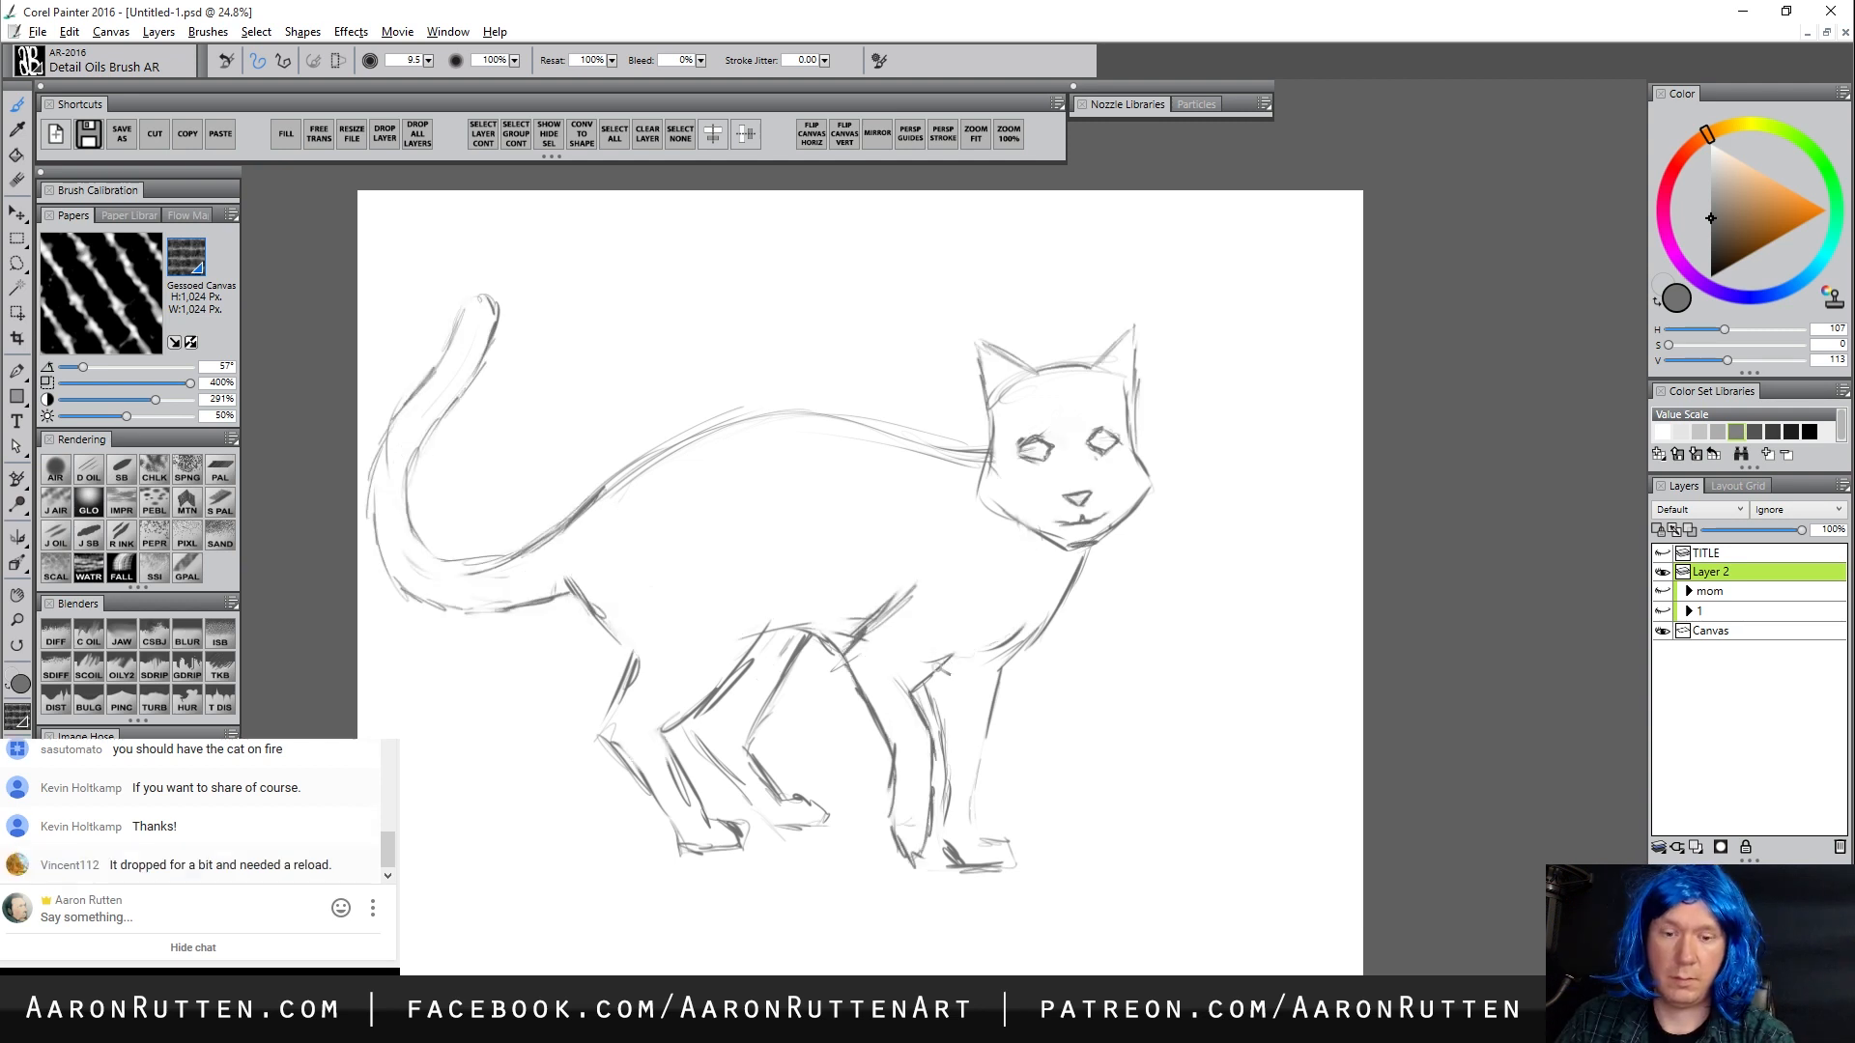
pyautogui.moveTo(955, 661); pyautogui.dragTo(1004, 639)
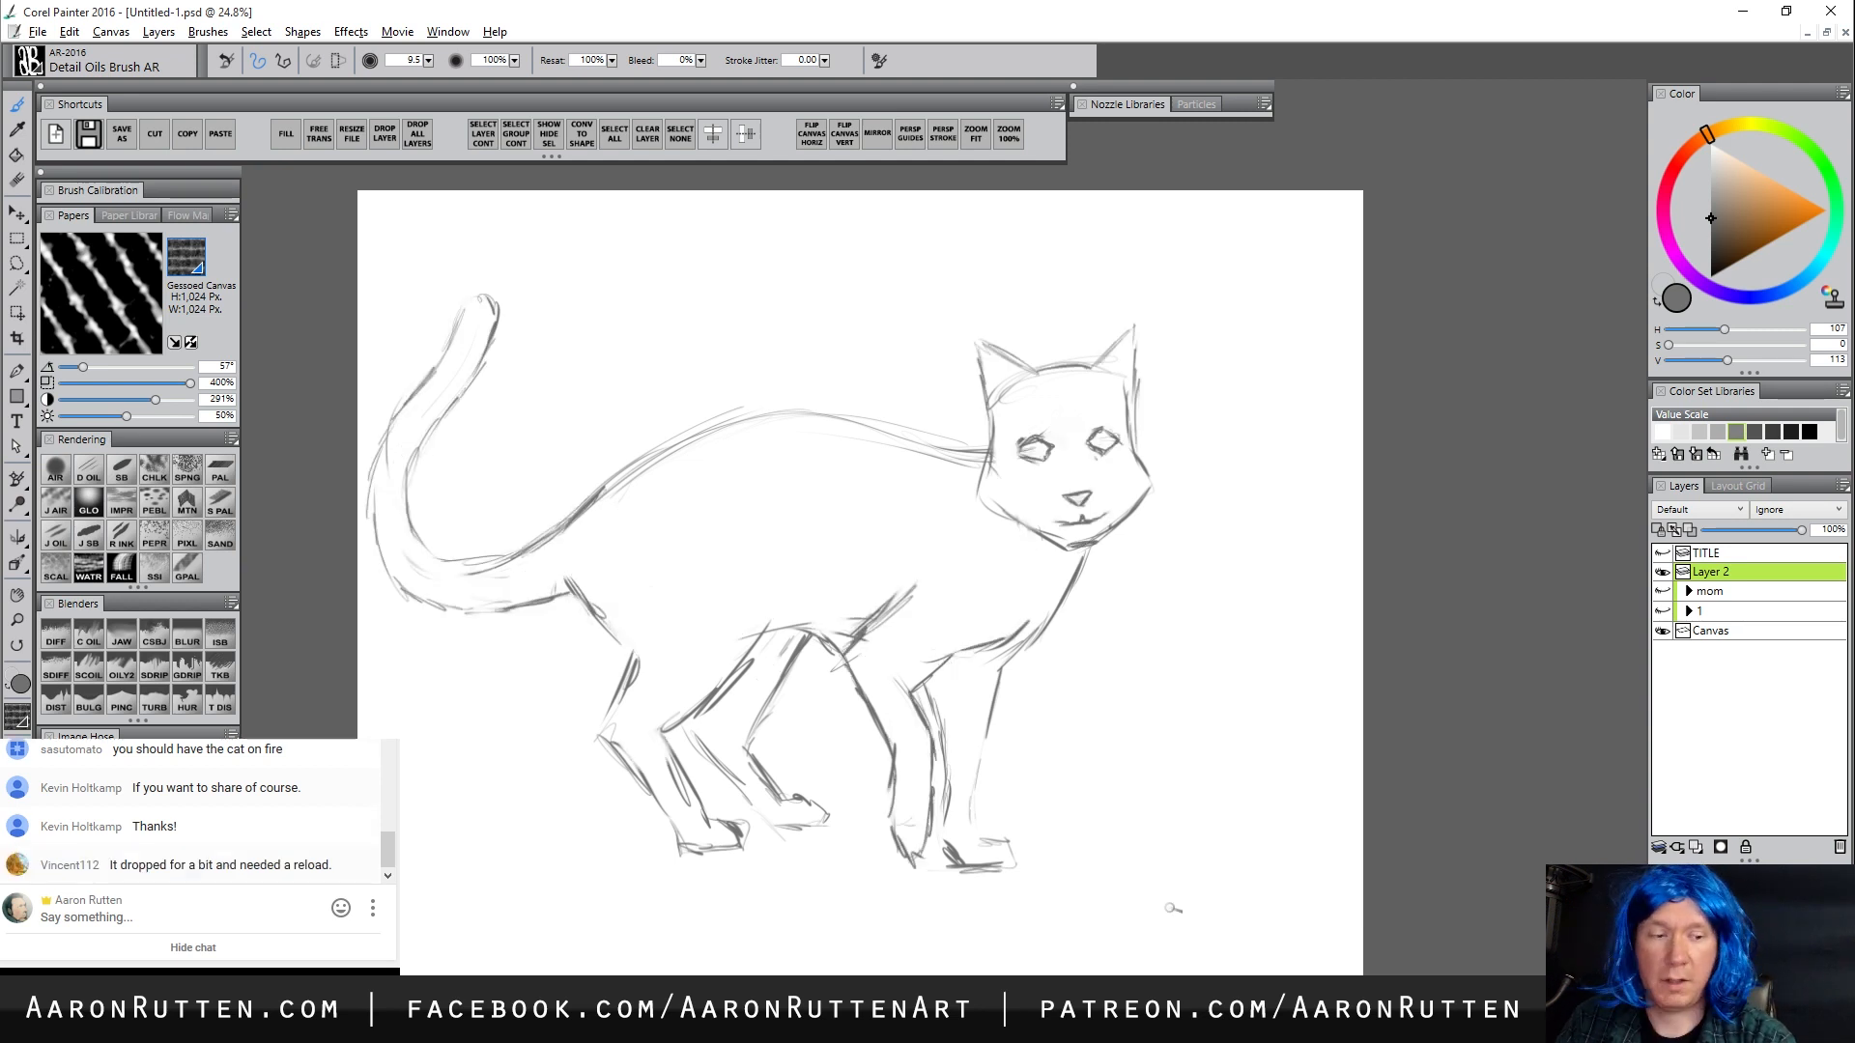
# Move the whole cat sketch slightly toward the centre of the canvas
pyautogui.click(16, 212)
pyautogui.moveTo(691, 645); pyautogui.dragTo(783, 660)
pyautogui.moveTo(935, 747); pyautogui.dragTo(918, 747)
pyautogui.moveTo(1013, 819); pyautogui.dragTo(1014, 819)
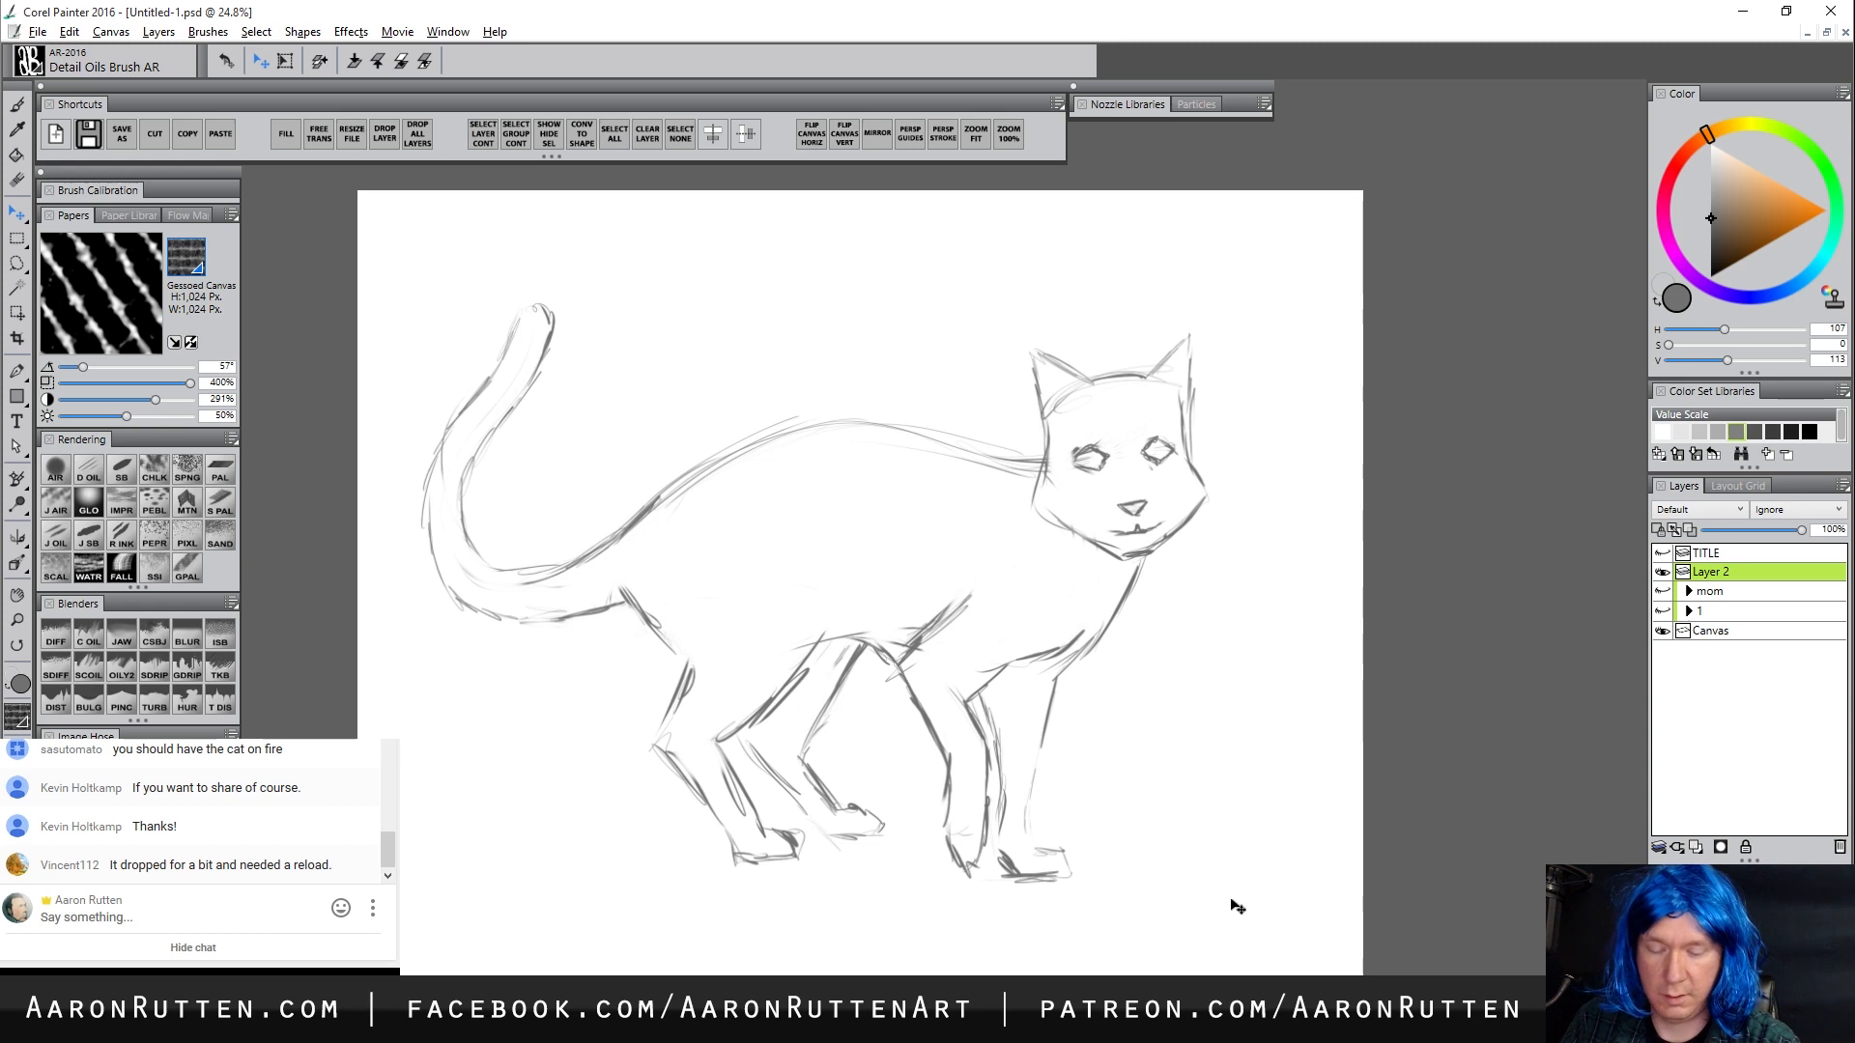
# Enlarge the cat sketch proportionally with a free transform to nearly fill the canvas width, discarding a first vertical stretch
pyautogui.hotkey('ctrl', 'alt', 't')
pyautogui.moveTo(1208, 301); pyautogui.dragTo(1254, 269)
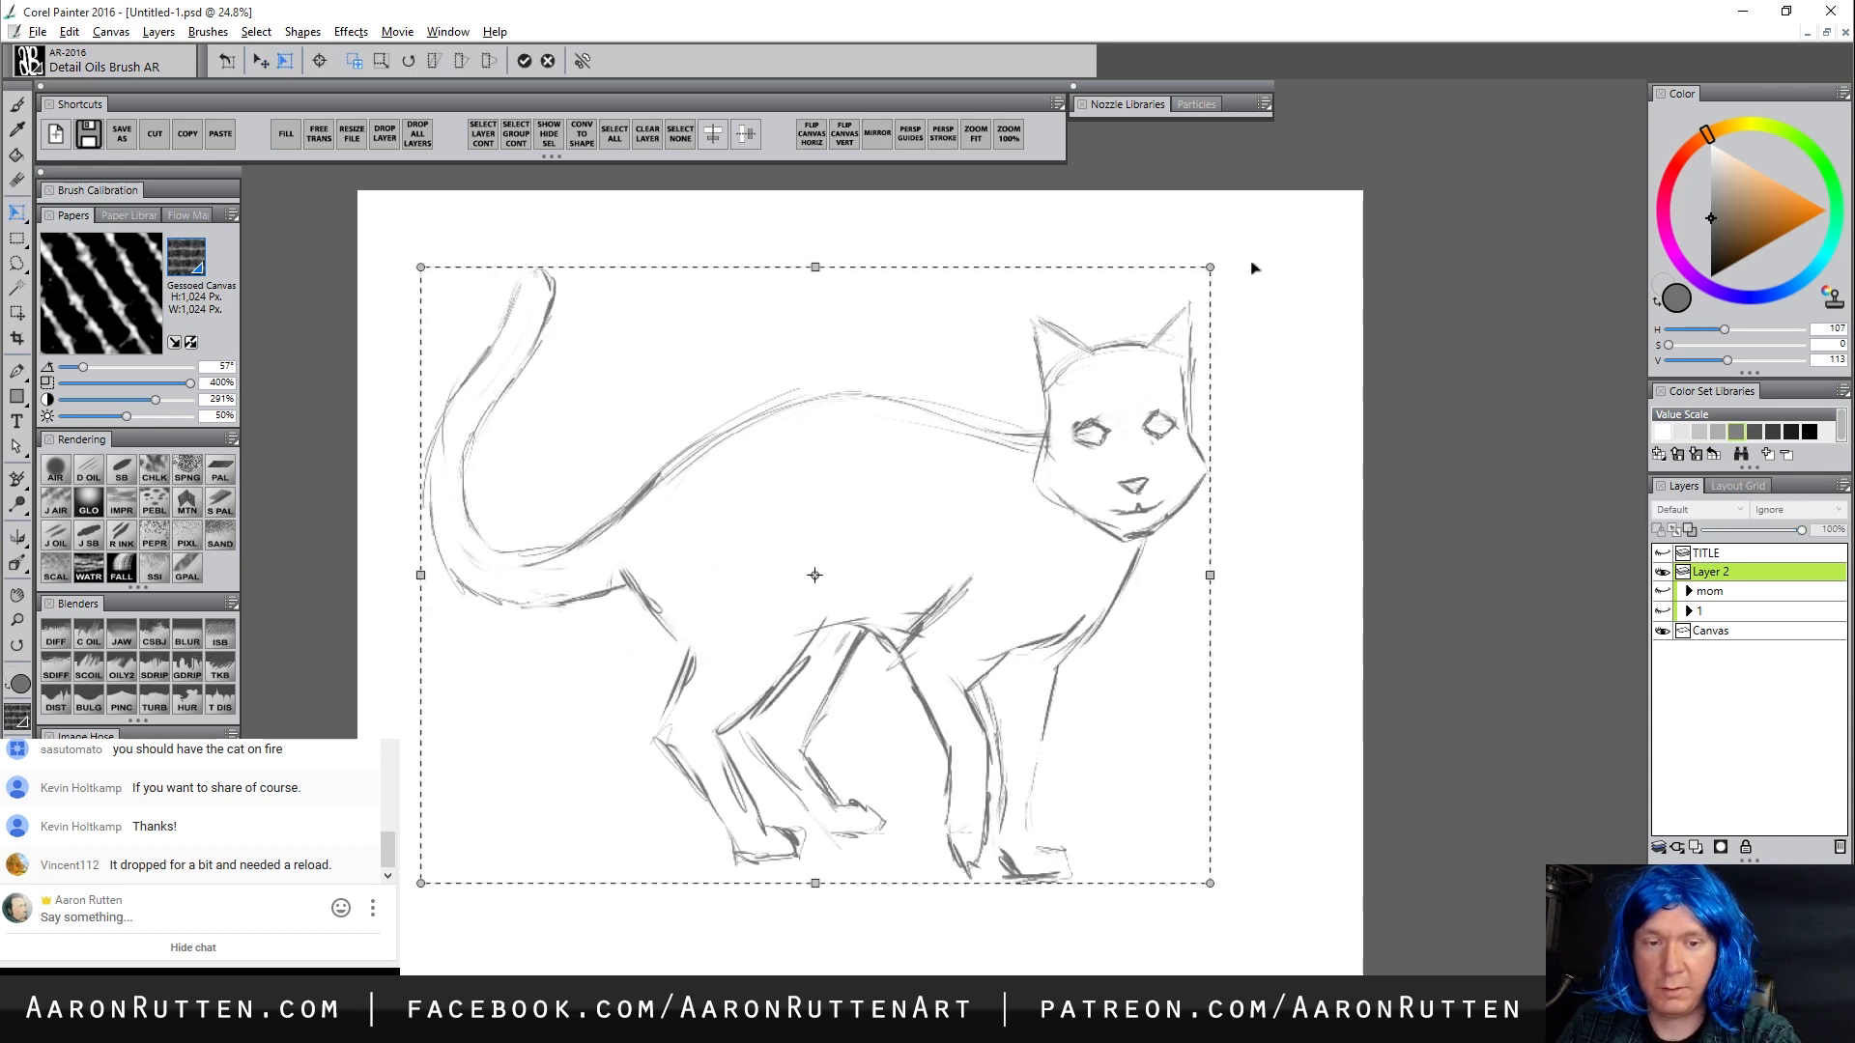
pyautogui.click(548, 61)
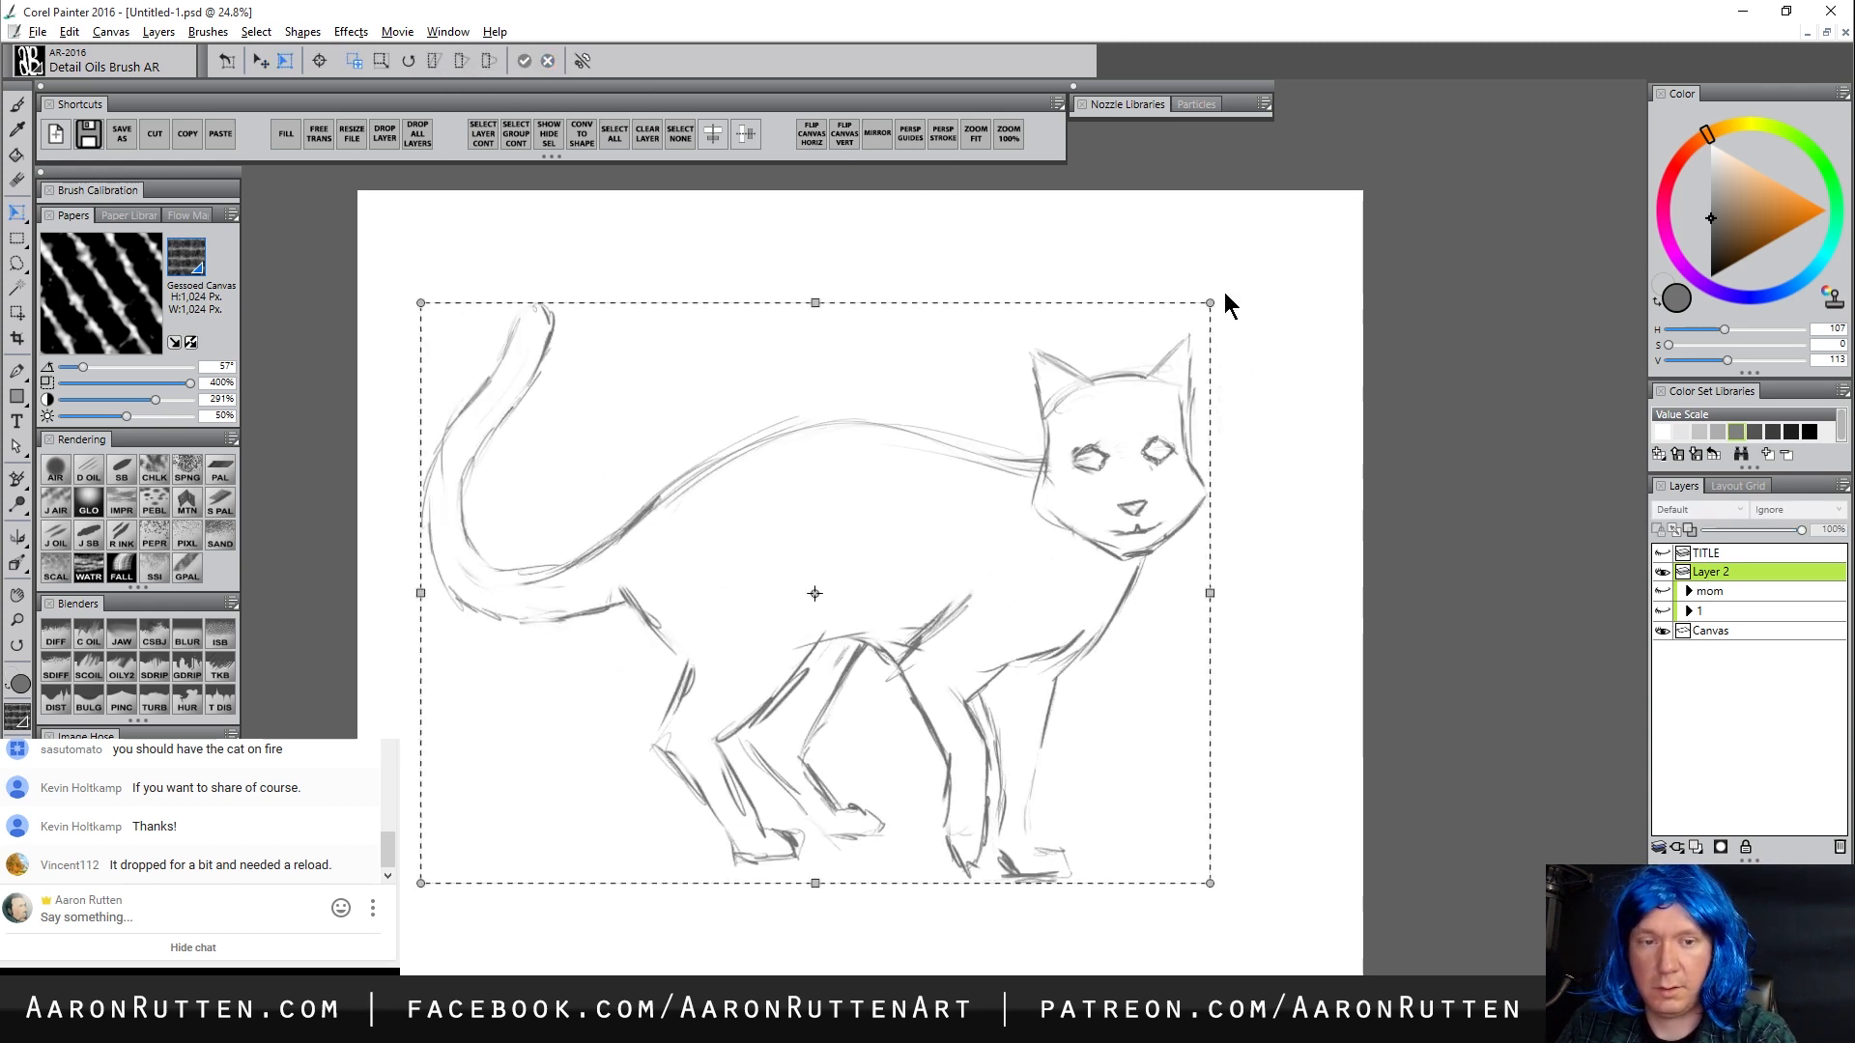
pyautogui.moveTo(1210, 301)
pyautogui.mouseDown()
pyautogui.moveTo(1288, 242)
pyautogui.moveTo(1261, 265)
pyautogui.mouseUp()
pyautogui.click(526, 62)
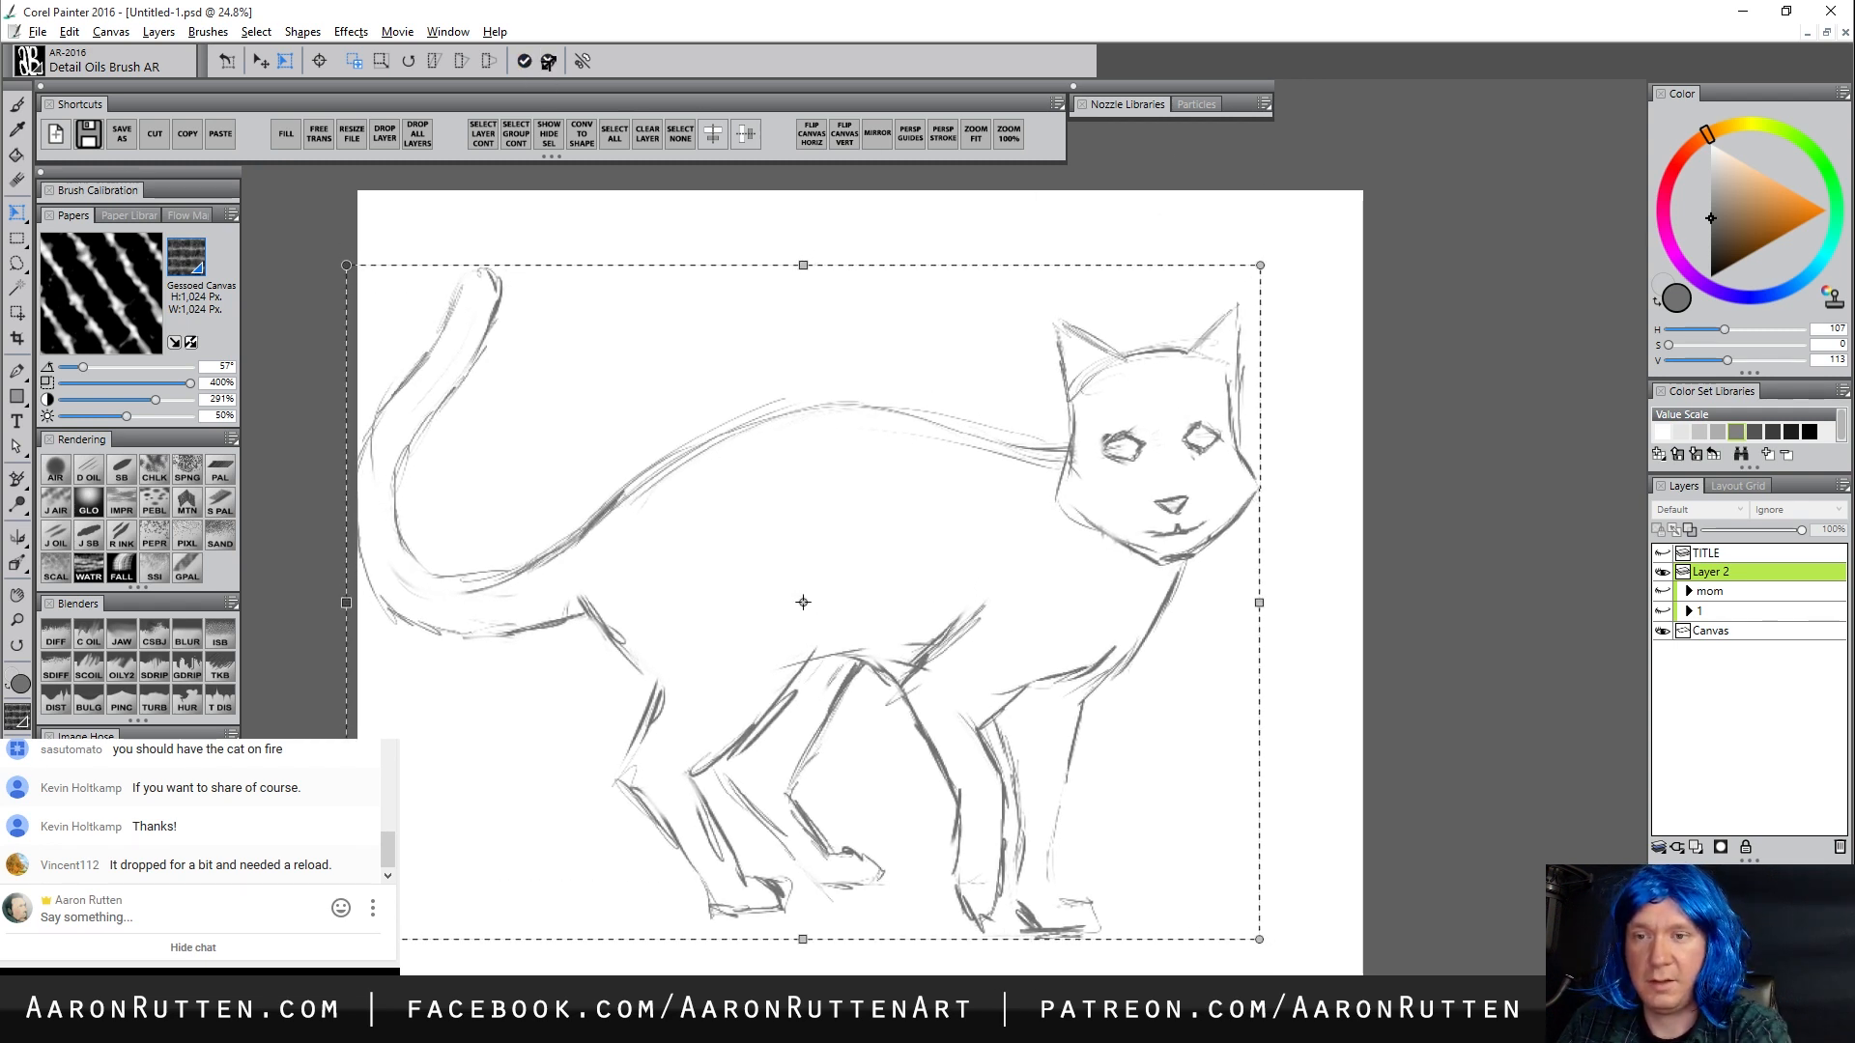
pyautogui.click(526, 62)
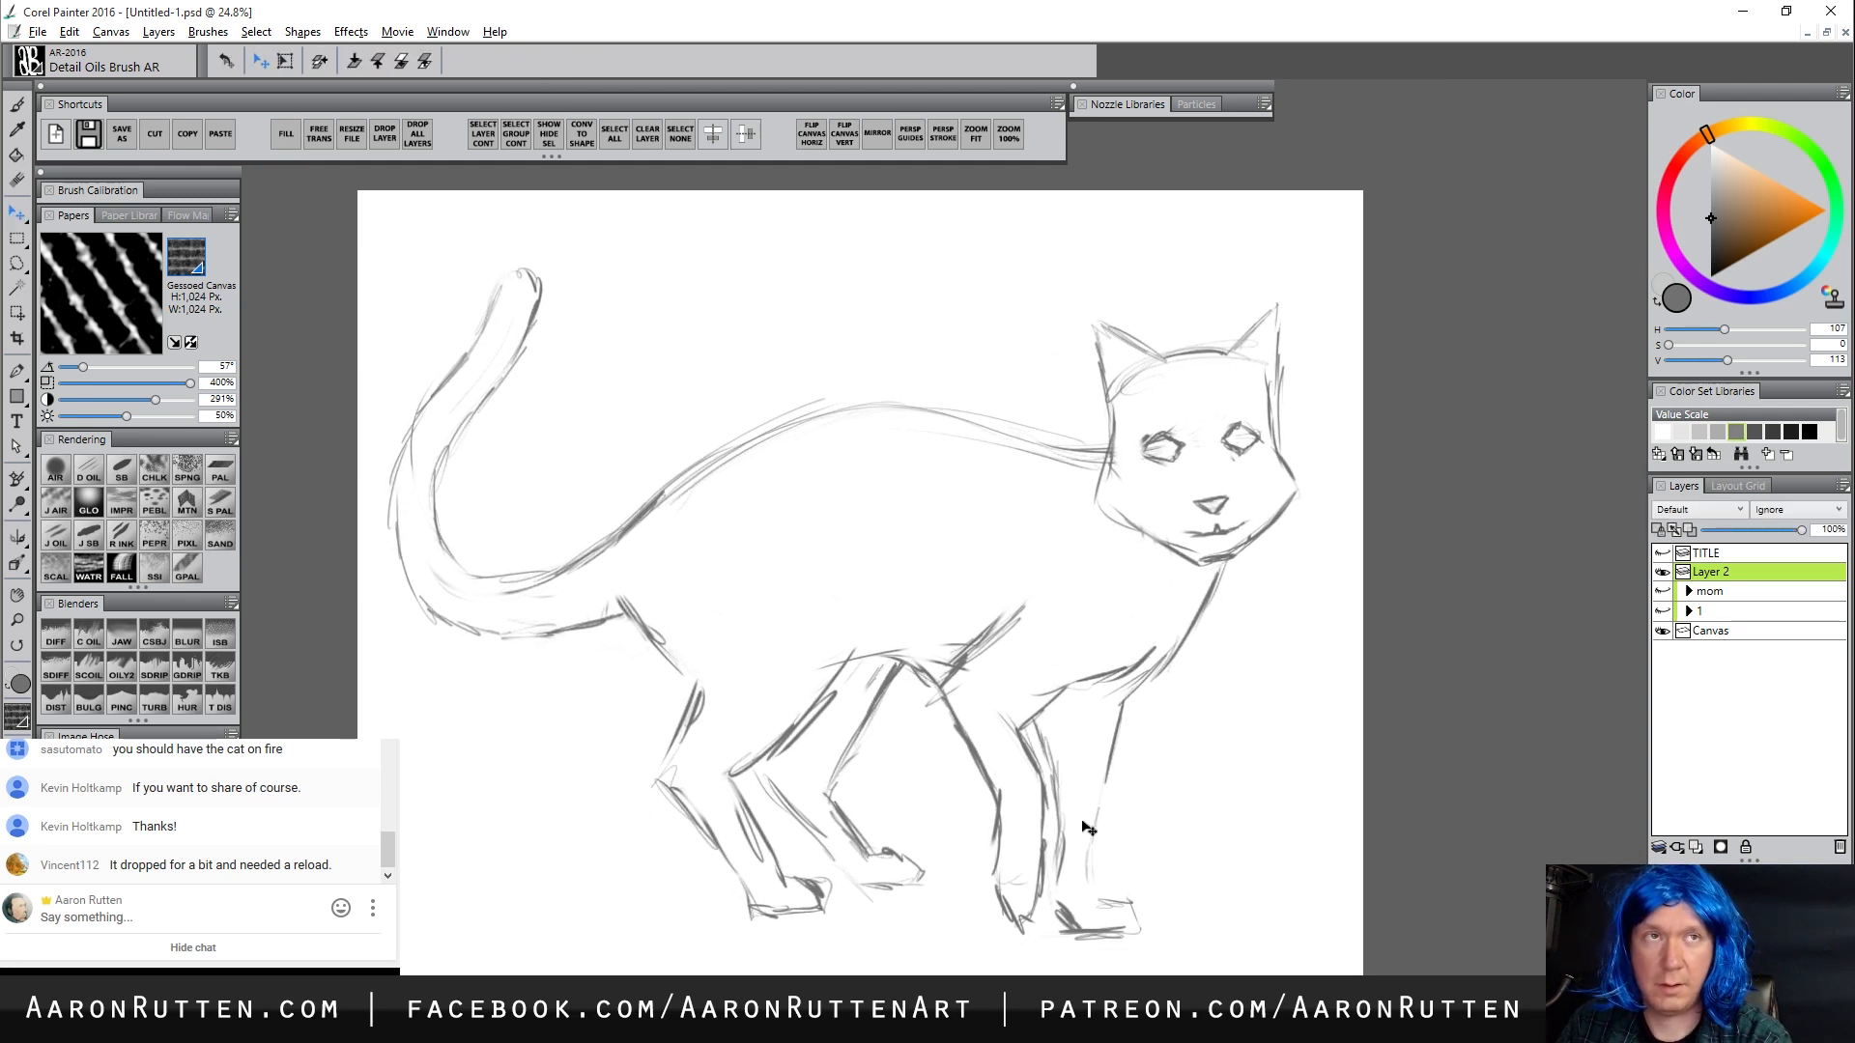
# Scale the cat sketch down slightly and reposition it so the whole figure fits on the canvas
pyautogui.hotkey('ctrl', 'alt', 't')
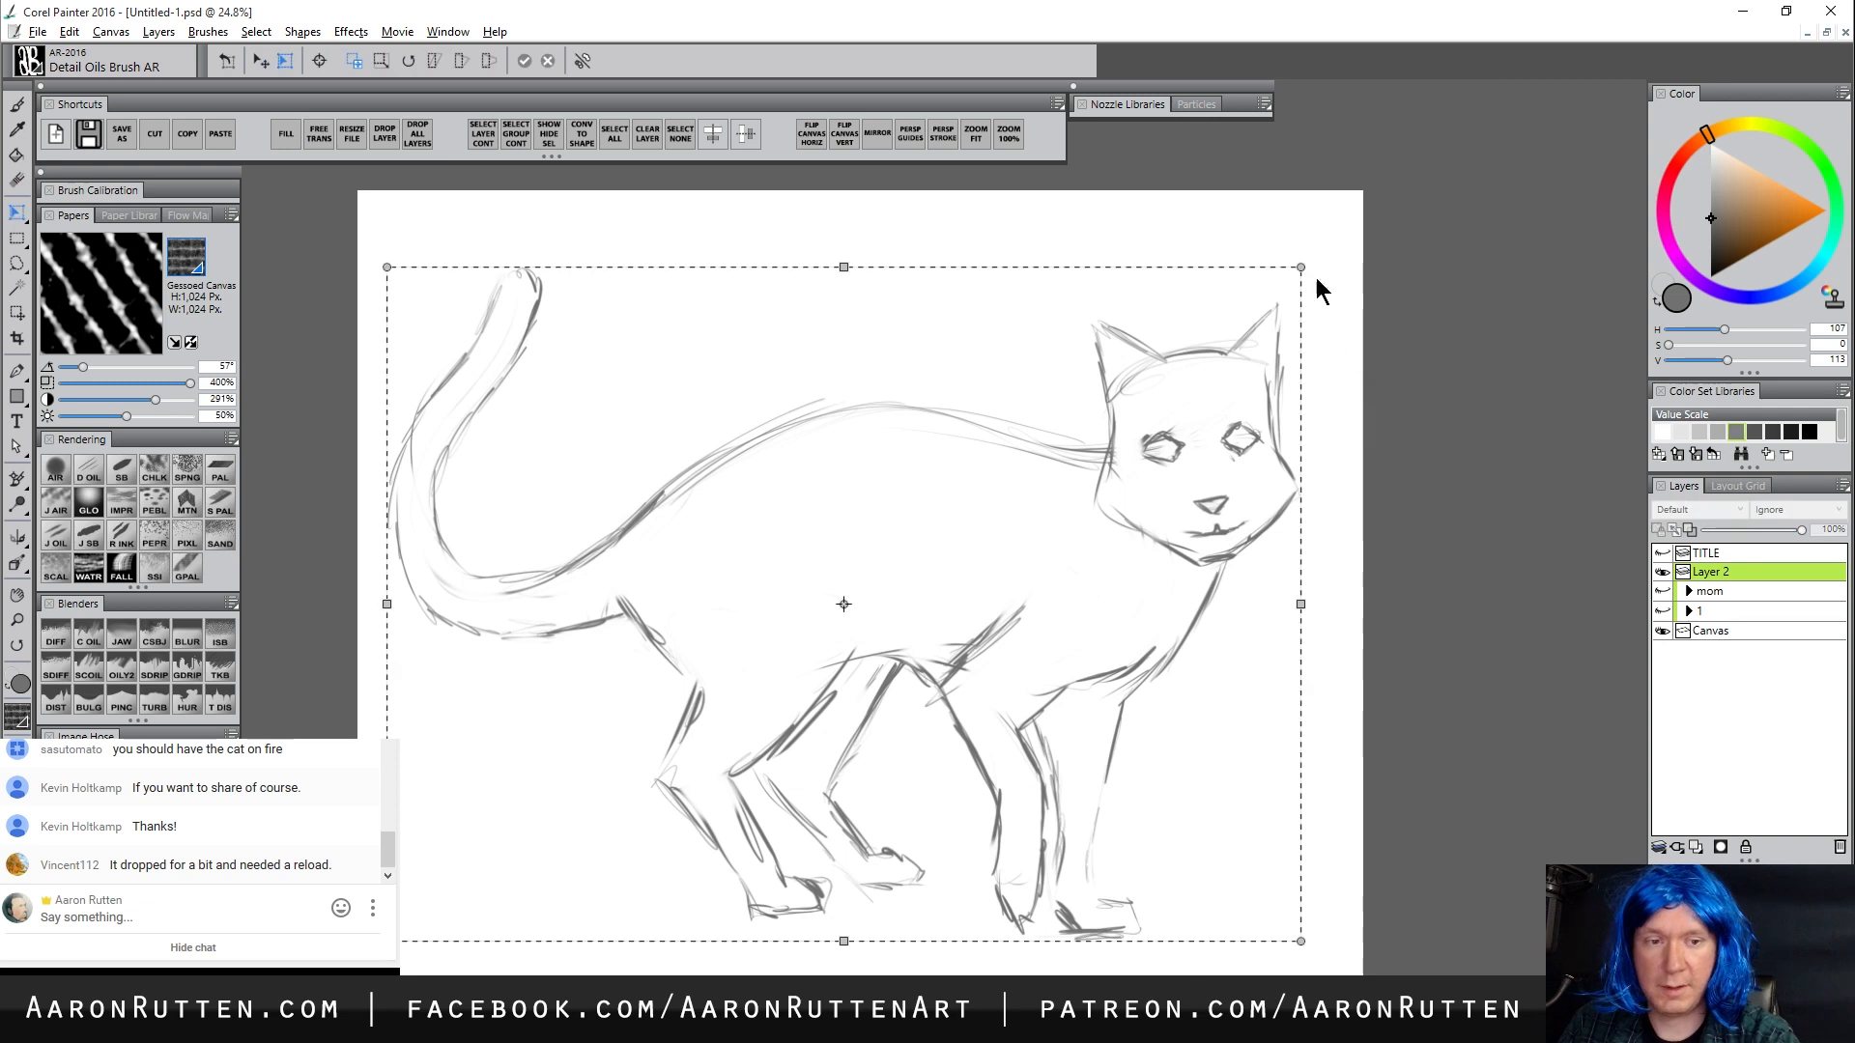
pyautogui.moveTo(1299, 268); pyautogui.dragTo(1267, 292)
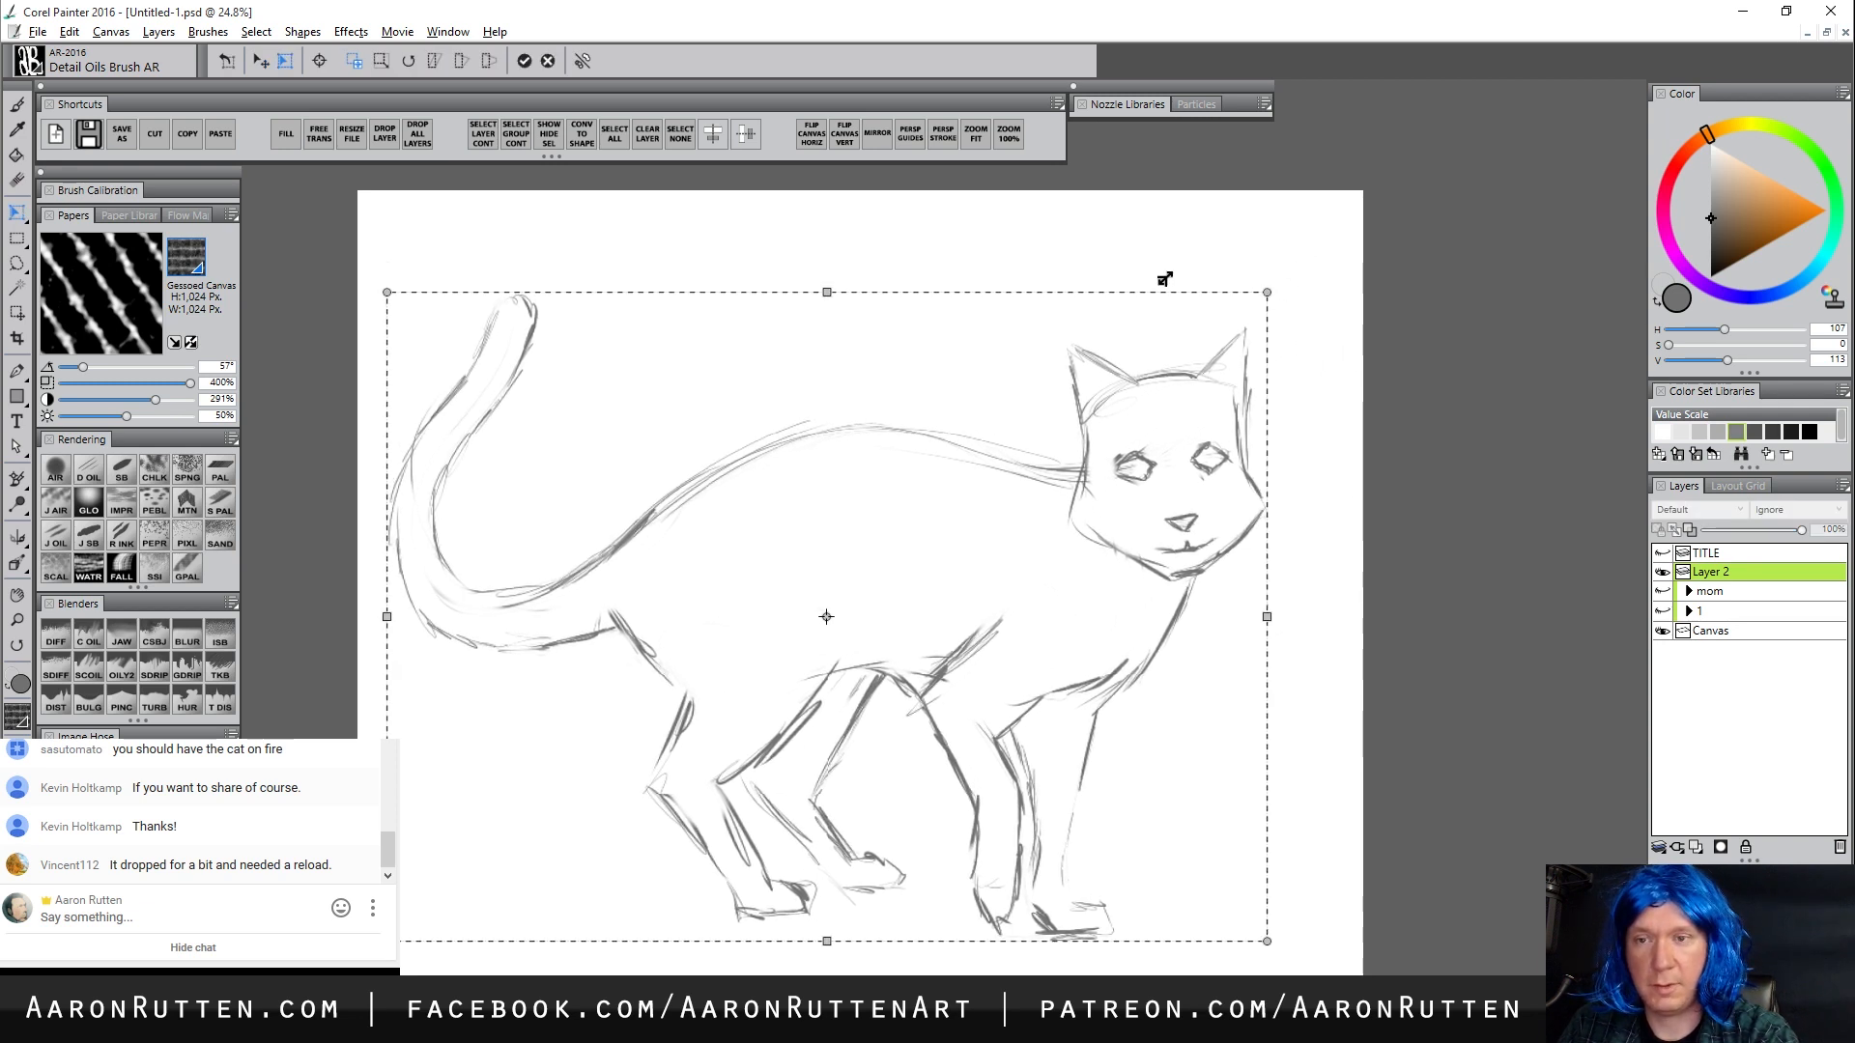
pyautogui.click(524, 61)
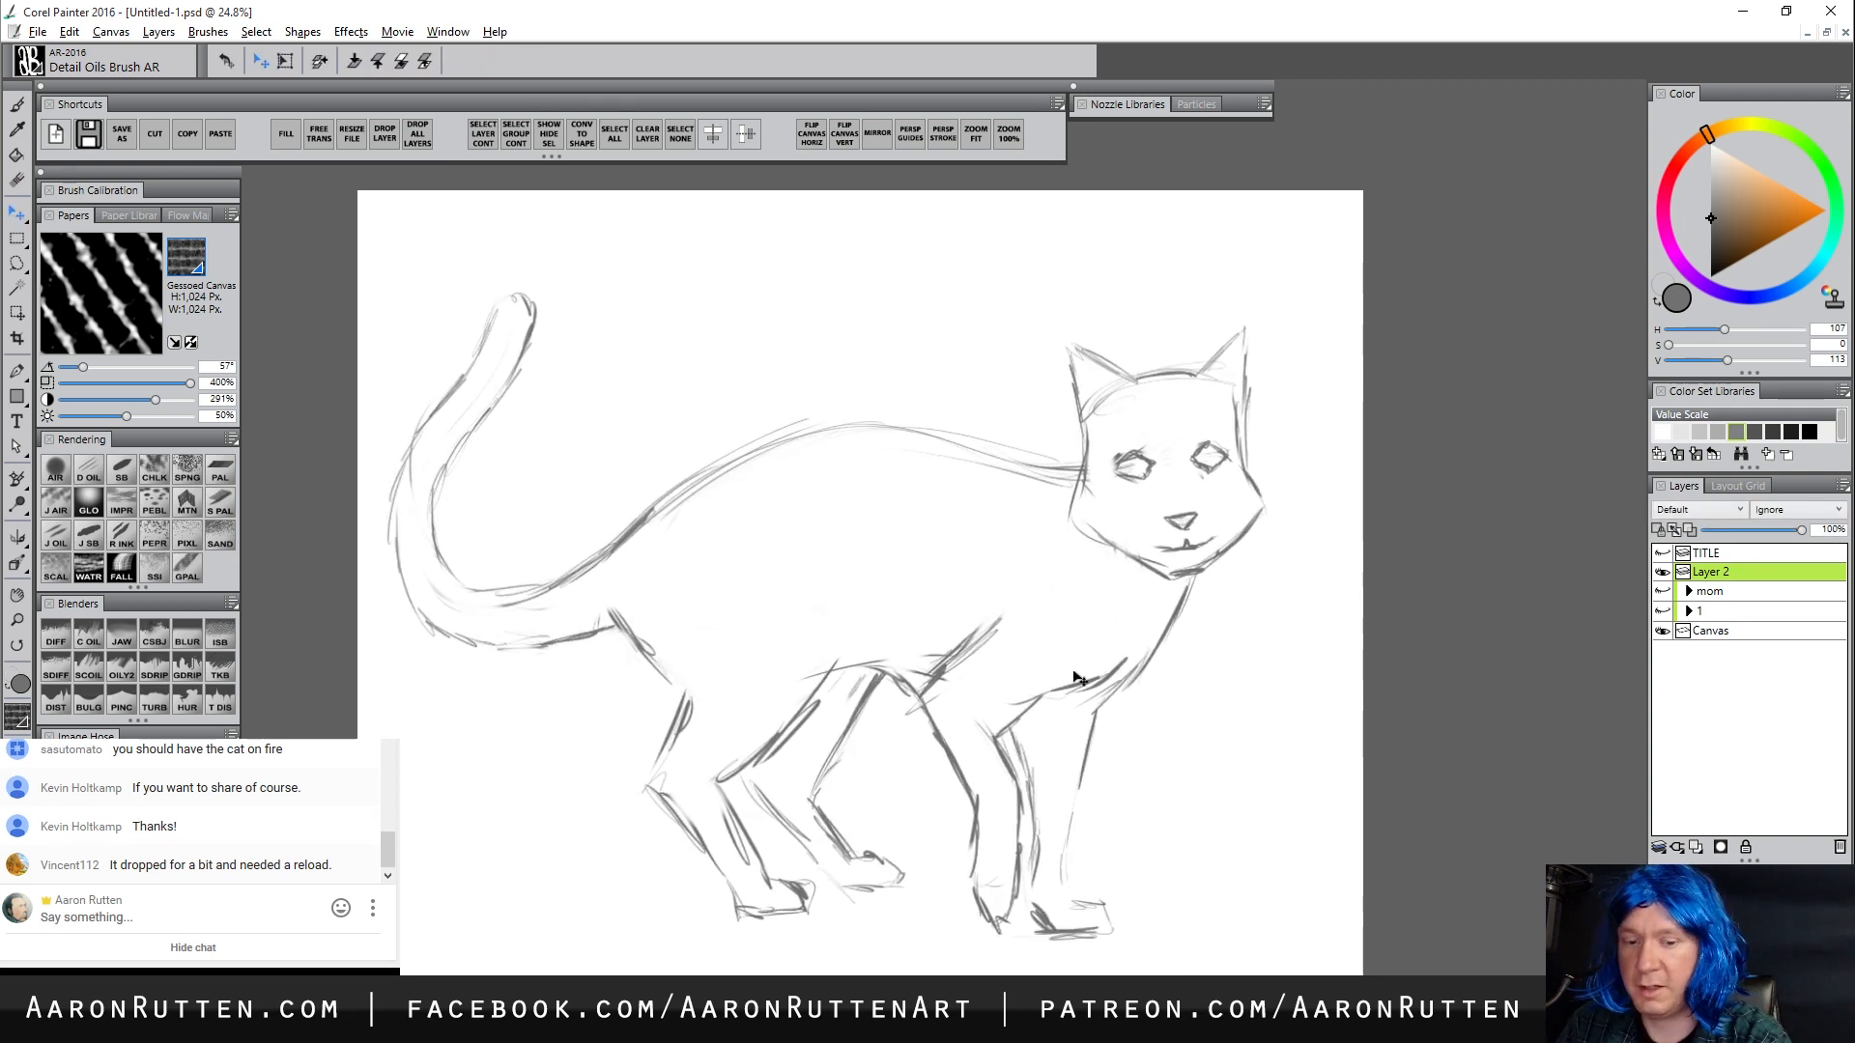
pyautogui.moveTo(1117, 705); pyautogui.dragTo(1130, 706)
pyautogui.moveTo(1117, 790)
pyautogui.mouseDown()
pyautogui.moveTo(1130, 796)
pyautogui.moveTo(1102, 830)
pyautogui.moveTo(1040, 824)
pyautogui.moveTo(1047, 839)
pyautogui.mouseUp()
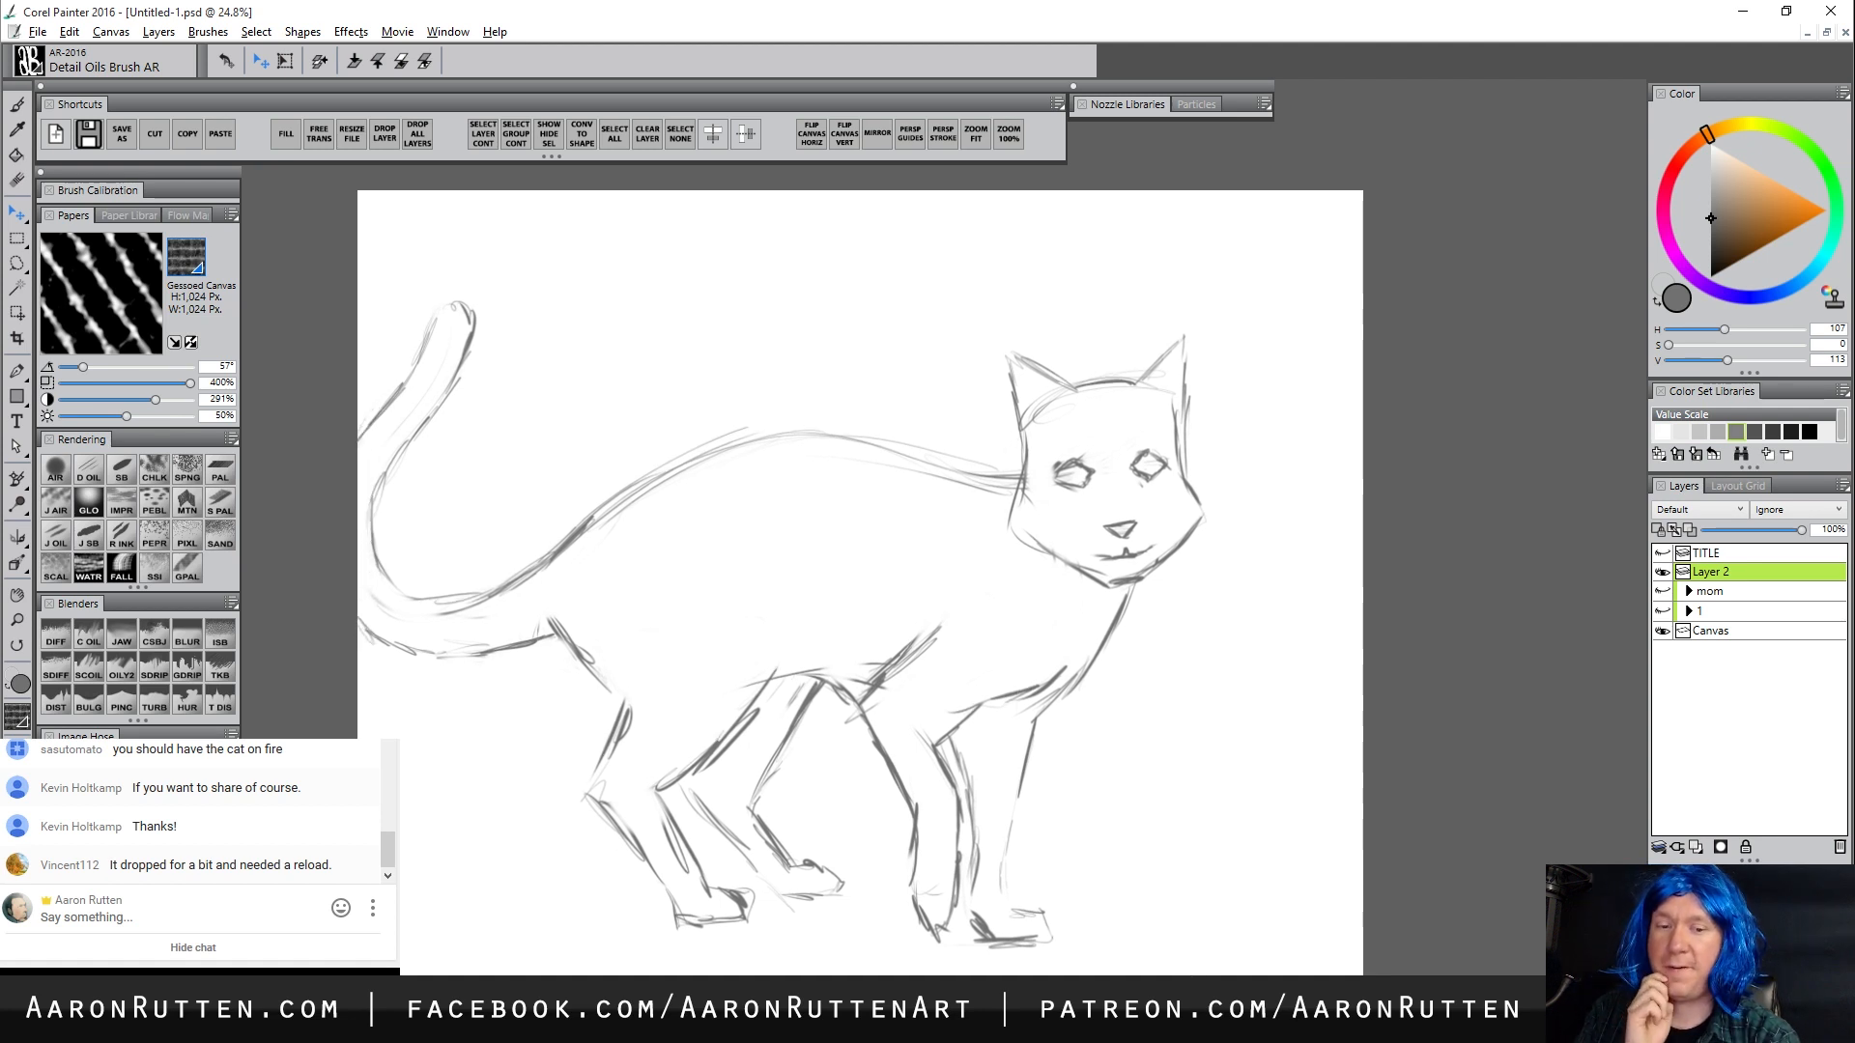
pyautogui.moveTo(1000, 858); pyautogui.dragTo(1064, 871)
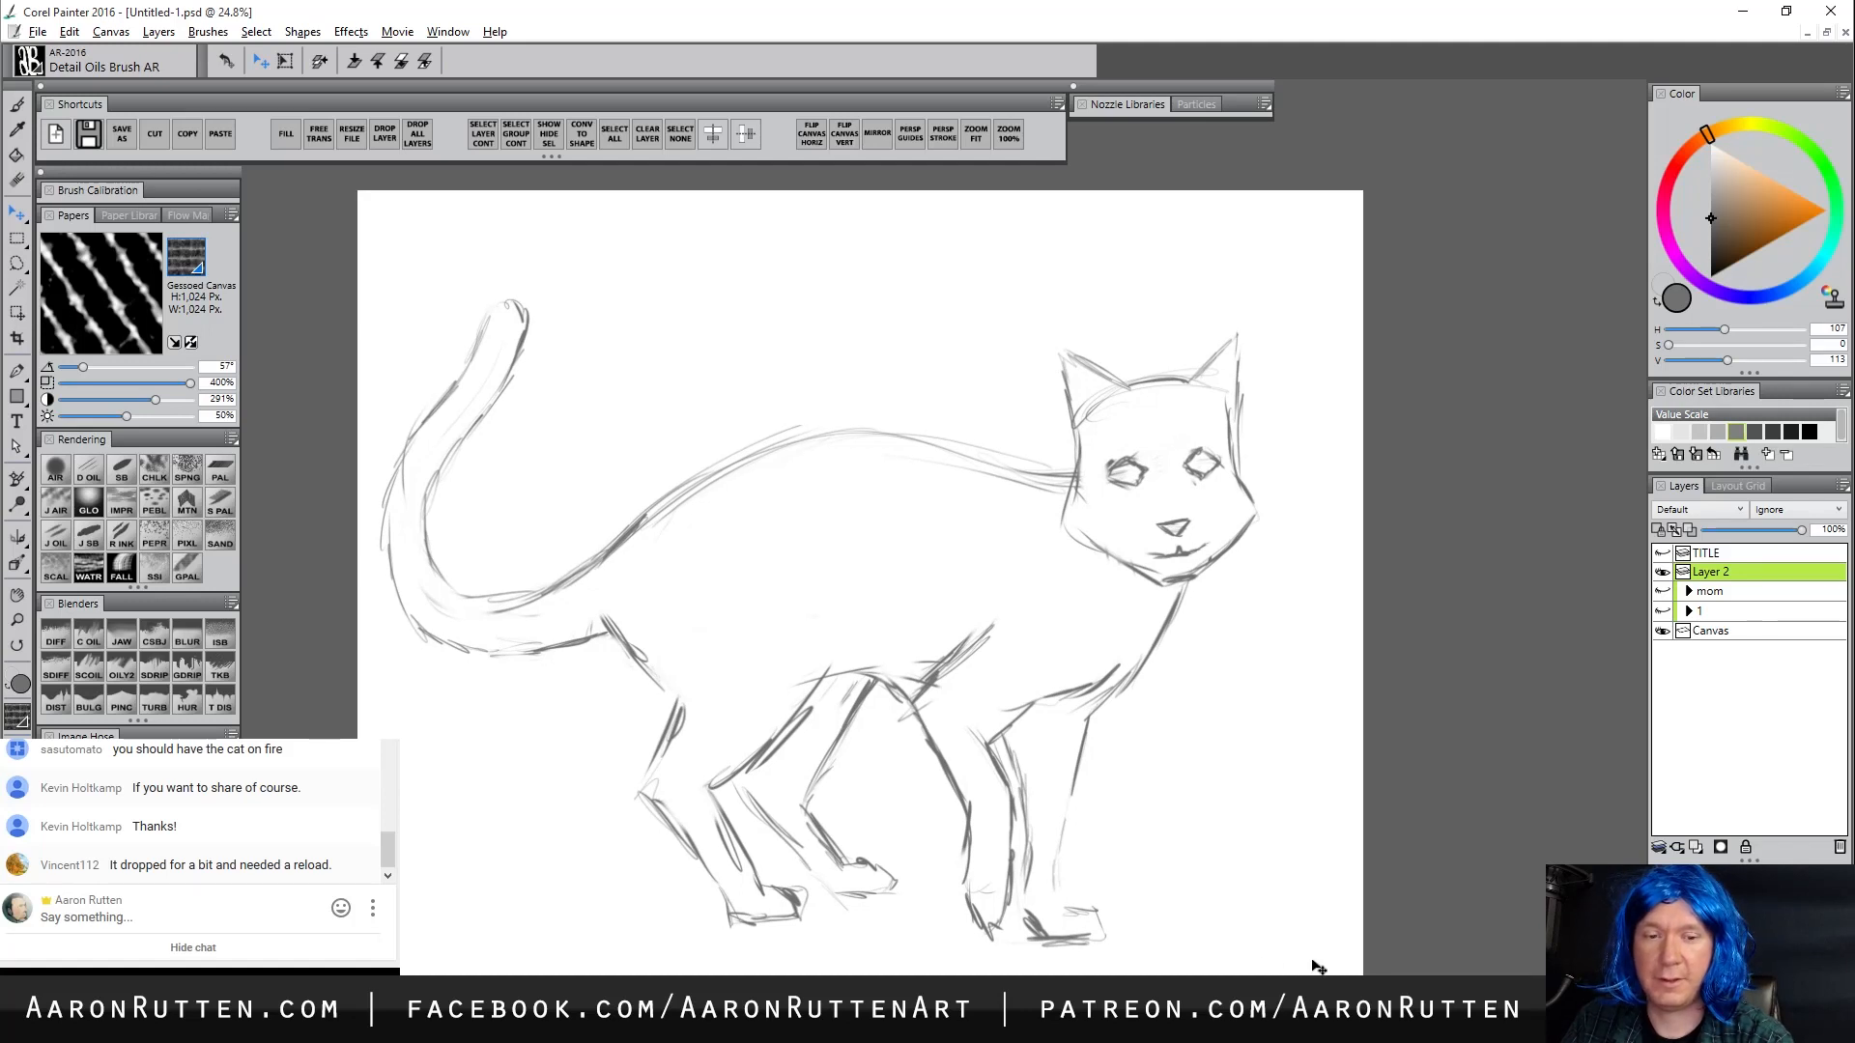
# Rename Layer 2 as sketch, correcting the misspelled first entry
pyautogui.doubleClick(1716, 572)
pyautogui.write('sketech')
pyautogui.press('Return')
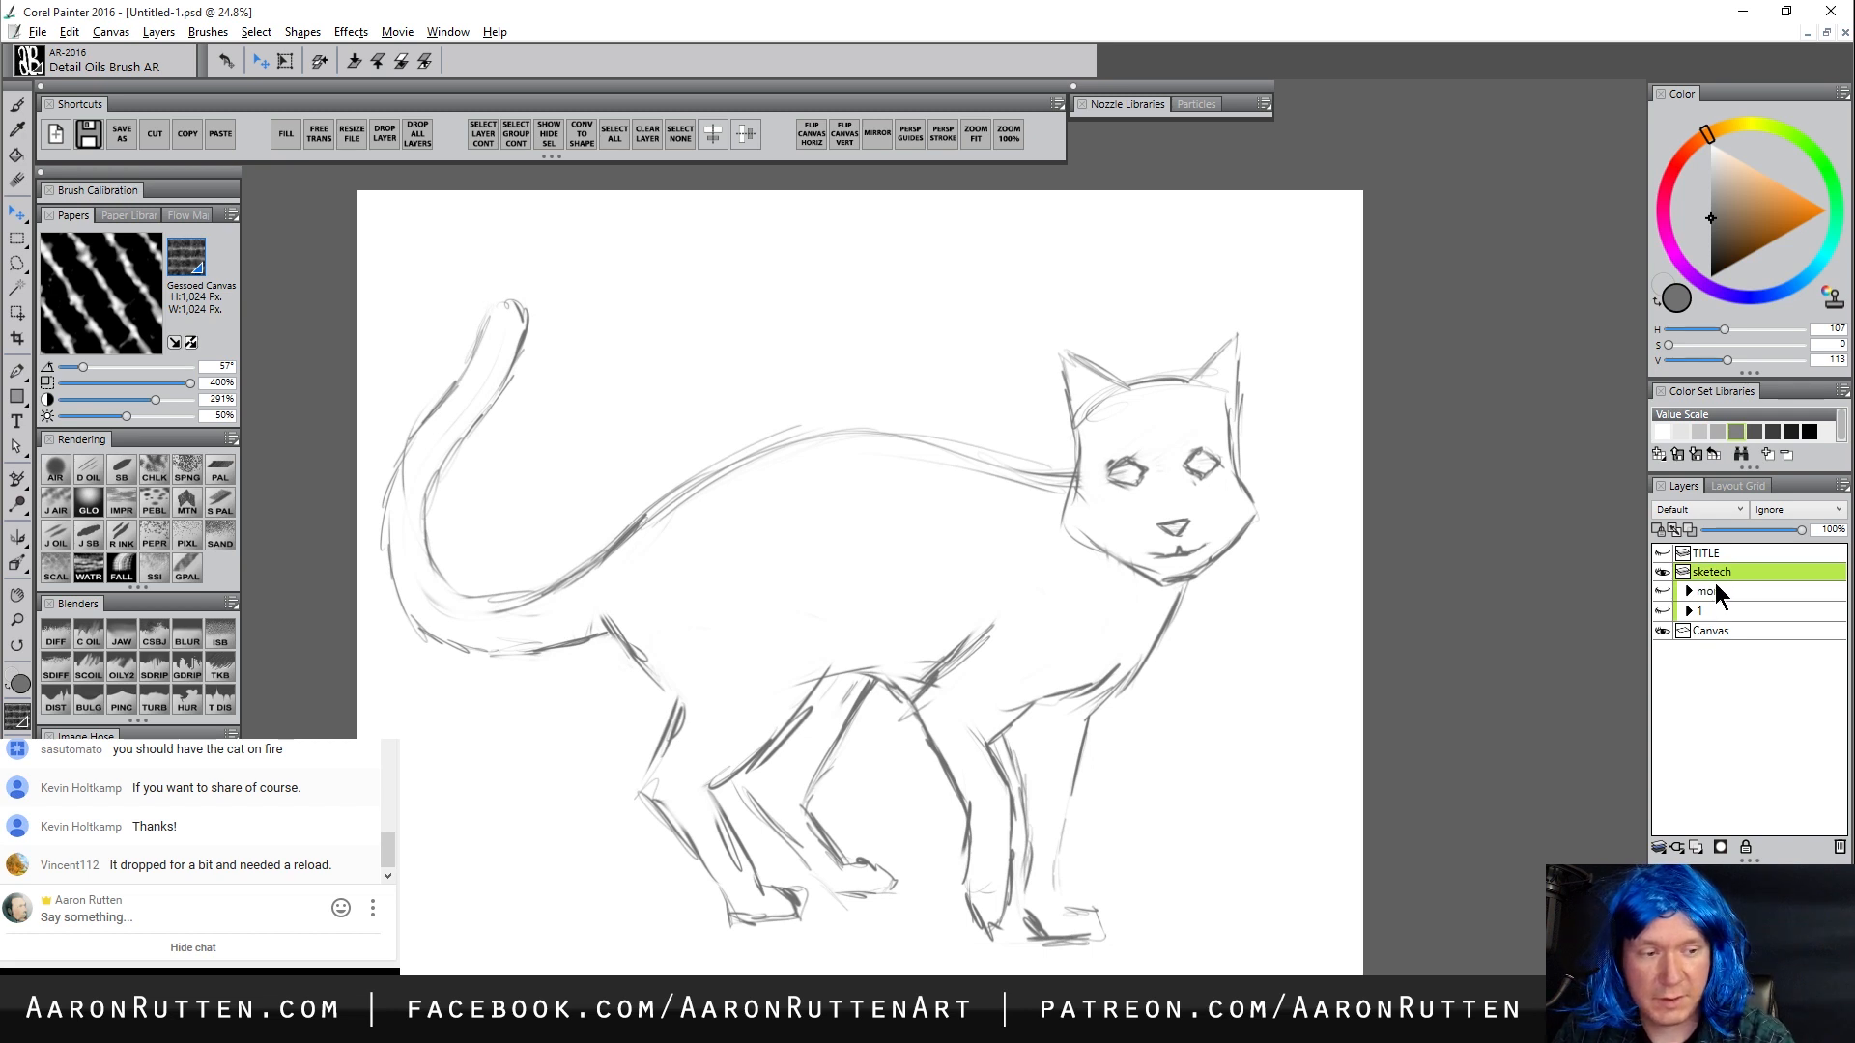
pyautogui.doubleClick(1721, 573)
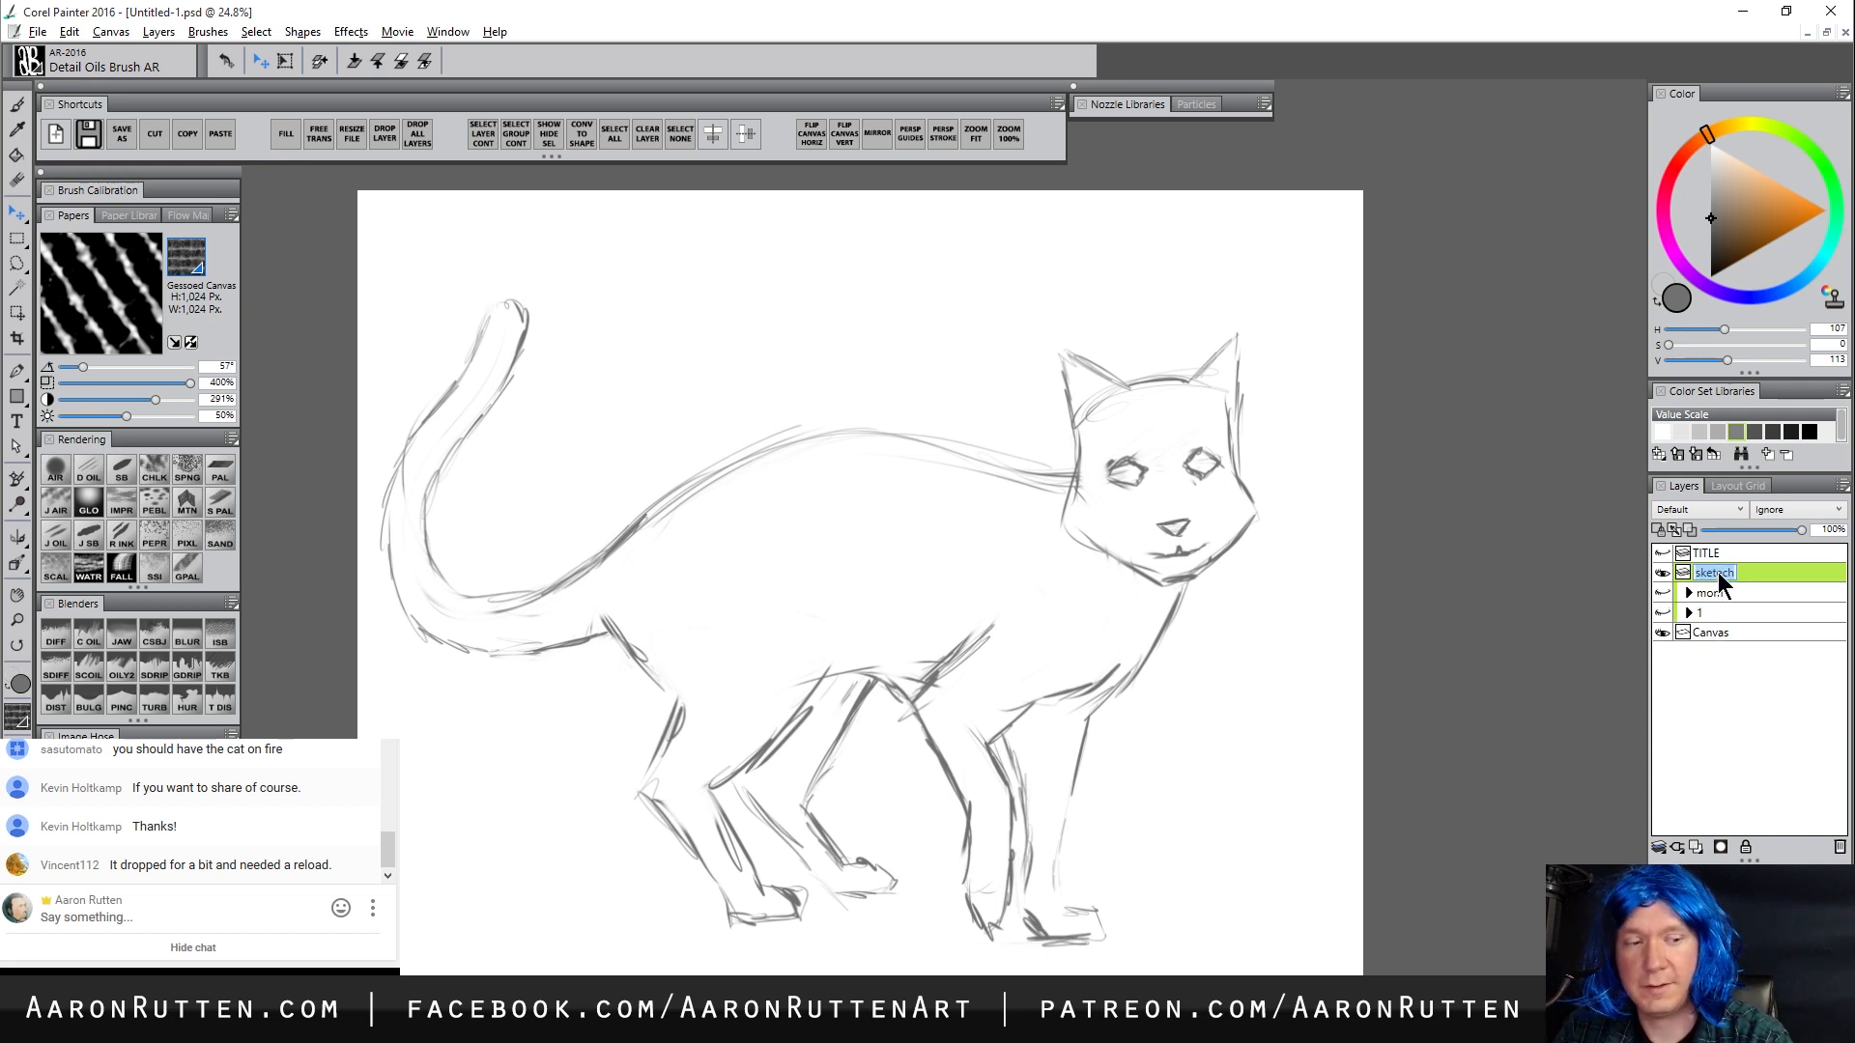
pyautogui.write('sketch')
pyautogui.press('Return')
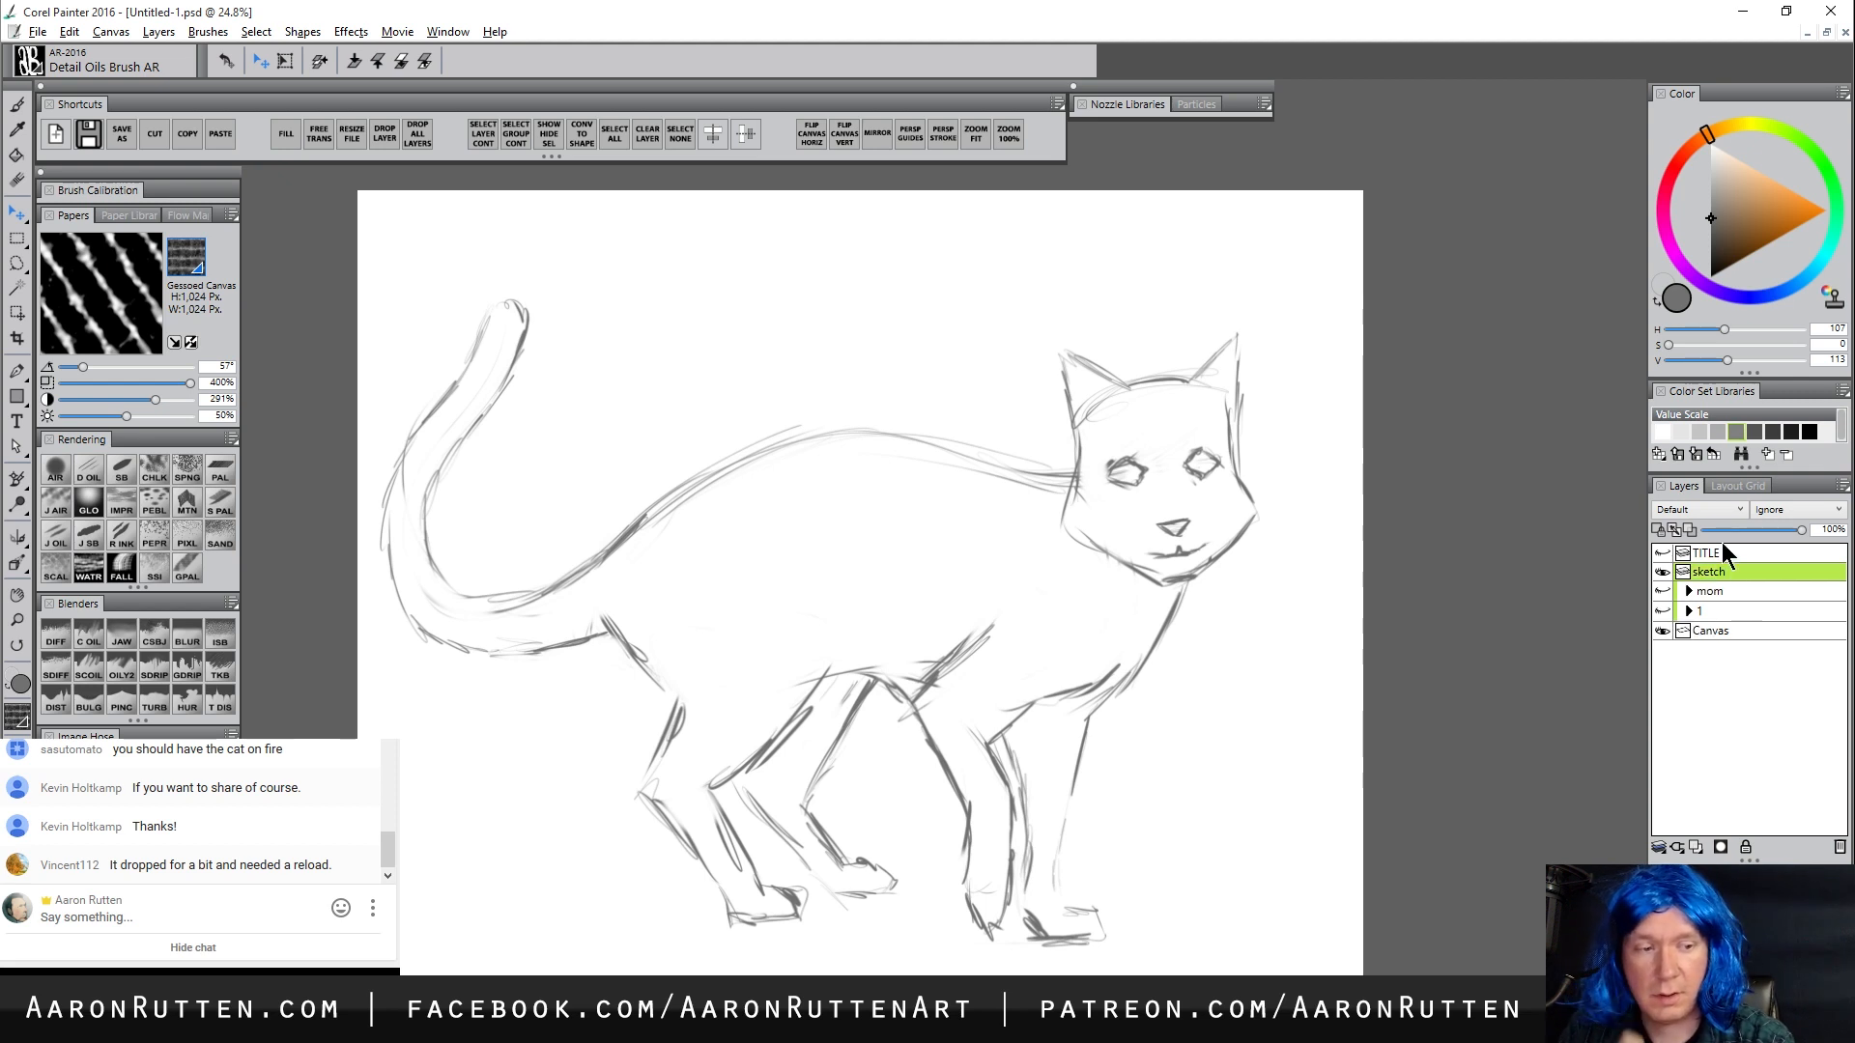
# Recolour the cat sketch lines by filling them with a fully saturated bright blue while preserving the layer's transparency
pyautogui.click(1803, 287)
pyautogui.click(1791, 218)
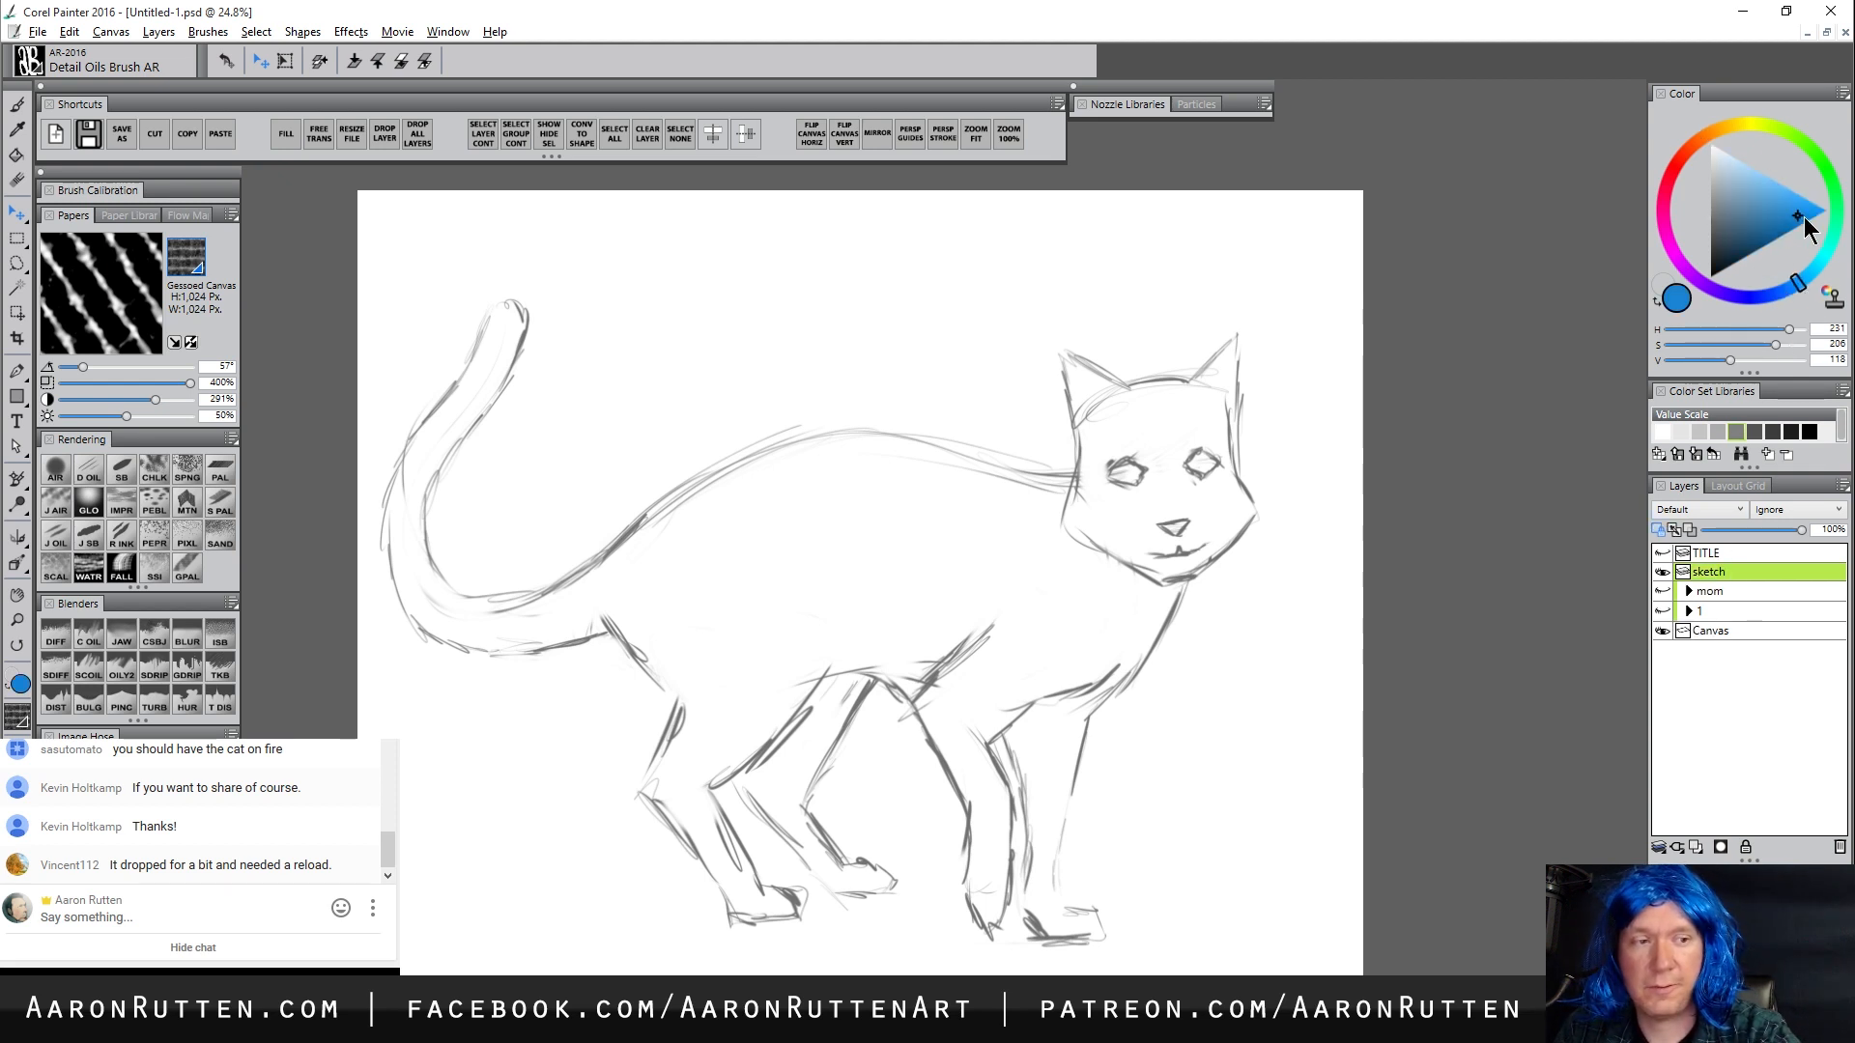
pyautogui.click(1826, 210)
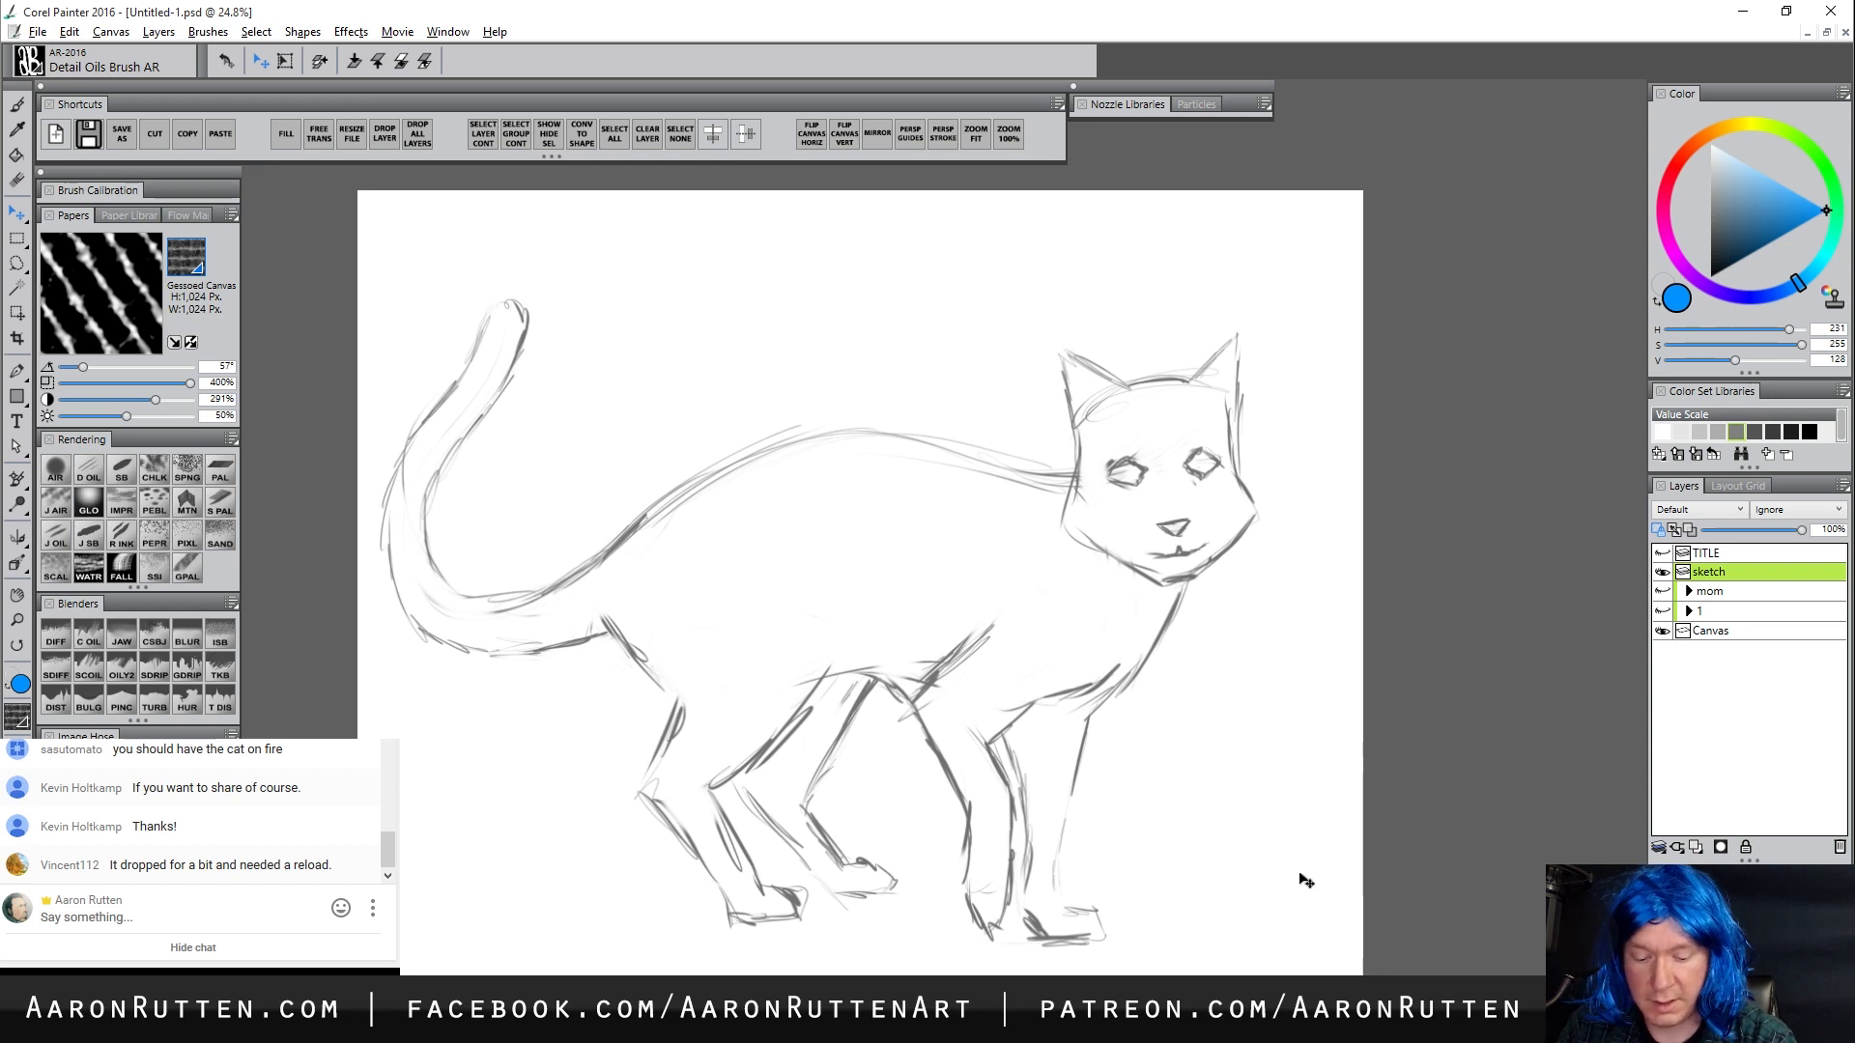
pyautogui.hotkey('ctrl', 'f')
pyautogui.press('Return')
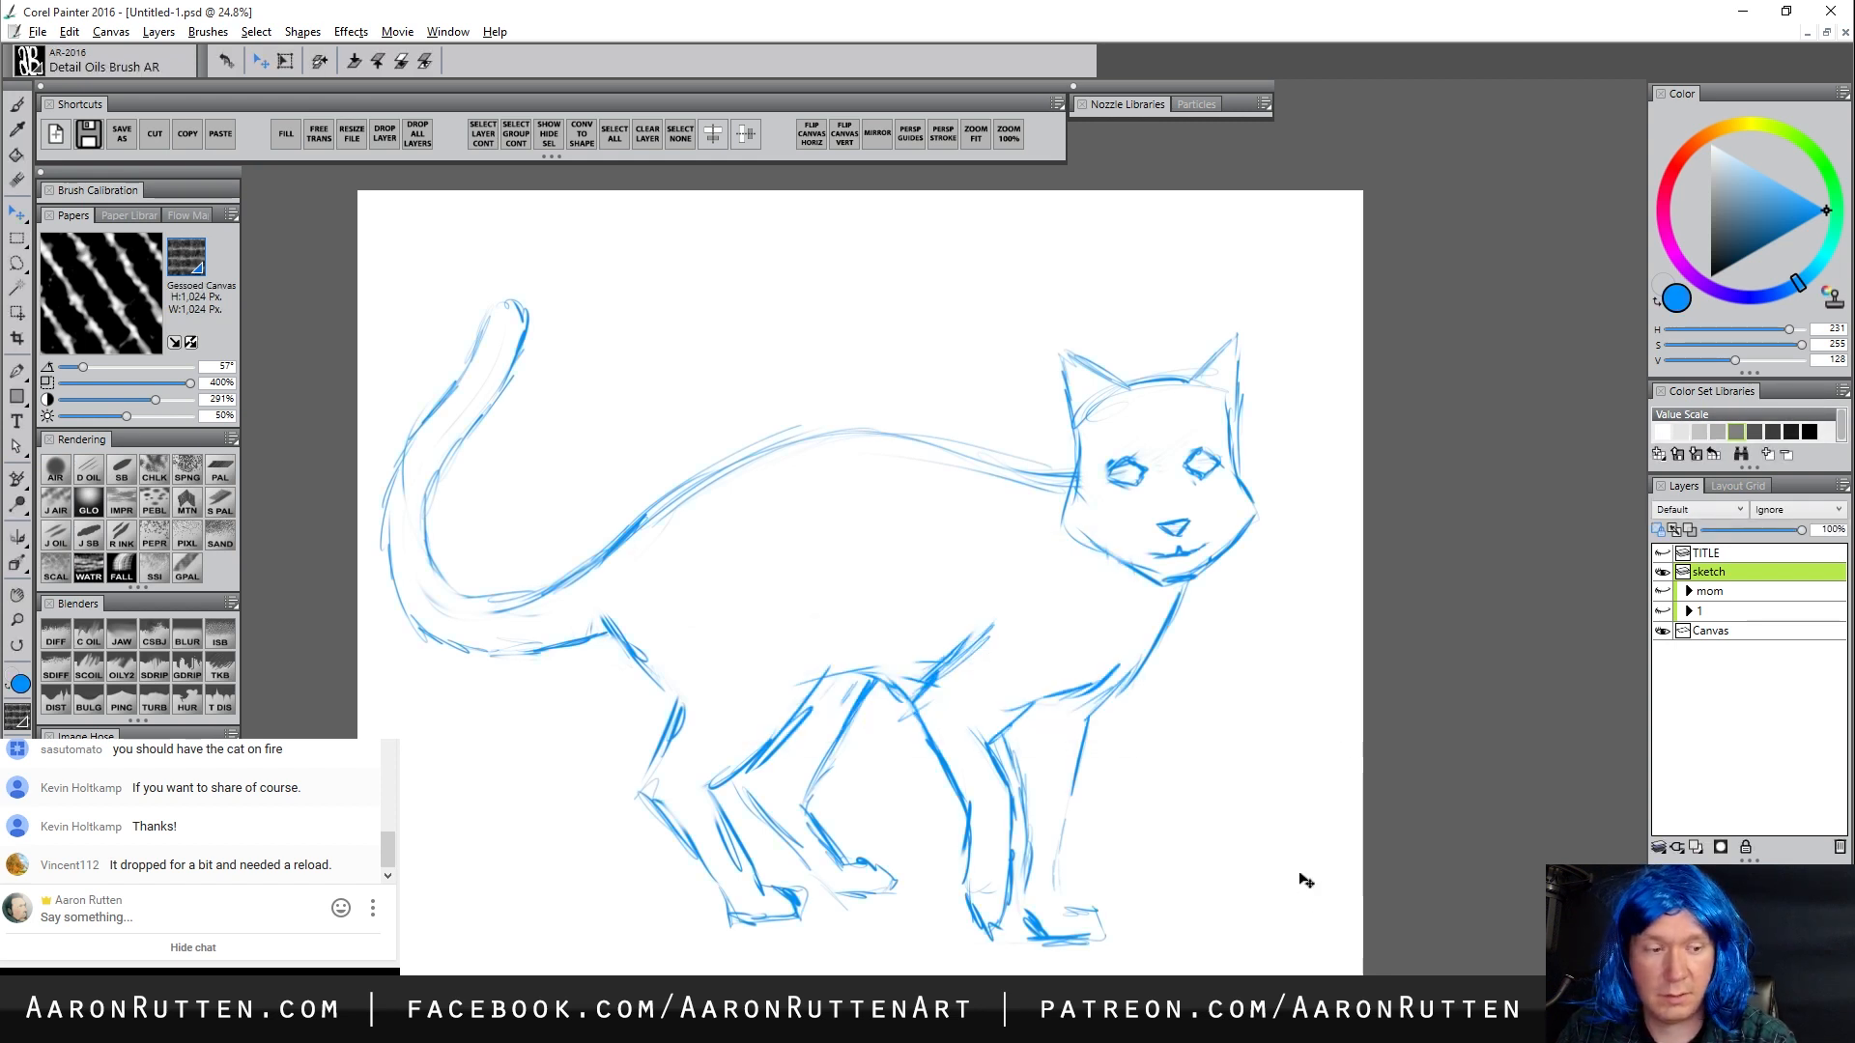
# Add a new layer above the sketch without transparency lock, and set up the Smooth Scratchboard brush in black
pyautogui.click(1697, 847)
pyautogui.click(1659, 530)
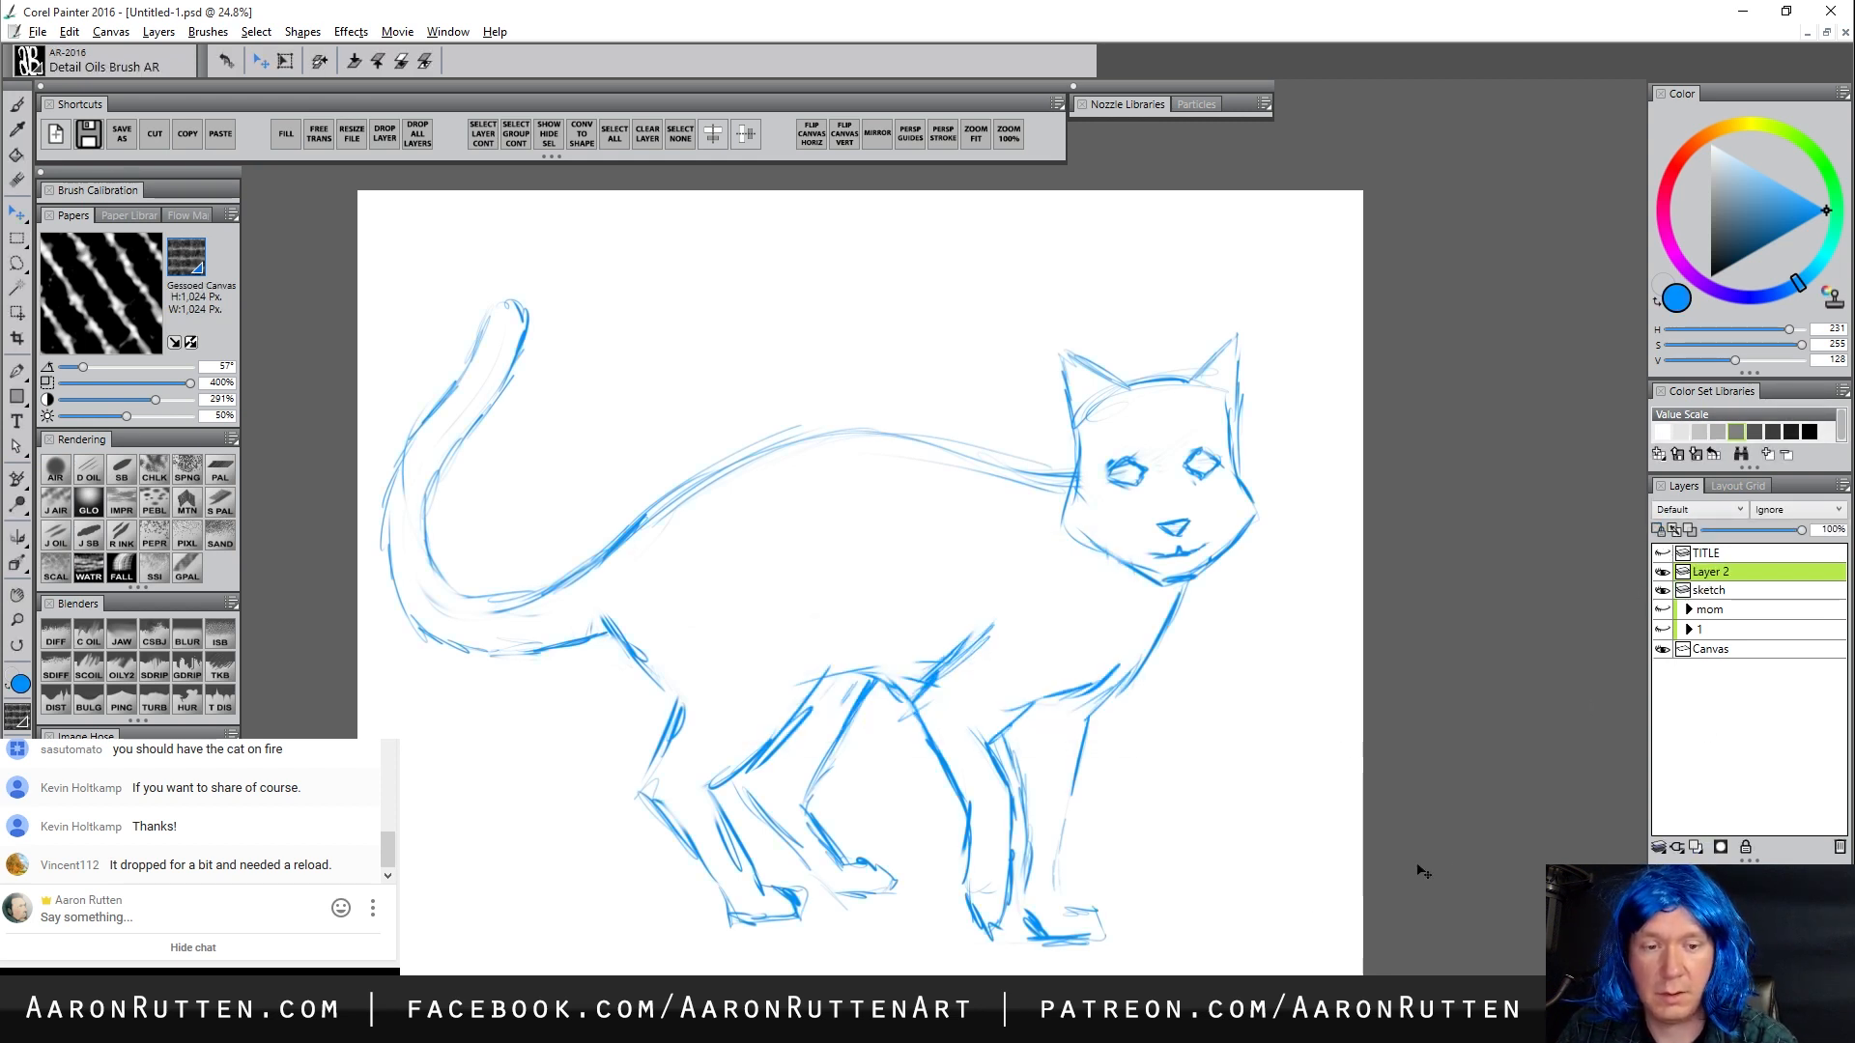
pyautogui.click(124, 472)
pyautogui.click(1711, 277)
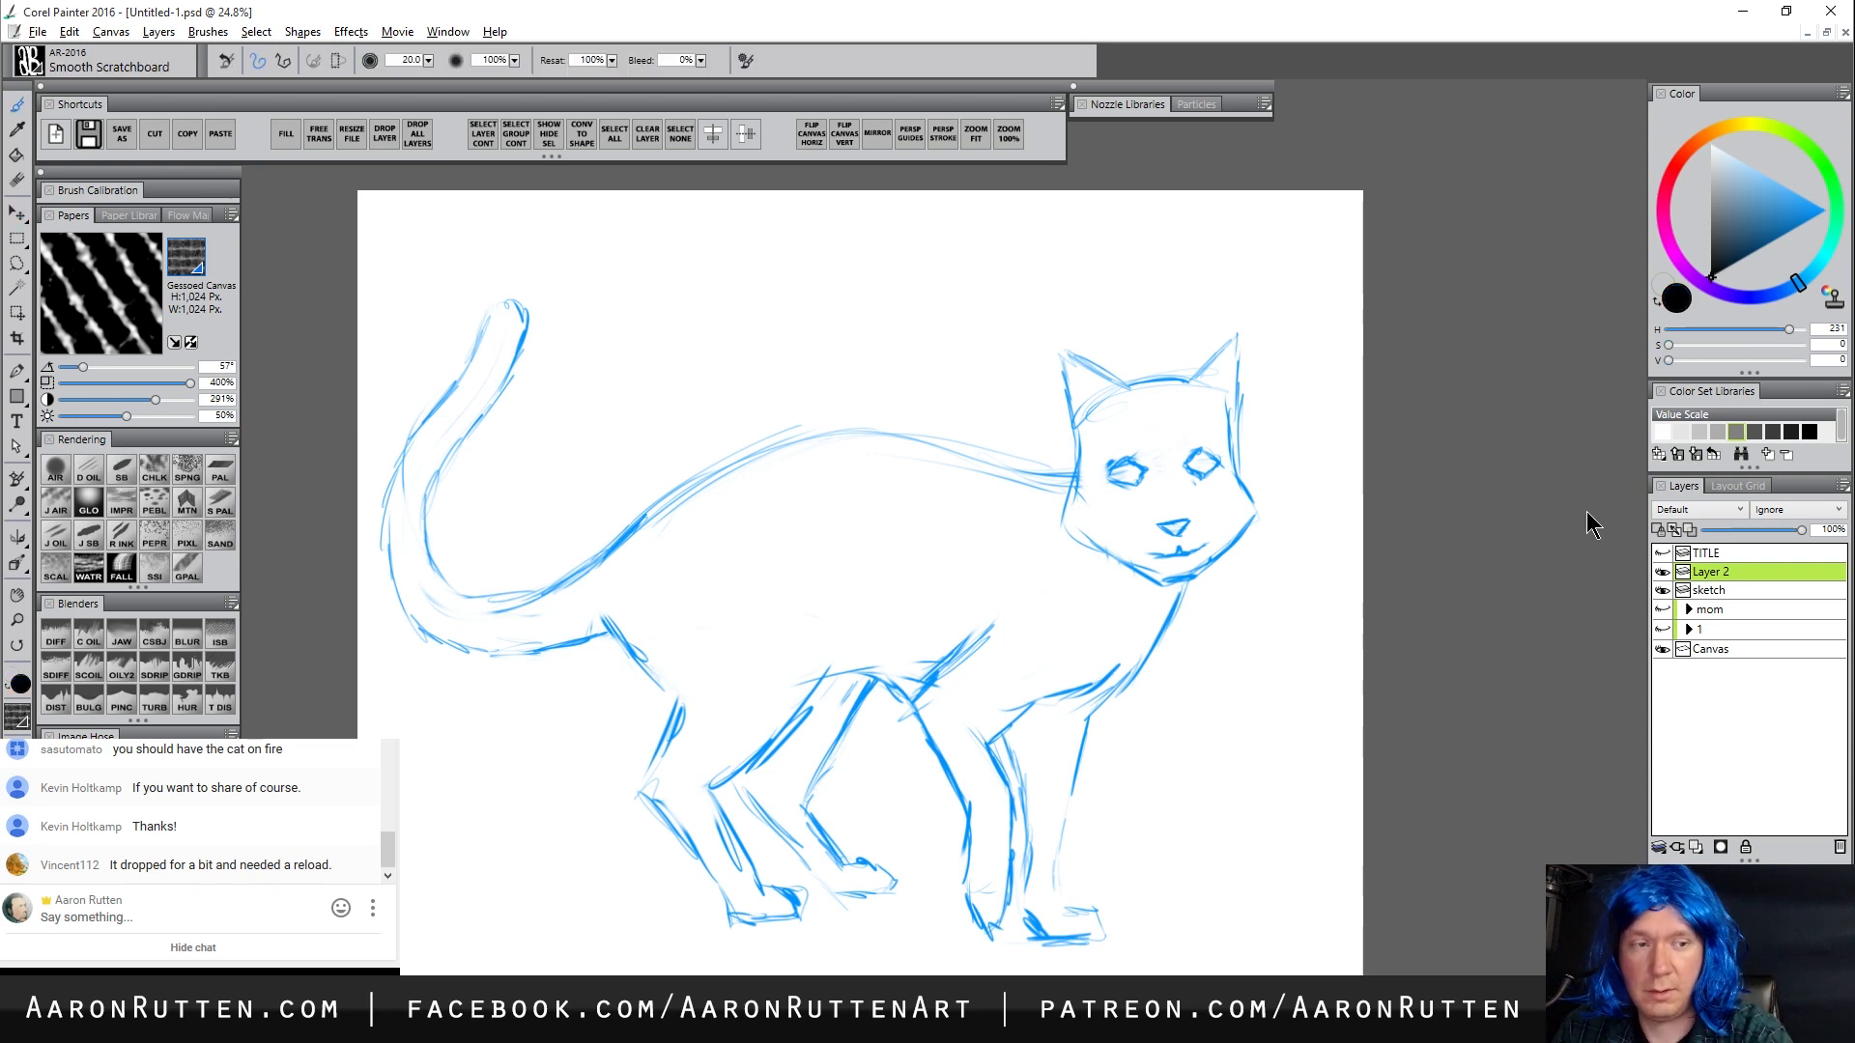
# Rename the new layer above the sketch as ink
pyautogui.press('m')
pyautogui.click(1106, 474)
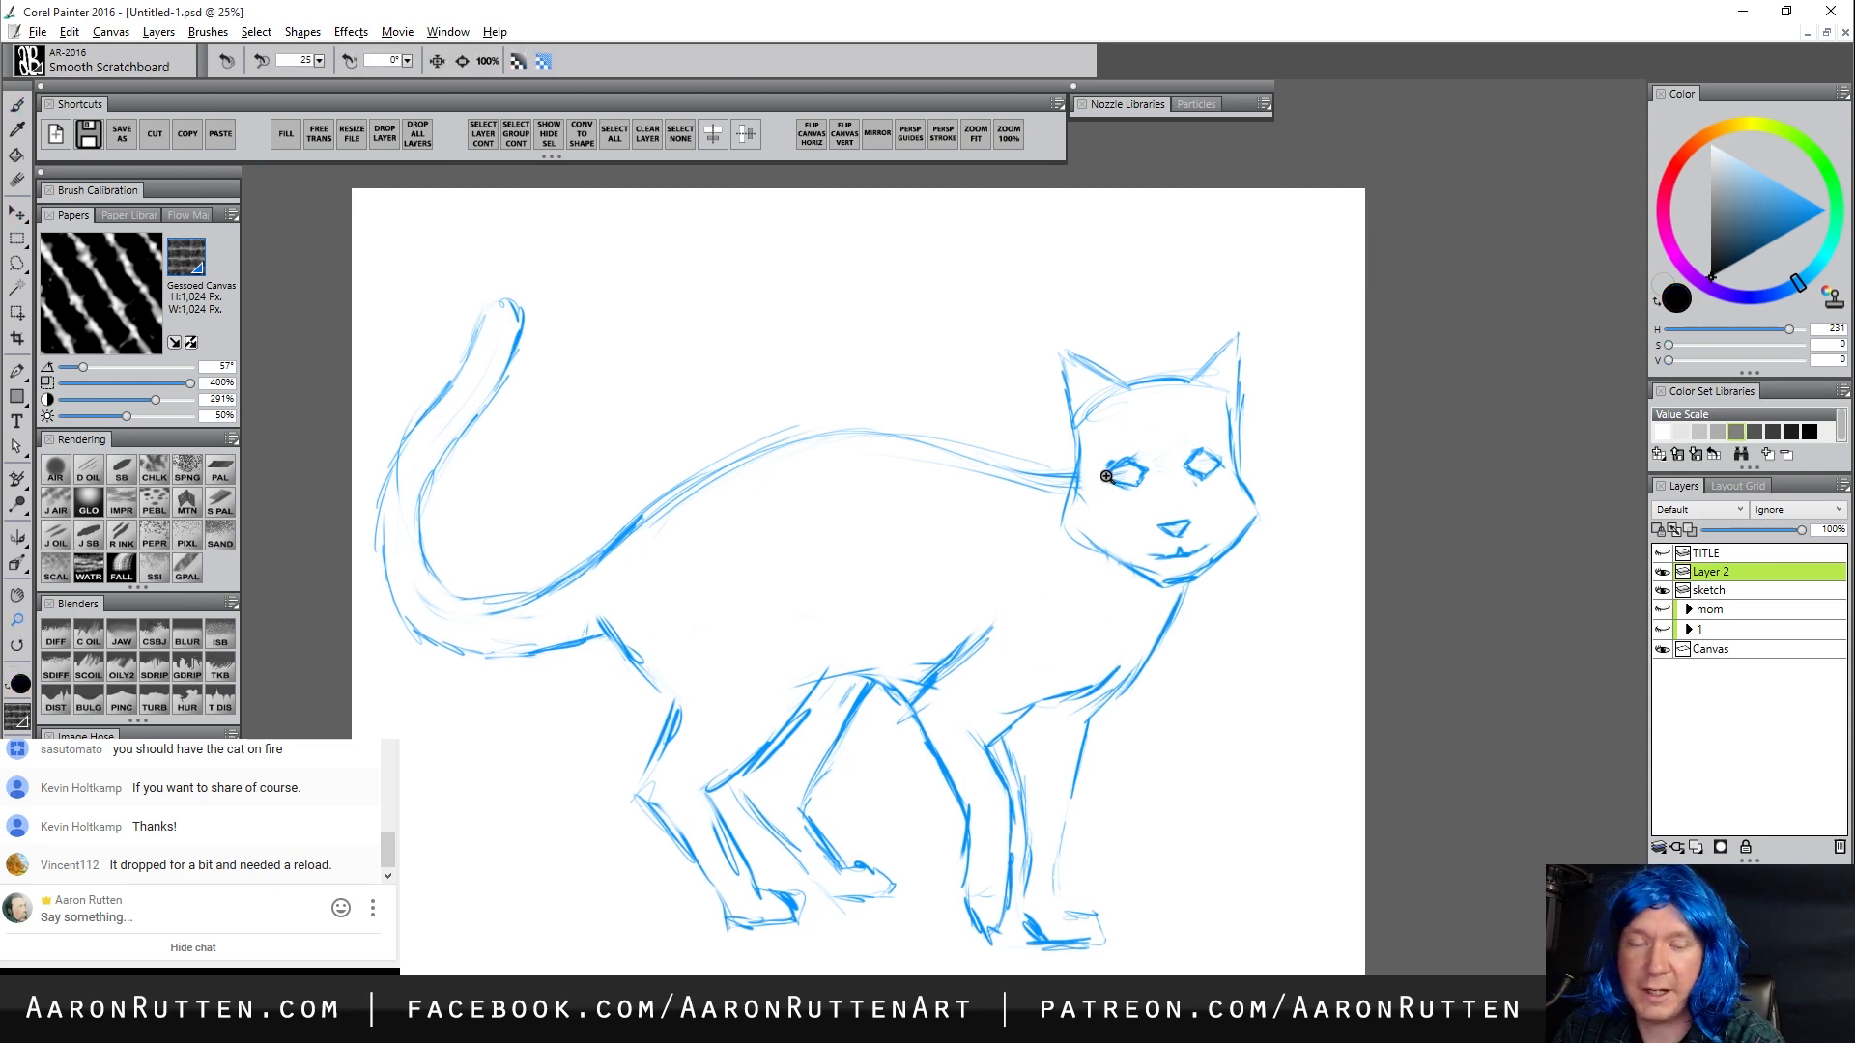
pyautogui.click(1126, 471)
pyautogui.click(1214, 481)
pyautogui.moveTo(1212, 513); pyautogui.dragTo(768, 579)
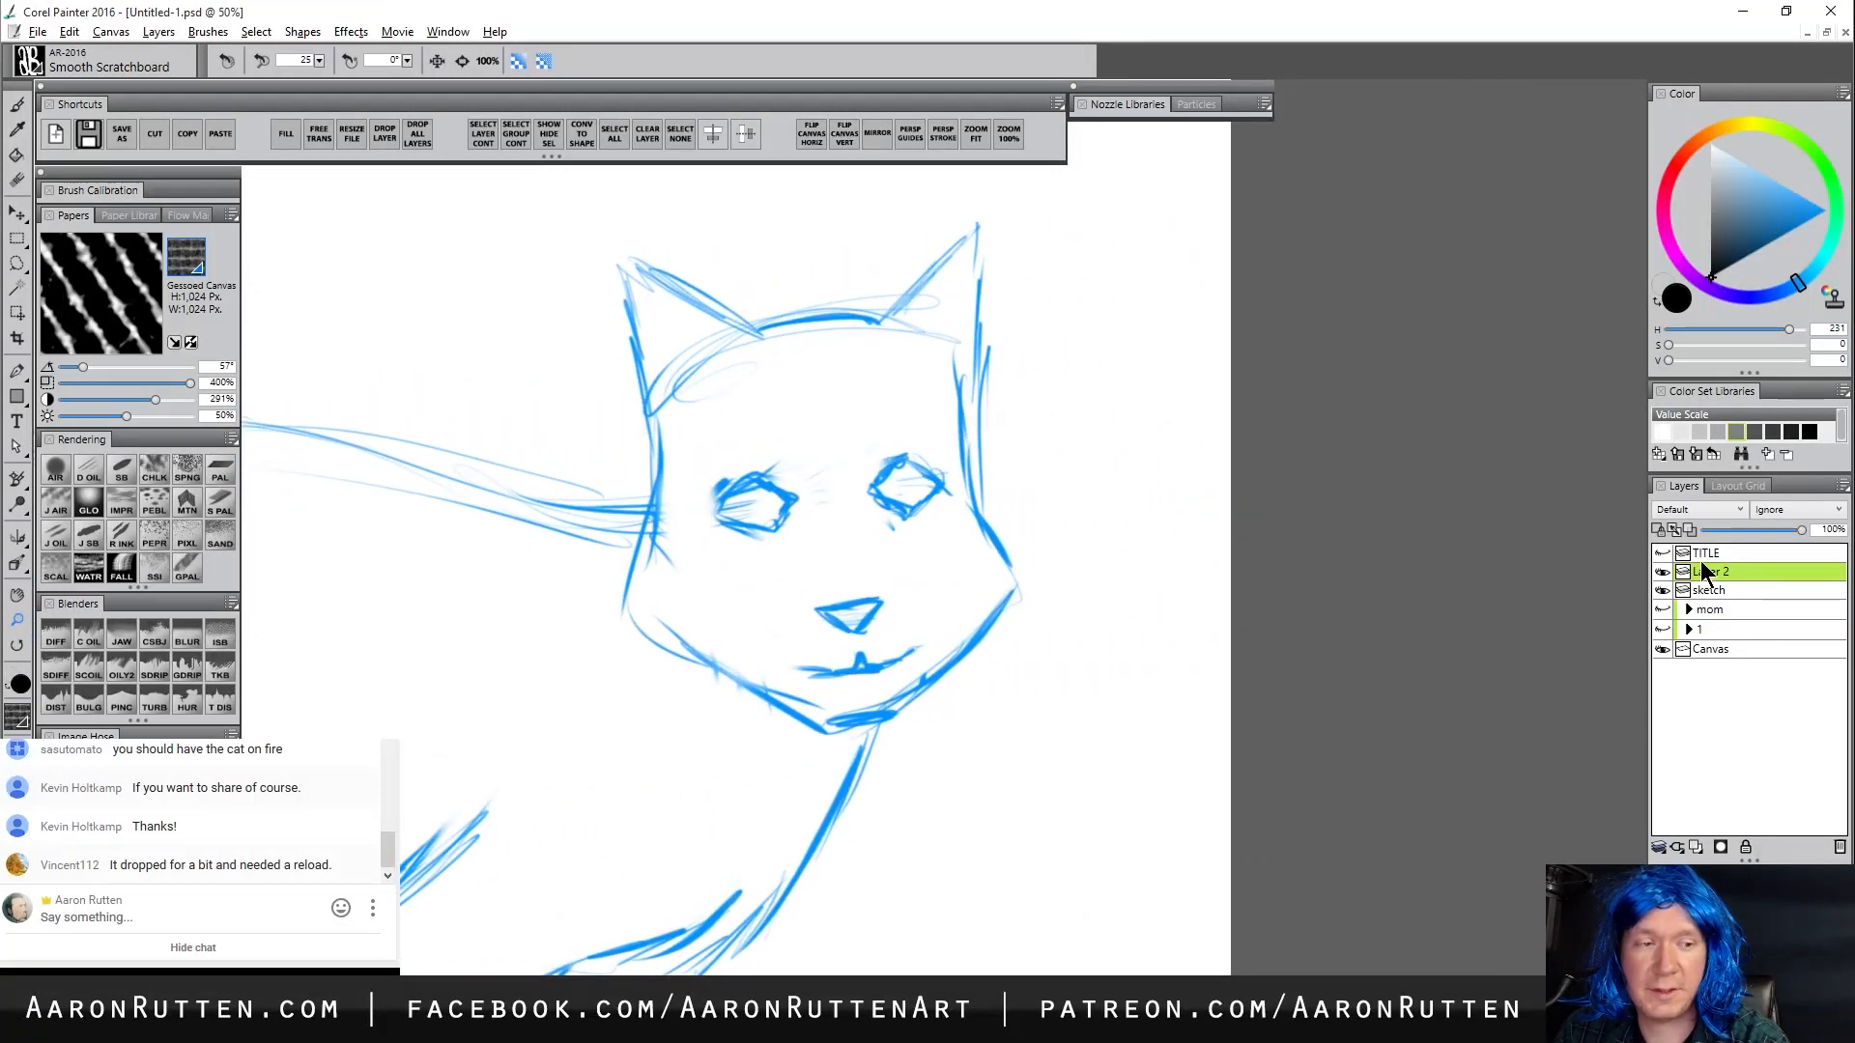
pyautogui.doubleClick(1718, 573)
pyautogui.write('i')
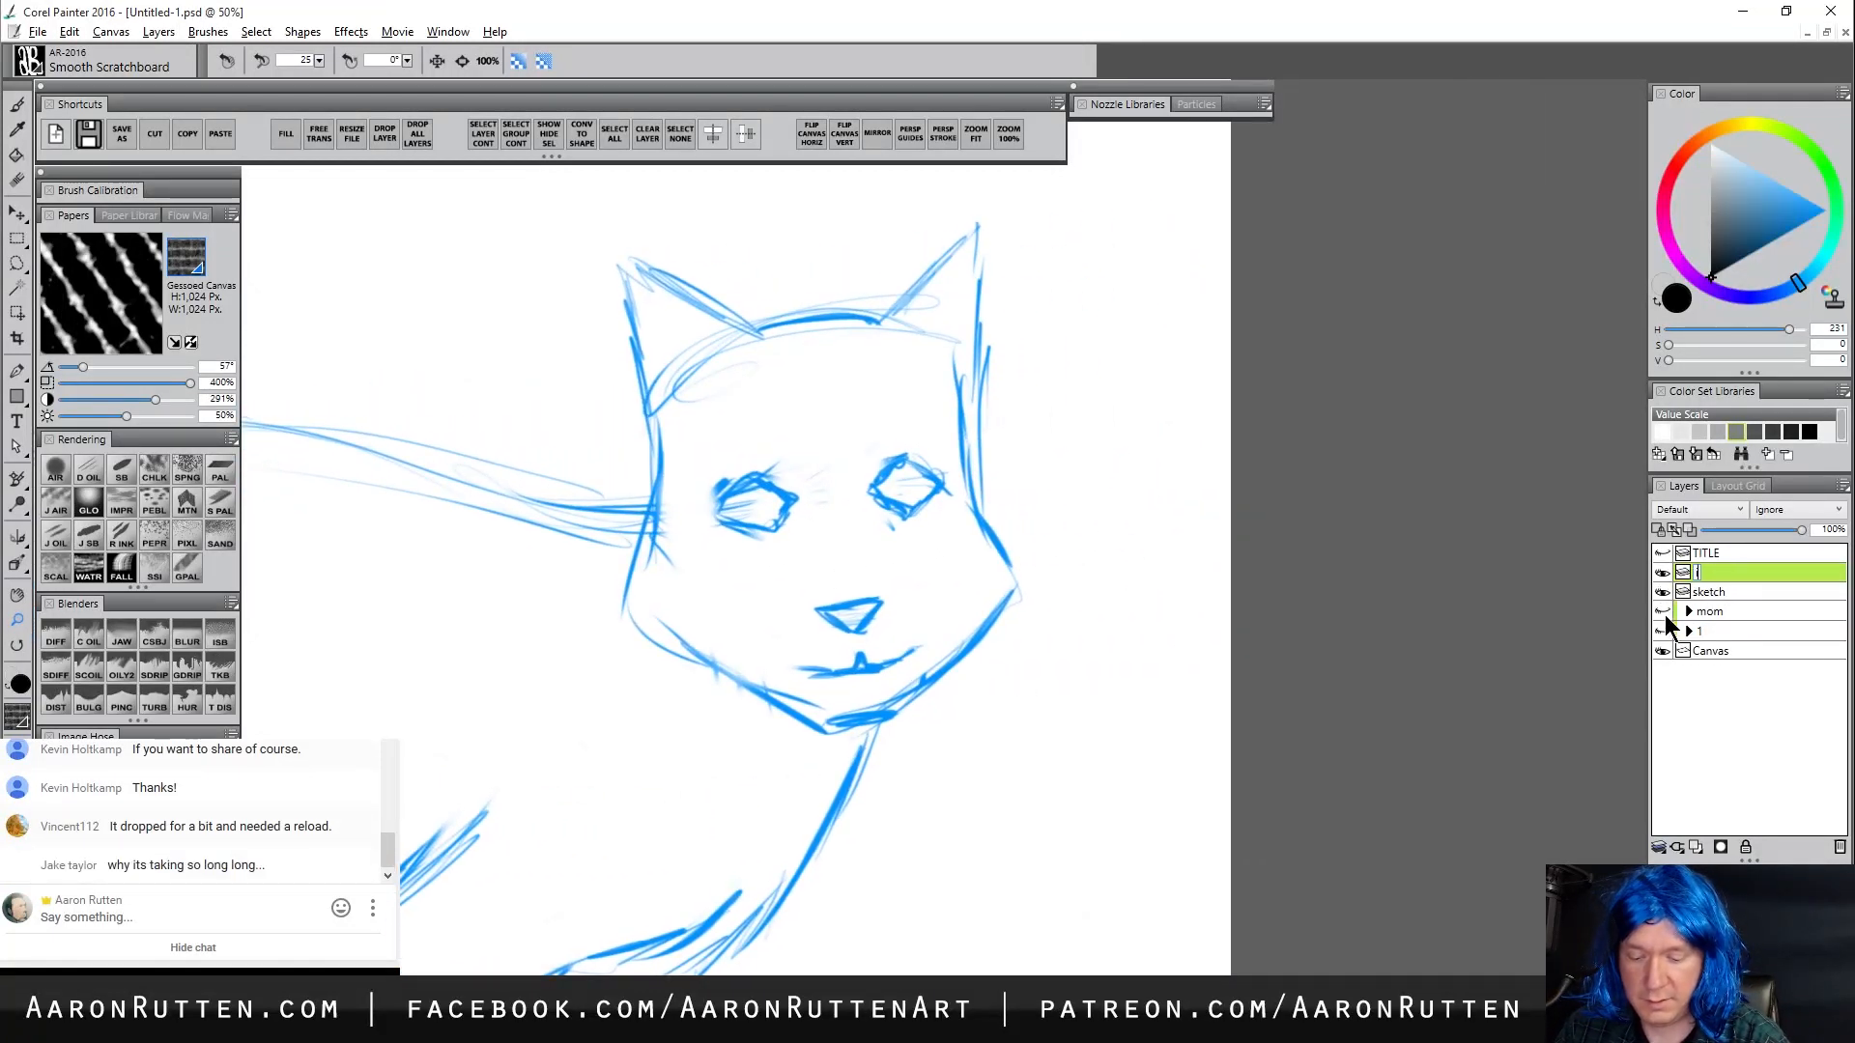
pyautogui.write('nk')
pyautogui.press('Return')
pyautogui.press('b')
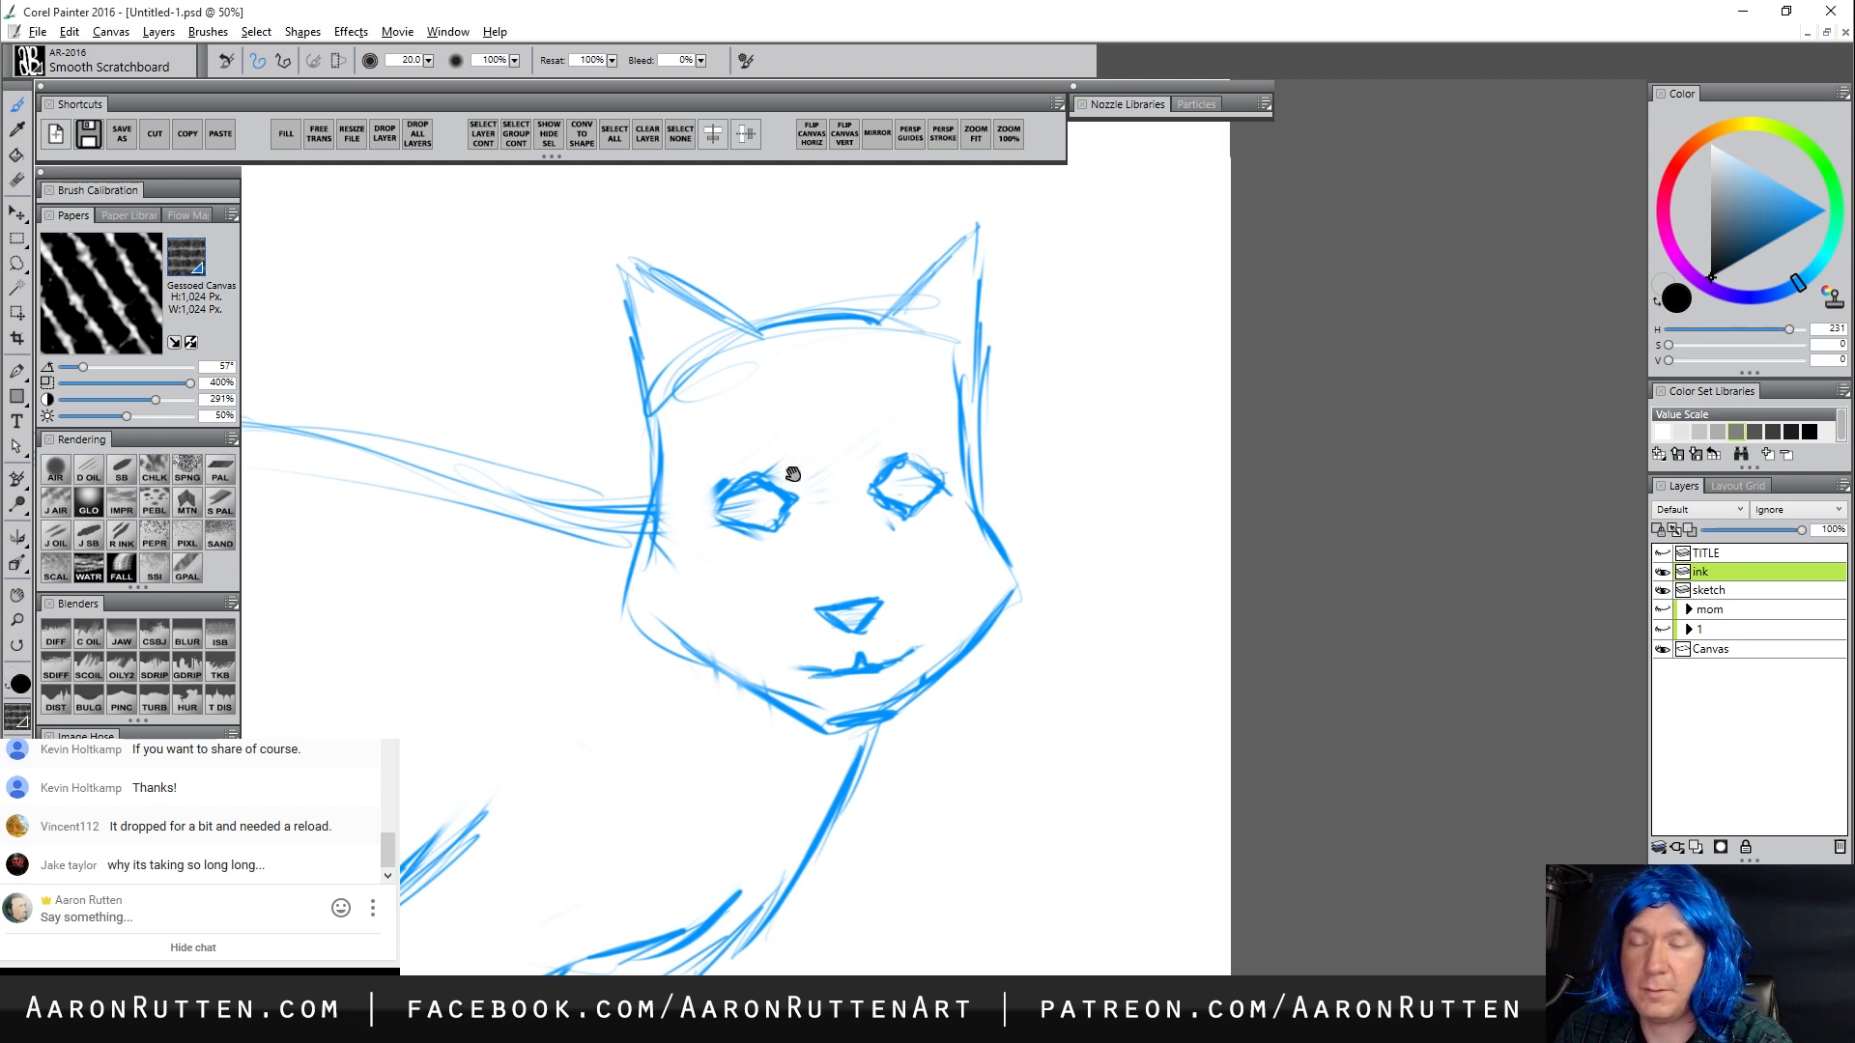
pyautogui.moveTo(795, 476); pyautogui.dragTo(737, 489)
pyautogui.moveTo(707, 346); pyautogui.dragTo(711, 348)
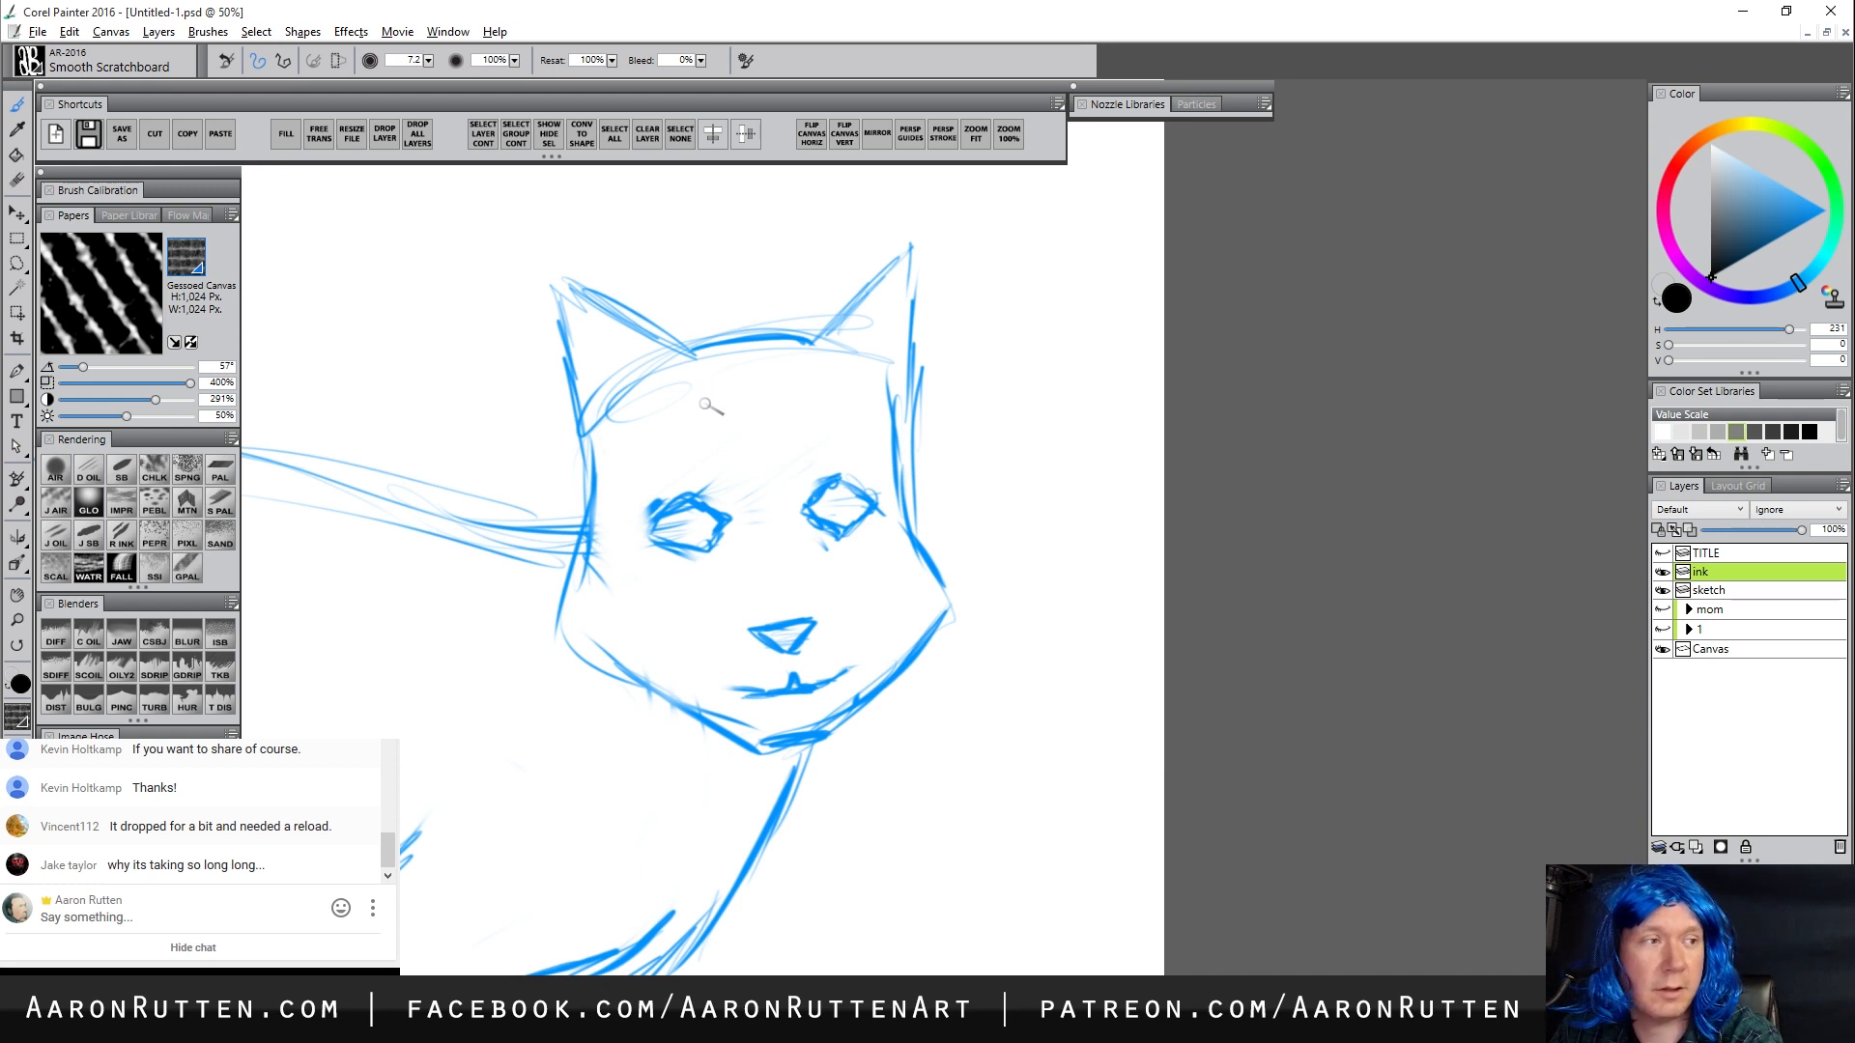
pyautogui.moveTo(867, 593)
pyautogui.mouseDown()
pyautogui.moveTo(795, 555)
pyautogui.moveTo(844, 613)
pyautogui.moveTo(828, 654)
pyautogui.mouseUp()
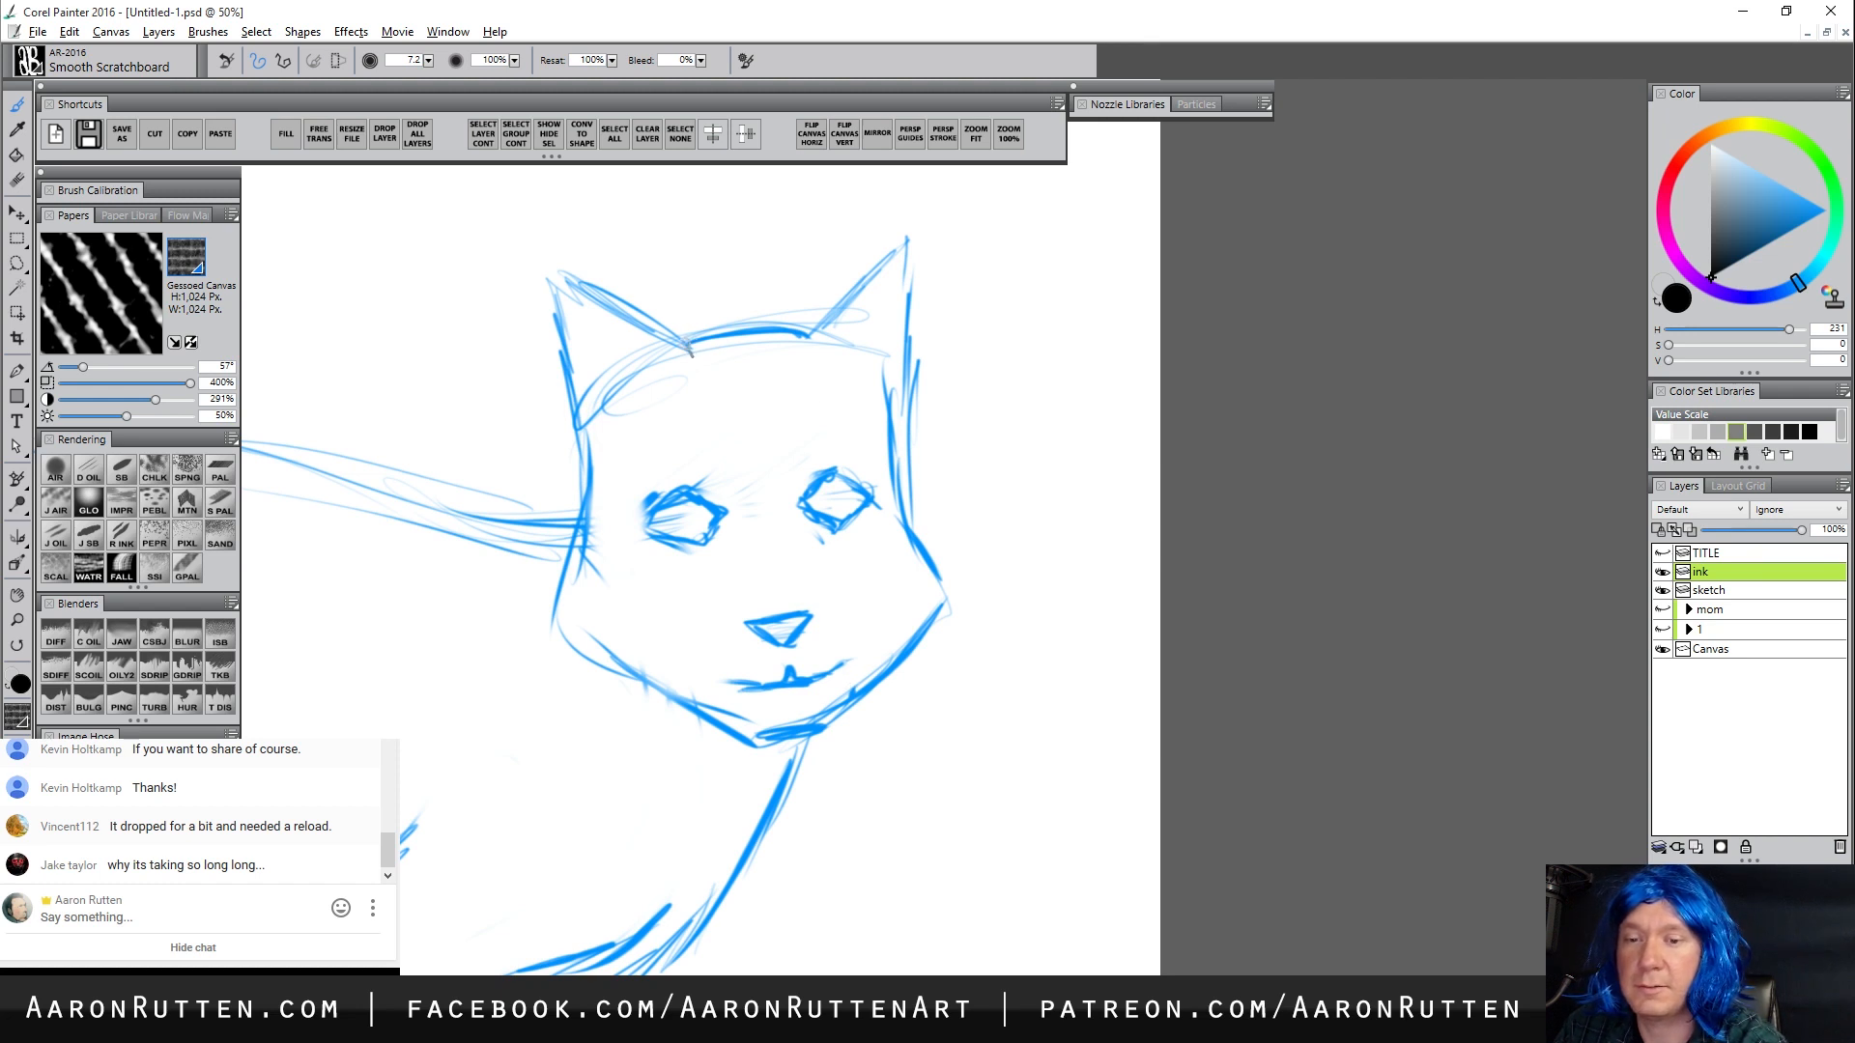
pyautogui.moveTo(704, 342)
pyautogui.mouseDown()
pyautogui.moveTo(812, 333)
pyautogui.moveTo(901, 240)
pyautogui.moveTo(902, 472)
pyautogui.mouseUp()
pyautogui.hotkey('ctrl', 'z')
pyautogui.hotkey('ctrl', 'z')
pyautogui.hotkey('ctrl', 'z')
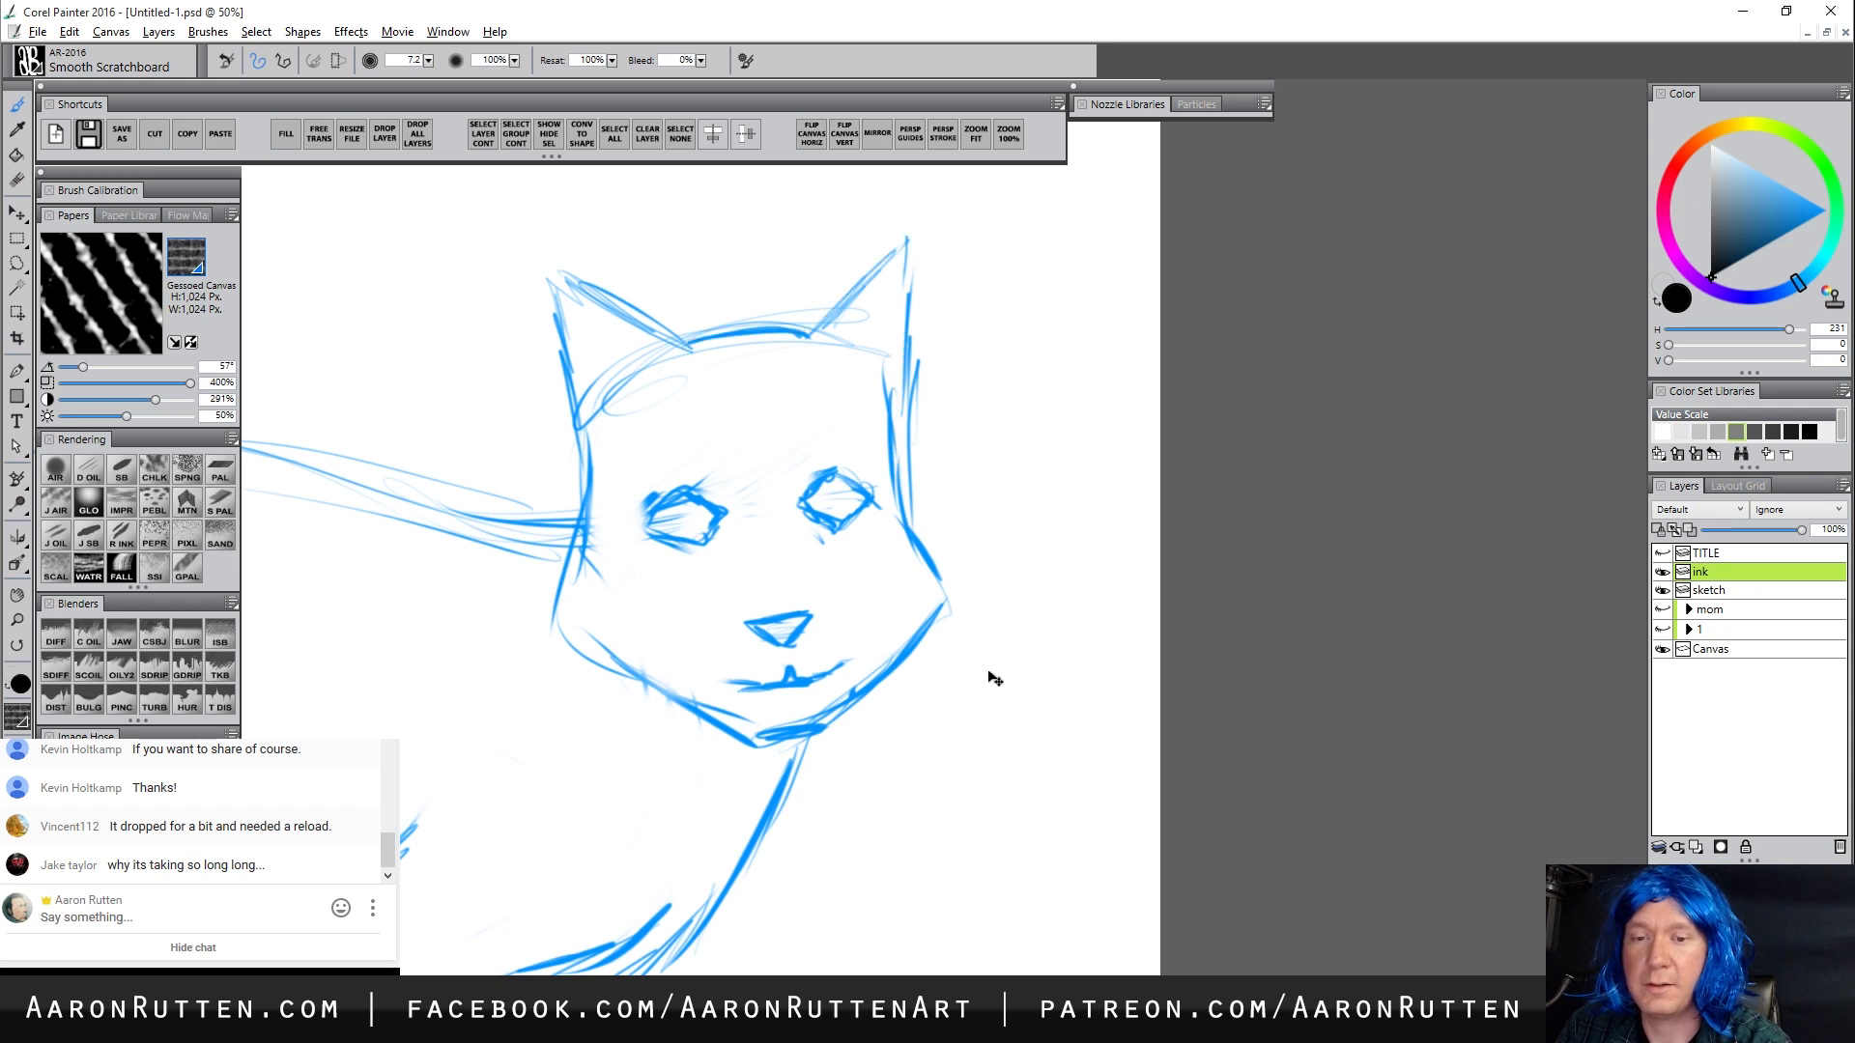
# Enlarge the brush to 12.8 and ink the outline of the cat's head, including both pointed ears and the chin
pyautogui.press(']')
pyautogui.press(']')
pyautogui.press(']')
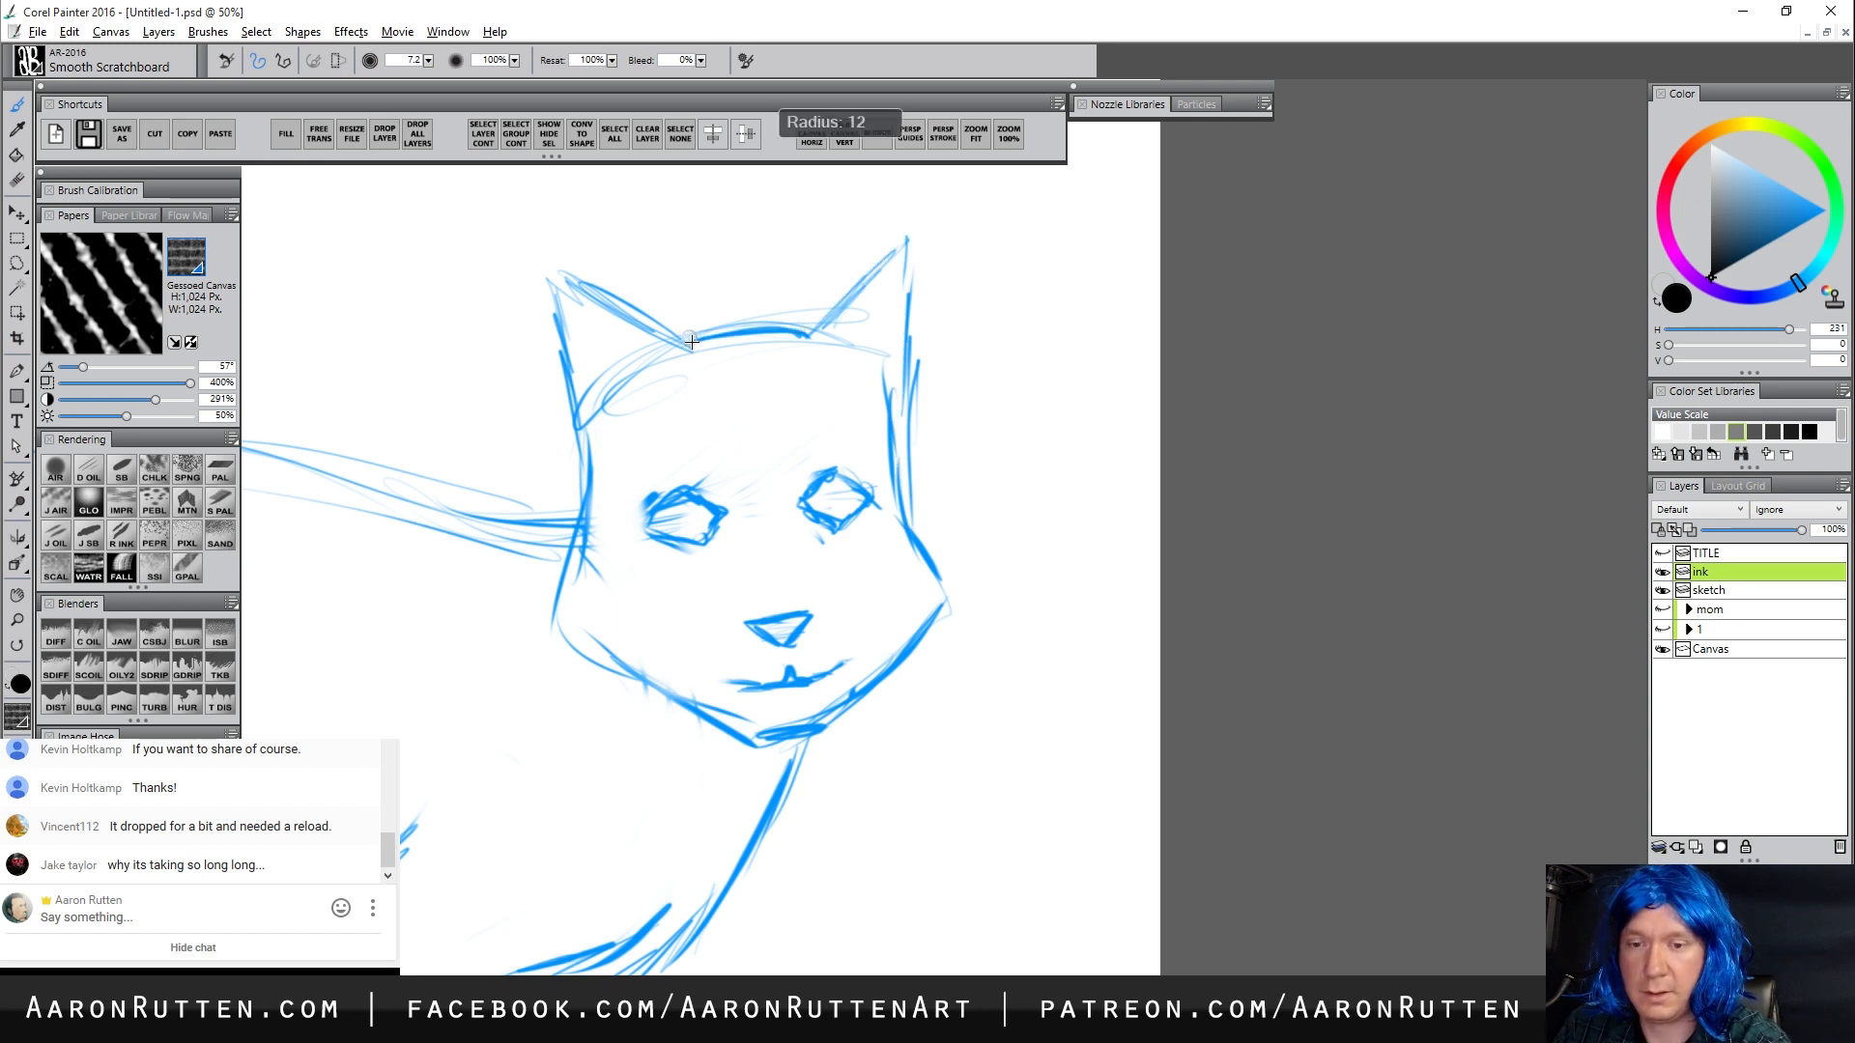
pyautogui.moveTo(686, 345)
pyautogui.mouseDown()
pyautogui.moveTo(812, 333)
pyautogui.moveTo(904, 237)
pyautogui.moveTo(897, 491)
pyautogui.moveTo(945, 587)
pyautogui.mouseUp()
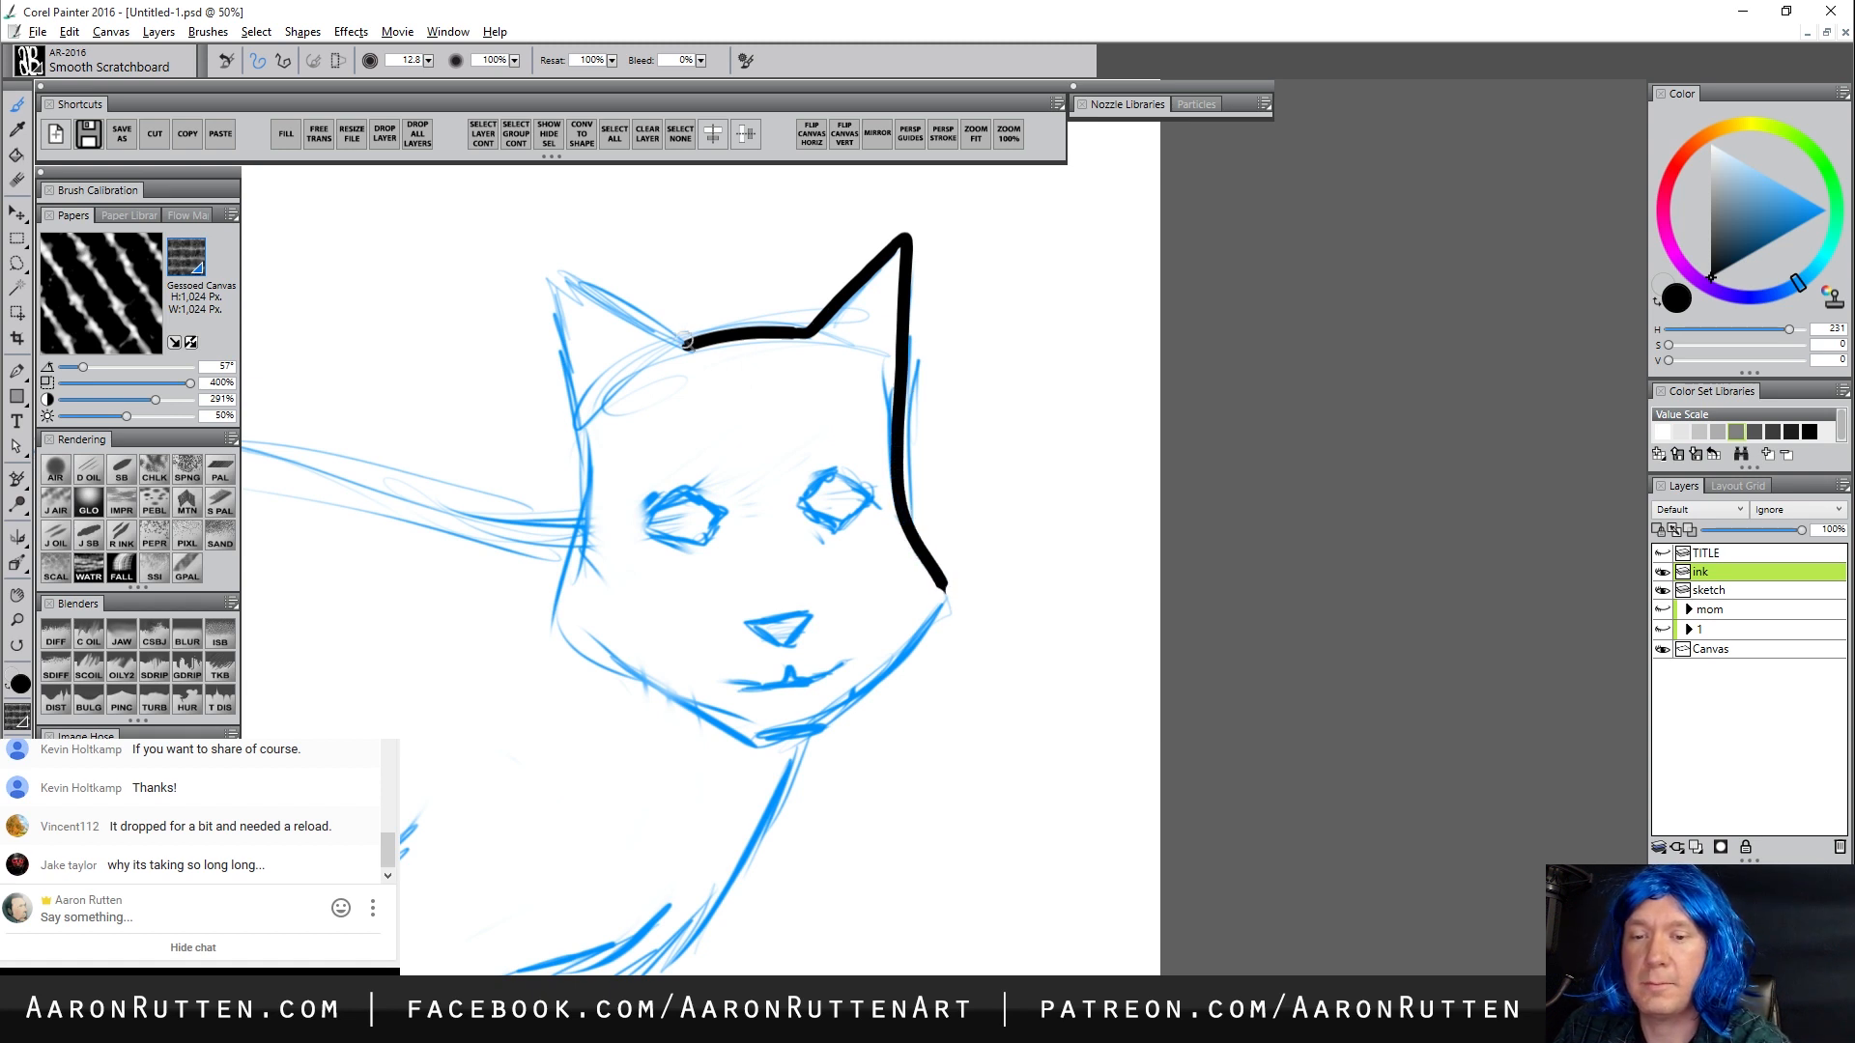
pyautogui.moveTo(671, 340)
pyautogui.mouseDown()
pyautogui.moveTo(578, 282)
pyautogui.moveTo(548, 290)
pyautogui.moveTo(586, 448)
pyautogui.moveTo(551, 606)
pyautogui.moveTo(603, 667)
pyautogui.moveTo(713, 720)
pyautogui.mouseUp()
pyautogui.moveTo(945, 586); pyautogui.dragTo(839, 718)
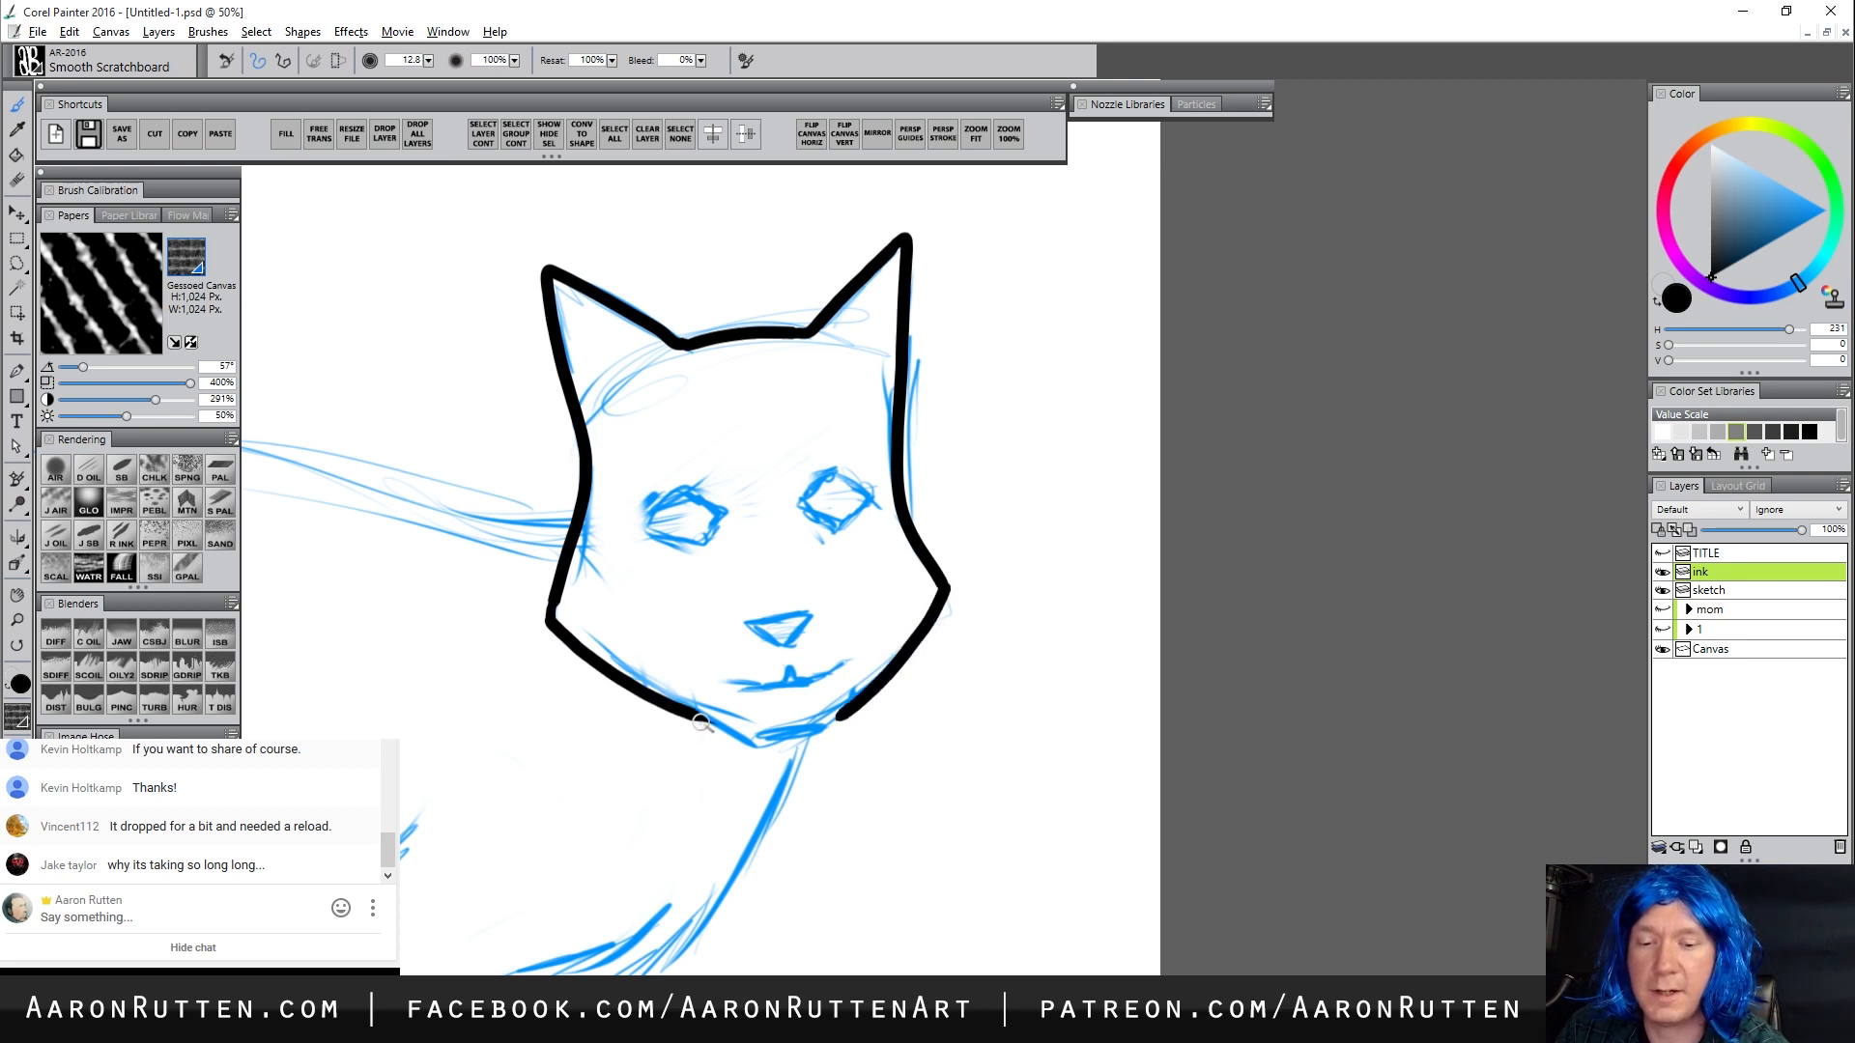
pyautogui.moveTo(697, 723); pyautogui.dragTo(855, 710)
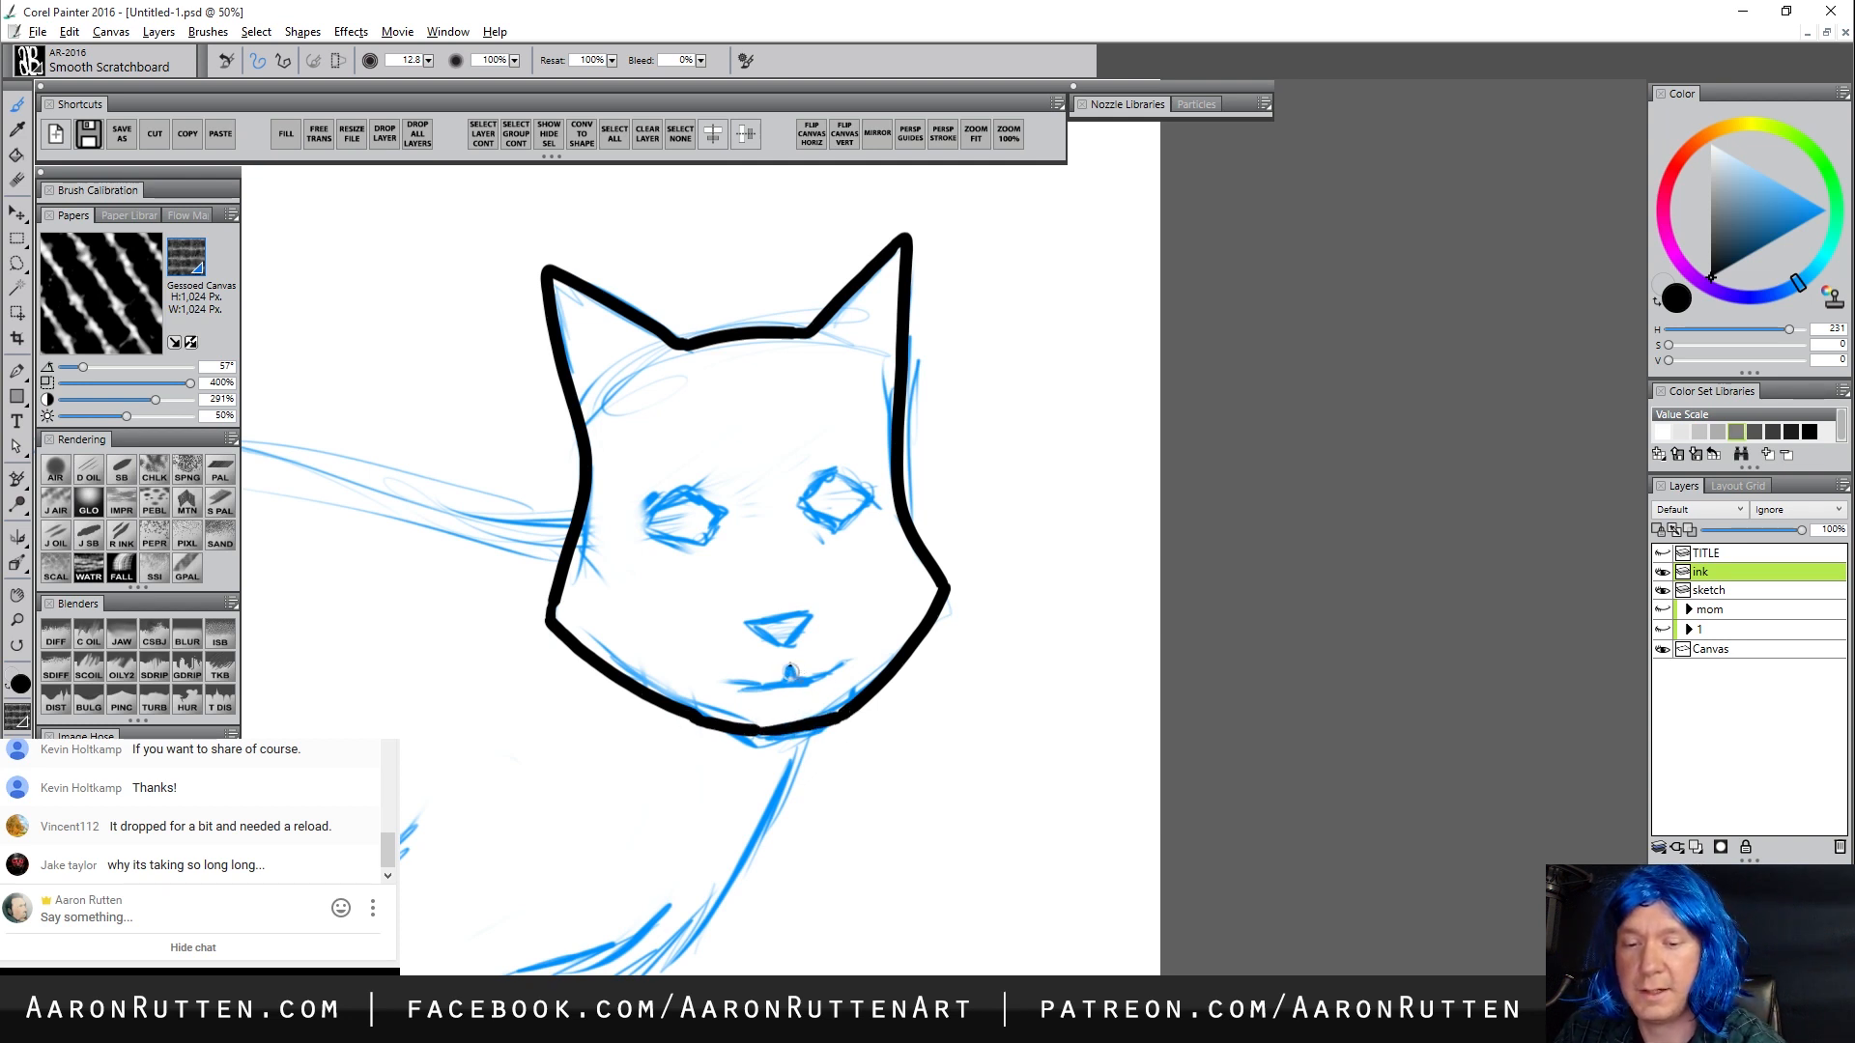
# Ink the cat's curved mouth, both almond-shaped eyes and the triangular nose with the line joining it to the mouth
pyautogui.moveTo(785, 682)
pyautogui.mouseDown()
pyautogui.moveTo(746, 687)
pyautogui.moveTo(856, 656)
pyautogui.mouseUp()
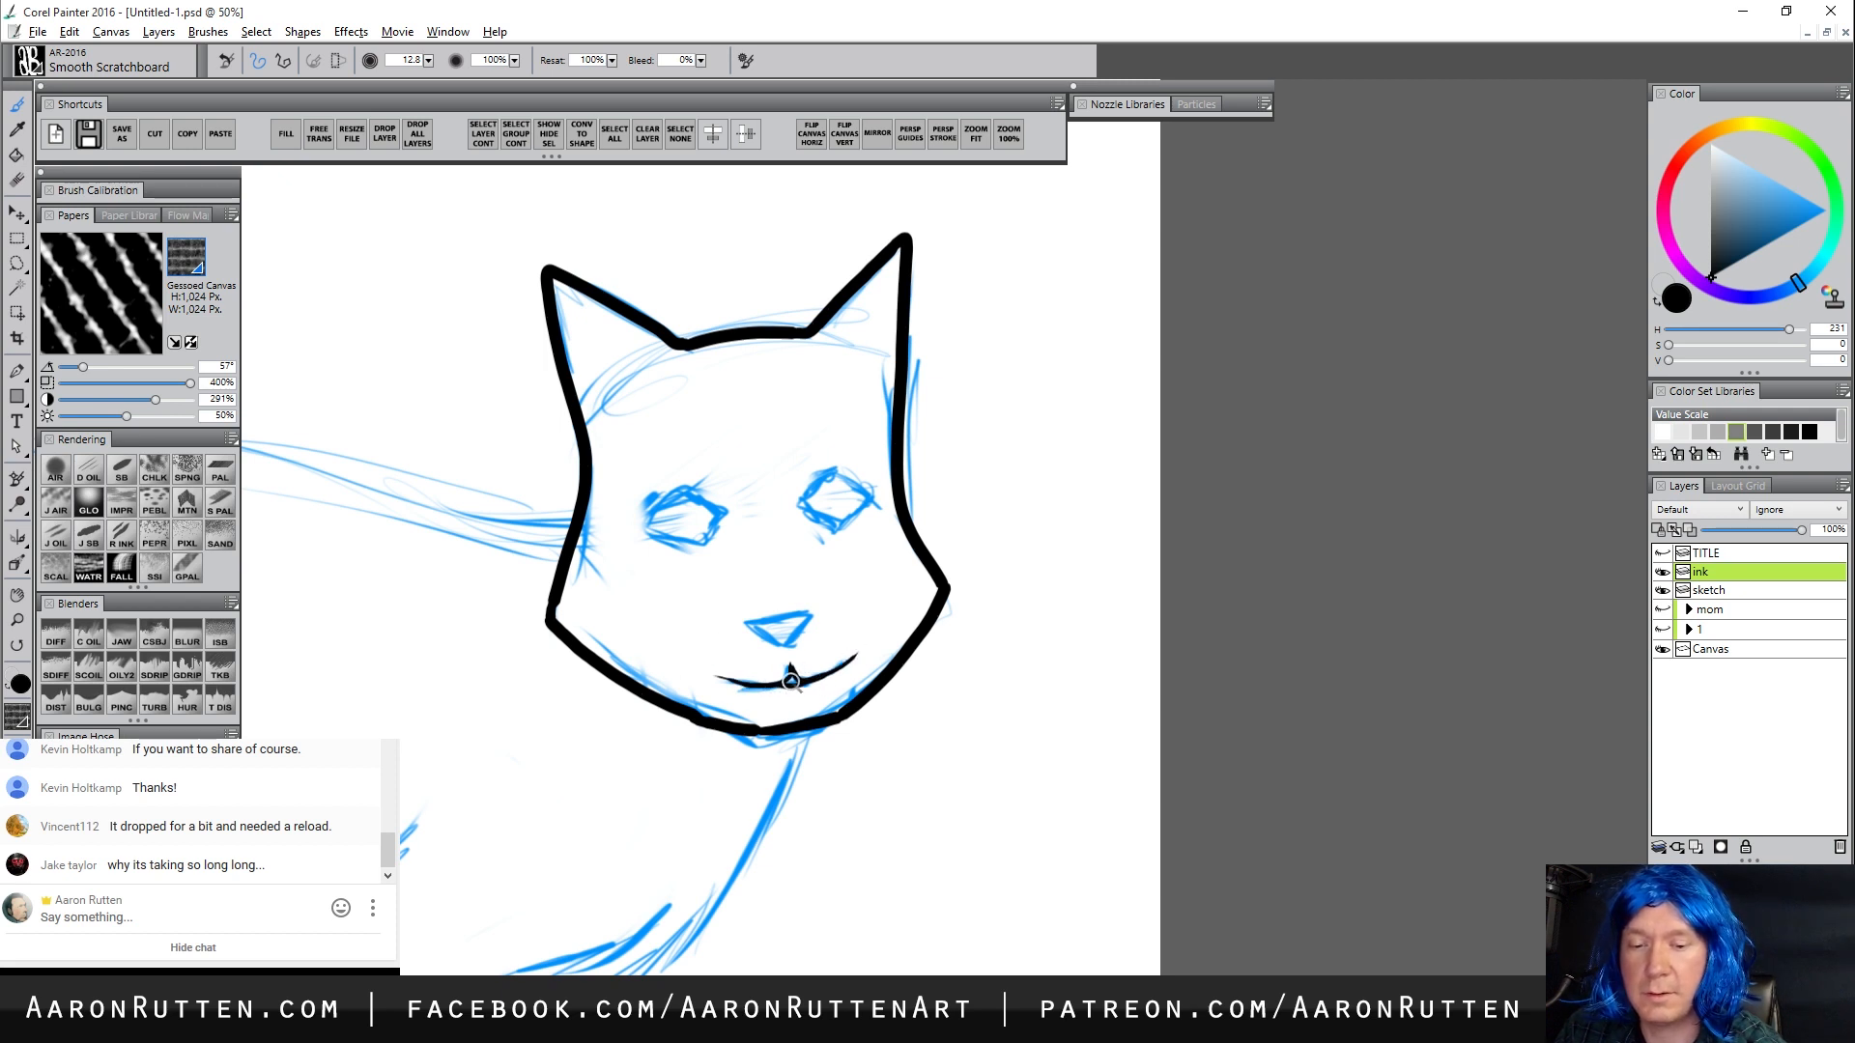
pyautogui.moveTo(792, 680); pyautogui.dragTo(792, 664)
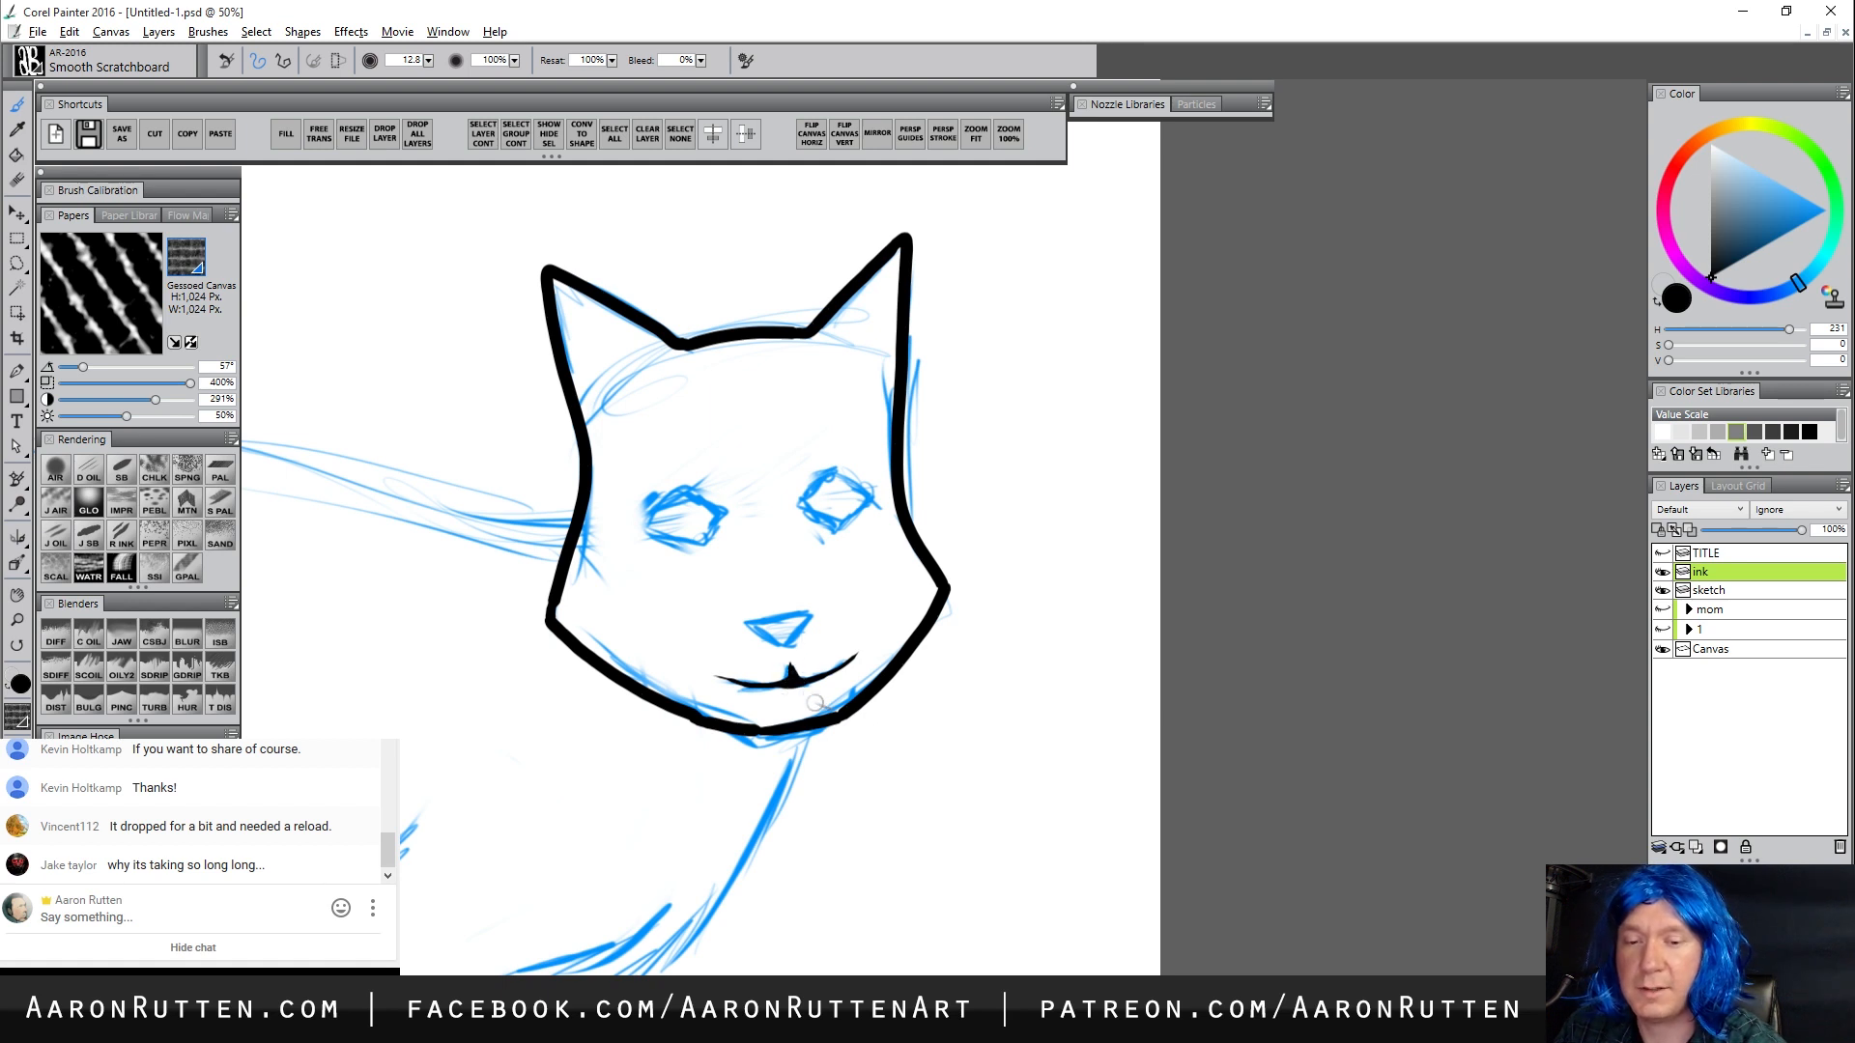
pyautogui.moveTo(634, 530)
pyautogui.mouseDown()
pyautogui.moveTo(683, 492)
pyautogui.moveTo(710, 506)
pyautogui.moveTo(661, 536)
pyautogui.moveTo(692, 540)
pyautogui.moveTo(717, 512)
pyautogui.moveTo(805, 501)
pyautogui.moveTo(827, 479)
pyautogui.moveTo(842, 480)
pyautogui.moveTo(801, 510)
pyautogui.moveTo(874, 501)
pyautogui.mouseUp()
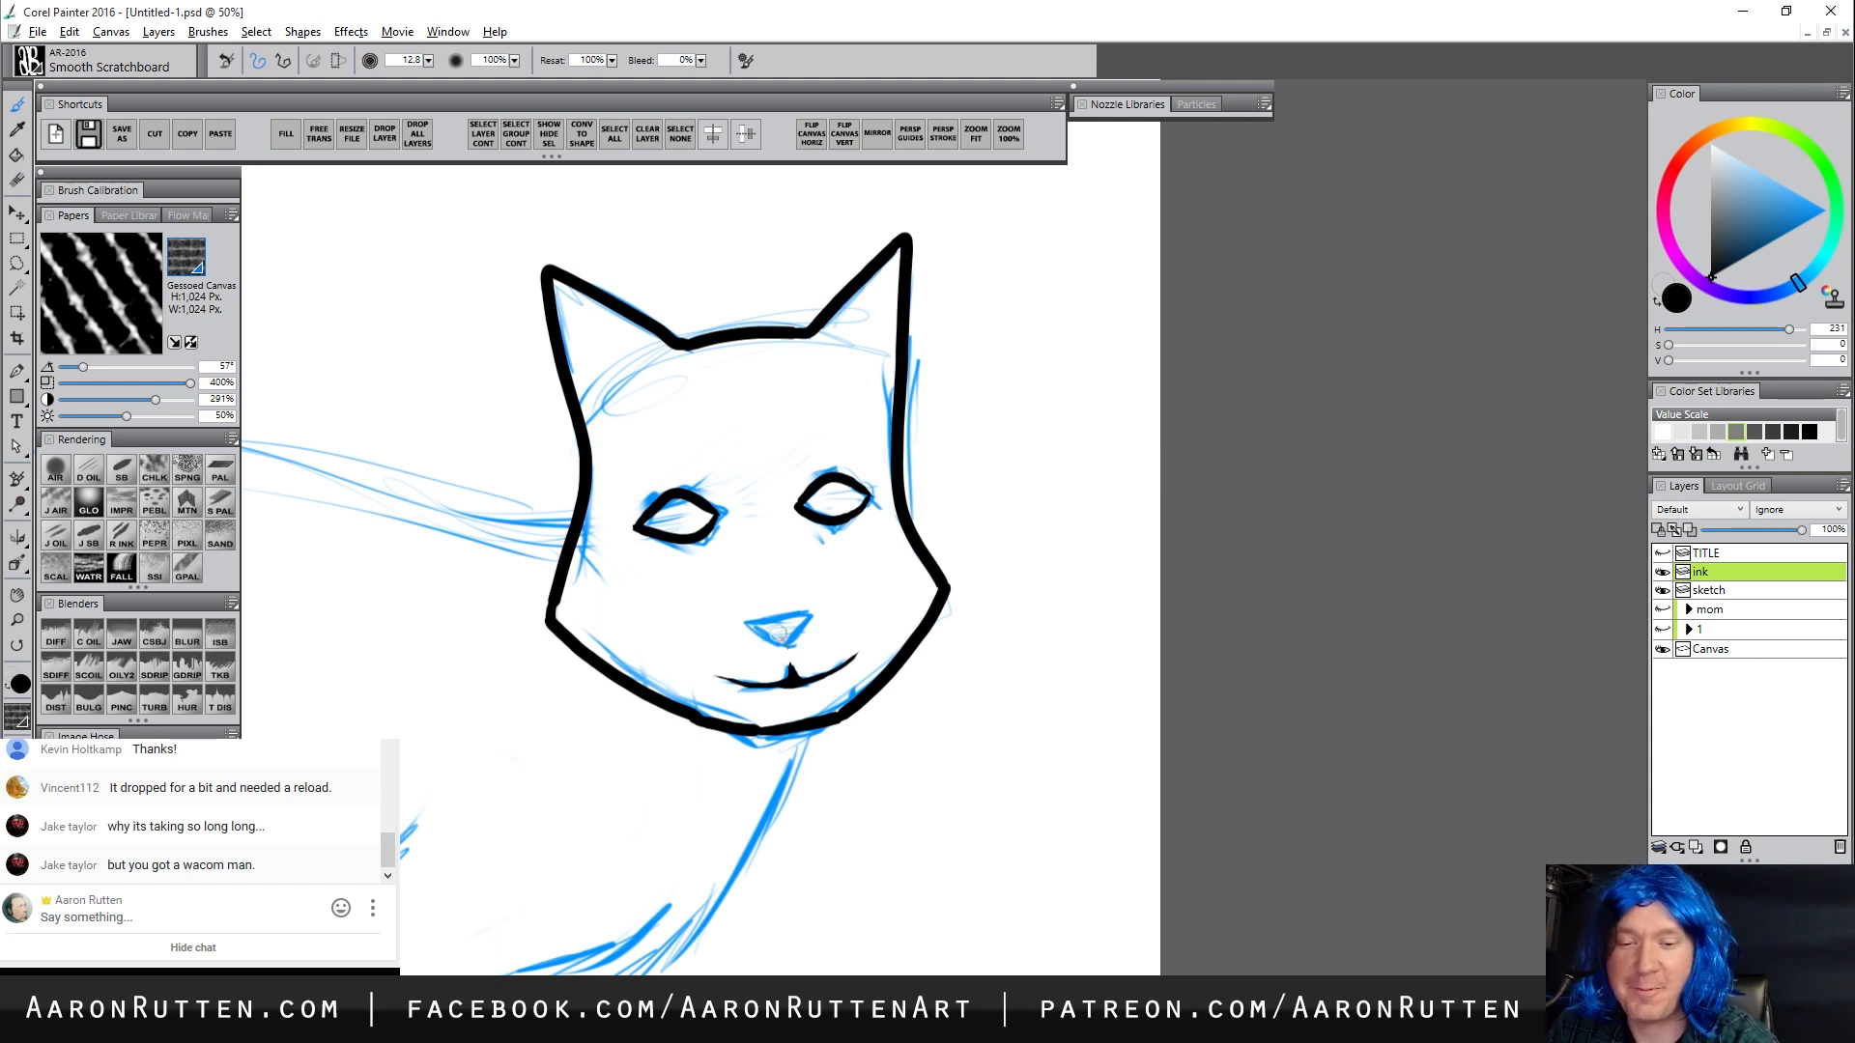
pyautogui.moveTo(745, 619)
pyautogui.mouseDown()
pyautogui.moveTo(788, 619)
pyautogui.moveTo(781, 646)
pyautogui.mouseUp()
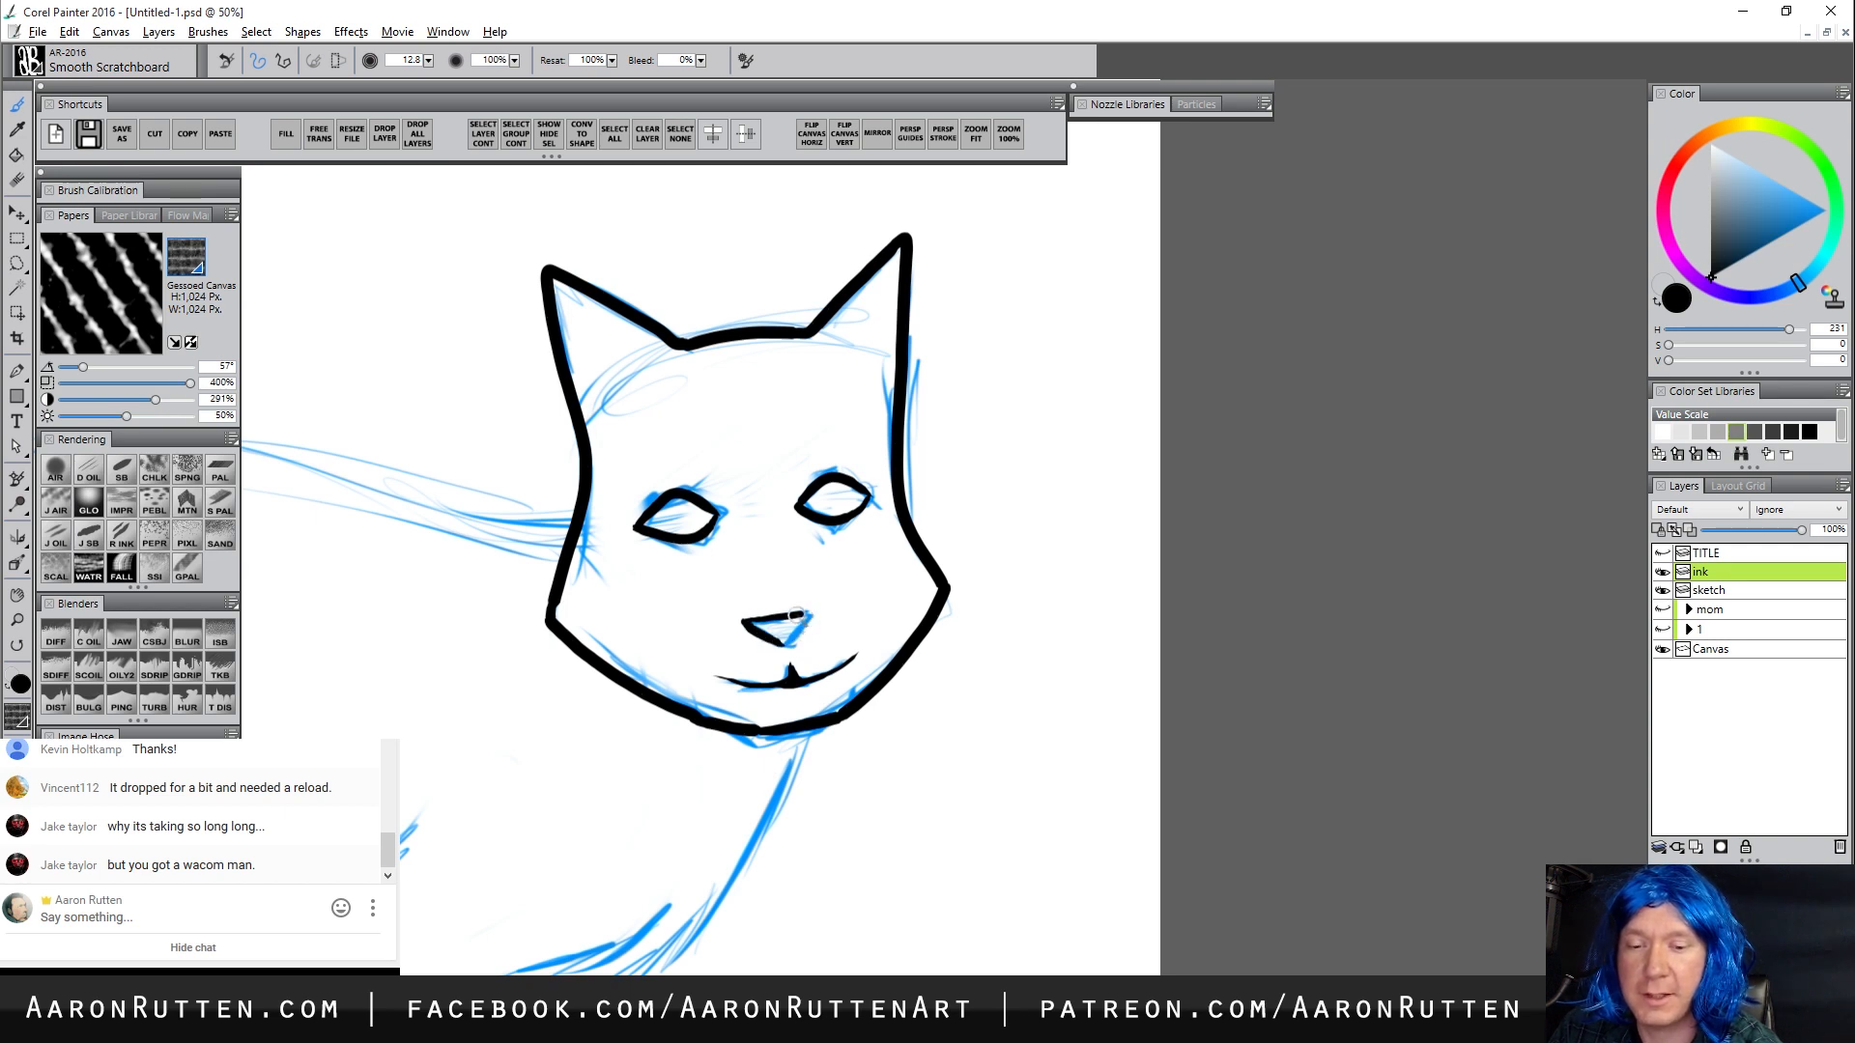
pyautogui.moveTo(814, 612); pyautogui.dragTo(790, 667)
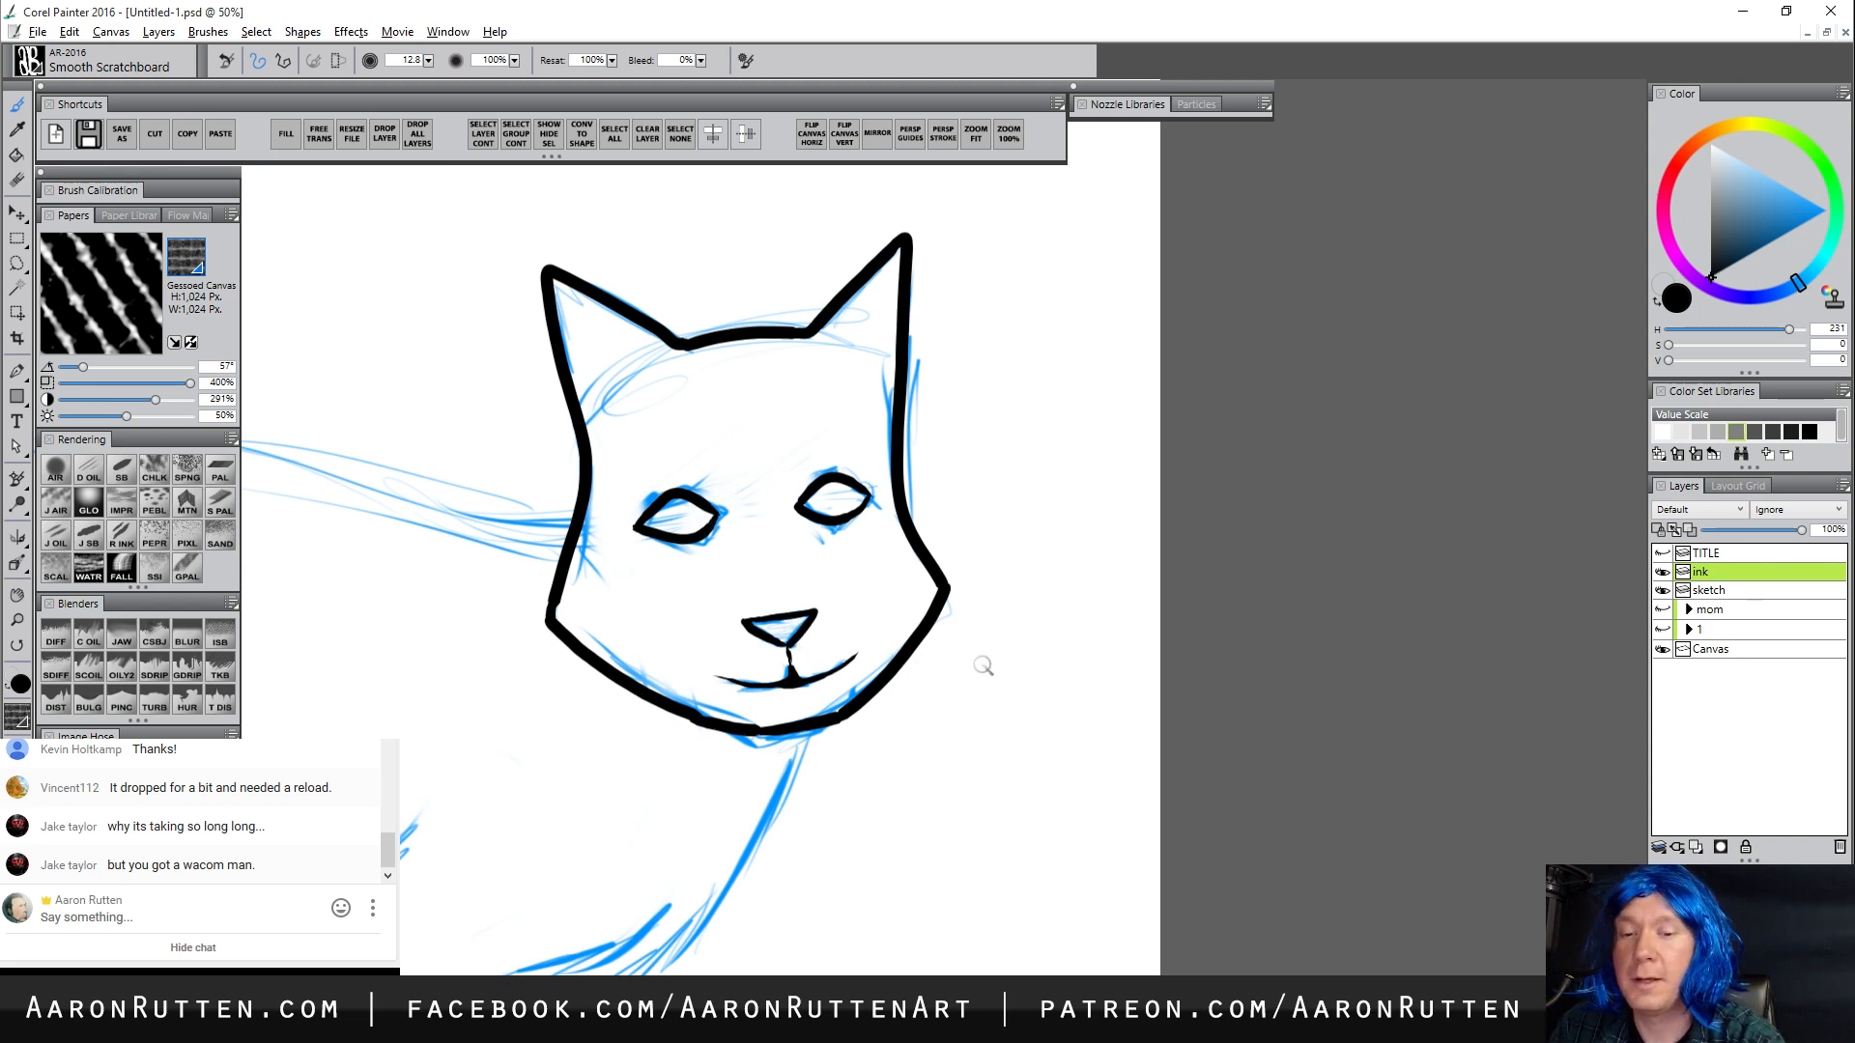
# Ink a smaller inner triangle inside each of the cat's ears
pyautogui.moveTo(730, 814)
pyautogui.mouseDown()
pyautogui.moveTo(966, 763)
pyautogui.moveTo(931, 730)
pyautogui.moveTo(1023, 752)
pyautogui.moveTo(658, 816)
pyautogui.mouseUp()
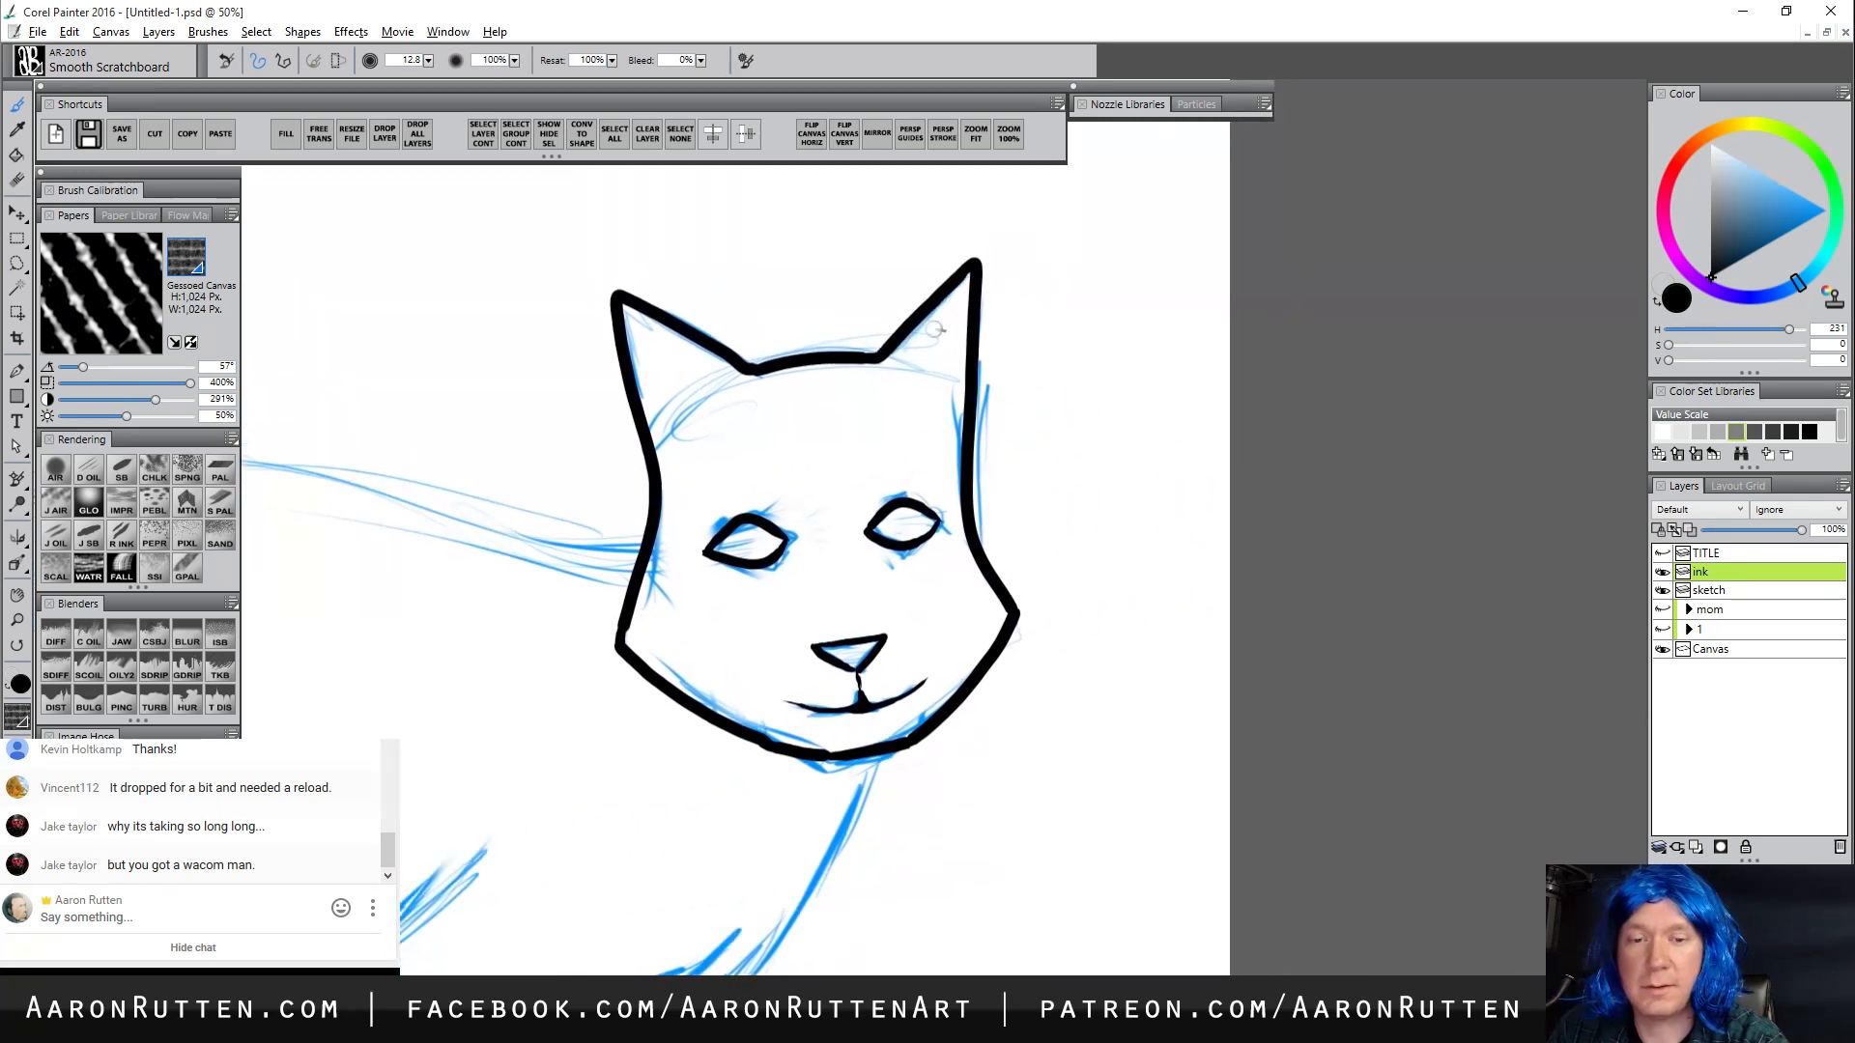
pyautogui.moveTo(898, 361)
pyautogui.mouseDown()
pyautogui.moveTo(969, 294)
pyautogui.moveTo(946, 395)
pyautogui.moveTo(926, 356)
pyautogui.moveTo(904, 361)
pyautogui.moveTo(947, 393)
pyautogui.mouseUp()
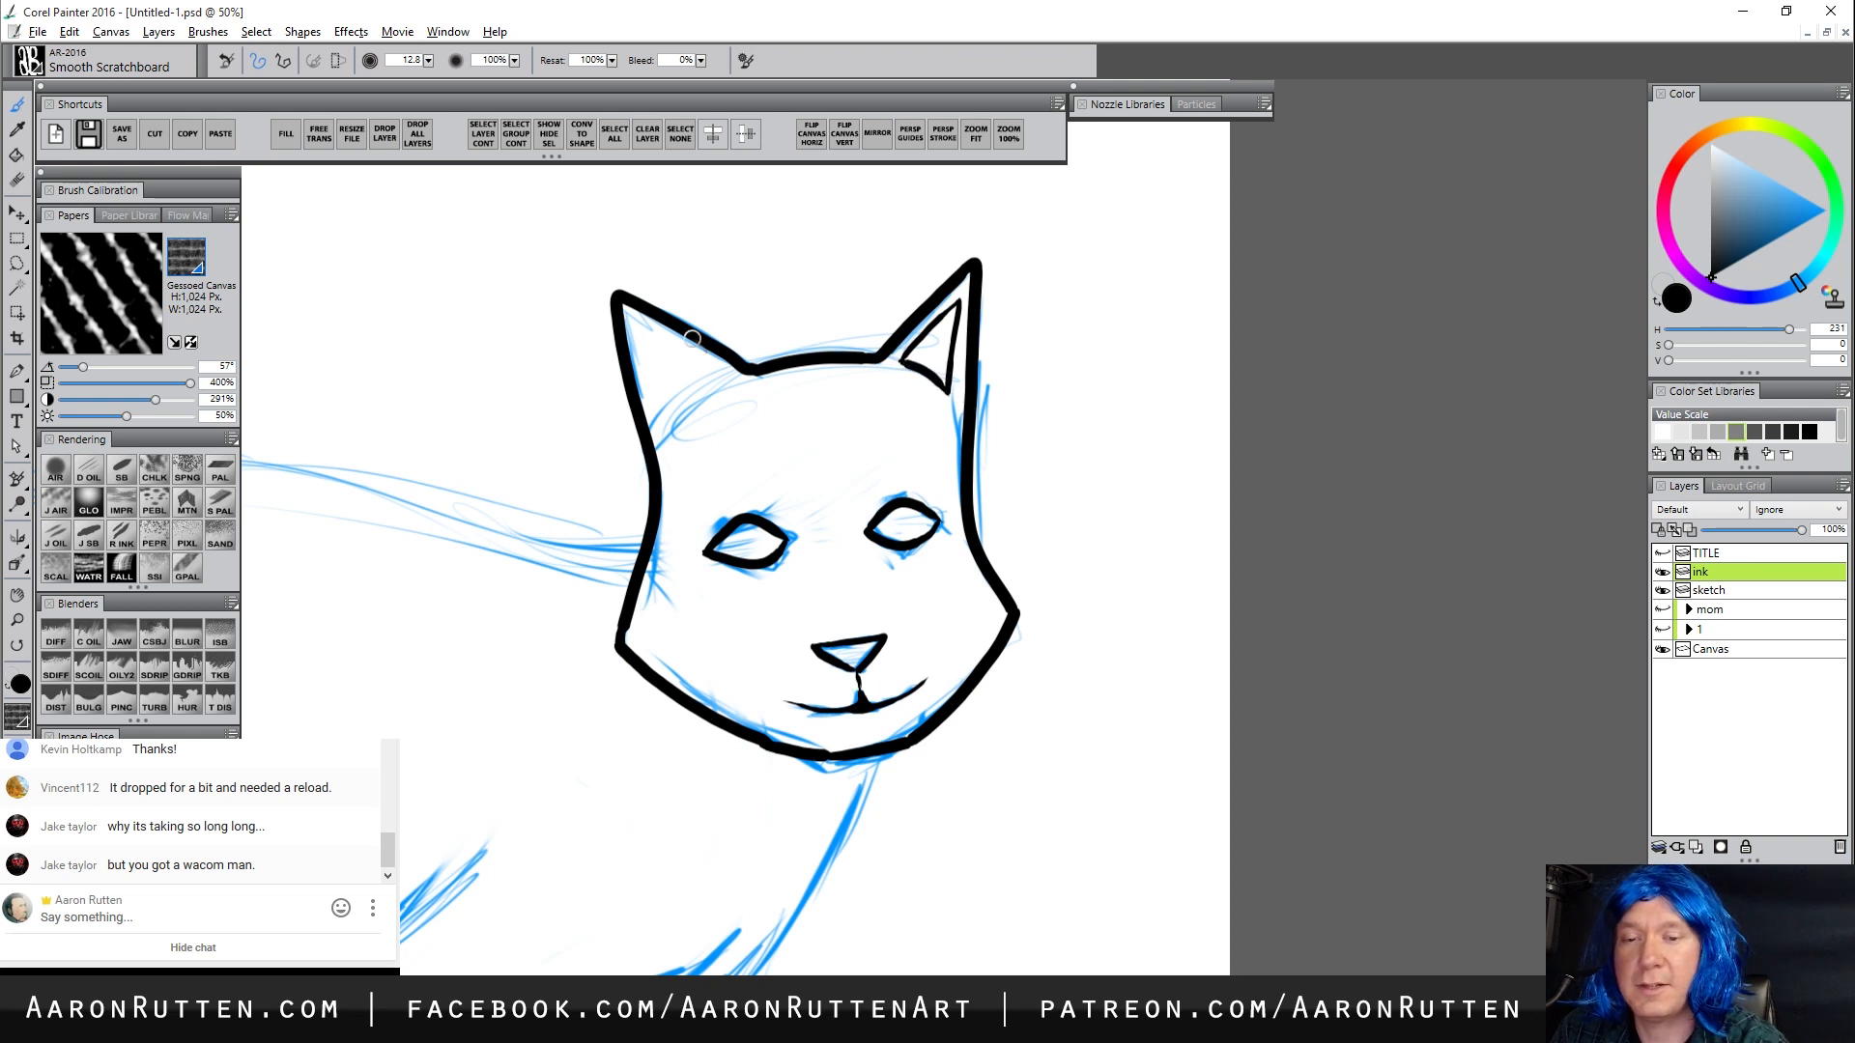
pyautogui.moveTo(638, 322); pyautogui.dragTo(662, 437)
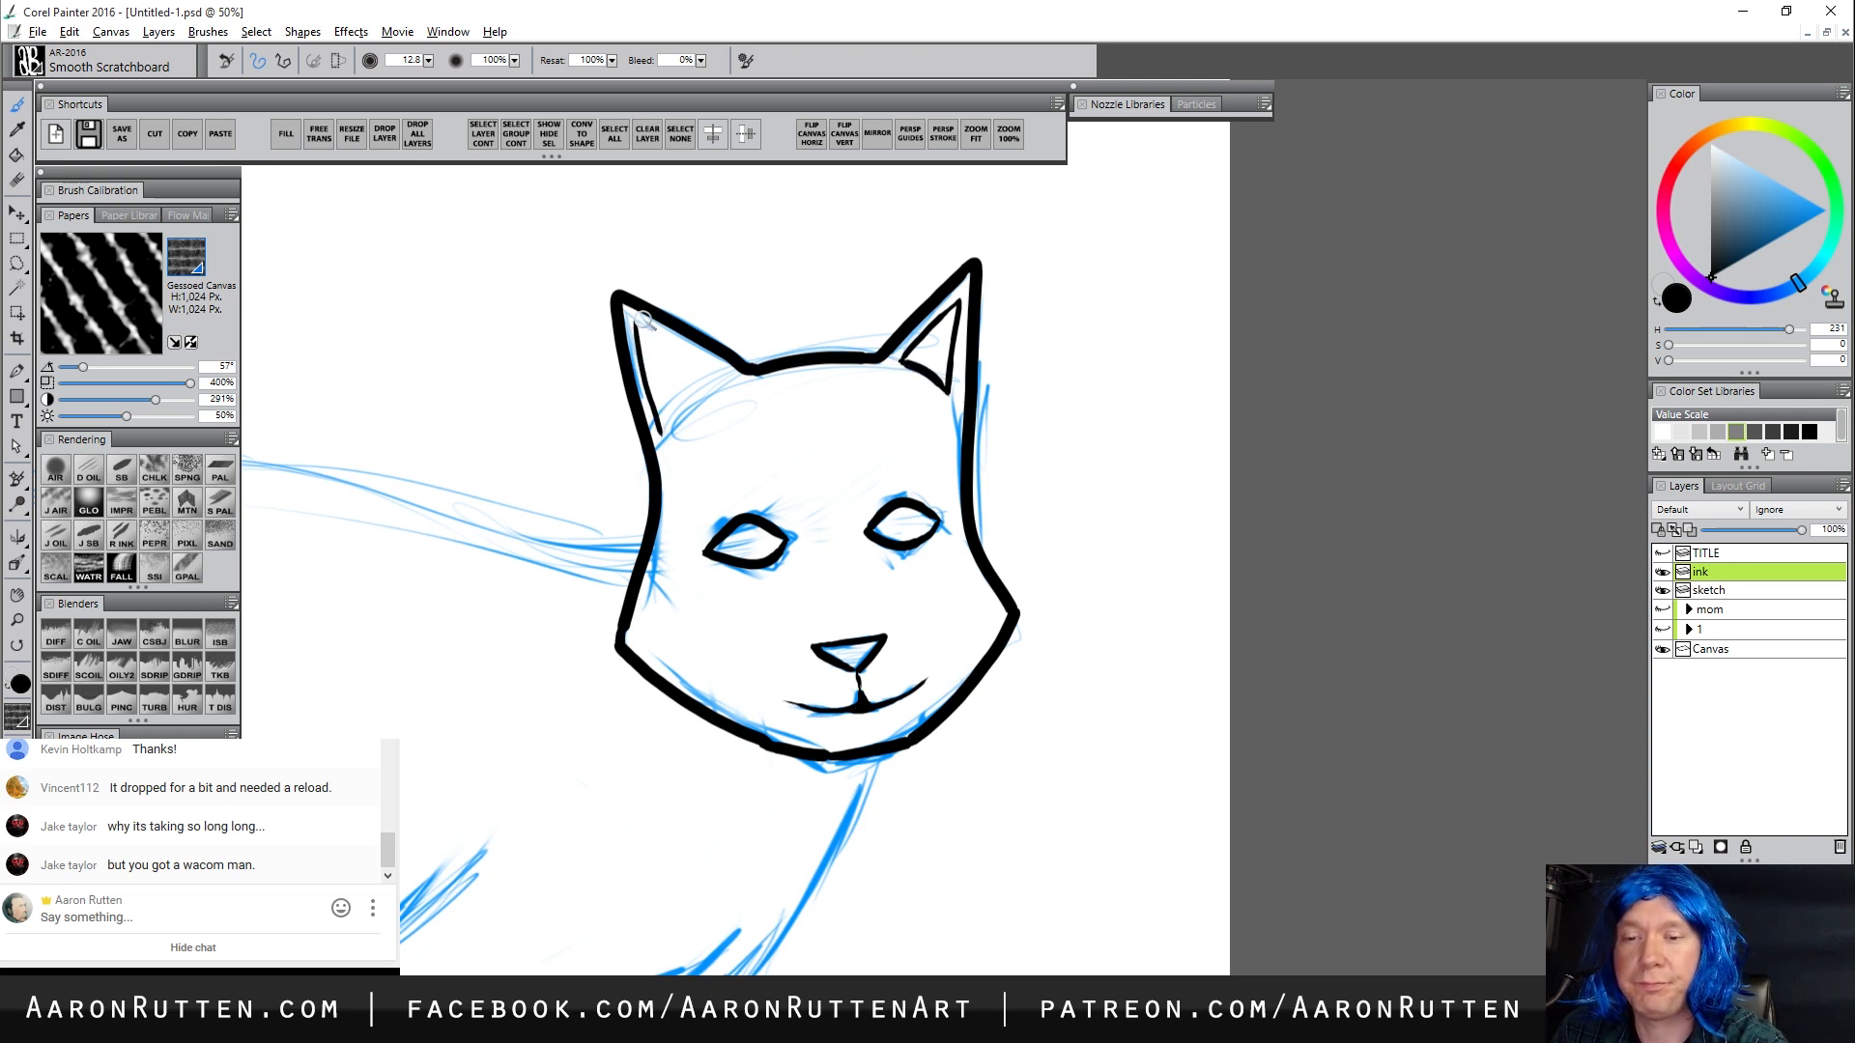
pyautogui.moveTo(635, 319); pyautogui.dragTo(734, 375)
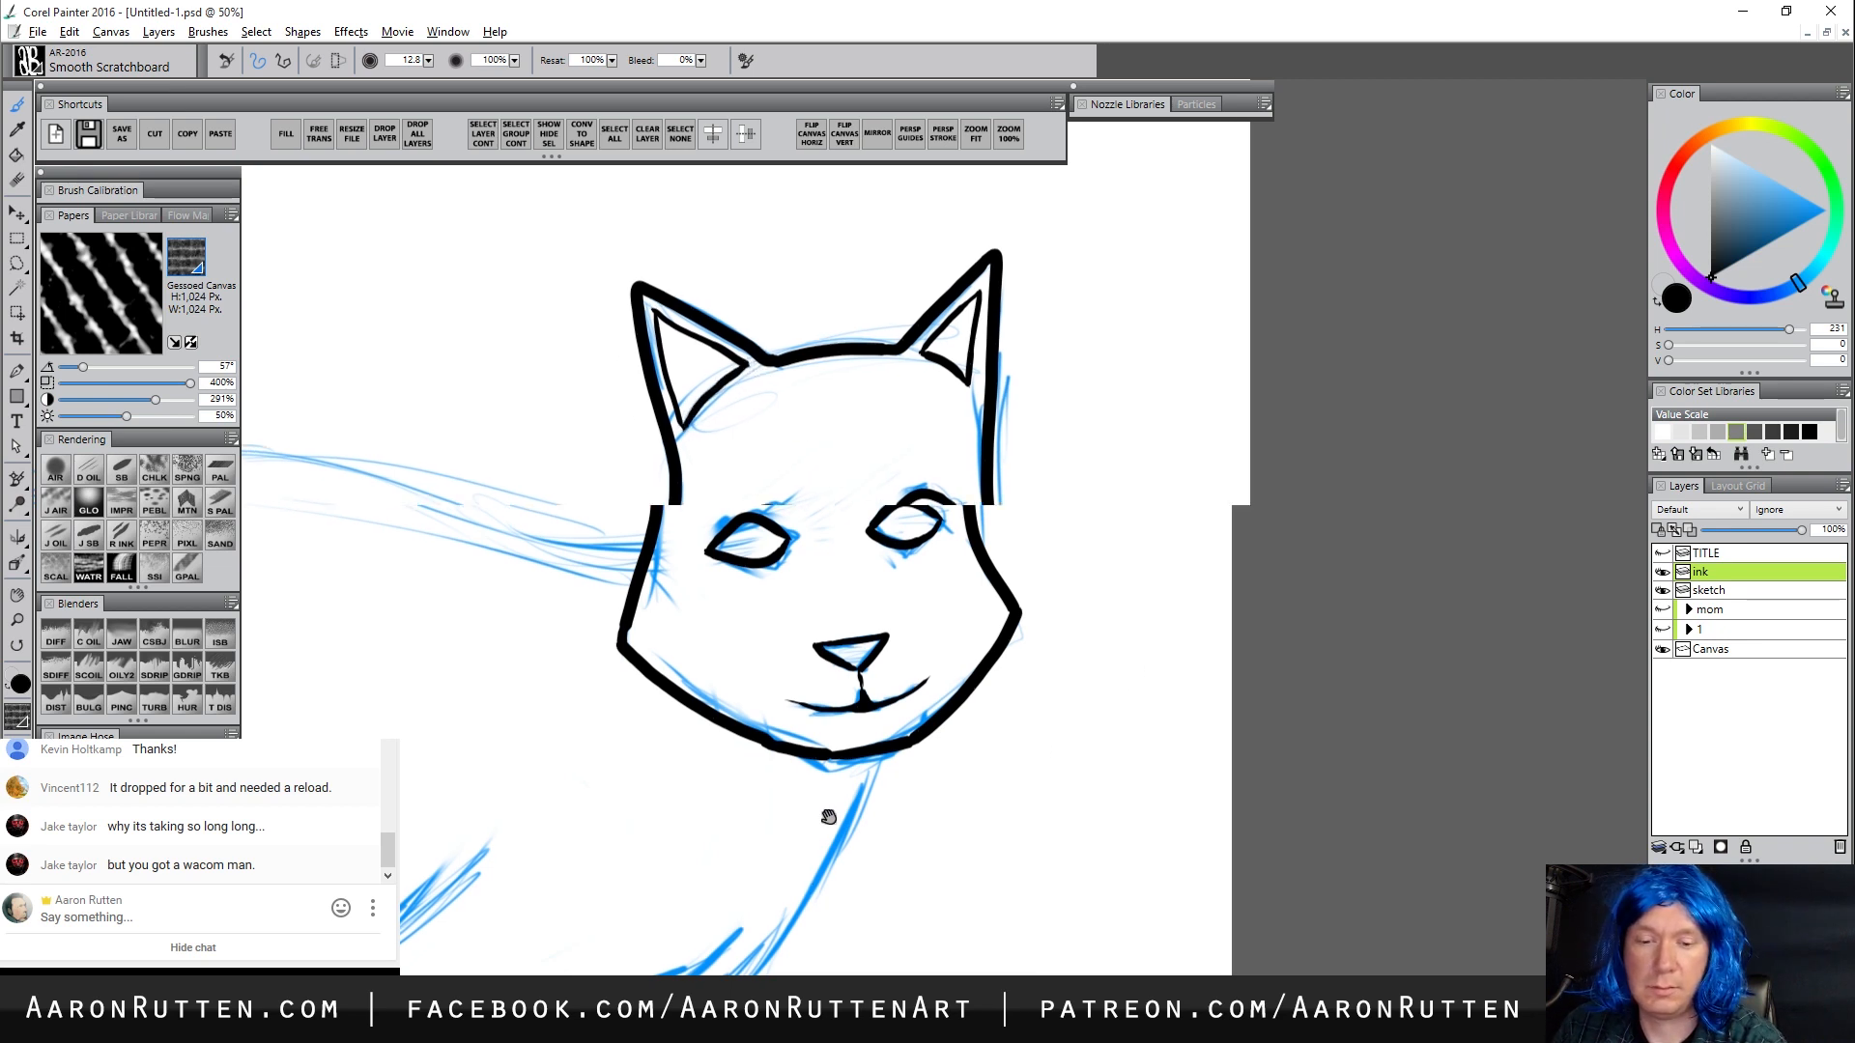
pyautogui.moveTo(737, 843); pyautogui.dragTo(1170, 730)
pyautogui.moveTo(992, 745); pyautogui.dragTo(1166, 728)
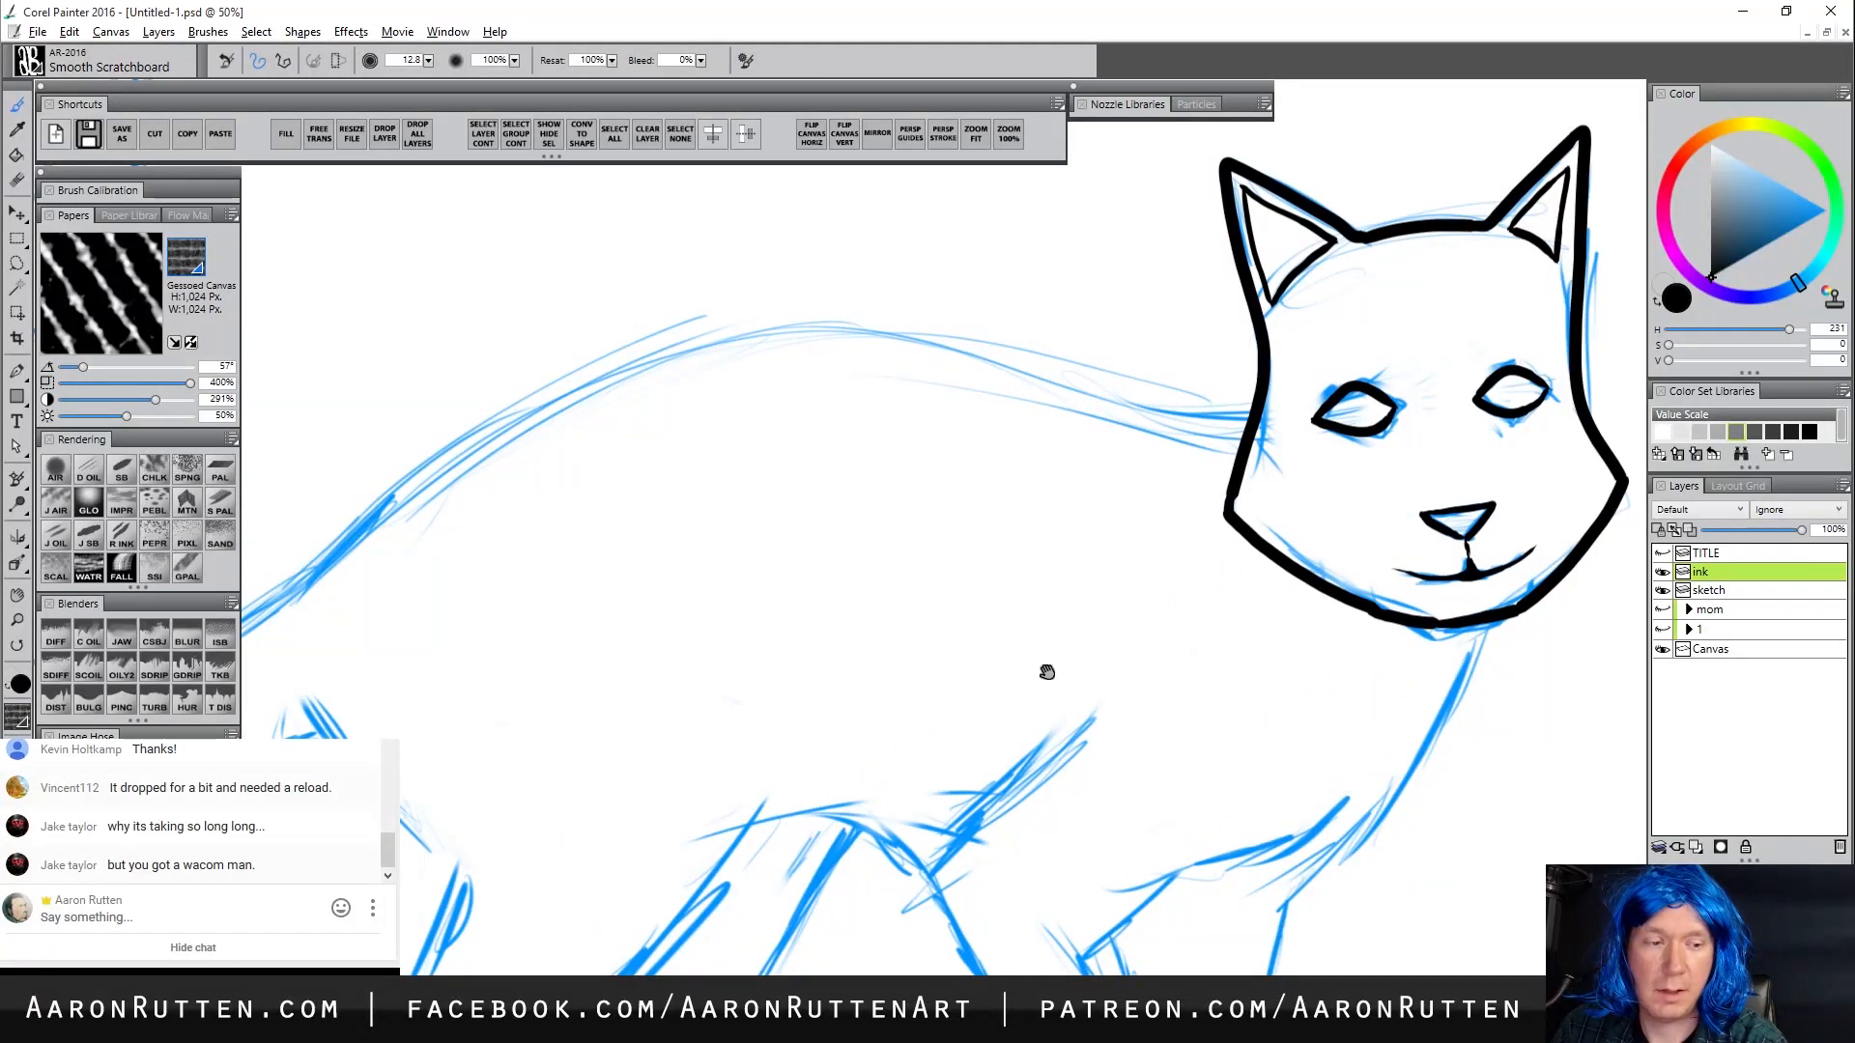
pyautogui.moveTo(1257, 411)
pyautogui.mouseDown()
pyautogui.moveTo(910, 350)
pyautogui.moveTo(726, 344)
pyautogui.moveTo(507, 445)
pyautogui.moveTo(340, 548)
pyautogui.mouseUp()
pyautogui.moveTo(629, 556)
pyautogui.mouseDown()
pyautogui.moveTo(994, 481)
pyautogui.moveTo(937, 501)
pyautogui.moveTo(913, 594)
pyautogui.mouseUp()
pyautogui.hotkey('ctrl', 'z')
pyautogui.moveTo(662, 642); pyautogui.dragTo(487, 682)
pyautogui.moveTo(538, 769); pyautogui.dragTo(703, 721)
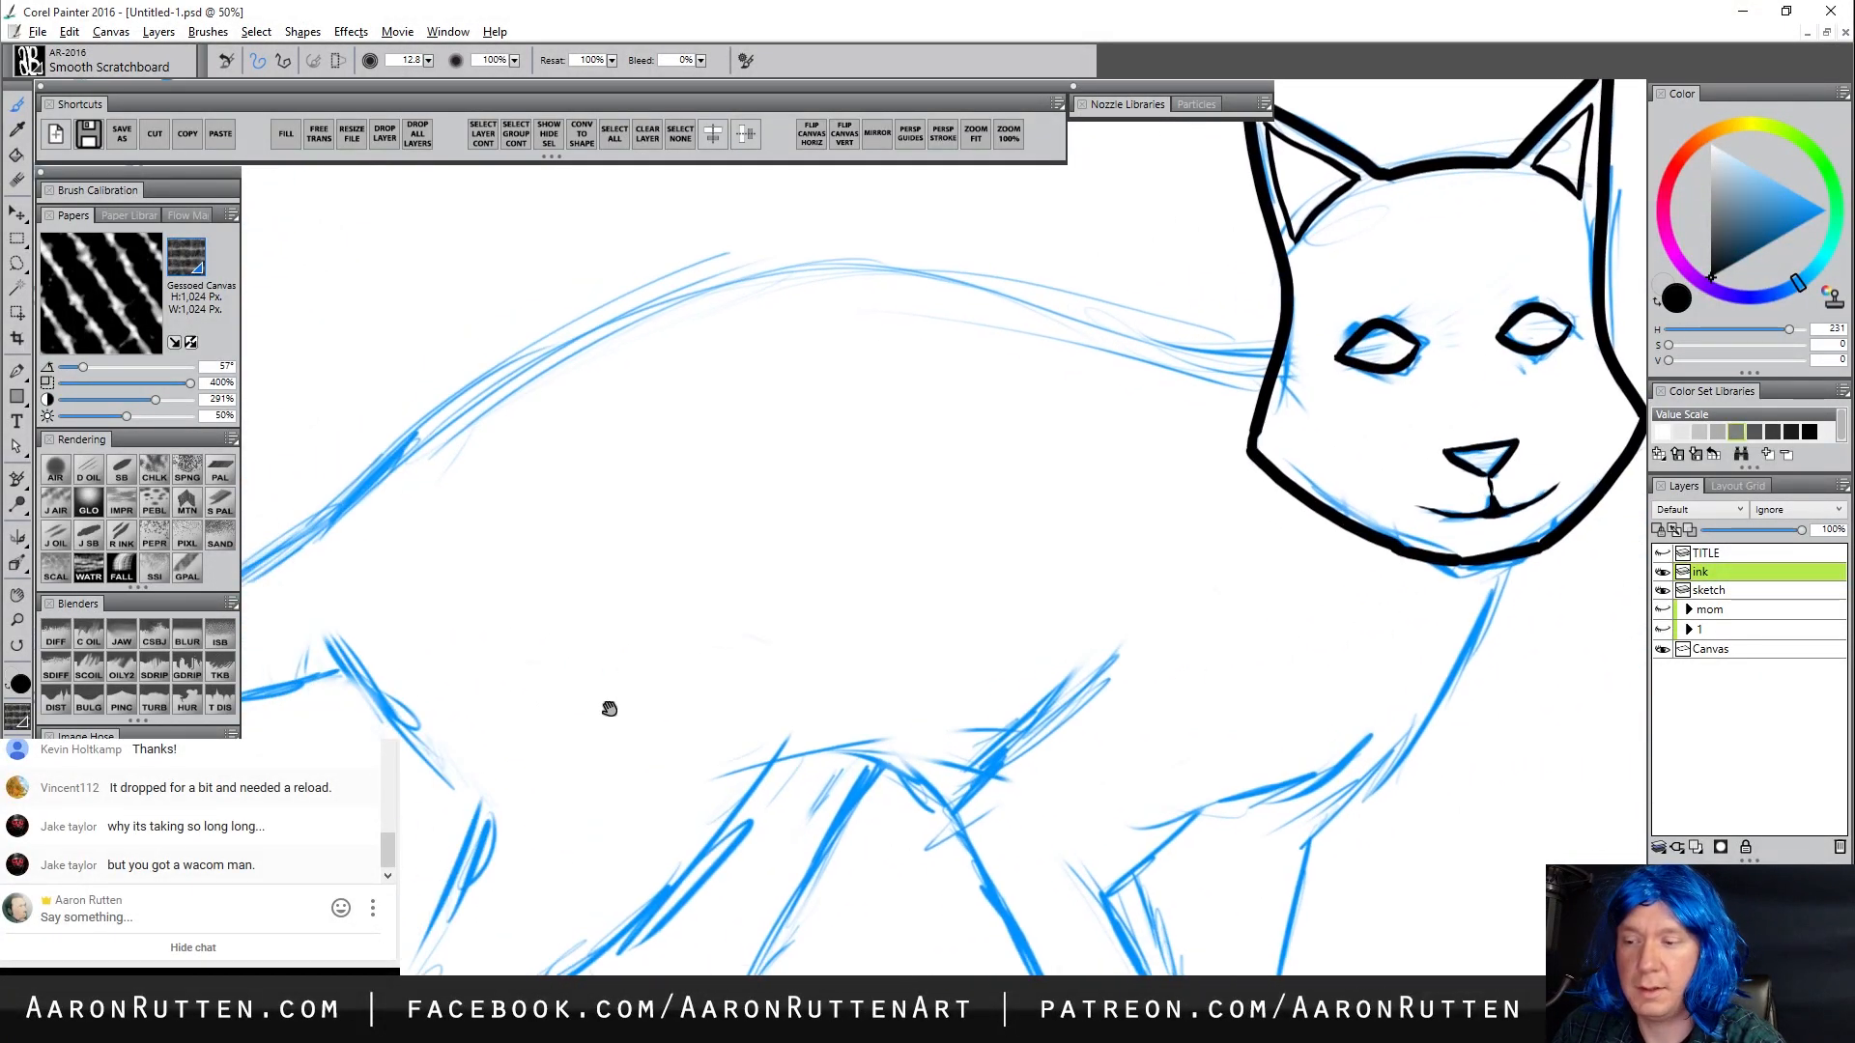
# Ink the cat's back as one arched line from the base of the tail to the head, replacing a discarded first stroke
pyautogui.click(18, 619)
pyautogui.click(669, 523)
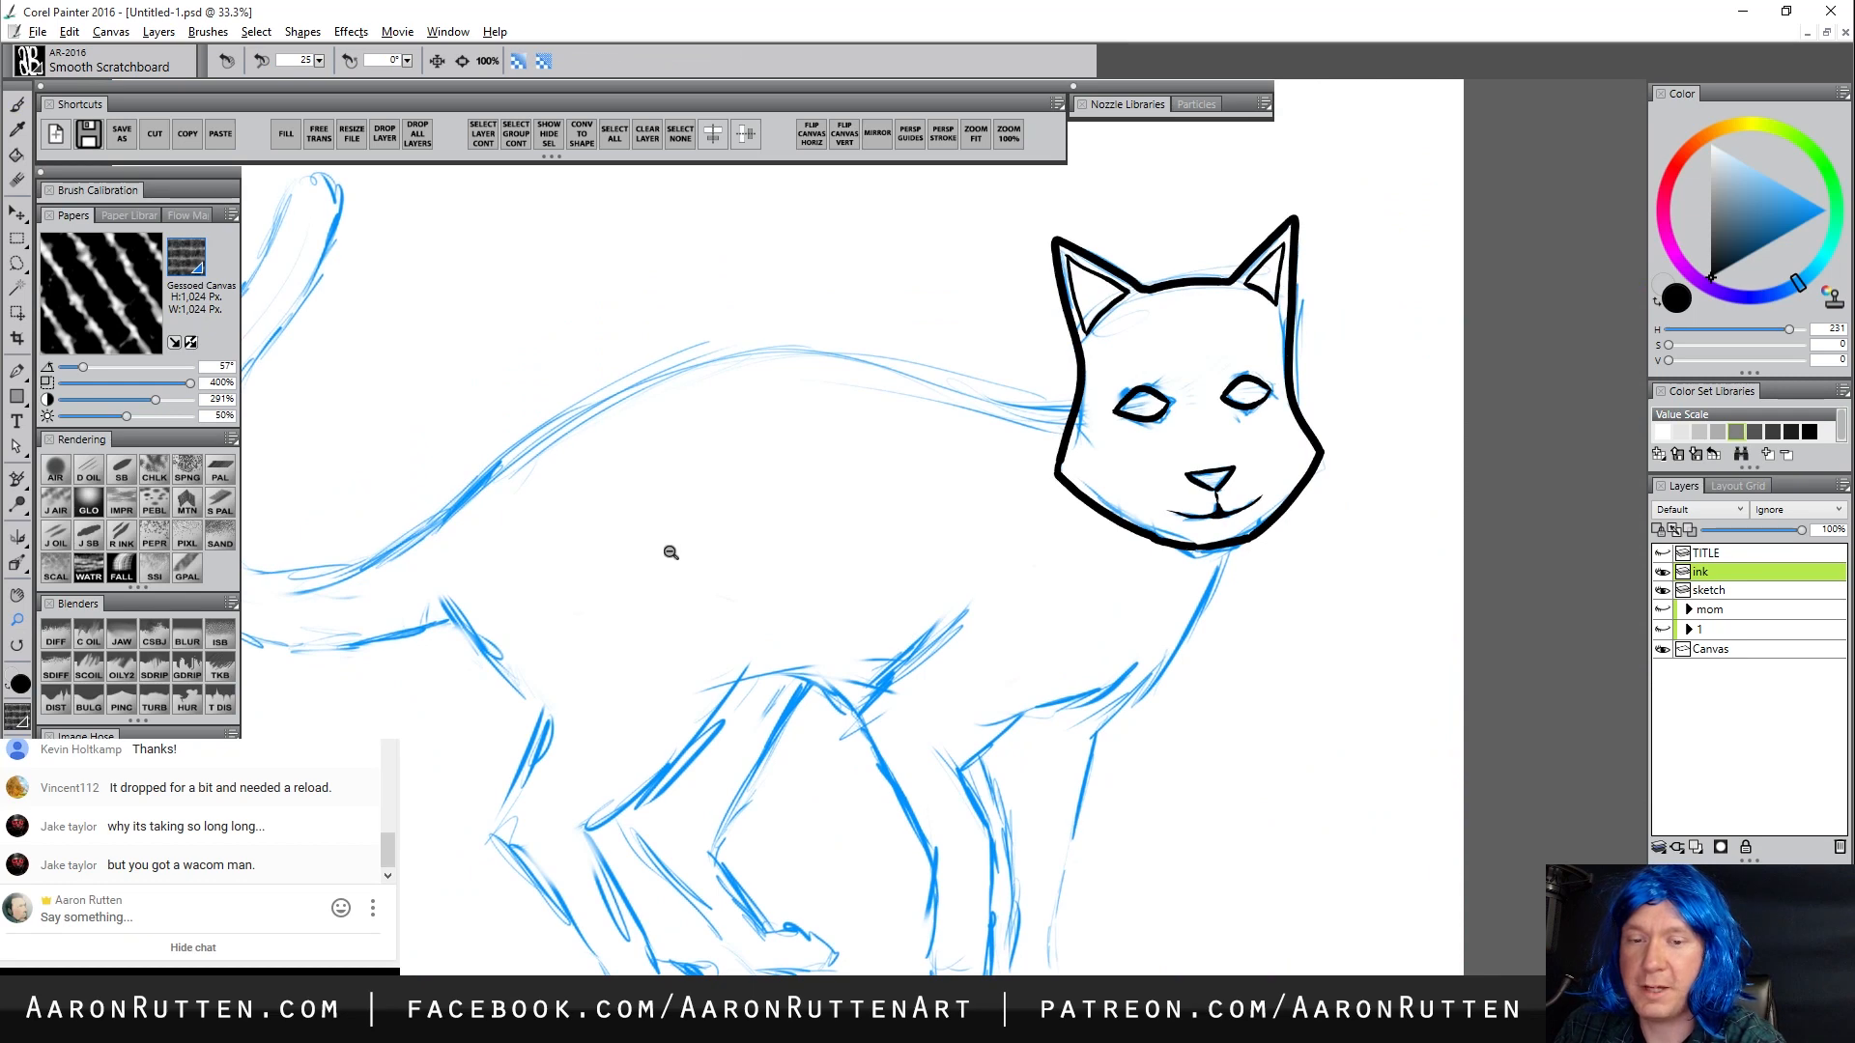
pyautogui.click(671, 554)
pyautogui.moveTo(668, 606); pyautogui.dragTo(769, 570)
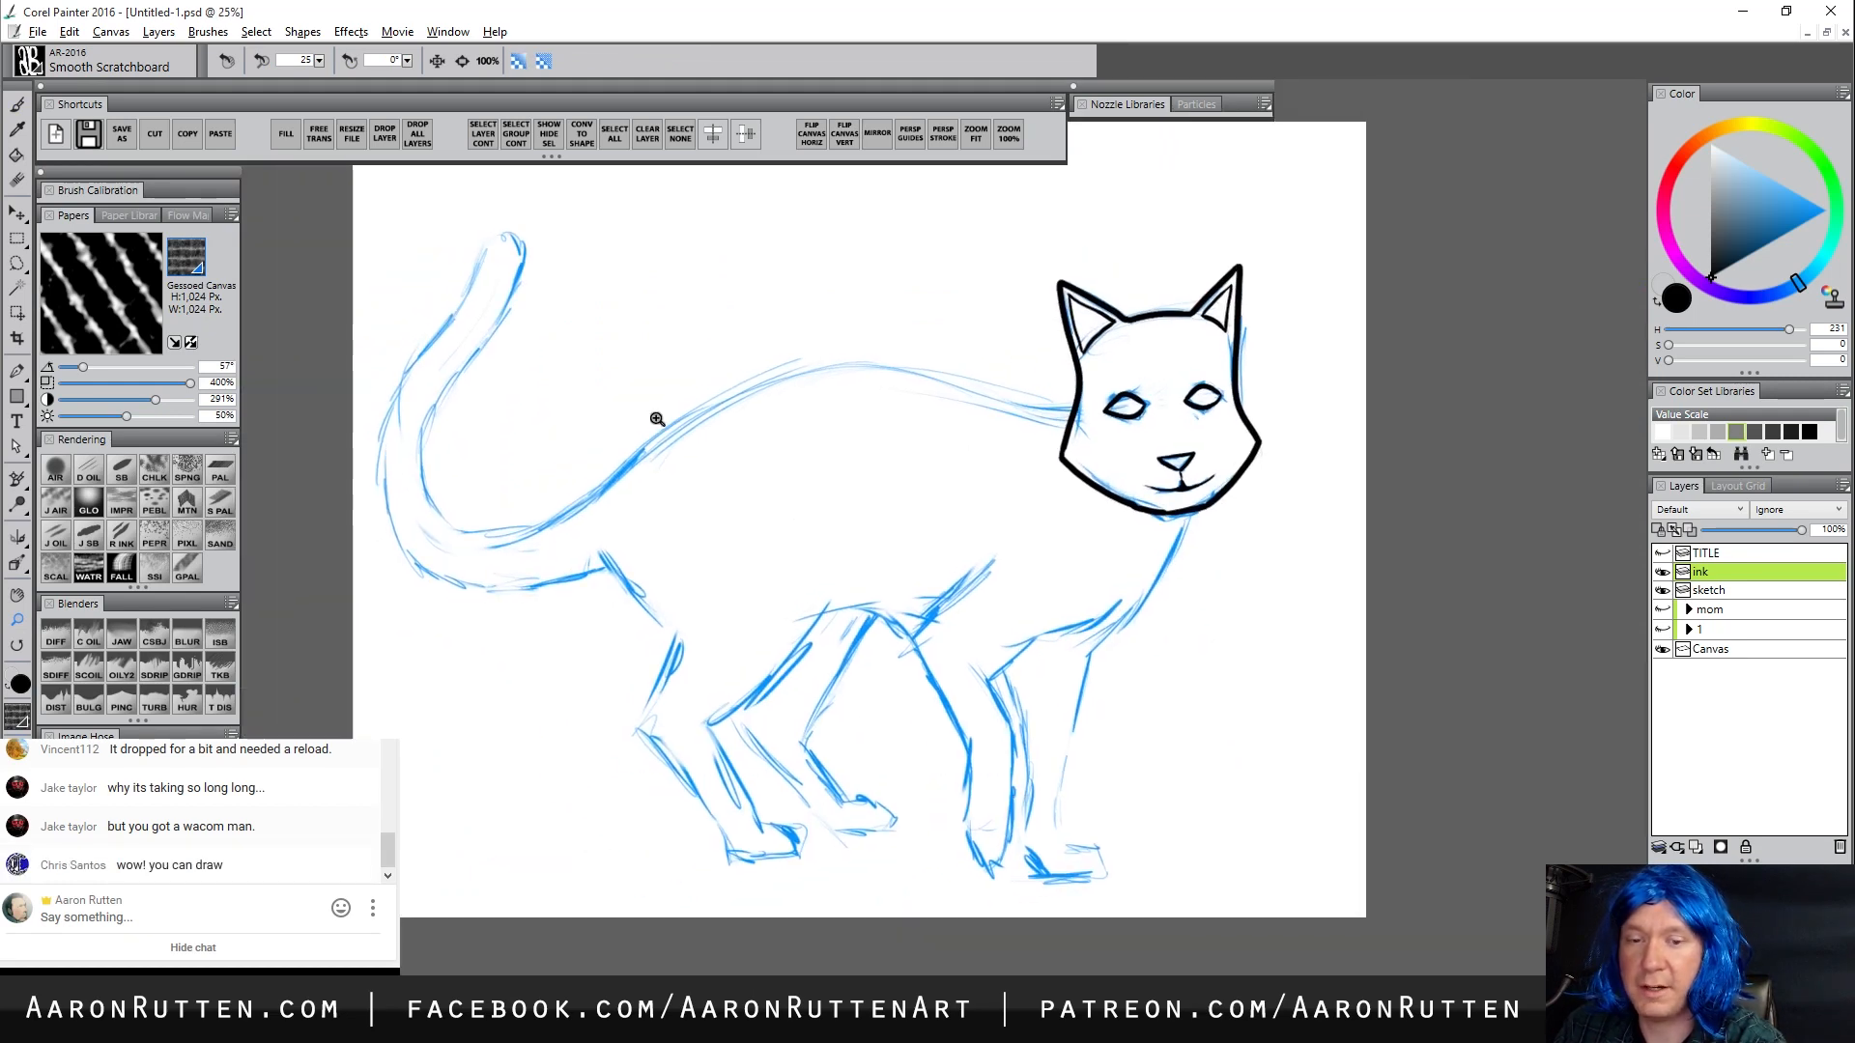
pyautogui.press('b')
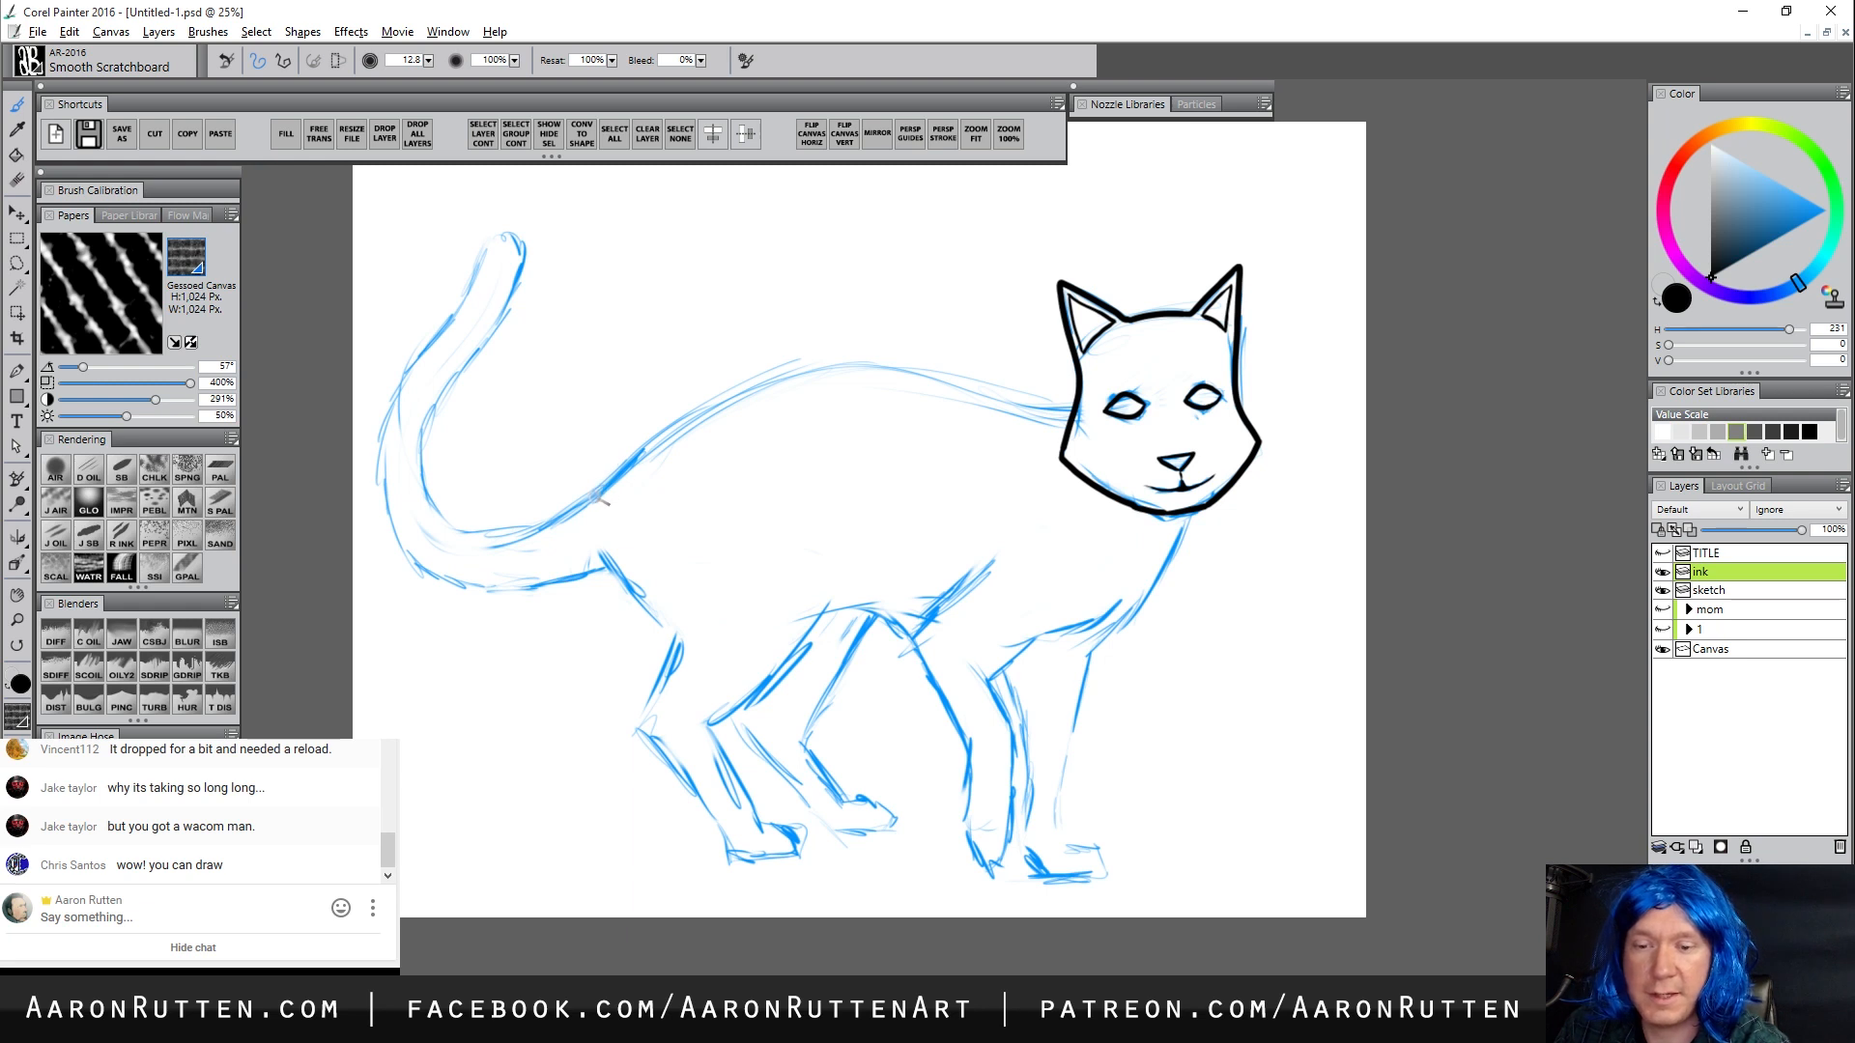
pyautogui.moveTo(642, 449)
pyautogui.mouseDown()
pyautogui.moveTo(763, 387)
pyautogui.moveTo(881, 367)
pyautogui.mouseUp()
pyautogui.hotkey('ctrl', 'z')
pyautogui.moveTo(603, 490)
pyautogui.mouseDown()
pyautogui.moveTo(773, 379)
pyautogui.moveTo(882, 361)
pyautogui.moveTo(1068, 408)
pyautogui.mouseUp()
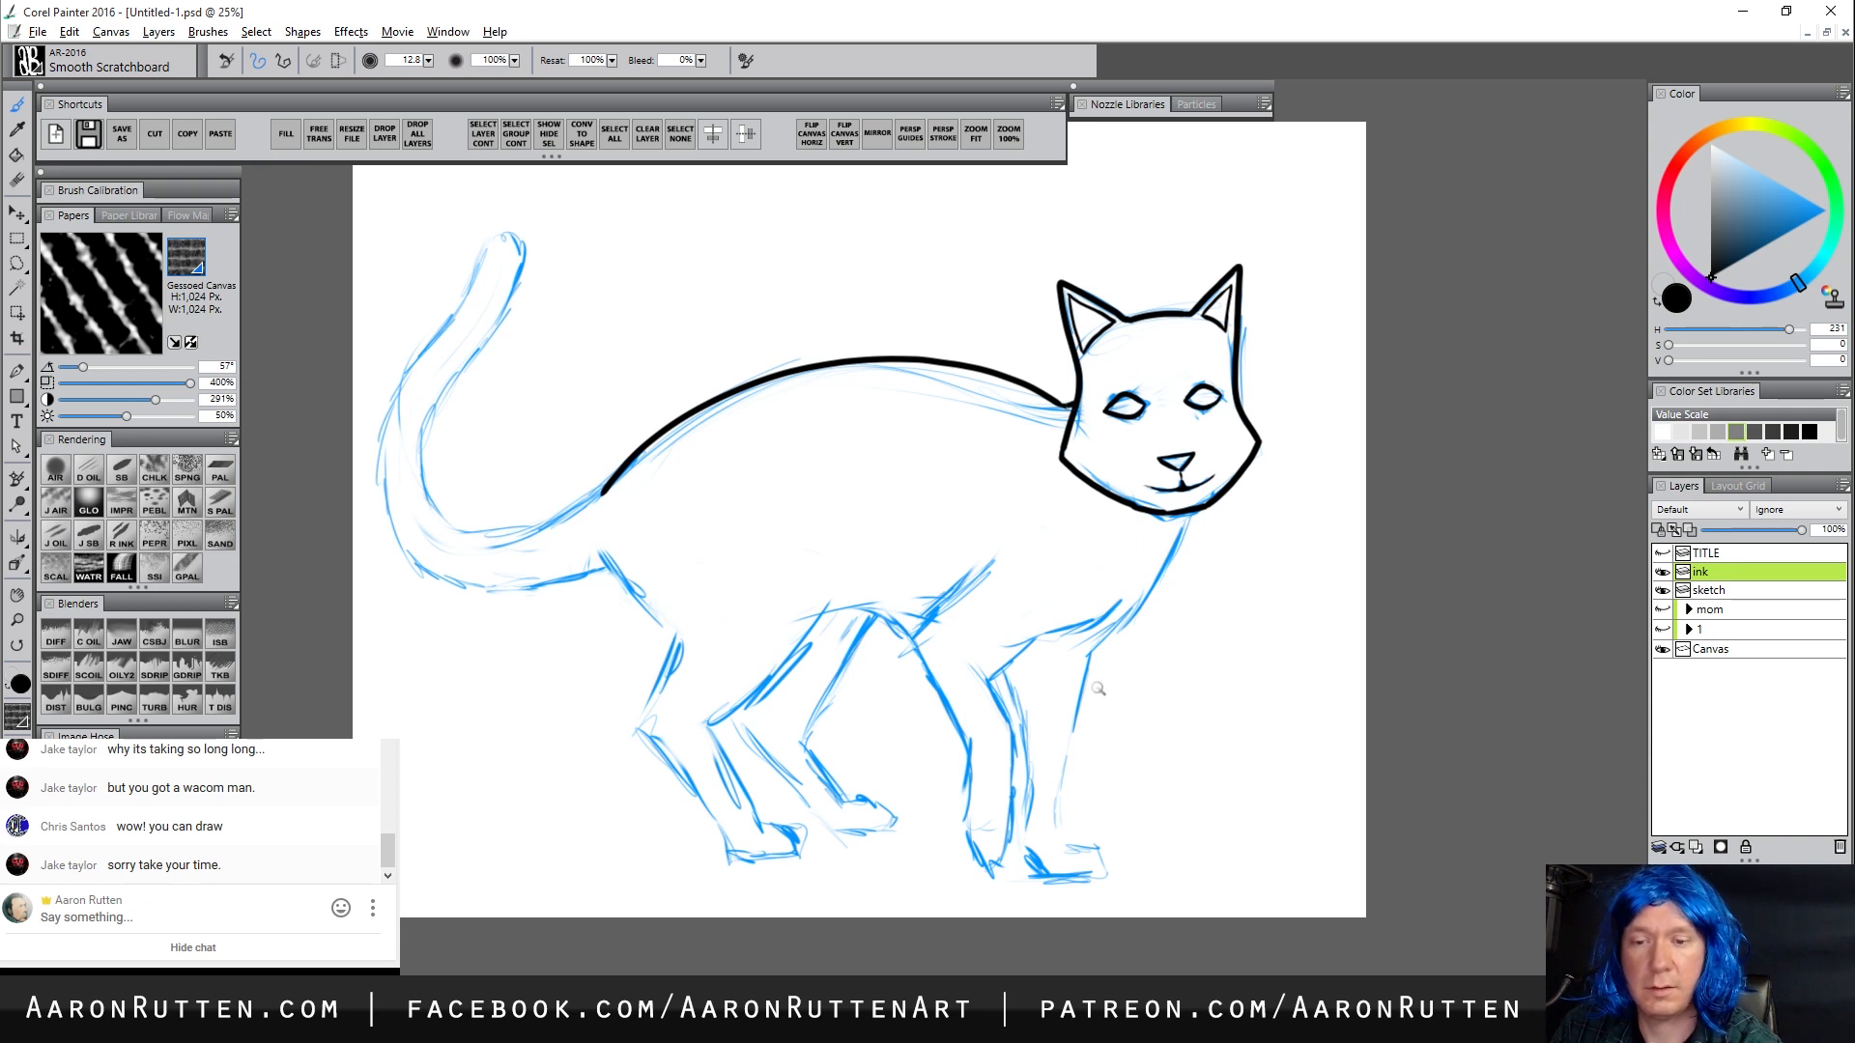
# Ink the inner edge of the tail from its tip around the curve to the back line, redoing unsatisfactory strokes
pyautogui.moveTo(606, 490); pyautogui.dragTo(462, 533)
pyautogui.hotkey('ctrl', 'z')
pyautogui.moveTo(512, 237)
pyautogui.mouseDown()
pyautogui.moveTo(511, 306)
pyautogui.moveTo(434, 404)
pyautogui.moveTo(429, 508)
pyautogui.moveTo(491, 530)
pyautogui.moveTo(628, 483)
pyautogui.mouseUp()
pyautogui.hotkey('ctrl', 'z')
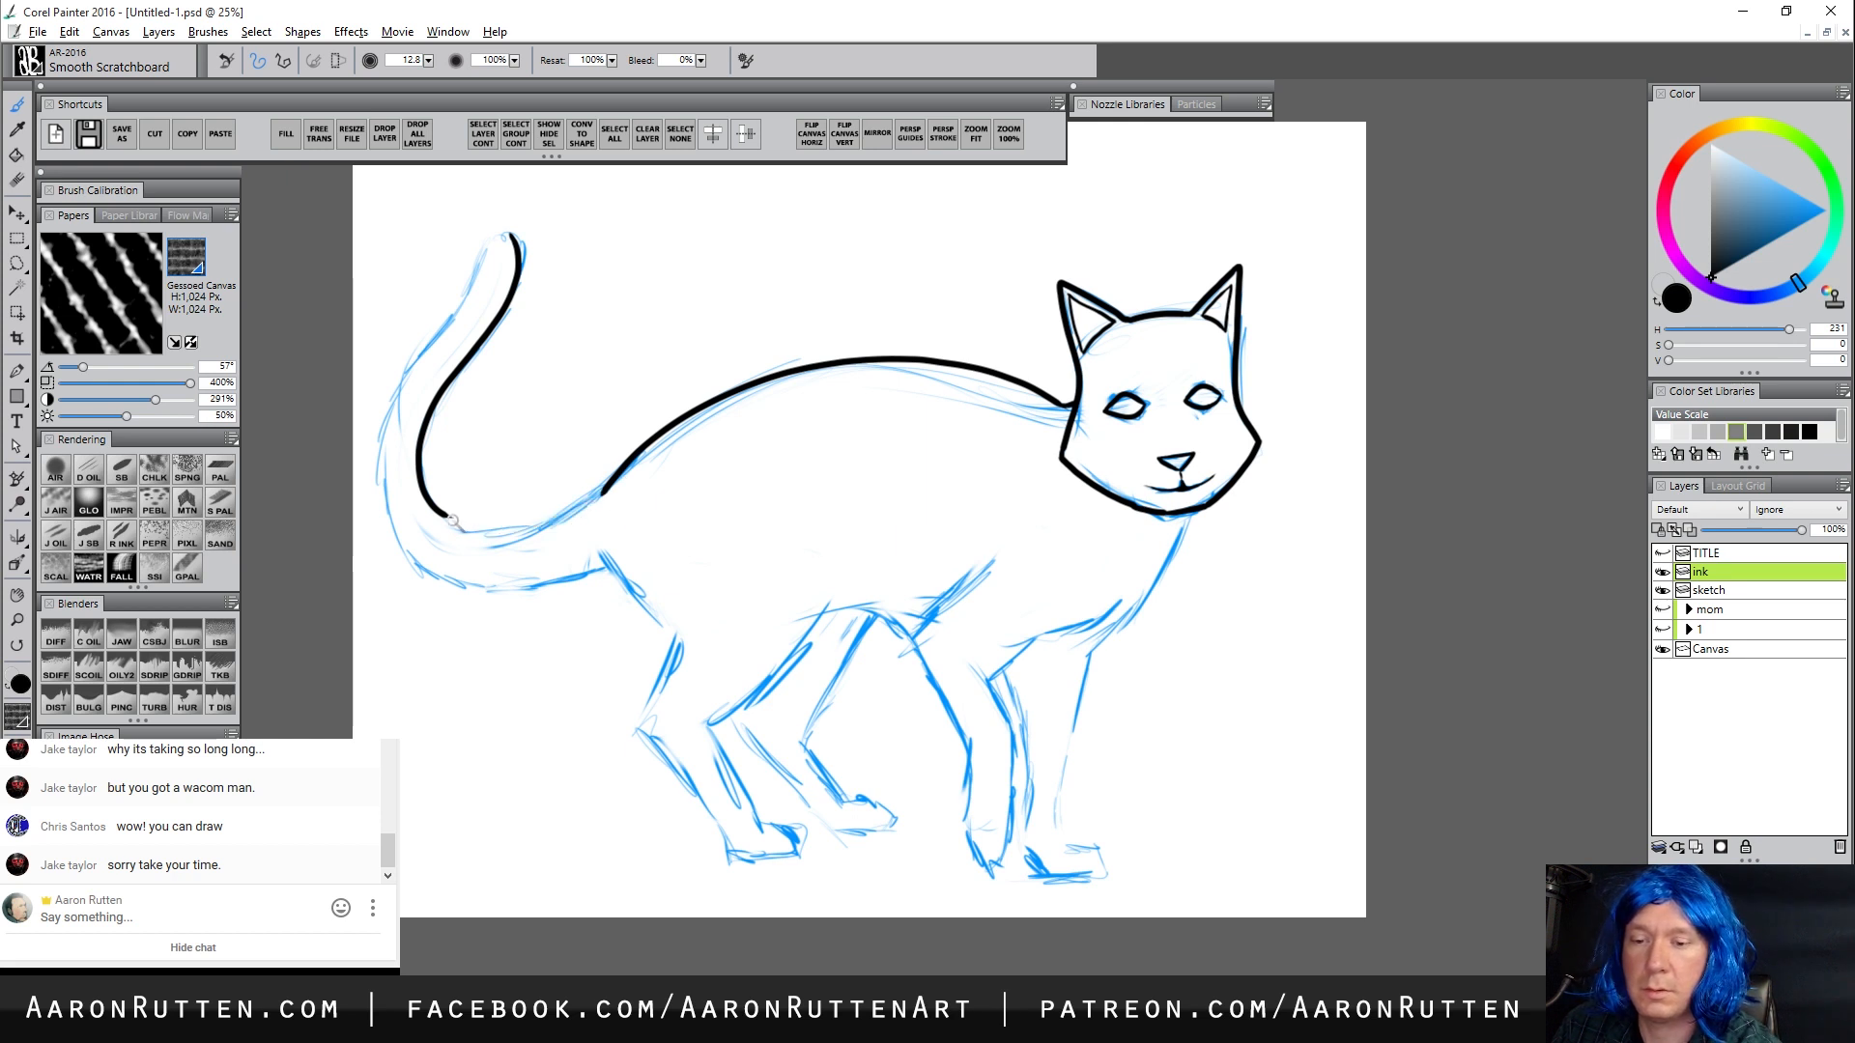
pyautogui.moveTo(463, 527)
pyautogui.mouseDown()
pyautogui.moveTo(537, 532)
pyautogui.moveTo(630, 491)
pyautogui.mouseUp()
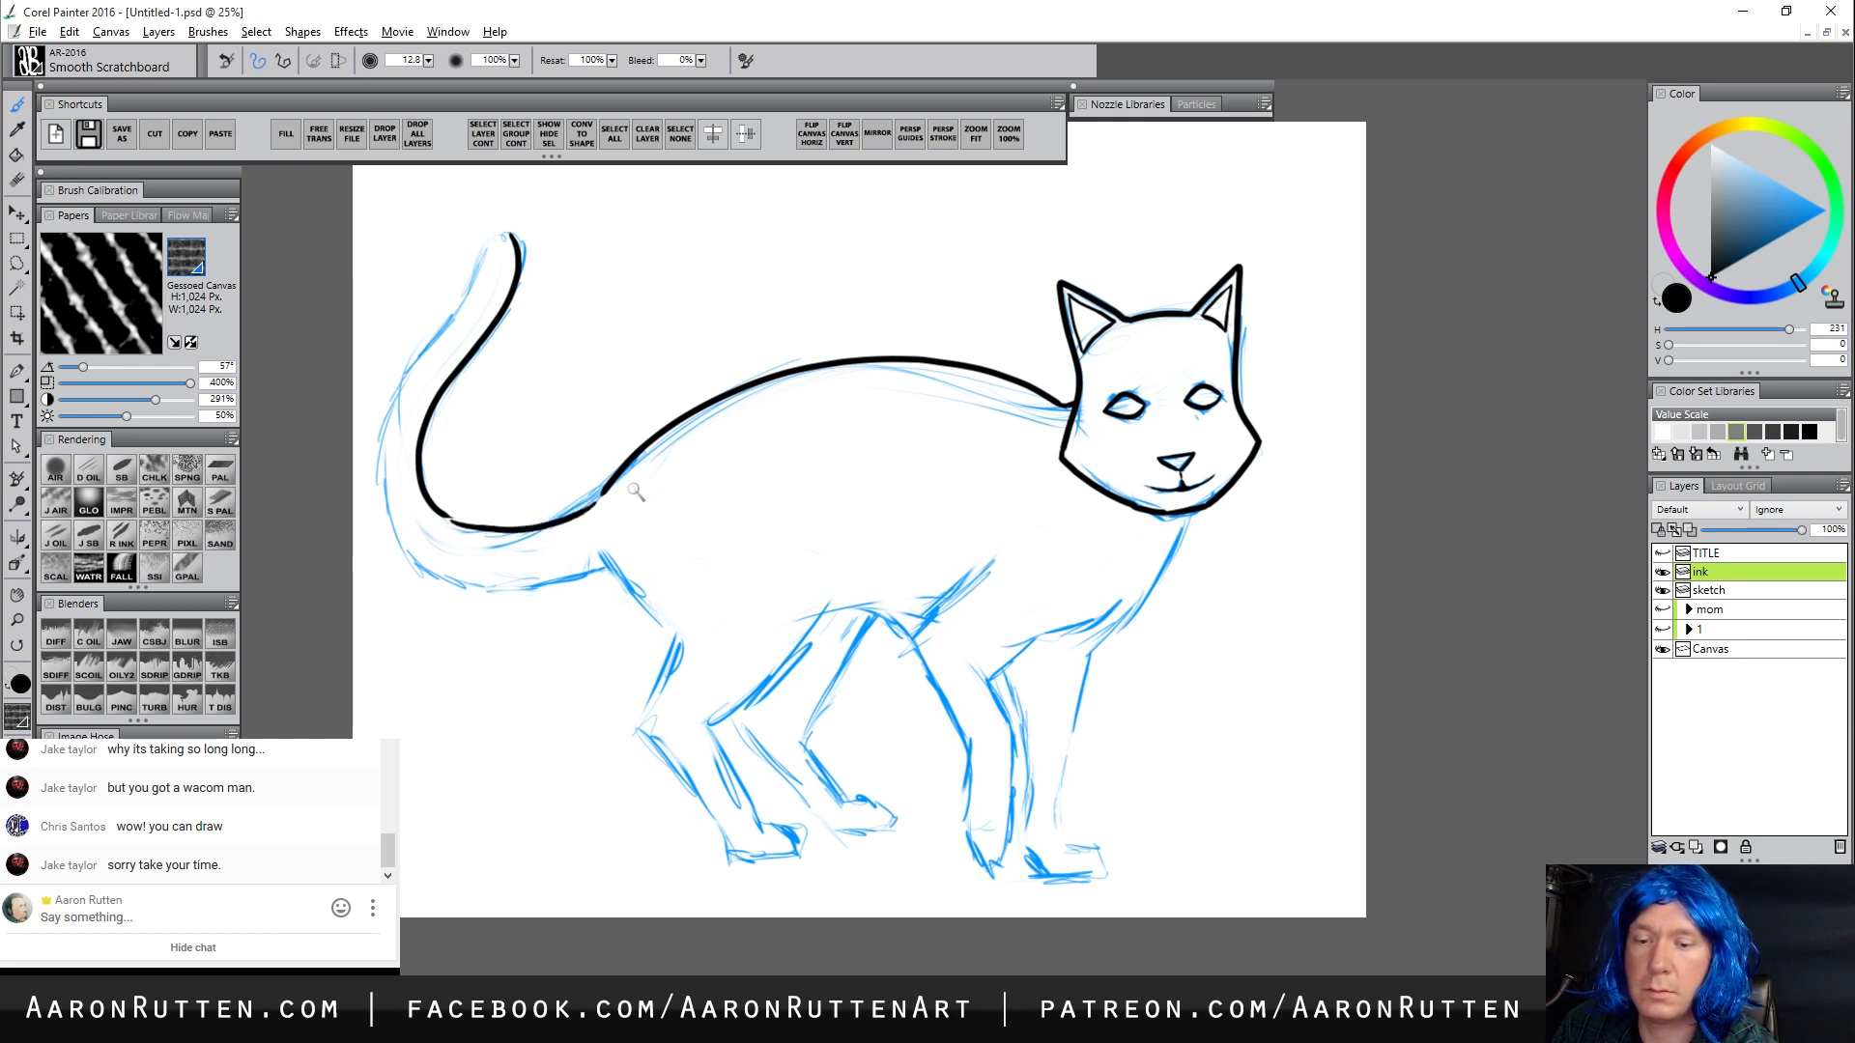
# Ink the outer edge of the tail from its tip around the bend to the cat's rump, redoing the lower curve
pyautogui.moveTo(505, 234); pyautogui.dragTo(384, 410)
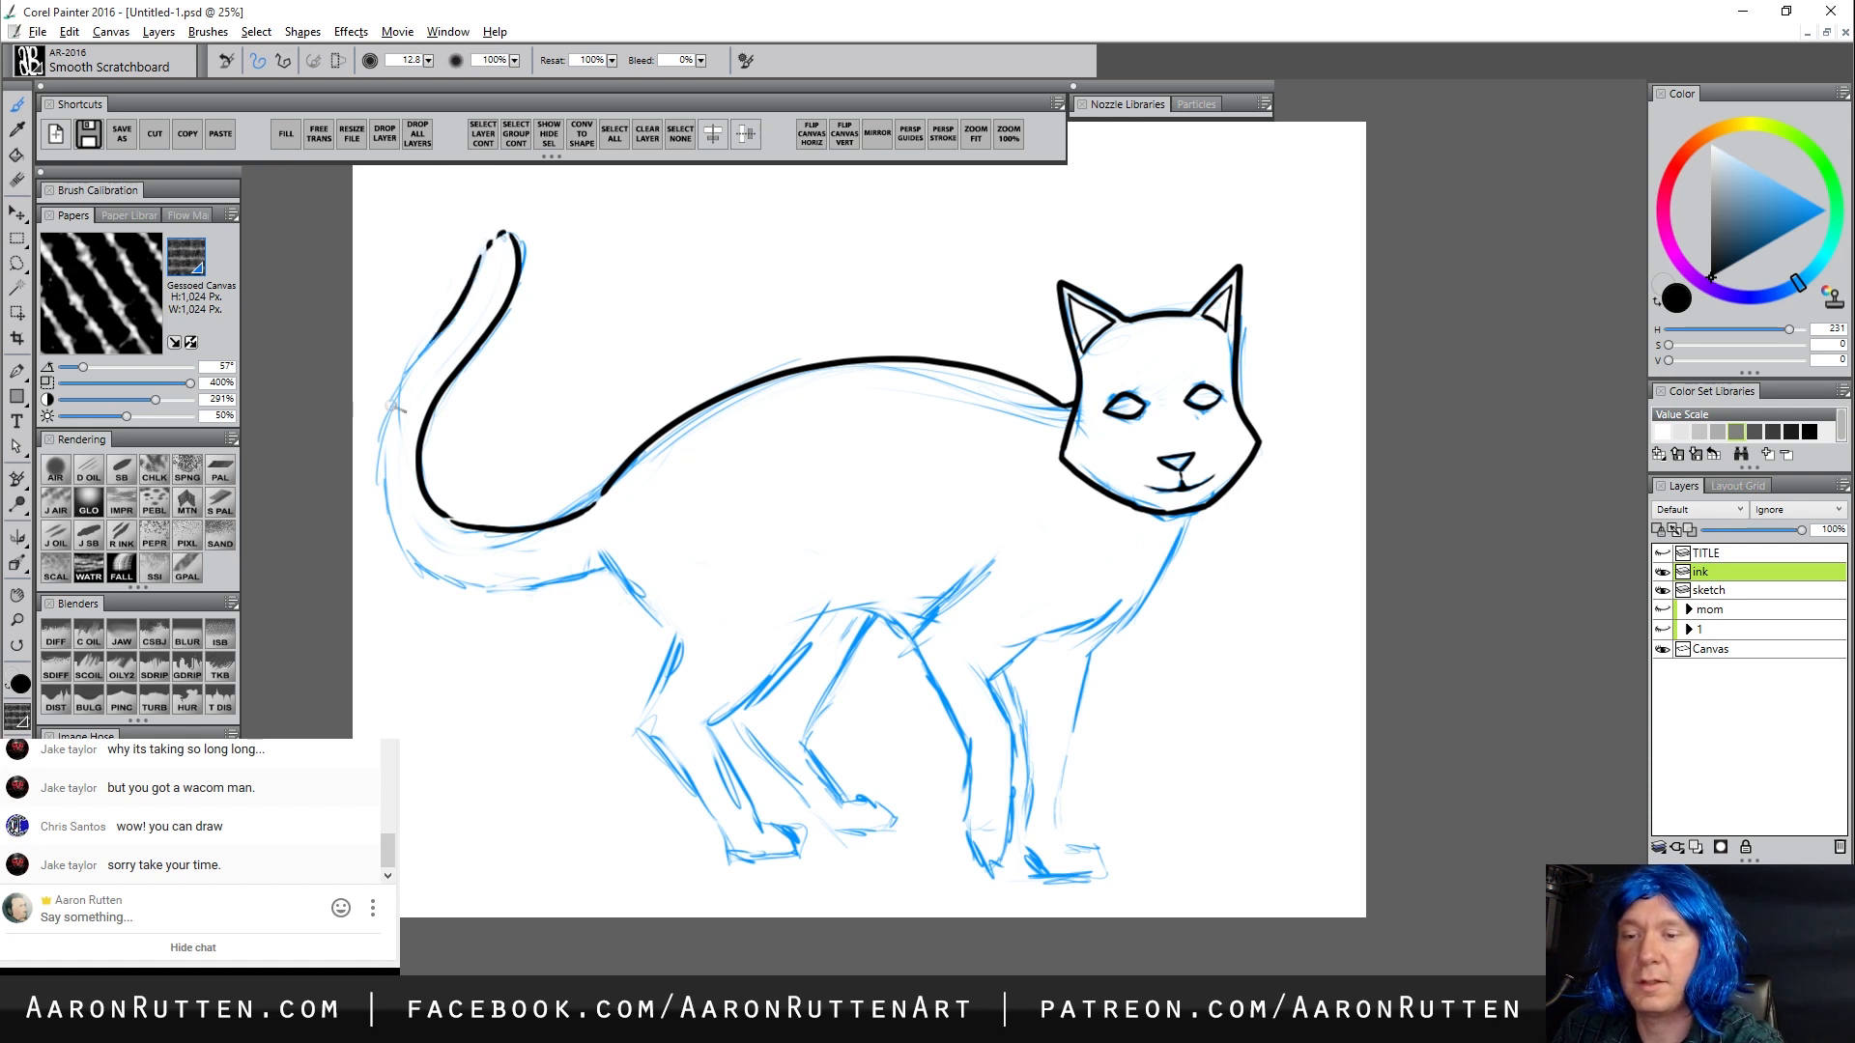
pyautogui.moveTo(425, 350)
pyautogui.mouseDown()
pyautogui.moveTo(377, 436)
pyautogui.moveTo(378, 516)
pyautogui.moveTo(408, 556)
pyautogui.moveTo(448, 589)
pyautogui.moveTo(596, 572)
pyautogui.mouseUp()
pyautogui.hotkey('ctrl', 'z')
pyautogui.moveTo(489, 596); pyautogui.dragTo(612, 582)
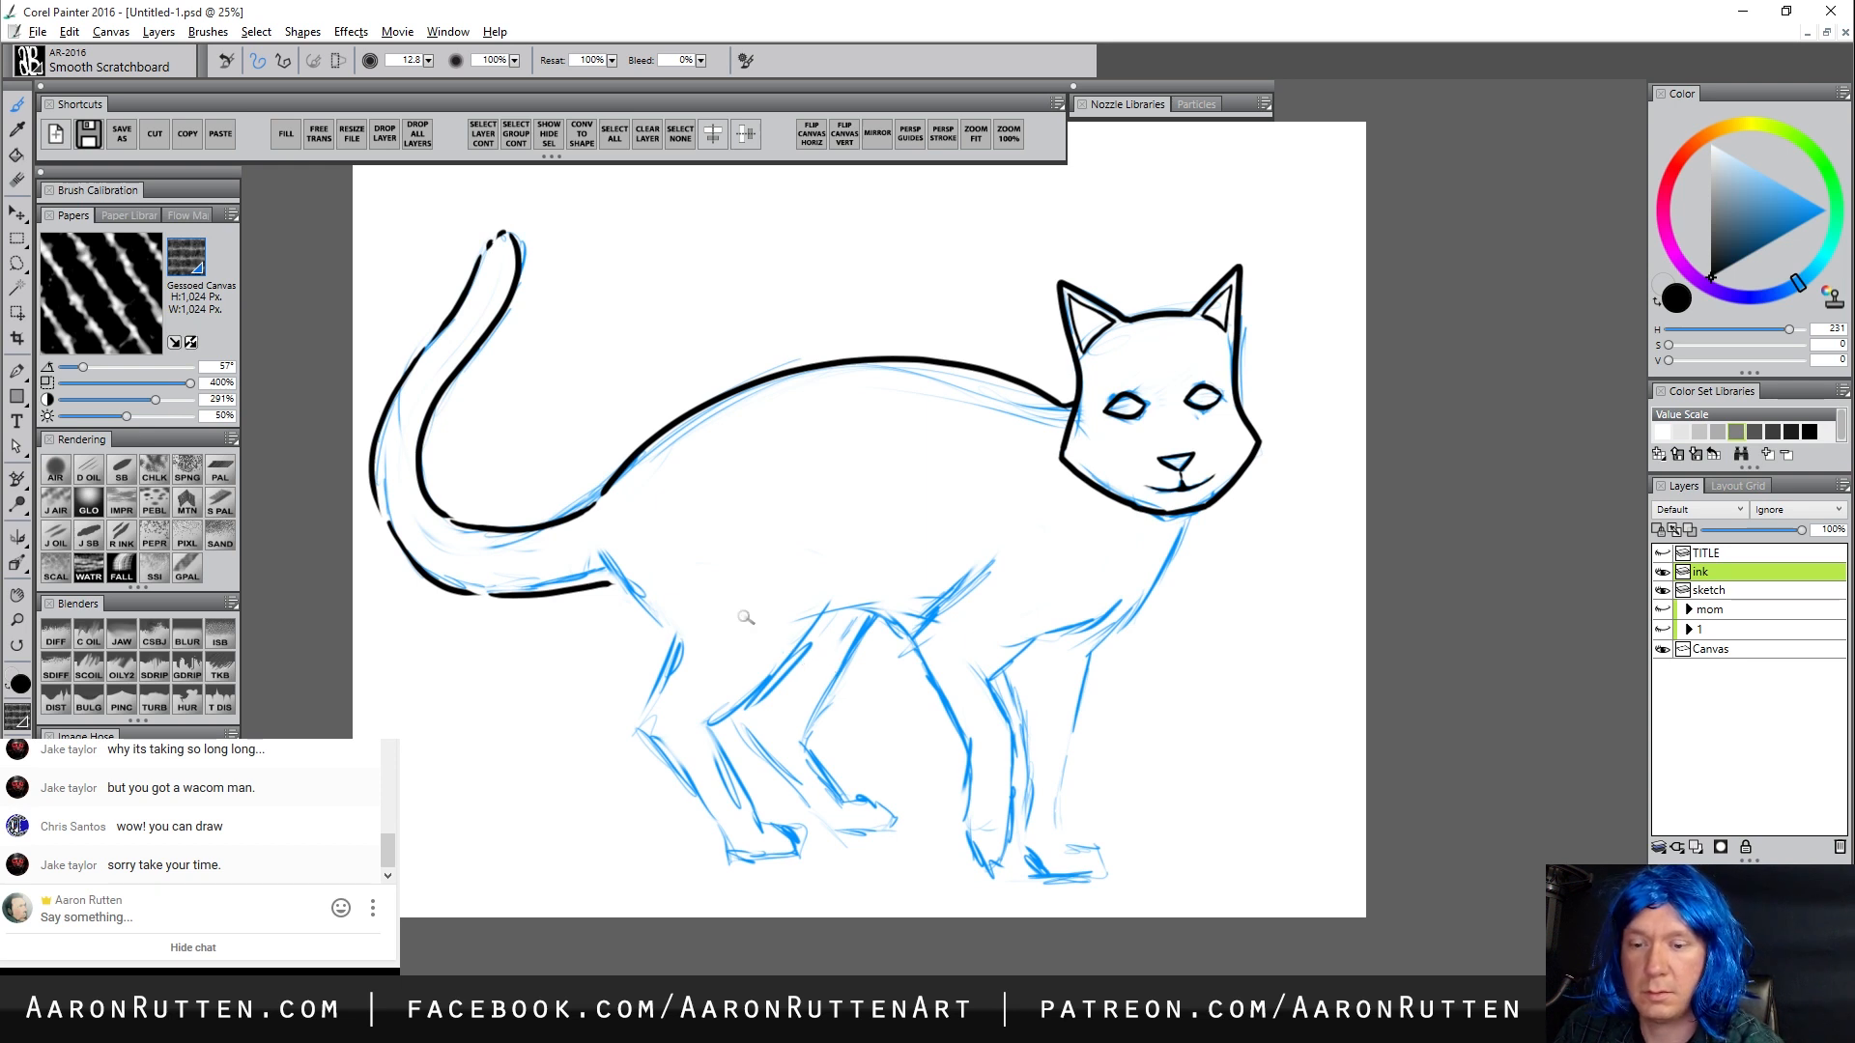
# Redo the tail's underside where it meets the rump and ink the near hind leg's outline from rump to paw
pyautogui.hotkey('ctrl', 'z')
pyautogui.moveTo(504, 596)
pyautogui.mouseDown()
pyautogui.moveTo(635, 567)
pyautogui.moveTo(633, 589)
pyautogui.mouseUp()
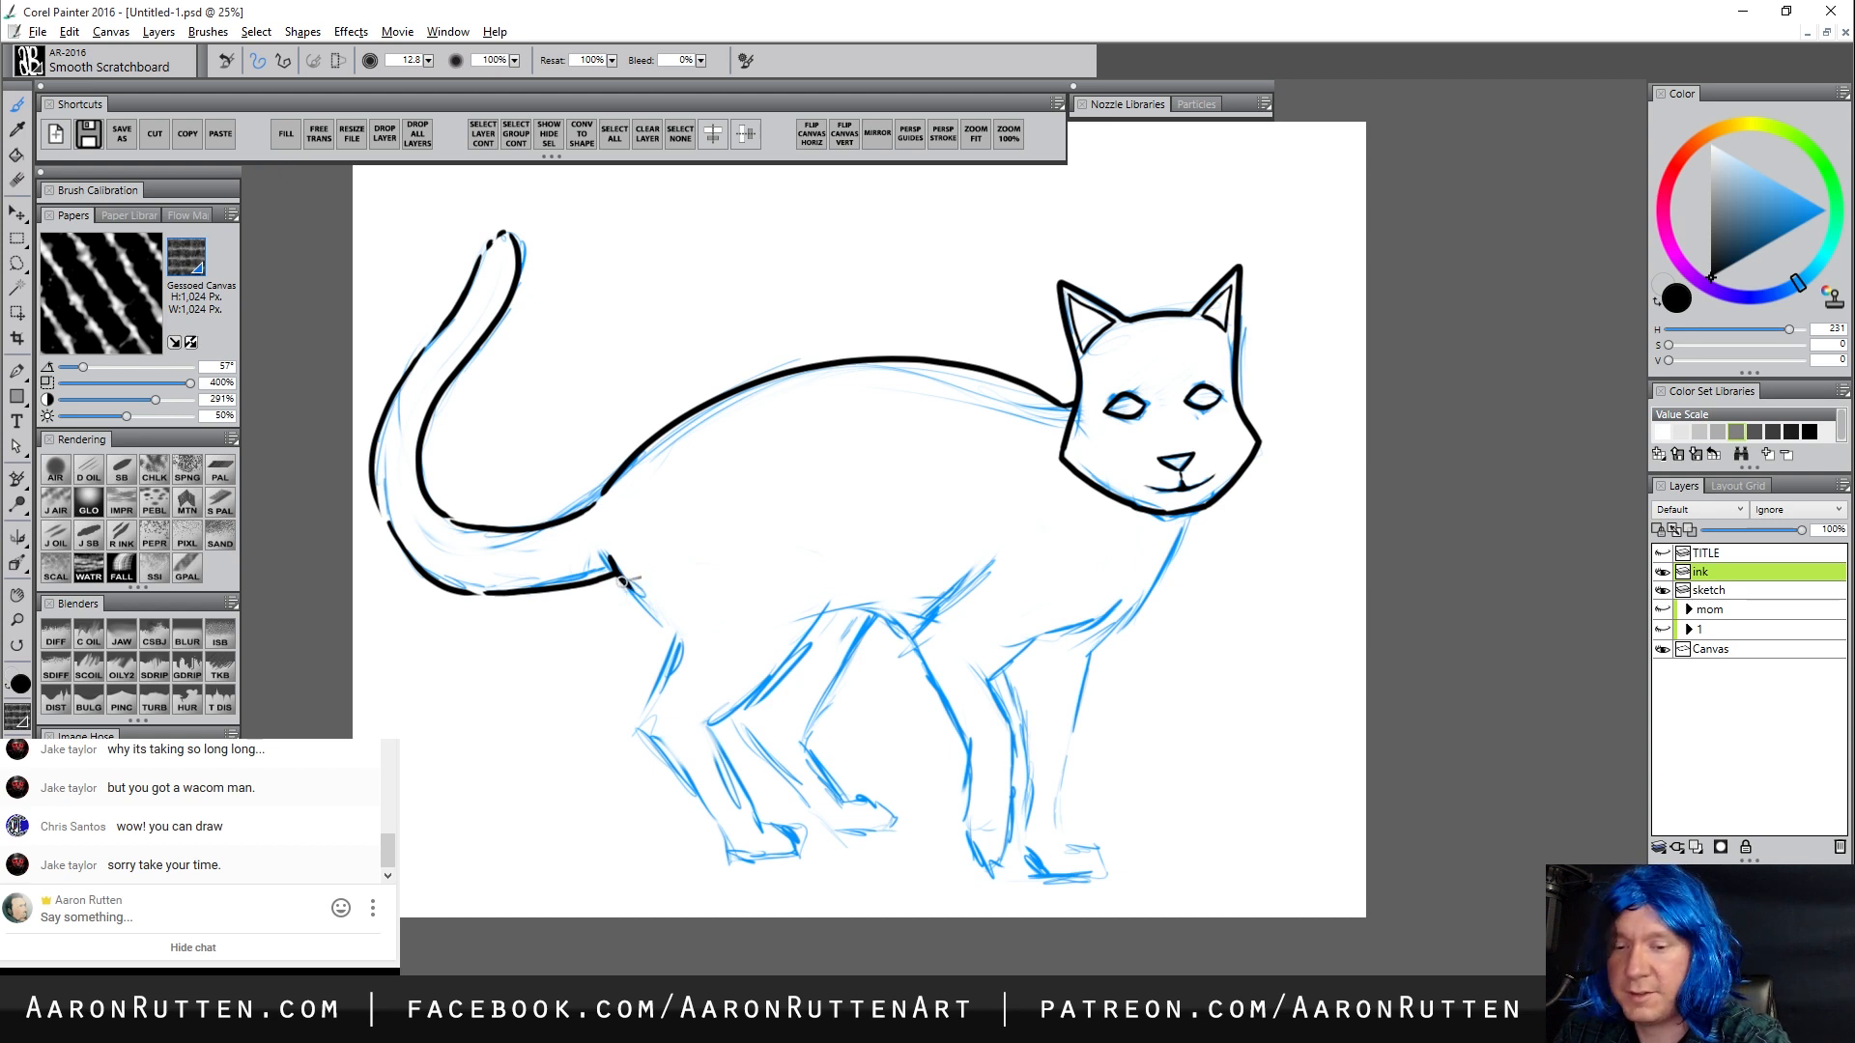
pyautogui.moveTo(628, 585)
pyautogui.mouseDown()
pyautogui.moveTo(670, 622)
pyautogui.moveTo(640, 726)
pyautogui.mouseUp()
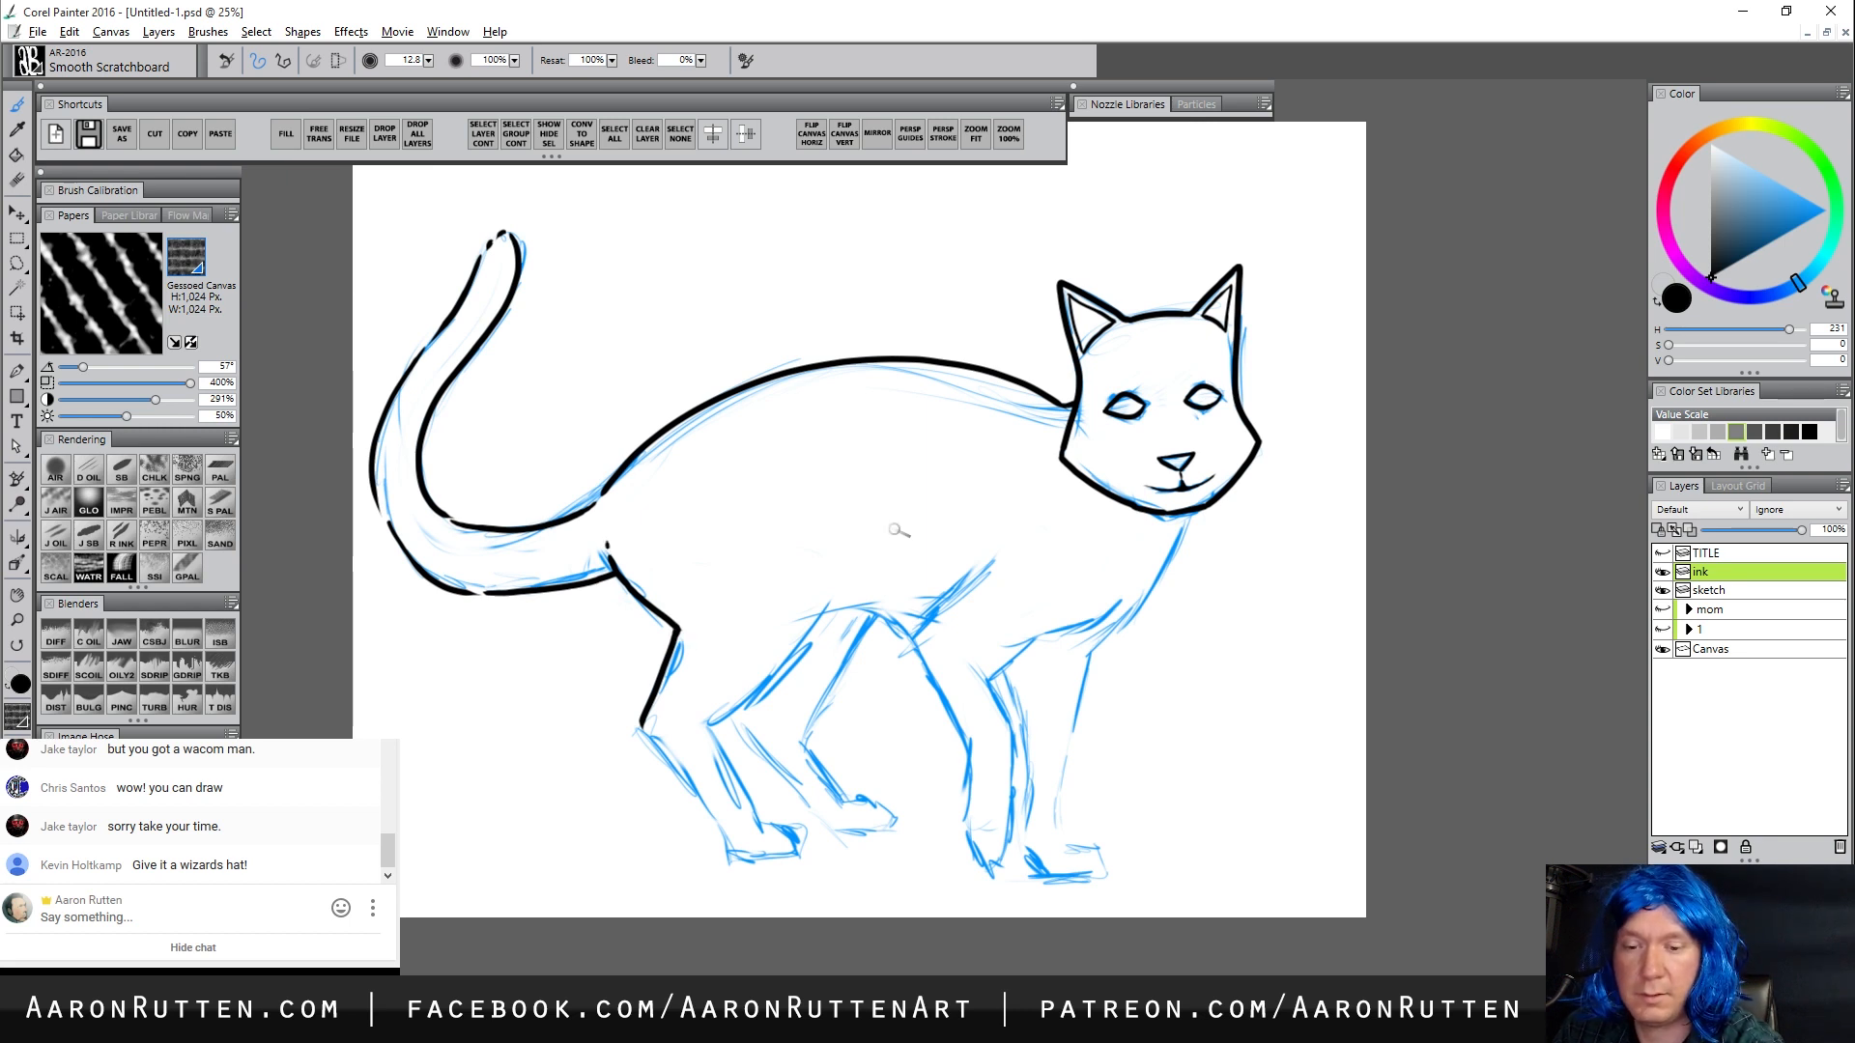
pyautogui.moveTo(646, 730); pyautogui.dragTo(732, 852)
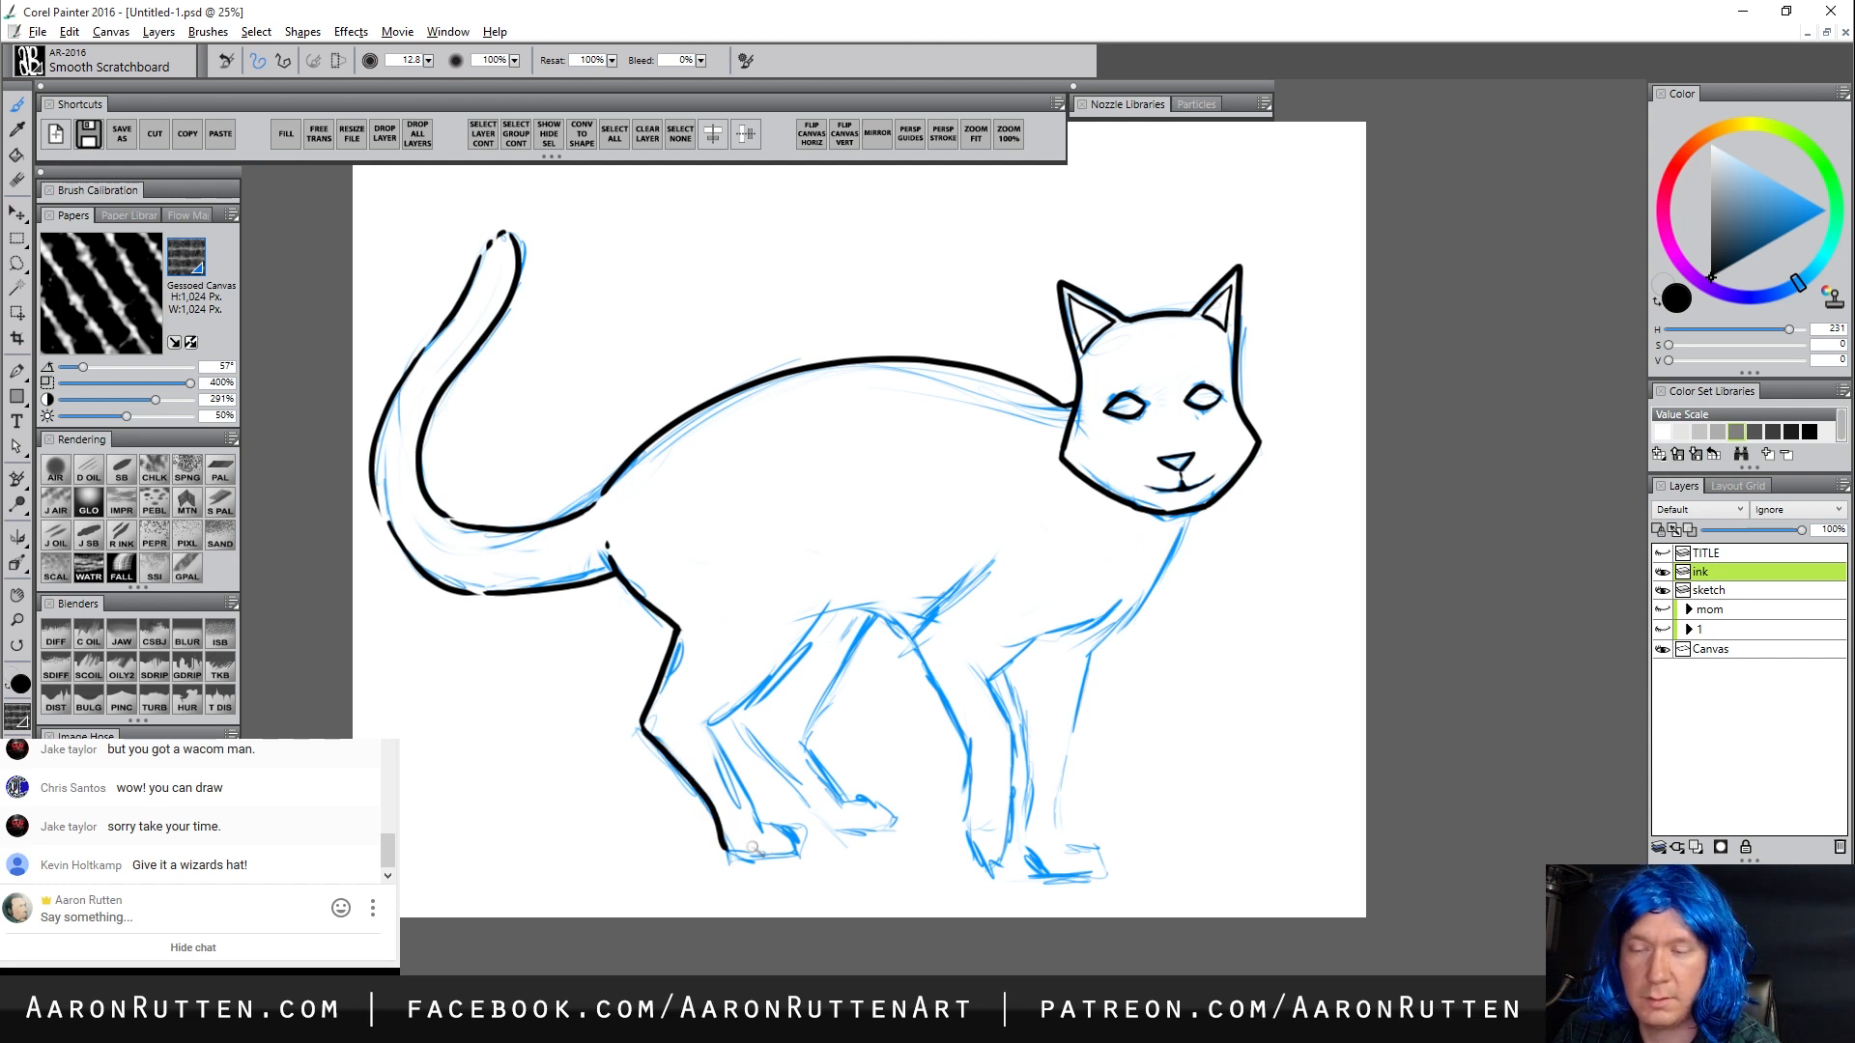
pyautogui.moveTo(736, 856); pyautogui.dragTo(795, 854)
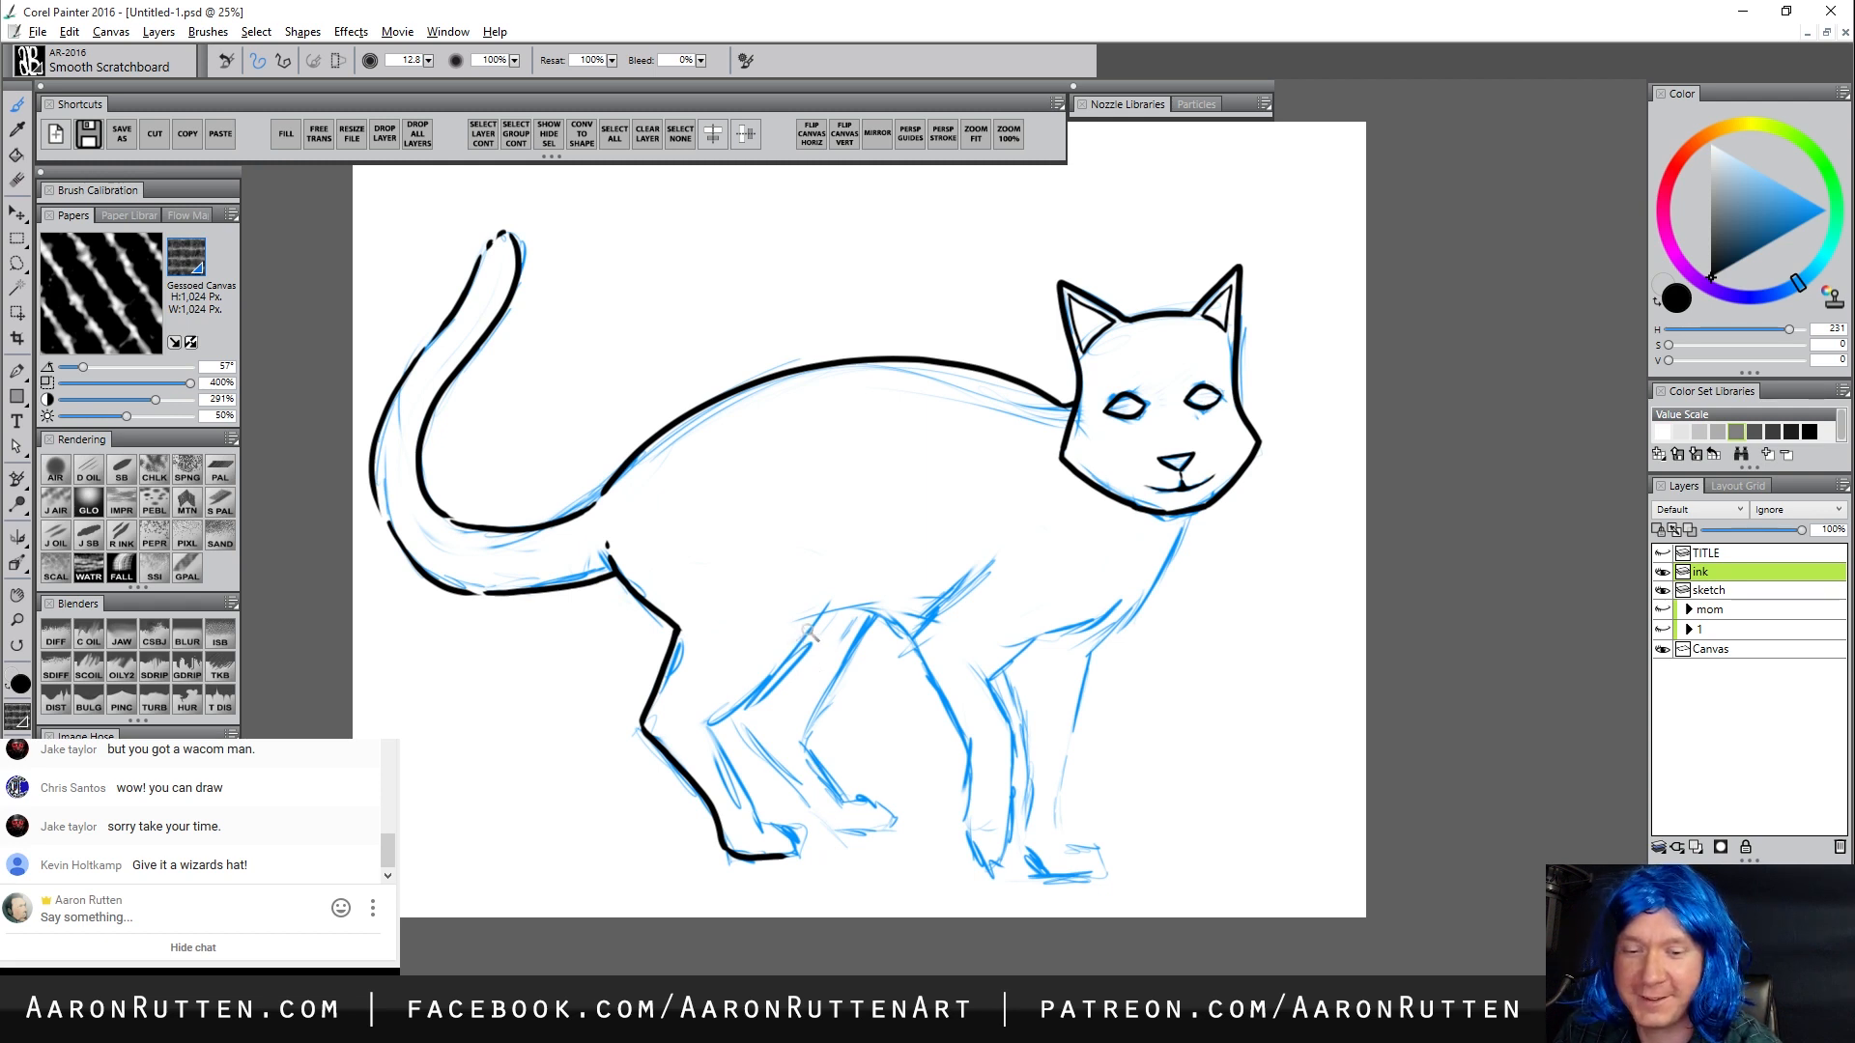
pyautogui.moveTo(712, 720); pyautogui.dragTo(787, 634)
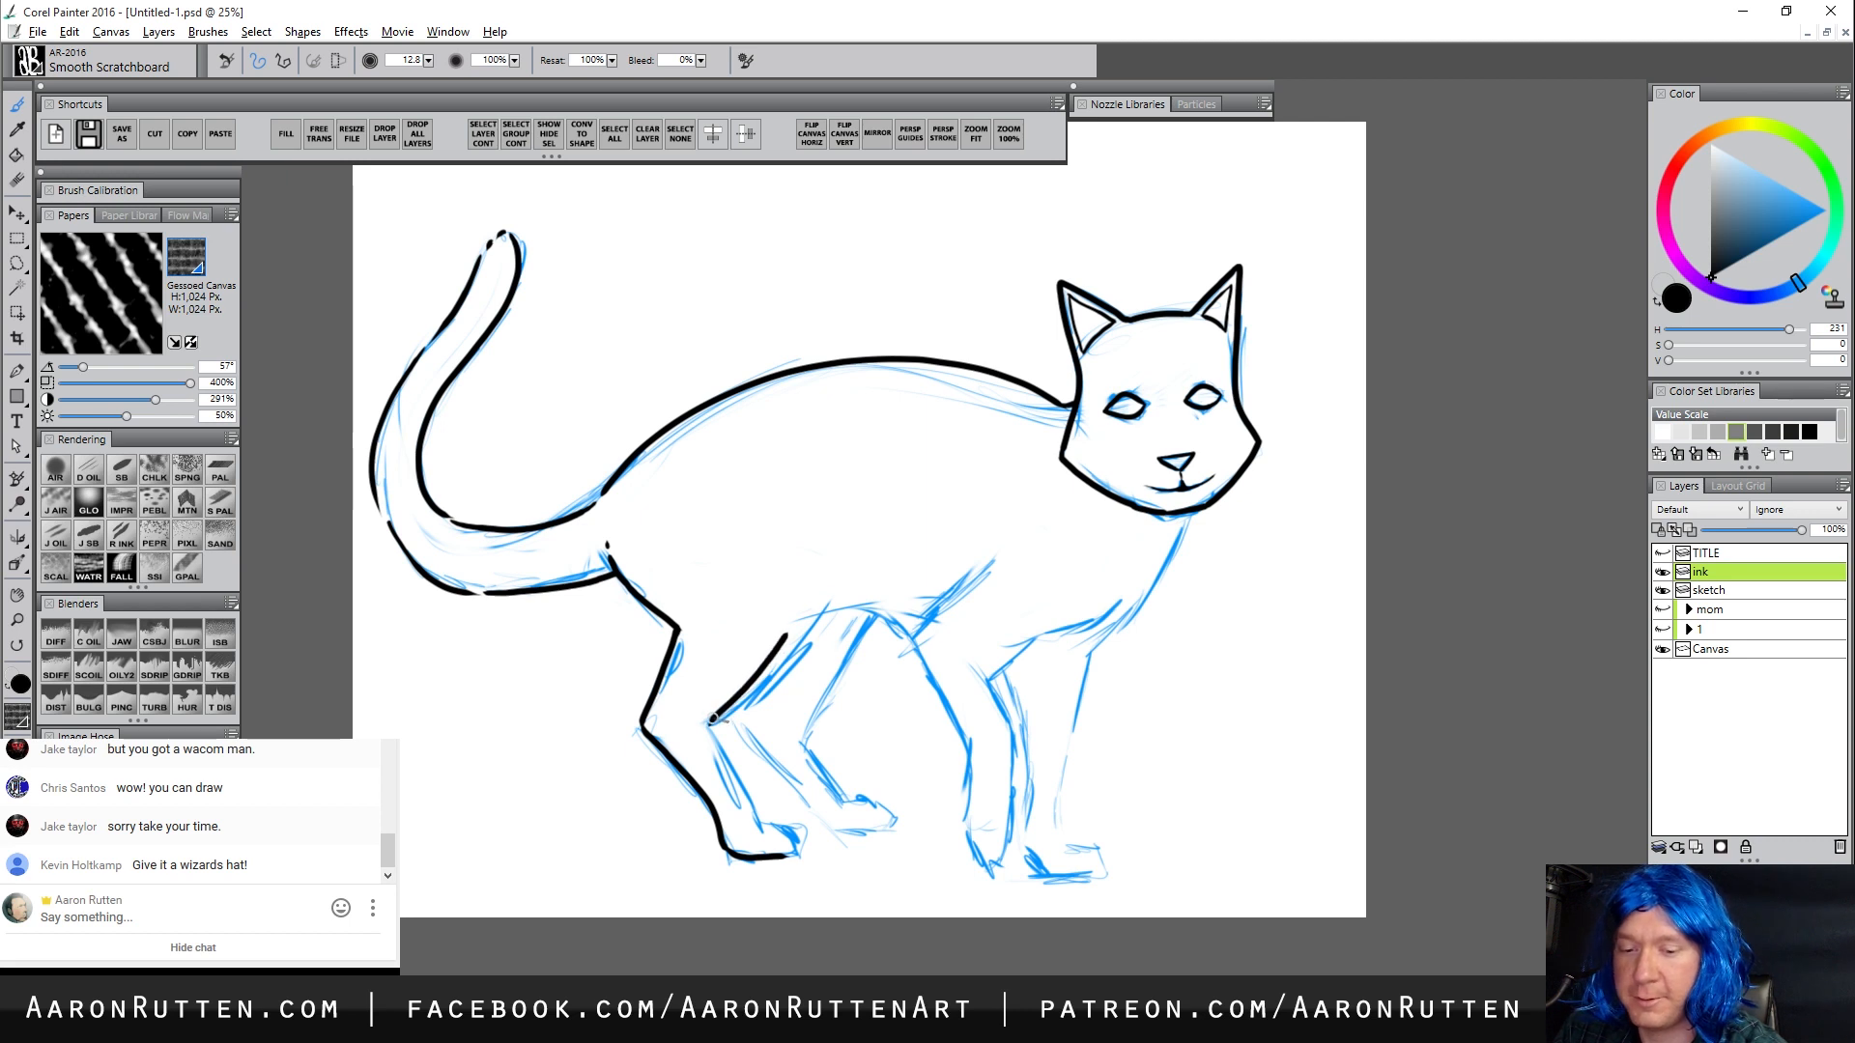
pyautogui.moveTo(713, 733)
pyautogui.mouseDown()
pyautogui.moveTo(757, 820)
pyautogui.moveTo(800, 848)
pyautogui.mouseUp()
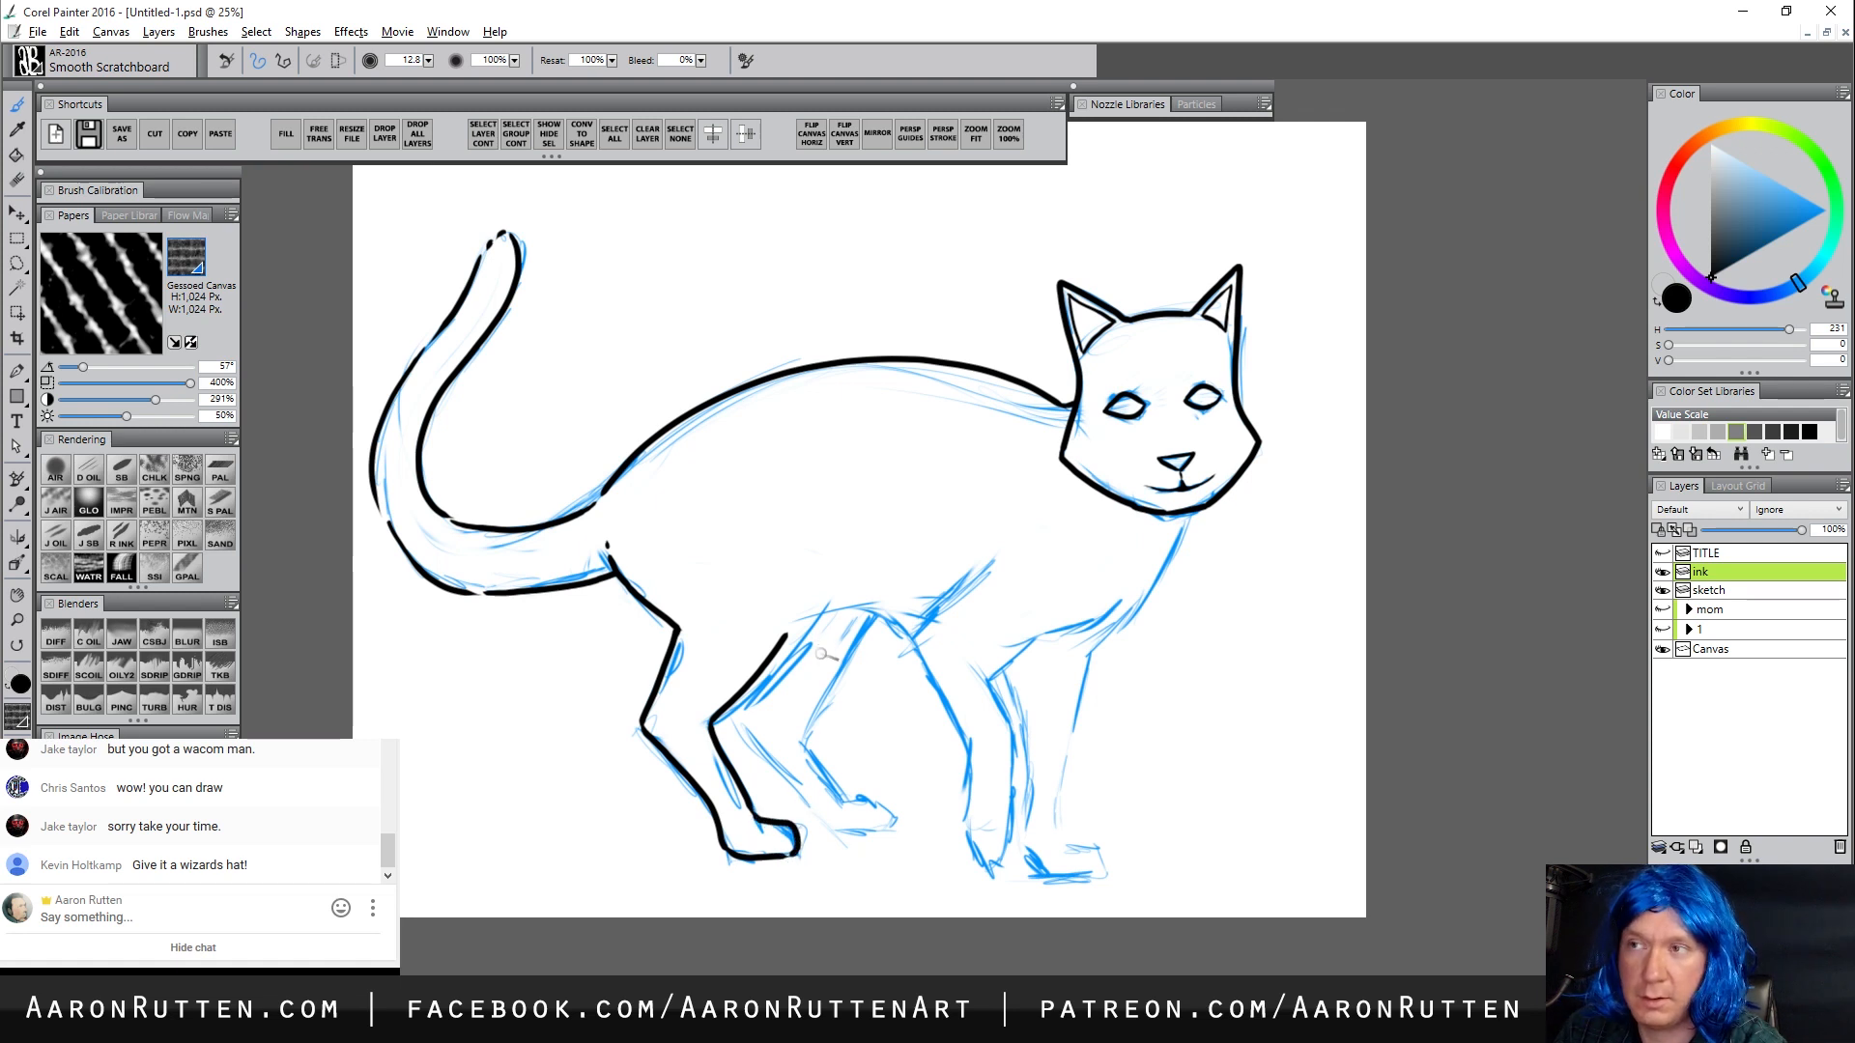
# Ink the far hind leg with its paw and the belly line between the hind and front legs
pyautogui.moveTo(731, 706)
pyautogui.mouseDown()
pyautogui.moveTo(826, 824)
pyautogui.moveTo(897, 827)
pyautogui.moveTo(881, 796)
pyautogui.moveTo(843, 798)
pyautogui.mouseUp()
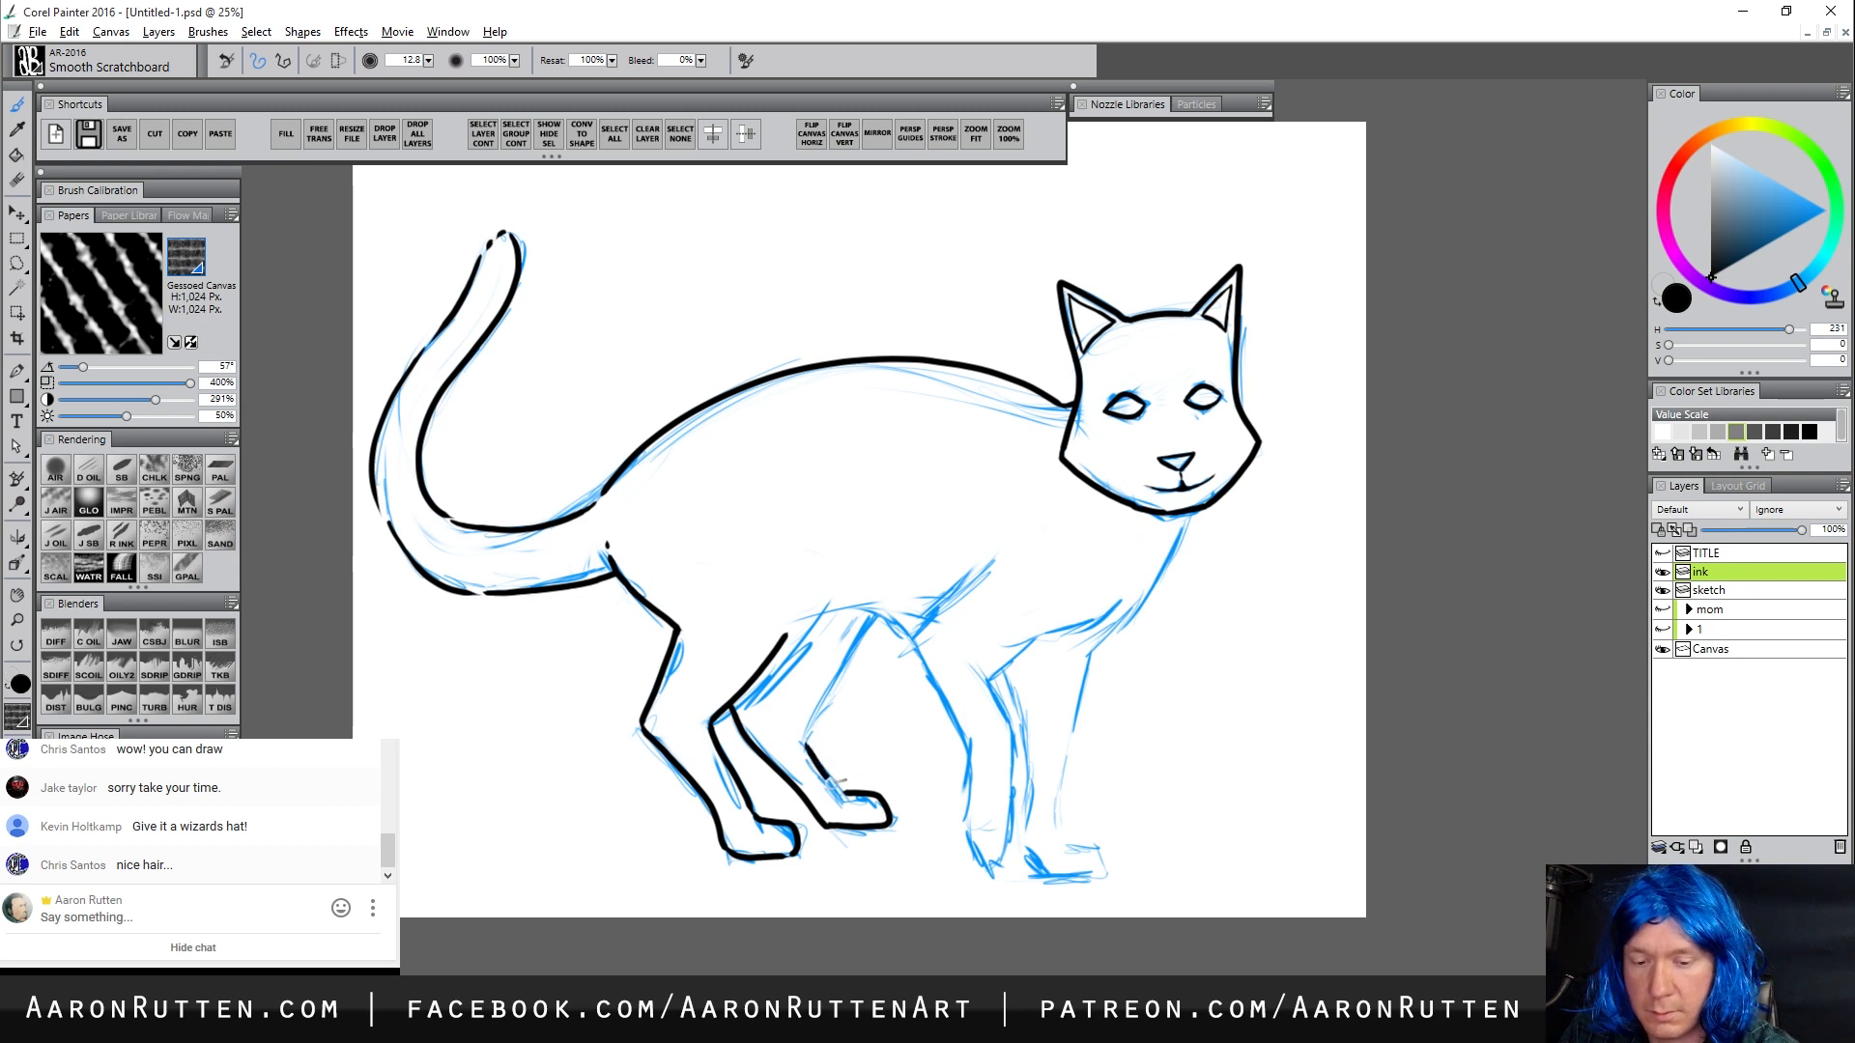
pyautogui.moveTo(812, 731); pyautogui.dragTo(872, 621)
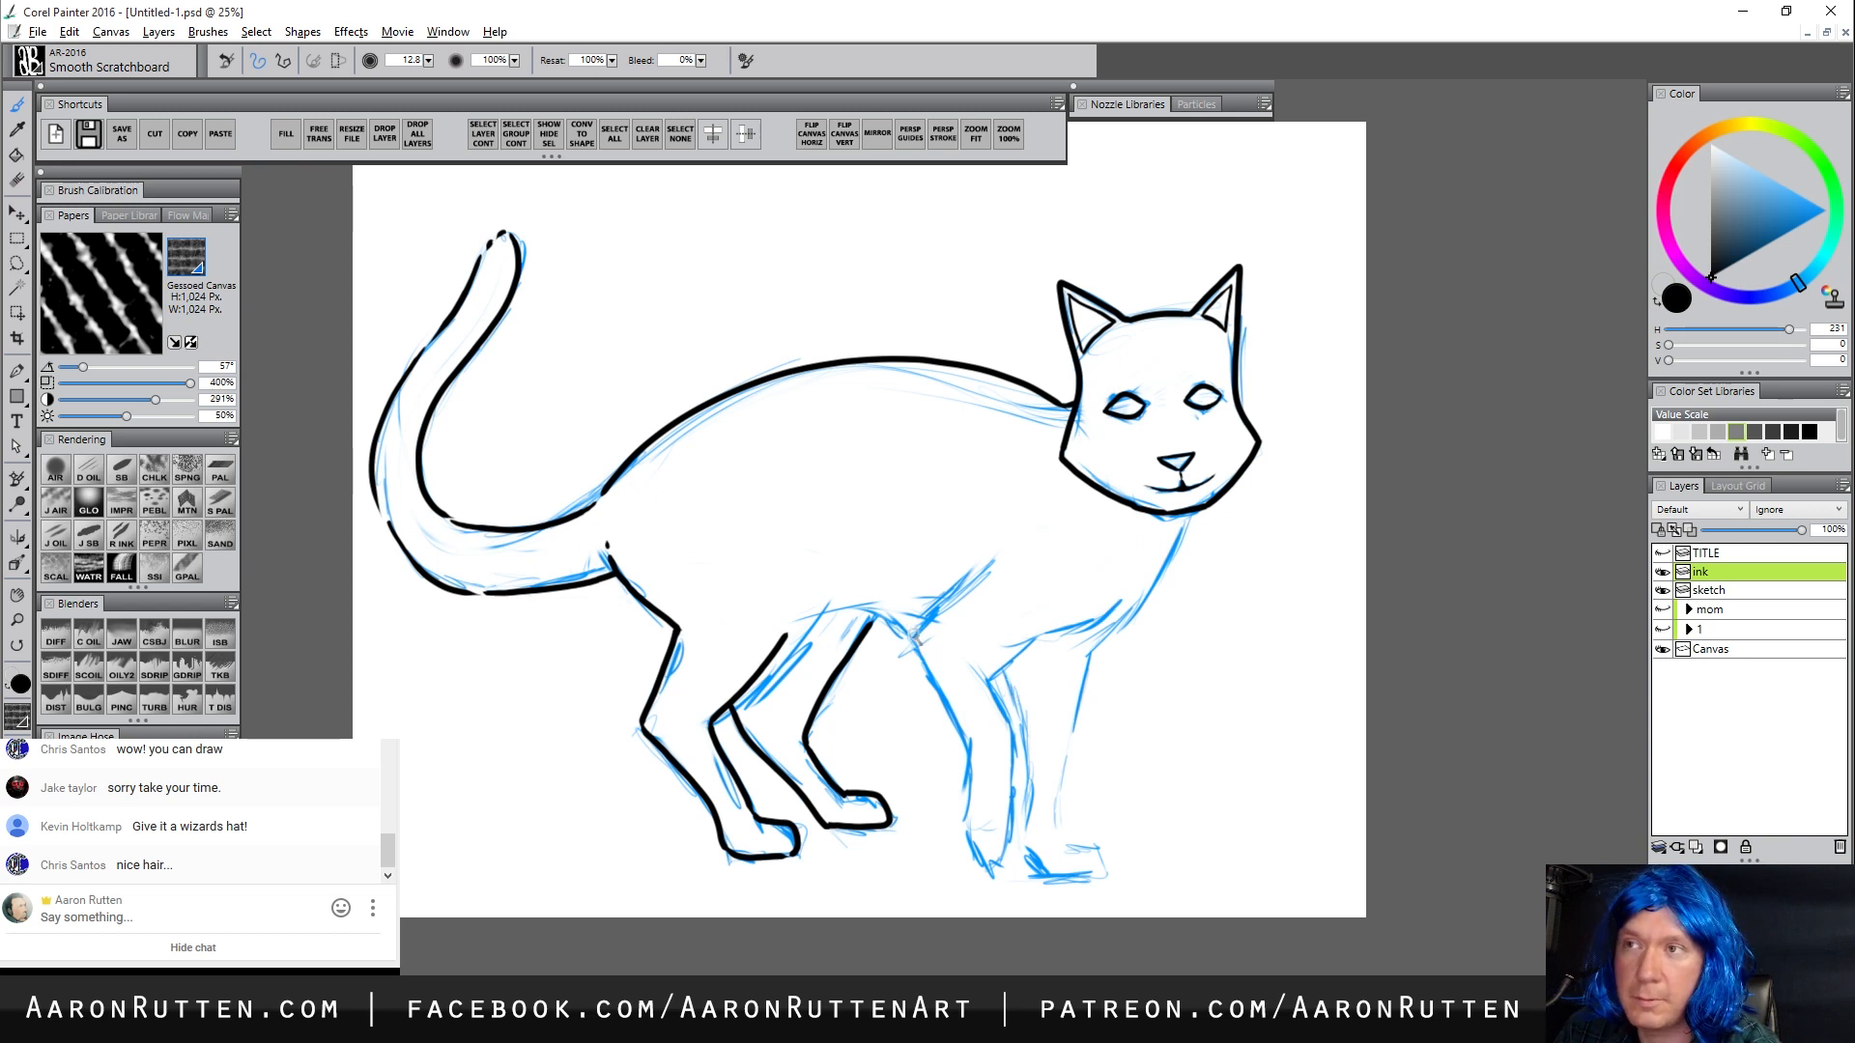
pyautogui.moveTo(913, 635)
pyautogui.mouseDown()
pyautogui.moveTo(844, 607)
pyautogui.moveTo(789, 634)
pyautogui.mouseUp()
pyautogui.hotkey('ctrl', 'z')
pyautogui.moveTo(918, 633)
pyautogui.mouseDown()
pyautogui.moveTo(865, 615)
pyautogui.moveTo(789, 635)
pyautogui.mouseUp()
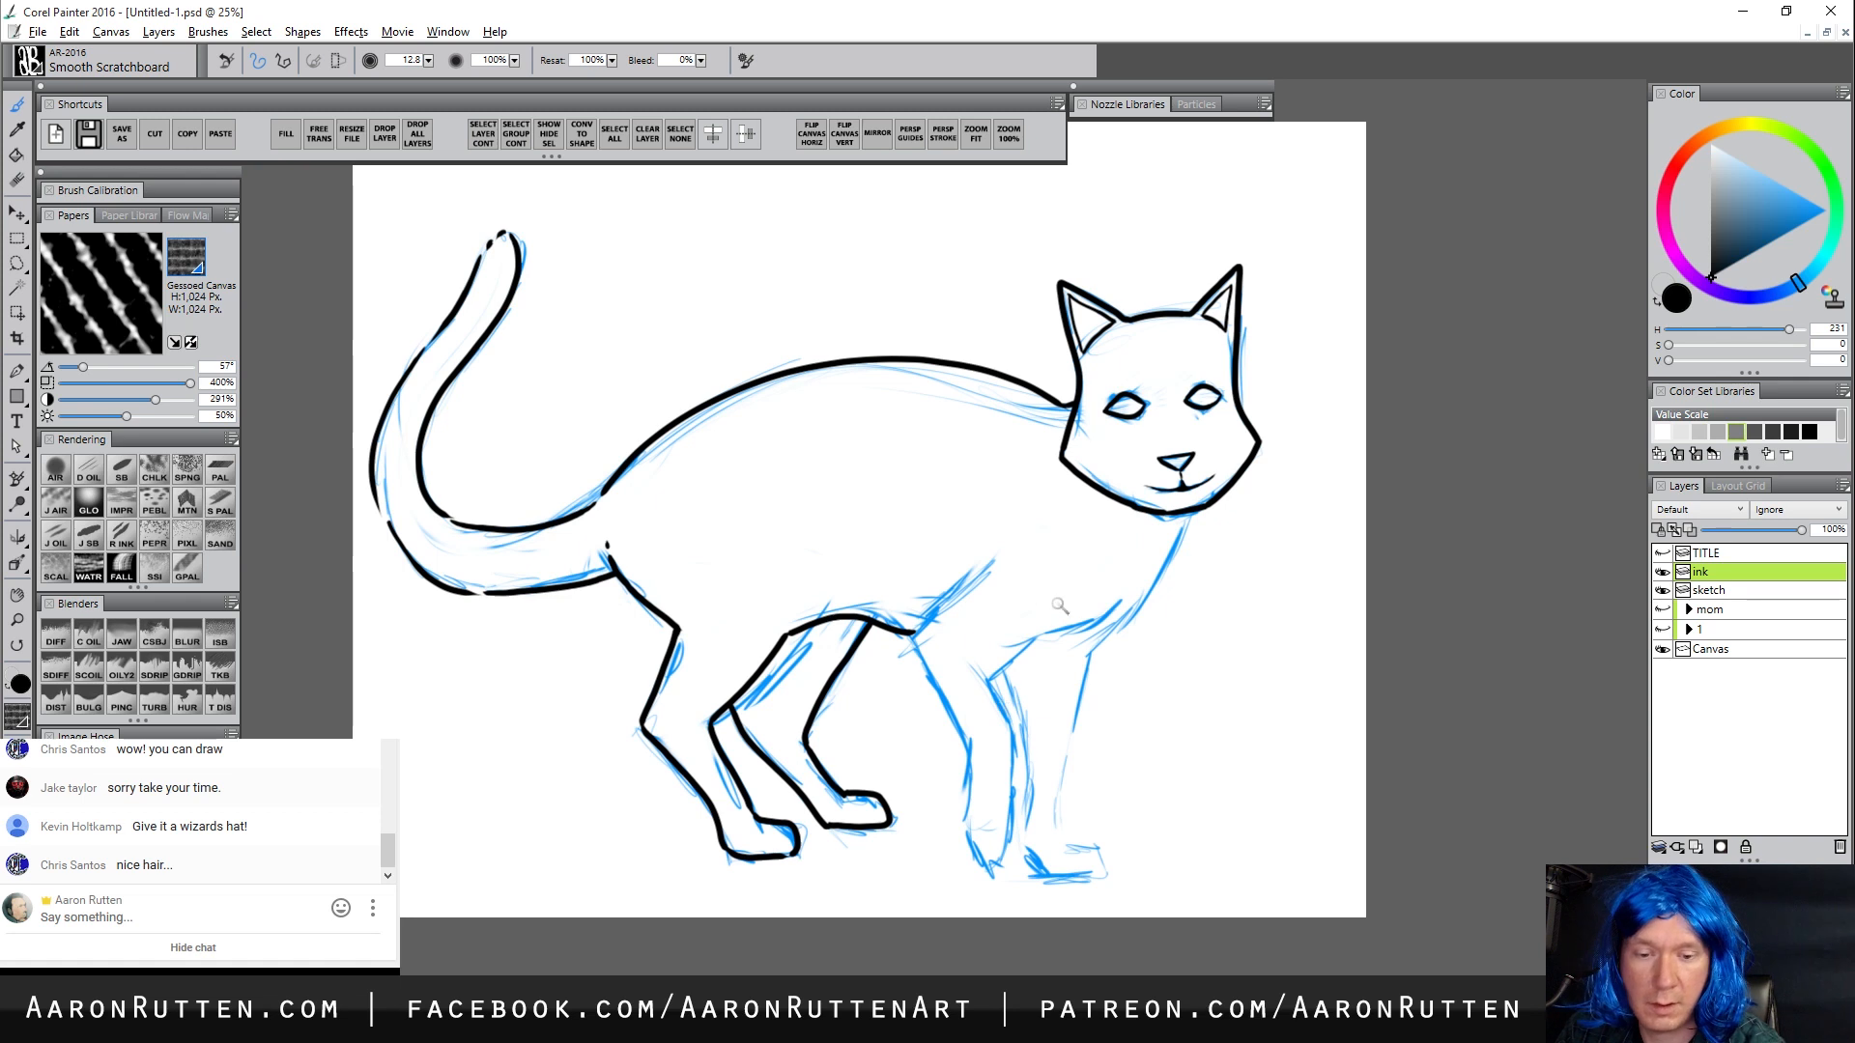
# Ink both front legs with their paws and the chest line up to the chin, adding a short dash at the chest
pyautogui.moveTo(991, 564)
pyautogui.mouseDown()
pyautogui.moveTo(915, 634)
pyautogui.moveTo(967, 757)
pyautogui.moveTo(988, 868)
pyautogui.mouseUp()
pyautogui.moveTo(1121, 599)
pyautogui.mouseDown()
pyautogui.moveTo(1001, 678)
pyautogui.moveTo(1015, 781)
pyautogui.moveTo(998, 867)
pyautogui.mouseUp()
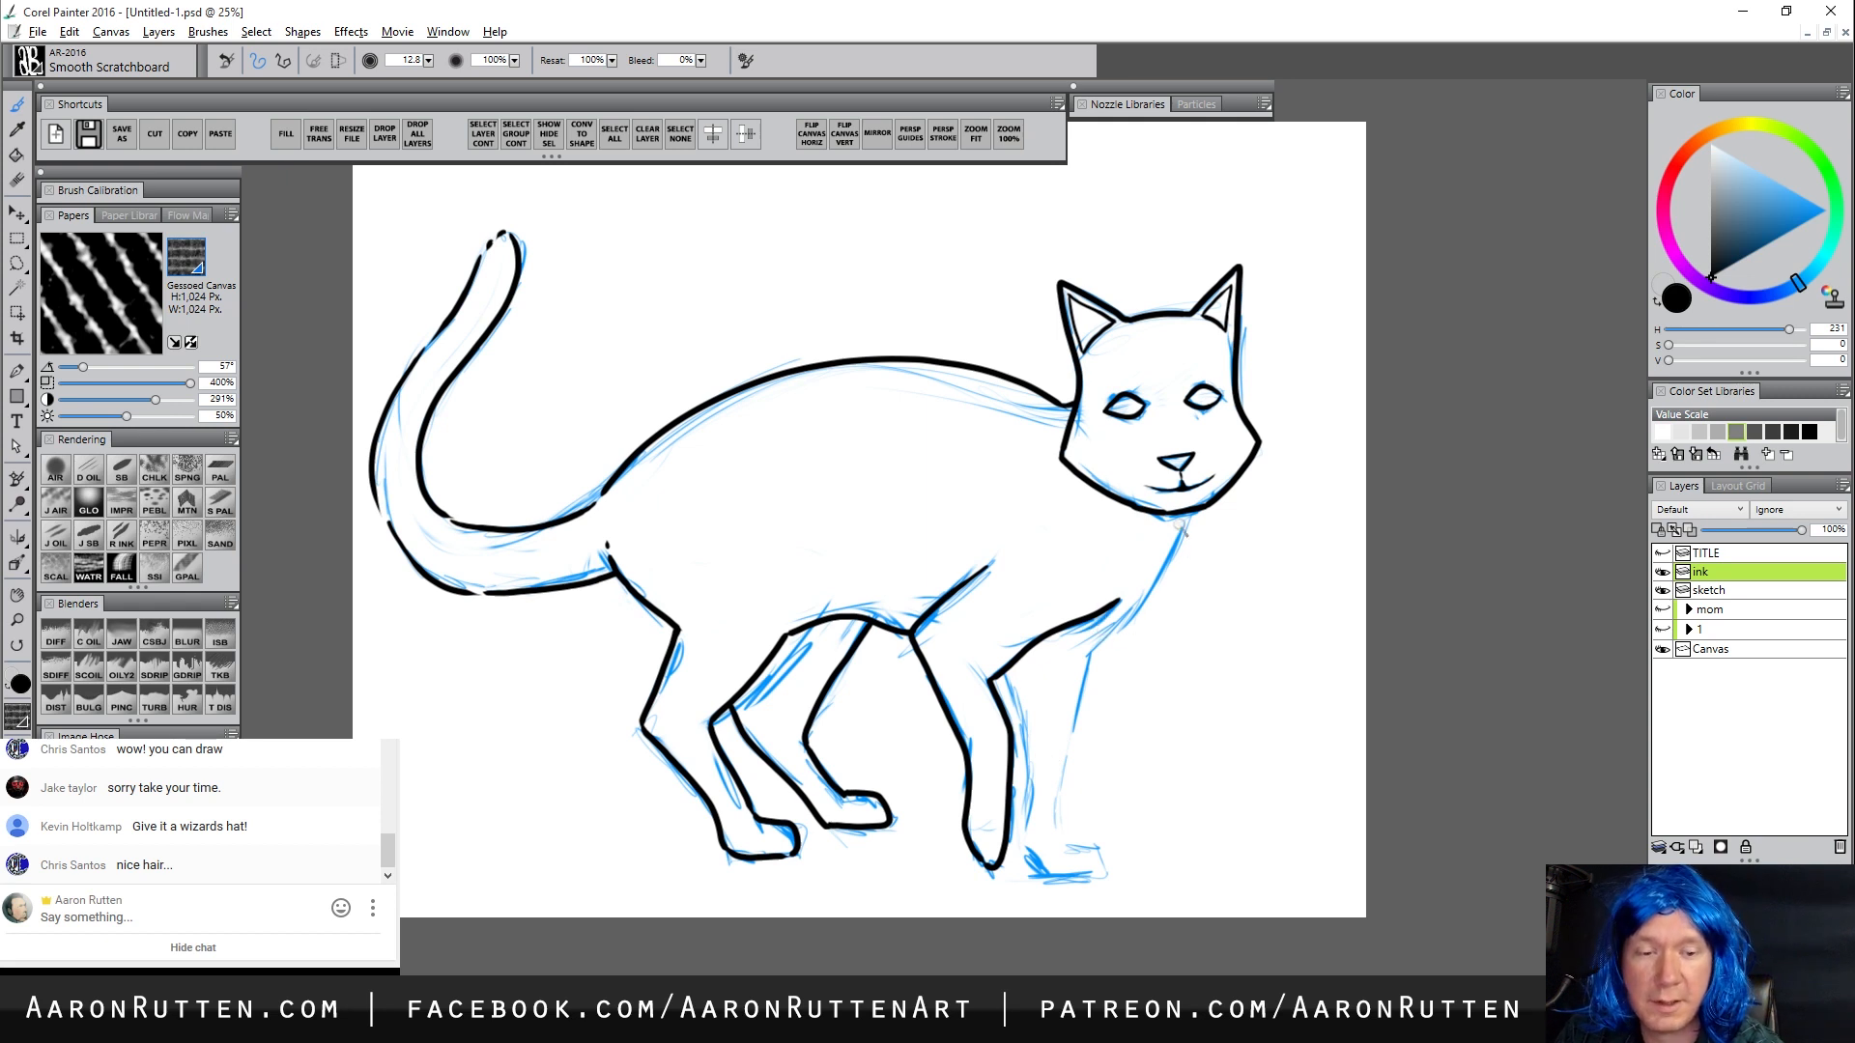
pyautogui.moveTo(1188, 523)
pyautogui.mouseDown()
pyautogui.moveTo(1091, 661)
pyautogui.moveTo(1055, 826)
pyautogui.mouseUp()
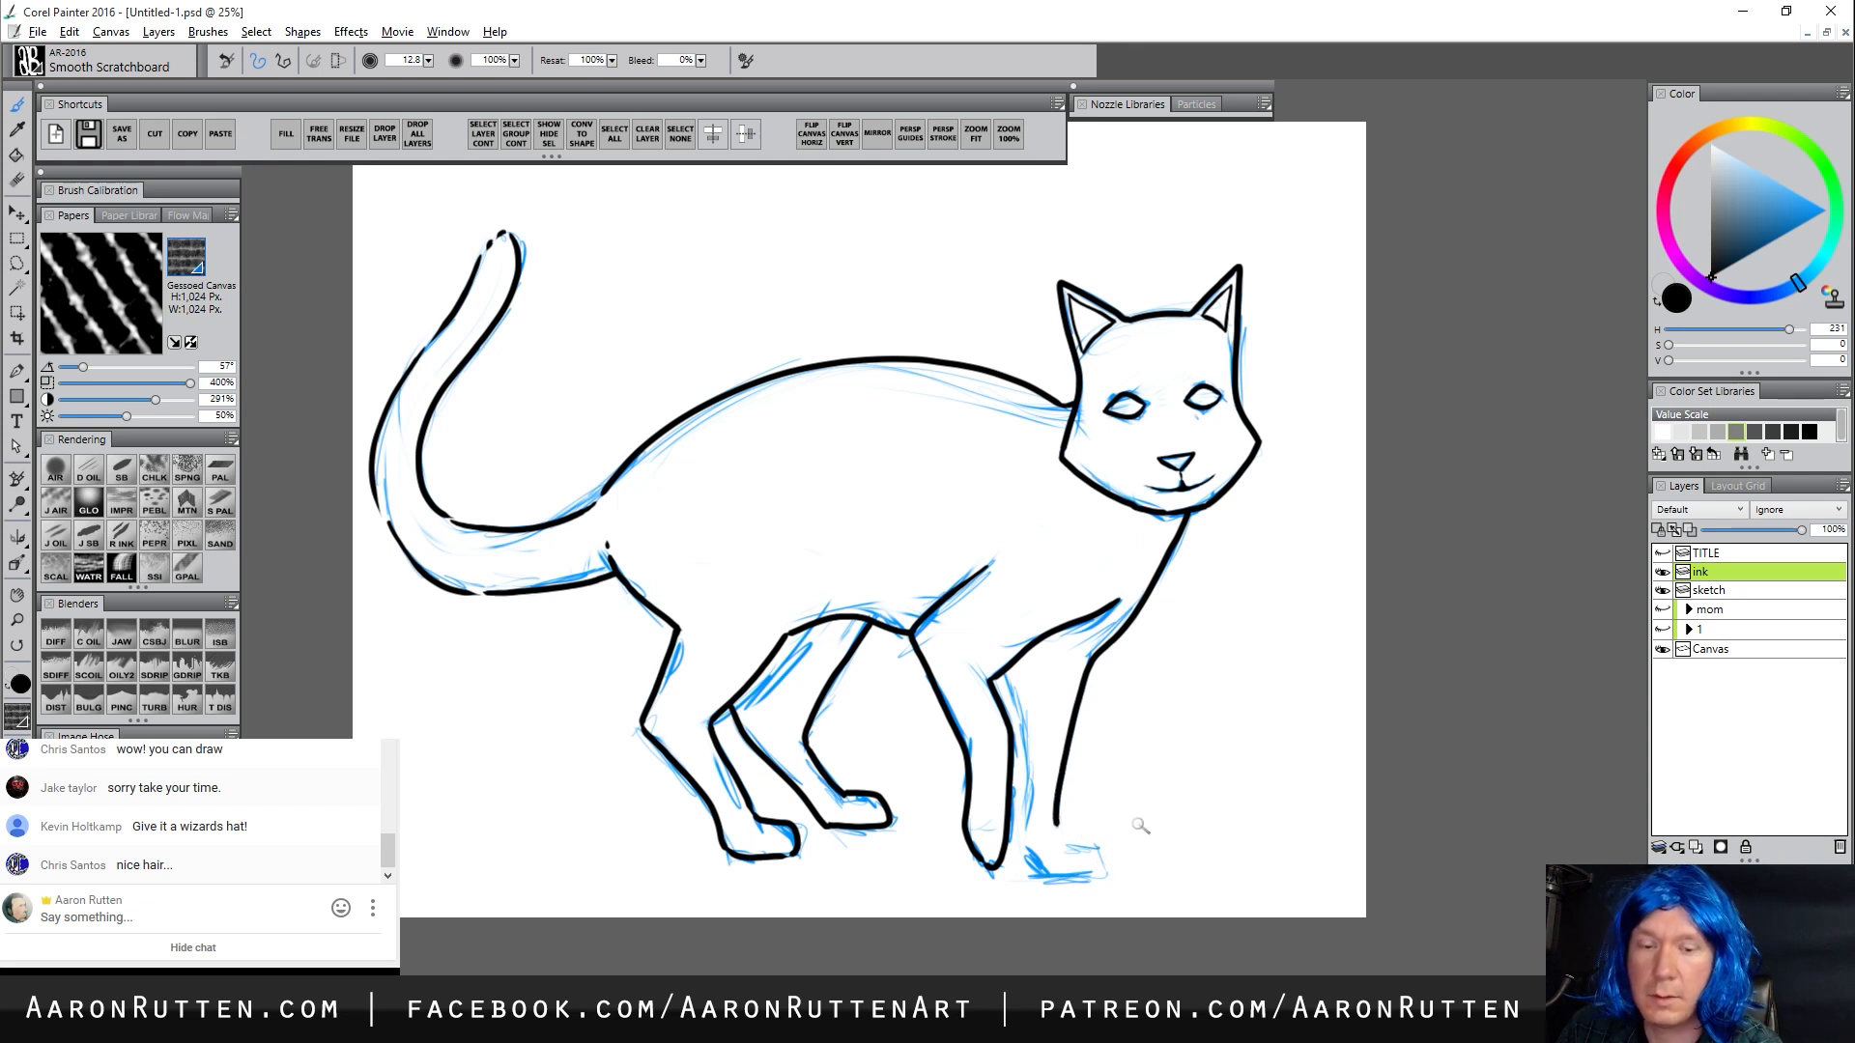
pyautogui.moveTo(1056, 823)
pyautogui.mouseDown()
pyautogui.moveTo(1101, 864)
pyautogui.moveTo(1057, 877)
pyautogui.moveTo(1017, 836)
pyautogui.moveTo(995, 686)
pyautogui.mouseUp()
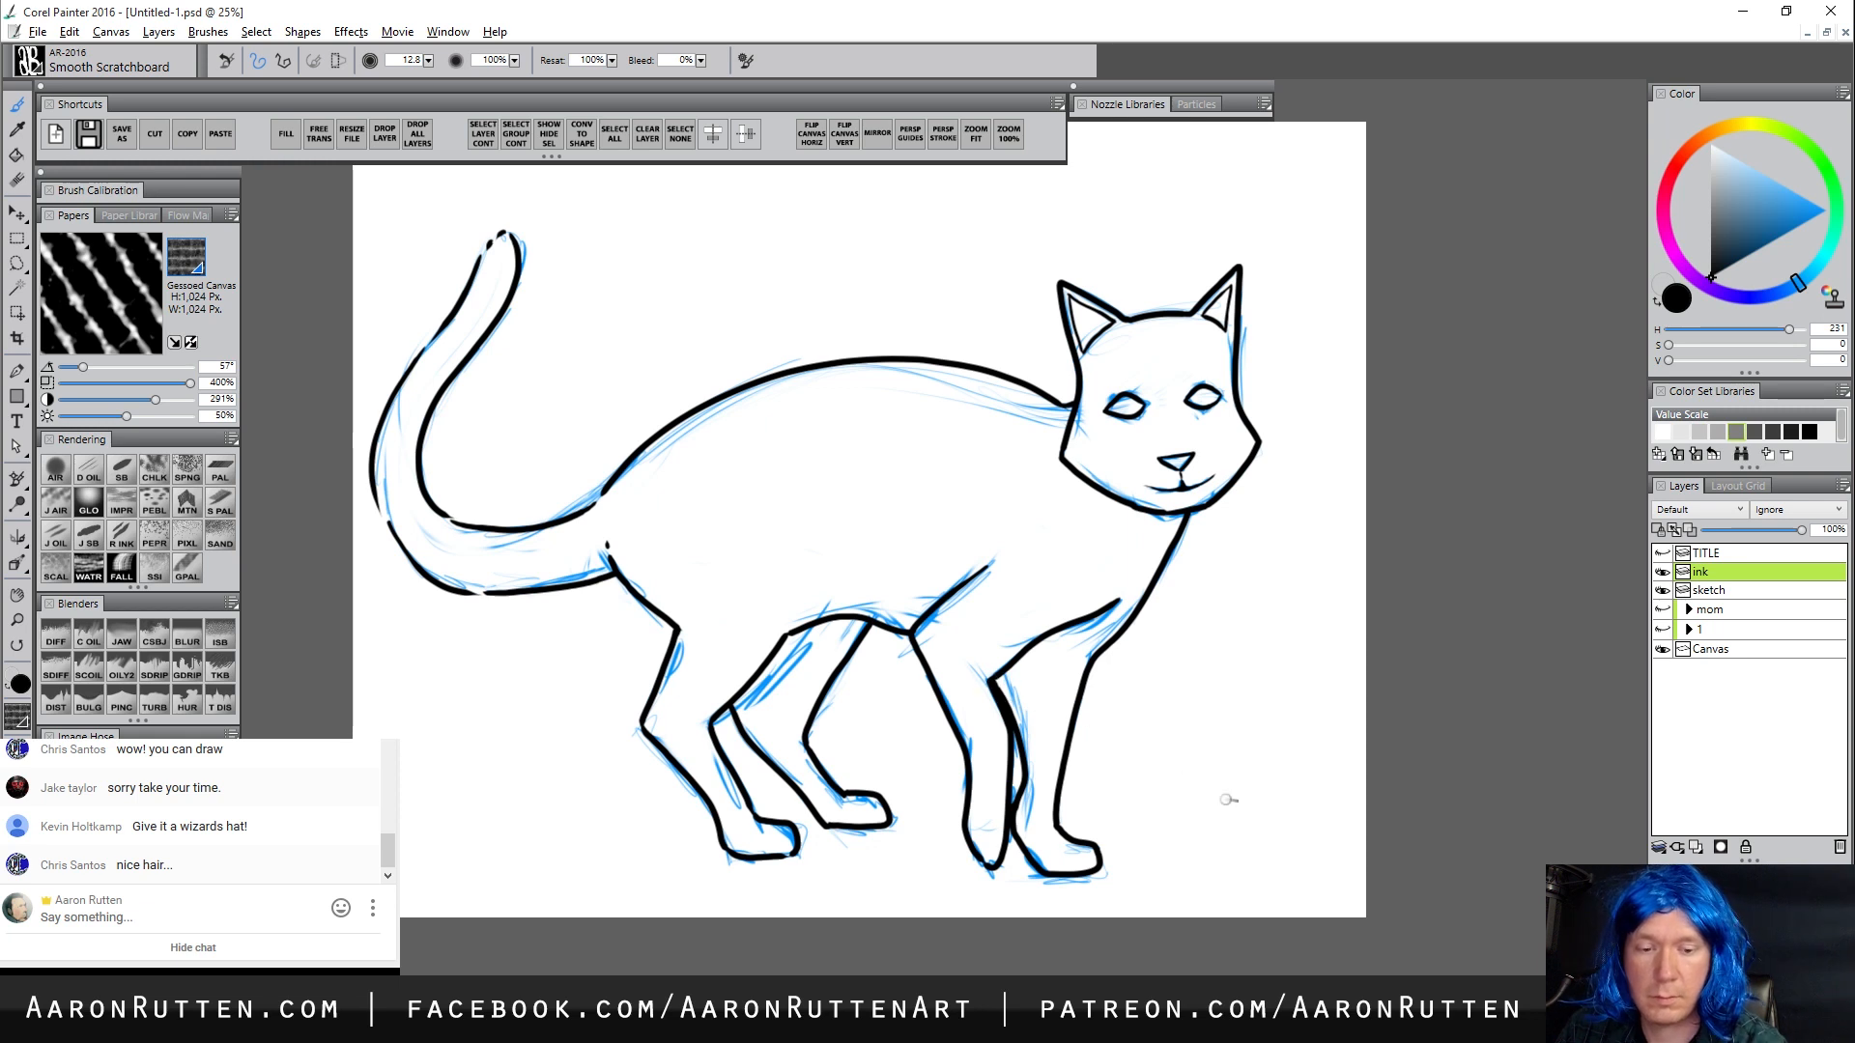
pyautogui.moveTo(1127, 591)
pyautogui.mouseDown()
pyautogui.moveTo(1158, 549)
pyautogui.moveTo(1135, 590)
pyautogui.mouseUp()
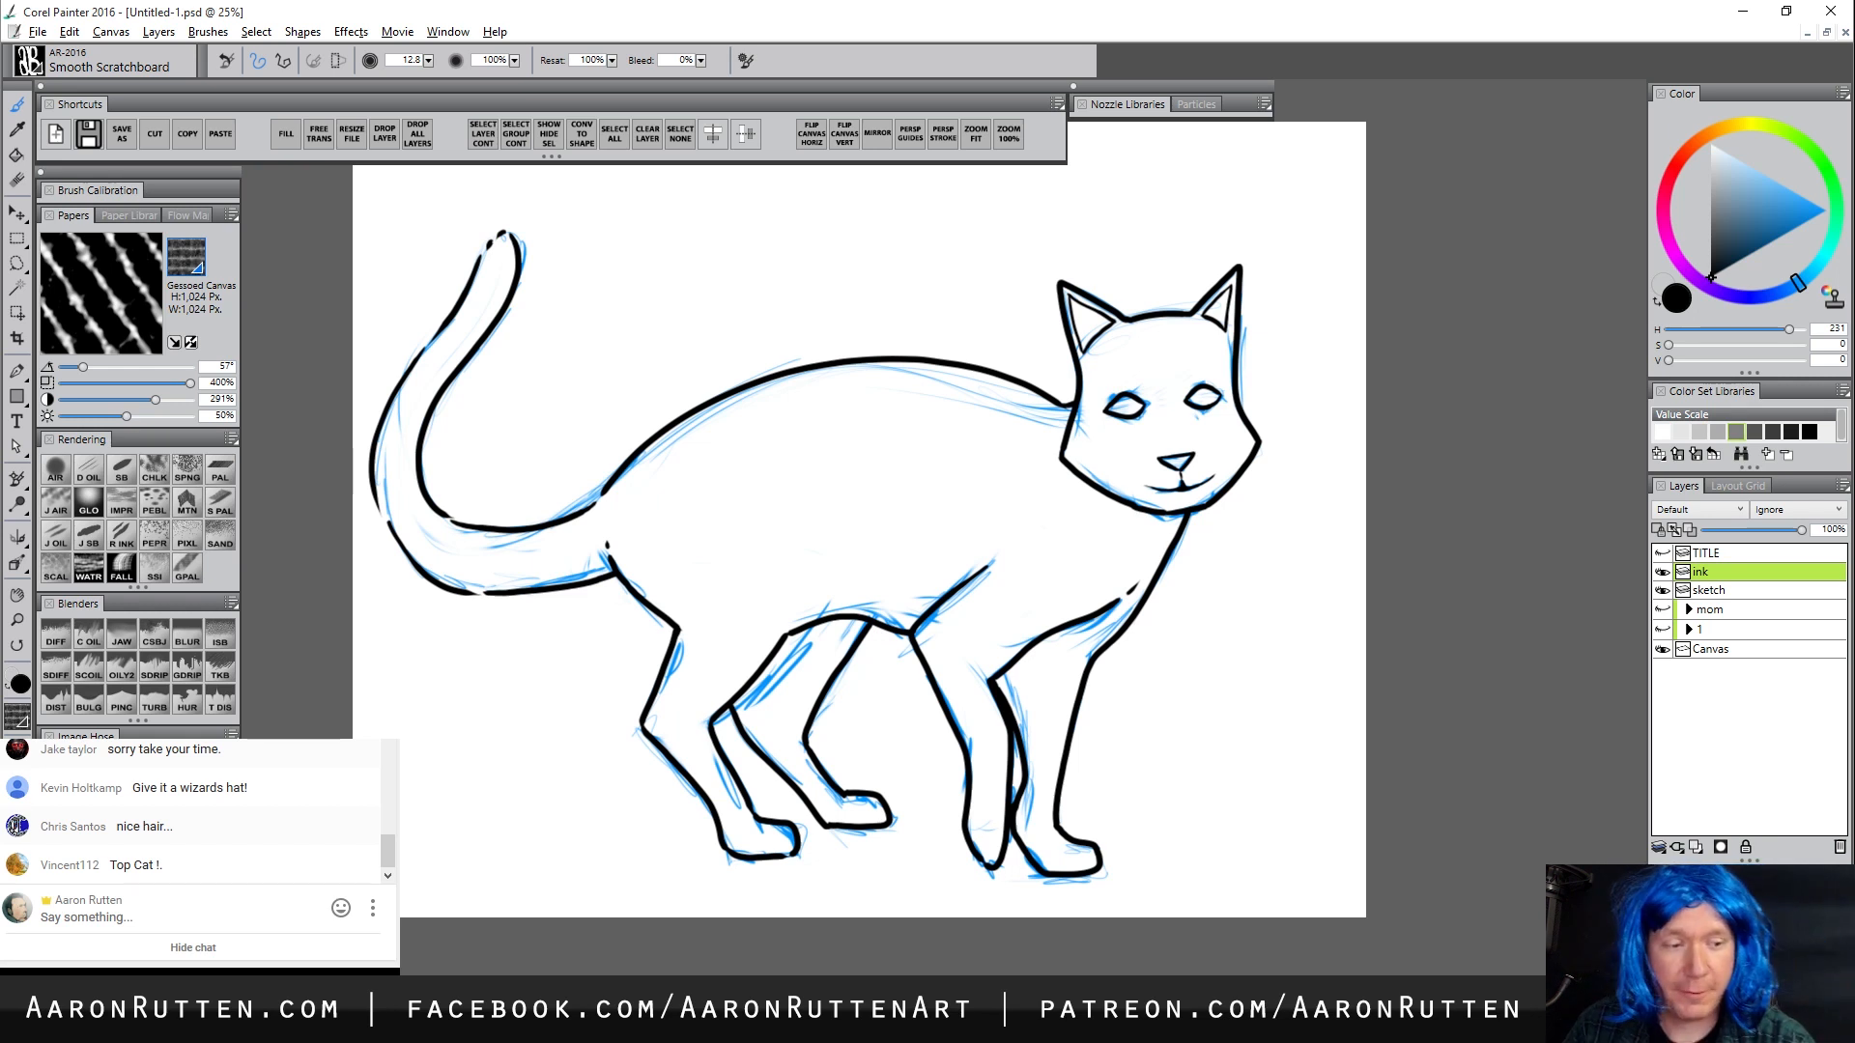
# Delete the sketch layer
pyautogui.click(1707, 590)
pyautogui.click(1840, 848)
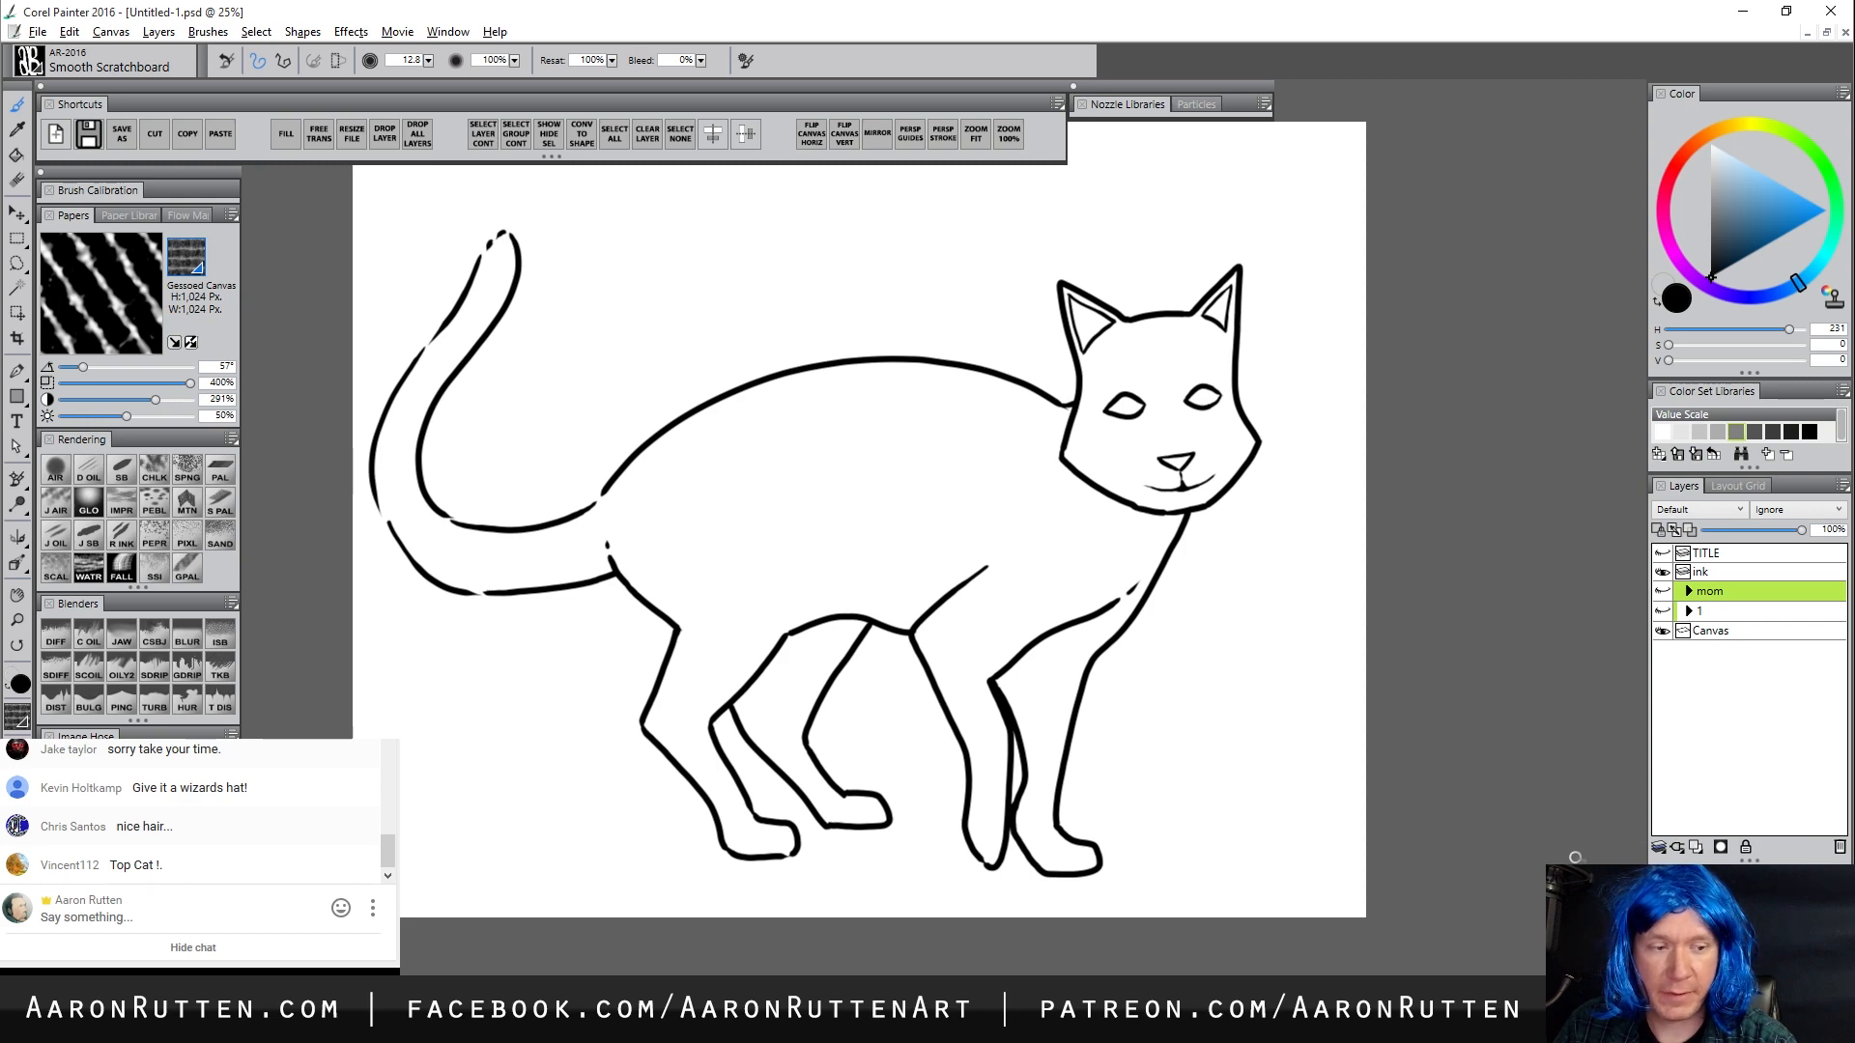
# On the ink layer, erase the messy join between back and head and re-ink it cleanly with brush size 8
pyautogui.press('m')
pyautogui.click(1032, 411)
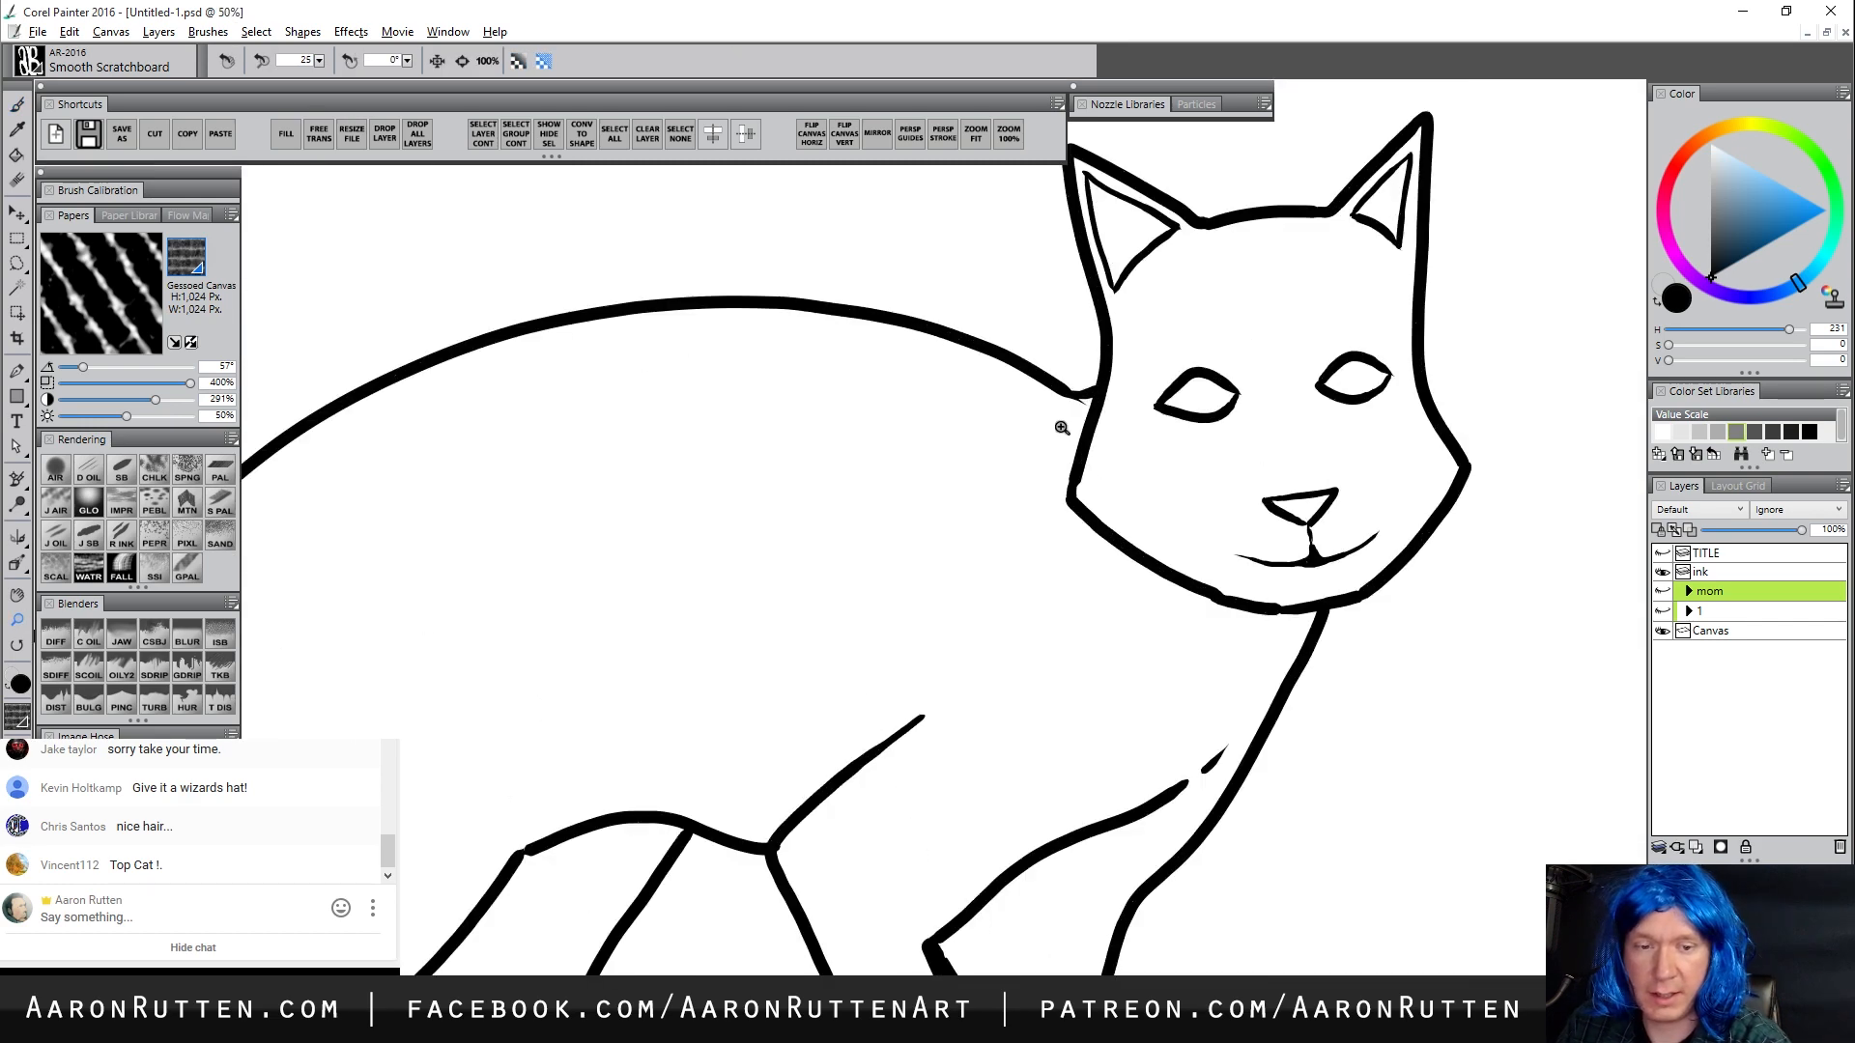
pyautogui.press('b')
pyautogui.click(1715, 572)
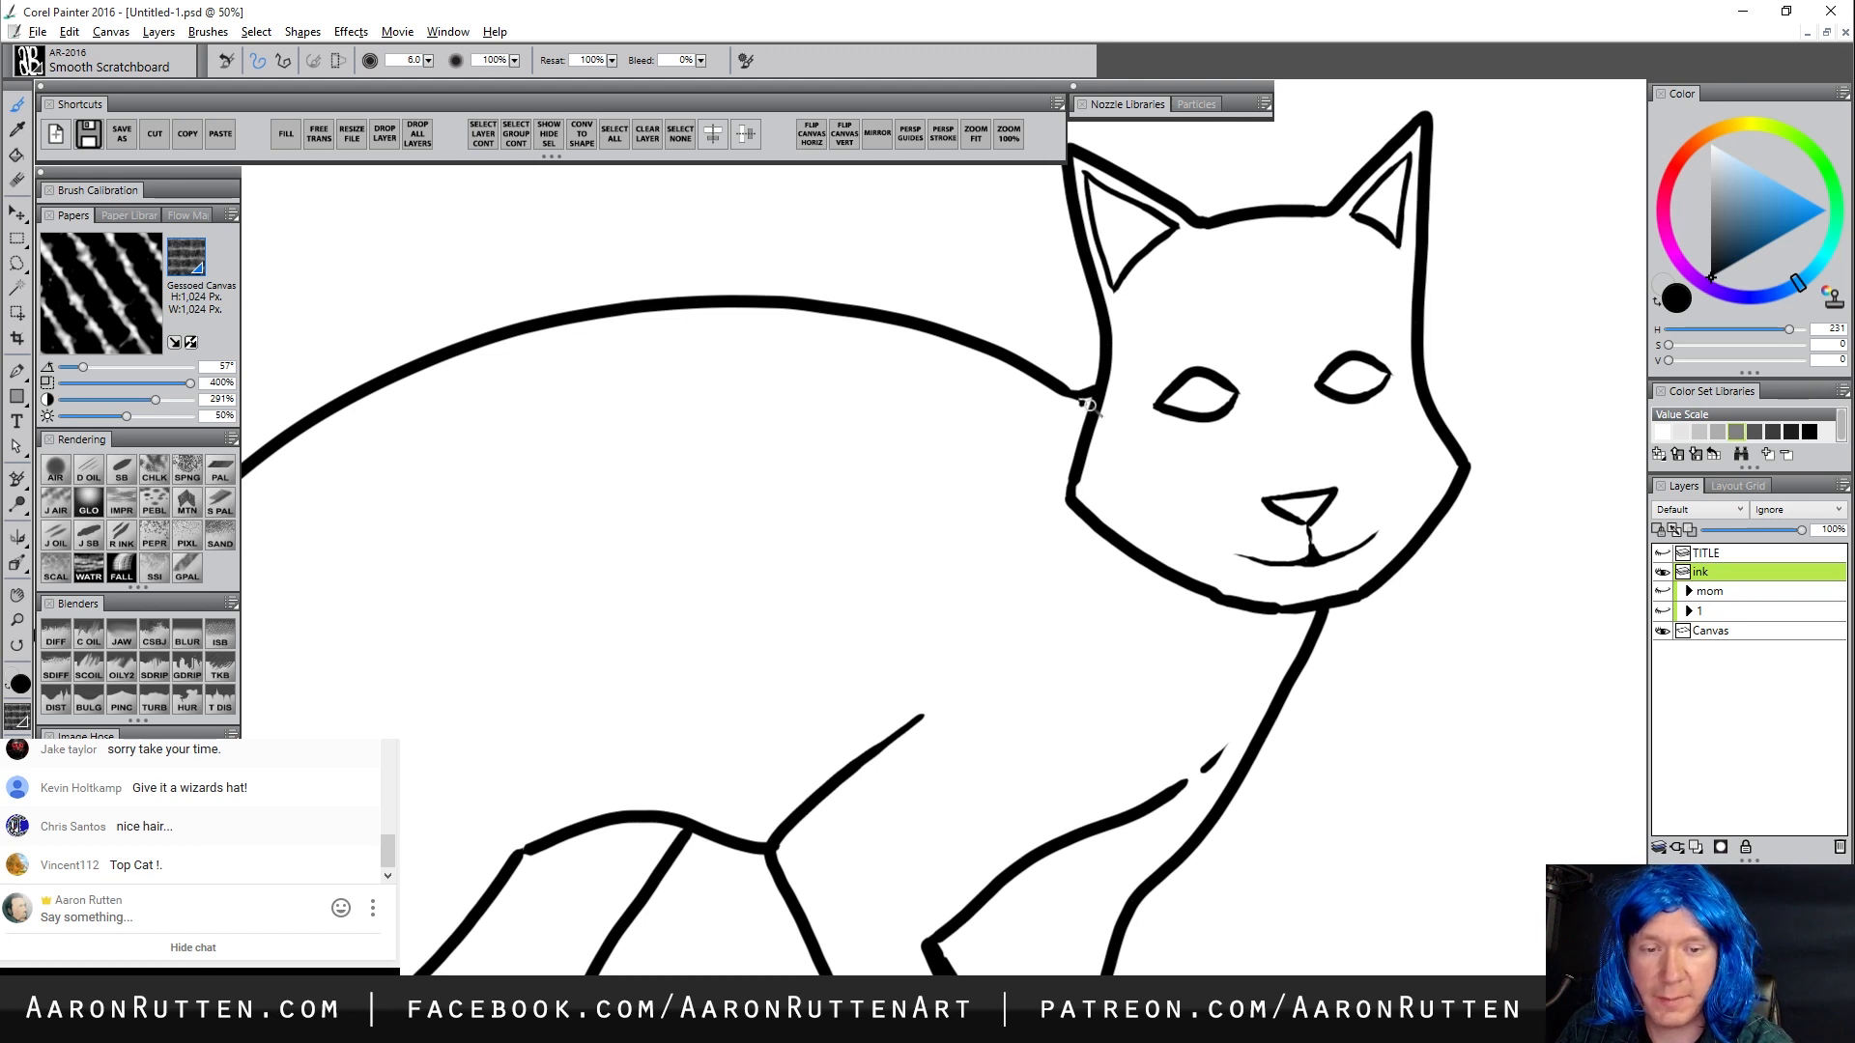
pyautogui.press('n')
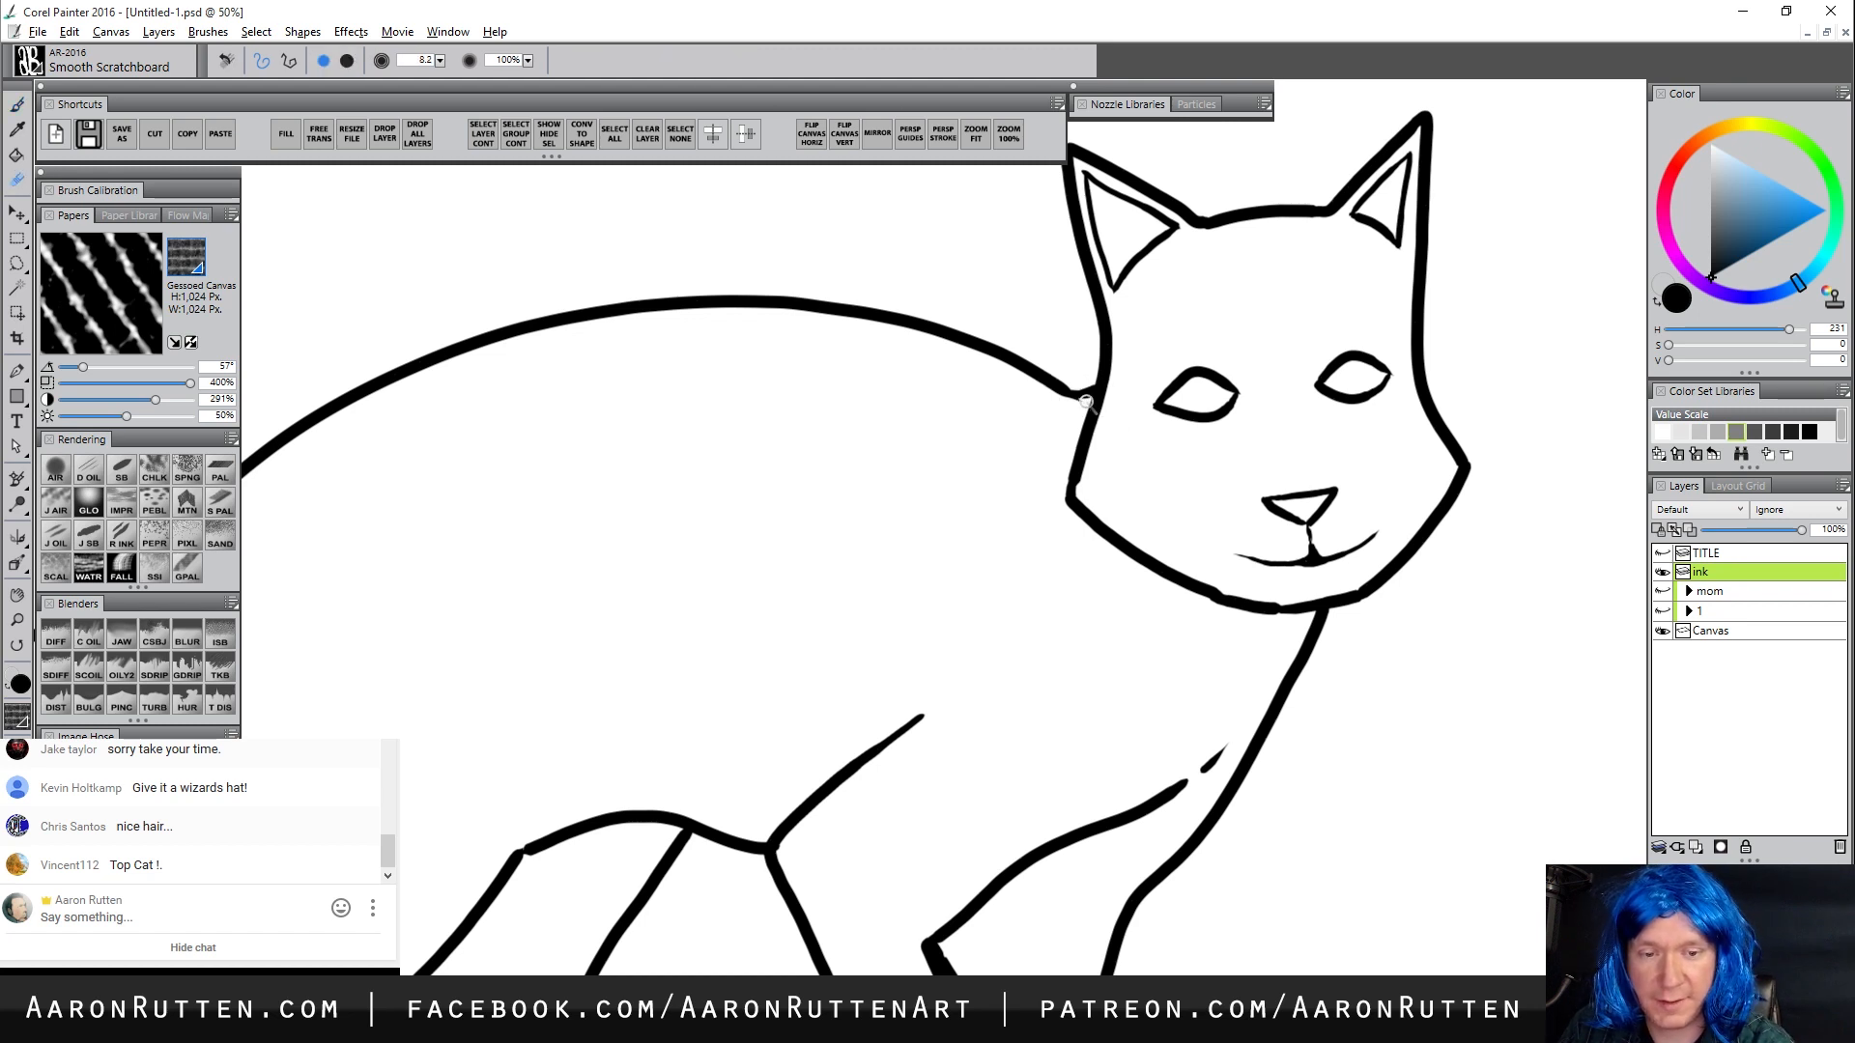
pyautogui.moveTo(1069, 399); pyautogui.dragTo(1089, 386)
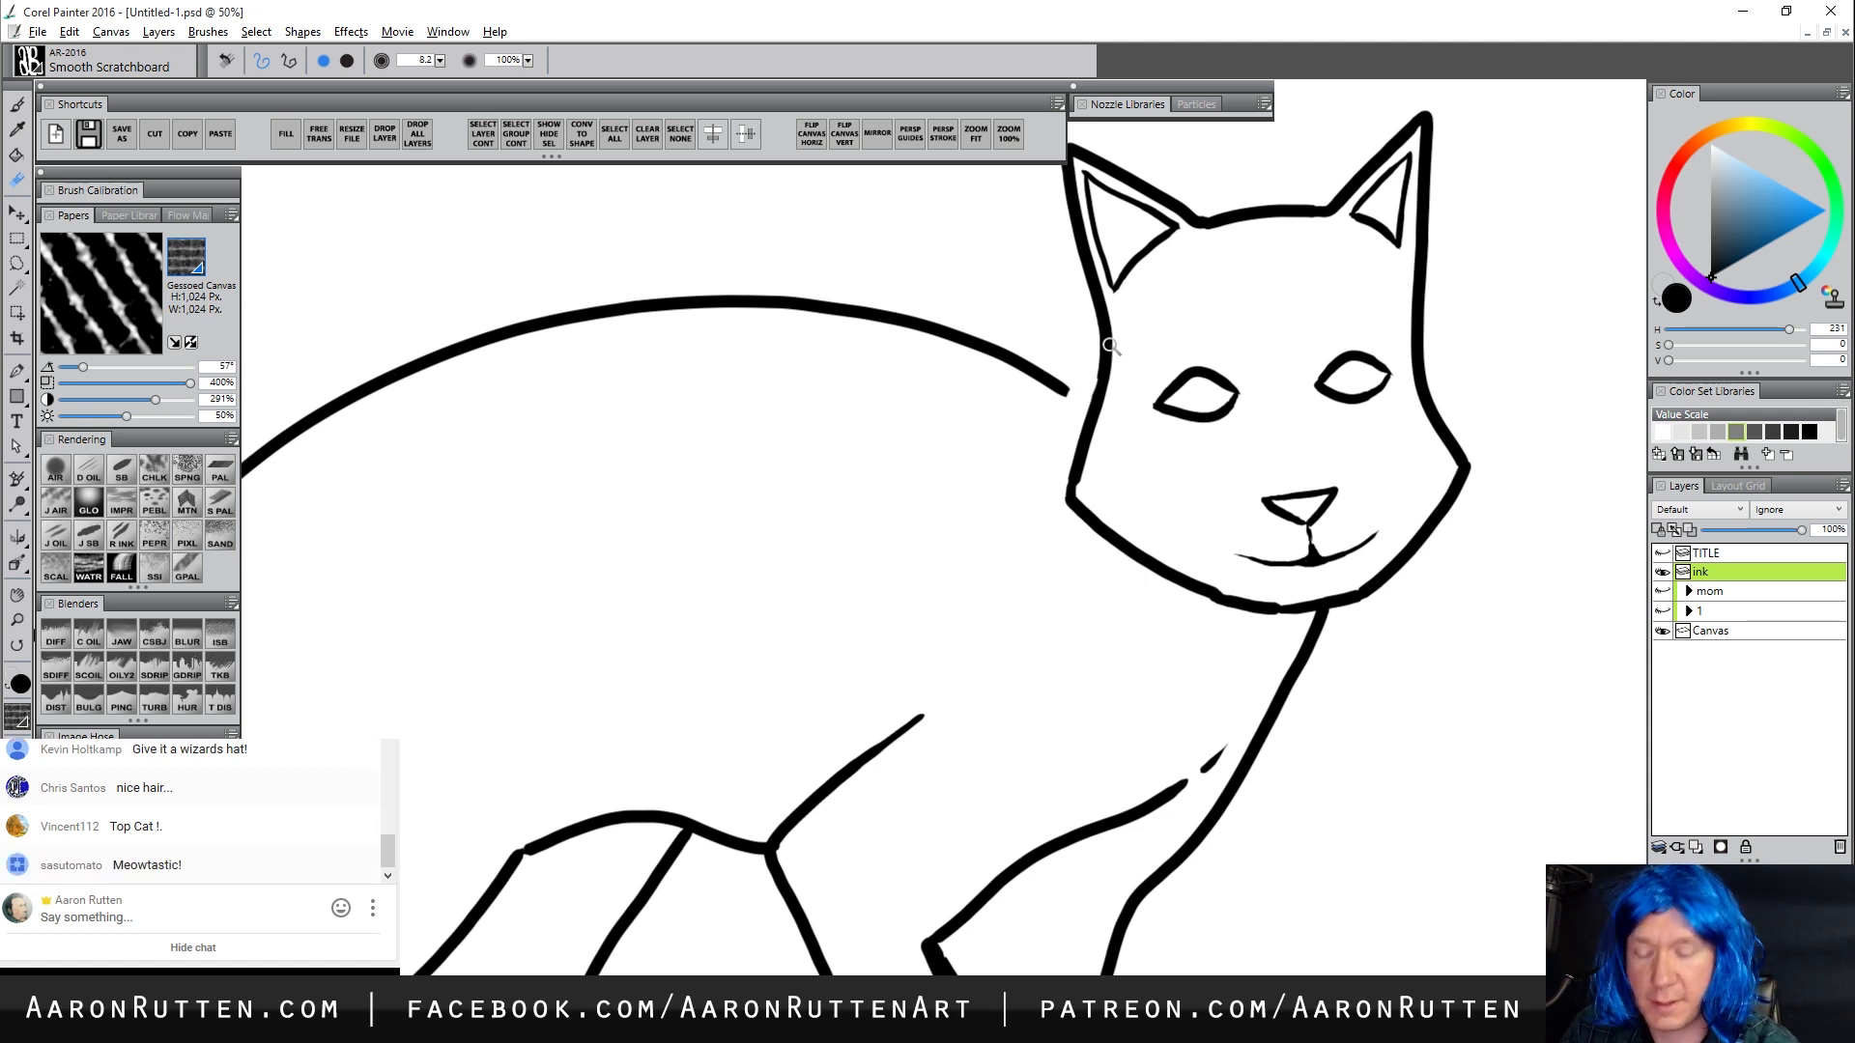
pyautogui.press('b')
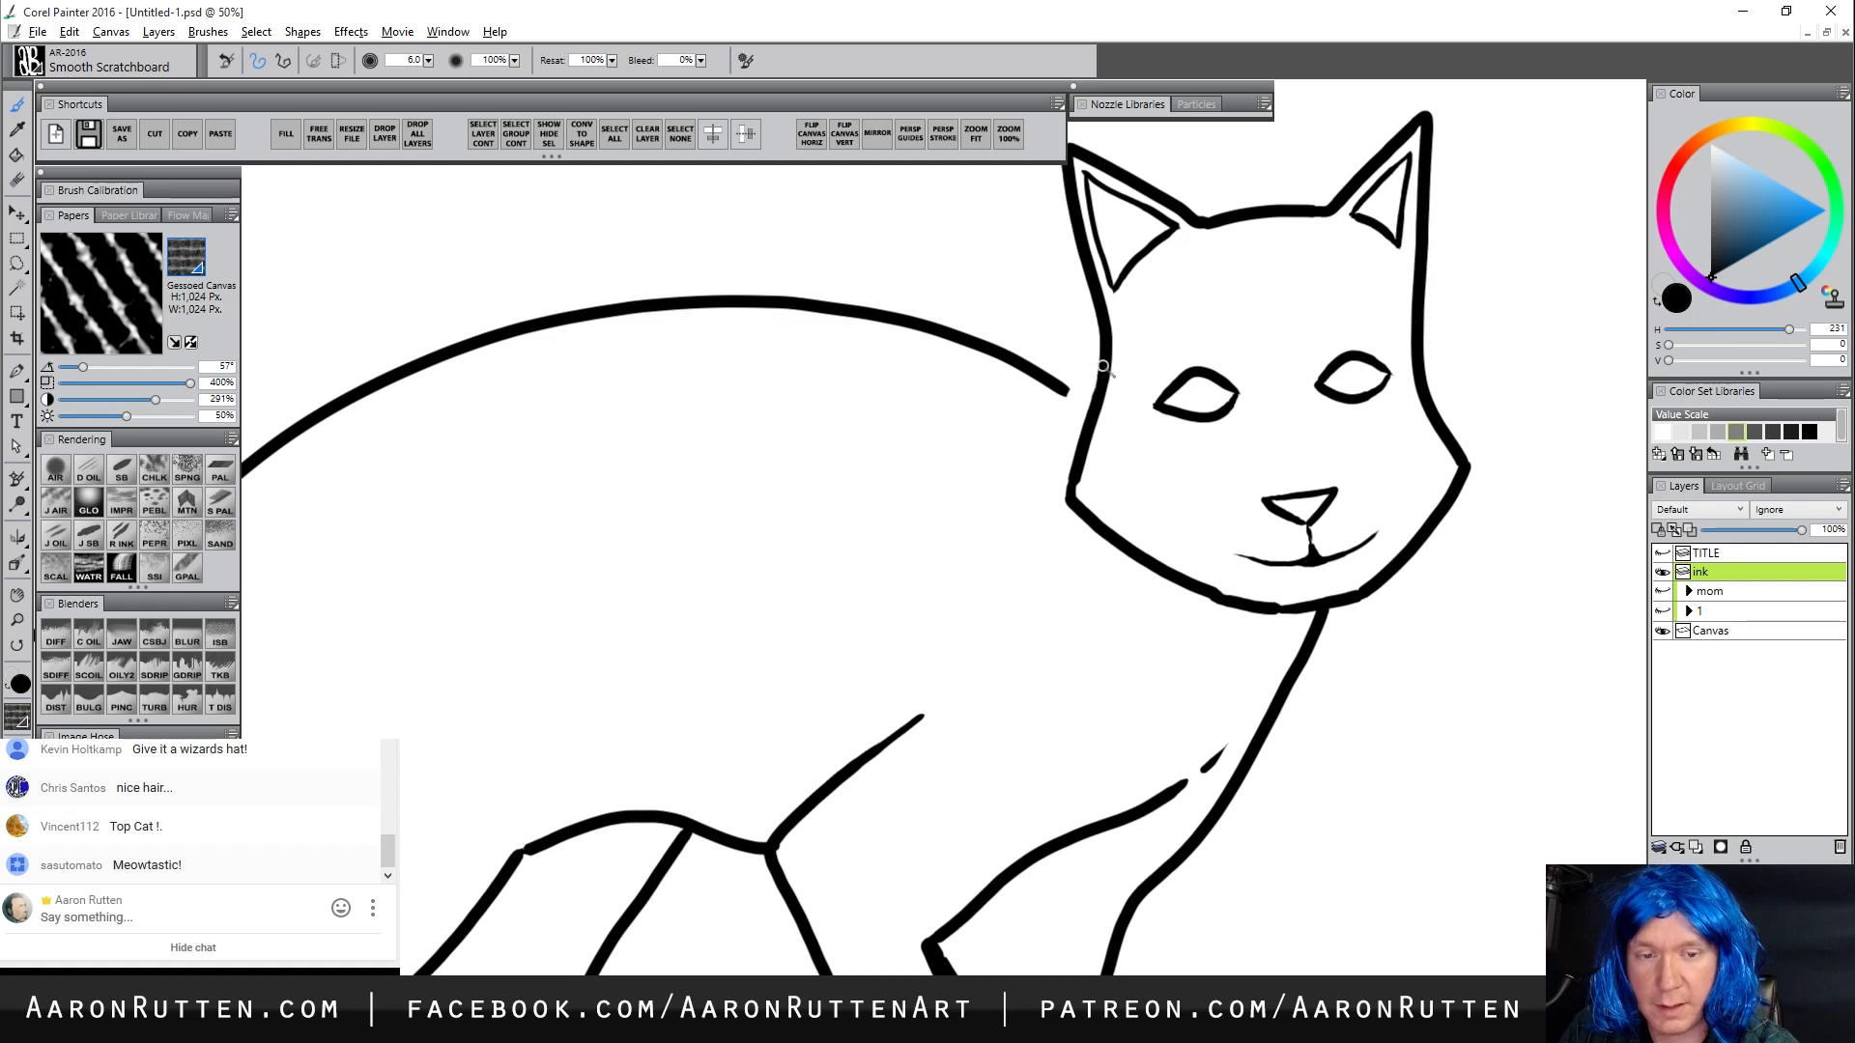
pyautogui.press('[')
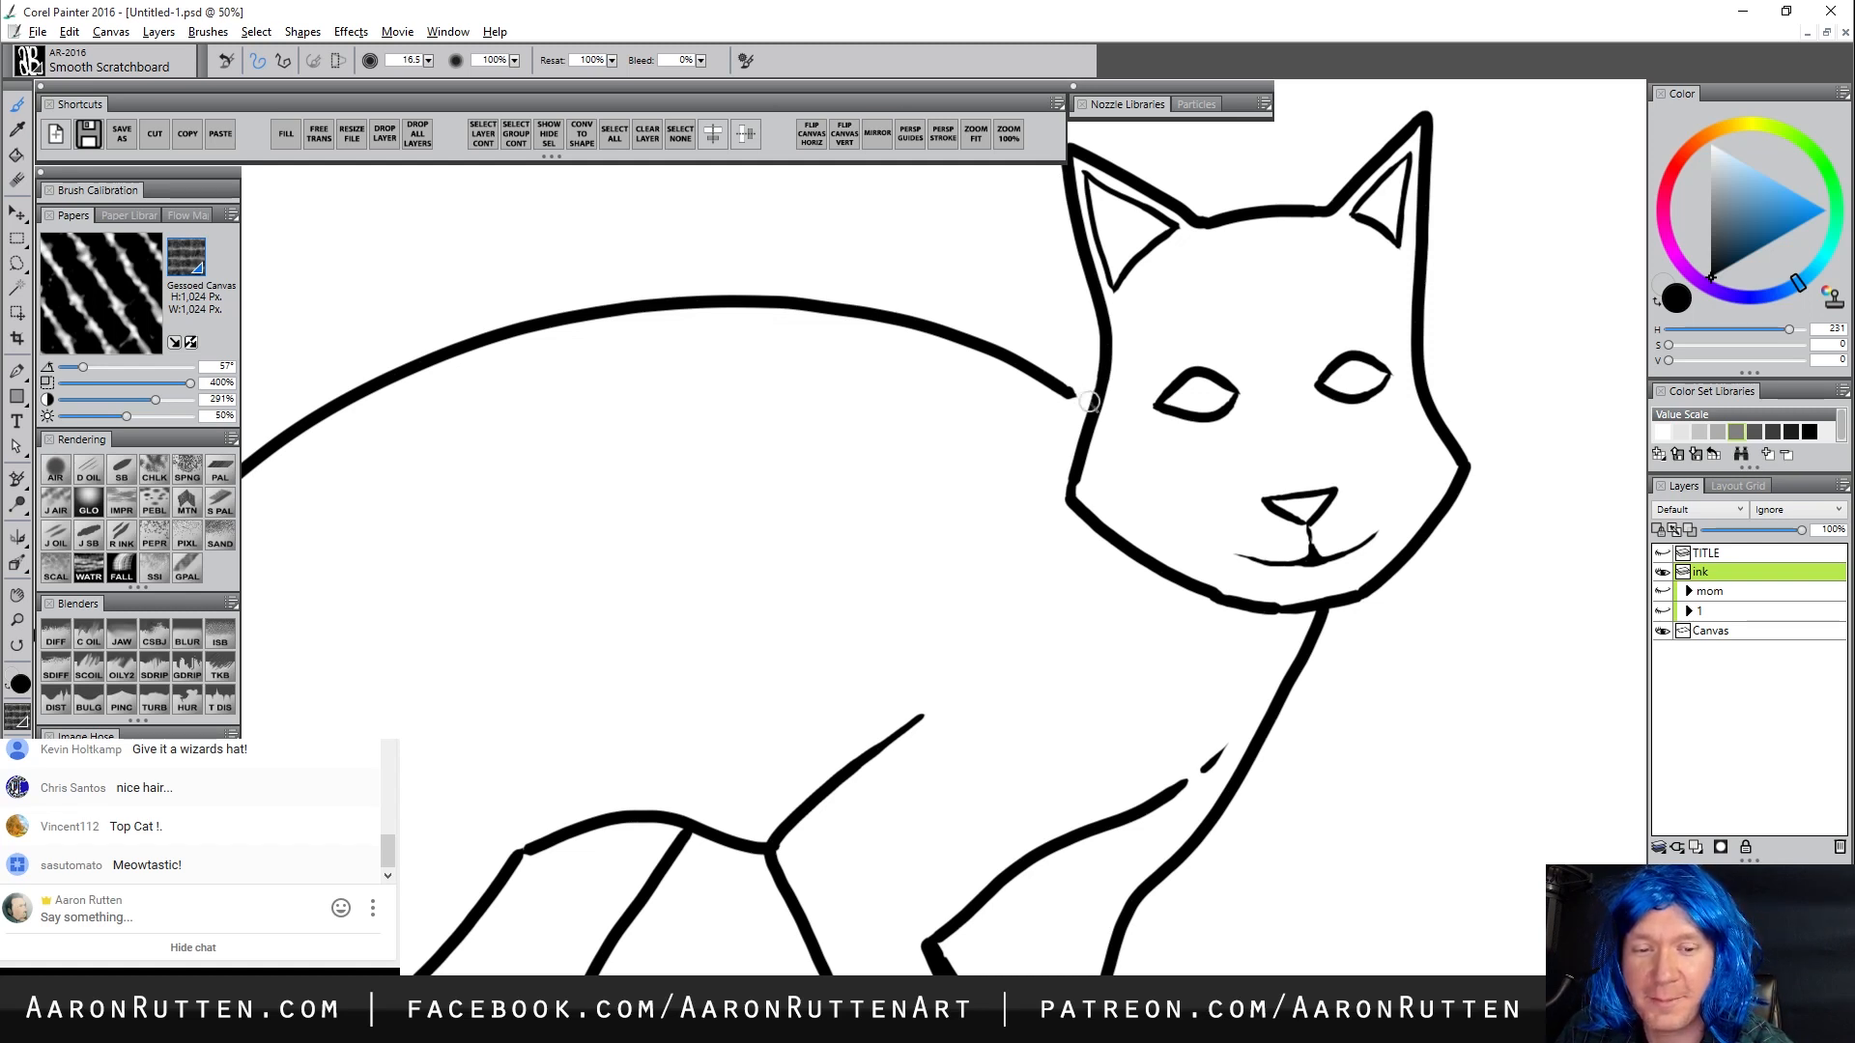
pyautogui.press('[')
pyautogui.press('[')
pyautogui.press('[')
pyautogui.press('[')
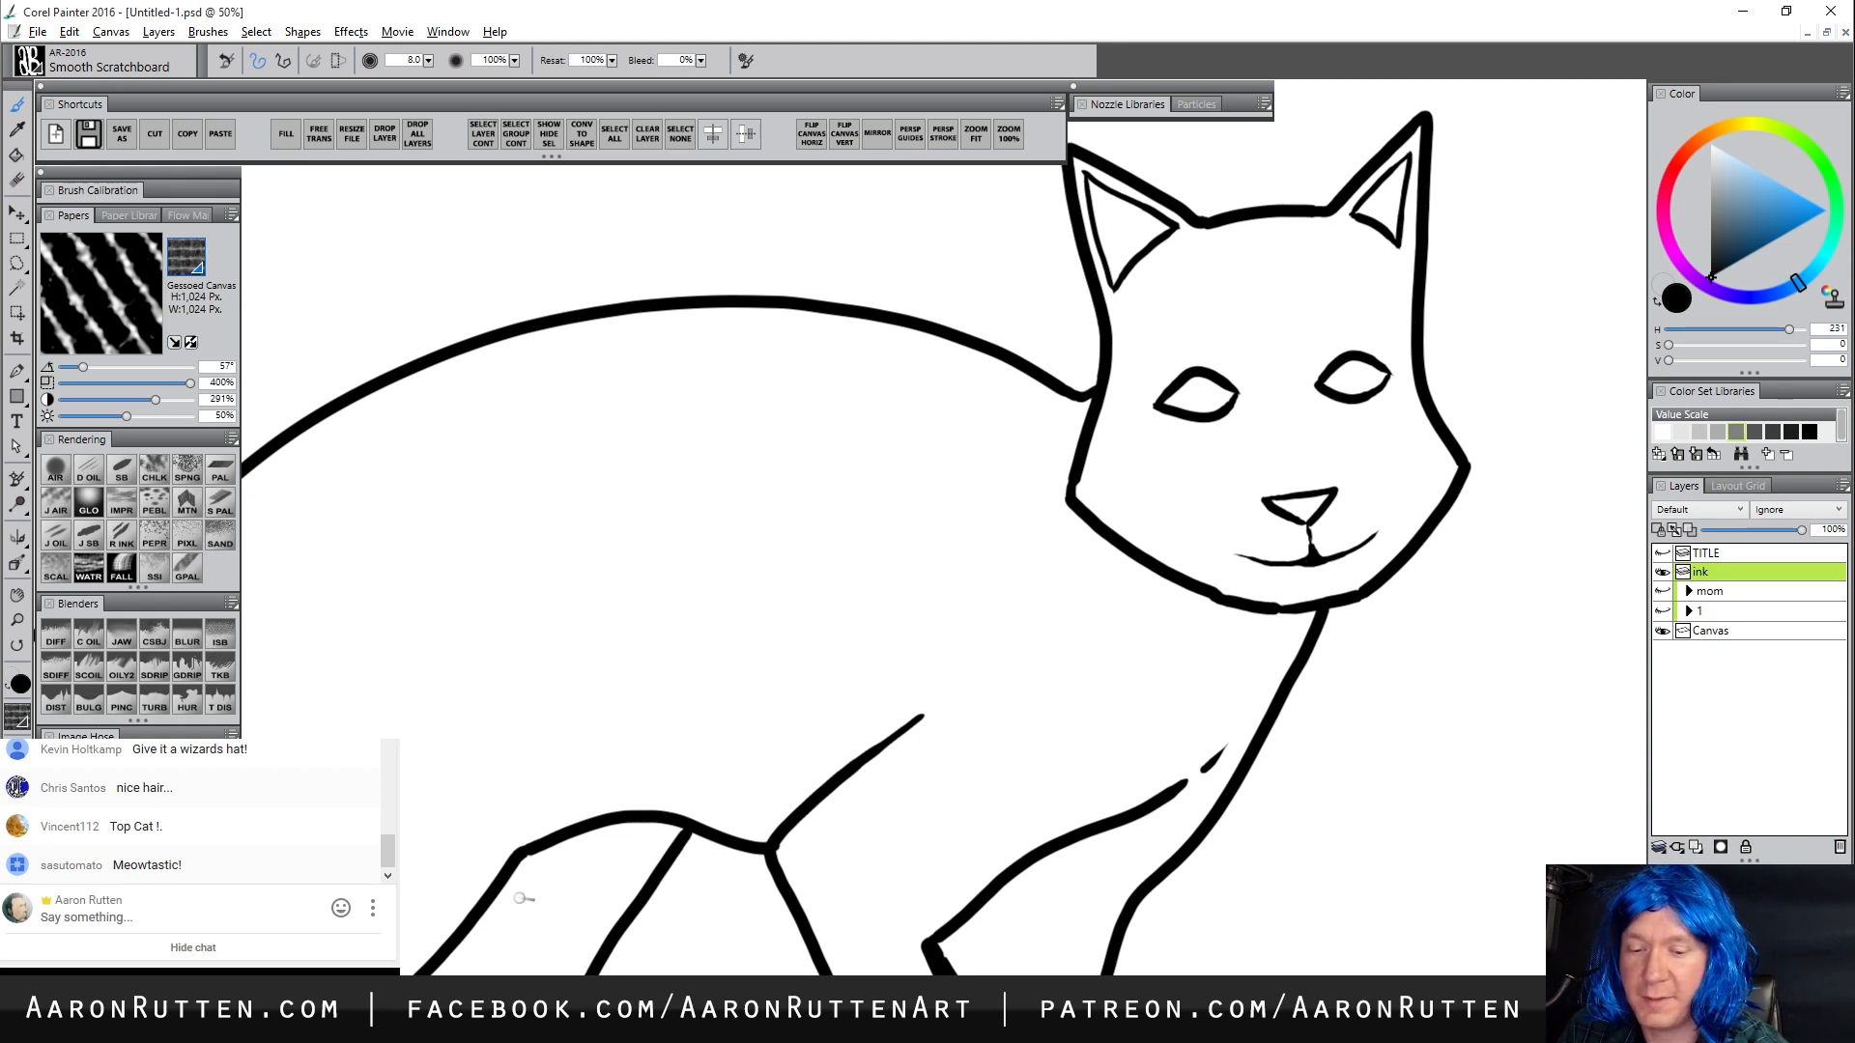
# Close the gap between the tail's inner edge and the back, and add a small dash beyond the shoulder line
pyautogui.moveTo(532, 923); pyautogui.dragTo(862, 654)
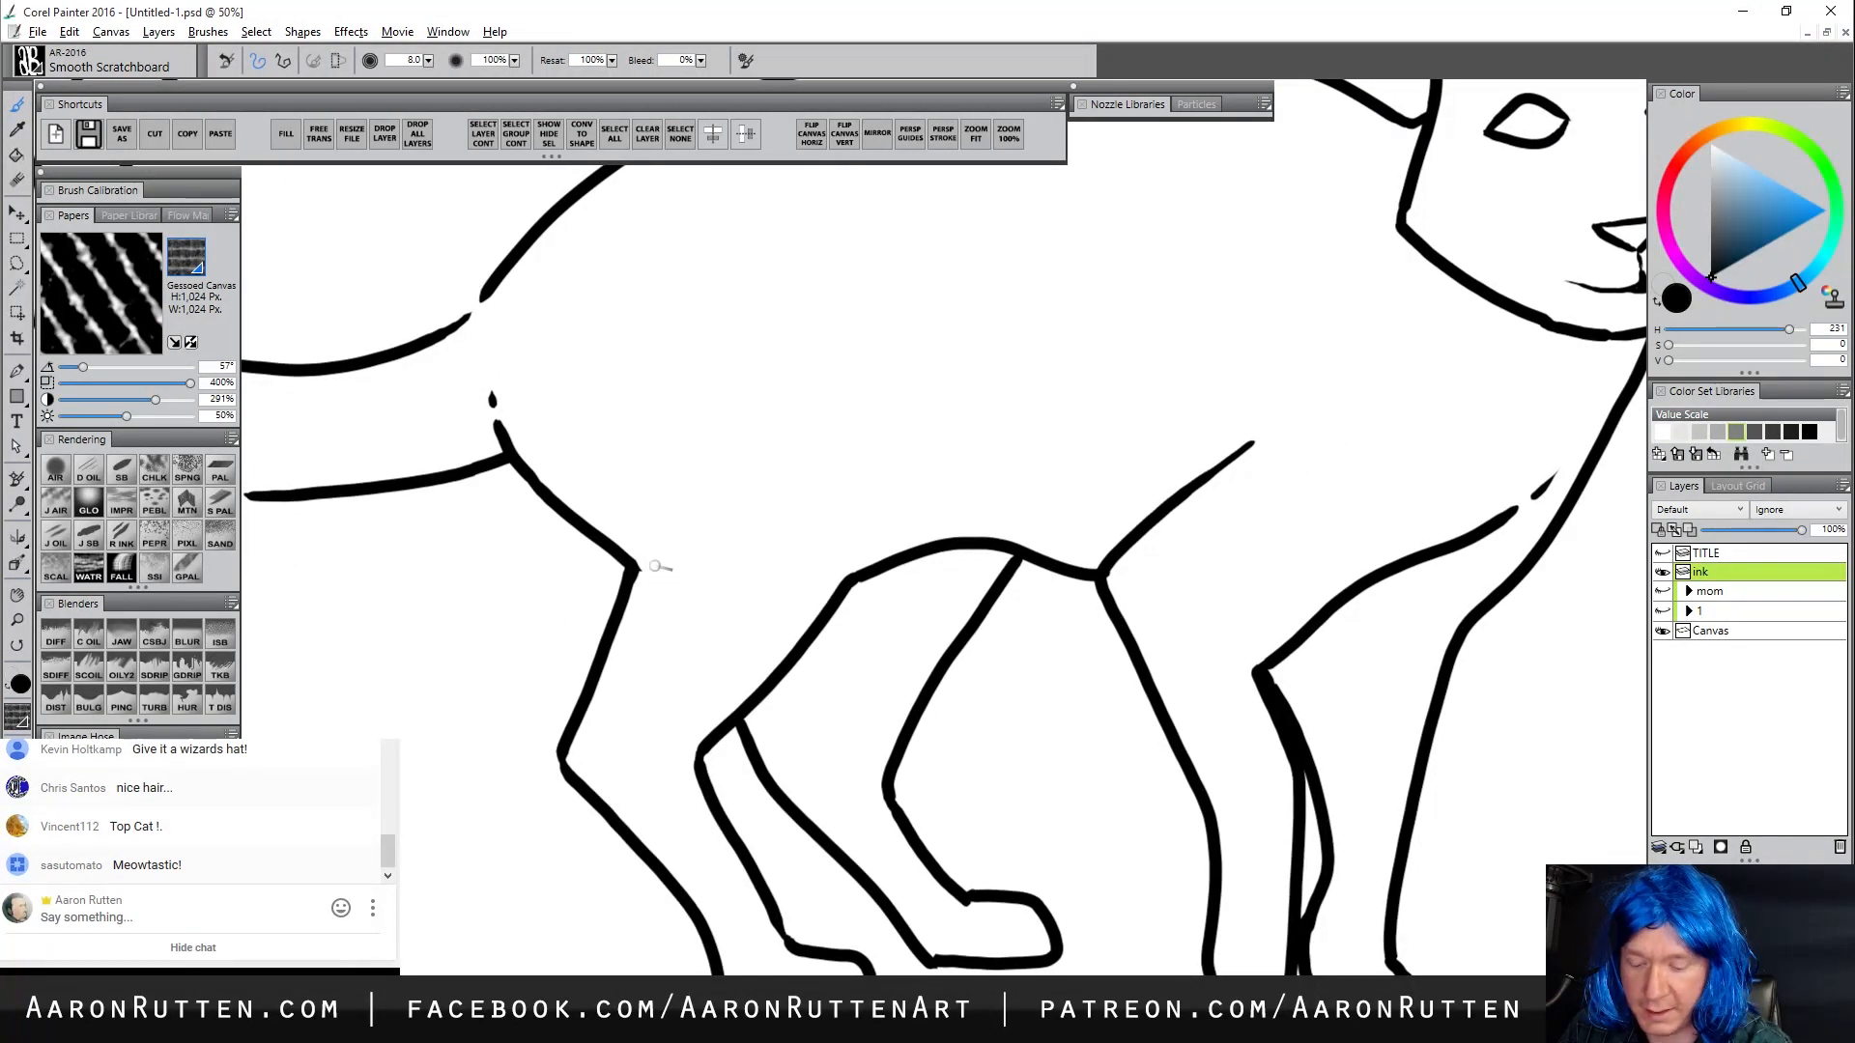
pyautogui.press('n')
pyautogui.moveTo(653, 551); pyautogui.dragTo(998, 749)
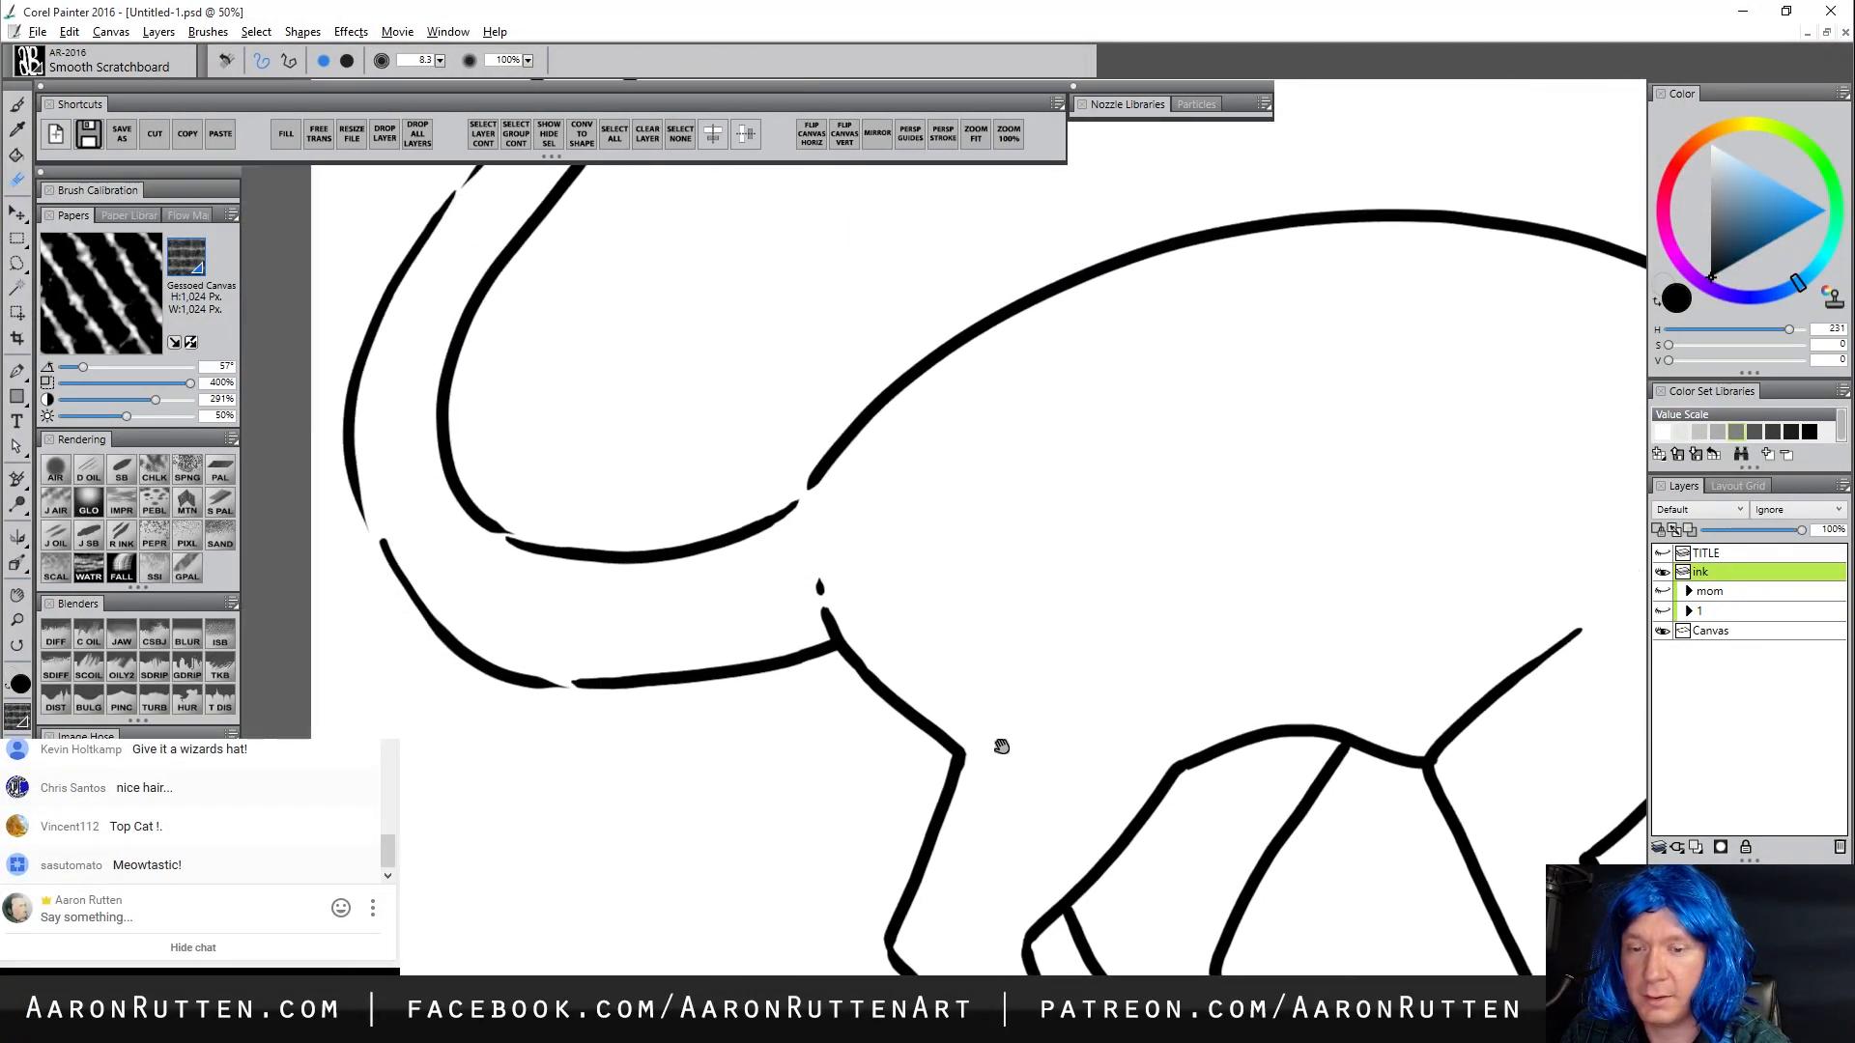
pyautogui.press('b')
pyautogui.moveTo(785, 512); pyautogui.dragTo(817, 480)
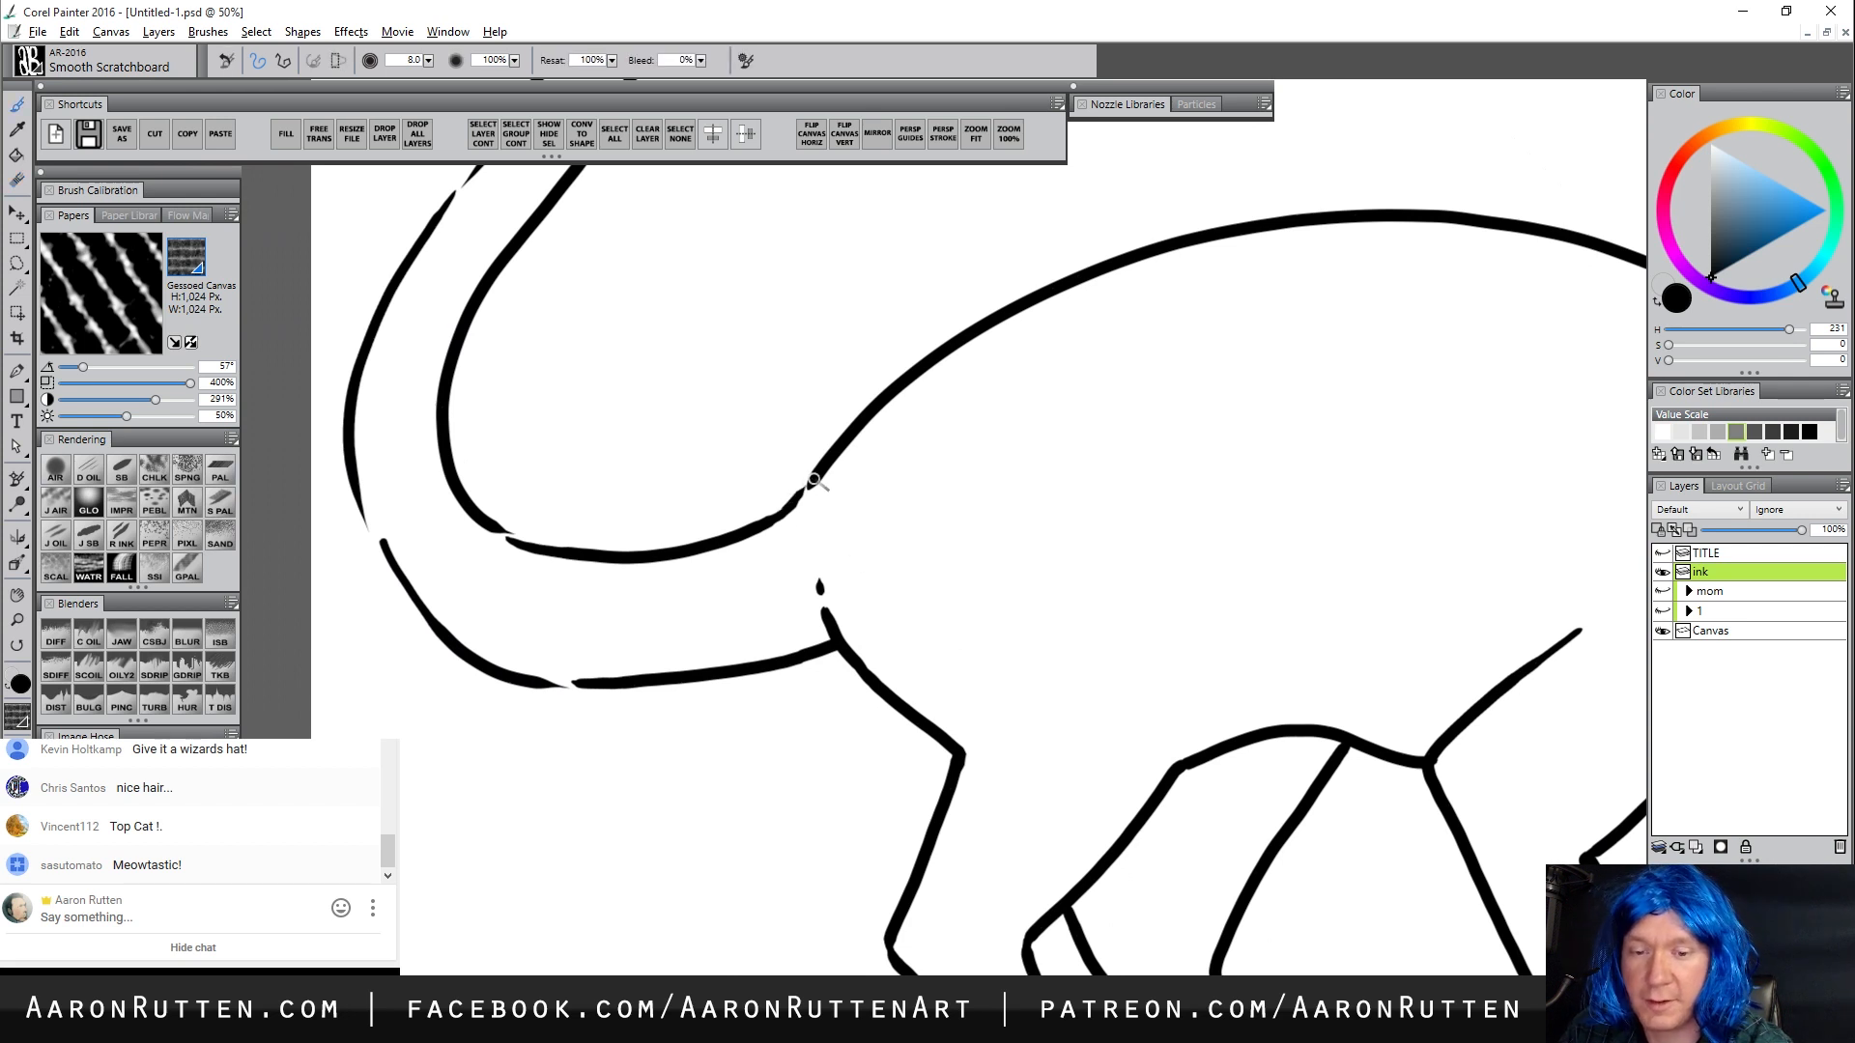
pyautogui.moveTo(650, 674); pyautogui.dragTo(629, 970)
pyautogui.moveTo(1235, 988); pyautogui.dragTo(772, 728)
pyautogui.moveTo(1061, 876); pyautogui.dragTo(812, 911)
pyautogui.moveTo(1138, 754)
pyautogui.mouseDown()
pyautogui.moveTo(1014, 818)
pyautogui.moveTo(935, 967)
pyautogui.moveTo(1105, 564)
pyautogui.mouseUp()
pyautogui.moveTo(1011, 884); pyautogui.dragTo(1100, 765)
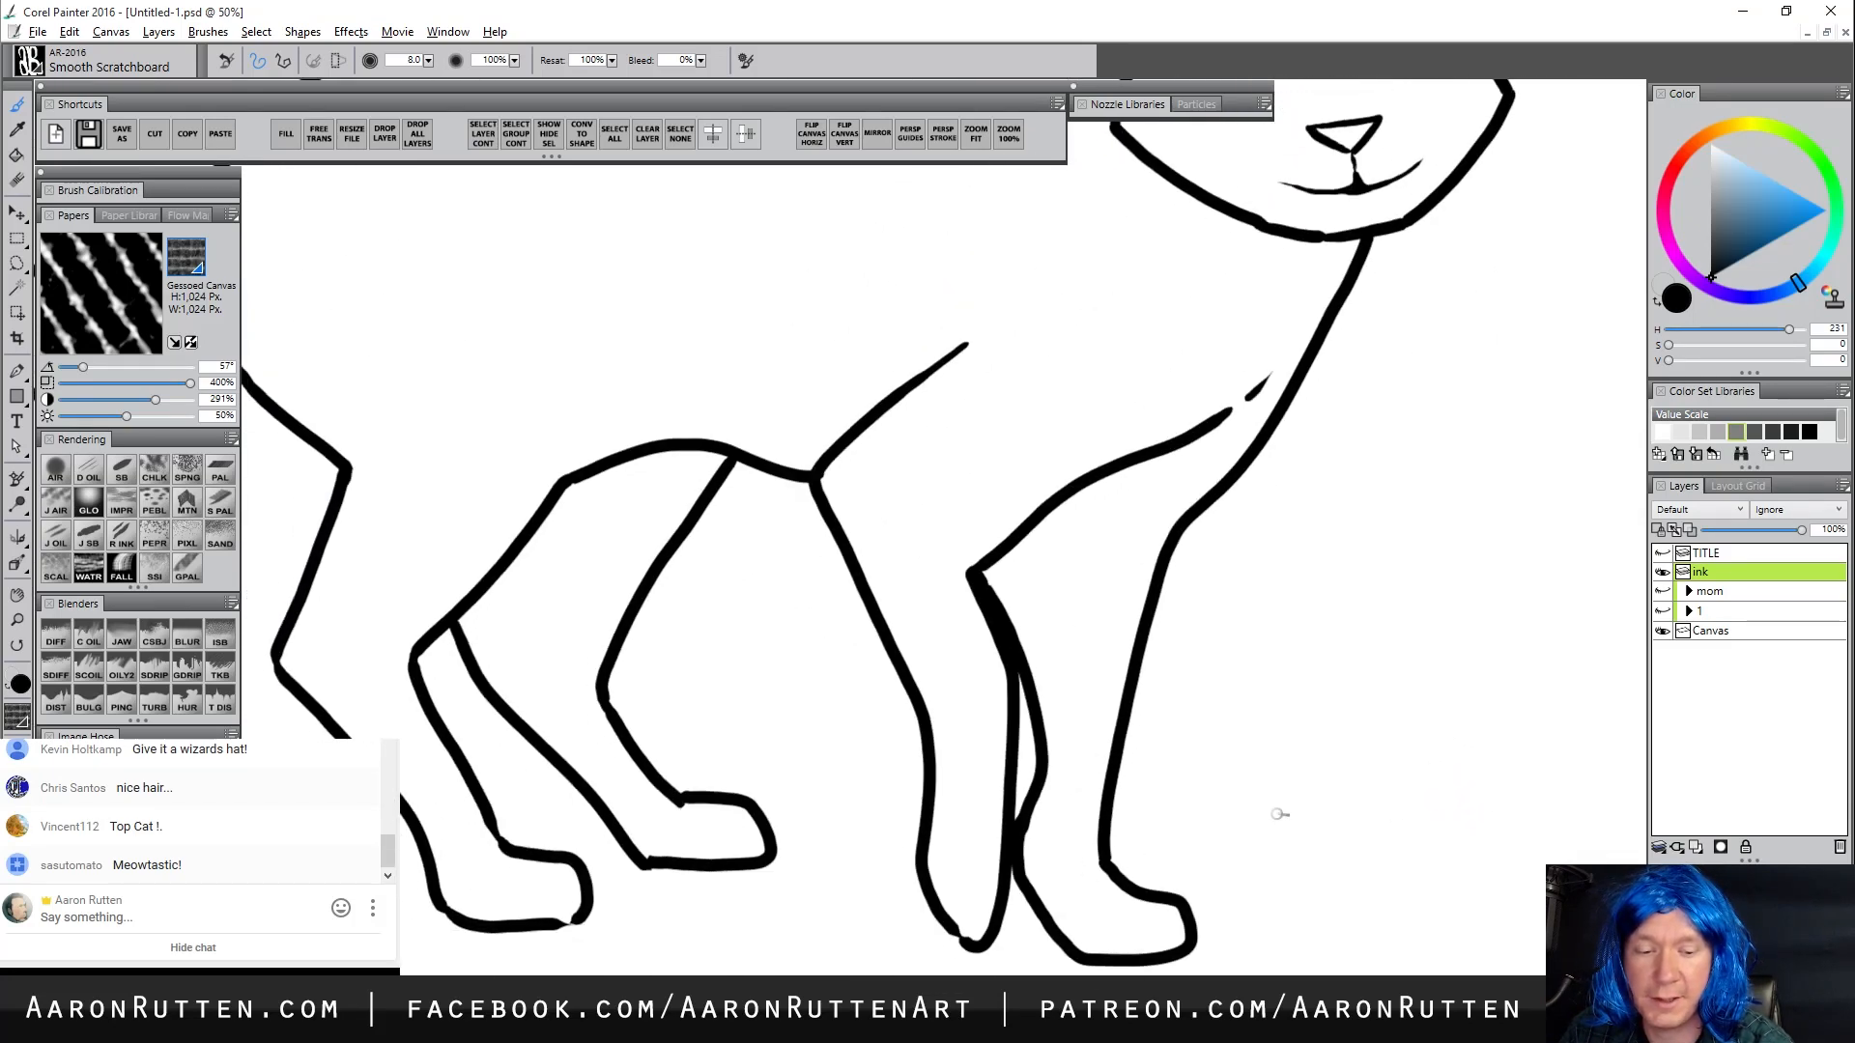
pyautogui.moveTo(808, 685); pyautogui.dragTo(826, 876)
pyautogui.moveTo(996, 529); pyautogui.dragTo(1005, 524)
# Ink a short nose-bridge line between the cat's eyes
pyautogui.click(16, 620)
pyautogui.keyDown('alt'); pyautogui.click(711, 630); pyautogui.keyUp('alt')
pyautogui.keyDown('alt'); pyautogui.click(714, 662); pyautogui.keyUp('alt')
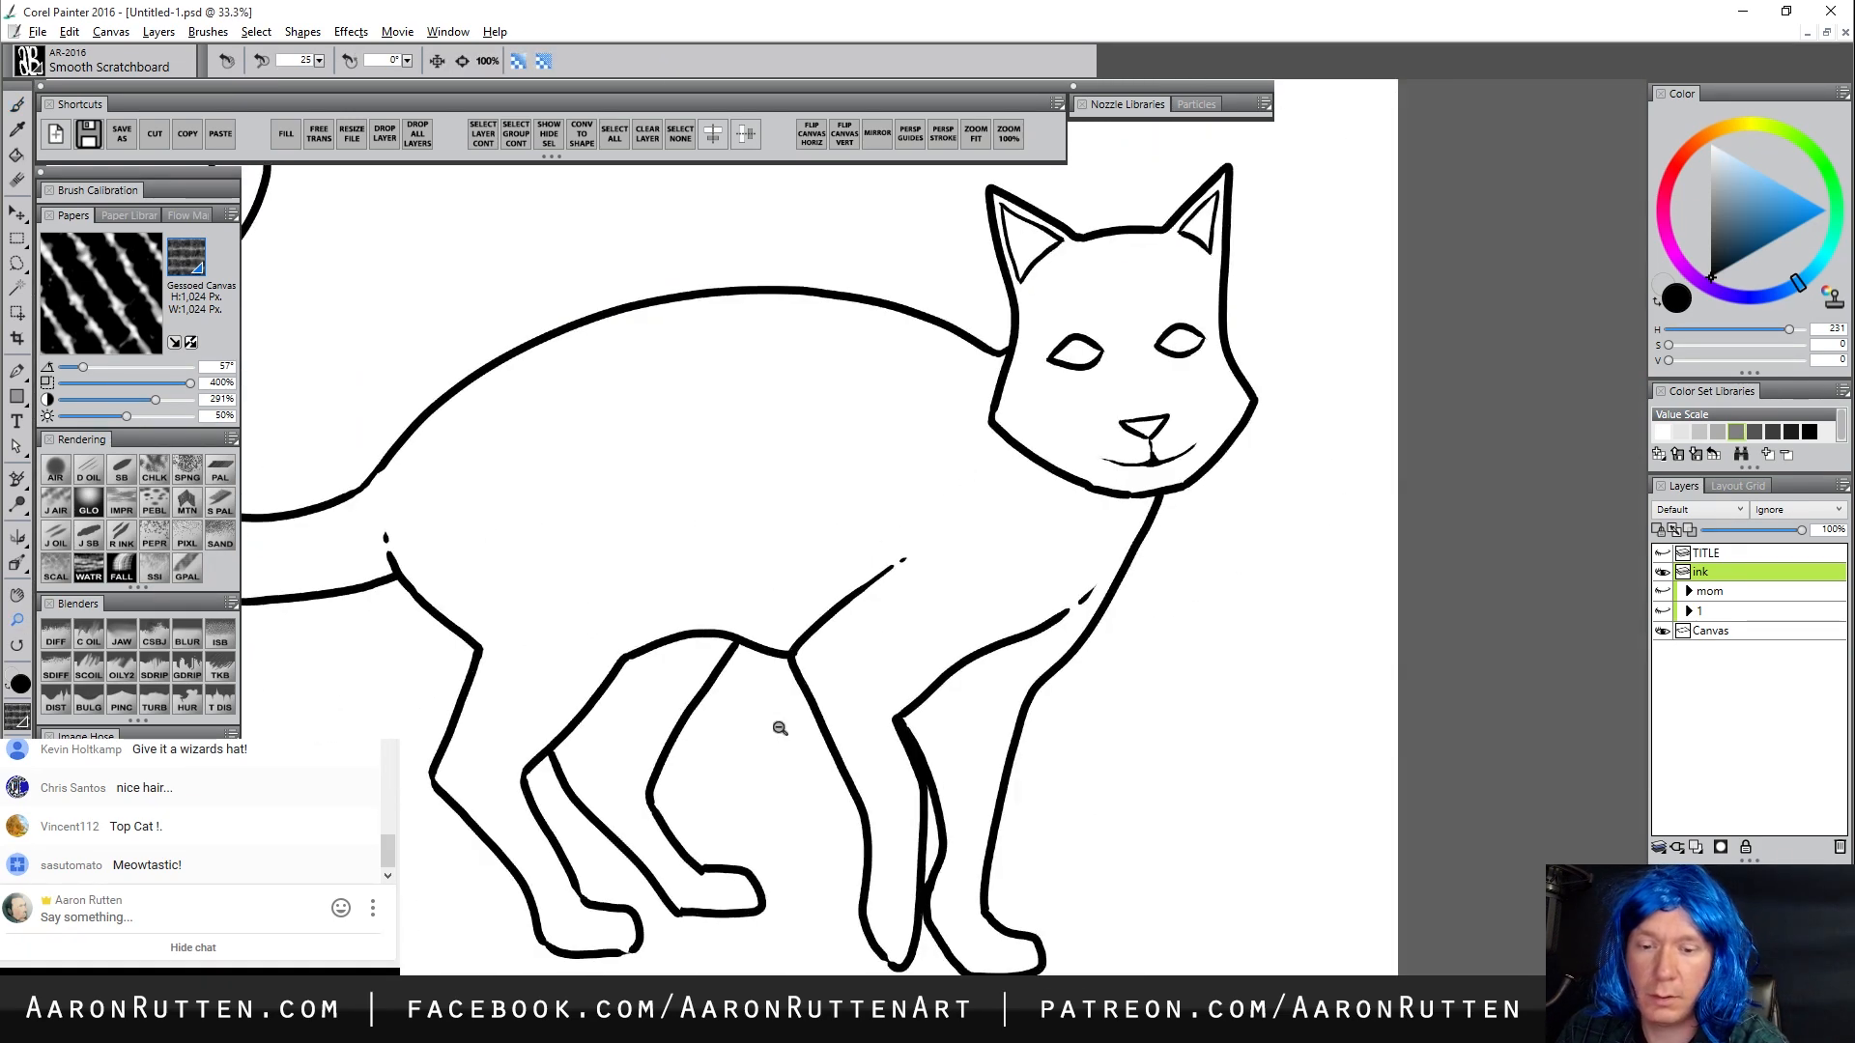
pyautogui.keyDown('alt'); pyautogui.click(781, 727); pyautogui.keyUp('alt')
pyautogui.keyDown('alt'); pyautogui.click(794, 740); pyautogui.keyUp('alt')
pyautogui.click(875, 734)
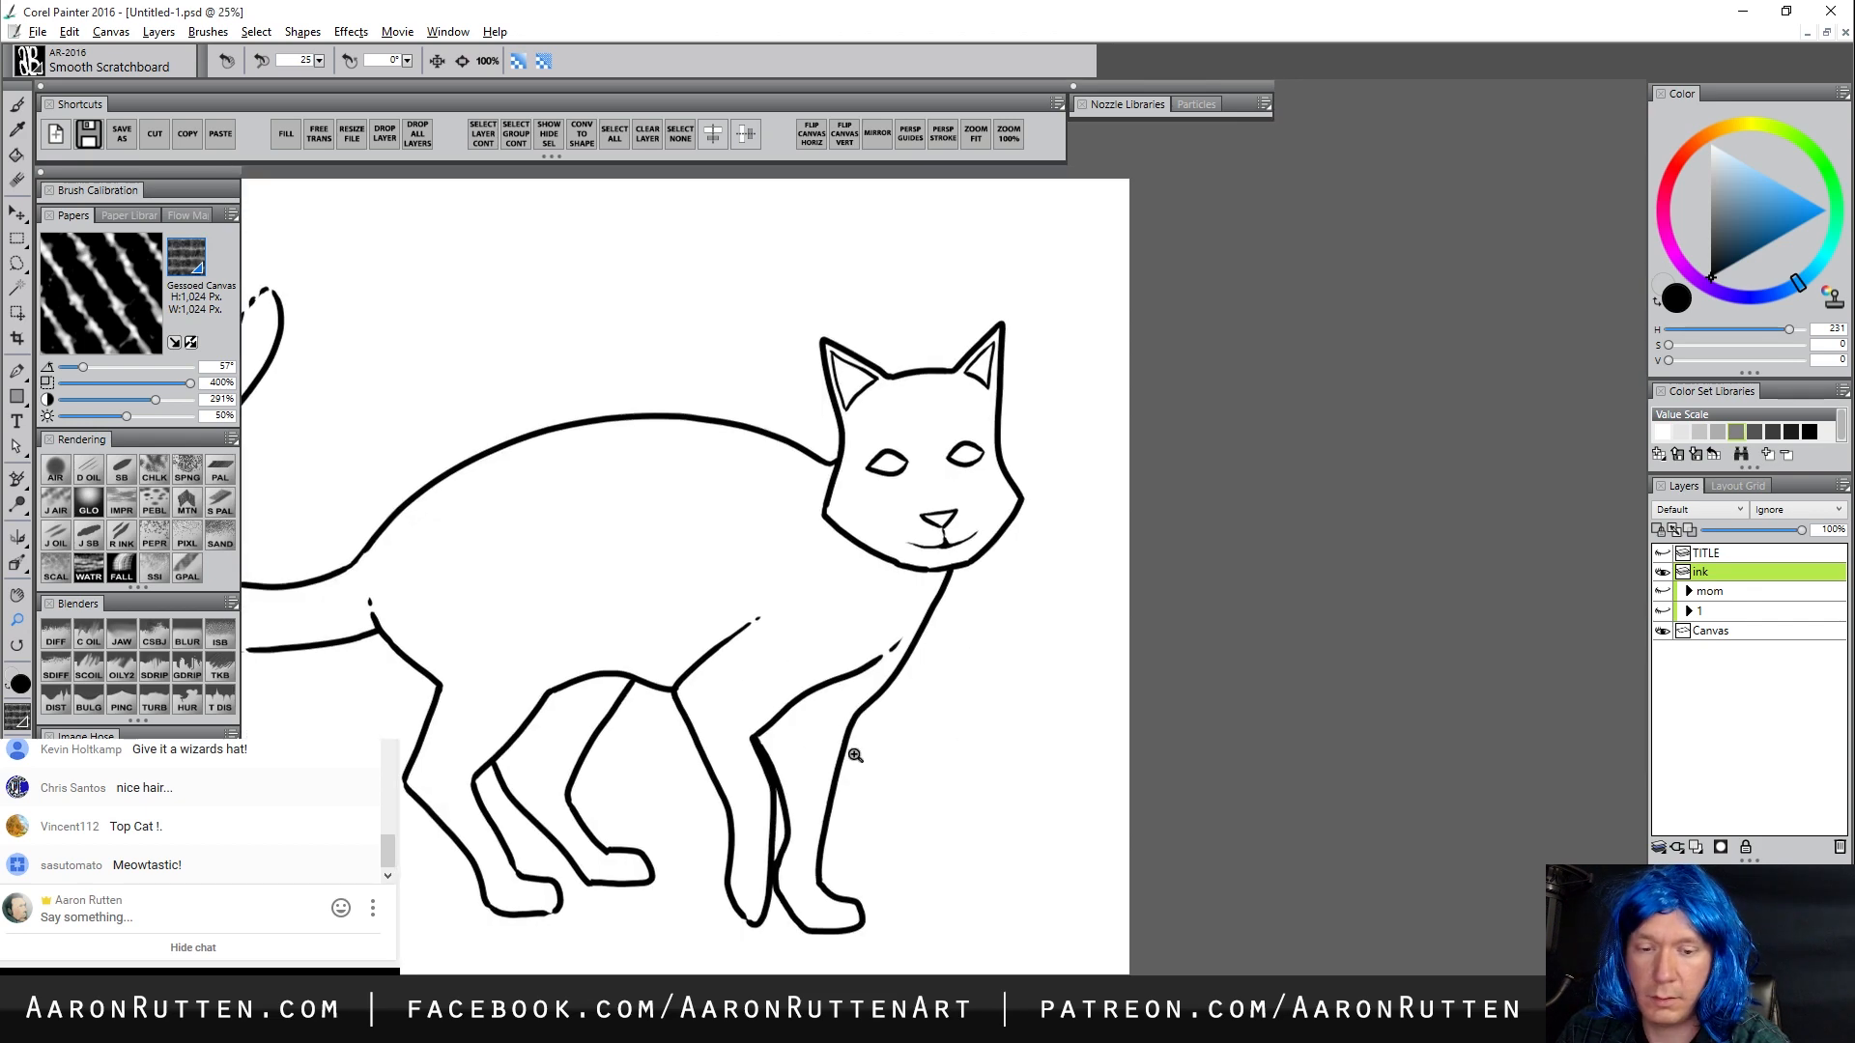
pyautogui.click(1098, 781)
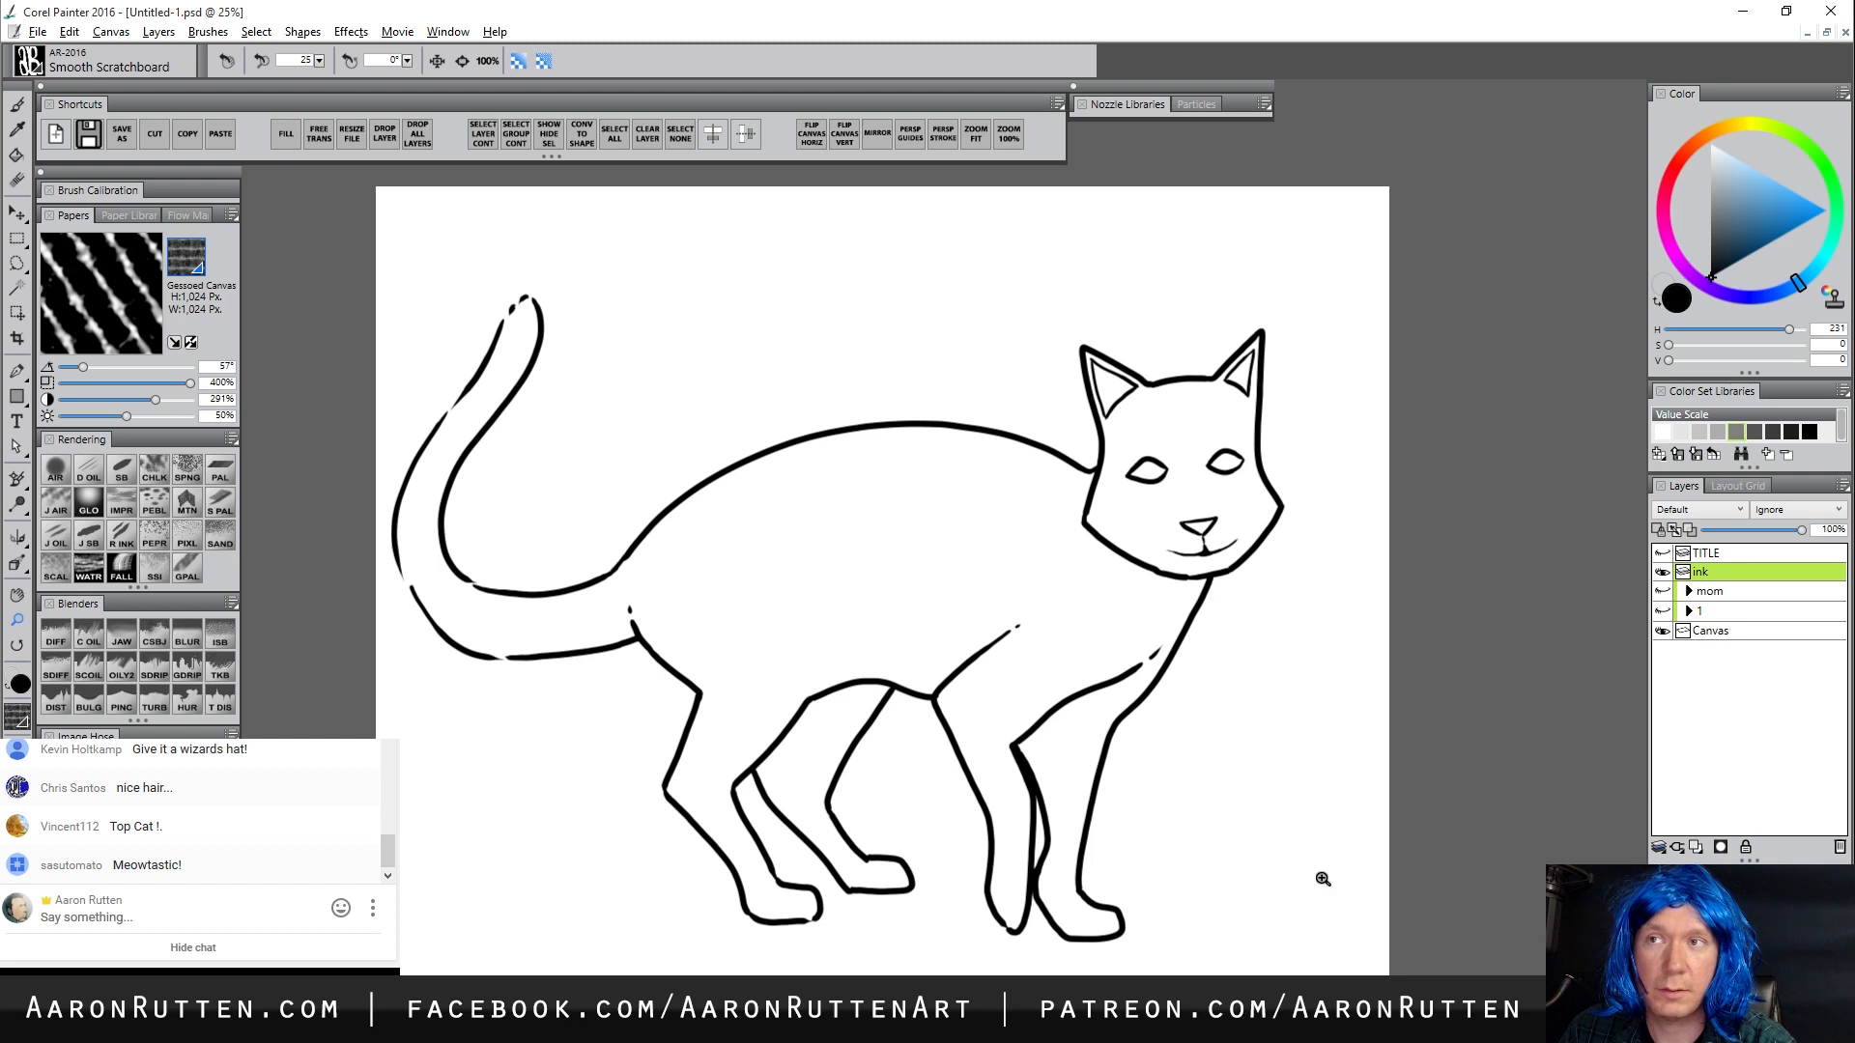
pyautogui.press('b')
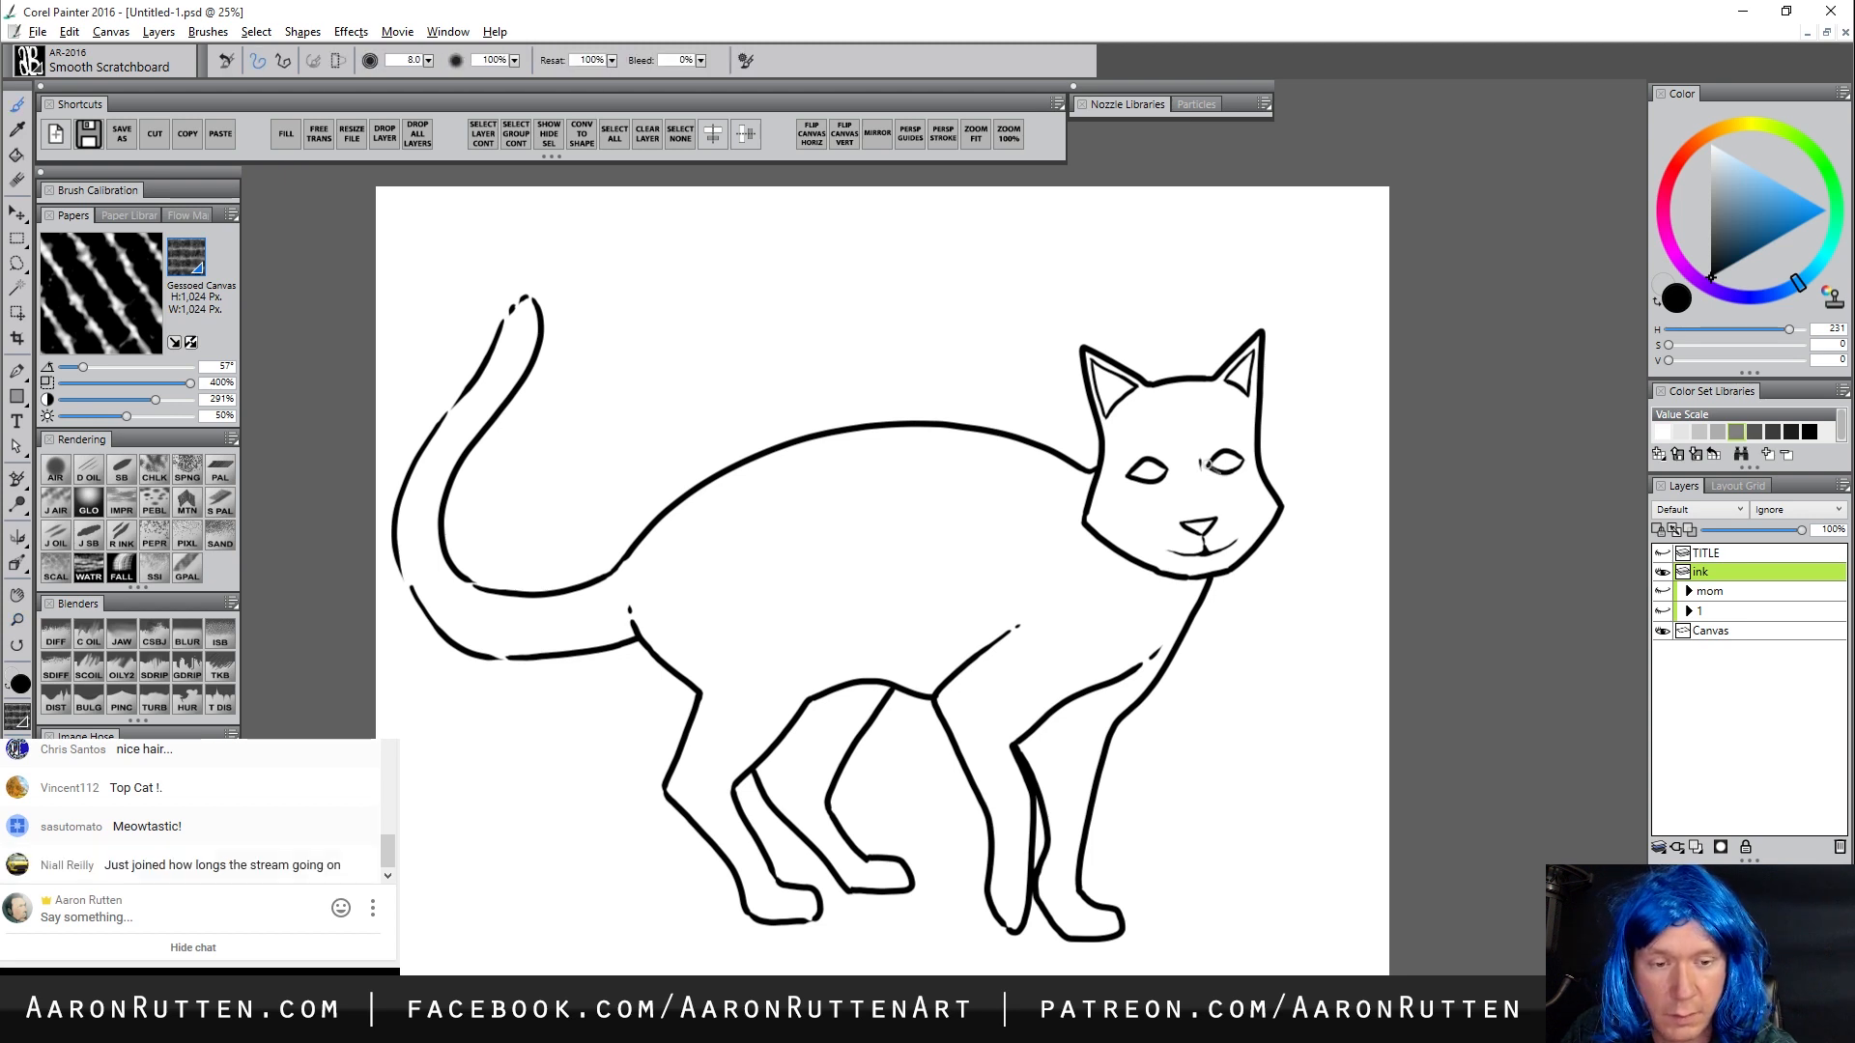
pyautogui.moveTo(1201, 455); pyautogui.dragTo(1198, 480)
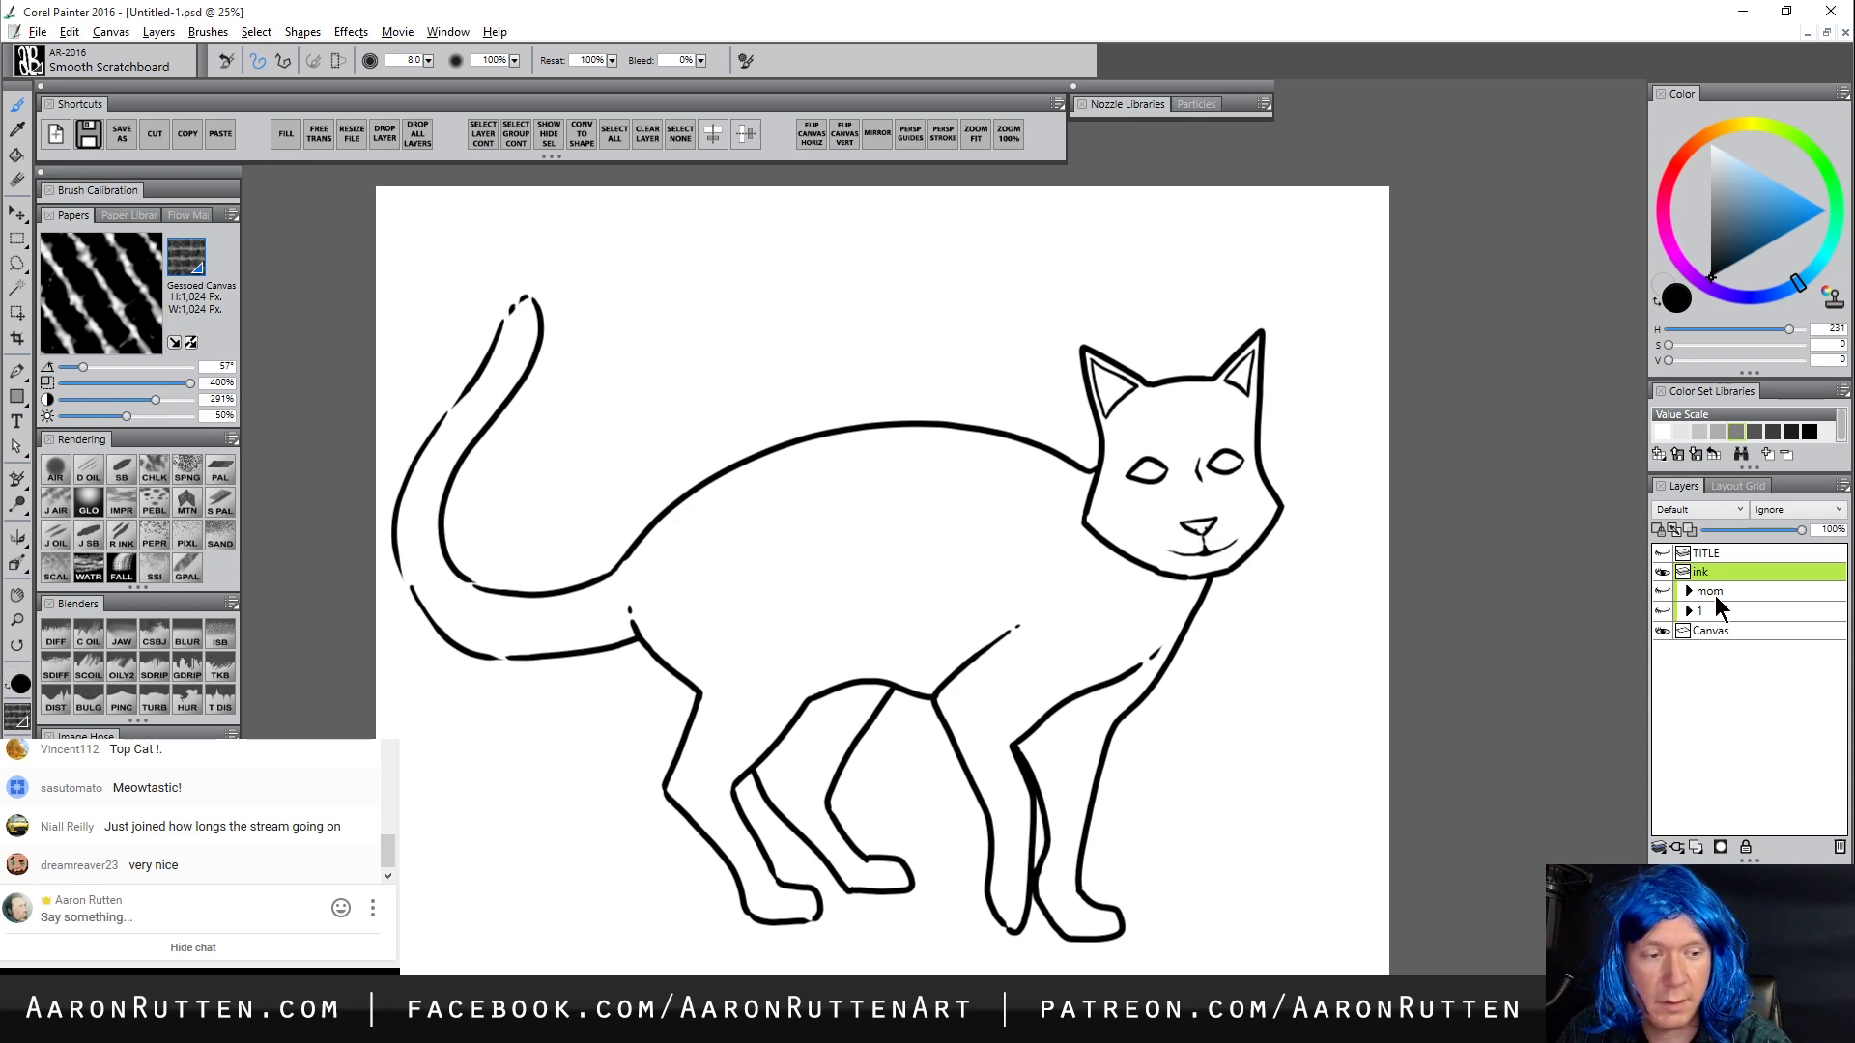
# Add five new layers and move the ink layer above them
pyautogui.click(1696, 849)
pyautogui.click(1697, 849)
pyautogui.click(1697, 848)
pyautogui.click(1696, 849)
pyautogui.click(1696, 849)
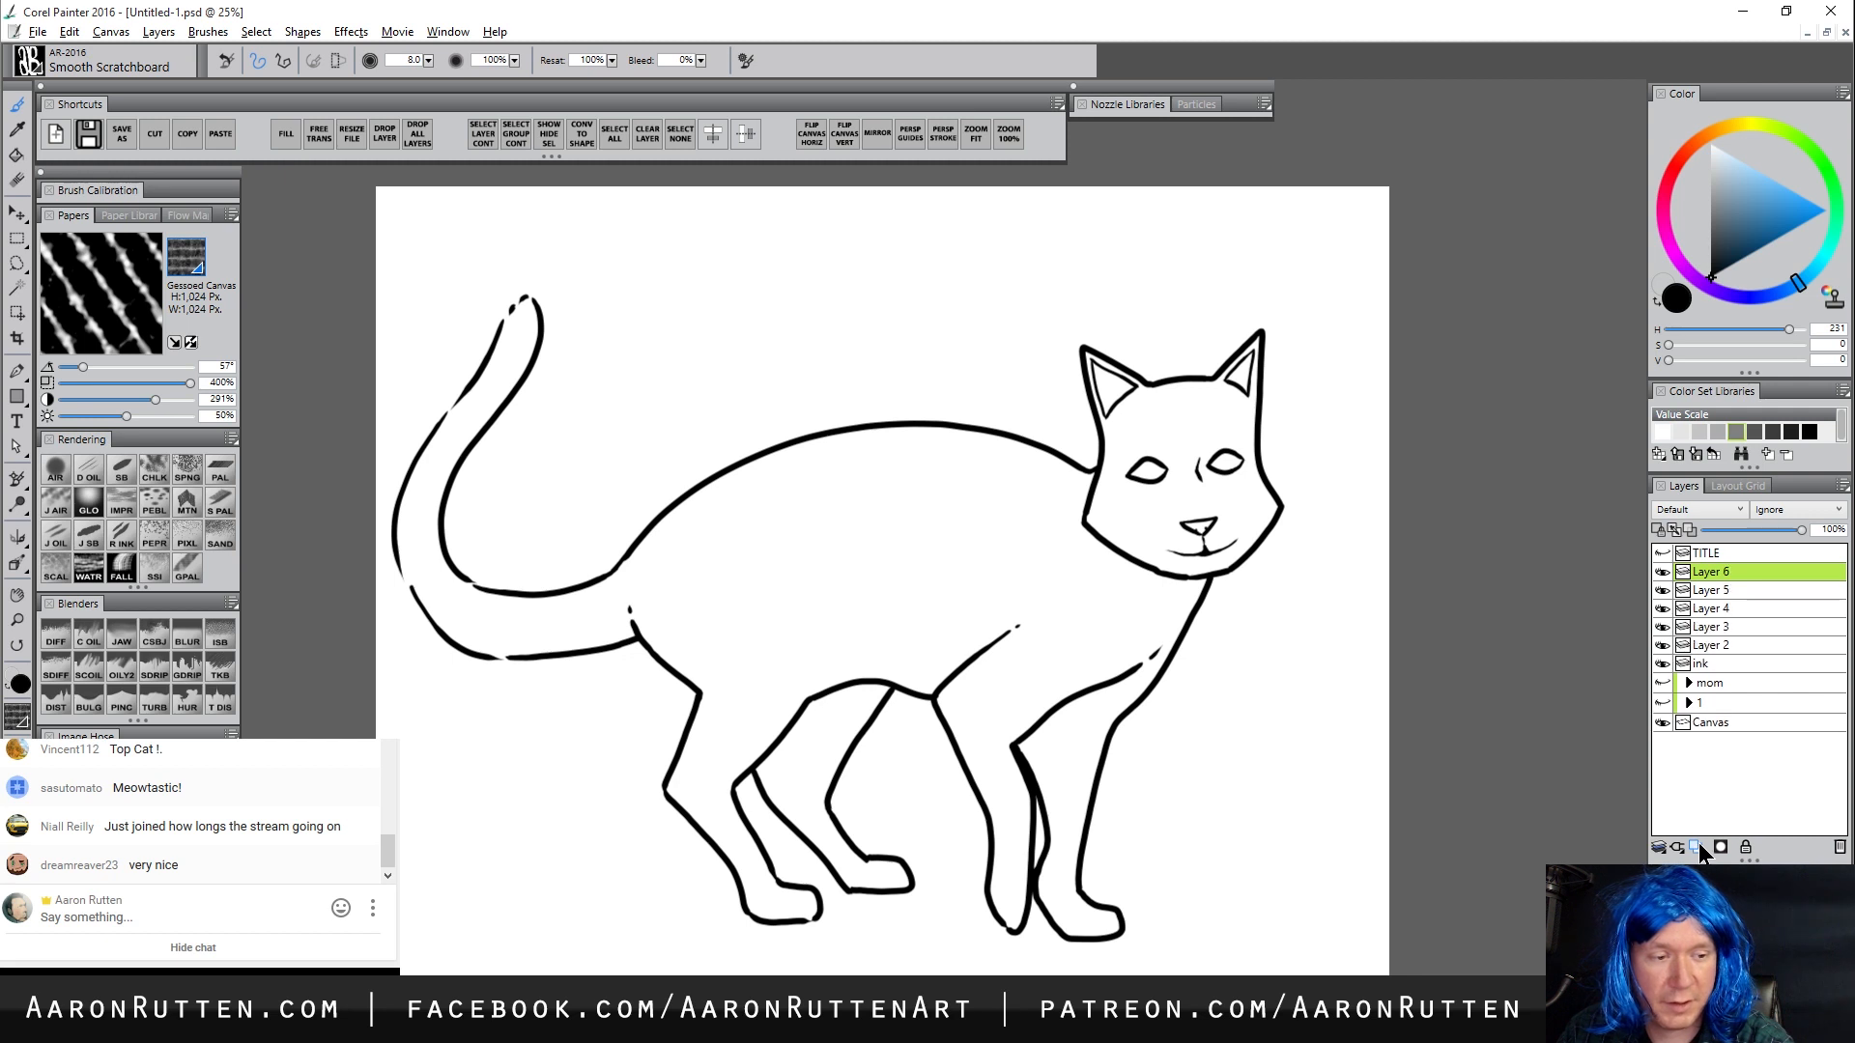
pyautogui.moveTo(1712, 645); pyautogui.dragTo(1723, 570)
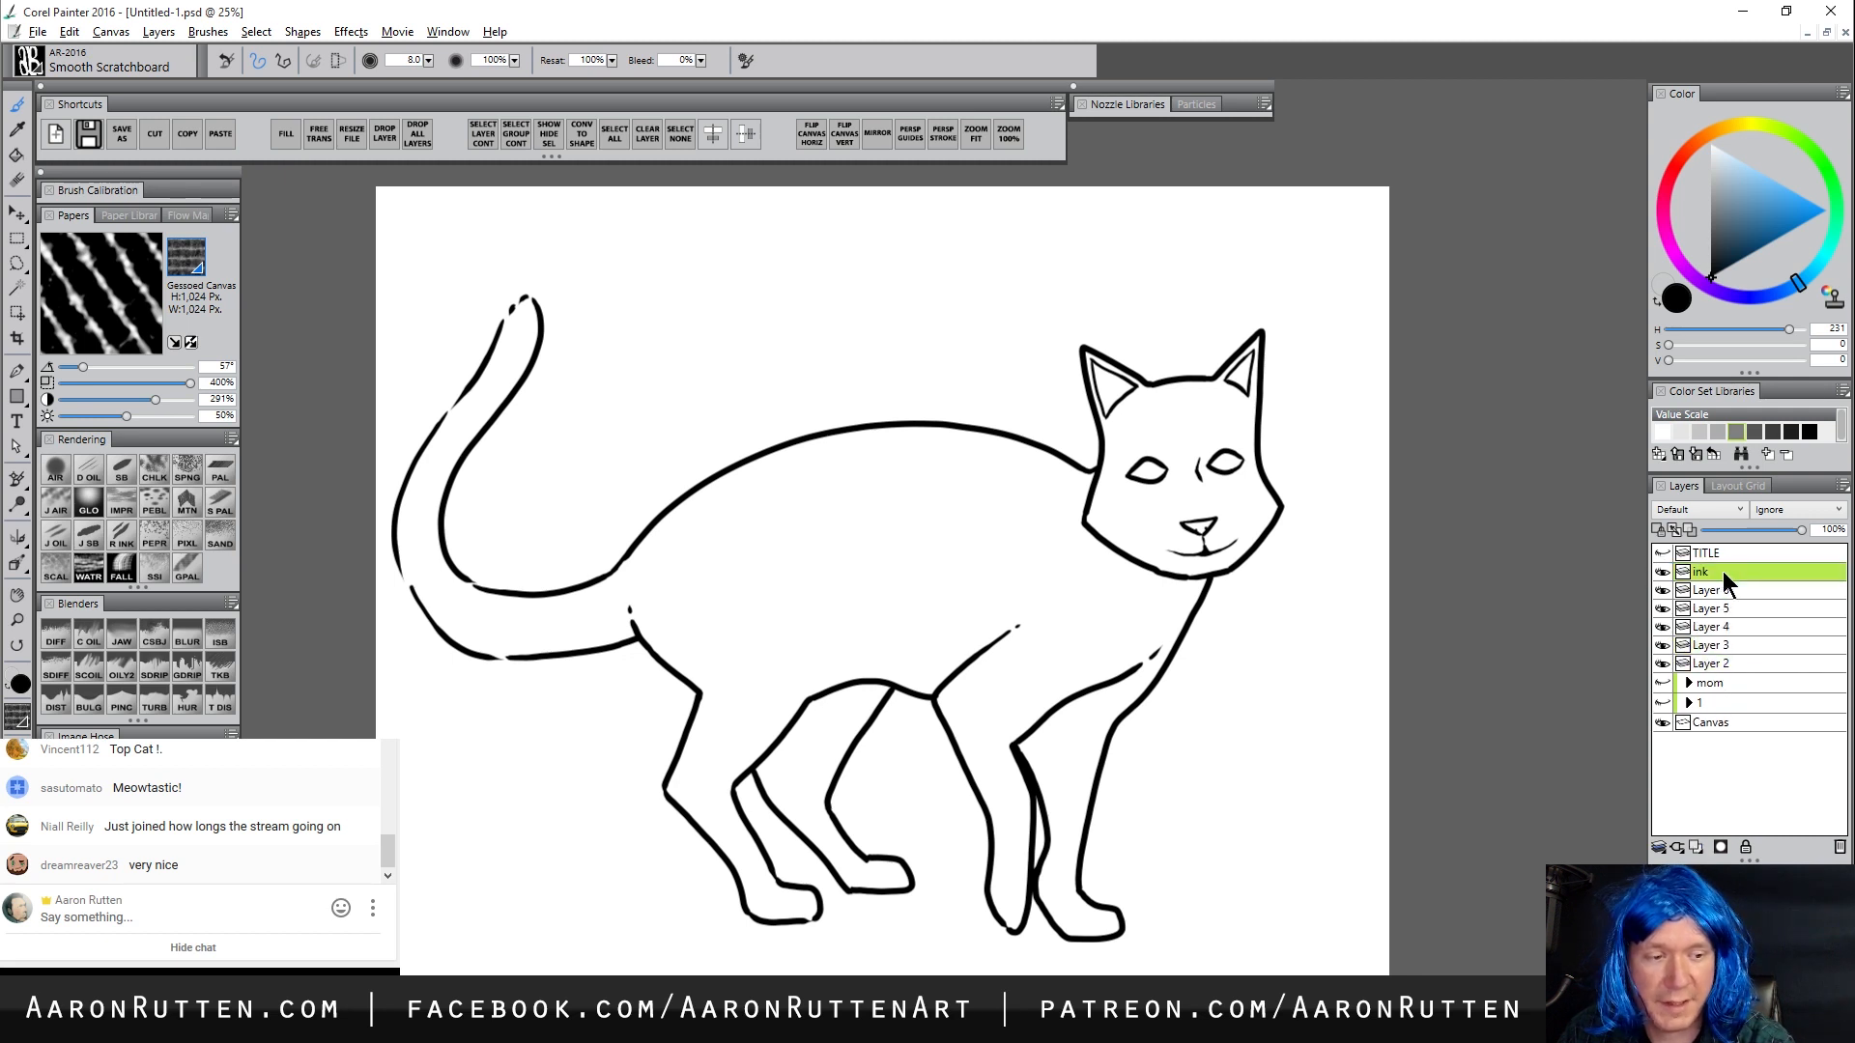
# Rename the first three layers beneath the ink layer, in descending order, as fur, ears and eyes
pyautogui.doubleClick(1716, 590)
pyautogui.write('fur')
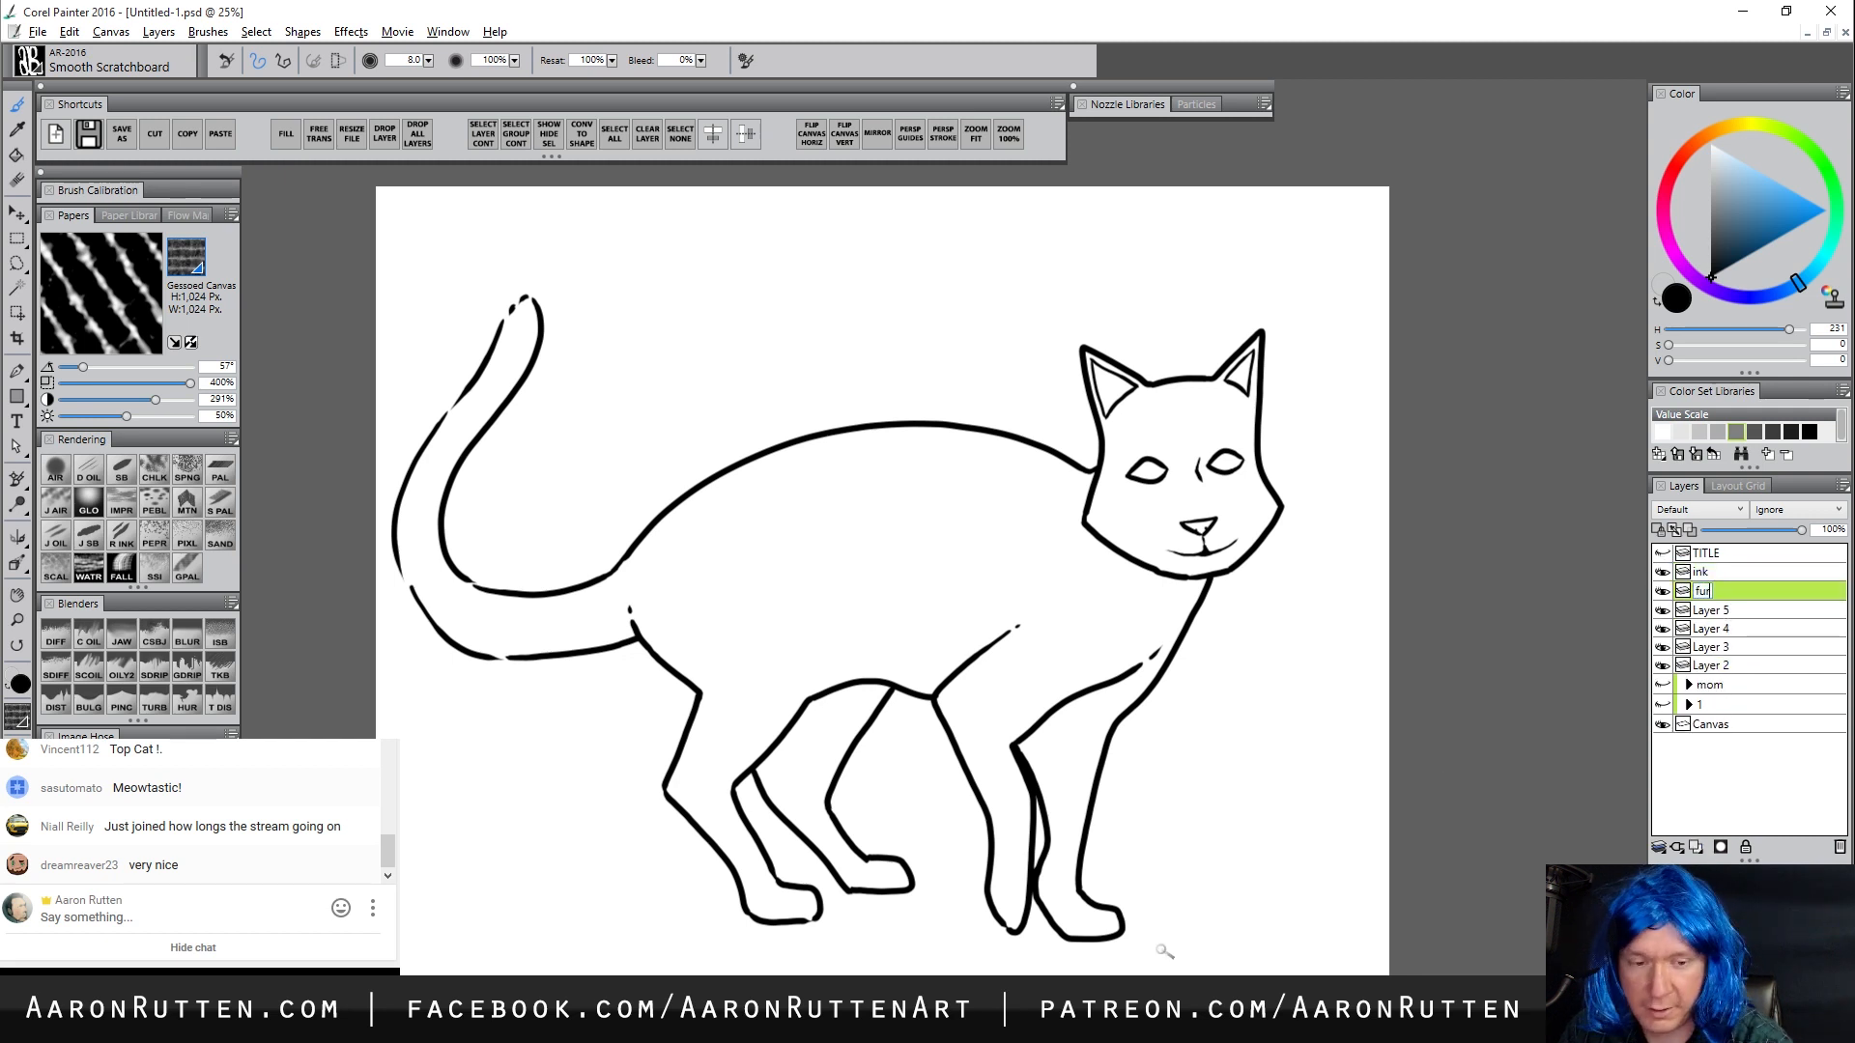
pyautogui.press('Return')
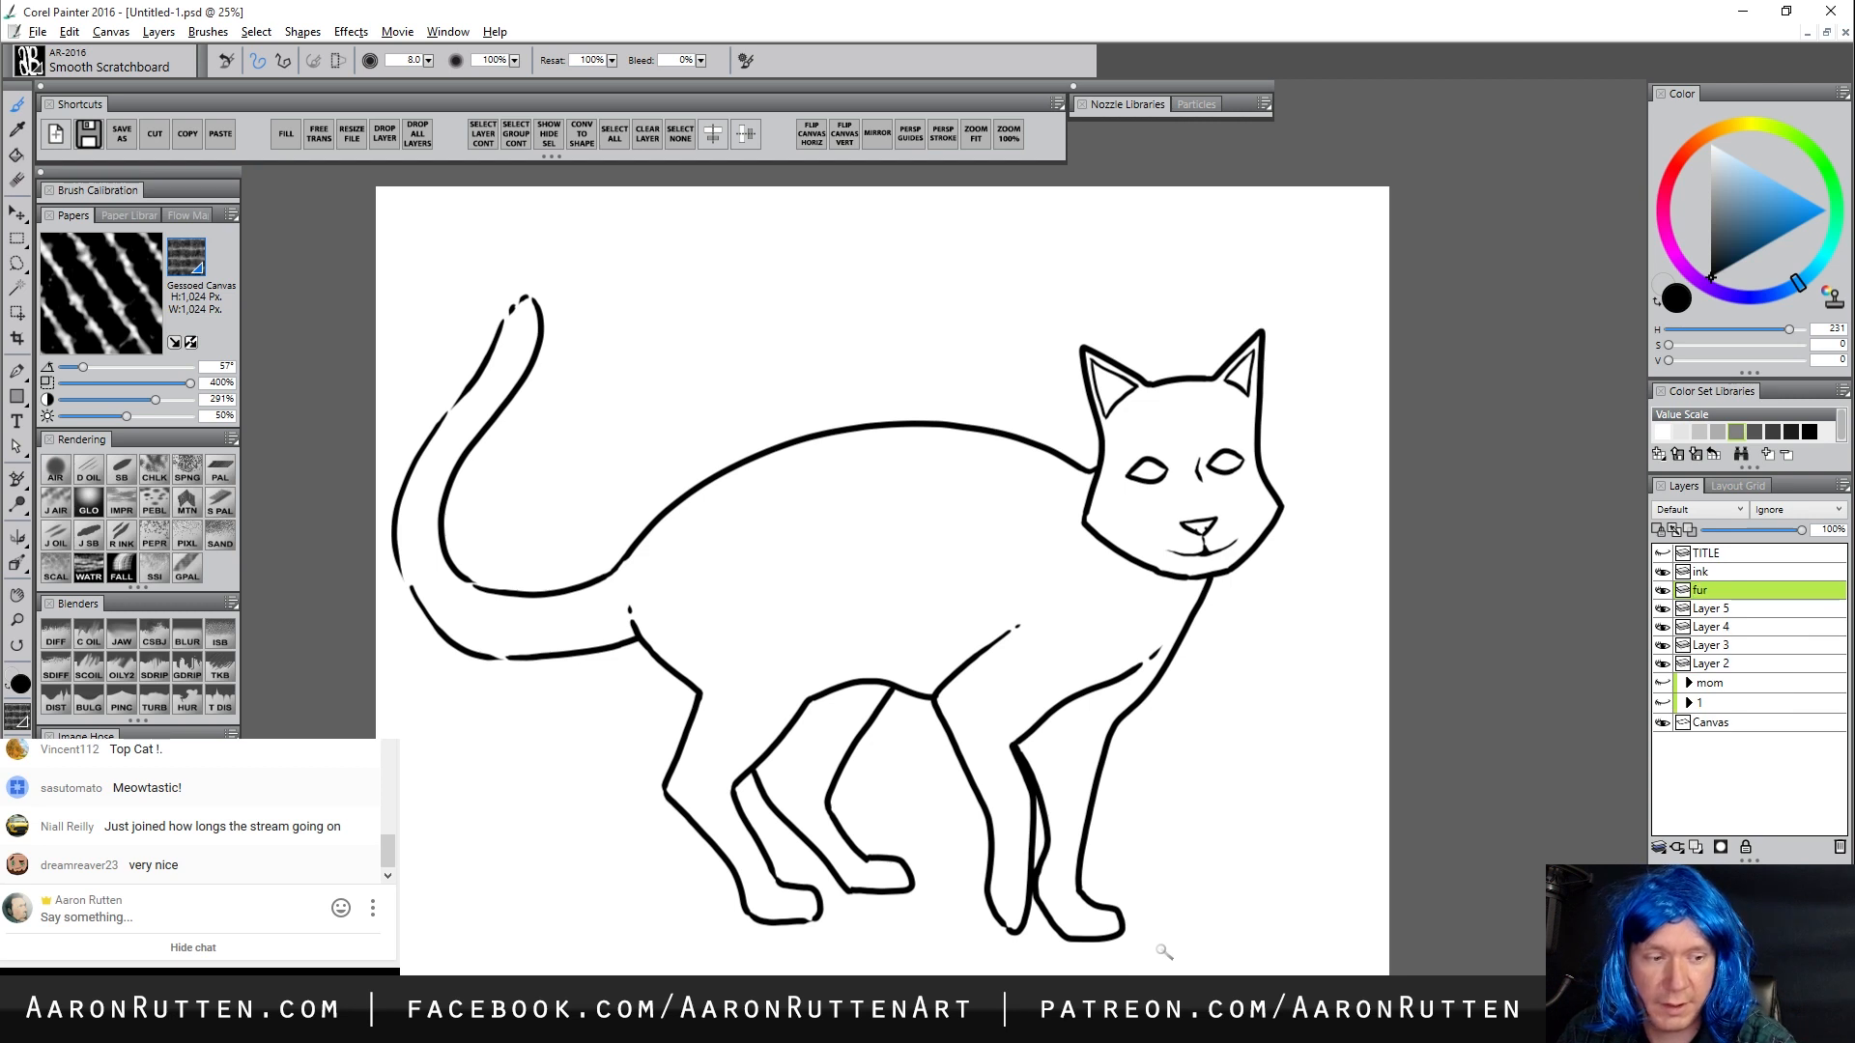
pyautogui.doubleClick(1712, 608)
pyautogui.write('ars')
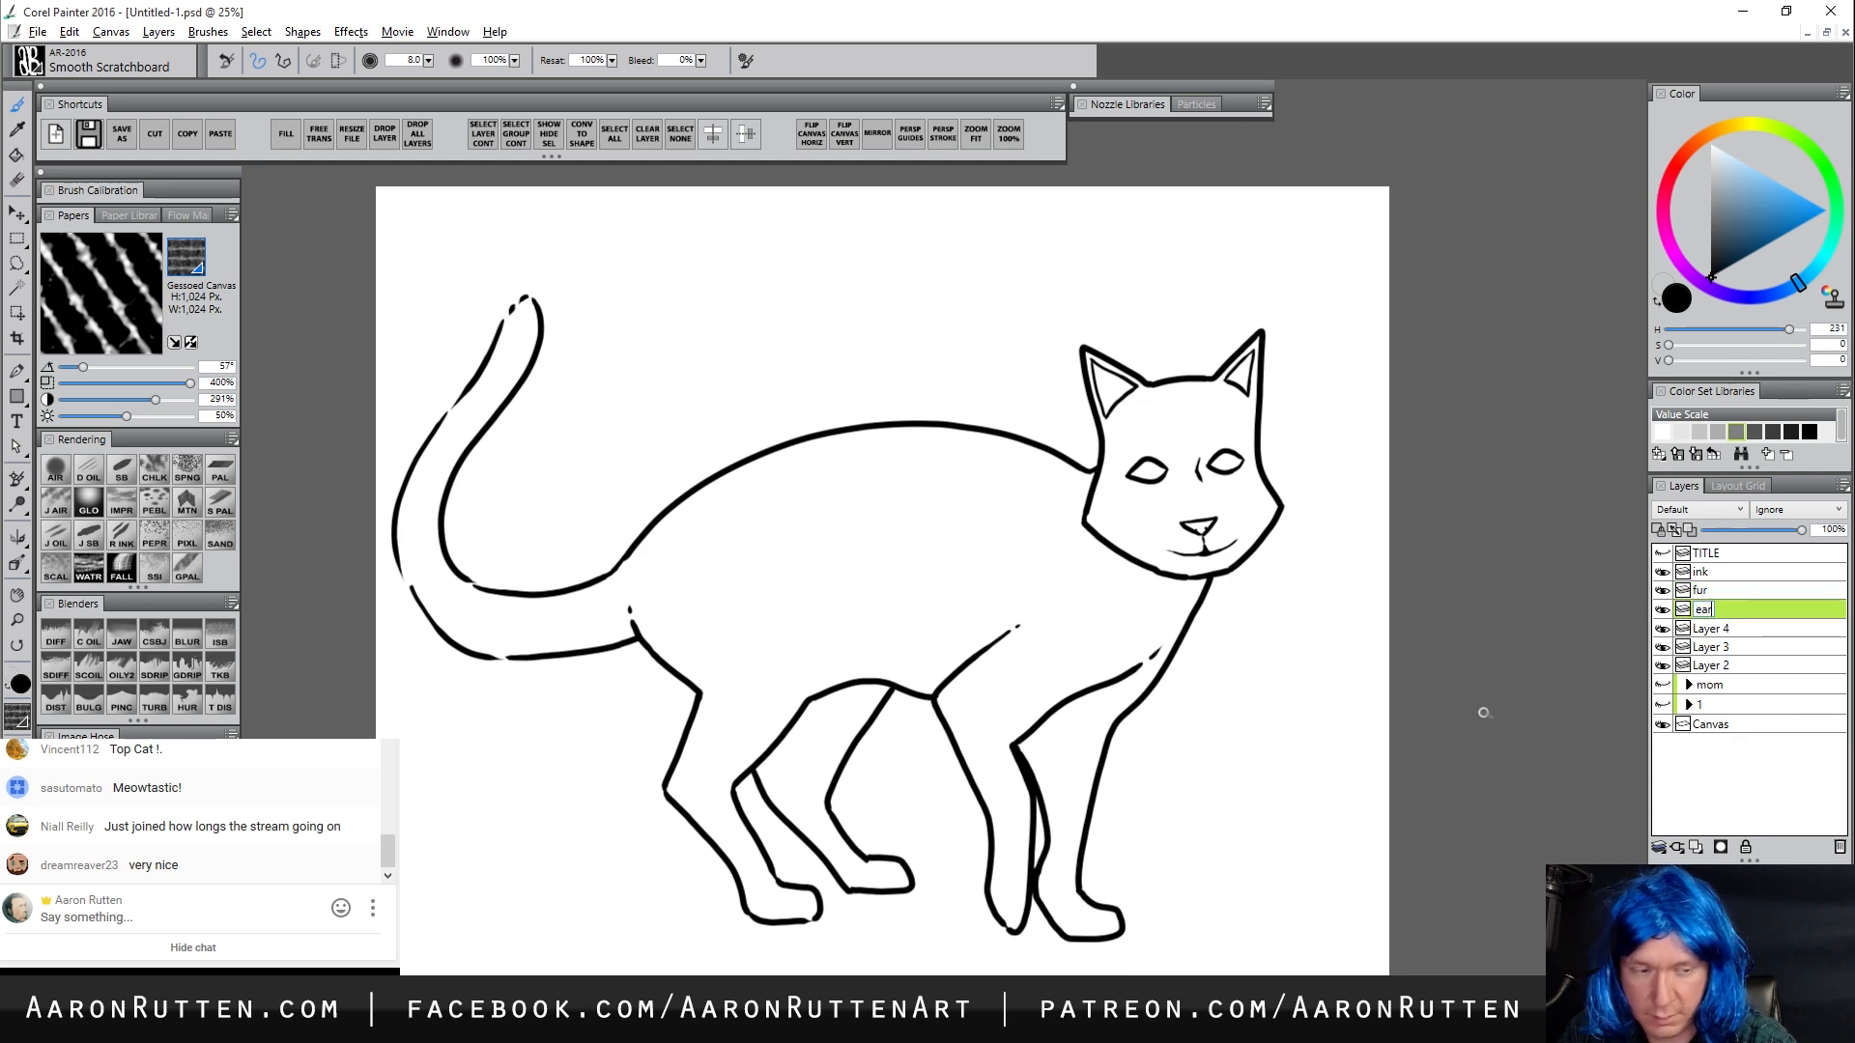
pyautogui.press('Return')
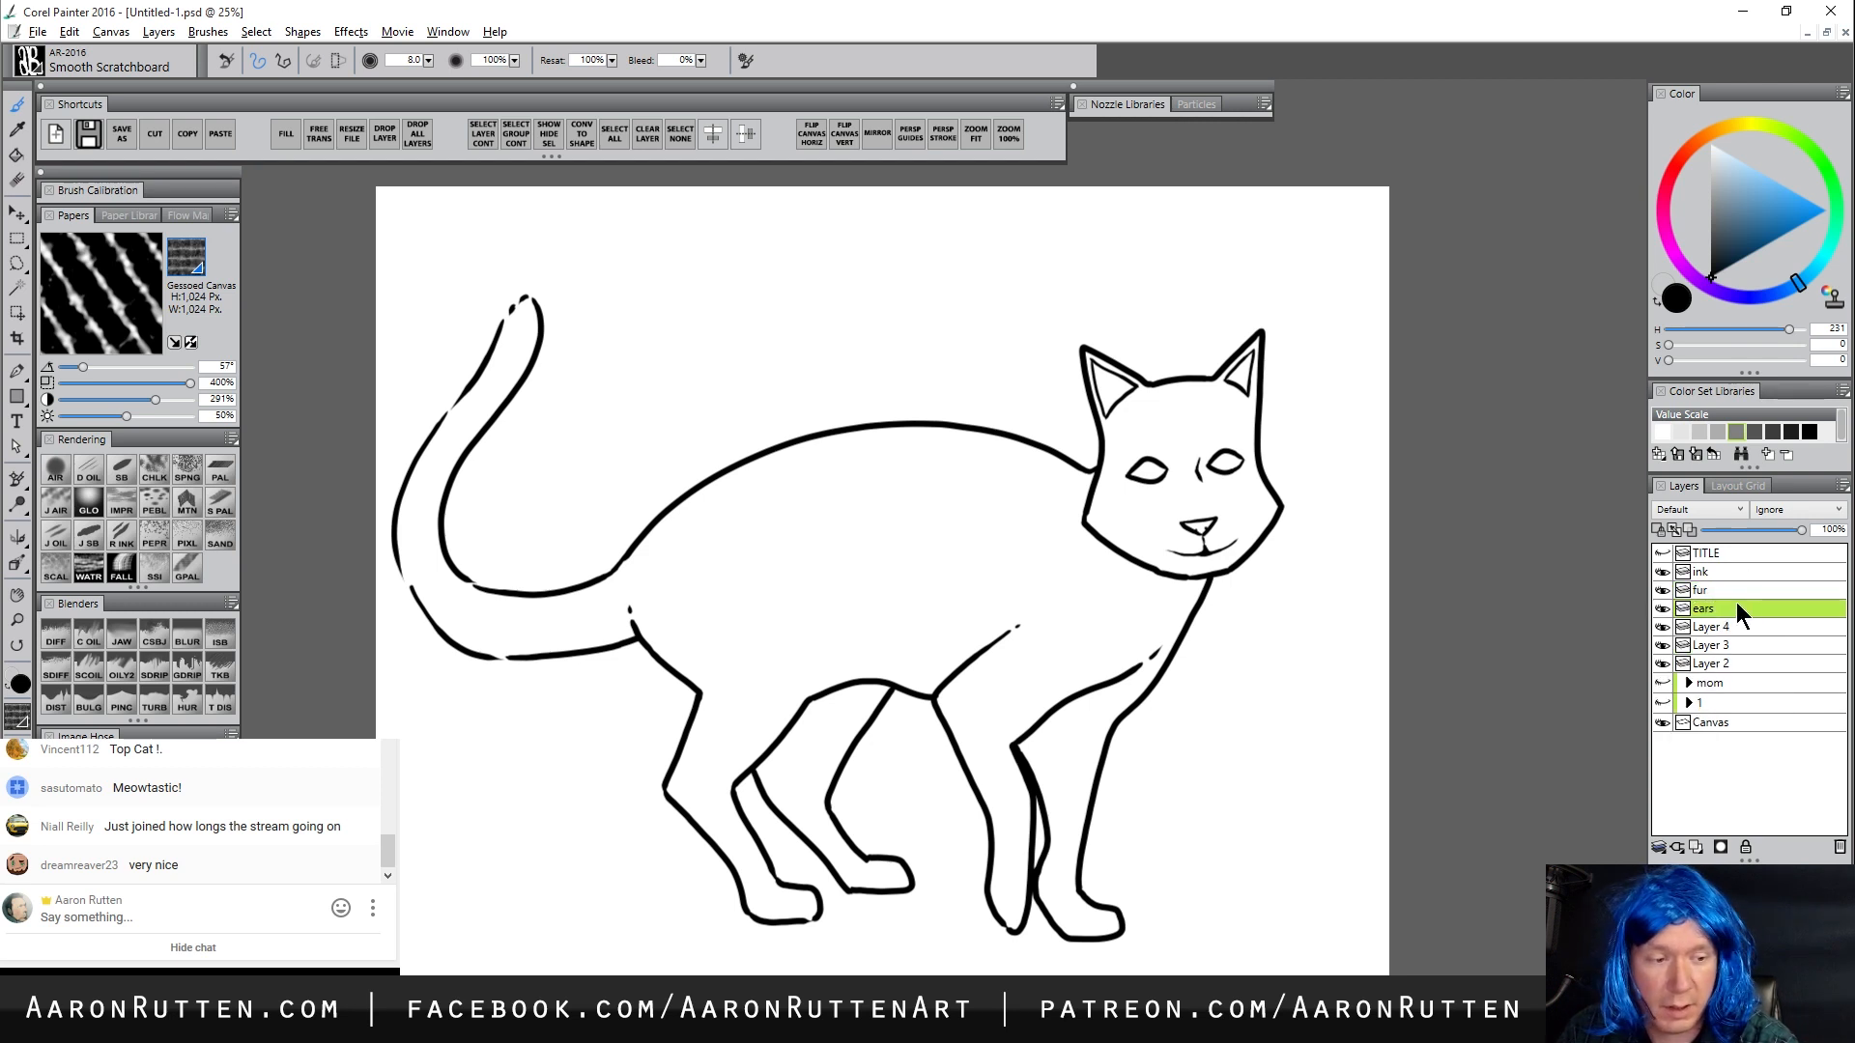
pyautogui.doubleClick(1712, 627)
pyautogui.press('Return')
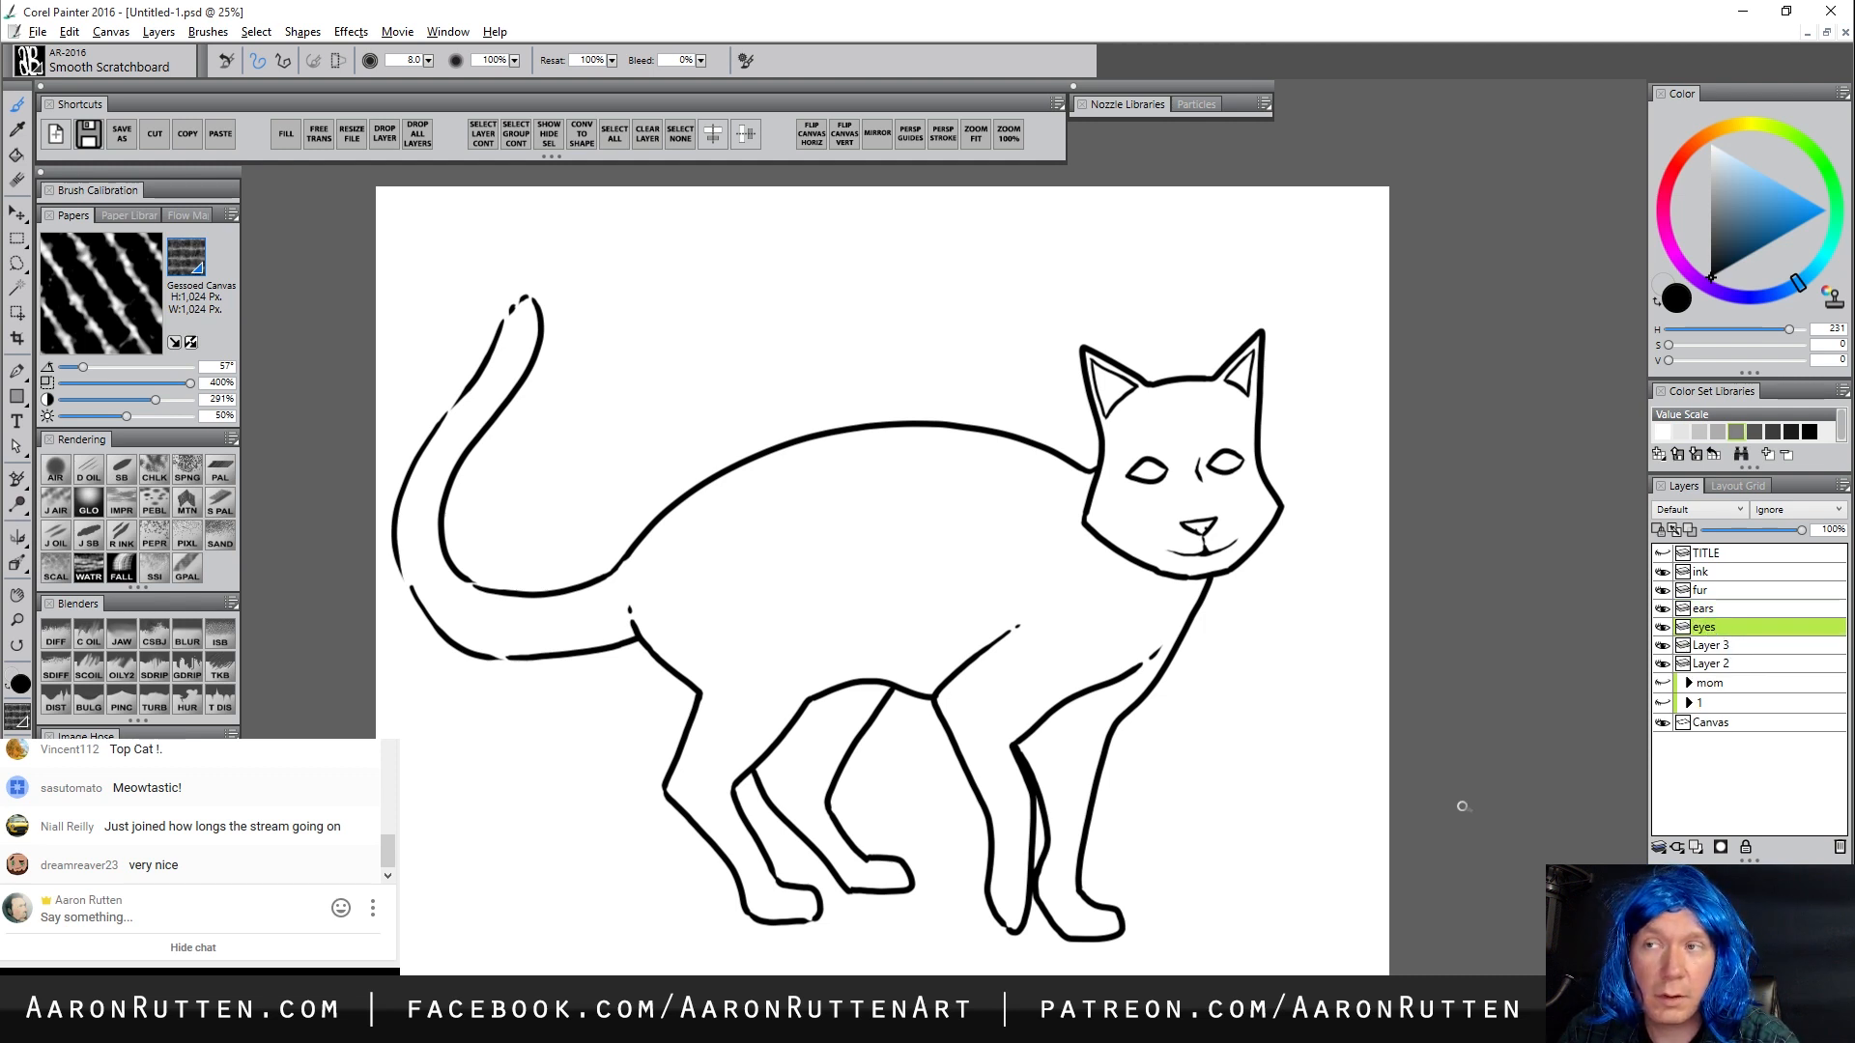
# Rename the two remaining unnamed layers, Layer 3 and Layer 2, as whiskers and hat
pyautogui.doubleClick(1716, 646)
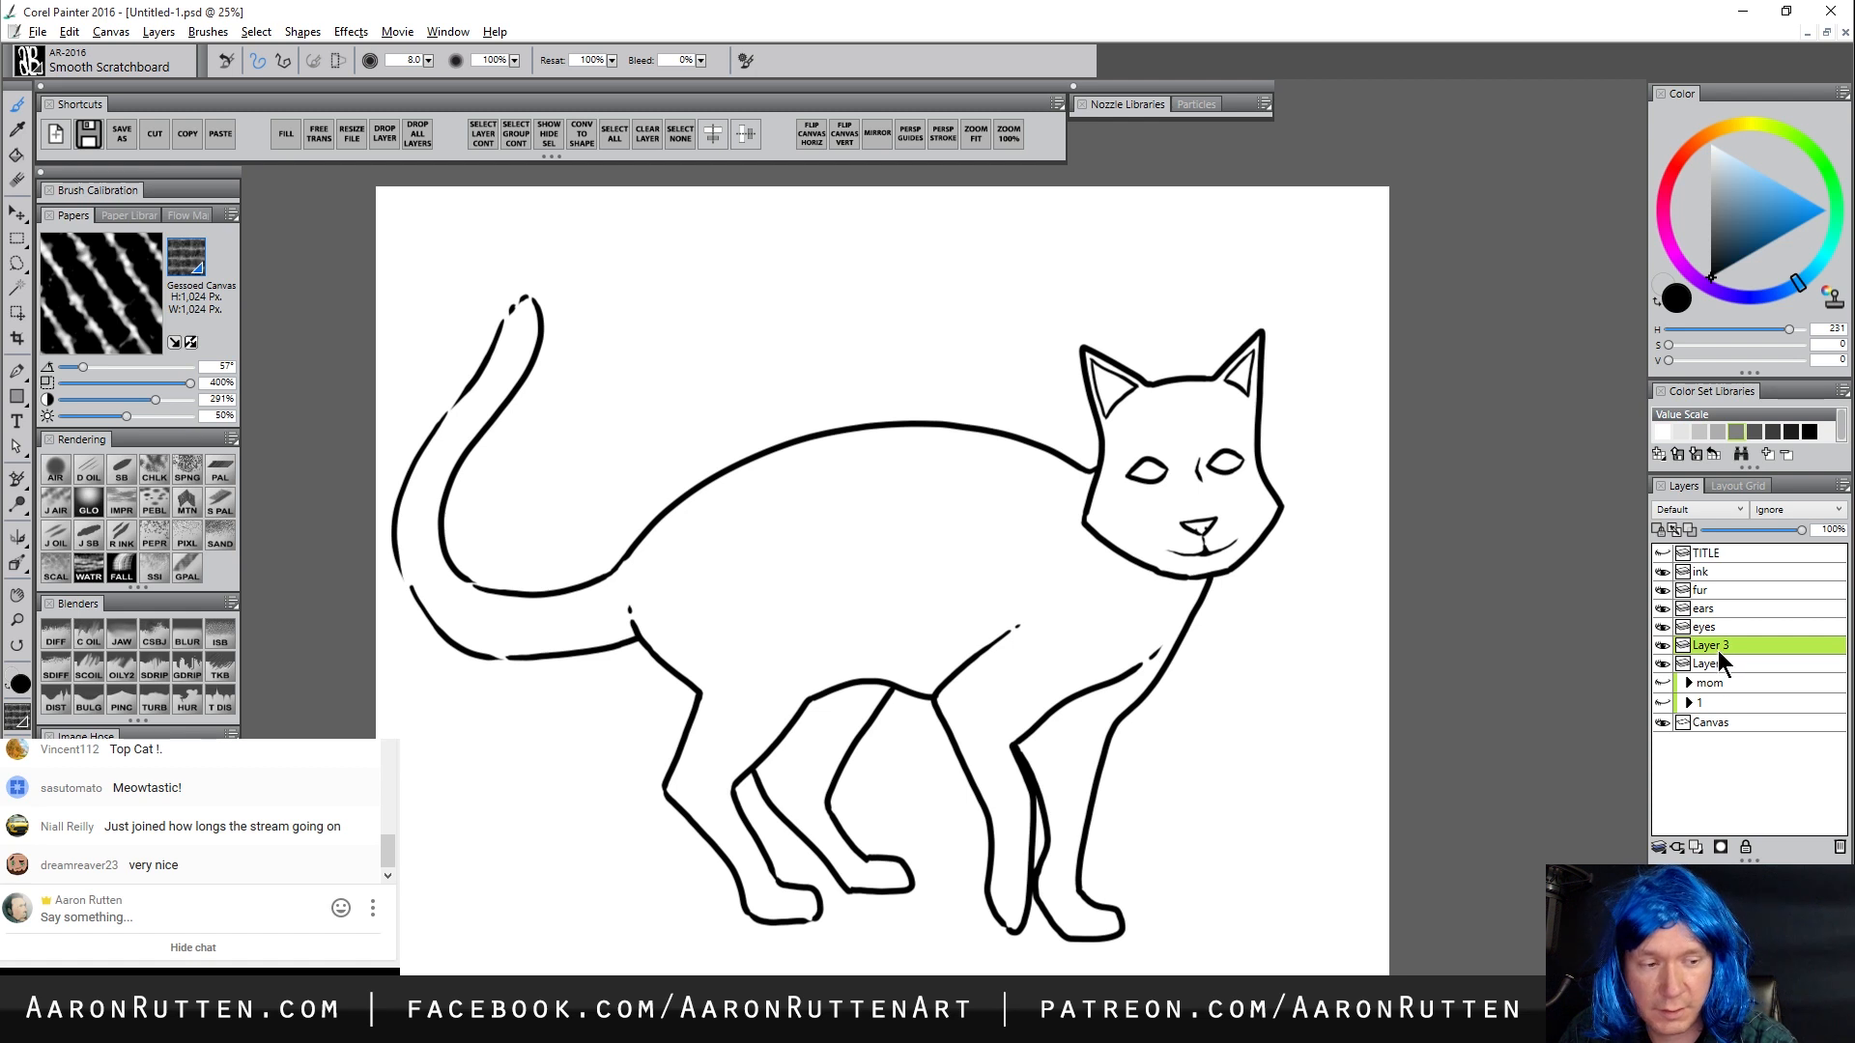
pyautogui.write('whiskers')
pyautogui.press('Return')
pyautogui.doubleClick(1710, 665)
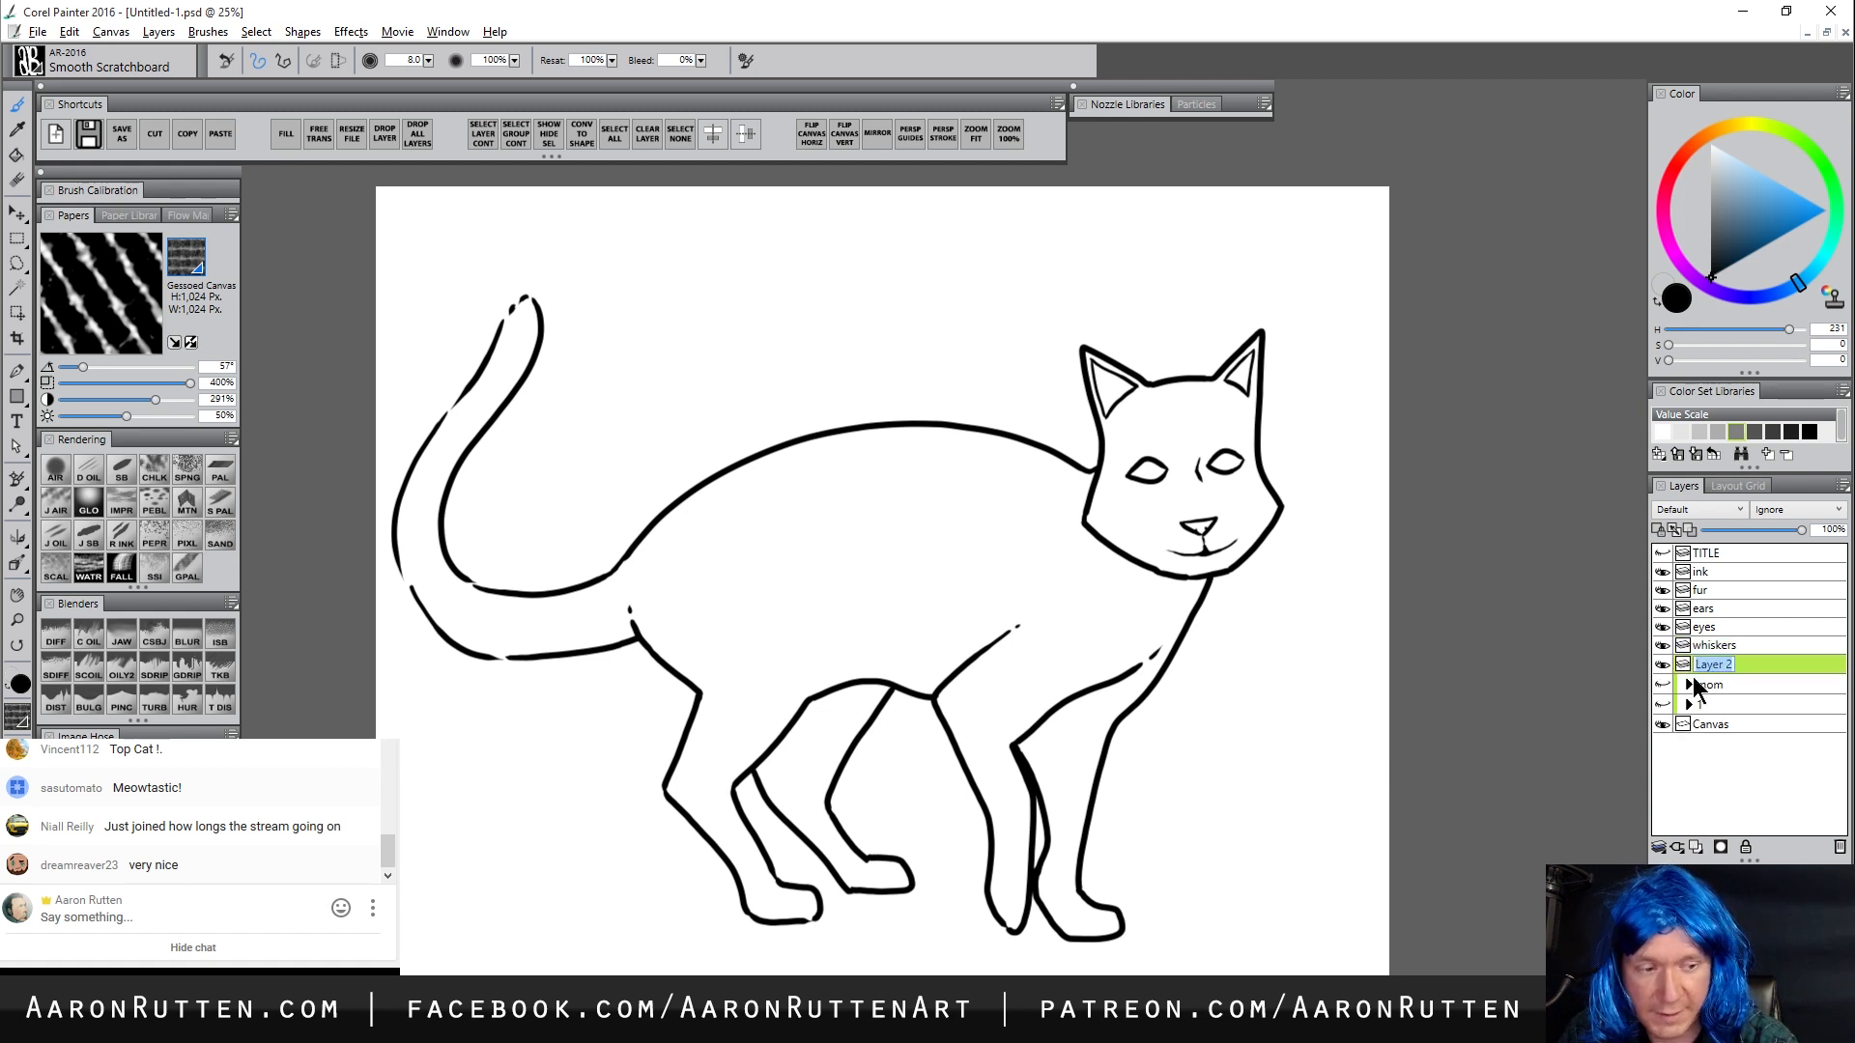
pyautogui.write('hait')
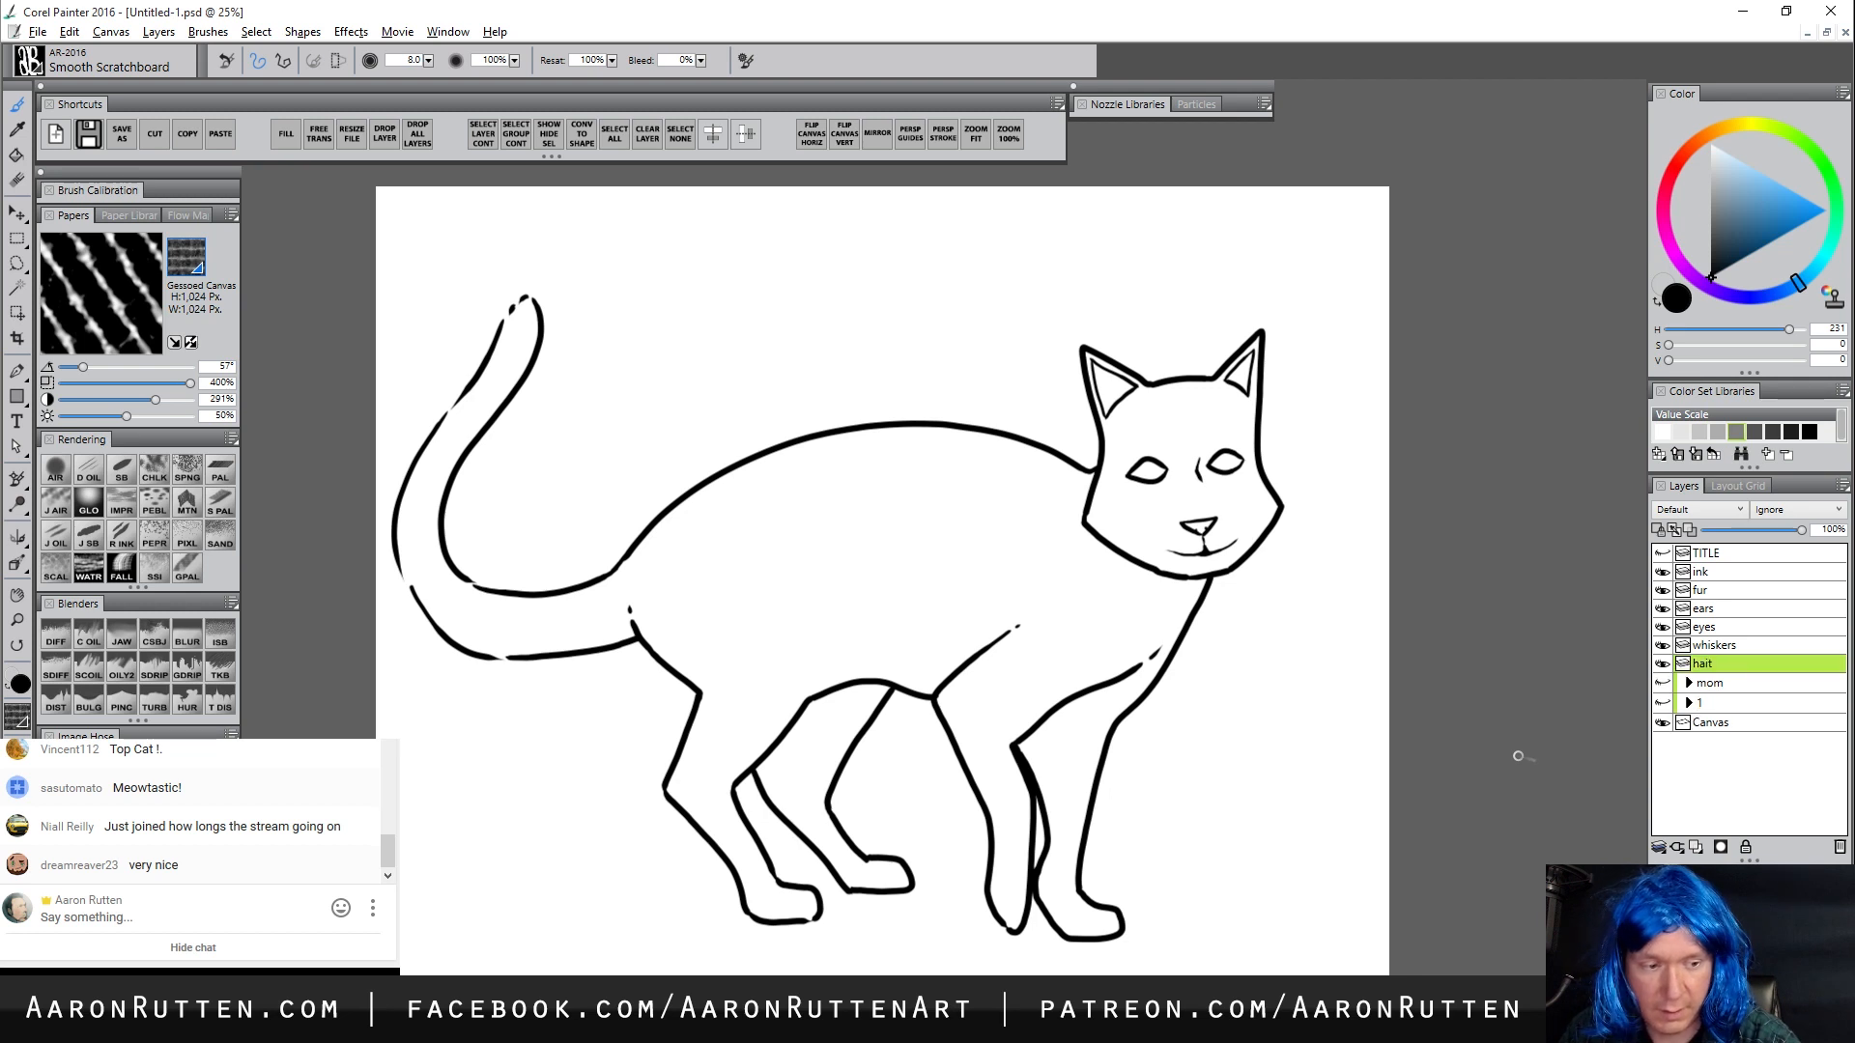
pyautogui.doubleClick(1706, 665)
pyautogui.write('hat')
pyautogui.press('Return')
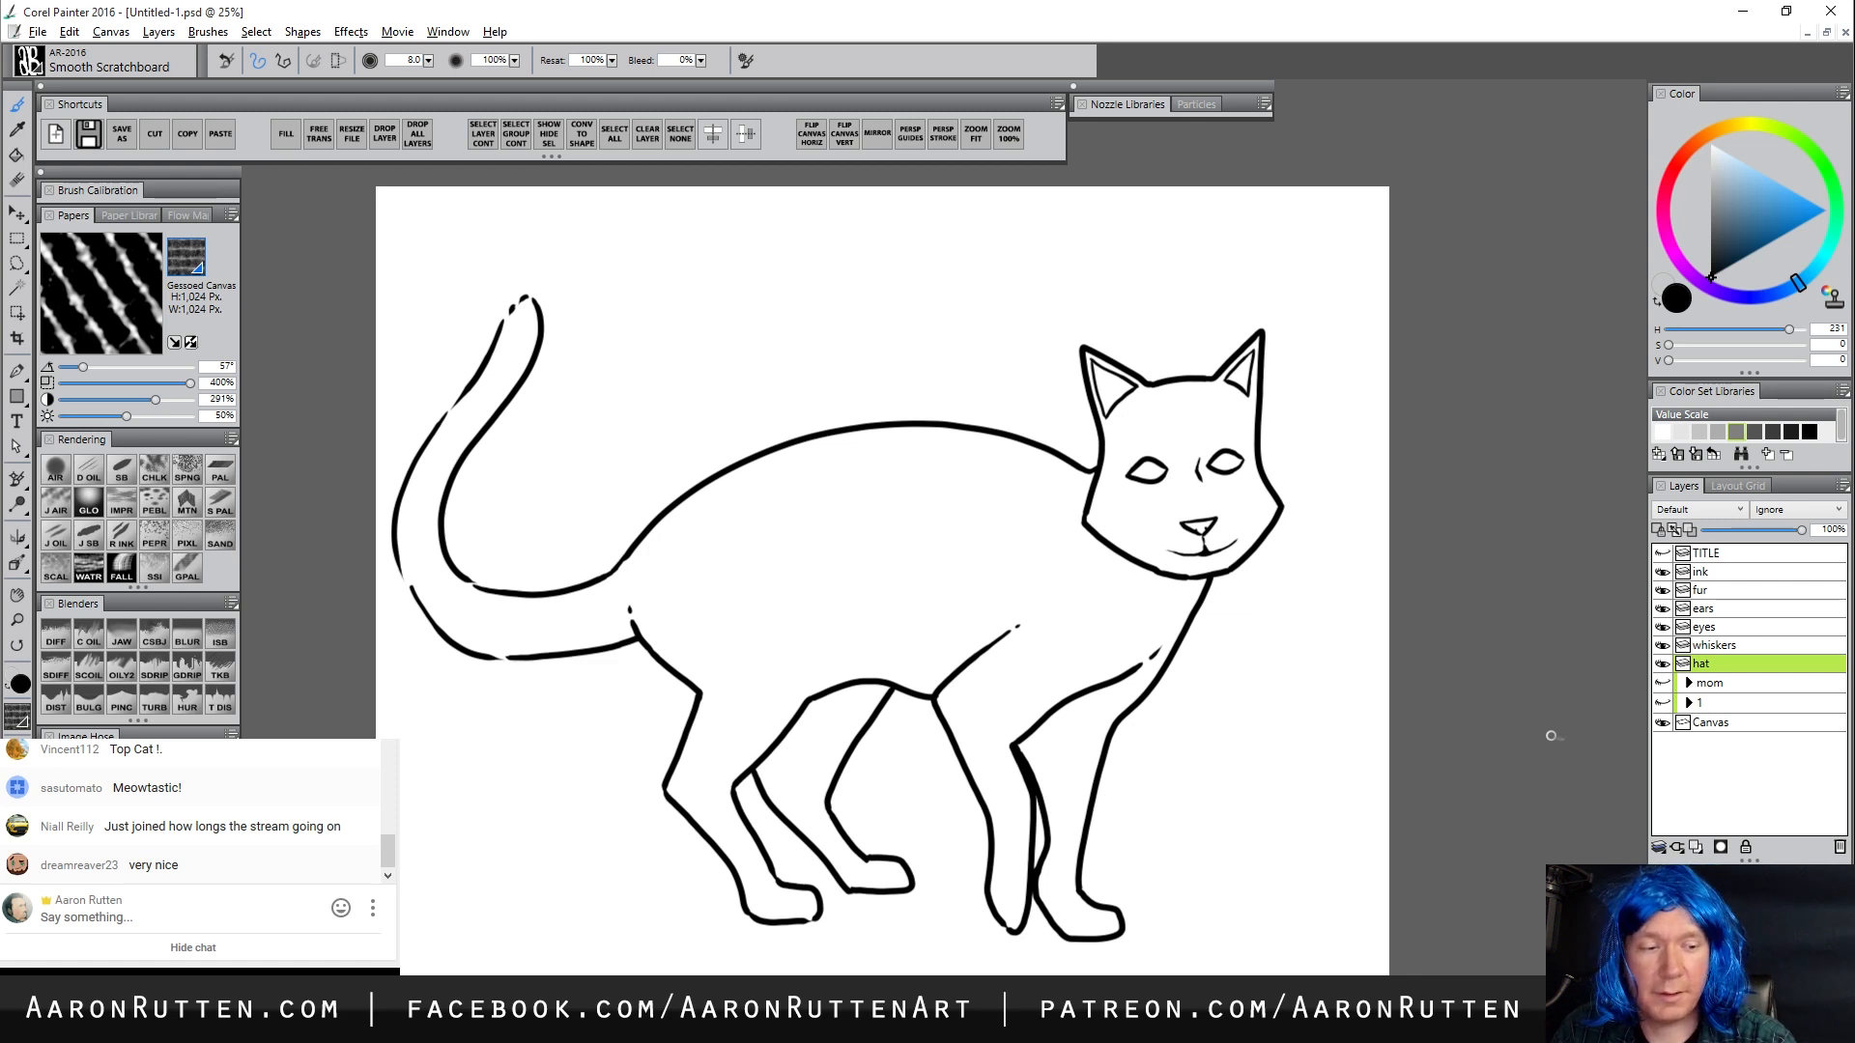
# Add a new layer directly above the hat layer and name it fire
pyautogui.click(1696, 847)
pyautogui.doubleClick(1709, 667)
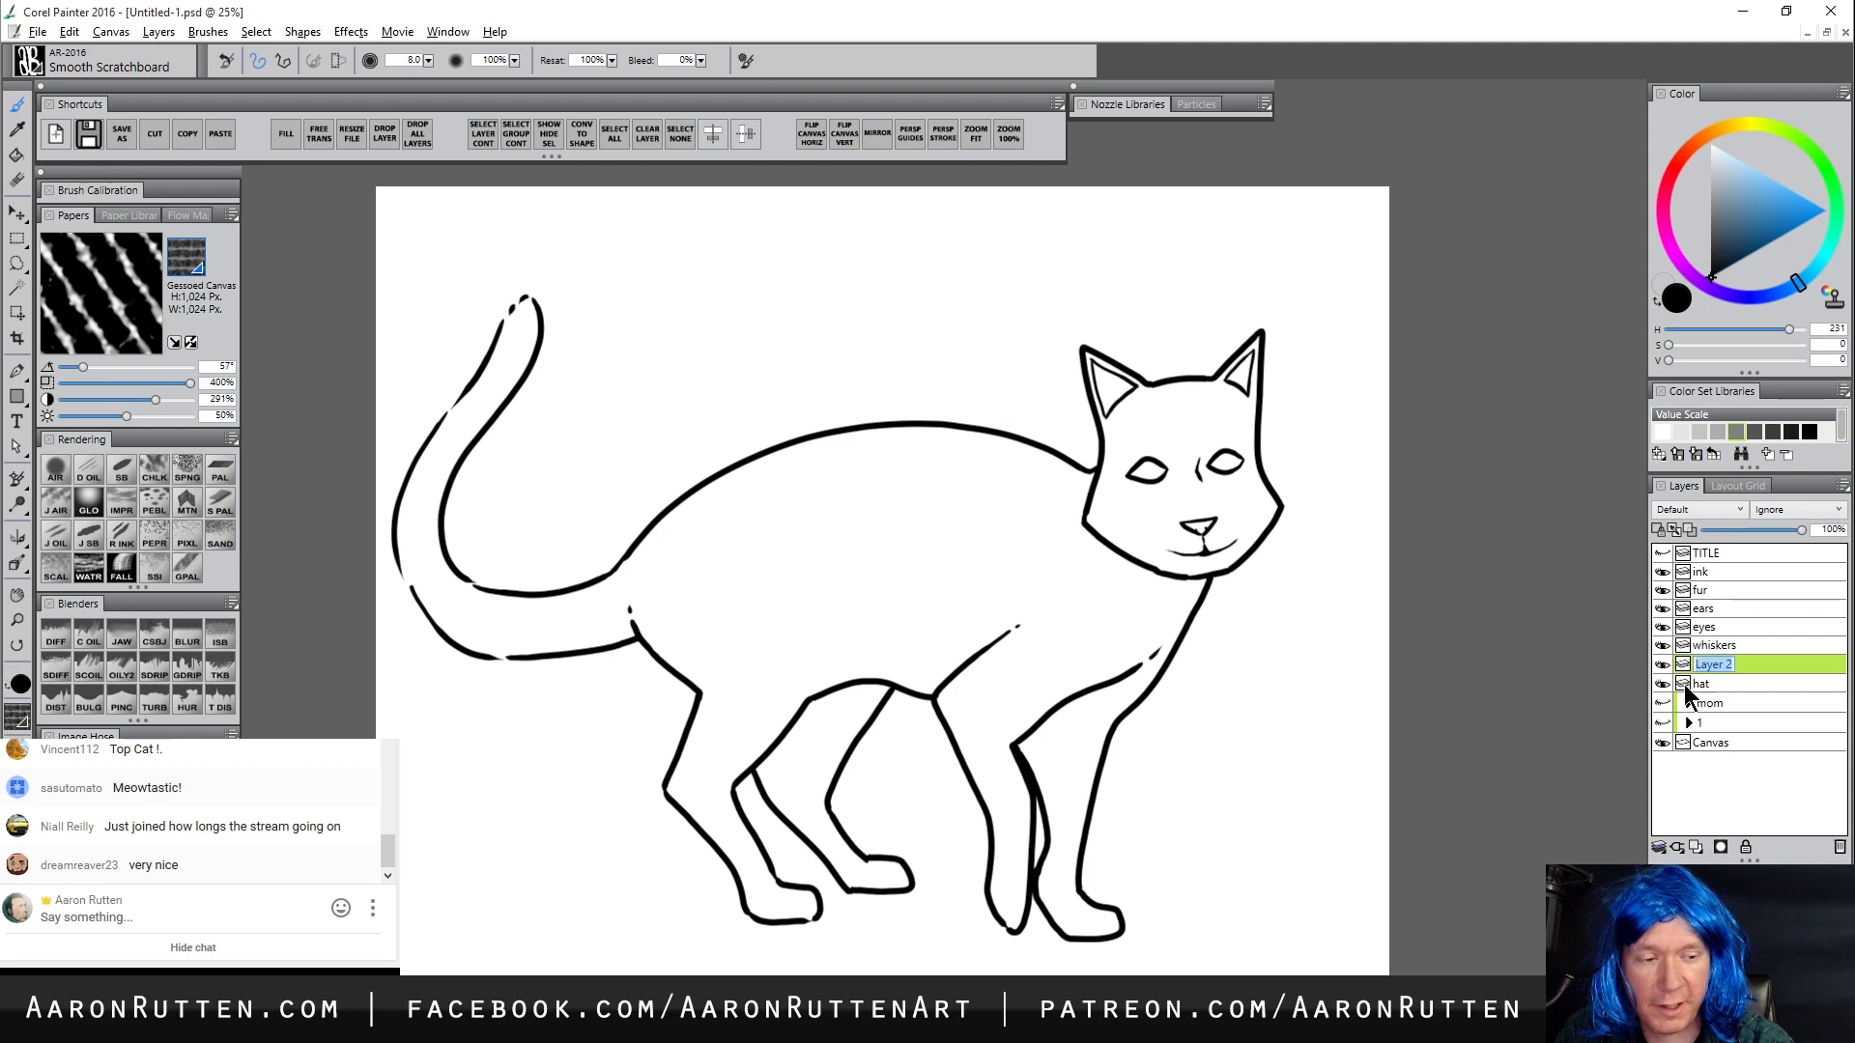
pyautogui.write('fir')
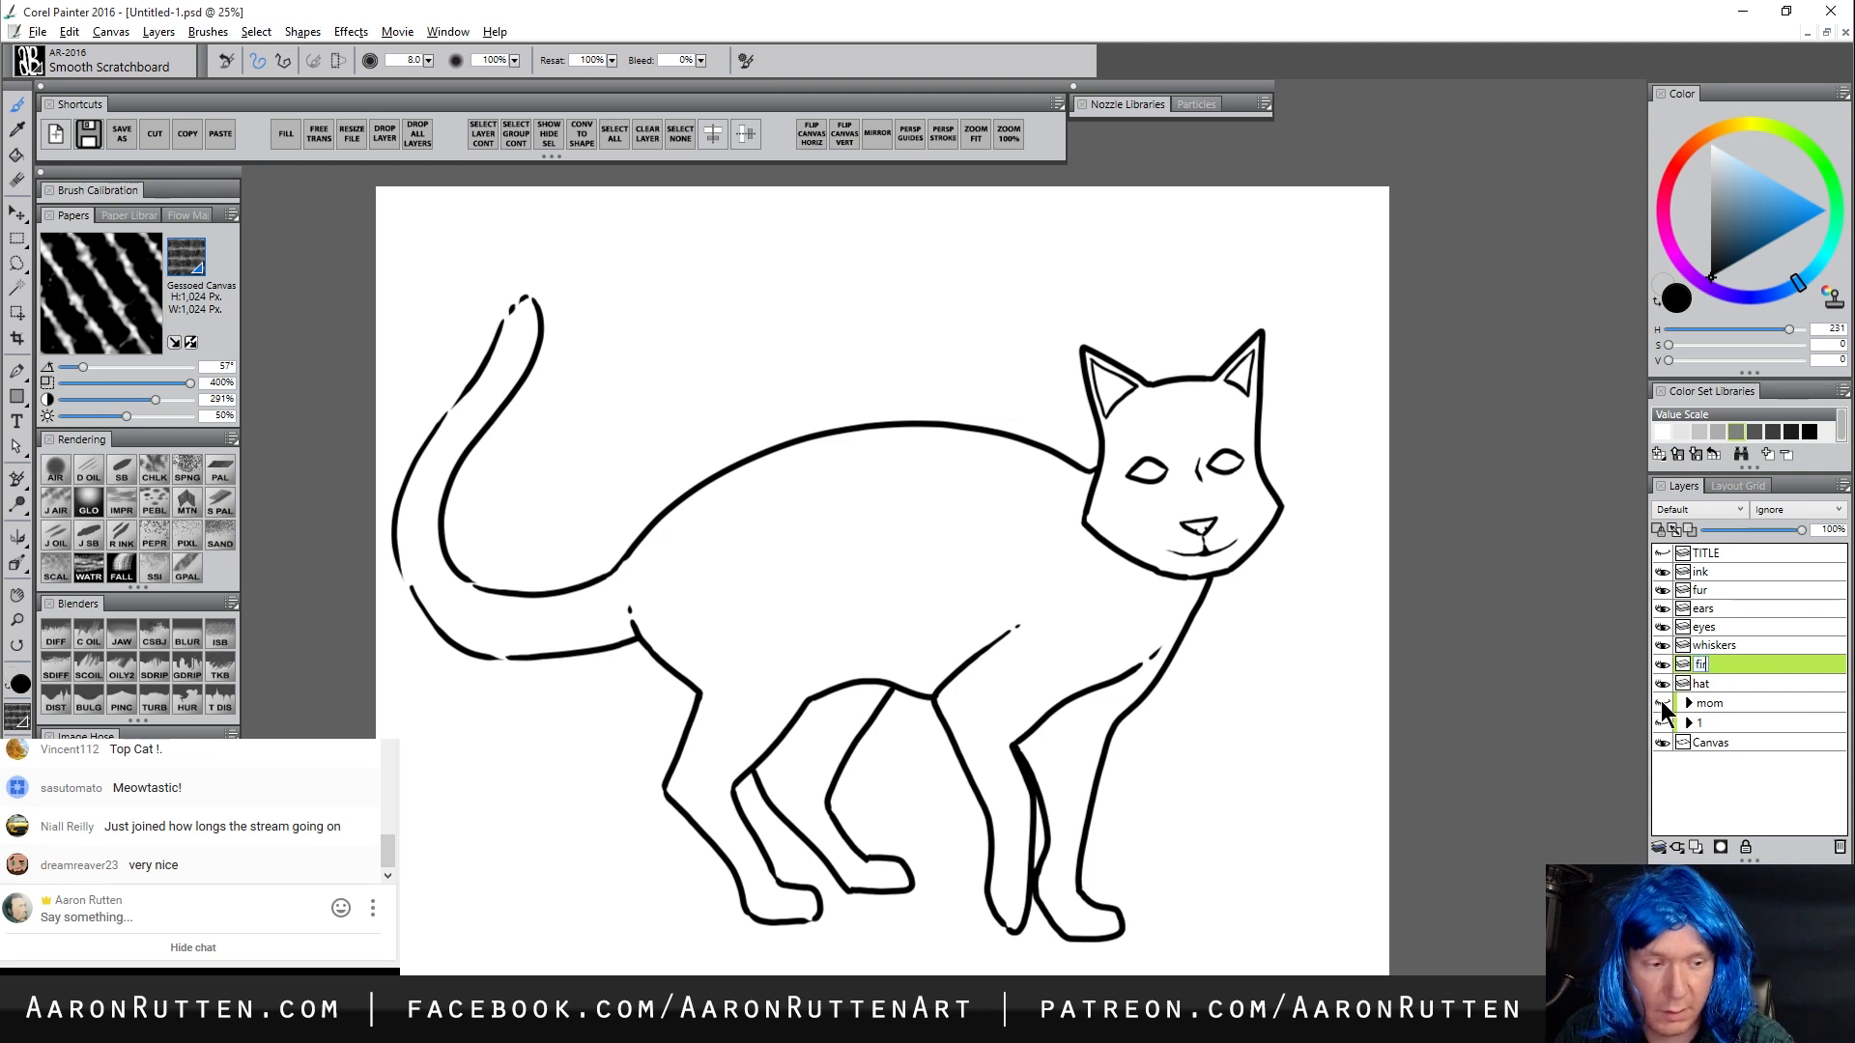
pyautogui.write('e')
pyautogui.press('Return')
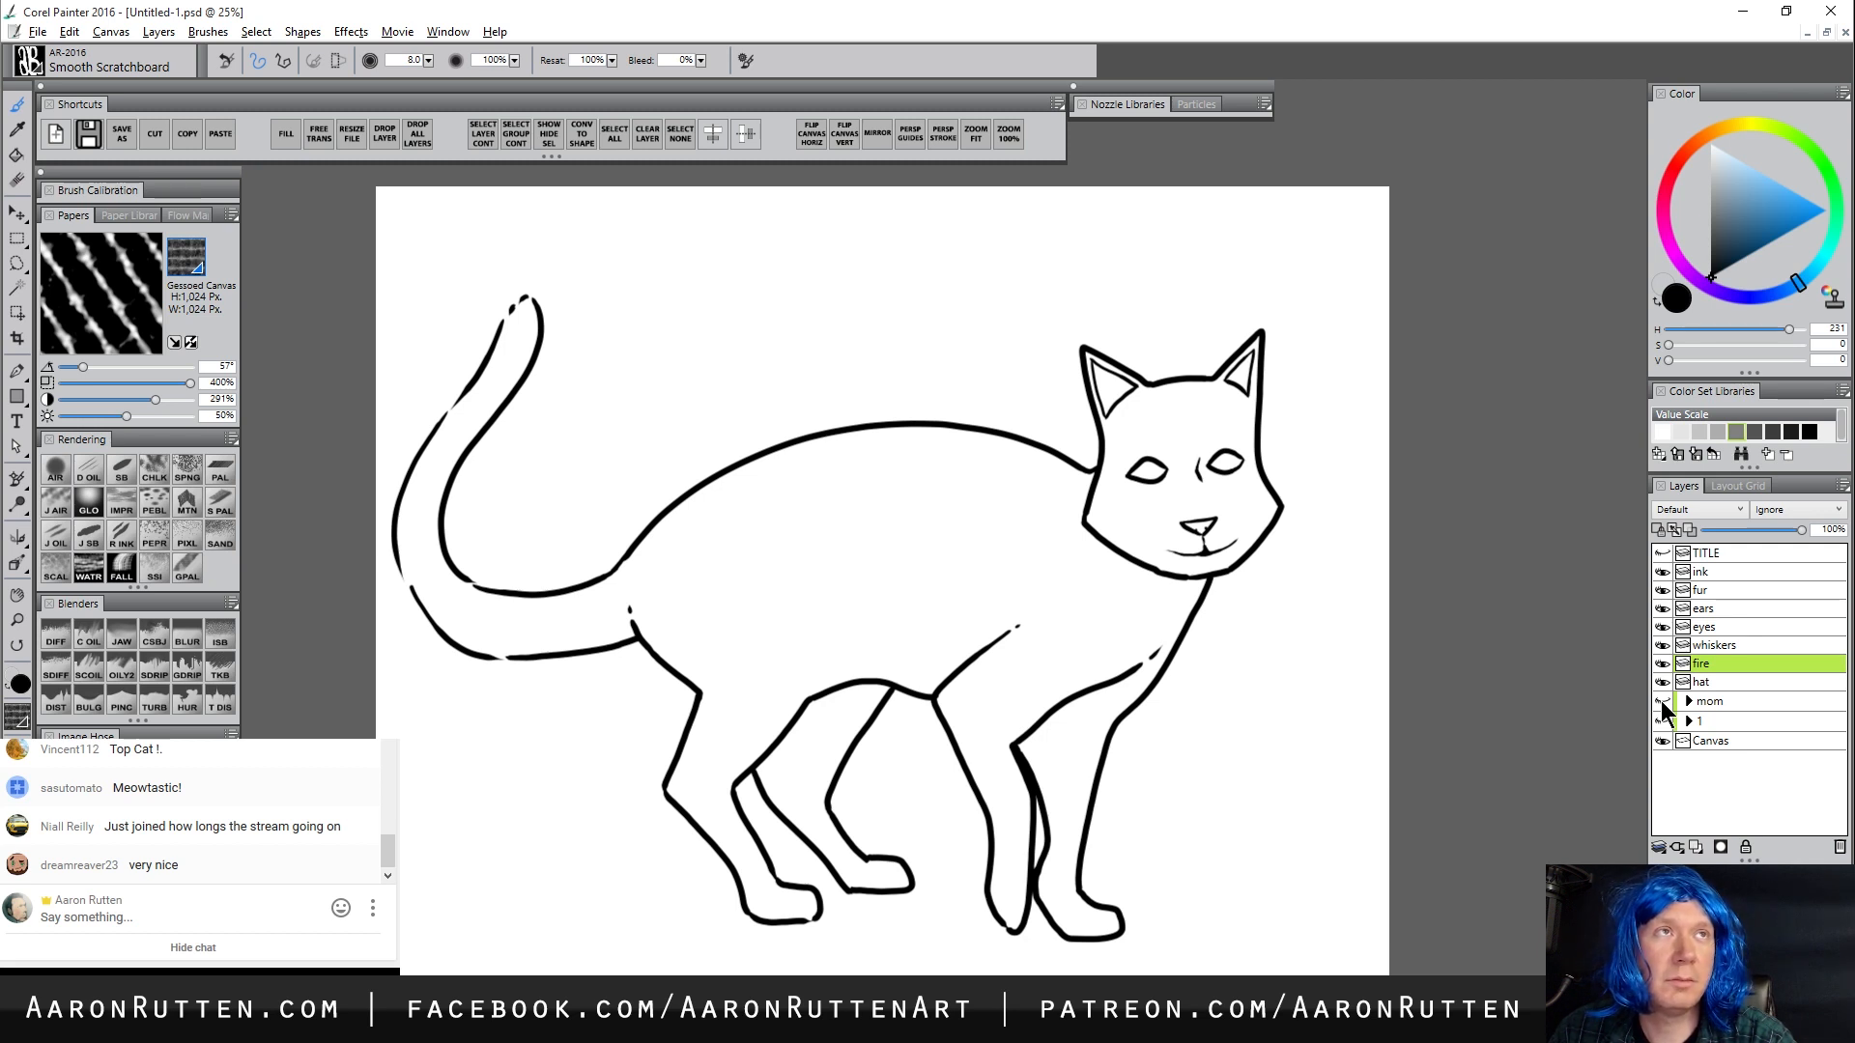
pyautogui.click(1663, 722)
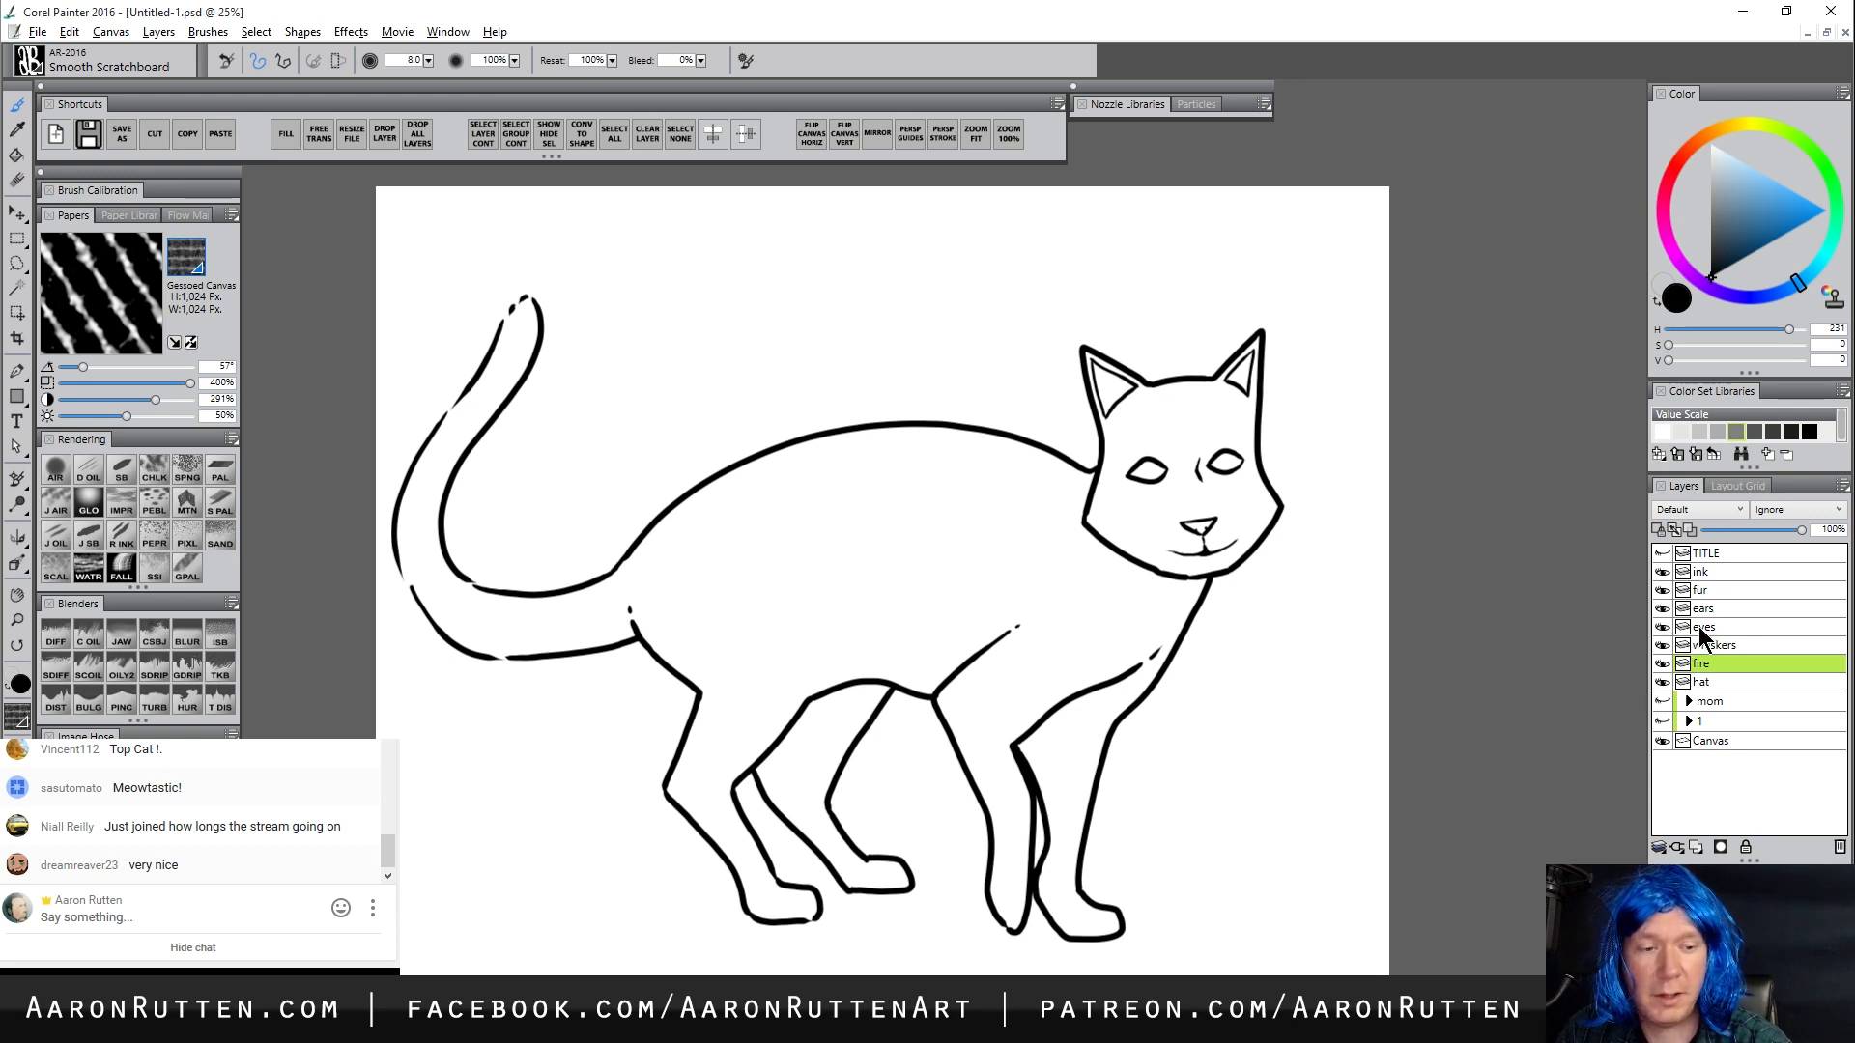
# Move the fur layer directly below the hat layer
pyautogui.click(1719, 605)
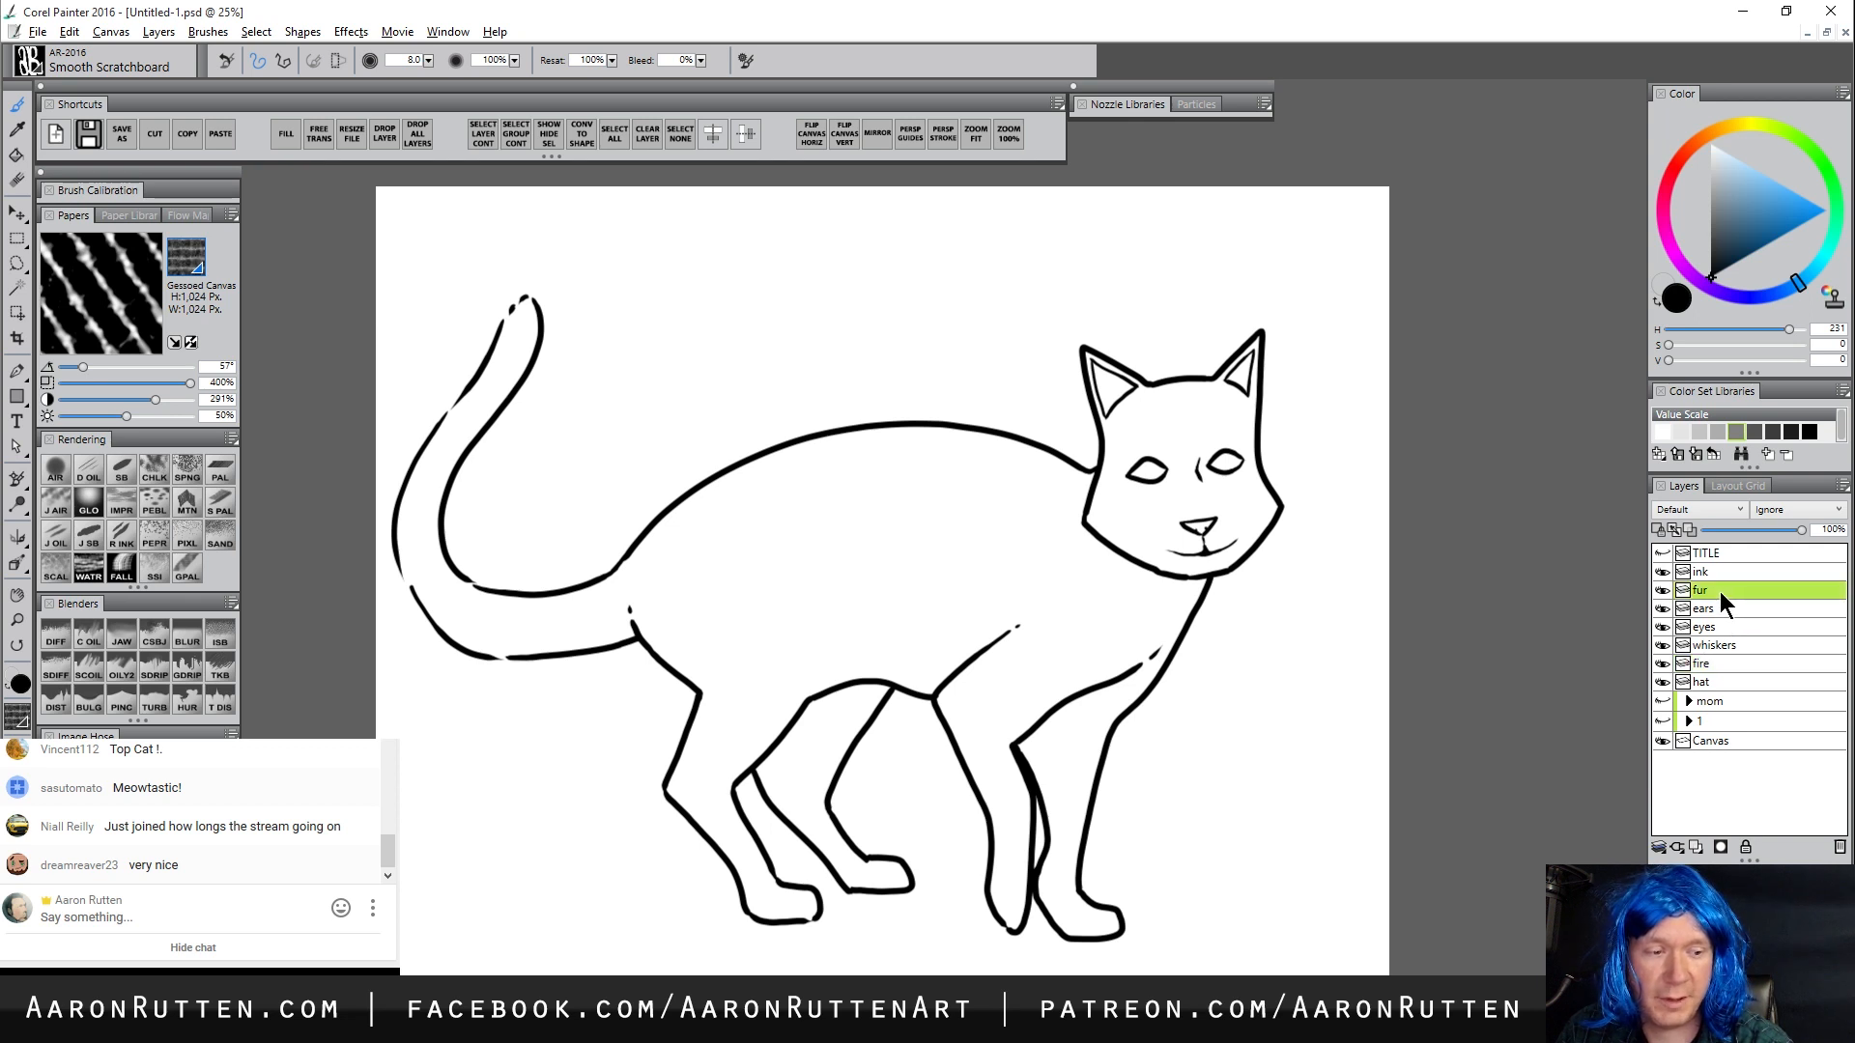
pyautogui.moveTo(1719, 605); pyautogui.dragTo(1719, 688)
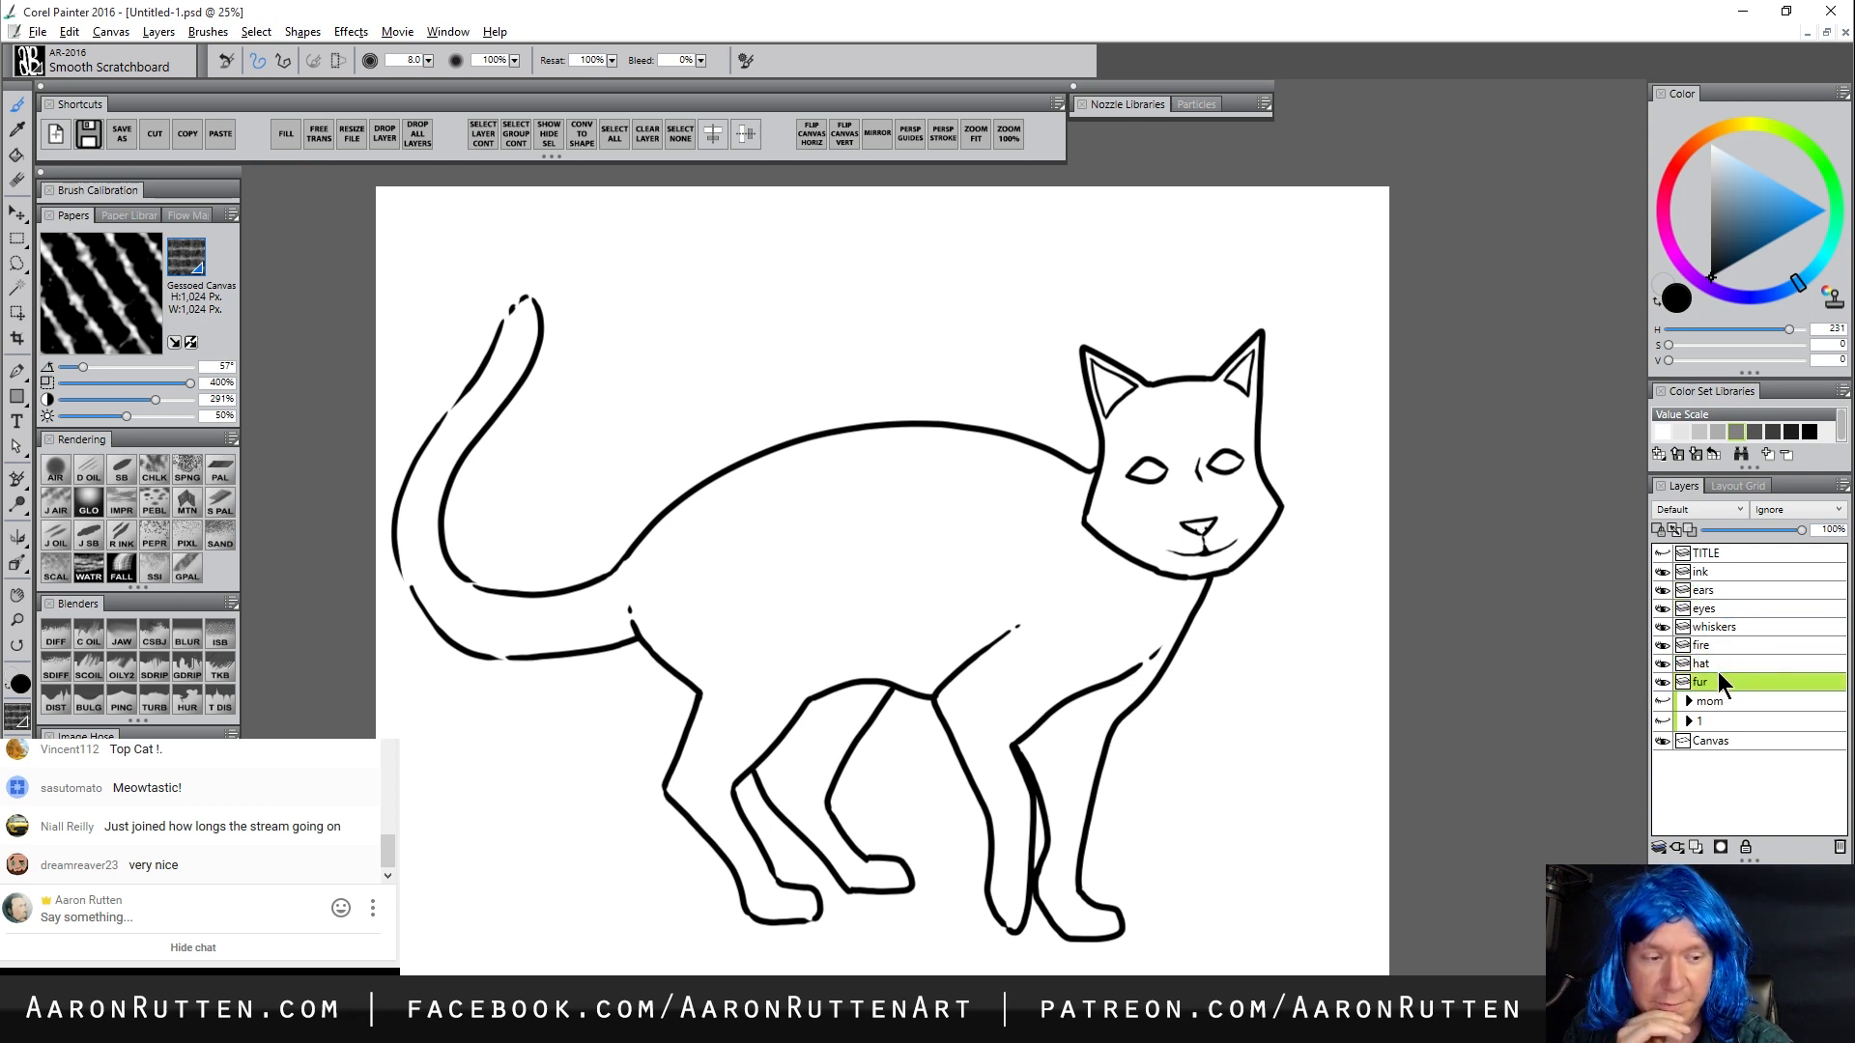
# On the hat layer, increase the brush size to 12 with test strokes beside the cat's ear, undoing each stroke
pyautogui.click(1718, 664)
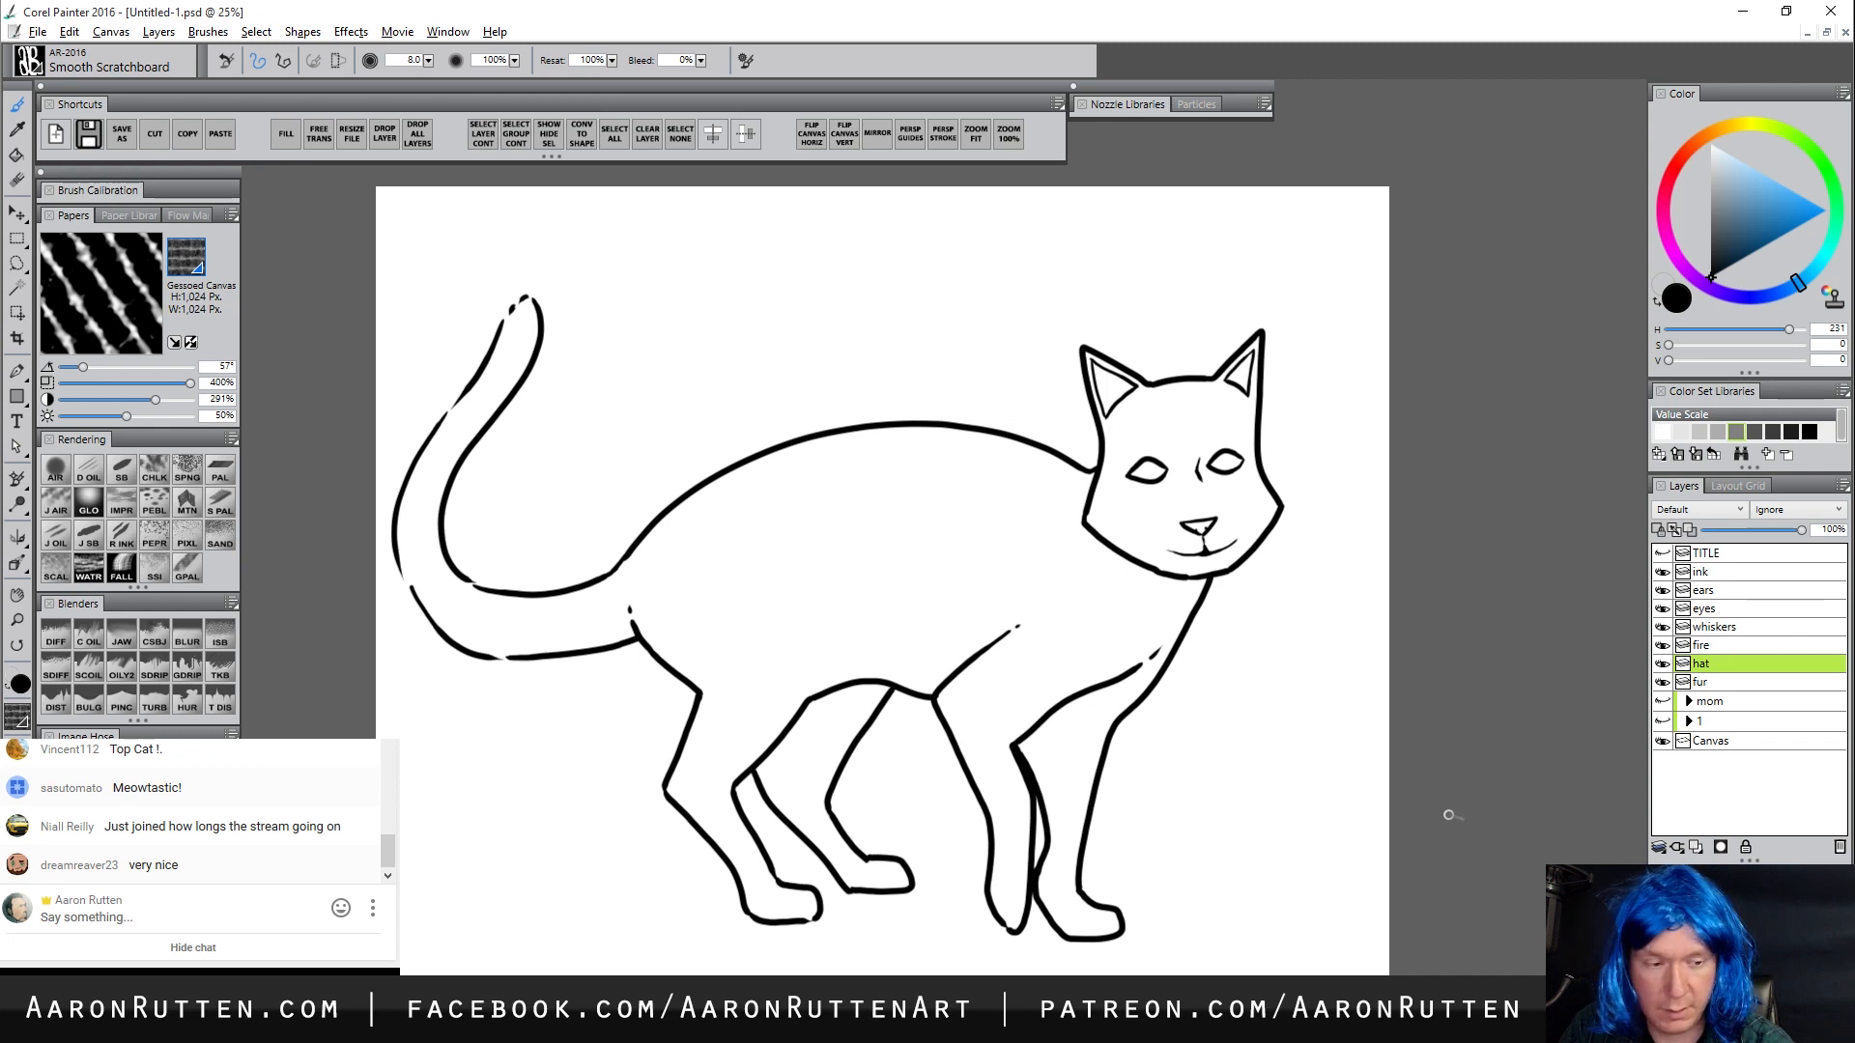
pyautogui.press(']')
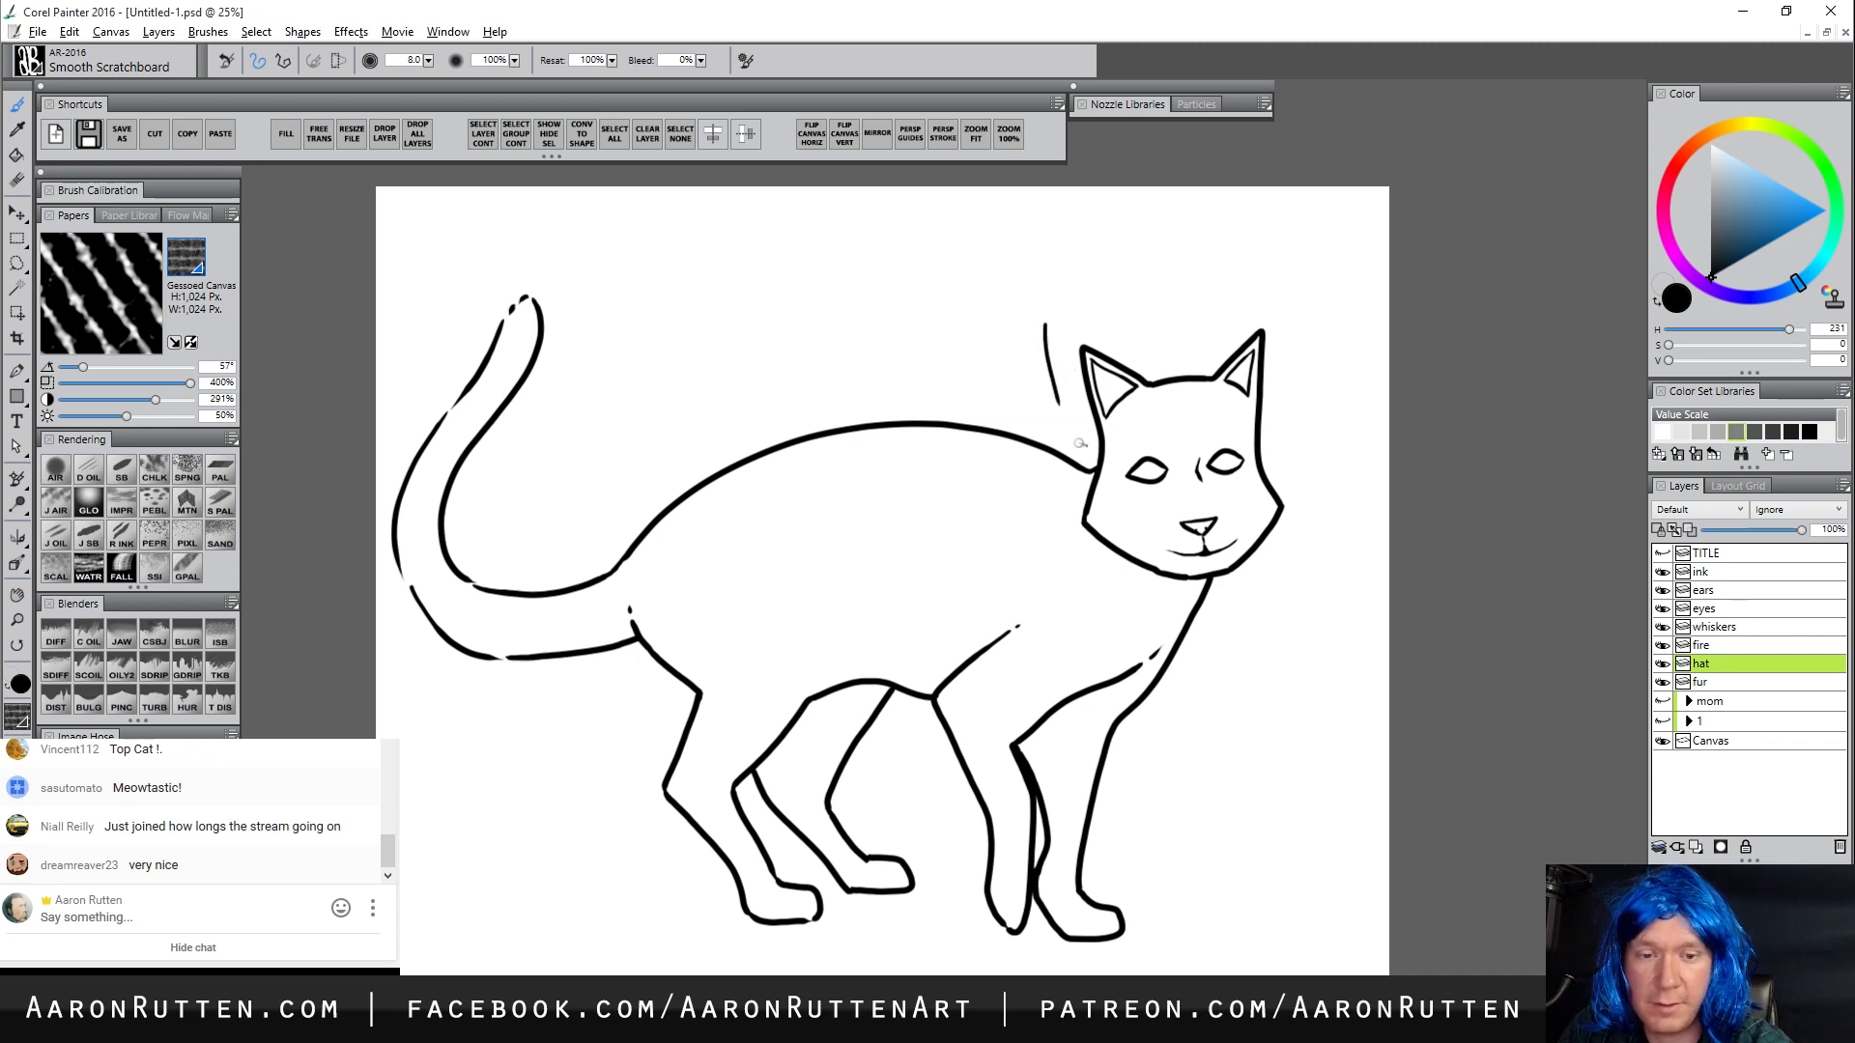
pyautogui.moveTo(1042, 331); pyautogui.dragTo(1053, 400)
pyautogui.hotkey('ctrl', 'z')
pyautogui.press(']')
pyautogui.moveTo(1041, 334); pyautogui.dragTo(1051, 410)
pyautogui.moveTo(1053, 327); pyautogui.dragTo(1057, 408)
pyautogui.hotkey('ctrl', 'z')
pyautogui.press(']')
pyautogui.hotkey('ctrl', 'z')
pyautogui.press(']')
pyautogui.moveTo(1047, 333); pyautogui.dragTo(1068, 432)
pyautogui.hotkey('ctrl', 'z')
pyautogui.hotkey('ctrl', 'z')
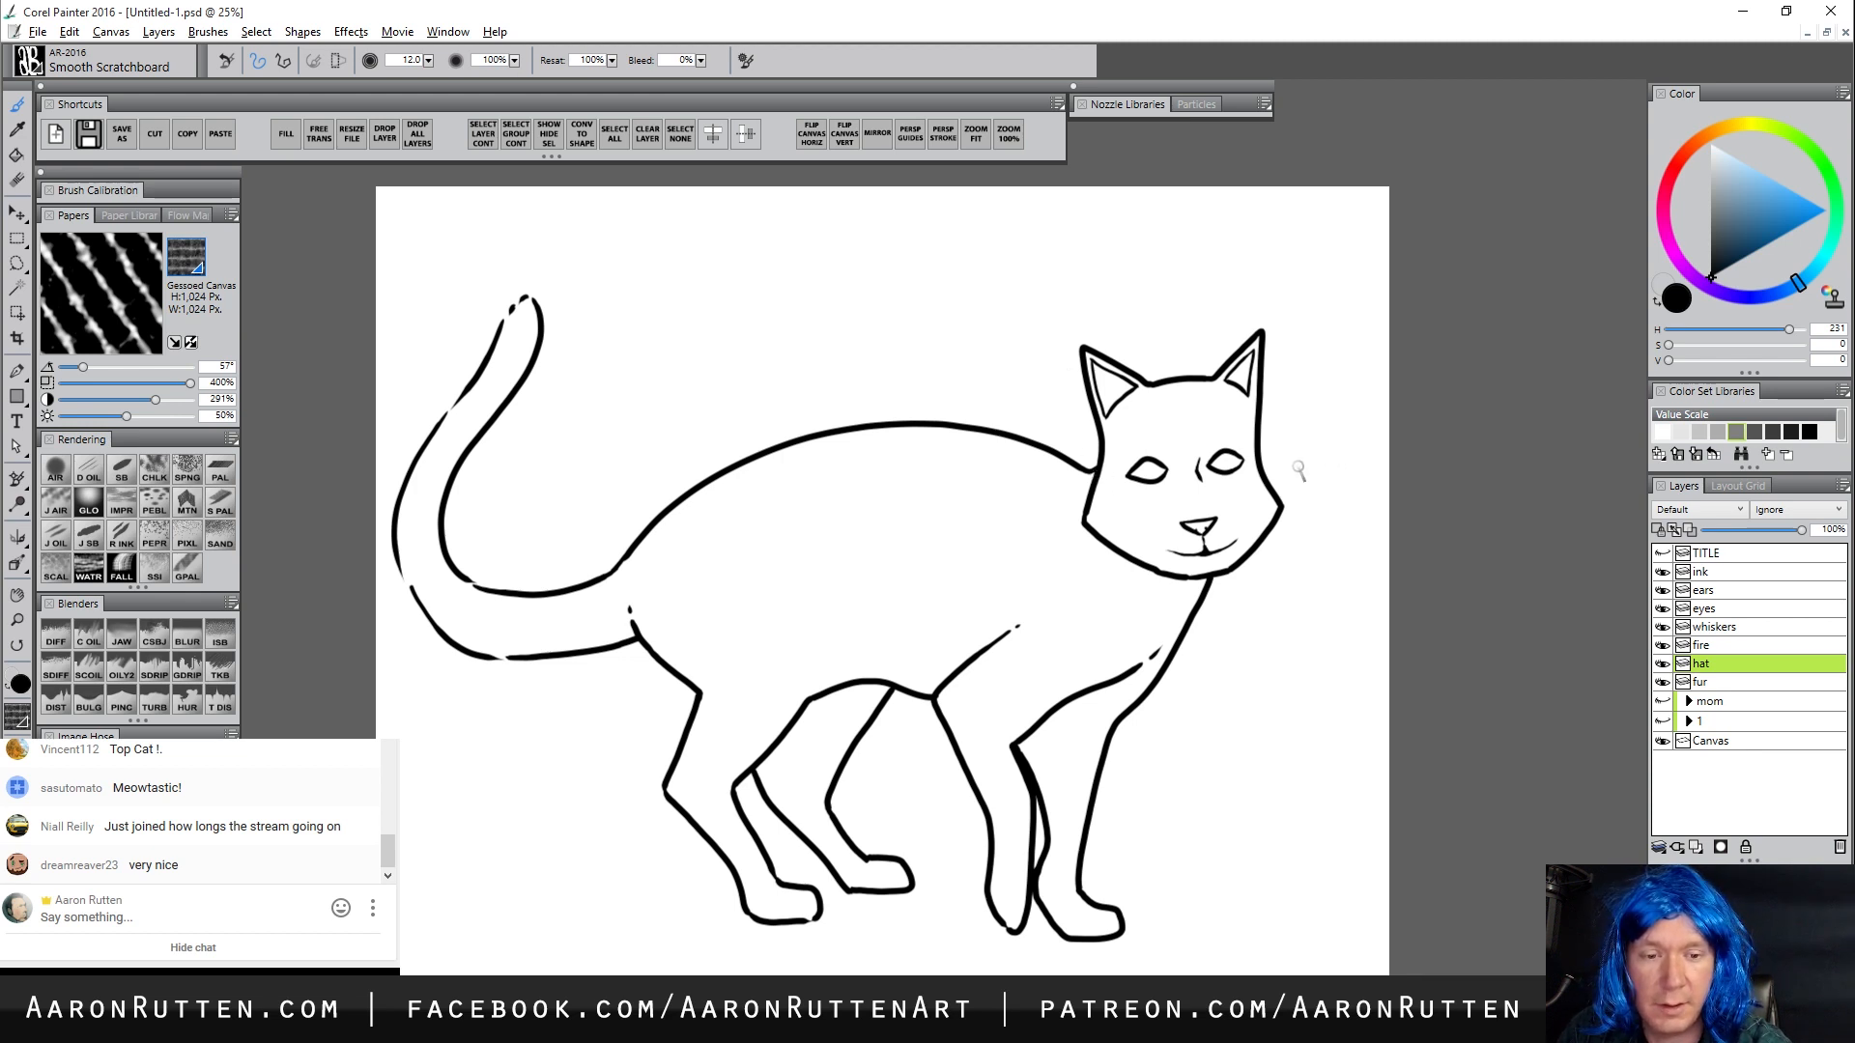
# Lower the ink layer's opacity to 24% and add a new layer above it
pyautogui.click(1719, 564)
pyautogui.moveTo(1801, 529); pyautogui.dragTo(1728, 531)
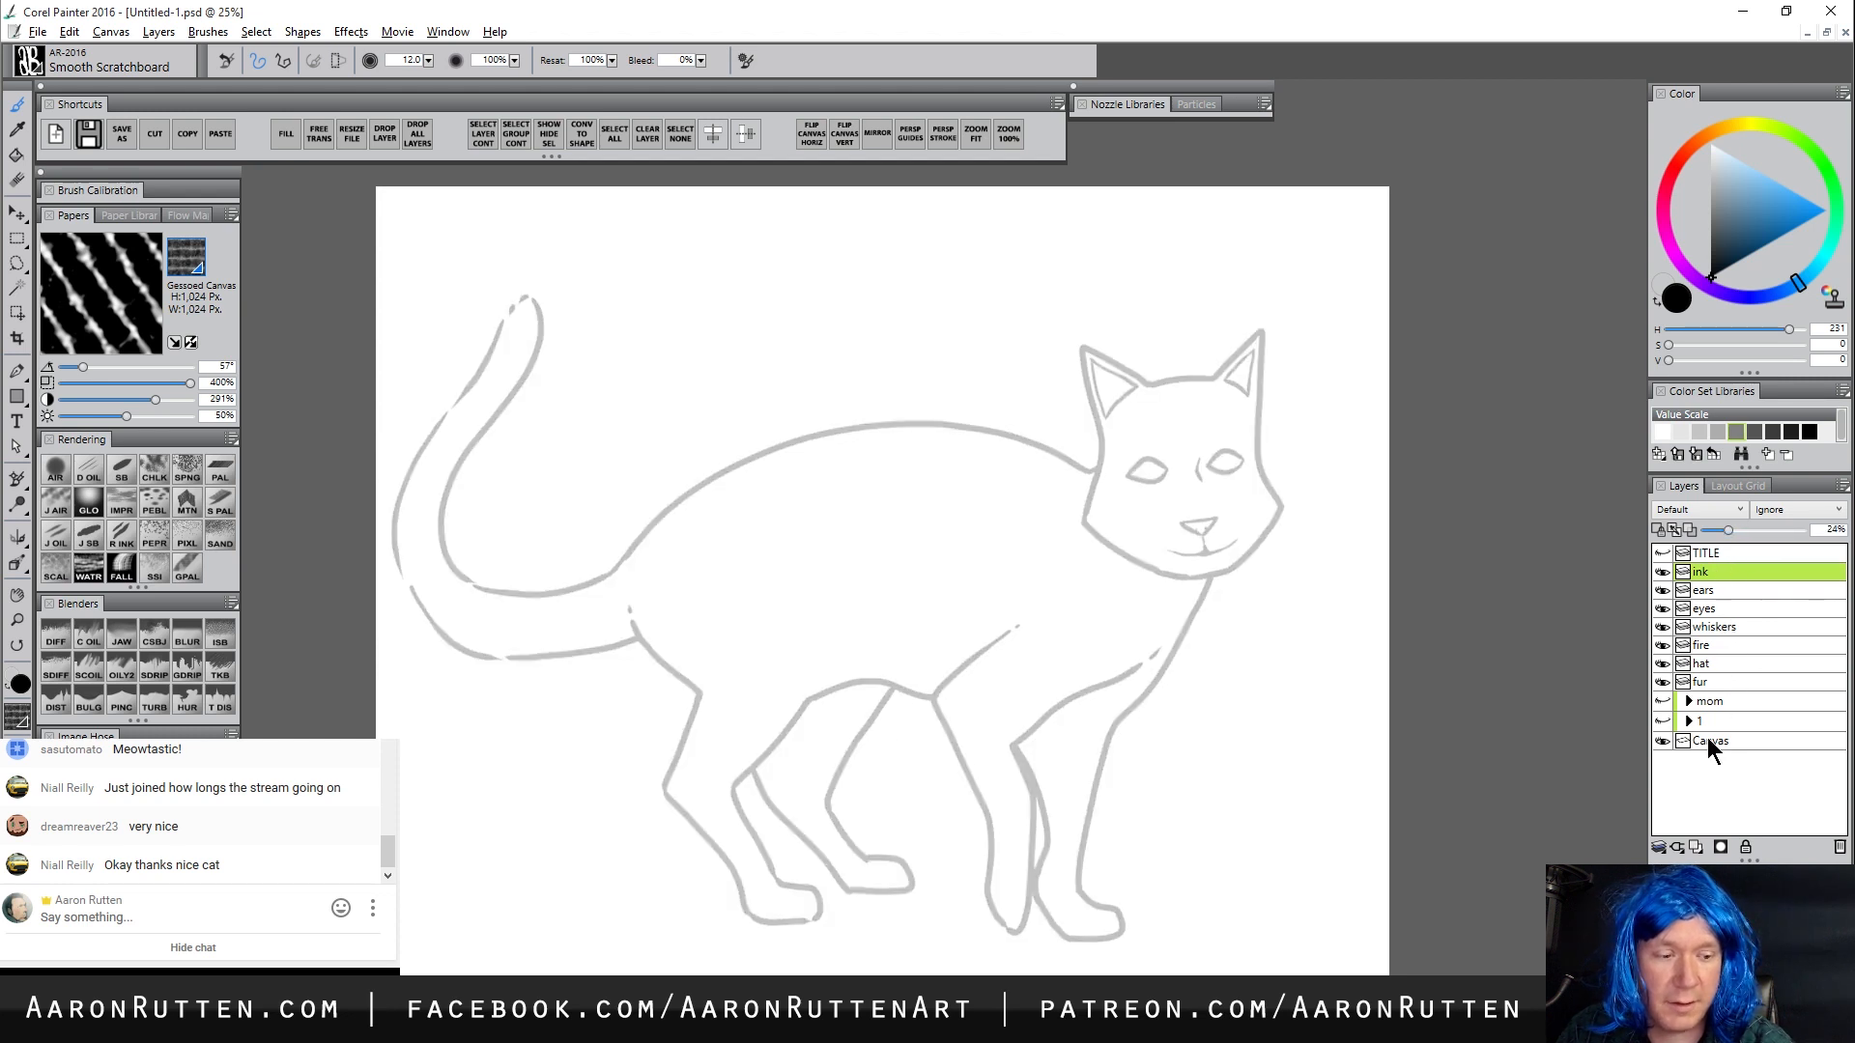
pyautogui.click(1697, 849)
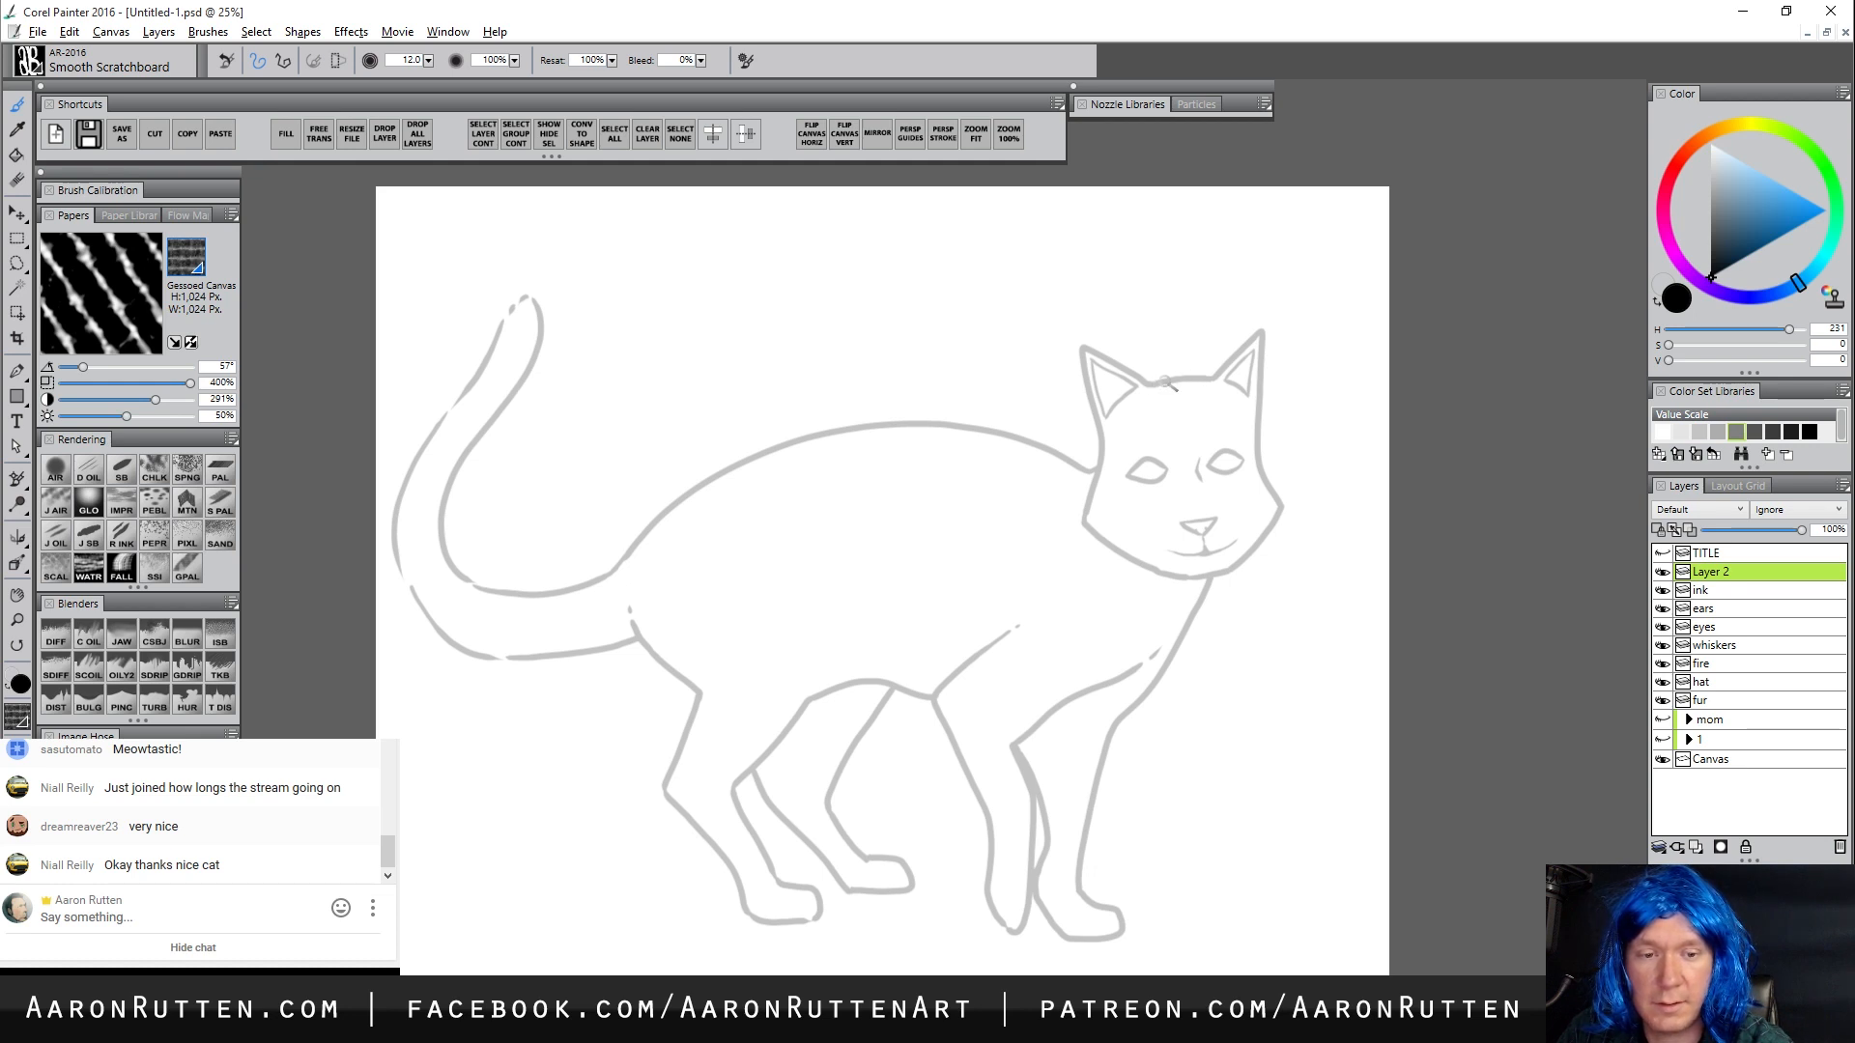
# Draw a tall pointed wizard hat with a curved brim between the cat's ears, and a small star on its front
pyautogui.moveTo(1140, 377); pyautogui.dragTo(1168, 230)
pyautogui.hotkey('ctrl', 'z')
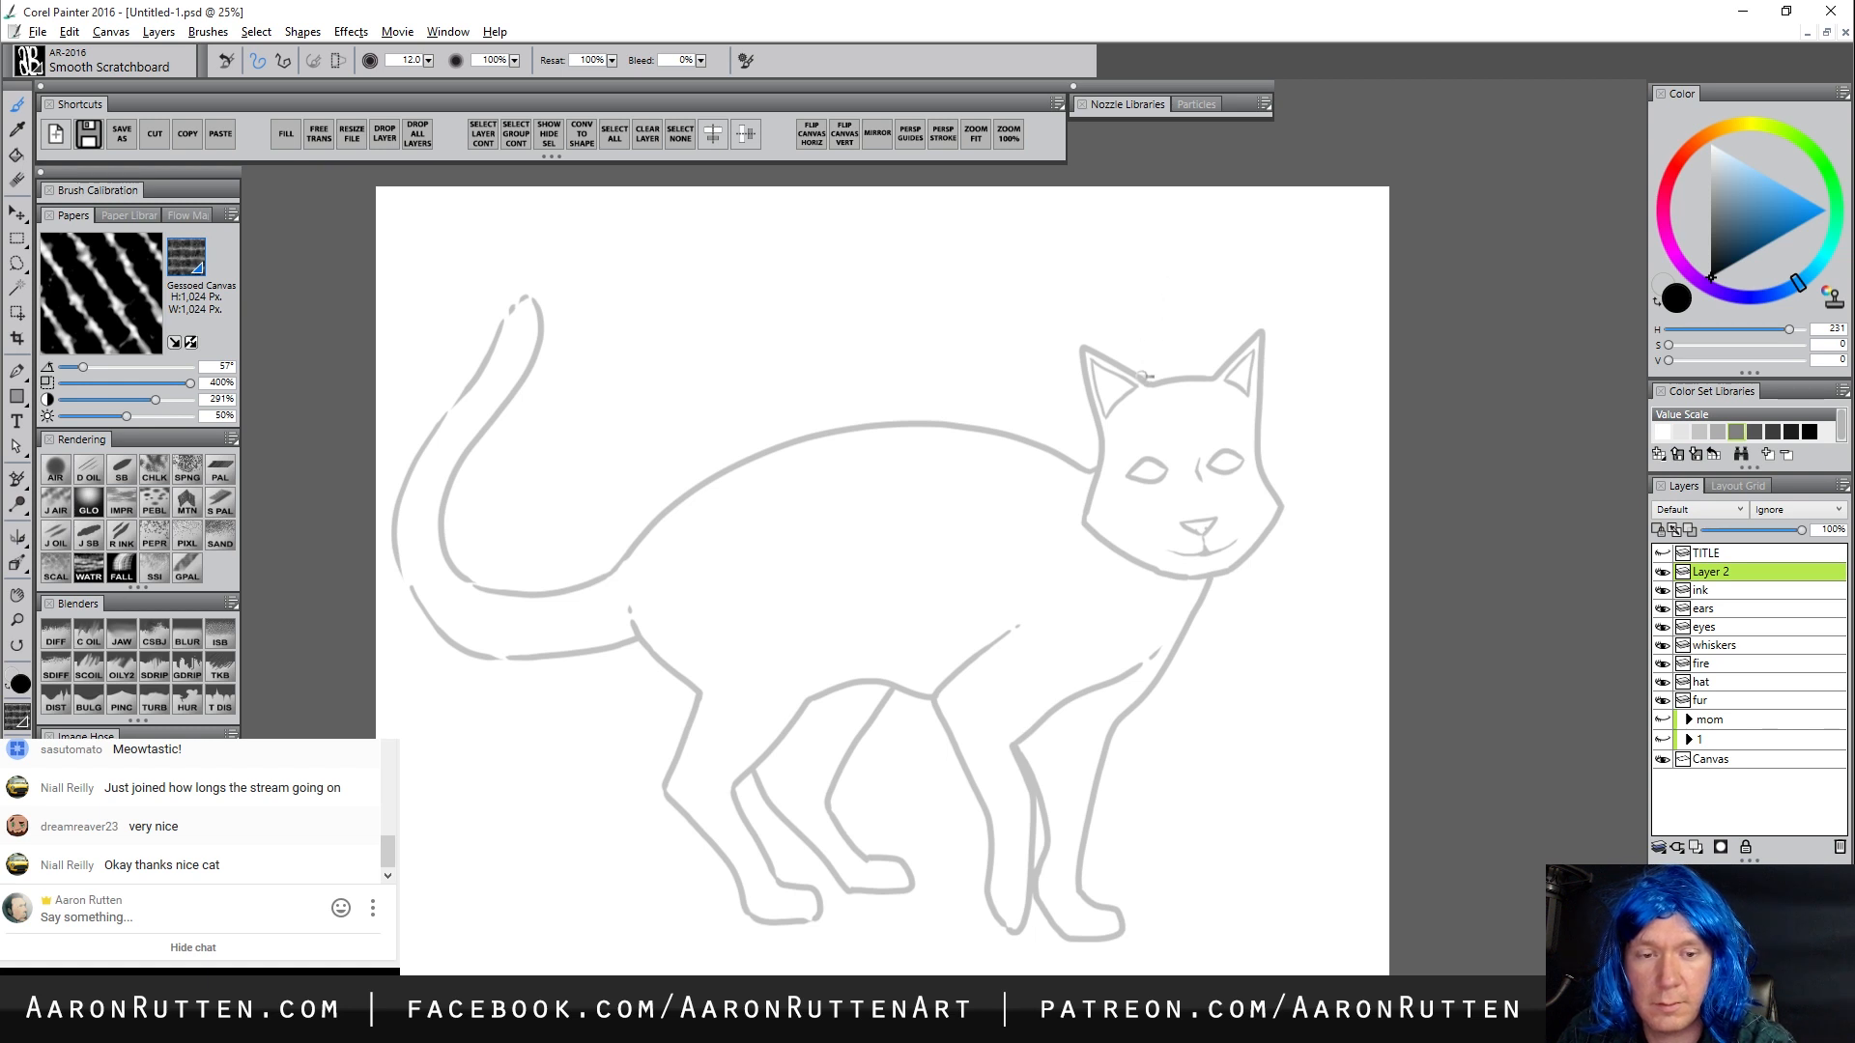
pyautogui.moveTo(1141, 379)
pyautogui.mouseDown()
pyautogui.moveTo(1127, 201)
pyautogui.moveTo(1229, 362)
pyautogui.moveTo(1198, 392)
pyautogui.moveTo(1139, 384)
pyautogui.moveTo(1225, 365)
pyautogui.mouseUp()
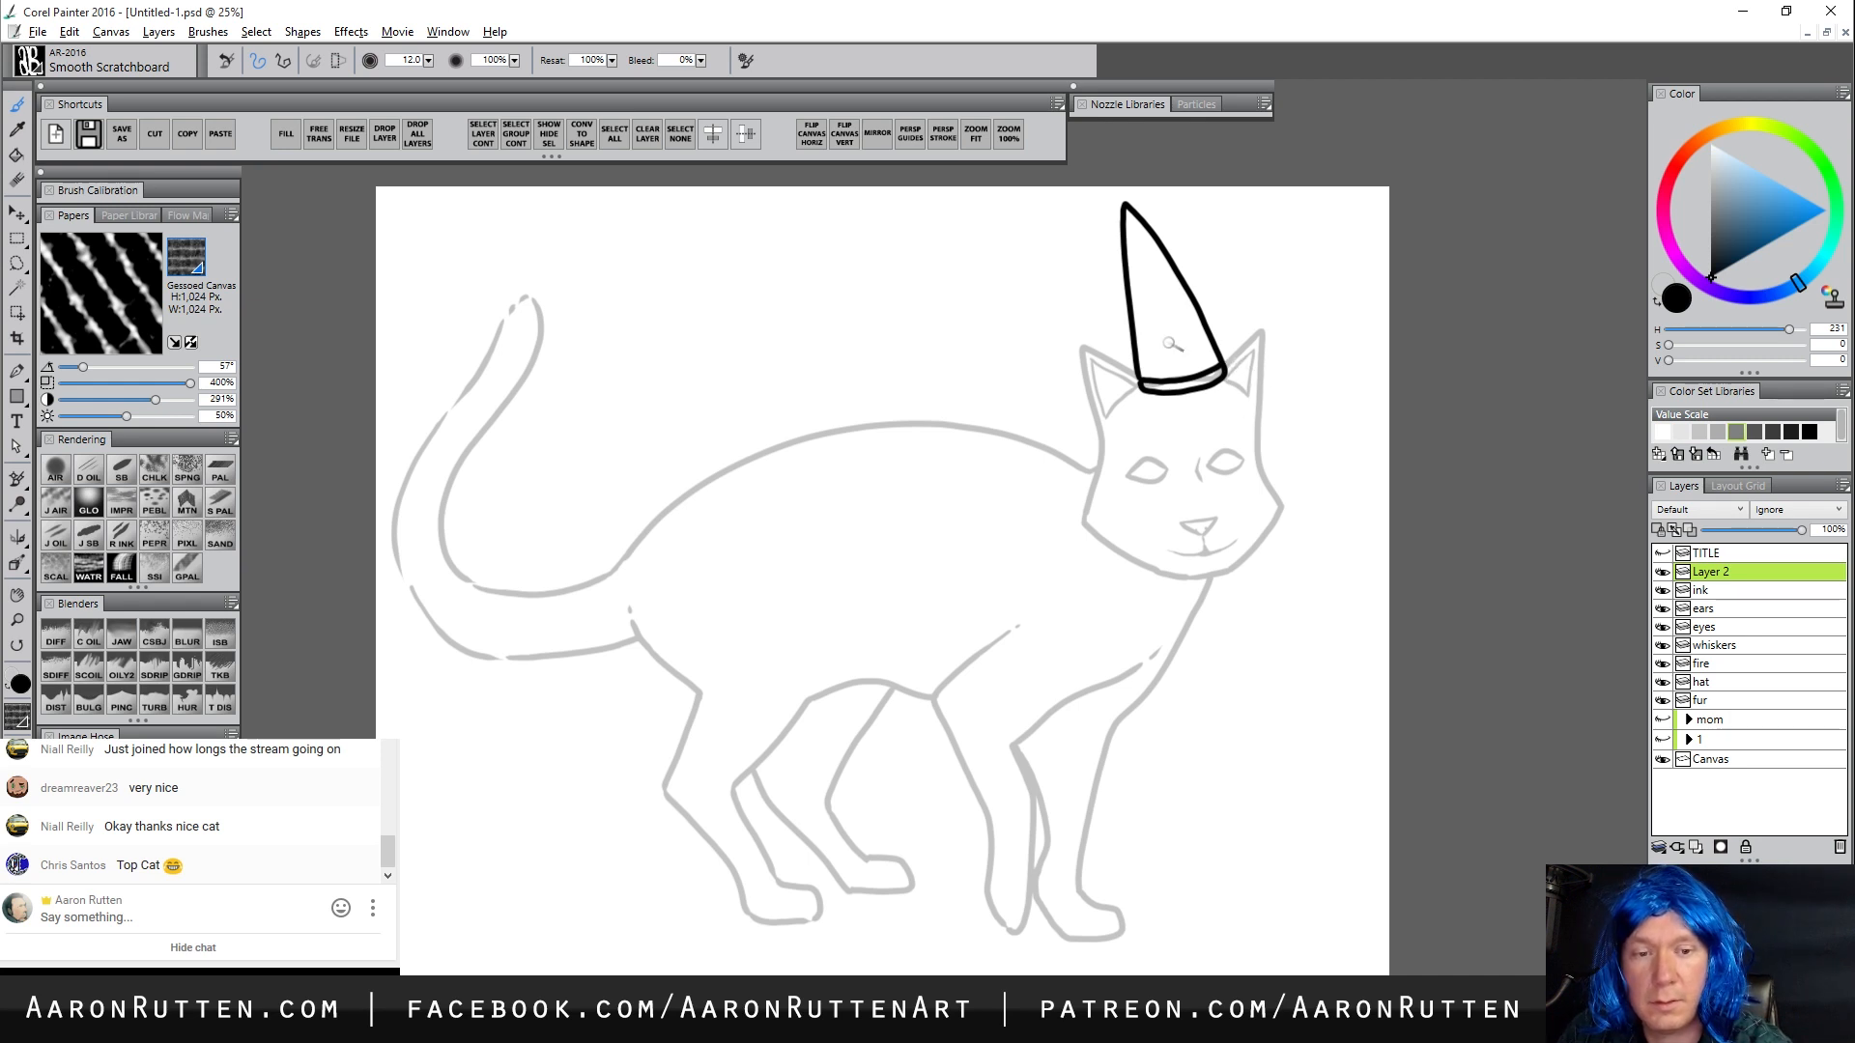
pyautogui.moveTo(1170, 338)
pyautogui.mouseDown()
pyautogui.moveTo(1156, 354)
pyautogui.moveTo(1200, 365)
pyautogui.moveTo(1180, 342)
pyautogui.mouseUp()
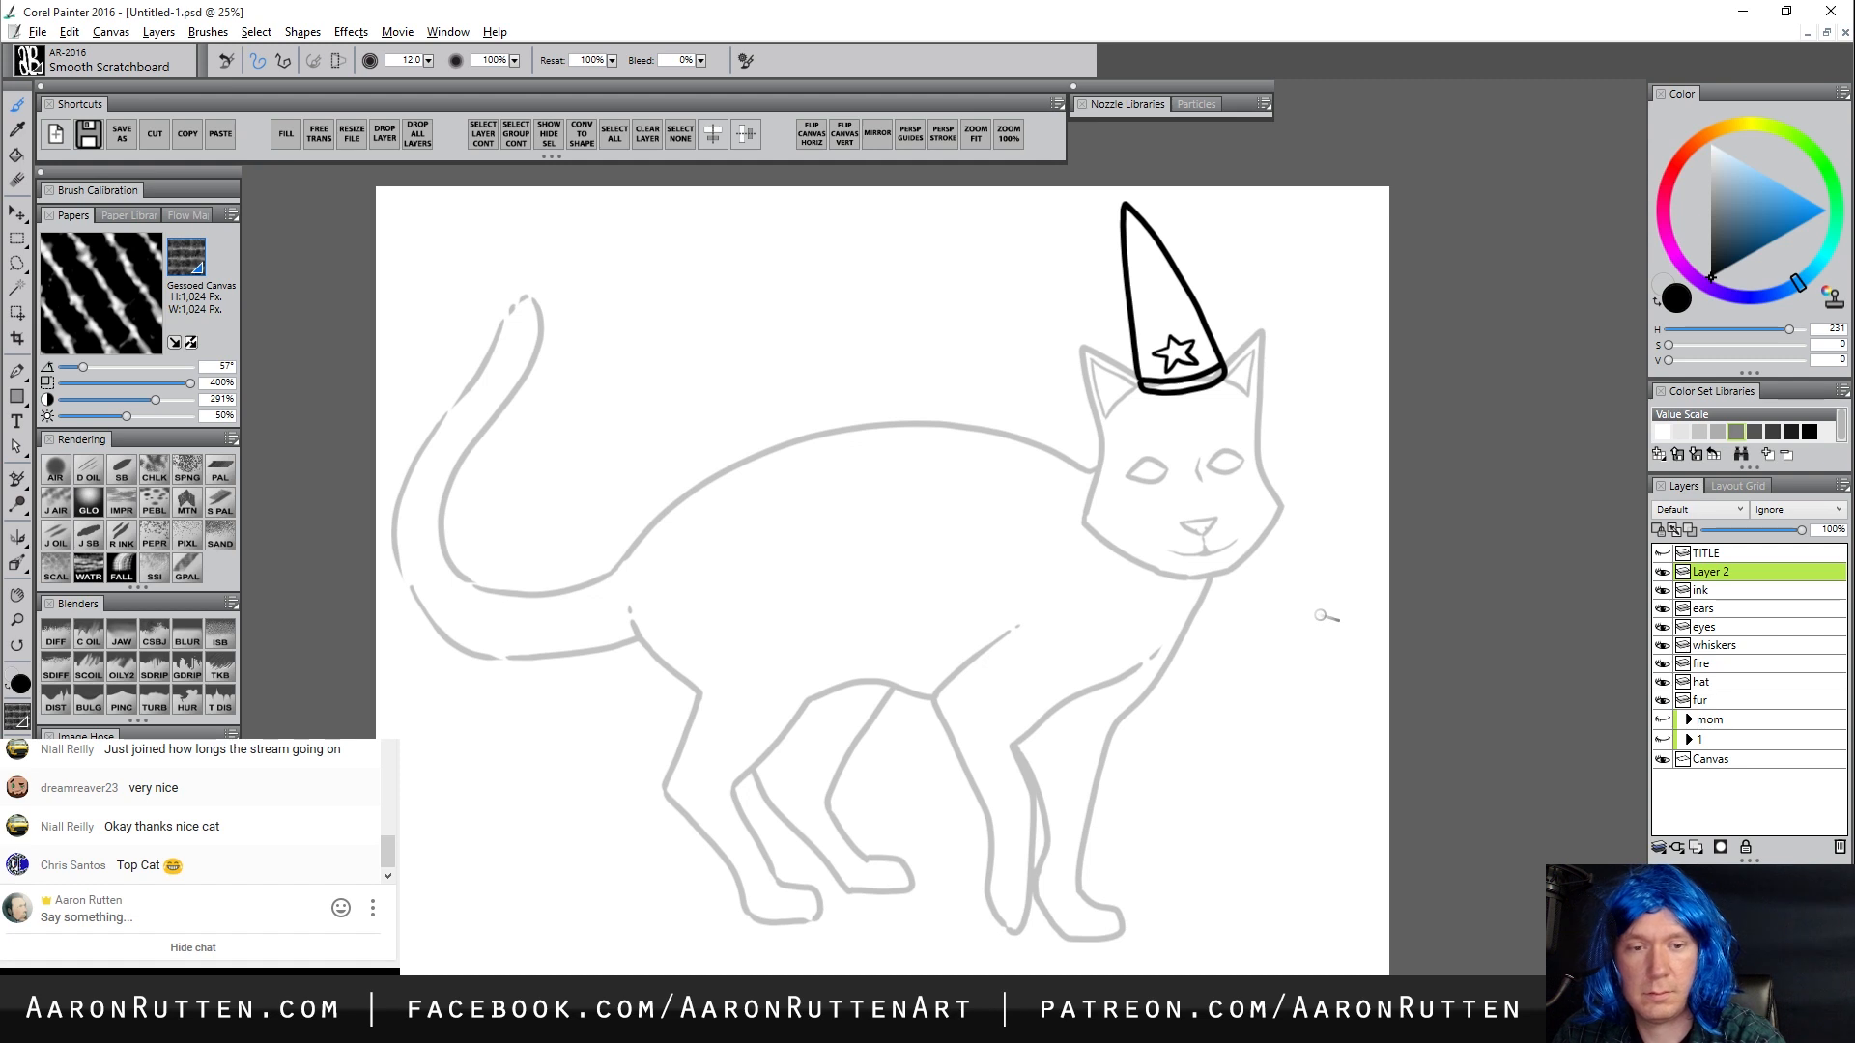
# Restore the ink layer's opacity to 100% and erase the overlapping lines at the base of the hat
pyautogui.click(1708, 592)
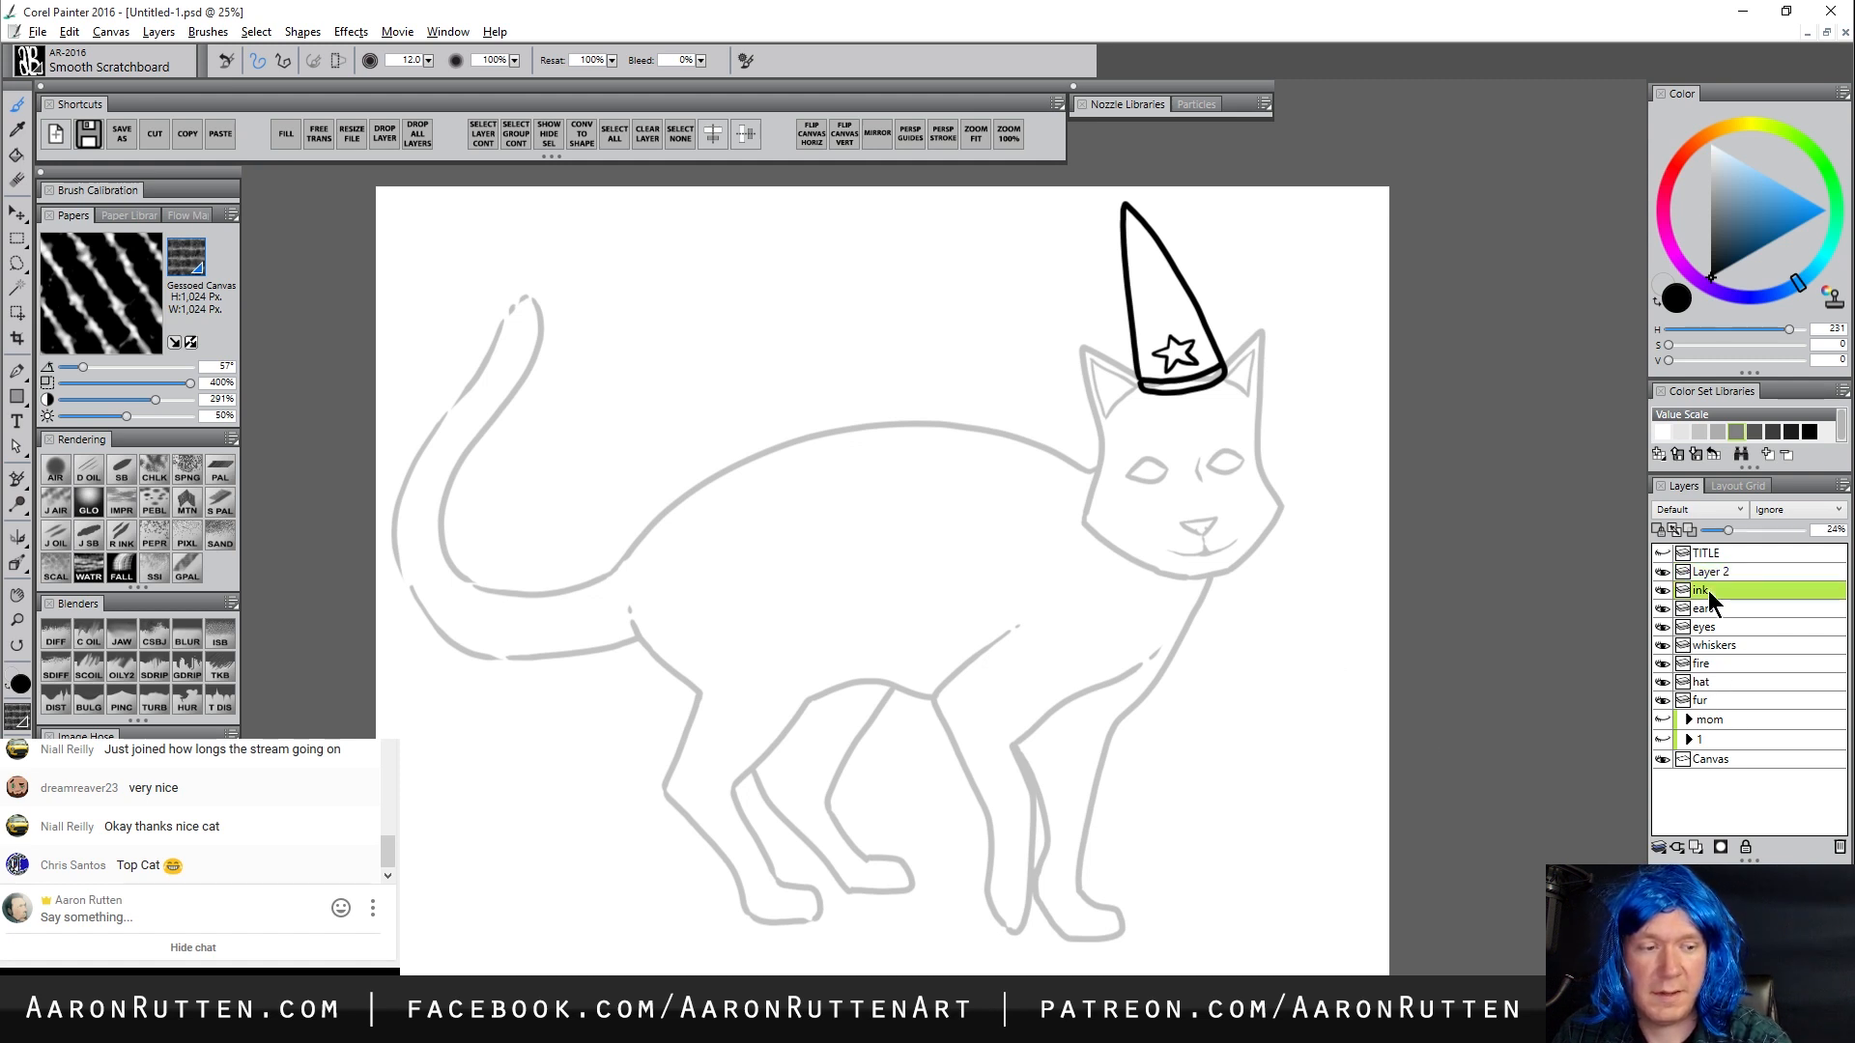
pyautogui.moveTo(1732, 532); pyautogui.dragTo(1831, 539)
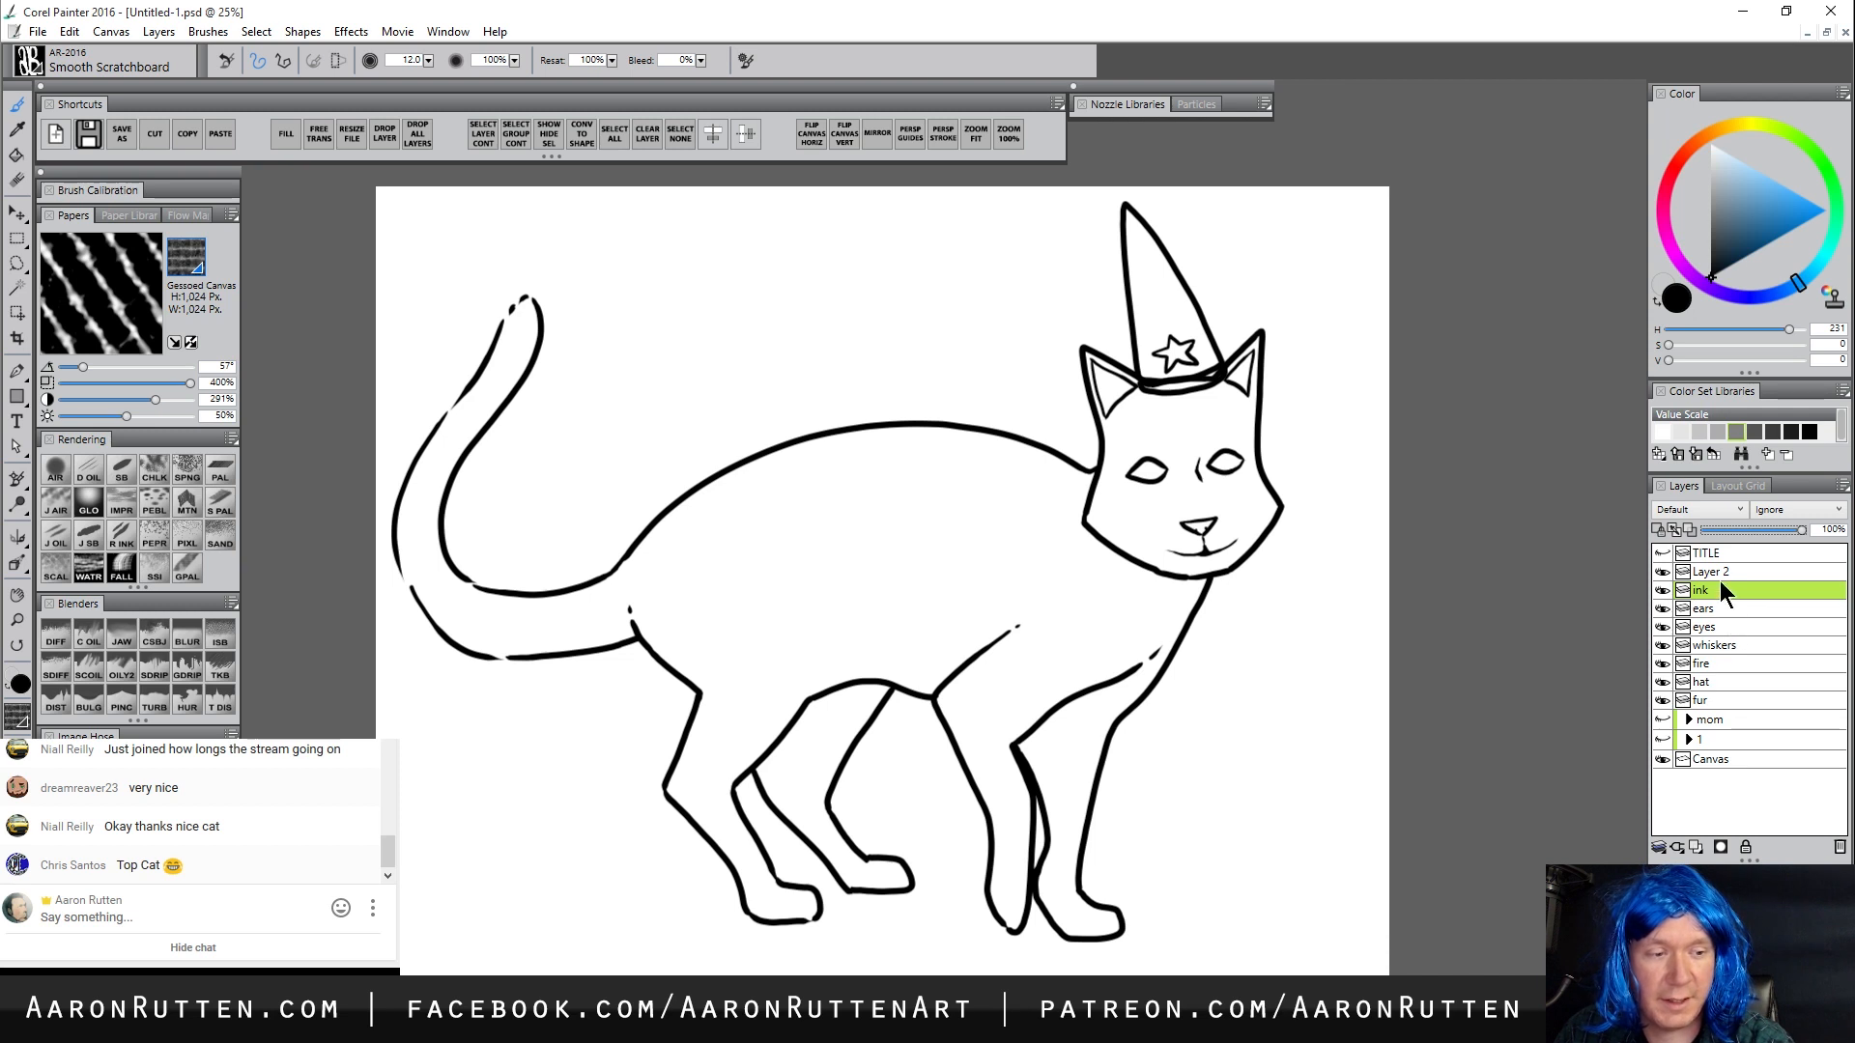
pyautogui.press('n')
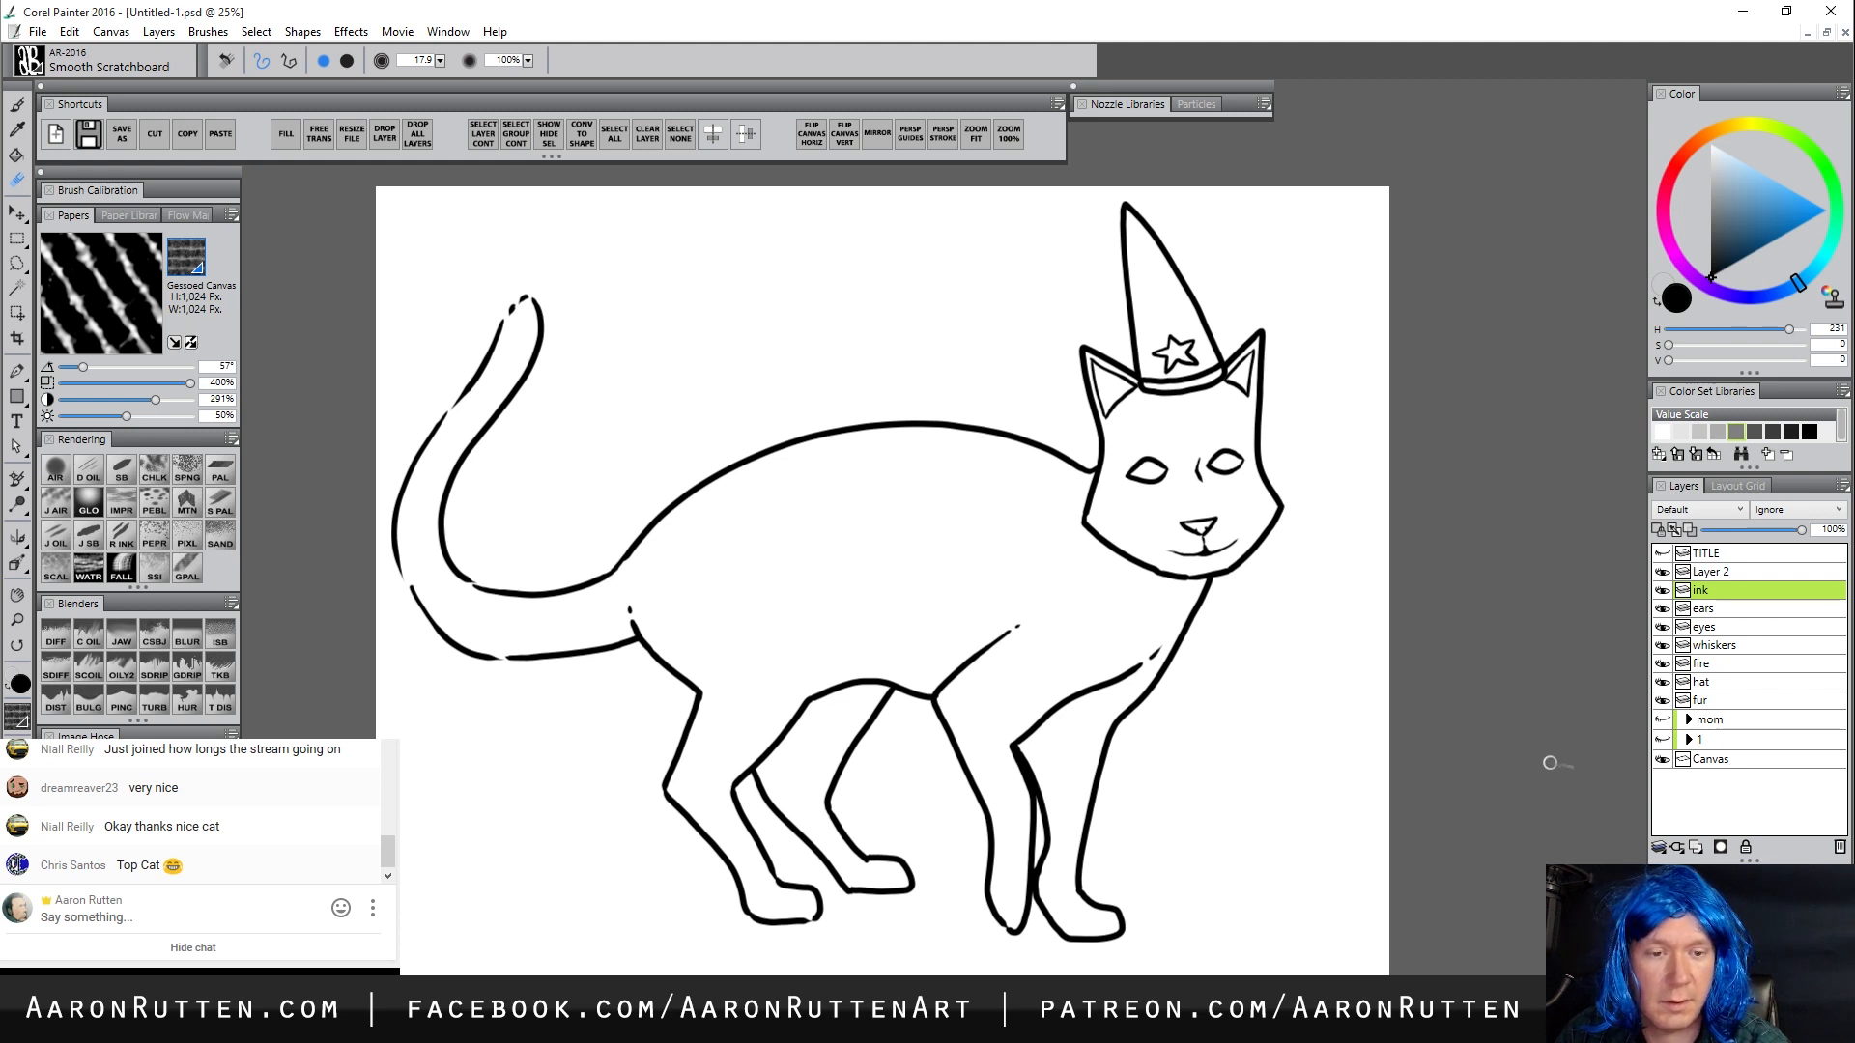
# Merge the hat drawing on Layer 2 with the ink layer and name the merged layer ink
pyautogui.click(1710, 572)
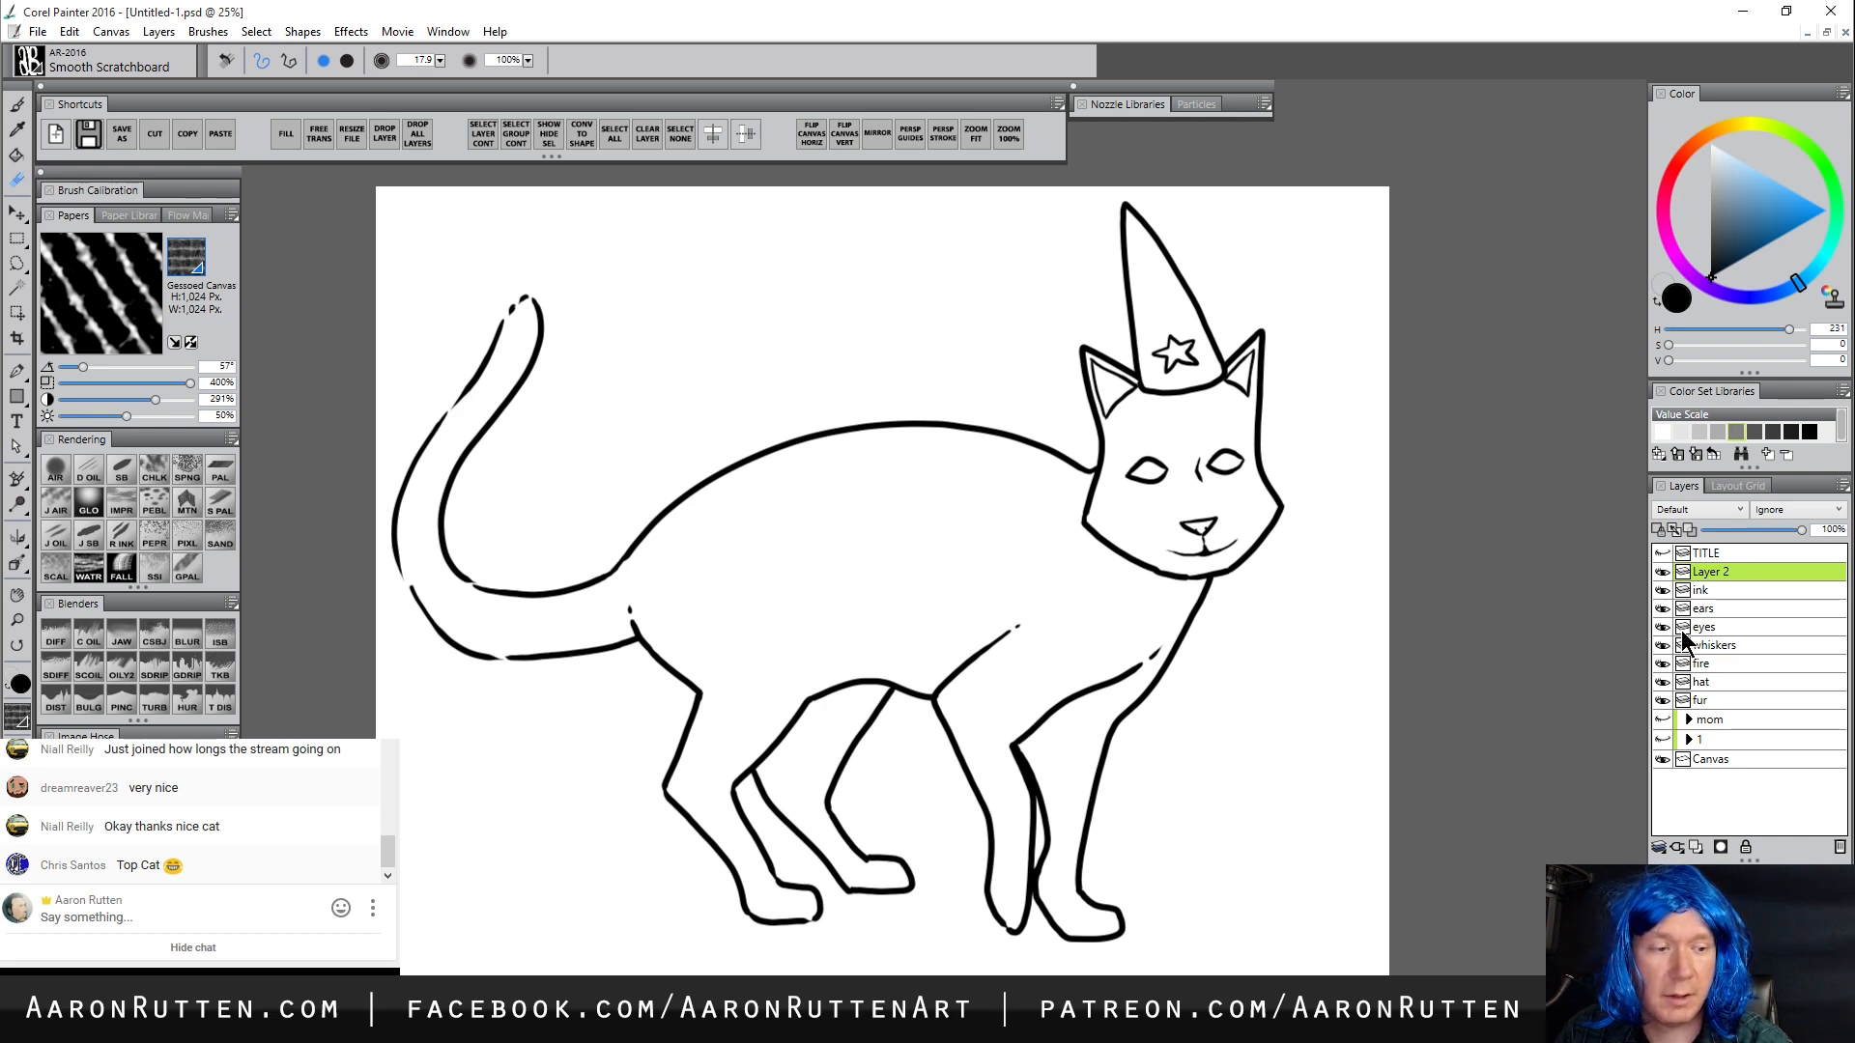
pyautogui.keyDown('shift'); pyautogui.click(1710, 589); pyautogui.keyUp('shift')
pyautogui.hotkey('ctrl', 'e')
pyautogui.doubleClick(1712, 571)
pyautogui.write('ink')
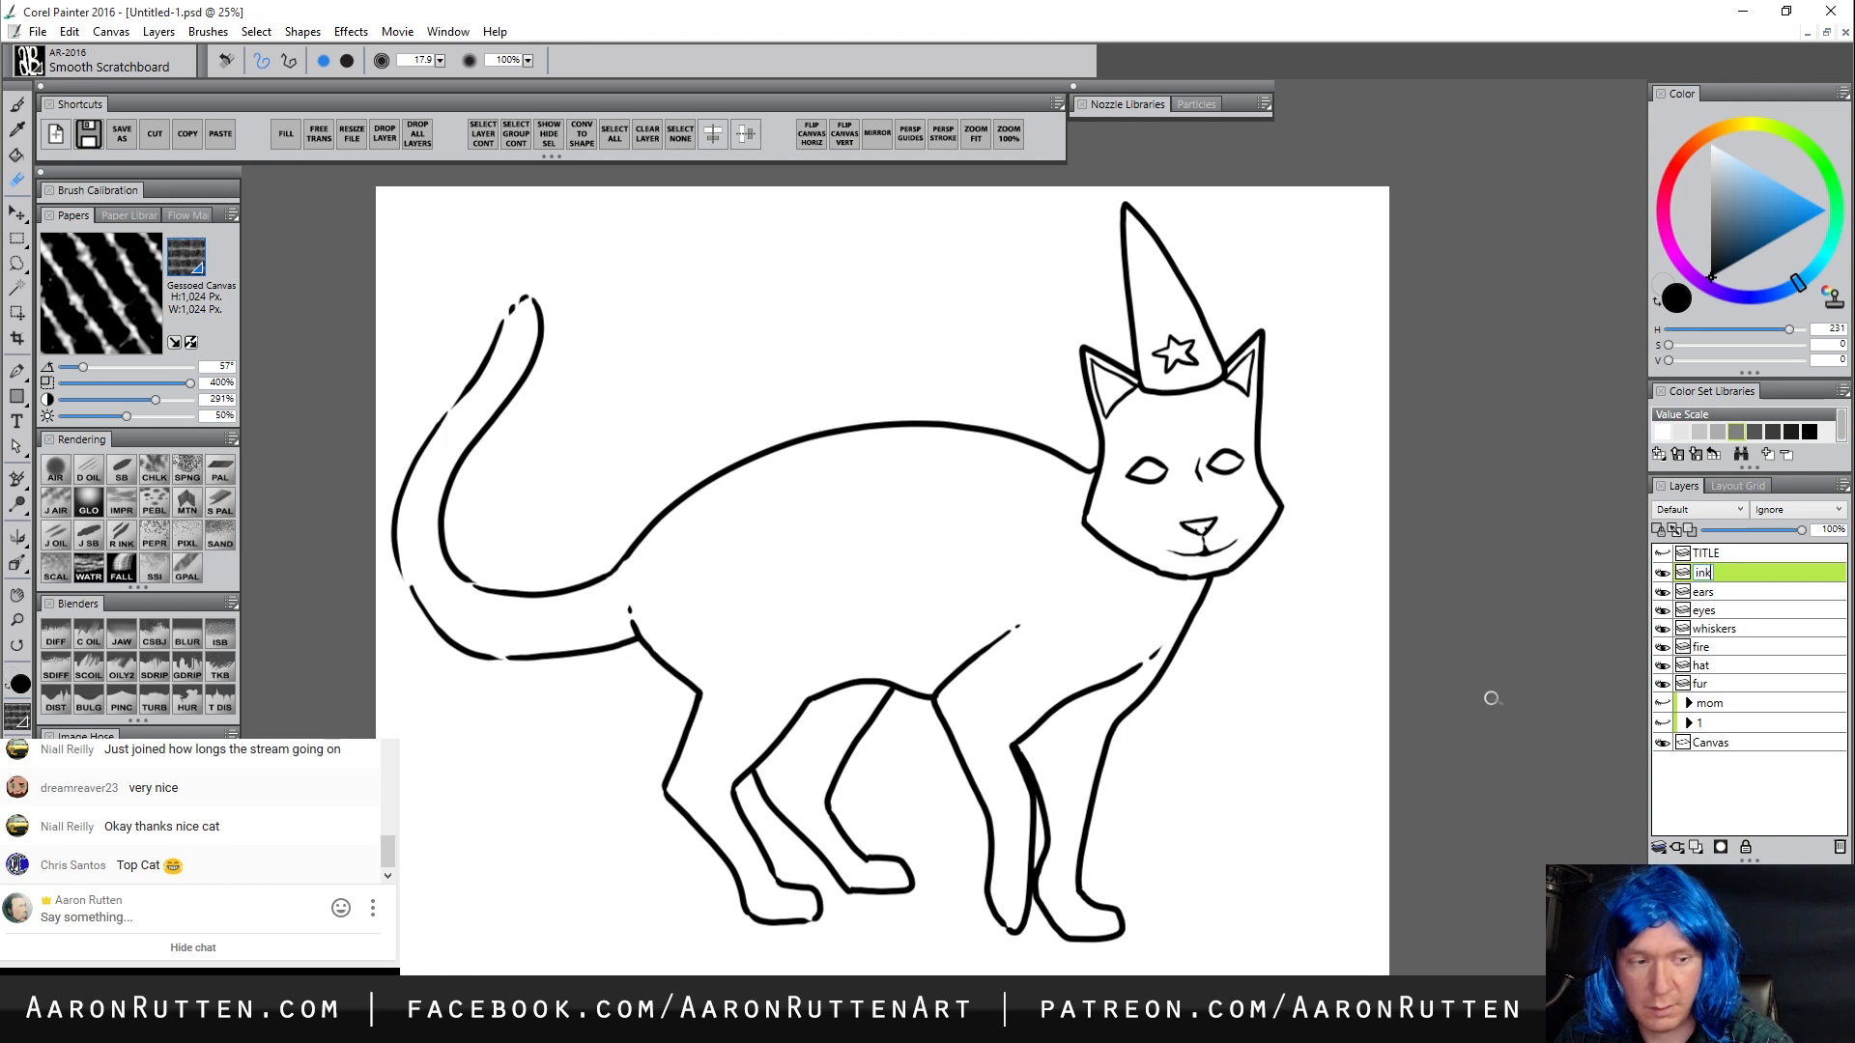
pyautogui.press('Return')
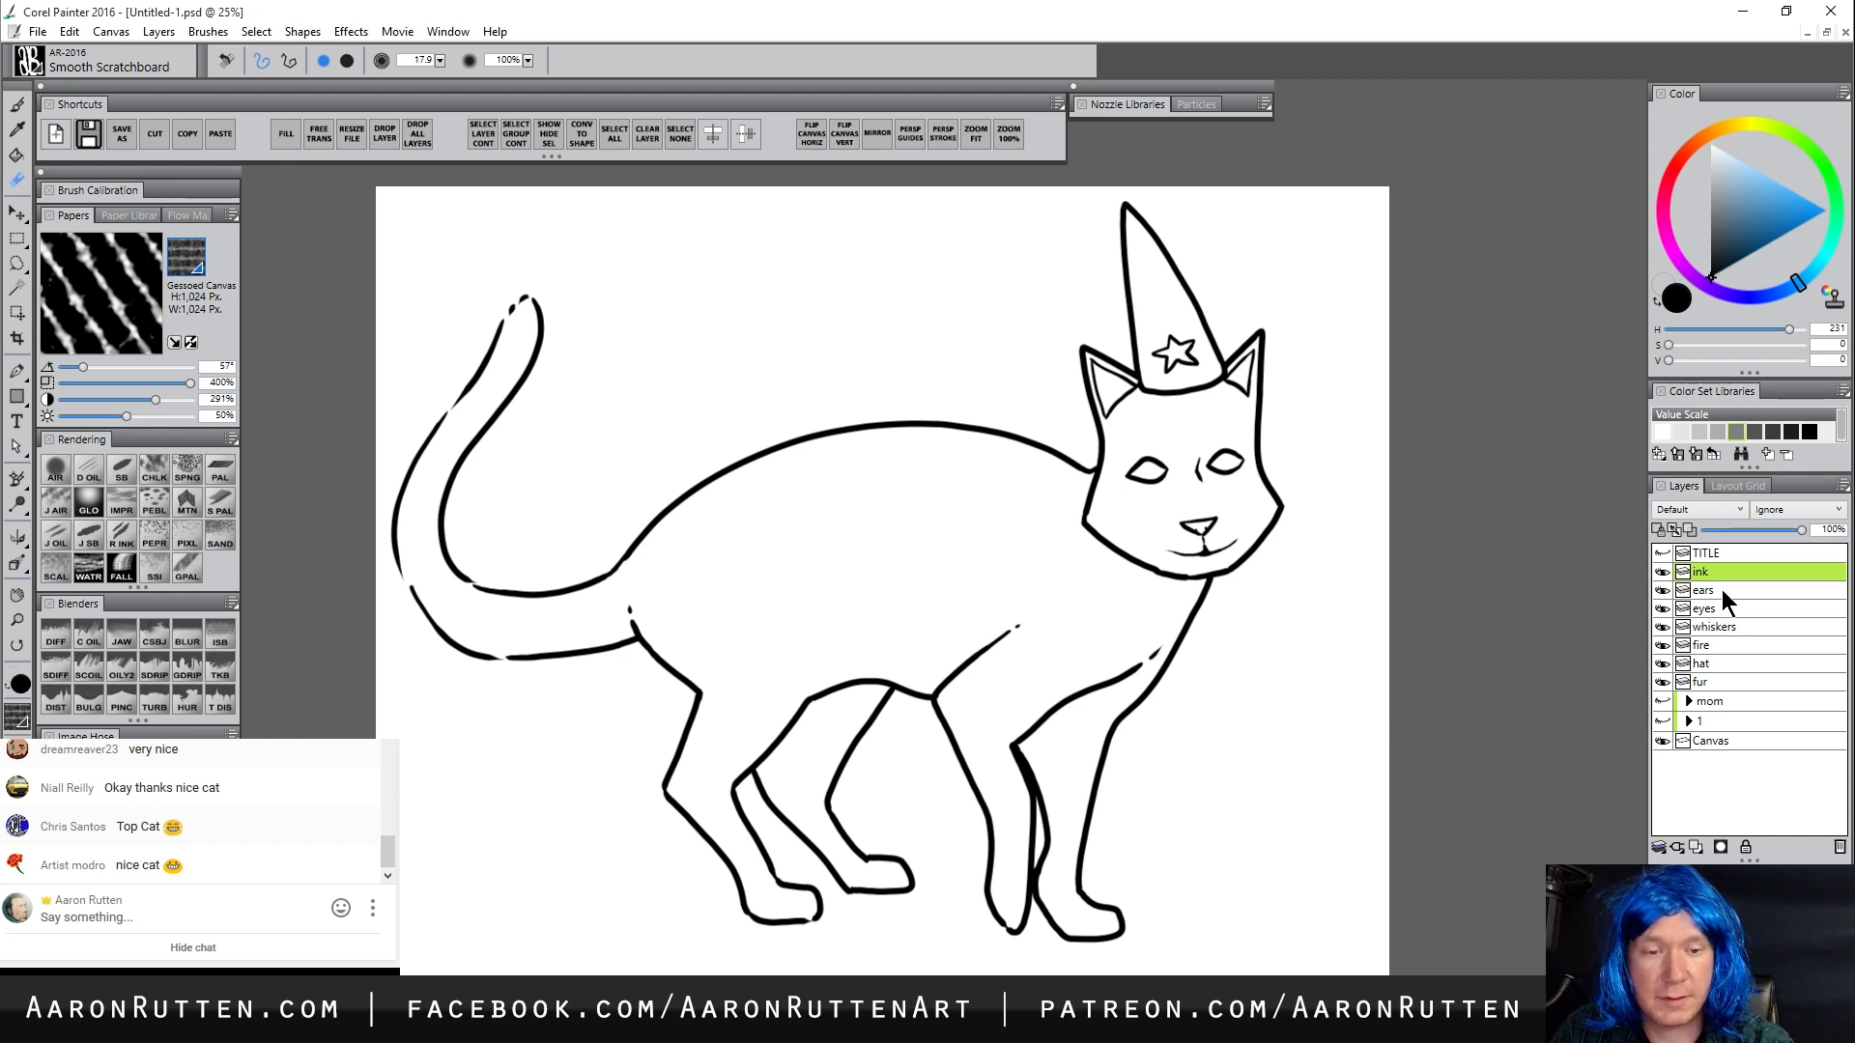
# Reorder the layers so hat sits directly below ink, with whiskers above ink and fire above whiskers
pyautogui.click(1714, 664)
pyautogui.moveTo(1715, 645)
pyautogui.mouseDown()
pyautogui.moveTo(1724, 585)
pyautogui.moveTo(1713, 594)
pyautogui.mouseUp()
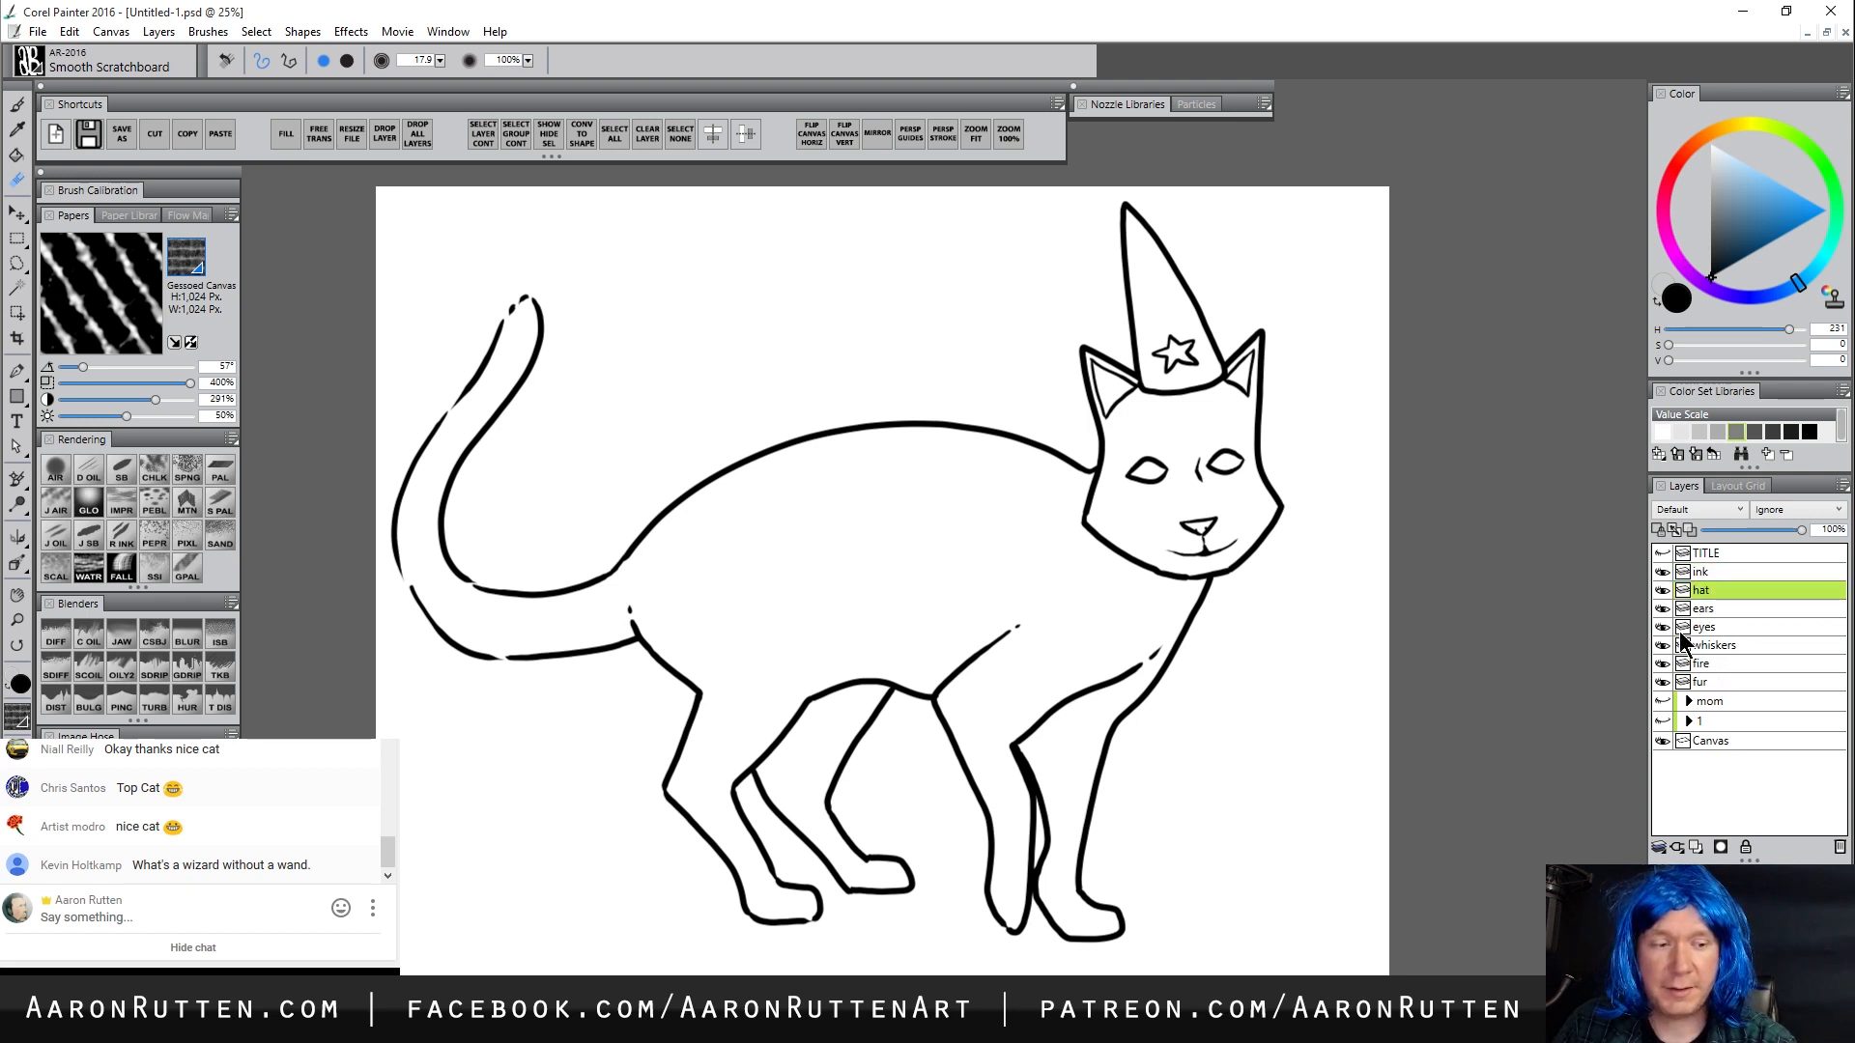
pyautogui.moveTo(1726, 645); pyautogui.dragTo(1732, 565)
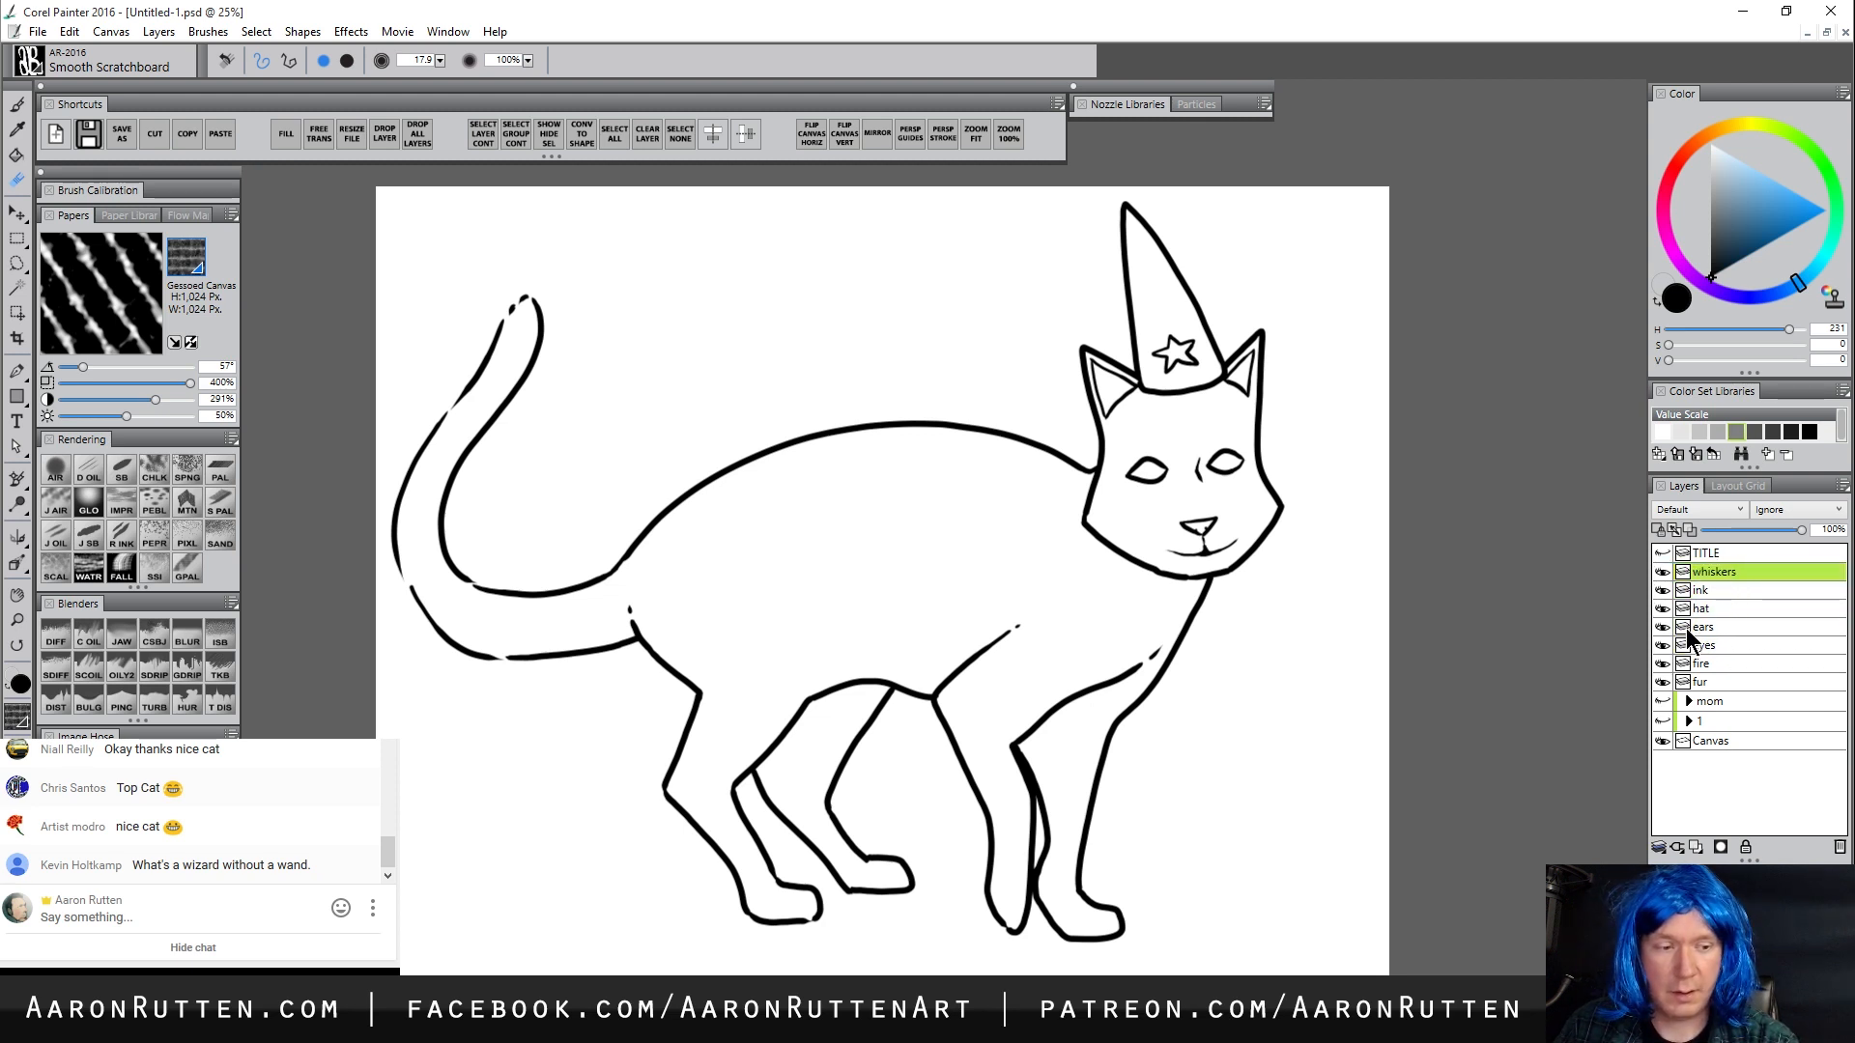
pyautogui.moveTo(1716, 664); pyautogui.dragTo(1744, 568)
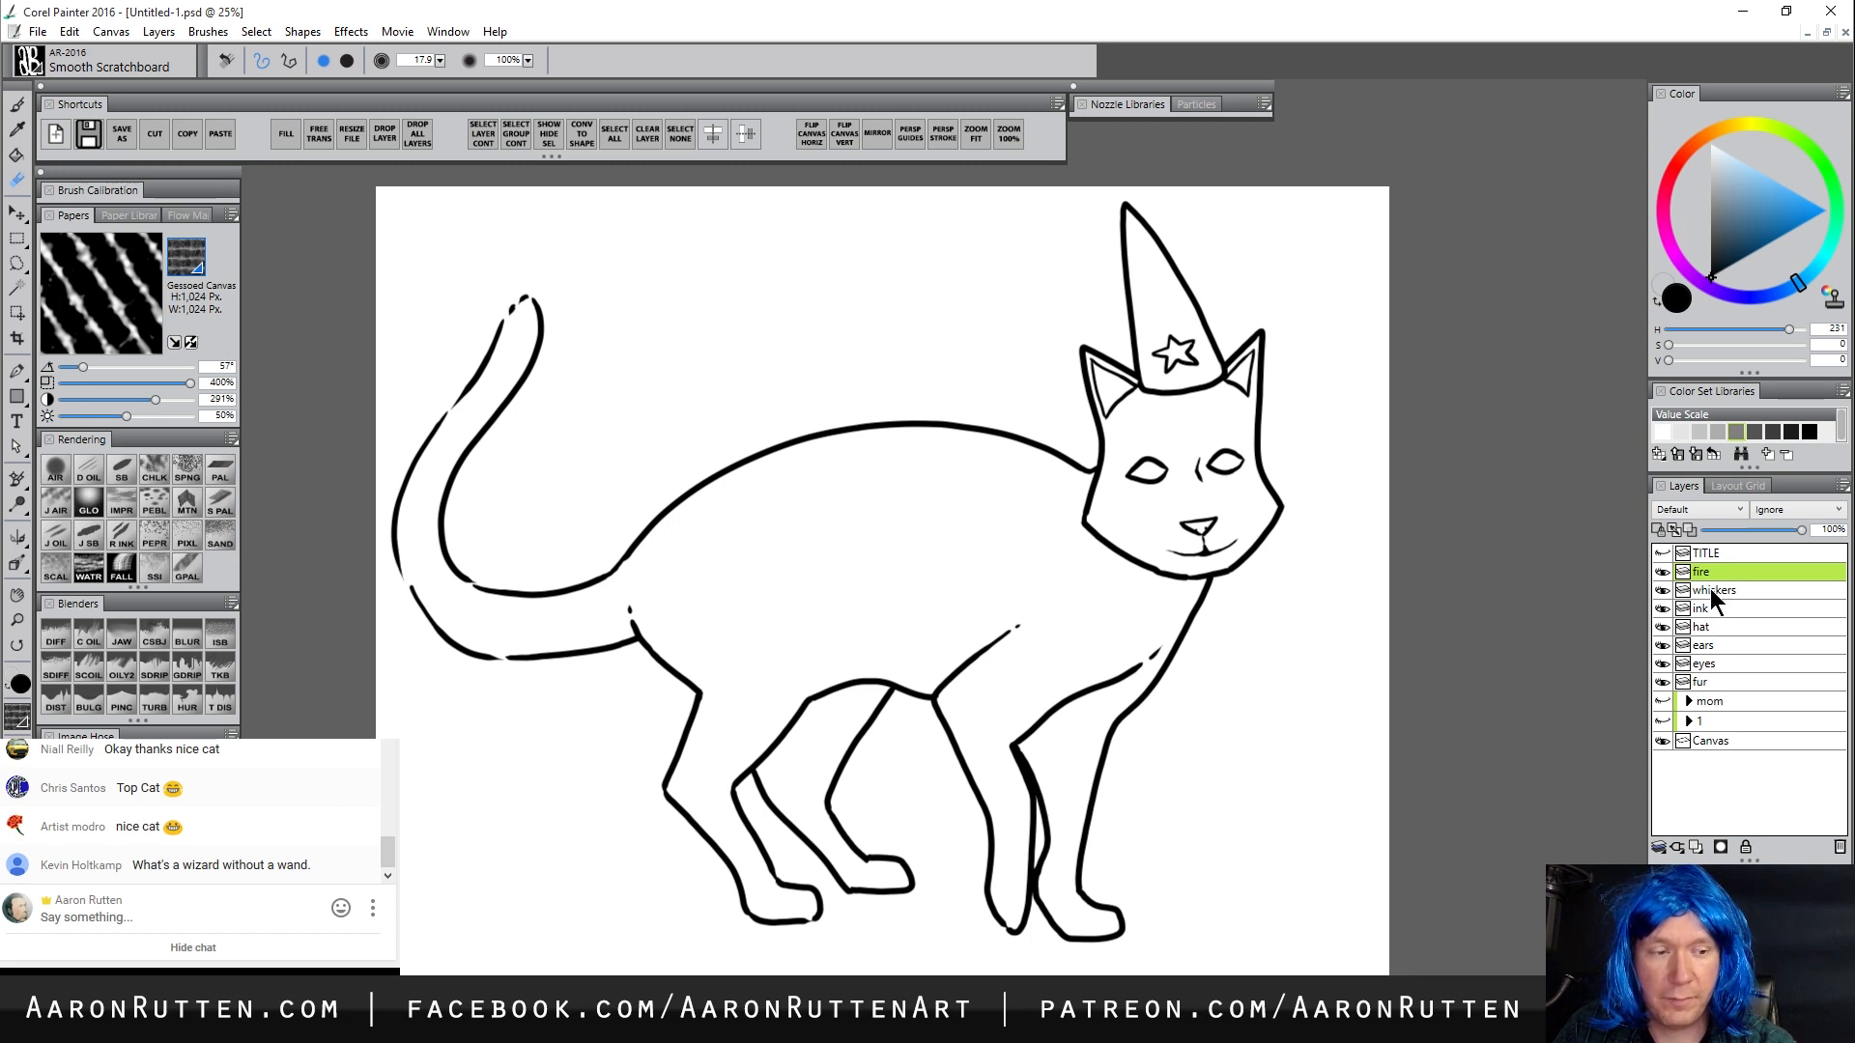
# Select the hat layer and pick a light purple as the colour for the brush
pyautogui.click(1710, 627)
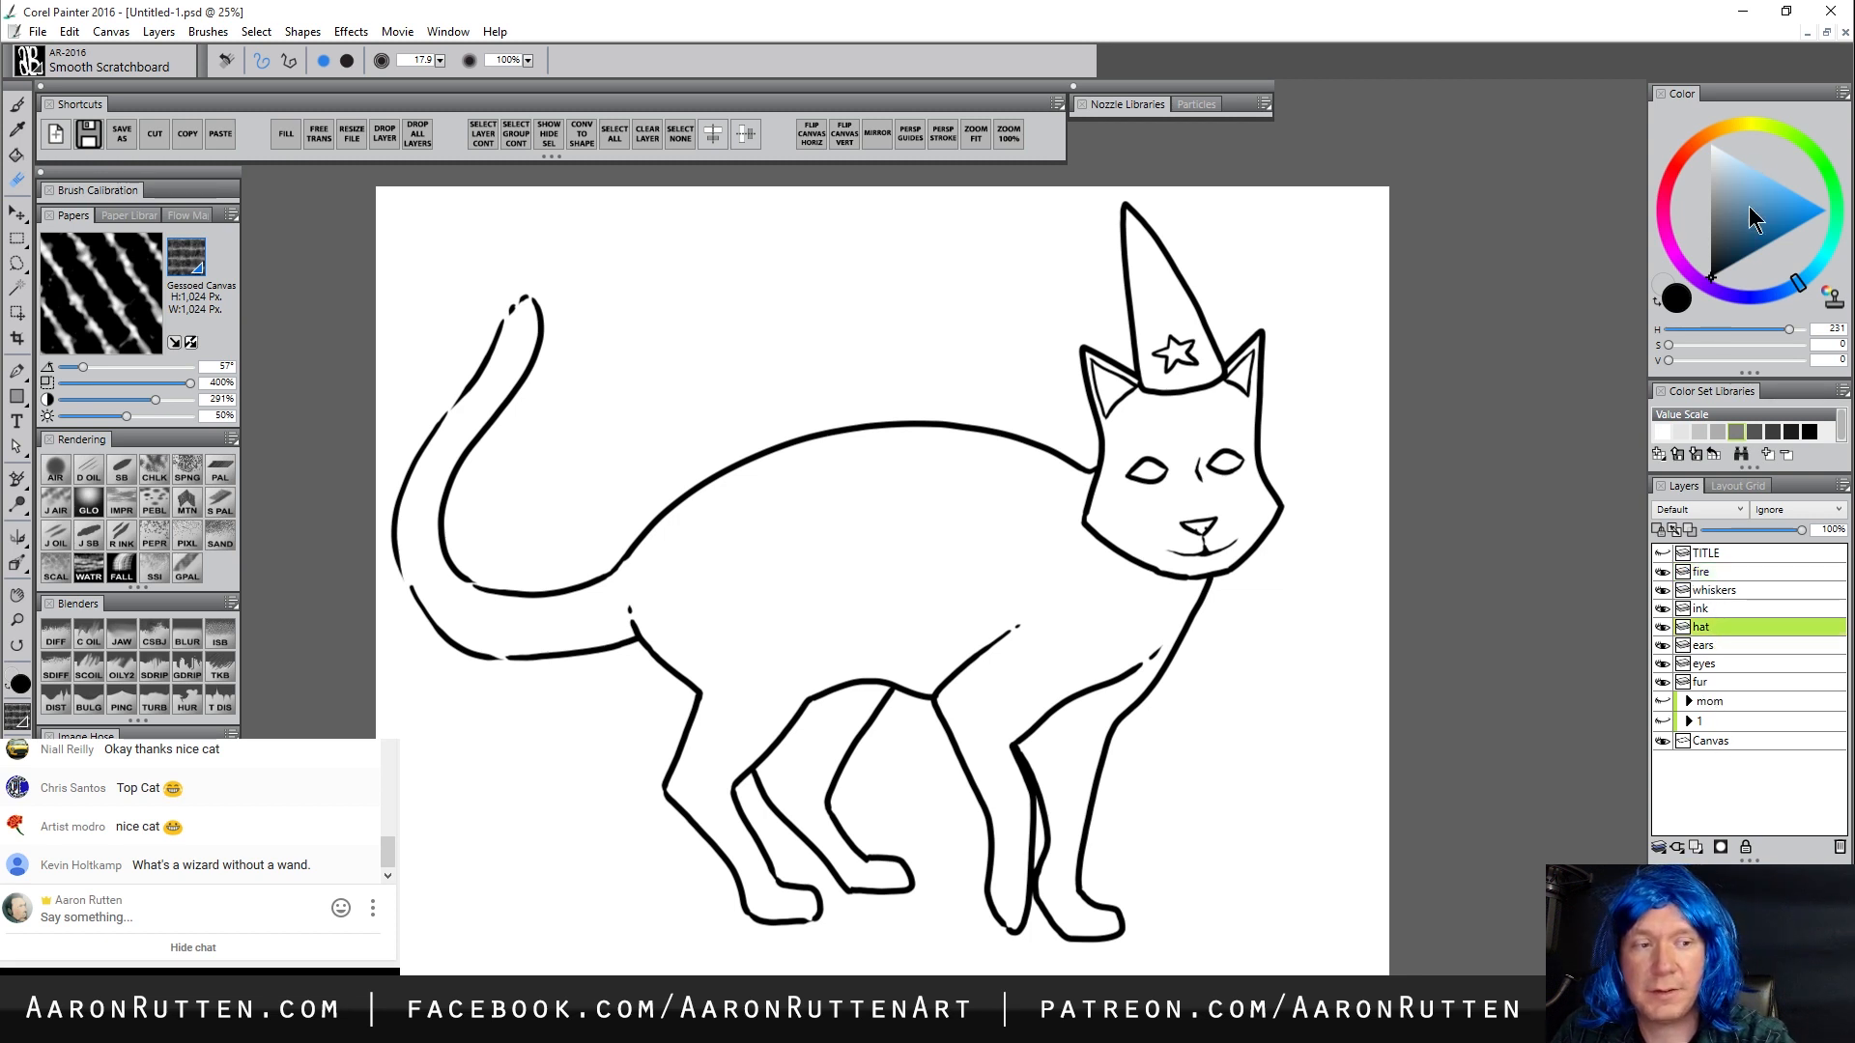
pyautogui.click(1708, 286)
pyautogui.click(1784, 212)
pyautogui.moveTo(1784, 212); pyautogui.dragTo(1778, 182)
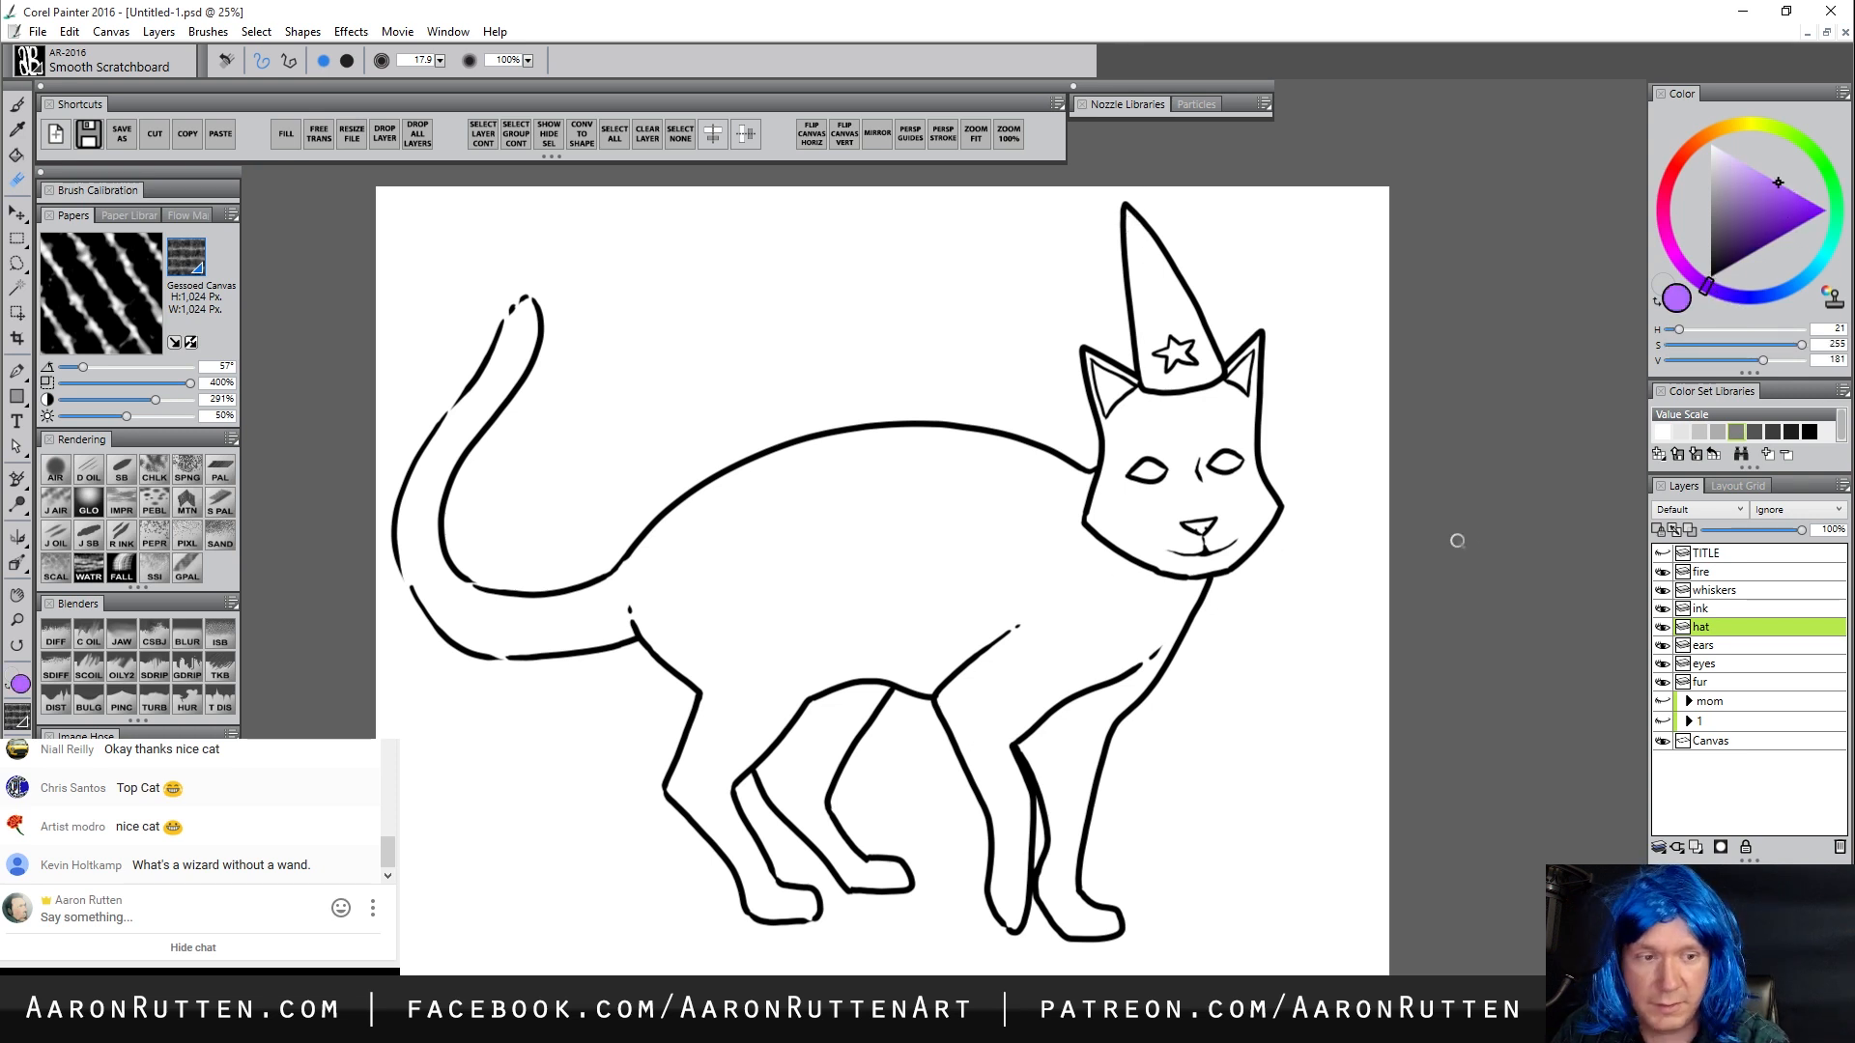
pyautogui.press('b')
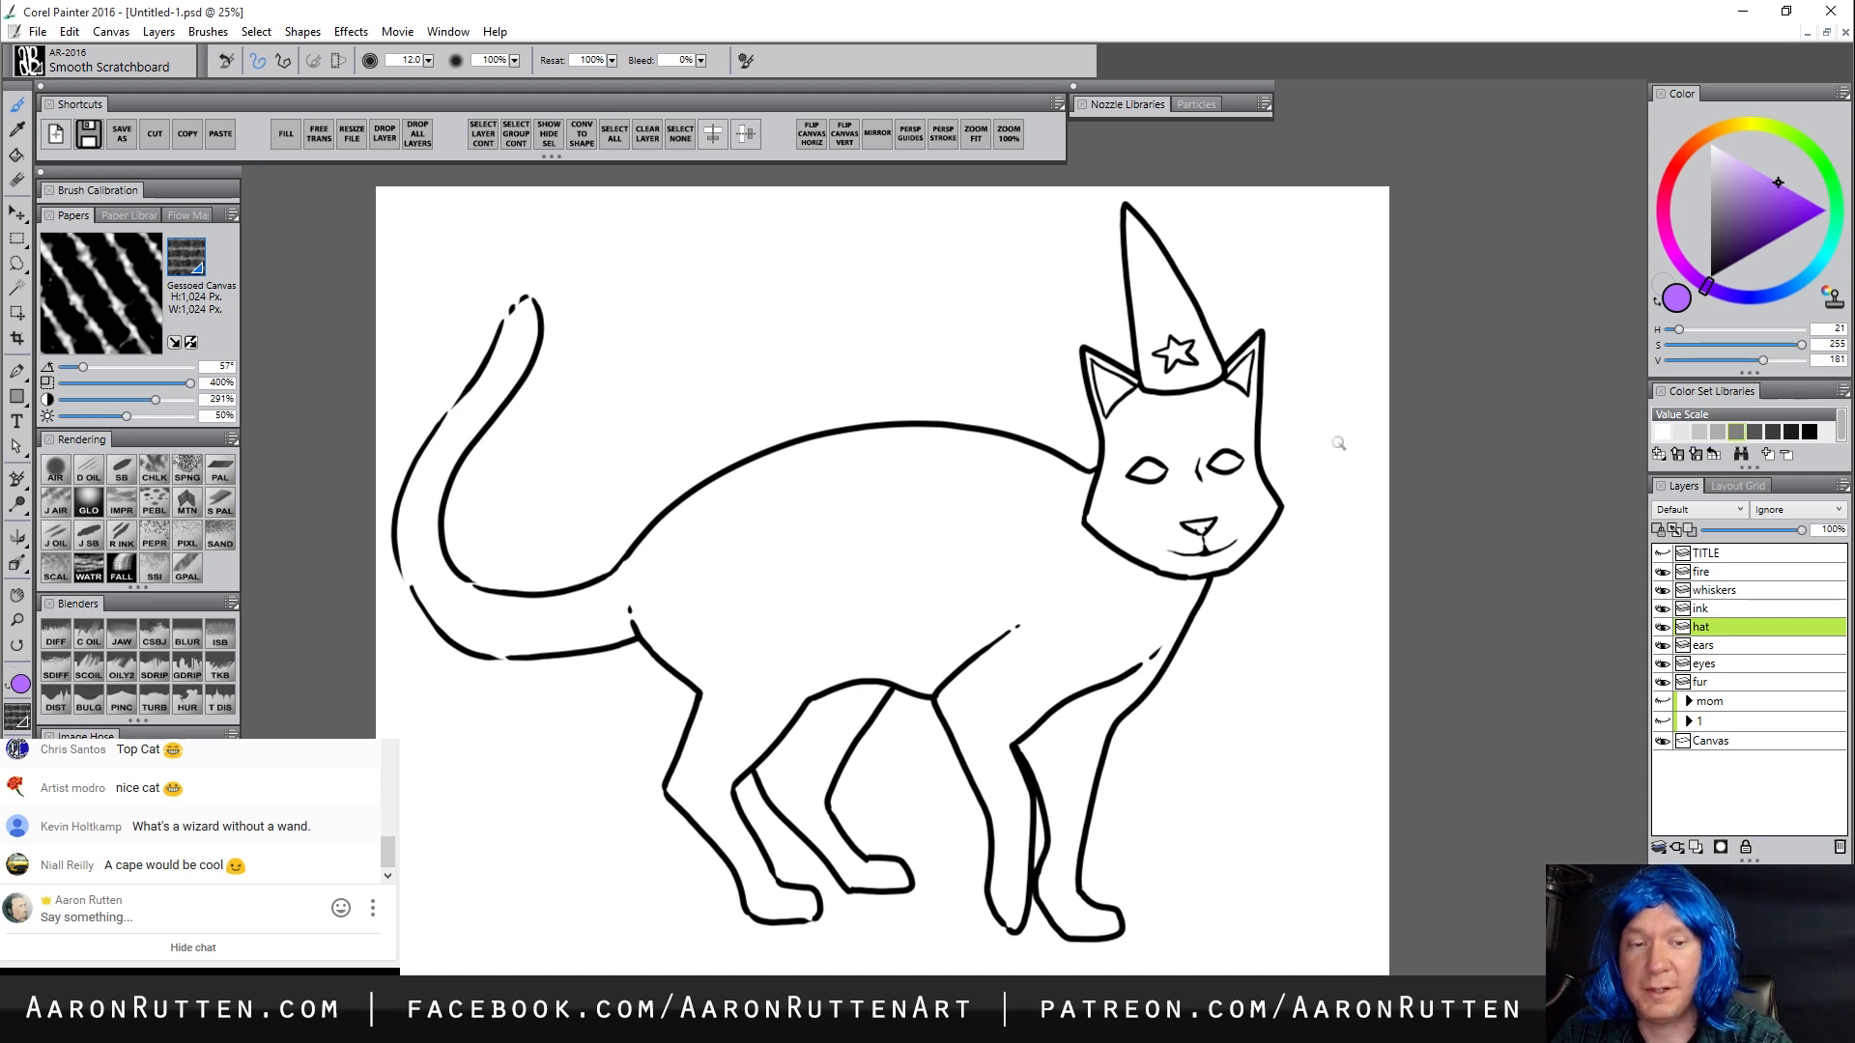
# Trace the inside edges of the wizard hat in light purple and fill the hat with the same colour
pyautogui.moveTo(1127, 215); pyautogui.dragTo(1146, 384)
pyautogui.moveTo(1126, 209); pyautogui.dragTo(1206, 330)
pyautogui.moveTo(1147, 388); pyautogui.dragTo(1208, 380)
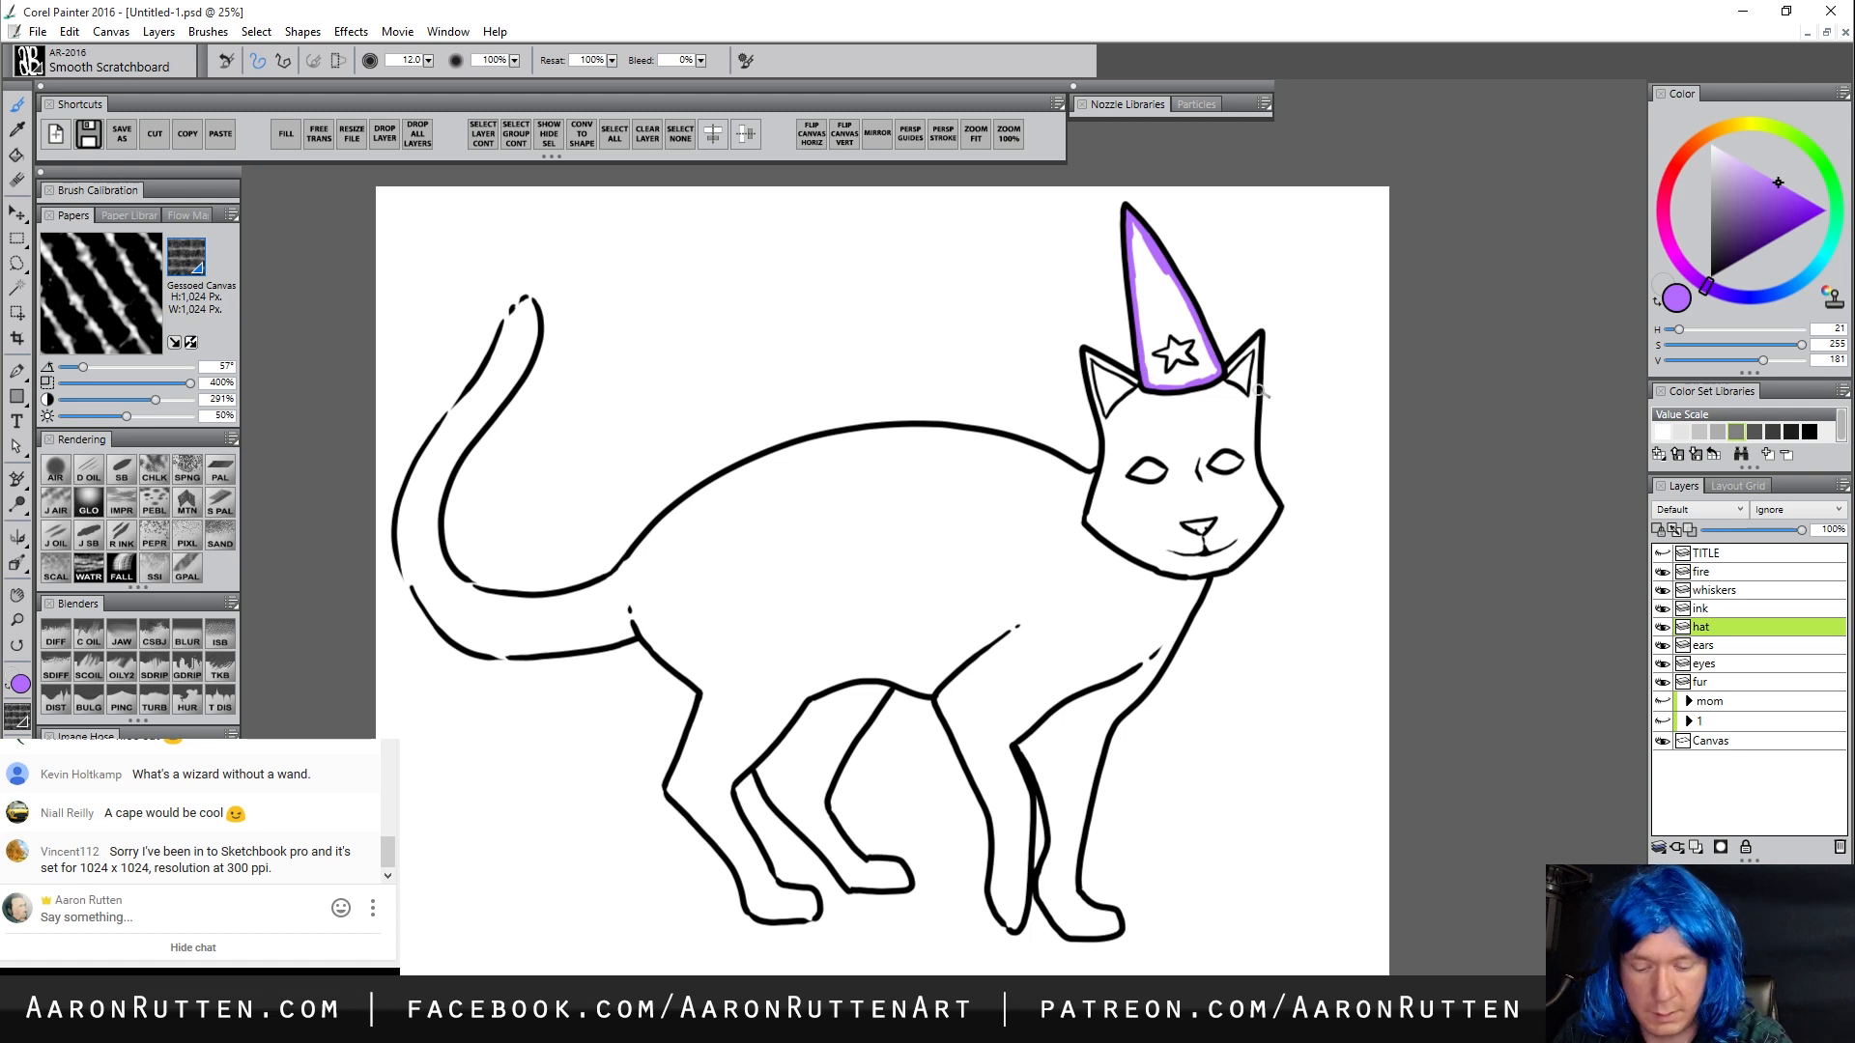
pyautogui.press('k')
pyautogui.click(1161, 318)
pyautogui.press('b')
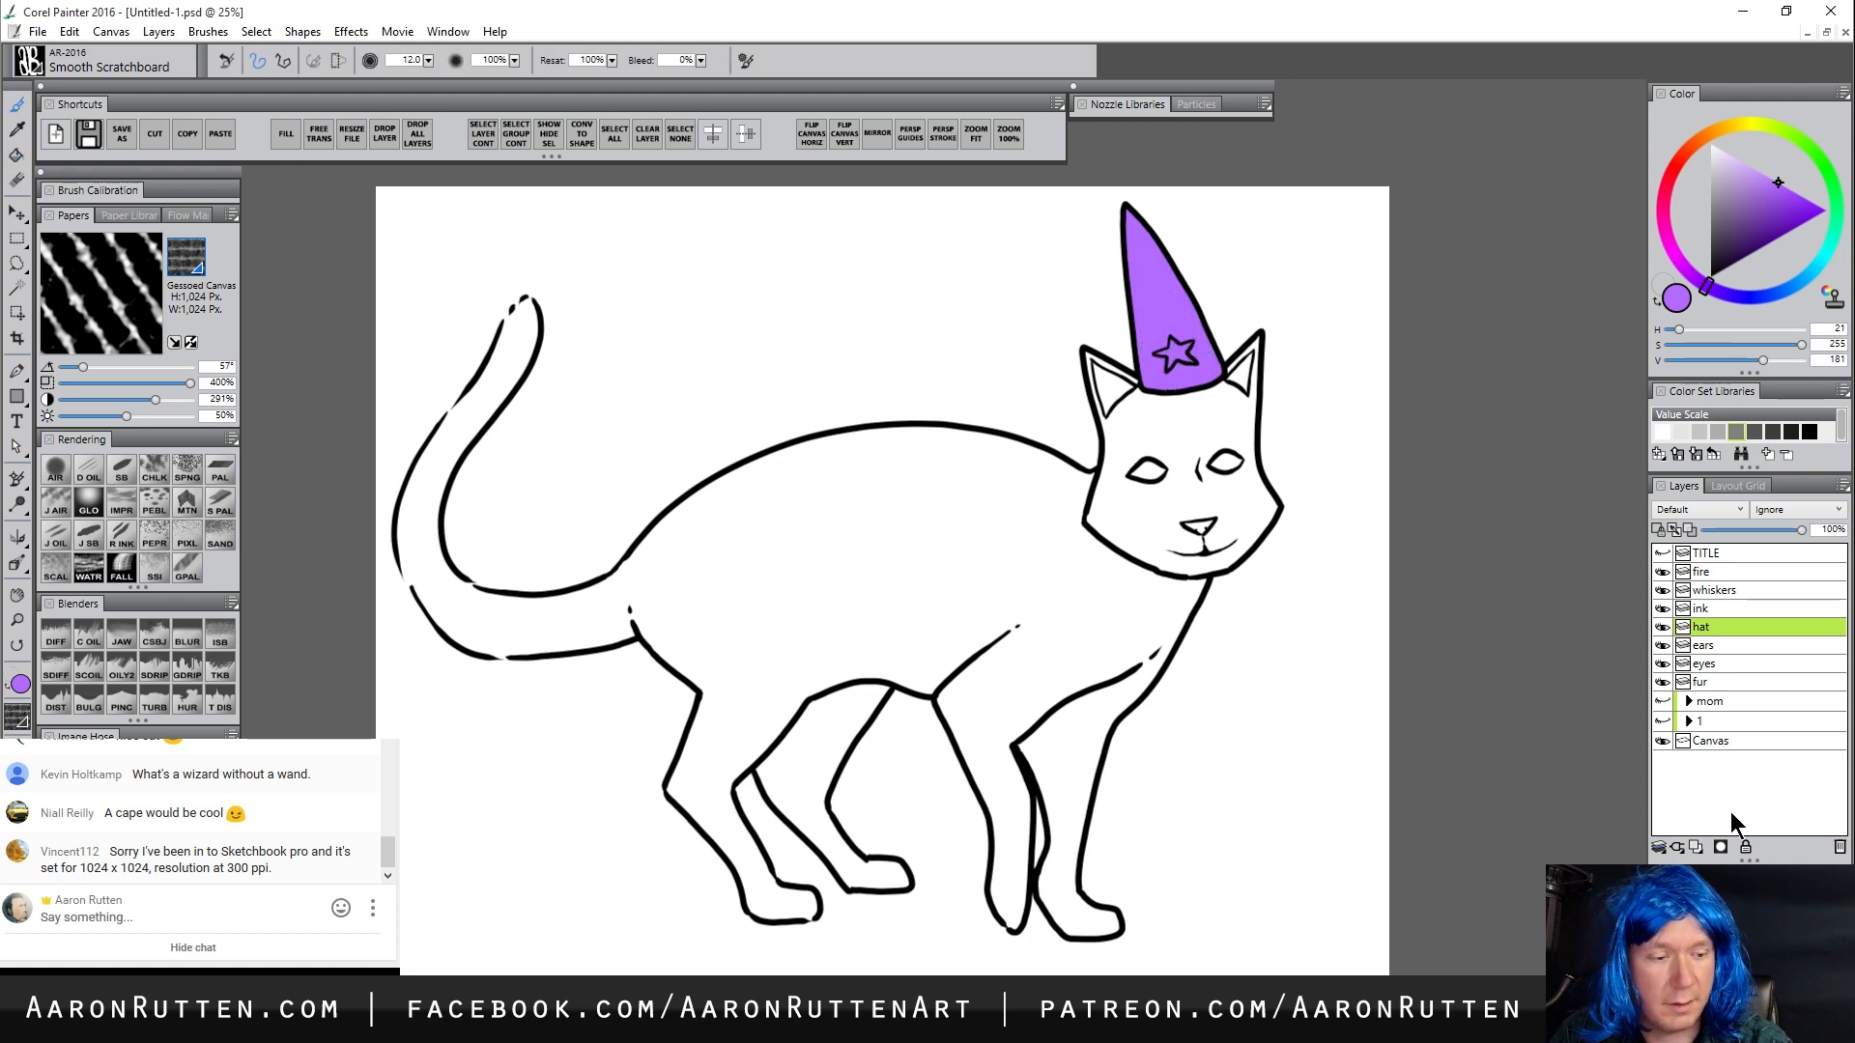
# Add a new layer directly above the hat layer and name it star
pyautogui.hotkey('ctrl', 'shift', 'n')
pyautogui.doubleClick(1712, 628)
pyautogui.write('st')
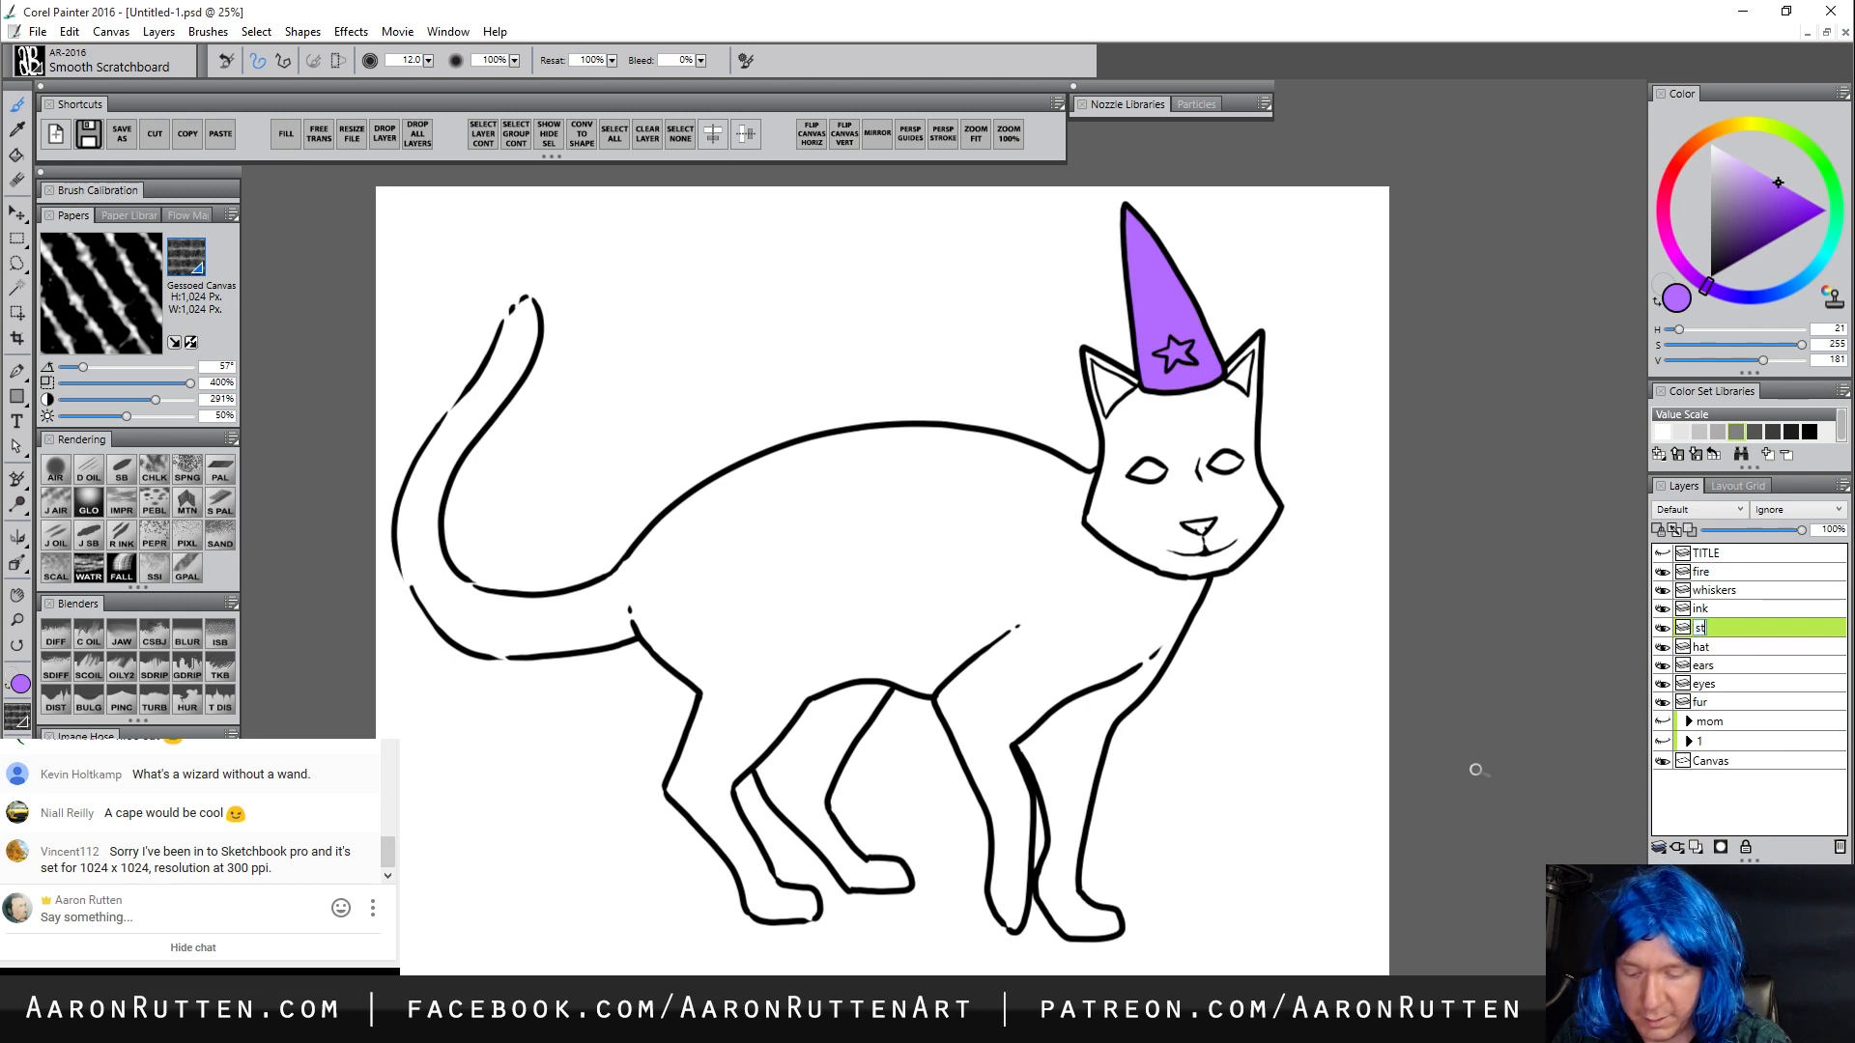
pyautogui.write('ar')
pyautogui.press('Return')
# Paint the star on the hat bright yellow on the star layer
pyautogui.click(1826, 210)
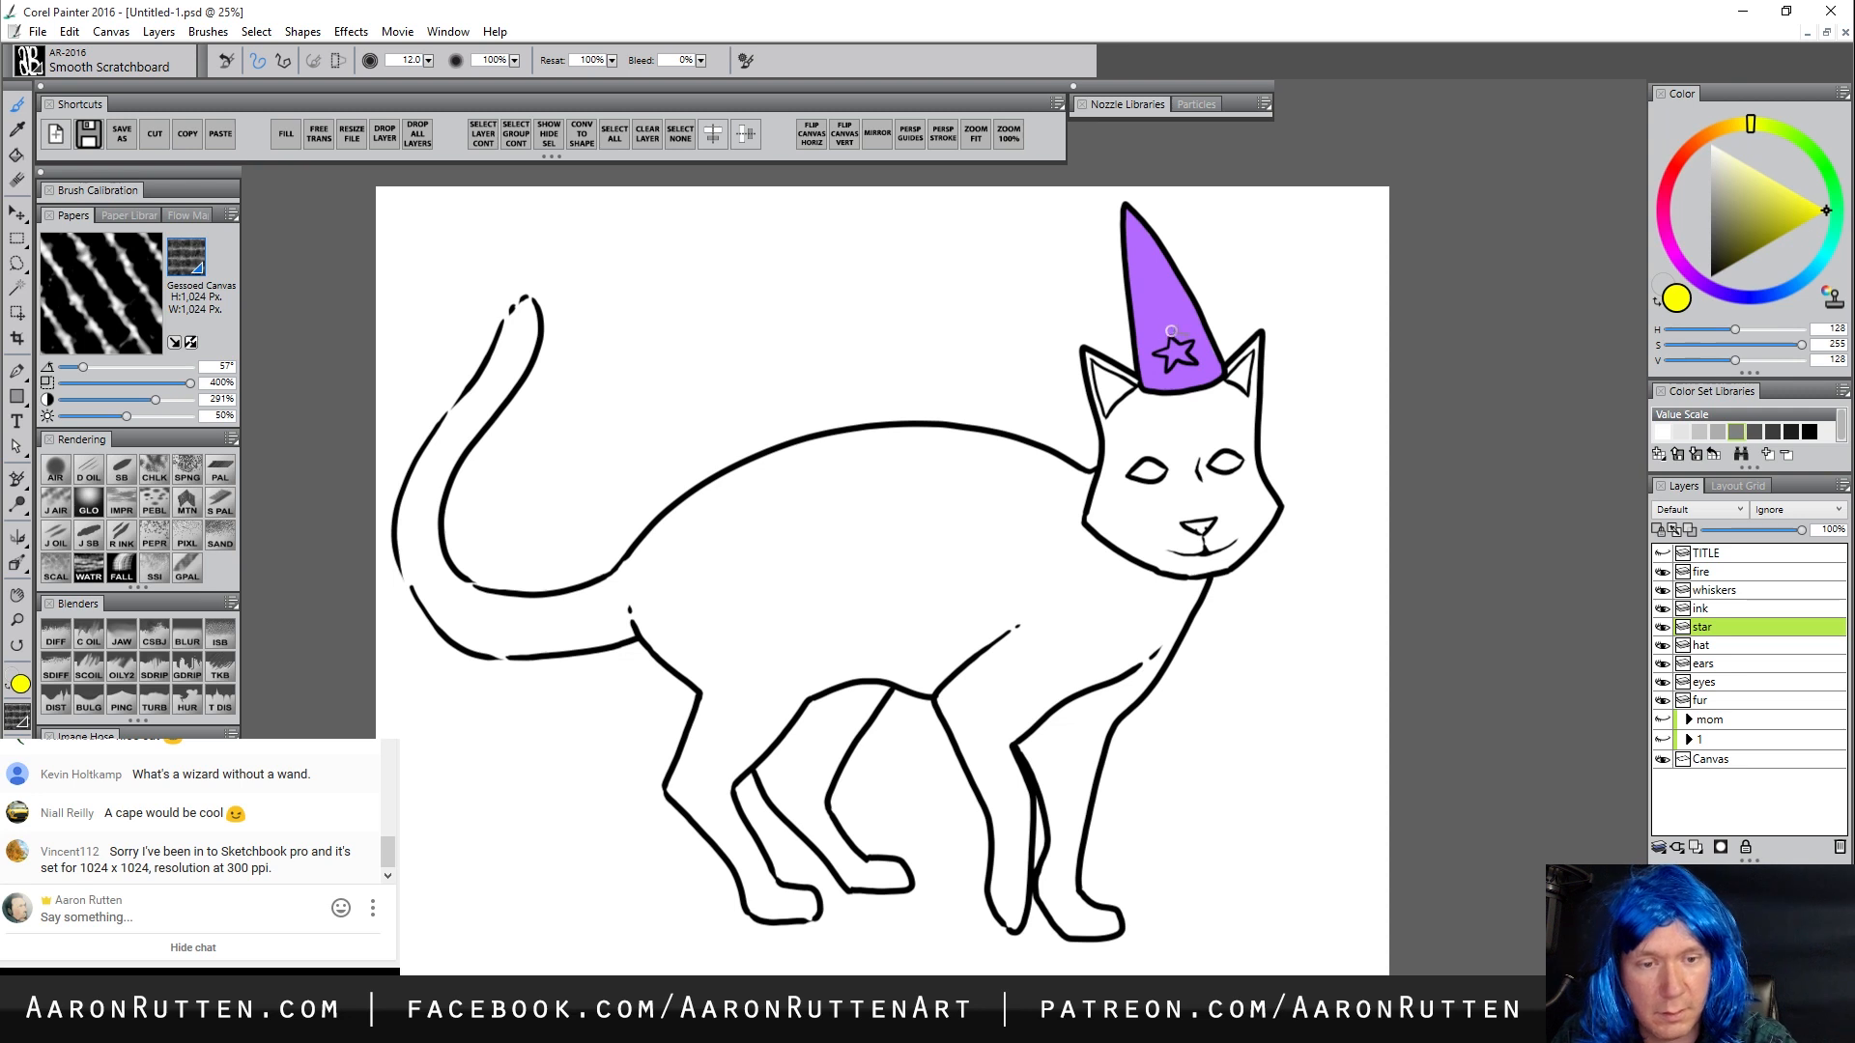
pyautogui.moveTo(1160, 354); pyautogui.dragTo(1190, 344)
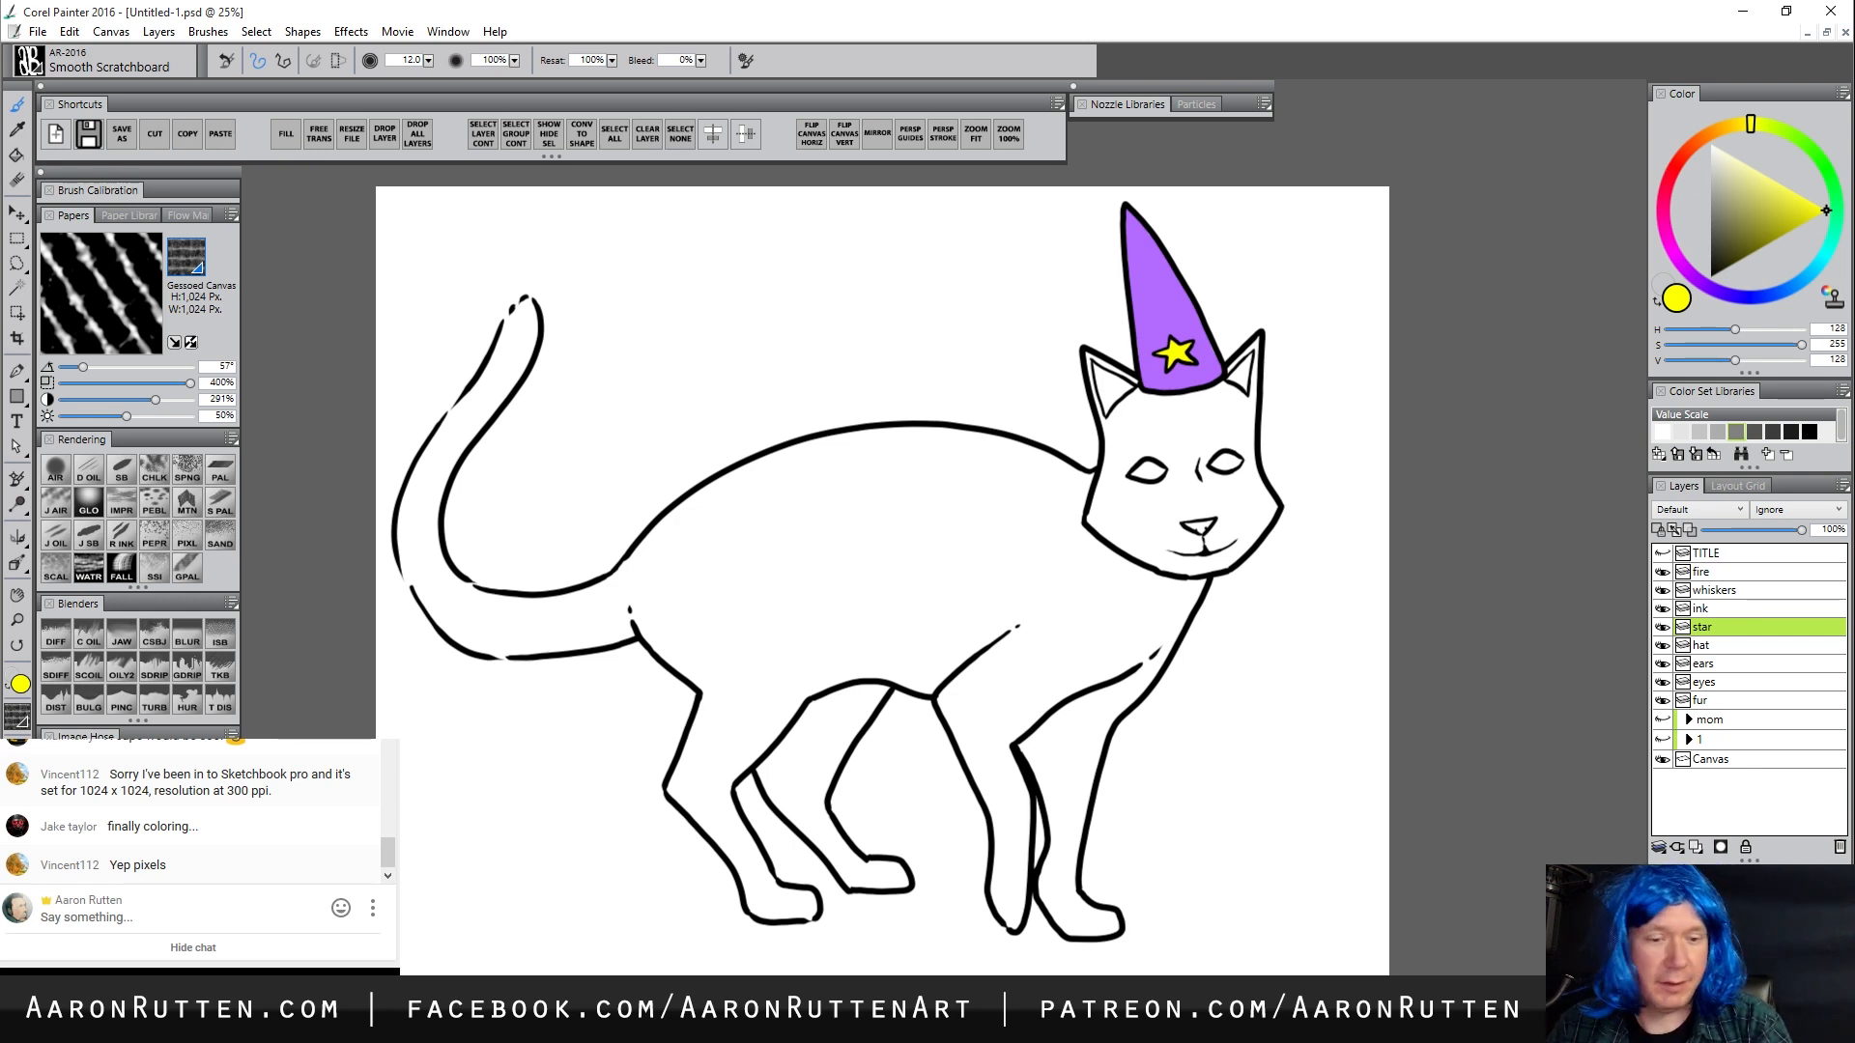
pyautogui.click(1708, 643)
pyautogui.click(1712, 626)
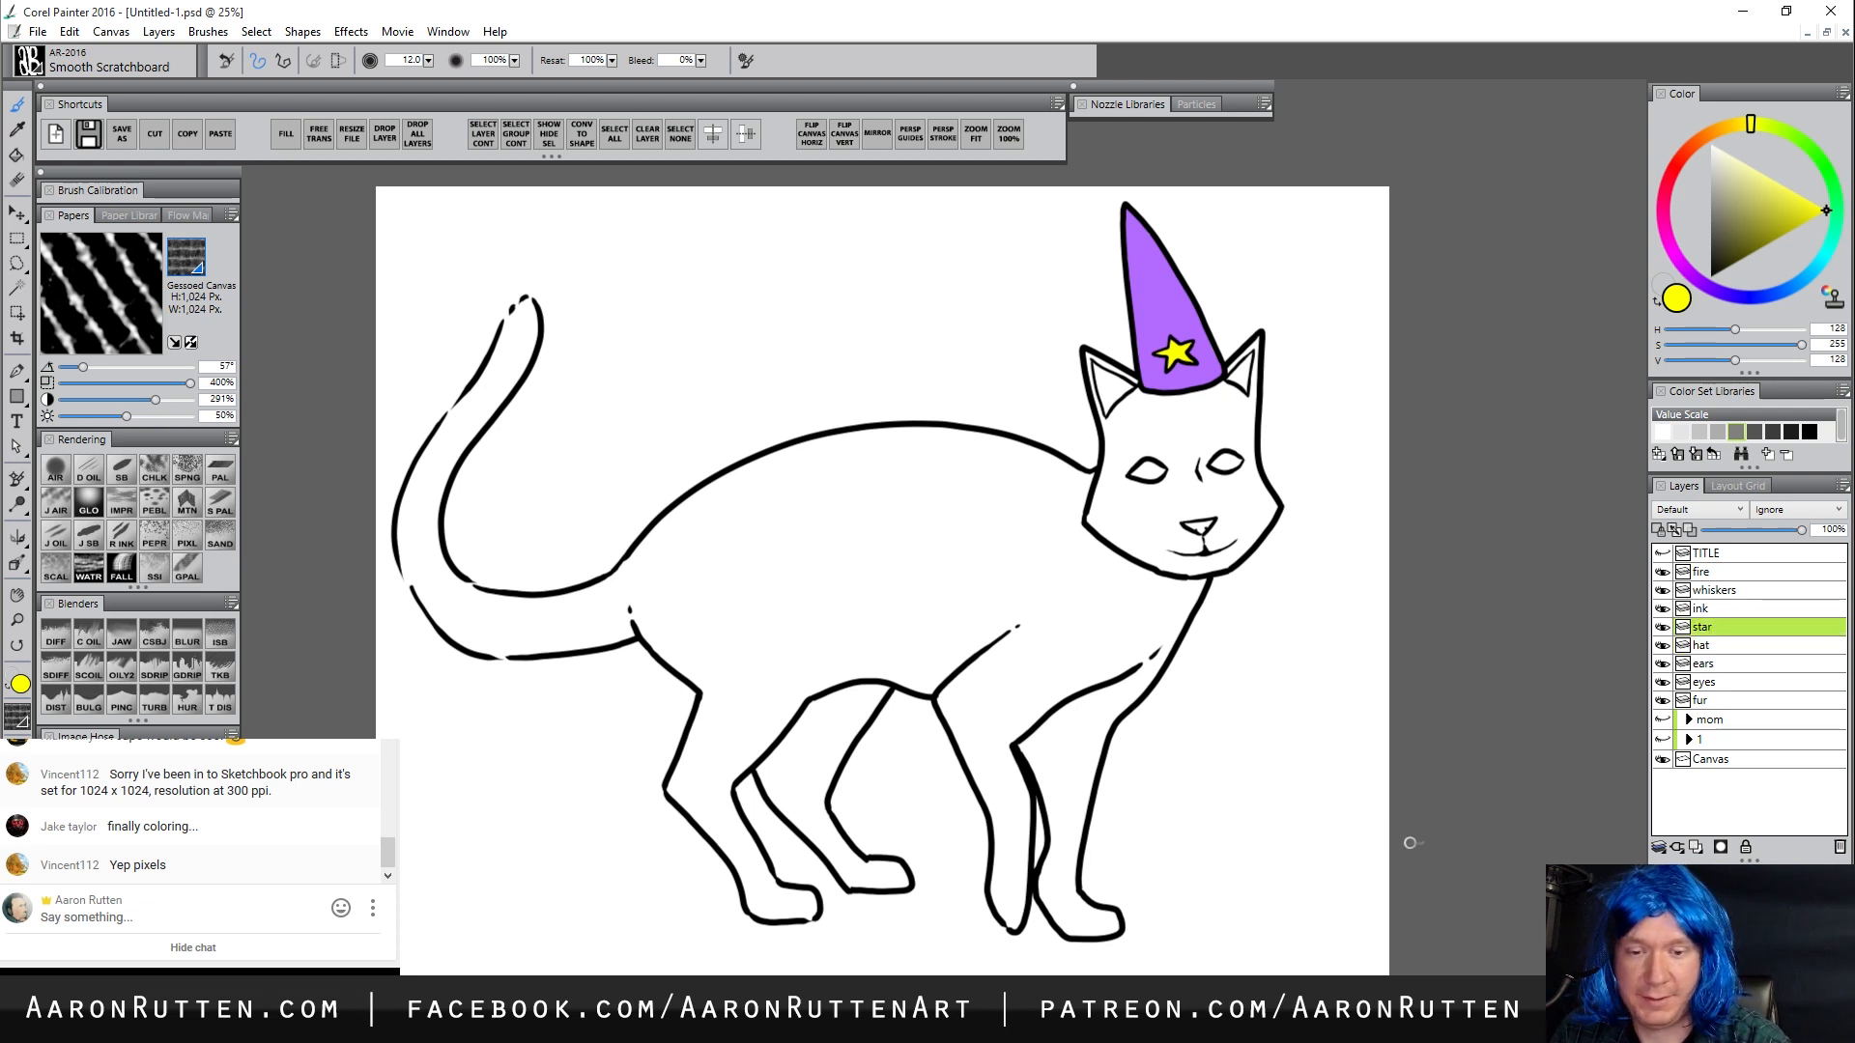
# On the ears layer, paint the inner triangles of both ears in a muted reddish brown with brush size 20
pyautogui.moveTo(1161, 787)
pyautogui.mouseDown()
pyautogui.moveTo(1182, 773)
pyautogui.moveTo(1189, 800)
pyautogui.mouseUp()
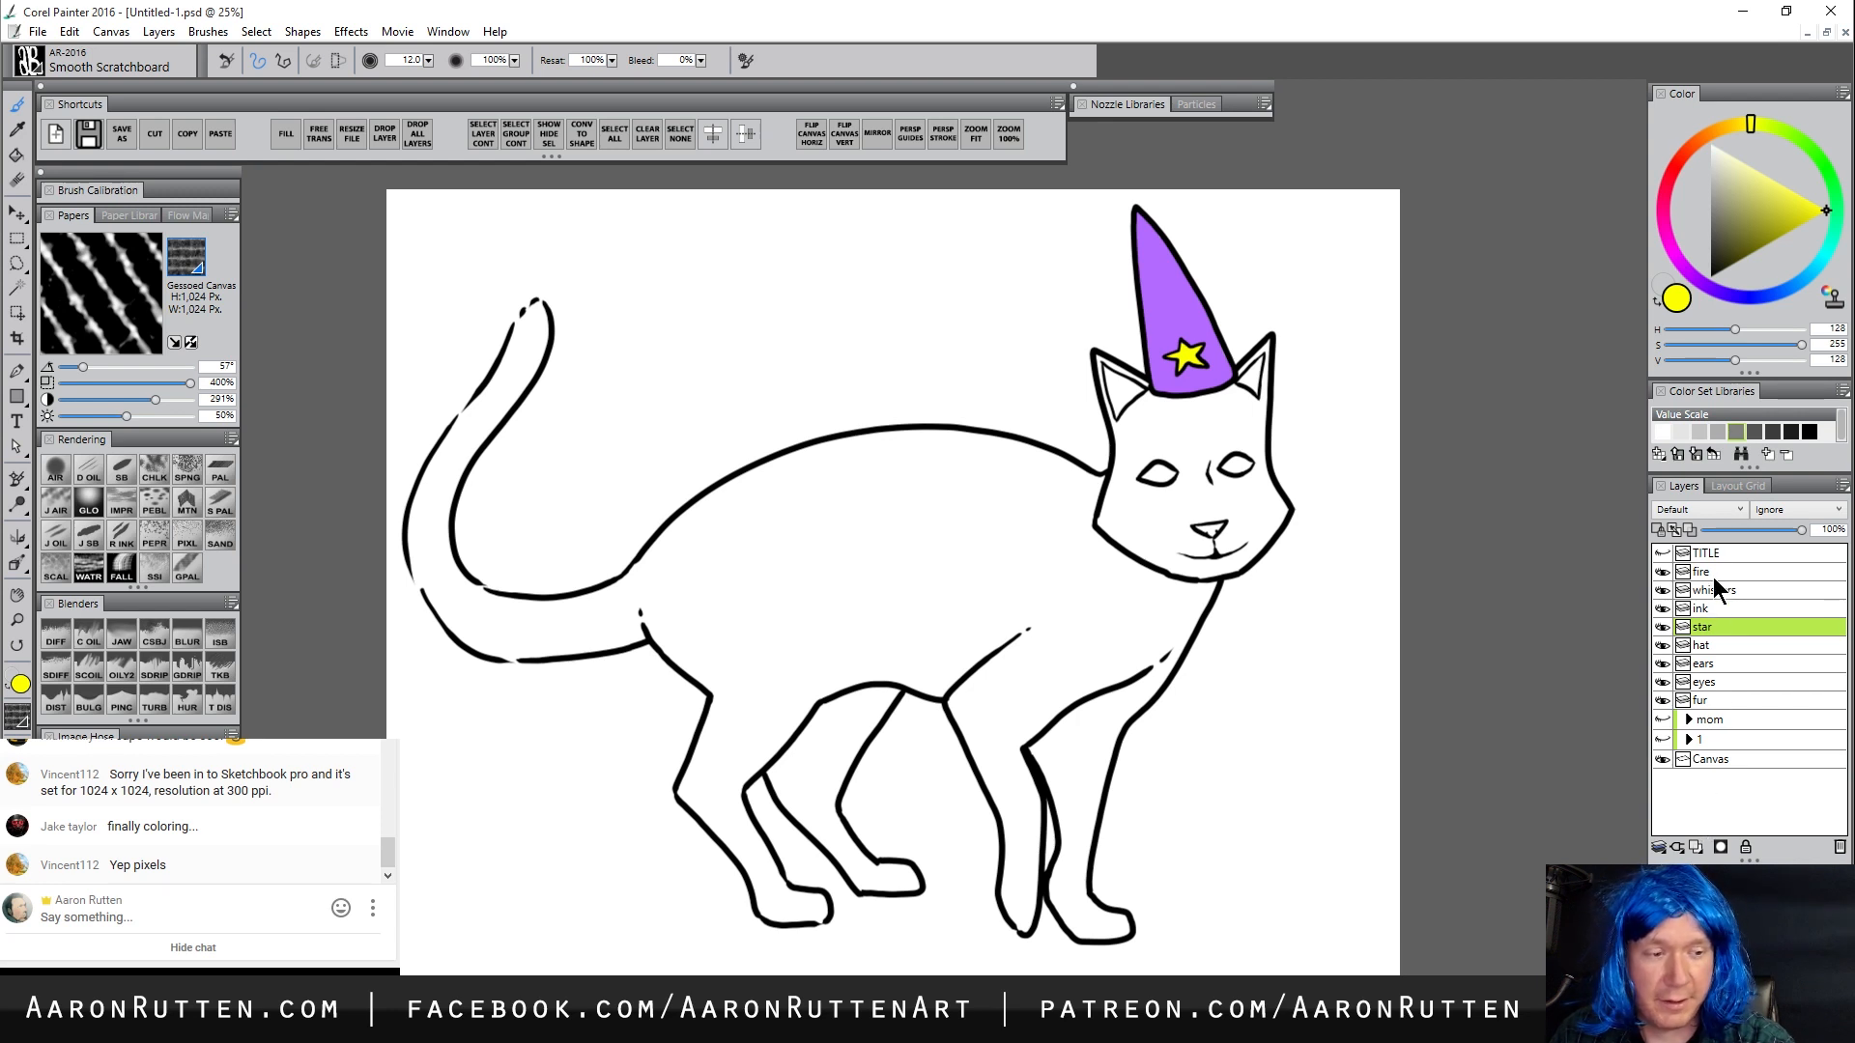
pyautogui.click(1712, 665)
pyautogui.click(17, 619)
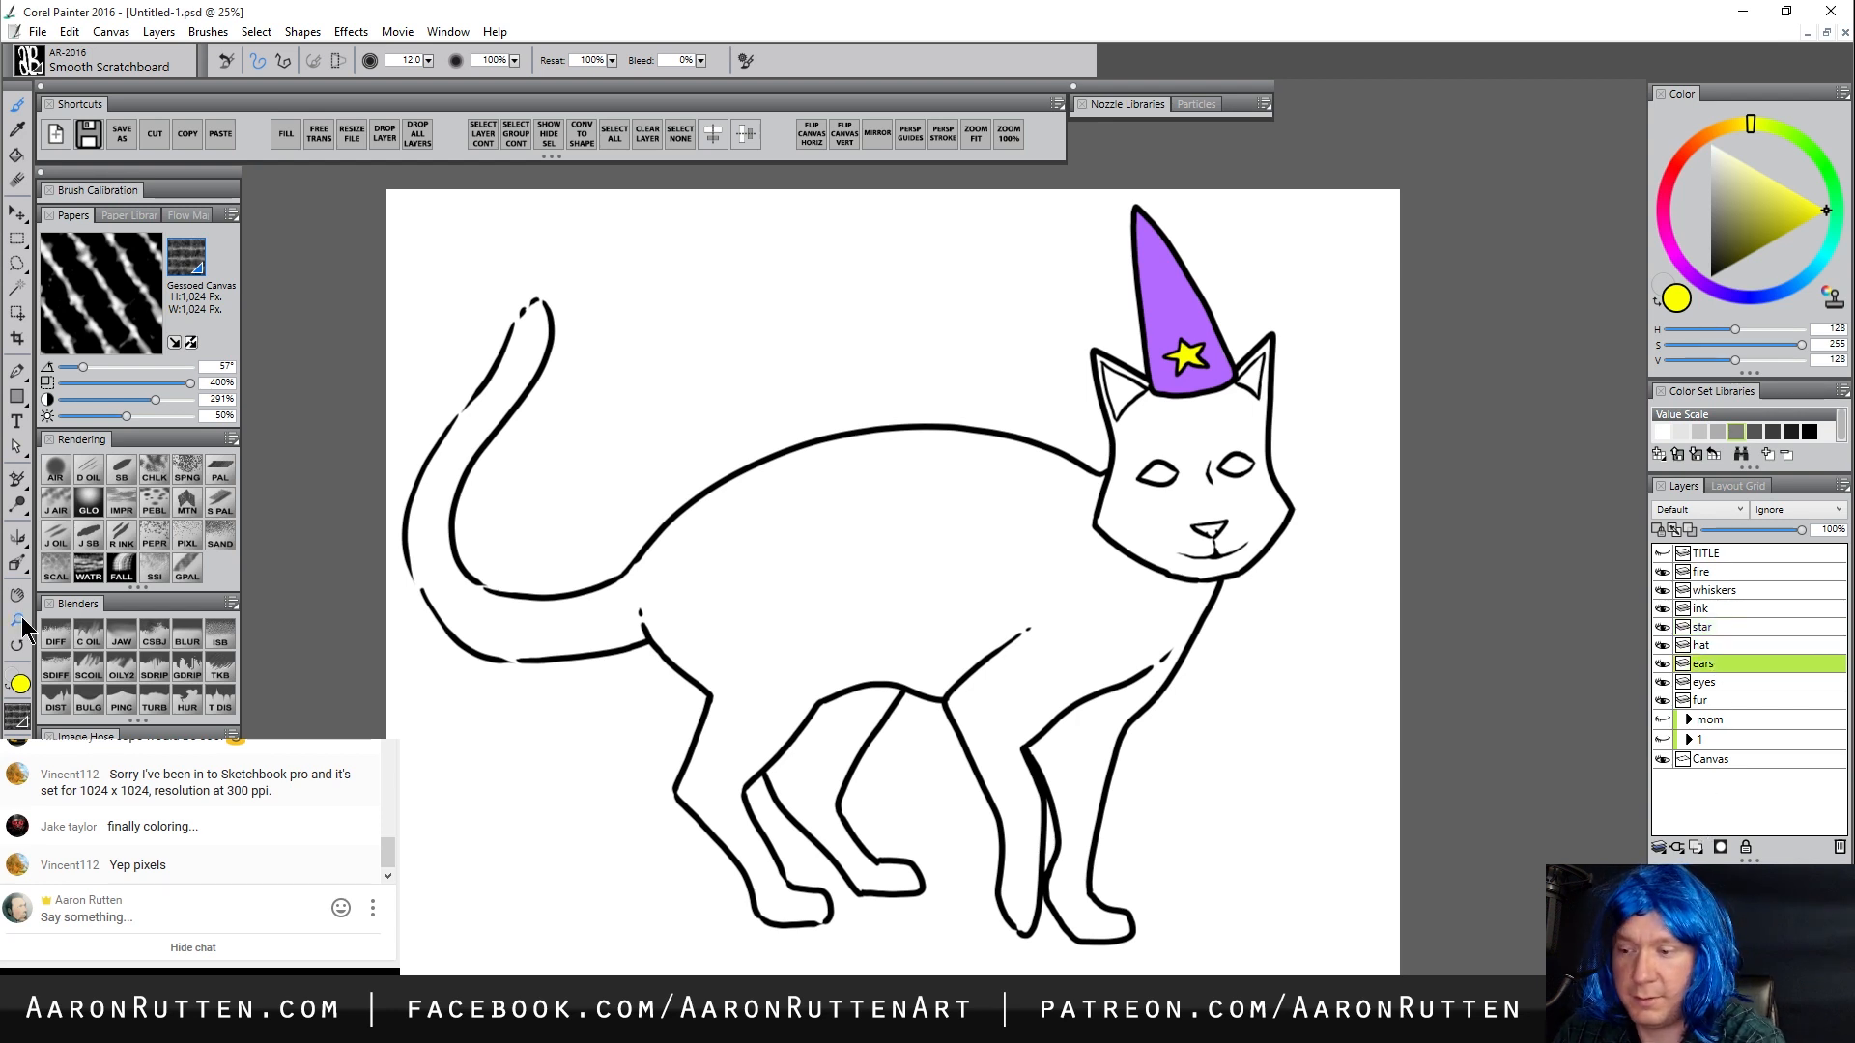
pyautogui.click(1150, 427)
pyautogui.click(1149, 427)
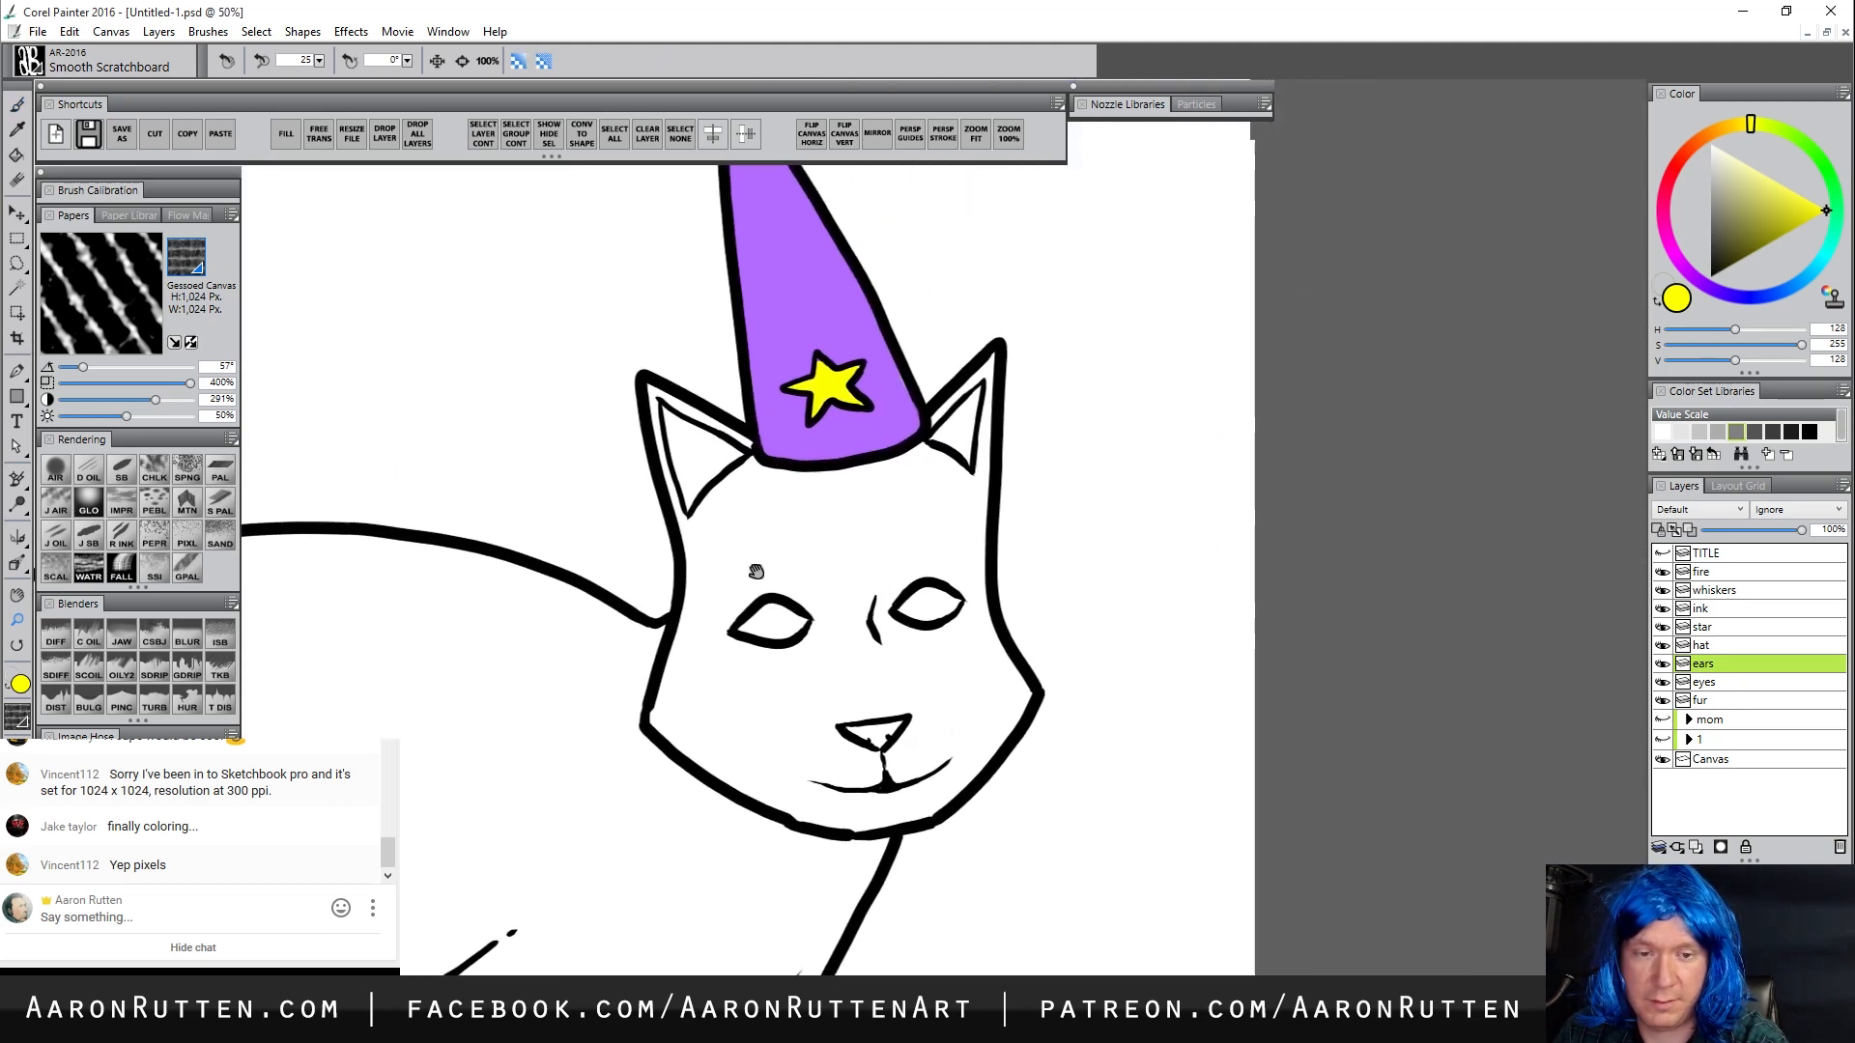
pyautogui.press('b')
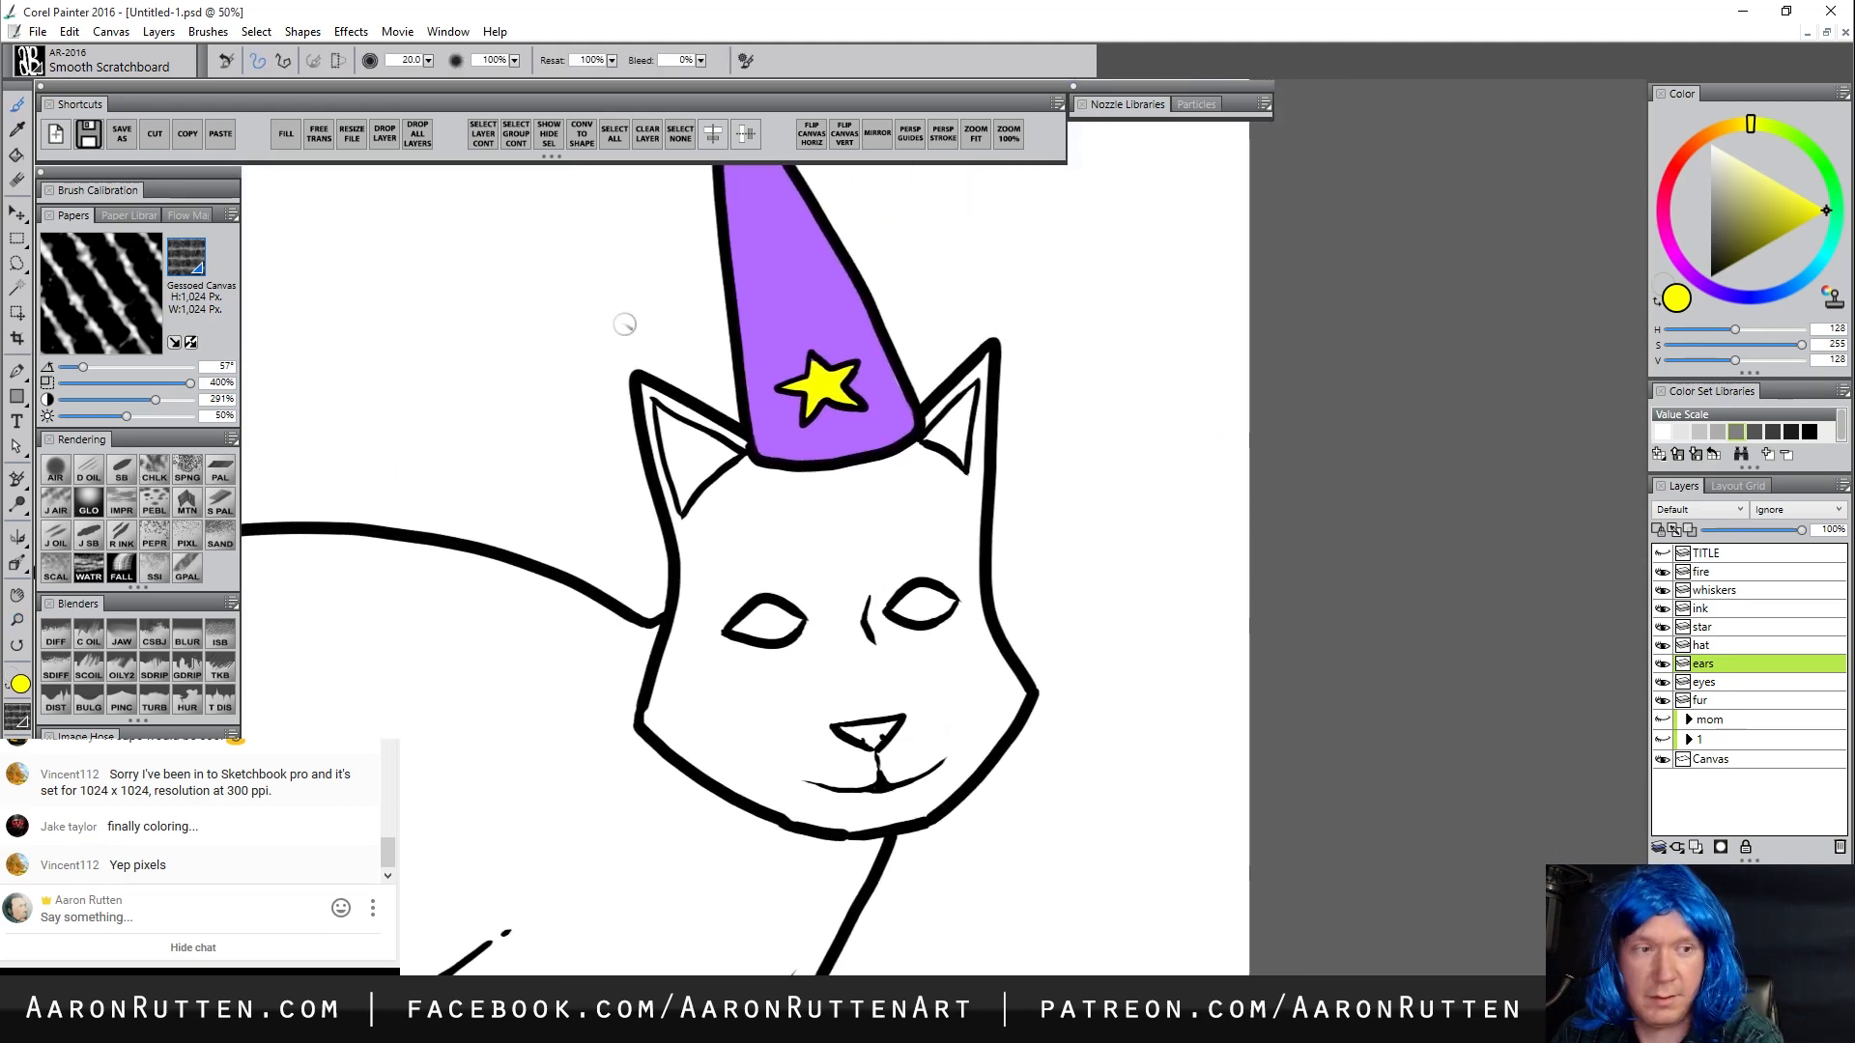
pyautogui.click(1719, 131)
pyautogui.click(1701, 143)
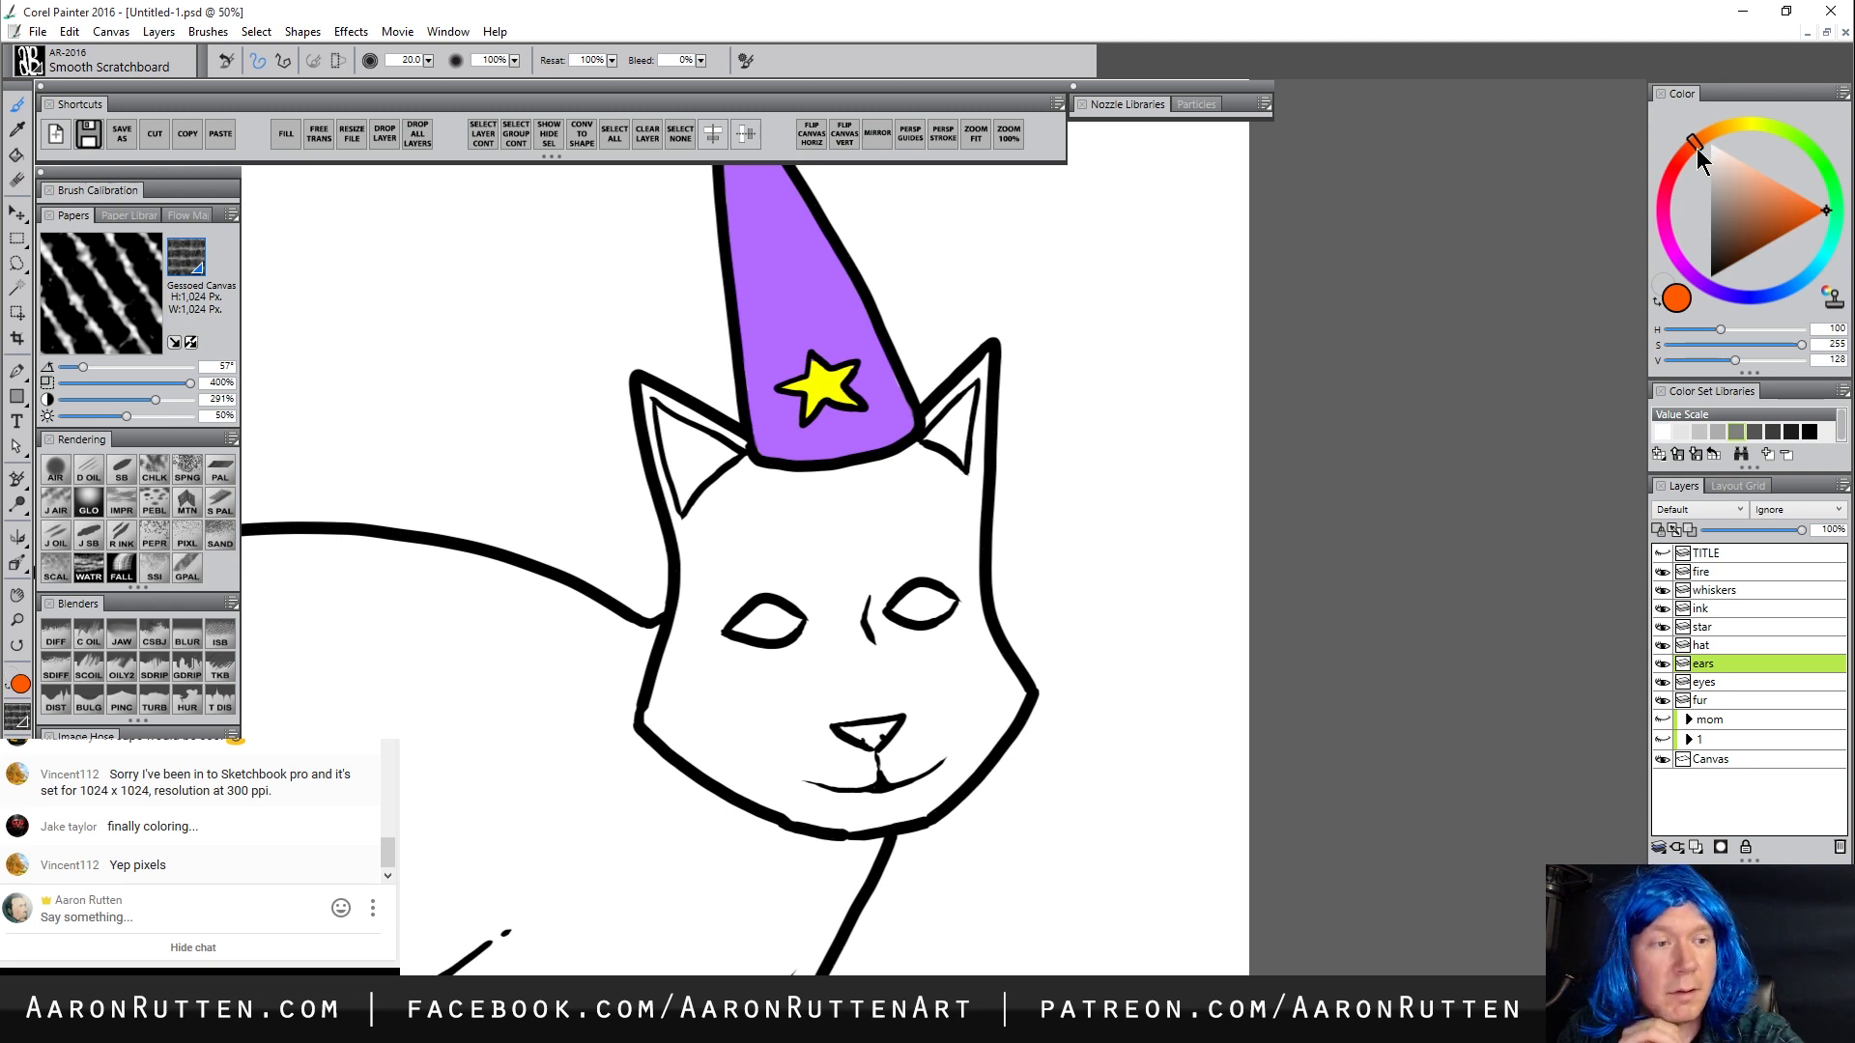
pyautogui.click(1738, 212)
pyautogui.click(1742, 209)
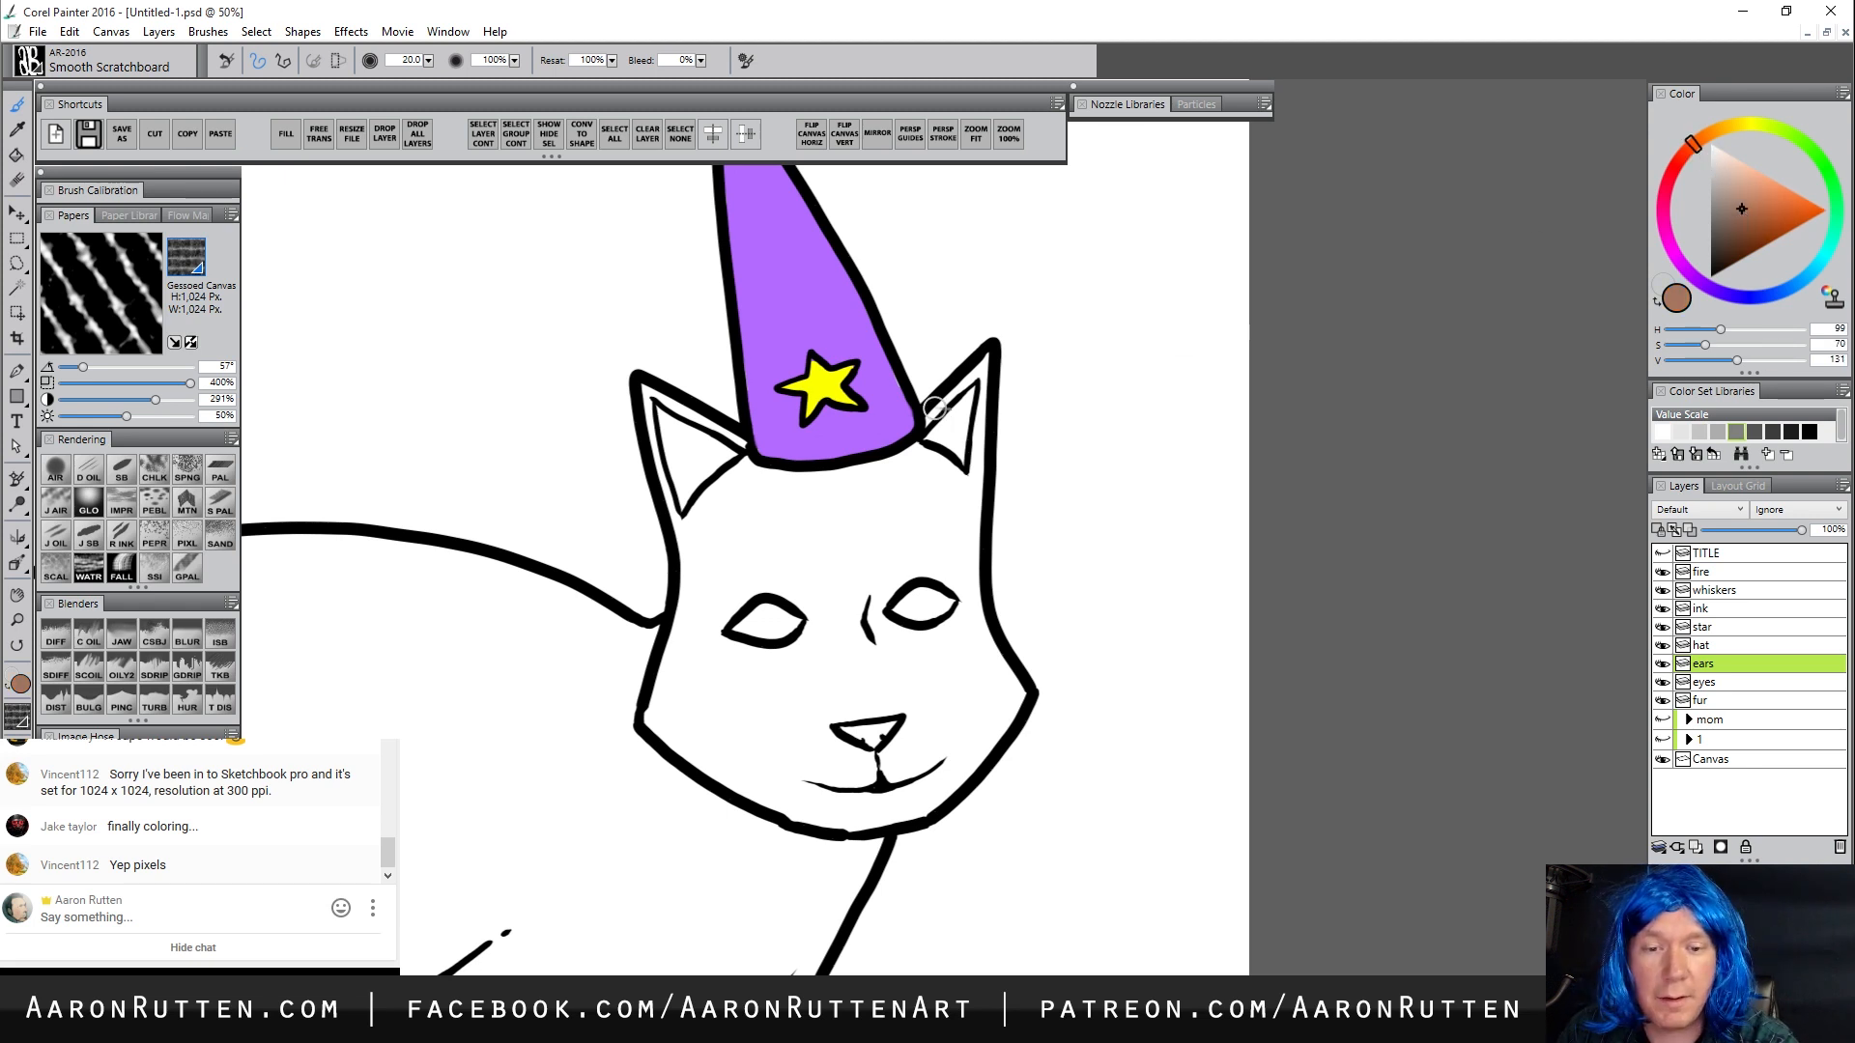
pyautogui.moveTo(934, 434)
pyautogui.mouseDown()
pyautogui.moveTo(973, 387)
pyautogui.moveTo(959, 446)
pyautogui.moveTo(965, 431)
pyautogui.moveTo(927, 442)
pyautogui.moveTo(964, 467)
pyautogui.moveTo(963, 425)
pyautogui.moveTo(953, 449)
pyautogui.moveTo(964, 401)
pyautogui.mouseUp()
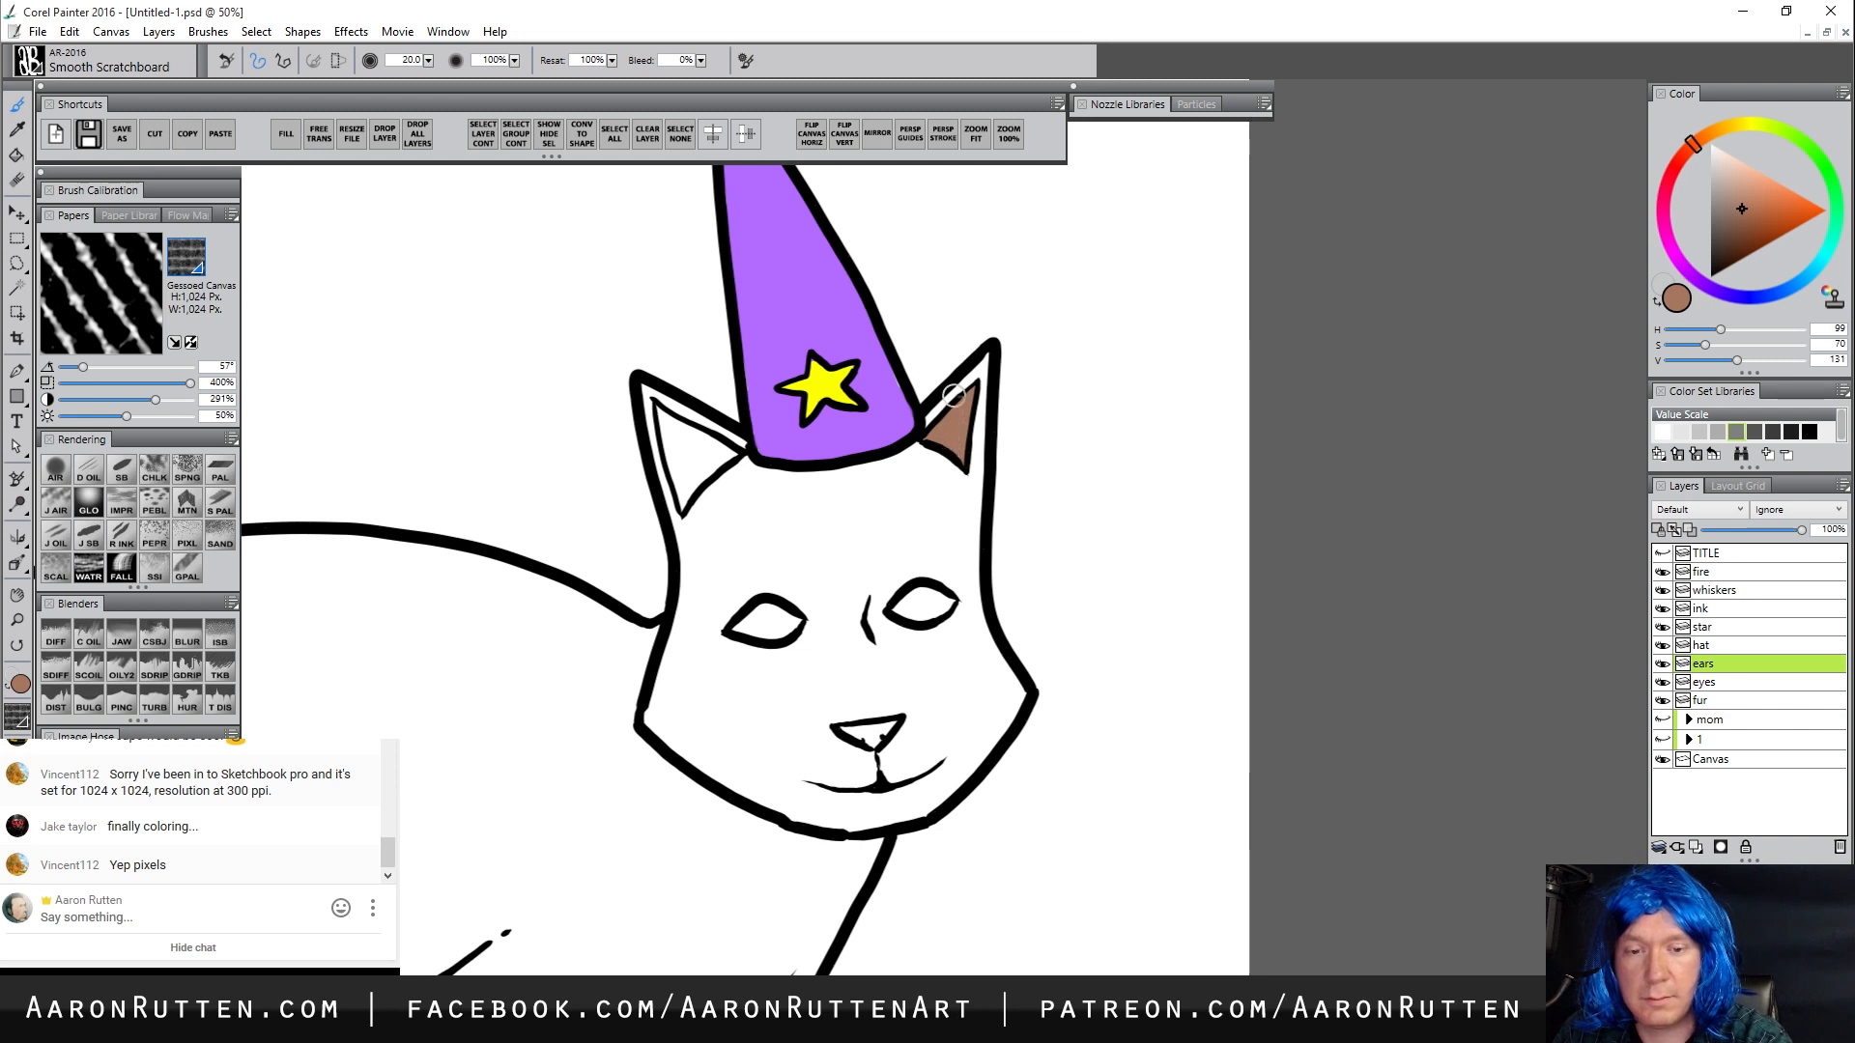
pyautogui.moveTo(663, 406)
pyautogui.mouseDown()
pyautogui.moveTo(683, 511)
pyautogui.moveTo(702, 471)
pyautogui.moveTo(660, 406)
pyautogui.moveTo(698, 441)
pyautogui.moveTo(684, 486)
pyautogui.moveTo(669, 421)
pyautogui.moveTo(710, 455)
pyautogui.moveTo(714, 430)
pyautogui.moveTo(695, 478)
pyautogui.moveTo(746, 451)
pyautogui.mouseUp()
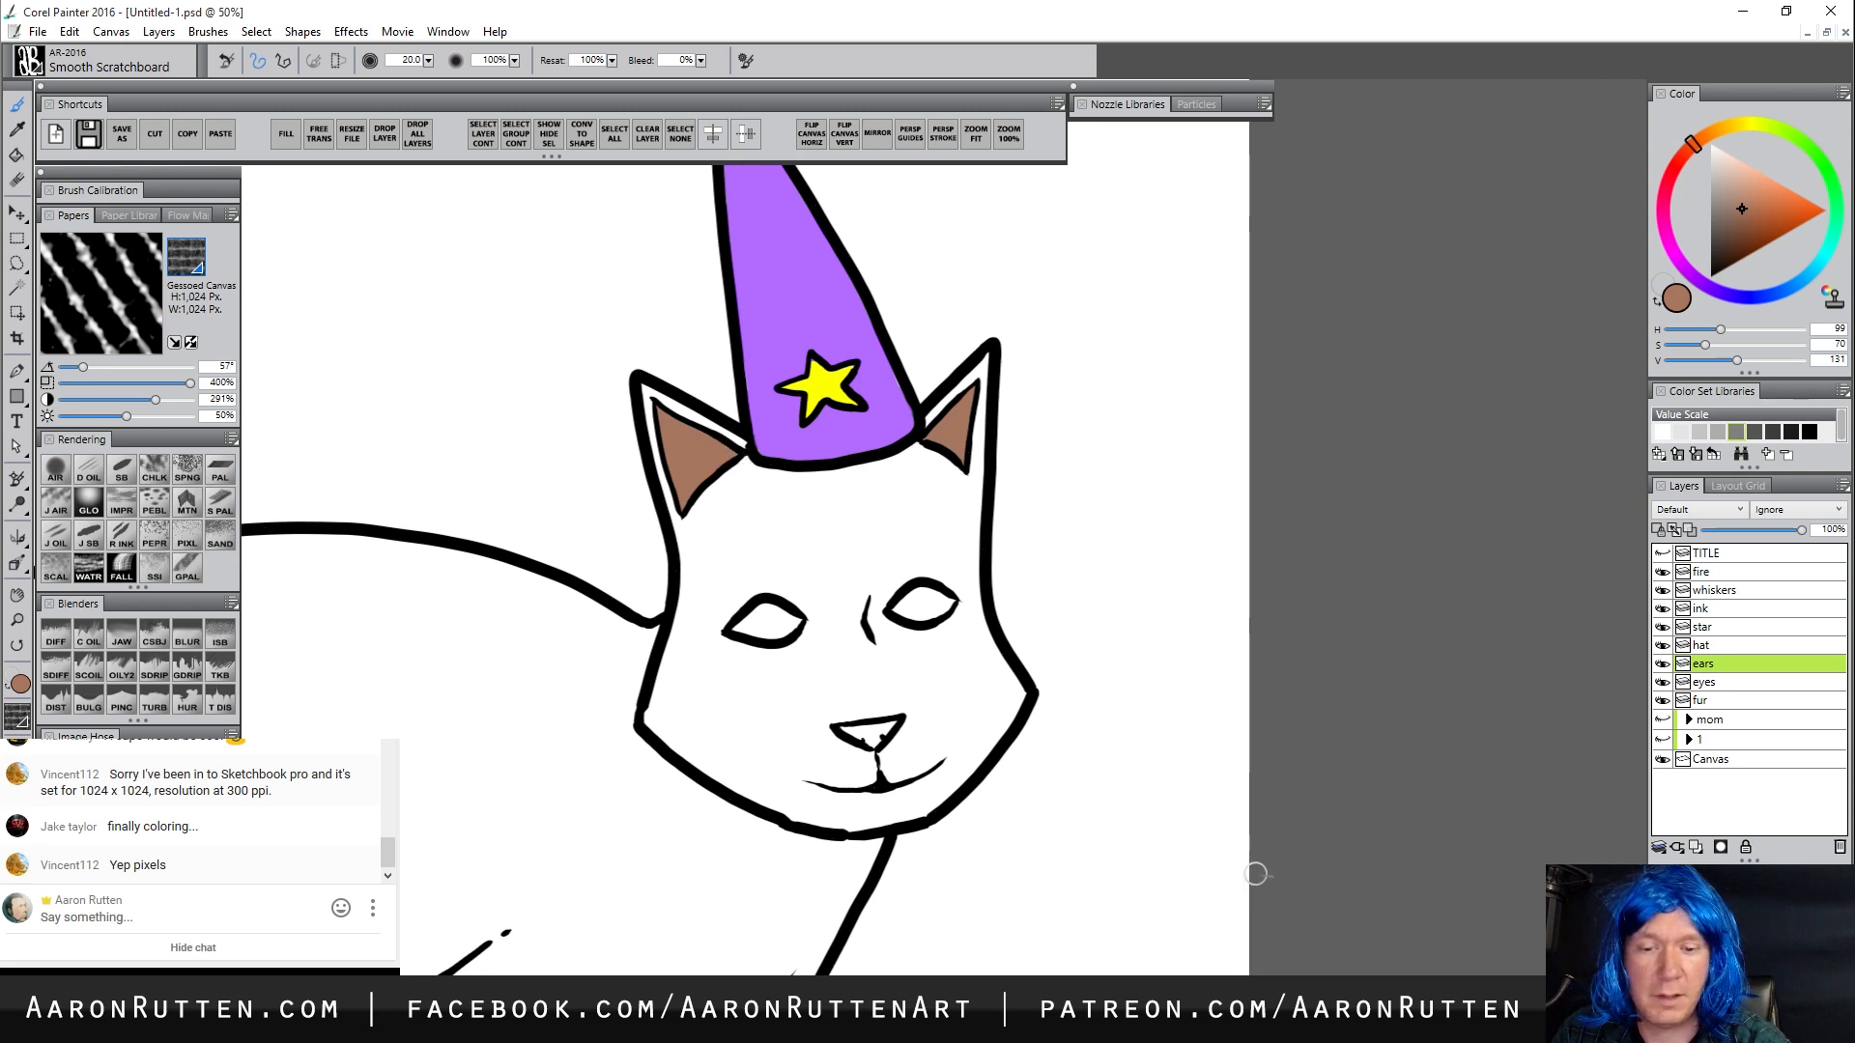
# On the eyes layer, paint both of the cat's eyes dark red
pyautogui.click(1712, 682)
pyautogui.moveTo(1766, 243); pyautogui.dragTo(1781, 252)
pyautogui.click(1685, 153)
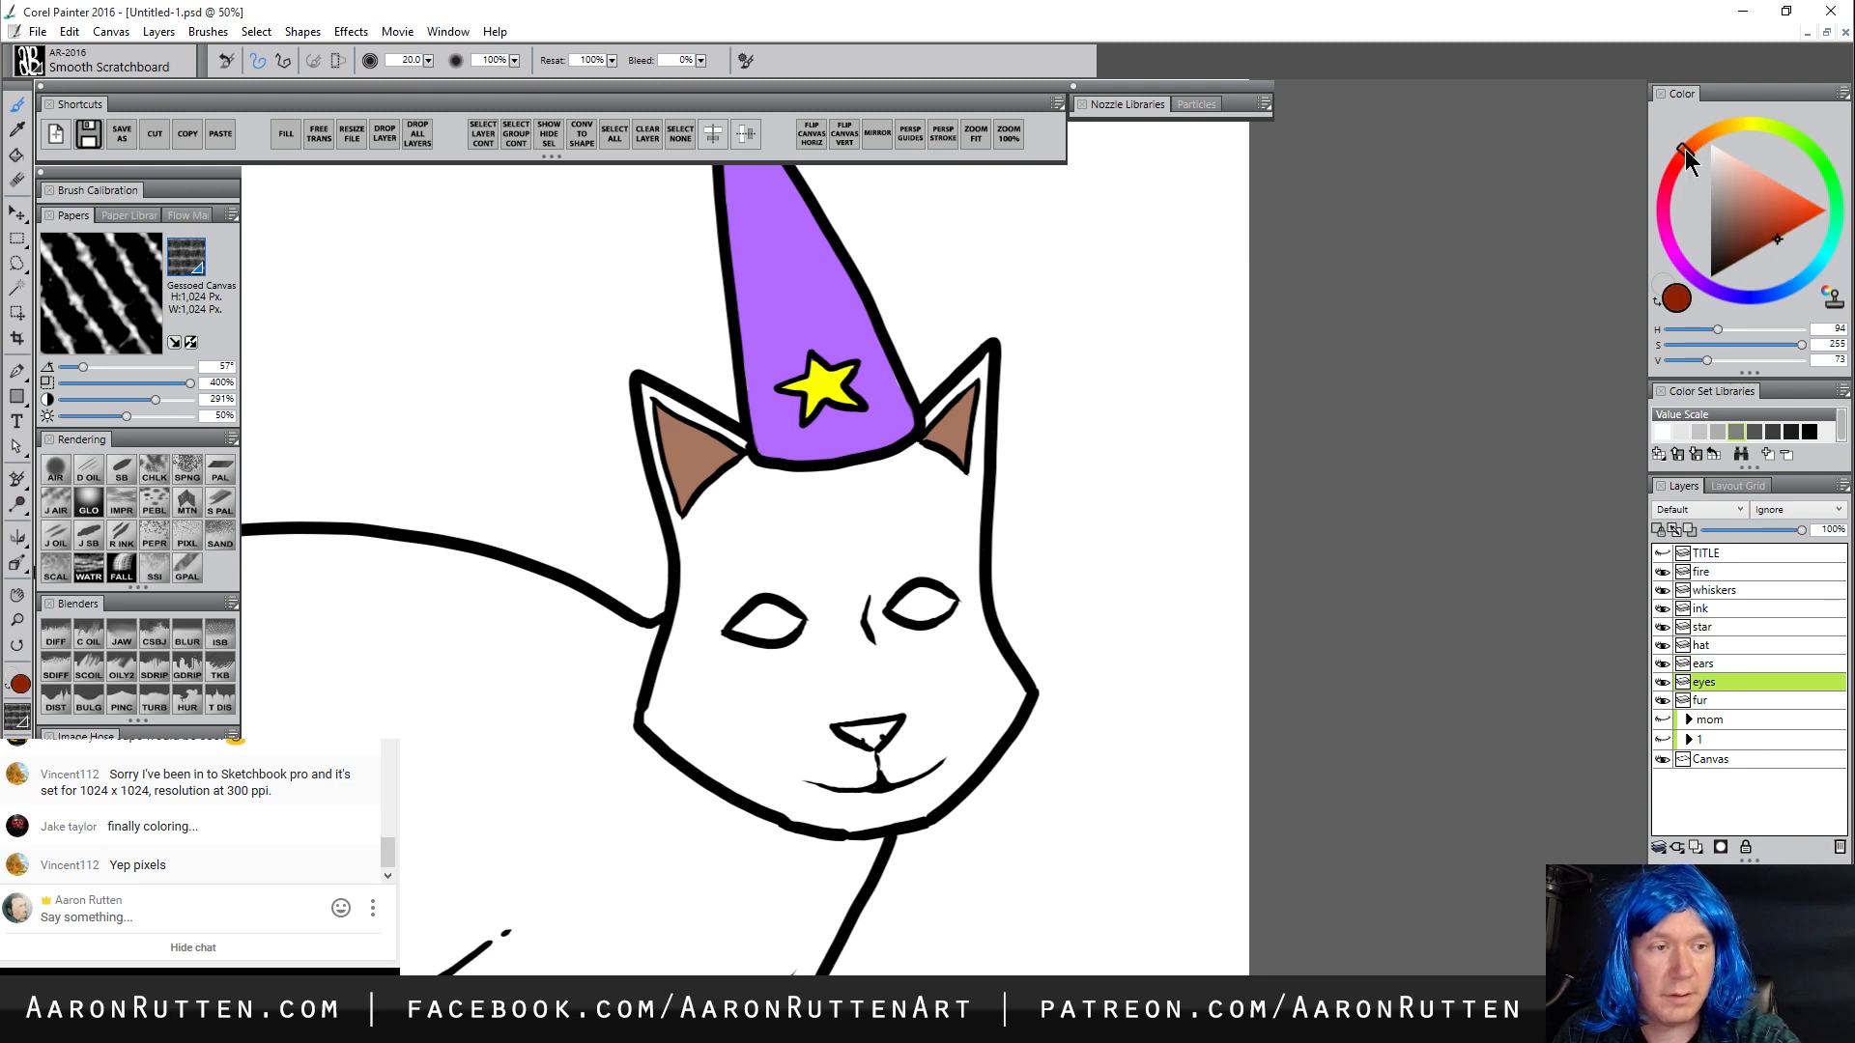
pyautogui.moveTo(749, 620); pyautogui.dragTo(971, 604)
# Rename the eyes layer to eyes-nose and paint the cat's nose medium grey on it
pyautogui.doubleClick(1718, 684)
pyautogui.click(1718, 686)
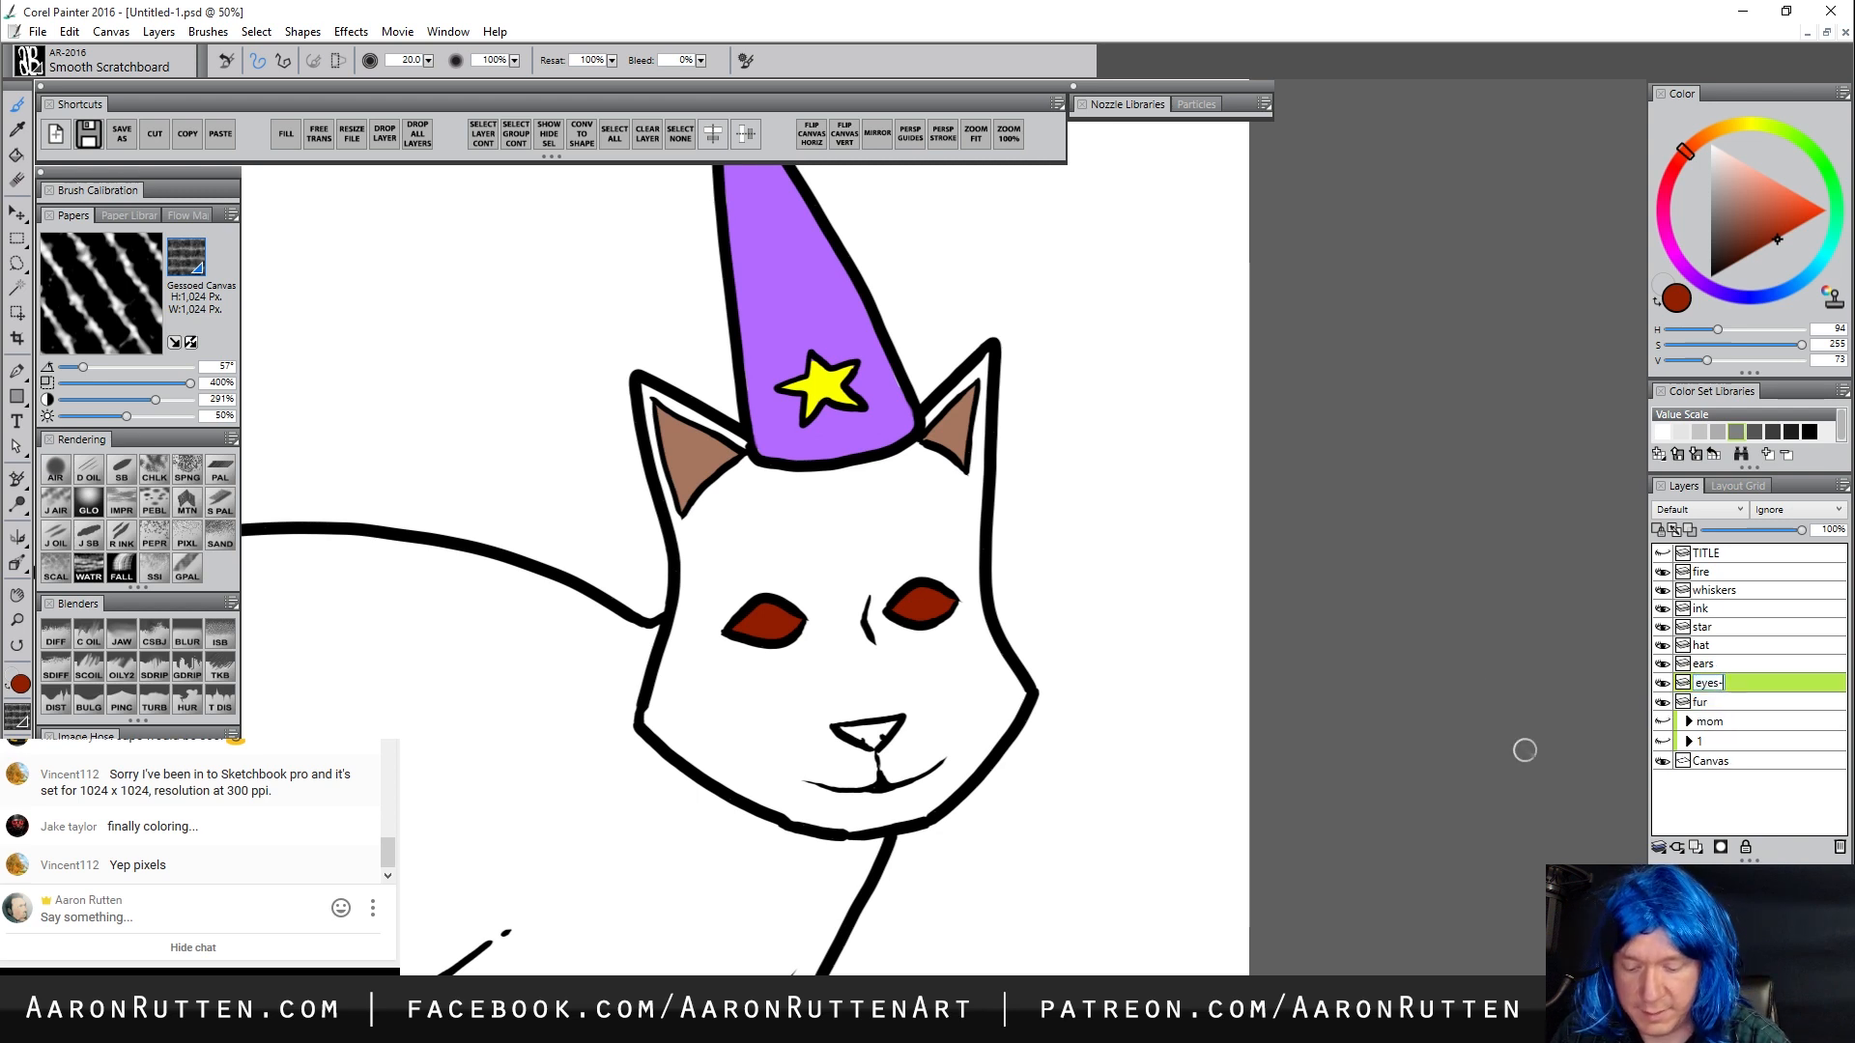
pyautogui.press('Return')
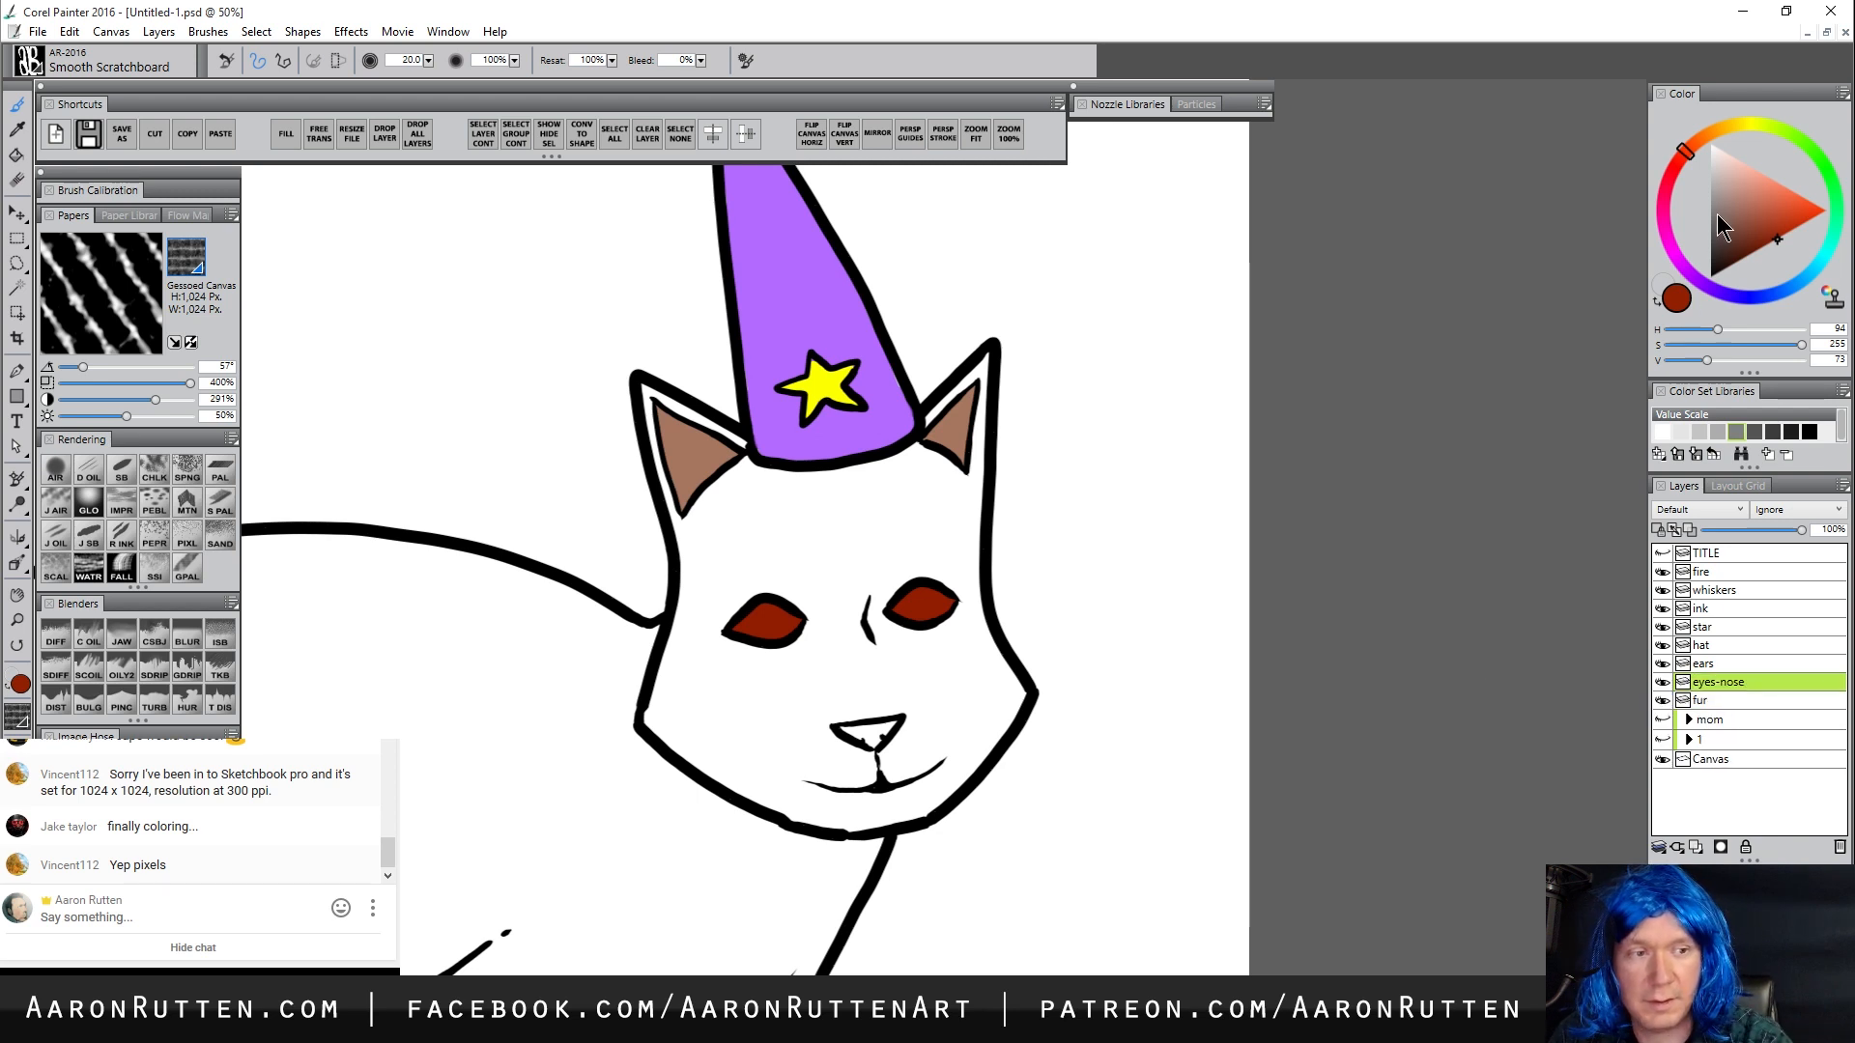
pyautogui.moveTo(1735, 217); pyautogui.dragTo(1696, 223)
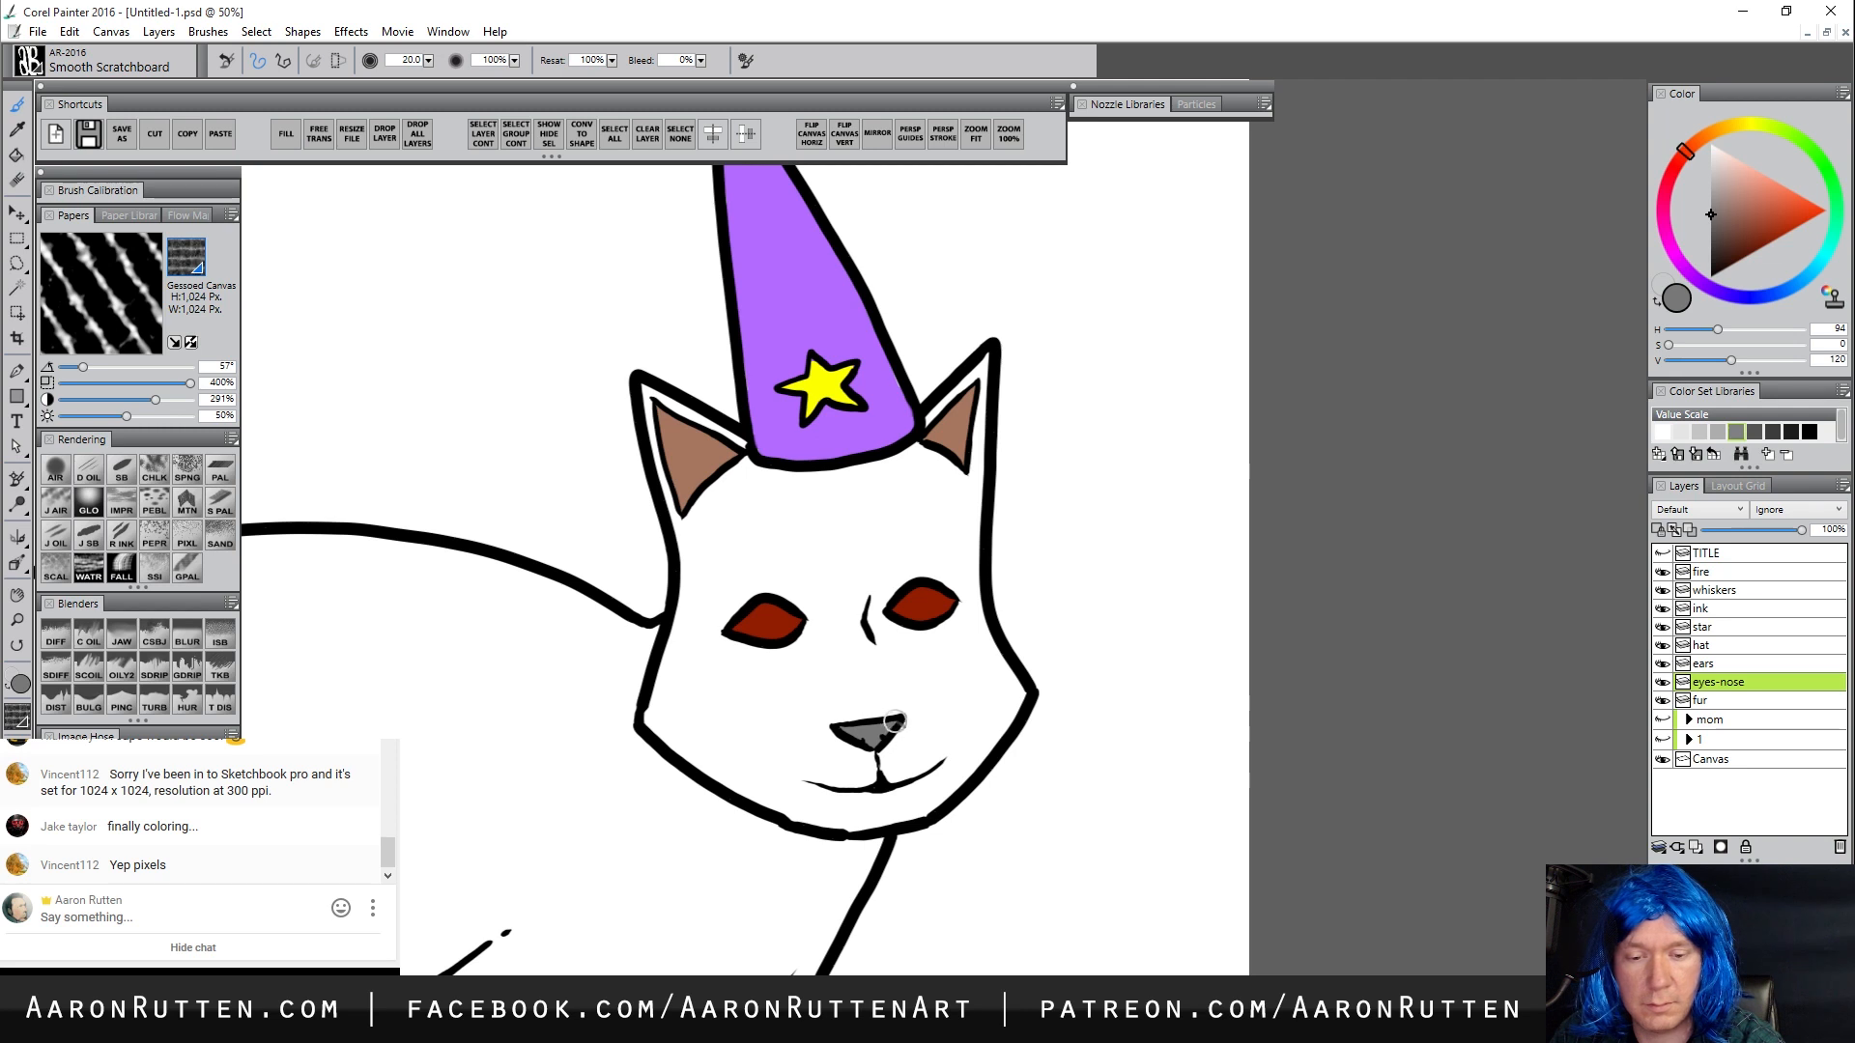
# Select the fur layer and pick a very dark grey as the painting colour
pyautogui.click(16, 619)
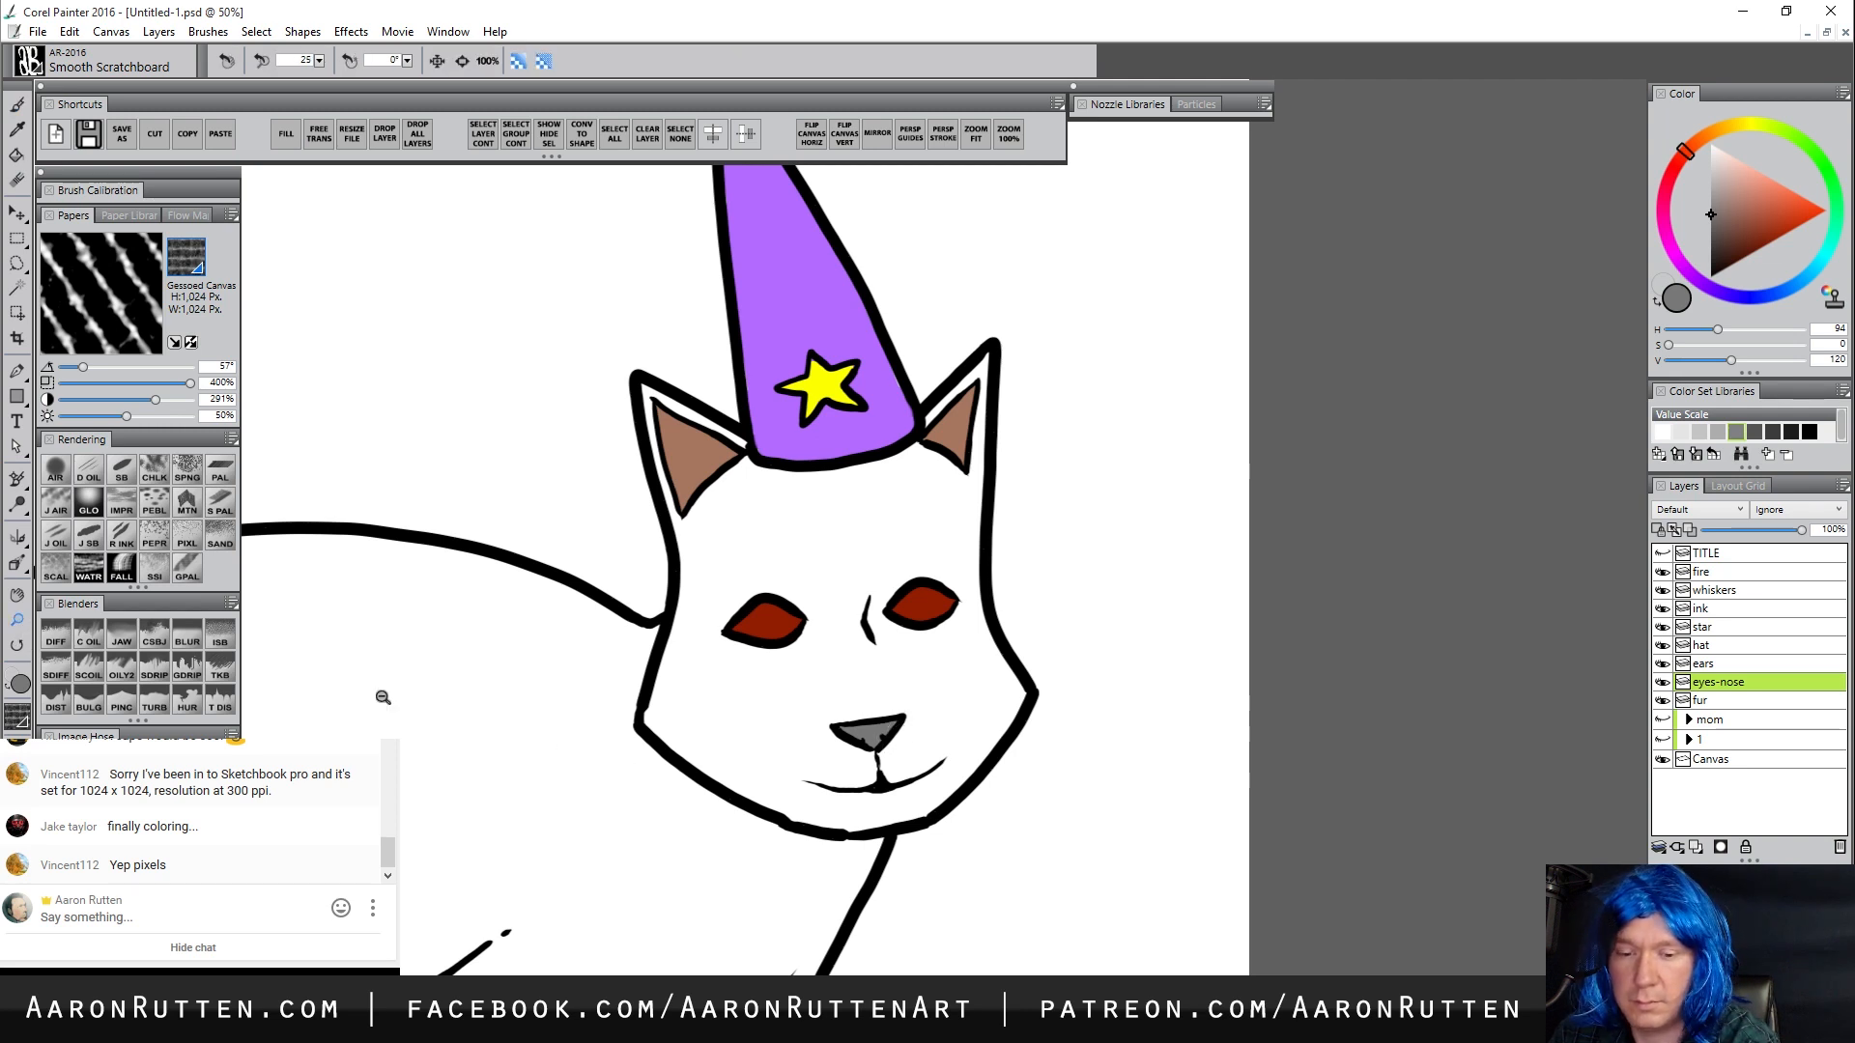
pyautogui.keyDown('alt'); pyautogui.click(568, 891); pyautogui.keyUp('alt')
pyautogui.moveTo(855, 774); pyautogui.dragTo(903, 764)
pyautogui.click(970, 656)
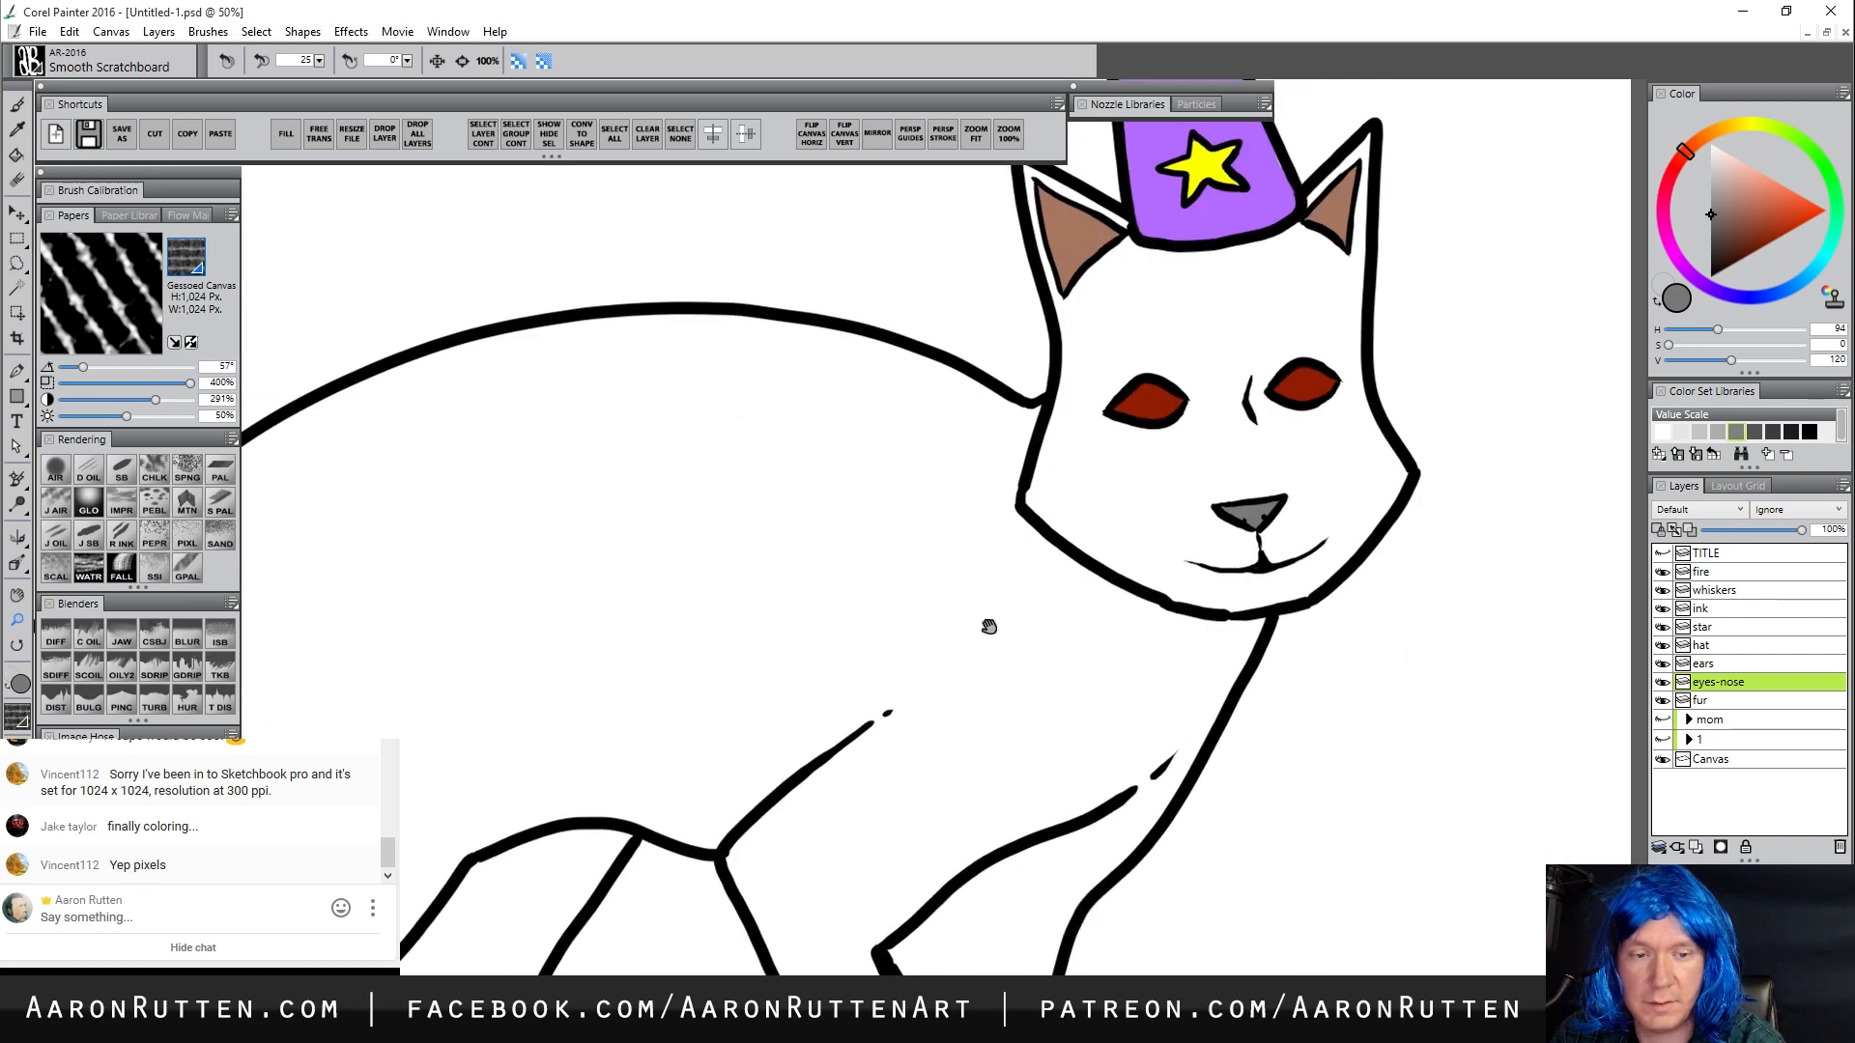
pyautogui.click(976, 633)
pyautogui.moveTo(866, 667); pyautogui.dragTo(774, 724)
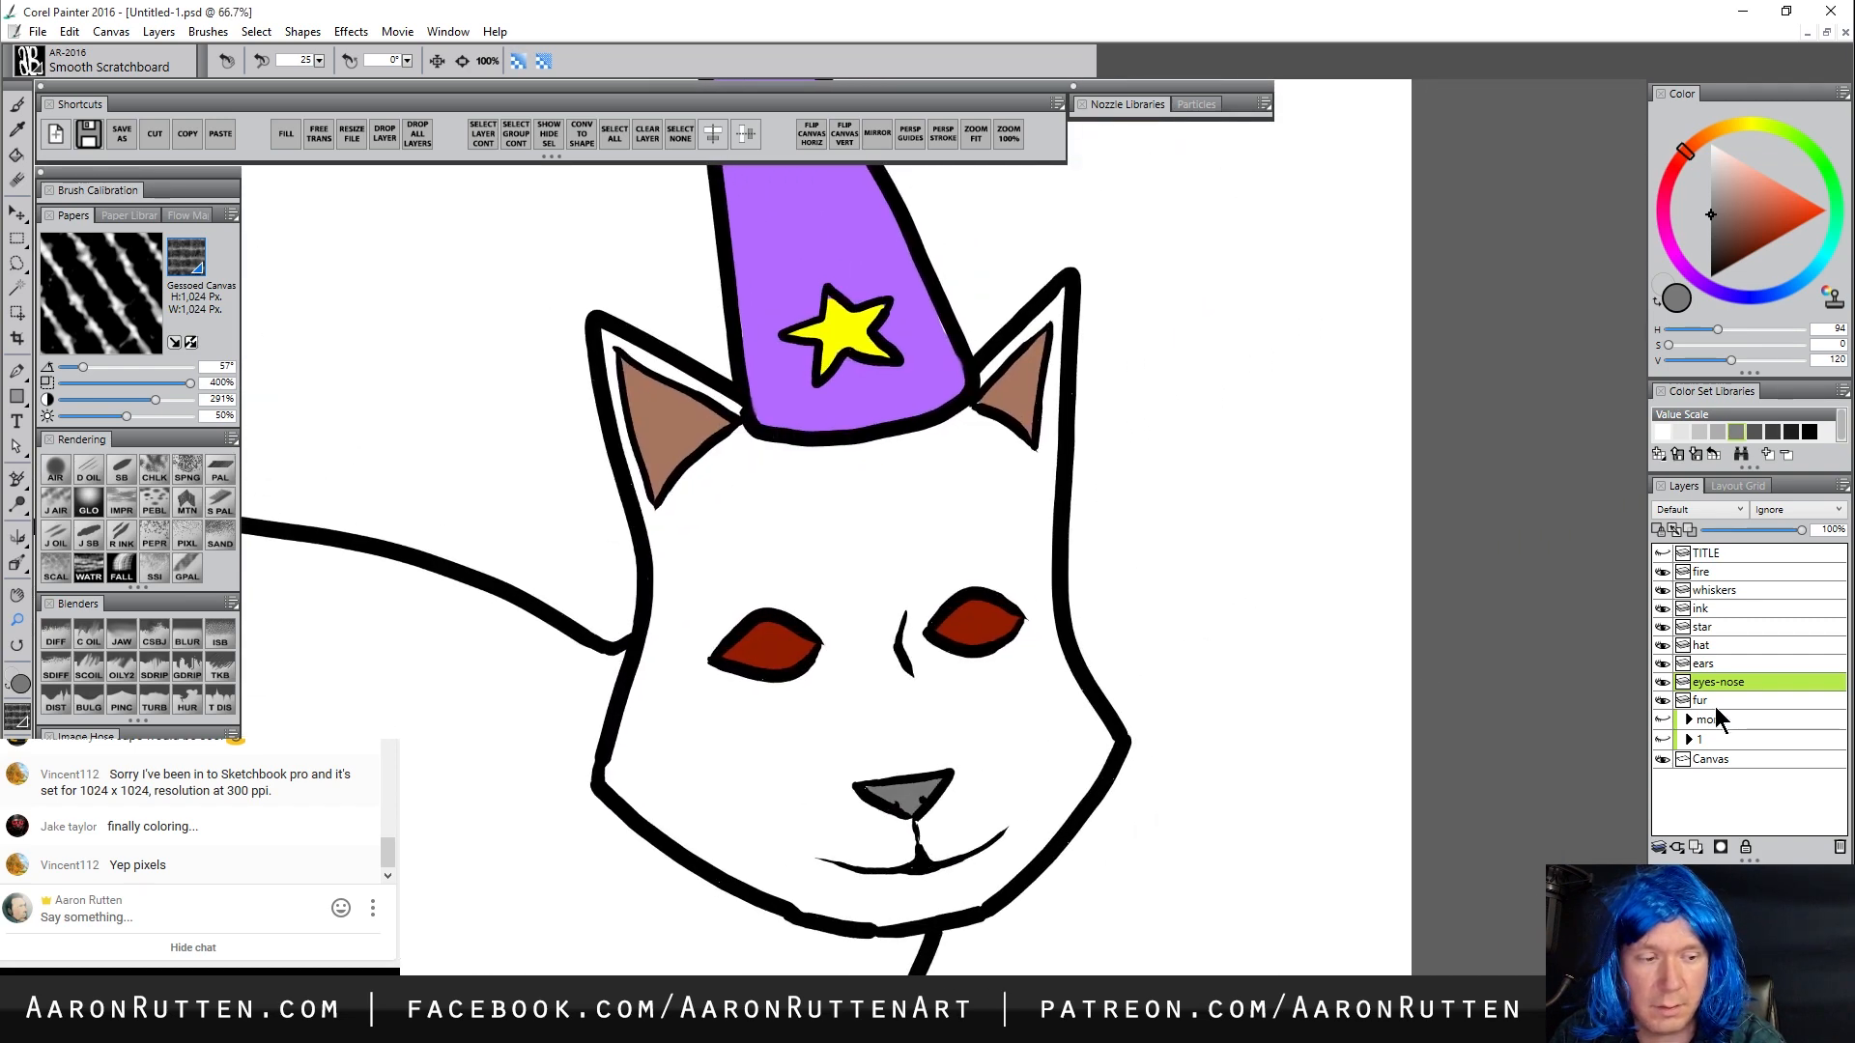
pyautogui.click(1719, 702)
pyautogui.moveTo(1723, 248); pyautogui.dragTo(1632, 250)
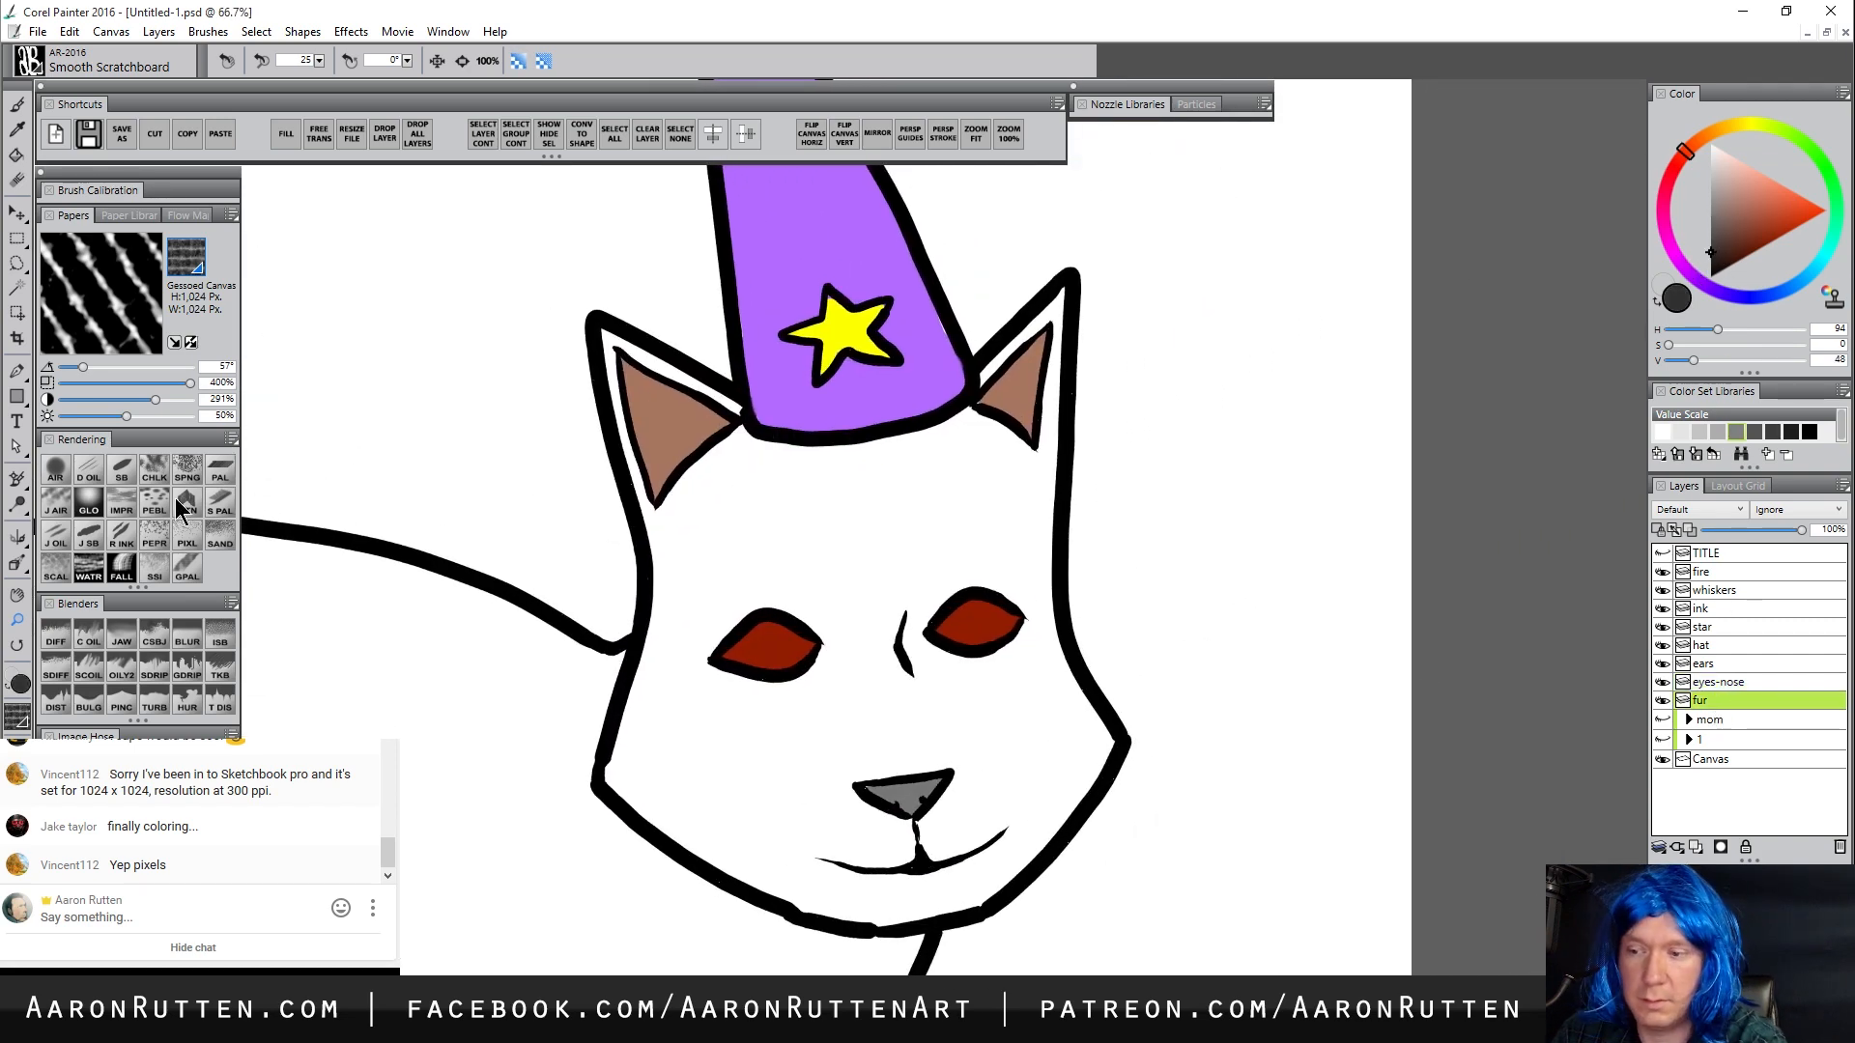
pyautogui.click(55, 470)
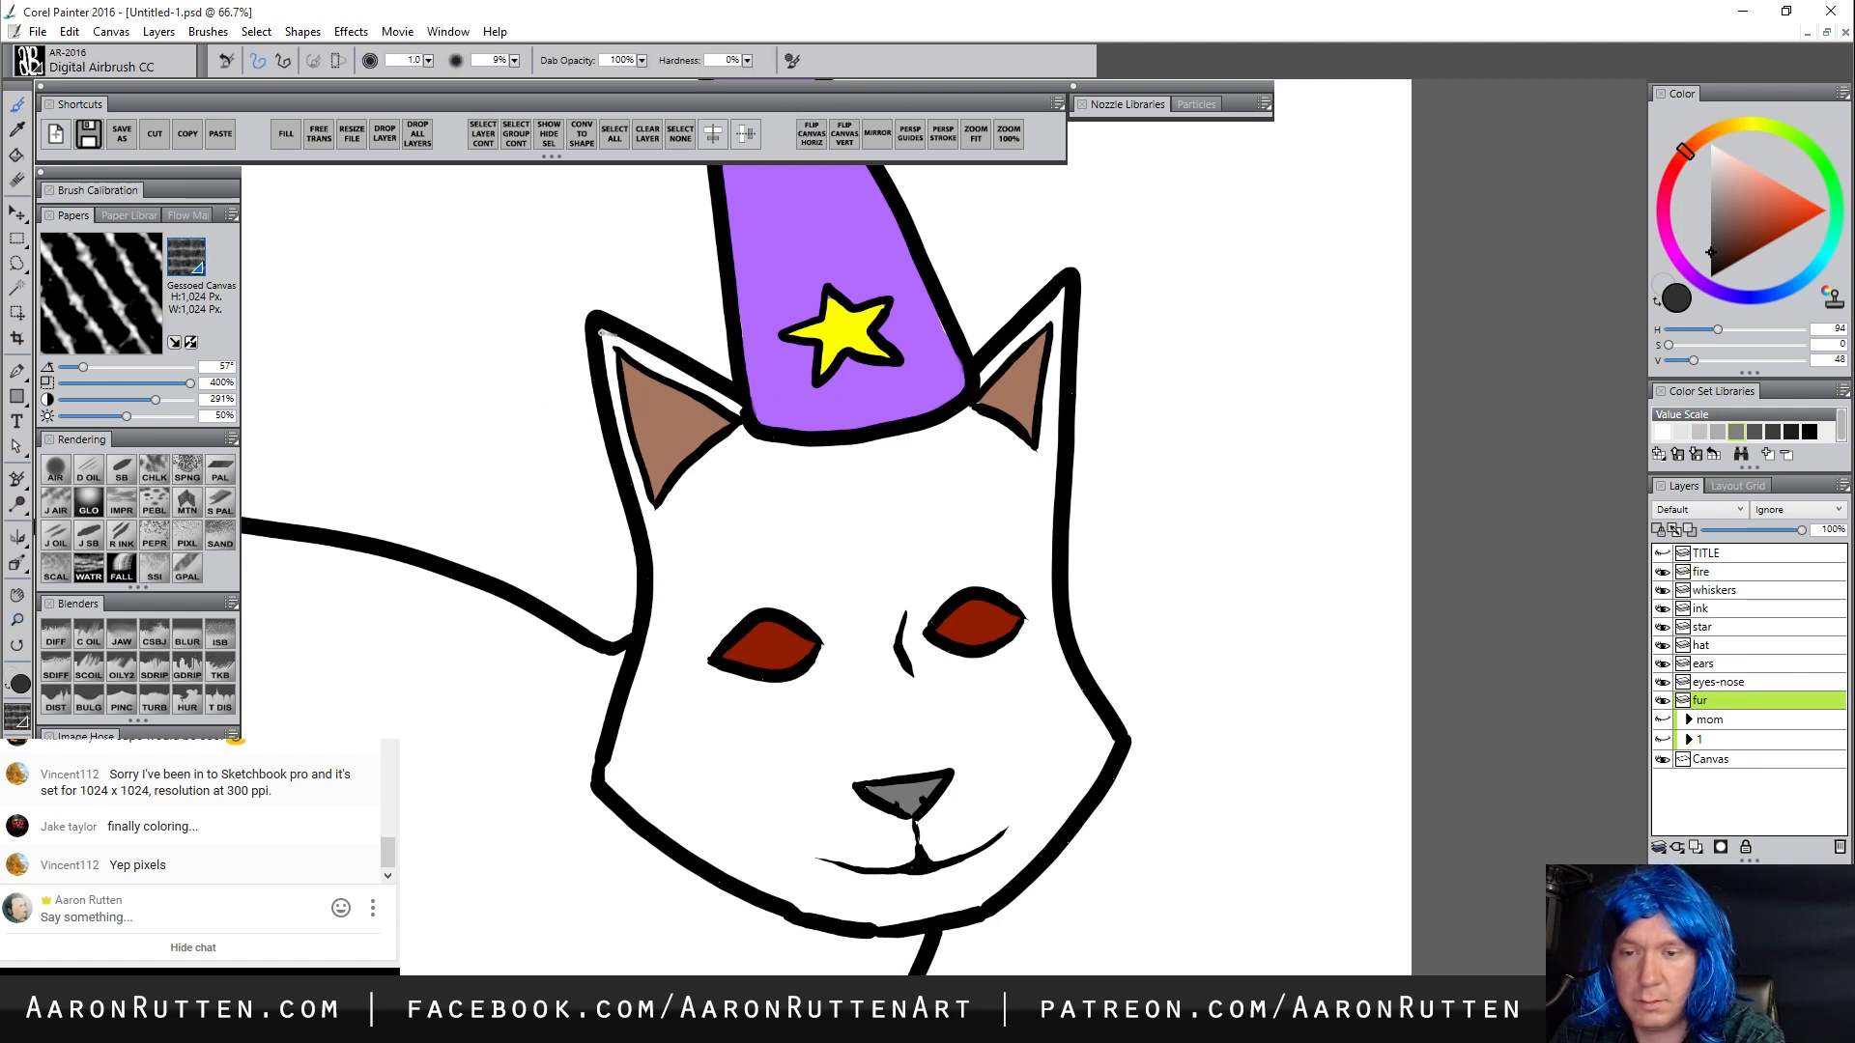
pyautogui.moveTo(604, 331); pyautogui.dragTo(610, 338)
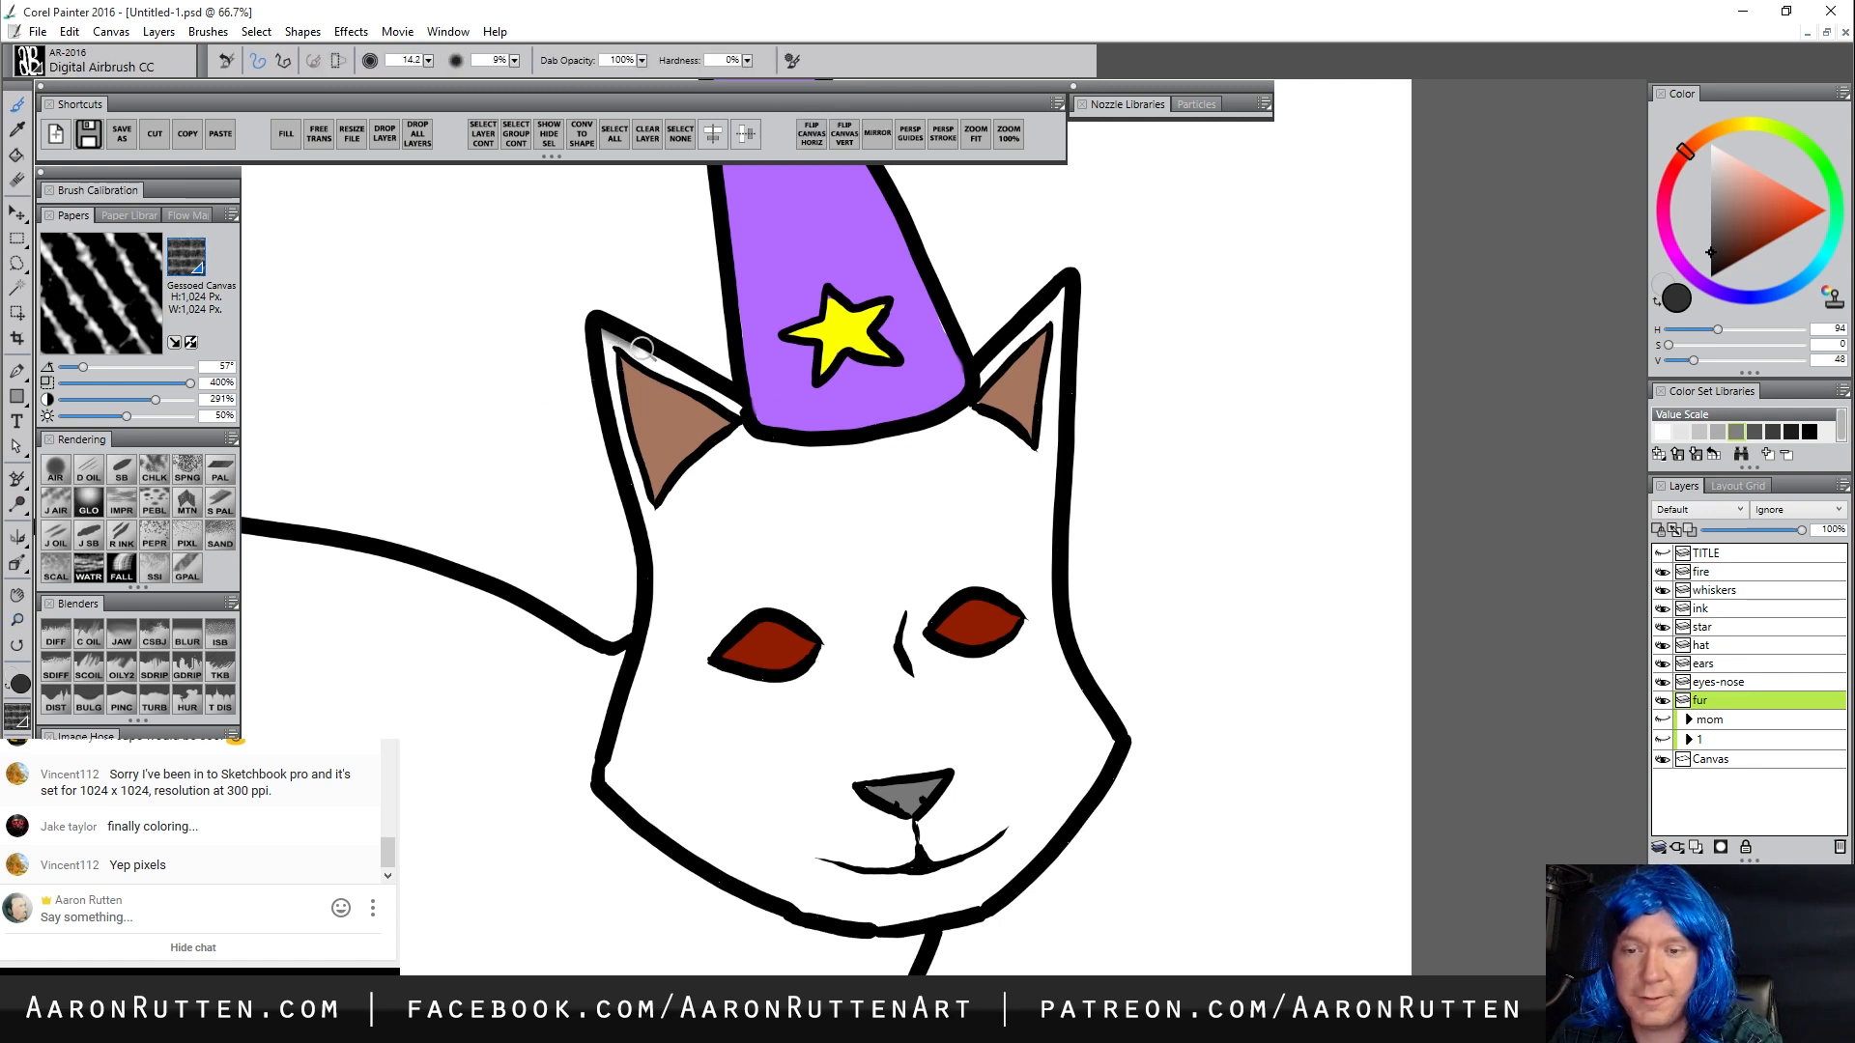
pyautogui.click(122, 474)
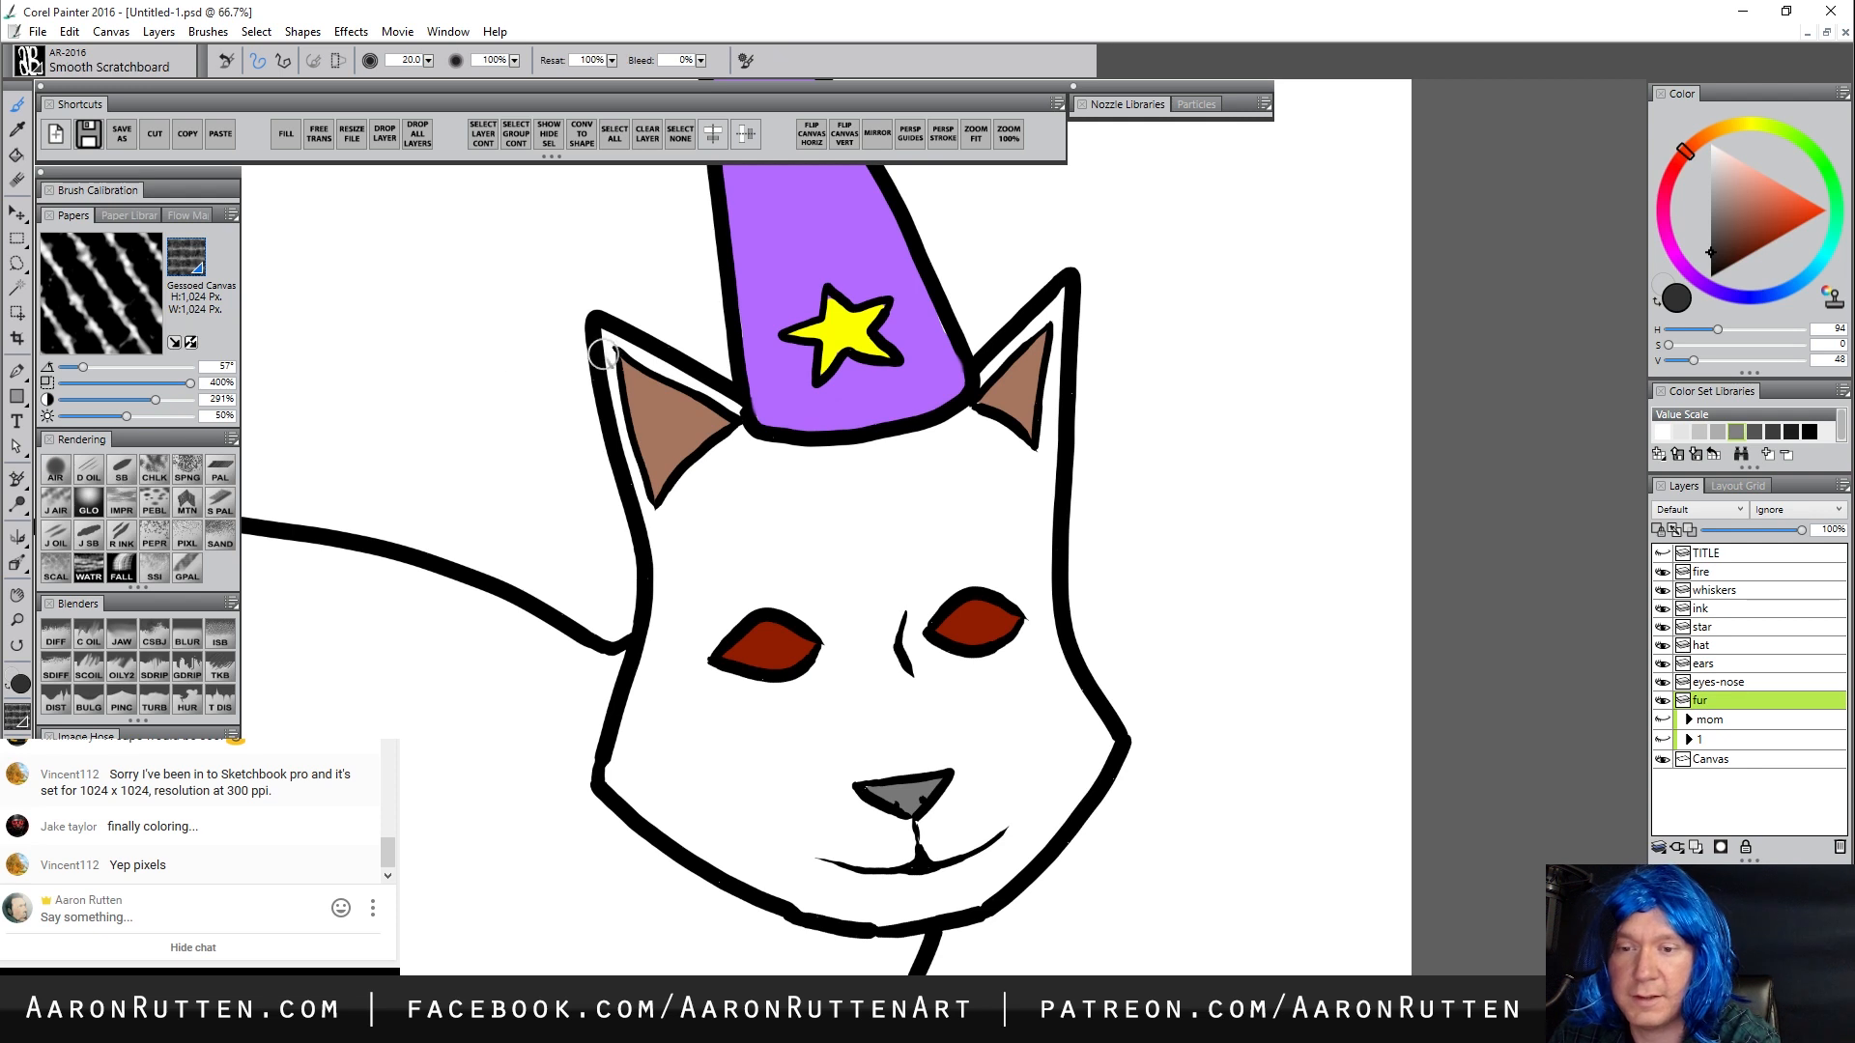
# With the Smooth Scratchboard brush, paint dark grey fur inside the outlines of the ears, the front side of the face and the chest
pyautogui.moveTo(601, 333)
pyautogui.mouseDown()
pyautogui.moveTo(749, 420)
pyautogui.moveTo(913, 416)
pyautogui.moveTo(1062, 289)
pyautogui.moveTo(1037, 556)
pyautogui.moveTo(1102, 734)
pyautogui.moveTo(1010, 875)
pyautogui.moveTo(898, 971)
pyautogui.moveTo(1036, 454)
pyautogui.mouseUp()
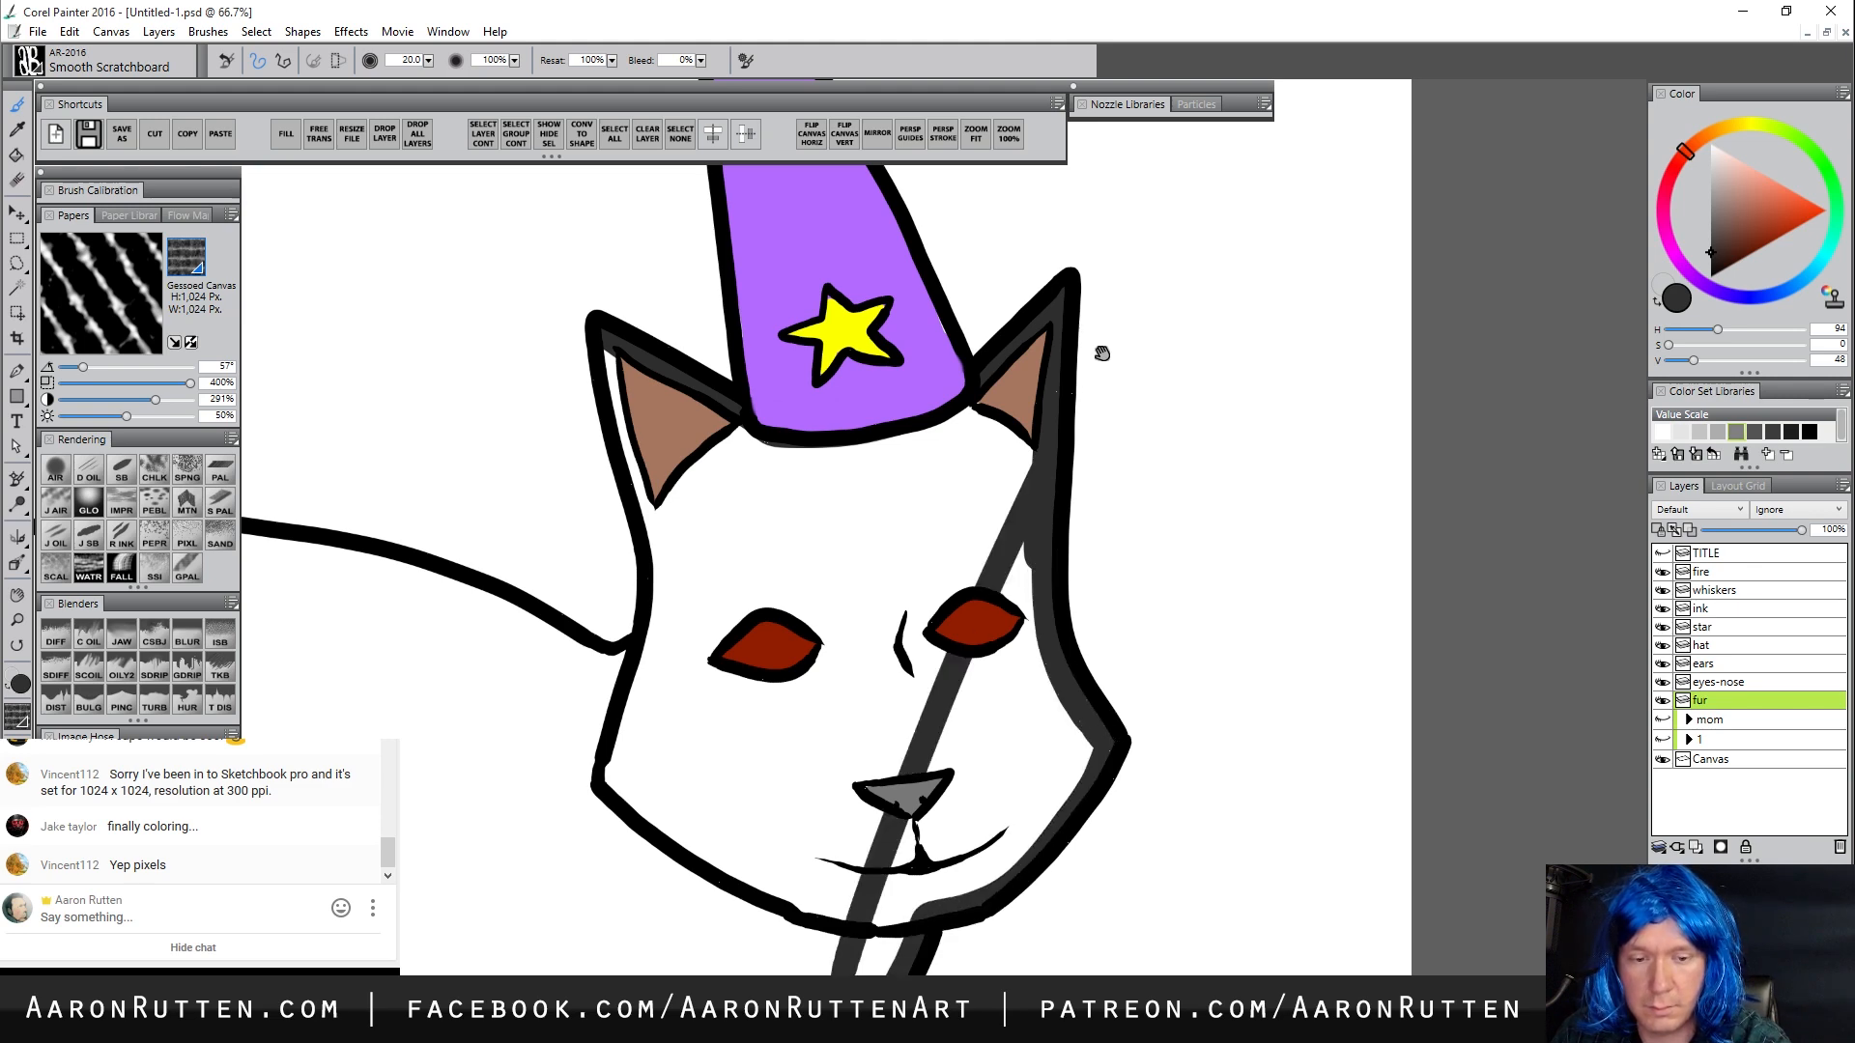
pyautogui.scroll(-8, 1119, 281)
pyautogui.moveTo(1164, 307)
pyautogui.mouseDown()
pyautogui.moveTo(1082, 496)
pyautogui.moveTo(986, 600)
pyautogui.moveTo(925, 731)
pyautogui.moveTo(875, 971)
pyautogui.mouseUp()
# Paint the dark grey fur border inside the outlines of both front legs and erase the stray mark between them
pyautogui.scroll(-3, 870, 862)
pyautogui.scroll(-7, 869, 862)
pyautogui.moveTo(872, 692)
pyautogui.mouseDown()
pyautogui.moveTo(952, 763)
pyautogui.moveTo(938, 752)
pyautogui.moveTo(973, 755)
pyautogui.moveTo(978, 790)
pyautogui.moveTo(880, 813)
pyautogui.moveTo(832, 789)
pyautogui.moveTo(792, 727)
pyautogui.moveTo(778, 668)
pyautogui.moveTo(811, 511)
pyautogui.moveTo(755, 381)
pyautogui.mouseUp()
pyautogui.moveTo(743, 454)
pyautogui.mouseDown()
pyautogui.moveTo(737, 683)
pyautogui.moveTo(710, 791)
pyautogui.moveTo(654, 704)
pyautogui.moveTo(651, 493)
pyautogui.moveTo(505, 176)
pyautogui.mouseUp()
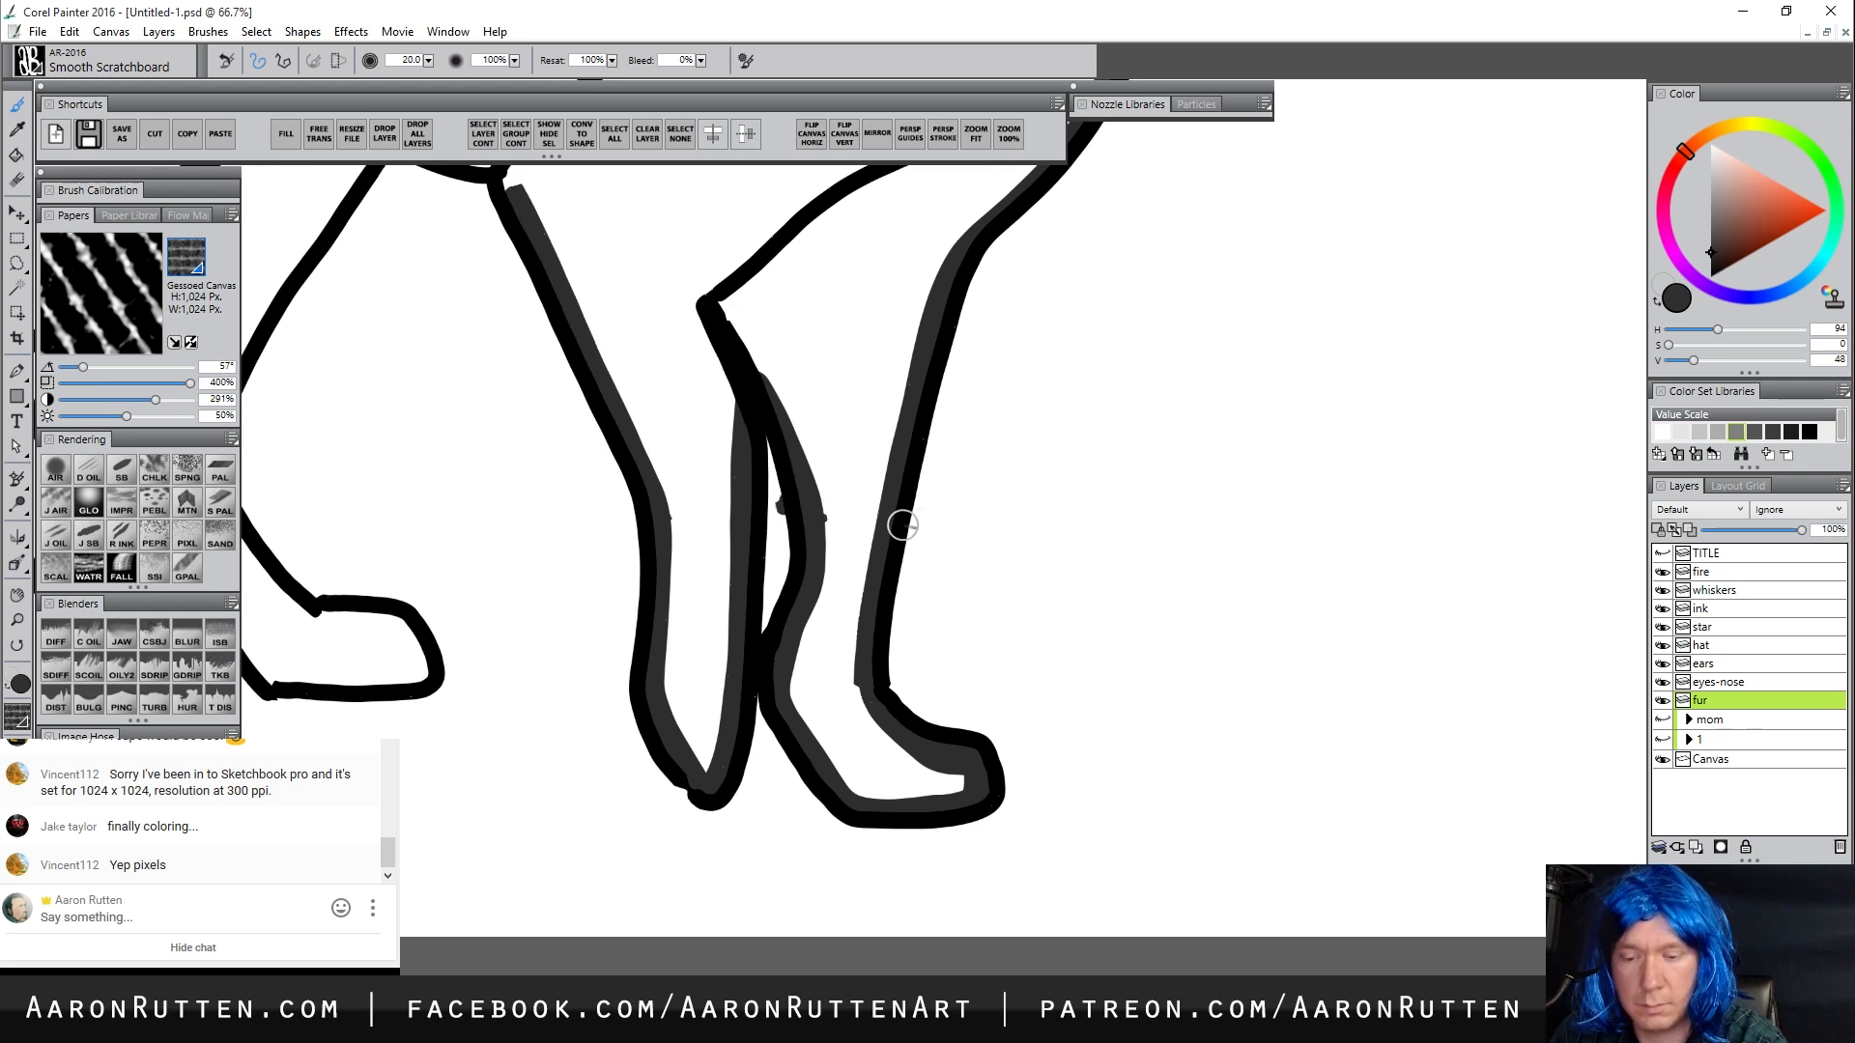
pyautogui.press('n')
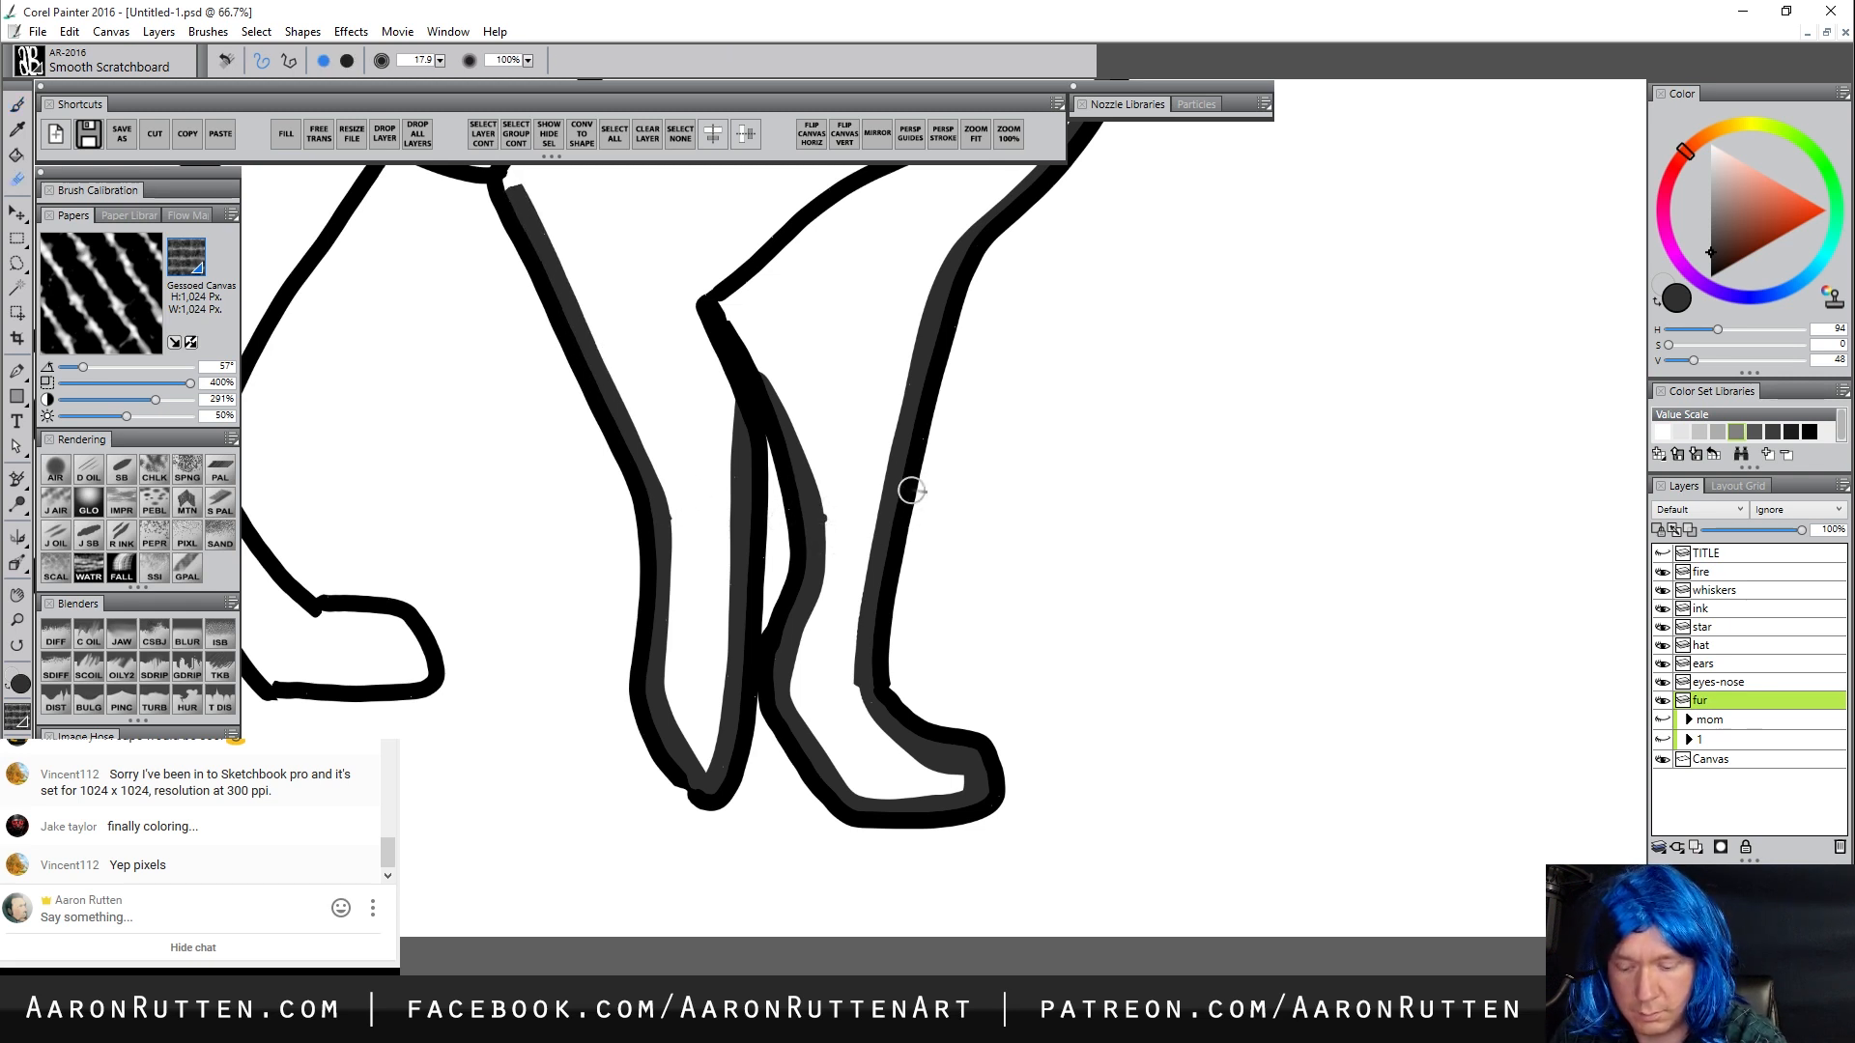
pyautogui.press('b')
# Continue the dark grey fur border along the belly and the hind leg outlines, cleaning up overshoot with the eraser
pyautogui.moveTo(928, 505)
pyautogui.mouseDown()
pyautogui.moveTo(1085, 737)
pyautogui.moveTo(1063, 552)
pyautogui.mouseUp()
pyautogui.moveTo(987, 505)
pyautogui.mouseDown()
pyautogui.moveTo(892, 458)
pyautogui.moveTo(857, 464)
pyautogui.moveTo(685, 755)
pyautogui.moveTo(704, 838)
pyautogui.moveTo(782, 940)
pyautogui.moveTo(810, 960)
pyautogui.moveTo(813, 939)
pyautogui.moveTo(891, 966)
pyautogui.mouseUp()
pyautogui.moveTo(725, 971)
pyautogui.mouseDown()
pyautogui.moveTo(565, 799)
pyautogui.moveTo(500, 685)
pyautogui.moveTo(471, 681)
pyautogui.moveTo(432, 740)
pyautogui.moveTo(543, 971)
pyautogui.mouseUp()
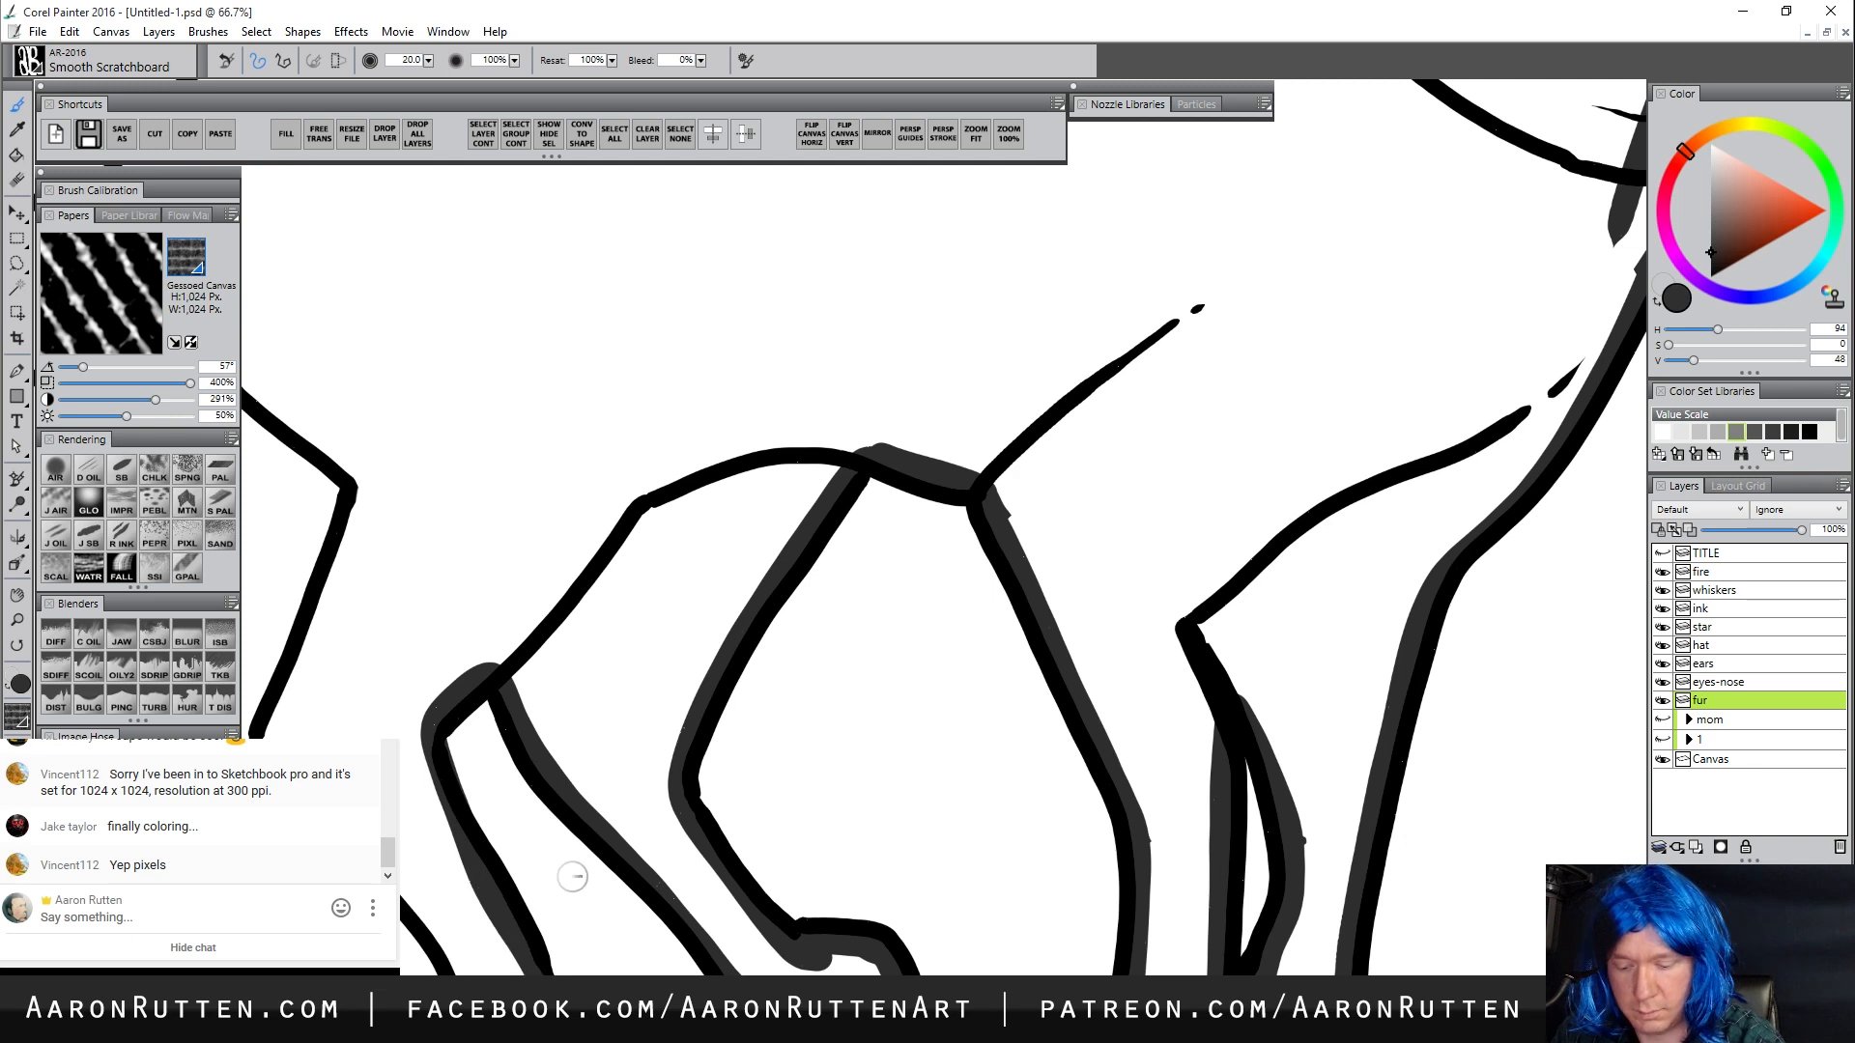
pyautogui.press('n')
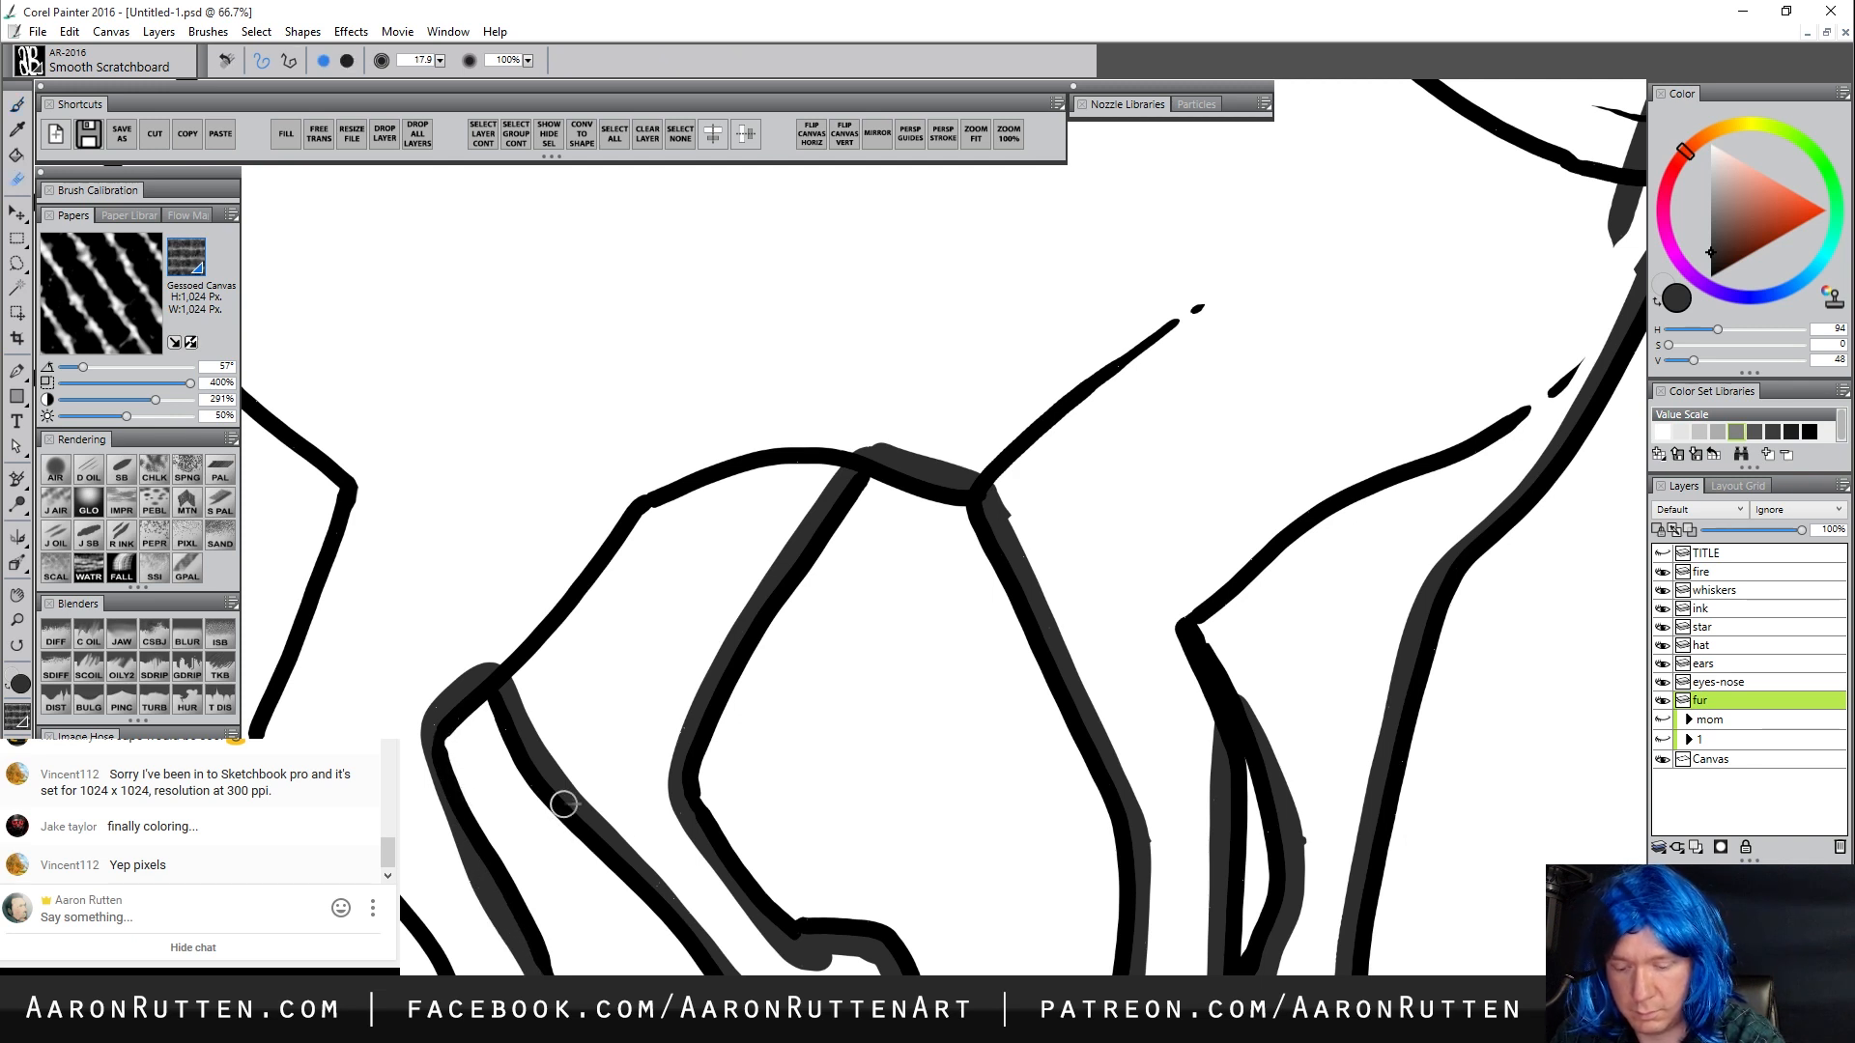
pyautogui.press('b')
# Paint the dark grey fur border up the rear edge of the hind leg and around the tail to its tip
pyautogui.moveTo(528, 790); pyautogui.dragTo(727, 664)
pyautogui.moveTo(805, 894)
pyautogui.mouseDown()
pyautogui.moveTo(843, 897)
pyautogui.moveTo(847, 953)
pyautogui.moveTo(851, 906)
pyautogui.moveTo(843, 949)
pyautogui.moveTo(694, 948)
pyautogui.moveTo(628, 793)
pyautogui.moveTo(474, 626)
pyautogui.moveTo(555, 386)
pyautogui.mouseUp()
pyautogui.moveTo(592, 311)
pyautogui.mouseDown()
pyautogui.moveTo(782, 520)
pyautogui.moveTo(939, 642)
pyautogui.moveTo(852, 633)
pyautogui.moveTo(722, 511)
pyautogui.moveTo(1082, 615)
pyautogui.moveTo(1176, 603)
pyautogui.moveTo(1034, 641)
pyautogui.moveTo(769, 657)
pyautogui.moveTo(706, 631)
pyautogui.moveTo(624, 549)
pyautogui.moveTo(545, 360)
pyautogui.mouseUp()
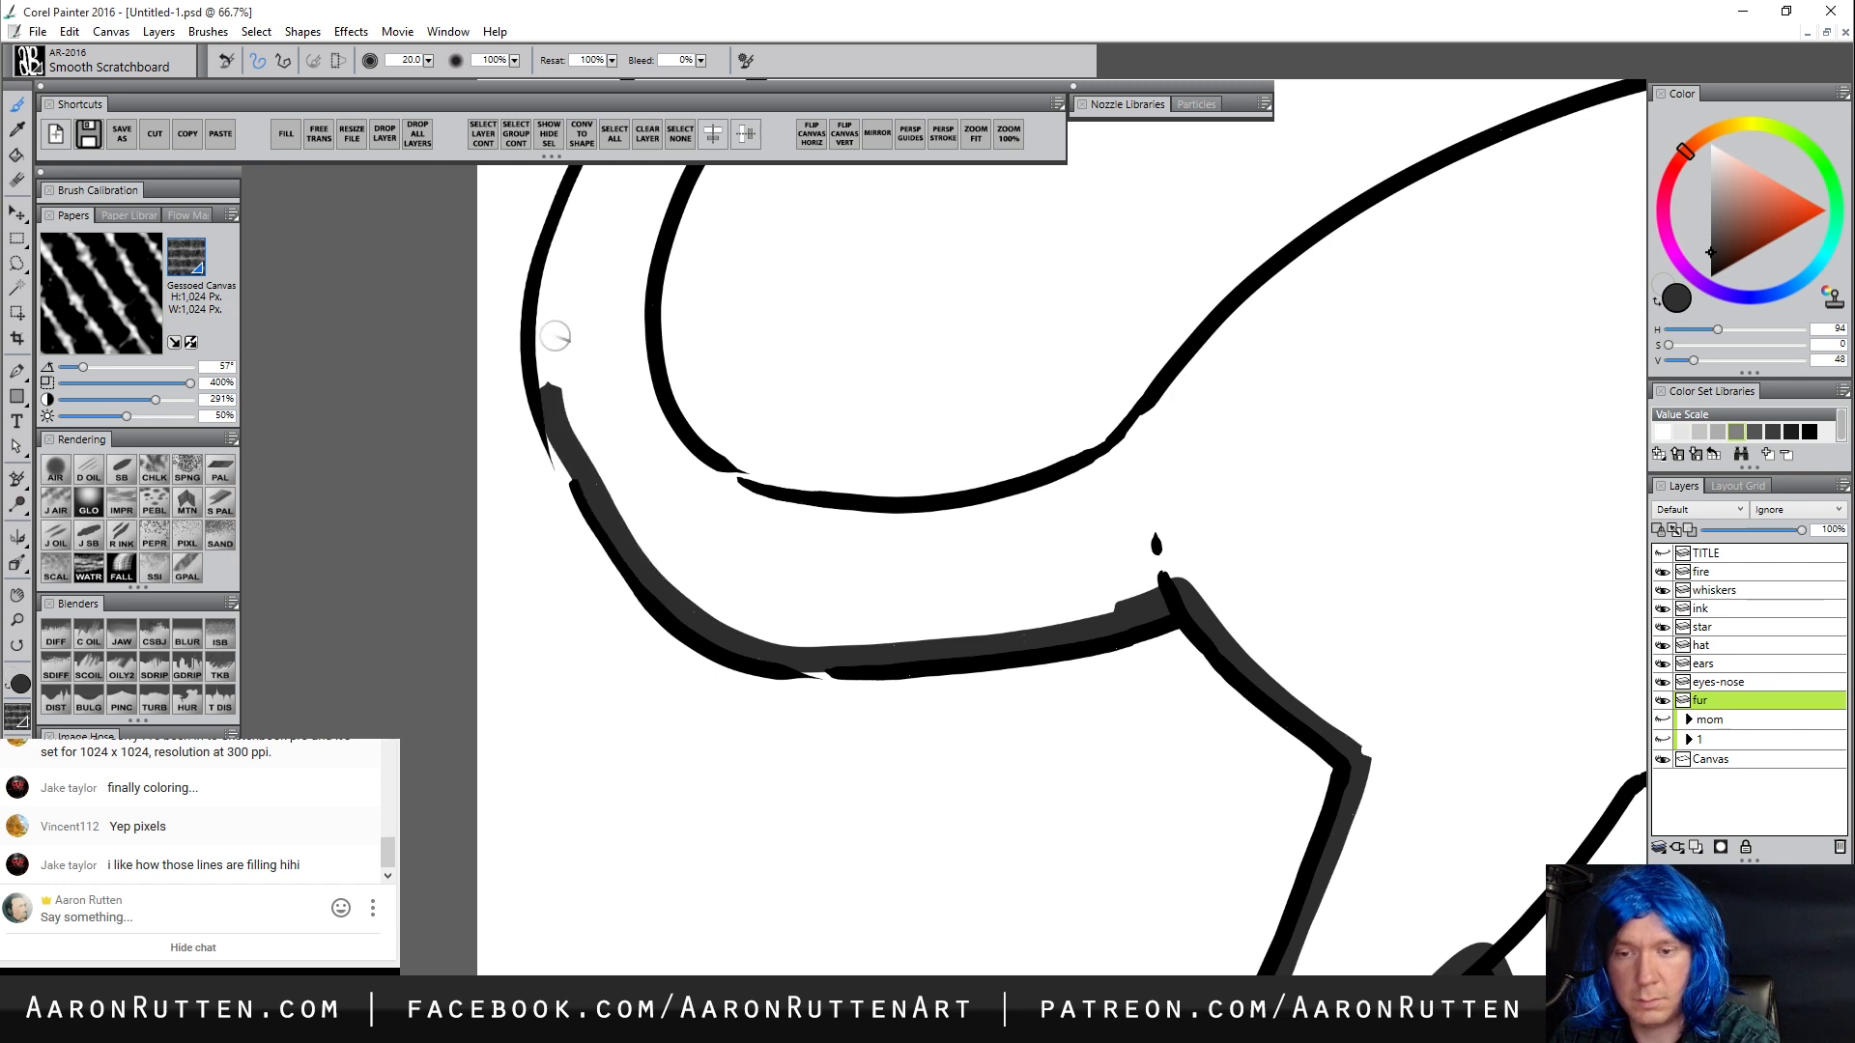
pyautogui.moveTo(807, 668)
pyautogui.mouseDown()
pyautogui.moveTo(849, 773)
pyautogui.moveTo(942, 770)
pyautogui.mouseUp()
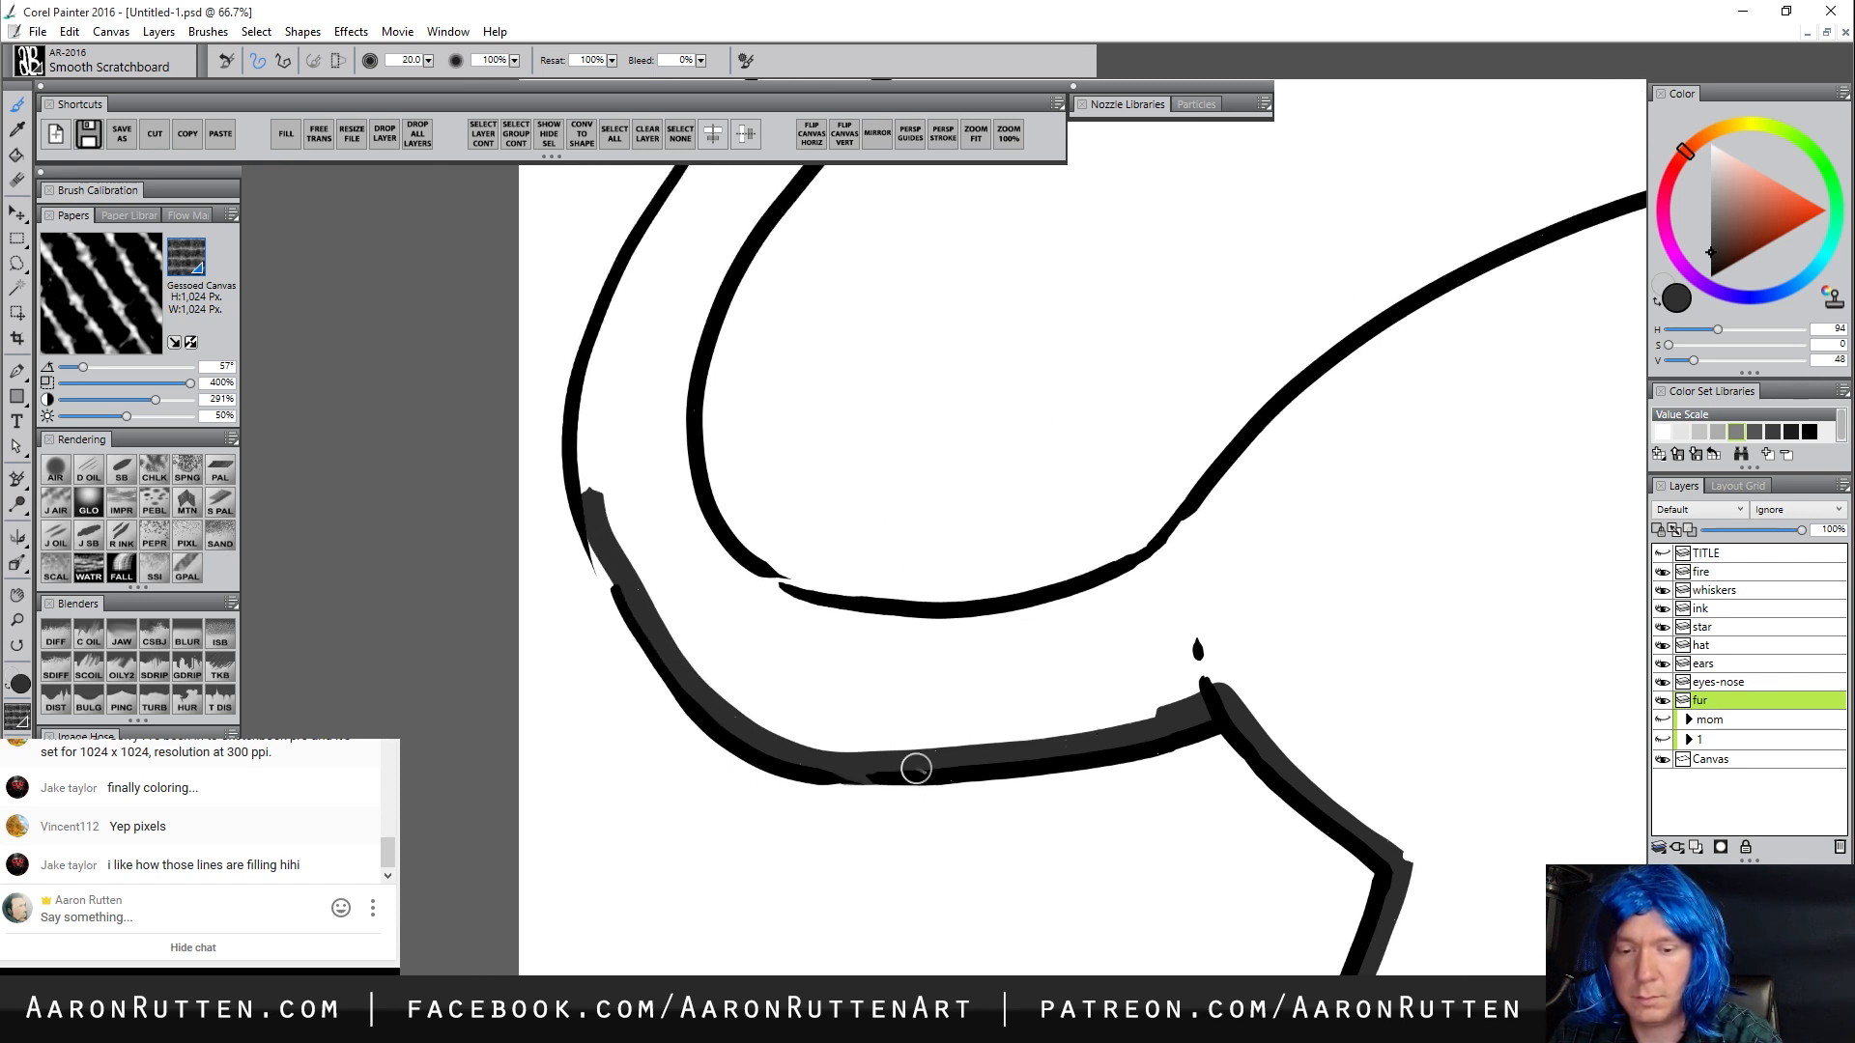
pyautogui.moveTo(632, 507)
pyautogui.mouseDown()
pyautogui.moveTo(592, 705)
pyautogui.moveTo(543, 649)
pyautogui.moveTo(553, 546)
pyautogui.moveTo(543, 605)
pyautogui.moveTo(574, 558)
pyautogui.moveTo(591, 841)
pyautogui.moveTo(662, 686)
pyautogui.moveTo(788, 536)
pyautogui.moveTo(884, 328)
pyautogui.moveTo(928, 324)
pyautogui.moveTo(938, 413)
pyautogui.moveTo(882, 528)
pyautogui.moveTo(715, 735)
pyautogui.mouseUp()
pyautogui.moveTo(799, 629)
pyautogui.mouseDown()
pyautogui.moveTo(699, 772)
pyautogui.moveTo(662, 947)
pyautogui.mouseUp()
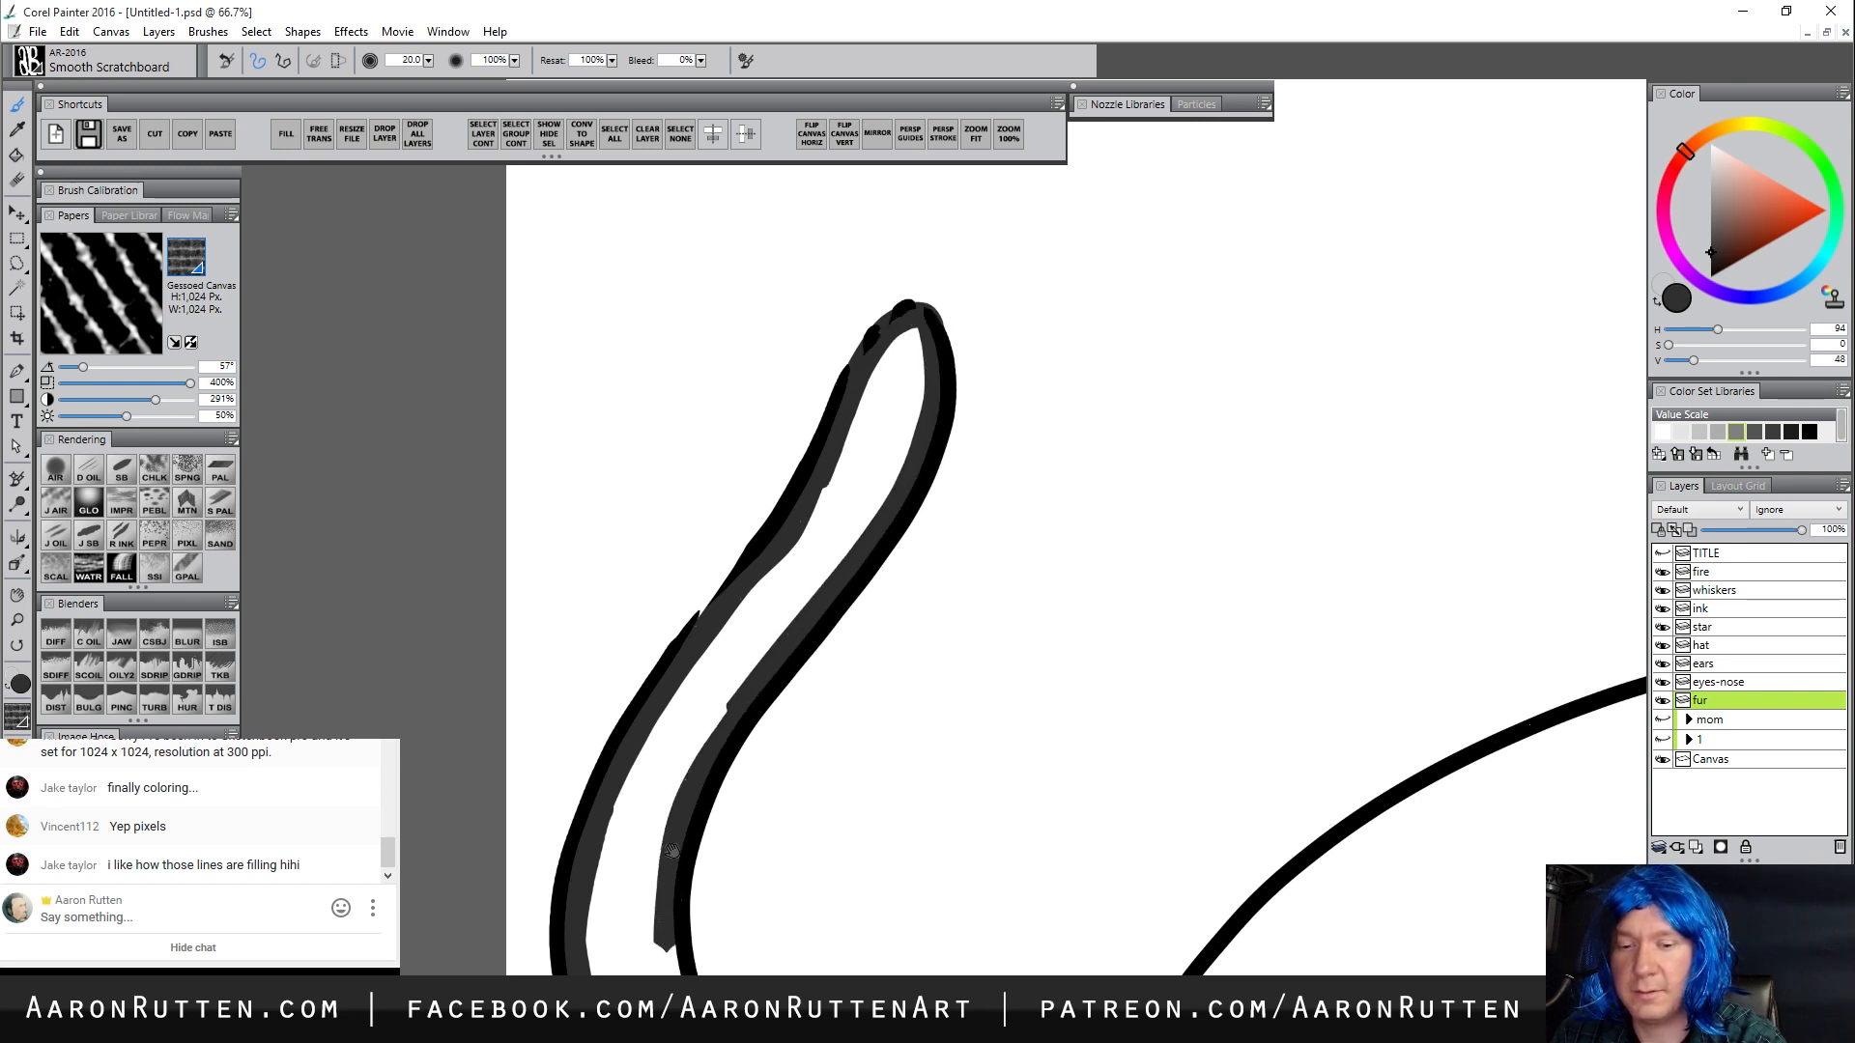
# Extend the dark grey fur border from the base of the tail along the back to the neck and around the nearest ear
pyautogui.scroll(-4, 674, 875)
pyautogui.moveTo(663, 594)
pyautogui.mouseDown()
pyautogui.moveTo(665, 657)
pyautogui.moveTo(768, 794)
pyautogui.moveTo(787, 804)
pyautogui.moveTo(745, 767)
pyautogui.moveTo(814, 800)
pyautogui.moveTo(1010, 788)
pyautogui.moveTo(668, 875)
pyautogui.moveTo(812, 826)
pyautogui.moveTo(787, 828)
pyautogui.moveTo(927, 687)
pyautogui.moveTo(1132, 547)
pyautogui.moveTo(1031, 595)
pyautogui.moveTo(1332, 466)
pyautogui.moveTo(1236, 516)
pyautogui.moveTo(846, 619)
pyautogui.moveTo(1028, 559)
pyautogui.moveTo(1107, 557)
pyautogui.mouseUp()
pyautogui.moveTo(987, 635); pyautogui.dragTo(638, 669)
pyautogui.moveTo(742, 588); pyautogui.dragTo(966, 587)
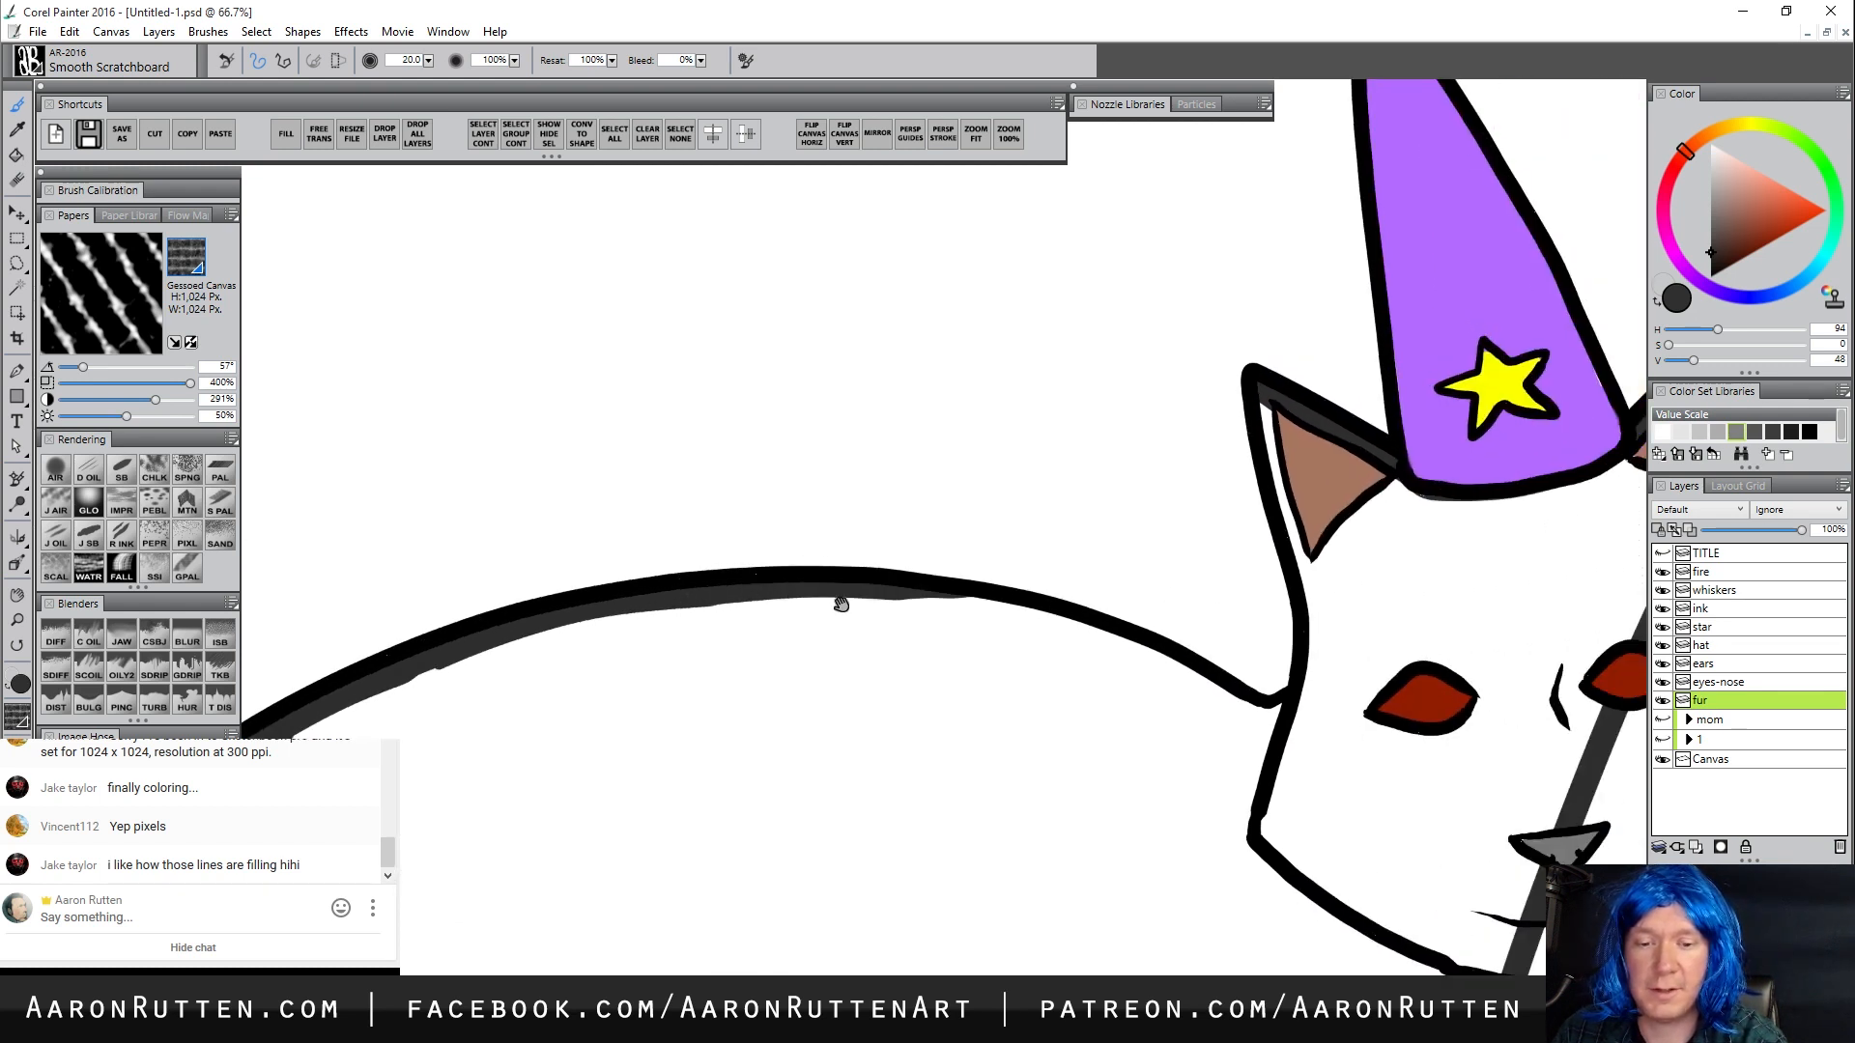
pyautogui.moveTo(965, 681); pyautogui.dragTo(741, 645)
pyautogui.moveTo(696, 568)
pyautogui.mouseDown()
pyautogui.moveTo(900, 613)
pyautogui.moveTo(669, 560)
pyautogui.moveTo(995, 662)
pyautogui.moveTo(826, 591)
pyautogui.moveTo(949, 632)
pyautogui.moveTo(971, 673)
pyautogui.moveTo(854, 596)
pyautogui.mouseUp()
pyautogui.moveTo(979, 659)
pyautogui.mouseDown()
pyautogui.moveTo(1021, 675)
pyautogui.moveTo(982, 665)
pyautogui.mouseUp()
pyautogui.moveTo(1096, 664)
pyautogui.mouseDown()
pyautogui.moveTo(858, 767)
pyautogui.moveTo(812, 483)
pyautogui.moveTo(868, 498)
pyautogui.mouseUp()
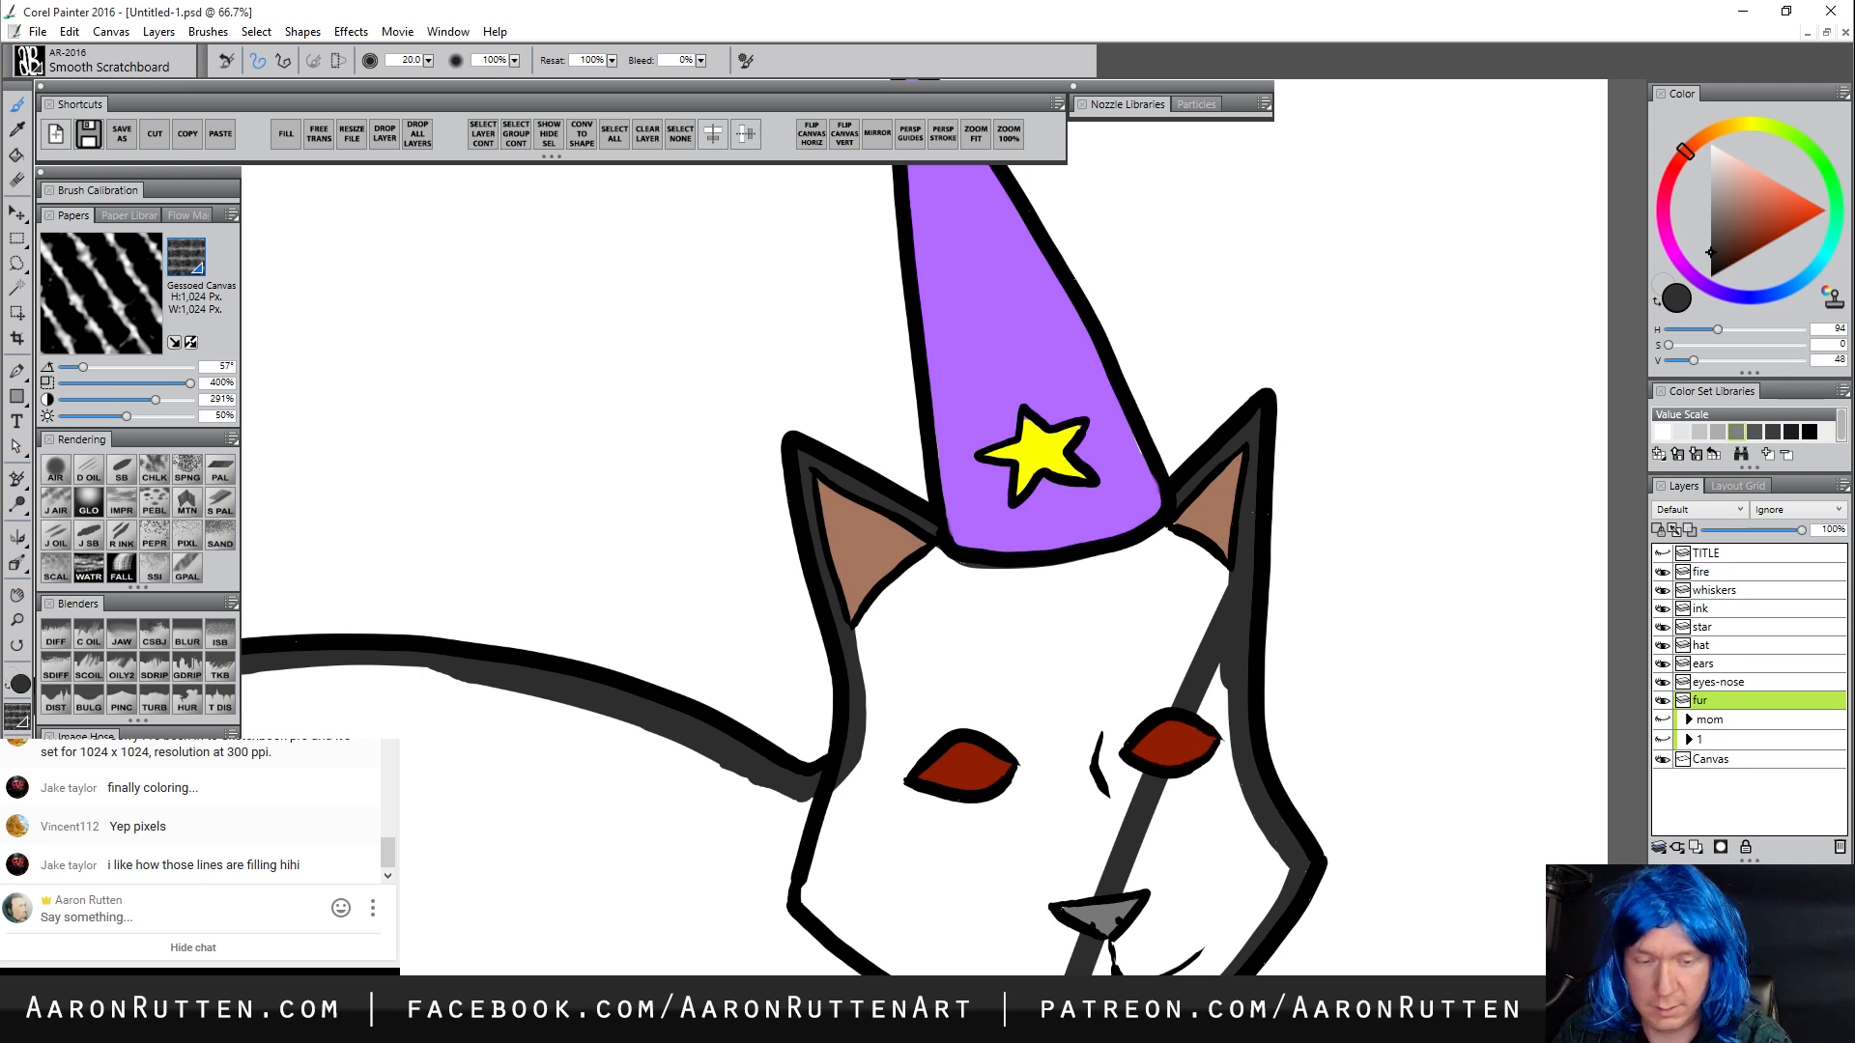
# Fill the cat's head and body with the dark grey fur colour on the fur layer
pyautogui.press('k')
pyautogui.click(1056, 735)
pyautogui.press('b')
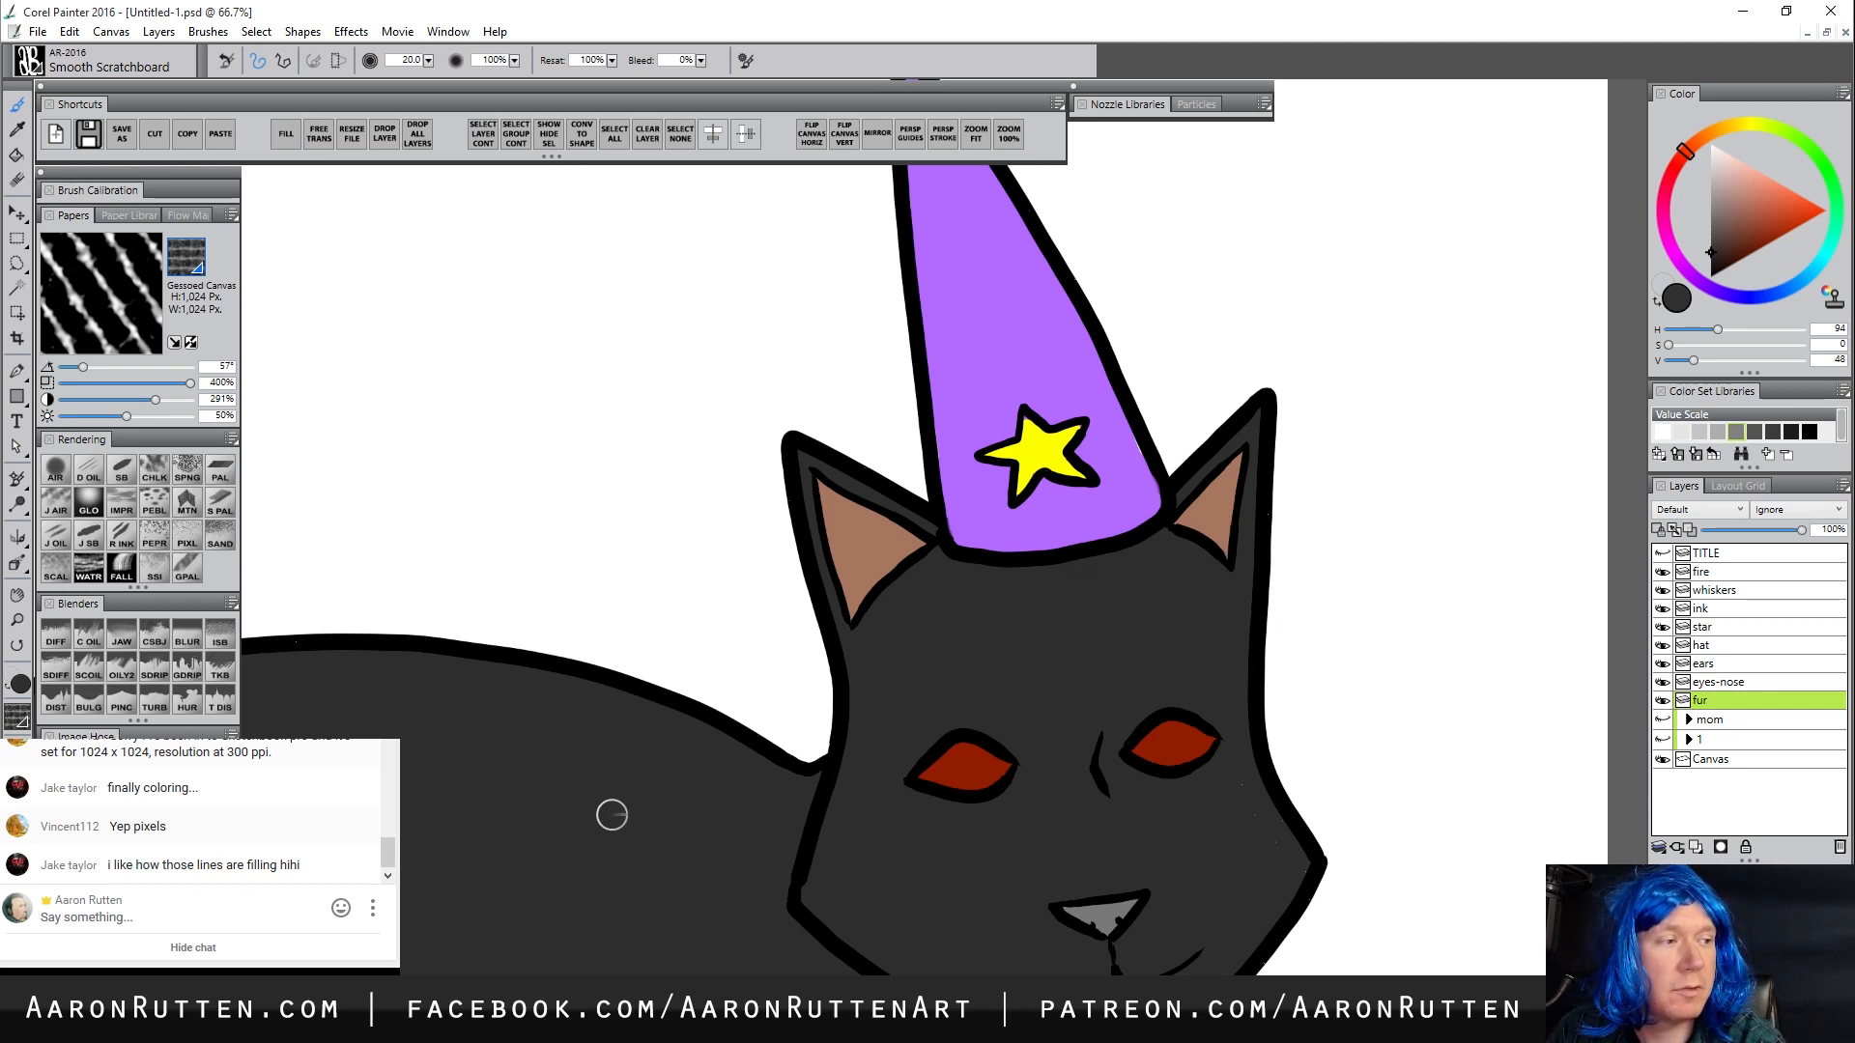
# Close the gaps in the tail's outline with black strokes on the ink layer
pyautogui.moveTo(672, 923); pyautogui.dragTo(1050, 701)
pyautogui.click(17, 621)
pyautogui.keyDown('alt'); pyautogui.click(795, 712); pyautogui.keyUp('alt')
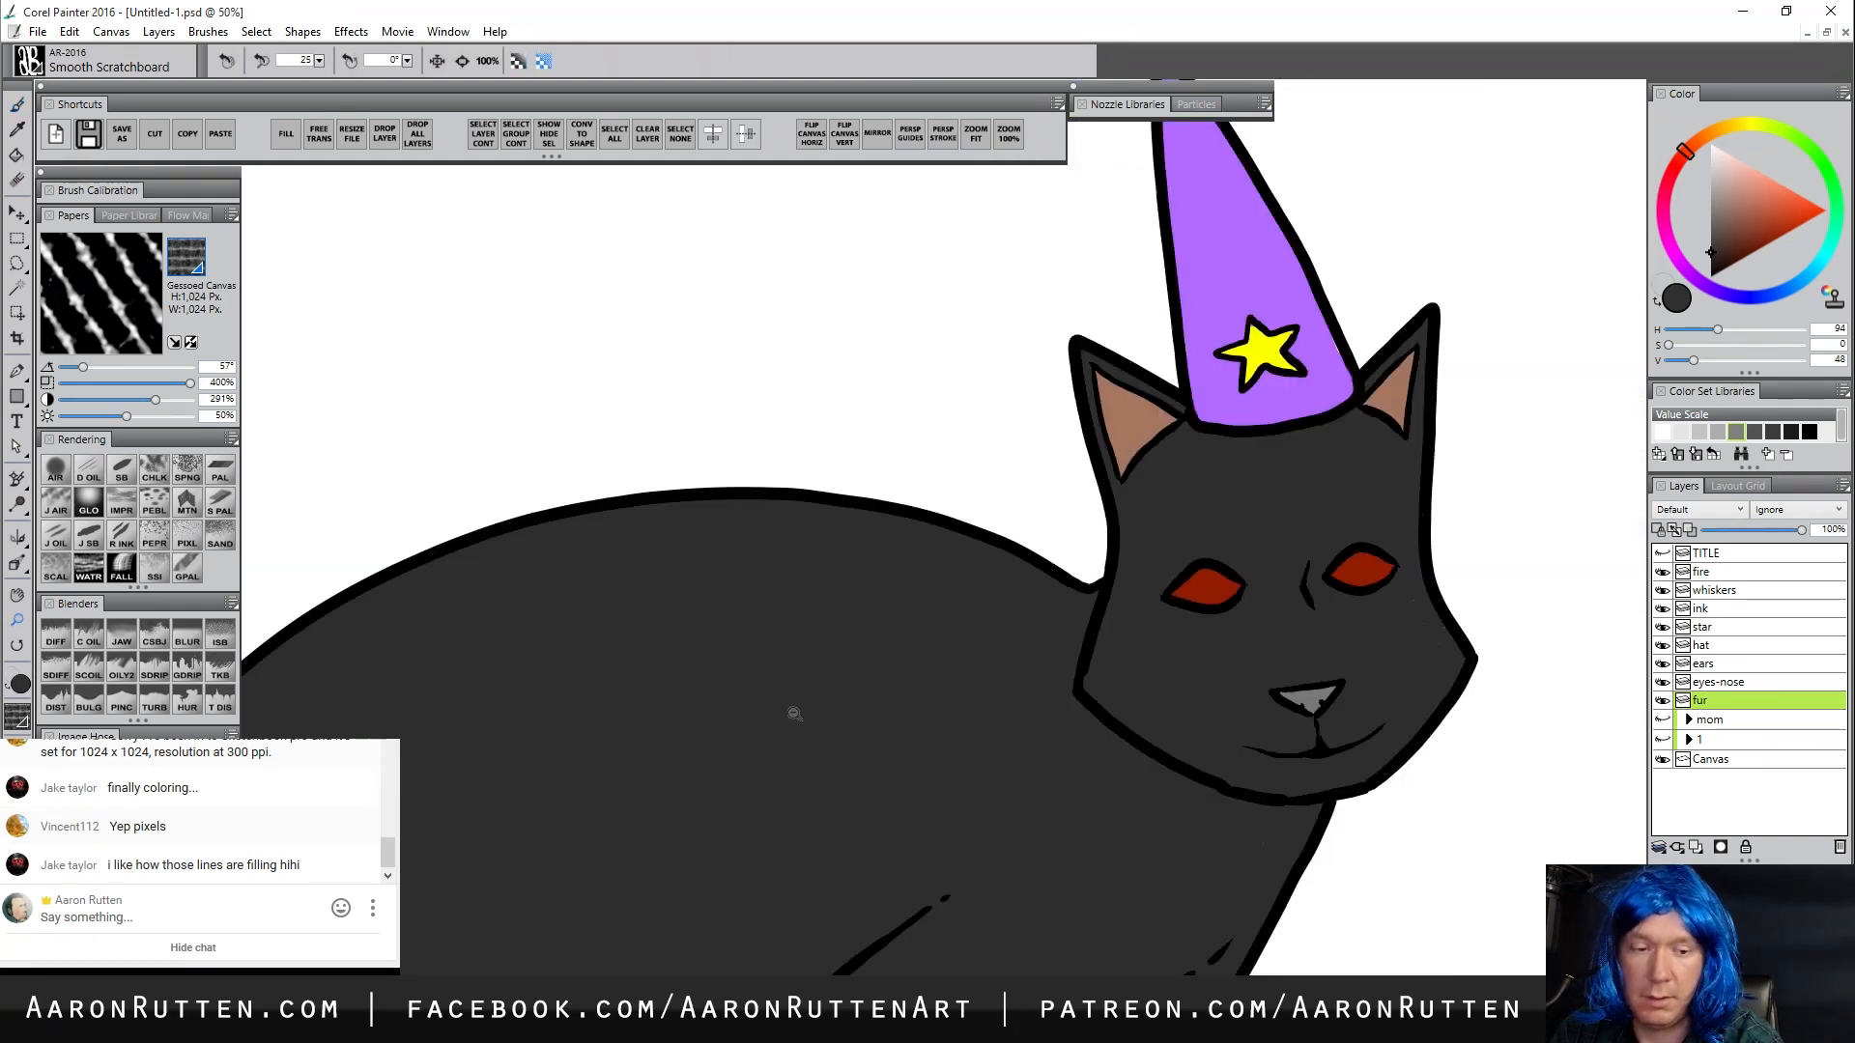
pyautogui.keyDown('alt'); pyautogui.click(794, 712); pyautogui.keyUp('alt')
pyautogui.moveTo(770, 824); pyautogui.dragTo(1005, 655)
pyautogui.keyDown('alt'); pyautogui.click(980, 761); pyautogui.keyUp('alt')
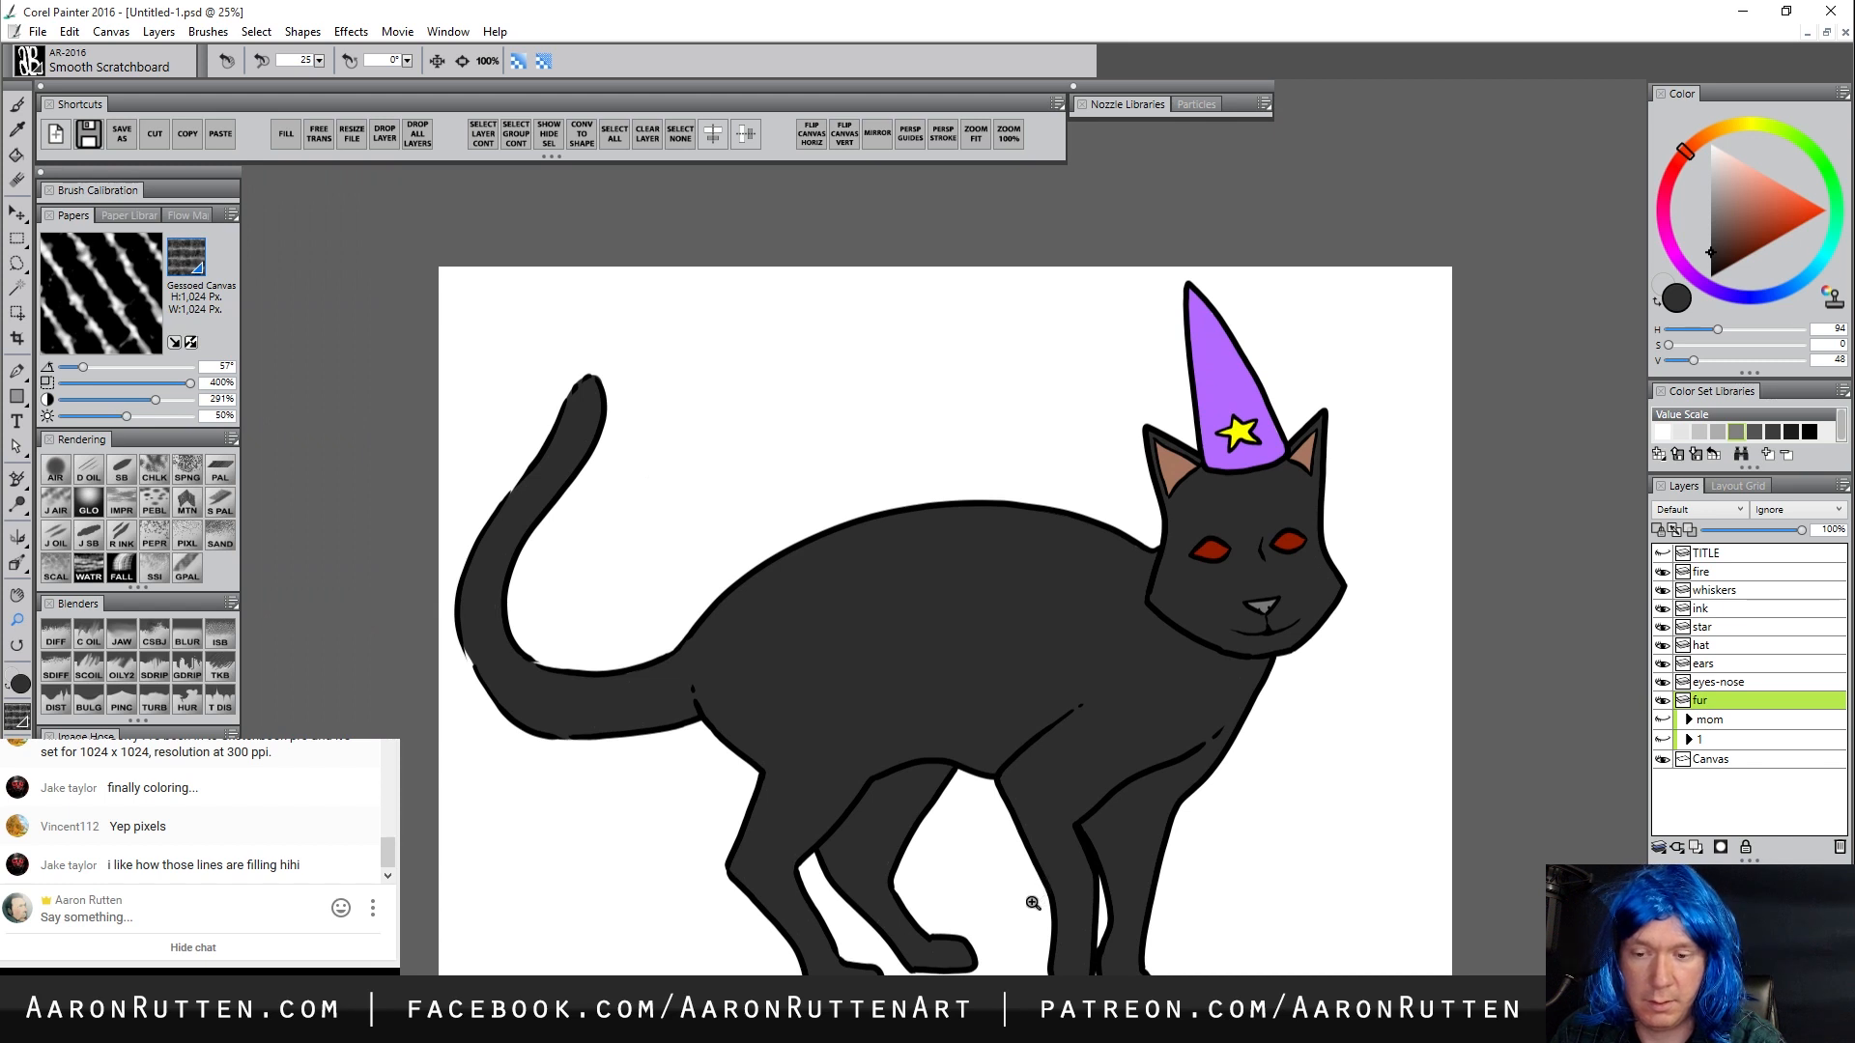
pyautogui.click(599, 731)
pyautogui.moveTo(560, 713); pyautogui.dragTo(705, 756)
pyautogui.click(652, 732)
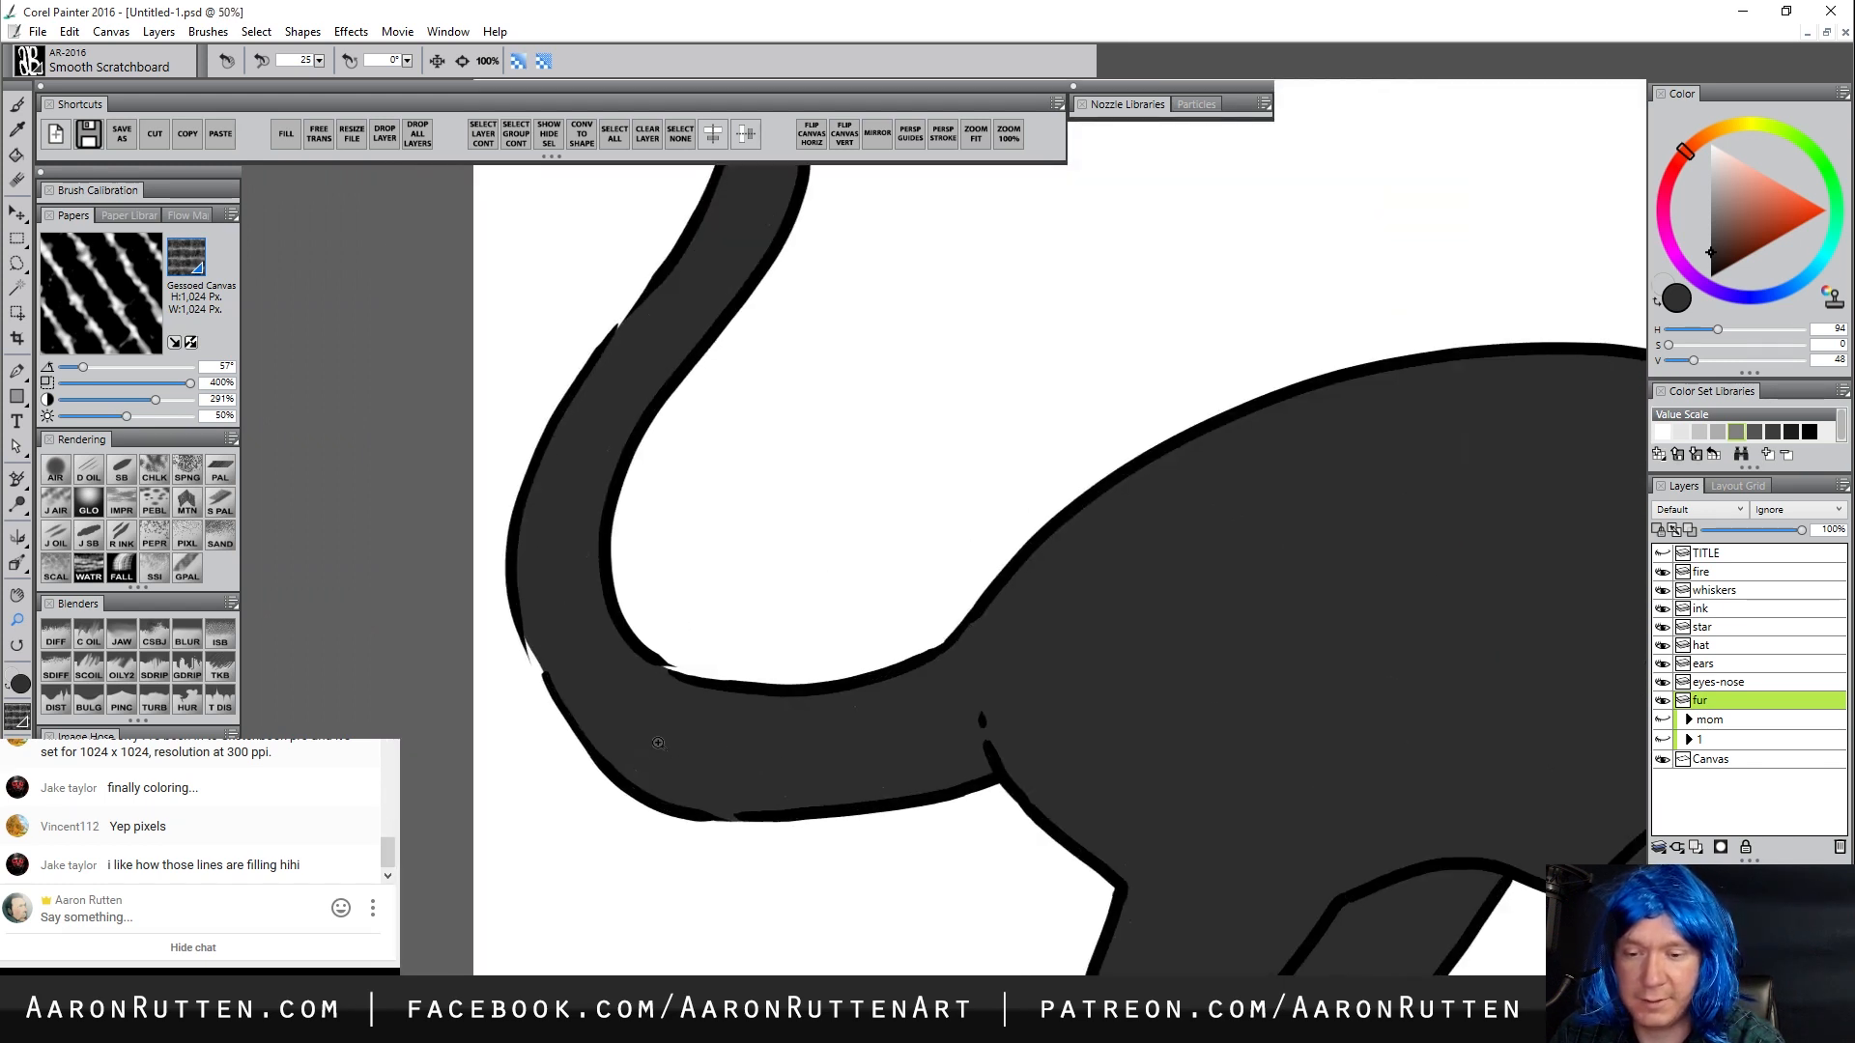
pyautogui.press('b')
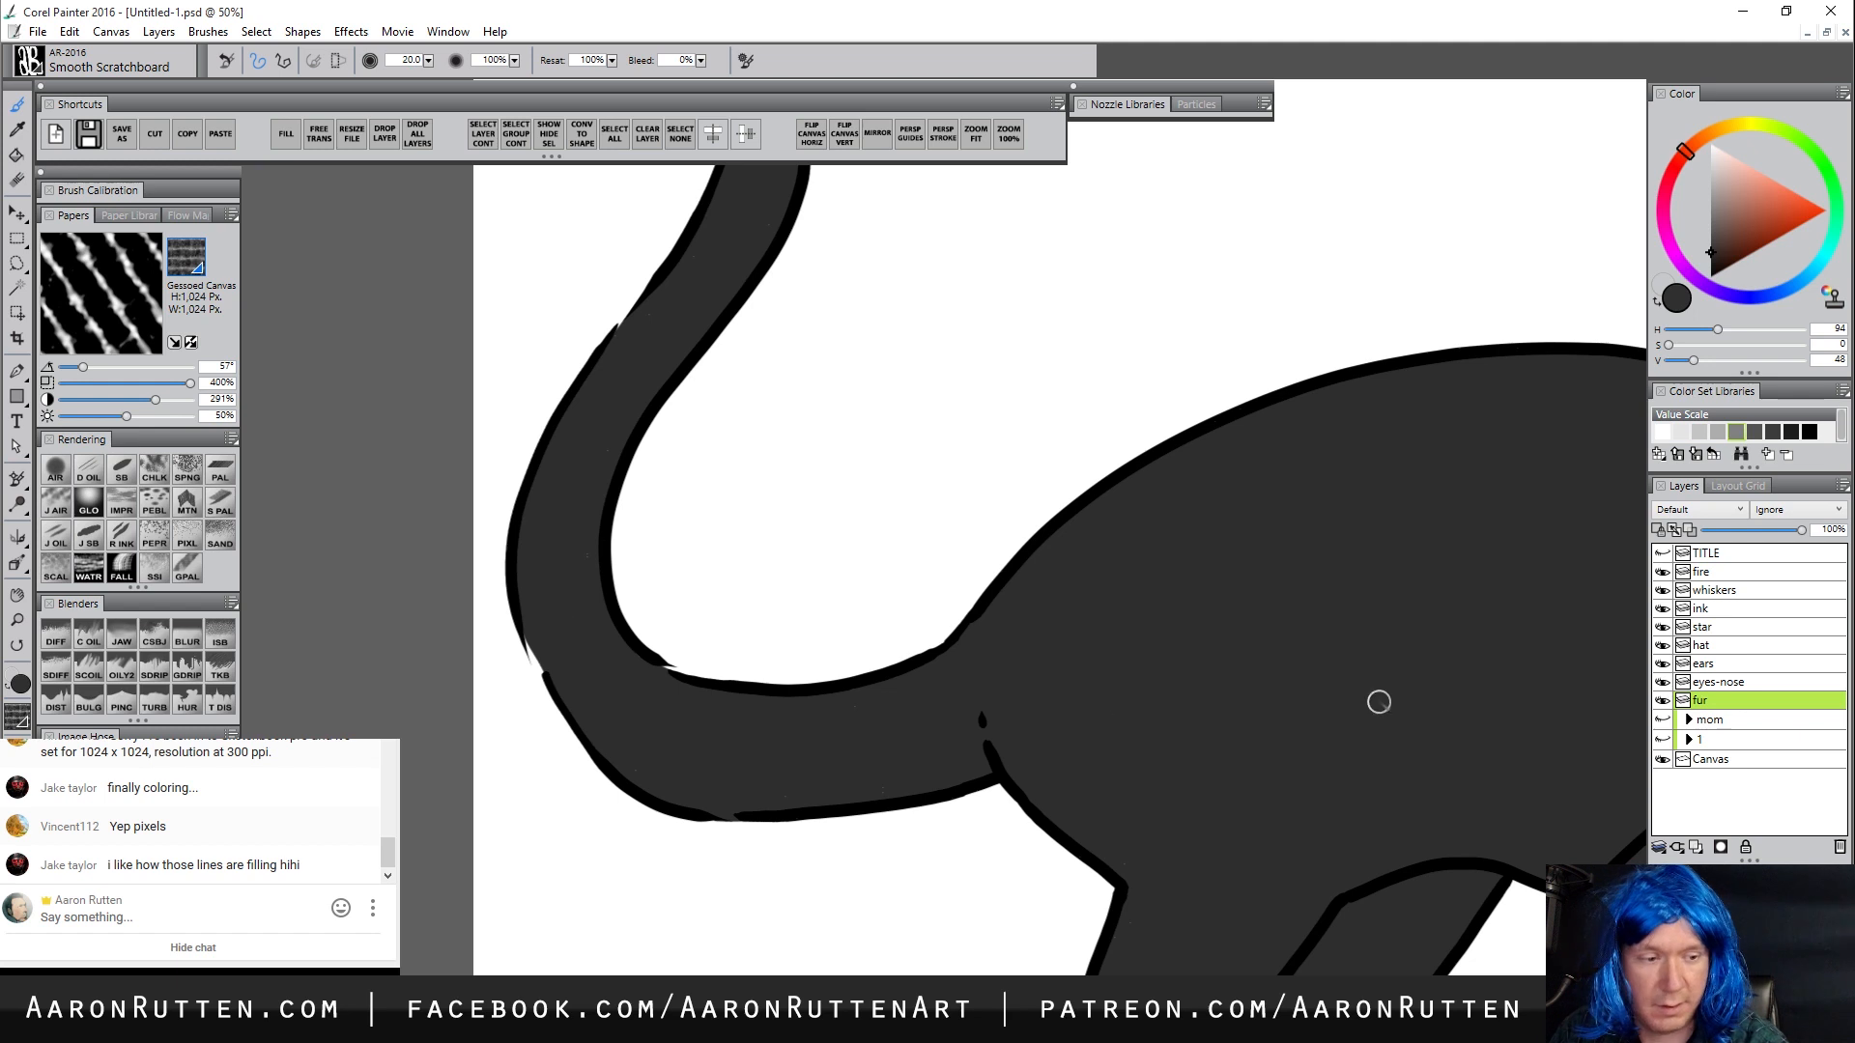
pyautogui.click(1703, 609)
pyautogui.click(1712, 277)
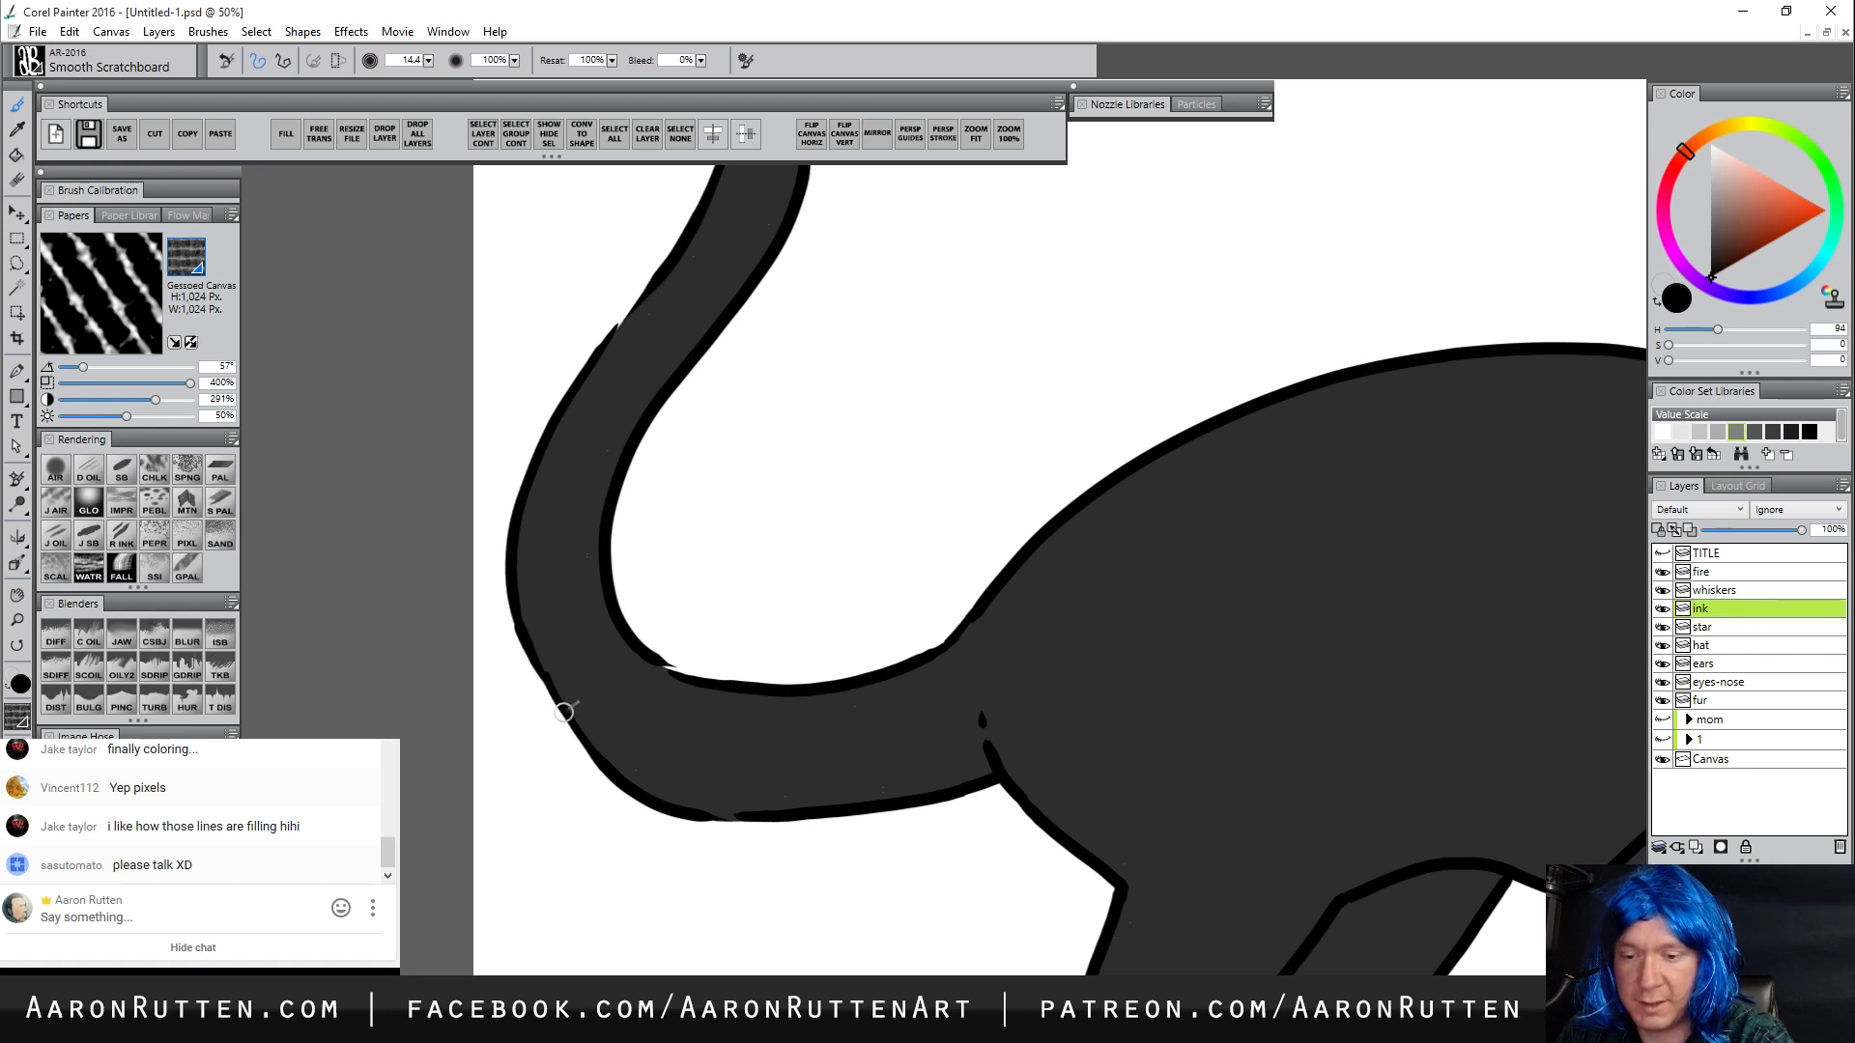
pyautogui.moveTo(647, 651); pyautogui.dragTo(683, 656)
pyautogui.moveTo(638, 570); pyautogui.dragTo(628, 696)
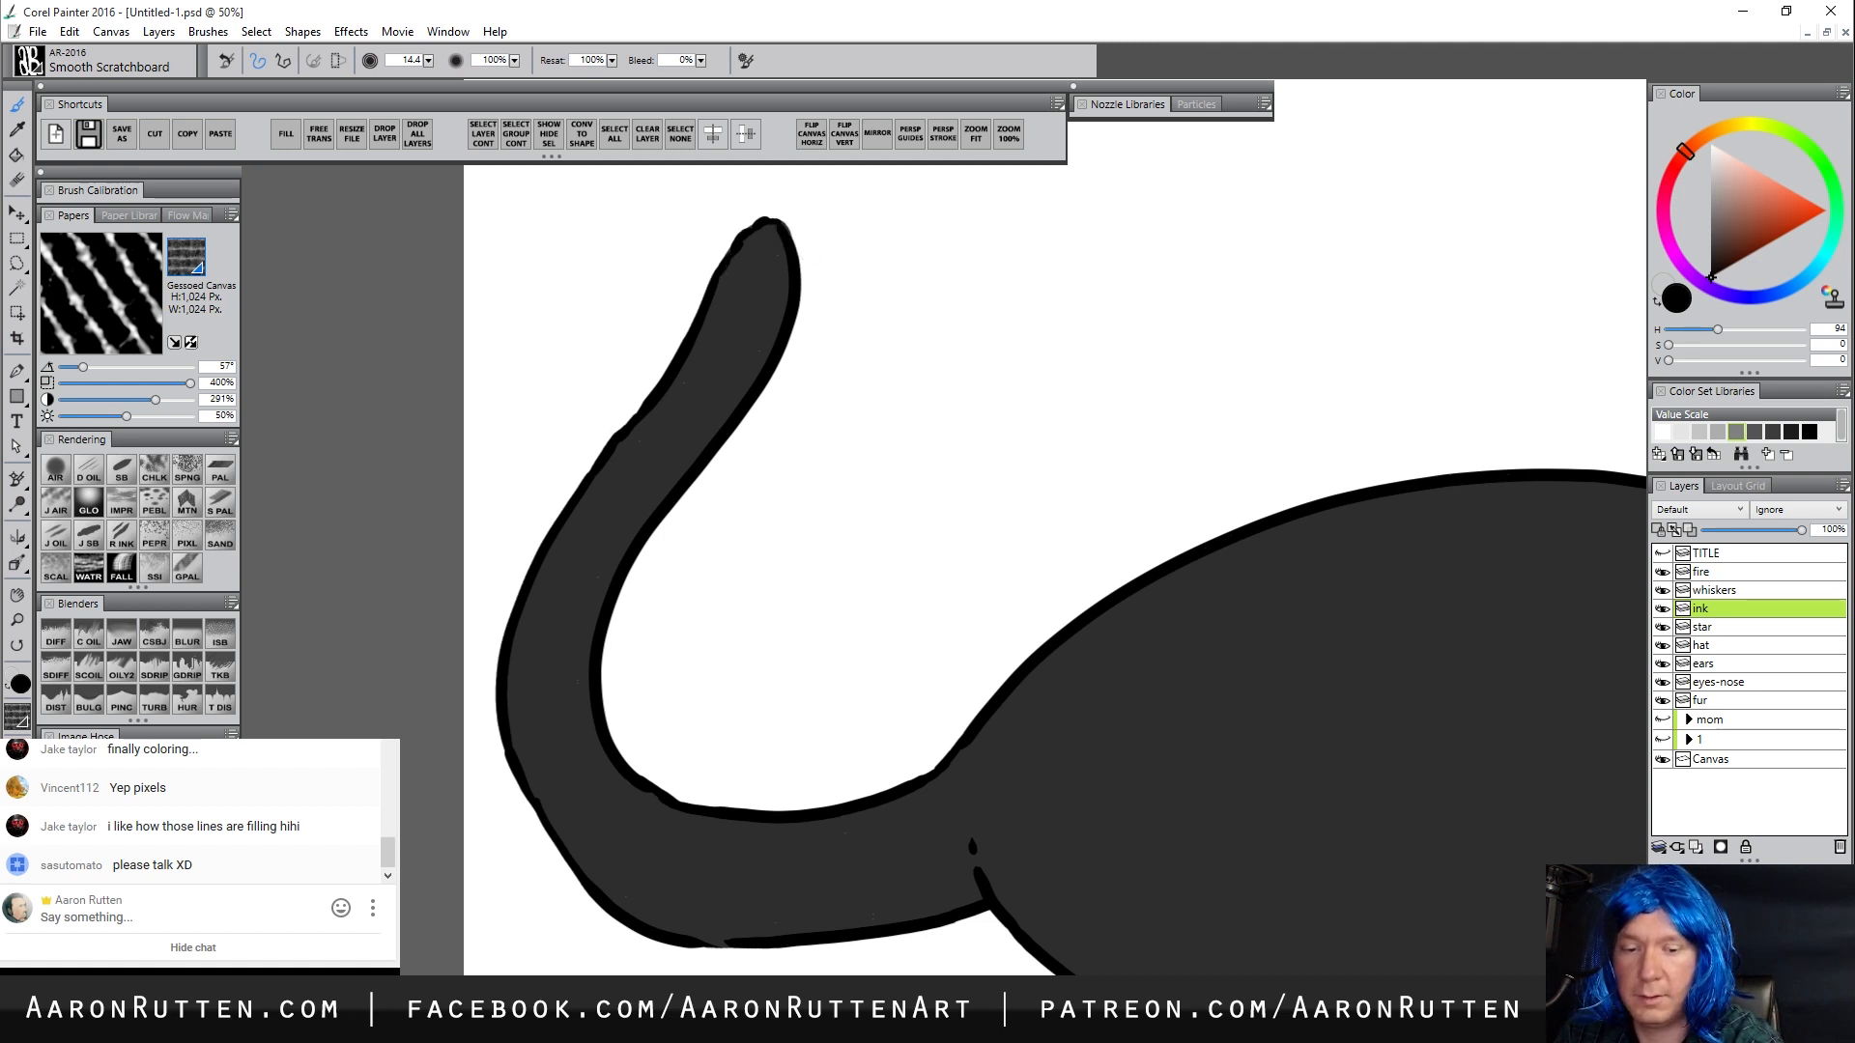
# Add a new layer directly beneath the fur layer and name it bg
pyautogui.click(17, 619)
pyautogui.keyDown('alt'); pyautogui.click(846, 817); pyautogui.keyUp('alt')
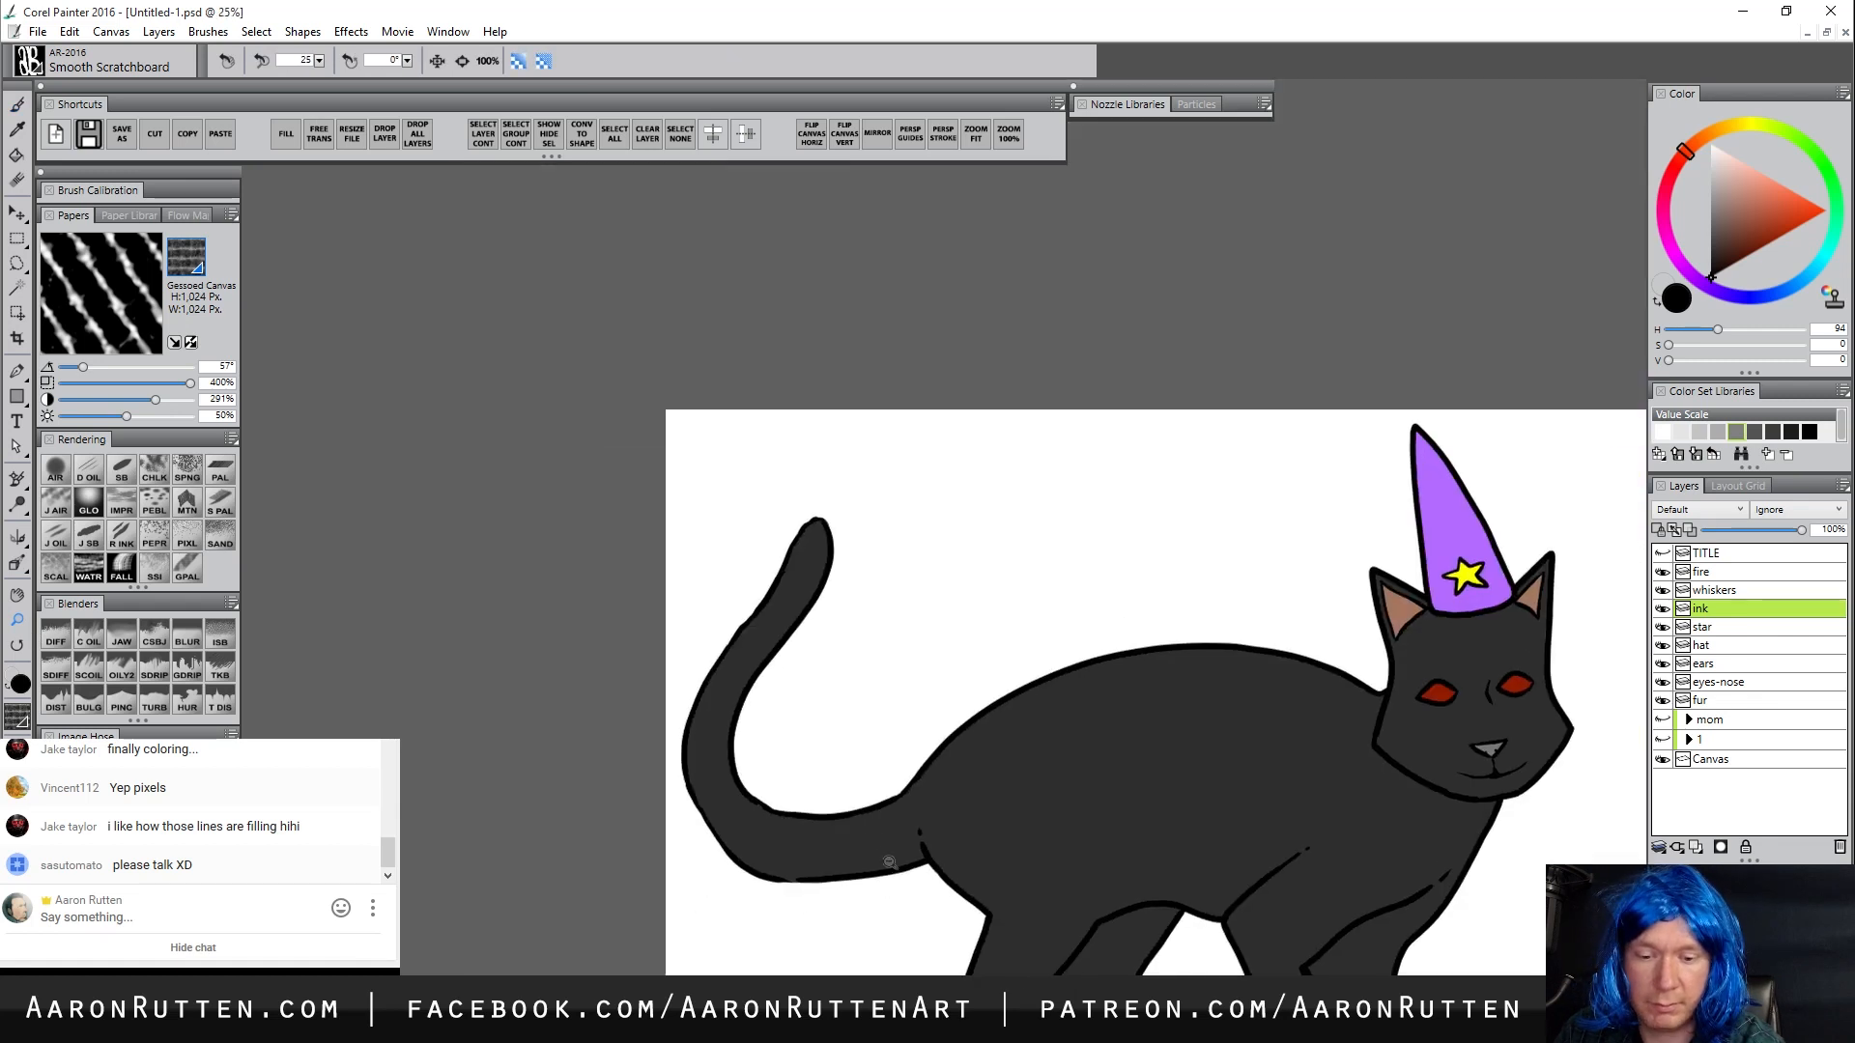
pyautogui.keyDown('alt'); pyautogui.click(892, 872); pyautogui.keyUp('alt')
pyautogui.moveTo(1058, 951); pyautogui.dragTo(908, 874)
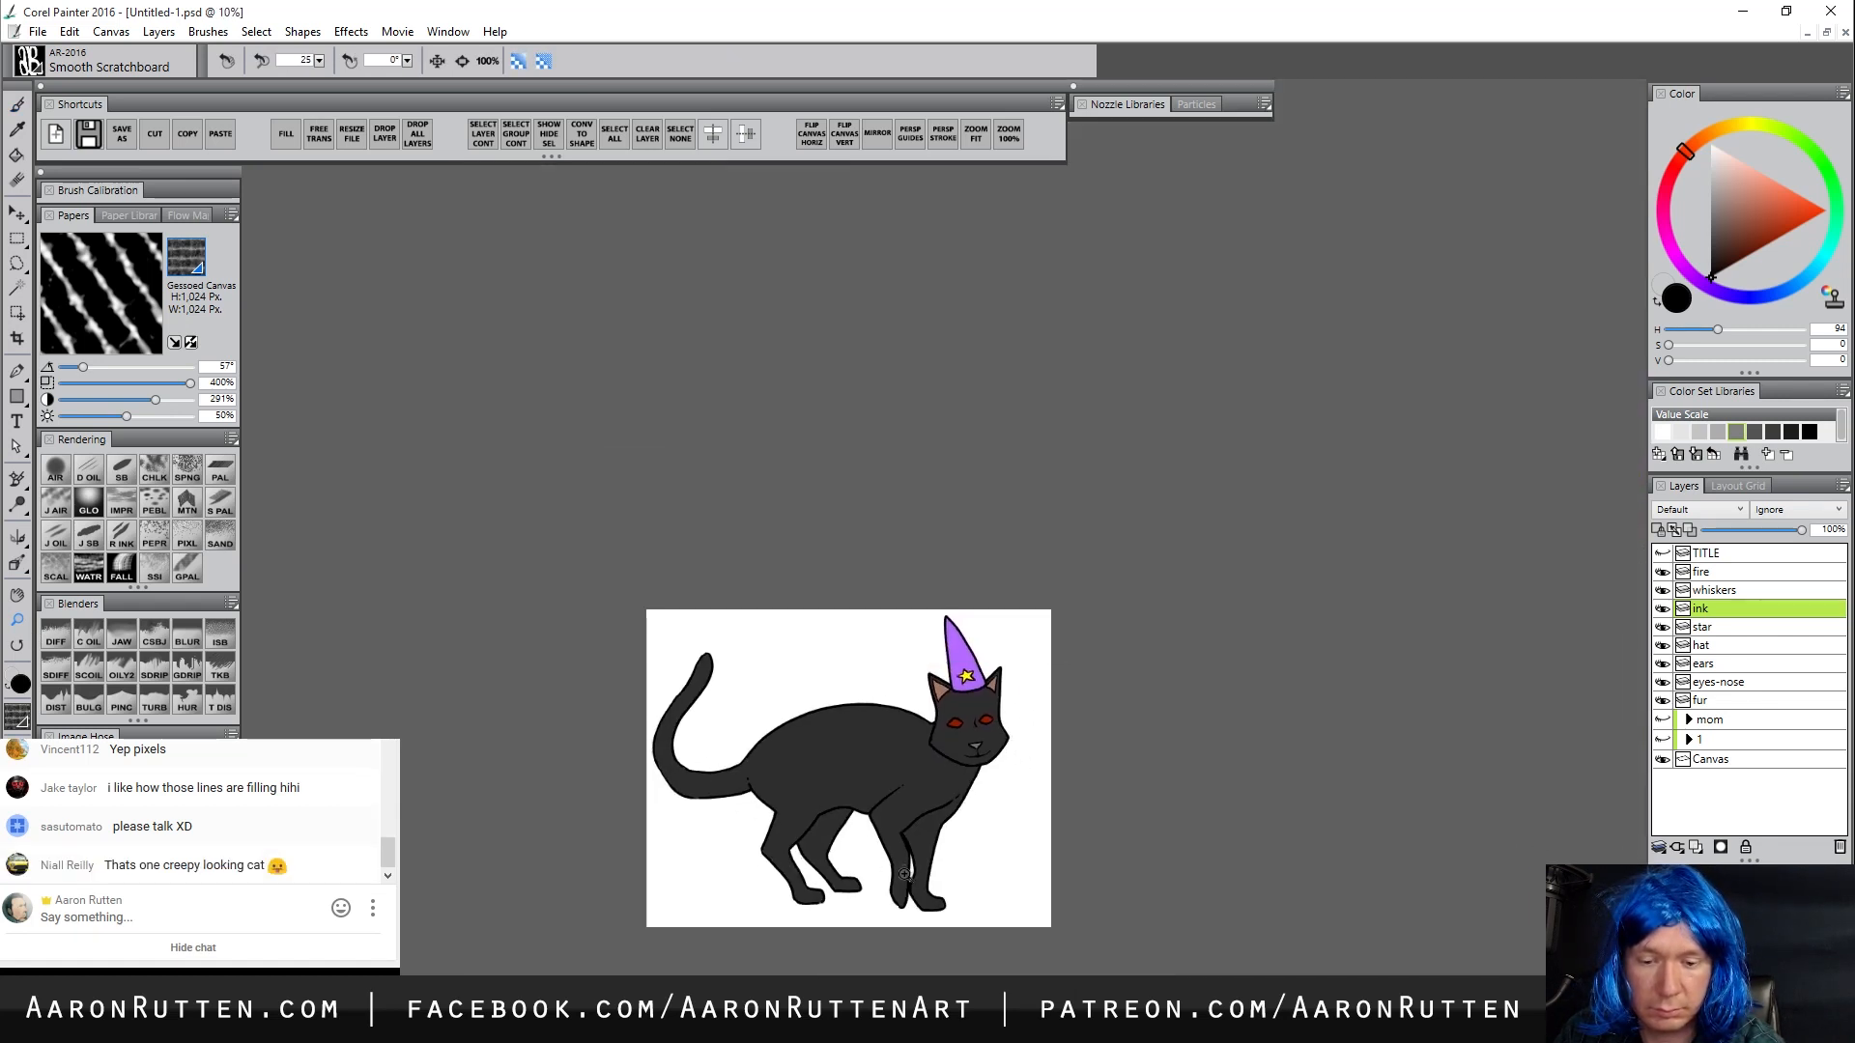
pyautogui.click(907, 878)
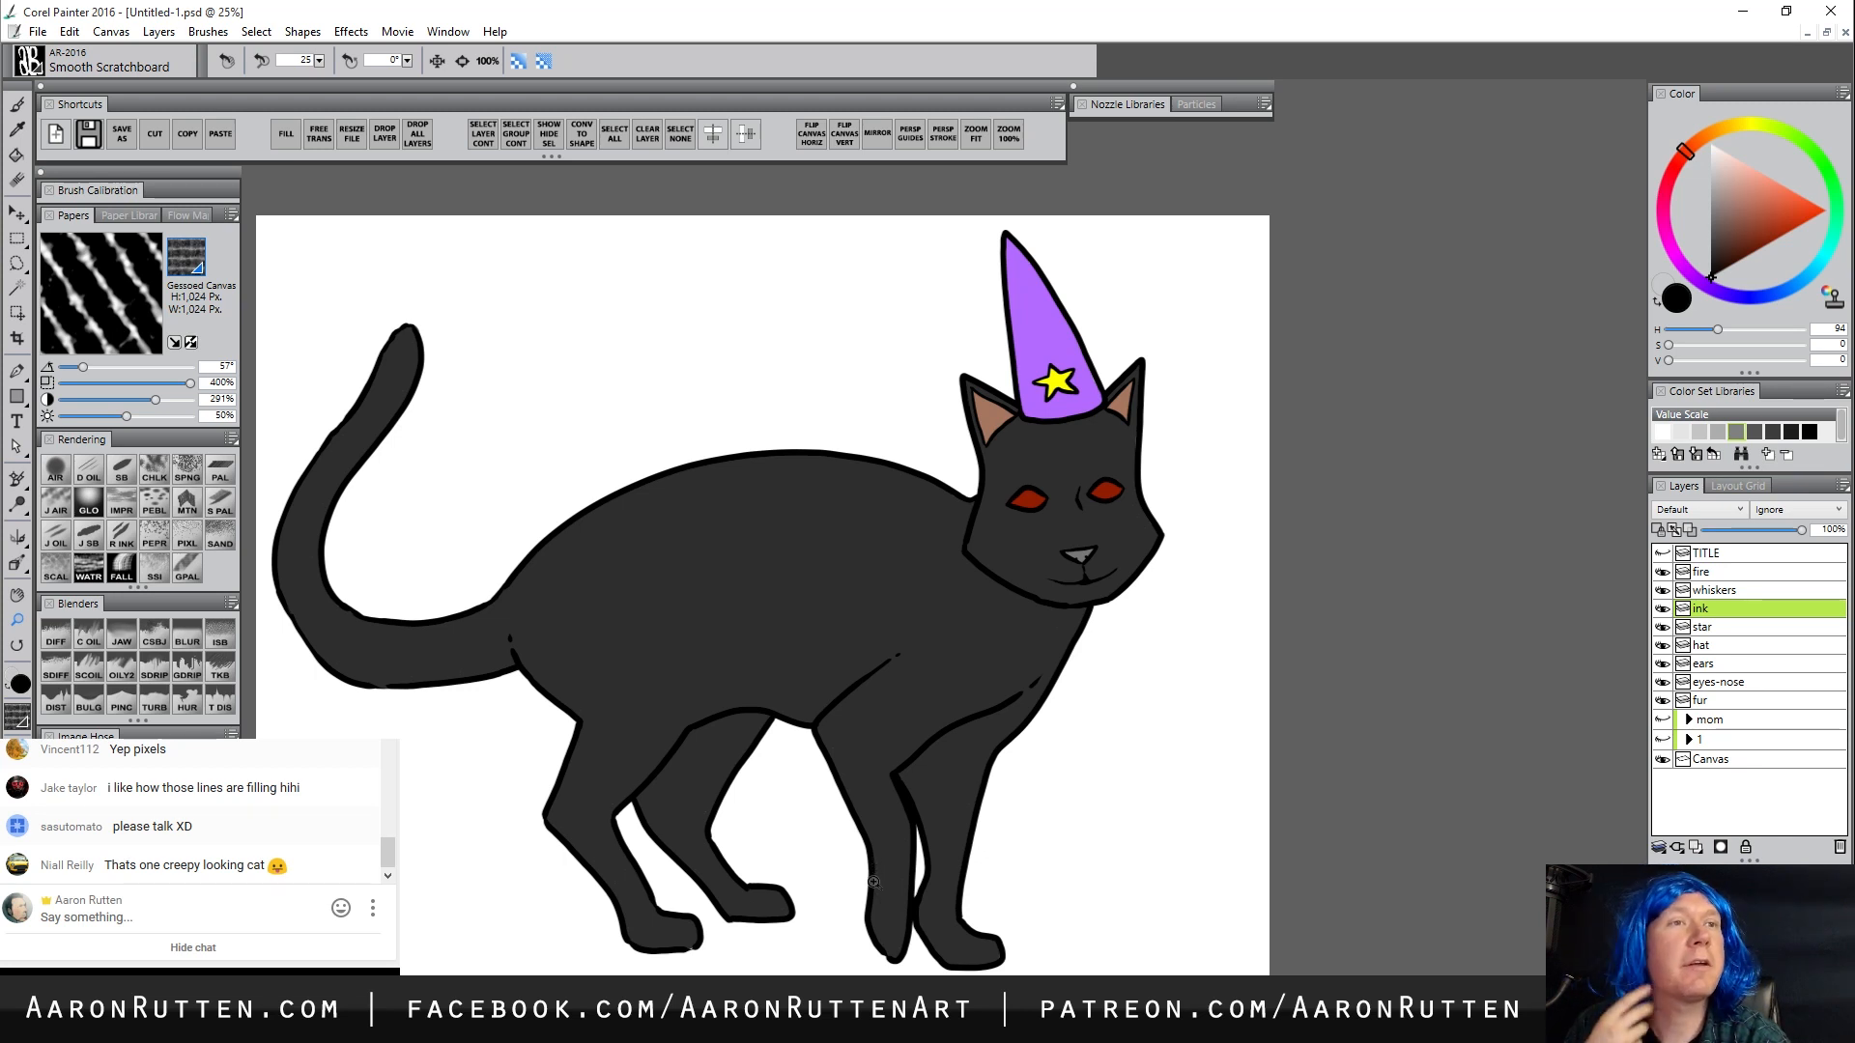
pyautogui.moveTo(992, 848); pyautogui.dragTo(1068, 911)
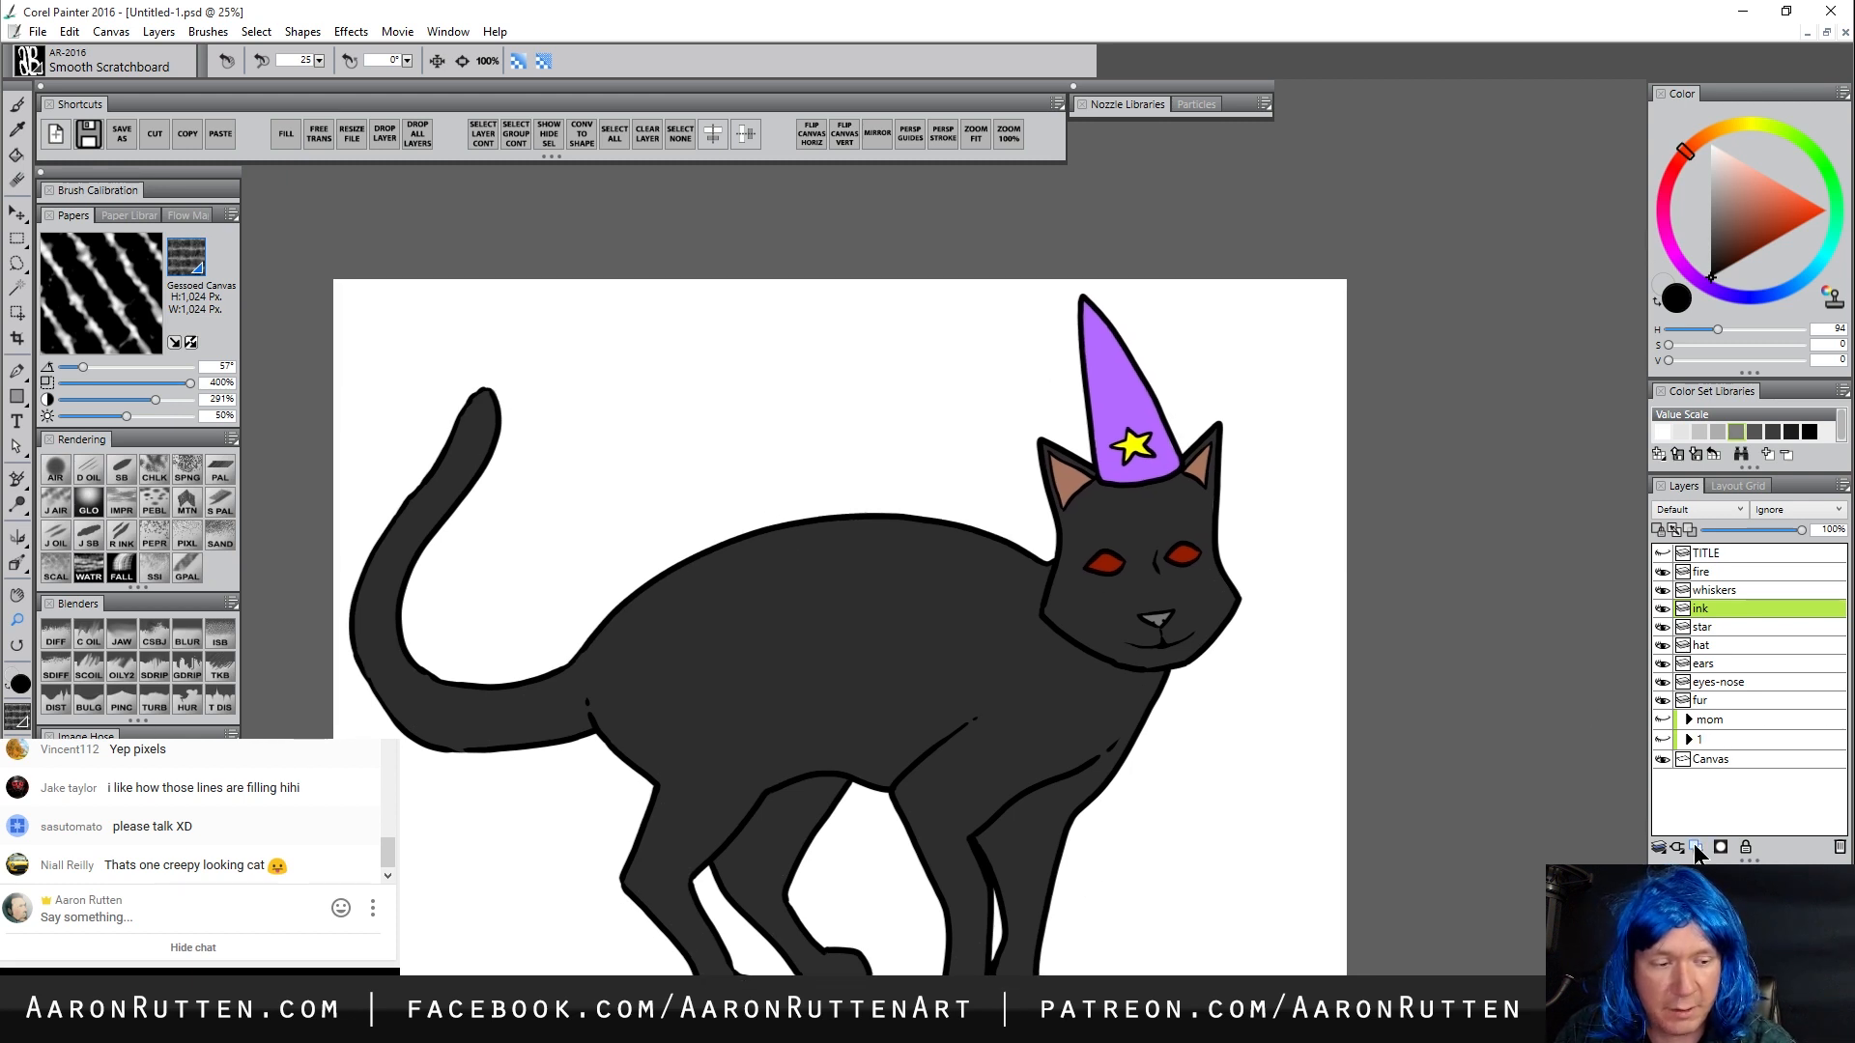
pyautogui.click(1696, 848)
pyautogui.moveTo(1726, 613); pyautogui.dragTo(1715, 727)
pyautogui.doubleClick(1711, 723)
pyautogui.write('bg')
pyautogui.press('Return')
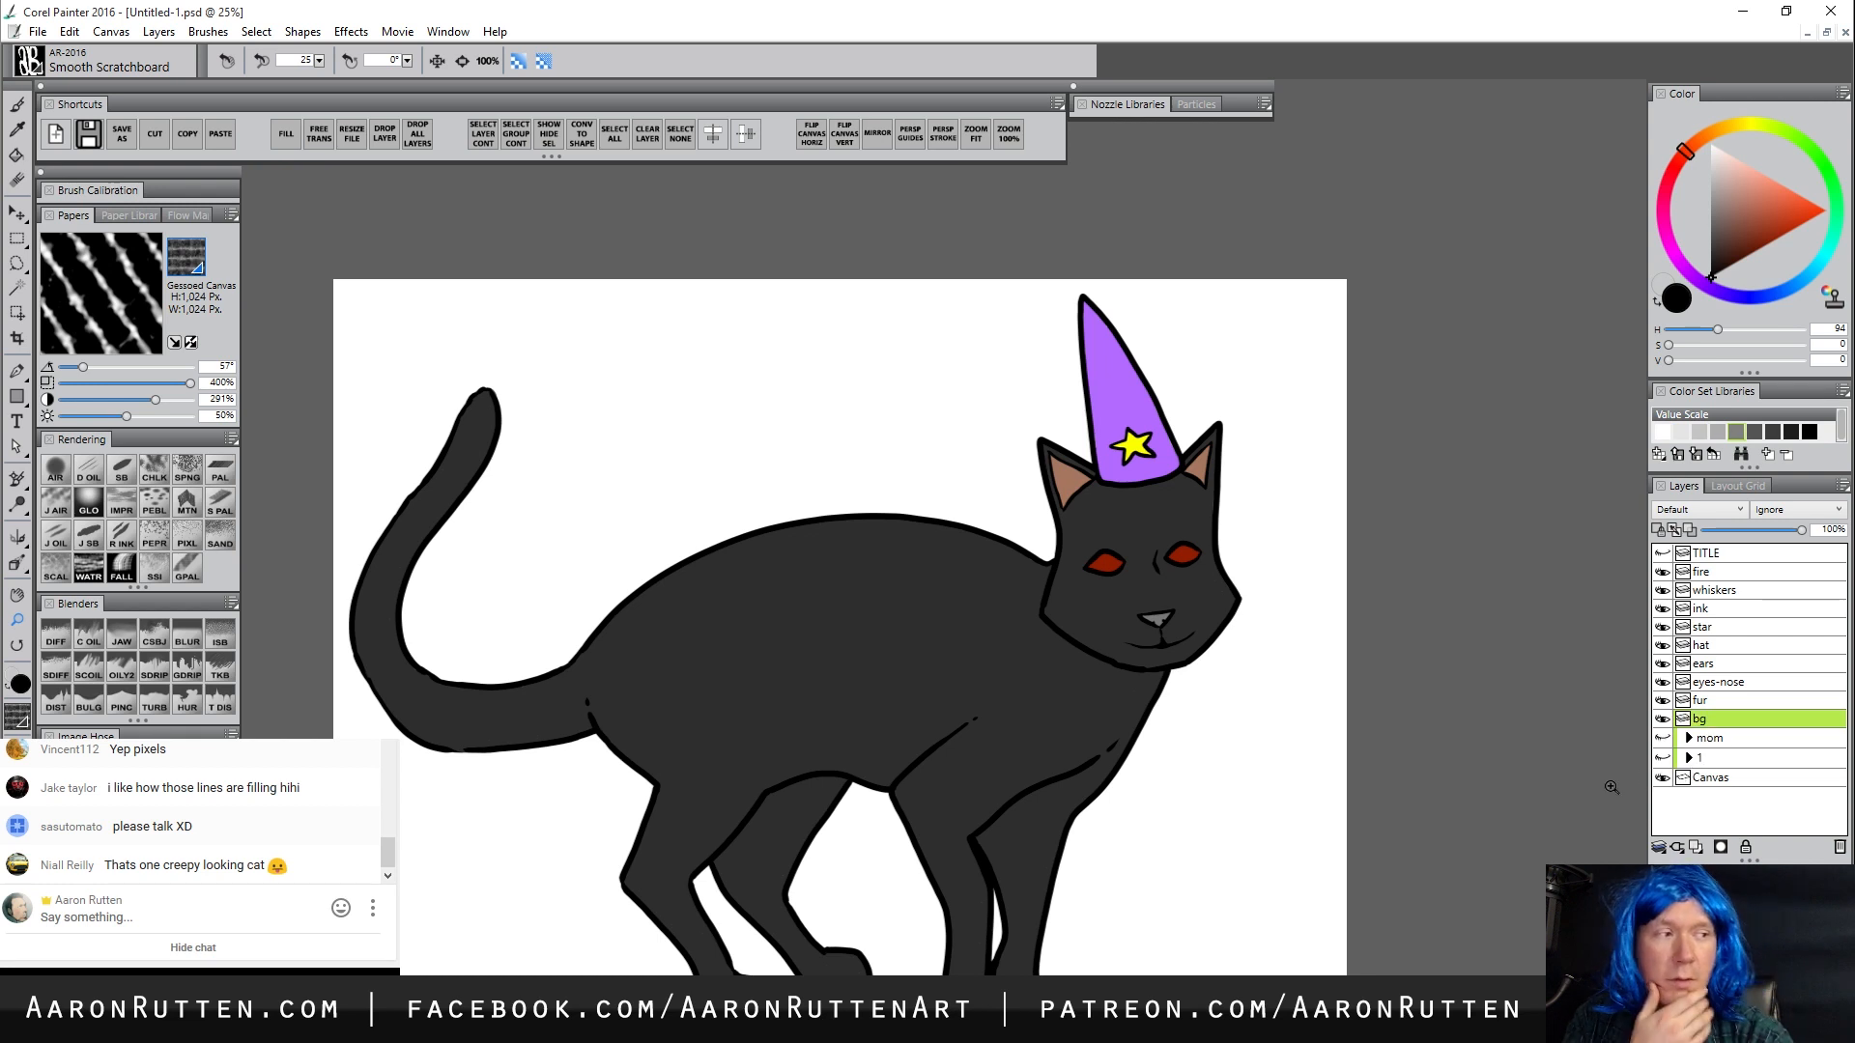
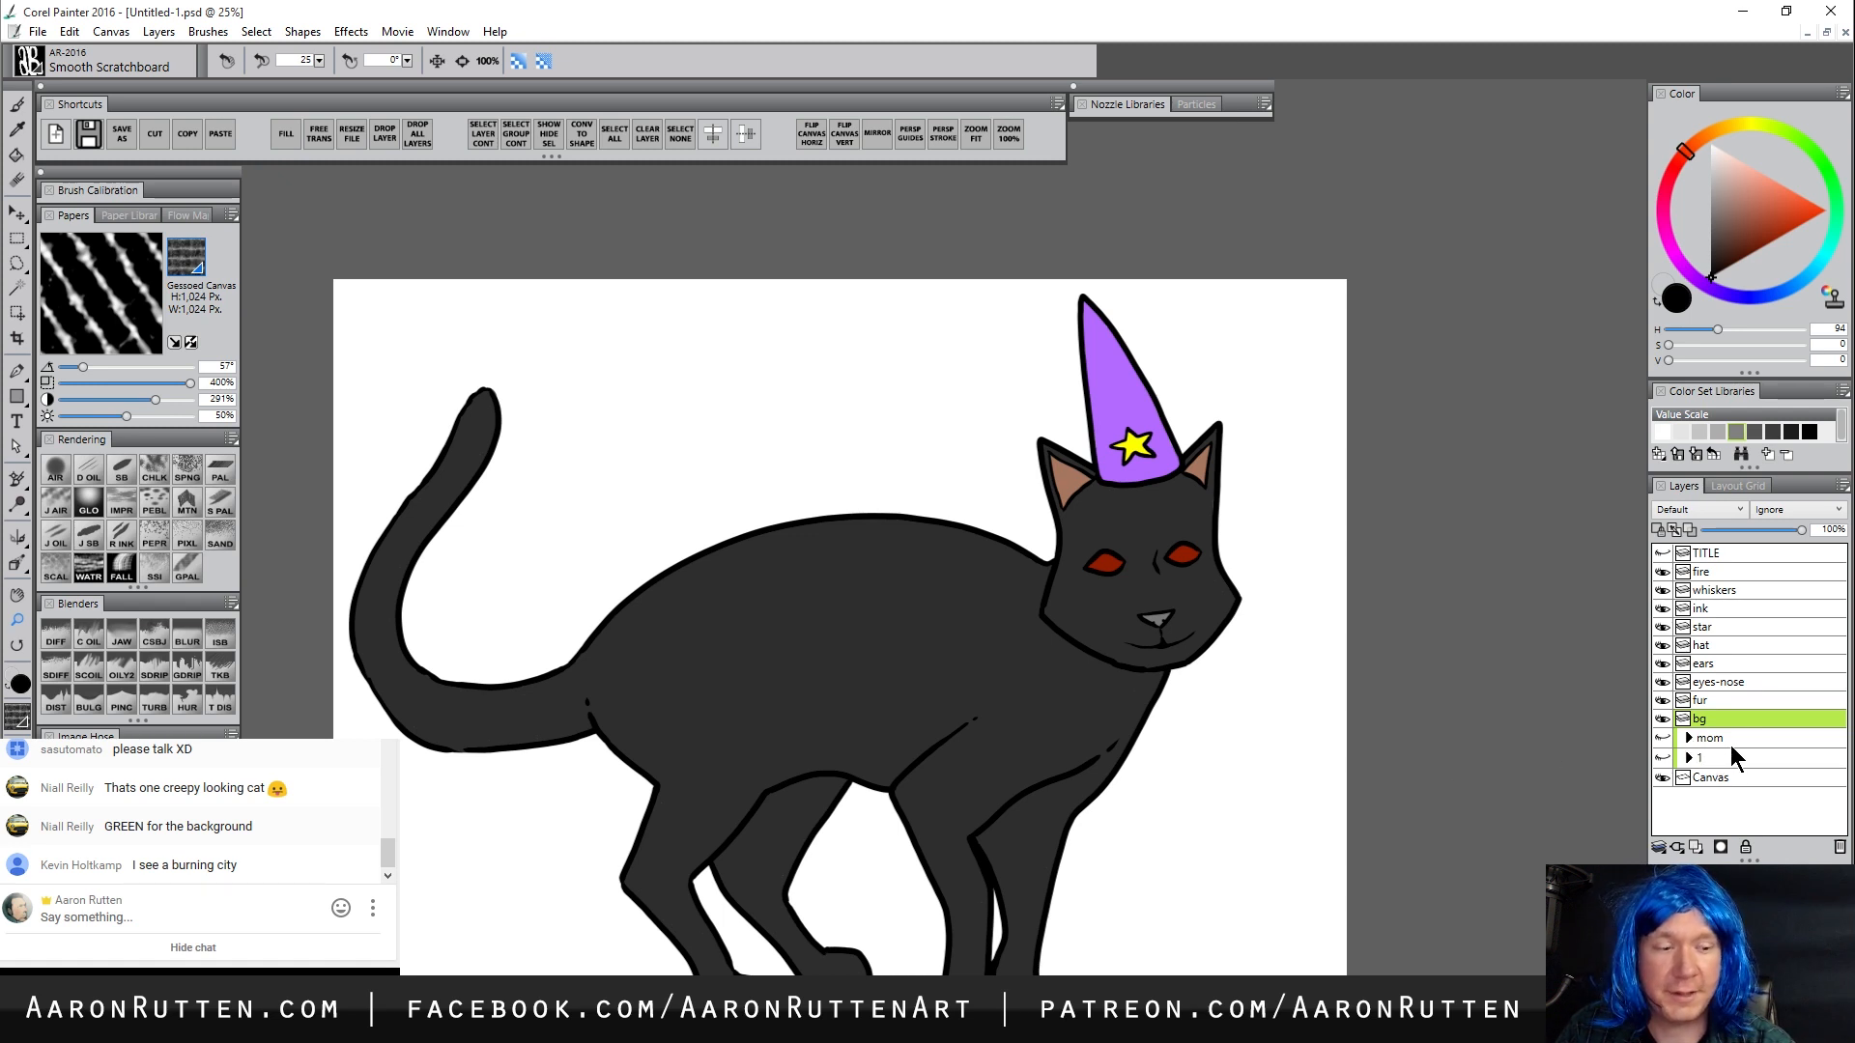
# Fill the bg layer with a muted dark green (H 179, S 89, V 76) at 100% opacity
pyautogui.click(1795, 137)
pyautogui.click(1751, 240)
pyautogui.click(1836, 188)
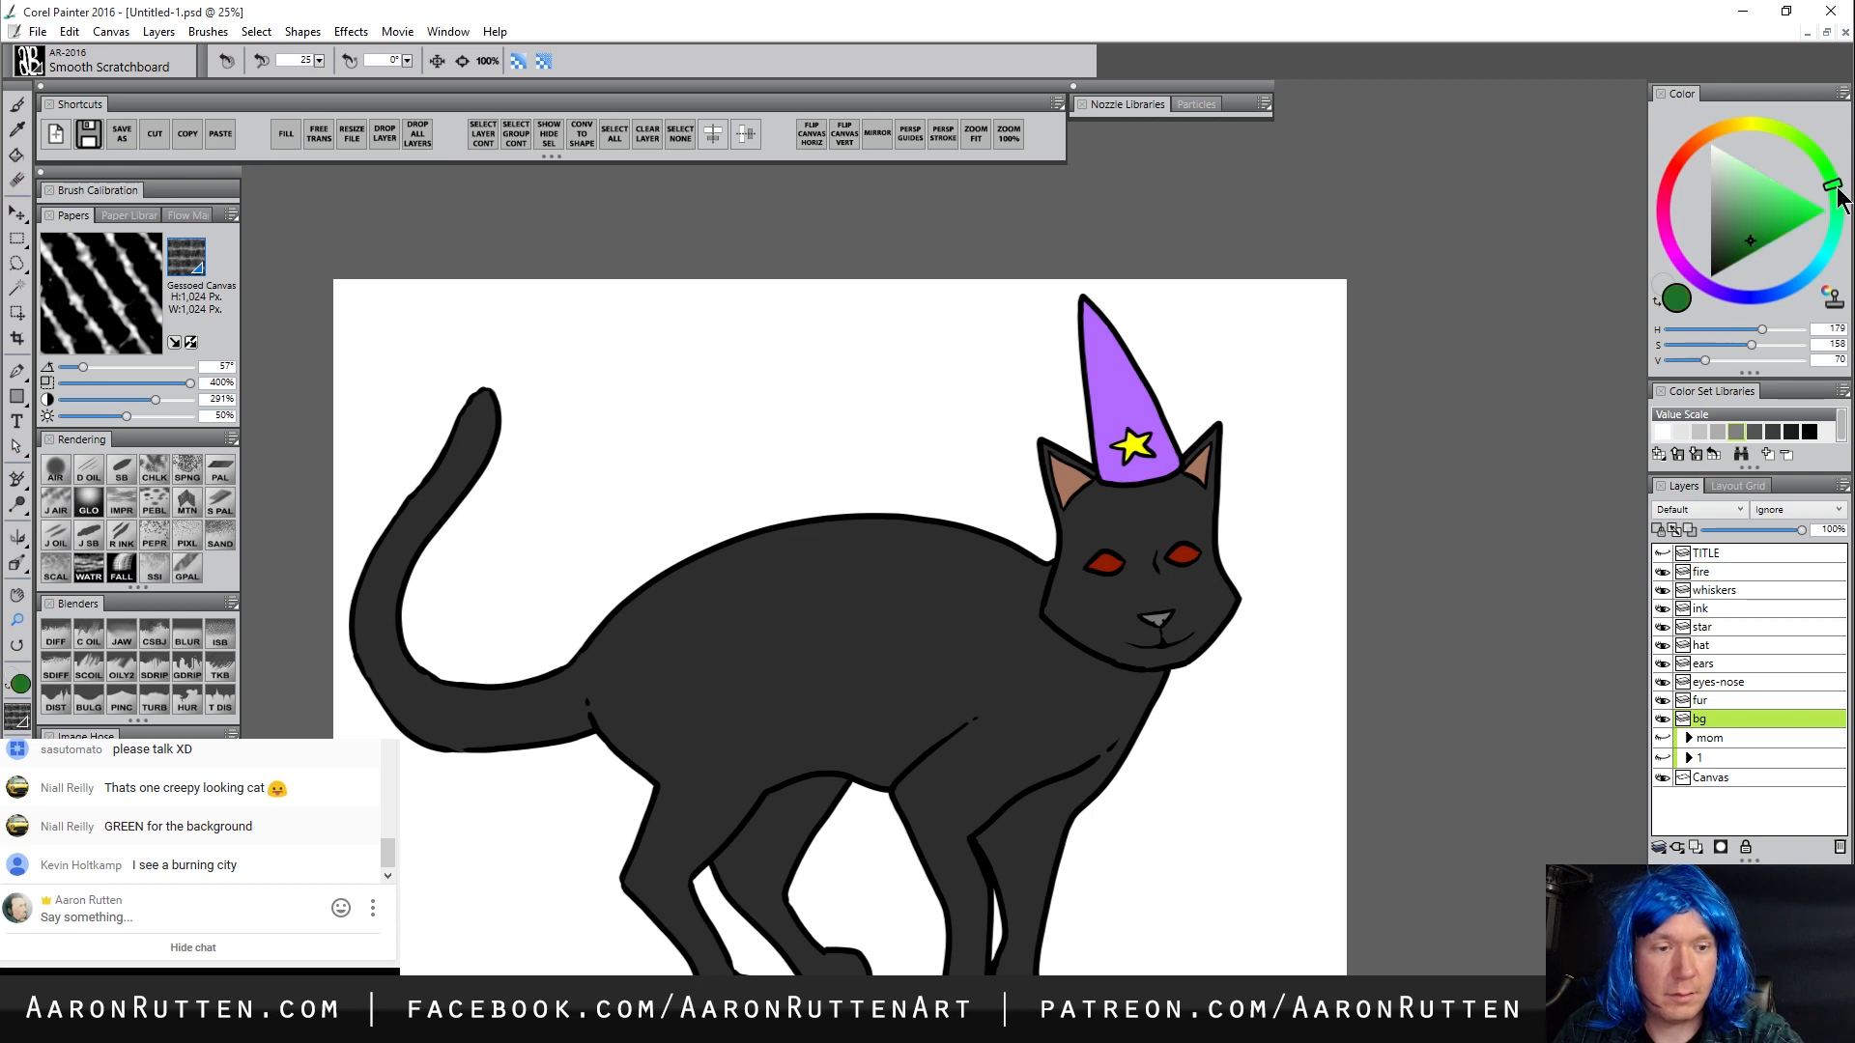
pyautogui.moveTo(1751, 241); pyautogui.dragTo(1736, 238)
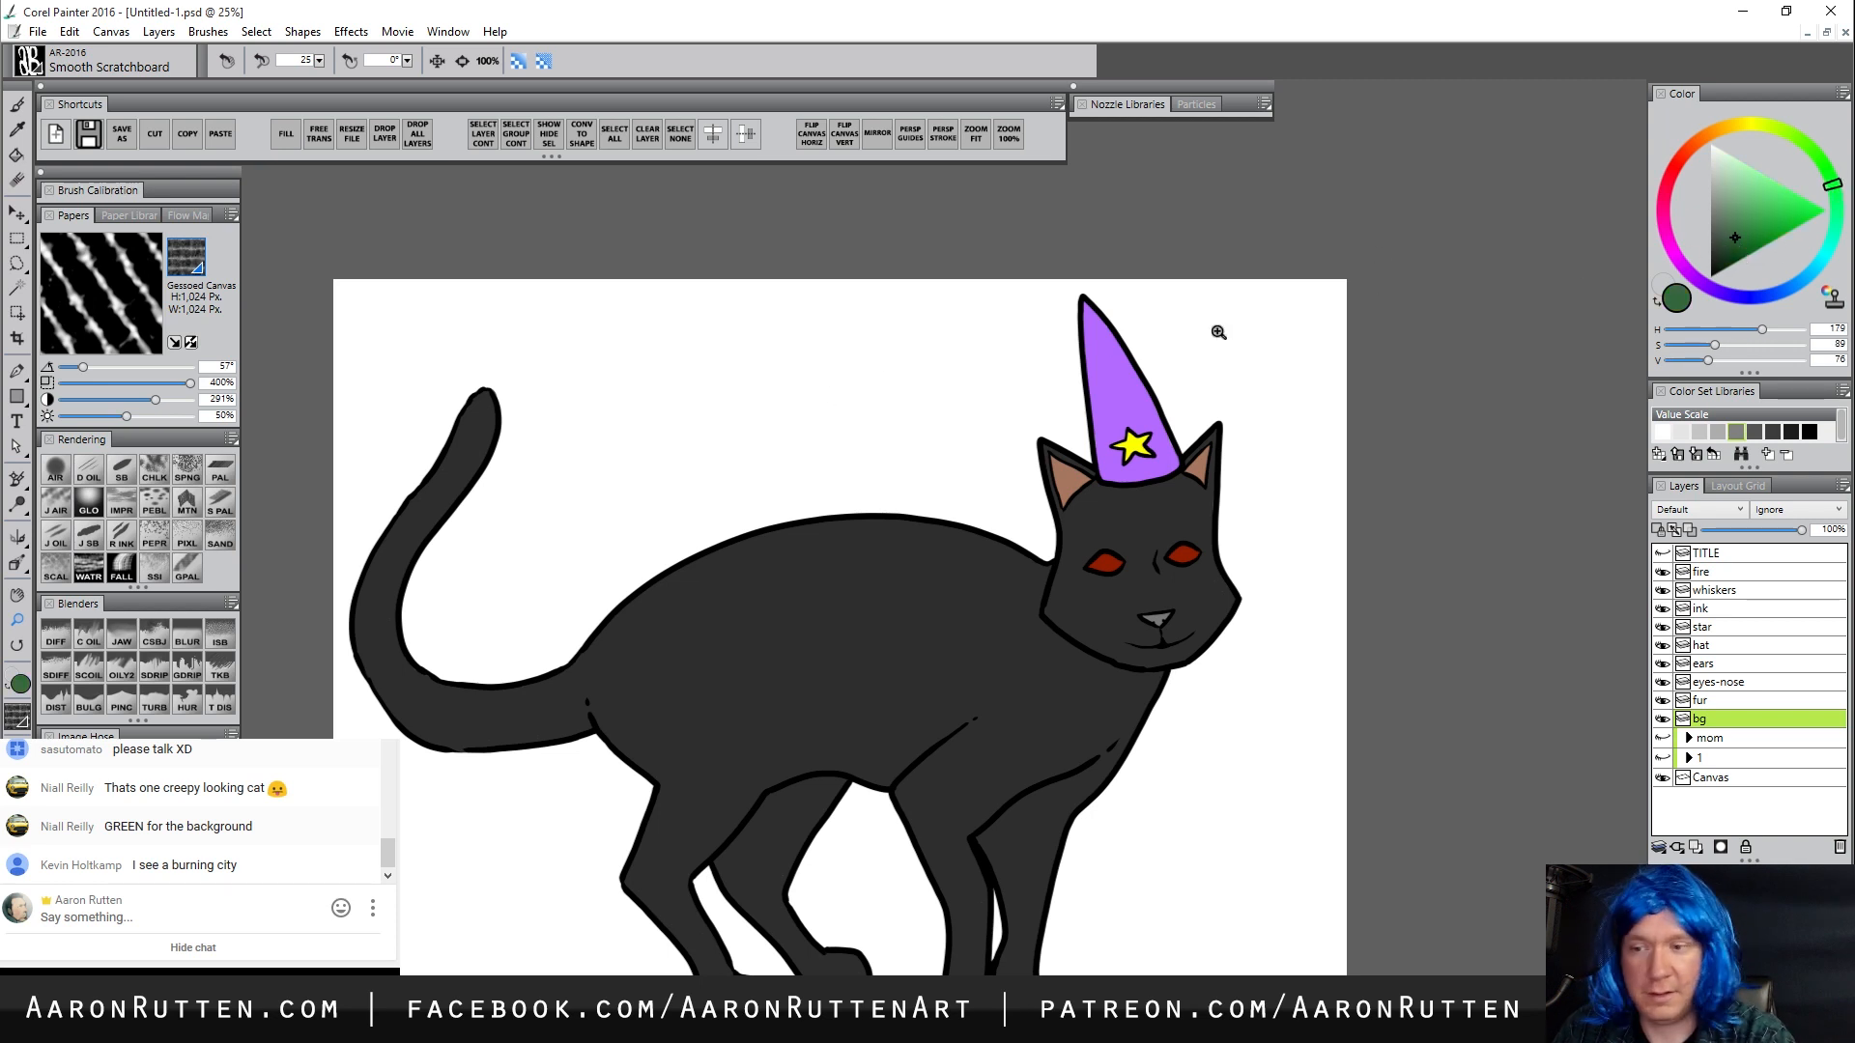
pyautogui.click(286, 134)
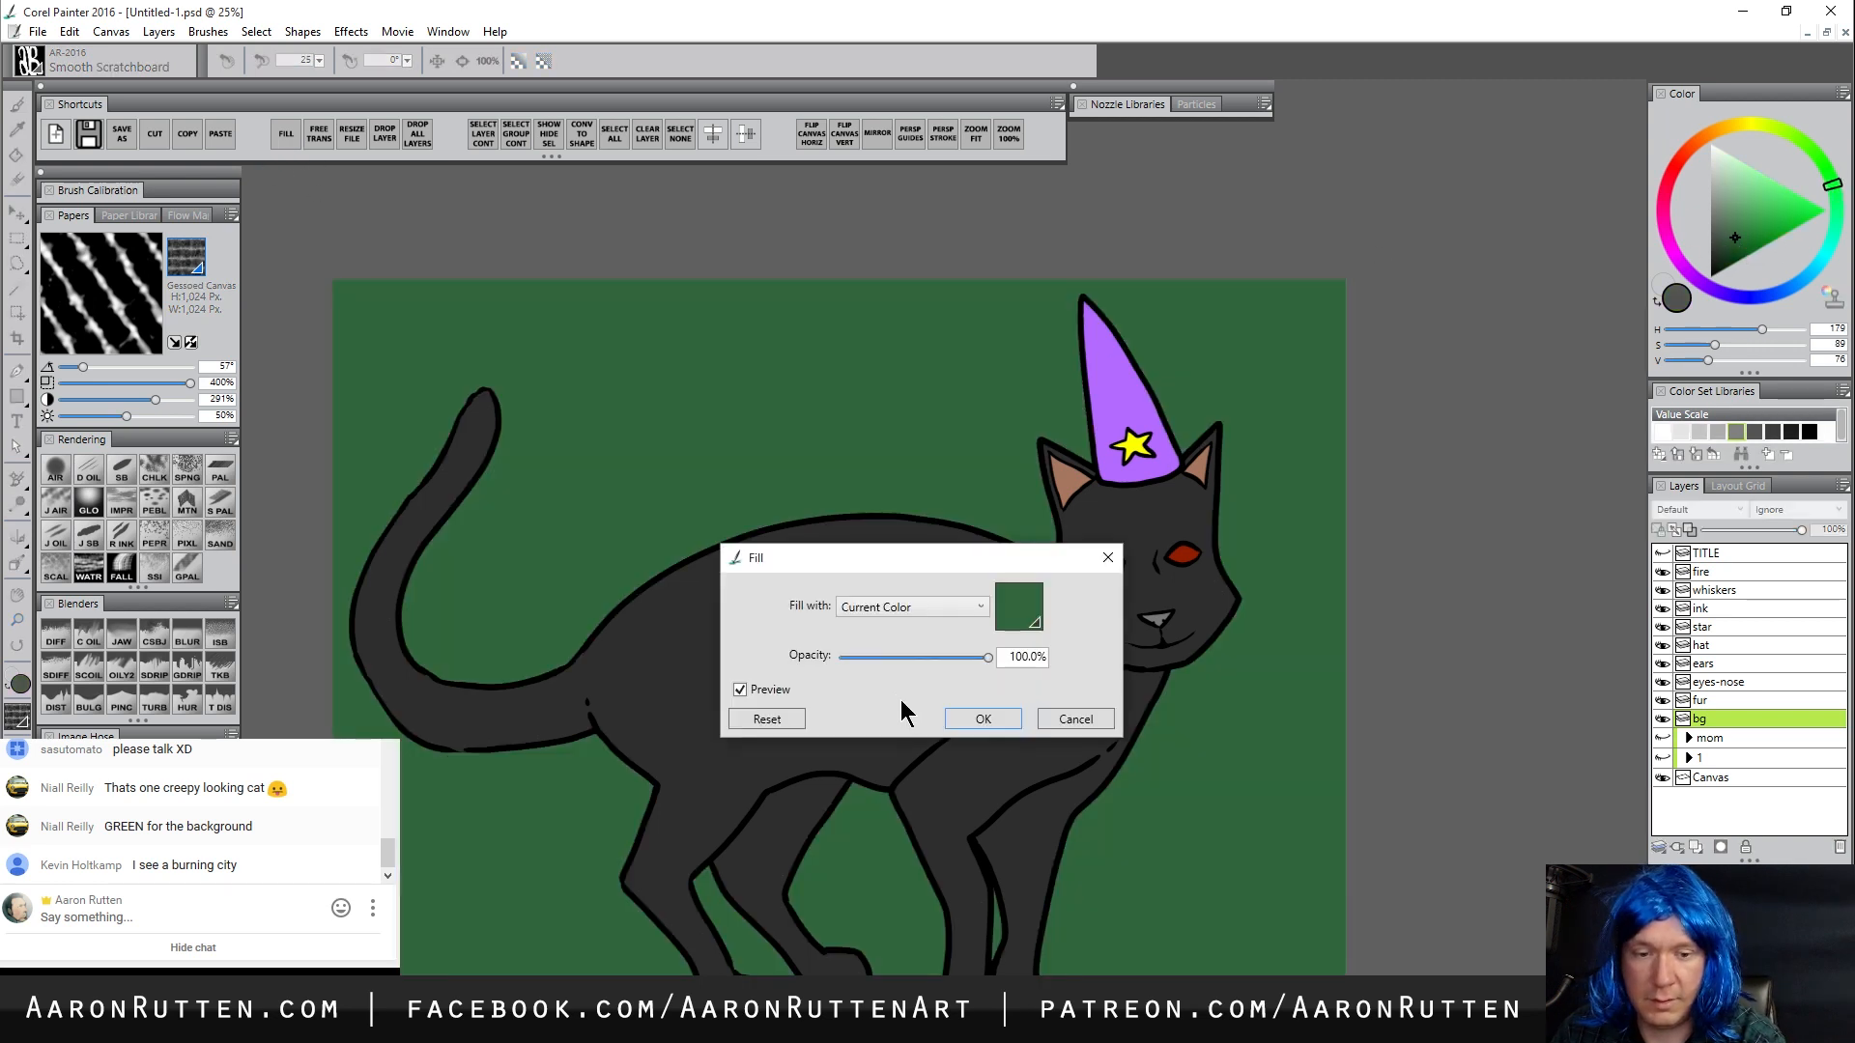
pyautogui.click(970, 723)
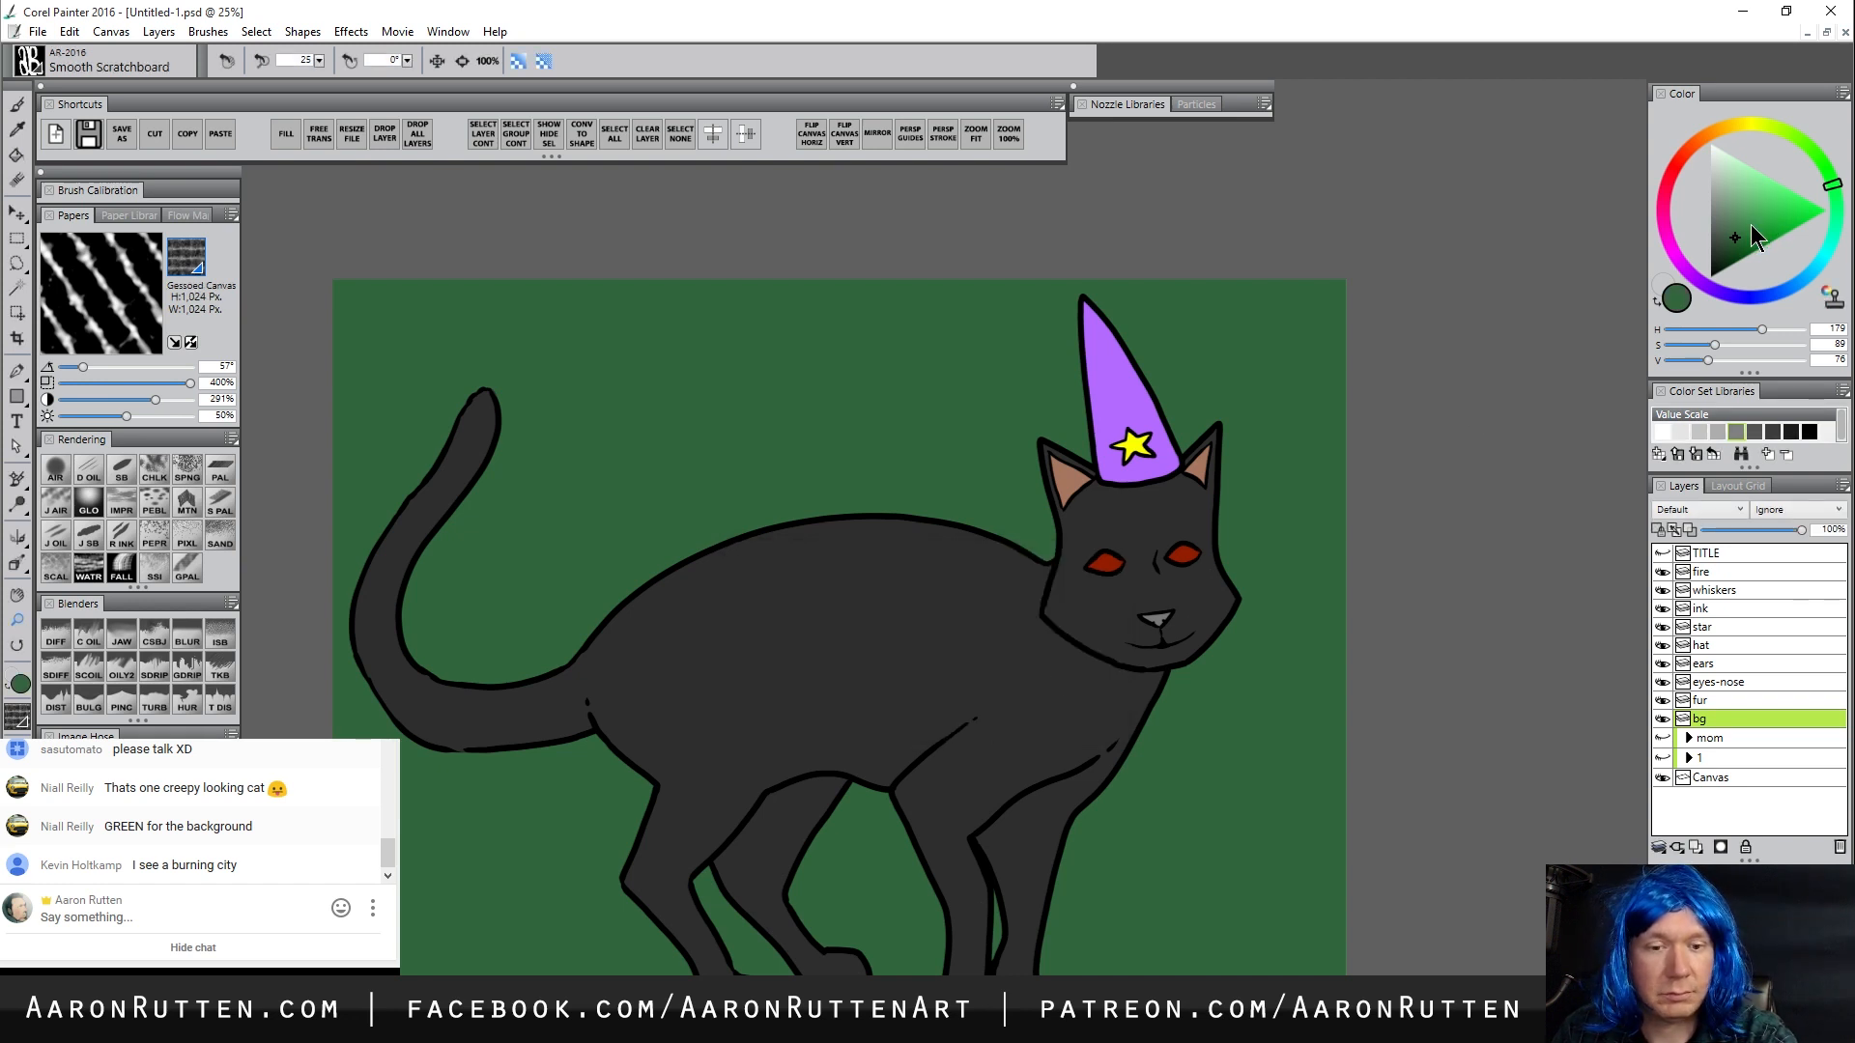
# Shade the lower half of the background in a darker bluish green with the Digital Airbrush at a radius of about 750
pyautogui.moveTo(1737, 239); pyautogui.dragTo(1729, 255)
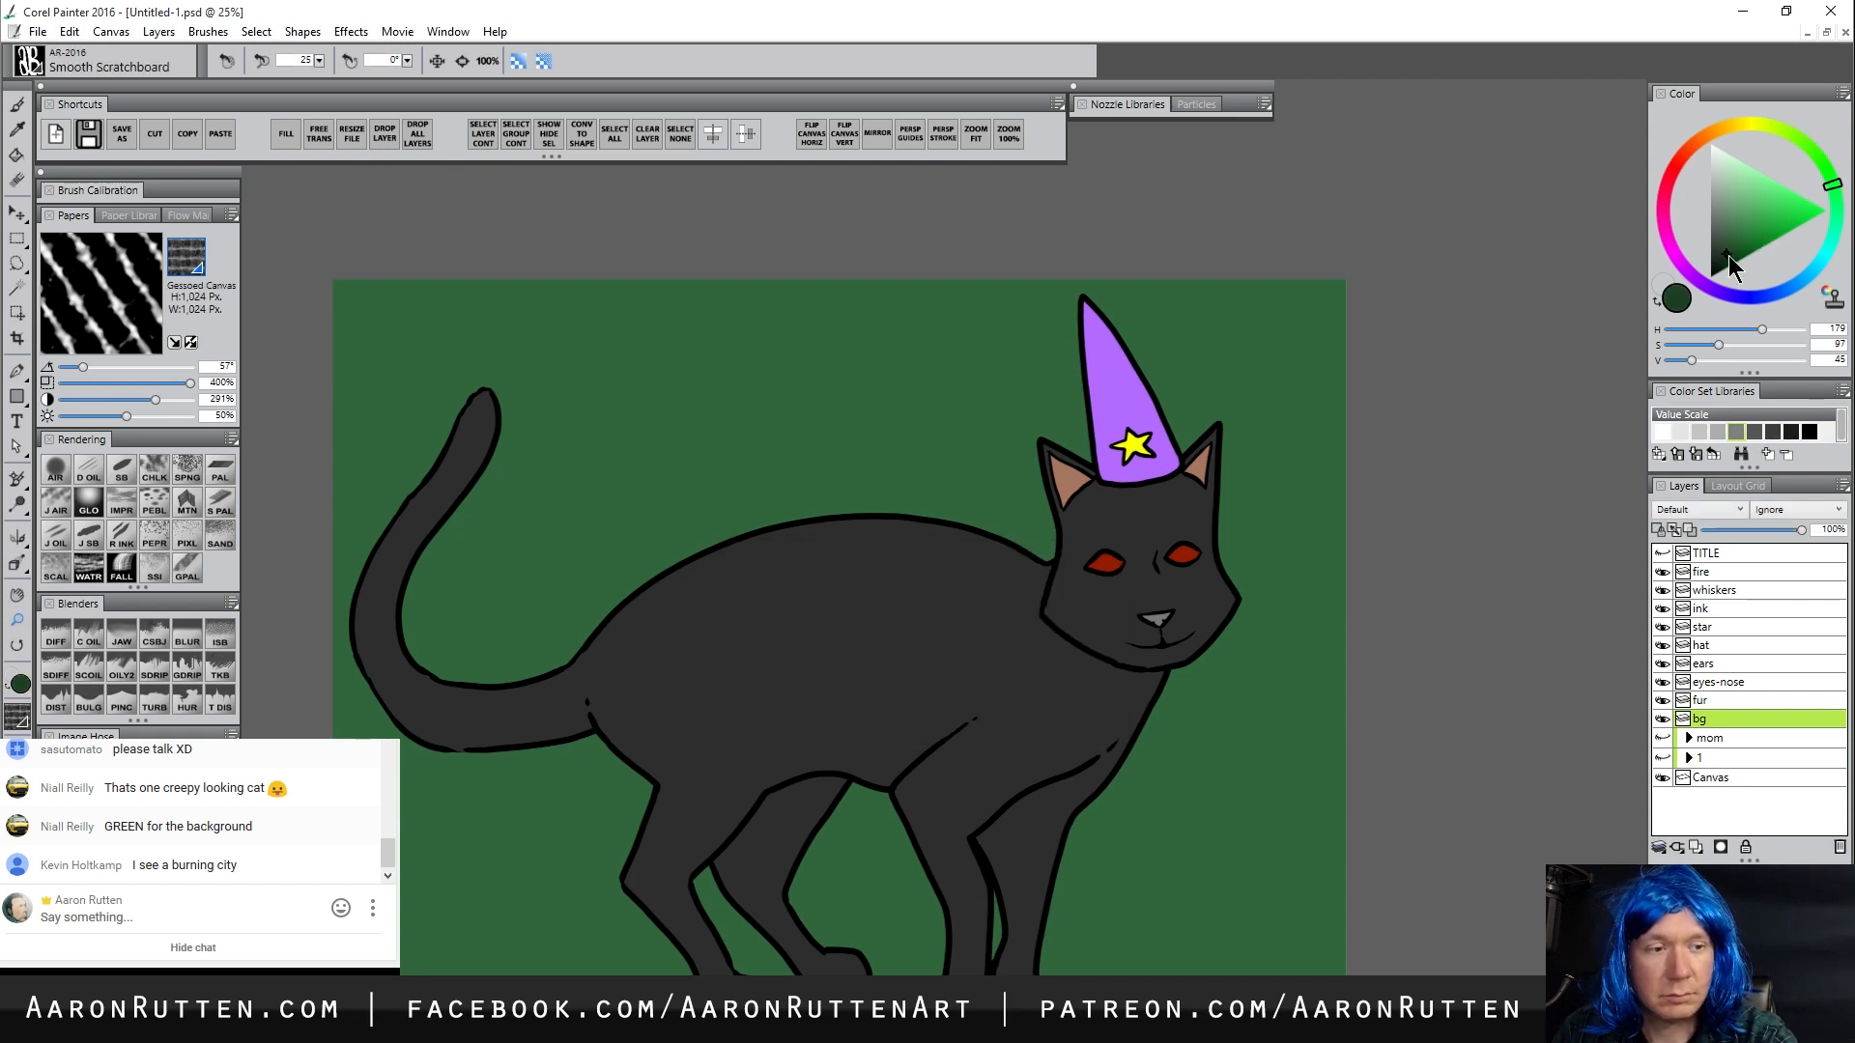
pyautogui.click(57, 472)
pyautogui.click(1836, 209)
pyautogui.moveTo(872, 536); pyautogui.dragTo(969, 589)
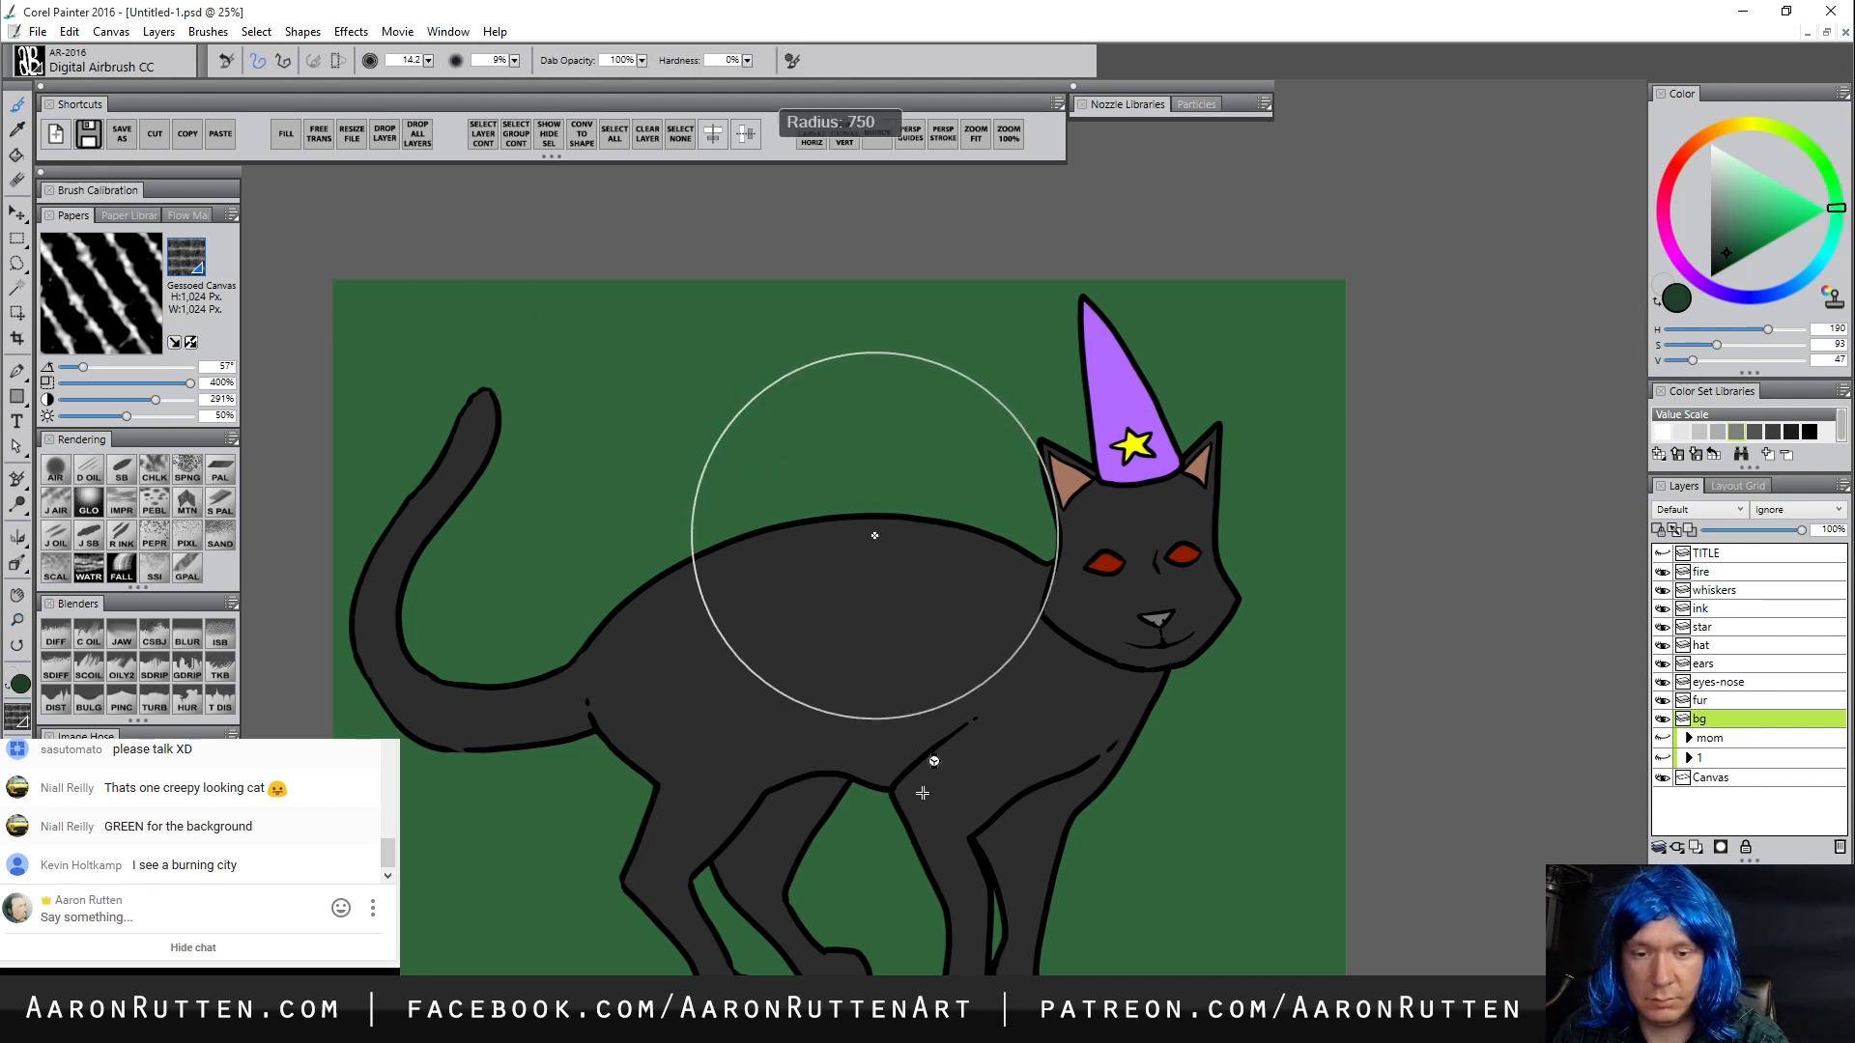
pyautogui.moveTo(474, 1011)
pyautogui.mouseDown()
pyautogui.moveTo(1539, 1015)
pyautogui.moveTo(839, 1008)
pyautogui.moveTo(1234, 963)
pyautogui.moveTo(1050, 856)
pyautogui.moveTo(628, 880)
pyautogui.moveTo(382, 785)
pyautogui.moveTo(722, 713)
pyautogui.moveTo(1063, 711)
pyautogui.moveTo(297, 751)
pyautogui.mouseUp()
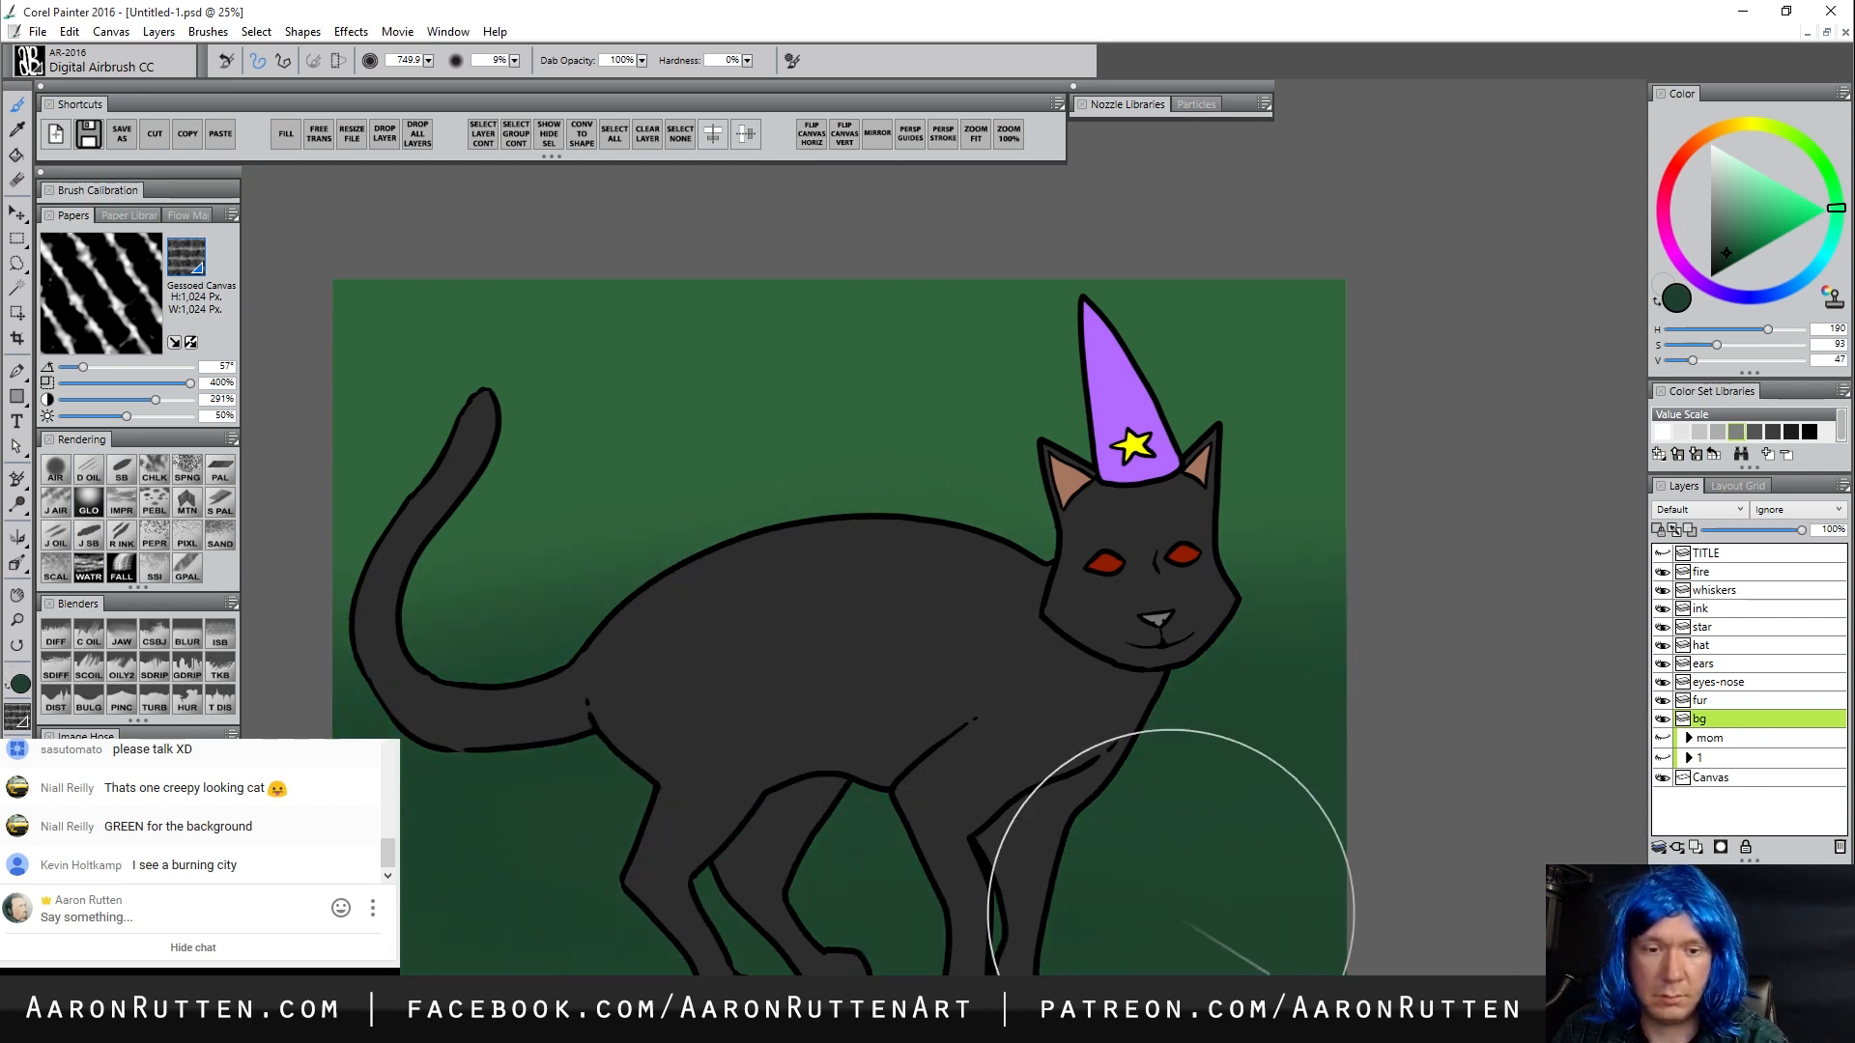
# Airbrush broad, soft red-orange glows across the upper background behind the hat and above the cat's back
pyautogui.click(1720, 131)
pyautogui.click(1794, 198)
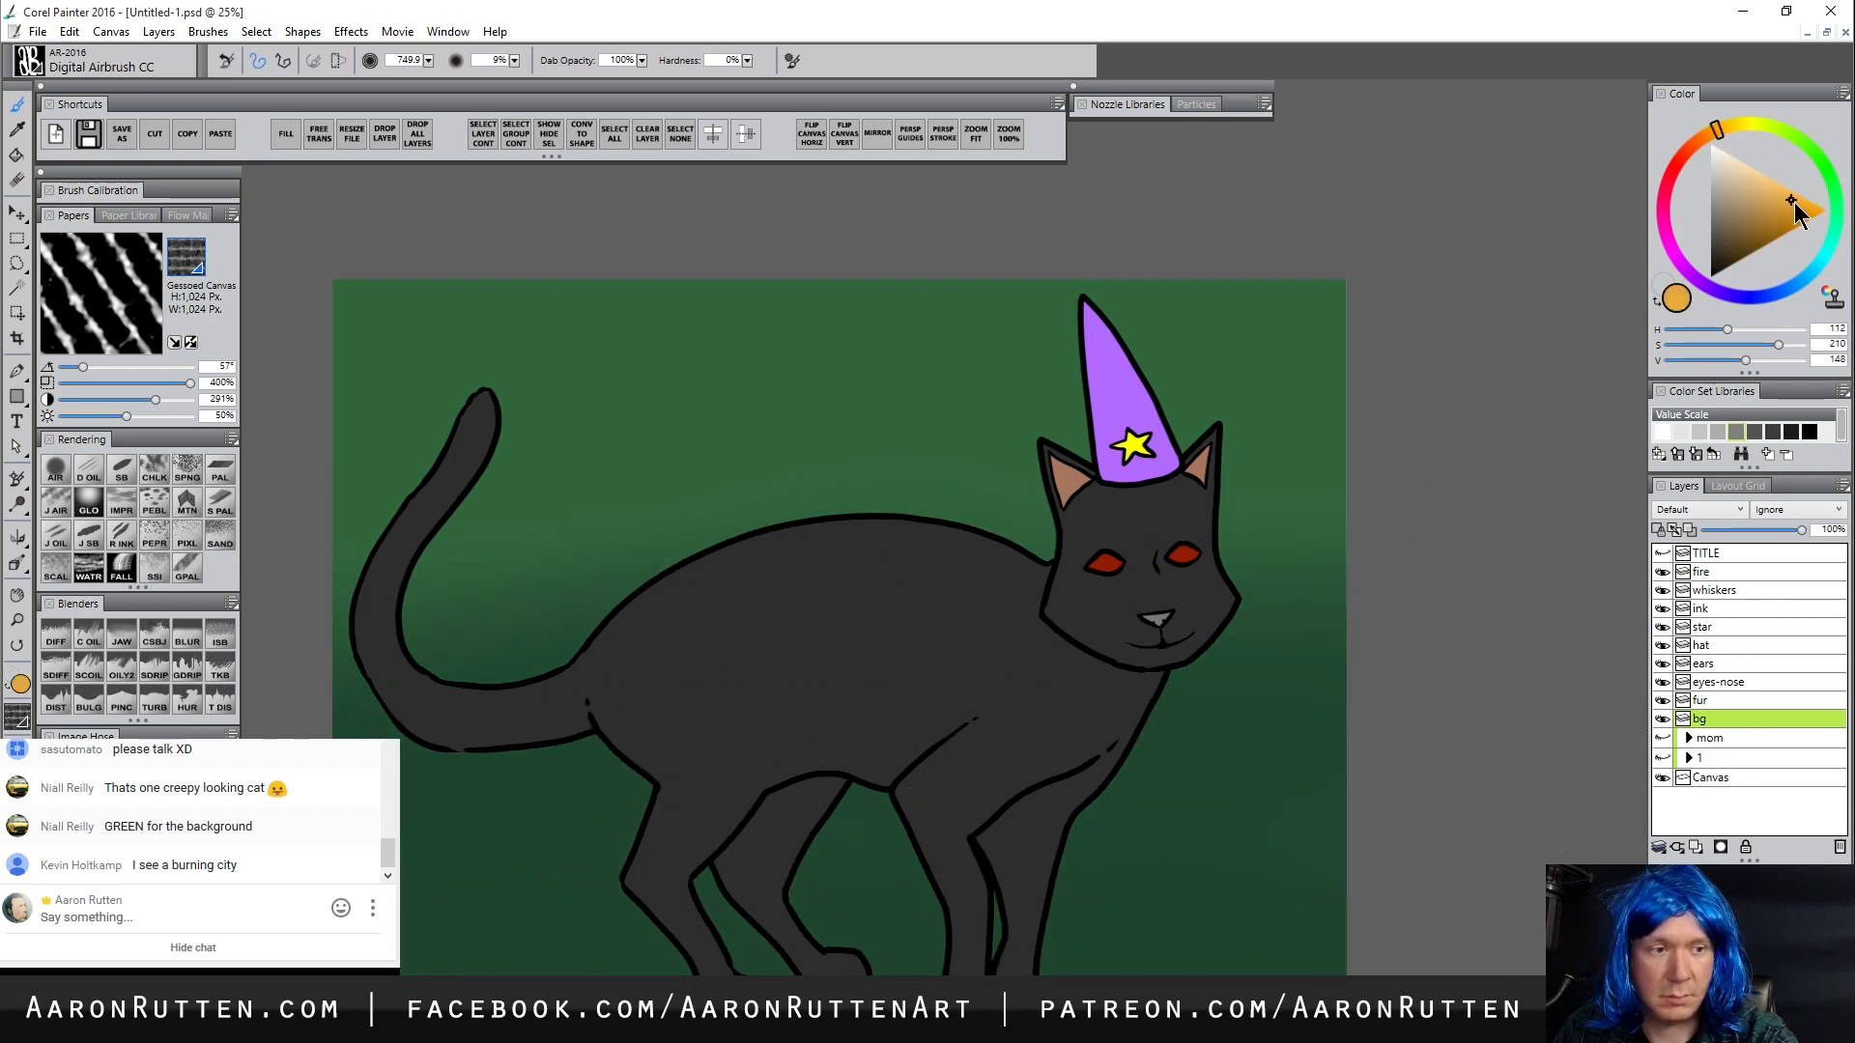
pyautogui.click(1689, 147)
pyautogui.moveTo(1243, 258)
pyautogui.mouseDown()
pyautogui.moveTo(828, 621)
pyautogui.moveTo(890, 402)
pyautogui.mouseUp()
pyautogui.moveTo(513, 517)
pyautogui.mouseDown()
pyautogui.moveTo(414, 310)
pyautogui.moveTo(629, 580)
pyautogui.mouseUp()
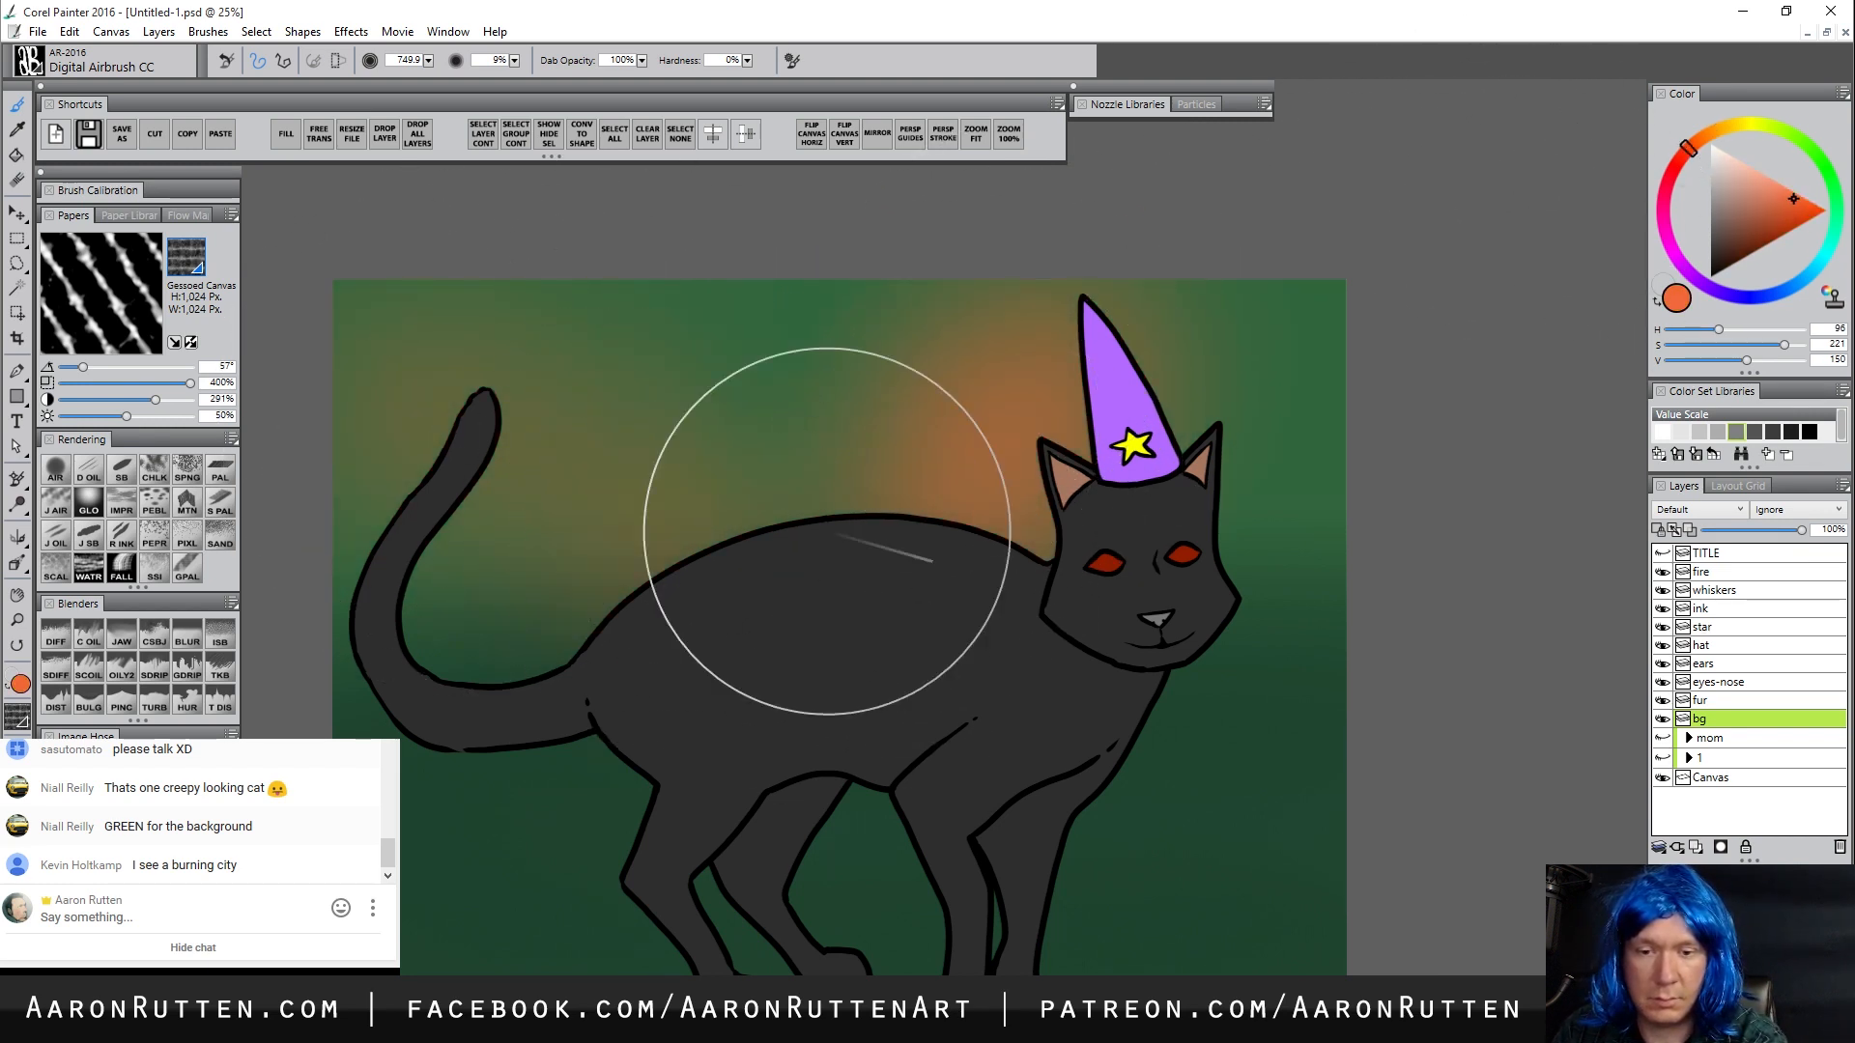
# Darken the bottom of the background with a large, soft airbrush in very dark teal
pyautogui.click(1819, 265)
pyautogui.click(1725, 286)
pyautogui.click(1727, 289)
pyautogui.moveTo(1401, 1014)
pyautogui.mouseDown()
pyautogui.moveTo(621, 1039)
pyautogui.moveTo(932, 1029)
pyautogui.moveTo(978, 974)
pyautogui.moveTo(587, 874)
pyautogui.moveTo(1346, 866)
pyautogui.moveTo(354, 1042)
pyautogui.moveTo(1401, 1042)
pyautogui.mouseUp()
# Airbrush medium orange glows (H 107, S 199, V 137) beside the hat, above the back, at the tail tip and right of the head
pyautogui.click(1708, 135)
pyautogui.click(1794, 205)
pyautogui.moveTo(1011, 399)
pyautogui.mouseDown()
pyautogui.moveTo(1021, 446)
pyautogui.moveTo(1003, 441)
pyautogui.moveTo(1026, 451)
pyautogui.moveTo(1013, 429)
pyautogui.moveTo(992, 486)
pyautogui.moveTo(1028, 393)
pyautogui.mouseUp()
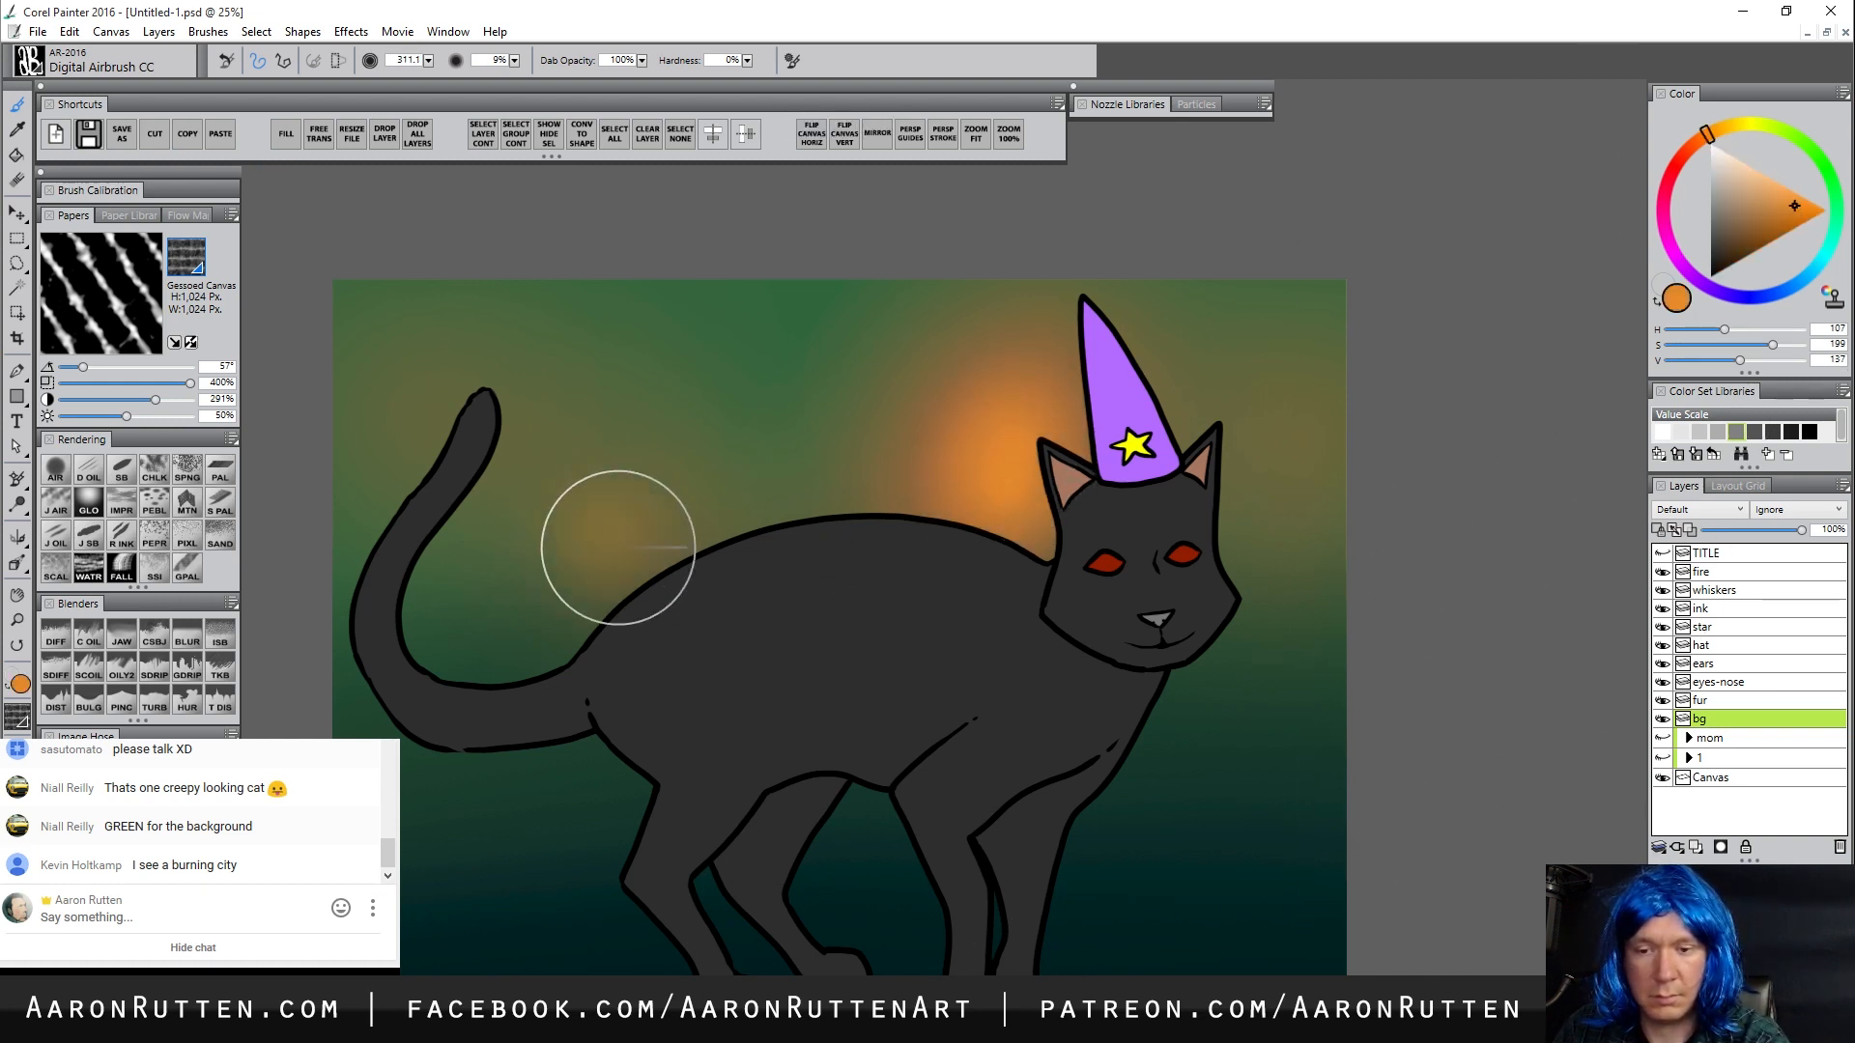
pyautogui.moveTo(605, 538)
pyautogui.mouseDown()
pyautogui.moveTo(573, 491)
pyautogui.moveTo(439, 434)
pyautogui.mouseUp()
pyautogui.click(1276, 533)
# Dab small, blurry orange light spots across the upper background between the tail and hat and right of the hat
pyautogui.moveTo(824, 436); pyautogui.dragTo(822, 406)
pyautogui.click(821, 414)
pyautogui.click(708, 411)
pyautogui.click(853, 346)
pyautogui.click(776, 478)
pyautogui.click(1265, 331)
pyautogui.click(1268, 394)
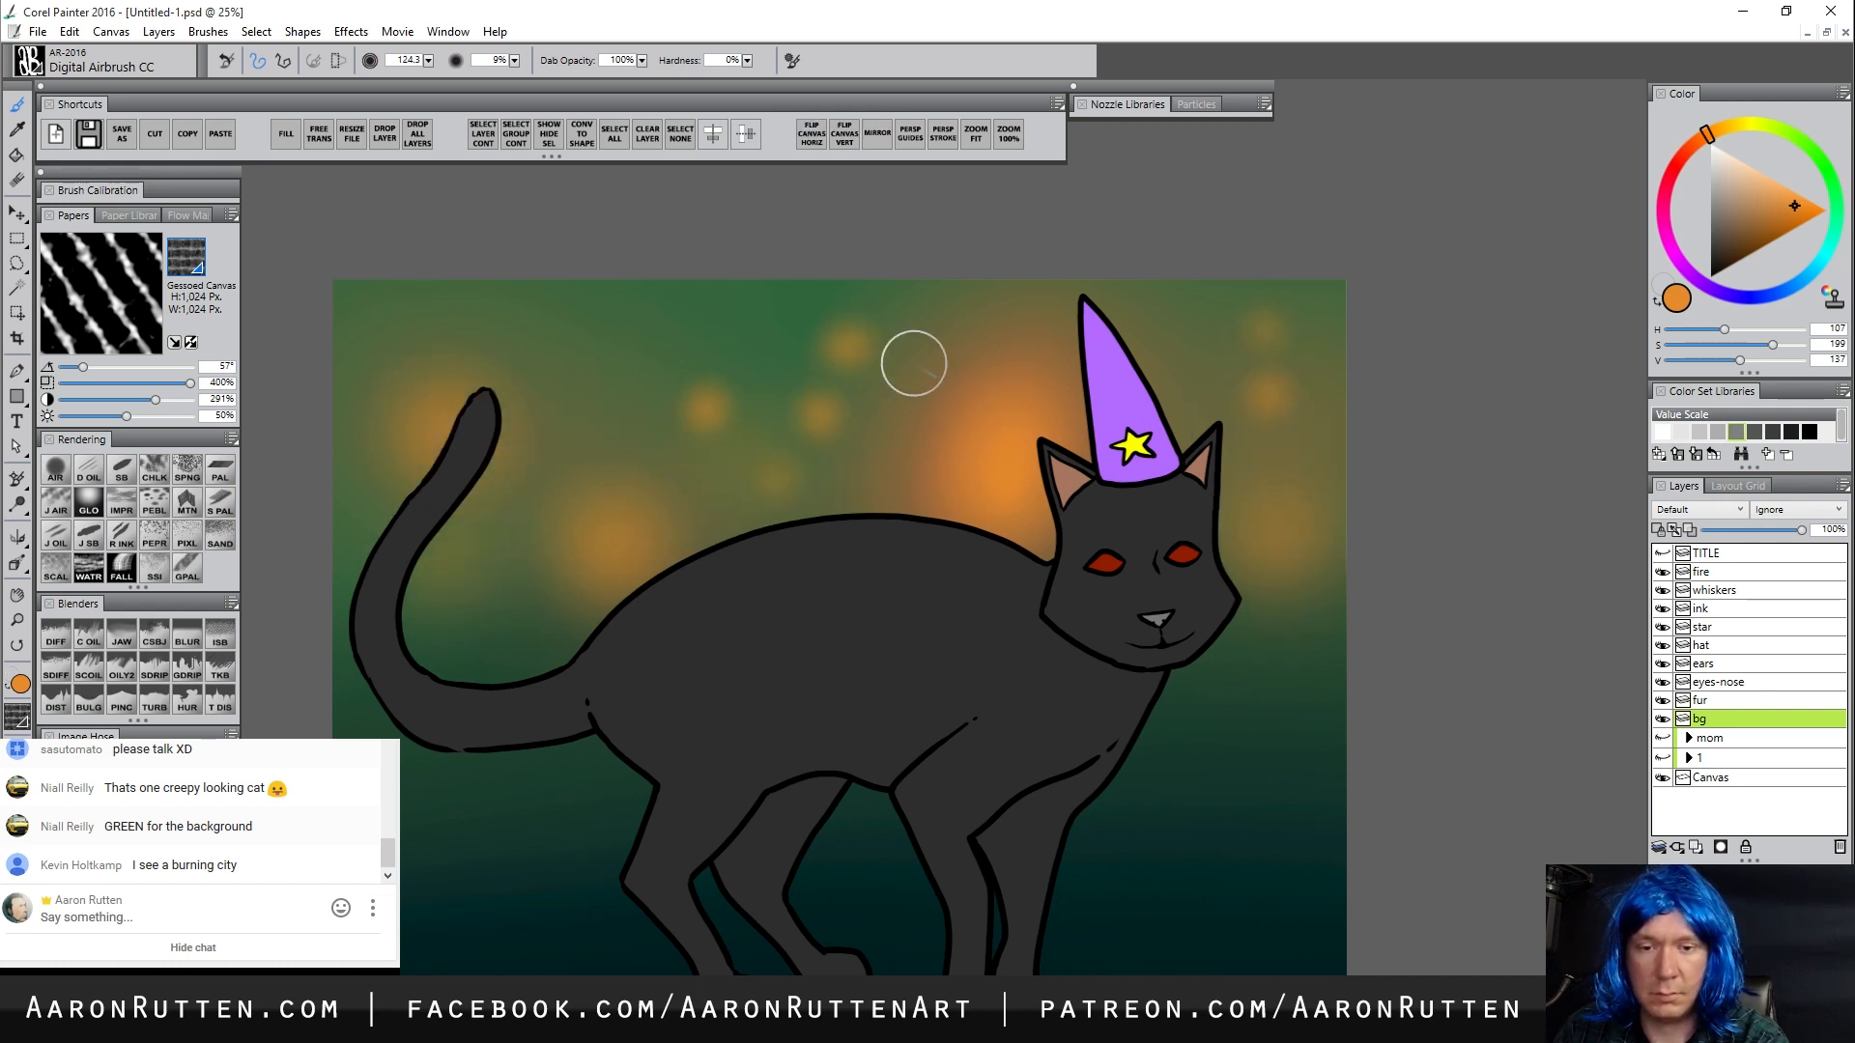
pyautogui.click(760, 331)
pyautogui.click(558, 394)
# Brighten the centres of the orange background lights with yellow-orange (H 116, S 255, V 128), using a smaller airbrush
pyautogui.moveTo(1709, 151); pyautogui.dragTo(1727, 127)
pyautogui.click(1825, 210)
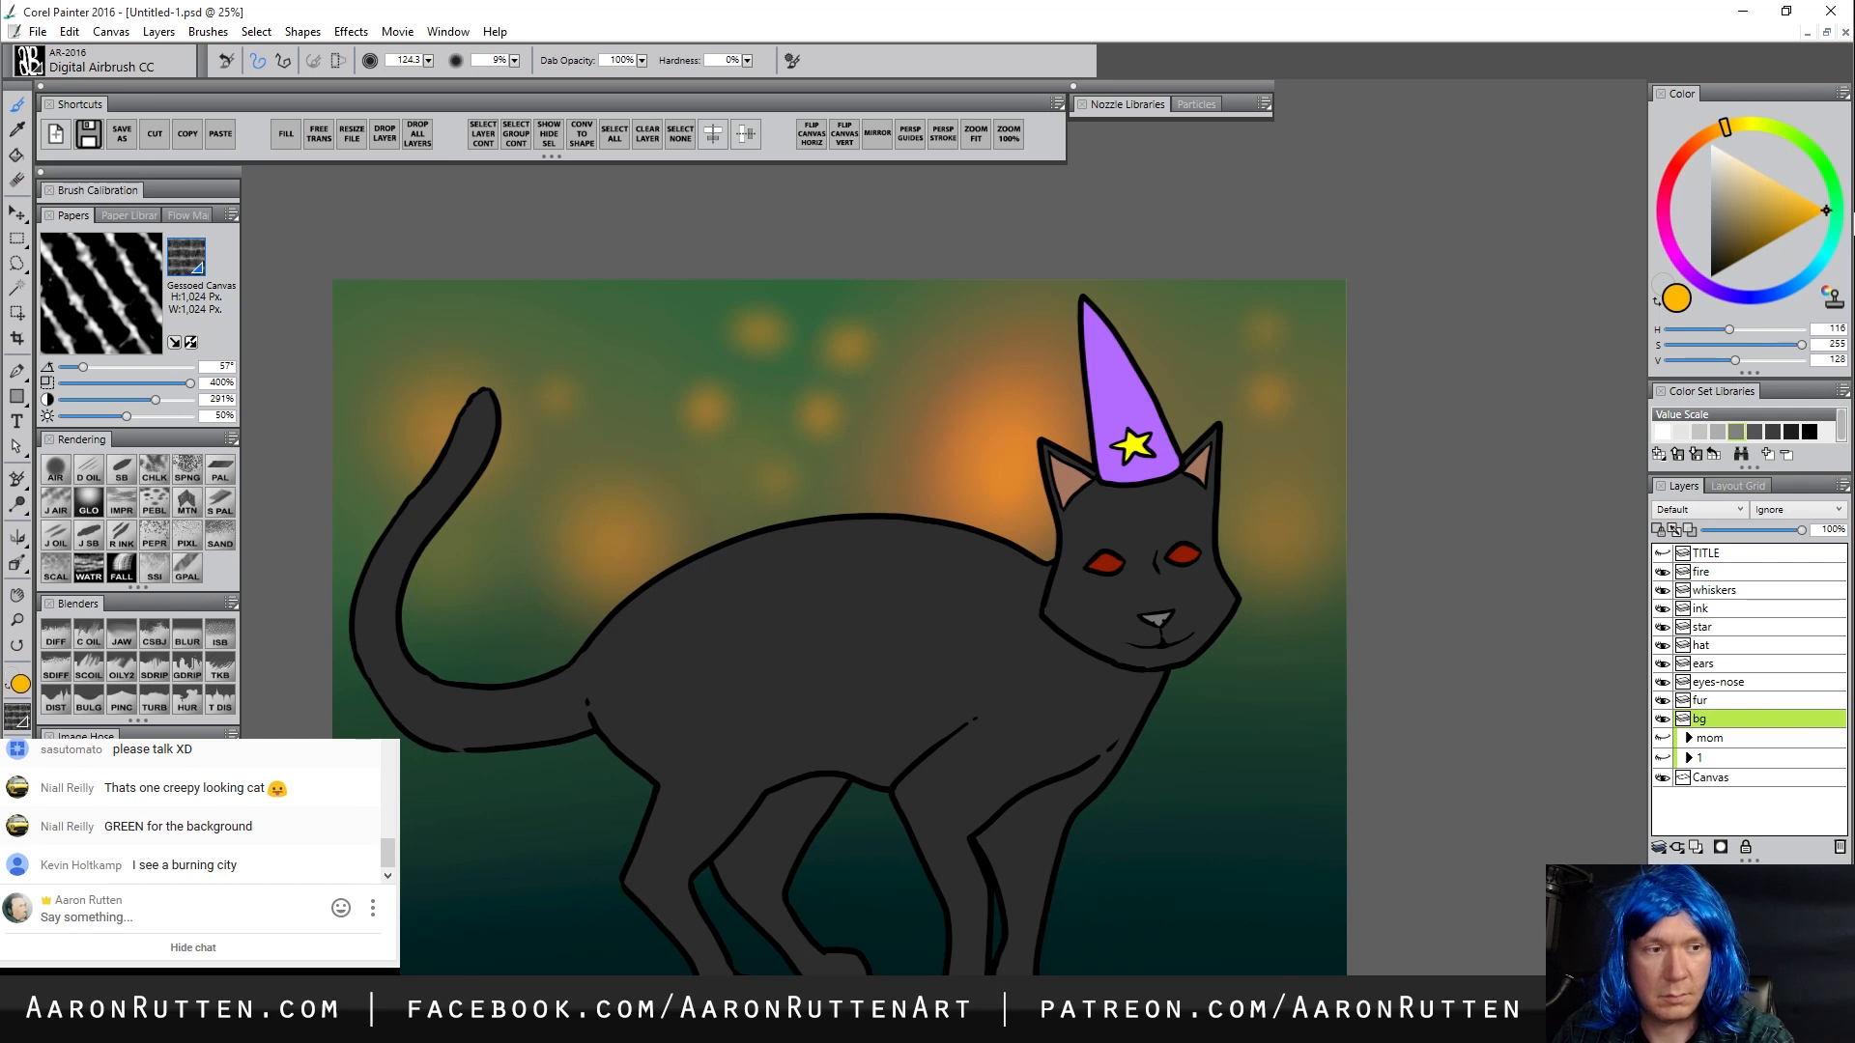
pyautogui.moveTo(1012, 445)
pyautogui.mouseDown()
pyautogui.moveTo(994, 498)
pyautogui.moveTo(1011, 496)
pyautogui.mouseUp()
pyautogui.moveTo(844, 334); pyautogui.dragTo(850, 348)
pyautogui.click(853, 343)
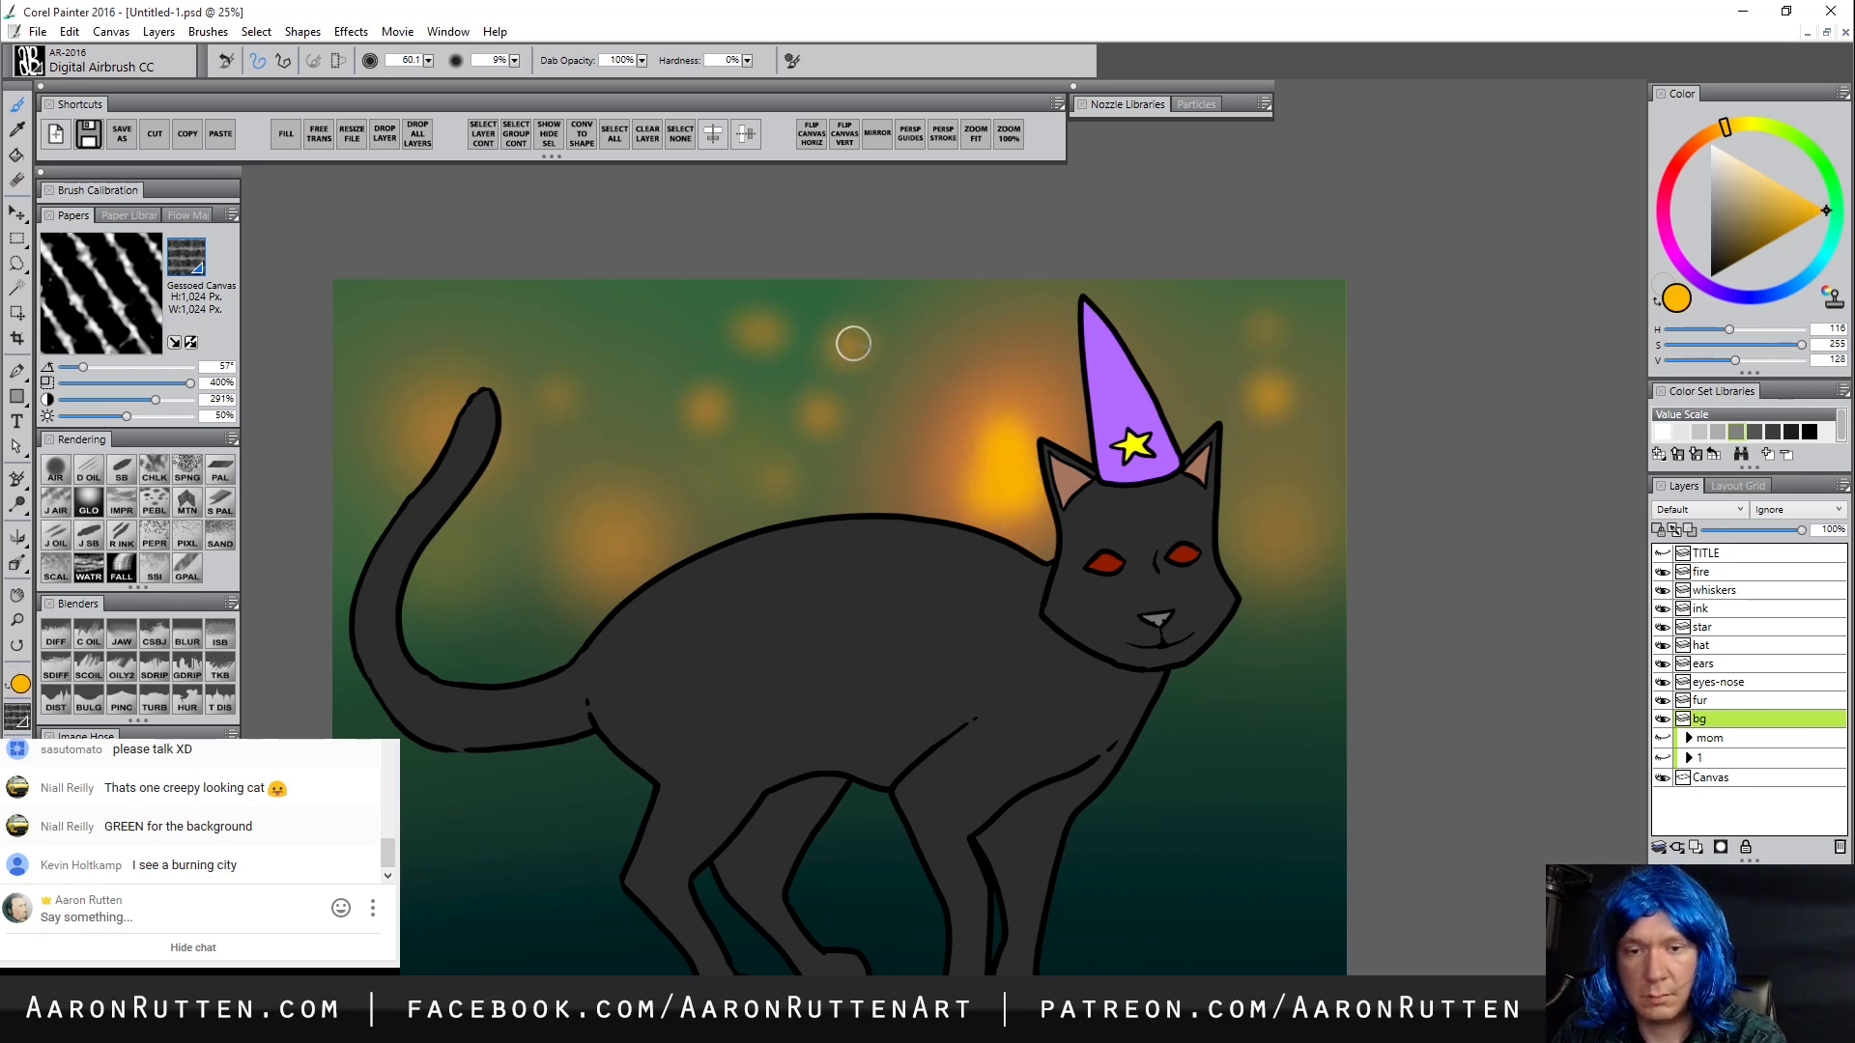
pyautogui.click(613, 534)
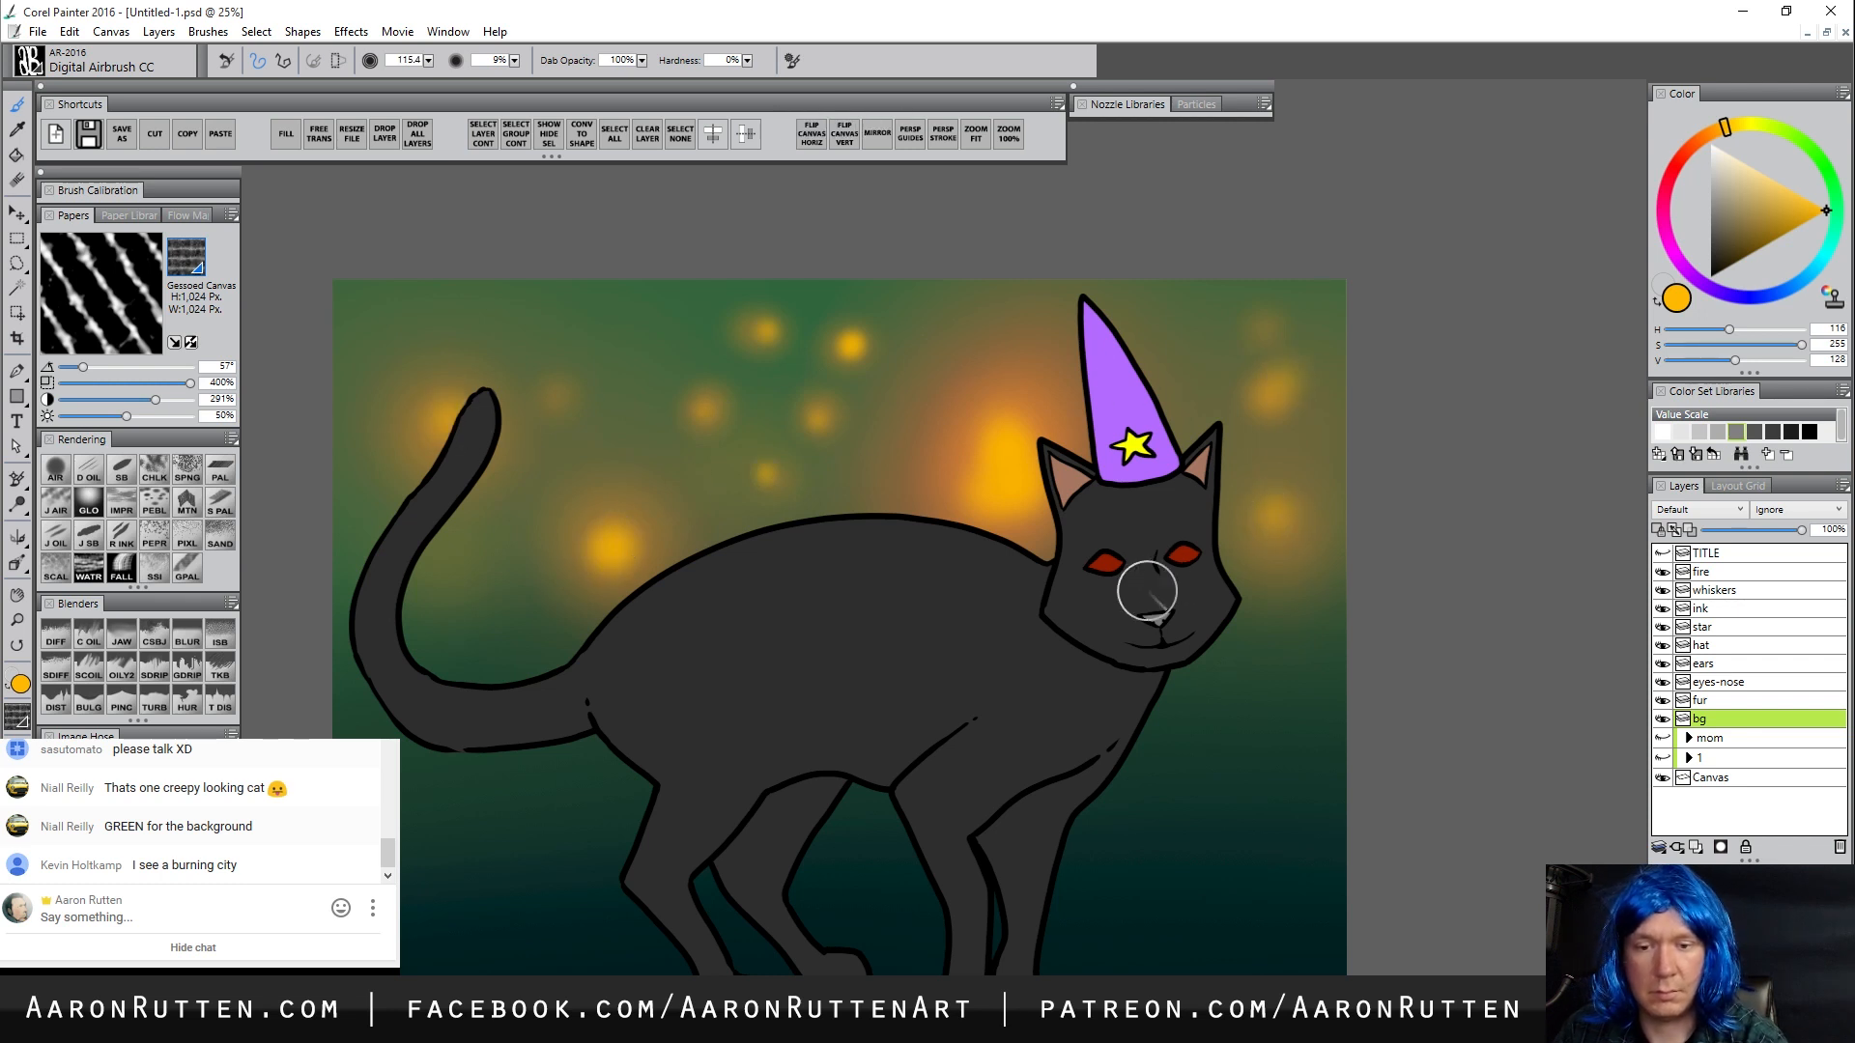
# Airbrush dark reddish brown over the background's upper right corner and along its top edge with a large brush
pyautogui.click(1692, 147)
pyautogui.moveTo(1759, 253); pyautogui.dragTo(1760, 280)
pyautogui.moveTo(1310, 350)
pyautogui.mouseDown()
pyautogui.moveTo(1317, 489)
pyautogui.moveTo(1157, 223)
pyautogui.mouseUp()
pyautogui.moveTo(1256, 267); pyautogui.dragTo(1455, 448)
pyautogui.moveTo(952, 285)
pyautogui.mouseDown()
pyautogui.moveTo(416, 227)
pyautogui.moveTo(1069, 248)
pyautogui.mouseUp()
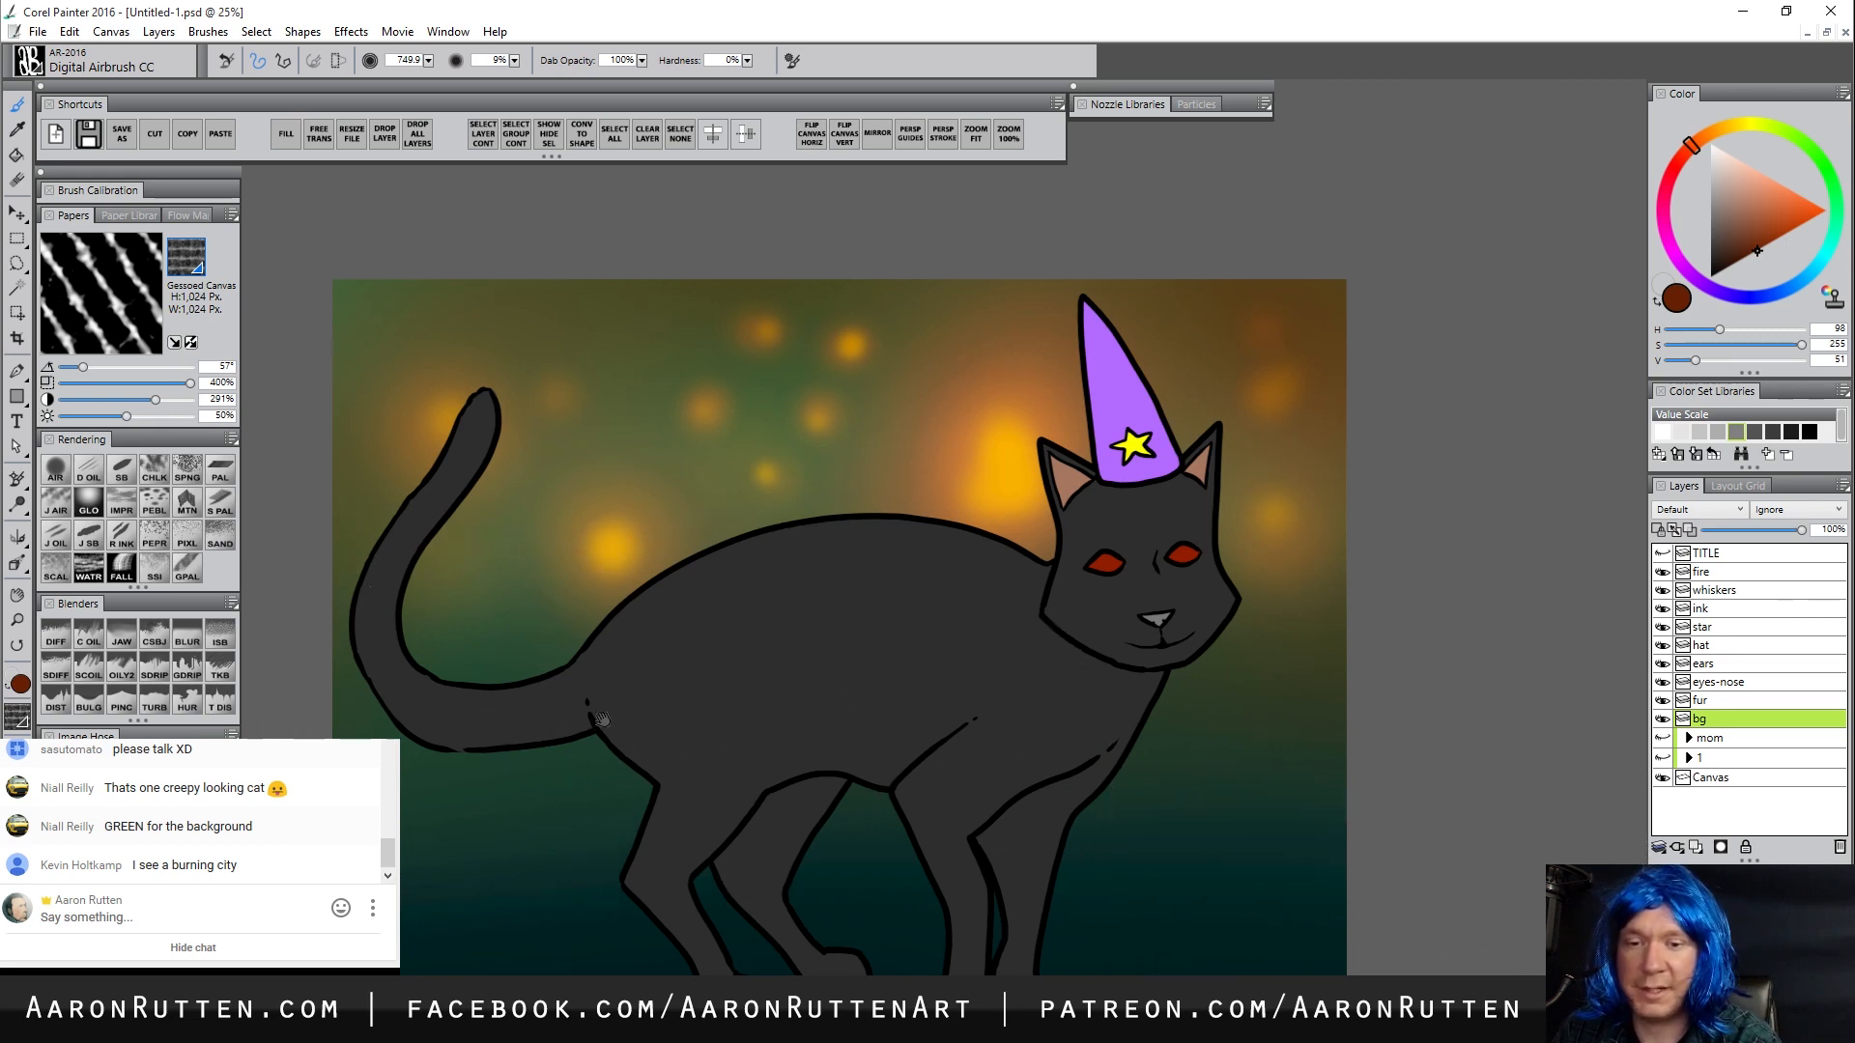
# Smear the background lights into textured streaks using Coarse Oily Blender 2 with the Polypay Wool paper
pyautogui.moveTo(622, 704); pyautogui.dragTo(660, 657)
pyautogui.click(93, 636)
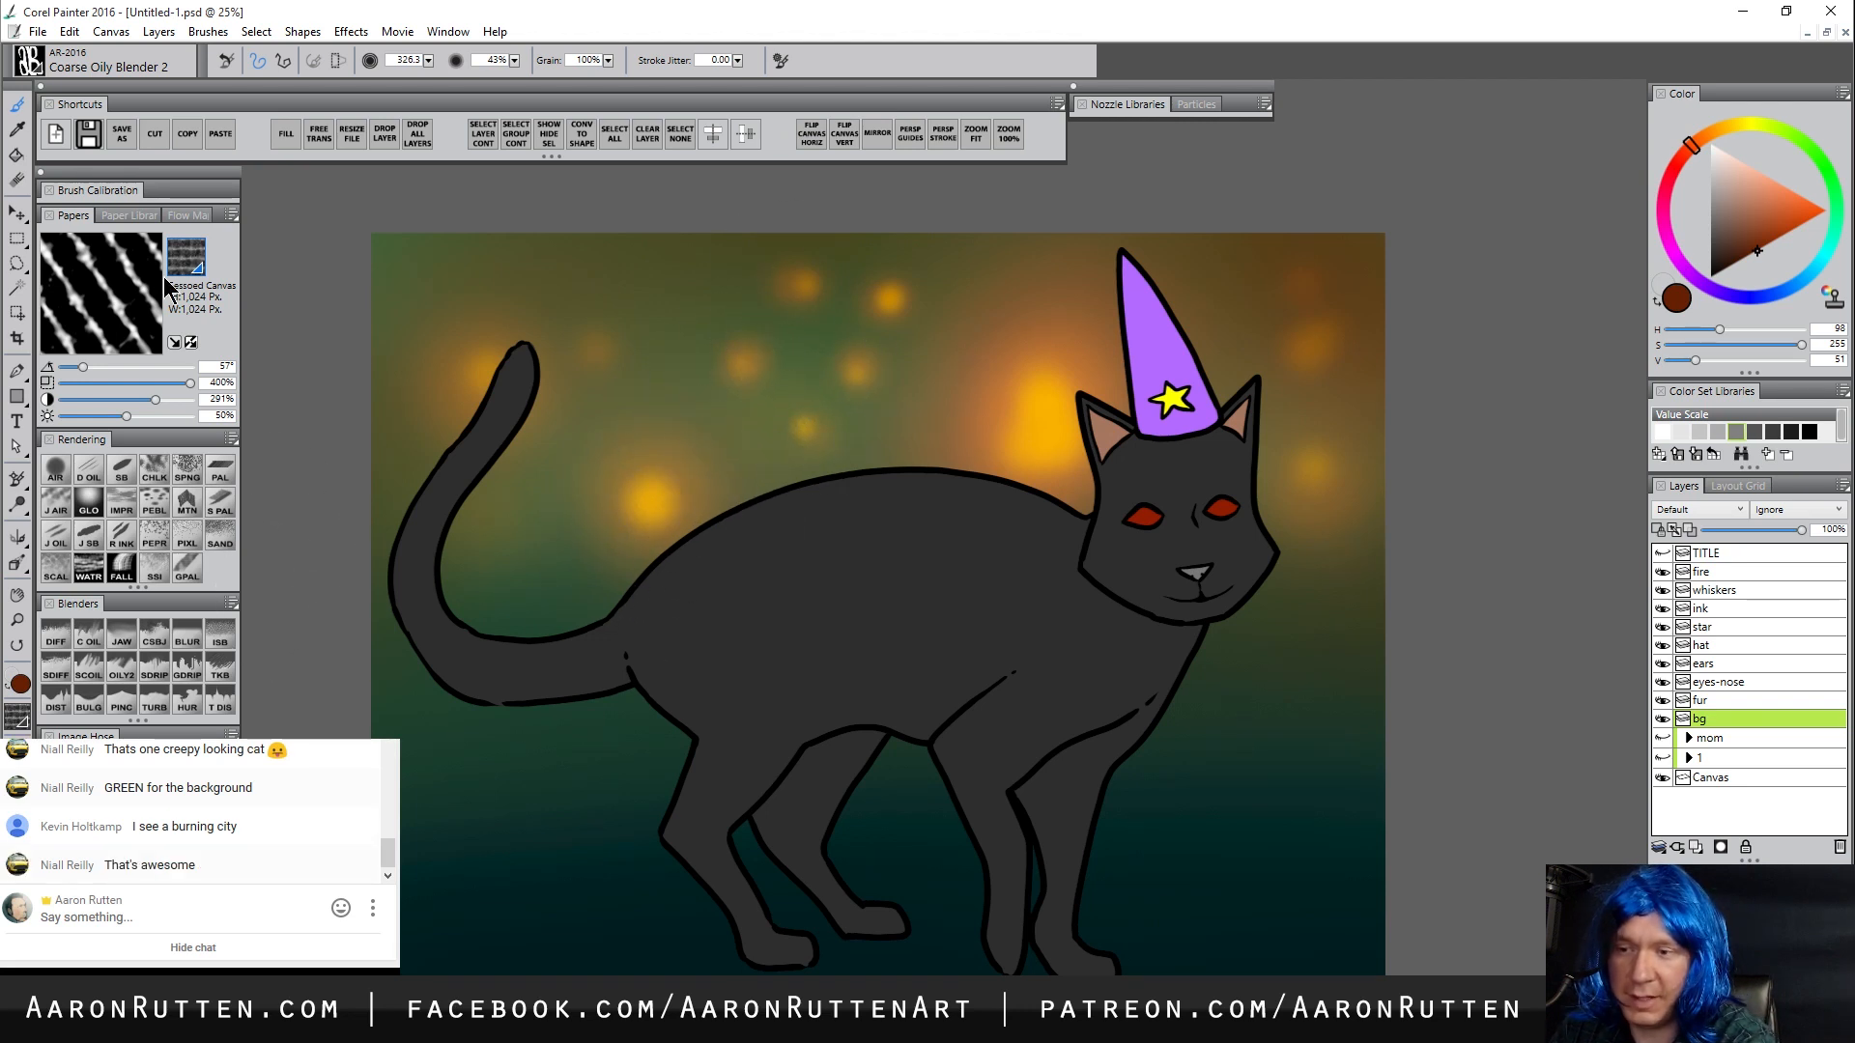
pyautogui.click(185, 257)
pyautogui.moveTo(365, 405); pyautogui.dragTo(365, 538)
pyautogui.click(191, 490)
pyautogui.moveTo(377, 447)
pyautogui.mouseDown()
pyautogui.moveTo(570, 400)
pyautogui.moveTo(461, 401)
pyautogui.moveTo(556, 532)
pyautogui.moveTo(690, 422)
pyautogui.moveTo(702, 364)
pyautogui.moveTo(804, 366)
pyautogui.moveTo(859, 294)
pyautogui.moveTo(846, 447)
pyautogui.moveTo(927, 352)
pyautogui.moveTo(978, 374)
pyautogui.moveTo(1042, 343)
pyautogui.moveTo(1026, 420)
pyautogui.moveTo(1077, 410)
pyautogui.moveTo(1135, 271)
pyautogui.moveTo(1118, 490)
pyautogui.moveTo(1220, 377)
pyautogui.moveTo(1272, 357)
pyautogui.moveTo(1297, 486)
pyautogui.moveTo(1340, 458)
pyautogui.moveTo(1331, 503)
pyautogui.moveTo(1029, 707)
pyautogui.moveTo(982, 723)
pyautogui.moveTo(955, 683)
pyautogui.moveTo(1277, 628)
pyautogui.moveTo(1180, 663)
pyautogui.moveTo(1202, 713)
pyautogui.moveTo(1106, 818)
pyautogui.moveTo(999, 825)
pyautogui.moveTo(547, 664)
pyautogui.moveTo(761, 747)
pyautogui.moveTo(564, 793)
pyautogui.moveTo(886, 785)
pyautogui.moveTo(1002, 805)
pyautogui.moveTo(646, 891)
pyautogui.moveTo(1273, 919)
pyautogui.moveTo(699, 930)
pyautogui.mouseUp()
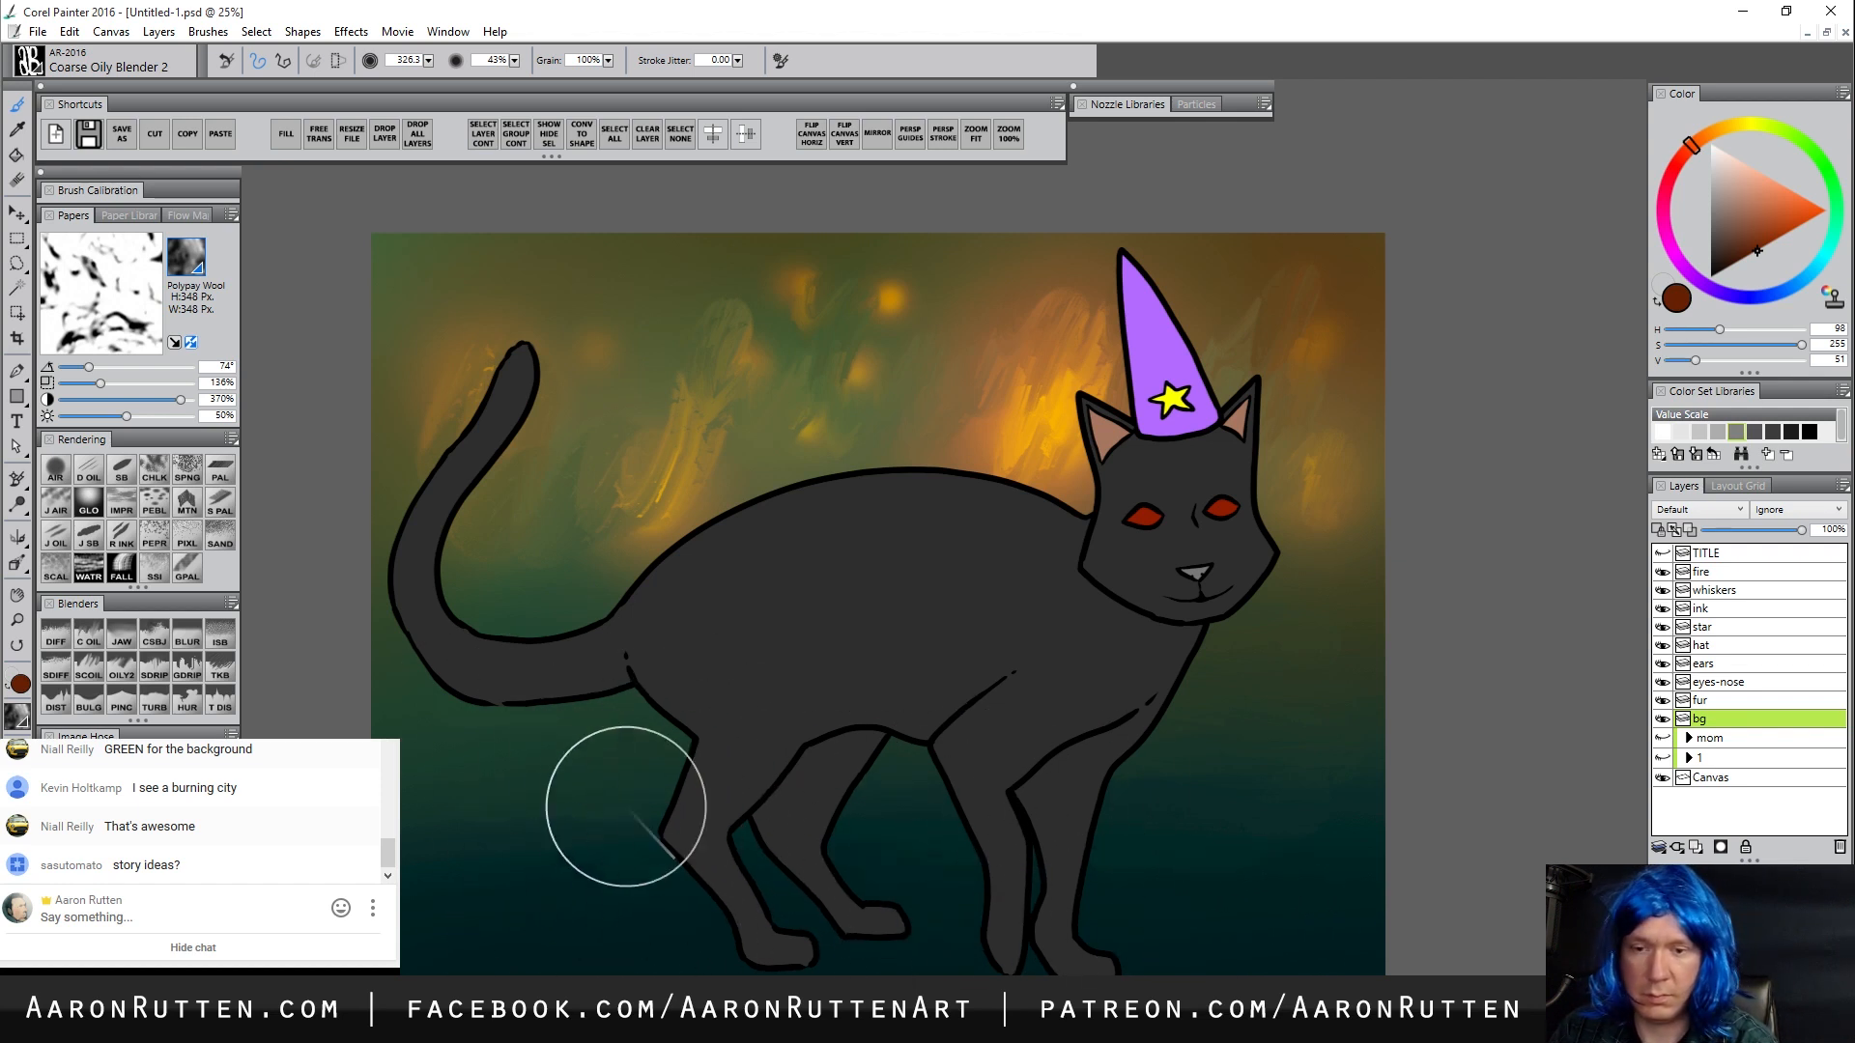
# Soften the bg layer with a Gaussian aperture and an amount of 80.20
pyautogui.click(354, 34)
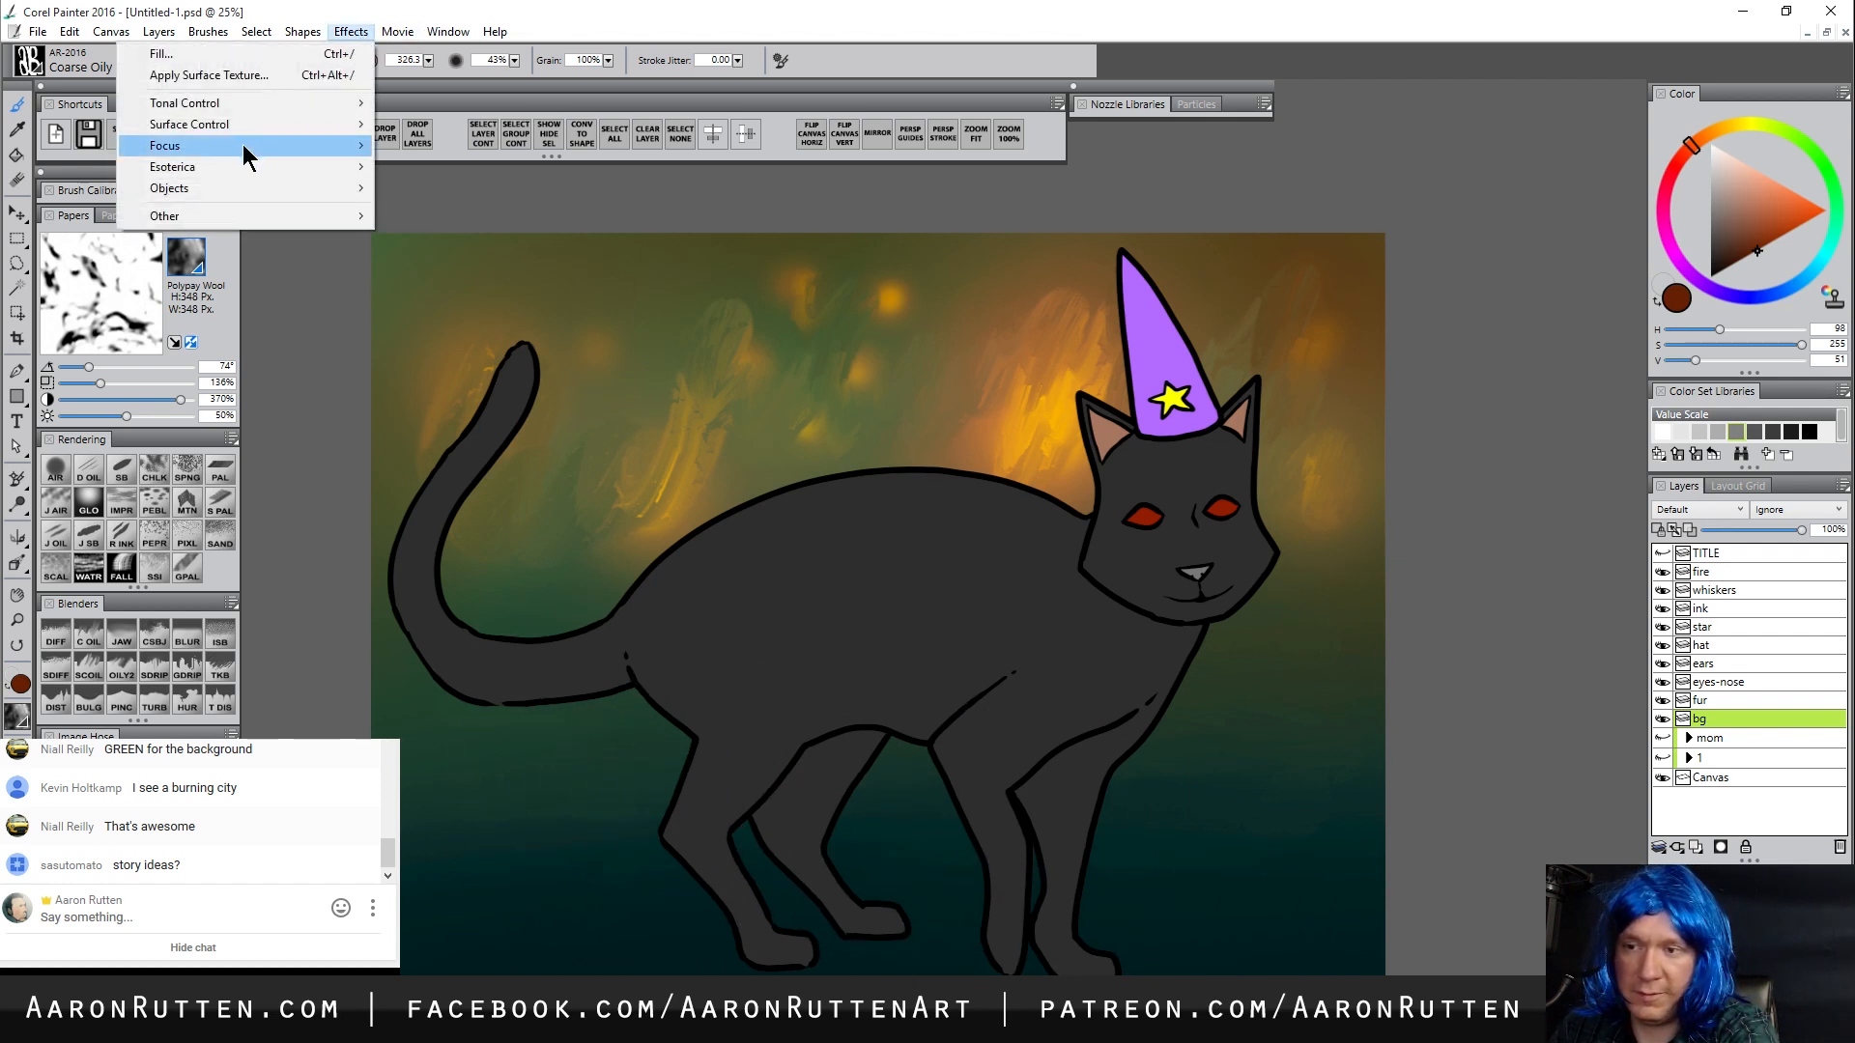
pyautogui.moveTo(332, 146)
pyautogui.click(443, 274)
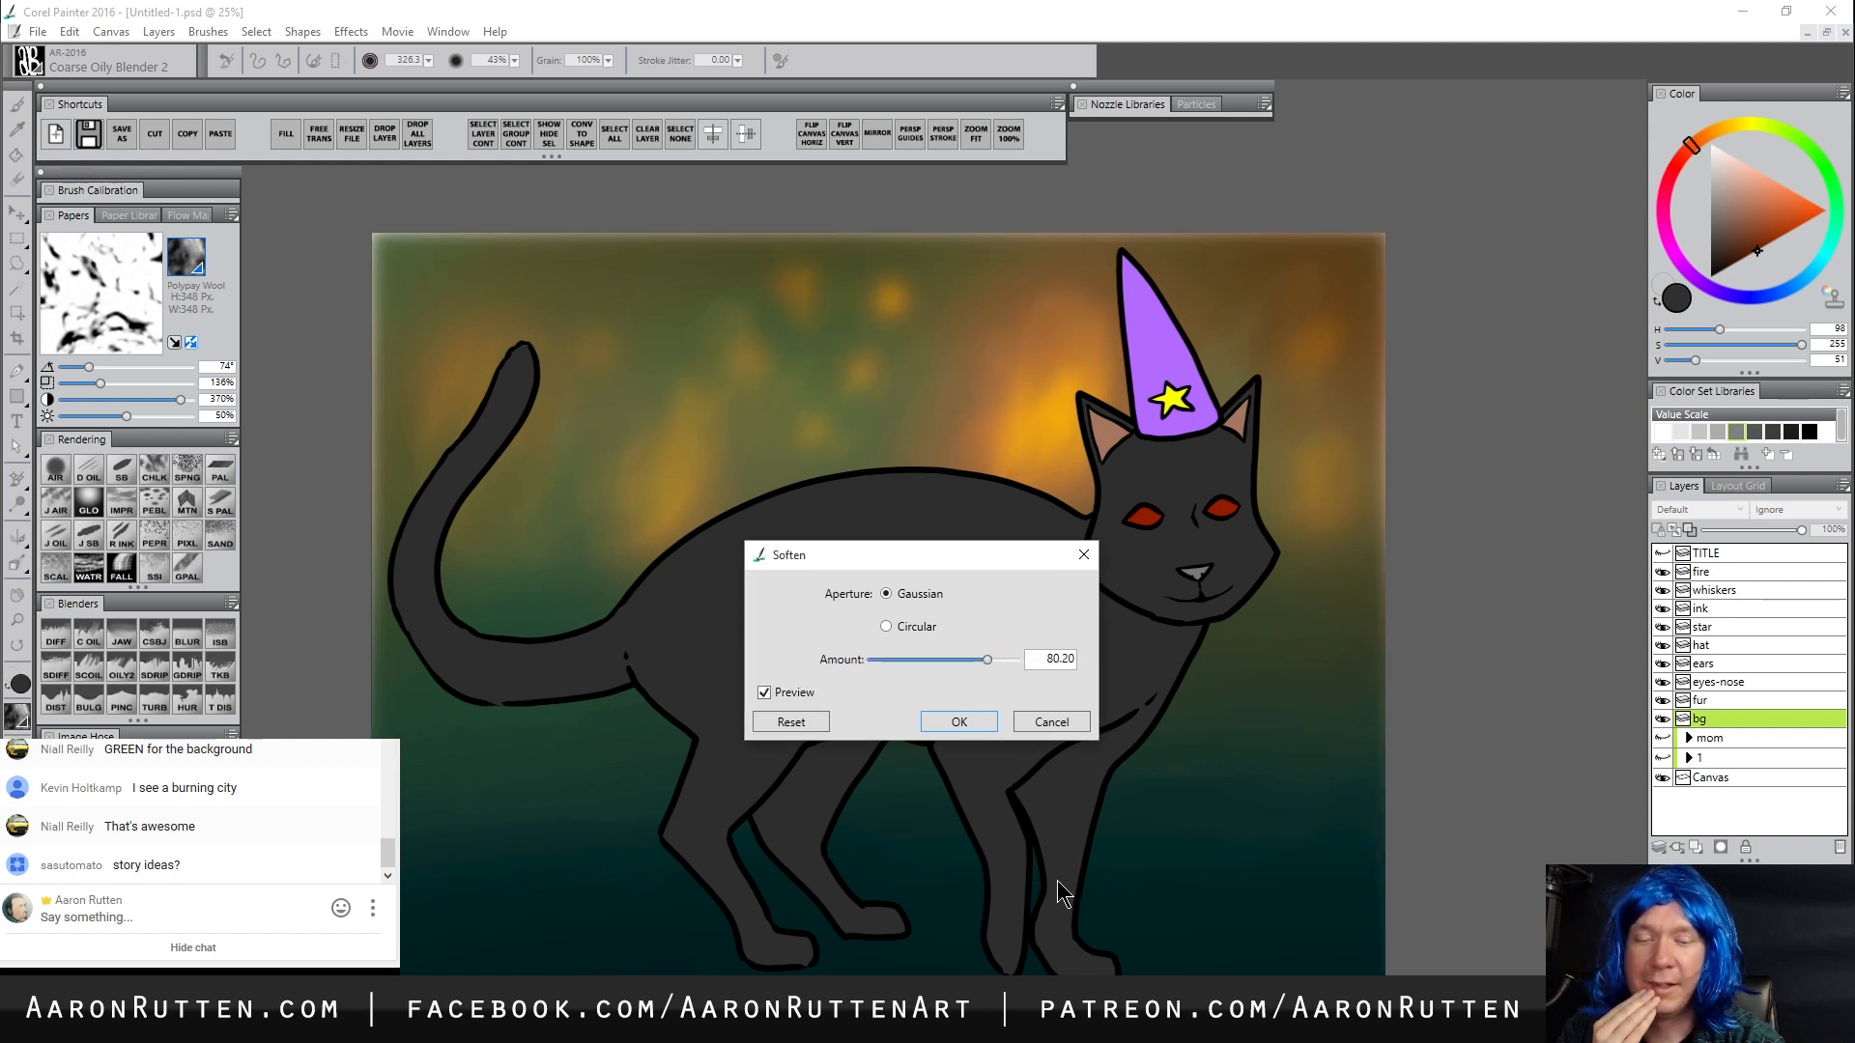
pyautogui.click(958, 722)
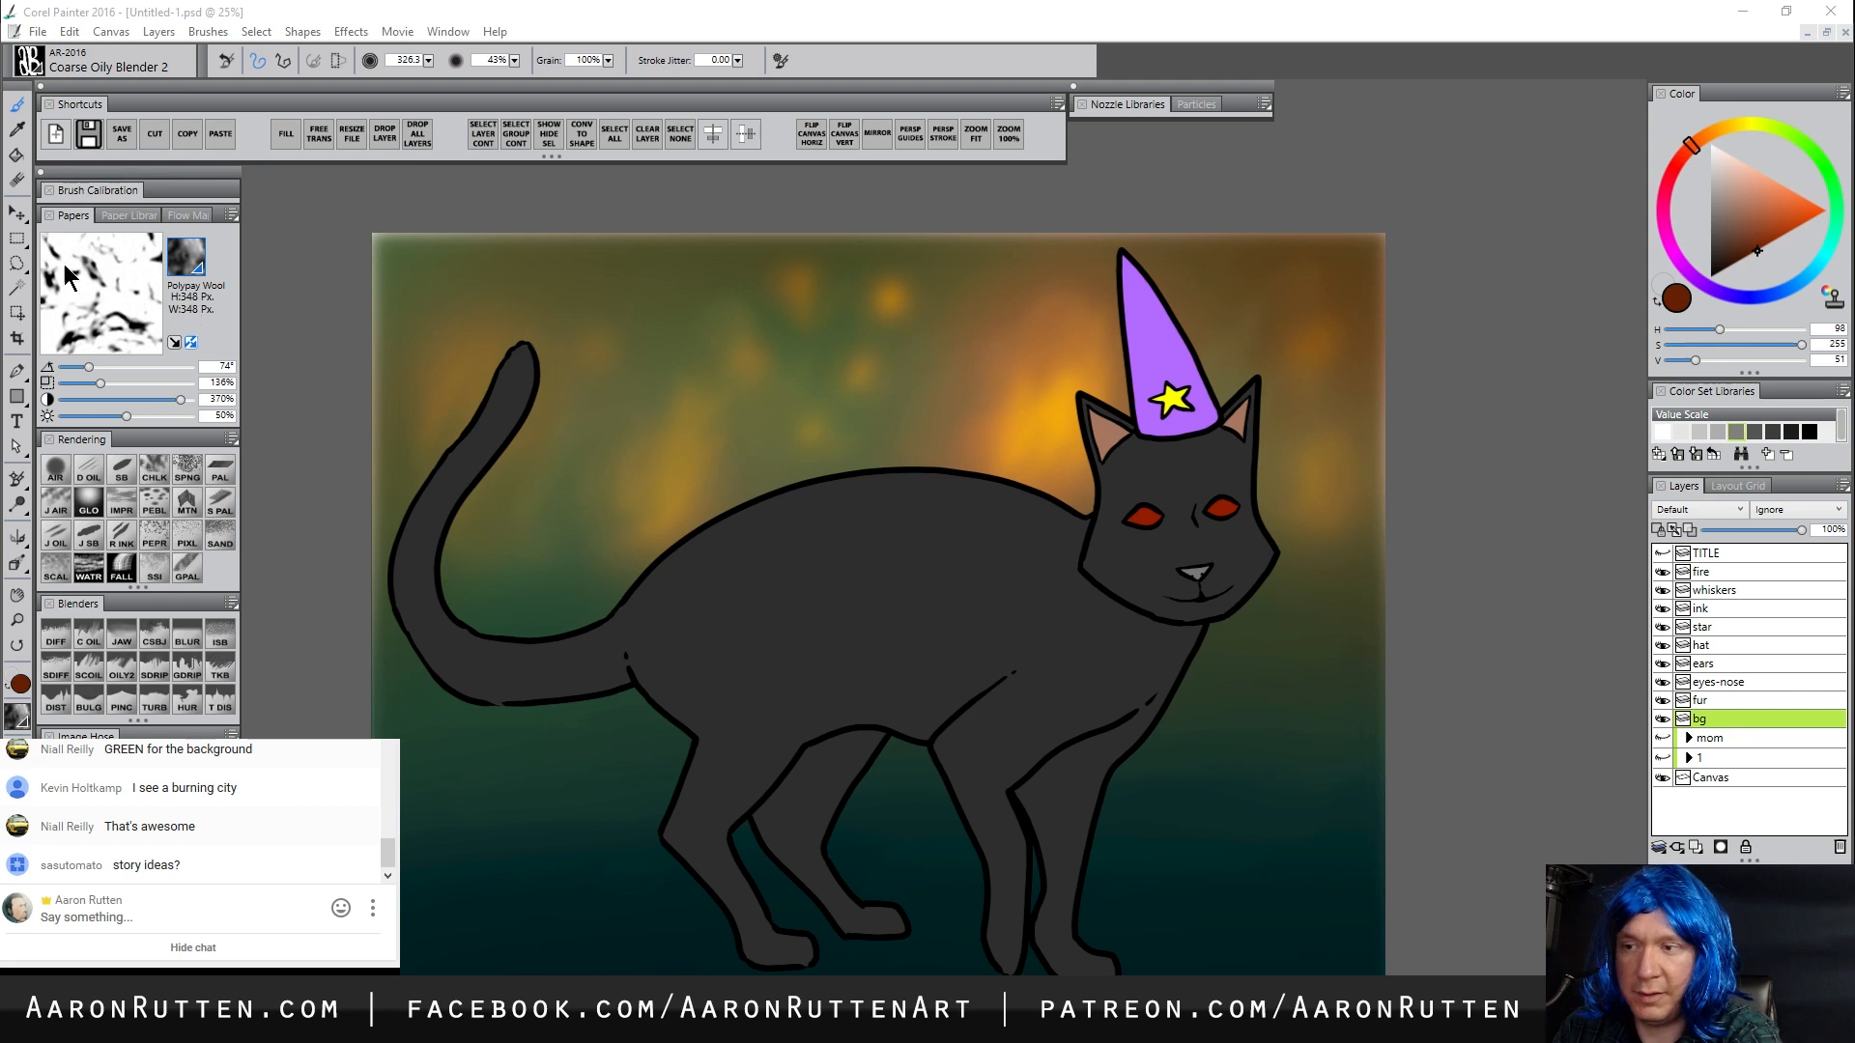
# Enlarge the bg layer slightly on all sides so its faded edges extend beyond the canvas
pyautogui.click(17, 211)
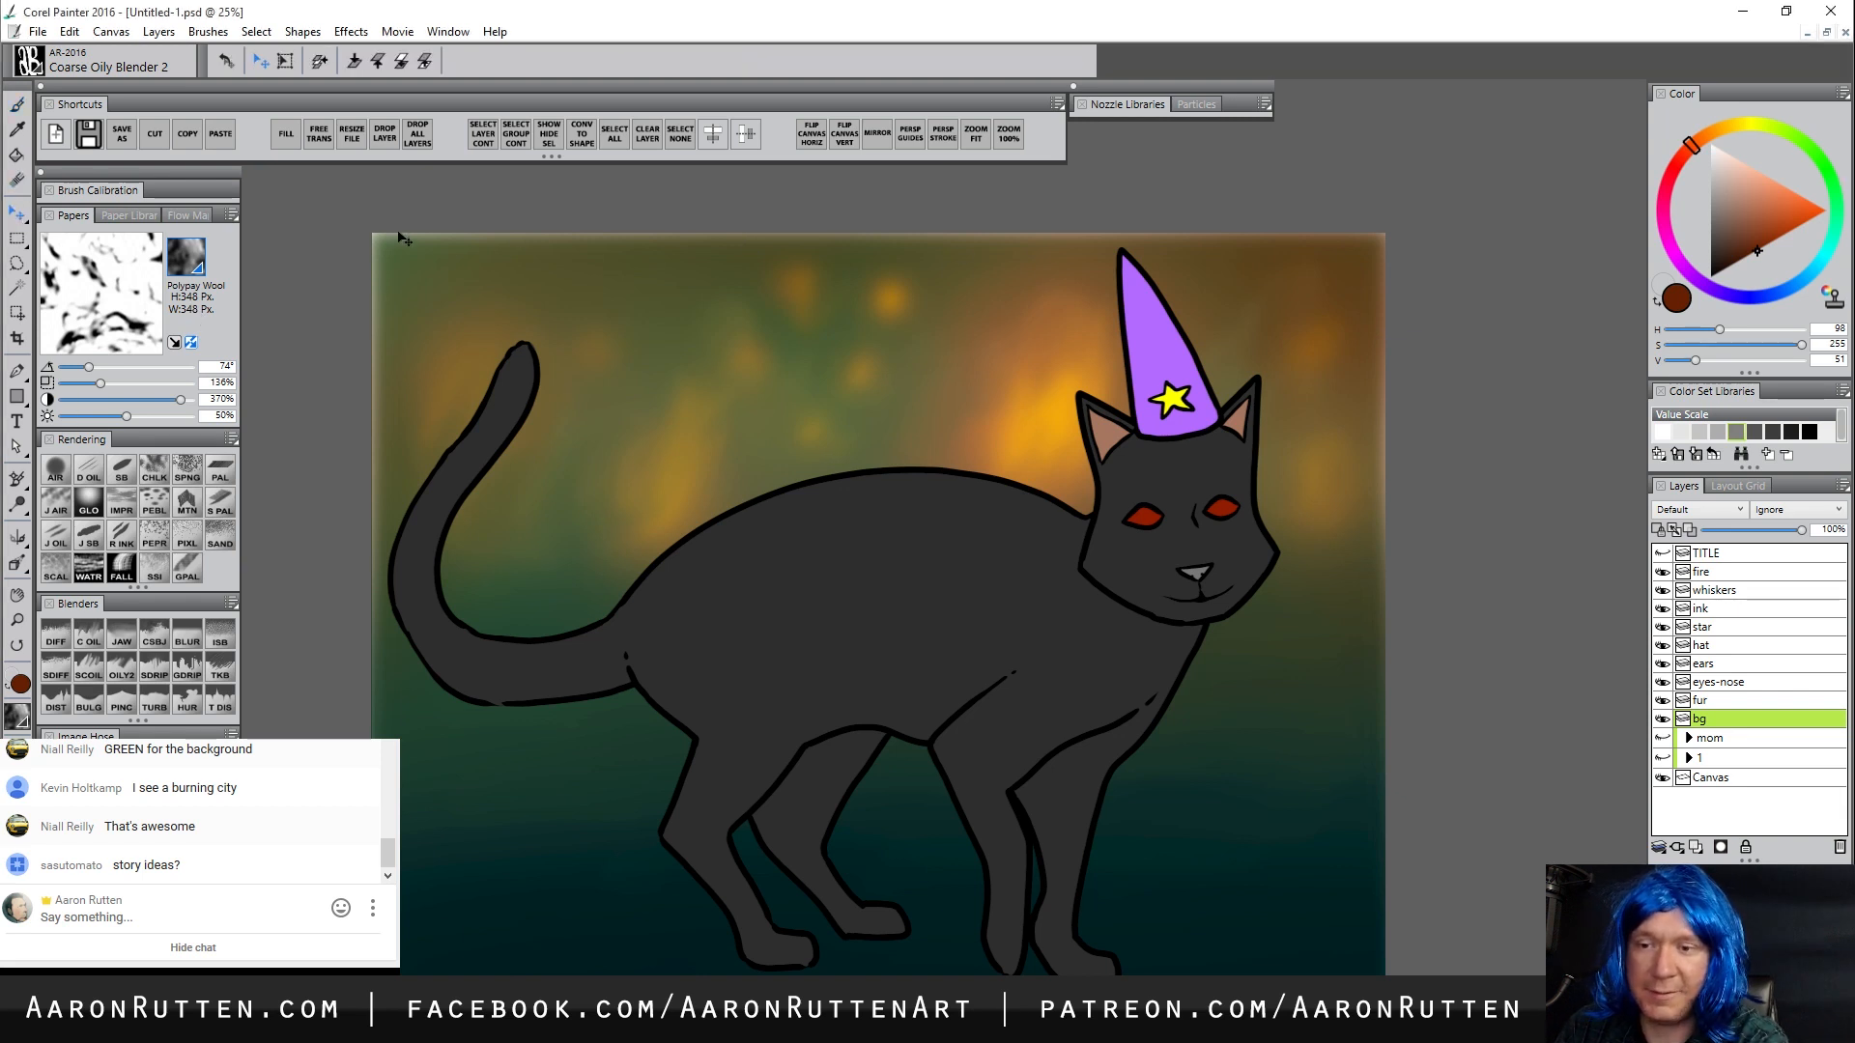
pyautogui.hotkey('ctrl', 'alt', 't')
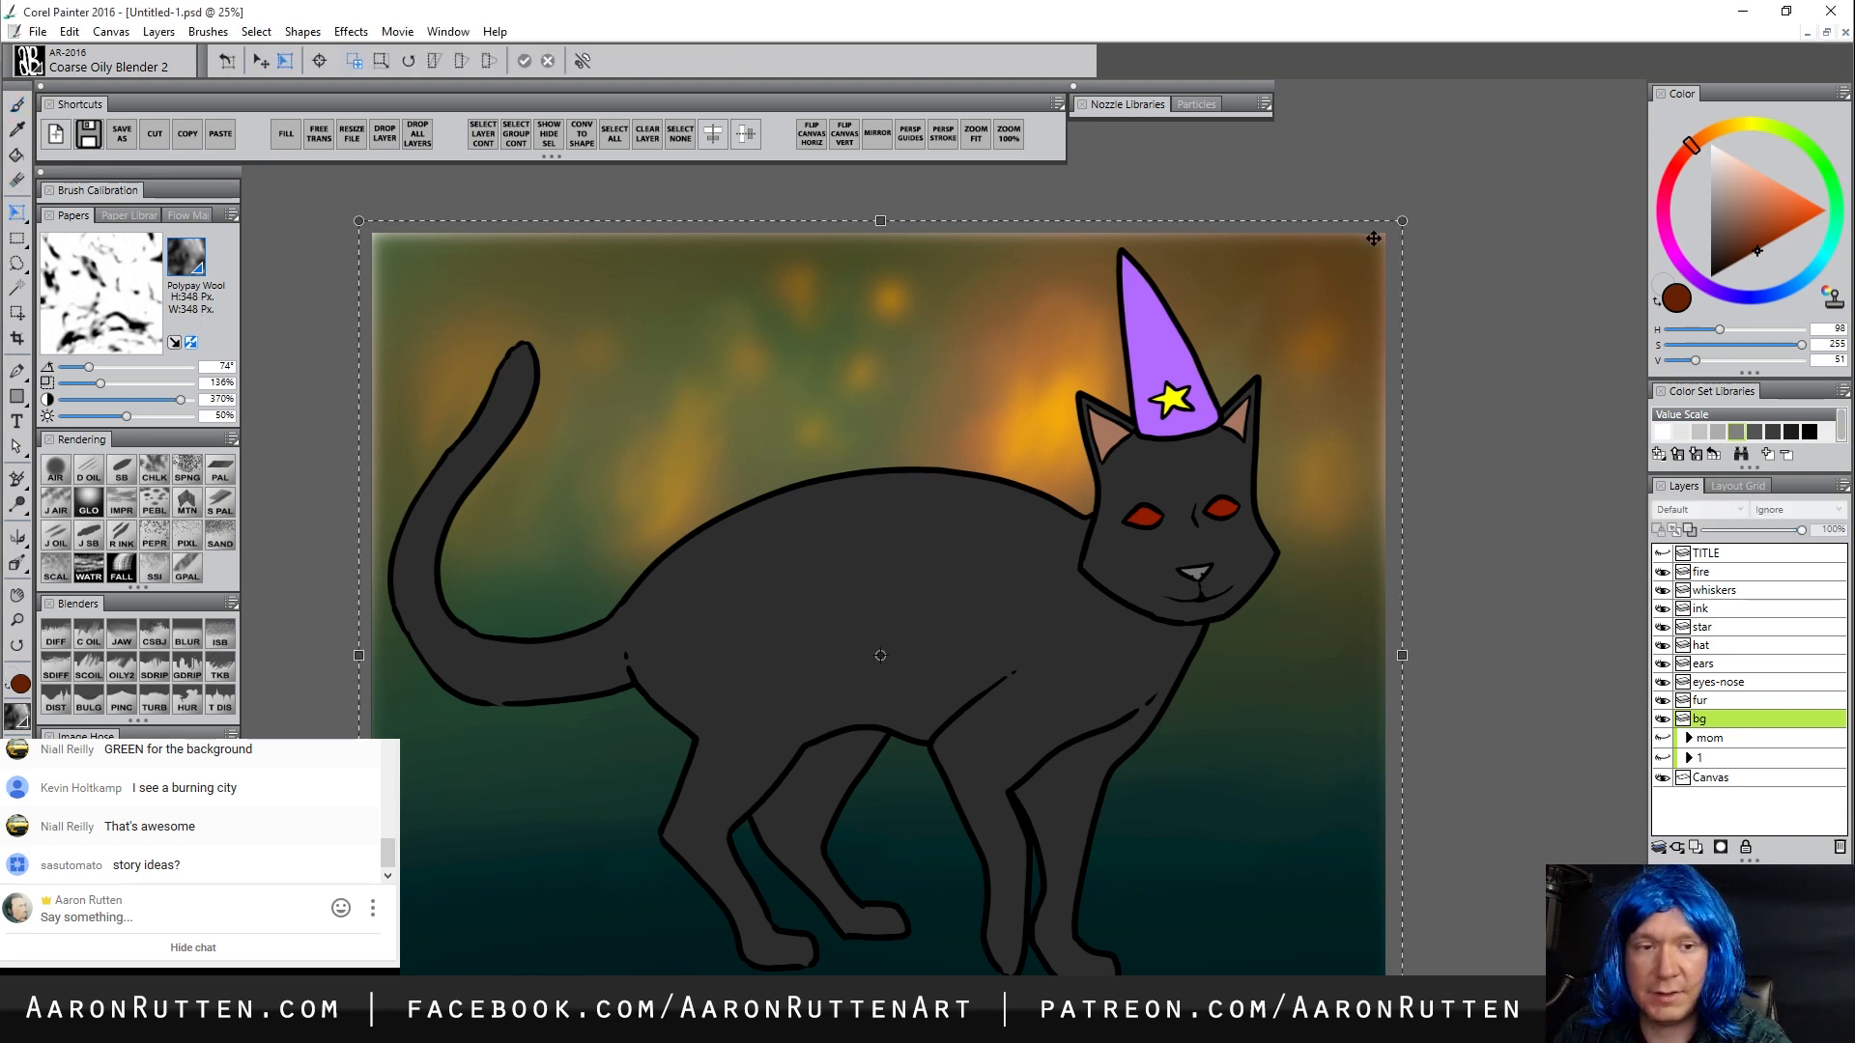
pyautogui.moveTo(1397, 223); pyautogui.dragTo(1440, 196)
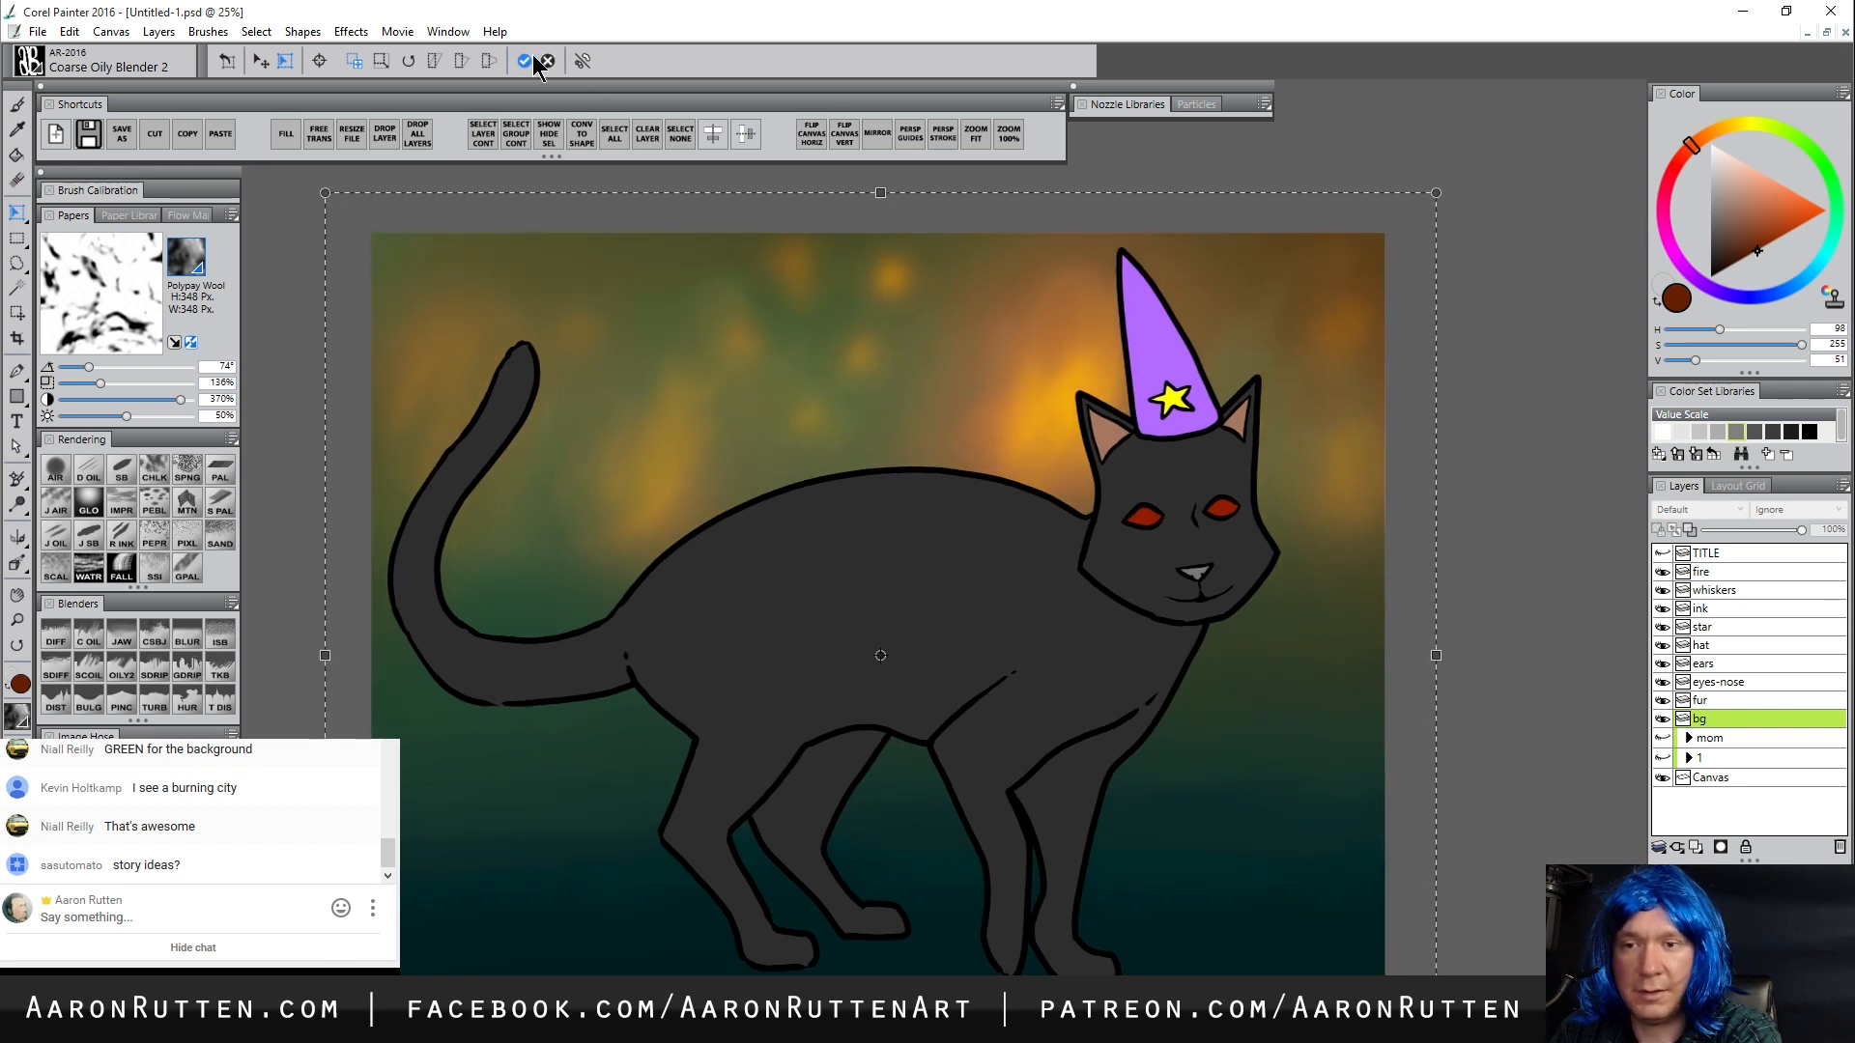
pyautogui.press('Return')
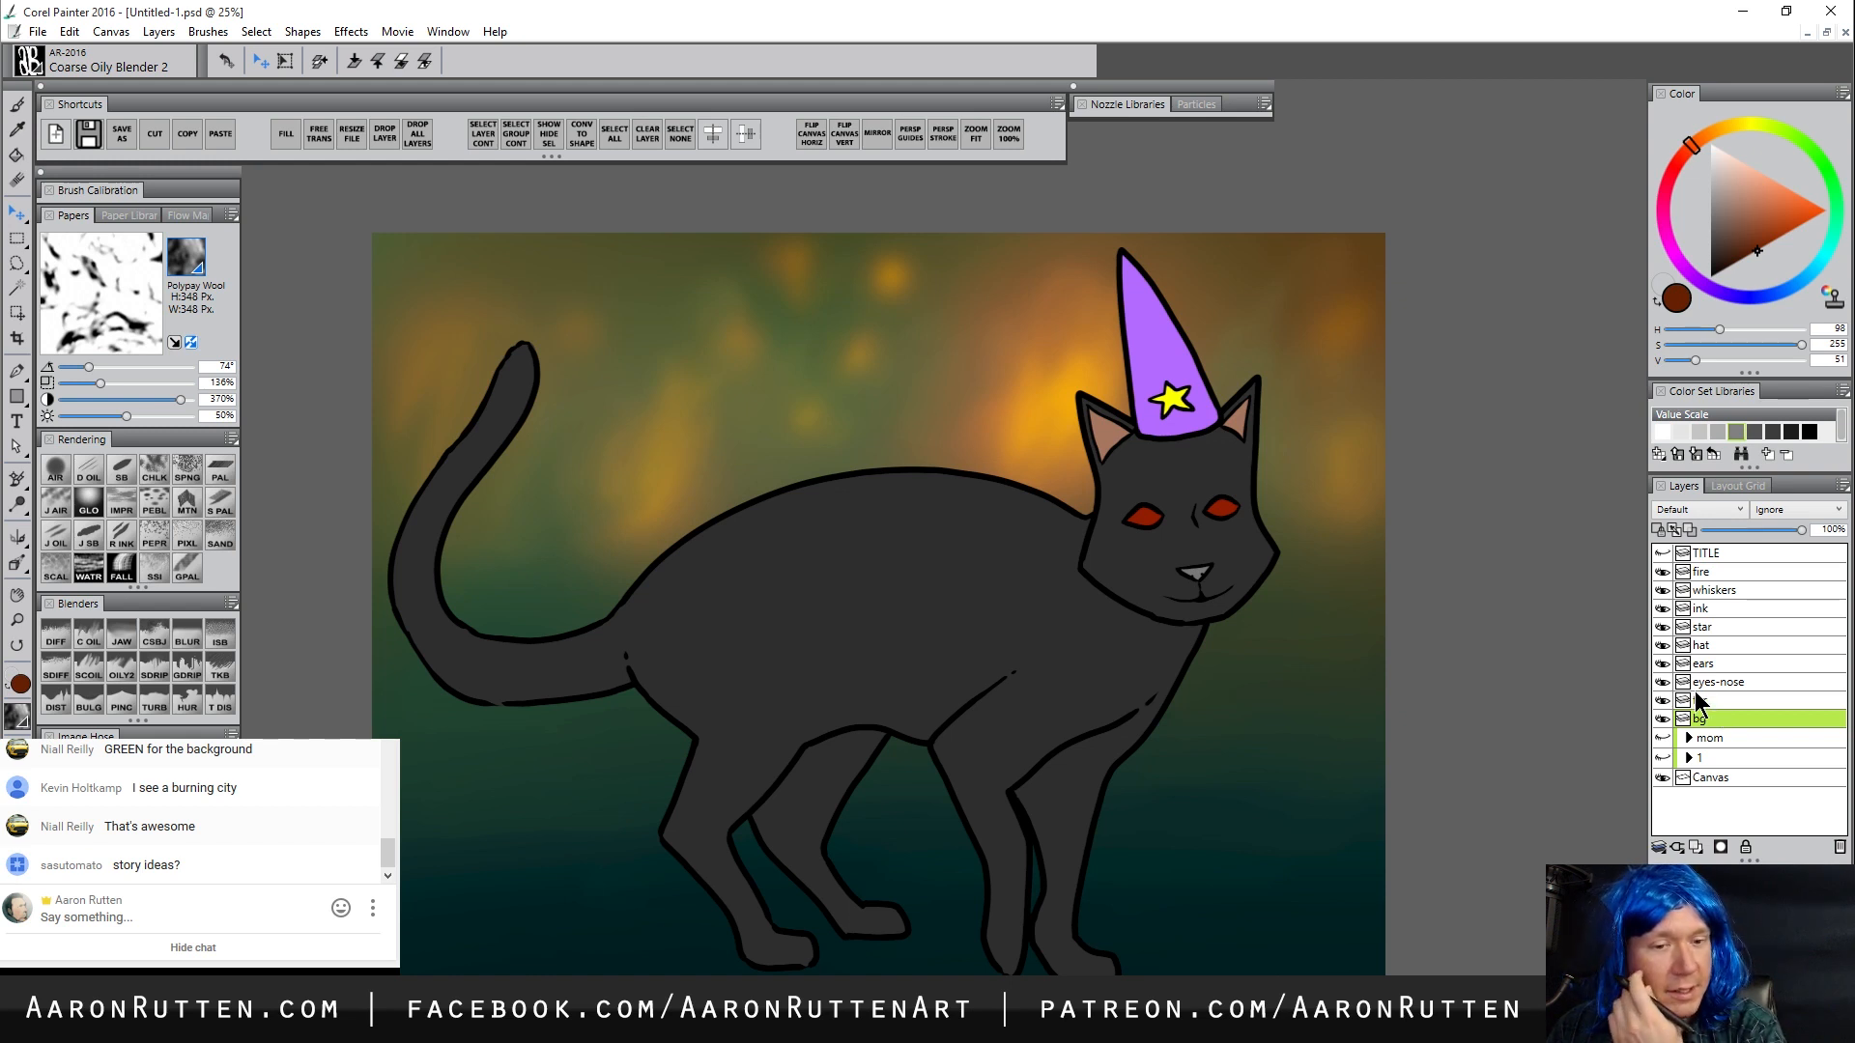
# Shade the left side of the hat on the hat layer with dark purple (H 21, S 186, V 96) using Smooth Scratchboard
pyautogui.click(1724, 645)
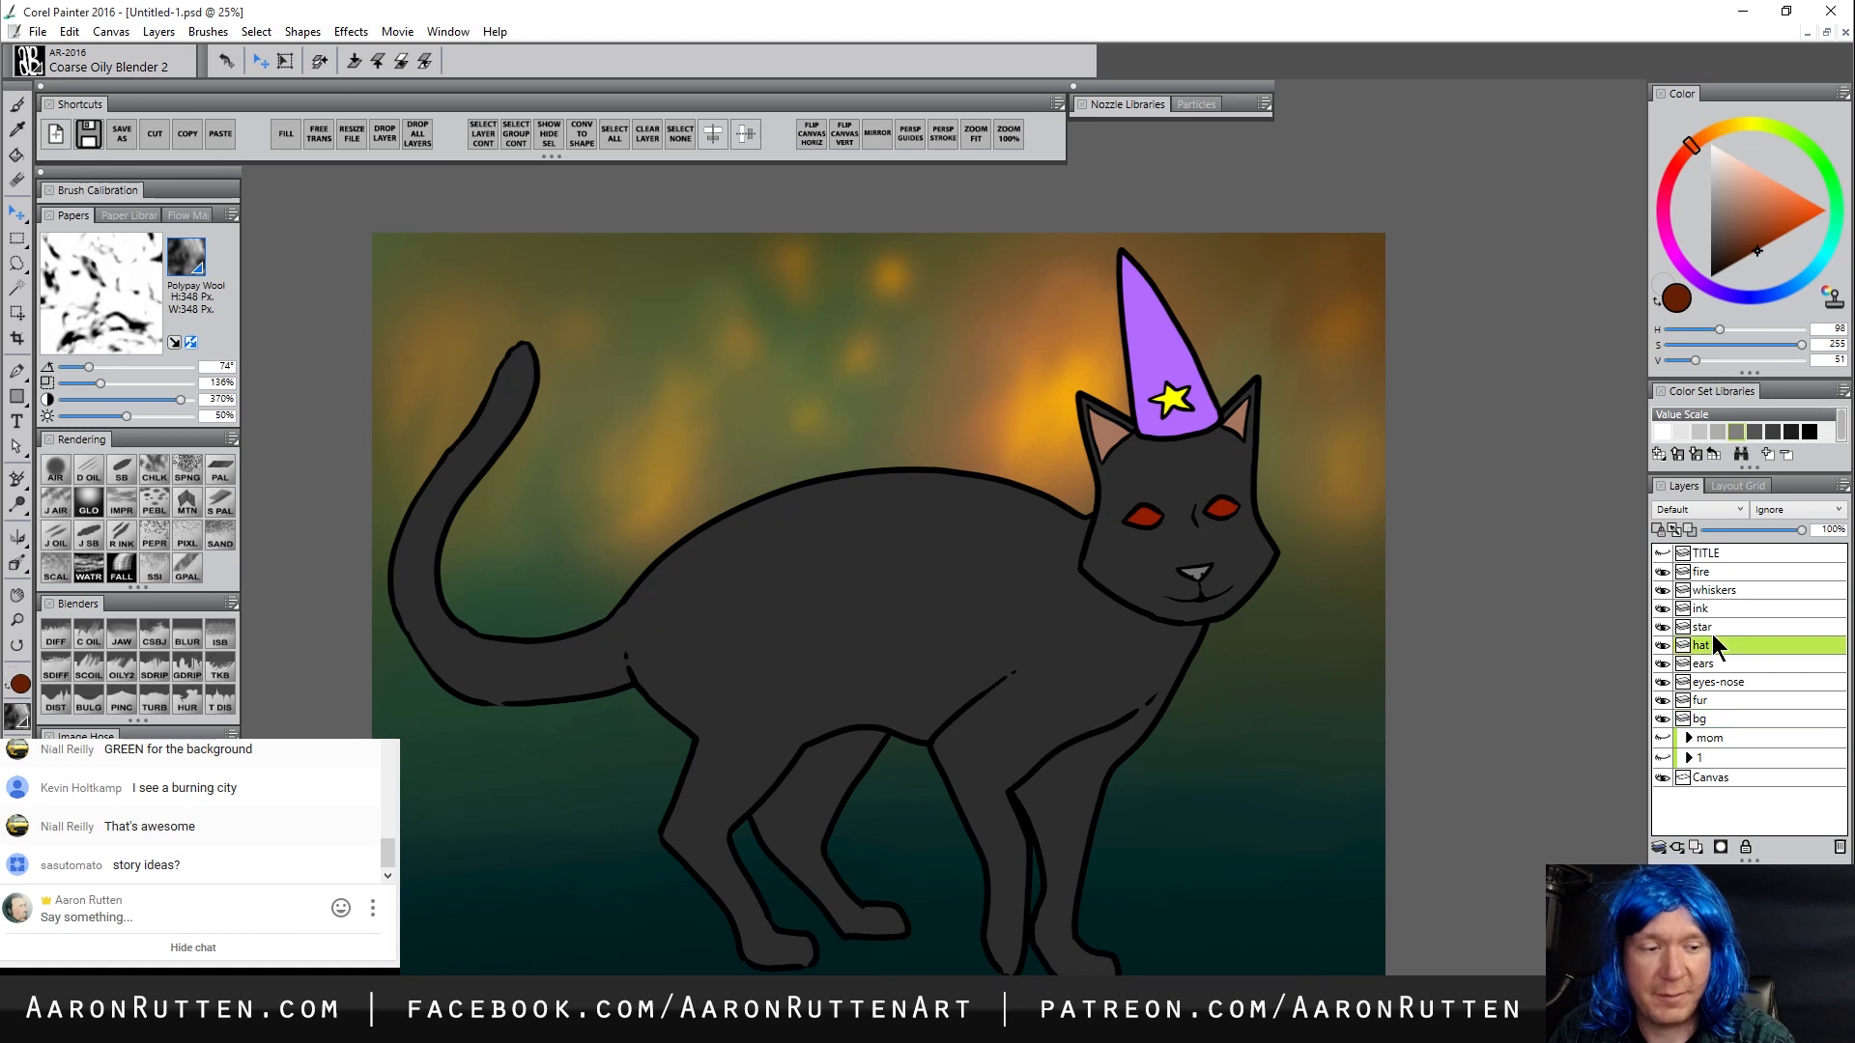
pyautogui.click(121, 470)
pyautogui.keyDown('alt'); pyautogui.click(1201, 335); pyautogui.keyUp('alt')
pyautogui.click(1776, 229)
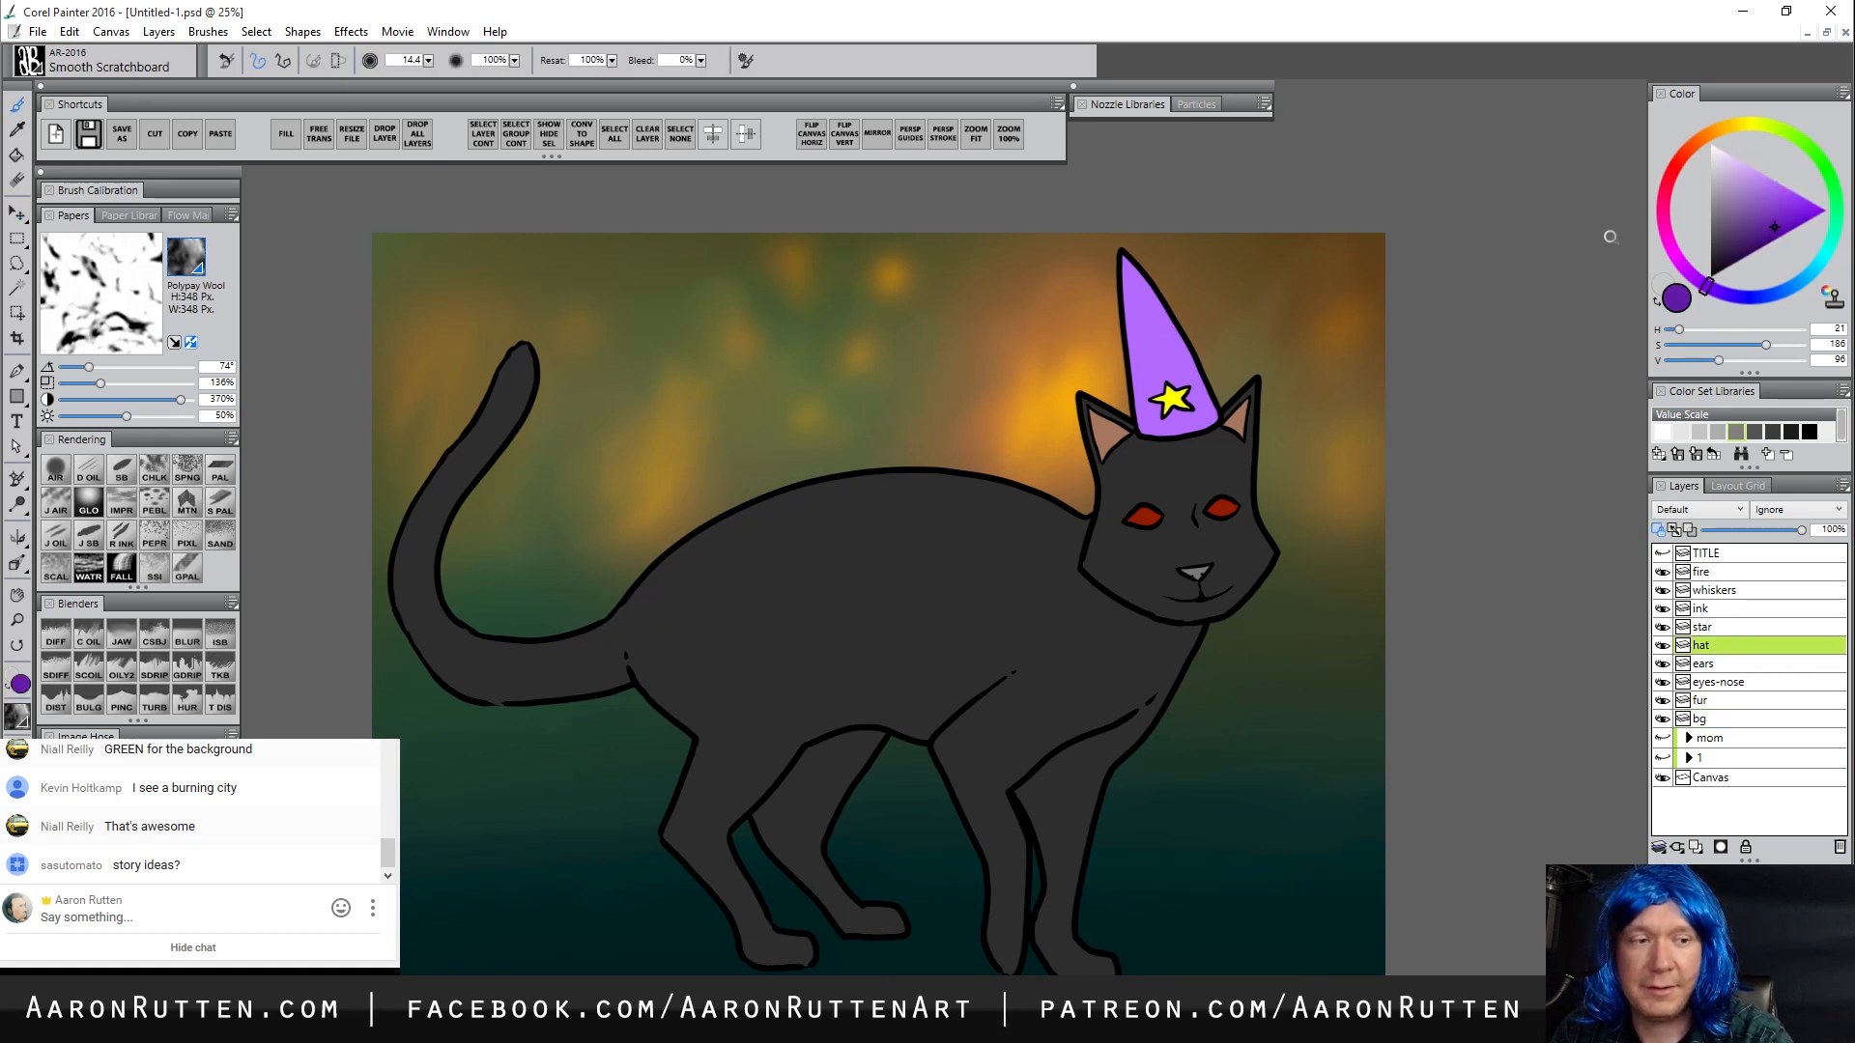
pyautogui.moveTo(1138, 280); pyautogui.dragTo(1126, 314)
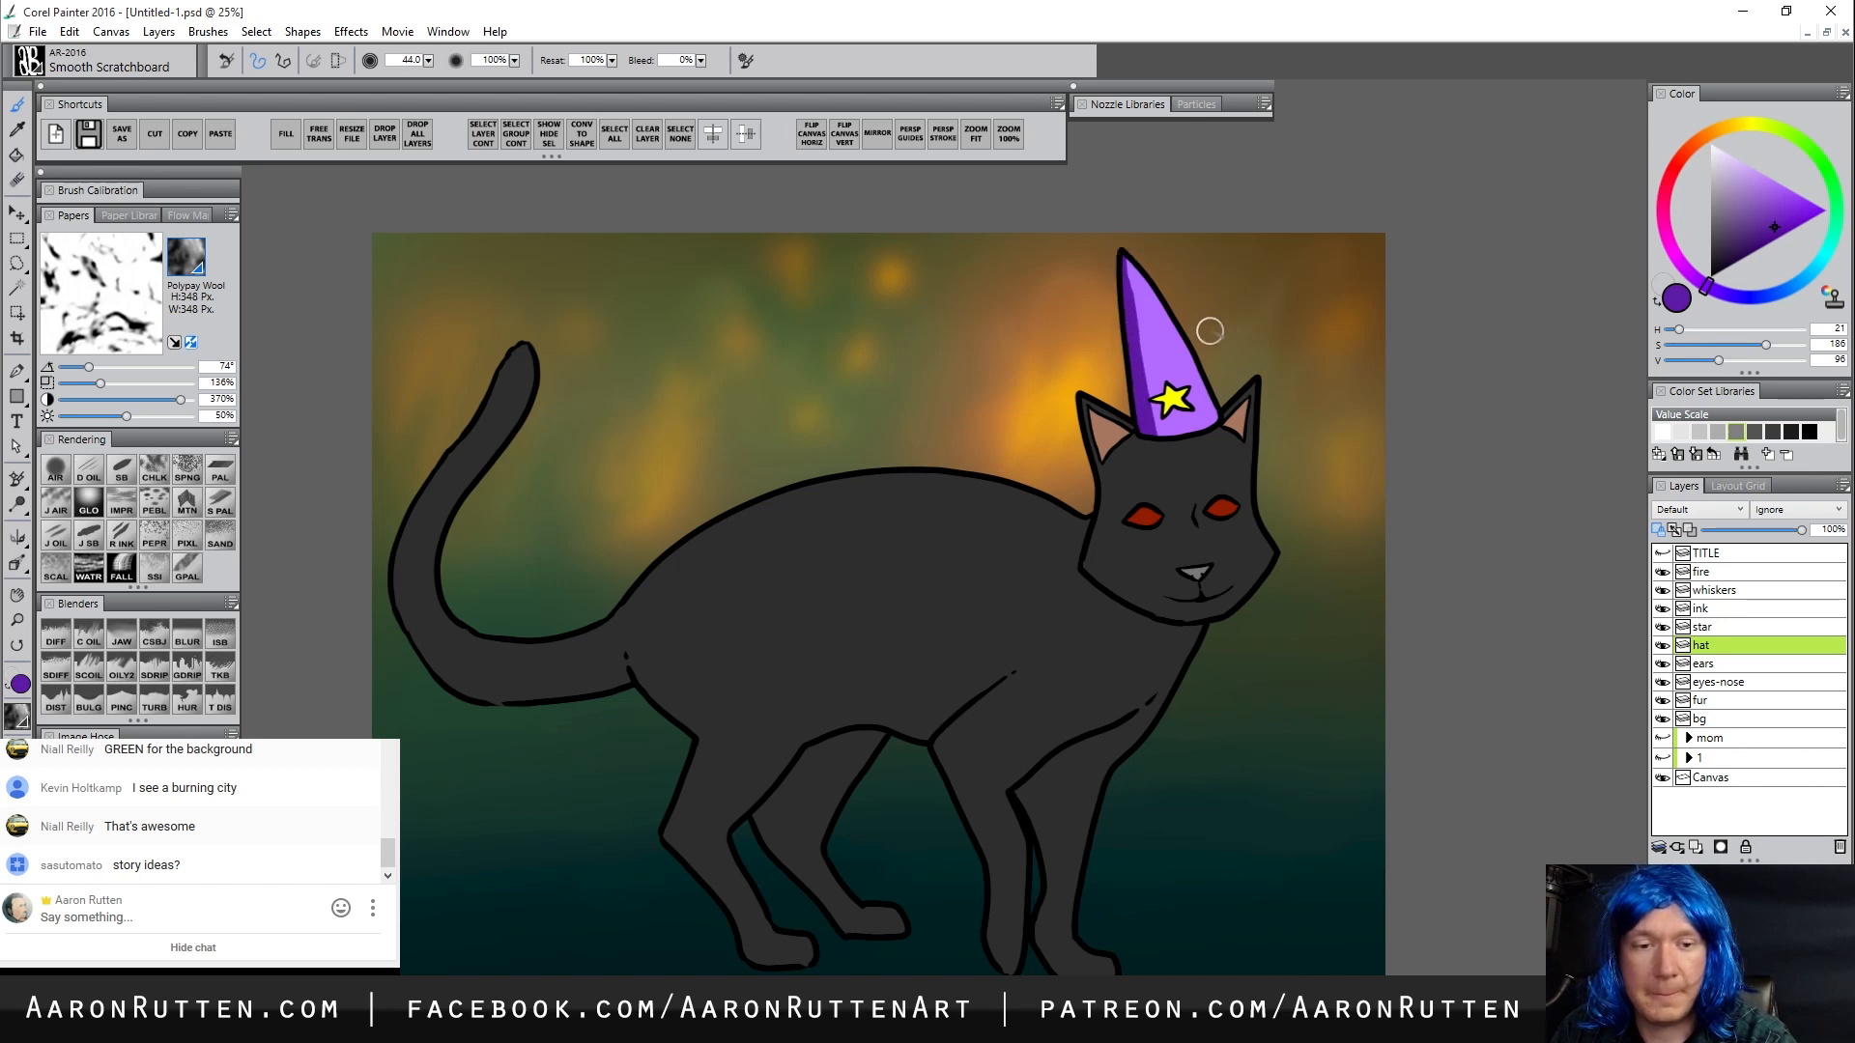
# Paint a light purple highlight (H 21, S 255, V 207) down the middle of the hat and resample its dark purple
pyautogui.keyDown('alt'); pyautogui.click(1184, 343); pyautogui.keyUp('alt')
pyautogui.moveTo(1150, 287); pyautogui.dragTo(1163, 335)
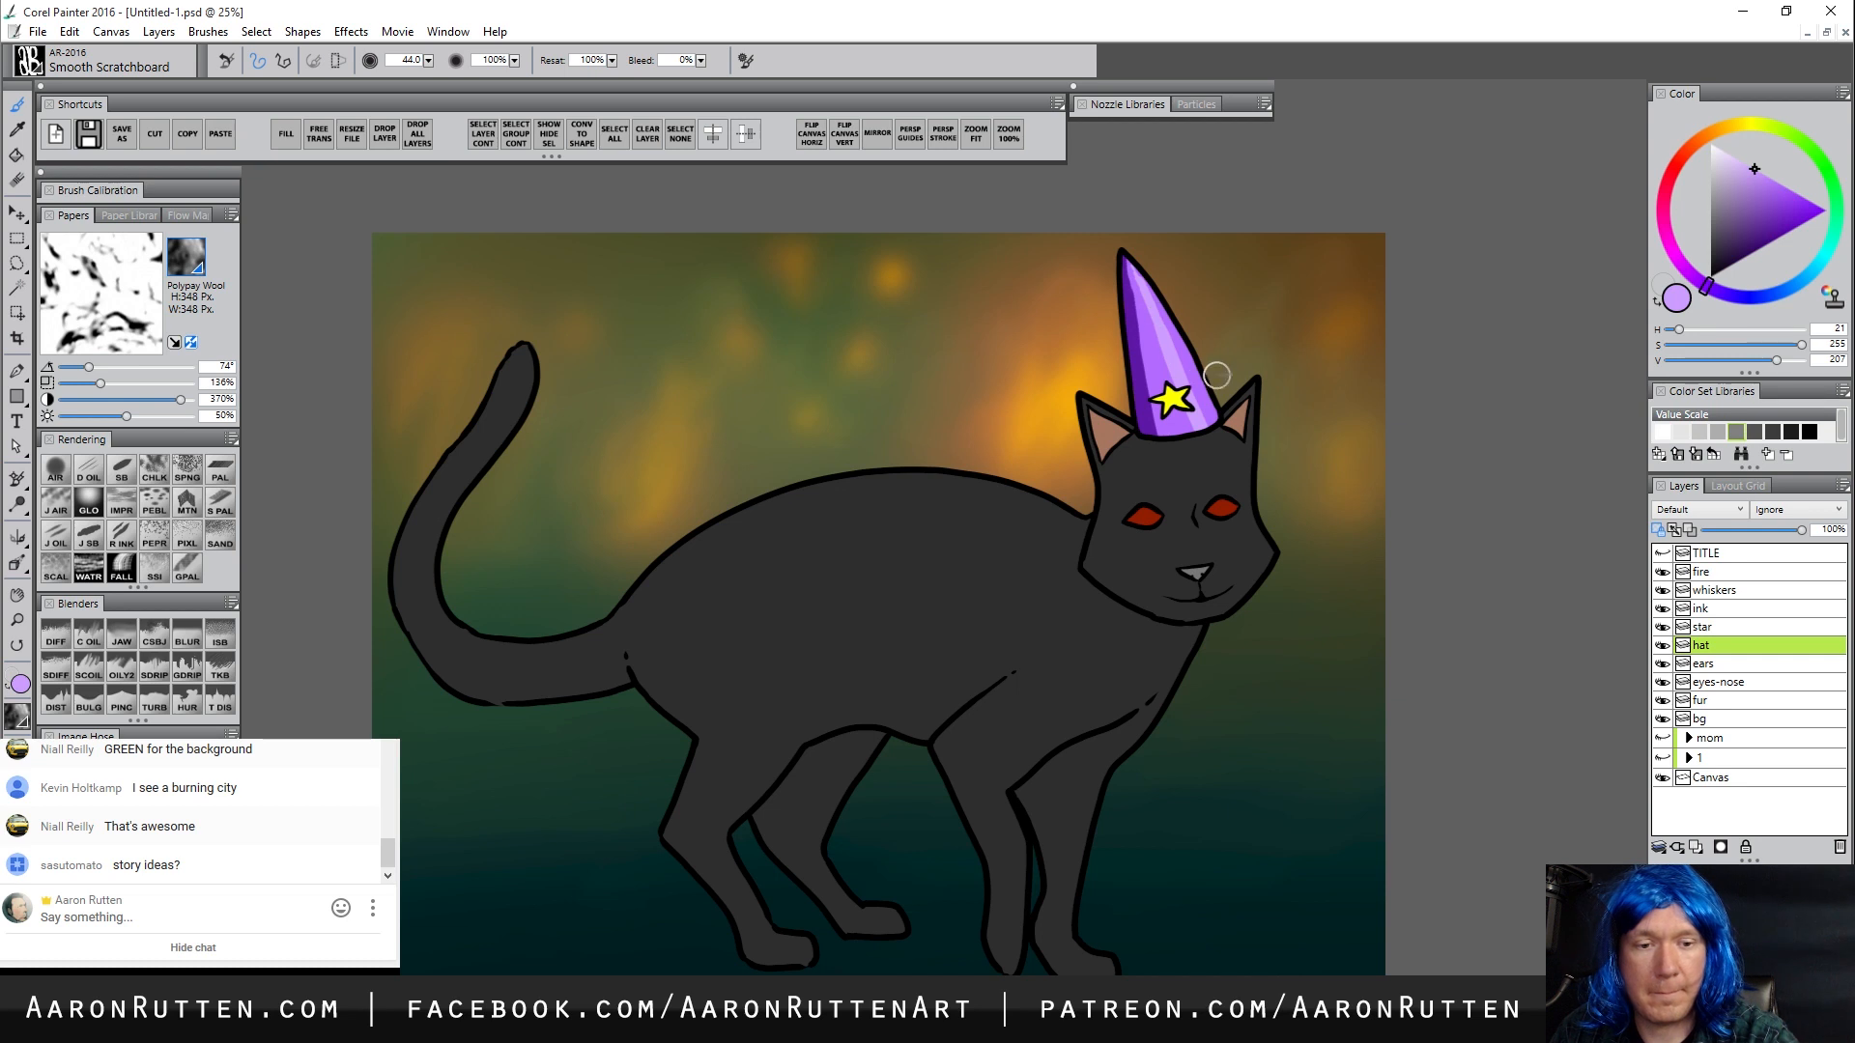
pyautogui.keyDown('alt'); pyautogui.click(1173, 425); pyautogui.keyUp('alt')
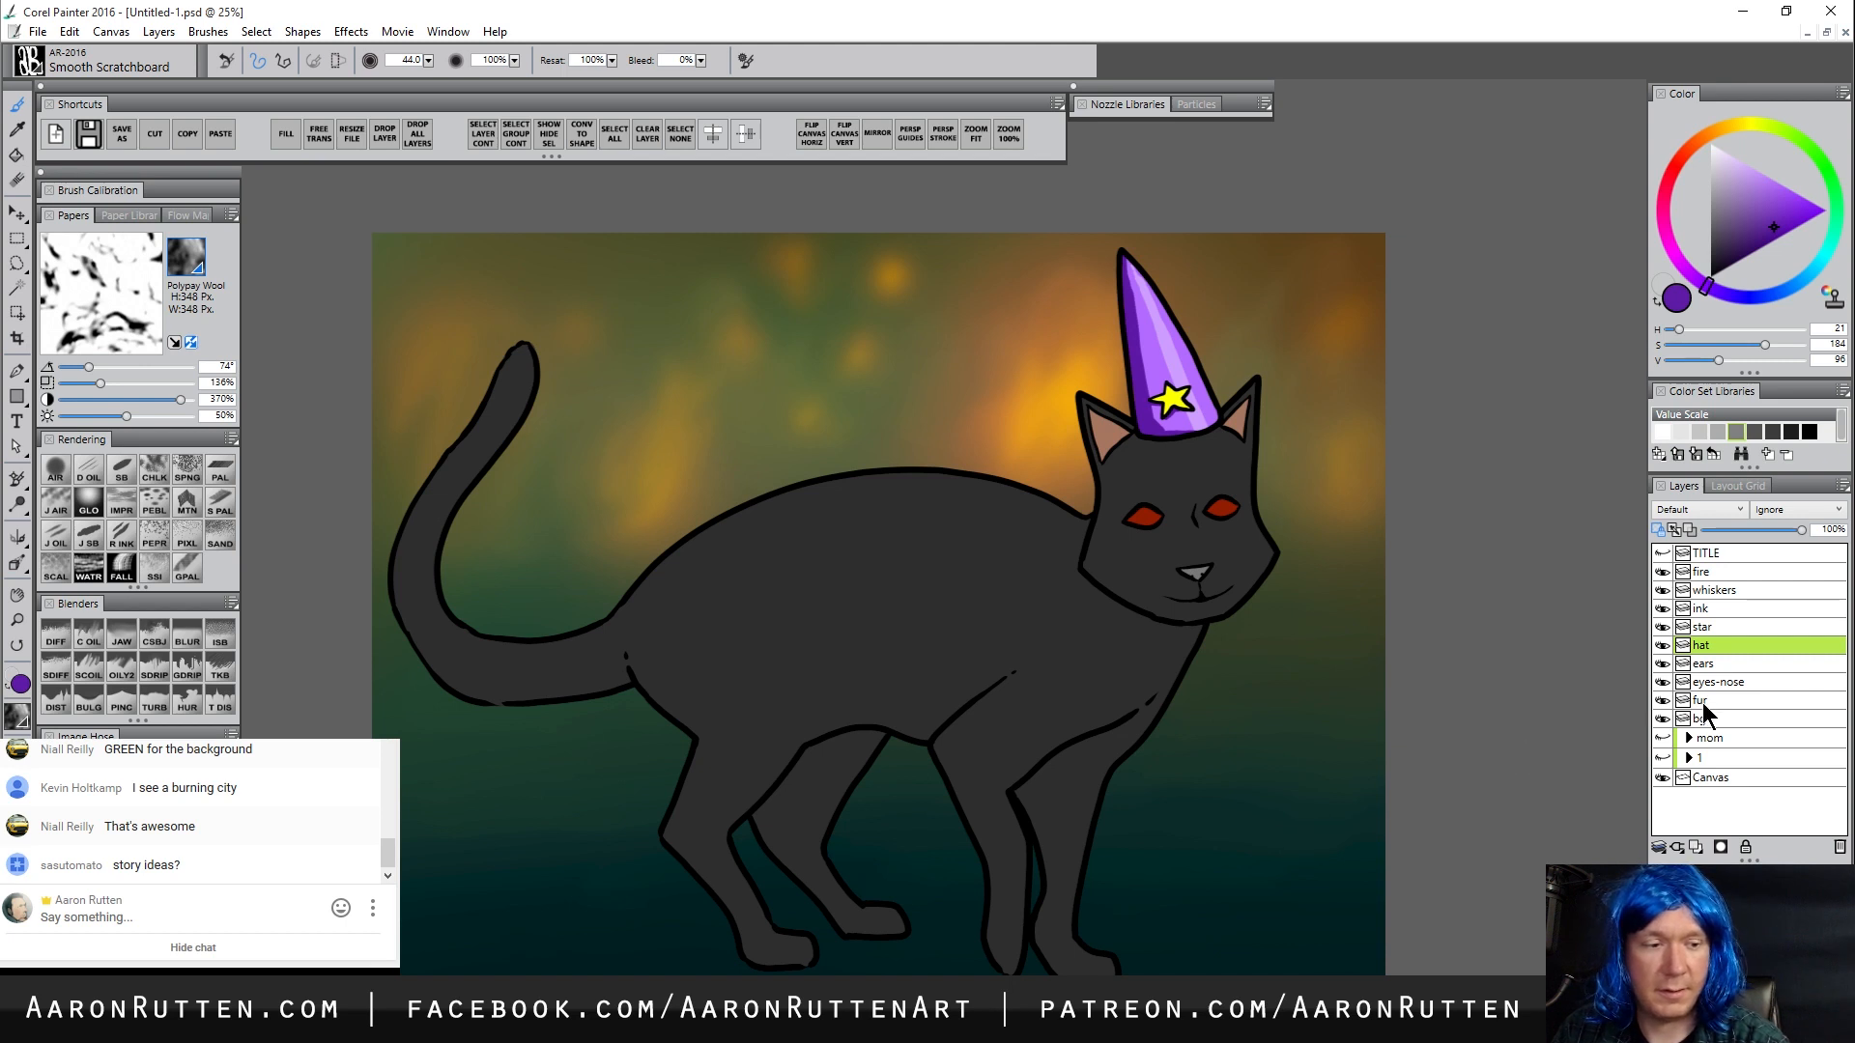
# Add bright orange (H 101, S 255, V 128) inside both eyes on the eyes-nose layer
pyautogui.click(1718, 664)
pyautogui.click(1721, 685)
pyautogui.click(1697, 143)
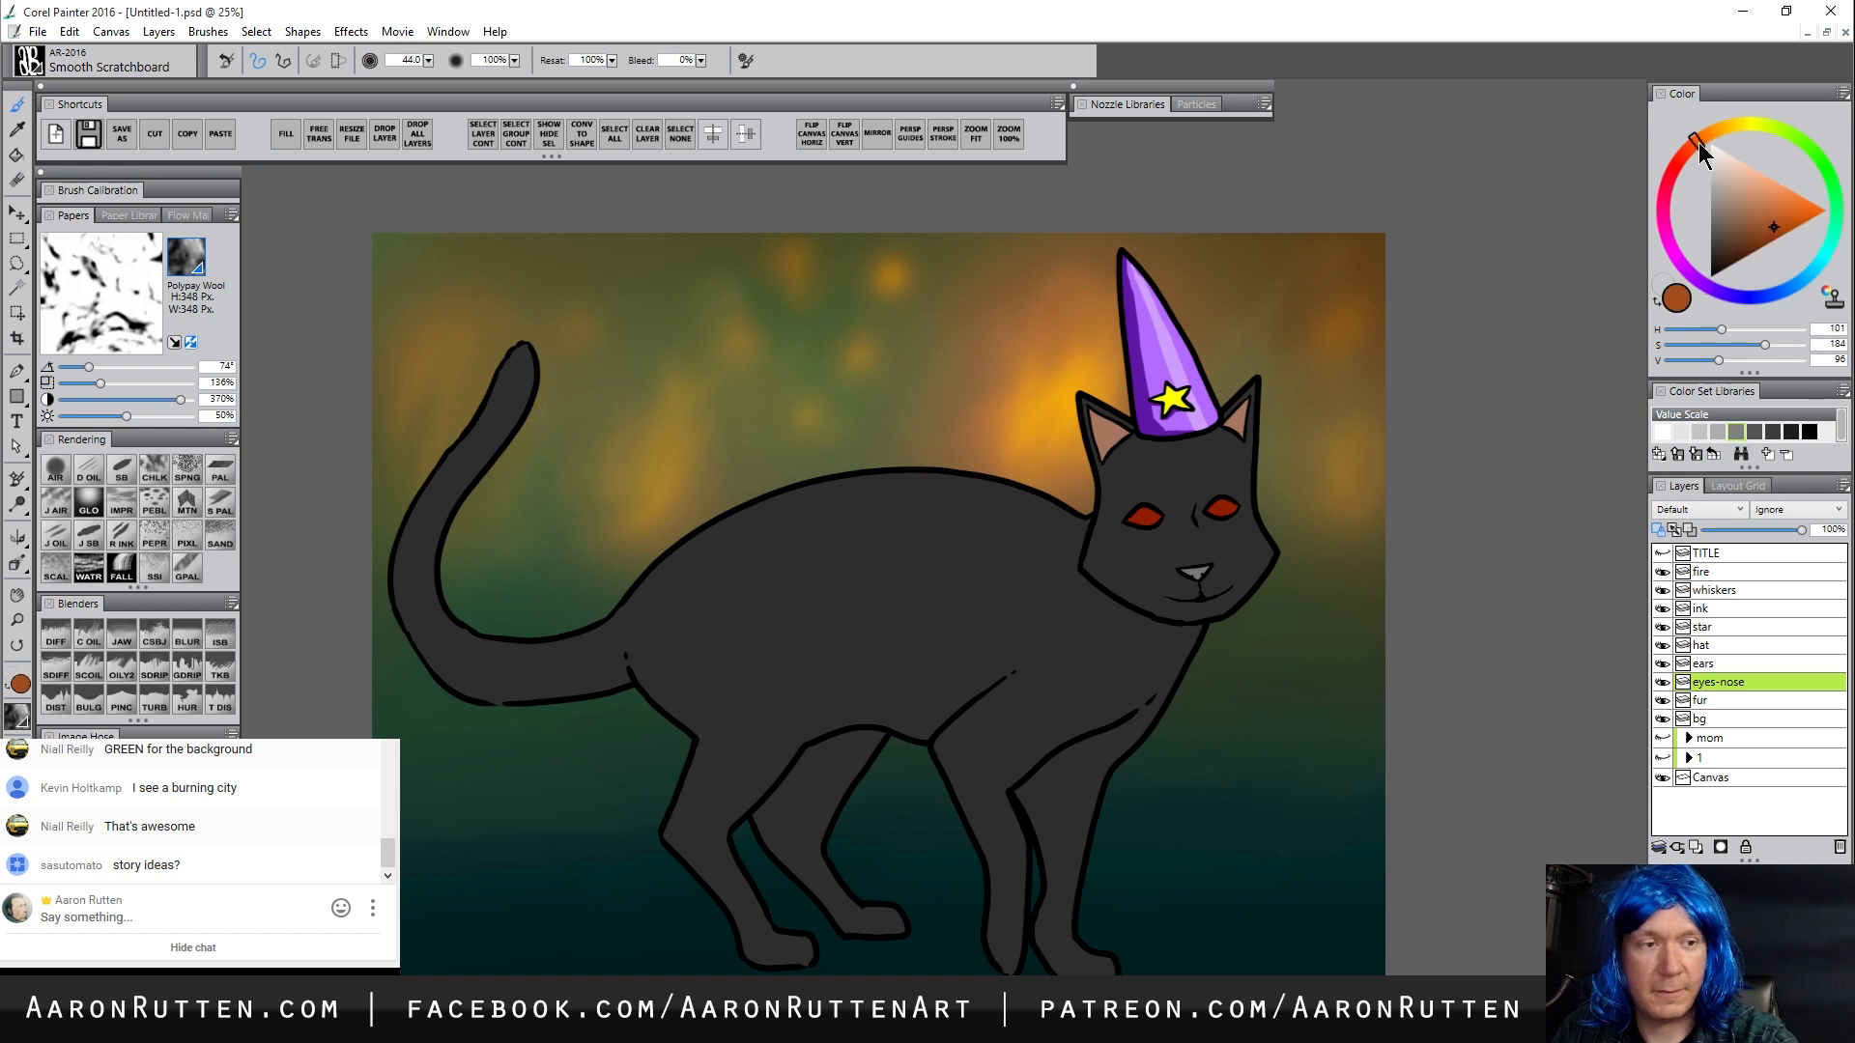
pyautogui.moveTo(1788, 228); pyautogui.dragTo(1826, 211)
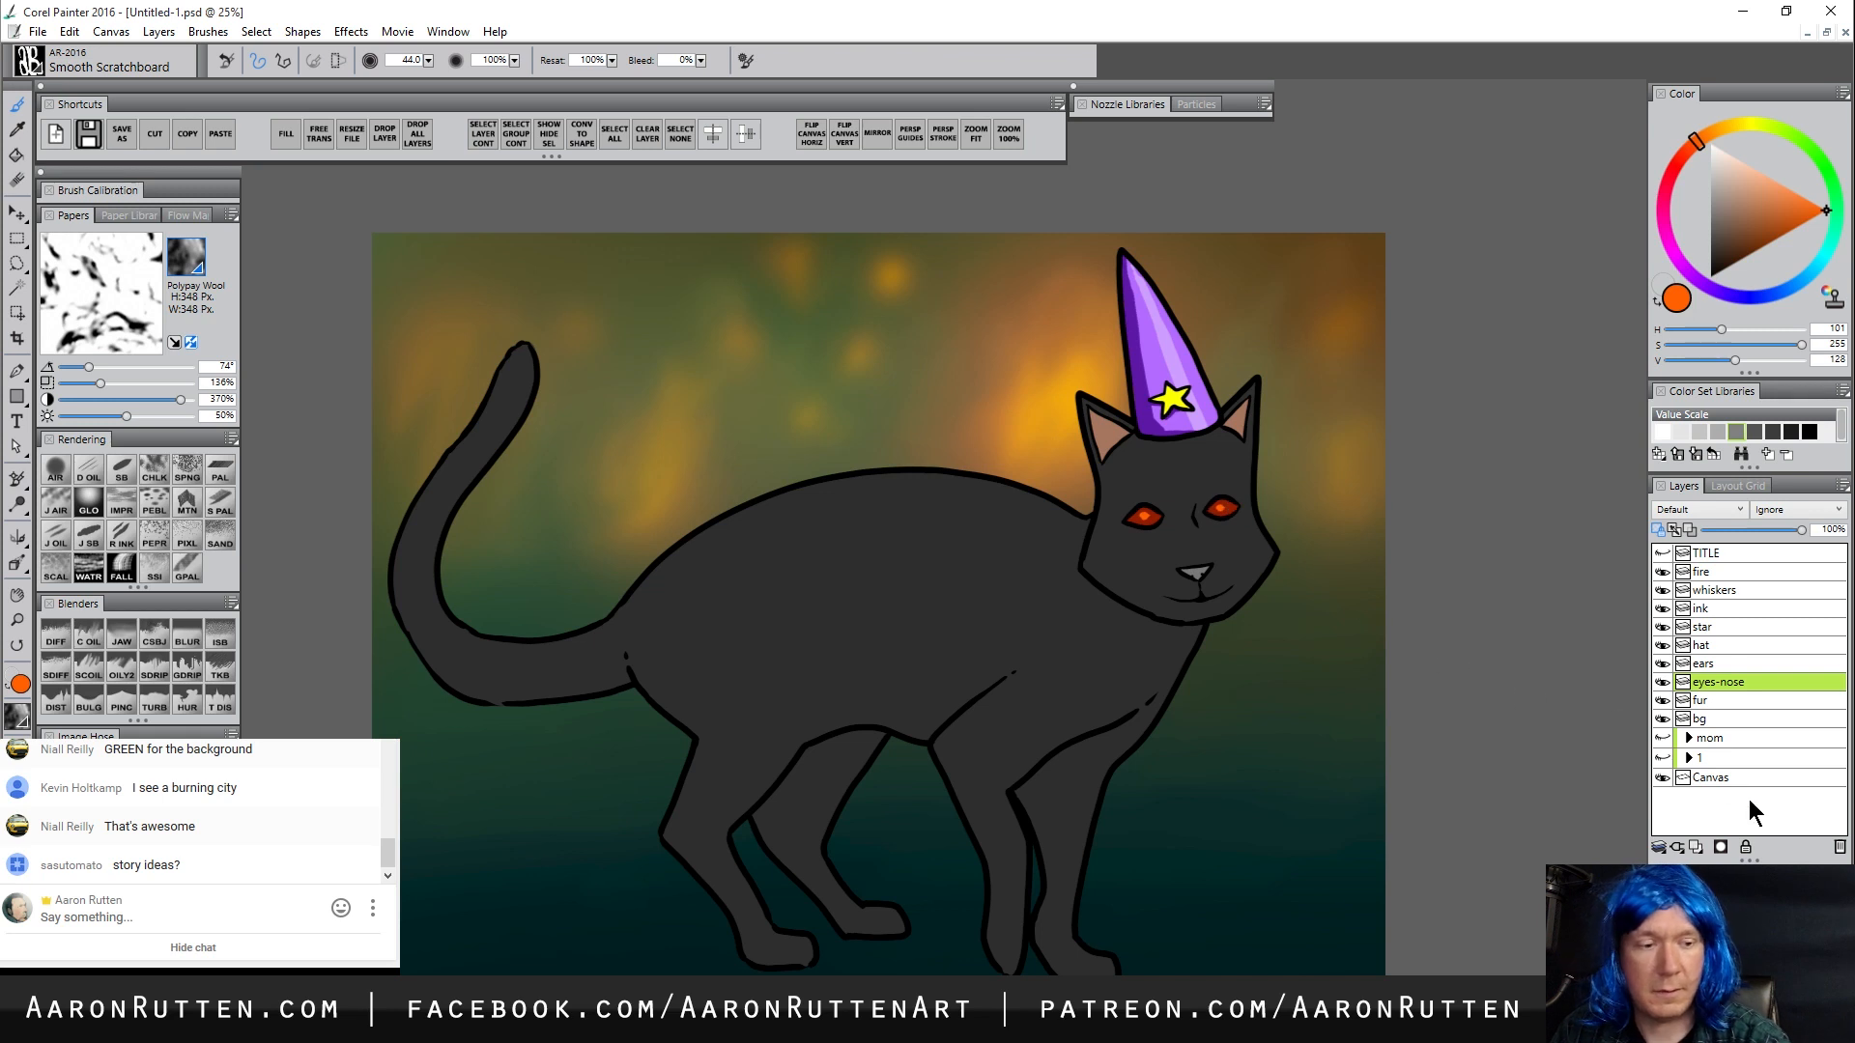
# Paint an orange glow around both eyes on the fire layer with Glow AR, and set the layer's composite method to Screen
pyautogui.click(1719, 571)
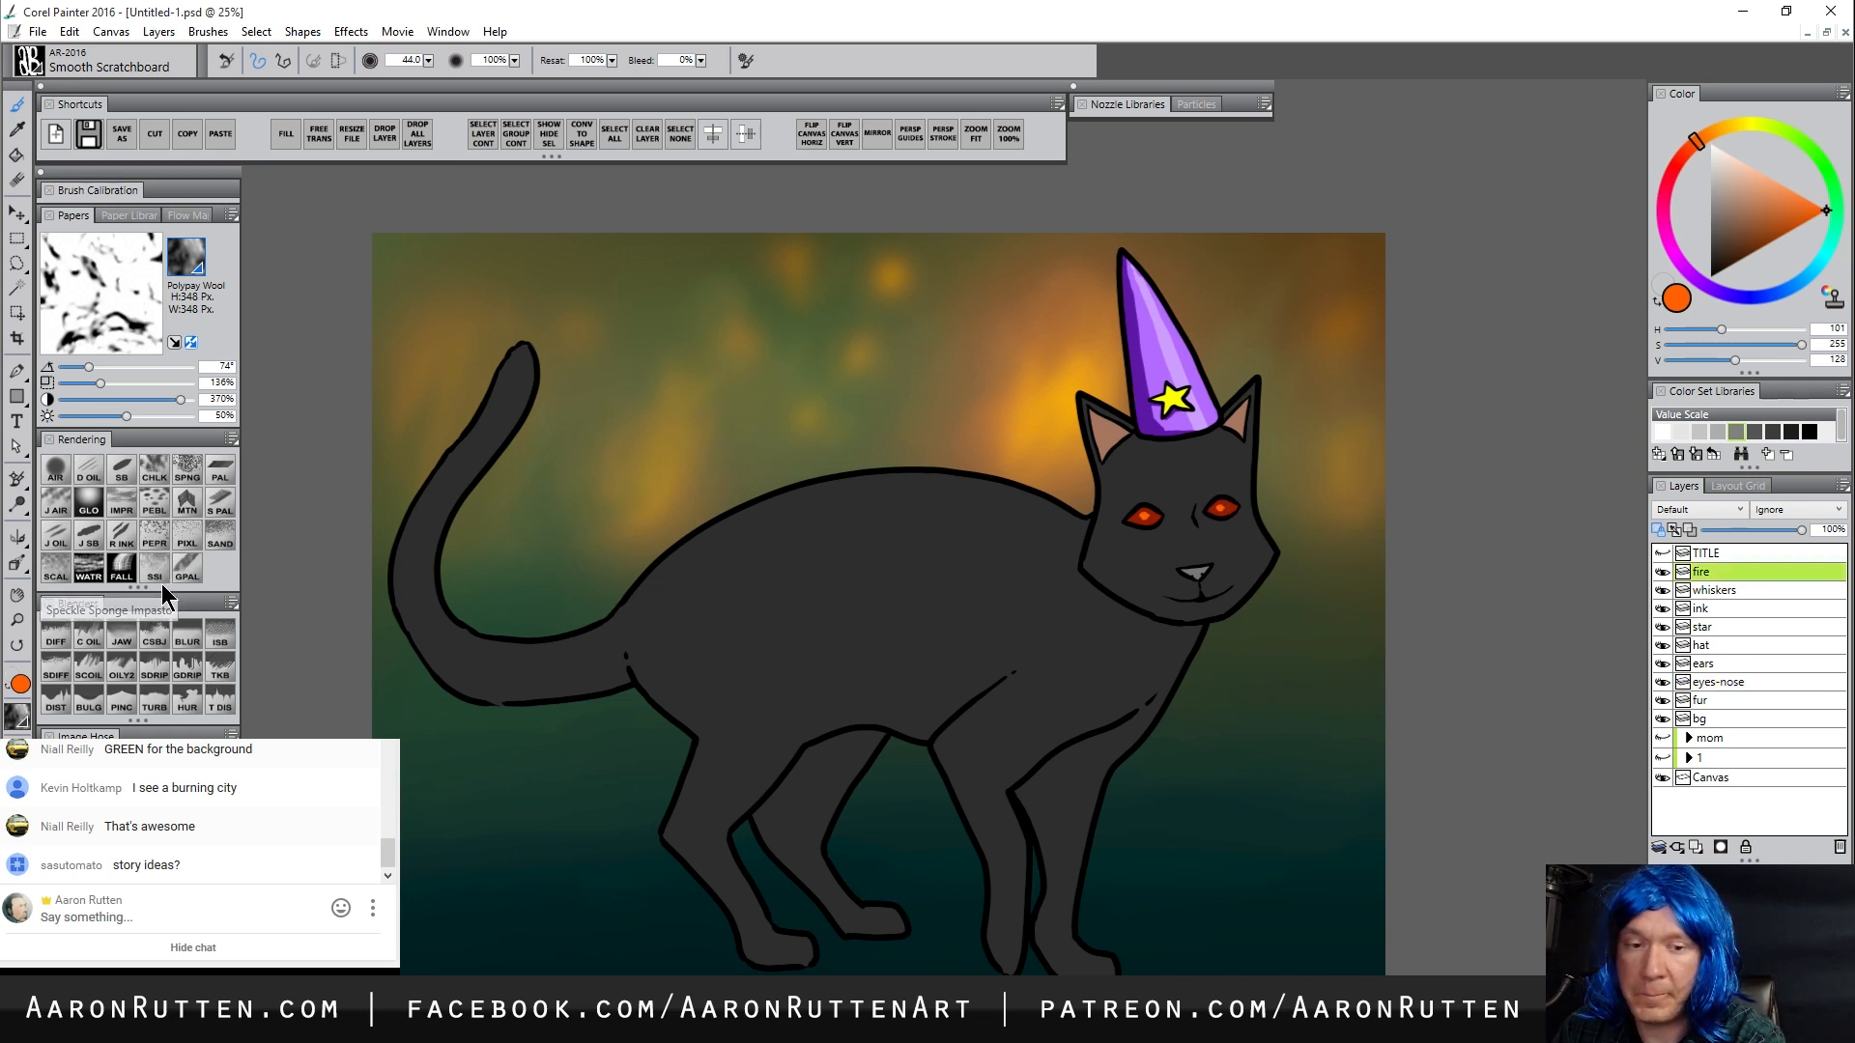
pyautogui.click(88, 498)
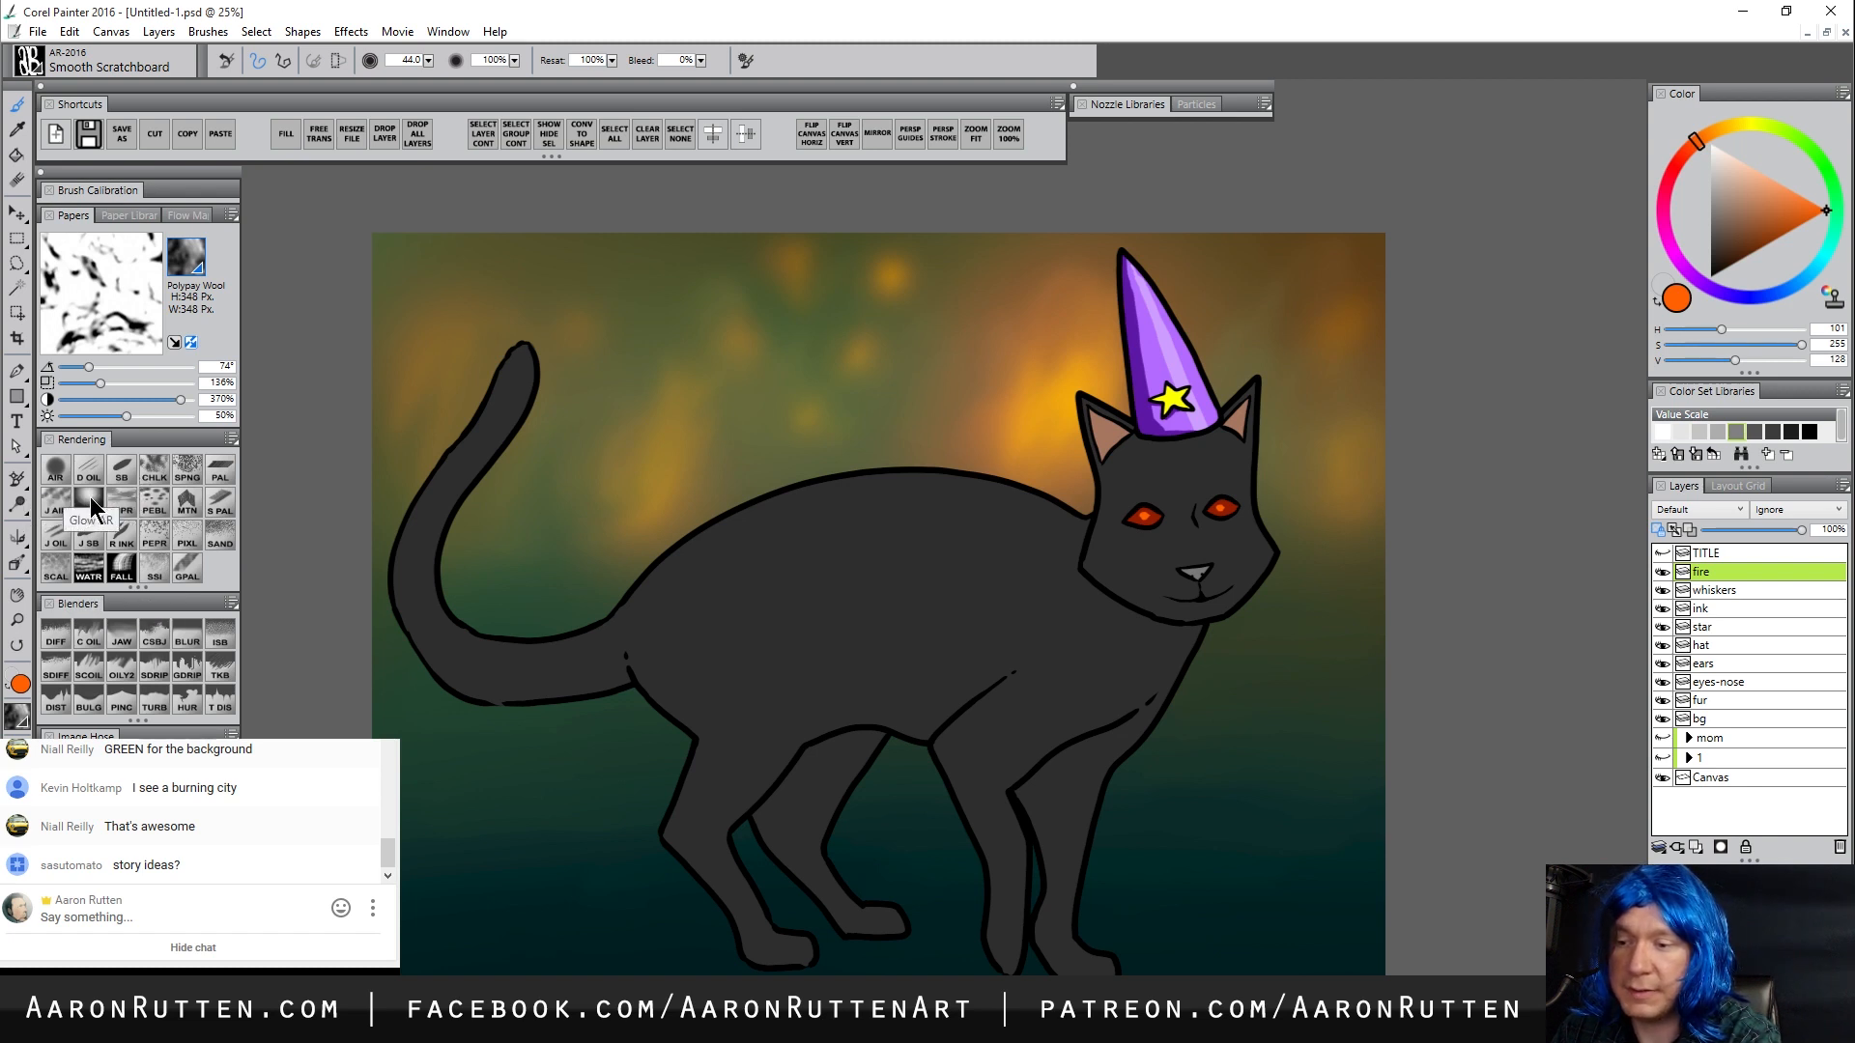
pyautogui.moveTo(1154, 483)
pyautogui.mouseDown()
pyautogui.moveTo(1156, 541)
pyautogui.moveTo(1155, 509)
pyautogui.moveTo(1147, 526)
pyautogui.moveTo(1215, 502)
pyautogui.mouseUp()
pyautogui.click(1698, 509)
pyautogui.click(1670, 714)
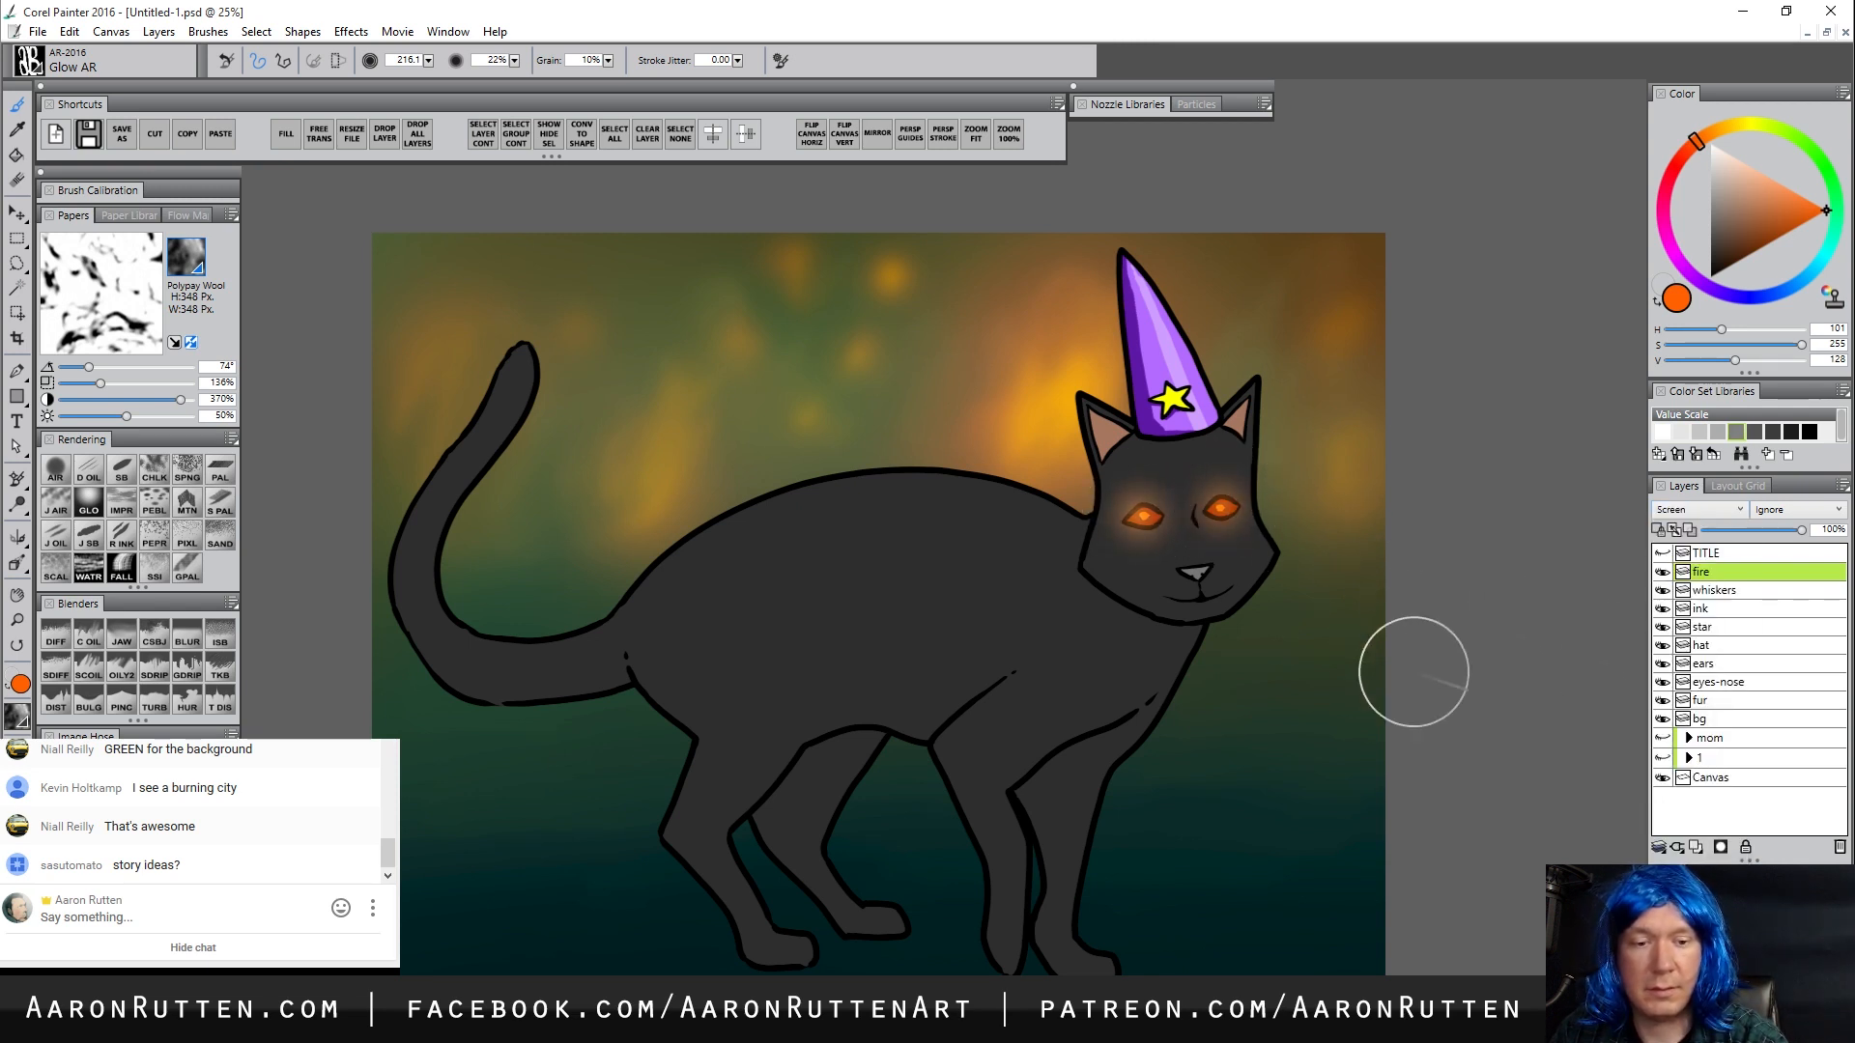
# Intensify the centres of the glowing eyes with a smaller Glow AR brush of size 60.5
pyautogui.press('[')
pyautogui.press('[')
pyautogui.press('[')
pyautogui.press('[')
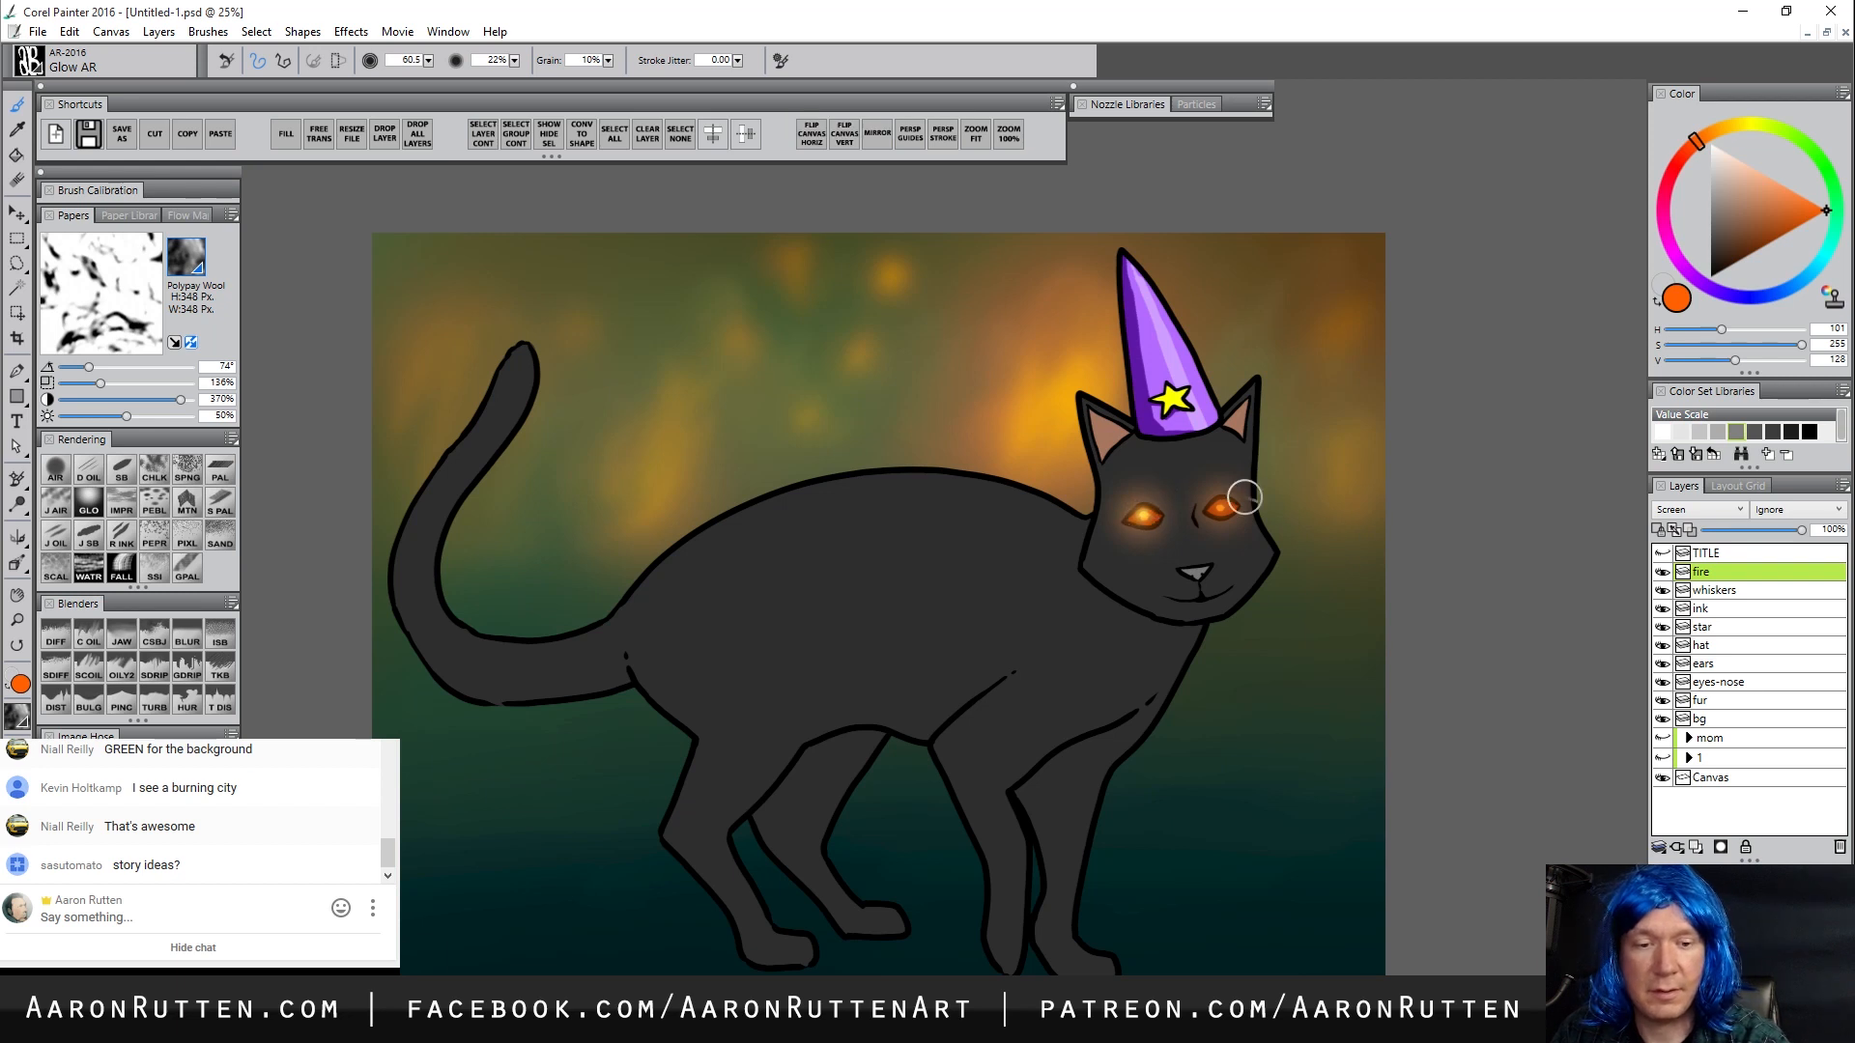
# Surround both eyes with a wider dark red glow (H 85, S 255, V 43) using a larger brush of size 278.3
pyautogui.press(']')
pyautogui.press(']')
pyautogui.press(']')
pyautogui.click(1751, 255)
pyautogui.click(1673, 174)
pyautogui.press(']')
pyautogui.press(']')
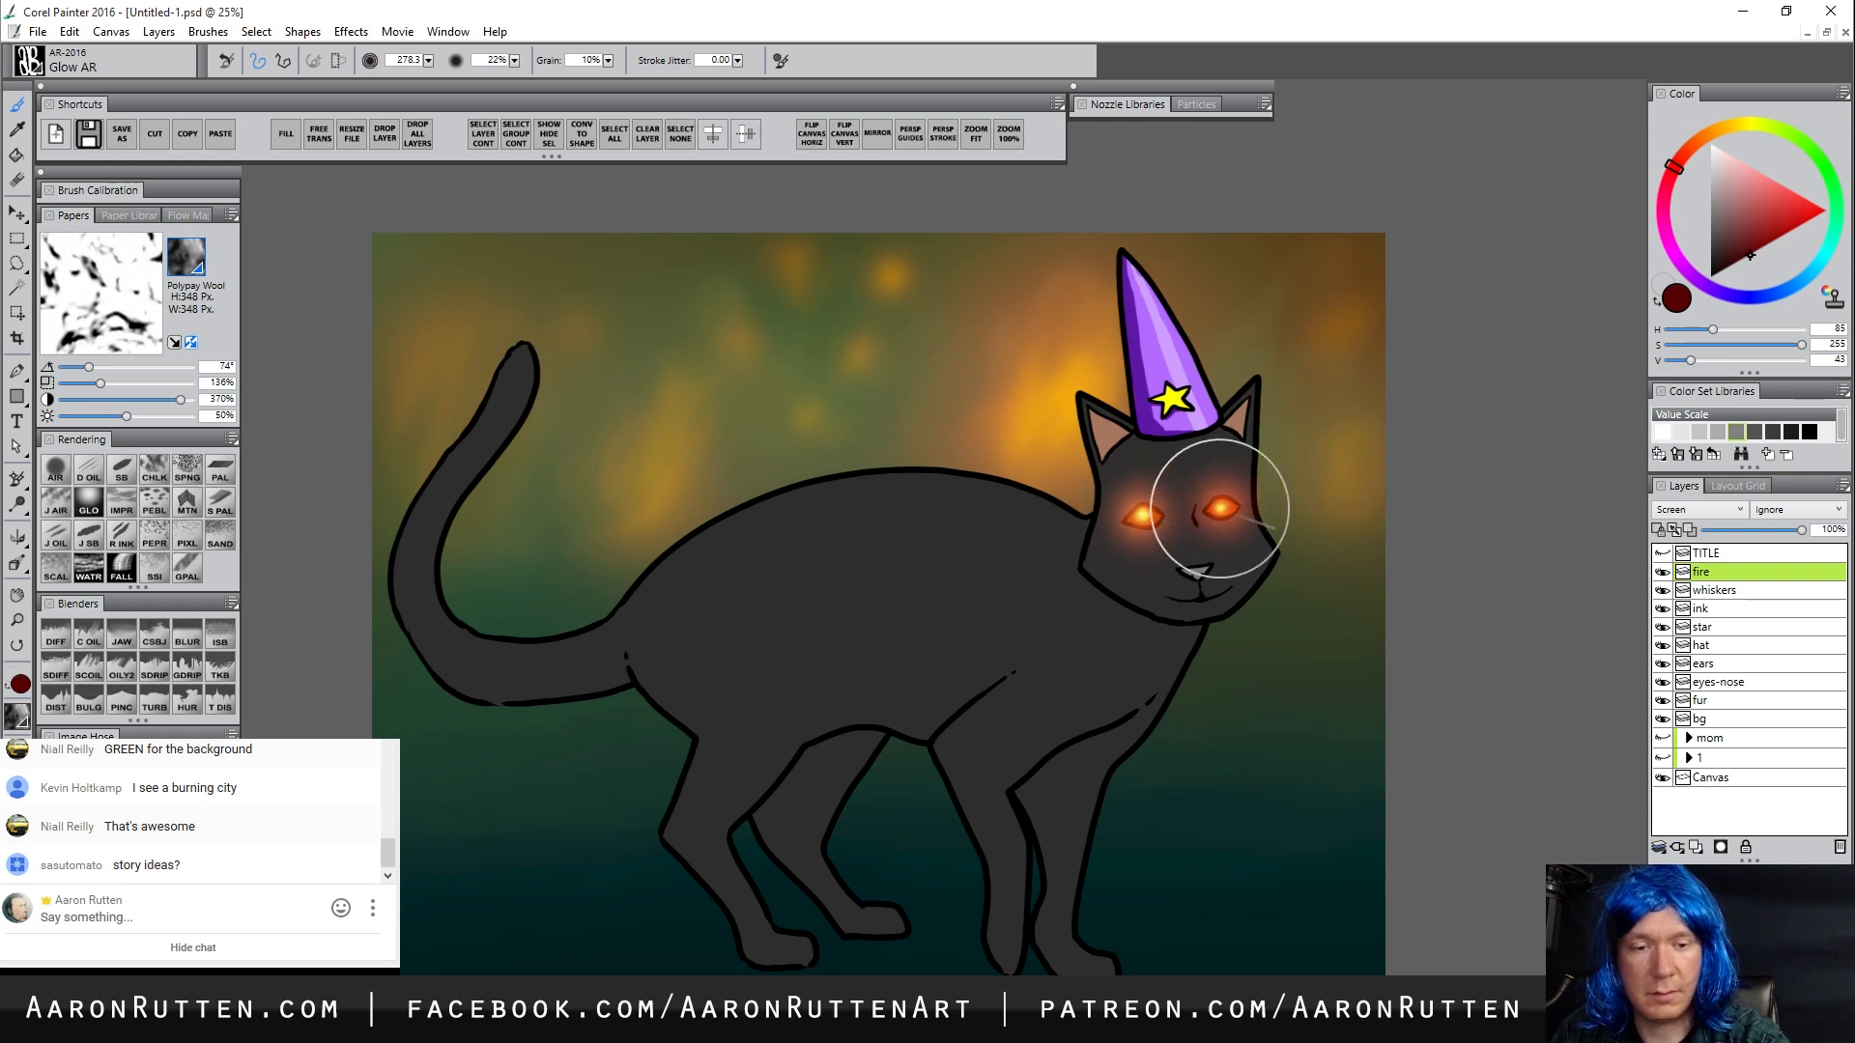
# Paint a small white highlight on the nose on the eyes-nose layer with Smooth Scratchboard at size 8
pyautogui.click(1726, 682)
pyautogui.click(1659, 529)
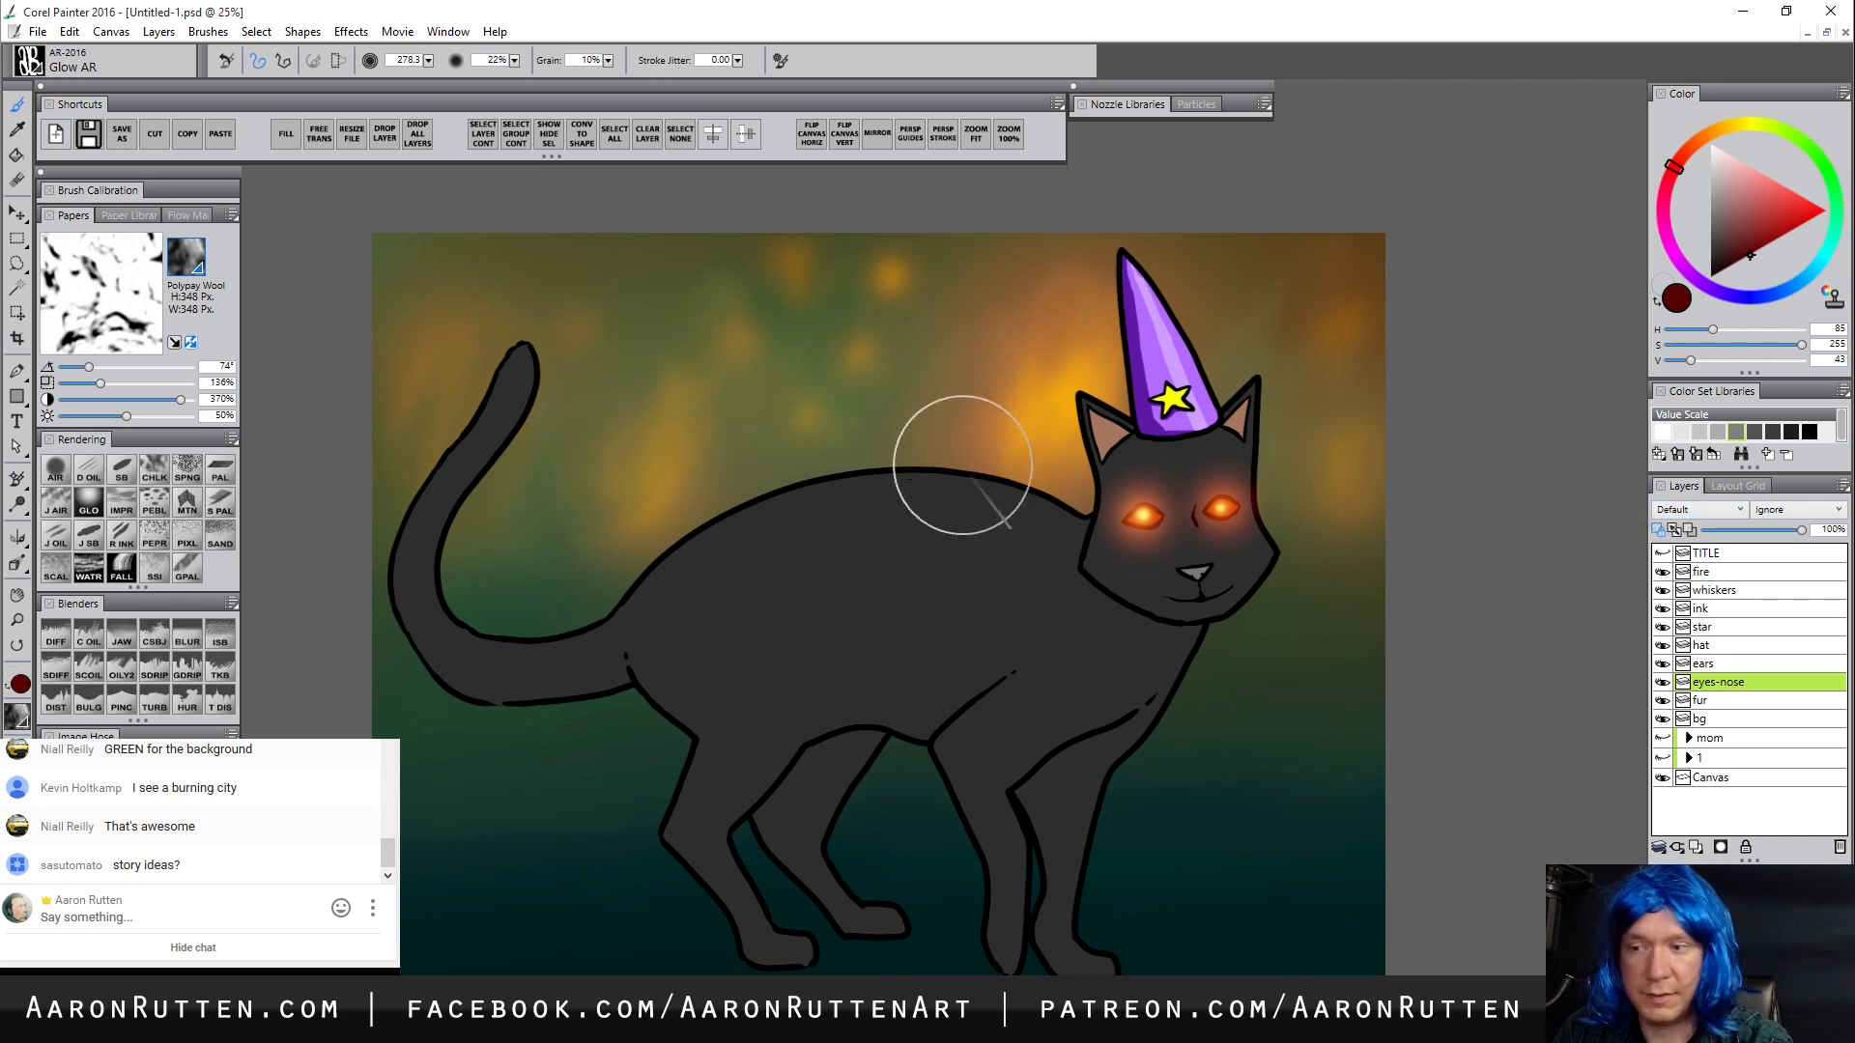
pyautogui.click(126, 468)
pyautogui.click(1718, 159)
pyautogui.moveTo(1707, 206); pyautogui.dragTo(1711, 145)
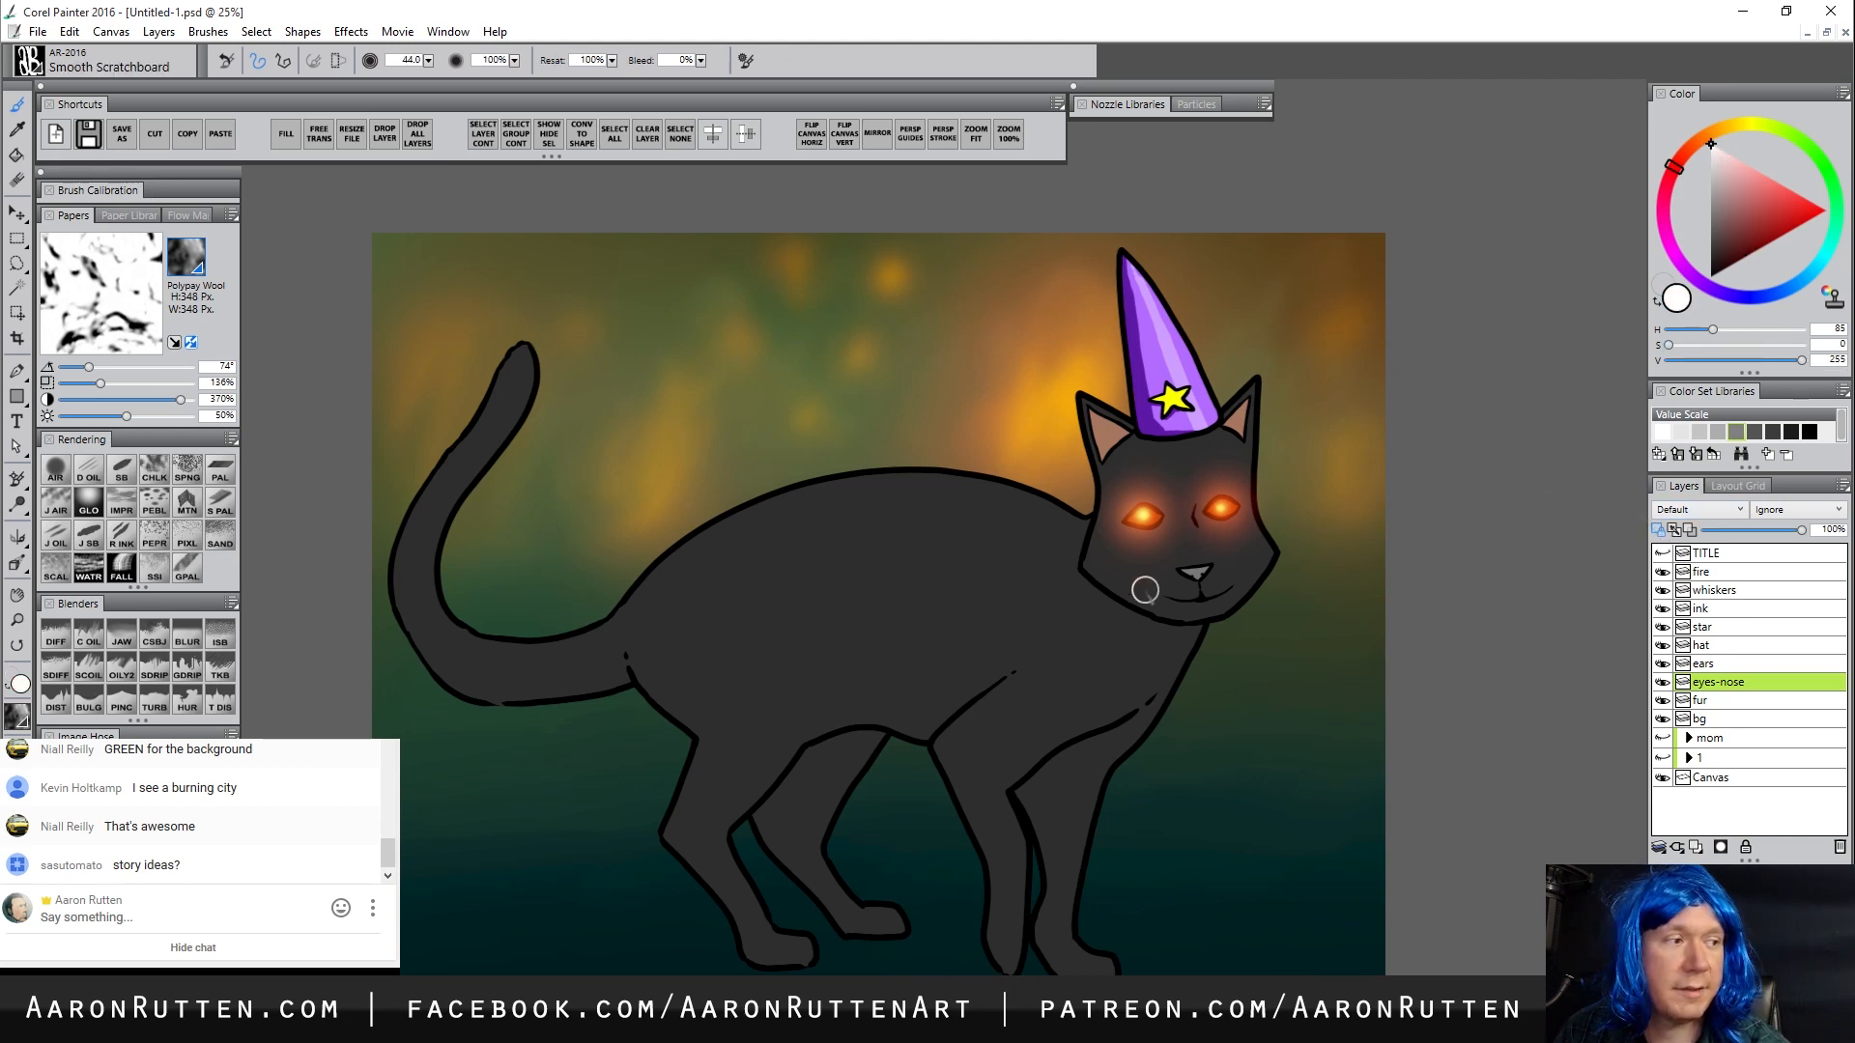
pyautogui.press('[')
pyautogui.press('[')
pyautogui.press('[')
pyautogui.press('[')
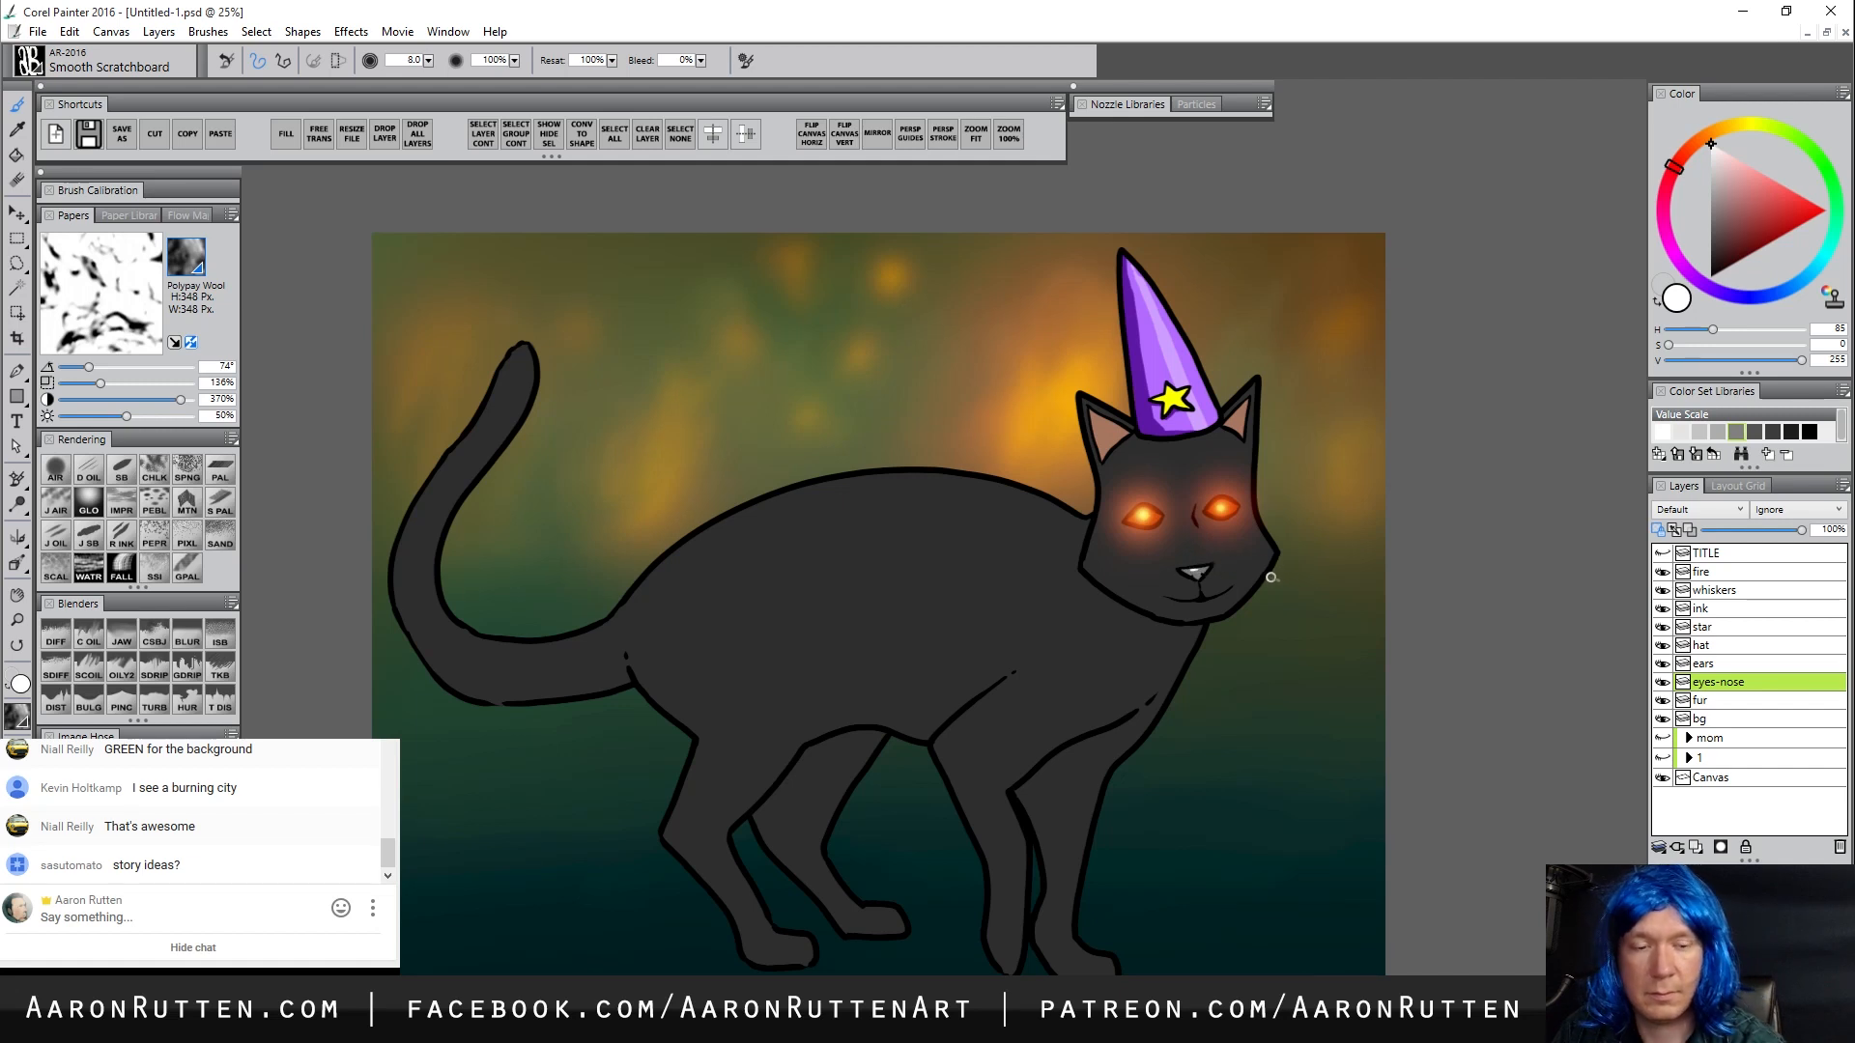
# Darken the inner ears on the ears layer by airbrushing the dark grey fur colour over them
pyautogui.click(1712, 664)
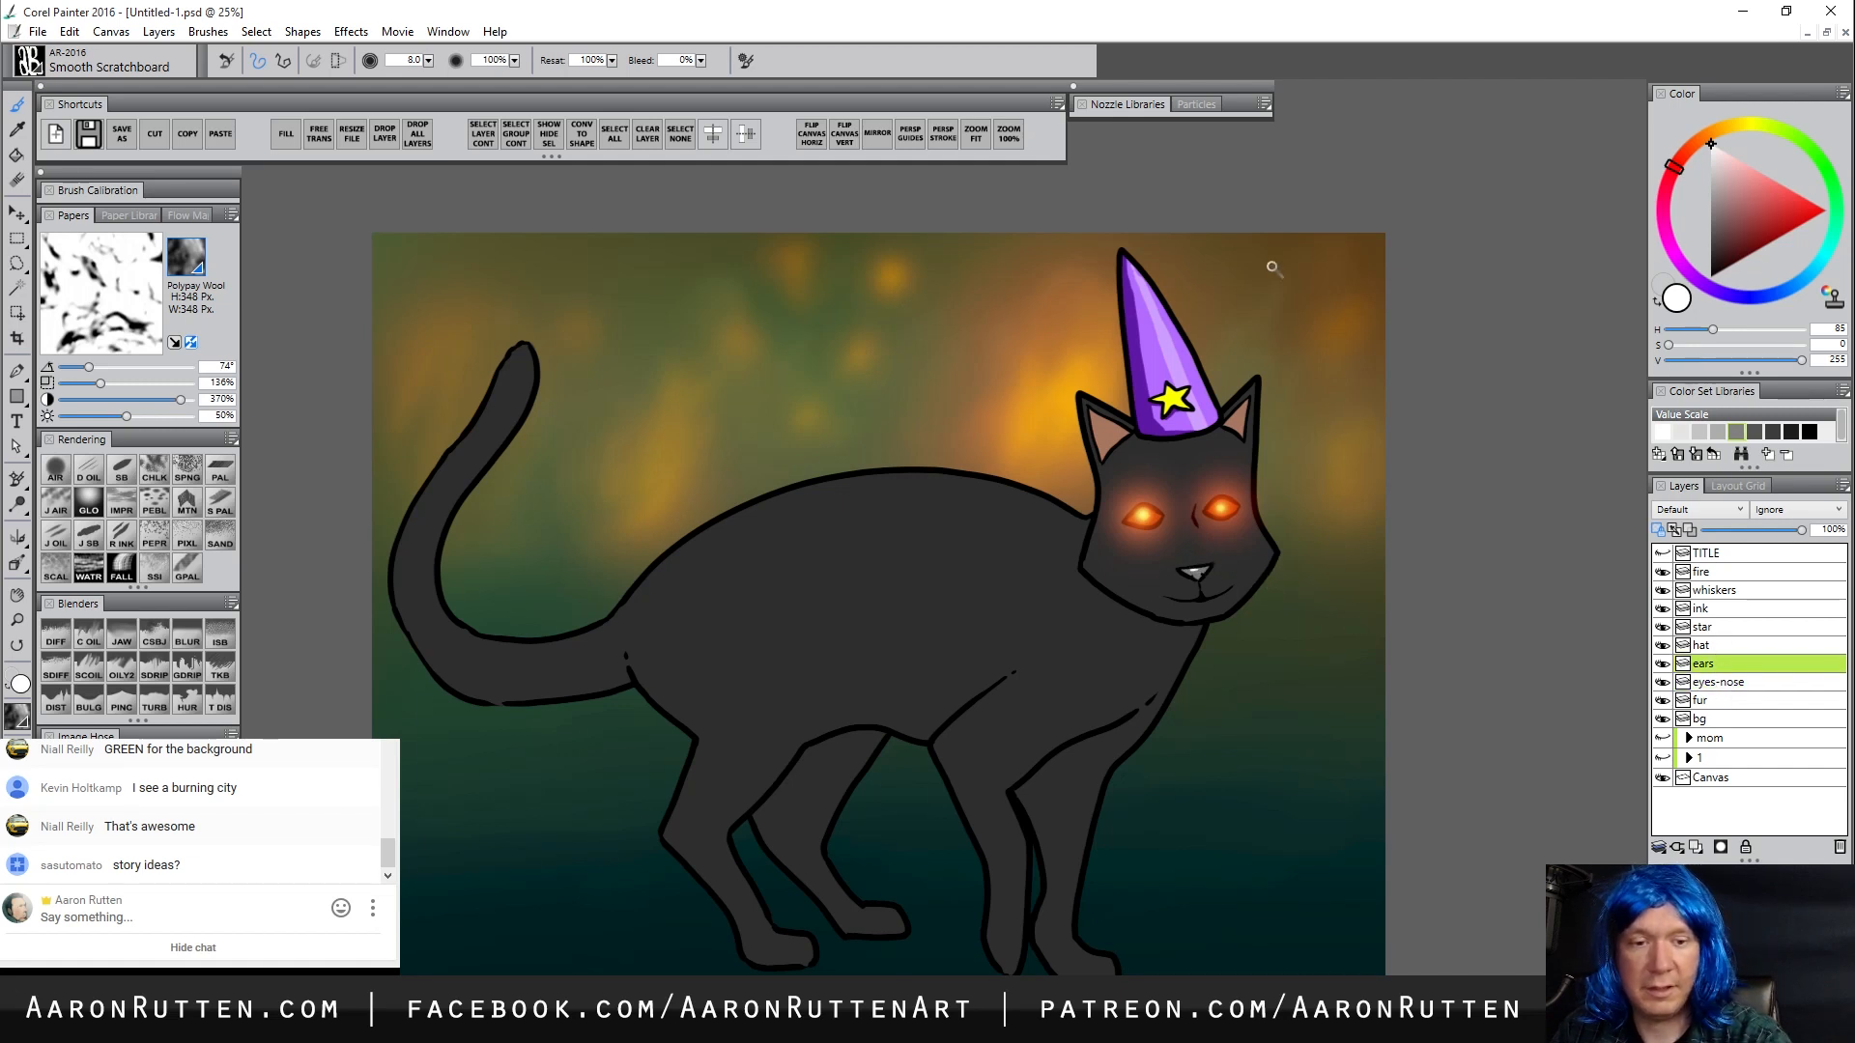
pyautogui.press('a')
pyautogui.keyDown('alt'); pyautogui.click(1146, 452); pyautogui.keyUp('alt')
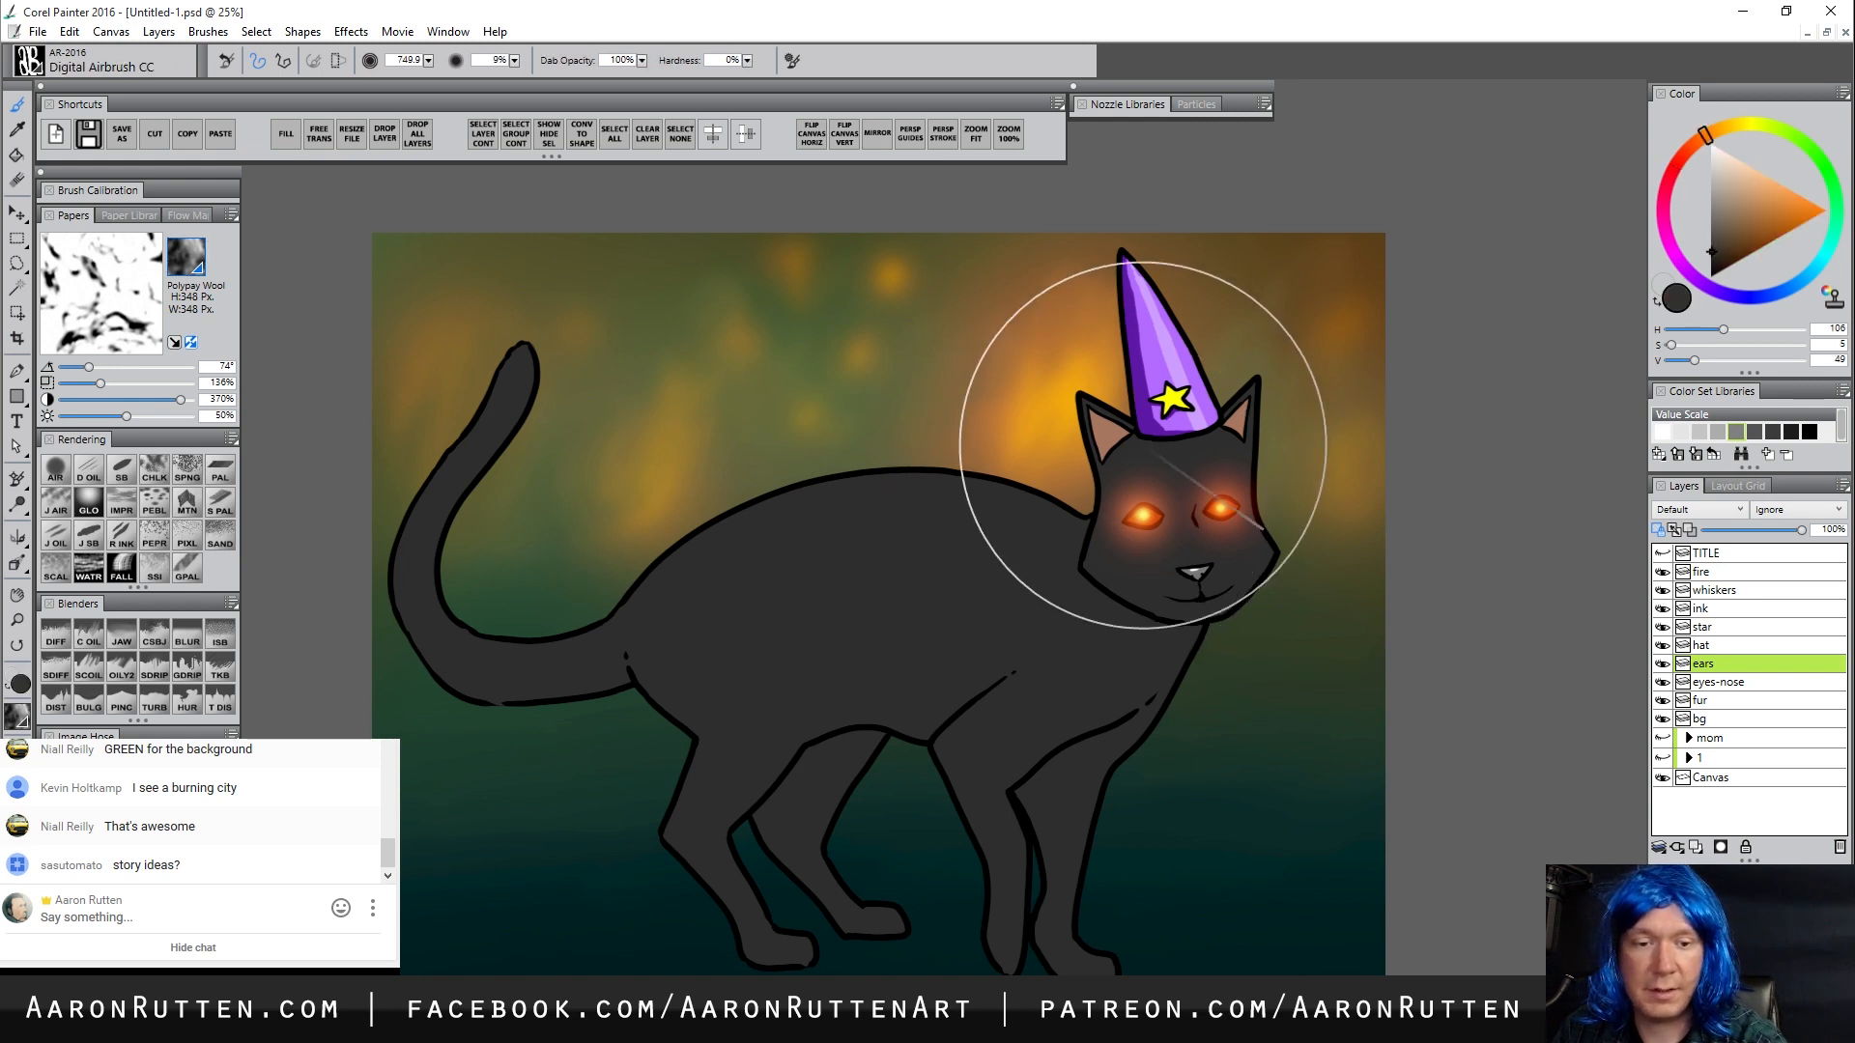
pyautogui.moveTo(1126, 444)
pyautogui.mouseDown()
pyautogui.moveTo(1128, 415)
pyautogui.moveTo(1095, 489)
pyautogui.mouseUp()
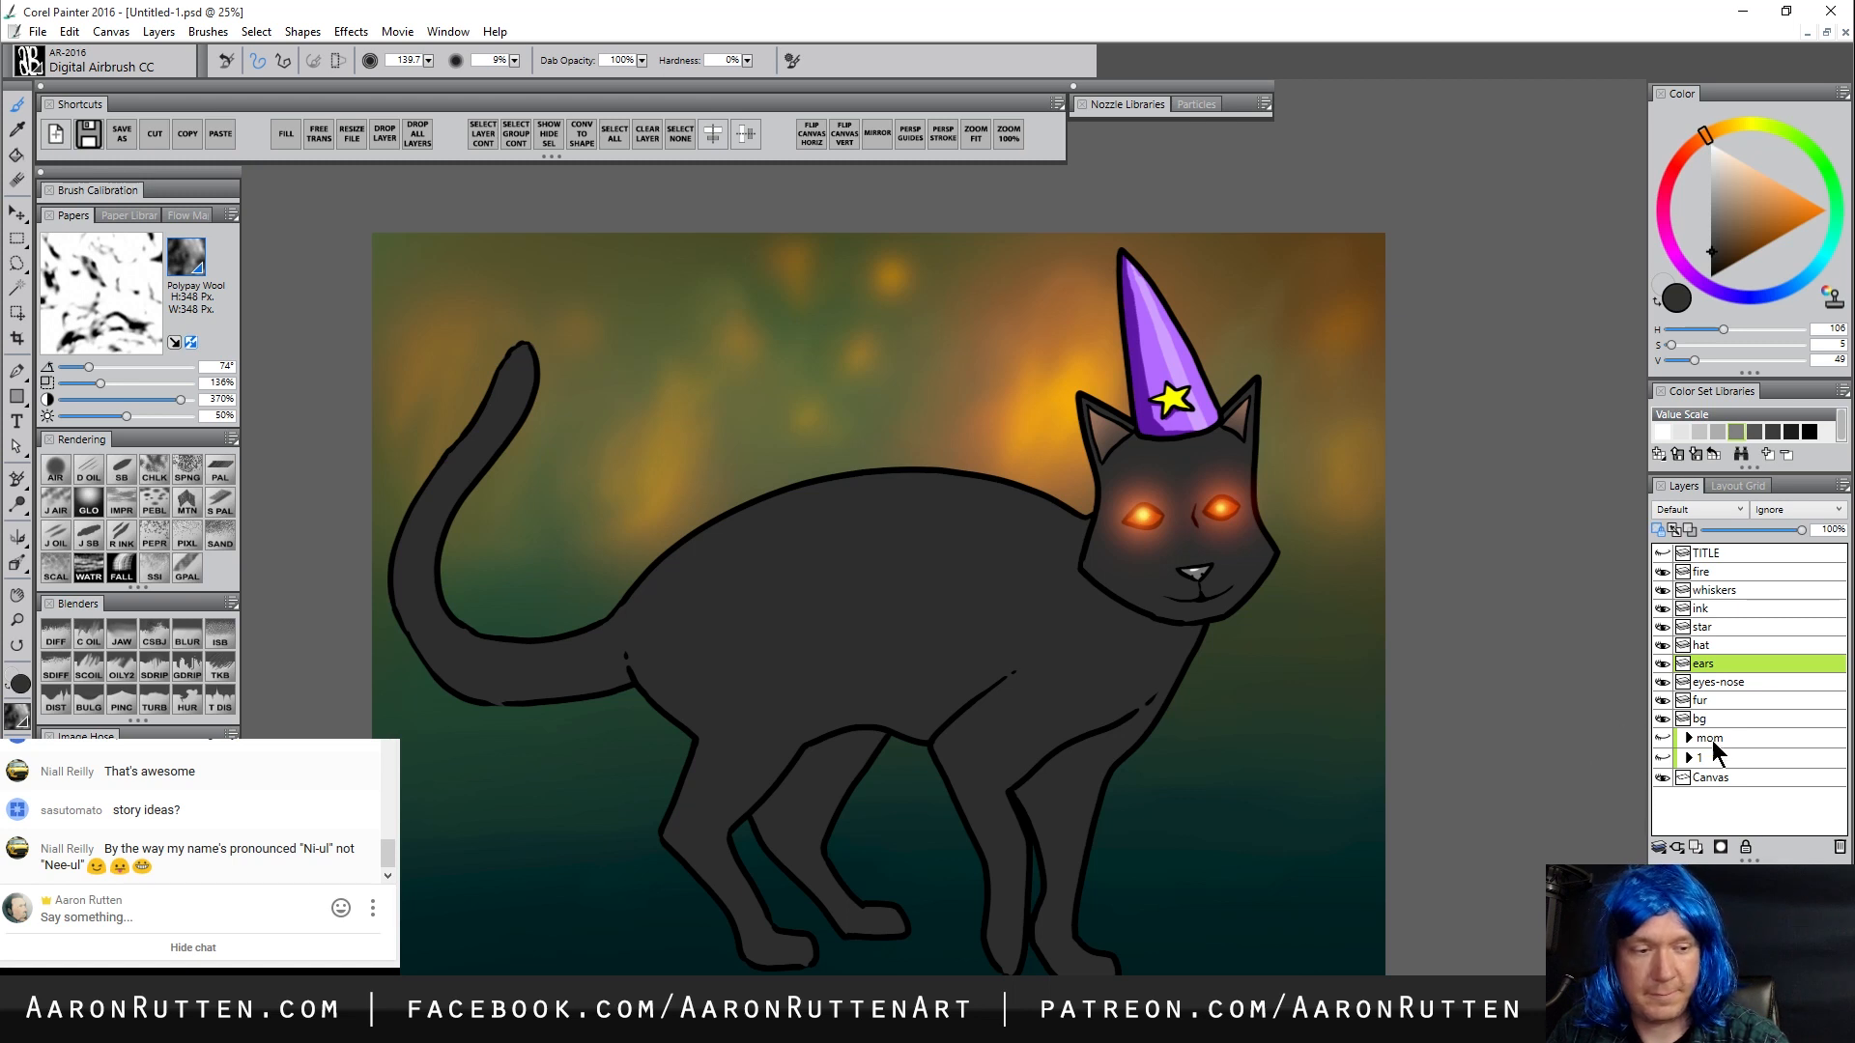
# Tint the fur layer with a large airbrush, dark teal over the legs and underside and background orange over the back, tail and head
pyautogui.click(1714, 701)
pyautogui.keyDown('alt'); pyautogui.click(863, 975); pyautogui.keyUp('alt')
pyautogui.moveTo(1163, 803)
pyautogui.mouseDown()
pyautogui.moveTo(505, 834)
pyautogui.moveTo(522, 839)
pyautogui.mouseUp()
pyautogui.moveTo(705, 880)
pyautogui.mouseDown()
pyautogui.moveTo(766, 896)
pyautogui.moveTo(663, 904)
pyautogui.moveTo(711, 908)
pyautogui.moveTo(654, 782)
pyautogui.moveTo(1316, 839)
pyautogui.moveTo(1039, 815)
pyautogui.moveTo(586, 818)
pyautogui.moveTo(862, 795)
pyautogui.moveTo(1247, 710)
pyautogui.moveTo(1039, 773)
pyautogui.moveTo(663, 753)
pyautogui.moveTo(365, 705)
pyautogui.moveTo(558, 748)
pyautogui.moveTo(893, 775)
pyautogui.moveTo(1021, 777)
pyautogui.moveTo(1188, 727)
pyautogui.moveTo(1360, 735)
pyautogui.moveTo(1267, 794)
pyautogui.mouseUp()
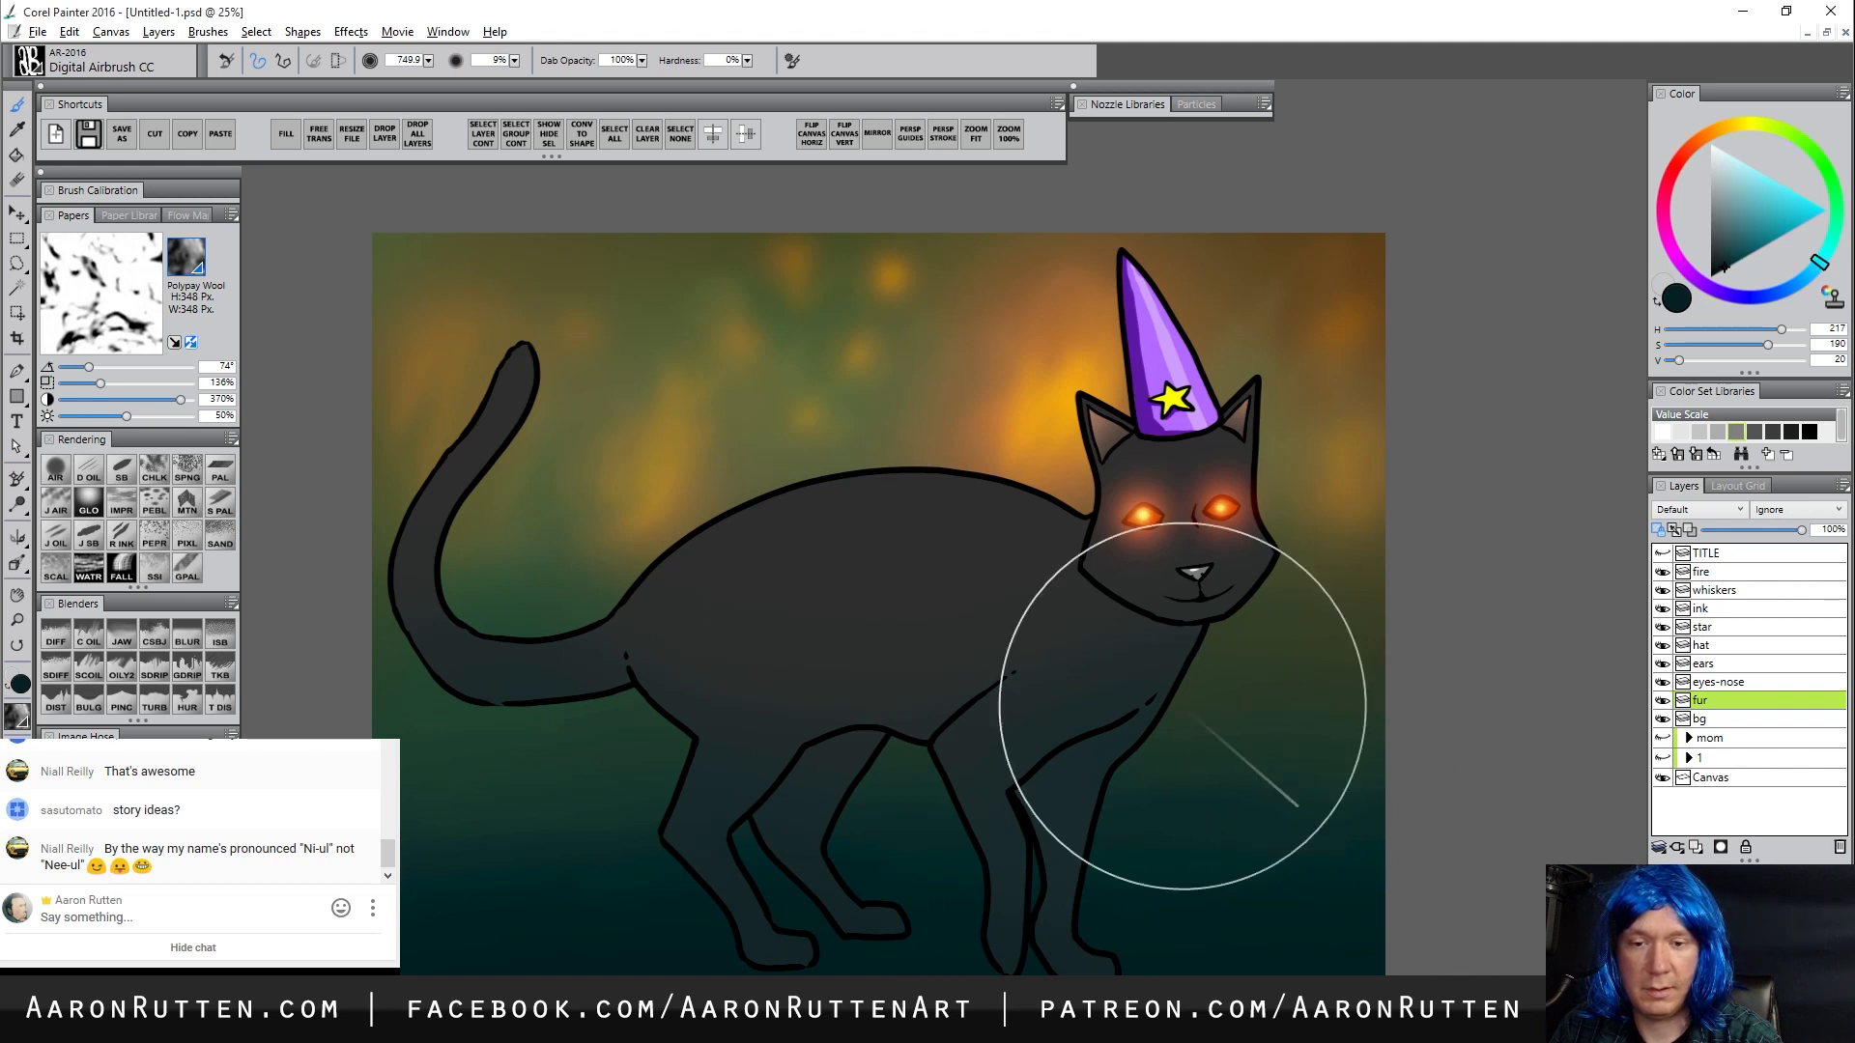
pyautogui.keyDown('alt'); pyautogui.click(1027, 393); pyautogui.keyUp('alt')
pyautogui.moveTo(1069, 455)
pyautogui.mouseDown()
pyautogui.moveTo(570, 591)
pyautogui.moveTo(1125, 421)
pyautogui.moveTo(1320, 410)
pyautogui.moveTo(1243, 496)
pyautogui.moveTo(787, 490)
pyautogui.moveTo(599, 381)
pyautogui.moveTo(514, 557)
pyautogui.moveTo(1034, 522)
pyautogui.moveTo(1436, 680)
pyautogui.moveTo(1412, 829)
pyautogui.mouseUp()
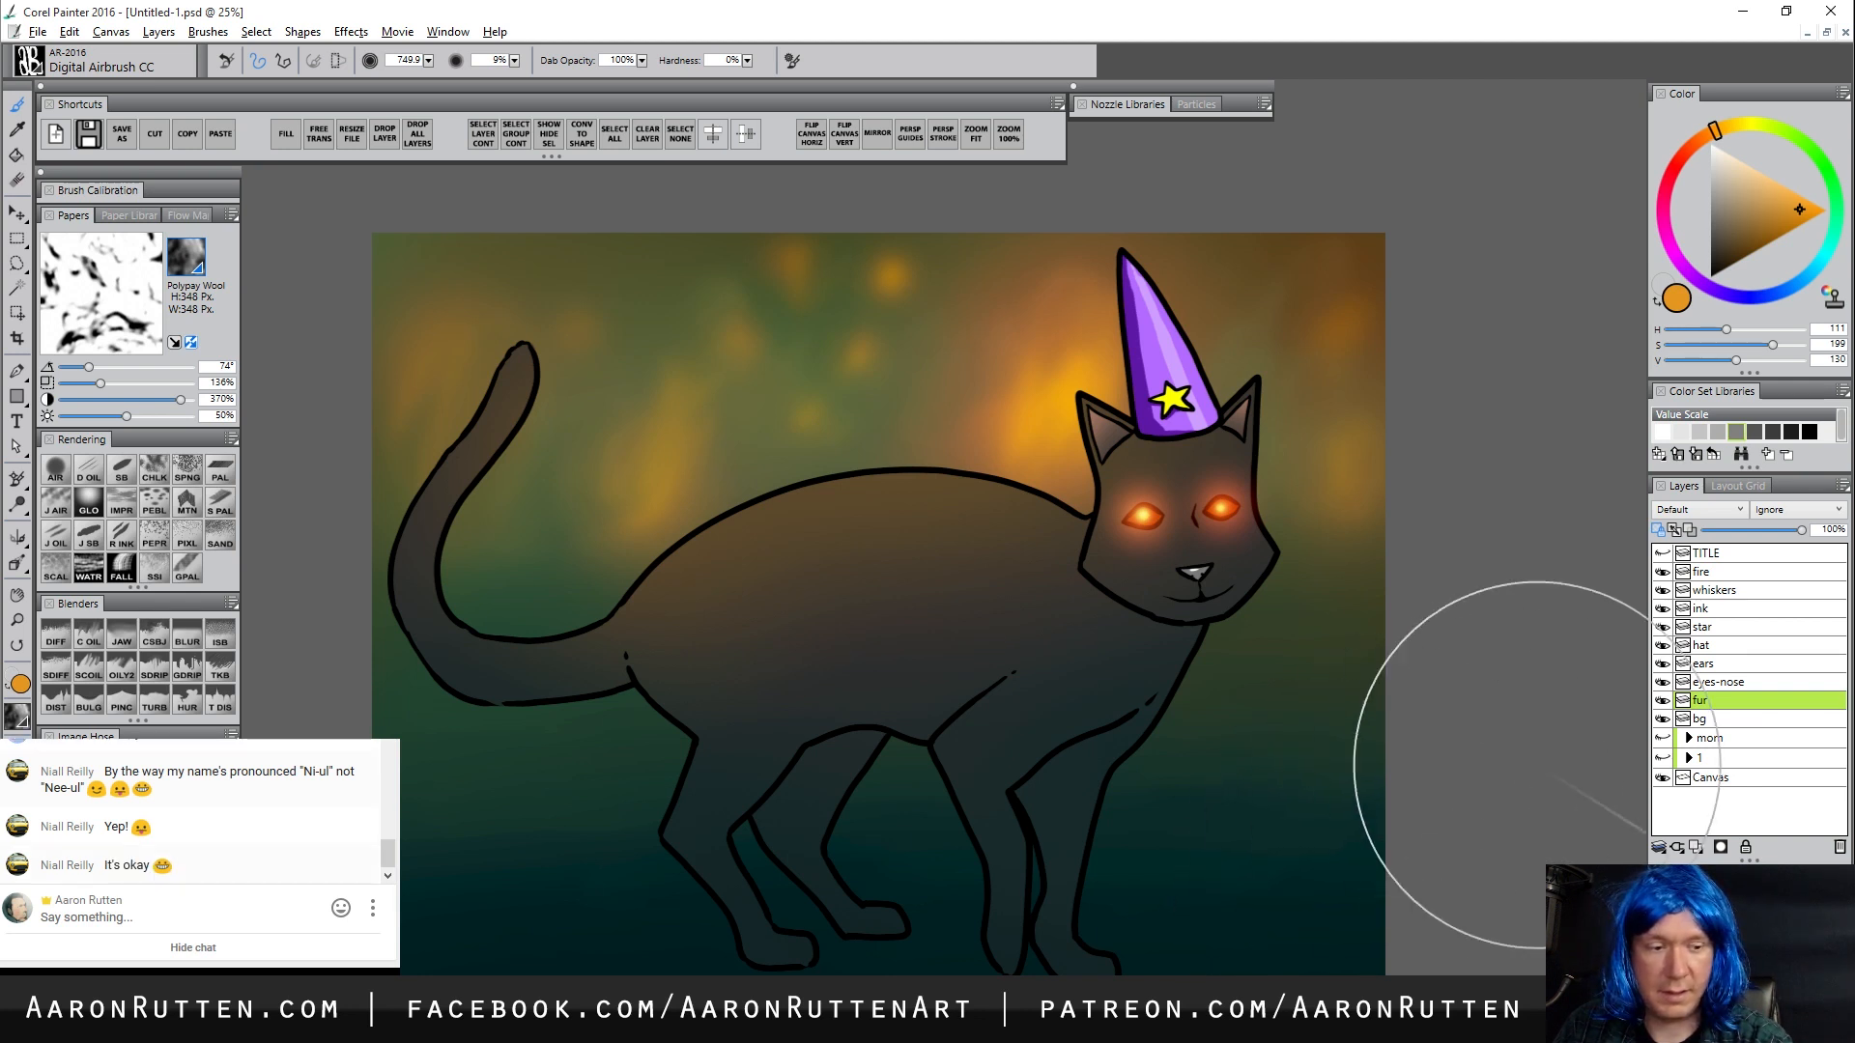
# Select the fur layer's content and add a new layer above it with the Multiply composite method
pyautogui.rightClick(1708, 703)
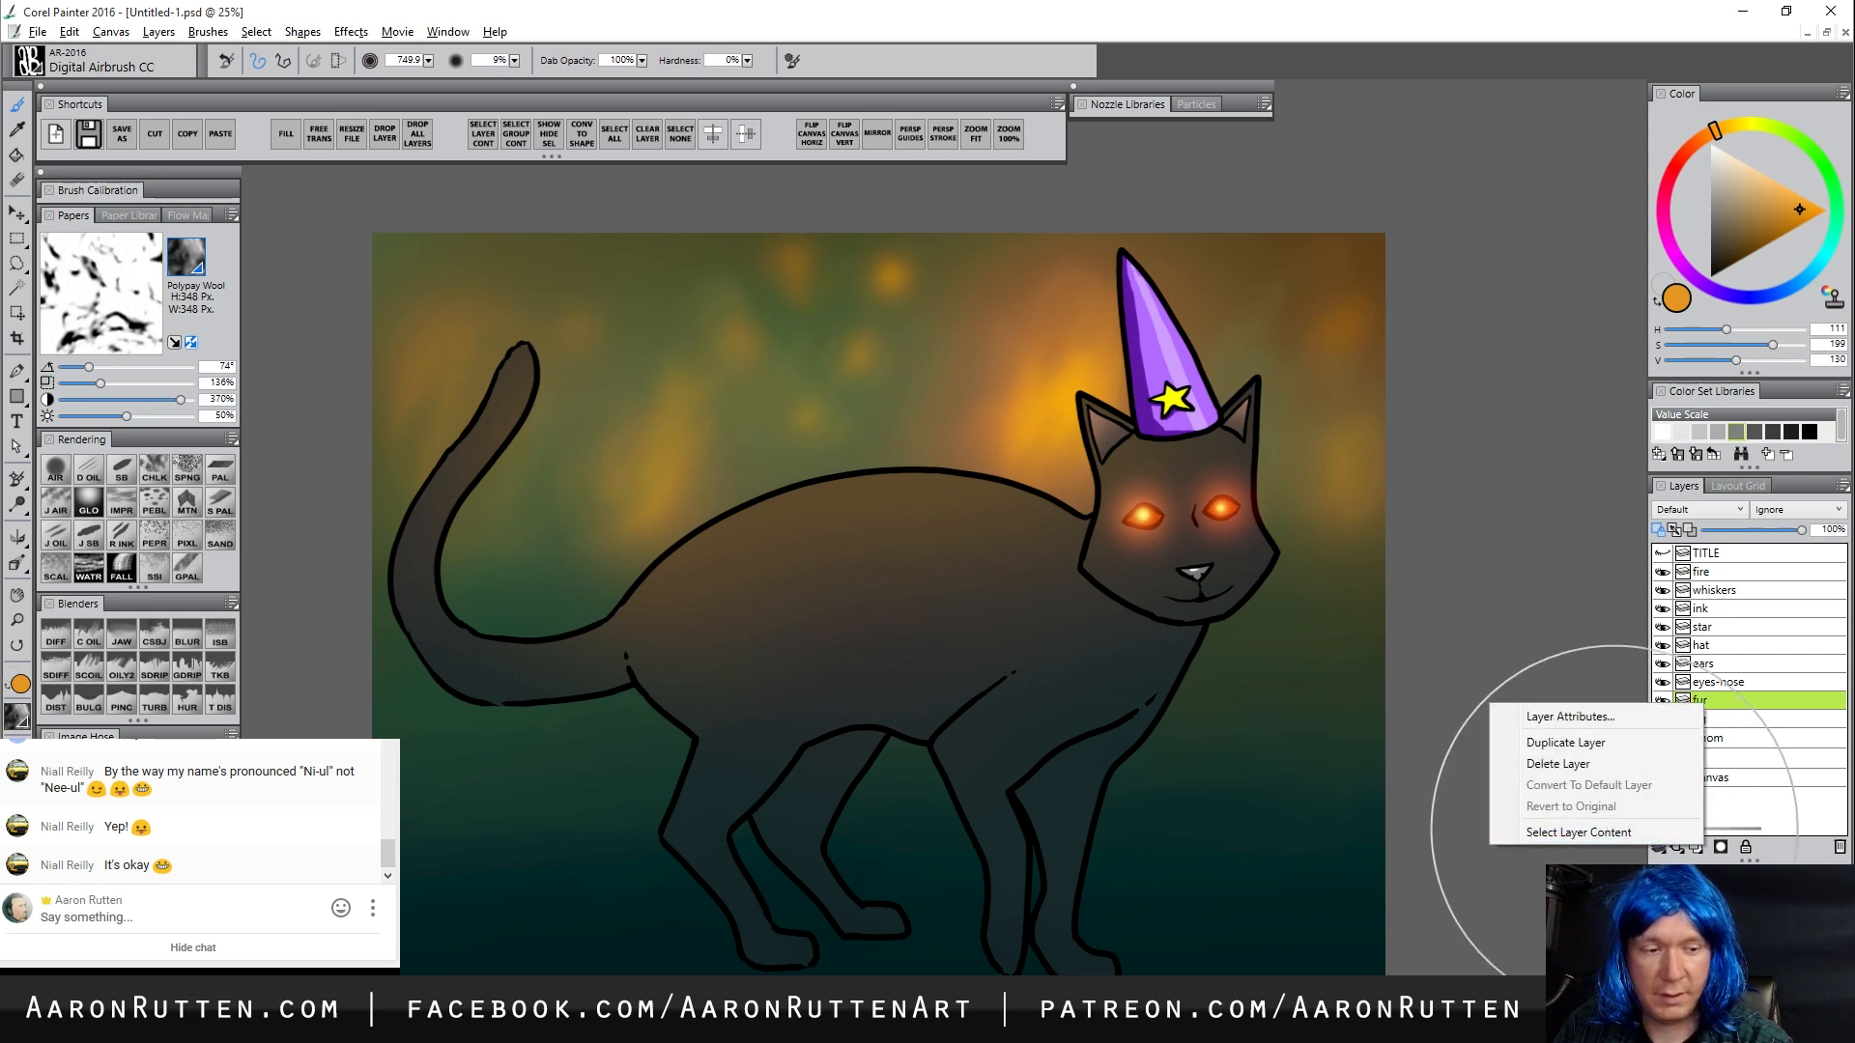
pyautogui.click(1579, 832)
pyautogui.hotkey('ctrl', 'd')
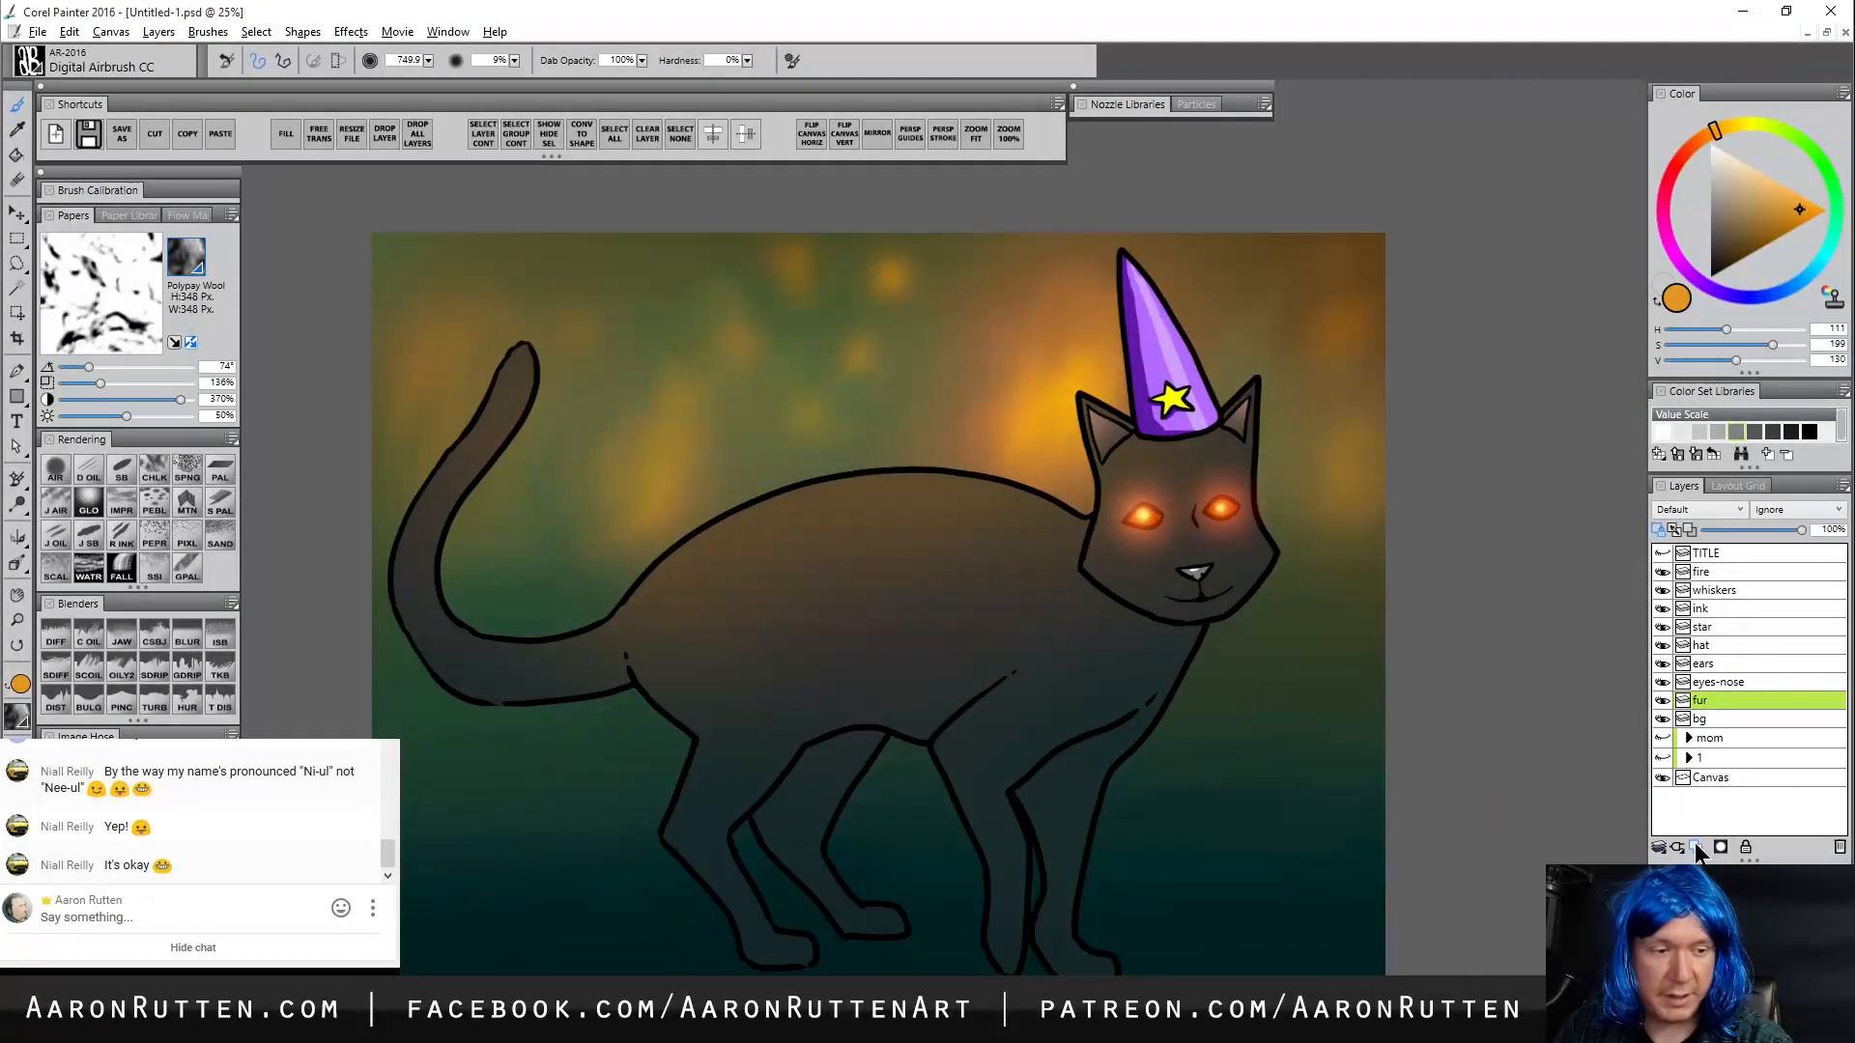
pyautogui.click(1683, 520)
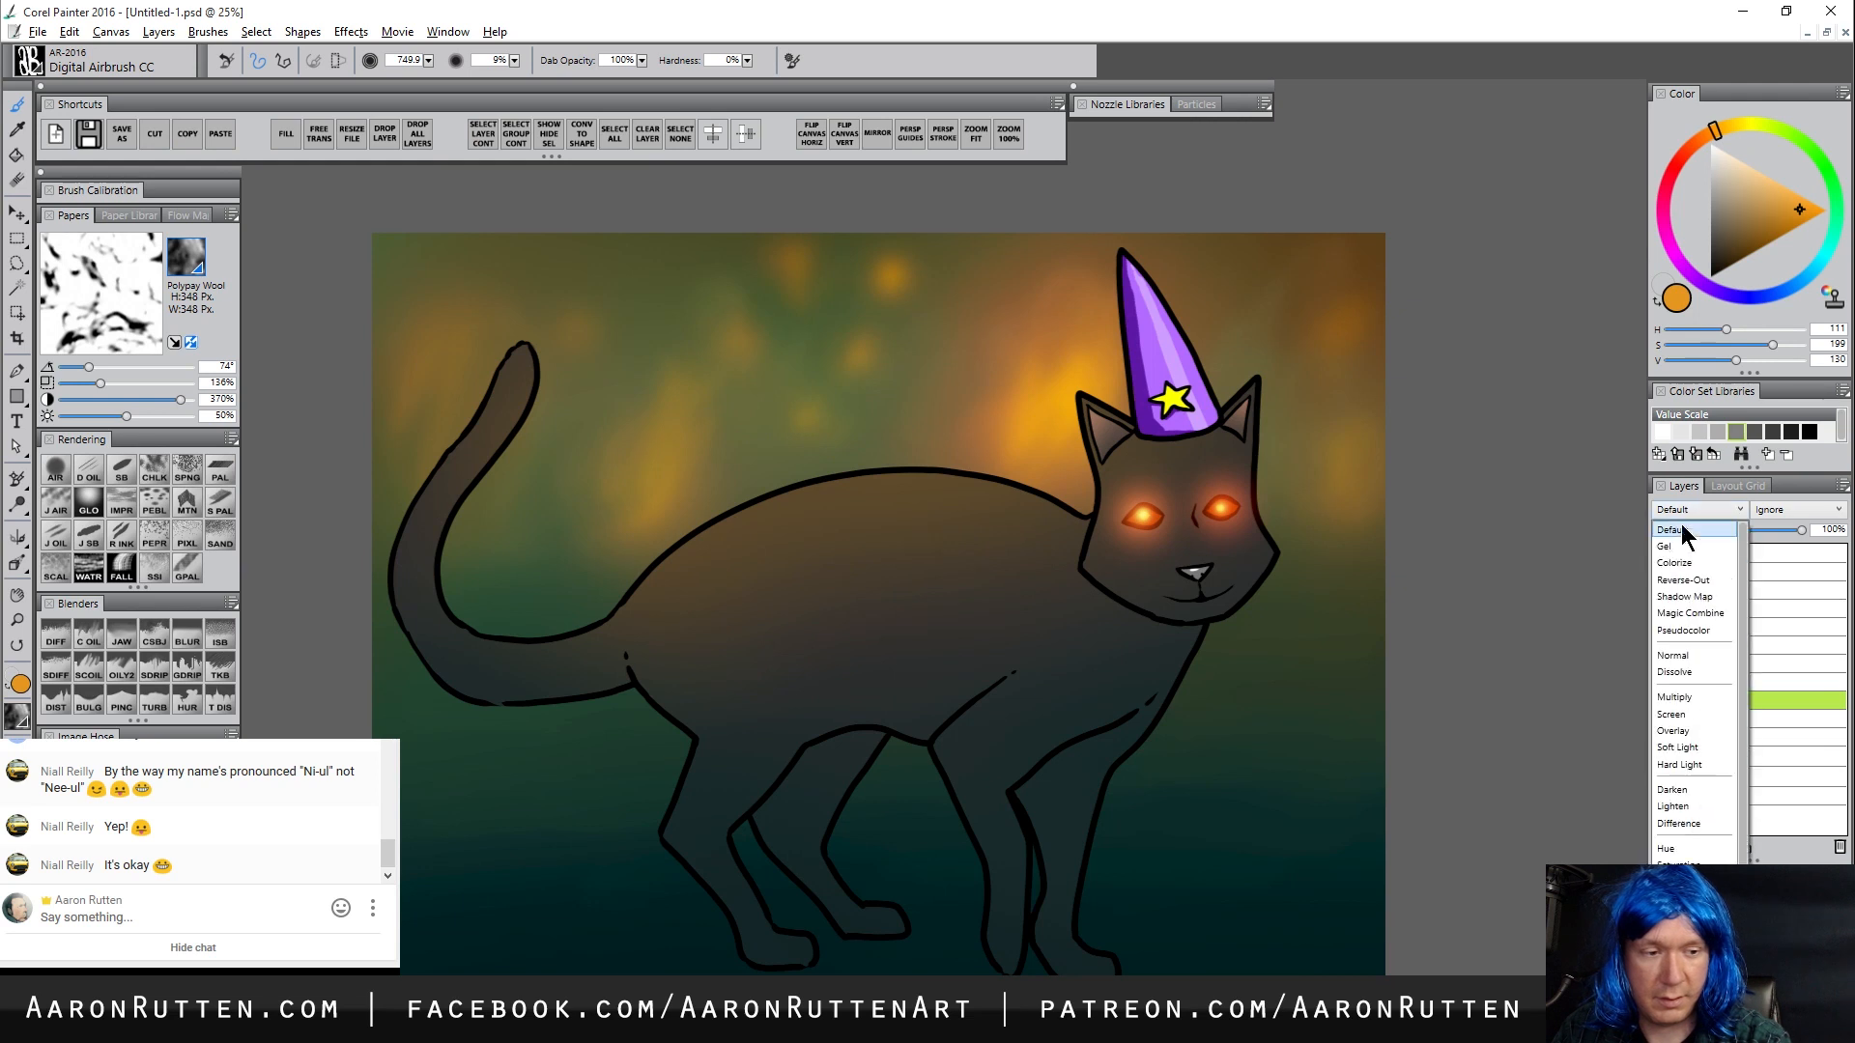
pyautogui.click(1674, 634)
# Airbrush black shadows along the tail's outer edge, the rump and the near hind leg on the Multiply layer
pyautogui.click(1810, 432)
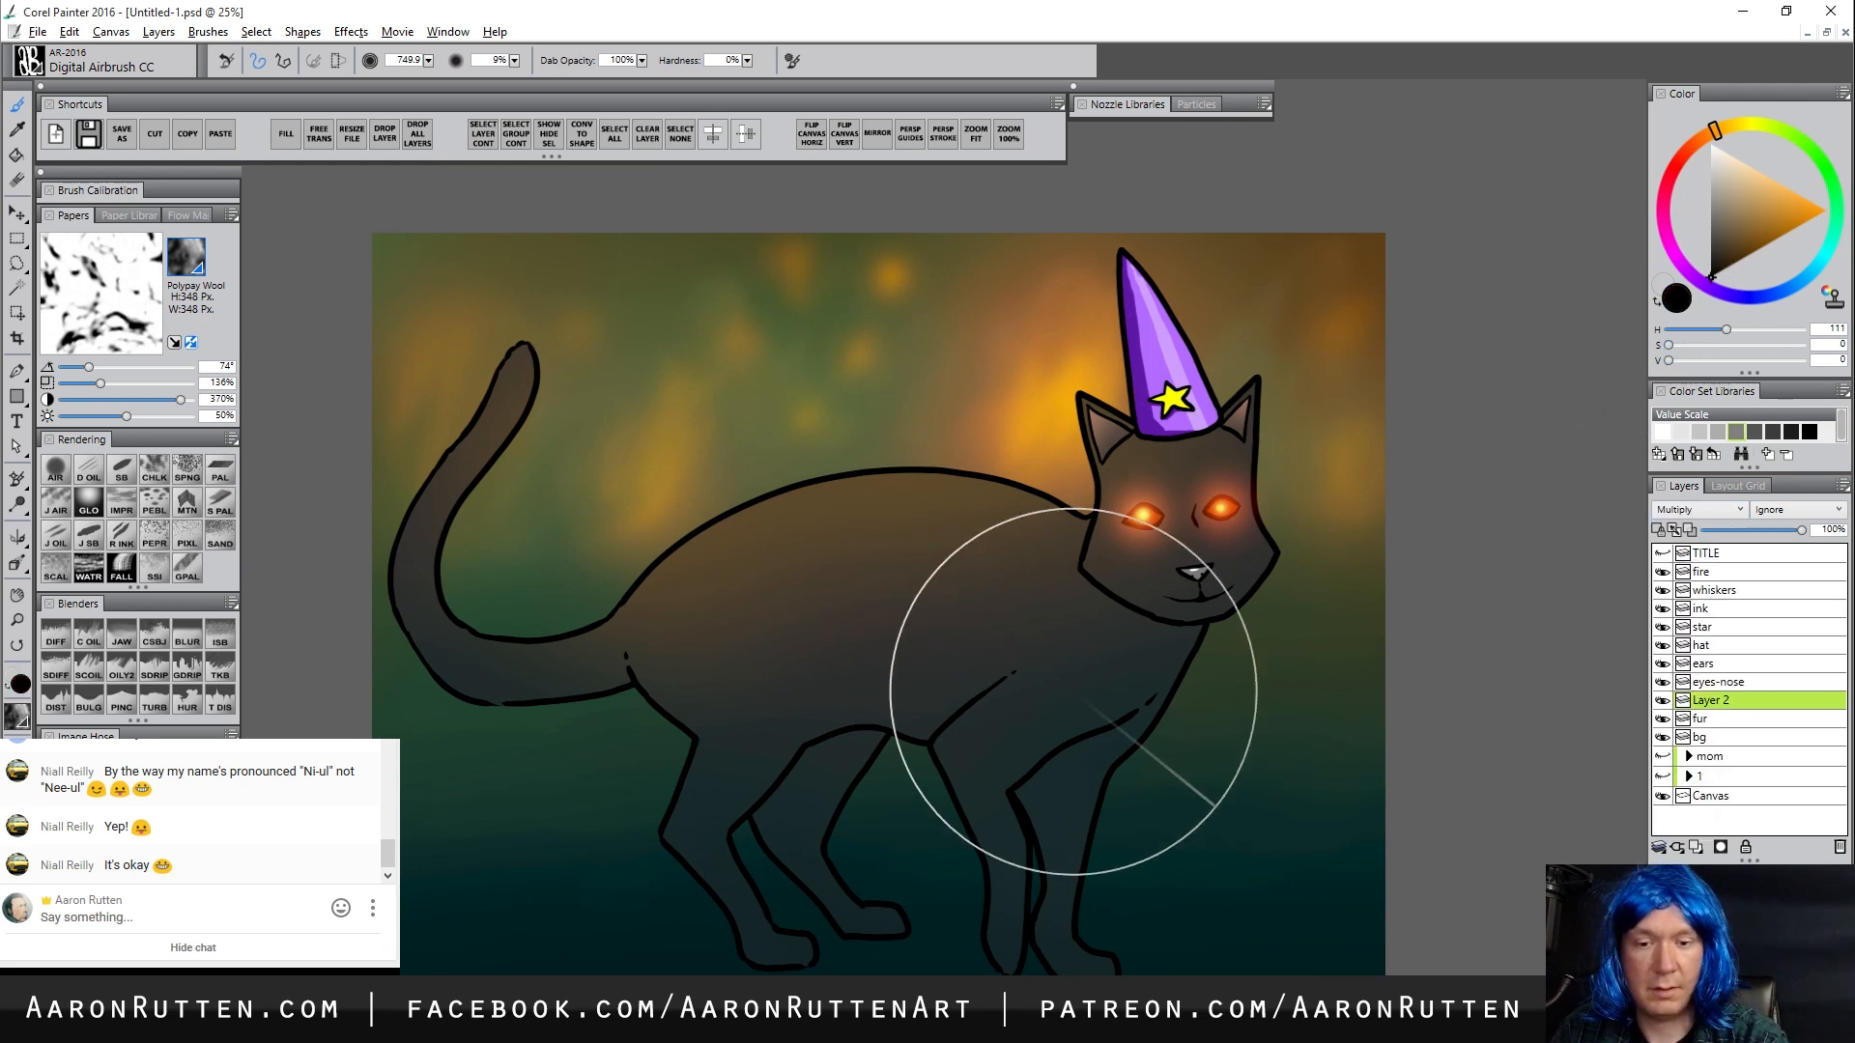
pyautogui.moveTo(485, 368)
pyautogui.mouseDown()
pyautogui.moveTo(541, 368)
pyautogui.moveTo(345, 629)
pyautogui.mouseUp()
pyautogui.moveTo(447, 398)
pyautogui.mouseDown()
pyautogui.moveTo(430, 758)
pyautogui.moveTo(434, 626)
pyautogui.moveTo(491, 719)
pyautogui.moveTo(516, 703)
pyautogui.moveTo(577, 719)
pyautogui.moveTo(660, 671)
pyautogui.moveTo(626, 676)
pyautogui.moveTo(742, 693)
pyautogui.moveTo(702, 735)
pyautogui.moveTo(661, 872)
pyautogui.moveTo(851, 748)
pyautogui.mouseUp()
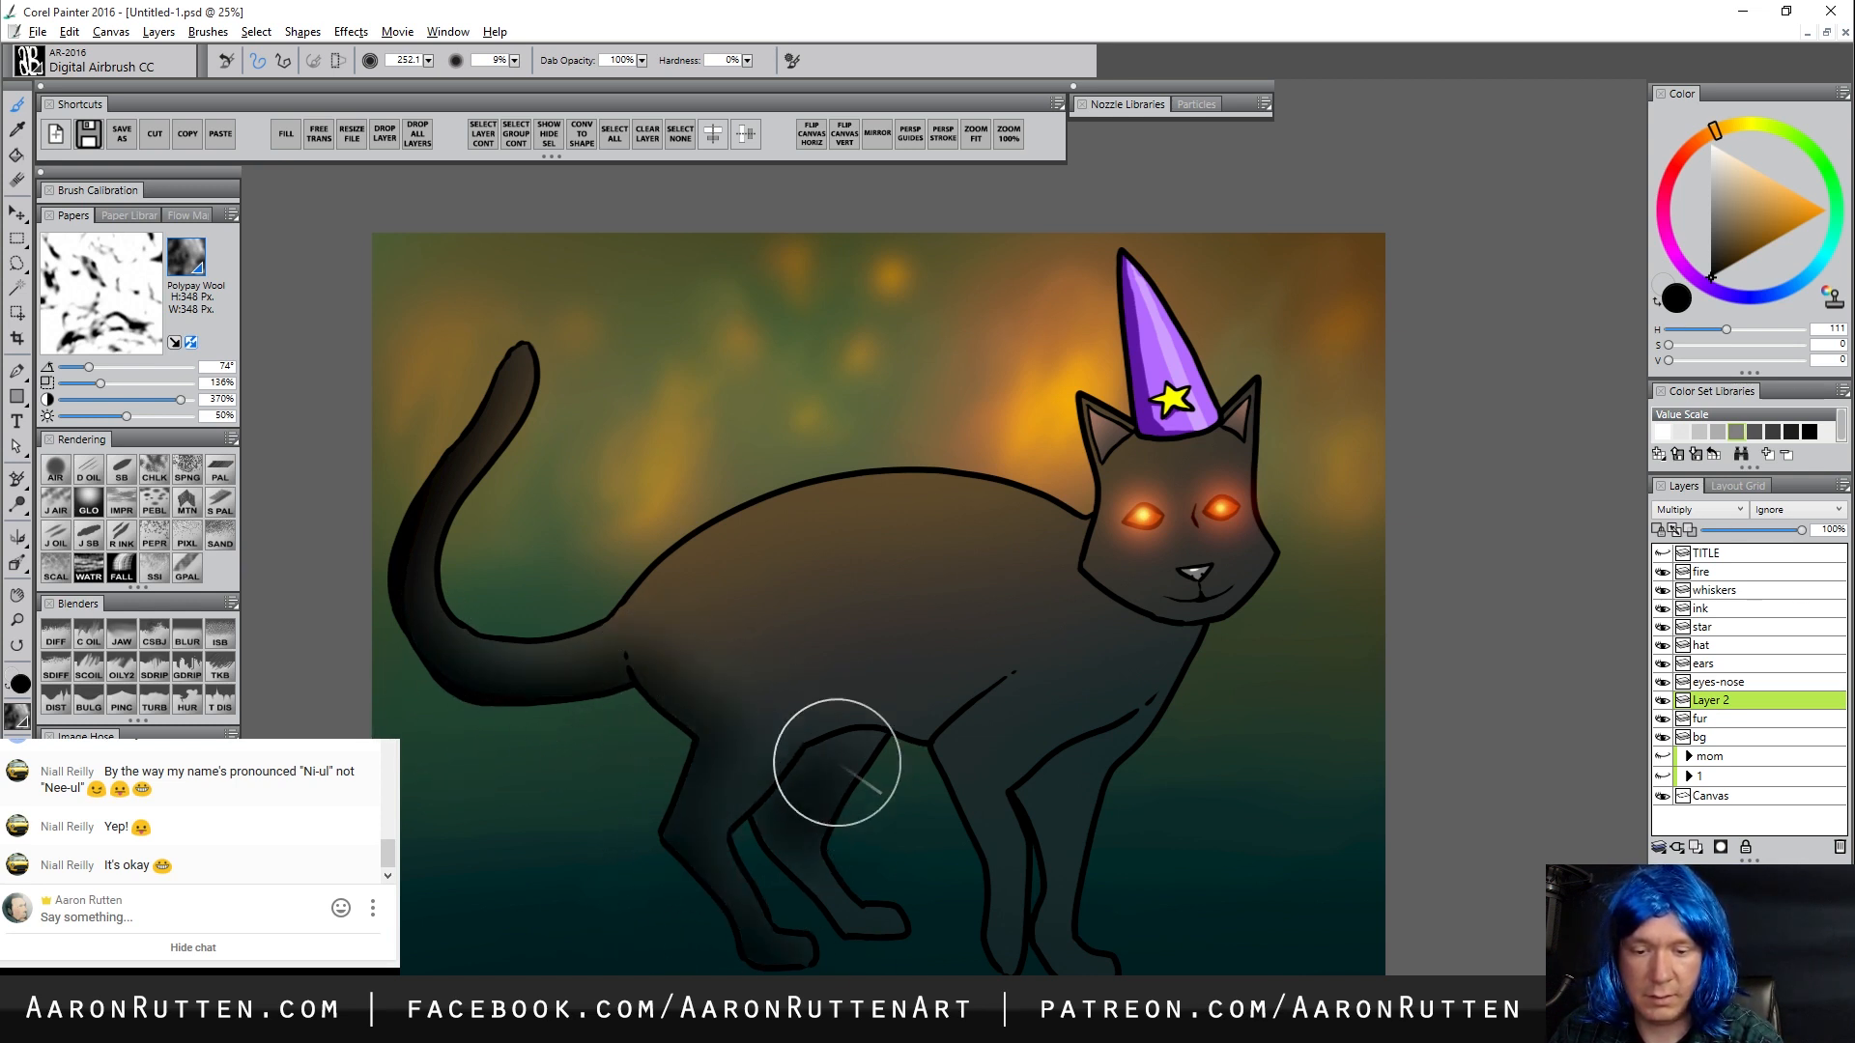
# Airbrush the two far legs black and shade the near front leg, enlarging the brush to 260
pyautogui.moveTo(763, 824)
pyautogui.mouseDown()
pyautogui.moveTo(805, 757)
pyautogui.moveTo(873, 738)
pyautogui.moveTo(767, 844)
pyautogui.moveTo(797, 877)
pyautogui.moveTo(814, 833)
pyautogui.mouseUp()
pyautogui.moveTo(1078, 765)
pyautogui.mouseDown()
pyautogui.moveTo(1040, 813)
pyautogui.moveTo(1026, 797)
pyautogui.moveTo(1080, 764)
pyautogui.moveTo(1019, 795)
pyautogui.moveTo(1171, 712)
pyautogui.mouseUp()
pyautogui.moveTo(1089, 770)
pyautogui.mouseDown()
pyautogui.moveTo(1035, 819)
pyautogui.moveTo(1127, 770)
pyautogui.mouseUp()
pyautogui.press(']')
pyautogui.press(']')
pyautogui.press(']')
pyautogui.press(']')
pyautogui.press(']')
pyautogui.press(']')
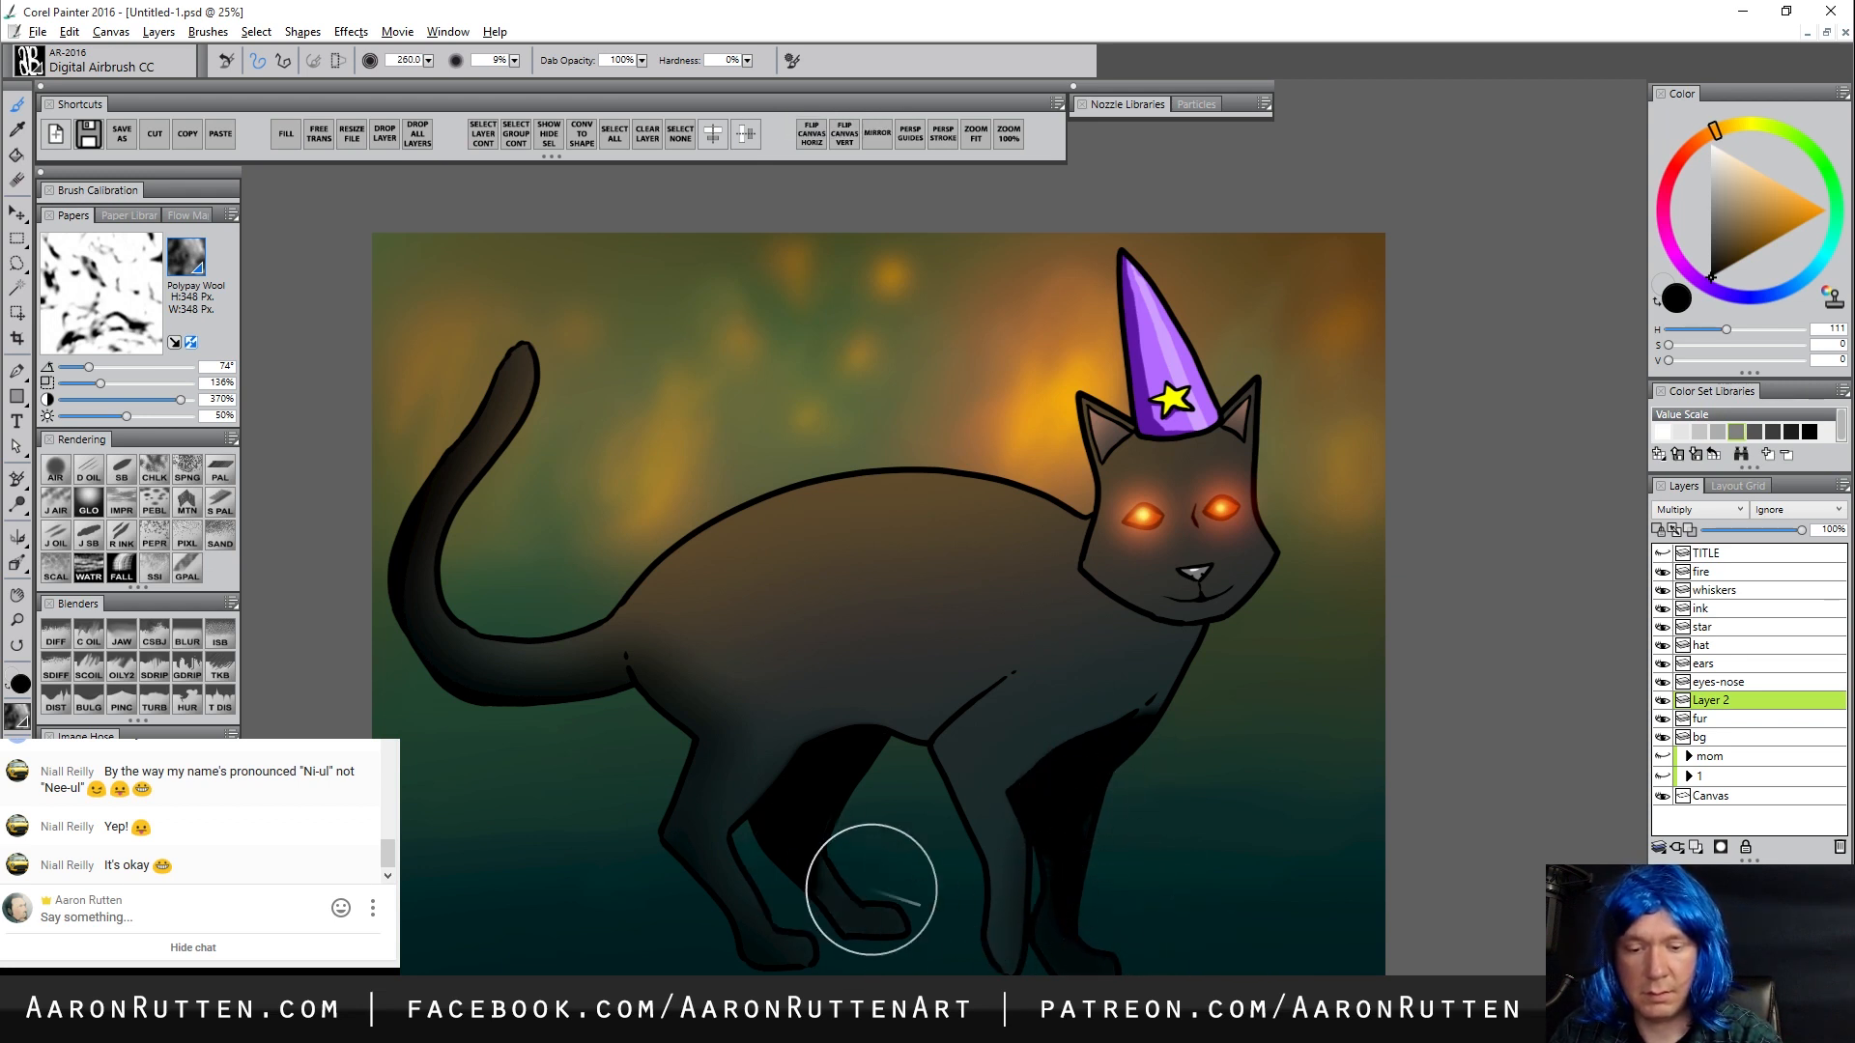
pyautogui.moveTo(945, 786); pyautogui.dragTo(948, 734)
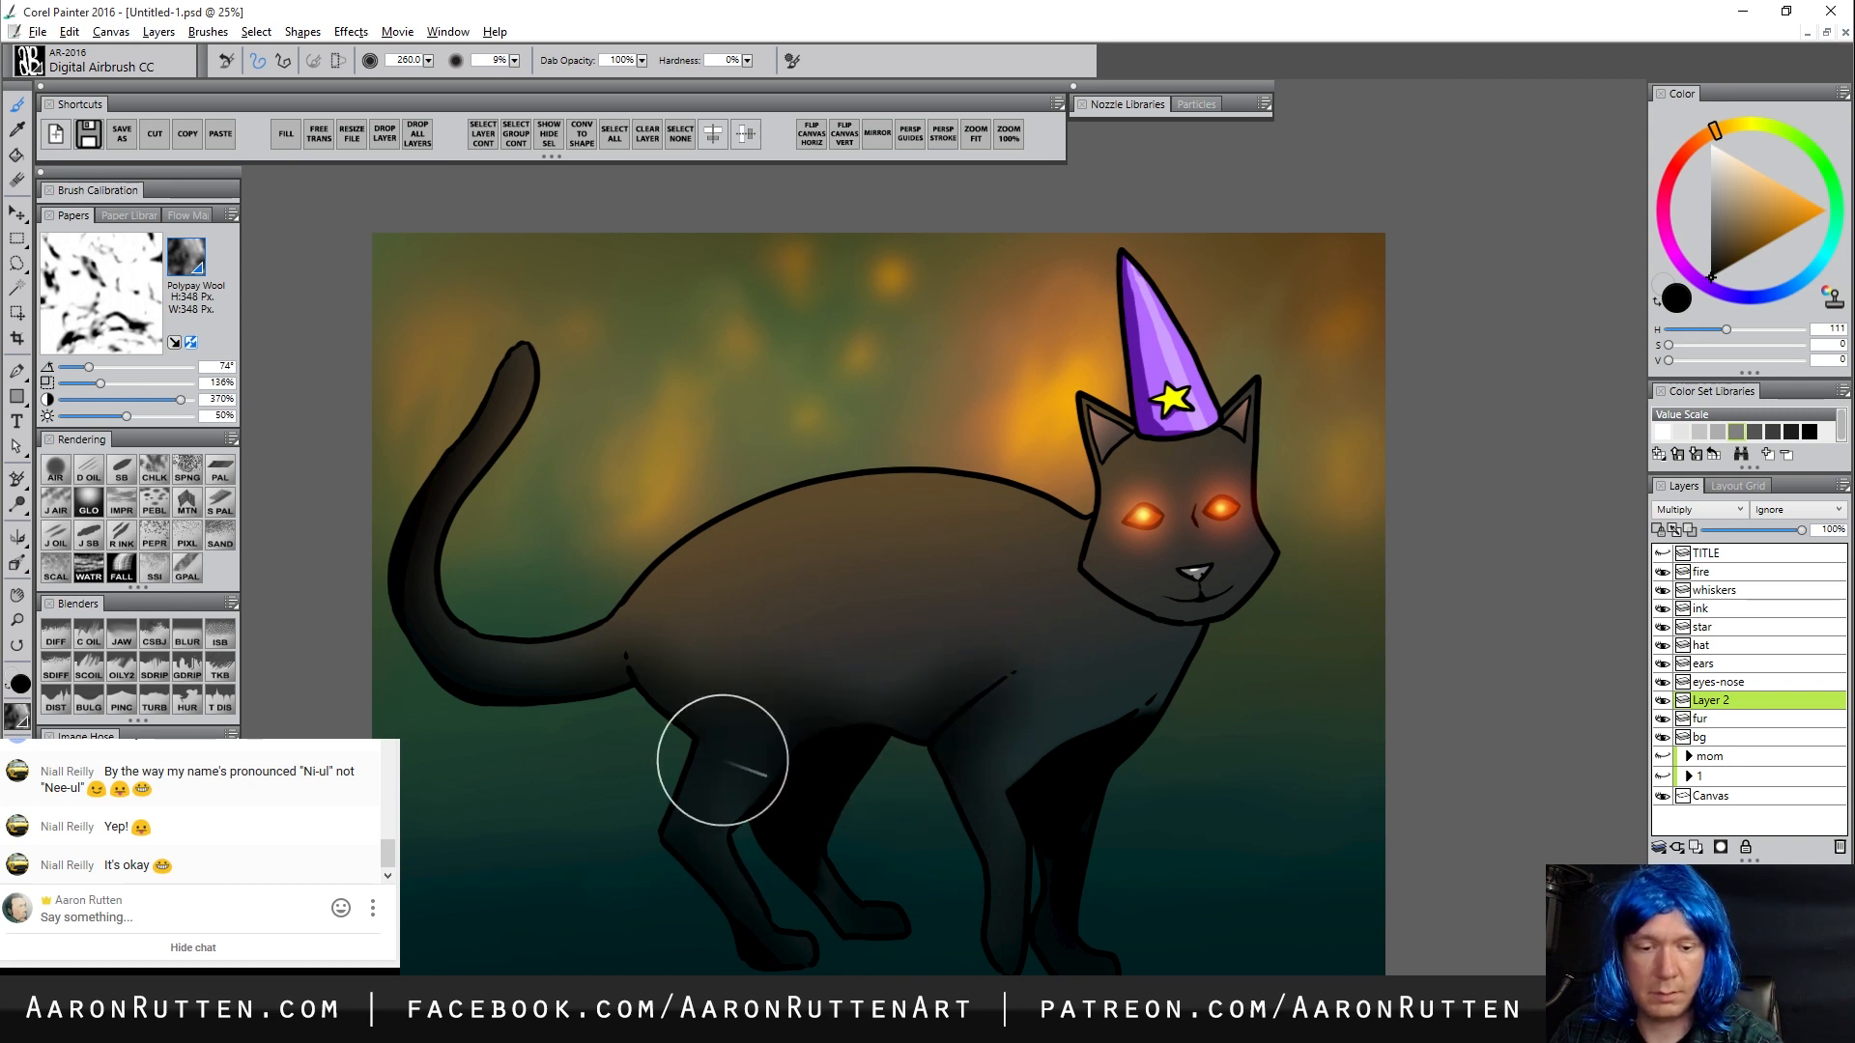
# Shade beneath the chin, under the hat and along the head's side, and lower the Multiply layer's opacity to 66%
pyautogui.moveTo(1132, 618)
pyautogui.mouseDown()
pyautogui.moveTo(1110, 600)
pyautogui.moveTo(1185, 651)
pyautogui.moveTo(1142, 624)
pyautogui.moveTo(1217, 640)
pyautogui.moveTo(1246, 605)
pyautogui.mouseUp()
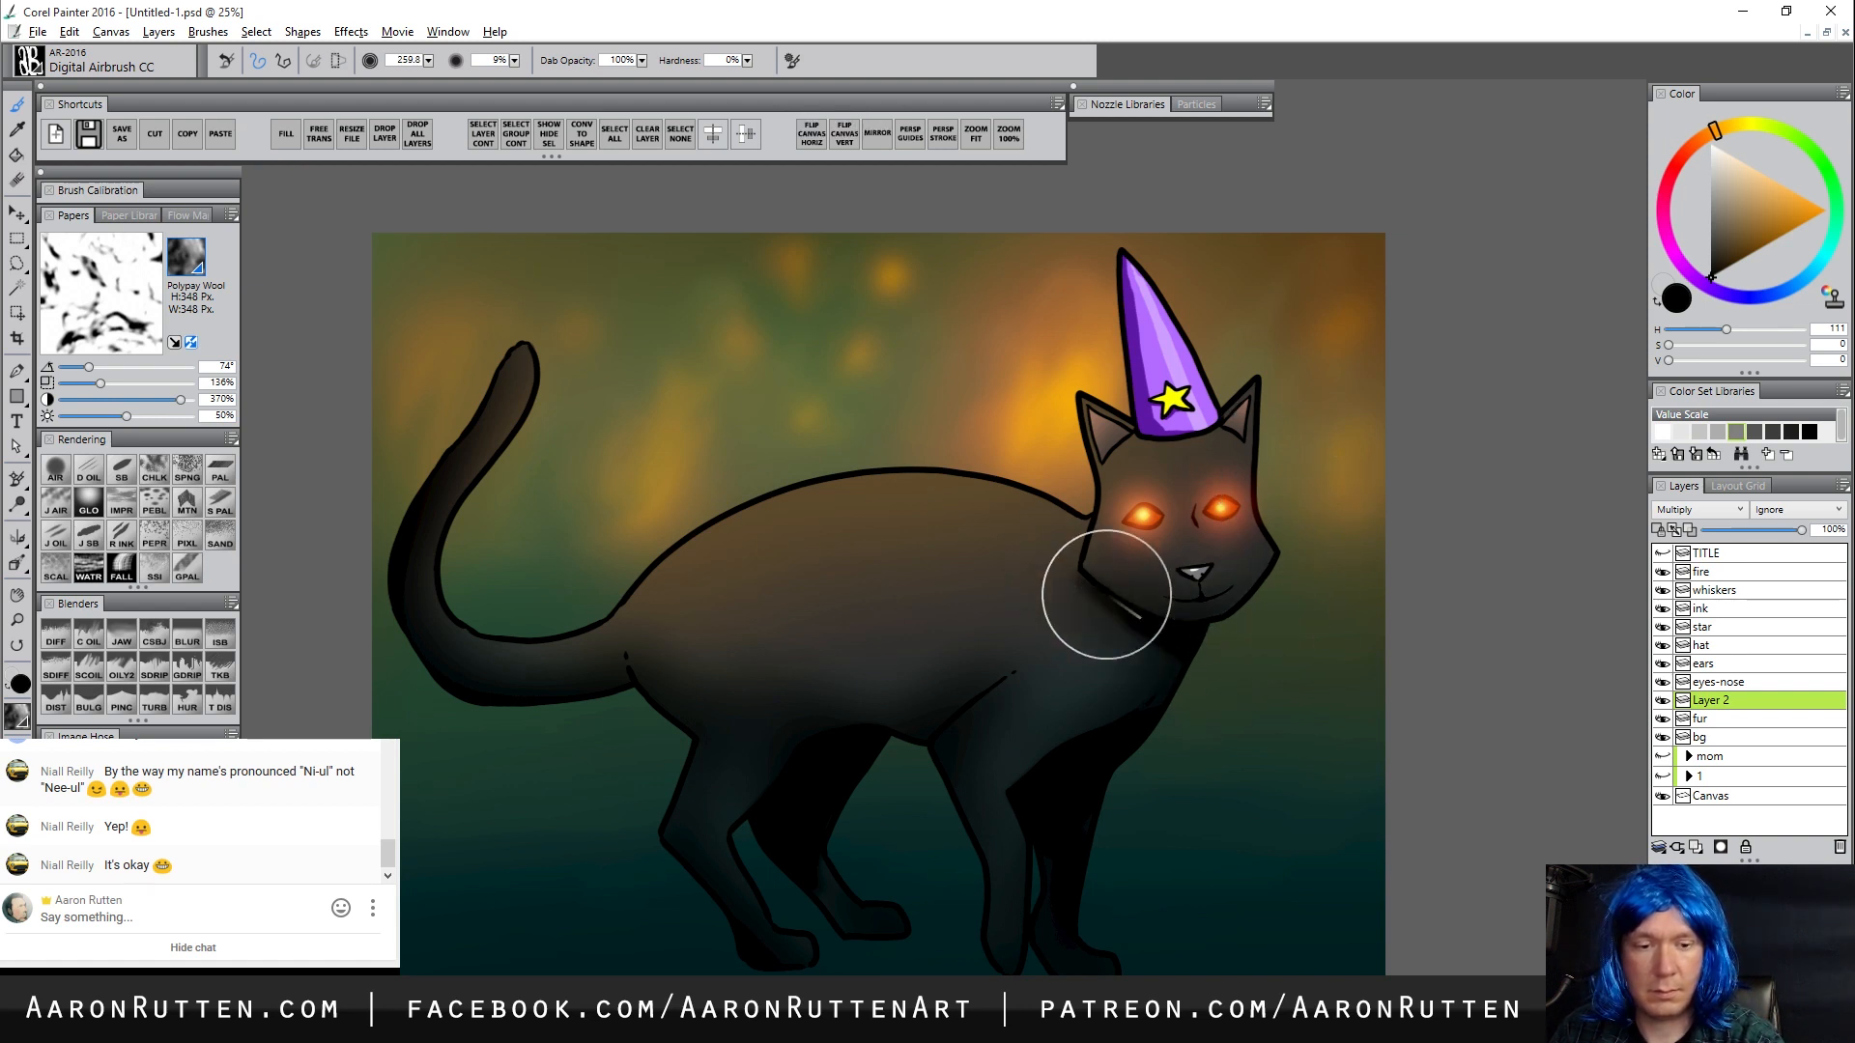
pyautogui.moveTo(1206, 436); pyautogui.dragTo(1174, 426)
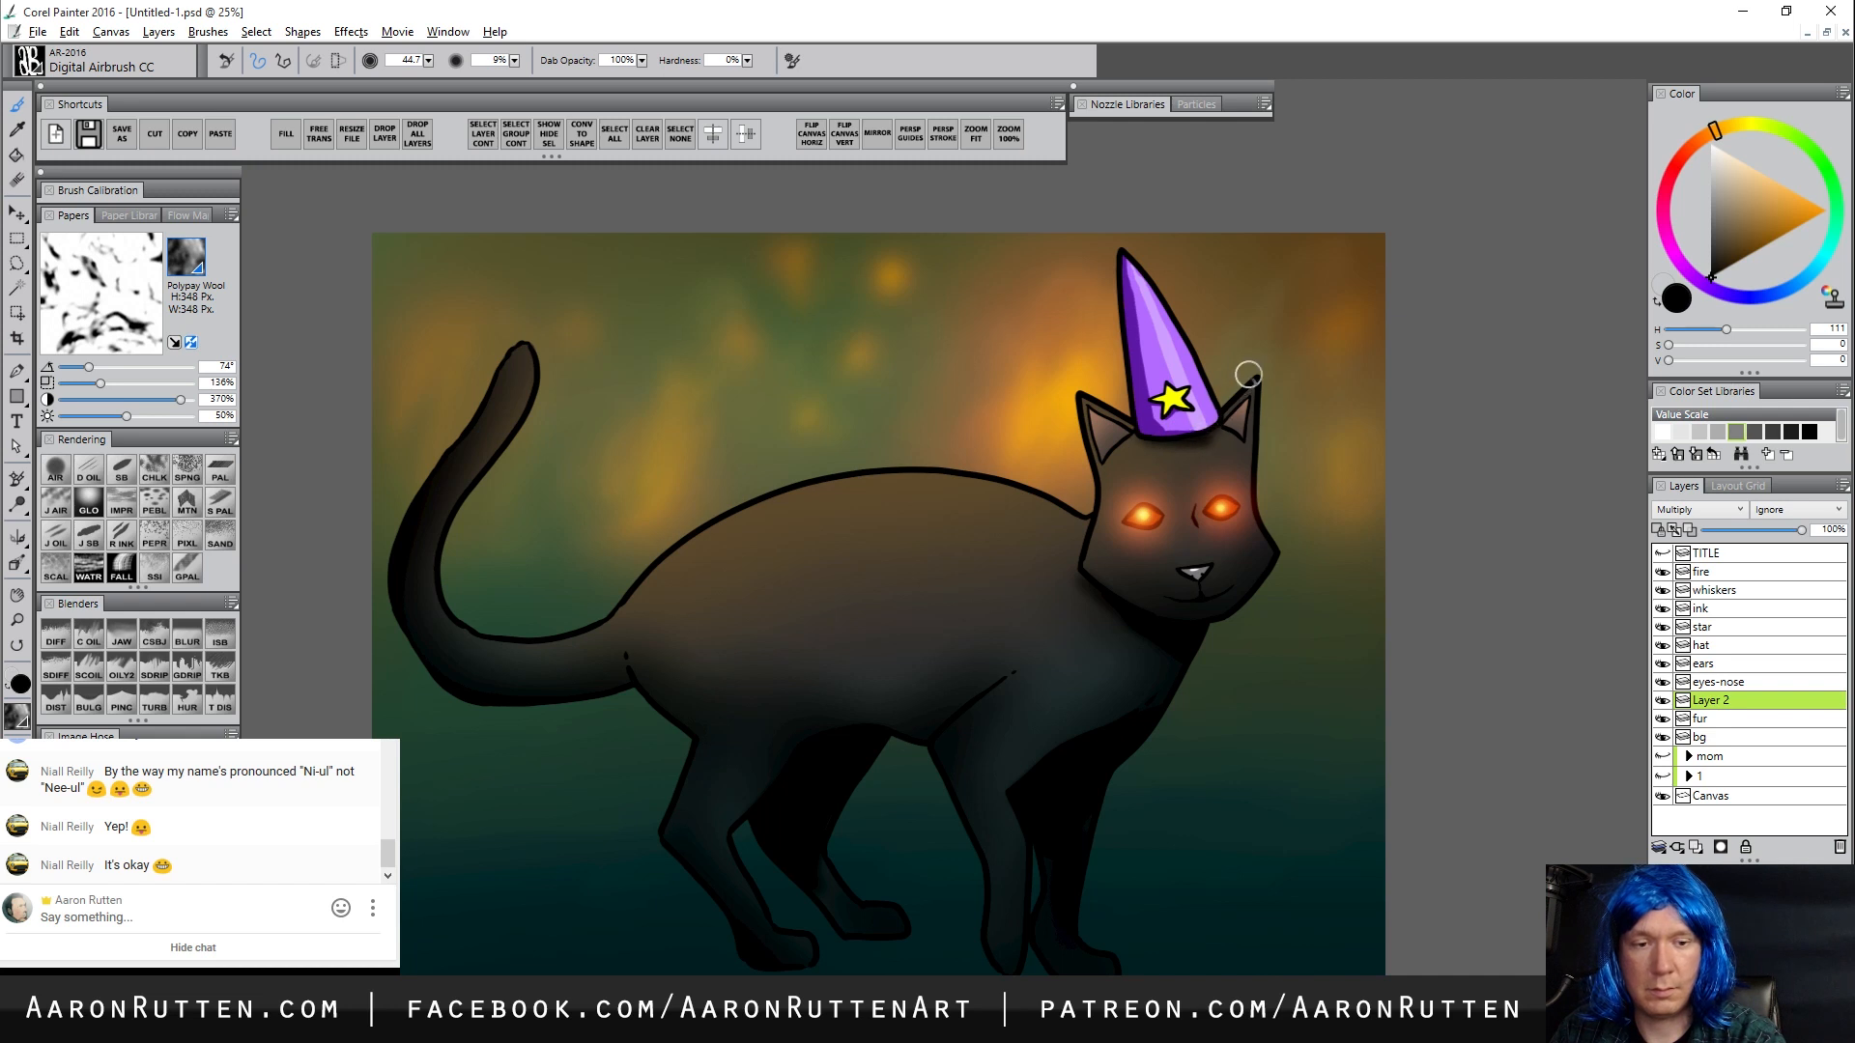
pyautogui.moveTo(1079, 497); pyautogui.dragTo(1085, 518)
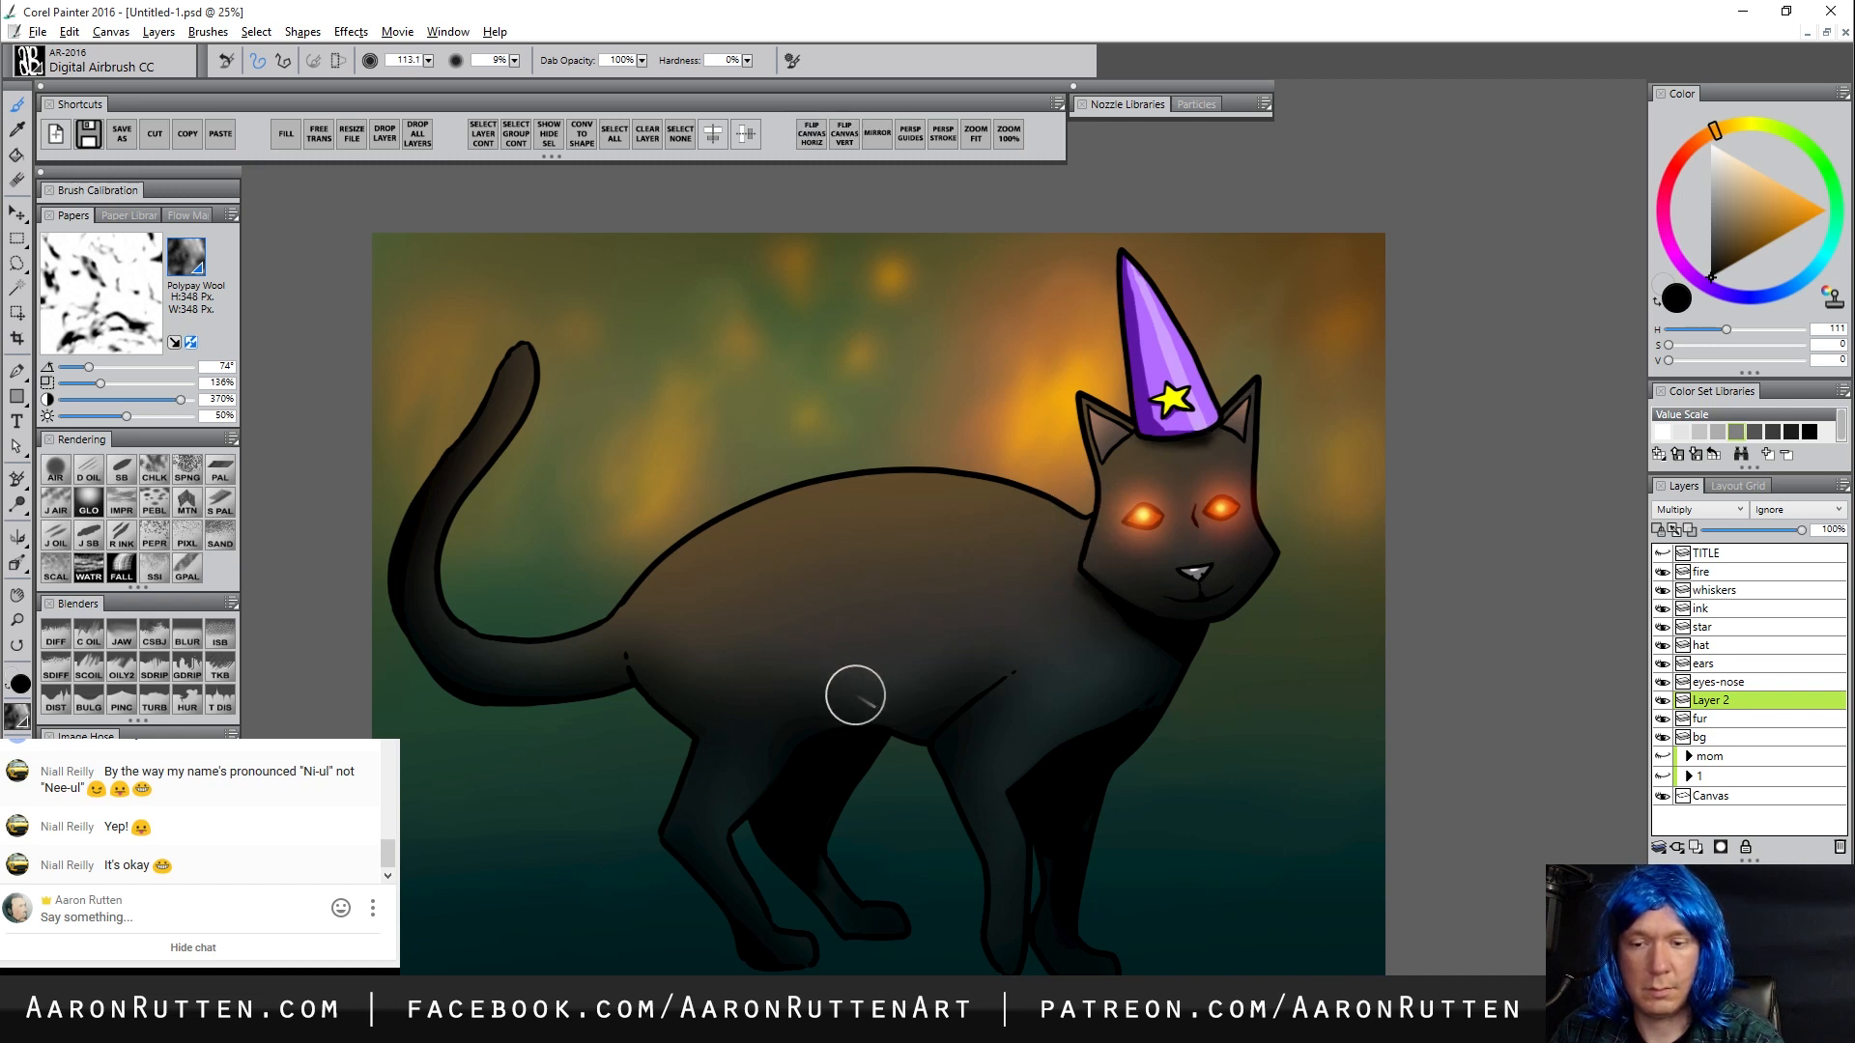
pyautogui.click(1769, 530)
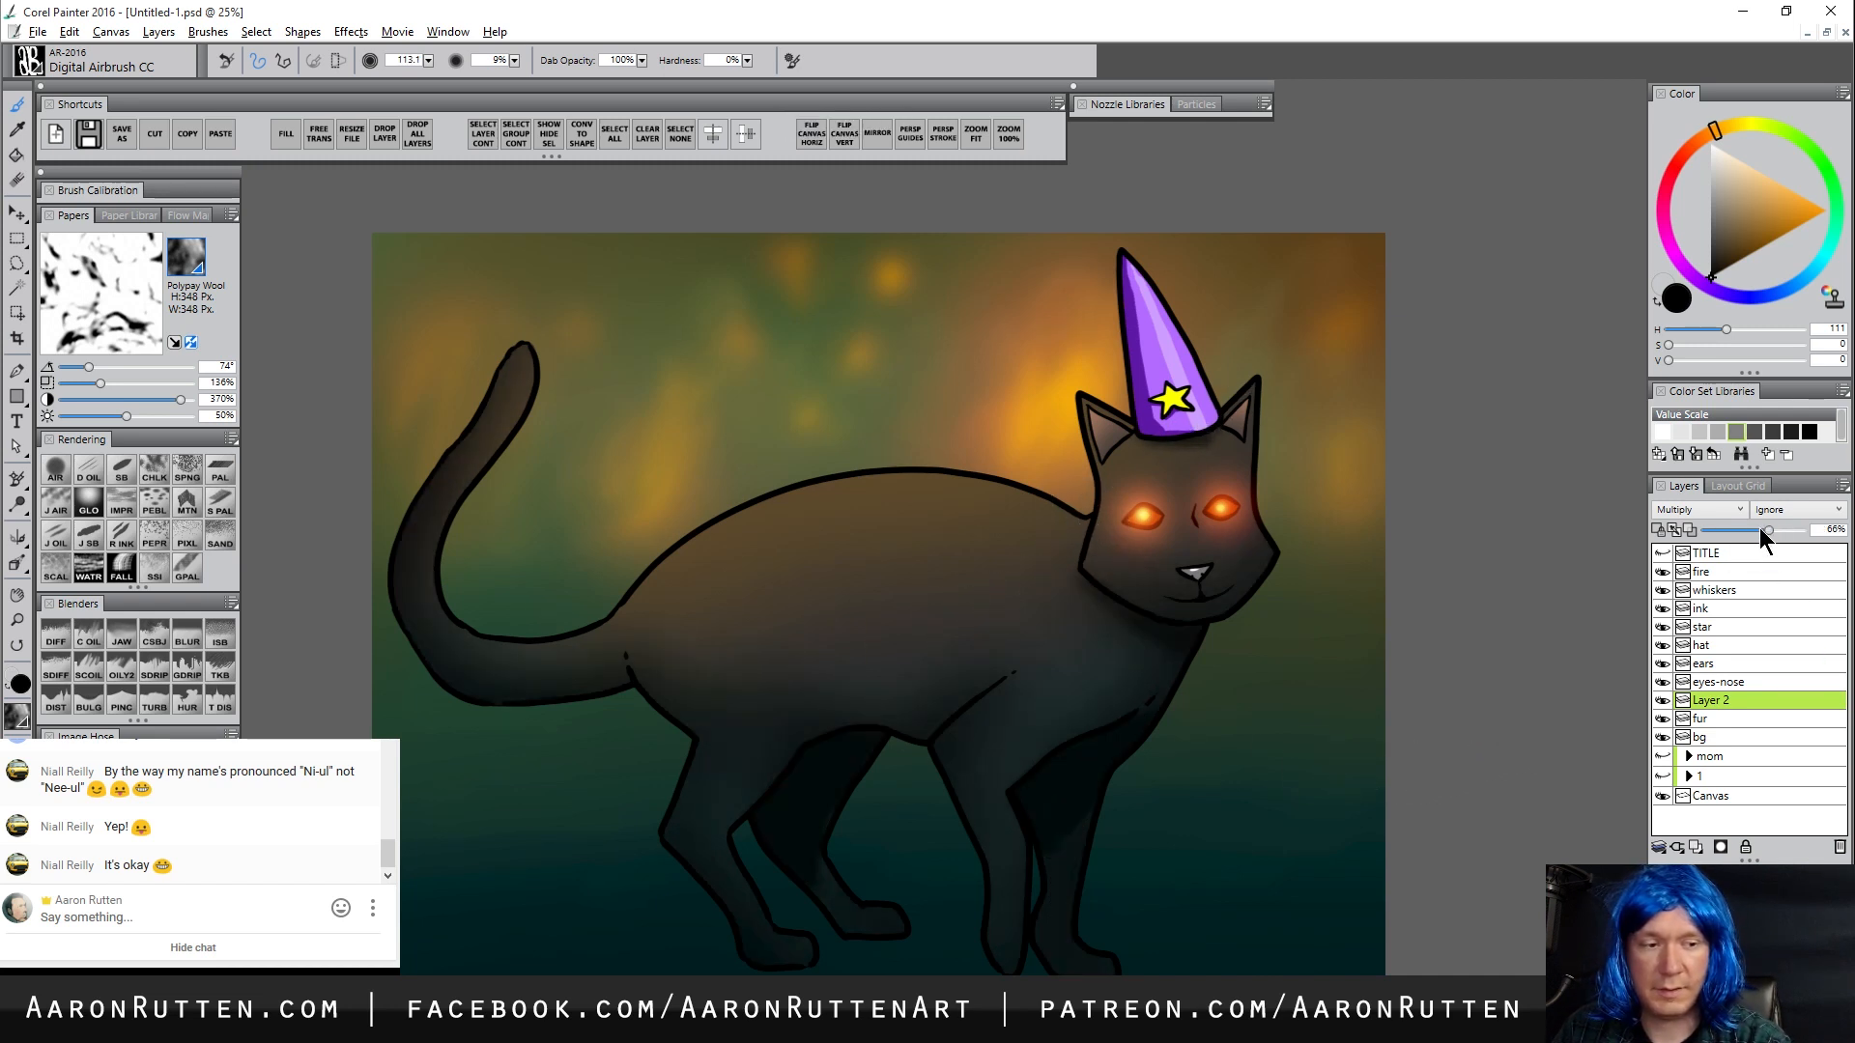
# Compare the cat with and without the Multiply shading layer and darken the fur beneath the hat and around the near eye
pyautogui.click(1663, 701)
pyautogui.click(1663, 701)
pyautogui.click(1663, 701)
pyautogui.click(1663, 702)
pyautogui.click(1663, 701)
pyautogui.click(1663, 702)
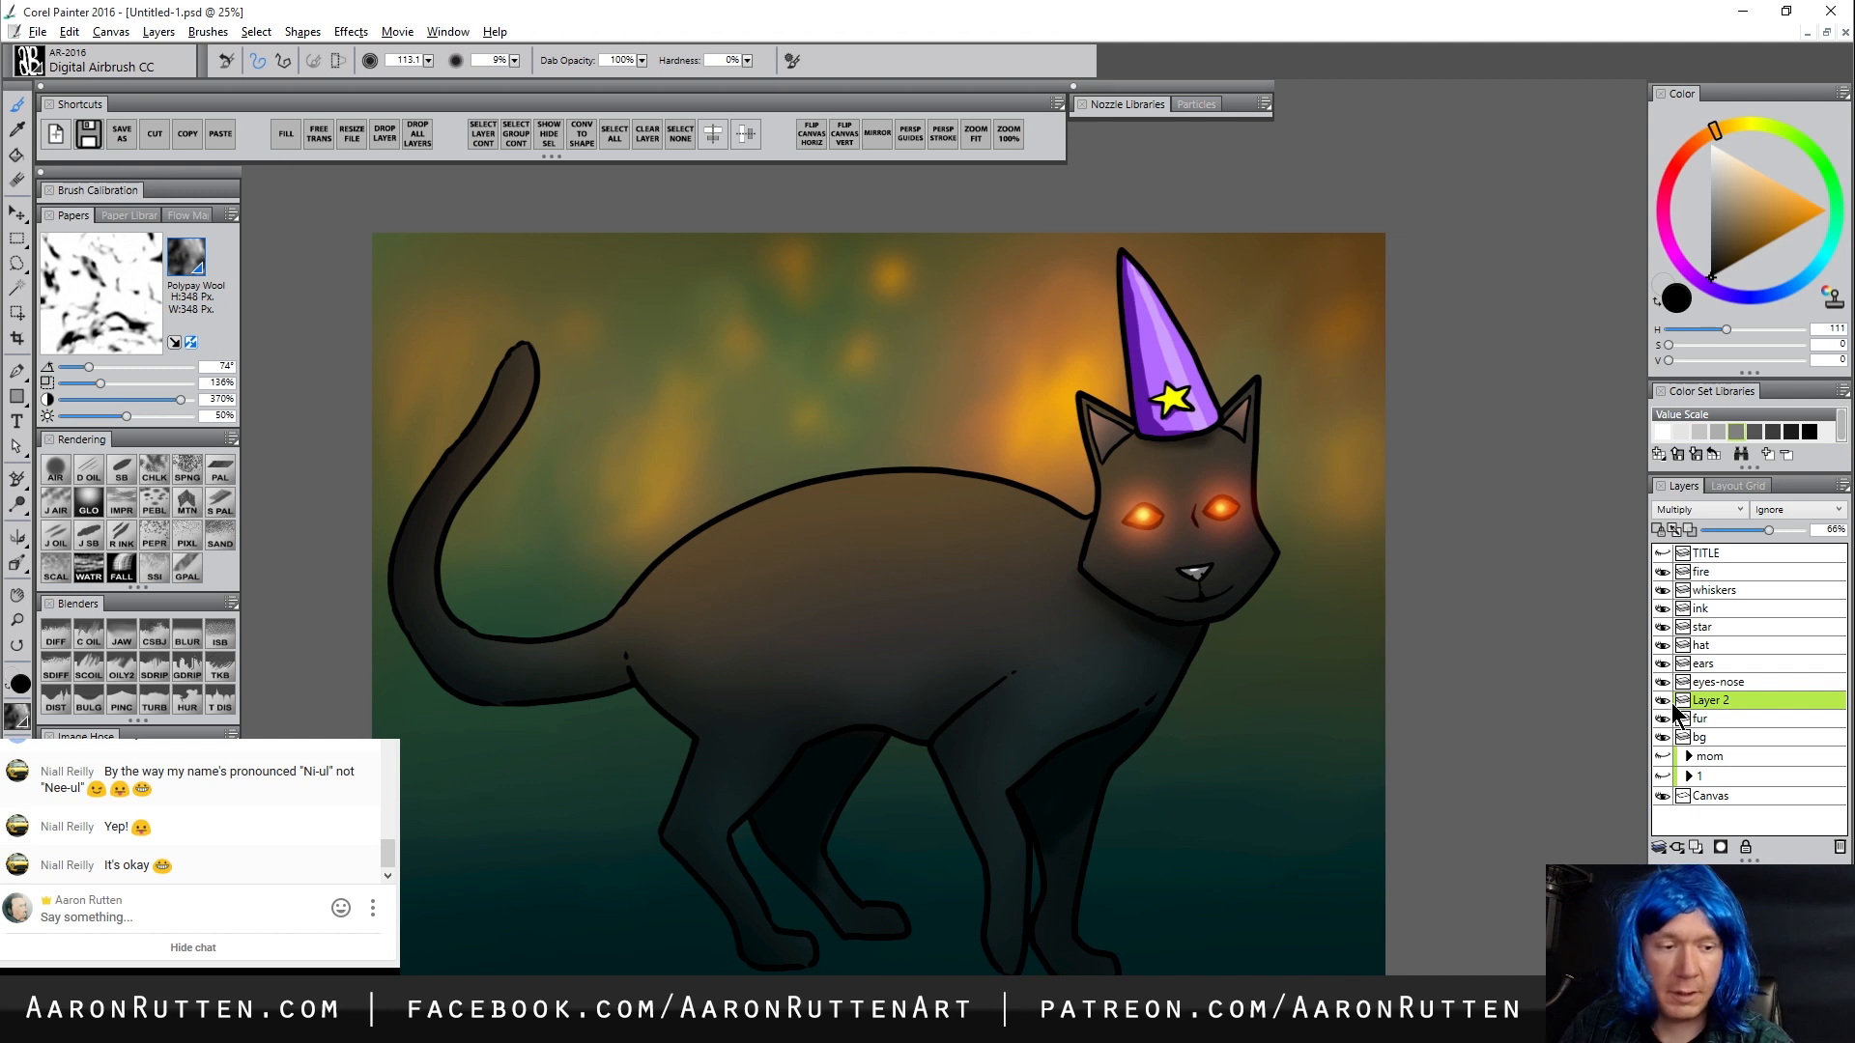
pyautogui.moveTo(1170, 432); pyautogui.dragTo(1175, 434)
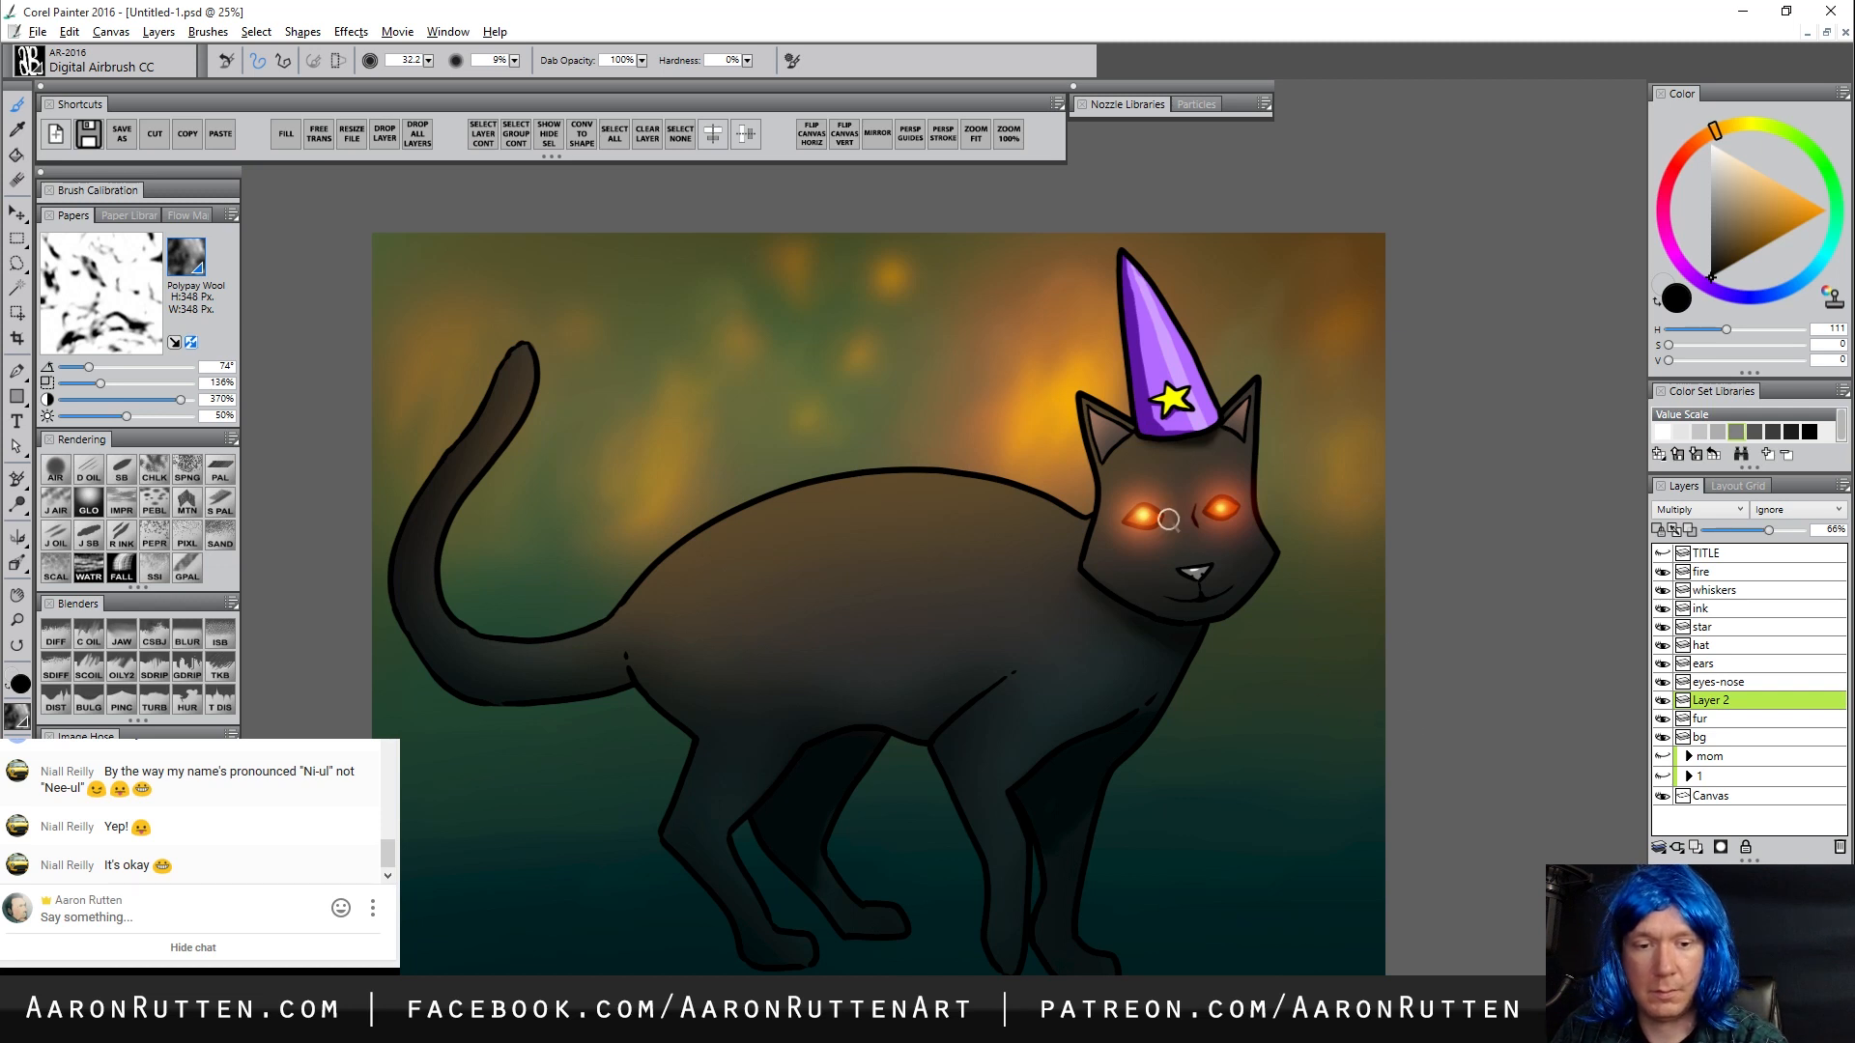
pyautogui.moveTo(1144, 499); pyautogui.dragTo(1163, 510)
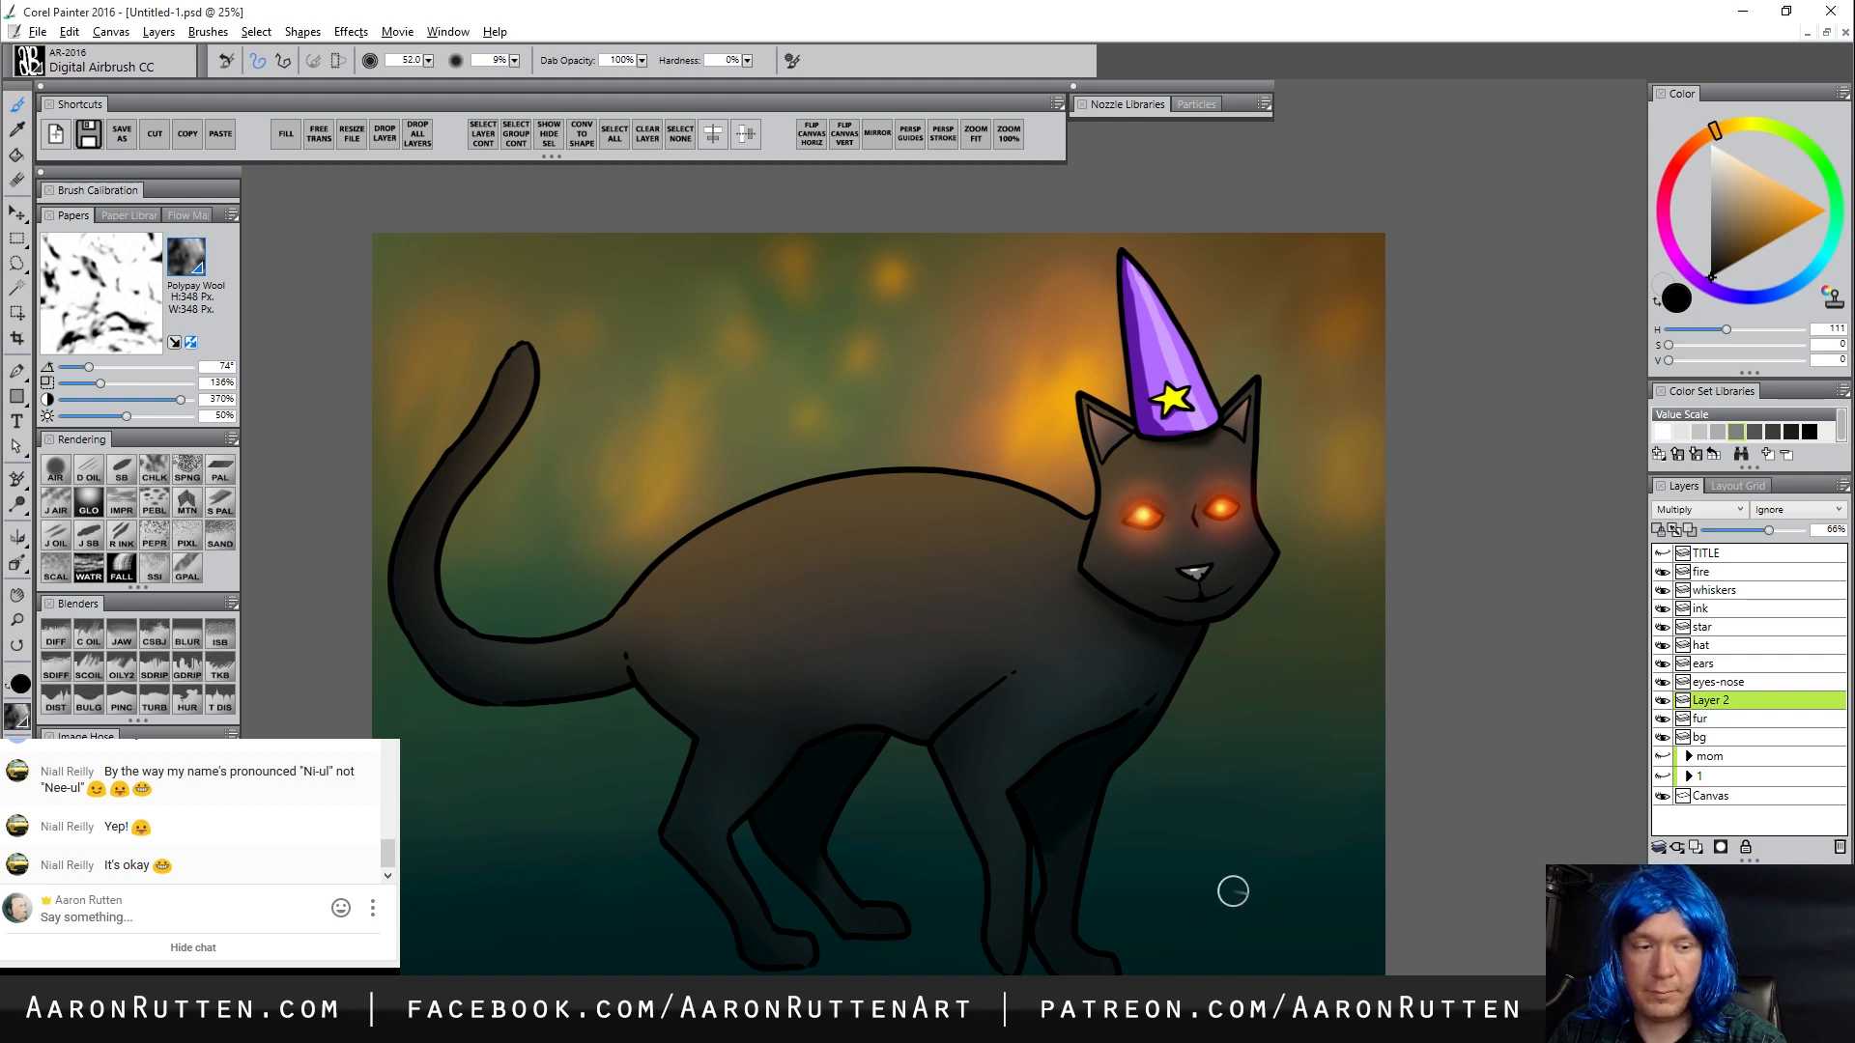
# Add a new layer above the Multiply shading and airbrush a light orange rim light along the cat's back
pyautogui.hotkey('ctrl', 'shift', 'n')
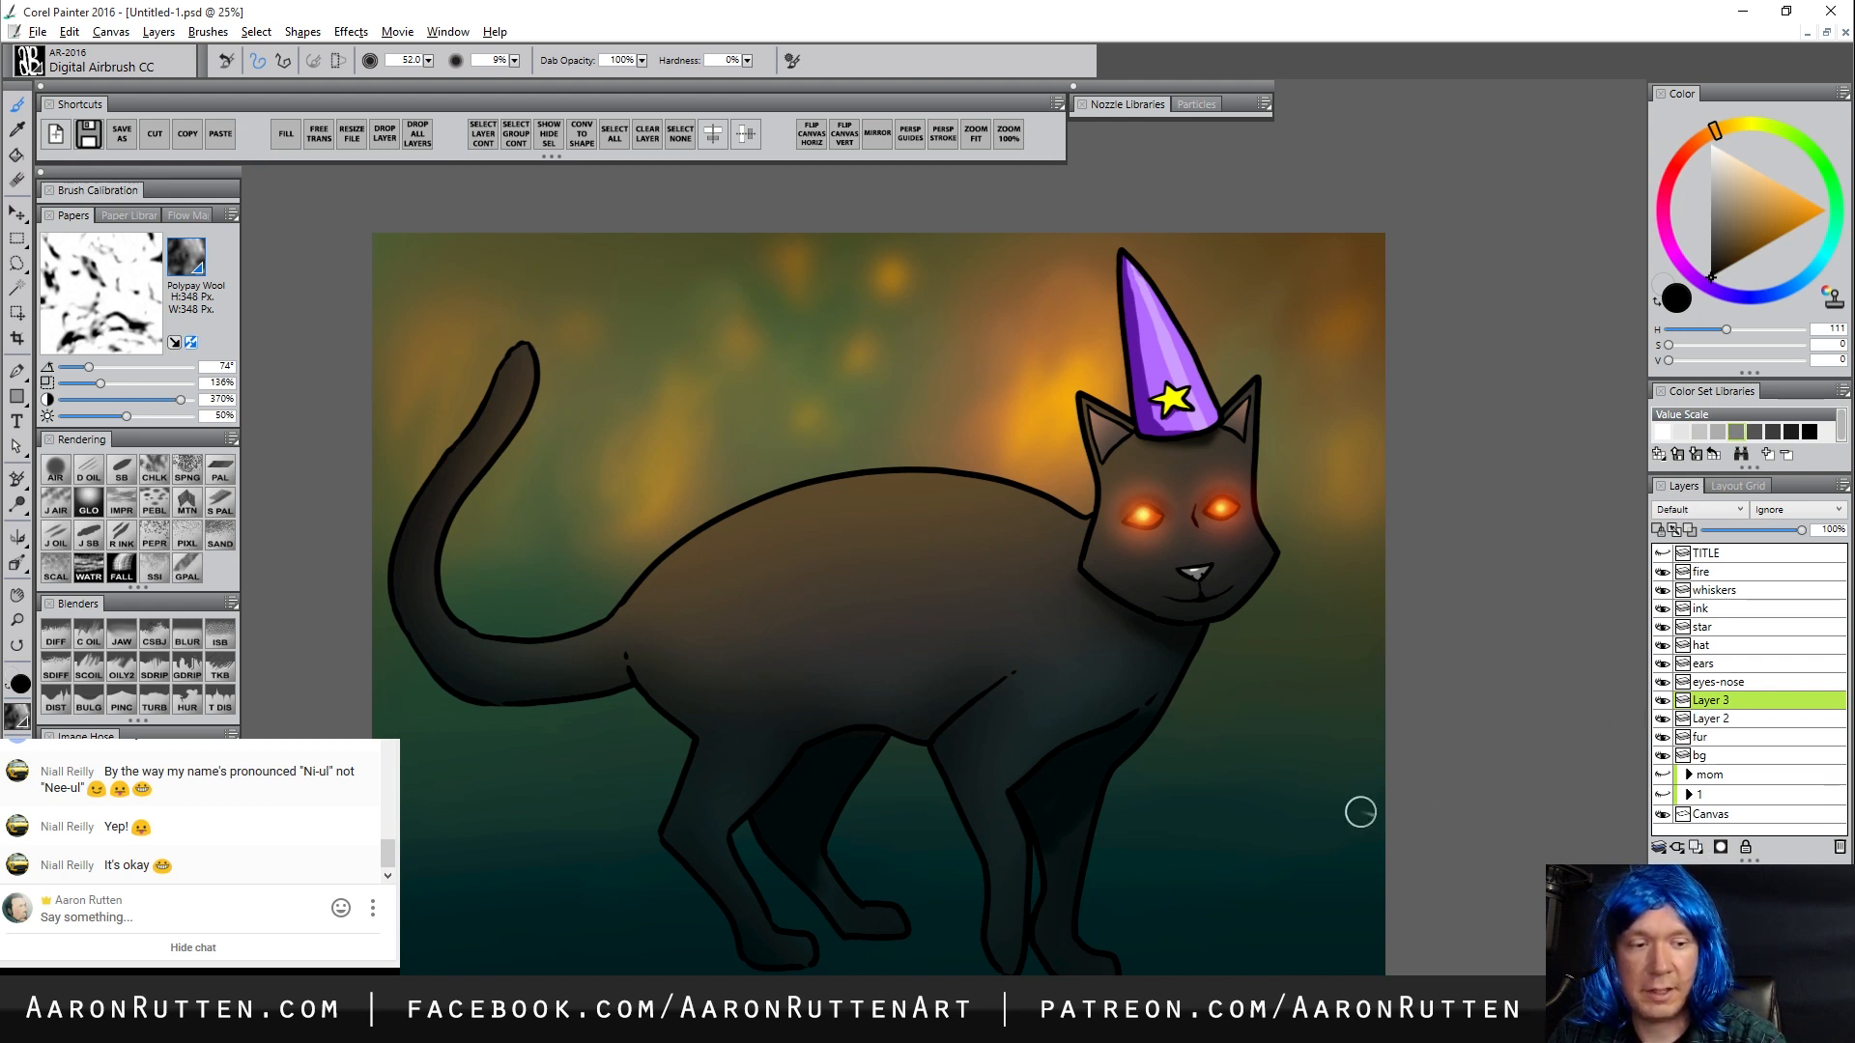
pyautogui.keyDown('alt'); pyautogui.click(1082, 416); pyautogui.keyUp('alt')
pyautogui.click(1779, 182)
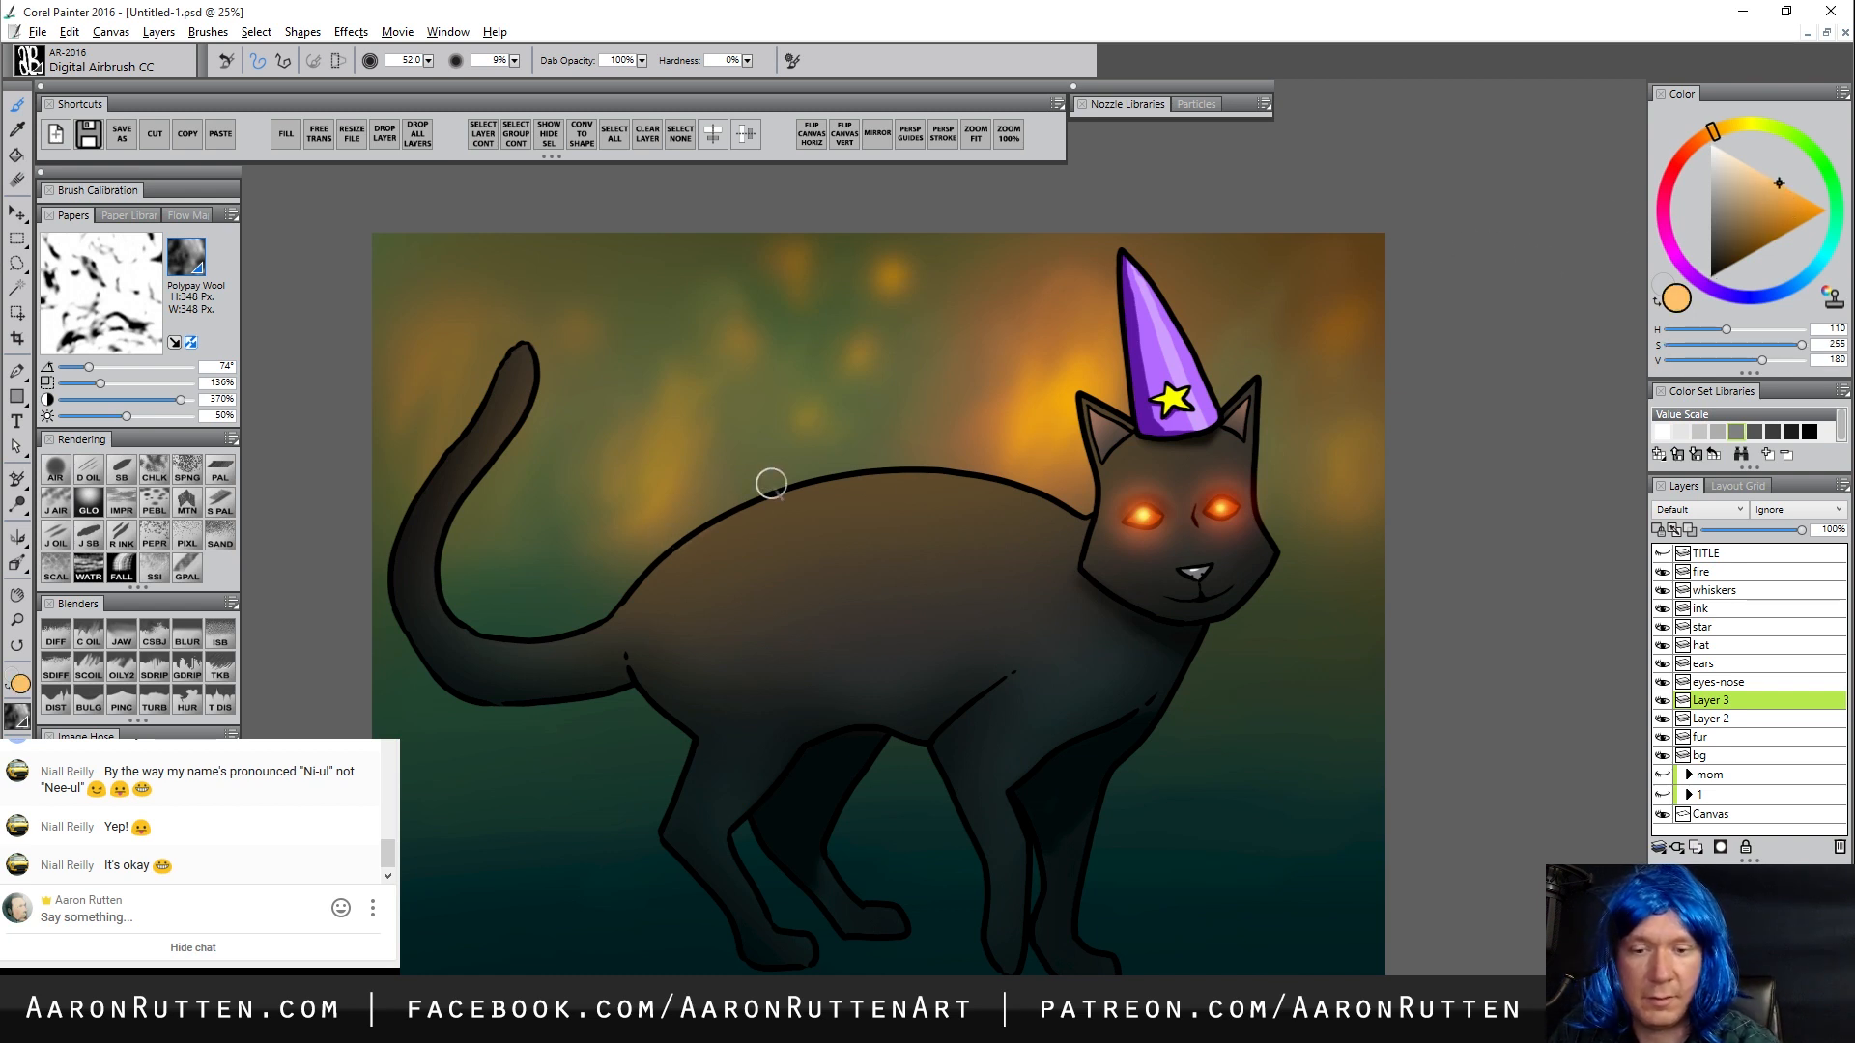
pyautogui.moveTo(686, 532)
pyautogui.mouseDown()
pyautogui.moveTo(913, 454)
pyautogui.moveTo(761, 490)
pyautogui.moveTo(894, 467)
pyautogui.moveTo(823, 471)
pyautogui.moveTo(1039, 486)
pyautogui.moveTo(949, 461)
pyautogui.moveTo(1087, 507)
pyautogui.mouseUp()
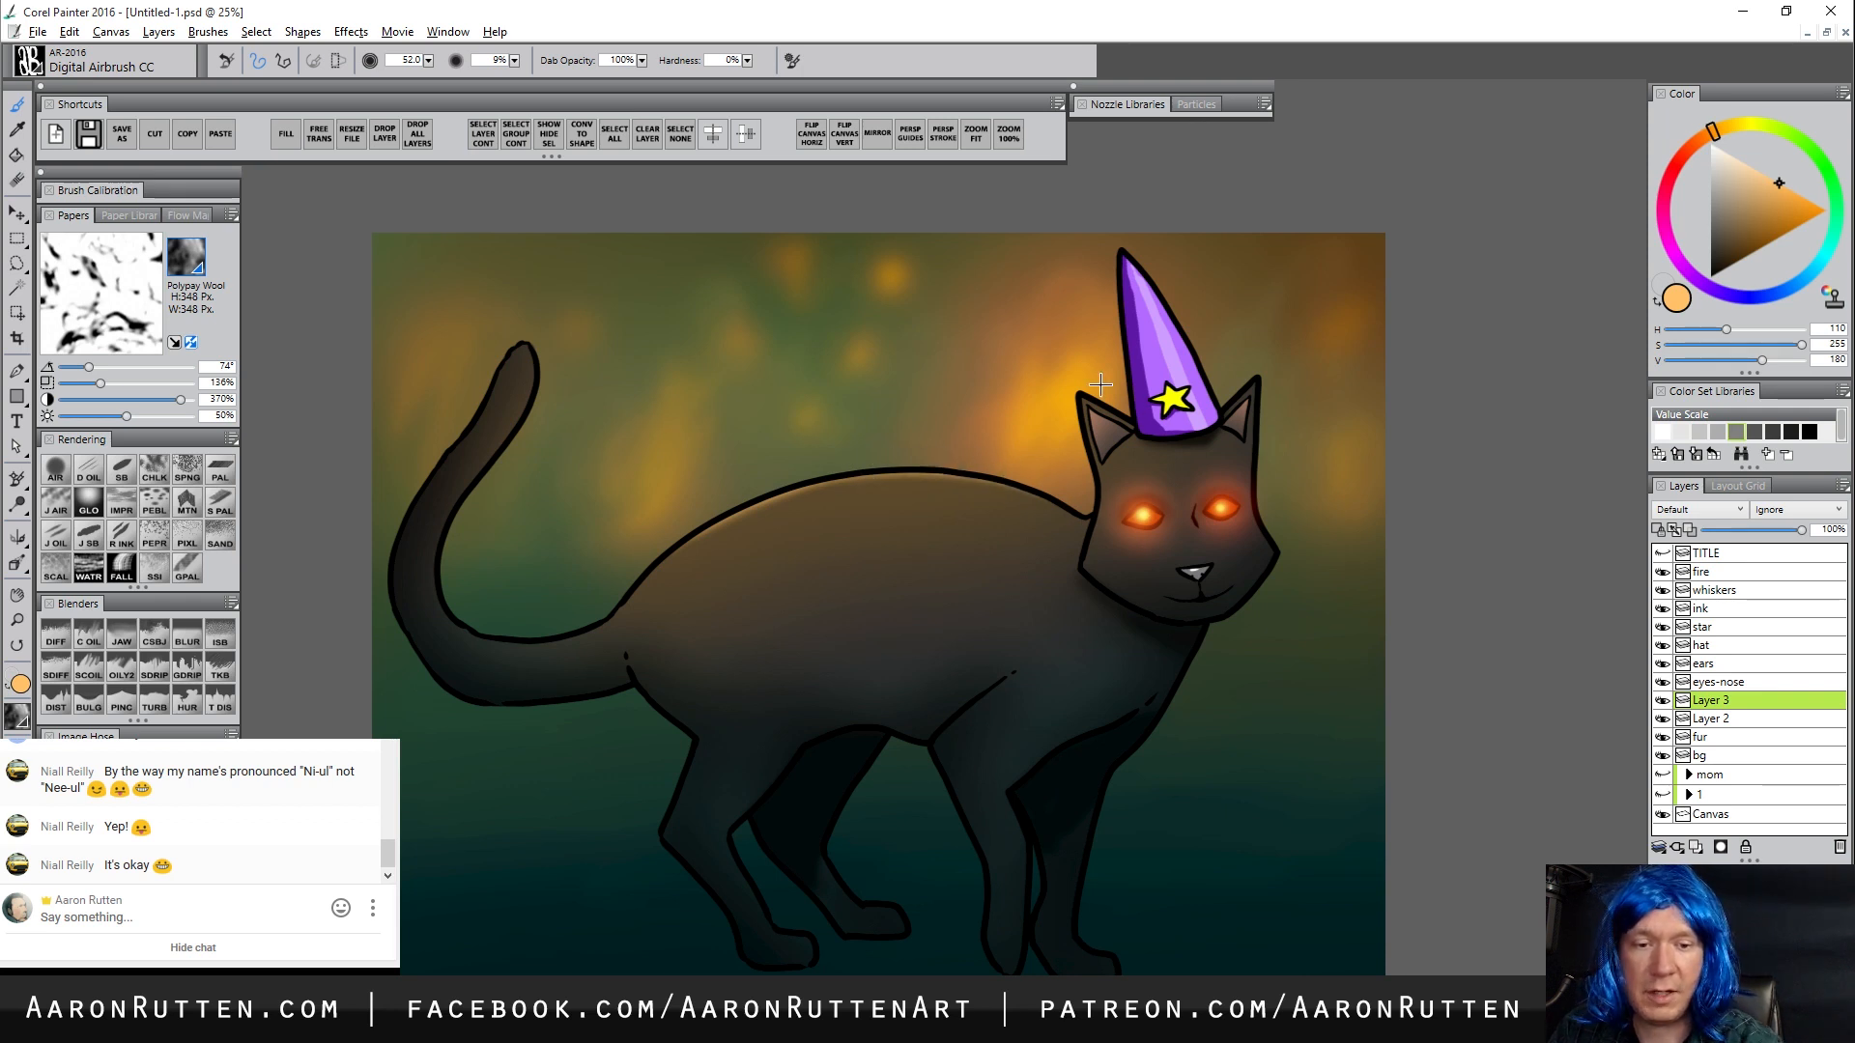
# Reduce the airbrush size to 8.9 and highlight the mouth with a grey sampled near the nose
pyautogui.press('[')
pyautogui.press('[')
pyautogui.press('[')
pyautogui.press('[')
pyautogui.press('[')
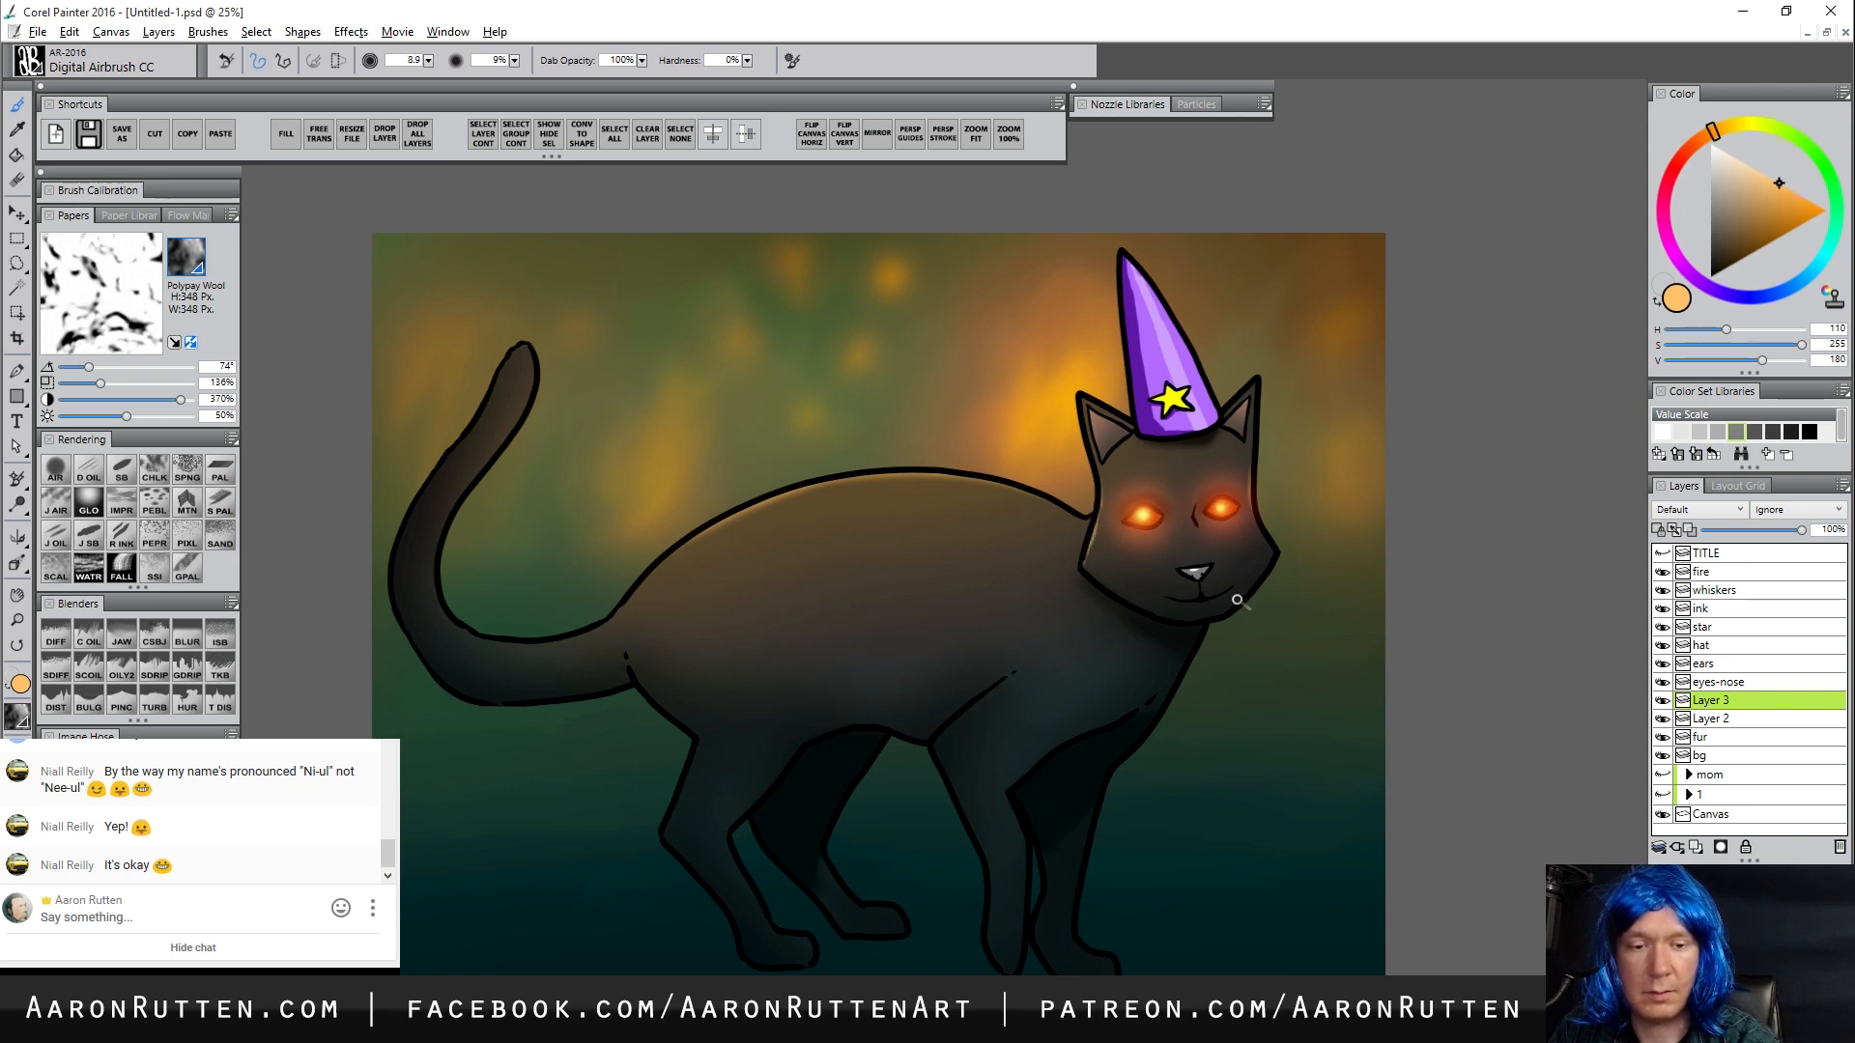
pyautogui.keyDown('alt'); pyautogui.click(1202, 564); pyautogui.keyUp('alt')
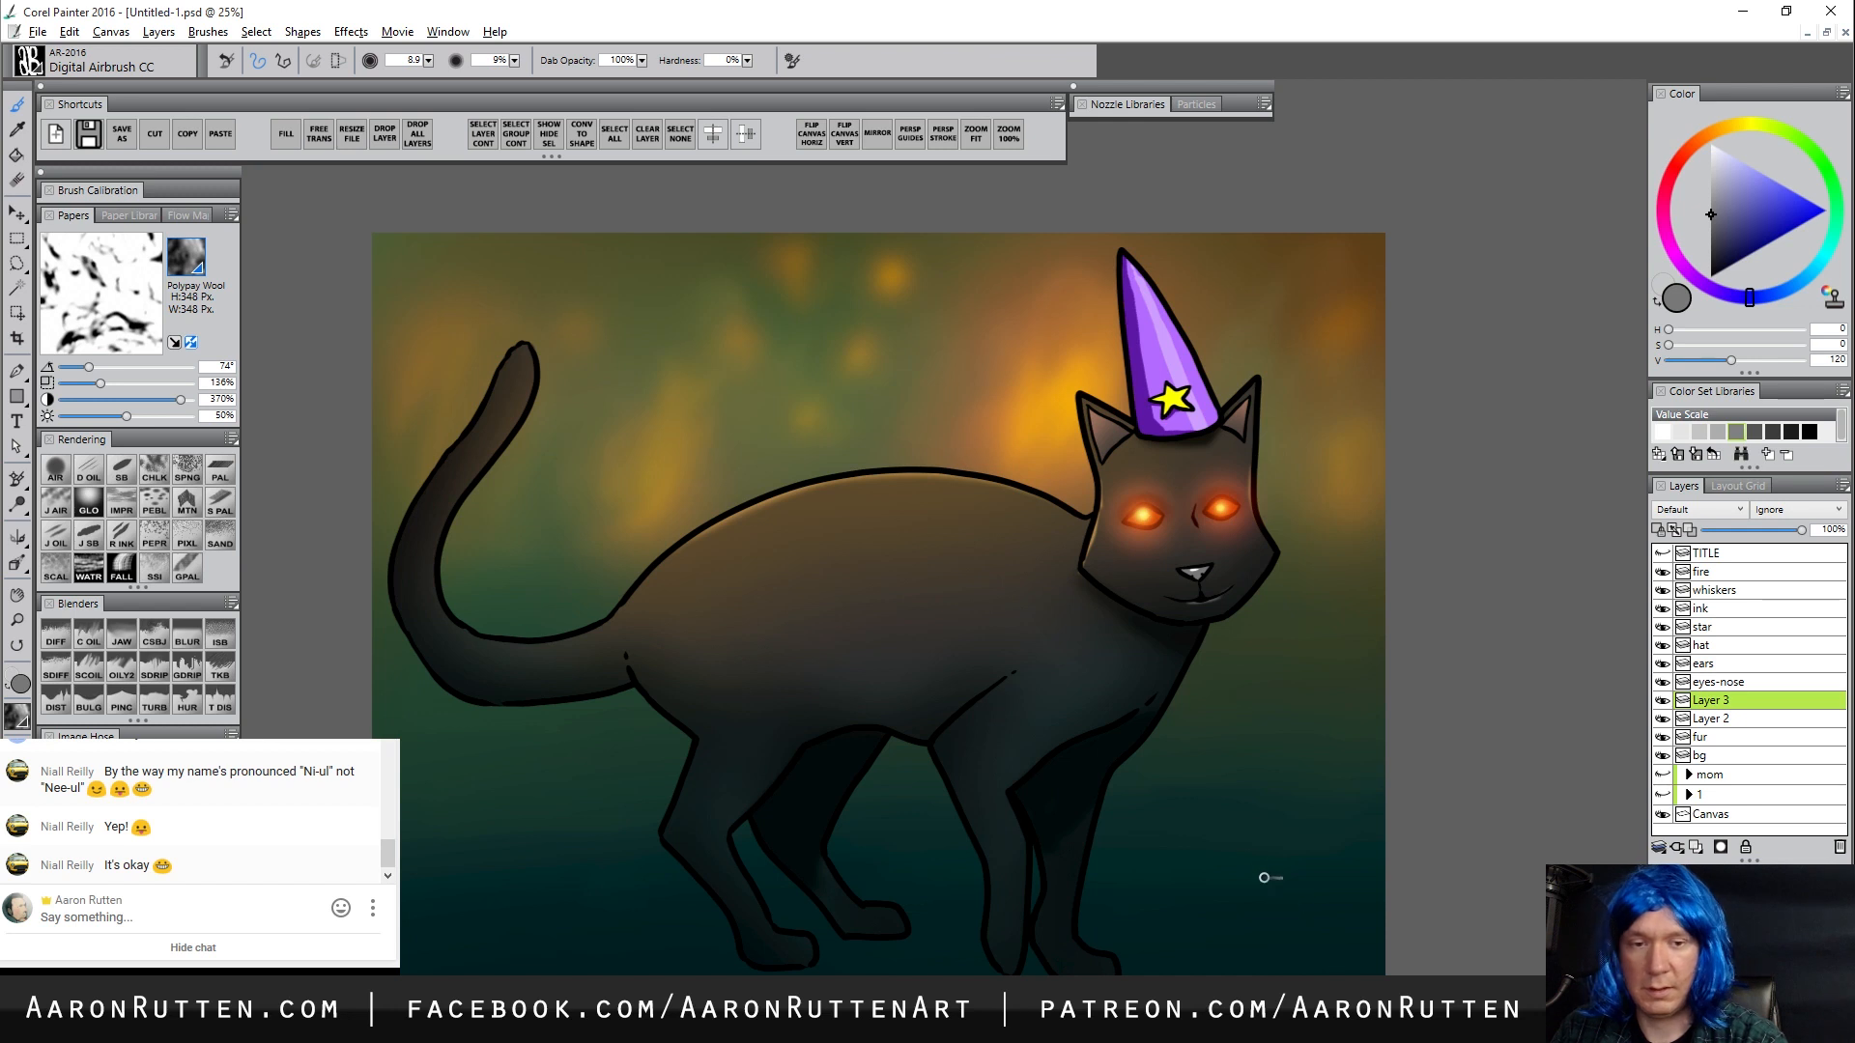
# Sample orange from the background and select the hat layer with its transparency preserved, enlarging the airbrush to 62.1
pyautogui.keyDown('alt'); pyautogui.click(1085, 392); pyautogui.keyUp('alt')
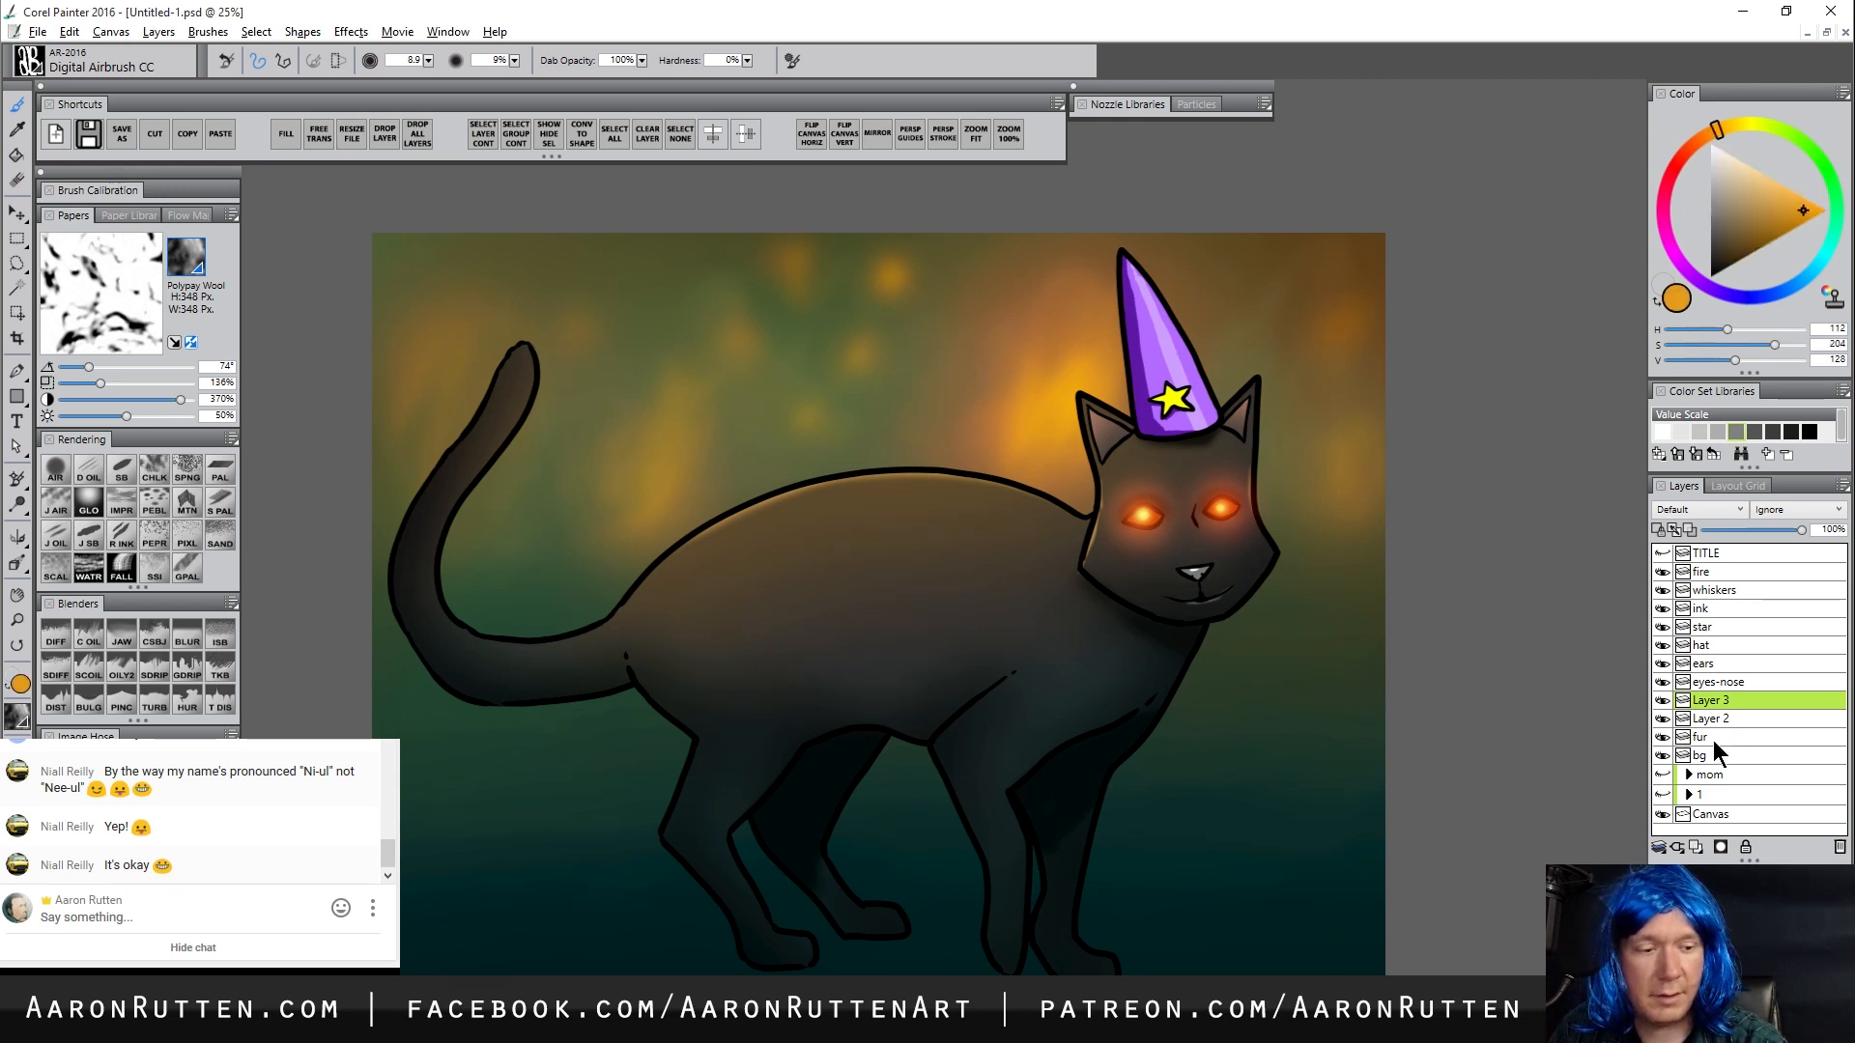
pyautogui.click(1722, 645)
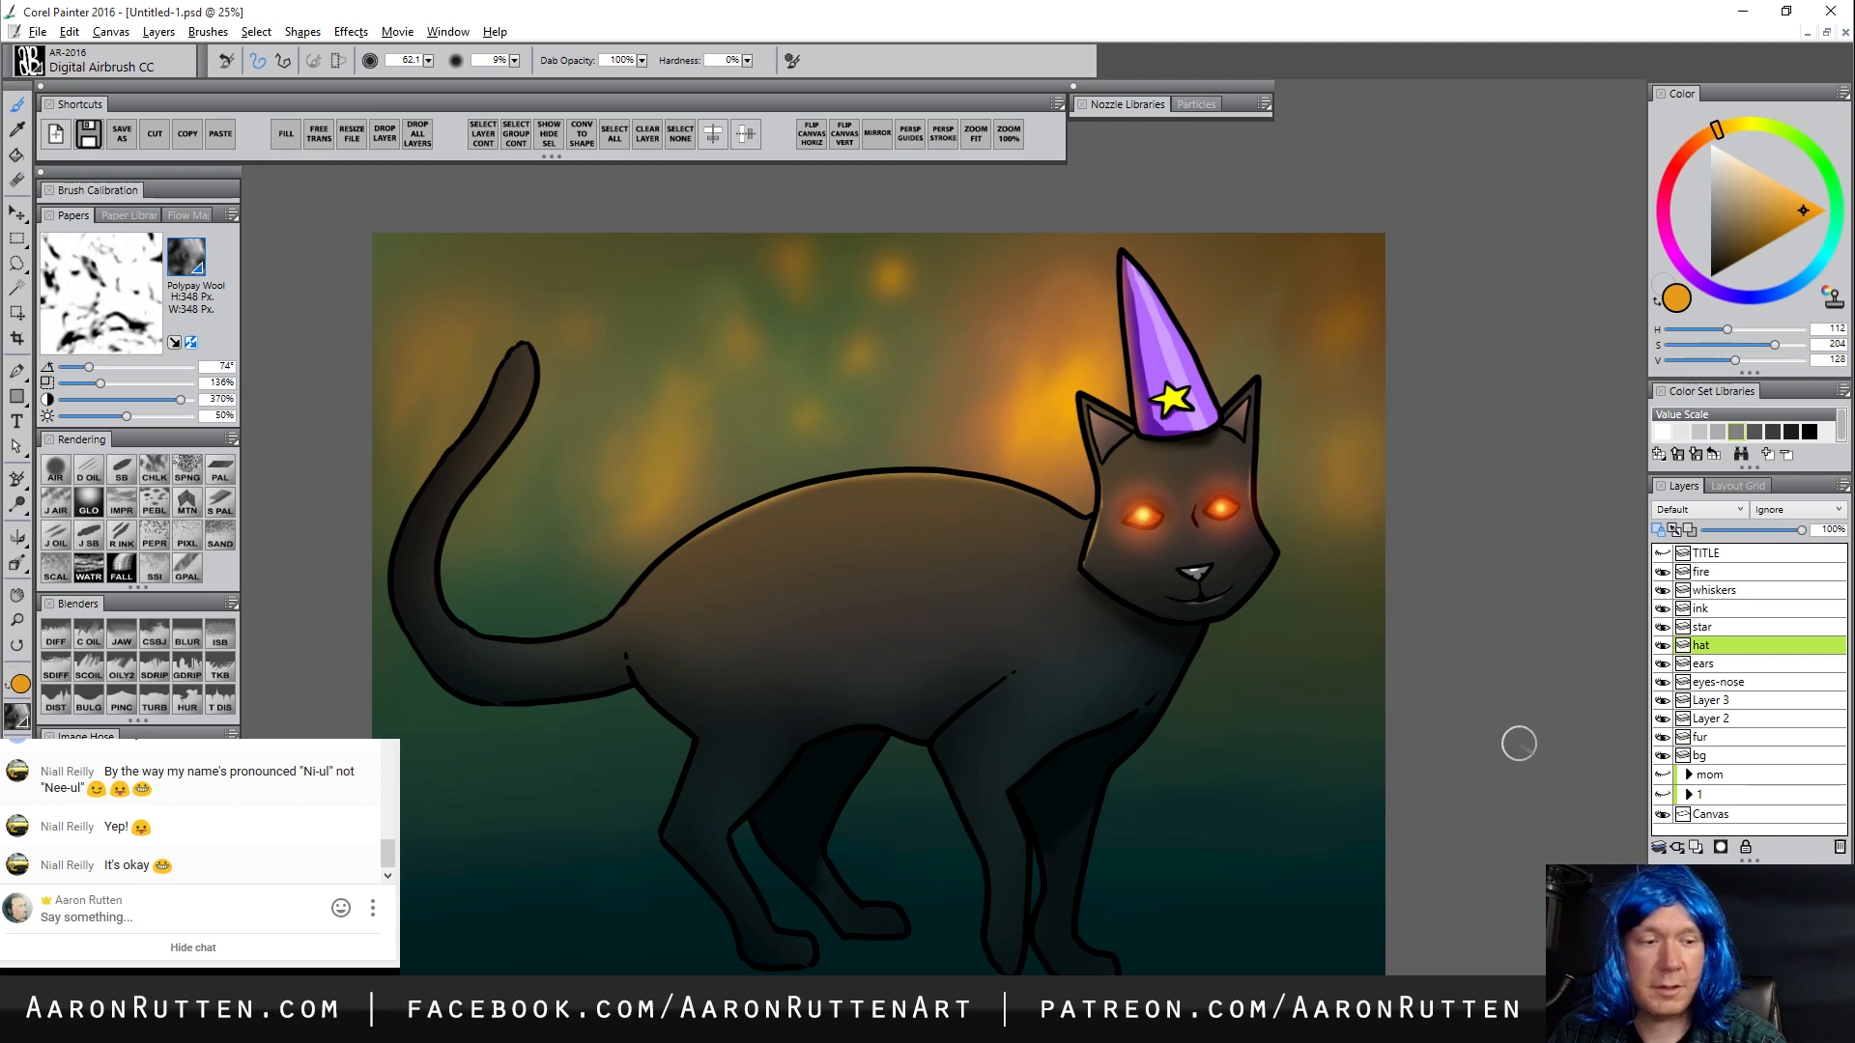
# Add a new layer above the ink layer, set it to Screen and choose a dark red for the Glow brush
pyautogui.click(1708, 606)
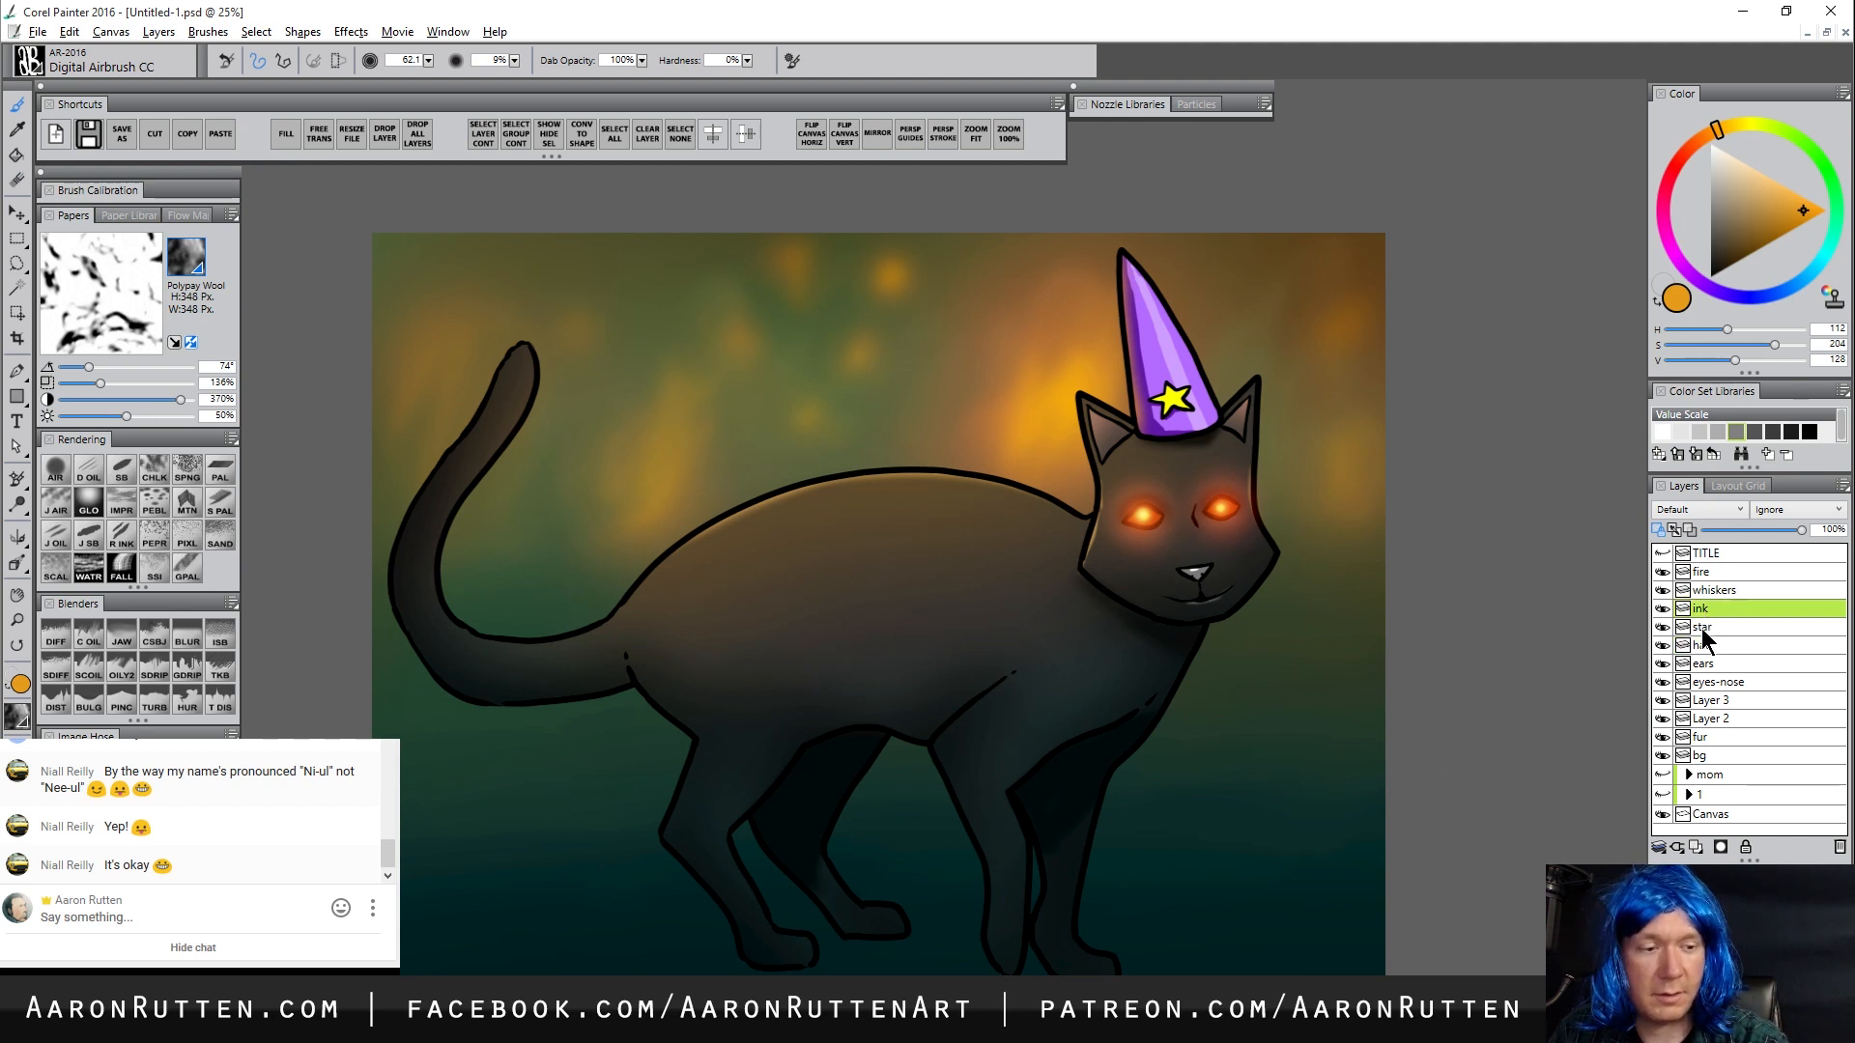
pyautogui.click(1696, 848)
pyautogui.click(88, 503)
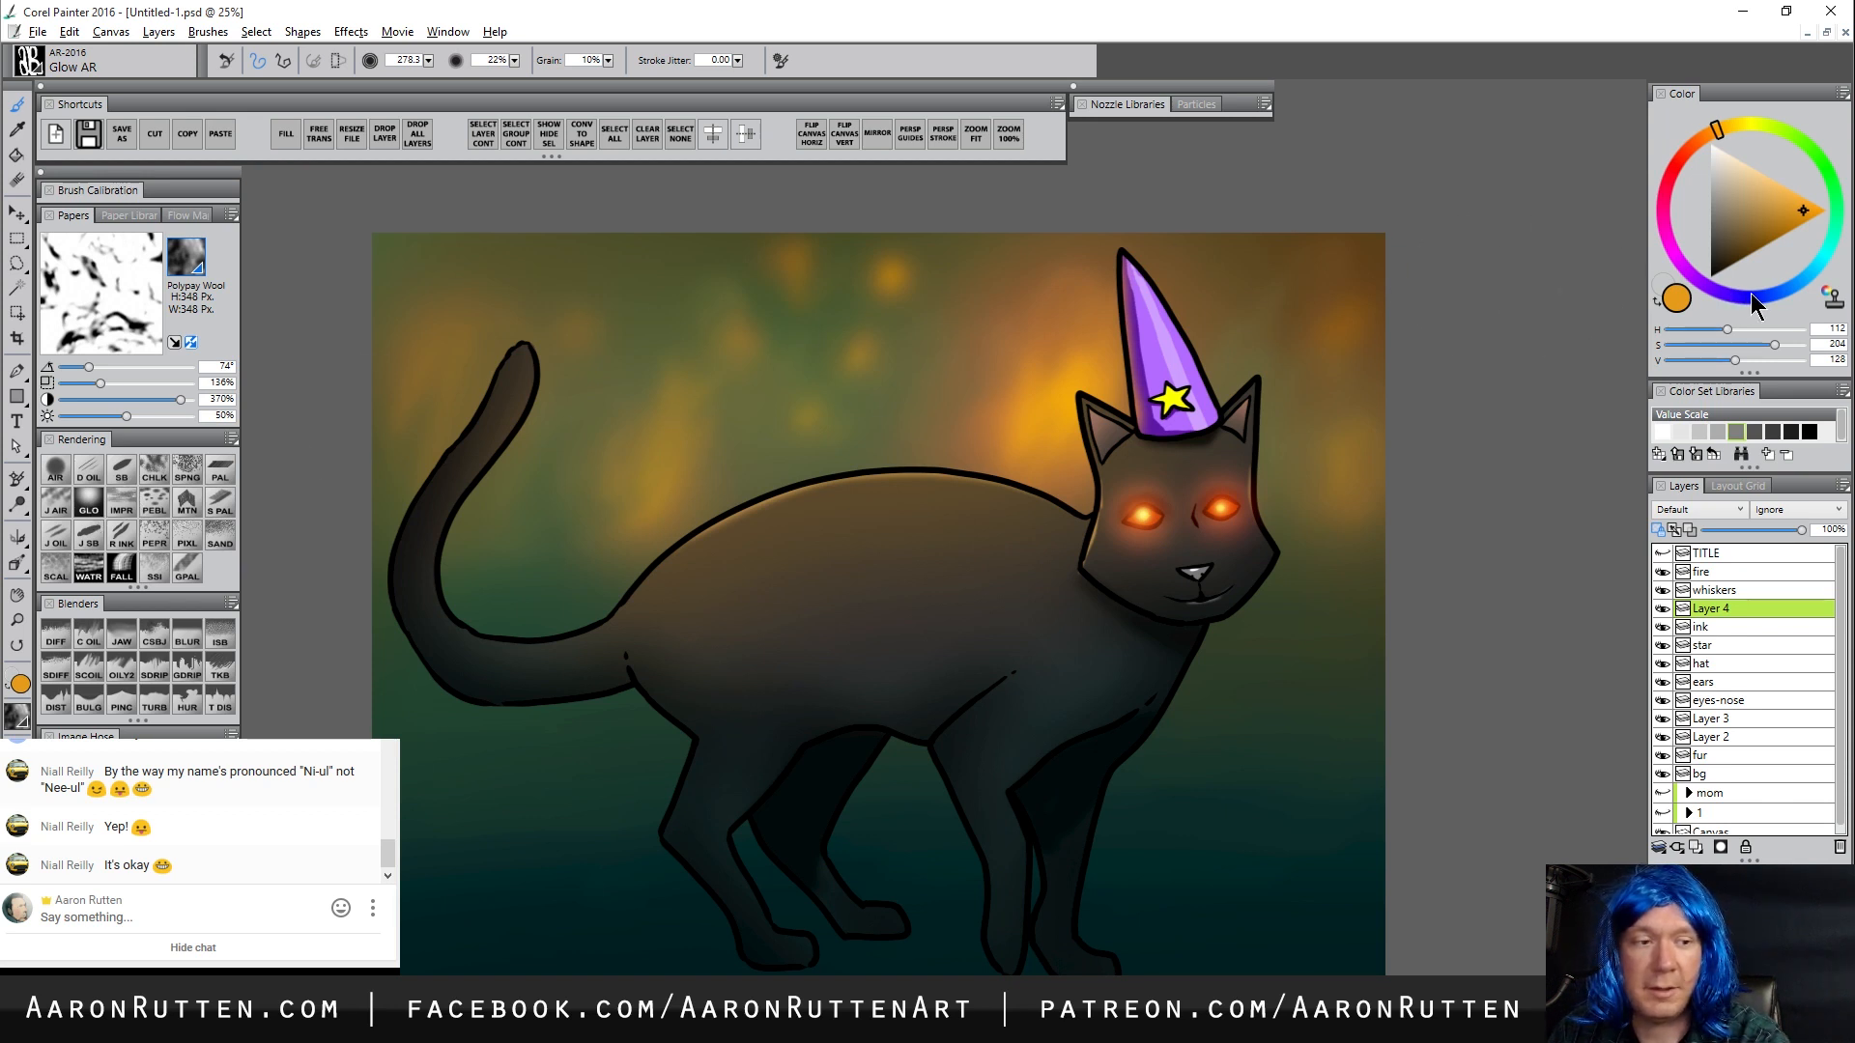
pyautogui.click(1687, 155)
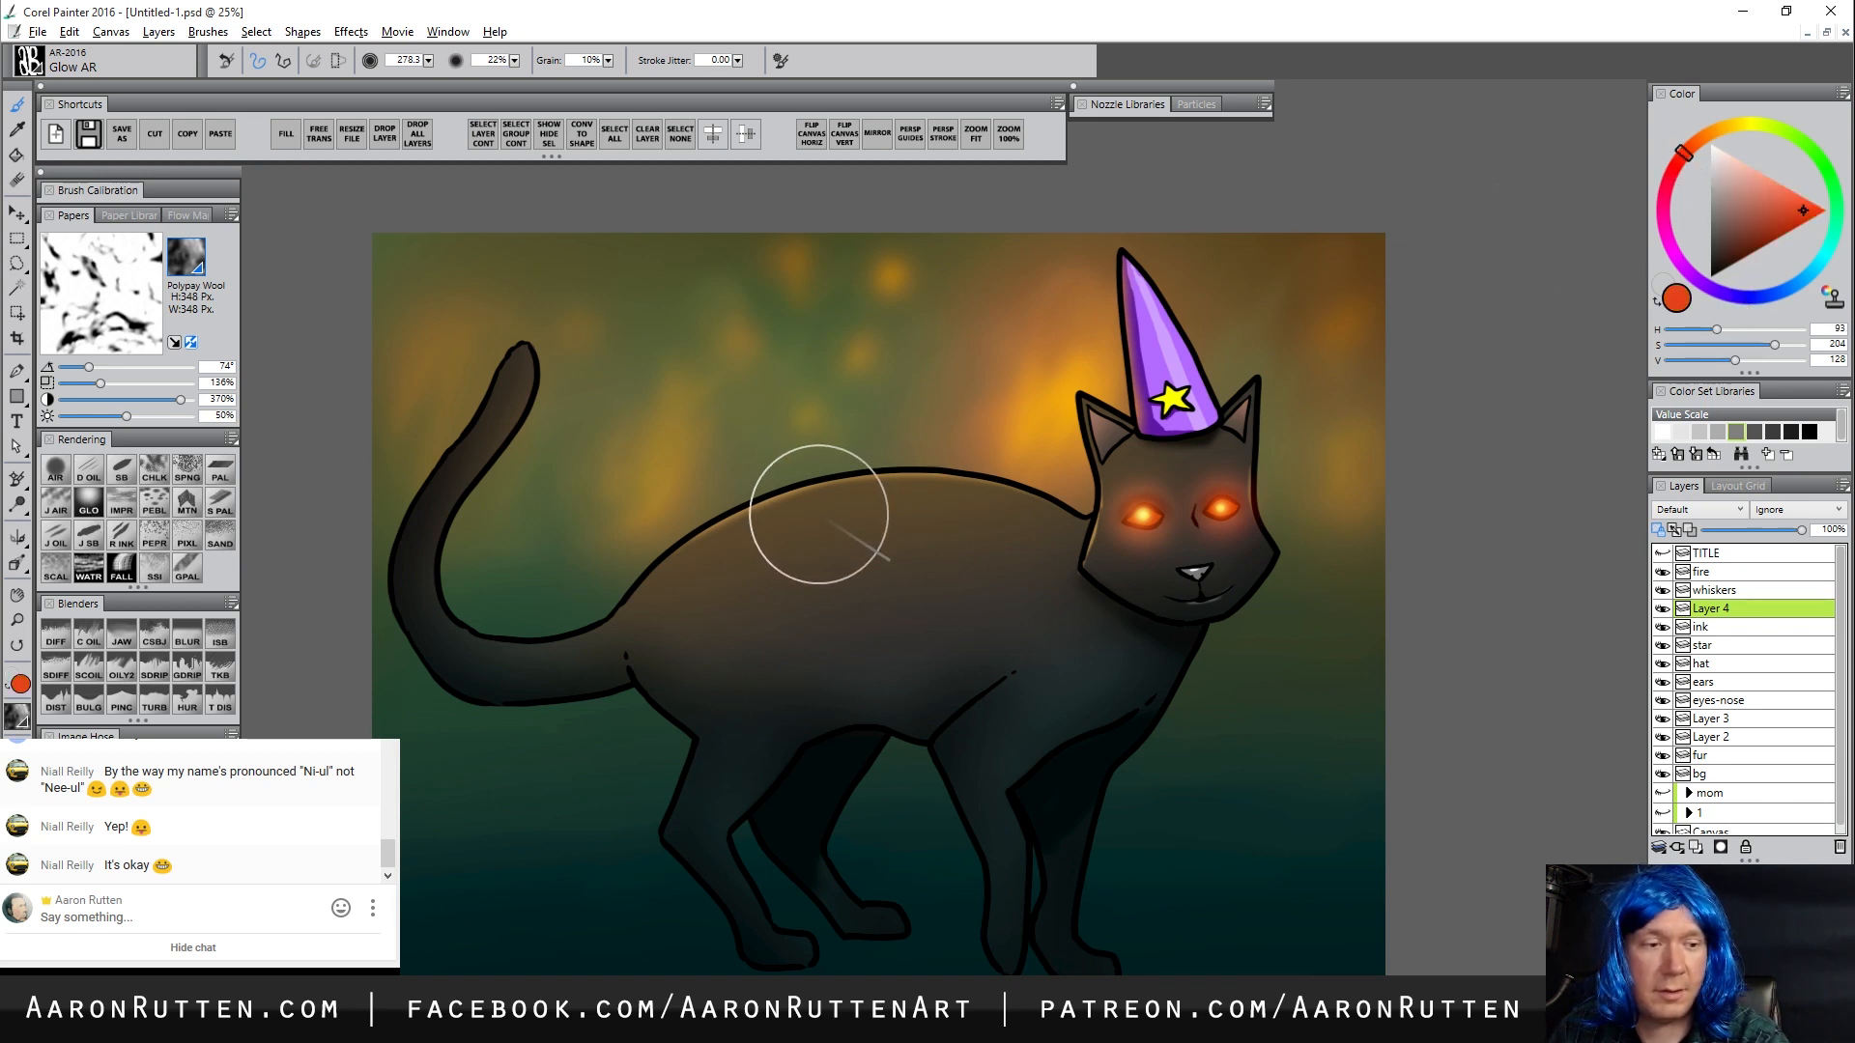
pyautogui.click(1698, 509)
pyautogui.click(1685, 645)
pyautogui.moveTo(528, 366)
pyautogui.mouseDown()
pyautogui.moveTo(525, 343)
pyautogui.moveTo(560, 426)
pyautogui.moveTo(527, 352)
pyautogui.mouseUp()
pyautogui.click(1757, 251)
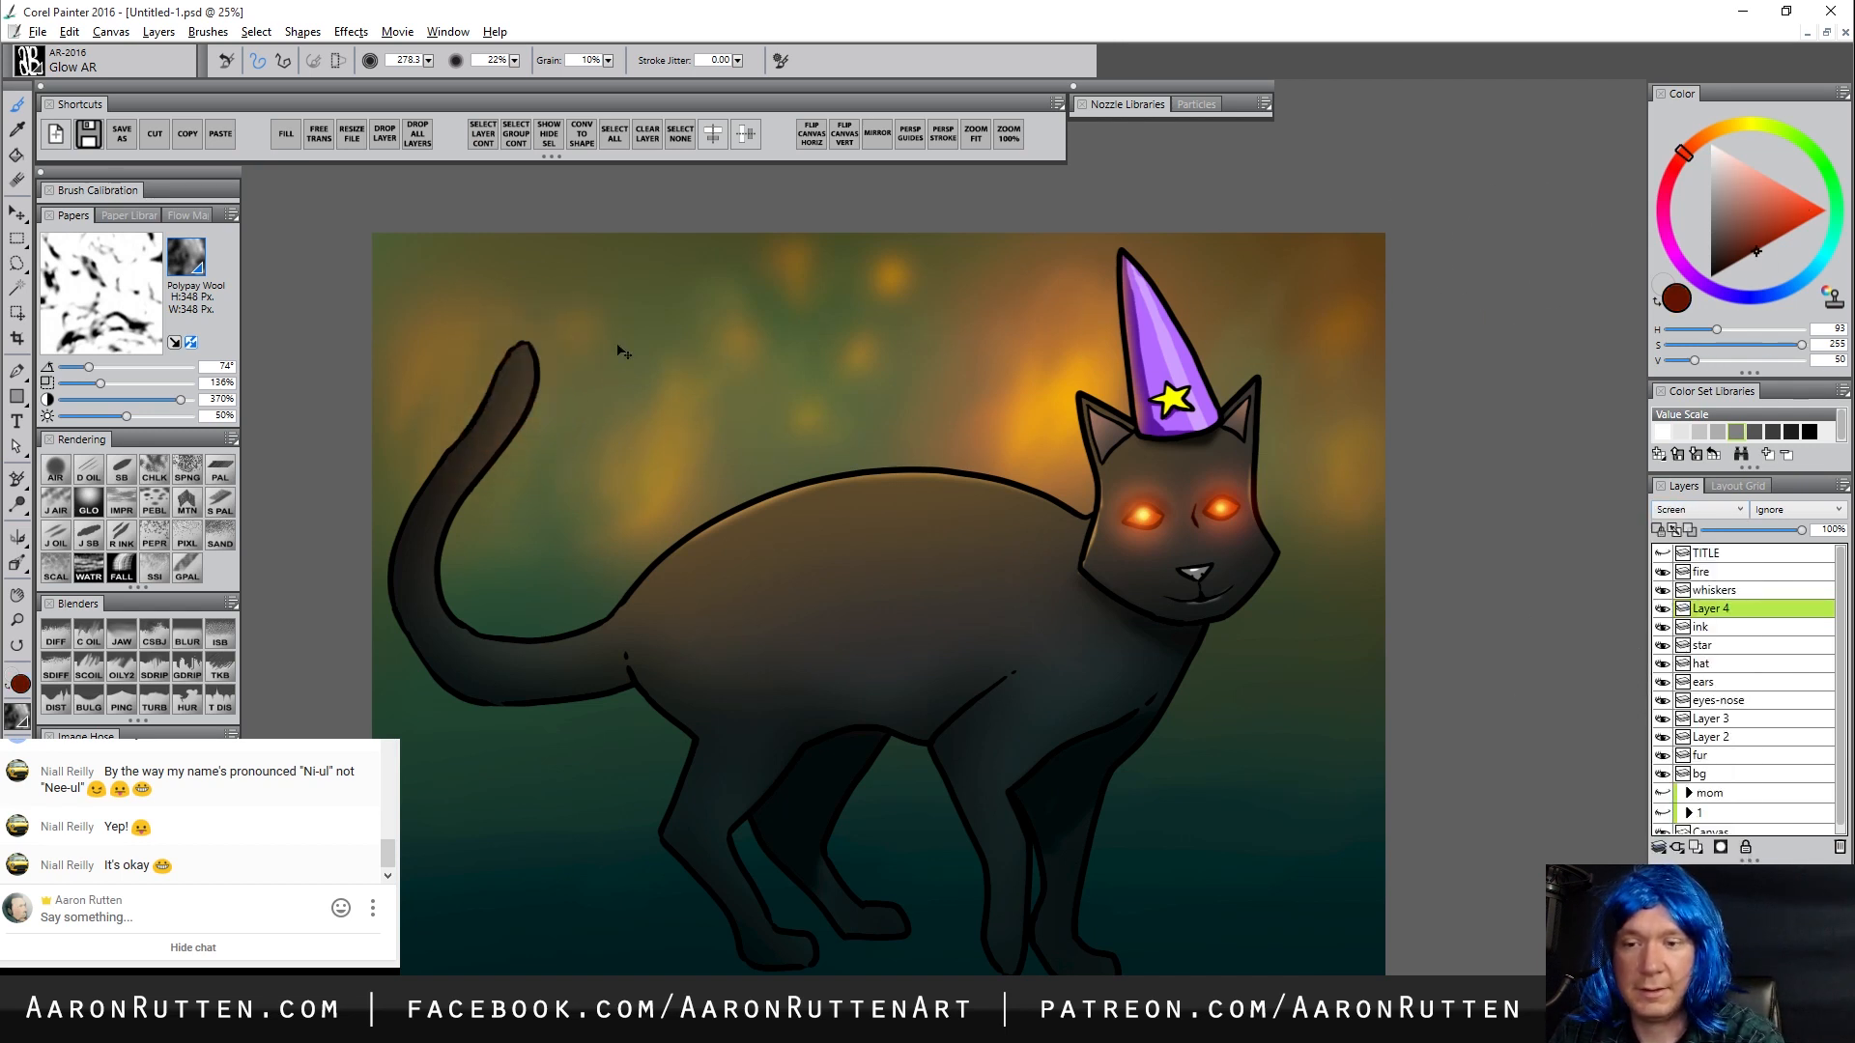
# Paint a fiery red glow over the tail's tip and a wider halo around it, enlarging the brush to 749.9
pyautogui.moveTo(473, 463)
pyautogui.mouseDown()
pyautogui.moveTo(519, 349)
pyautogui.moveTo(440, 517)
pyautogui.moveTo(473, 466)
pyautogui.moveTo(425, 620)
pyautogui.moveTo(440, 517)
pyautogui.moveTo(454, 649)
pyautogui.moveTo(530, 533)
pyautogui.moveTo(527, 347)
pyautogui.moveTo(472, 470)
pyautogui.moveTo(518, 386)
pyautogui.mouseUp()
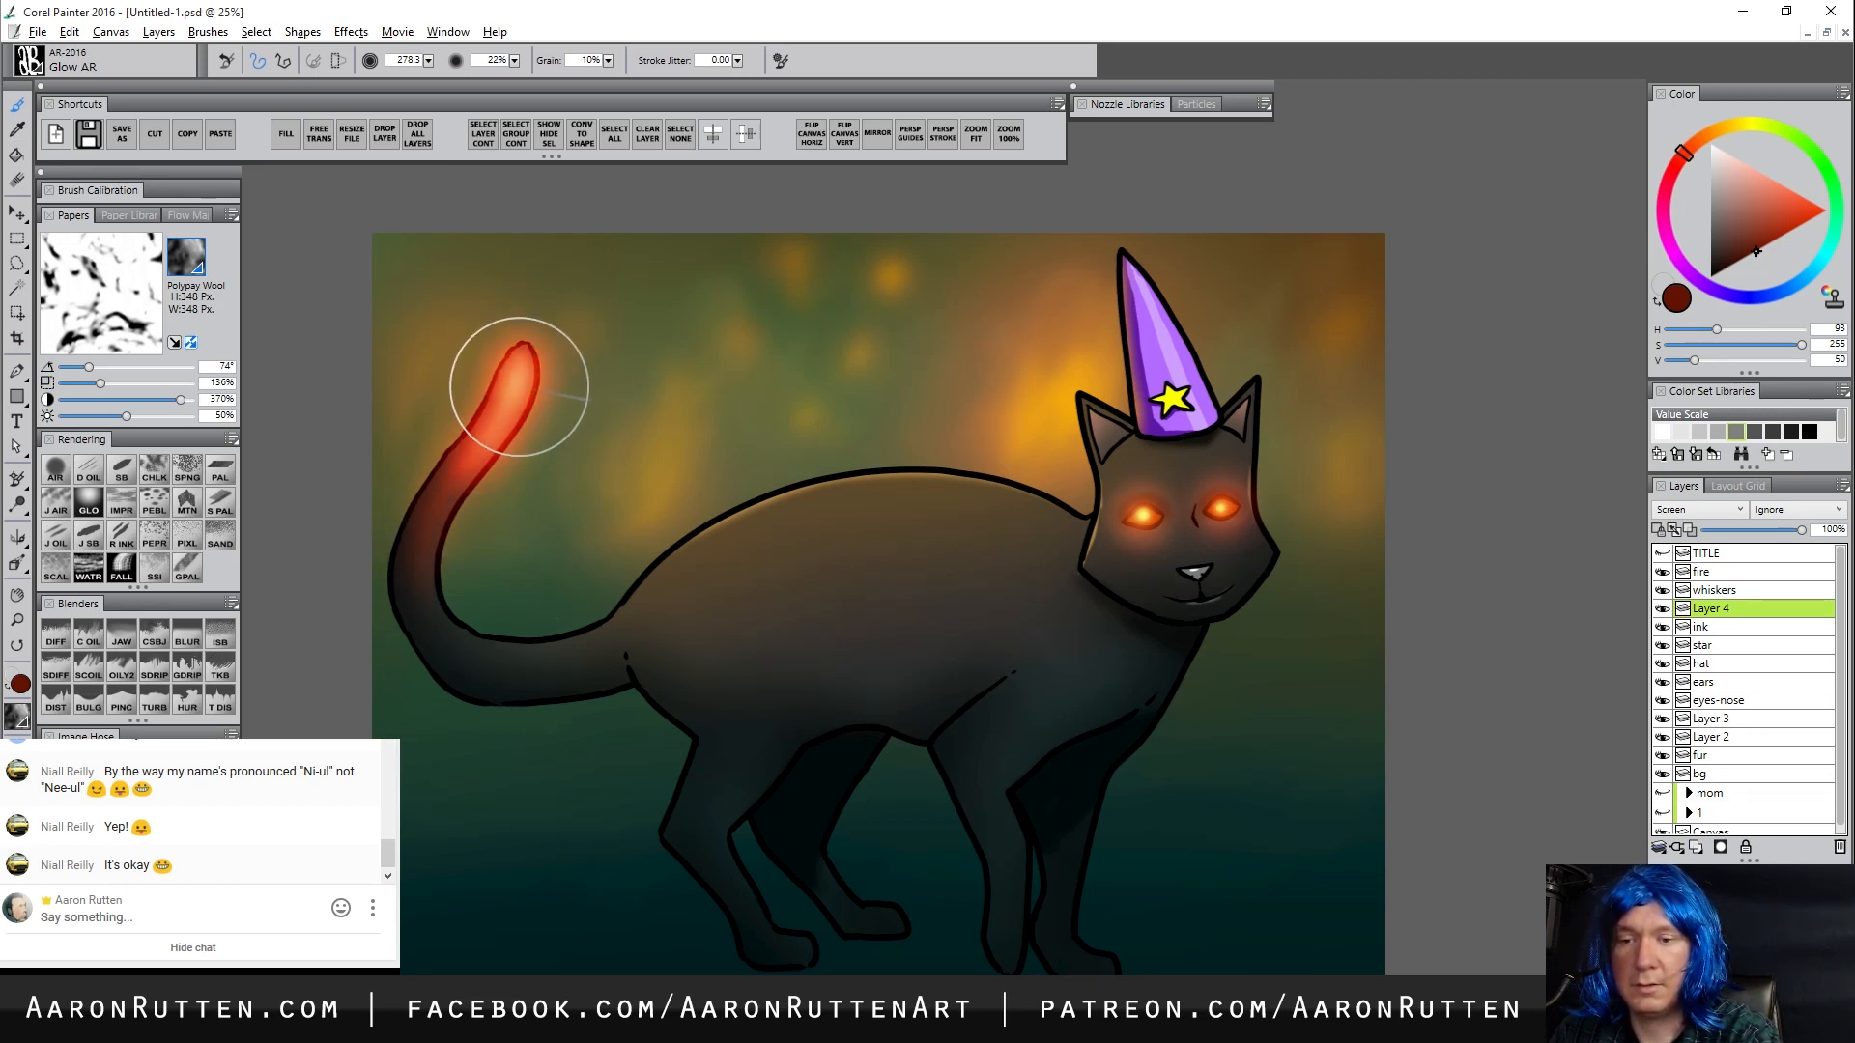
pyautogui.moveTo(557, 318); pyautogui.dragTo(615, 491)
pyautogui.moveTo(518, 372)
pyautogui.mouseDown()
pyautogui.moveTo(505, 357)
pyautogui.moveTo(528, 393)
pyautogui.moveTo(522, 379)
pyautogui.mouseUp()
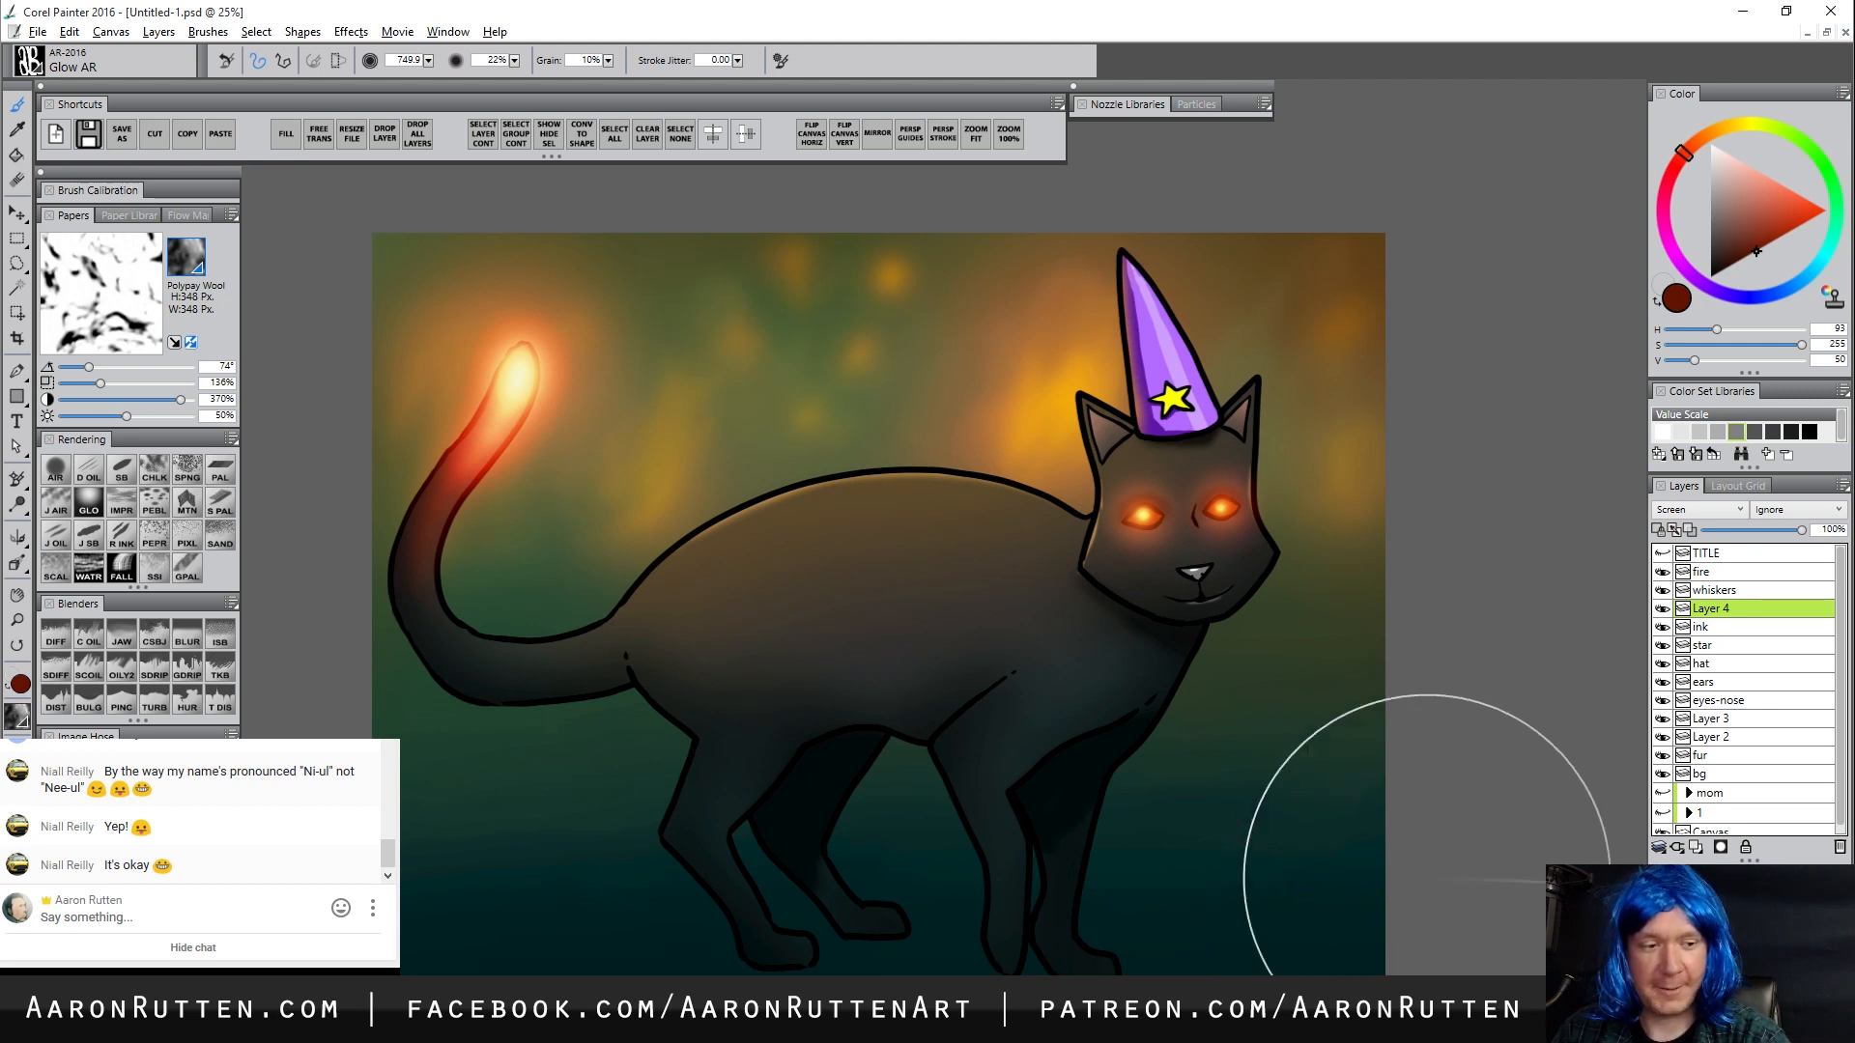
# Add a layer above the fire layer, name it overlay and set its composite method to Overlay
pyautogui.click(1720, 571)
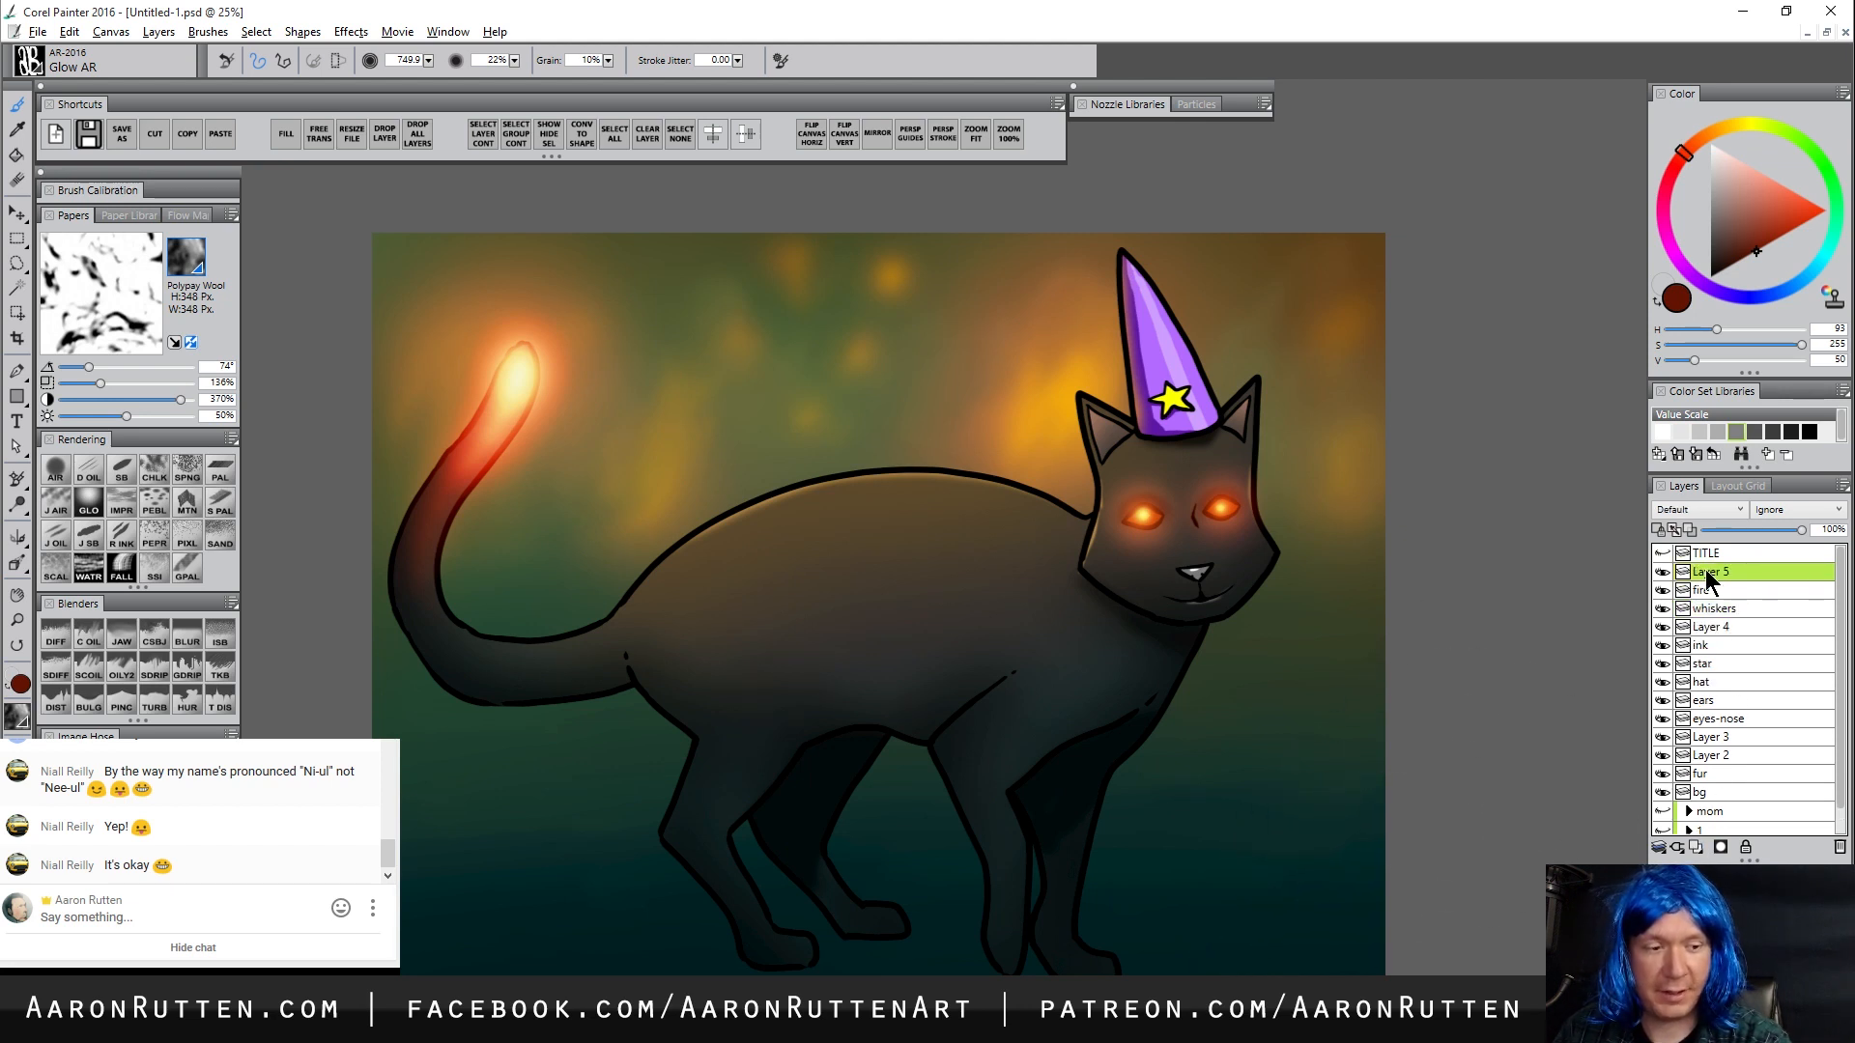
pyautogui.hotkey('ctrl', 'shift', 'n')
pyautogui.write('overlay')
pyautogui.press('Return')
pyautogui.click(1695, 508)
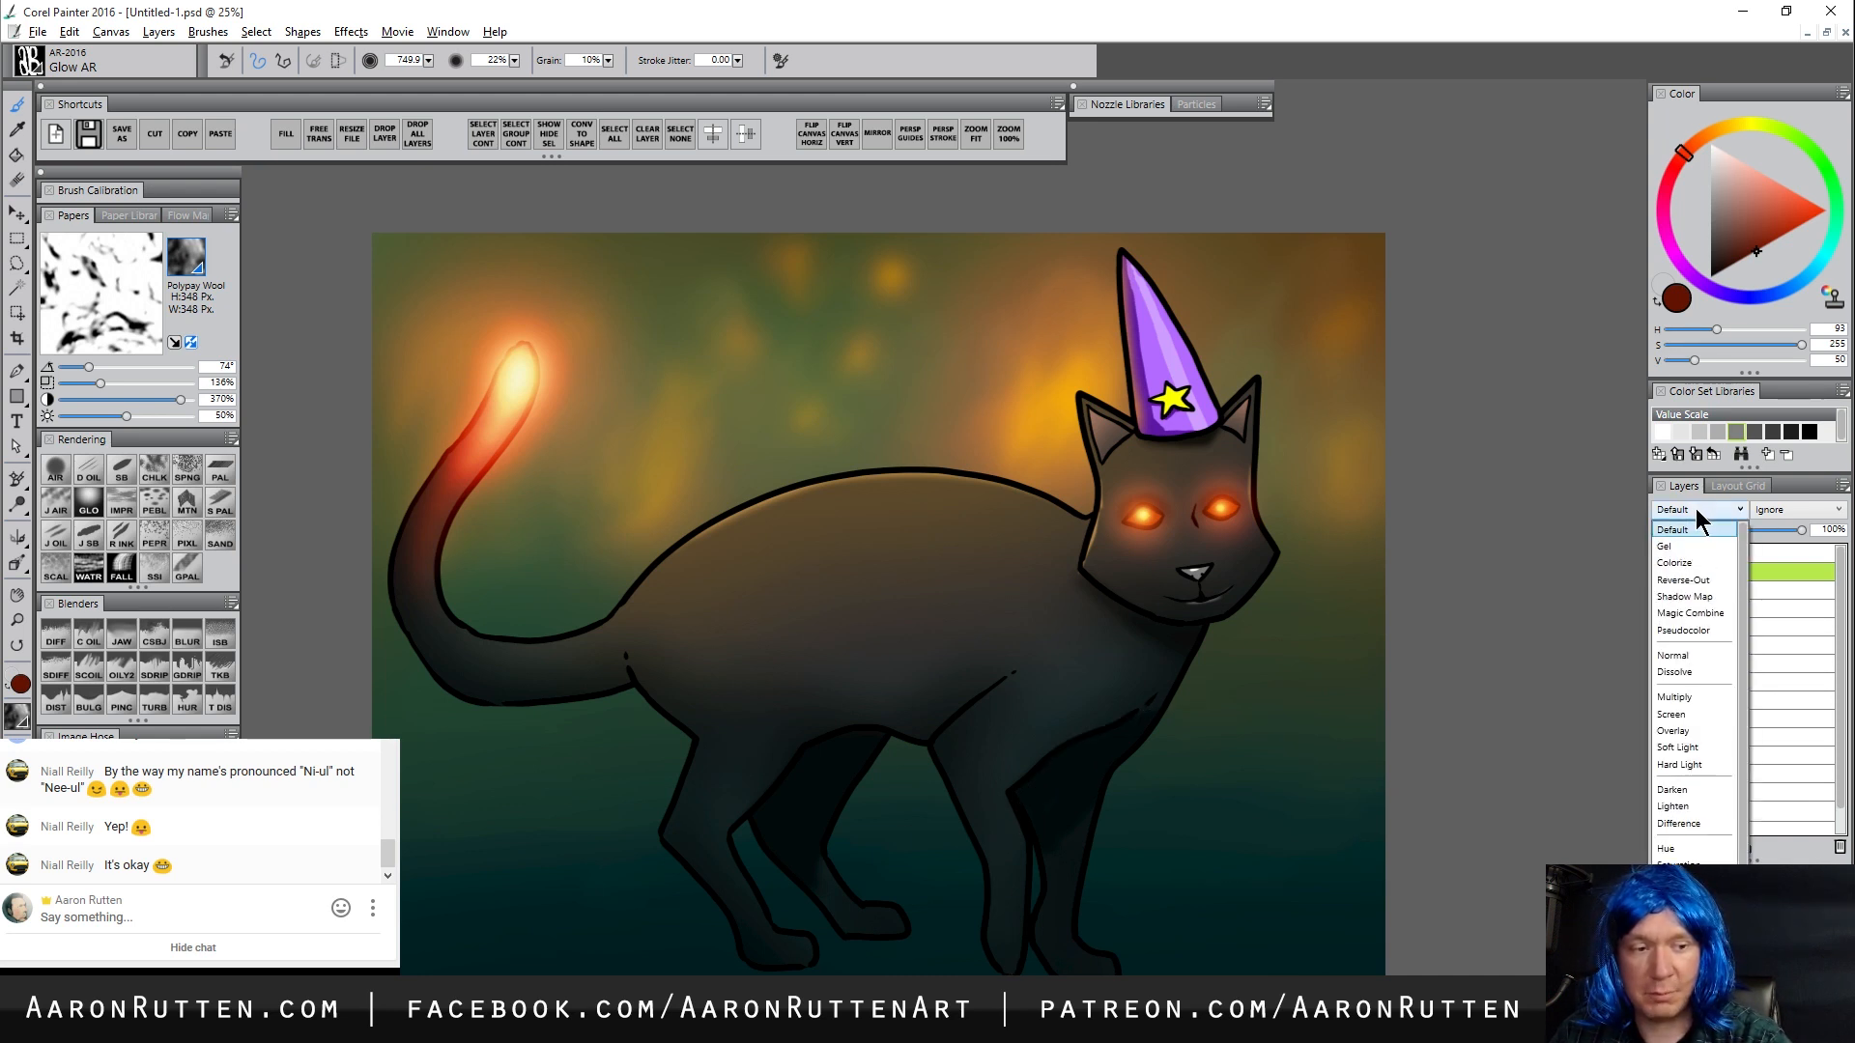
pyautogui.click(1672, 731)
# Fill the overlay layer with a dark red-orange at 100% opacity
pyautogui.click(1792, 232)
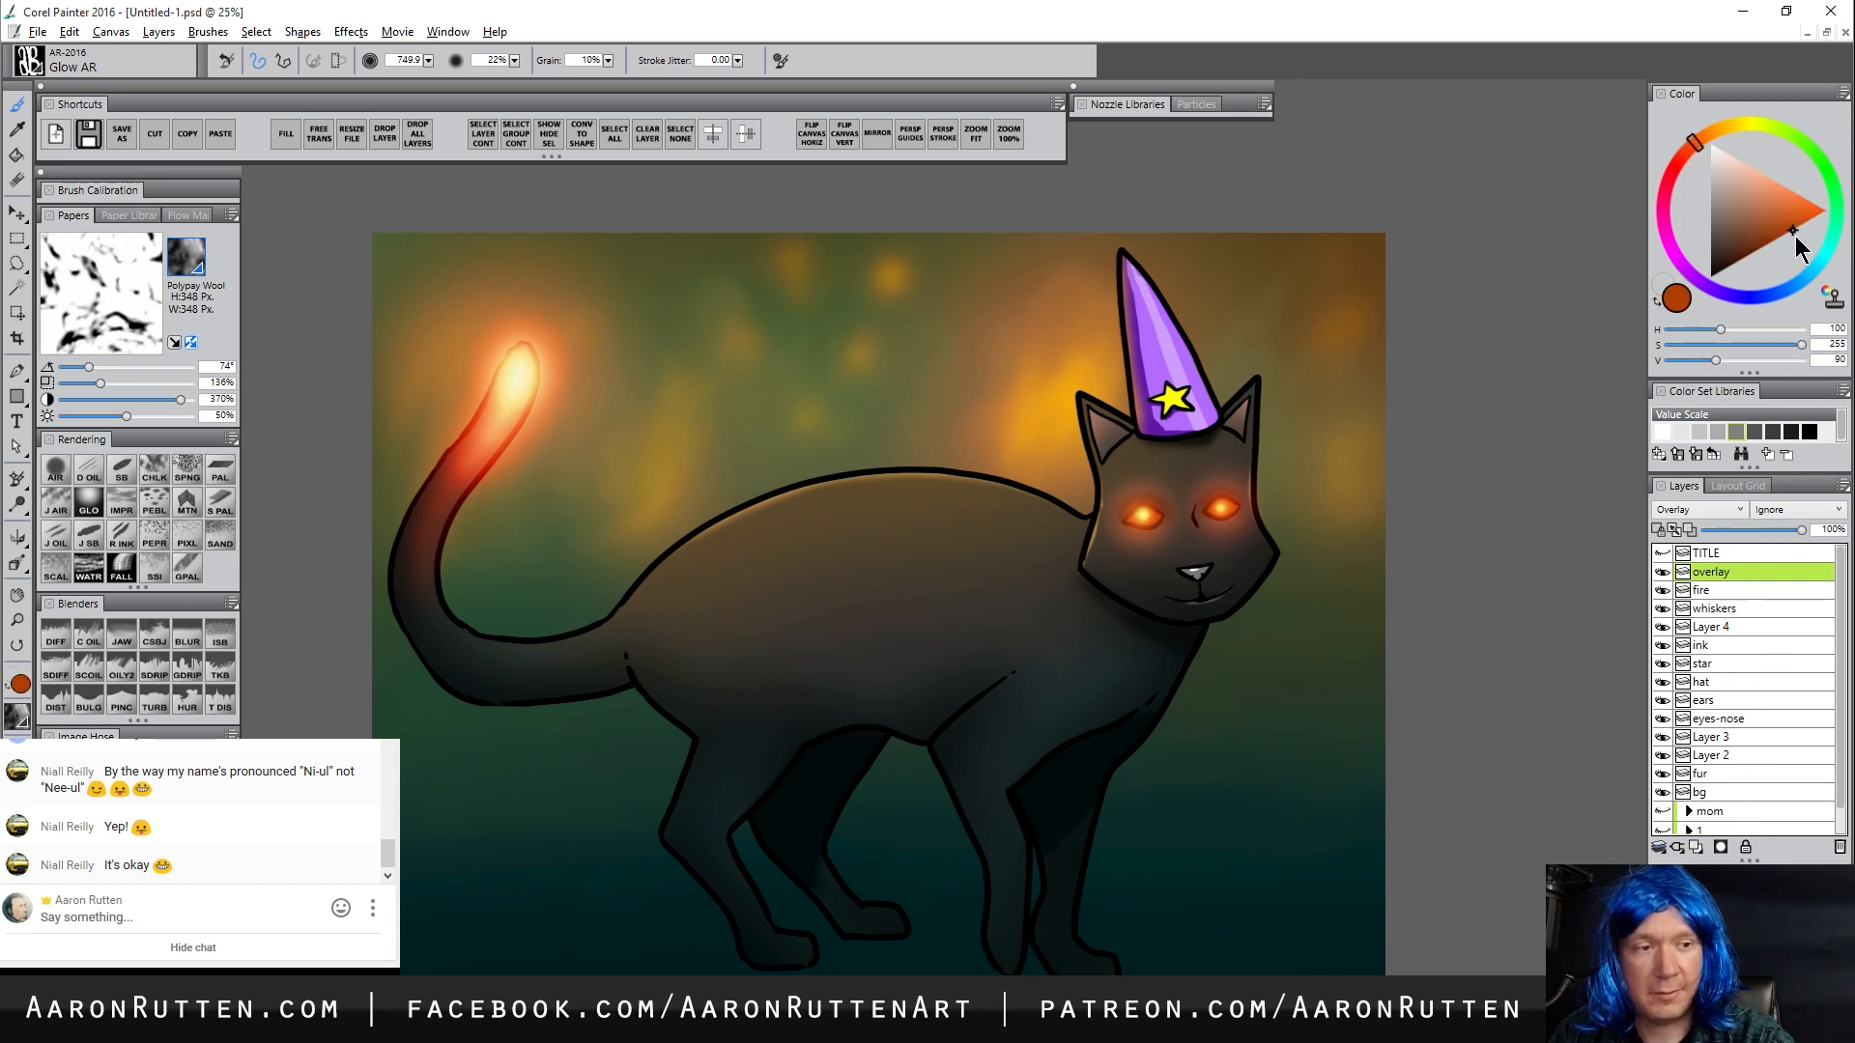
pyautogui.click(288, 134)
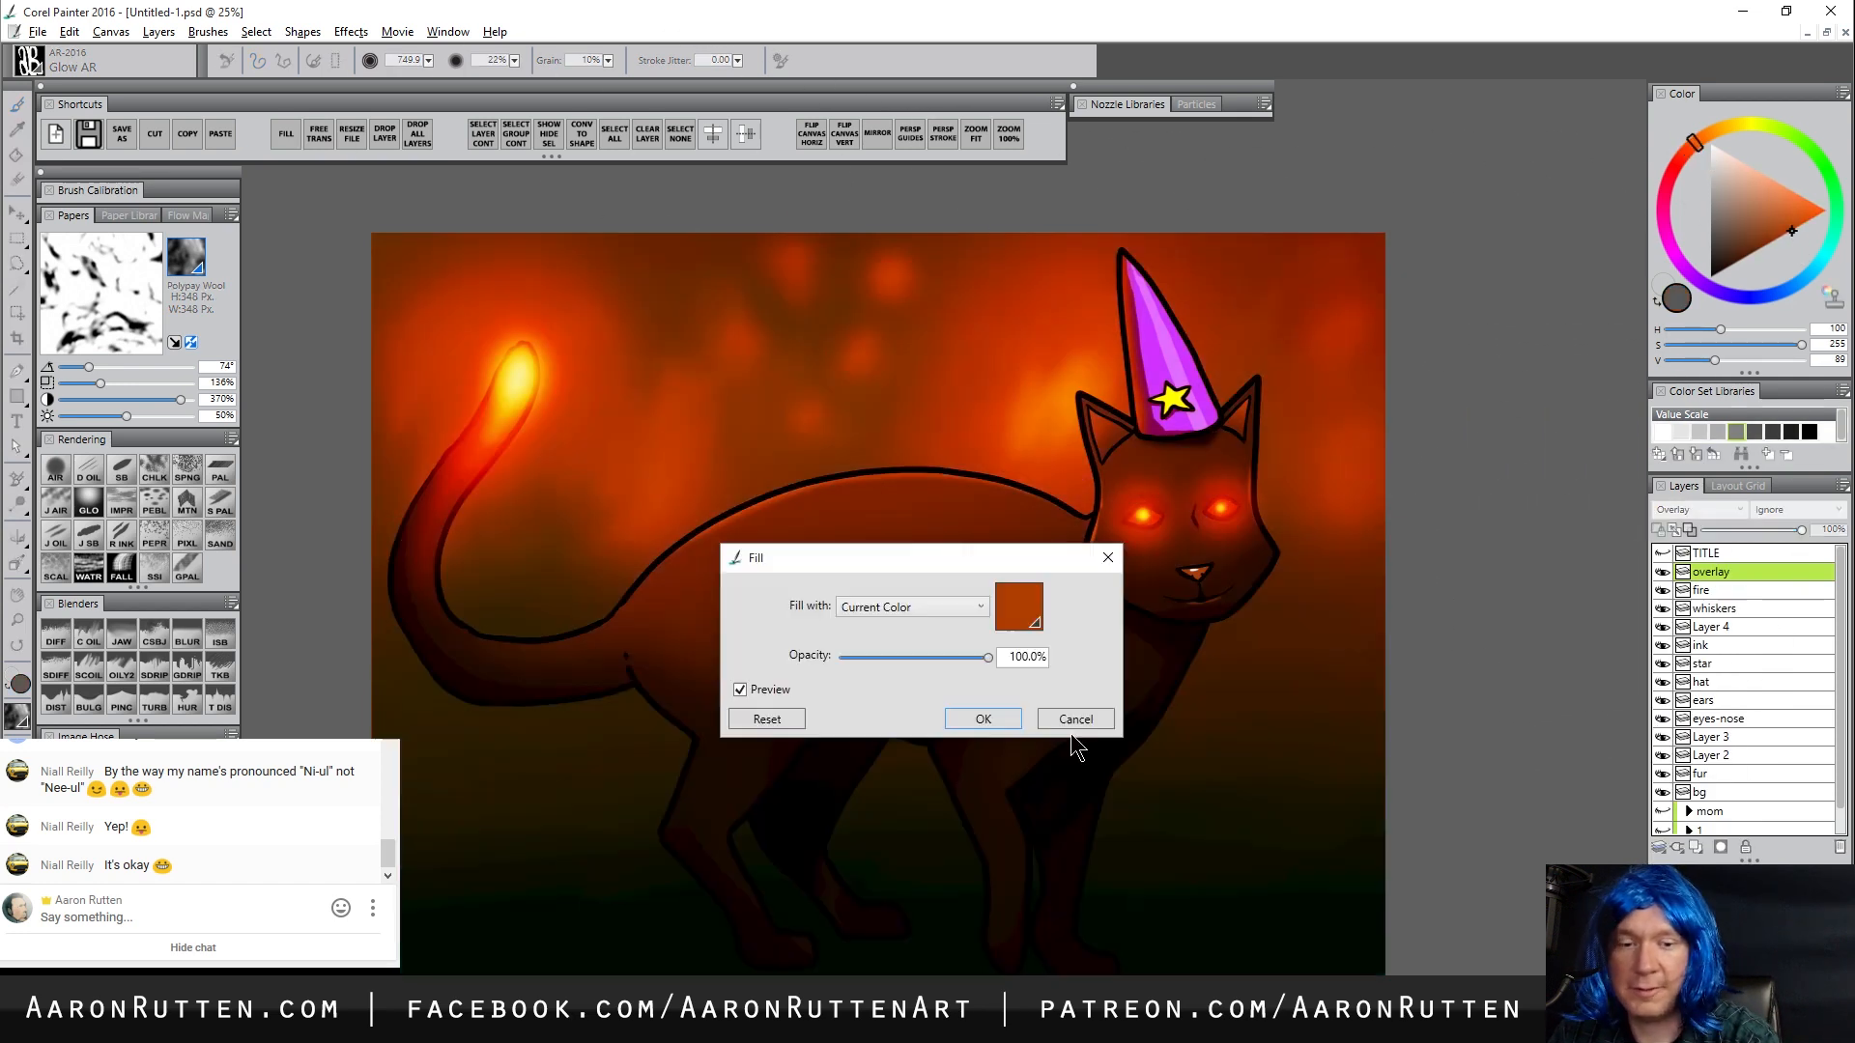
pyautogui.click(1069, 735)
# Refill the overlay layer with a brighter orange of hue 105, saturation 234 and value 118
pyautogui.click(1810, 214)
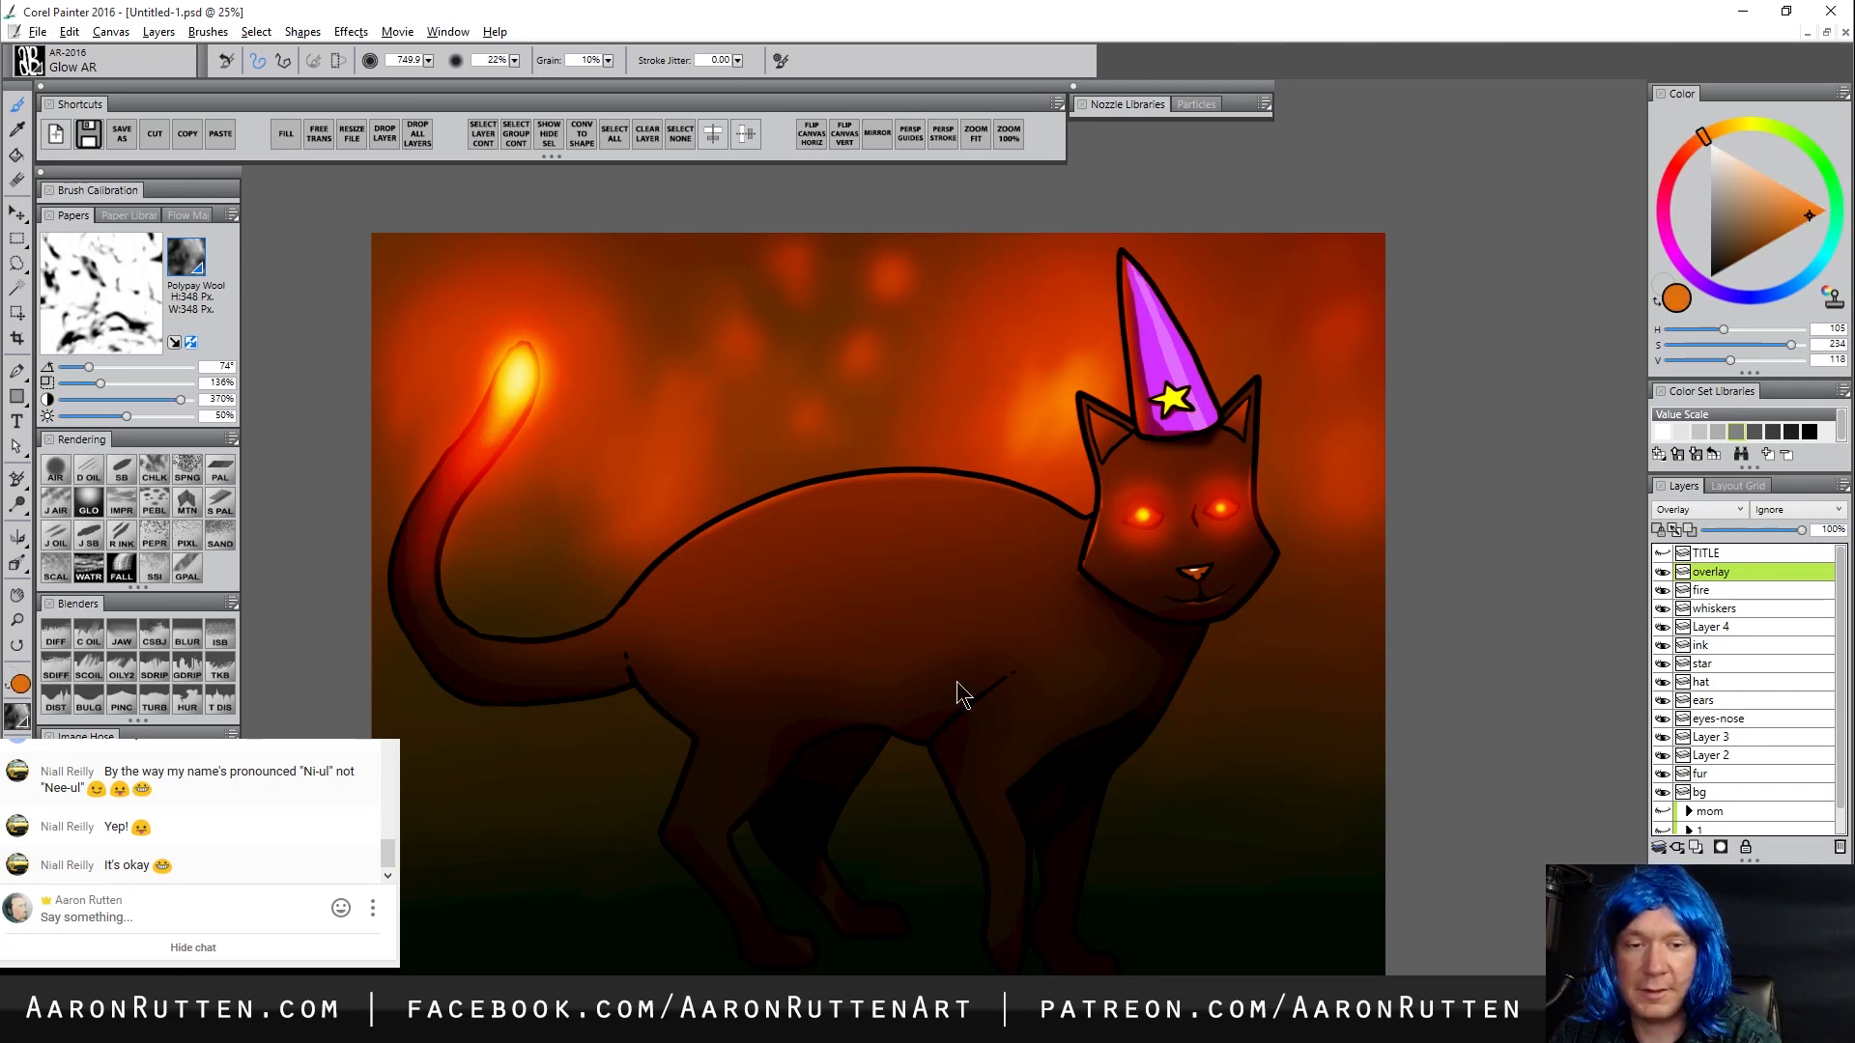
pyautogui.hotkey('ctrl', 'f')
pyautogui.click(978, 717)
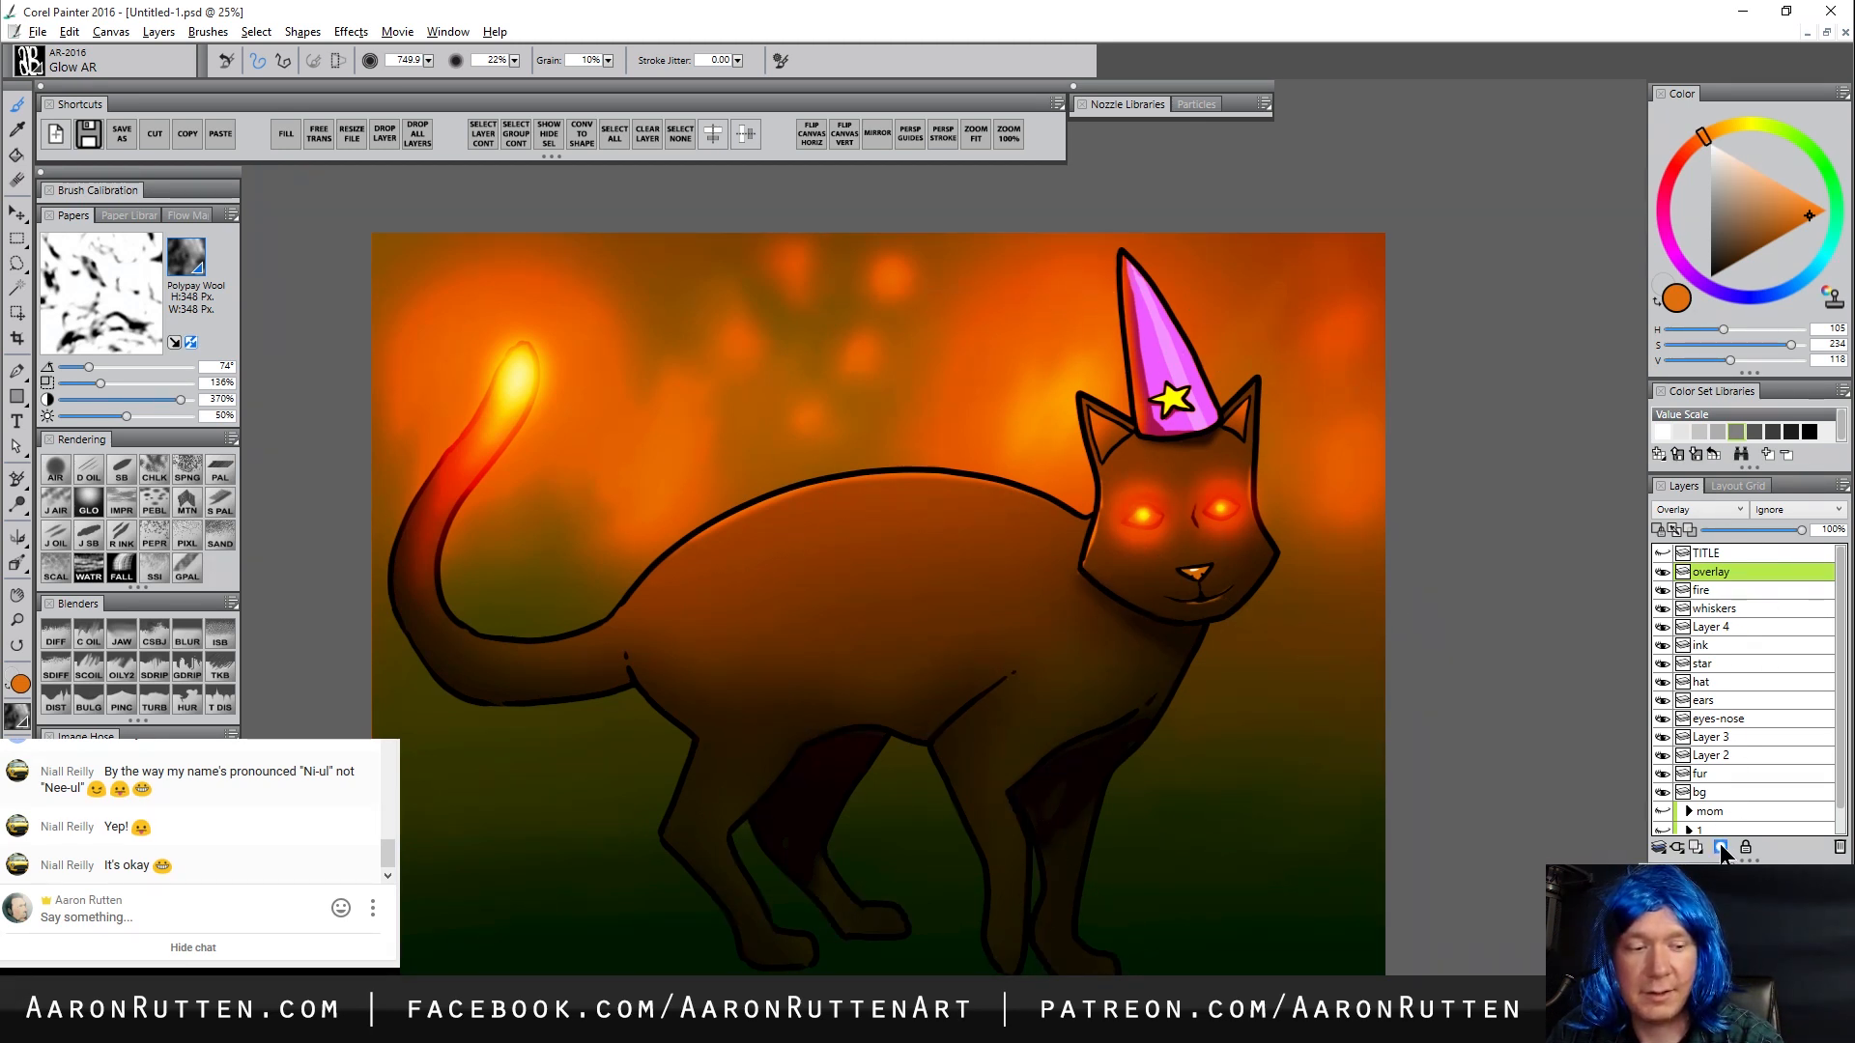
# Add a layer mask to the overlay layer and fill the mask with black
pyautogui.moveTo(1729, 358); pyautogui.dragTo(1649, 363)
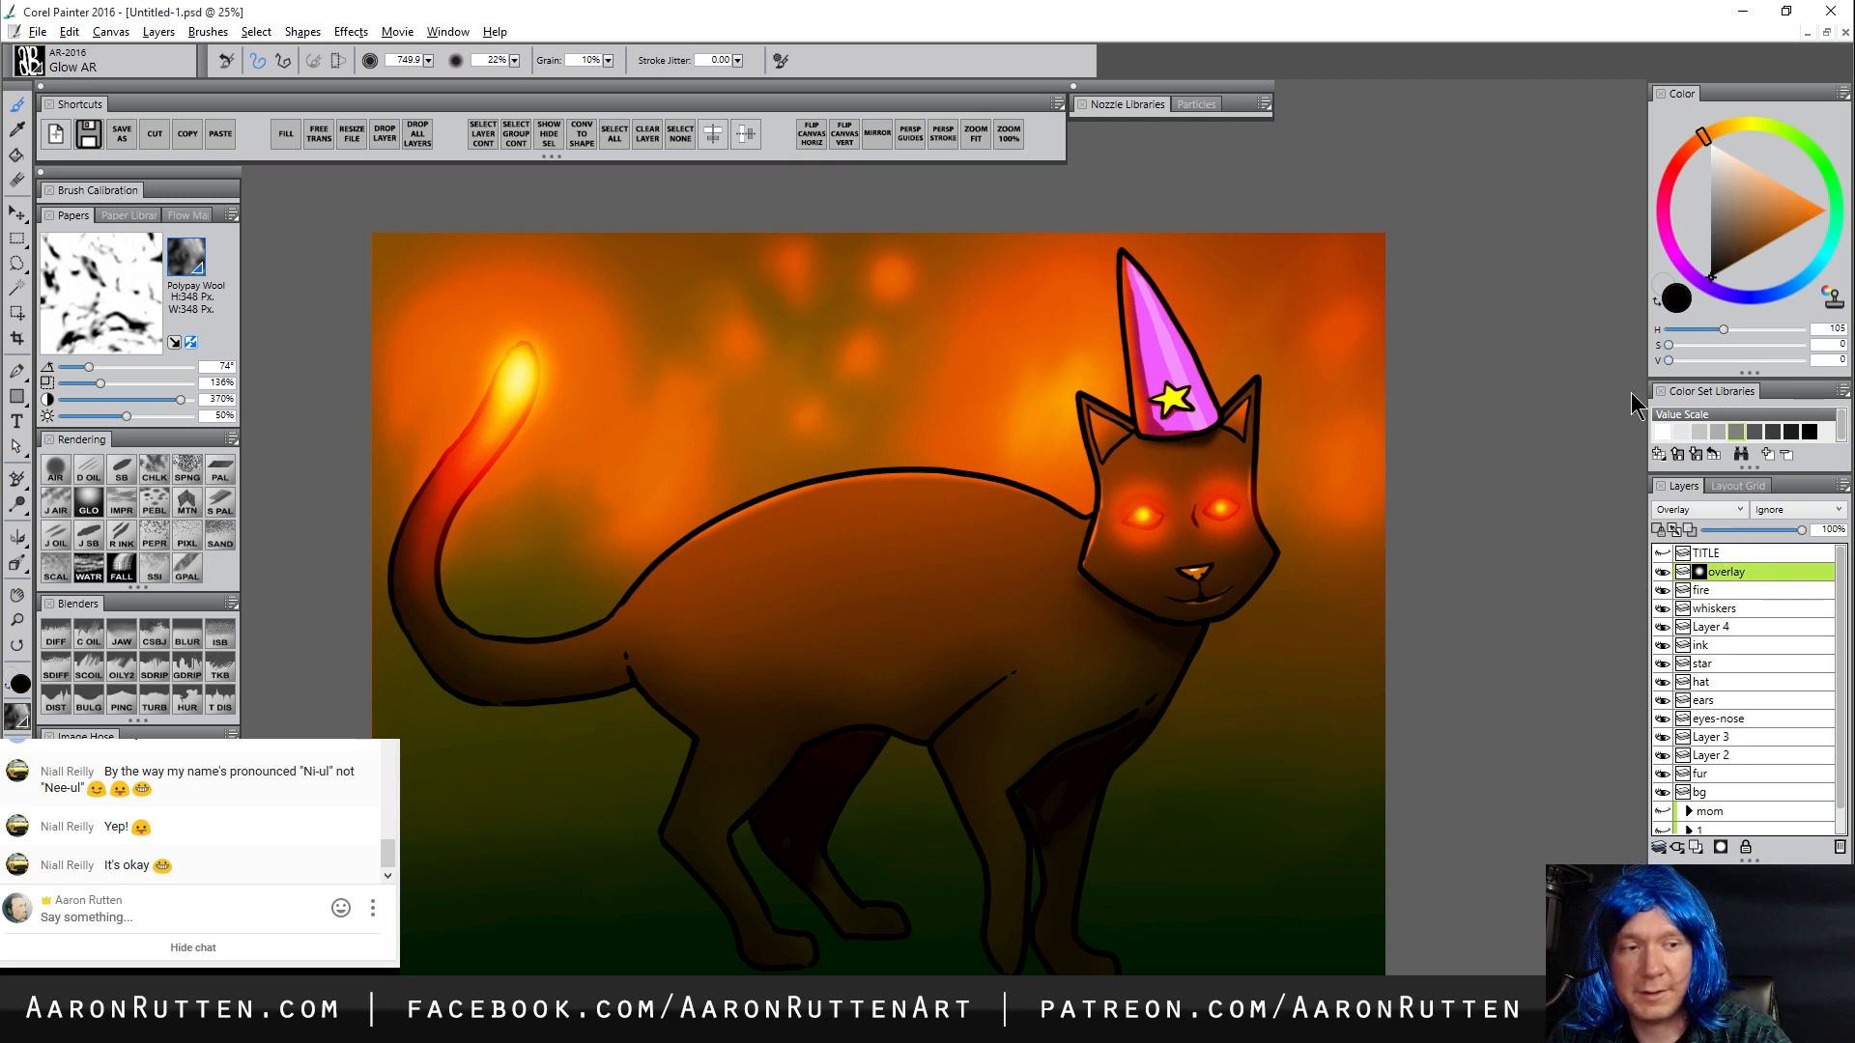
pyautogui.click(56, 468)
pyautogui.moveTo(952, 538)
pyautogui.mouseDown()
pyautogui.moveTo(966, 675)
pyautogui.moveTo(1027, 753)
pyautogui.mouseUp()
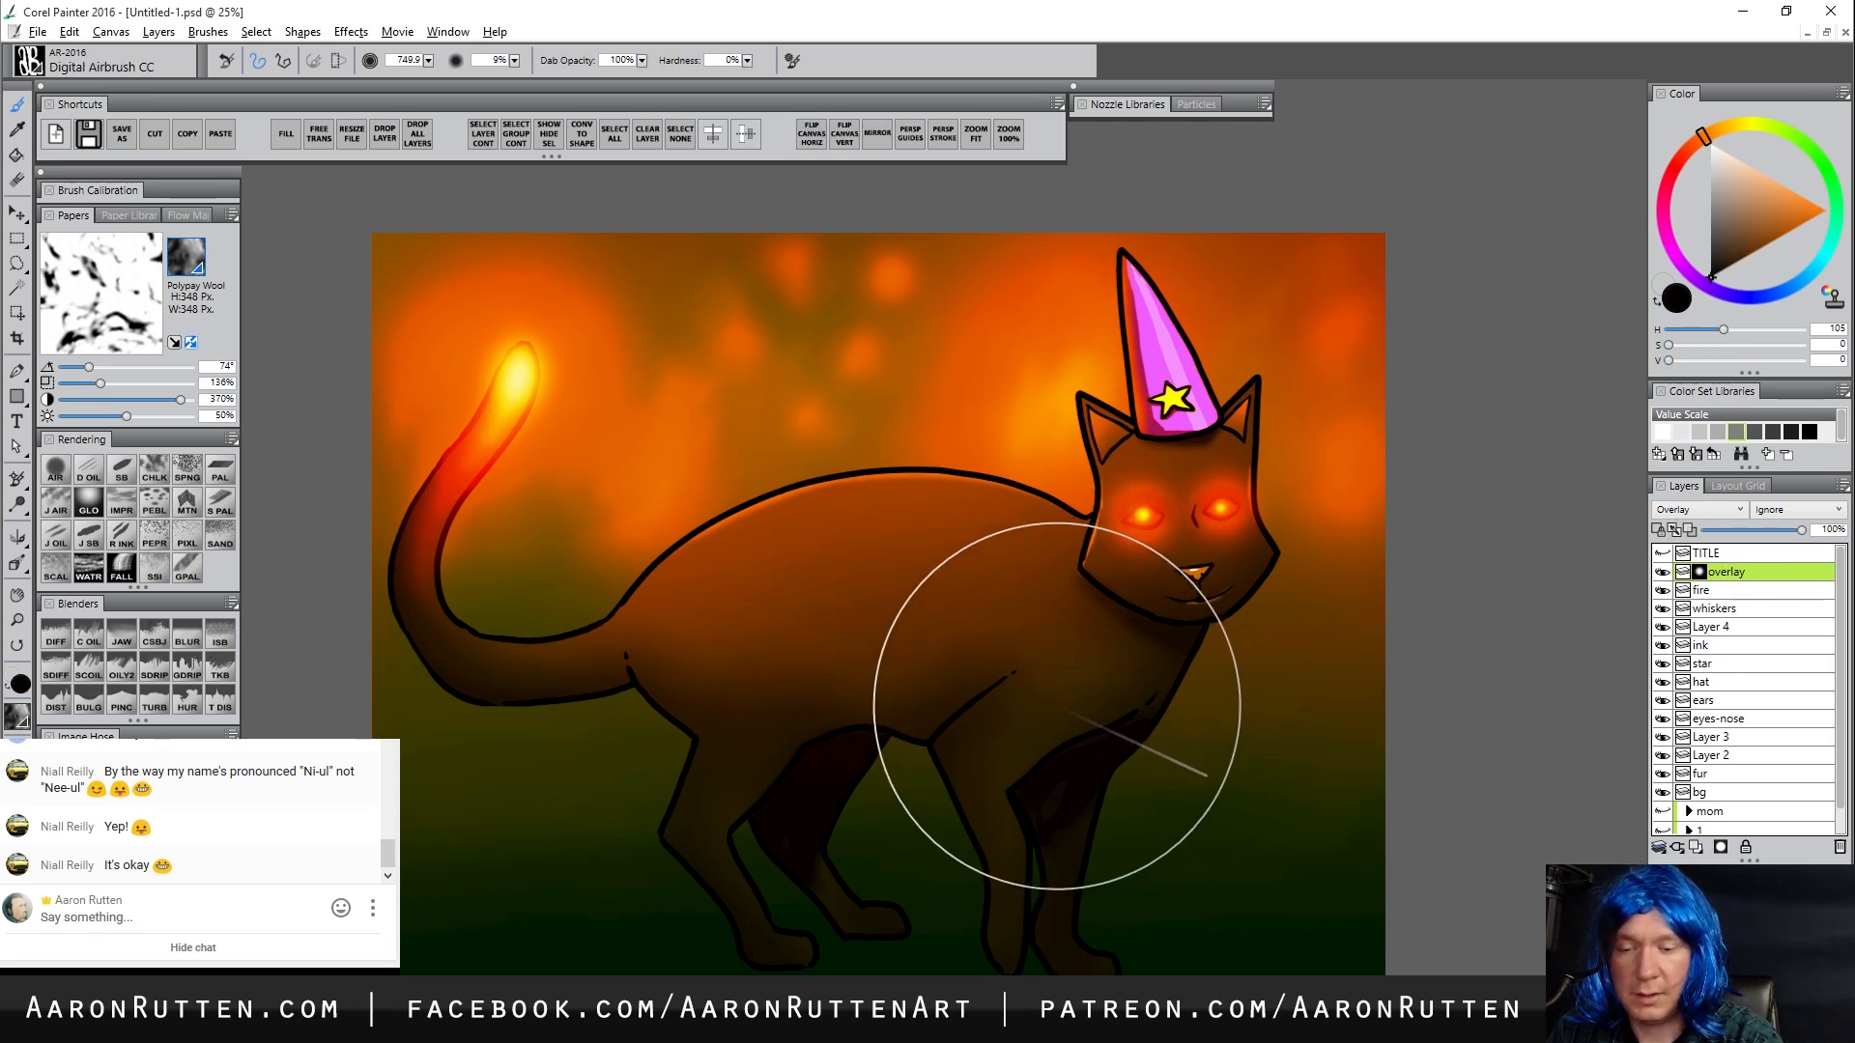
pyautogui.hotkey('ctrl', 'f')
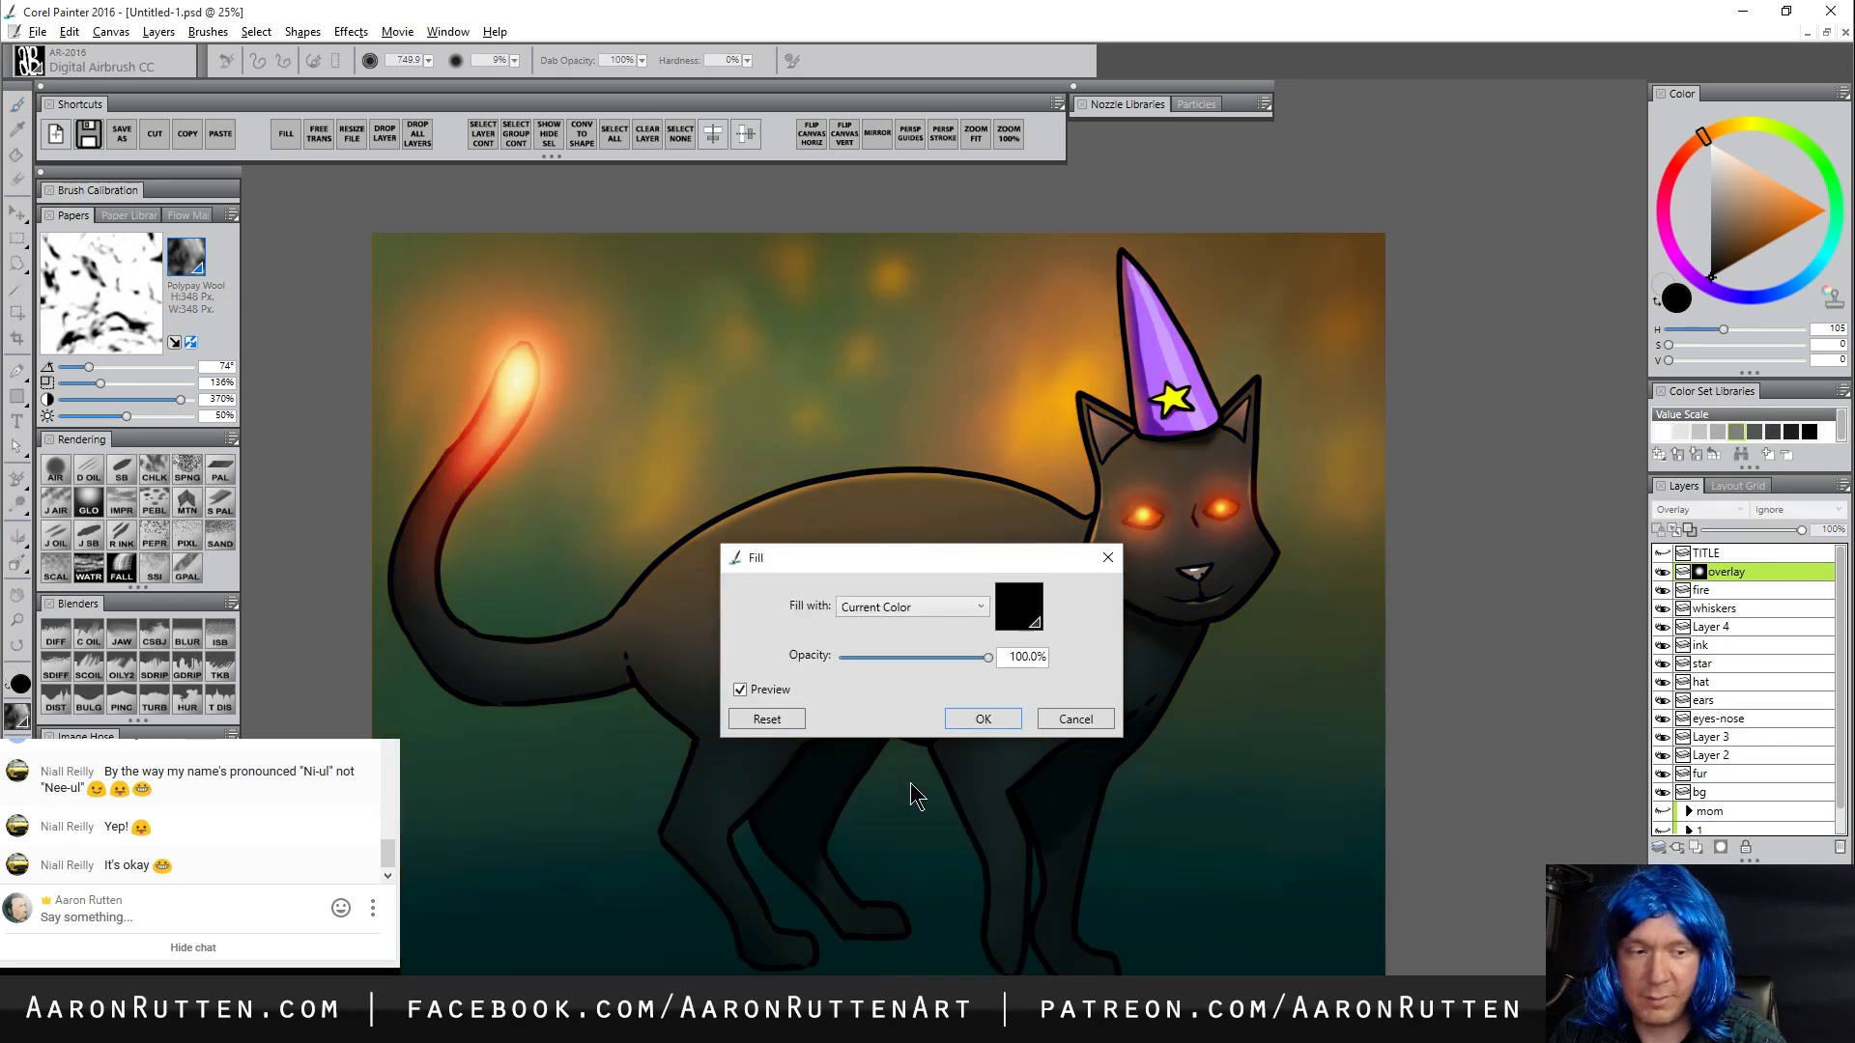
pyautogui.press('Return')
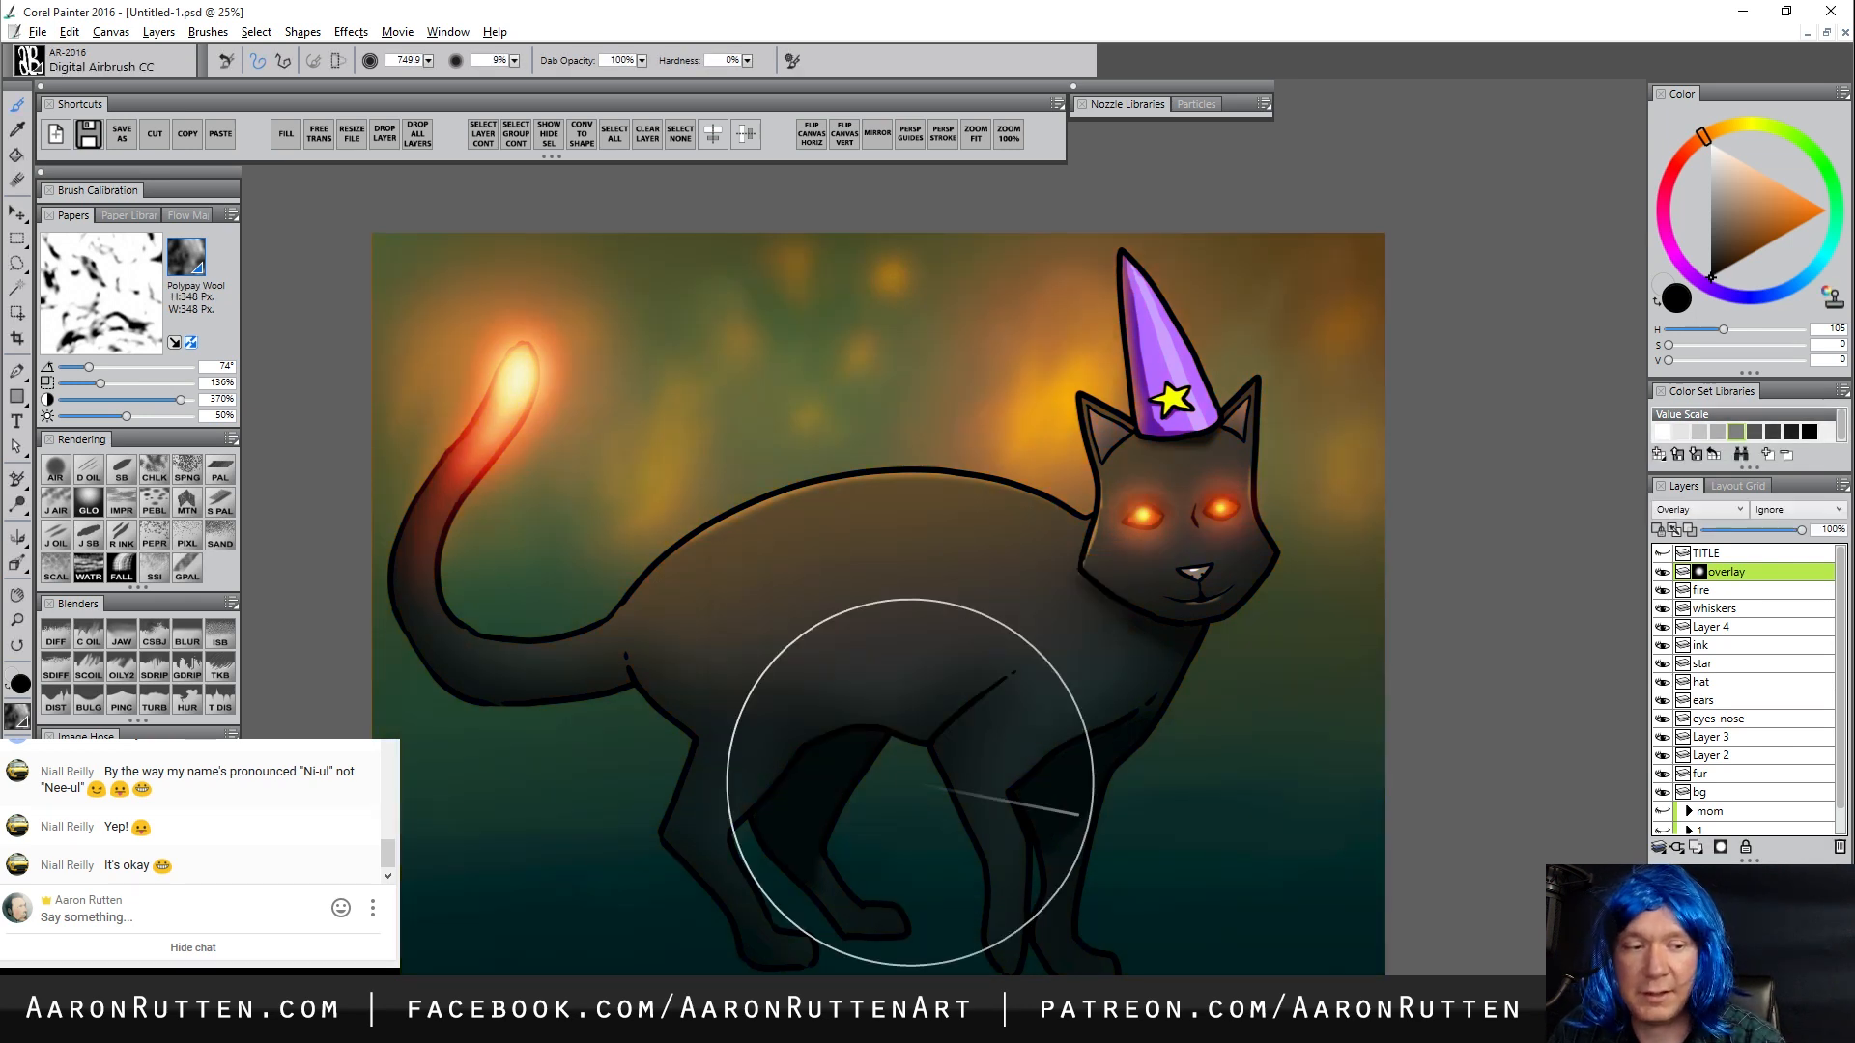
# Airbrush white into the overlay layer's mask over the head, back, tail and upper background
pyautogui.moveTo(1708, 169); pyautogui.dragTo(1709, 143)
pyautogui.moveTo(1193, 532)
pyautogui.mouseDown()
pyautogui.moveTo(1175, 507)
pyautogui.moveTo(1196, 541)
pyautogui.moveTo(1060, 485)
pyautogui.mouseUp()
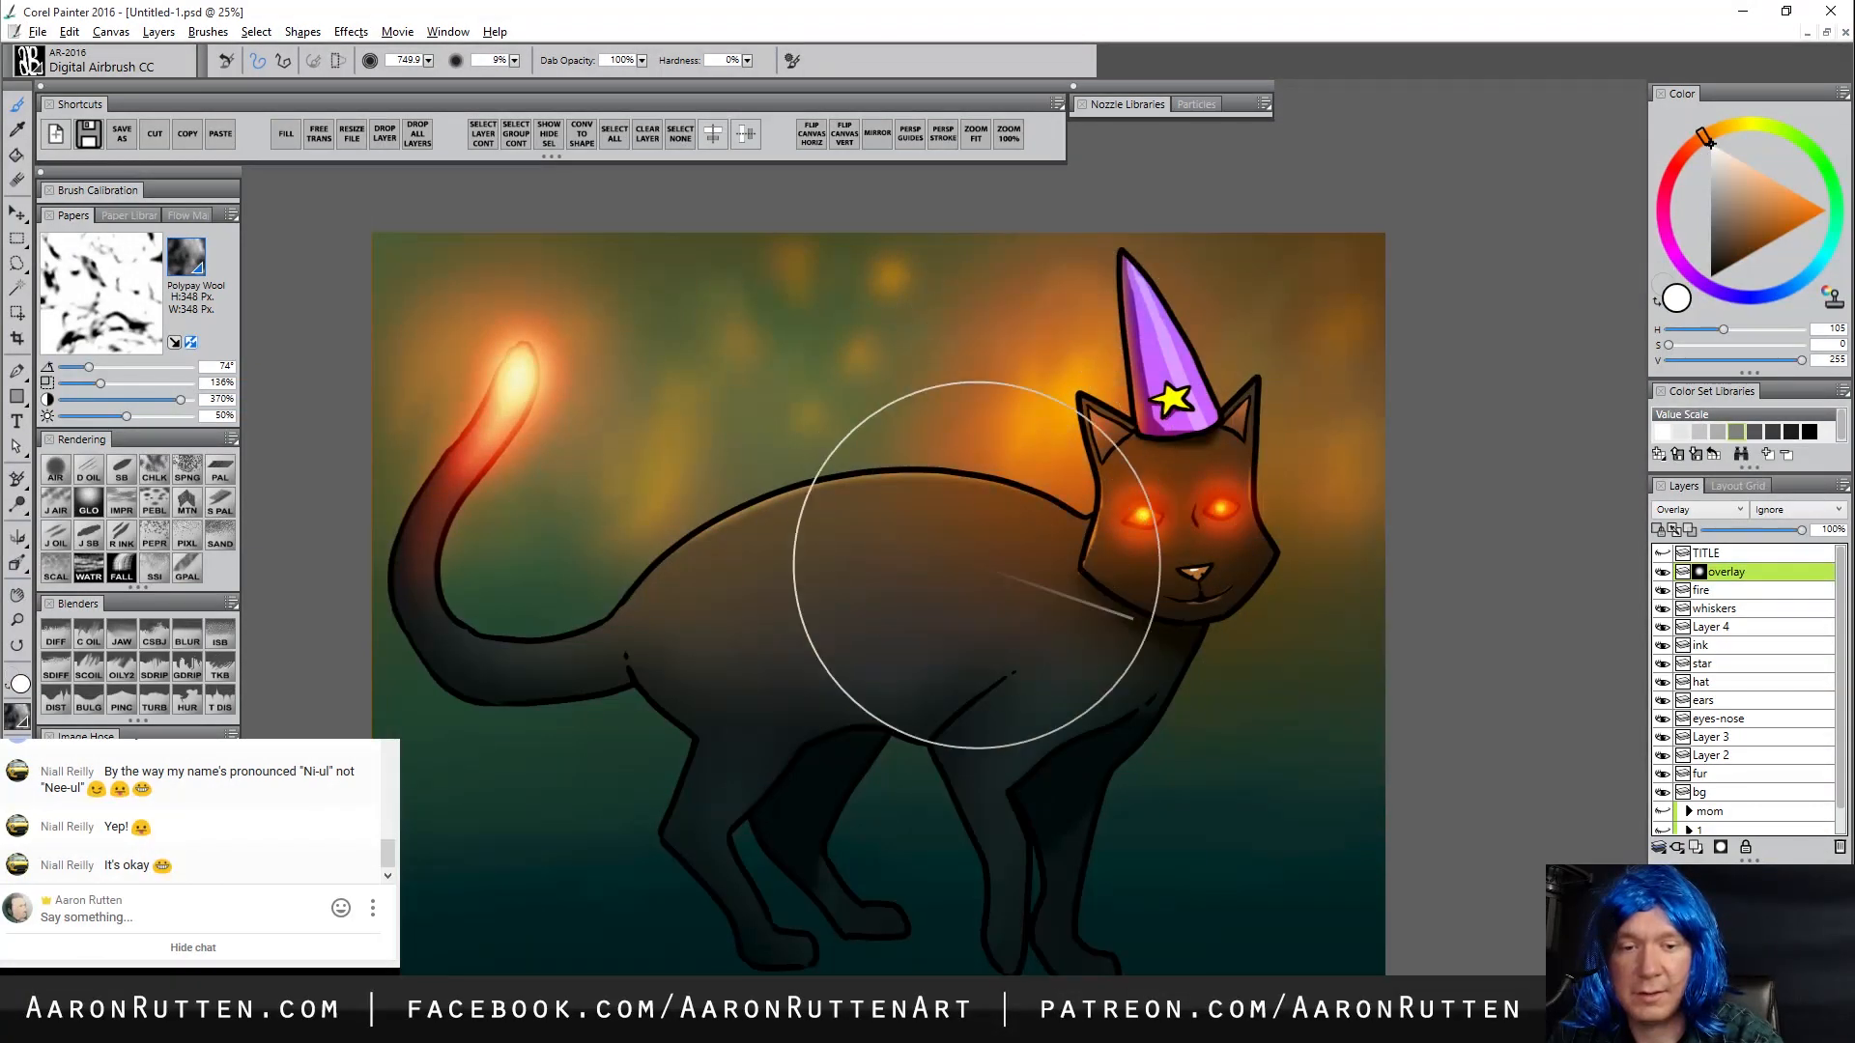
pyautogui.moveTo(637, 406)
pyautogui.mouseDown()
pyautogui.moveTo(440, 538)
pyautogui.moveTo(559, 289)
pyautogui.moveTo(815, 451)
pyautogui.moveTo(1029, 427)
pyautogui.moveTo(905, 362)
pyautogui.moveTo(657, 468)
pyautogui.moveTo(818, 302)
pyautogui.moveTo(619, 303)
pyautogui.moveTo(718, 272)
pyautogui.moveTo(955, 251)
pyautogui.mouseUp()
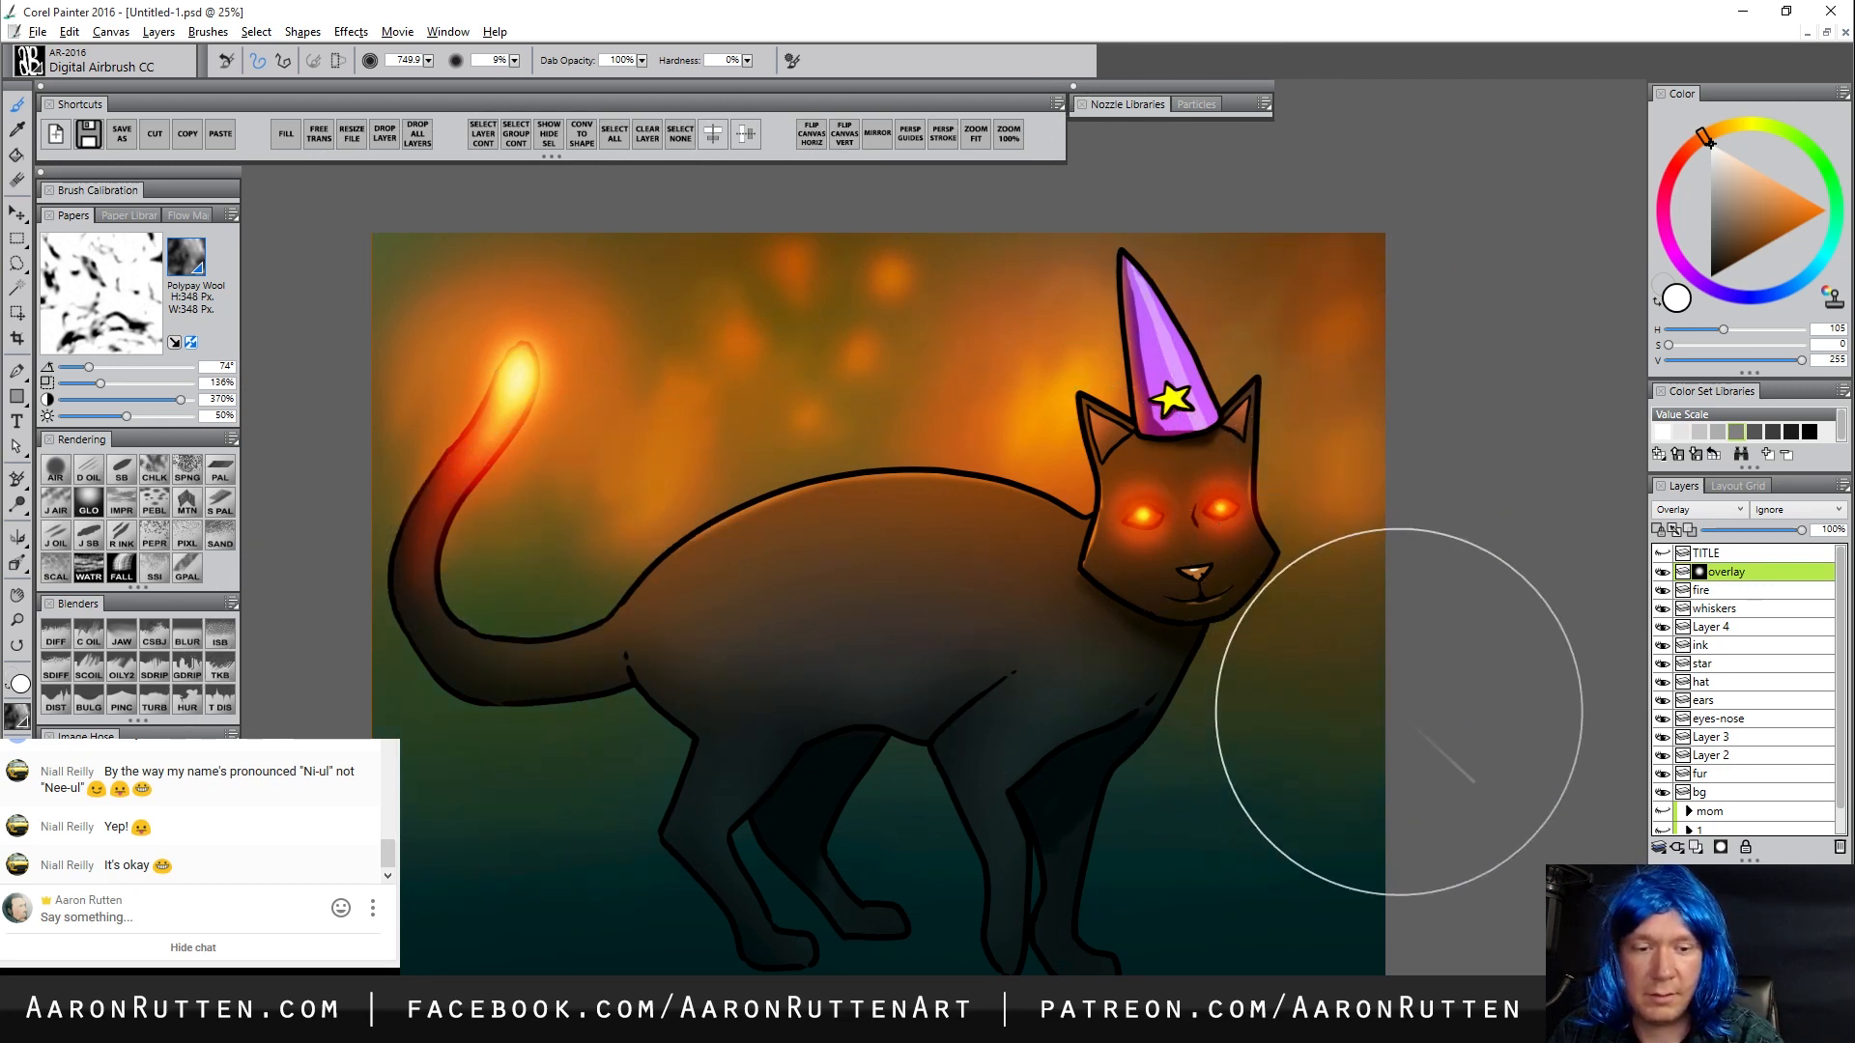
# Lower the overlay layer's opacity to 54%, check its effect and apply its layer mask
pyautogui.moveTo(1788, 527); pyautogui.dragTo(1754, 535)
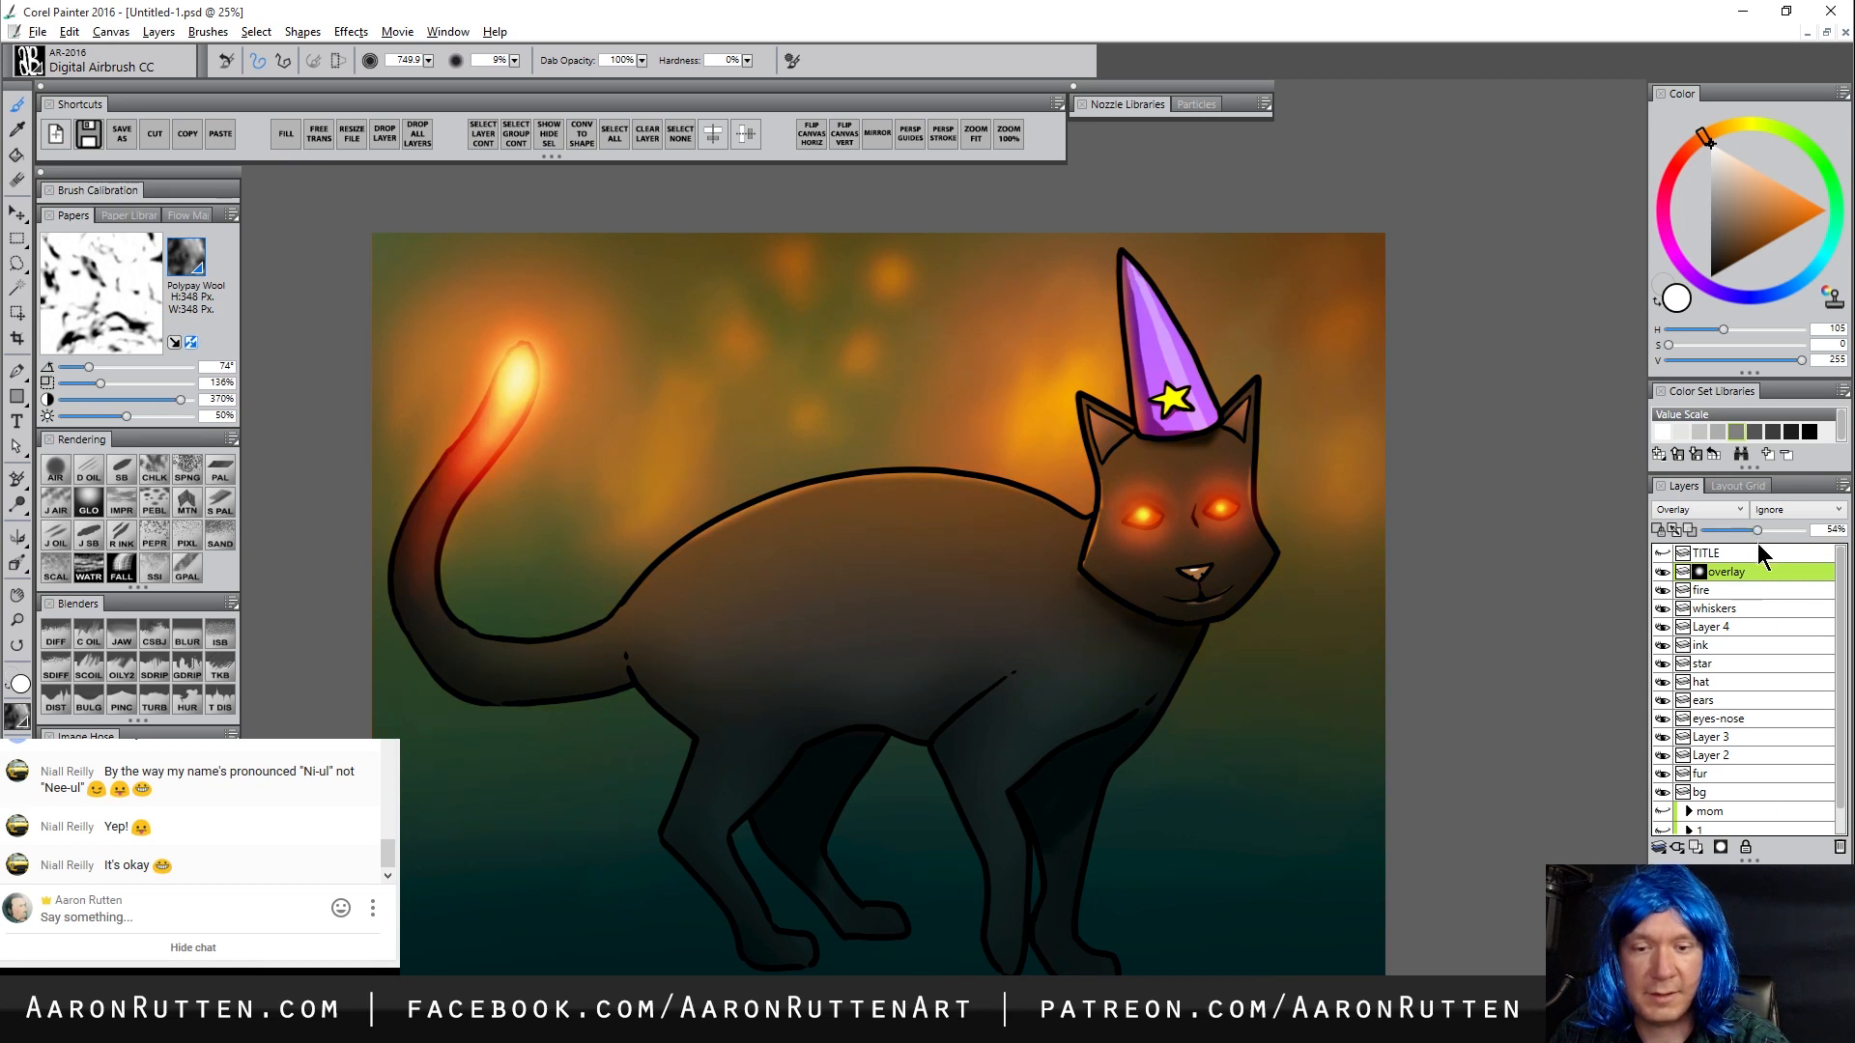
pyautogui.click(1664, 572)
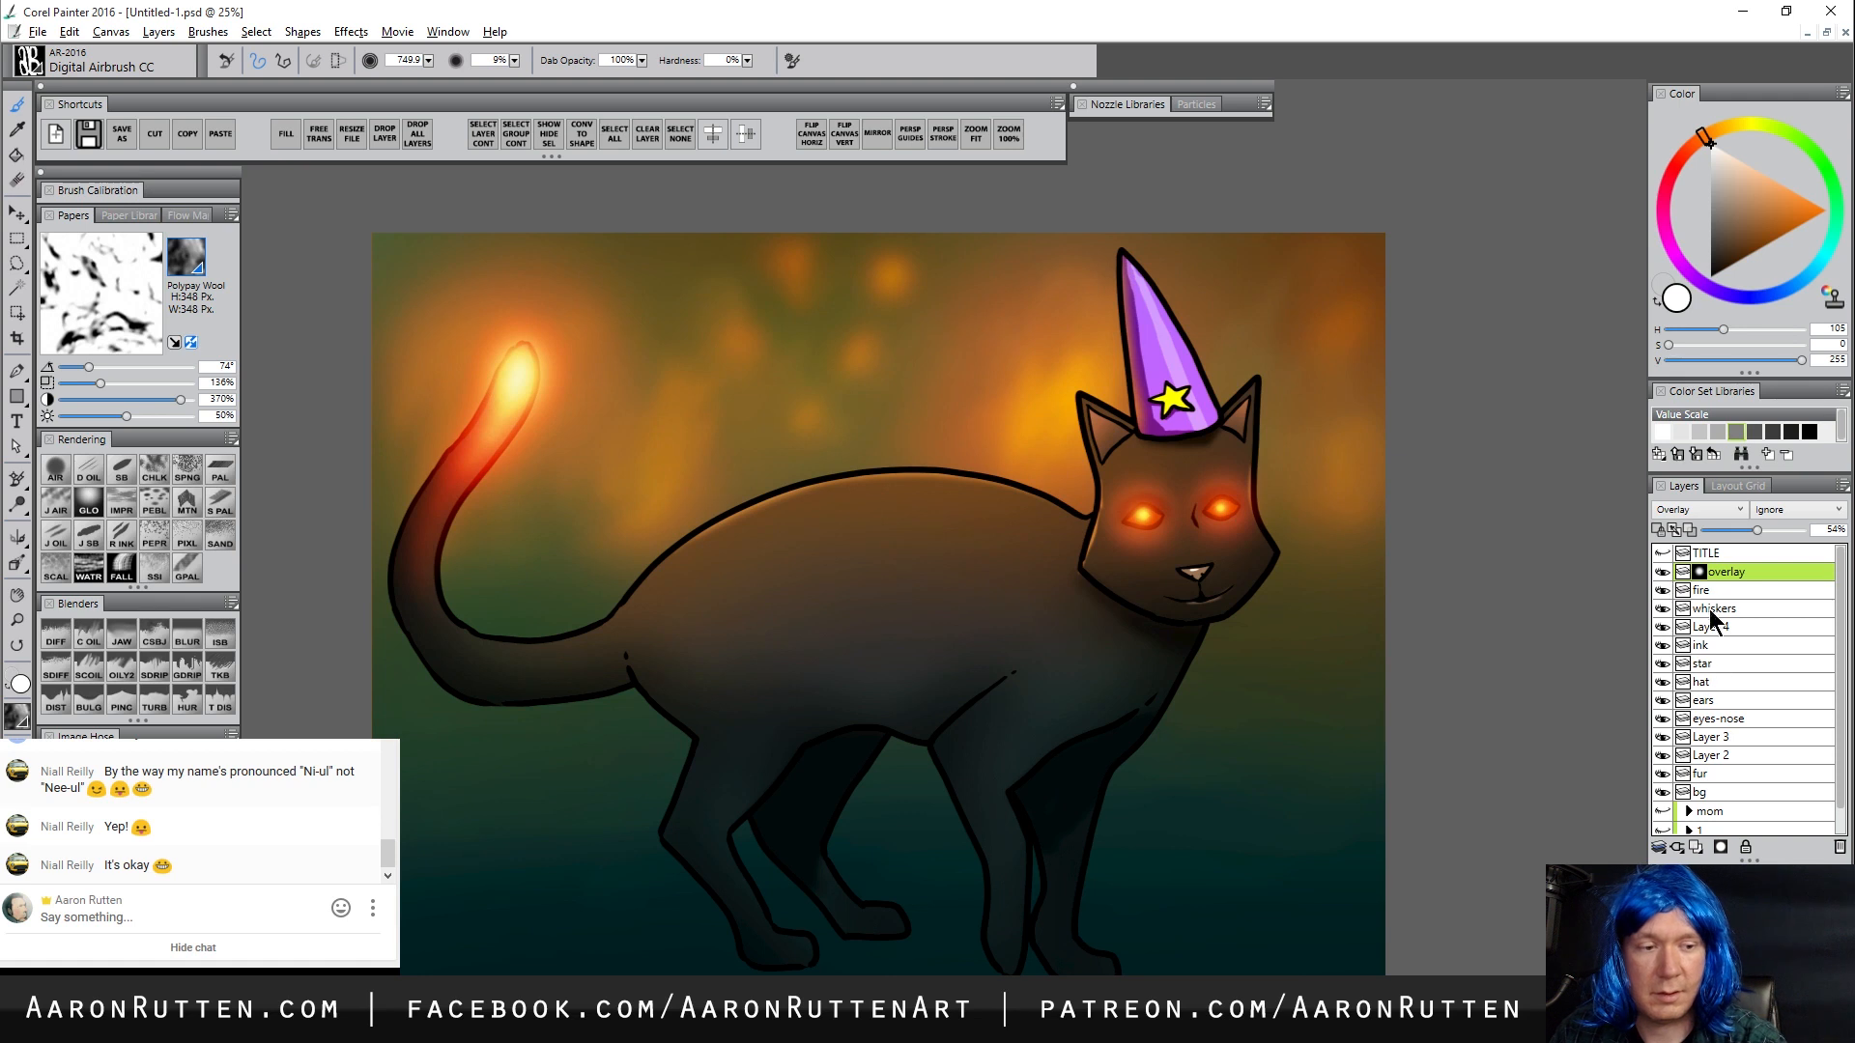
pyautogui.rightClick(1699, 576)
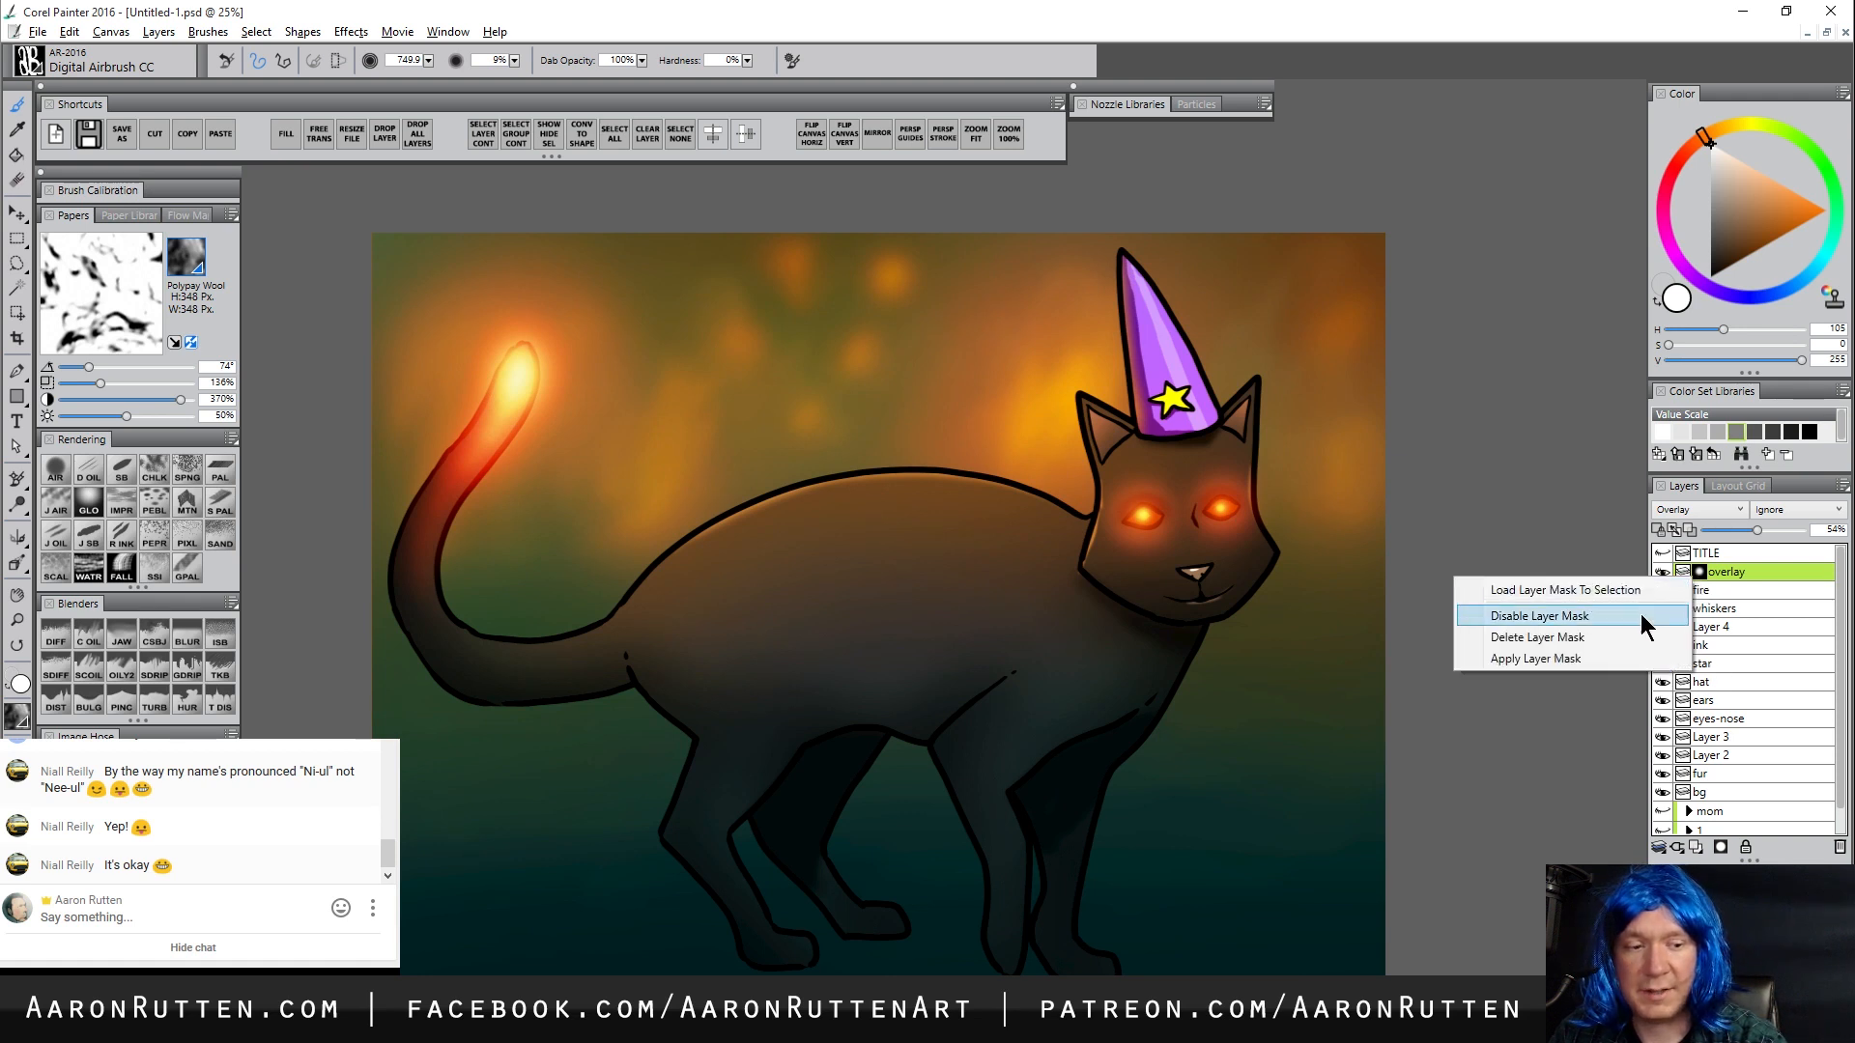
pyautogui.click(1588, 659)
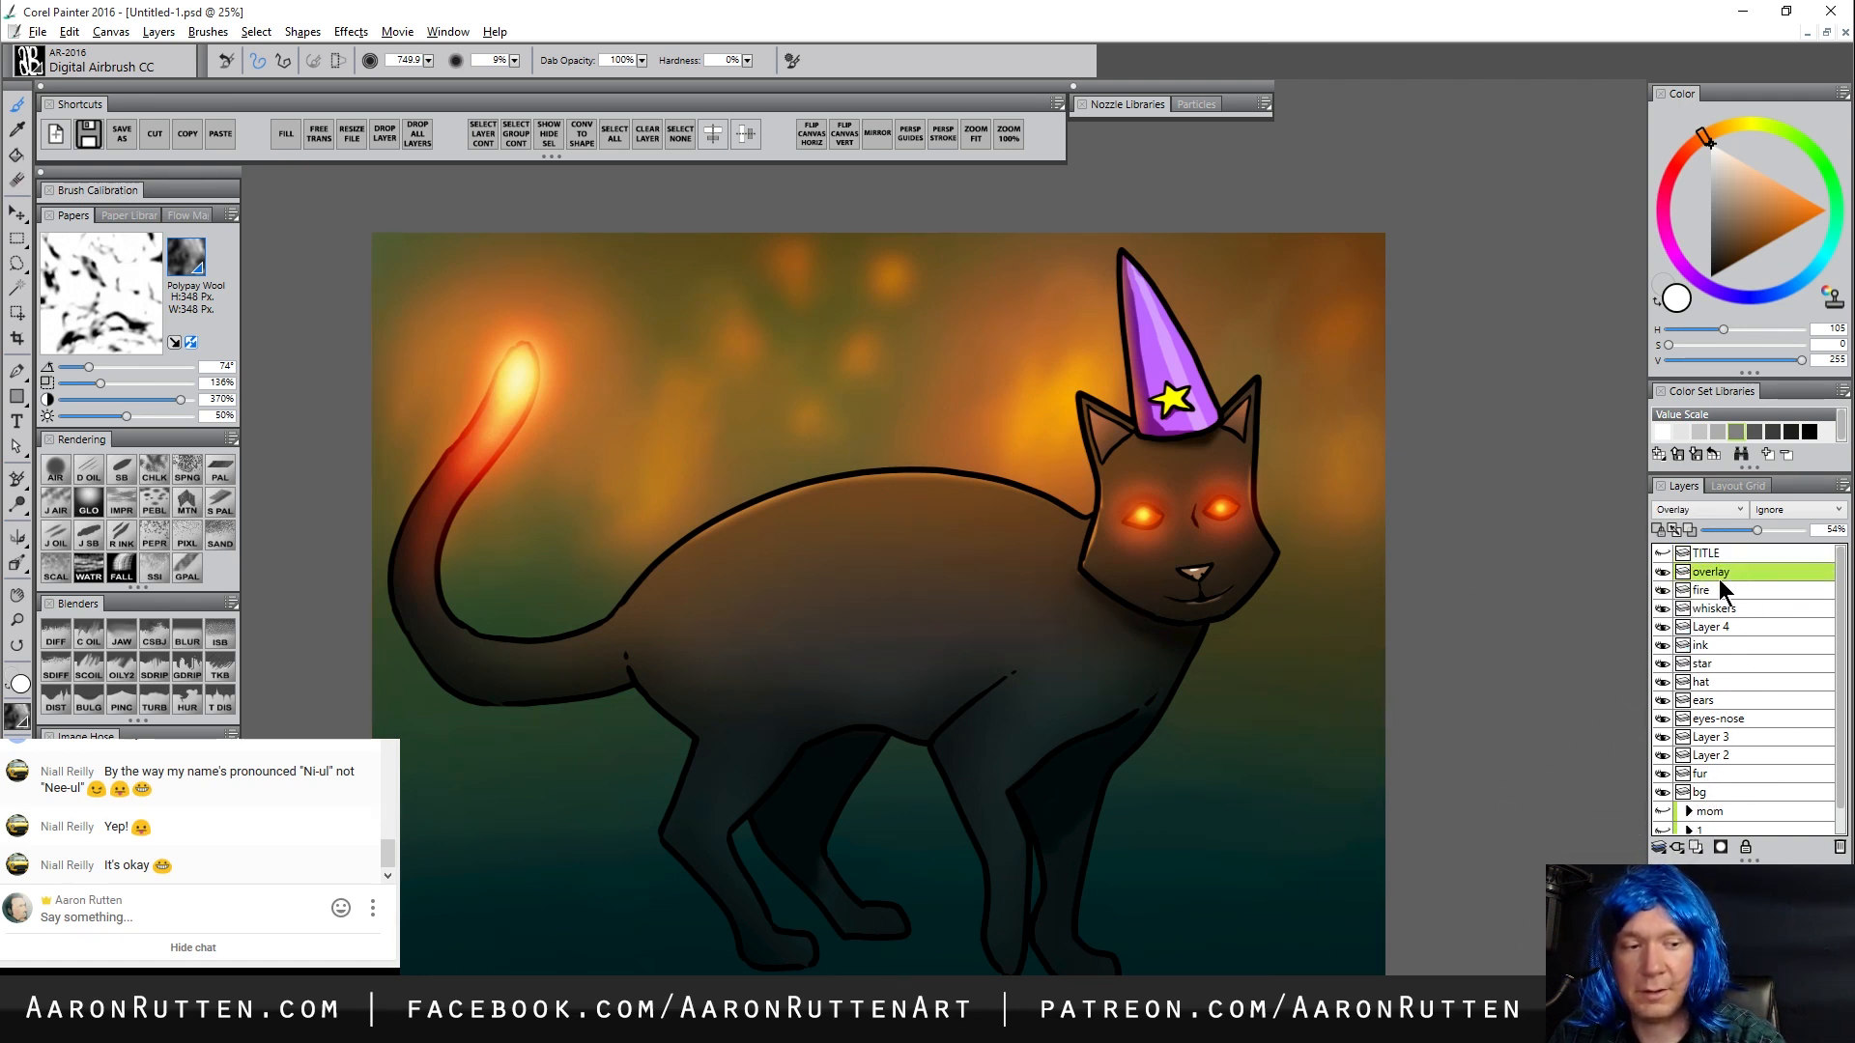
# Add a layer named overlay2 above the overlay layer, set it to Overlay and choose a saturated green
pyautogui.click(1696, 847)
pyautogui.doubleClick(1718, 558)
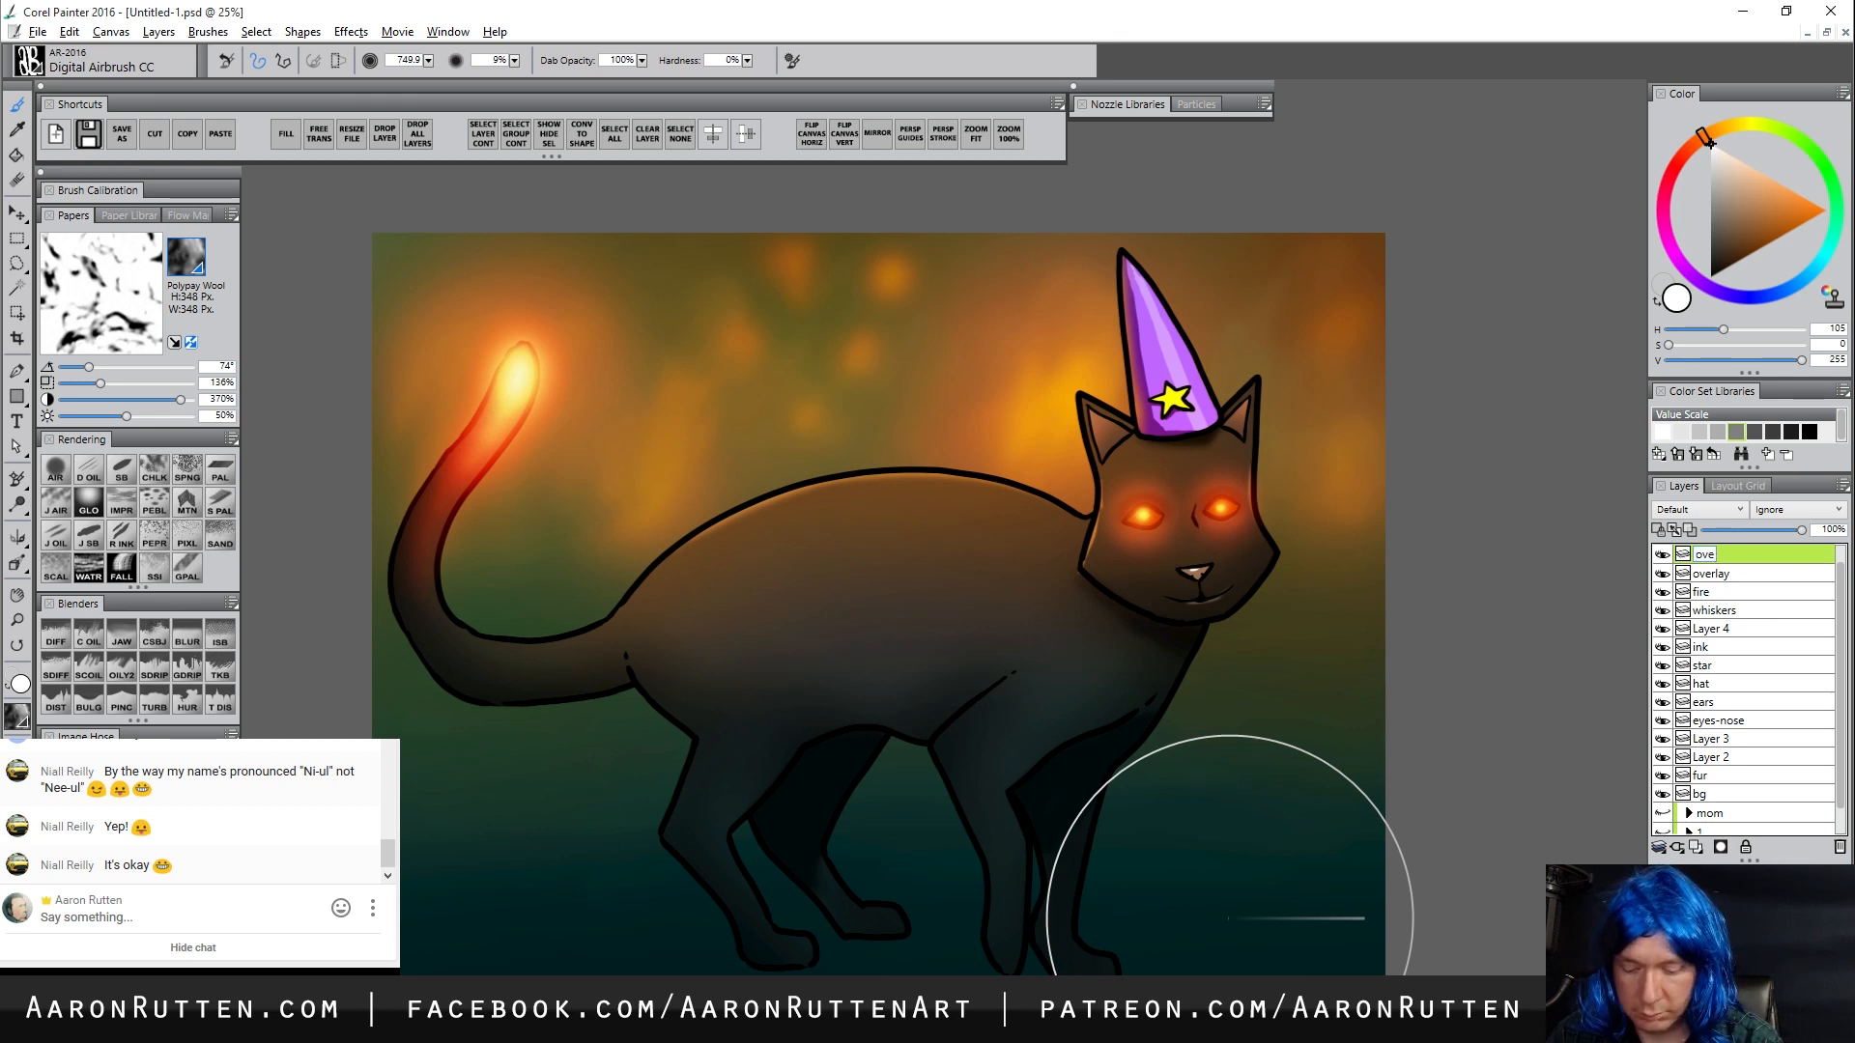
pyautogui.press('Return')
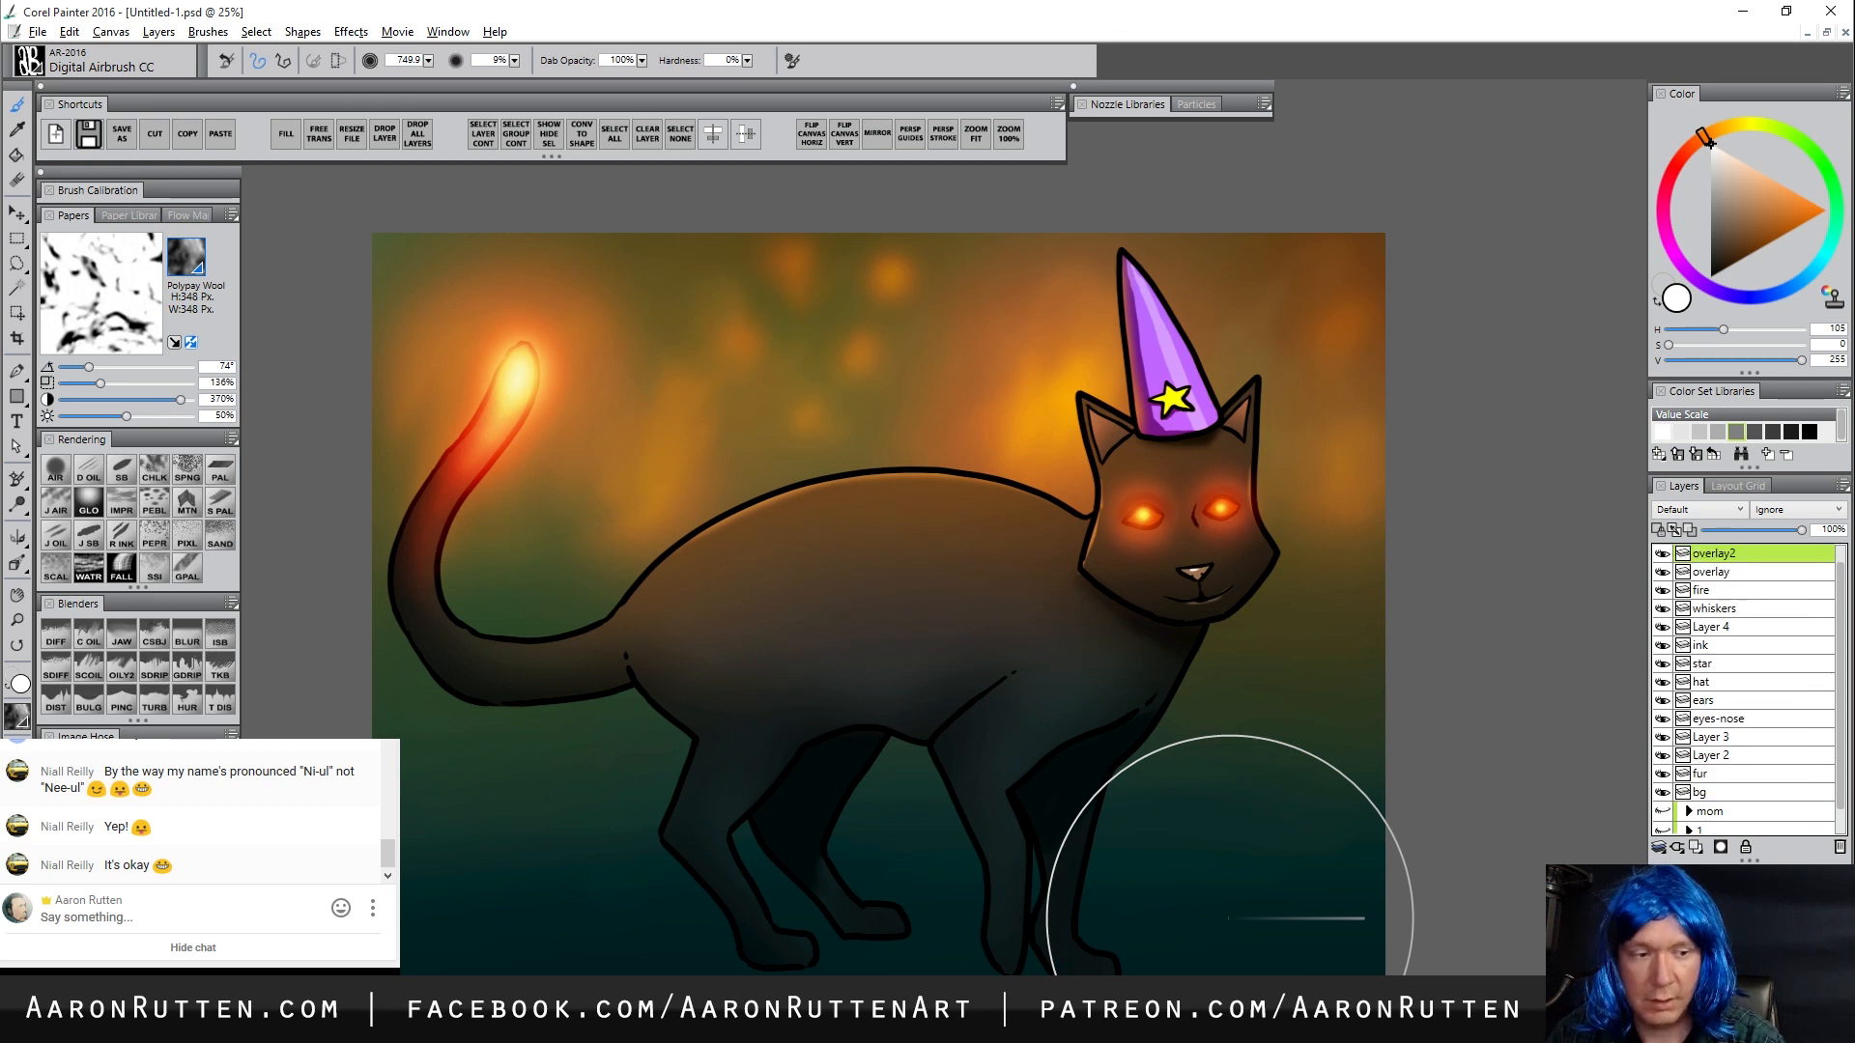
pyautogui.click(1696, 509)
pyautogui.click(1677, 731)
pyautogui.moveTo(1787, 287)
pyautogui.mouseDown()
pyautogui.moveTo(1841, 239)
pyautogui.moveTo(1782, 236)
pyautogui.mouseUp()
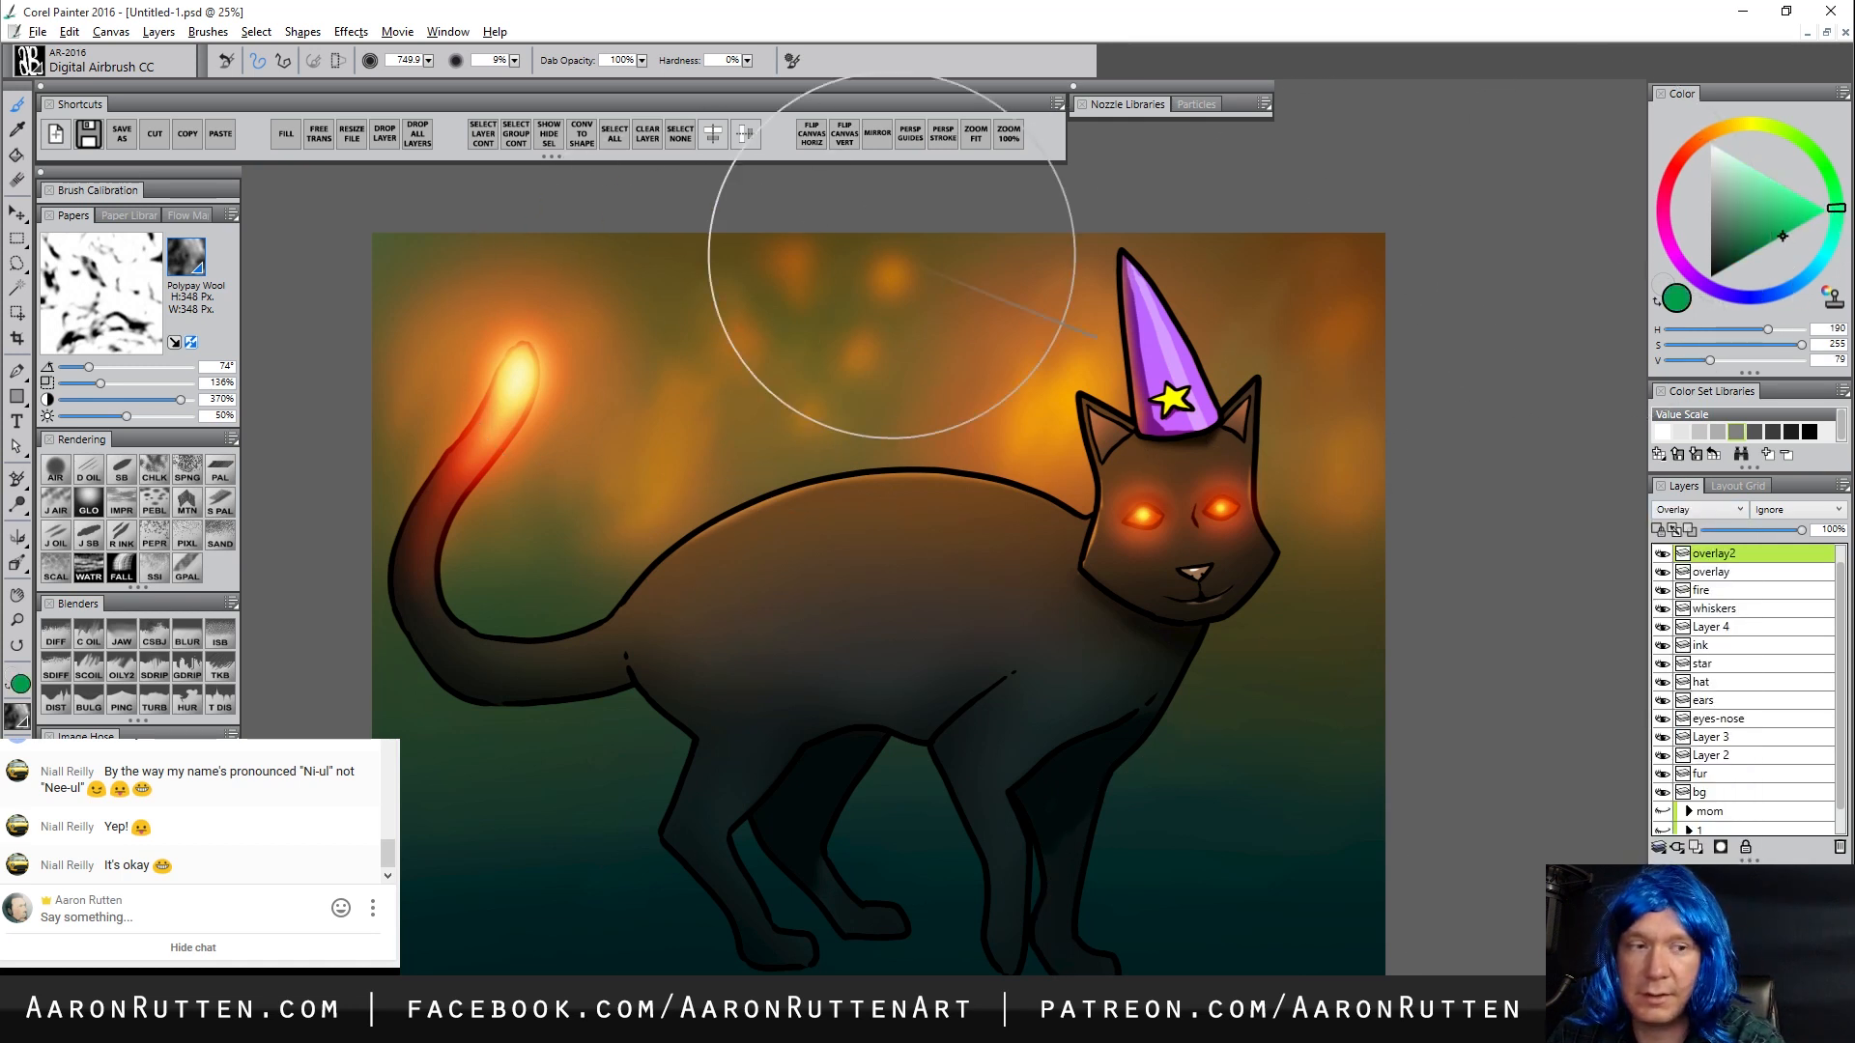
# Fill the overlay2 layer with the current green at 100% opacity and add a layer mask to it
pyautogui.hotkey('ctrl', 'f')
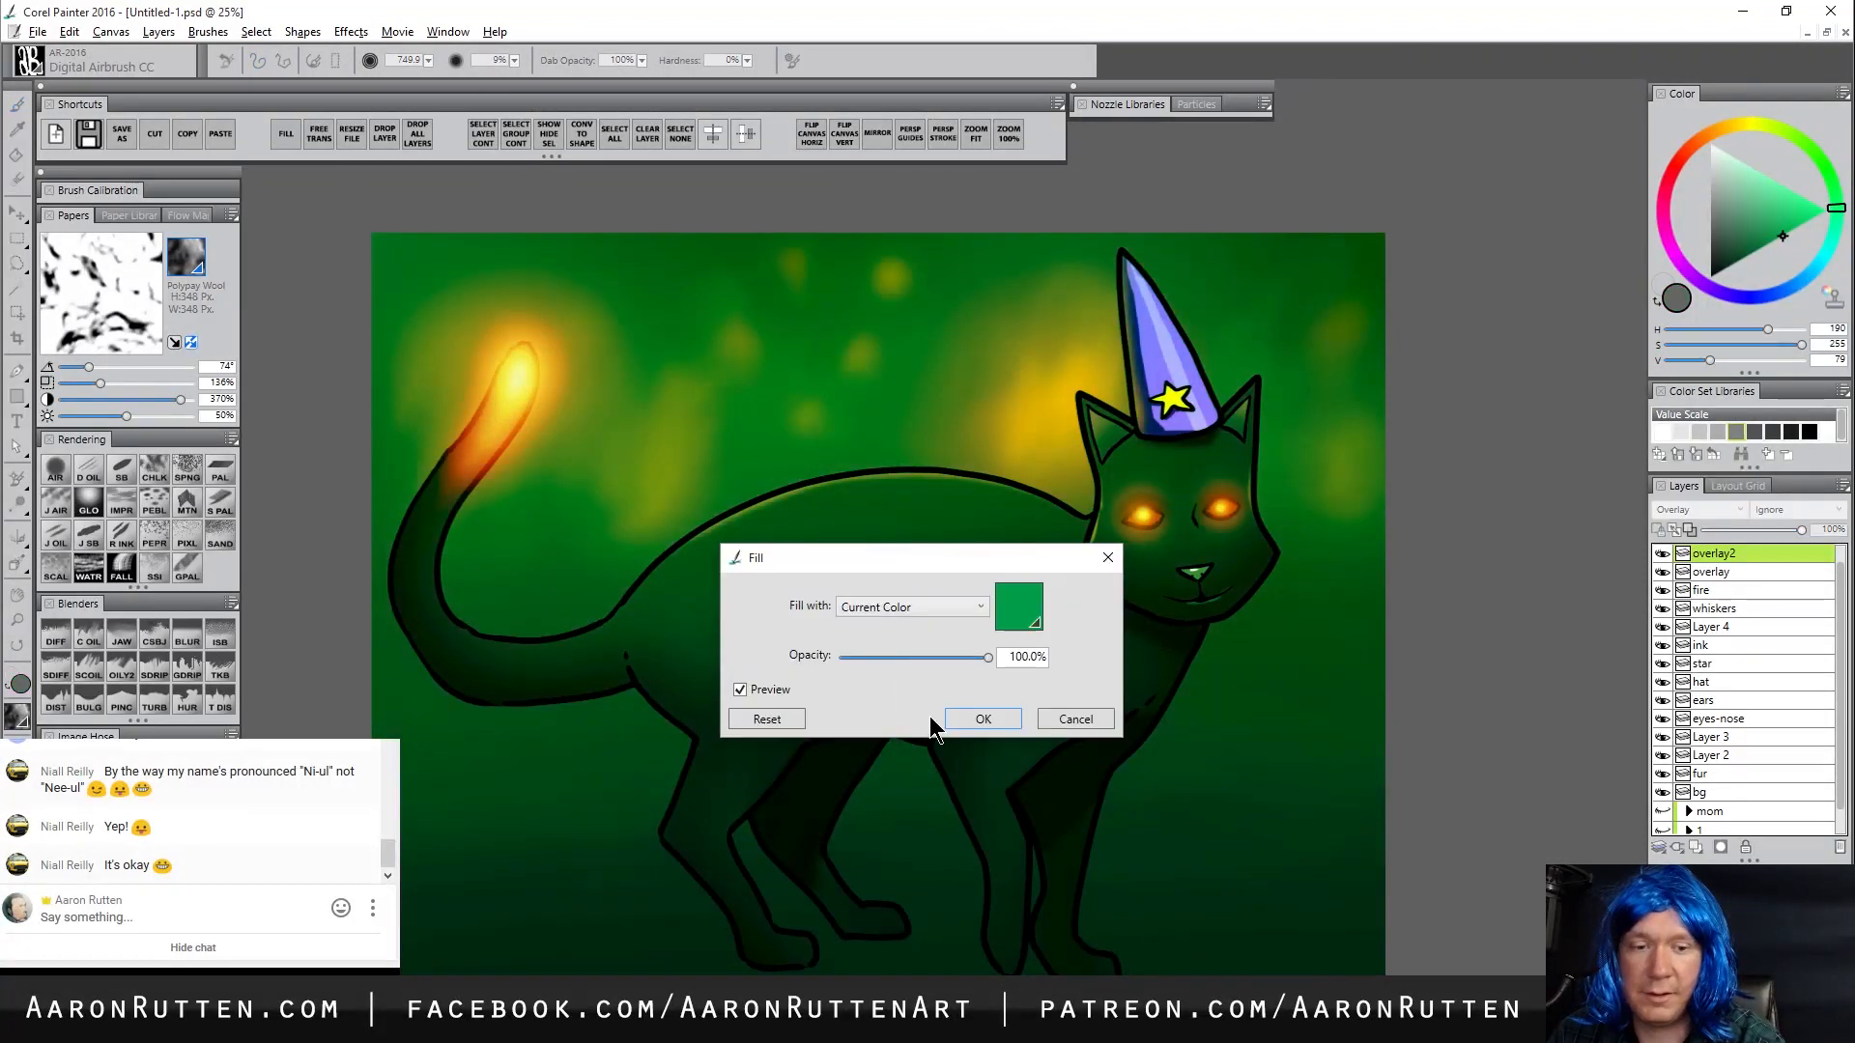
pyautogui.click(982, 719)
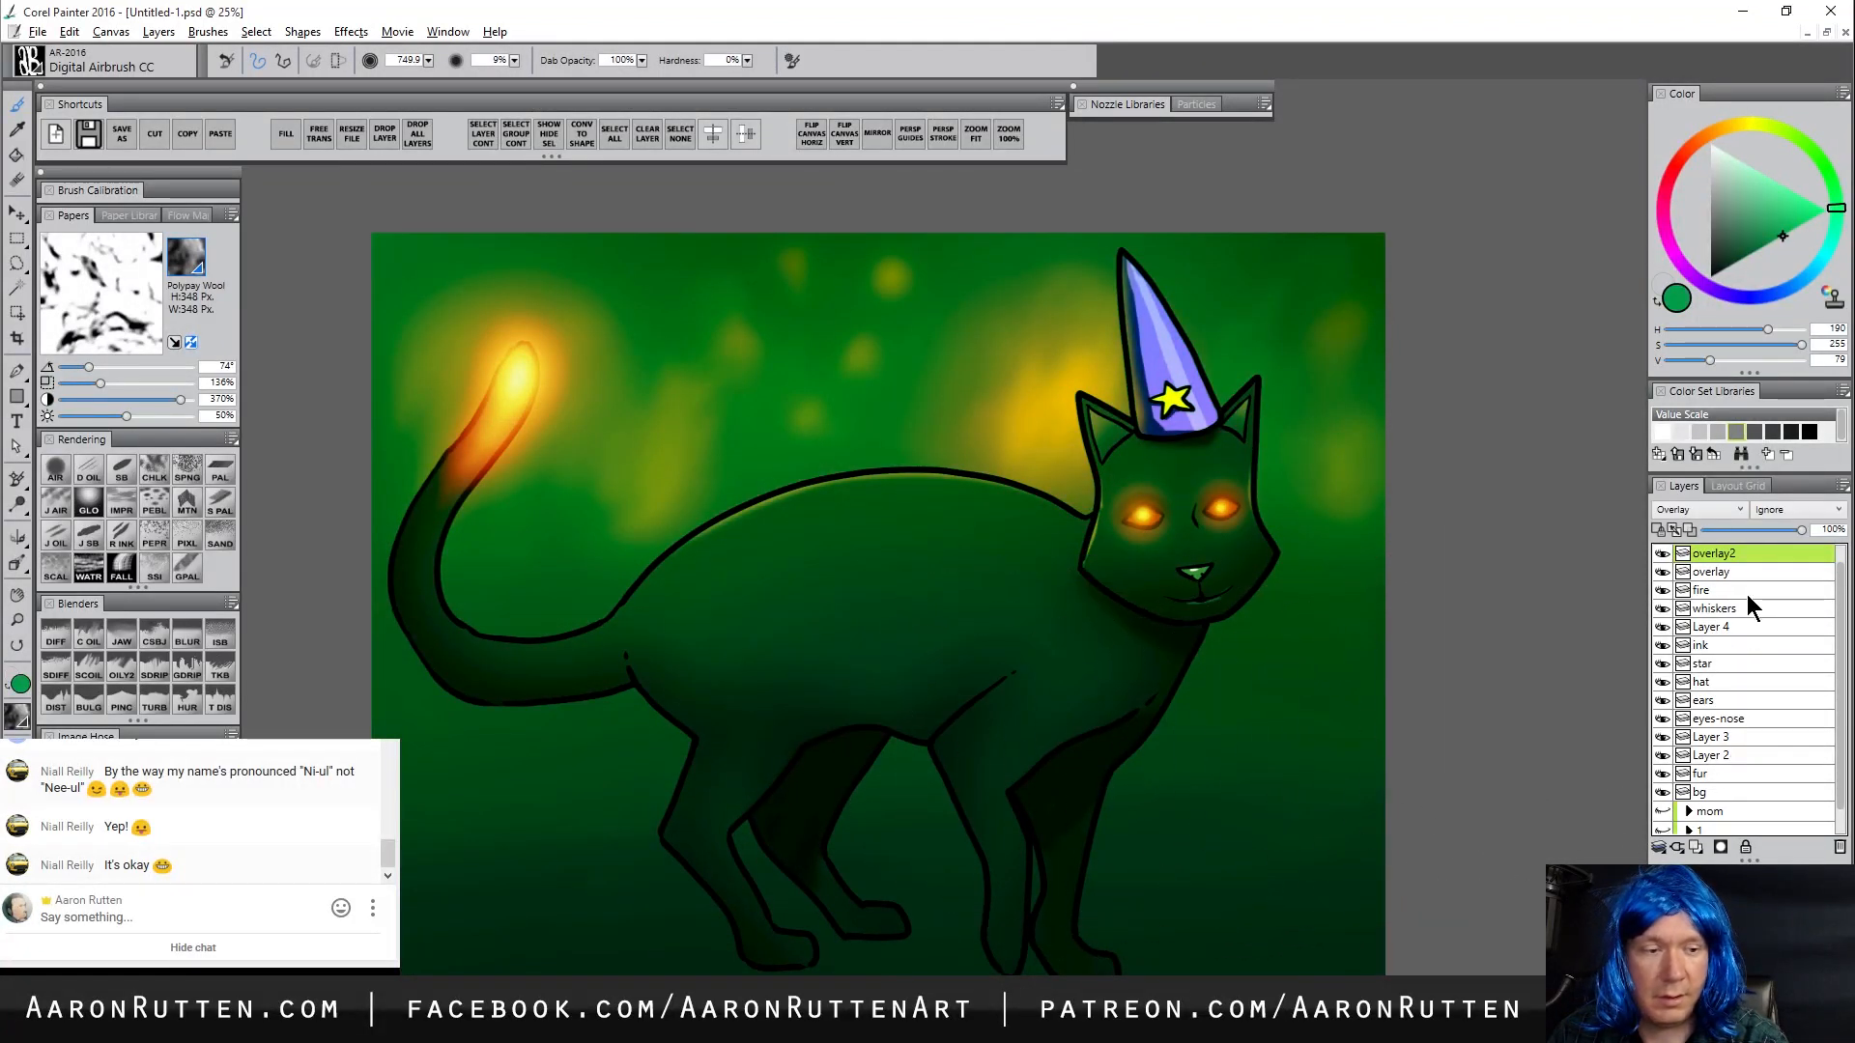
pyautogui.click(1722, 848)
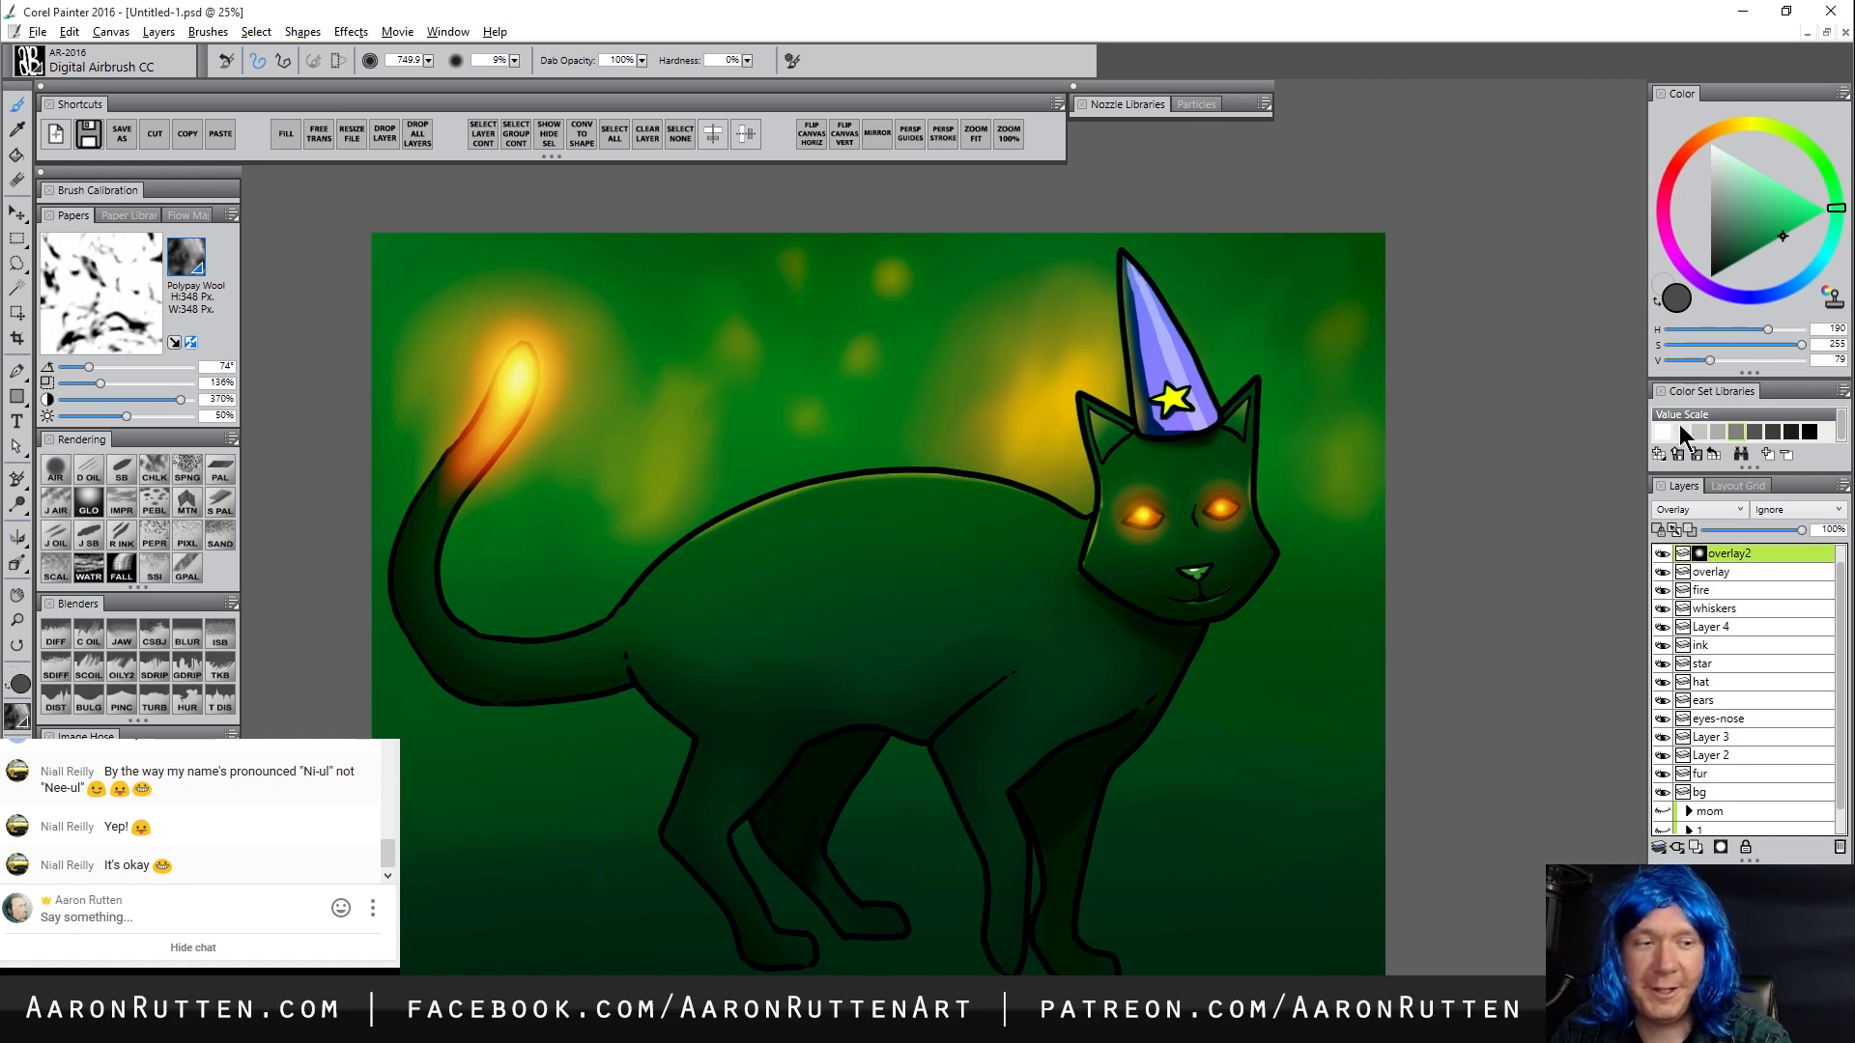
# Airbrush black into overlay2's mask over the cat's body, head, tail and upper background, and apply the layer mask
pyautogui.click(1712, 277)
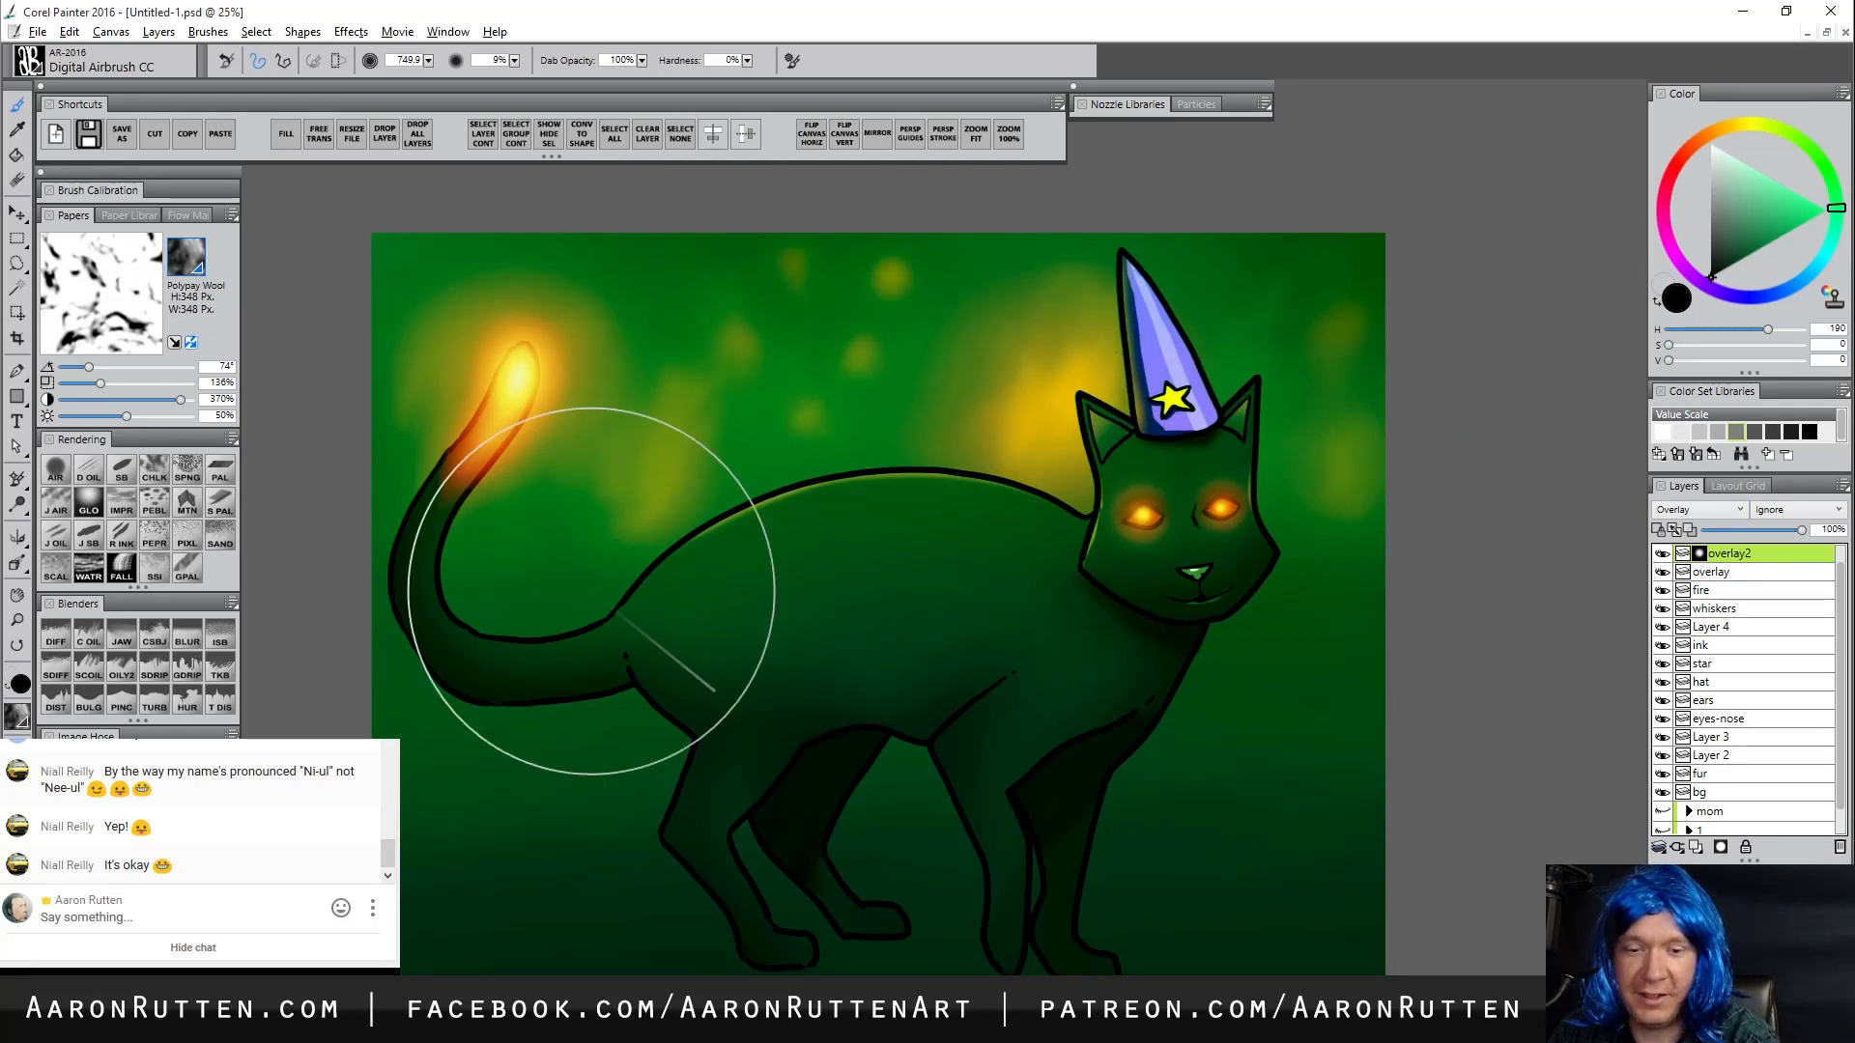
pyautogui.moveTo(991, 653)
pyautogui.mouseDown()
pyautogui.moveTo(1229, 480)
pyautogui.moveTo(1044, 637)
pyautogui.moveTo(1133, 584)
pyautogui.moveTo(999, 577)
pyautogui.moveTo(796, 616)
pyautogui.moveTo(673, 671)
pyautogui.moveTo(882, 584)
pyautogui.moveTo(813, 567)
pyautogui.moveTo(690, 637)
pyautogui.moveTo(497, 602)
pyautogui.moveTo(473, 467)
pyautogui.moveTo(537, 351)
pyautogui.mouseUp()
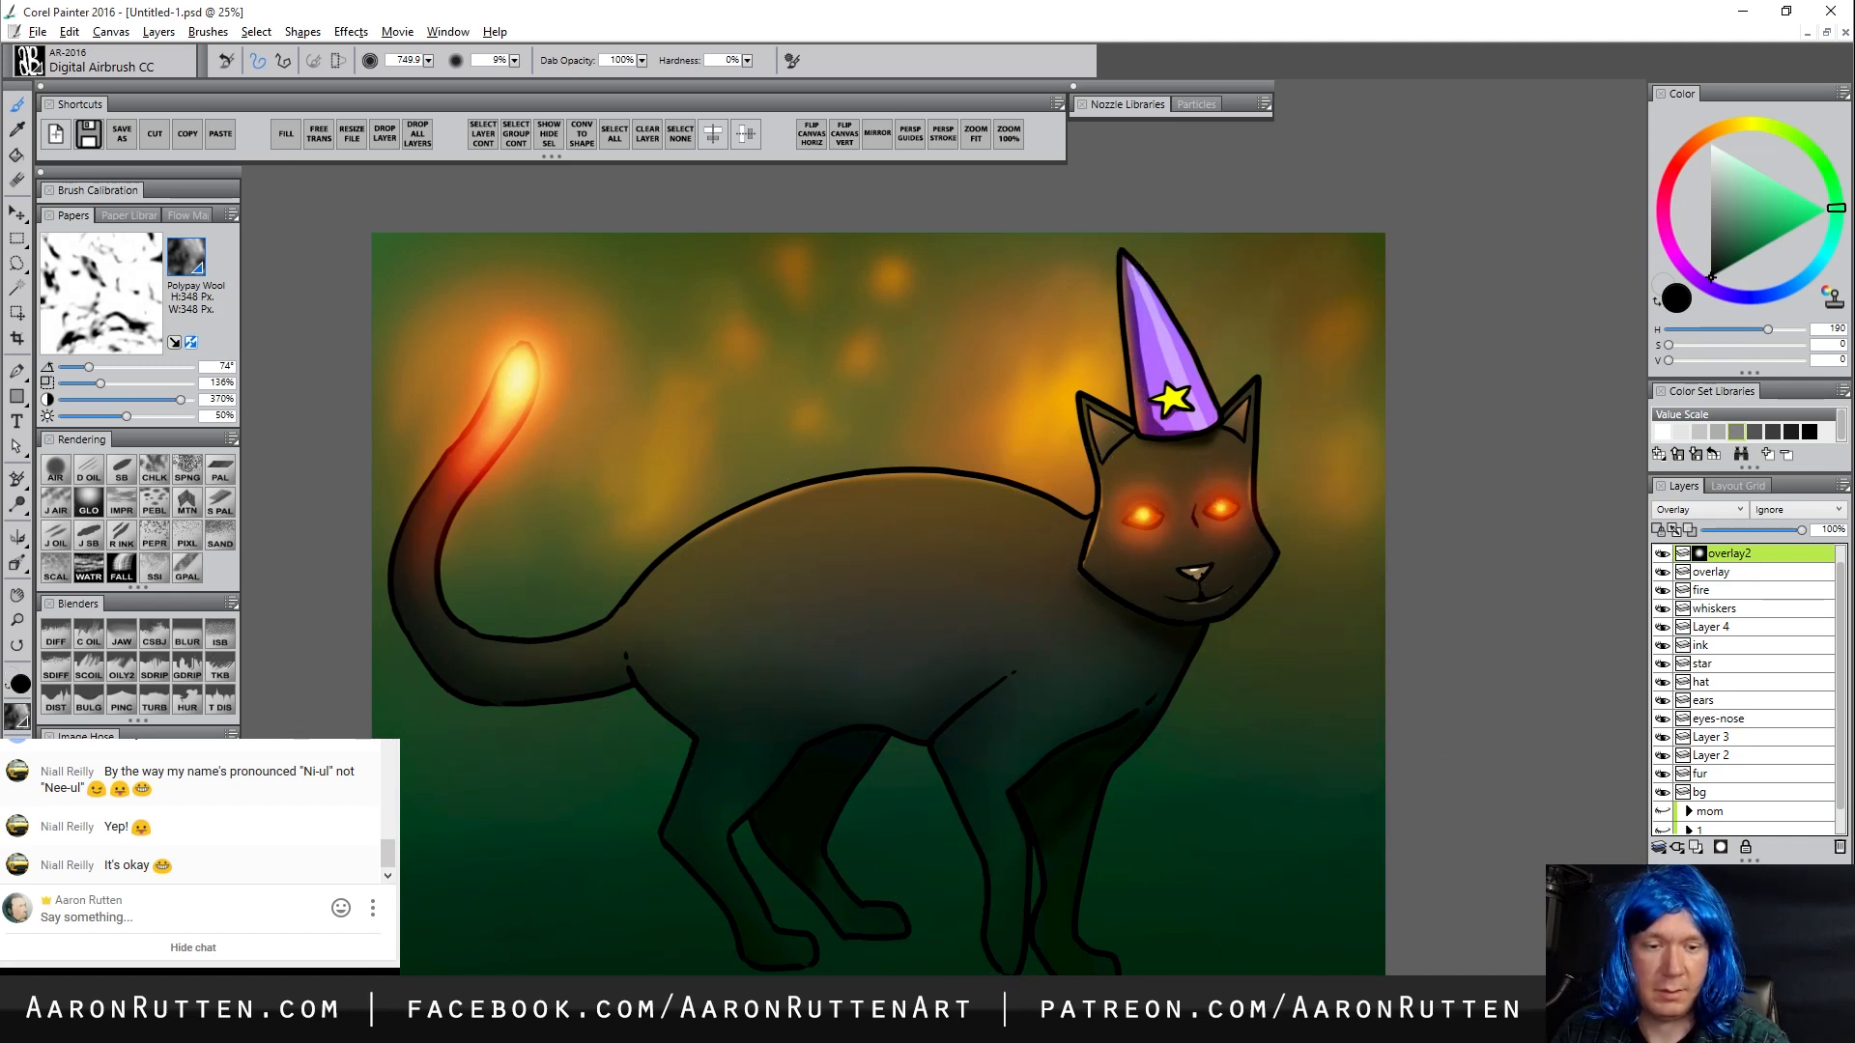
pyautogui.rightClick(1698, 552)
pyautogui.click(1596, 634)
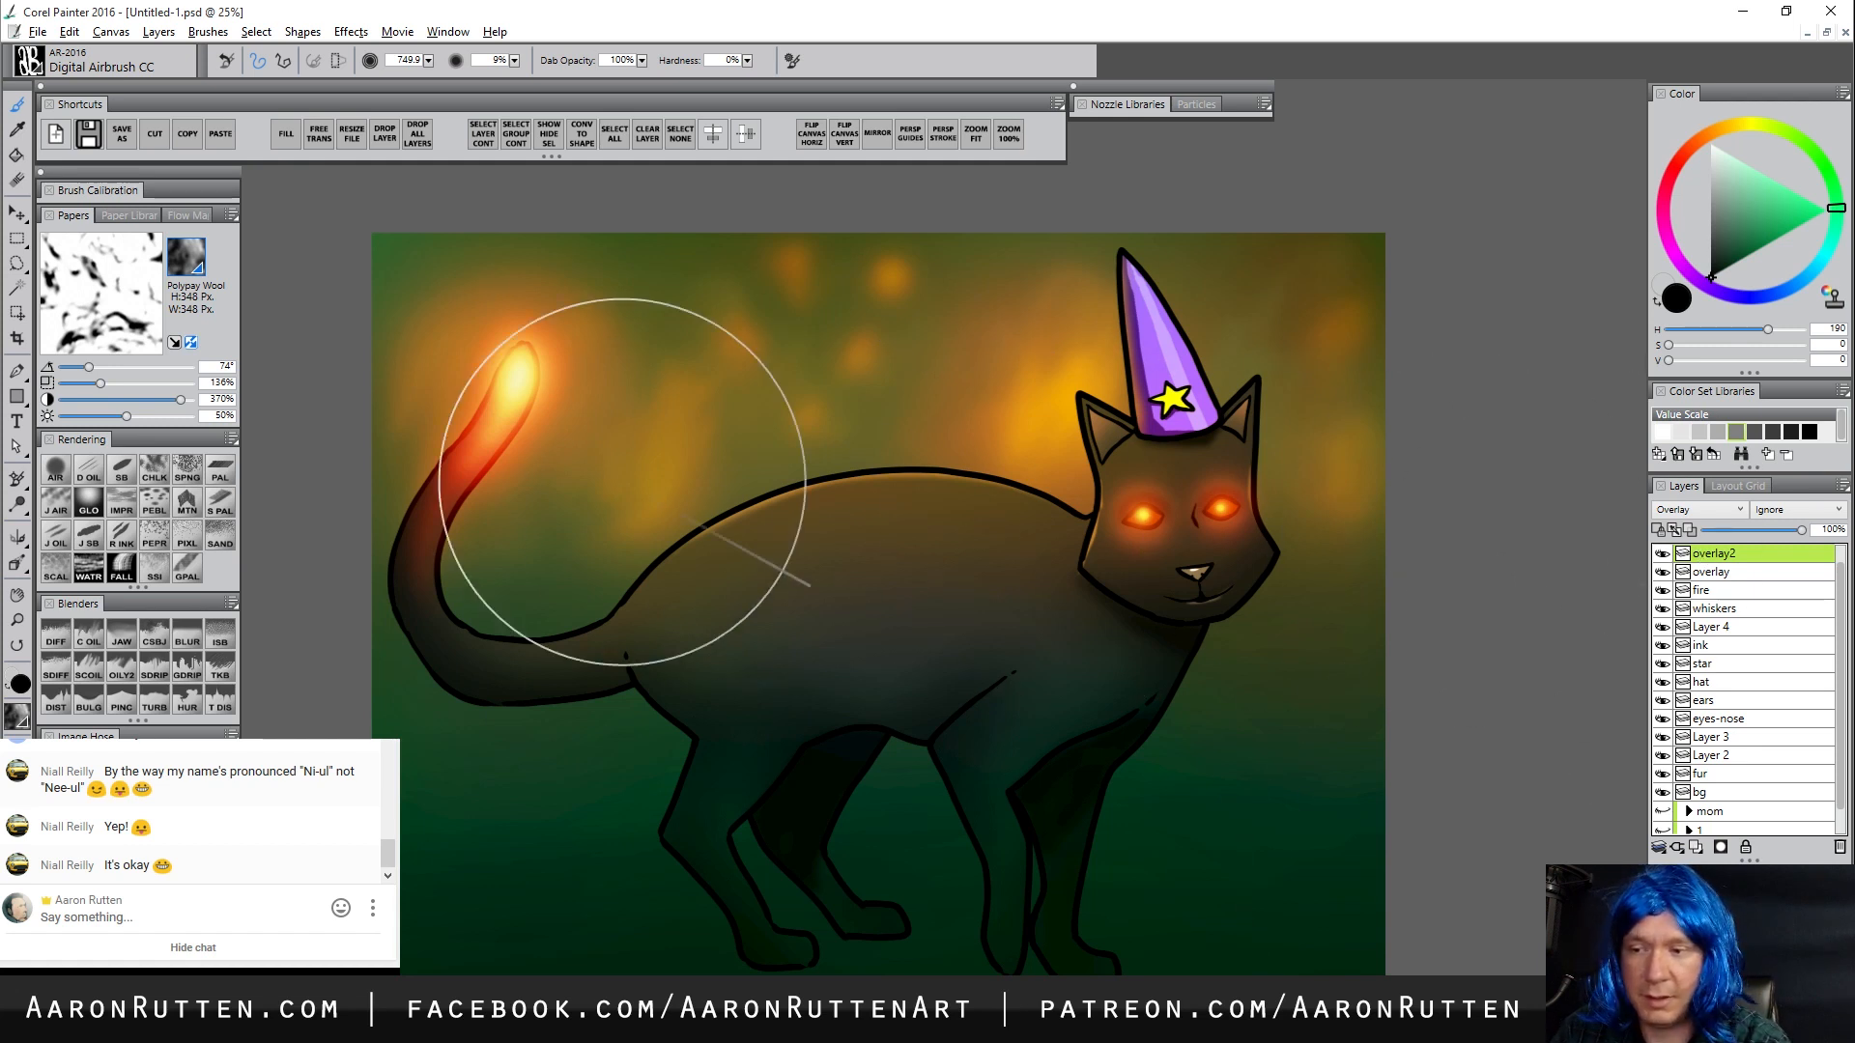
# Switch to the Smooth Scratchboard brush with a muted green and add a new layer between the star and ink layers
pyautogui.click(120, 474)
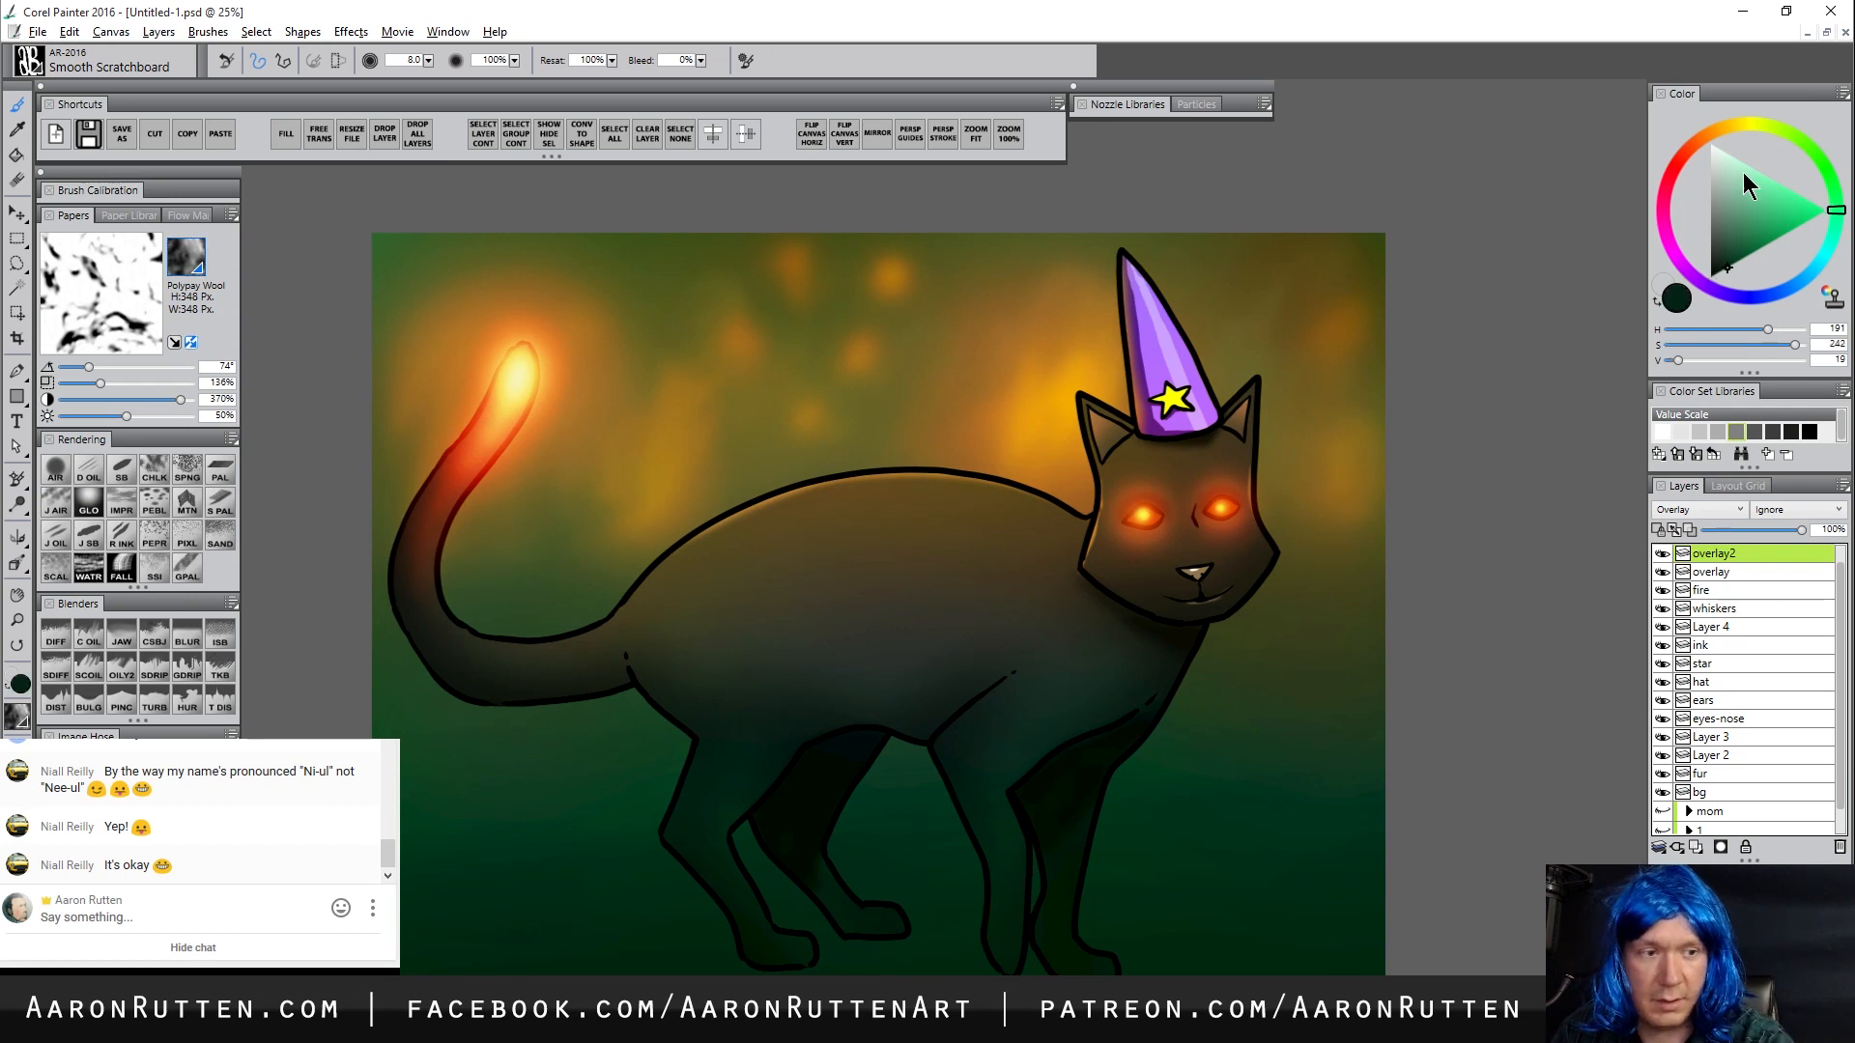
pyautogui.click(1741, 229)
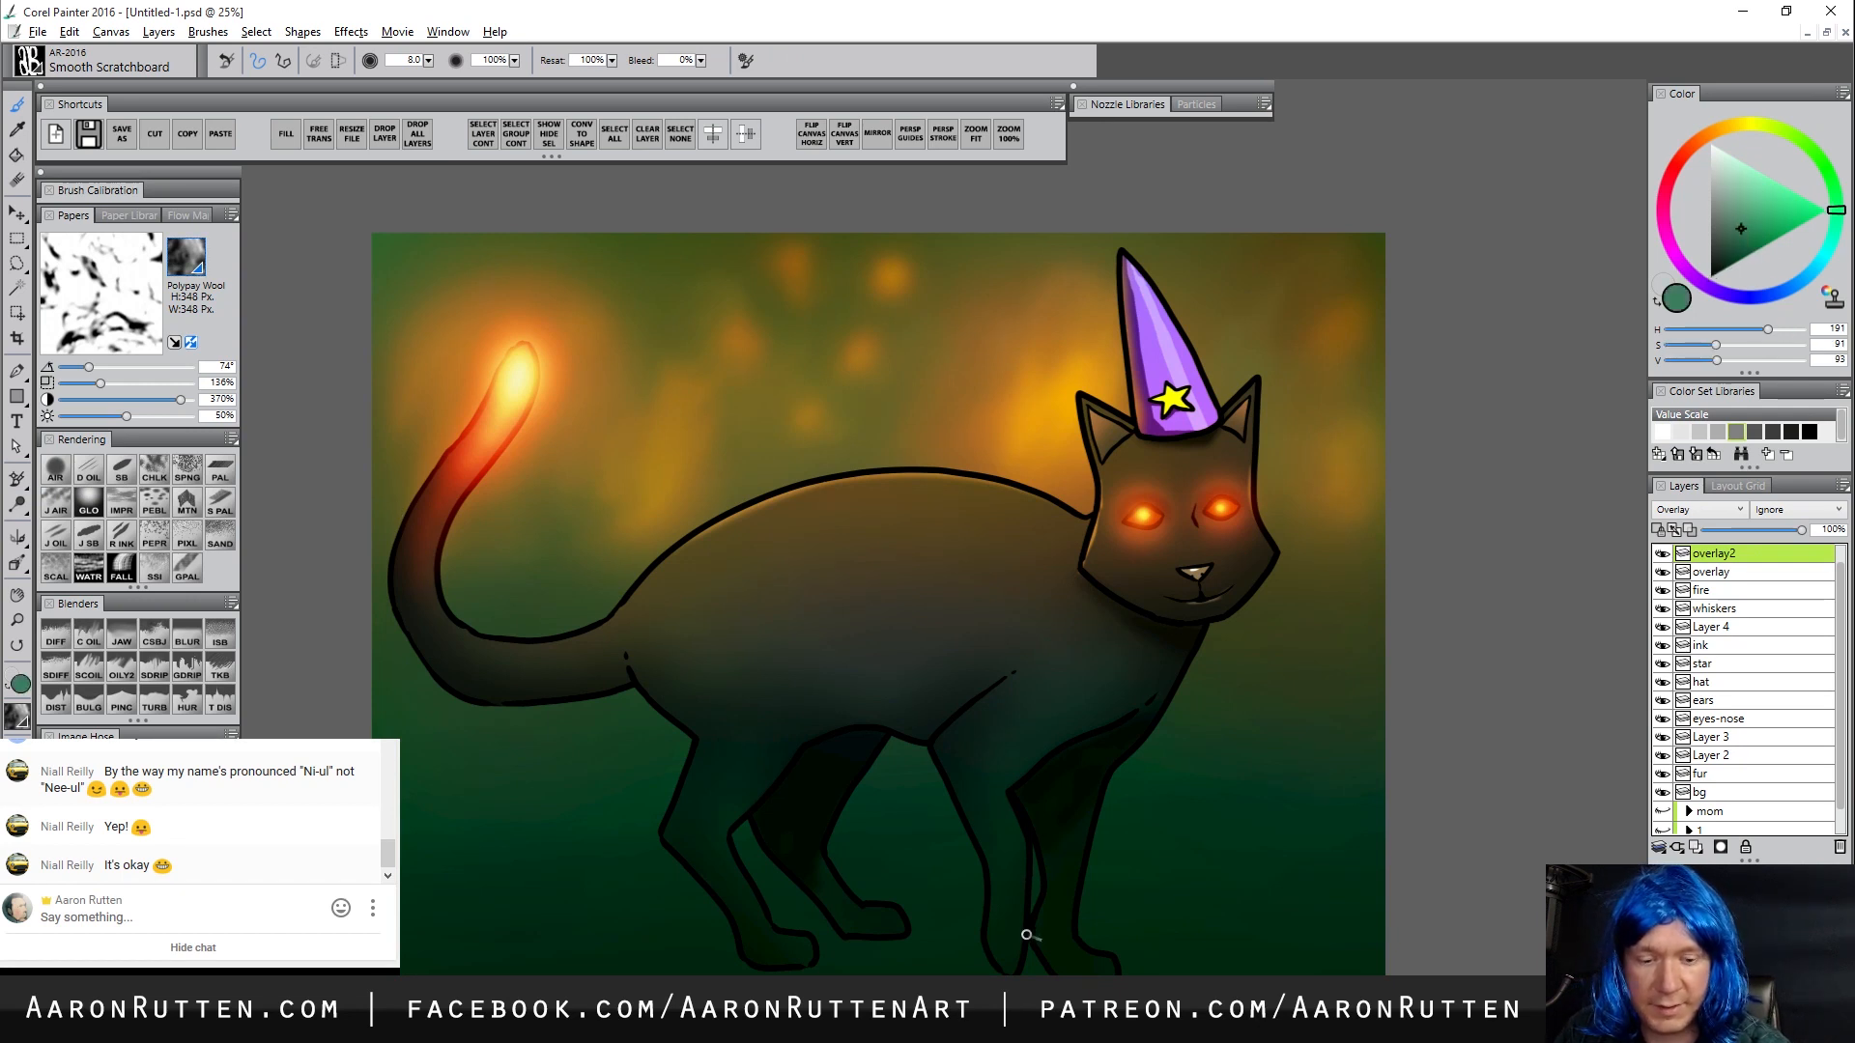
pyautogui.scroll(1, 1834, 579)
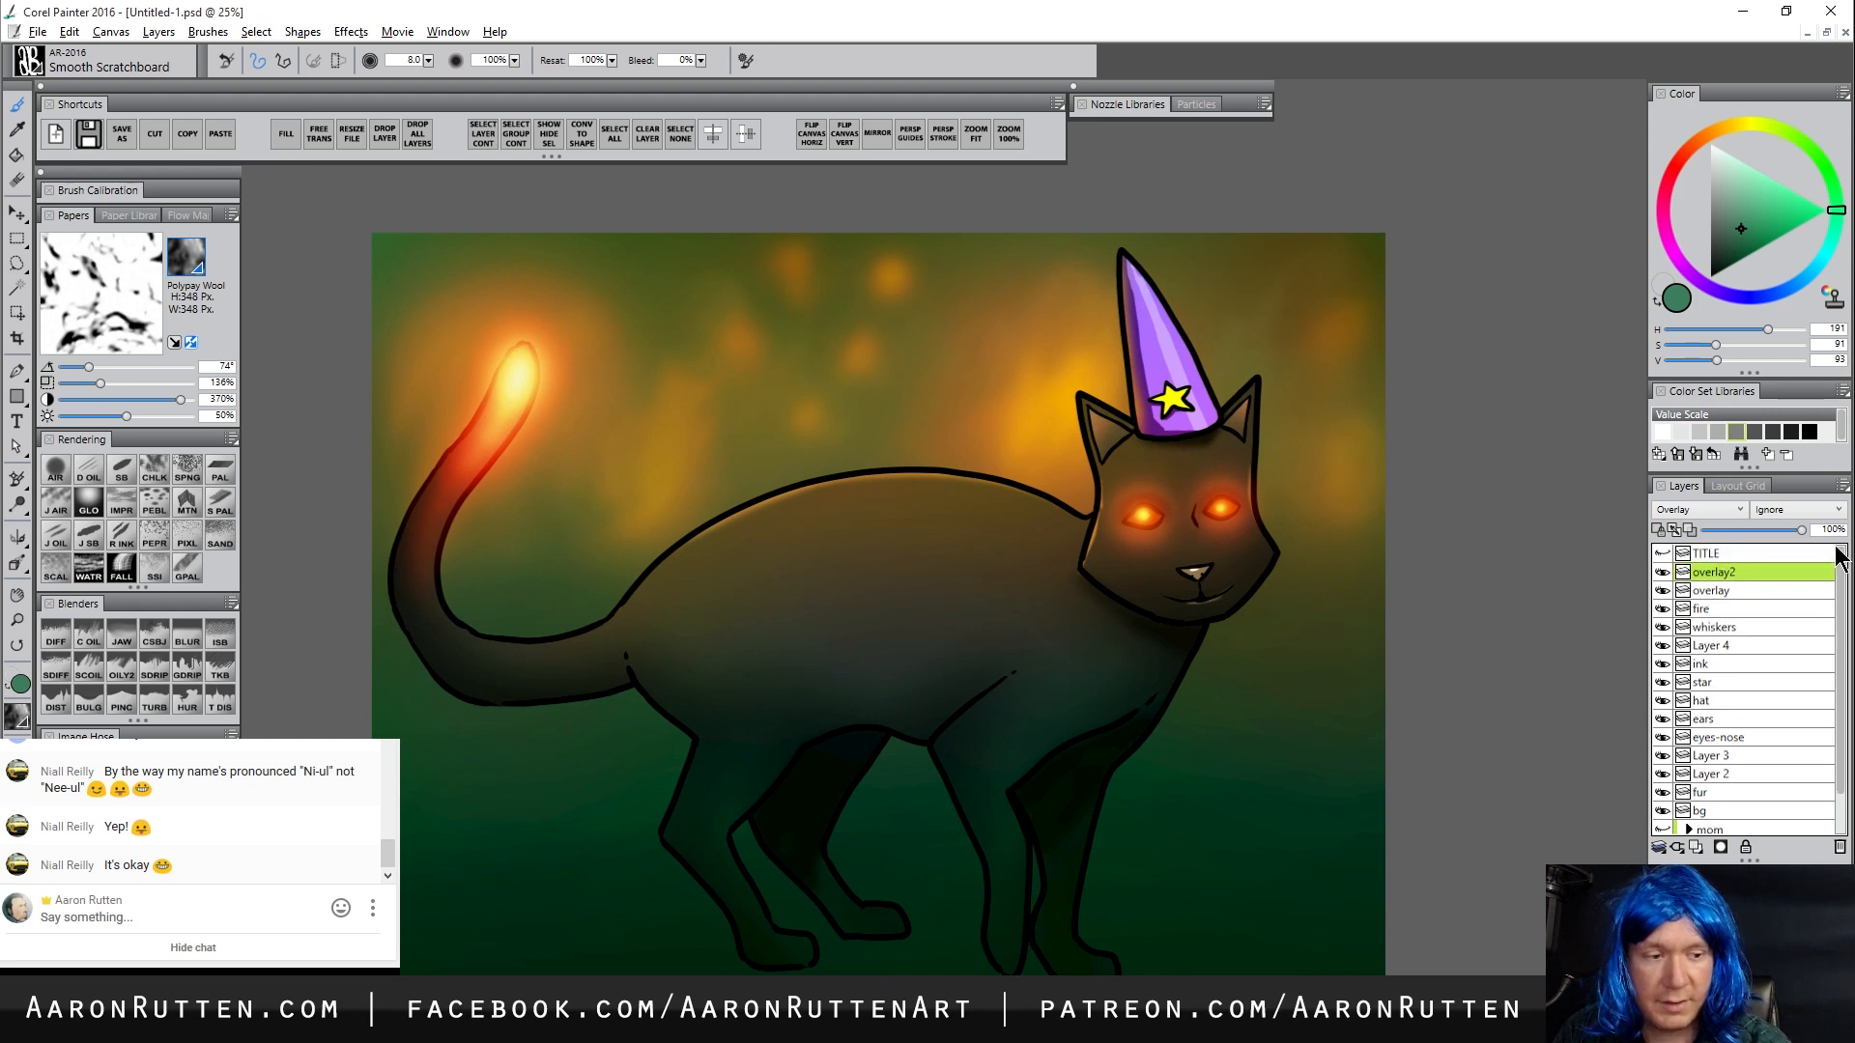
pyautogui.click(1725, 678)
pyautogui.click(1698, 850)
pyautogui.press('m')
# Paint thin dark green rim highlights along the edges of the front legs and the paws on the new layer
pyautogui.click(828, 889)
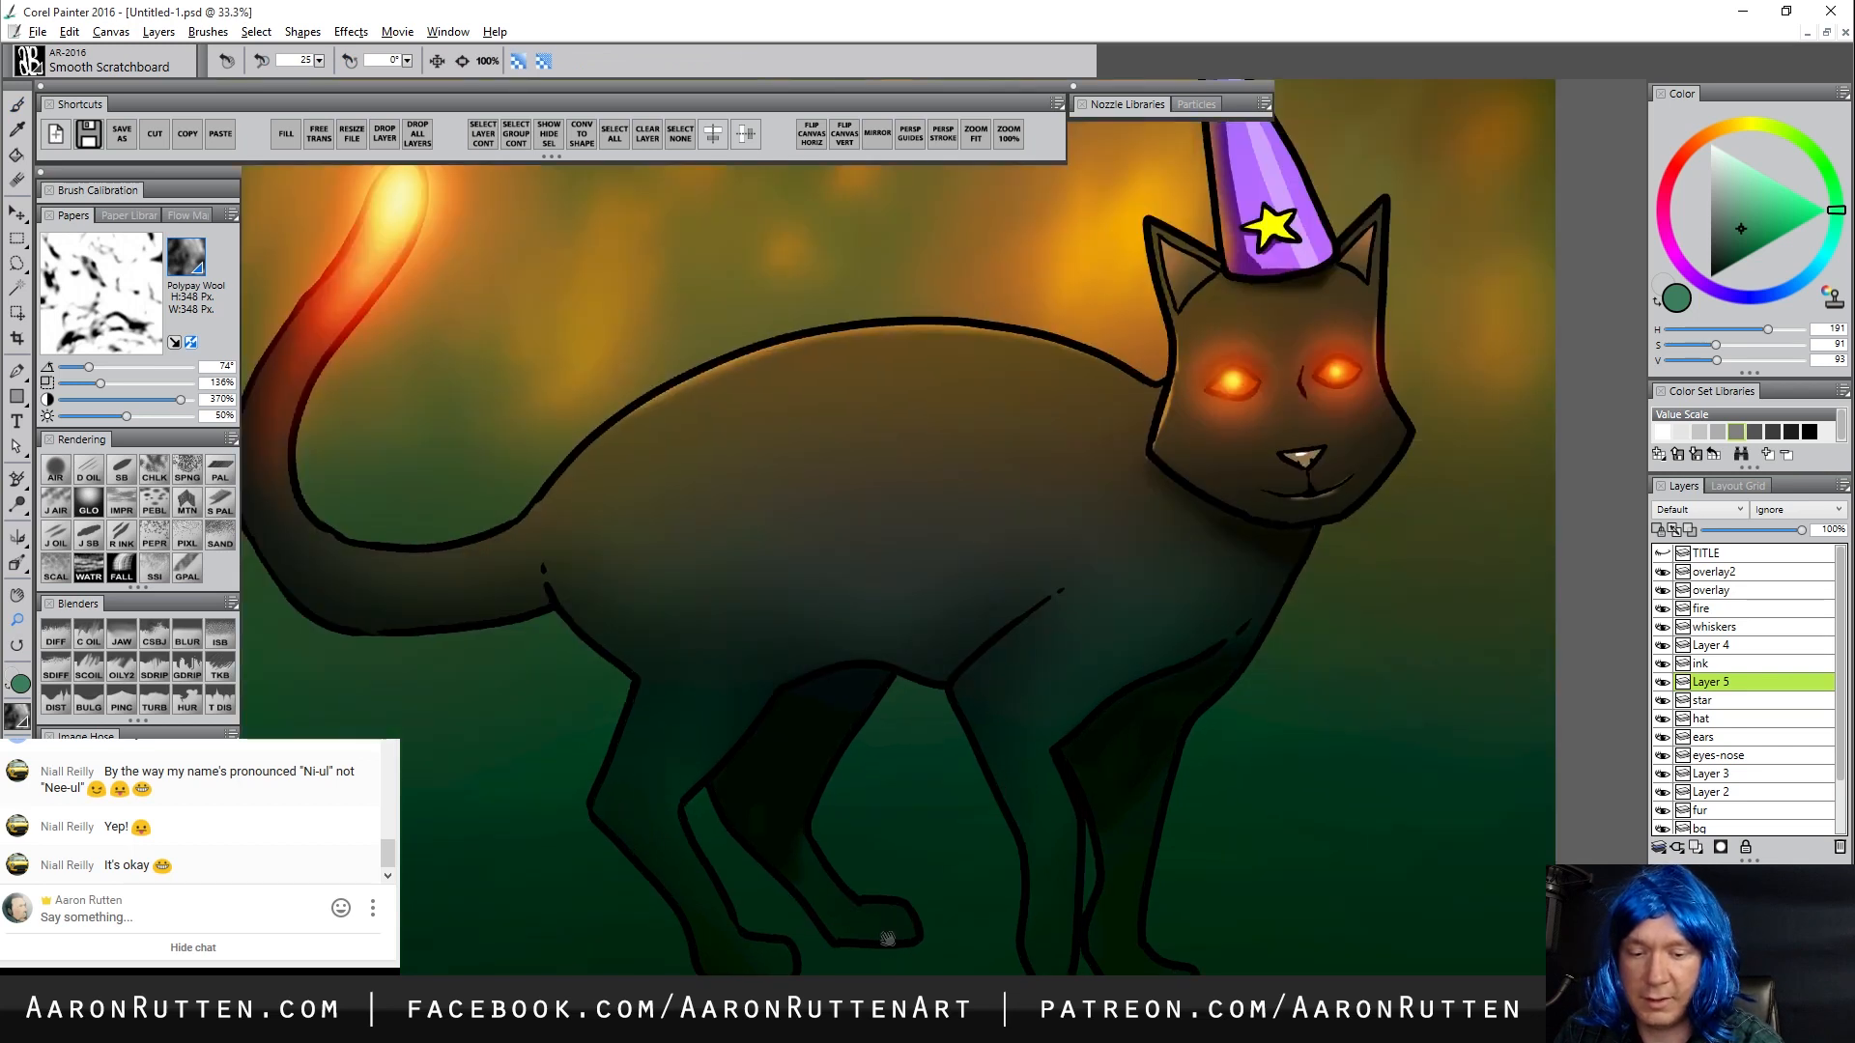
pyautogui.press('b')
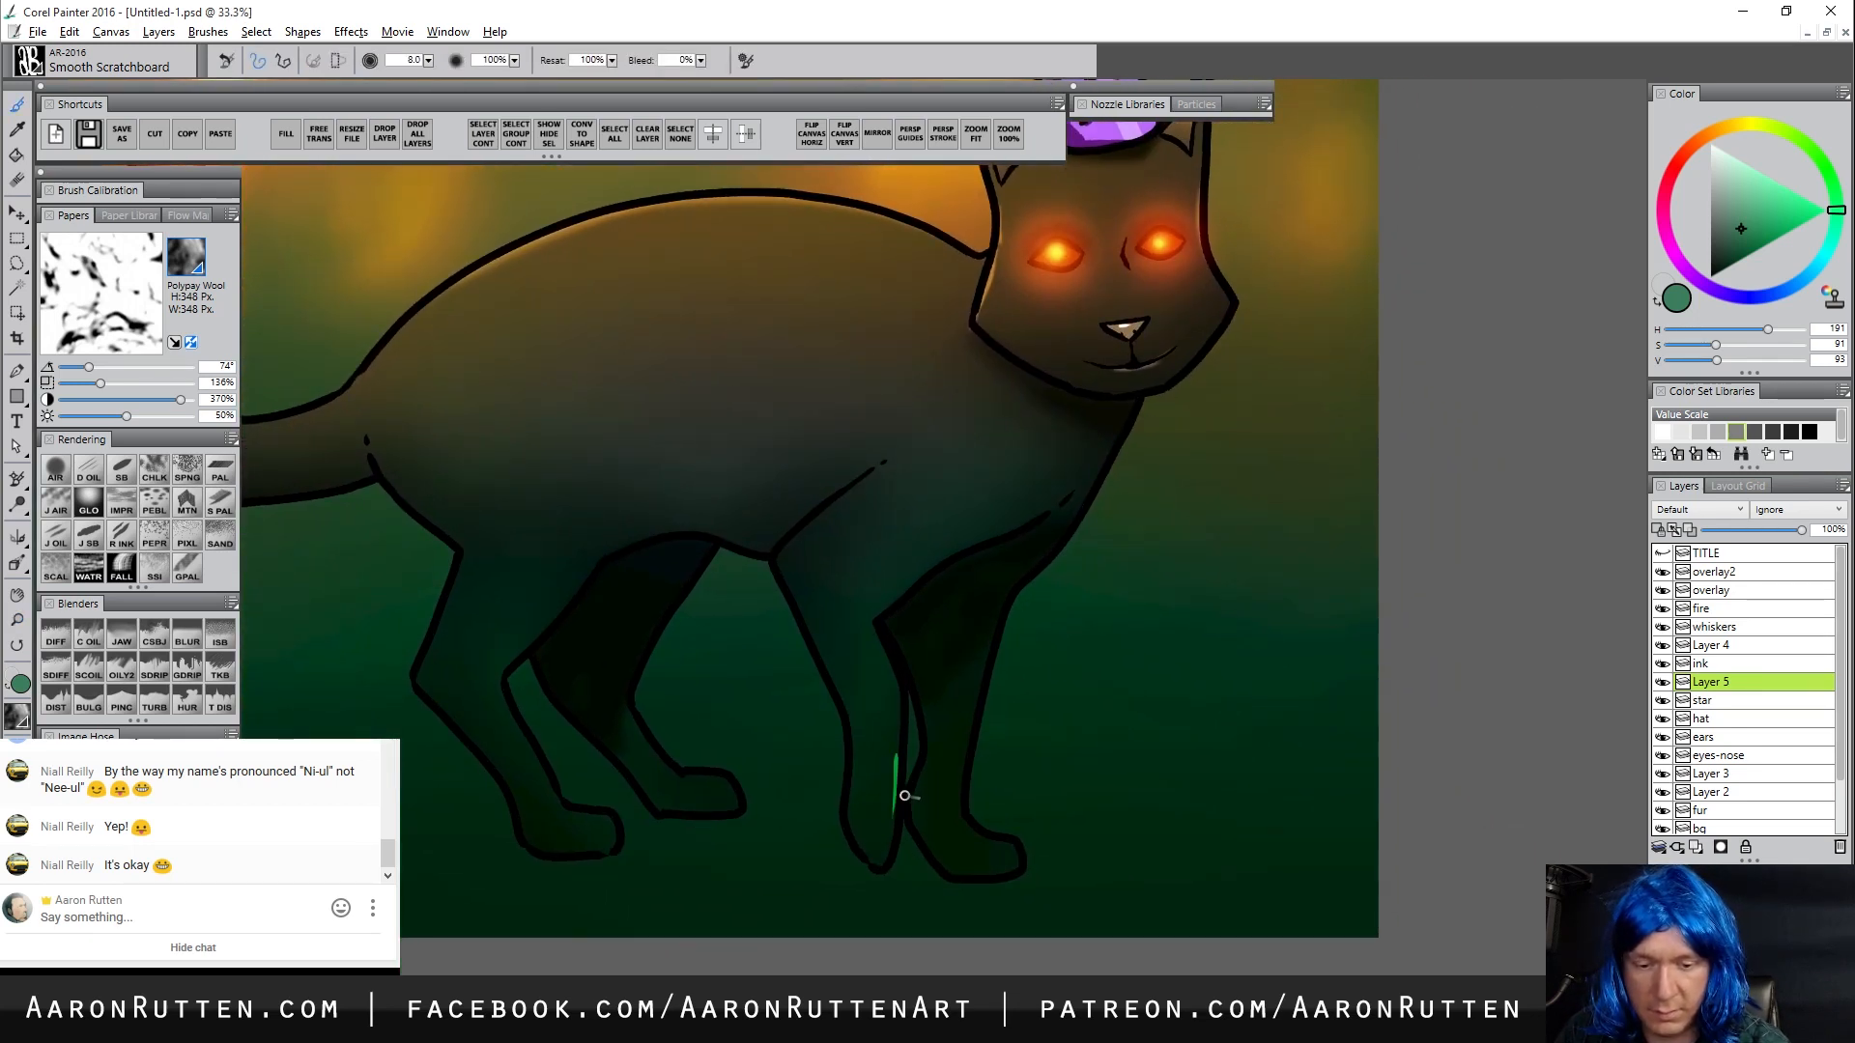
pyautogui.keyDown('alt'); pyautogui.click(896, 785); pyautogui.keyUp('alt')
pyautogui.click(1729, 259)
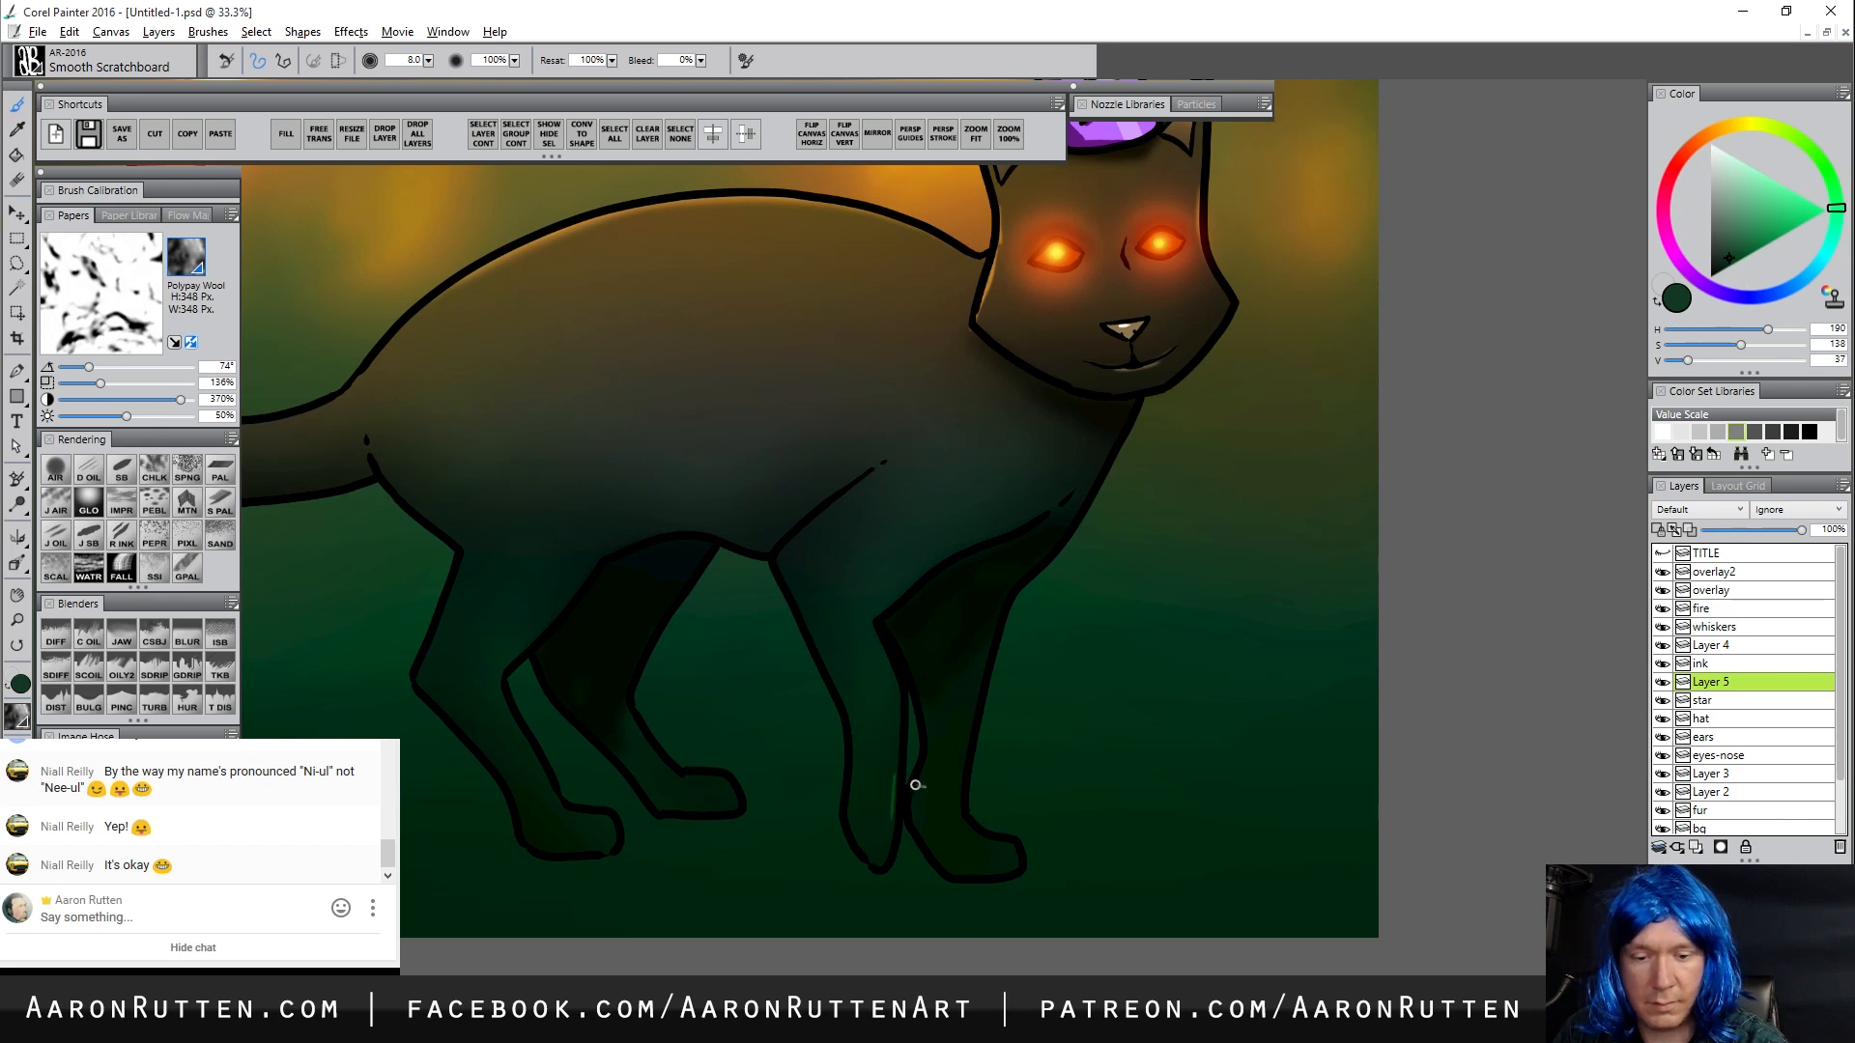
pyautogui.moveTo(896, 770); pyautogui.dragTo(880, 855)
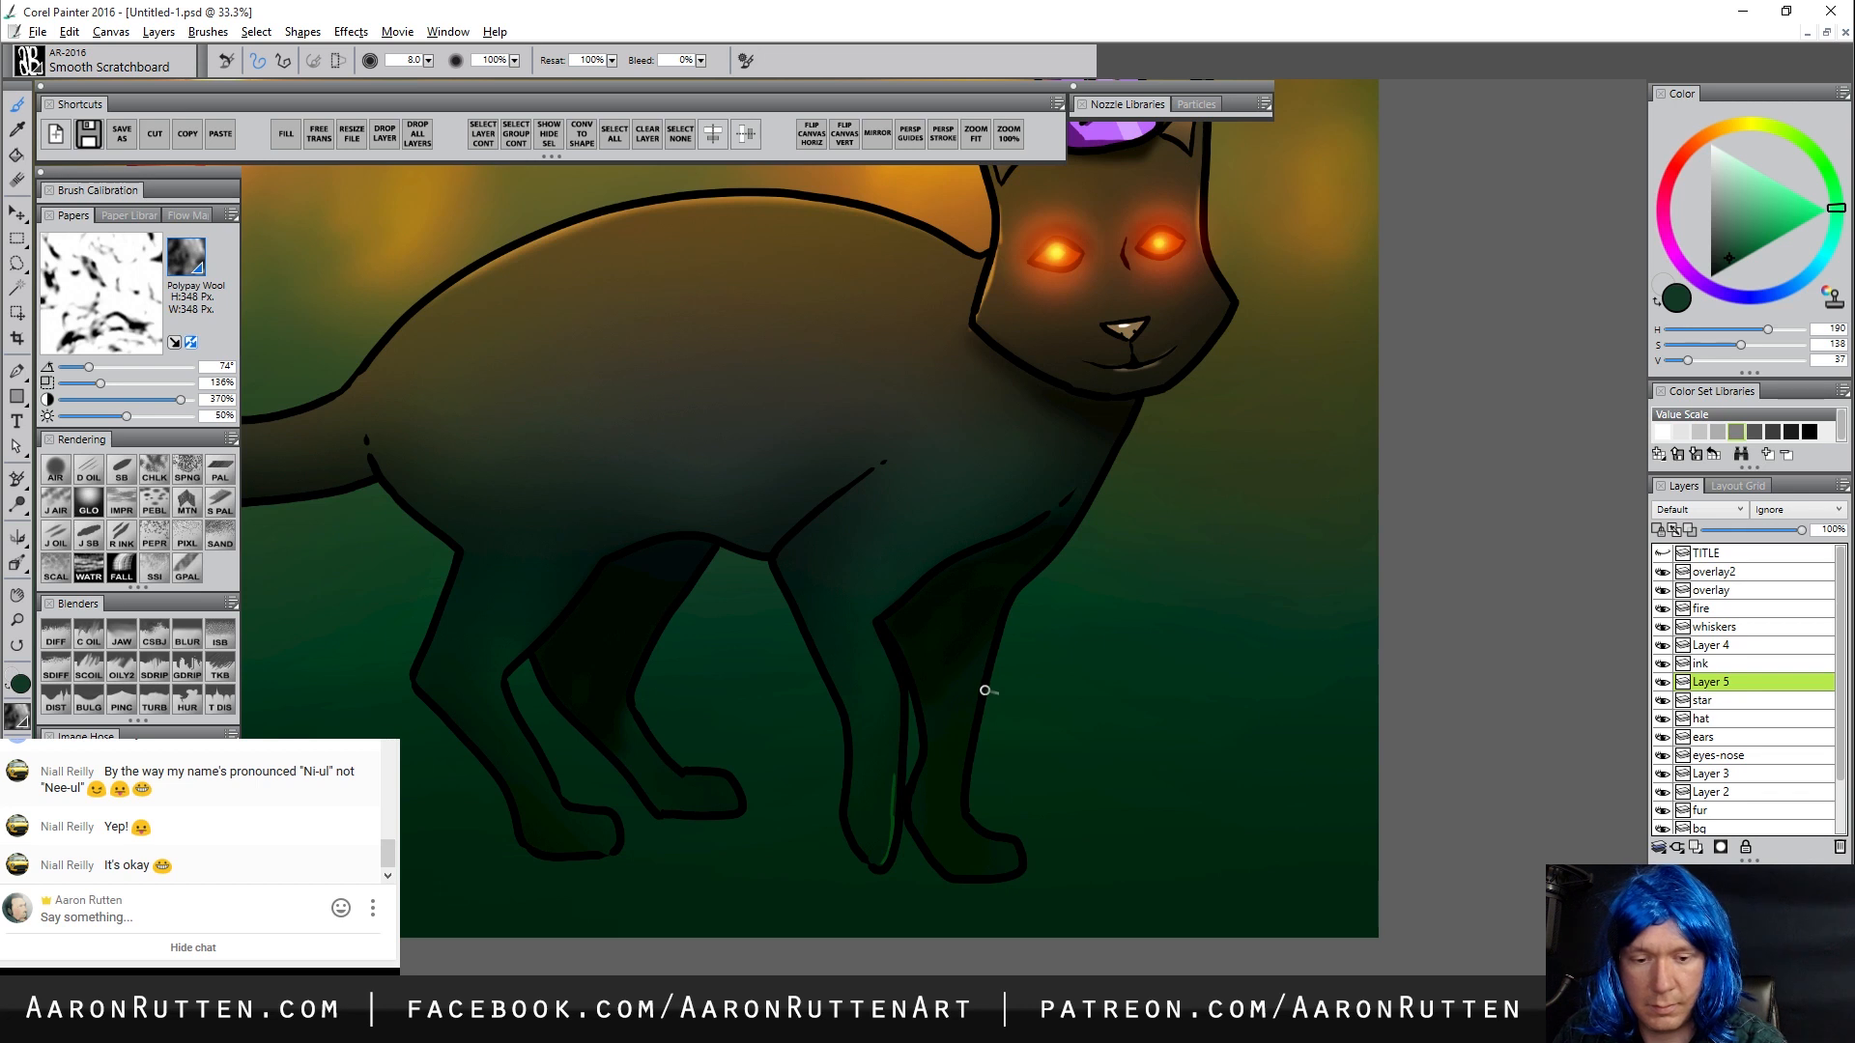
pyautogui.moveTo(966, 825); pyautogui.dragTo(1007, 842)
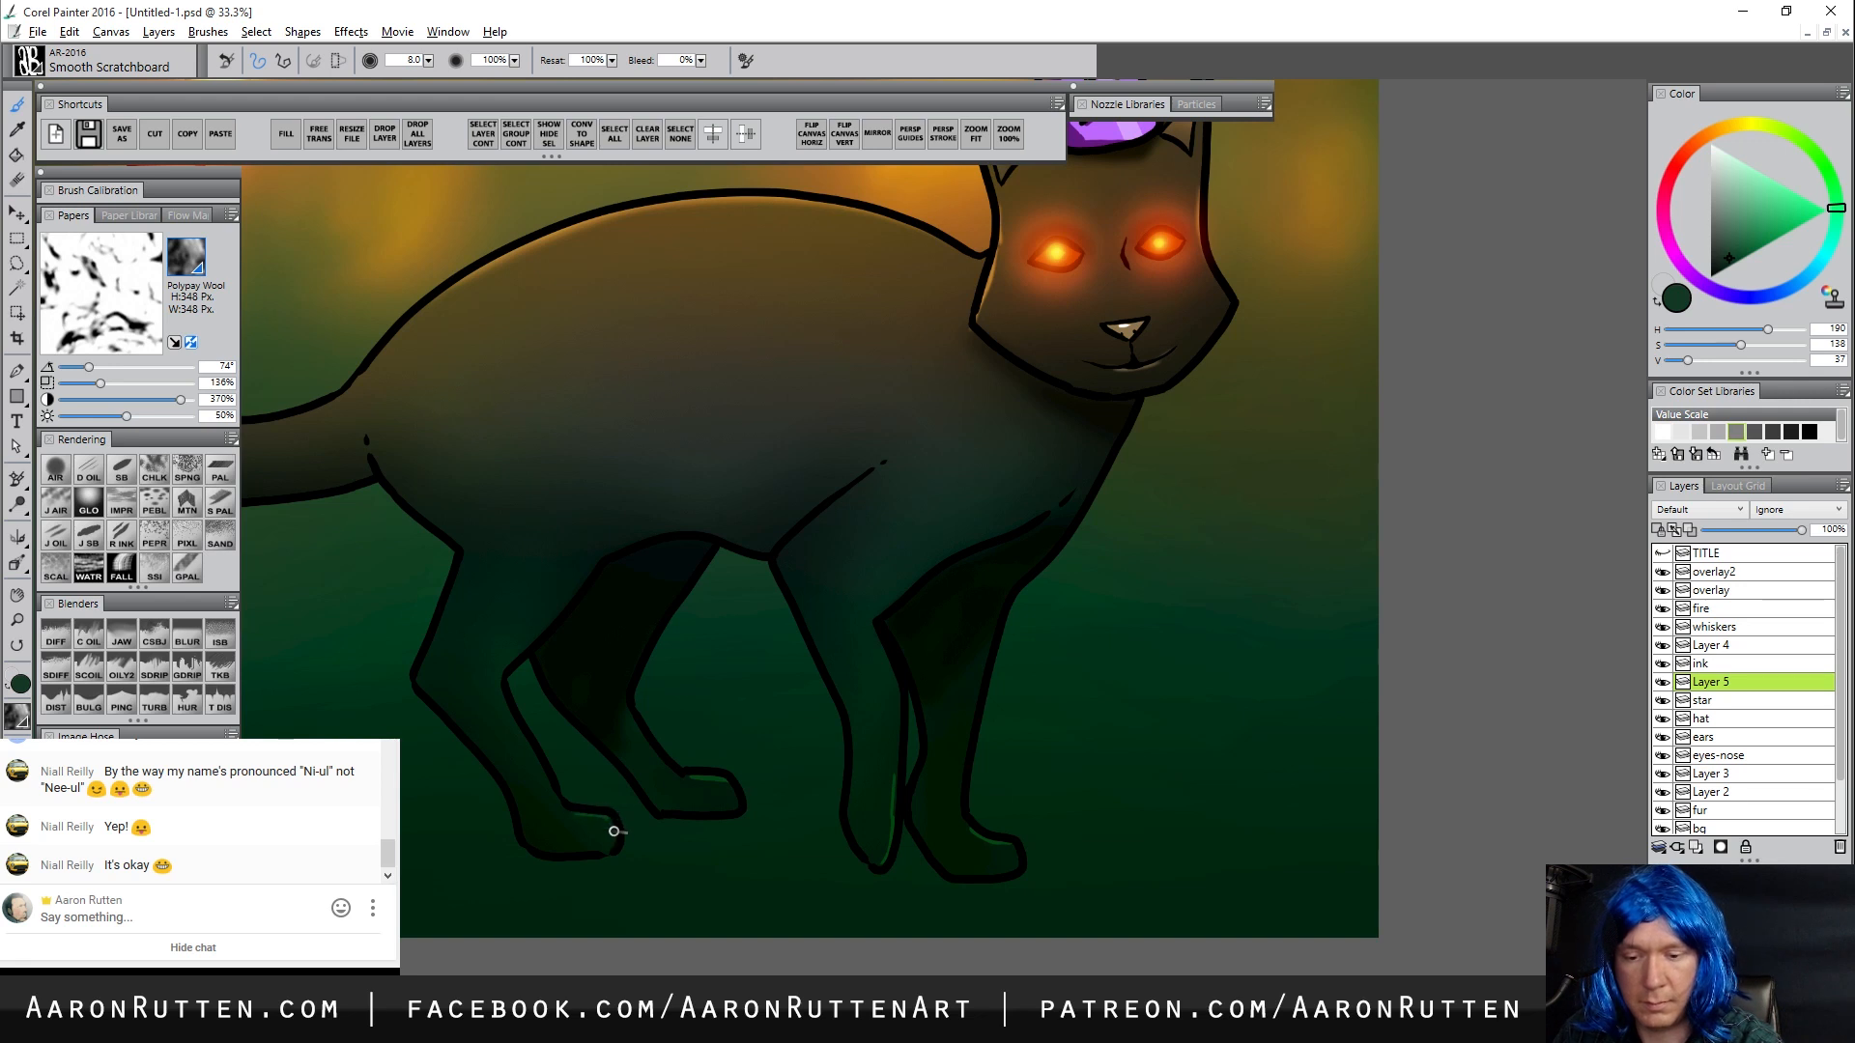
pyautogui.moveTo(621, 844); pyautogui.dragTo(880, 782)
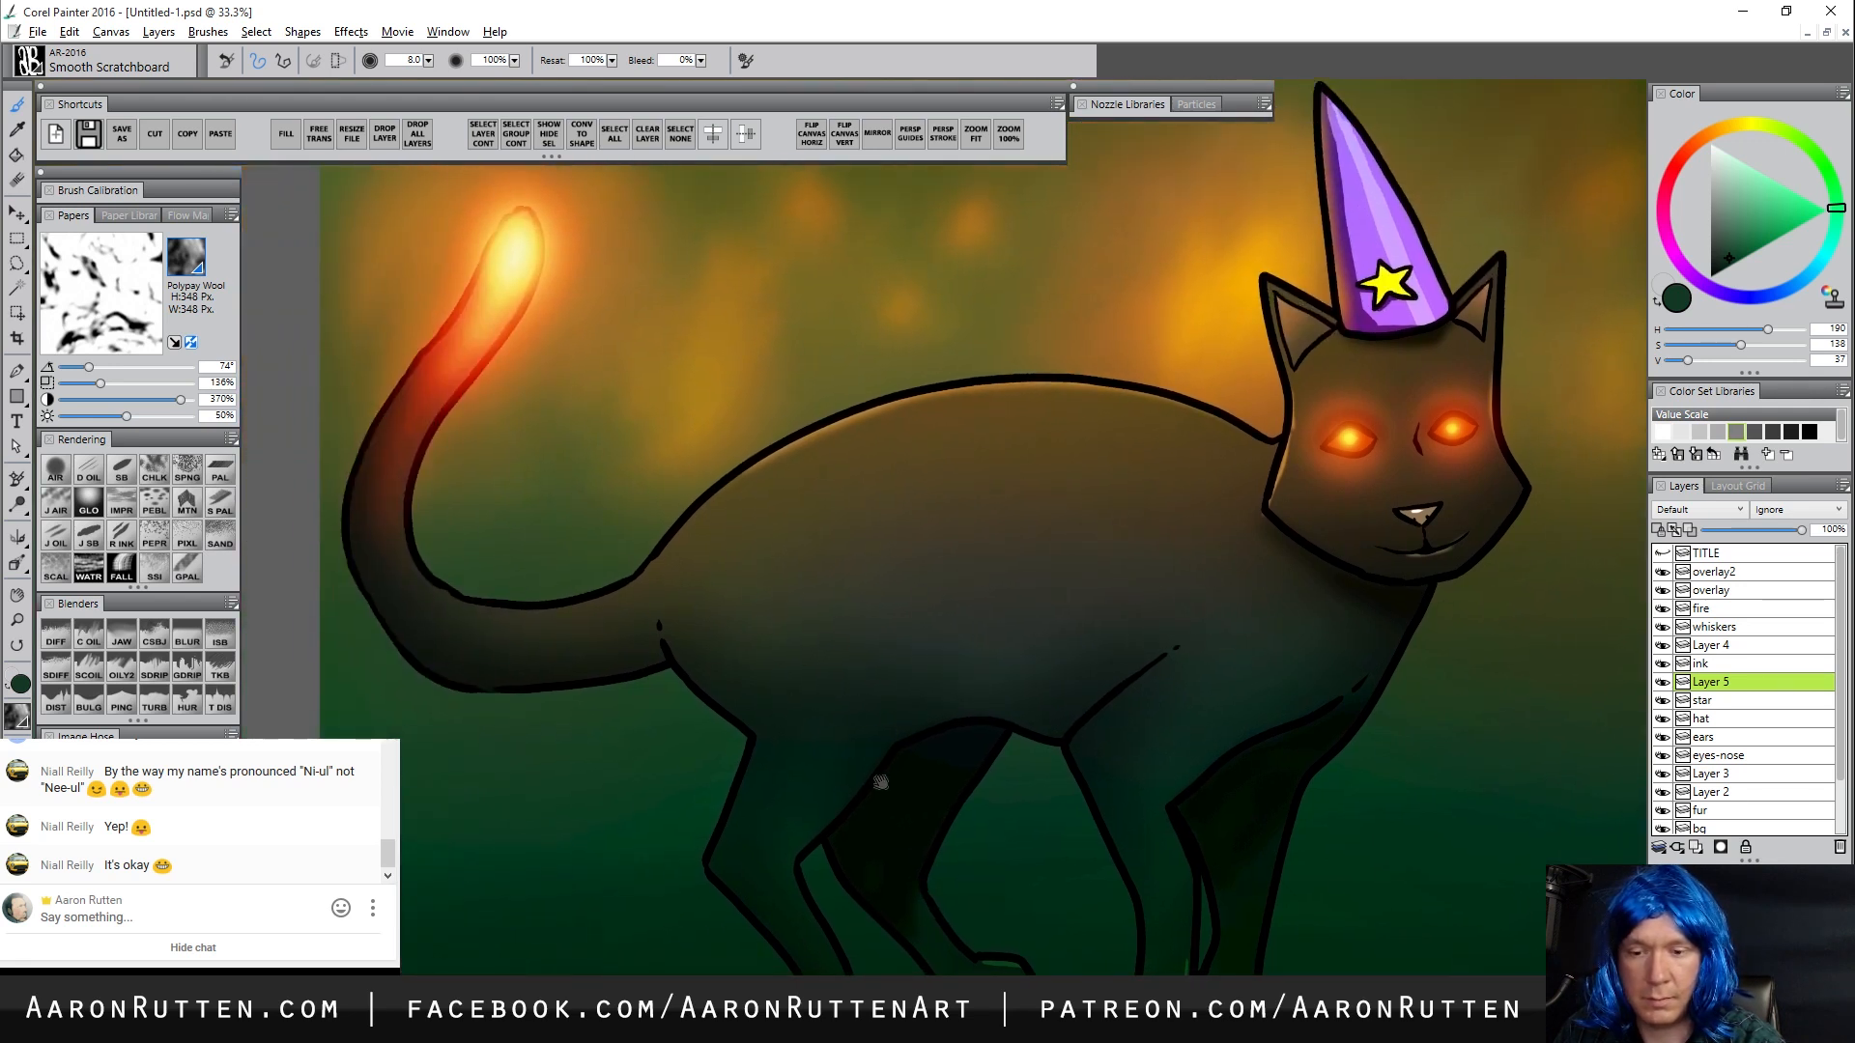
# Sample darker greens from the picture and add more thin rim highlights along the hind leg and lower paws
pyautogui.keyDown('alt'); pyautogui.click(691, 688); pyautogui.keyUp('alt')
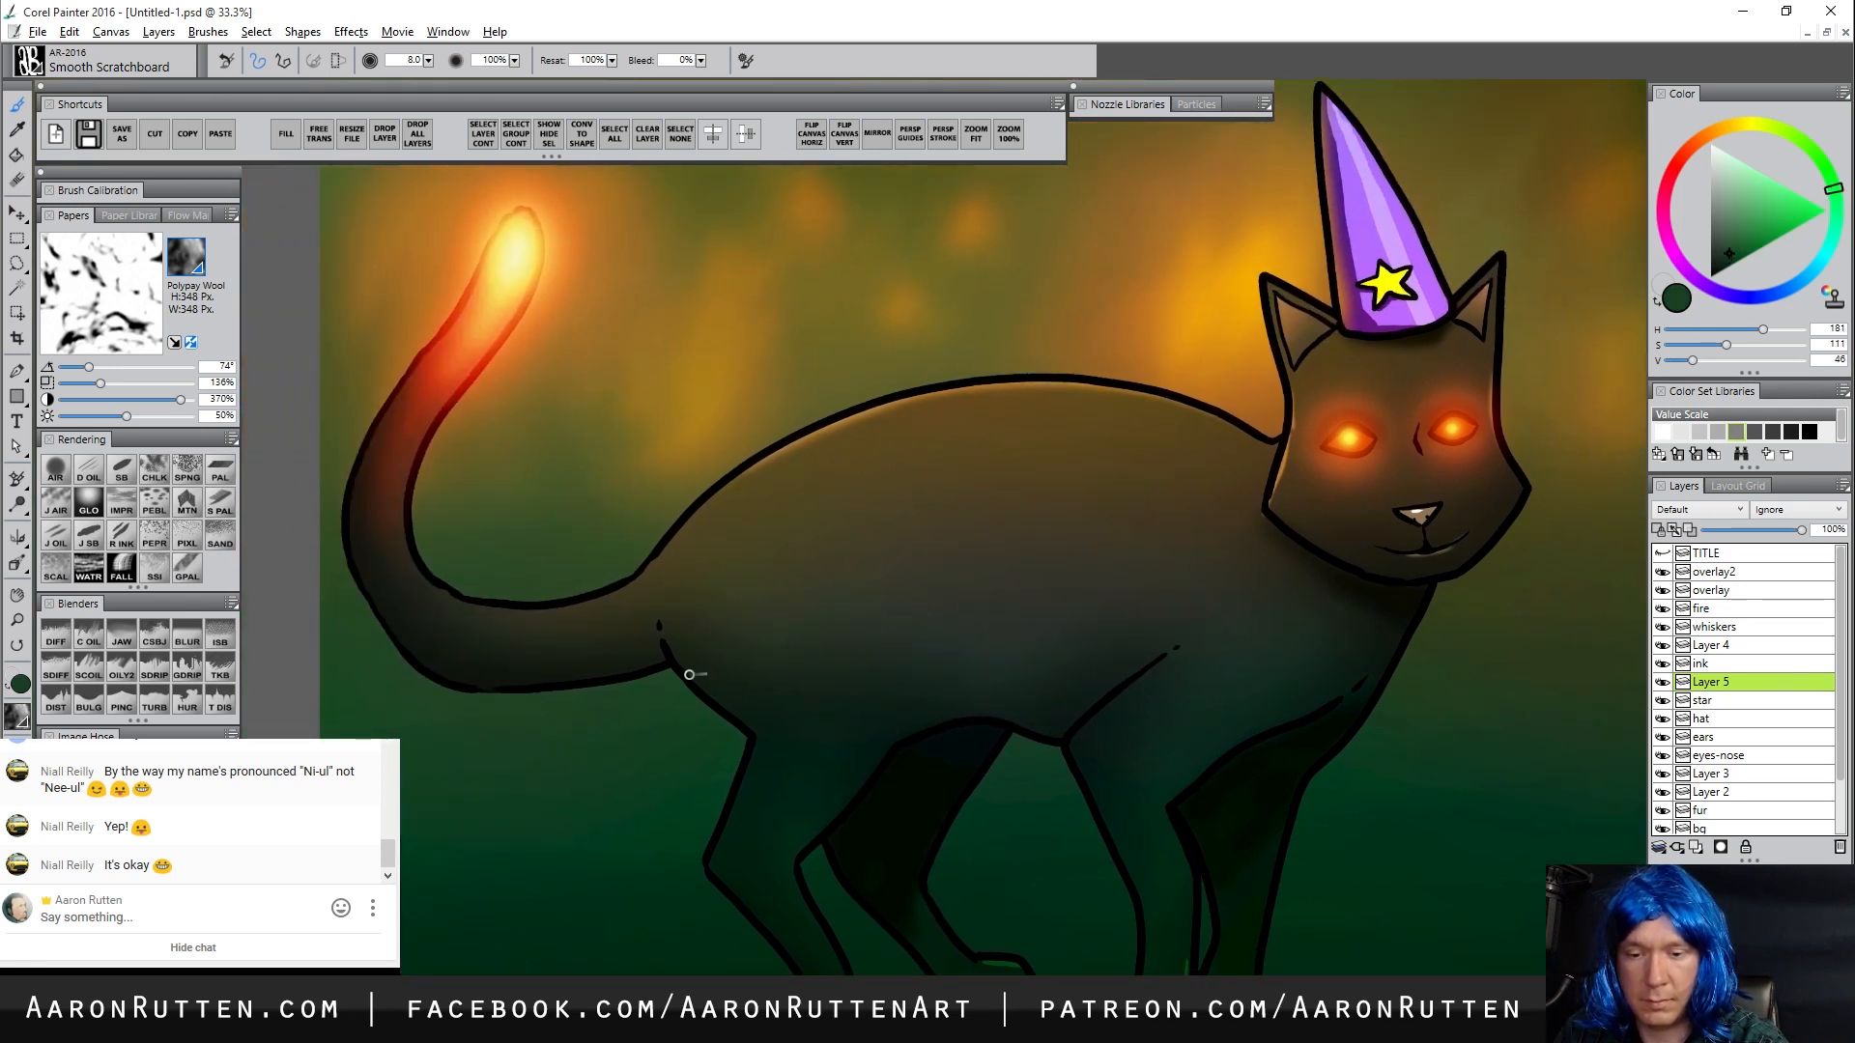
pyautogui.moveTo(605, 747); pyautogui.dragTo(849, 777)
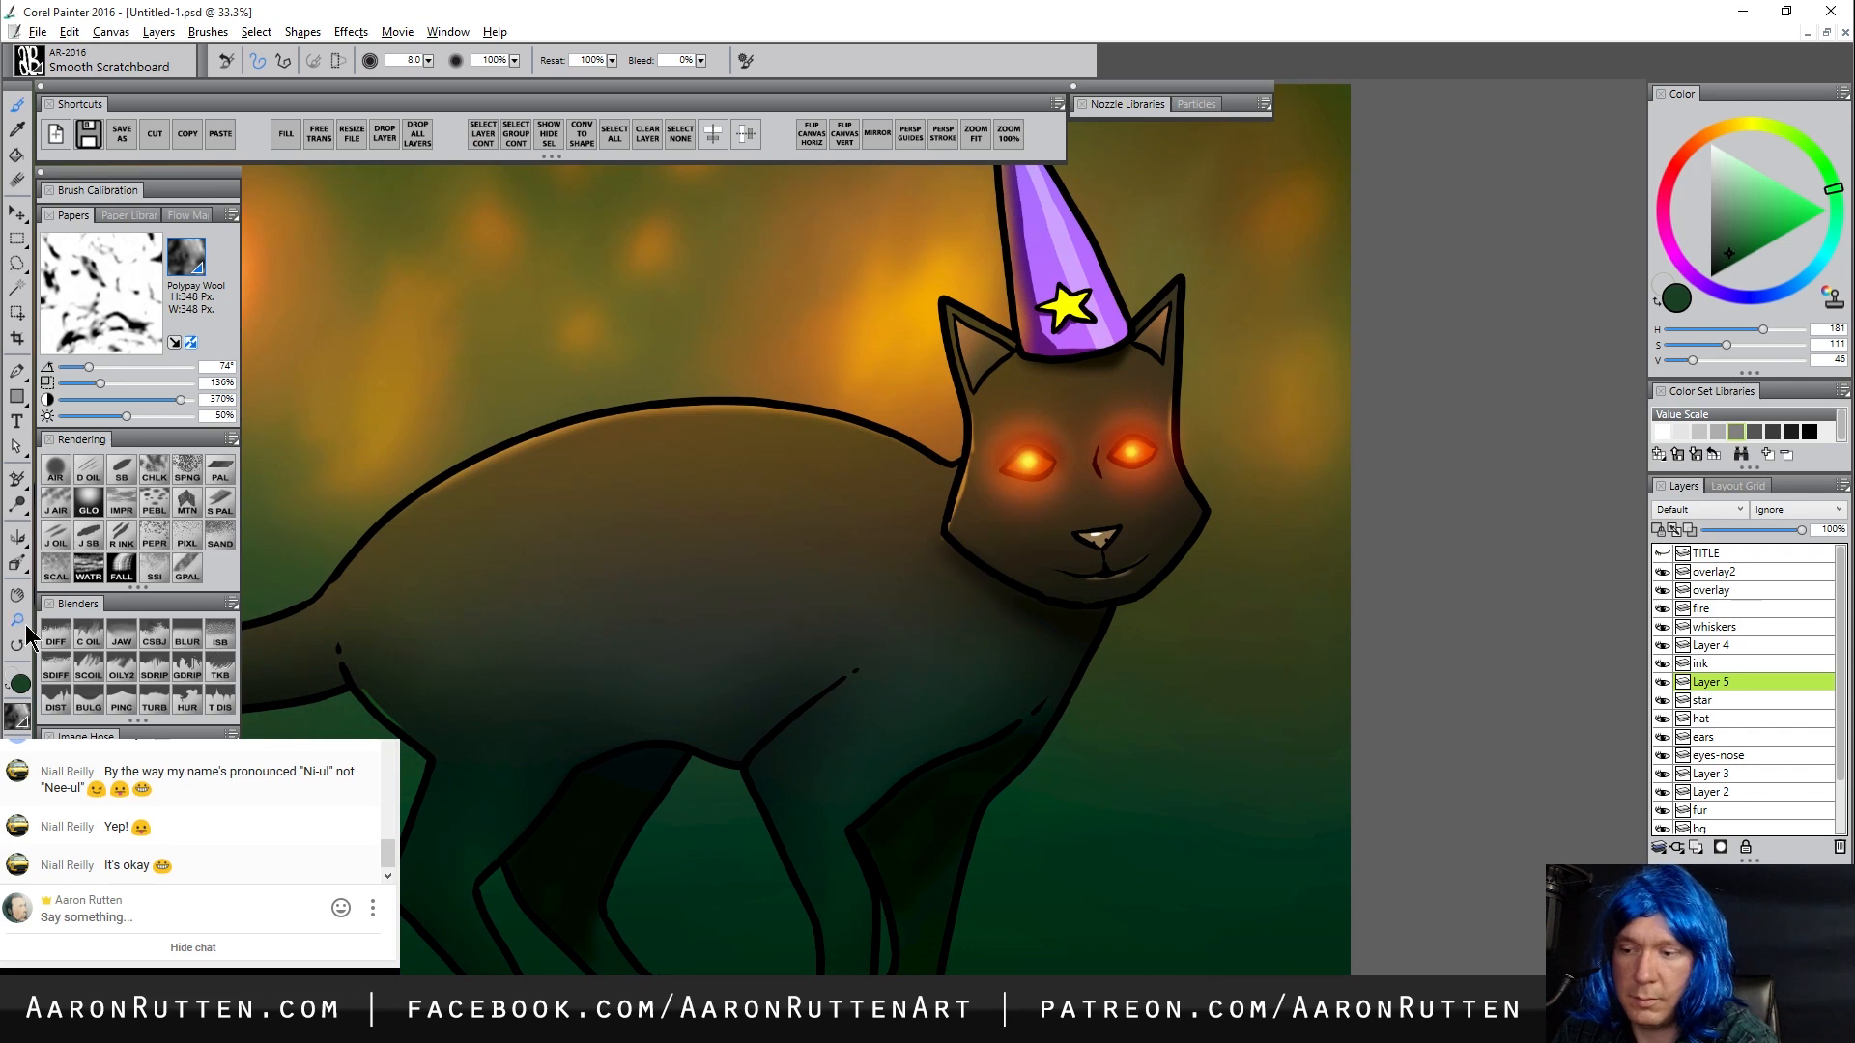
pyautogui.click(17, 620)
pyautogui.keyDown('alt'); pyautogui.click(982, 904); pyautogui.keyUp('alt')
pyautogui.keyDown('alt'); pyautogui.click(989, 905); pyautogui.keyUp('alt')
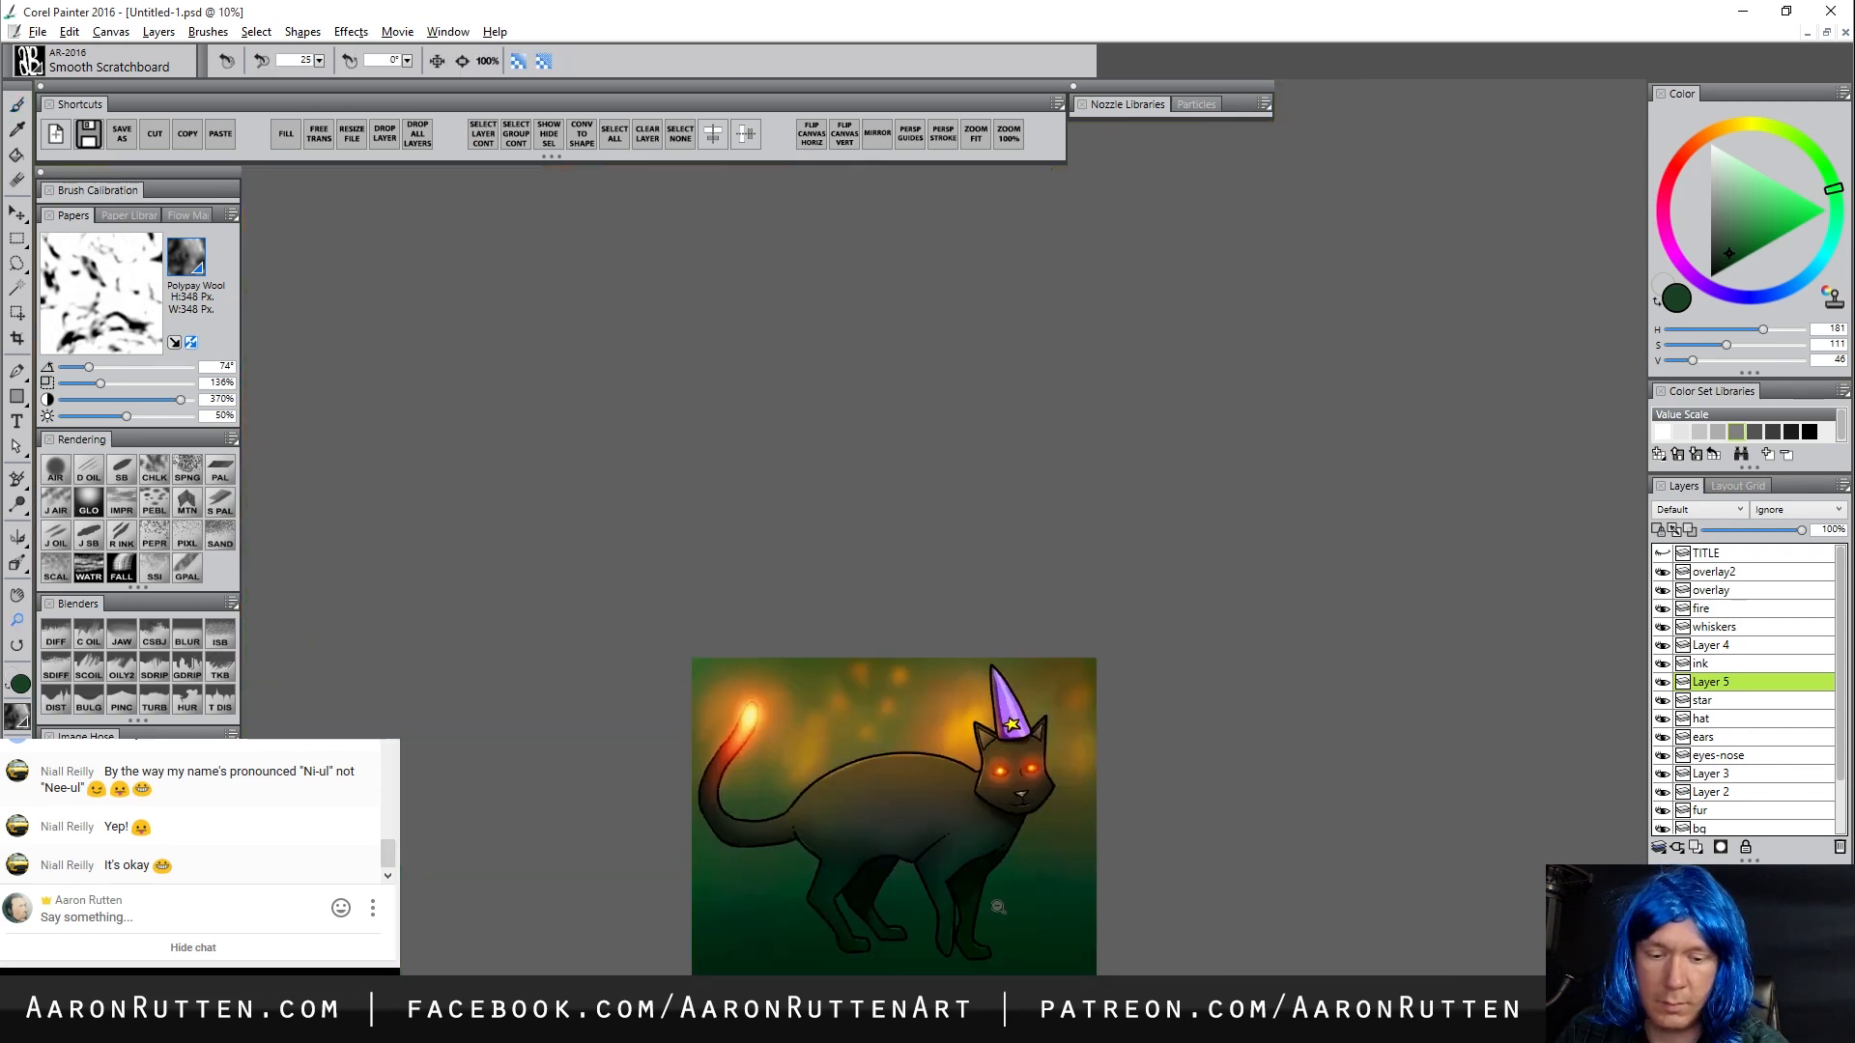
pyautogui.click(988, 912)
pyautogui.press('b')
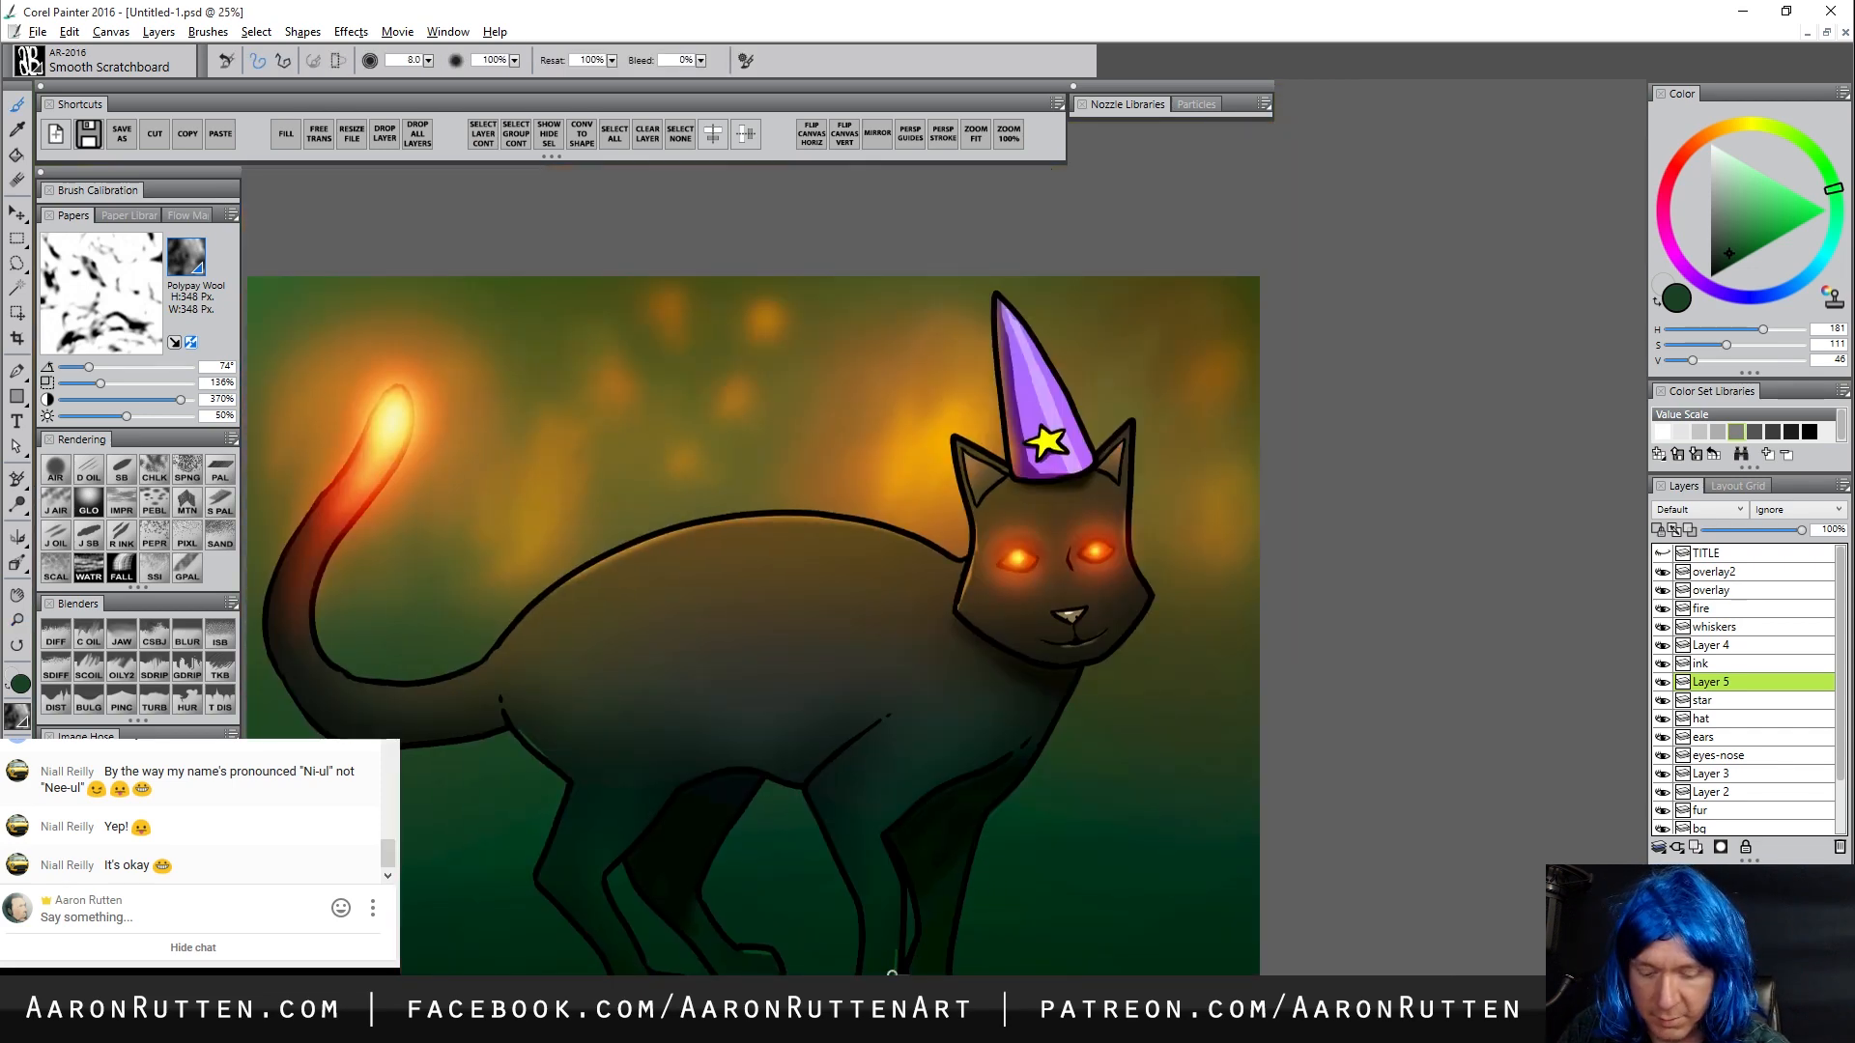
pyautogui.keyDown('alt'); pyautogui.click(902, 962); pyautogui.keyUp('alt')
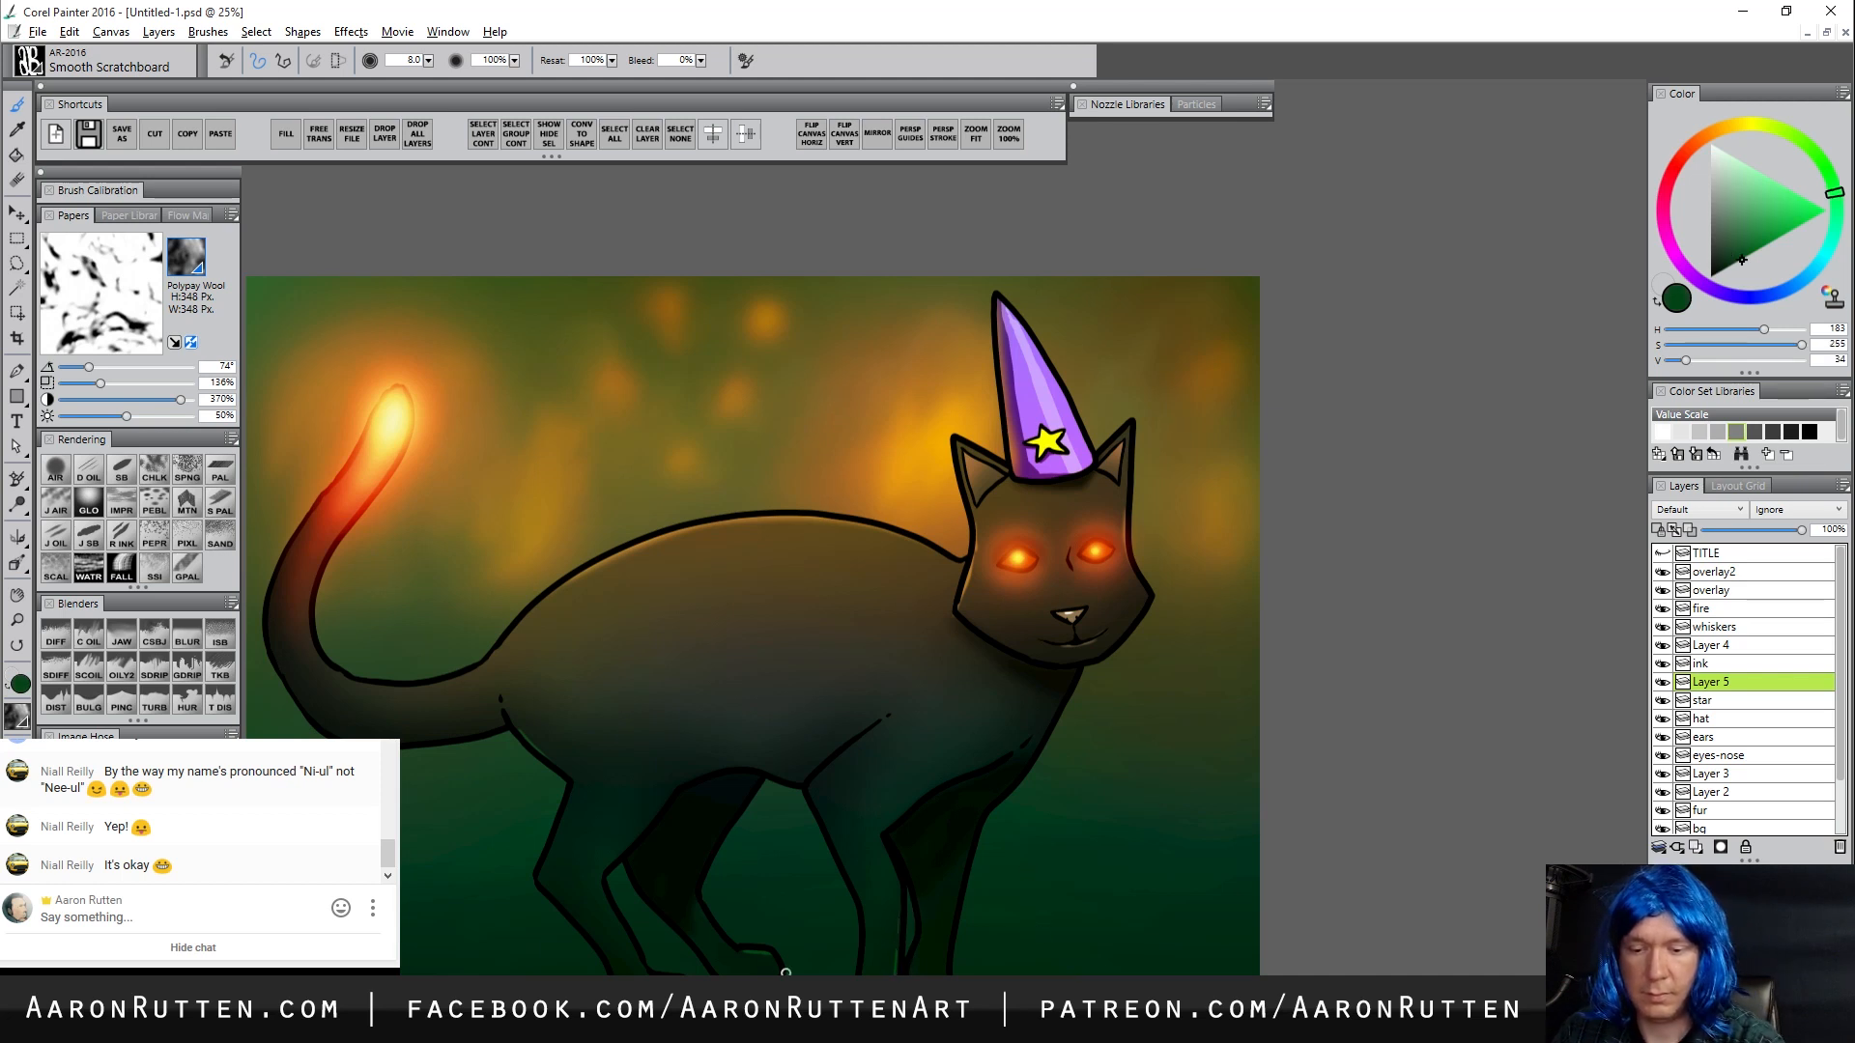
pyautogui.click(17, 620)
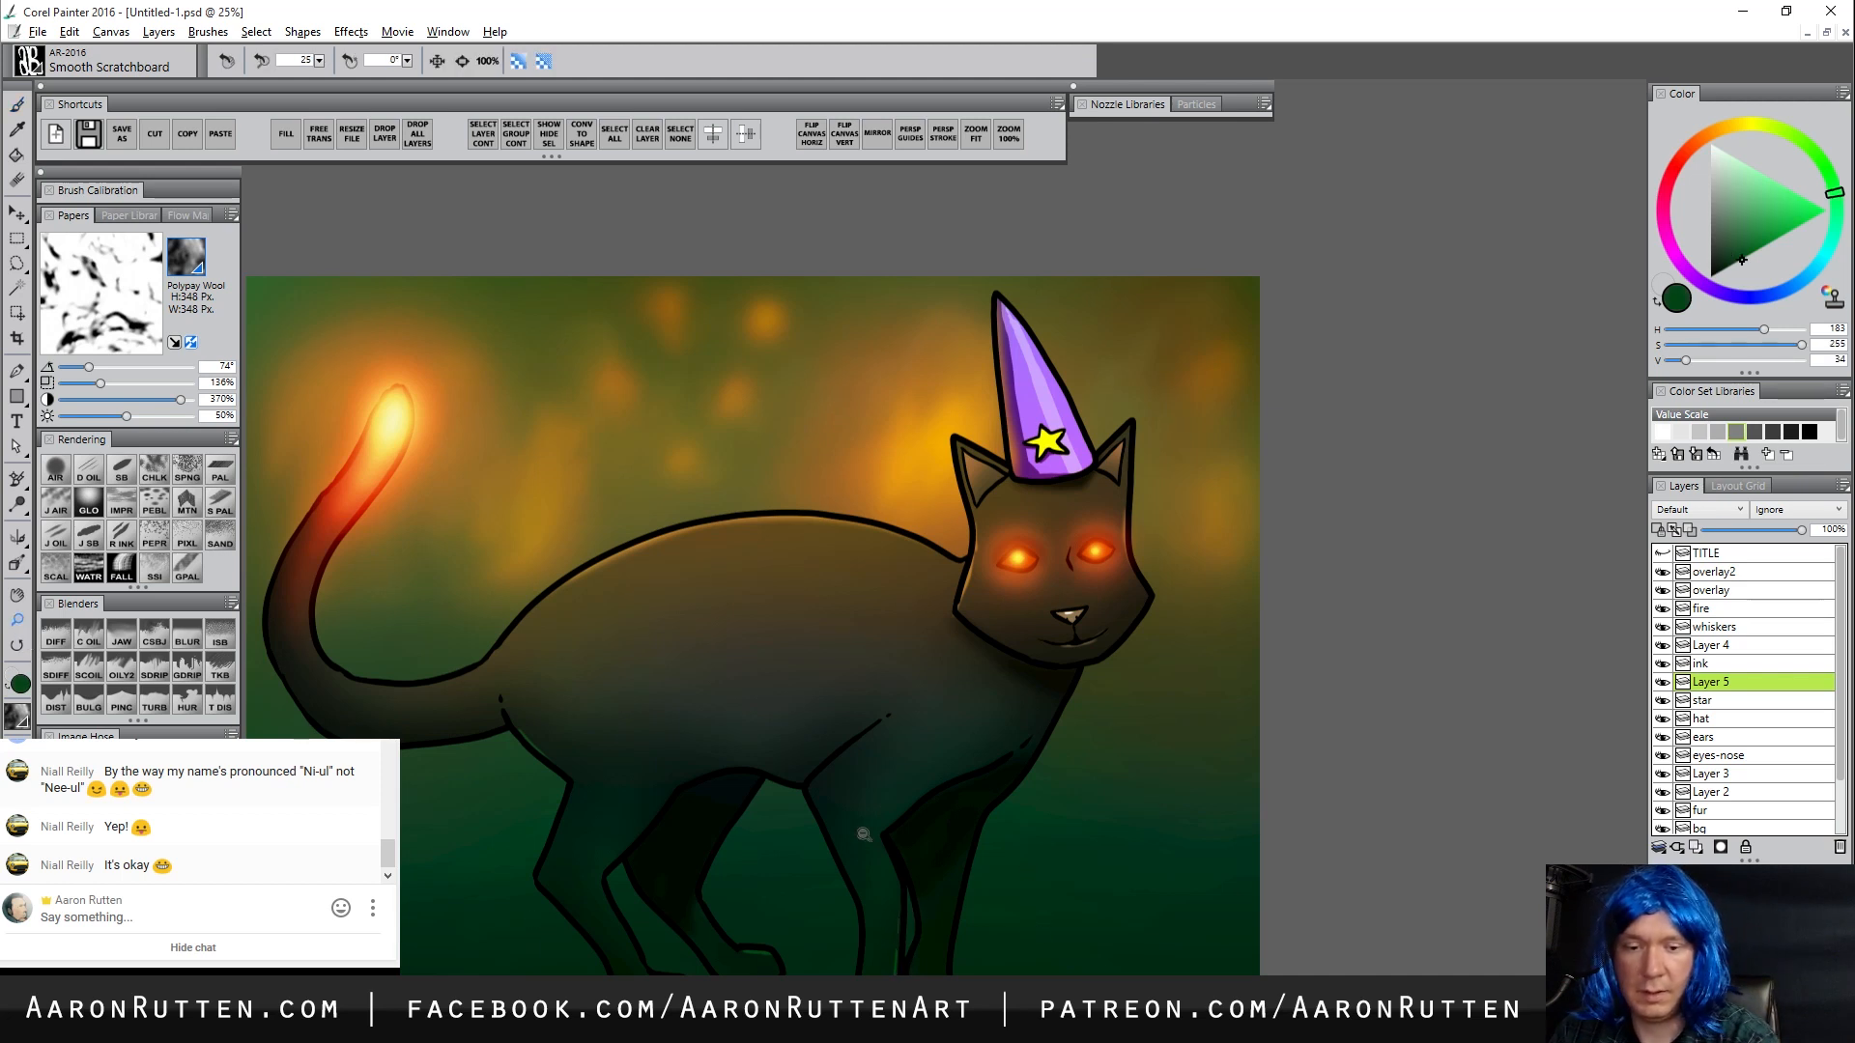
pyautogui.keyDown('alt'); pyautogui.click(880, 840); pyautogui.keyUp('alt')
pyautogui.click(880, 840)
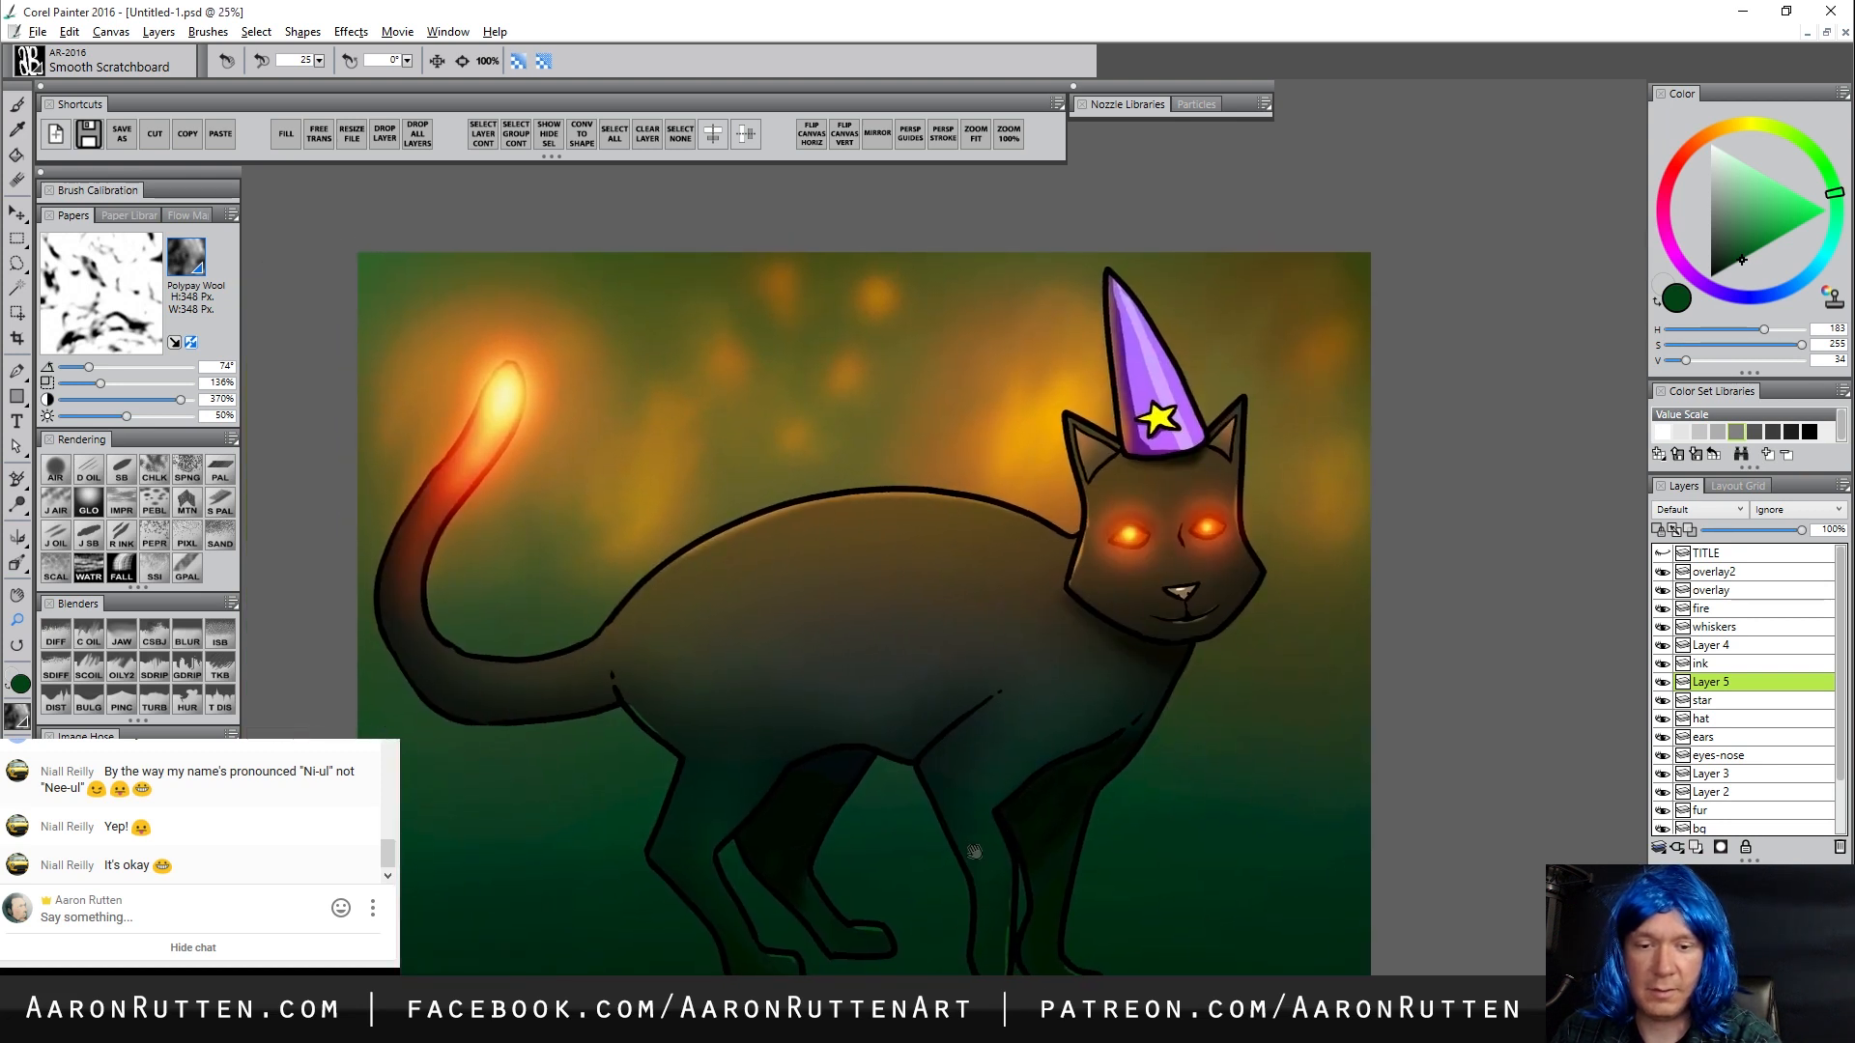
# Add a new layer above the ink layer and draw short black Smooth Scratchboard fur ticks across the cat's back, flank and tail base
pyautogui.click(1732, 664)
pyautogui.click(1698, 851)
pyautogui.click(1713, 277)
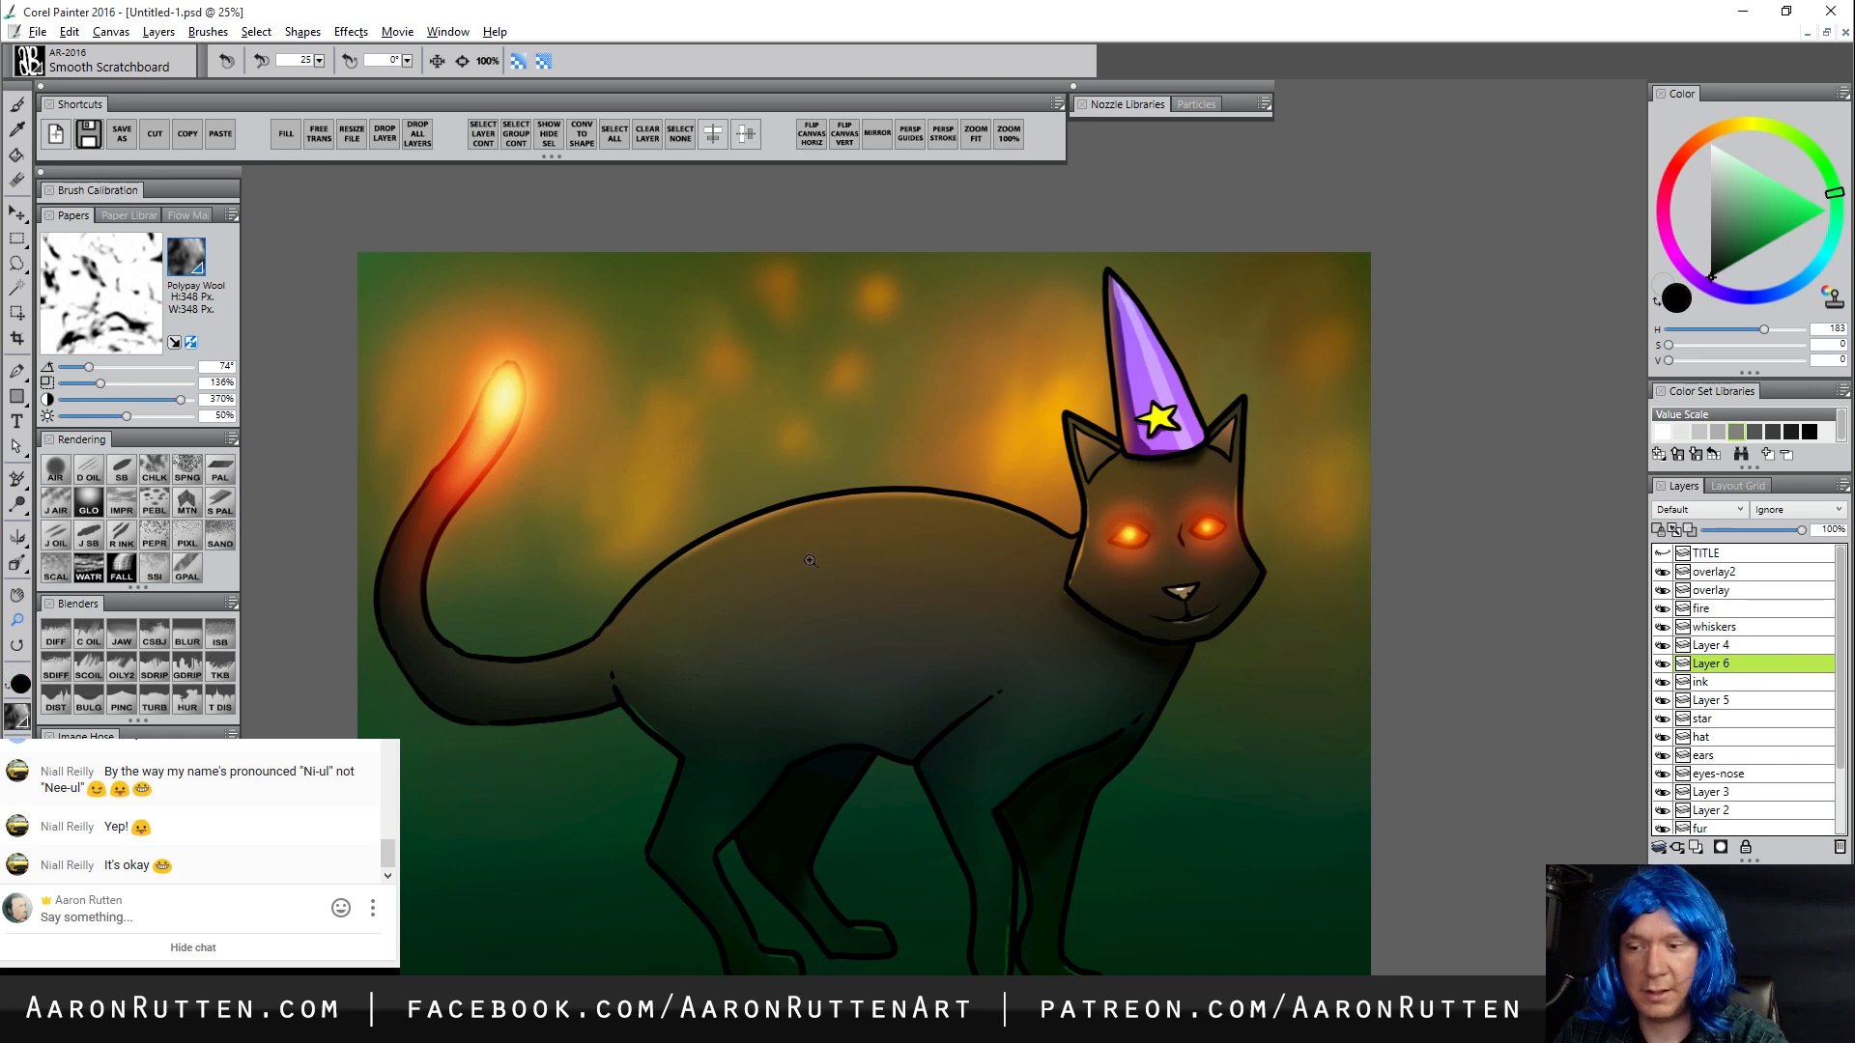
pyautogui.click(122, 470)
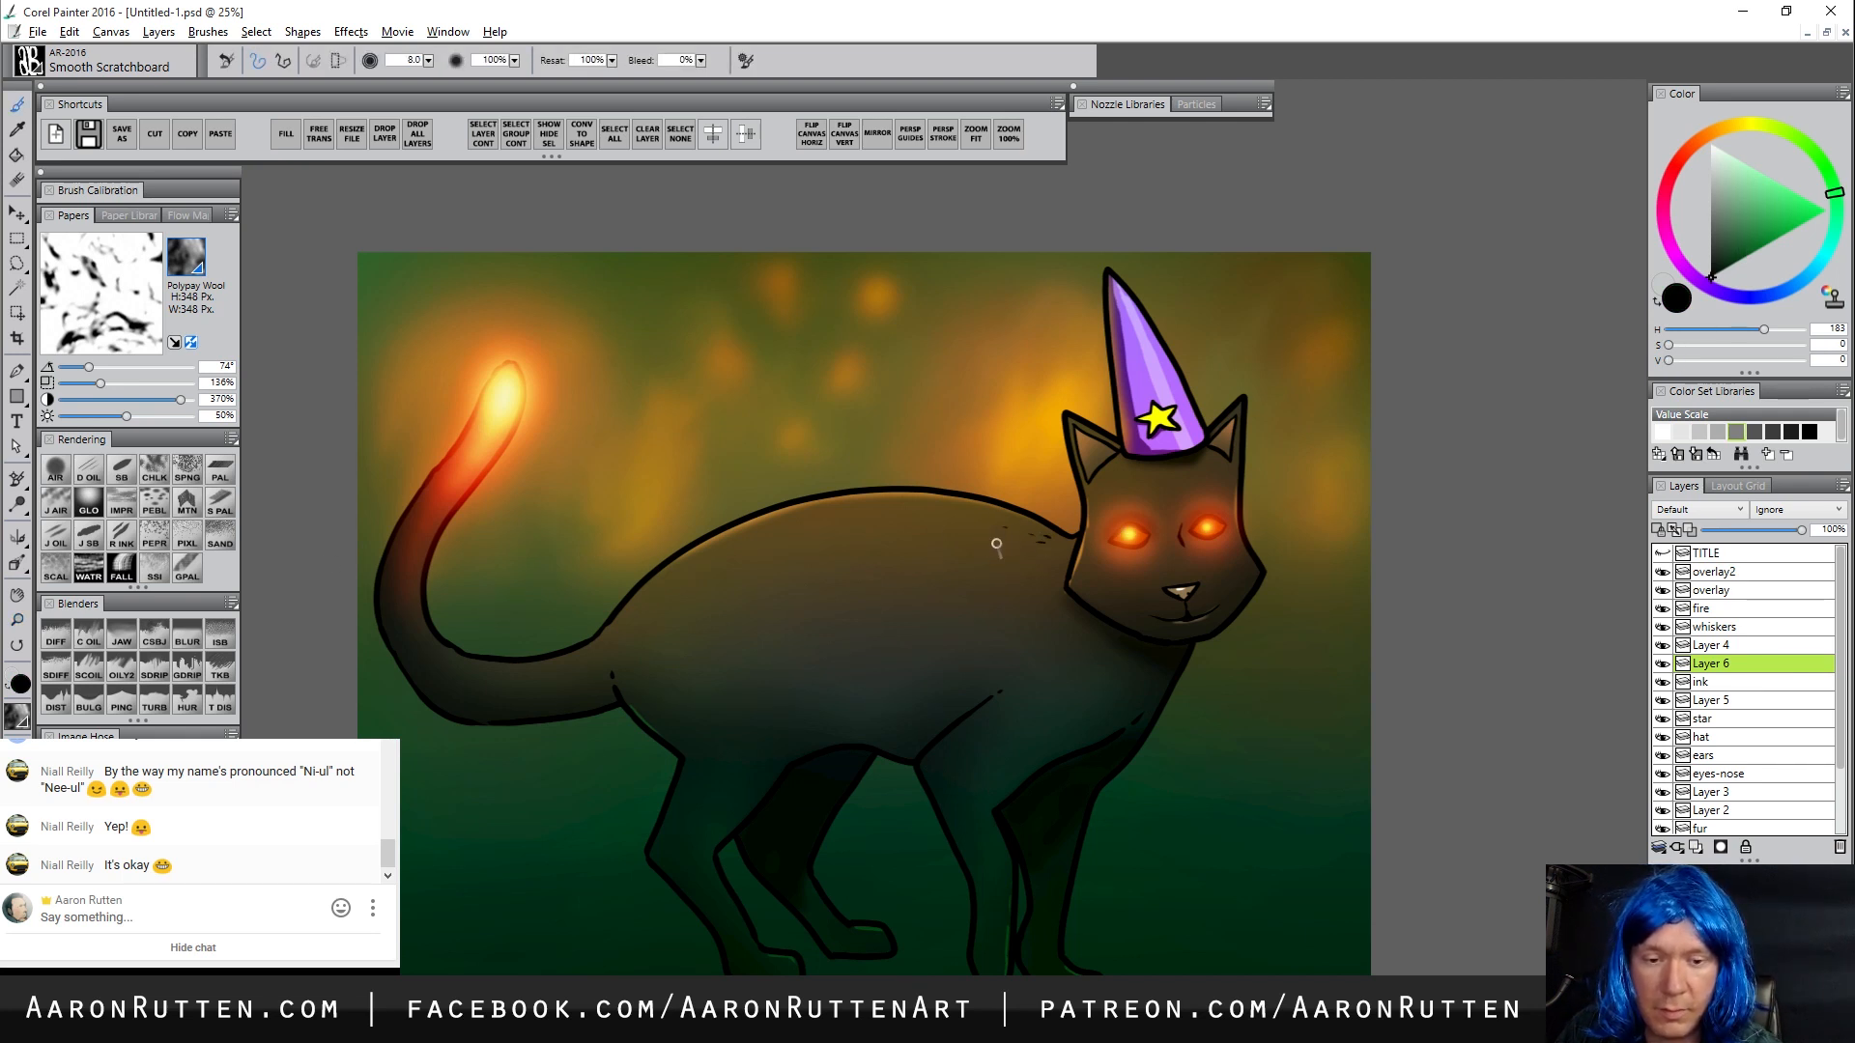
pyautogui.moveTo(840, 513); pyautogui.dragTo(850, 515)
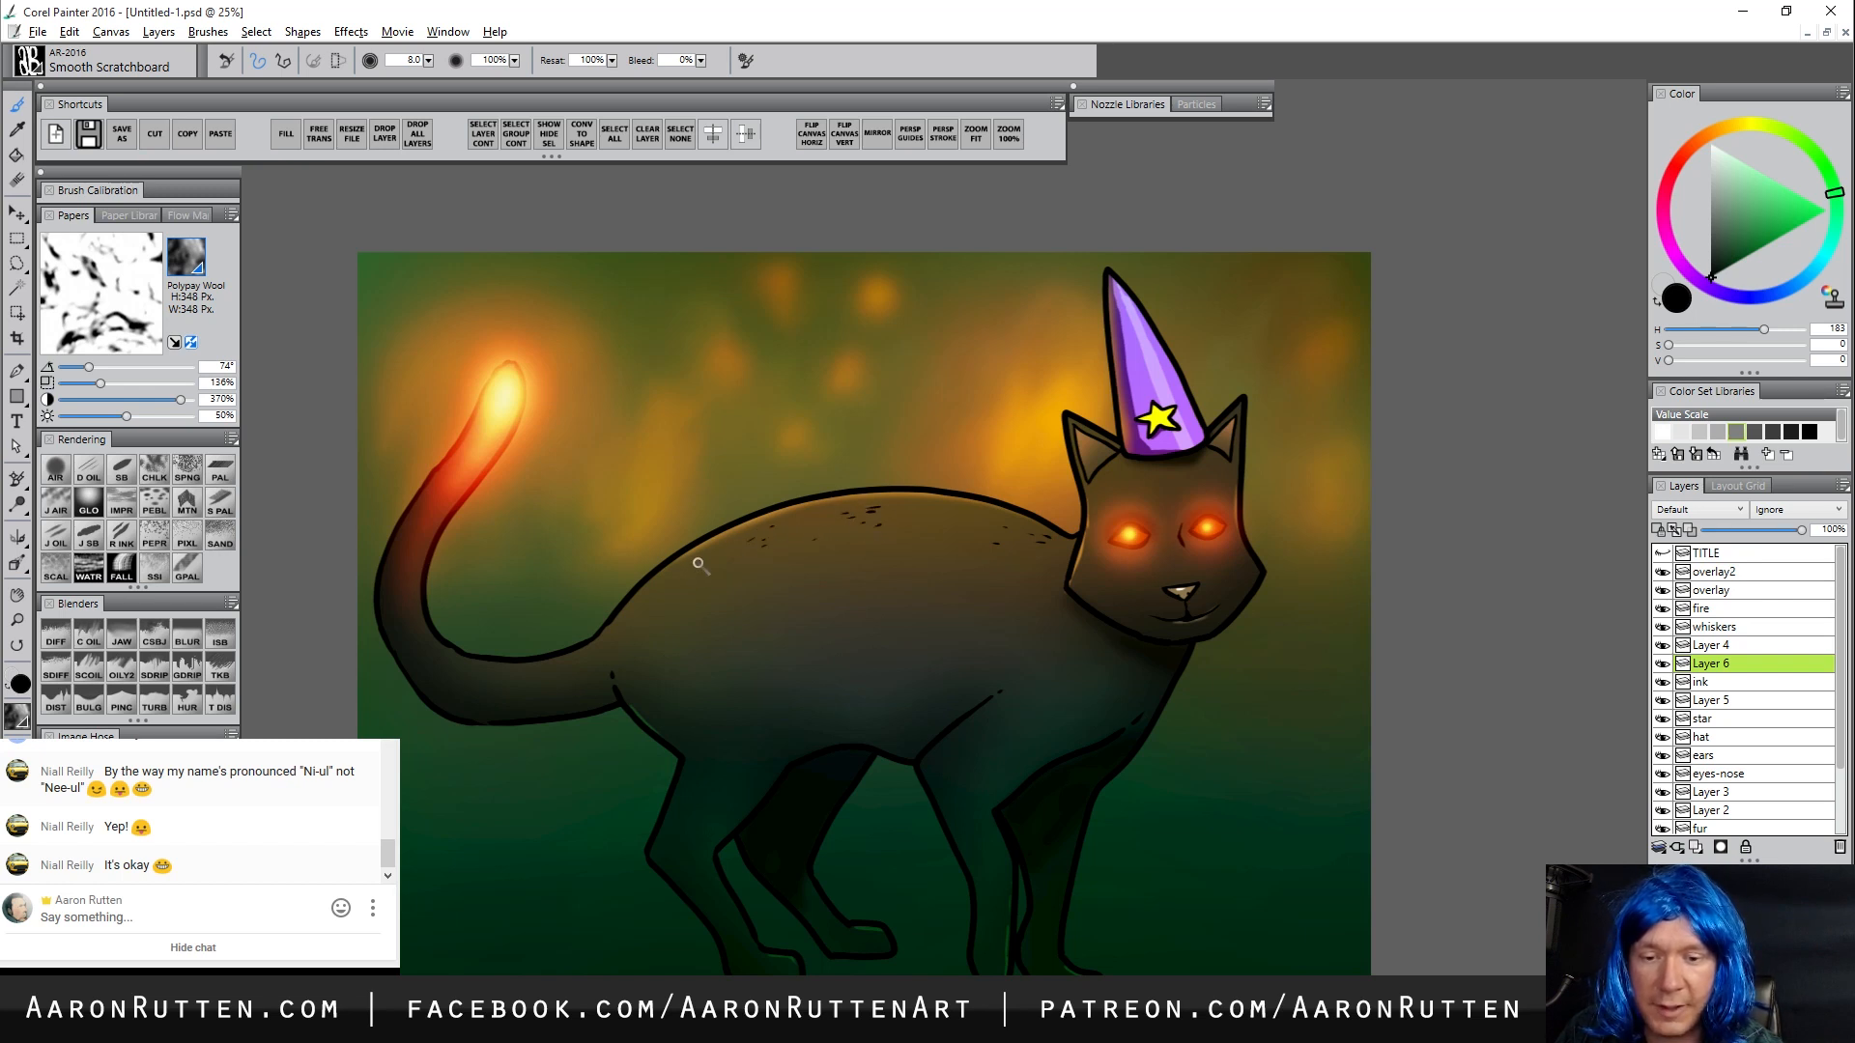
pyautogui.moveTo(886, 590); pyautogui.dragTo(877, 591)
pyautogui.moveTo(886, 595); pyautogui.dragTo(878, 597)
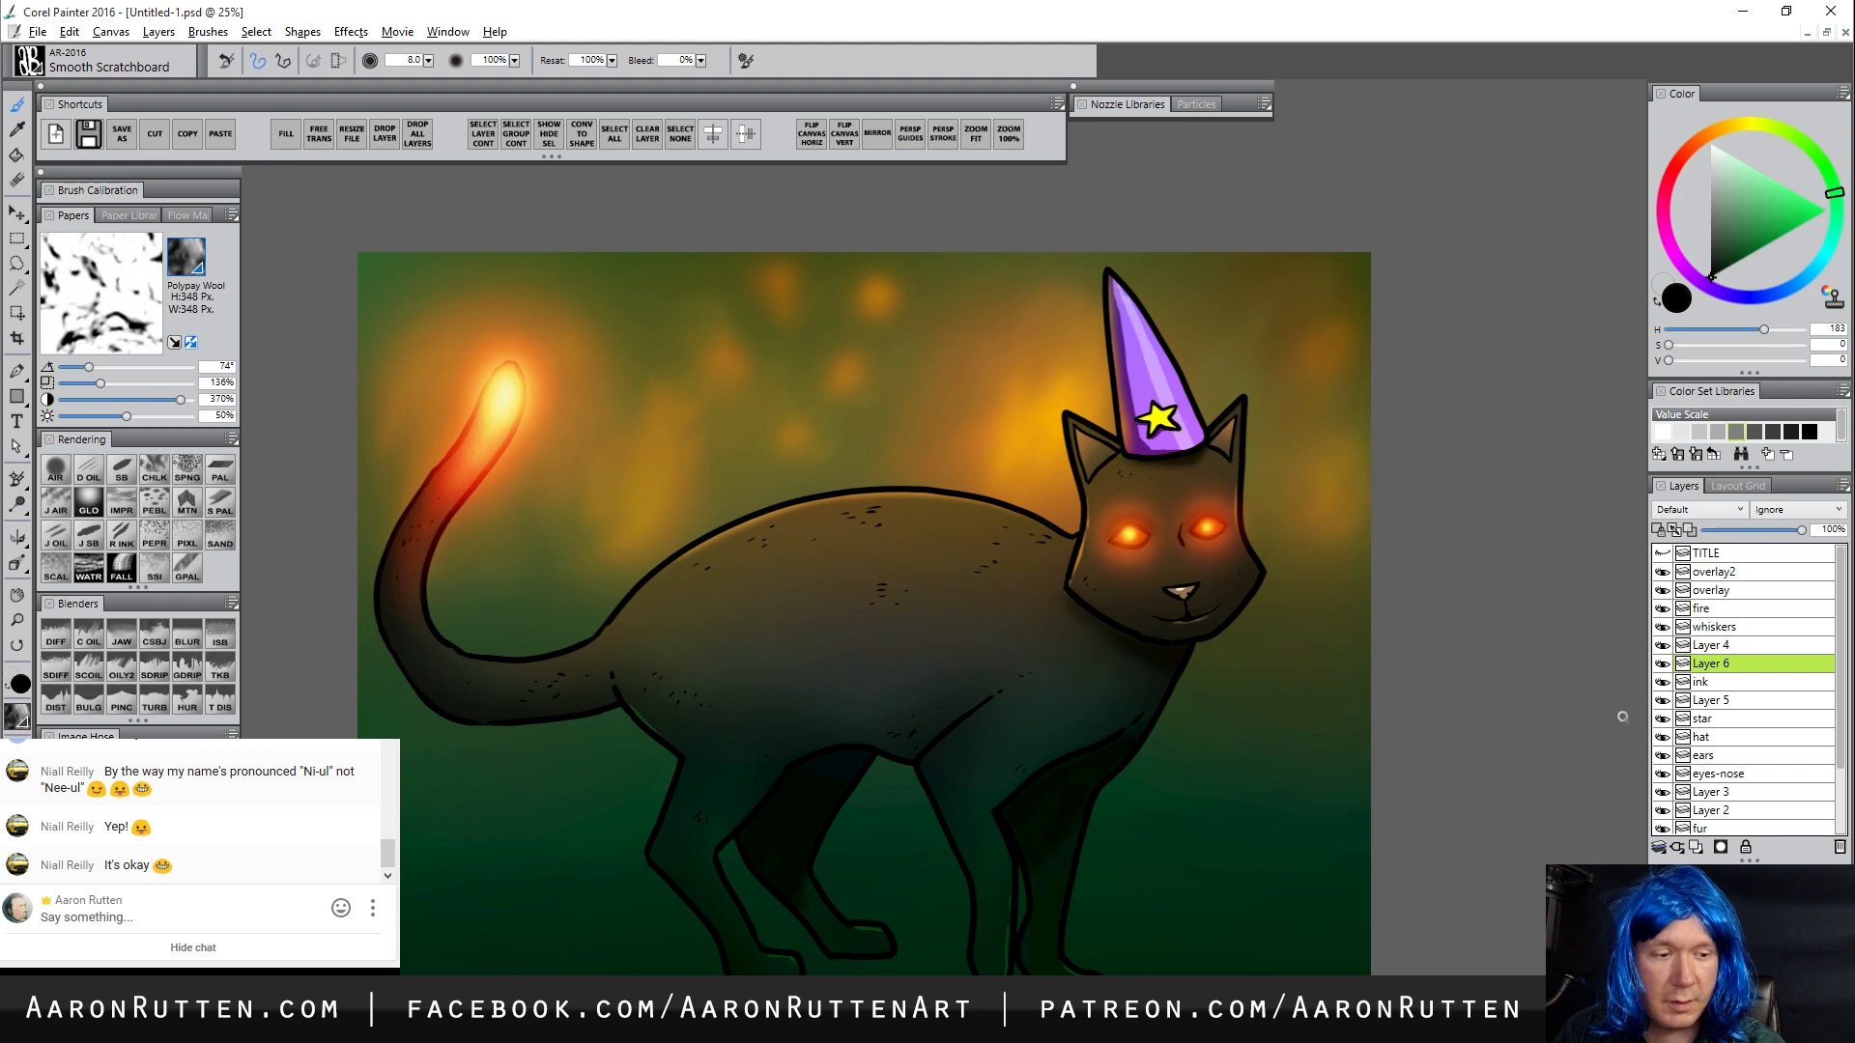
# Draw thin light grey whiskers on both sides of the muzzle and above the cat's eye on the whiskers layer
pyautogui.click(1725, 628)
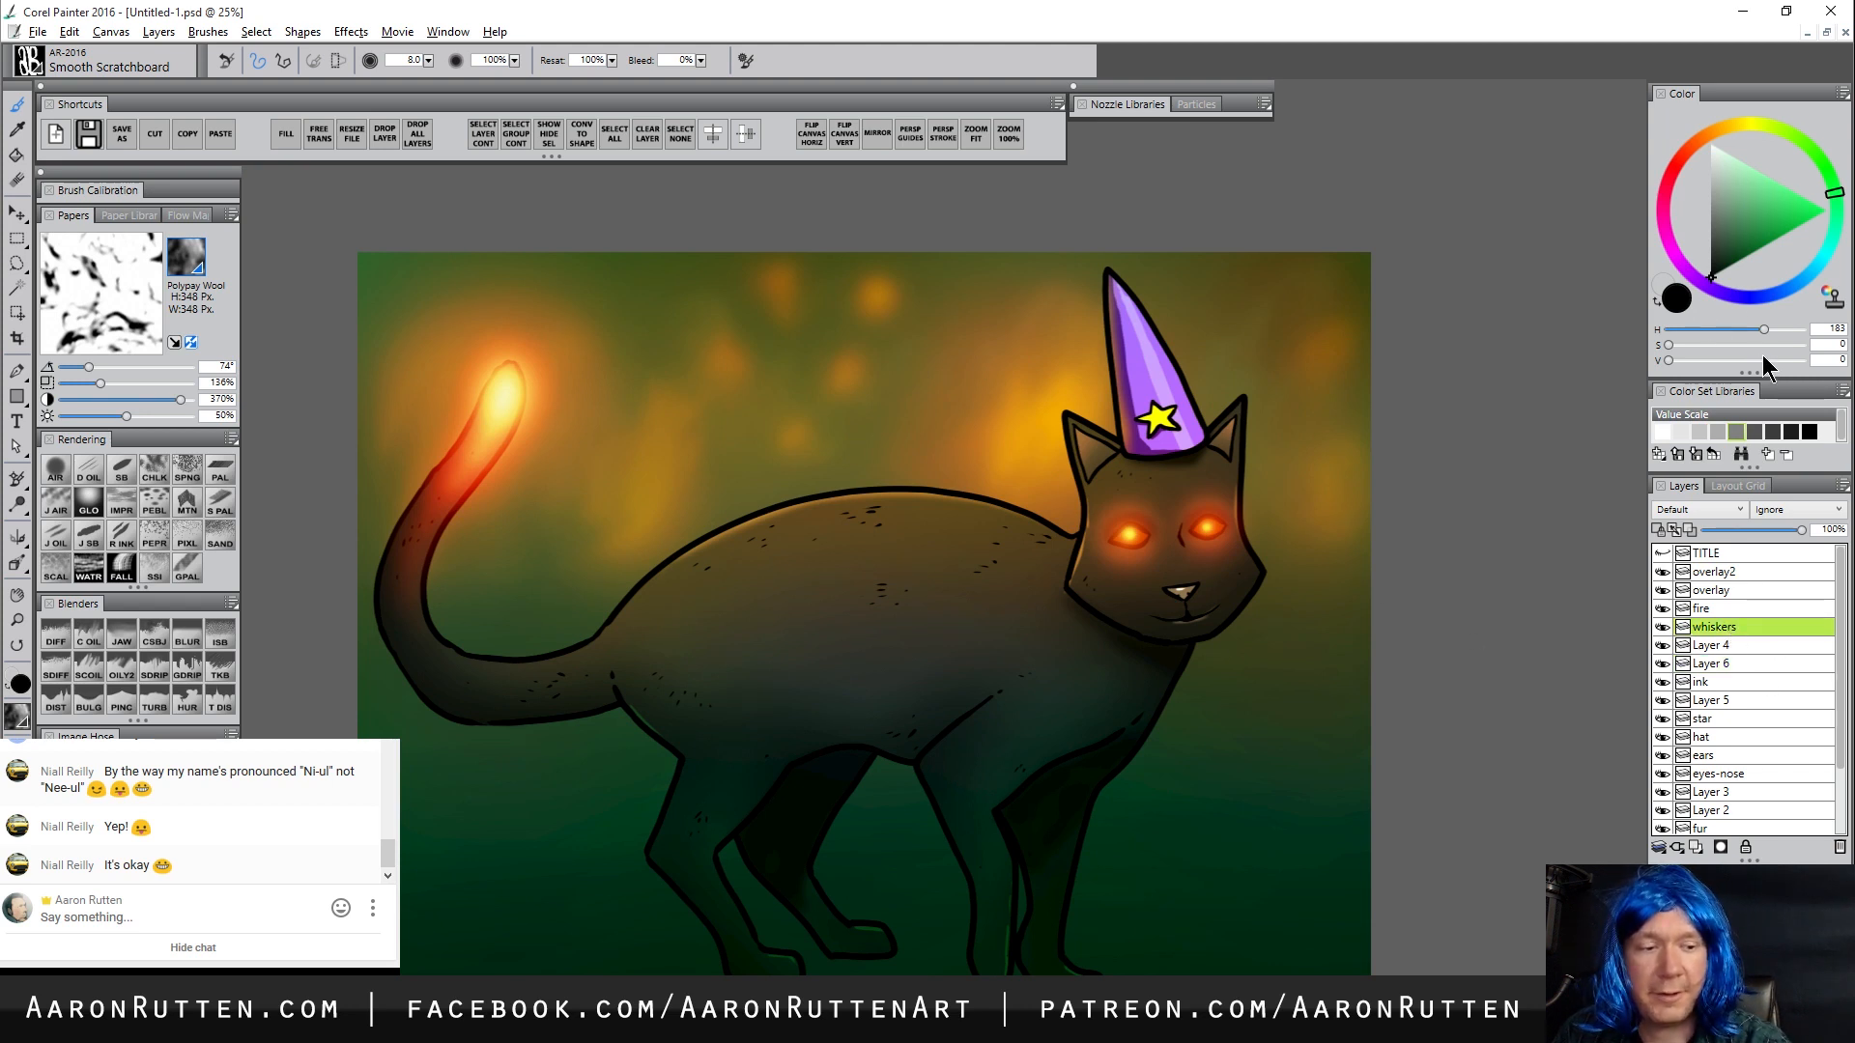
pyautogui.moveTo(1725, 180); pyautogui.dragTo(1711, 179)
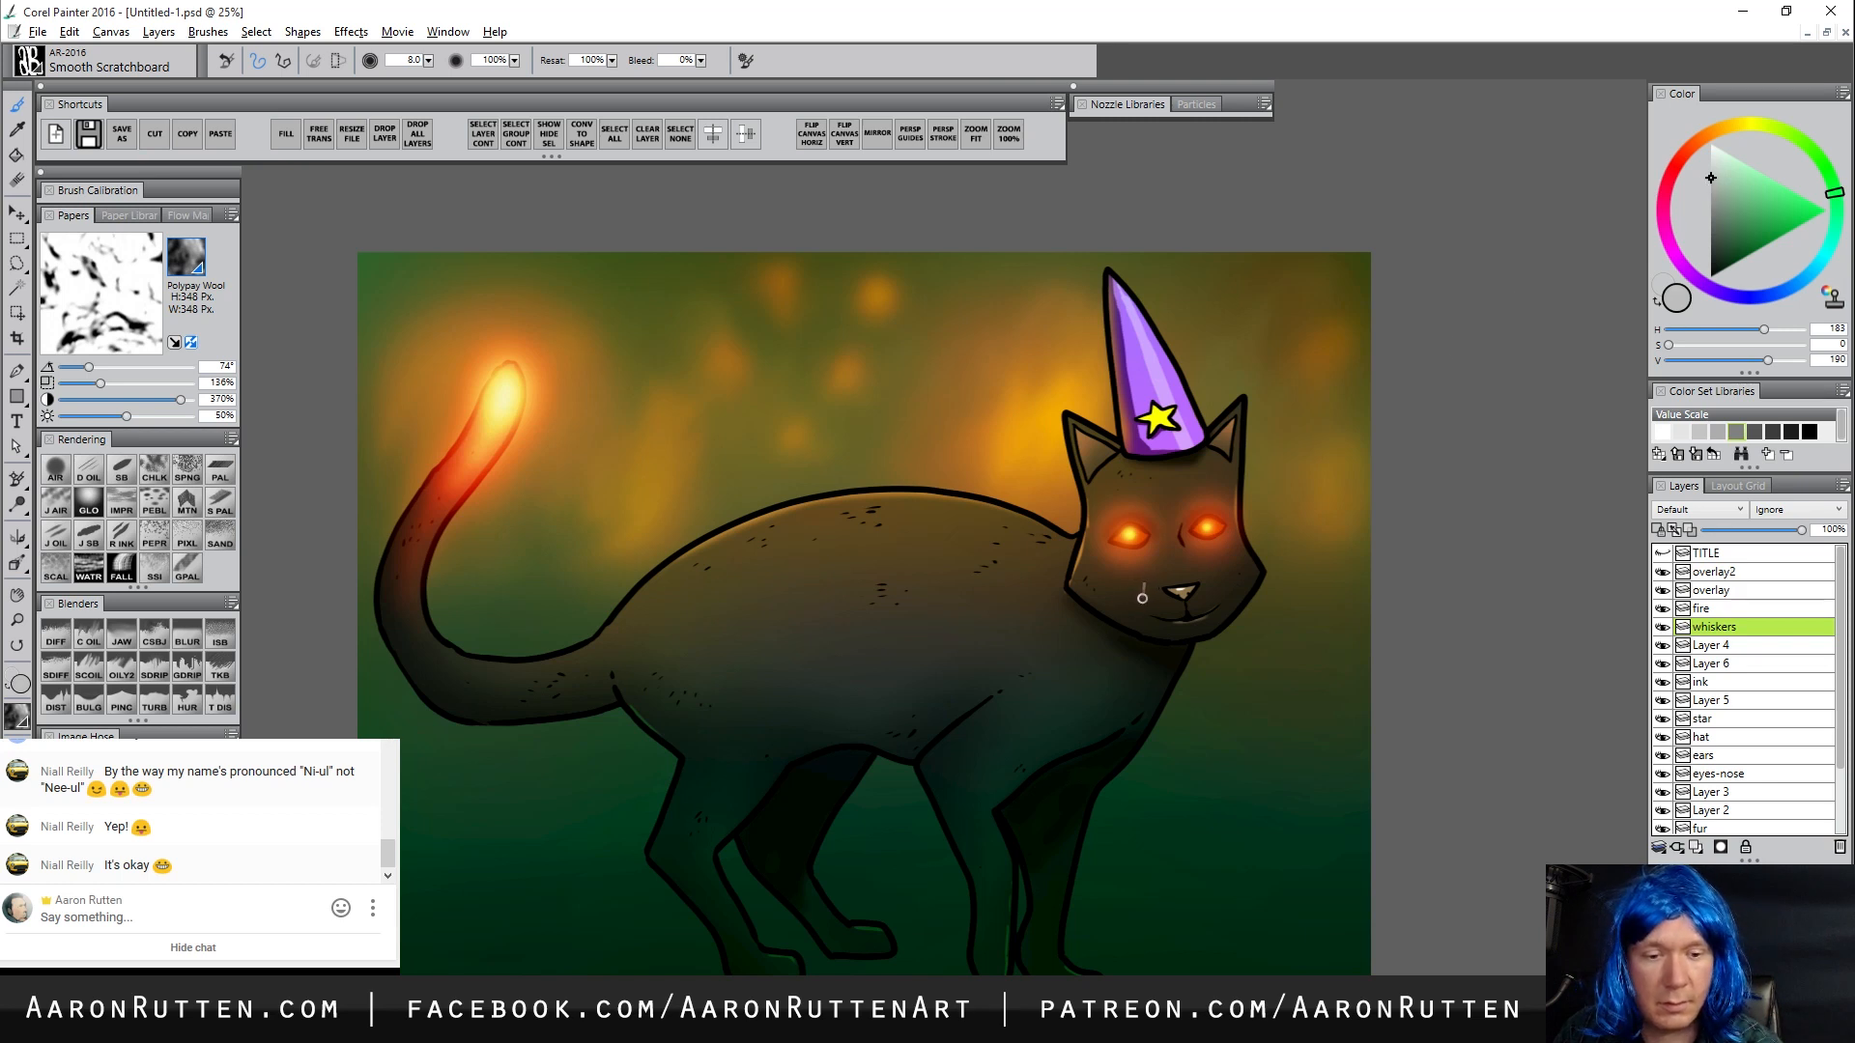
pyautogui.moveTo(1149, 599); pyautogui.dragTo(1006, 620)
pyautogui.moveTo(1156, 601); pyautogui.dragTo(1017, 657)
pyautogui.moveTo(1150, 609); pyautogui.dragTo(1076, 663)
pyautogui.moveTo(1209, 590)
pyautogui.mouseDown()
pyautogui.moveTo(1295, 603)
pyautogui.moveTo(1285, 615)
pyautogui.mouseUp()
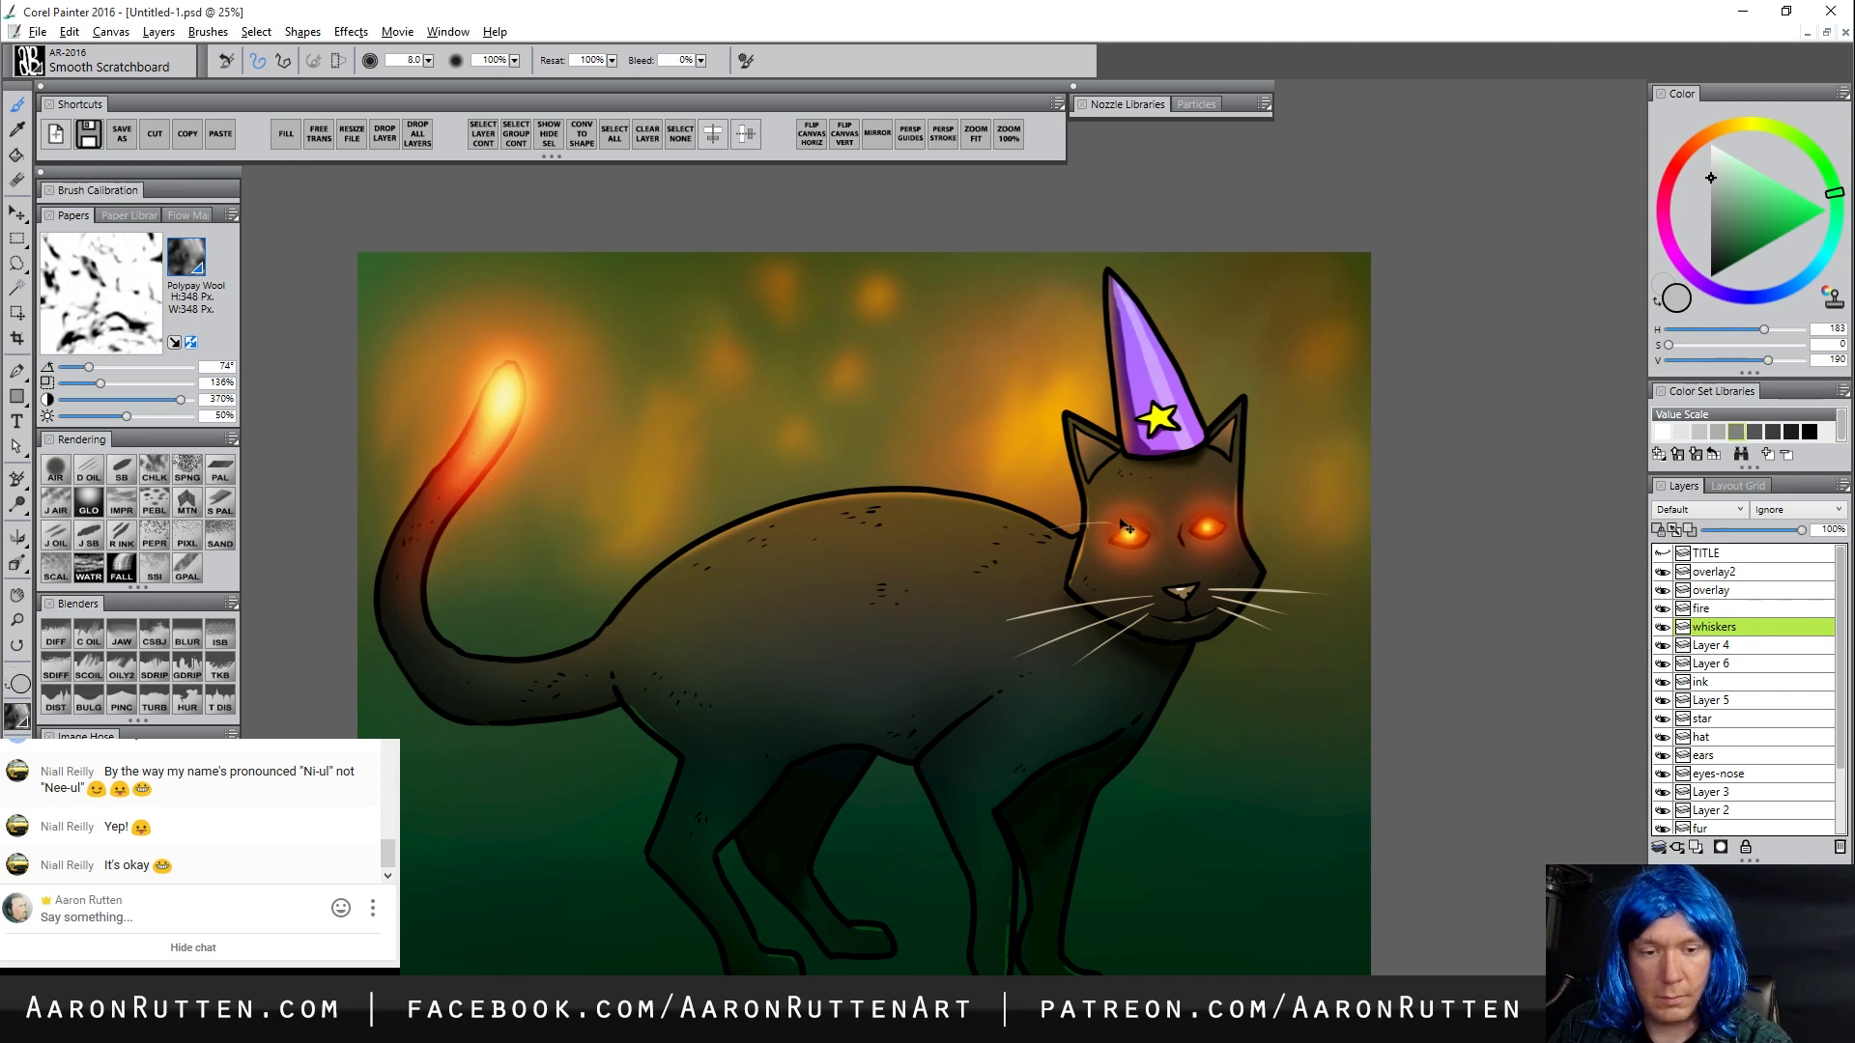
pyautogui.moveTo(1070, 532); pyautogui.dragTo(1111, 523)
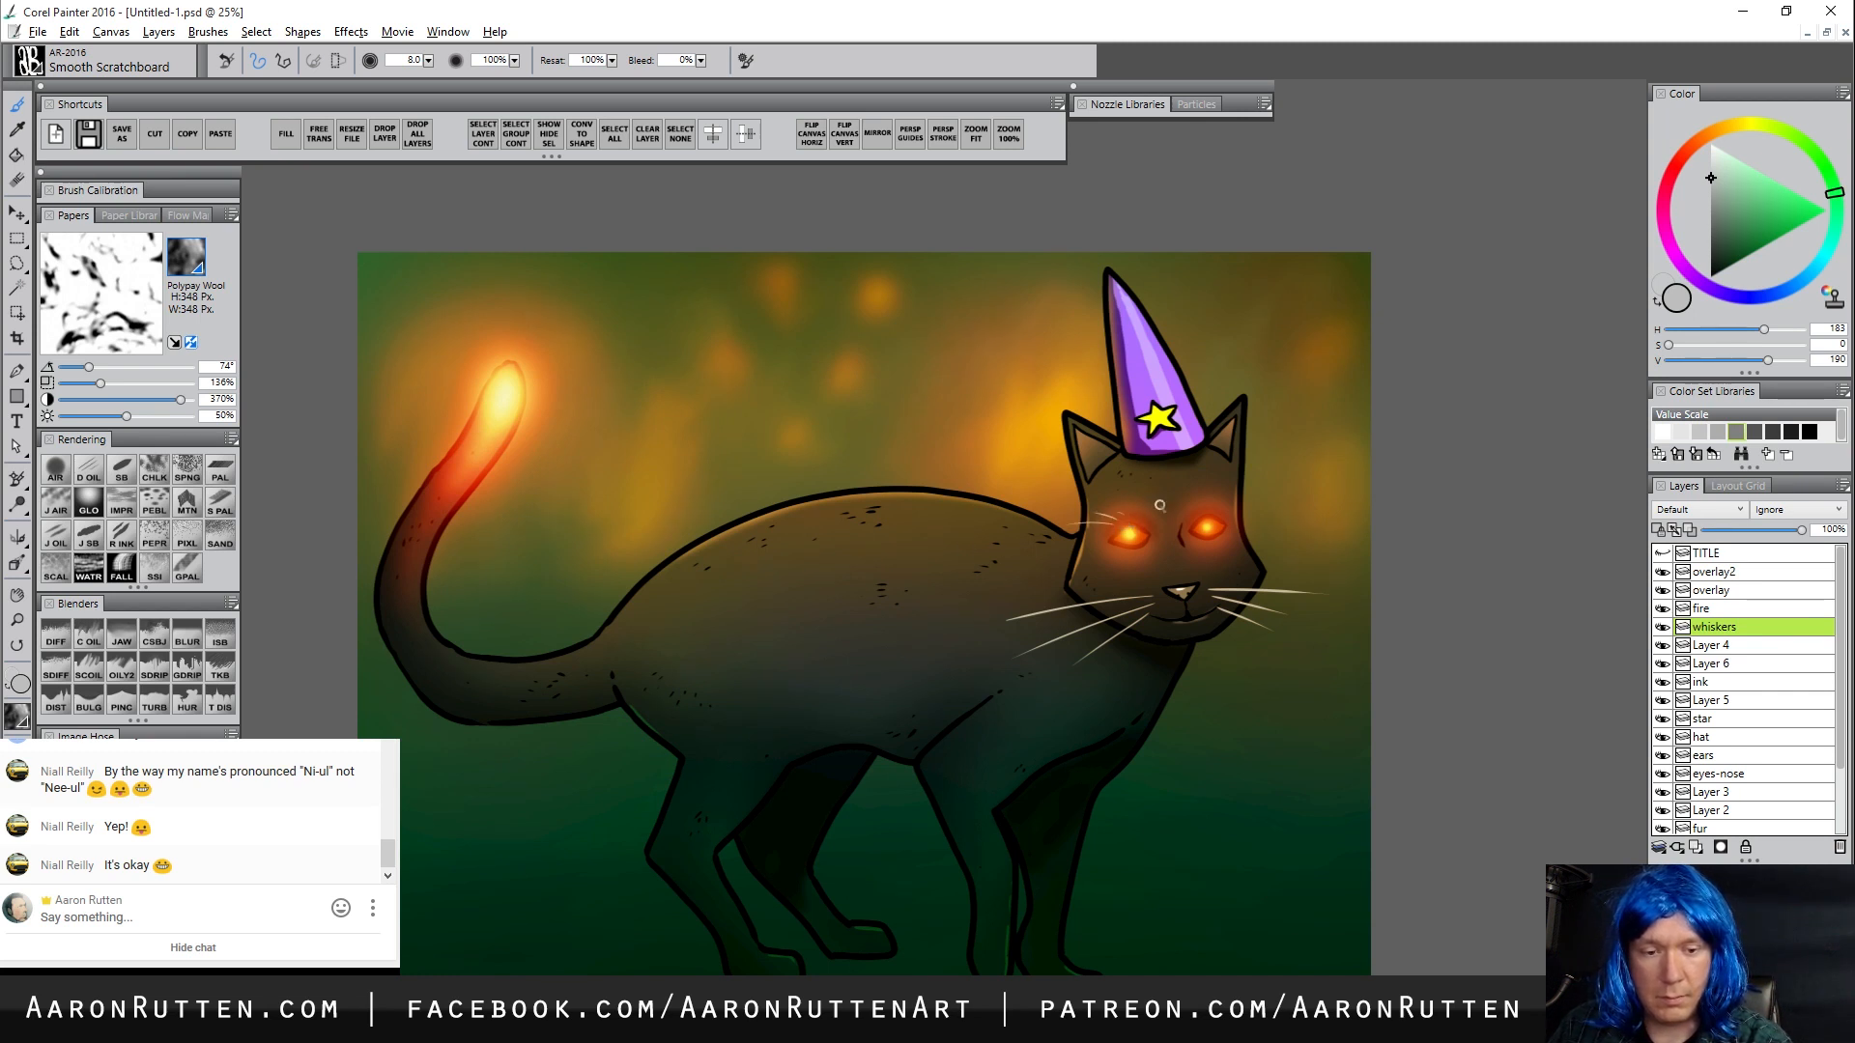